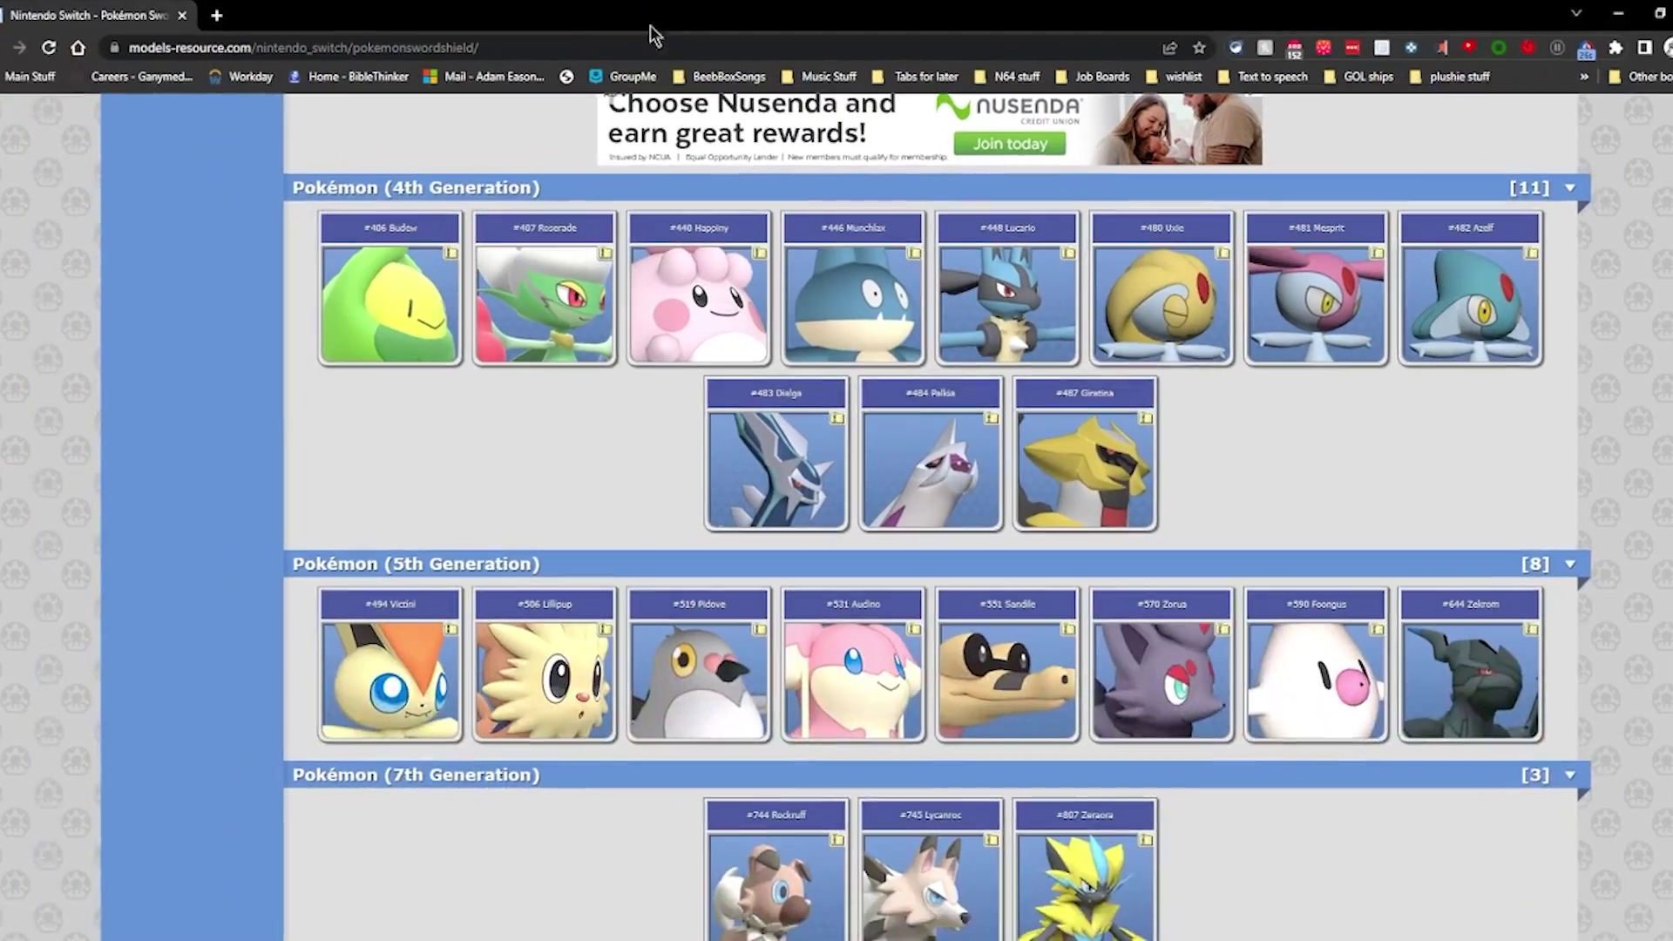
Look through the Pokémon Sword / Shield model listing by generation for a Pokémon to download.
{"action": "scroll", "coordinate": [497, 584], "scroll_direction": "up", "scroll_amount": 15}
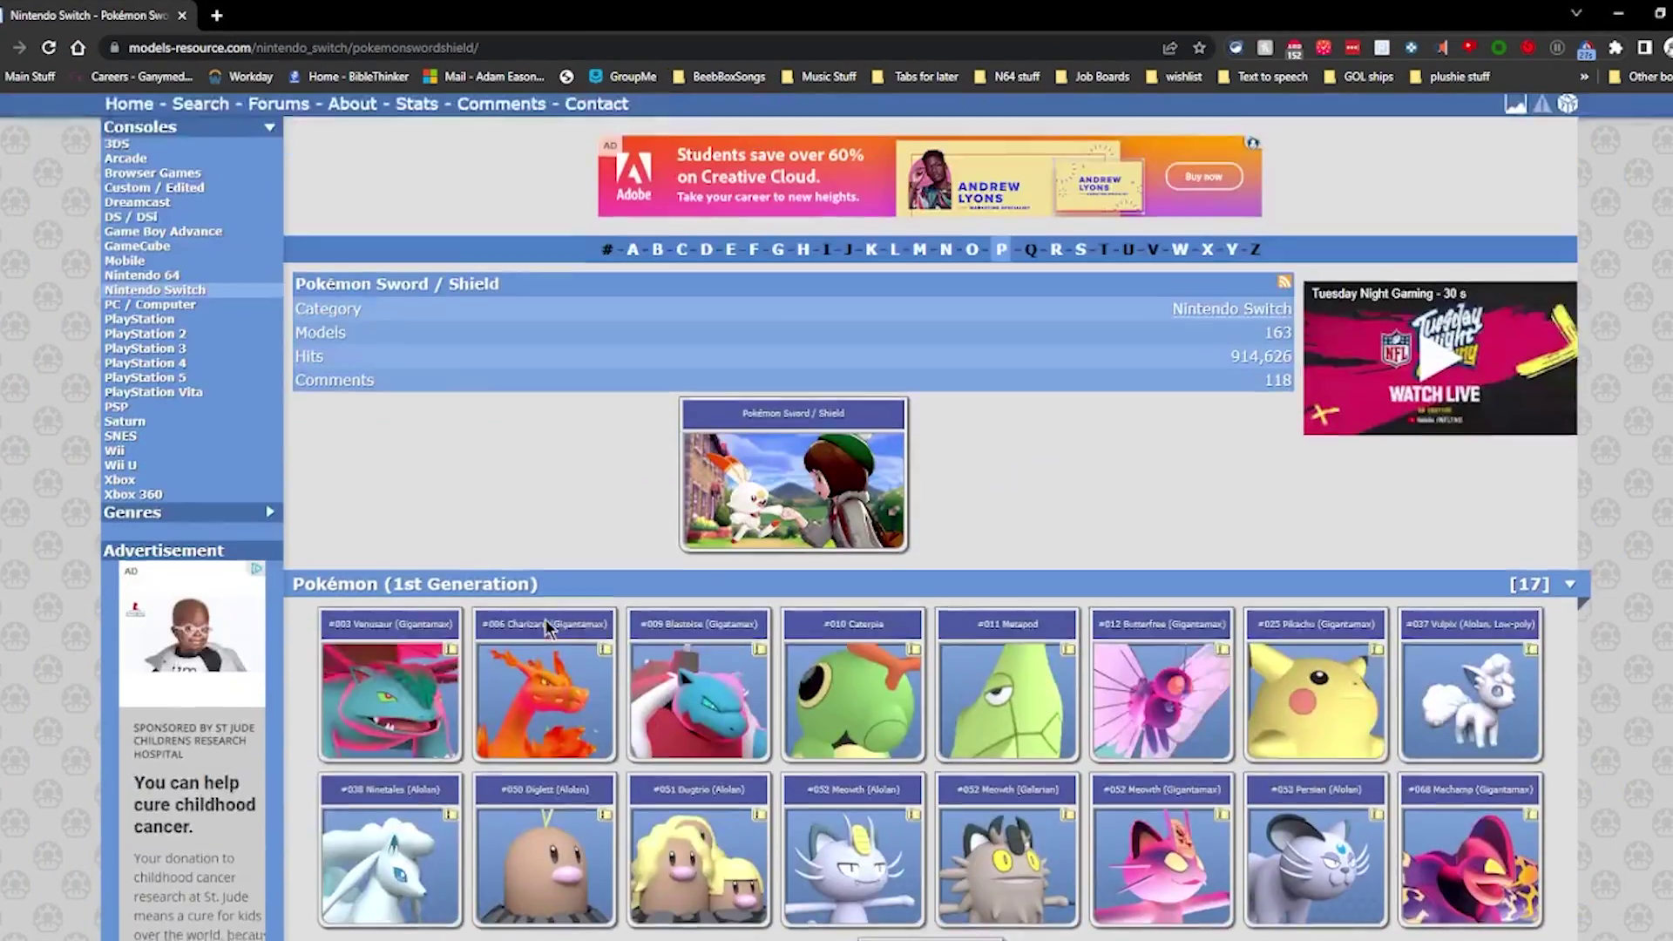
{"action": "scroll", "coordinate": [547, 627], "scroll_direction": "up", "scroll_amount": 2}
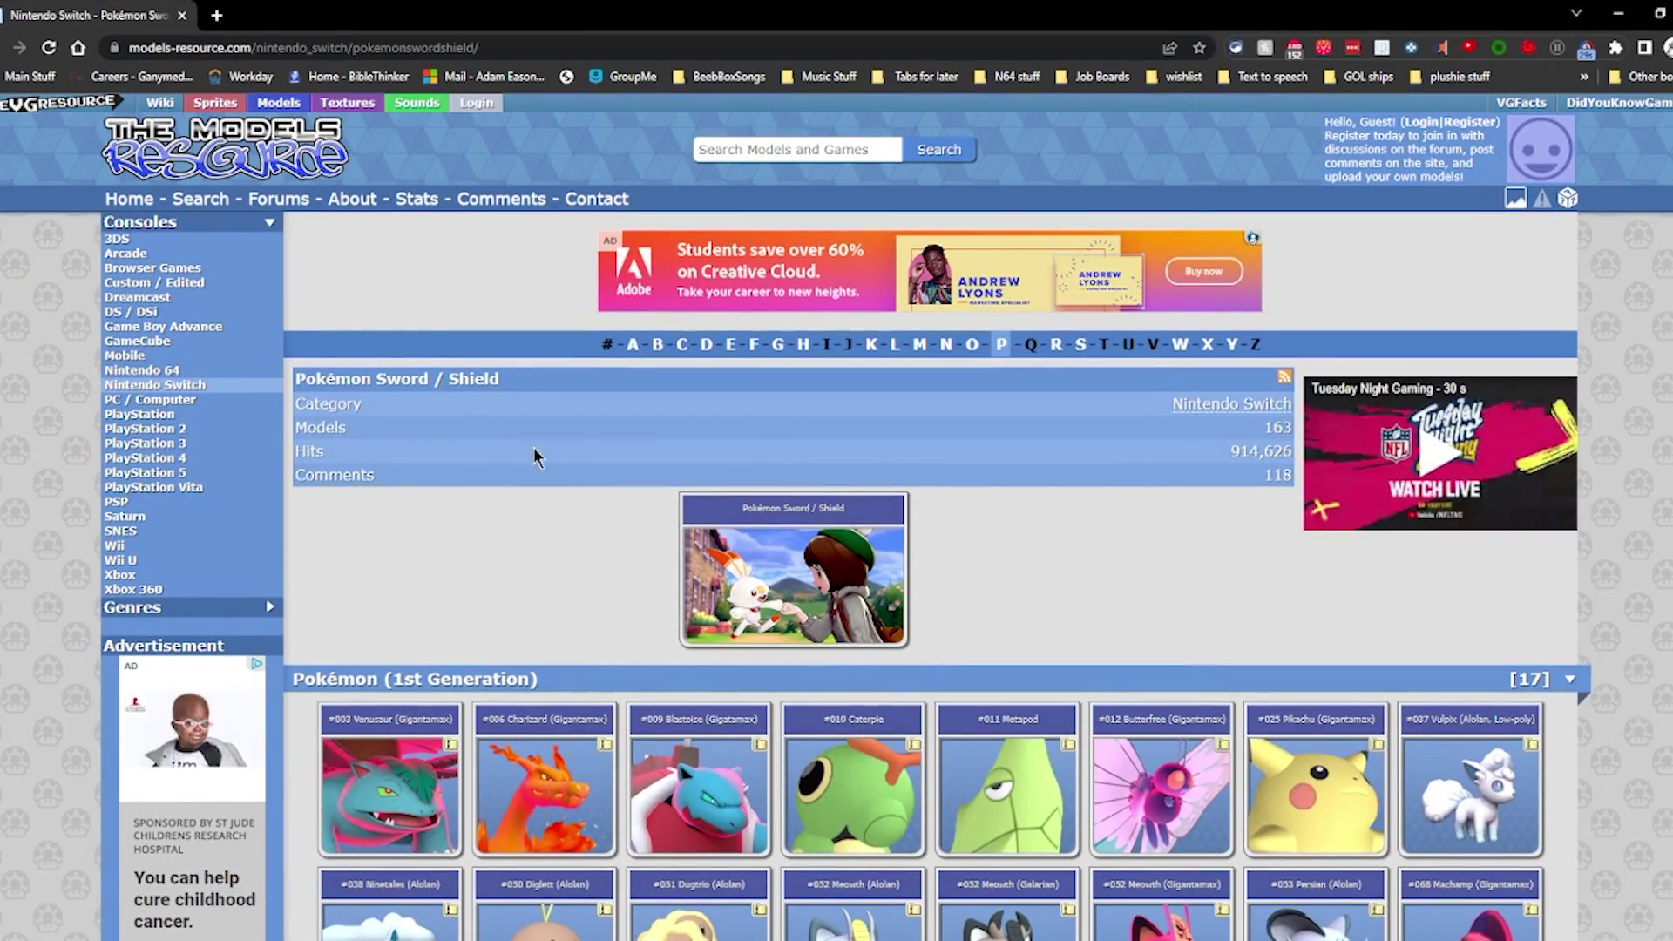
{"action": "scroll", "coordinate": [1240, 538], "scroll_direction": "down", "scroll_amount": 4}
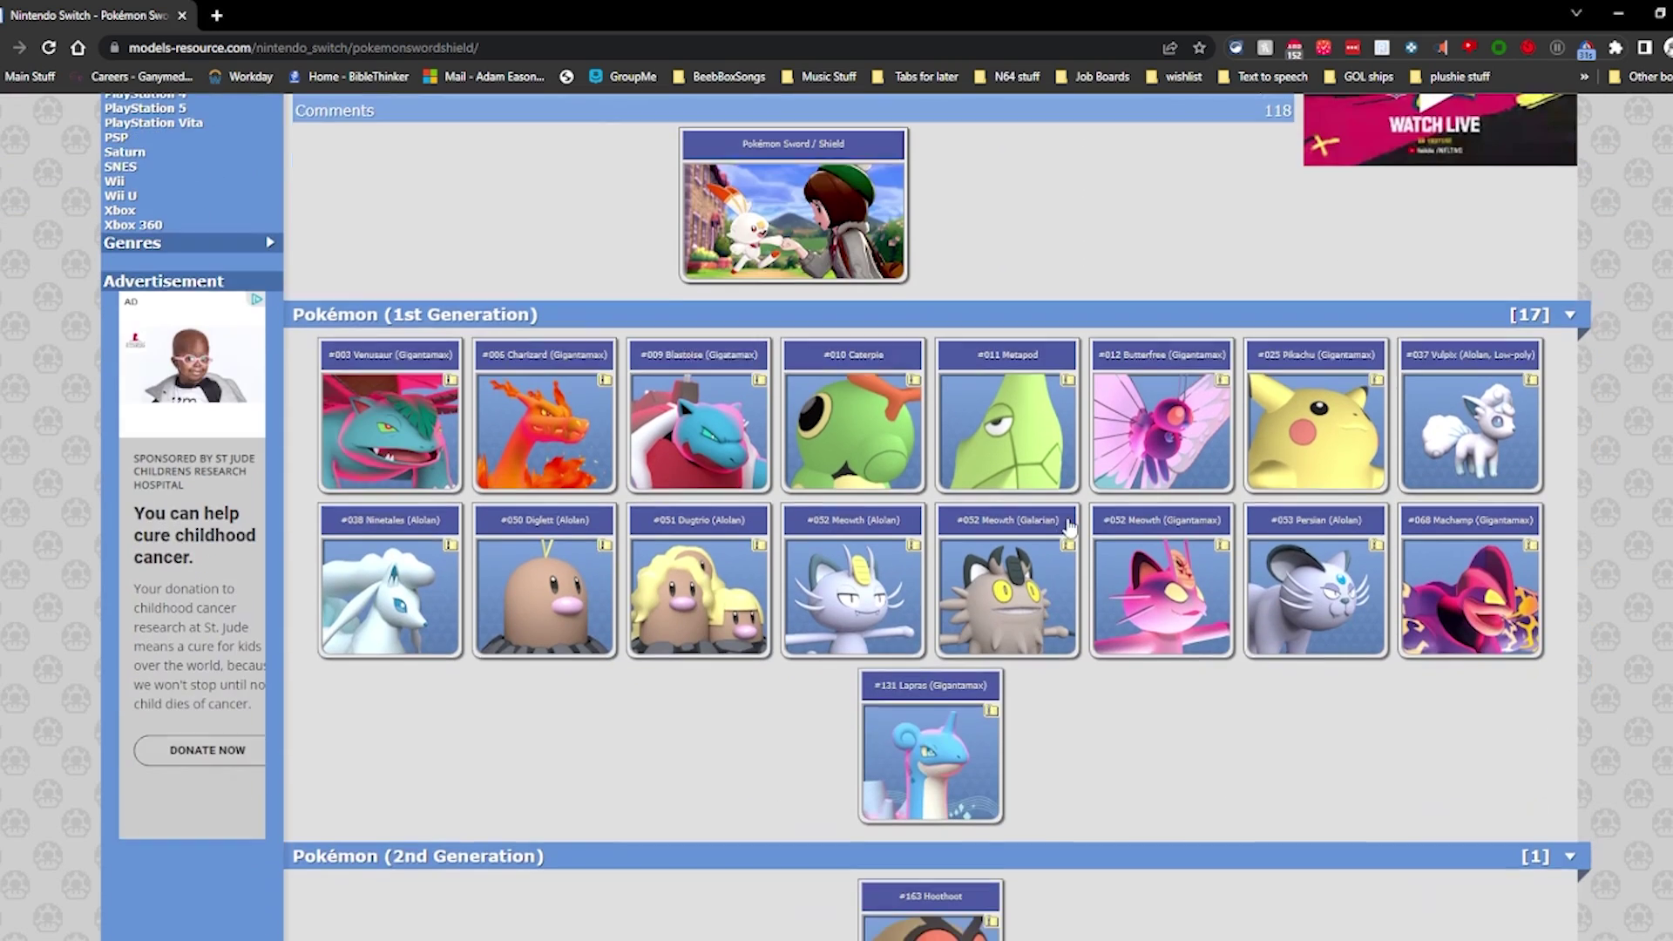
{"action": "scroll", "coordinate": [1374, 595], "scroll_direction": "down", "scroll_amount": 5}
{"action": "scroll", "coordinate": [1377, 584], "scroll_direction": "down", "scroll_amount": 5}
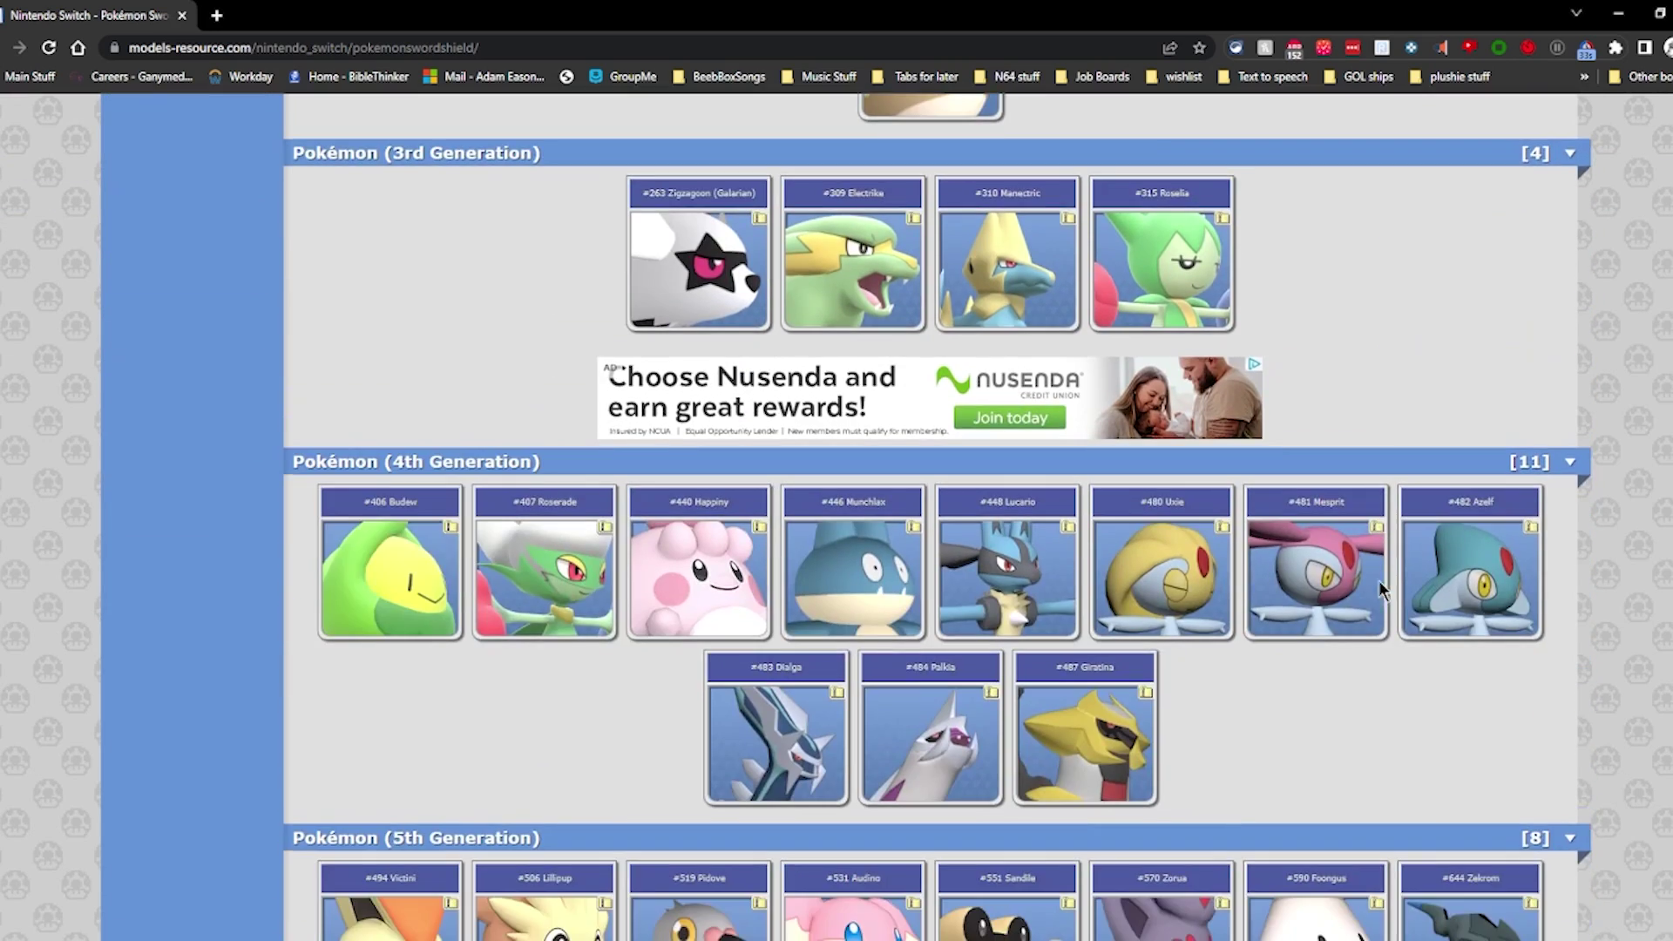
{"action": "scroll", "coordinate": [764, 424], "scroll_direction": "down", "scroll_amount": 9}
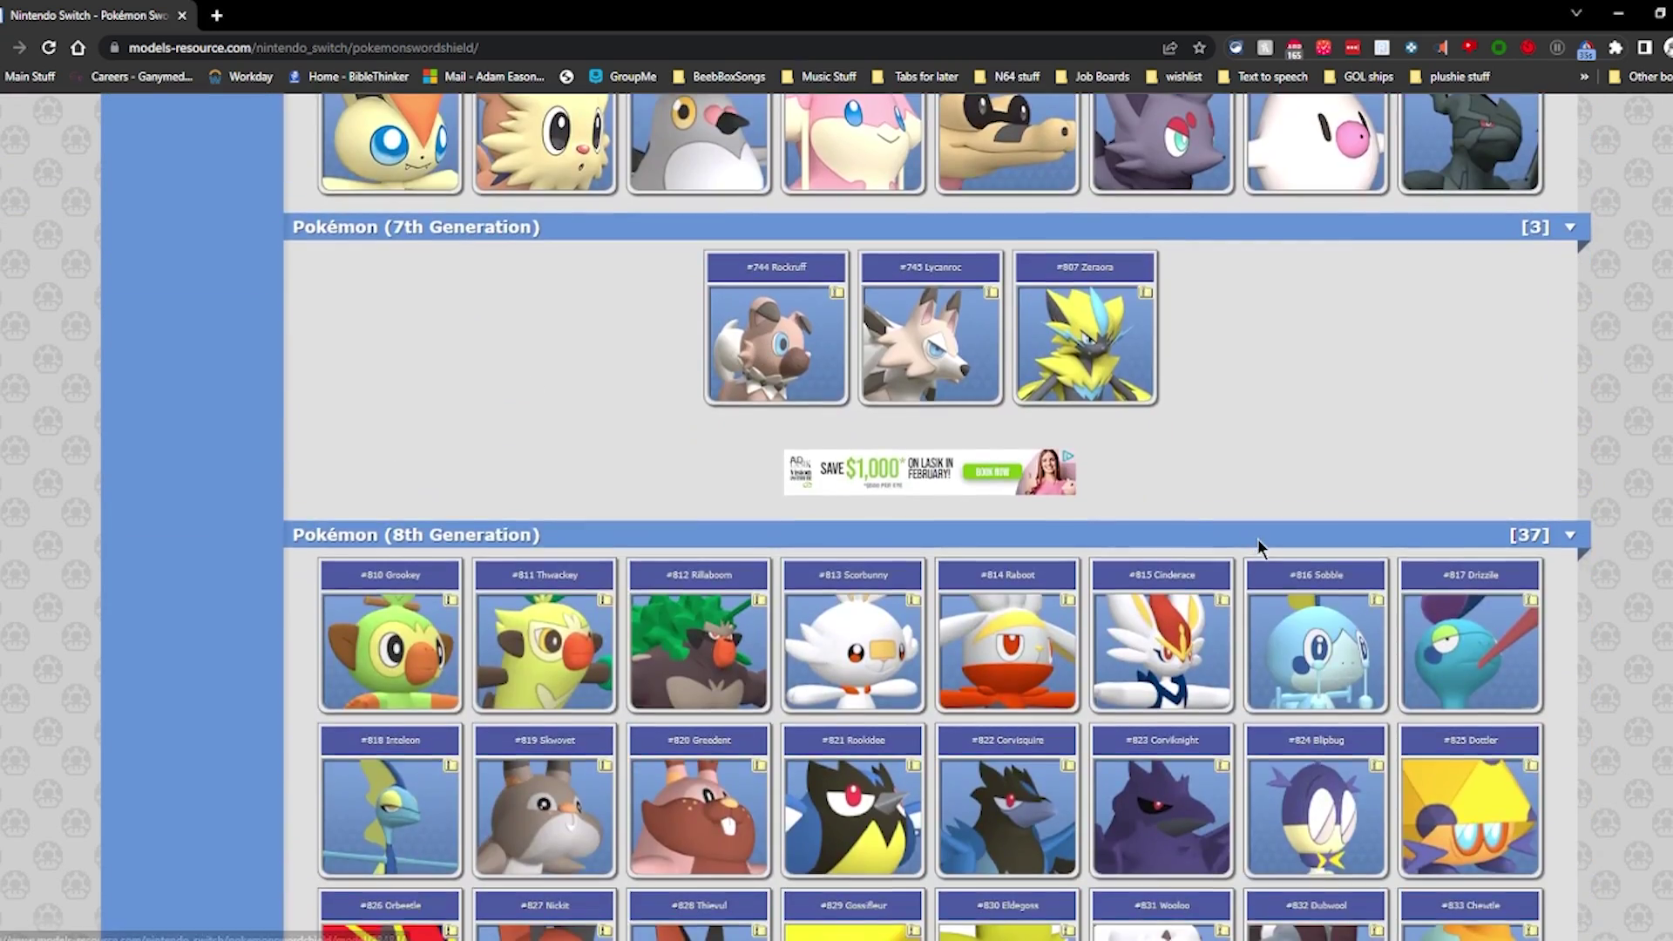
{"action": "scroll", "coordinate": [1258, 539], "scroll_direction": "down", "scroll_amount": 12}
{"action": "scroll", "coordinate": [1258, 557], "scroll_direction": "up", "scroll_amount": 20}
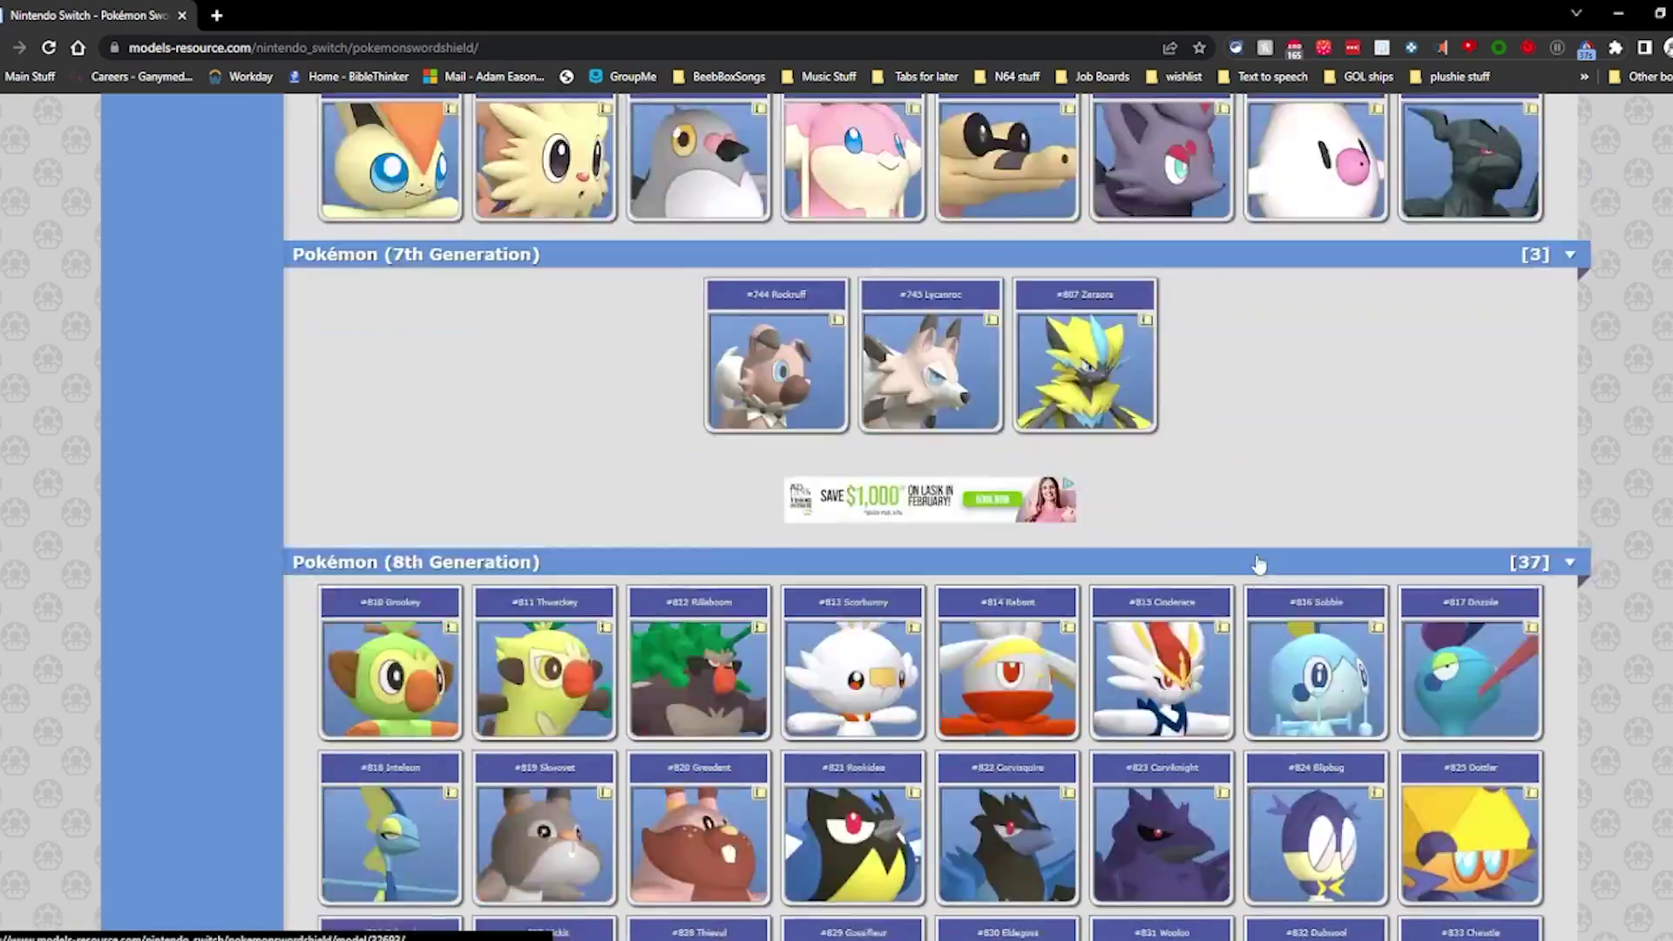
{"action": "scroll", "coordinate": [1255, 534], "scroll_direction": "down", "scroll_amount": 3}
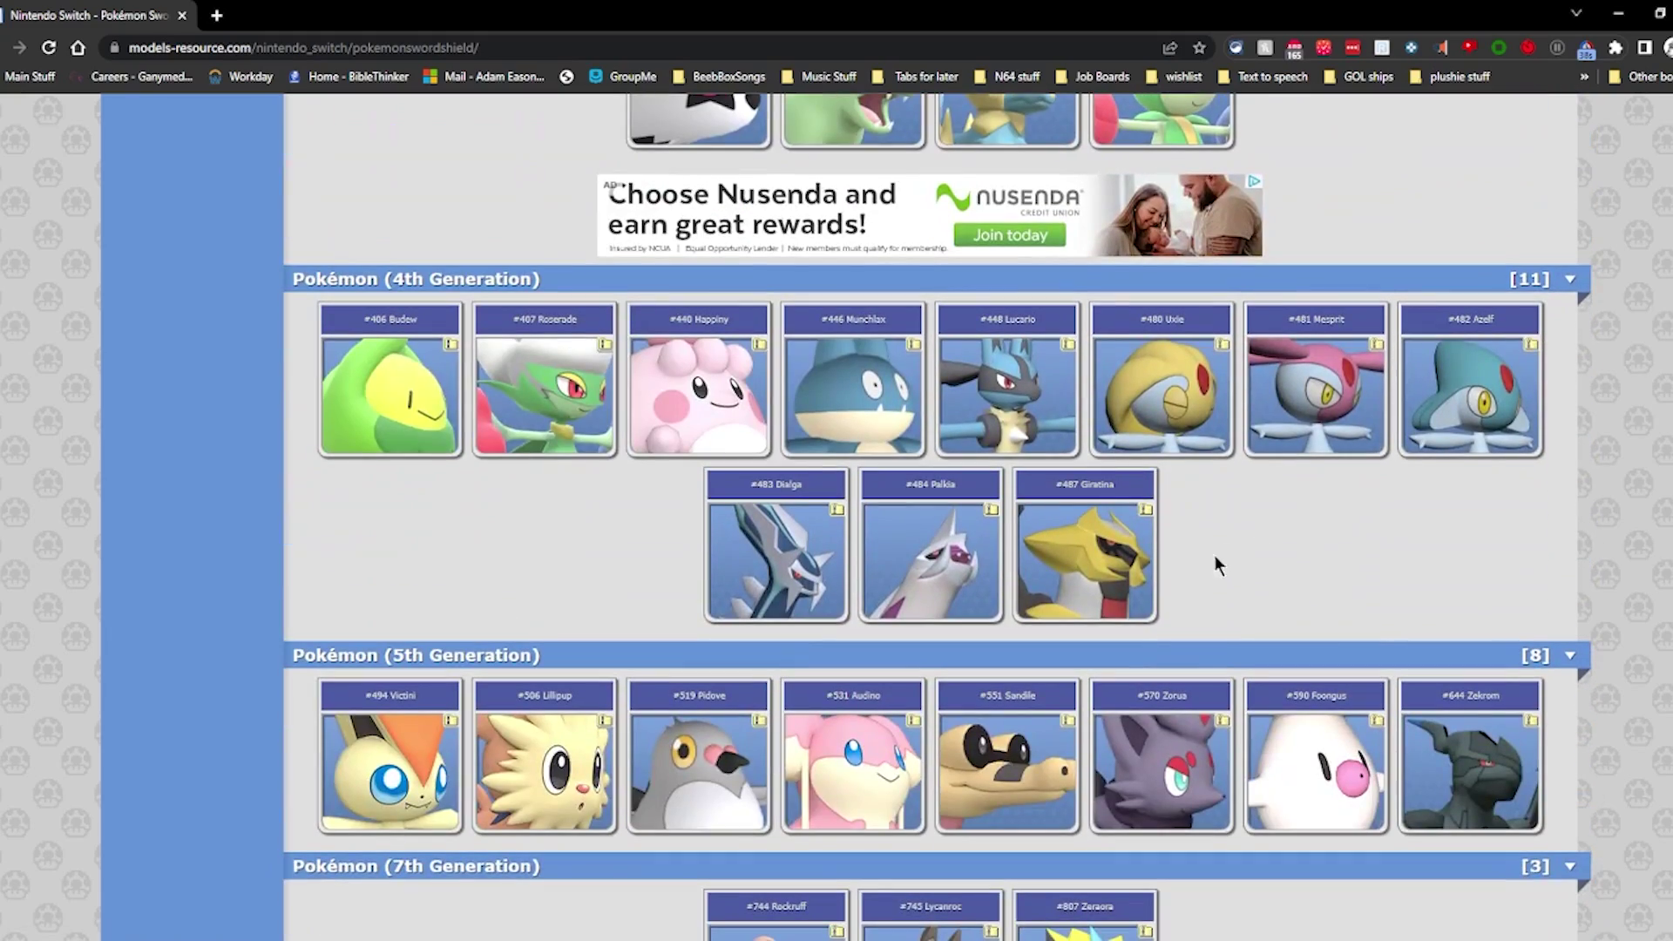
Download the zip archive of the #570 Zorua model into the Zorua folder inside Exports.
{"action": "left_click", "coordinate": [1179, 749]}
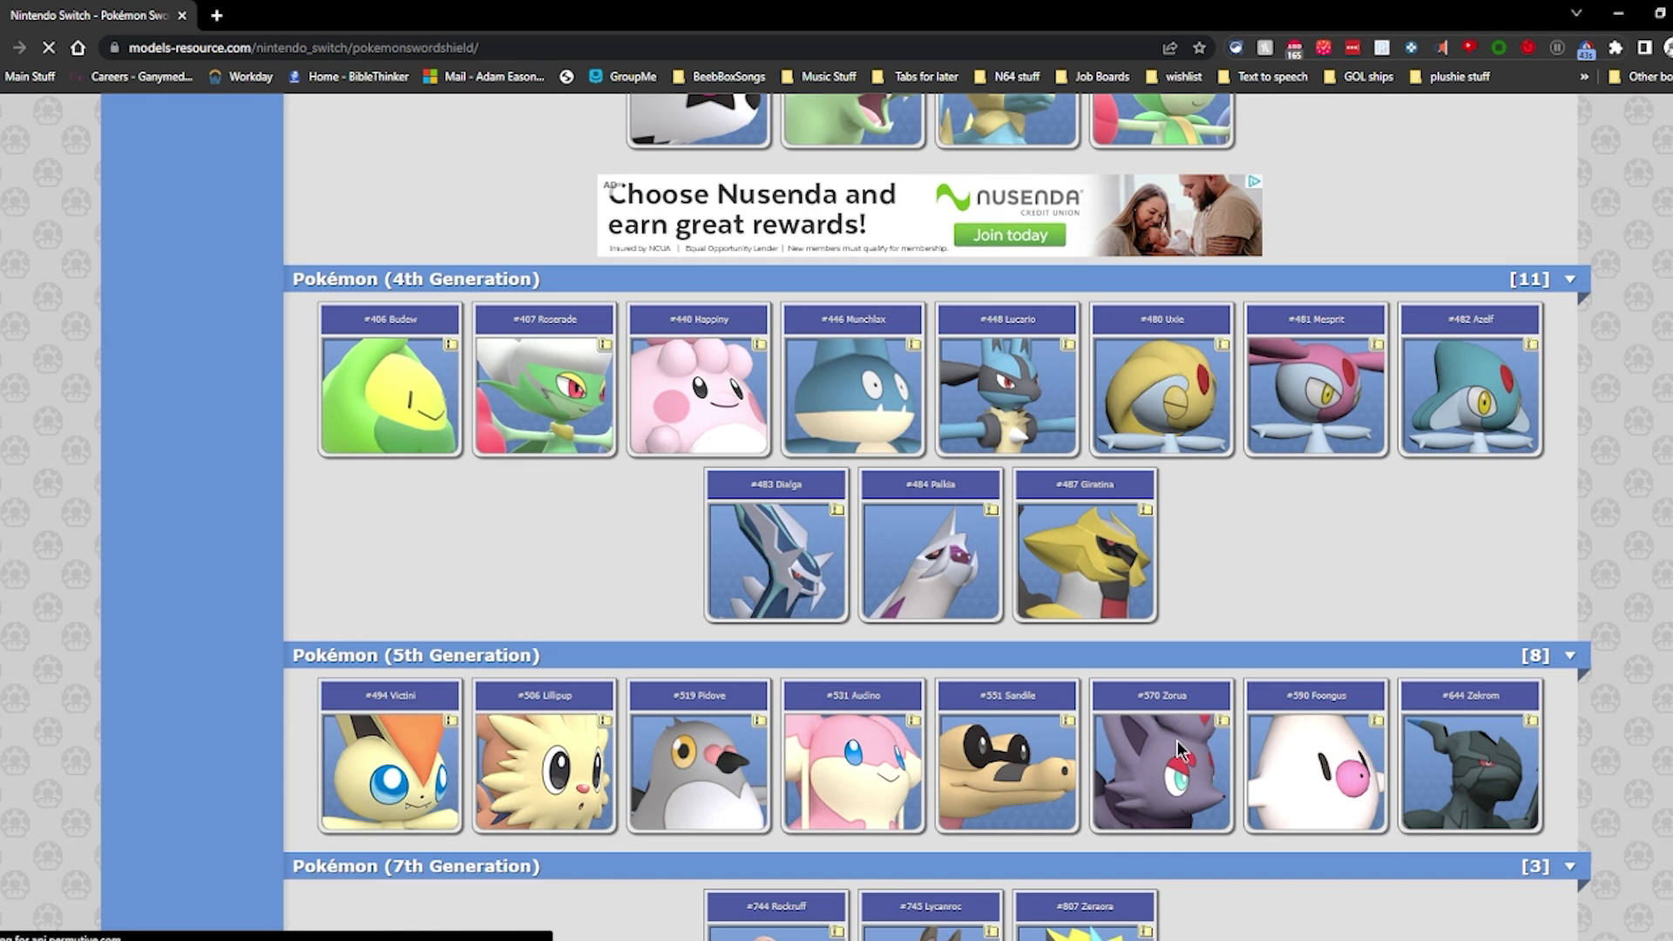
{"action": "scroll", "coordinate": [941, 287], "scroll_direction": "down", "scroll_amount": 4}
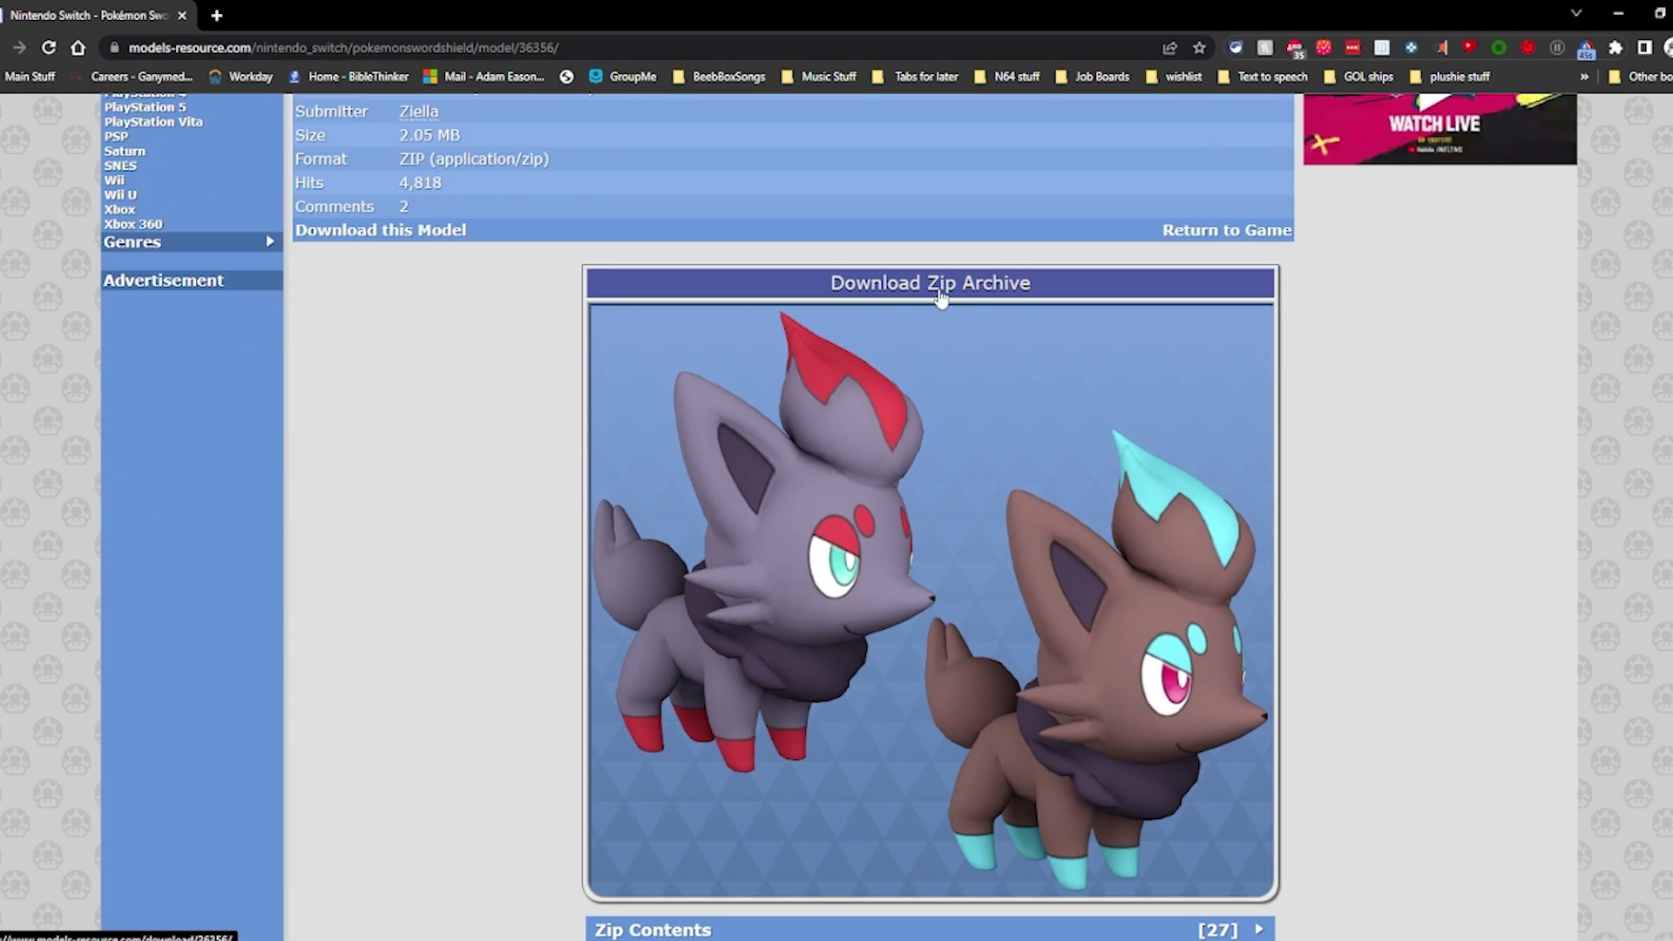
{"action": "left_click", "coordinate": [941, 288]}
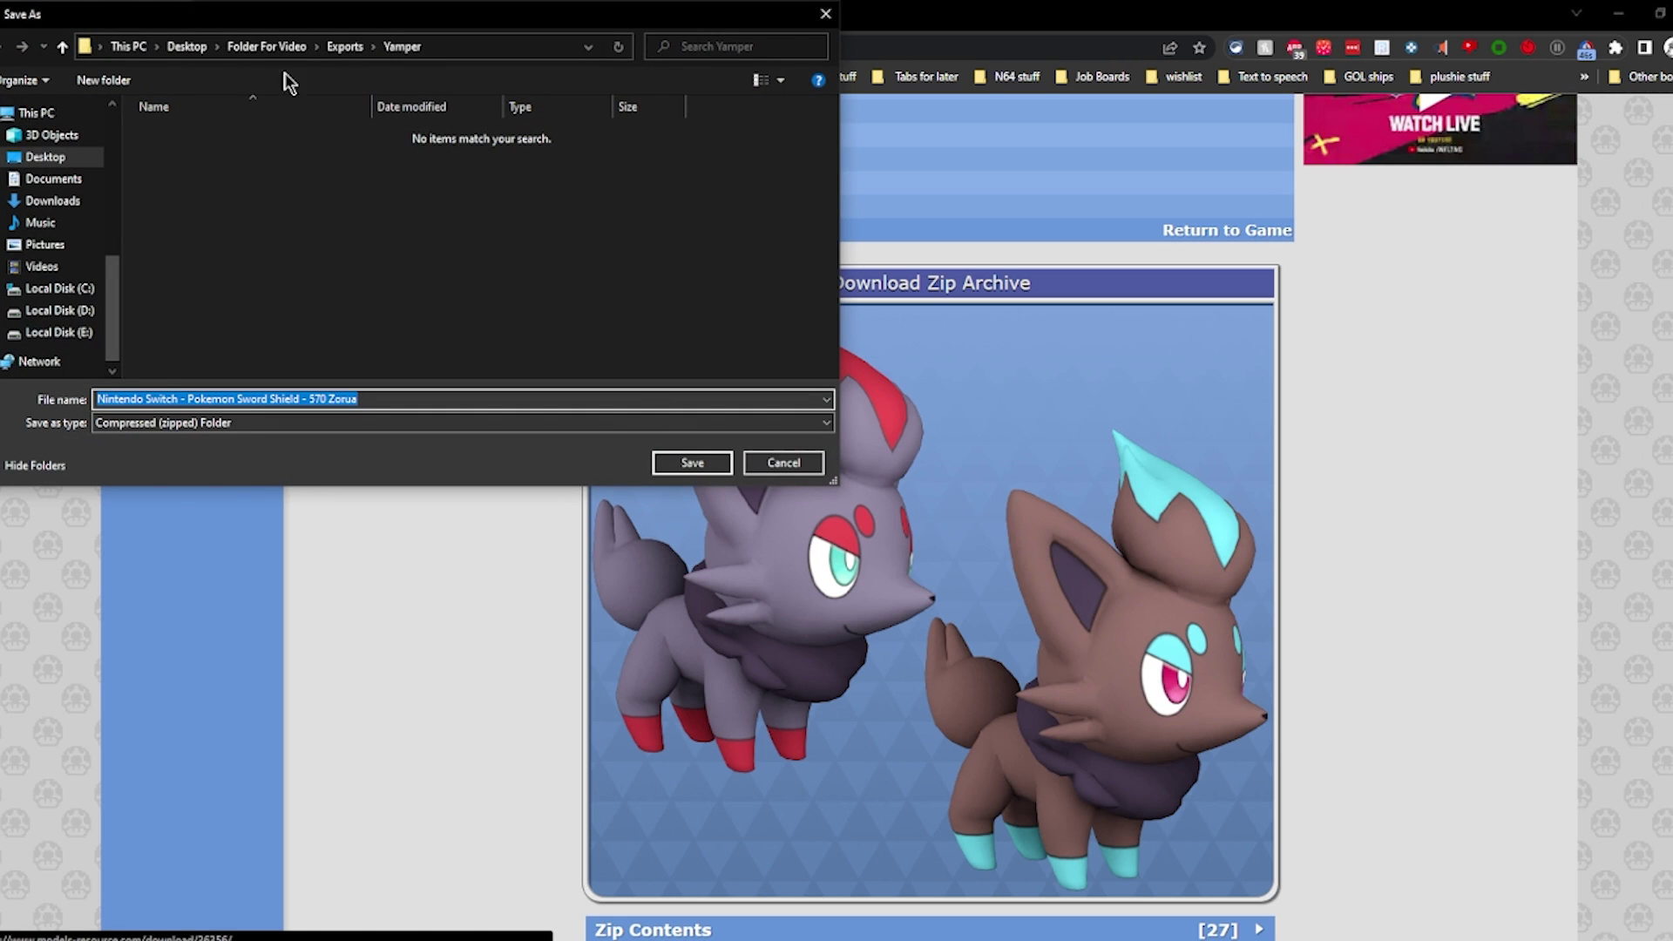
{"action": "left_click", "coordinate": [345, 46]}
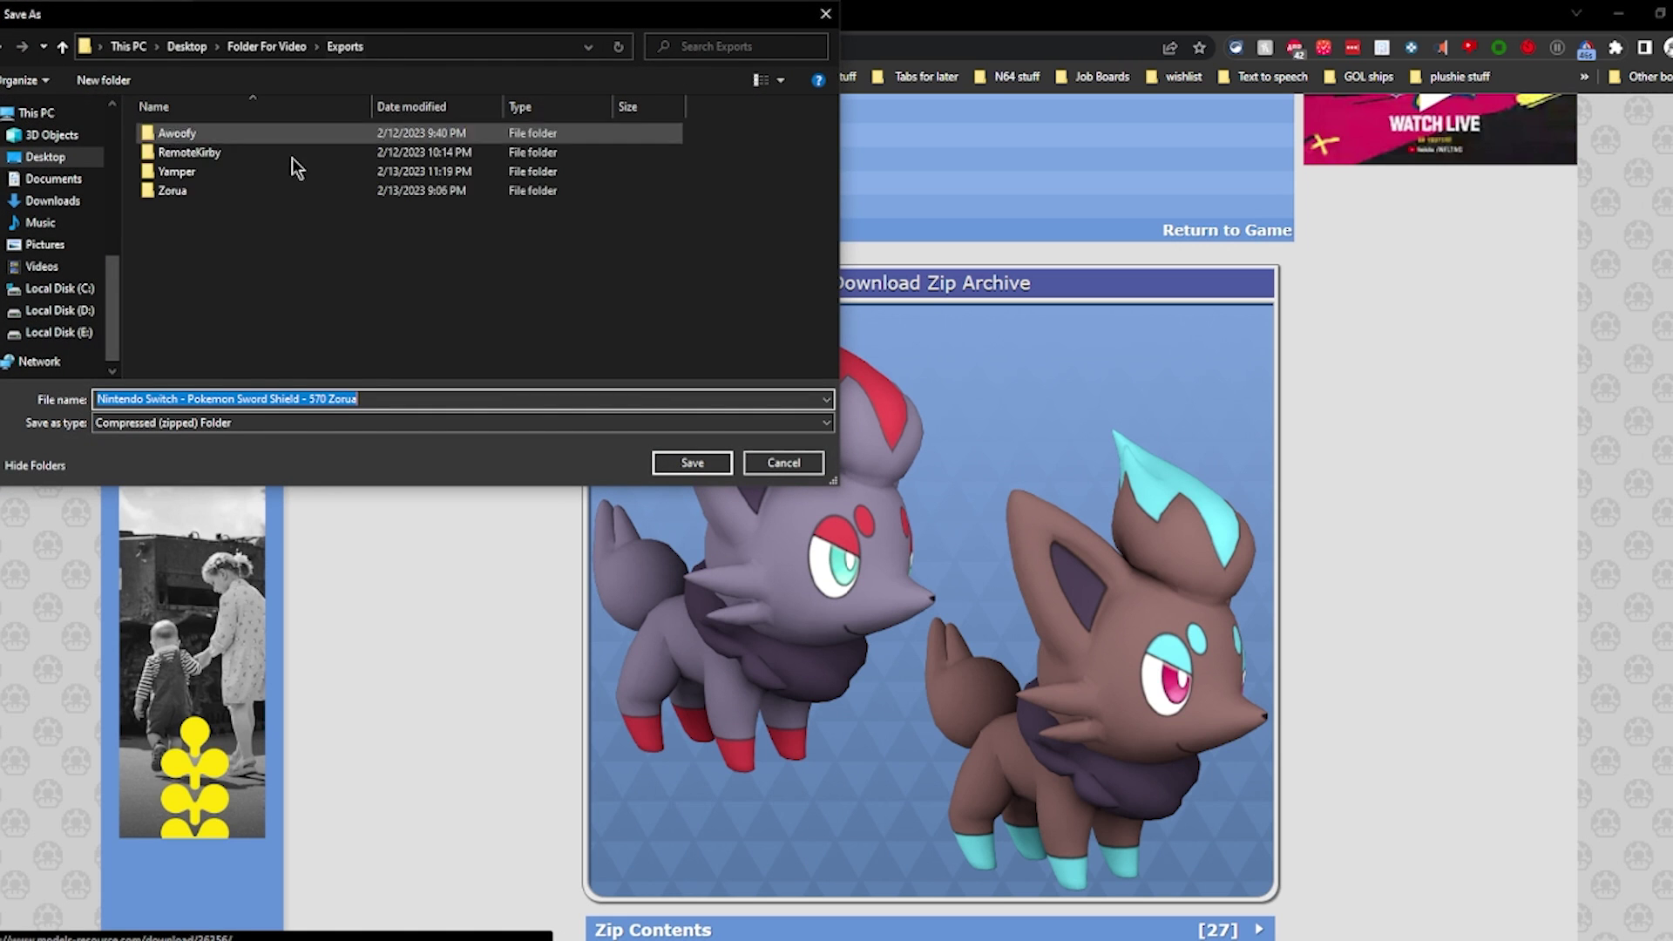
{"action": "double_click", "coordinate": [218, 196]}
{"action": "left_click", "coordinate": [693, 463]}
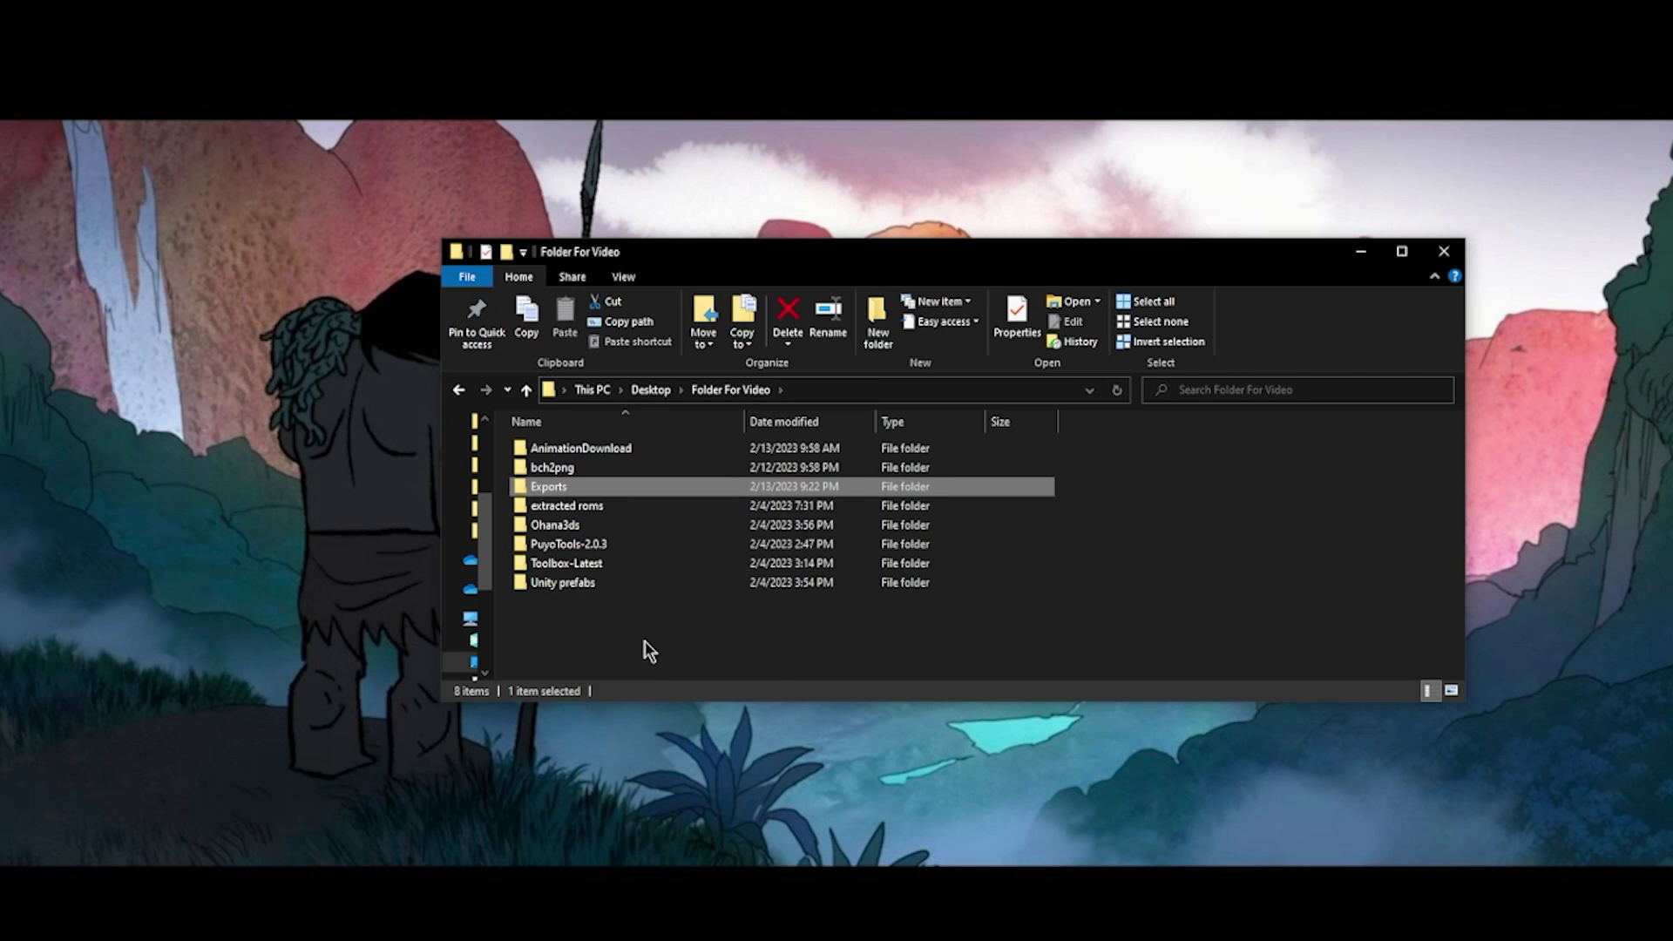
Launch Ohana3DS Rebirth from the Ohana3ds folder in Folder For Video.
{"action": "left_click", "coordinate": [649, 654]}
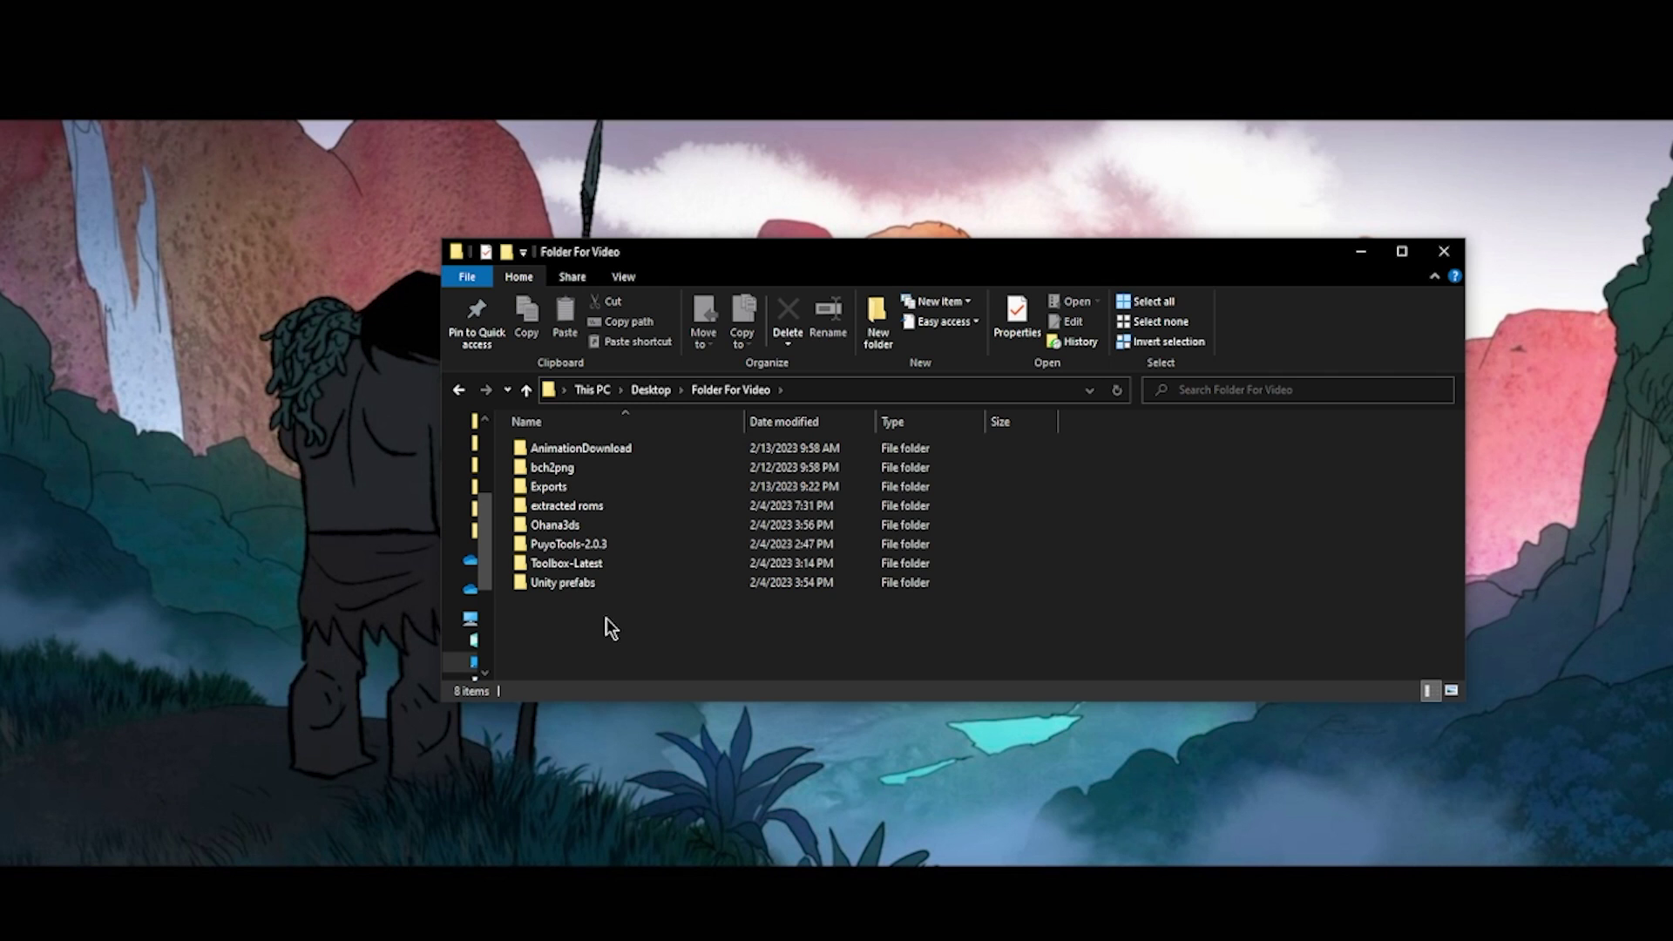
{"action": "double_click", "coordinate": [598, 527]}
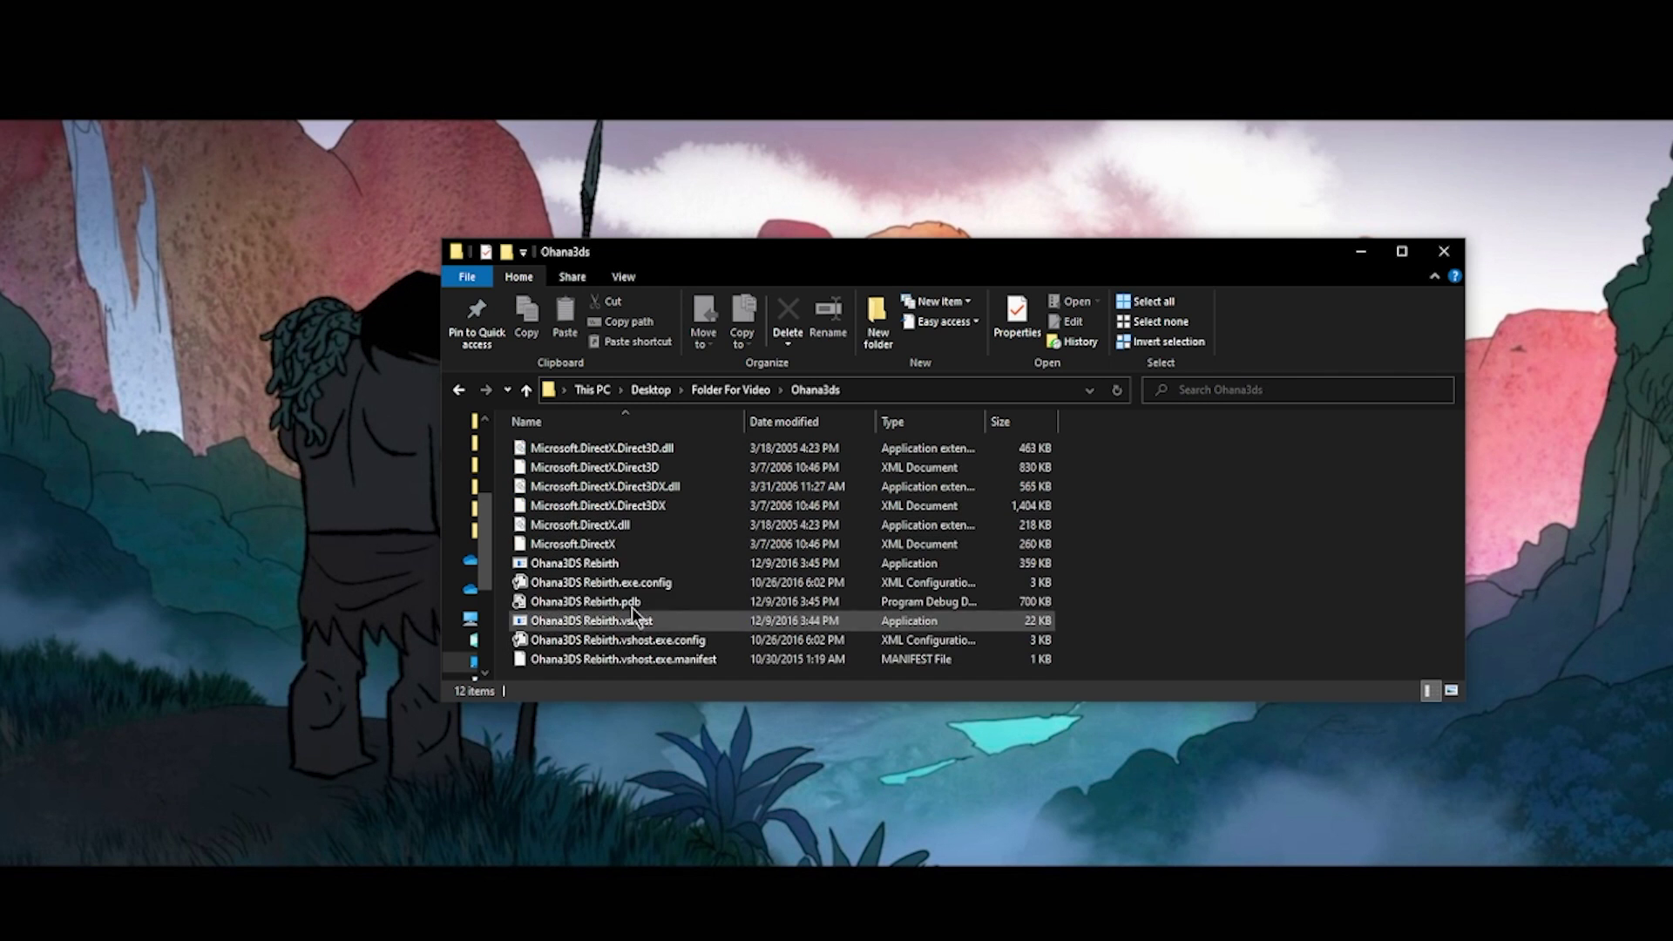
{"action": "left_click", "coordinate": [634, 564]}
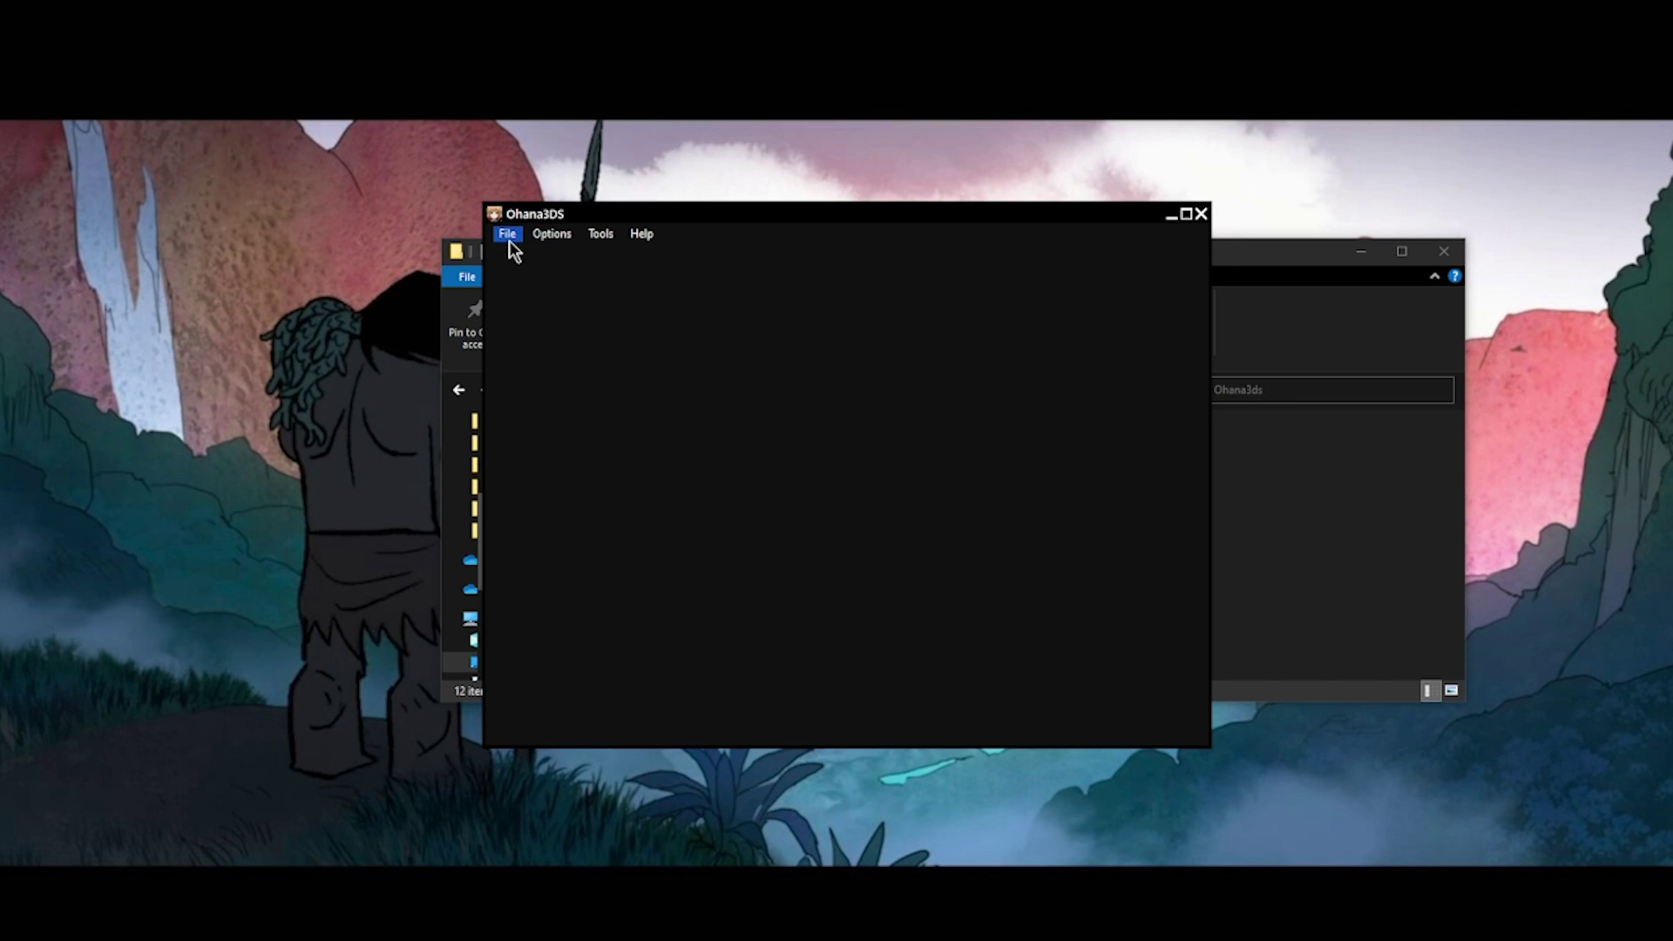
Start opening a file in Ohana3DS and browse to the PokemonModels folder under Folder For Video > extracted roms.
{"action": "left_click", "coordinate": [510, 241]}
{"action": "left_click", "coordinate": [524, 256]}
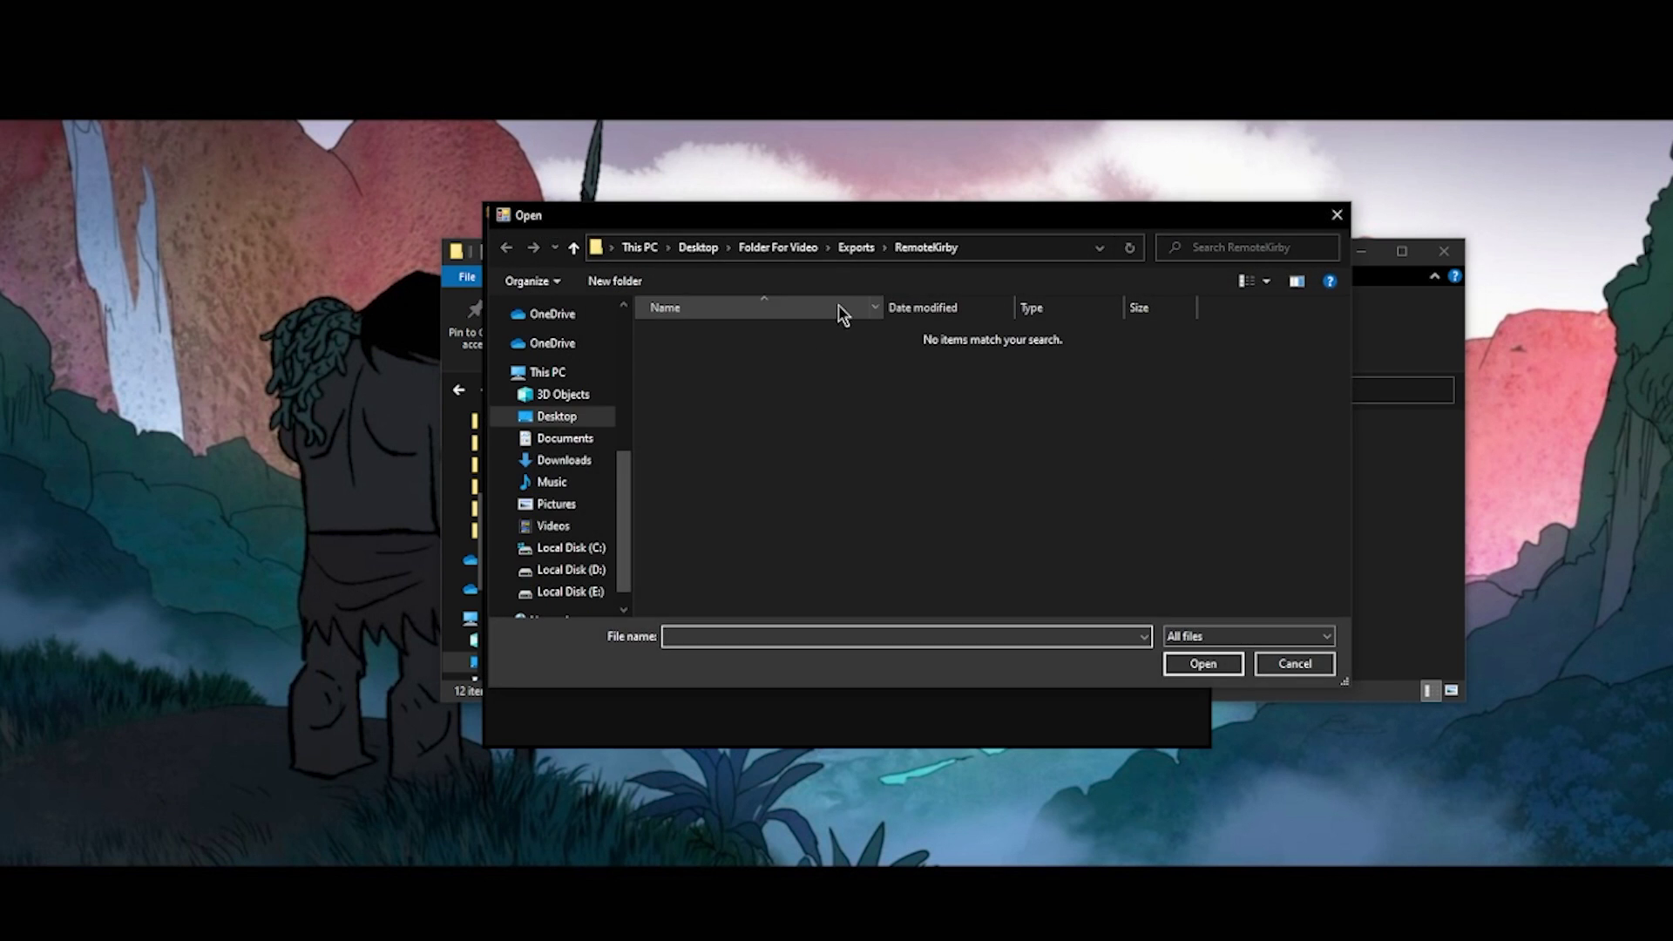
{"action": "left_click", "coordinate": [857, 248]}
{"action": "left_click", "coordinate": [812, 251]}
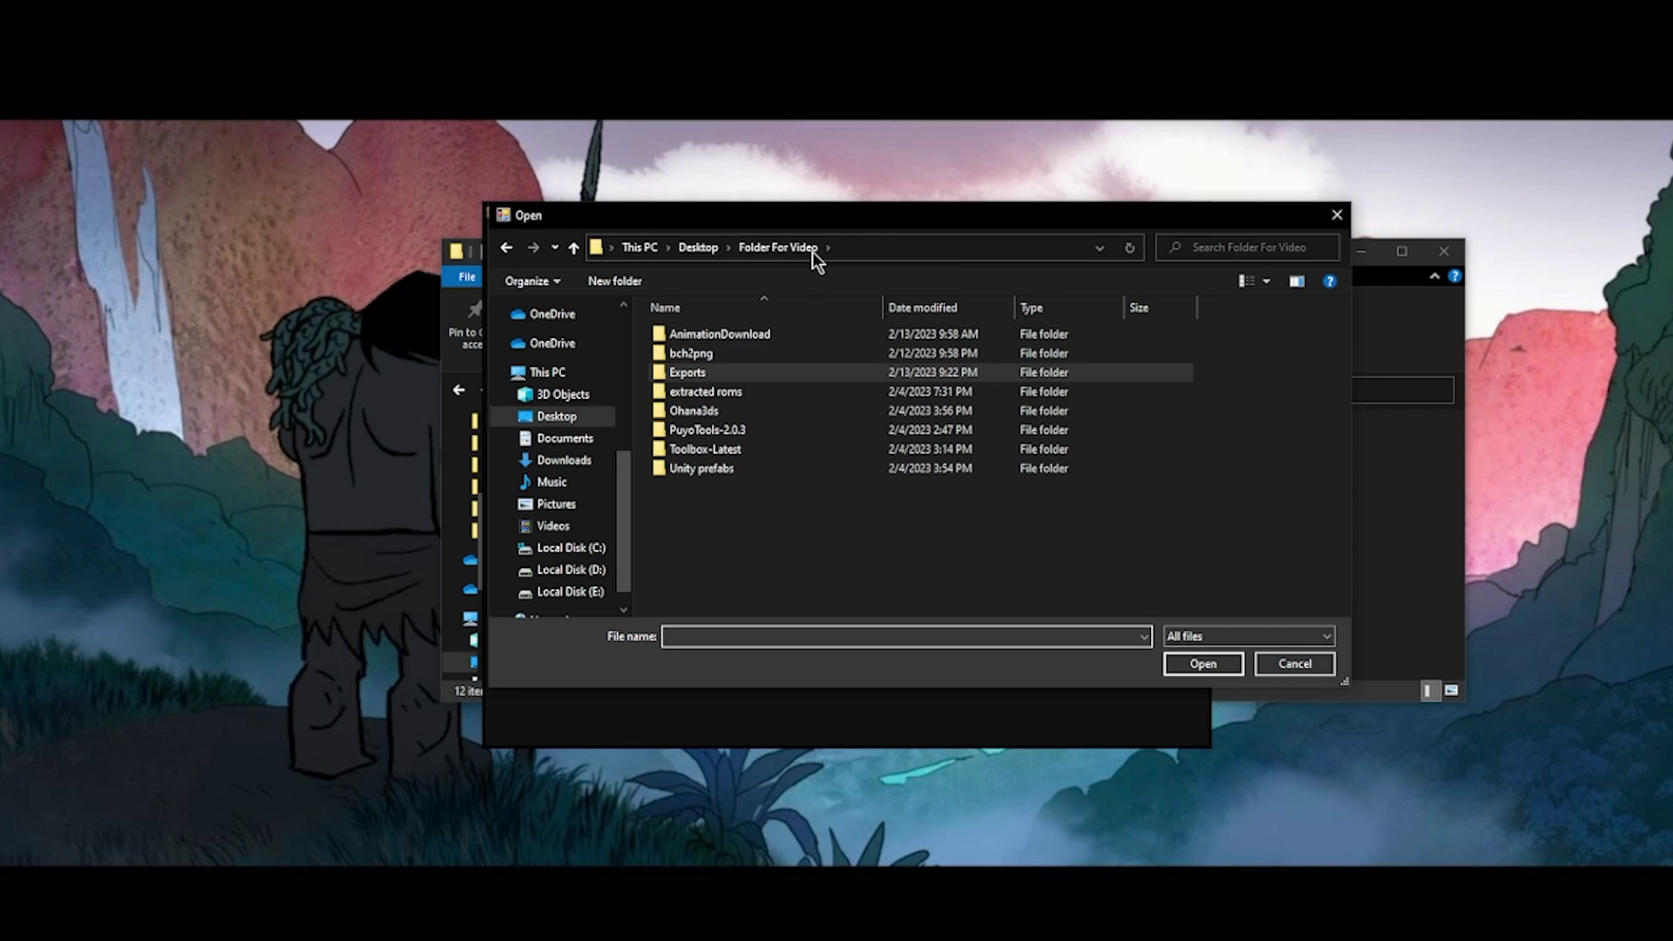
{"action": "double_click", "coordinate": [739, 373]}
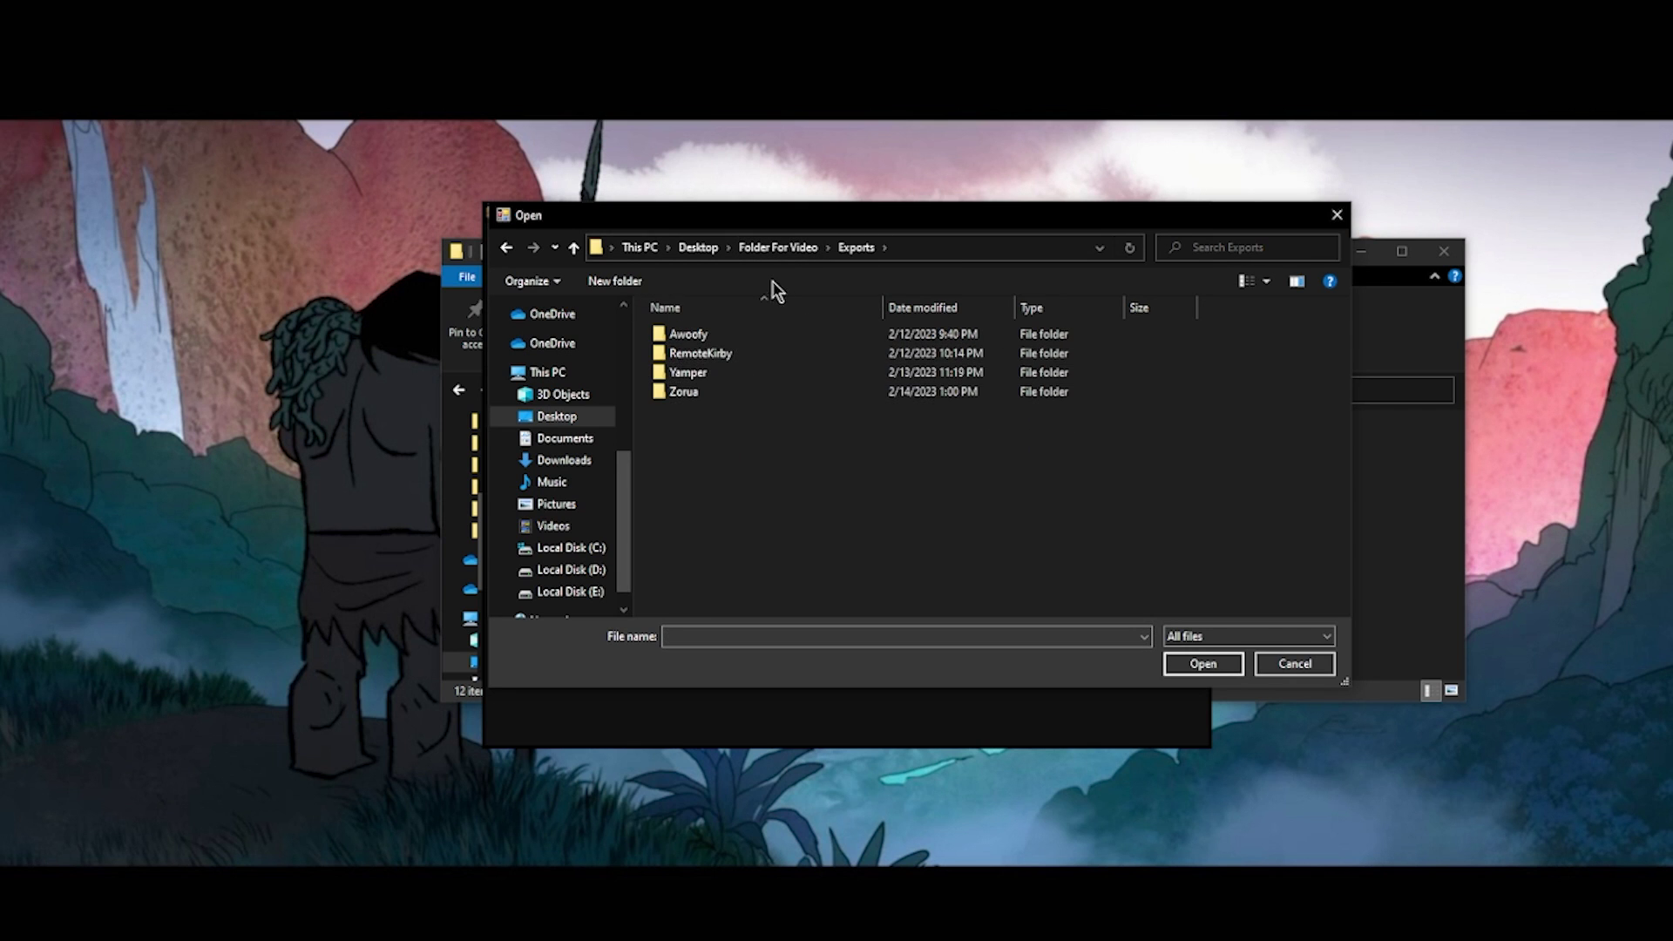
{"action": "left_click", "coordinate": [778, 247]}
{"action": "double_click", "coordinate": [739, 391]}
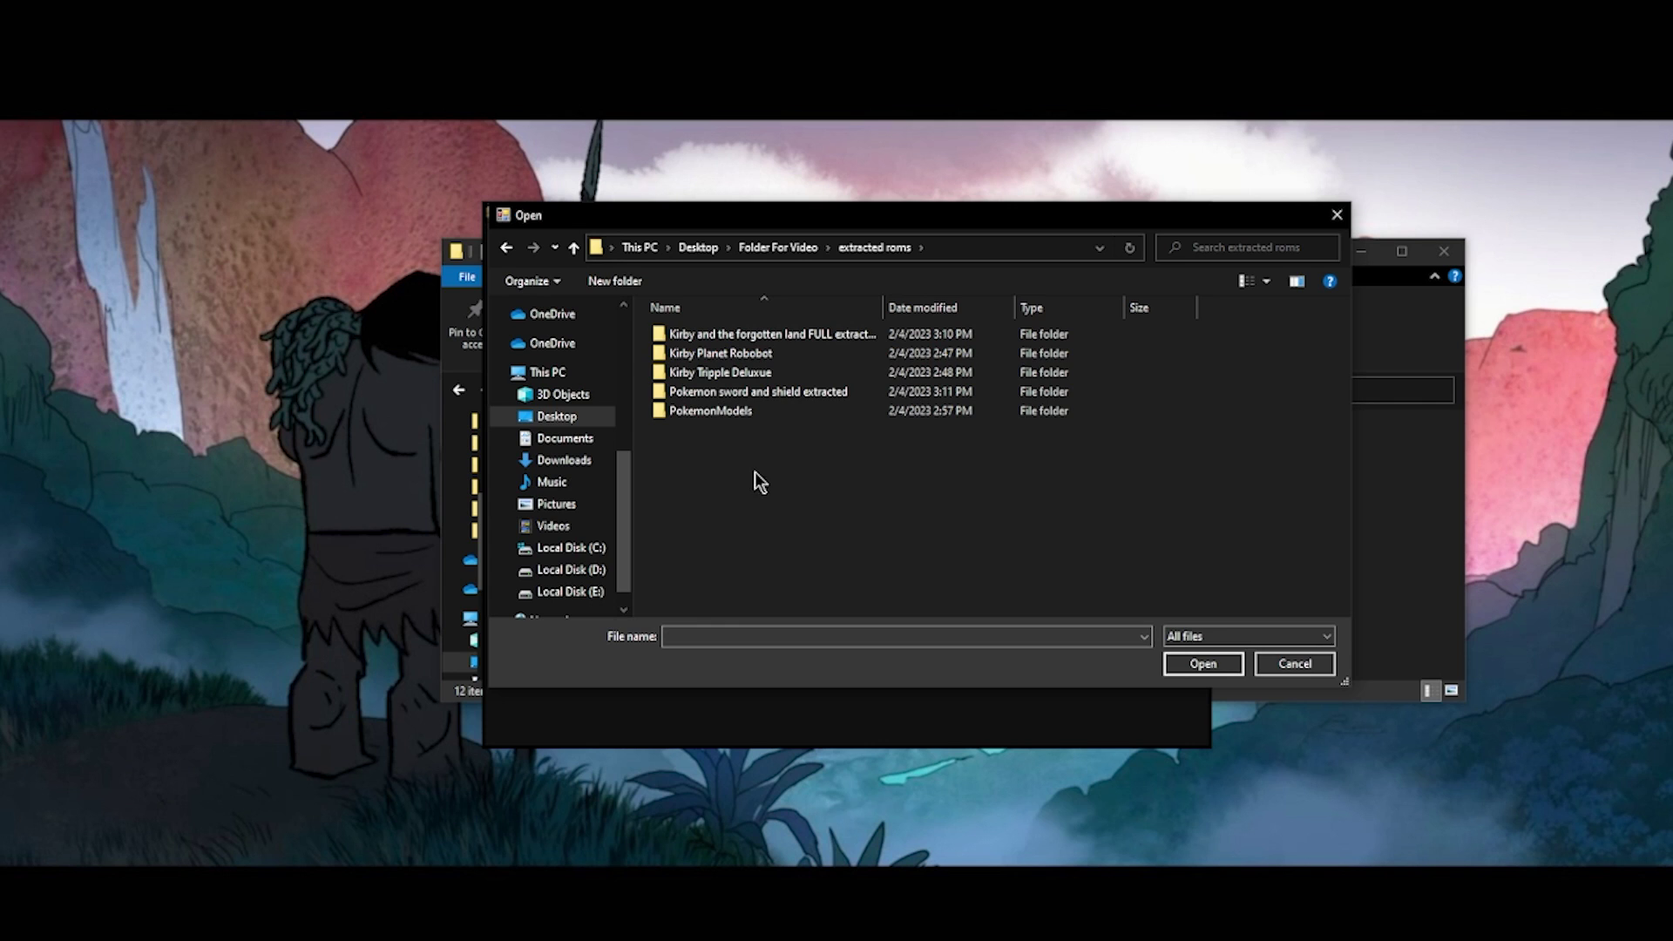
{"action": "double_click", "coordinate": [741, 416]}
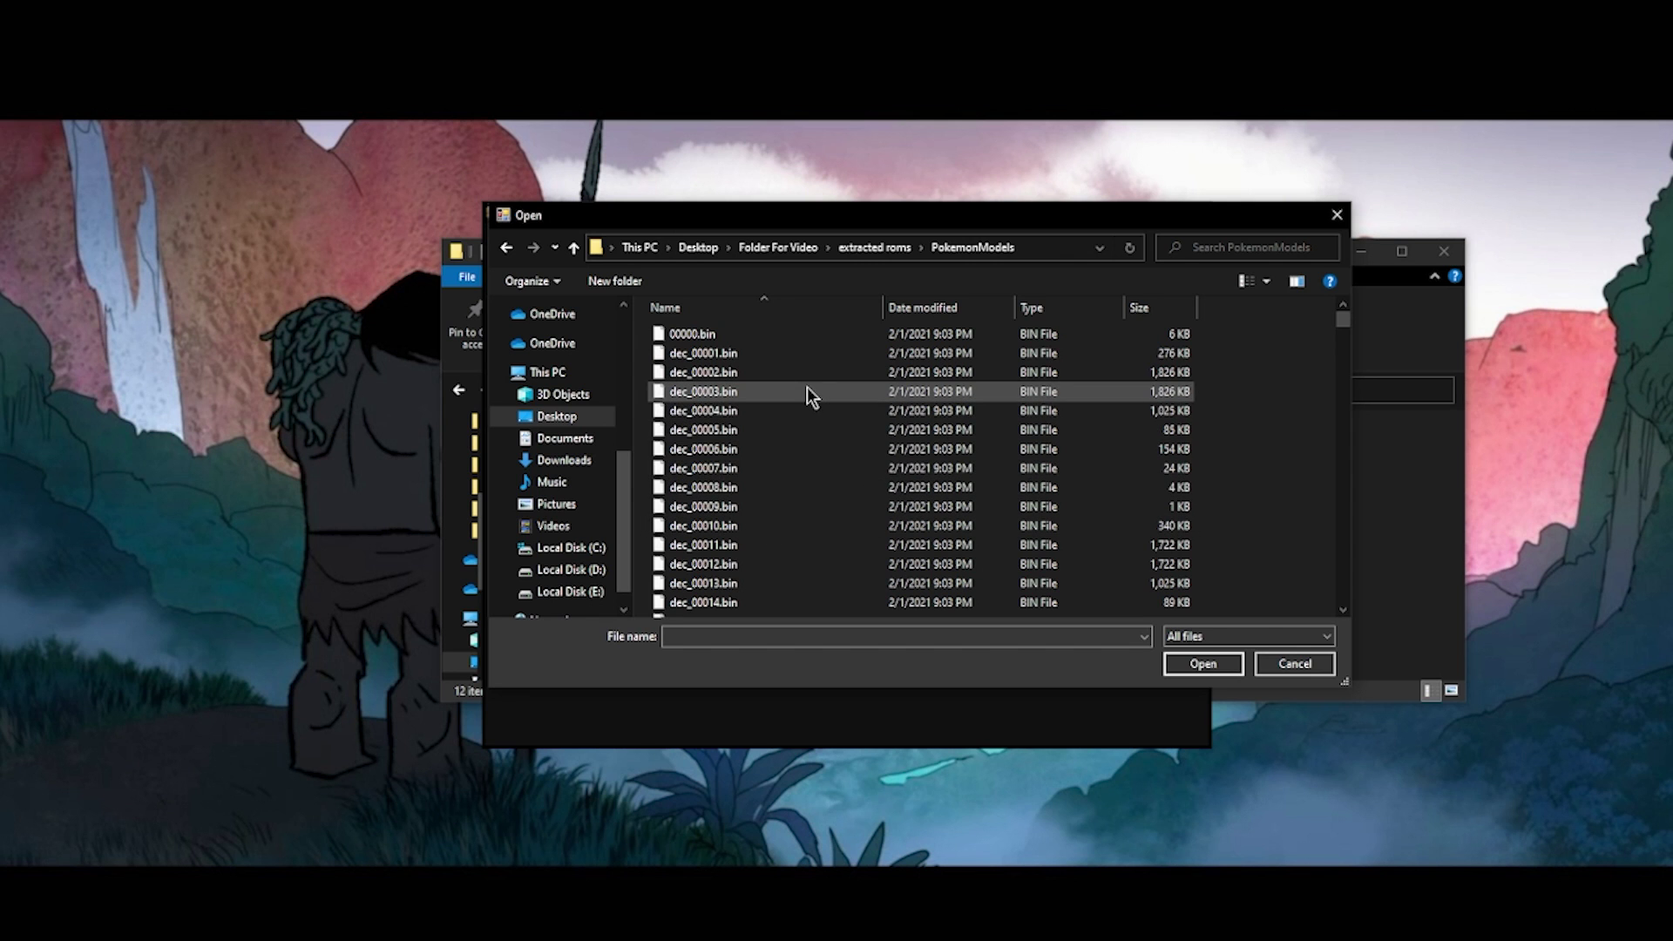
{"action": "scroll", "coordinate": [819, 436], "scroll_direction": "down", "scroll_amount": 5}
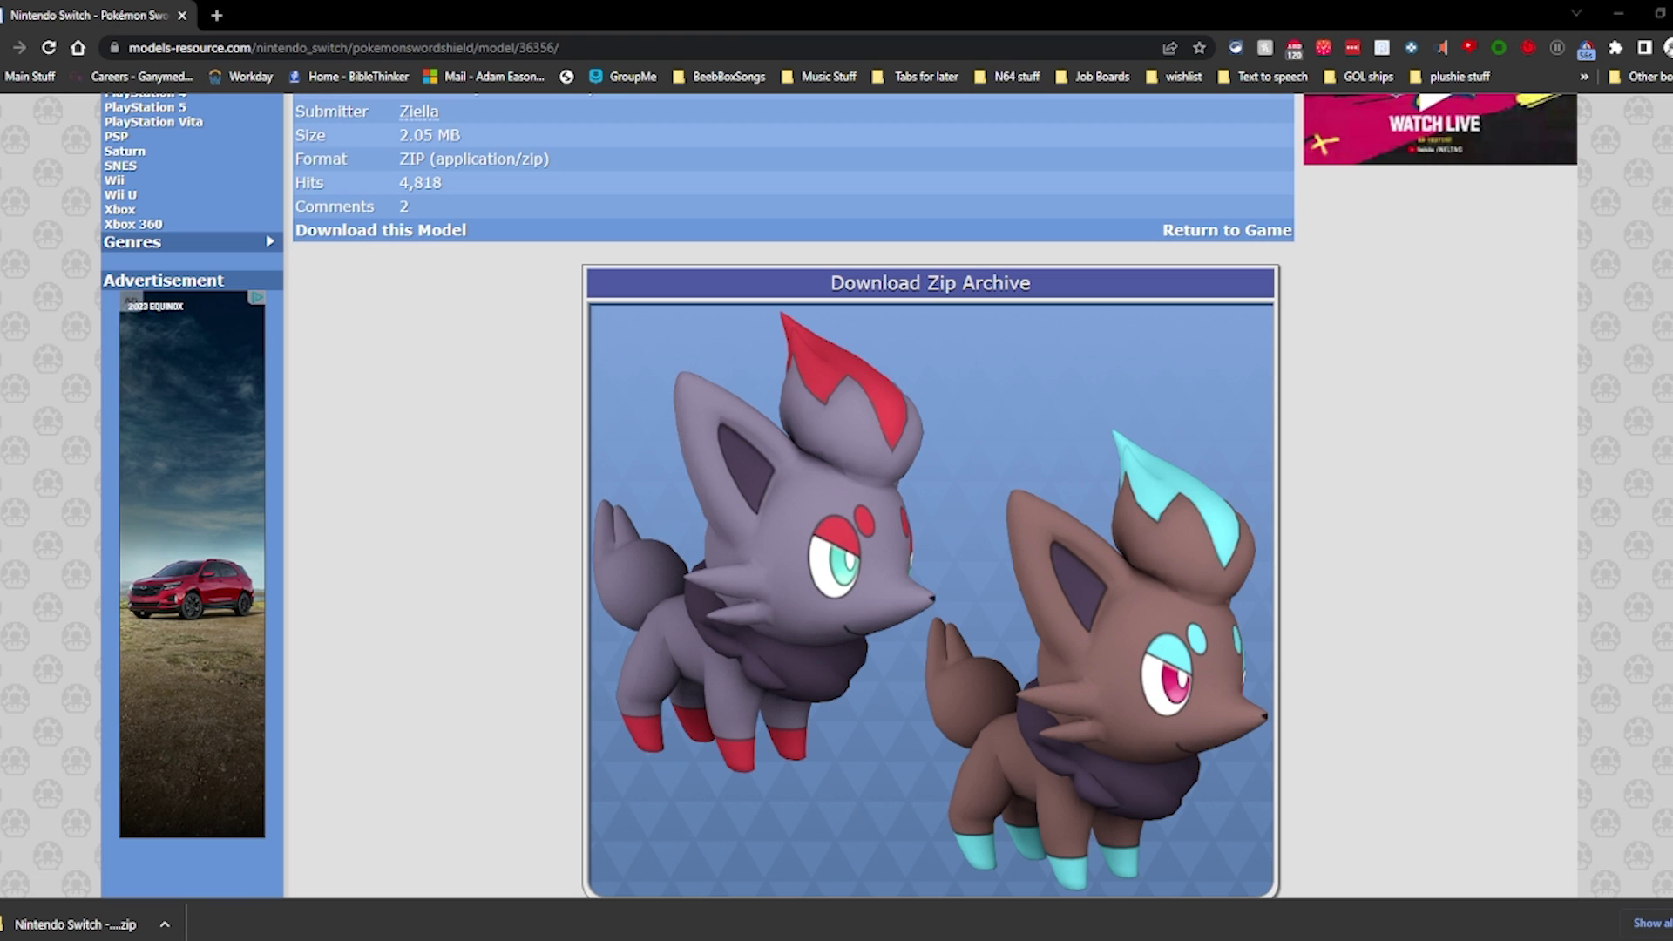
Switch to the browser and load gbatemp.net/threads/pokemon-sun-moon-pokemon-animations-textures-and-models.473906/ in a new tab, going to its generation lists.
{"action": "left_click", "coordinate": [216, 15]}
{"action": "type", "text": "https://gbatemp.net/threads/pokemon-sun-moon-pokemon-animations-textures-and-models.473906/"}
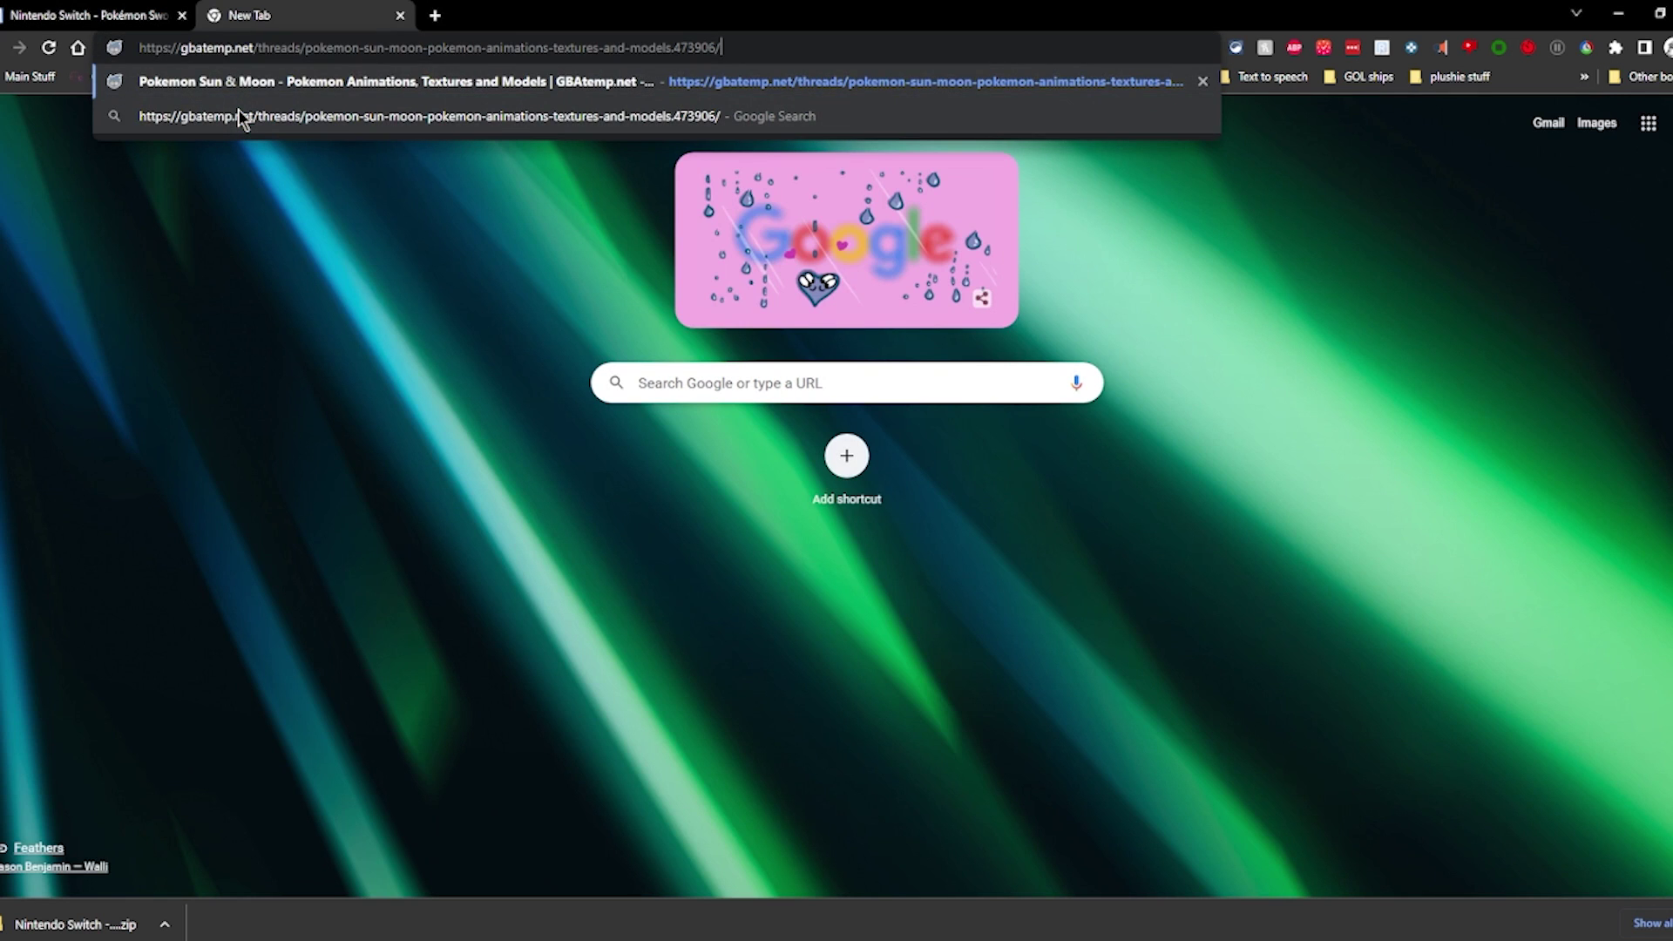
{"action": "key", "text": "Return"}
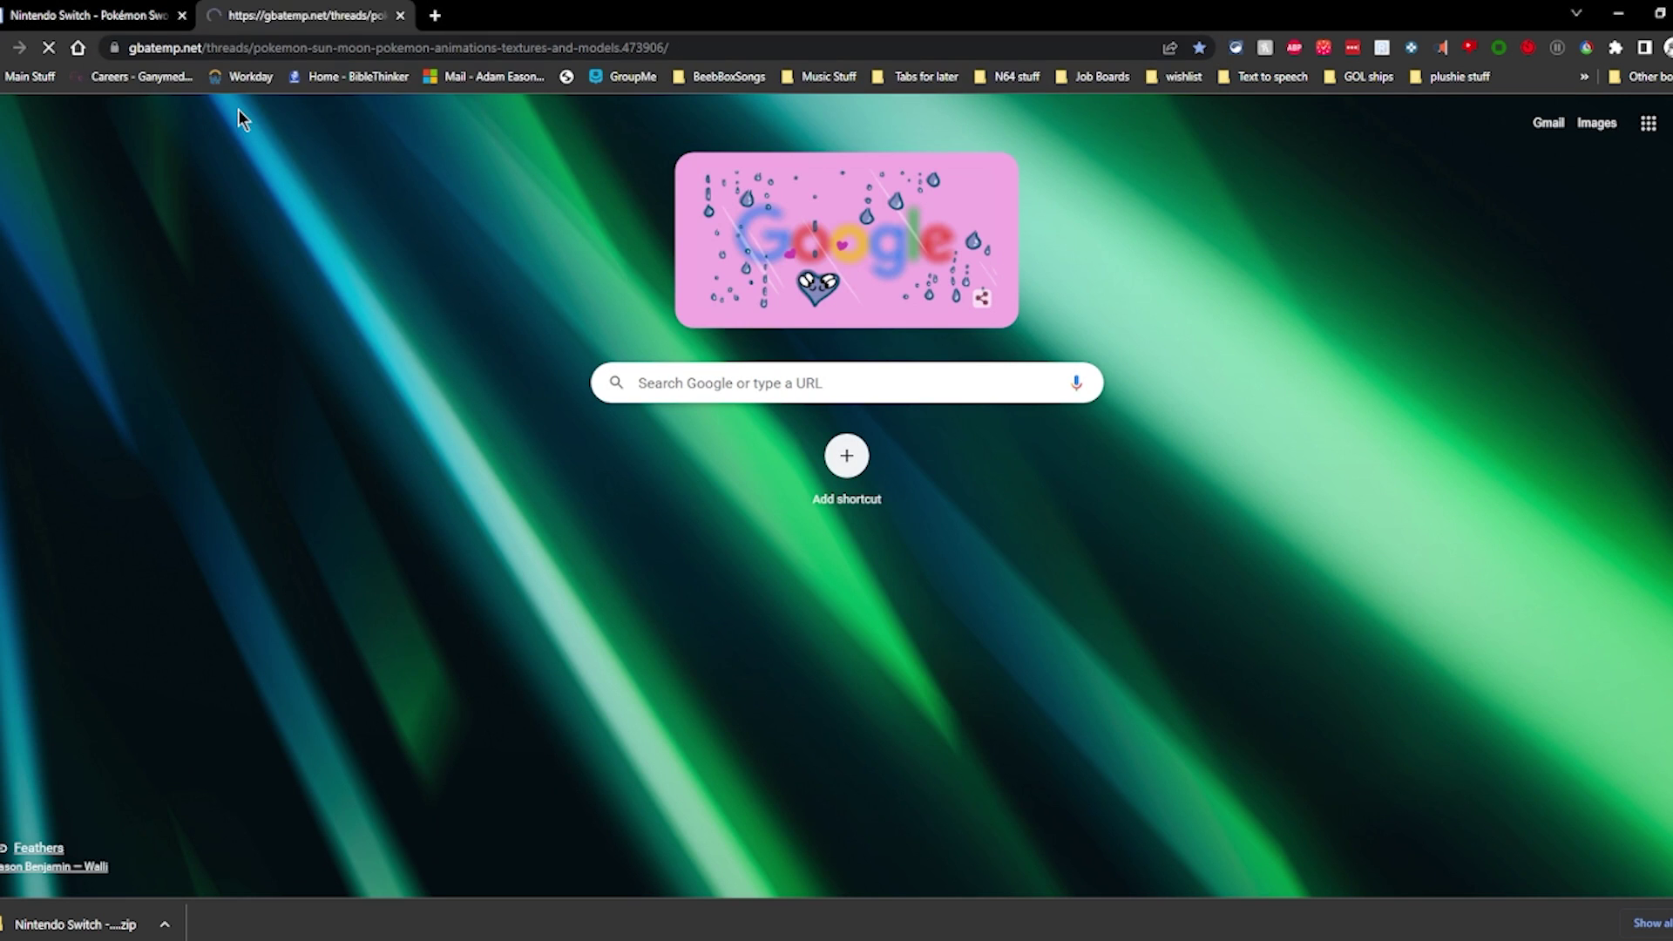
{"action": "scroll", "coordinate": [691, 515], "scroll_direction": "down", "scroll_amount": 10}
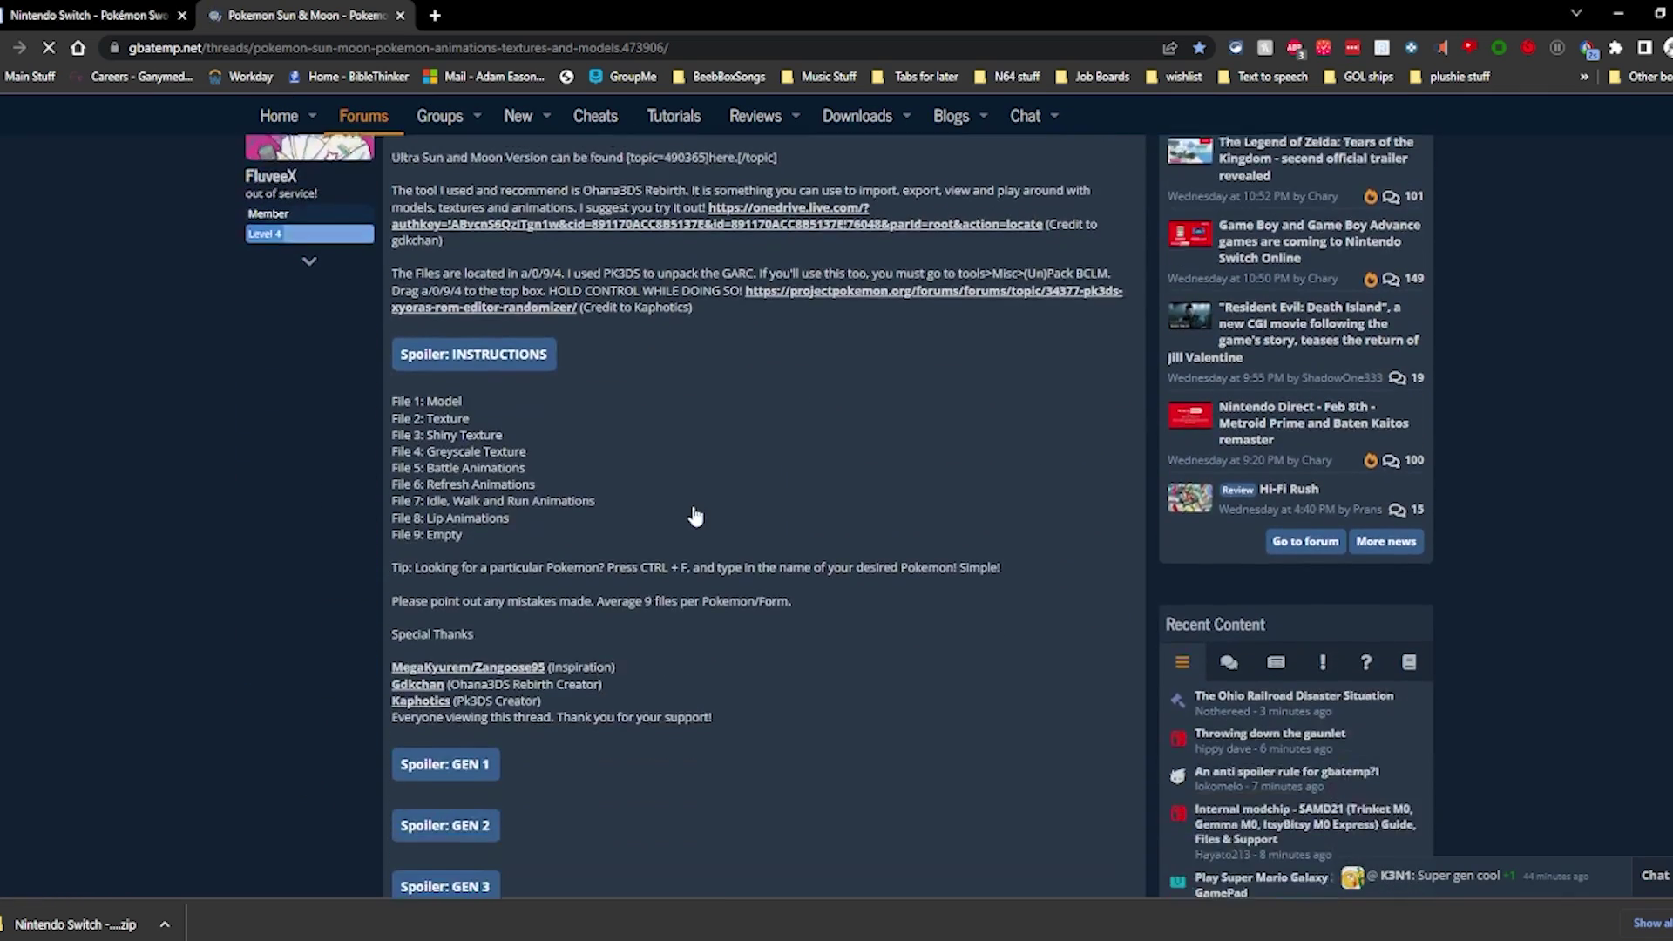
{"action": "scroll", "coordinate": [666, 448], "scroll_direction": "up", "scroll_amount": 2}
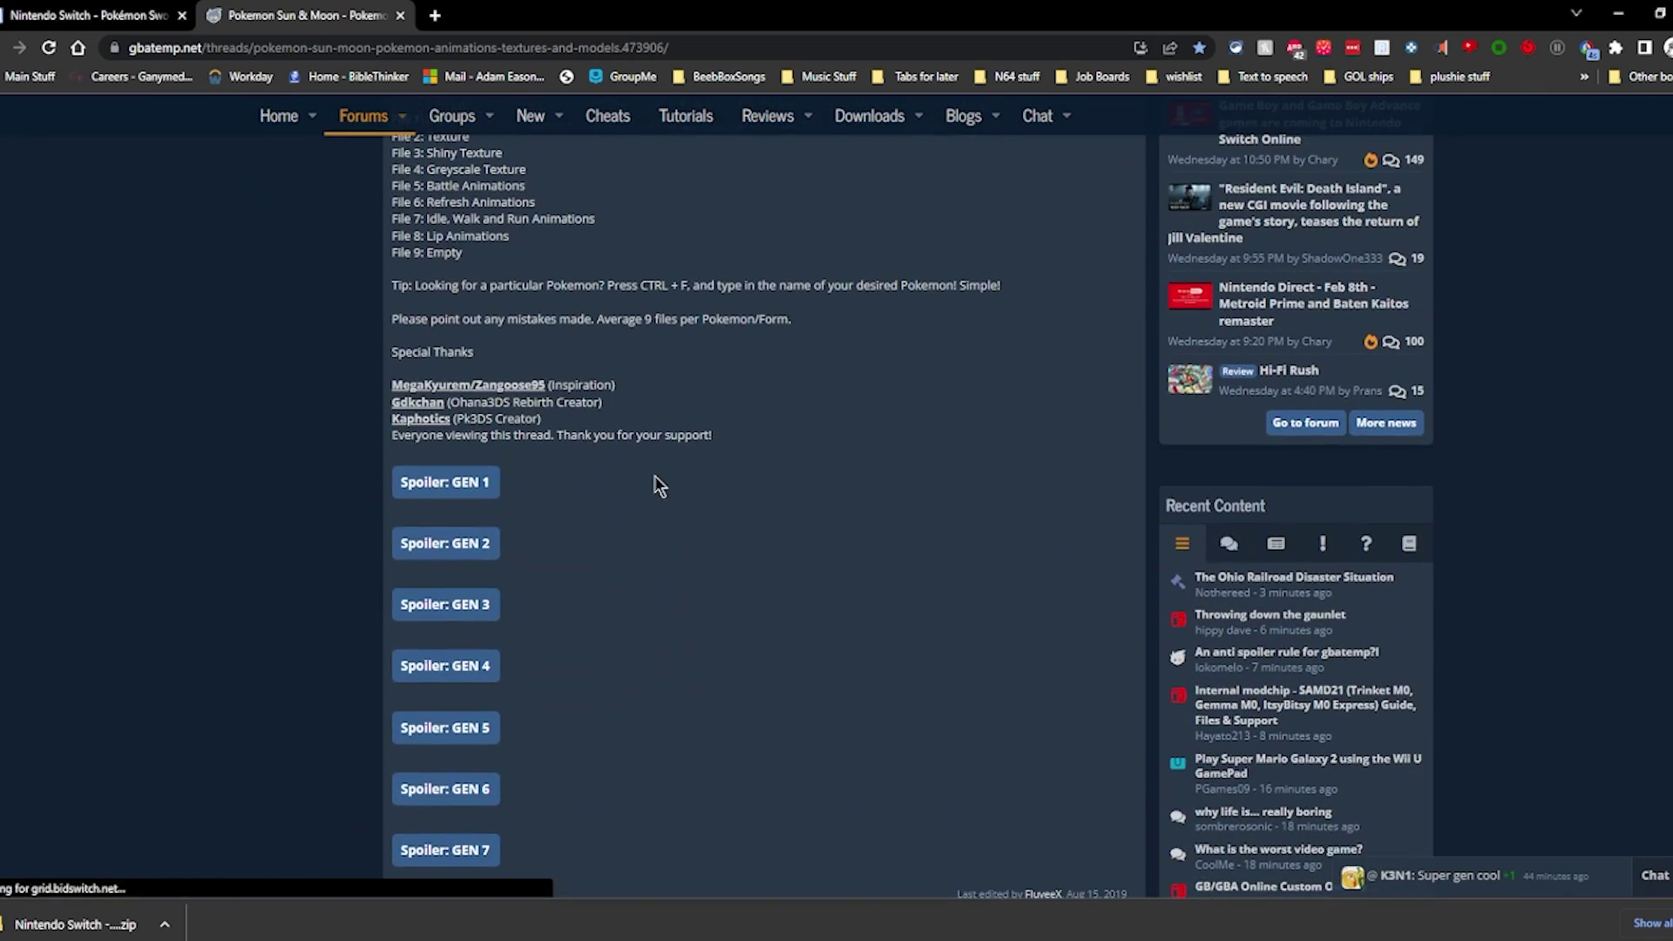
Expand the GEN 5 spoiler in the thread and find "zorua" to look up its file number range.
{"action": "left_click", "coordinate": [475, 727]}
{"action": "scroll", "coordinate": [692, 635], "scroll_direction": "down", "scroll_amount": 4}
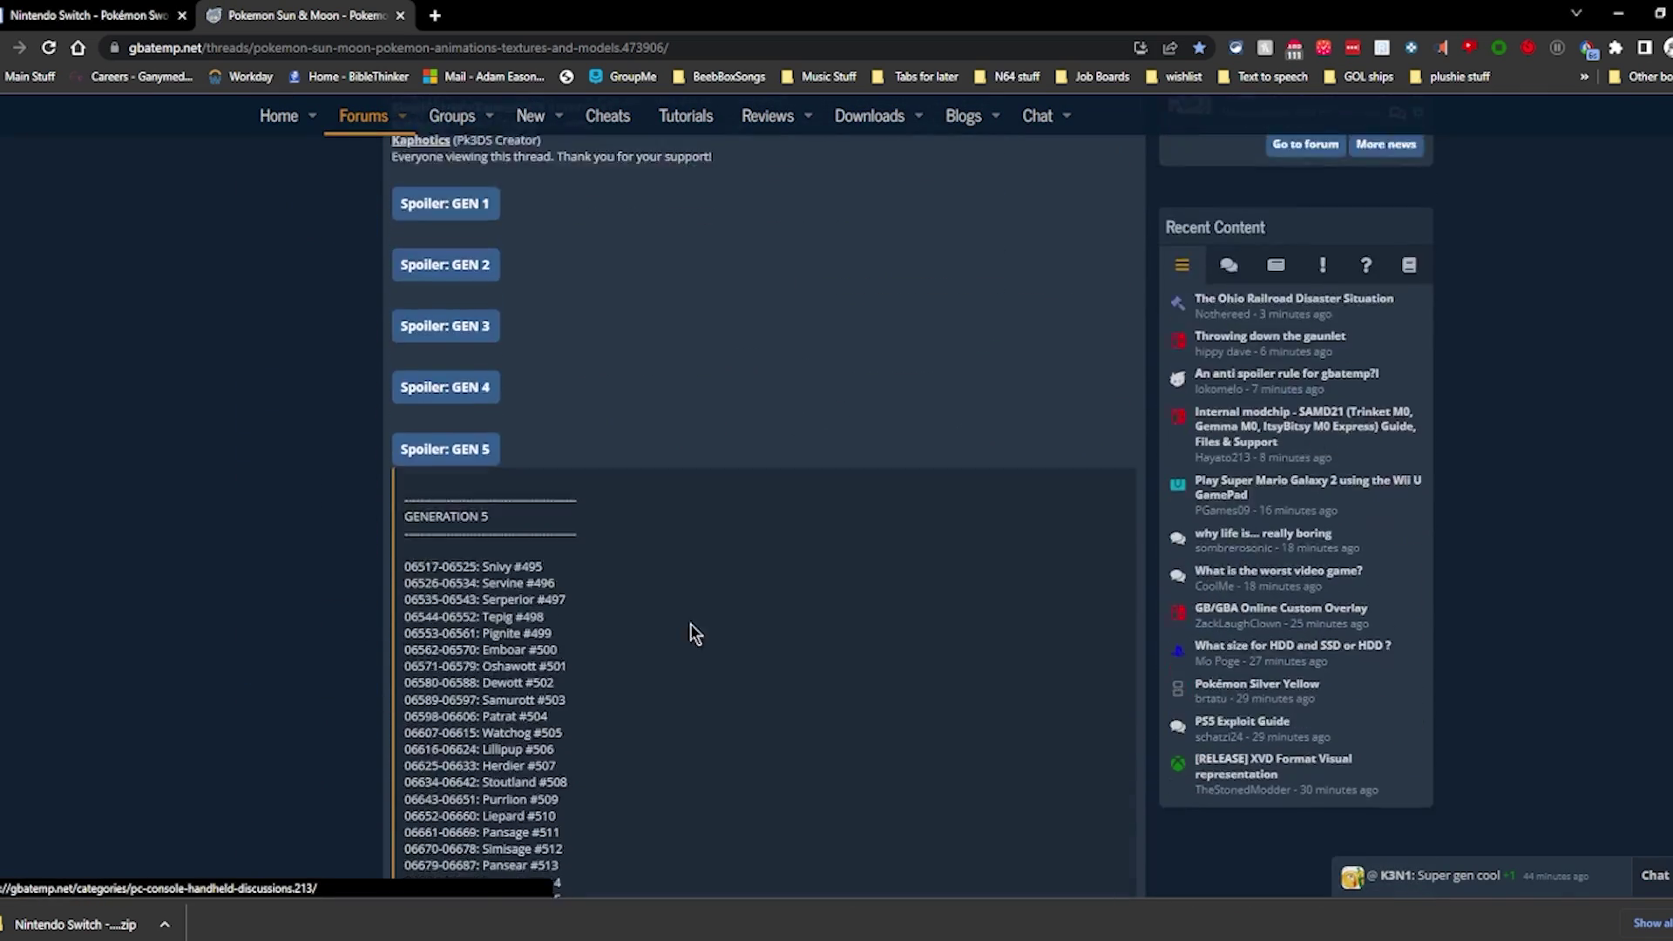
{"action": "key", "text": "ctrl+f"}
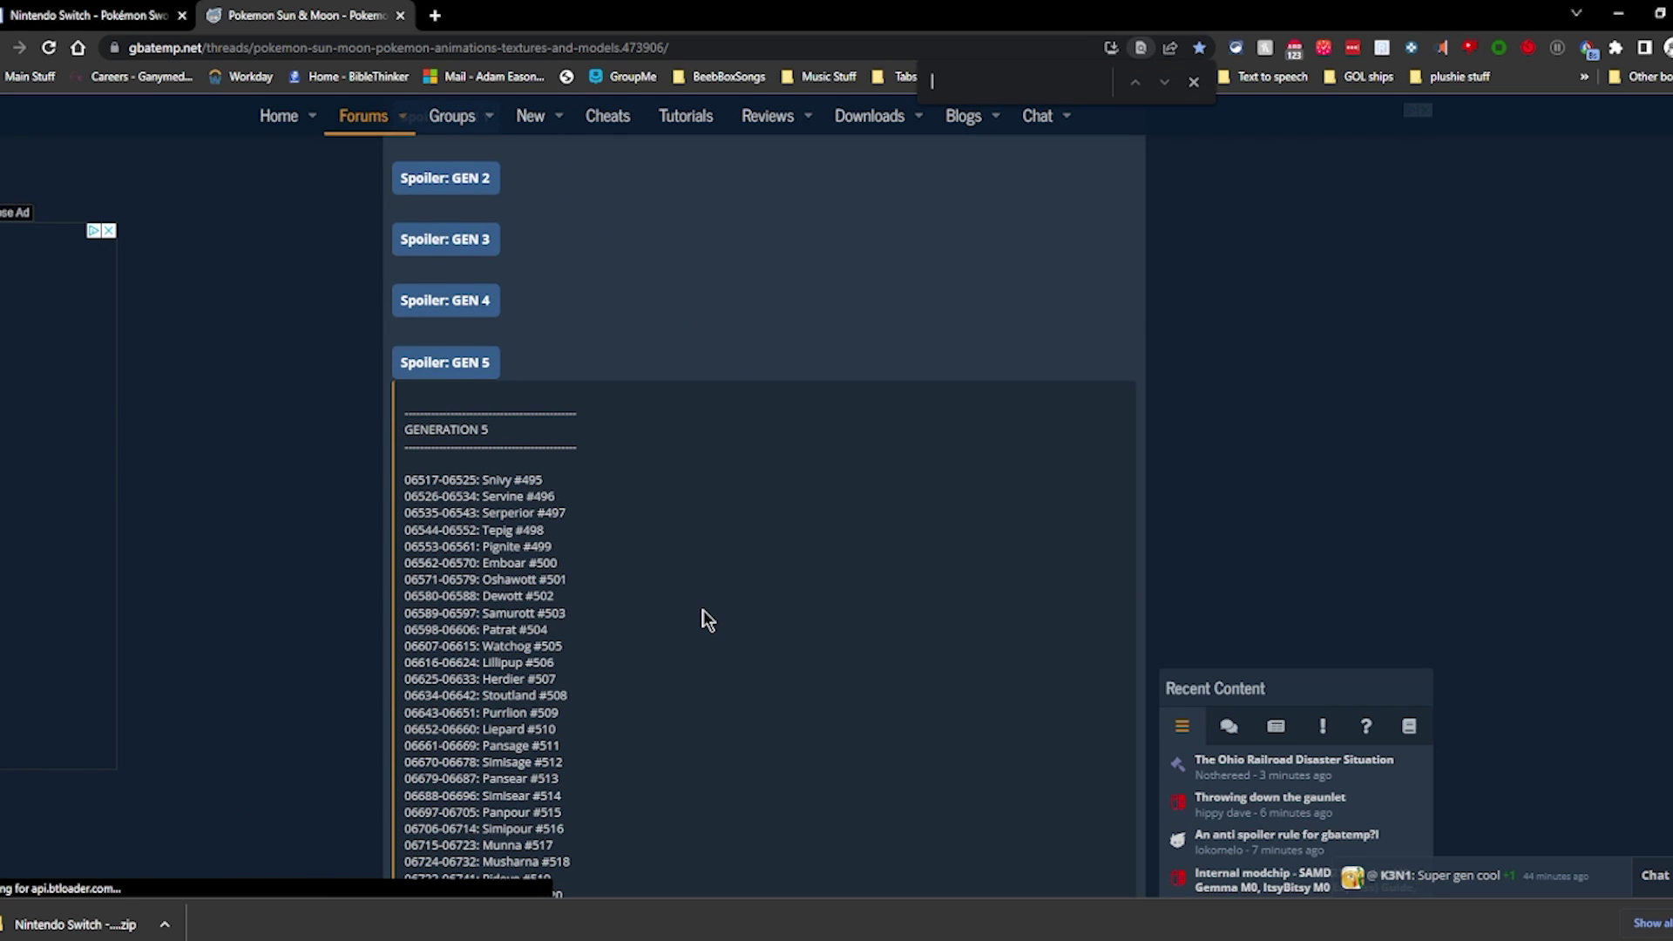
{"action": "type", "text": "zorua"}
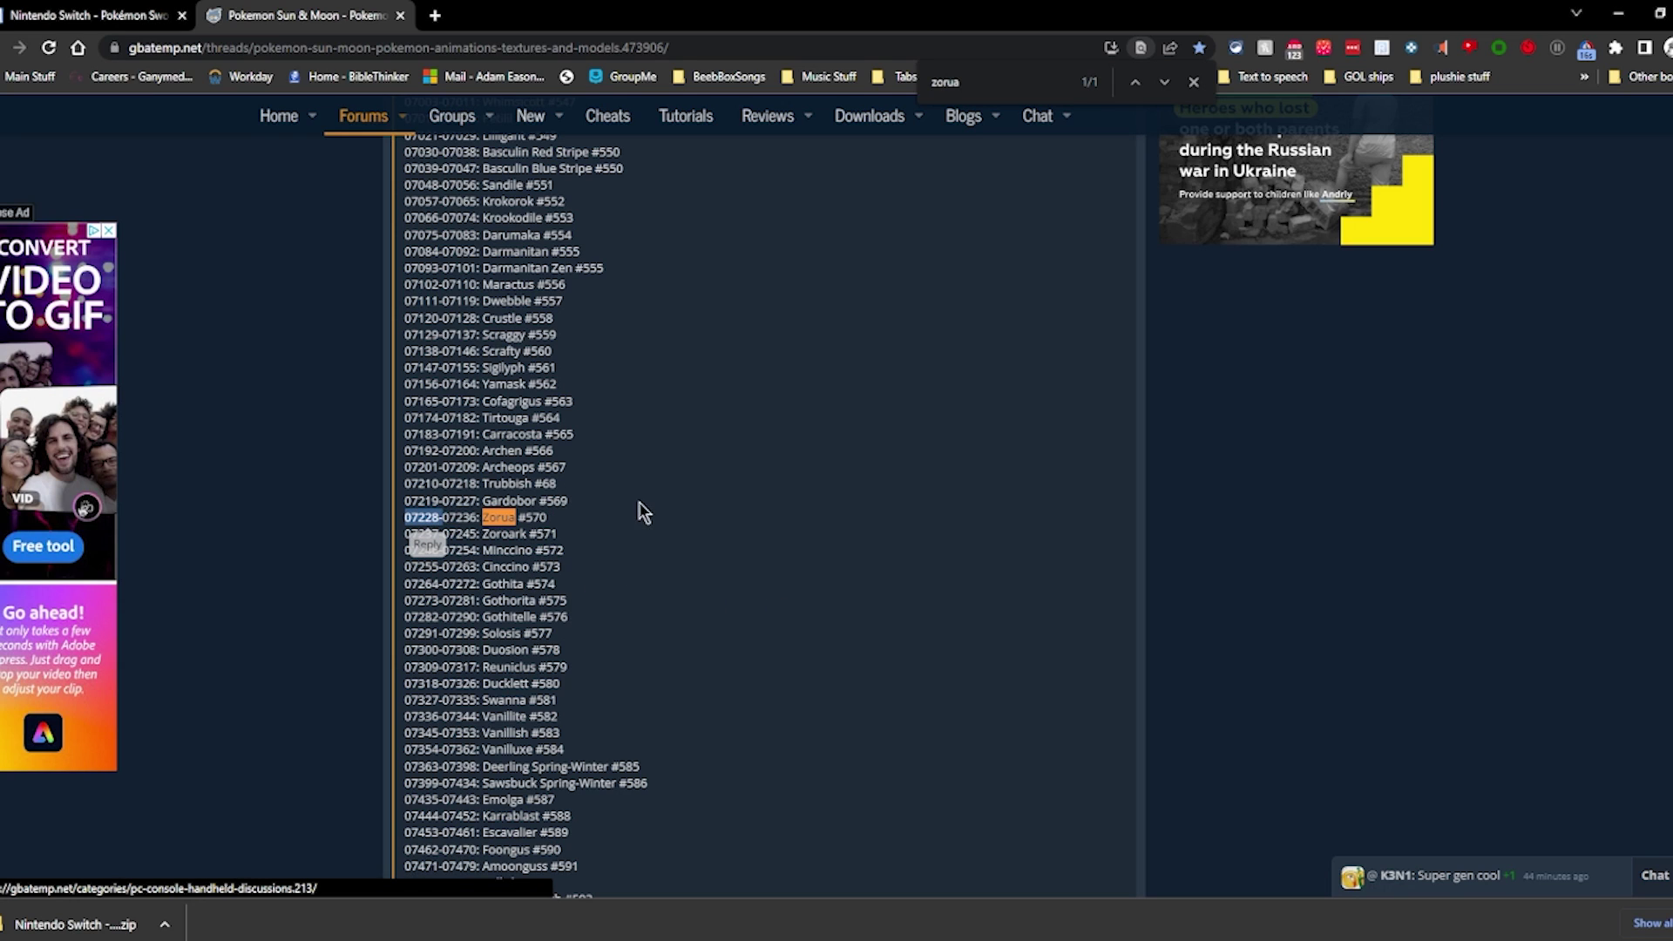
Return to the Ohana3DS file dialog, search PokemonModels for 072 and open dec_07228.bin.
{"action": "left_click", "coordinate": [876, 940]}
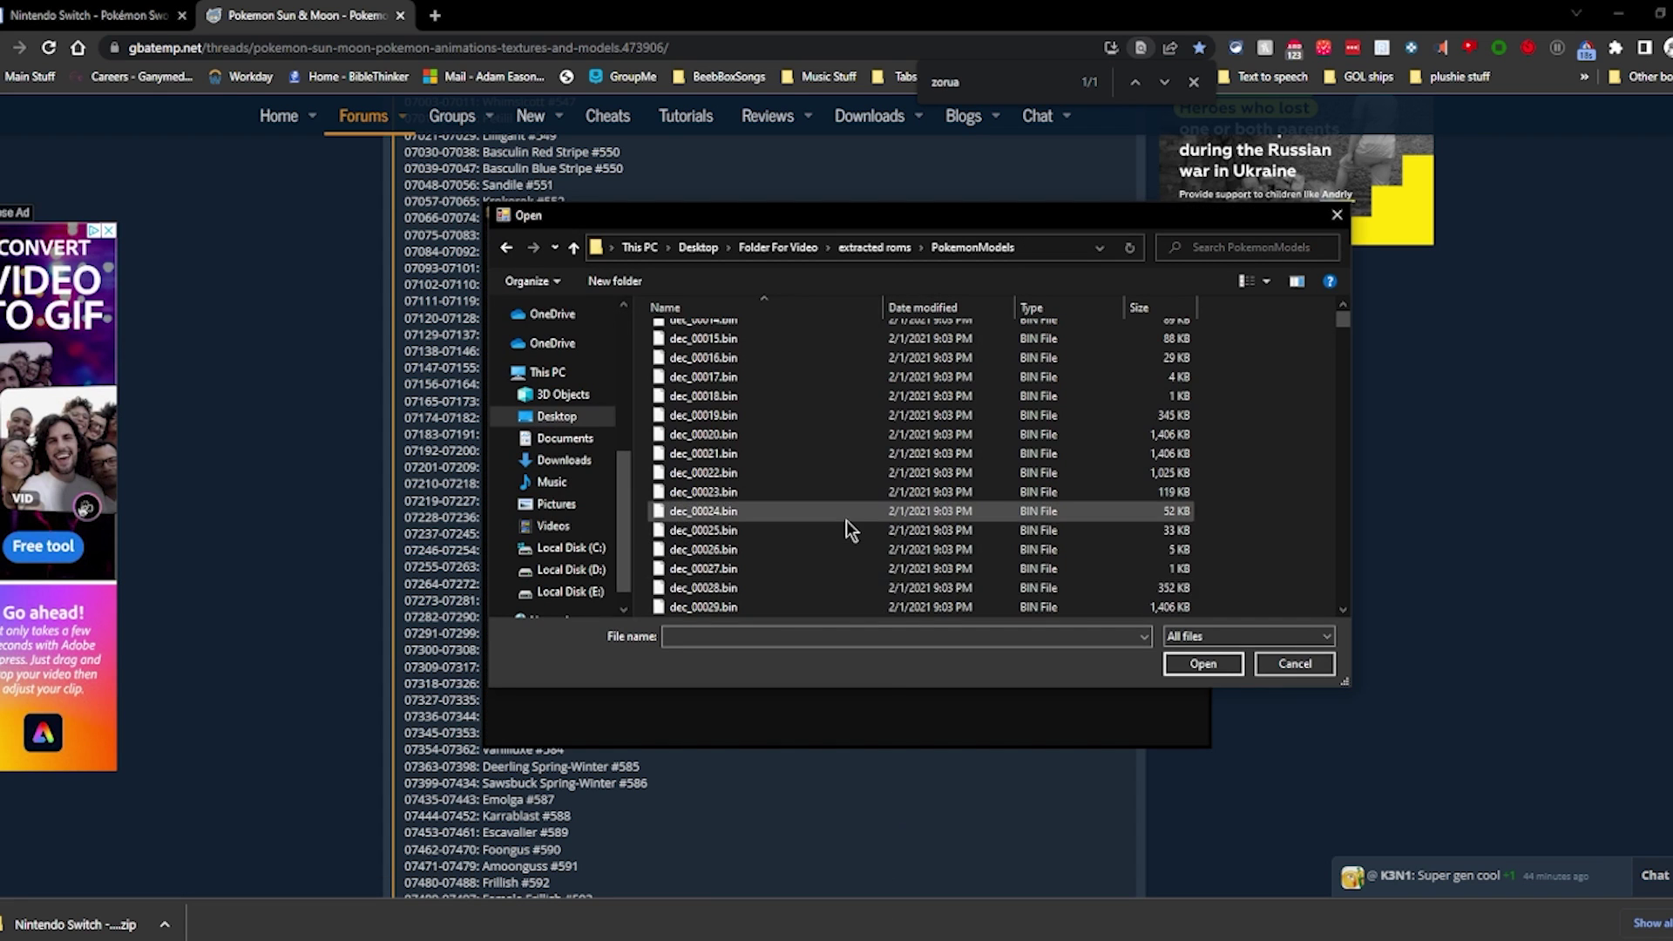
{"action": "left_click", "coordinate": [1208, 251]}
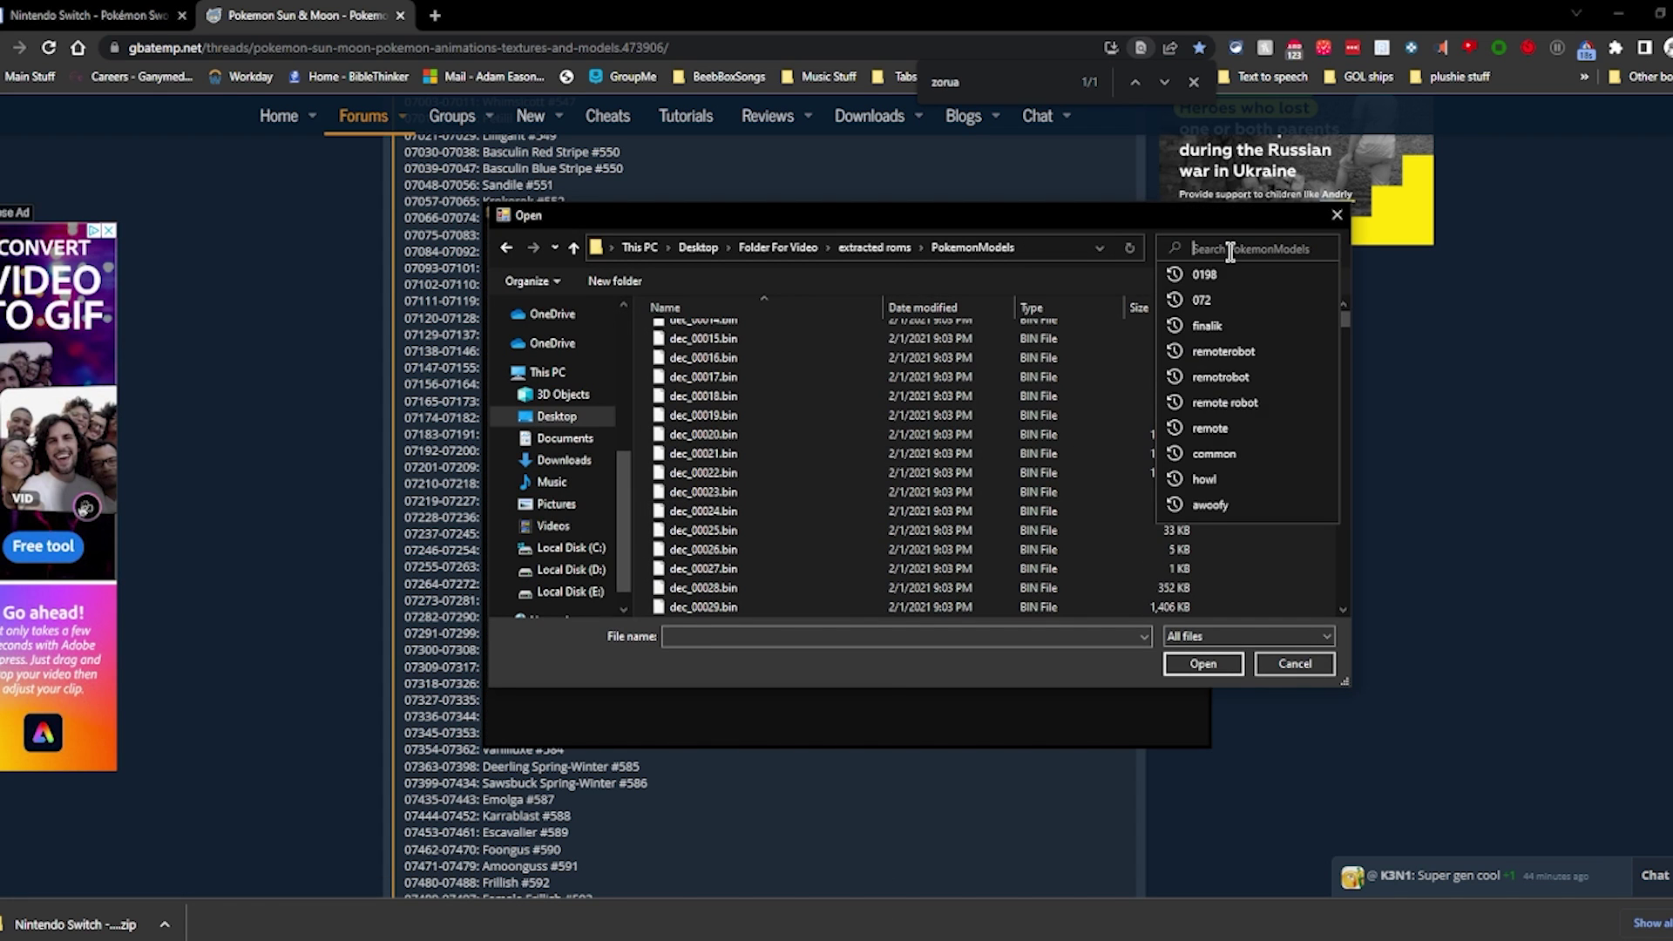
{"action": "type", "text": "072"}
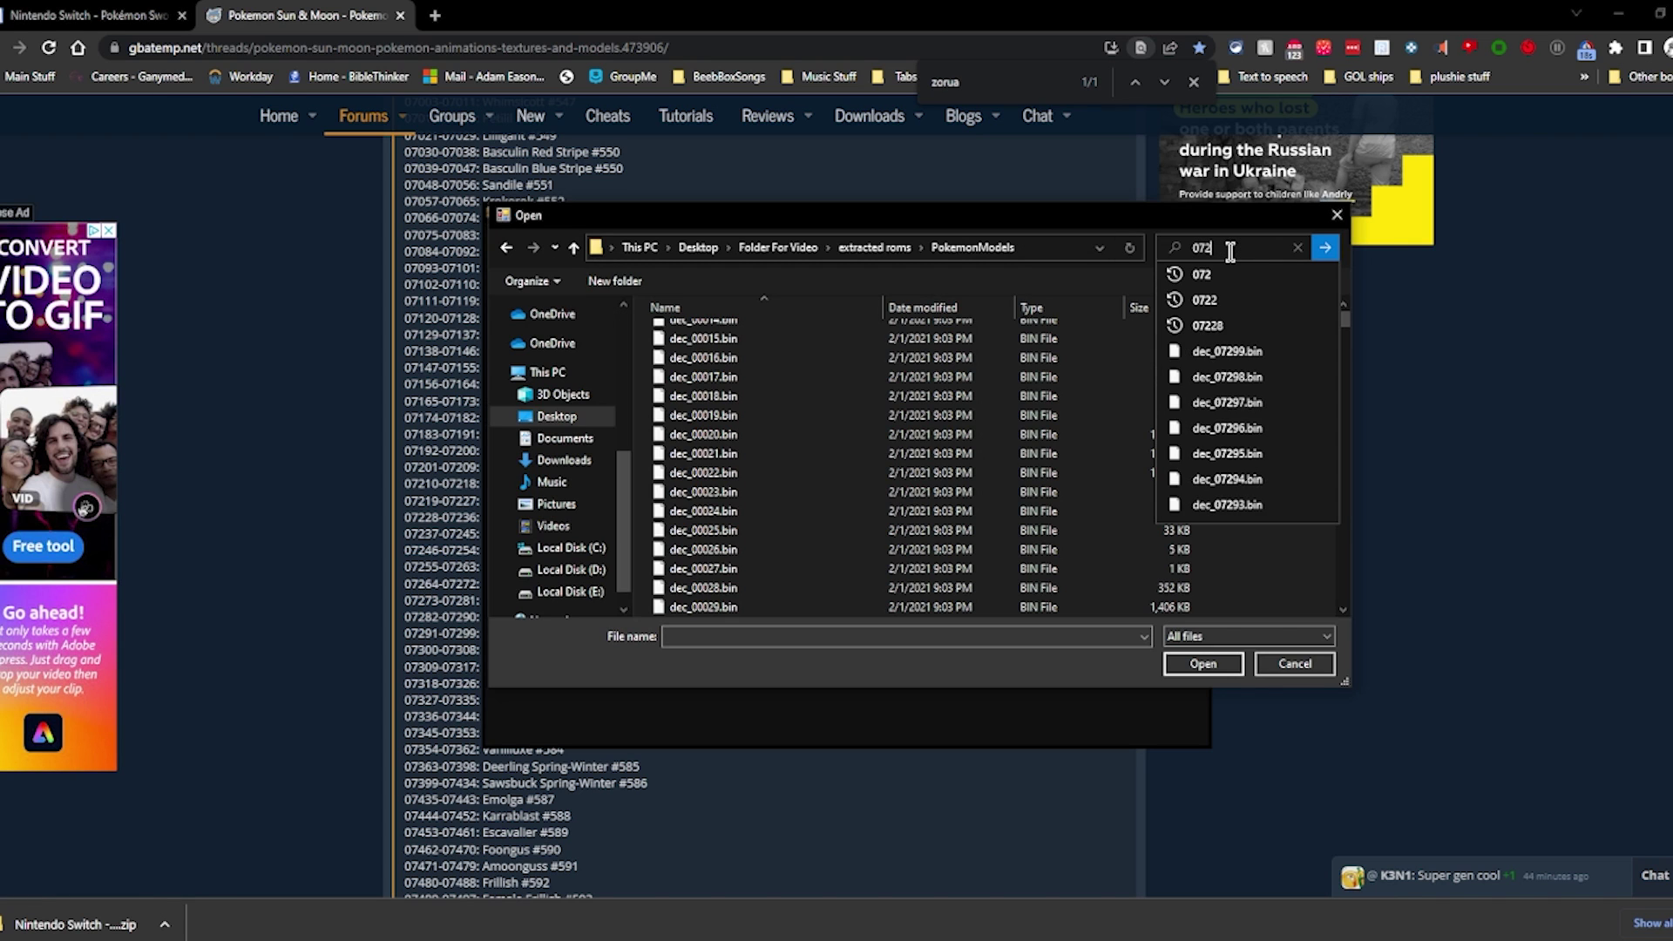
{"action": "key", "text": "Return"}
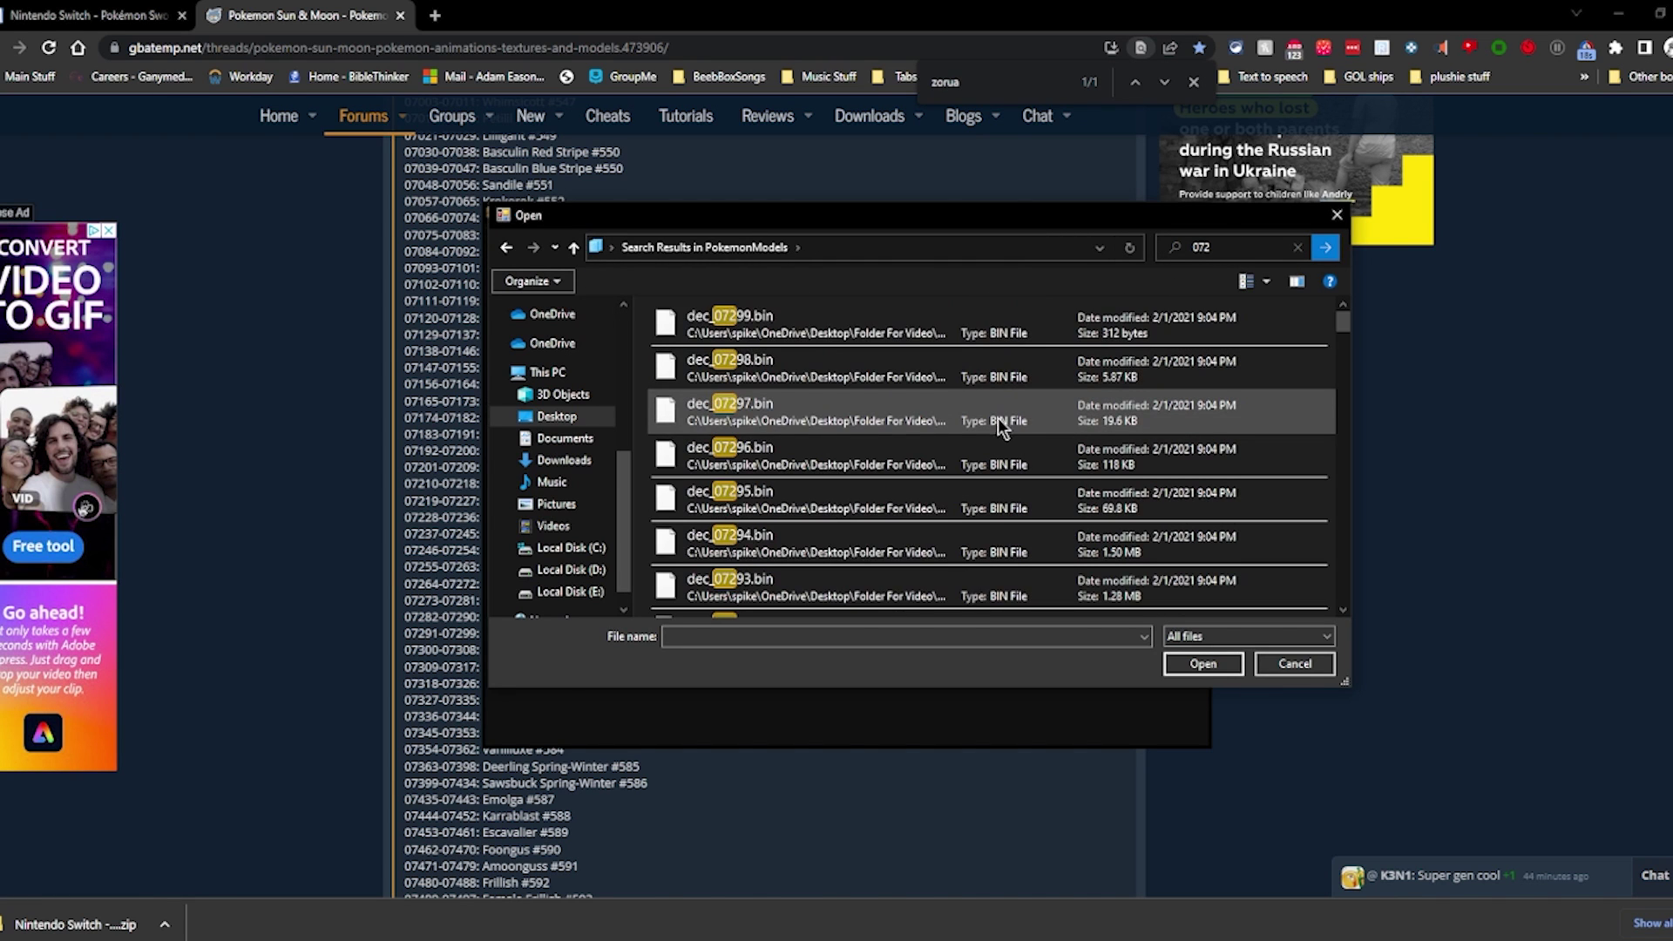
{"action": "scroll", "coordinate": [953, 436], "scroll_direction": "down", "scroll_amount": 4}
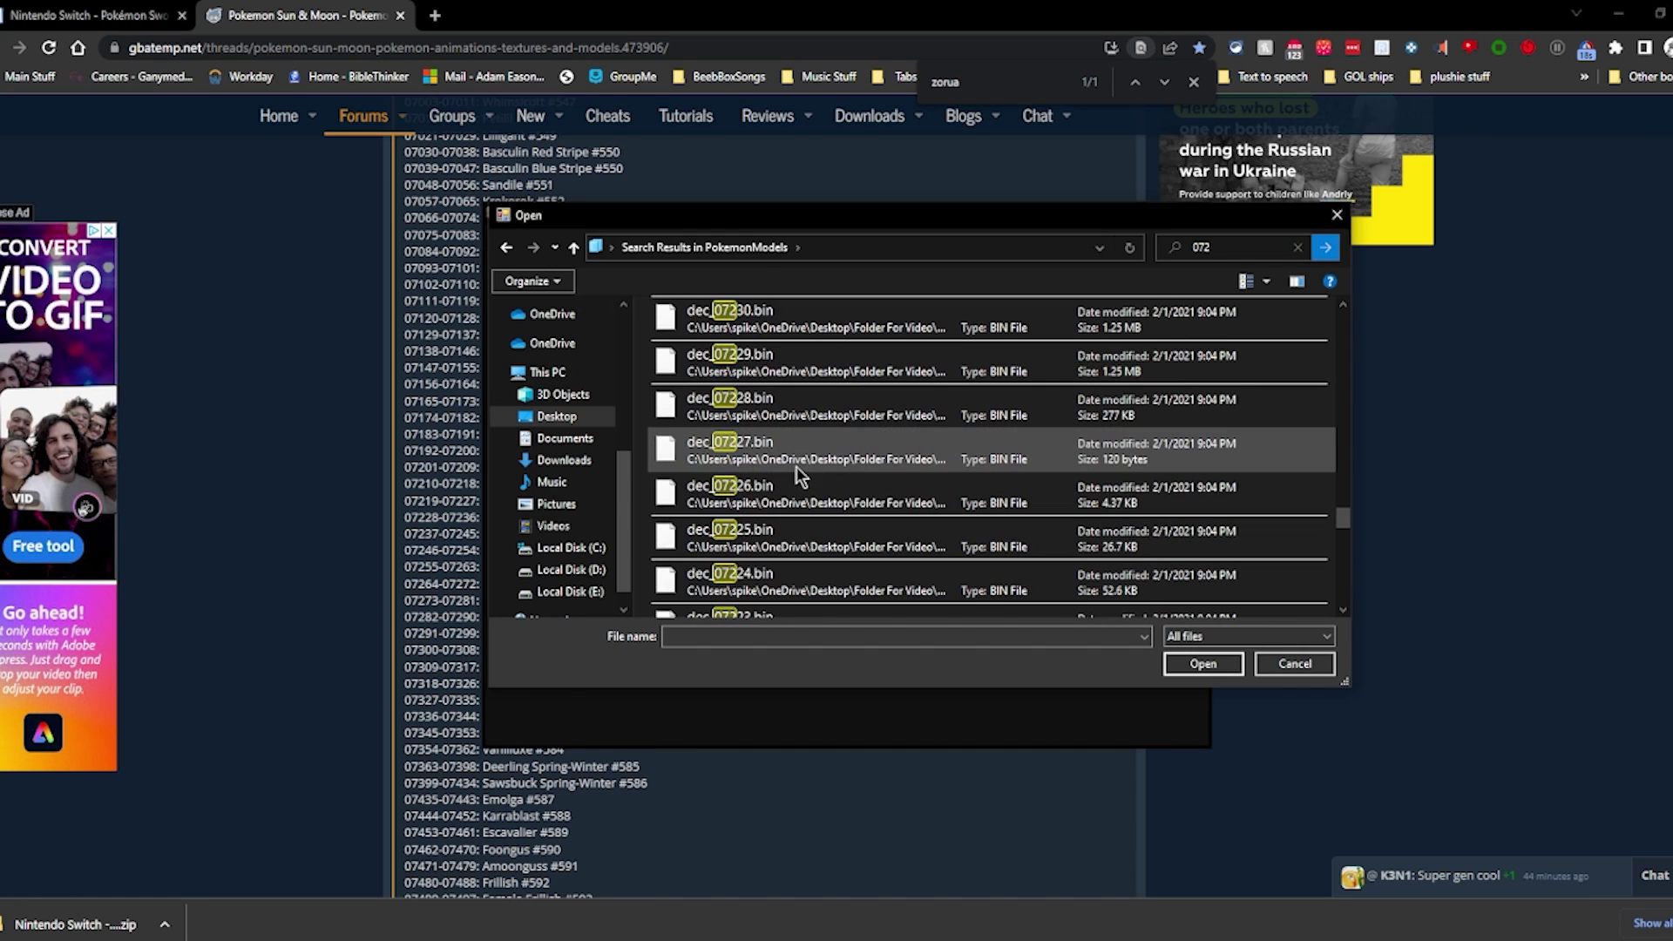
{"action": "left_click", "coordinate": [786, 405]}
{"action": "double_click", "coordinate": [787, 405]}
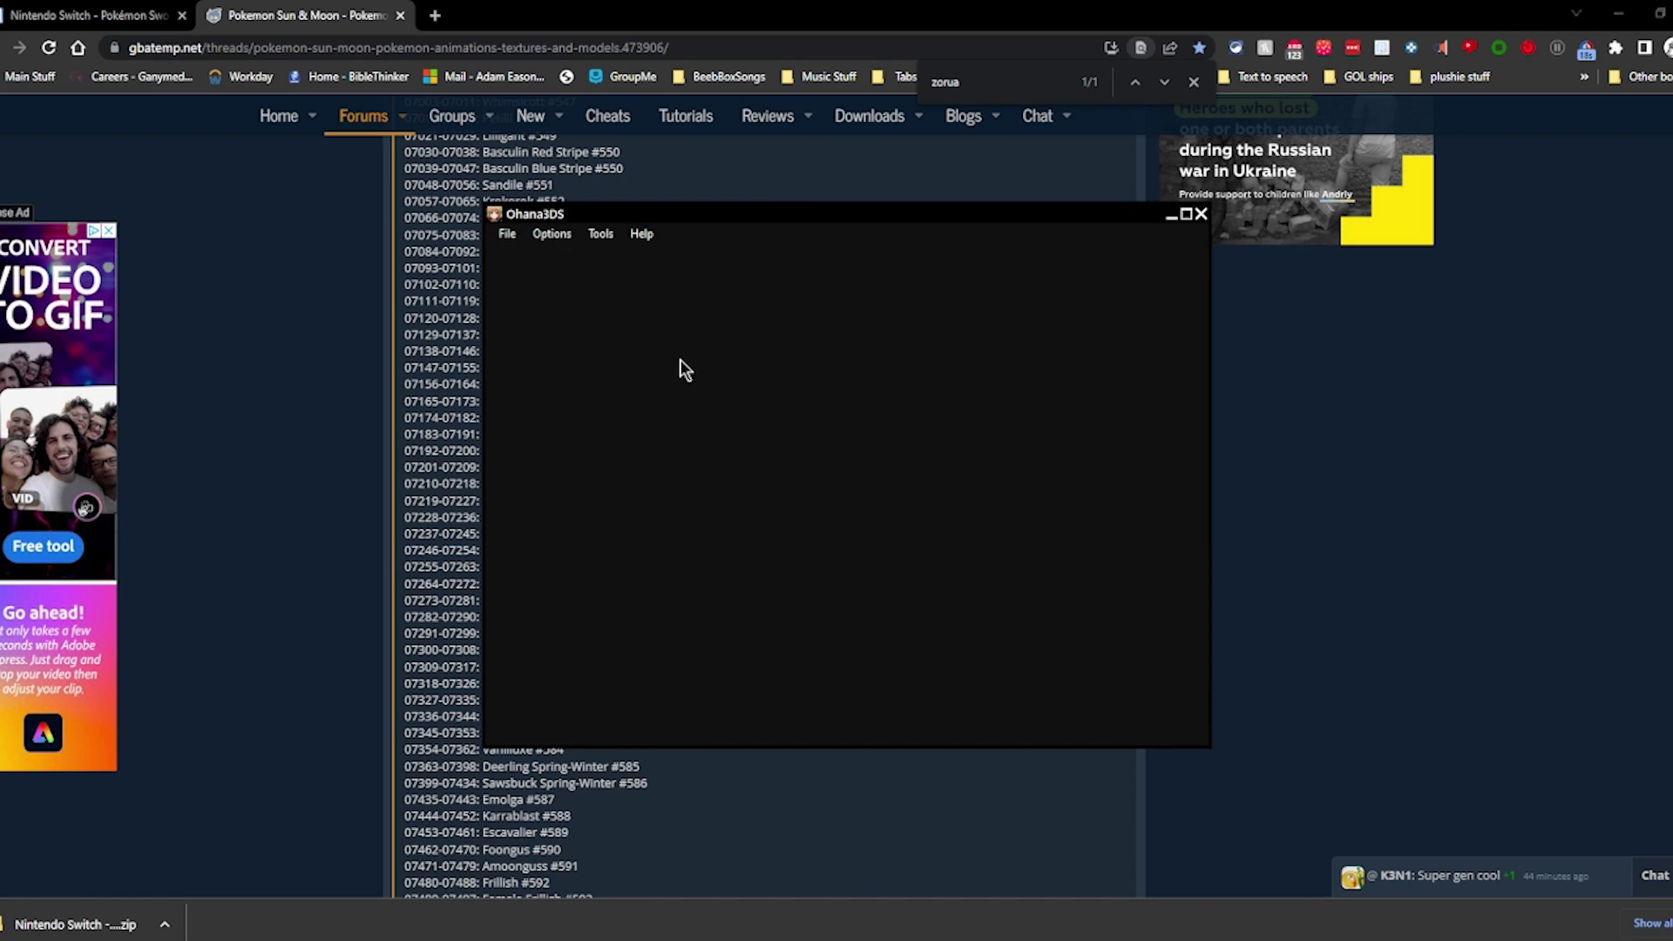
Import the textures from dec_07229.bin for the loaded Zorua model.
{"action": "left_click_drag", "start_coordinate": [887, 412], "coordinate": [785, 470]}
{"action": "left_click", "coordinate": [546, 279]}
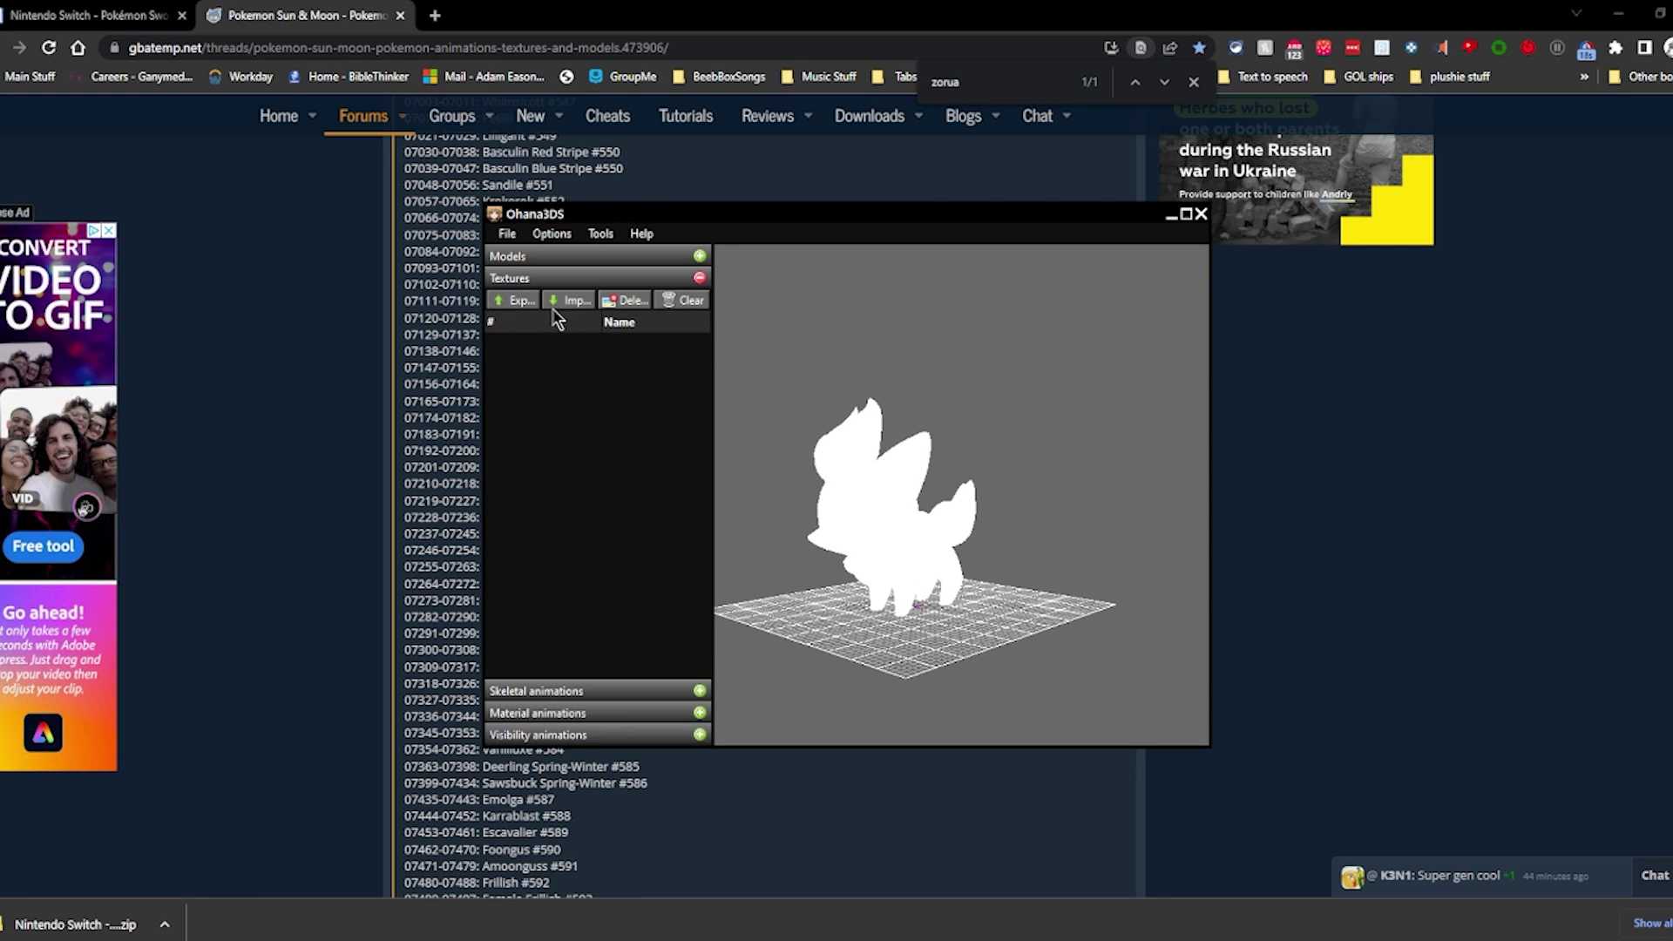
{"action": "left_click", "coordinate": [577, 303]}
{"action": "scroll", "coordinate": [856, 537], "scroll_direction": "down", "scroll_amount": 3}
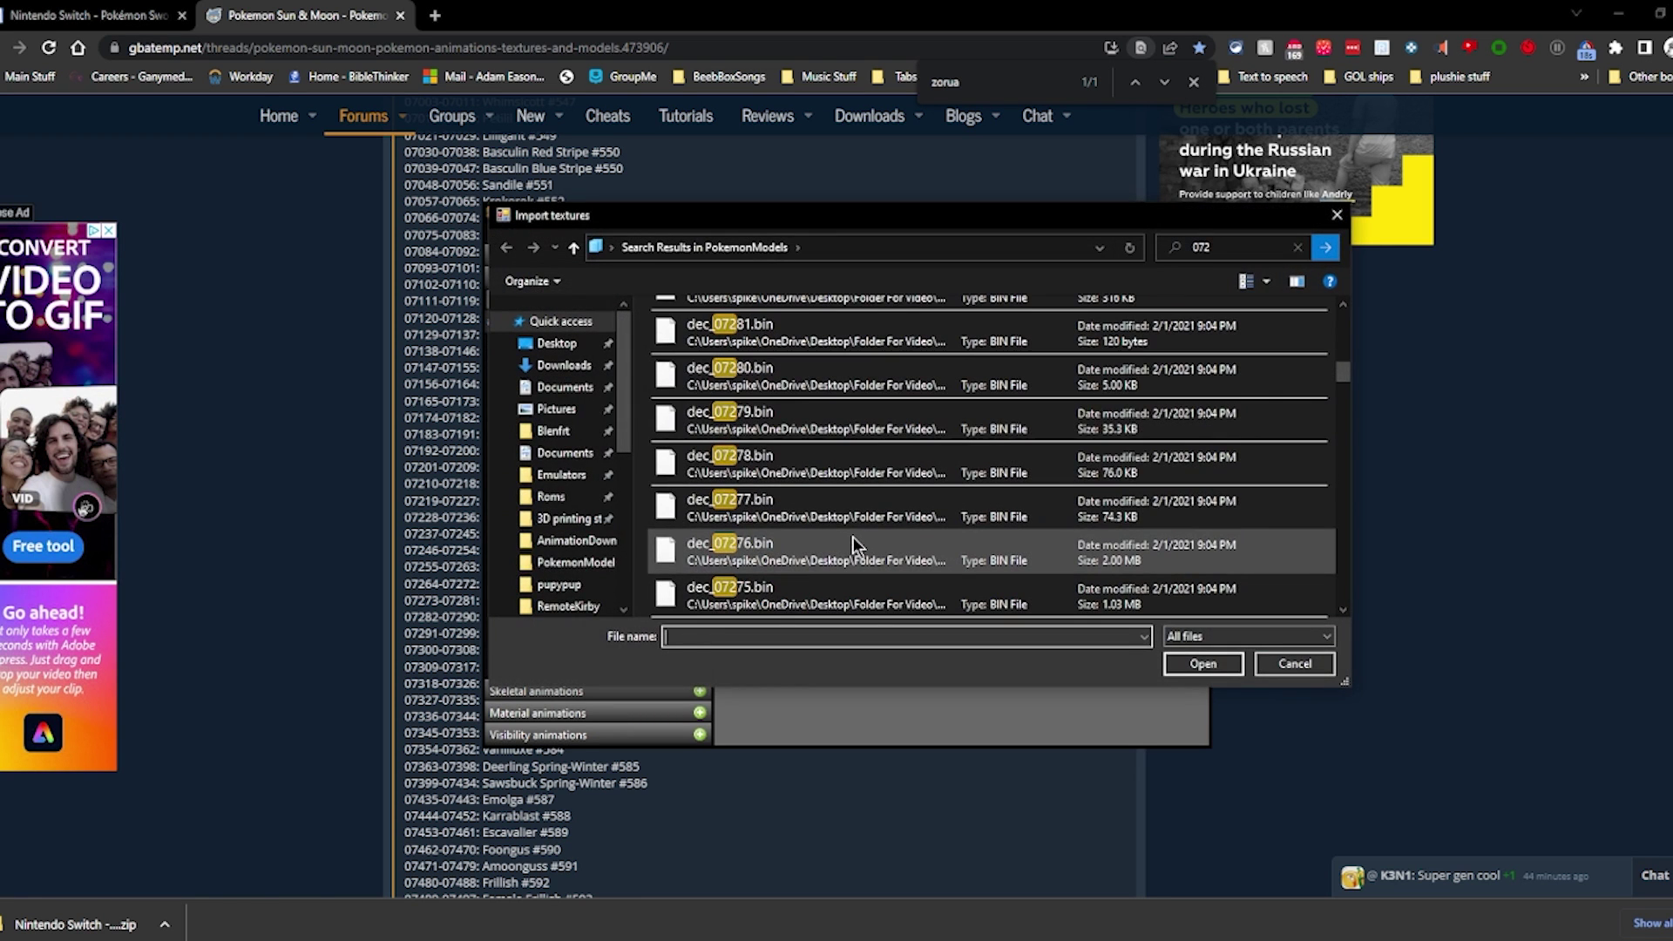
{"action": "scroll", "coordinate": [849, 514], "scroll_direction": "down", "scroll_amount": 10}
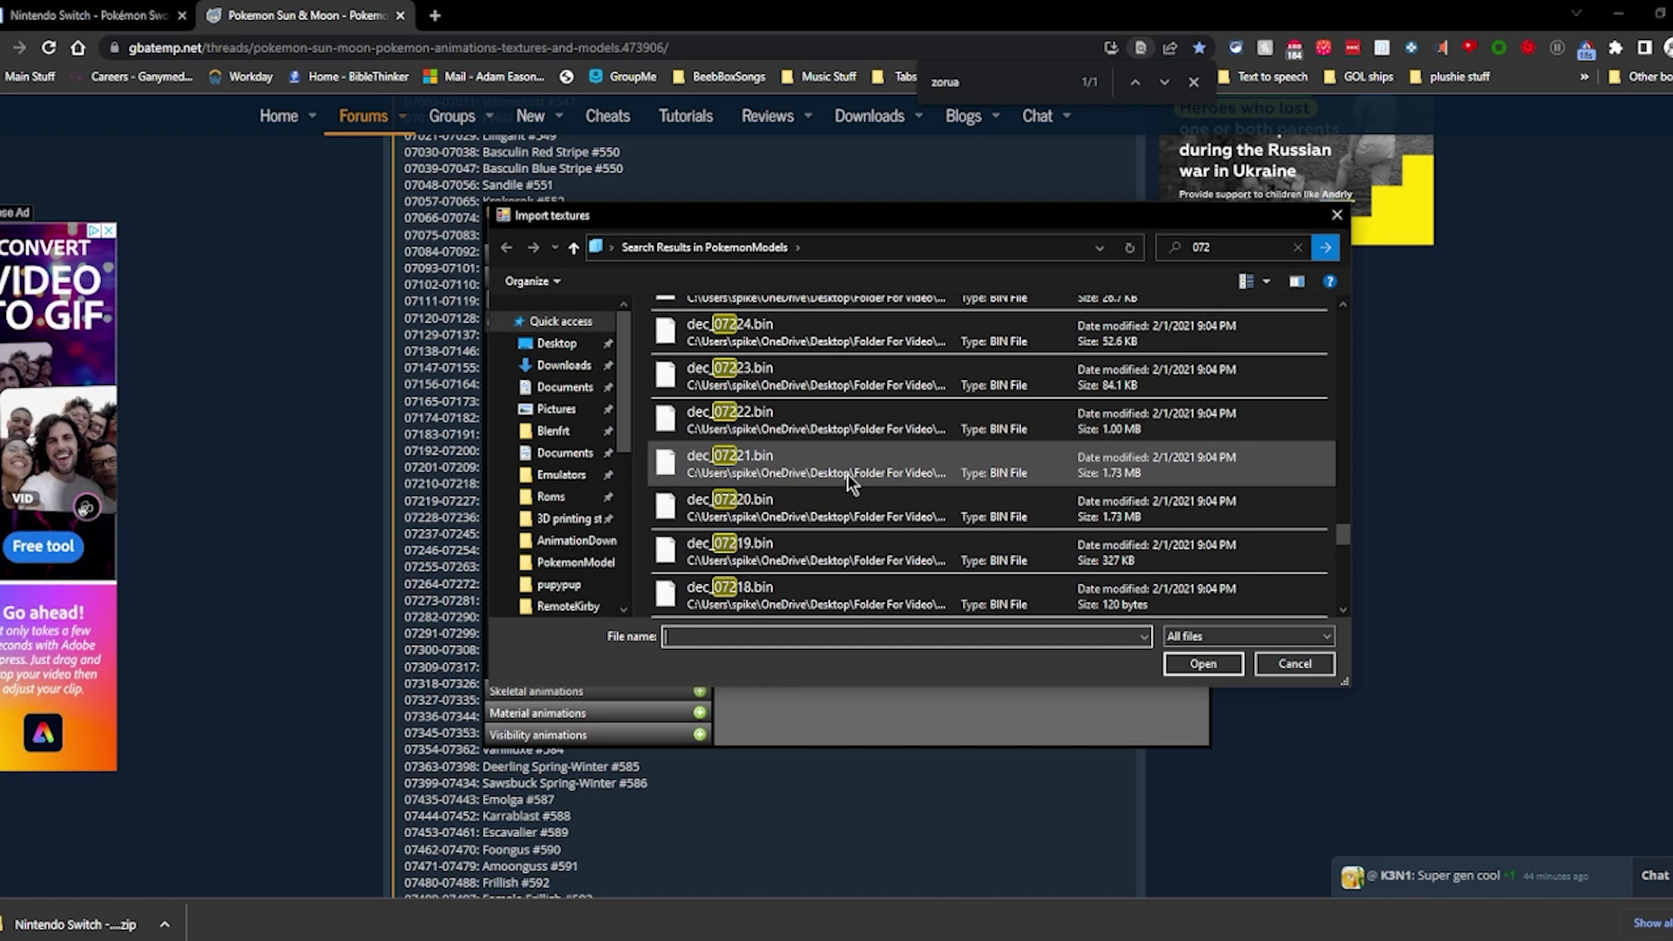
{"action": "double_click", "coordinate": [811, 495]}
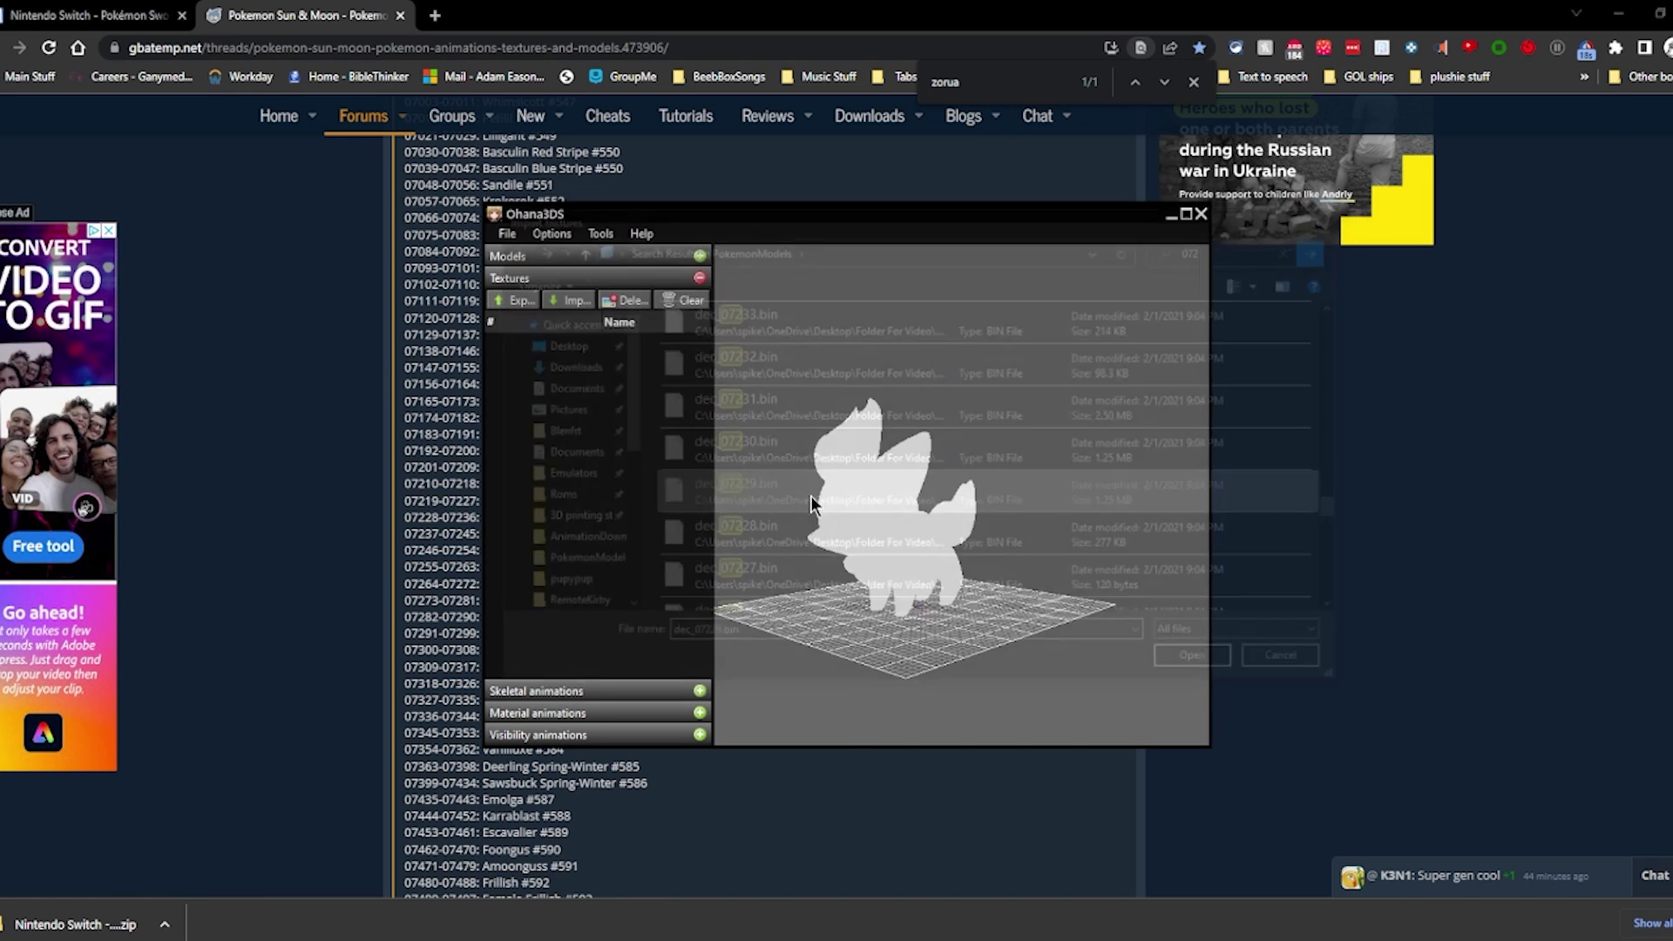
Look up in the thread's file type list which file number holds the idle, walk and run animations.
{"action": "scroll", "coordinate": [357, 531], "scroll_direction": "up", "scroll_amount": 15}
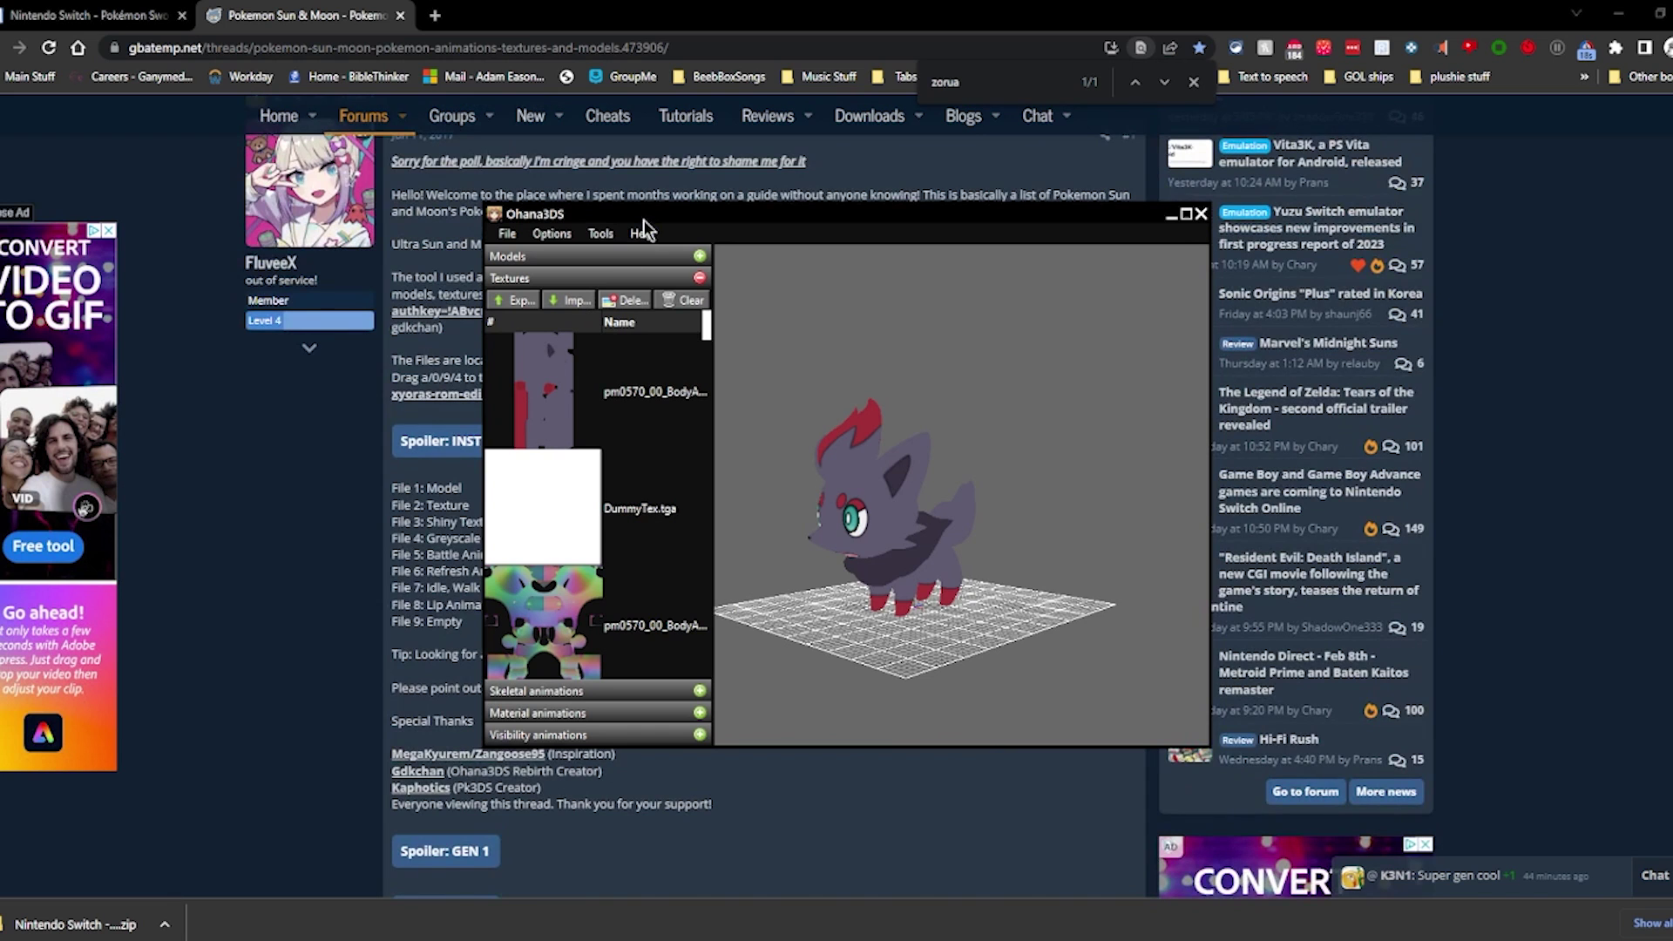
{"action": "left_click_drag", "start_coordinate": [882, 215], "coordinate": [1136, 306]}
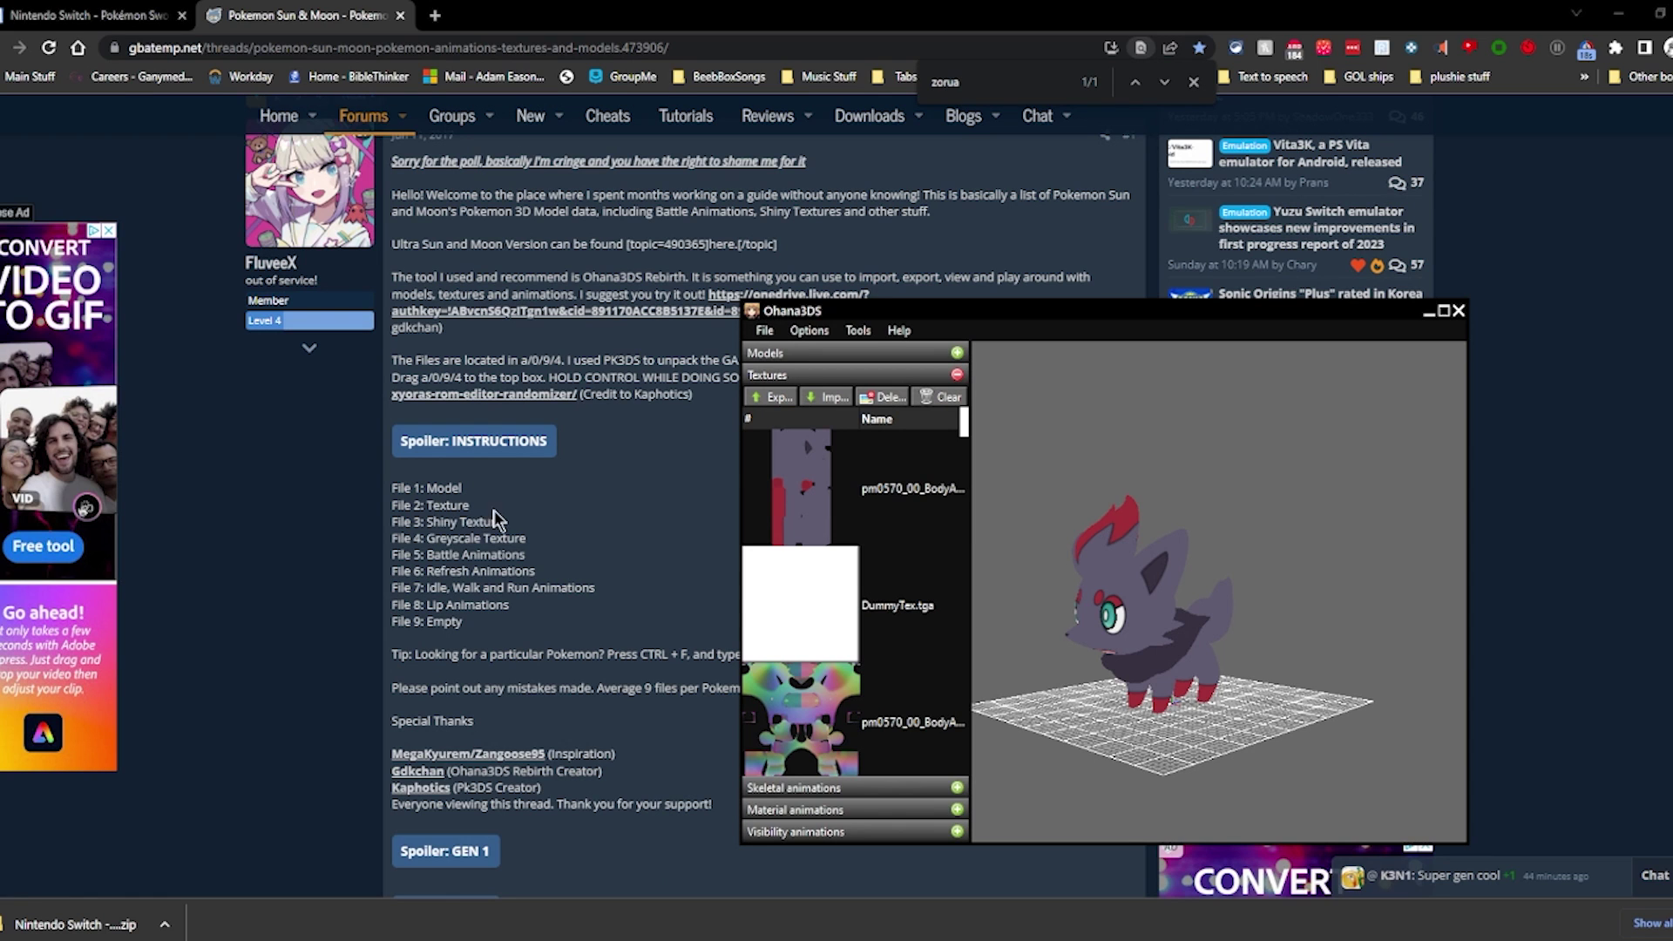
{"action": "left_click_drag", "start_coordinate": [385, 522], "coordinate": [423, 540]}
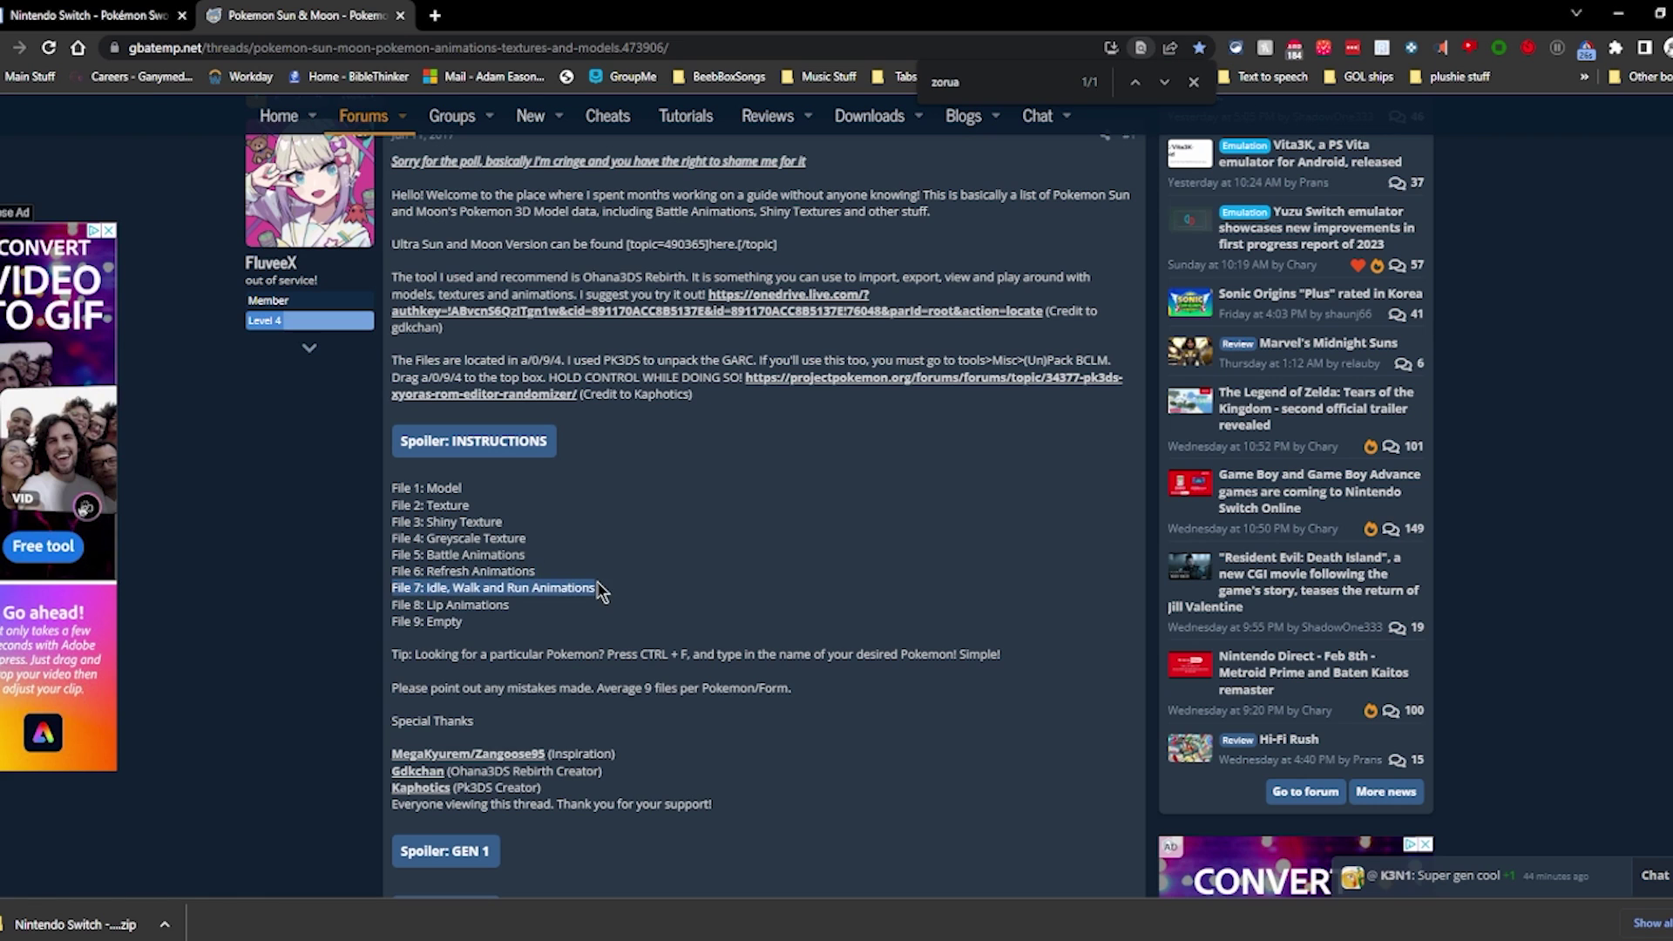
{"action": "left_click_drag", "start_coordinate": [598, 591], "coordinate": [598, 591]}
Return to Ohana3DS and import the skeletal animations from dec_07234.bin.
{"action": "key", "text": "alt+Tab"}
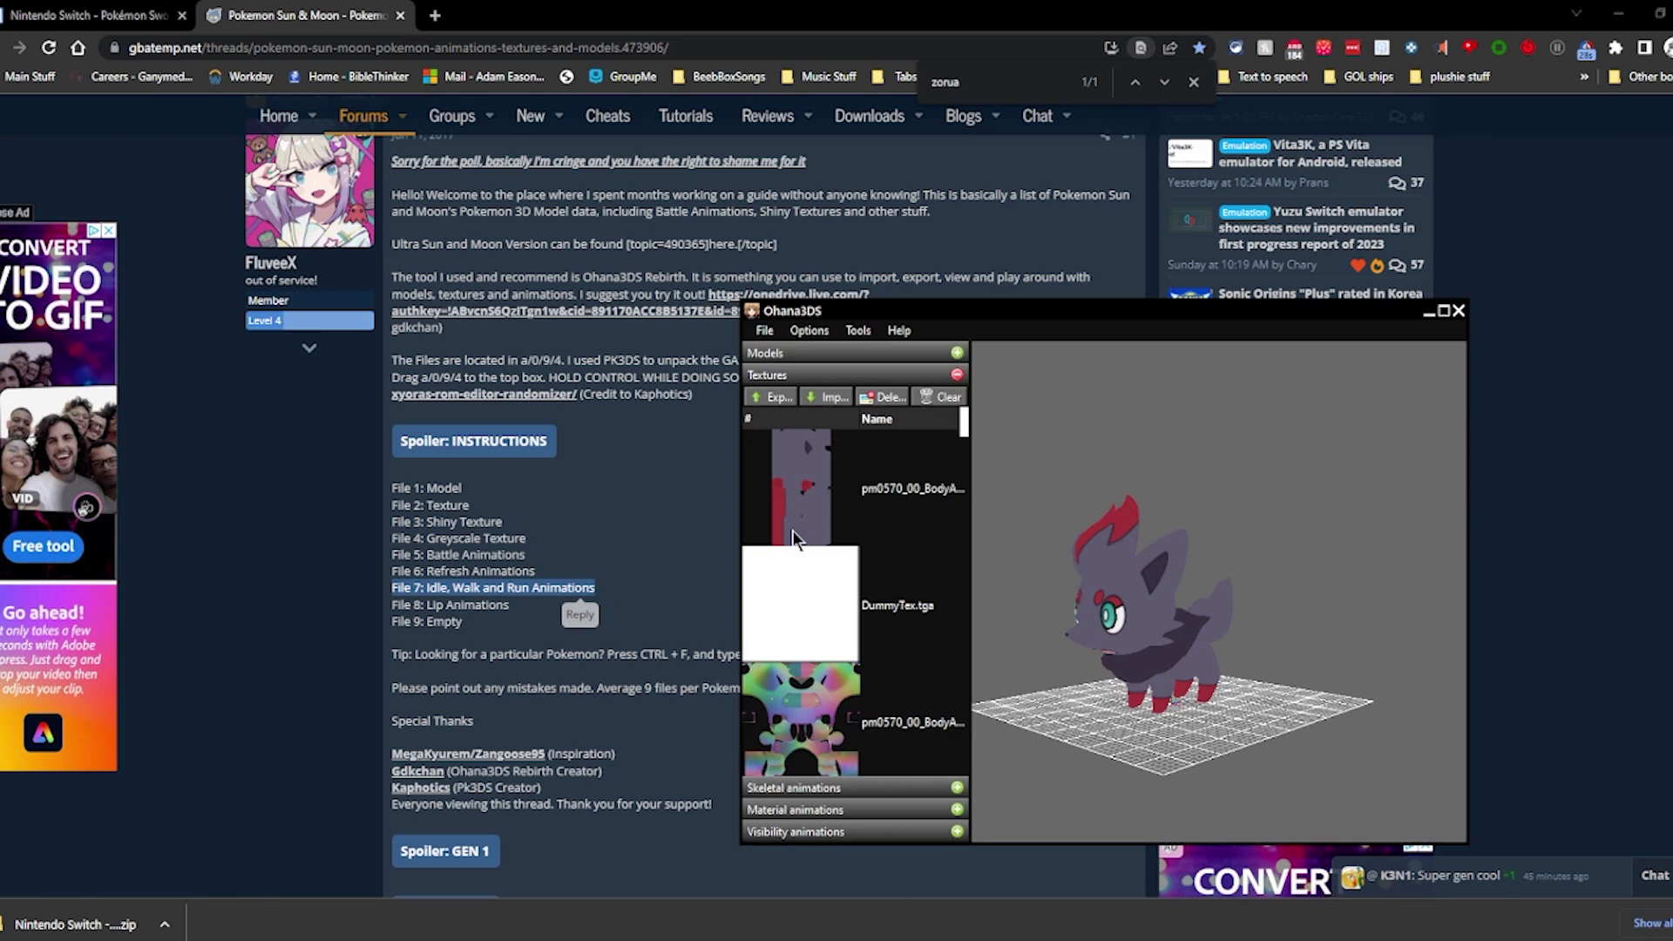
{"action": "left_click", "coordinate": [957, 789]}
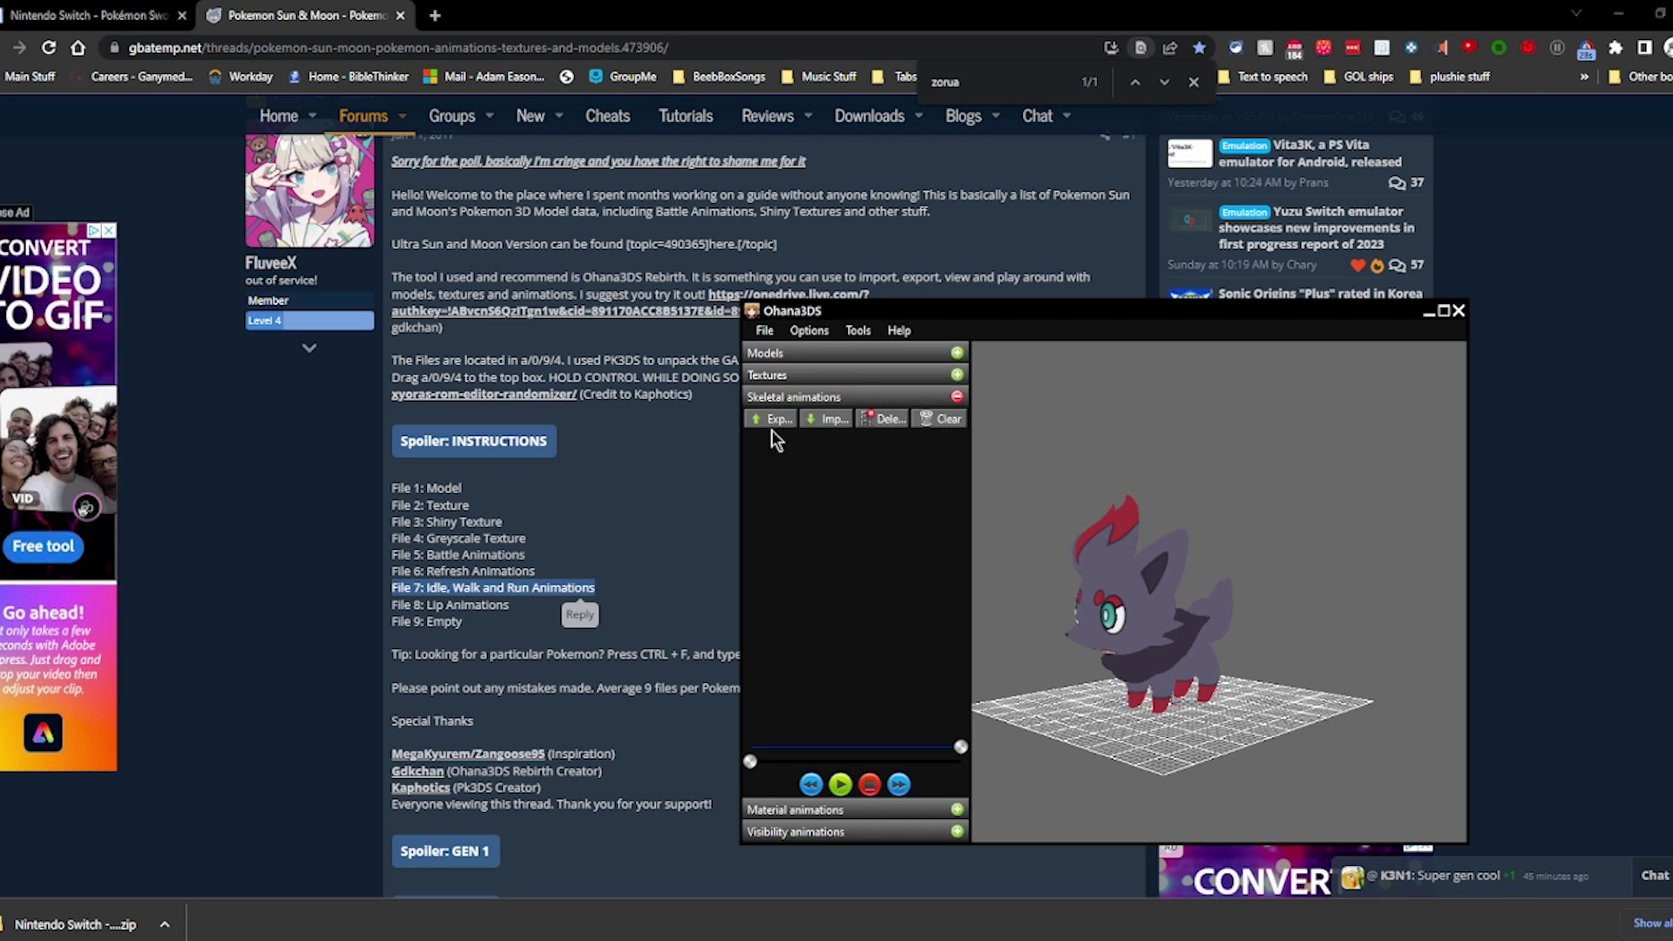
{"action": "left_click", "coordinate": [820, 420]}
{"action": "scroll", "coordinate": [1101, 600], "scroll_direction": "down", "scroll_amount": 3}
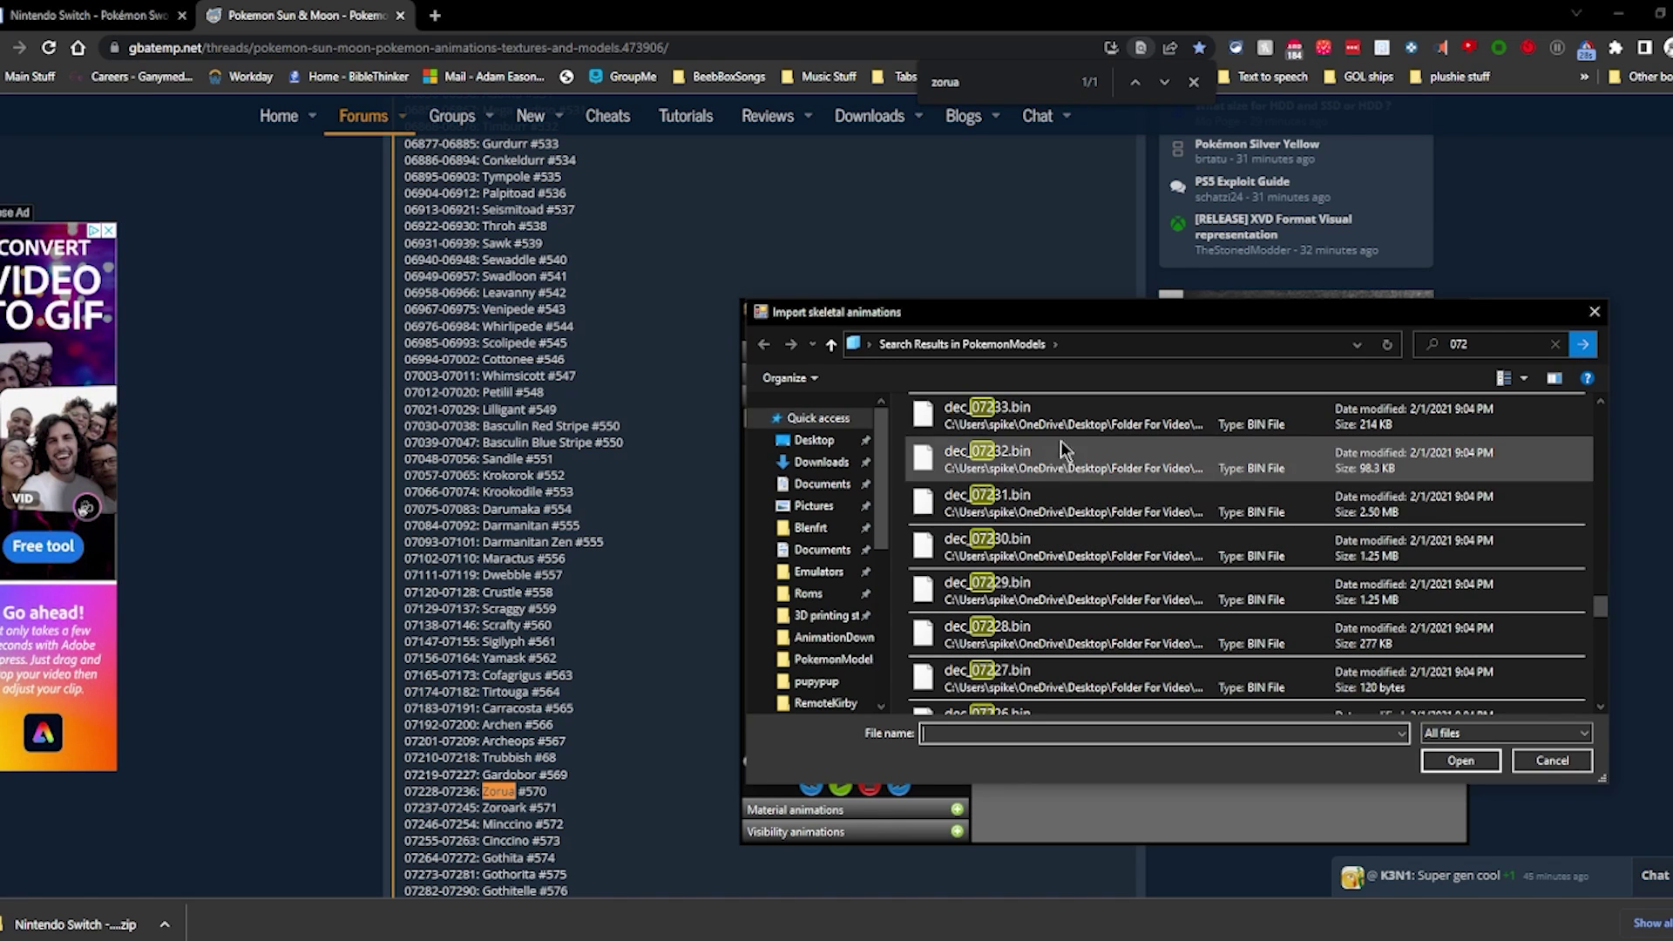
{"action": "scroll", "coordinate": [1071, 424], "scroll_direction": "up", "scroll_amount": 1}
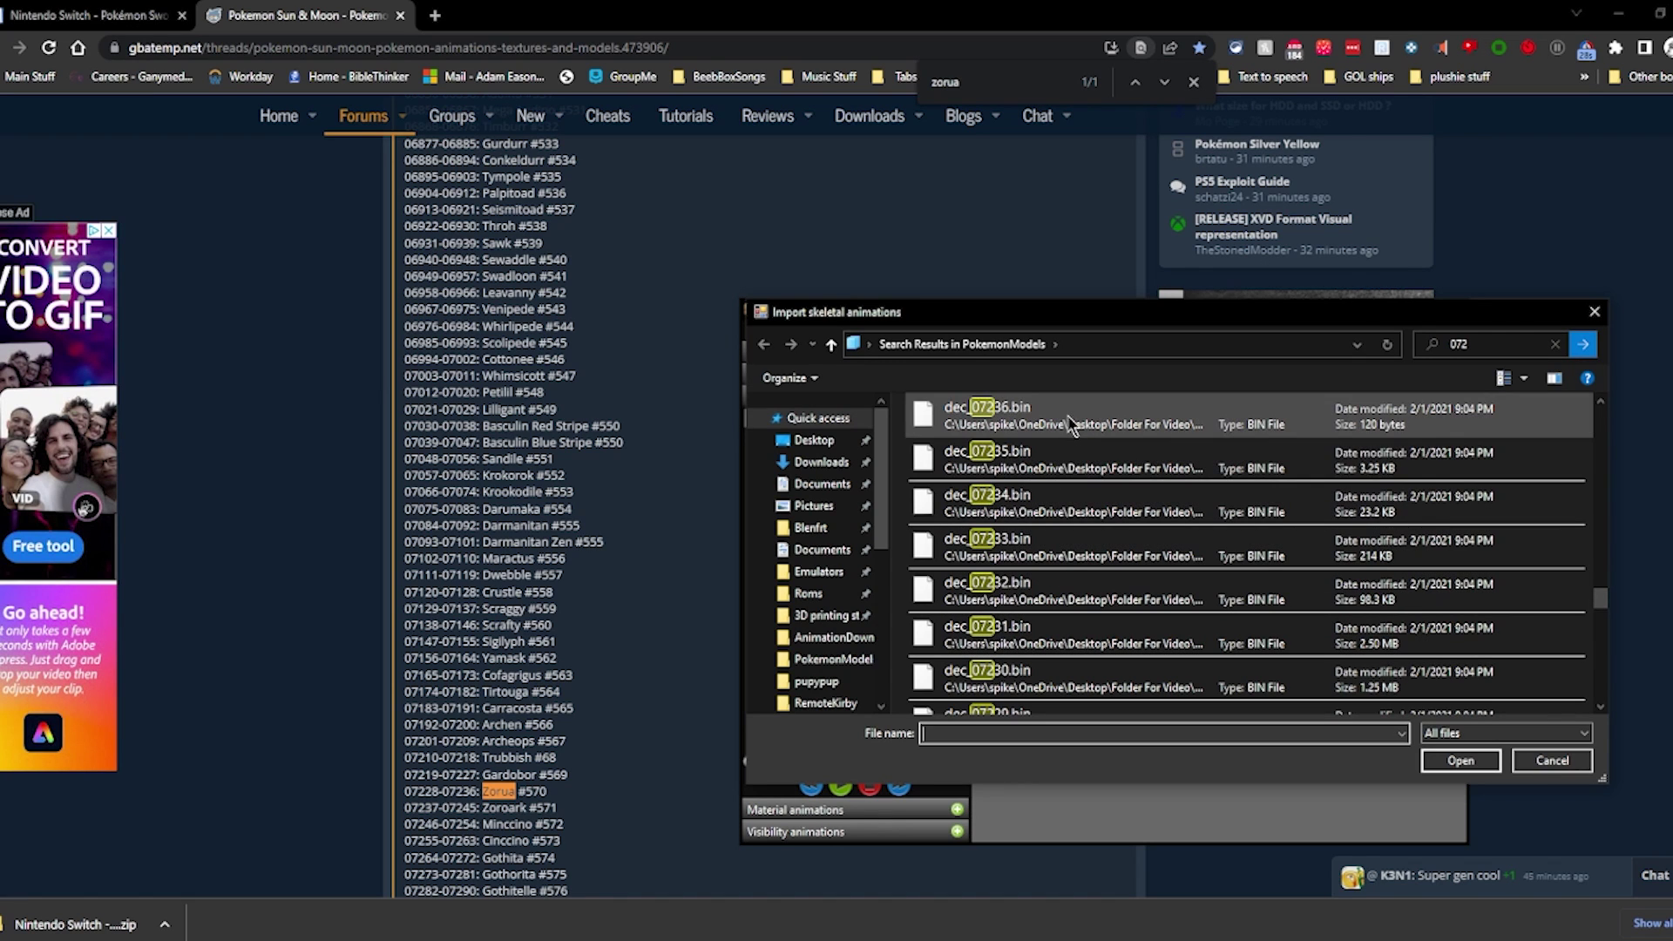
{"action": "double_click", "coordinate": [1061, 512]}
Preview the three imported skeletal animations on the Zorua model, turning it to face forward.
{"action": "left_click", "coordinate": [795, 444]}
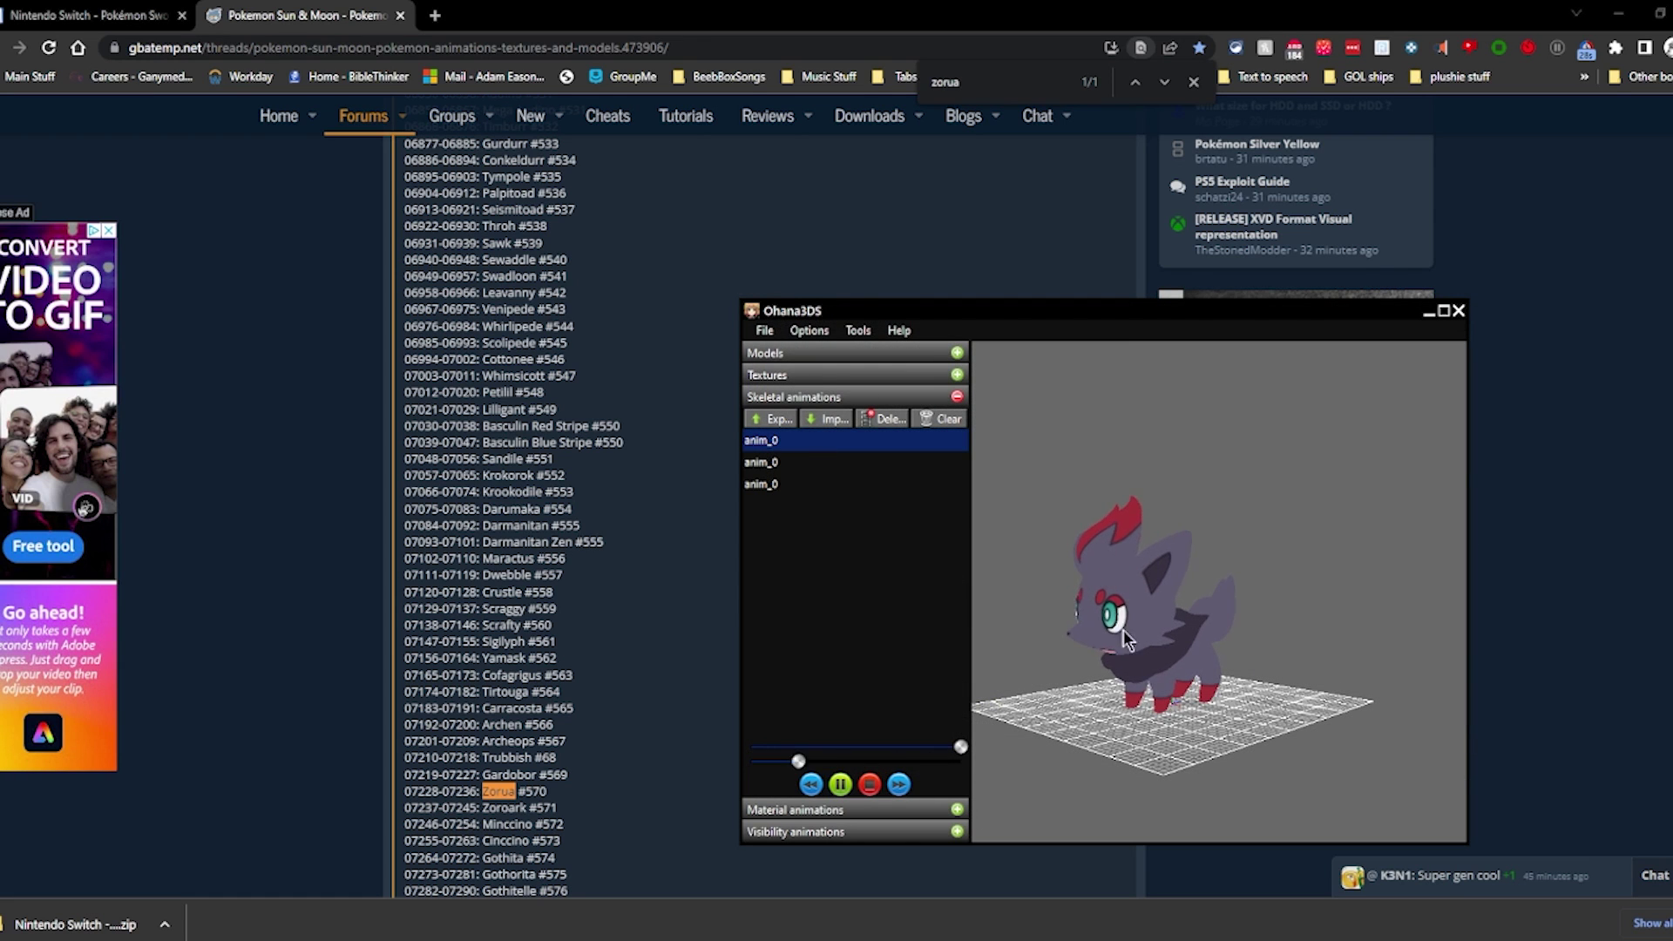
{"action": "right_click_drag", "start_coordinate": [1203, 659], "coordinate": [1279, 646]}
{"action": "left_click_drag", "start_coordinate": [1170, 631], "coordinate": [1222, 610]}
{"action": "left_click", "coordinate": [792, 463]}
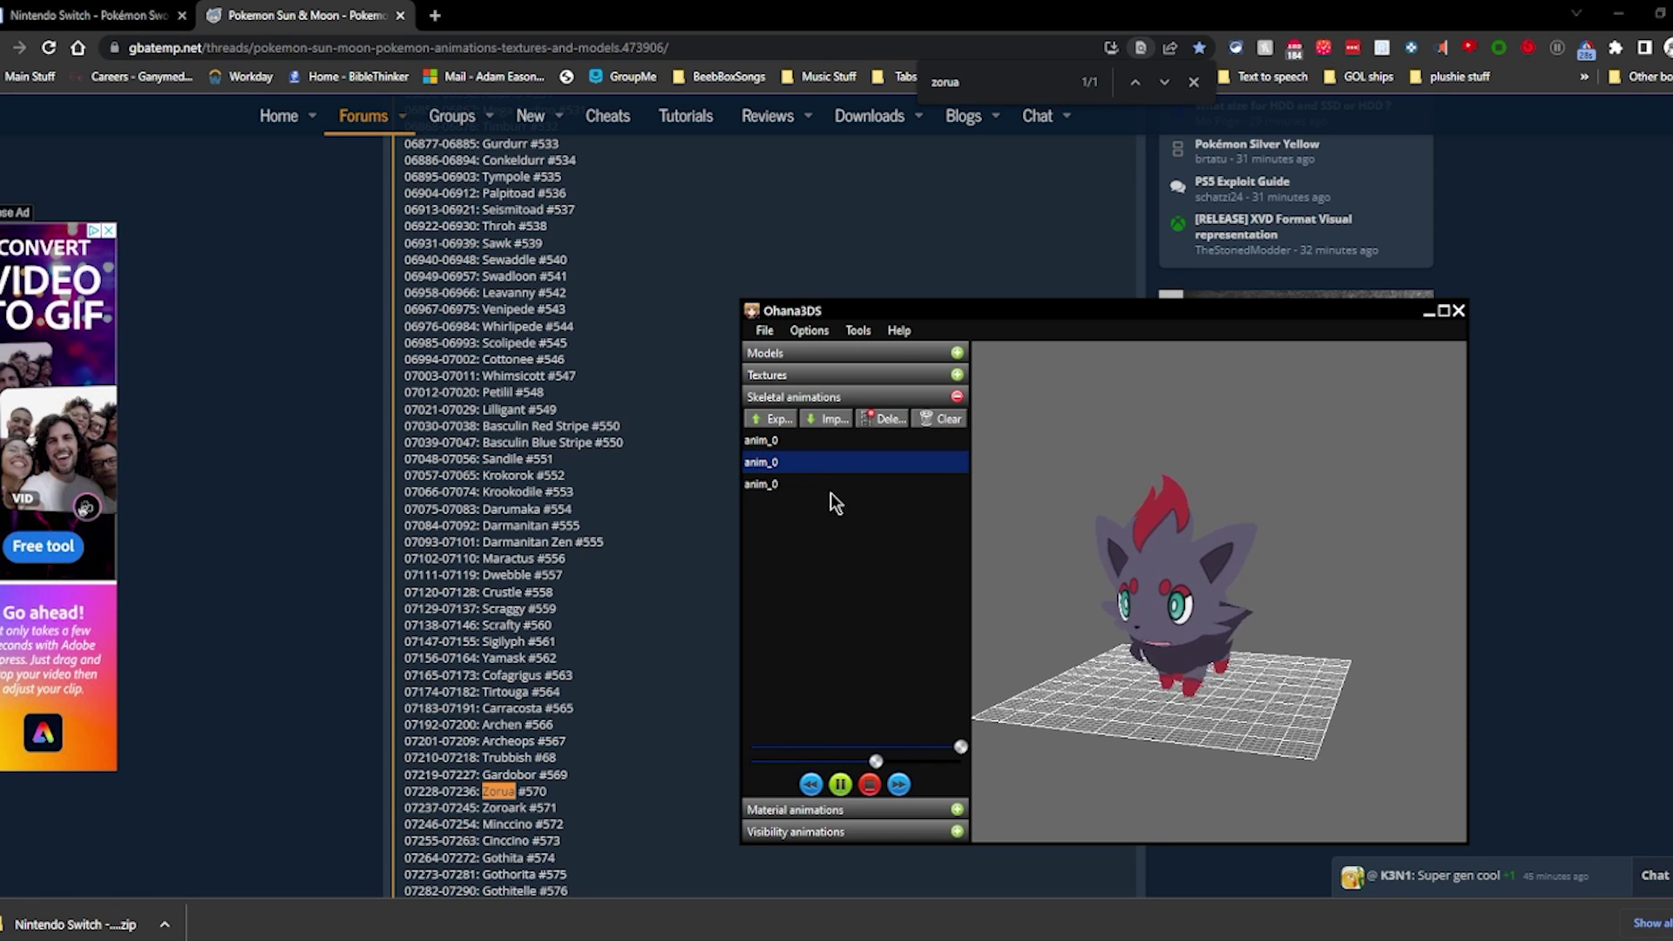
{"action": "left_click", "coordinate": [804, 489]}
Export the first skeletal animation as a Source Model file named idle in Folder For Video > Exports > Zorua.
{"action": "left_click", "coordinate": [793, 442]}
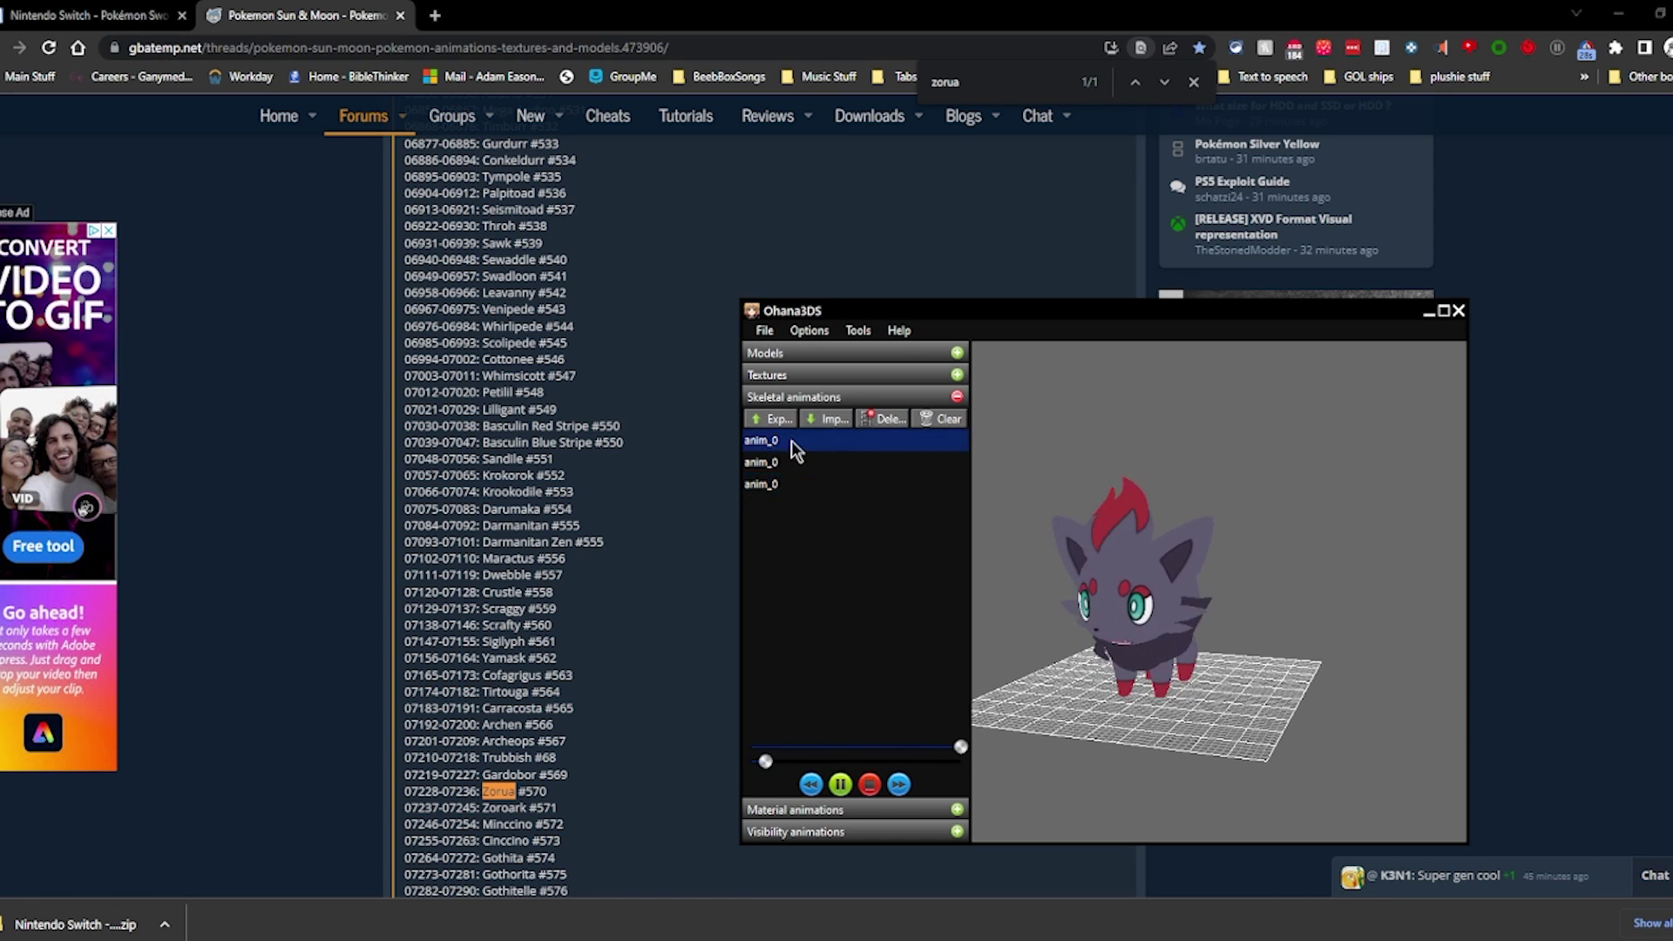
{"action": "left_click", "coordinate": [770, 419]}
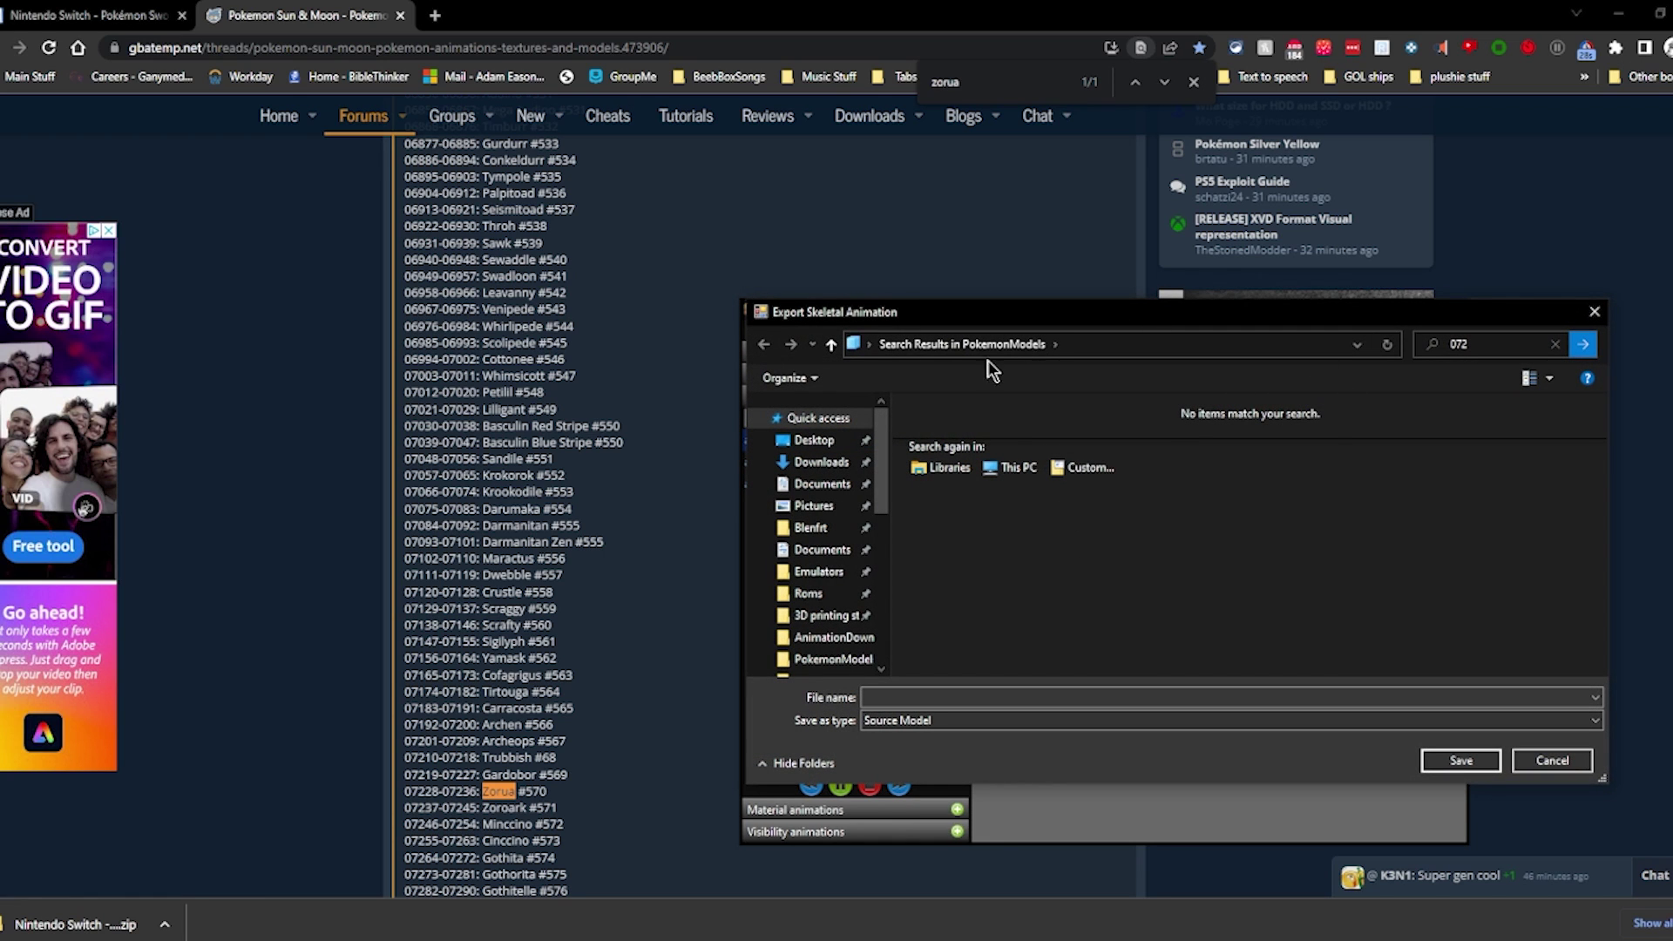
{"action": "left_click", "coordinate": [831, 345]}
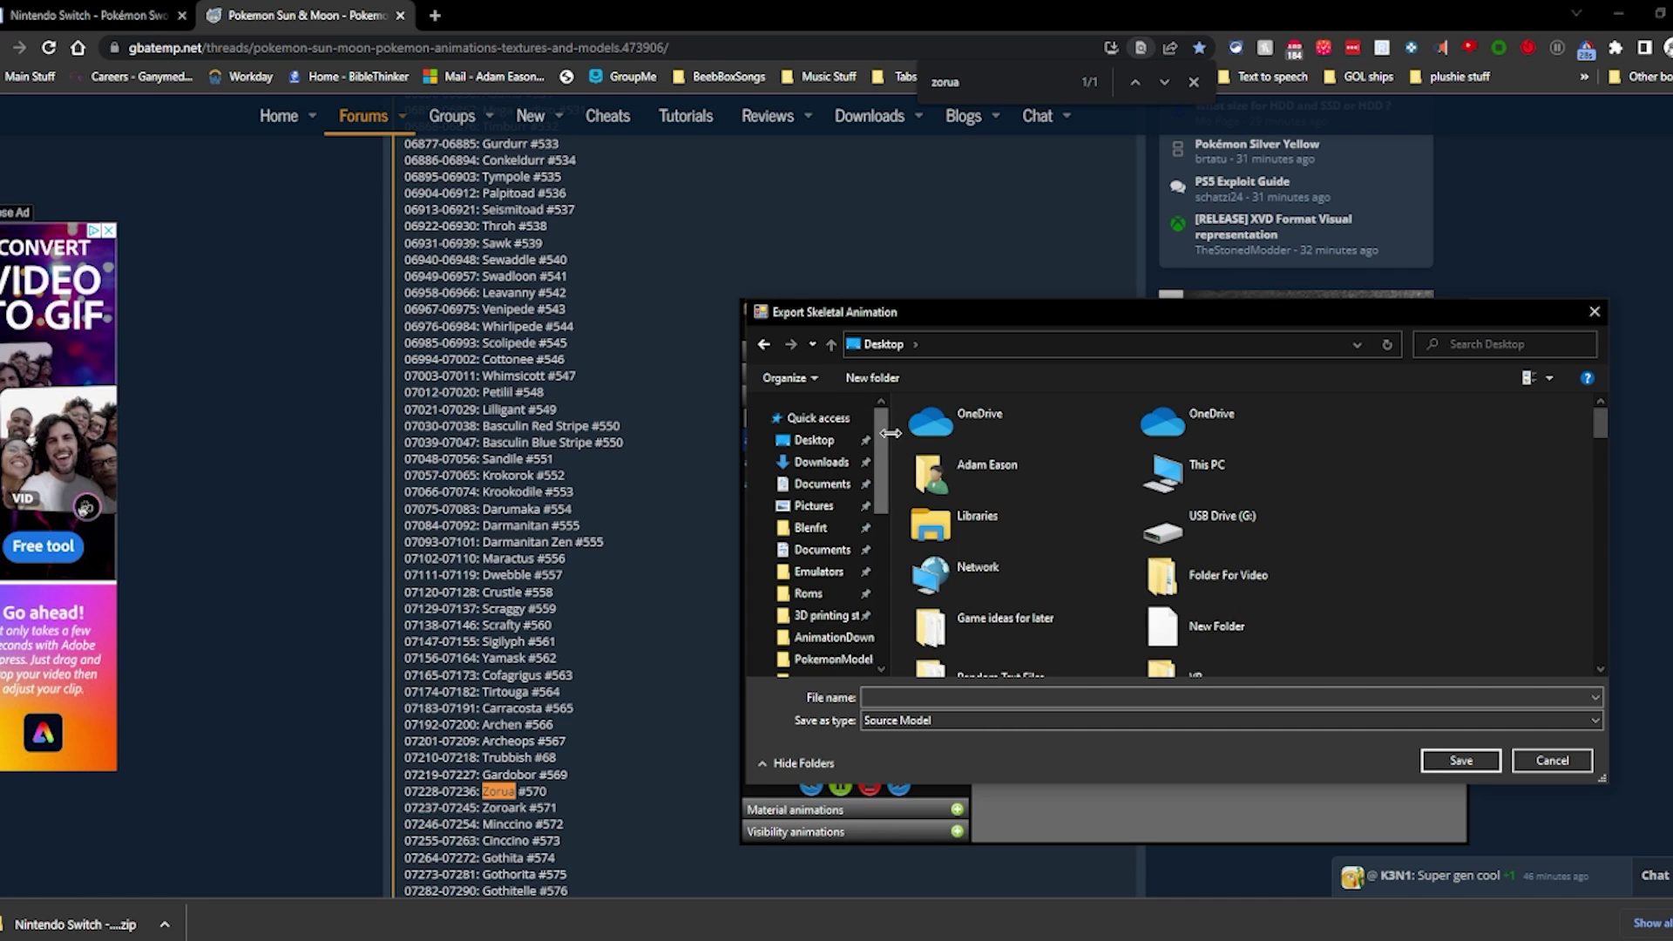
{"action": "double_click", "coordinate": [1168, 577]}
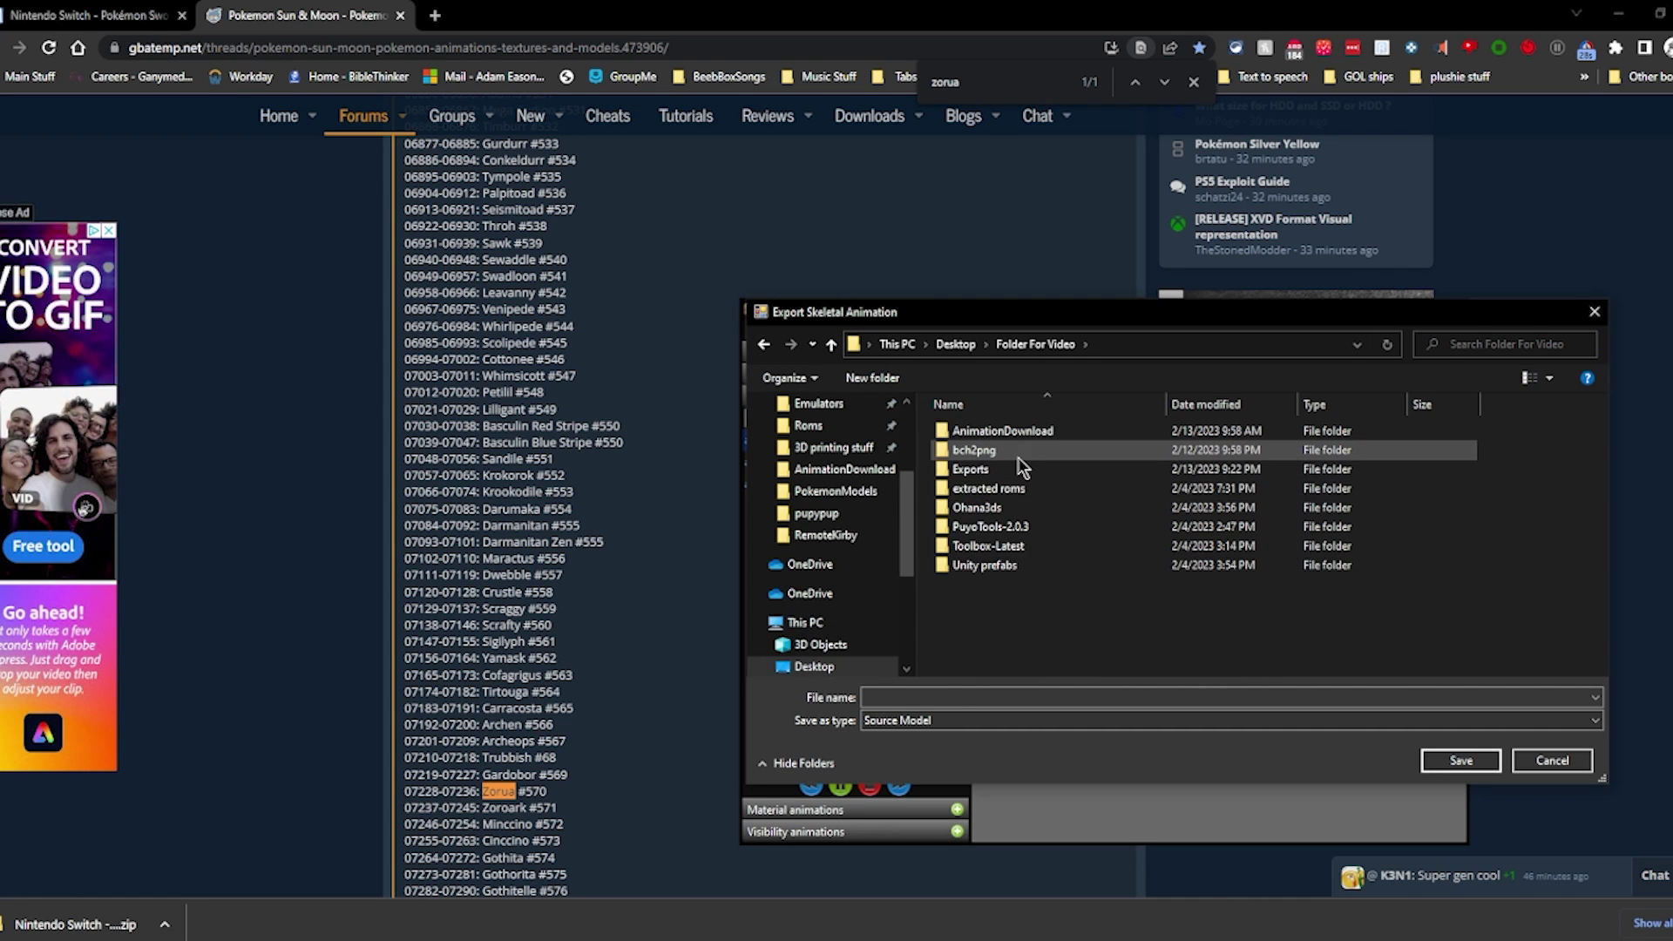
{"action": "double_click", "coordinate": [1002, 470]}
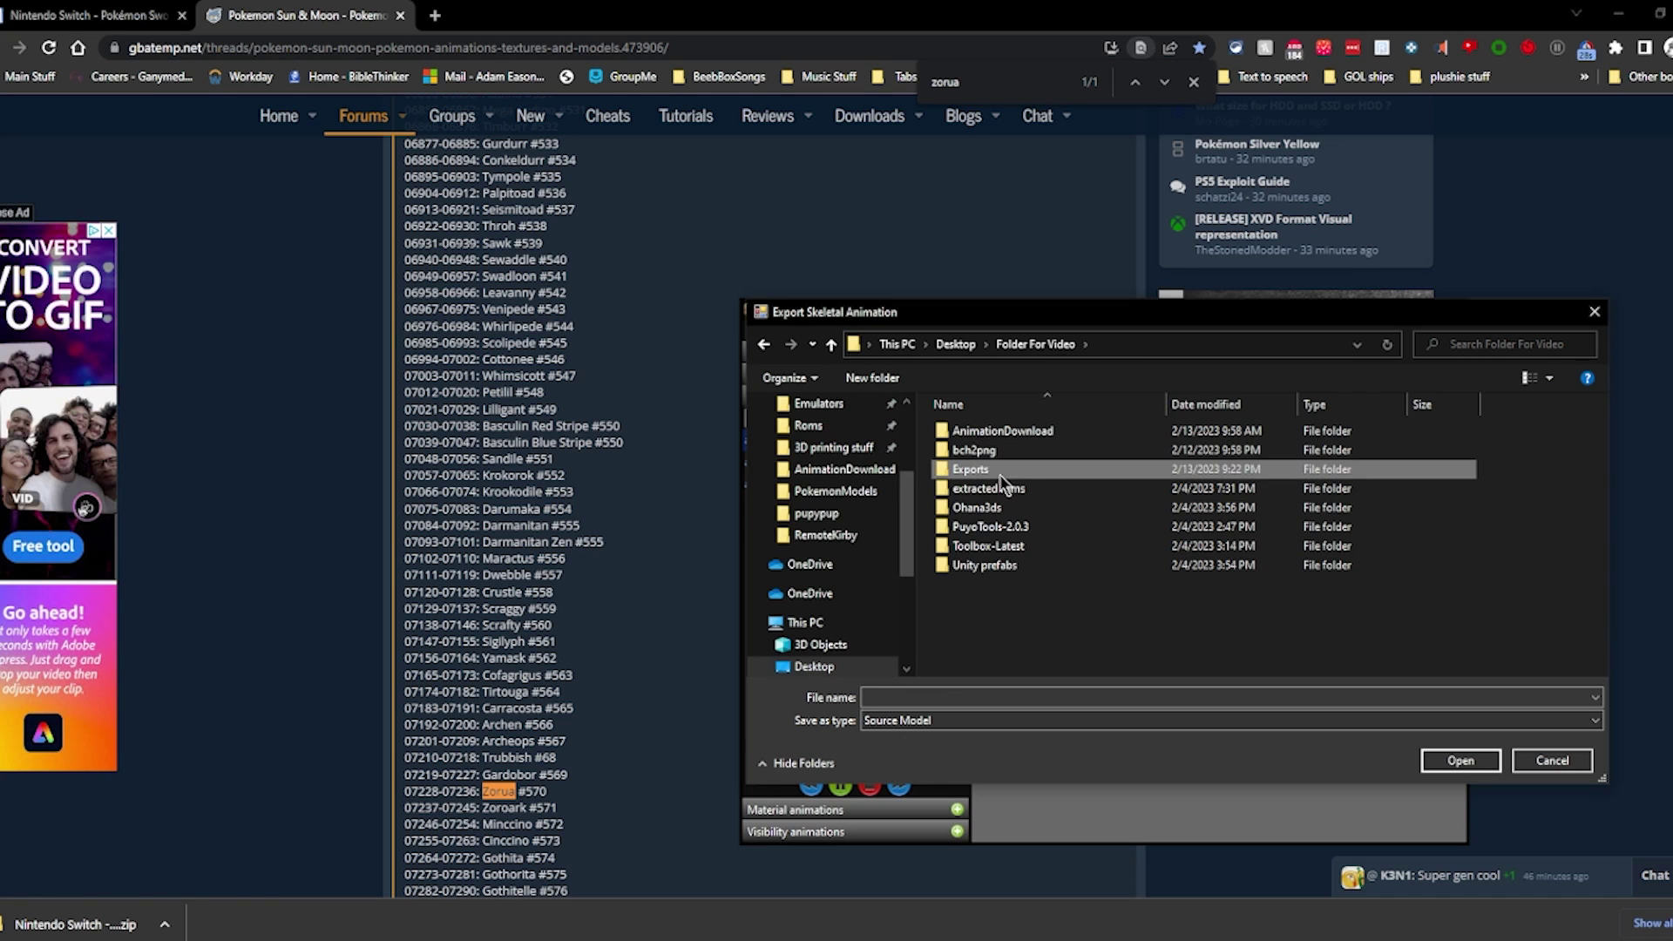
{"action": "left_click", "coordinate": [997, 490]}
{"action": "double_click", "coordinate": [997, 490]}
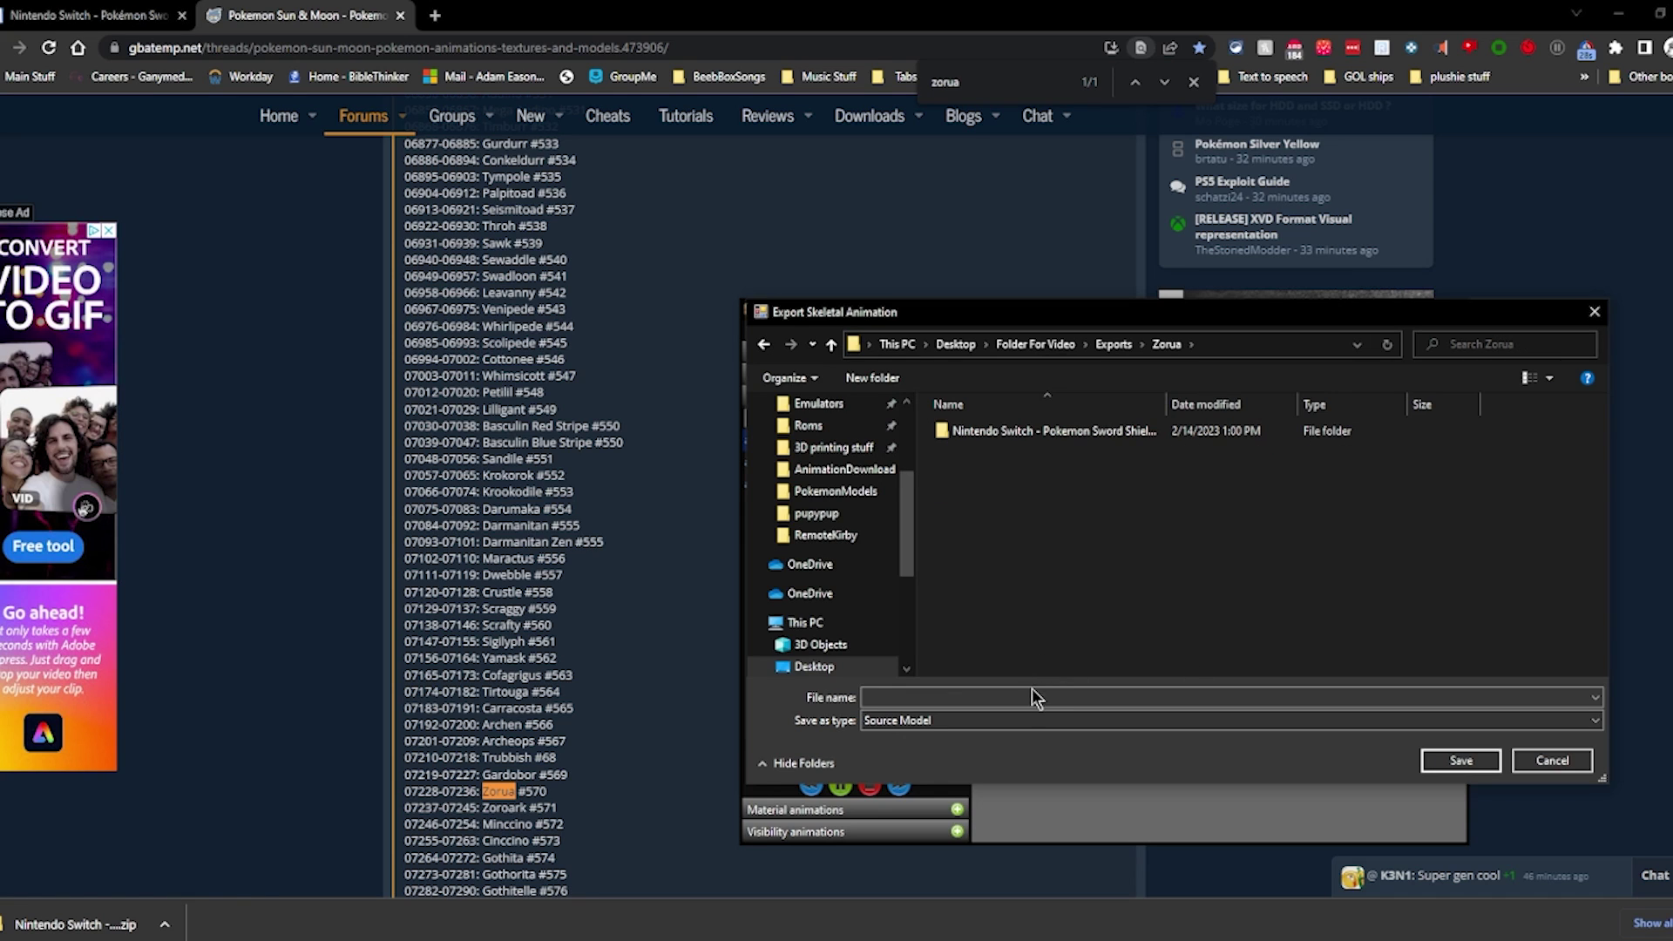
{"action": "left_click", "coordinate": [1029, 697]}
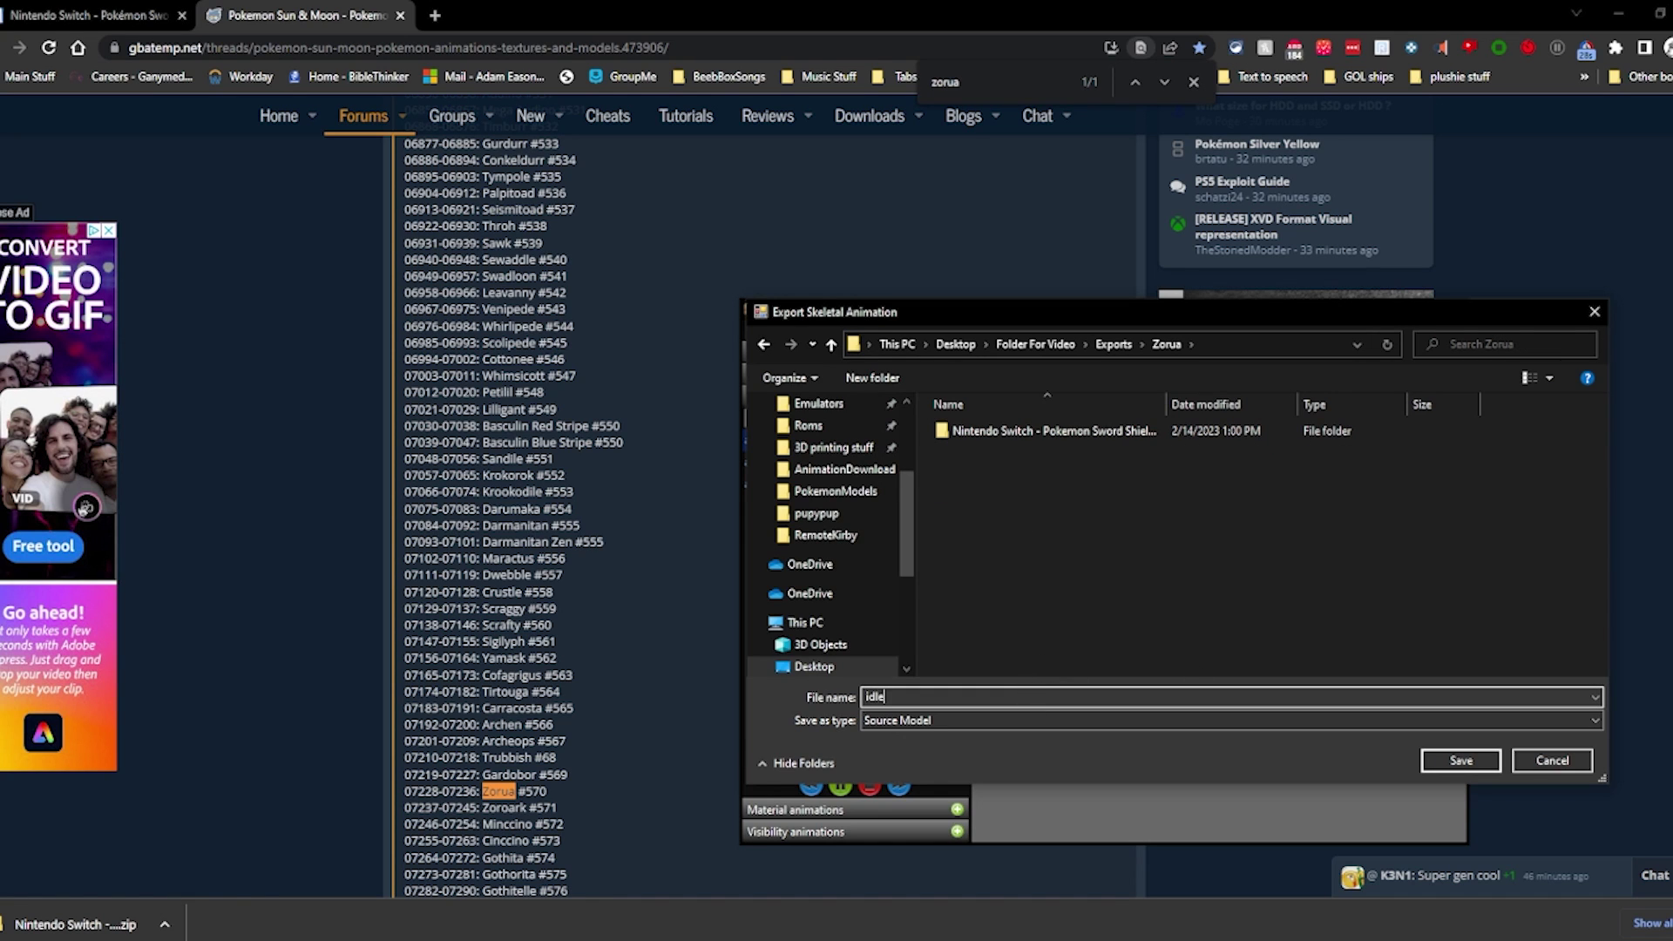
{"action": "key", "text": "Return"}
Export the second skeletal animation as walk in the same Zorua folder.
{"action": "left_click", "coordinate": [780, 462]}
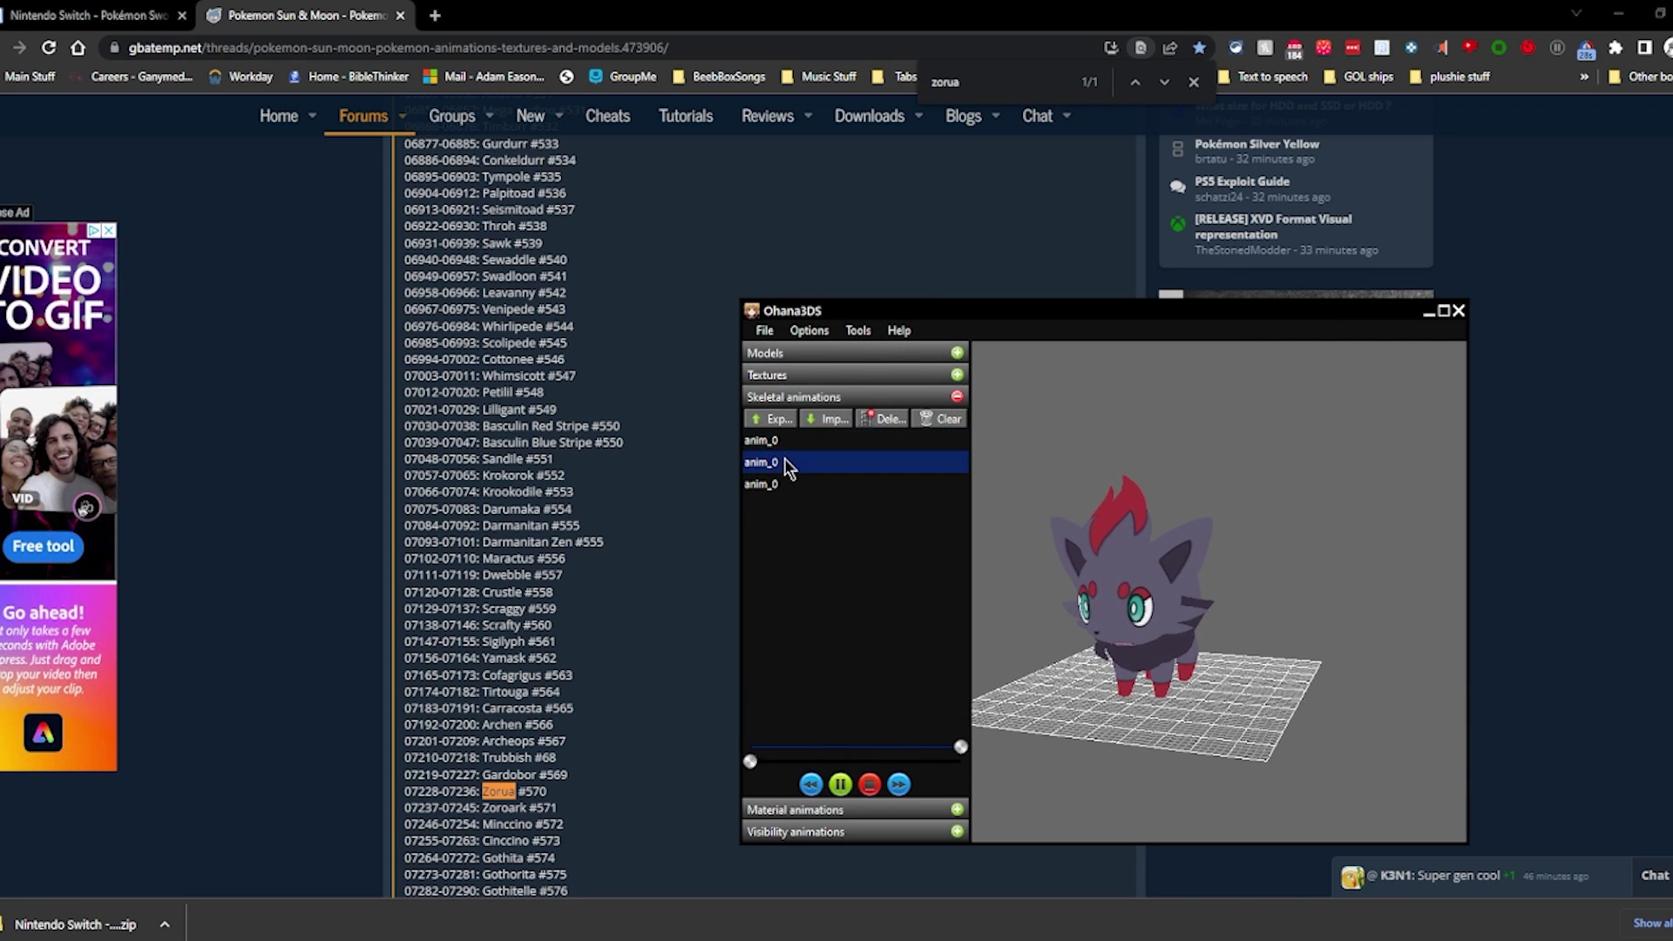
{"action": "left_click", "coordinate": [771, 419]}
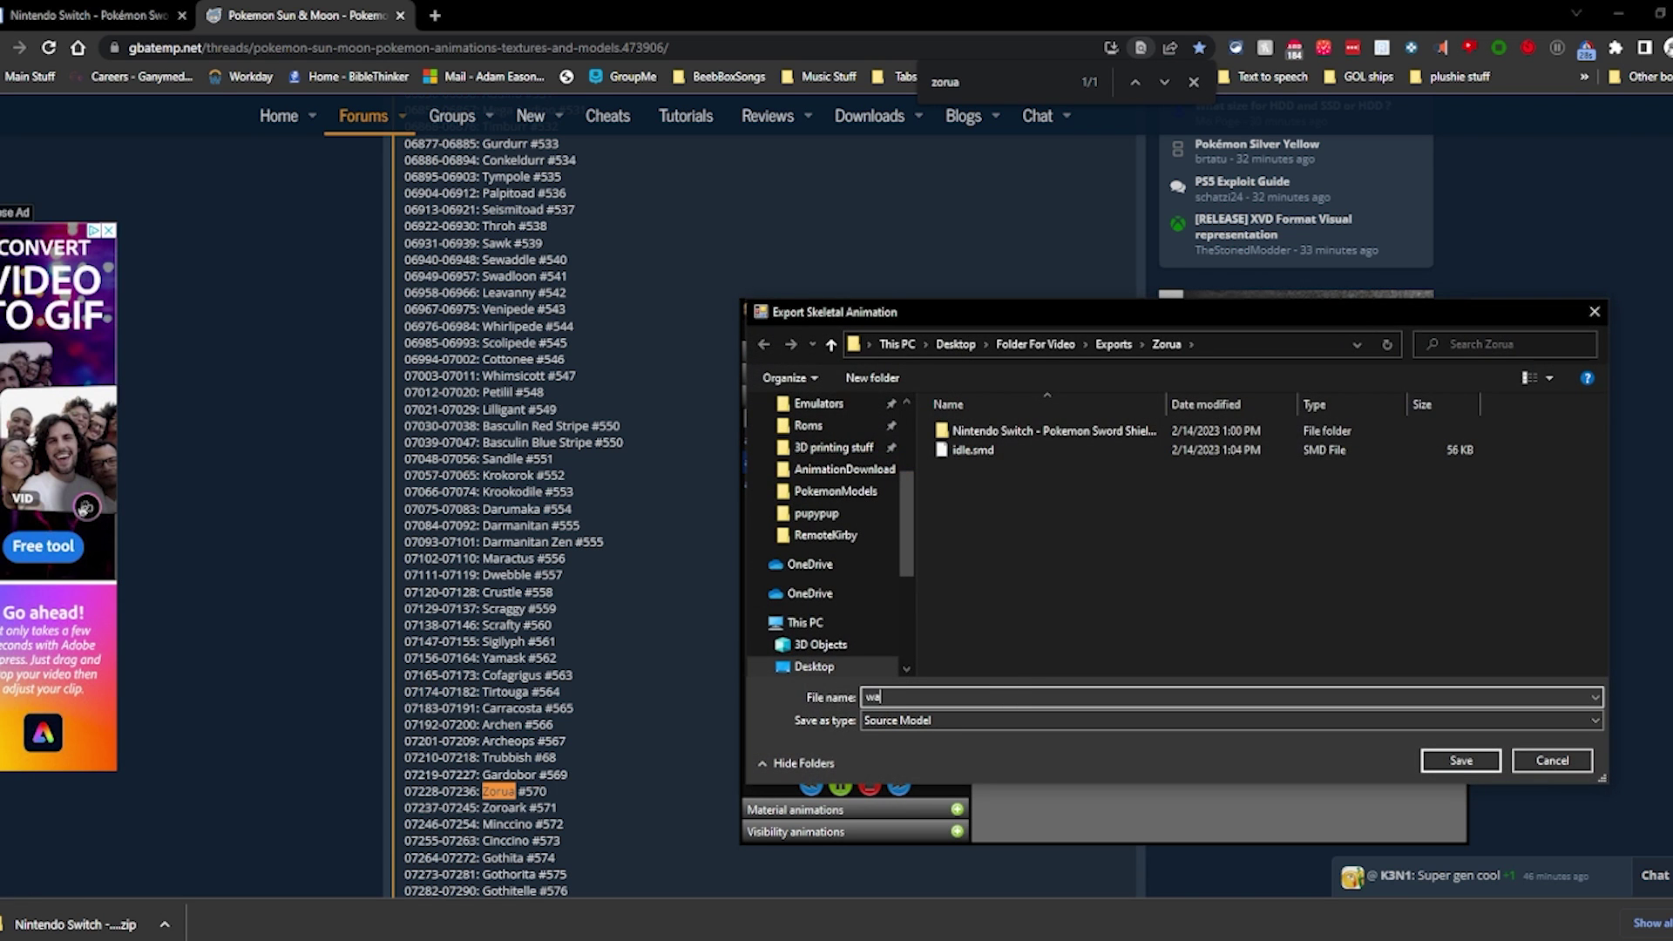
{"action": "key", "text": "Return"}
Export the third skeletal animation as run in the same Zorua folder.
{"action": "left_click", "coordinate": [815, 484]}
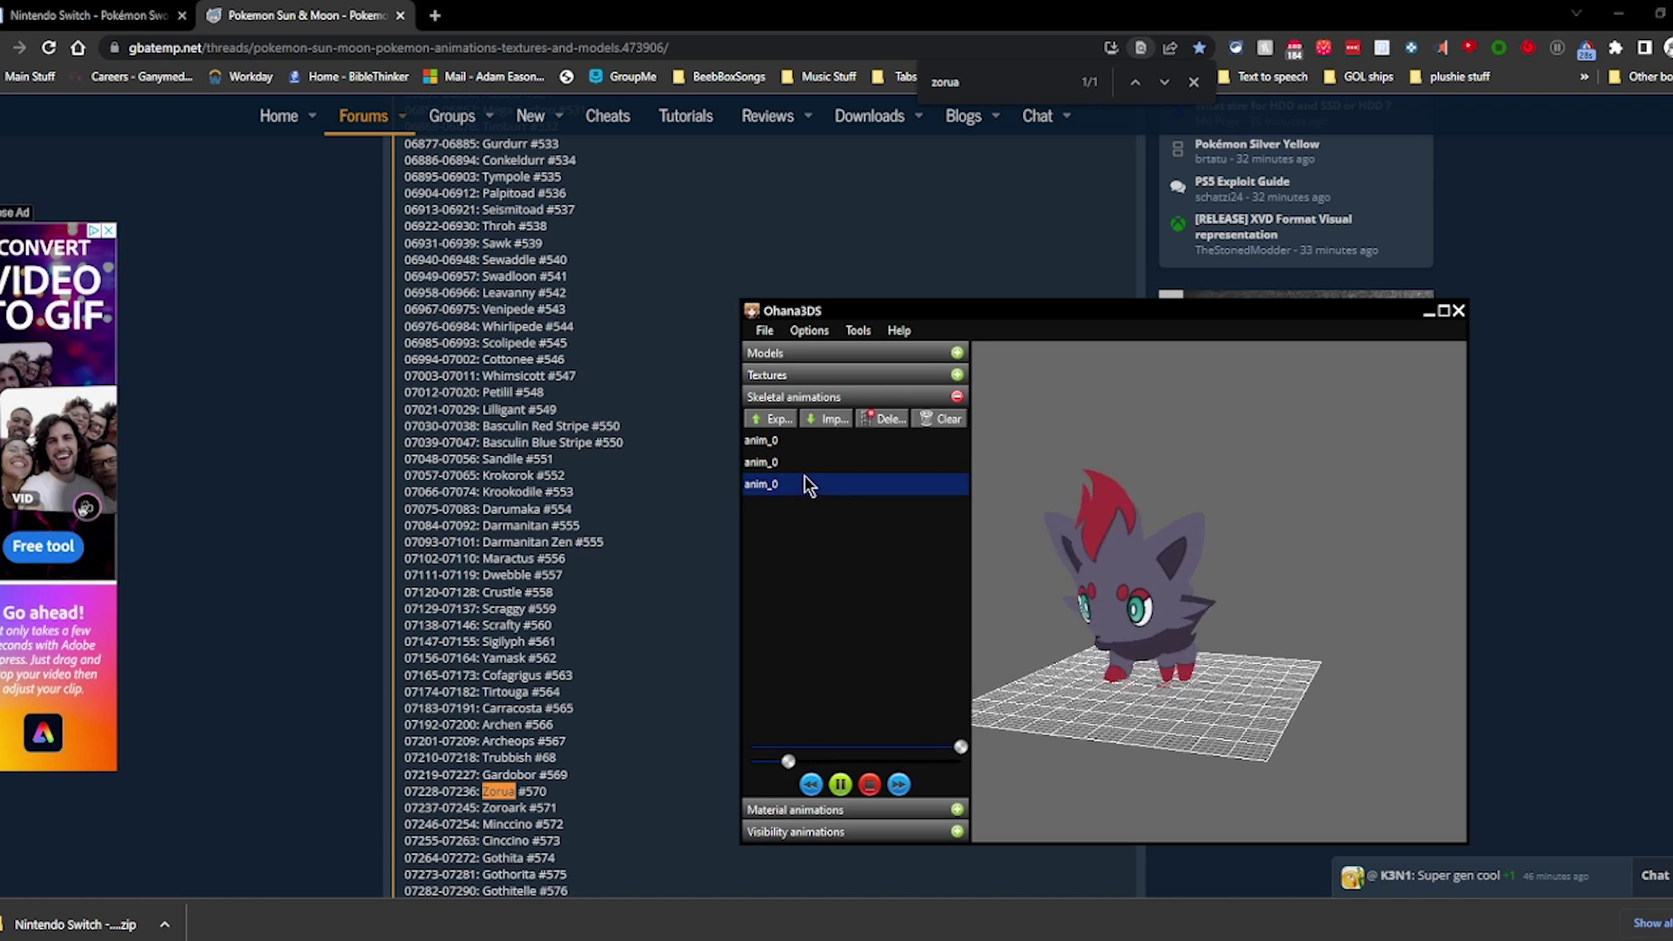
{"action": "left_click", "coordinate": [771, 419]}
{"action": "type", "text": "run"}
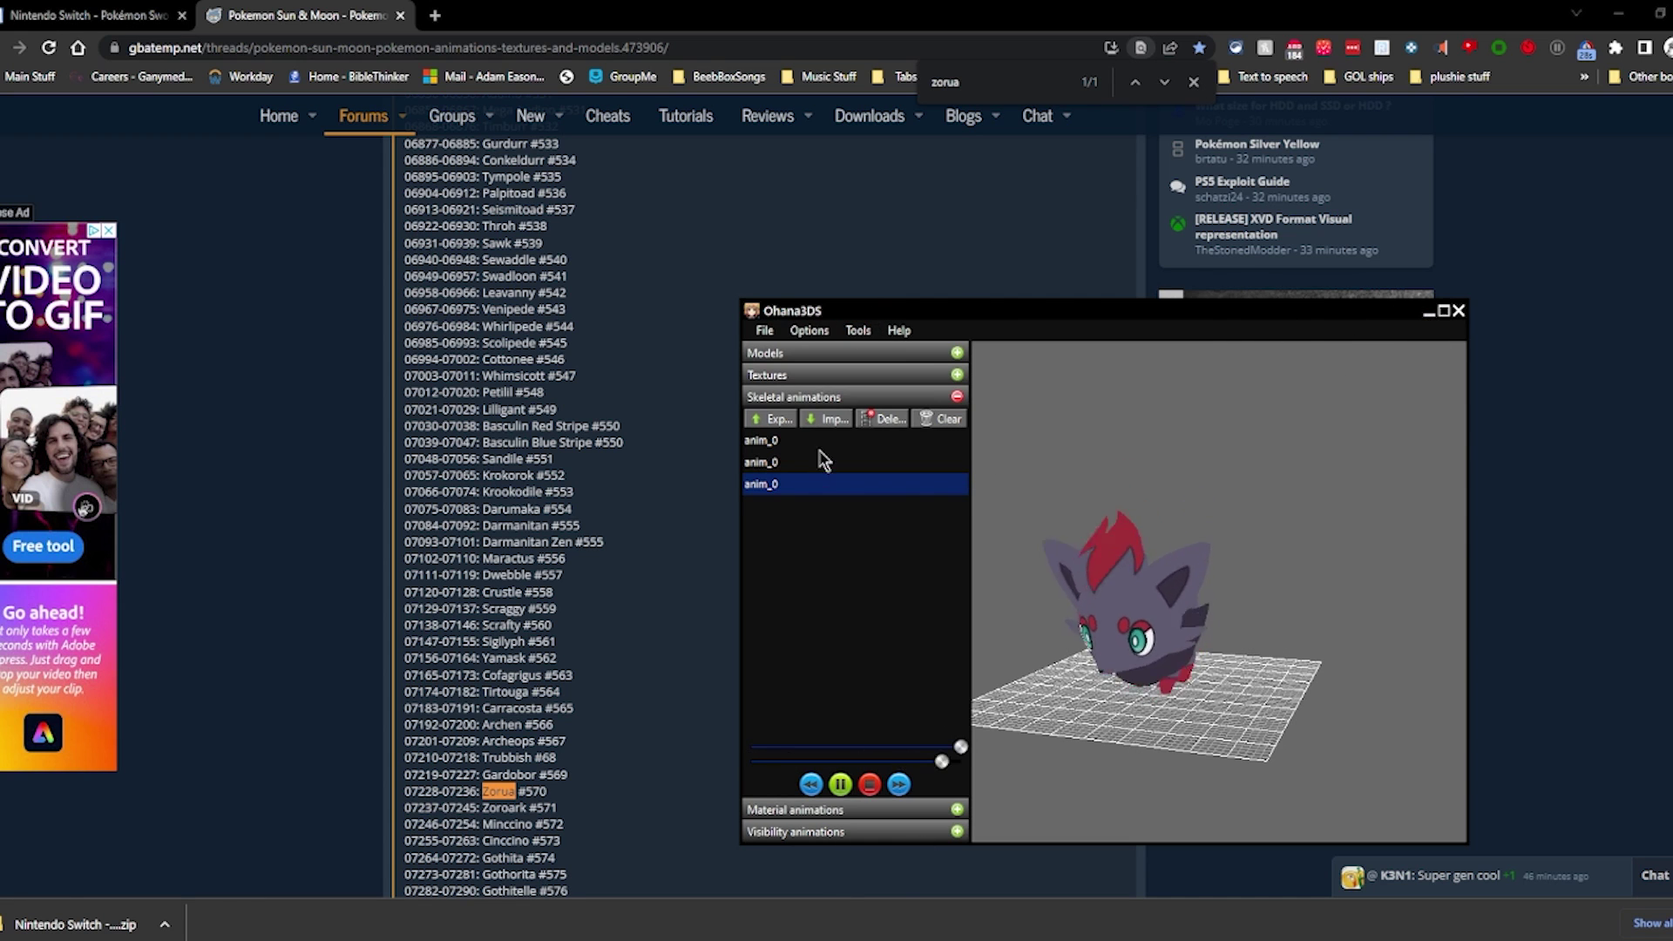
{"action": "left_click", "coordinate": [938, 377]}
{"action": "left_click", "coordinate": [924, 353]}
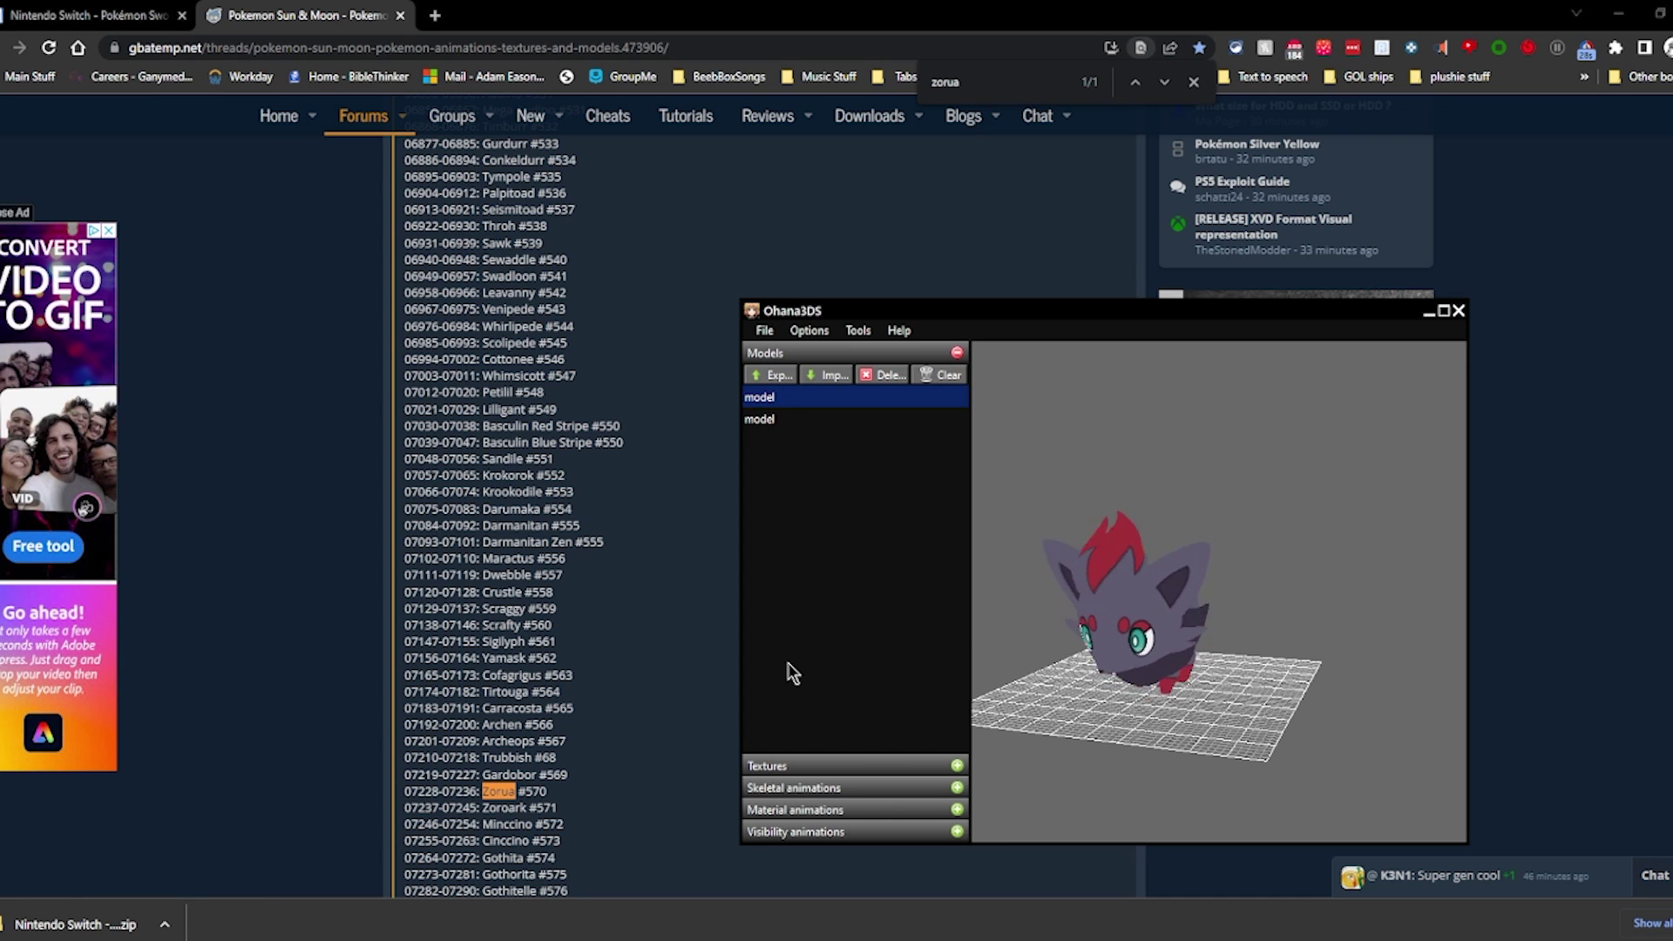
Bring up the Ohana3ds folder in File Explorer, minimize the browser and close Ohana3DS.
{"action": "mouse_move", "coordinate": [383, 931]}
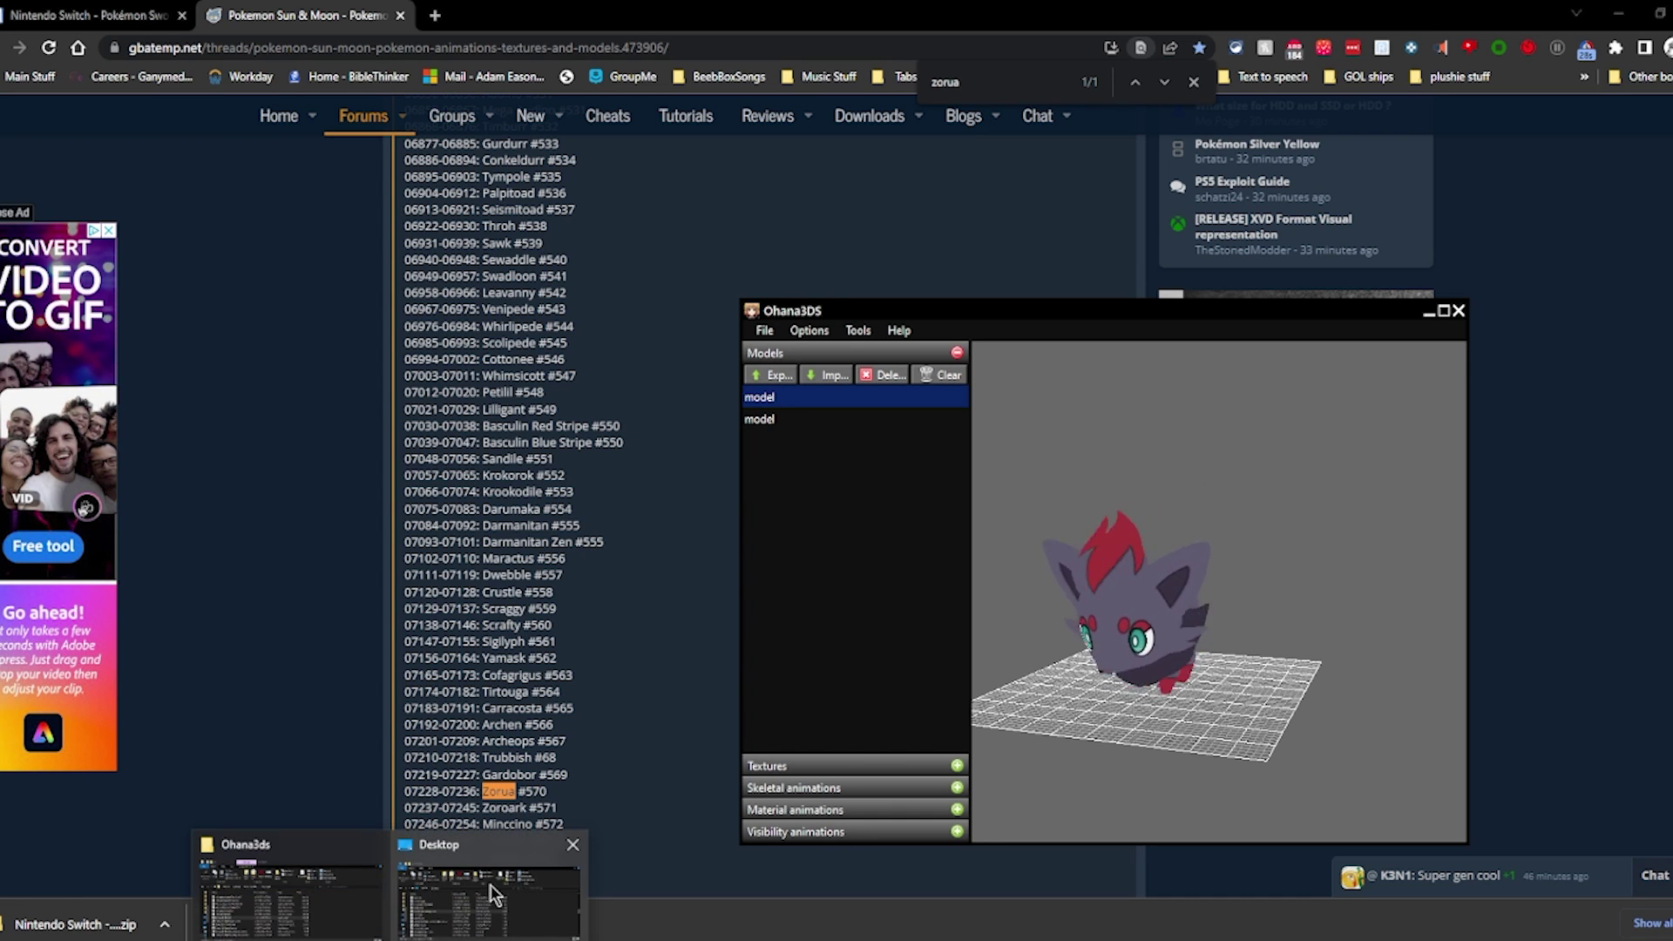
{"action": "left_click", "coordinate": [357, 886]}
{"action": "left_click", "coordinate": [1608, 13]}
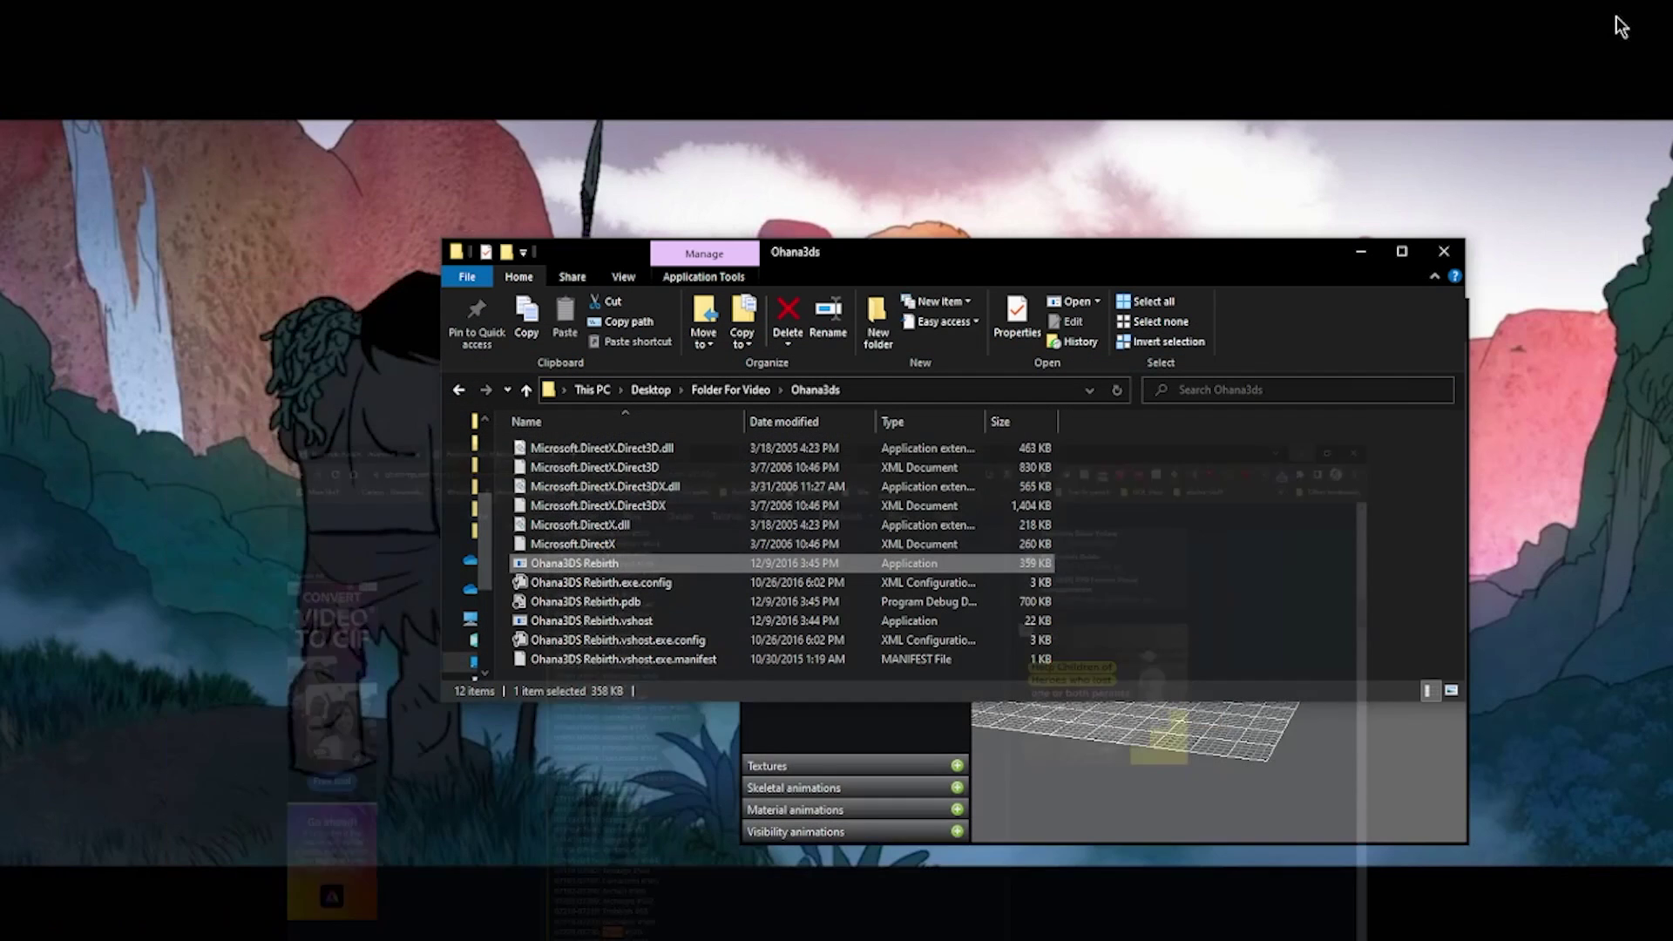
{"action": "left_click", "coordinate": [1220, 778]}
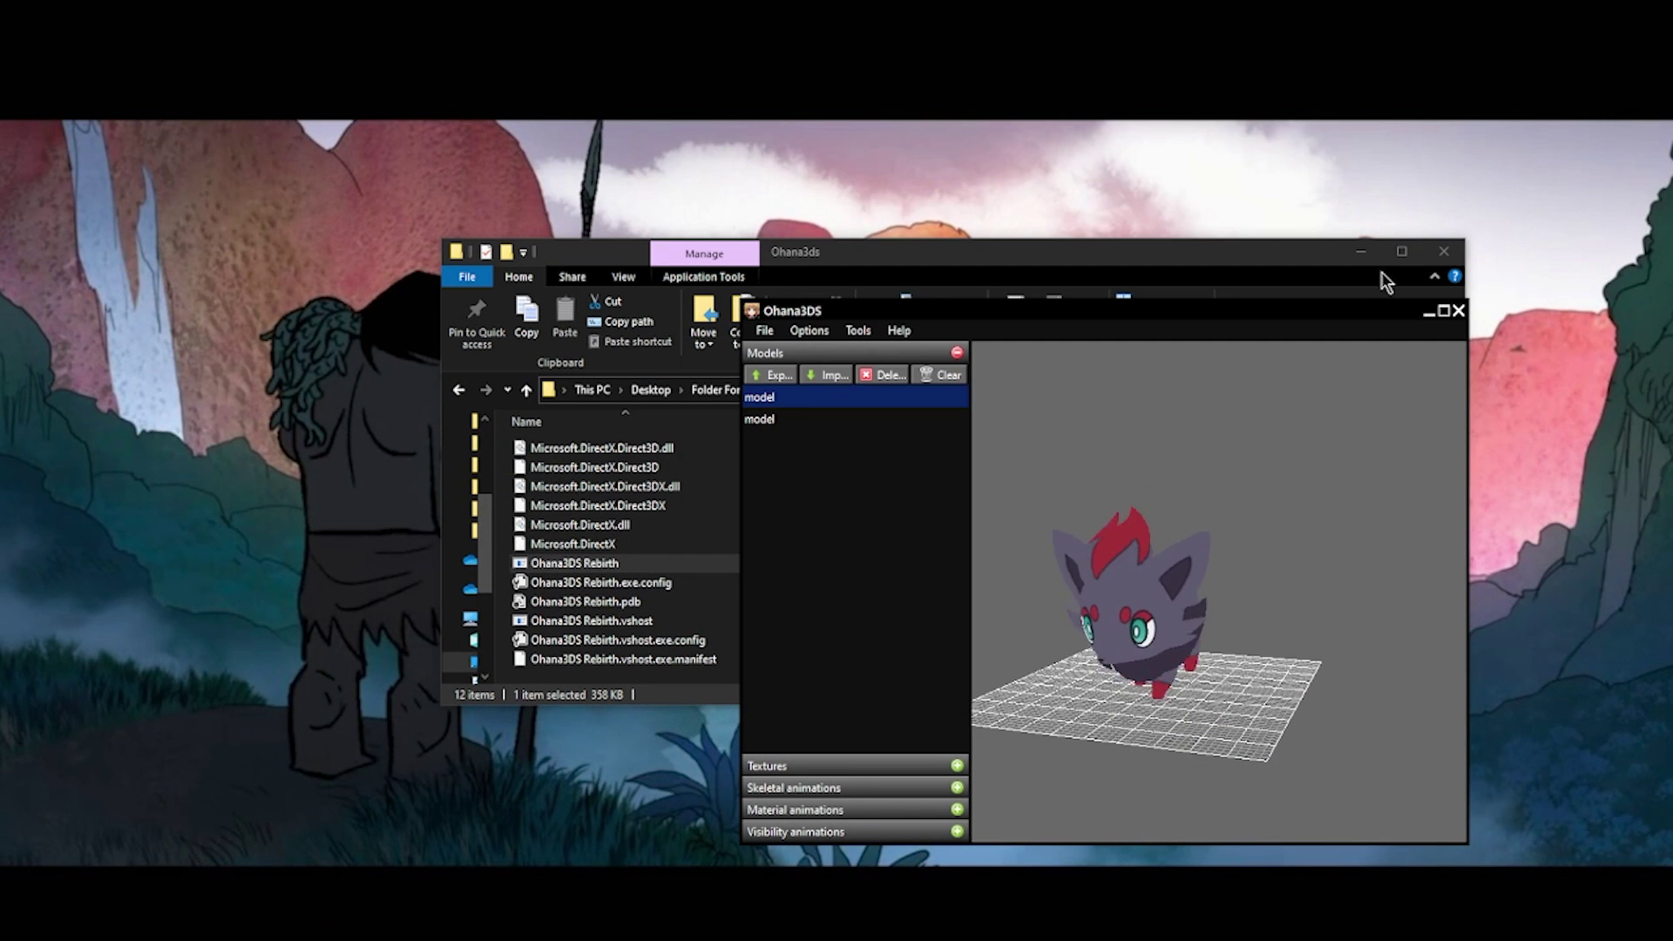
{"action": "left_click", "coordinate": [1461, 310]}
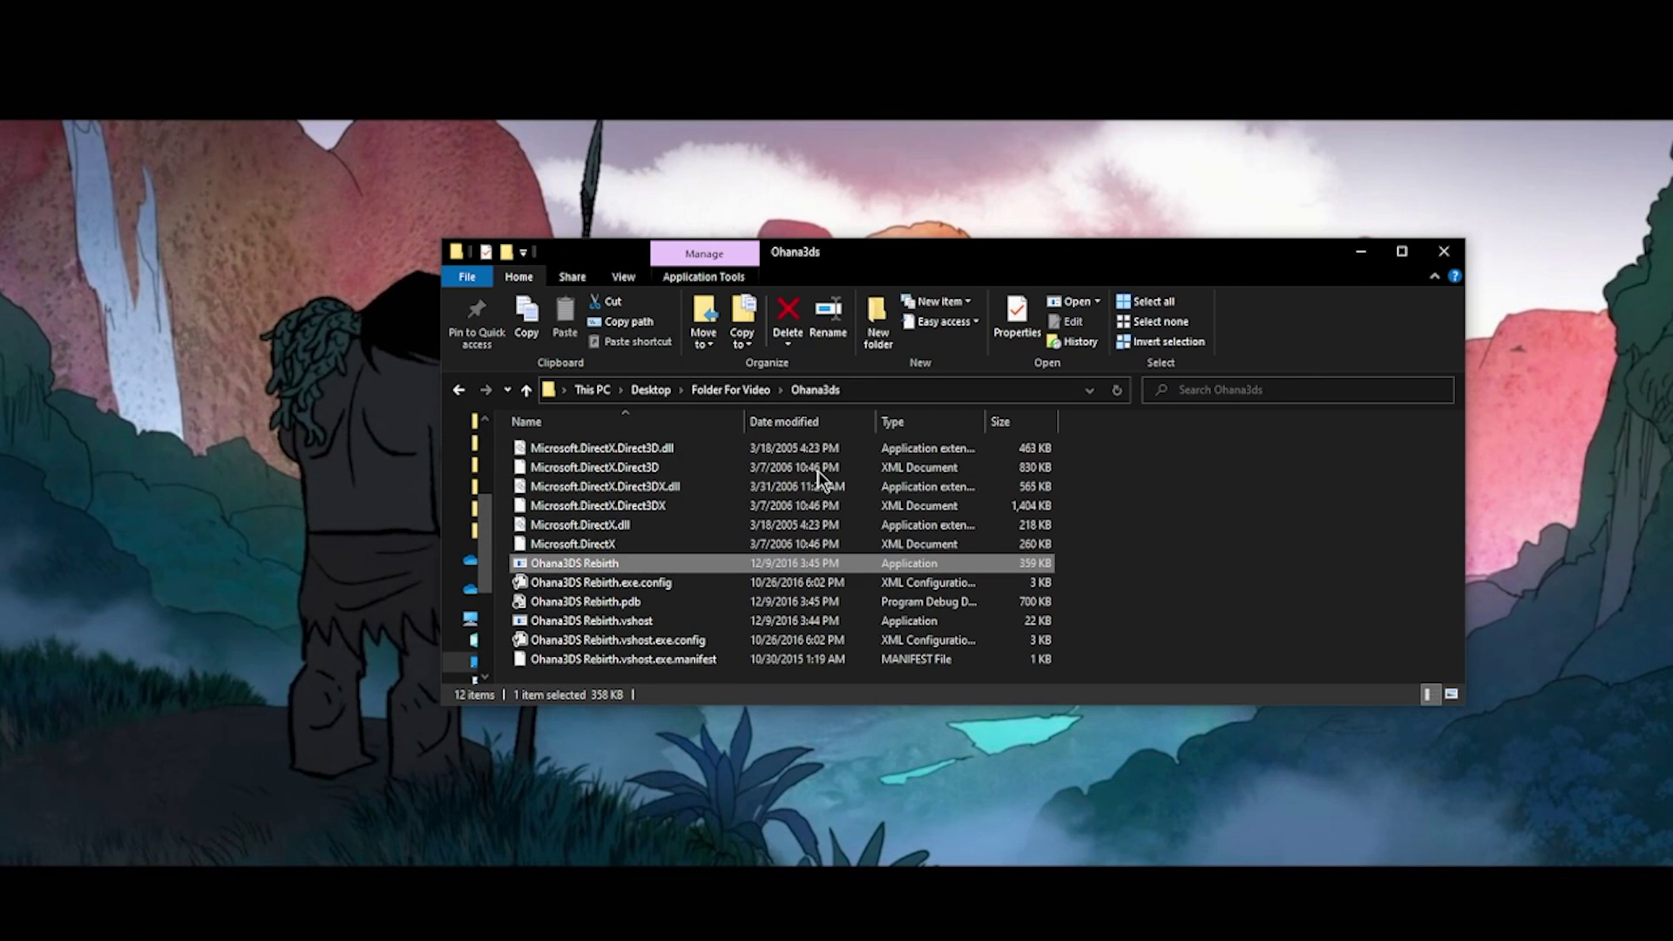
Go to Folder For Video > Exports > Zorua and open the Textures folder inside the Pokemon Sword Shield Zorua model folder.
{"action": "left_click", "coordinate": [730, 389]}
{"action": "double_click", "coordinate": [588, 483]}
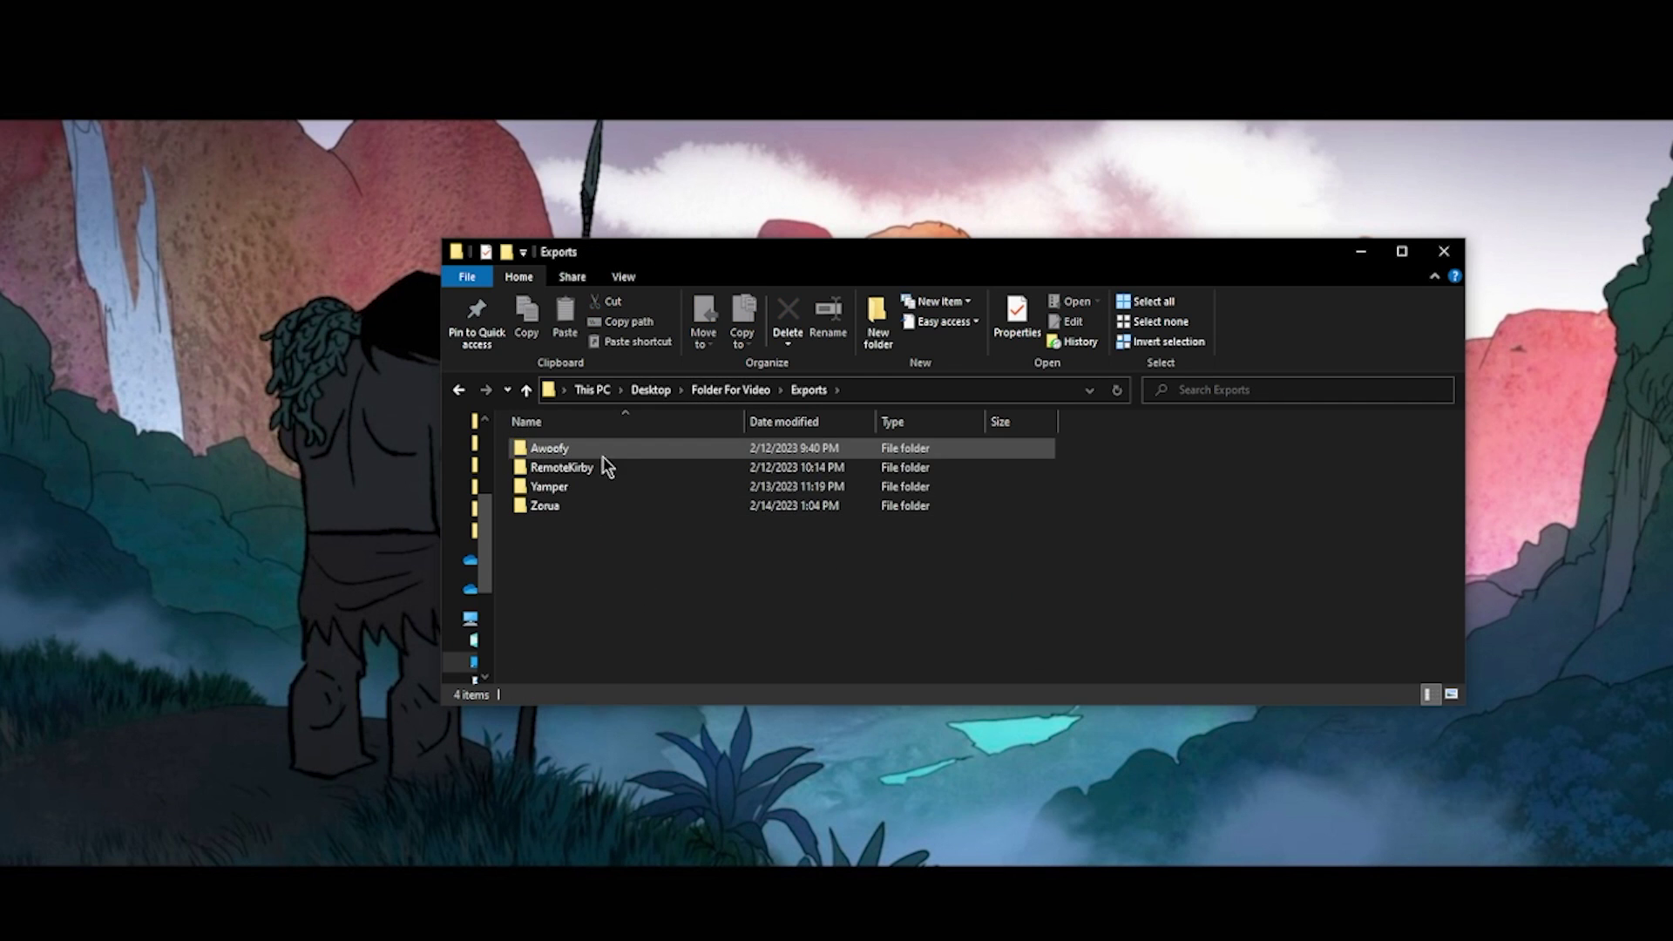
{"action": "double_click", "coordinate": [587, 502]}
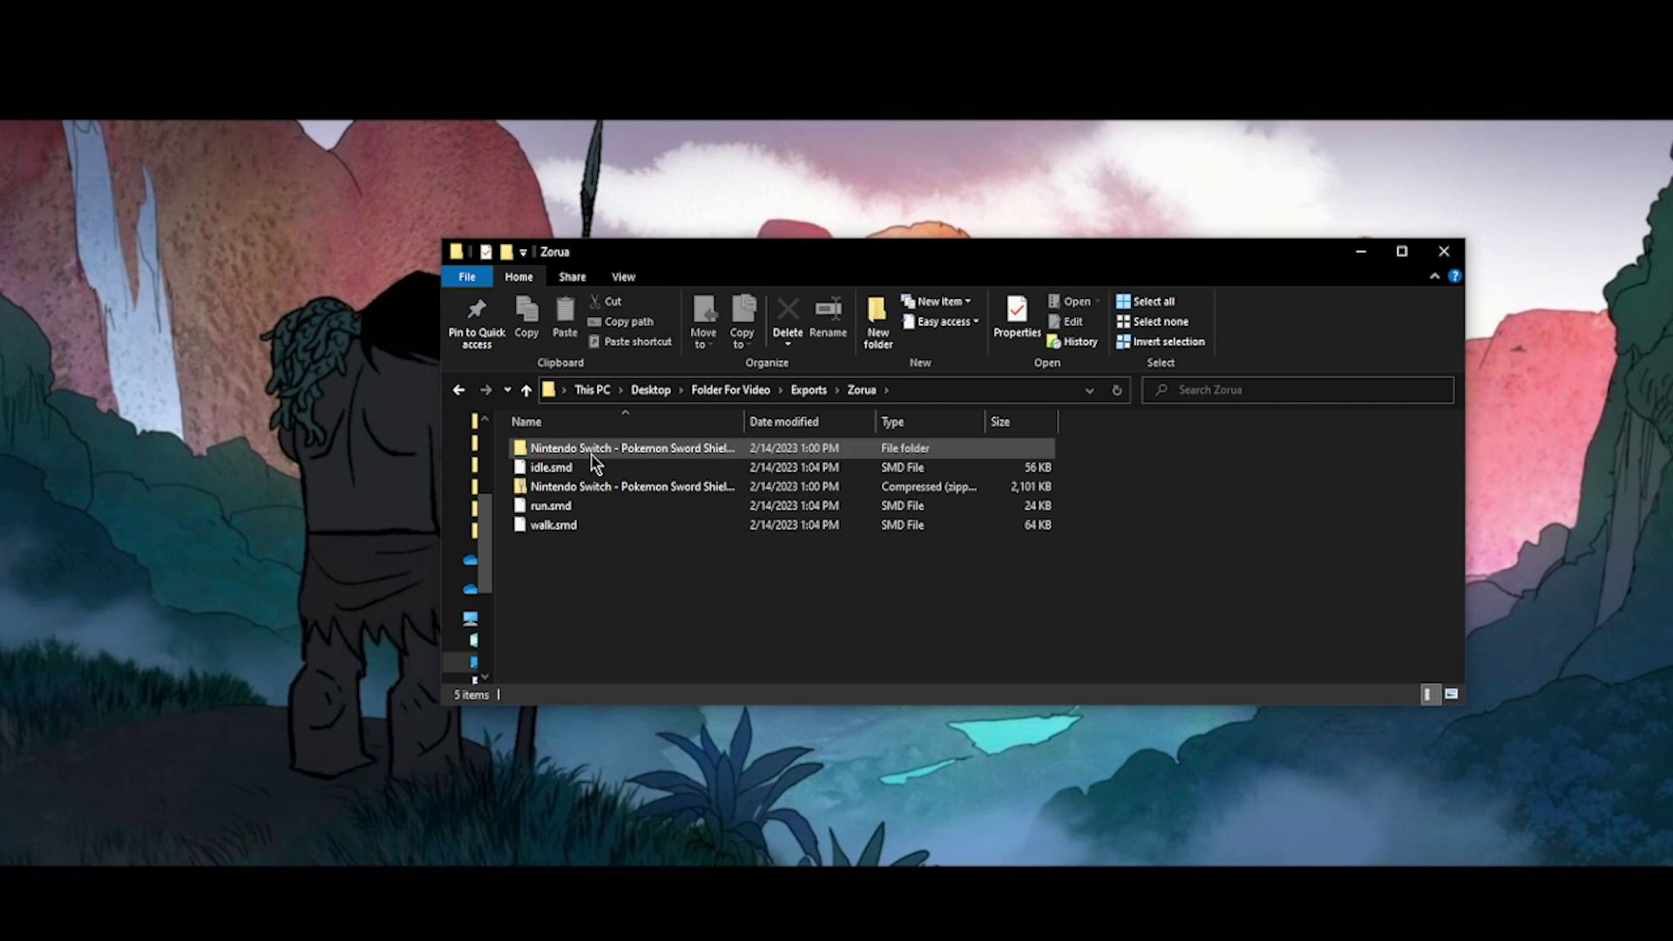
{"action": "double_click", "coordinate": [592, 449]}
{"action": "double_click", "coordinate": [613, 450]}
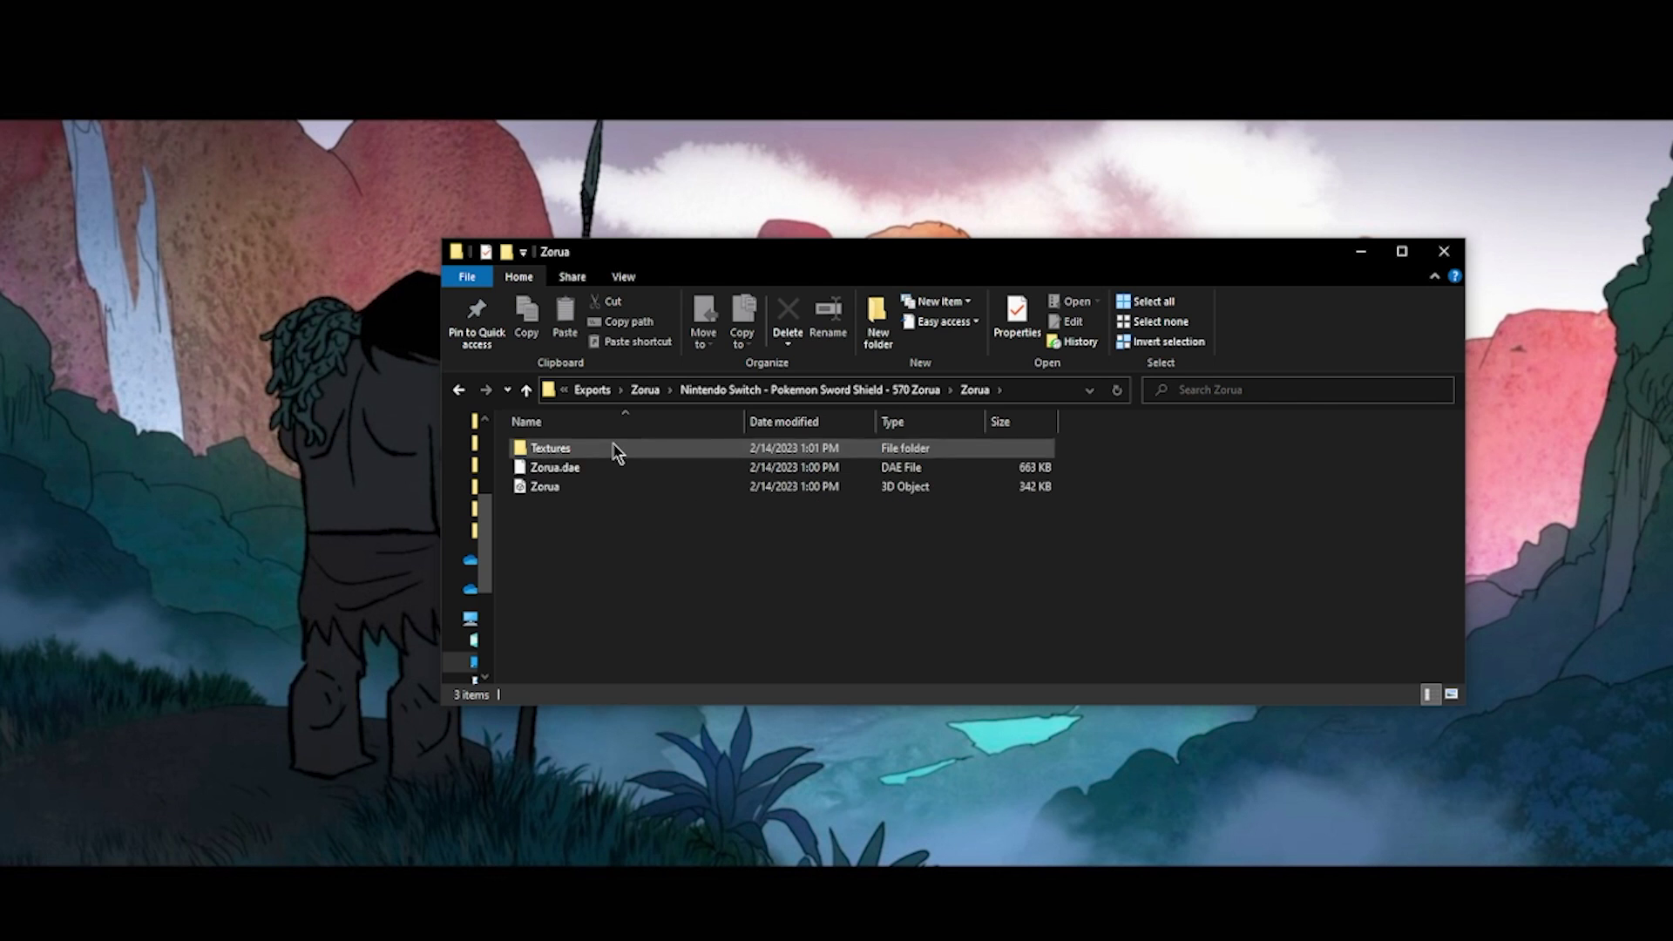
{"action": "double_click", "coordinate": [616, 450]}
Open the pm0570_00_Eye_col texture from the Textures folder in GIMP.
{"action": "scroll", "coordinate": [1231, 594], "scroll_direction": "down", "scroll_amount": 2}
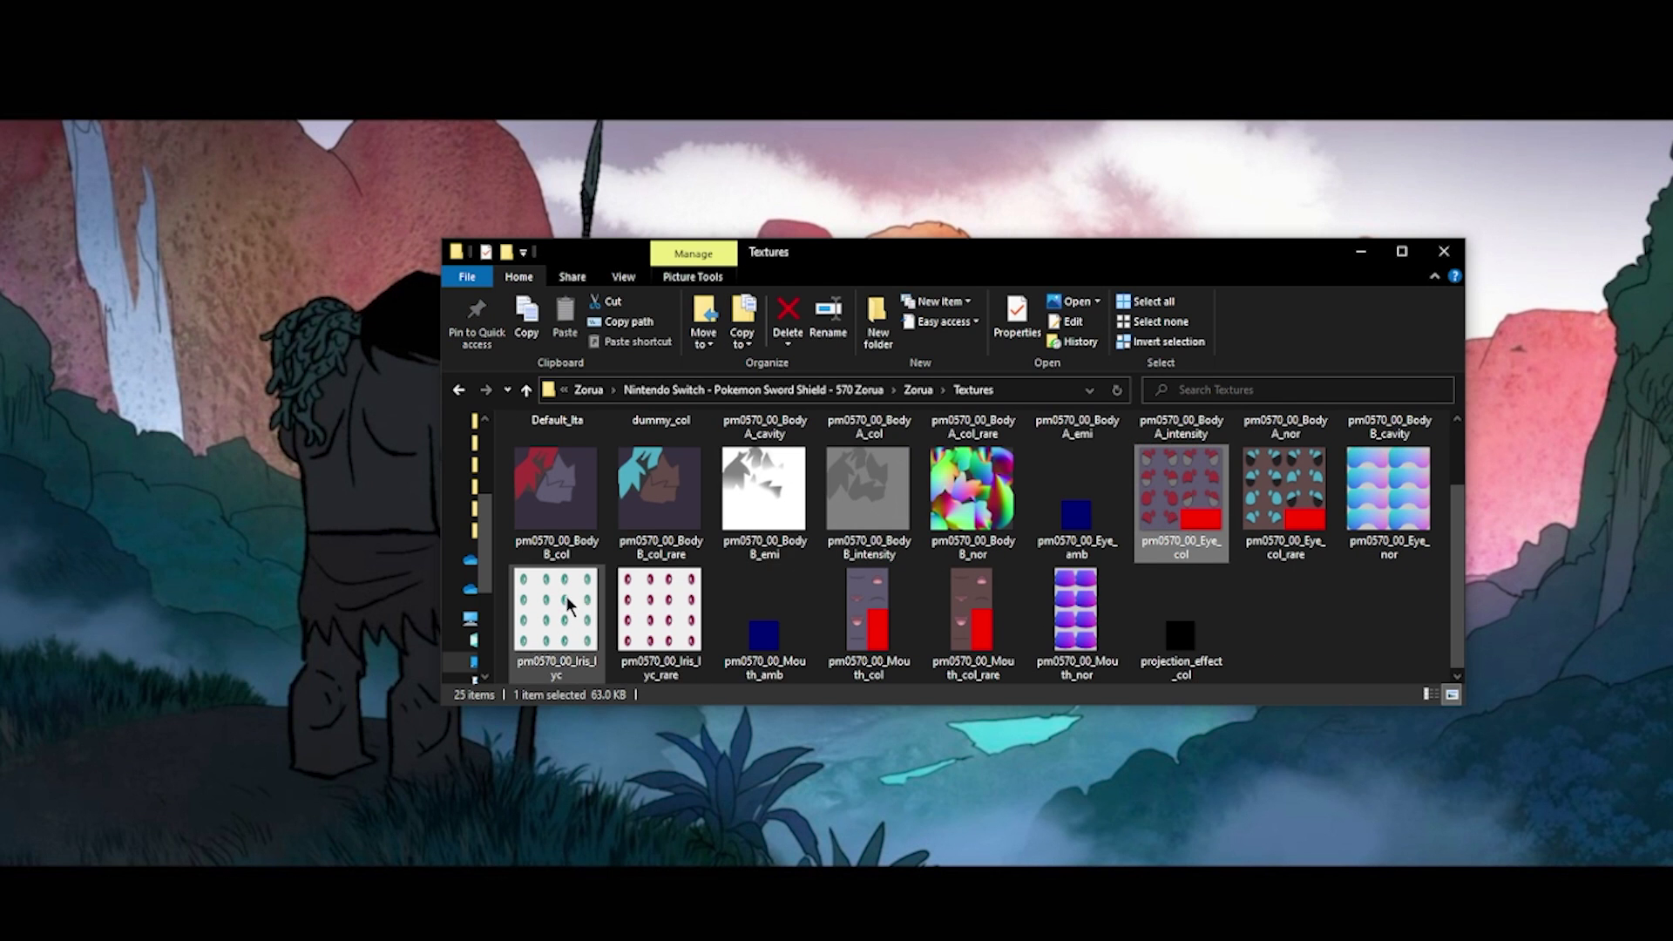
{"action": "right_click", "coordinate": [1187, 483]}
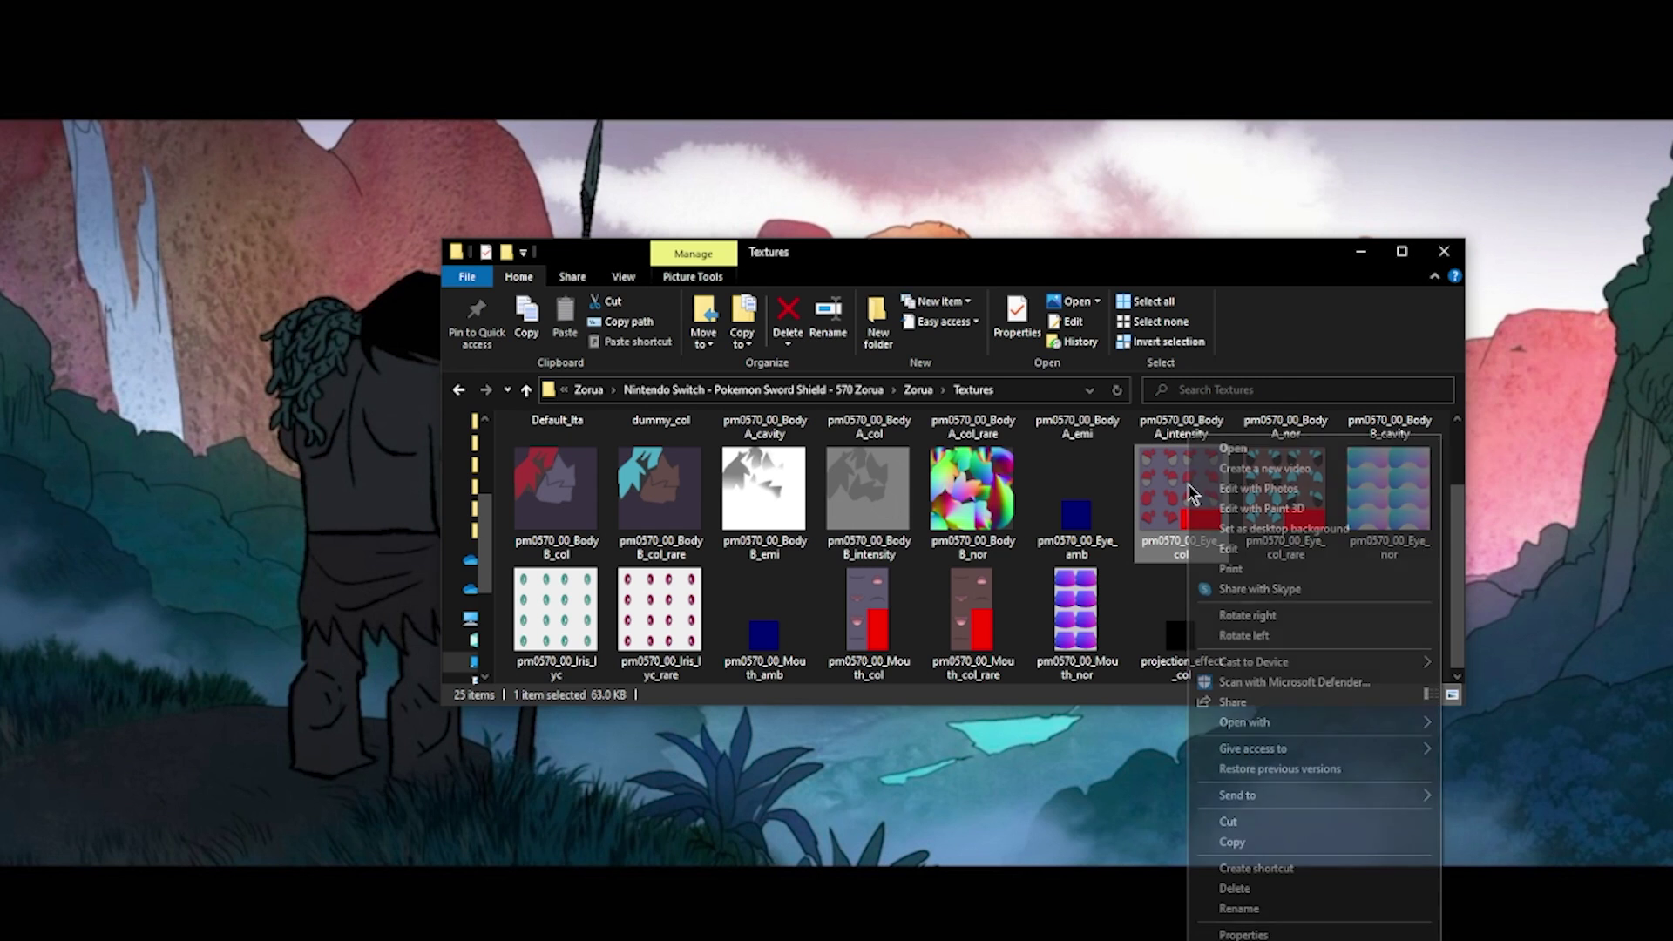
{"action": "mouse_move", "coordinate": [1264, 723]}
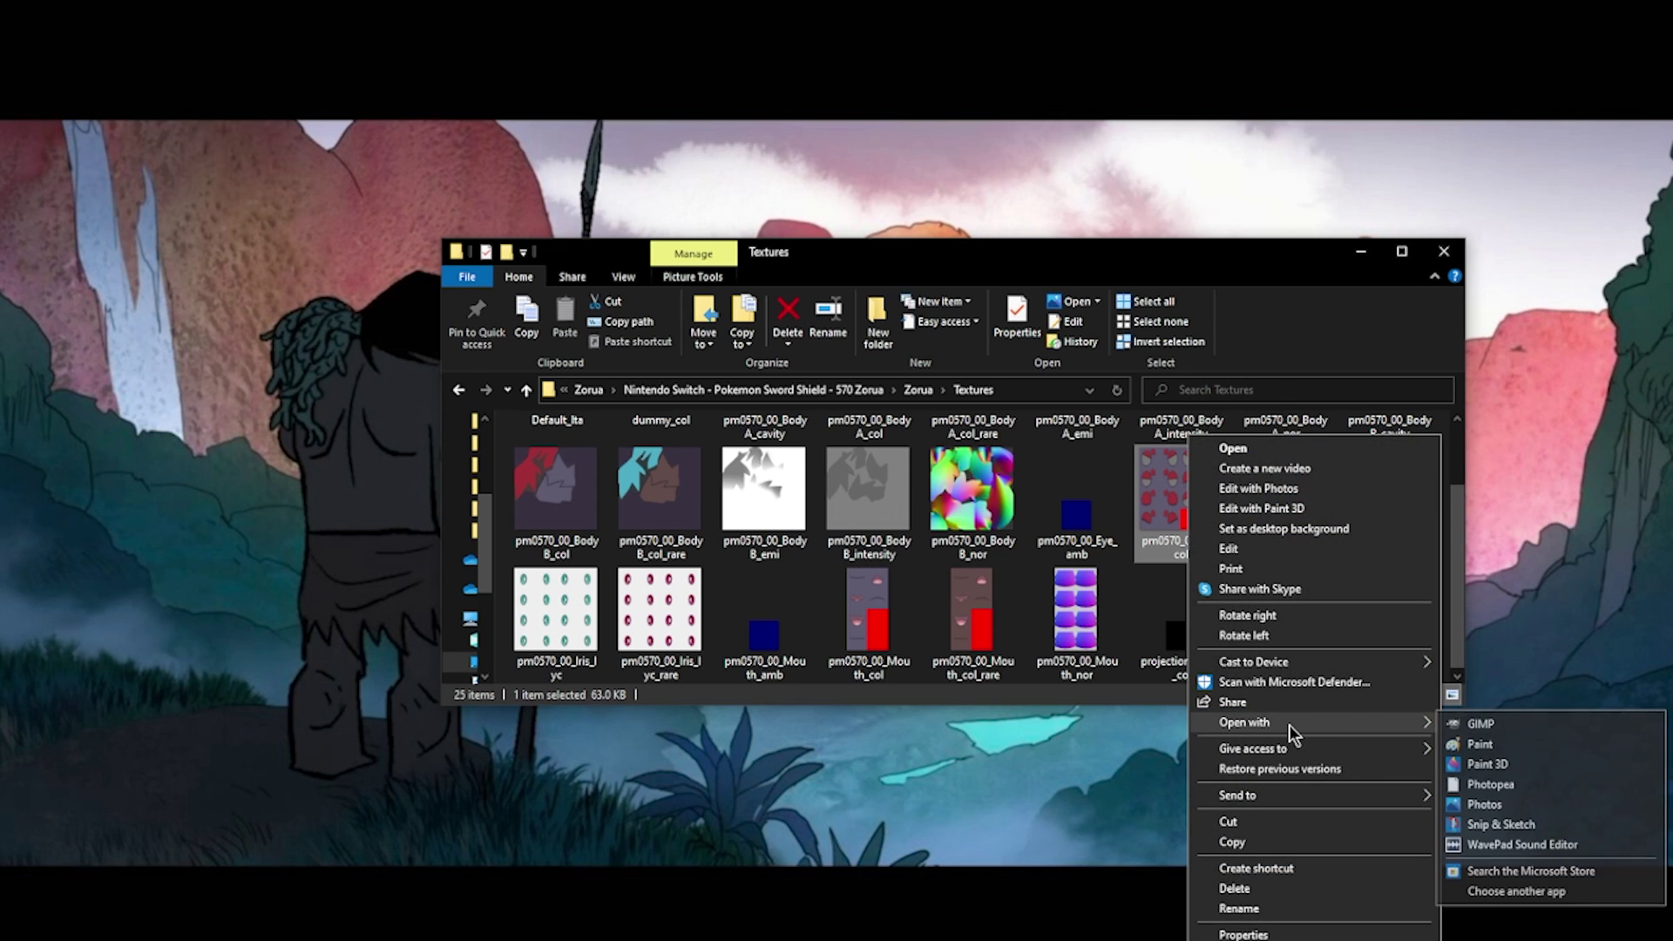
{"action": "left_click", "coordinate": [1477, 725]}
{"action": "left_click", "coordinate": [1260, 600]}
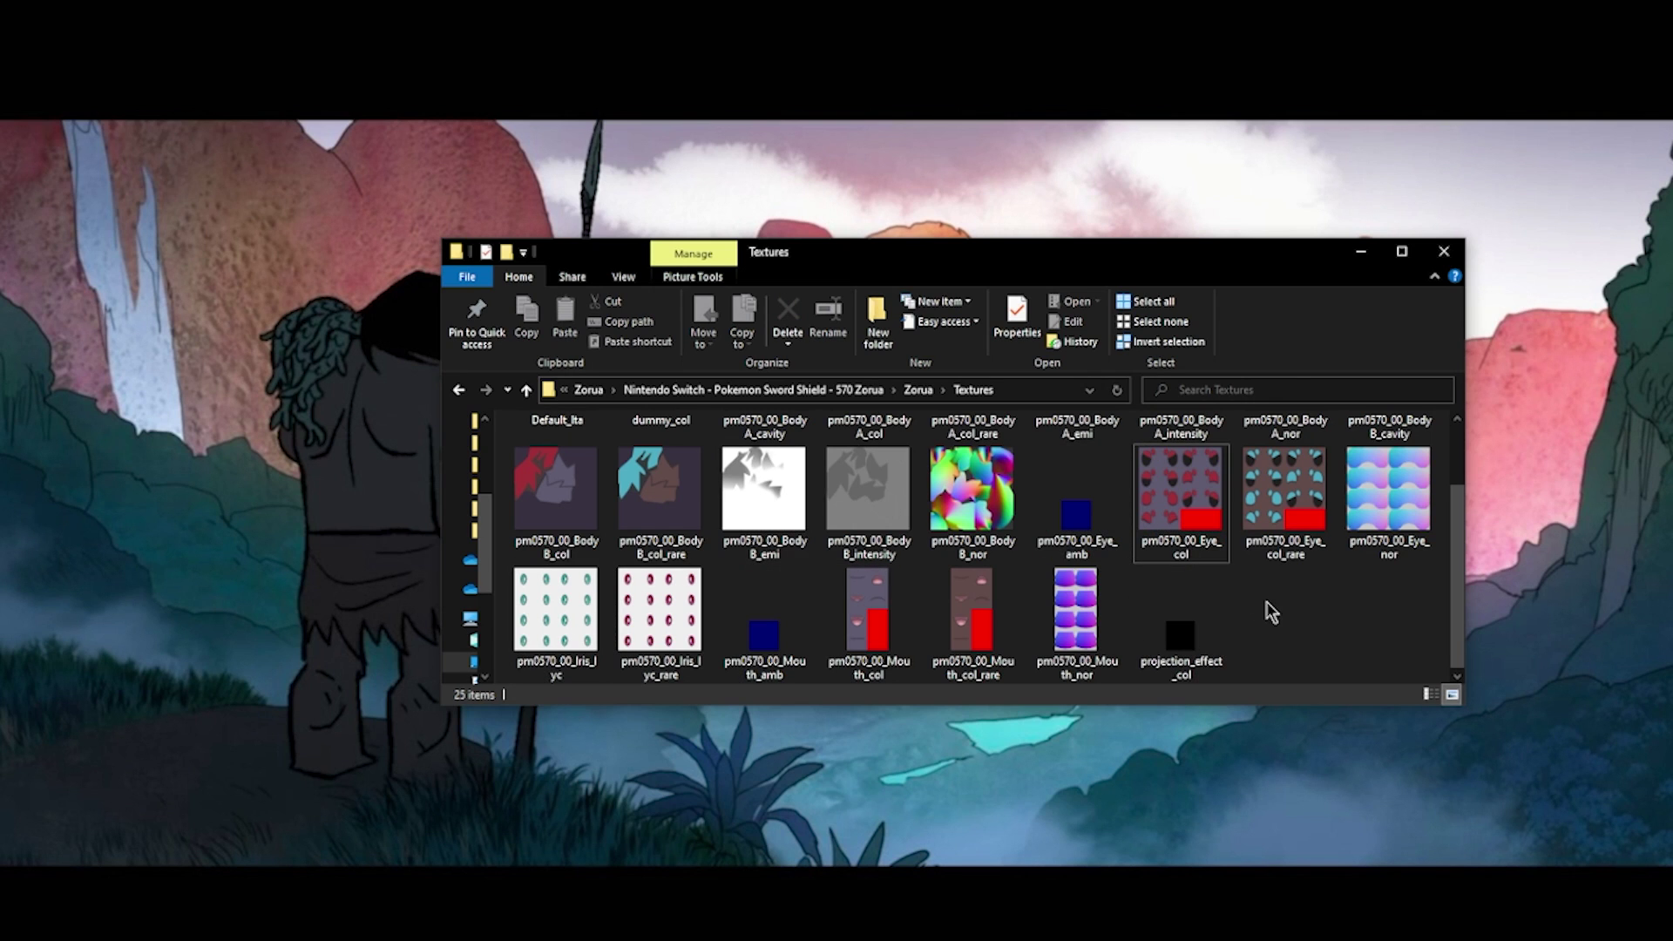
{"action": "scroll", "coordinate": [1180, 488], "scroll_direction": "up", "scroll_amount": 1}
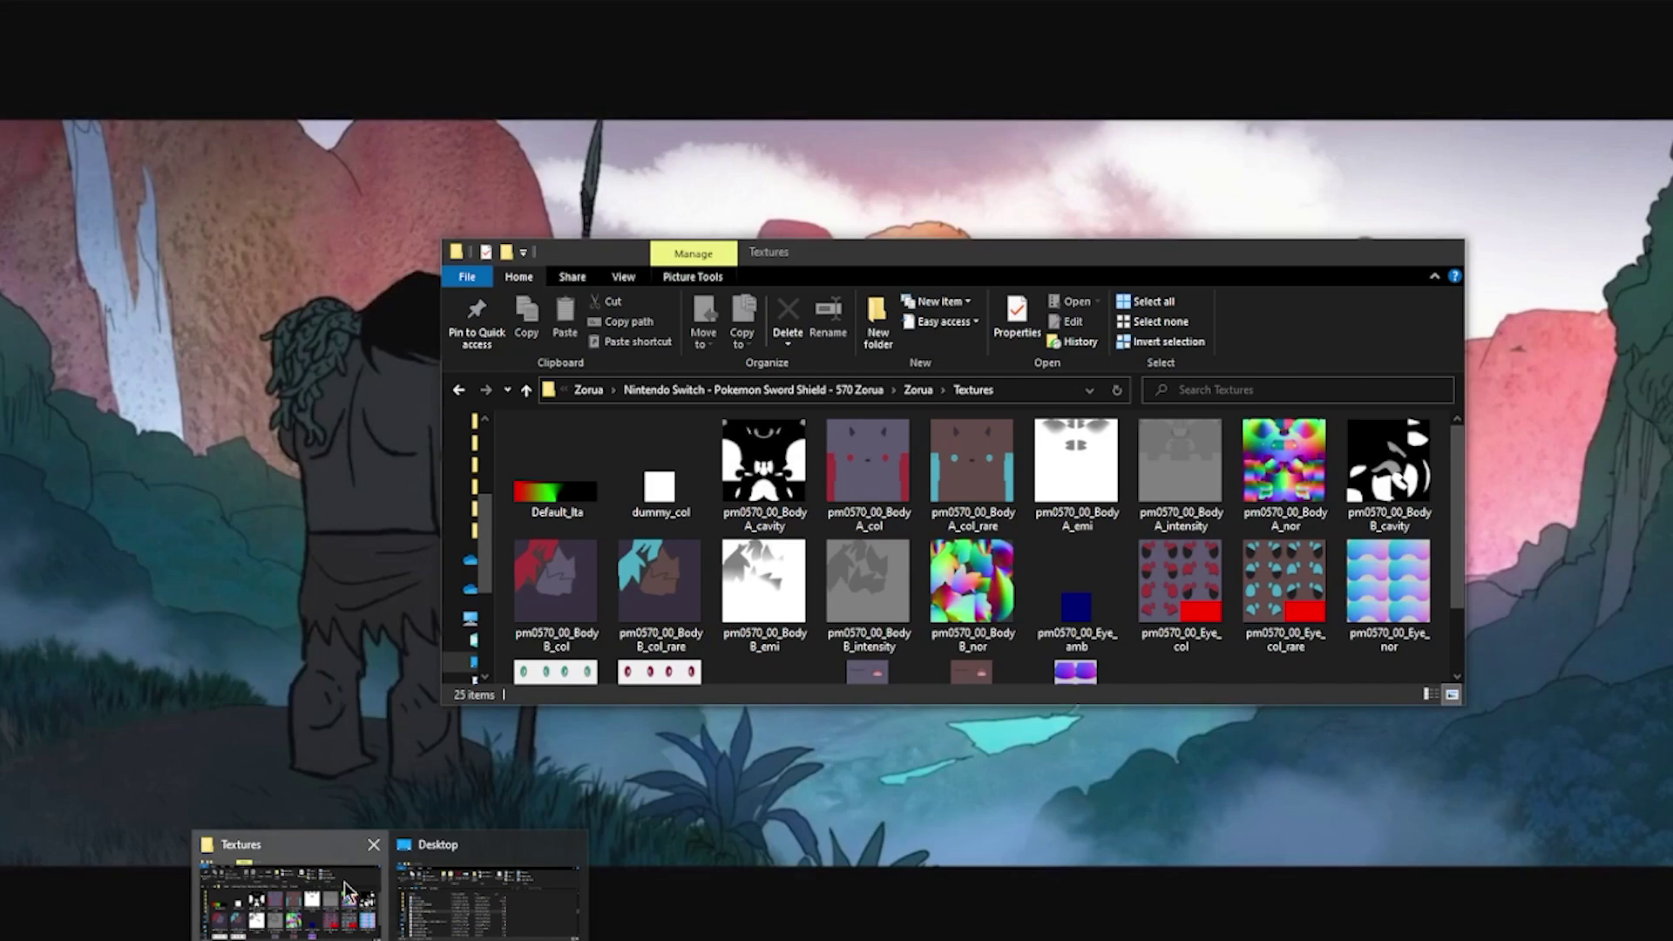
Open the pm0570_00_Iris_lyc texture from the same folder in GIMP and accept the GEGL operation on the eye texture.
{"action": "left_click", "coordinate": [295, 902]}
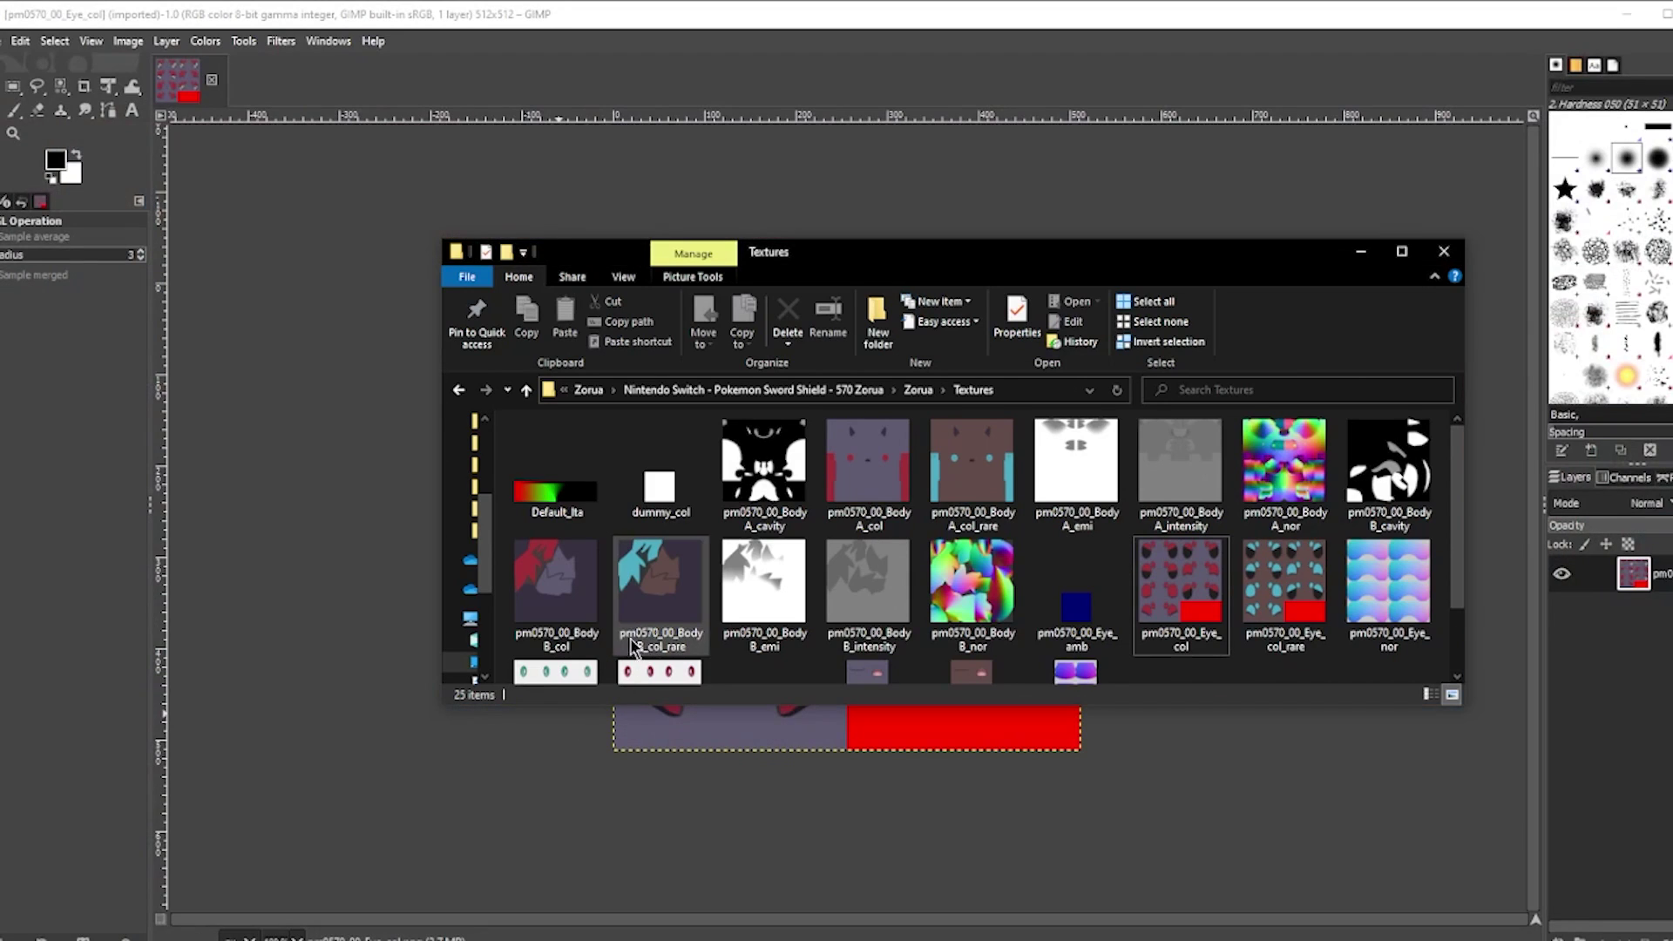
{"action": "scroll", "coordinate": [635, 645], "scroll_direction": "down", "scroll_amount": 1}
{"action": "left_click", "coordinate": [533, 643]}
{"action": "right_click", "coordinate": [533, 643]}
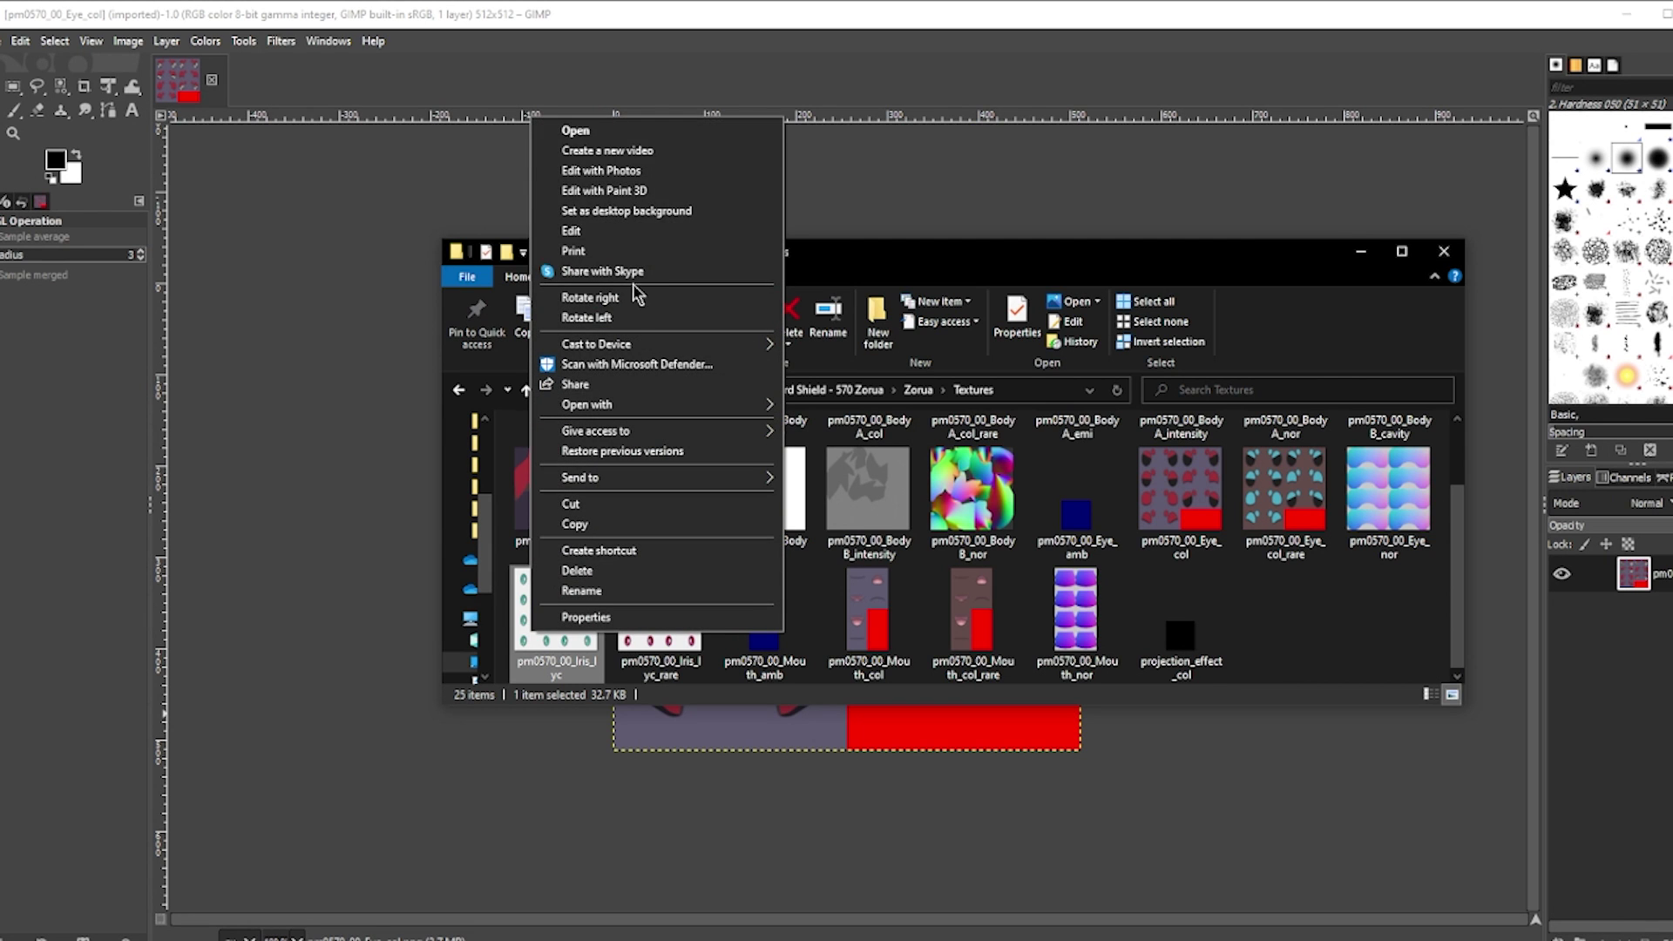
{"action": "mouse_move", "coordinate": [667, 409]}
{"action": "left_click", "coordinate": [789, 405]}
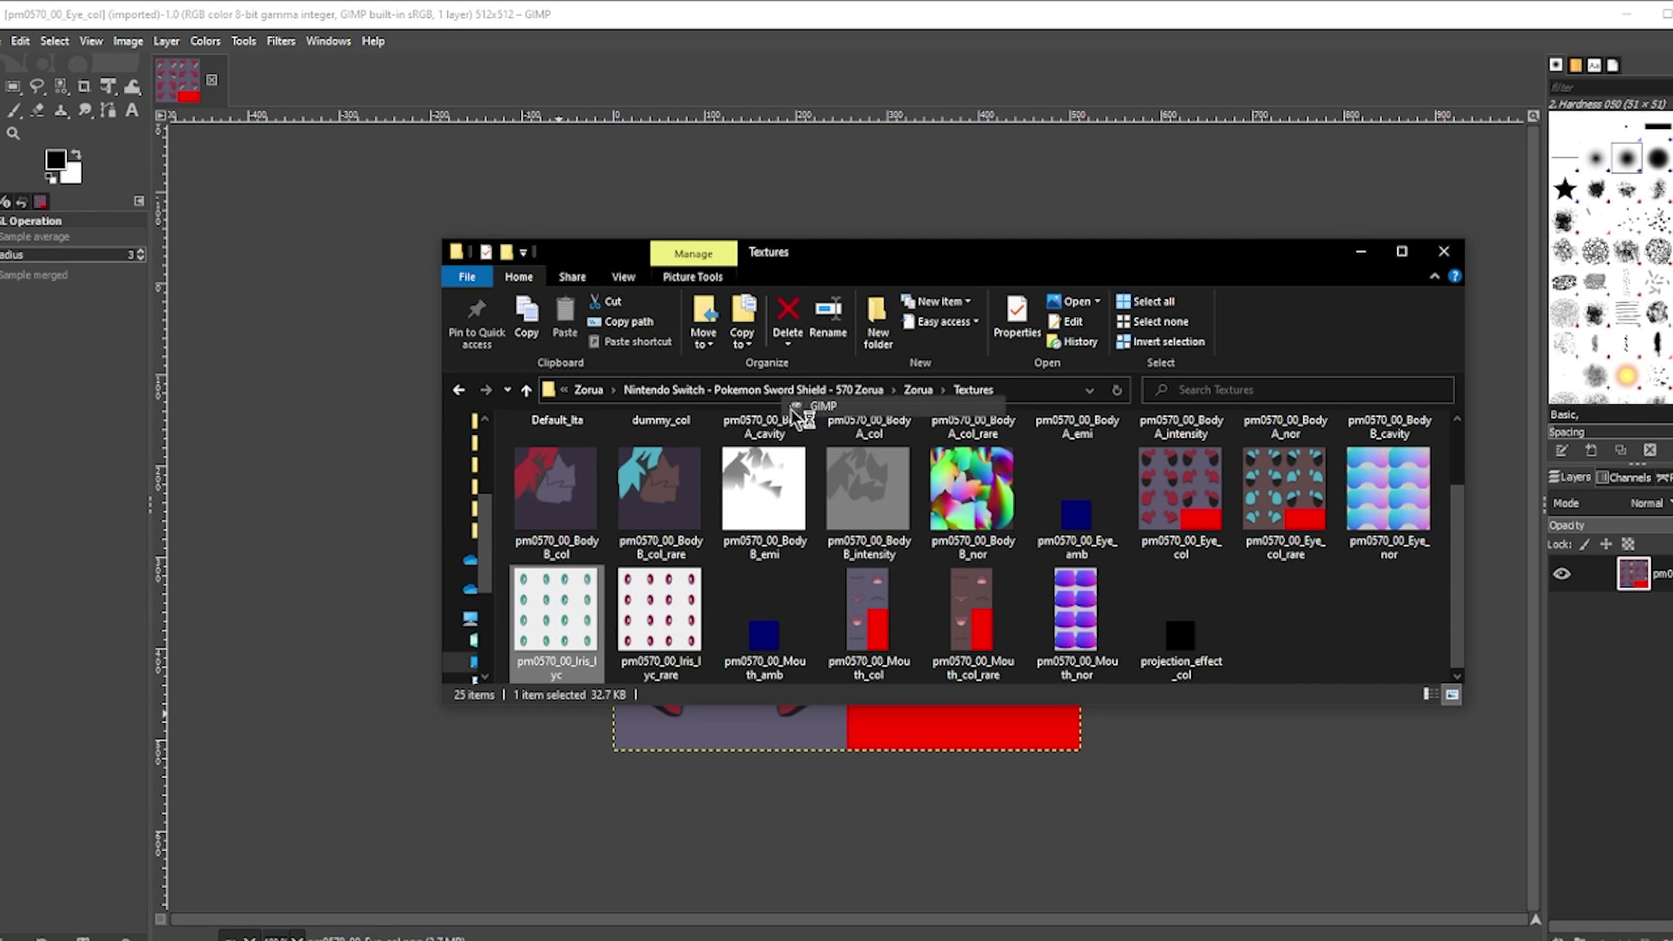
{"action": "left_click", "coordinate": [337, 423]}
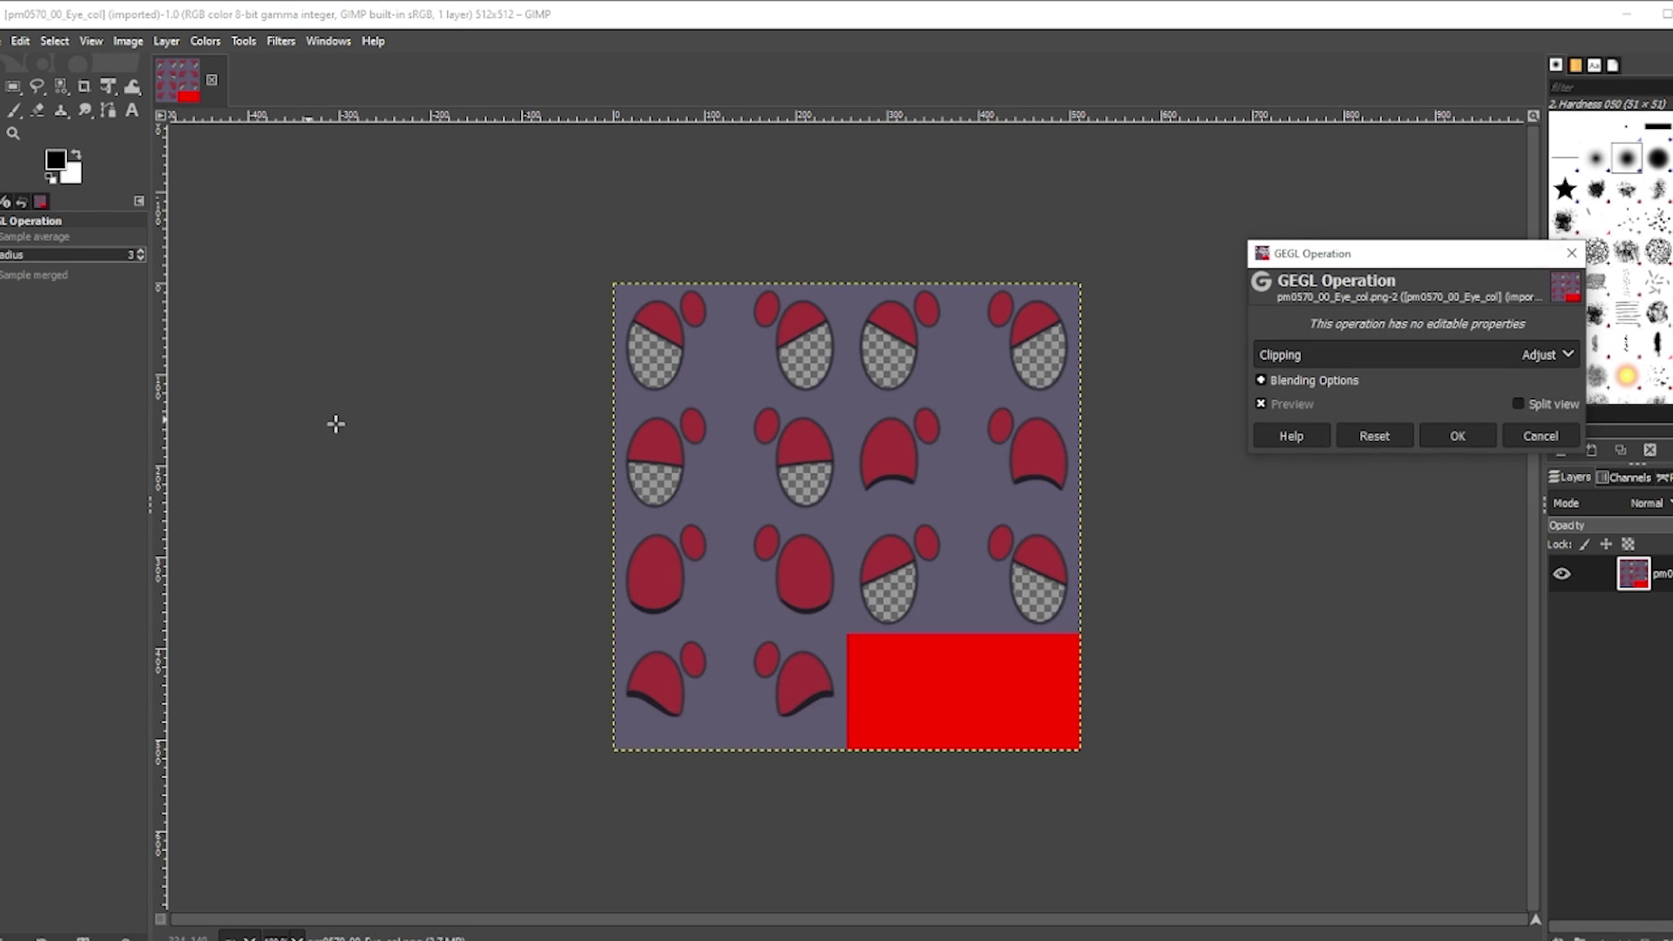
{"action": "left_click", "coordinate": [1458, 439]}
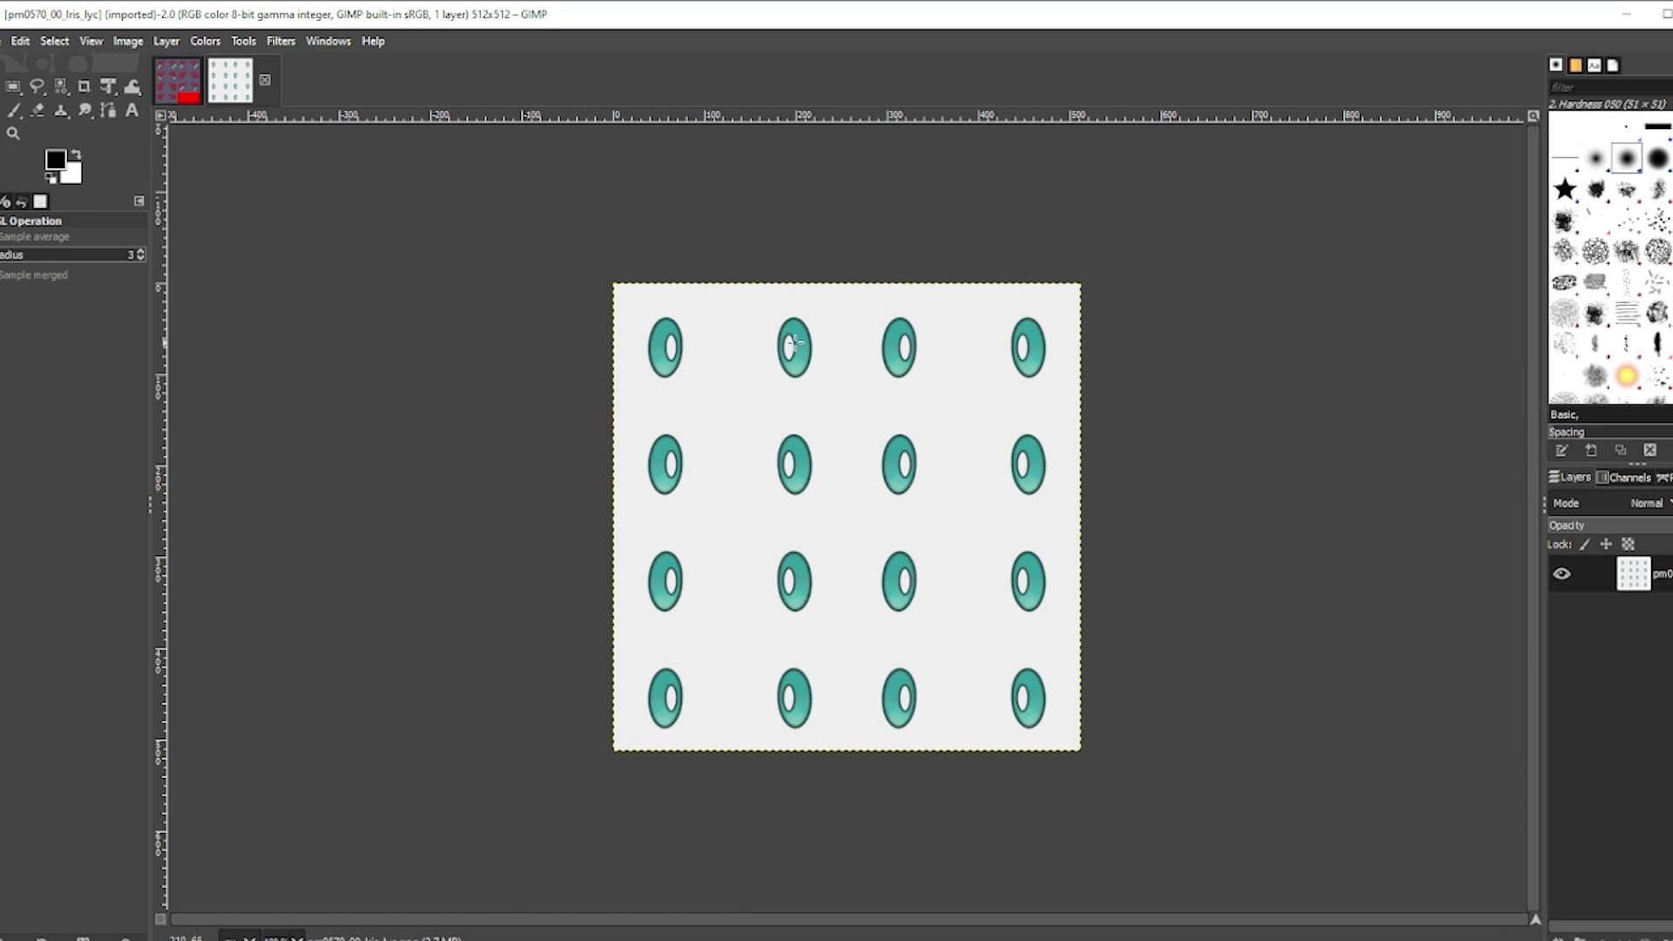
Add a 512 x 512 transparent layer below the eye layer in pm0570_00_Eye_col and paste the iris texture there.
{"action": "left_click", "coordinate": [180, 87]}
{"action": "right_click", "coordinate": [1614, 688]}
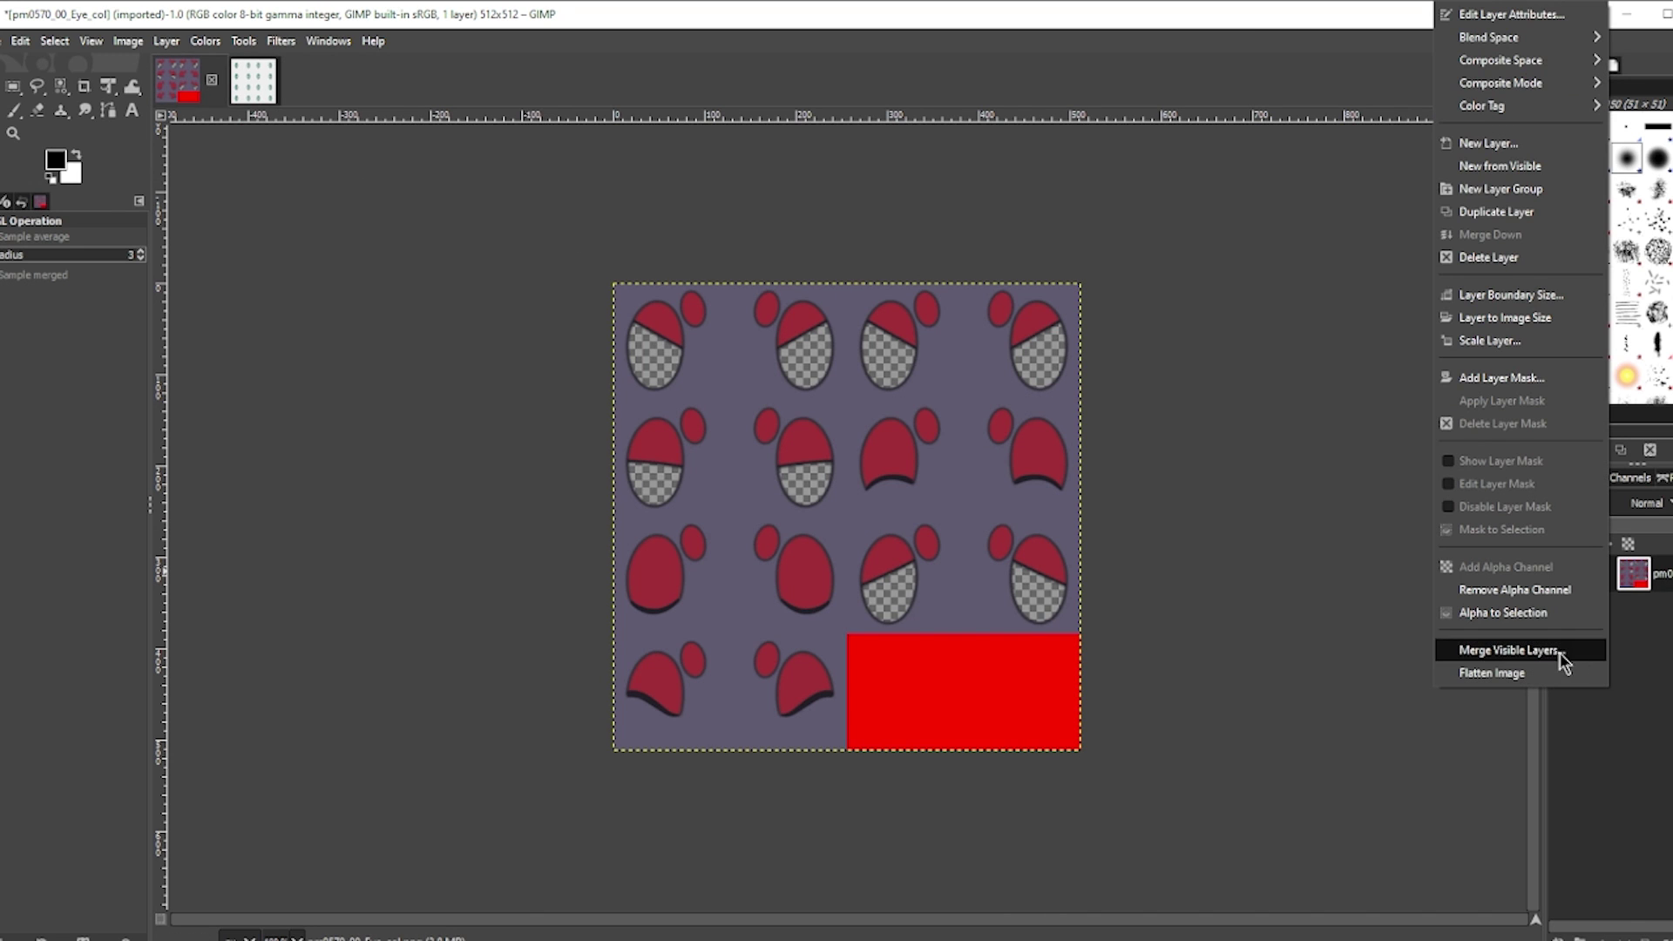
{"action": "left_click", "coordinate": [1522, 148]}
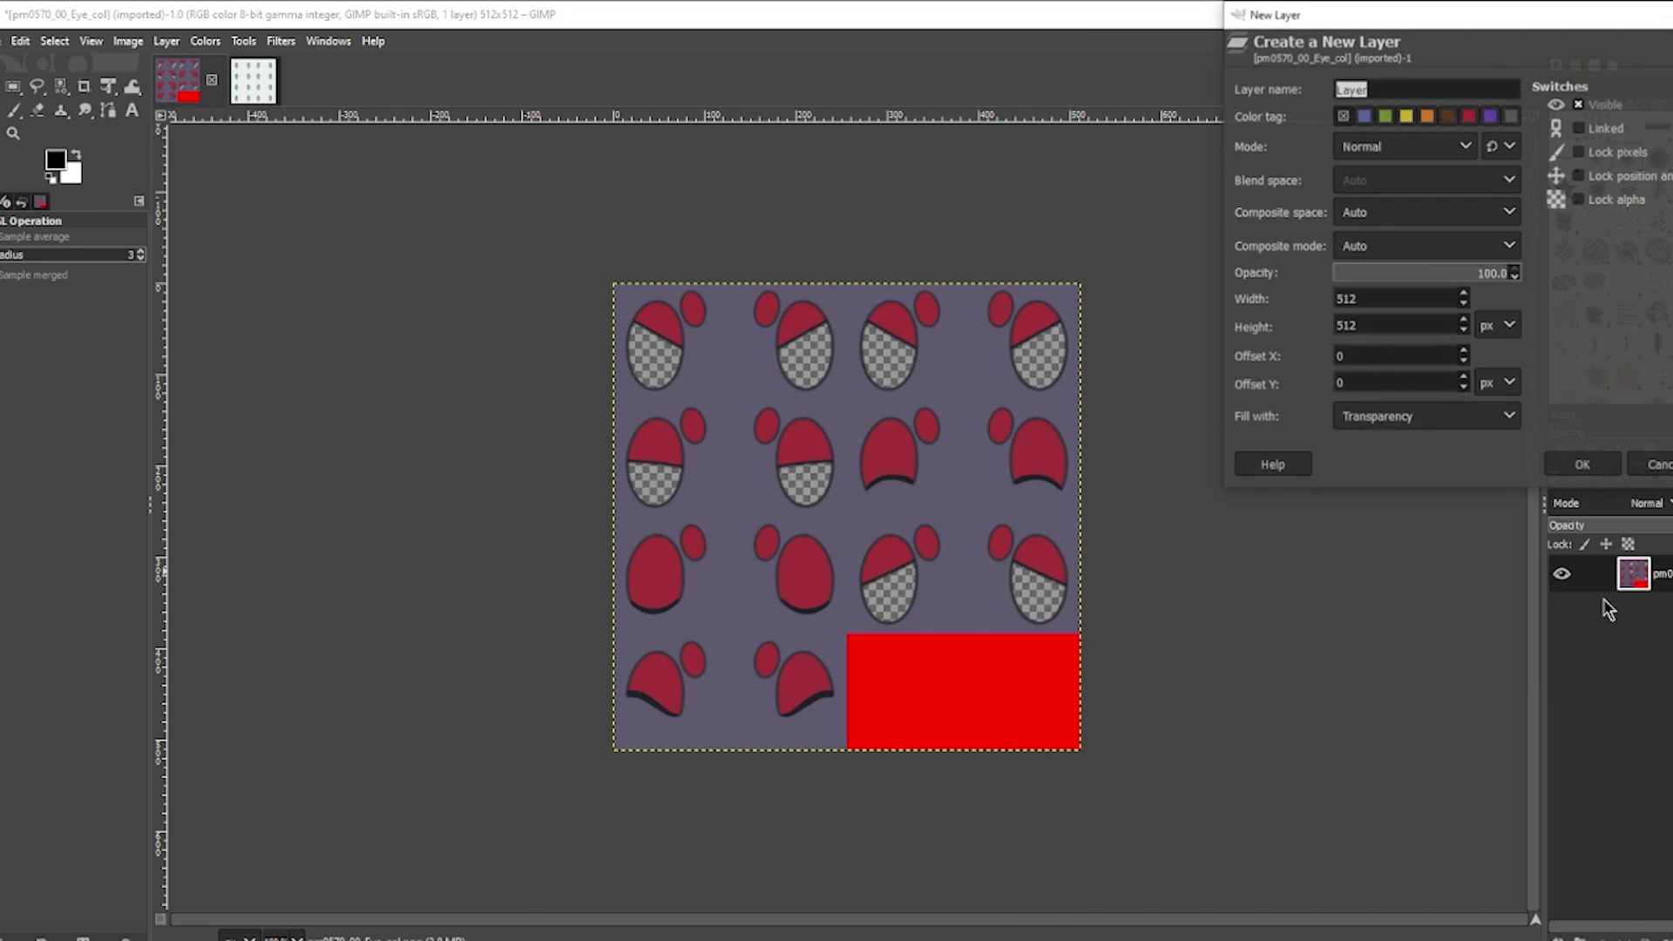
{"action": "left_click", "coordinate": [1566, 466]}
{"action": "left_click_drag", "start_coordinate": [1650, 625], "coordinate": [1634, 569]}
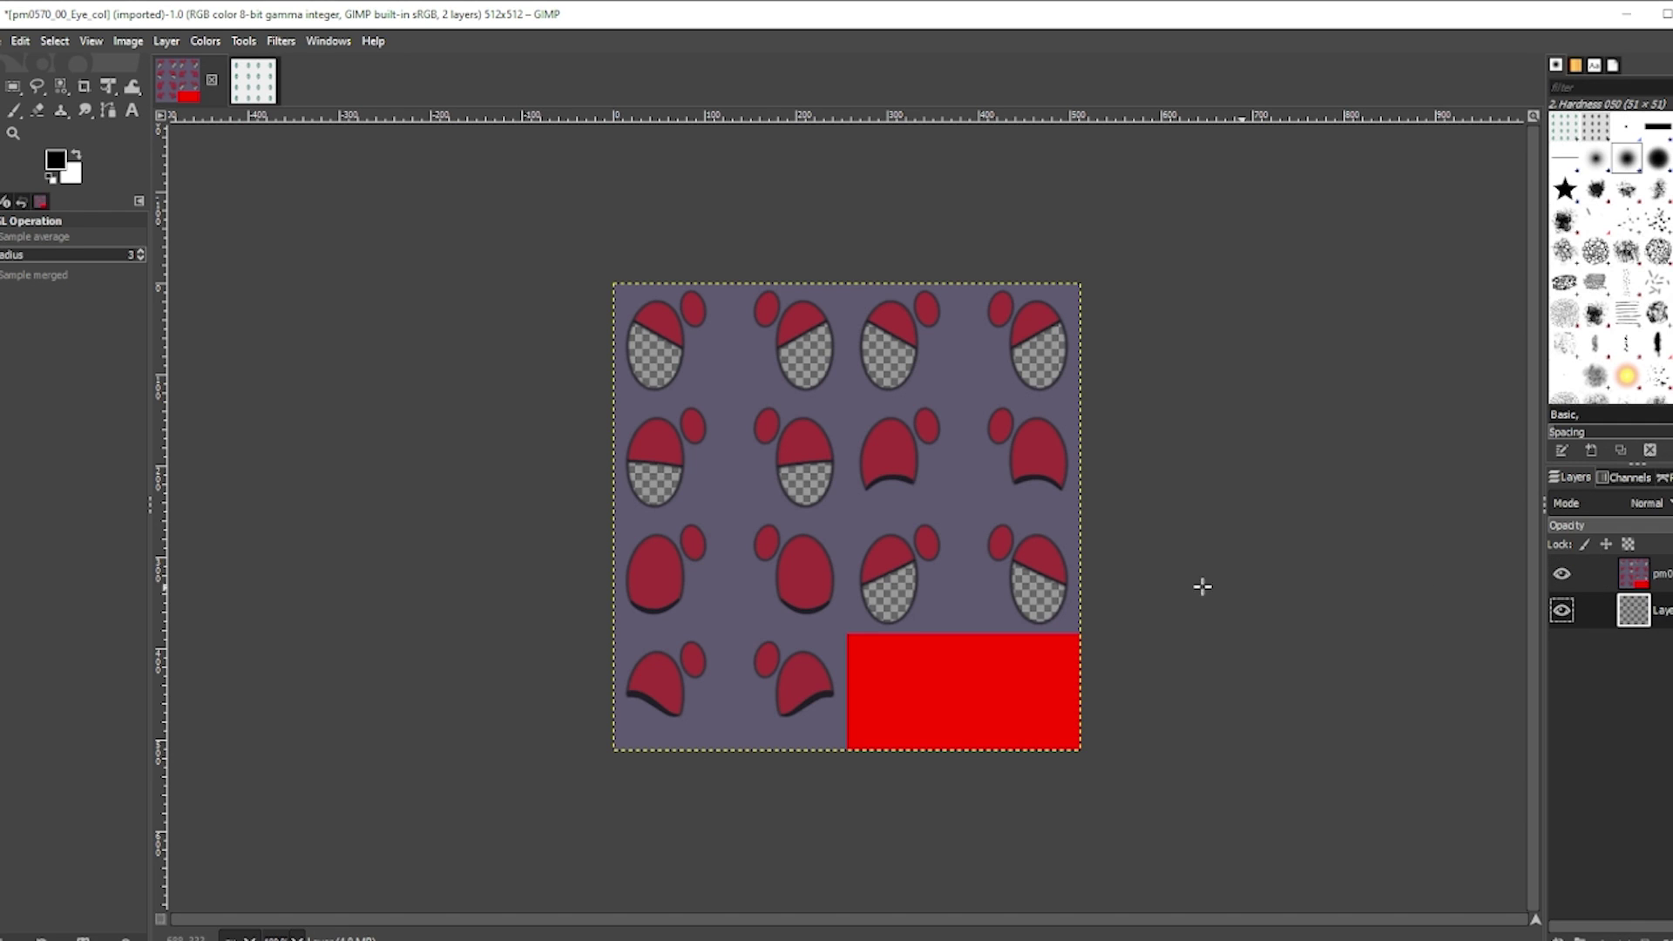
{"action": "key", "text": "ctrl+v"}
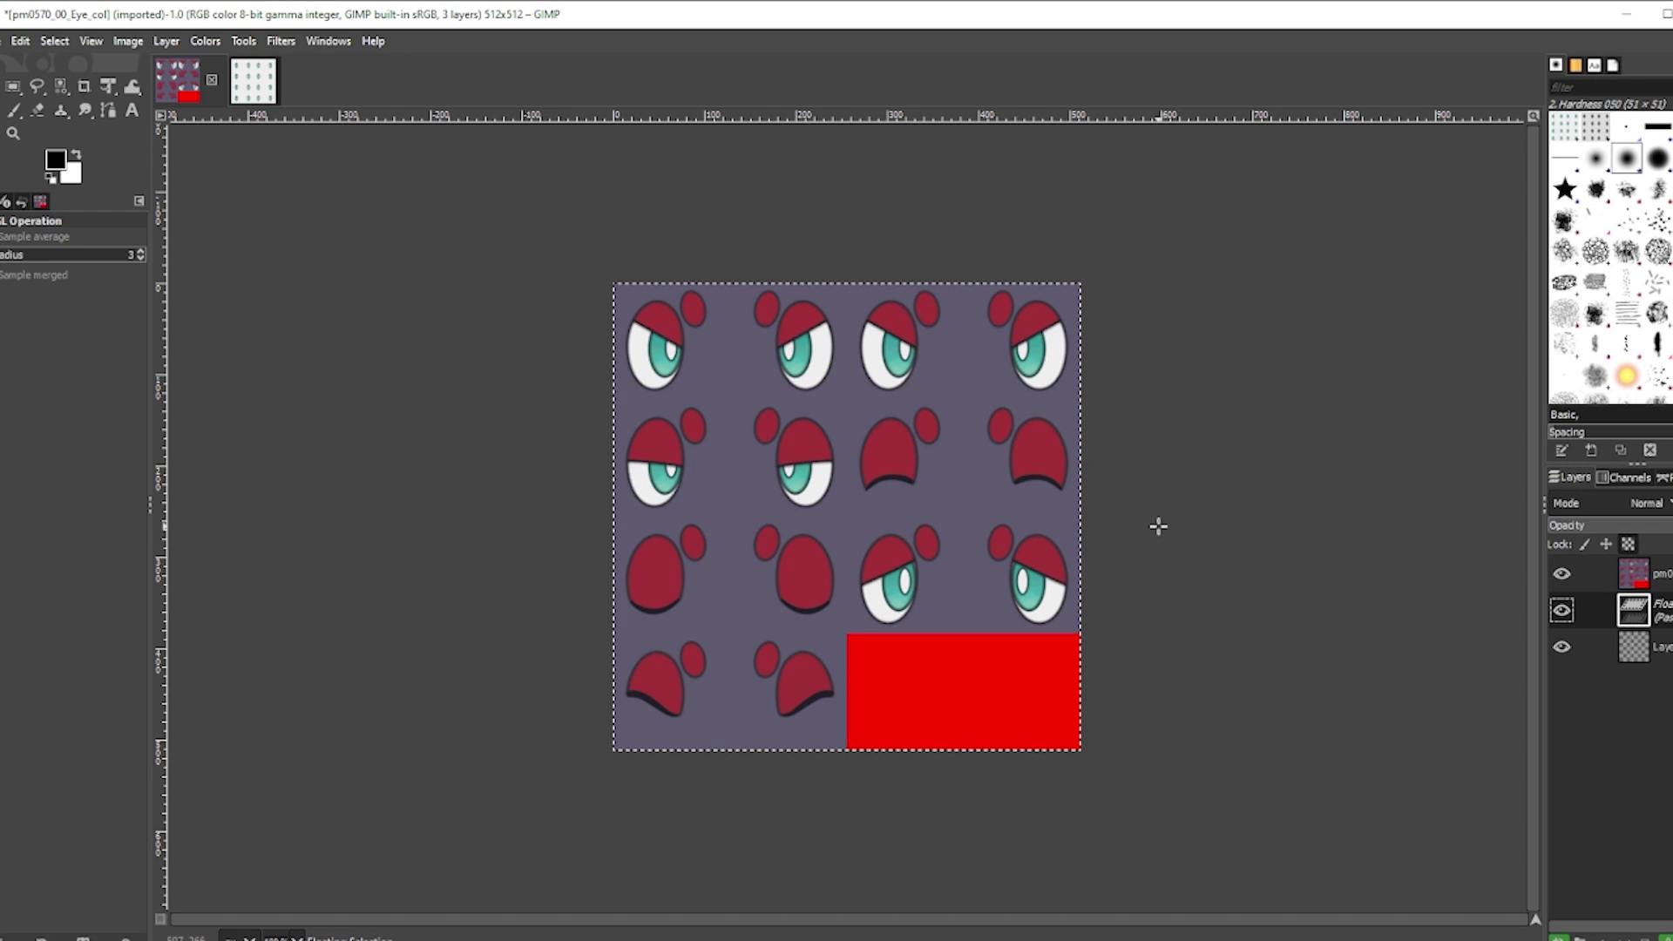
Overwrite the pm0570_00_Eye_col image file and quit GIMP, discarding the unsaved changes.
{"action": "left_click", "coordinate": [5, 44]}
{"action": "left_click", "coordinate": [161, 328]}
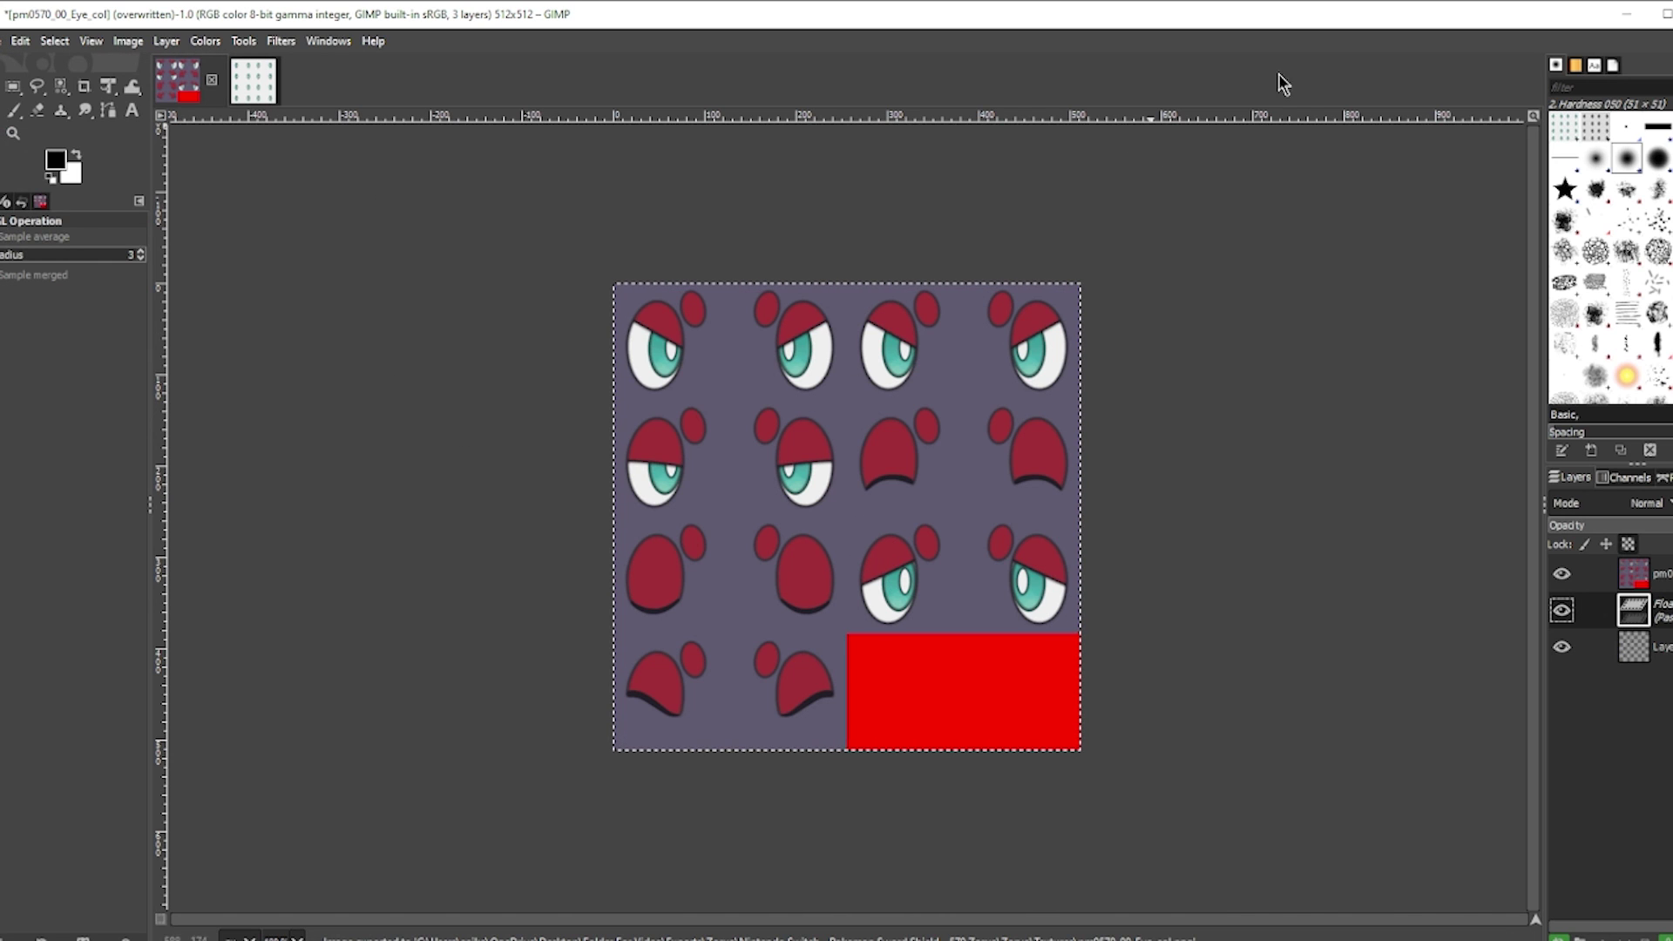
{"action": "key", "text": "ctrl+q"}
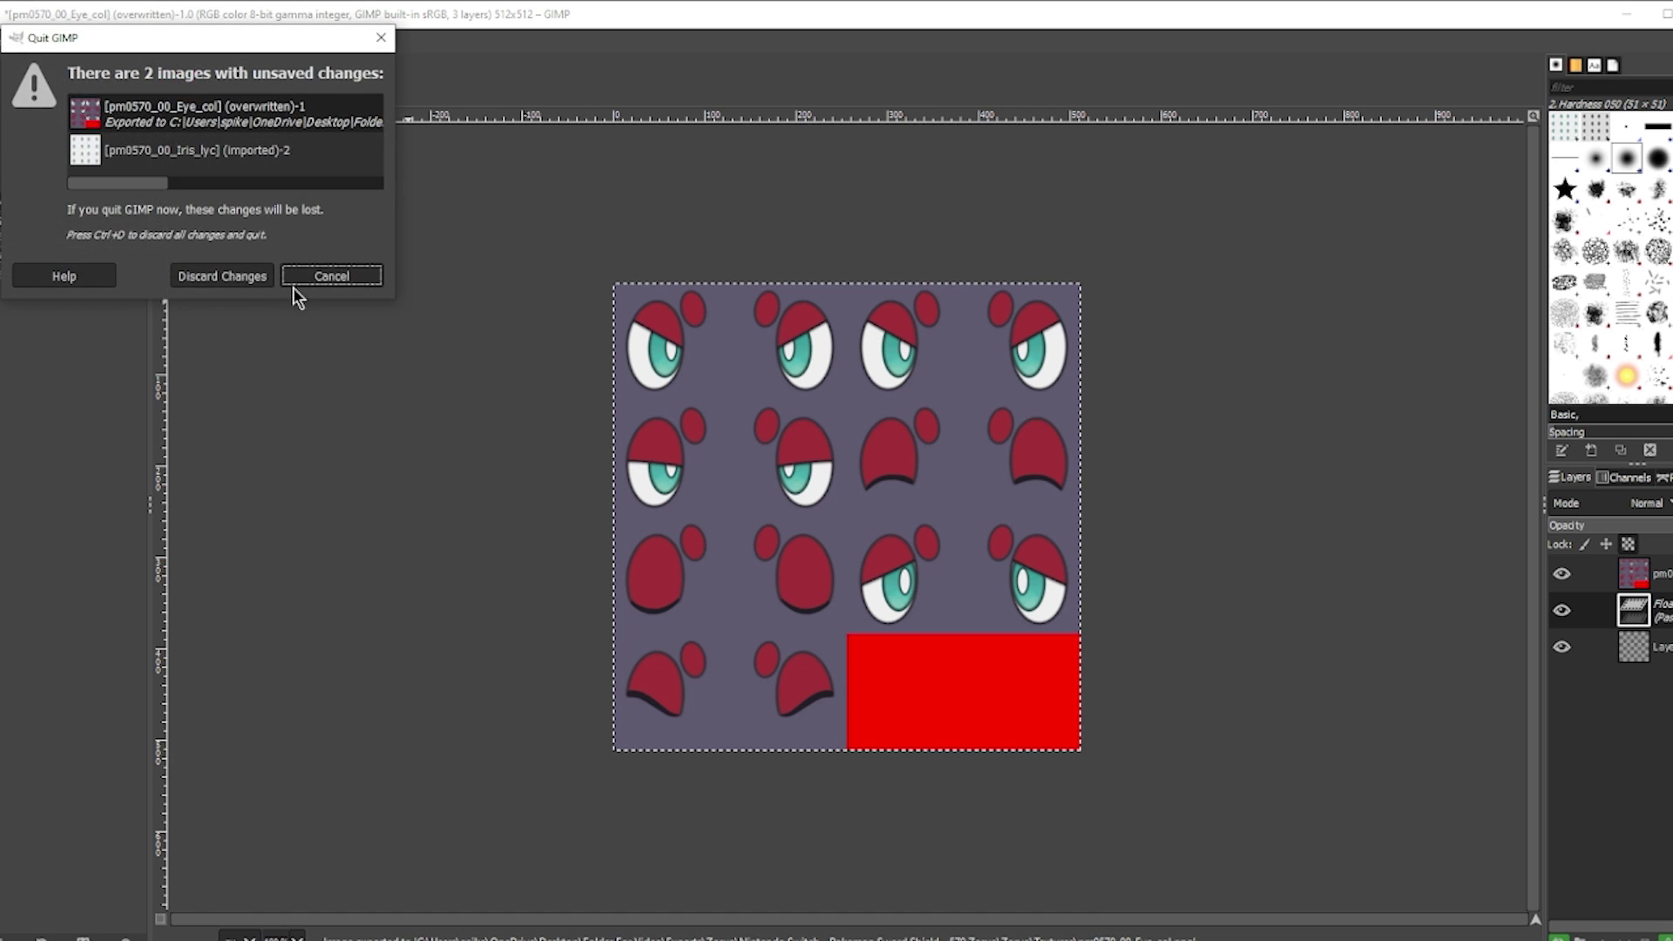
{"action": "left_click", "coordinate": [222, 276]}
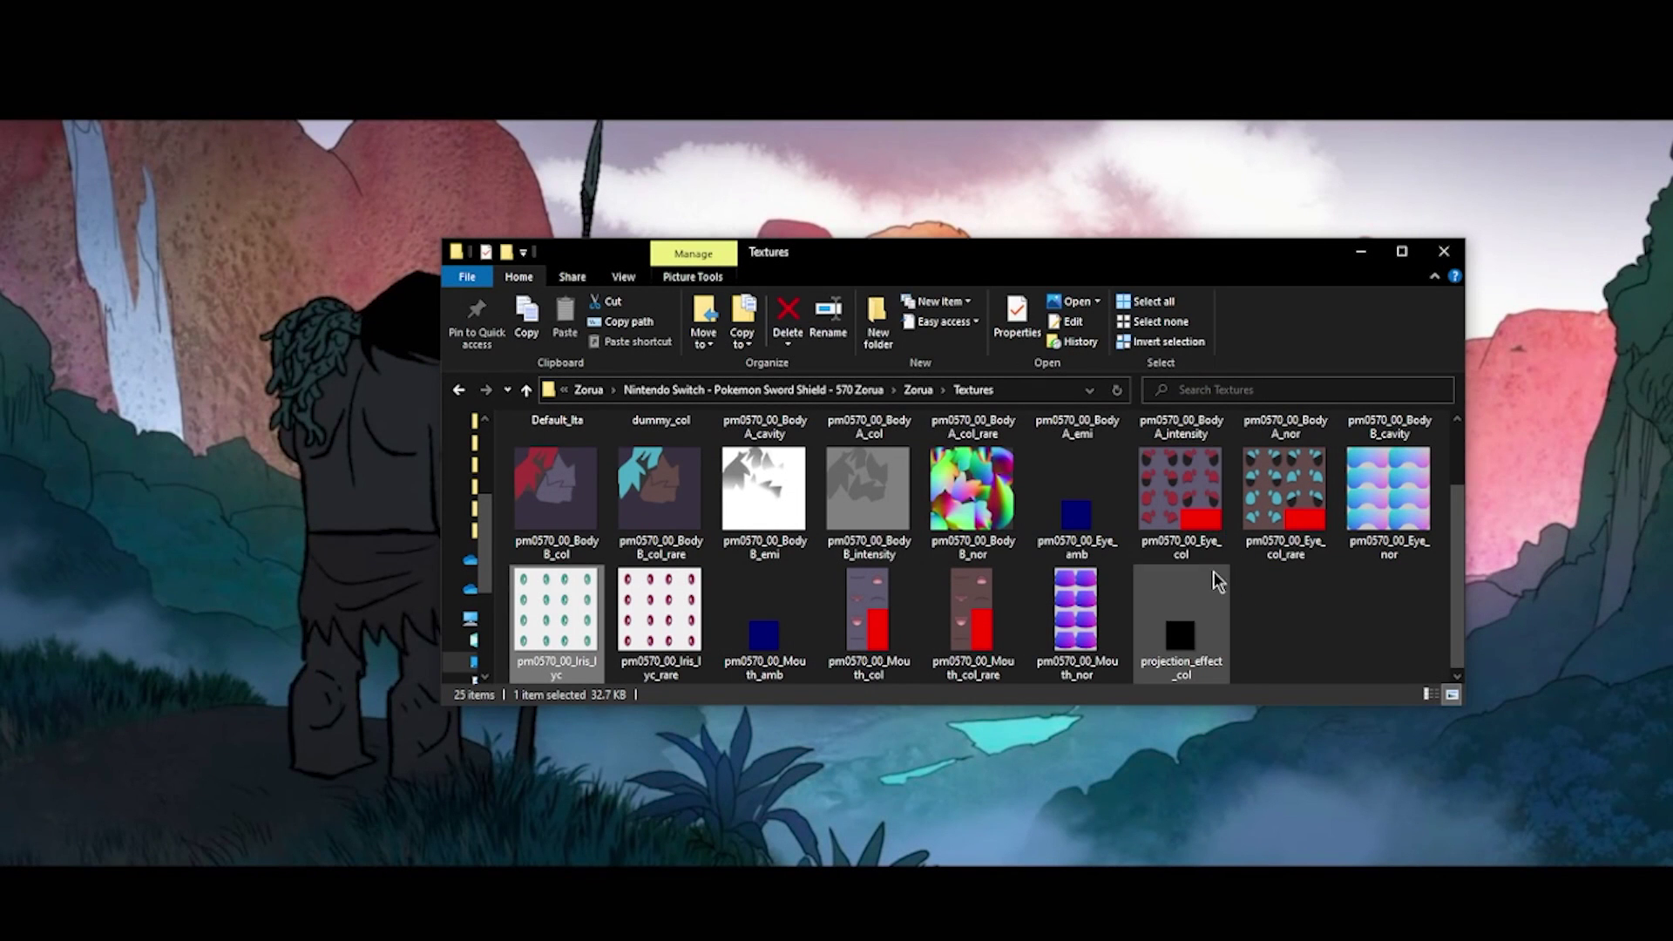
View the edited pm0570_00_Eye_col texture in the image viewer, close it and compare the Eye_col and Eye_col_rare thumbnails.
{"action": "double_click", "coordinate": [1190, 509]}
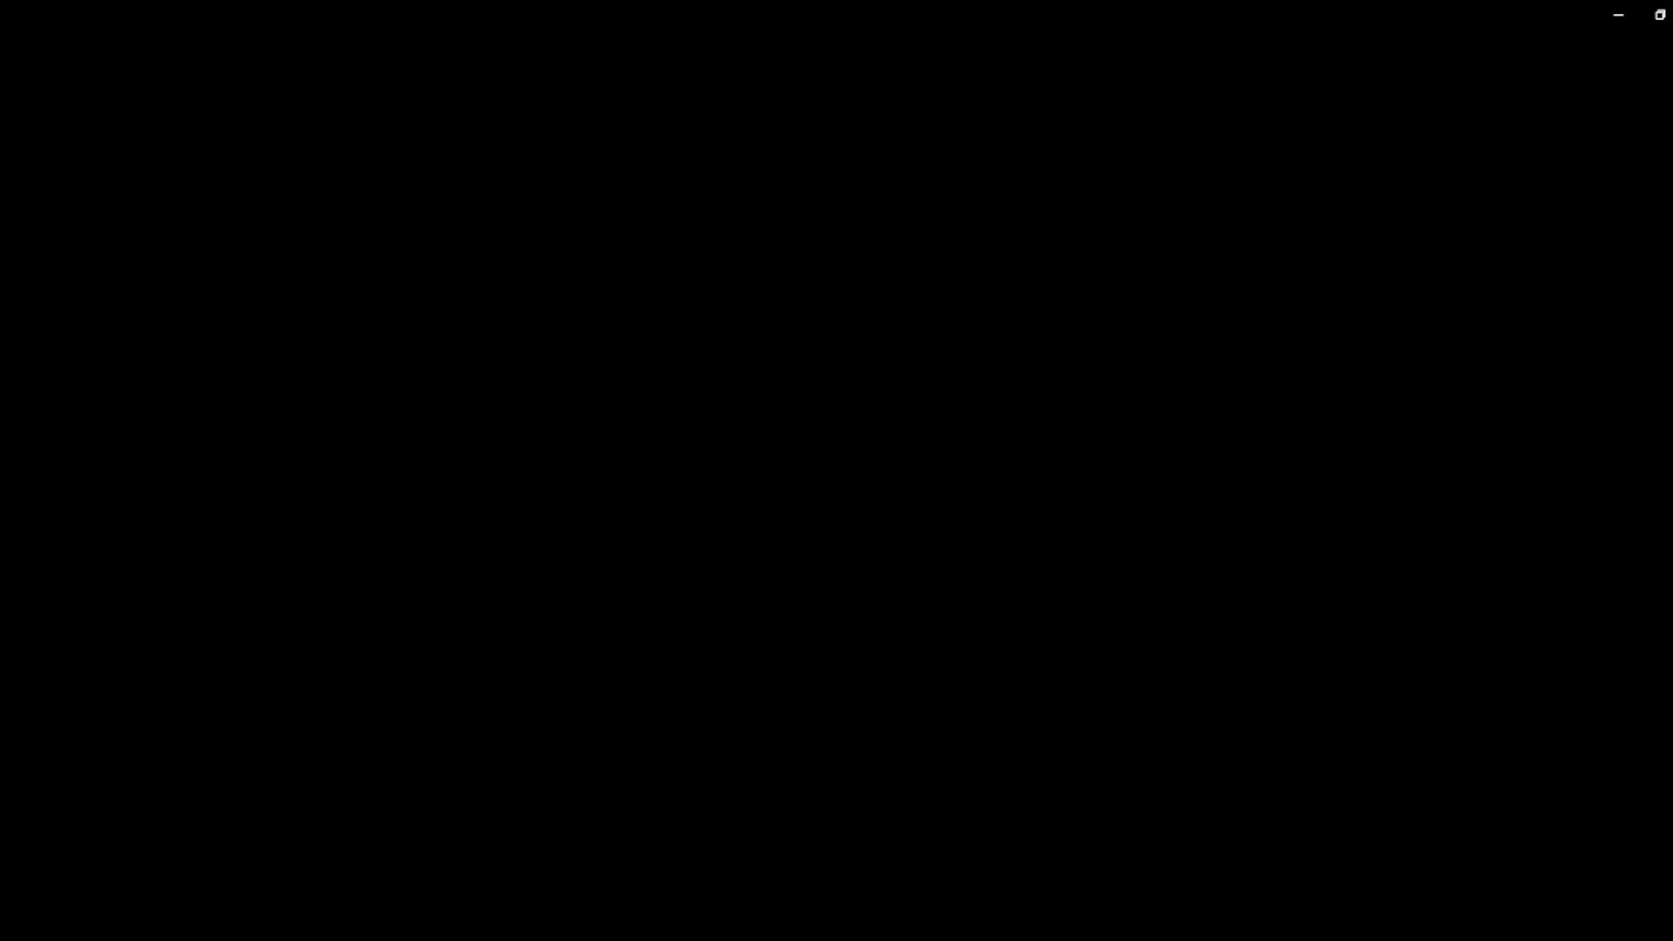
{"action": "left_click", "coordinate": [1668, 25]}
{"action": "left_click", "coordinate": [1255, 549]}
{"action": "left_click", "coordinate": [1200, 501]}
{"action": "left_click", "coordinate": [1279, 514]}
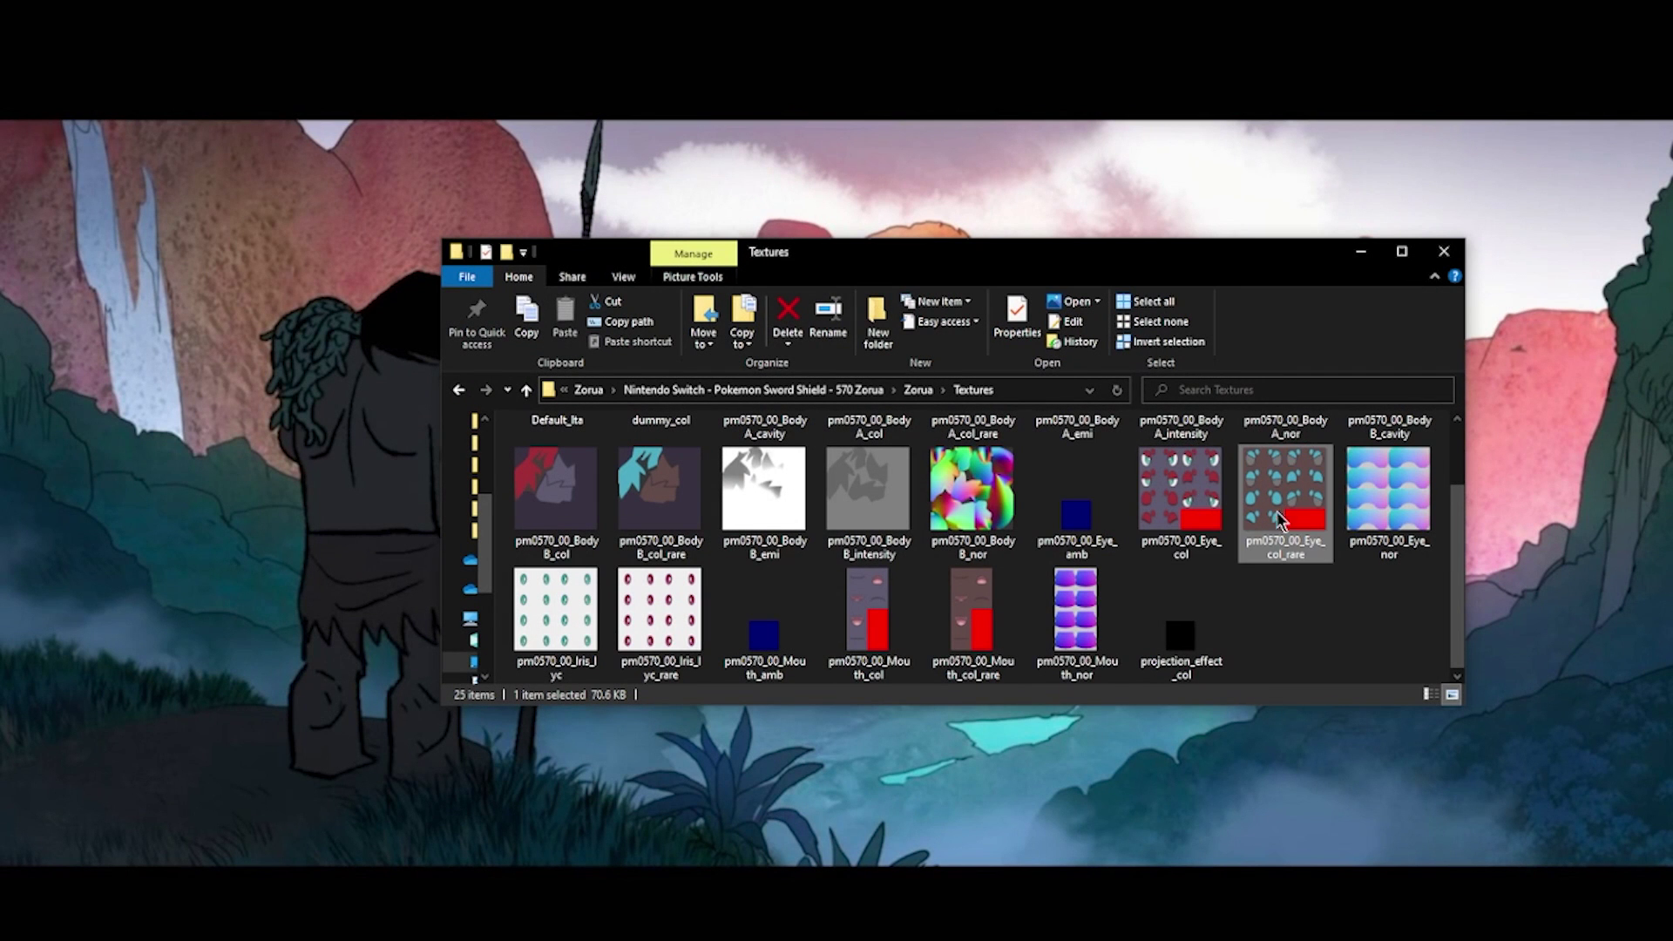
{"action": "left_click", "coordinate": [1277, 627]}
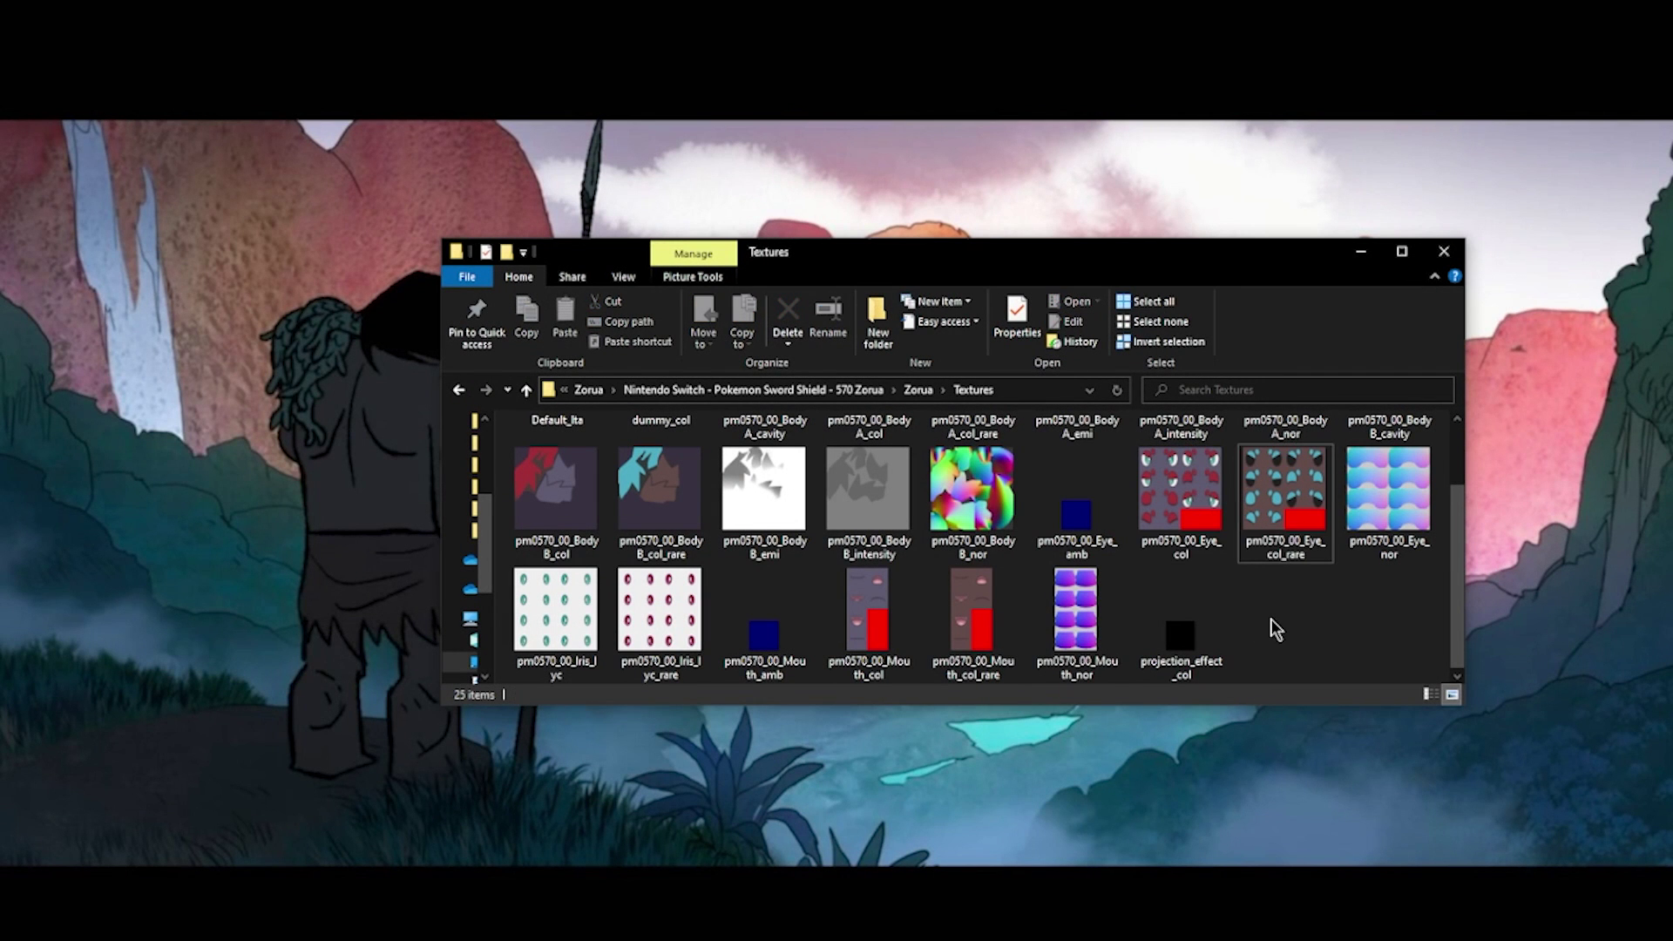
{"action": "scroll", "coordinate": [1253, 620], "scroll_direction": "up", "scroll_amount": 2}
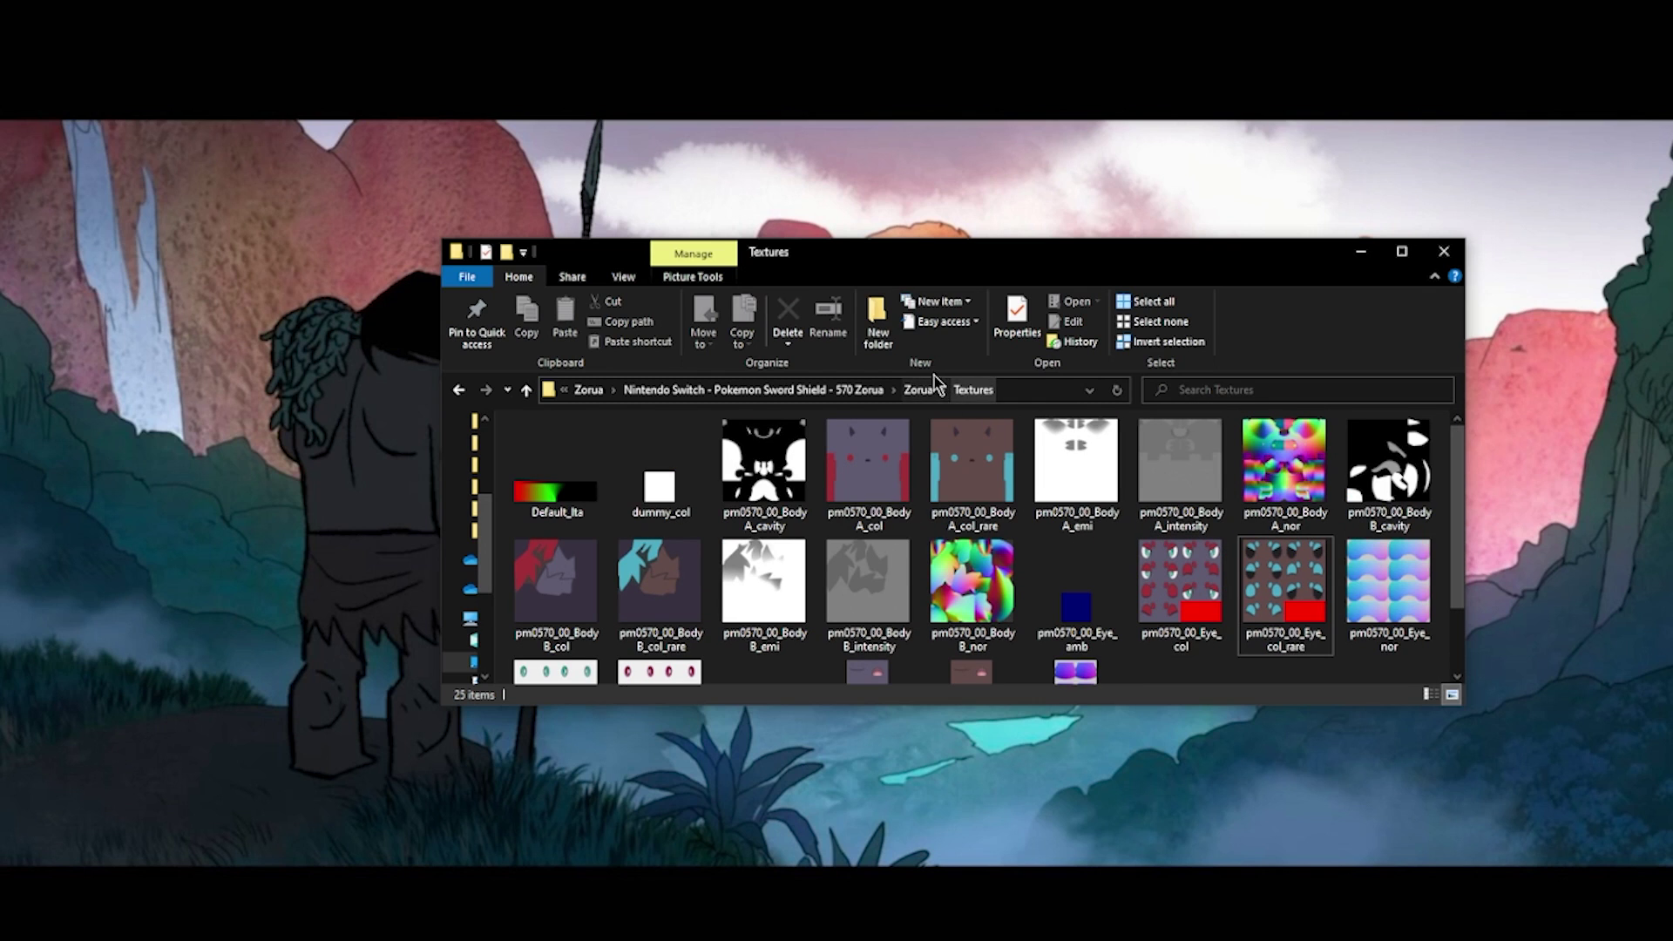
Launch PuyoTools from Folder For Video > PuyoTools-2.0.3 and open its file decompressor.
{"action": "left_click", "coordinate": [915, 394]}
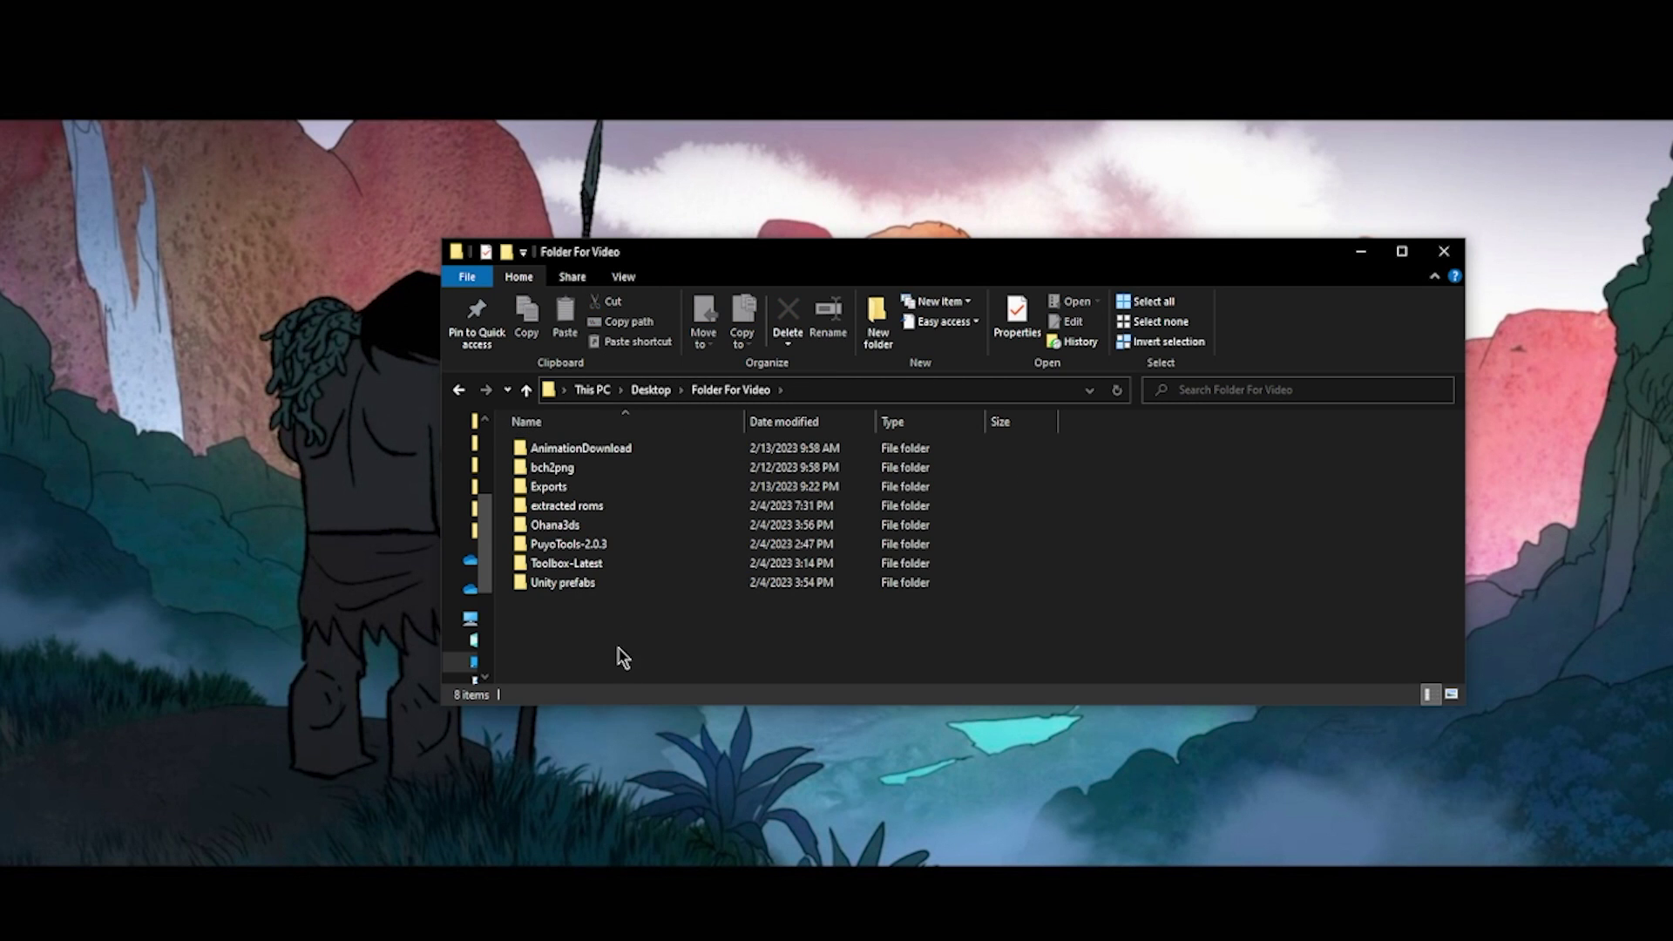
{"action": "double_click", "coordinate": [598, 543]}
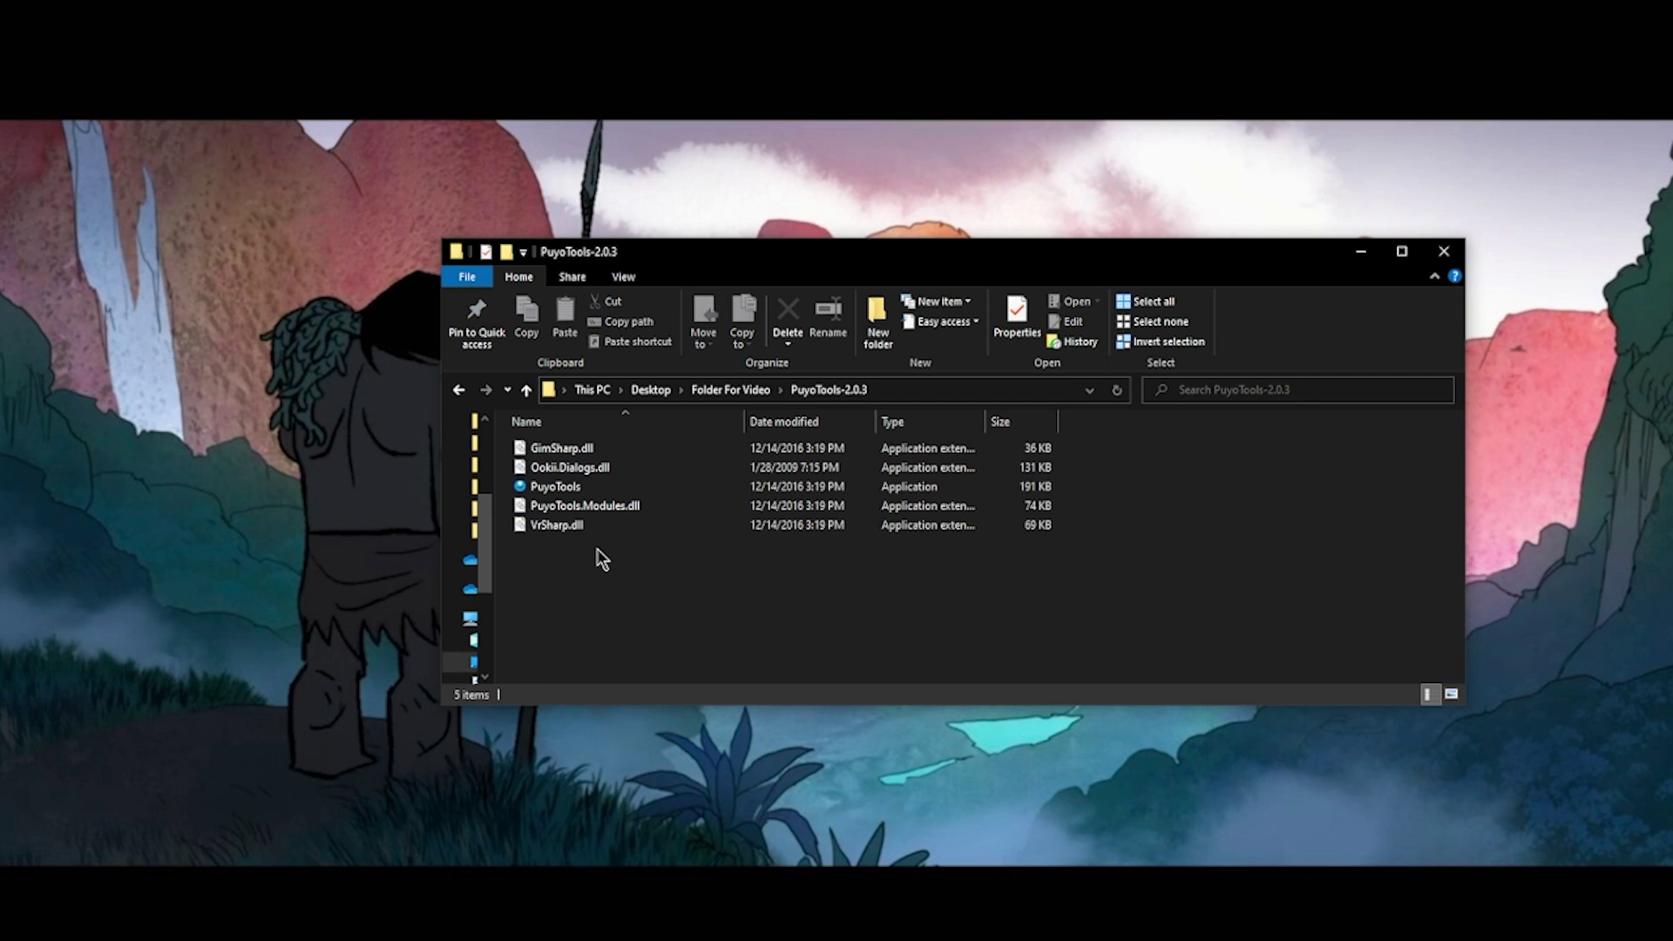
{"action": "double_click", "coordinate": [603, 485]}
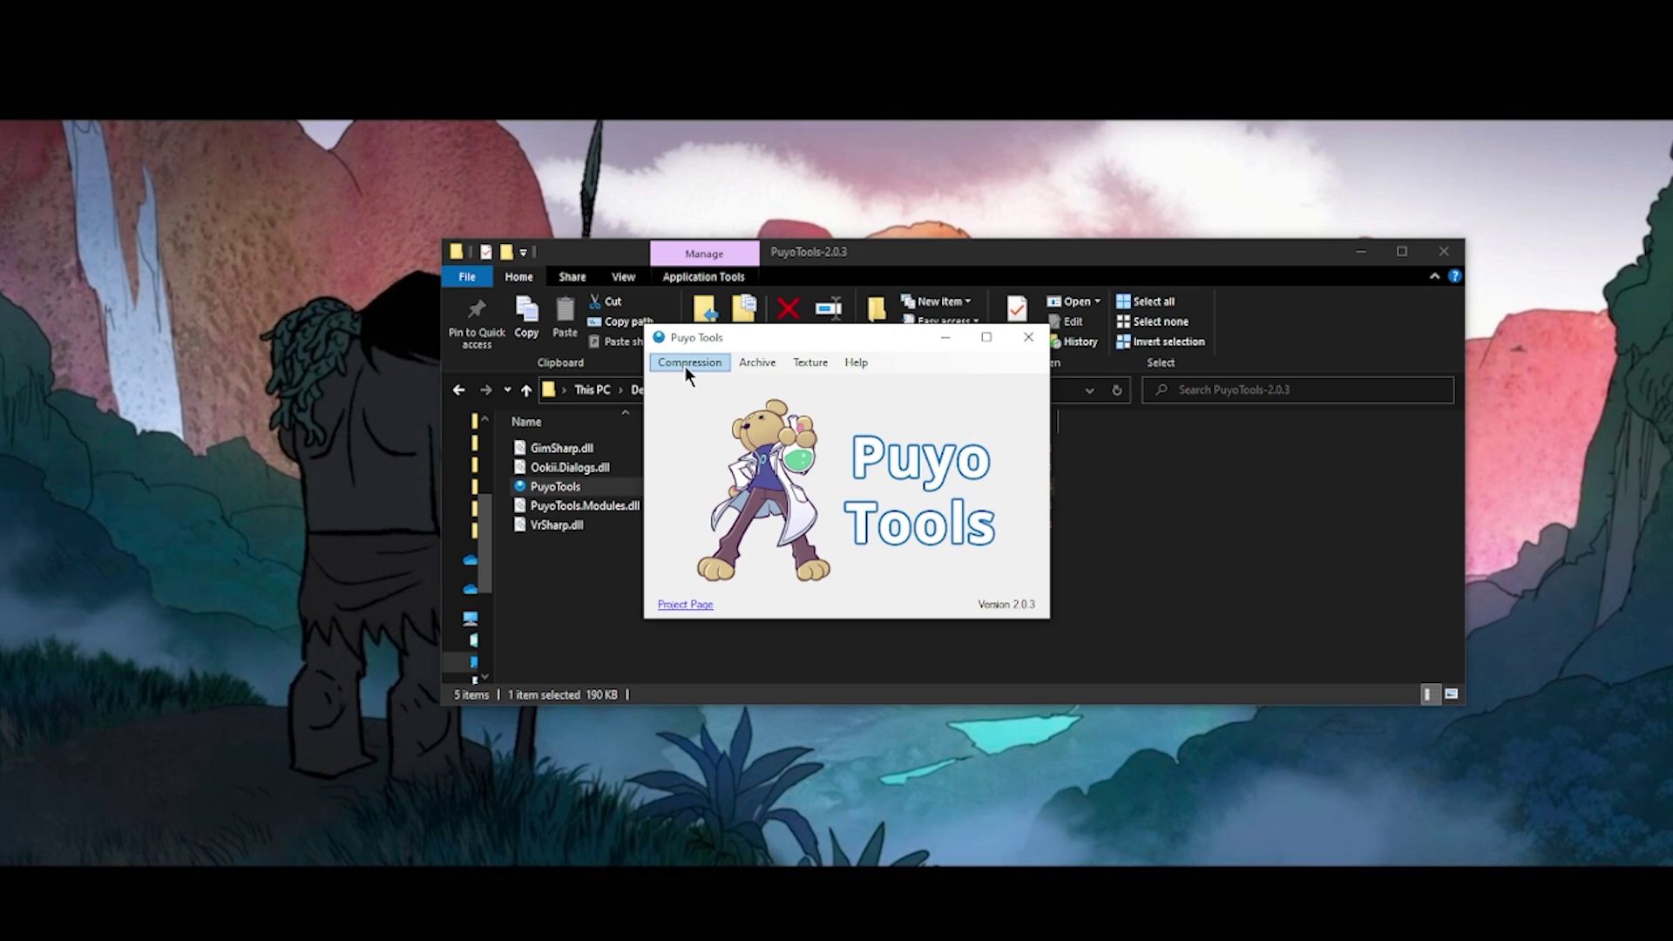
{"action": "left_click", "coordinate": [686, 366]}
{"action": "left_click", "coordinate": [704, 382]}
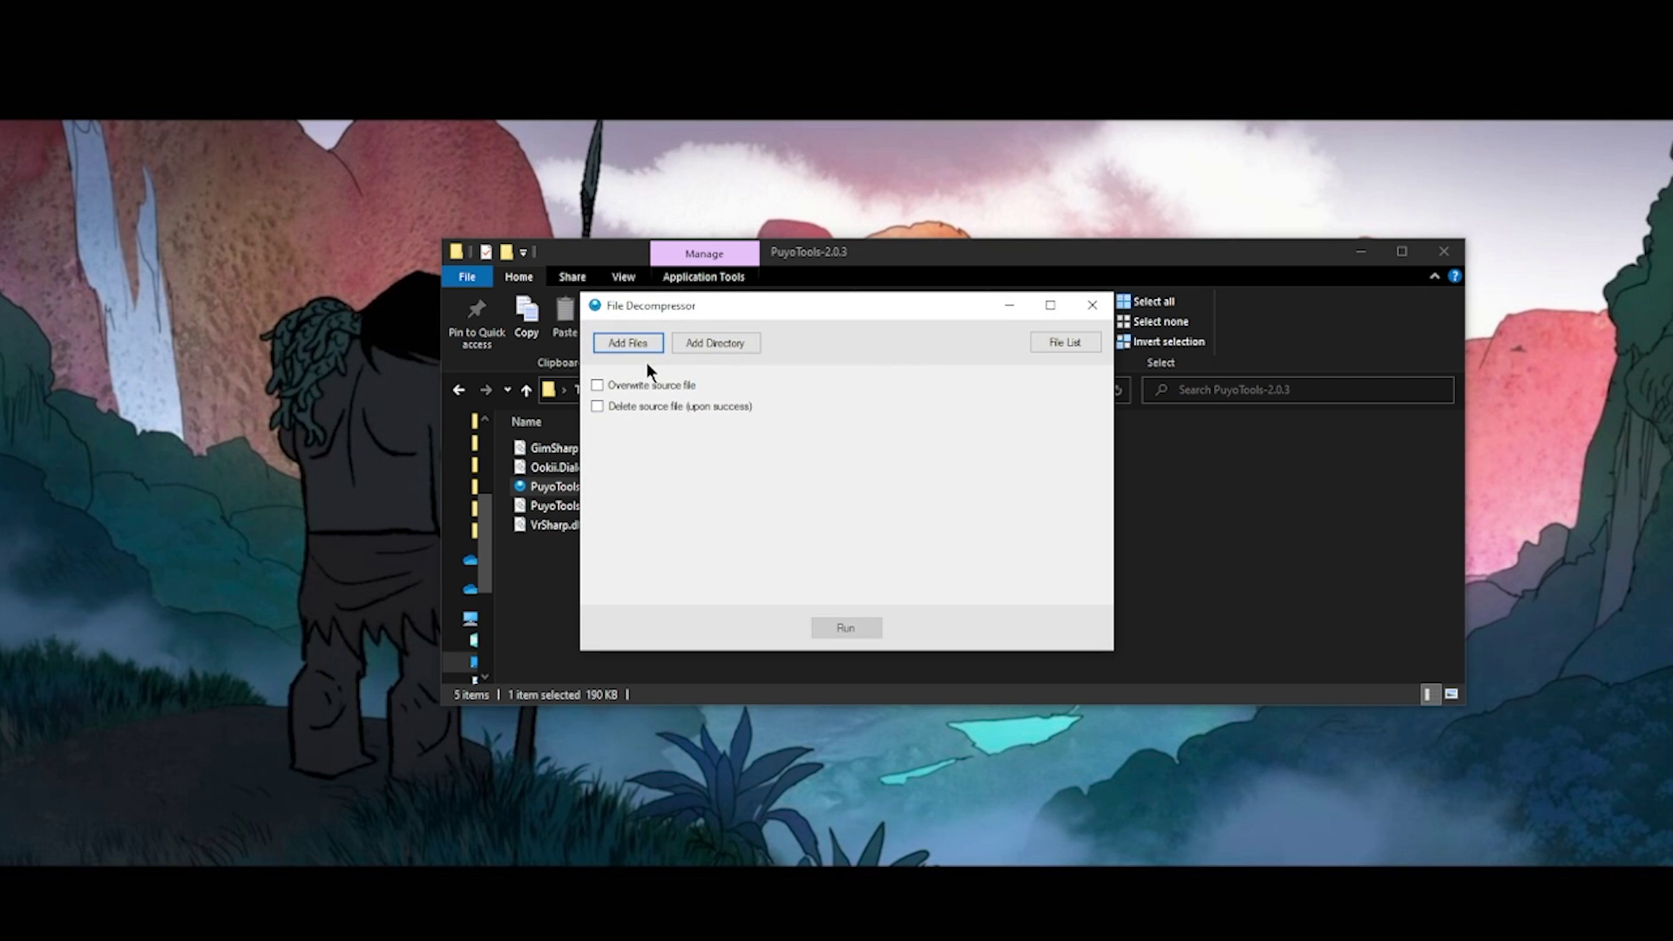
Start adding files to the decompressor and browse to extracted roms > Kirby Planet Robobot > gfx.
{"action": "left_click", "coordinate": [641, 343]}
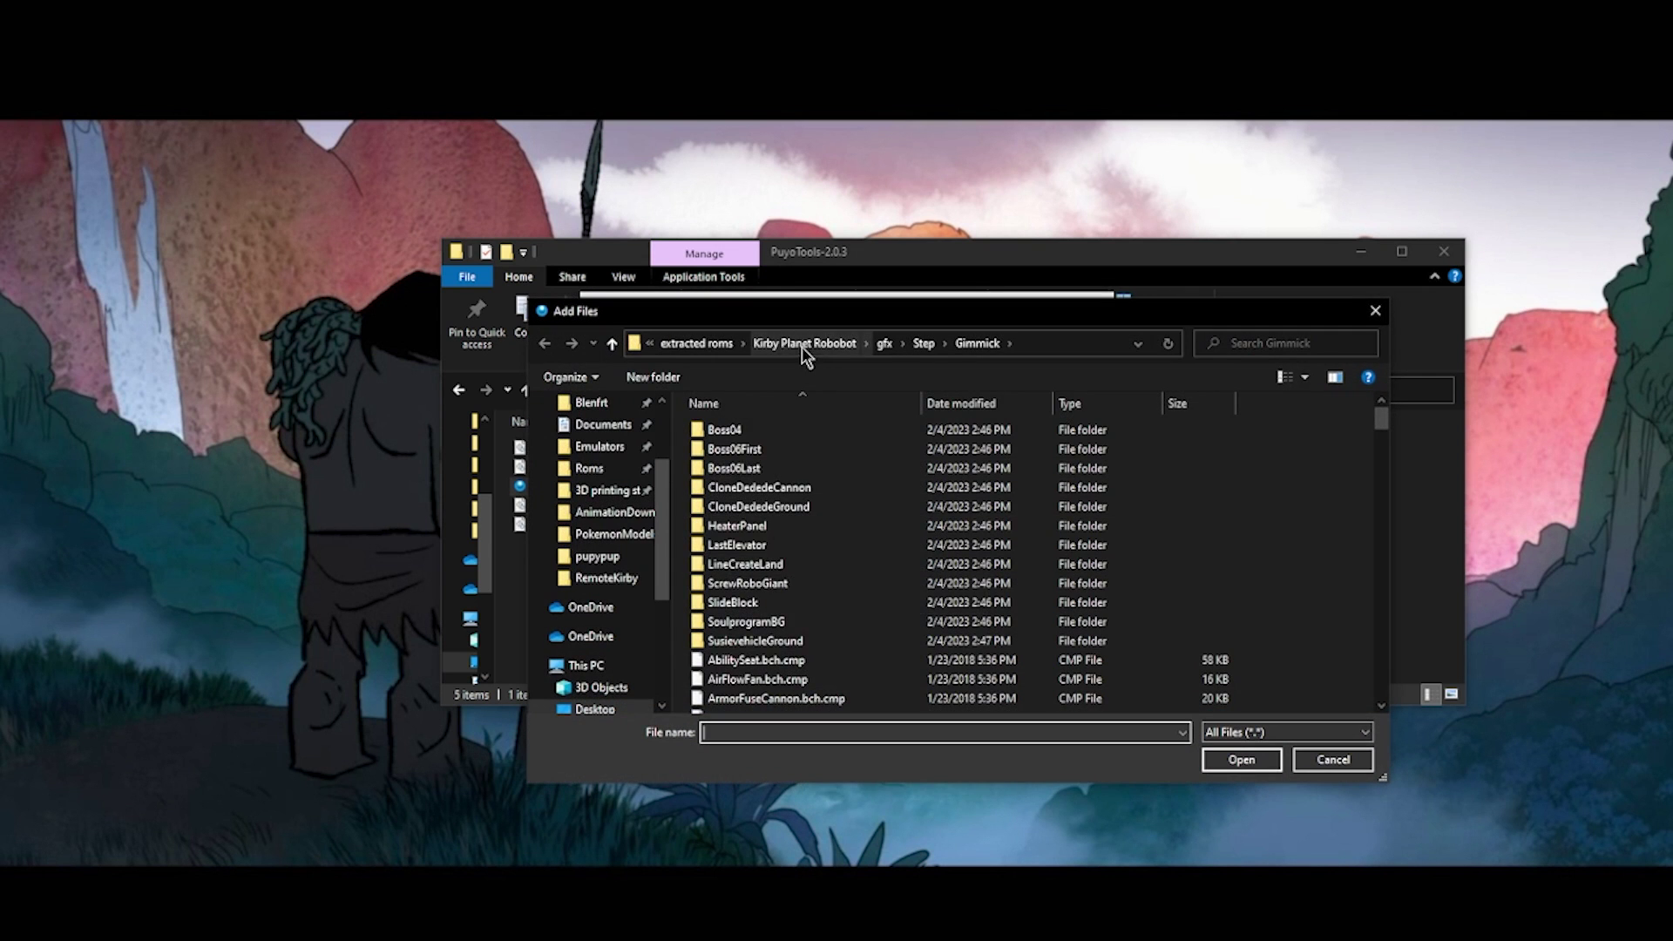
{"action": "left_click", "coordinate": [802, 345]}
{"action": "left_click", "coordinate": [811, 339]}
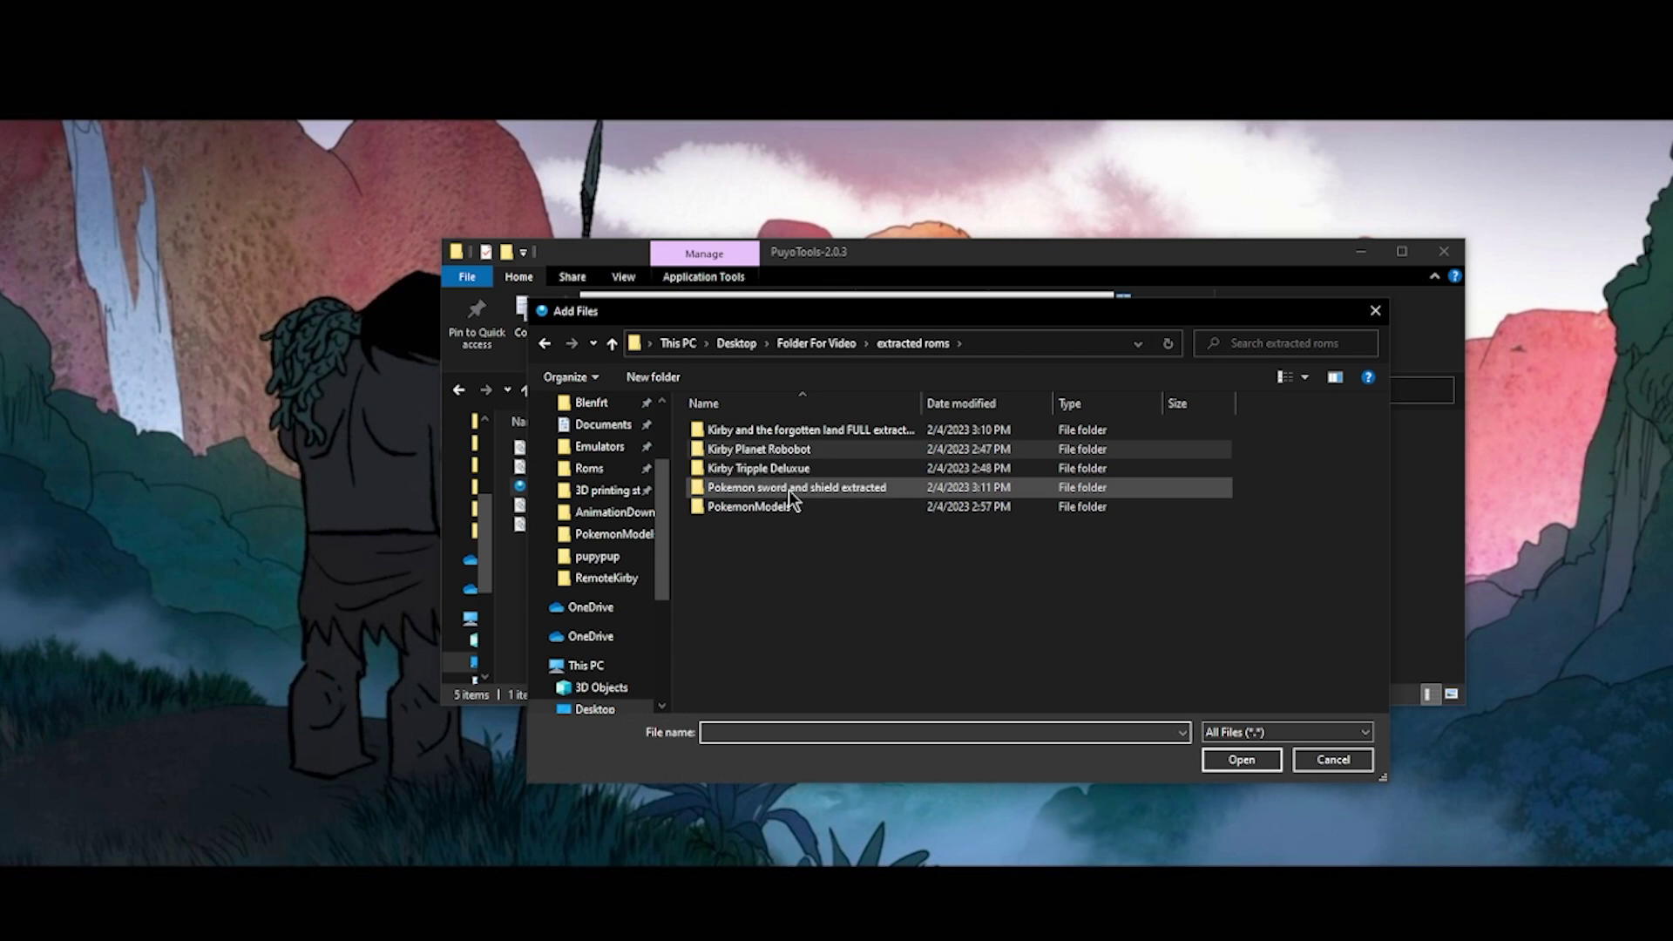
{"action": "double_click", "coordinate": [801, 455]}
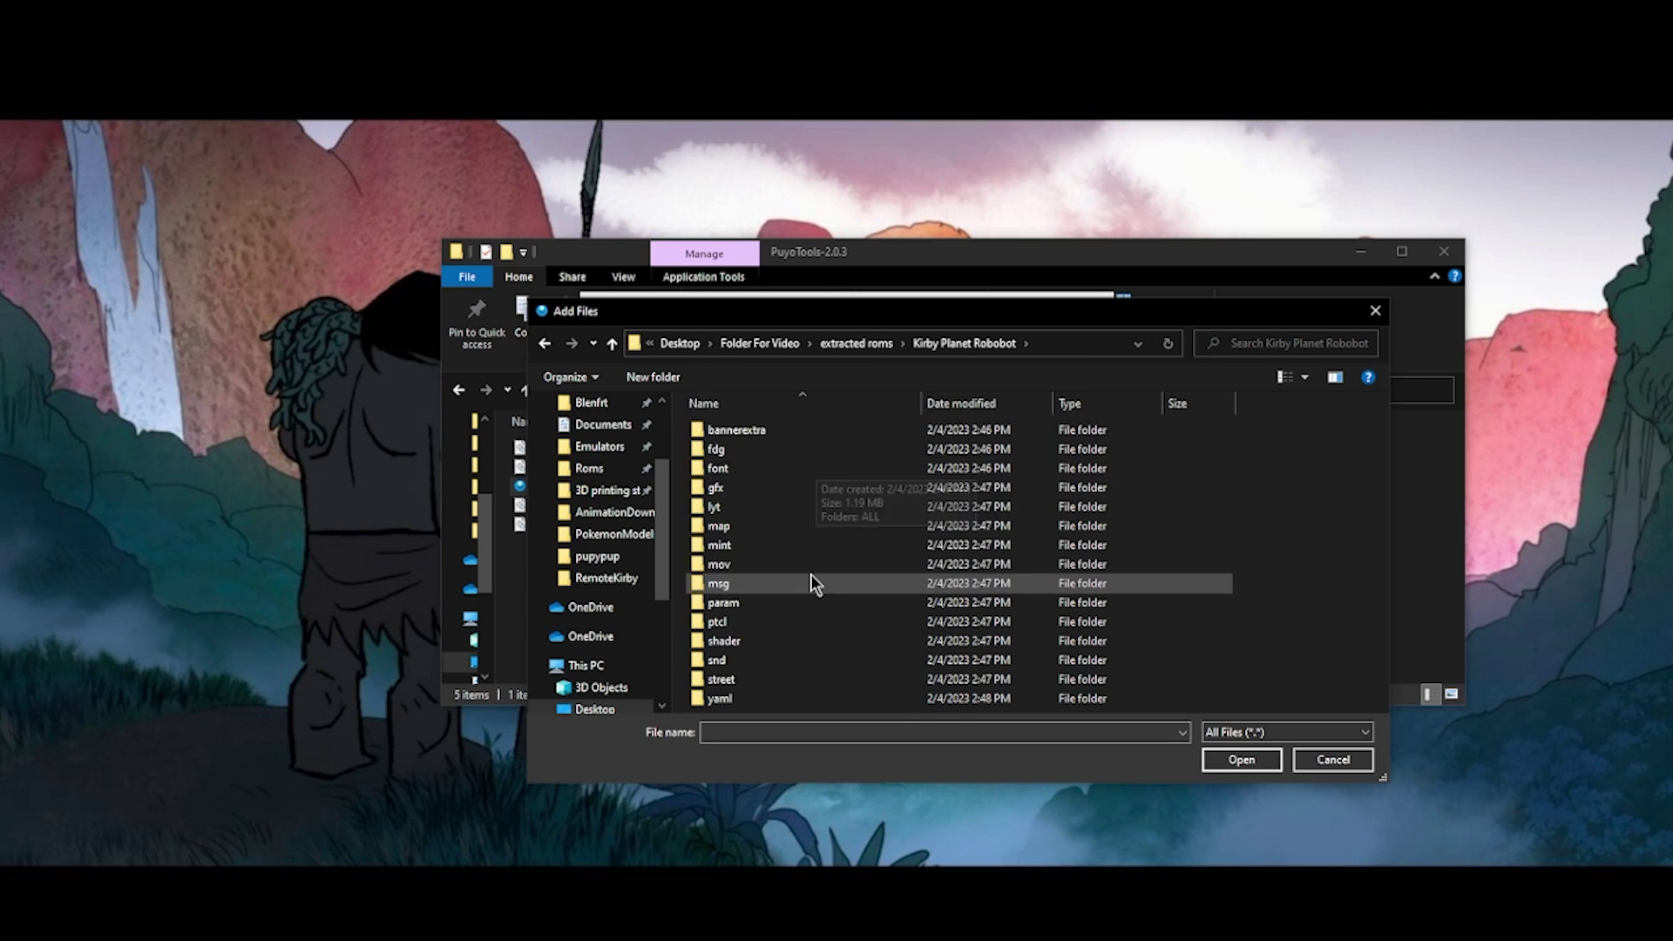
{"action": "double_click", "coordinate": [785, 492]}
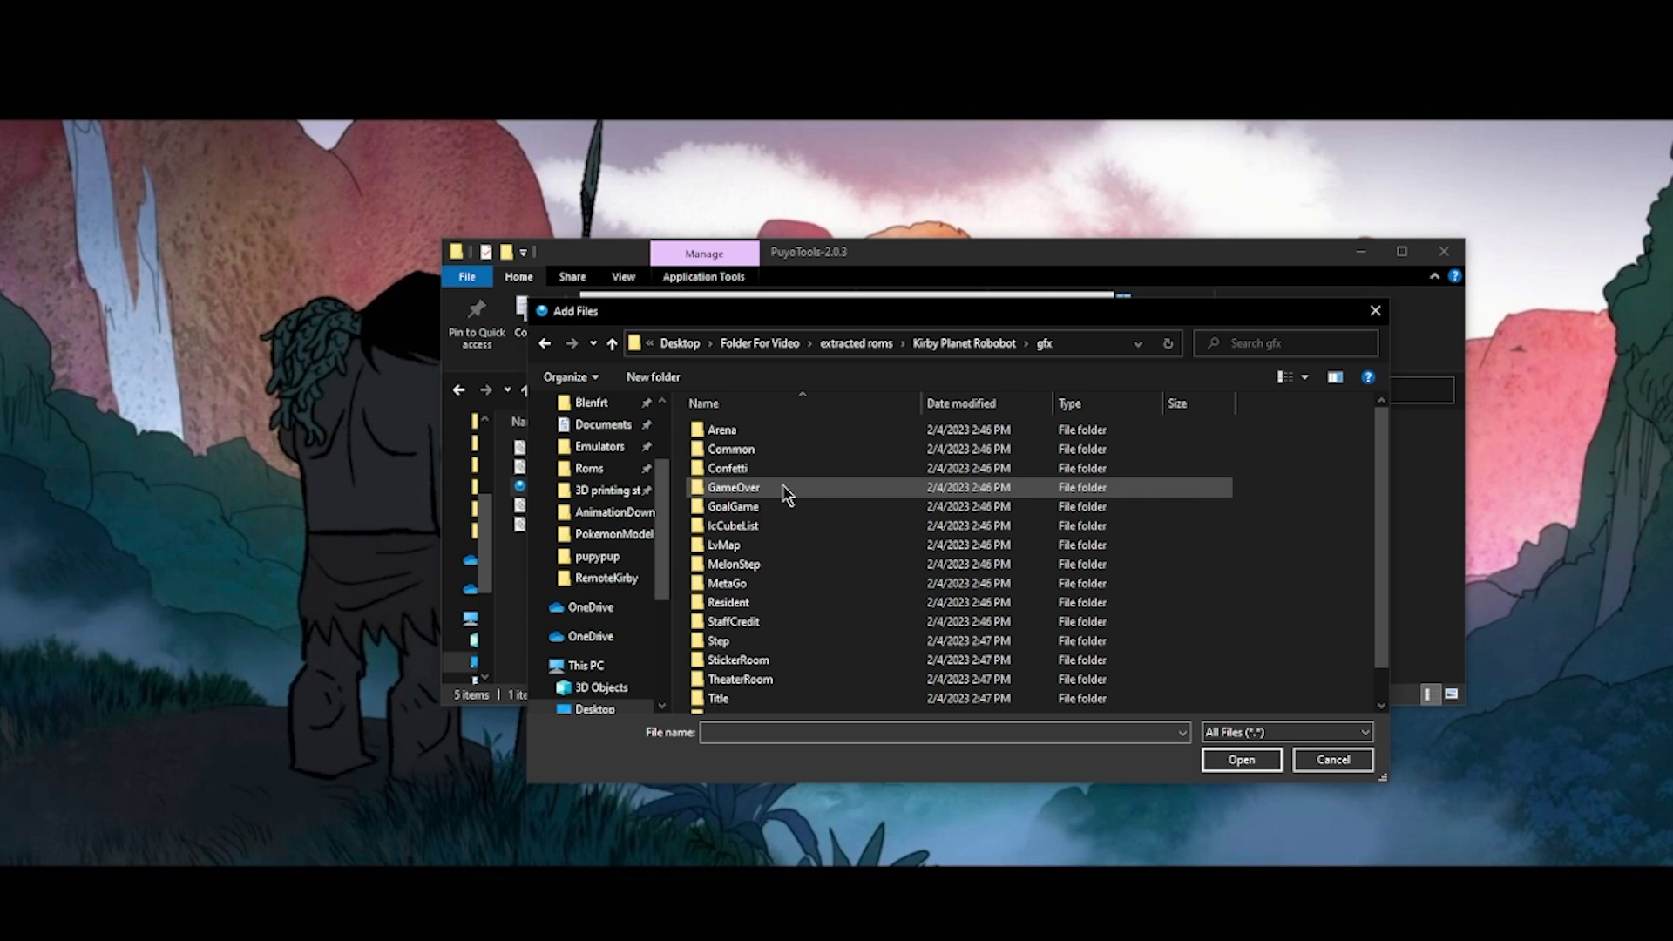
Look through the Common and Step > Enemy folders inside gfx for compressed model files.
{"action": "double_click", "coordinate": [760, 642]}
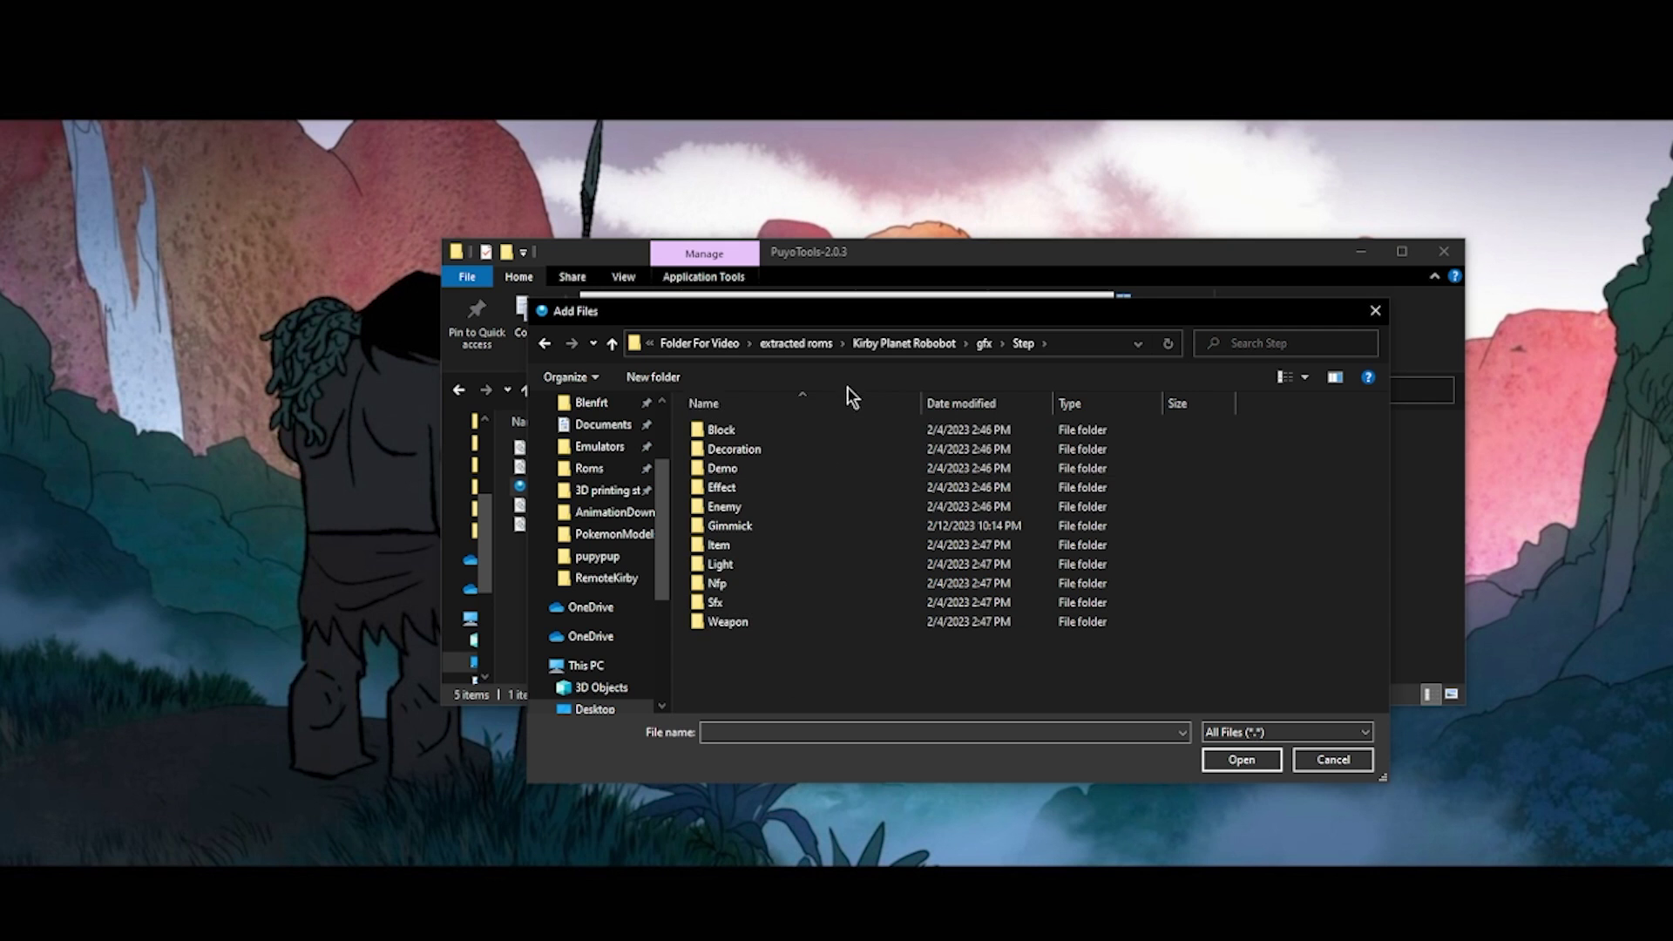
{"action": "left_click", "coordinate": [984, 343]}
{"action": "double_click", "coordinate": [765, 449]}
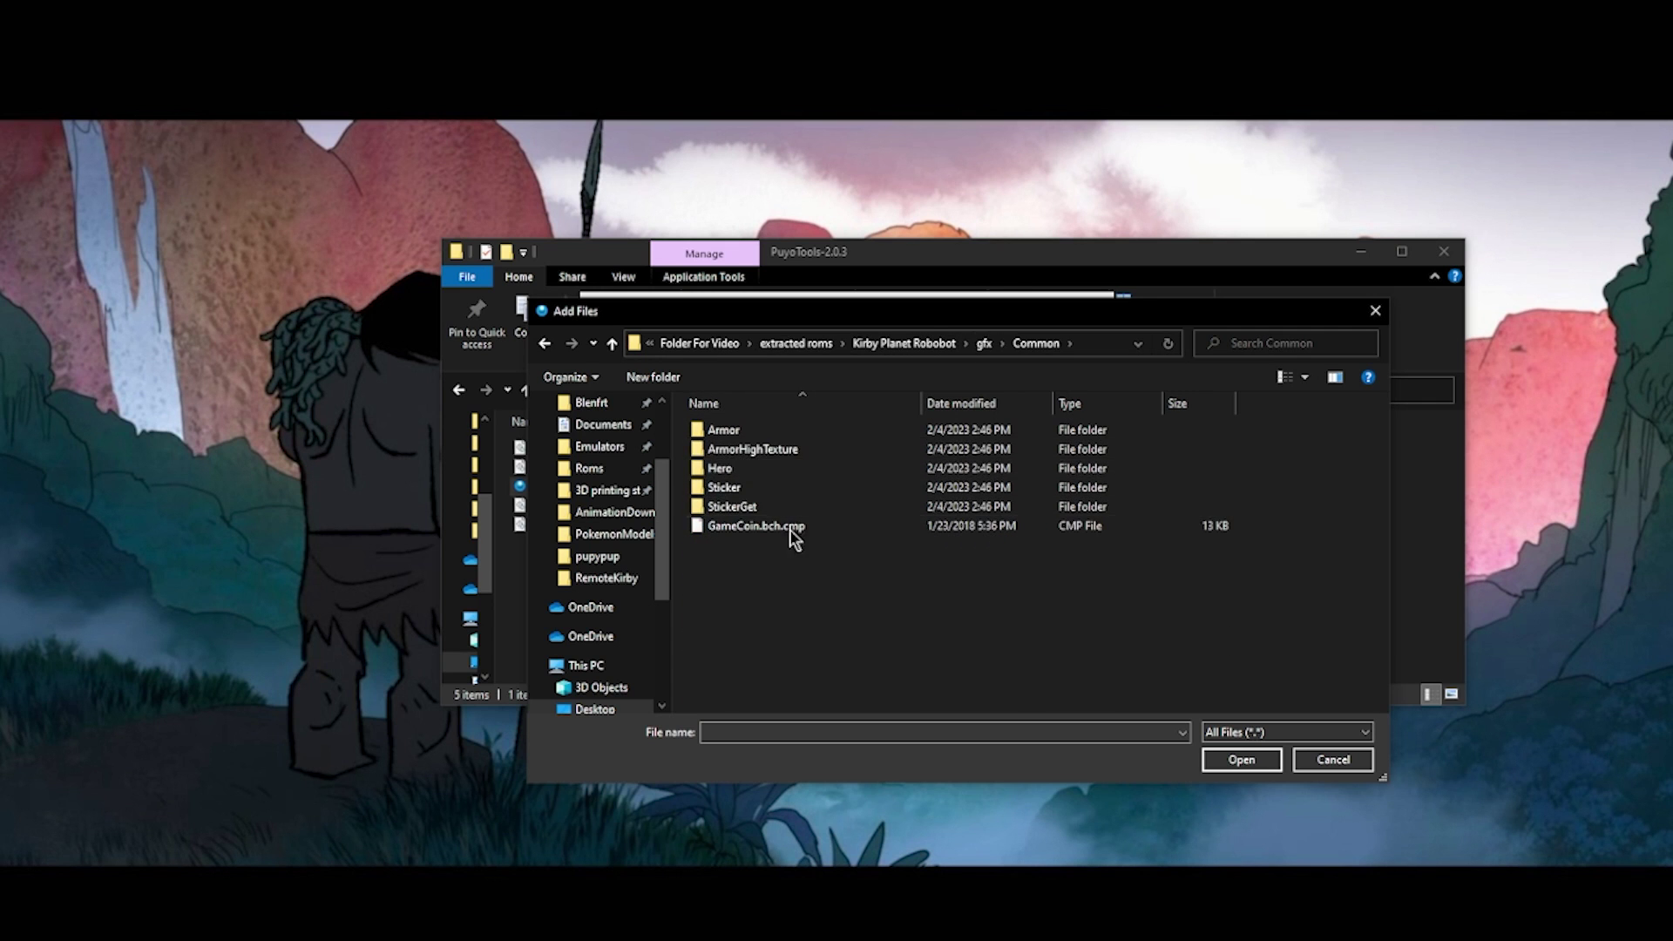
{"action": "left_click", "coordinate": [984, 343]}
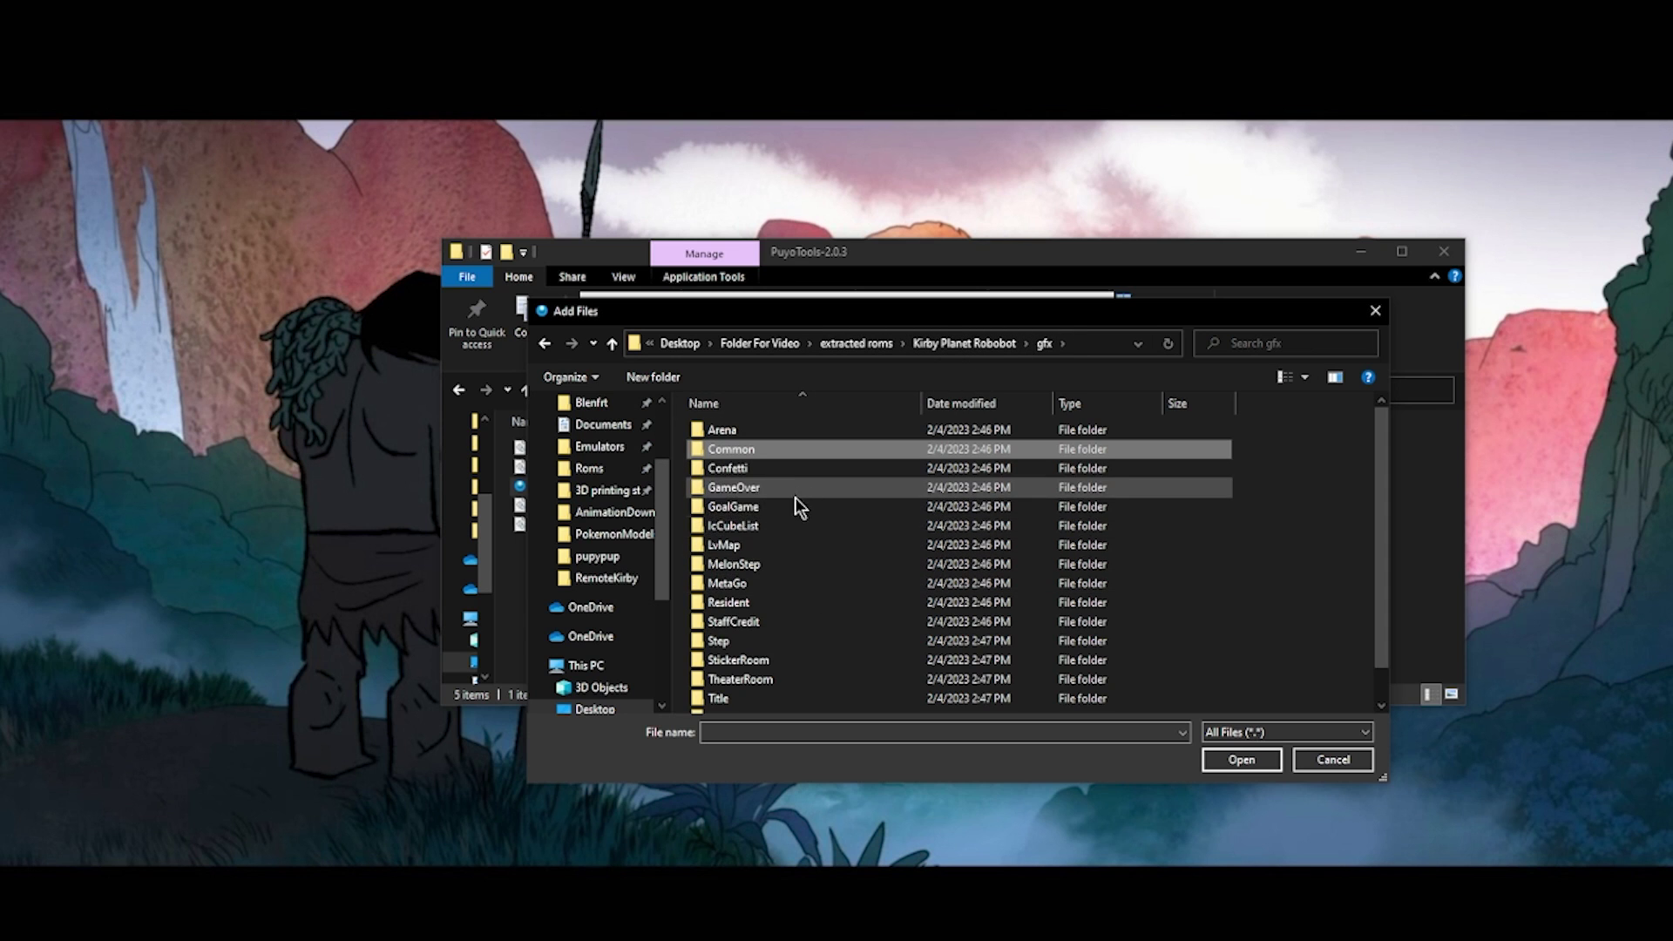
{"action": "double_click", "coordinate": [758, 643]}
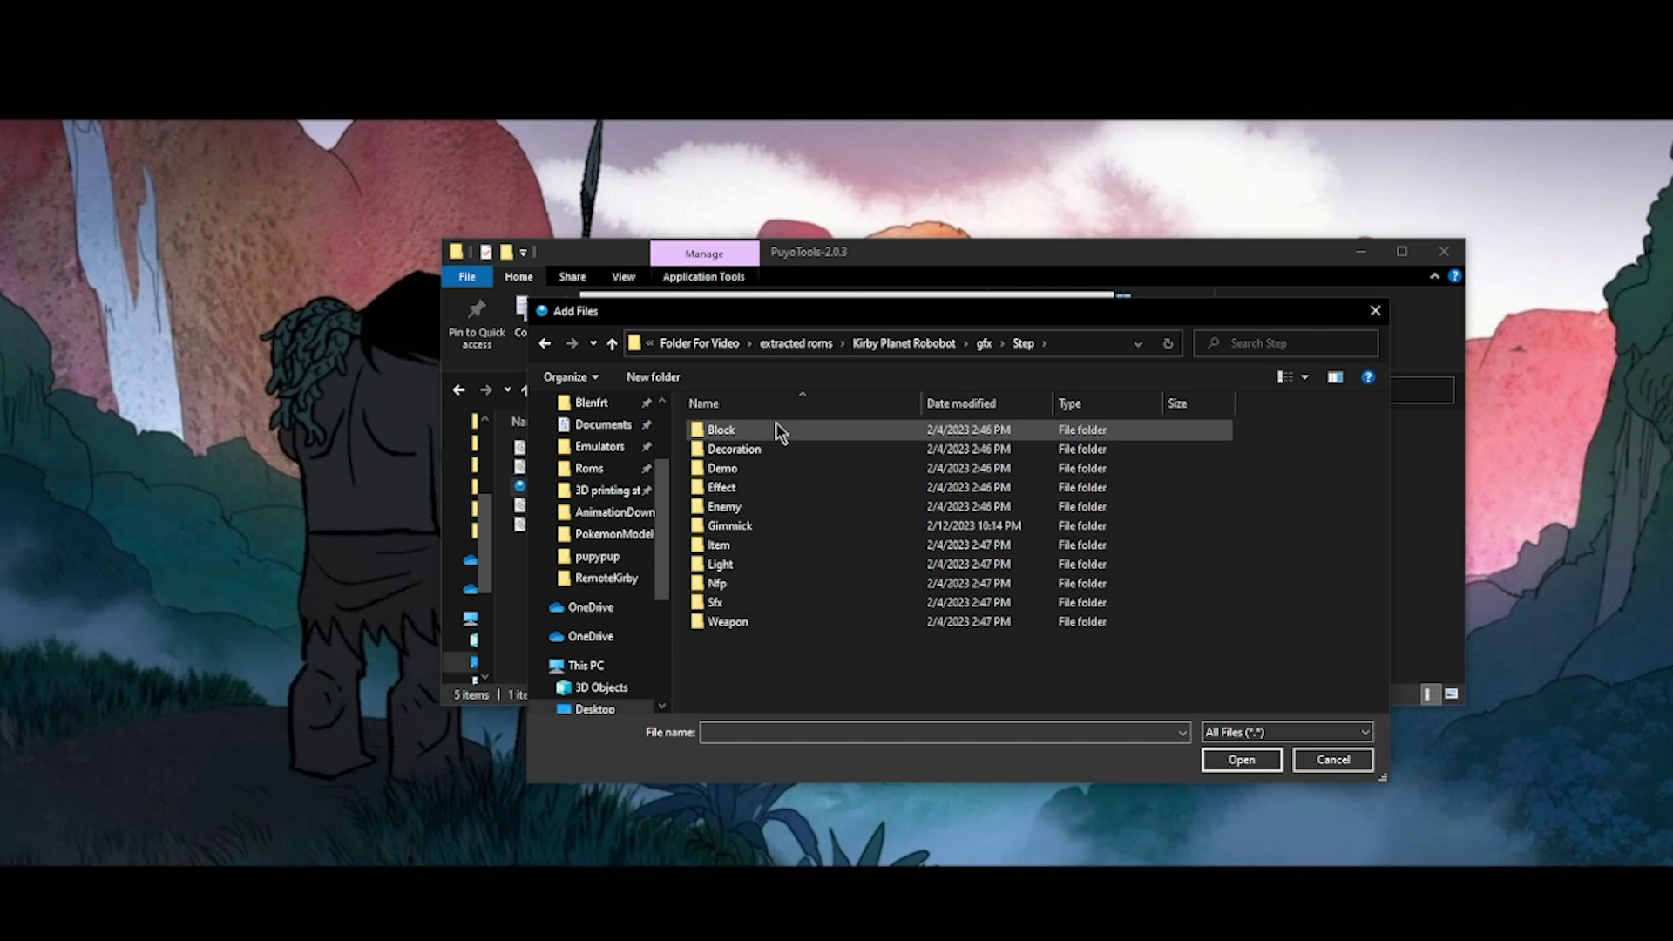
{"action": "double_click", "coordinate": [767, 506]}
{"action": "scroll", "coordinate": [872, 601], "scroll_direction": "down", "scroll_amount": 10}
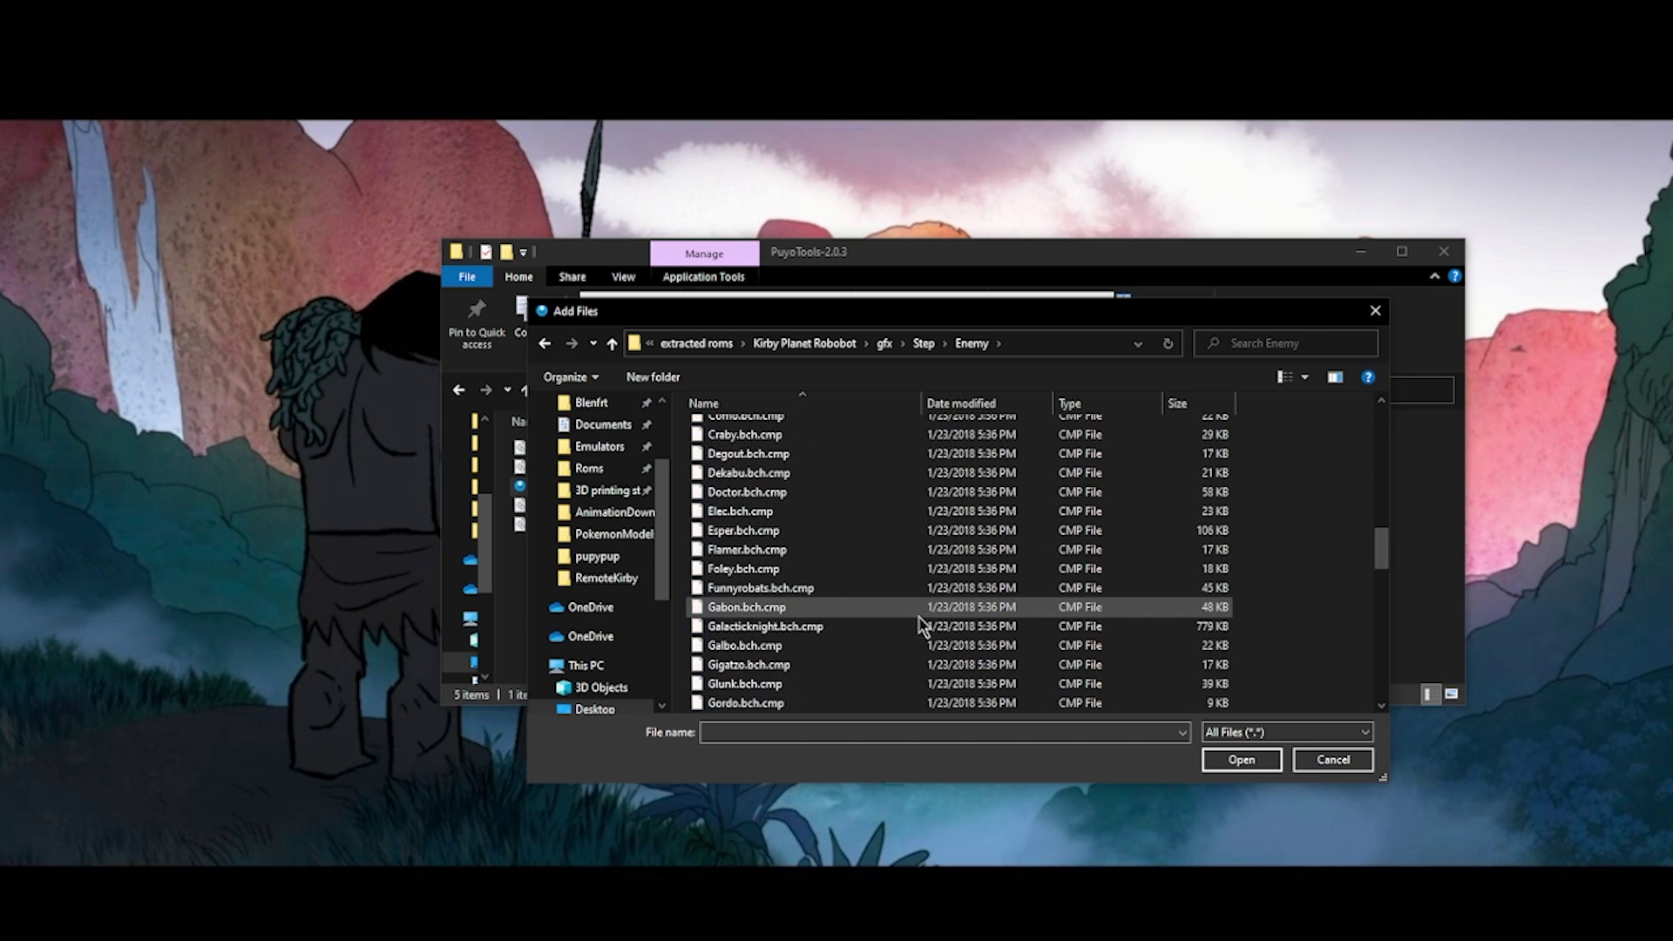
{"action": "scroll", "coordinate": [920, 618], "scroll_direction": "down", "scroll_amount": 12}
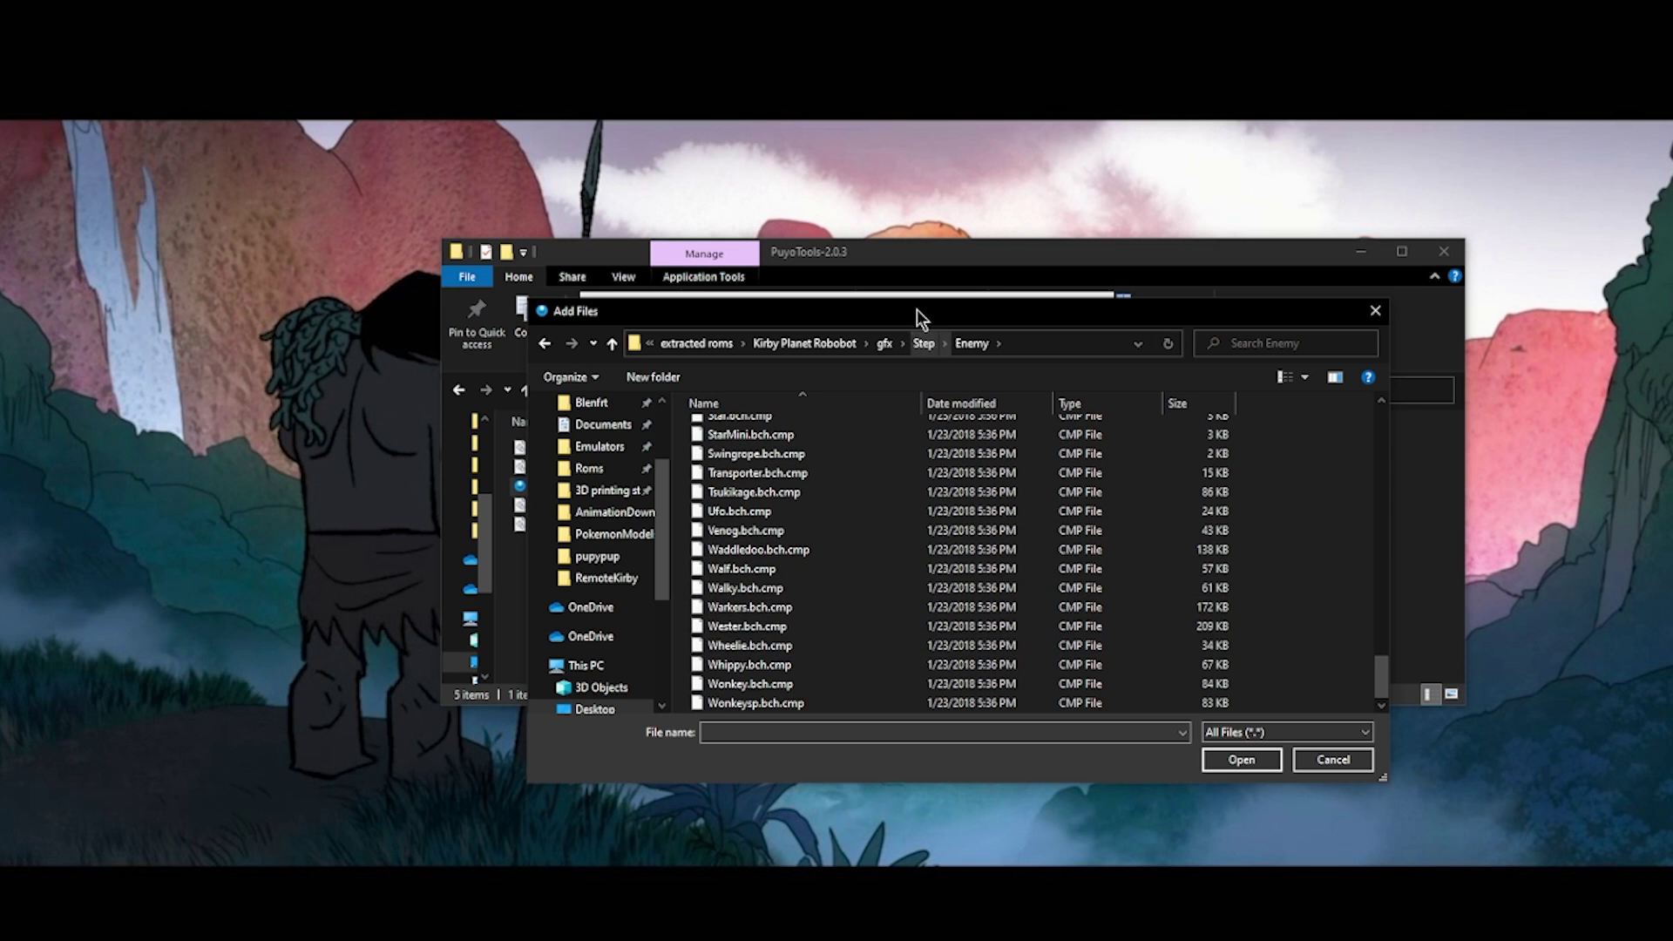
{"action": "left_click", "coordinate": [922, 344]}
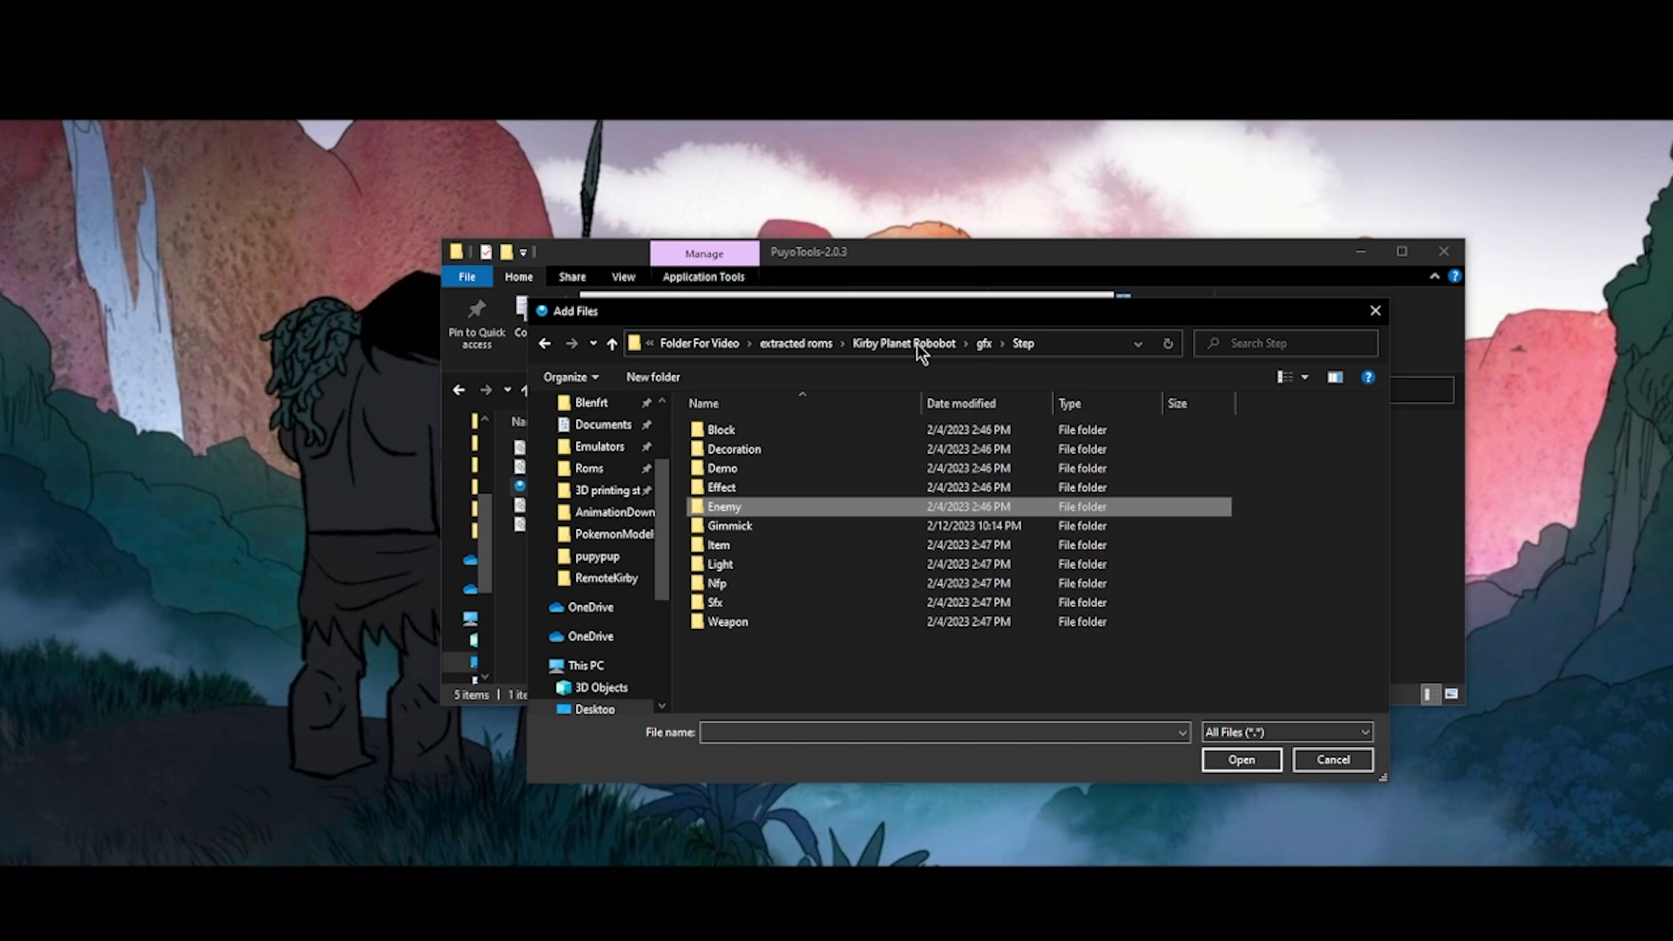
Add RemoteRobot.bch.cmp from the Step > Gimmick folder to the decompressor and run the decompression.
{"action": "double_click", "coordinate": [755, 533]}
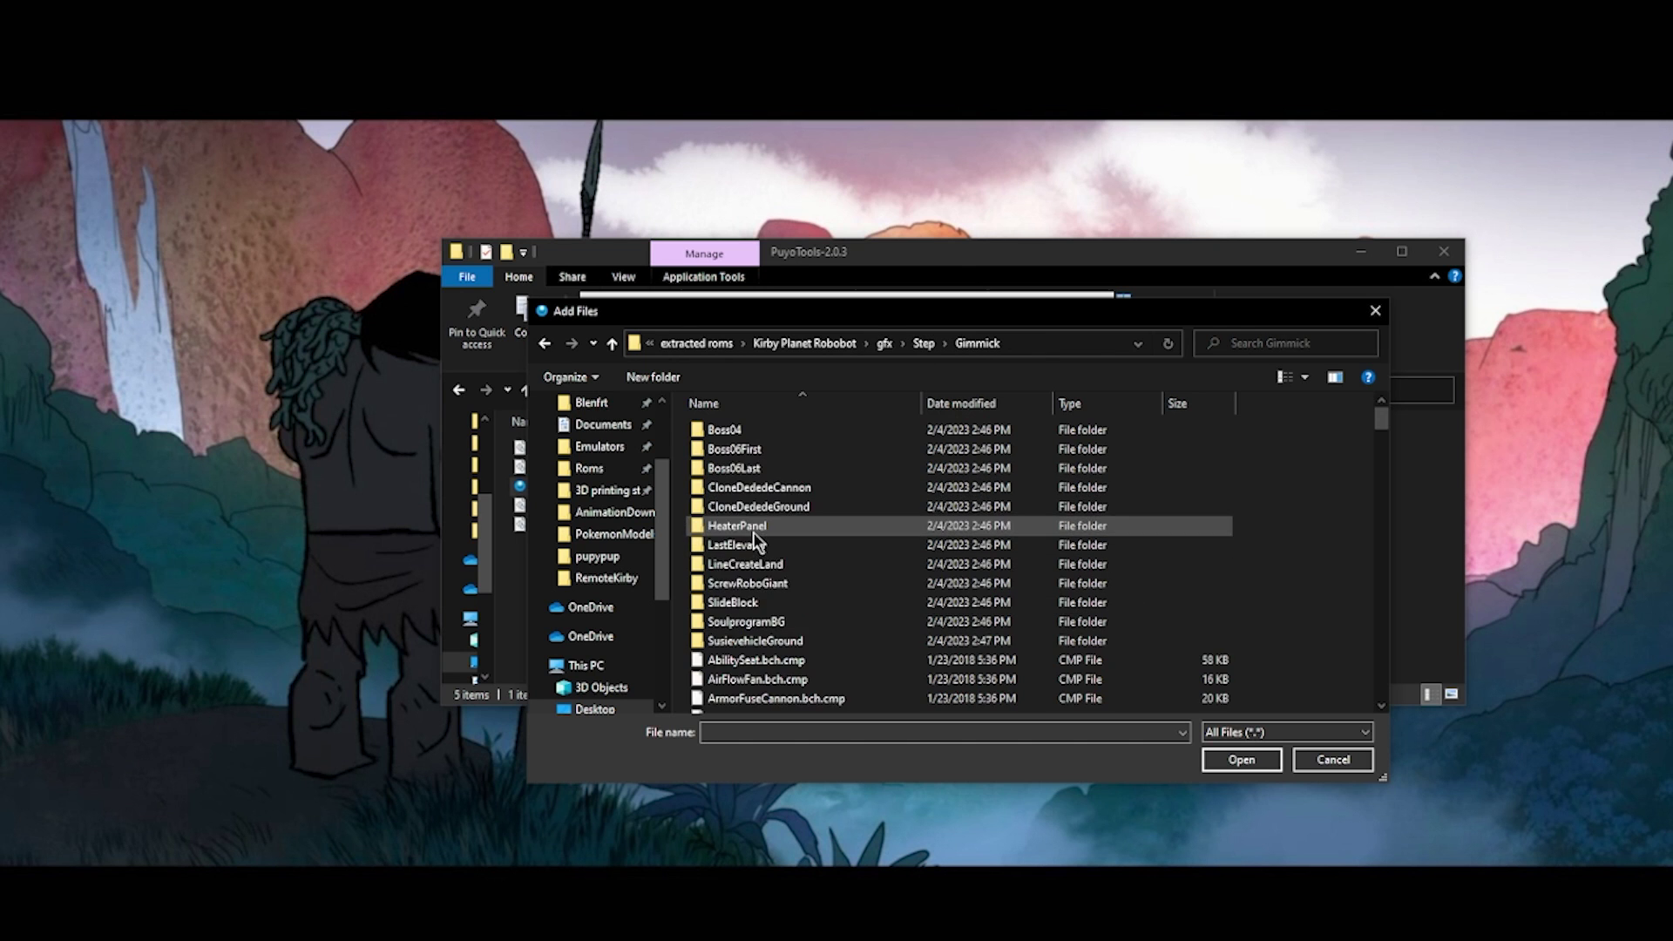
{"action": "scroll", "coordinate": [849, 501], "scroll_direction": "down", "scroll_amount": 3}
{"action": "scroll", "coordinate": [837, 610], "scroll_direction": "down", "scroll_amount": 20}
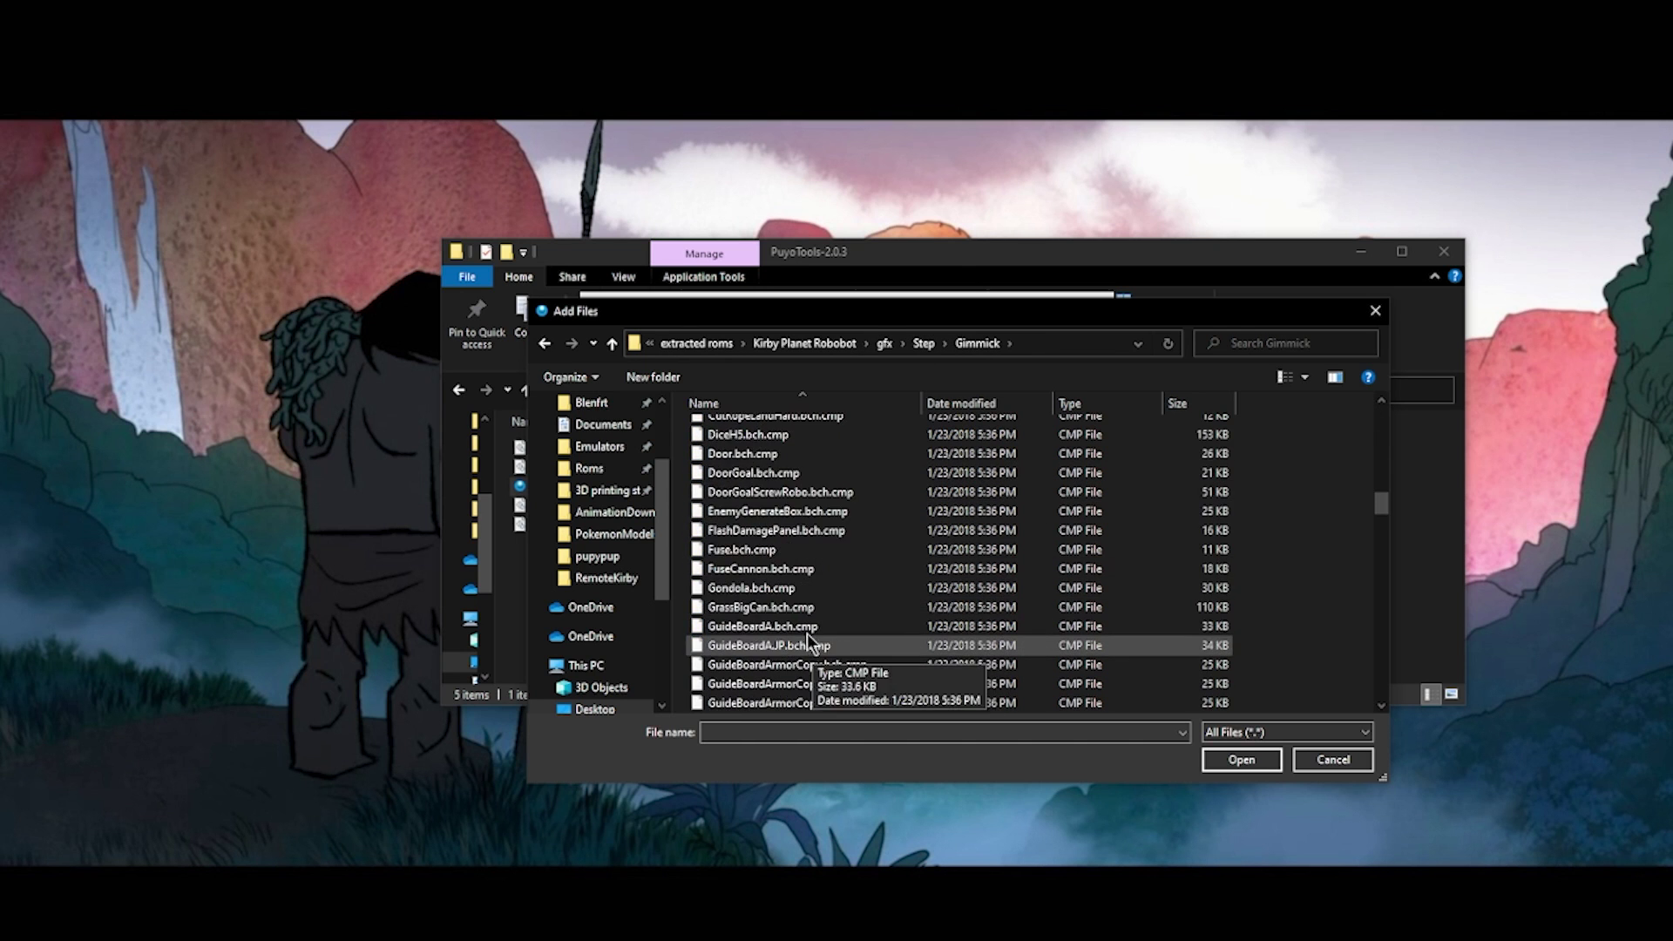
{"action": "scroll", "coordinate": [806, 627], "scroll_direction": "down", "scroll_amount": 20}
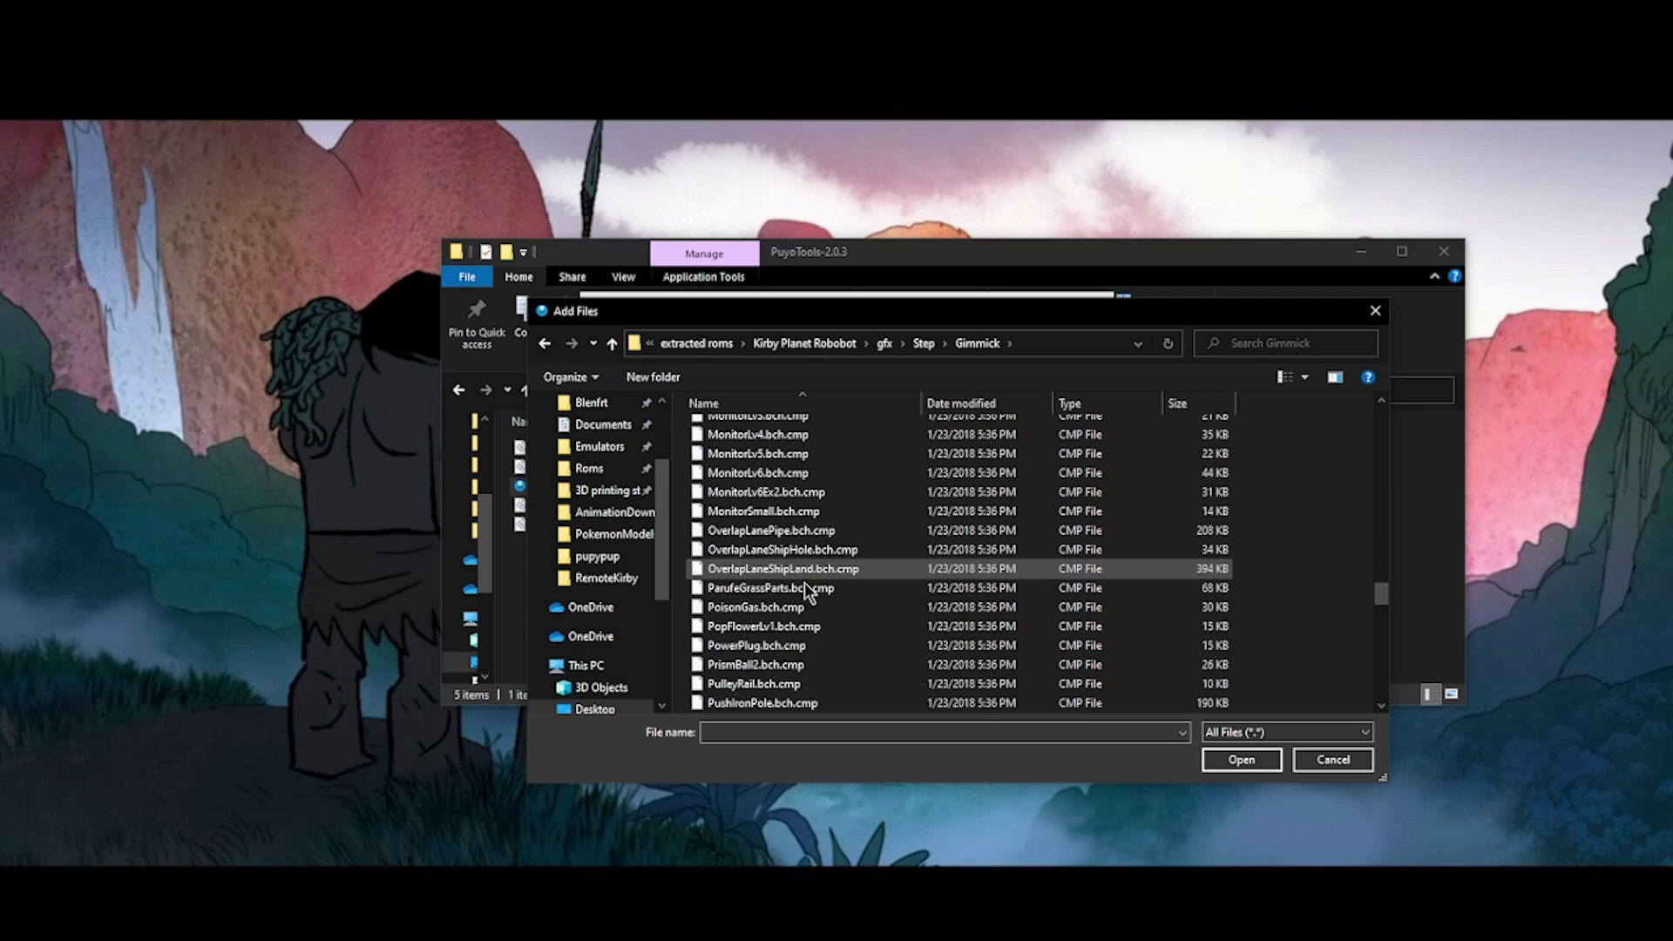
{"action": "scroll", "coordinate": [806, 610], "scroll_direction": "down", "scroll_amount": 4}
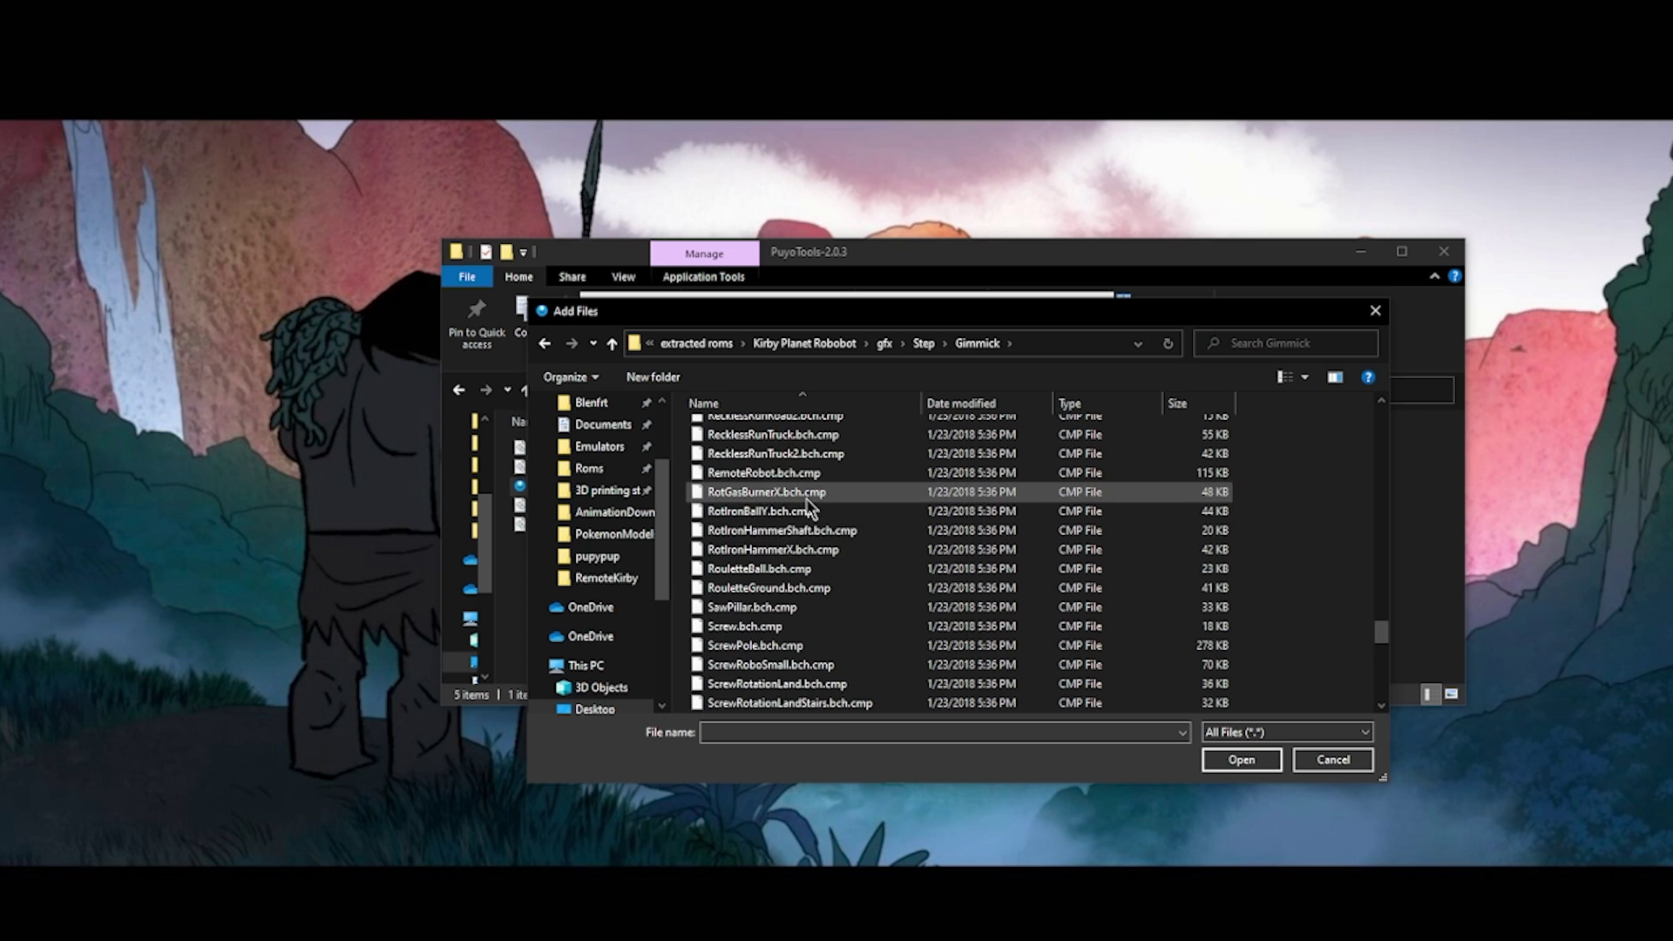
{"action": "scroll", "coordinate": [814, 565], "scroll_direction": "up", "scroll_amount": 1}
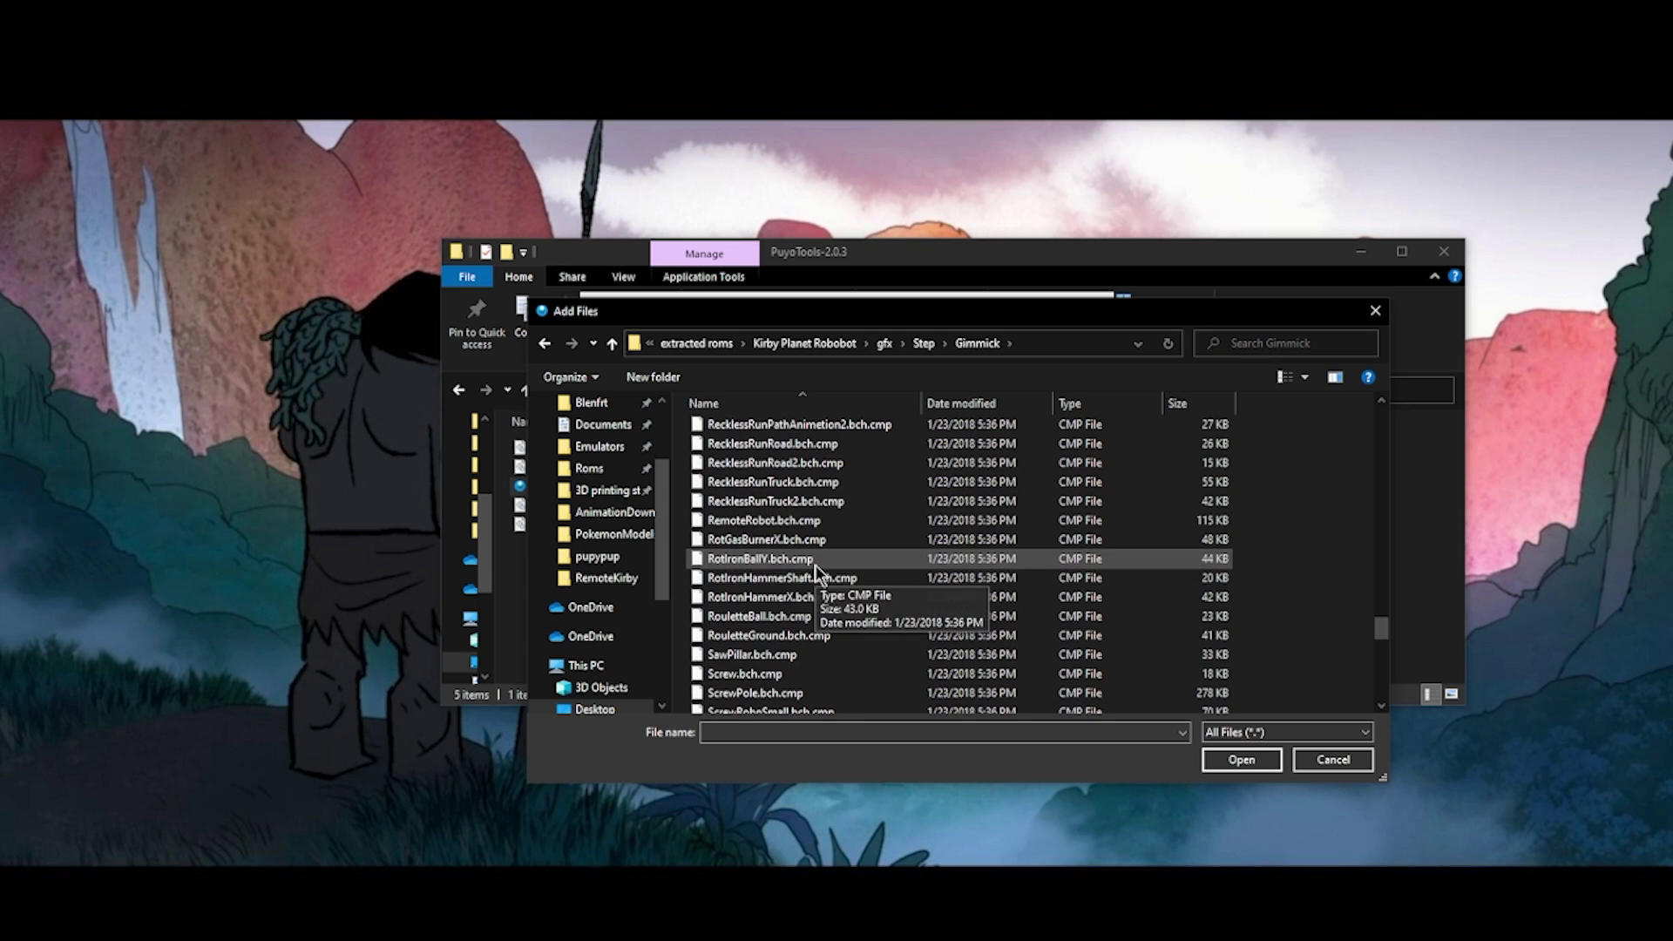
{"action": "left_click", "coordinate": [789, 520]}
{"action": "left_click", "coordinate": [1241, 760]}
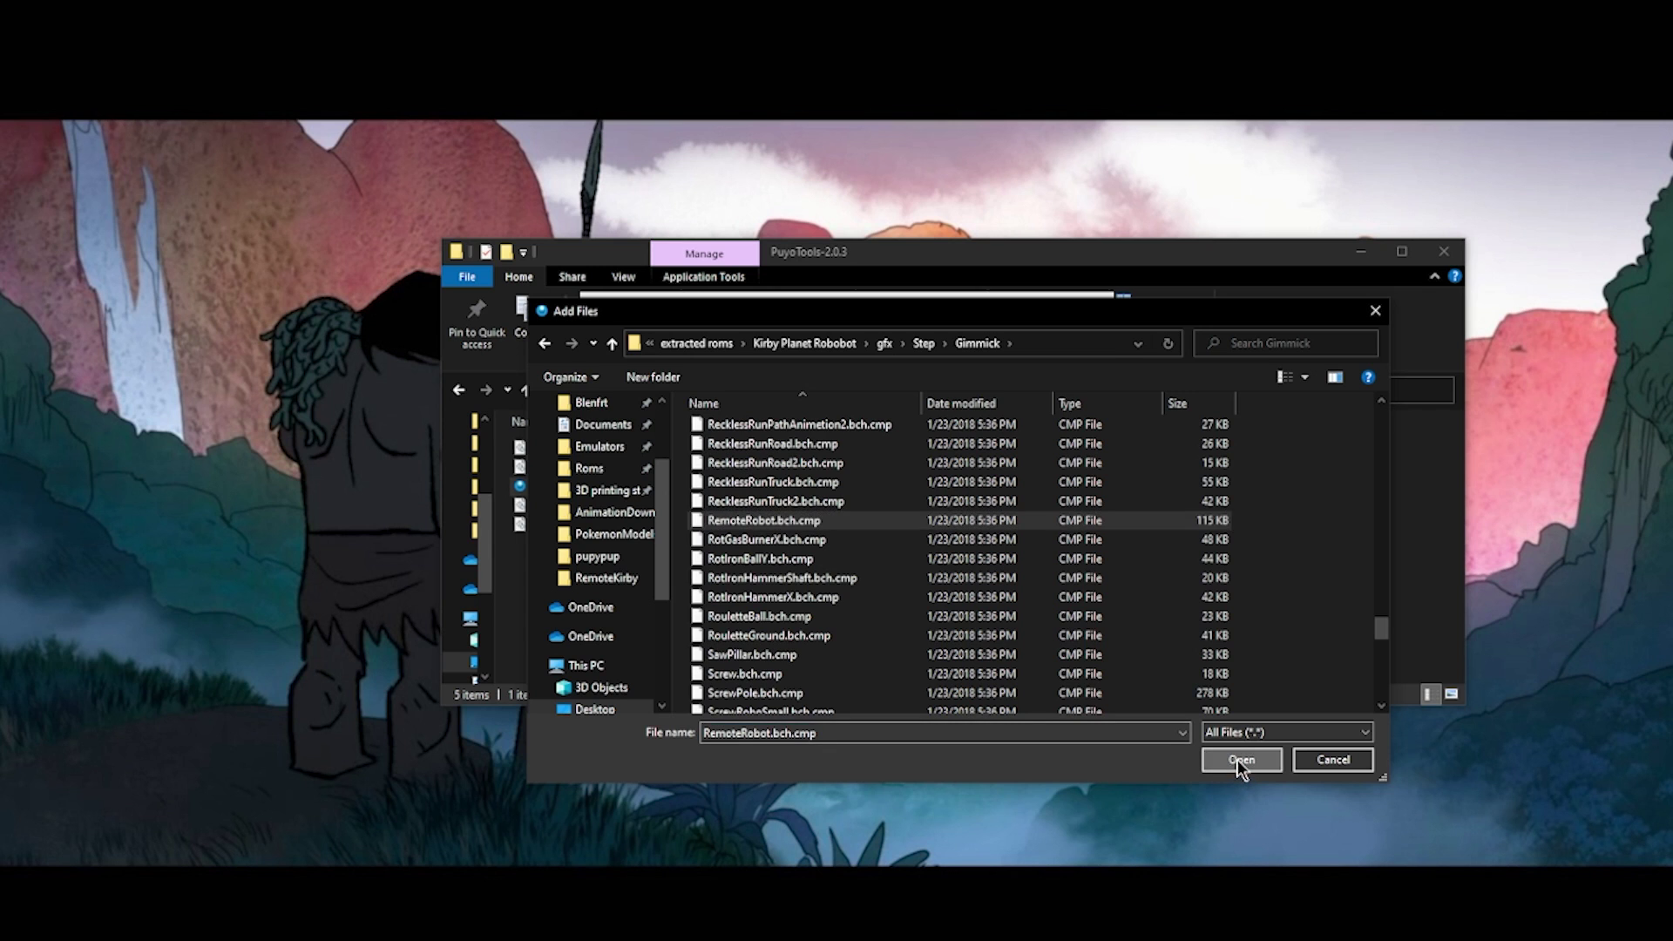
{"action": "left_click", "coordinate": [848, 626]}
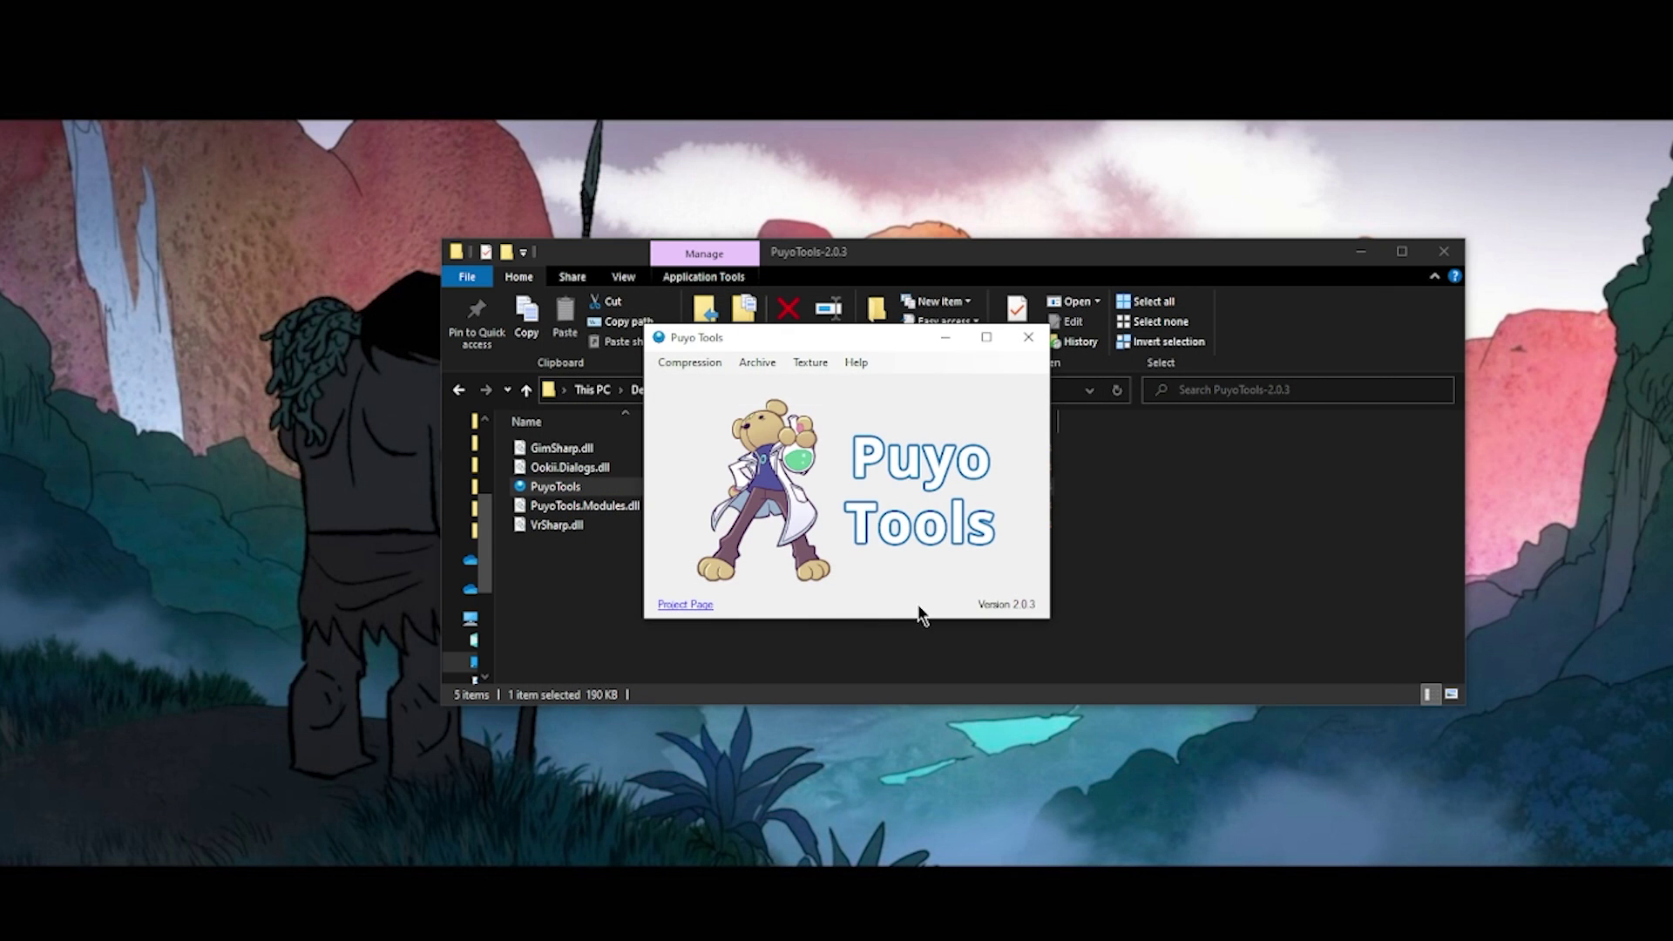
Move Puyo Tools aside and browse in File Explorer to Kirby Planet Robobot > gfx > Step > Gimmick > Decompressed Files.
{"action": "left_click_drag", "start_coordinate": [831, 336], "coordinate": [403, 354]}
{"action": "left_click", "coordinate": [812, 653]}
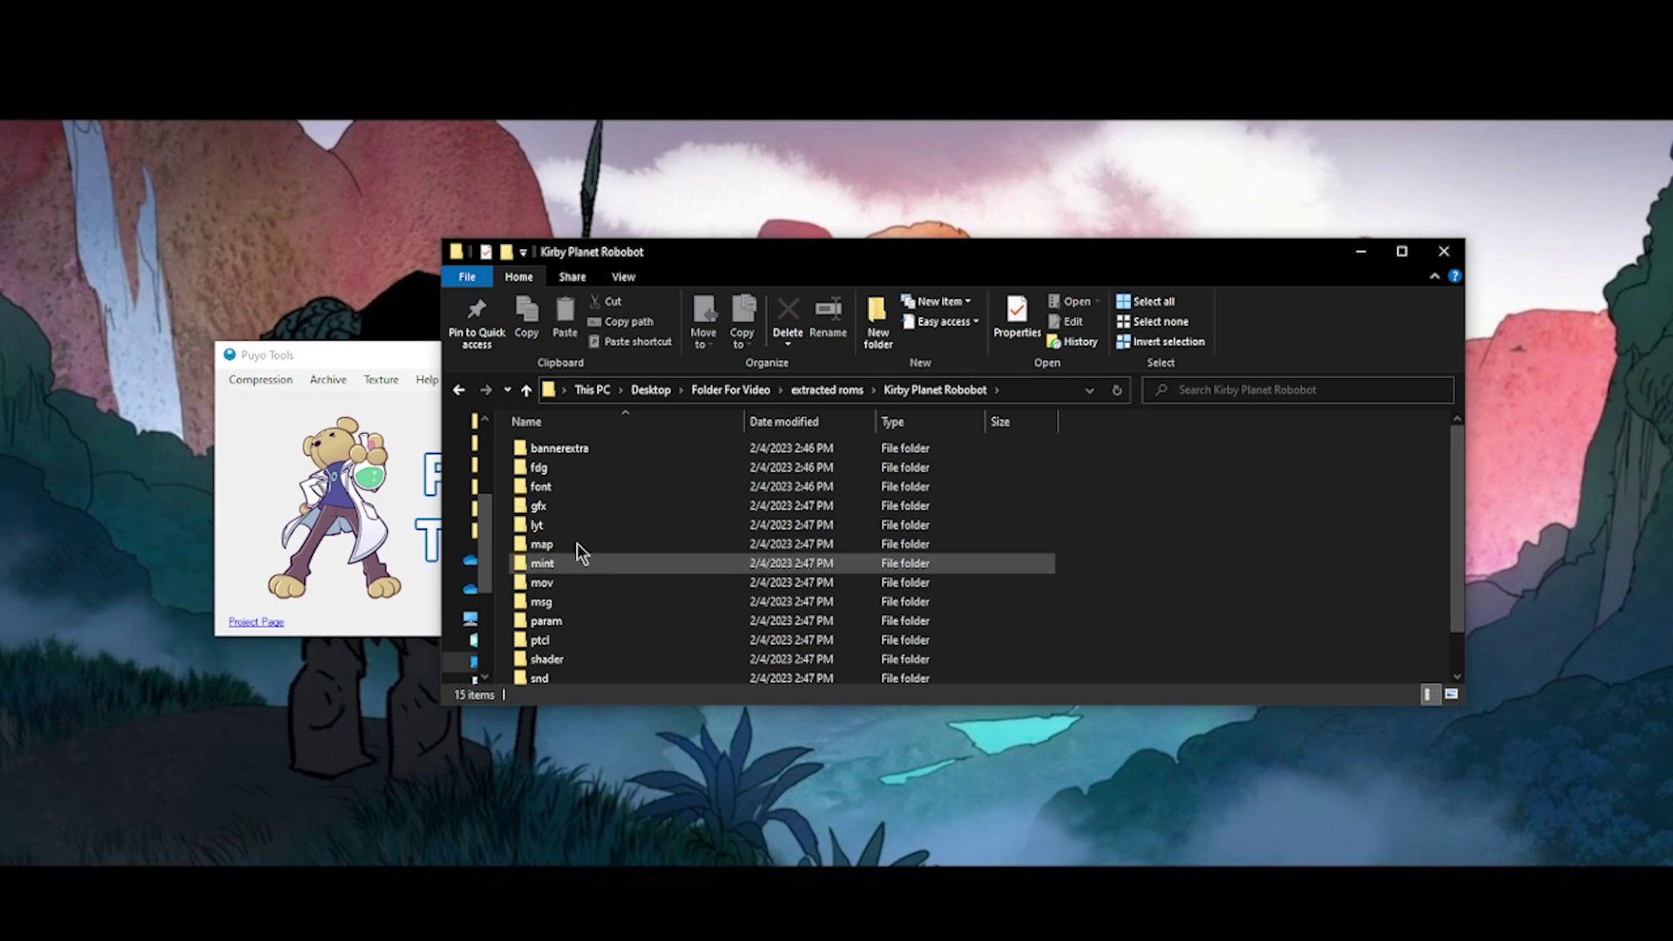
{"action": "double_click", "coordinate": [579, 508]}
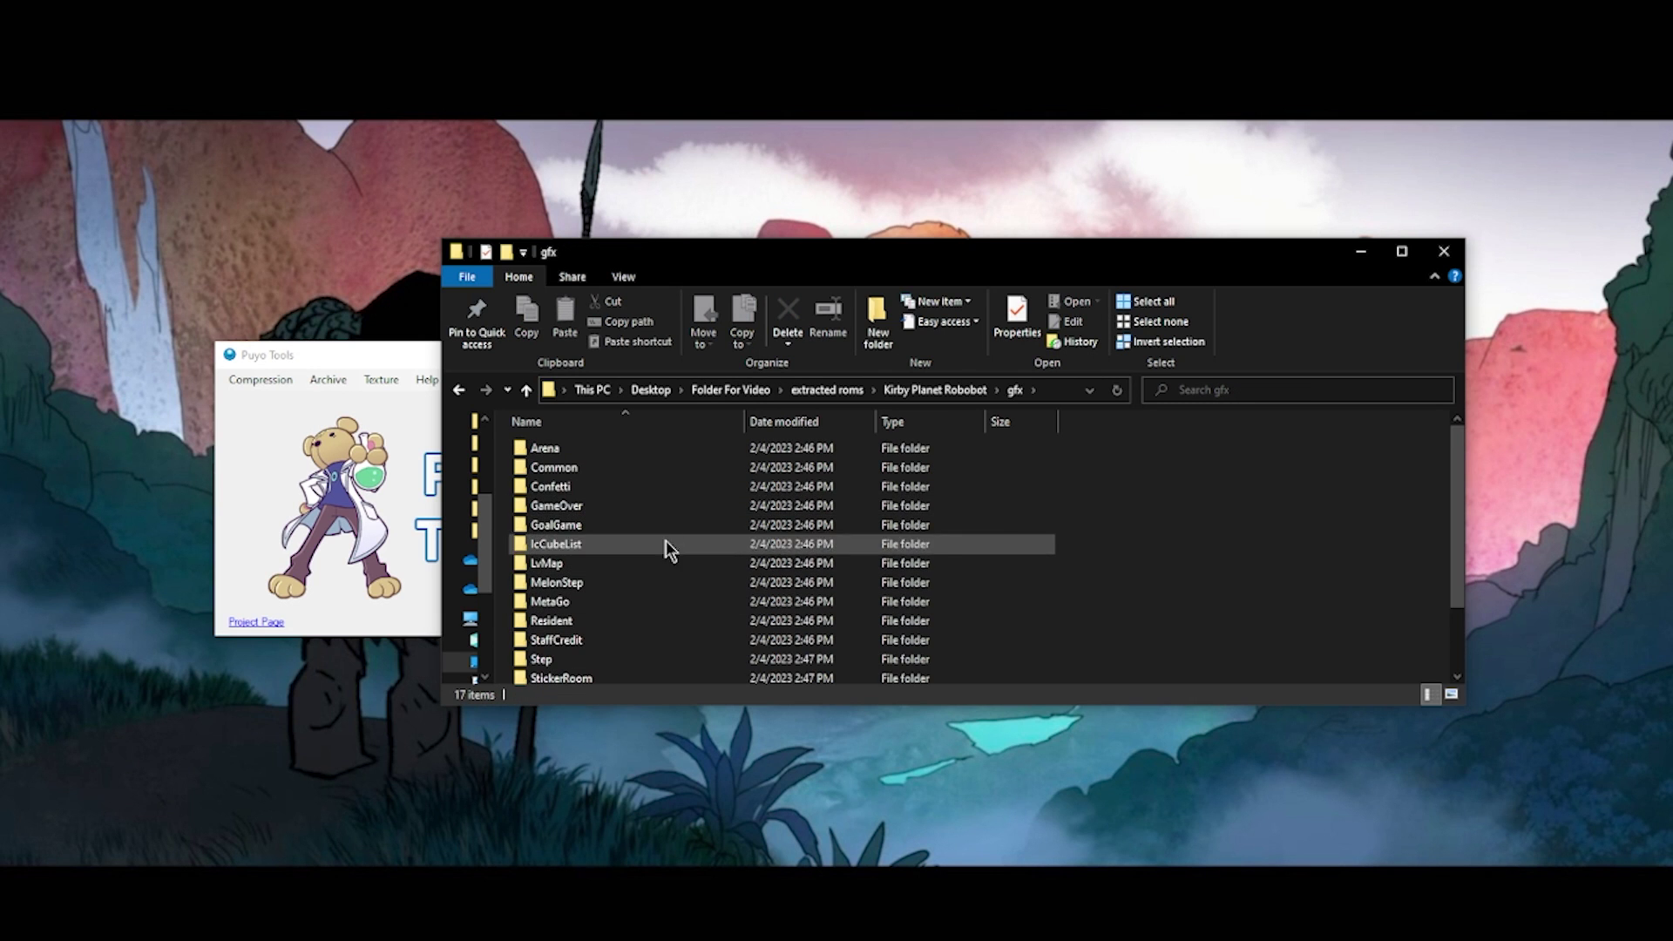
{"action": "scroll", "coordinate": [645, 619], "scroll_direction": "down", "scroll_amount": 1}
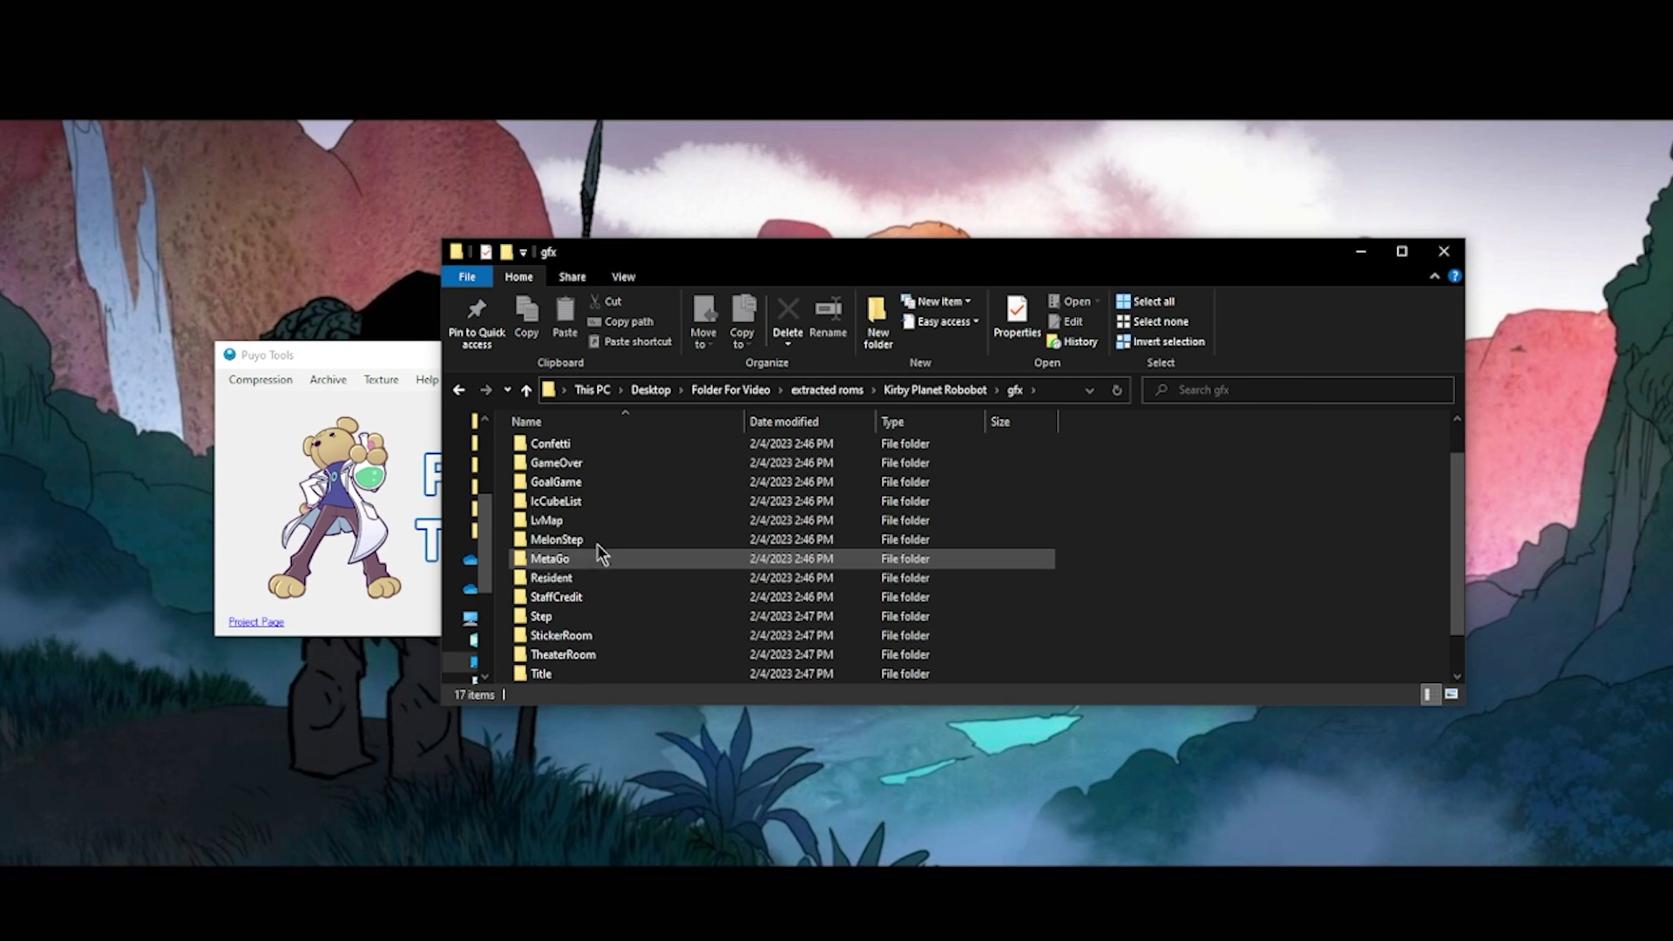
{"action": "double_click", "coordinate": [574, 614]}
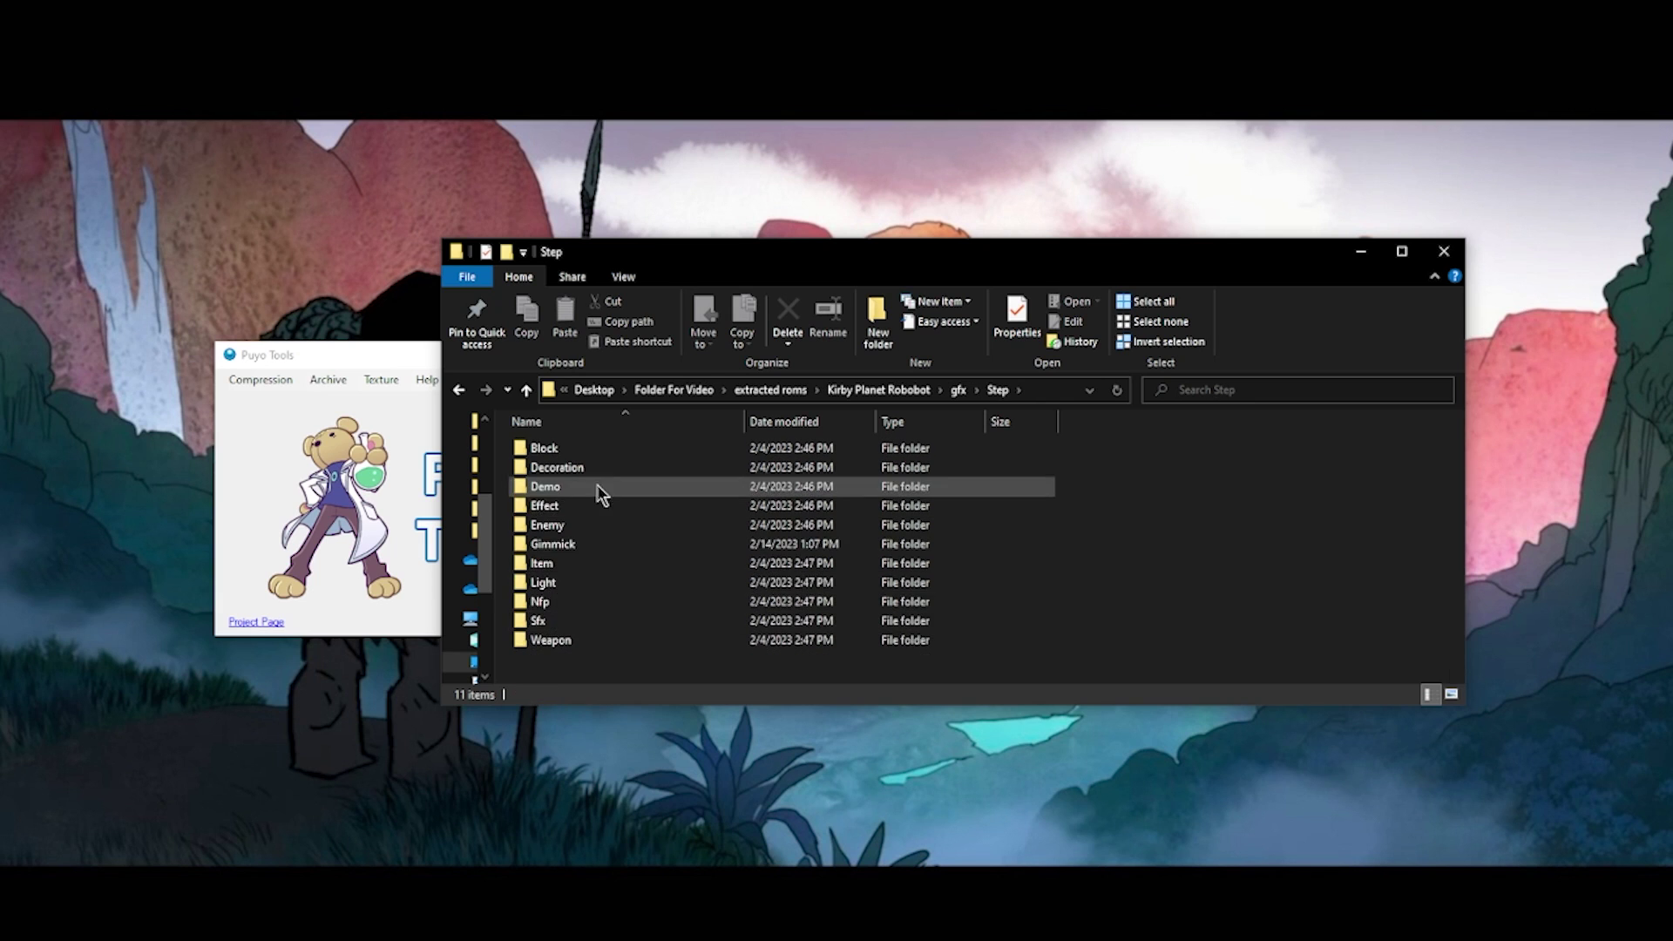
{"action": "double_click", "coordinate": [589, 542]}
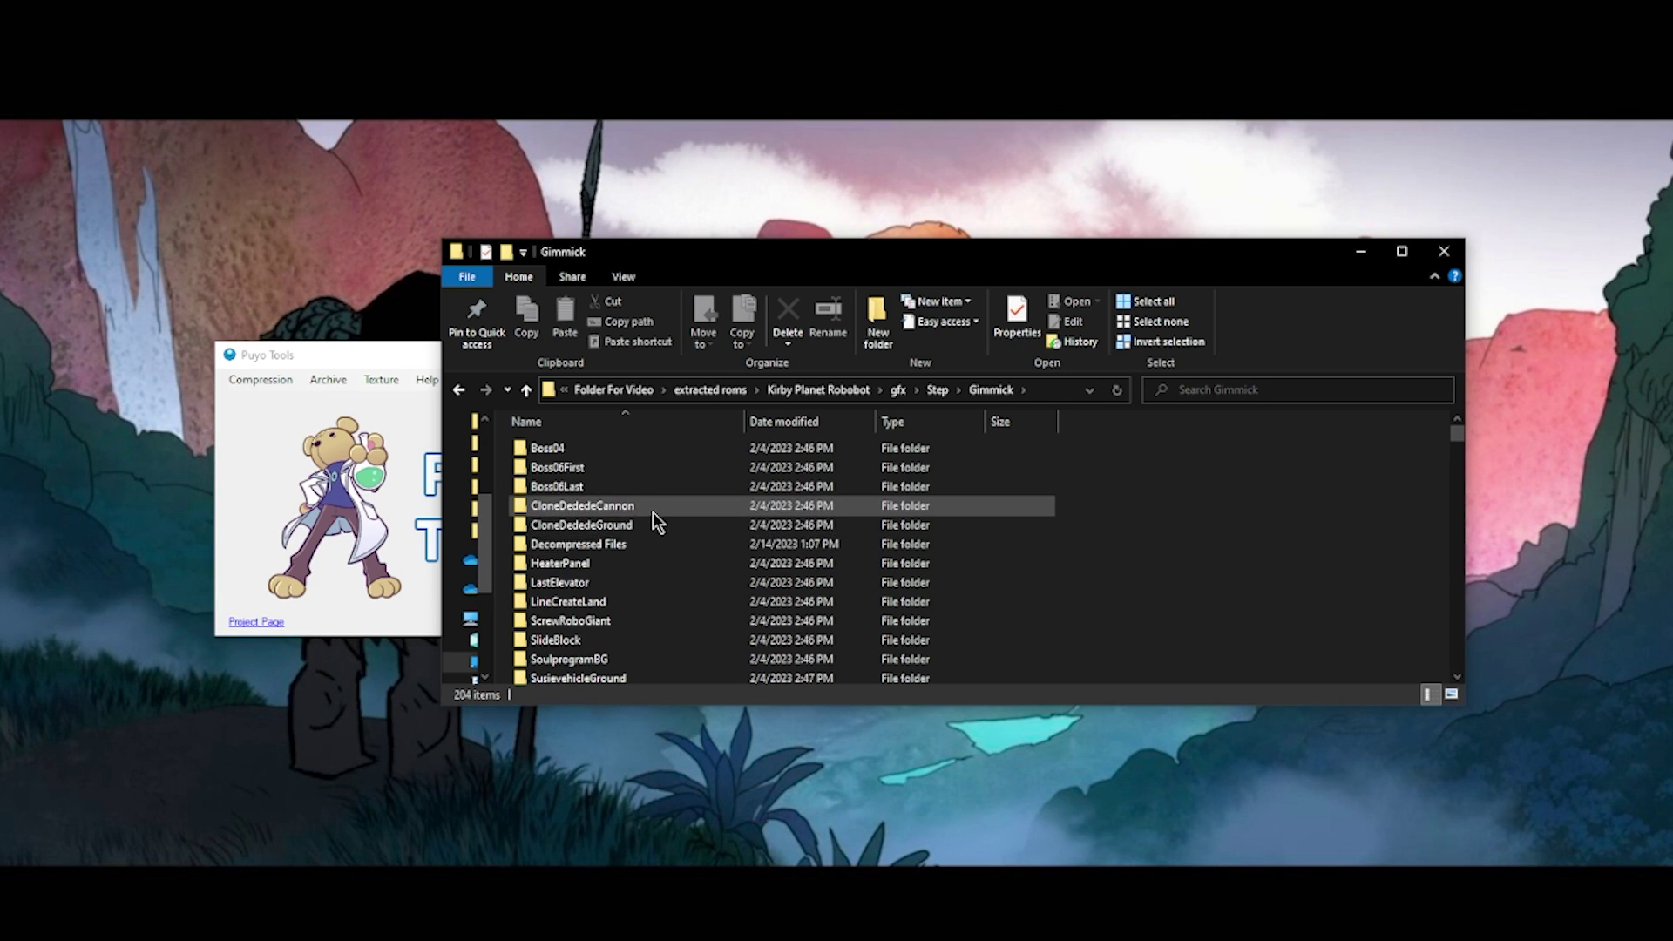
{"action": "left_click", "coordinate": [652, 554]}
{"action": "double_click", "coordinate": [650, 549]}
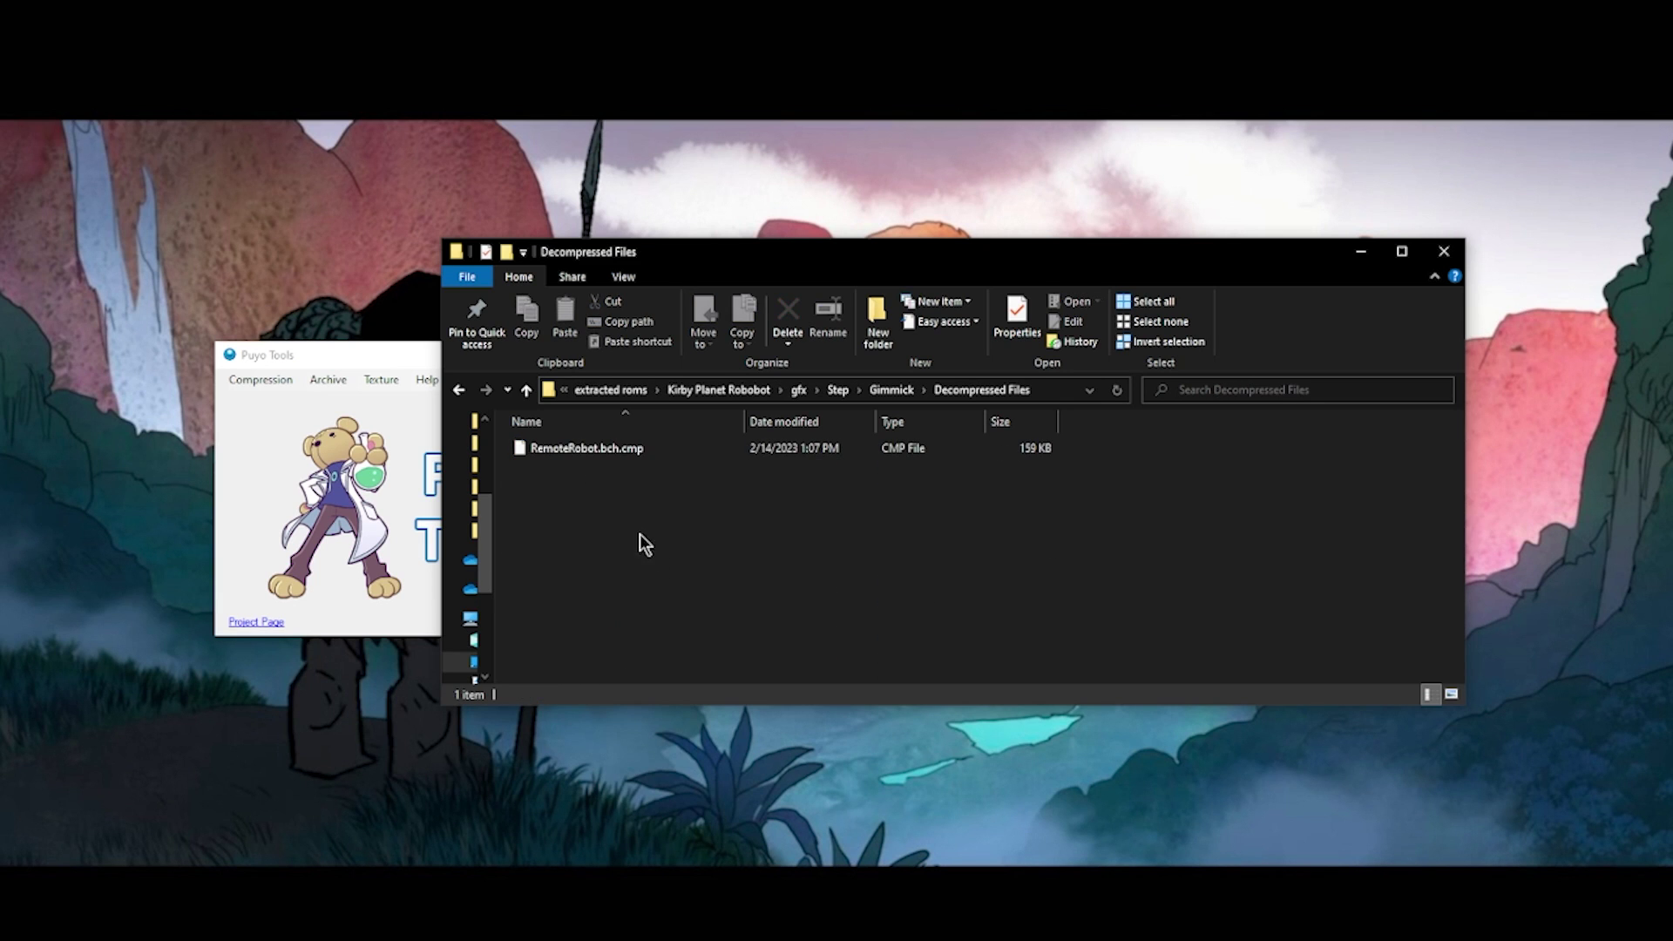
Rename the decompressed RemoteRobot.bch.cmp file to RemoteRobot.bch and accept the extension change.
{"action": "left_click", "coordinate": [614, 448]}
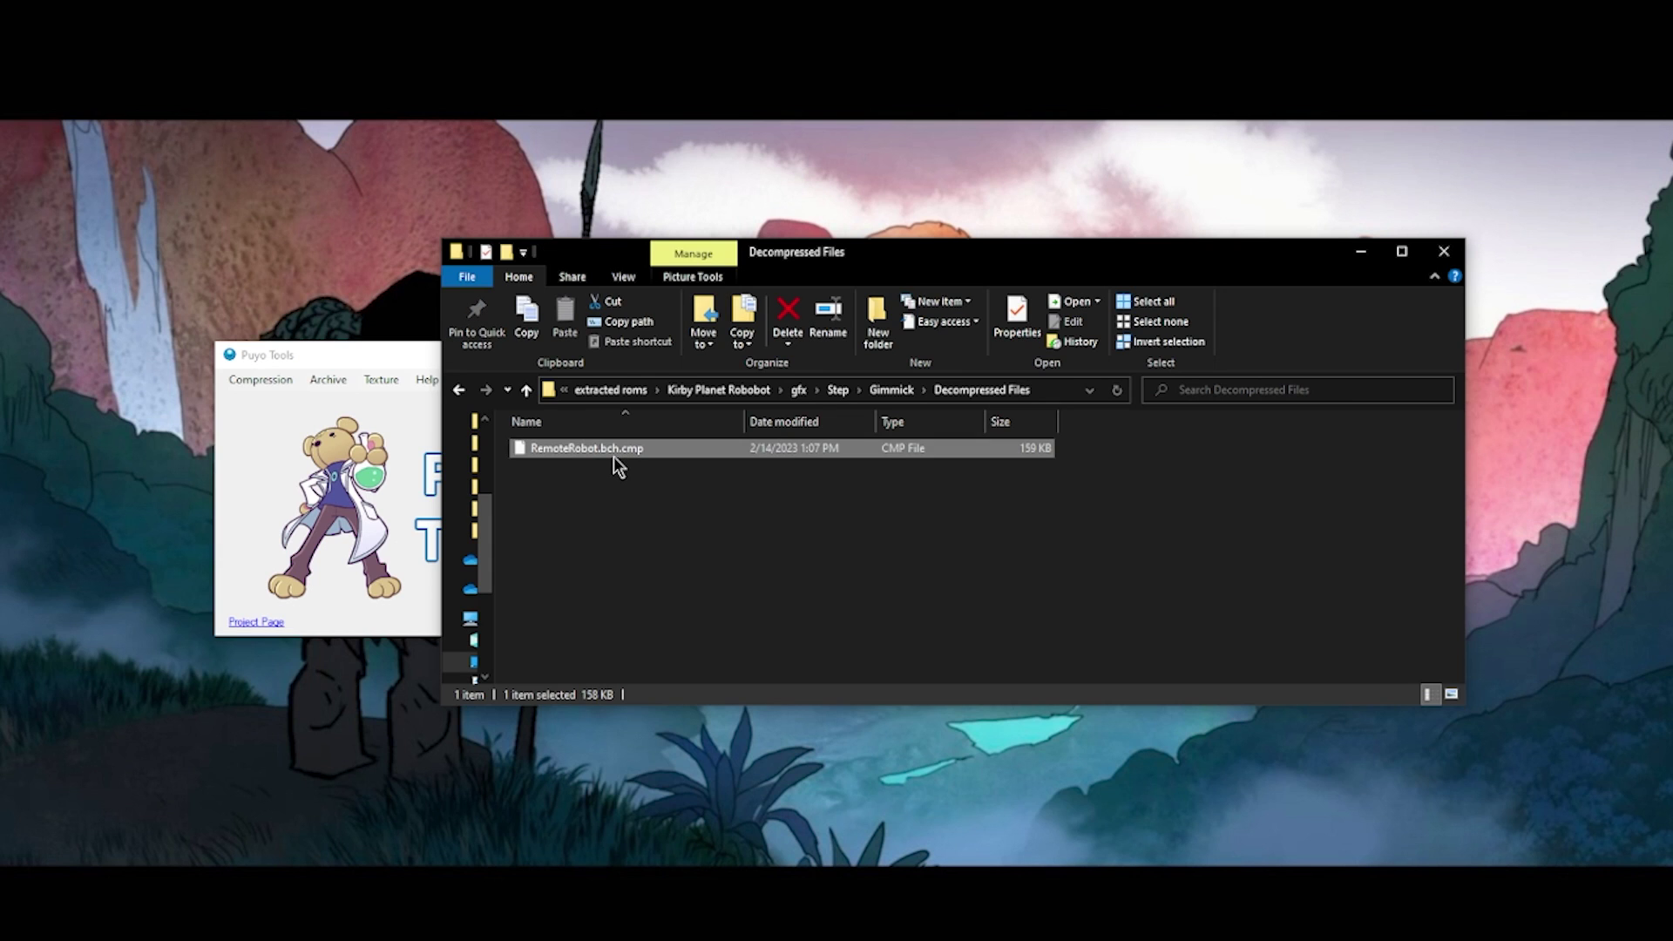
{"action": "key", "text": "F2"}
{"action": "key", "text": "Right"}
{"action": "key", "text": "Right"}
{"action": "key", "text": "Right"}
{"action": "key", "text": "Right"}
{"action": "key", "text": "Right"}
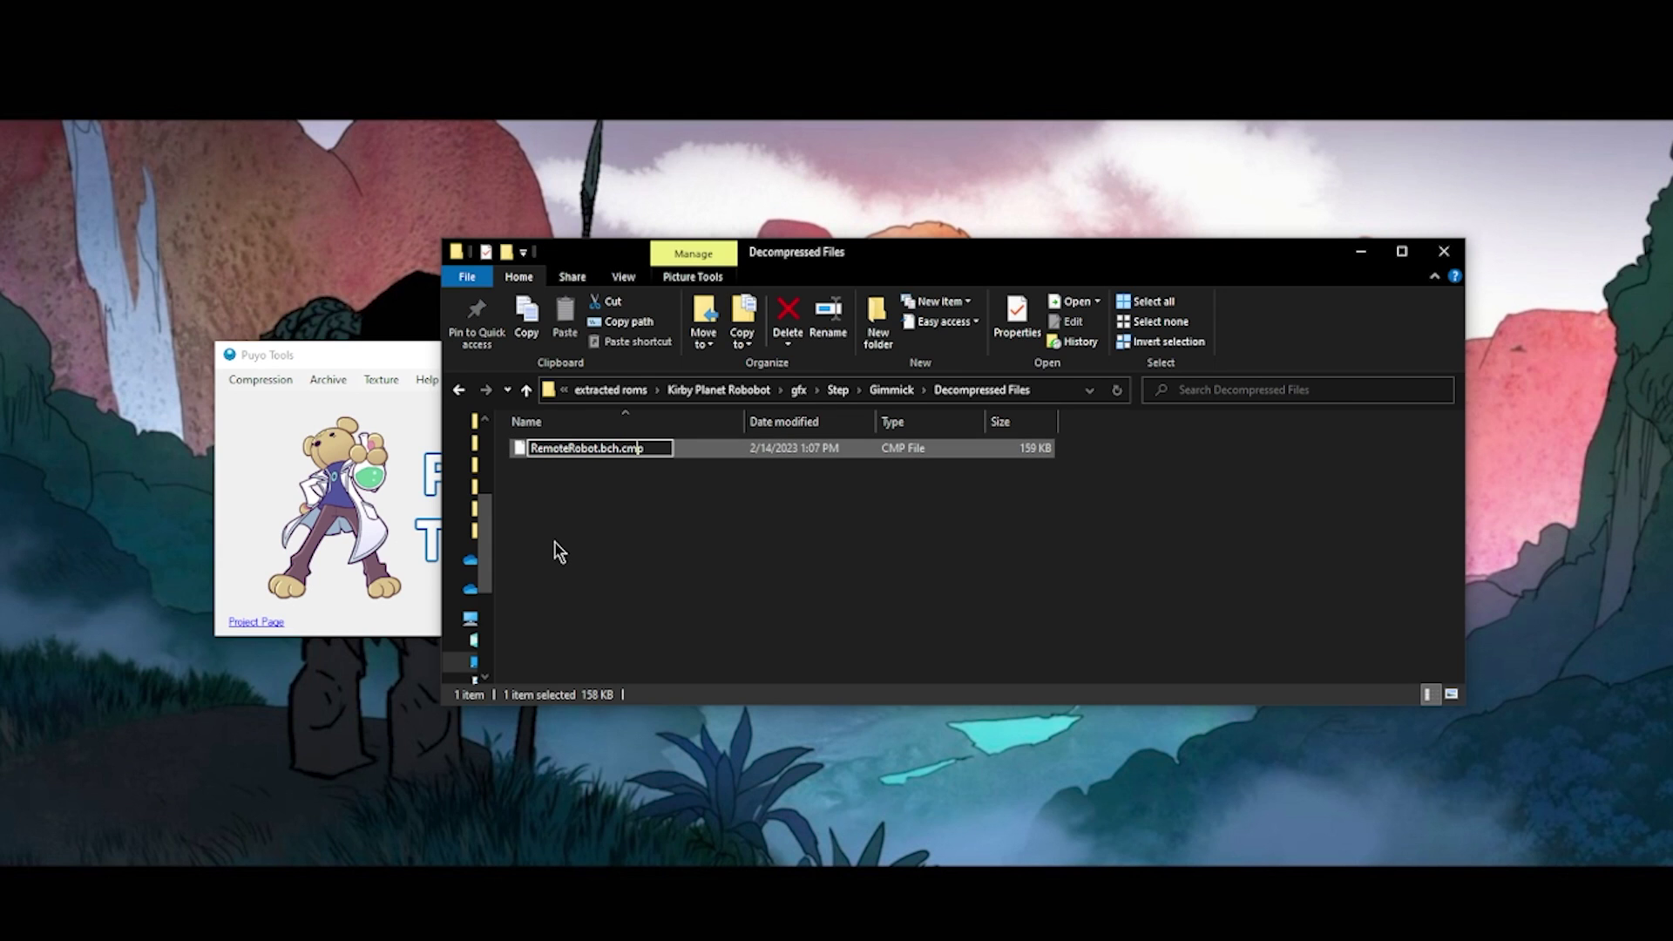
{"action": "key", "text": "BackSpace"}
{"action": "key", "text": "BackSpace"}
{"action": "key", "text": "BackSpace"}
{"action": "key", "text": "BackSpace"}
{"action": "key", "text": "Return"}
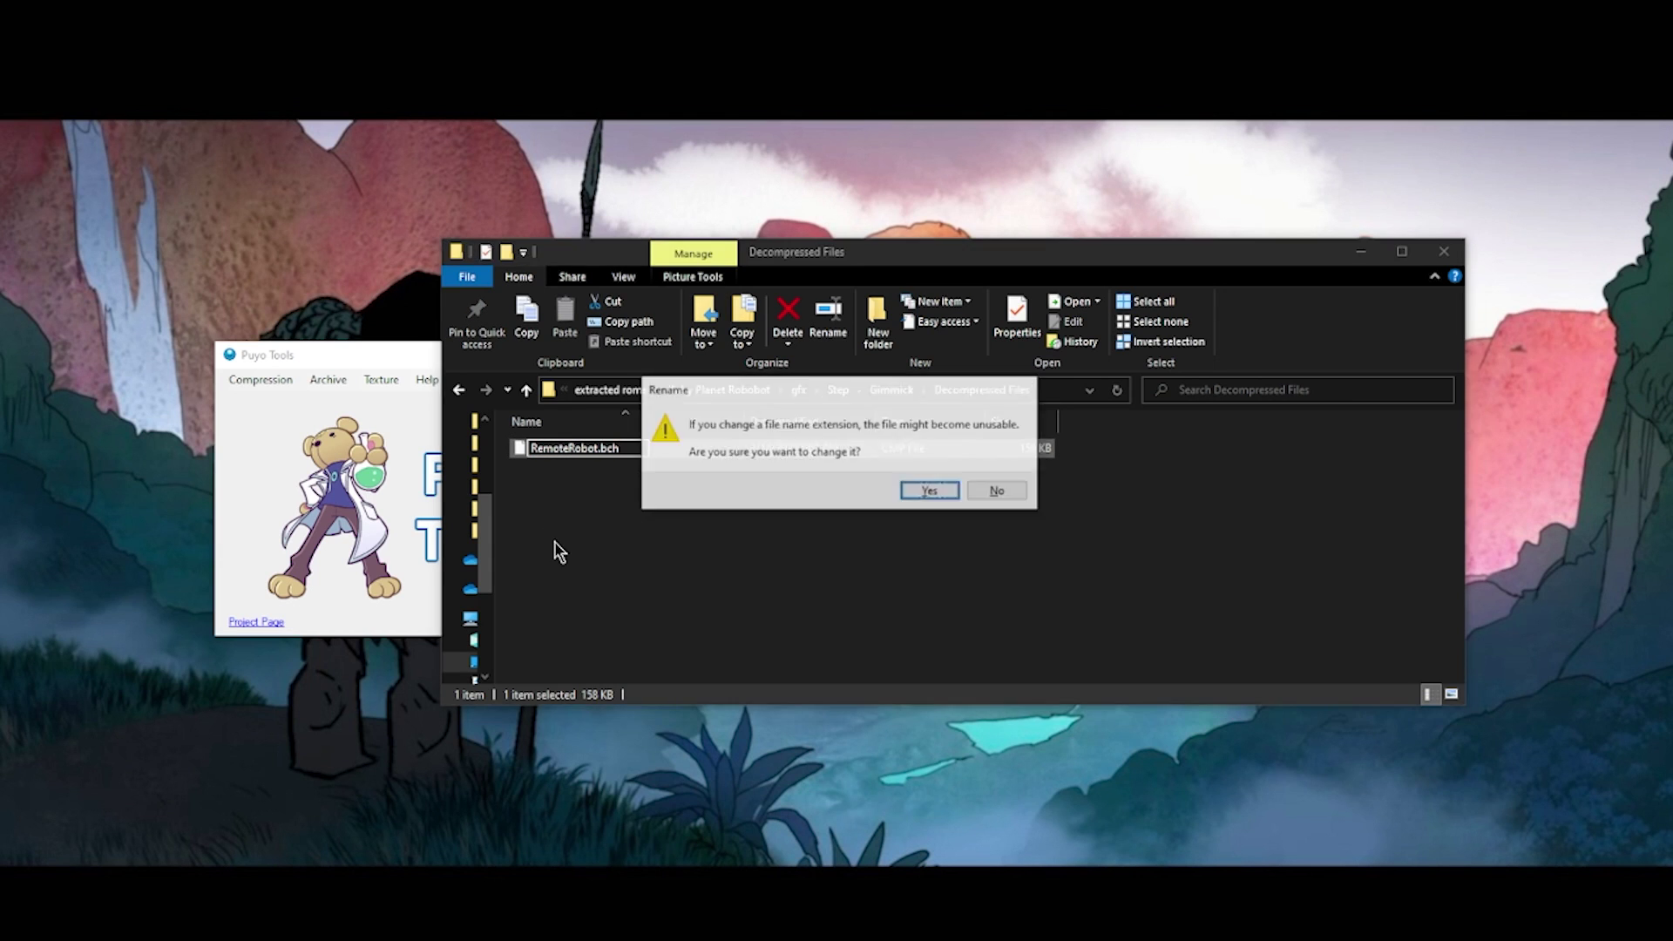
{"action": "left_click", "coordinate": [930, 491]}
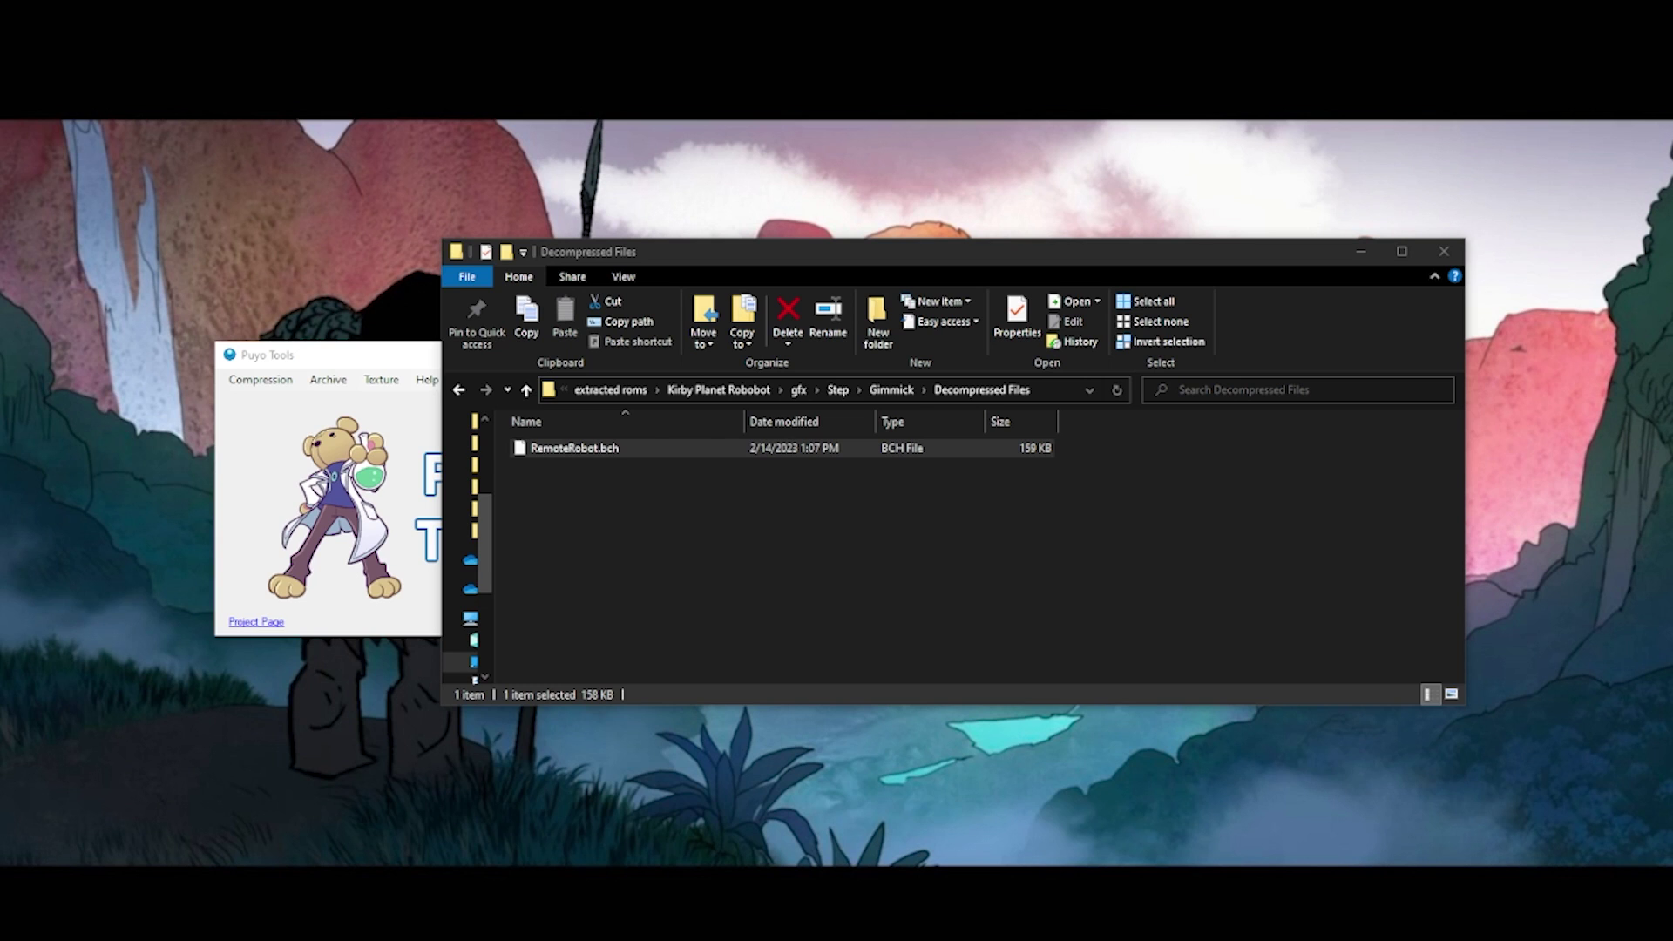
Bring up the Folder For Video window and launch Ohana3DS Rebirth from its Ohana3ds folder.
{"action": "left_click_drag", "start_coordinate": [1029, 940], "coordinate": [1362, 441]}
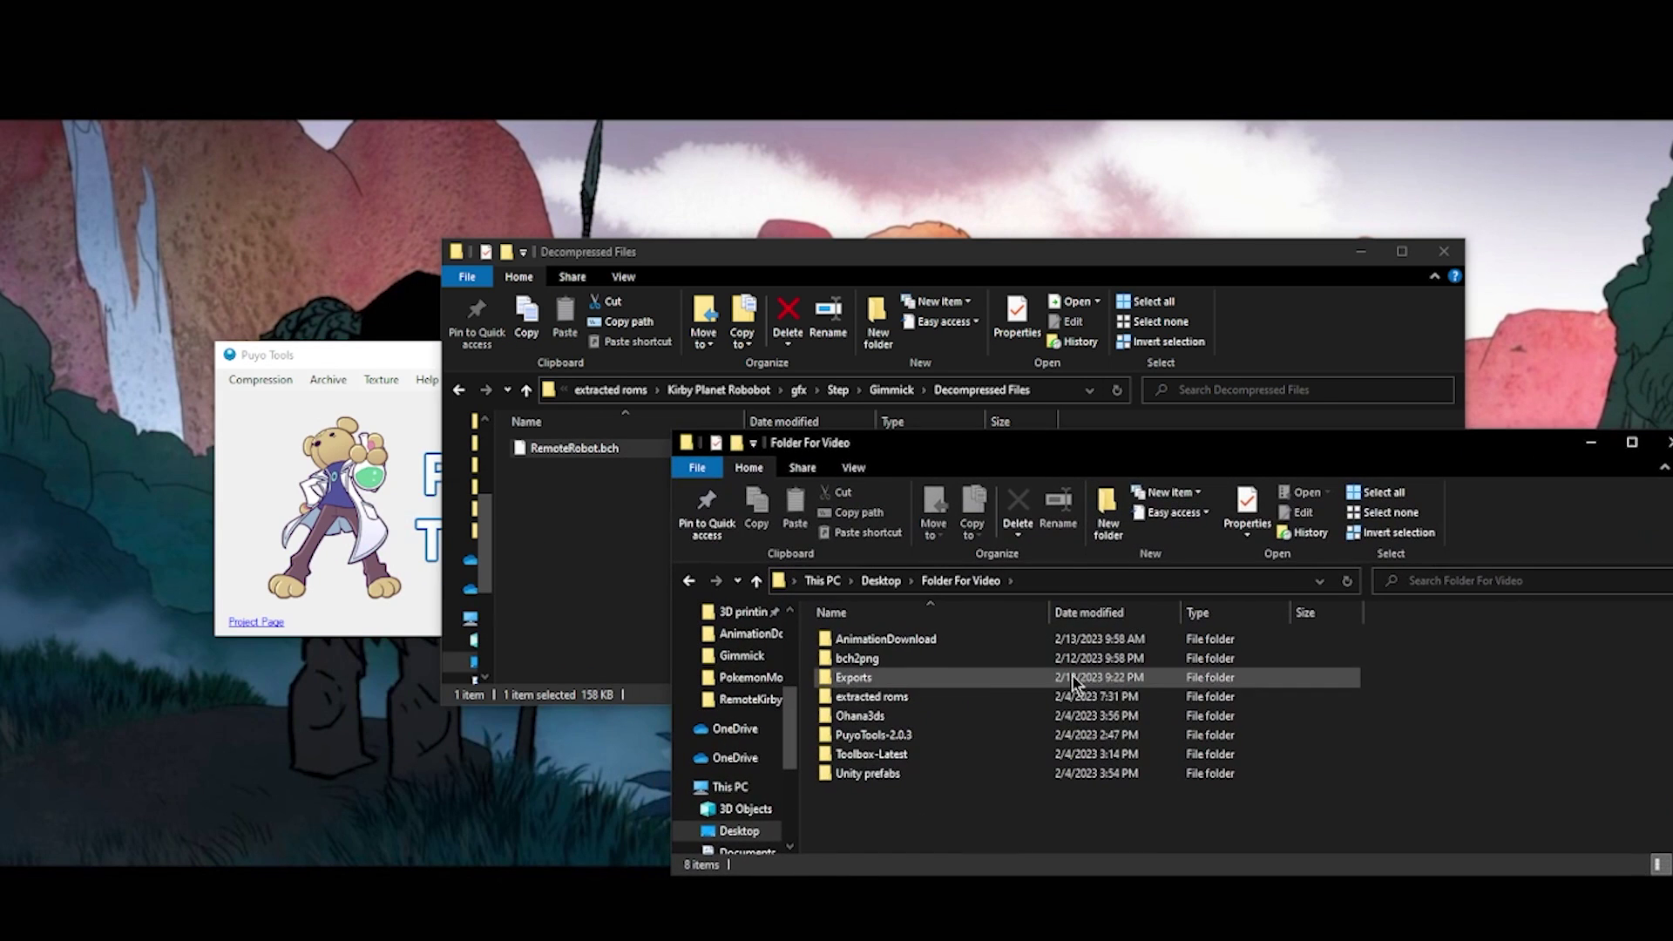
{"action": "double_click", "coordinate": [898, 715]}
{"action": "double_click", "coordinate": [924, 754]}
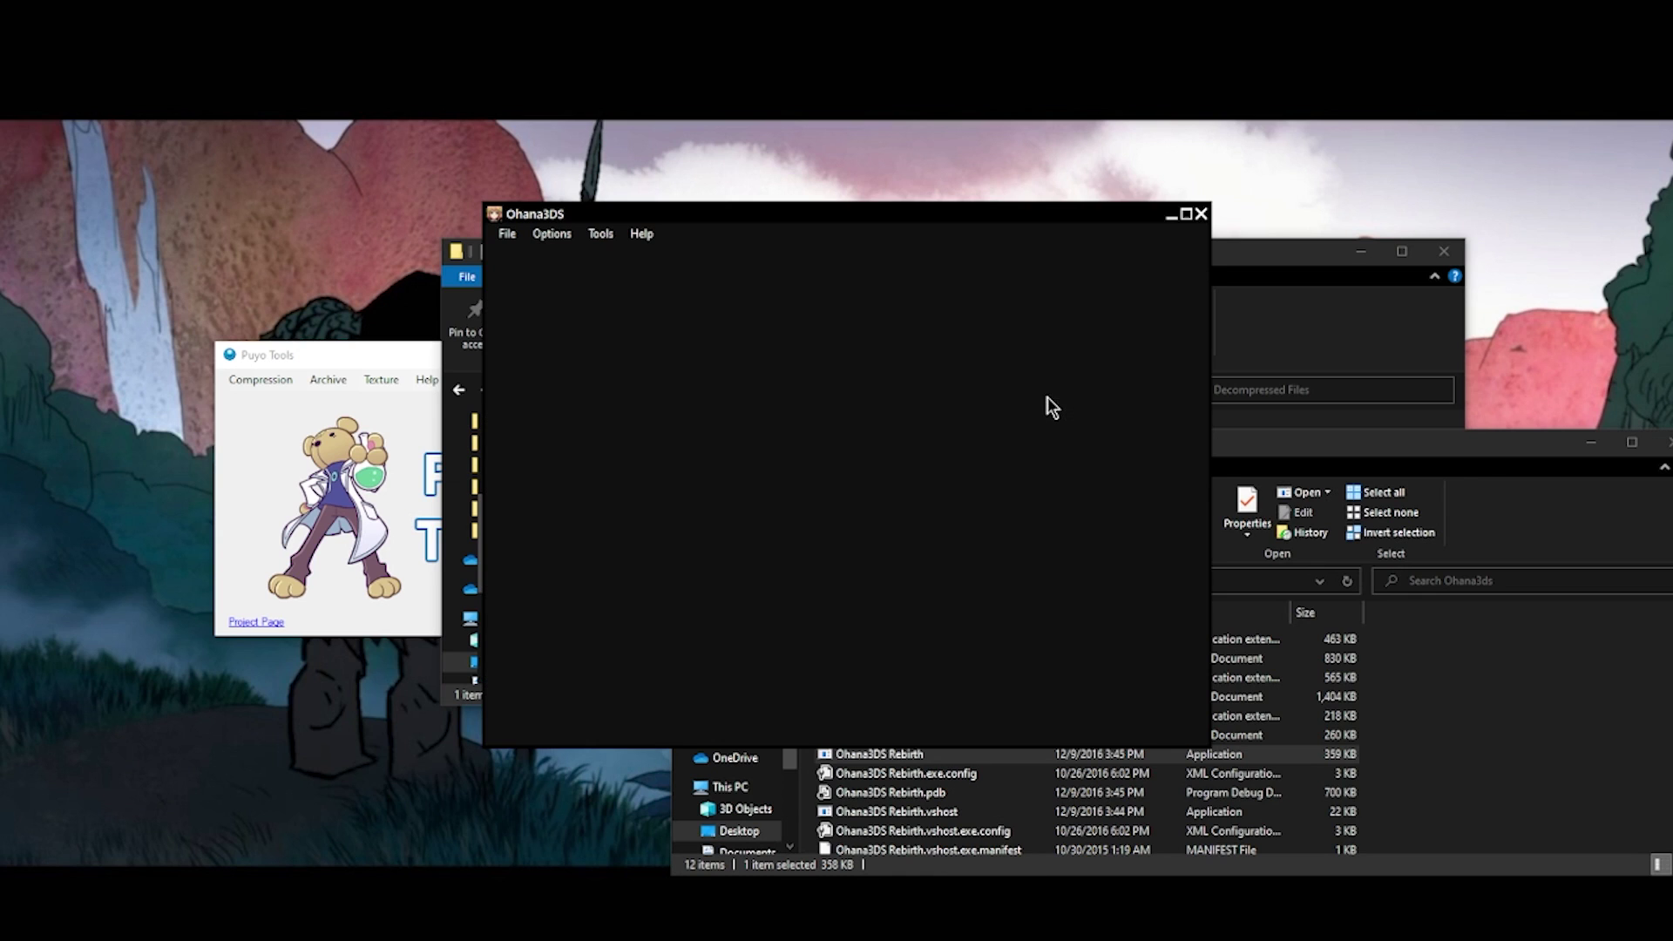
Copy the Decompressed Files folder path and use it to open RemoteRobot.bch in Ohana3DS.
{"action": "left_click", "coordinate": [1232, 316]}
{"action": "left_click", "coordinate": [1060, 390]}
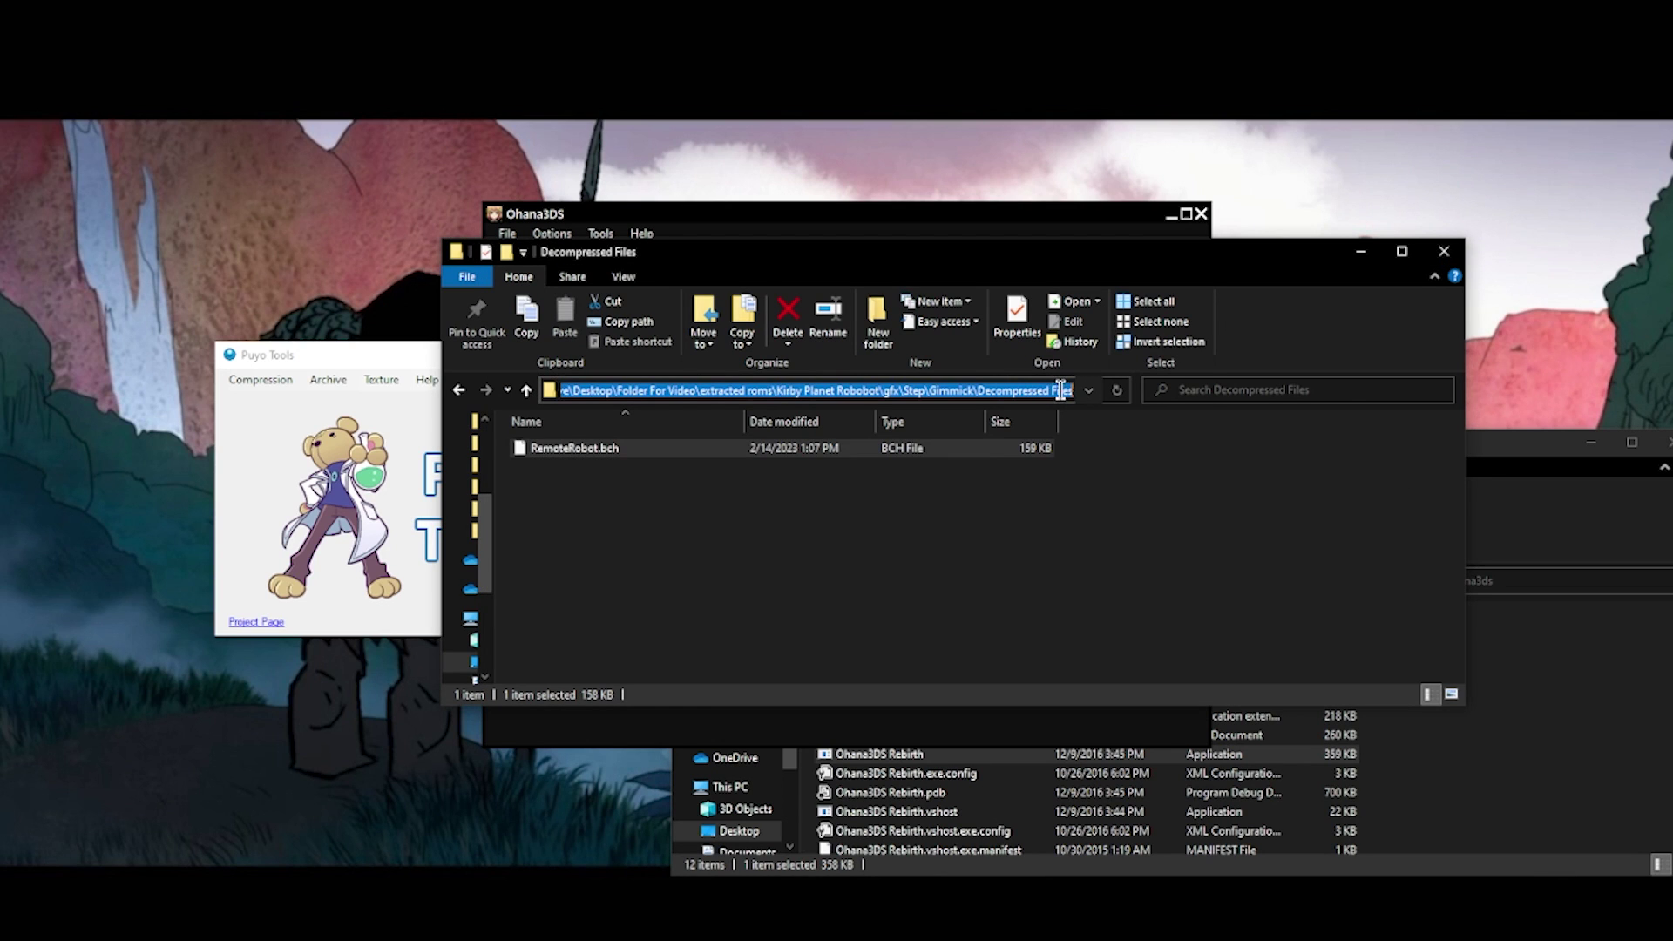
{"action": "left_click", "coordinate": [907, 214]}
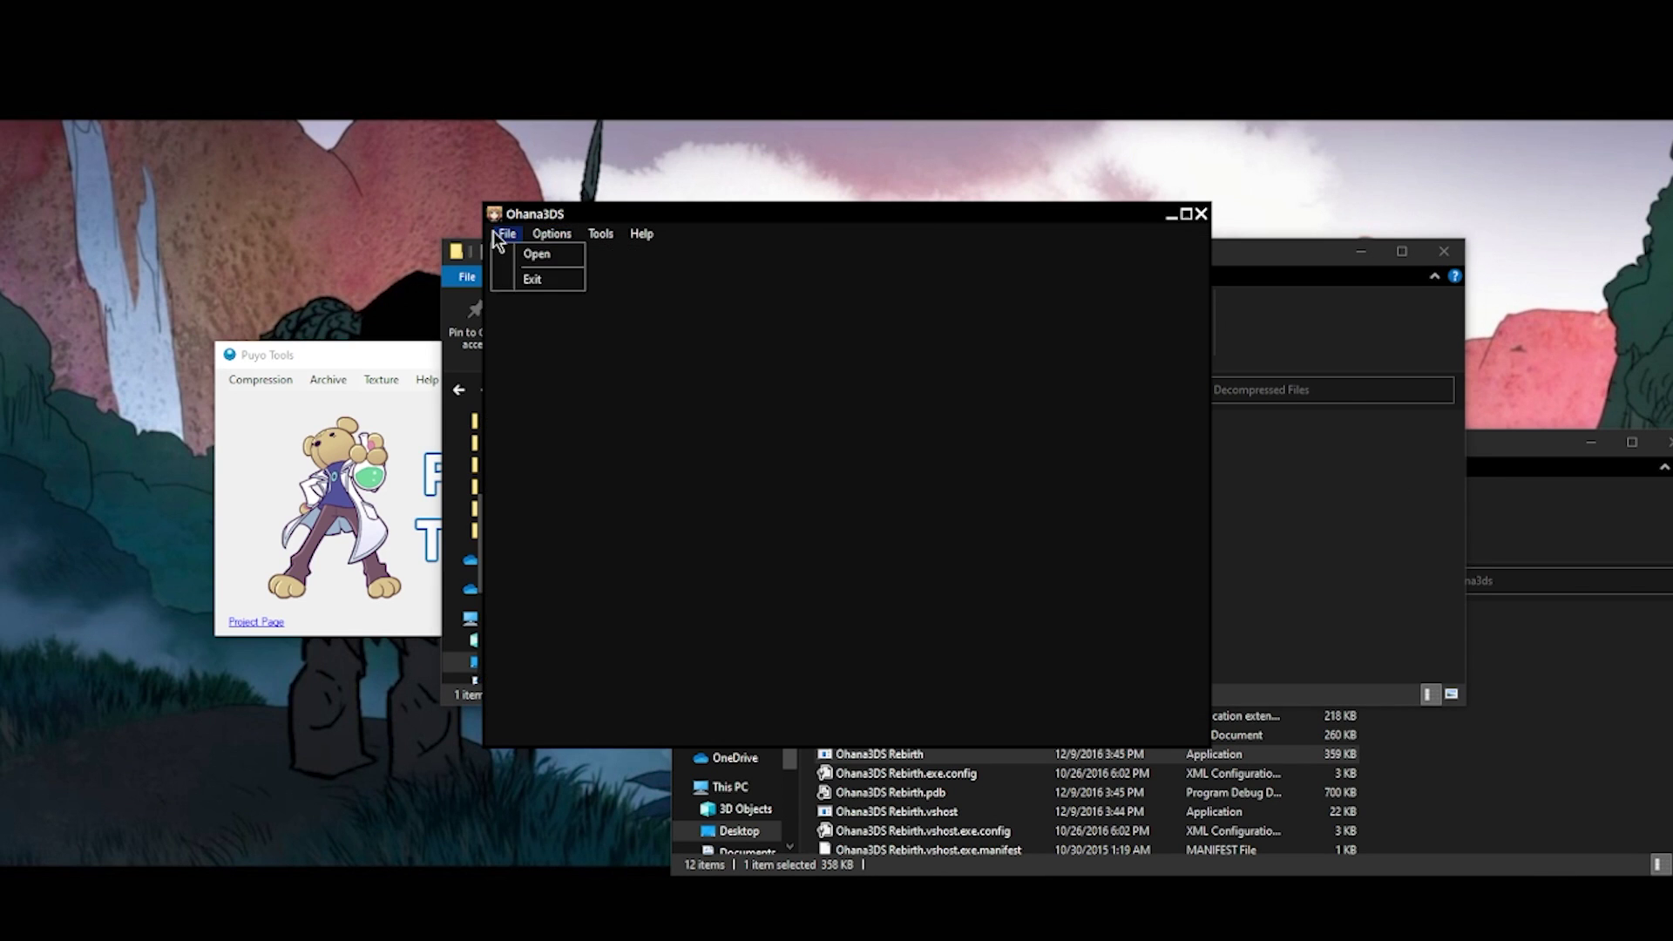
{"action": "left_click", "coordinate": [529, 255]}
{"action": "left_click", "coordinate": [966, 244]}
{"action": "key", "text": "ctrl+v"}
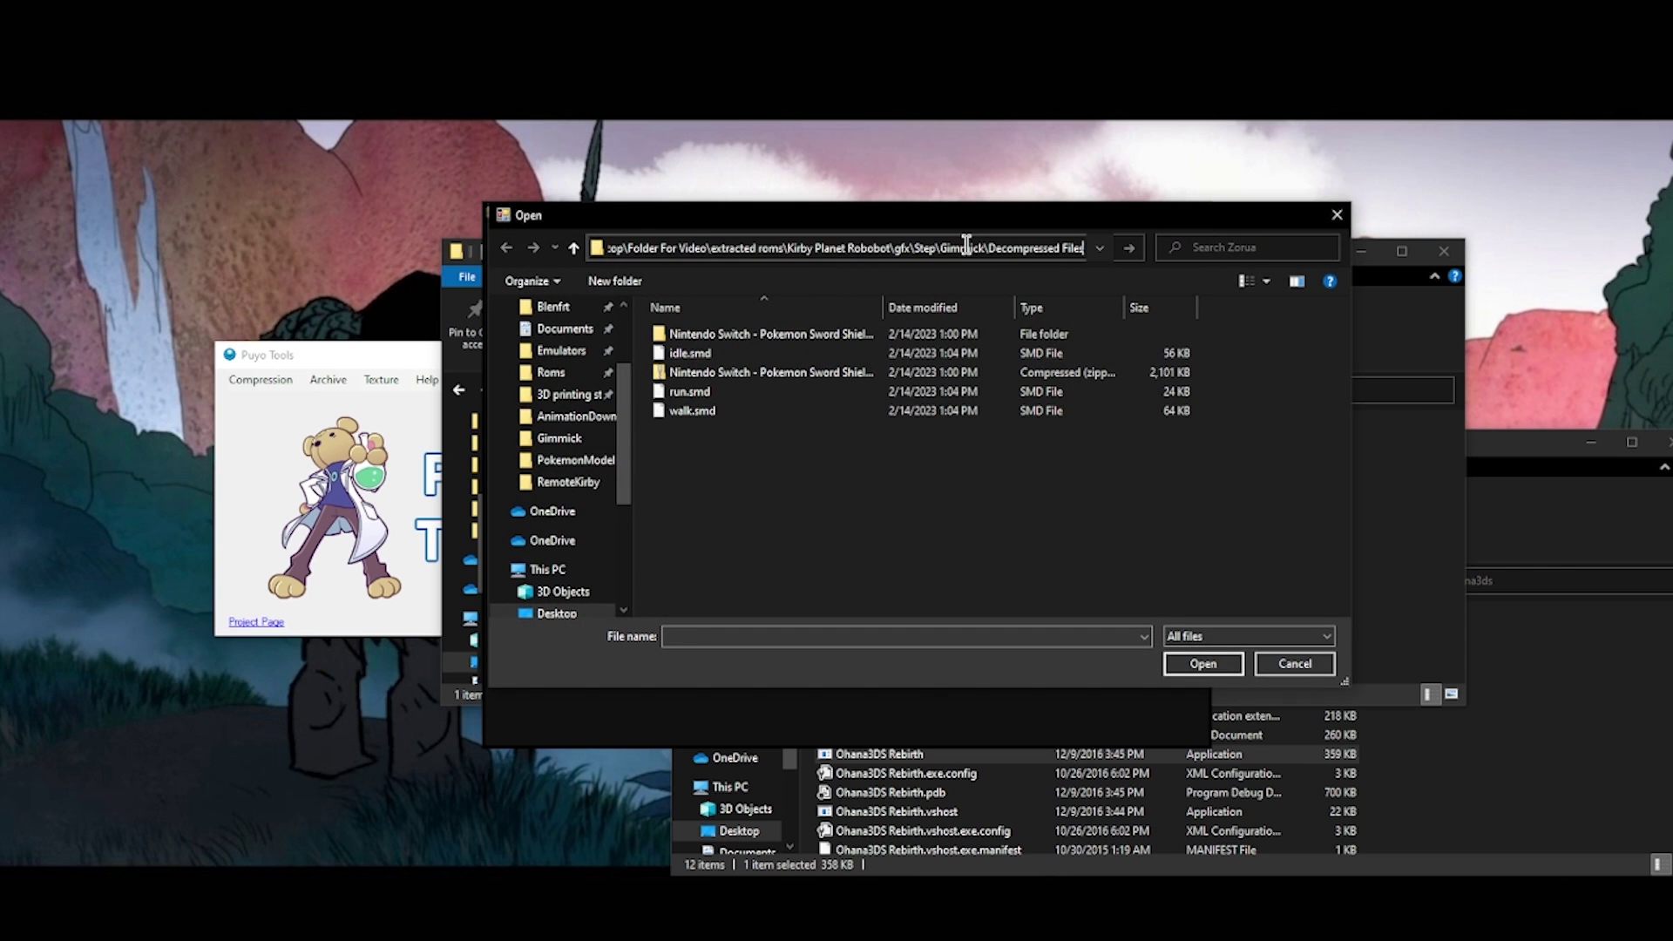
{"action": "key", "text": "Return"}
{"action": "left_click", "coordinate": [788, 338]}
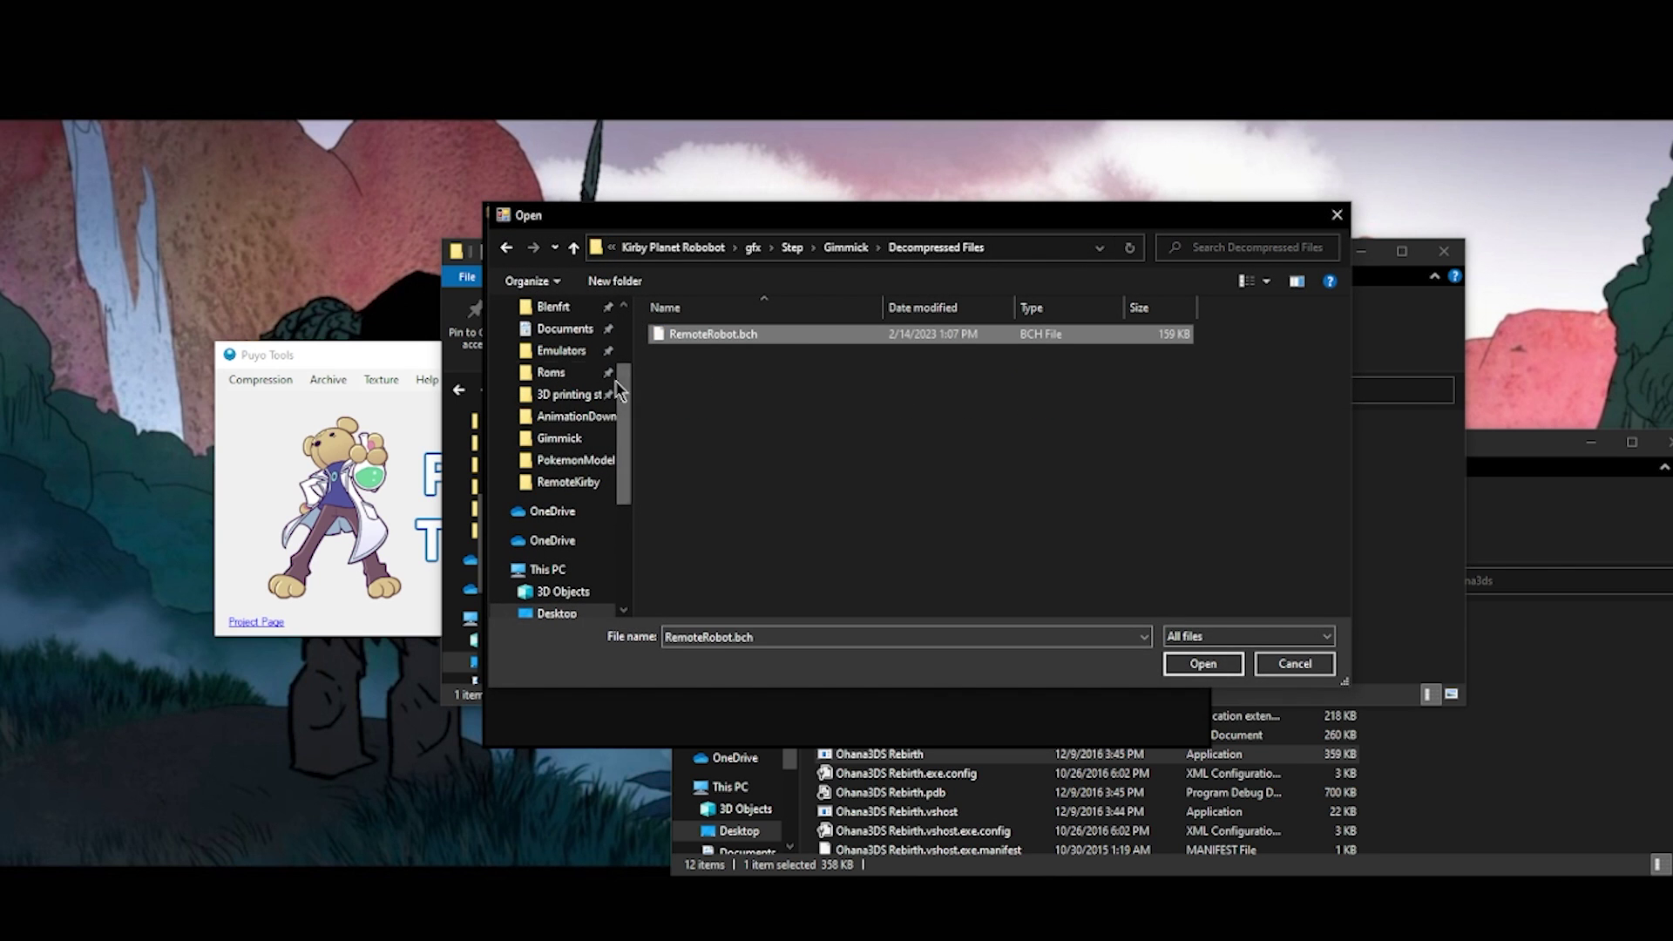
{"action": "left_click", "coordinate": [1189, 666]}
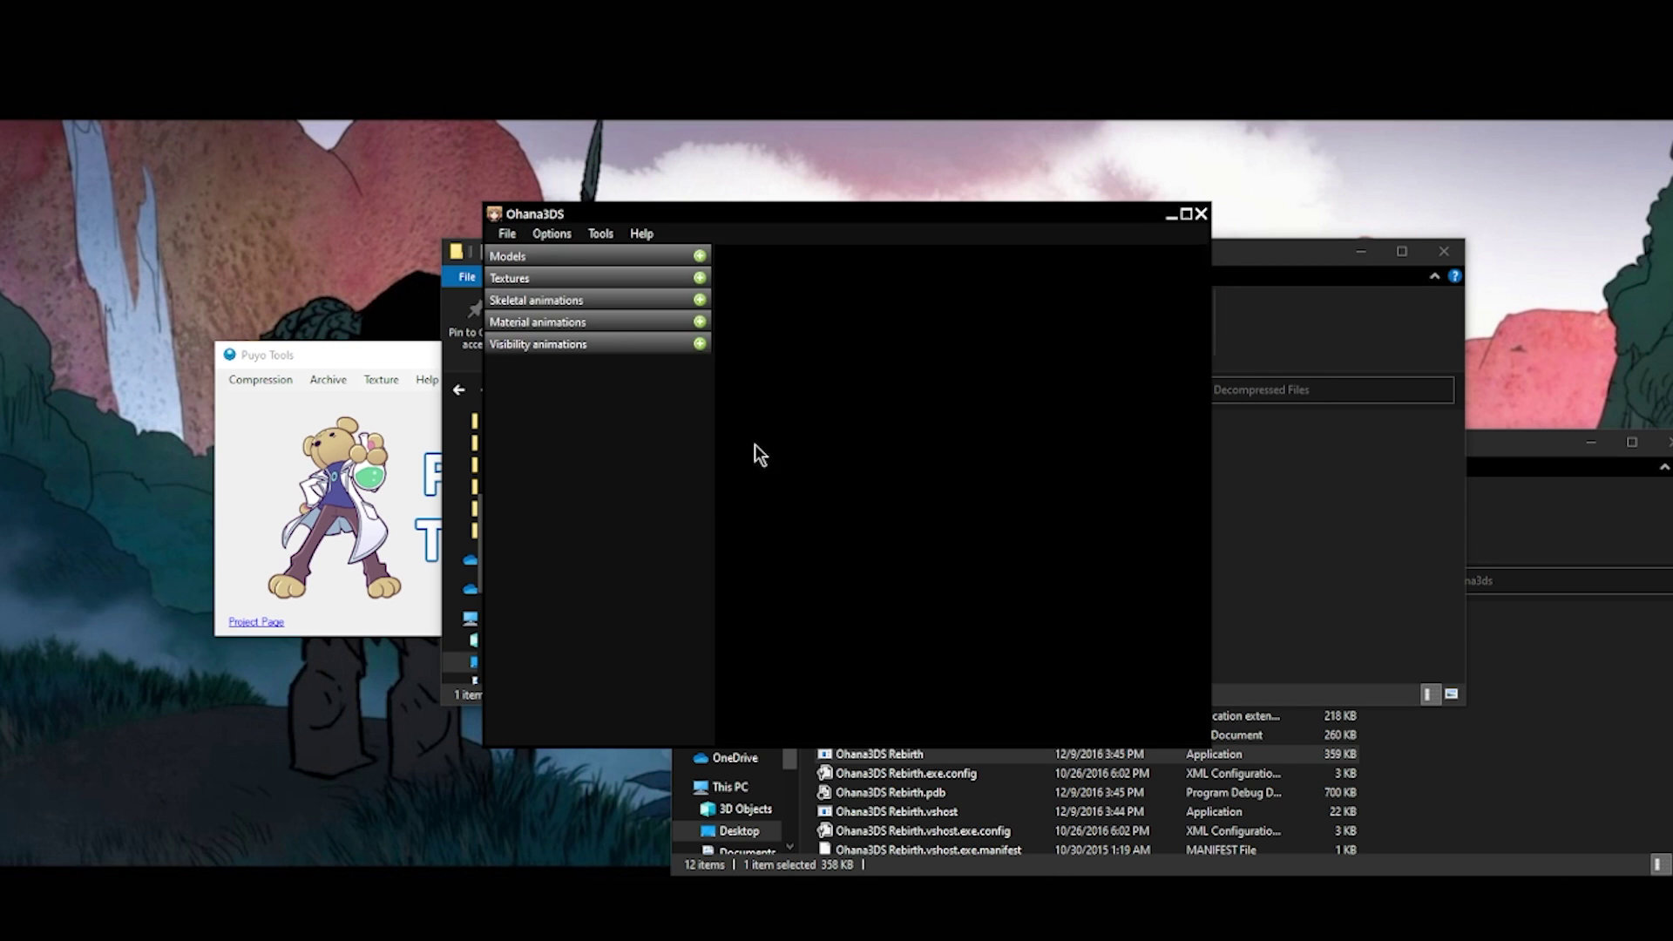
Show the loaded models and export TopL in DAE format to the Folder For Video > Exports folder.
{"action": "left_click_drag", "start_coordinate": [858, 433], "coordinate": [897, 470]}
{"action": "left_click", "coordinate": [698, 255]}
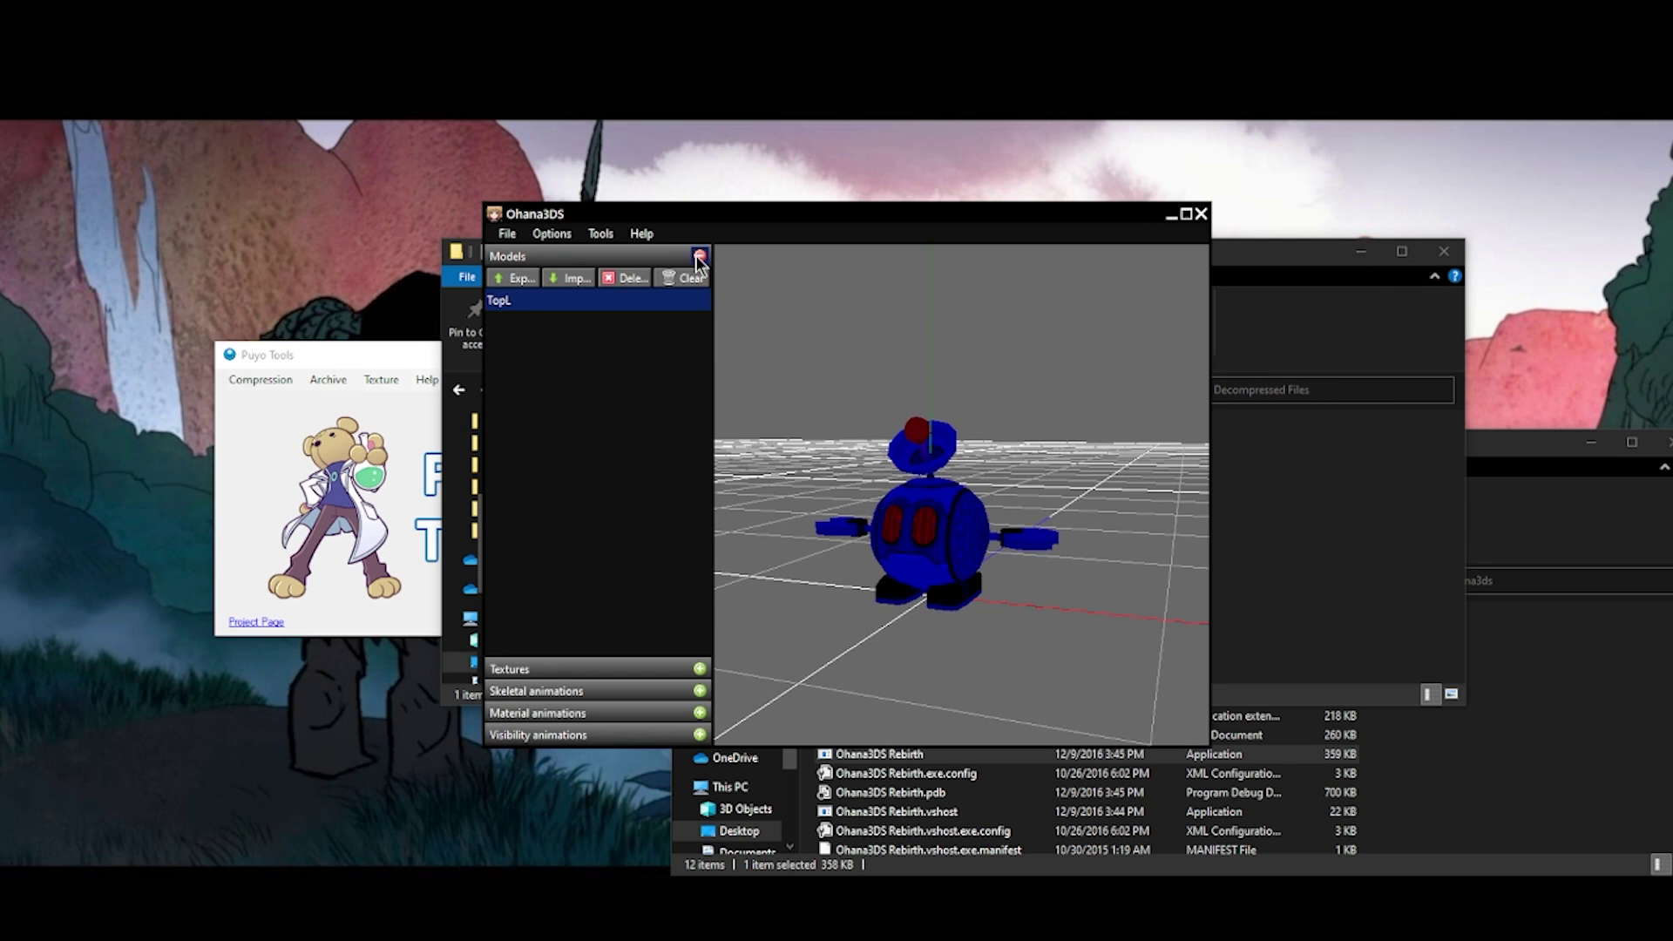
{"action": "left_click", "coordinate": [521, 278]}
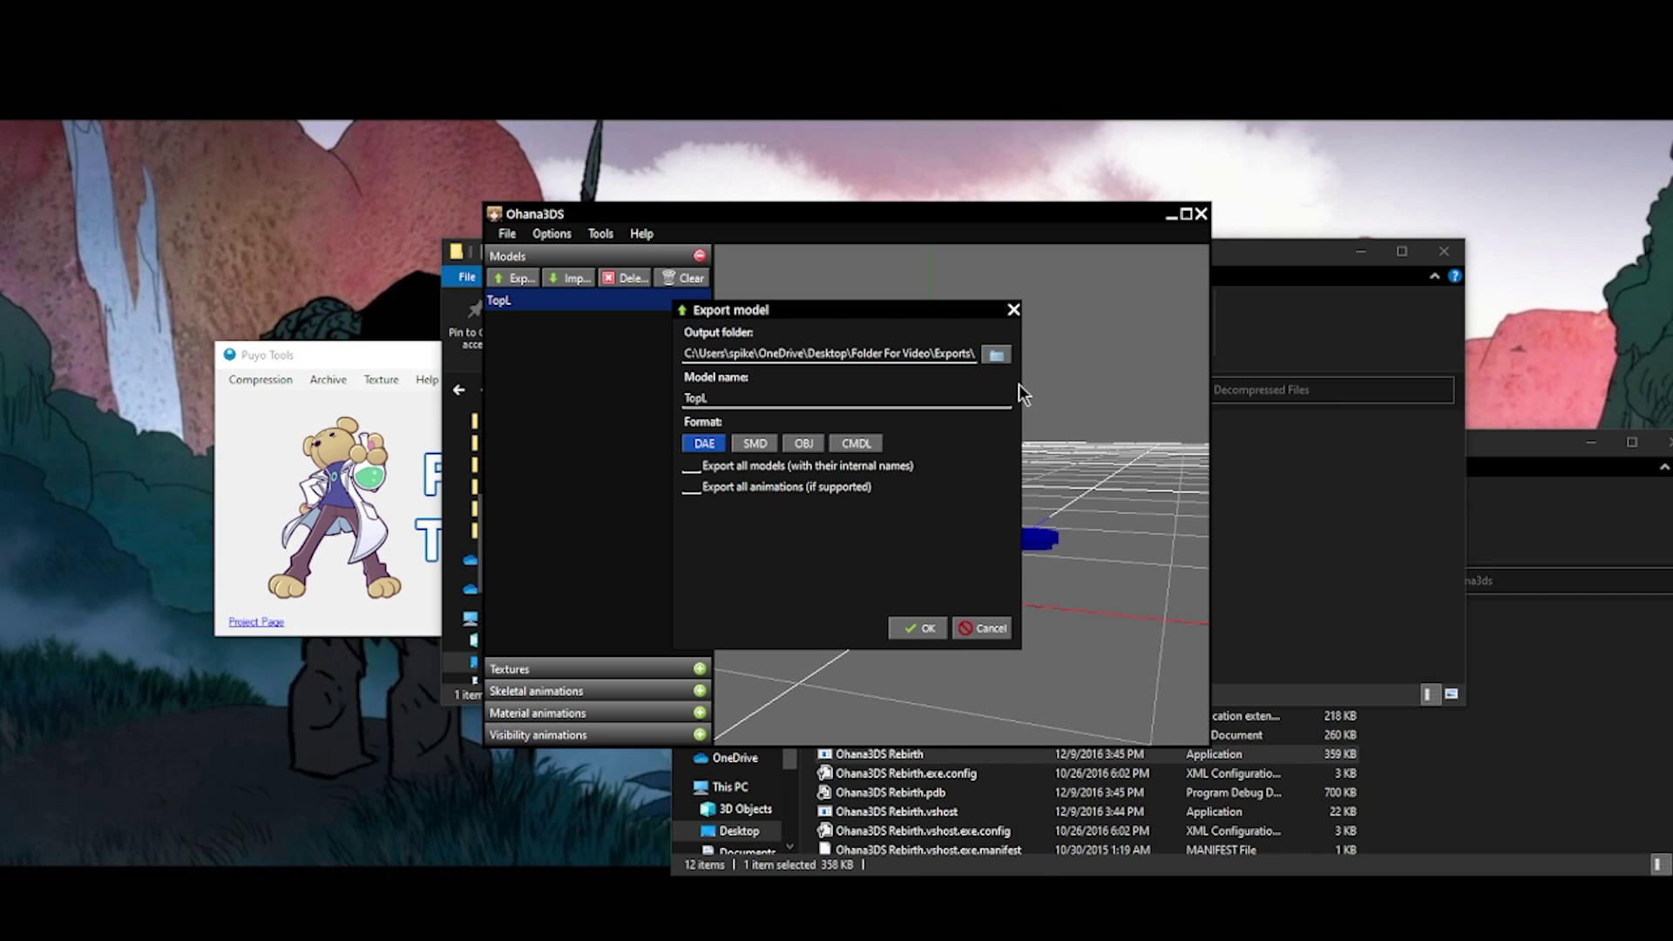
{"action": "left_click", "coordinate": [918, 628]}
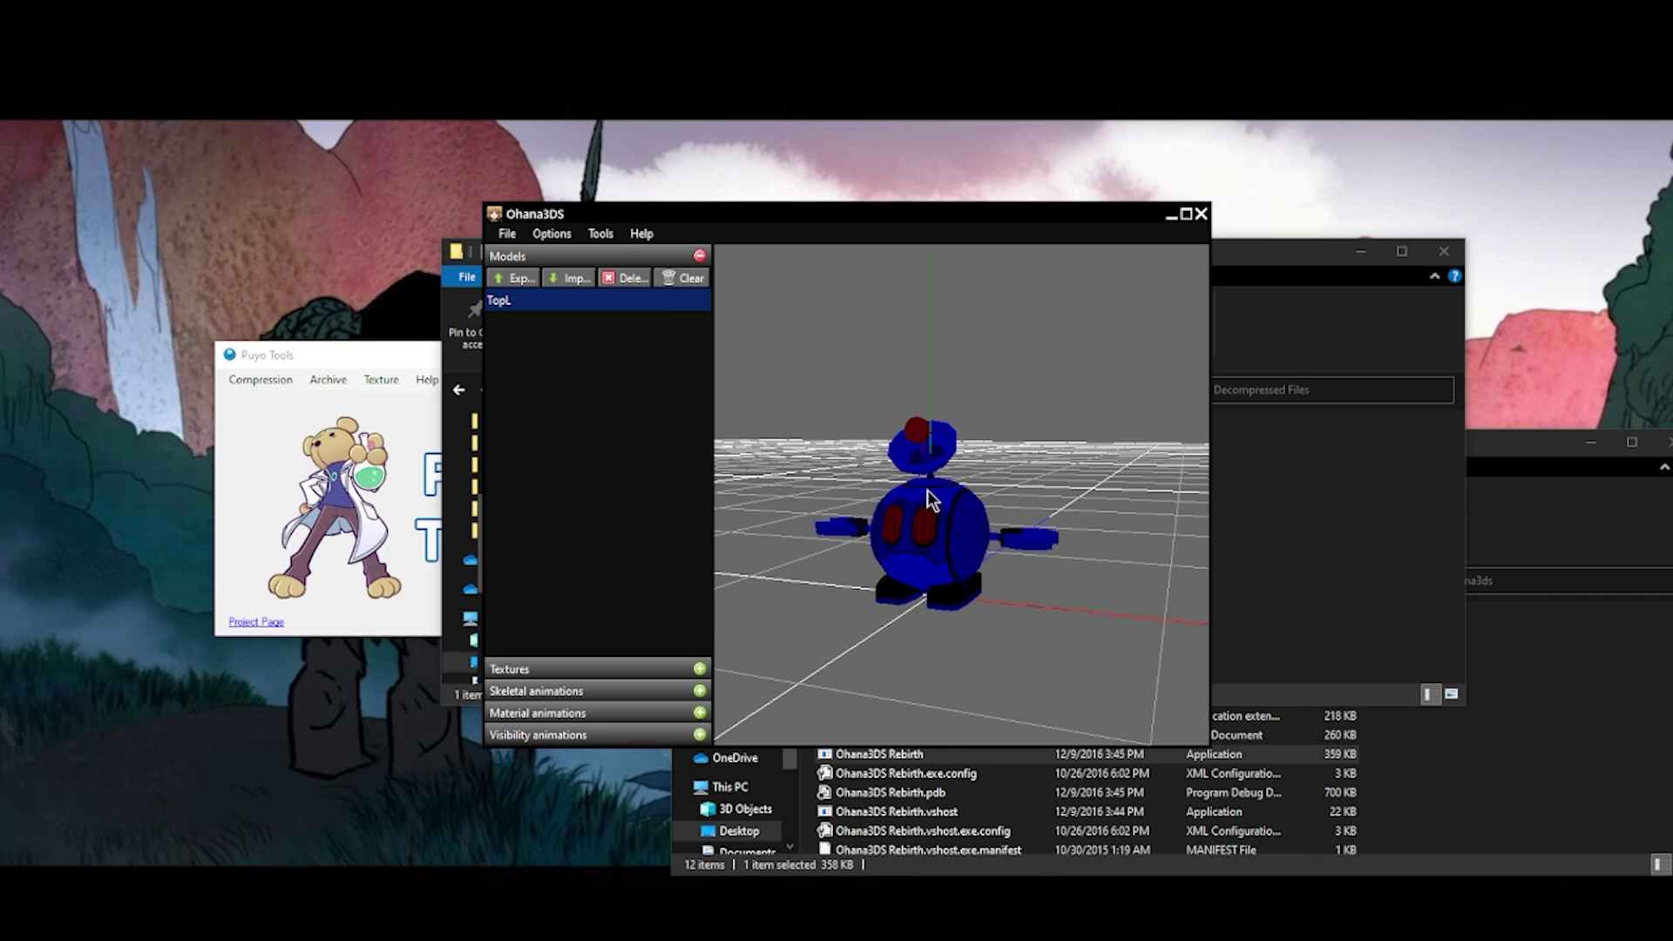
Export the TopL model in DAE format to the Folder For Video > Exports > RemoteKirby folder.
{"action": "left_click", "coordinate": [526, 279]}
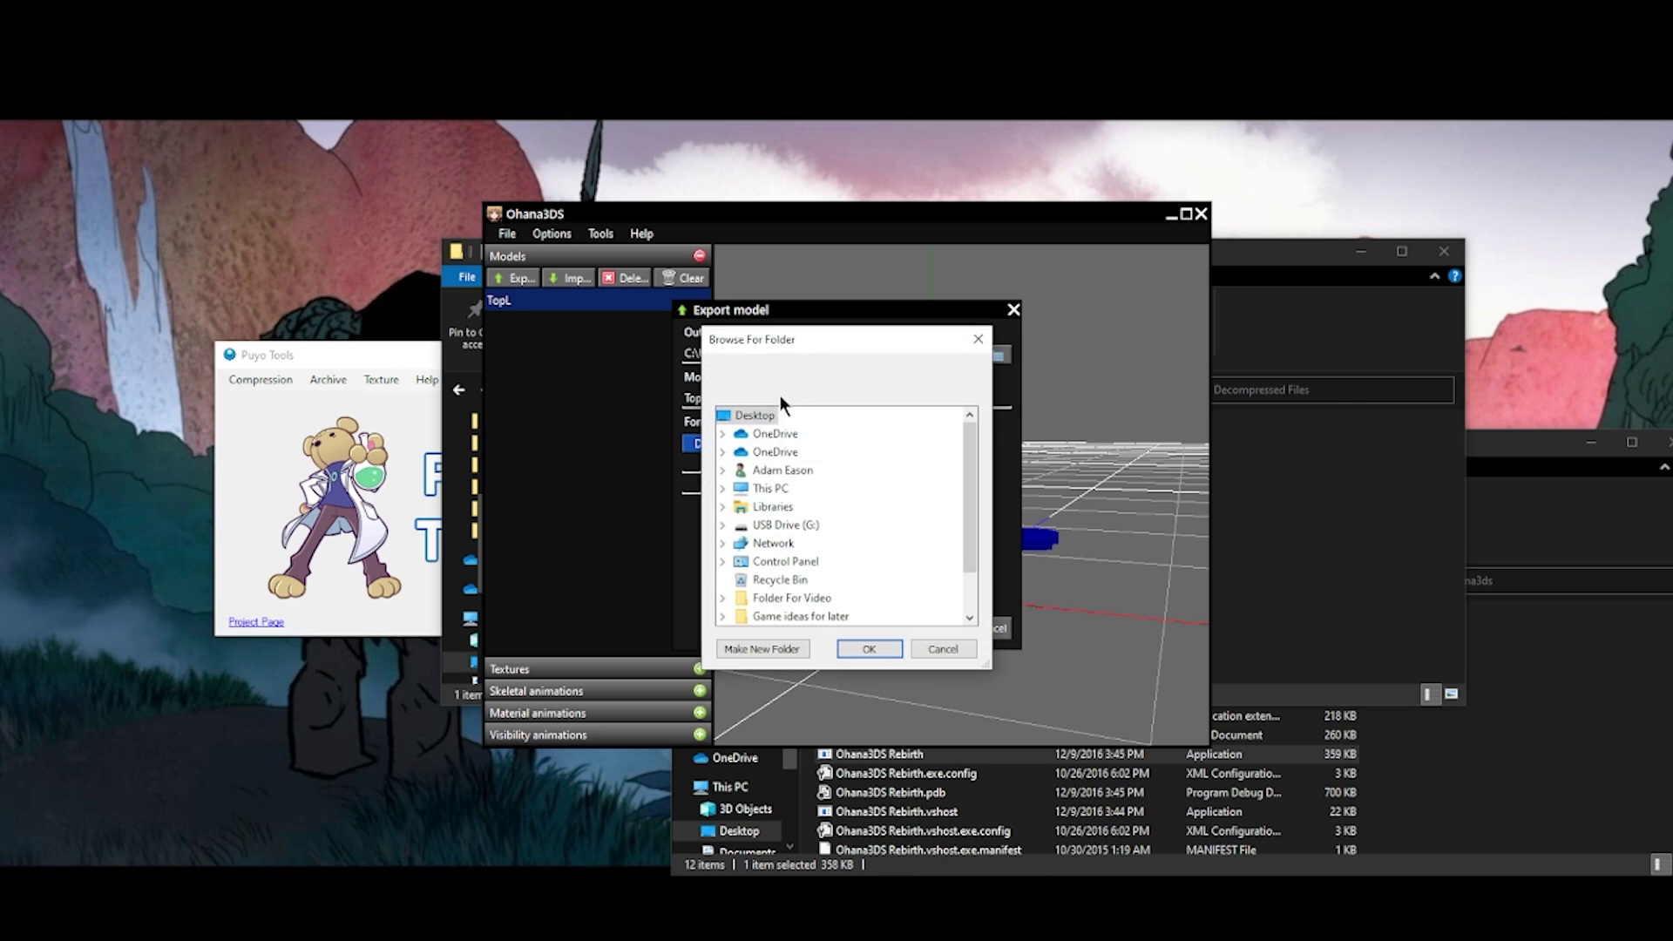
{"action": "left_click", "coordinate": [722, 488]}
{"action": "left_click", "coordinate": [740, 469]}
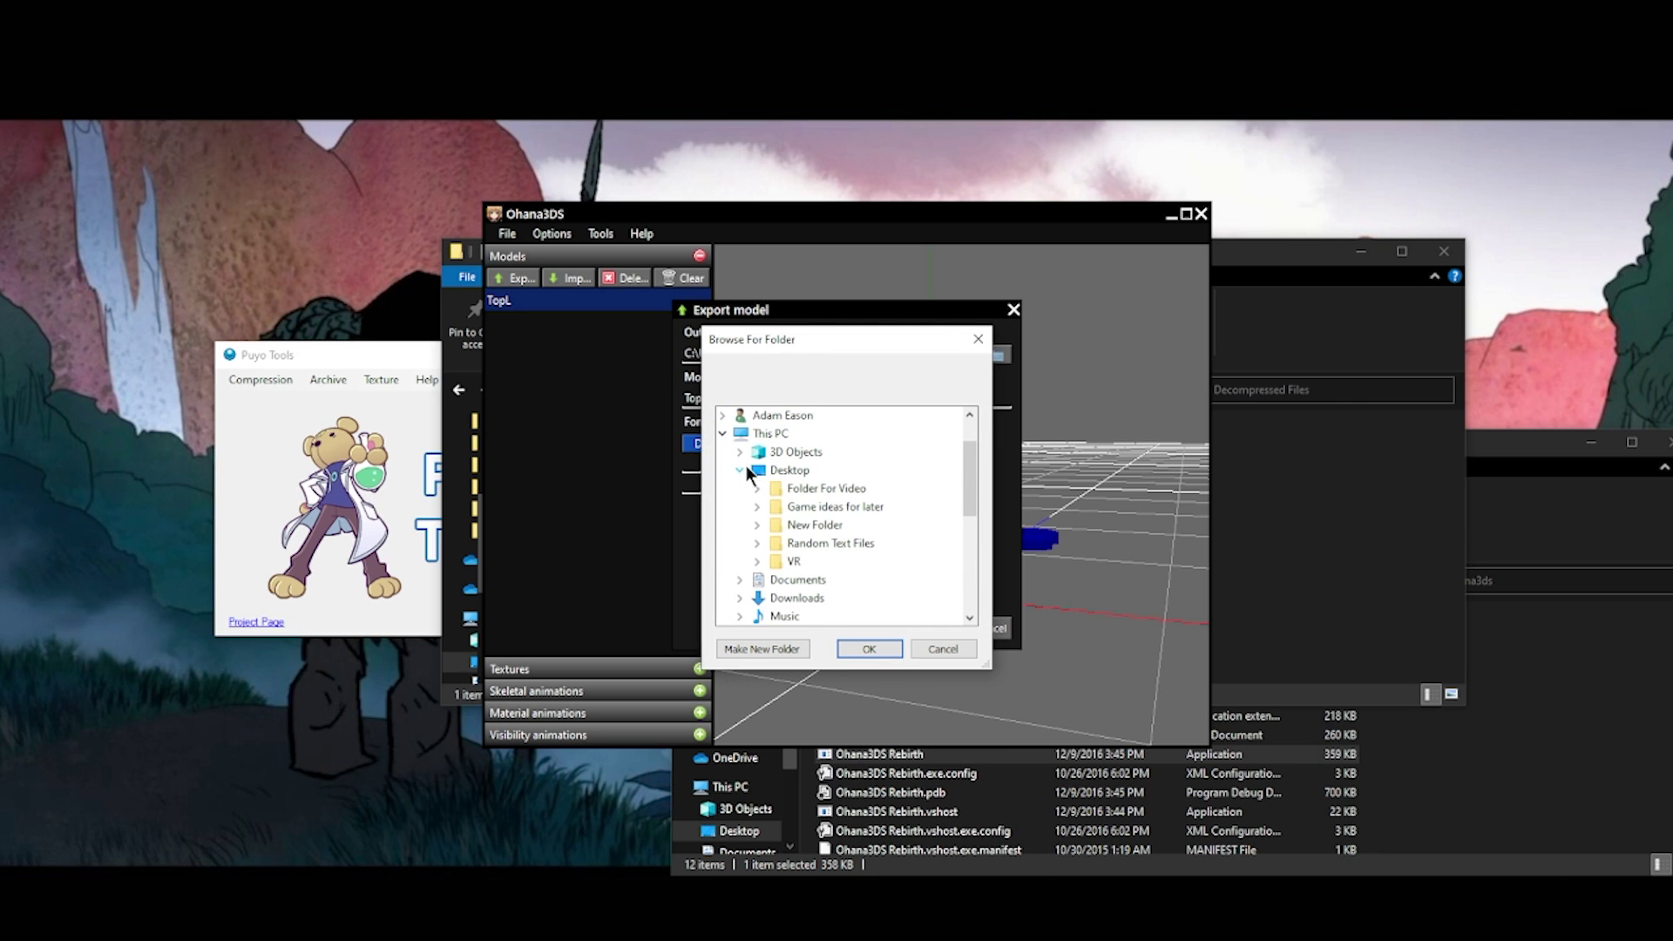
{"action": "left_click", "coordinate": [758, 488]}
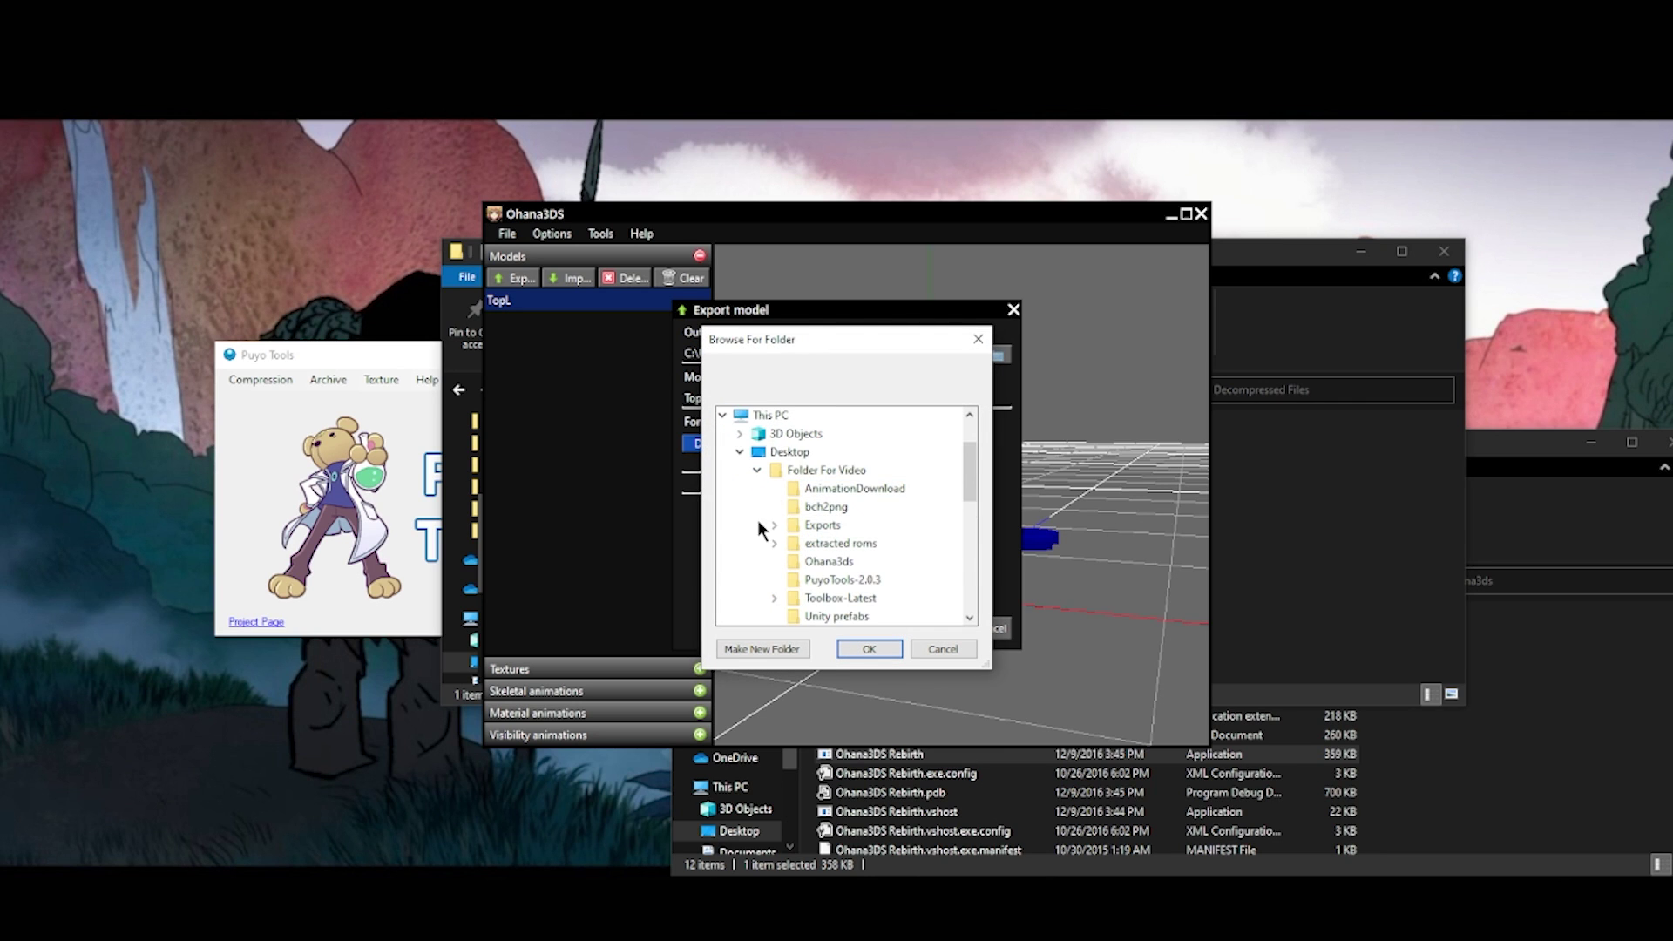
{"action": "left_click", "coordinate": [773, 524]}
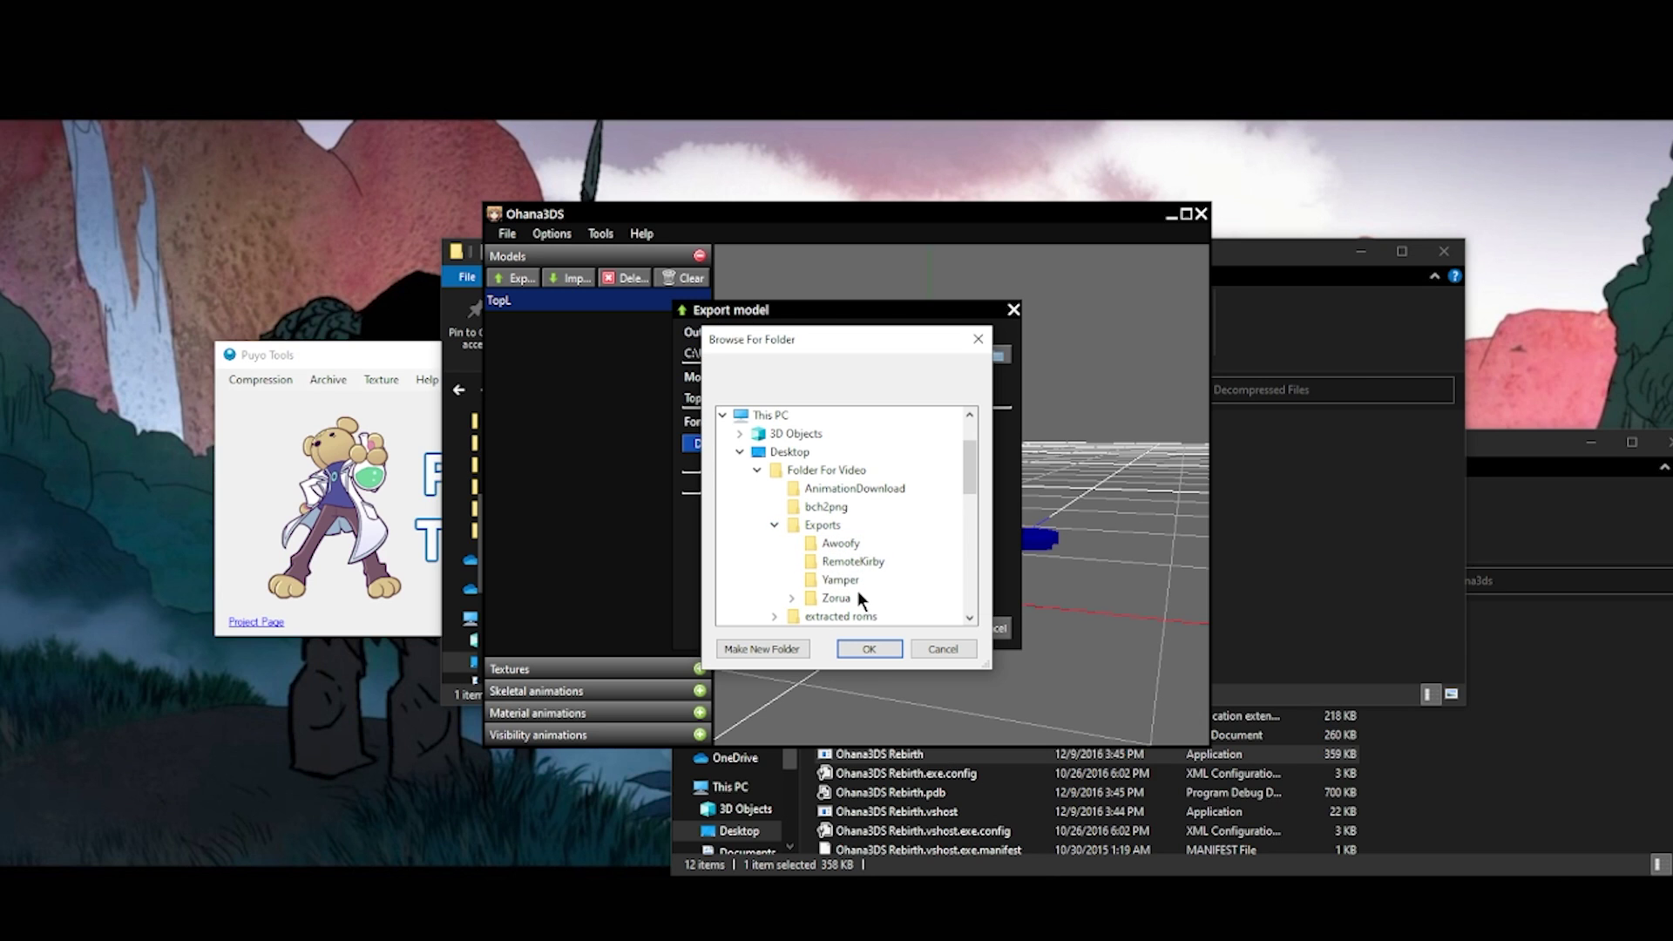
{"action": "left_click", "coordinate": [853, 561]}
{"action": "left_click", "coordinate": [868, 649]}
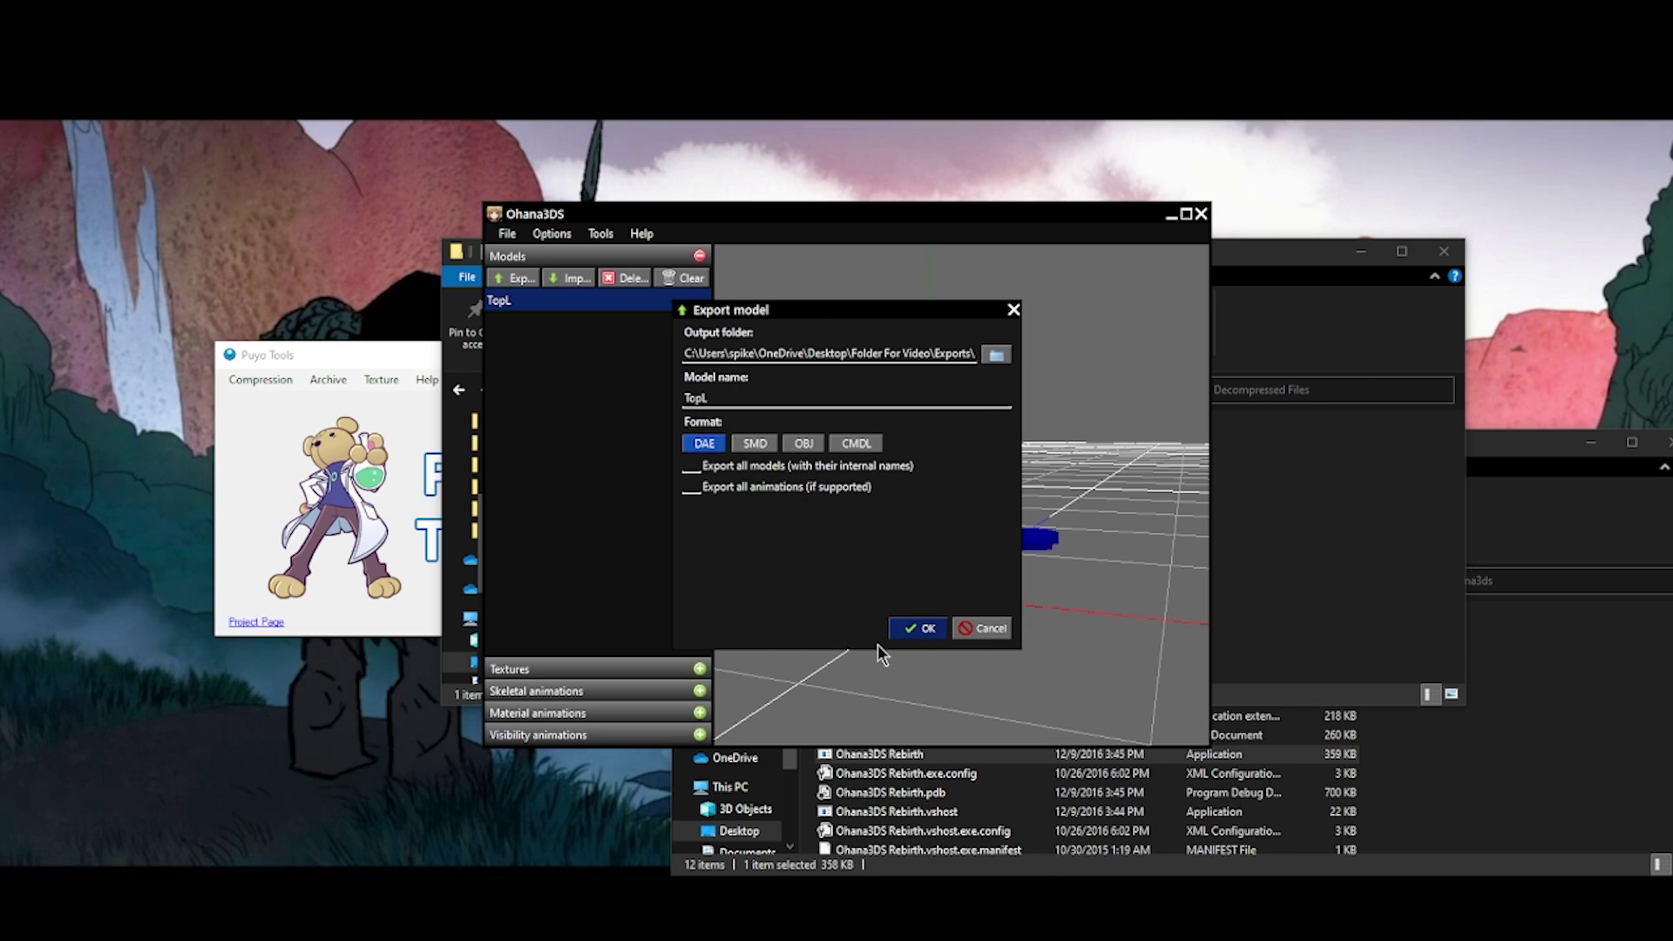
{"action": "left_click", "coordinate": [911, 629]}
Show the textures and skeletal animations, and preview the animations from TopL__Death through TopL__Off on the model.
{"action": "left_click", "coordinate": [699, 668]}
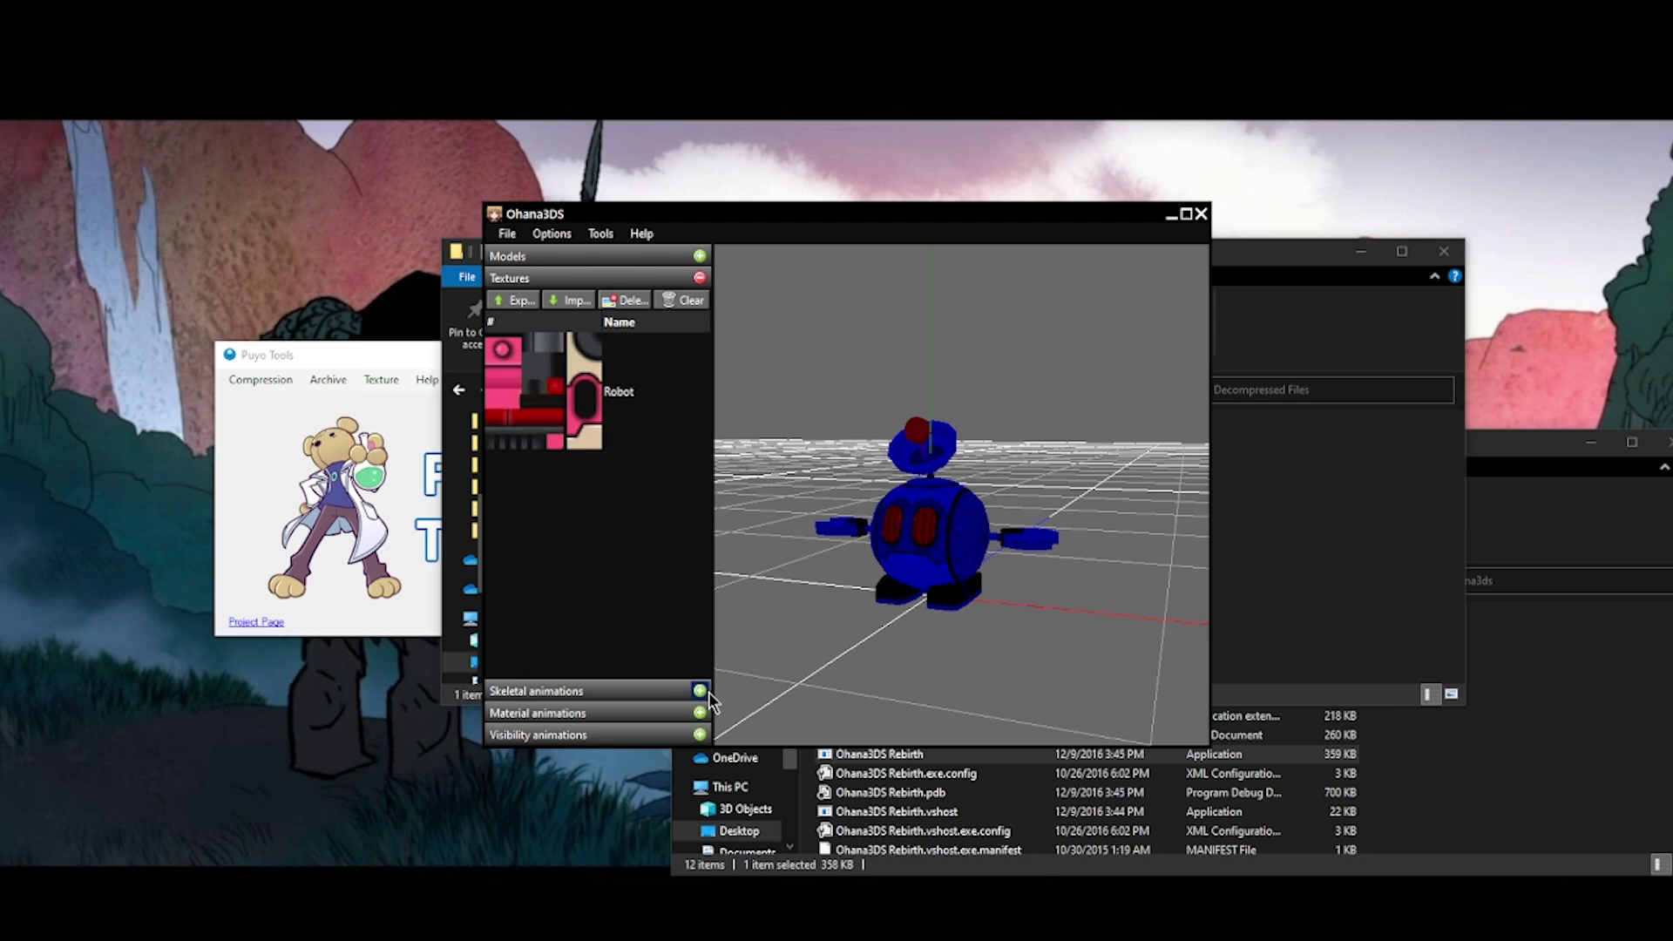
{"action": "left_click", "coordinate": [700, 692]}
{"action": "left_click", "coordinate": [526, 345]}
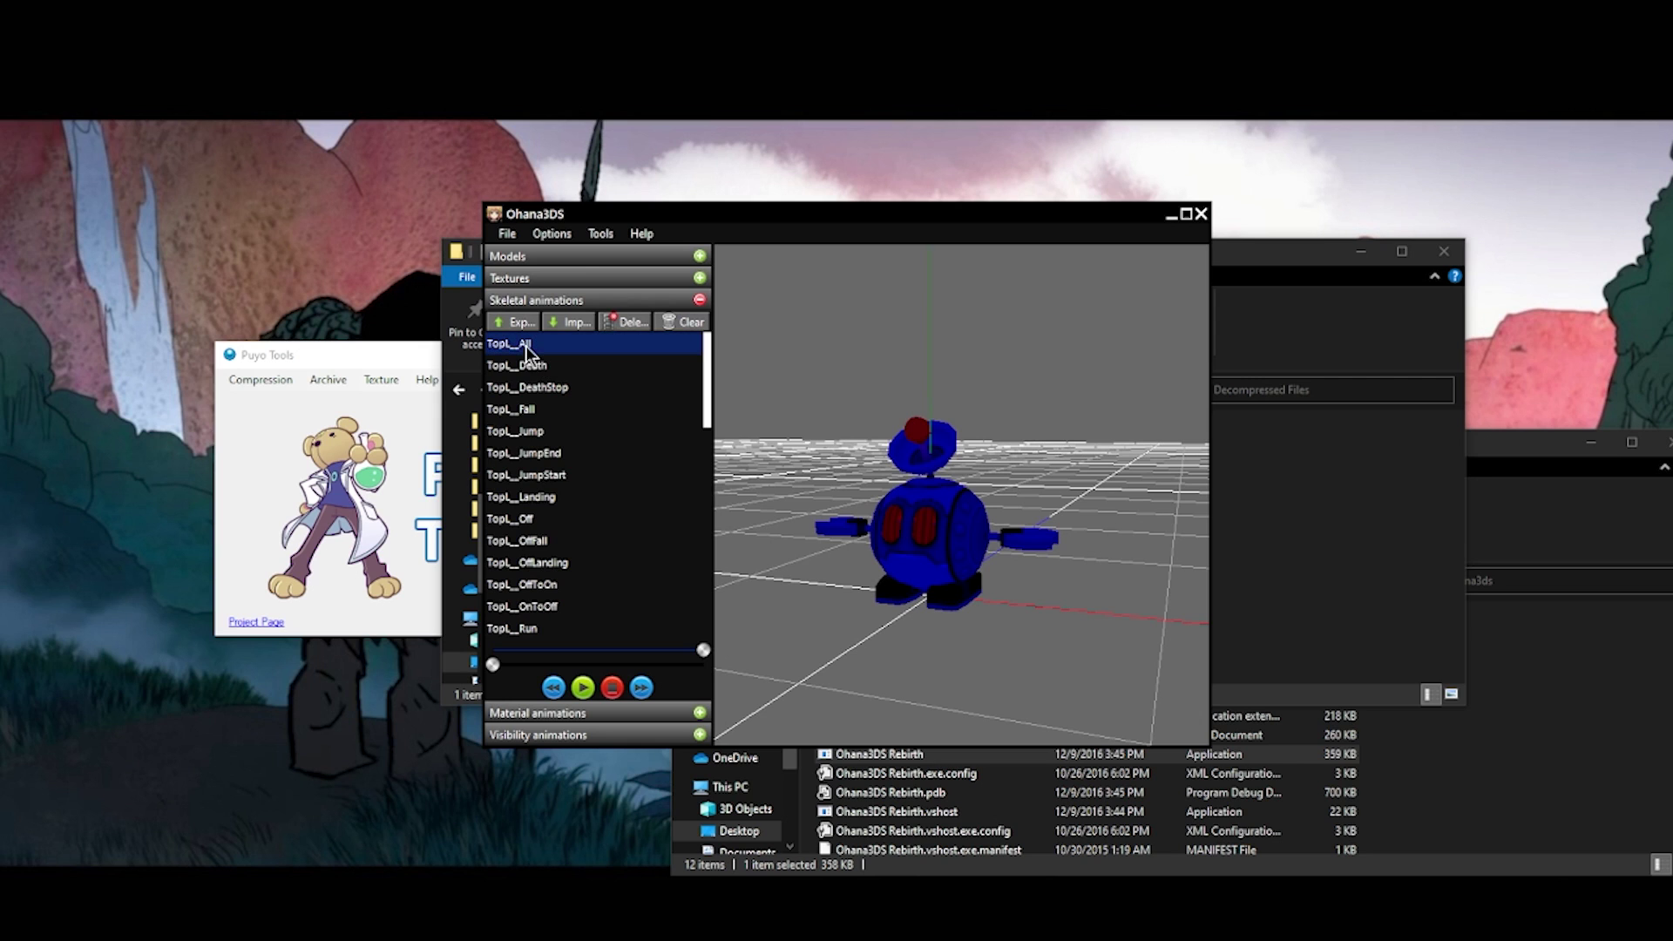
{"action": "left_click", "coordinate": [540, 367]}
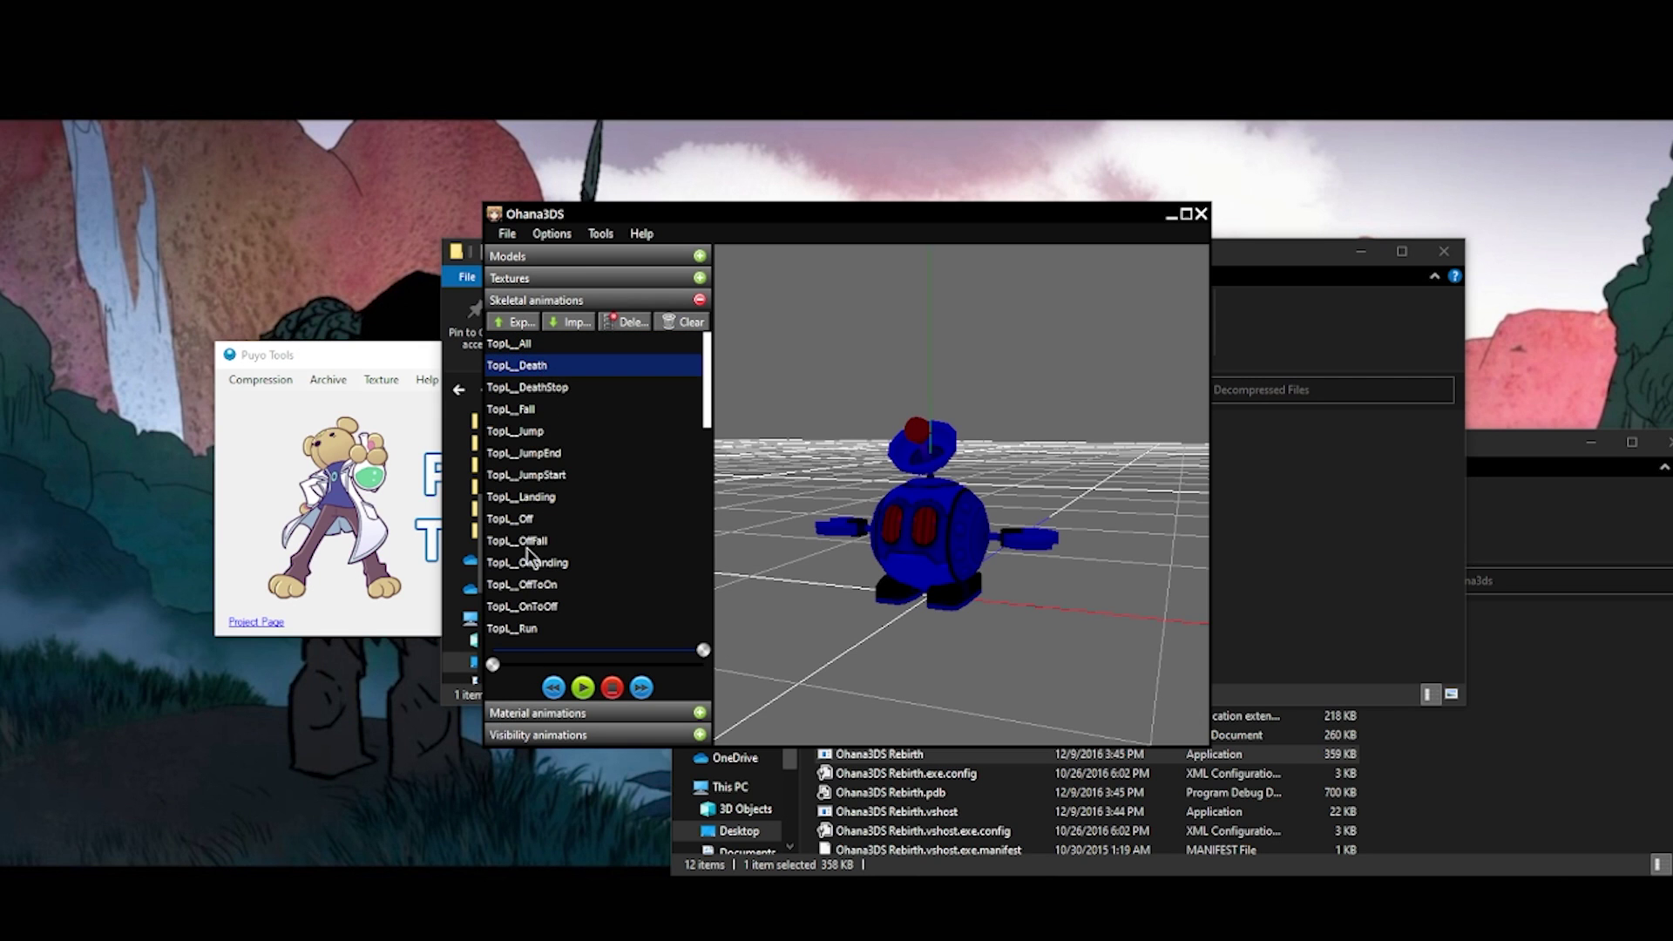
{"action": "left_click", "coordinate": [583, 687]}
{"action": "left_click", "coordinate": [571, 389]}
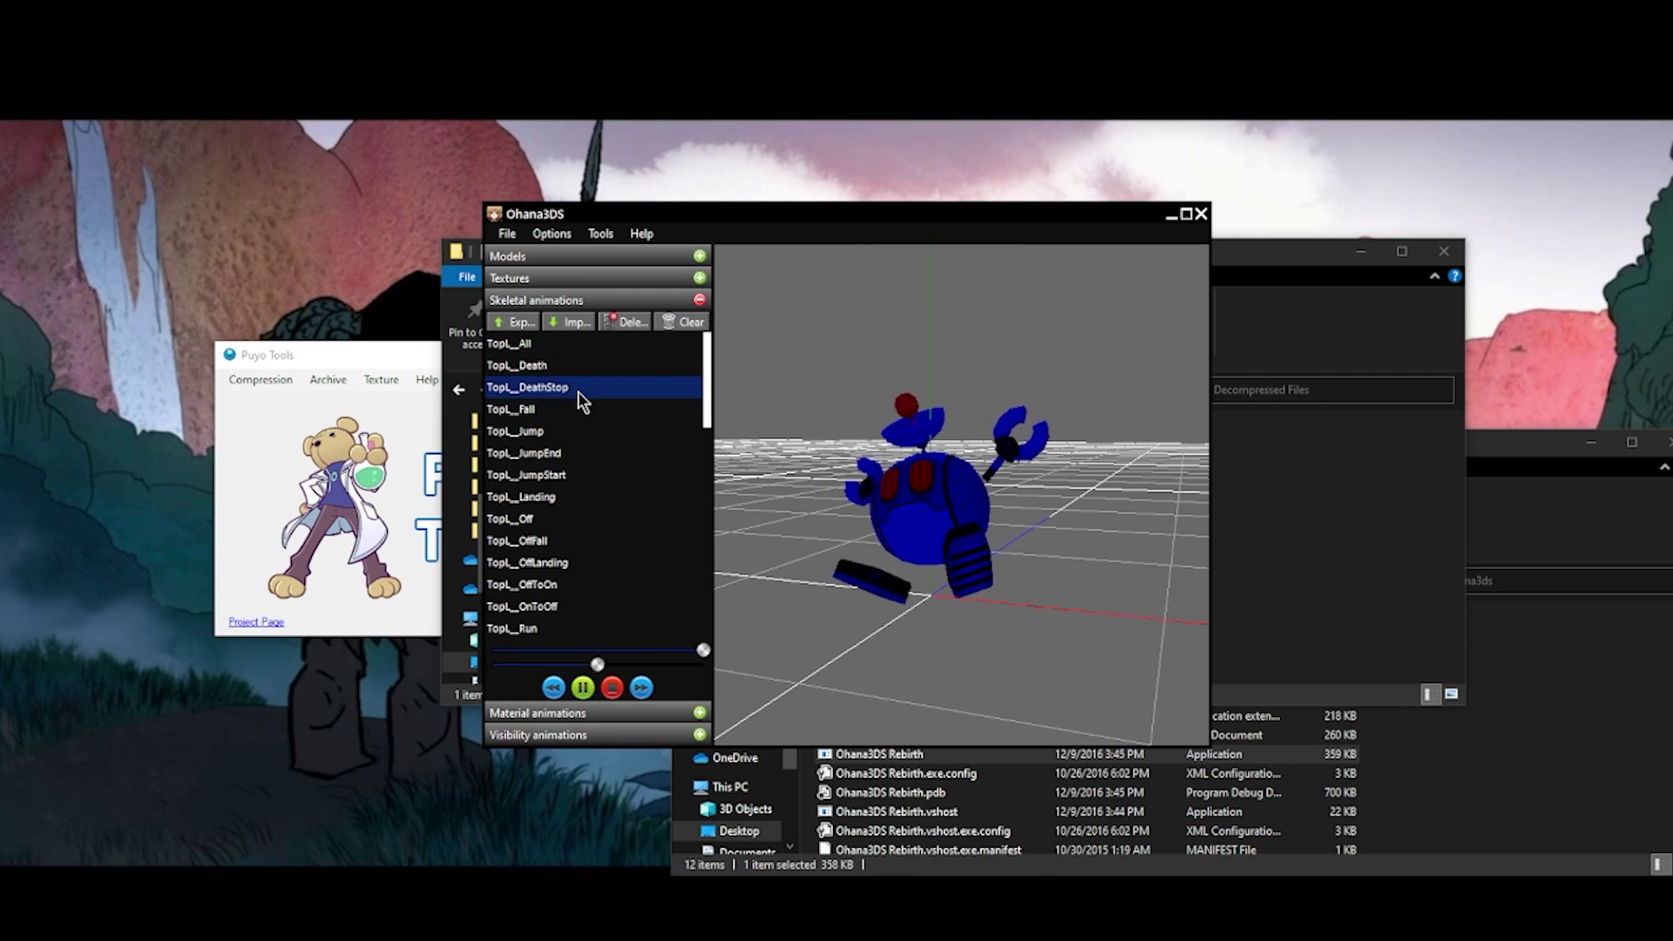
{"action": "left_click", "coordinate": [556, 410]}
{"action": "left_click", "coordinate": [570, 433]}
{"action": "left_click", "coordinate": [572, 455]}
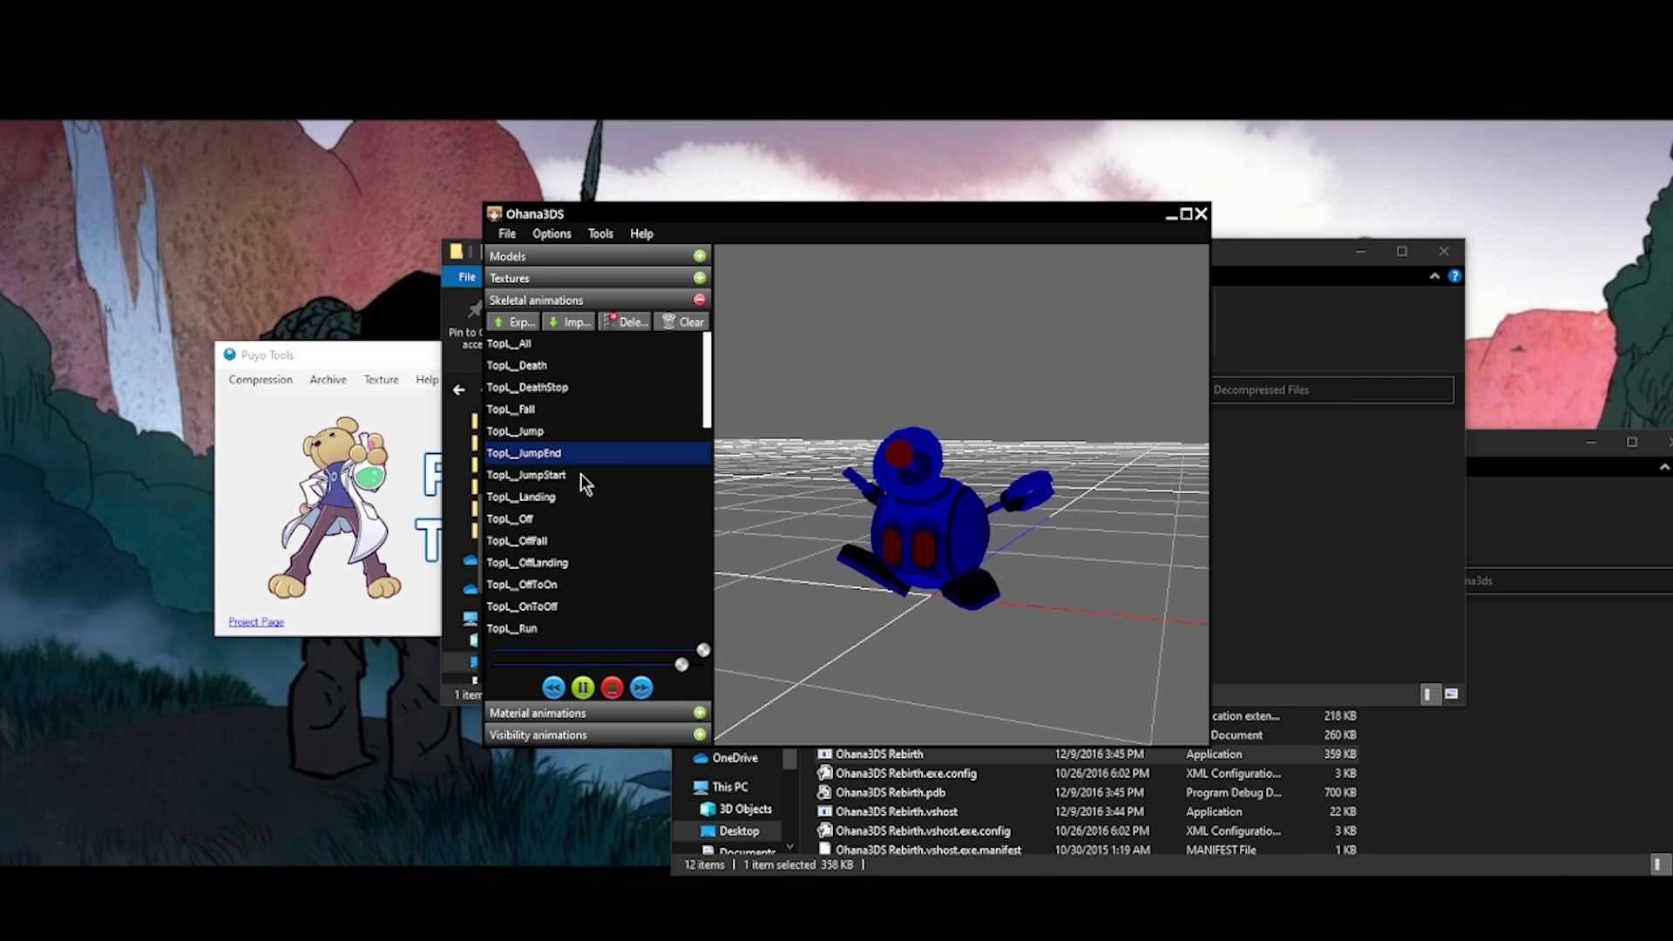
{"action": "left_click", "coordinate": [580, 476]}
{"action": "left_click", "coordinate": [568, 496]}
{"action": "left_click", "coordinate": [549, 520]}
{"action": "scroll", "coordinate": [608, 572], "scroll_direction": "down", "scroll_amount": 3}
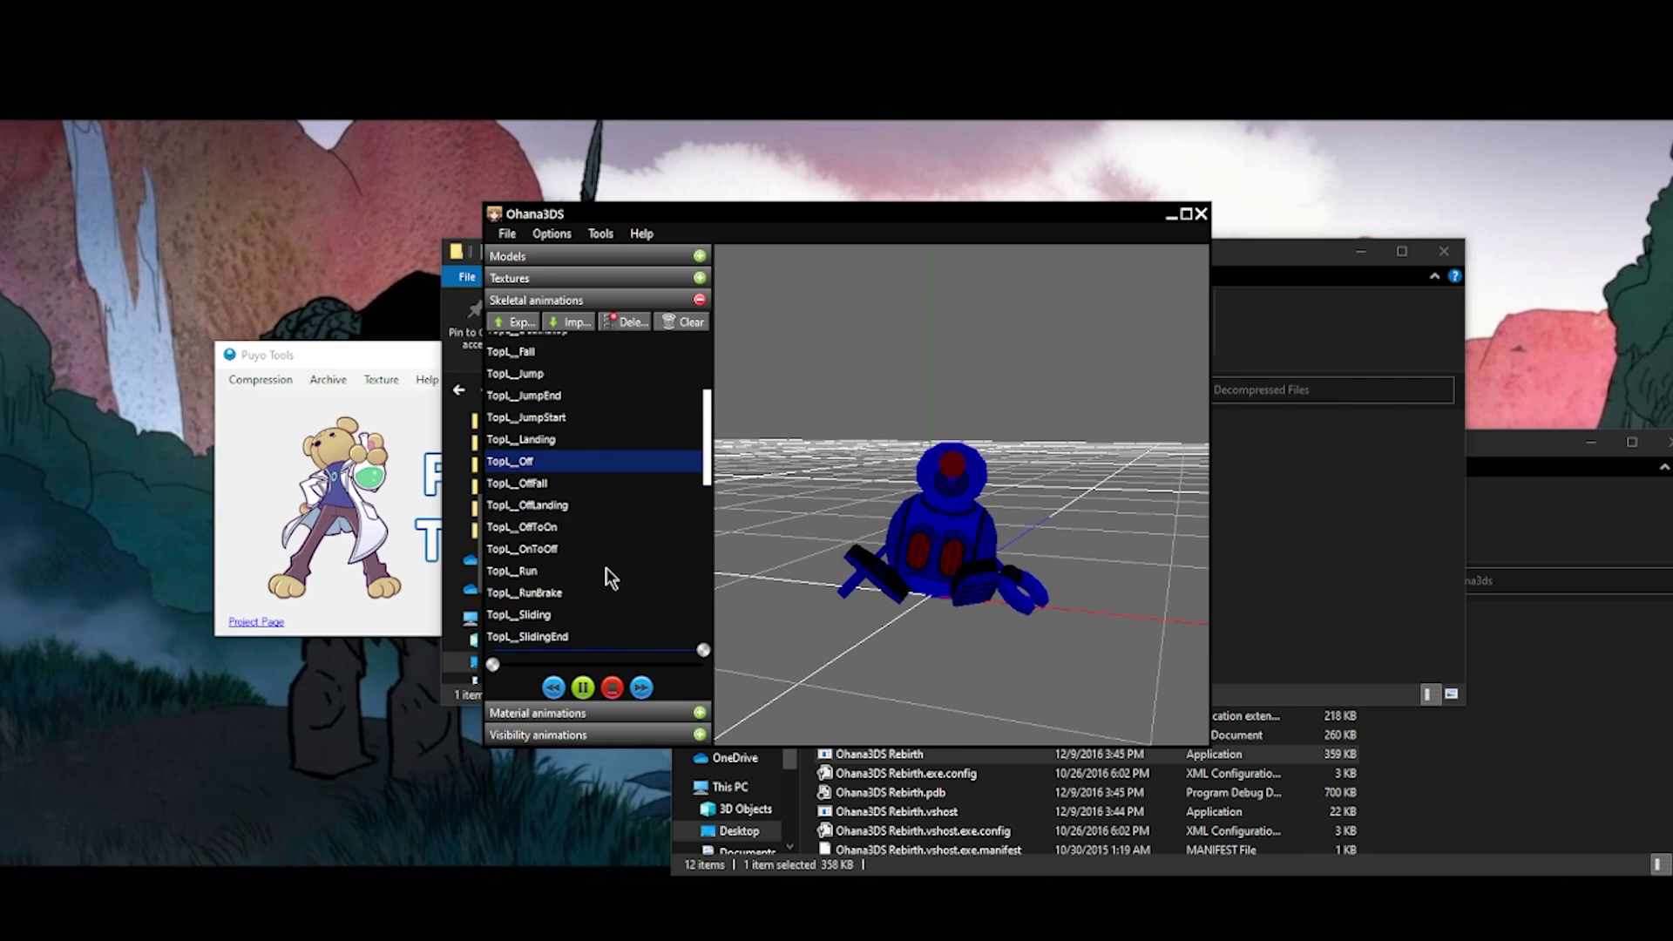
{"action": "scroll", "coordinate": [599, 556], "scroll_direction": "down", "scroll_amount": 1}
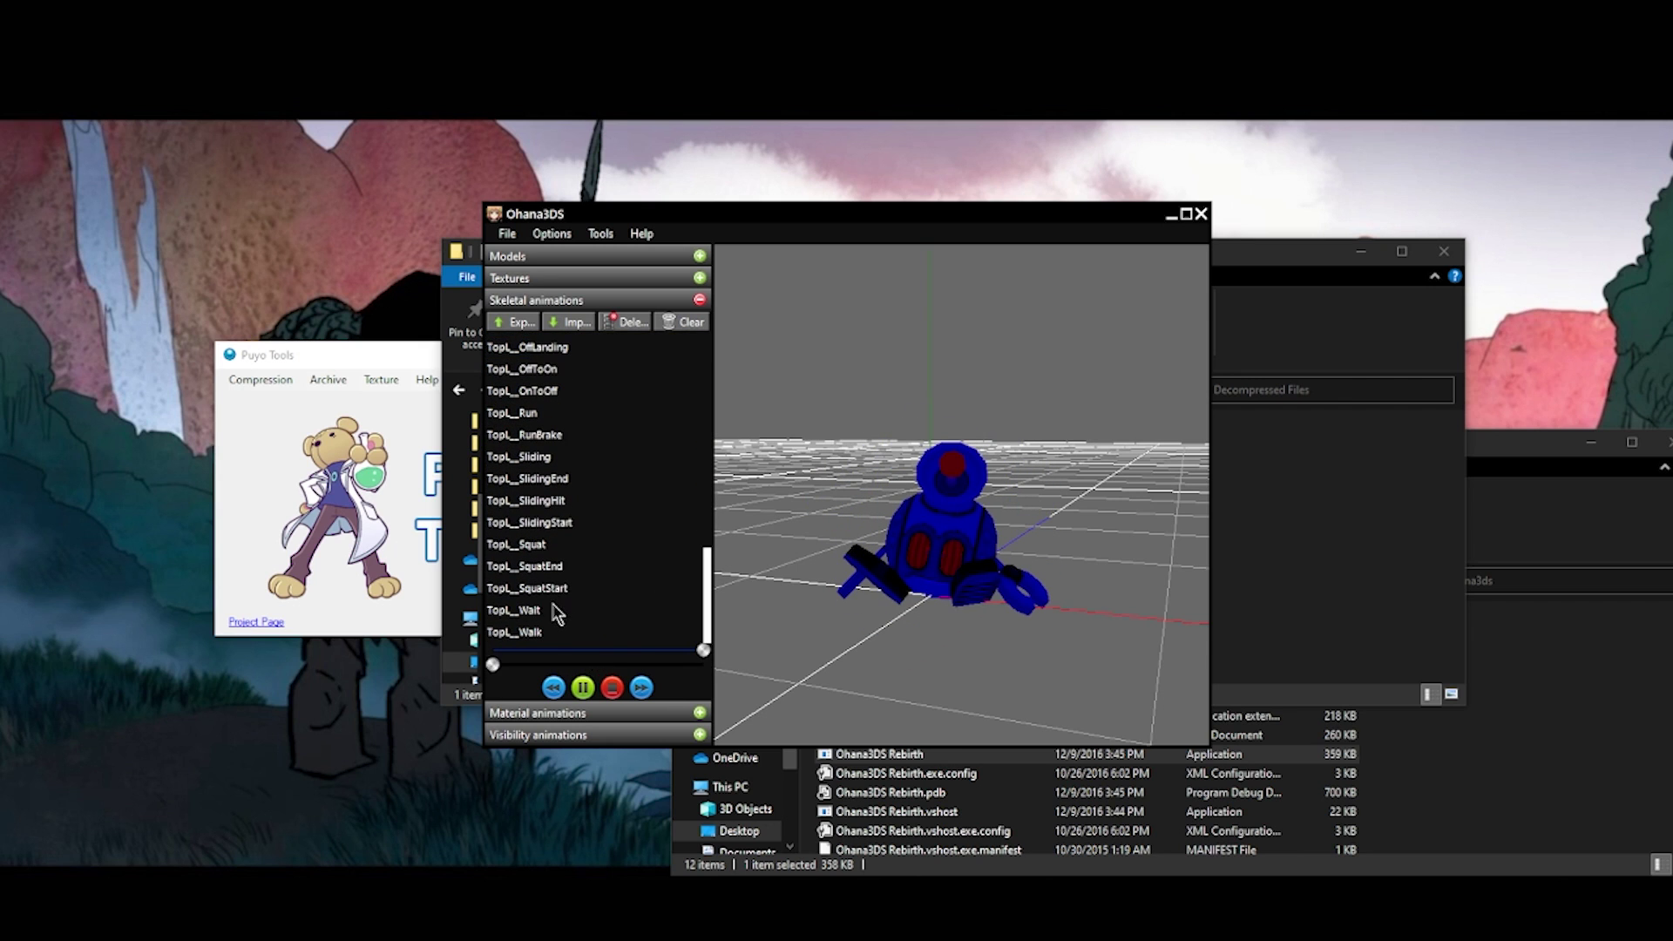
Preview the TopL__Wait animation and export it as a Source Model named Idle in the RemoteKirby folder.
{"action": "left_click", "coordinate": [526, 614]}
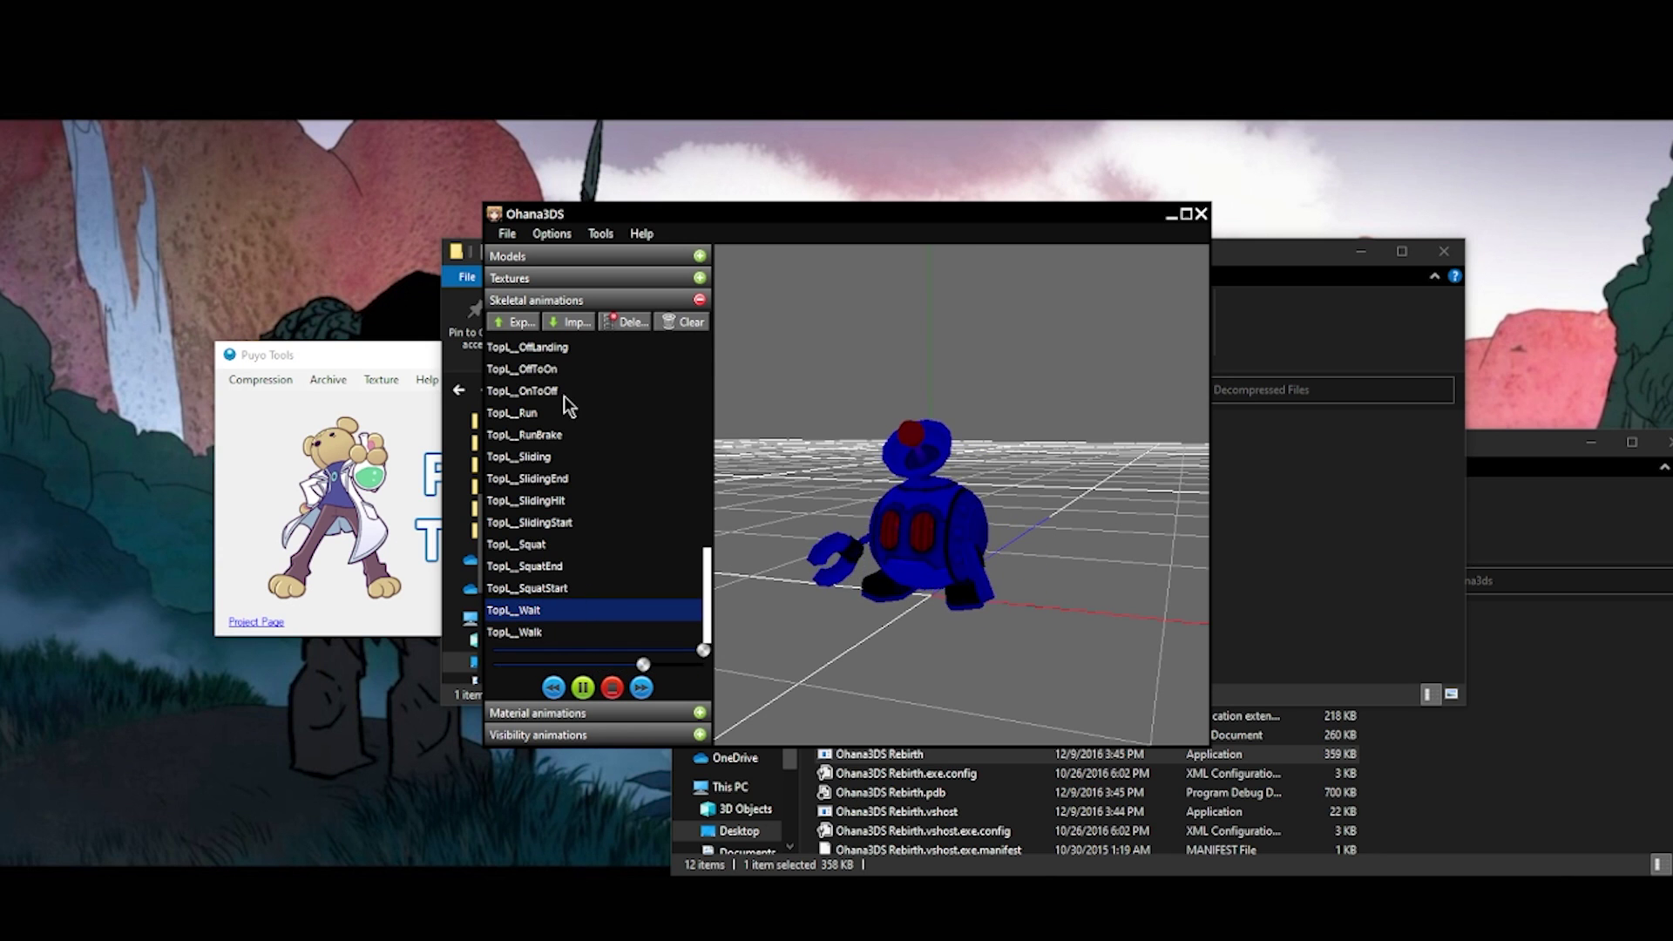
{"action": "left_click", "coordinate": [520, 324]}
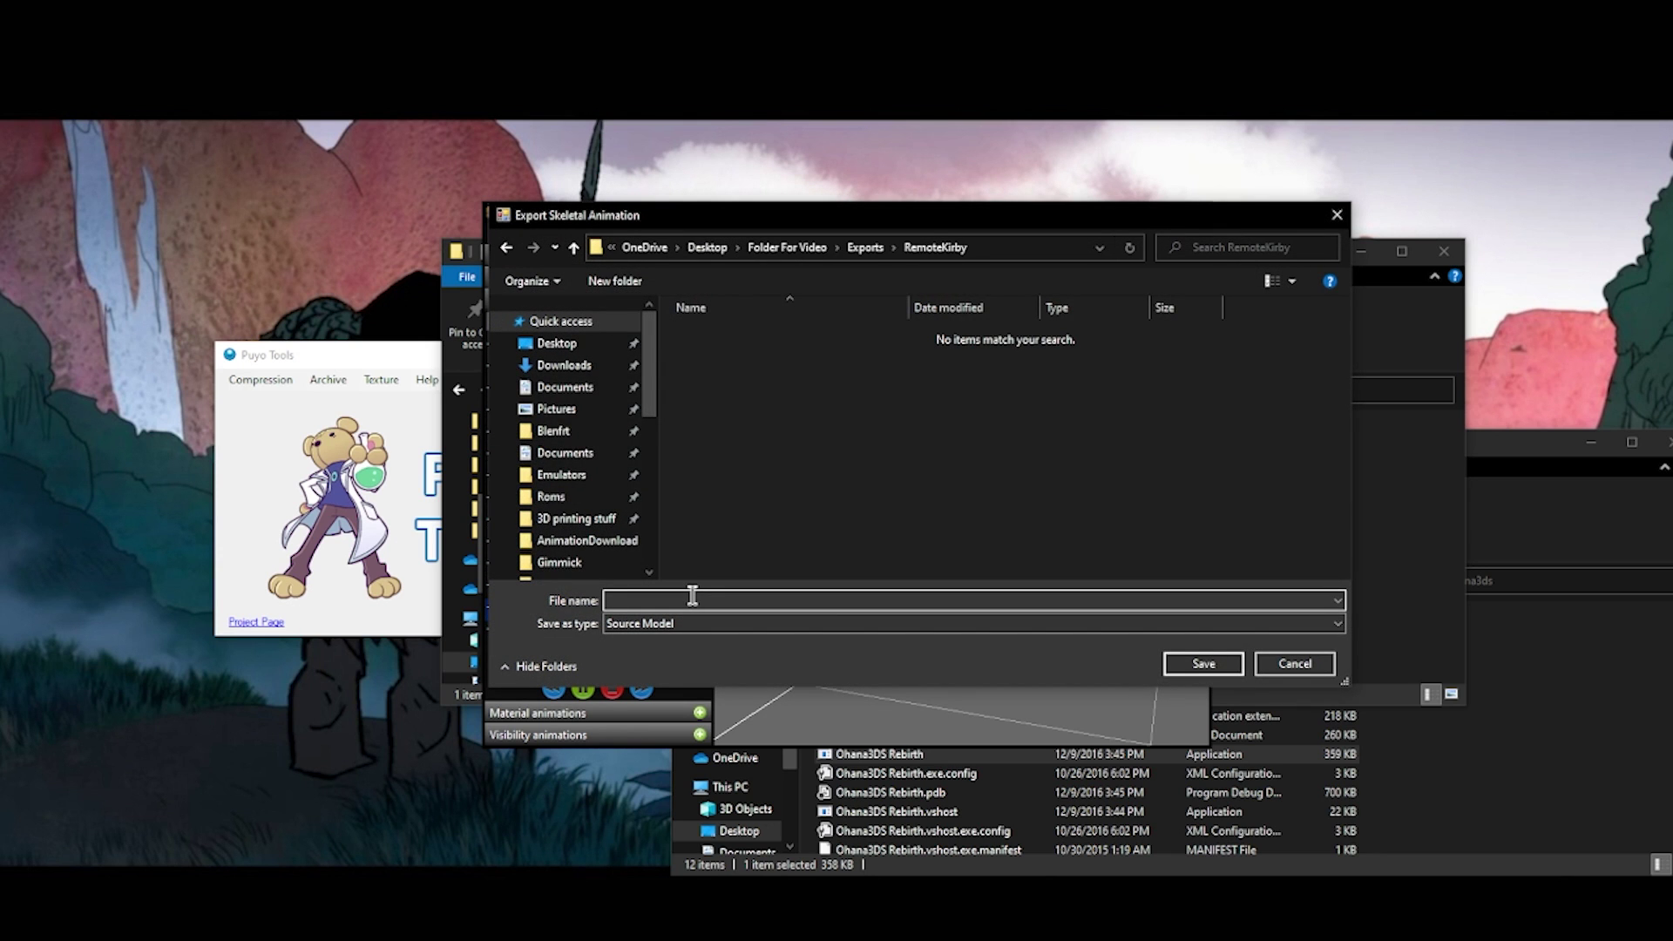
{"action": "key", "text": "Return"}
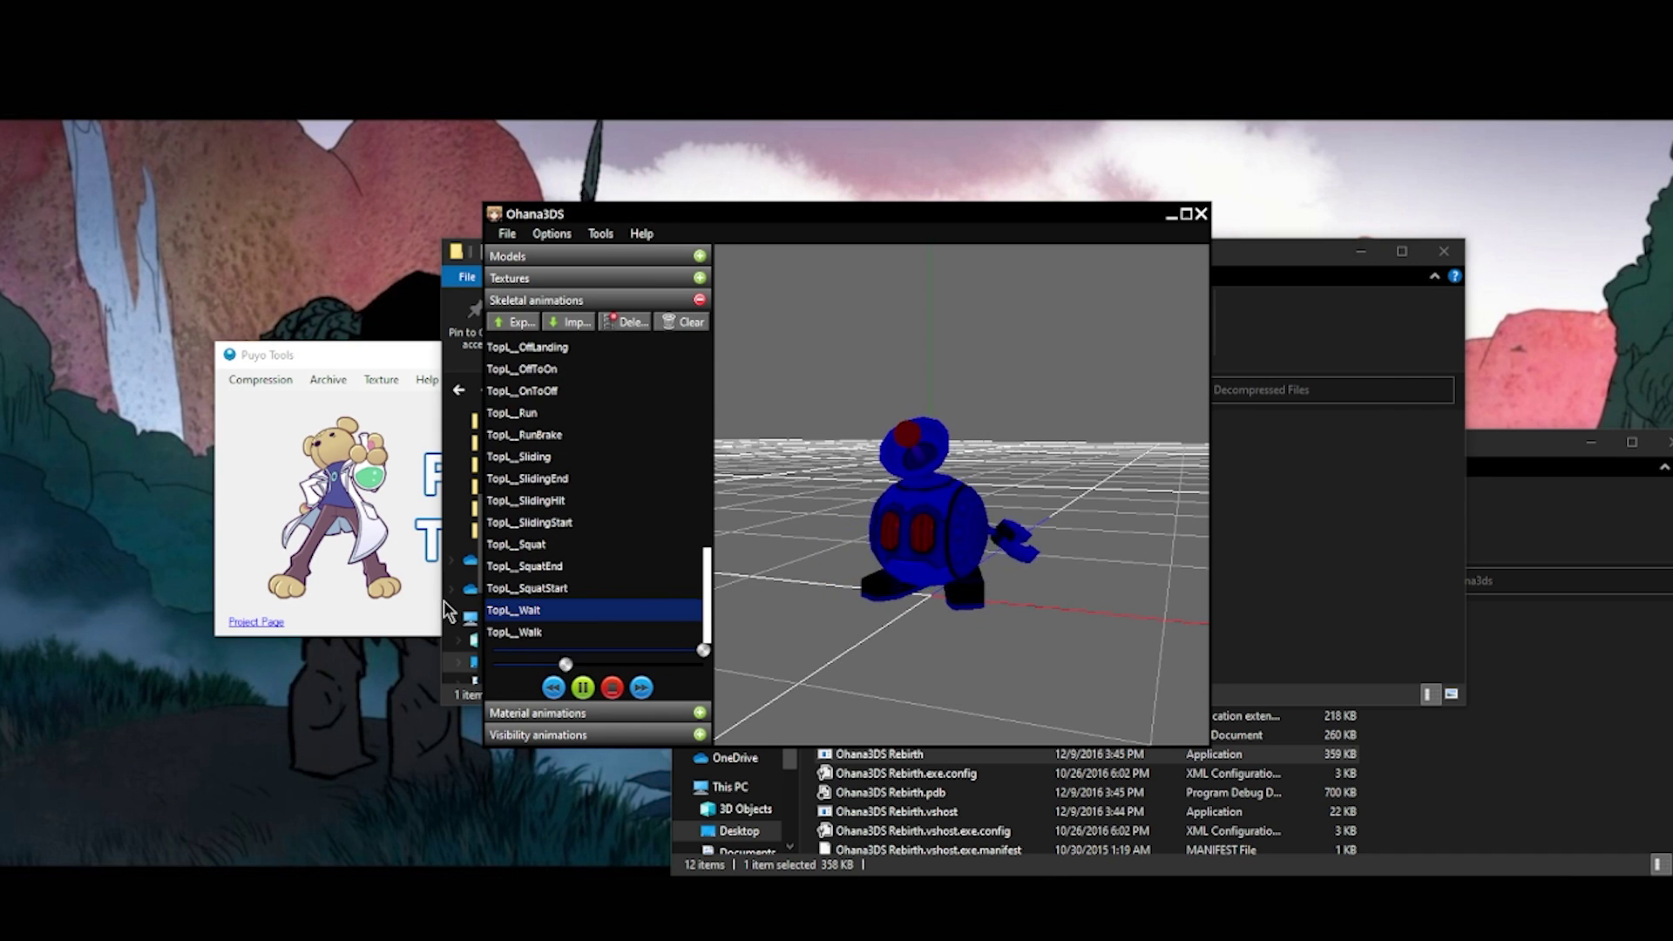
Export the TopL__Walk animation as a Source Model named Walk in the RemoteKirby folder.
{"action": "left_click", "coordinate": [556, 632]}
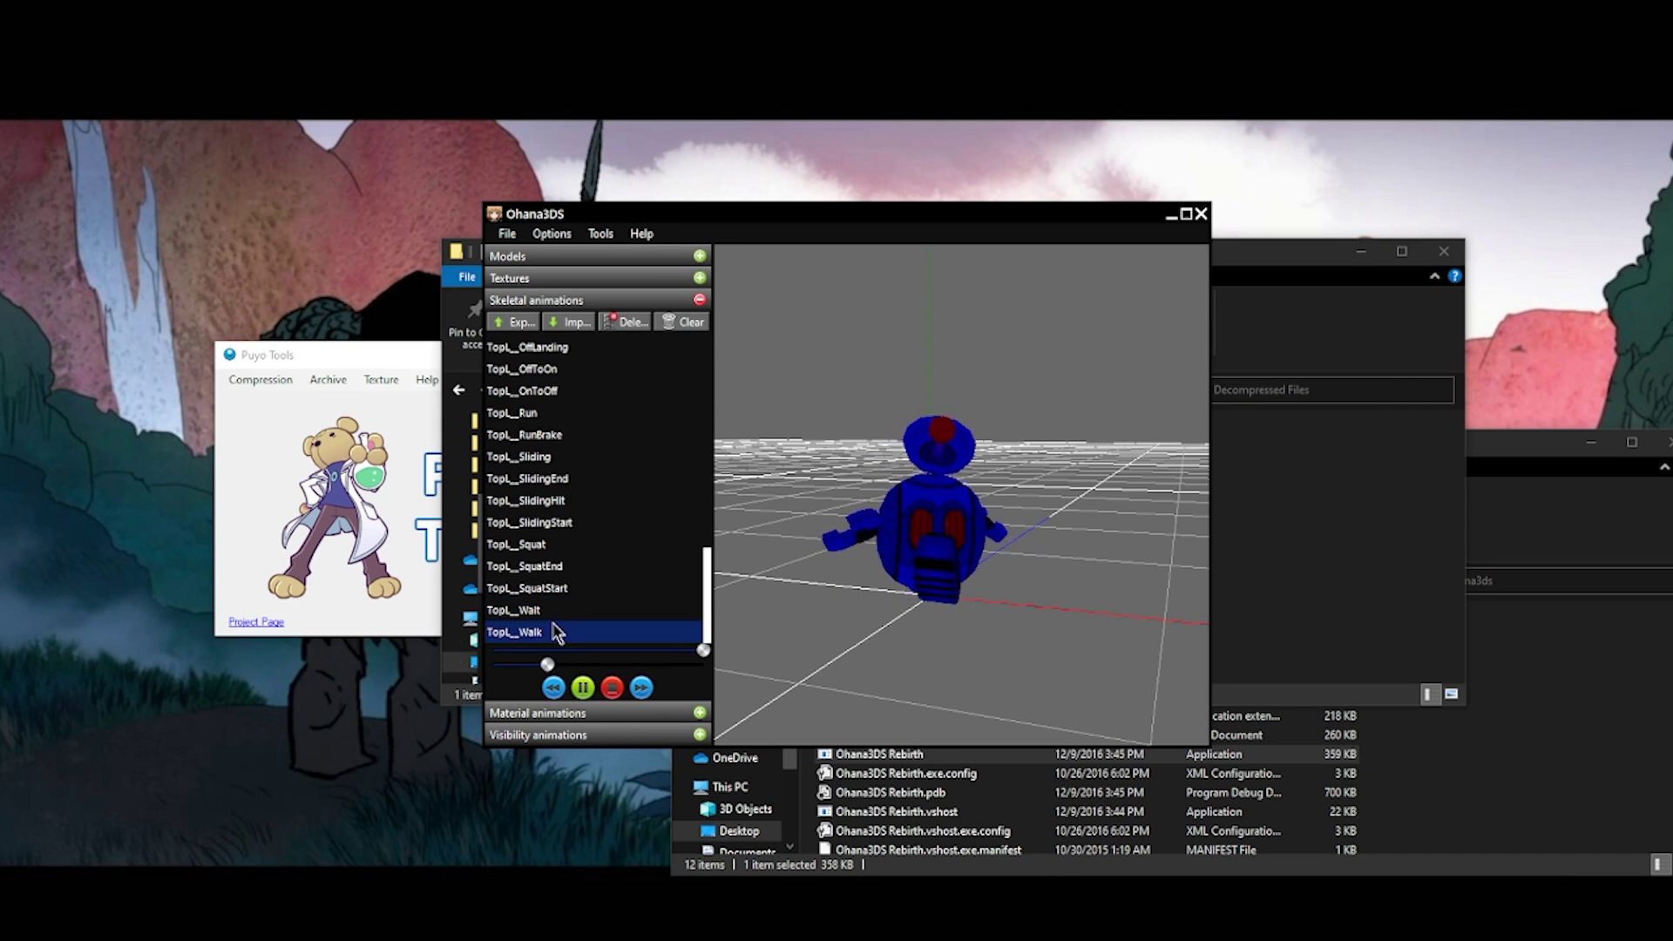
{"action": "left_click", "coordinate": [516, 323]}
{"action": "type", "text": "W"}
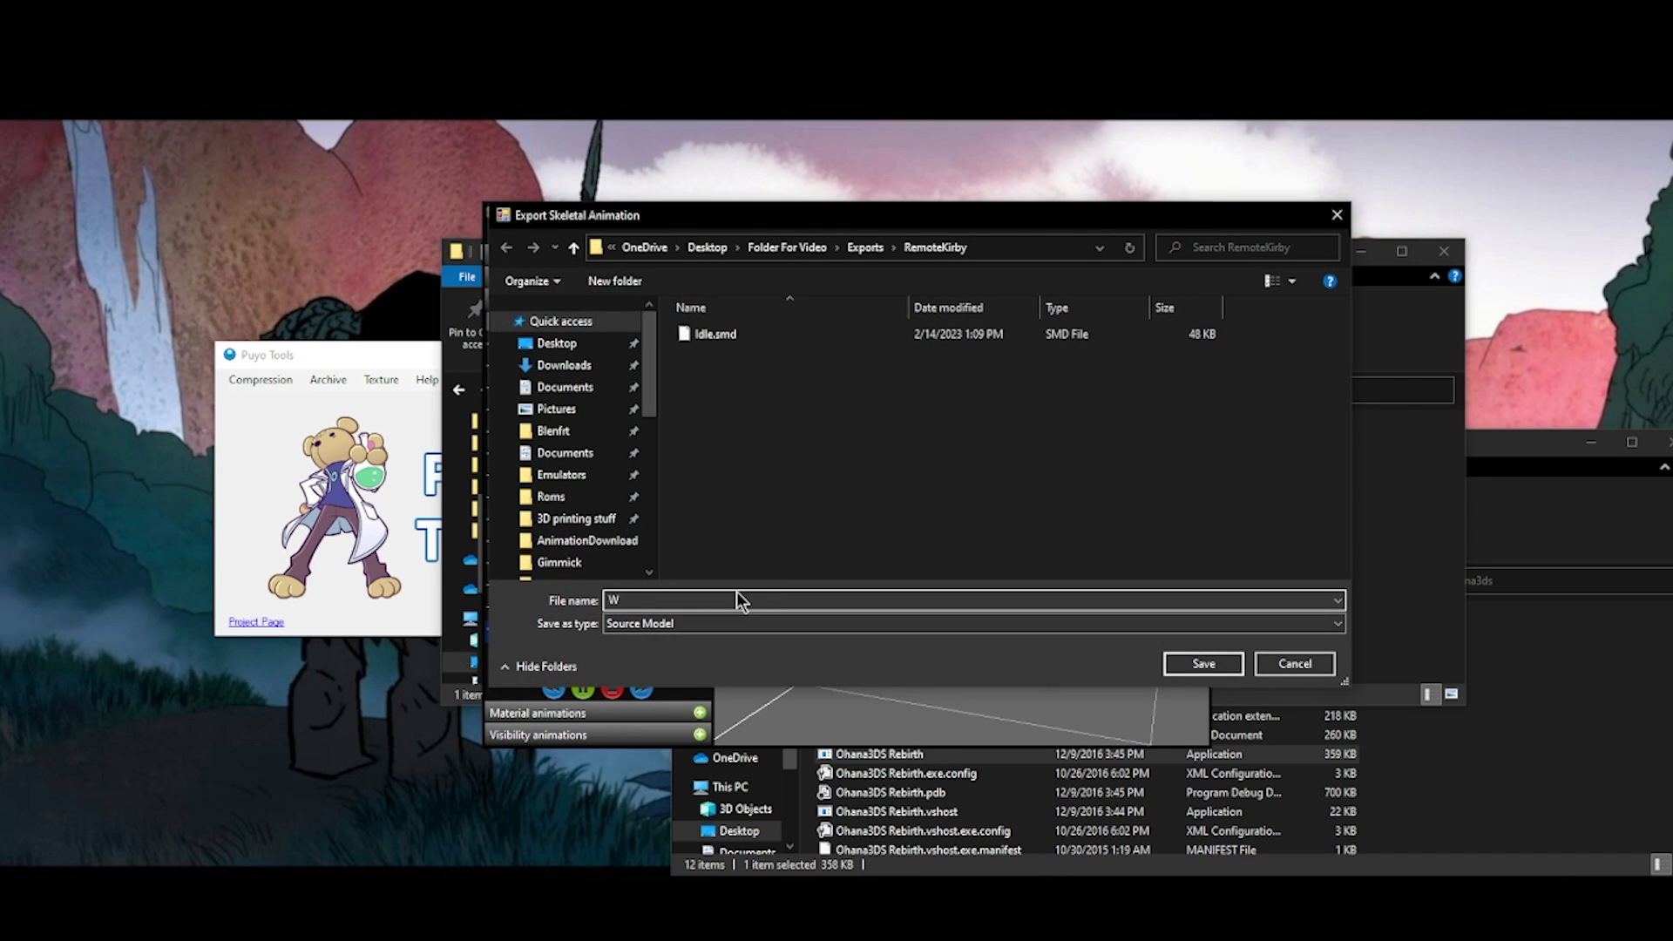
{"action": "type", "text": "alk"}
{"action": "key", "text": "Return"}
Export the TopL__Run animation as a Source Model named Run in the RemoteKirby folder.
{"action": "left_click", "coordinate": [613, 413]}
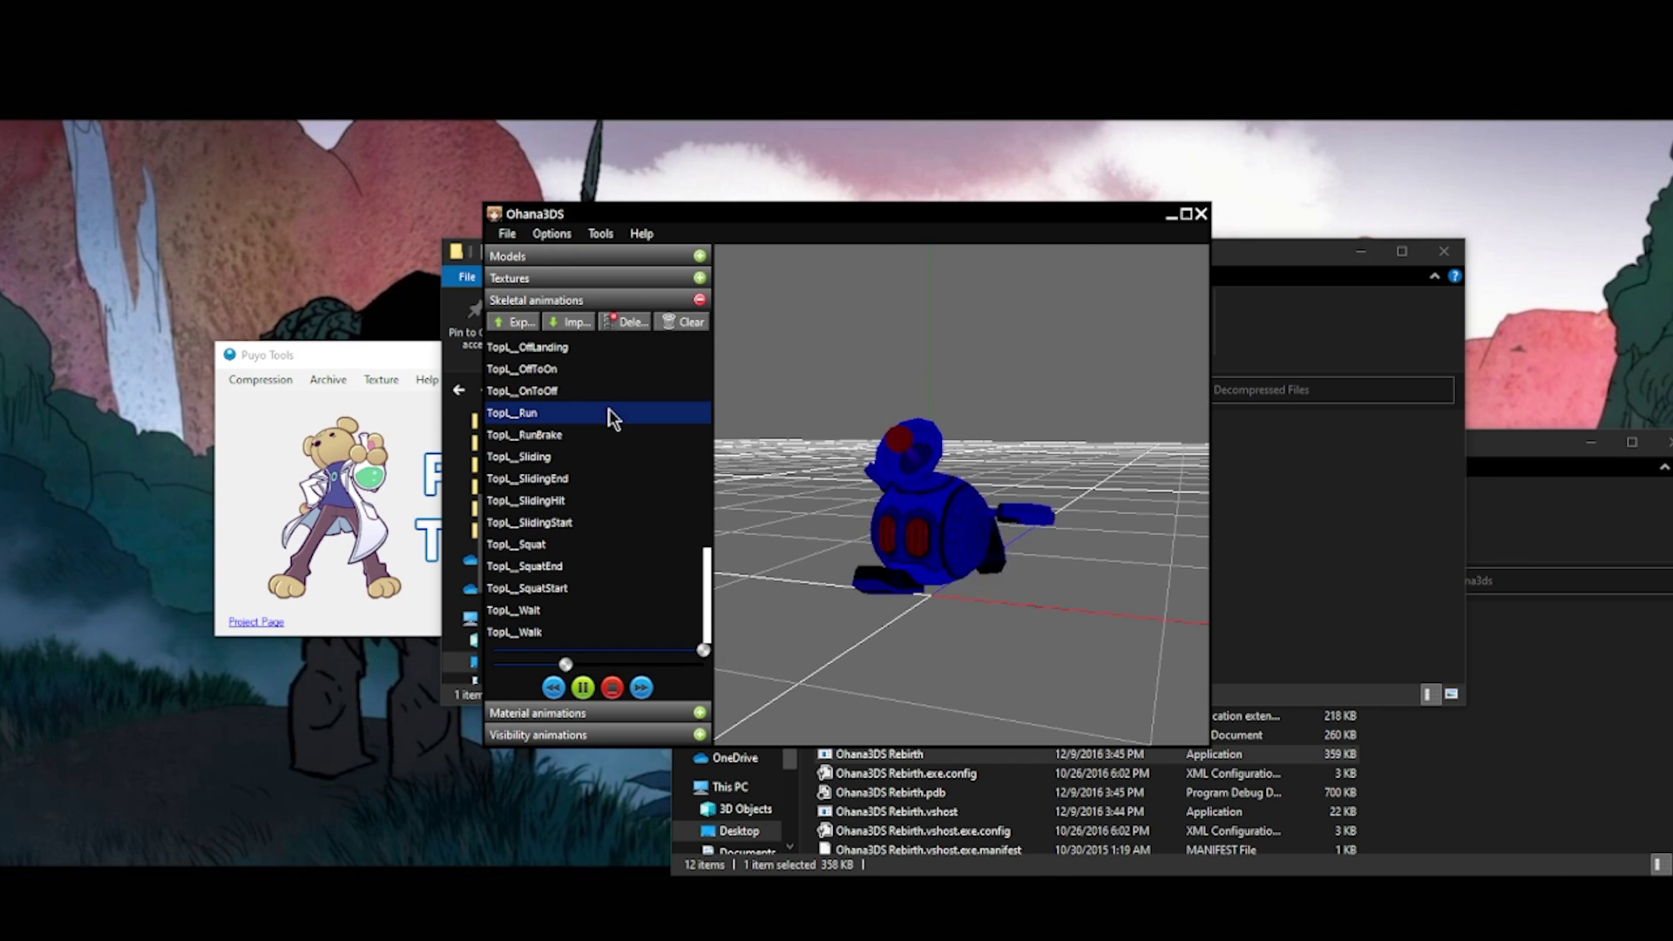
{"action": "left_click", "coordinate": [520, 324]}
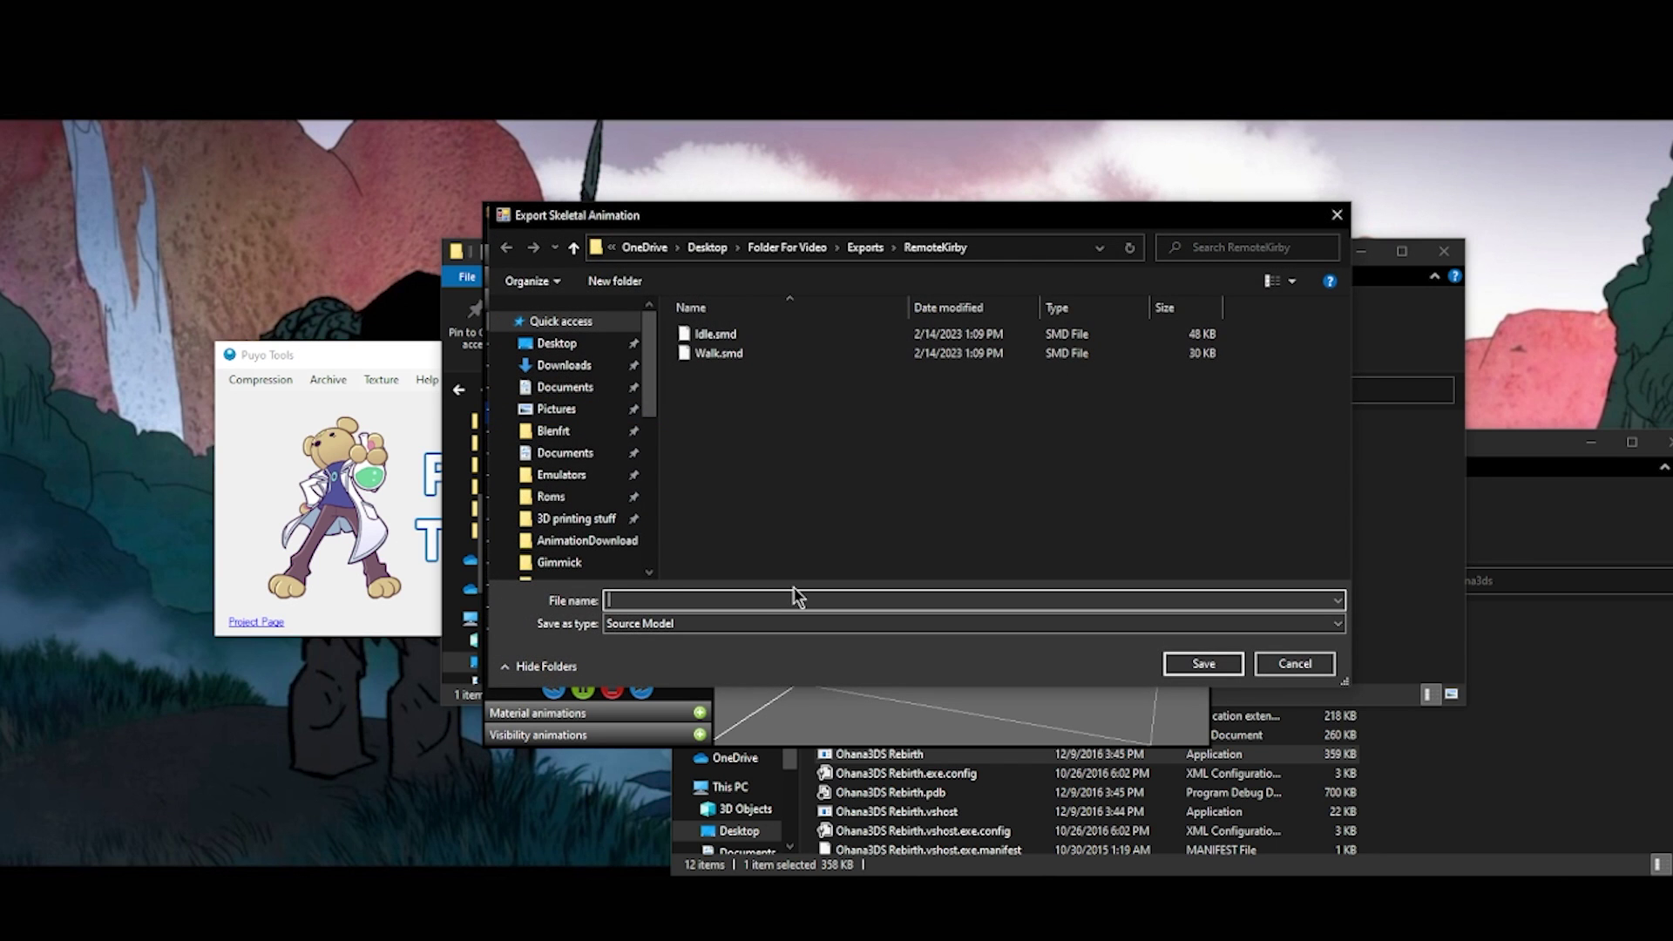
{"action": "type", "text": "Run"}
{"action": "key", "text": "Return"}
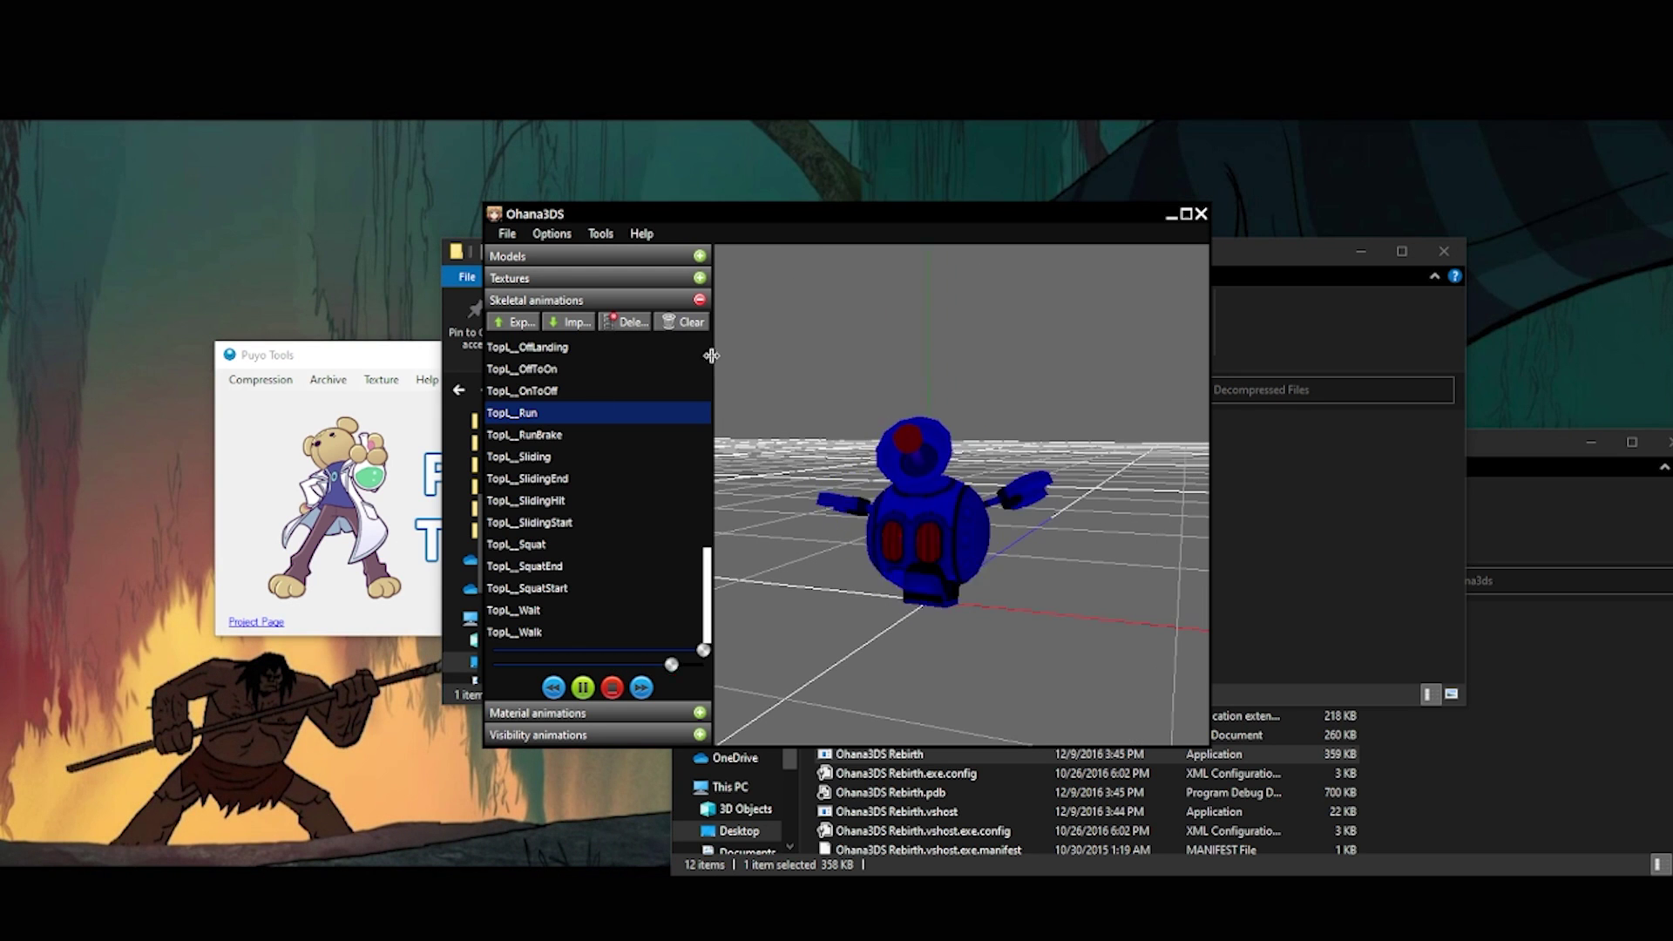
Close Ohana3DS and launch bch2png from the bch2png folder inside Folder For Video.
{"action": "left_click", "coordinate": [1201, 215]}
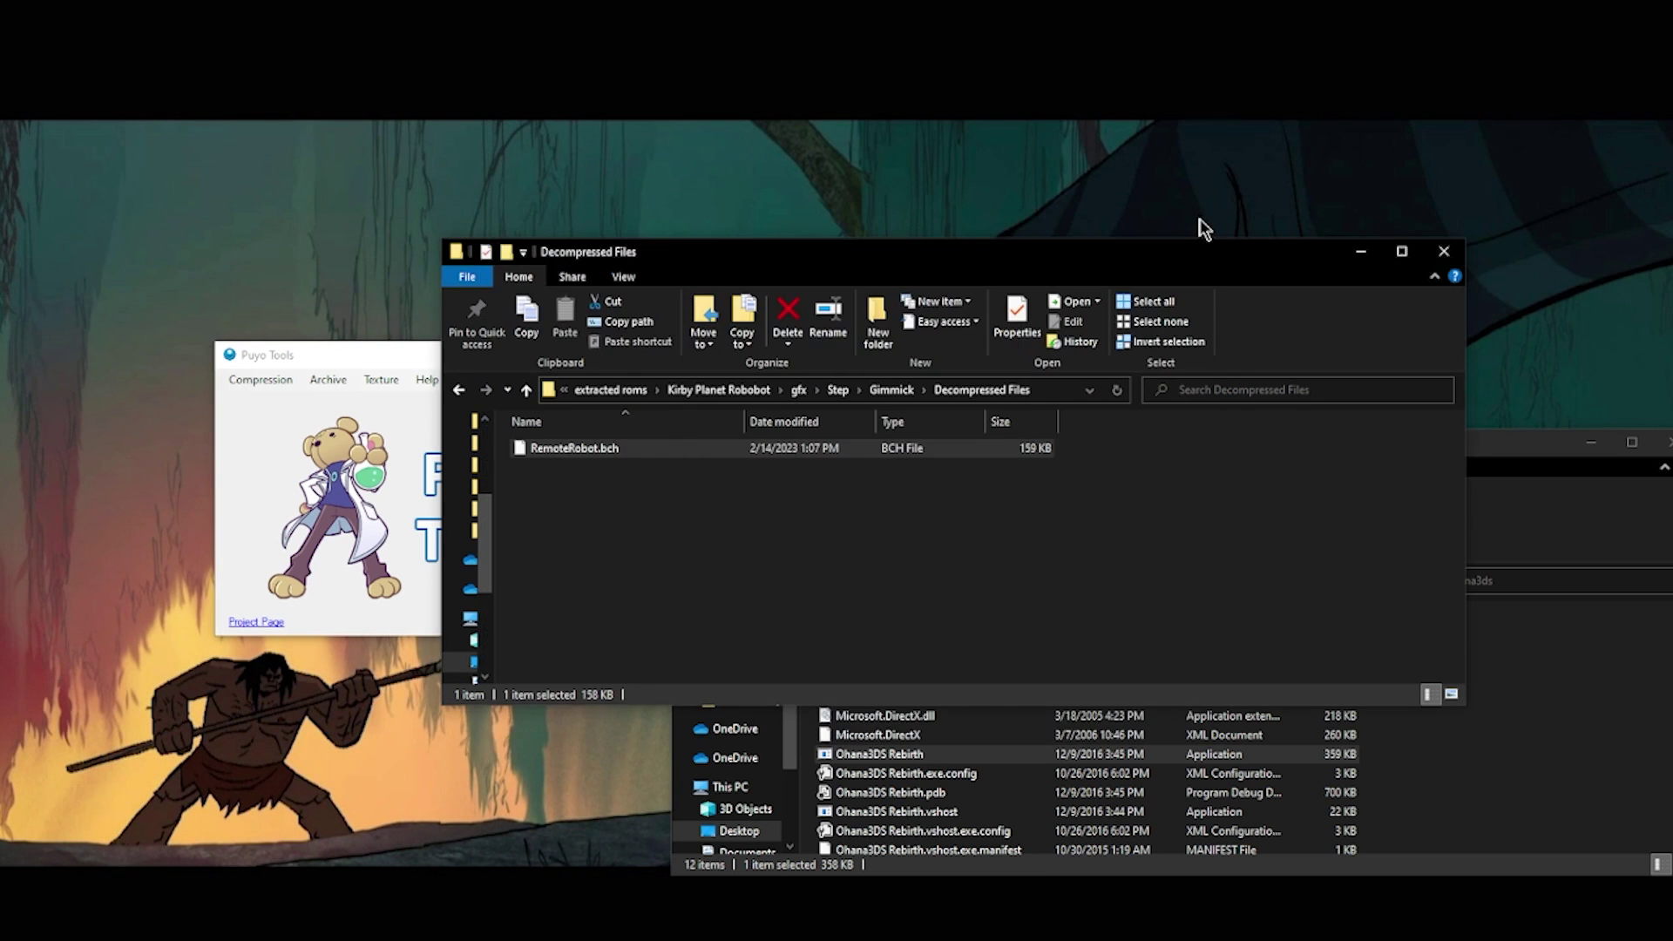
{"action": "left_click", "coordinate": [779, 546]}
{"action": "left_click_drag", "start_coordinate": [735, 260], "coordinate": [700, 202]}
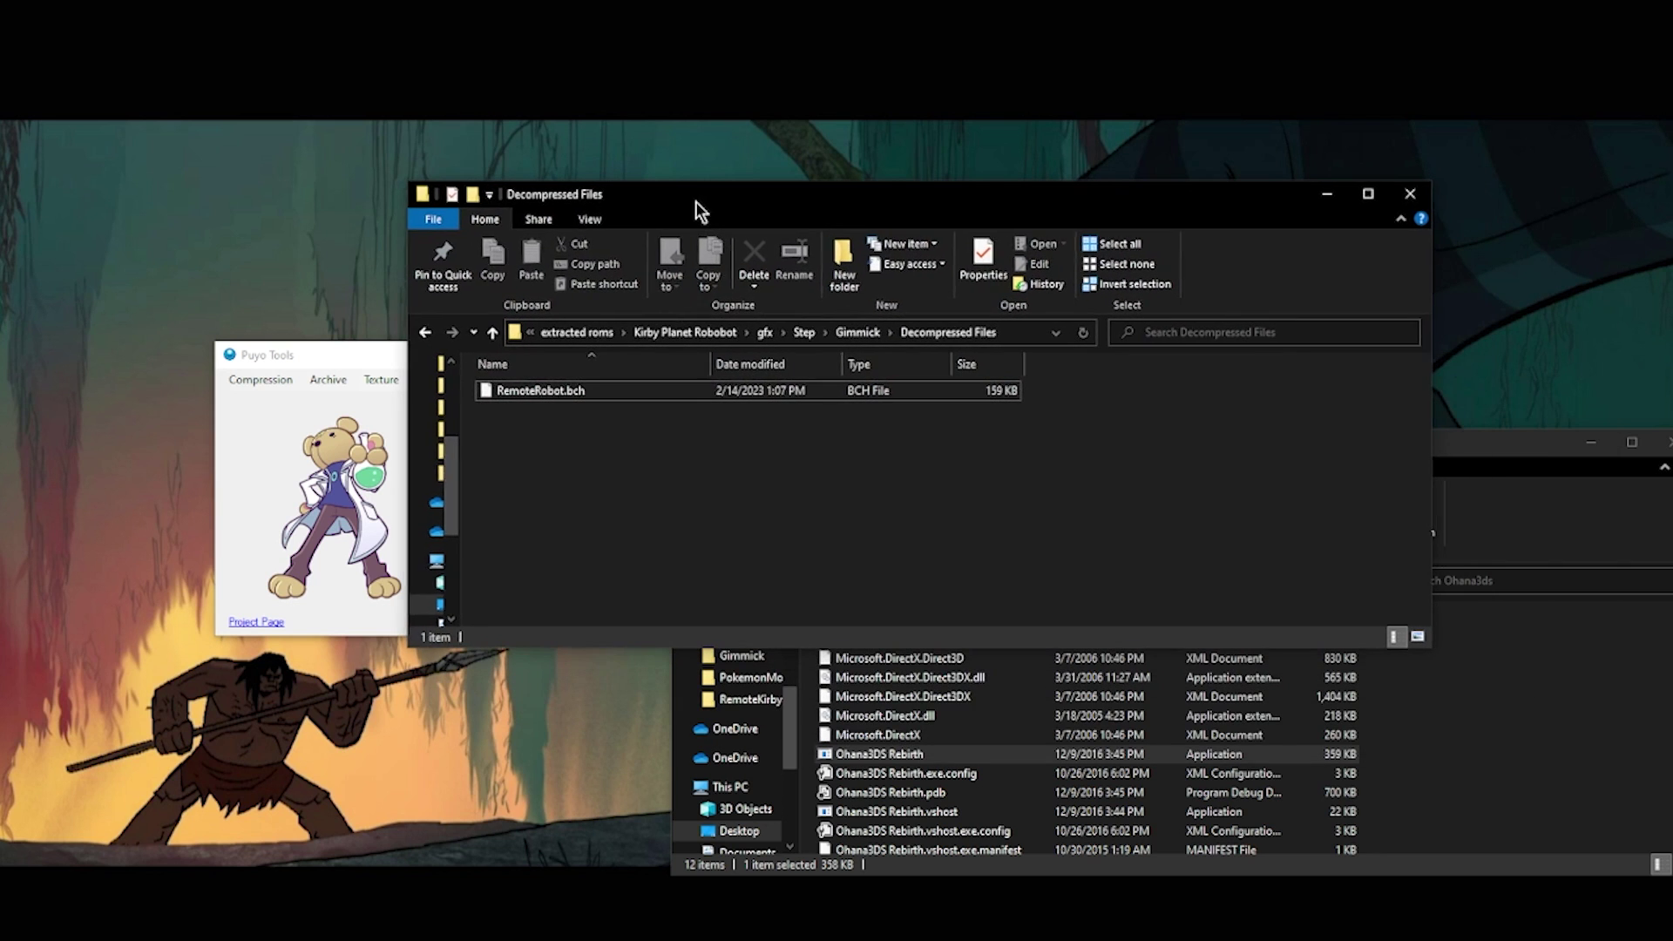
{"action": "left_click", "coordinate": [1535, 780]}
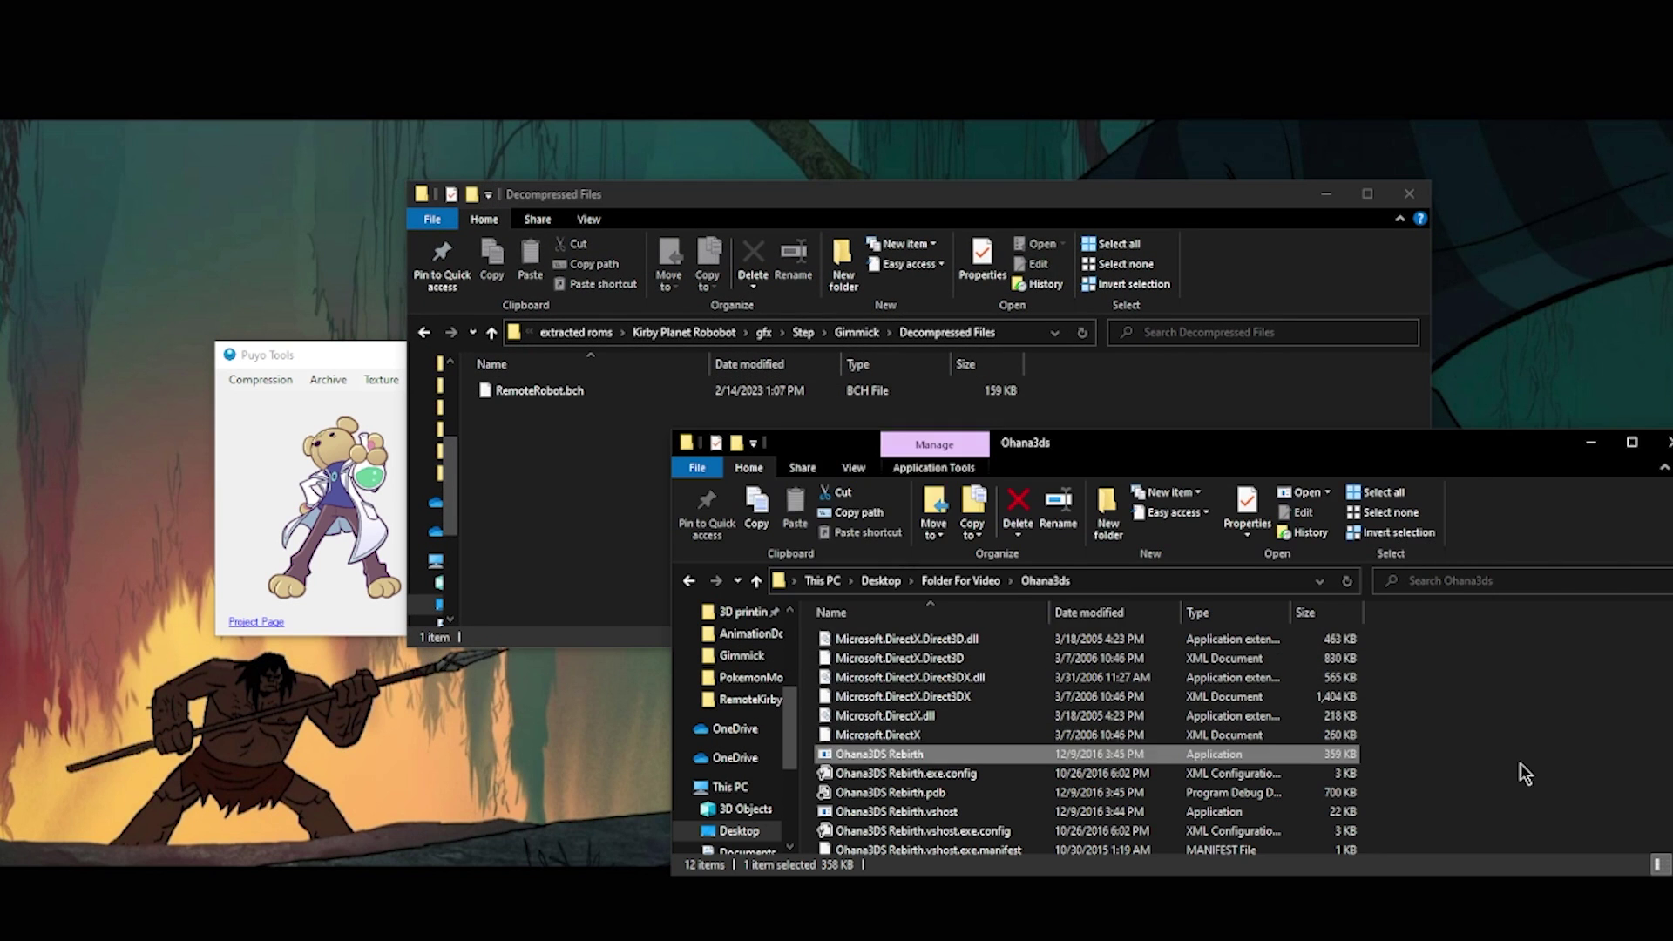
{"action": "left_click", "coordinate": [959, 582]}
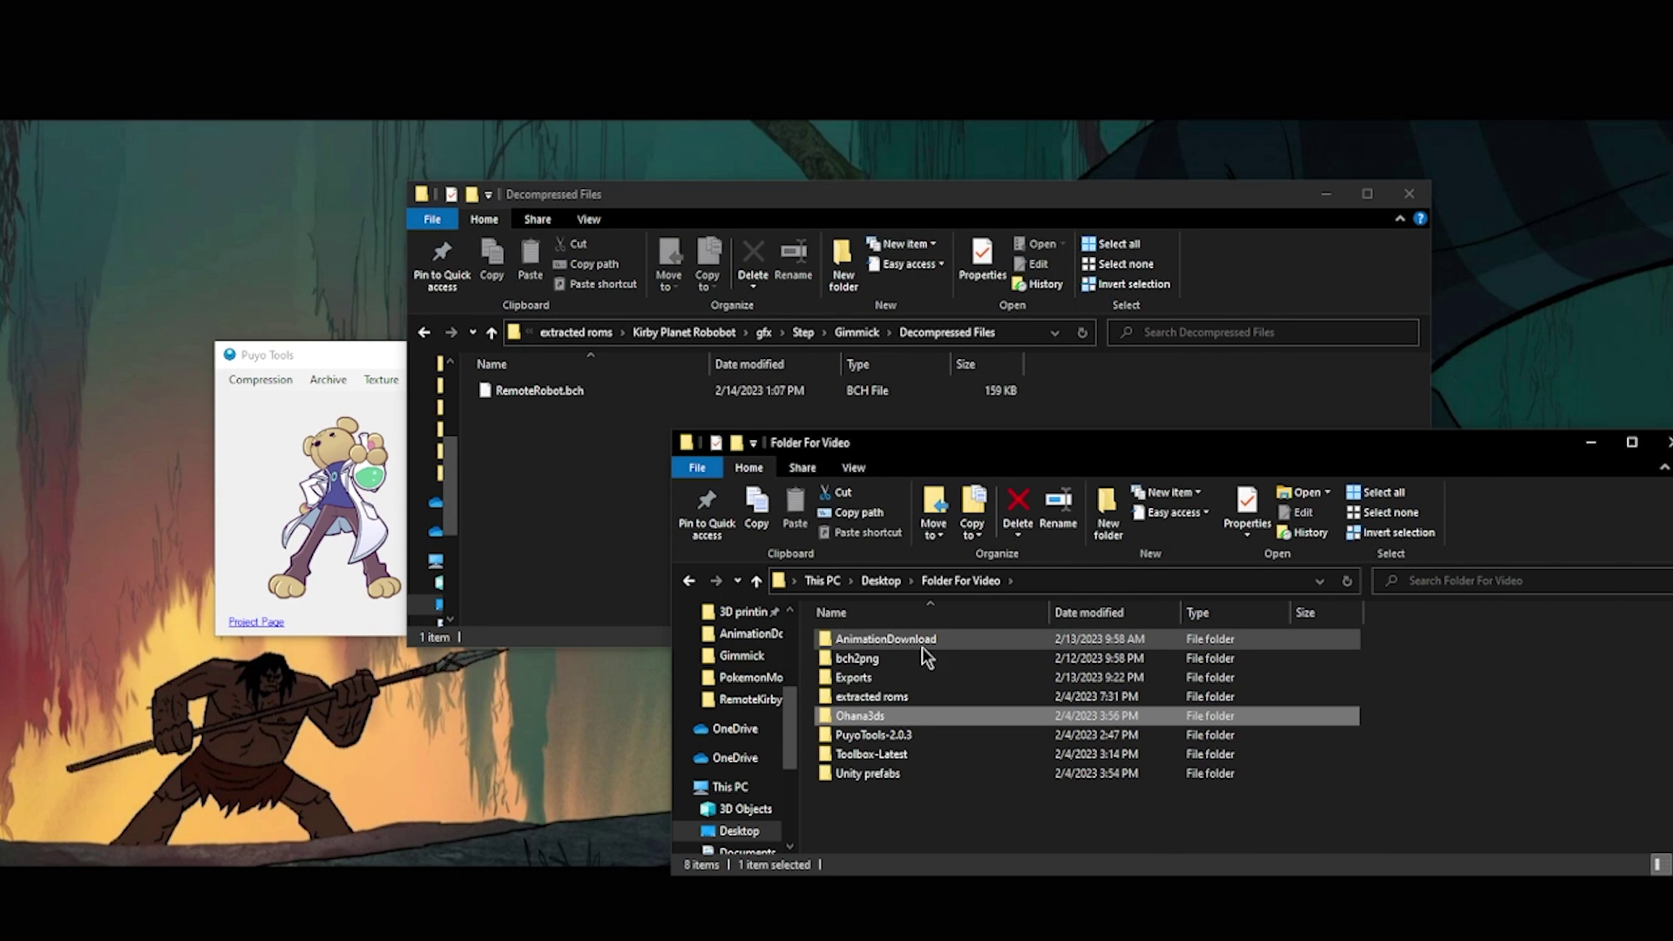
{"action": "double_click", "coordinate": [922, 654]}
{"action": "double_click", "coordinate": [924, 645]}
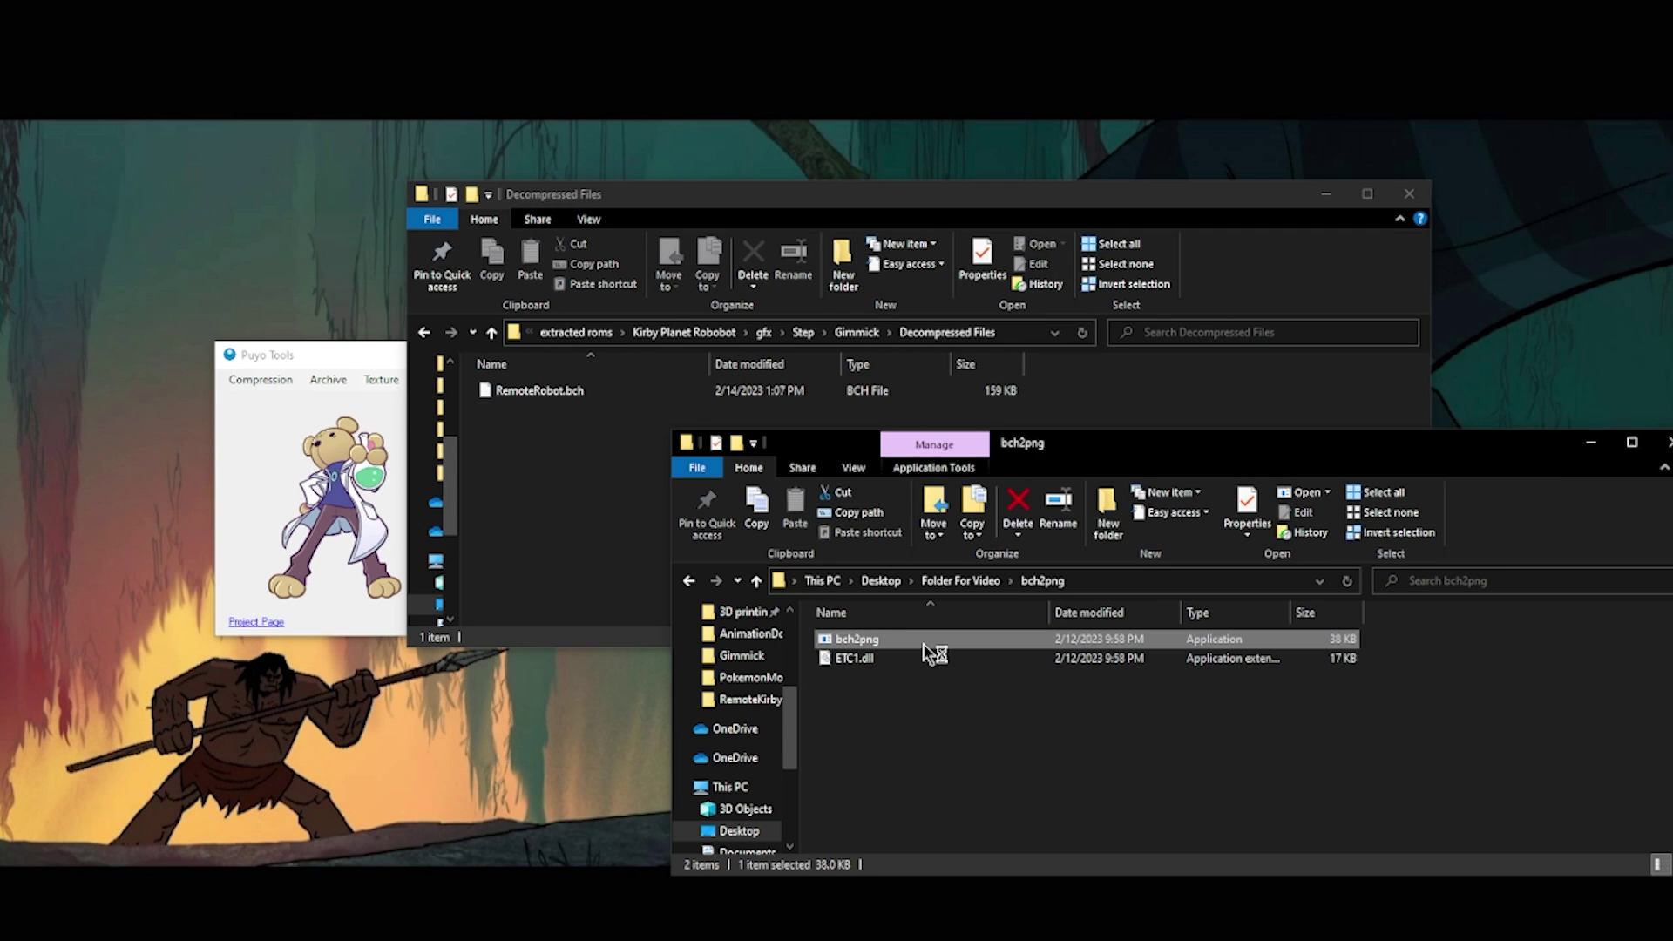
Extract the textures of RemoteRobot.bch with bch2png and open the resulting RemoteRobot_ folder.
{"action": "left_click", "coordinate": [578, 478]}
{"action": "left_click_drag", "start_coordinate": [529, 392], "coordinate": [131, 203]}
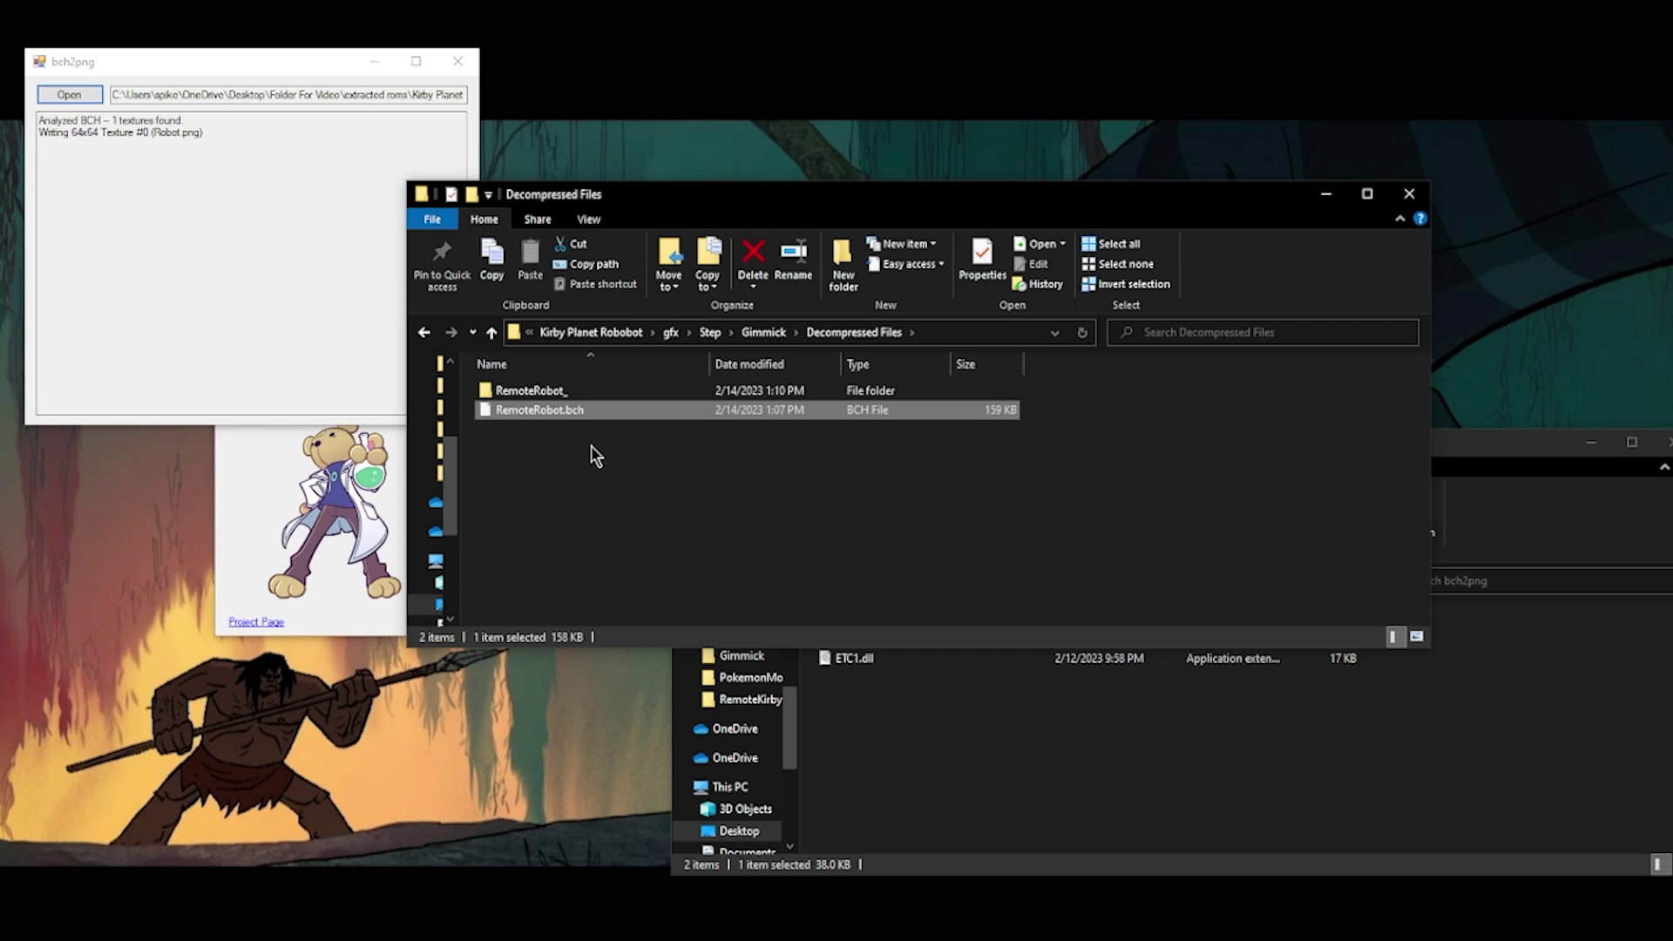
{"action": "double_click", "coordinate": [575, 389]}
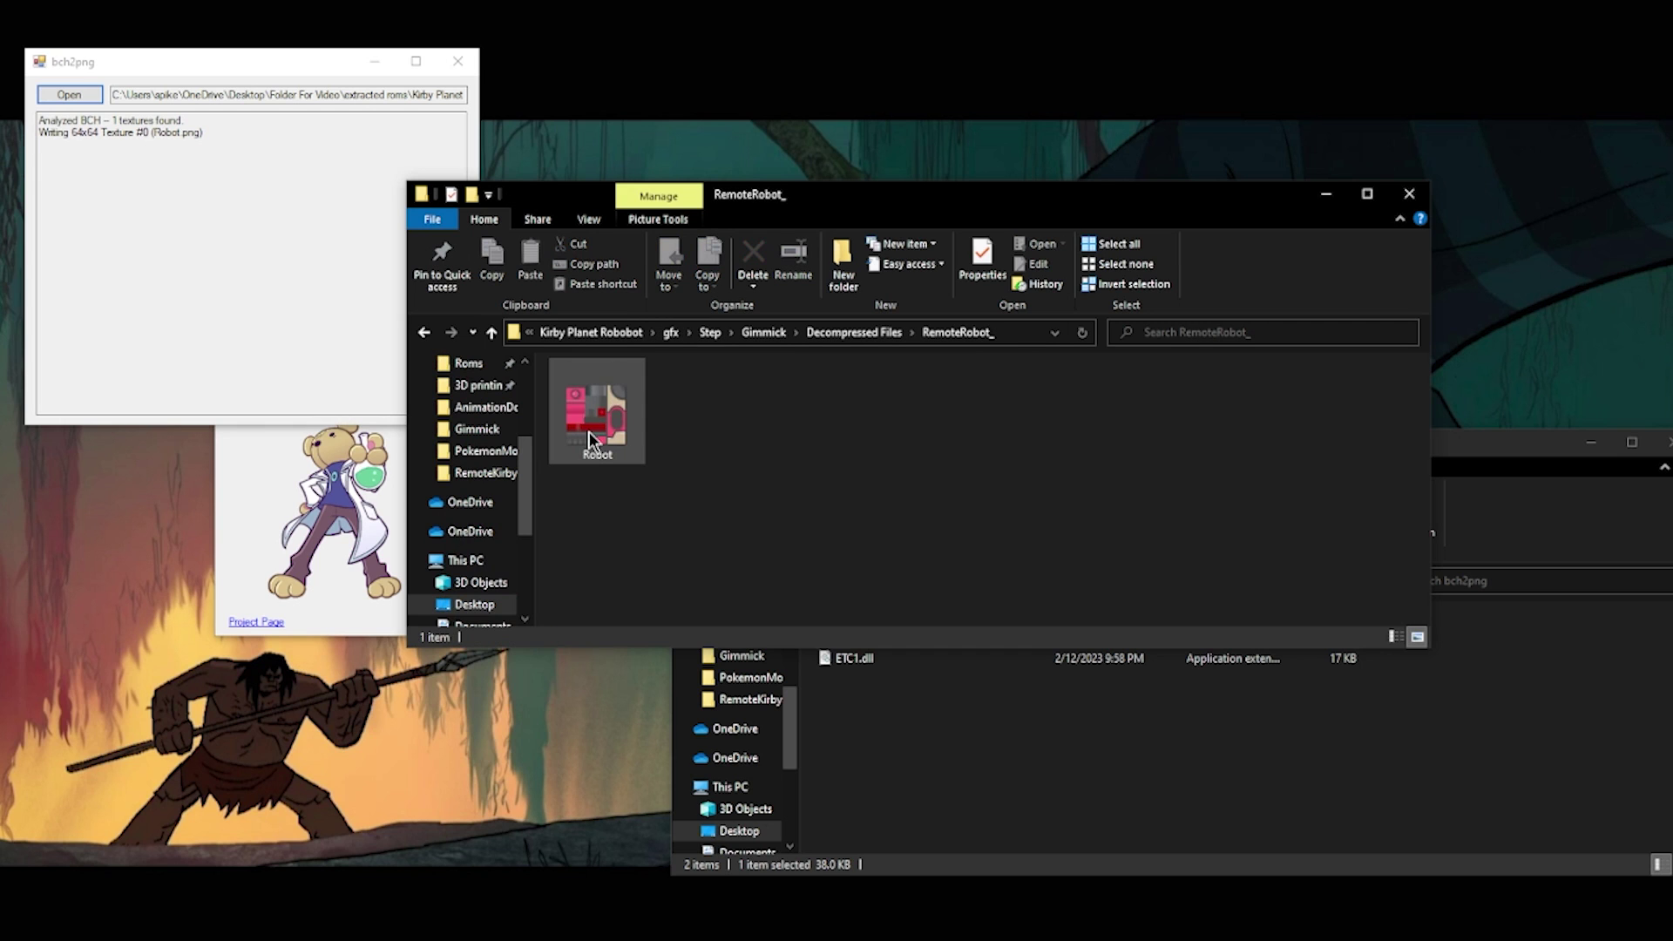
Open the Exports > RemoteKirby folder and move the extracted Robot texture into it.
{"action": "left_click", "coordinate": [1055, 732]}
{"action": "left_click", "coordinate": [947, 587]}
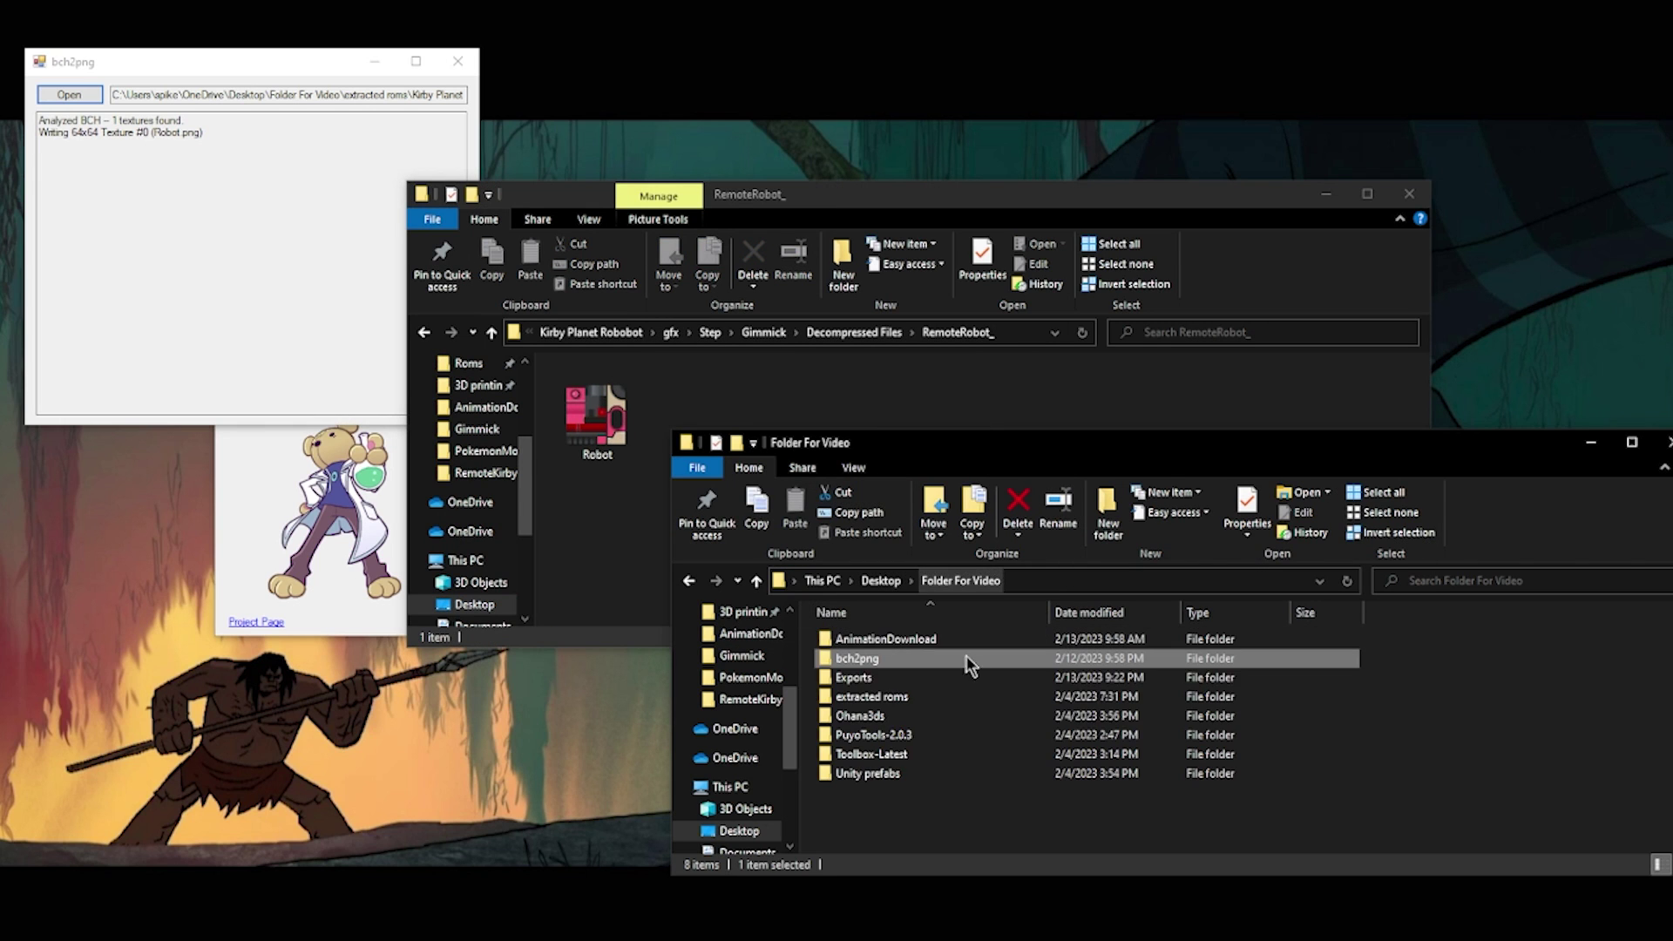
{"action": "double_click", "coordinate": [916, 677]}
{"action": "double_click", "coordinate": [902, 667]}
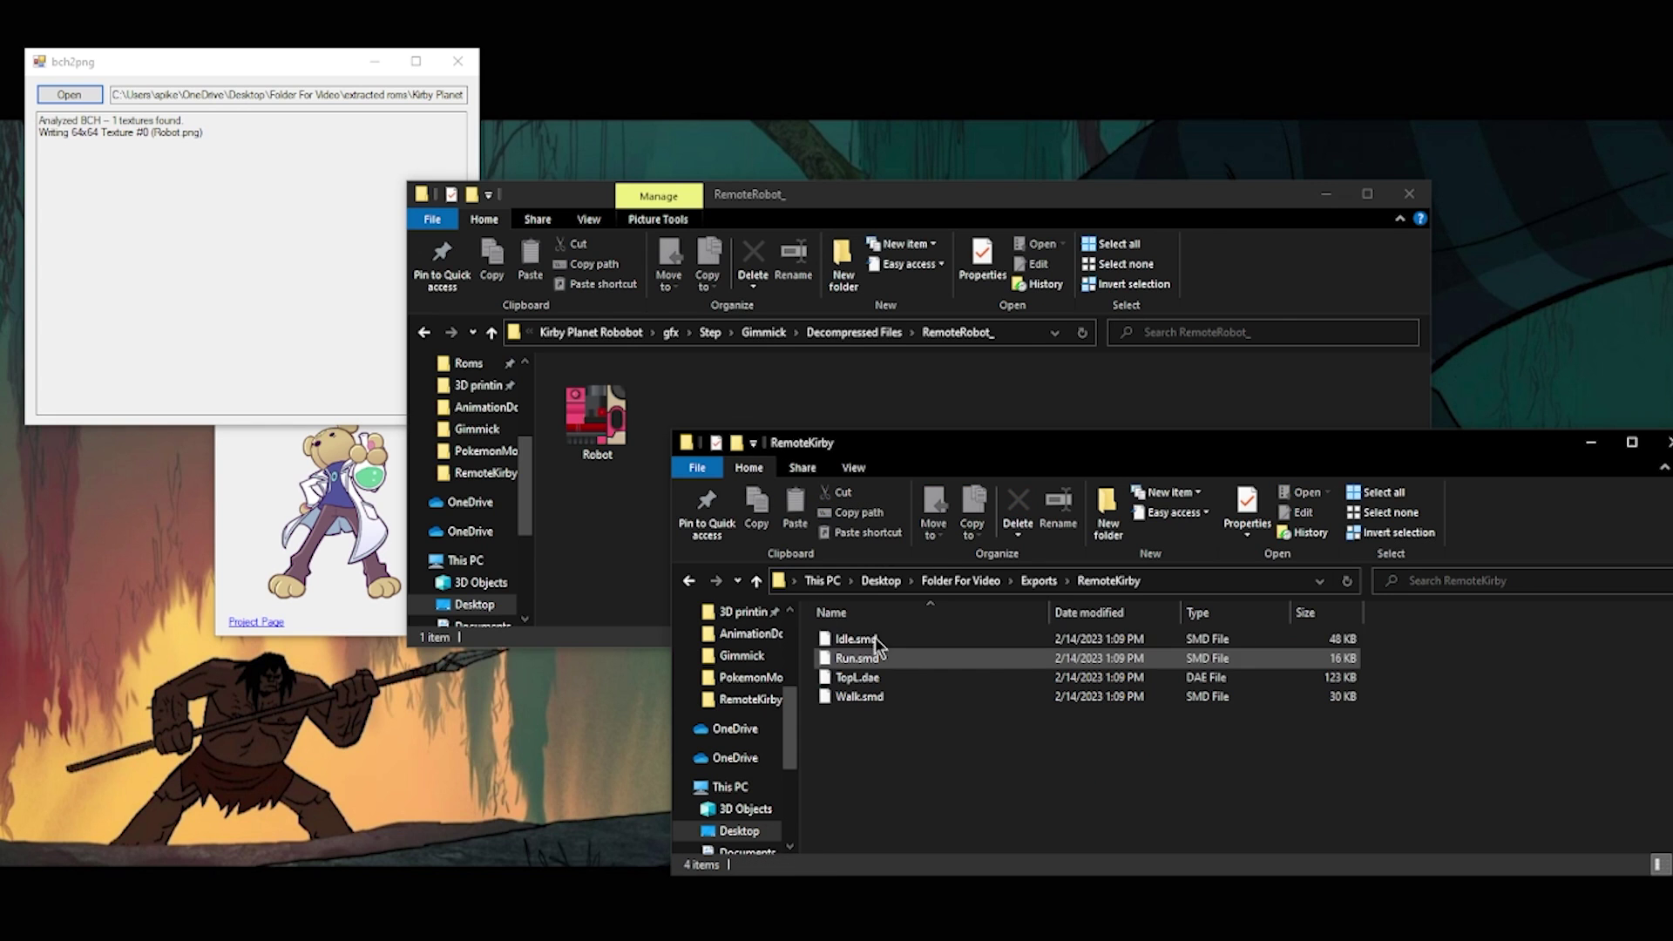
{"action": "left_click_drag", "start_coordinate": [620, 427], "coordinate": [971, 812]}
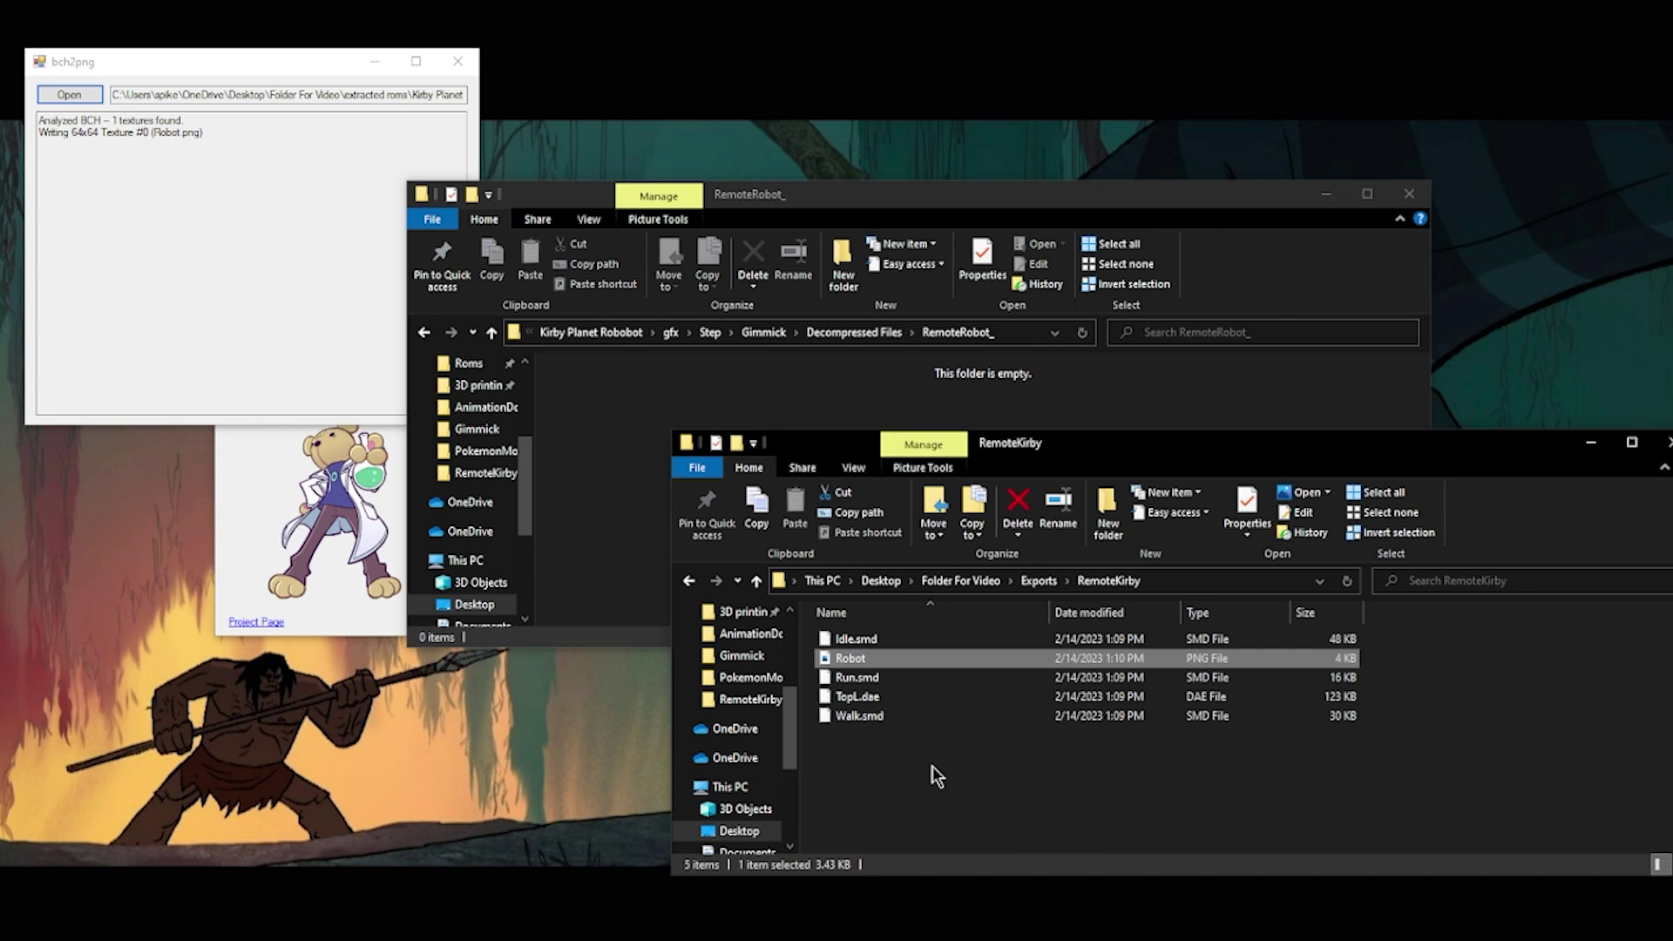
Open the Robot texture from the RemoteKirby folder in GIMP and enlarge it for inspection.
{"action": "right_click", "coordinate": [866, 657]}
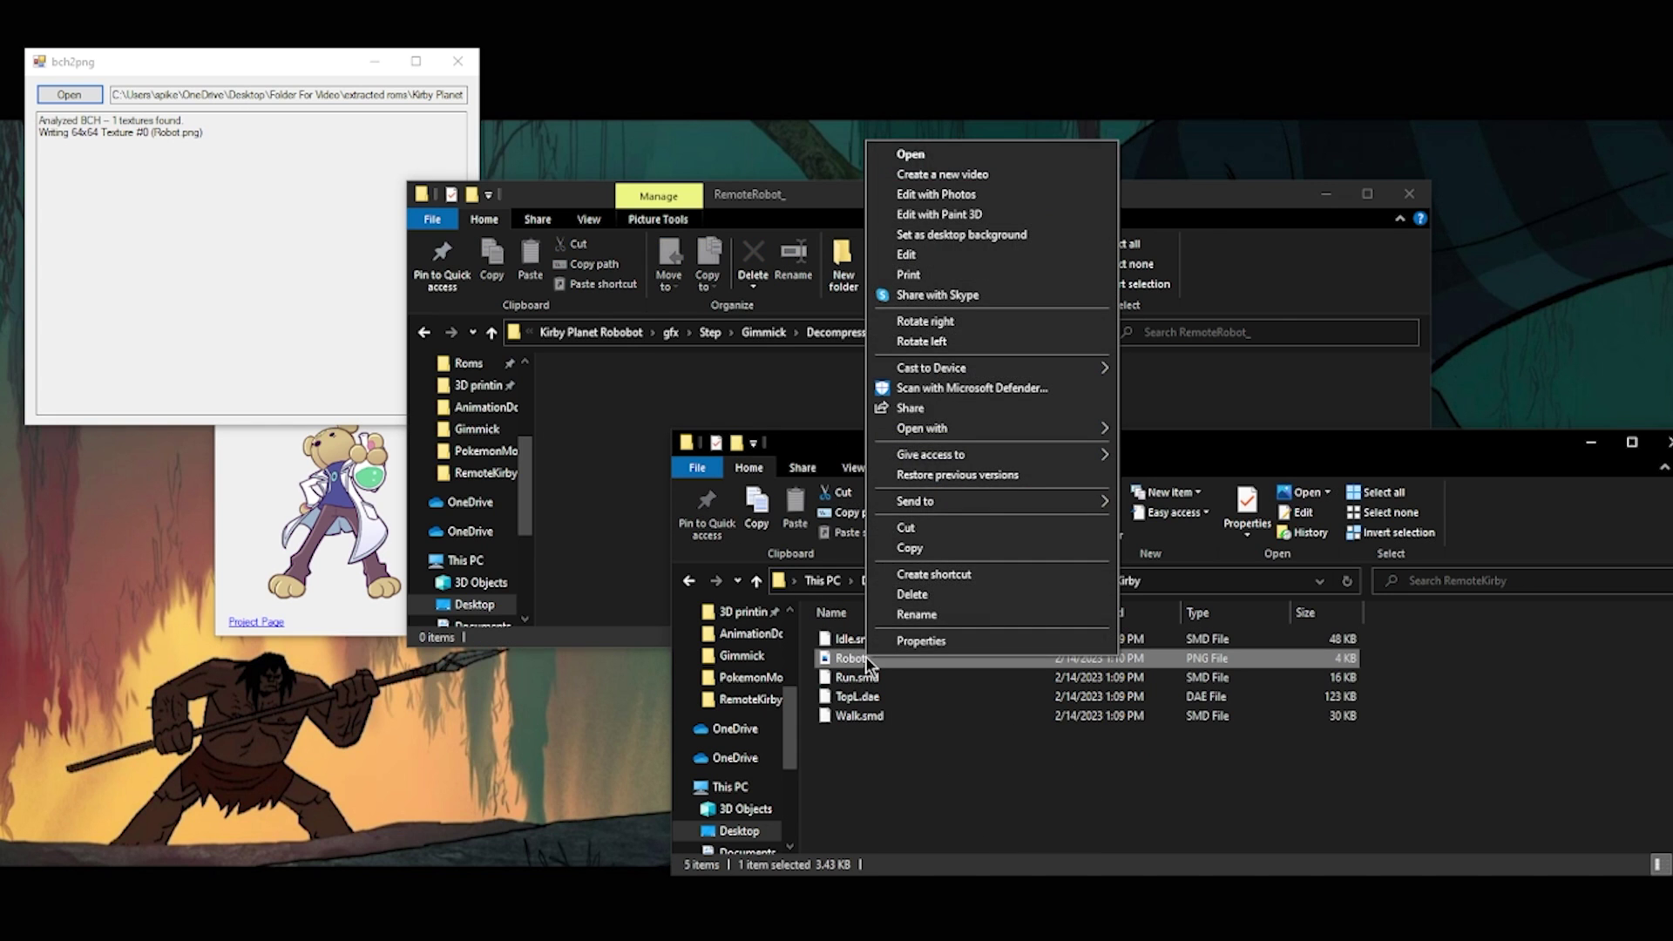
{"action": "mouse_move", "coordinate": [991, 429]}
{"action": "left_click", "coordinate": [1133, 430]}
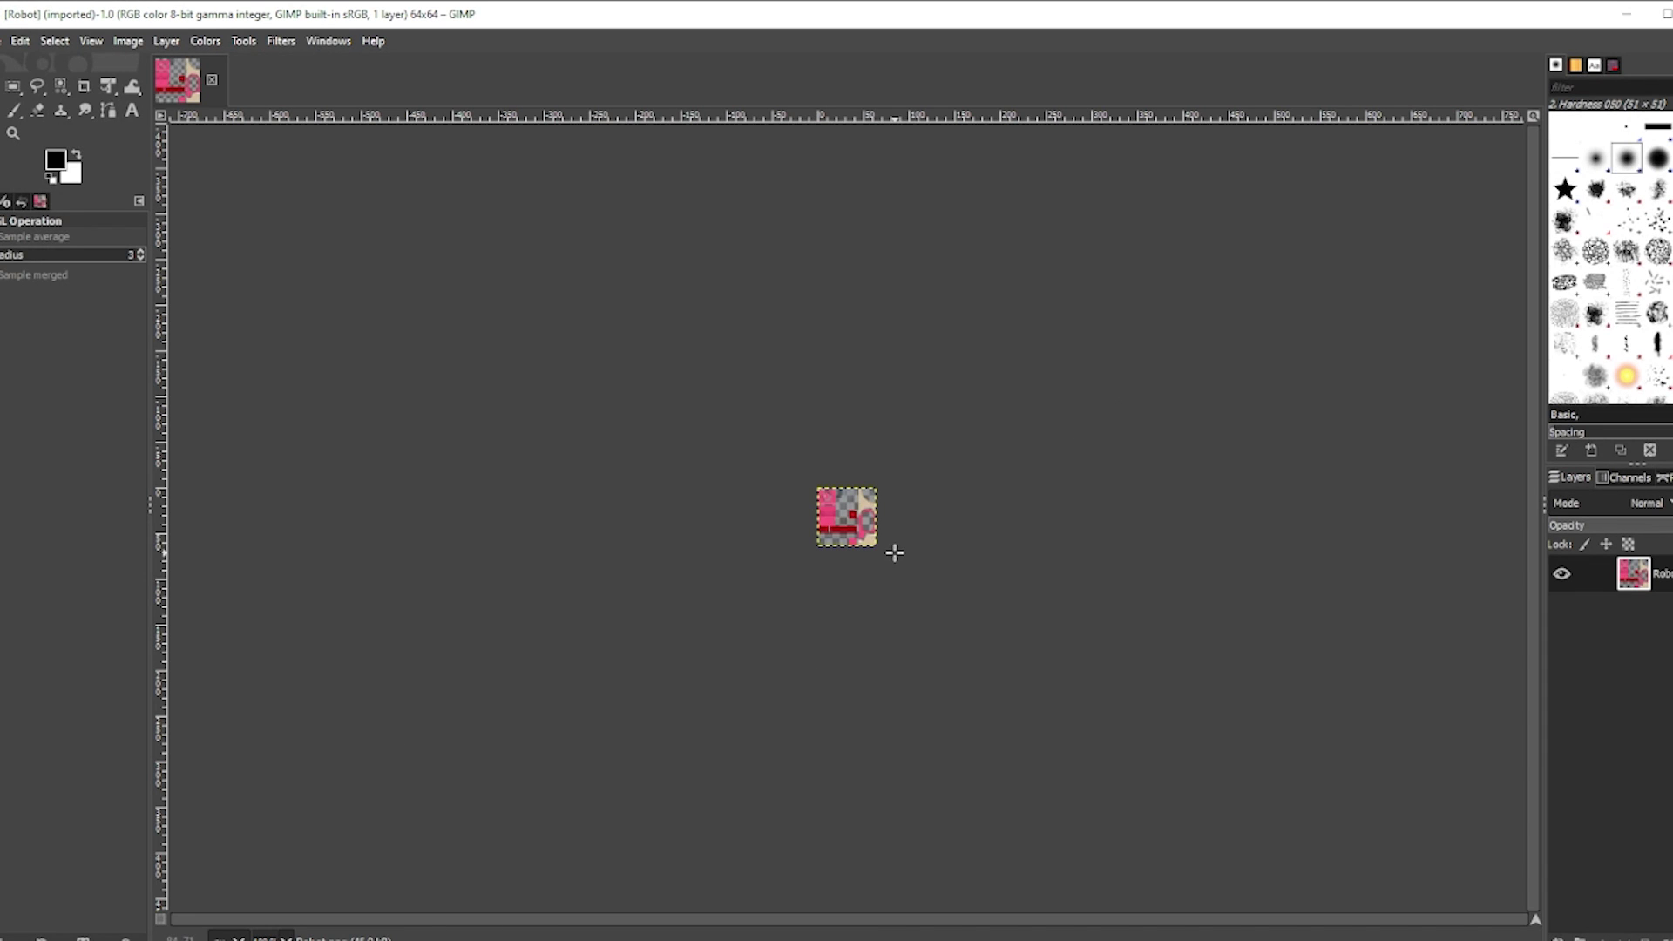
{"action": "scroll", "coordinate": [903, 523], "scroll_direction": "up", "scroll_amount": 7, "text": "ctrl"}
{"action": "scroll", "coordinate": [699, 539], "scroll_direction": "down", "scroll_amount": 2, "text": "ctrl"}
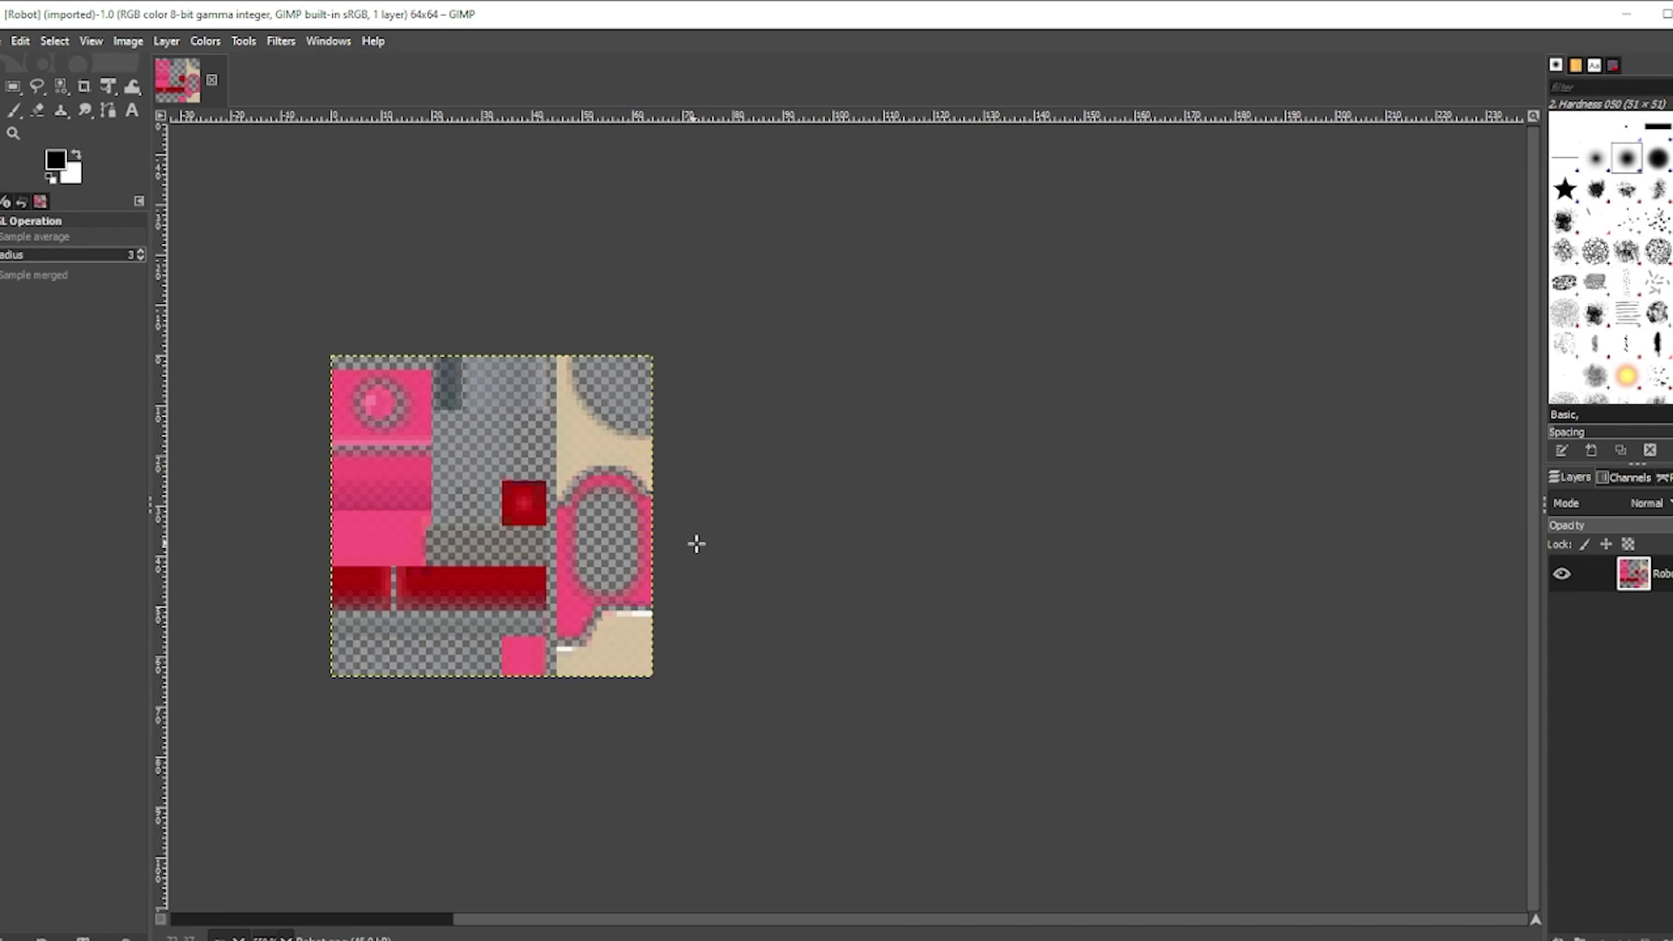
{"action": "middle_click_drag", "start_coordinate": [732, 541], "coordinate": [922, 538]}
{"action": "left_click", "coordinate": [243, 43]}
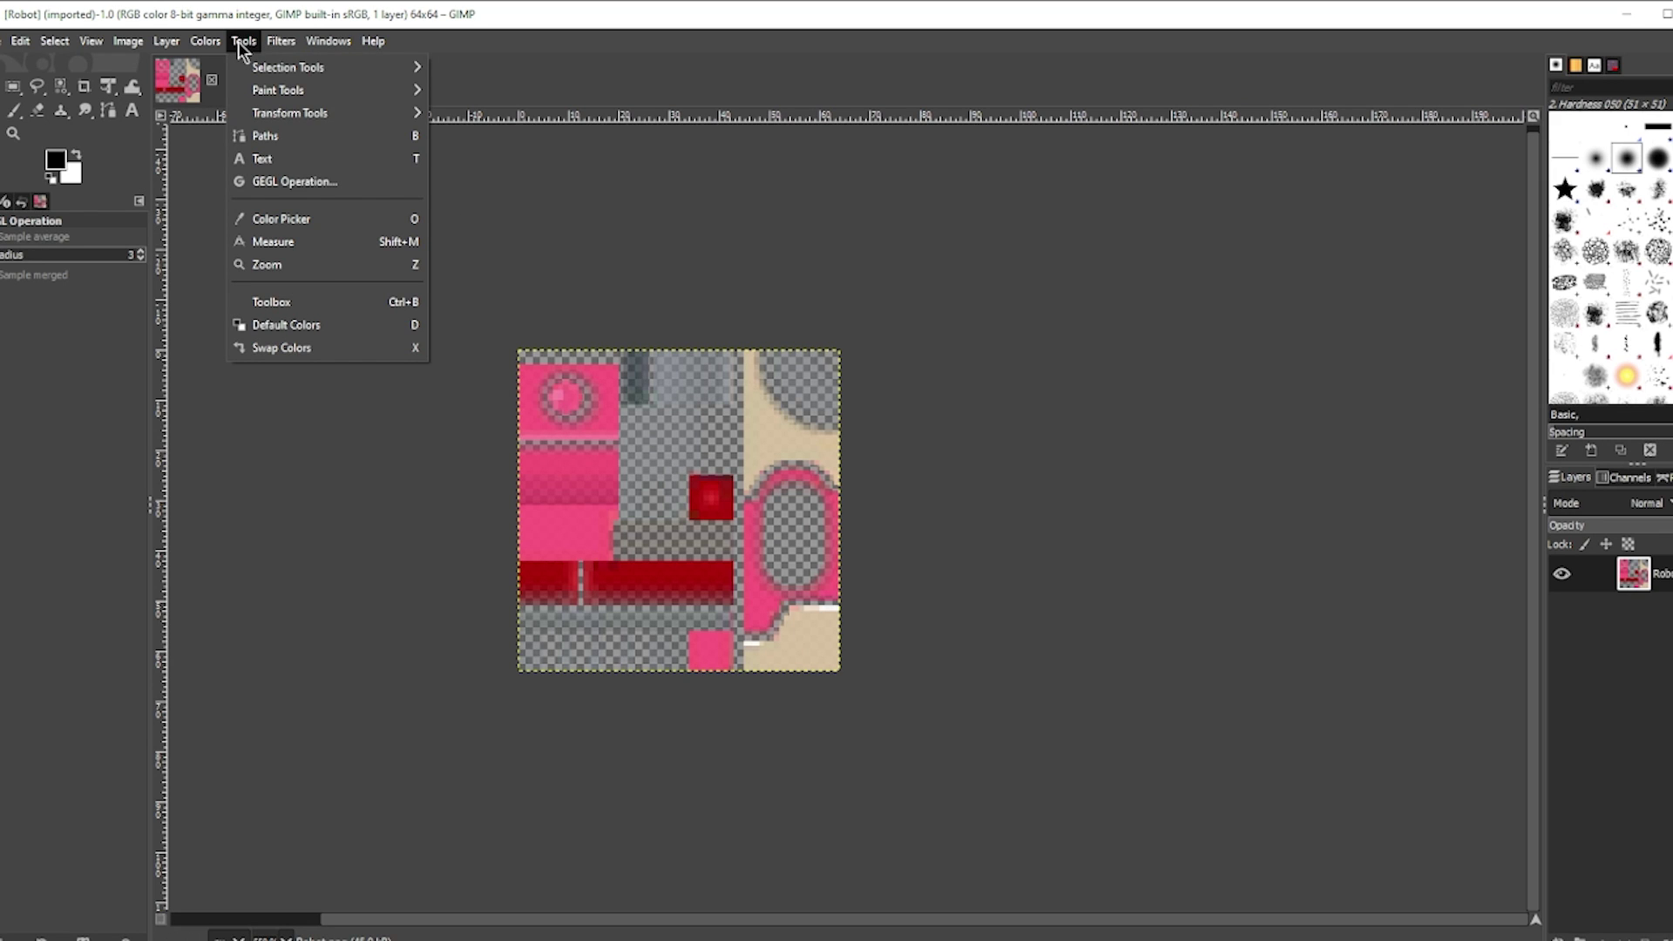
{"action": "left_click", "coordinate": [238, 43]}
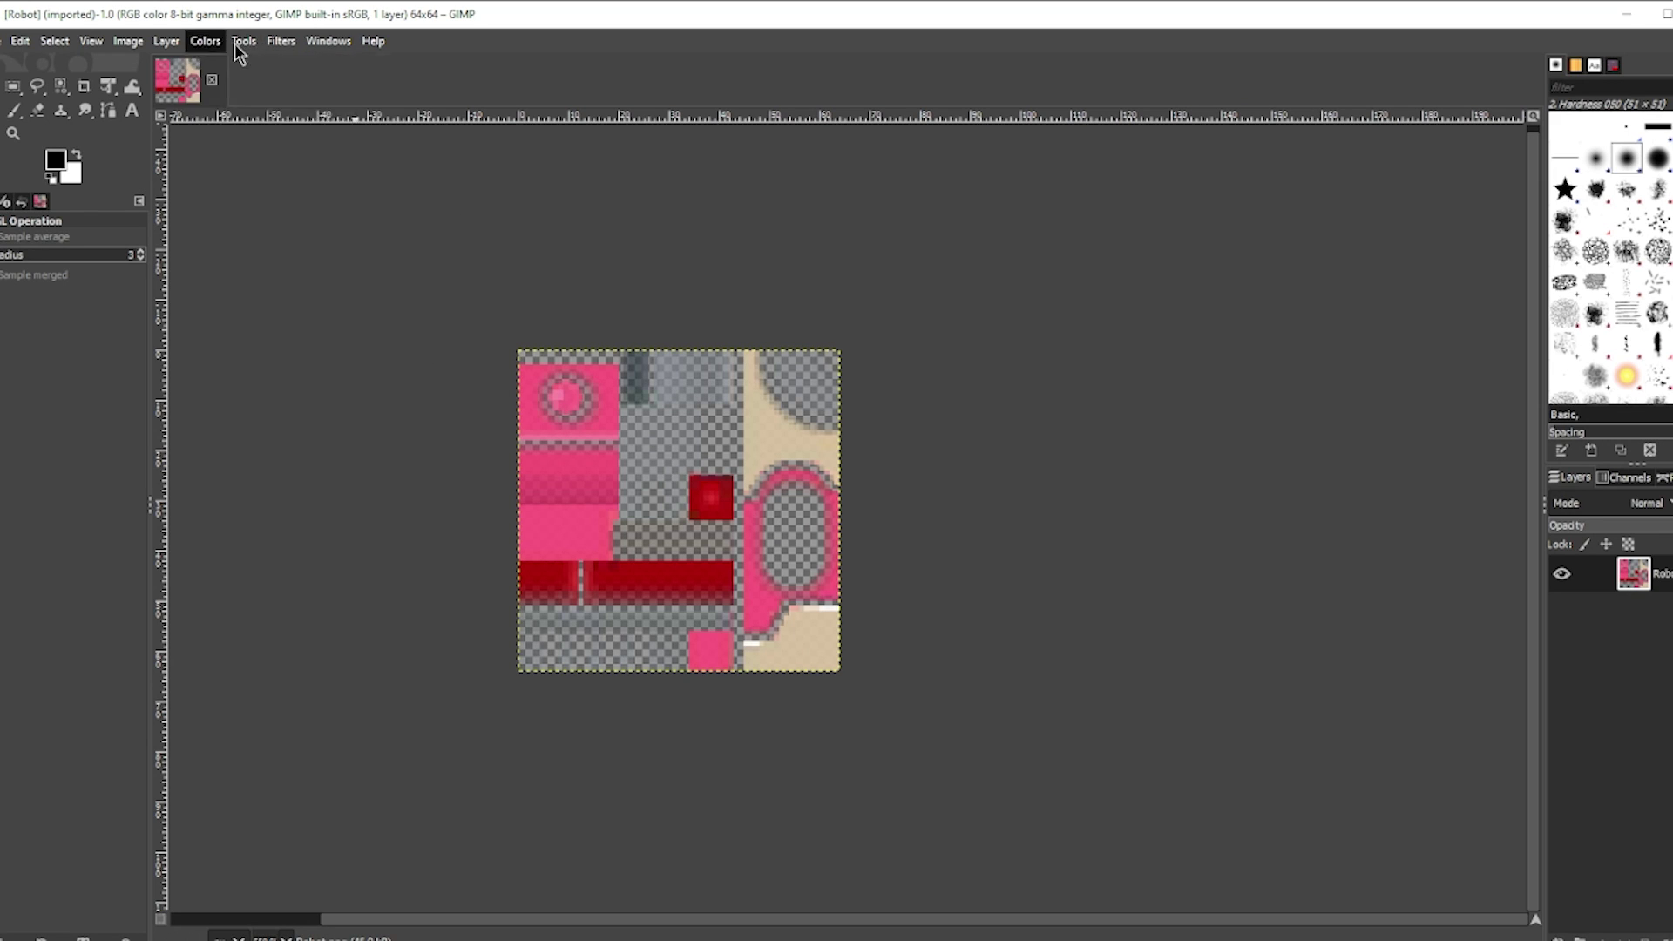
Make the whole Robot texture opaque with Curves by raising the Alpha channel's output to 255 at input 0.
{"action": "left_click", "coordinate": [235, 42]}
{"action": "mouse_move", "coordinate": [206, 41]}
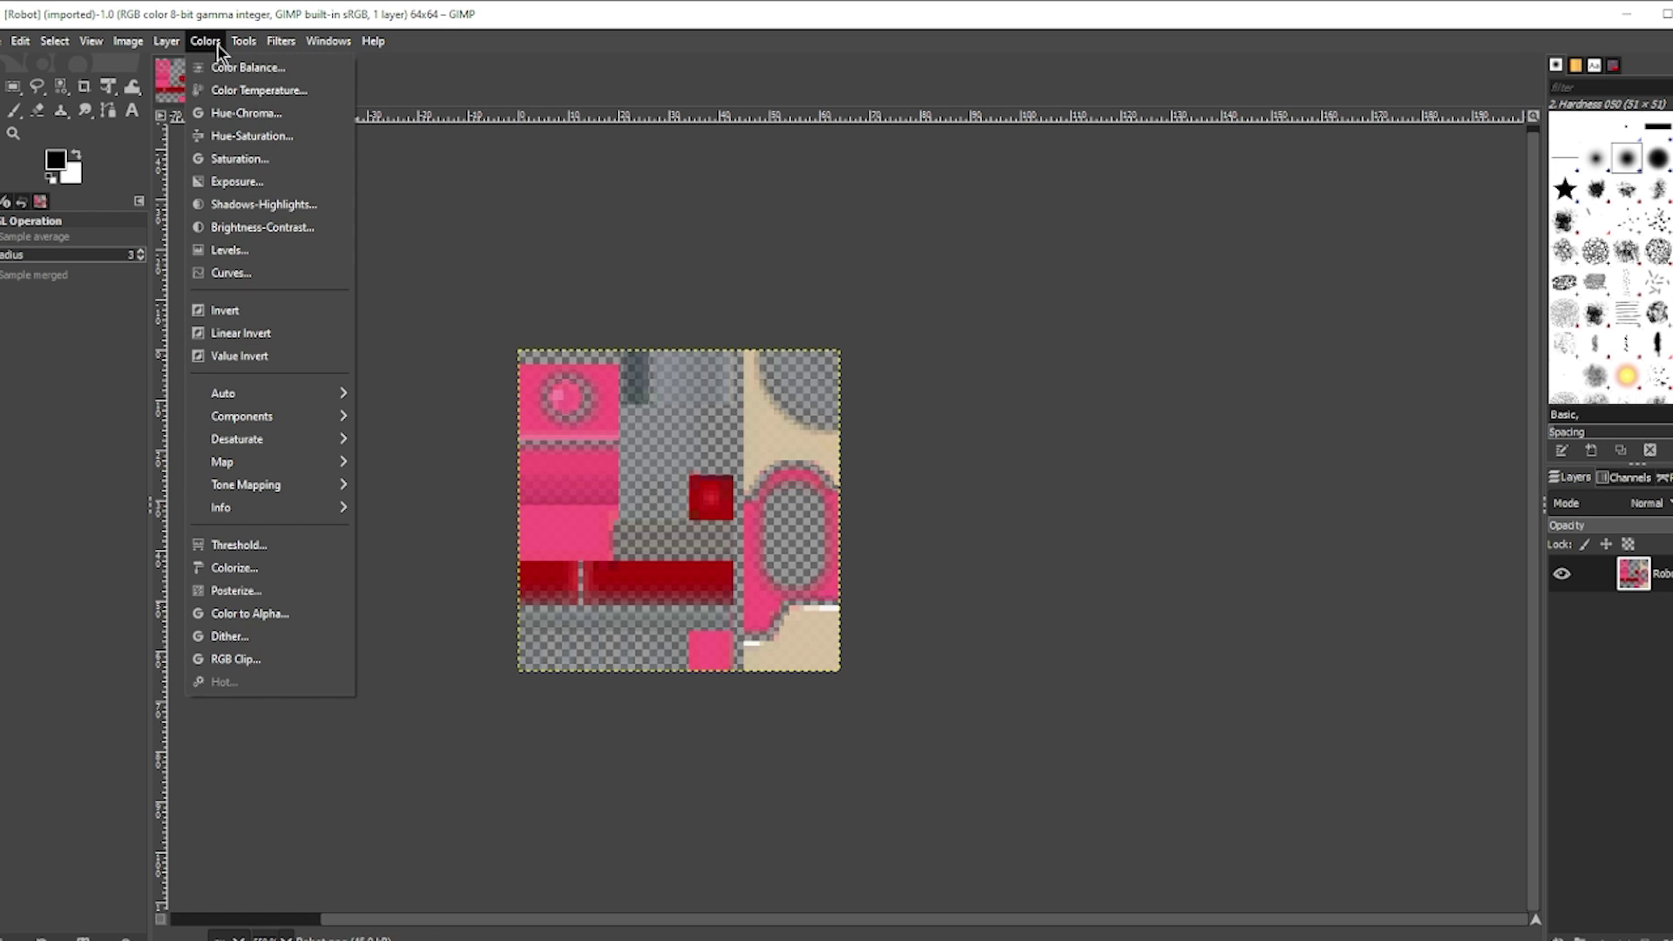
{"action": "left_click", "coordinate": [262, 272]}
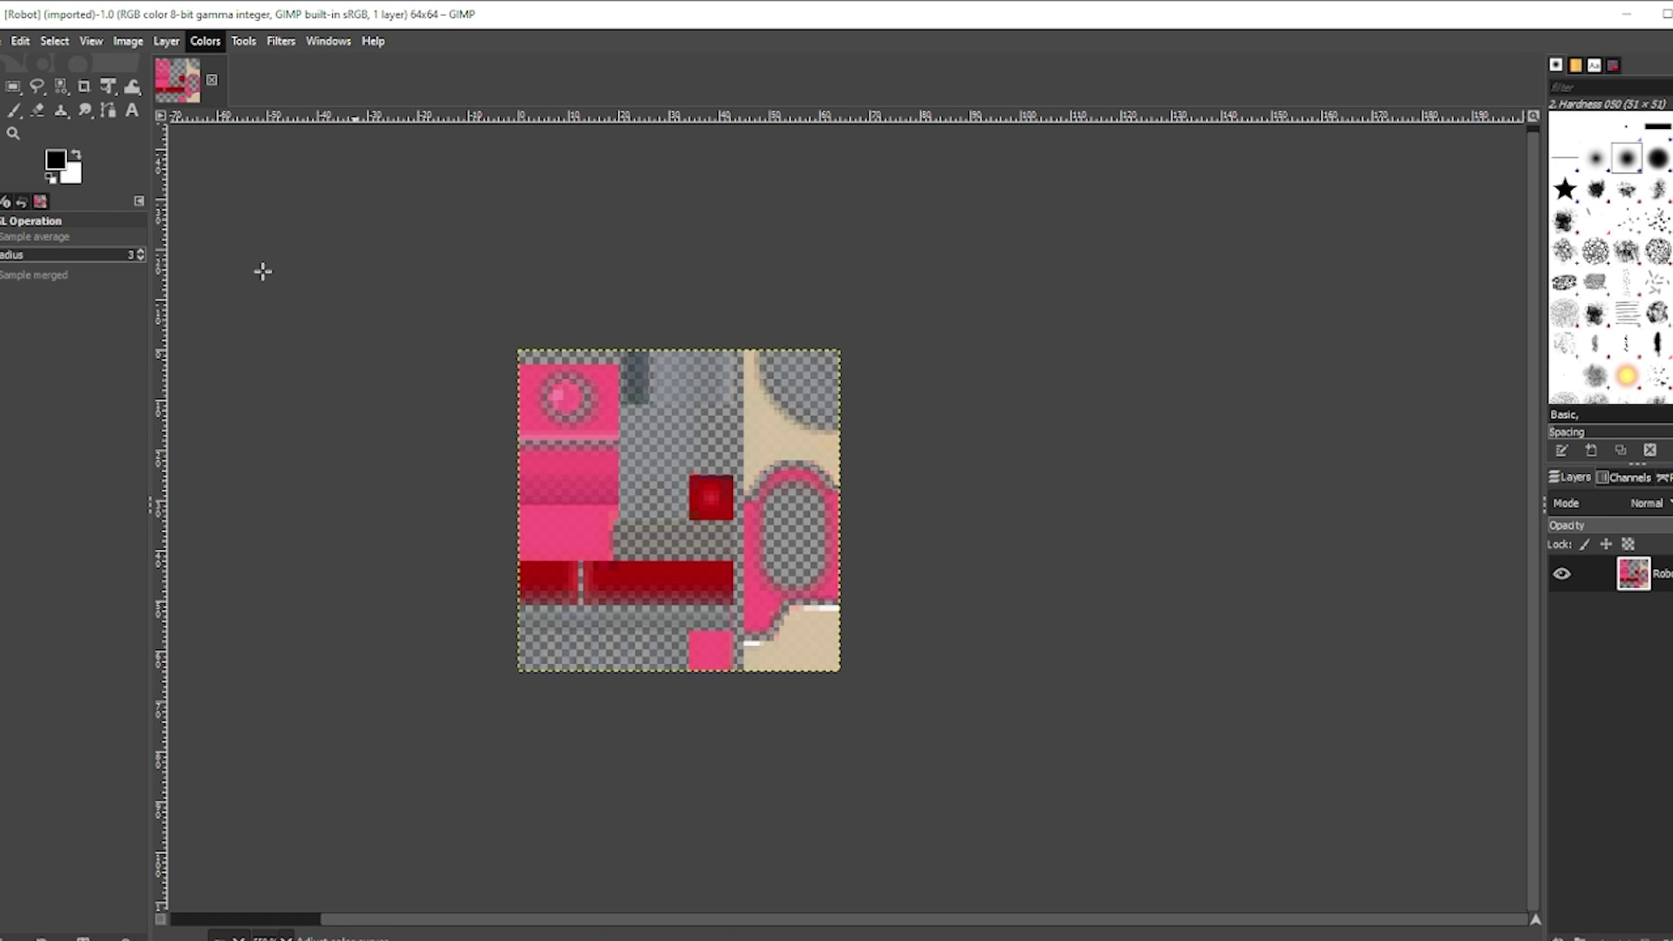
{"action": "left_click", "coordinate": [1231, 380]}
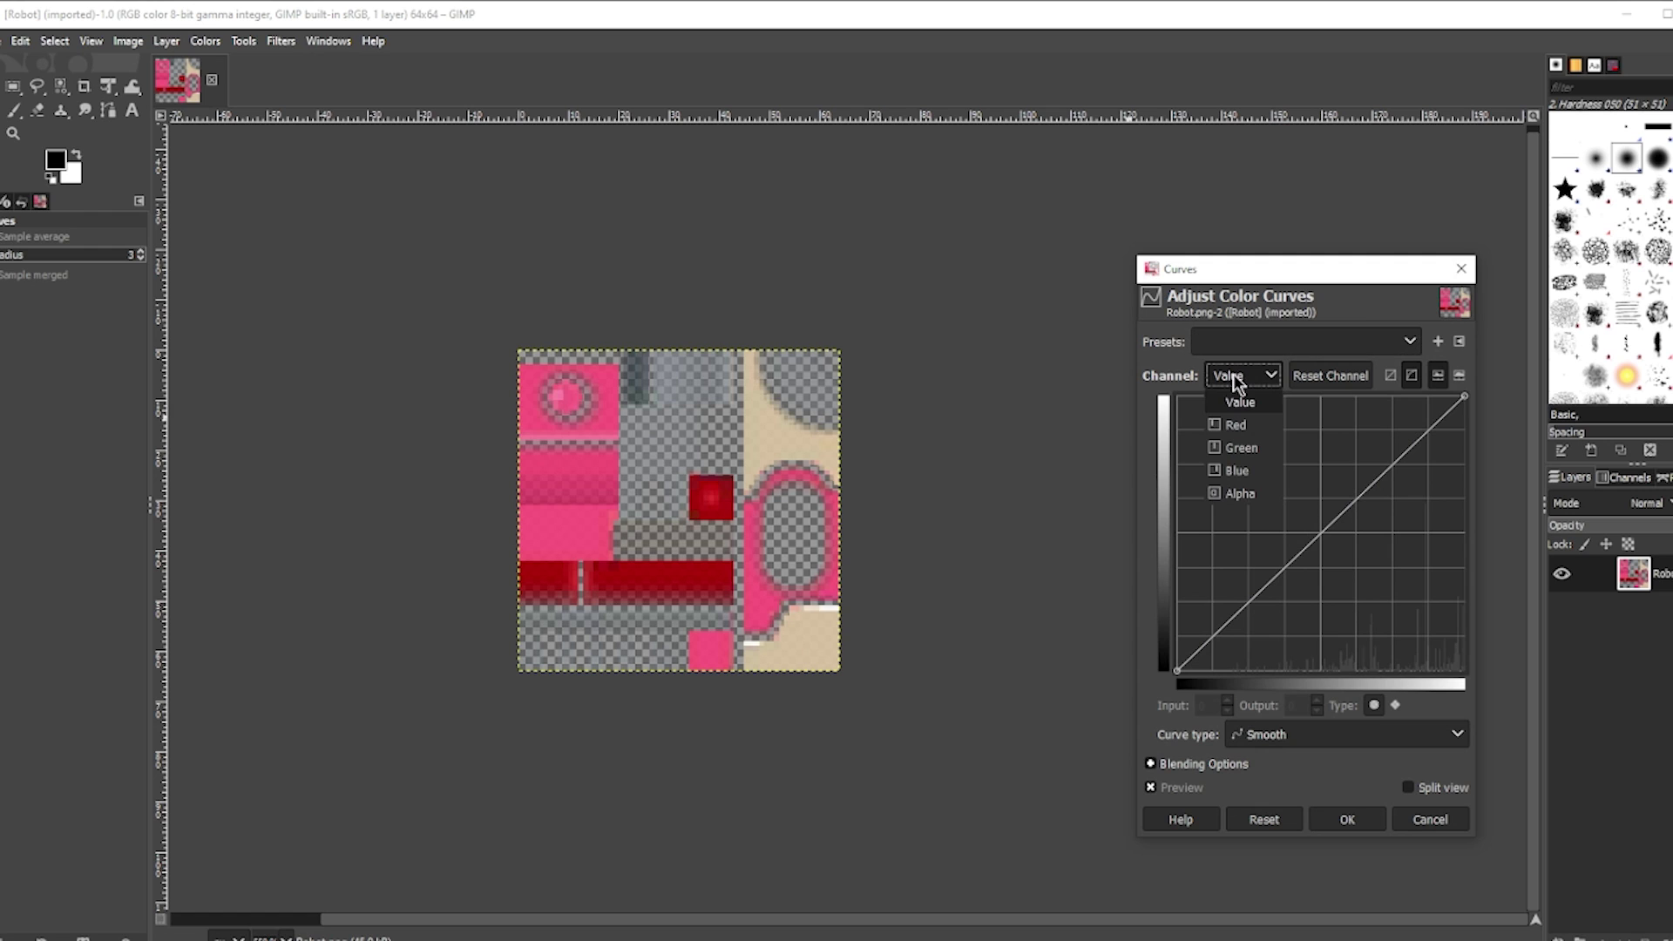
{"action": "left_click", "coordinate": [1240, 493]}
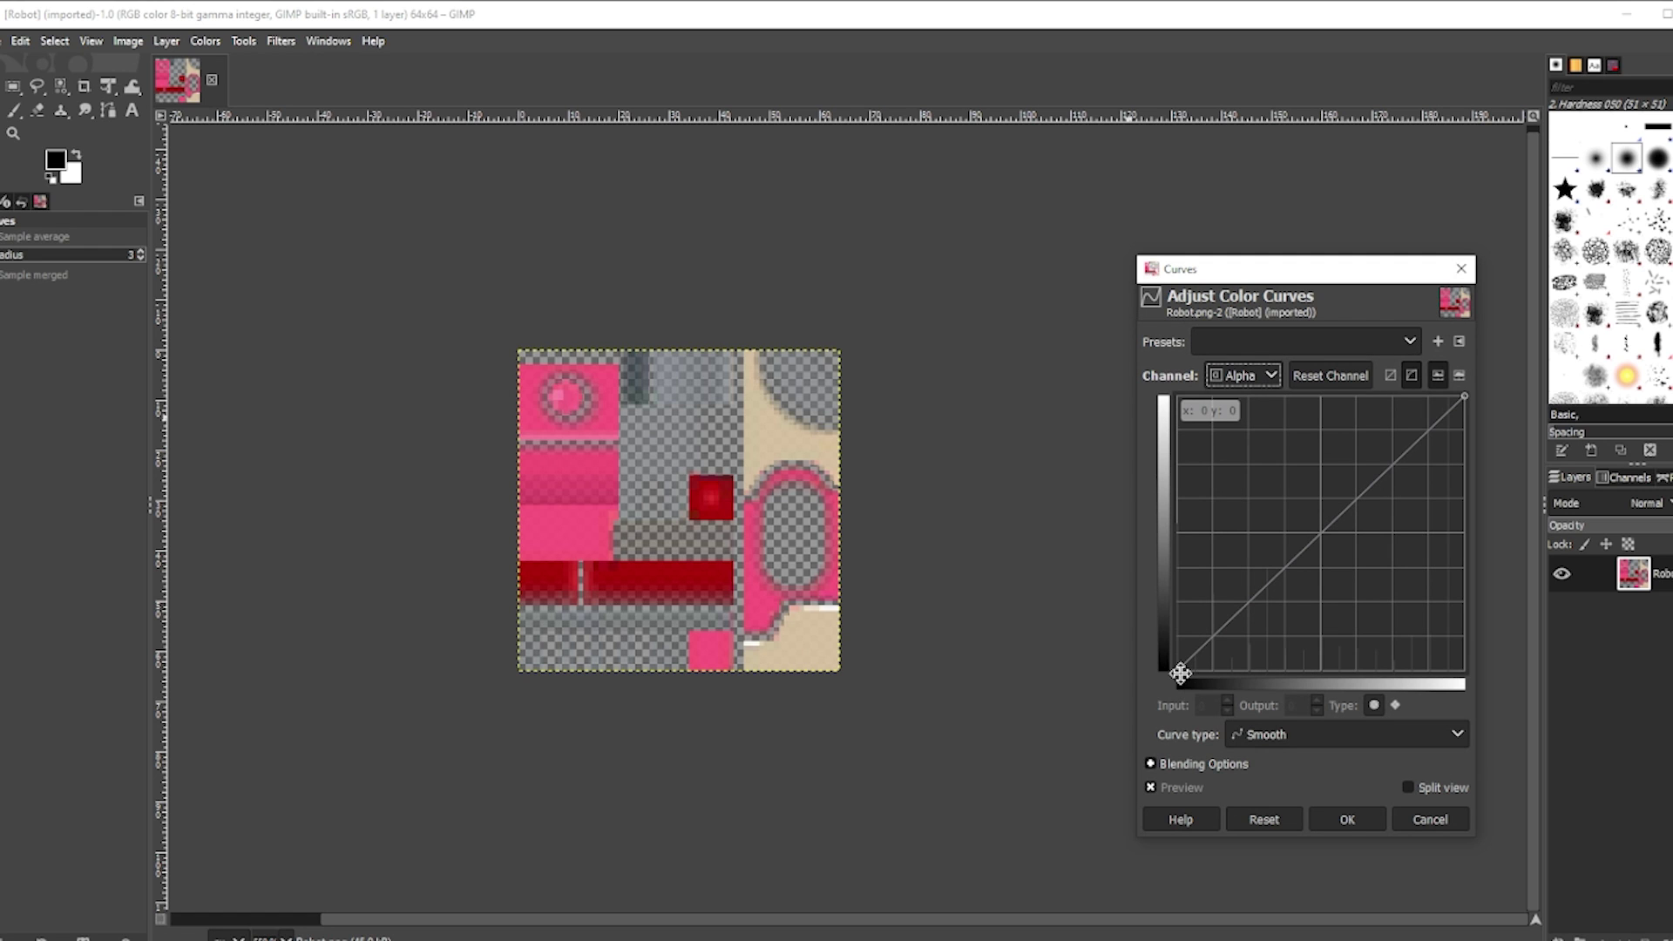
{"action": "left_click_drag", "start_coordinate": [1179, 669], "coordinate": [960, 325]}
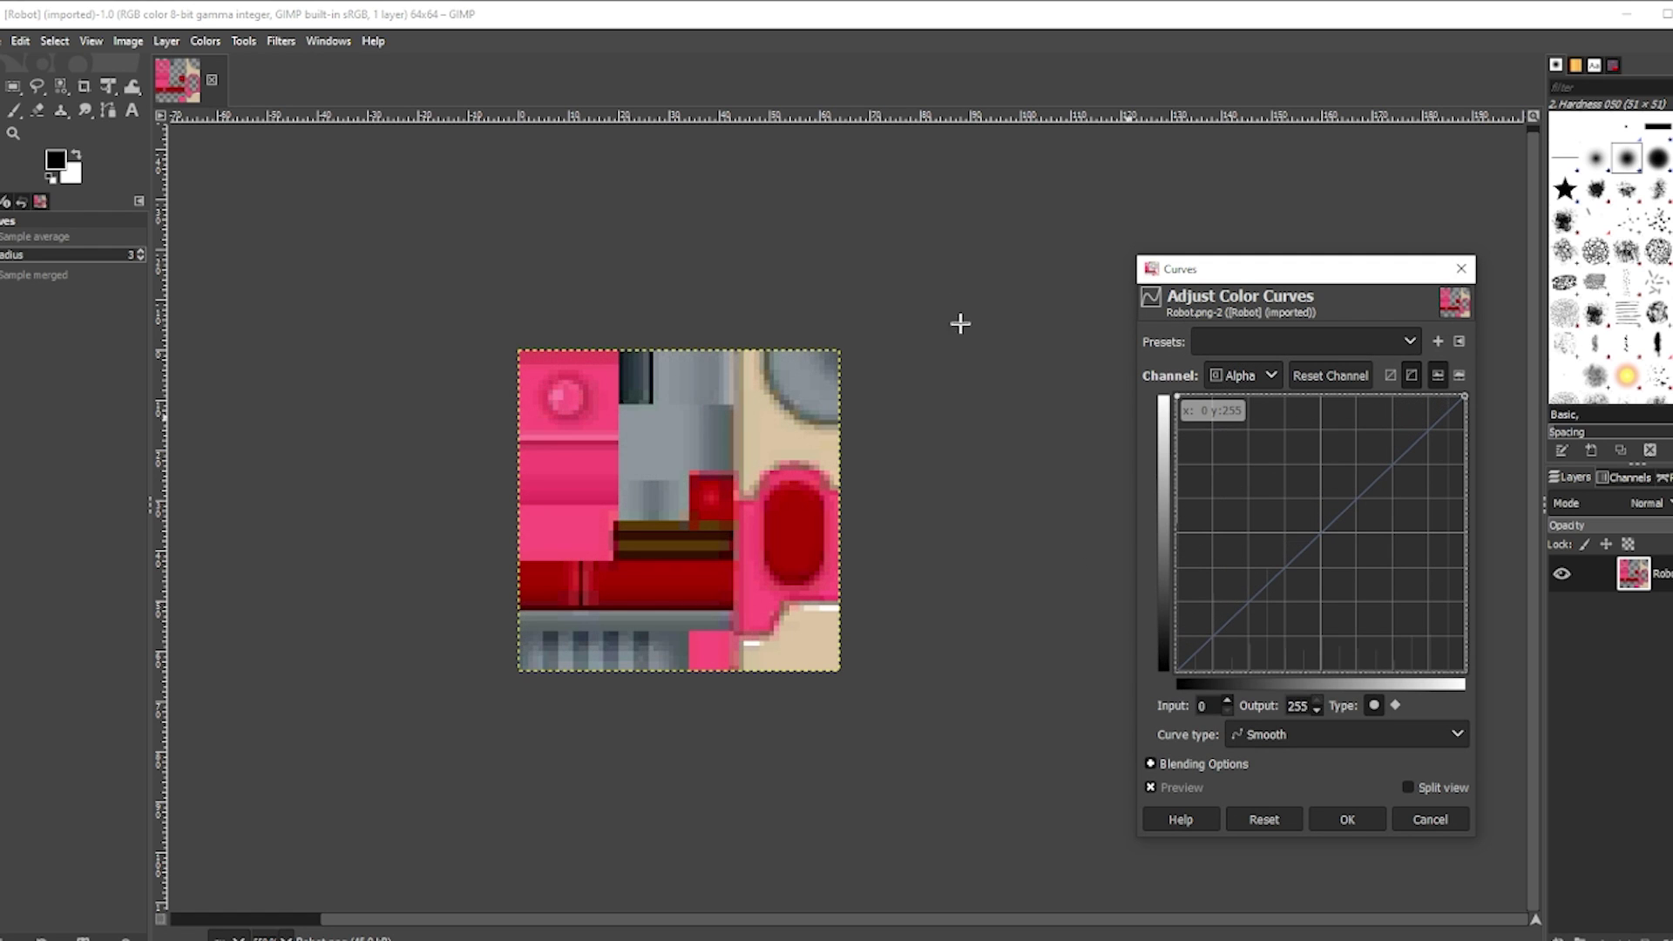
{"action": "left_click", "coordinate": [1331, 822]}
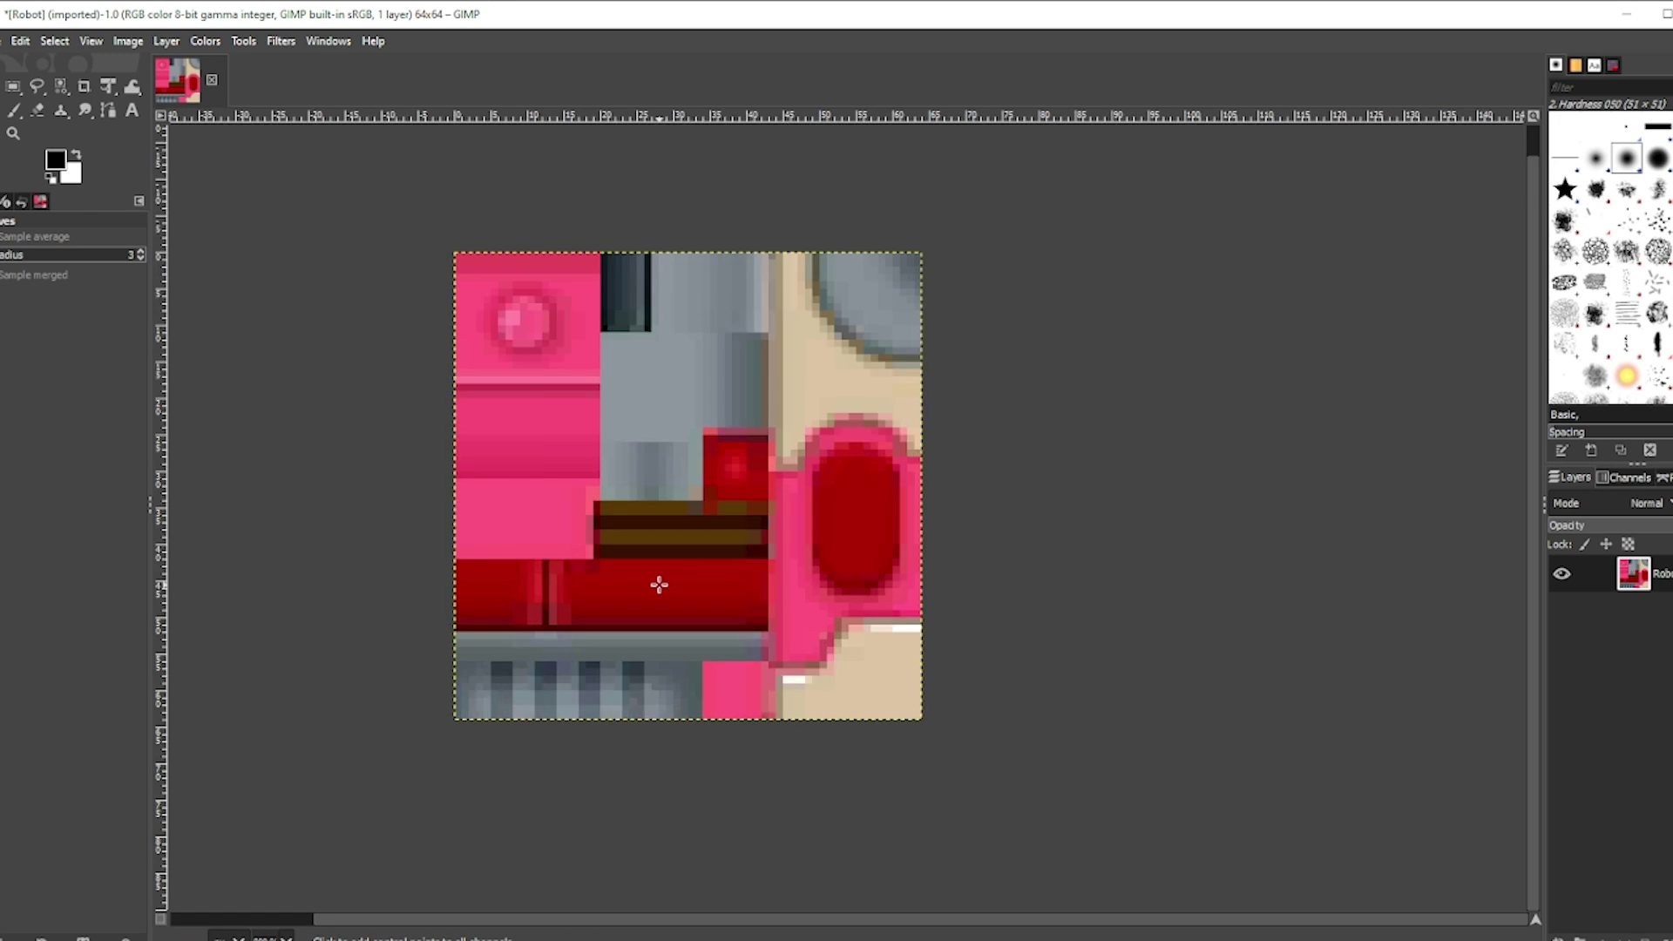
Make a rectangular selection about 24 by 8 px around the brown striped strip in the middle of the texture.
{"action": "scroll", "coordinate": [657, 563], "scroll_direction": "up", "scroll_amount": 1, "text": "ctrl"}
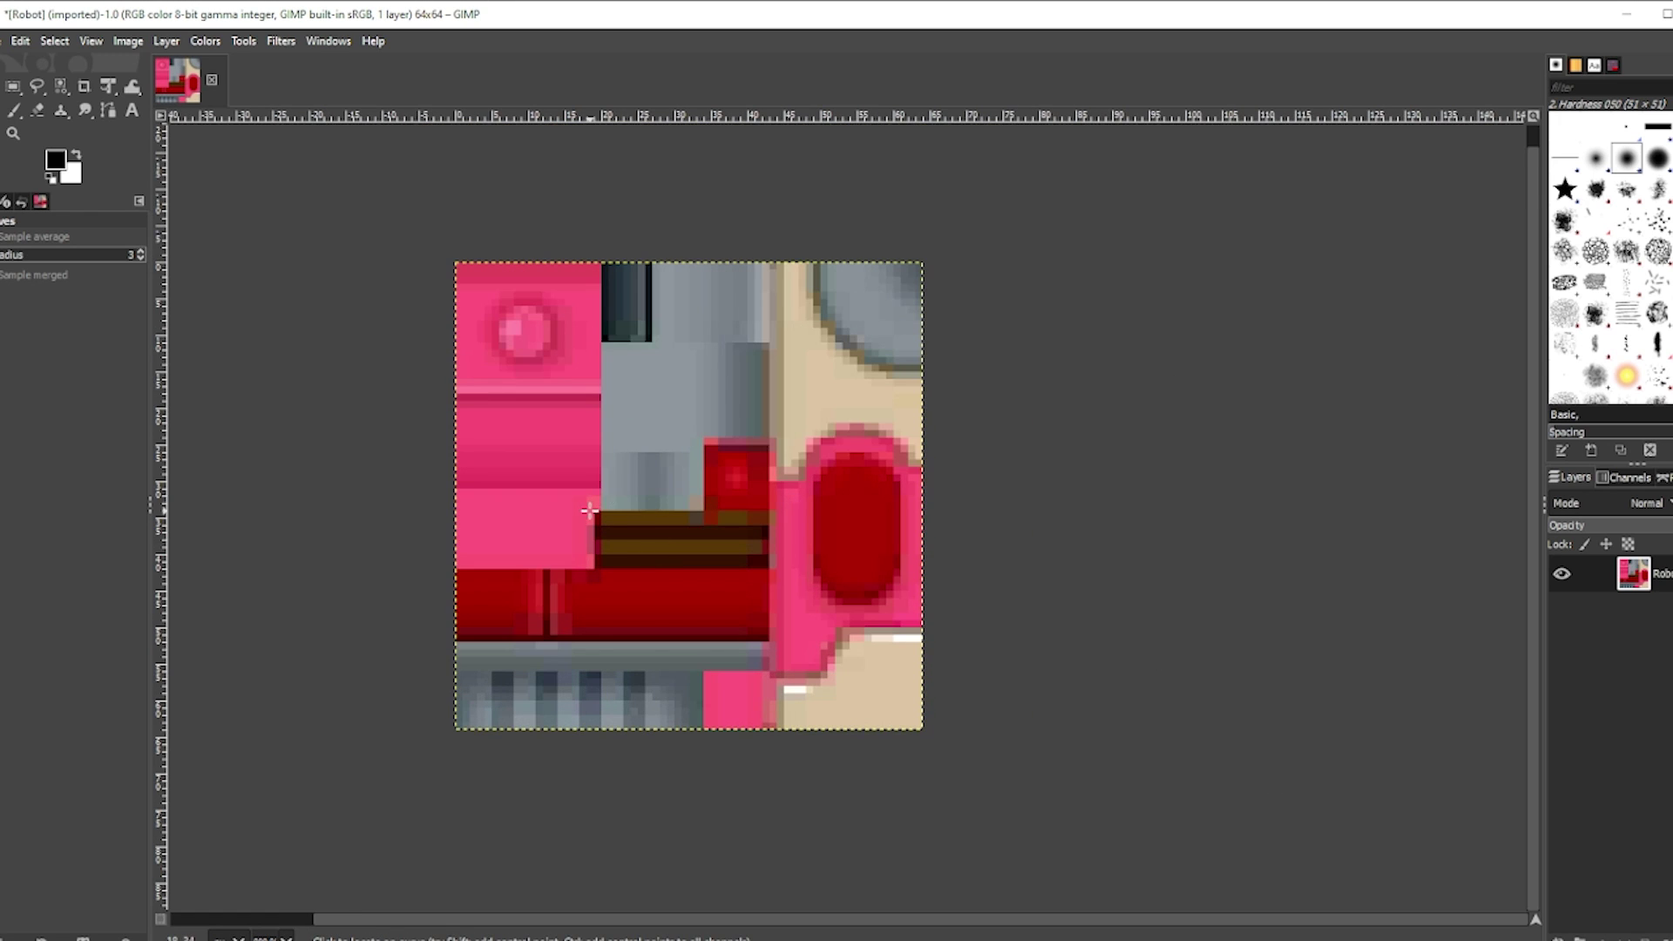
{"action": "left_click", "coordinate": [621, 520]}
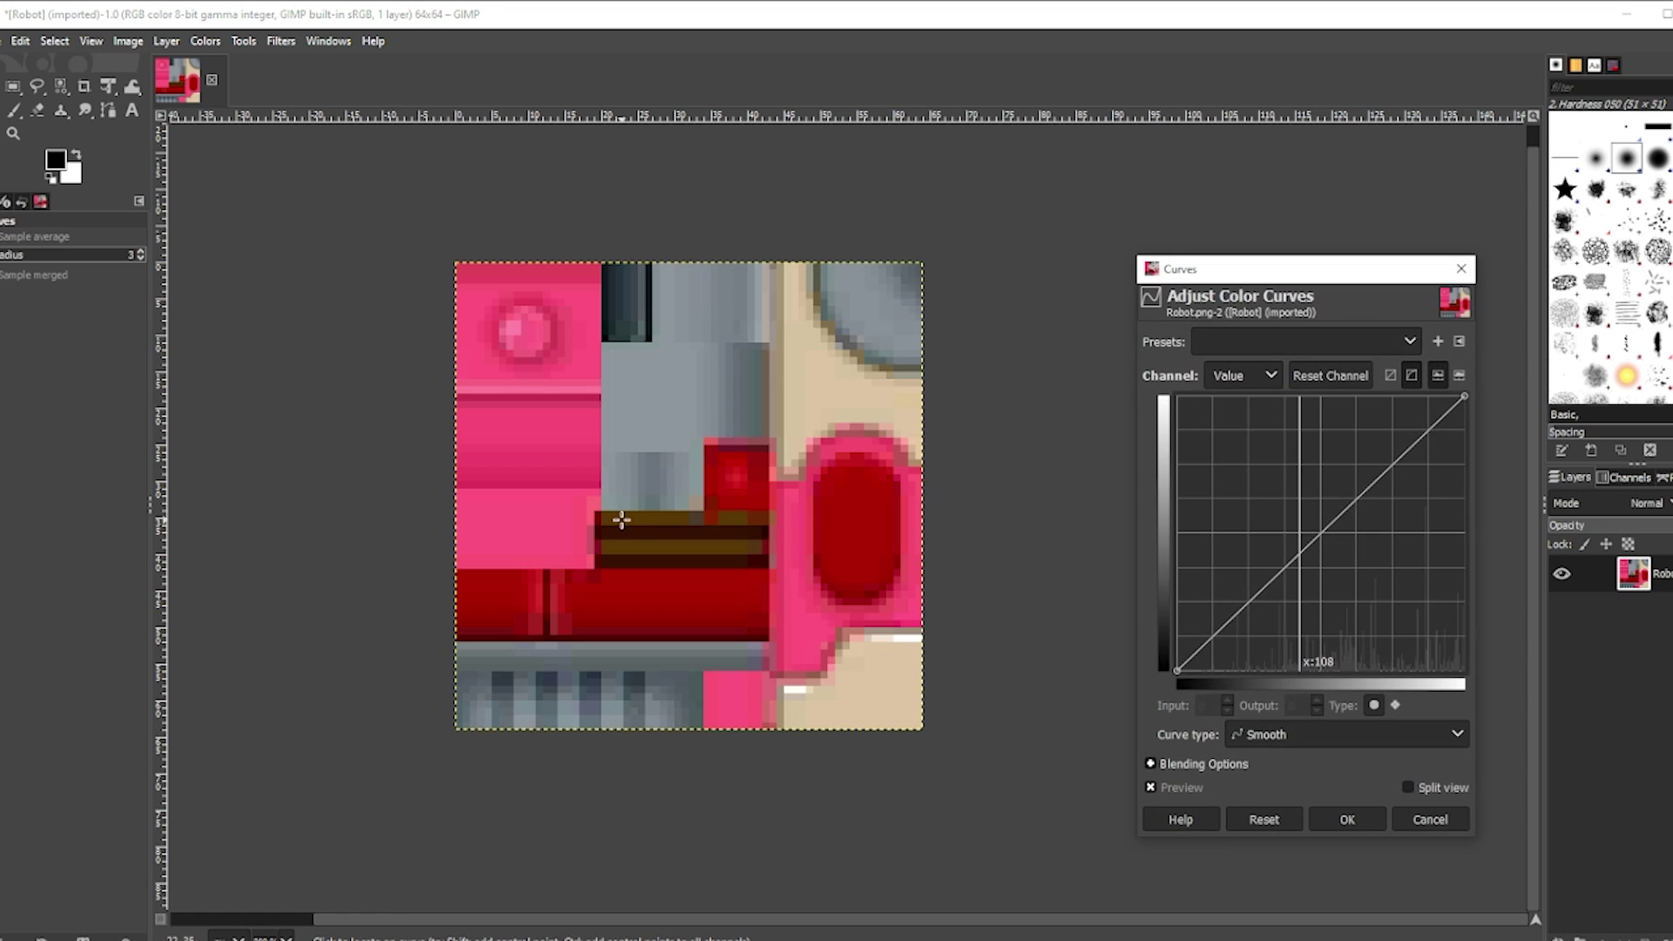
{"action": "left_click", "coordinate": [1439, 821]}
{"action": "left_click", "coordinate": [13, 89]}
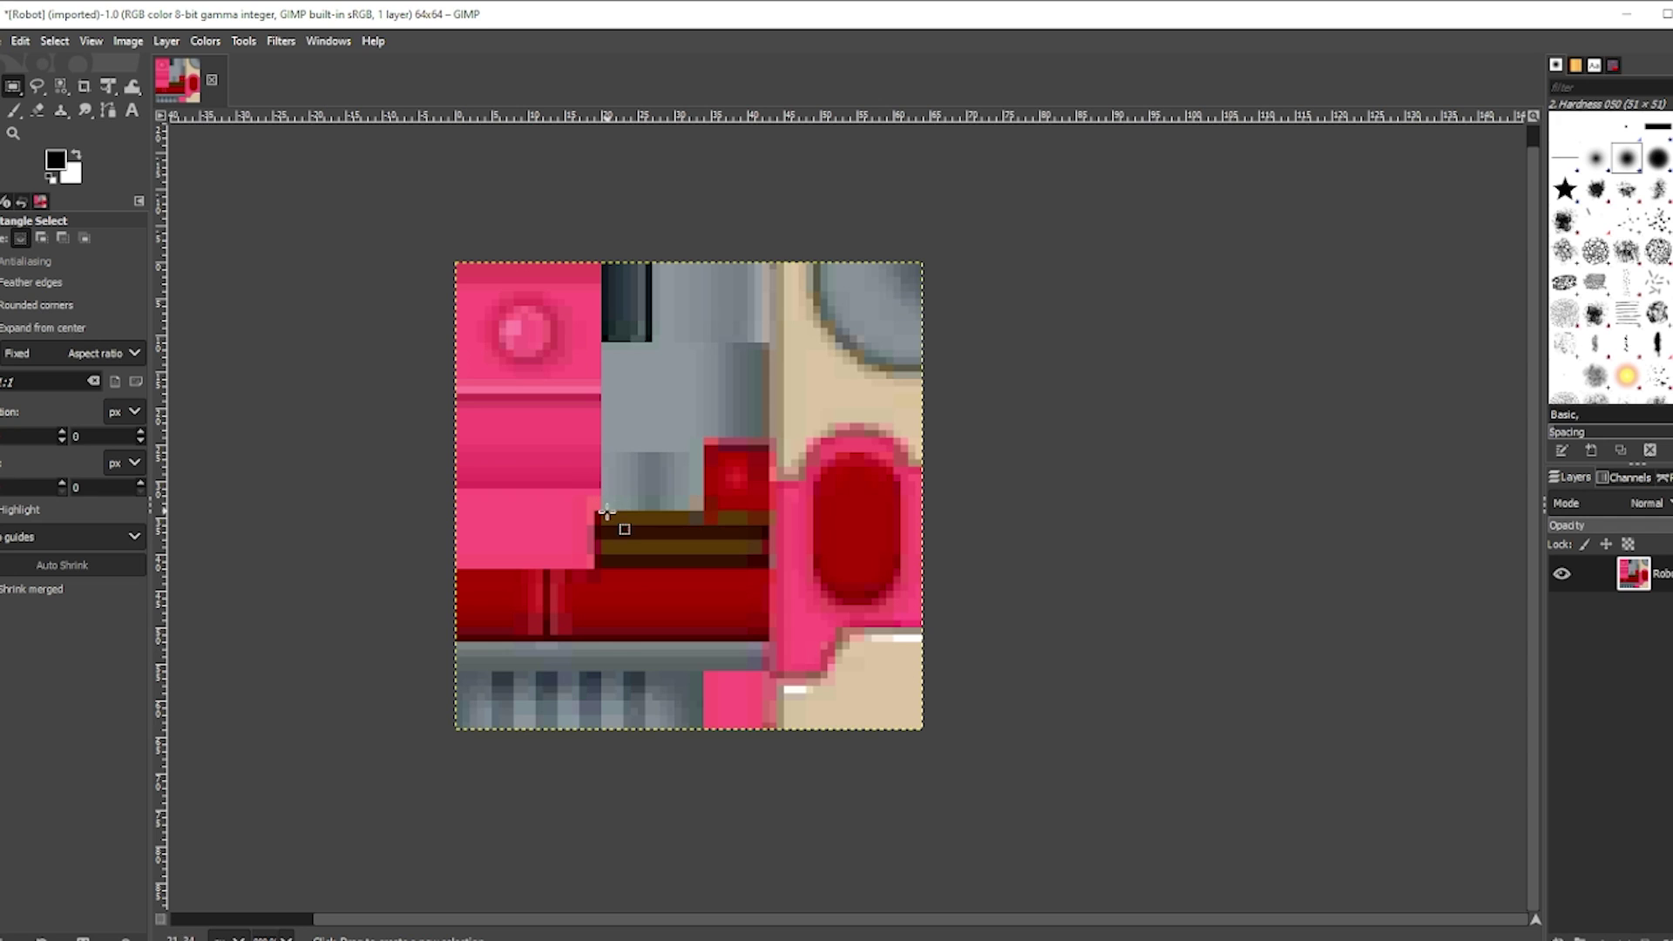
{"action": "left_click_drag", "start_coordinate": [595, 511], "coordinate": [769, 568]}
Brighten the selected strip to orange with Hue-Saturation, using hue 0, lightness 68.9 and saturation 47.6.
{"action": "left_click", "coordinate": [207, 41]}
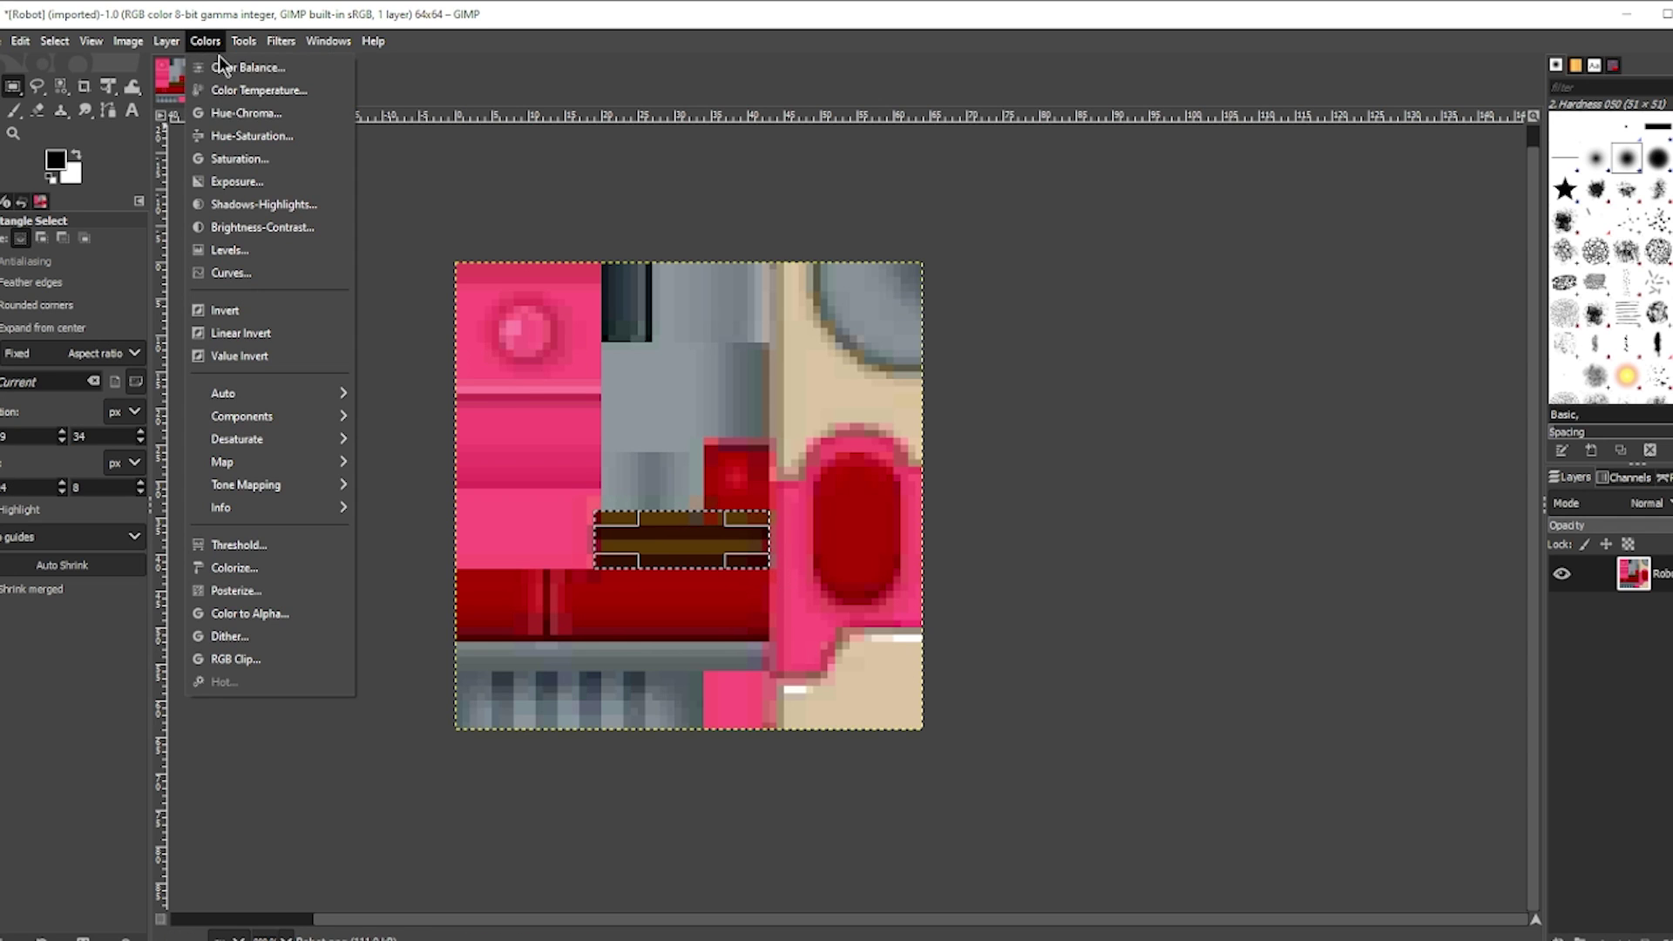
{"action": "left_click", "coordinate": [254, 133]}
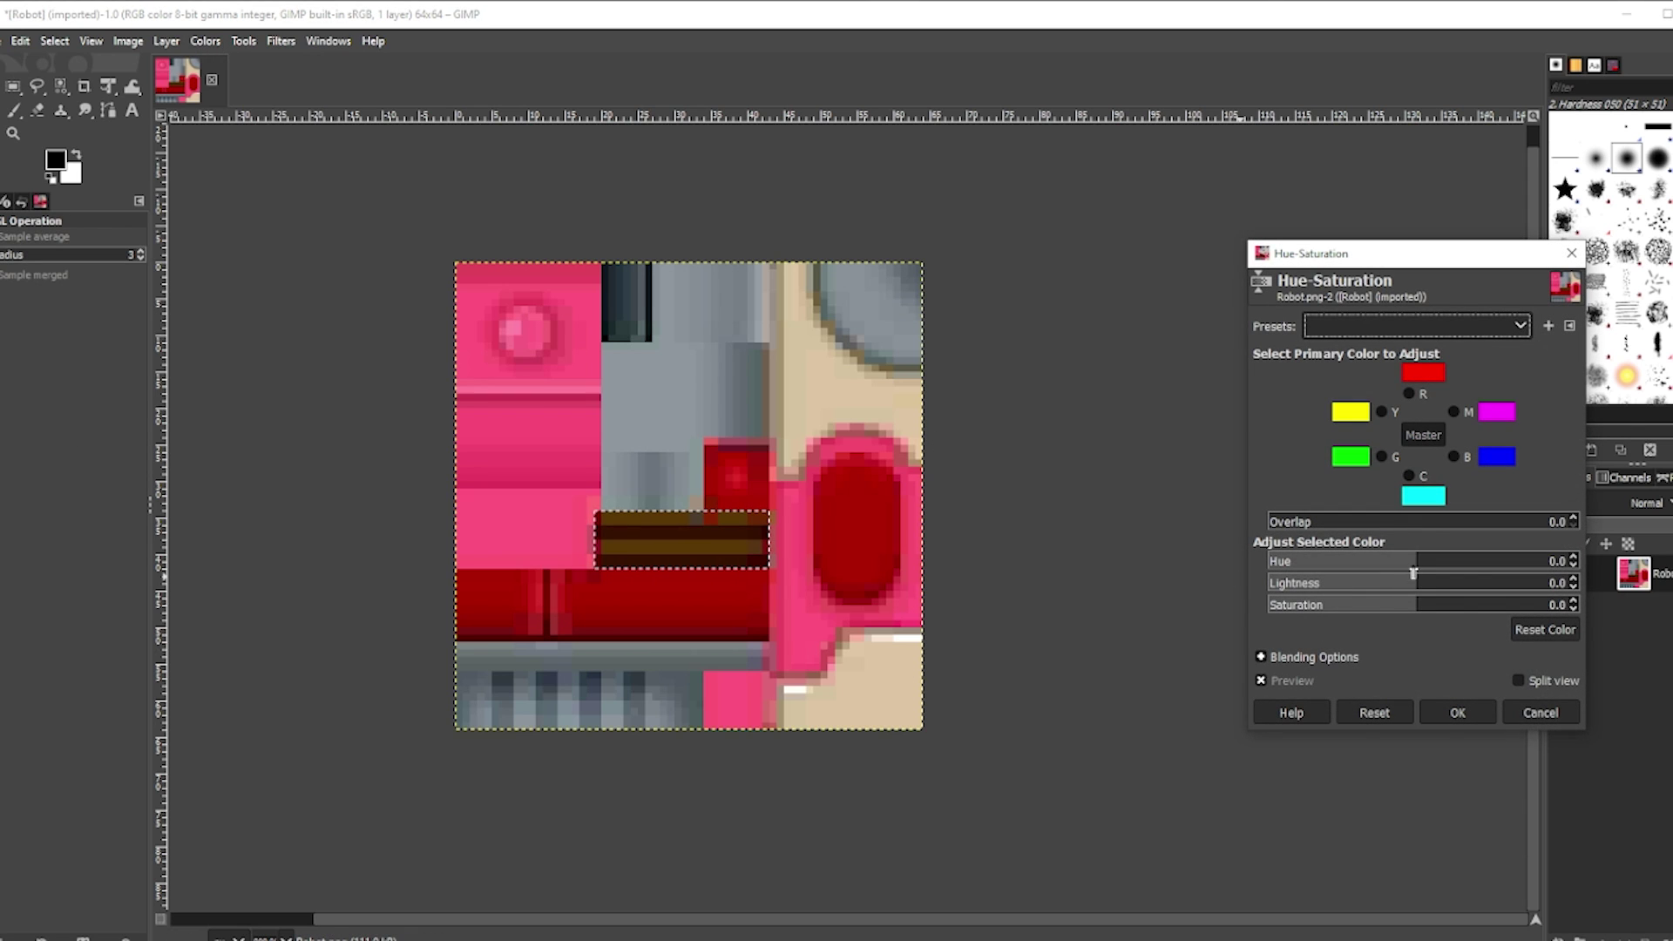
{"action": "left_click_drag", "start_coordinate": [1415, 563], "coordinate": [1459, 562]}
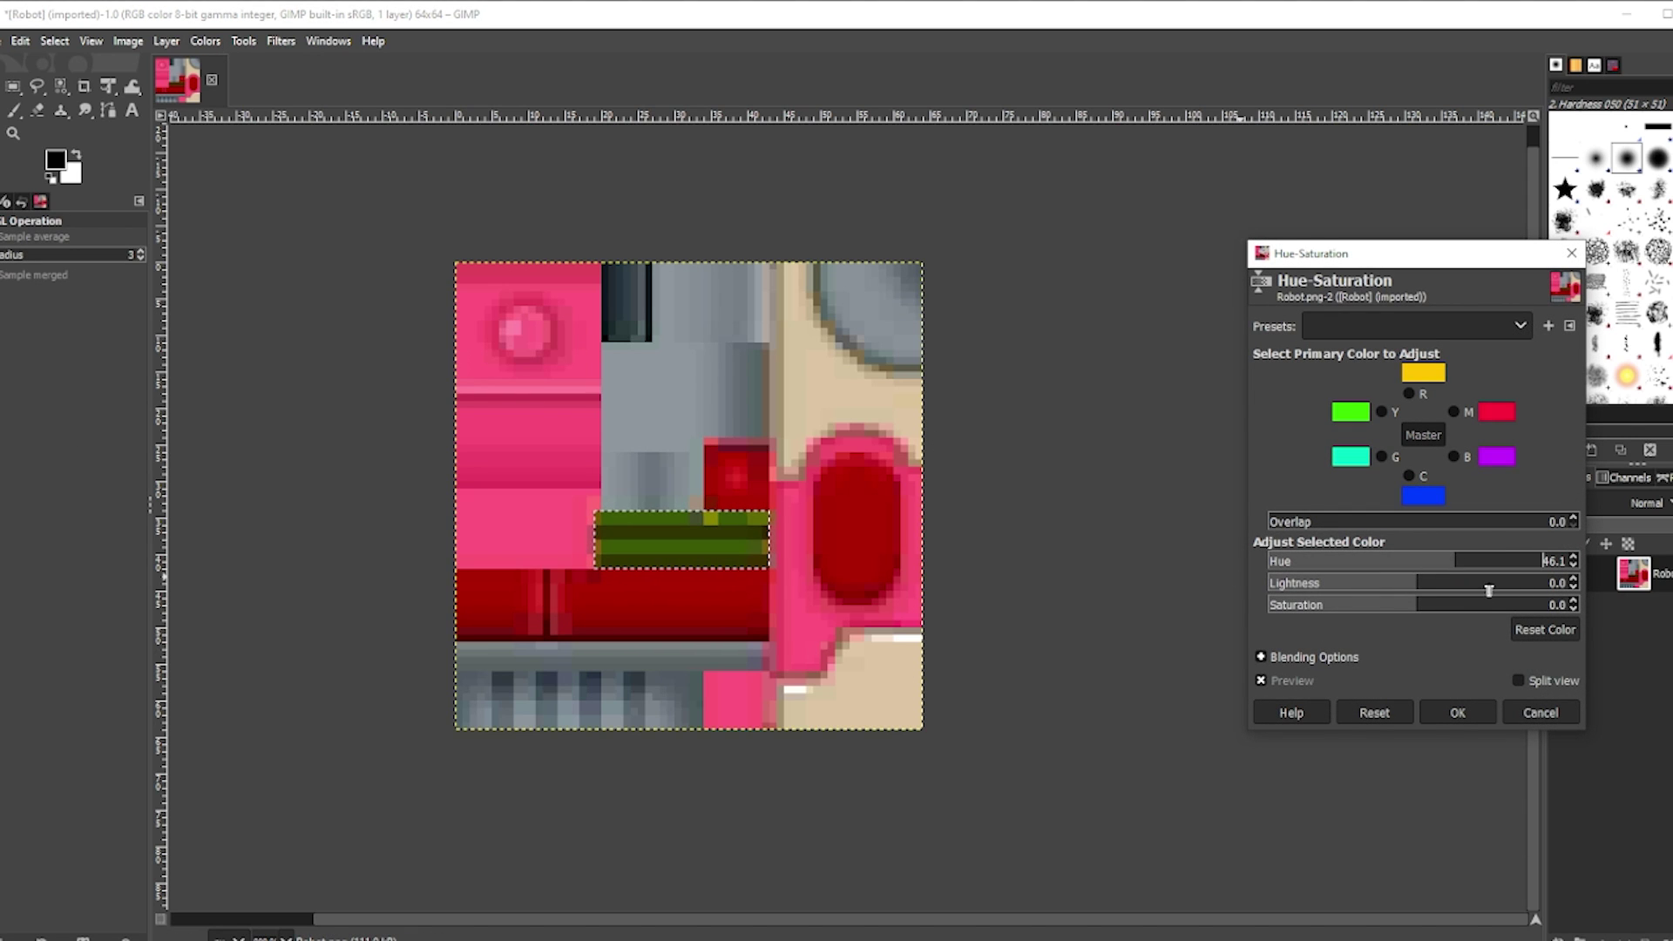
{"action": "left_click_drag", "start_coordinate": [1457, 564], "coordinate": [1417, 560]}
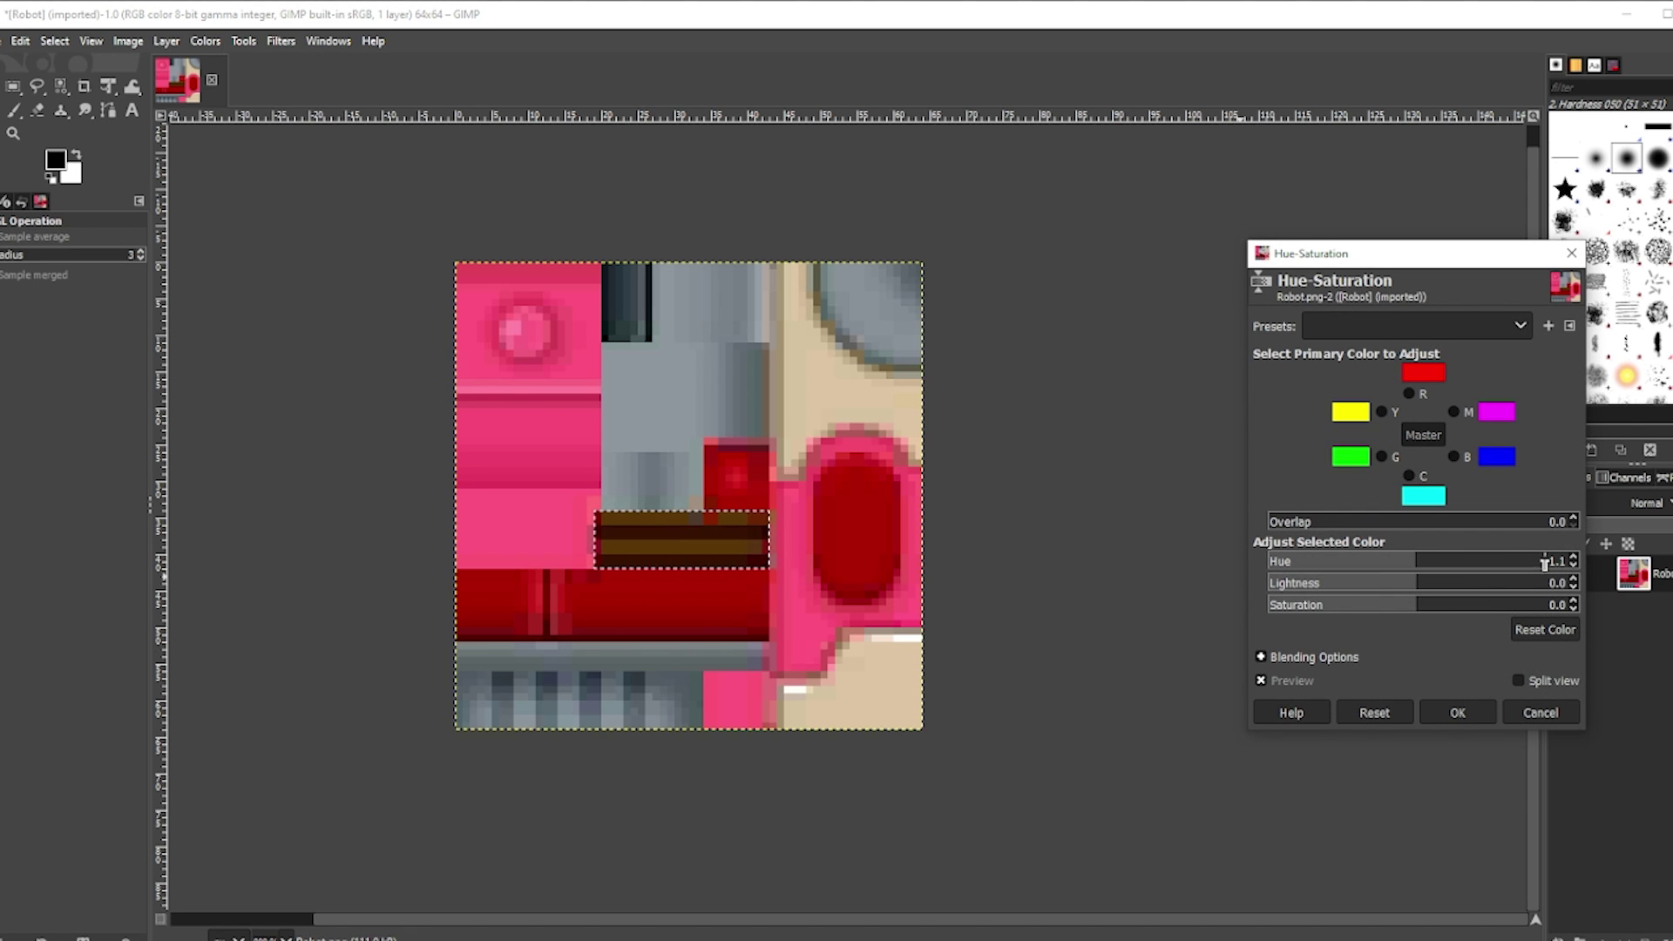
{"action": "left_click_drag", "start_coordinate": [1544, 564], "coordinate": [1555, 558]}
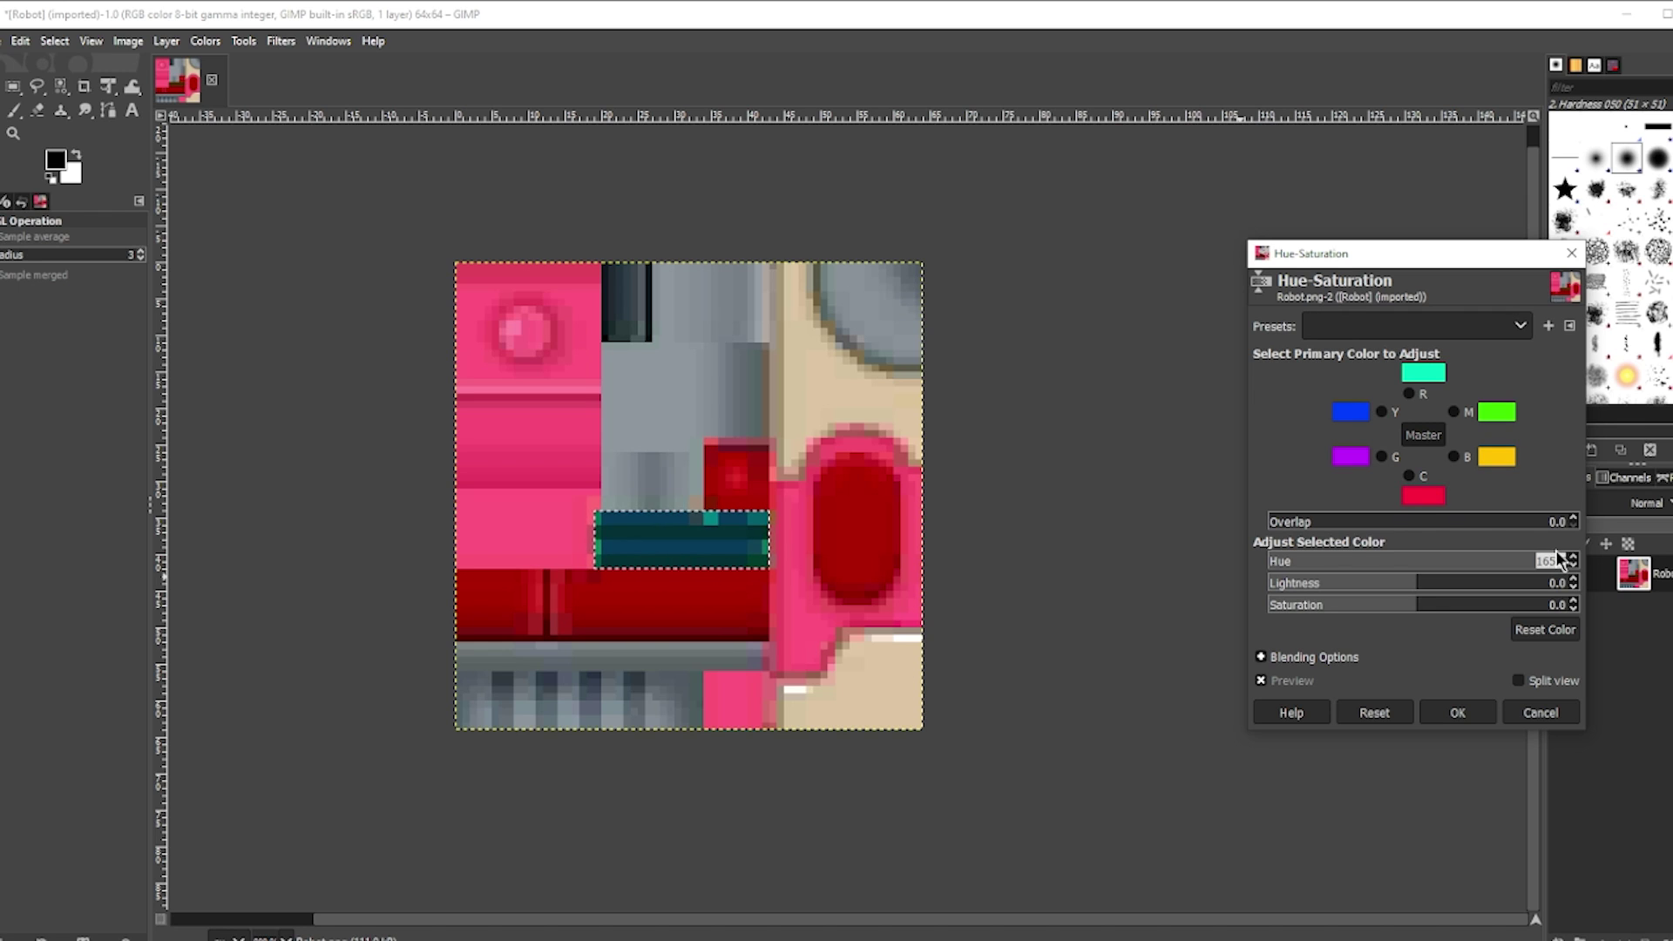
{"action": "type", "text": "0"}
{"action": "key", "text": "Return"}
{"action": "left_click_drag", "start_coordinate": [1427, 591], "coordinate": [1508, 582]}
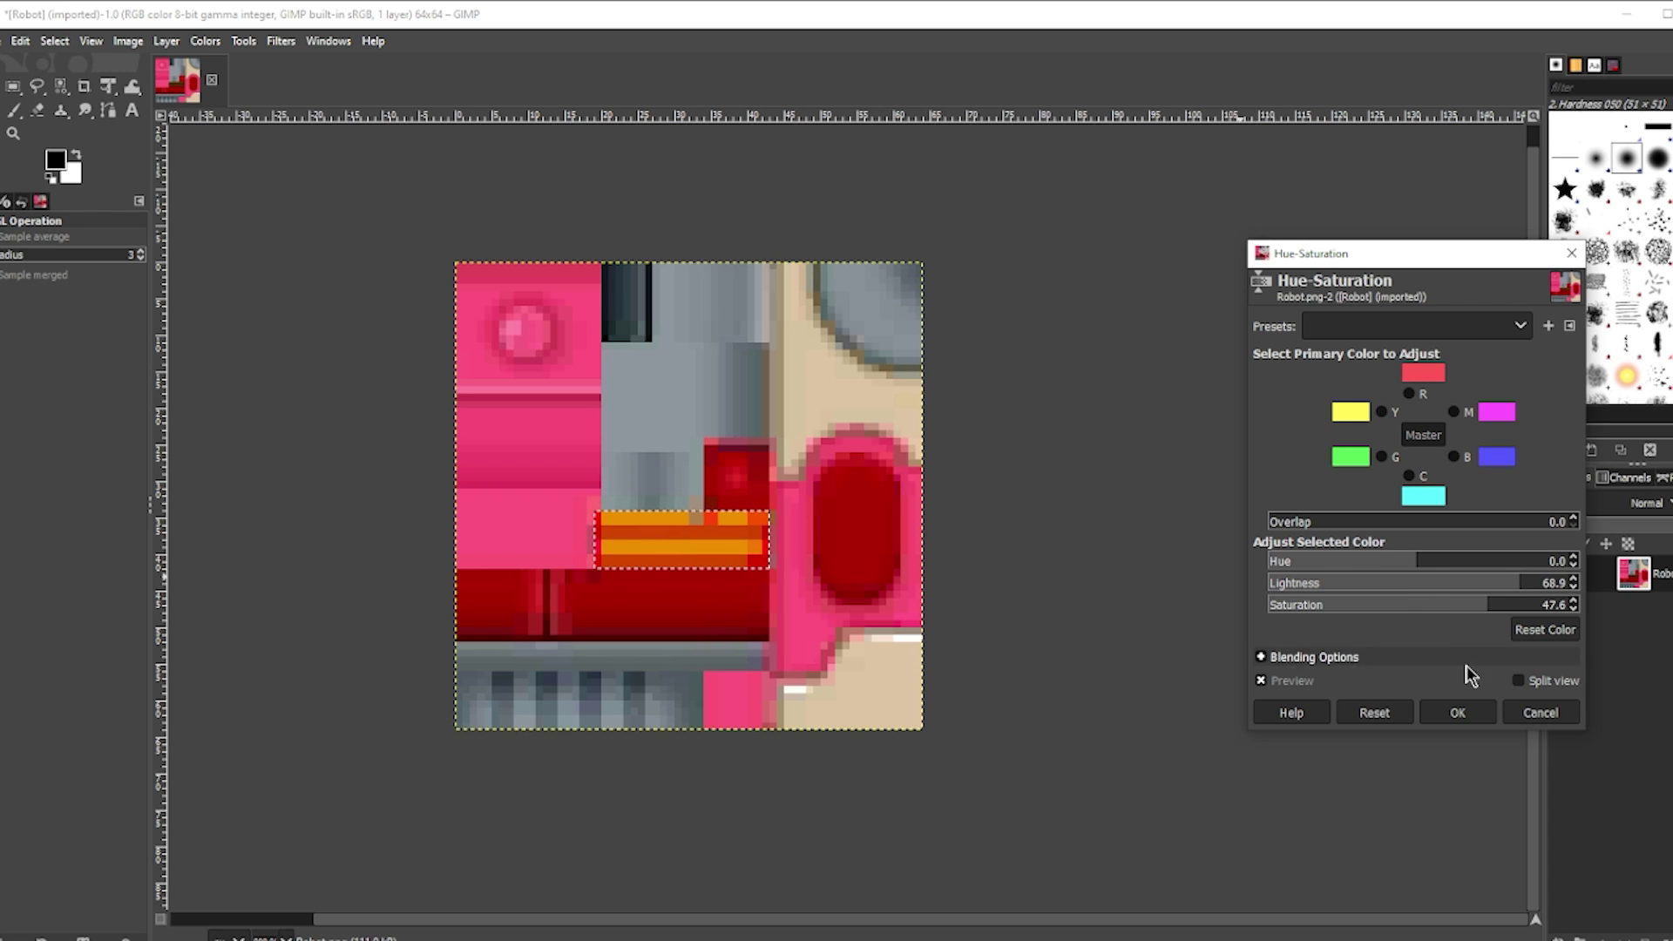
{"action": "left_click", "coordinate": [1458, 711]}
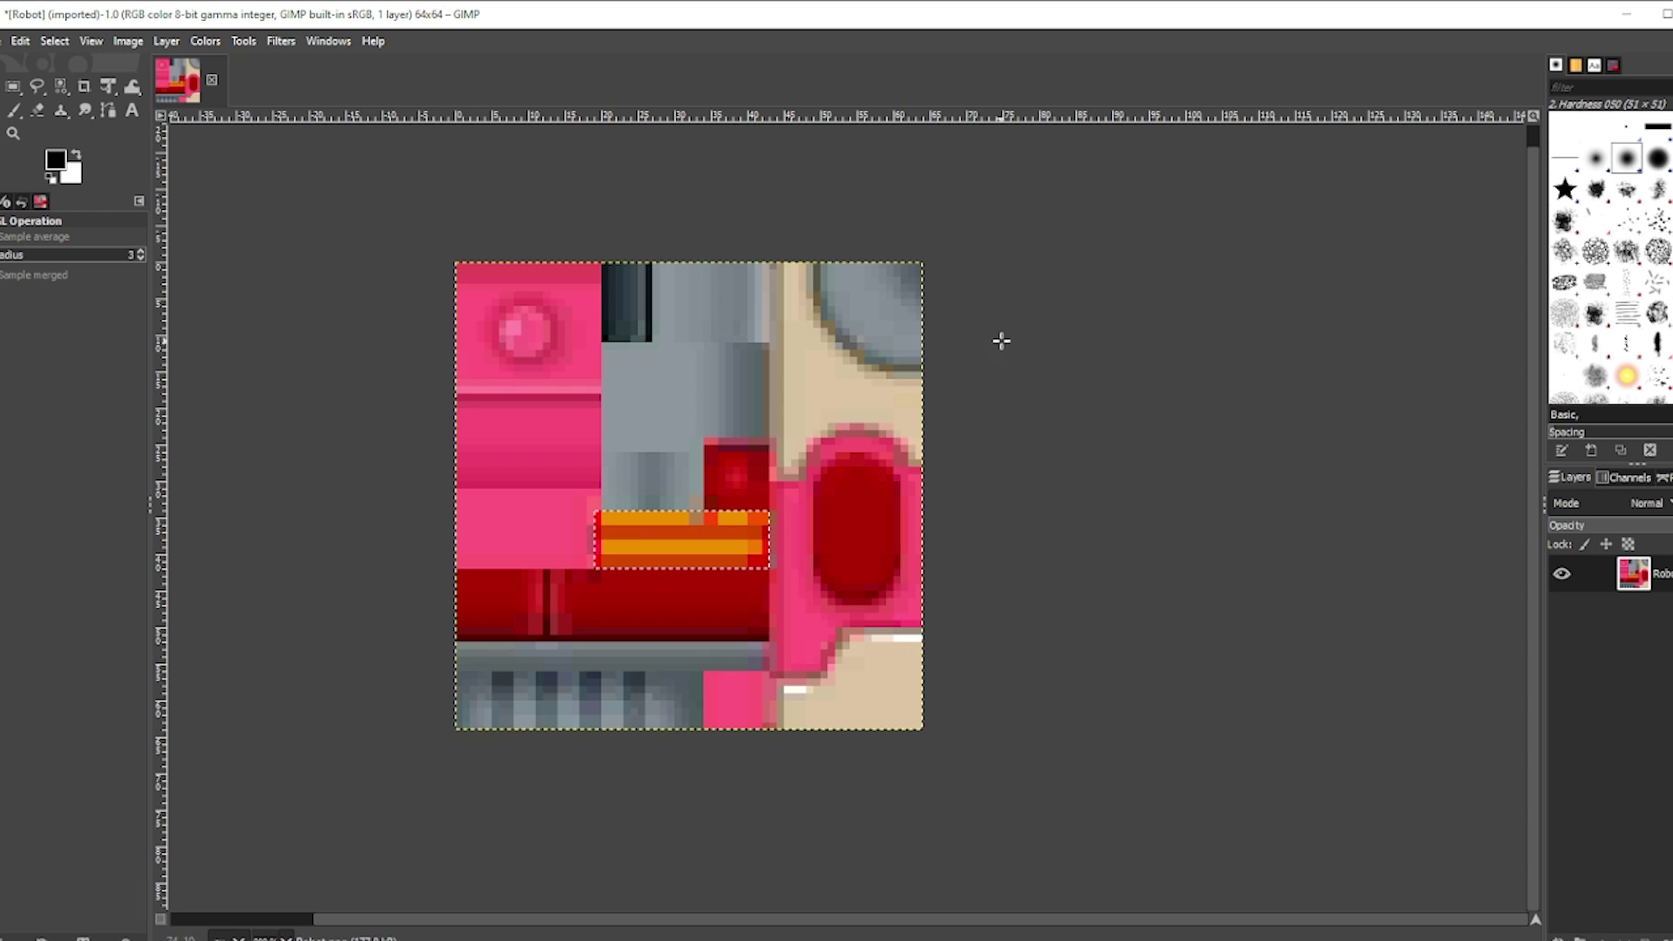
Overwrite Robot.png with the edited texture and minimize the image editor.
{"action": "left_click", "coordinate": [9, 41]}
{"action": "left_click", "coordinate": [132, 325]}
{"action": "left_click", "coordinate": [1627, 14]}
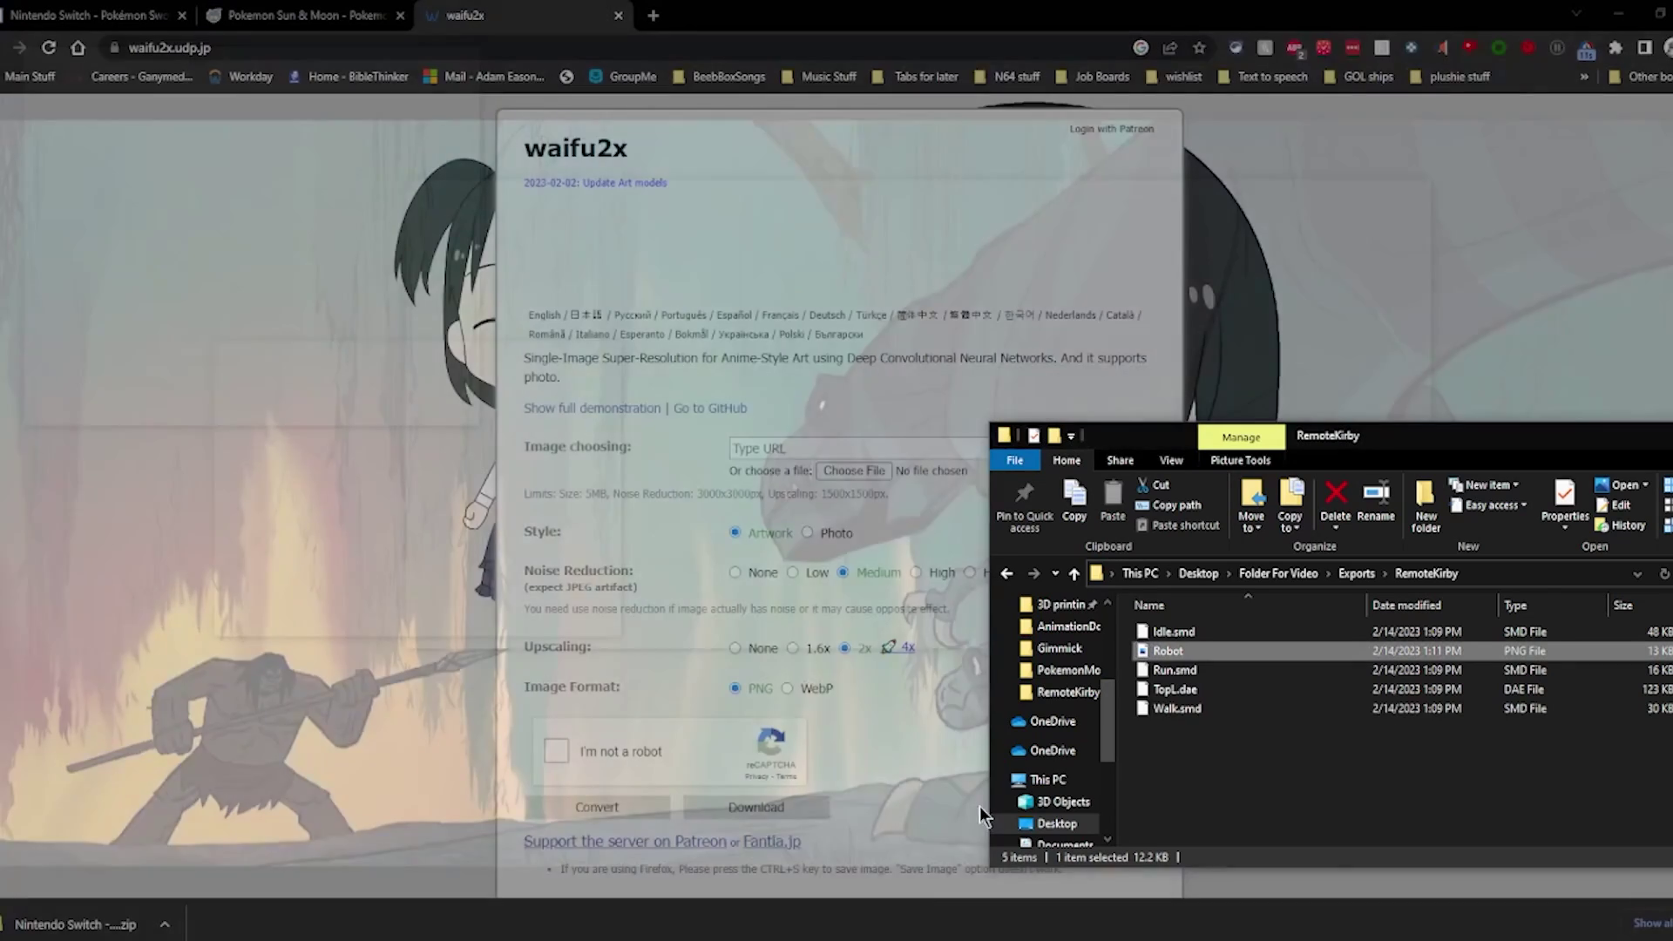
Bring up the RemoteKirby folder beside the waifu2x page and load its Robot texture as the image to upscale.
{"action": "left_click", "coordinate": [411, 866]}
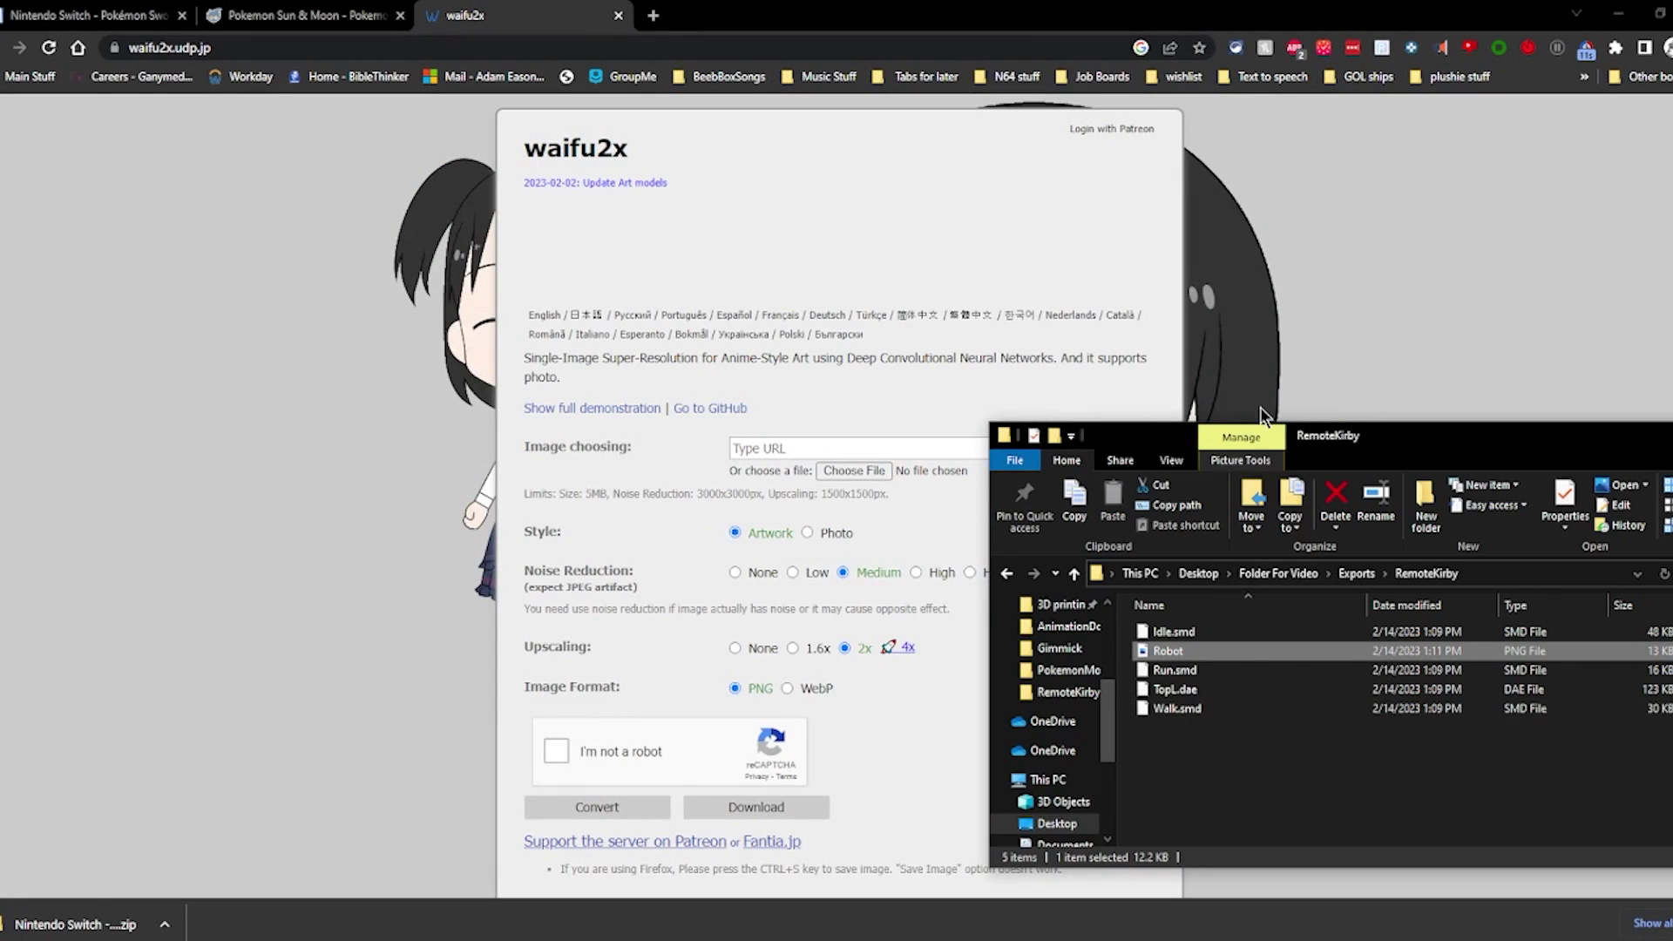
{"action": "left_click_drag", "start_coordinate": [1386, 442], "coordinate": [1477, 477]}
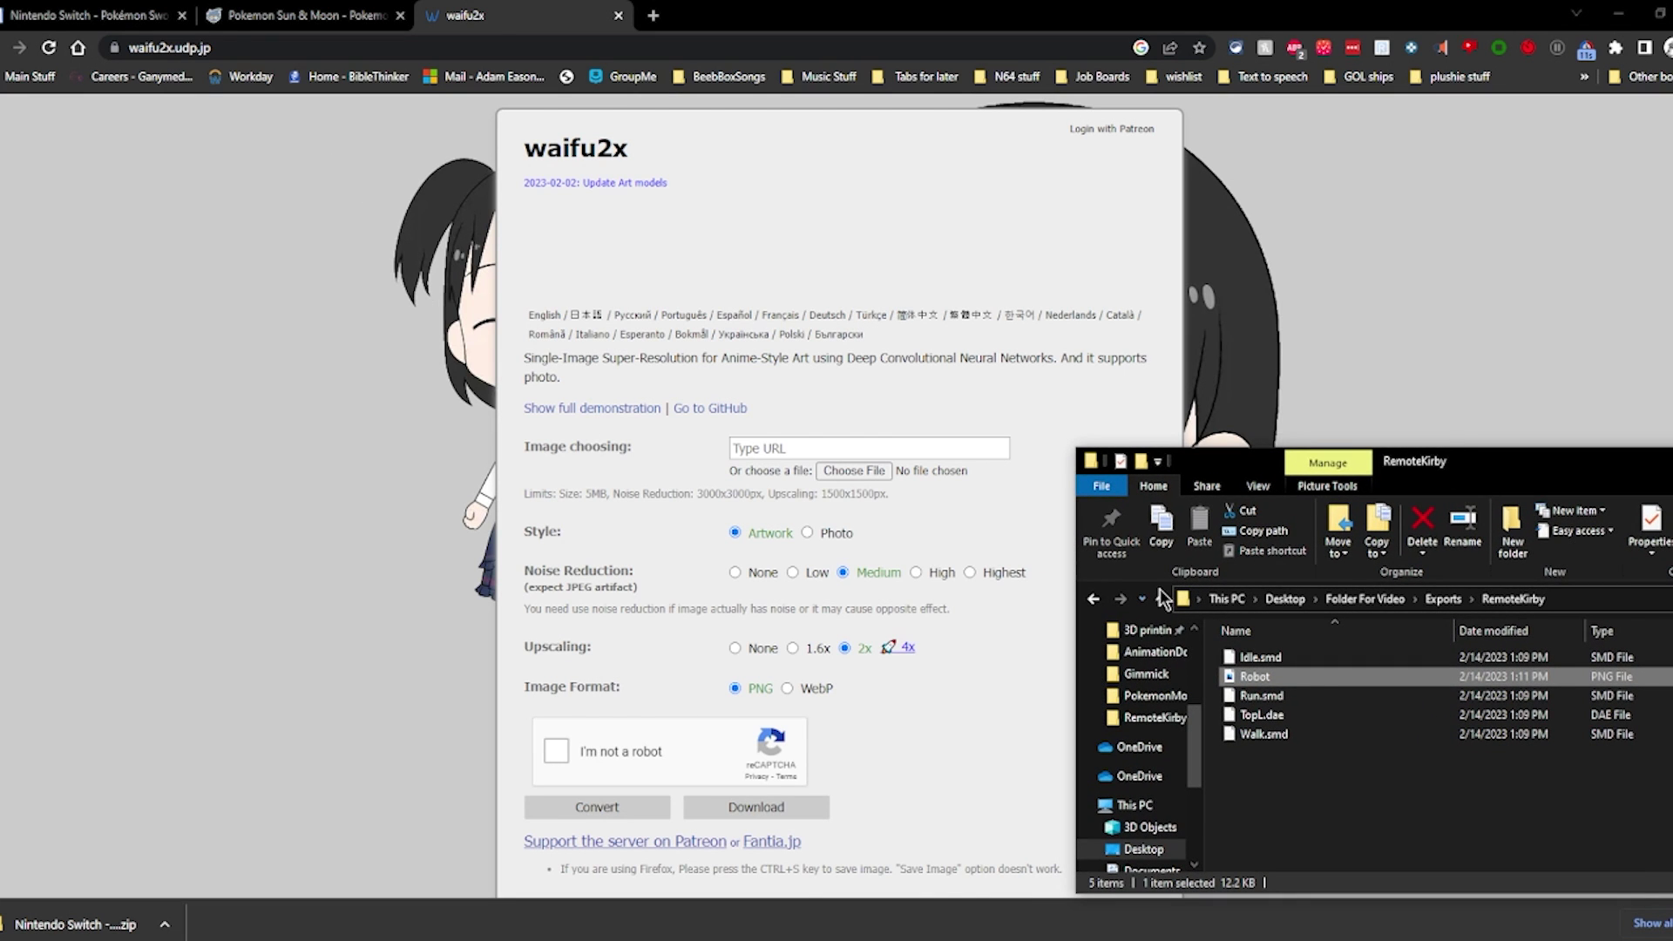
{"action": "left_click_drag", "start_coordinate": [1255, 676], "coordinate": [844, 468]}
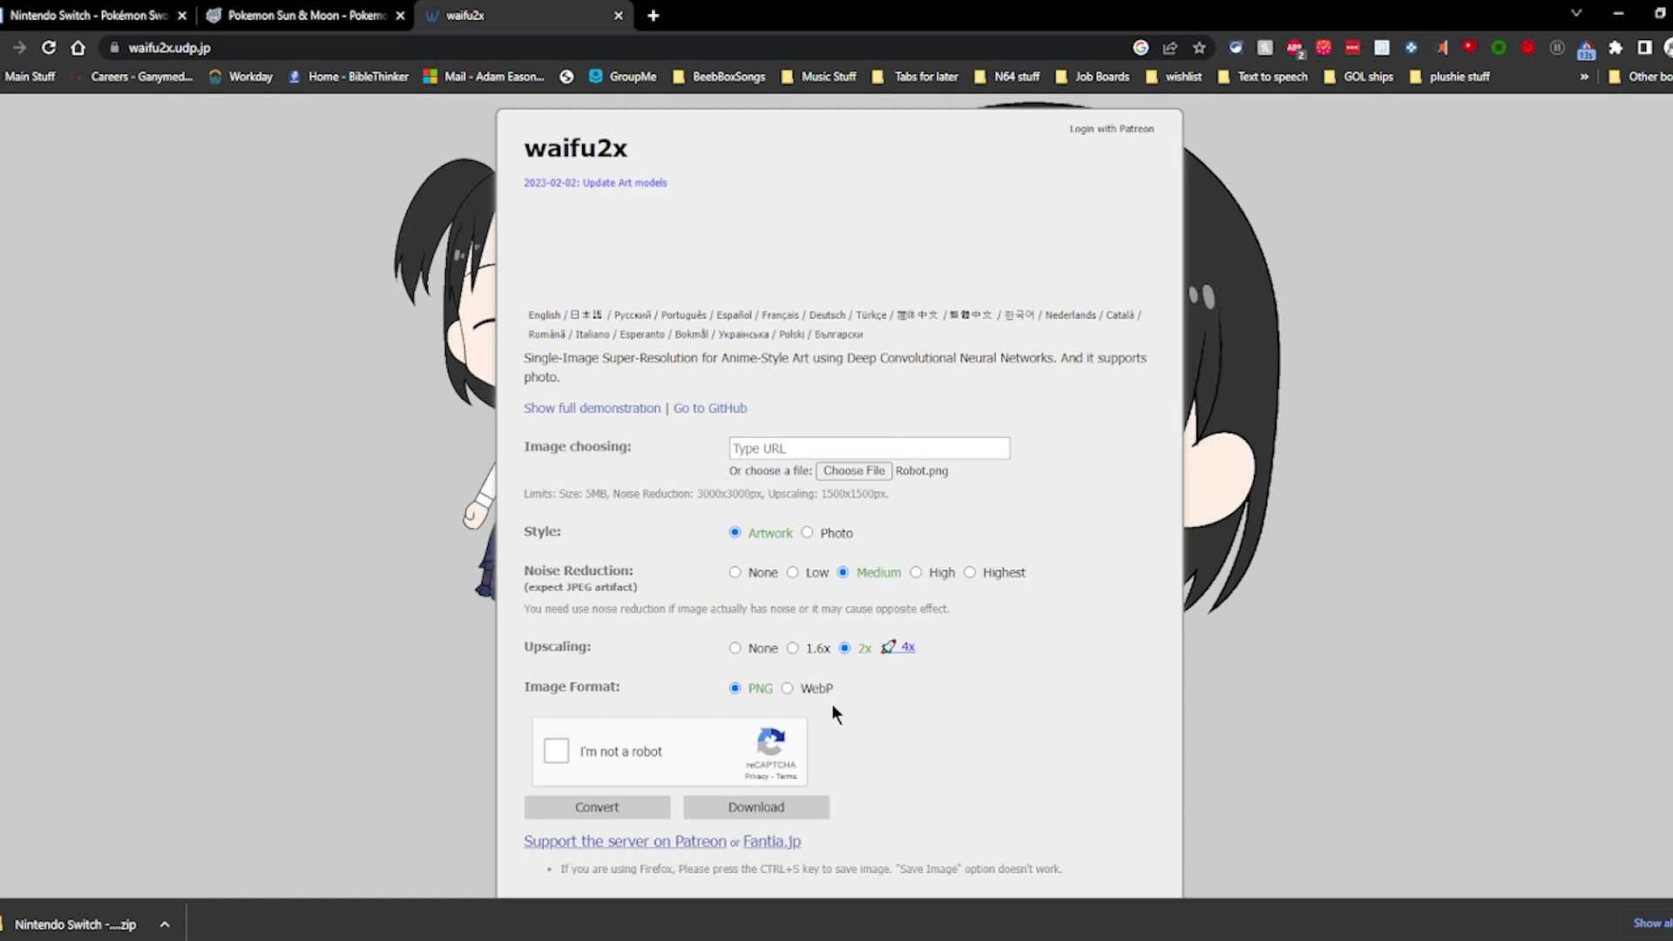
Complete the reCAPTCHA check on the waifu2x page by selecting all squares containing the bus.
{"action": "left_click", "coordinate": [558, 747]}
{"action": "scroll", "coordinate": [898, 678], "scroll_direction": "down", "scroll_amount": 1}
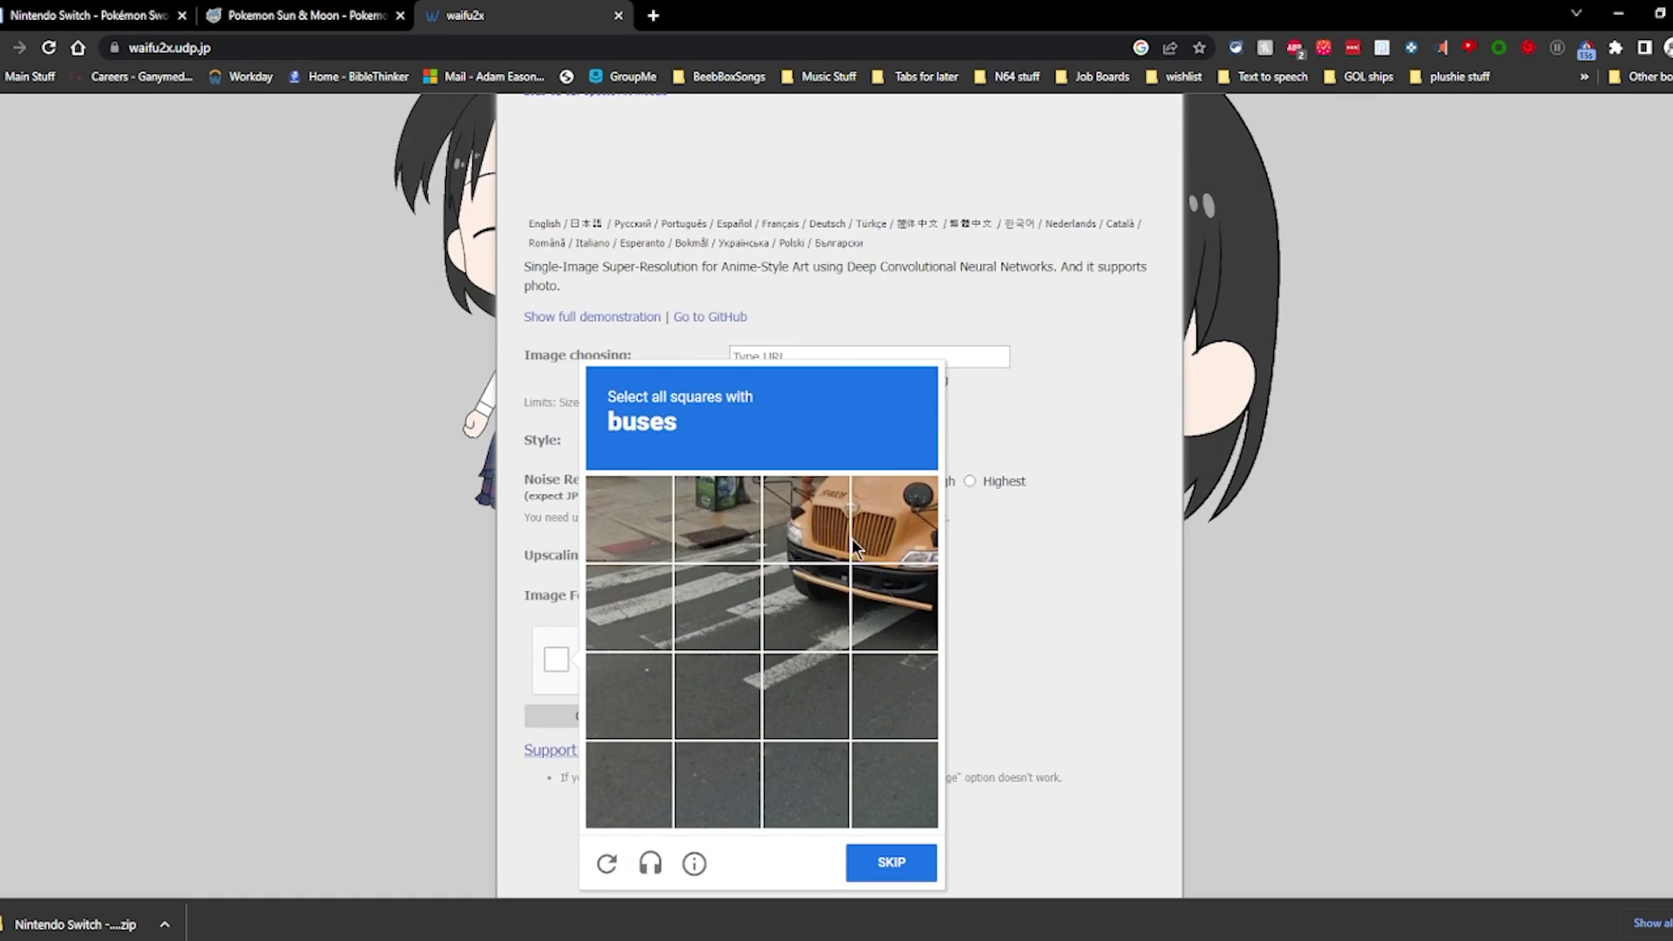
{"action": "left_click", "coordinate": [830, 521]}
{"action": "left_click", "coordinate": [889, 533]}
{"action": "left_click", "coordinate": [882, 612]}
{"action": "left_click", "coordinate": [804, 605]}
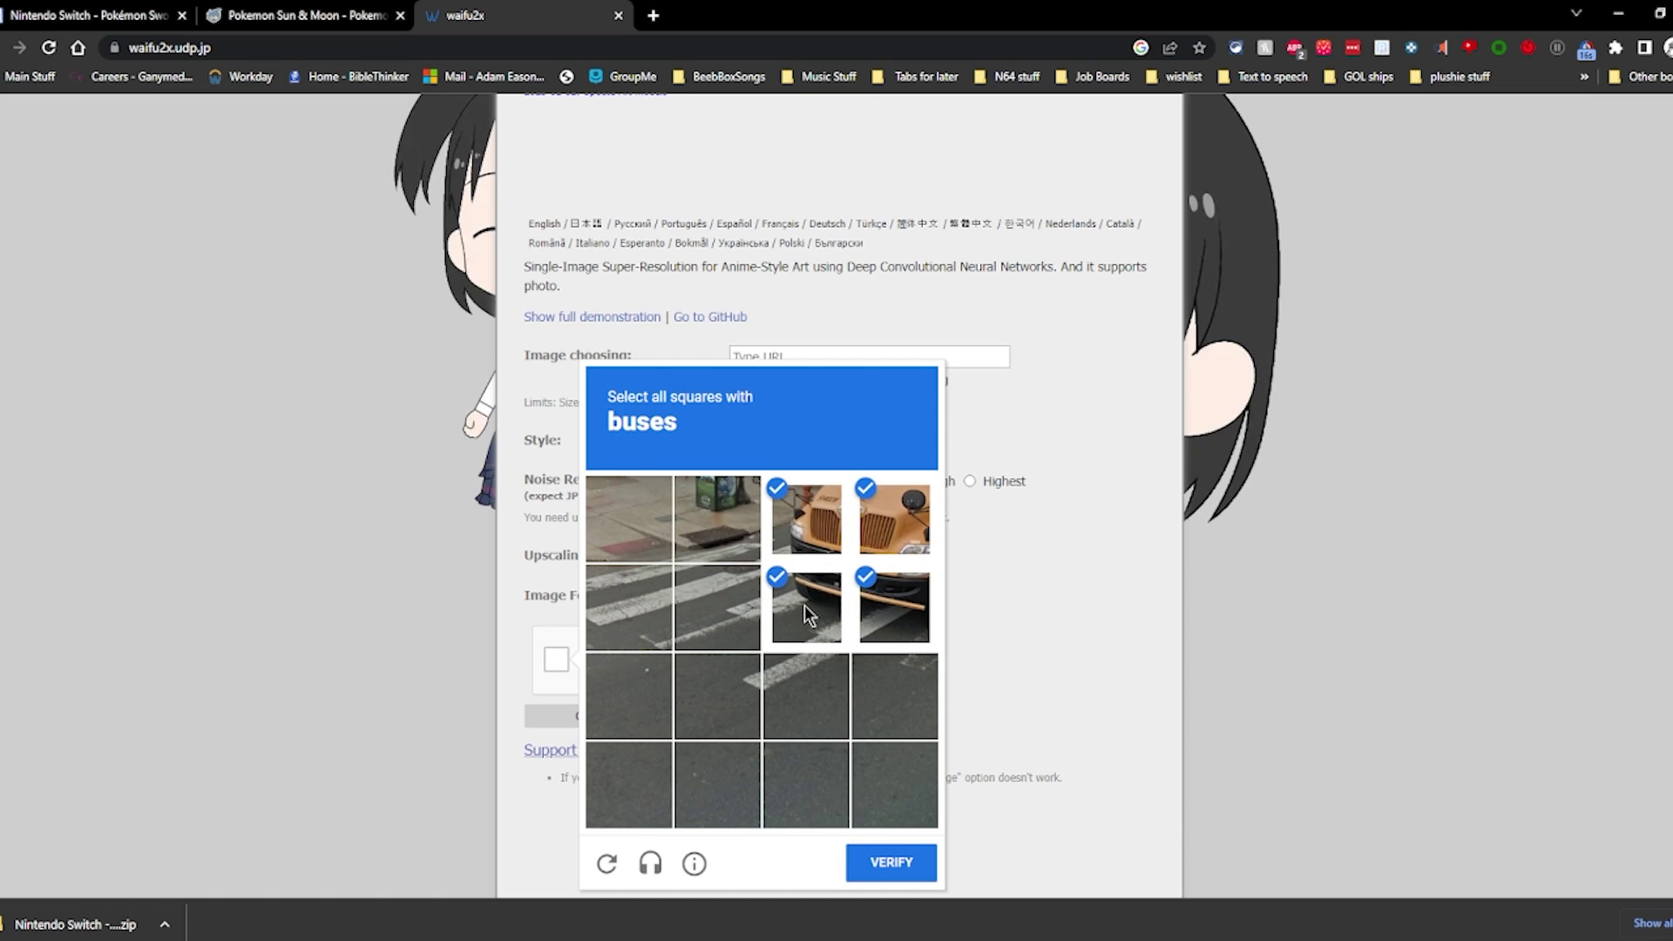
{"action": "left_click", "coordinate": [898, 863]}
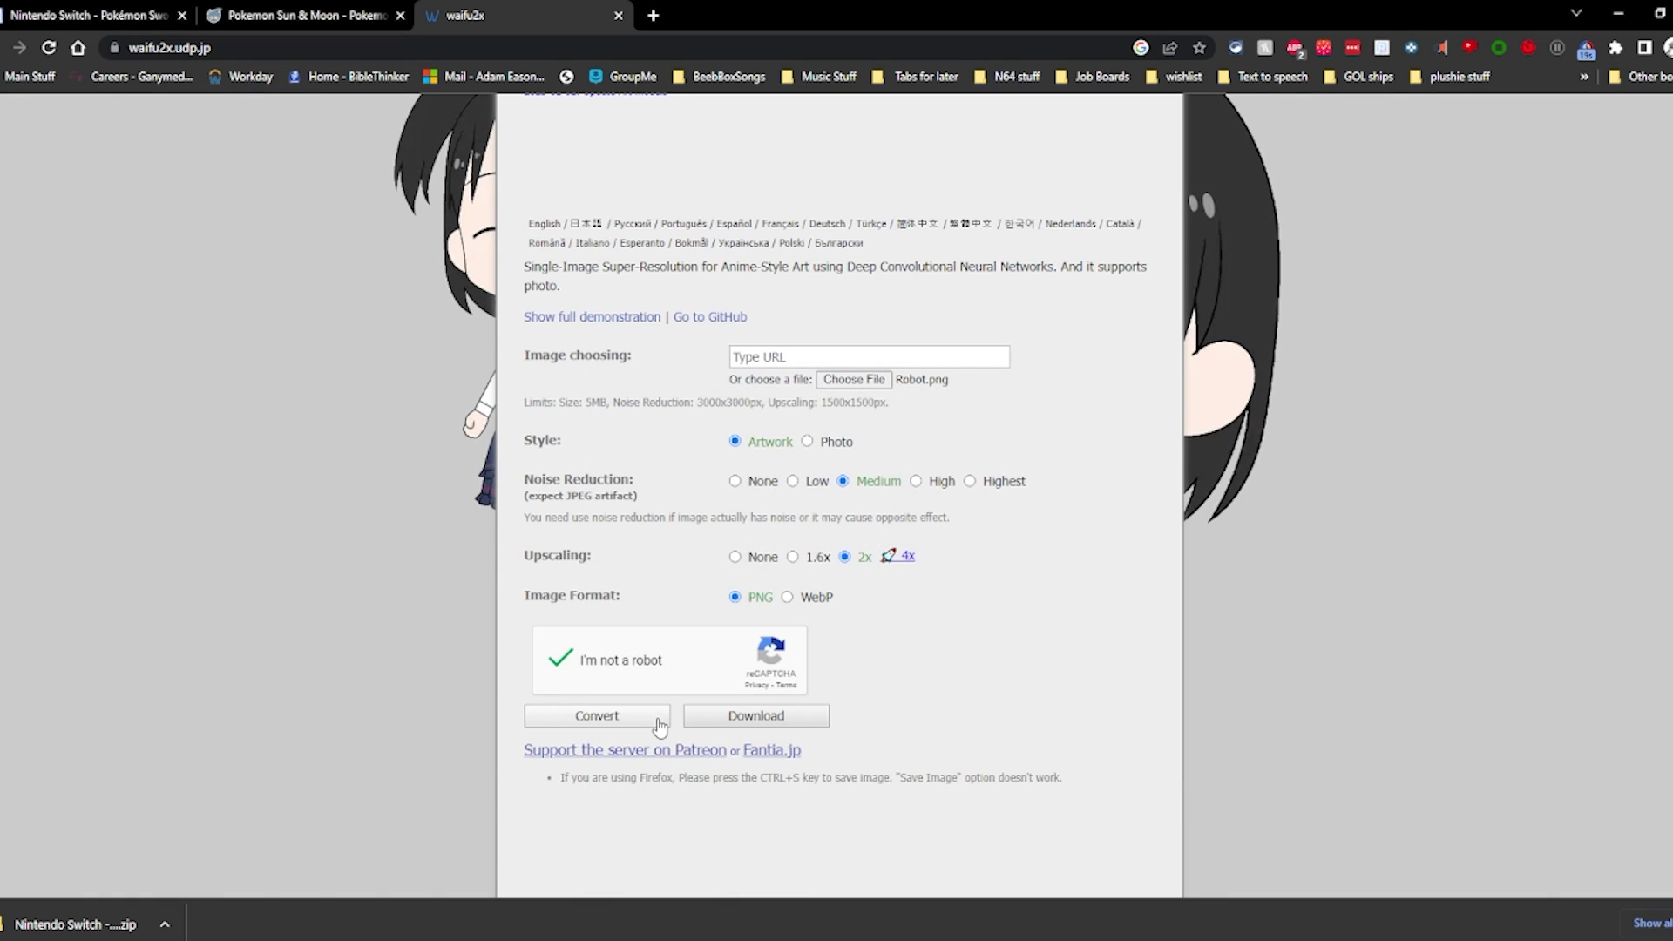
Download the 2x upscaled texture as Robot_waifu2x_art_noise1_scale into the Exports > RemoteKirby folder.
{"action": "left_click", "coordinate": [710, 715]}
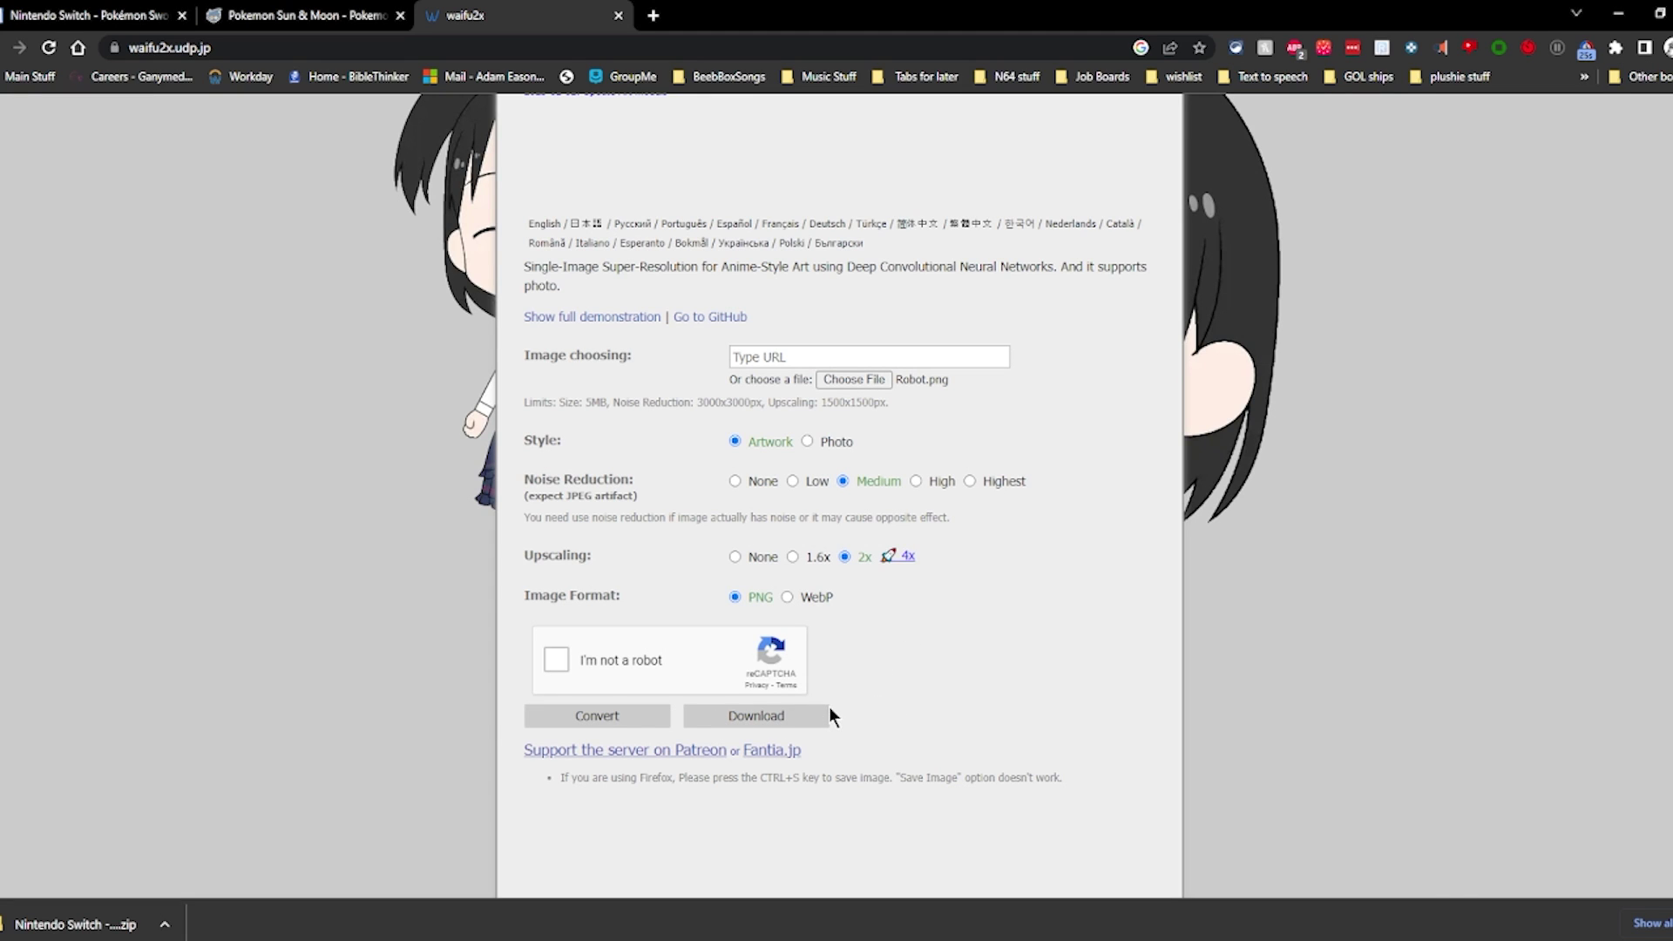
{"action": "left_click", "coordinate": [791, 714]}
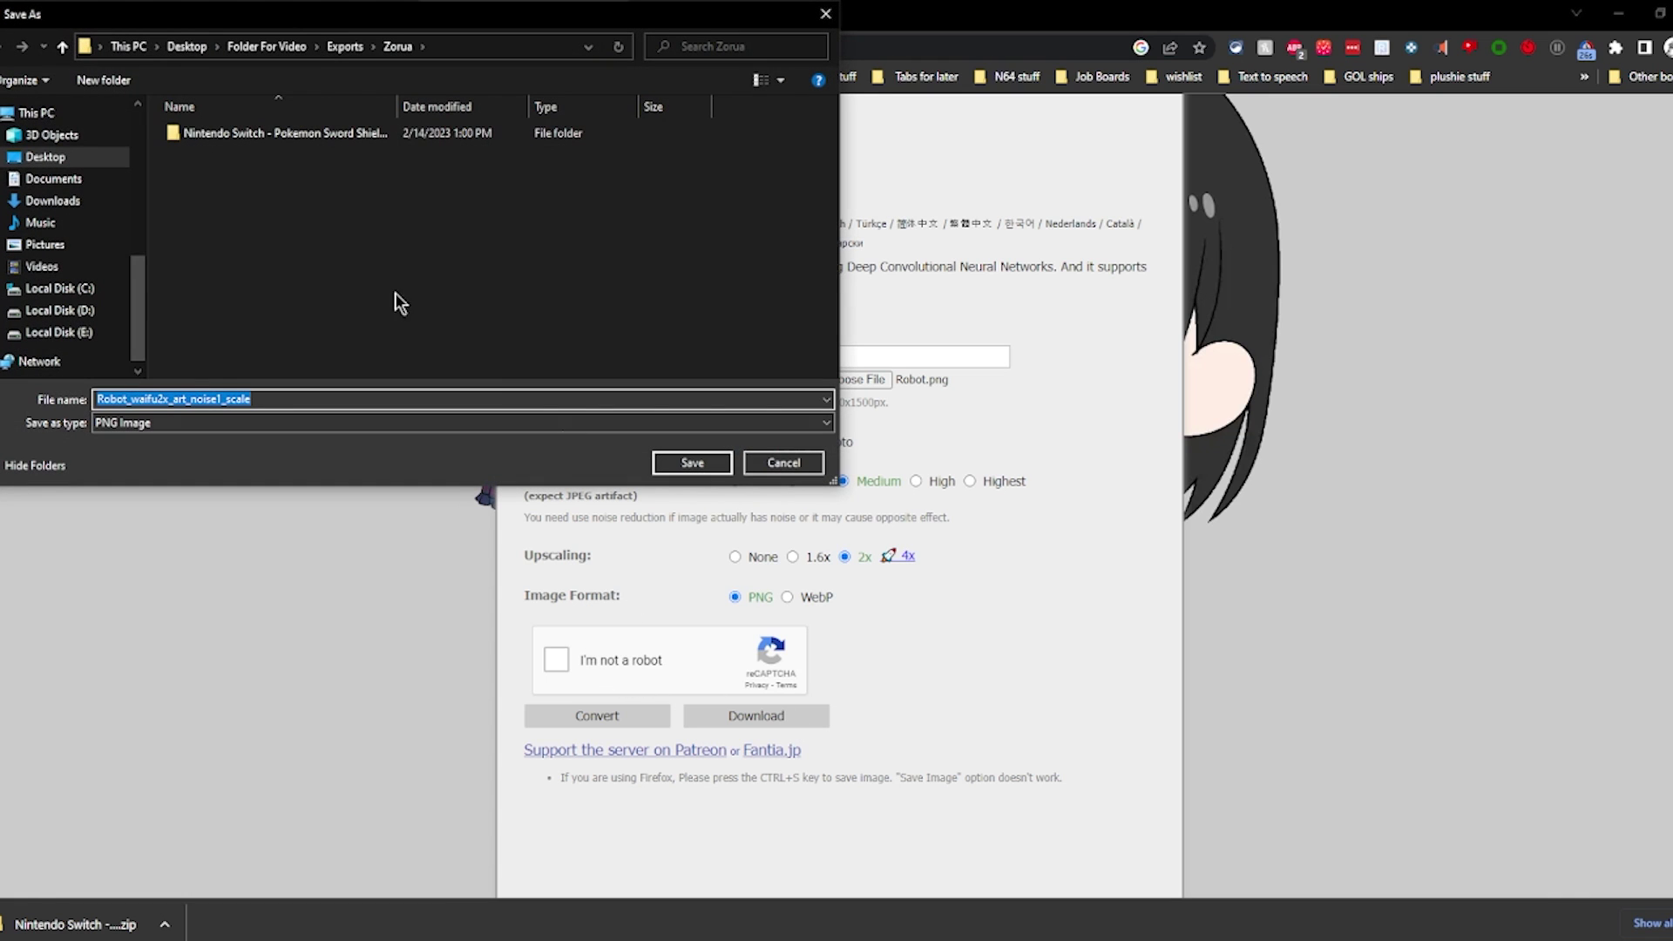
{"action": "left_click", "coordinate": [345, 46]}
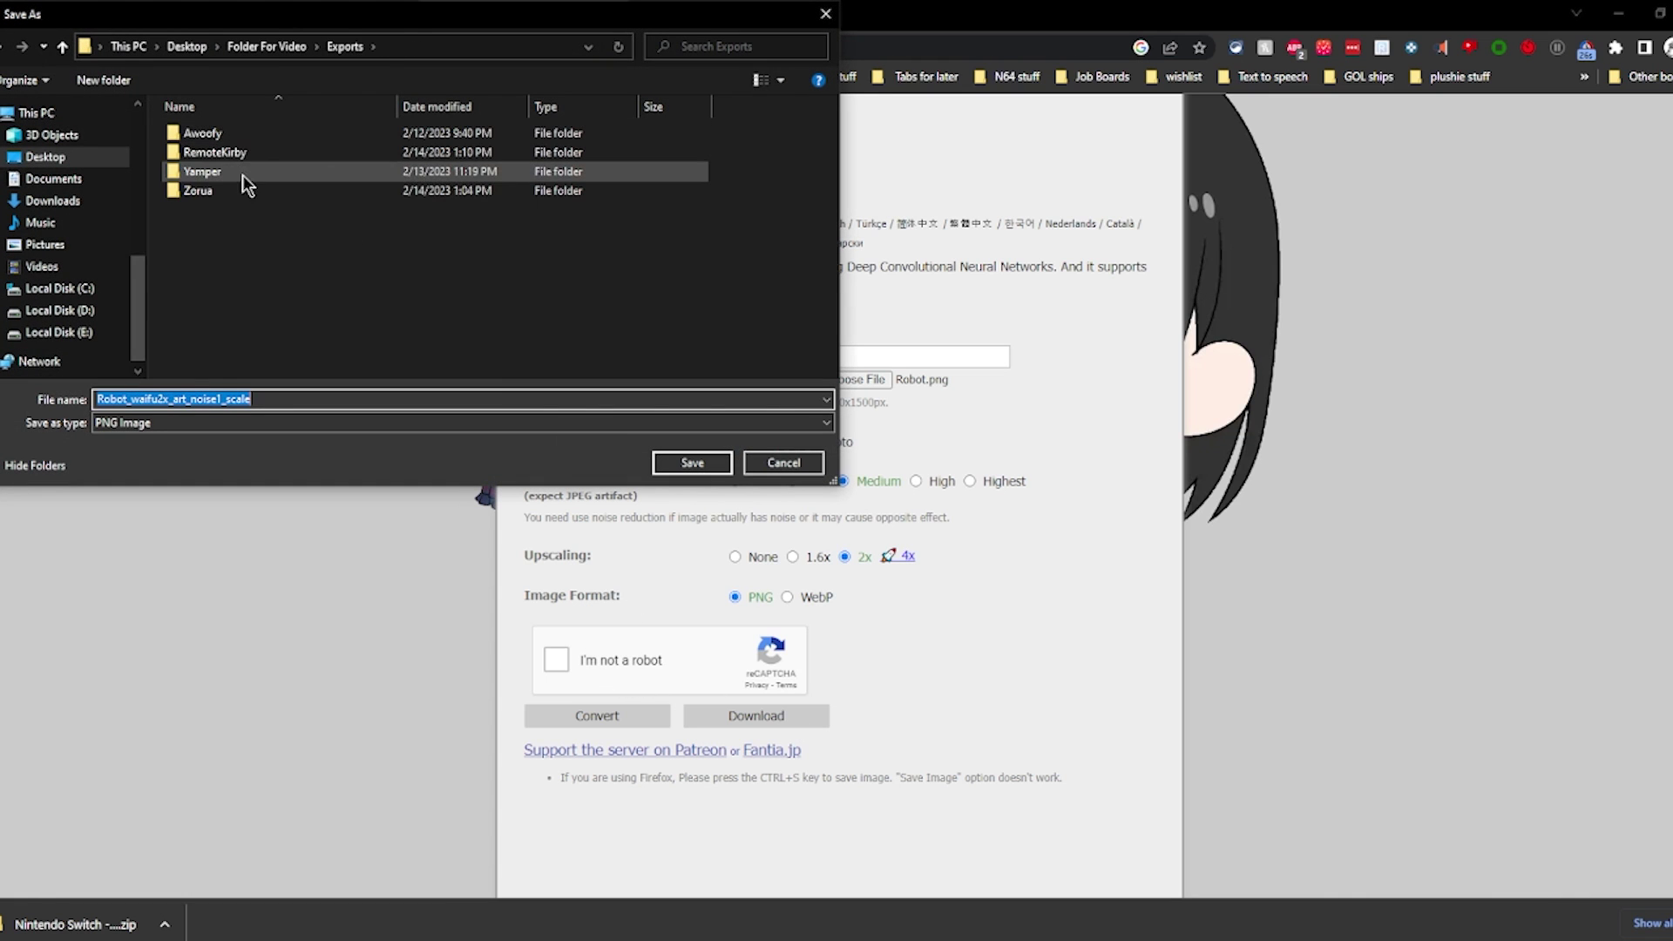
{"action": "double_click", "coordinate": [240, 149]}
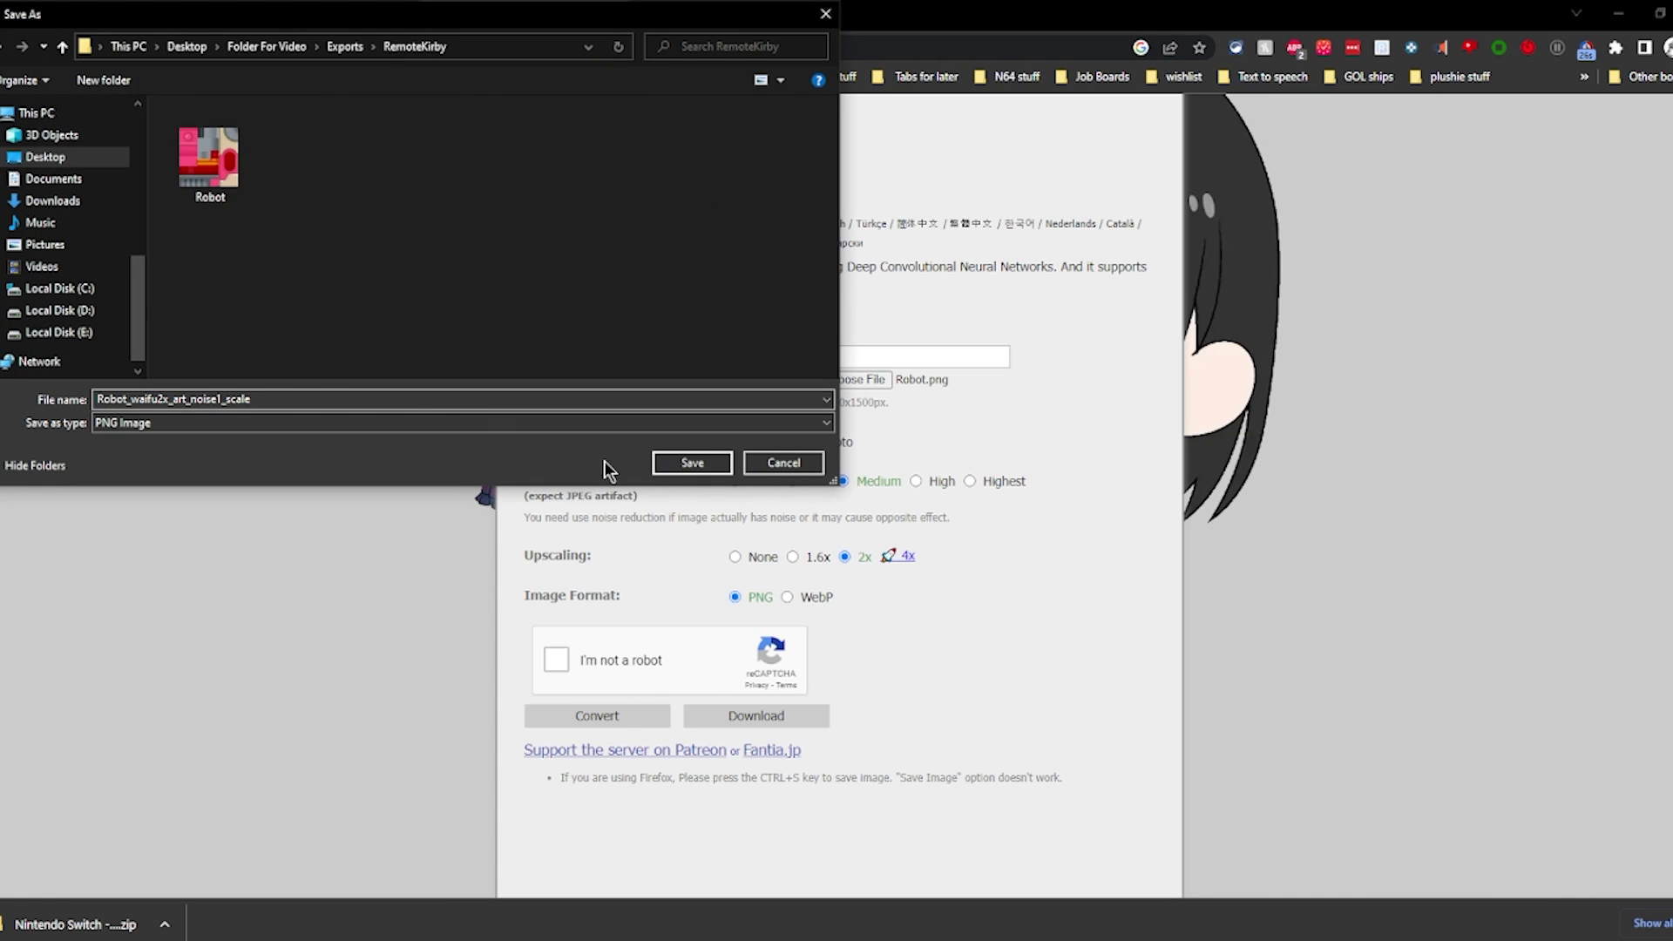
{"action": "left_click", "coordinate": [691, 465]}
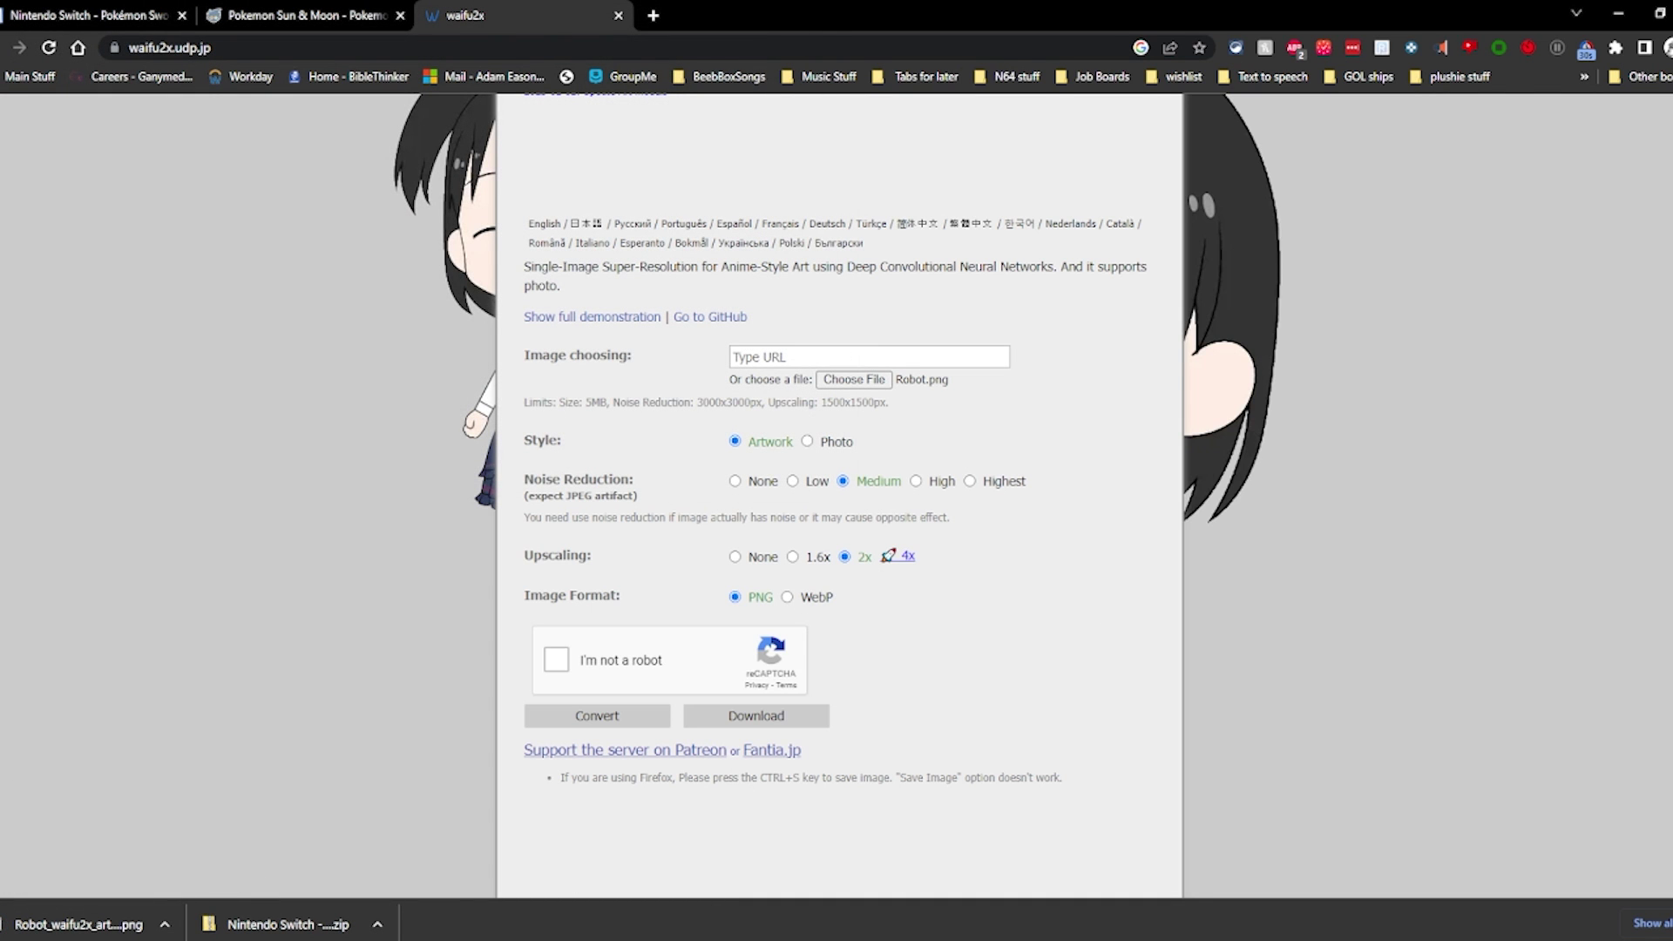
Bring the RemoteKirby folder forward and load Robot_waifu2x_art_noise1_scale into waifu2x as the new source image.
{"action": "left_click", "coordinate": [392, 940]}
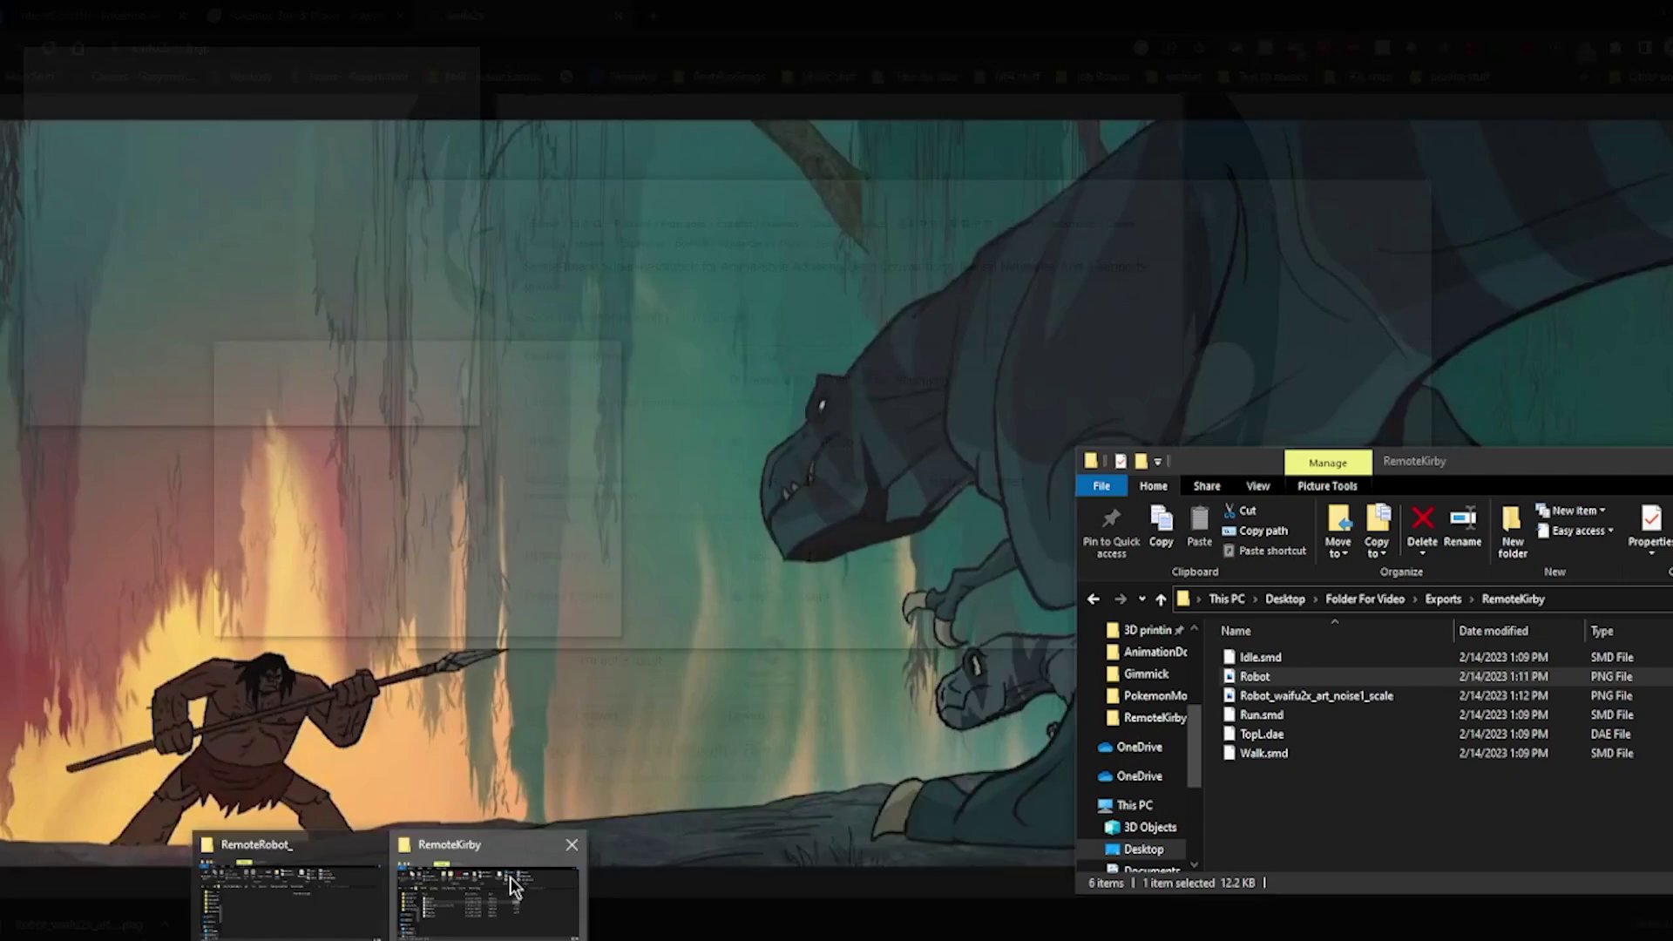
{"action": "left_click", "coordinate": [510, 878]}
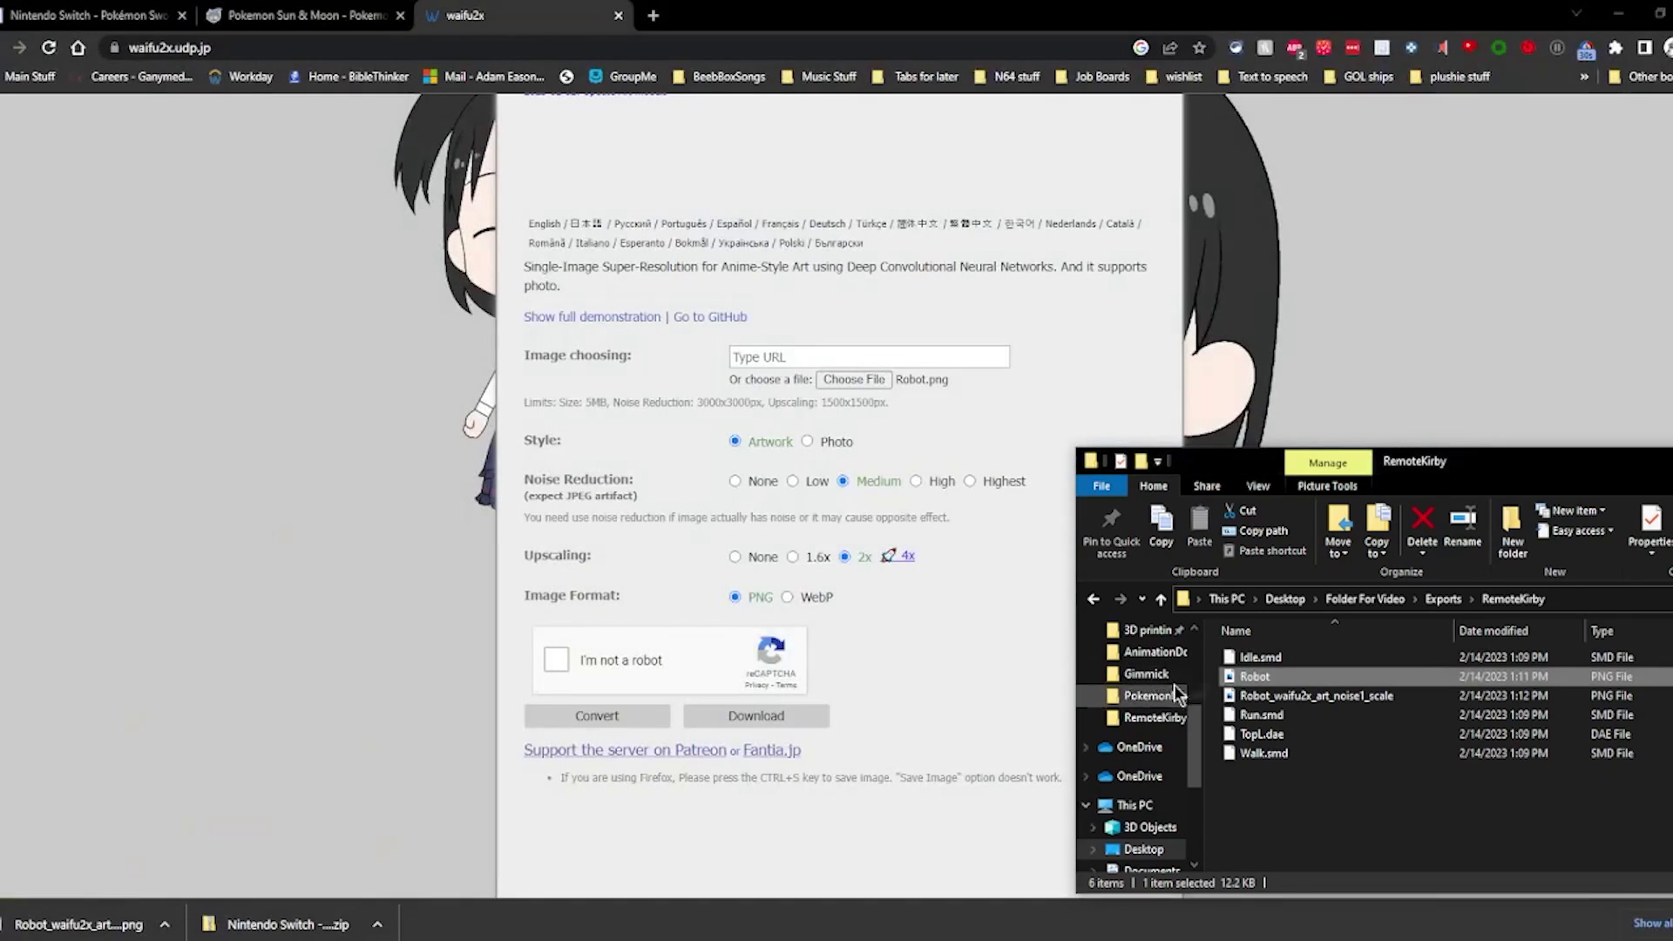
{"action": "left_click_drag", "start_coordinate": [1266, 695], "coordinate": [853, 379]}
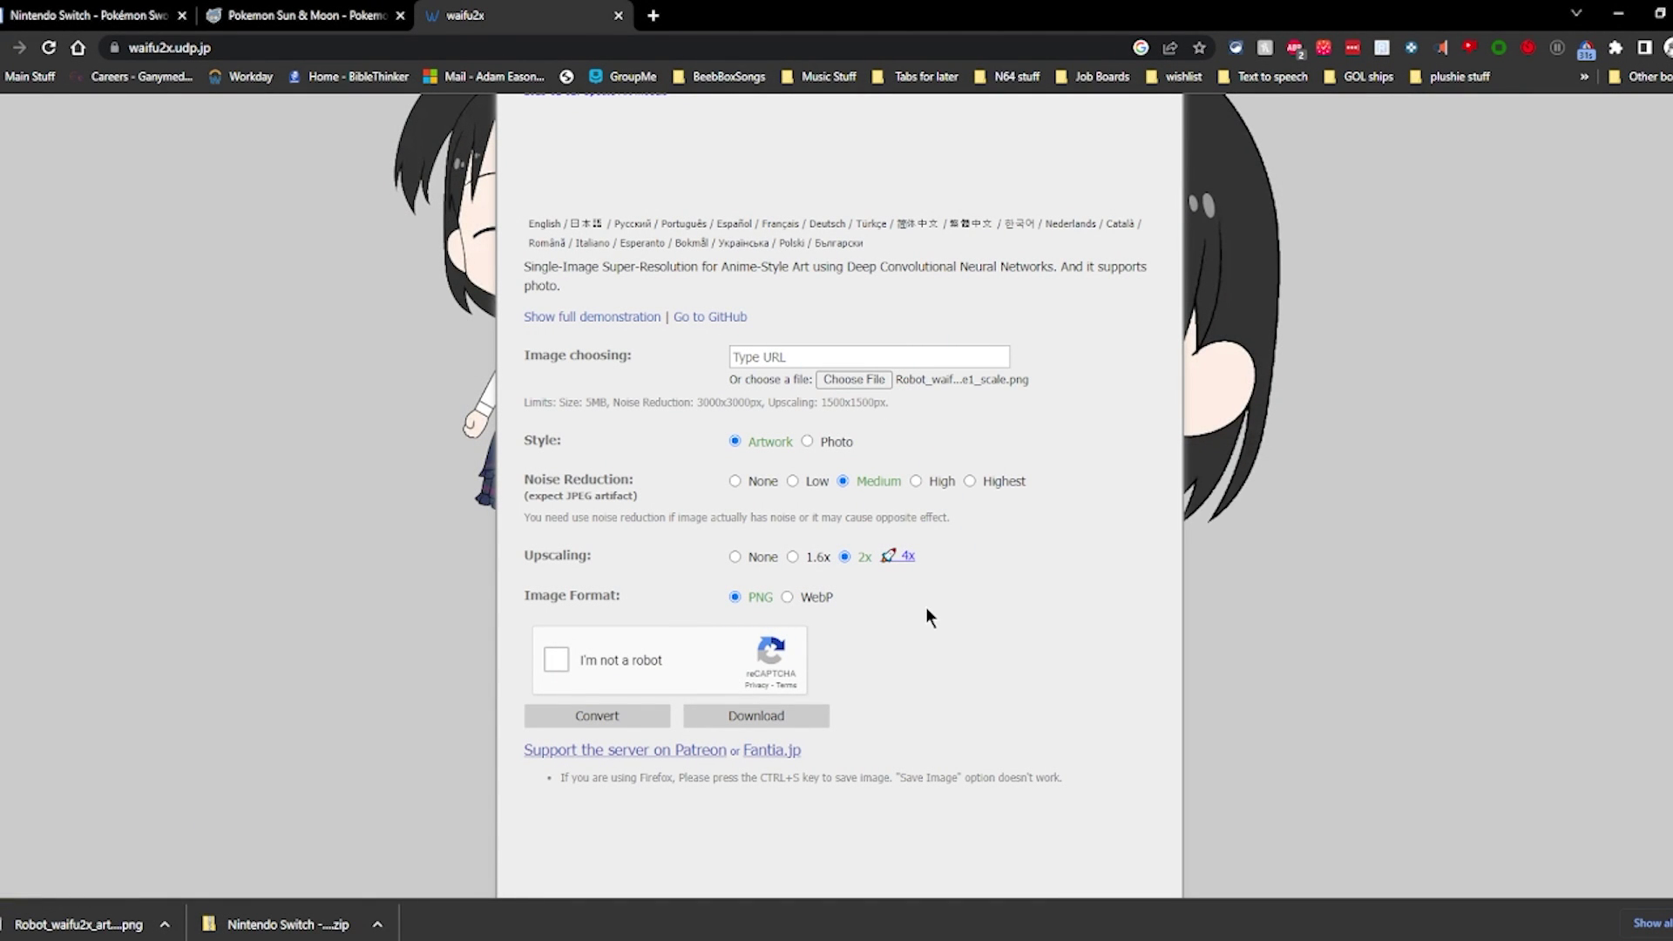
Pass the reCAPTCHA check and save the second 2x upscale as Robot_waifu2x_art_noise1_scale_waifu2x_art_noise1_scale in RemoteKirby.
{"action": "left_click", "coordinate": [558, 659]}
{"action": "left_click", "coordinate": [756, 717]}
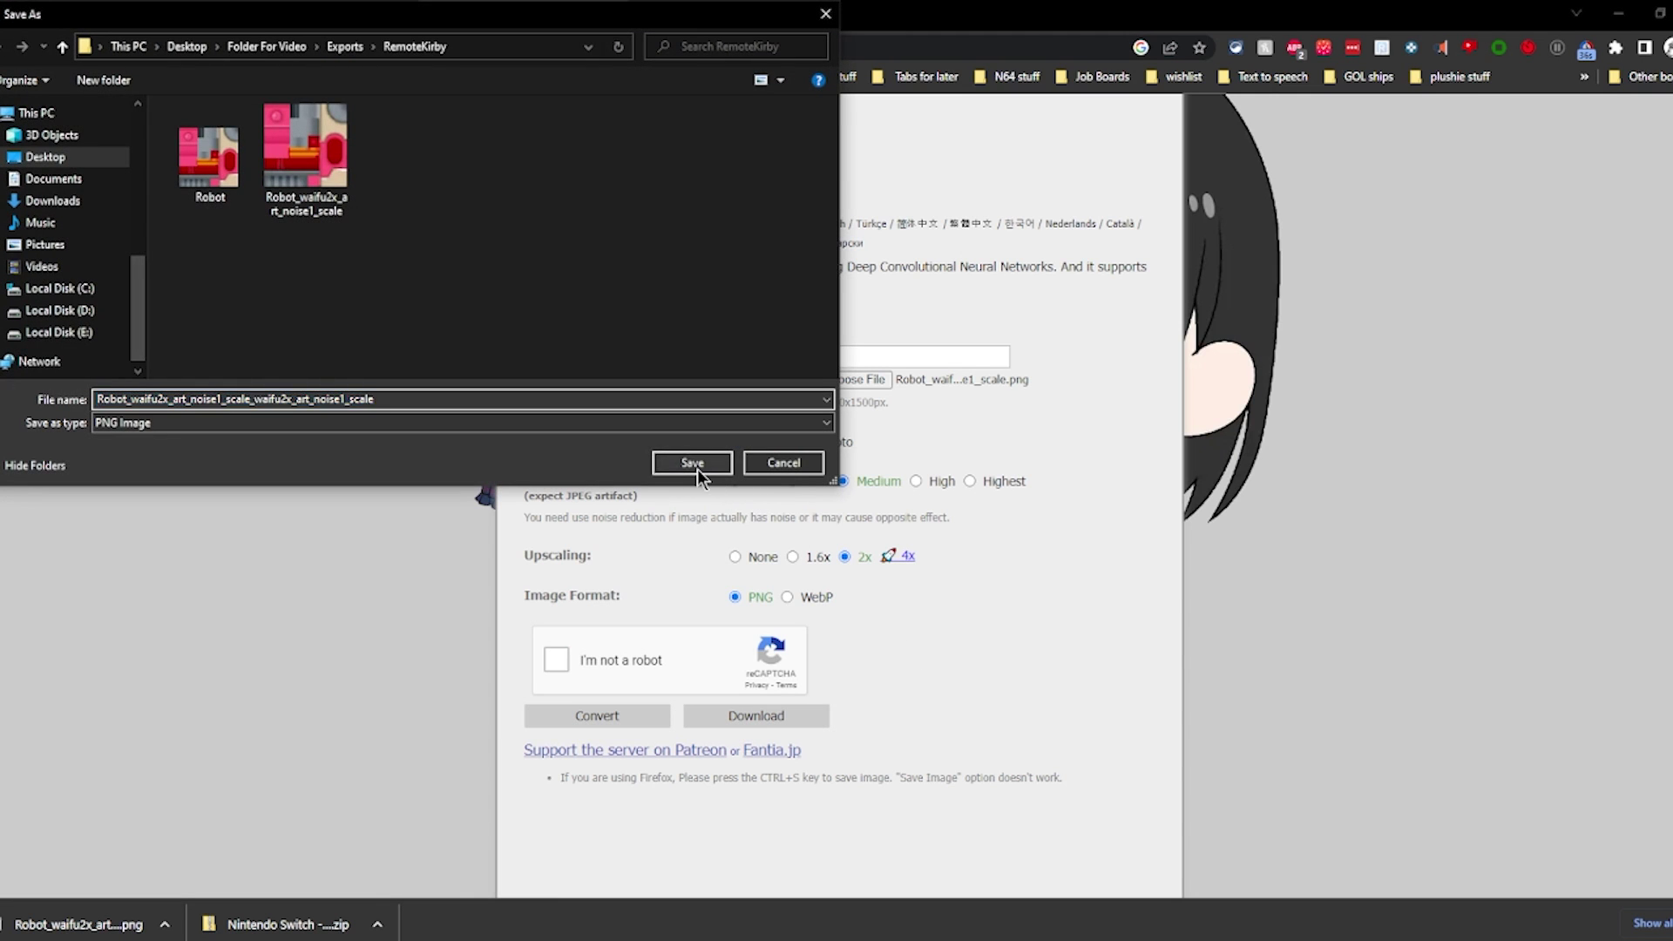
{"action": "left_click", "coordinate": [693, 463]}
Show the twice-upscaled texture in its folder, open it in the image viewer and inspect it enlarged.
{"action": "left_click", "coordinate": [163, 924]}
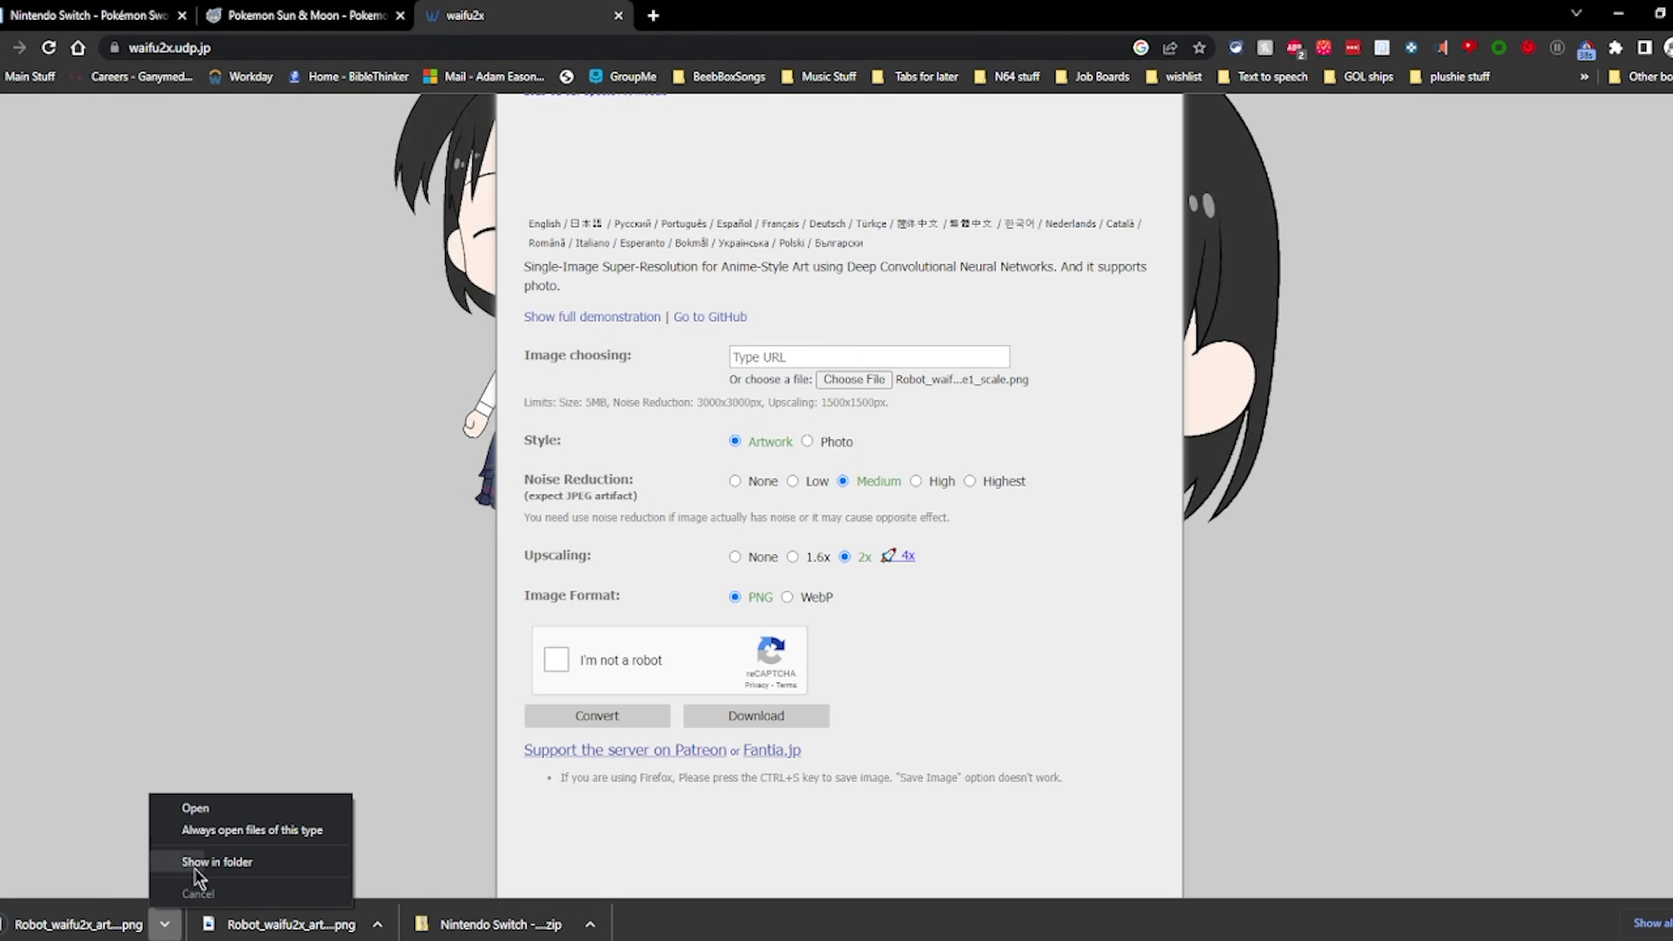
{"action": "left_click", "coordinate": [166, 856]}
{"action": "double_click", "coordinate": [244, 269]}
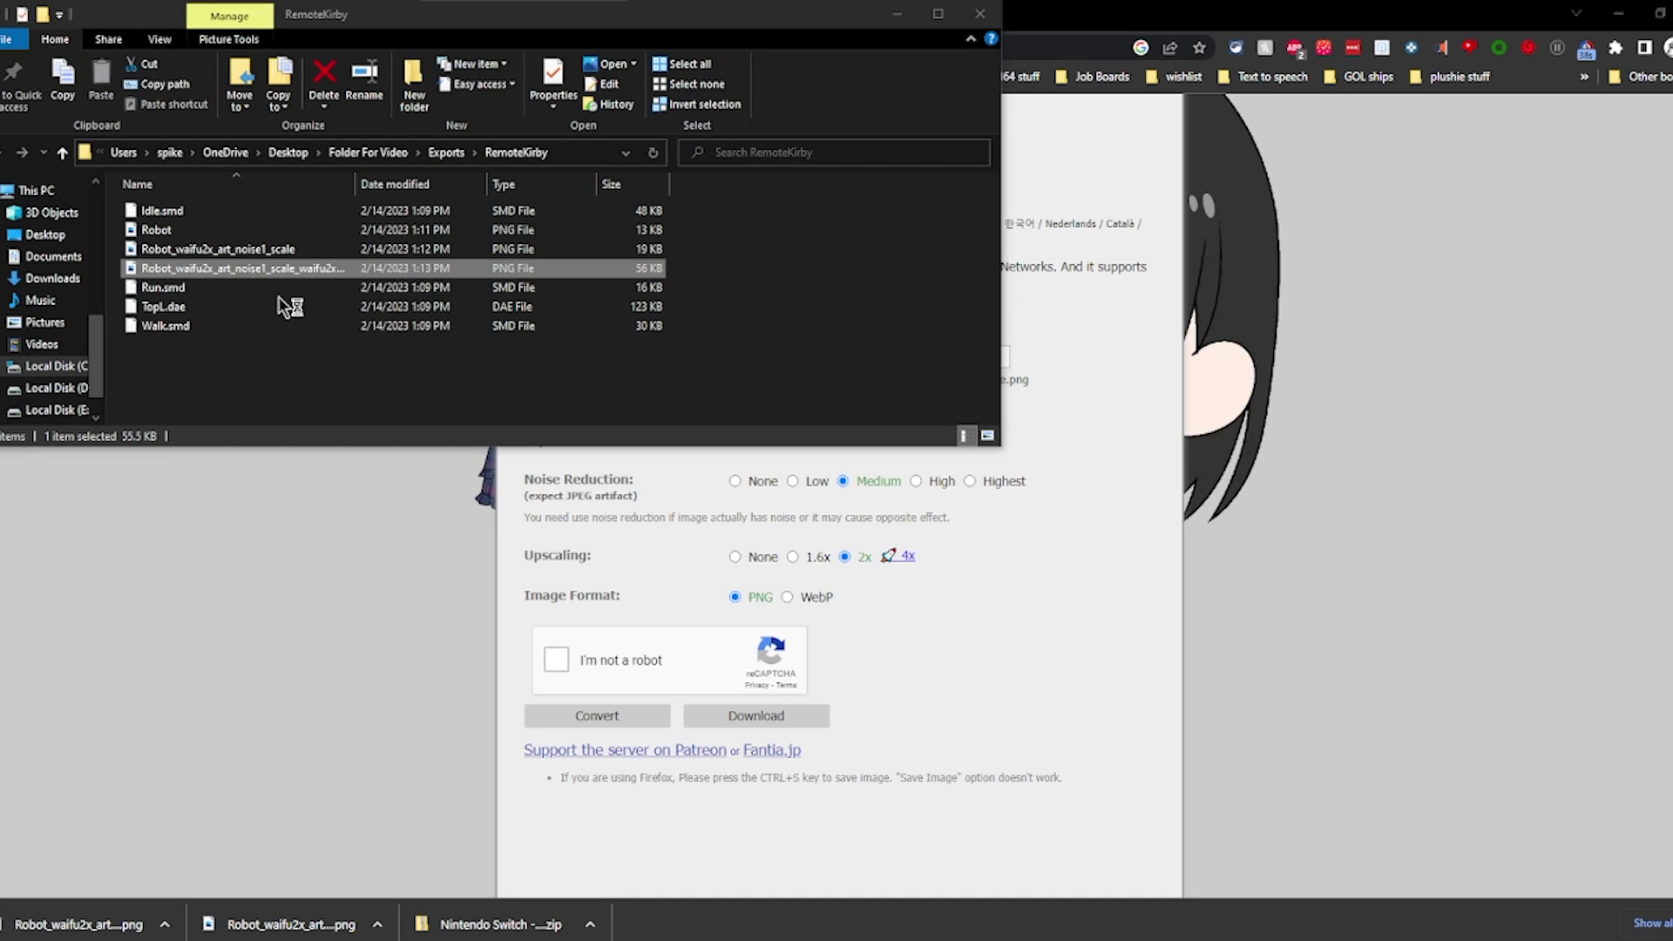
{"action": "scroll", "coordinate": [887, 542], "scroll_direction": "up", "scroll_amount": 5}
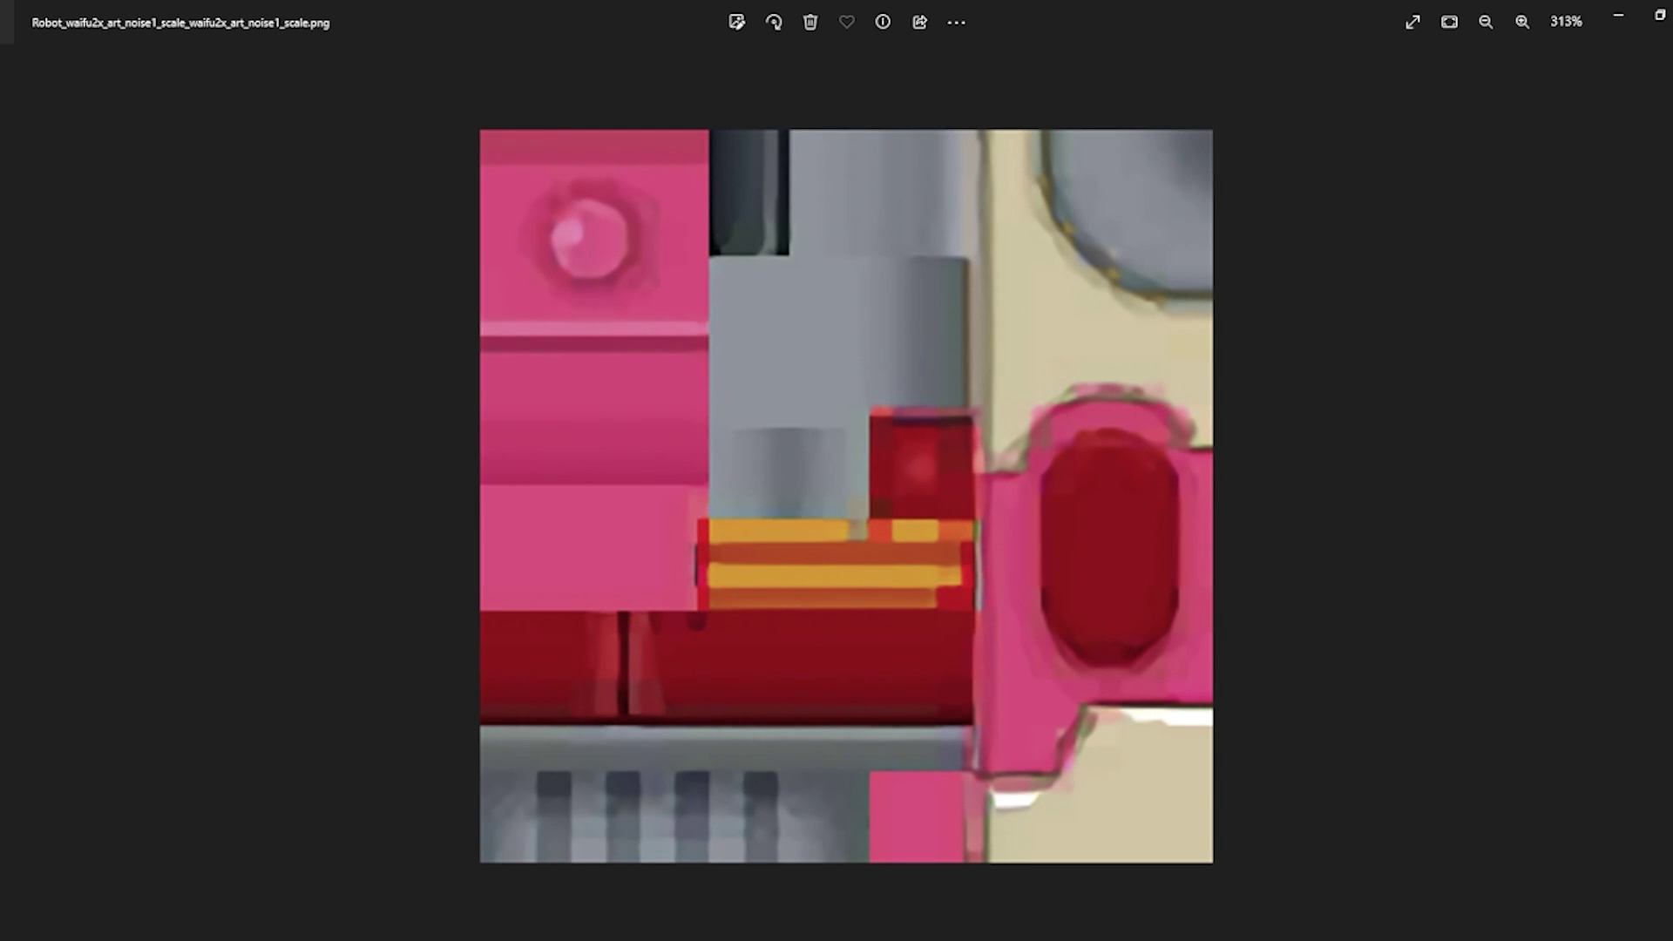
Close the enlarged texture, switch to Ryujinx and start extracting game data from Pokémon Sword.
{"action": "left_click", "coordinate": [1663, 16]}
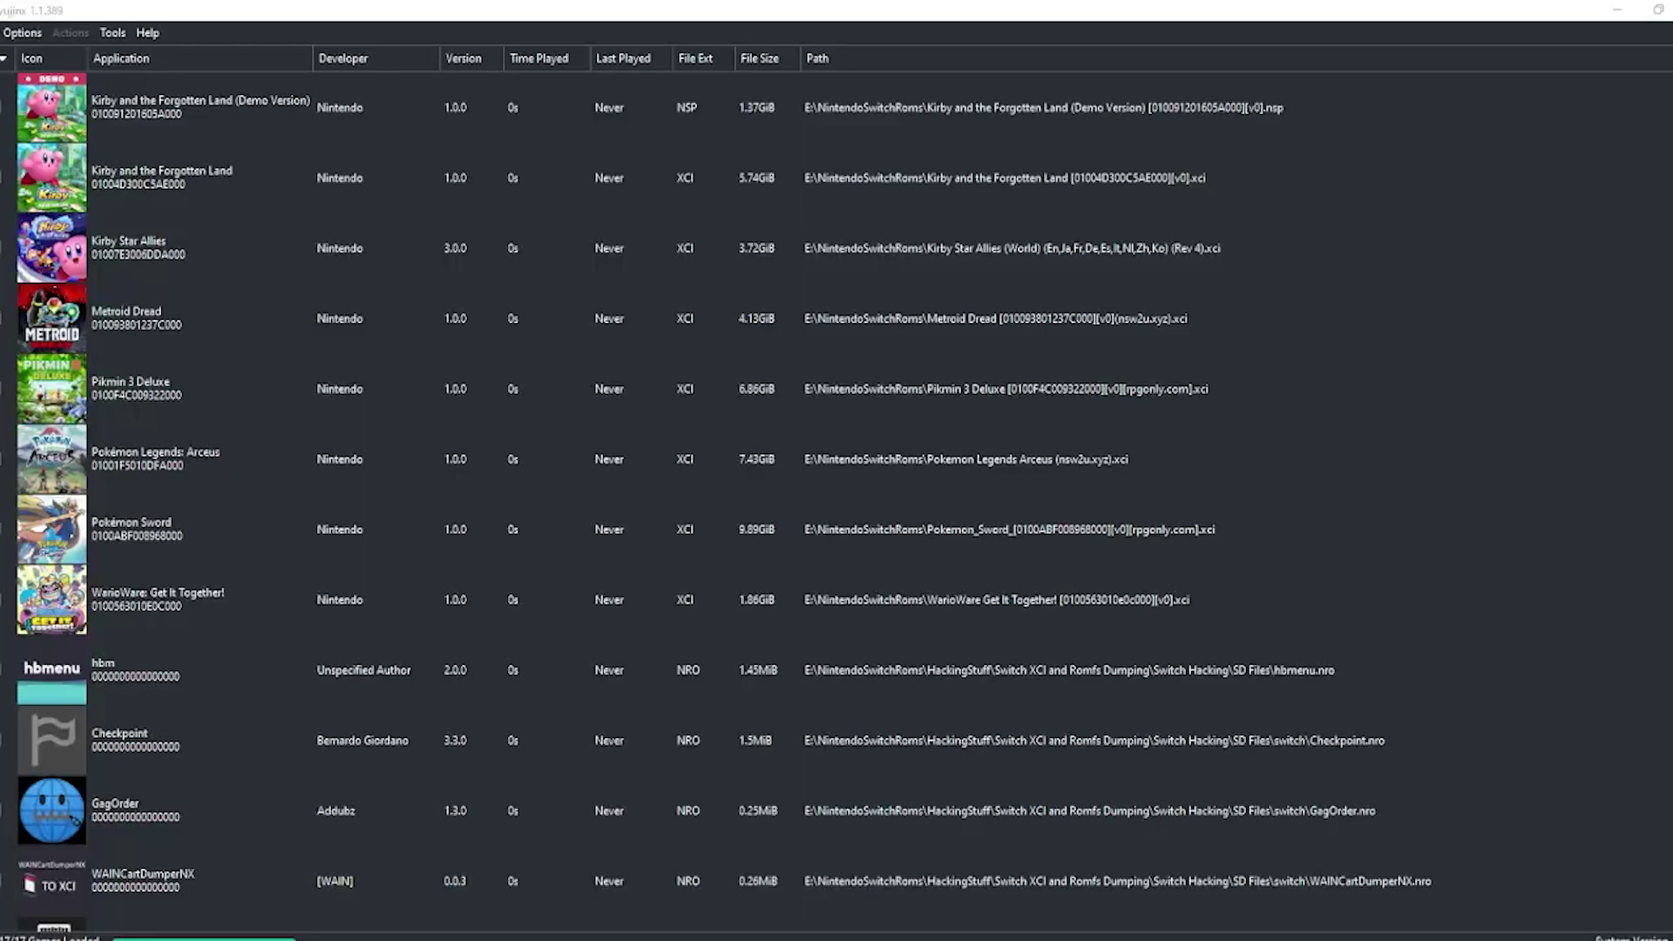
{"action": "left_click", "coordinate": [1367, 306]}
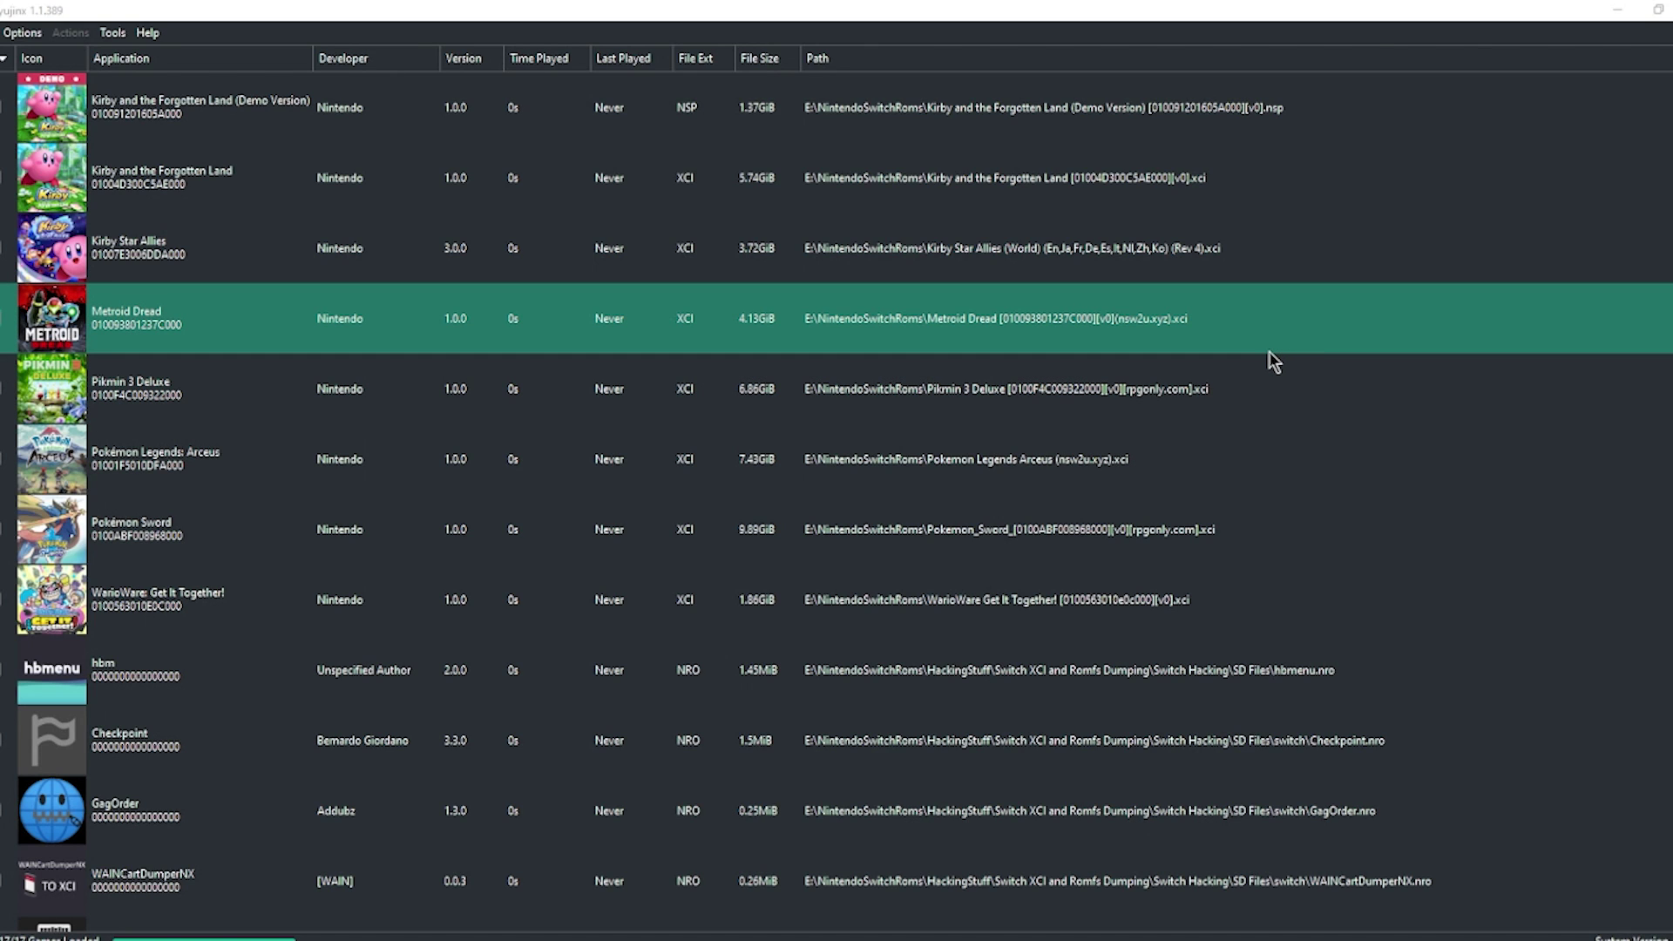
{"action": "left_click", "coordinate": [1266, 359]}
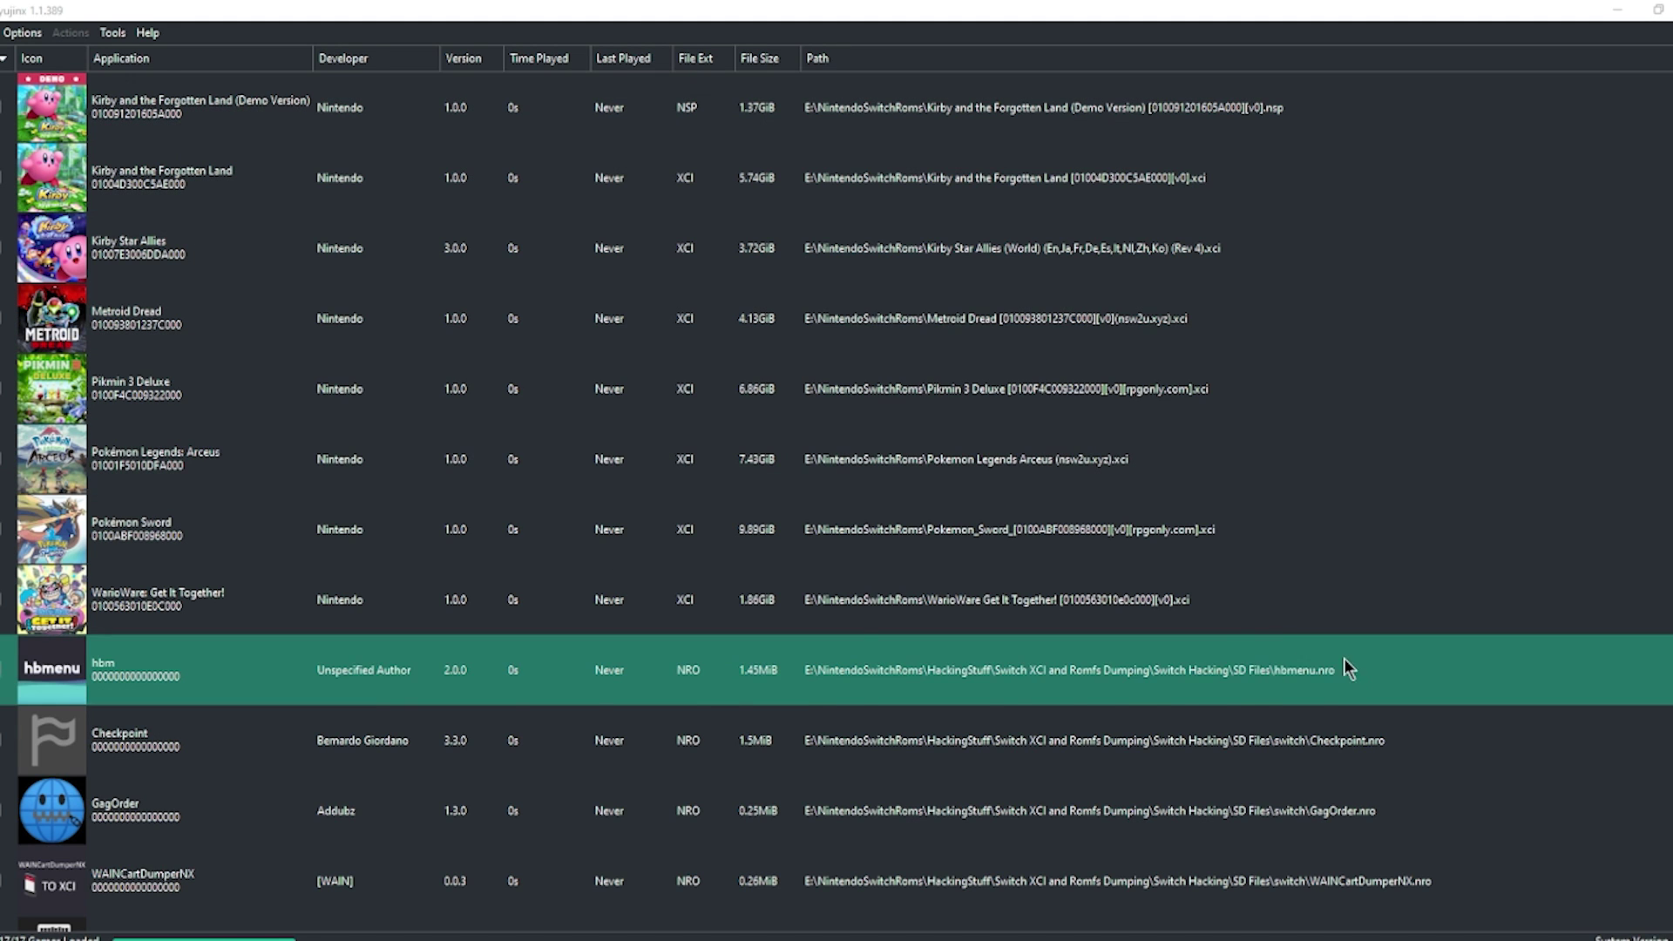
{"action": "right_click", "coordinate": [193, 531]}
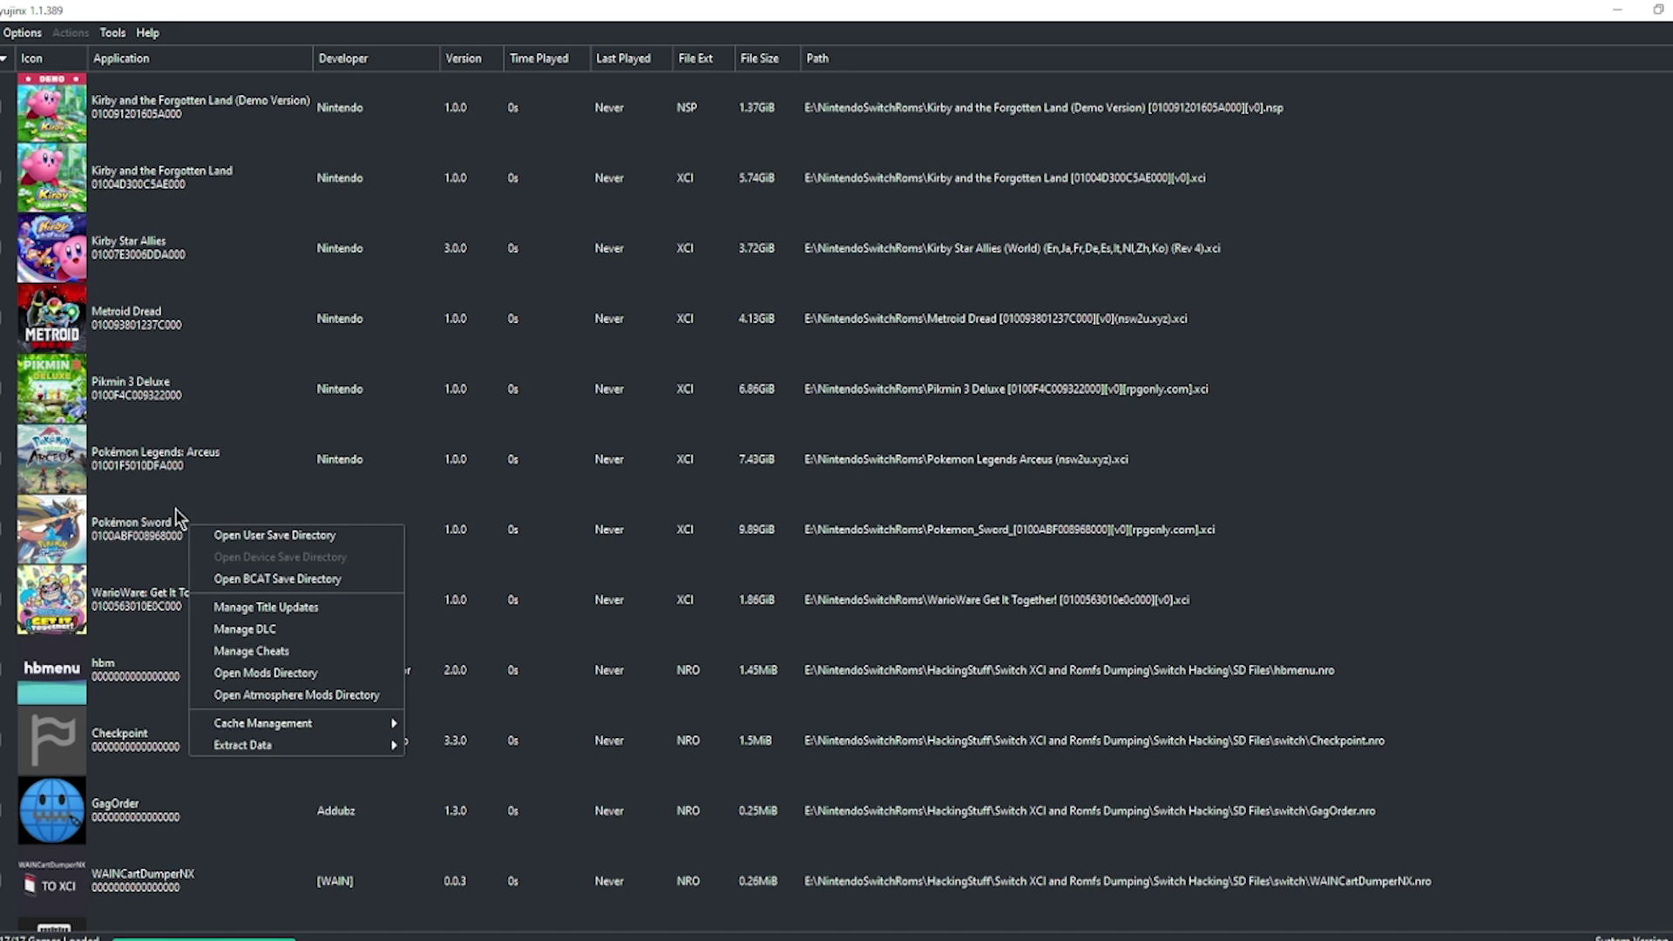
{"action": "right_click", "coordinate": [193, 532]}
{"action": "right_click", "coordinate": [193, 531]}
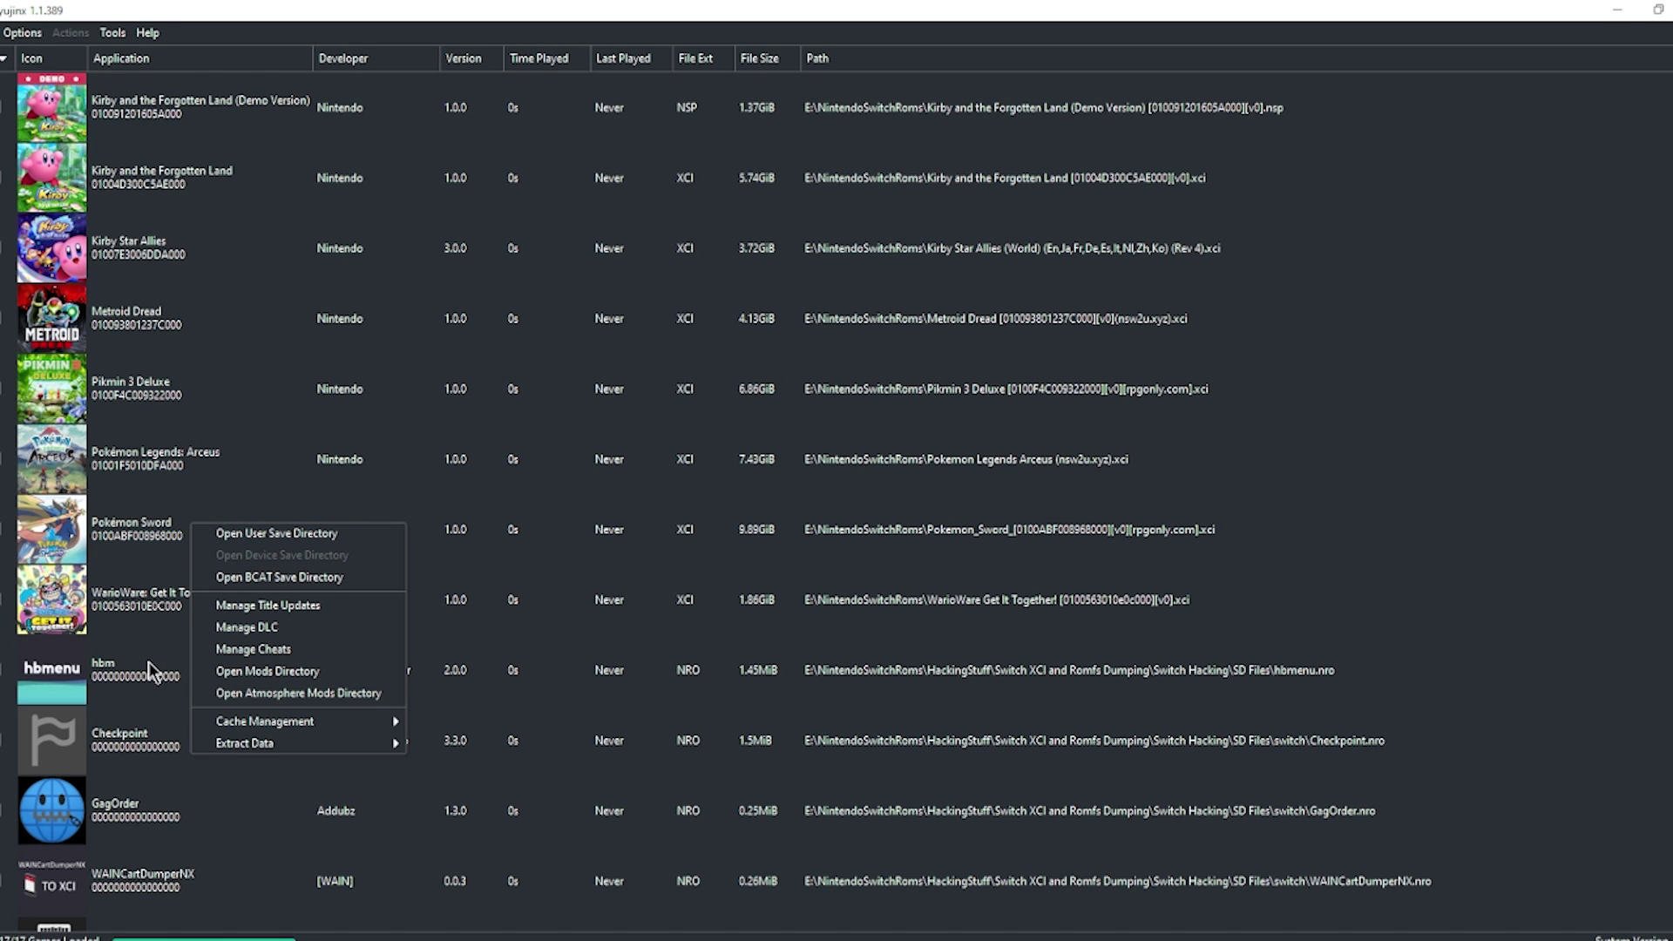
{"action": "mouse_move", "coordinate": [375, 750]}
{"action": "left_click", "coordinate": [447, 765]}
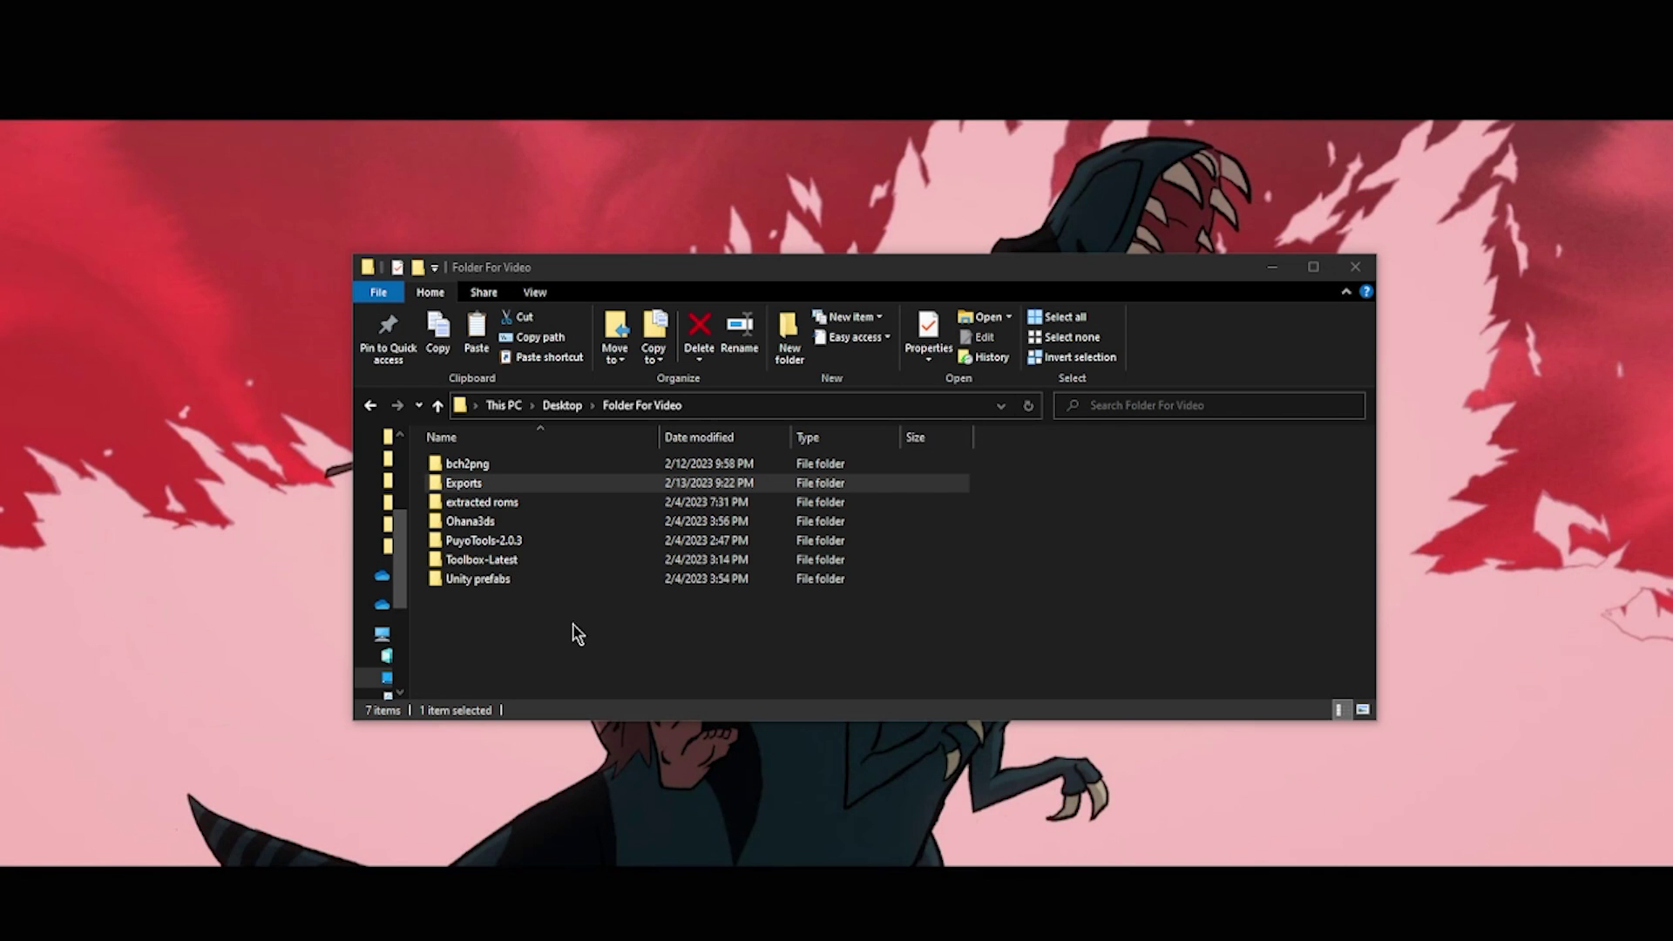
Open the Toolbox-Latest folder in Folder For Video and launch the Toolbox application.
{"action": "double_click", "coordinate": [524, 561]}
{"action": "scroll", "coordinate": [540, 575], "scroll_direction": "down", "scroll_amount": 7}
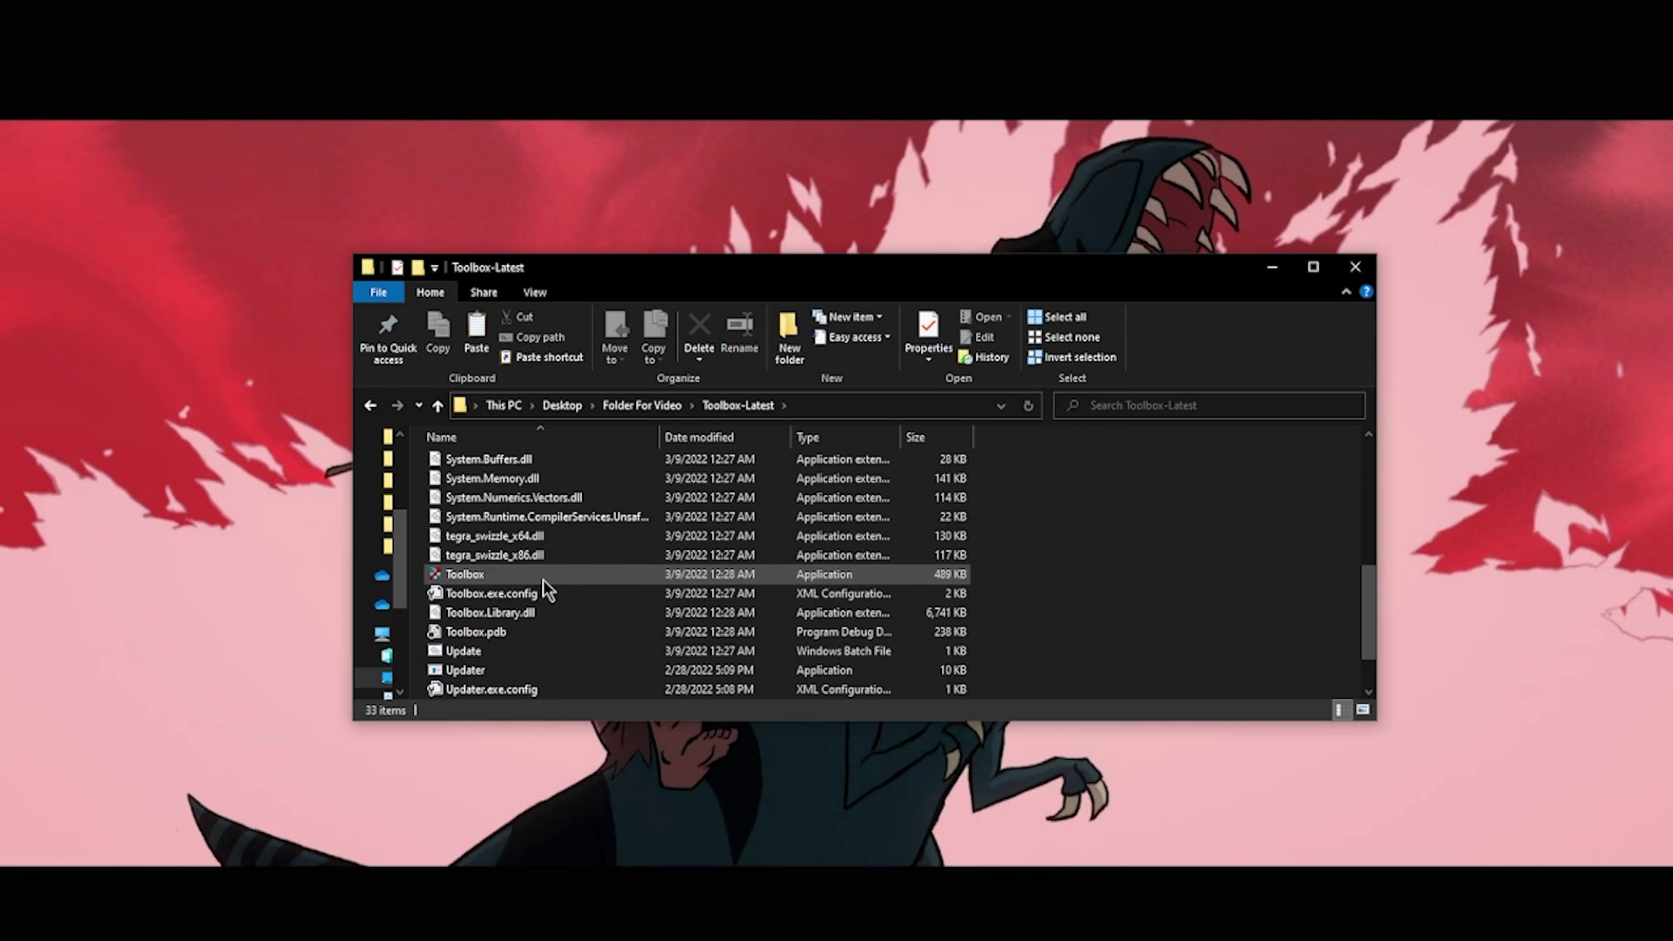
{"action": "mouse_move", "coordinate": [559, 587]}
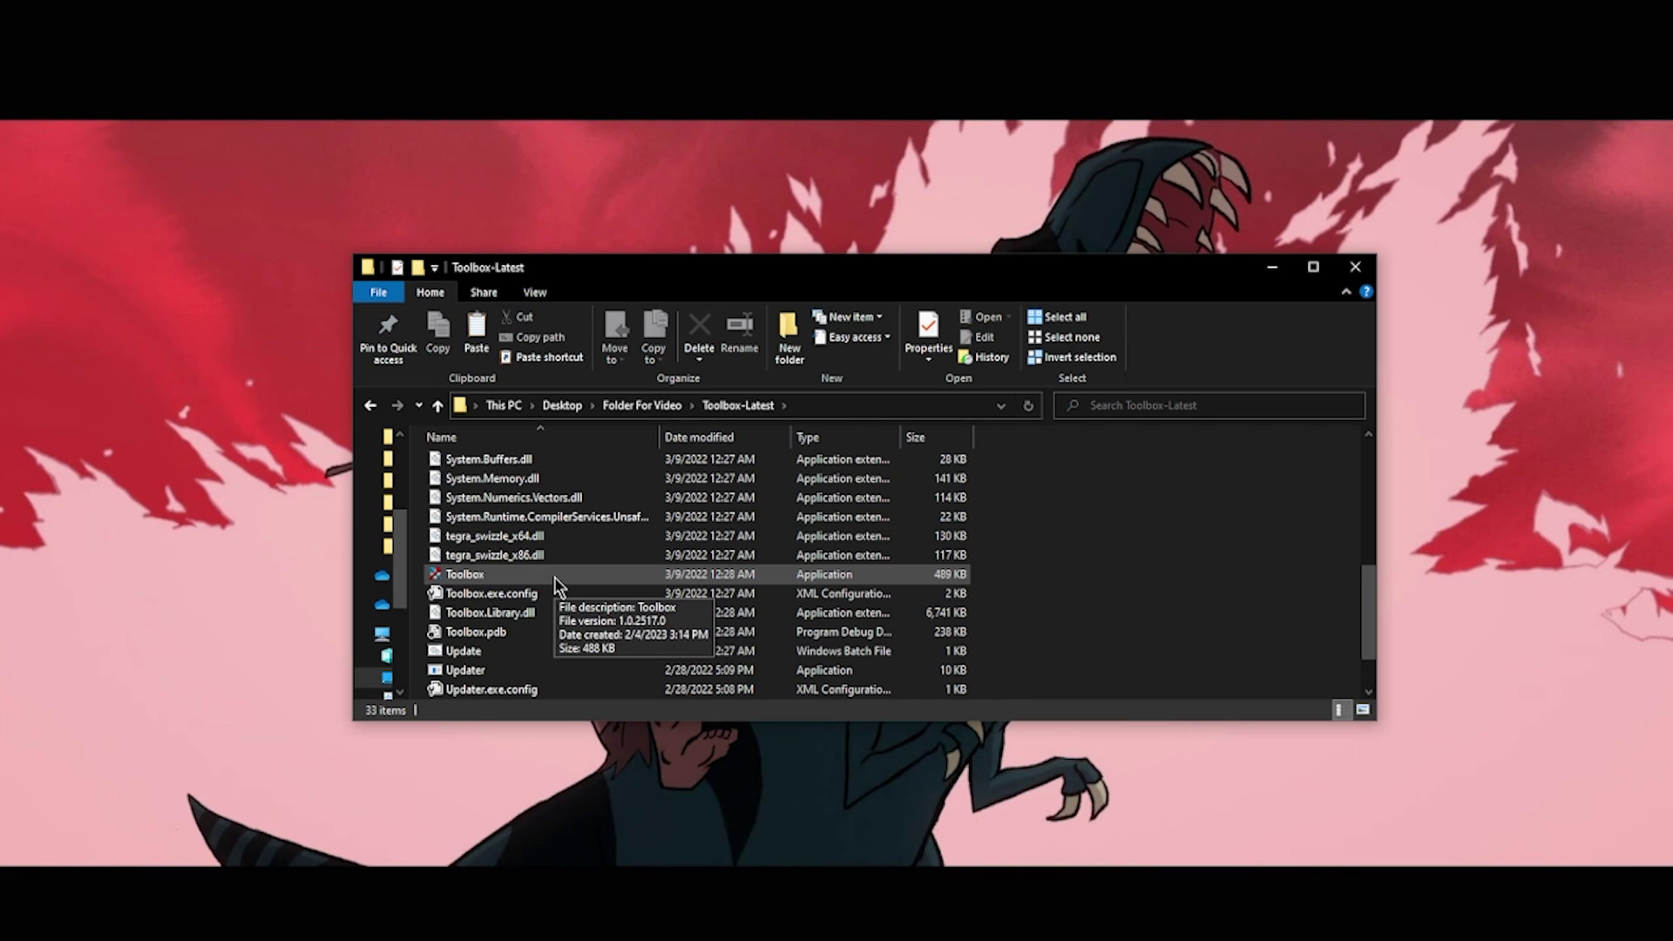
{"action": "double_click", "coordinate": [556, 580]}
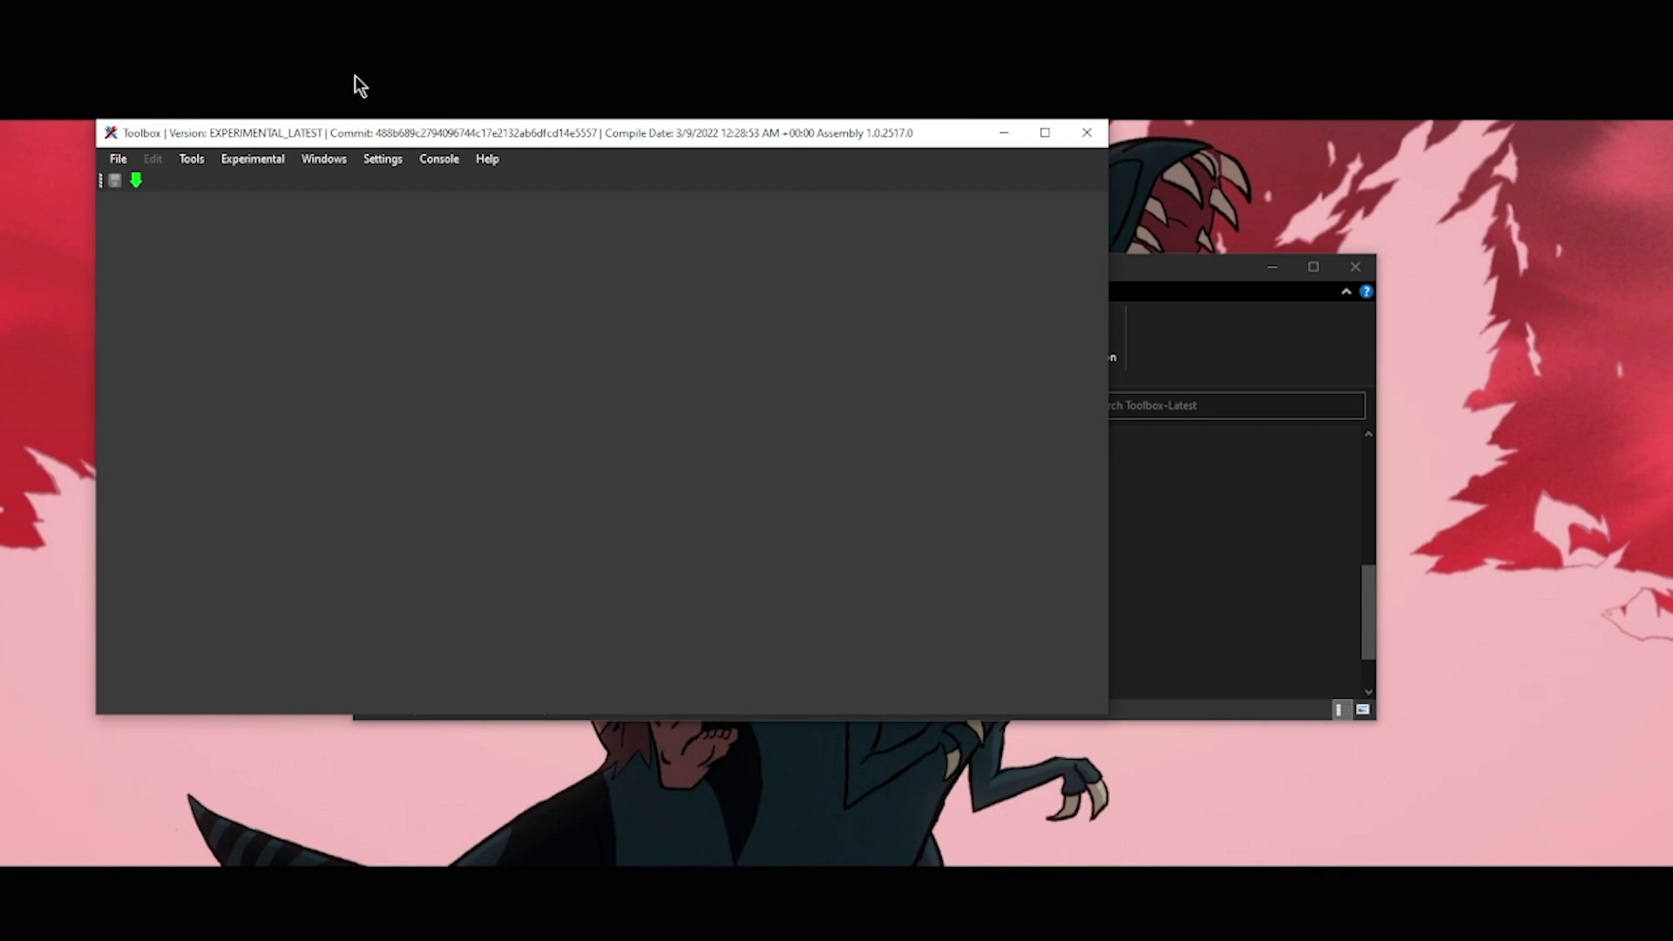
Load the extracted roms folder "Pokemon sword and shield extracted" into Toolbox.
{"action": "left_click", "coordinate": [122, 158]}
{"action": "left_click", "coordinate": [170, 233]}
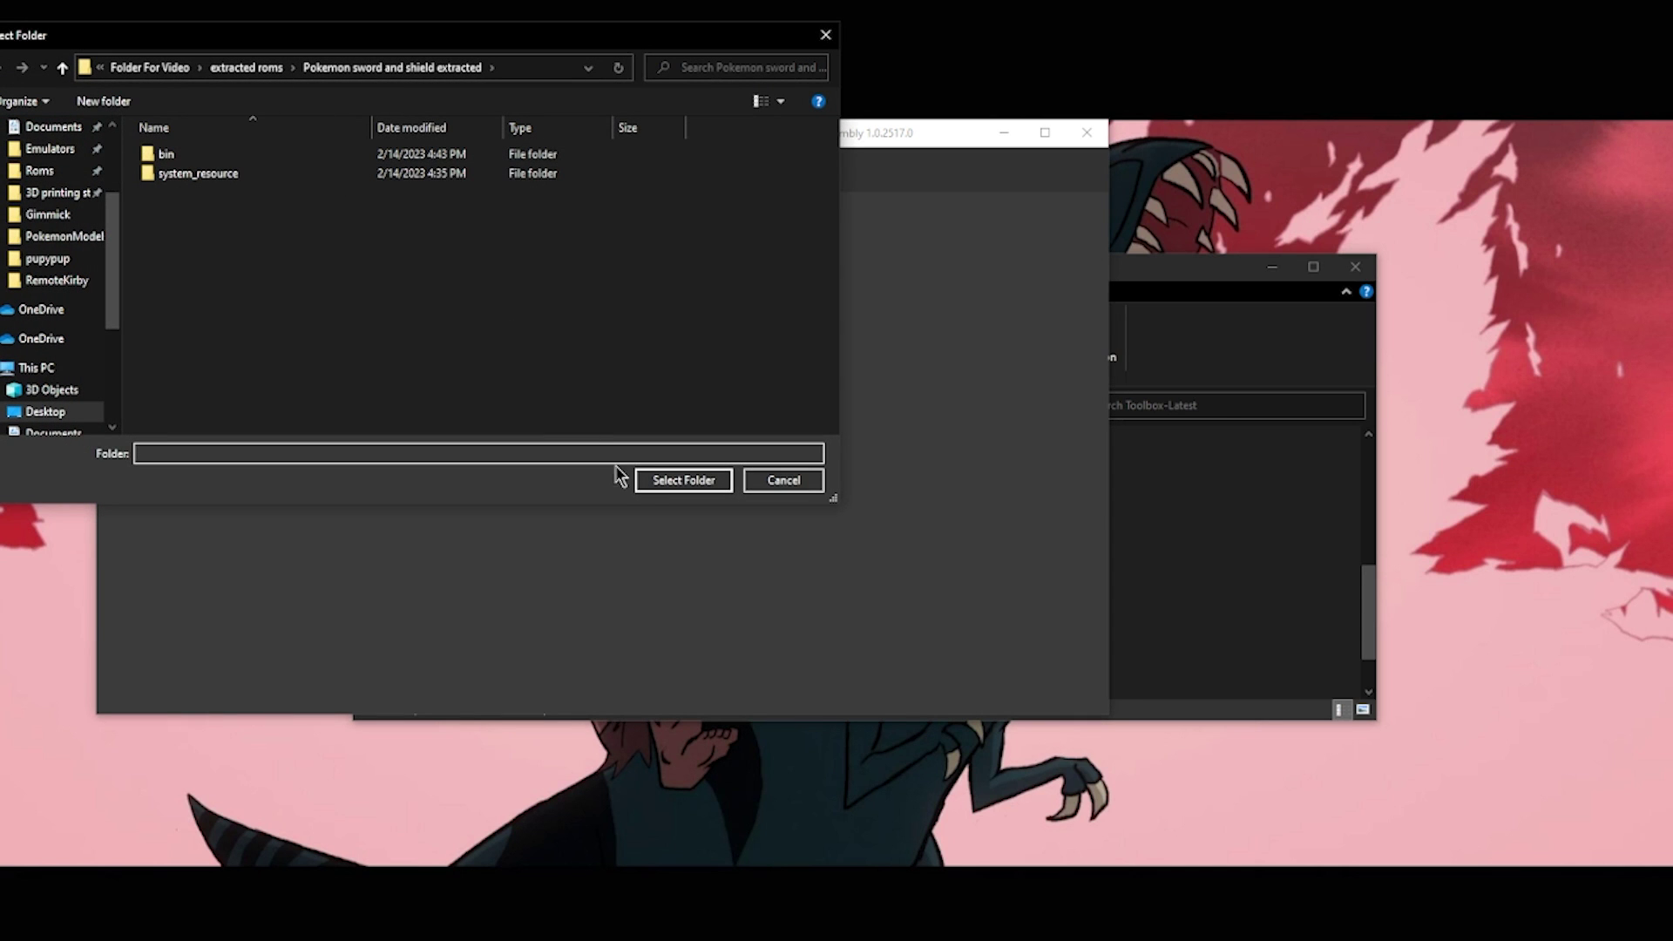
{"action": "left_click", "coordinate": [664, 484]}
Expand the extracted game's folder tree down to bin > archive > pokemon.
{"action": "left_click", "coordinate": [113, 297]}
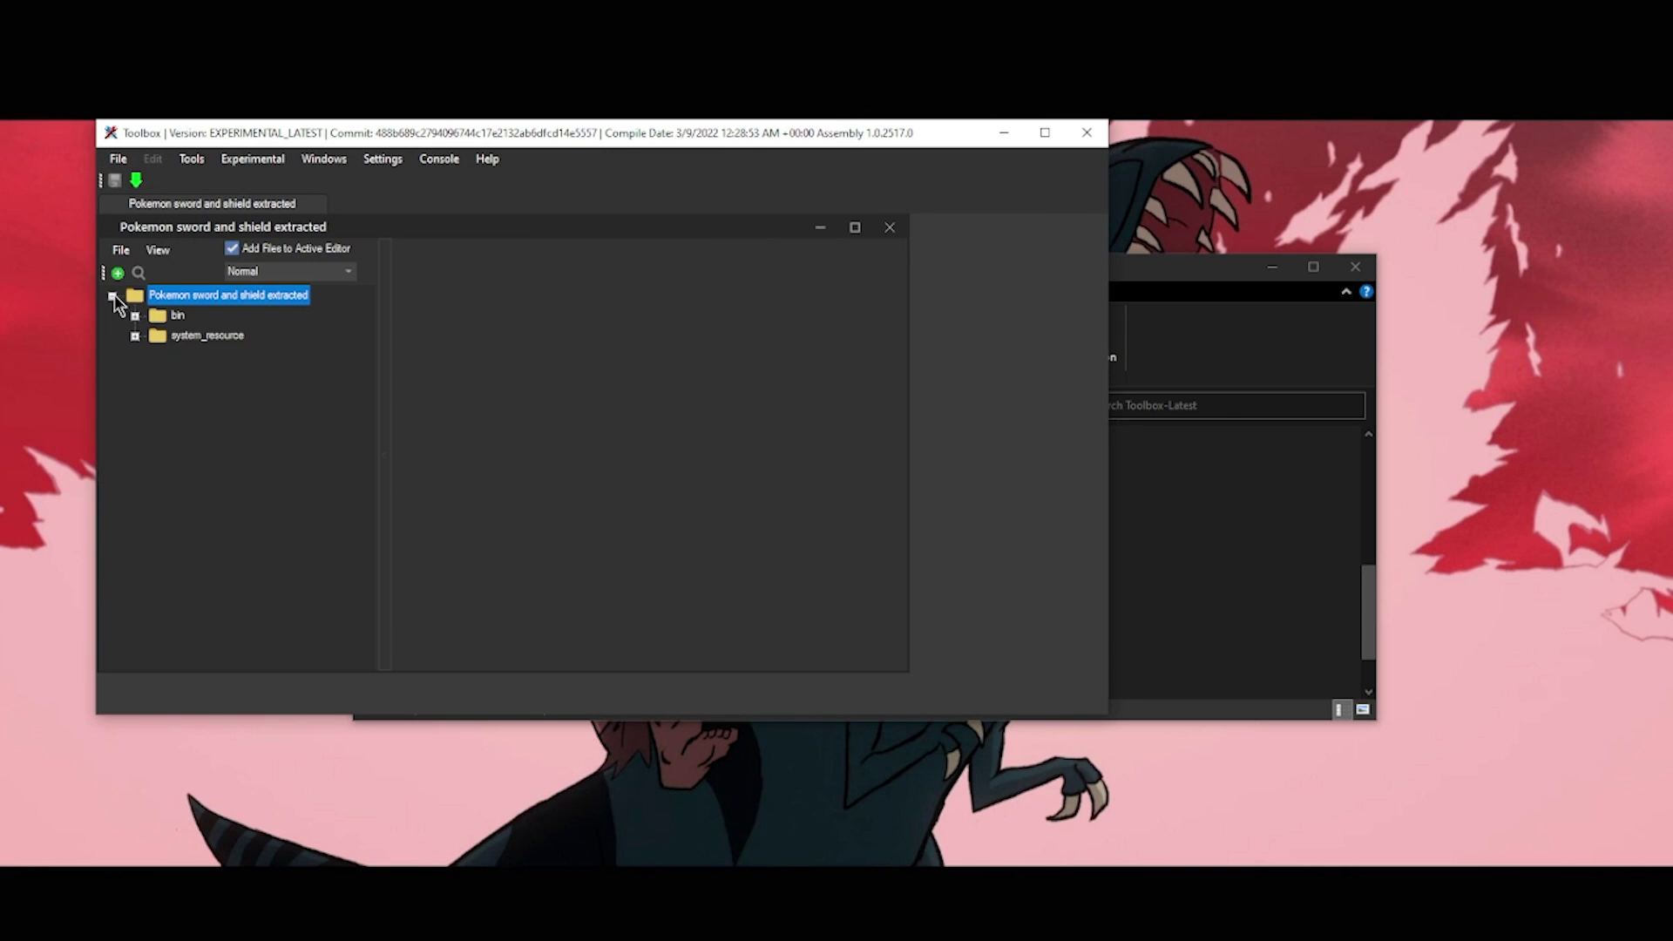
{"action": "left_click", "coordinate": [136, 316]}
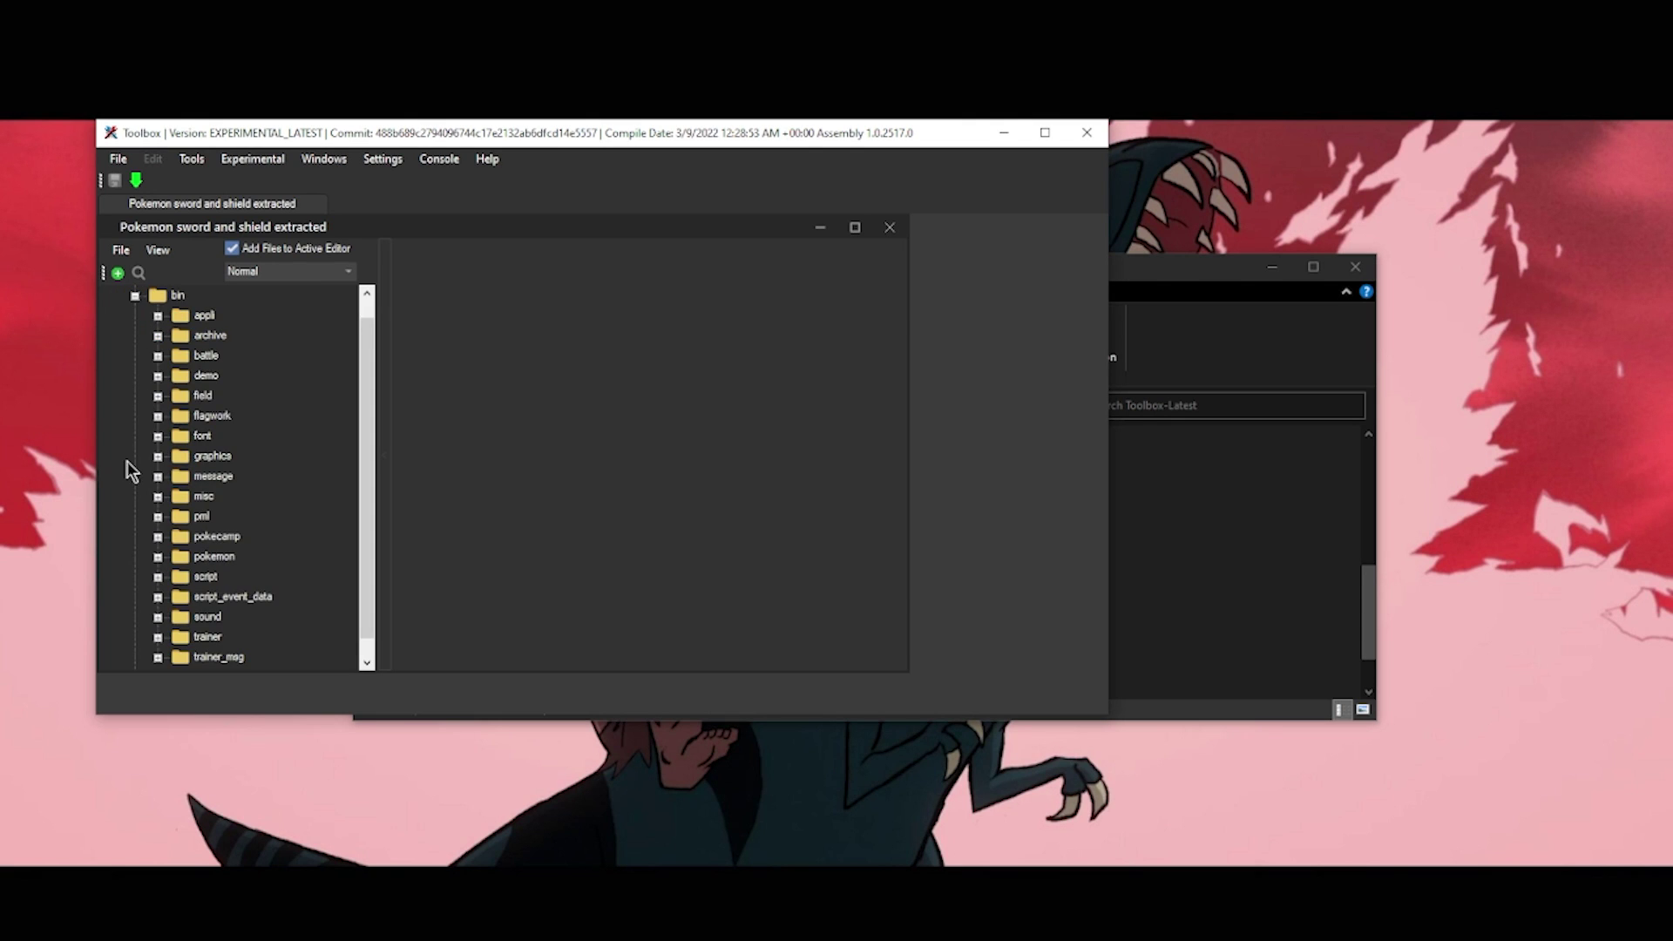
{"action": "scroll", "coordinate": [139, 488], "scroll_direction": "down", "scroll_amount": 1}
{"action": "left_click", "coordinate": [157, 537]}
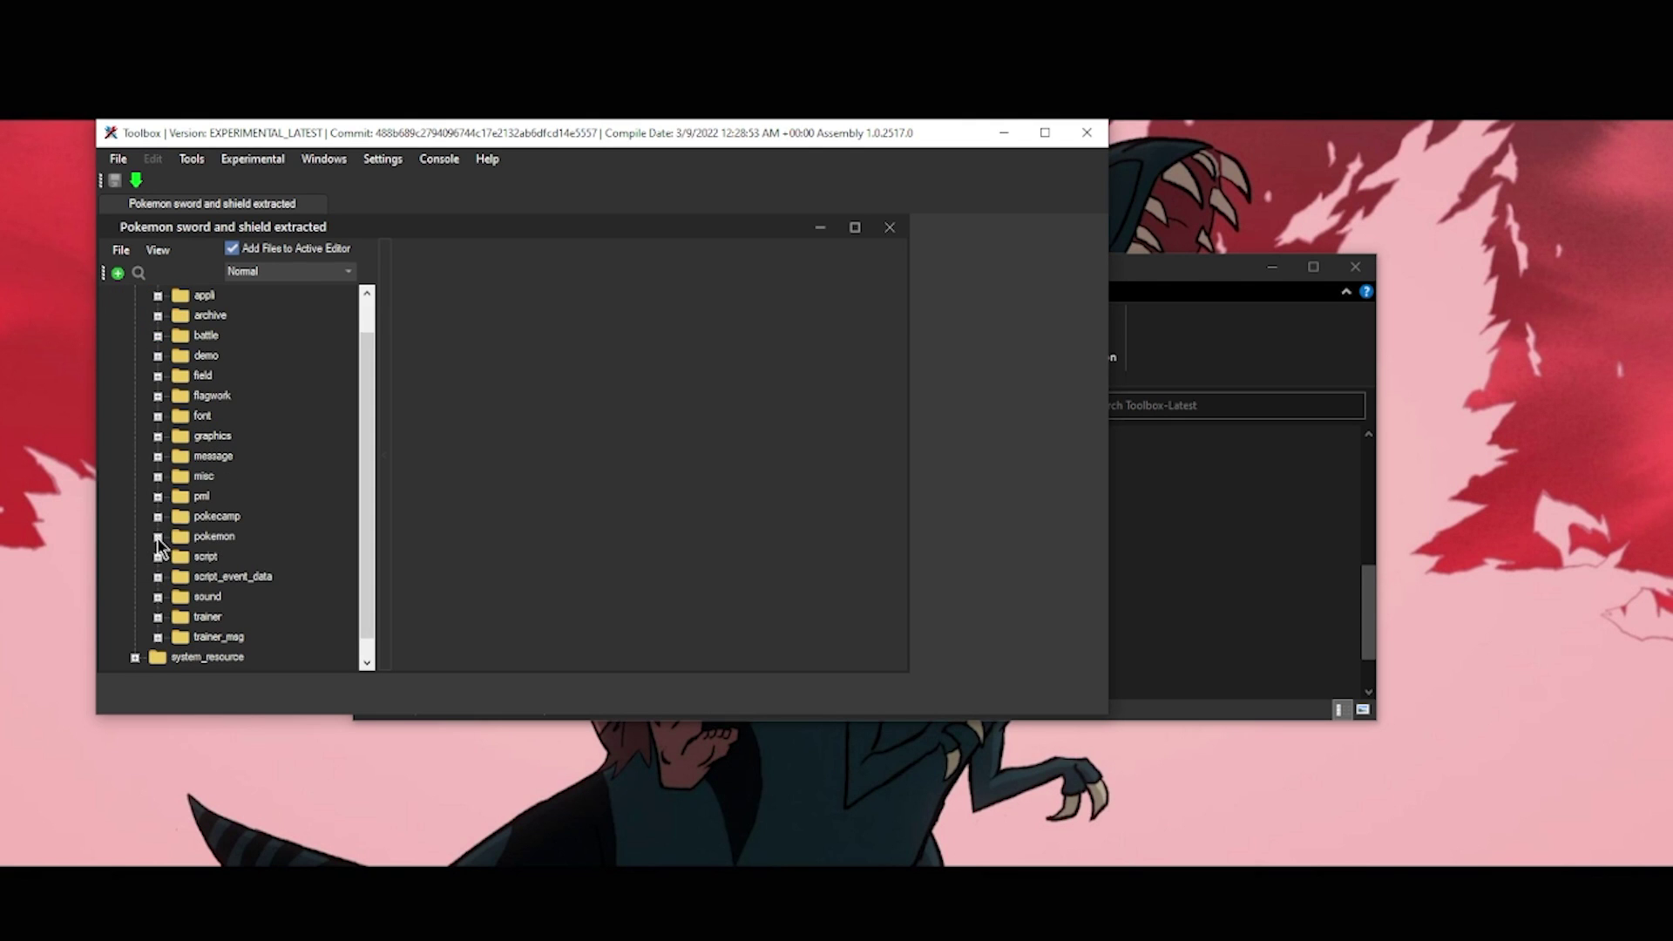
{"action": "left_click", "coordinate": [182, 557]}
{"action": "left_click", "coordinate": [157, 537]}
{"action": "scroll", "coordinate": [201, 594], "scroll_direction": "up", "scroll_amount": 1}
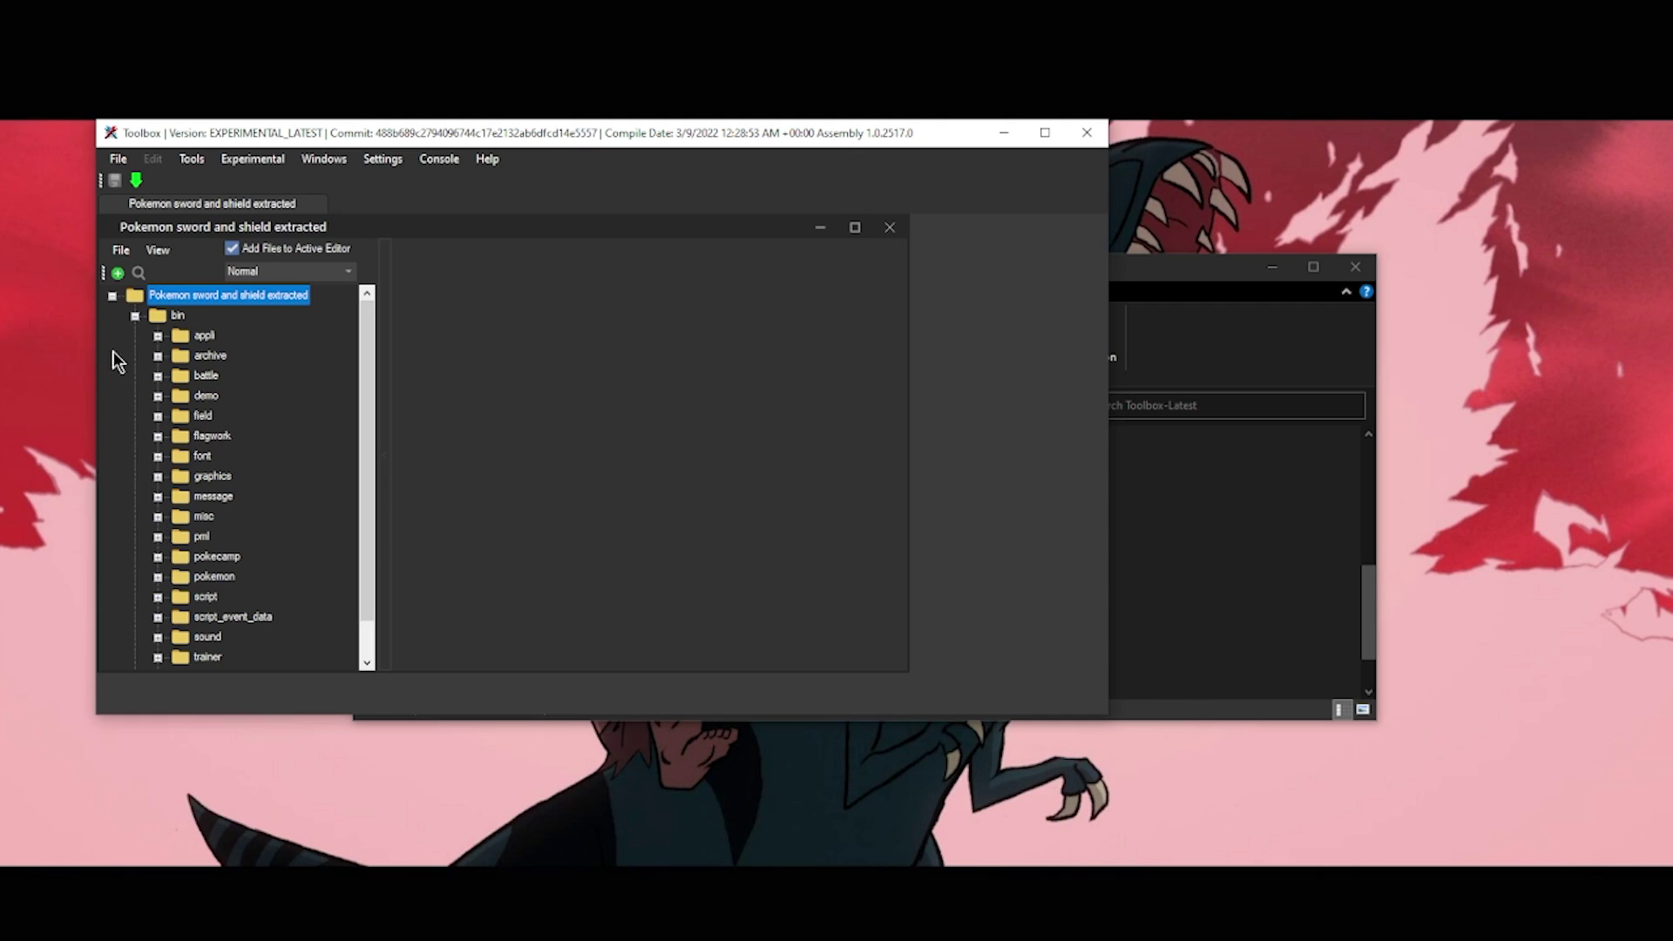
{"action": "left_click", "coordinate": [158, 356]}
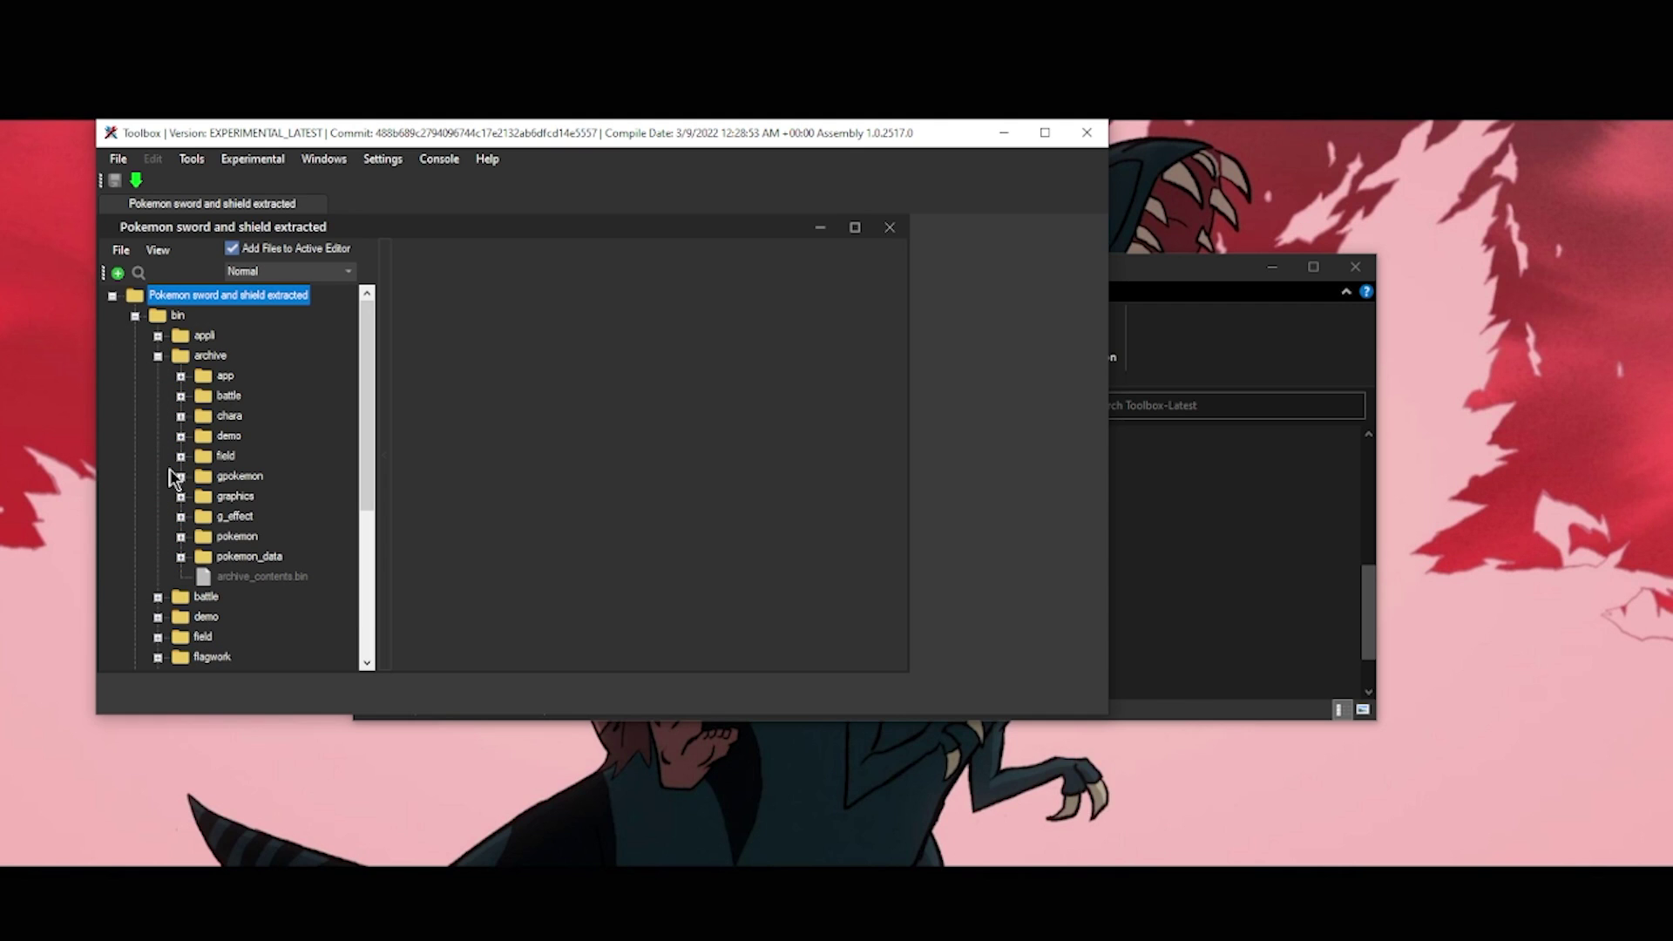
{"action": "left_click", "coordinate": [181, 537]}
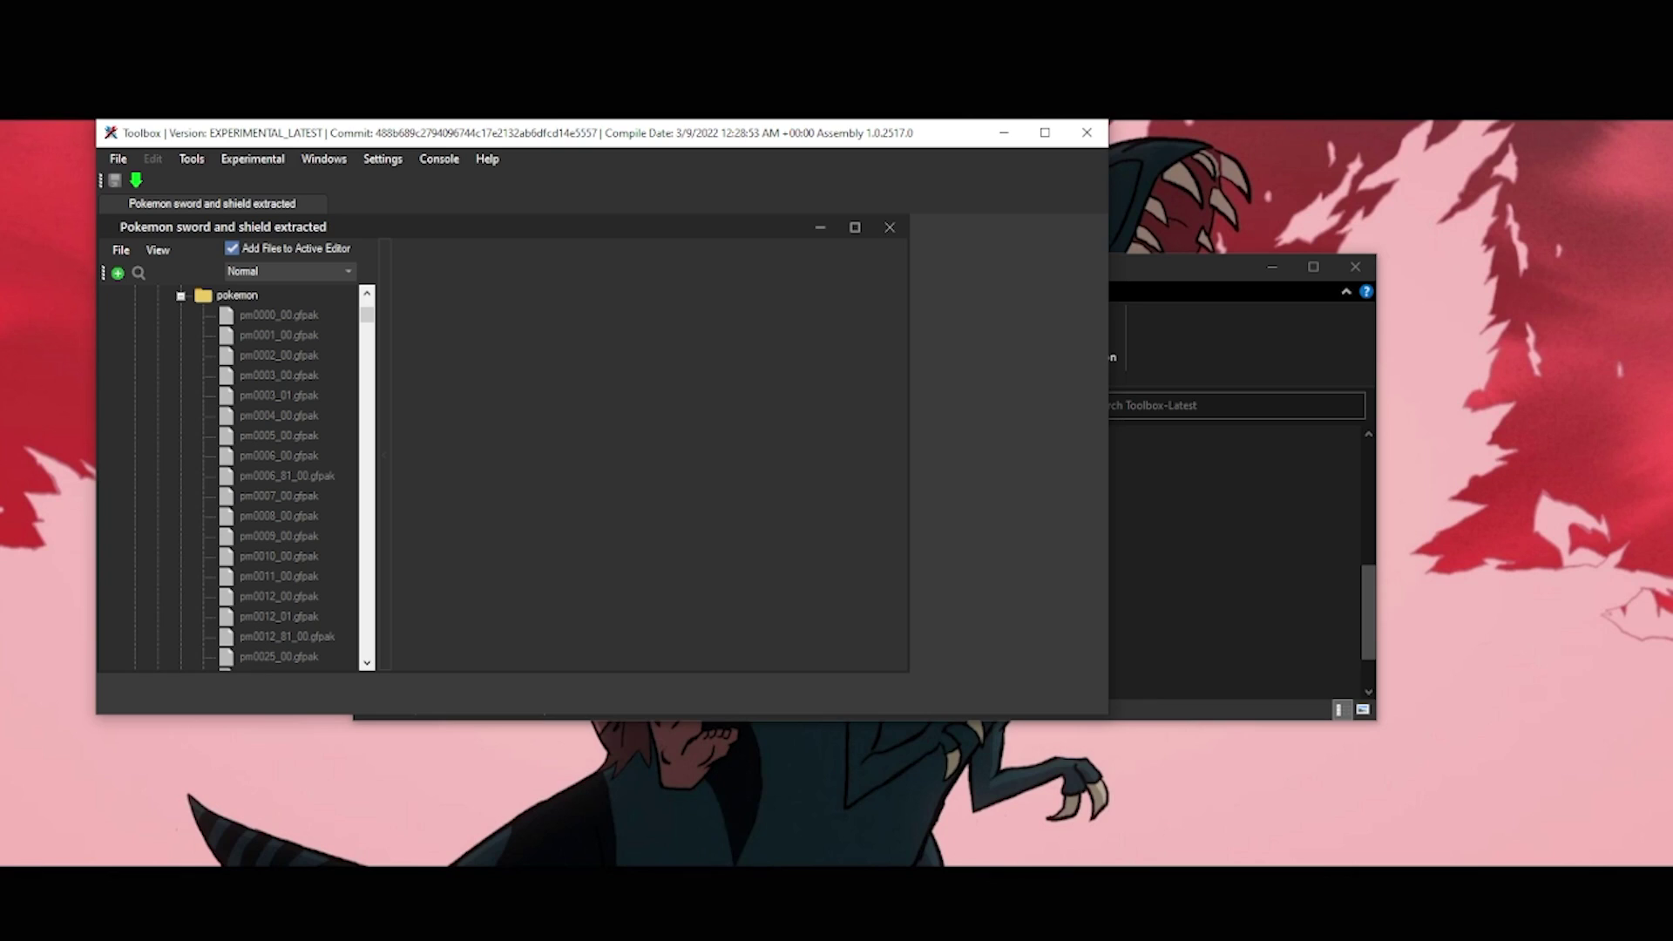
Switch to the browser's GameBanana Kalos-Galar Pokemon Files thread and find yamper to identify its gfpak file name.
{"action": "mouse_move", "coordinate": [663, 928]}
{"action": "left_click", "coordinate": [663, 893]}
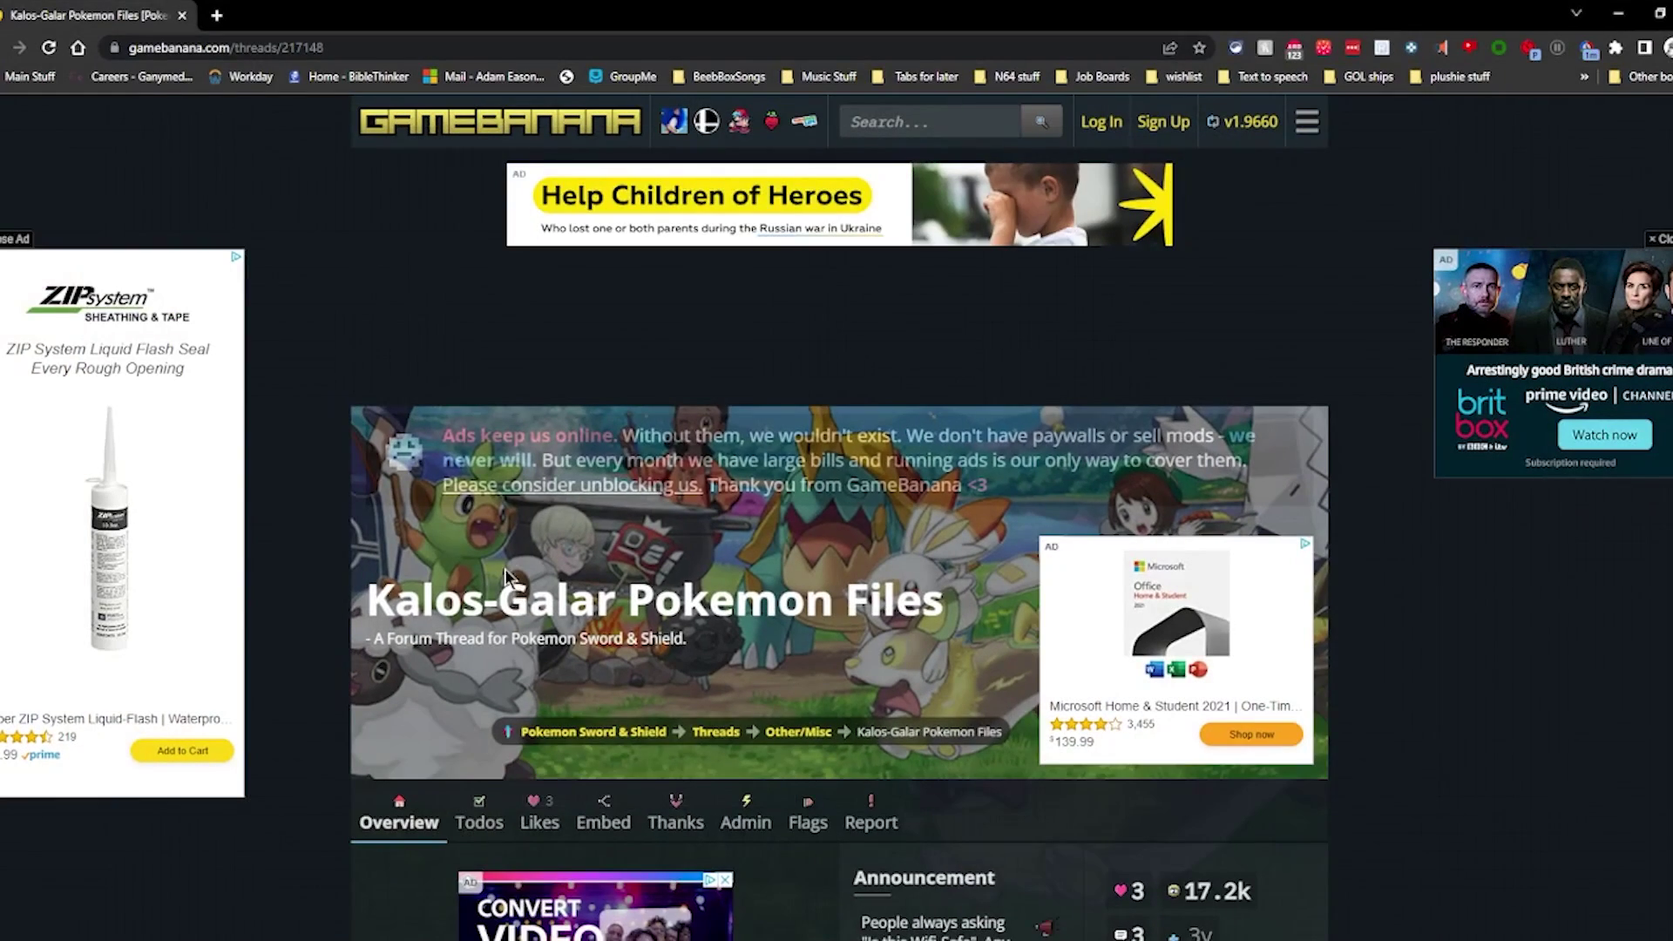
{"action": "scroll", "coordinate": [504, 568], "scroll_direction": "down", "scroll_amount": 14}
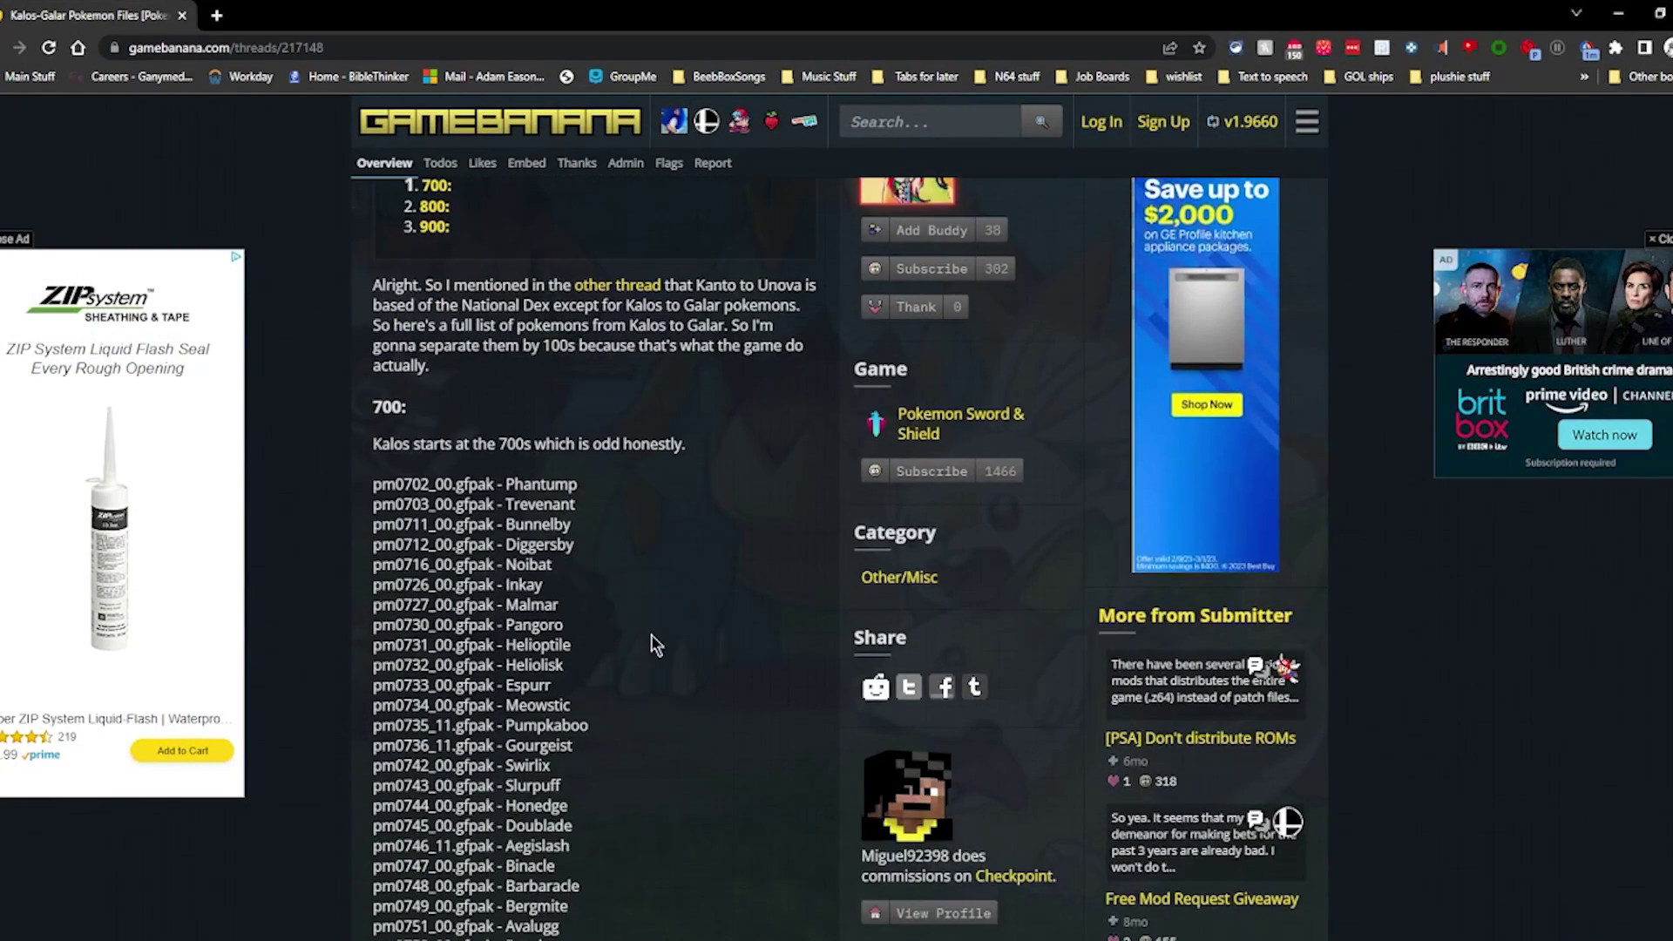
{"action": "key", "text": "ctrl+f"}
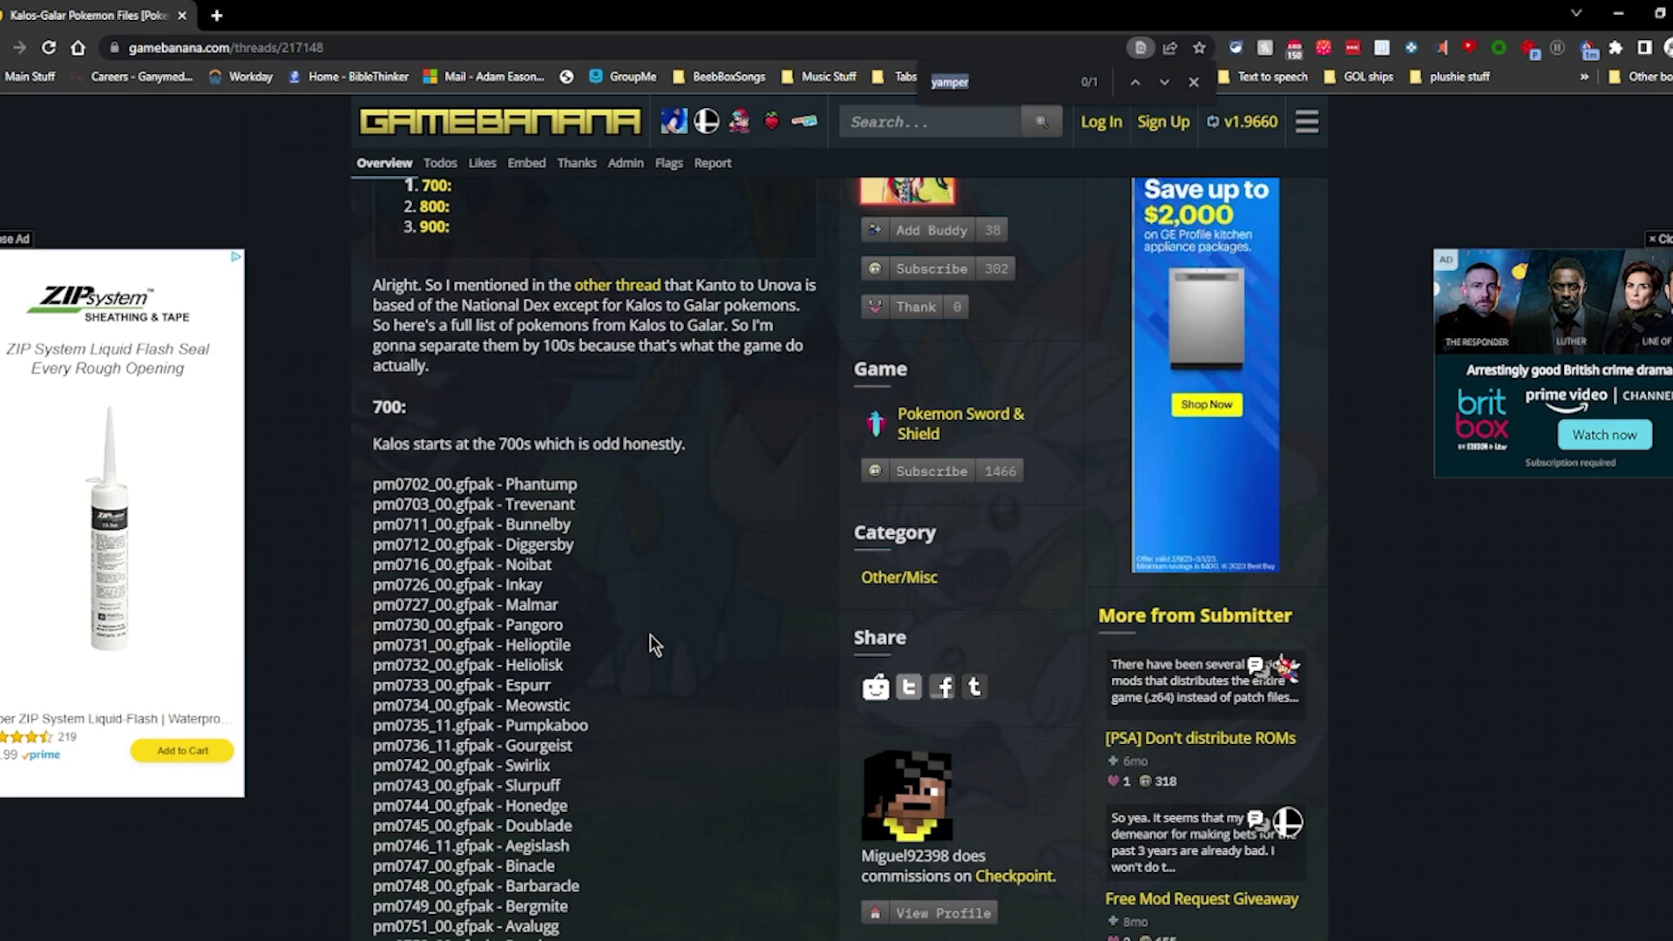
{"action": "type", "text": "yamper"}
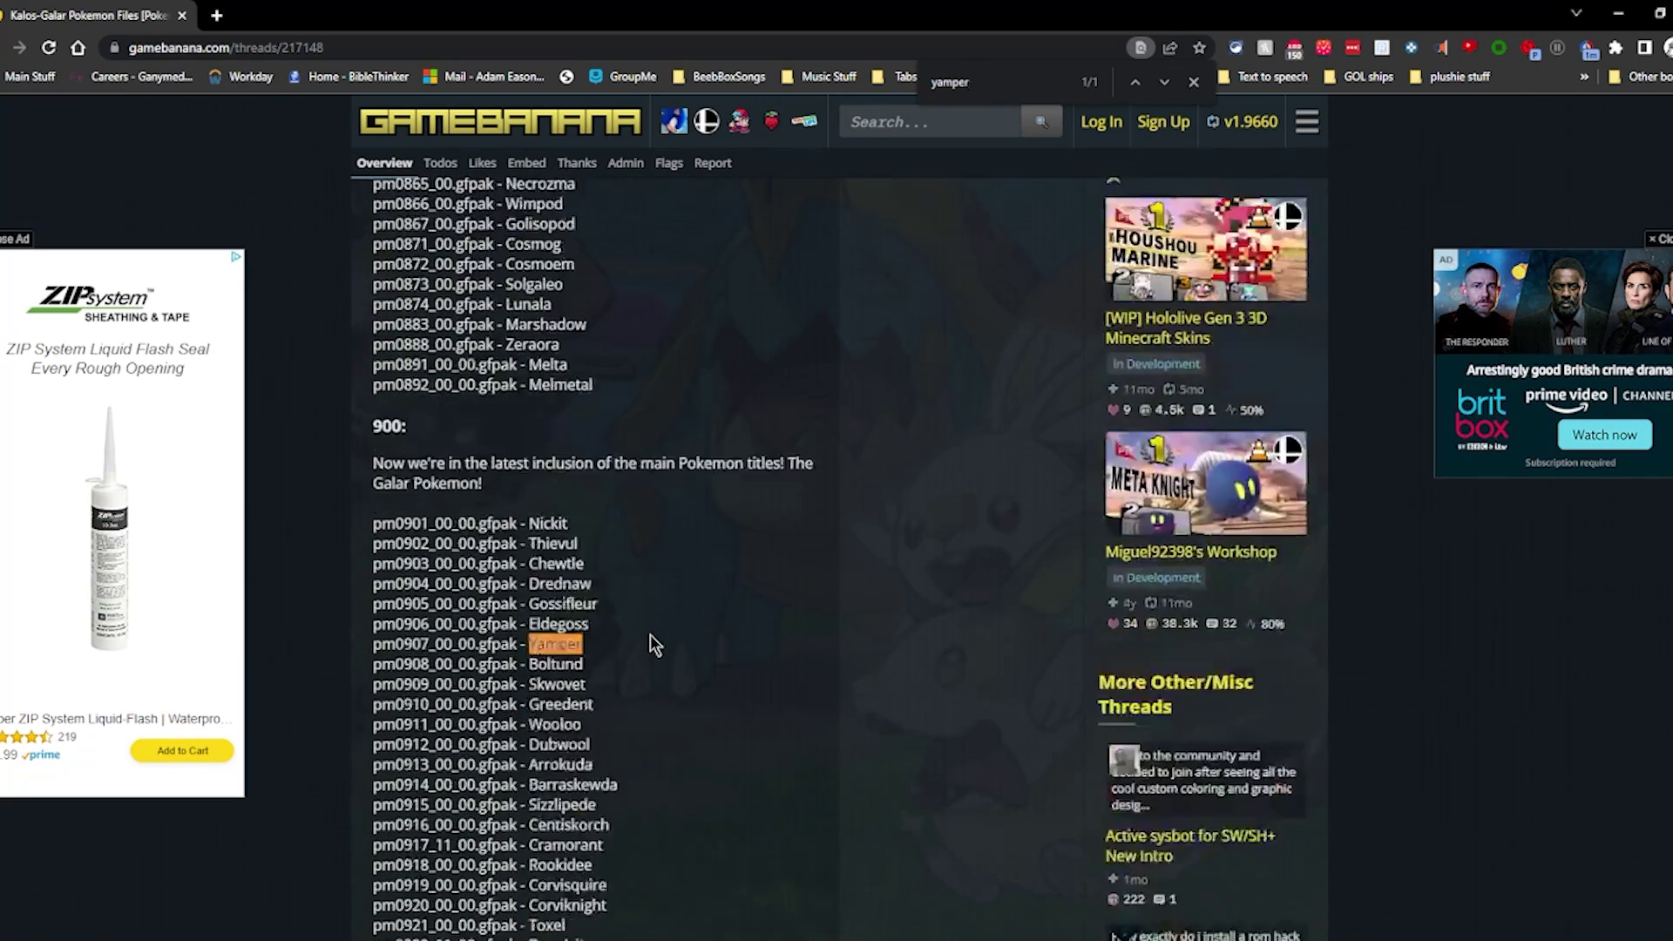
{"action": "left_click_drag", "start_coordinate": [380, 573], "coordinate": [412, 573]}
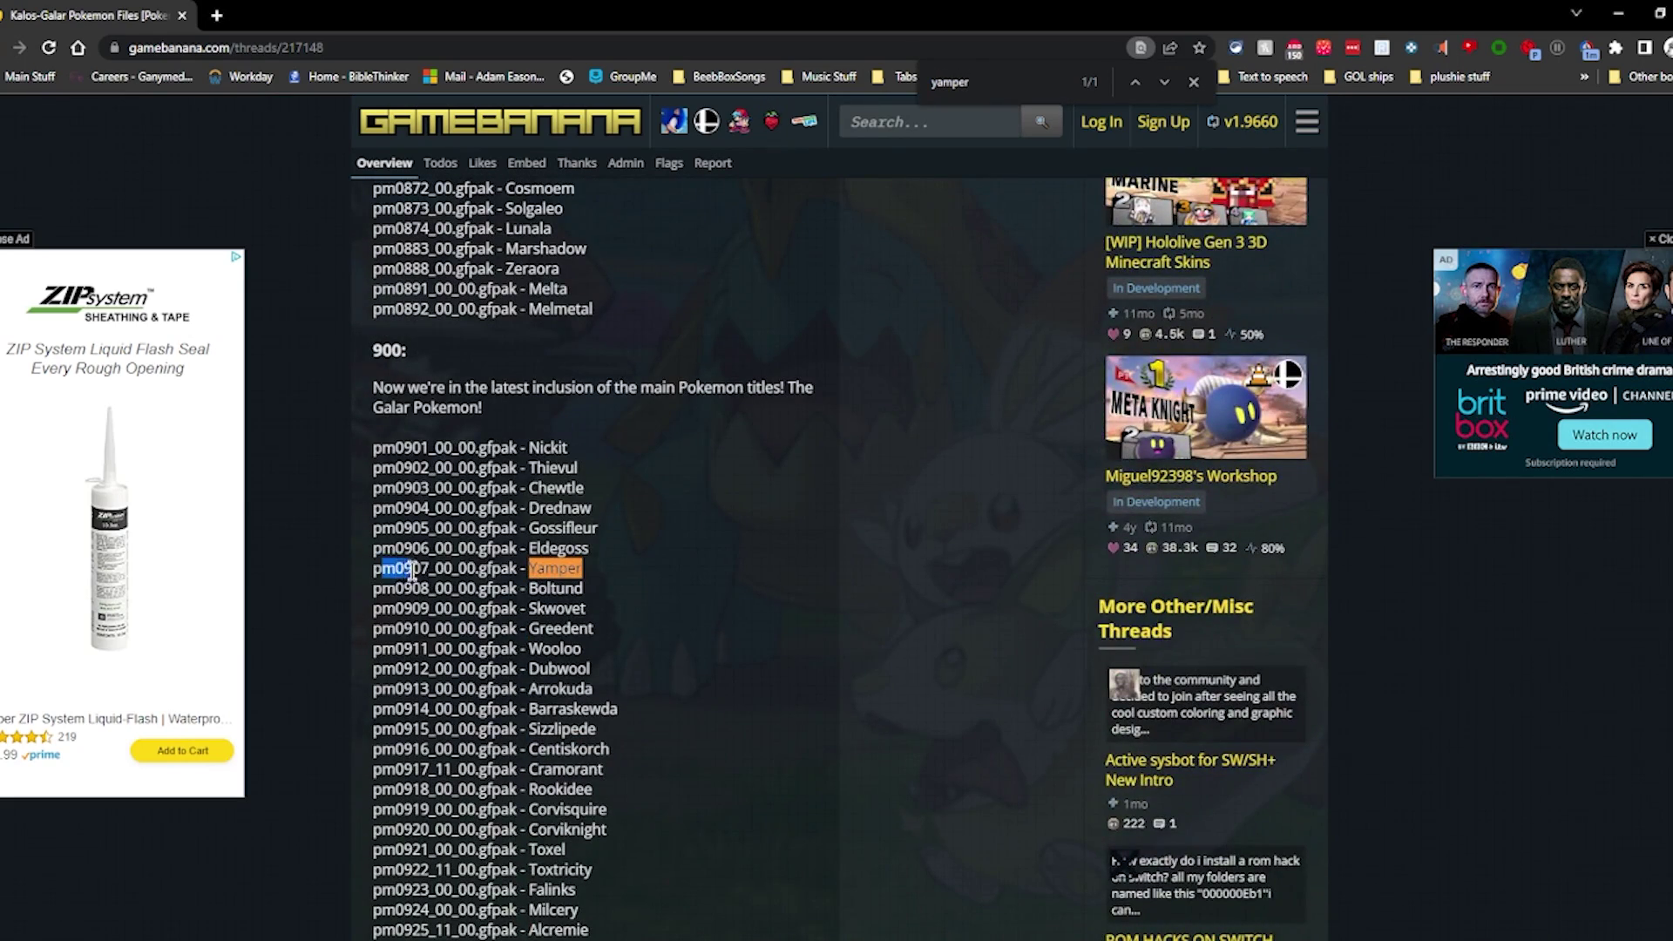
{"action": "left_click", "coordinate": [675, 627]}
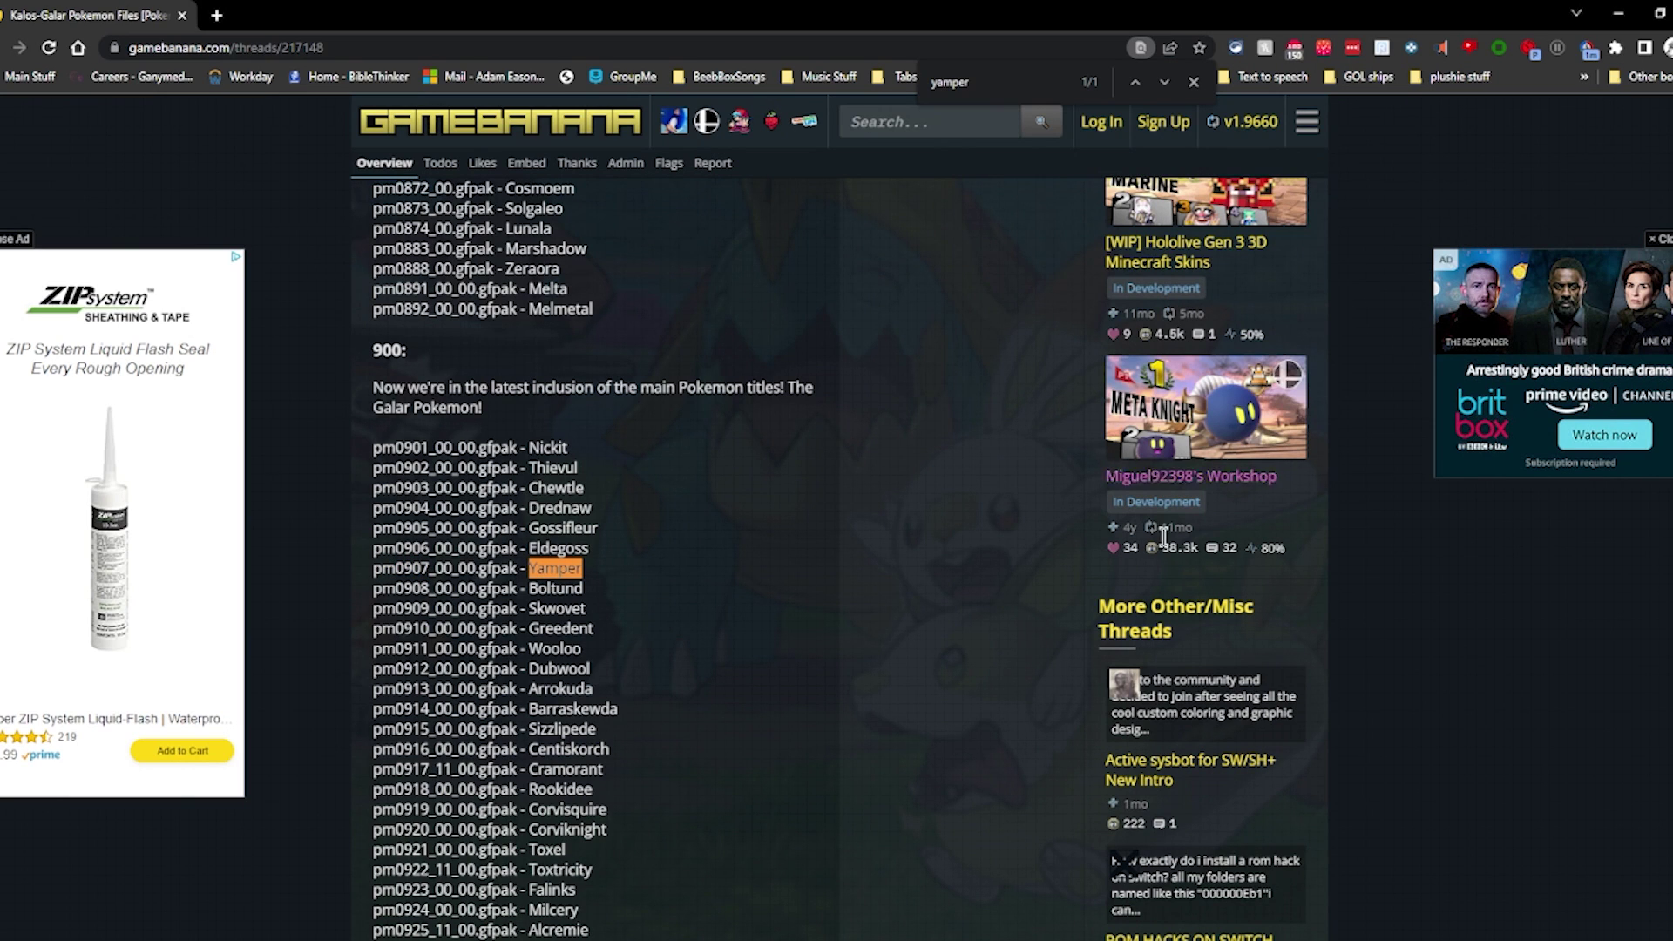
Return to Toolbox and expand Yamper's archive pm0907_00_00.gfpak in the pokemon folder.
{"action": "left_click", "coordinate": [860, 940]}
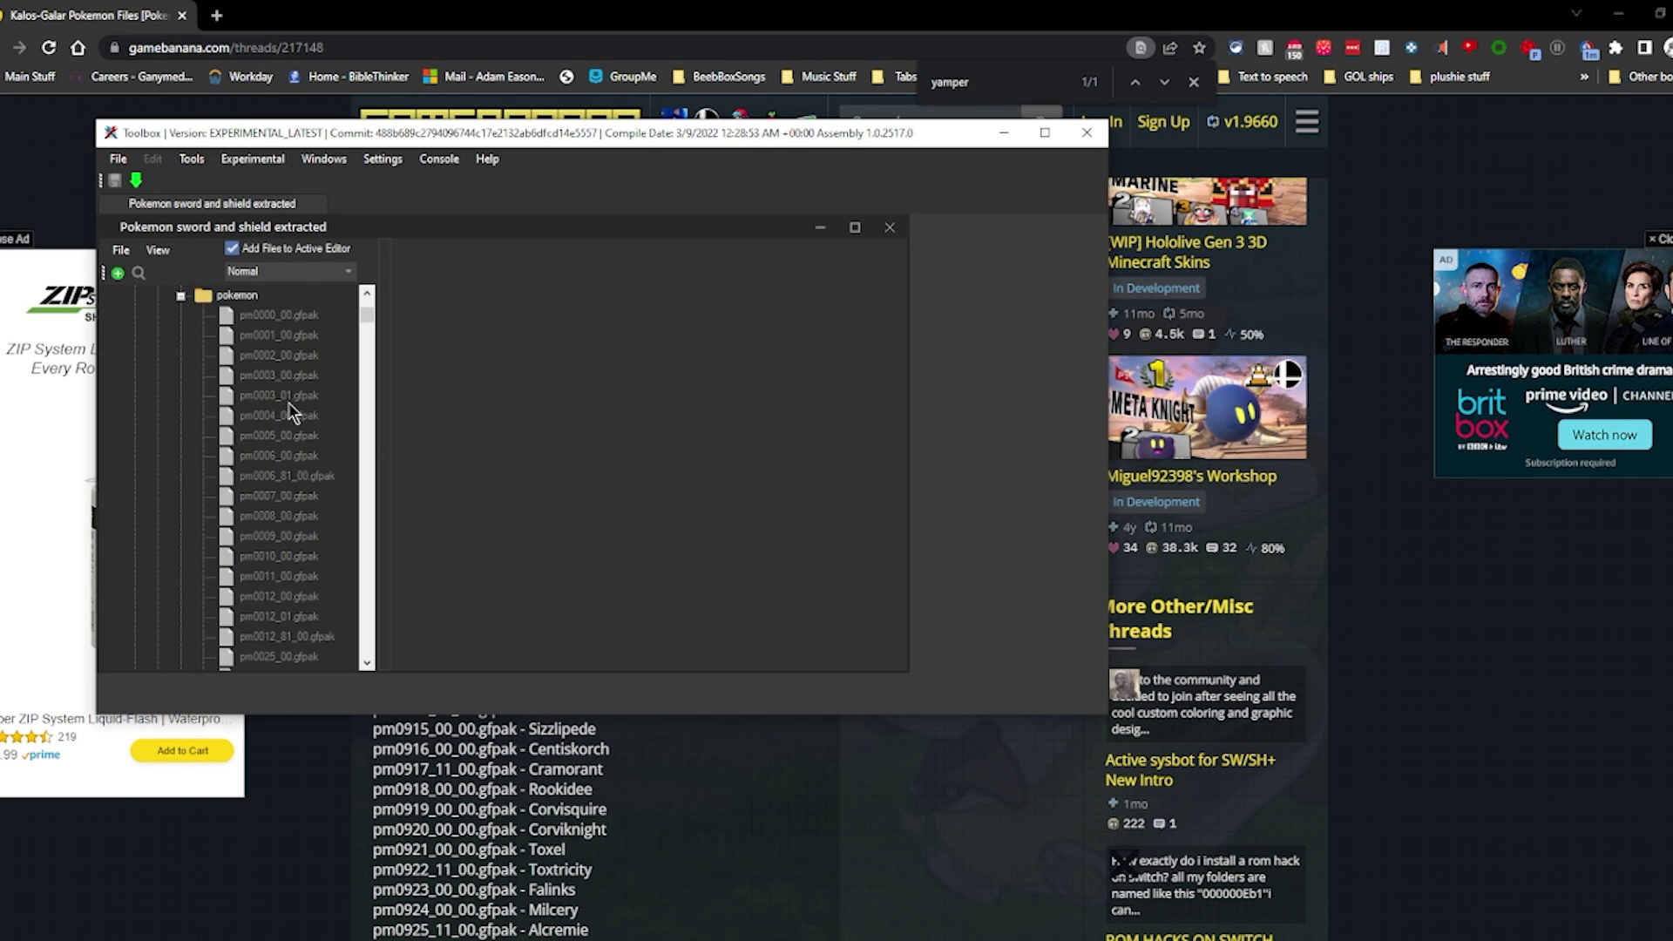
{"action": "scroll", "coordinate": [290, 403], "scroll_direction": "down", "scroll_amount": 12}
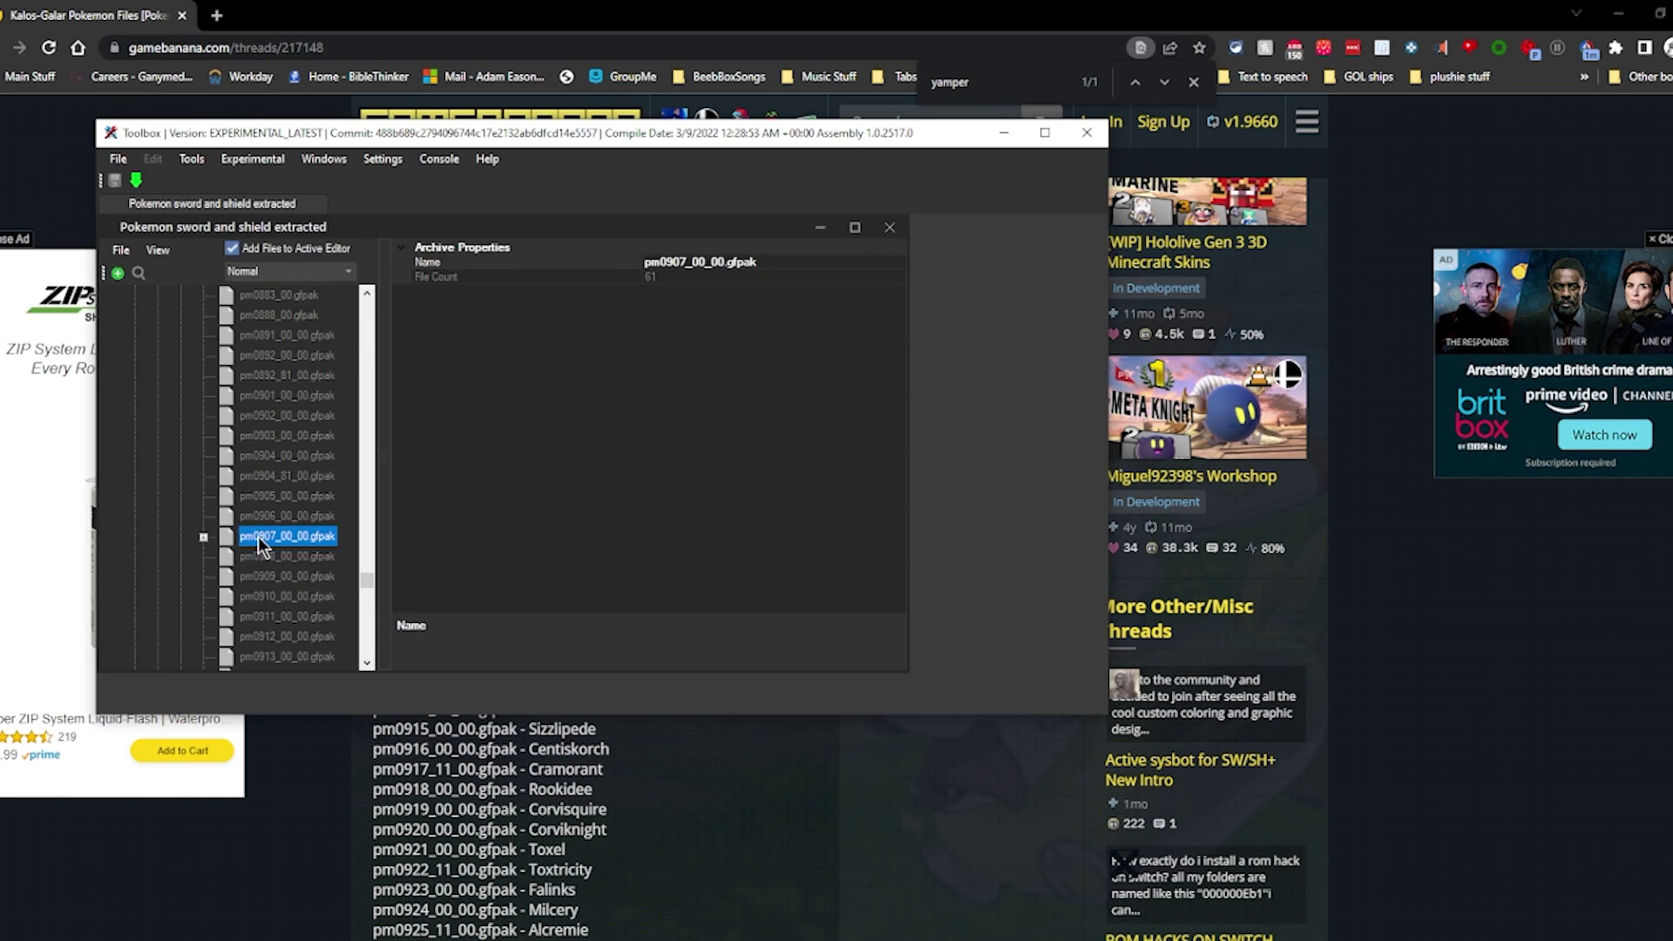
{"action": "double_click", "coordinate": [258, 537]}
{"action": "scroll", "coordinate": [241, 553], "scroll_direction": "down", "scroll_amount": 2}
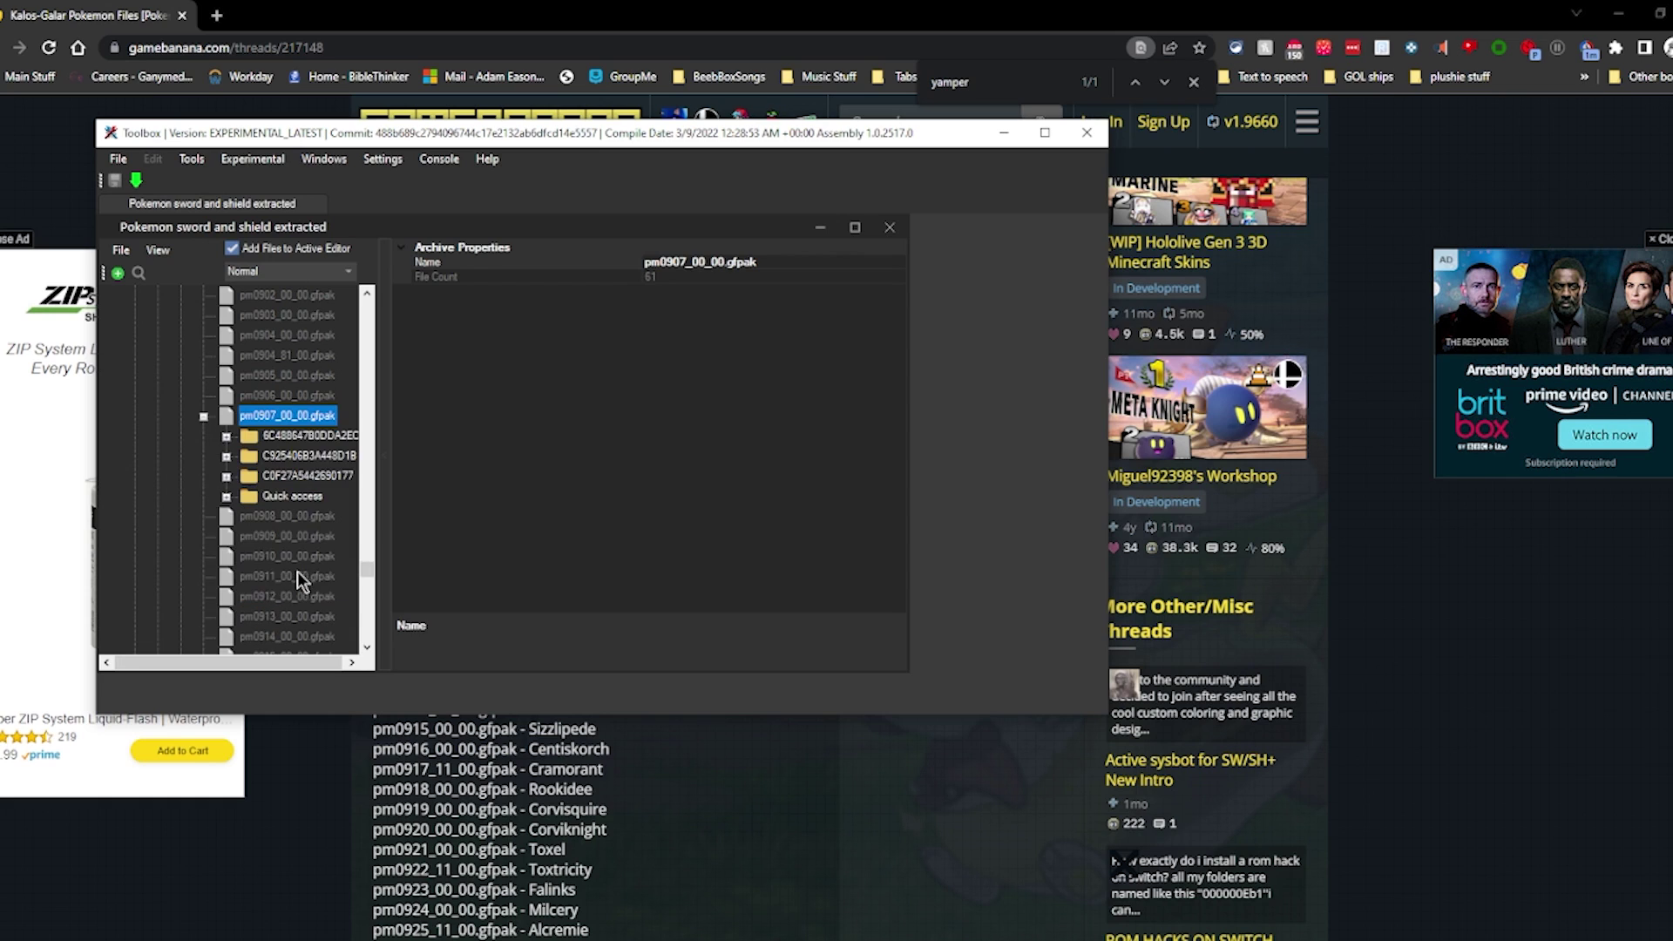
Display the first model under Quick access > Models and frame it fully at an angle in the 3D view.
{"action": "left_click", "coordinate": [226, 496]}
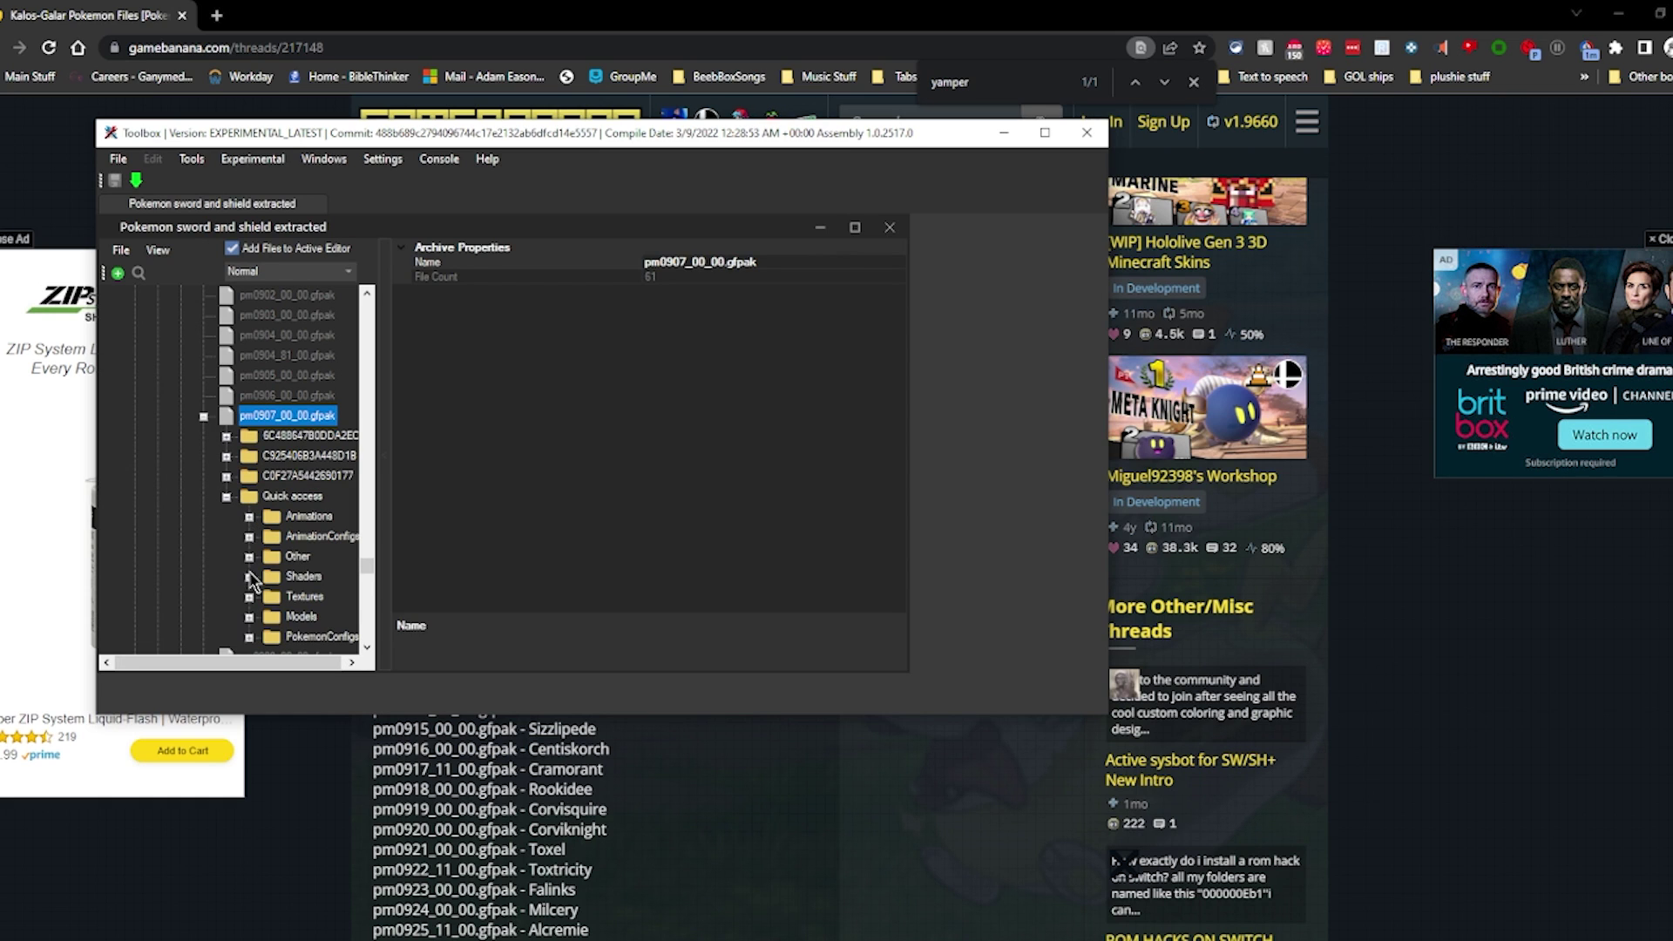
{"action": "left_click", "coordinate": [250, 617]}
{"action": "left_click", "coordinate": [324, 616]}
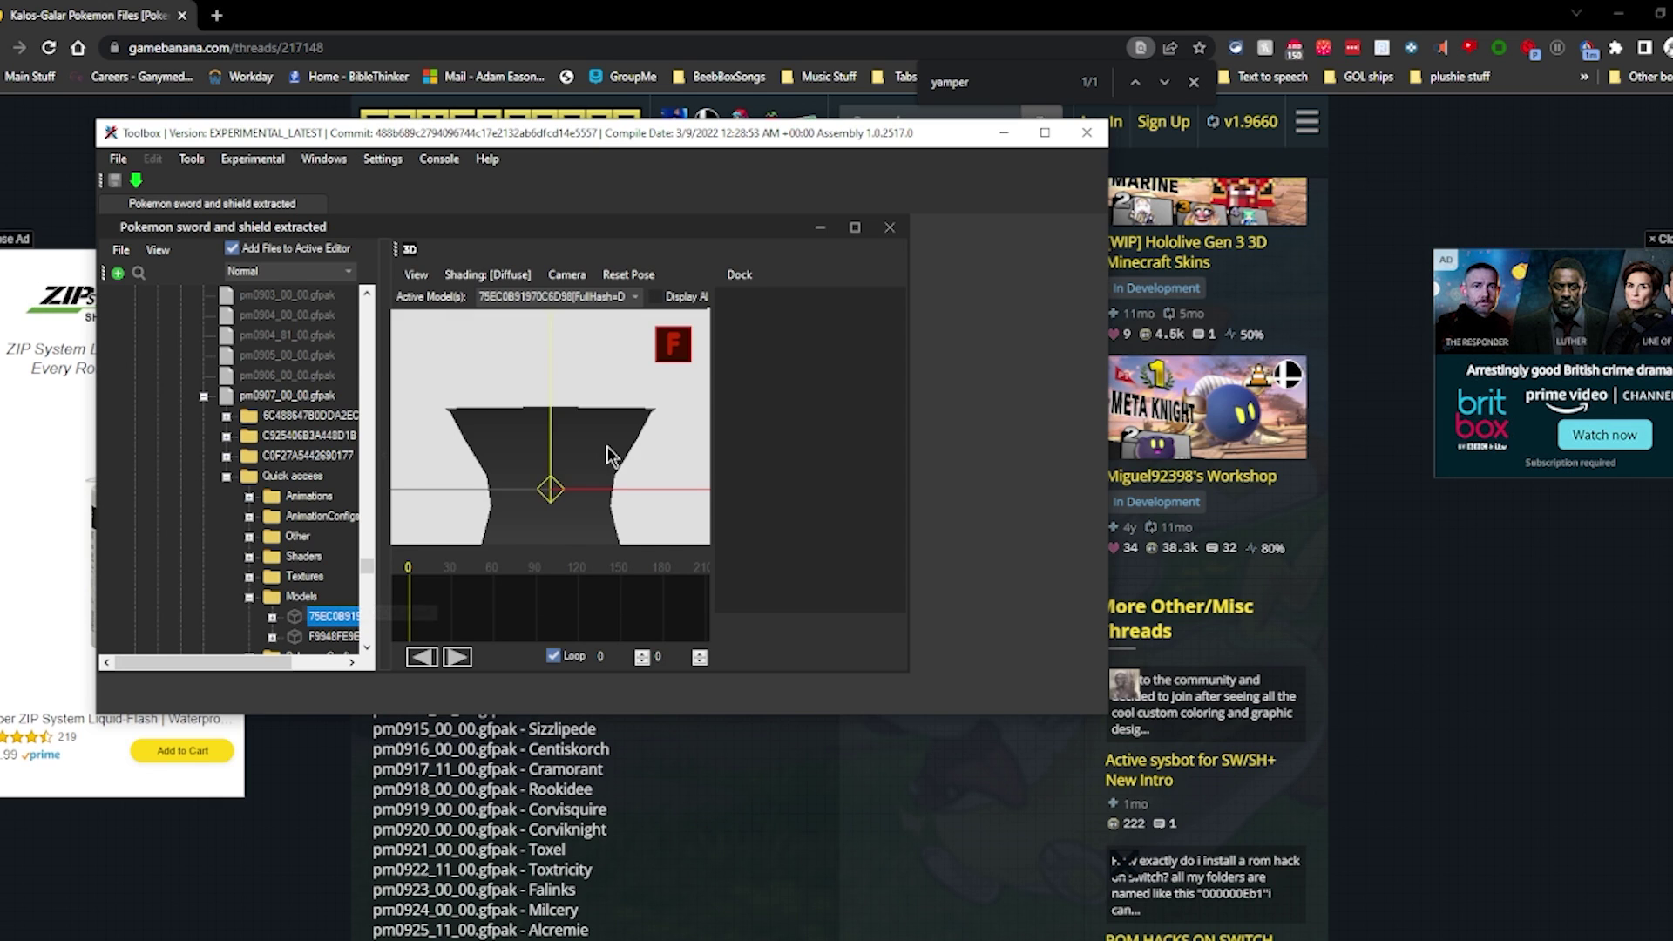
{"action": "scroll", "coordinate": [589, 452], "scroll_direction": "up", "scroll_amount": 2}
{"action": "right_click_drag", "start_coordinate": [588, 452], "coordinate": [338, 536]}
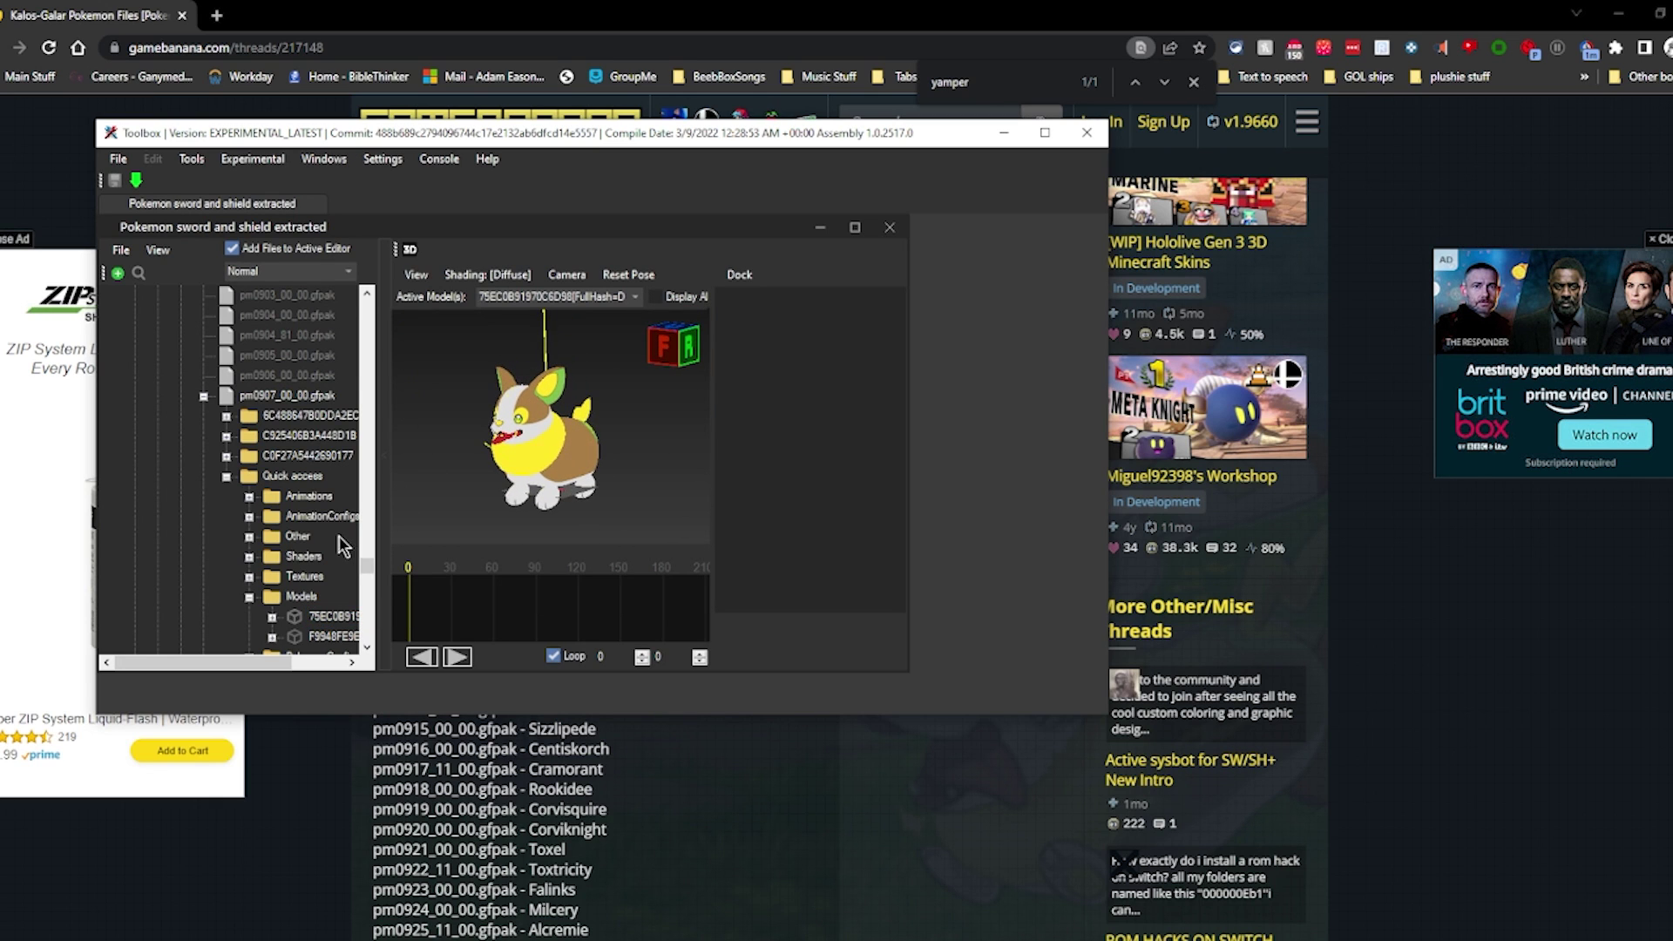
Expand the Quick access Animations folder, play its first animation and preview others up to the one starting with 9428D3E.
{"action": "left_click", "coordinate": [249, 496]}
{"action": "left_click", "coordinate": [335, 318]}
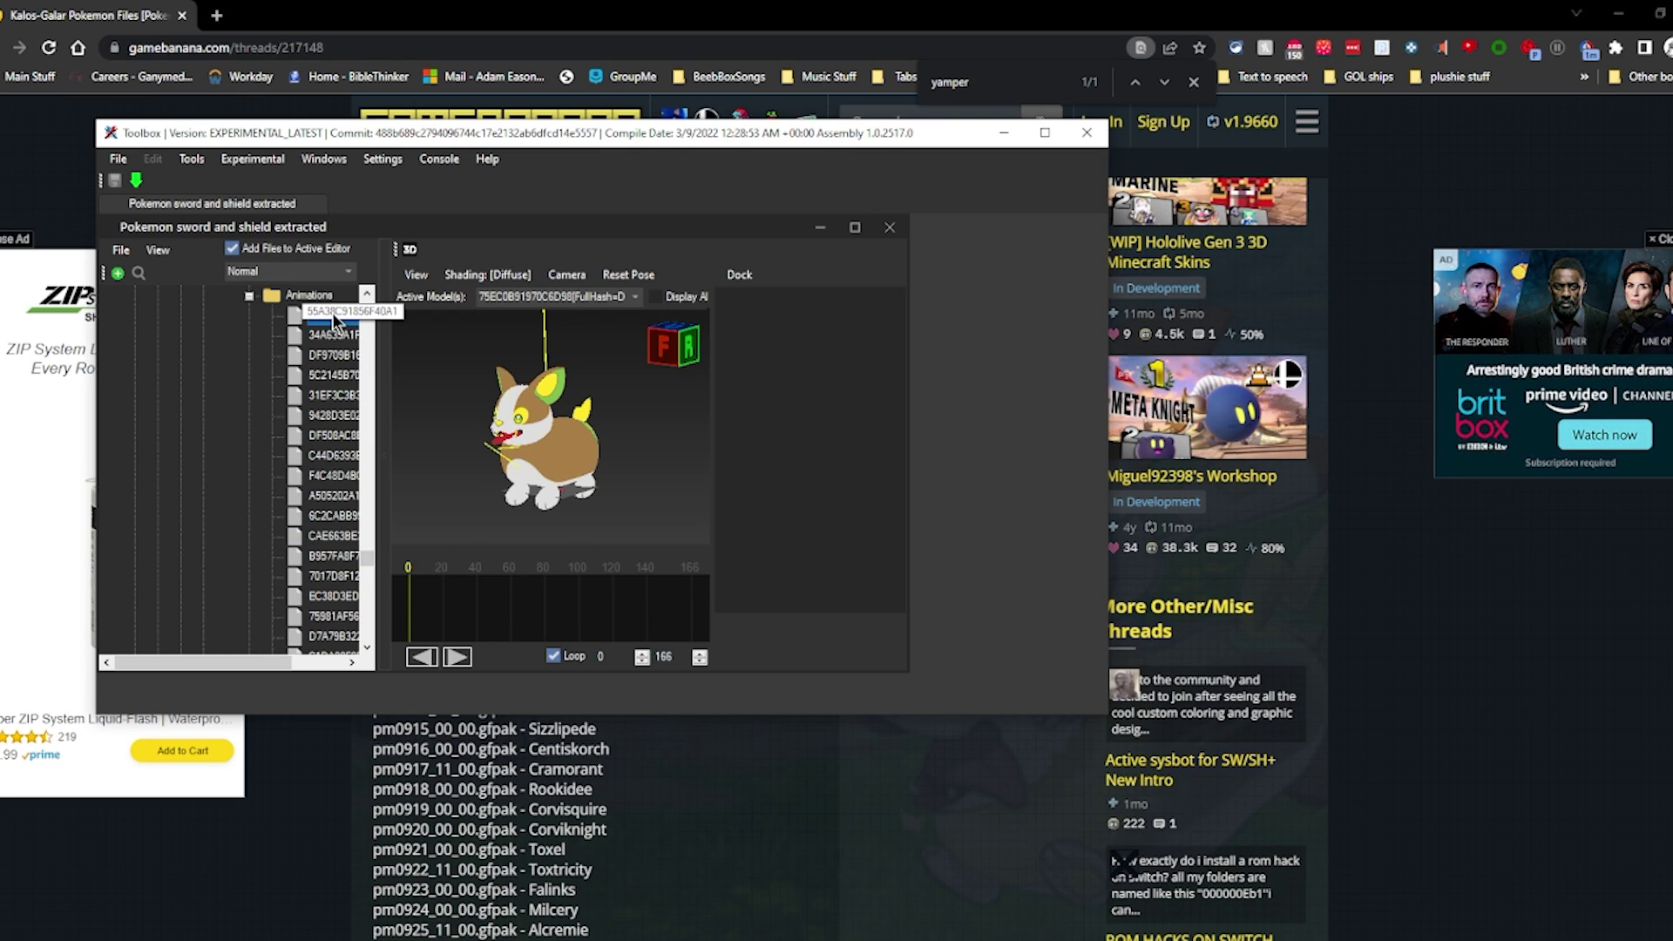
{"action": "left_click", "coordinate": [456, 656]}
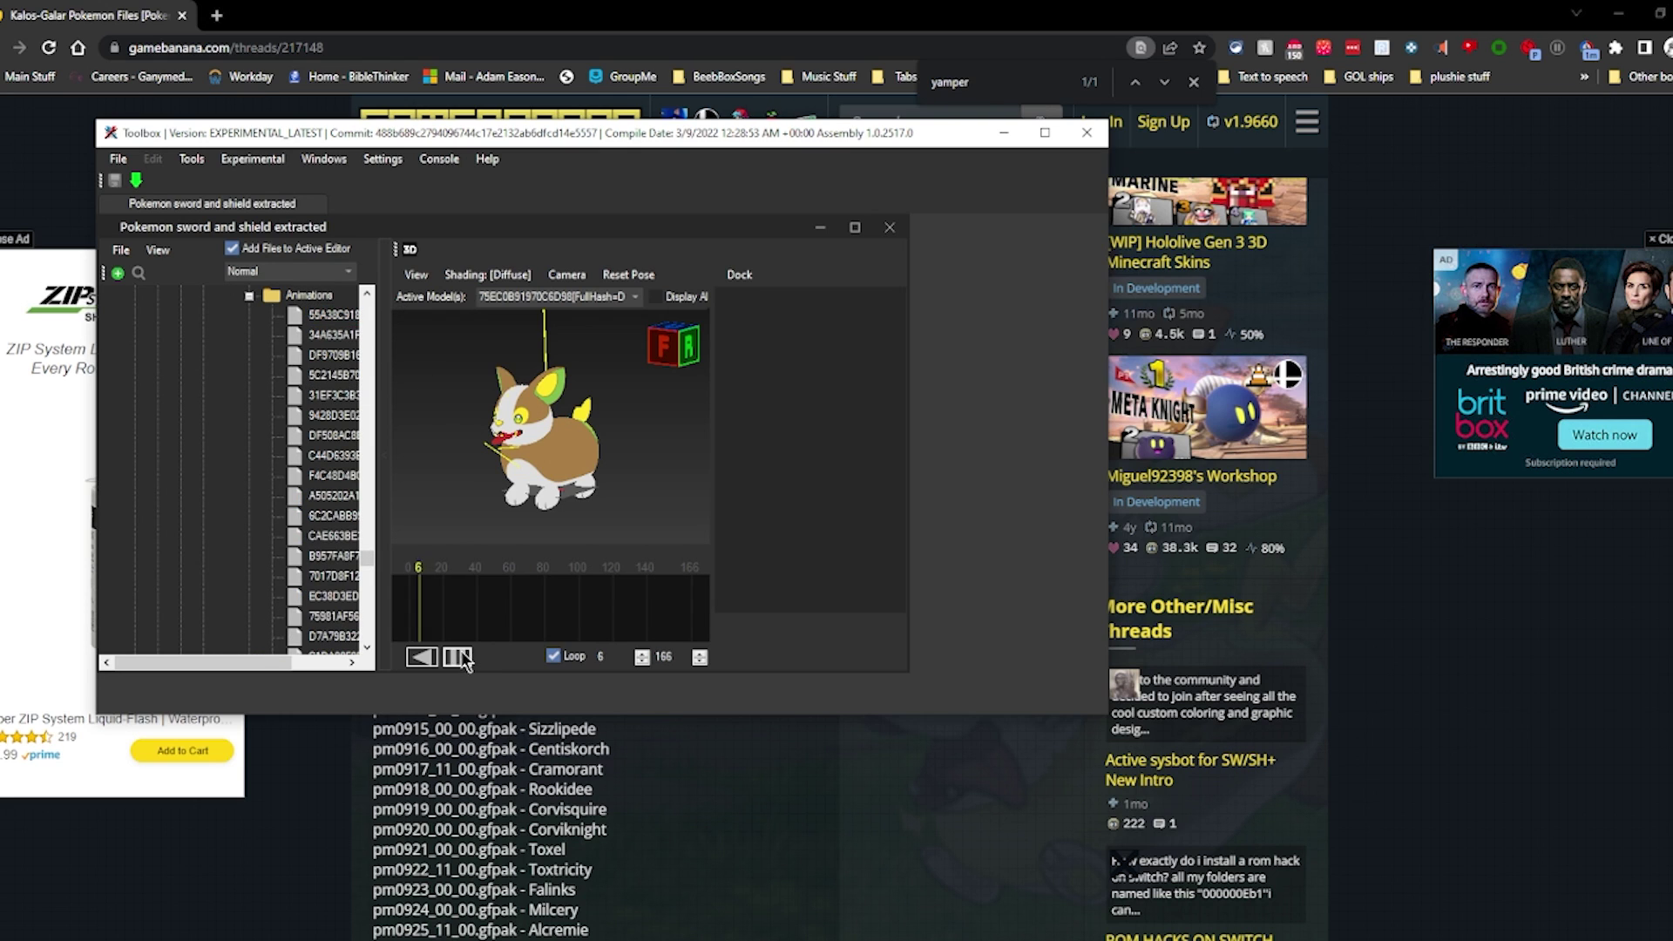
{"action": "left_click", "coordinate": [313, 319]}
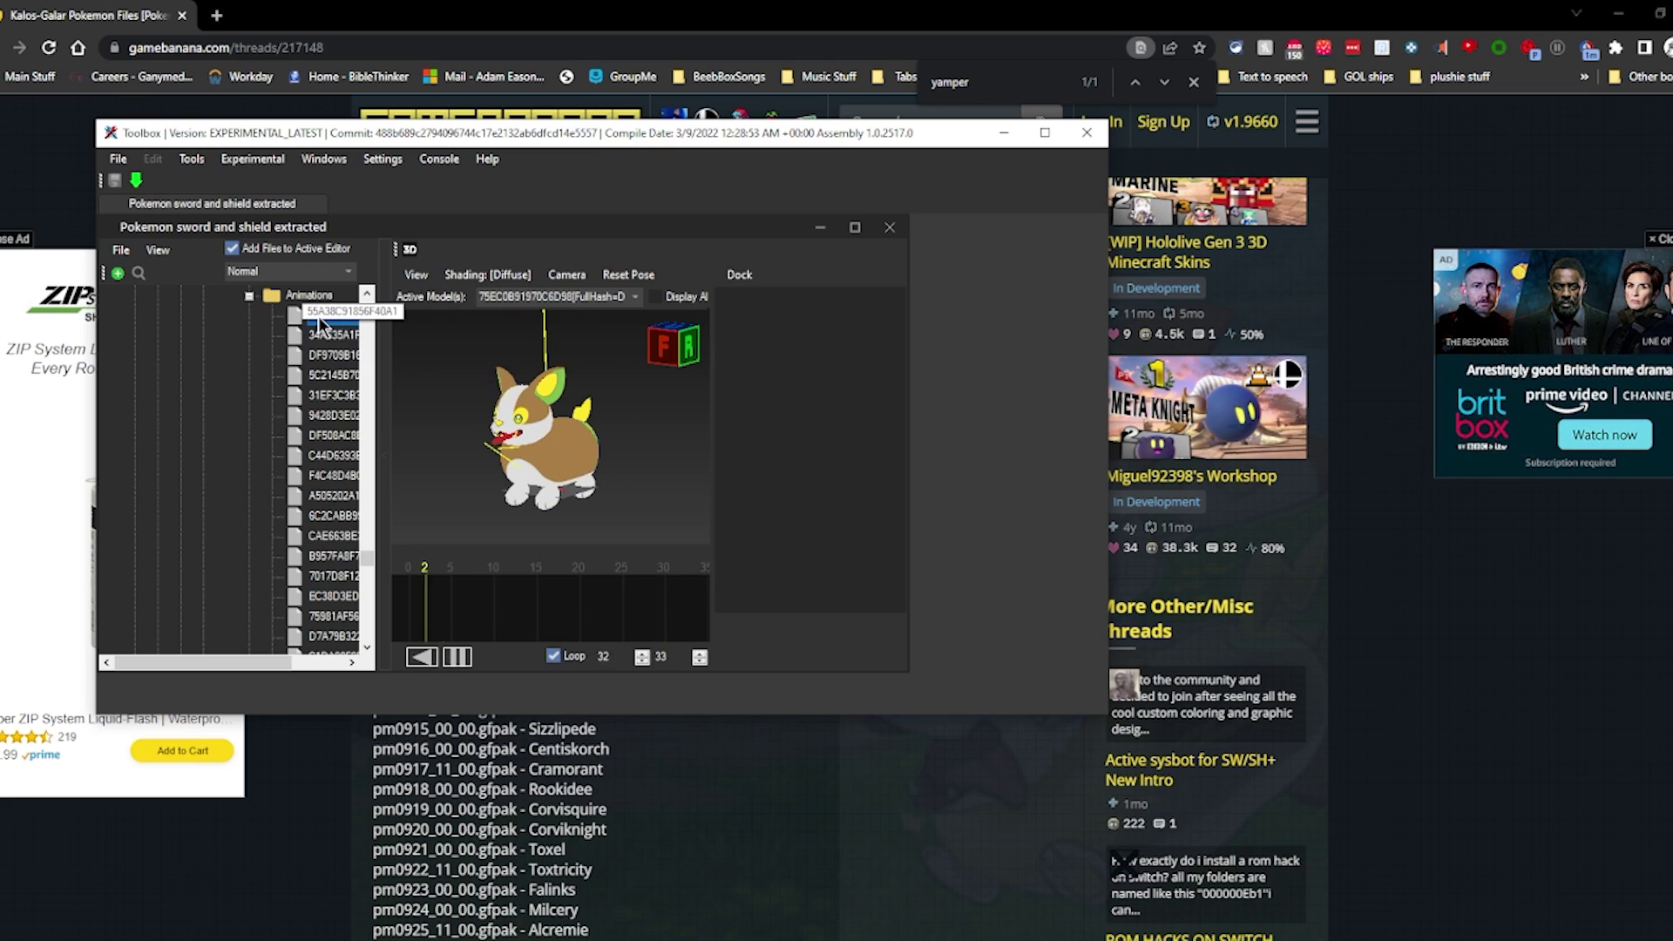
{"action": "left_click", "coordinate": [335, 394]}
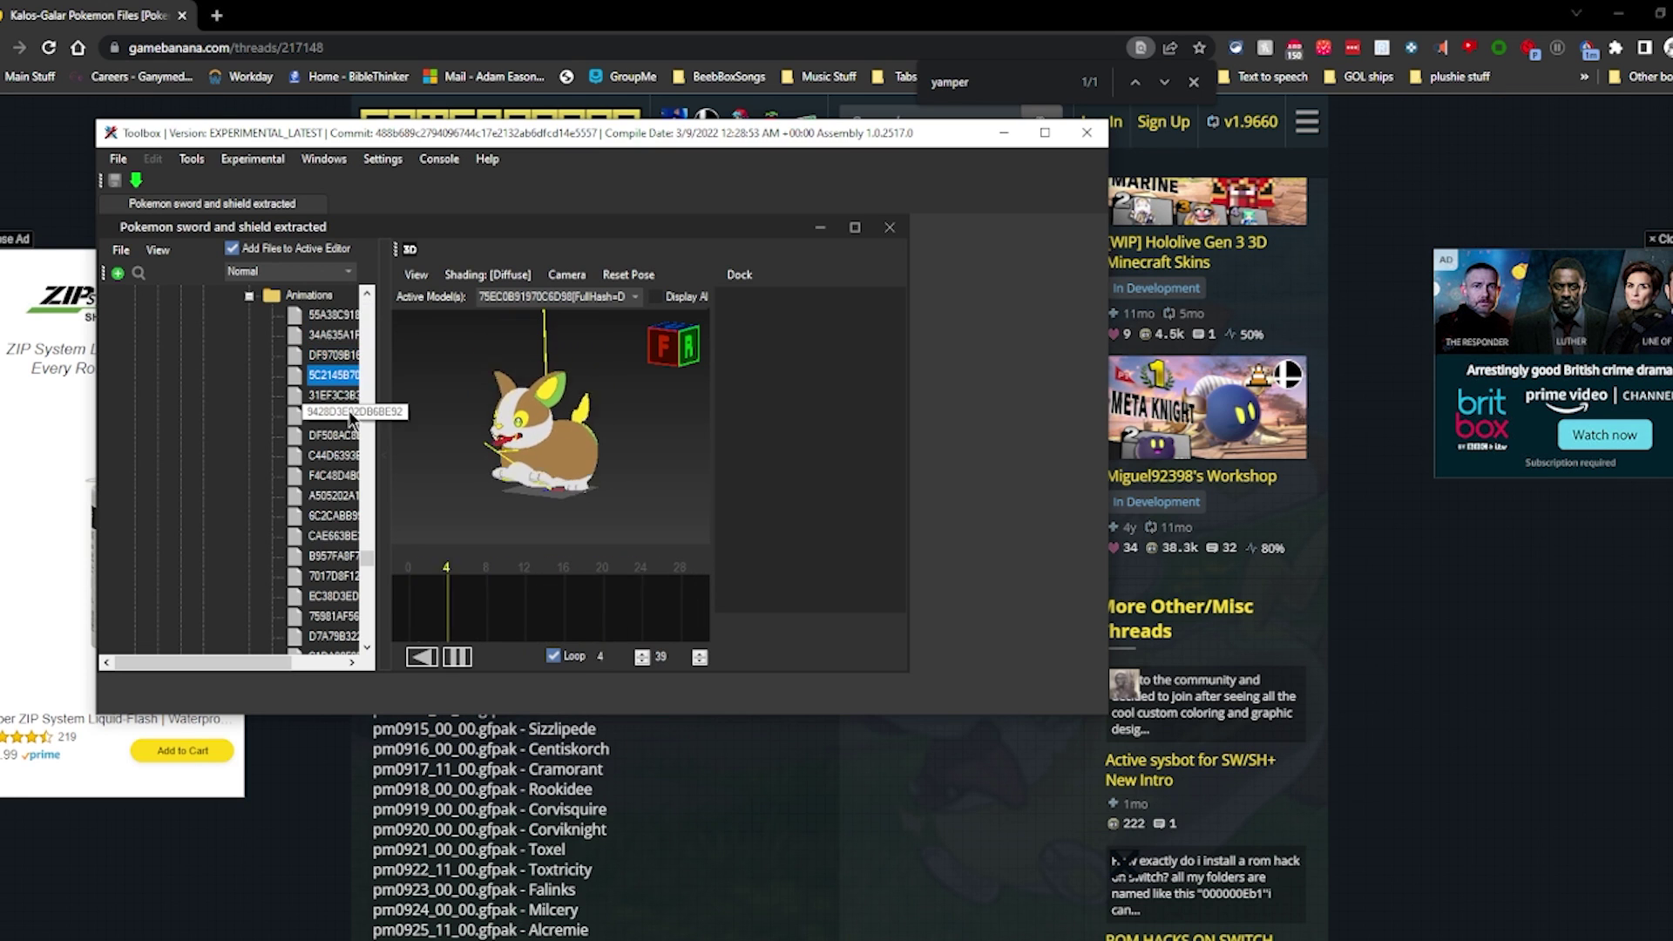
{"action": "left_click", "coordinate": [338, 419]}
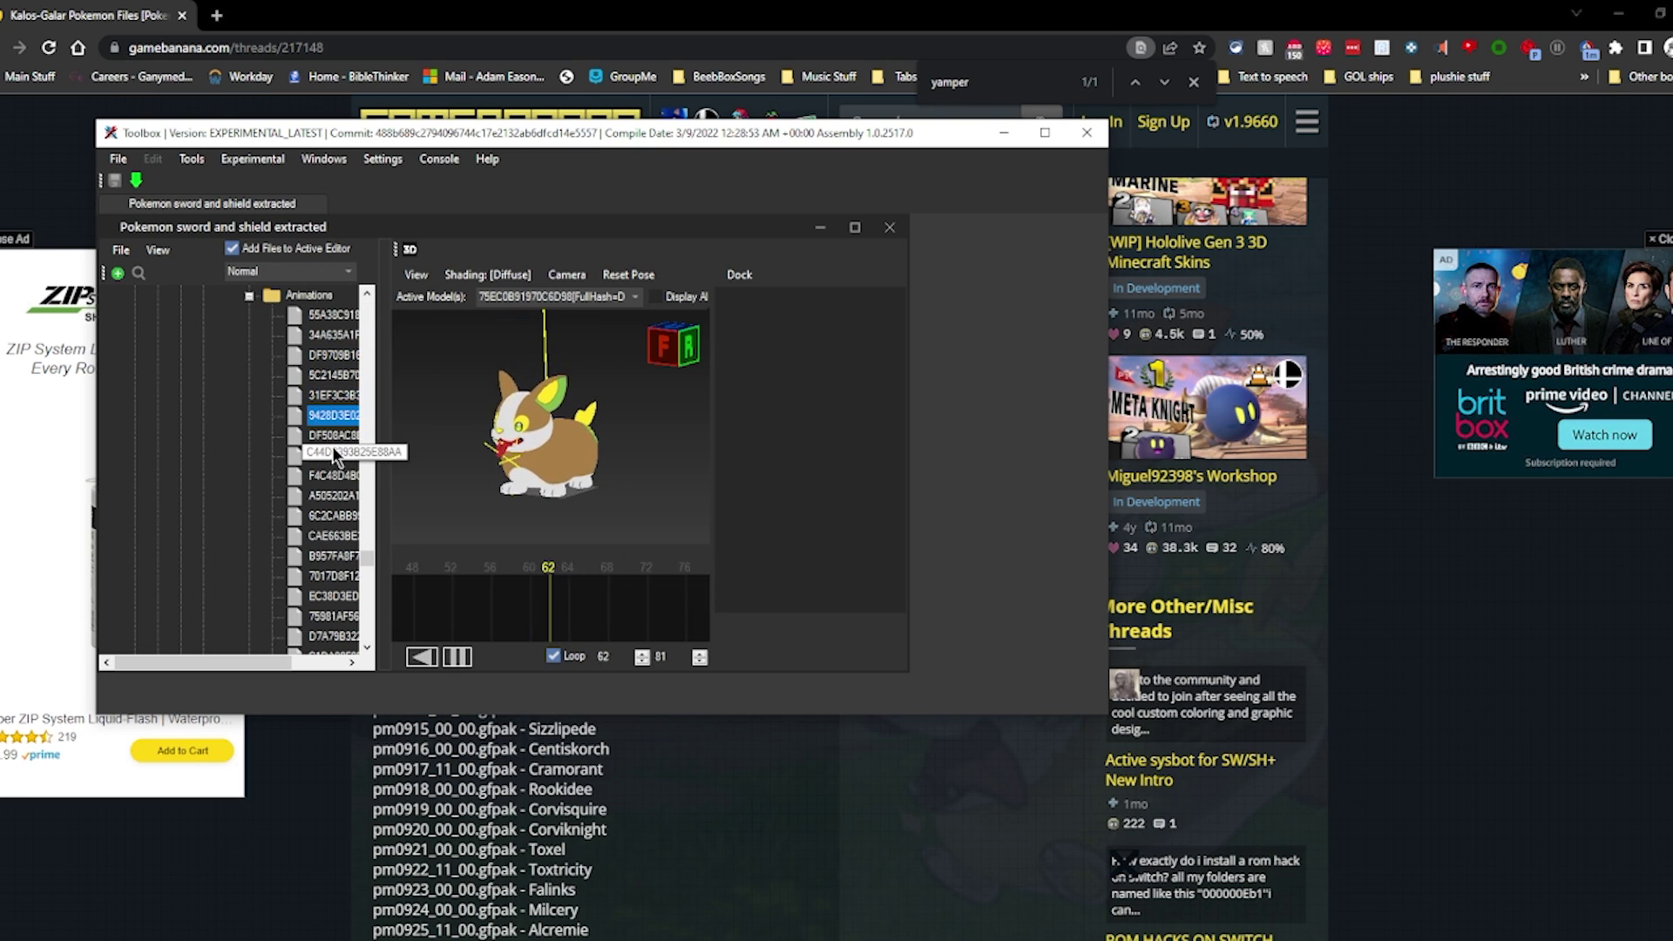
Export the animation starting with 9428D3E as Idle.smd into the Yamper folder under Folder For Video > Exports.
{"action": "right_click", "coordinate": [336, 422]}
{"action": "left_click", "coordinate": [361, 434]}
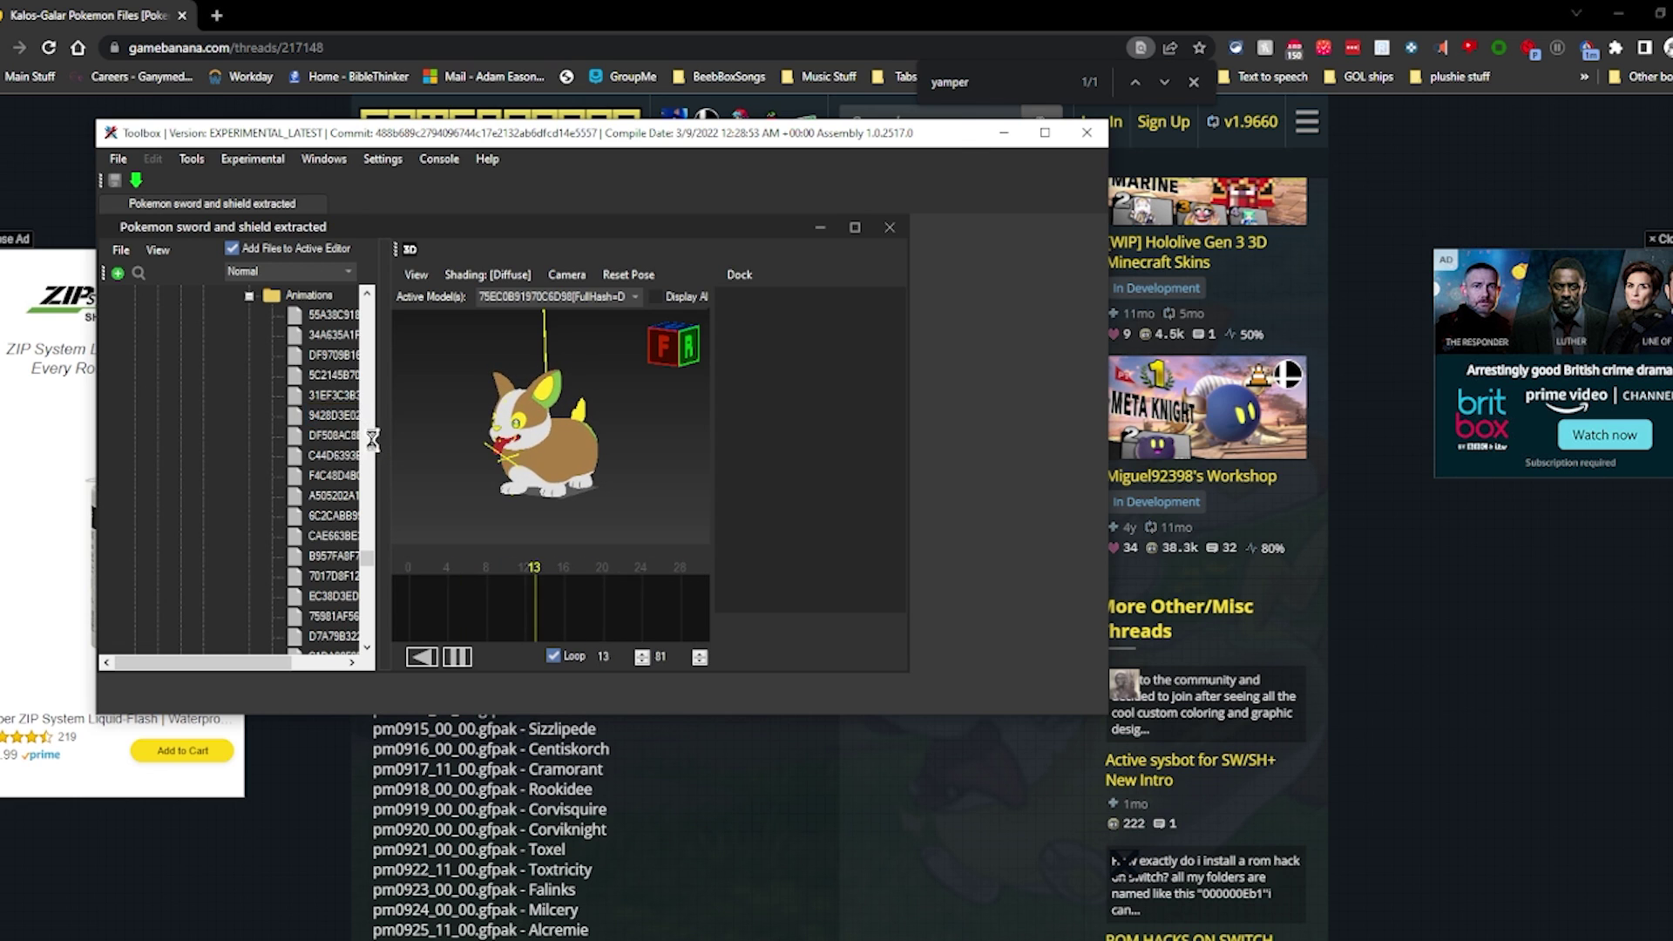
{"action": "left_click", "coordinate": [373, 194]}
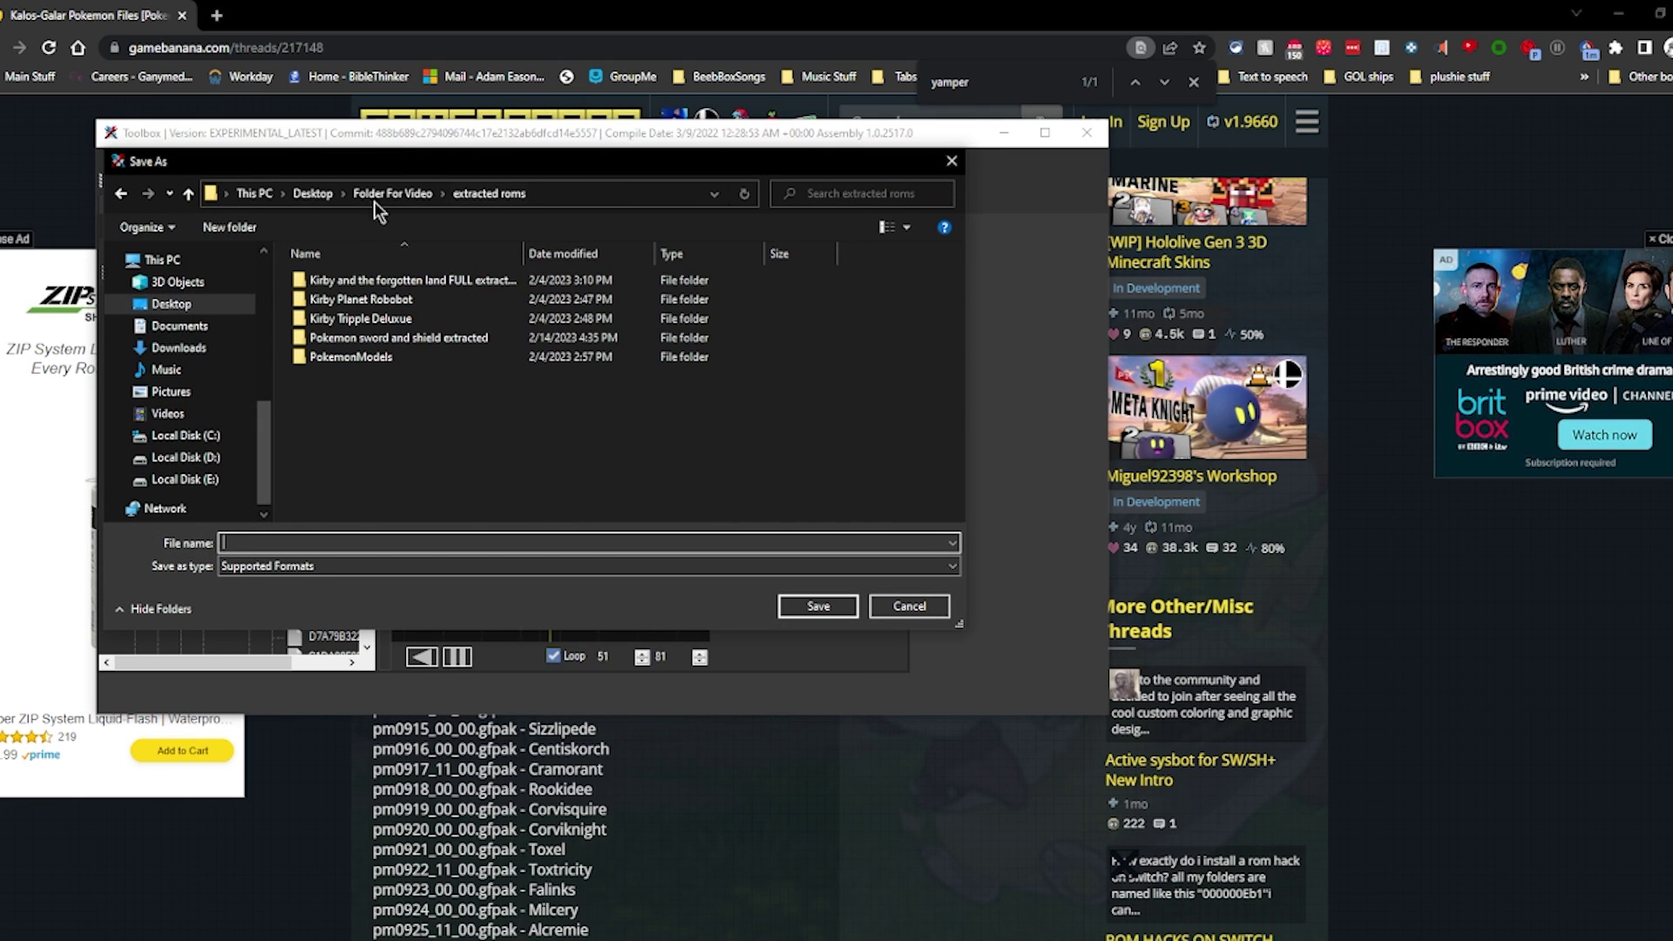
{"action": "left_click", "coordinate": [373, 195]}
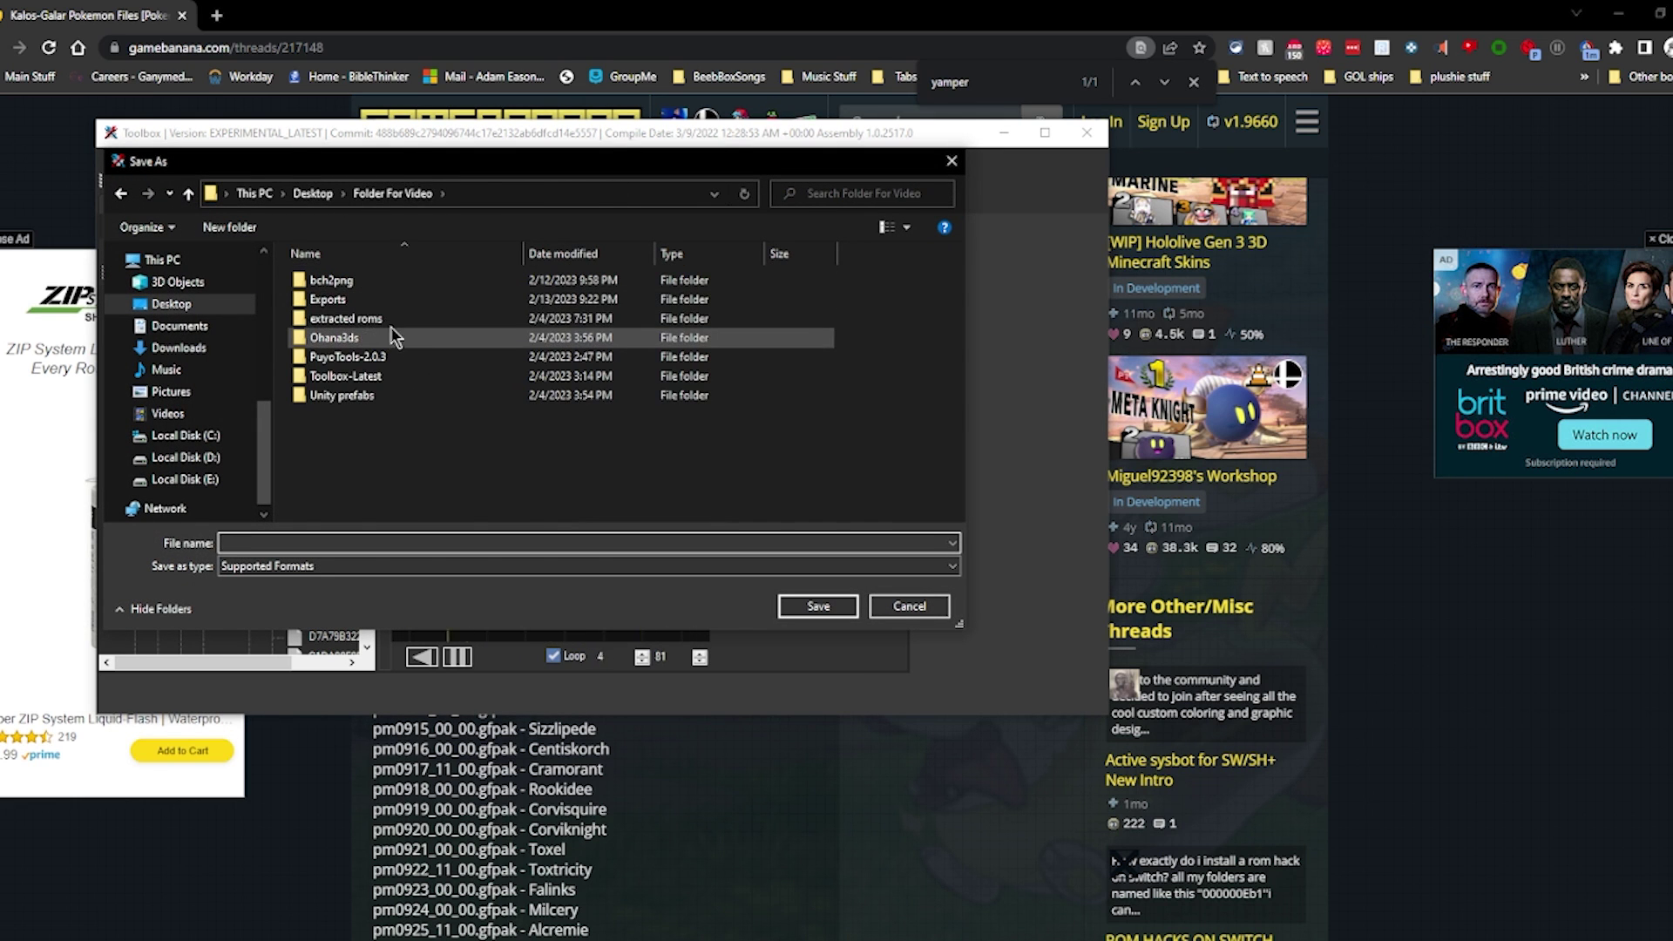
{"action": "double_click", "coordinate": [374, 302]}
{"action": "double_click", "coordinate": [340, 319]}
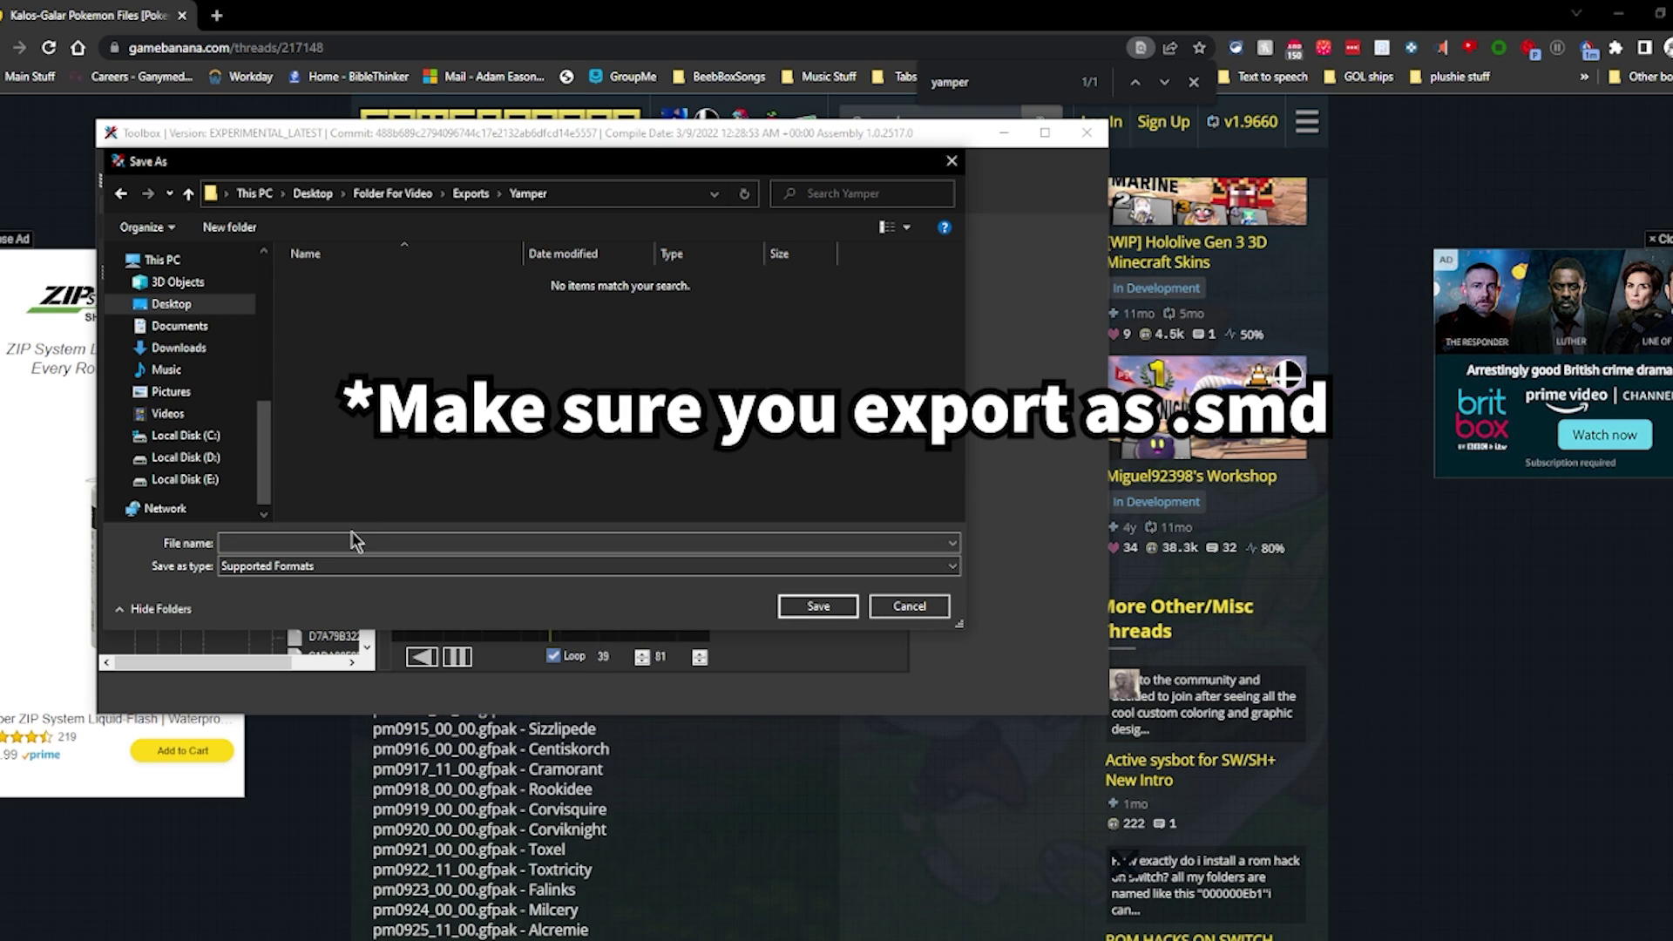
{"action": "key", "text": "Return"}
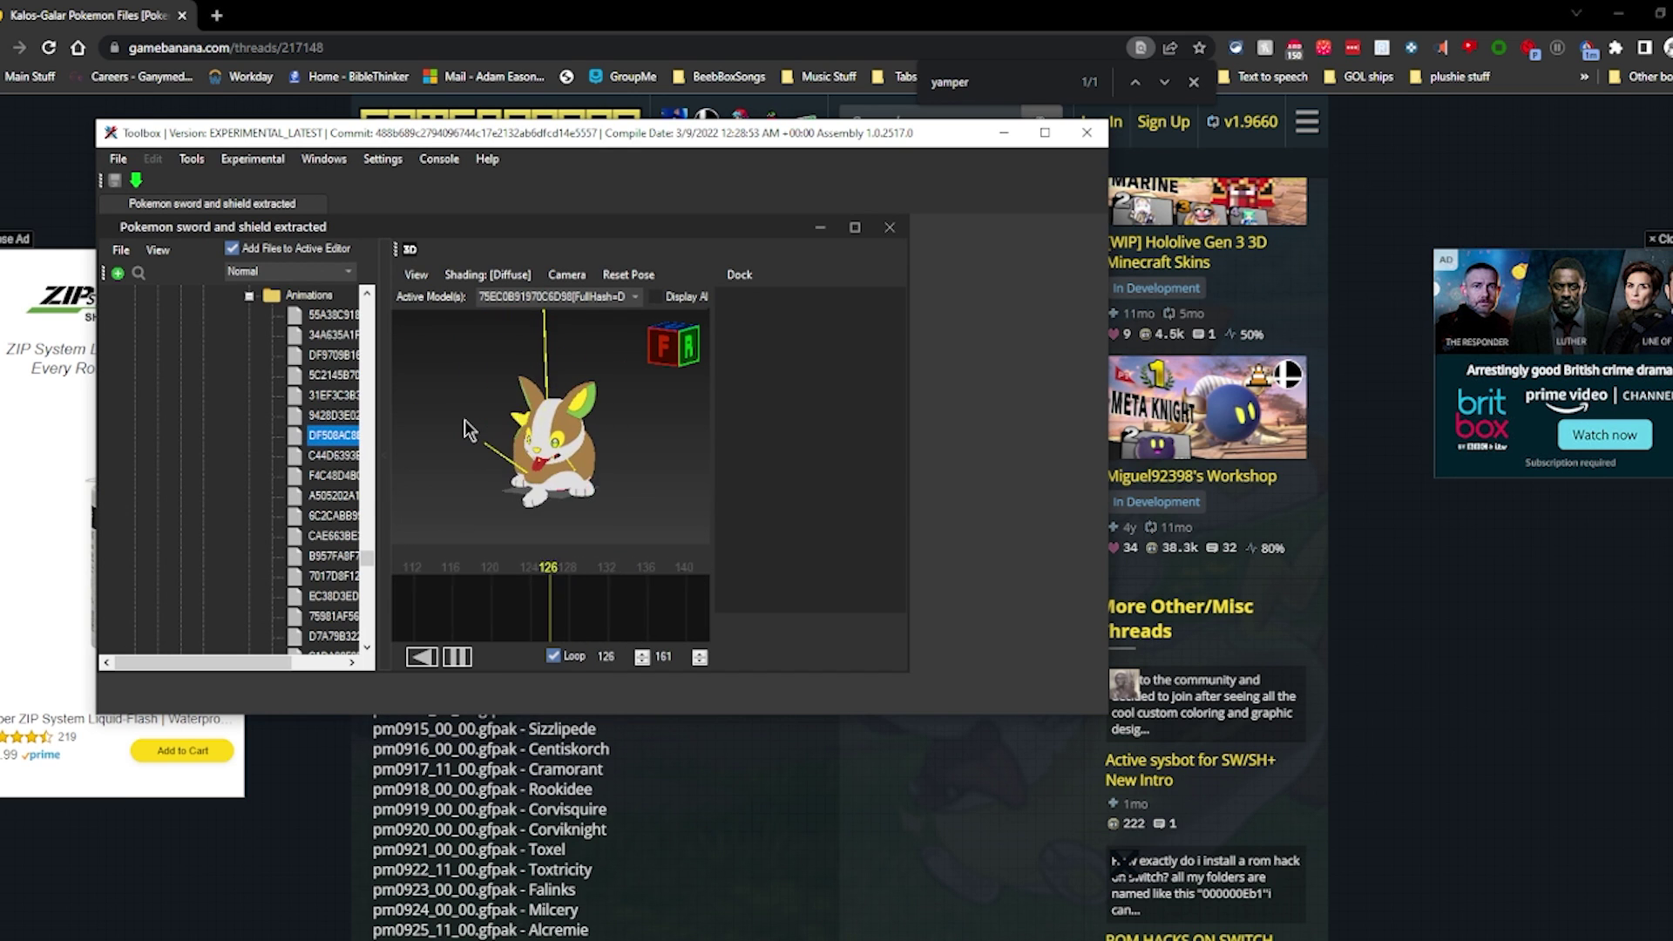
Preview the animations following DF508AC, widen the file list, and step through them until the one starting with 7017D8F plays.
{"action": "key", "text": "Down"}
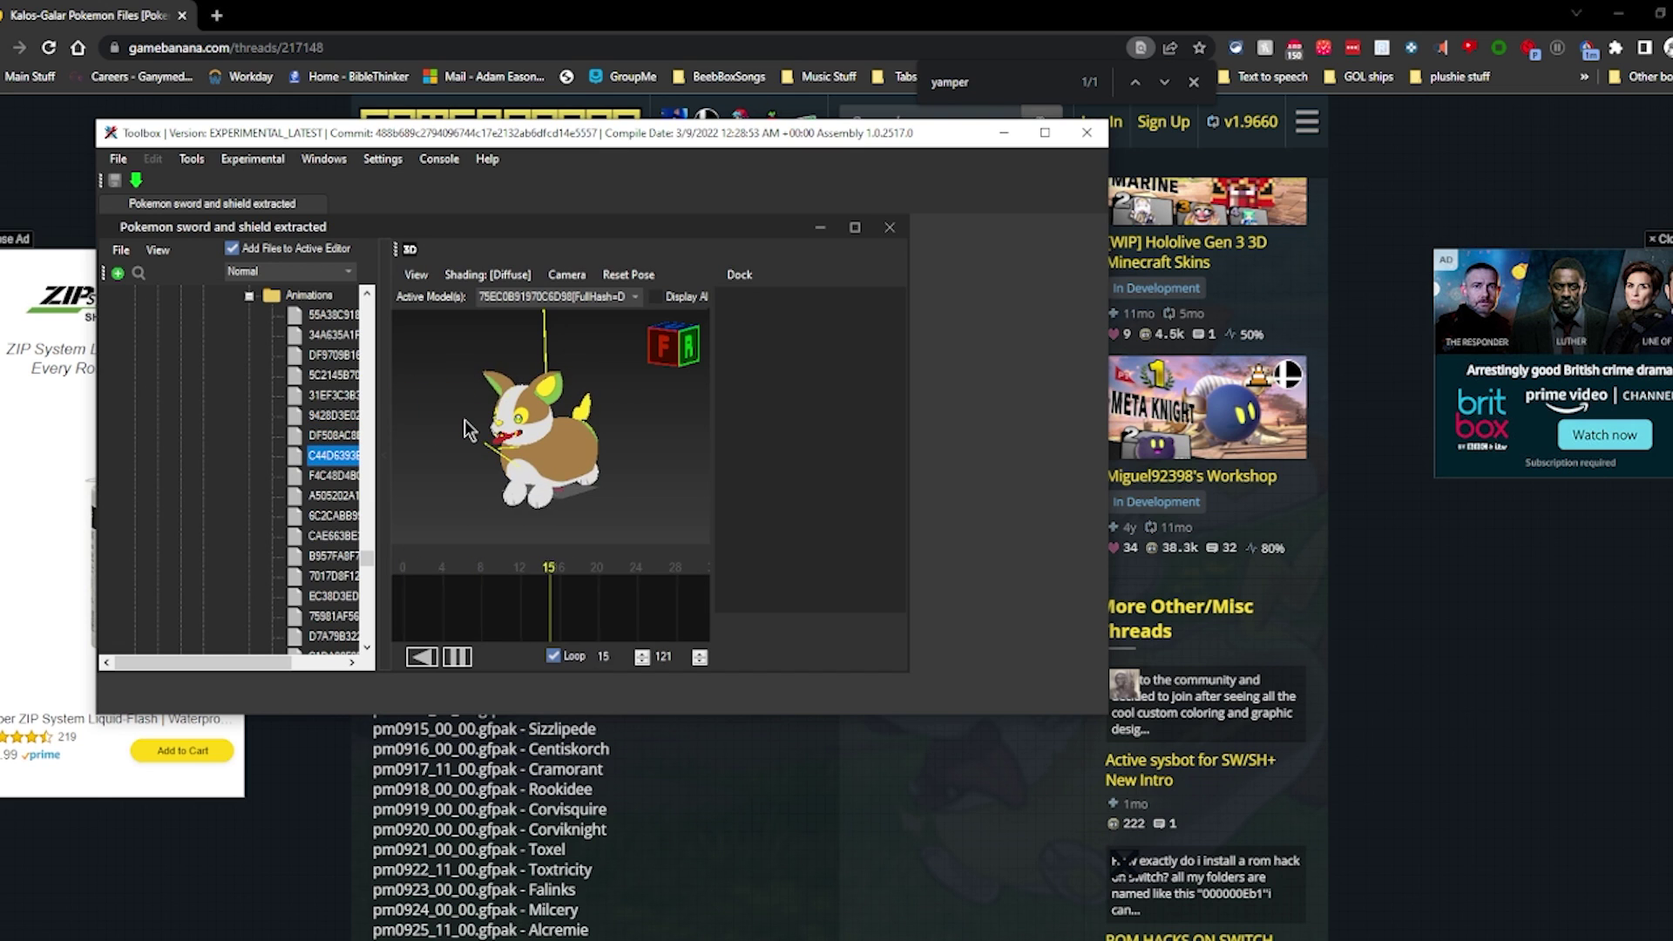
{"action": "key", "text": "Down"}
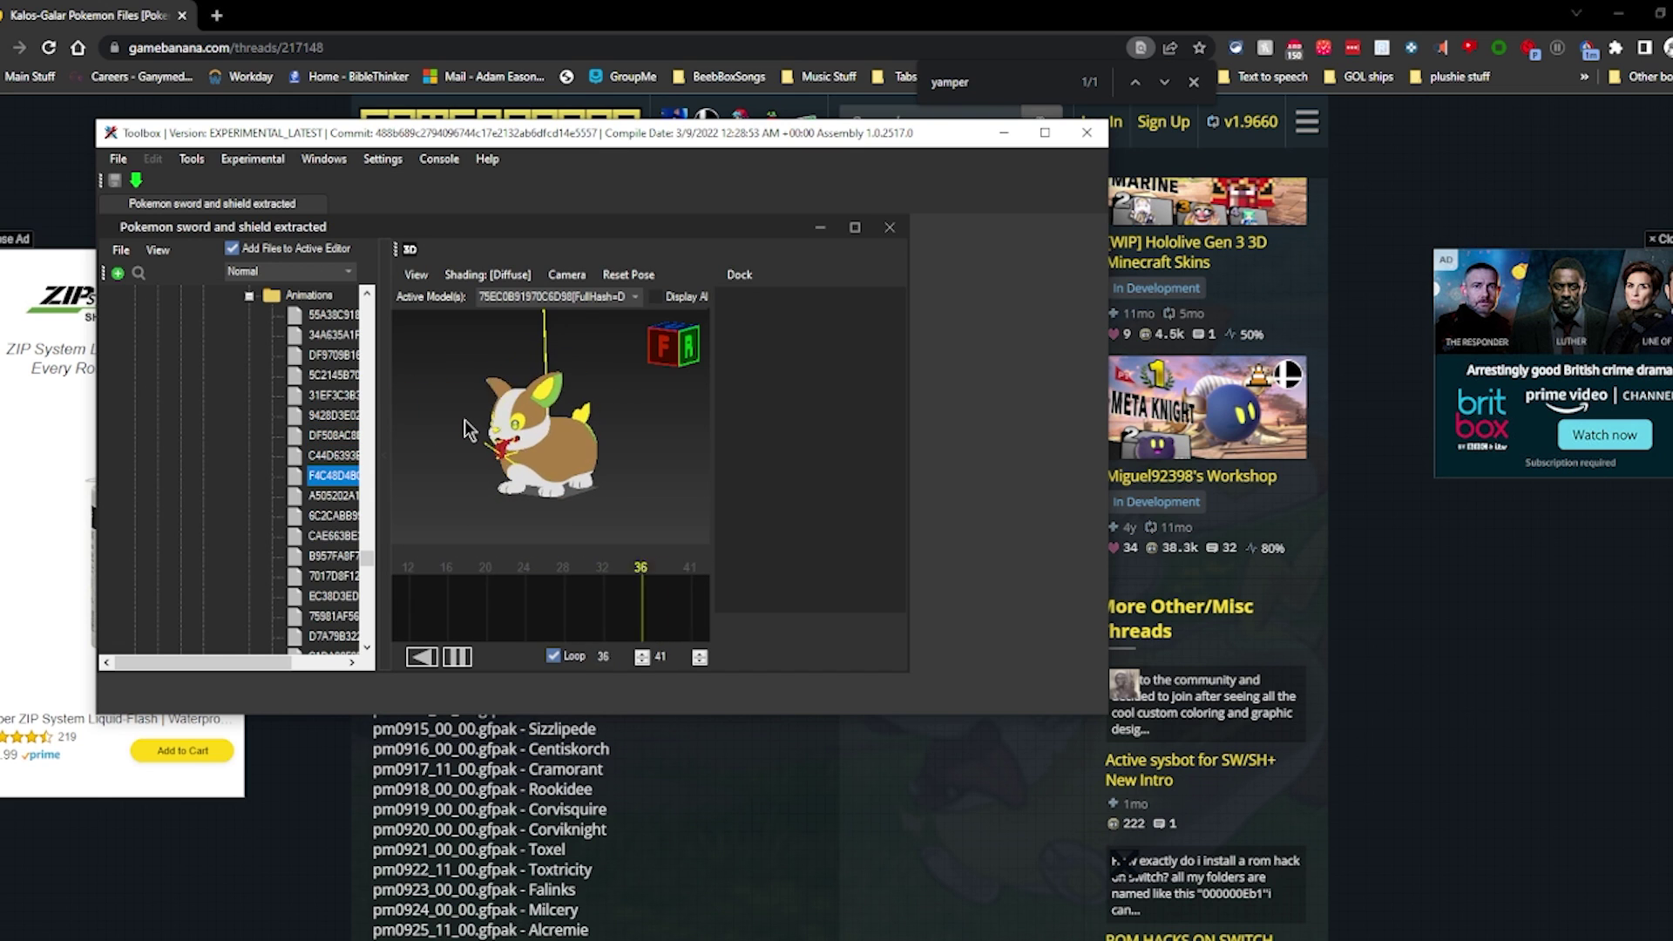
{"action": "key", "text": "Down"}
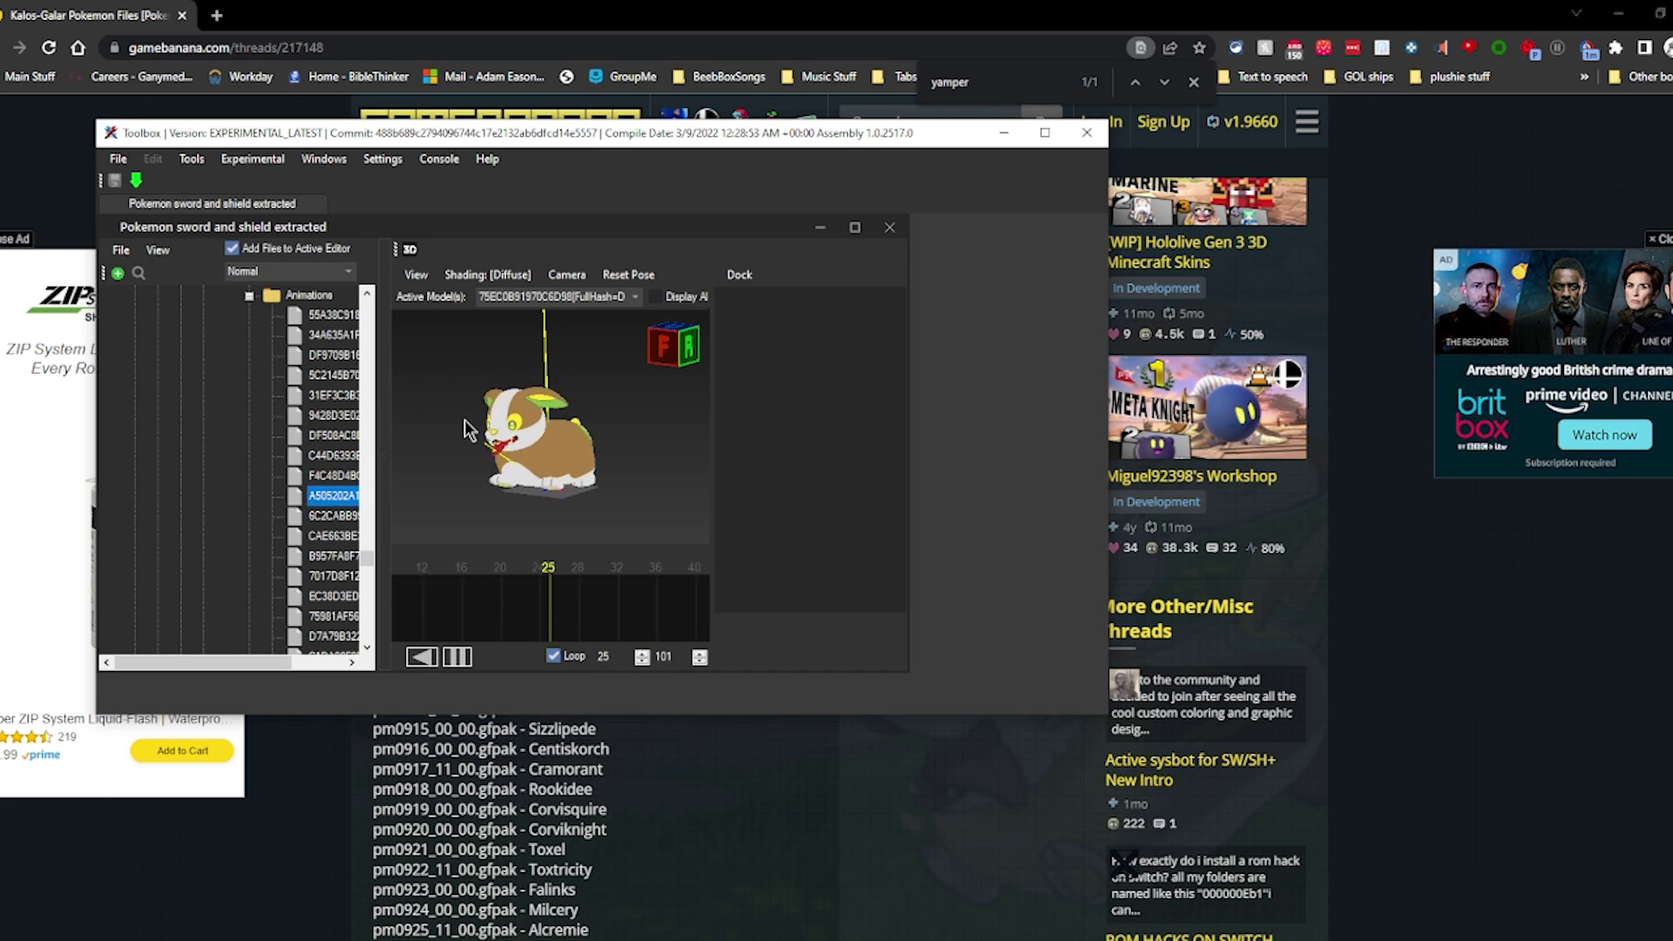
{"action": "key", "text": "Down"}
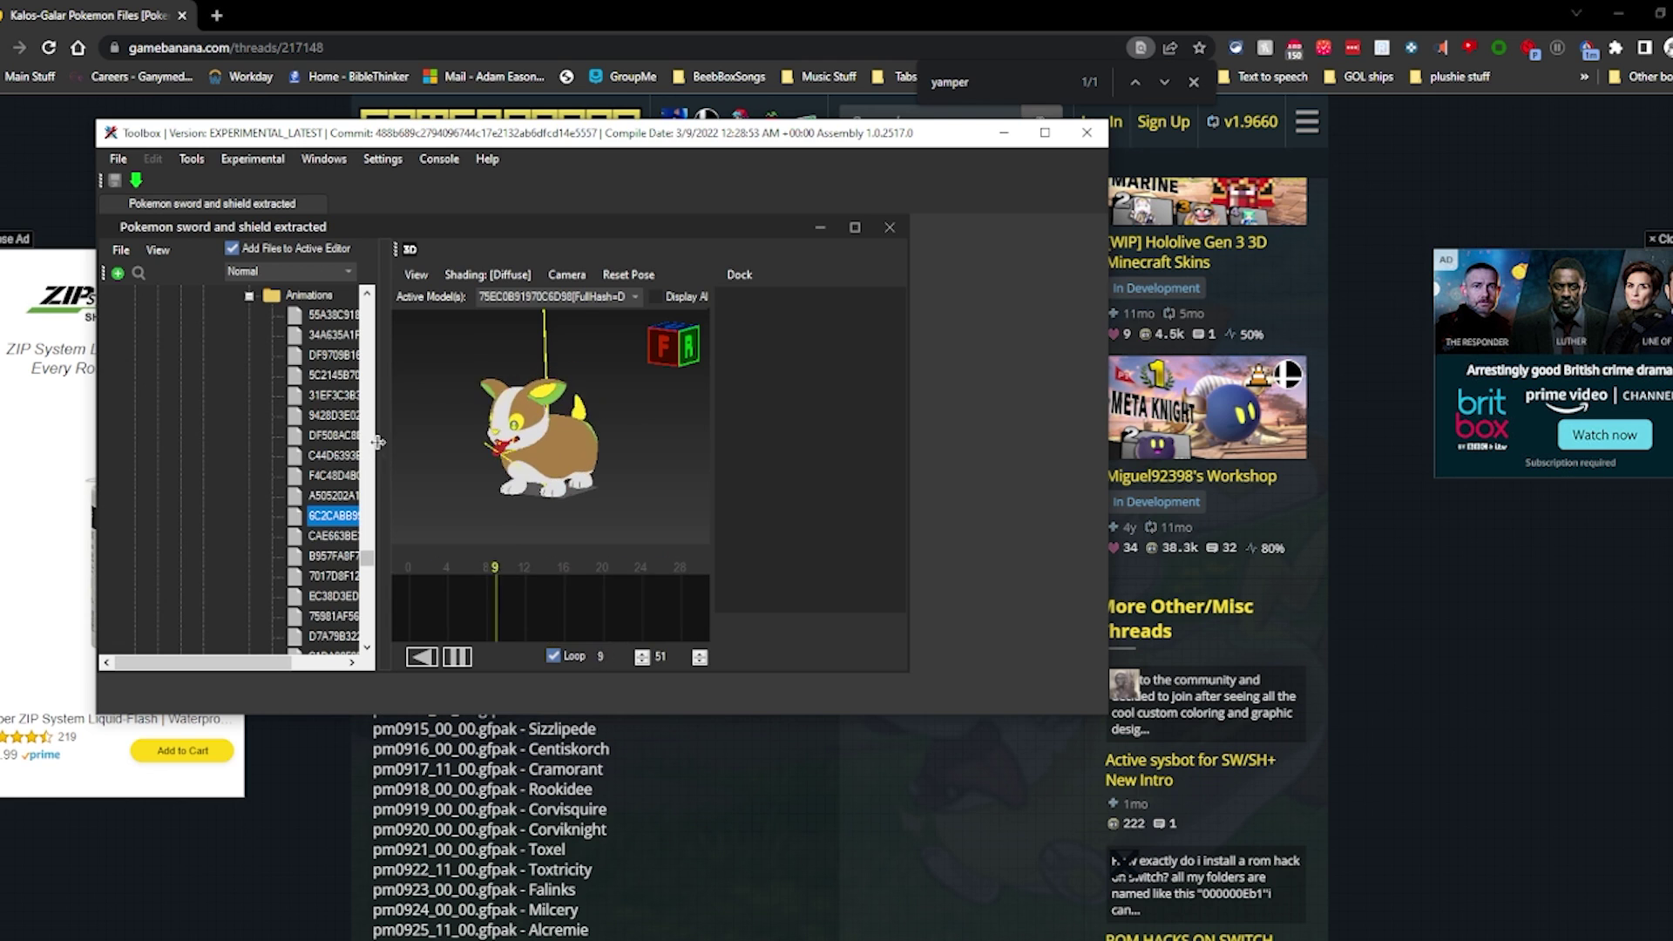
{"action": "left_click_drag", "start_coordinate": [382, 438], "coordinate": [409, 438]}
{"action": "left_click", "coordinate": [336, 449]}
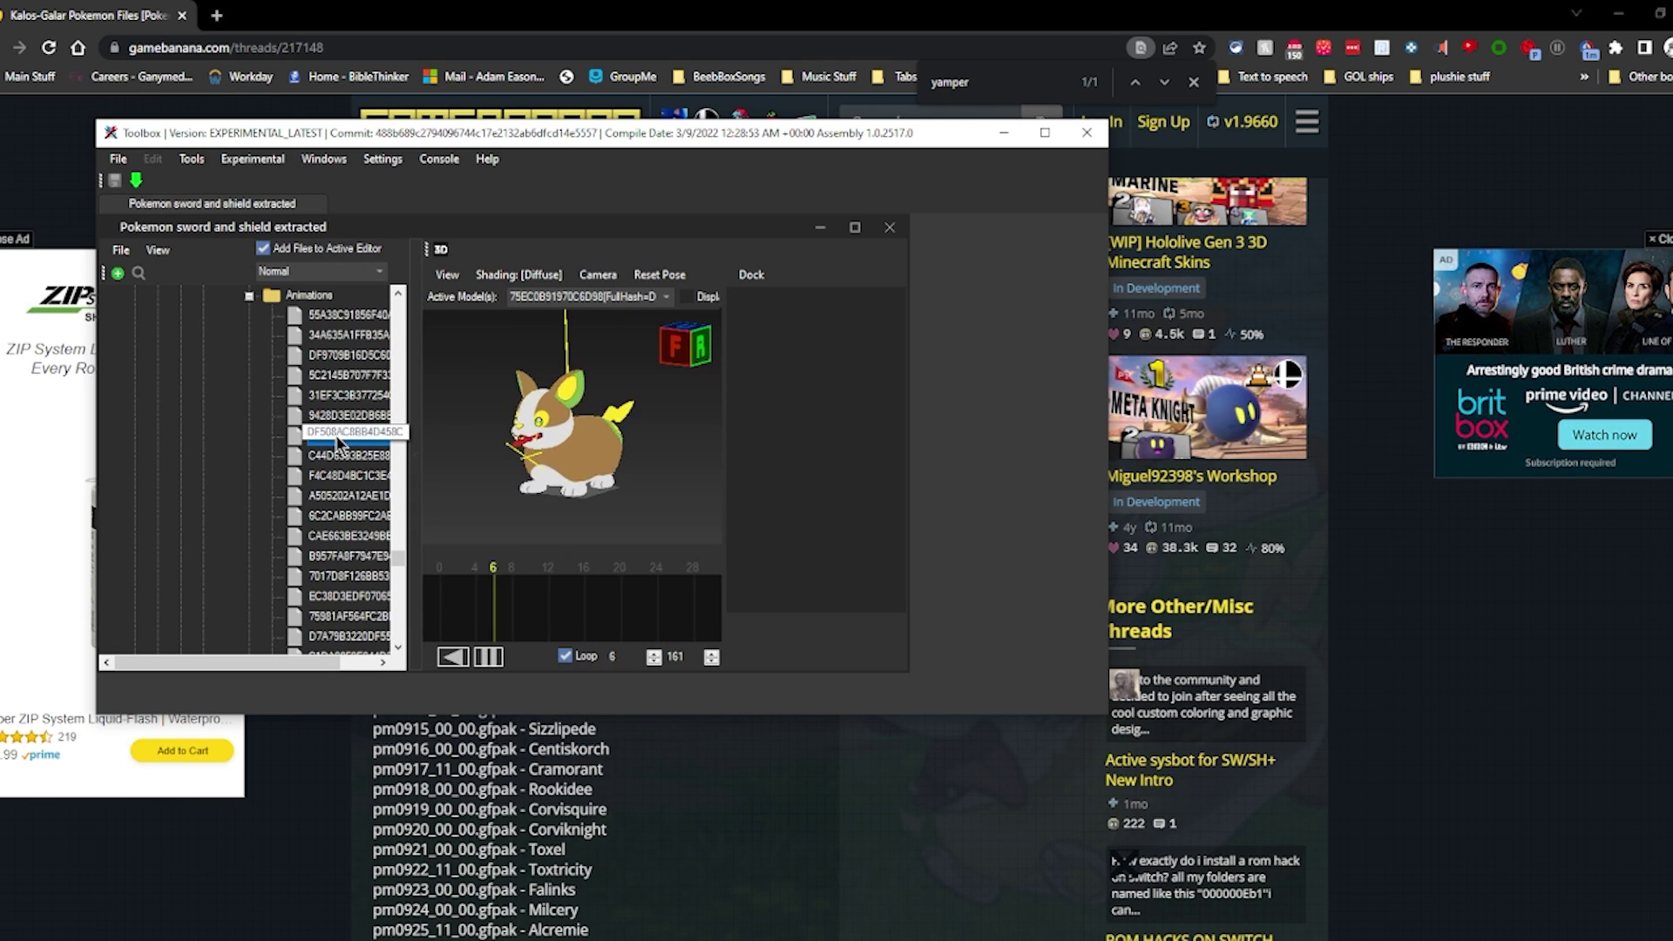
{"action": "key", "text": "Up"}
{"action": "key", "text": "Up"}
{"action": "key", "text": "Up"}
{"action": "key", "text": "Up"}
{"action": "key", "text": "Down"}
{"action": "key", "text": "Down"}
{"action": "key", "text": "Down"}
{"action": "key", "text": "Down"}
{"action": "key", "text": "Down"}
{"action": "key", "text": "Down"}
{"action": "key", "text": "Down"}
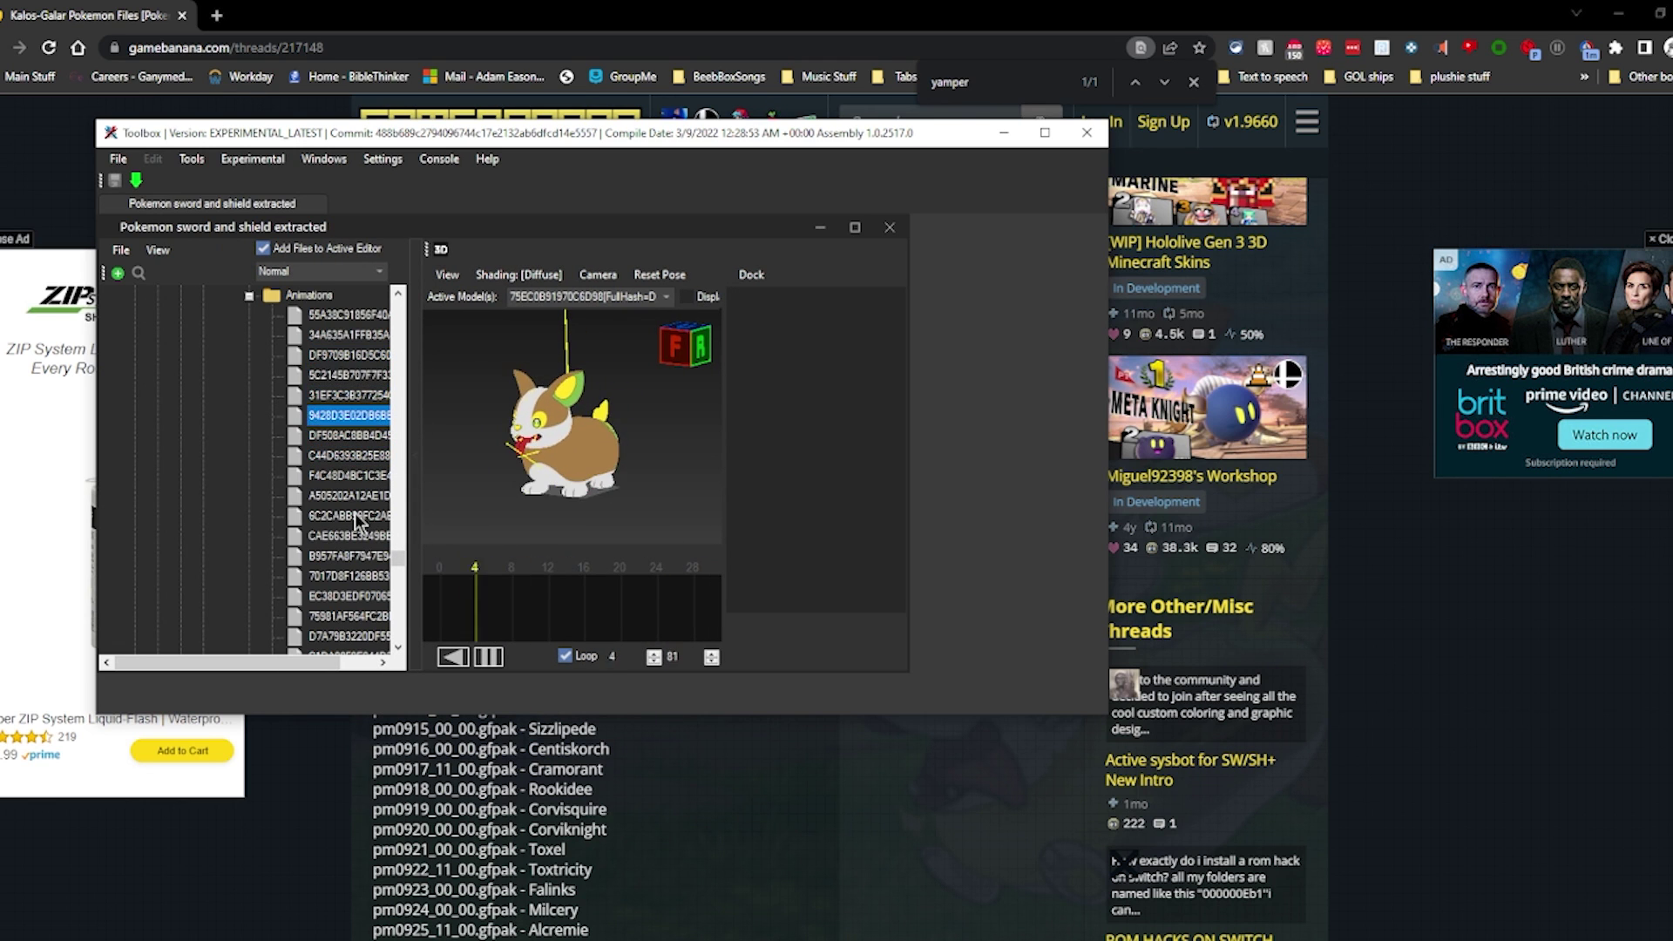
{"action": "key", "text": "Down"}
{"action": "key", "text": "Down"}
{"action": "key", "text": "Down"}
{"action": "key", "text": "Down"}
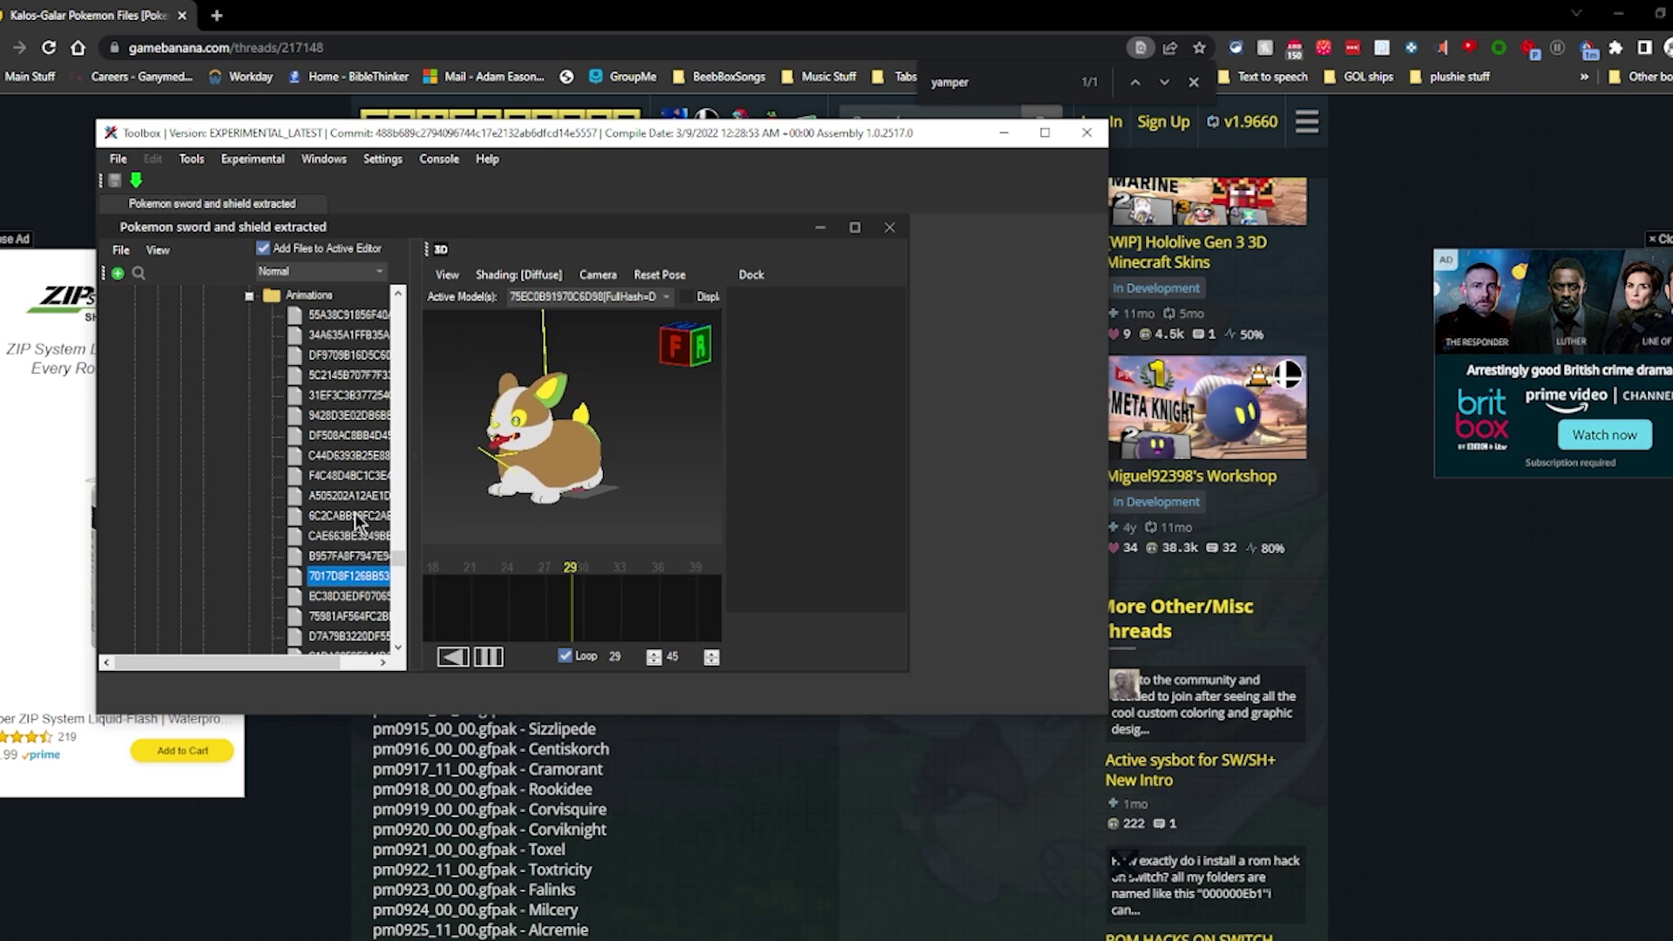
Export the animation starting with 7017D8F as walk into the Yamper exports folder.
{"action": "right_click", "coordinate": [331, 579]}
{"action": "left_click", "coordinate": [361, 602]}
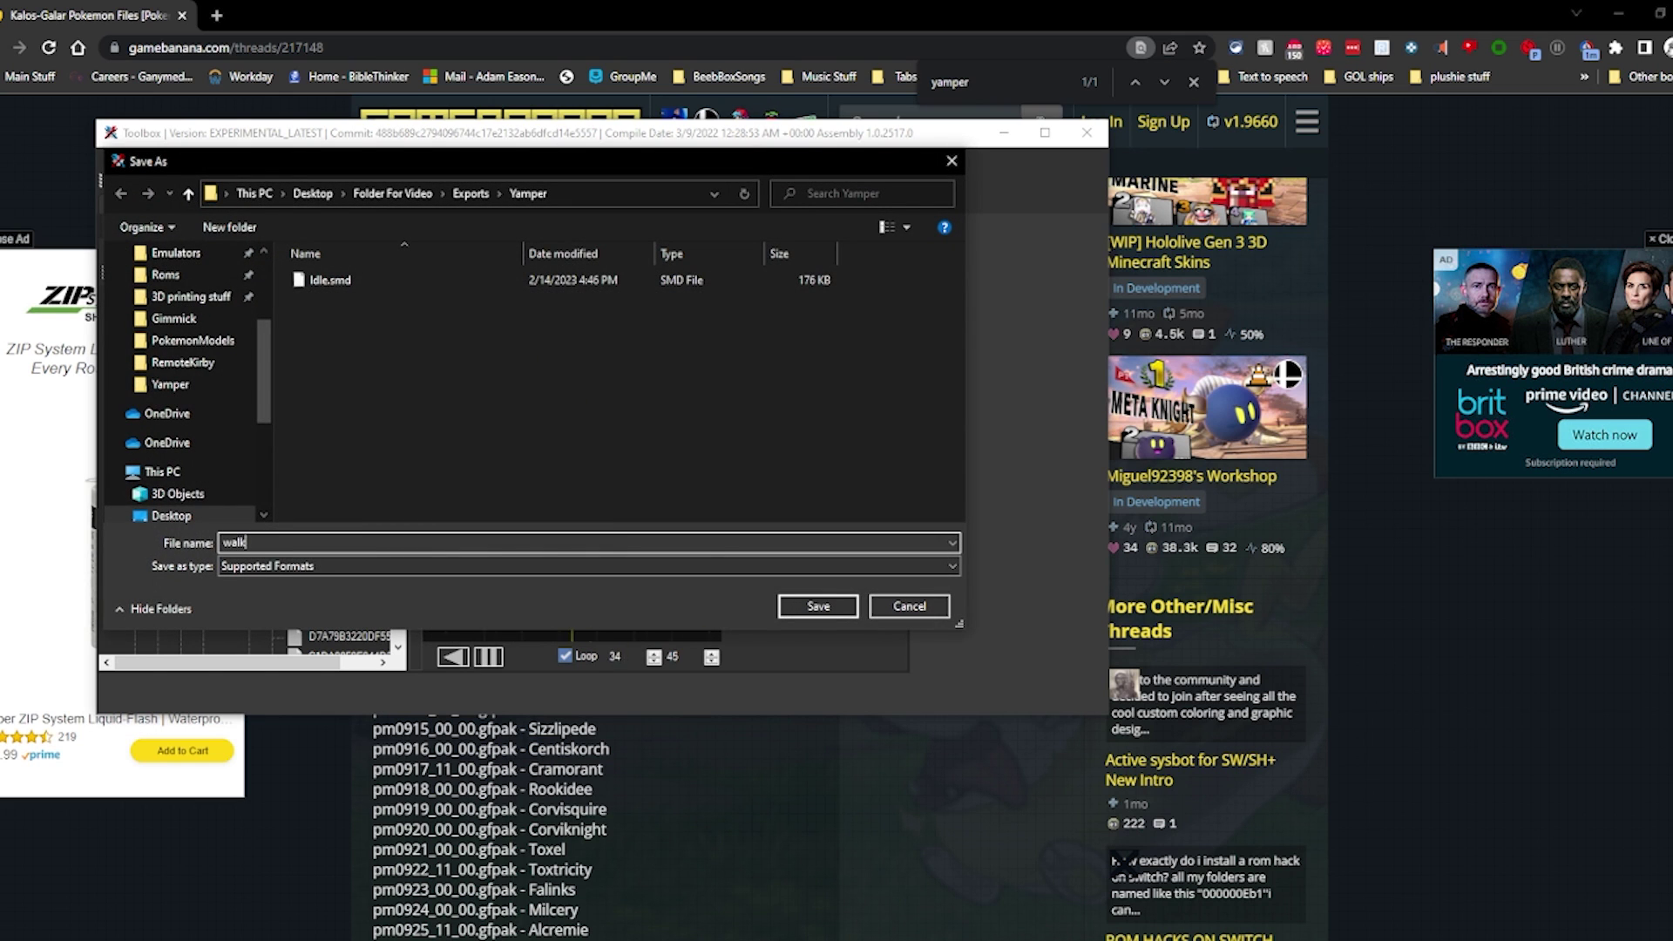
{"action": "type", "text": "walk"}
{"action": "key", "text": "Return"}
Select the animation starting with EC38D3E and export it as run into the Yamper exports folder.
{"action": "left_click", "coordinate": [350, 593]}
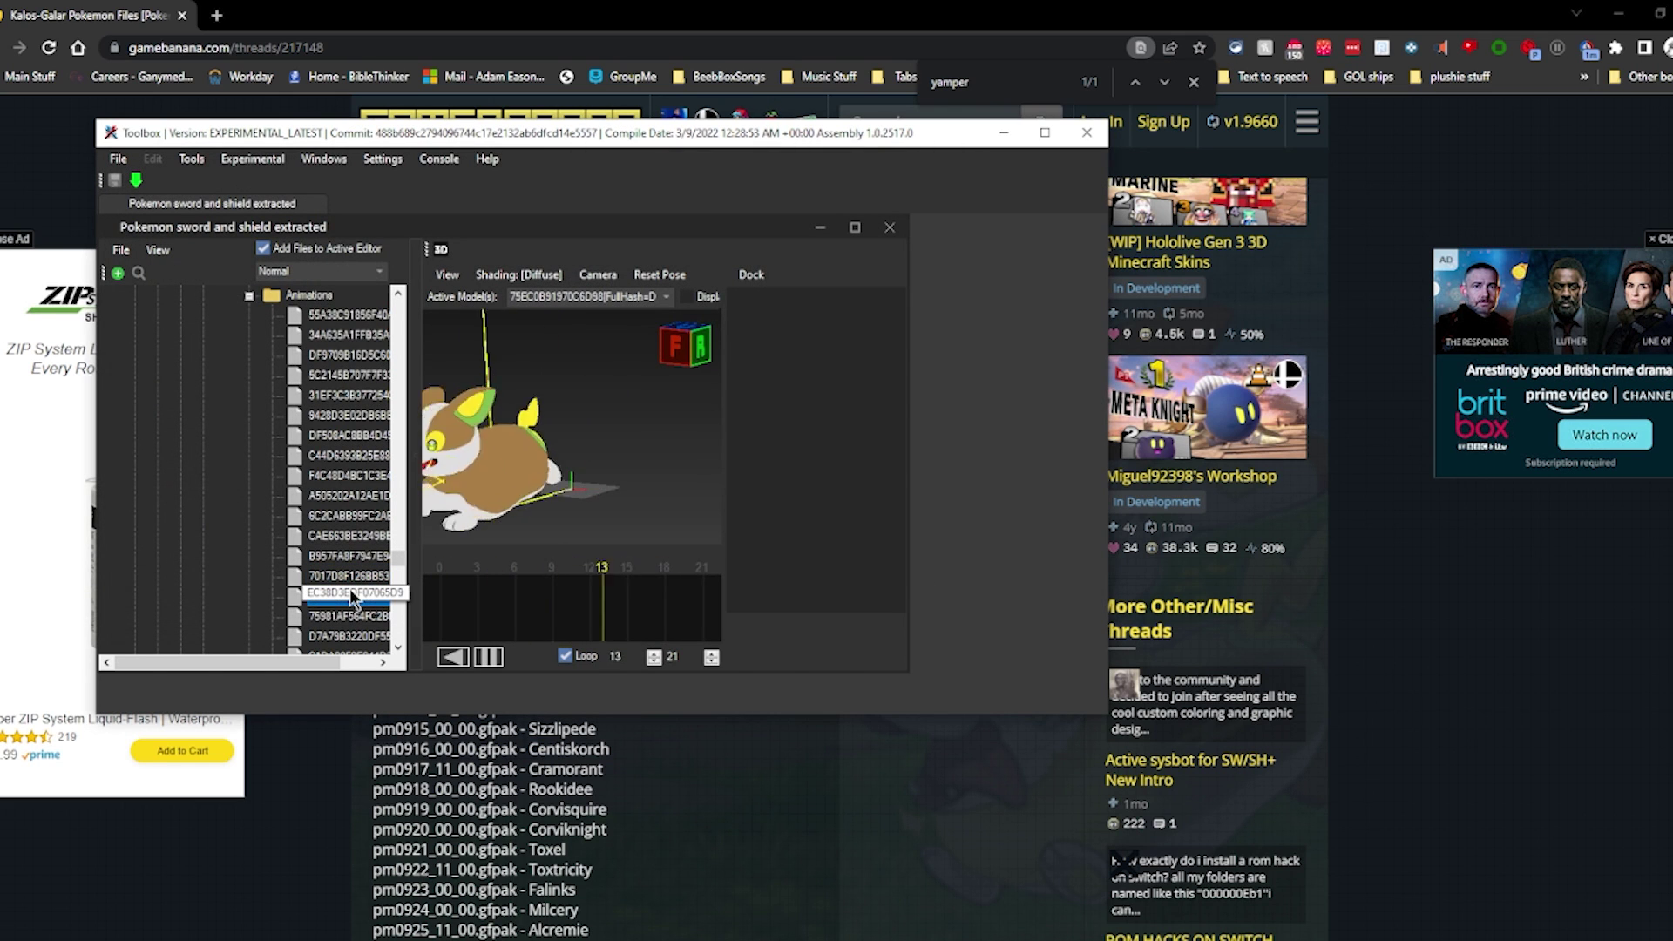
{"action": "right_click", "coordinate": [348, 603]}
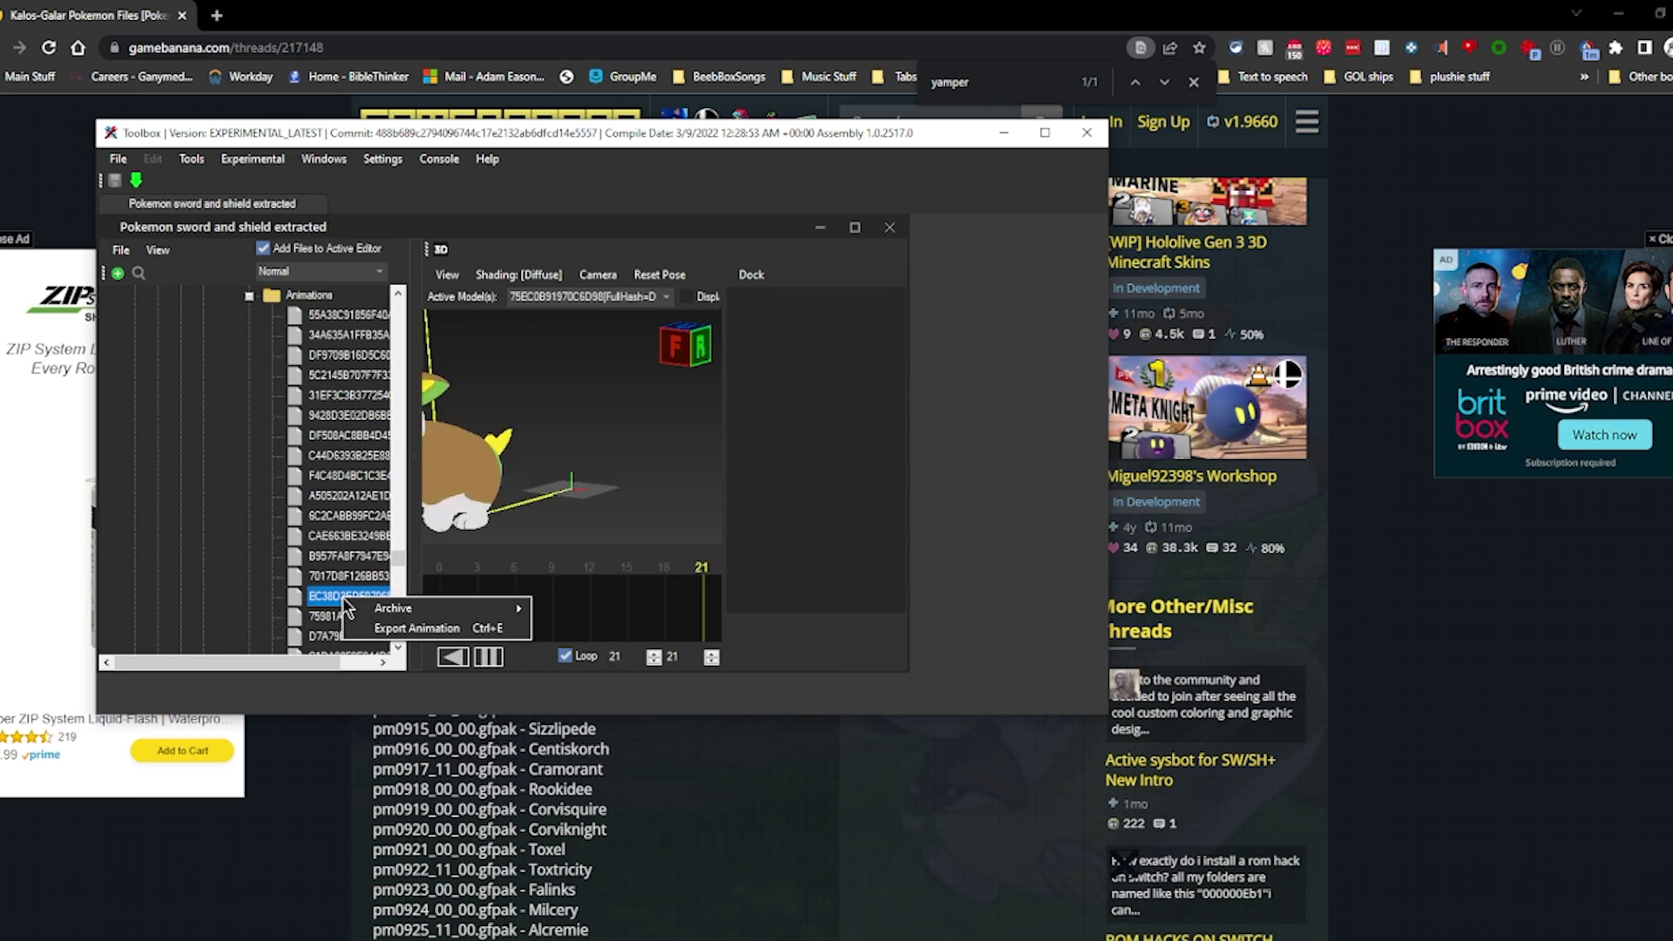
{"action": "left_click", "coordinate": [384, 627]}
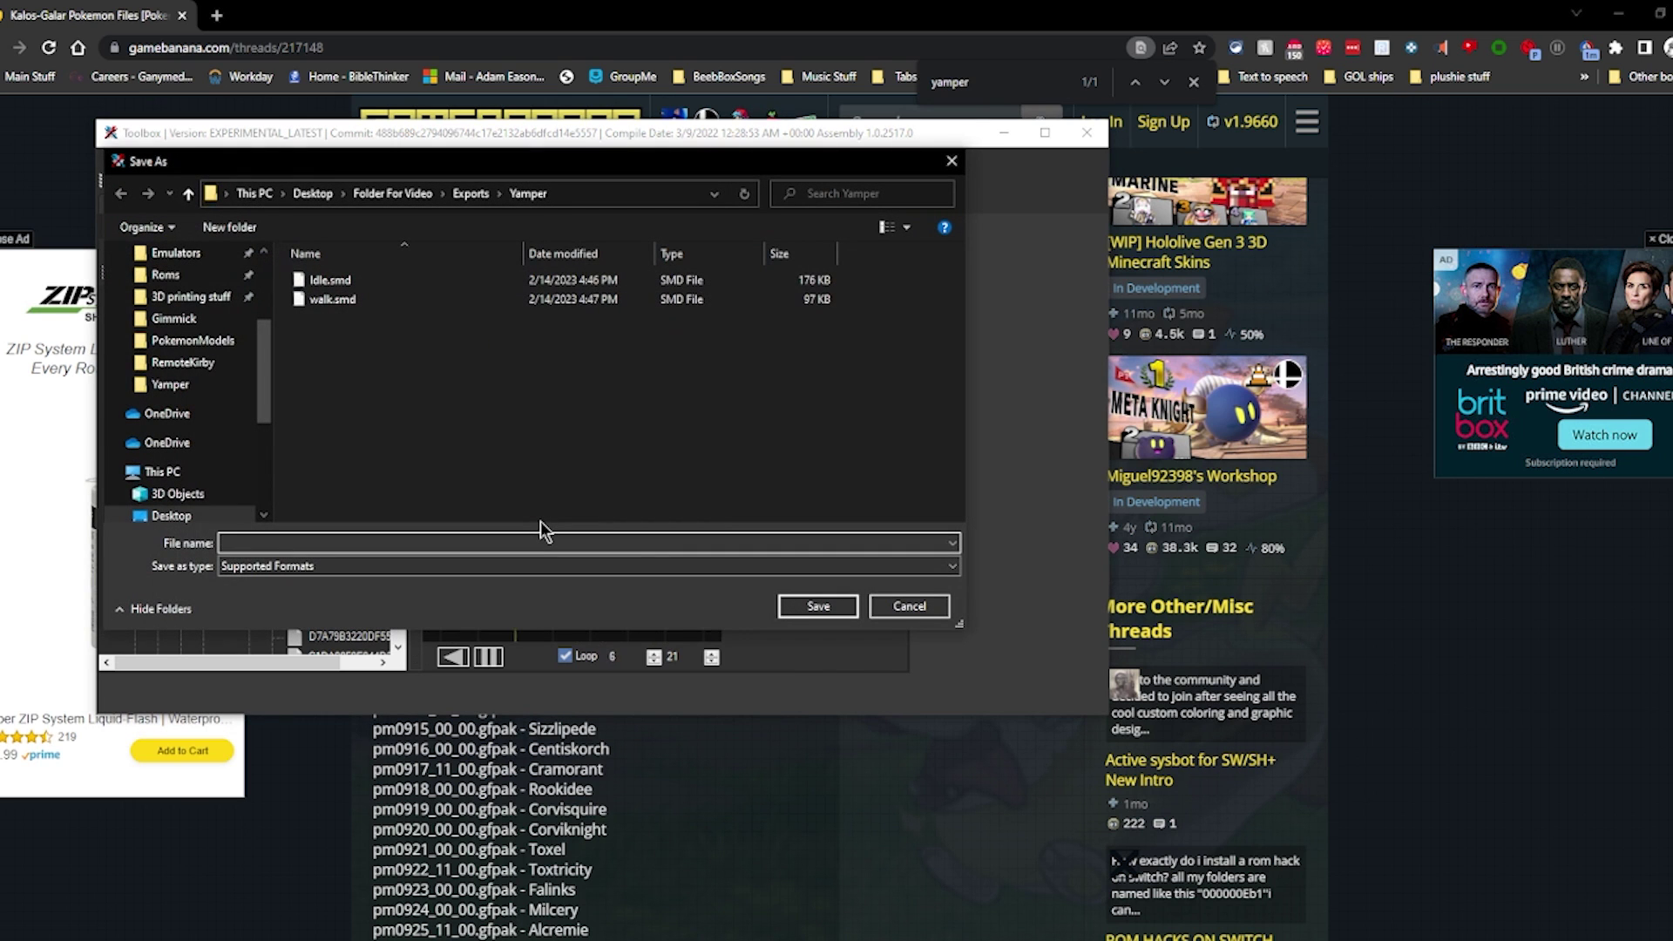
{"action": "type", "text": "run"}
{"action": "key", "text": "Return"}
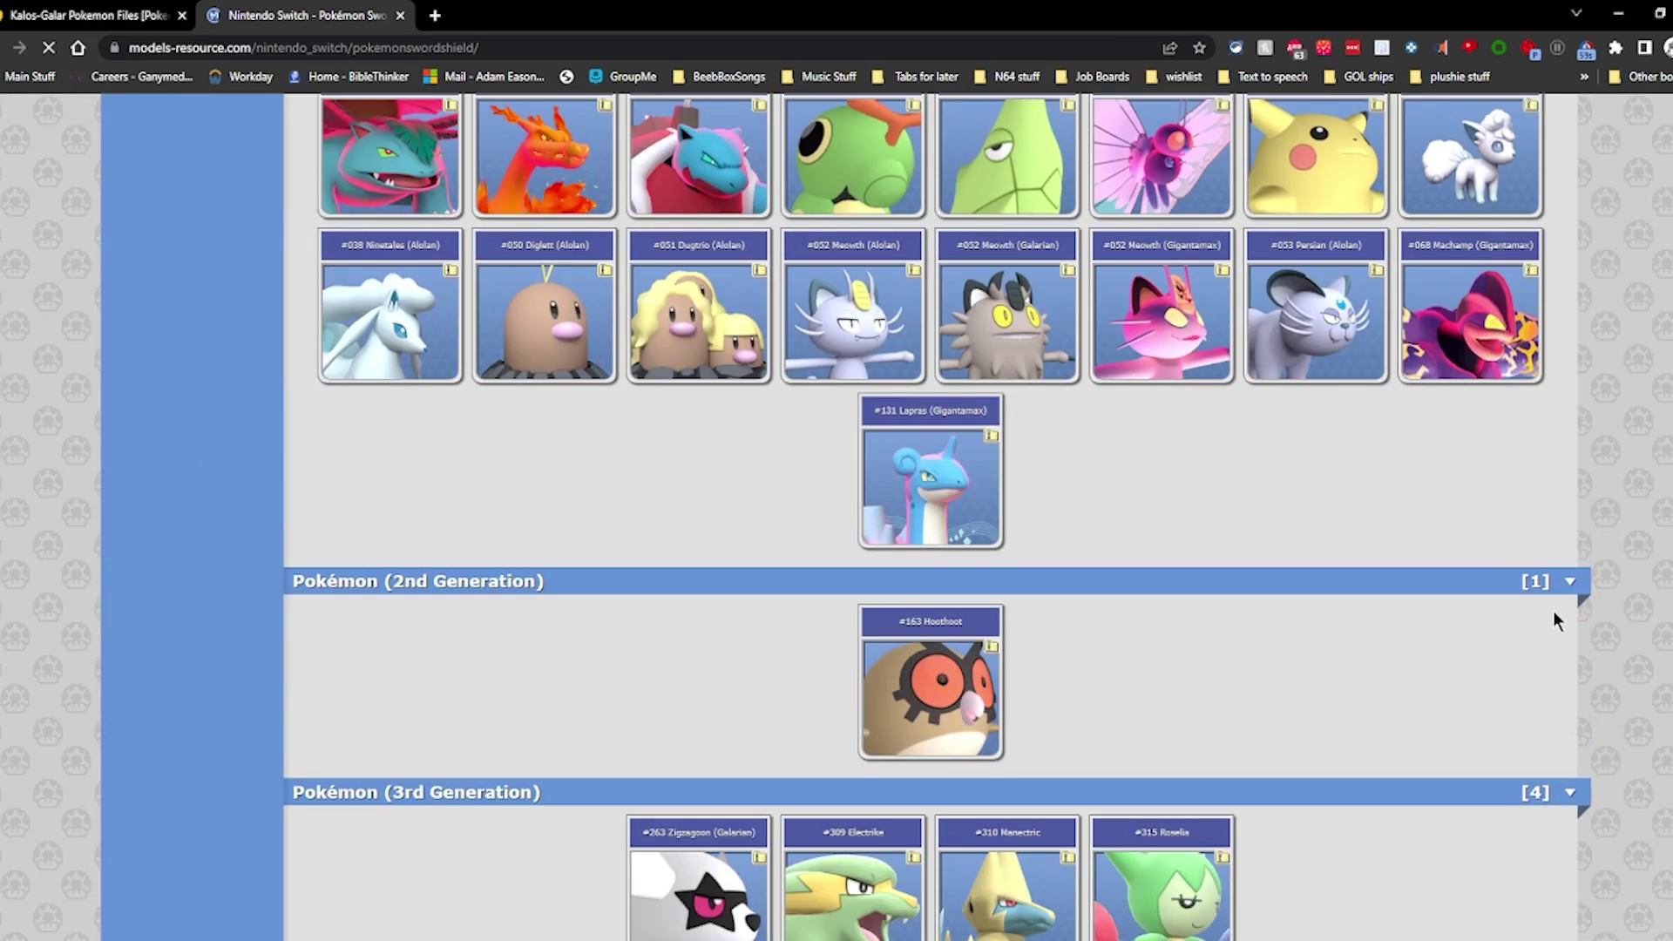
Switch to The Models Resource's Pokémon Sword / Shield page in the browser and open the #835 Yamper model from the 8th Generation section.
{"action": "scroll", "coordinate": [1551, 601], "scroll_direction": "down", "scroll_amount": 6}
{"action": "scroll", "coordinate": [1547, 594], "scroll_direction": "down", "scroll_amount": 15}
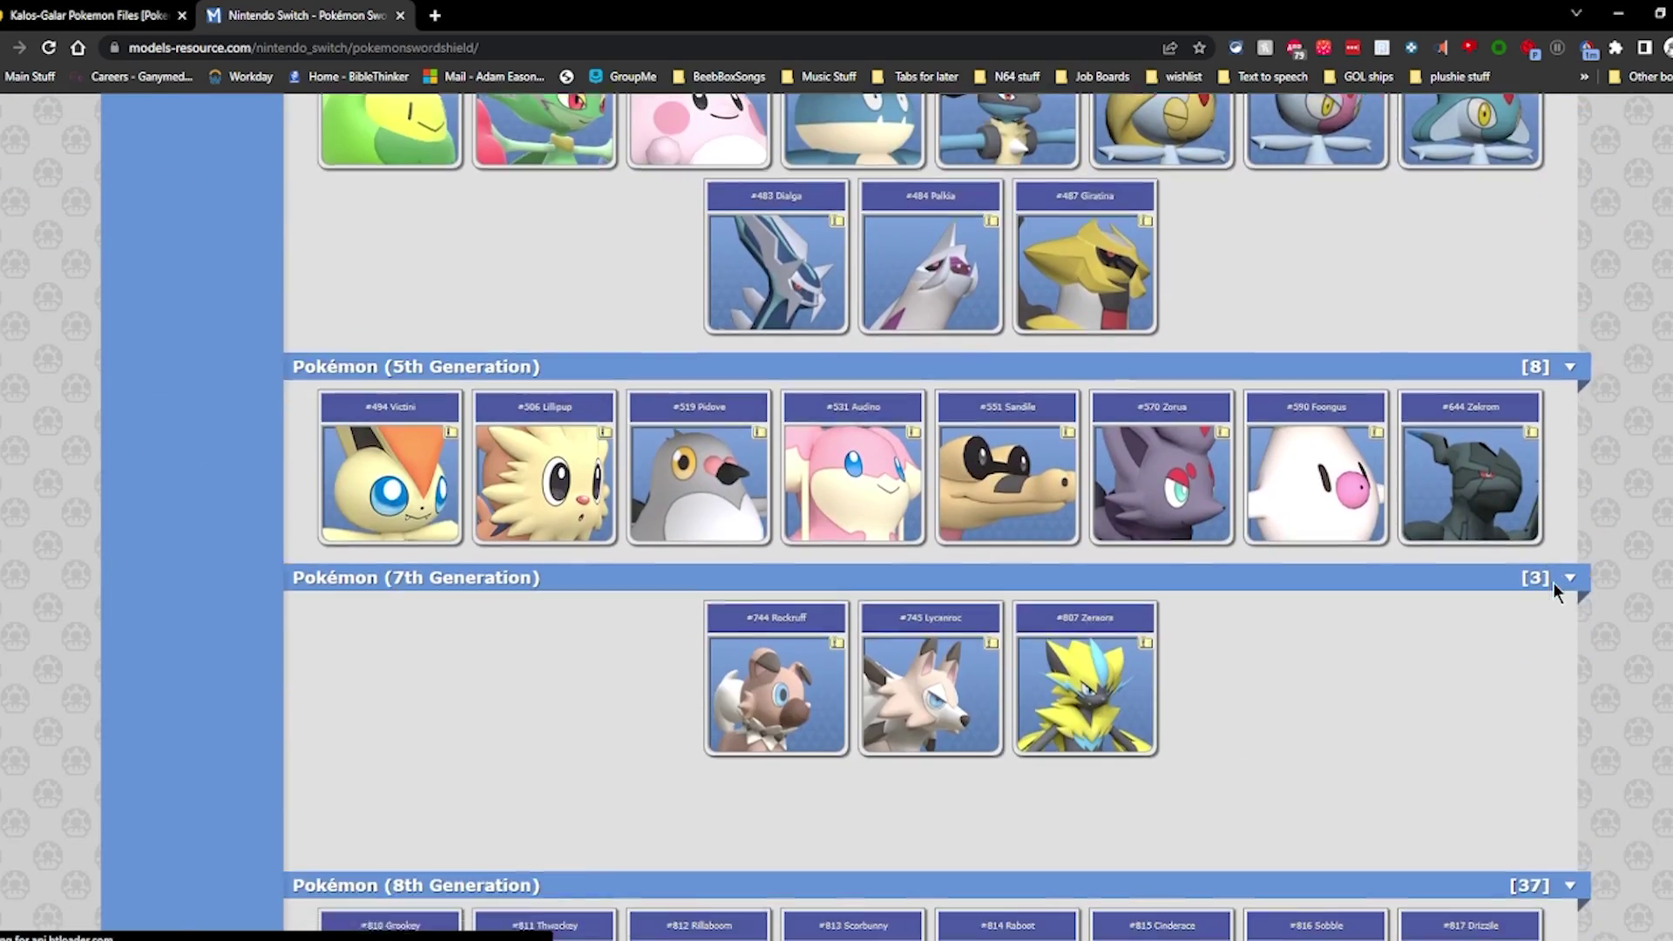
{"action": "scroll", "coordinate": [1525, 580], "scroll_direction": "up", "scroll_amount": 6}
{"action": "scroll", "coordinate": [1524, 577], "scroll_direction": "down", "scroll_amount": 6}
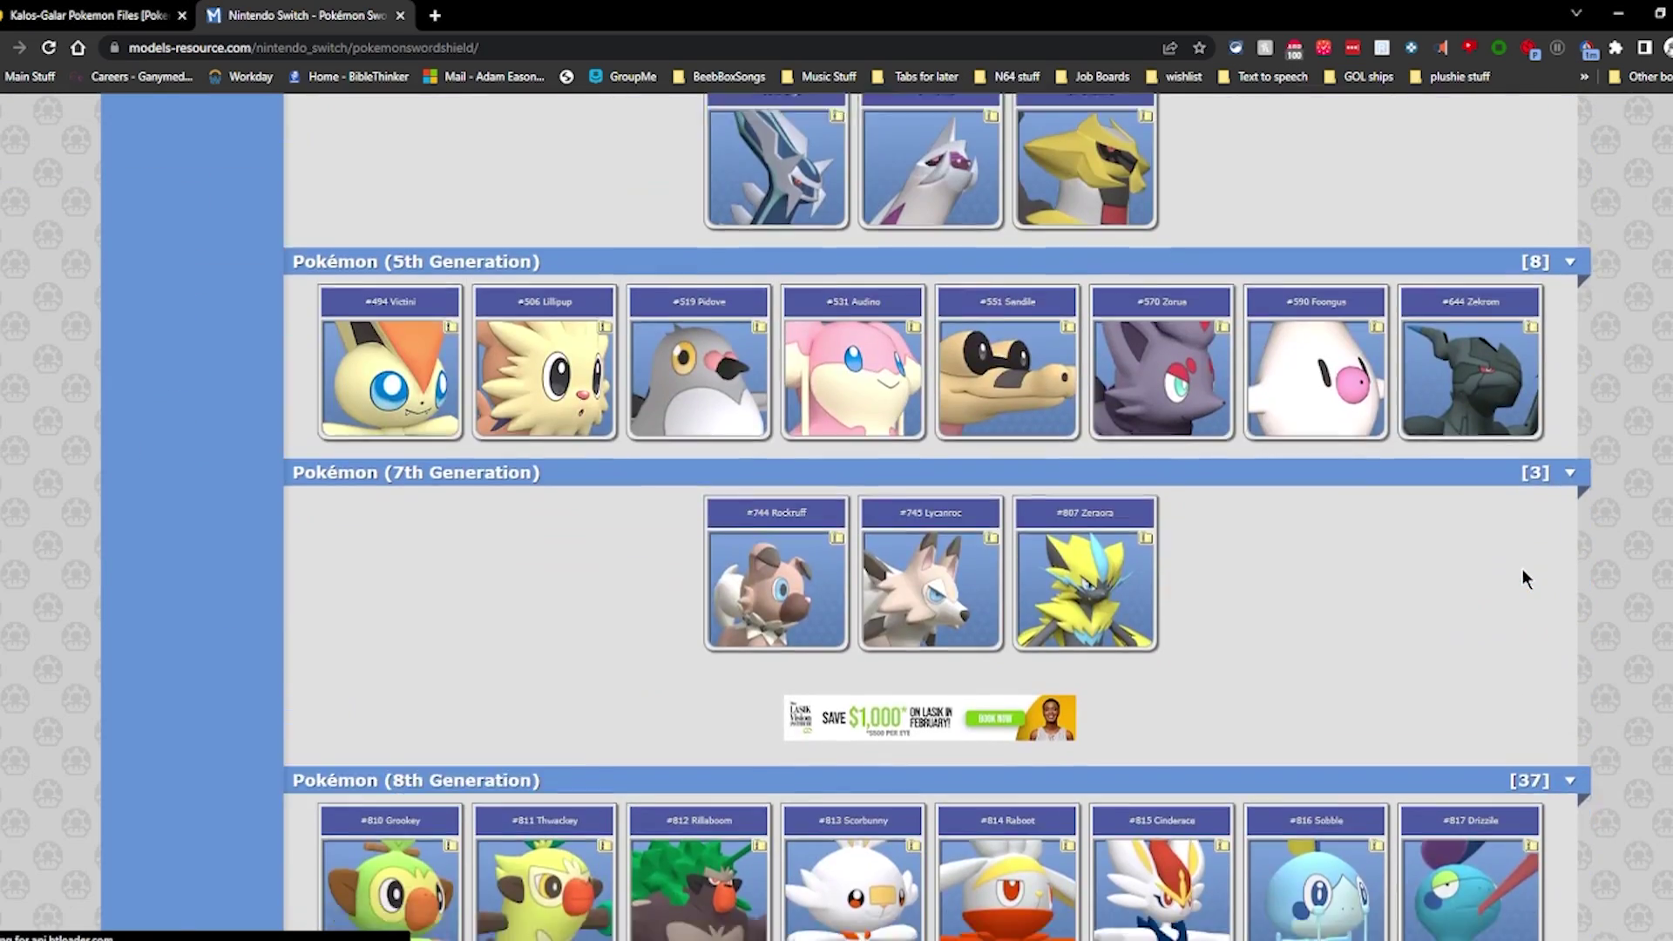
{"action": "scroll", "coordinate": [1521, 577], "scroll_direction": "down", "scroll_amount": 15}
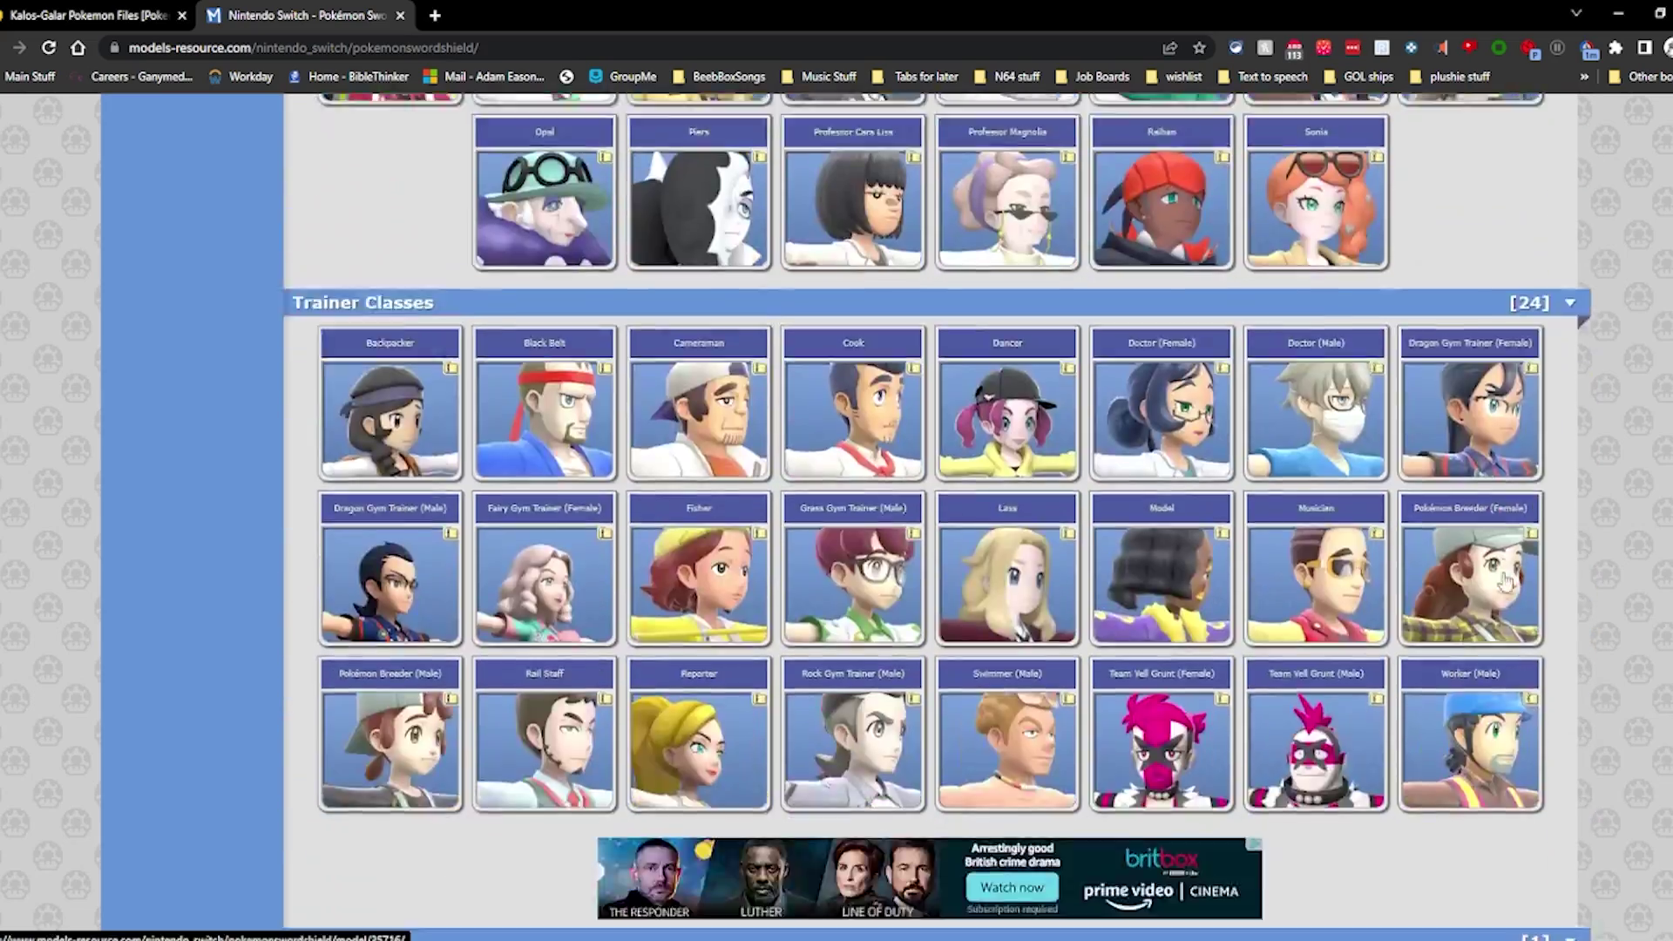
{"action": "scroll", "coordinate": [1495, 601], "scroll_direction": "up", "scroll_amount": 11}
{"action": "scroll", "coordinate": [1492, 603], "scroll_direction": "up", "scroll_amount": 4}
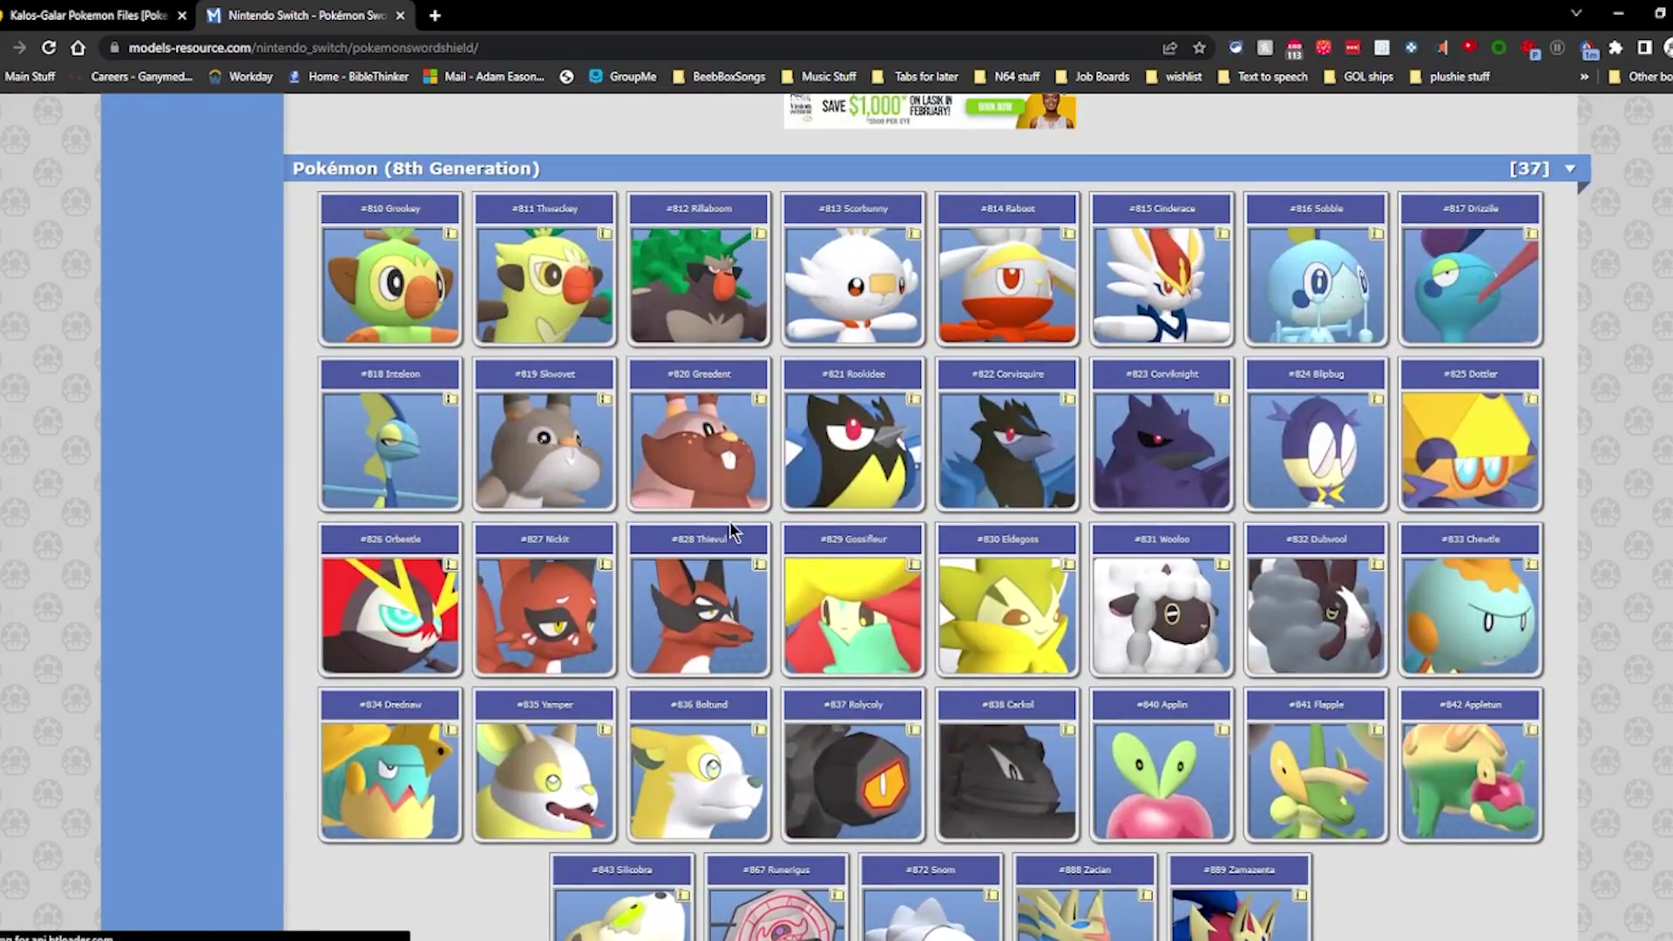
{"action": "left_click", "coordinate": [544, 791]}
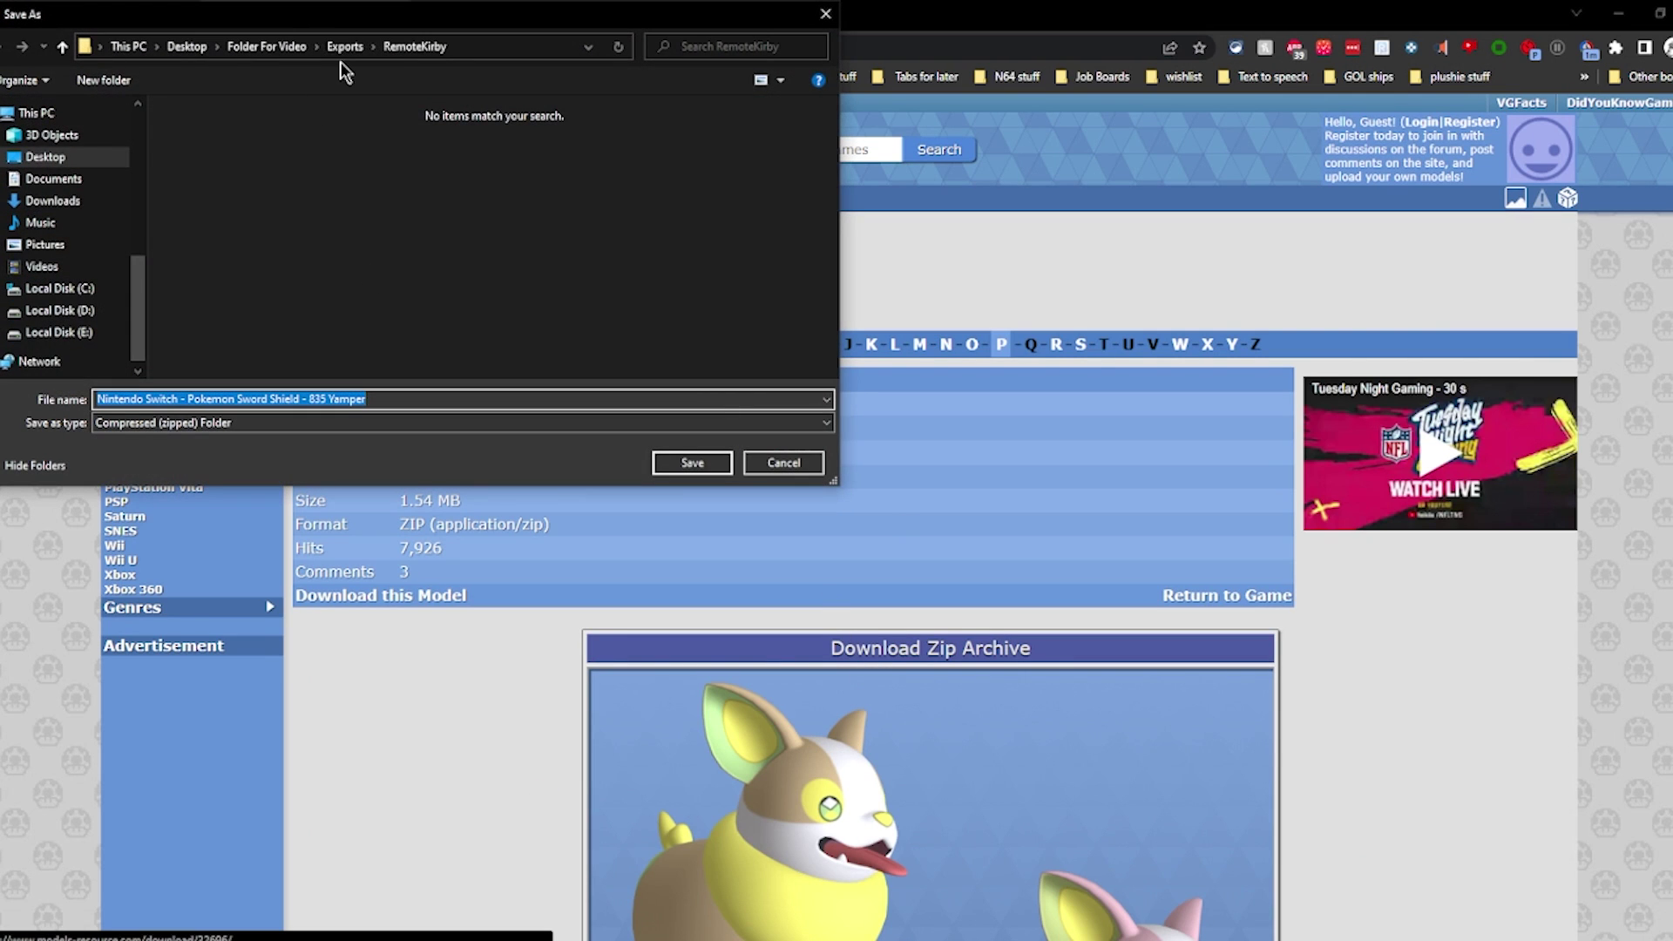
Save the downloaded Yamper zip archive in the Exports > Yamper folder under its suggested name.
{"action": "left_click", "coordinate": [357, 50]}
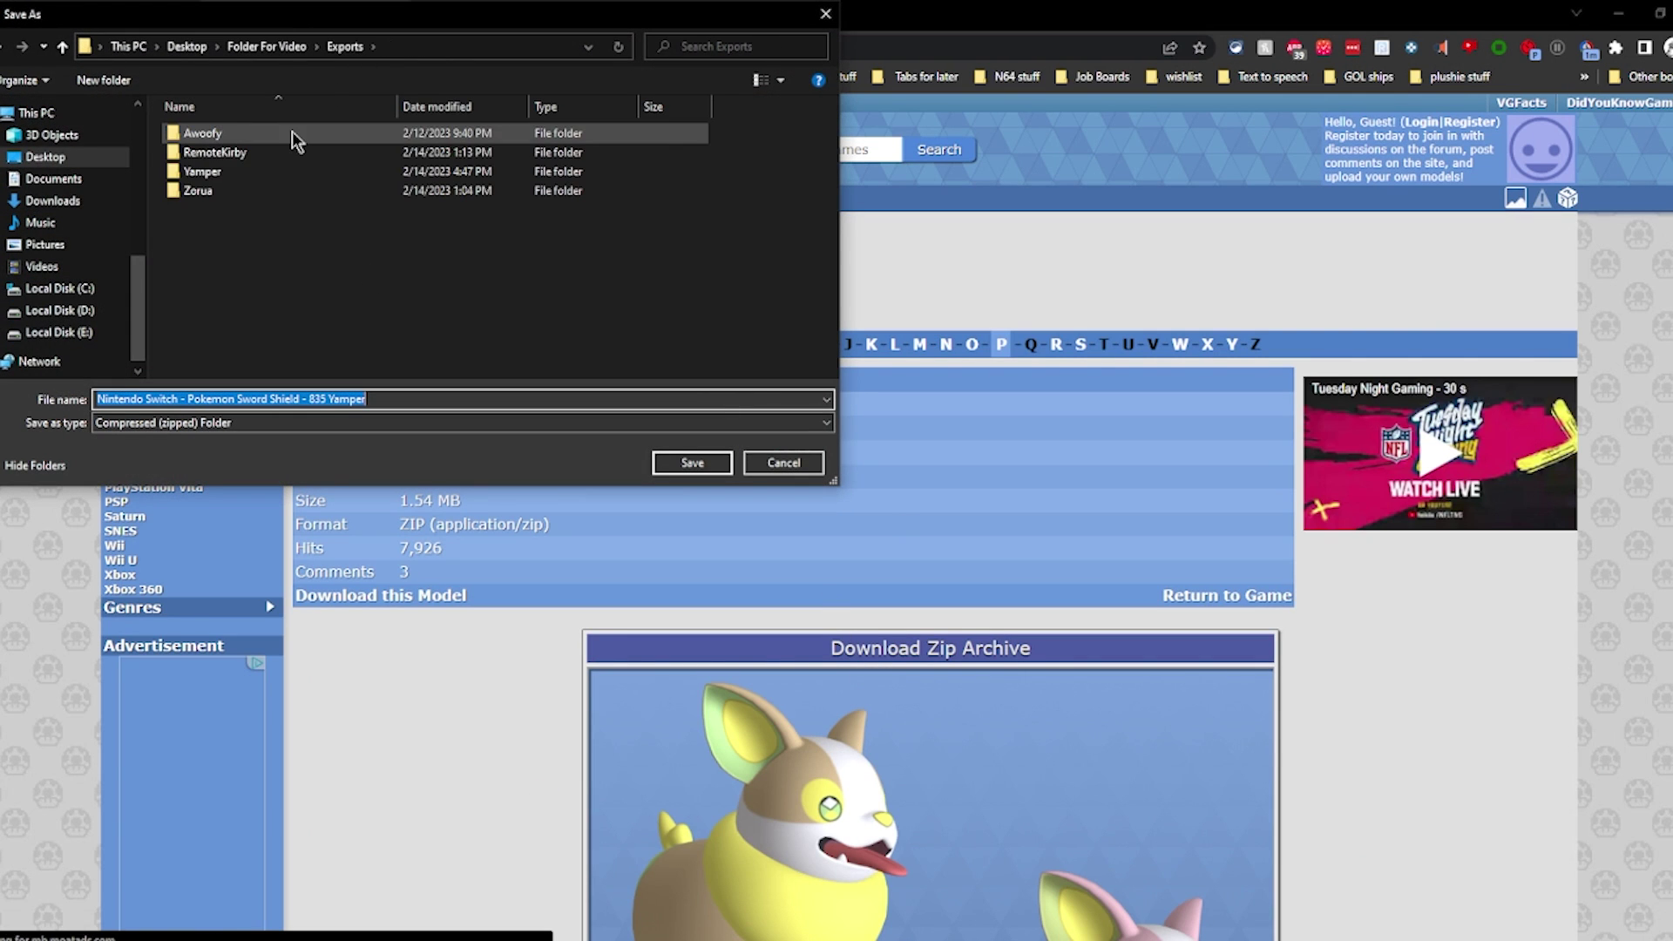
{"action": "double_click", "coordinate": [254, 182]}
{"action": "left_click", "coordinate": [667, 465]}
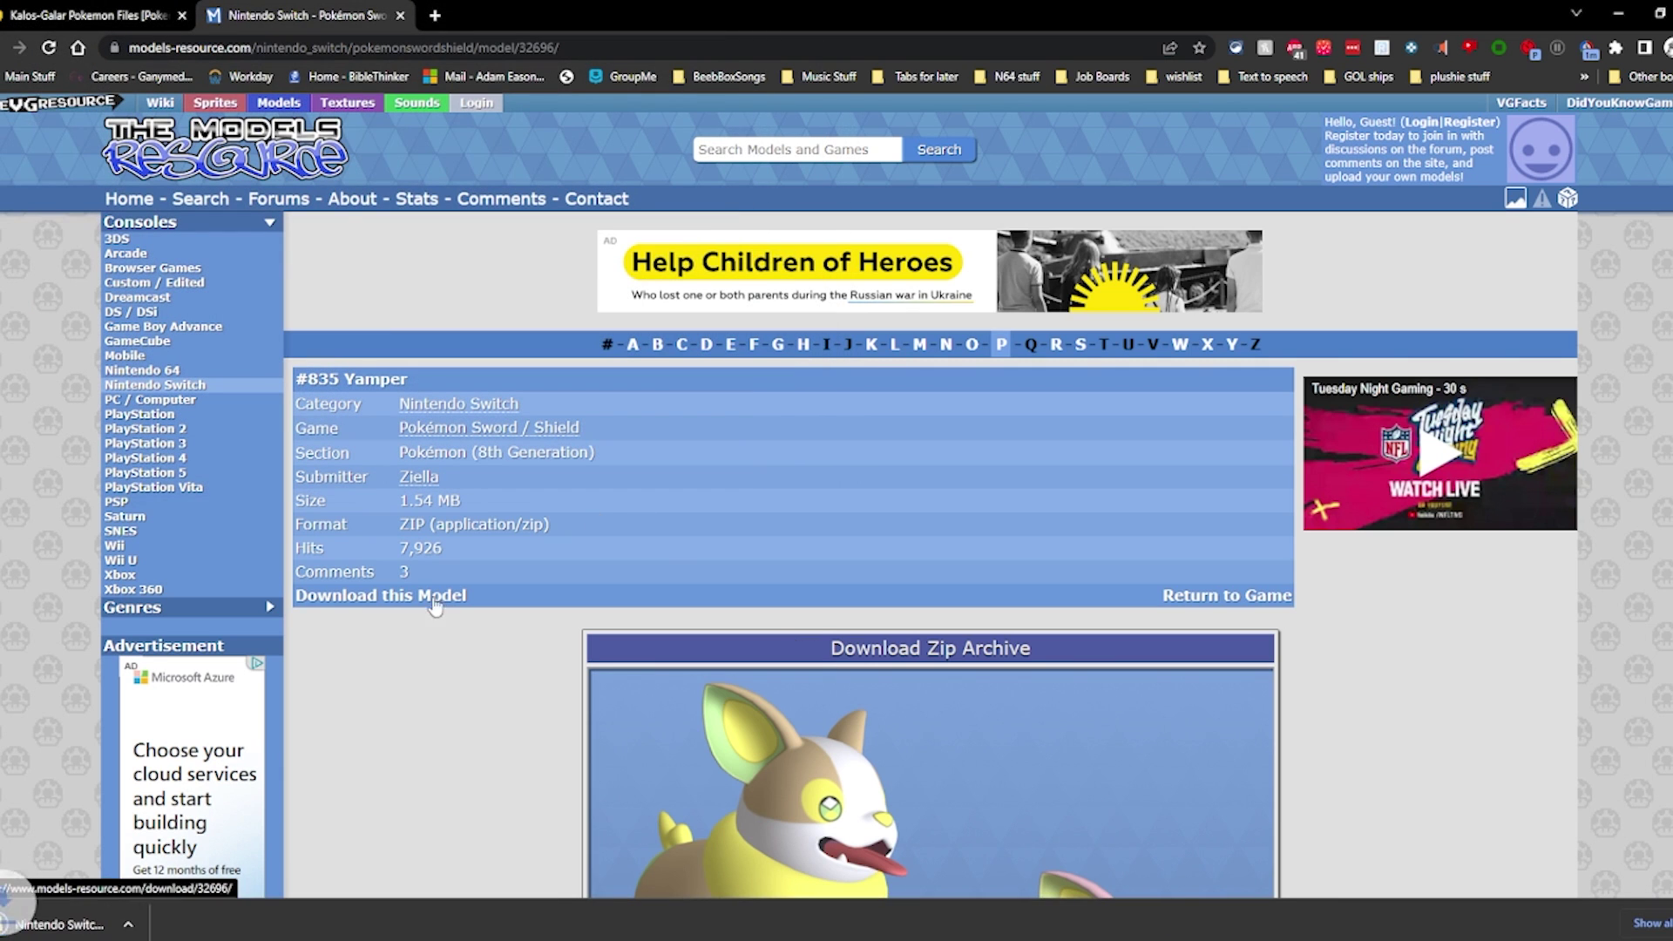
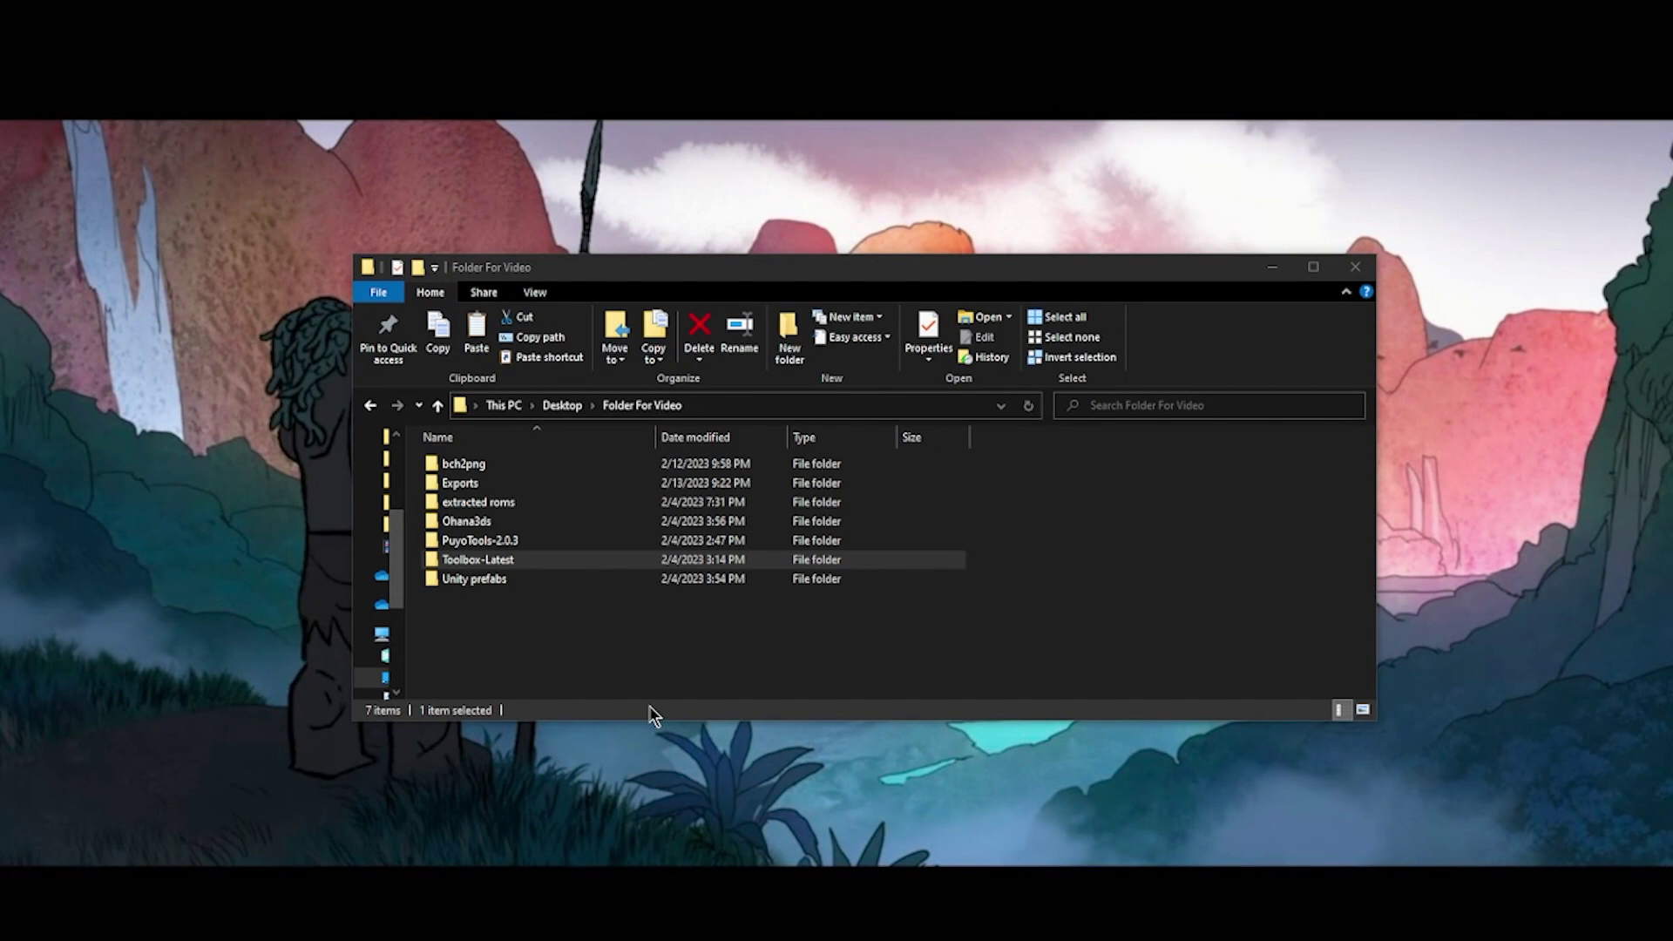
Launch Toolbox from the Toolbox-Latest folder in Folder For Video.
{"action": "double_click", "coordinate": [530, 561]}
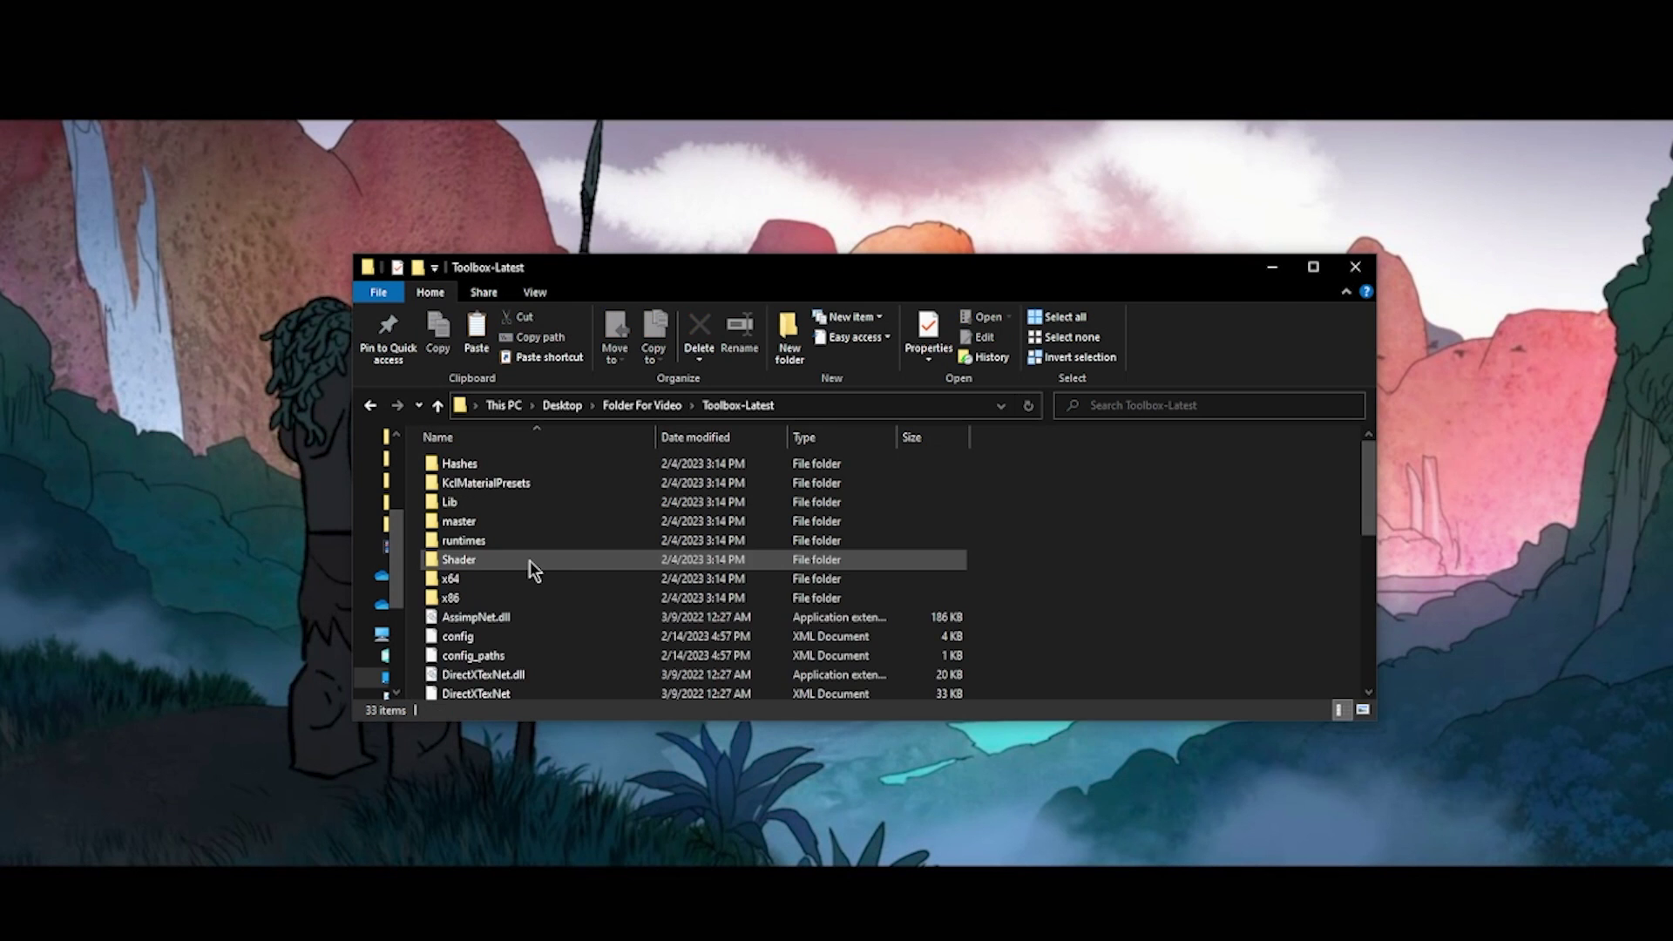
{"action": "scroll", "coordinate": [597, 584], "scroll_direction": "down", "scroll_amount": 7}
{"action": "left_click", "coordinate": [546, 516]}
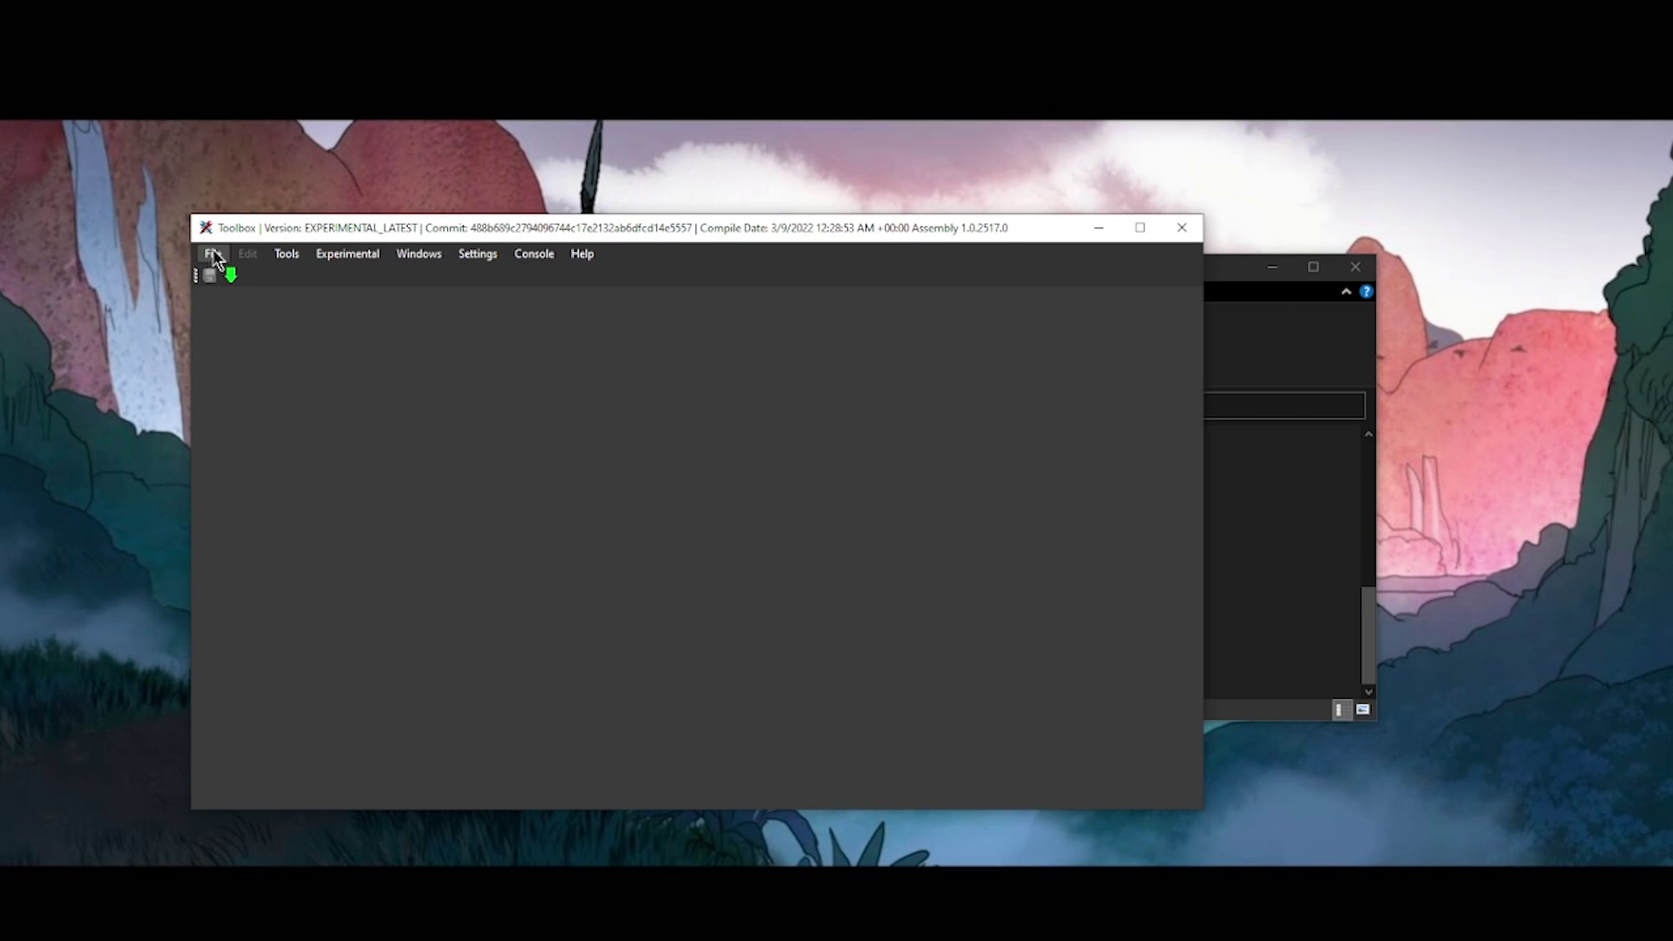
Start opening a folder in Toolbox and browse to extracted roms > Kirby and the forgotten land FULL extracted.
{"action": "left_click", "coordinate": [215, 254]}
{"action": "left_click", "coordinate": [259, 330]}
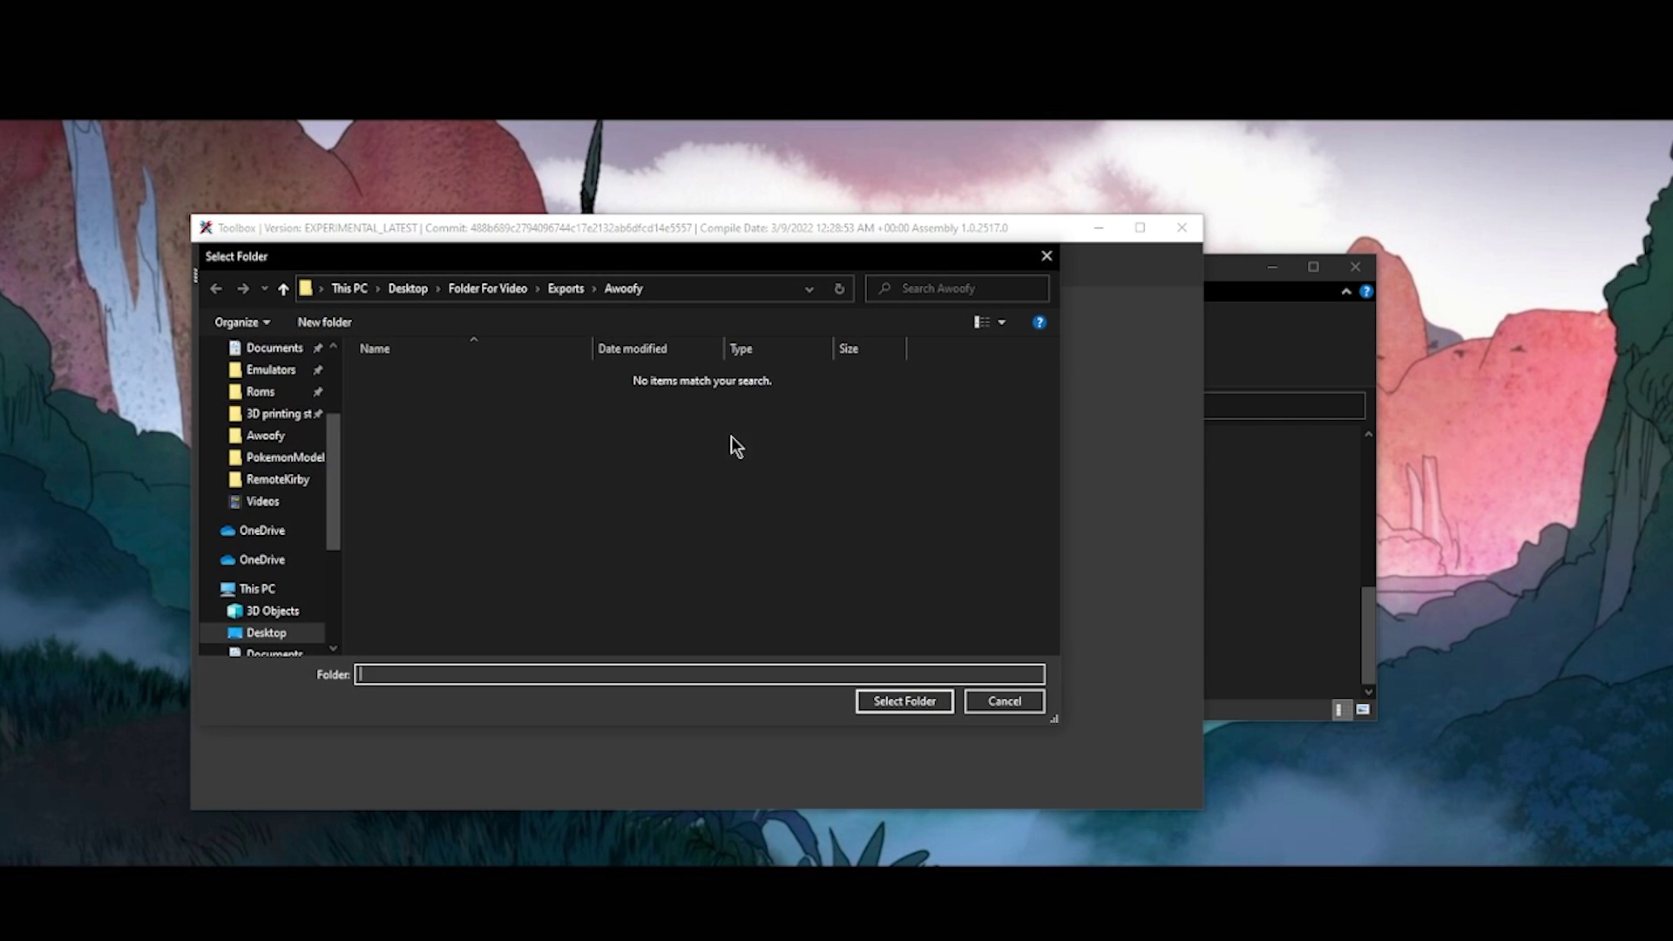
{"action": "left_click", "coordinate": [566, 289]}
{"action": "left_click", "coordinate": [521, 288]}
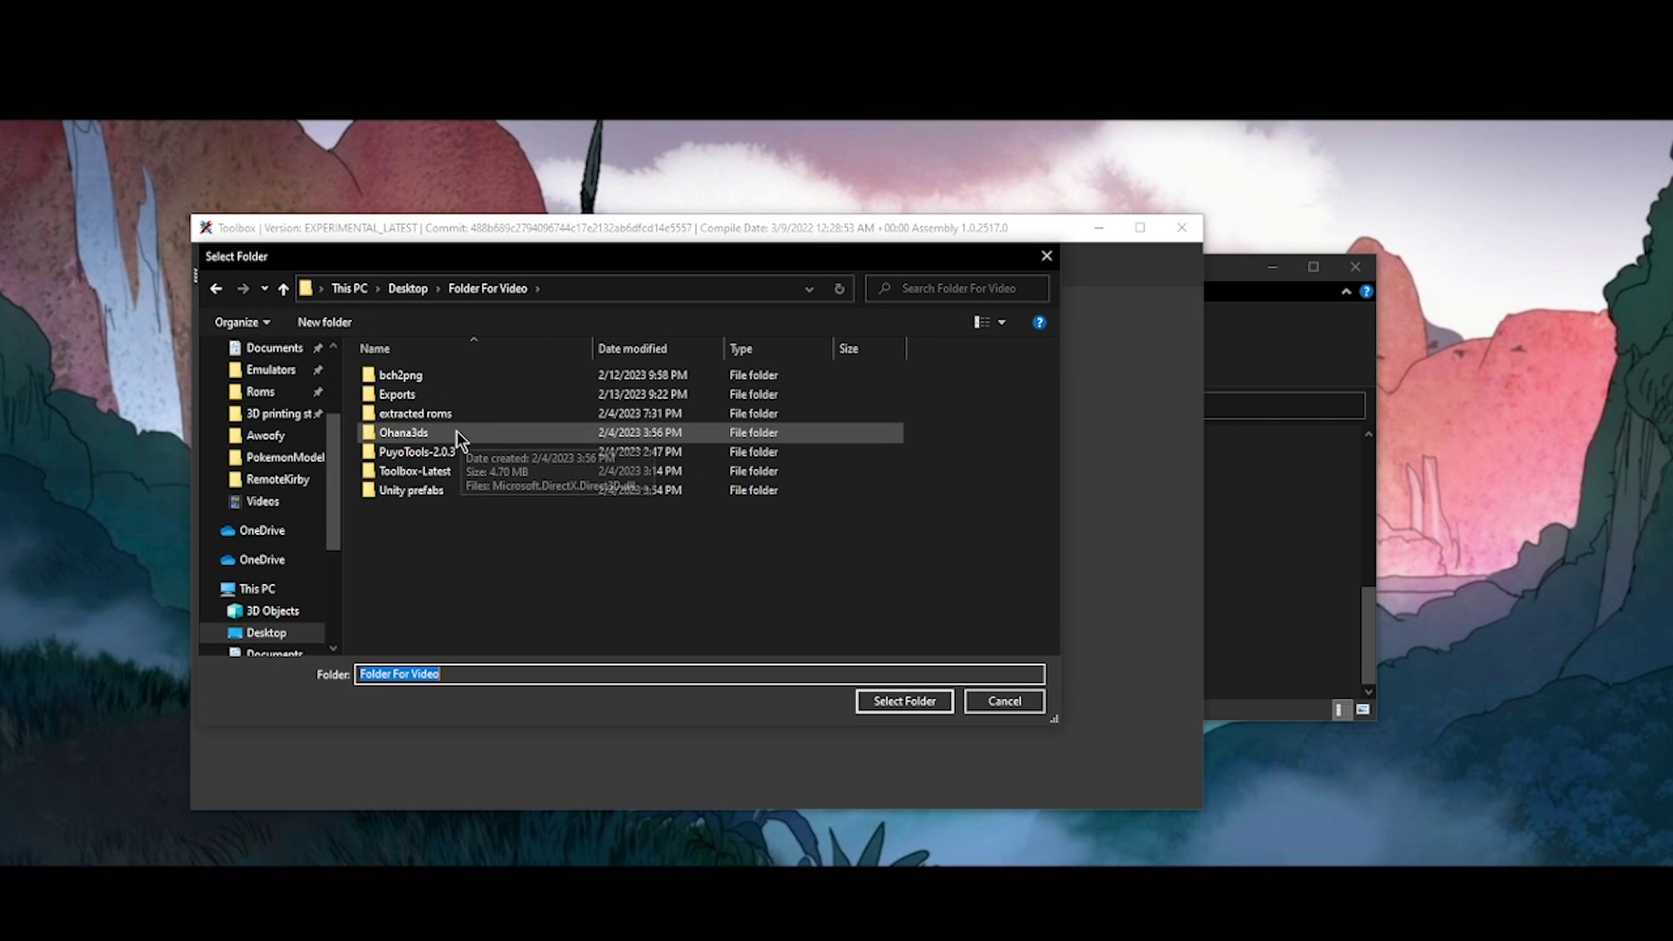
{"action": "double_click", "coordinate": [464, 413]}
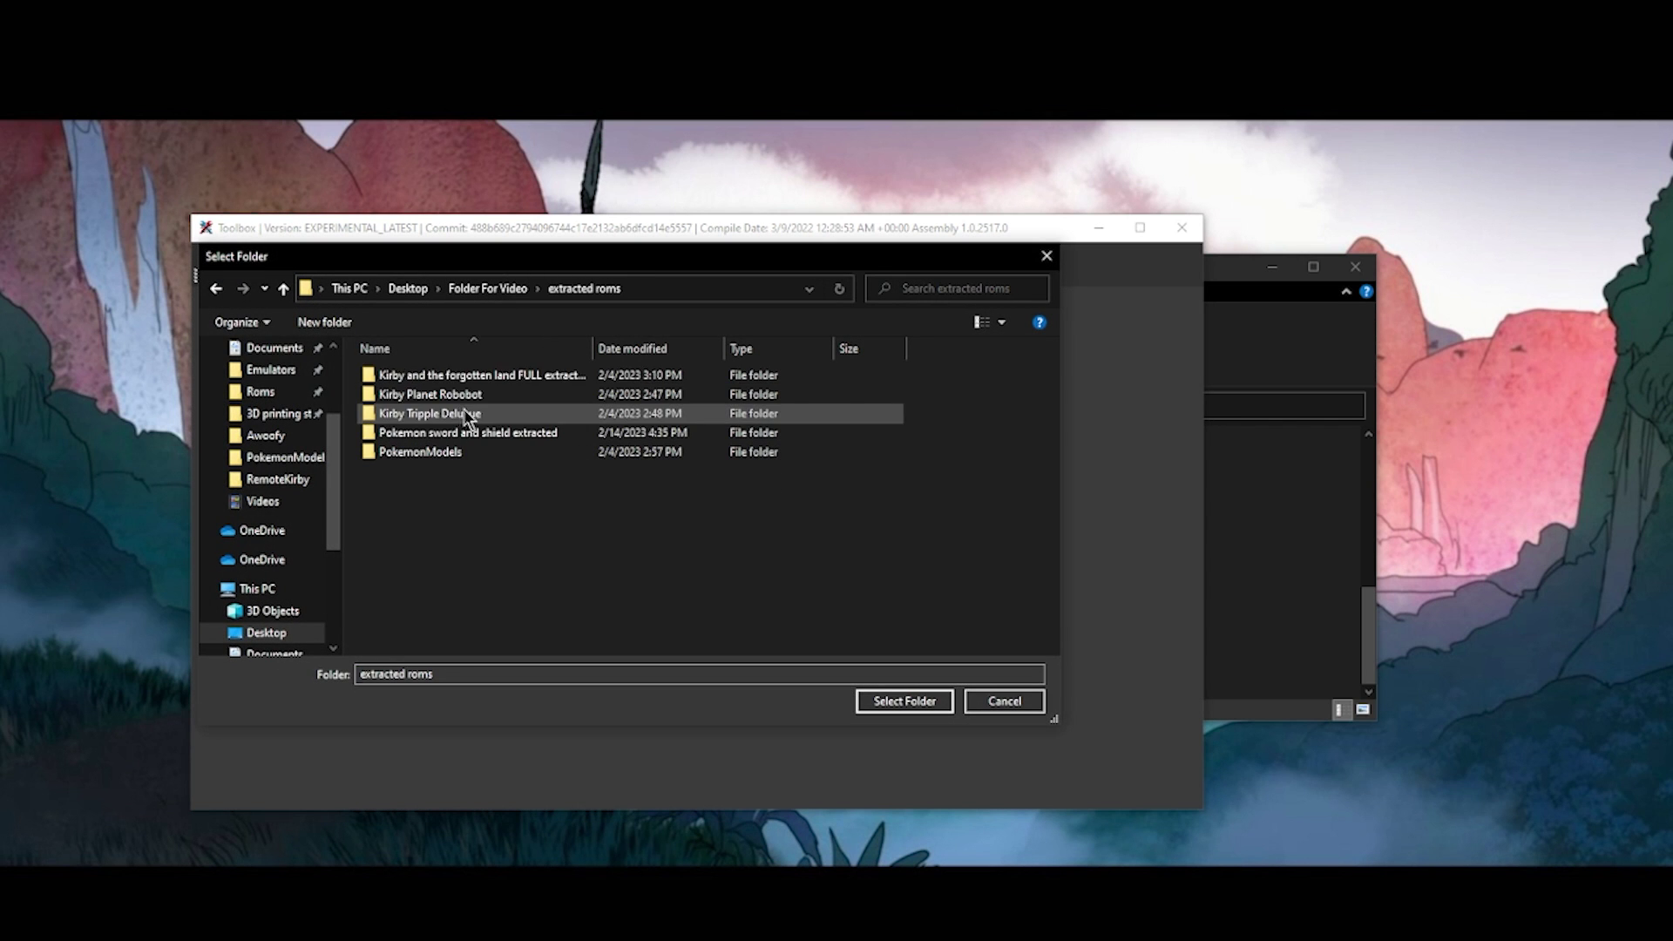
{"action": "double_click", "coordinate": [493, 377]}
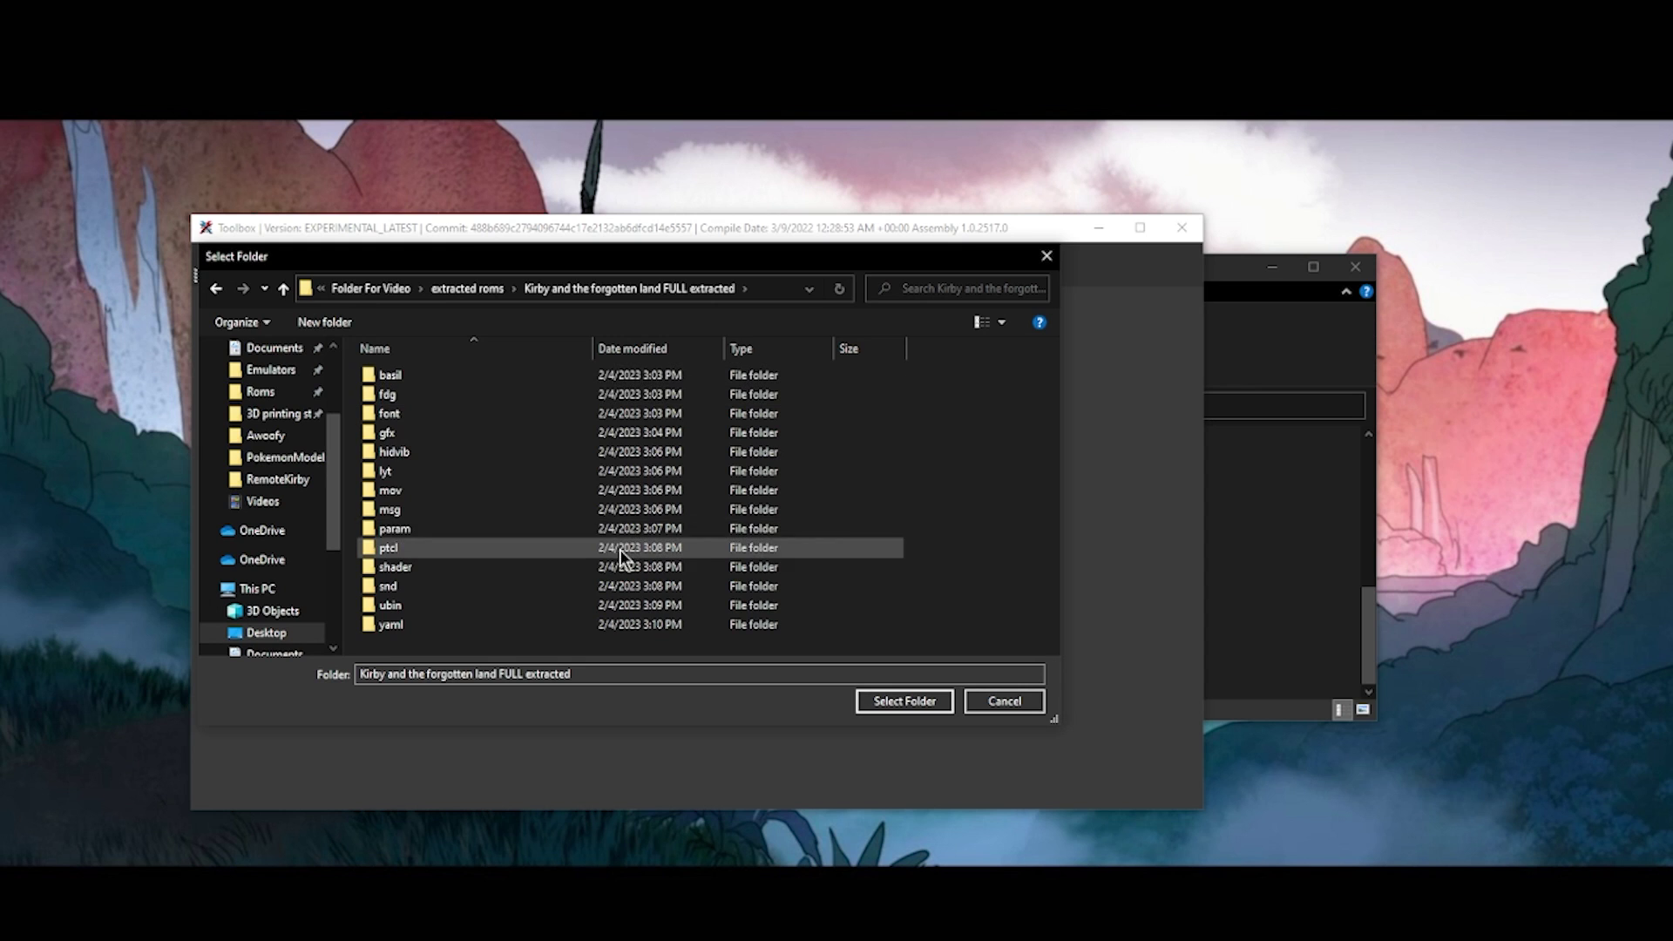
Open the gfx > Actor > Chara > NormalEnemy folder of the extracted Kirby files in Toolbox.
{"action": "double_click", "coordinate": [444, 440]}
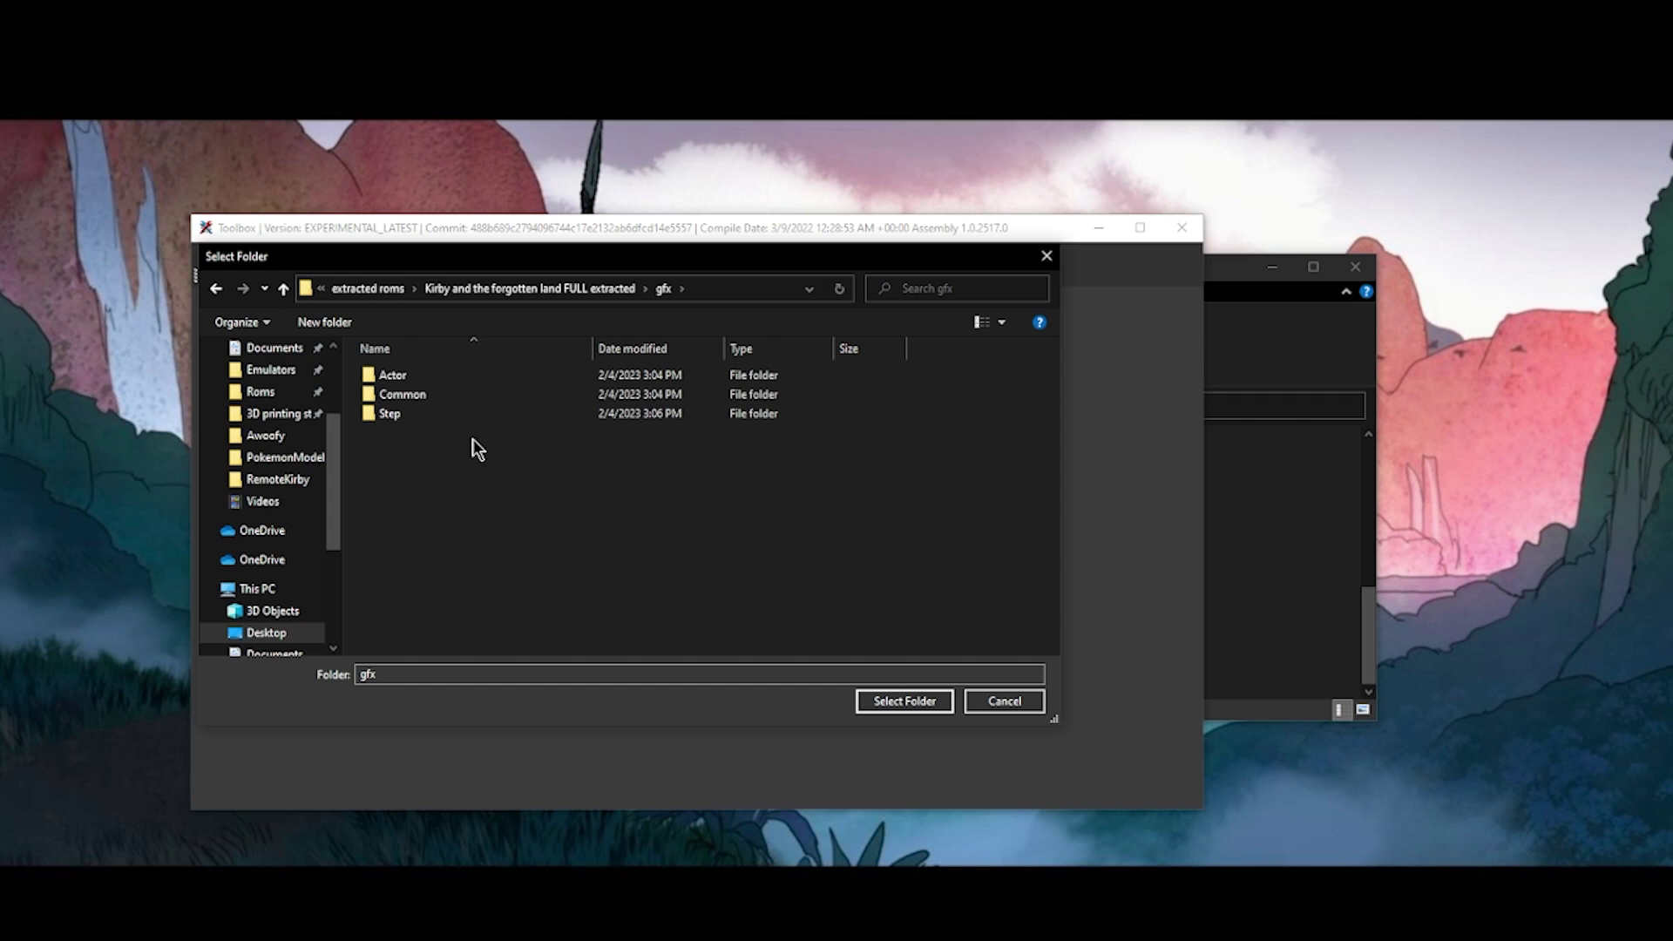
{"action": "double_click", "coordinate": [439, 377]}
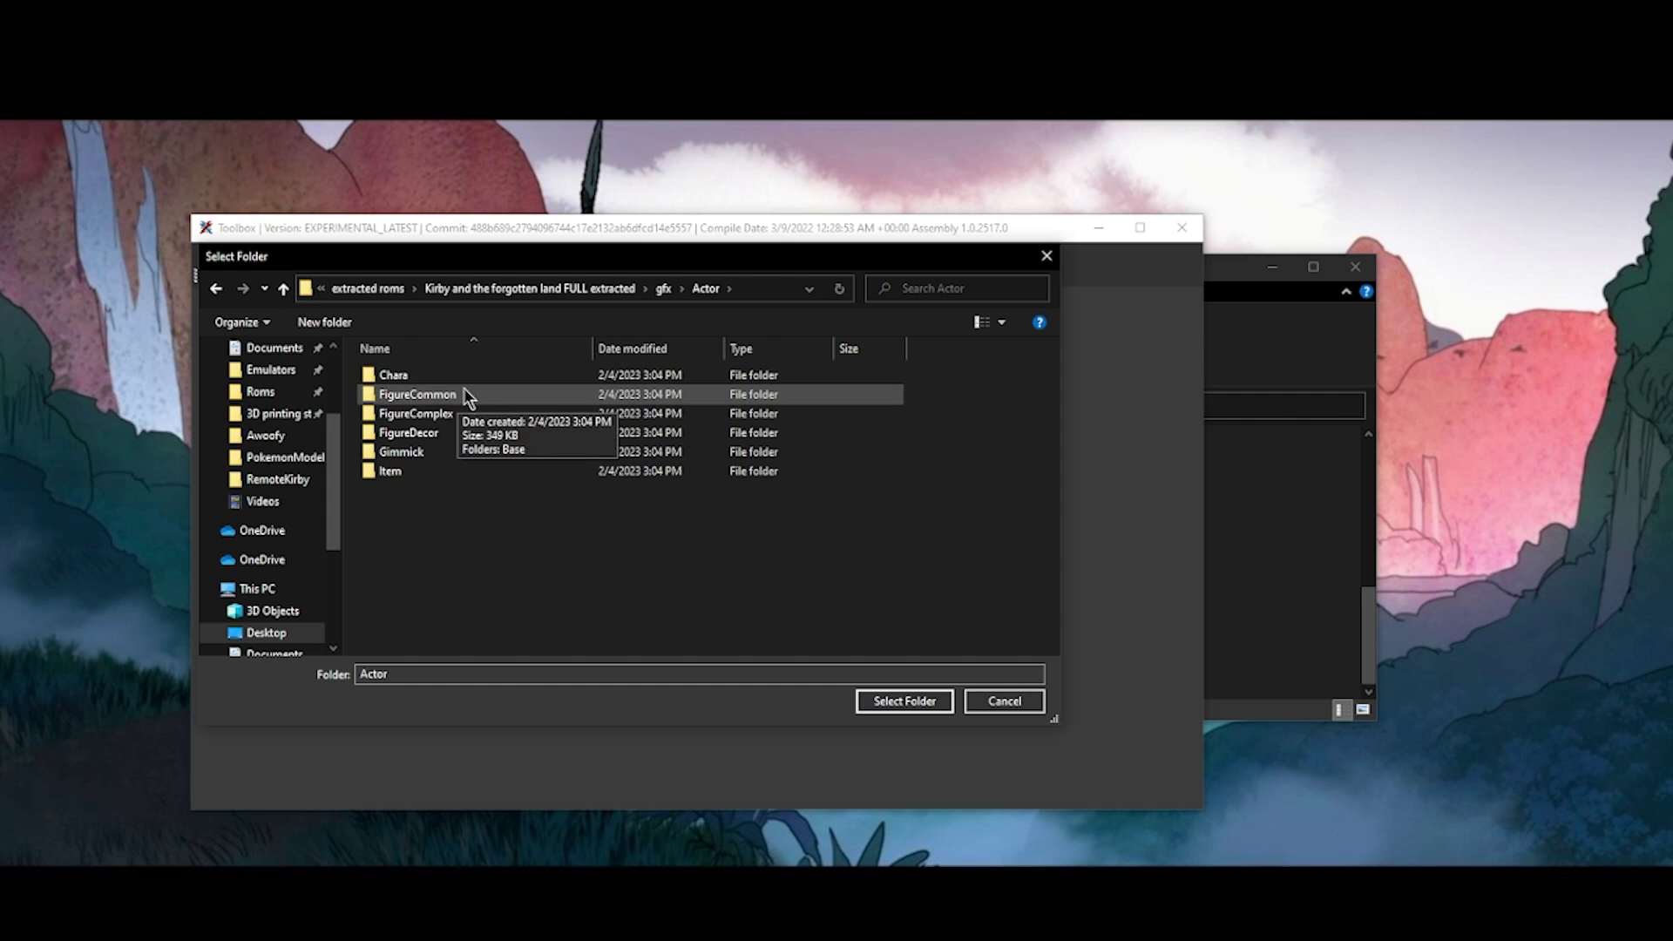
{"action": "double_click", "coordinate": [466, 381]}
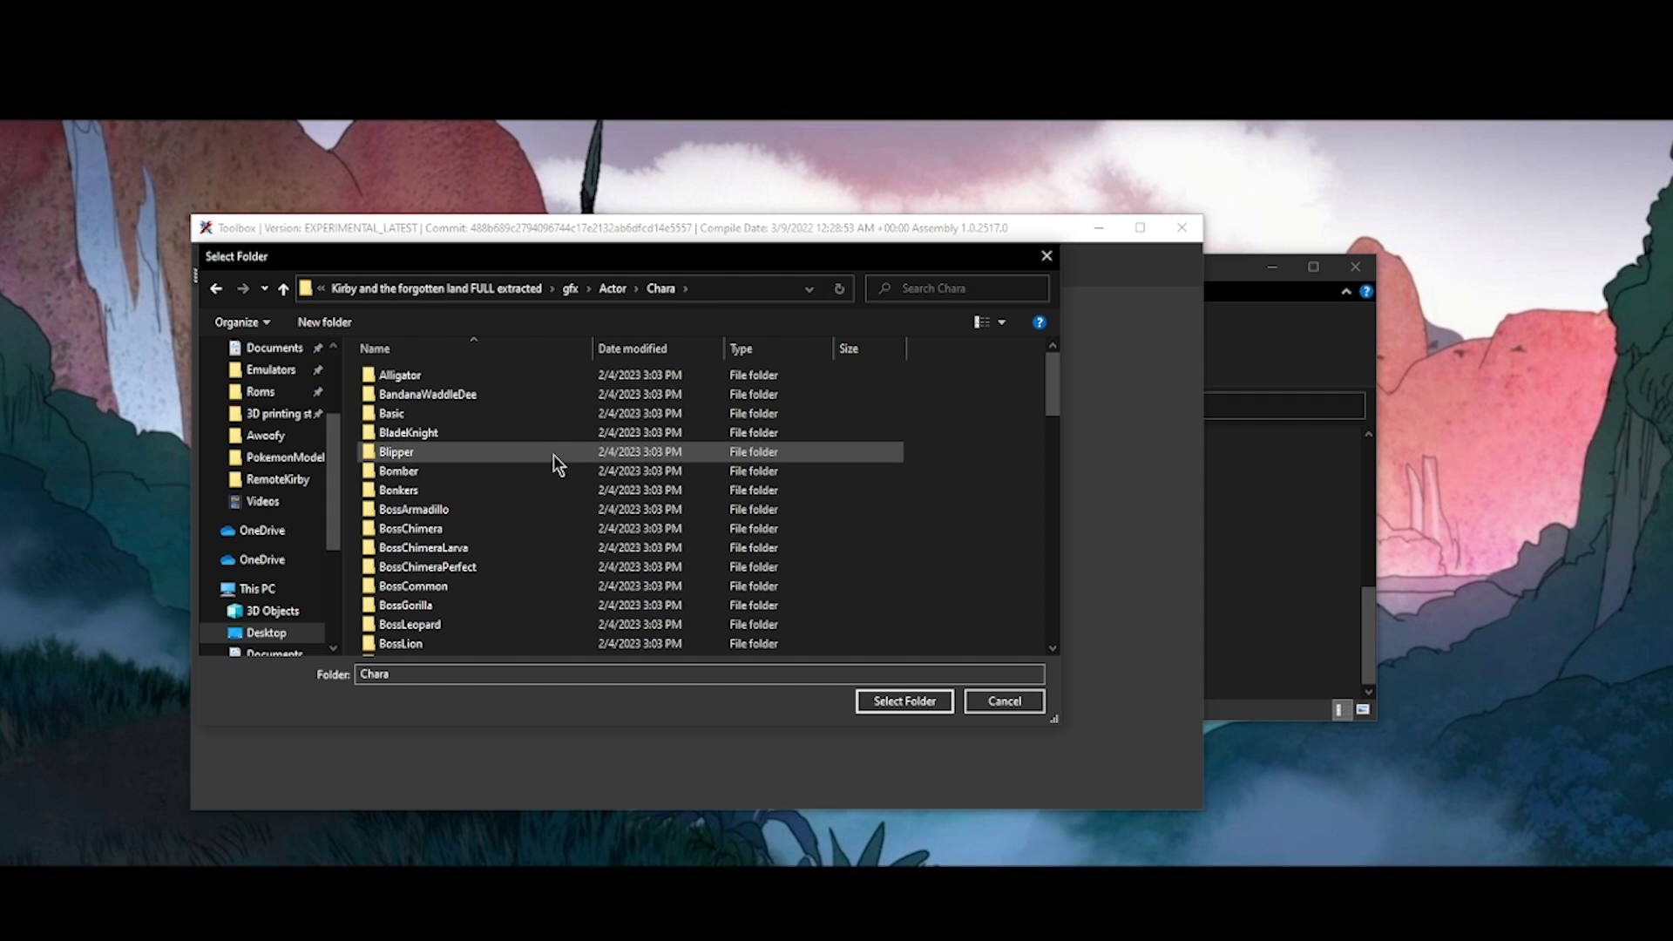
{"action": "scroll", "coordinate": [553, 471], "scroll_direction": "down", "scroll_amount": 7}
{"action": "scroll", "coordinate": [542, 532], "scroll_direction": "down", "scroll_amount": 10}
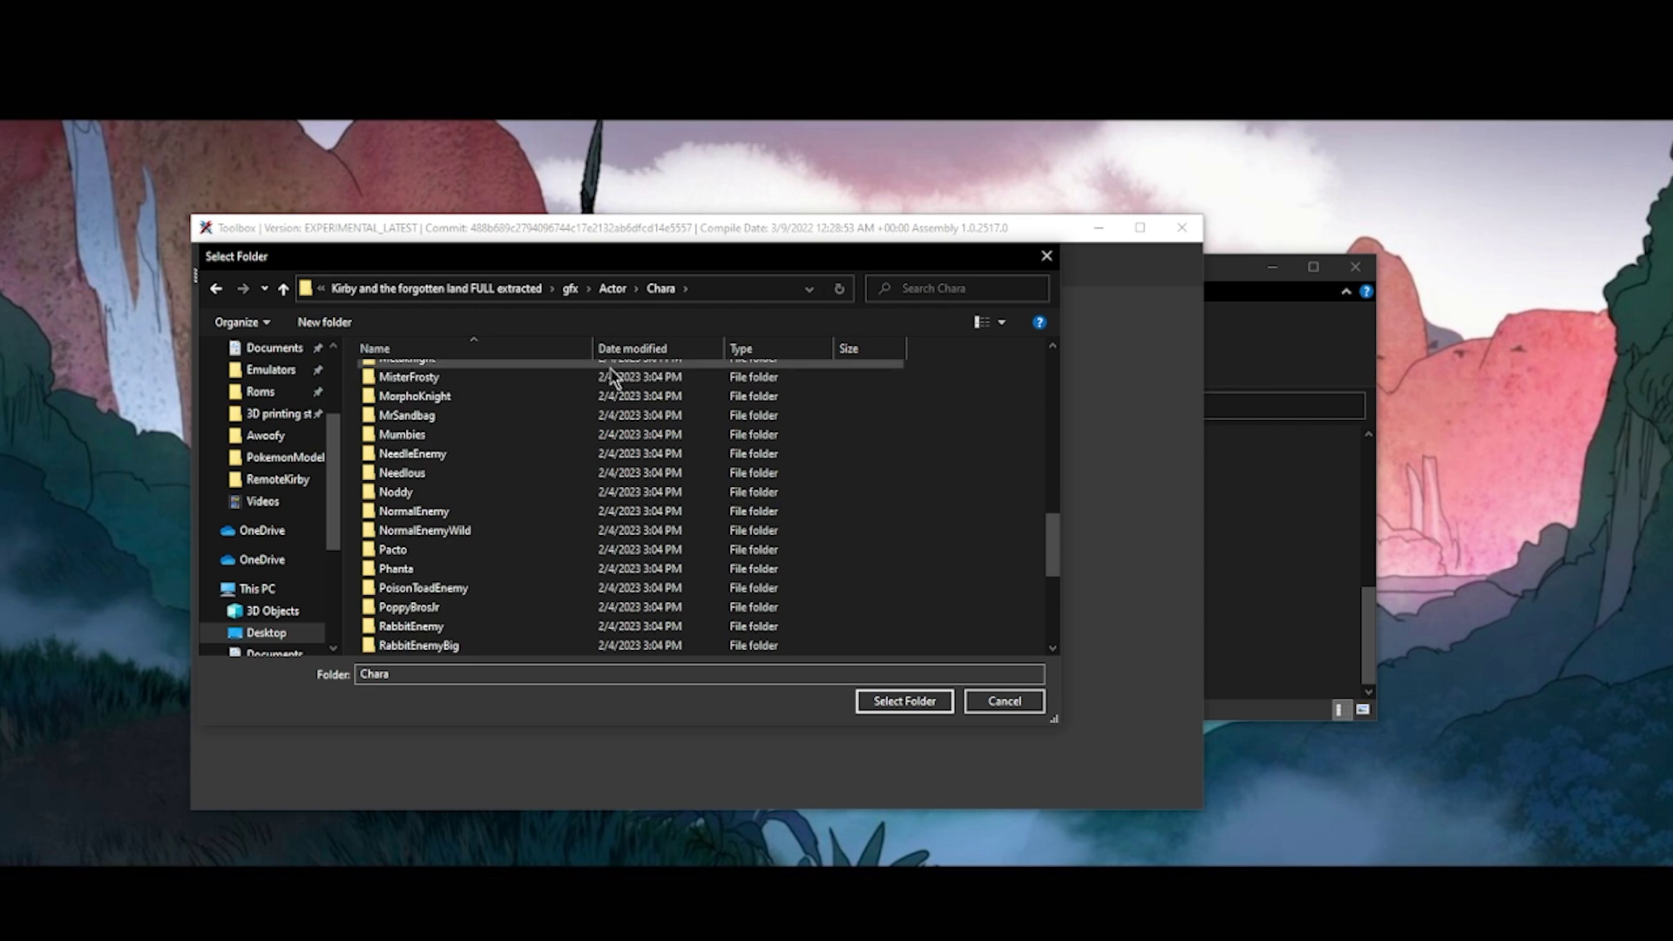
{"action": "double_click", "coordinate": [462, 398]}
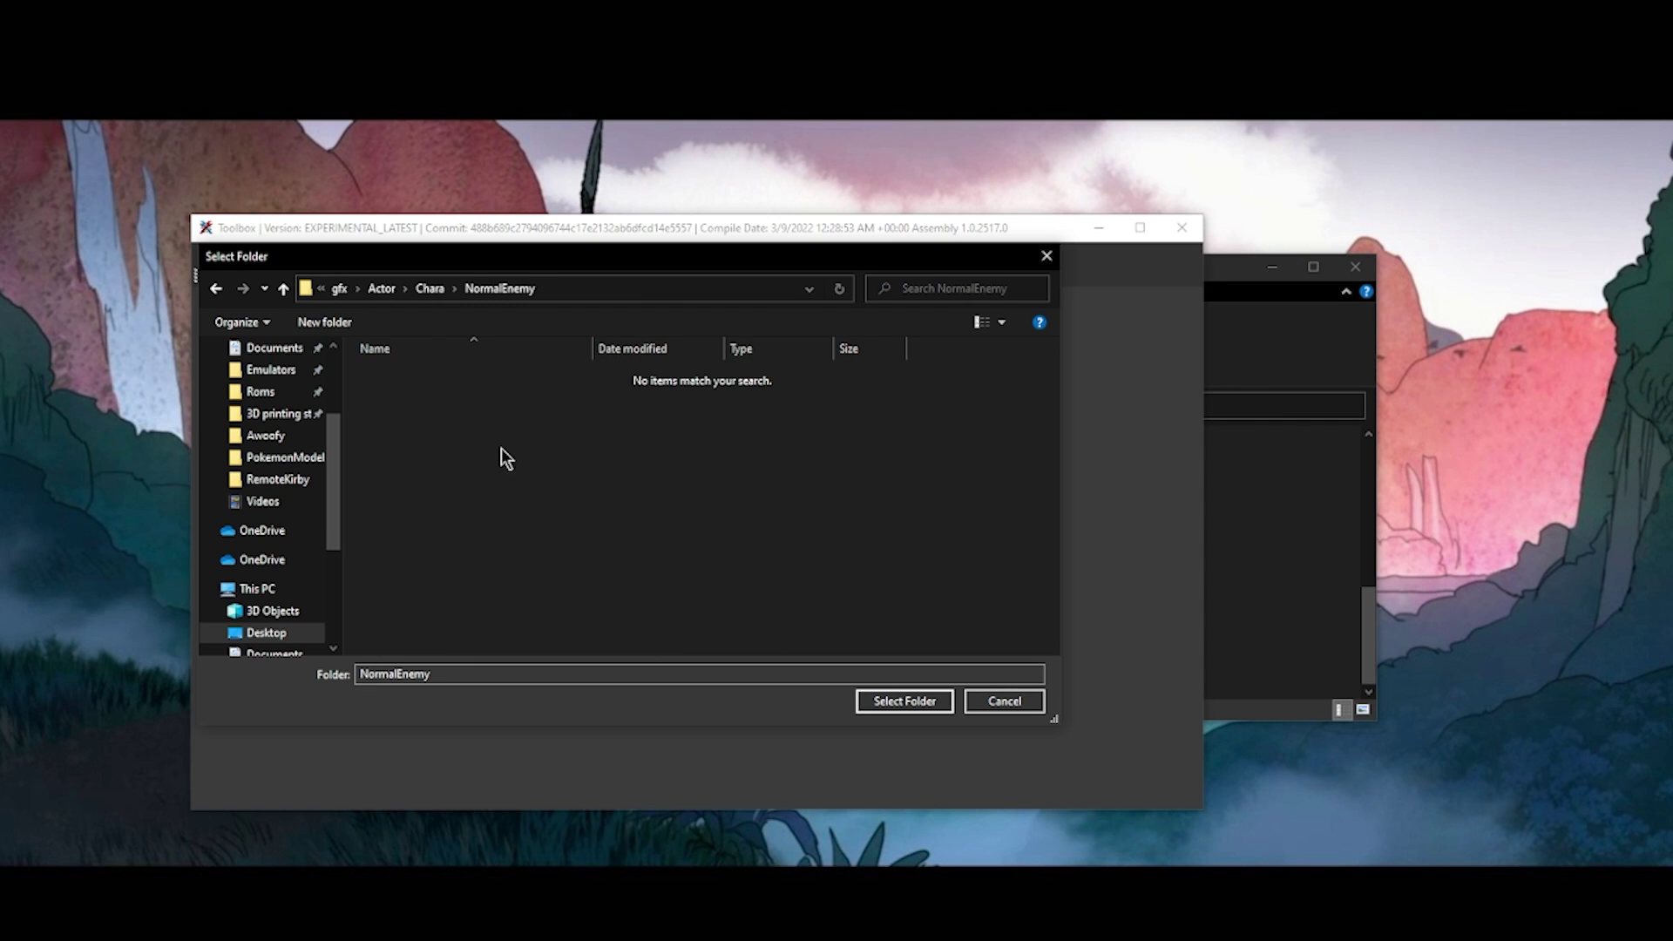
{"action": "left_click", "coordinate": [903, 701]}
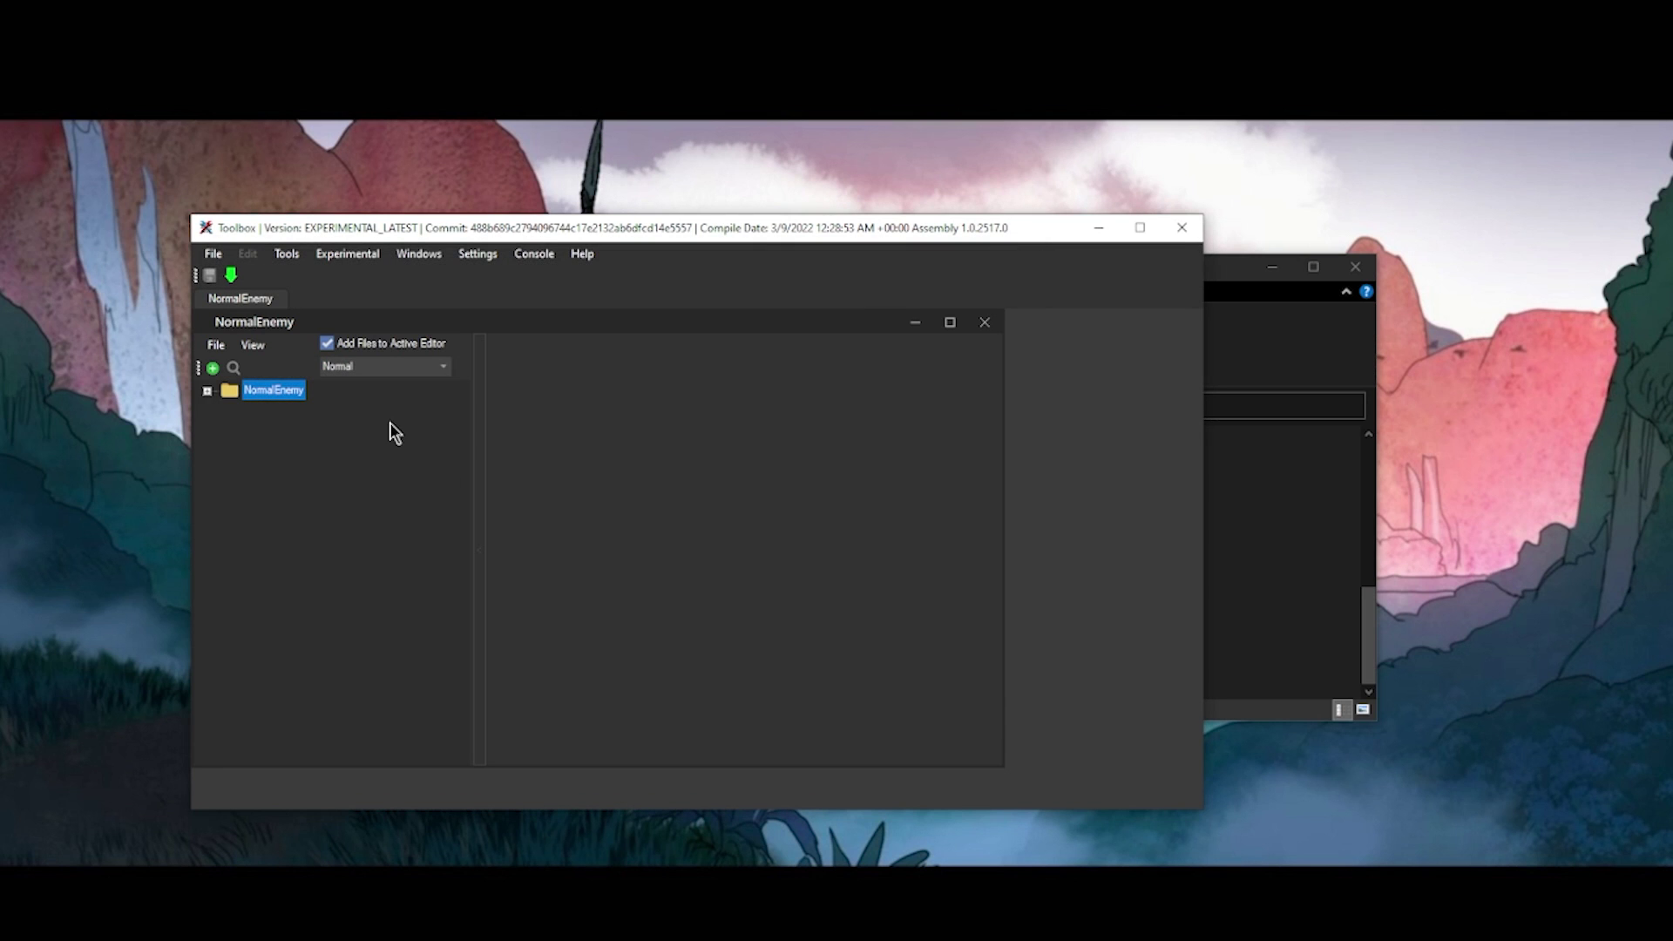
Load Model.bfres.cmp and Motion.bfres.cmp from the NormalEnemy folder and display the TopL model in the 3D view.
{"action": "left_click", "coordinate": [207, 391]}
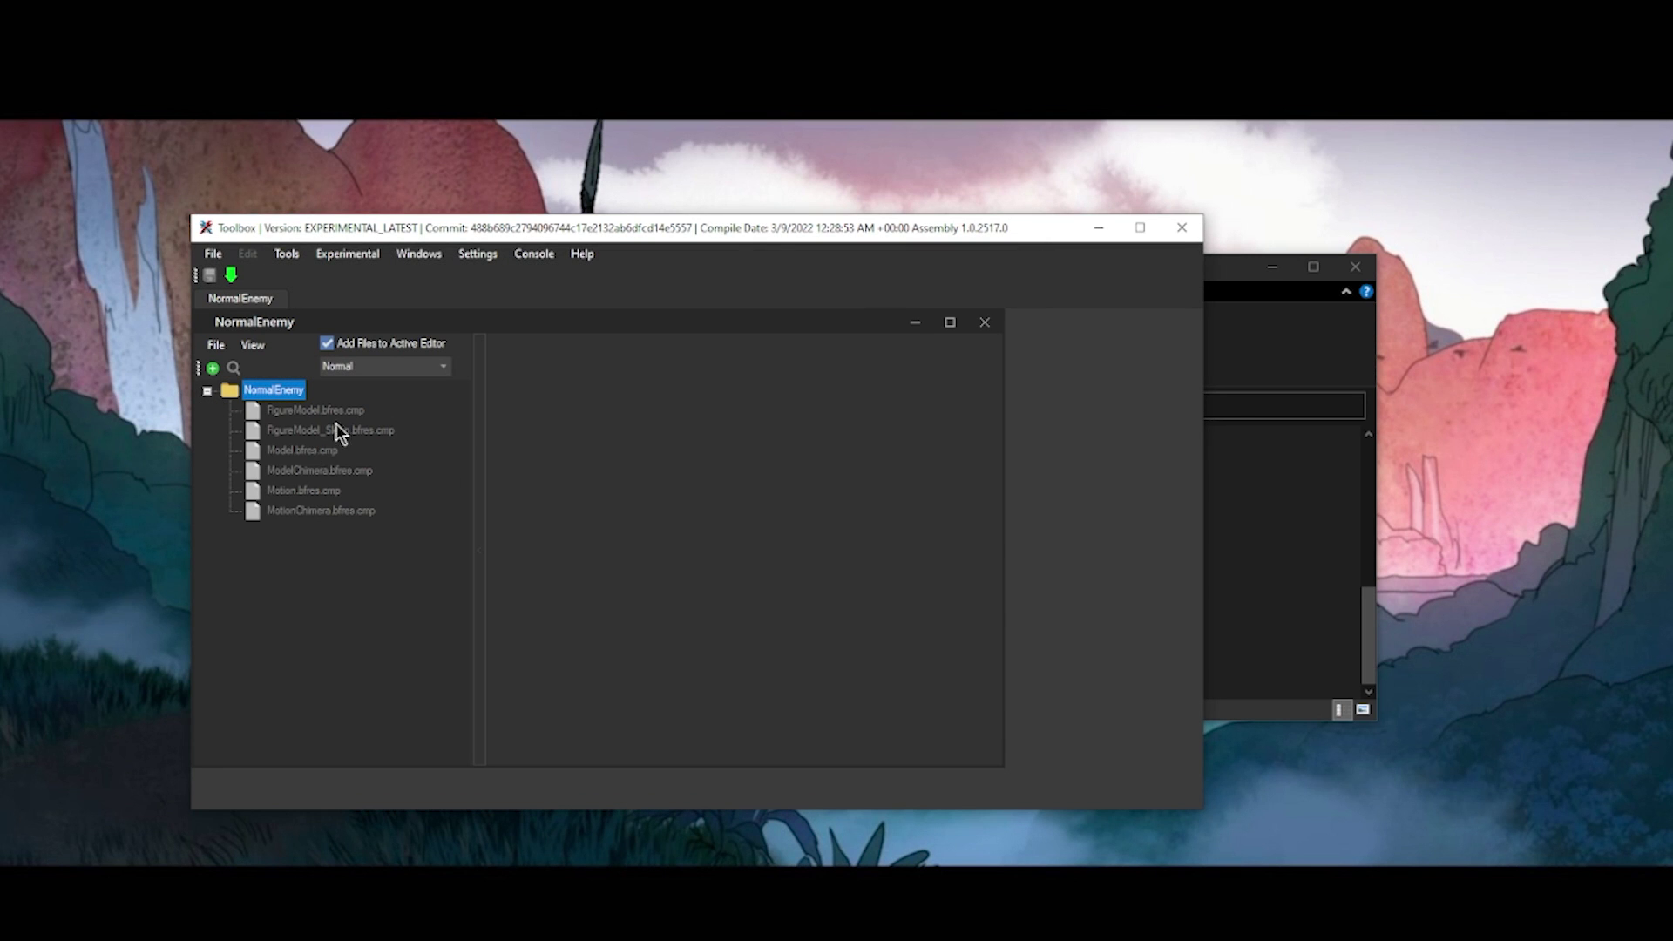
{"action": "left_click", "coordinate": [295, 453]}
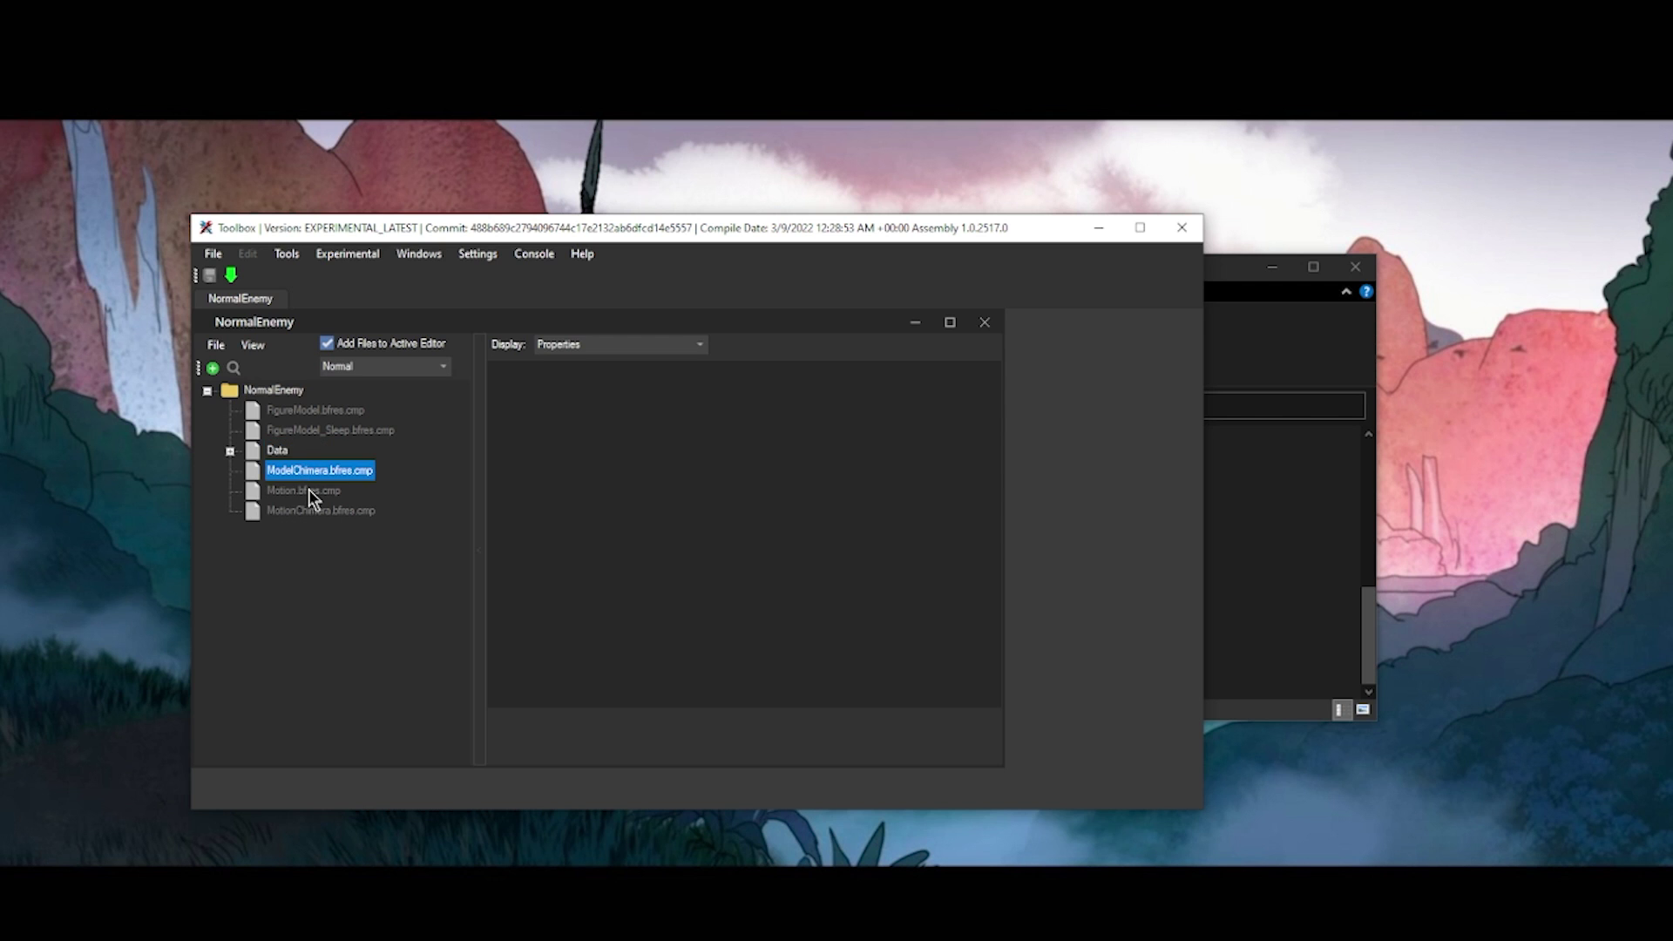
{"action": "left_click", "coordinate": [230, 451]}
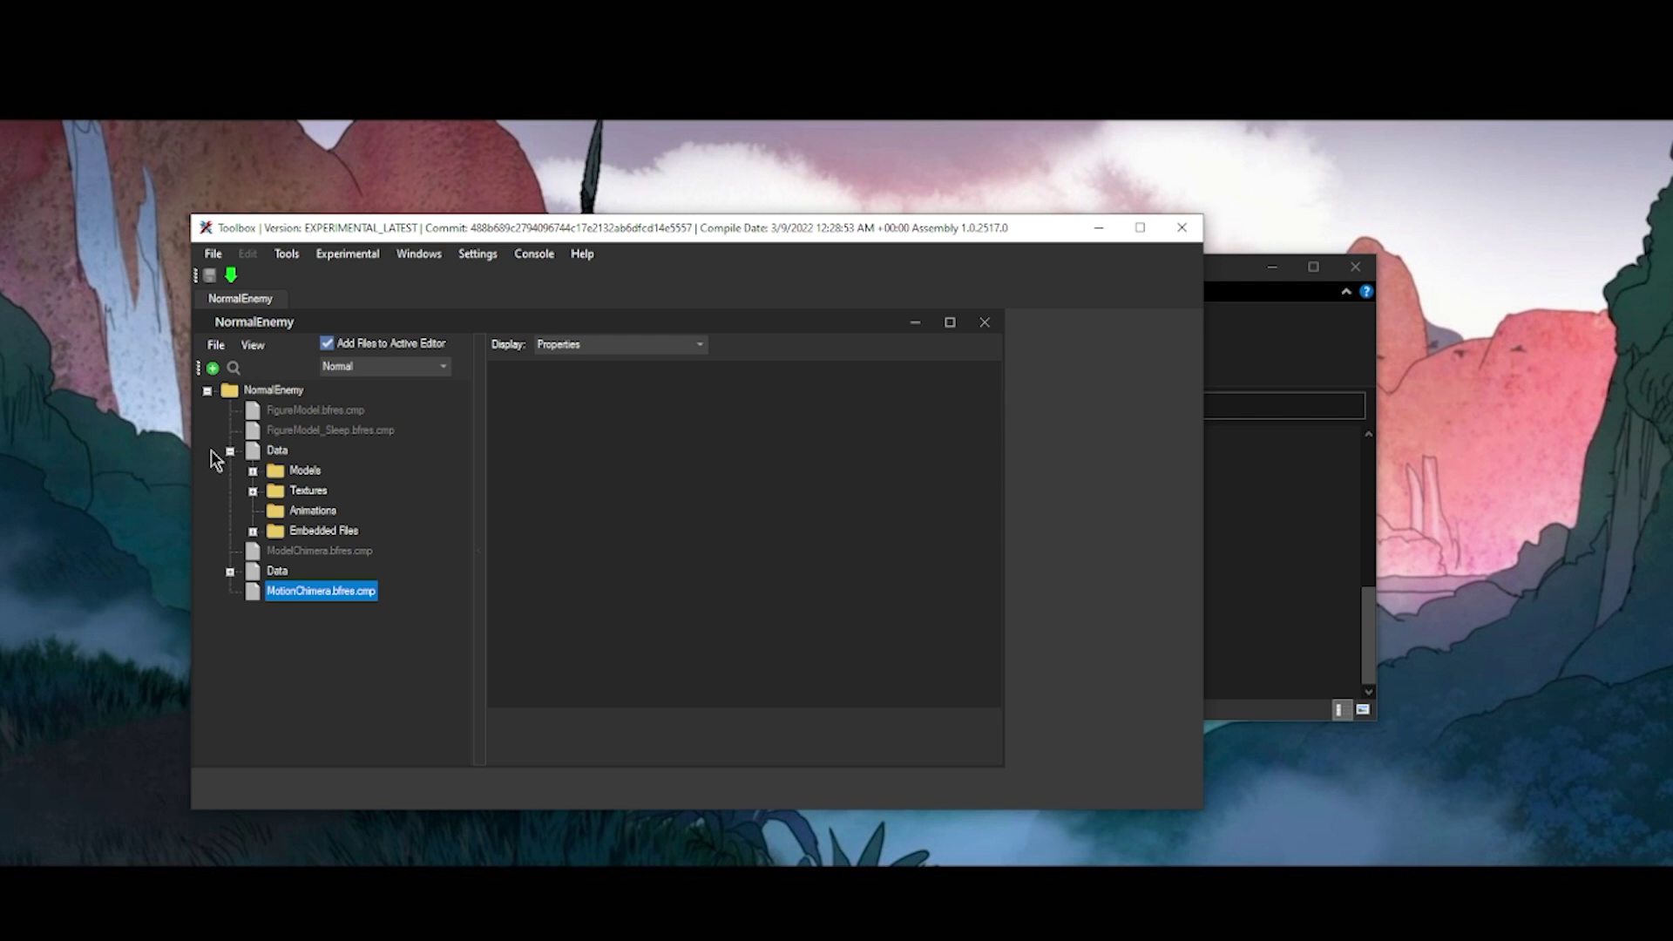
{"action": "left_click", "coordinate": [253, 472]}
{"action": "left_click", "coordinate": [338, 492]}
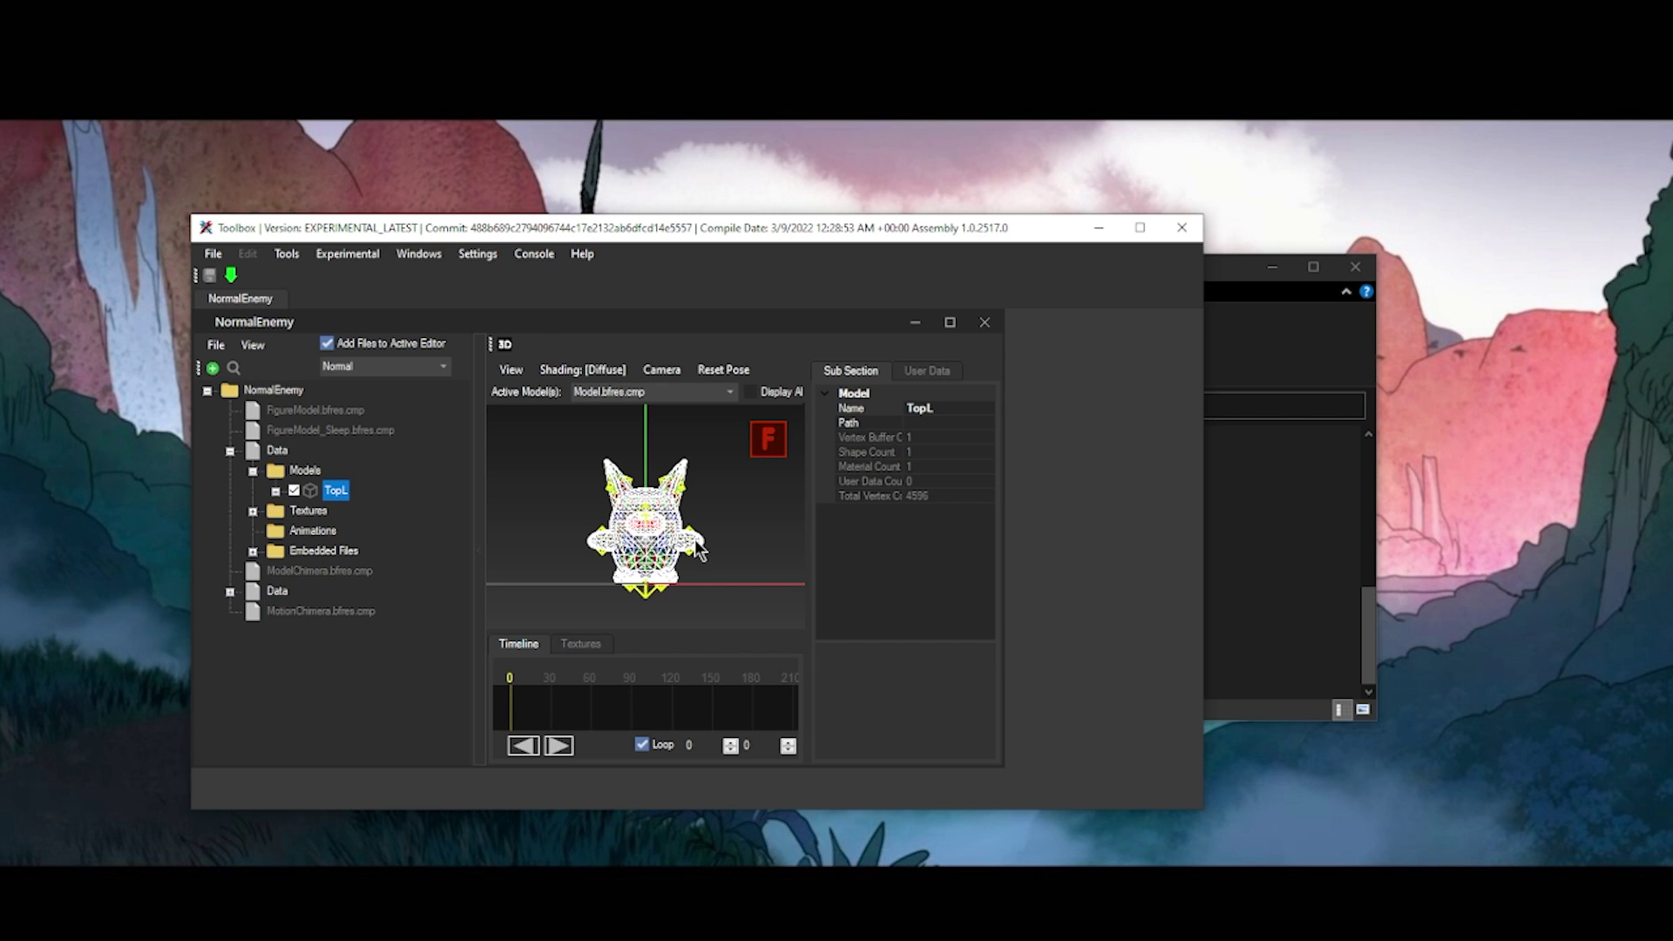
{"action": "left_click_drag", "start_coordinate": [654, 565], "coordinate": [530, 581]}
{"action": "left_click_drag", "start_coordinate": [616, 492], "coordinate": [709, 521]}
Export the TopL model to Exports > Awoofy in Folder For Video, keeping the suggested name, file type and default export settings.
{"action": "right_click", "coordinate": [334, 495]}
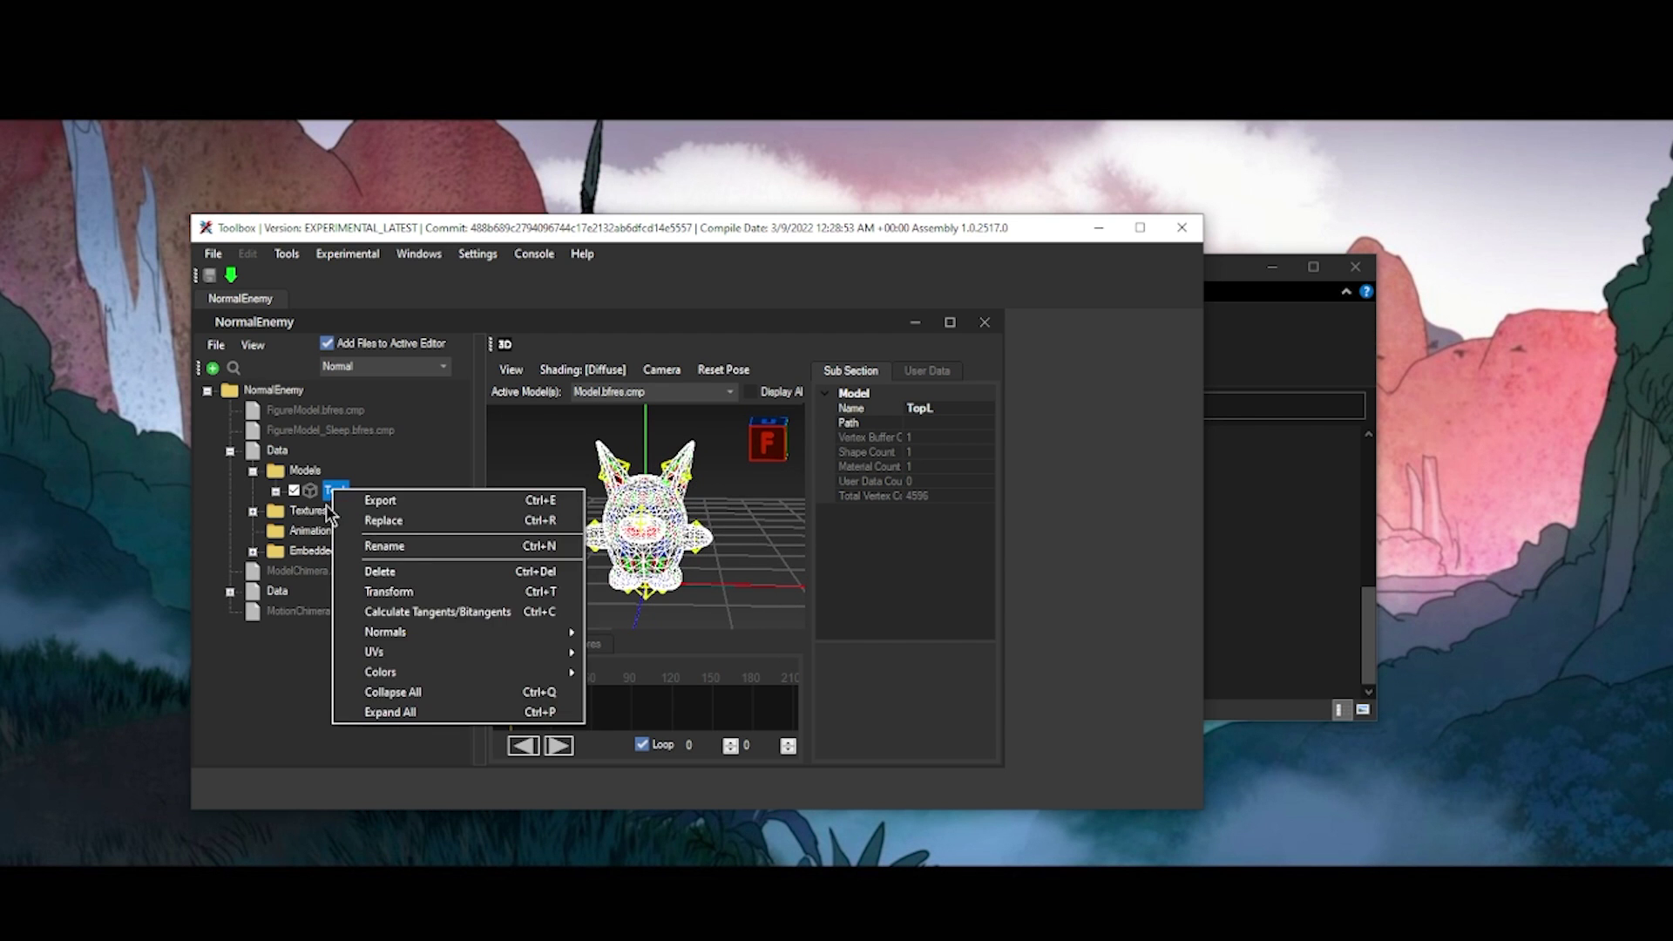
{"action": "left_click", "coordinate": [361, 501]}
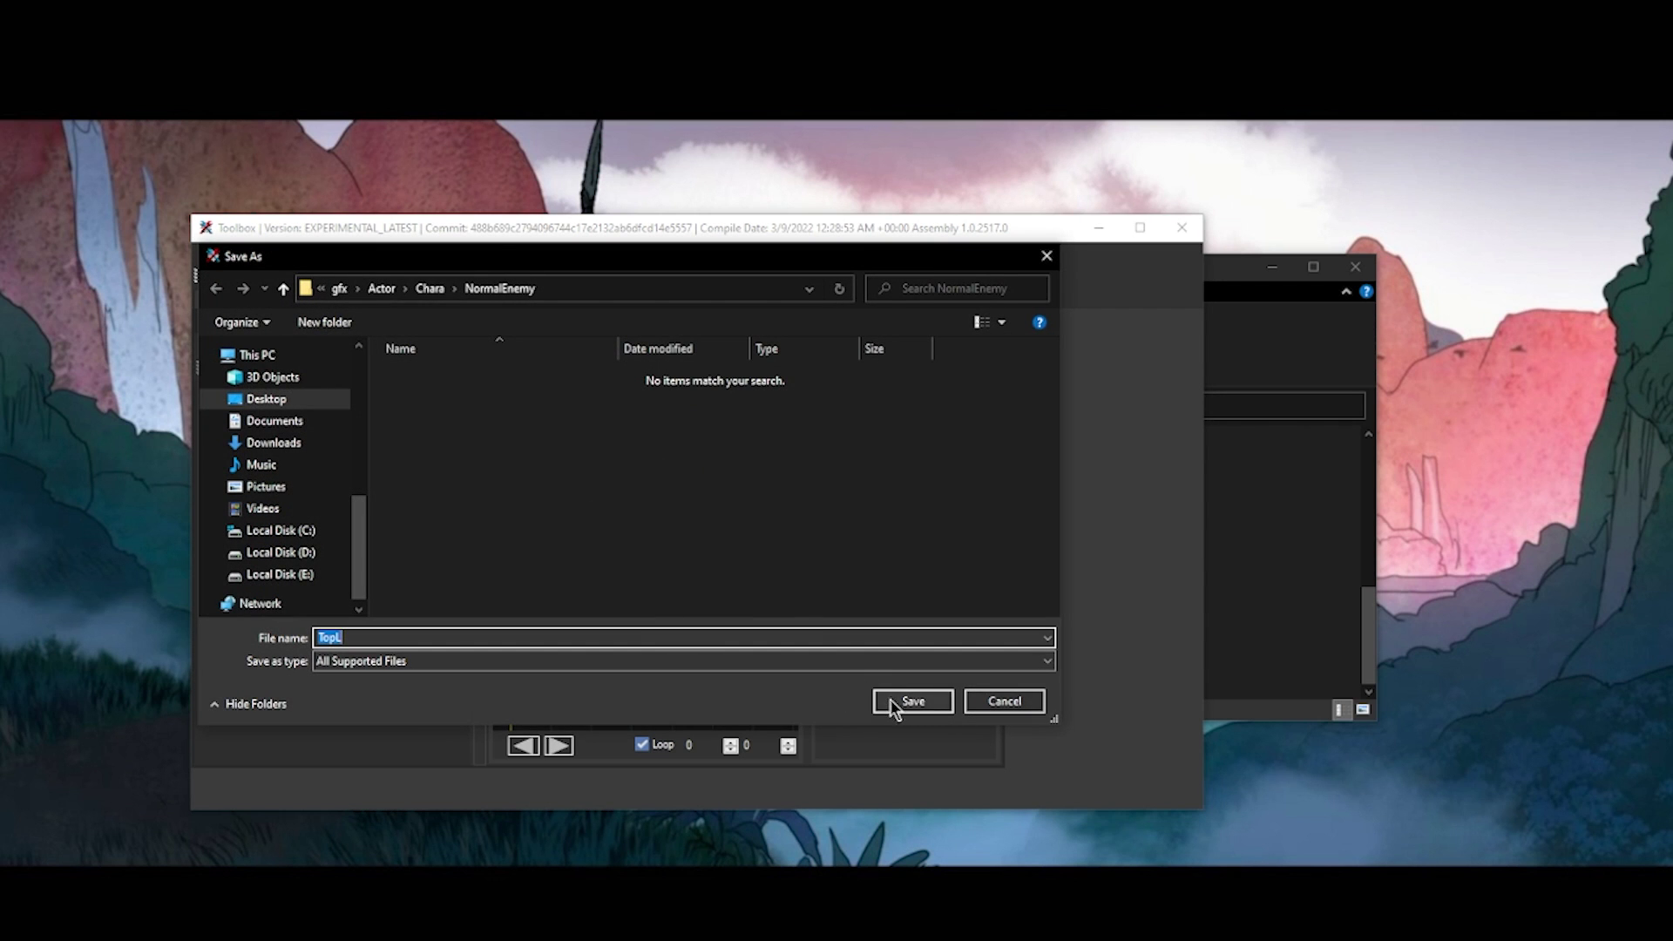
{"action": "left_click", "coordinate": [389, 290]}
{"action": "left_click", "coordinate": [485, 285]}
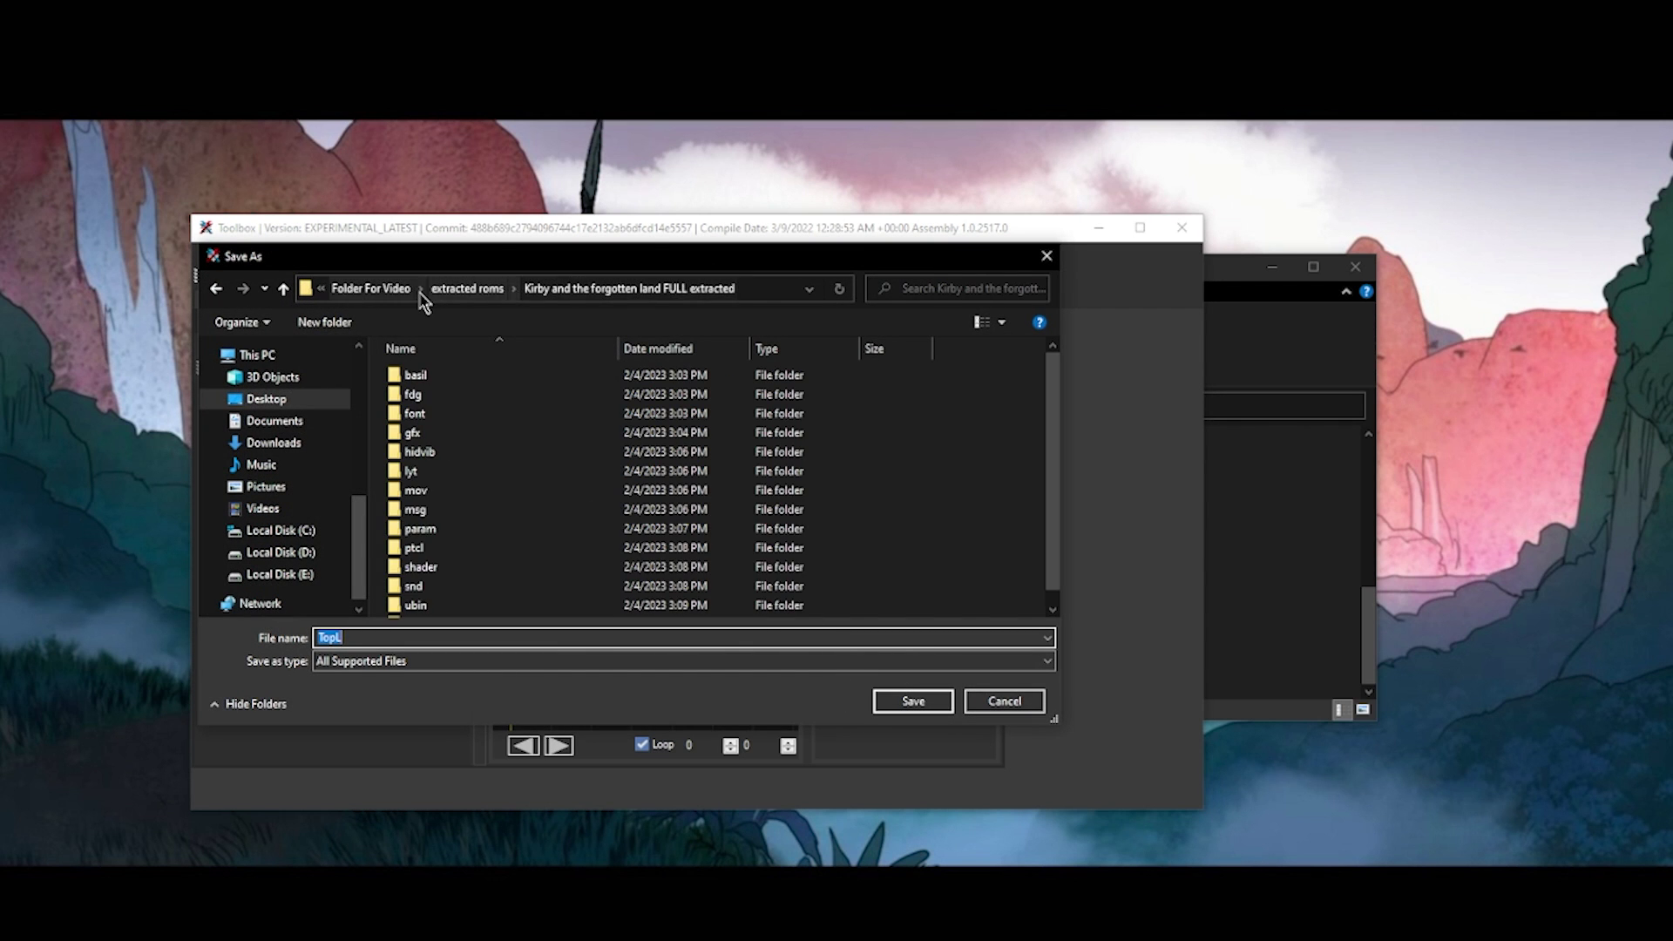
{"action": "left_click", "coordinate": [481, 291]}
{"action": "left_click", "coordinate": [479, 290]}
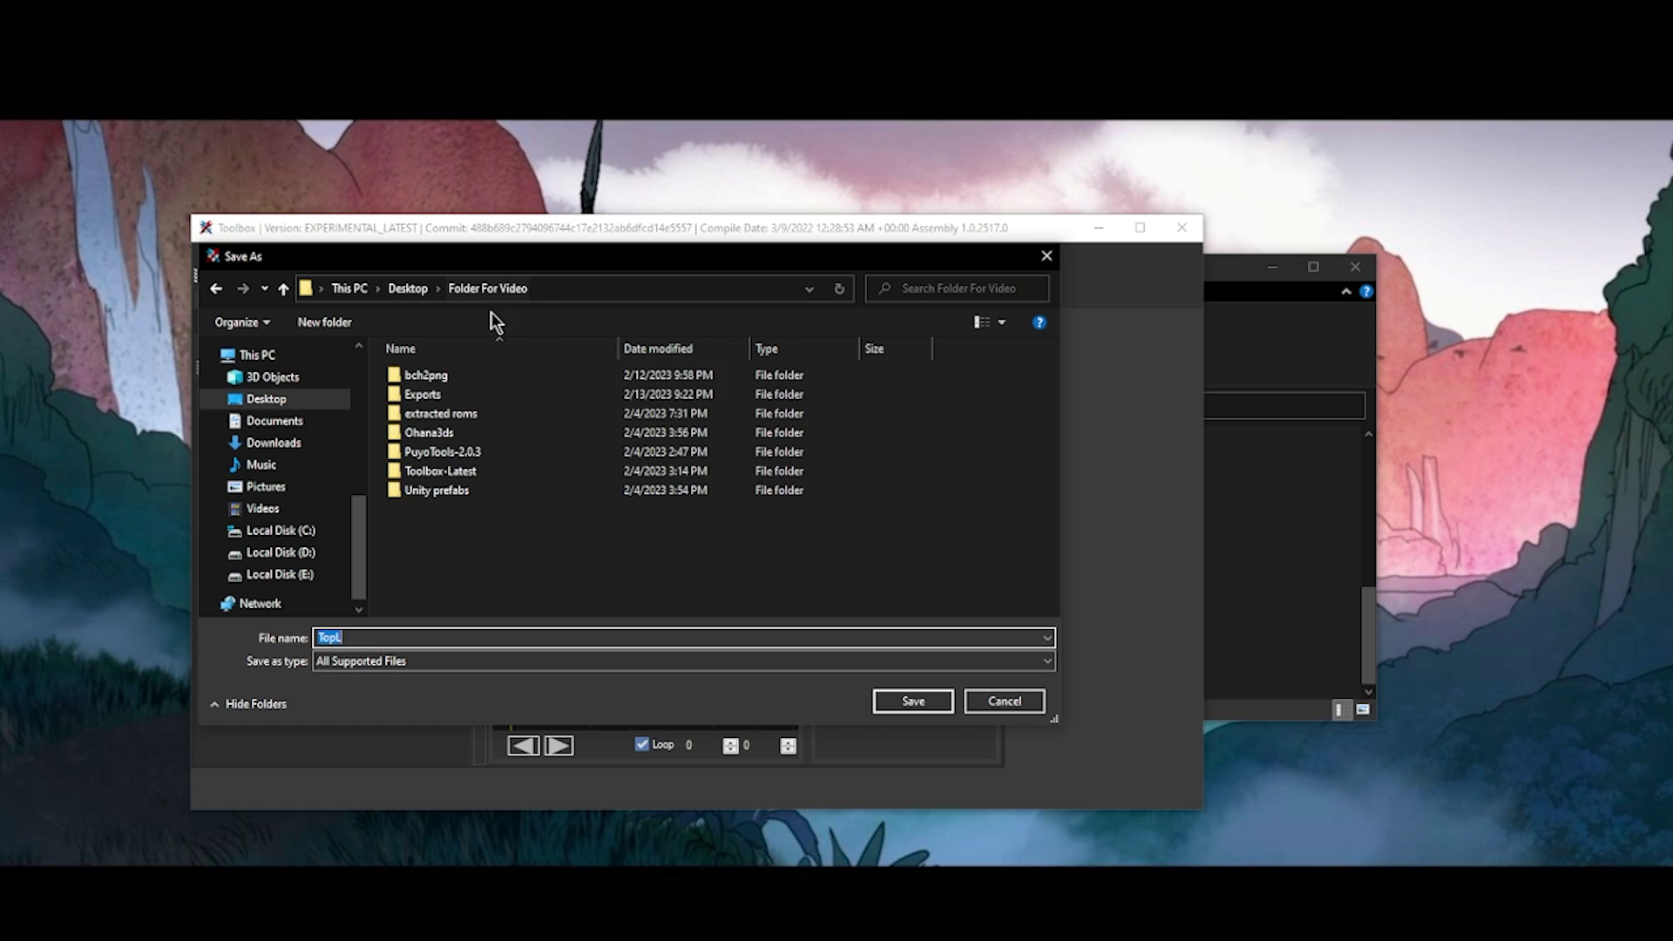
{"action": "double_click", "coordinate": [484, 392]}
{"action": "double_click", "coordinate": [471, 377]}
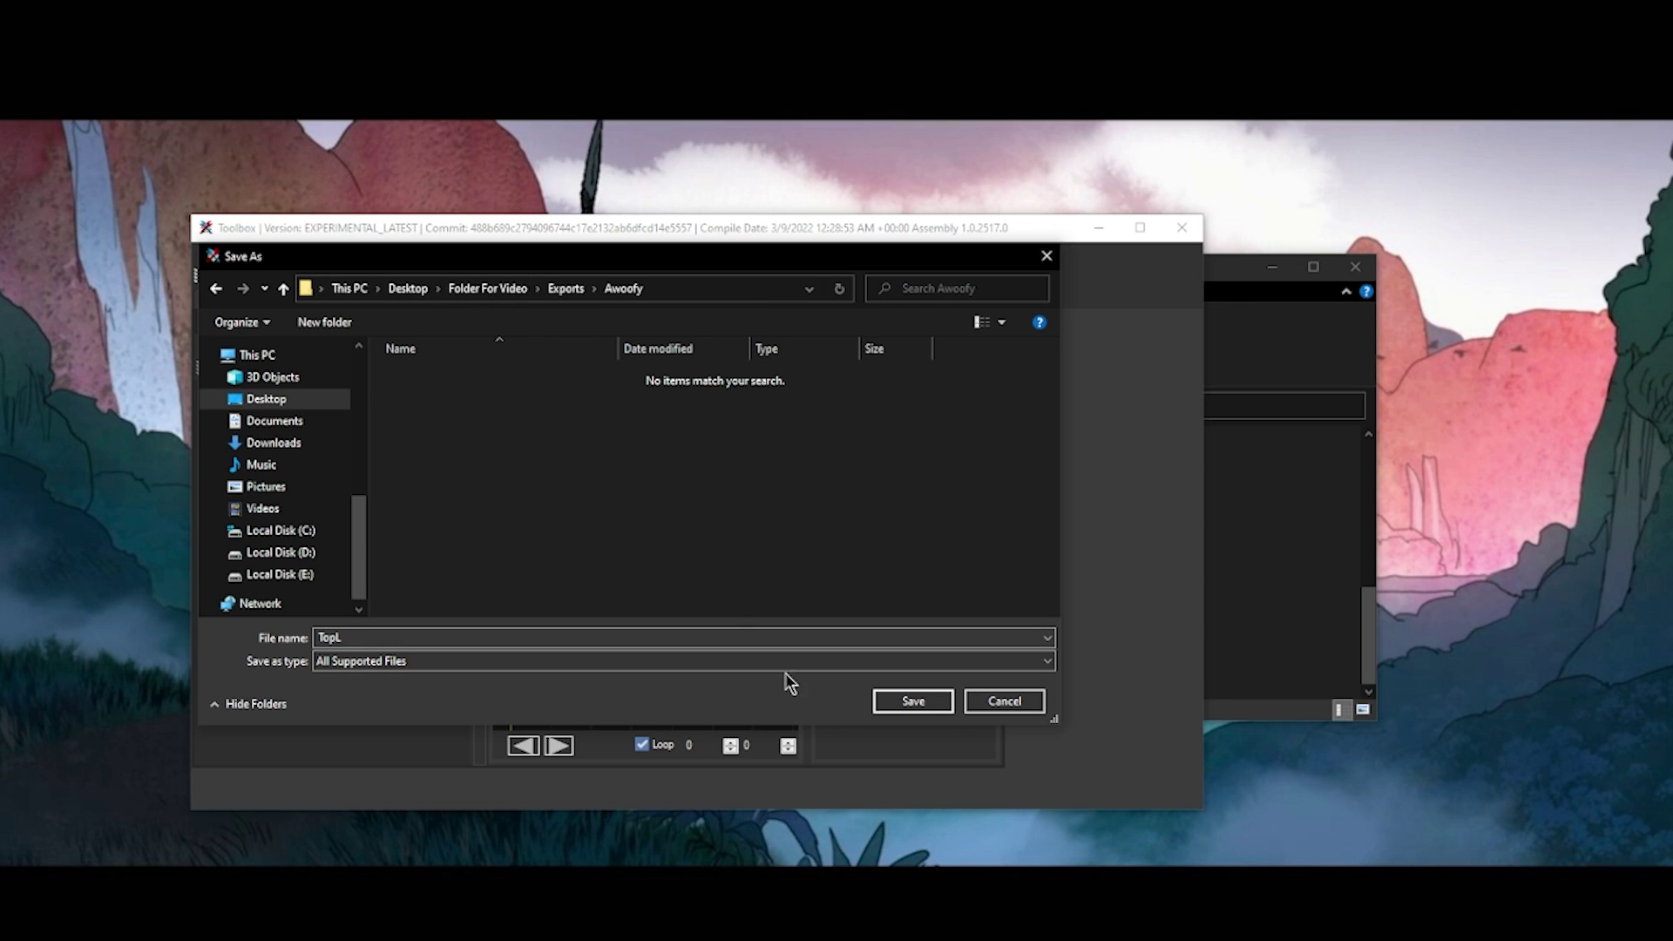
{"action": "left_click", "coordinate": [913, 701]}
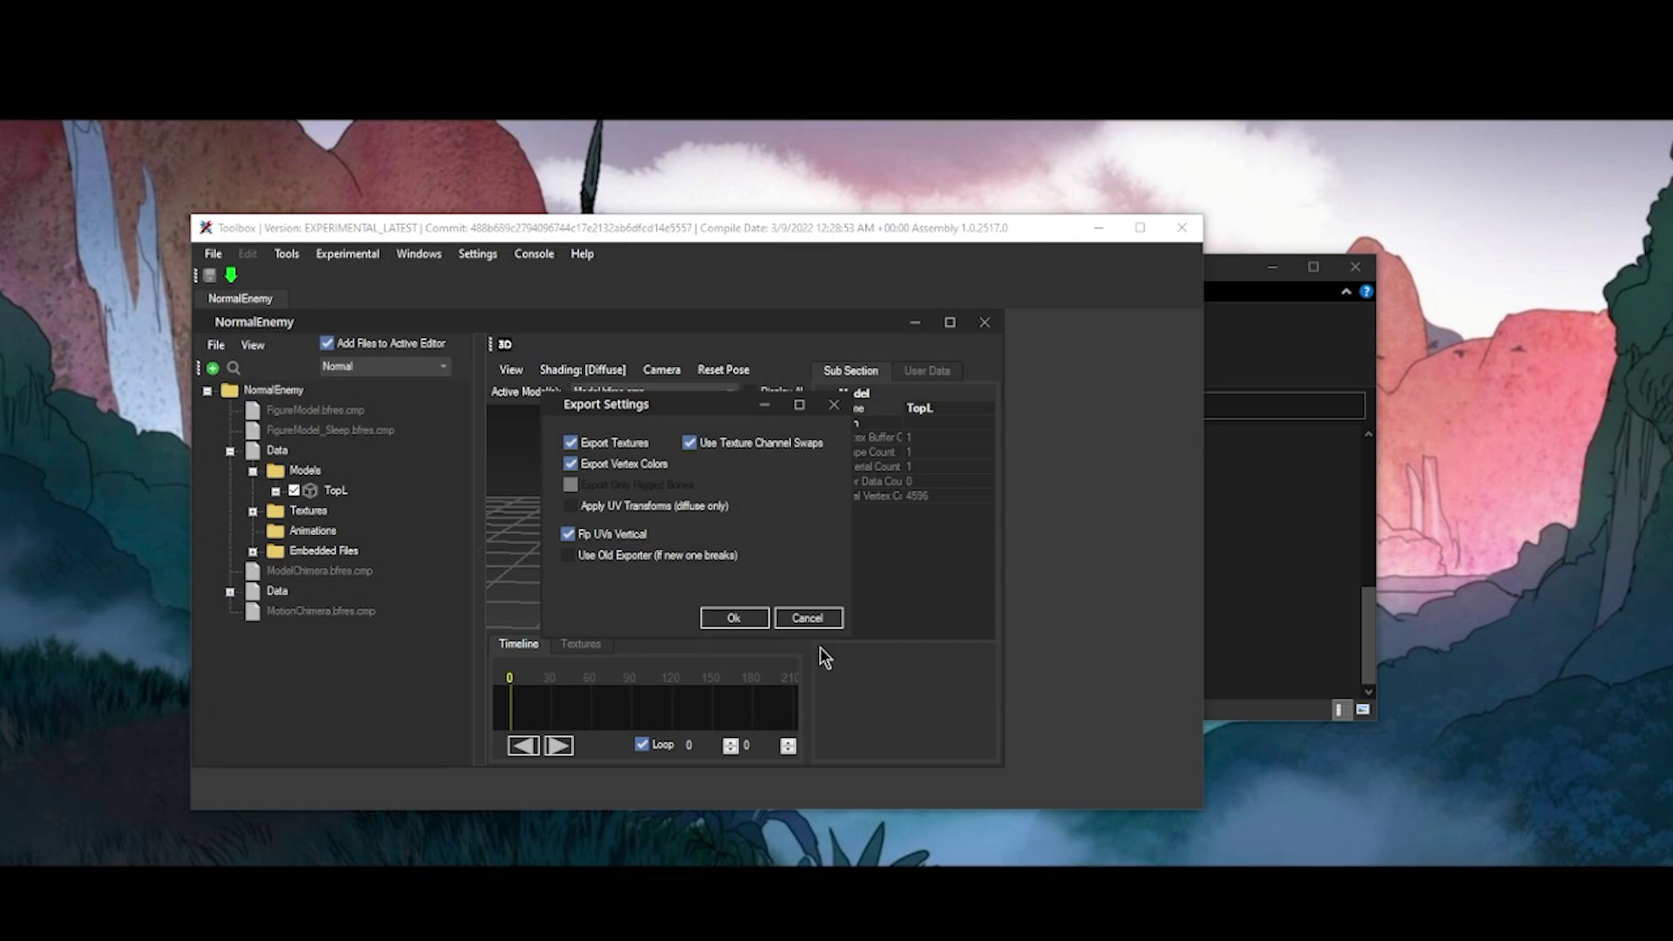
{"action": "left_click", "coordinate": [732, 618]}
{"action": "left_click", "coordinate": [952, 547]}
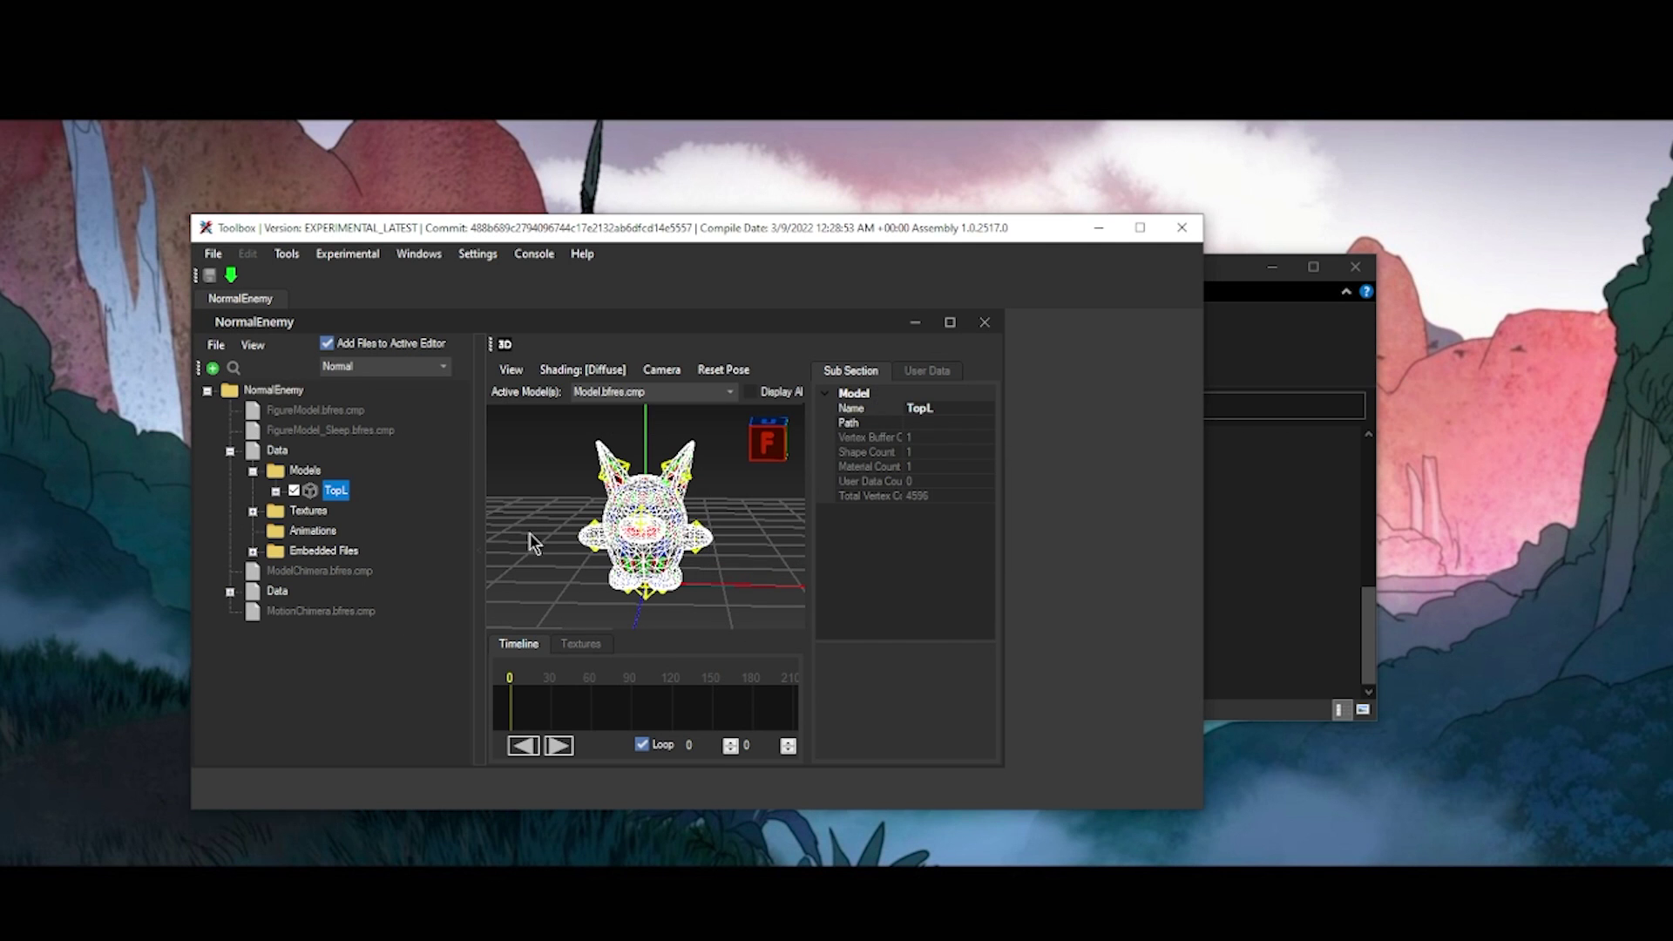
Expand the loaded motion file's Animations down to its list of skeletal animations.
{"action": "left_click", "coordinate": [229, 592]}
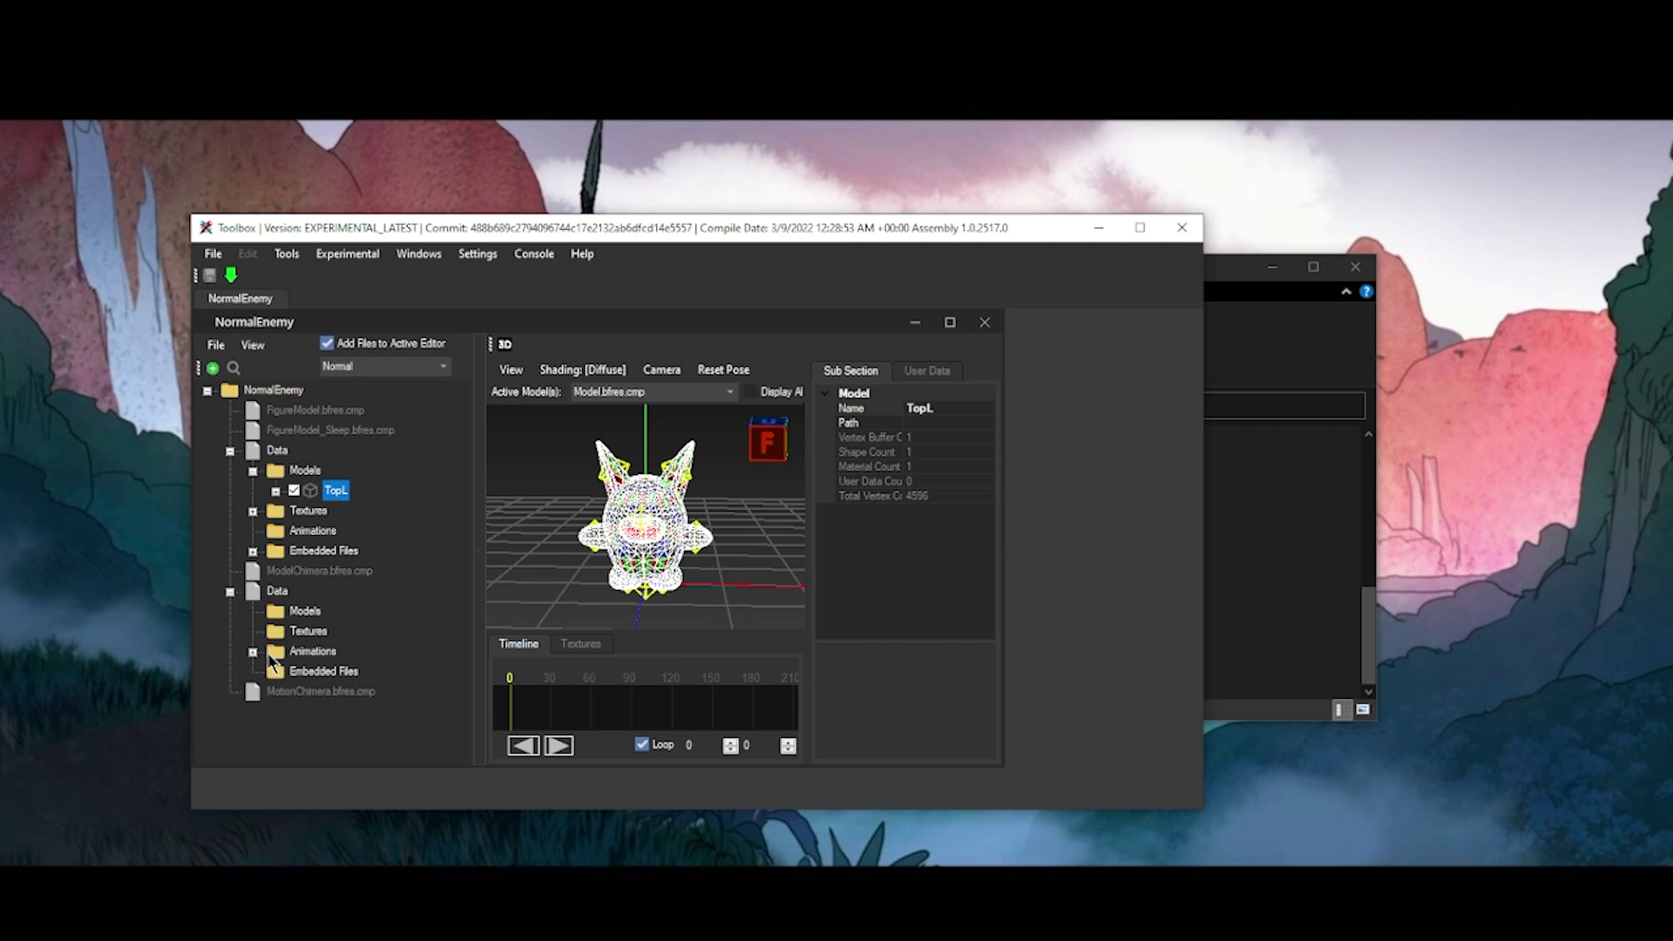
{"action": "left_click", "coordinate": [252, 651]}
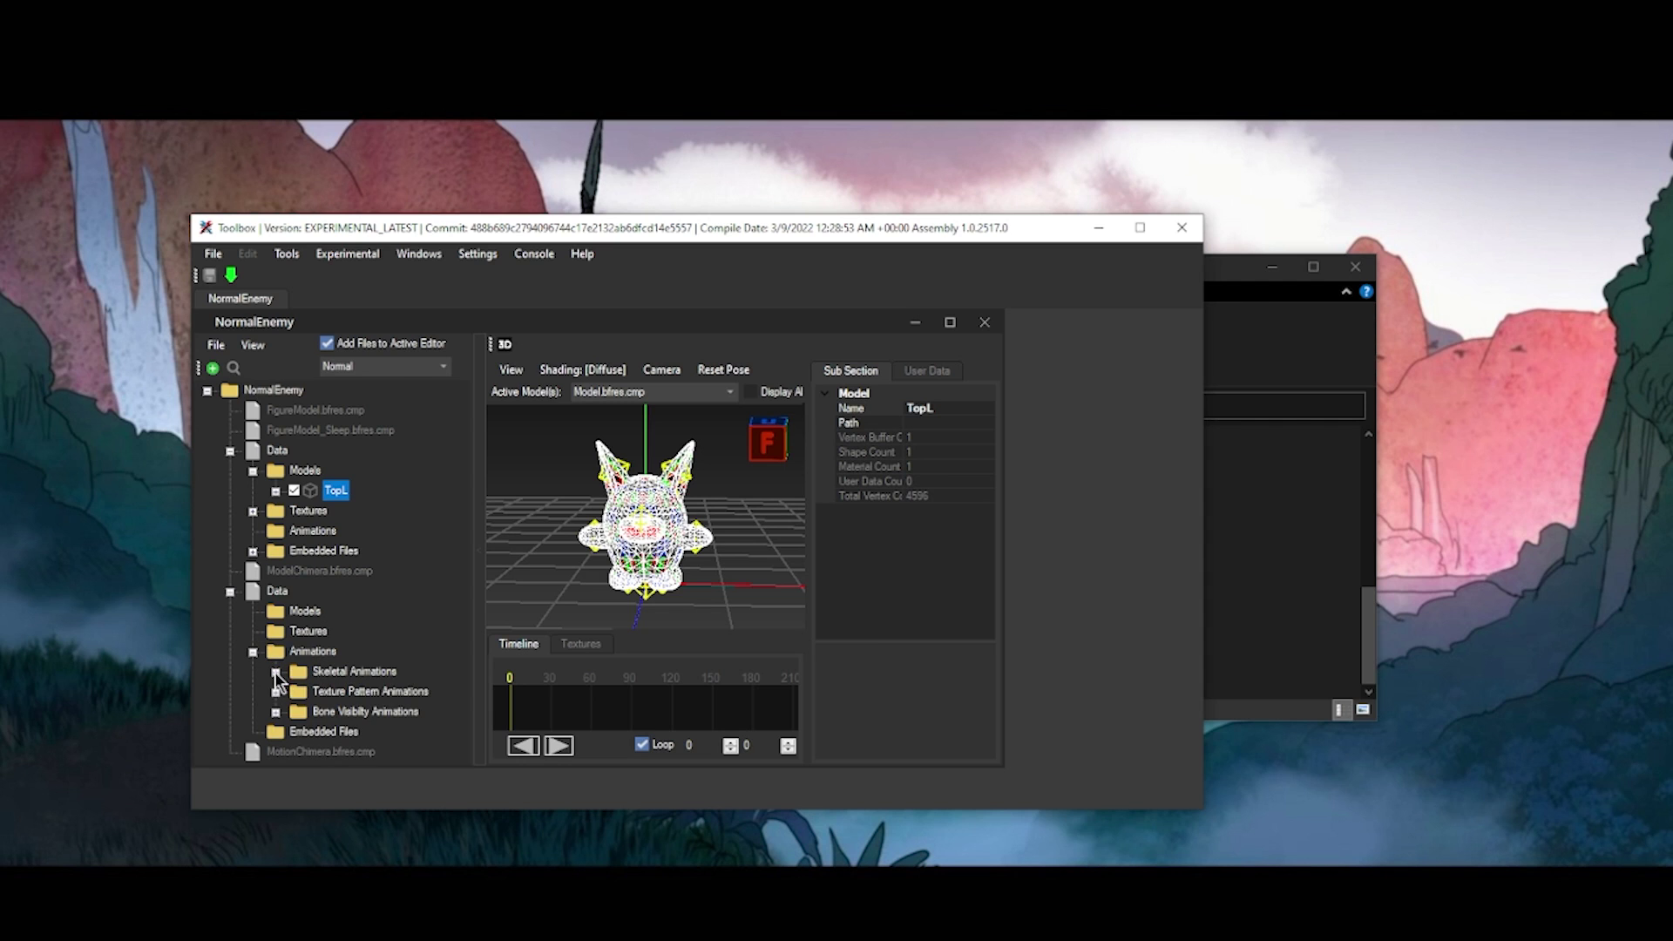
{"action": "left_click", "coordinate": [275, 672]}
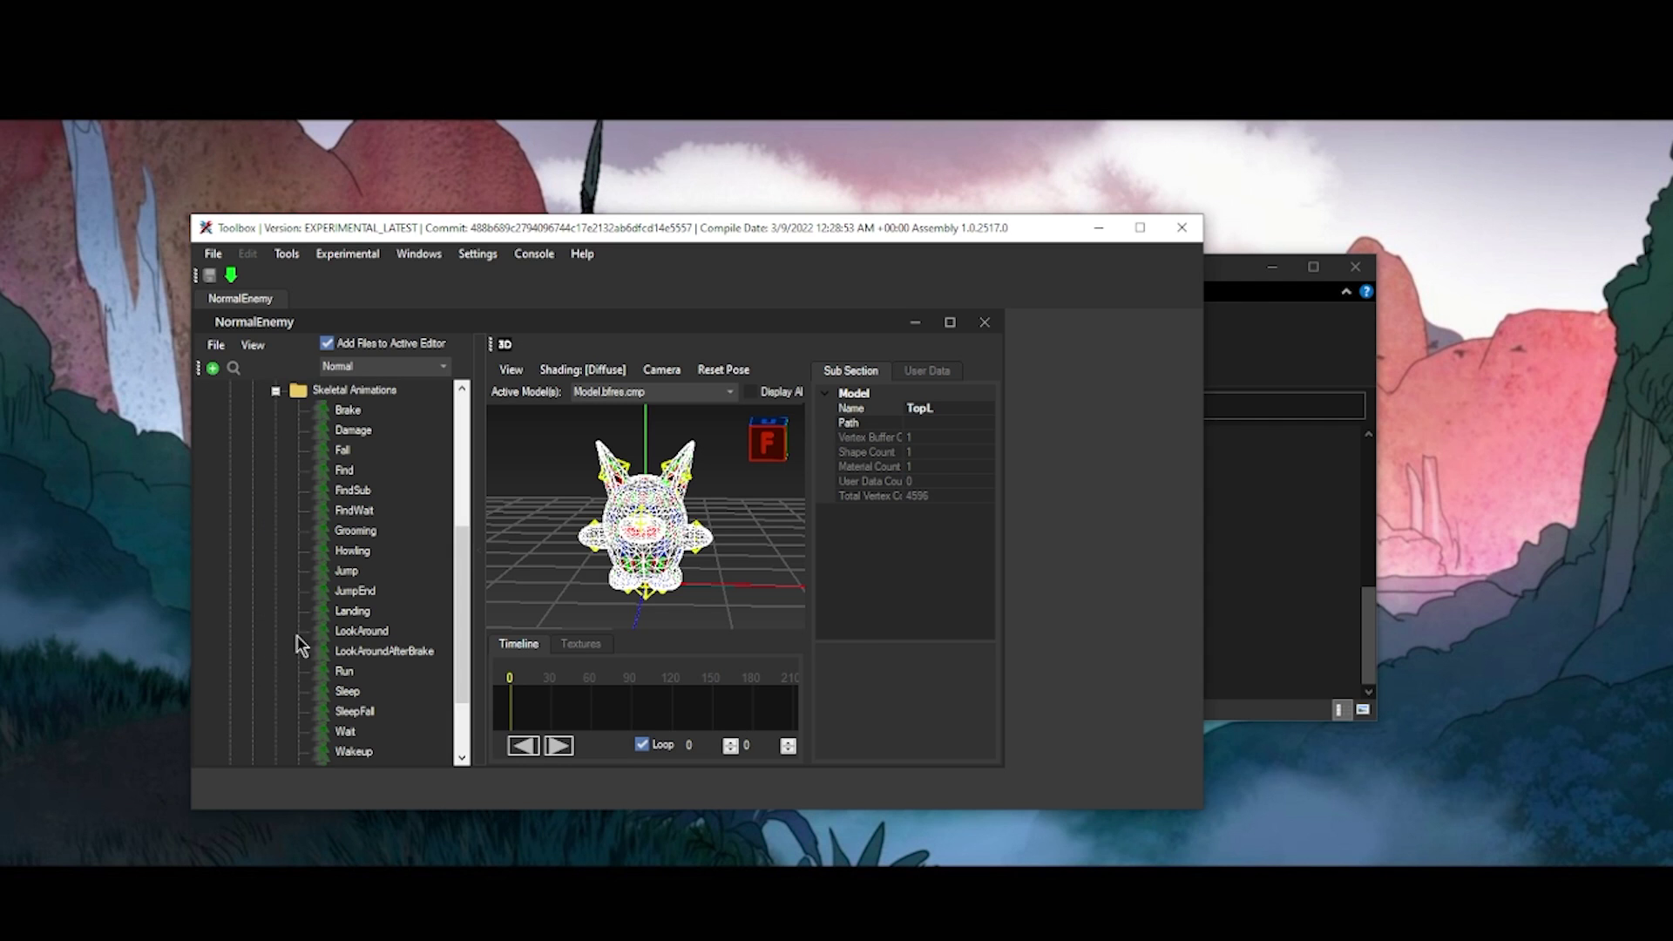
Play through the skeletal animations on the model one after another, starting from Brake.
{"action": "left_click", "coordinate": [348, 410]}
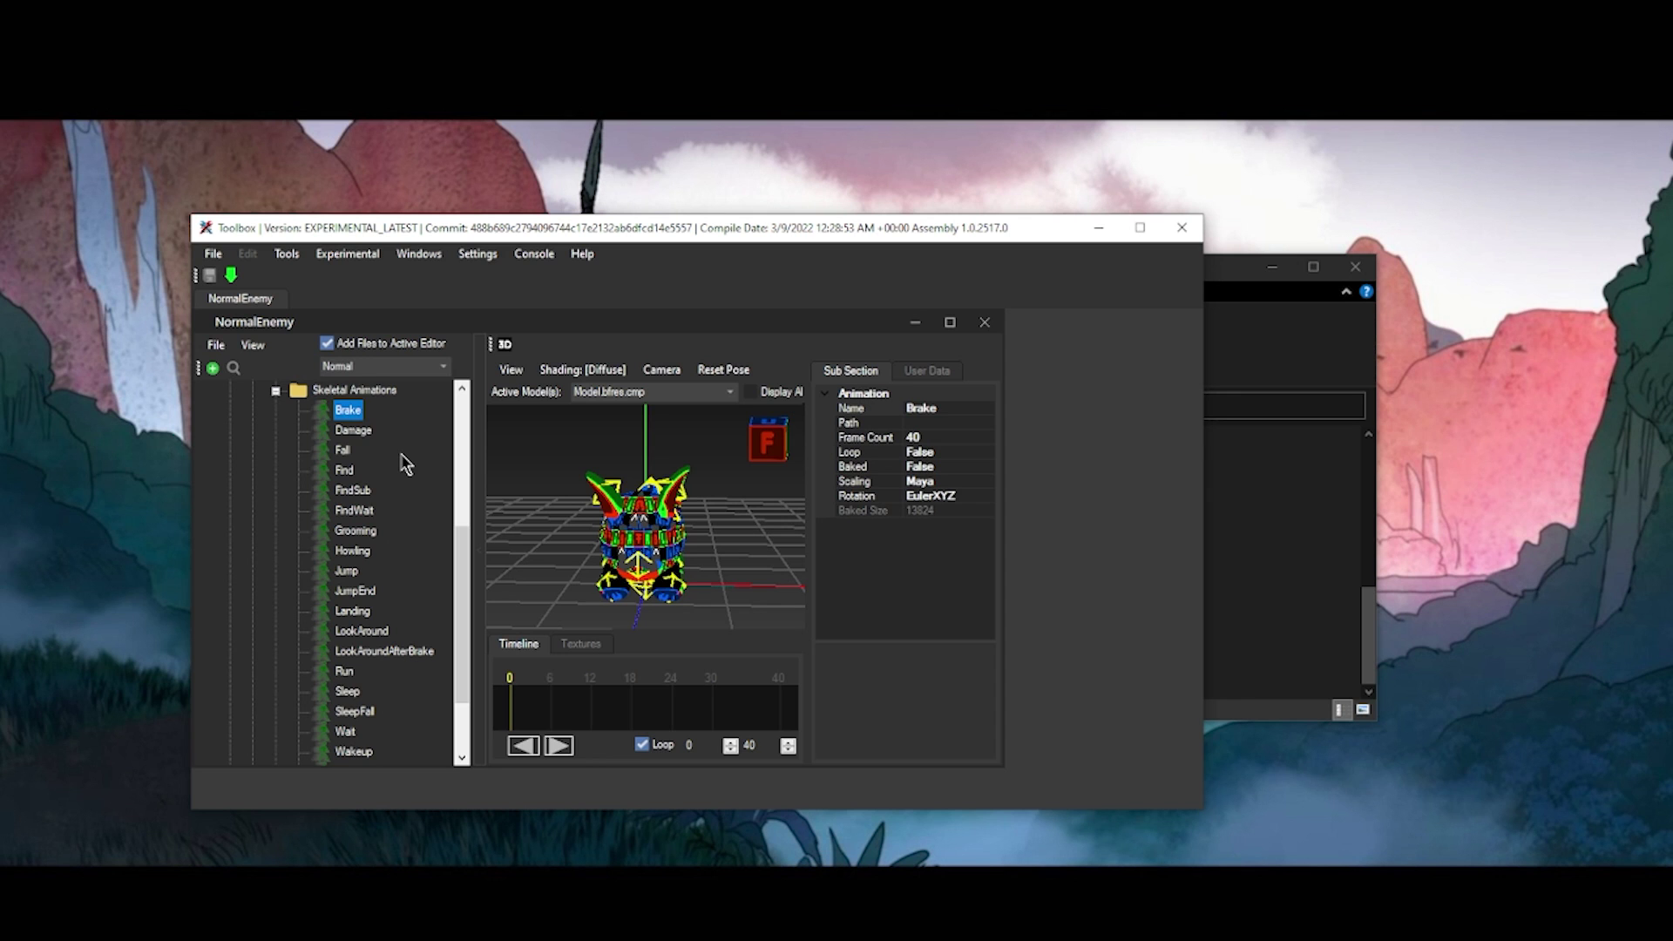
{"action": "key", "text": "Down"}
{"action": "key", "text": "Down"}
{"action": "key", "text": "Down"}
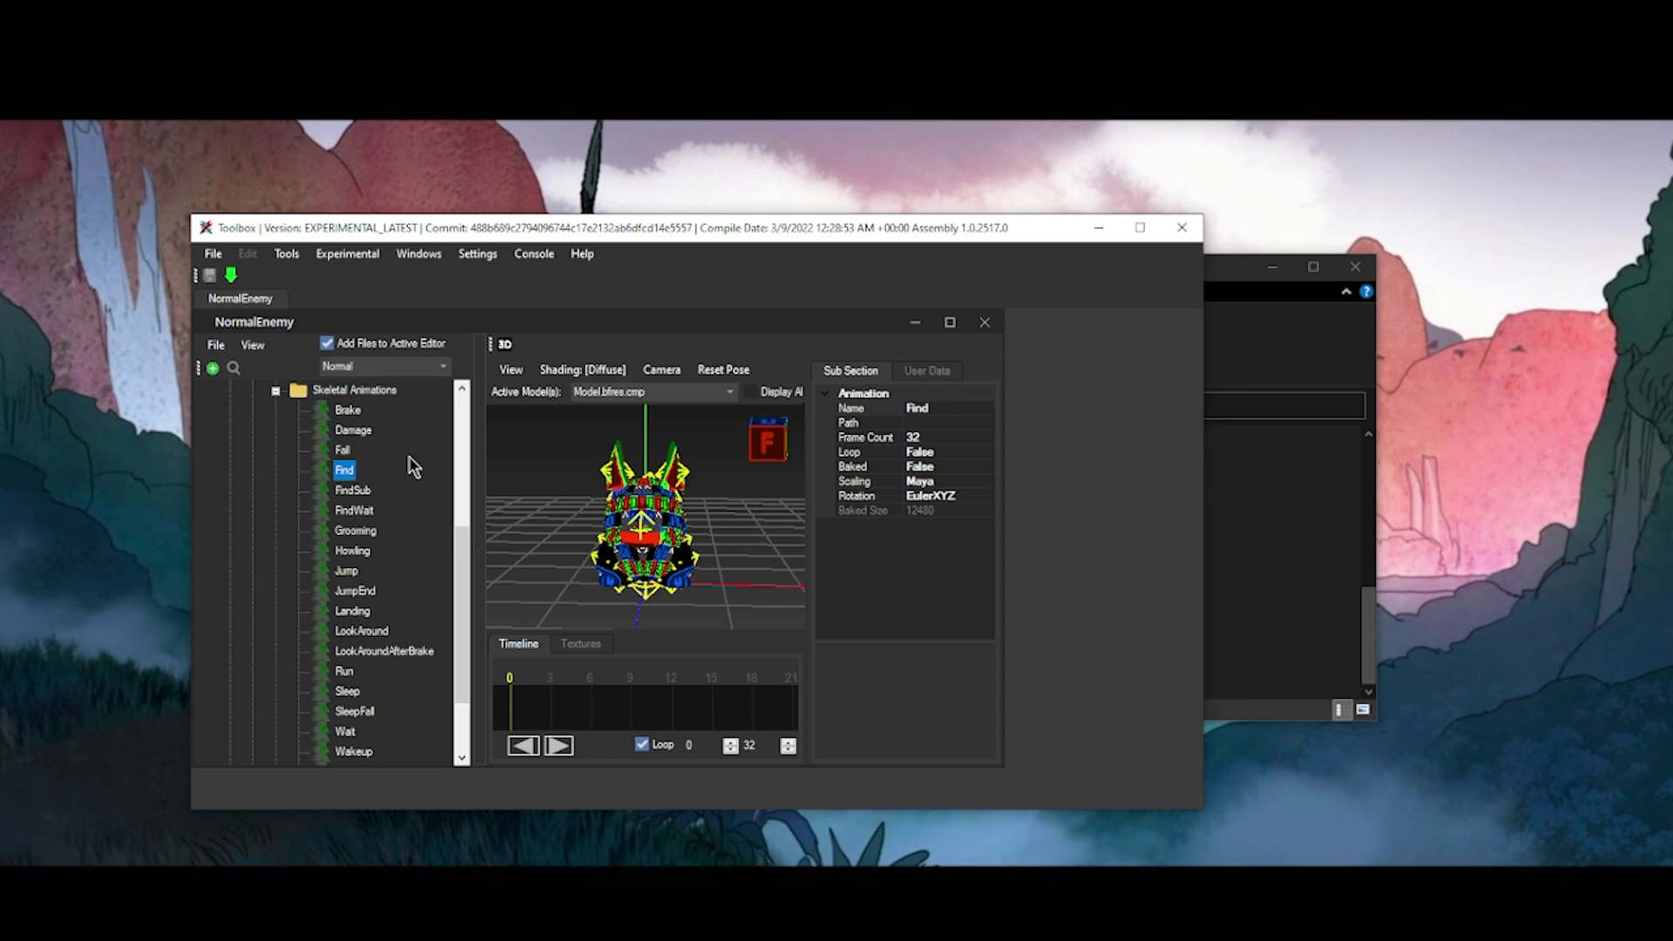
{"action": "left_click", "coordinate": [558, 746]}
{"action": "left_click", "coordinate": [355, 490]}
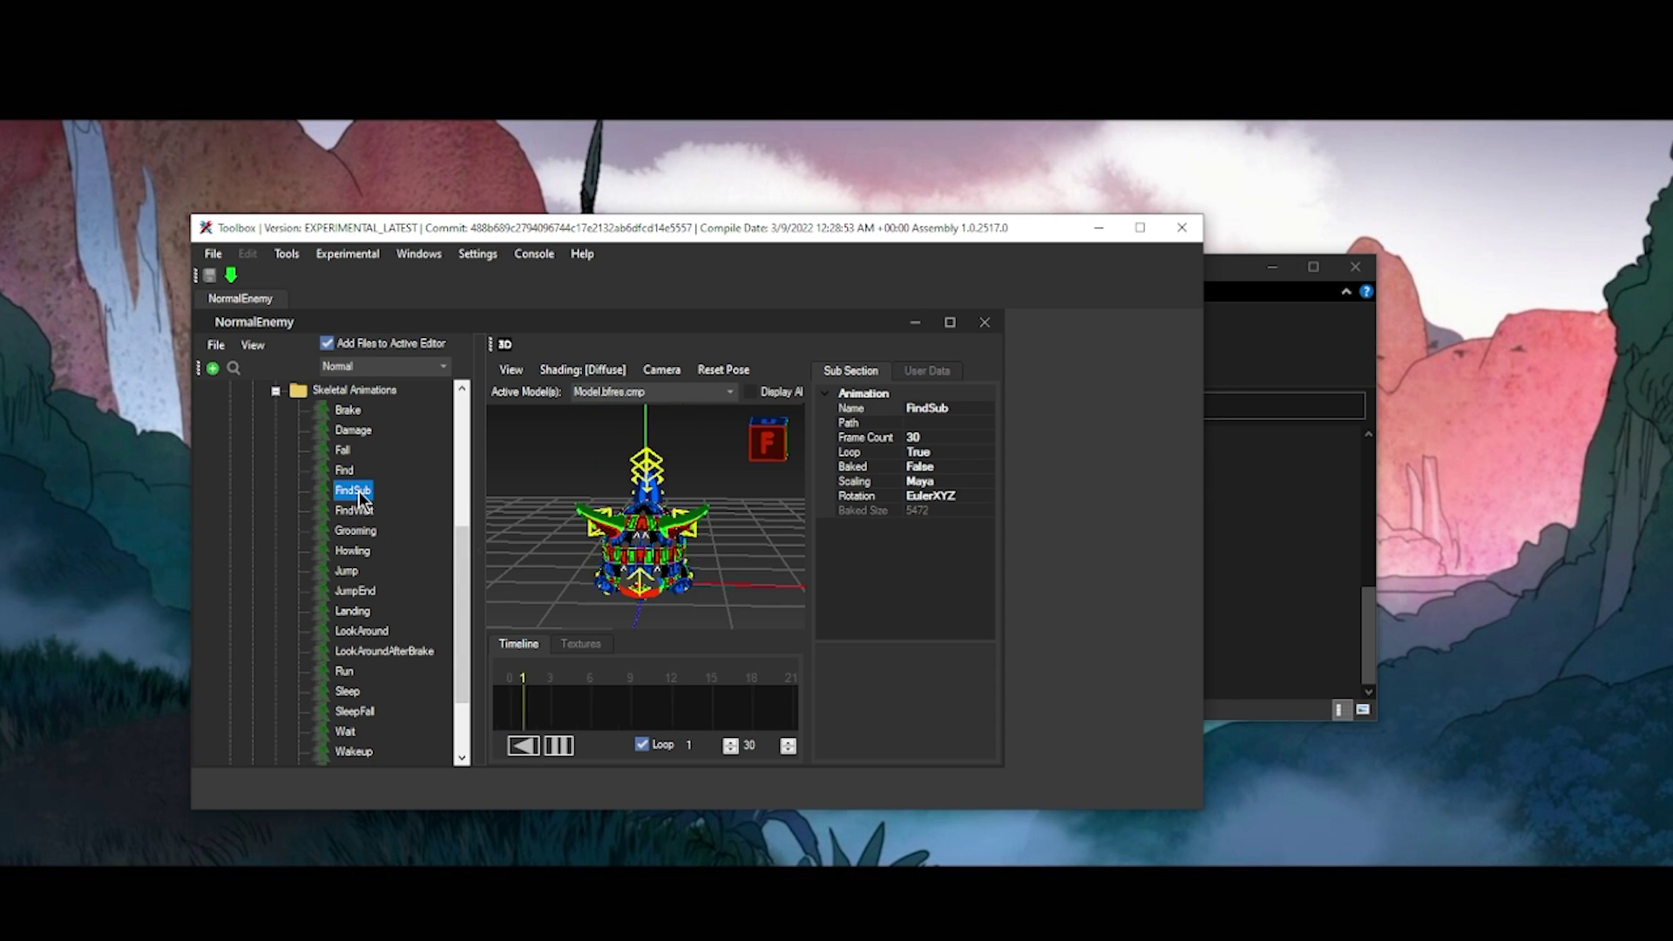
{"action": "key", "text": "Down"}
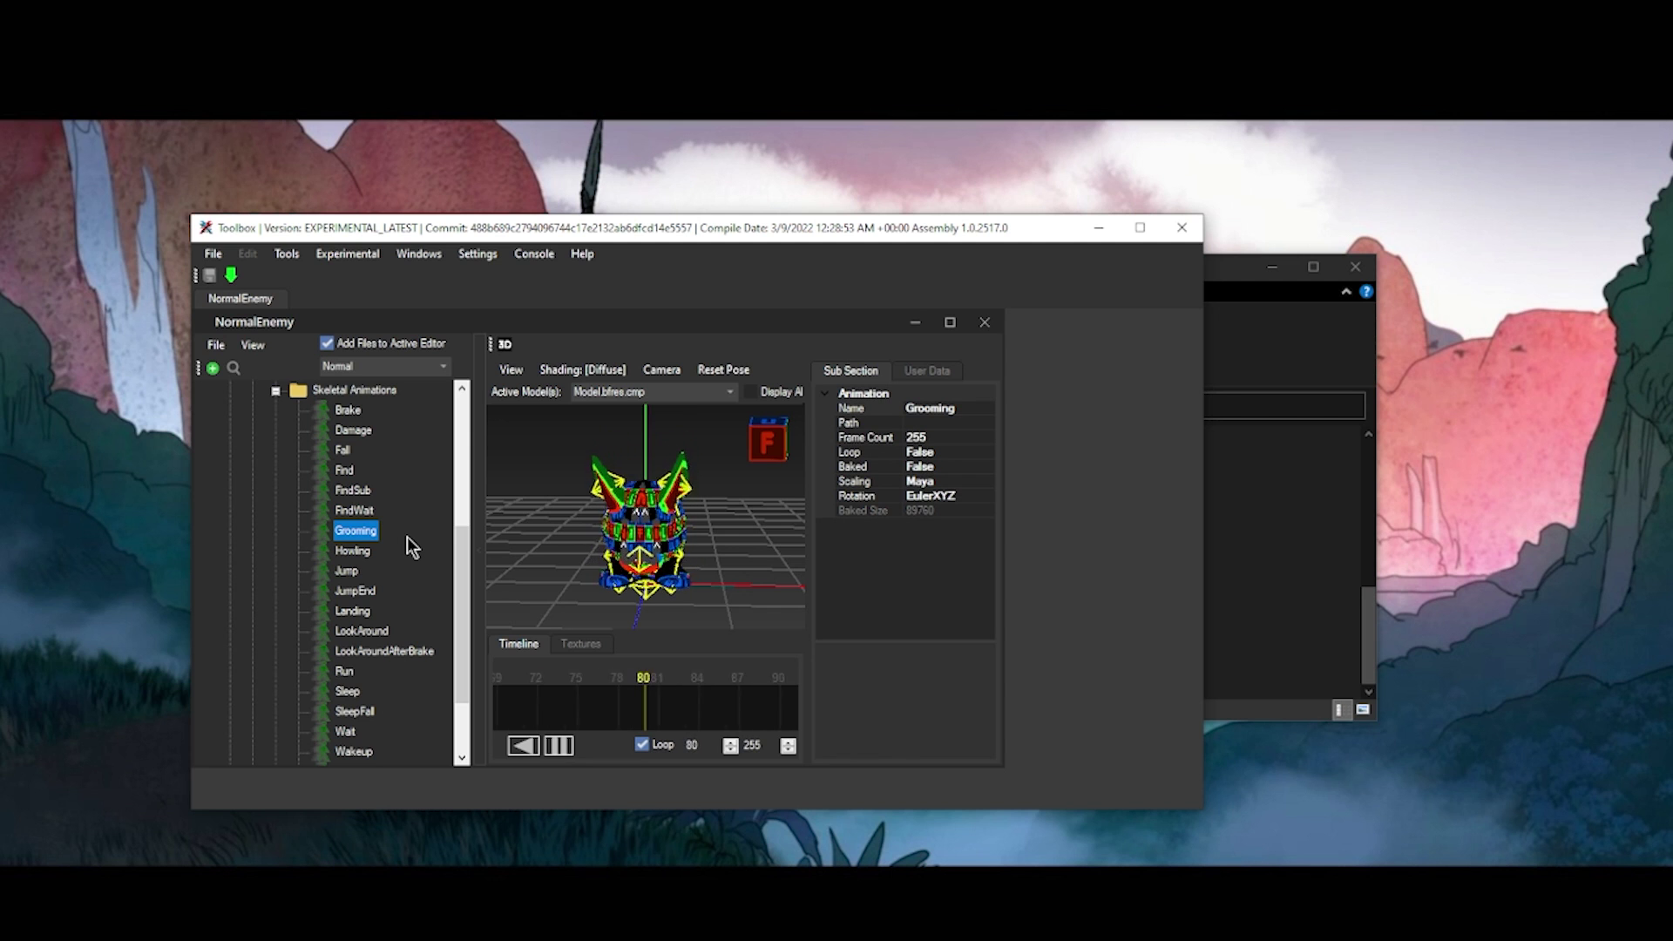
{"action": "key", "text": "Down"}
{"action": "key", "text": "Down"}
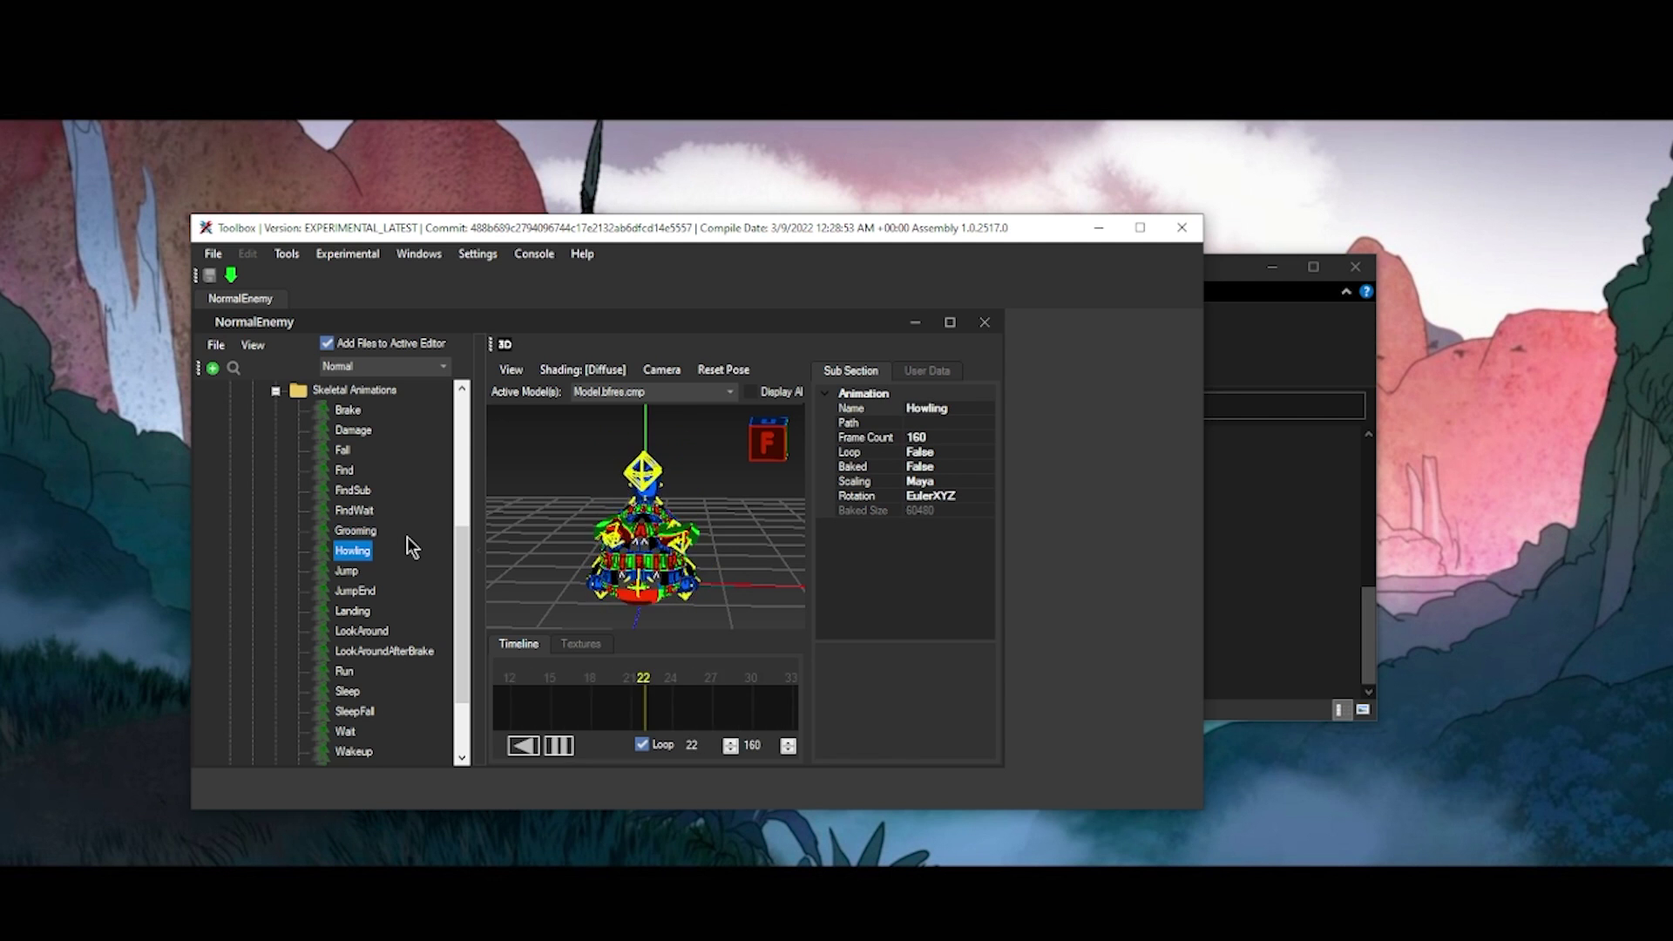
{"action": "key", "text": "Down"}
{"action": "key", "text": "Down"}
{"action": "key", "text": "Down"}
{"action": "key", "text": "Down"}
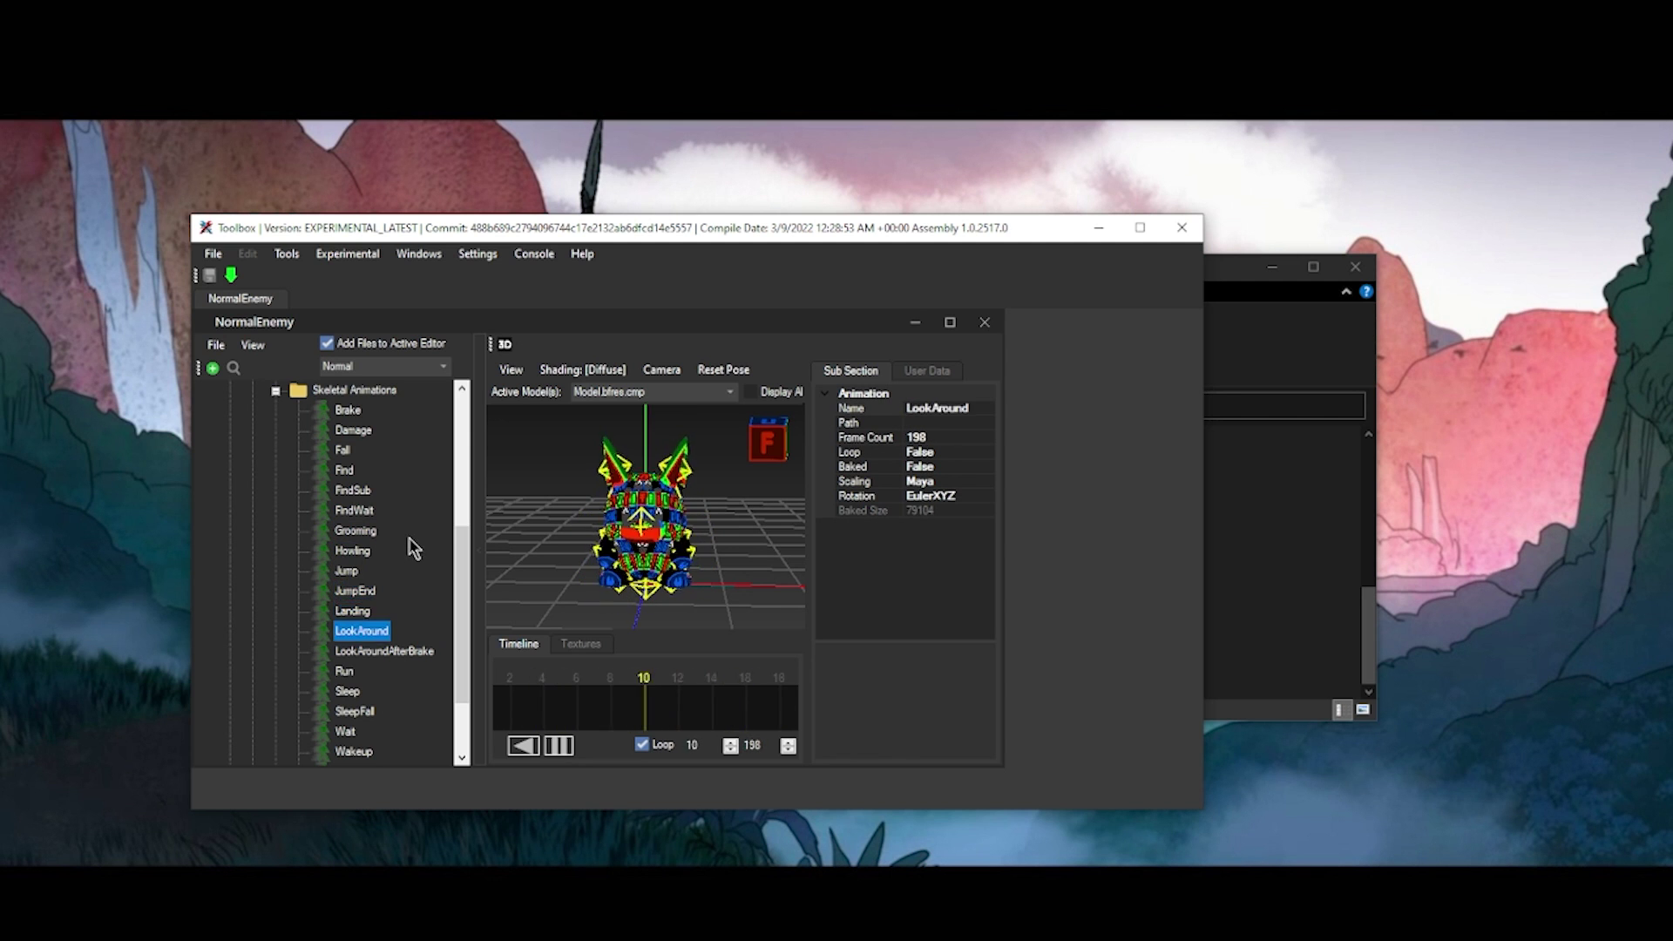
{"action": "key", "text": "Down"}
Export the Run skeletal animation to the Awoofy folder under its suggested name with All Supported Files as type.
{"action": "scroll", "coordinate": [388, 592], "scroll_direction": "down", "scroll_amount": 1}
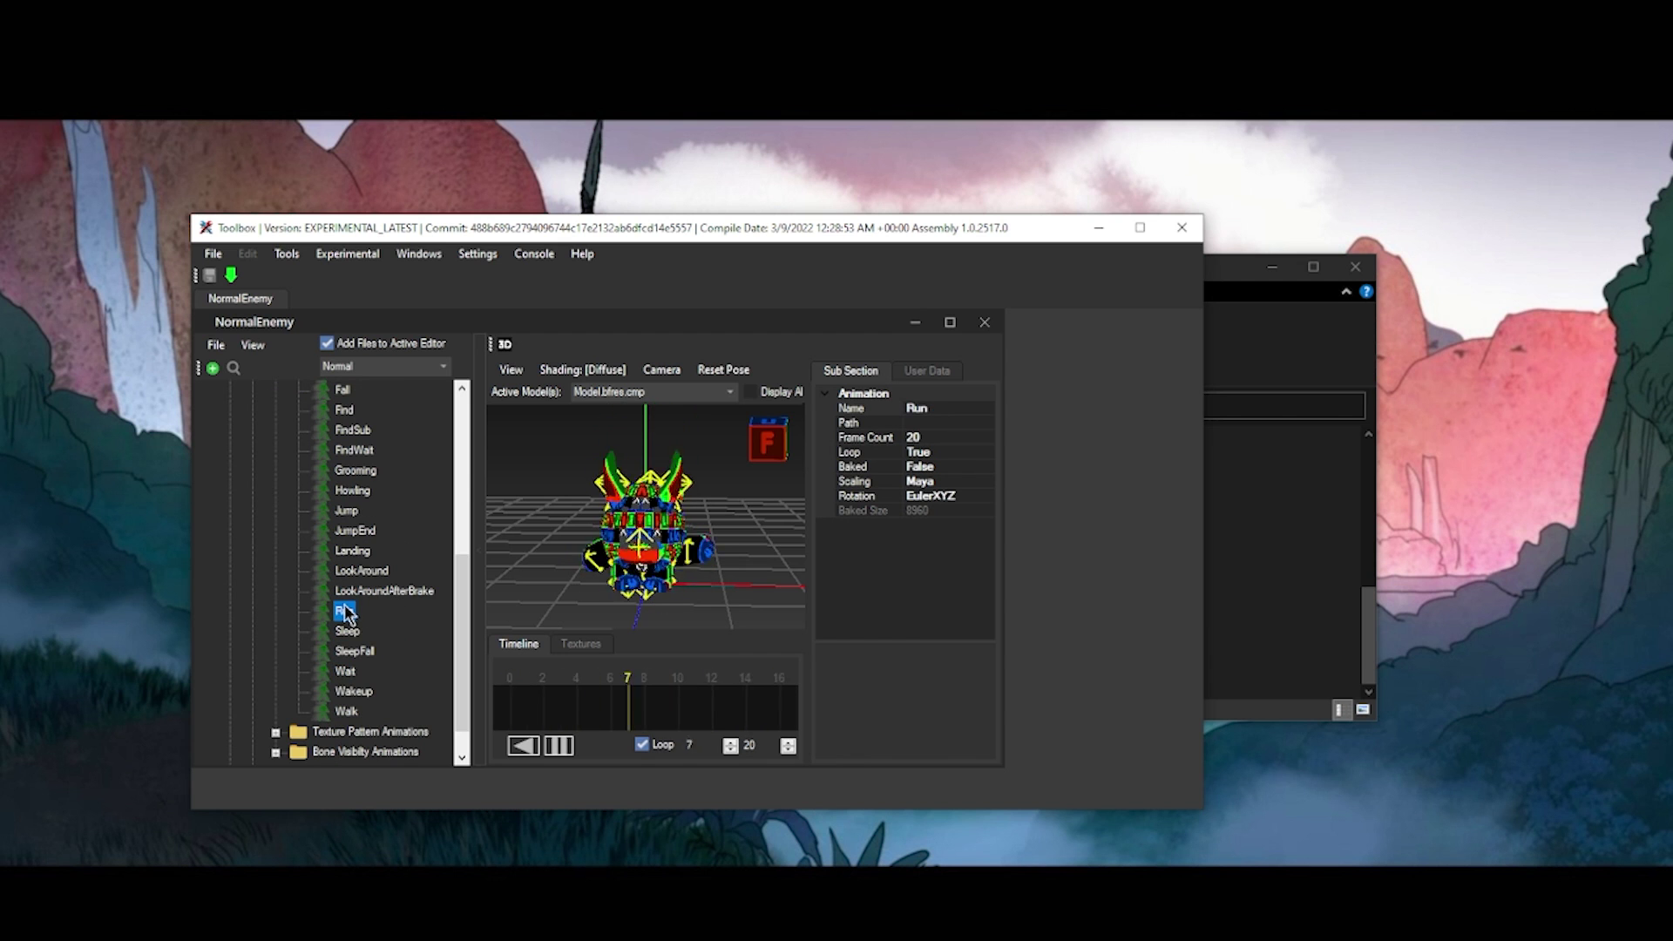
{"action": "right_click", "coordinate": [346, 612]}
{"action": "left_click", "coordinate": [370, 620]}
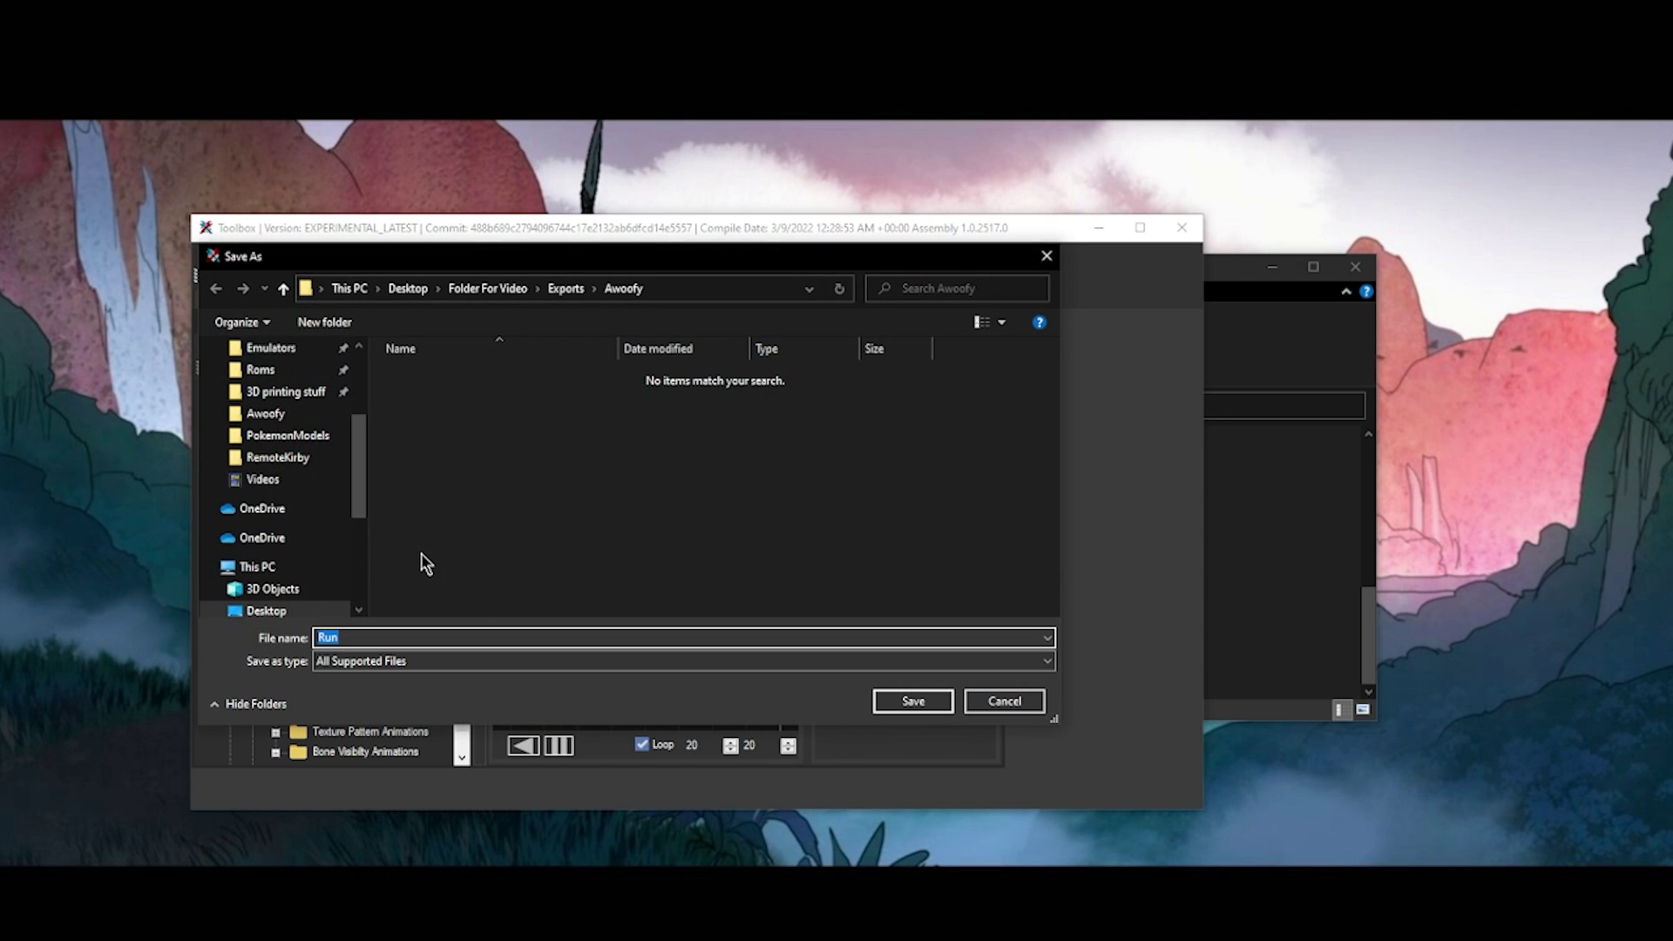
{"action": "left_click", "coordinate": [939, 698]}
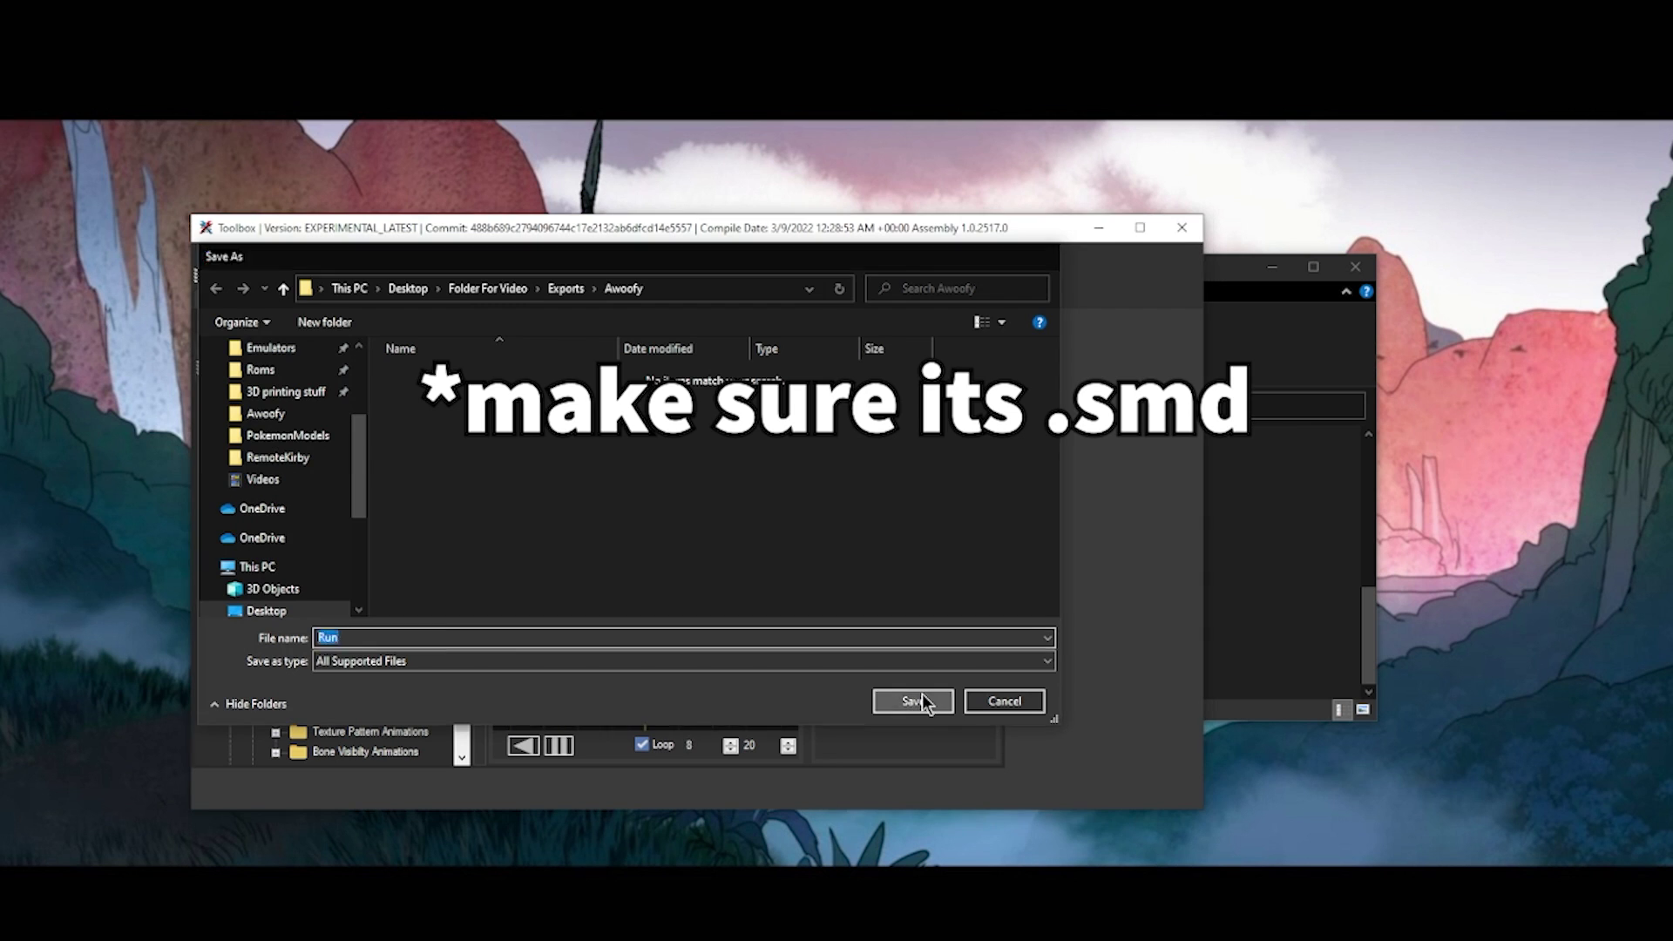
Export the Wait skeletal animation to the Awoofy folder under its suggested name with the default file type.
{"action": "left_click", "coordinate": [346, 669]}
{"action": "right_click", "coordinate": [346, 669]}
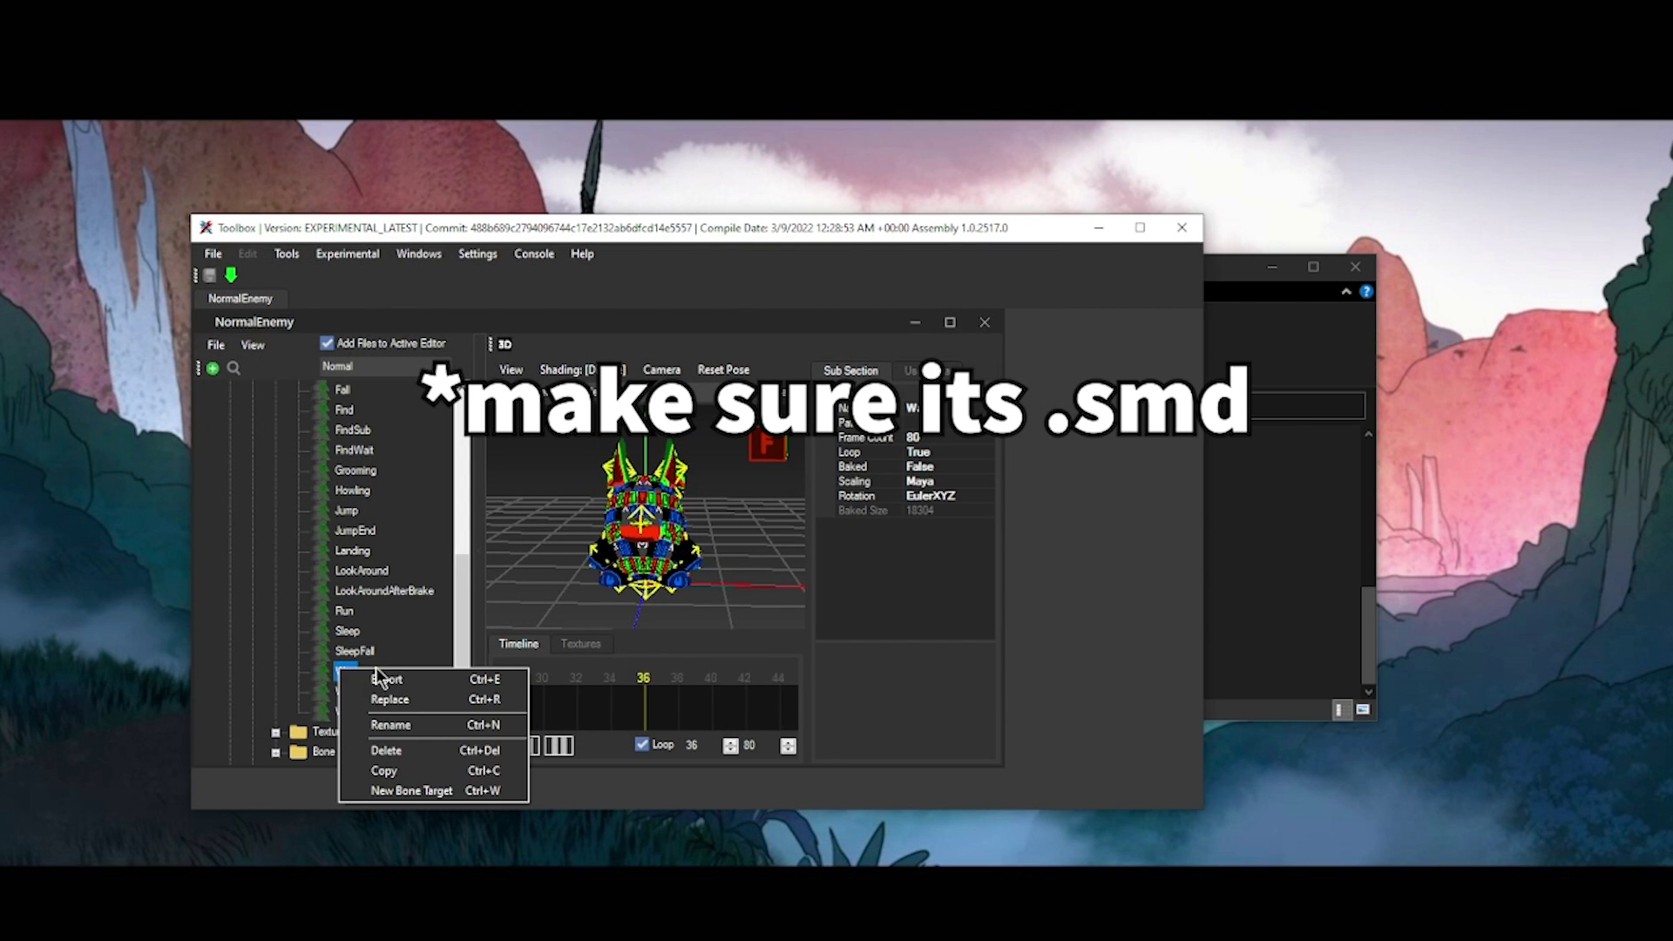
{"action": "left_click", "coordinate": [373, 678]}
{"action": "left_click", "coordinate": [911, 701]}
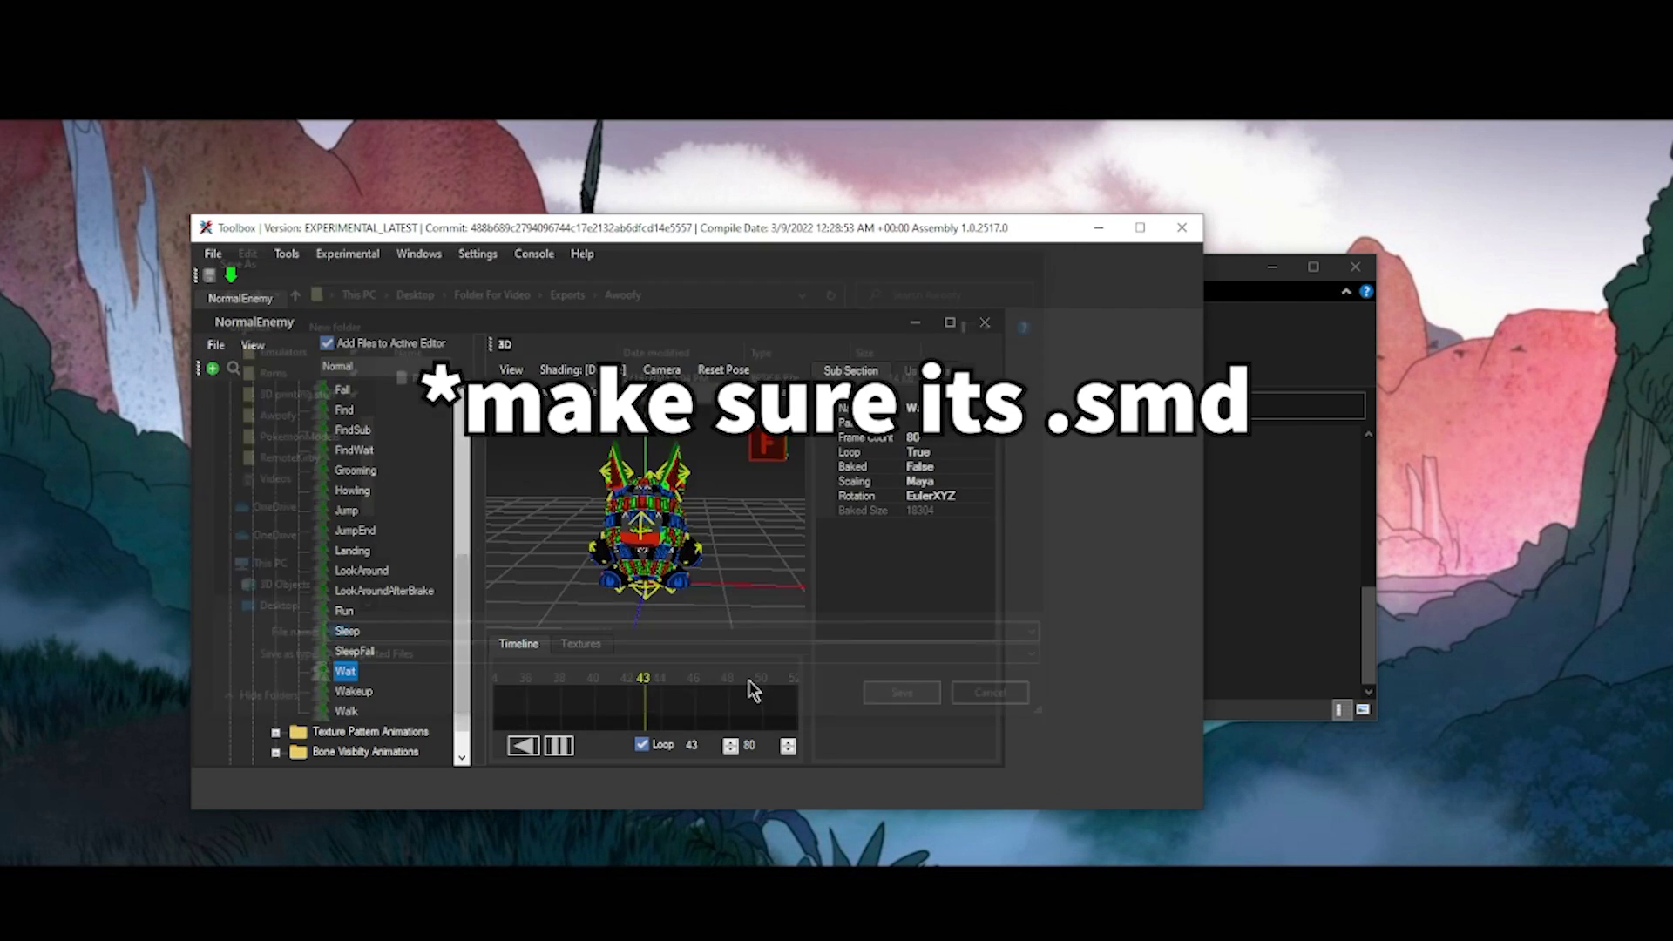
Export the Walk skeletal animation to the Awoofy folder under its suggested name as Source Model Animation (*.smd).
{"action": "left_click", "coordinate": [348, 711]}
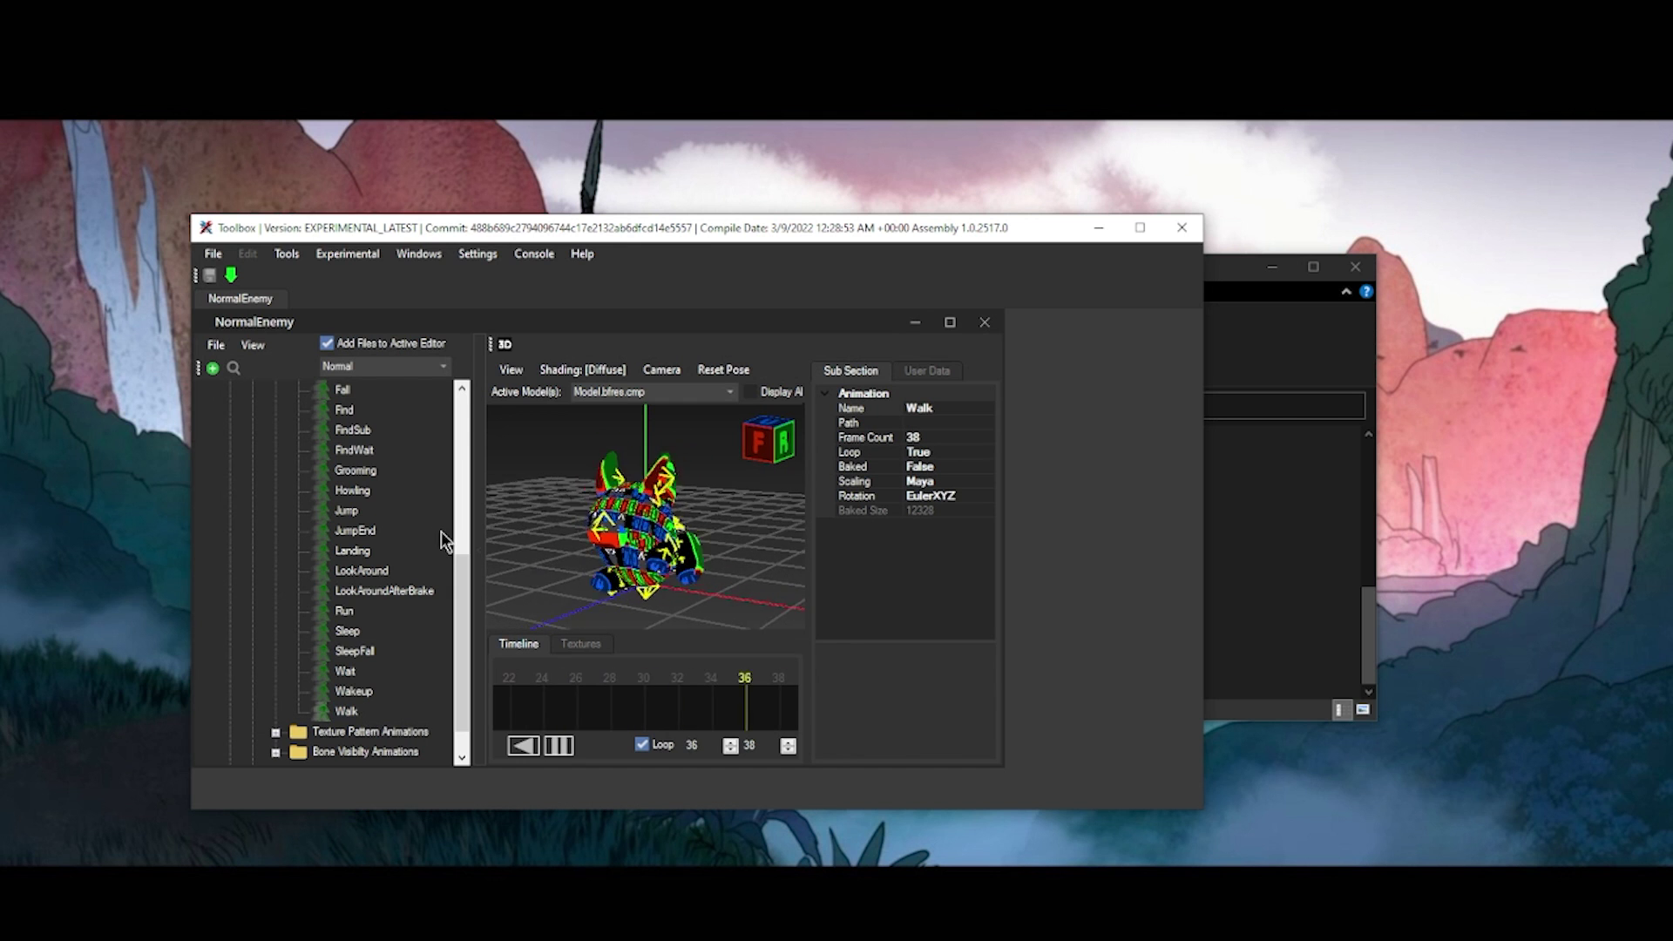
{"action": "right_click", "coordinate": [359, 711]}
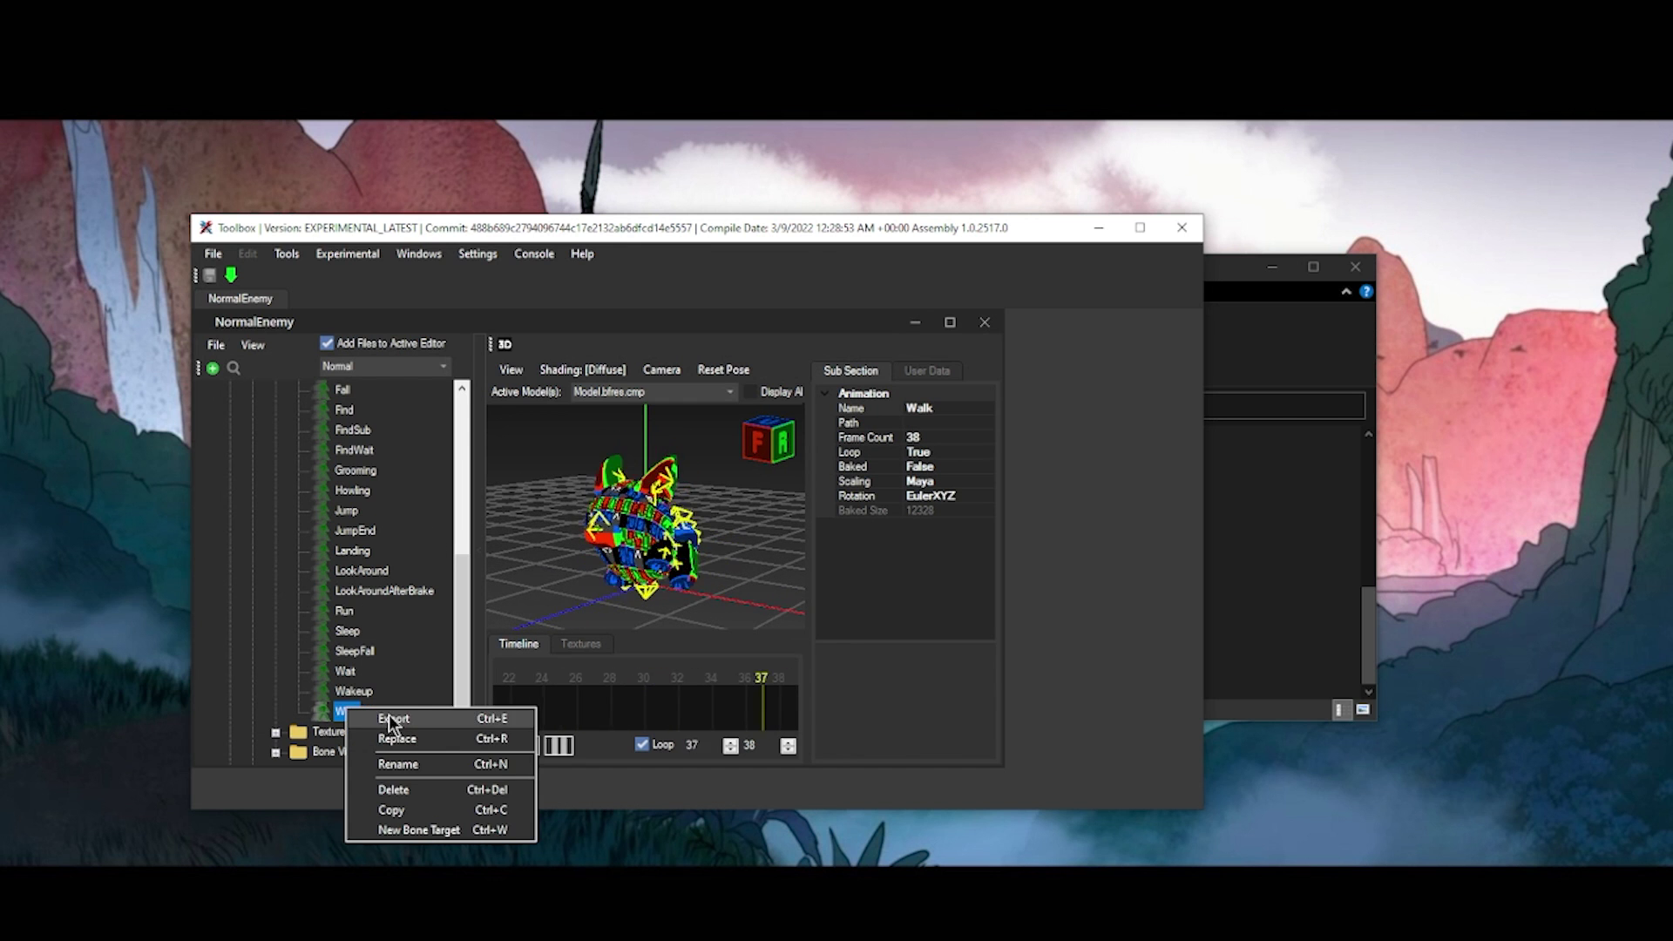
{"action": "left_click", "coordinate": [388, 717]}
{"action": "left_click", "coordinate": [446, 661]}
{"action": "left_click", "coordinate": [446, 660]}
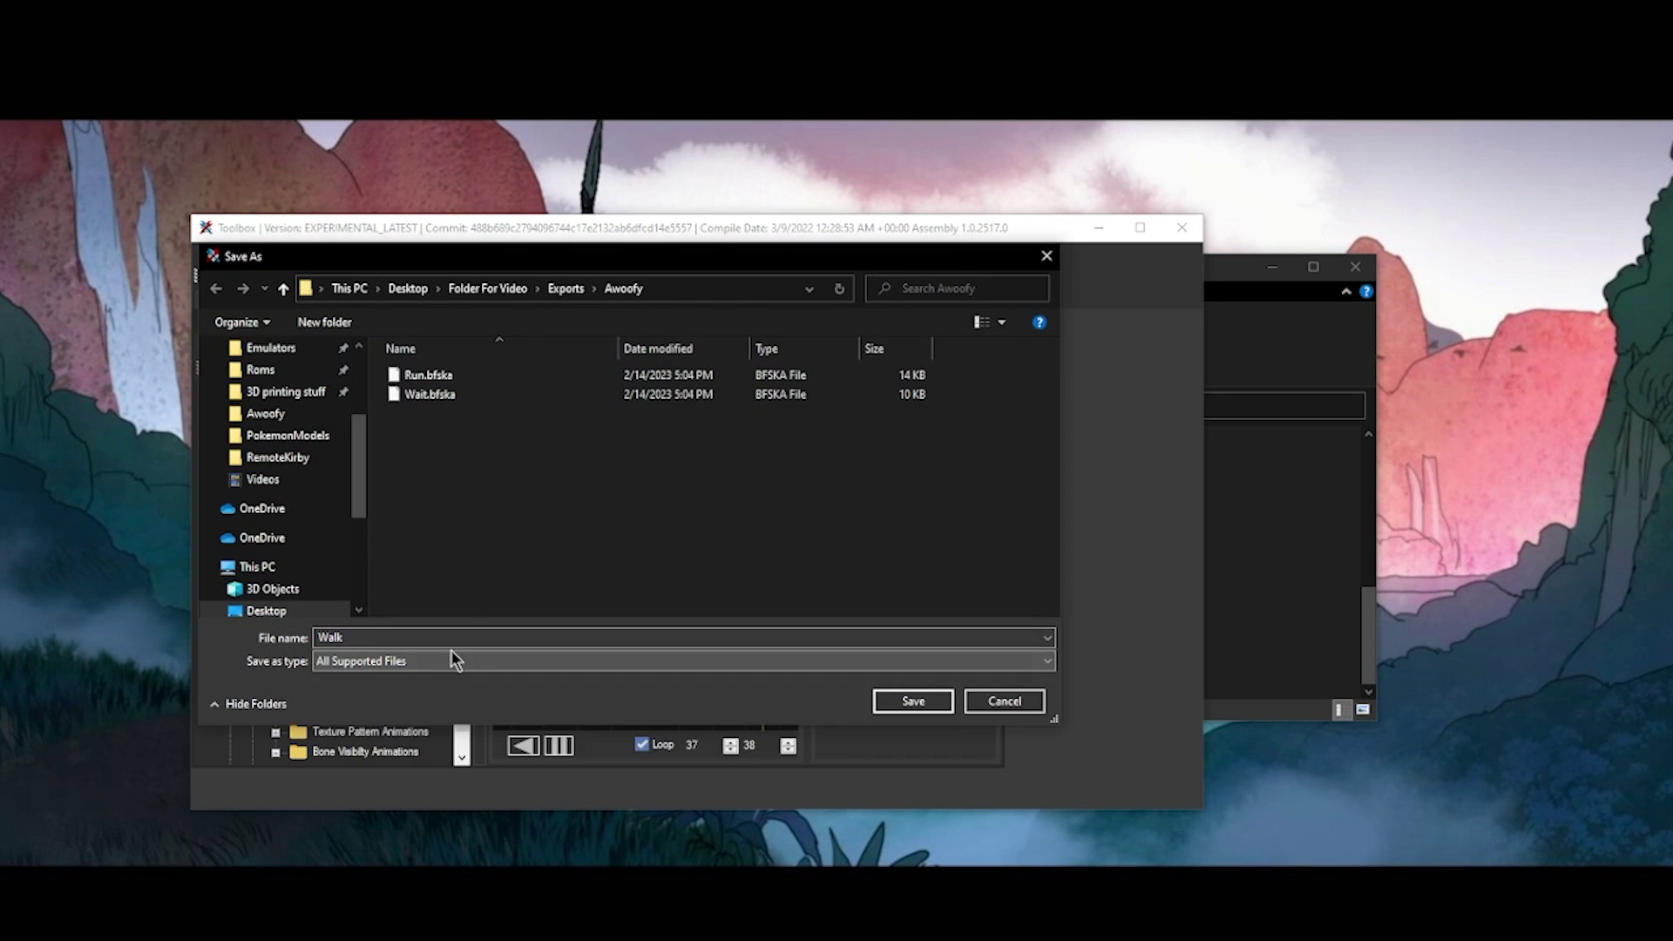
{"action": "left_click", "coordinate": [390, 661]}
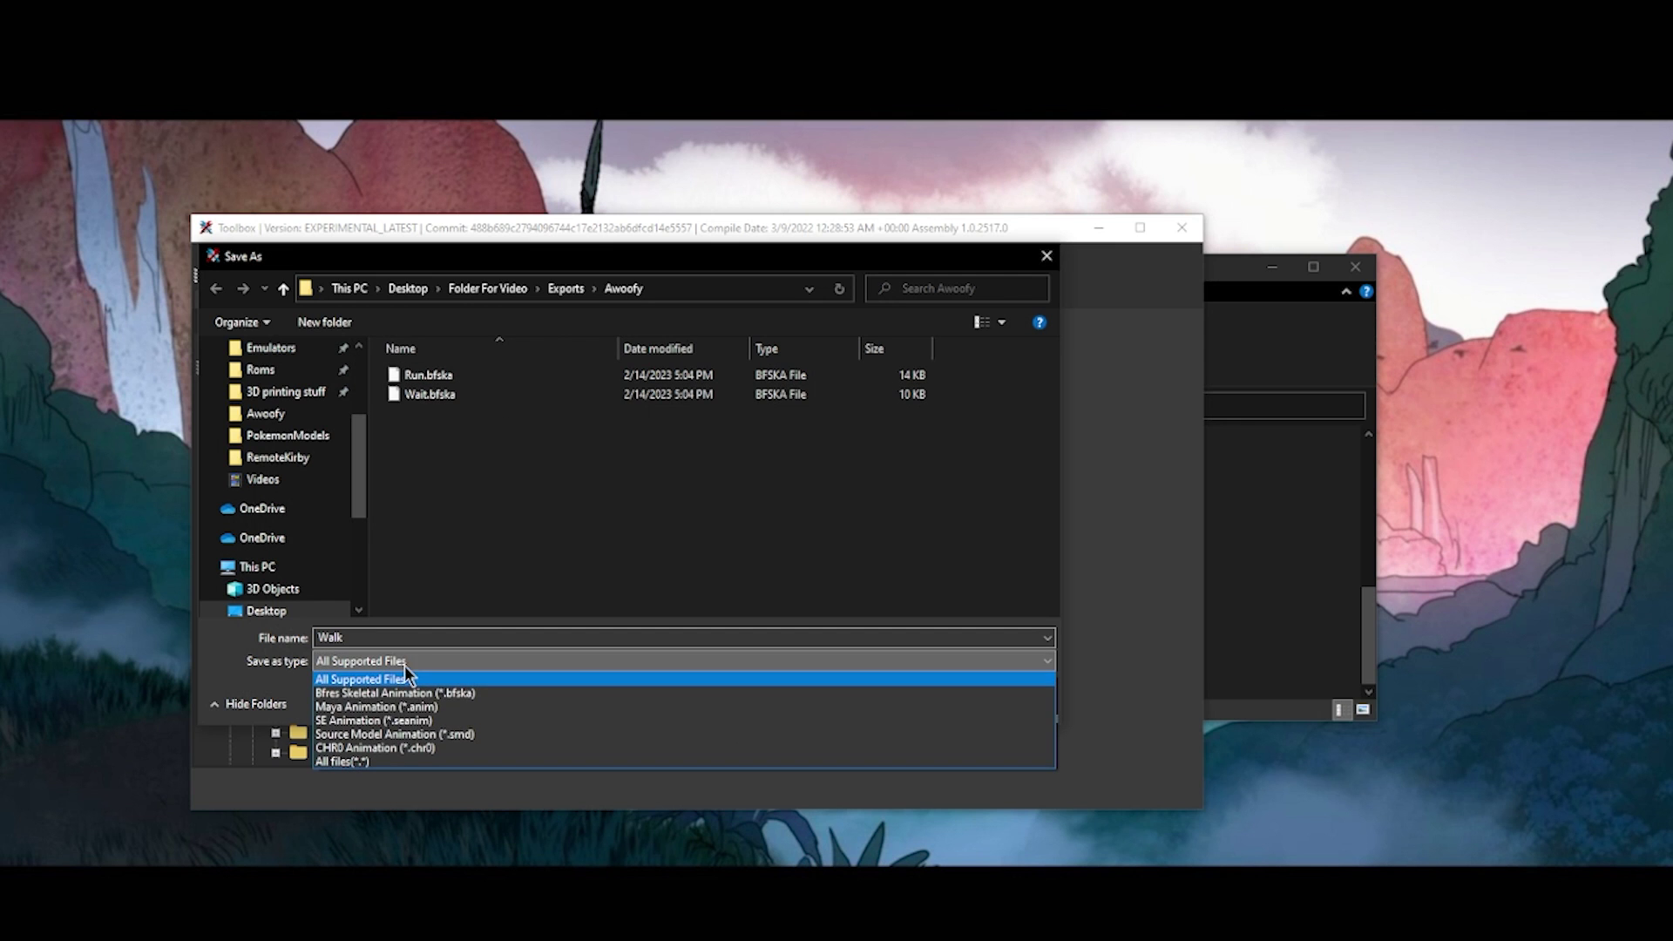
{"action": "left_click", "coordinate": [493, 736]}
{"action": "left_click", "coordinate": [910, 698]}
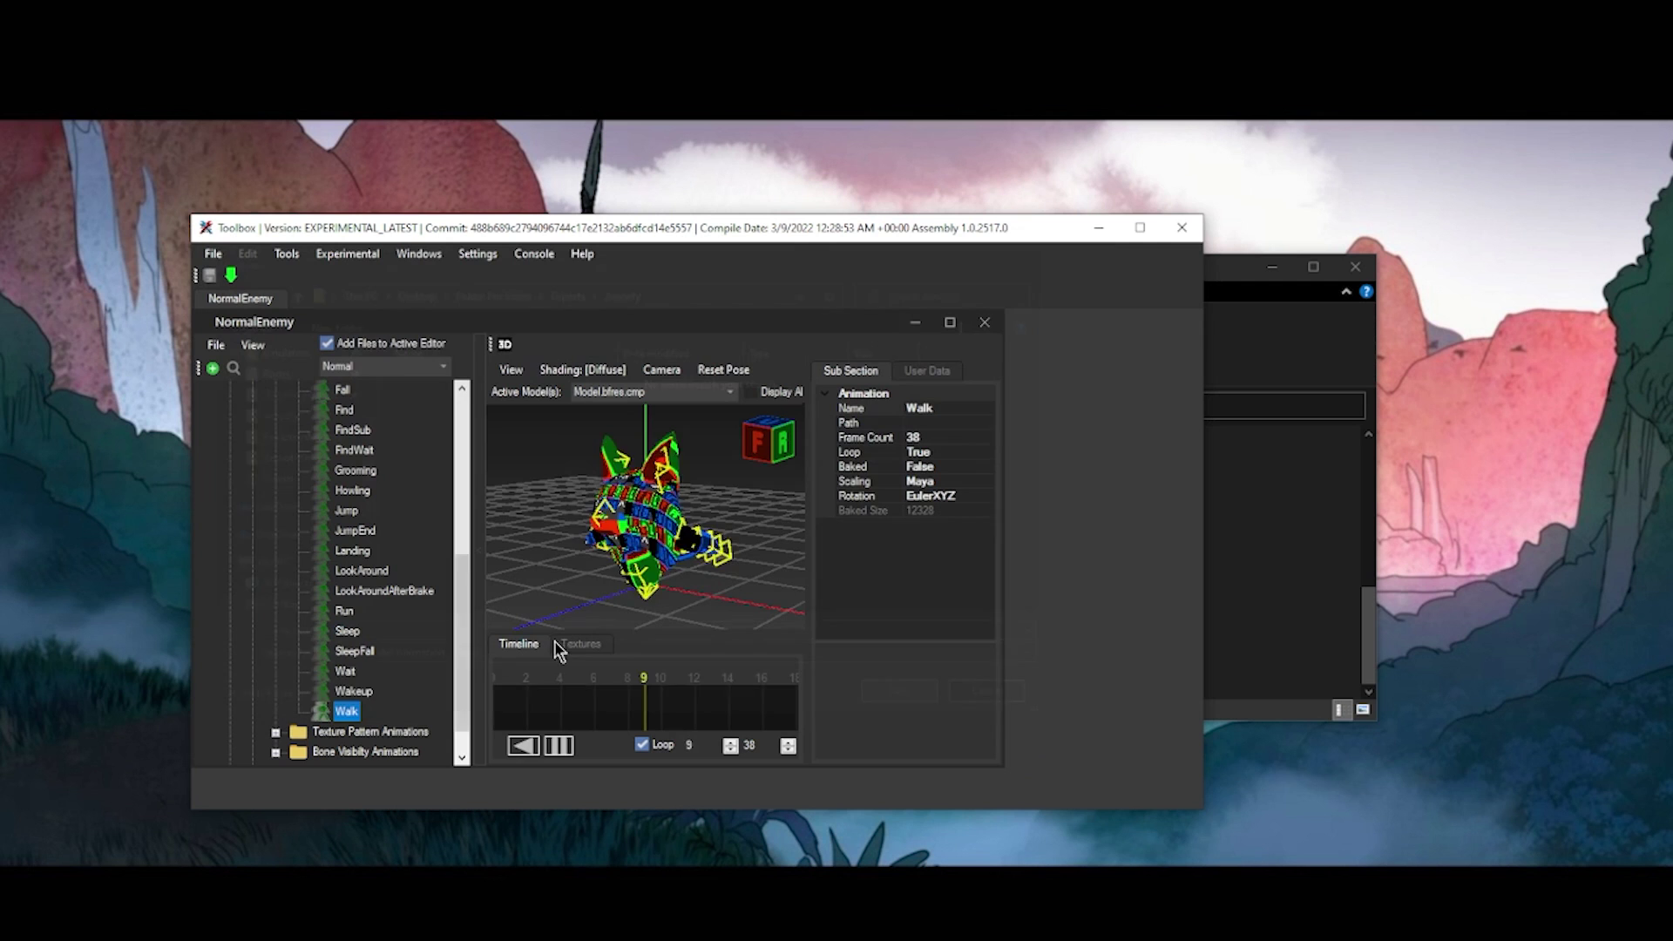
Export the Wait skeletal animation to the Awoofy folder as Source Model Animation (*.smd), declining to replace Wait.bfska.
{"action": "left_click", "coordinate": [349, 672]}
{"action": "right_click", "coordinate": [350, 673]}
{"action": "left_click", "coordinate": [383, 687]}
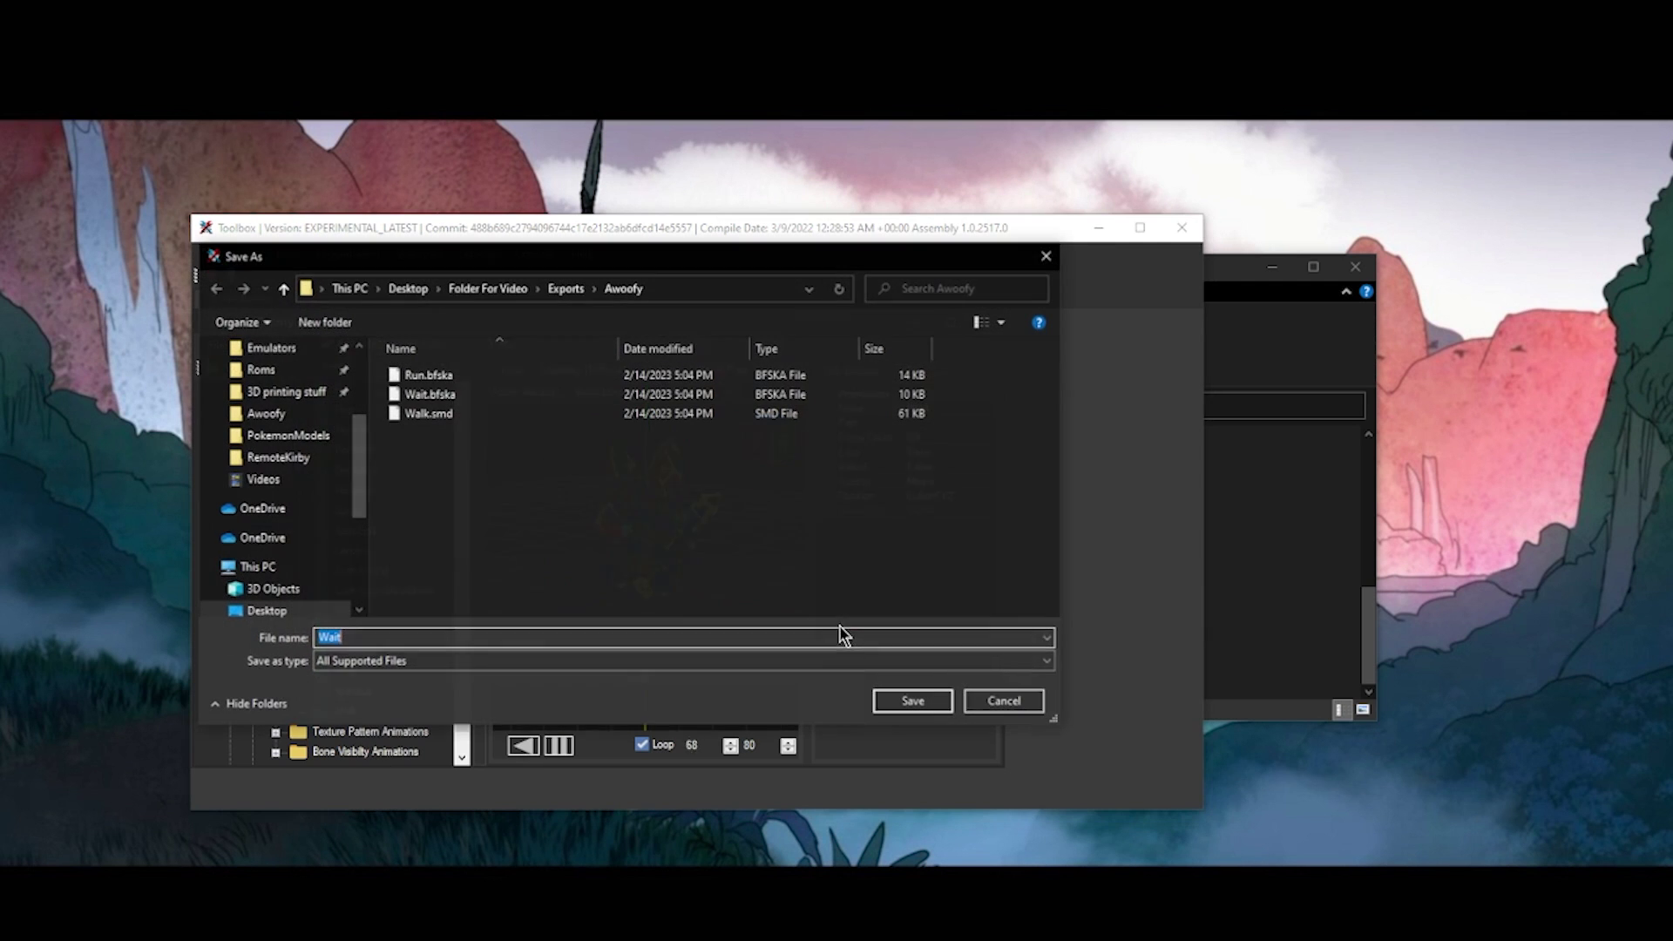
{"action": "left_click", "coordinate": [915, 700]}
{"action": "left_click", "coordinate": [946, 486]}
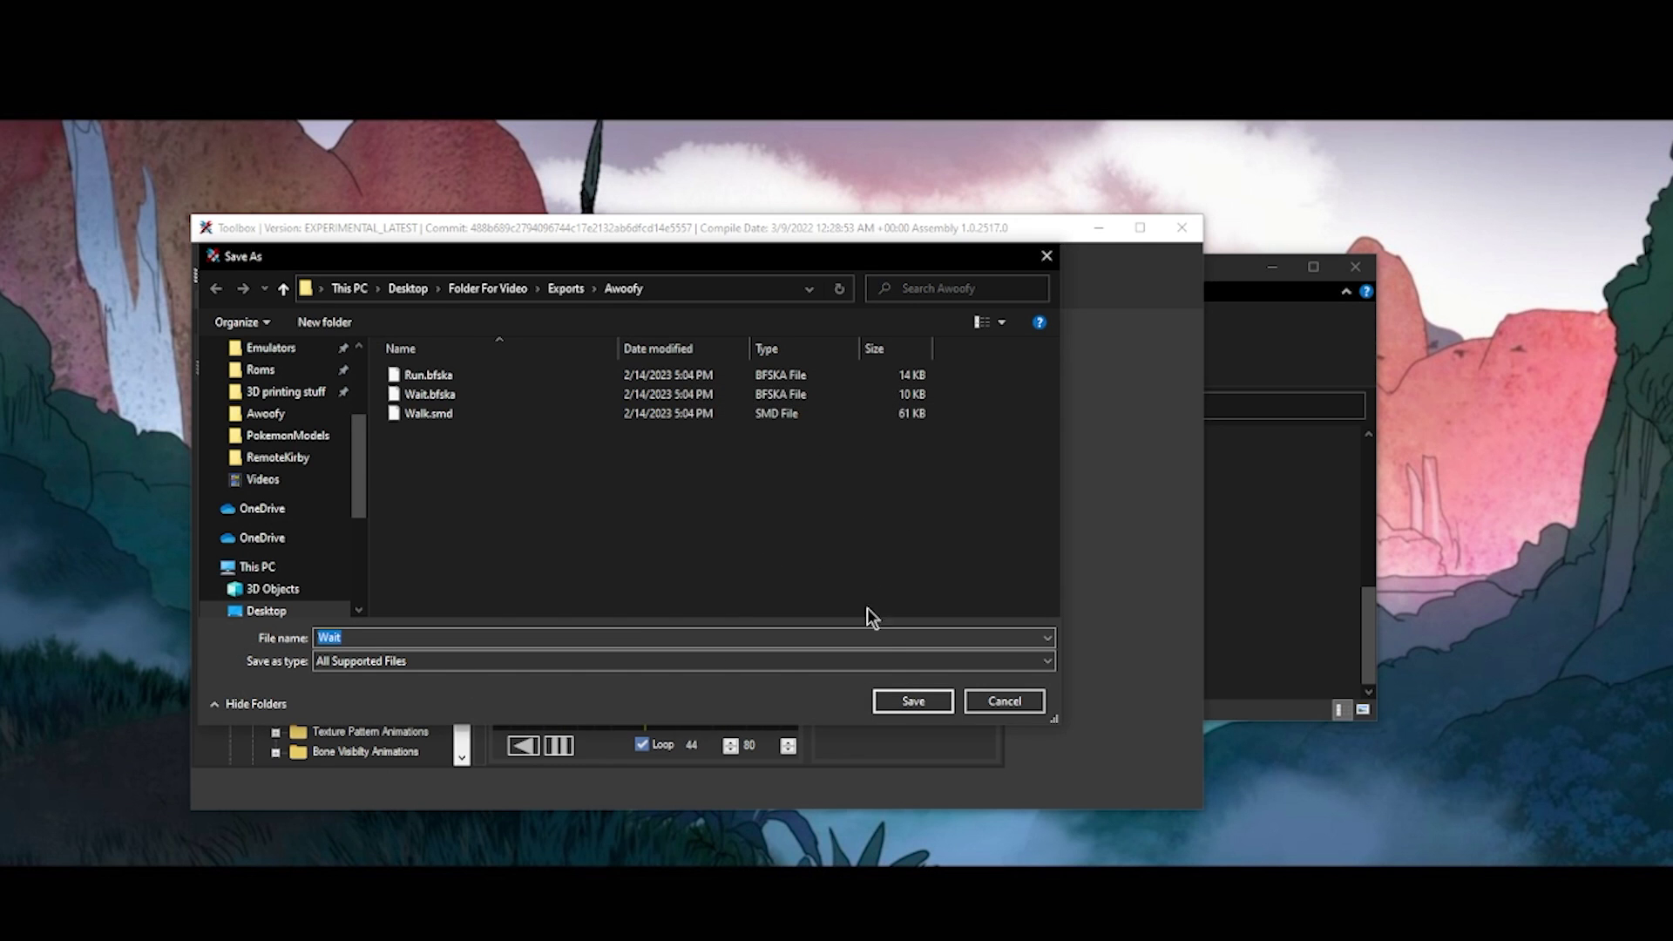
{"action": "left_click", "coordinate": [902, 702]}
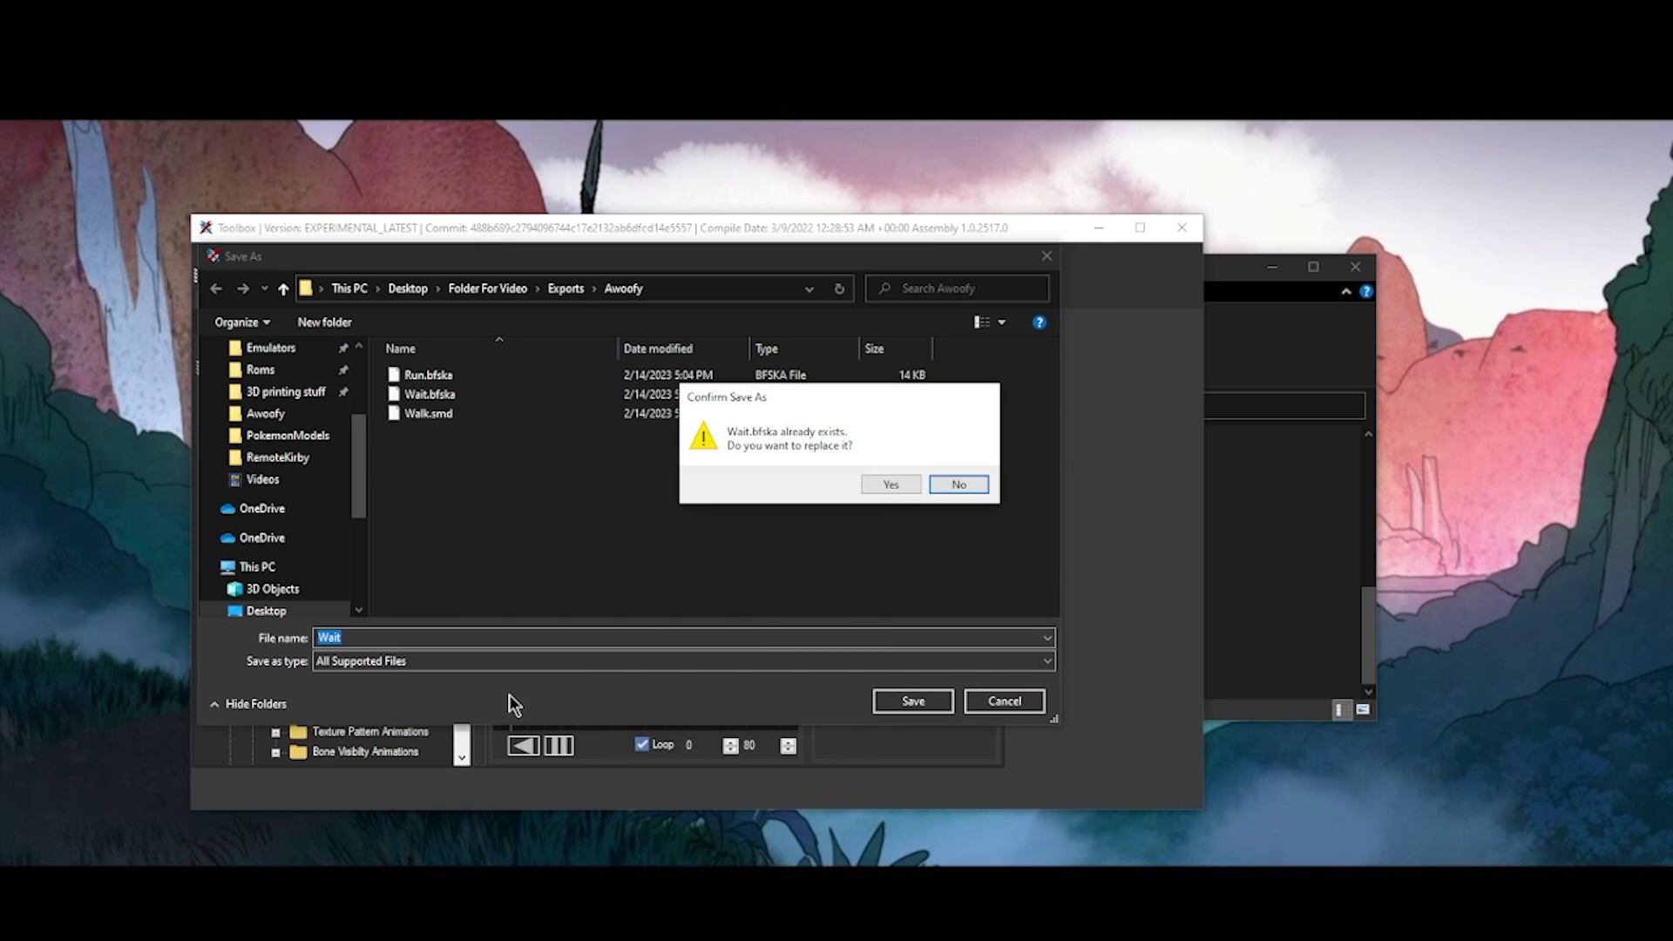
{"action": "left_click", "coordinate": [958, 485]}
{"action": "left_click", "coordinate": [536, 662]}
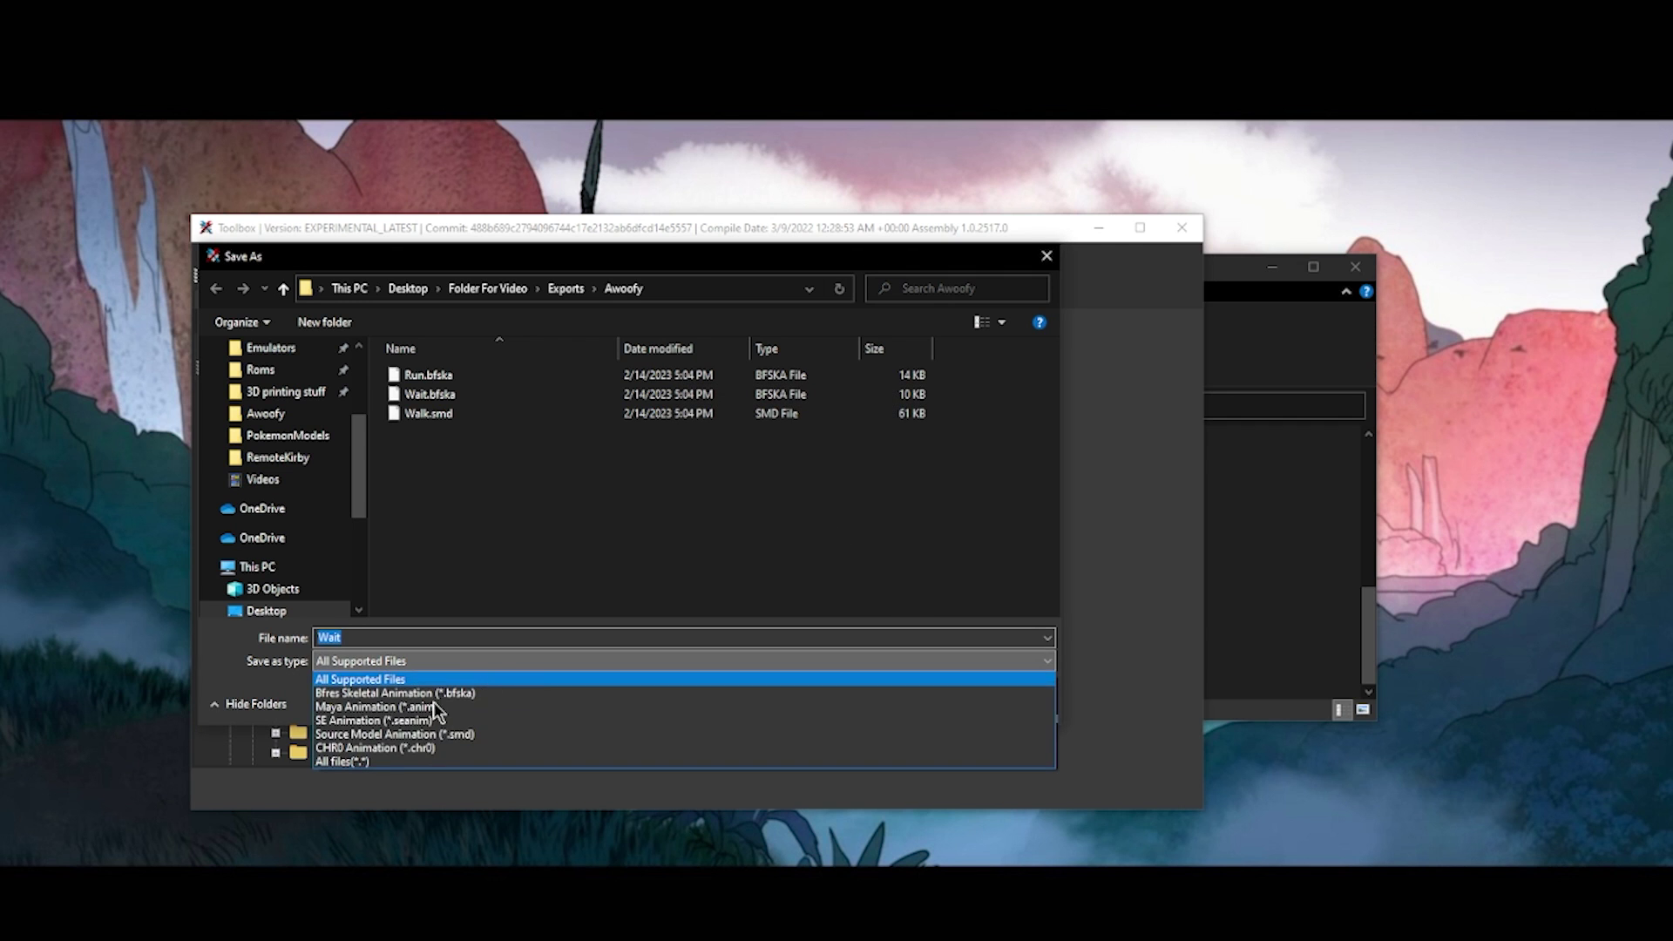
{"action": "left_click", "coordinate": [409, 737]}
{"action": "left_click", "coordinate": [915, 703]}
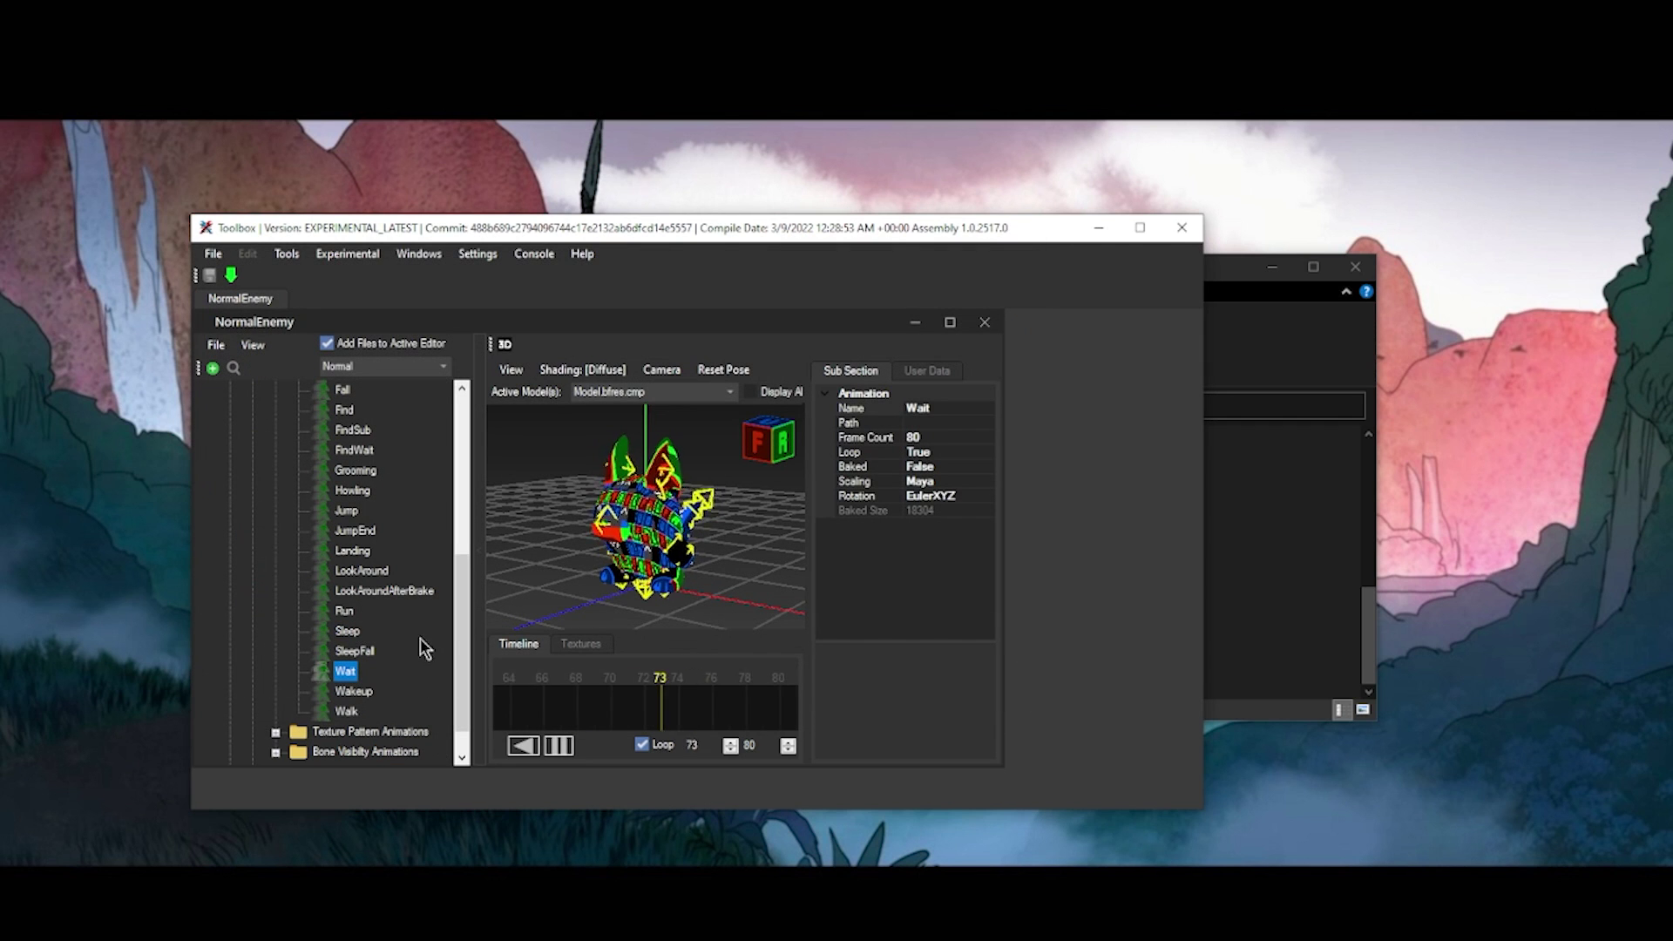
Preview the SleepFall, Sleep, LookAroundAfterBrake, LookAround and Wait animations on the model.
{"action": "left_click", "coordinate": [370, 652]}
{"action": "left_click", "coordinate": [346, 631]}
{"action": "left_click", "coordinate": [340, 592]}
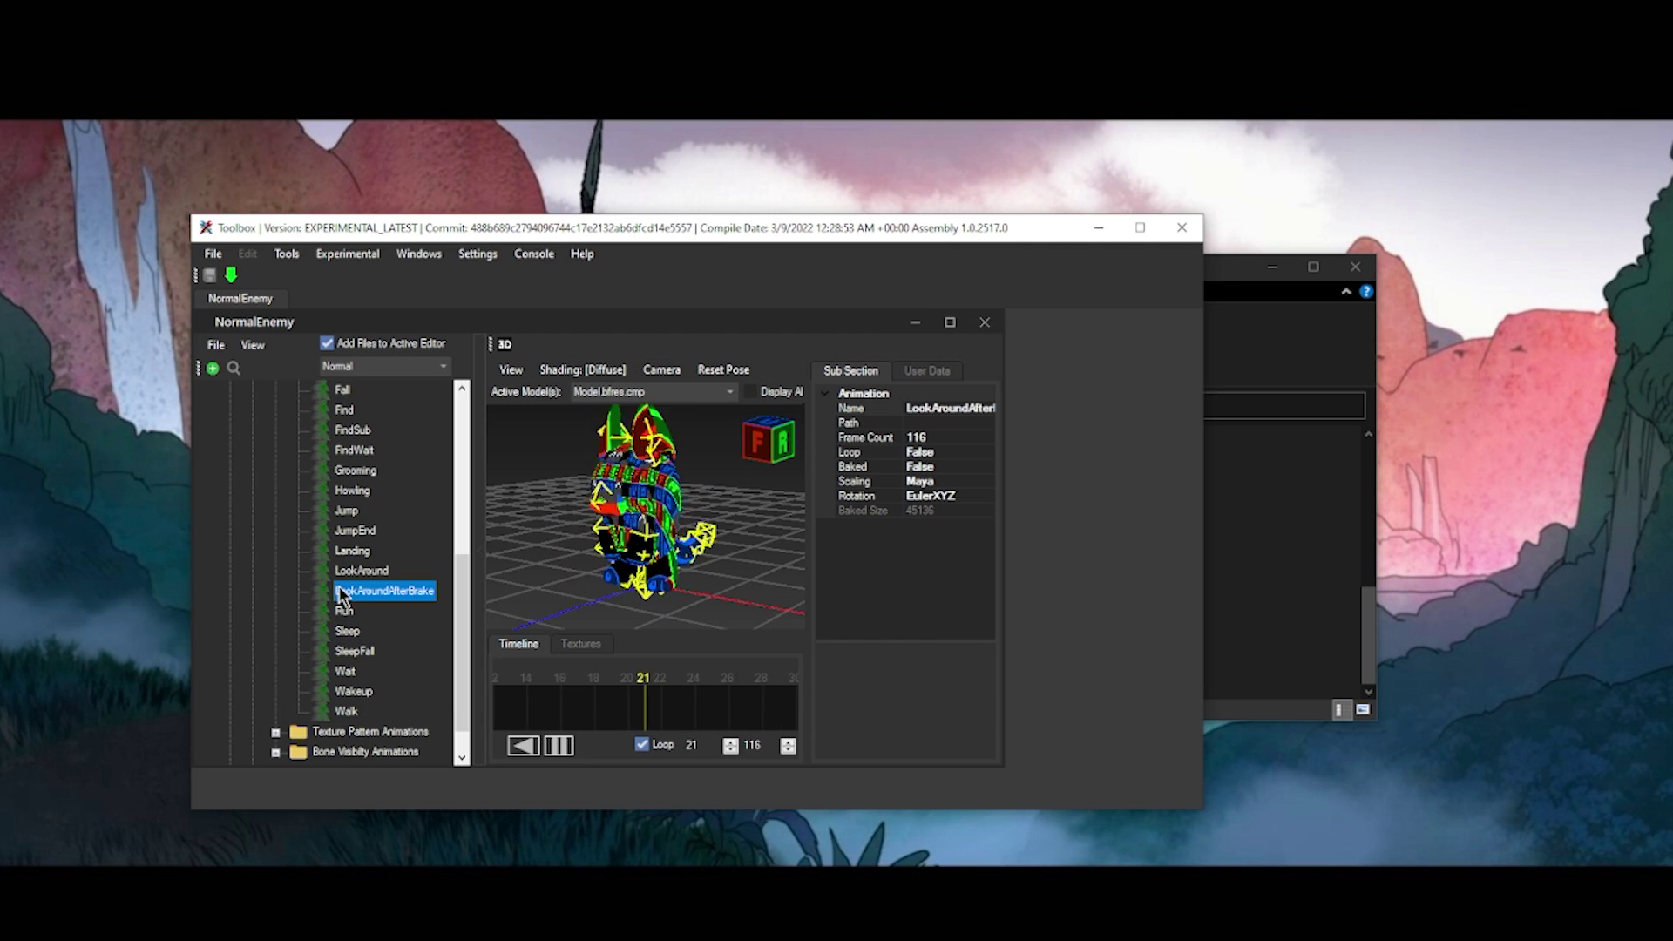
{"action": "left_click", "coordinate": [353, 571]}
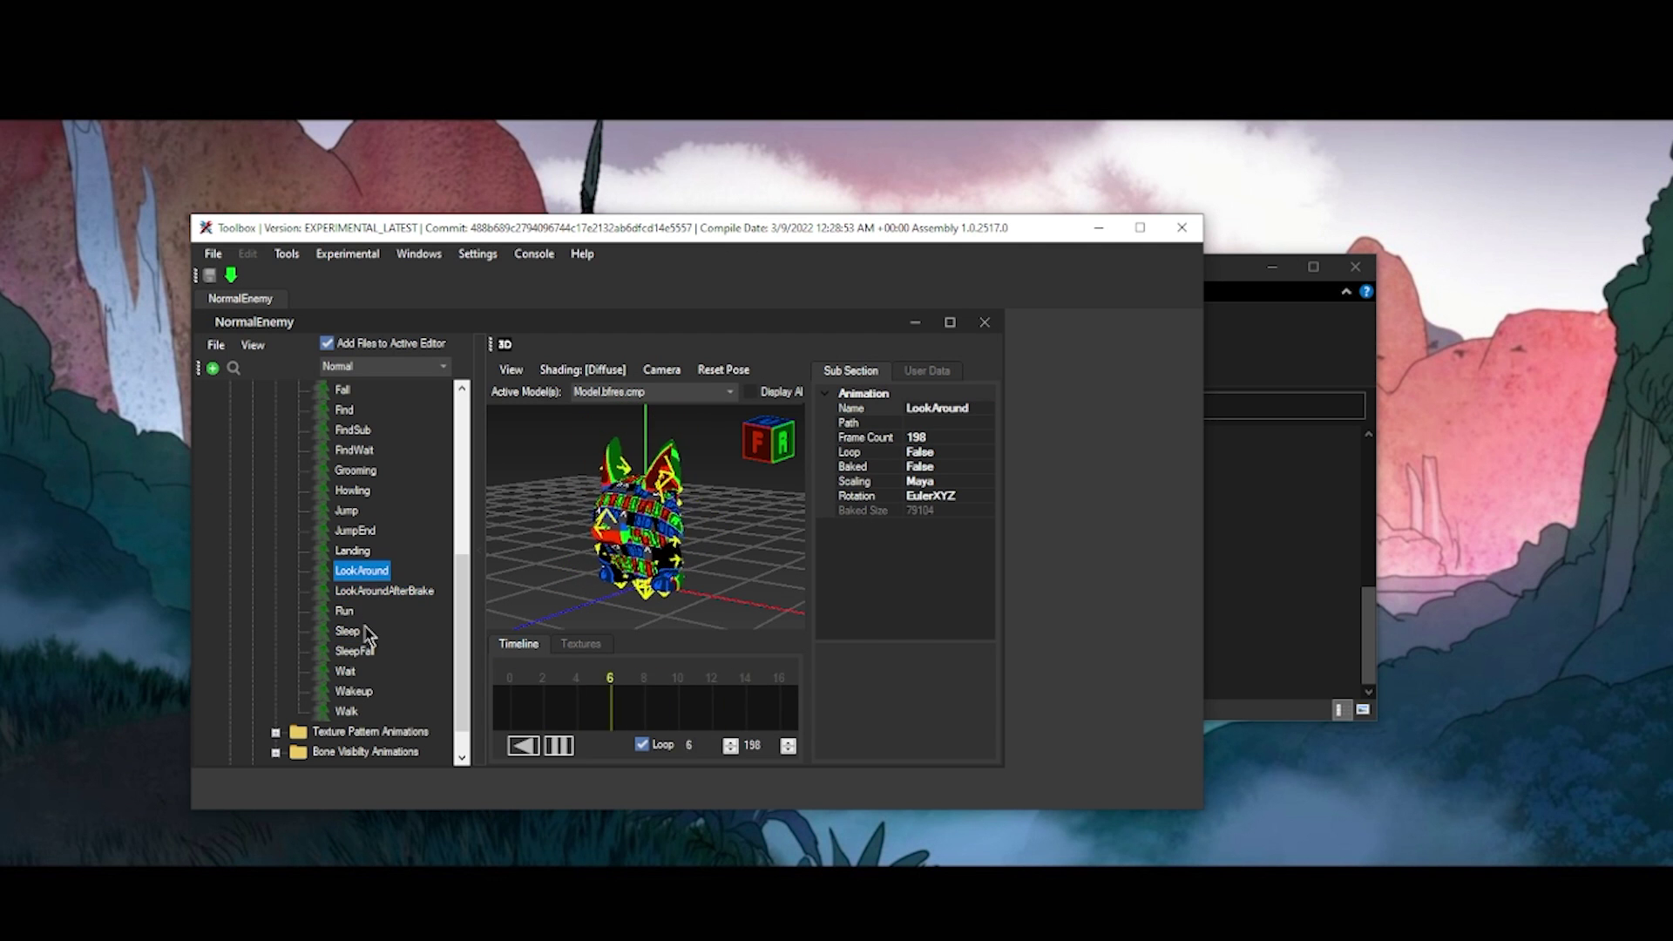
{"action": "left_click", "coordinate": [354, 651]}
{"action": "left_click", "coordinate": [347, 672]}
Export the Run skeletal animation to the Awoofy folder under its suggested name as Source Model Animation (*.smd).
{"action": "right_click", "coordinate": [346, 612]}
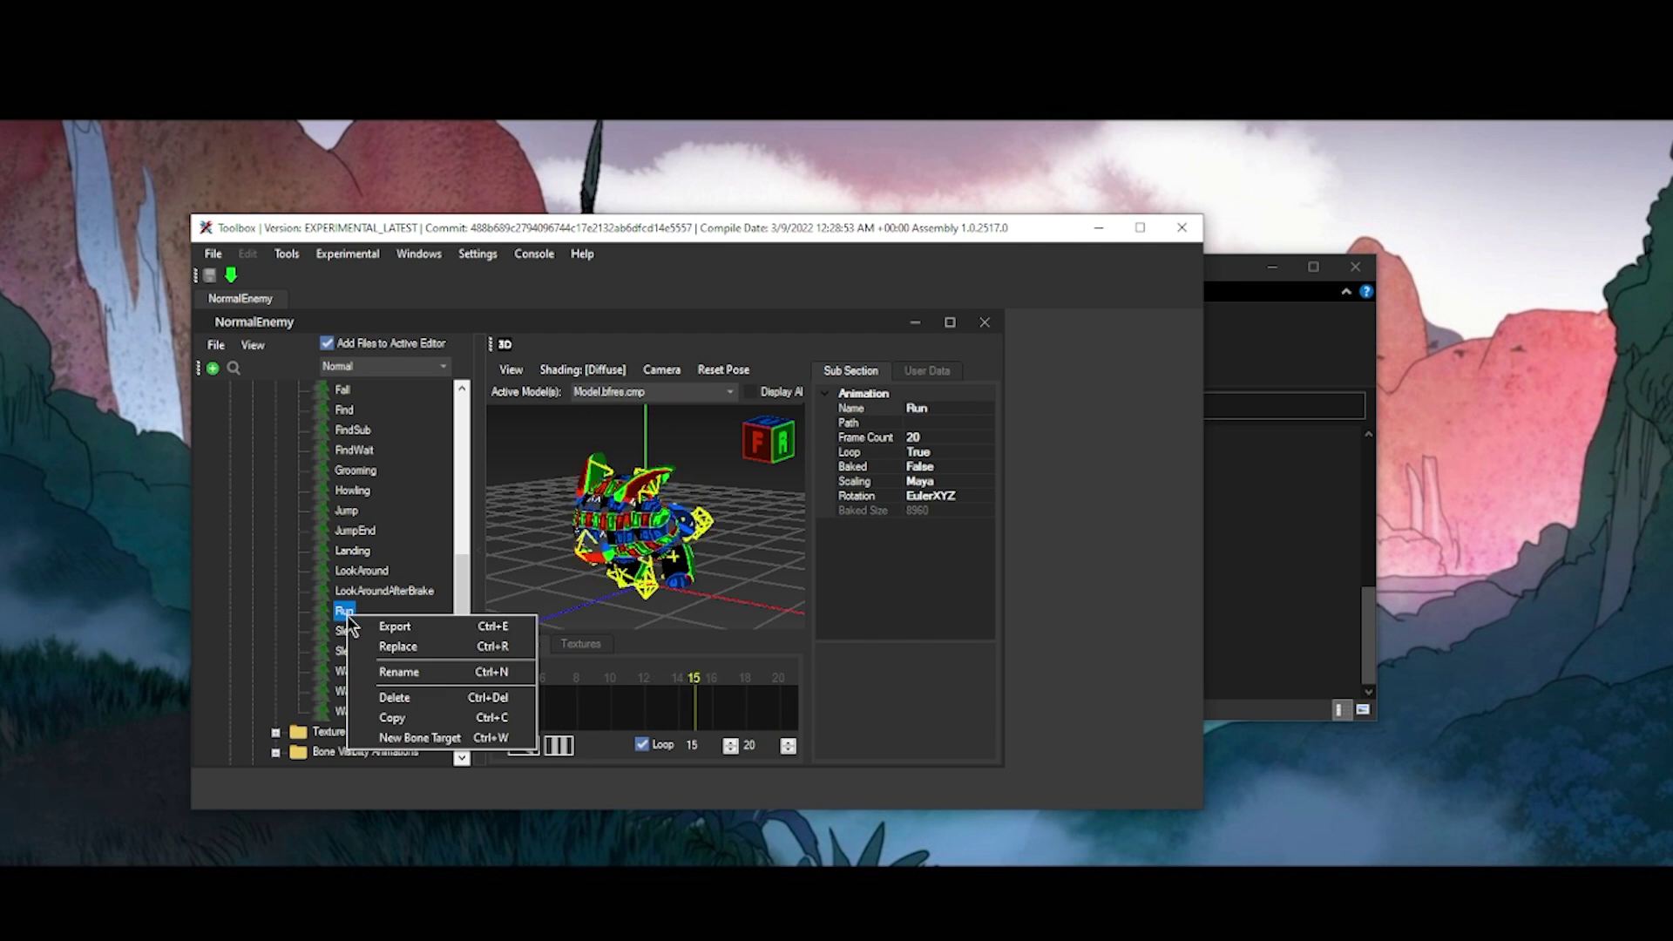
{"action": "left_click", "coordinate": [383, 628]}
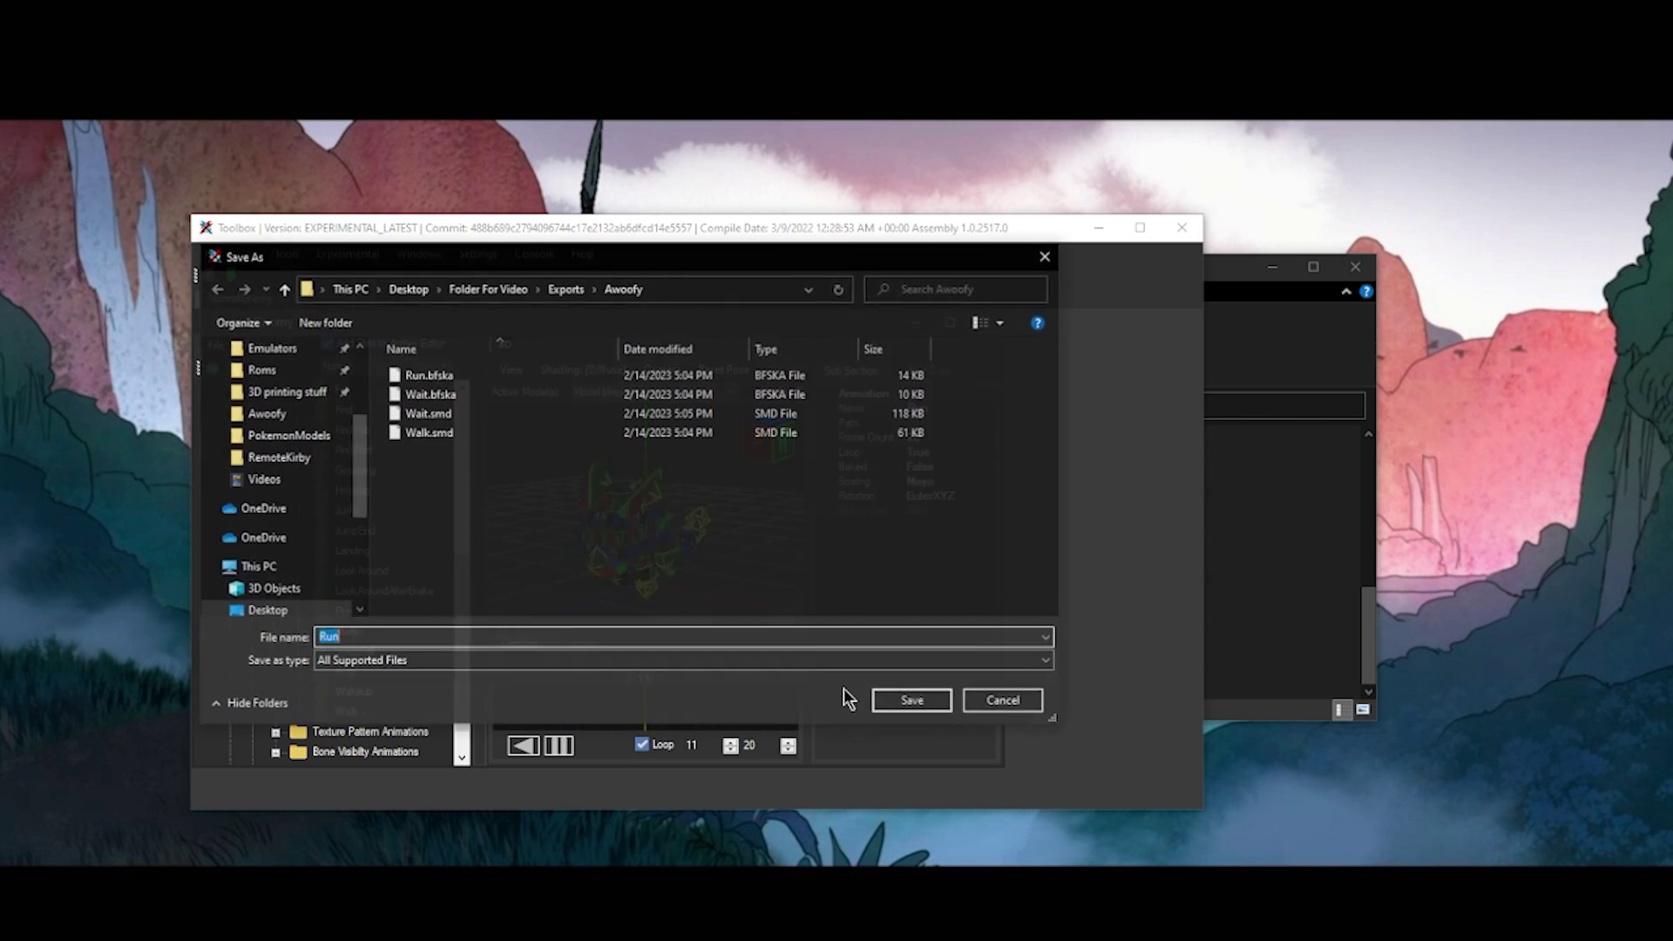
{"action": "left_click", "coordinate": [633, 664]}
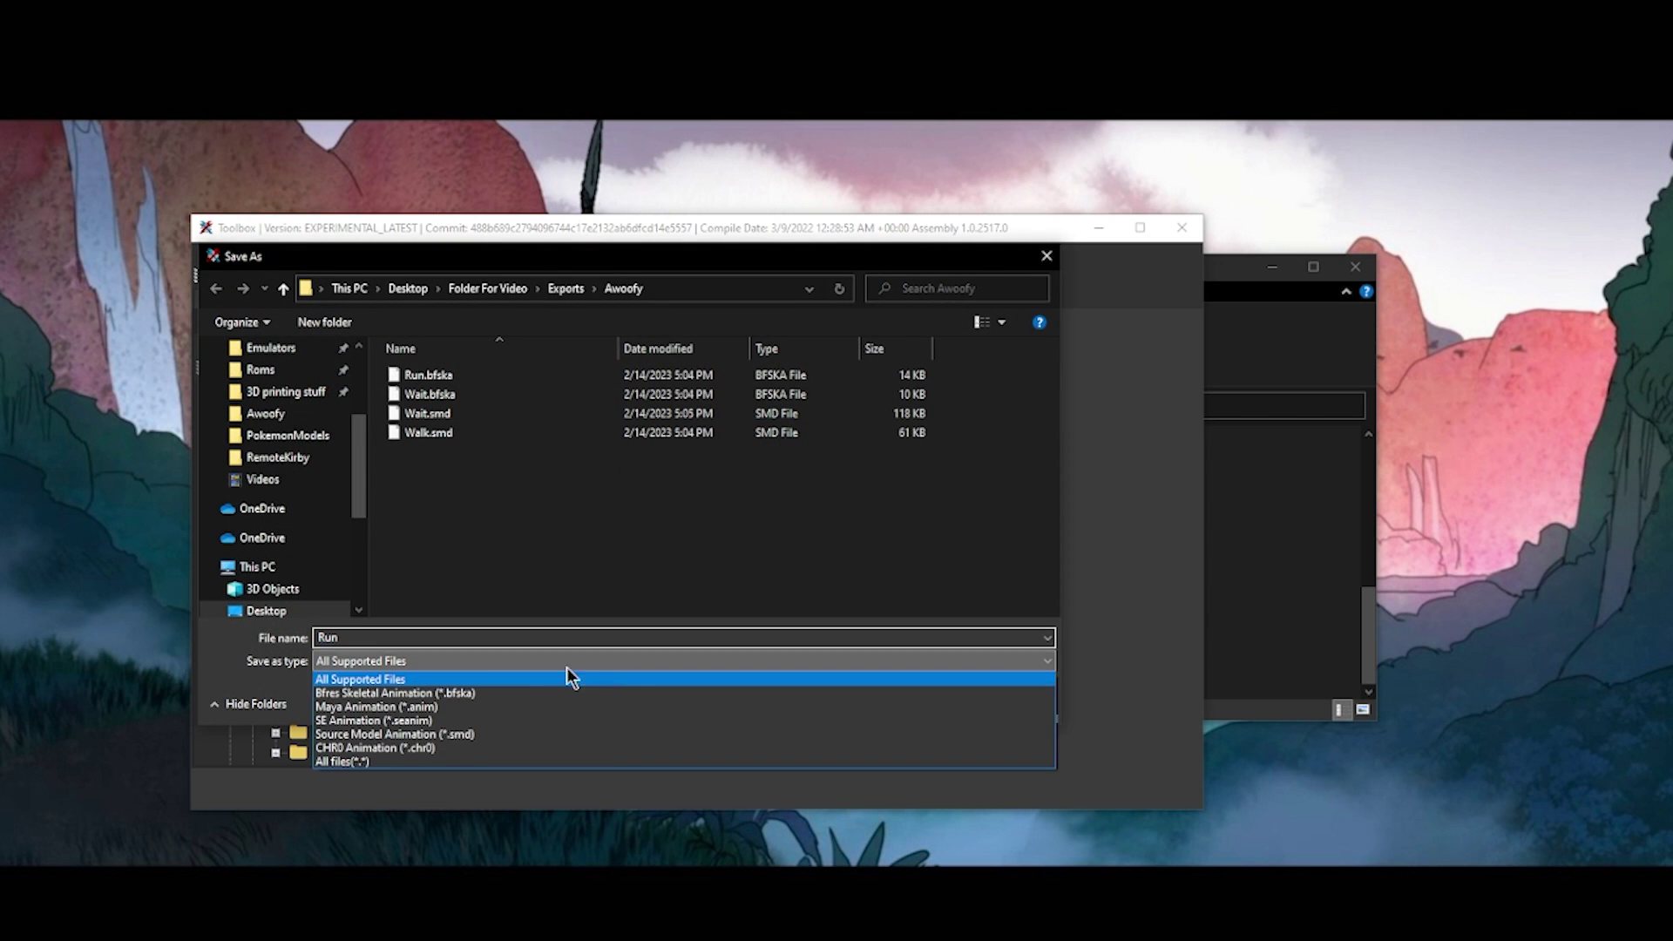
{"action": "left_click", "coordinate": [426, 736]}
{"action": "left_click", "coordinate": [898, 699]}
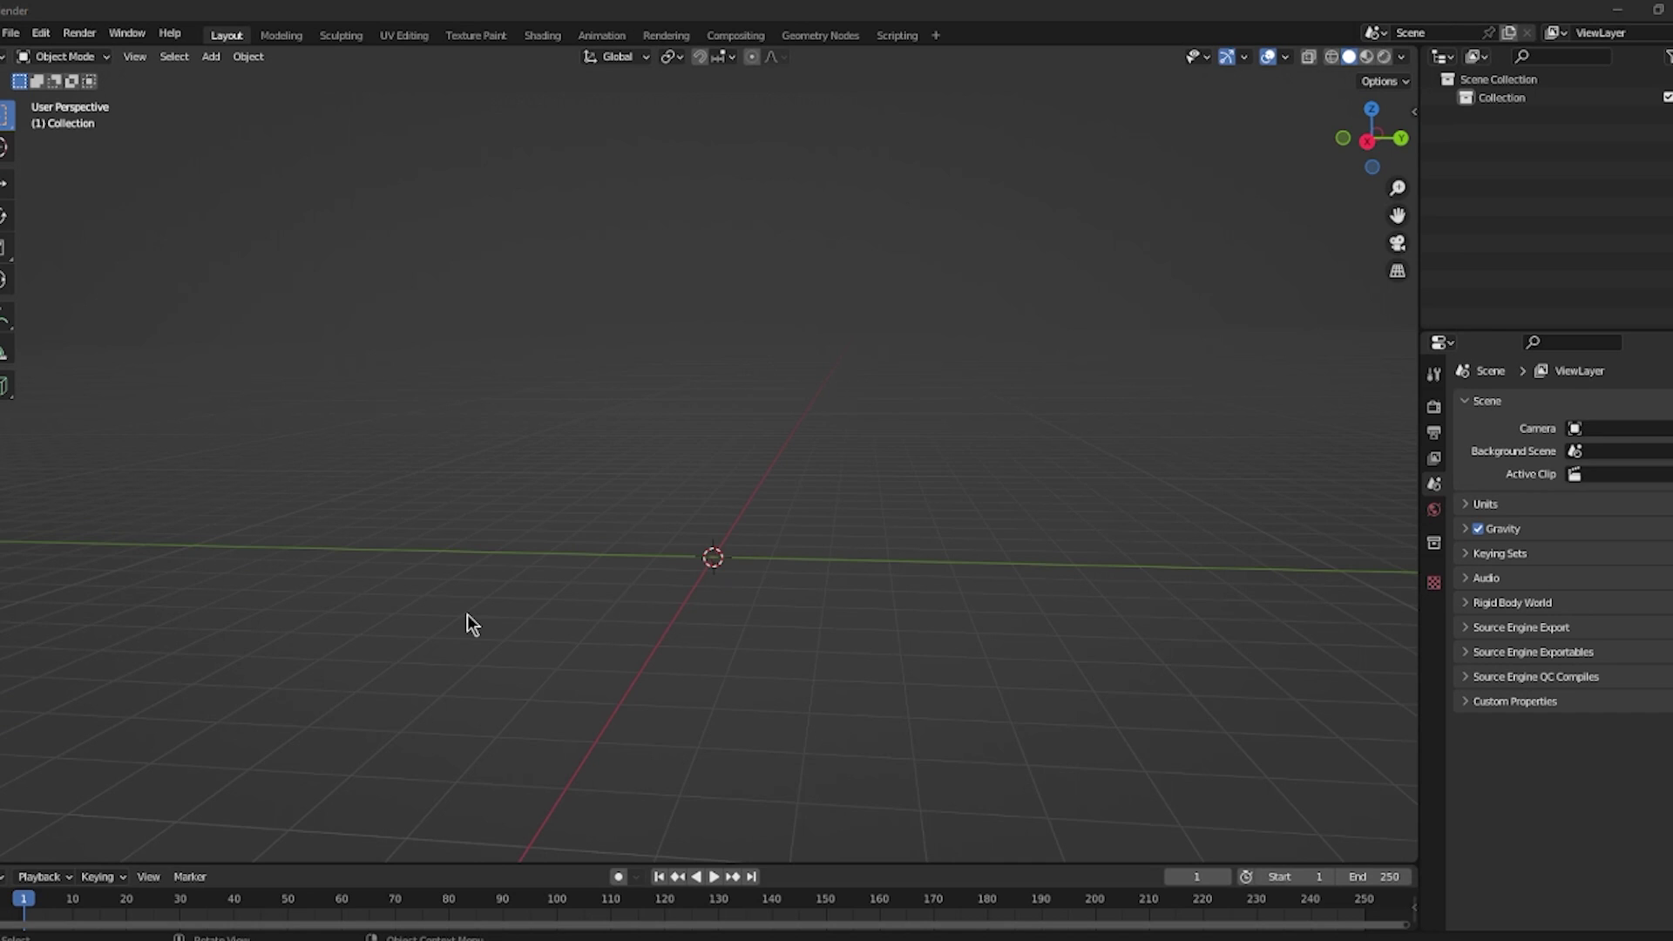
Review the add-ons list in the preferences and close the window again.
{"action": "left_click", "coordinate": [10, 33]}
{"action": "mouse_move", "coordinate": [38, 32]}
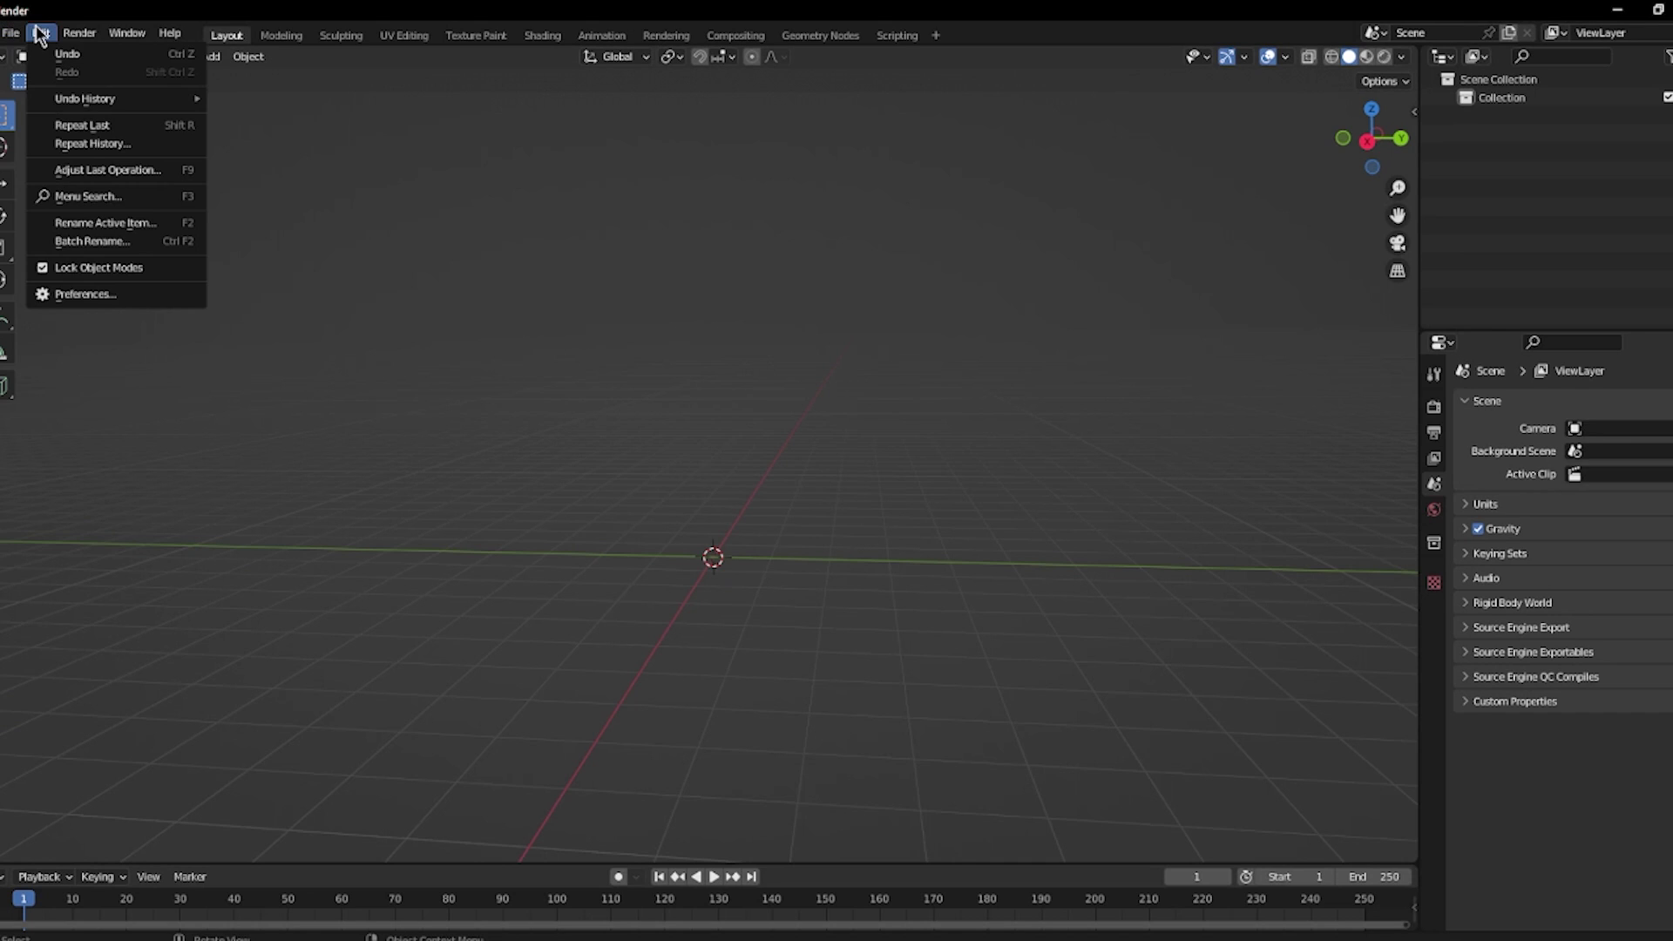
{"action": "left_click", "coordinate": [66, 293]}
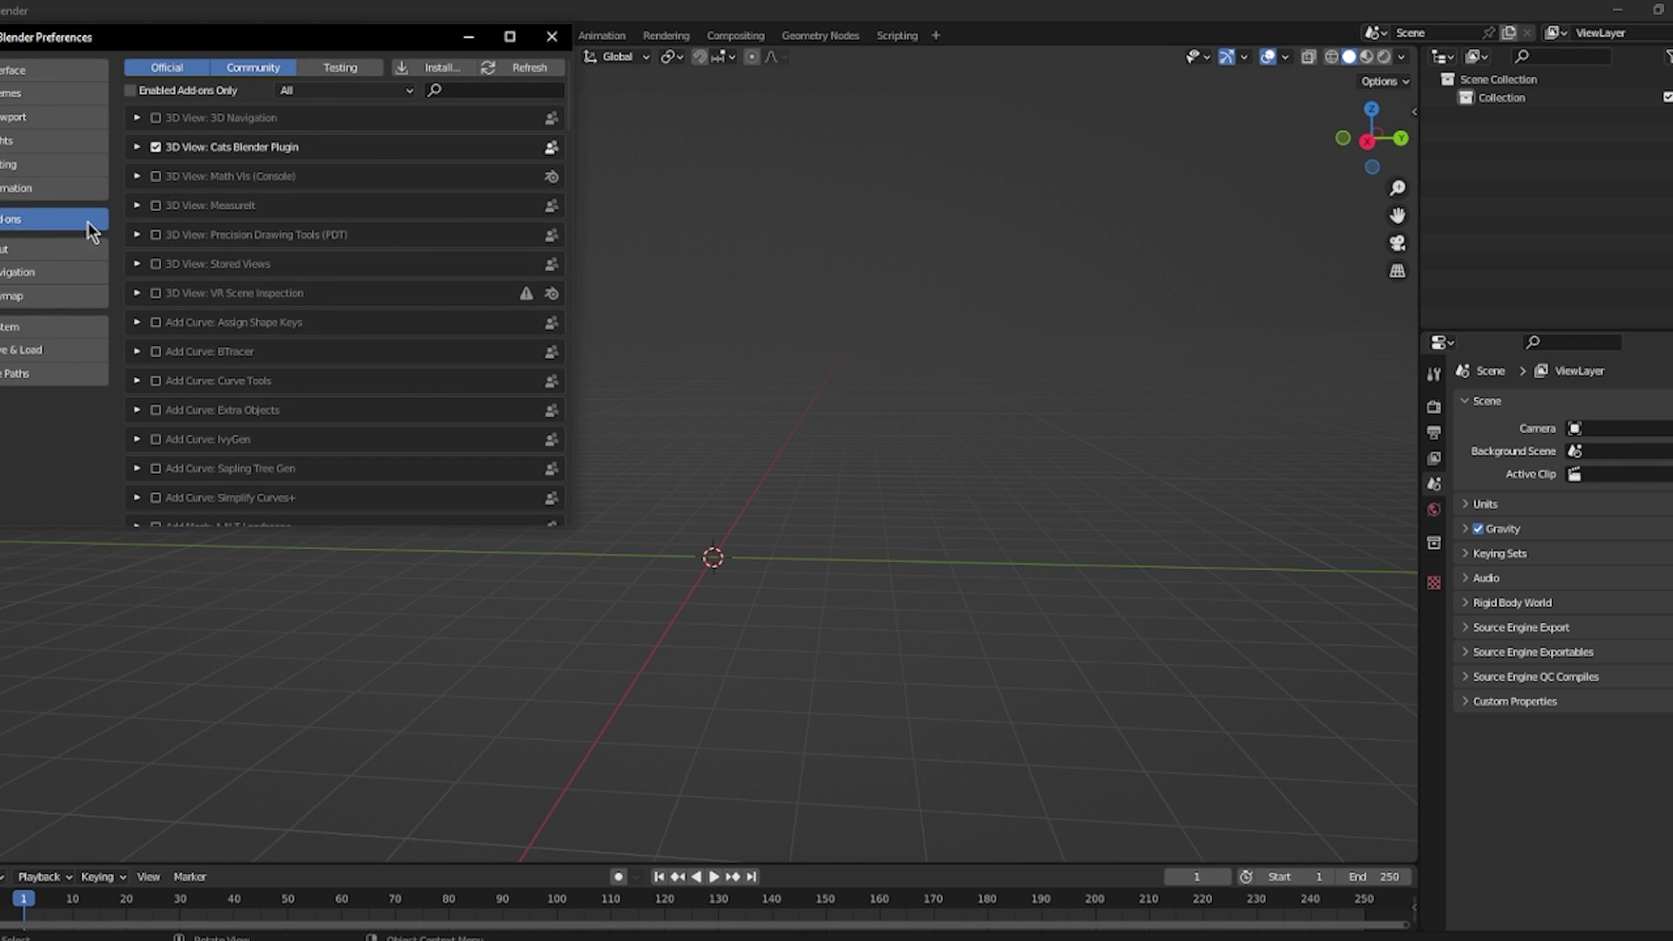
{"action": "left_click", "coordinate": [552, 37]}
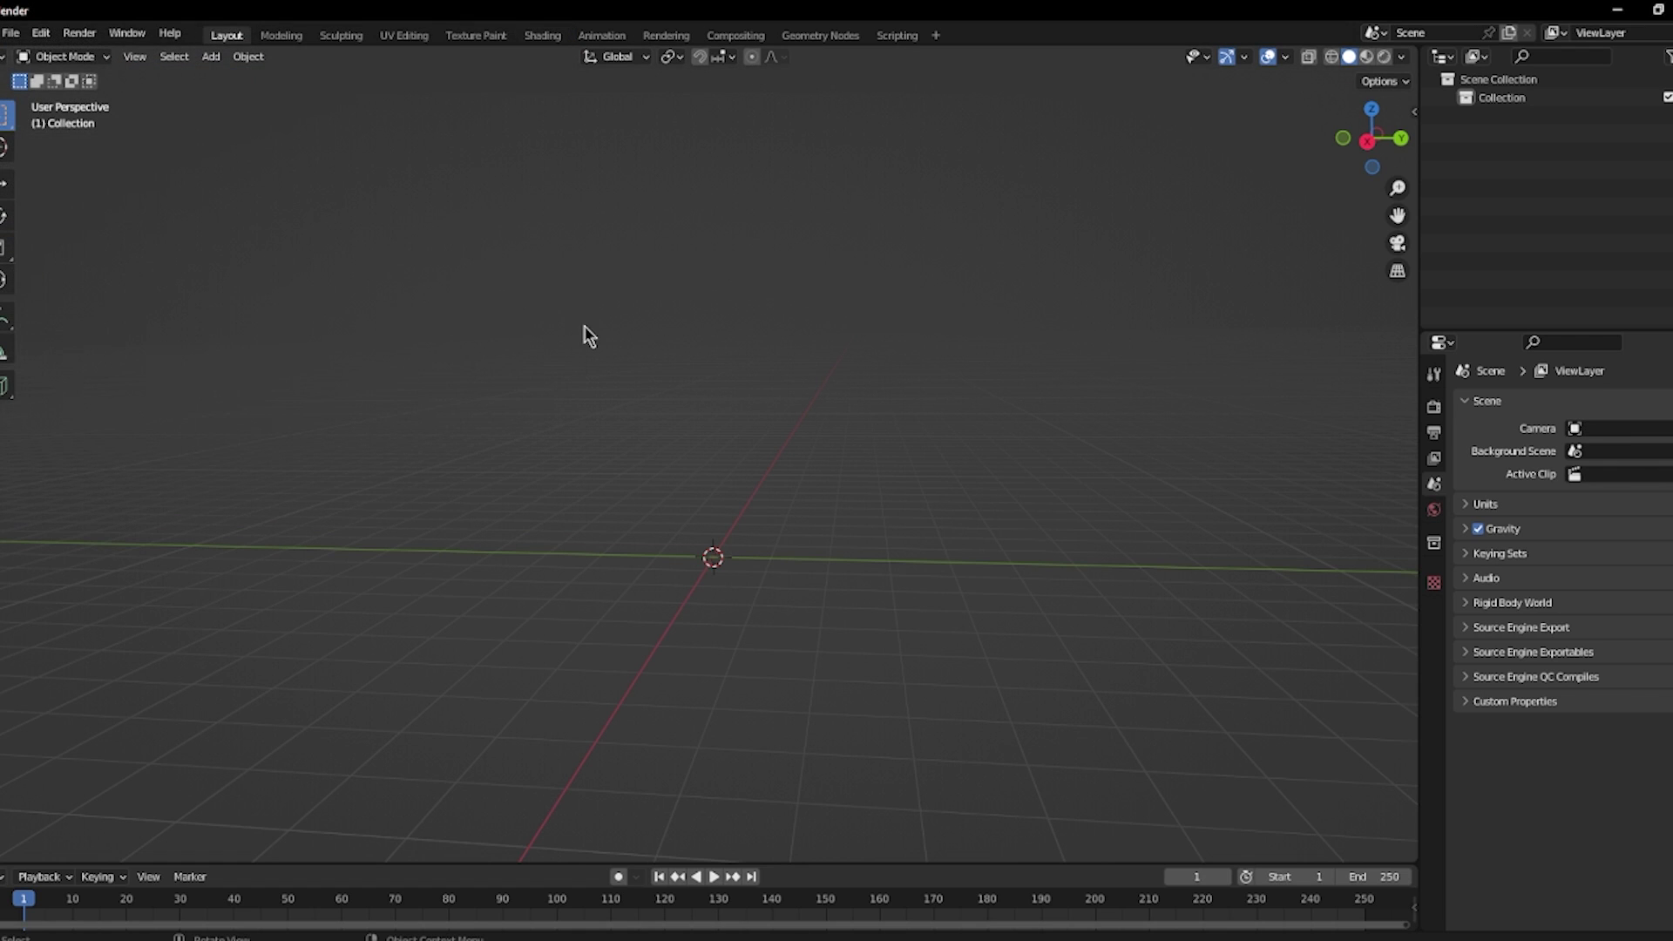
Switch to File Explorer and view the exported files in Desktop > Folder For Video > Exports > Awoofy.
{"action": "left_click", "coordinate": [12, 35]}
{"action": "mouse_move", "coordinate": [70, 286]}
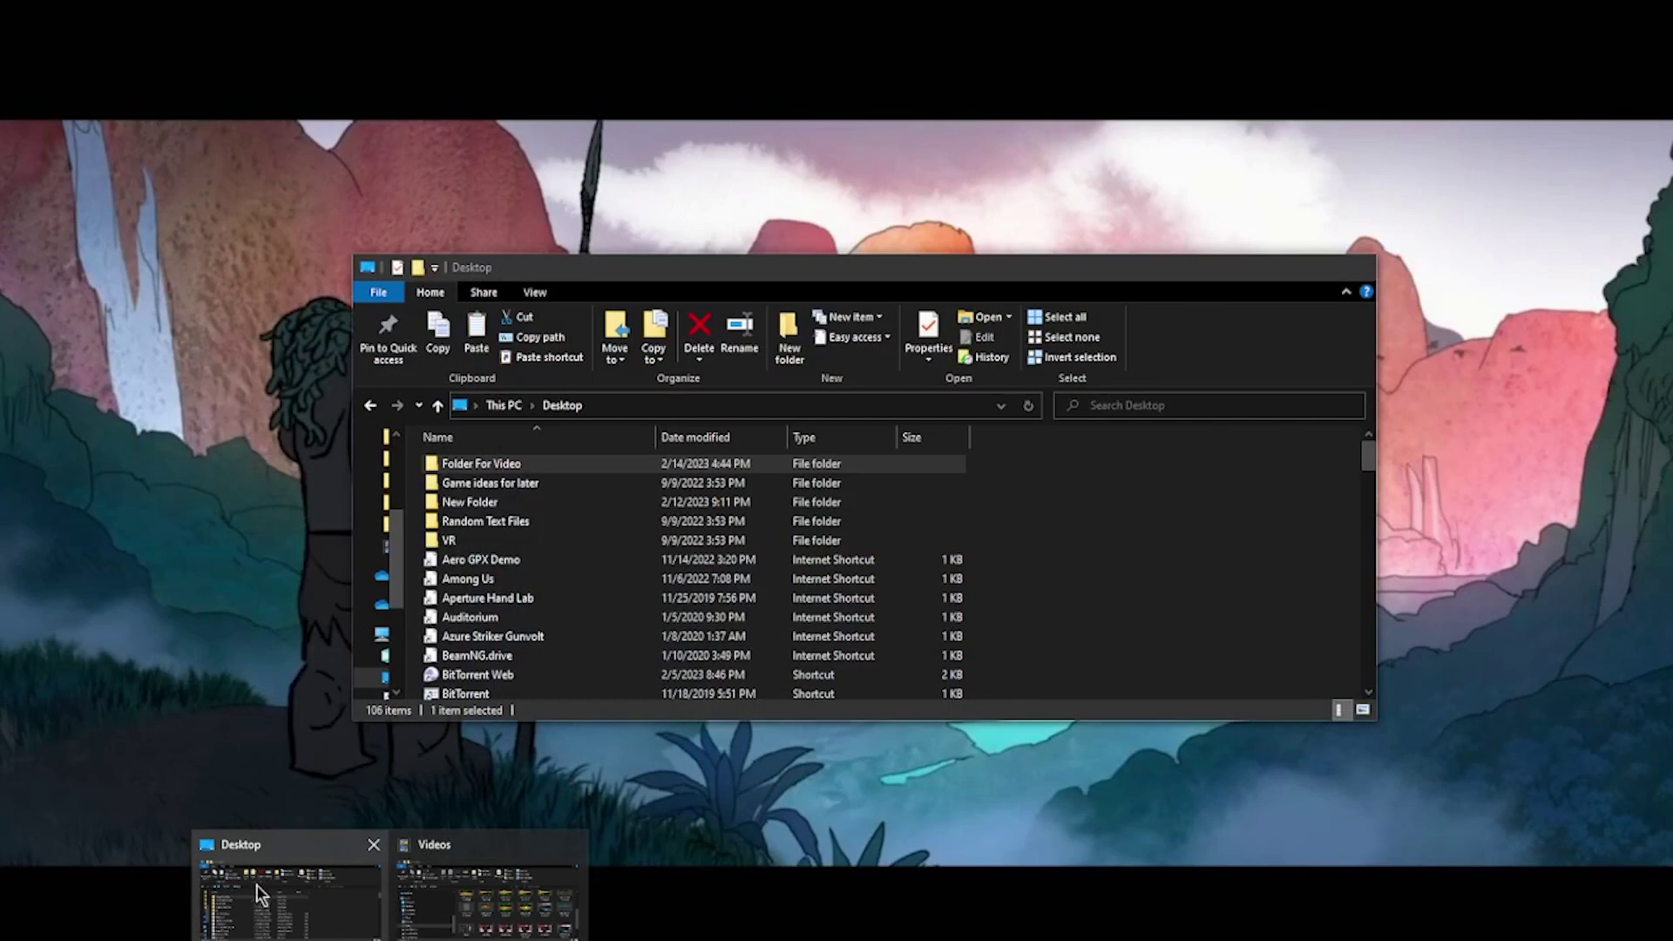
{"action": "left_click", "coordinate": [258, 886]}
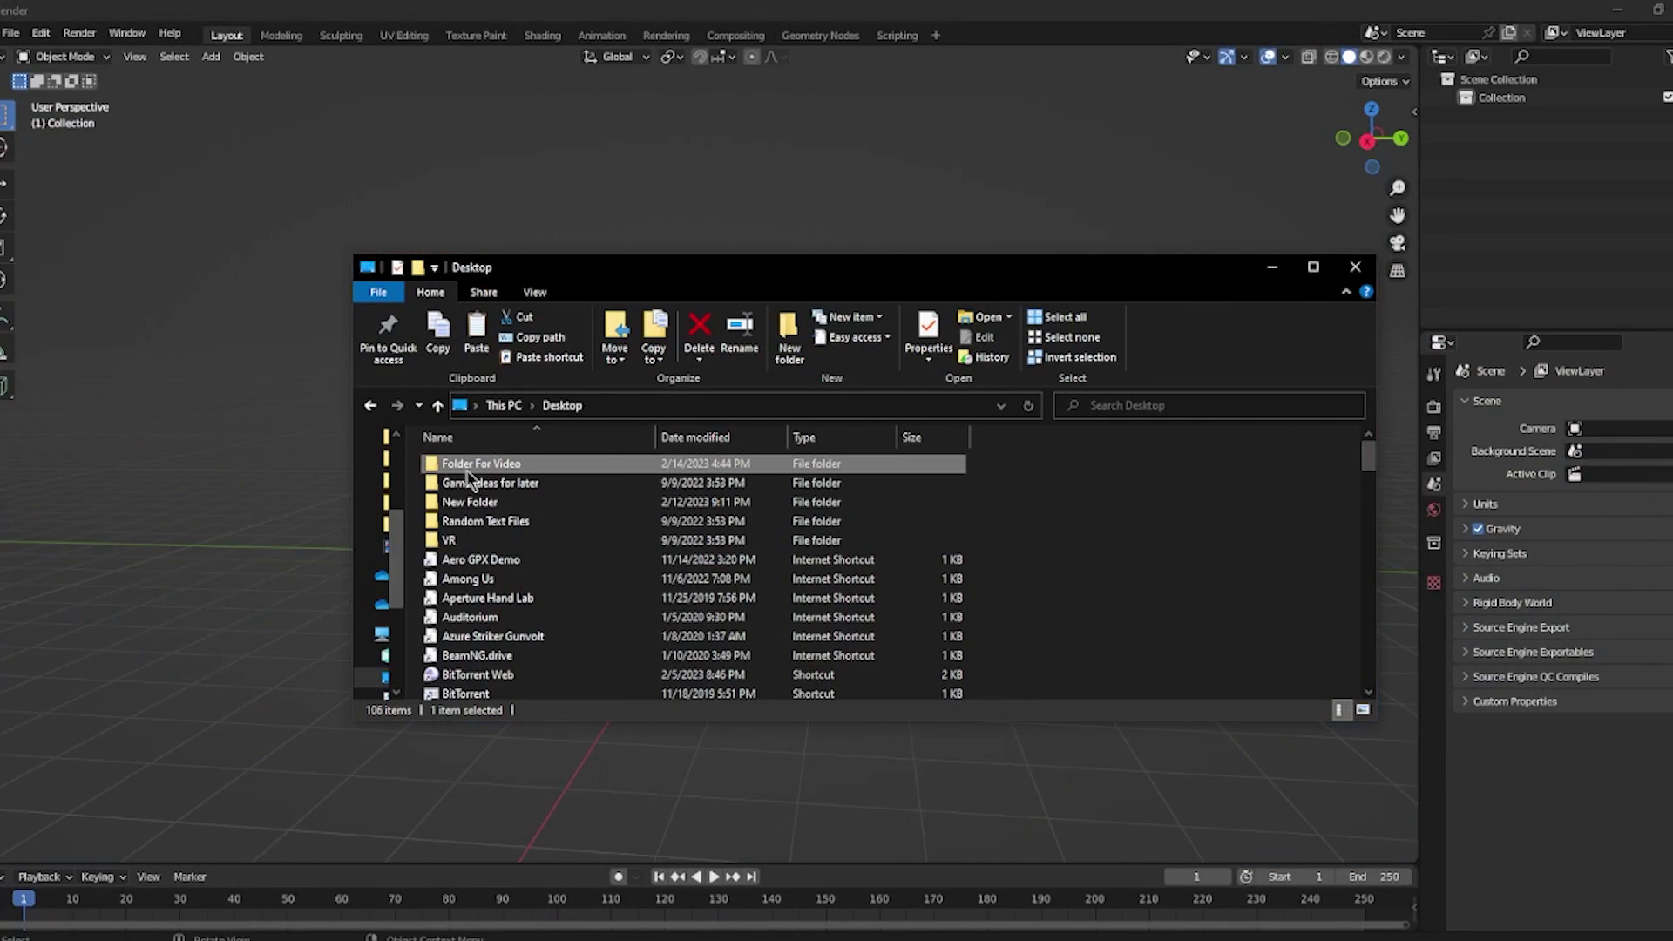
{"action": "double_click", "coordinate": [470, 465]}
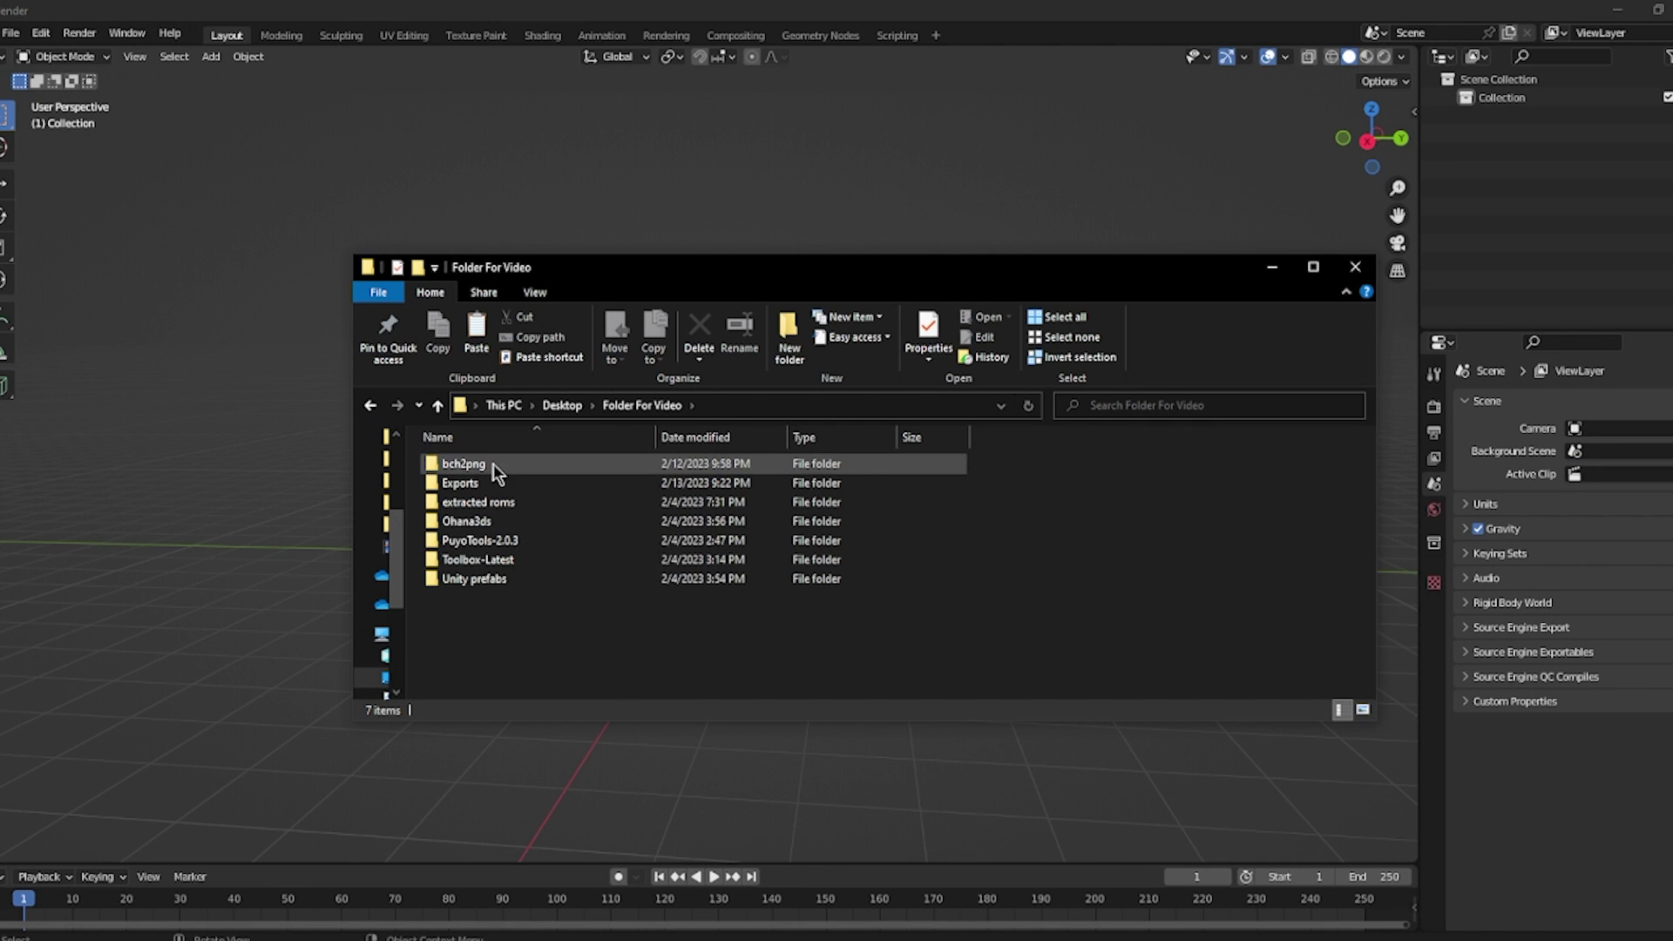
{"action": "double_click", "coordinate": [483, 485]}
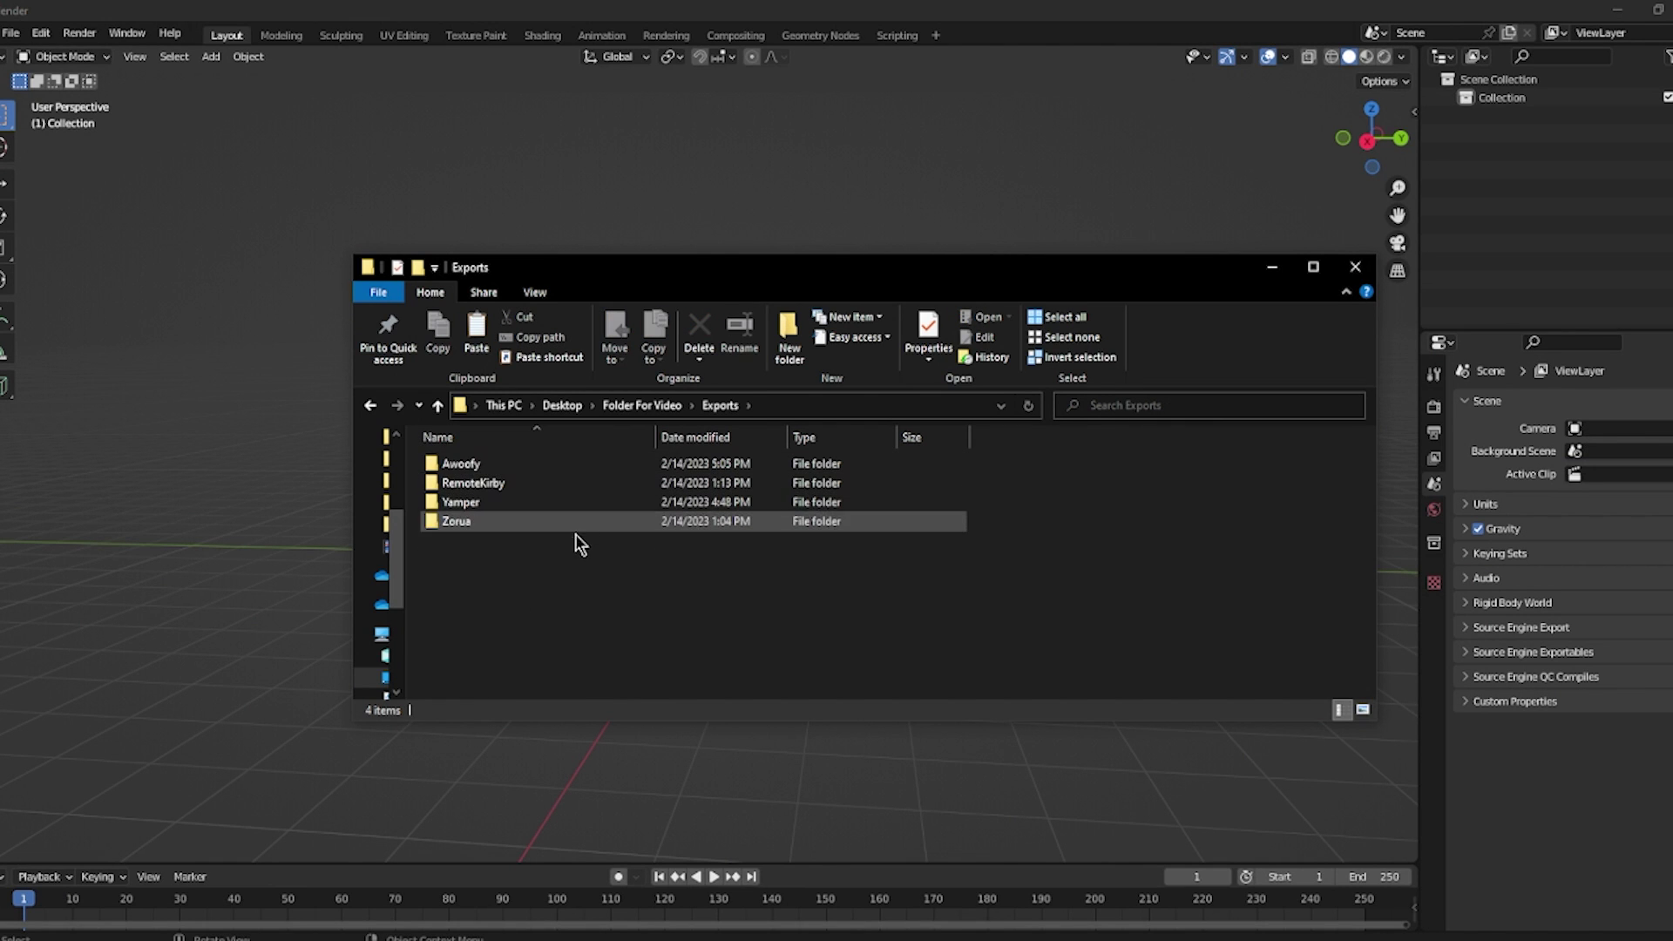
{"action": "double_click", "coordinate": [506, 463]}
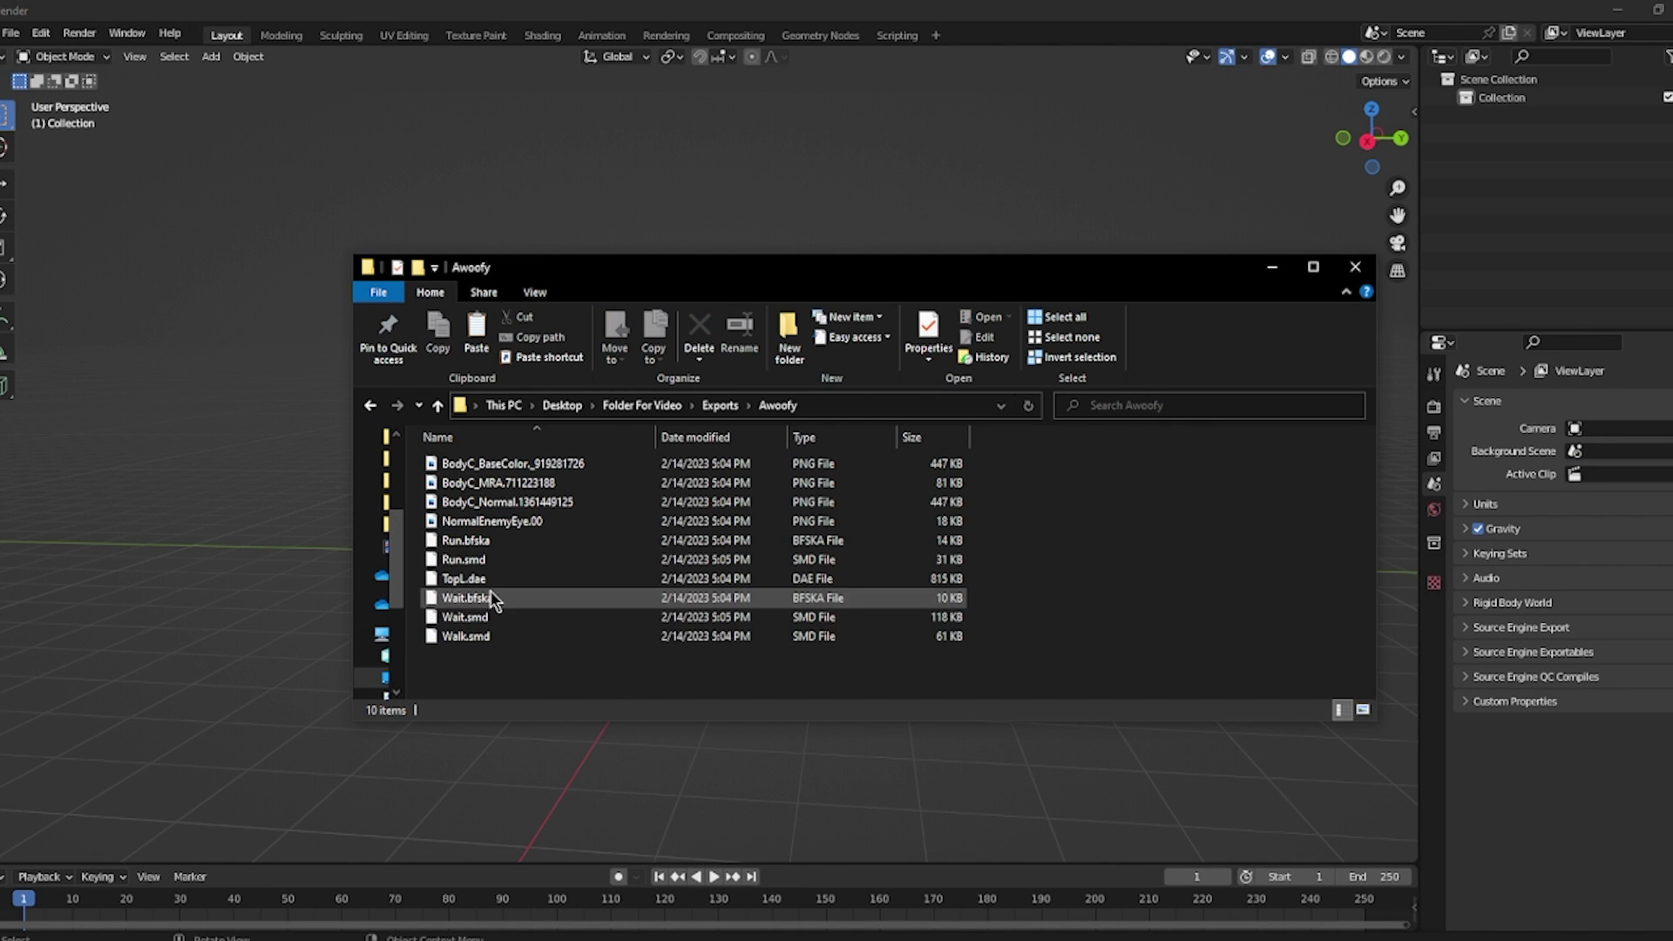
{"action": "left_click", "coordinate": [257, 485]}
Import TopL.dae from the Exports\Awoofy folder as a Collada file.
{"action": "left_click", "coordinate": [14, 34]}
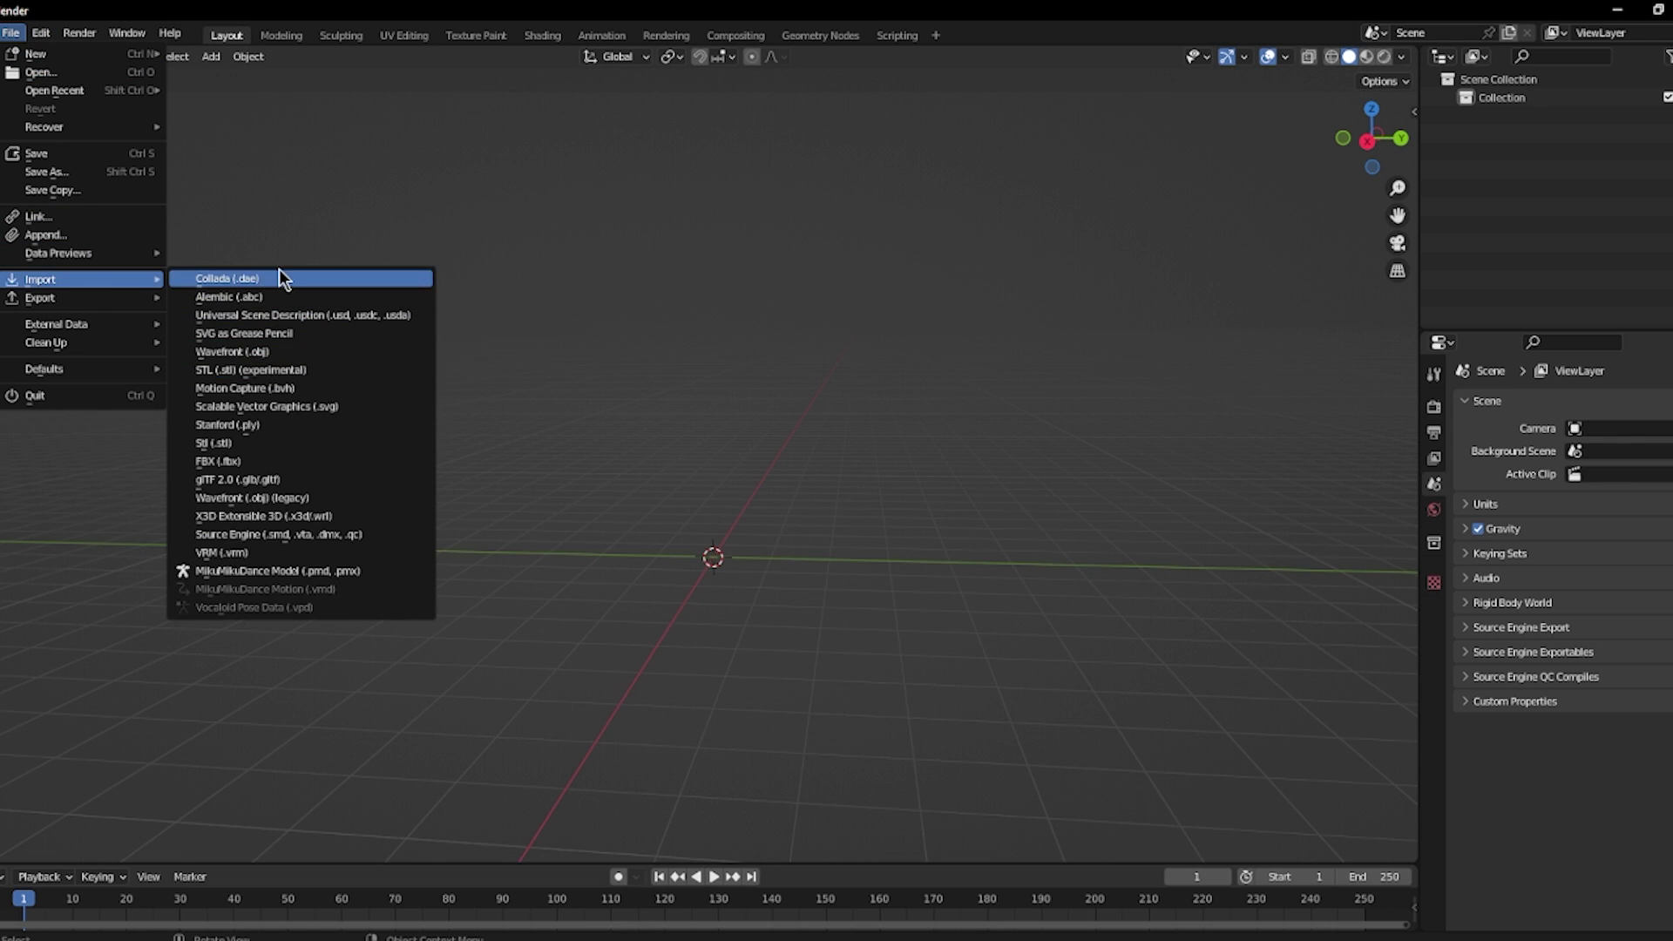
{"action": "left_click", "coordinate": [279, 271]}
{"action": "left_click", "coordinate": [409, 700]}
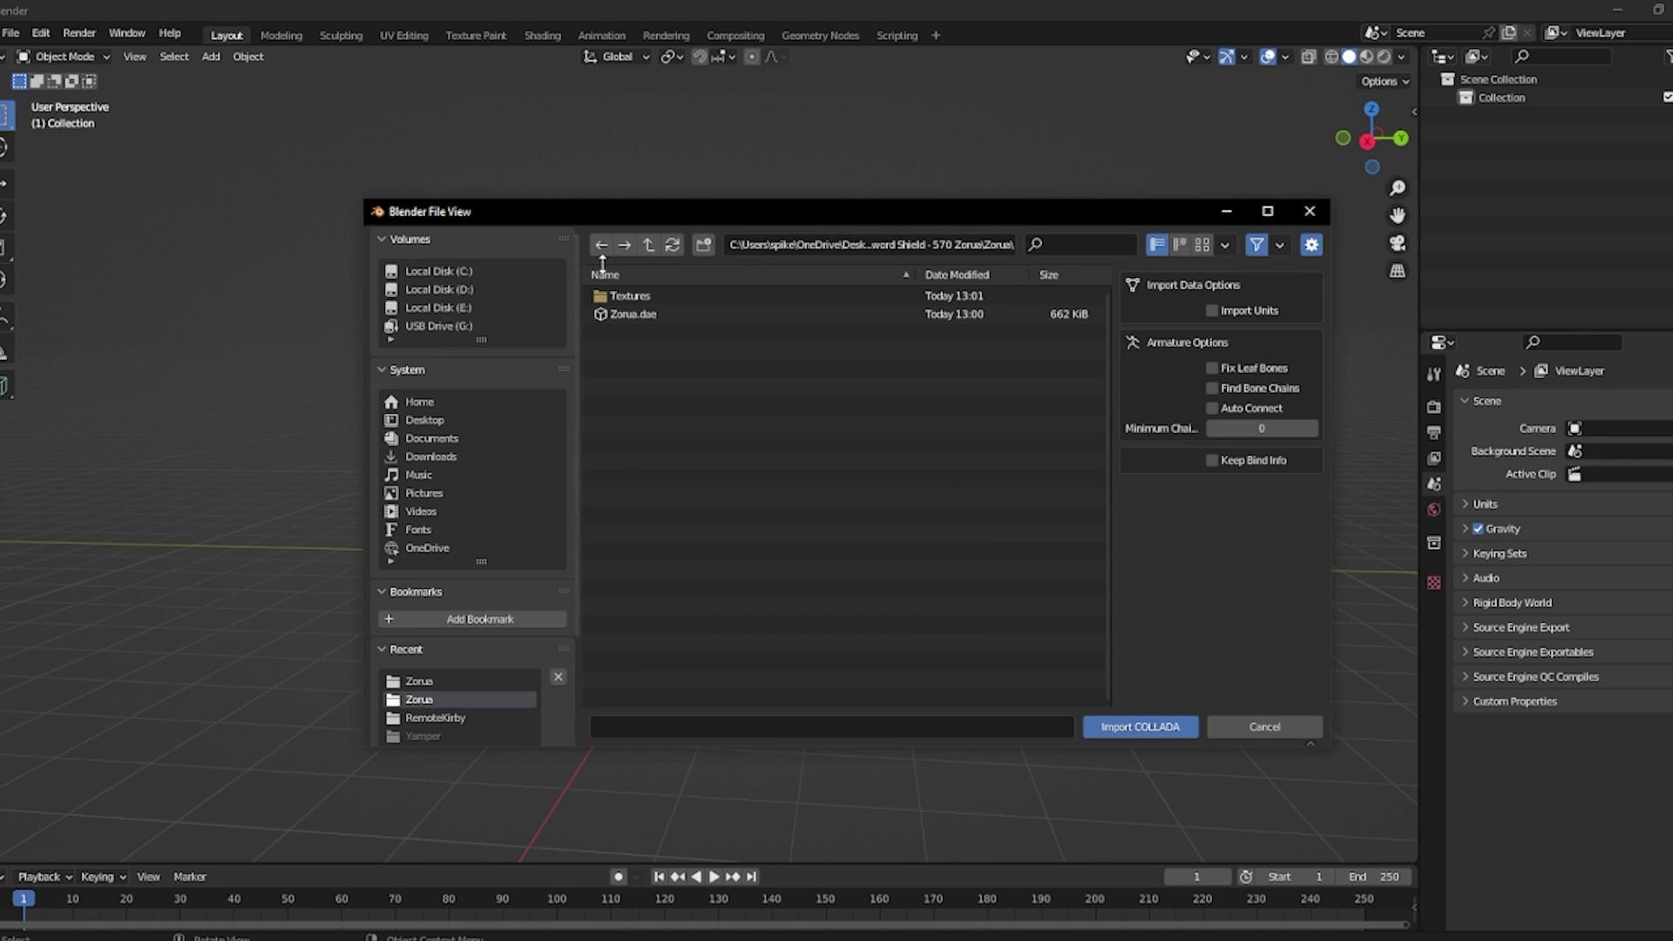
{"action": "left_click", "coordinate": [649, 244]}
{"action": "left_click", "coordinate": [649, 244]}
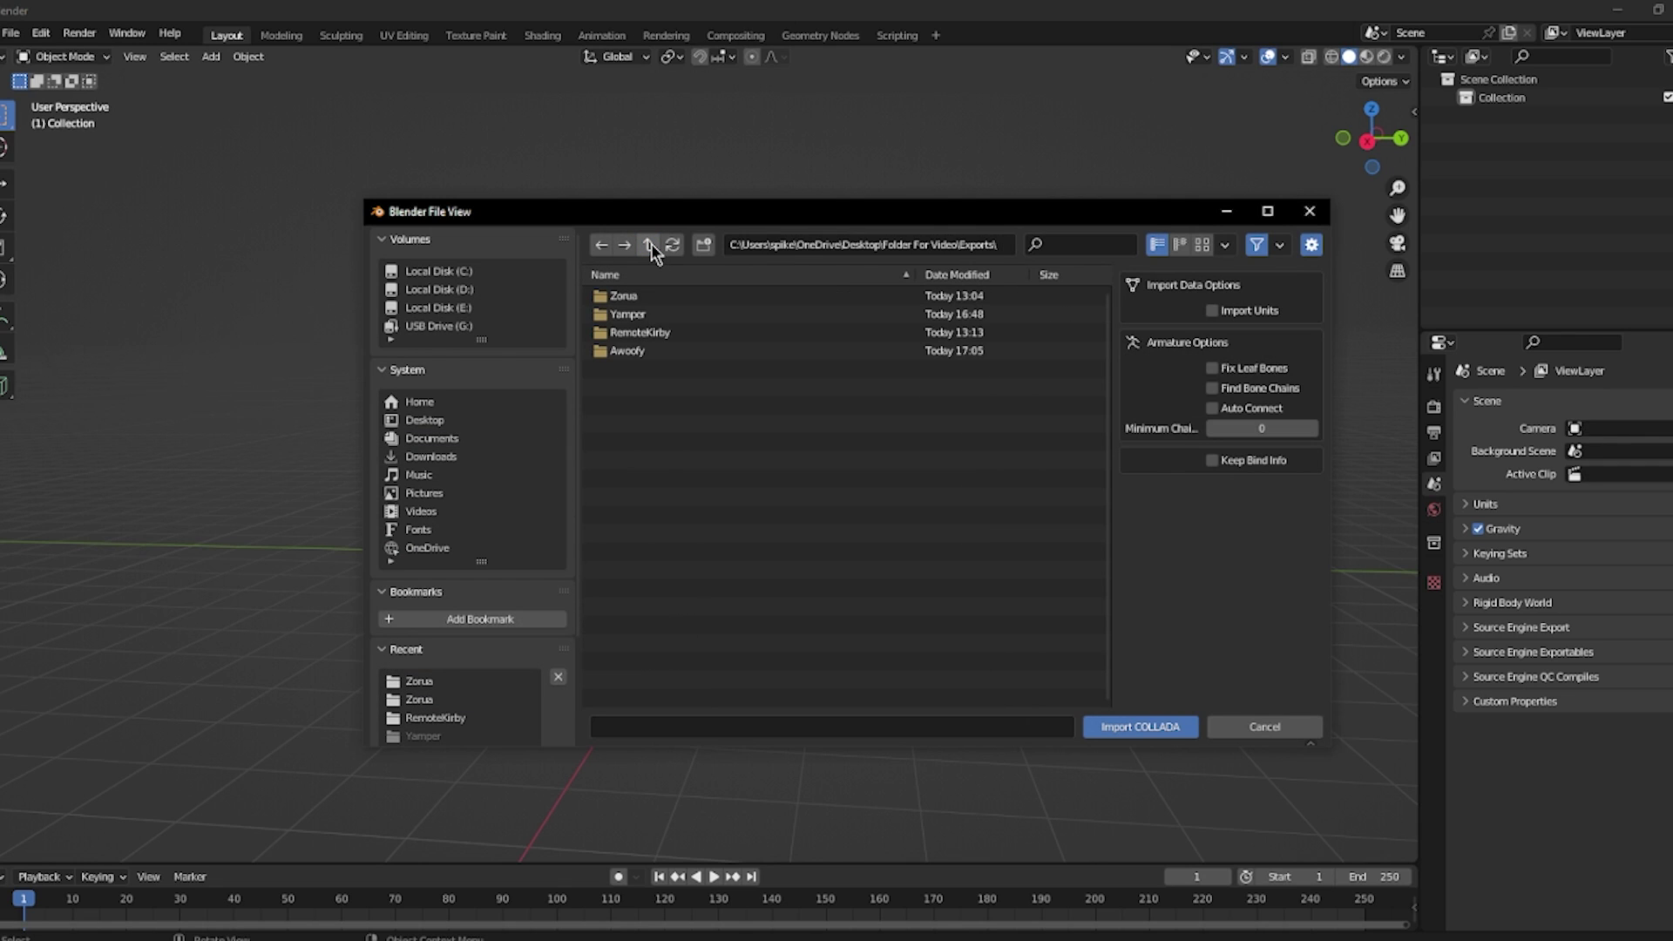
{"action": "left_click", "coordinate": [649, 244]}
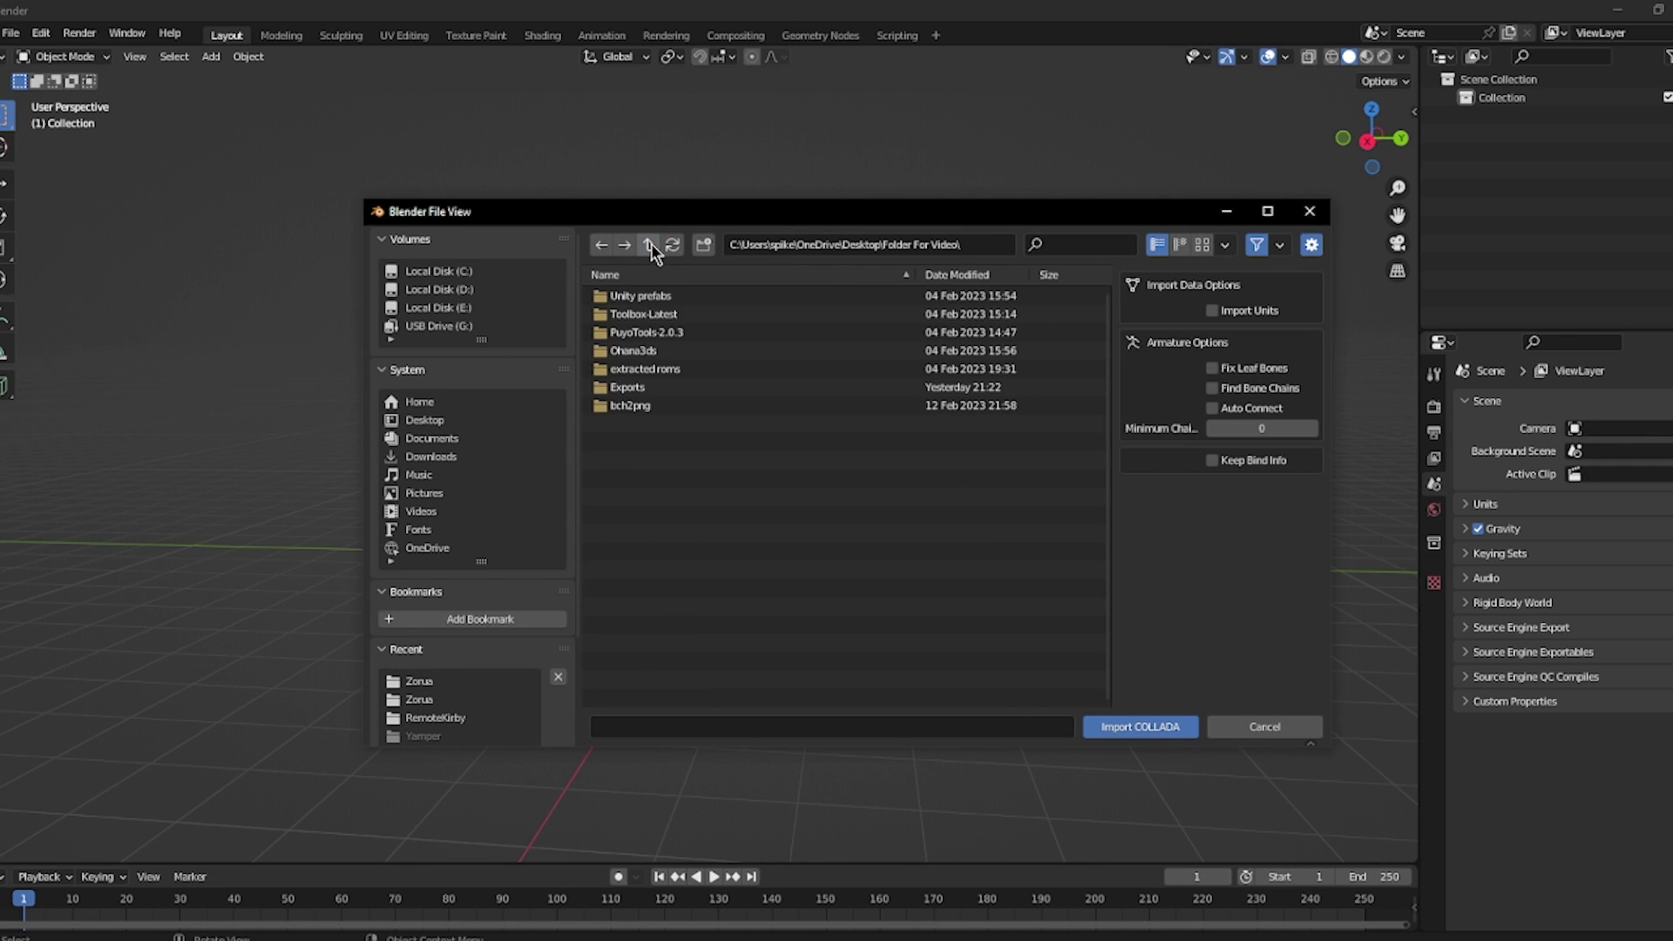
{"action": "double_click", "coordinate": [647, 387]}
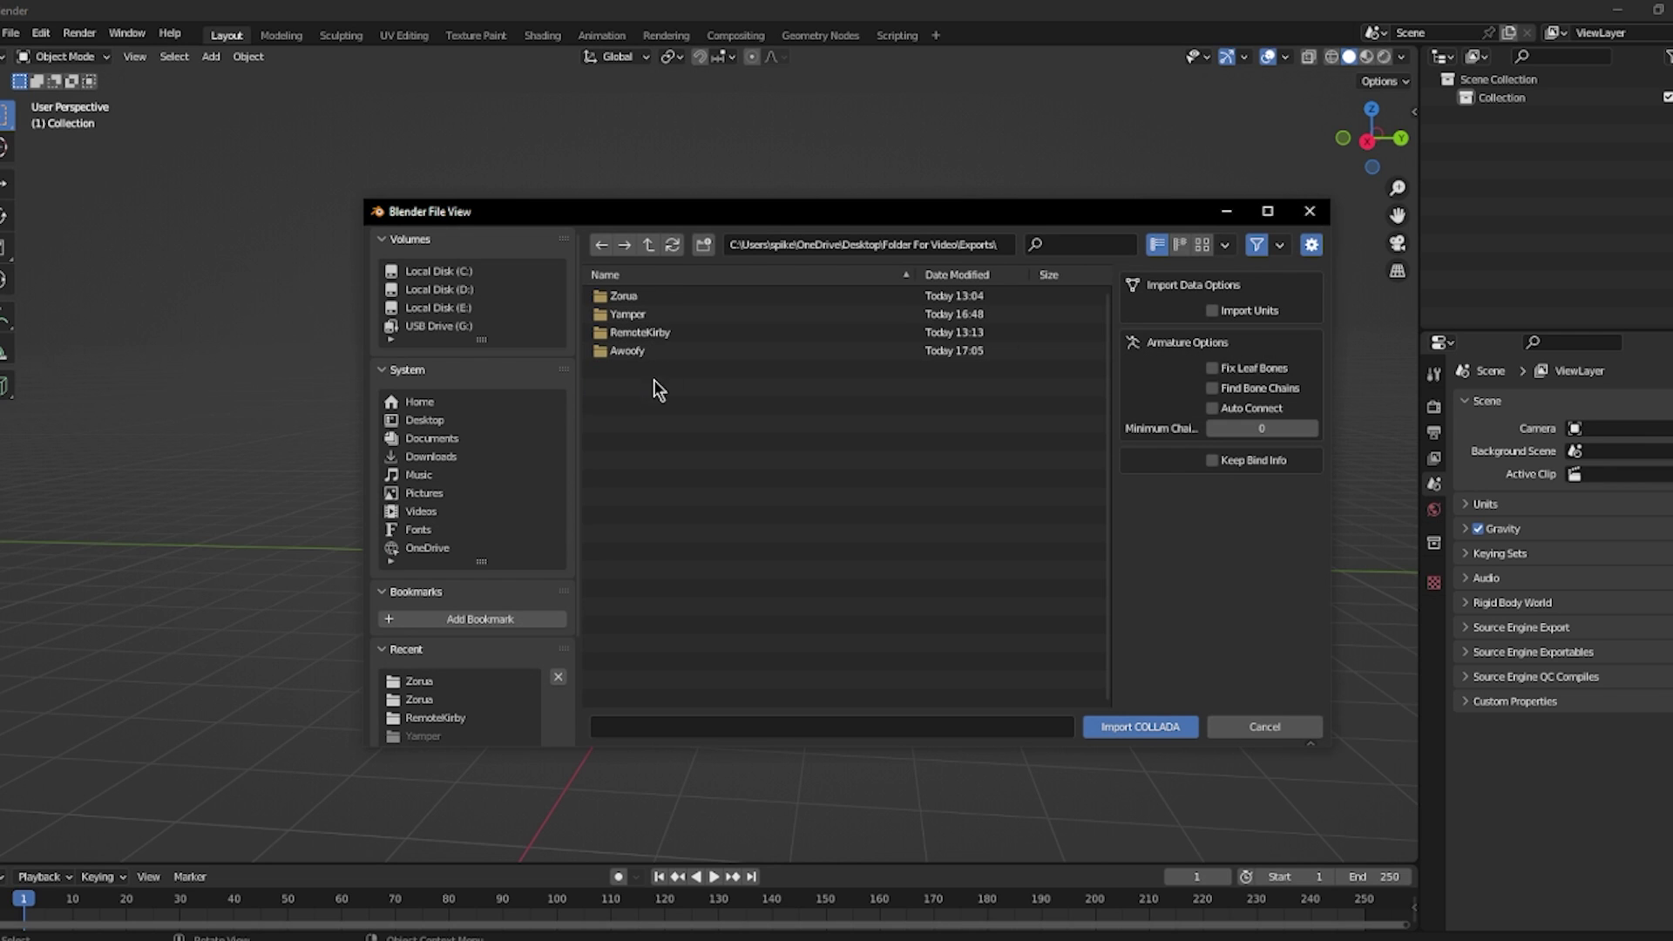
{"action": "double_click", "coordinate": [661, 351]}
{"action": "left_click", "coordinate": [662, 298]}
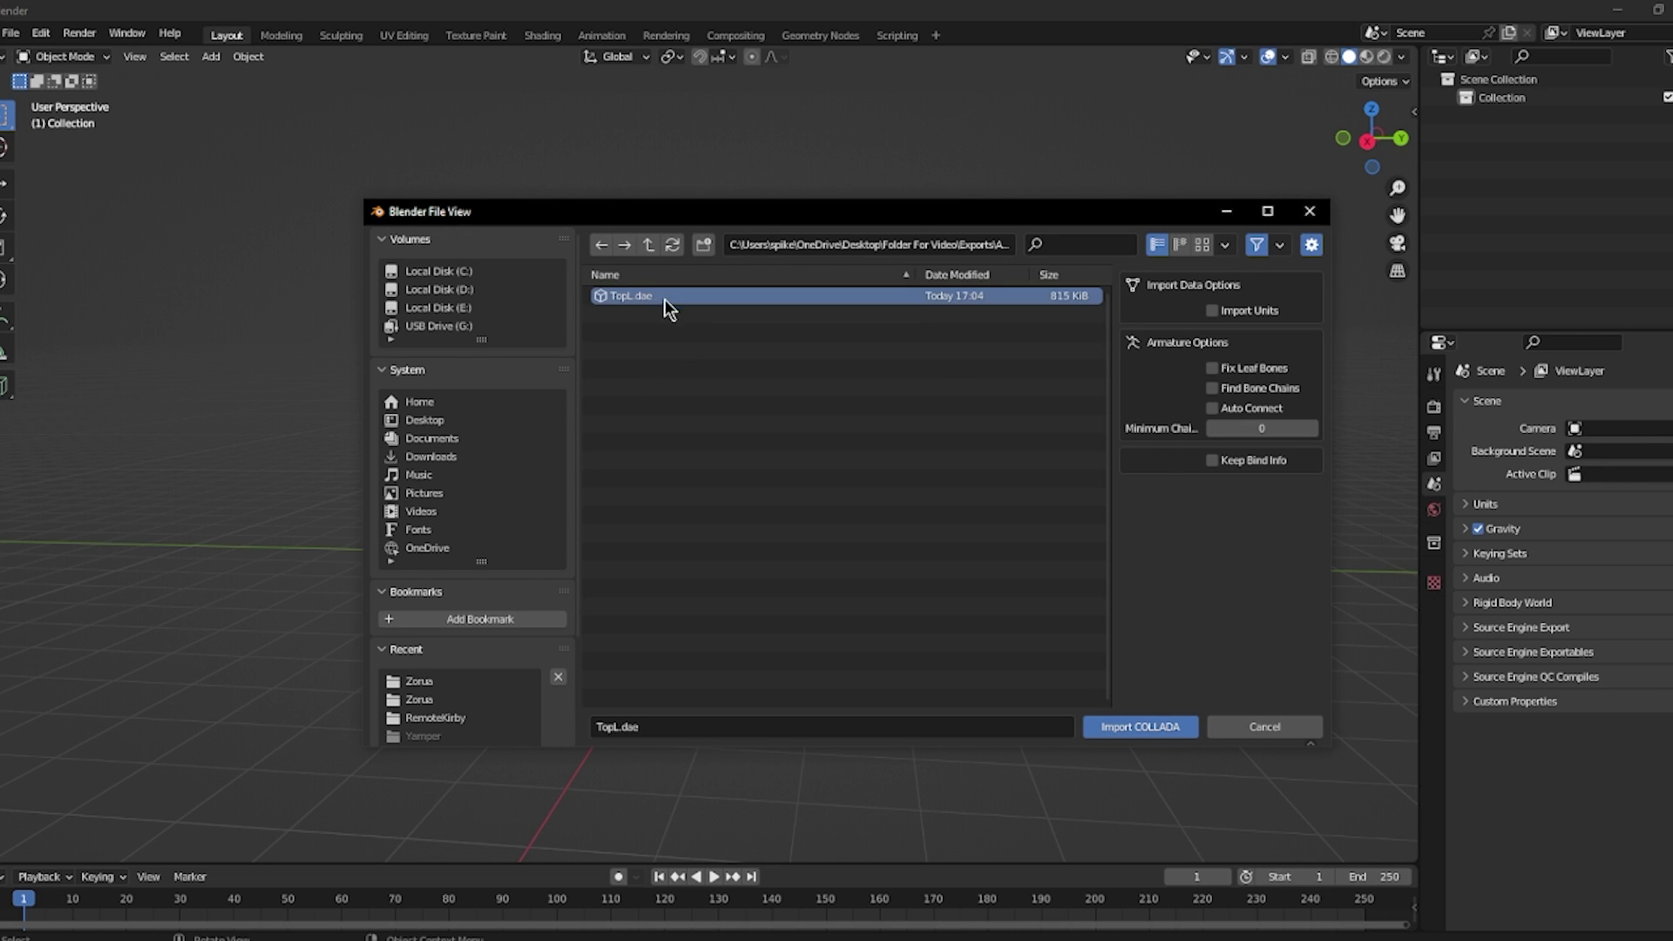
{"action": "left_click", "coordinate": [1124, 727]}
View the imported model from the front and set the viewport shading to Material Preview.
{"action": "scroll", "coordinate": [886, 484], "scroll_direction": "up", "scroll_amount": 5}
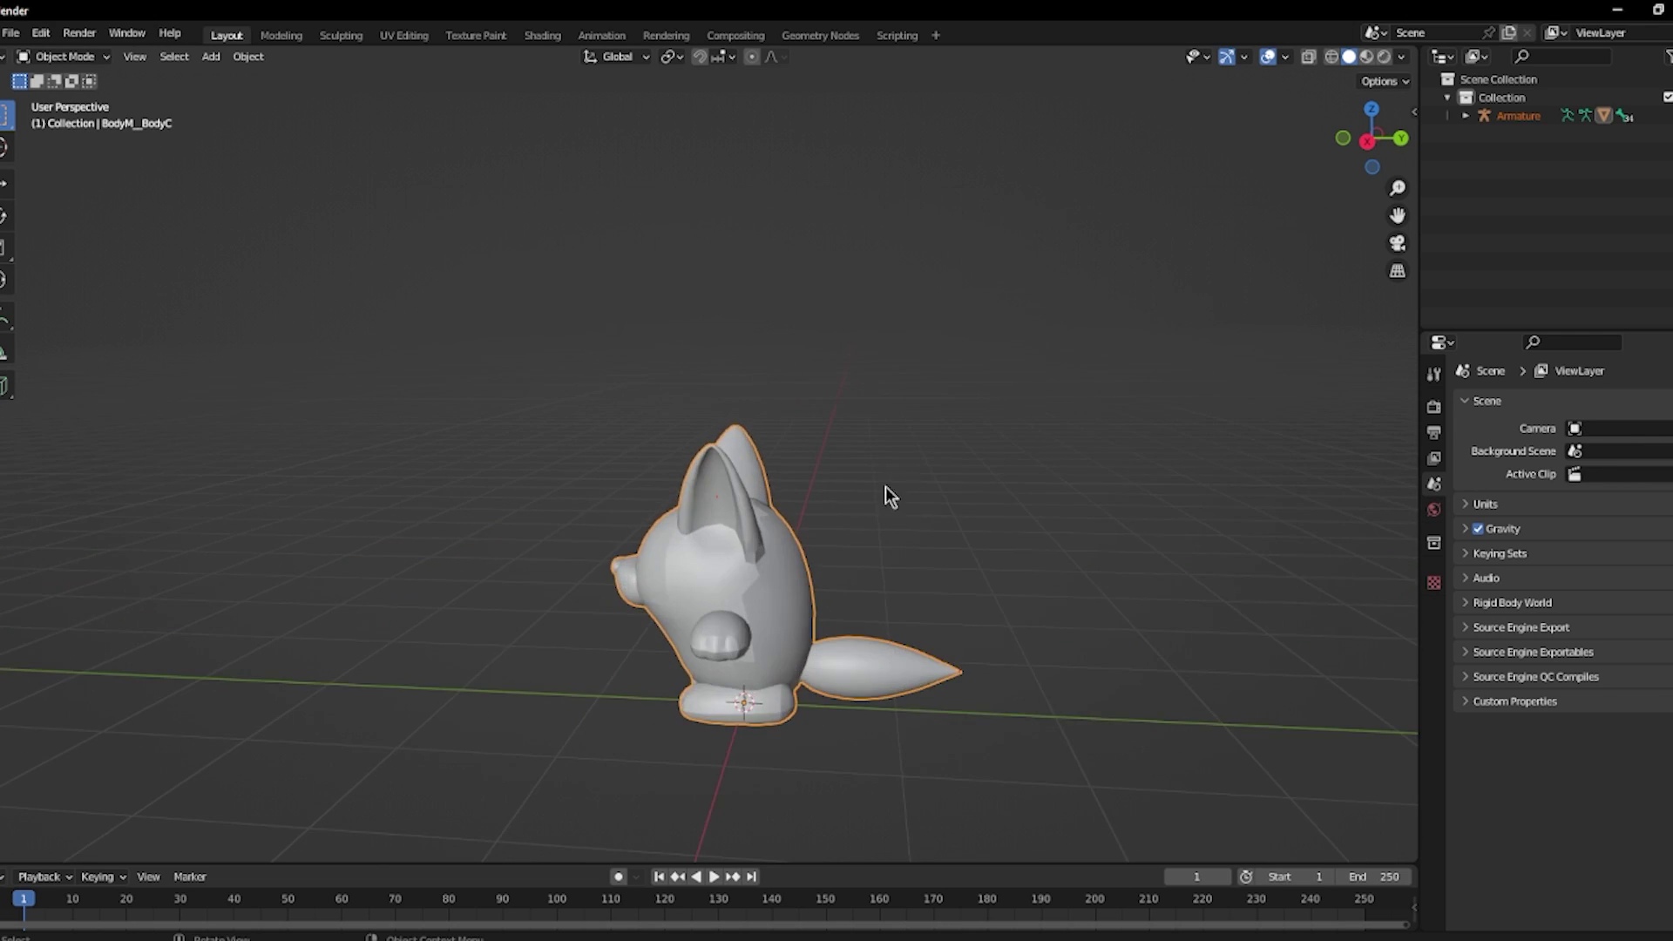
{"action": "middle_click_drag", "start_coordinate": [885, 485], "coordinate": [1044, 498]}
{"action": "scroll", "coordinate": [1024, 536], "scroll_direction": "up", "scroll_amount": 1}
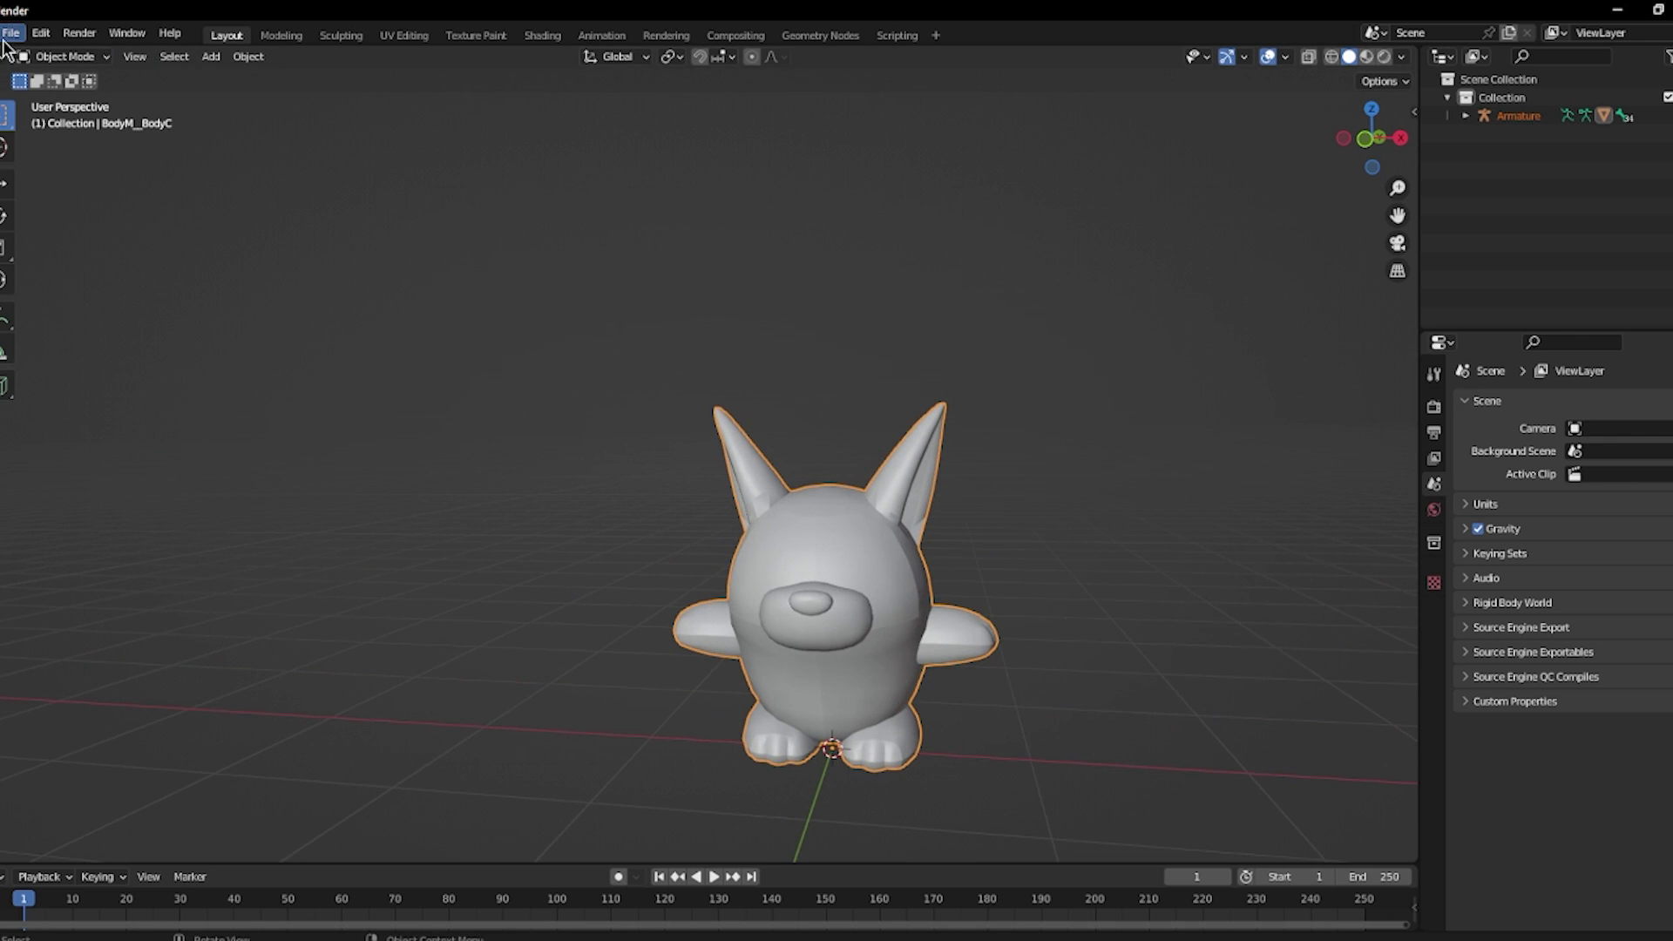
{"action": "left_click", "coordinate": [1366, 57]}
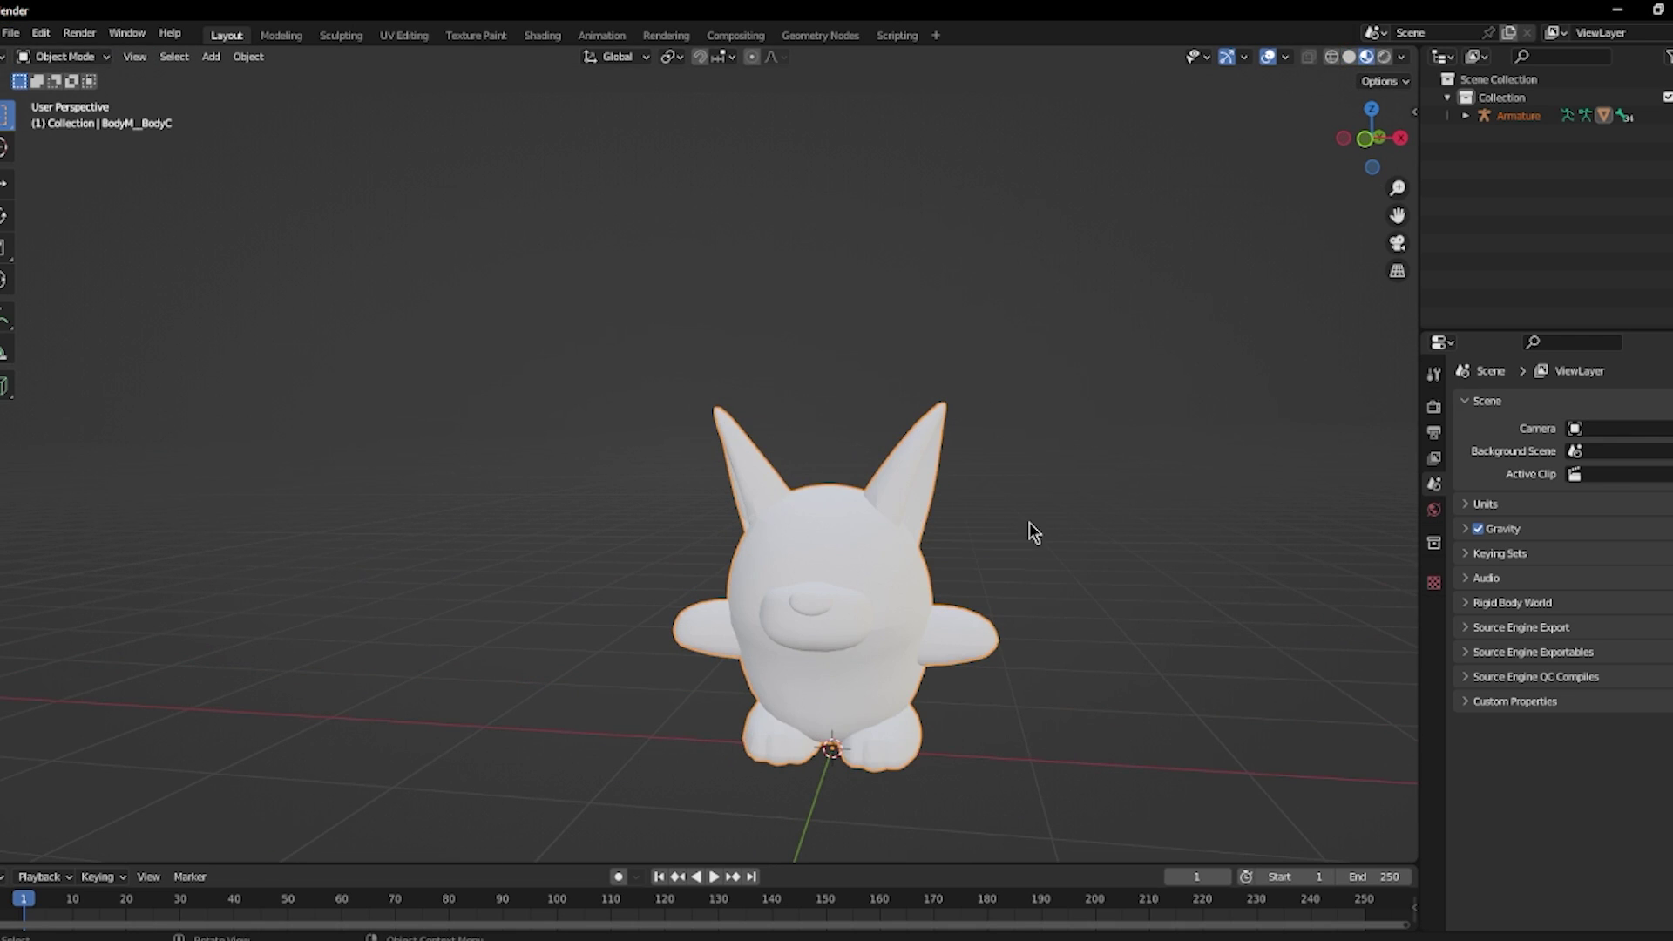
{"action": "middle_click_drag", "start_coordinate": [1031, 497], "coordinate": [824, 622]}
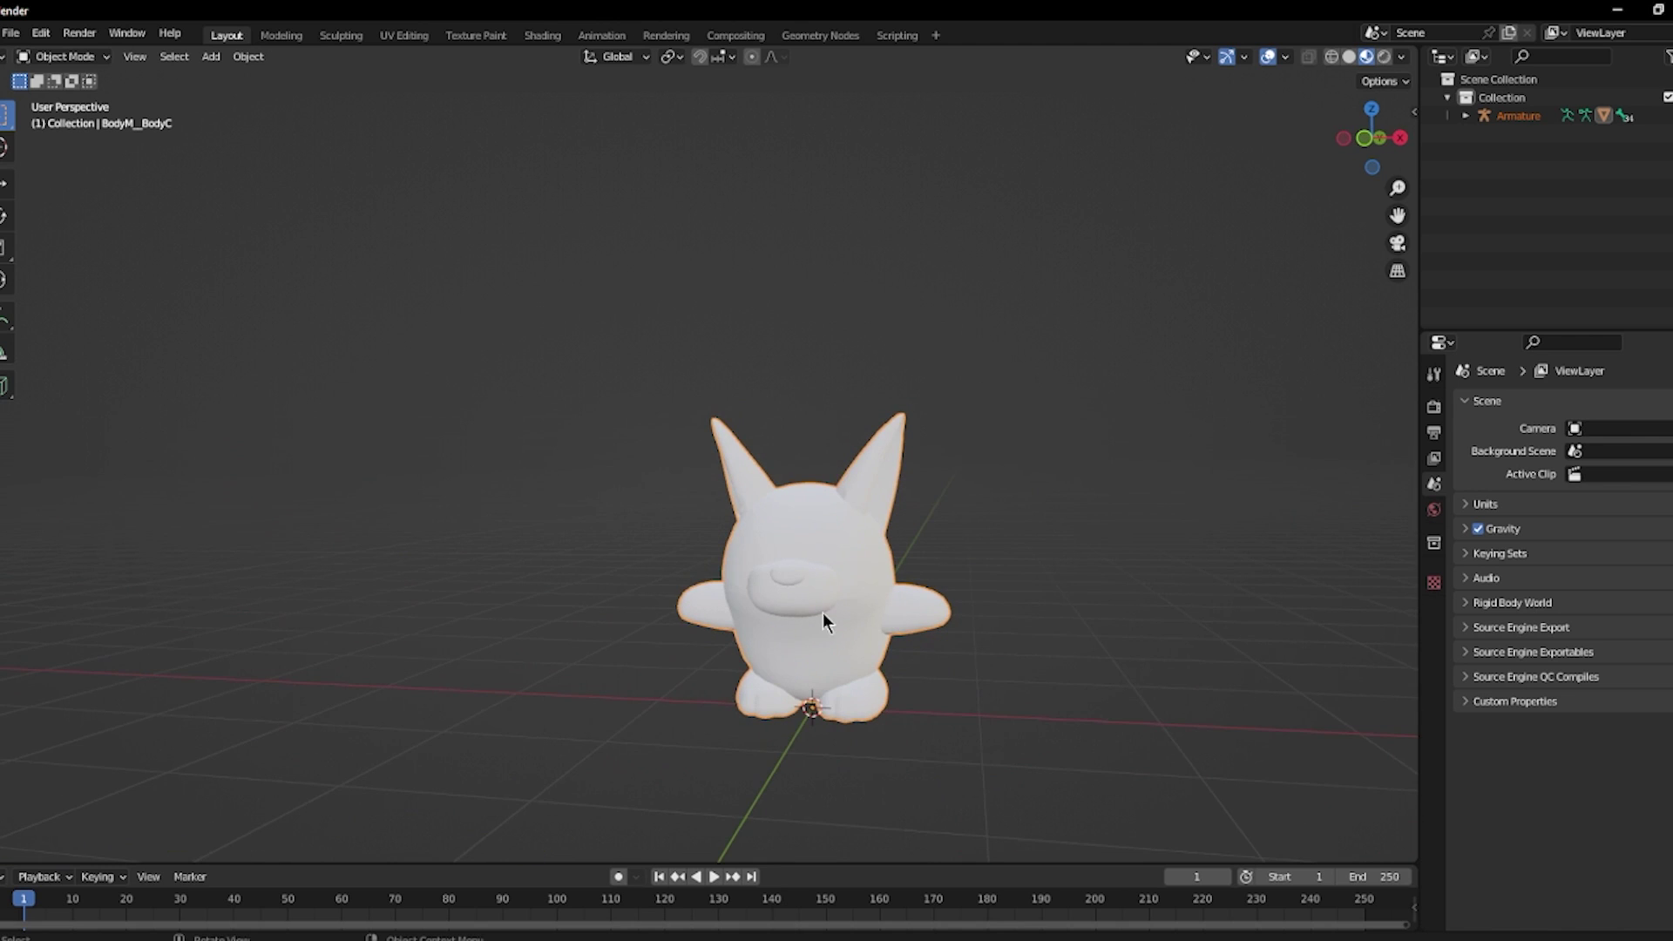
Import Walk.smd, Wait.smd and Run.smd from the Awoofy folder as Source Engine animations.
{"action": "left_click", "coordinate": [11, 33]}
{"action": "mouse_move", "coordinate": [80, 288]}
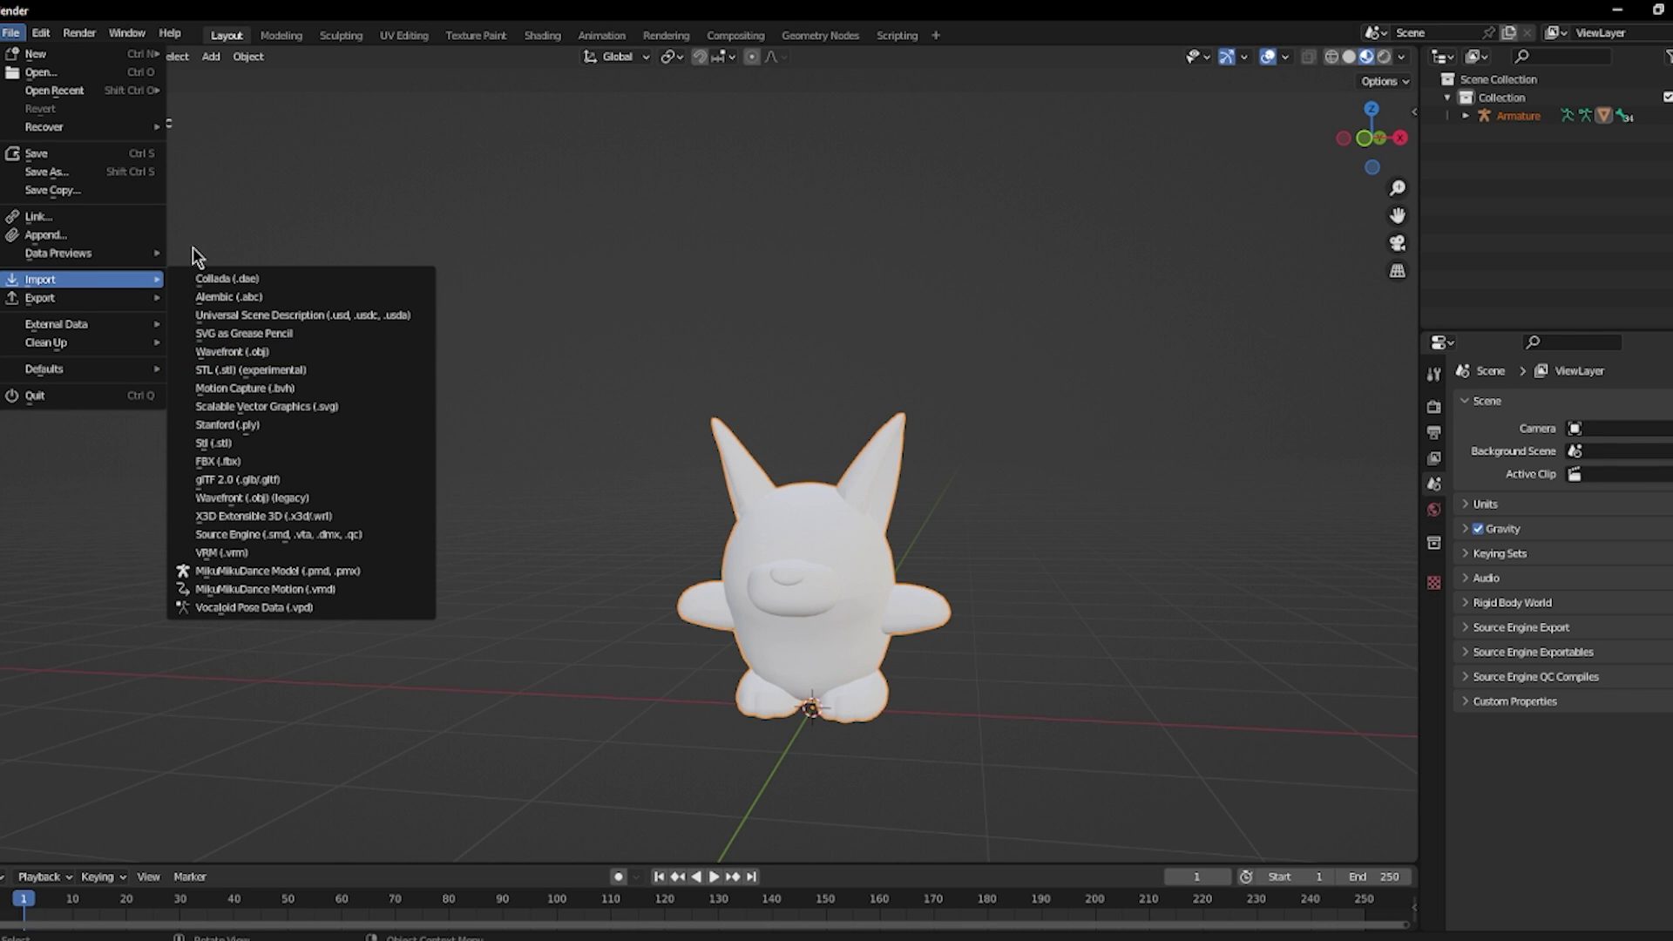
{"action": "left_click", "coordinate": [10, 32]}
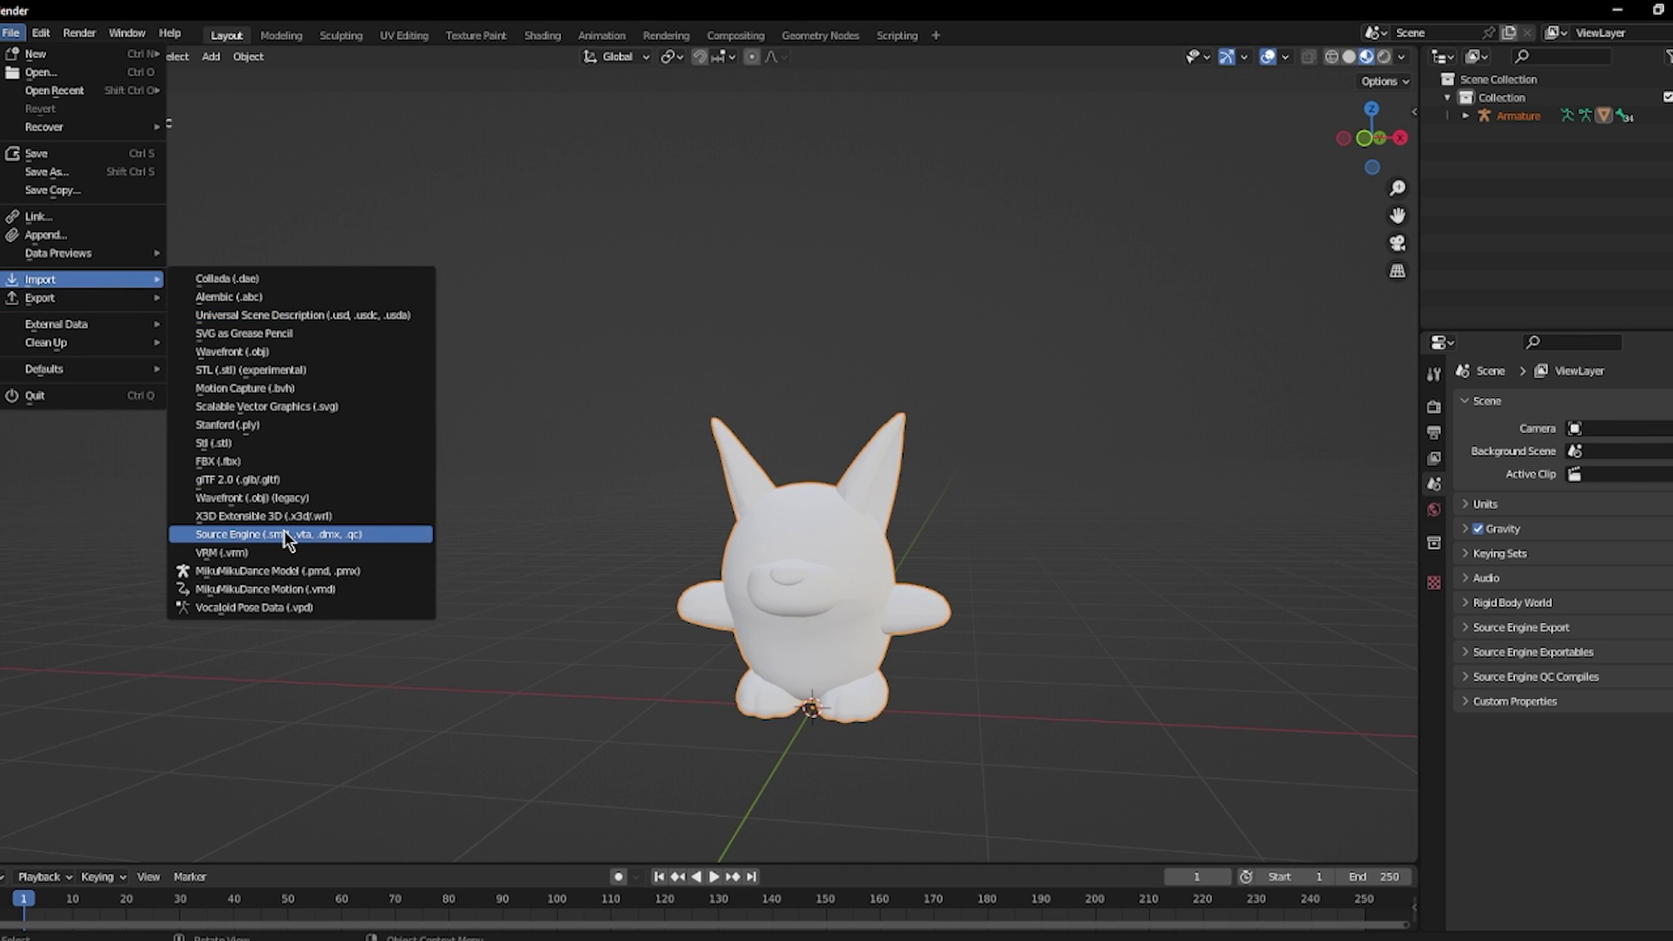
{"action": "left_click", "coordinate": [285, 534]}
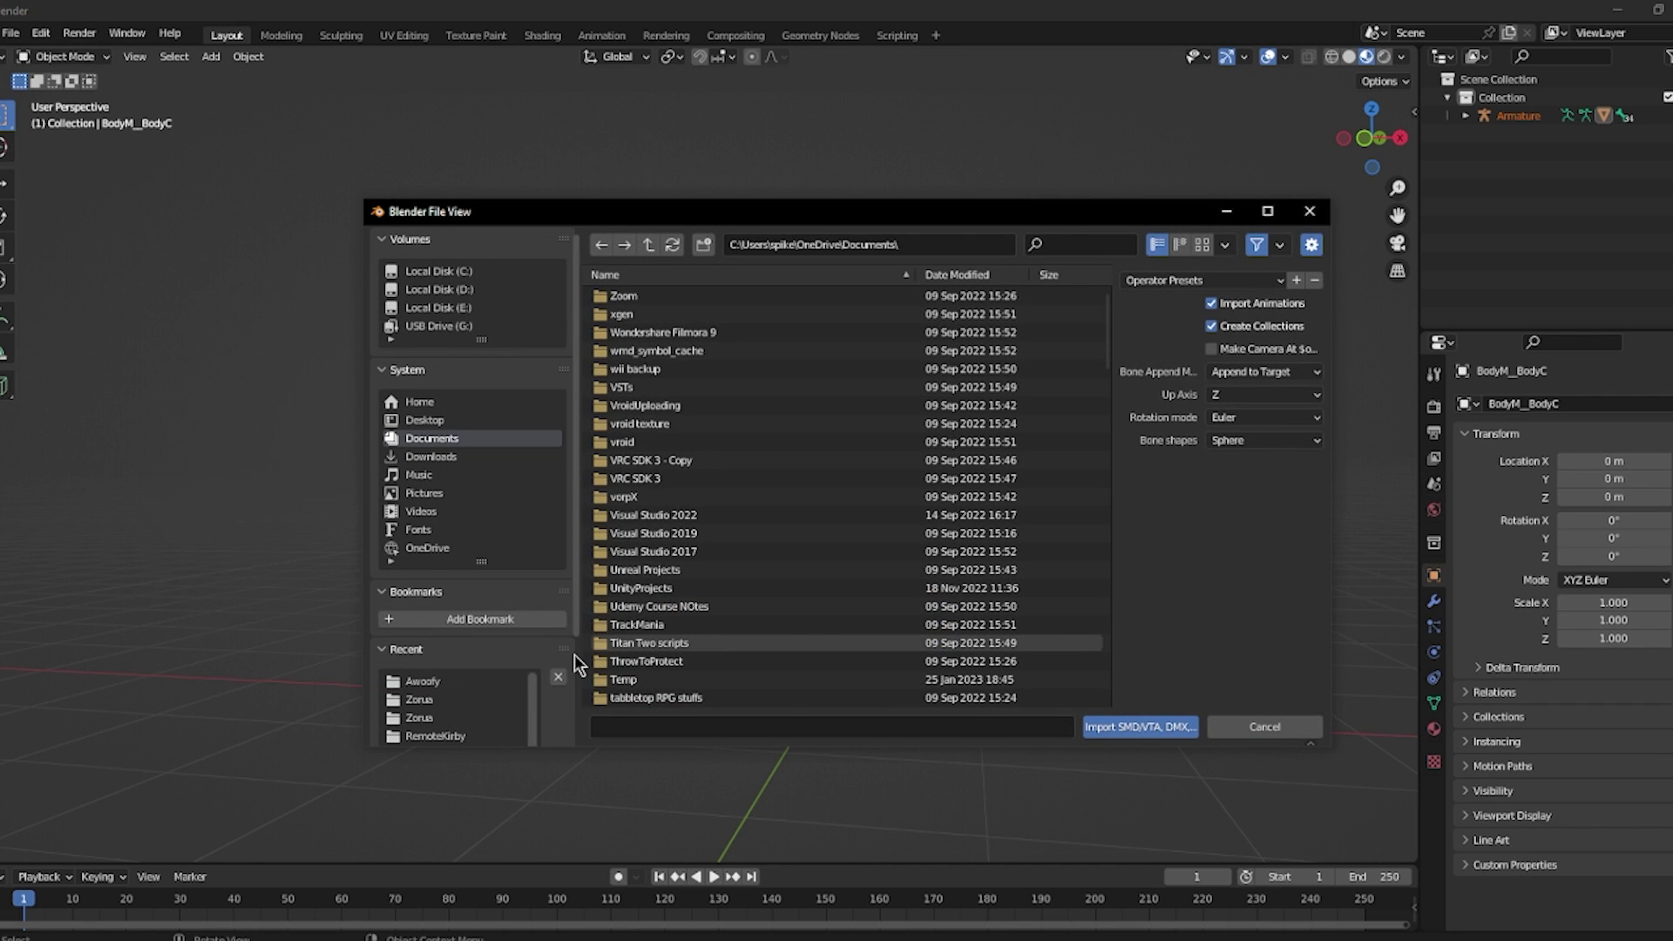
{"action": "left_click", "coordinate": [436, 680]}
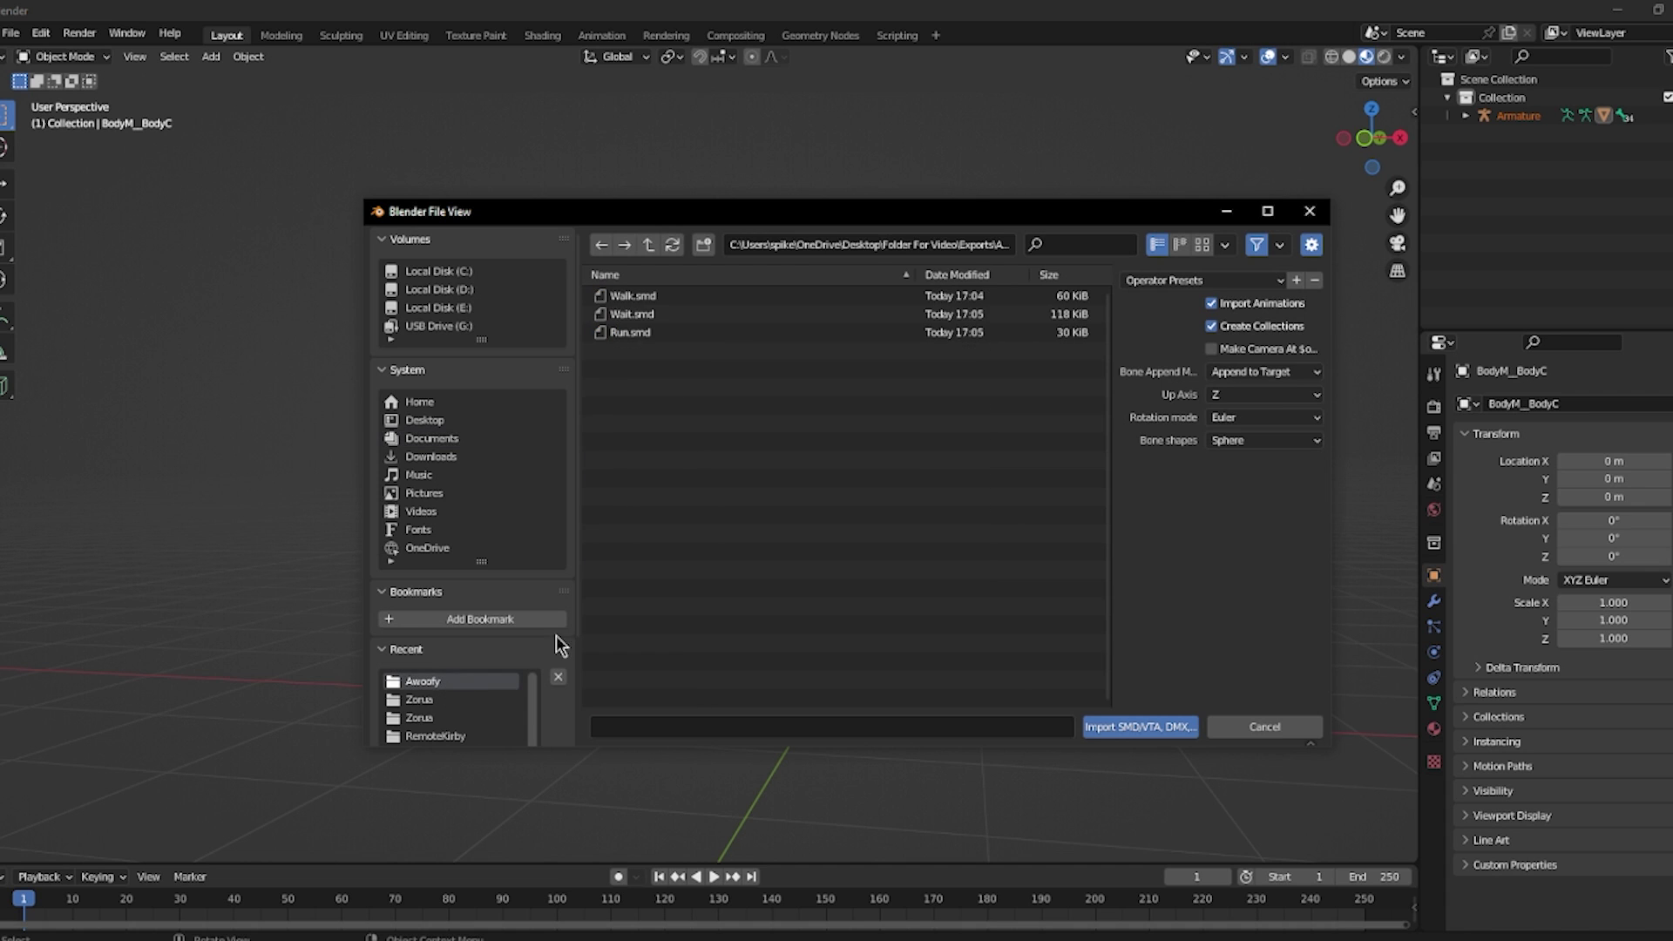
{"action": "left_click_drag", "start_coordinate": [662, 392], "coordinate": [643, 299]}
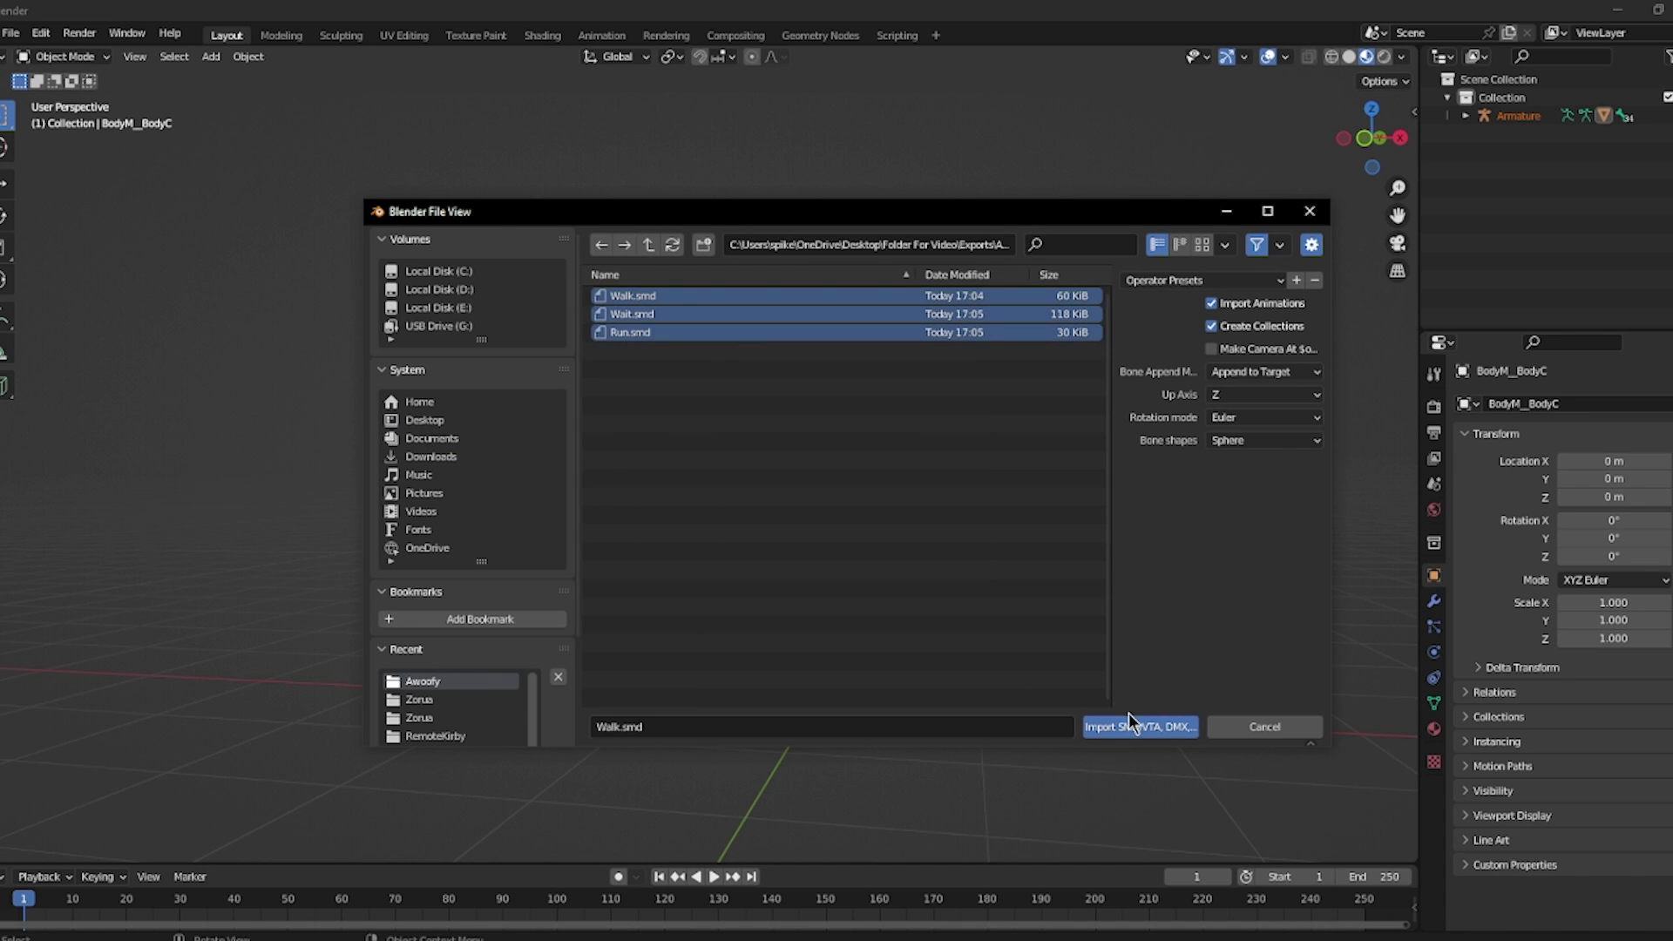
{"action": "left_click", "coordinate": [1133, 726]}
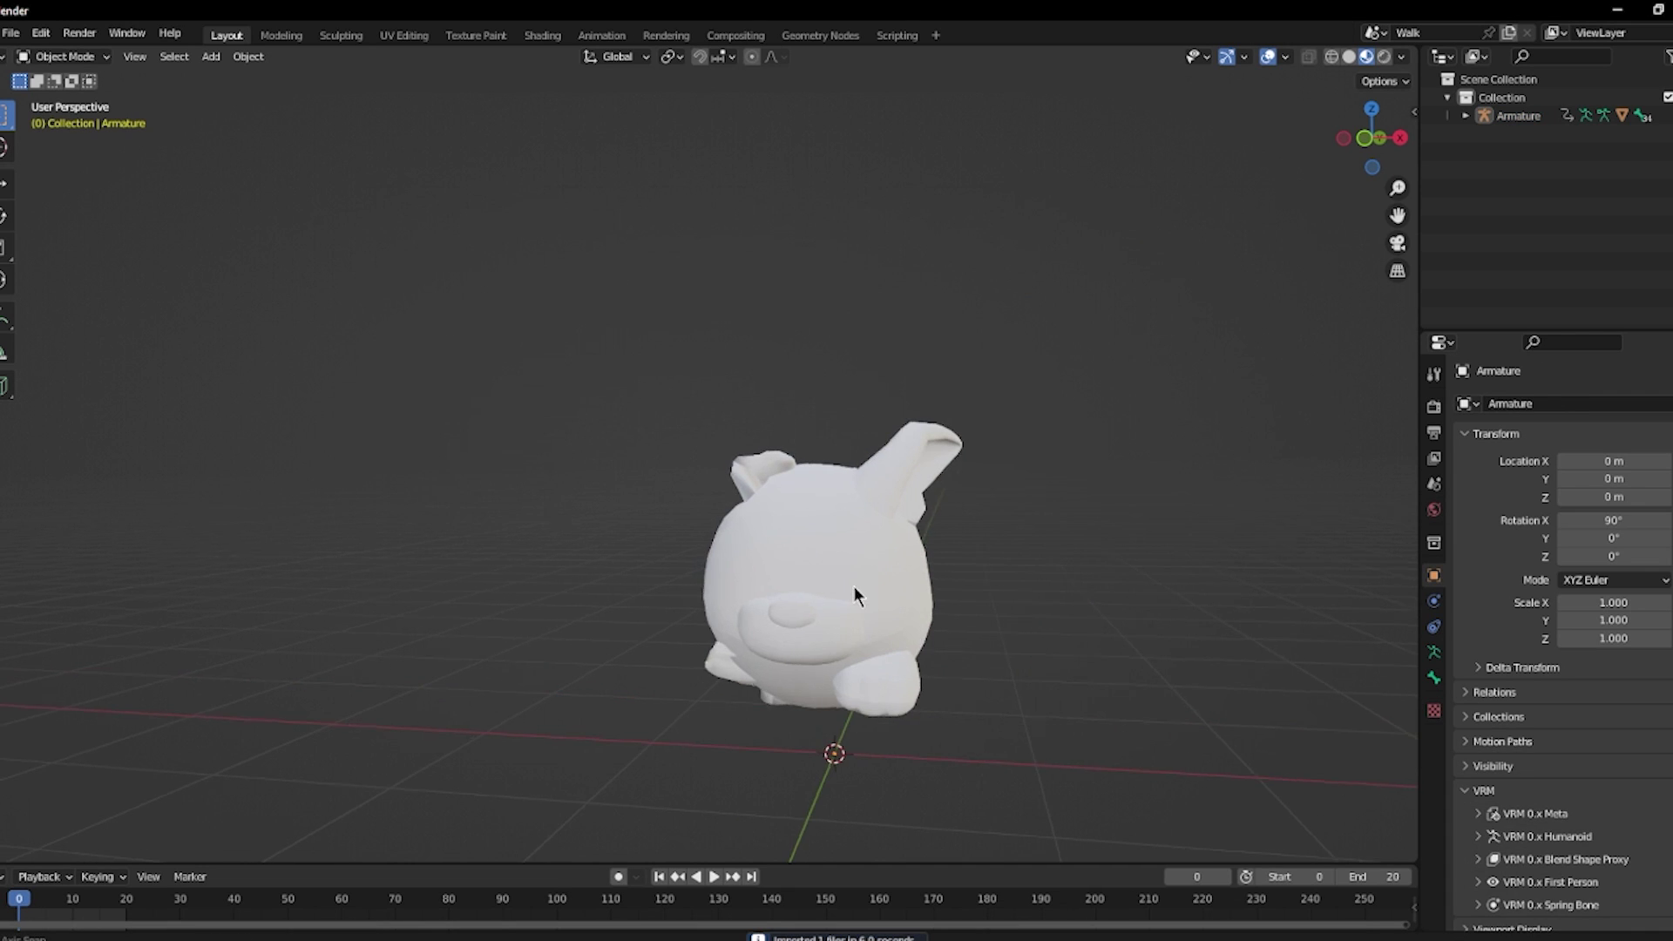
{"action": "middle_click_drag", "start_coordinate": [854, 587], "coordinate": [39, 608]}
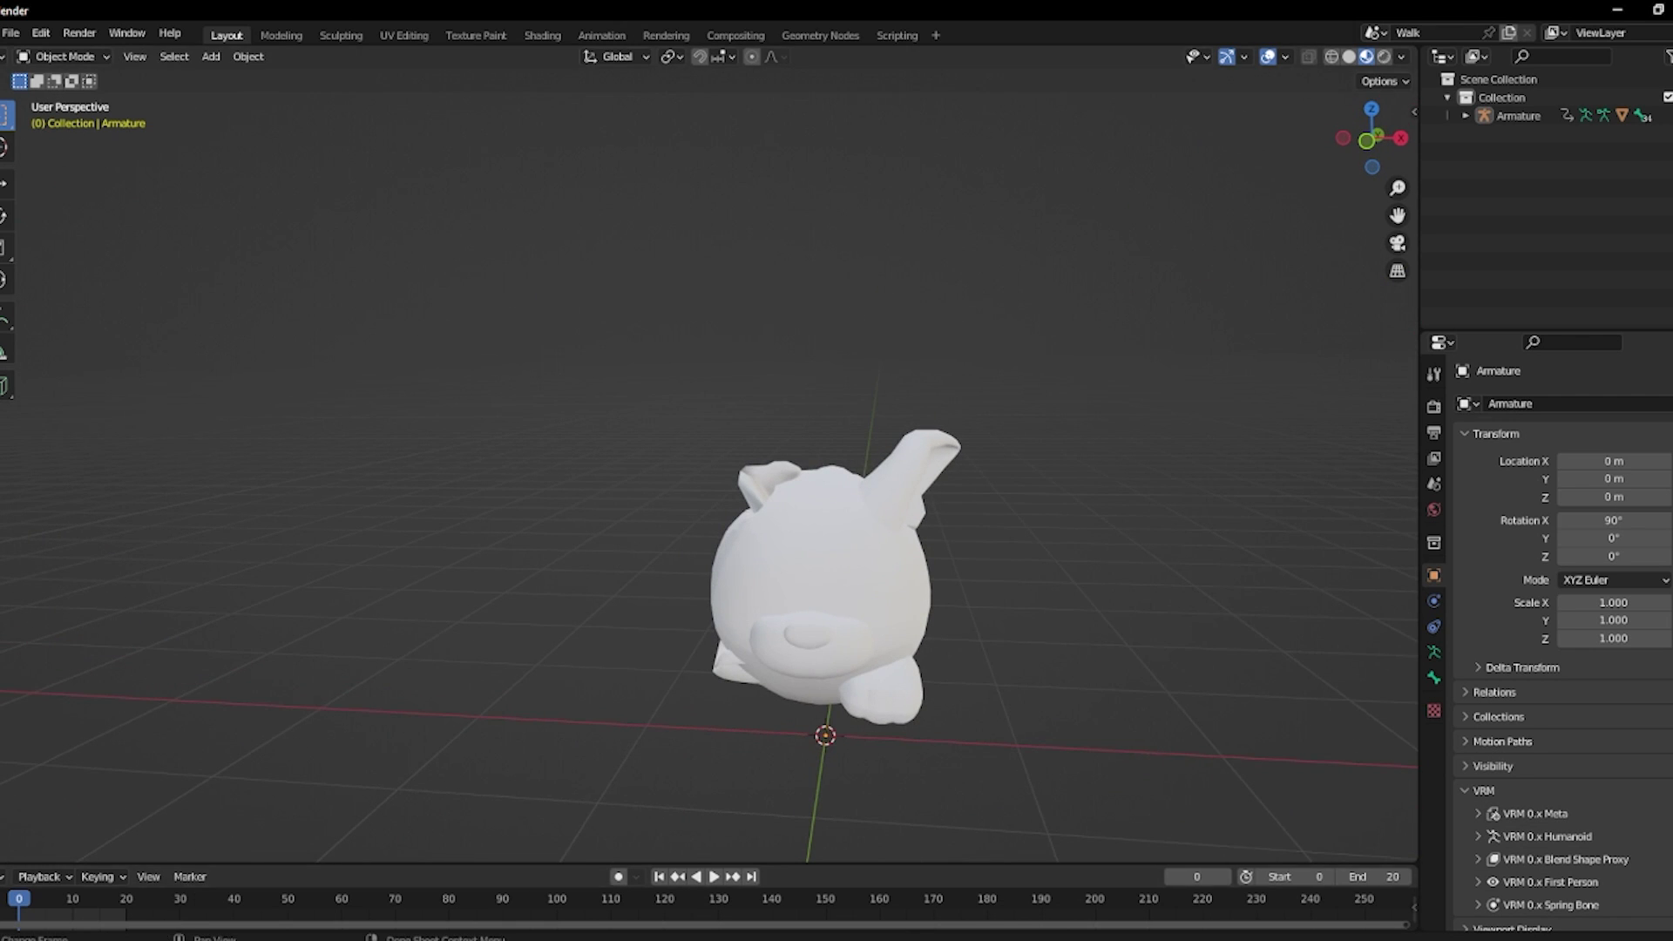
Launch FBX Converter 2013.3 and add an FBX converter window.
{"action": "key", "text": "super+s"}
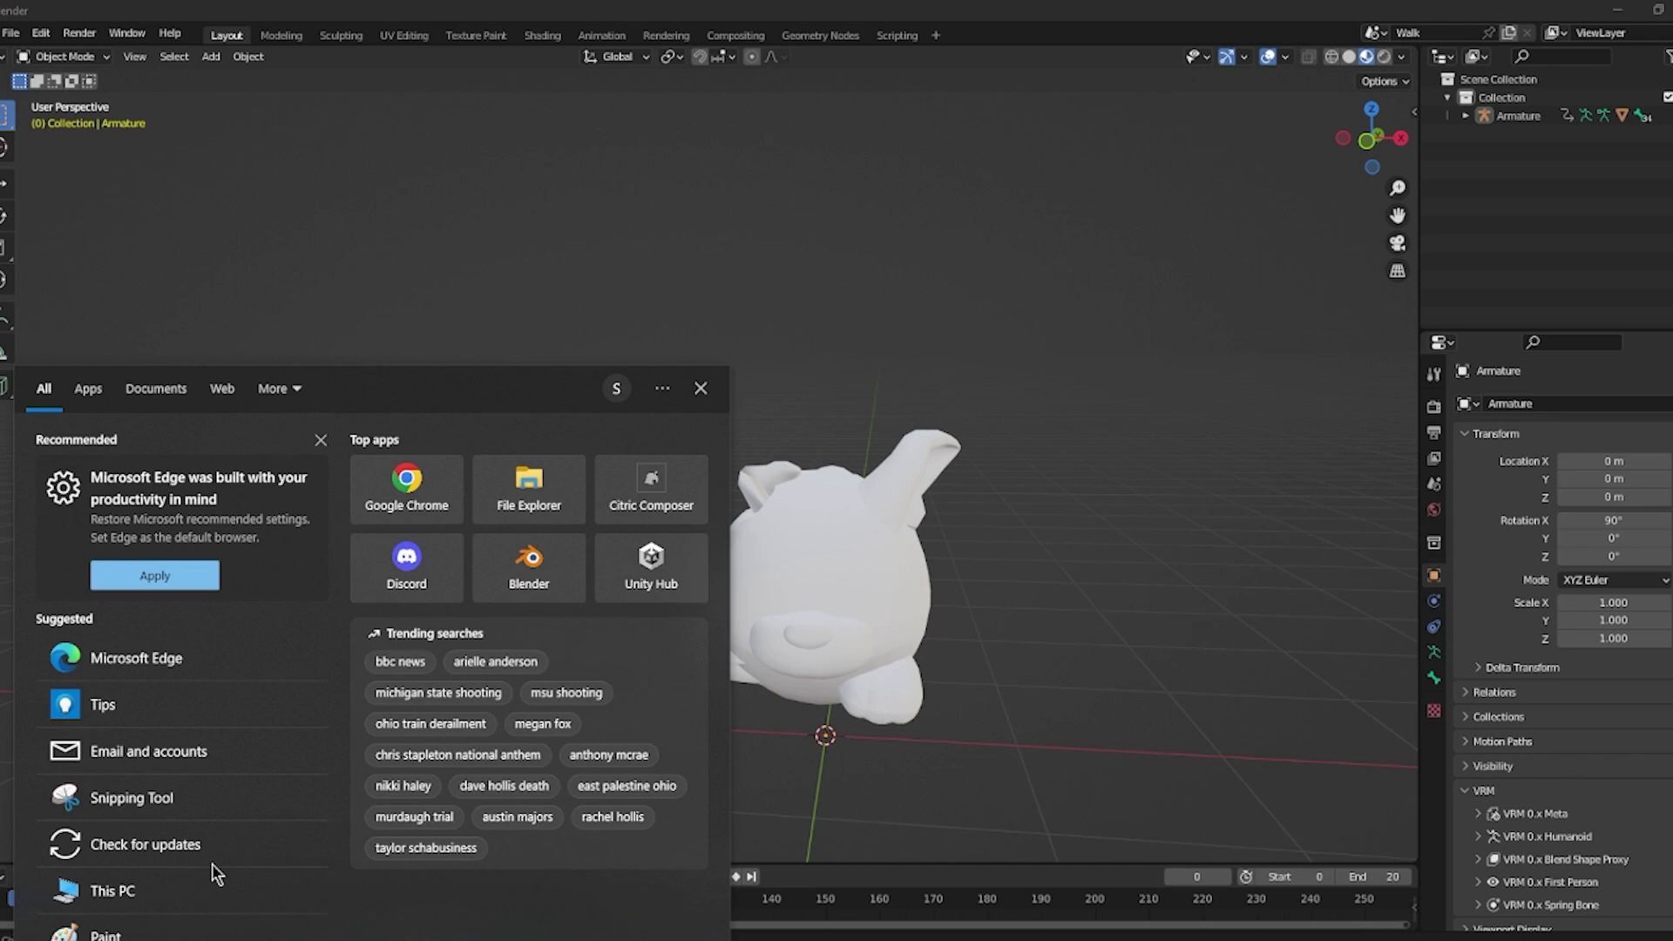
{"action": "type", "text": "f"}
{"action": "key", "text": "Return"}
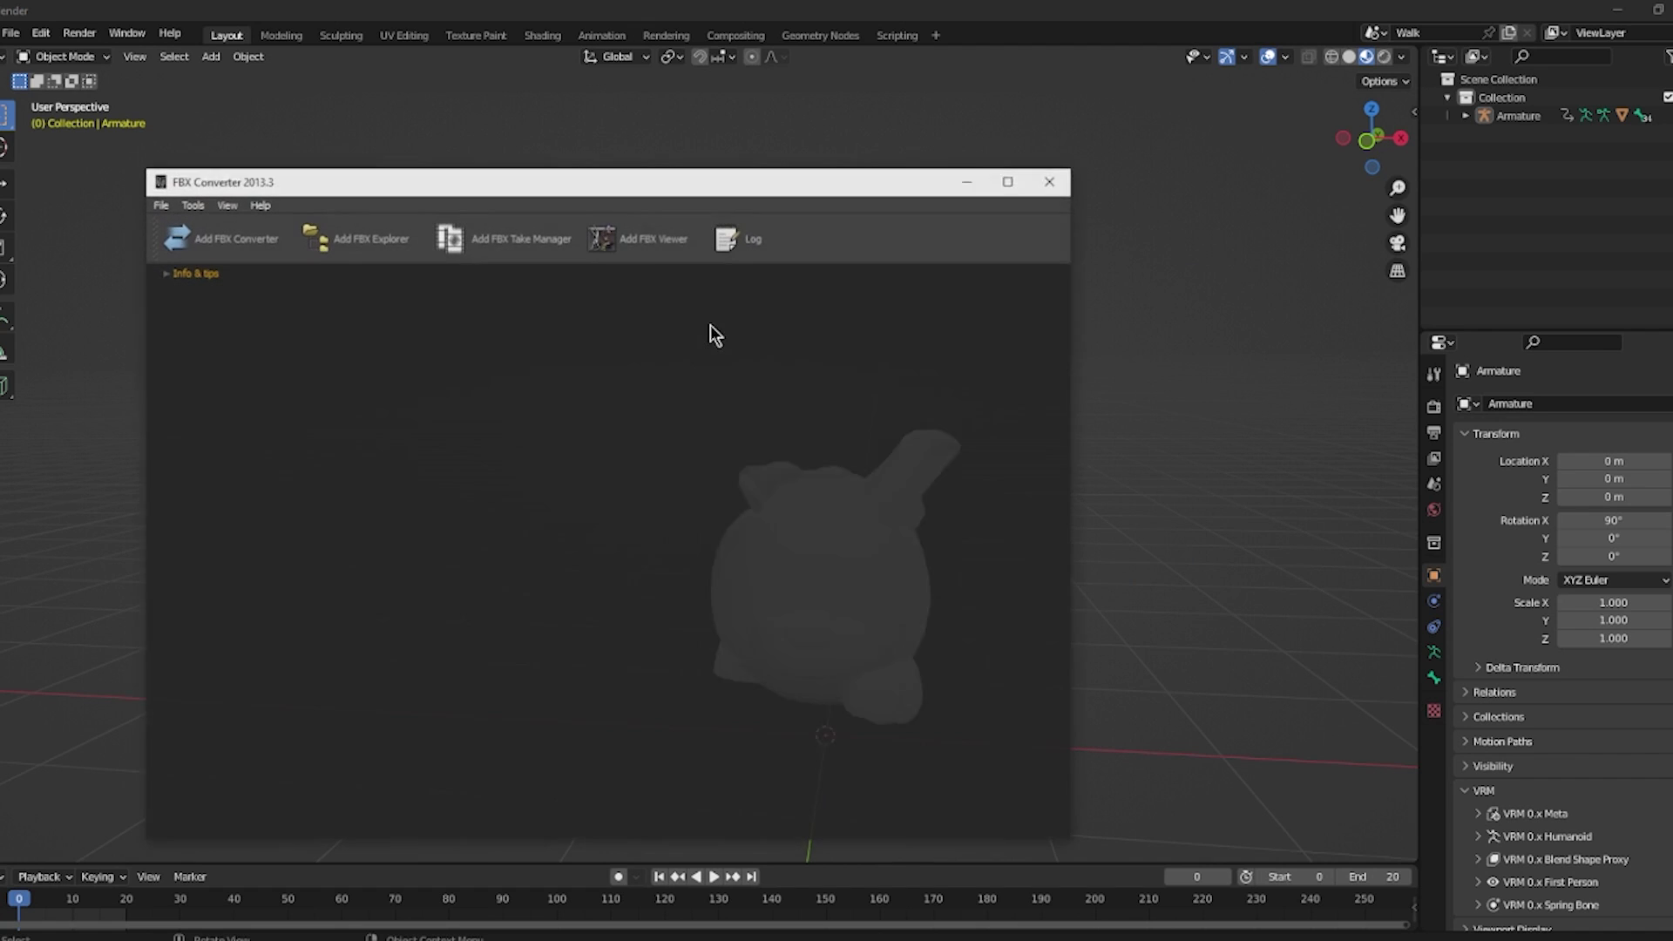
{"action": "left_click", "coordinate": [250, 241]}
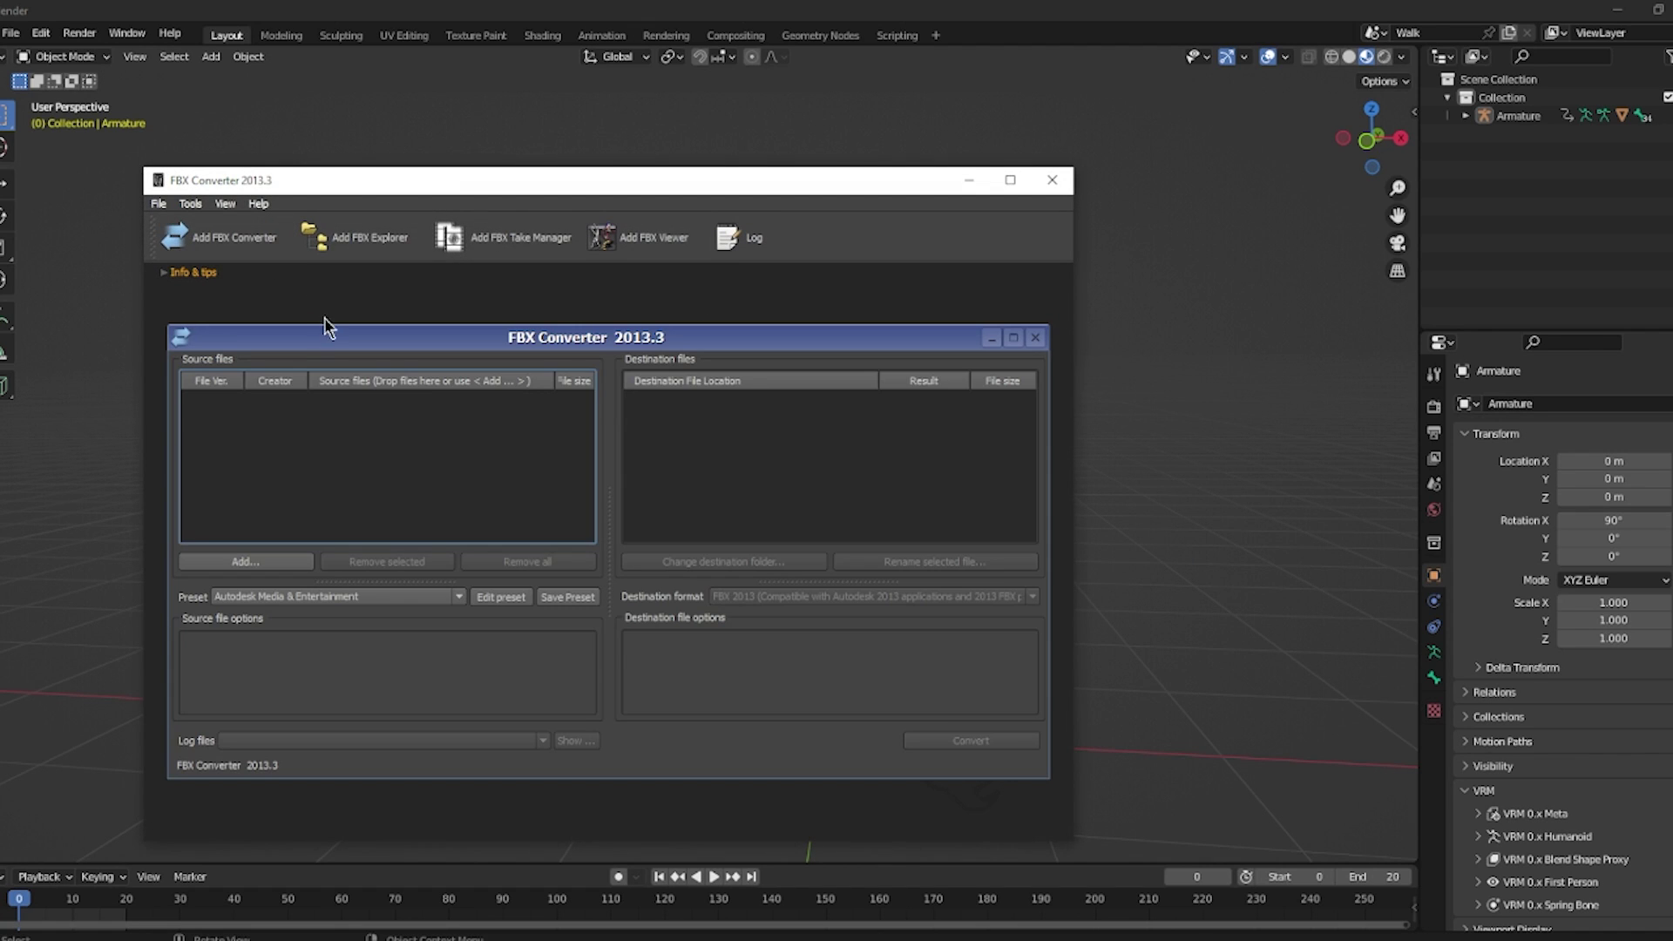
Convert TopL.dae from the Exports\Awoofy folder to FBX 2013 and close the converter.
{"action": "left_click", "coordinate": [232, 559]}
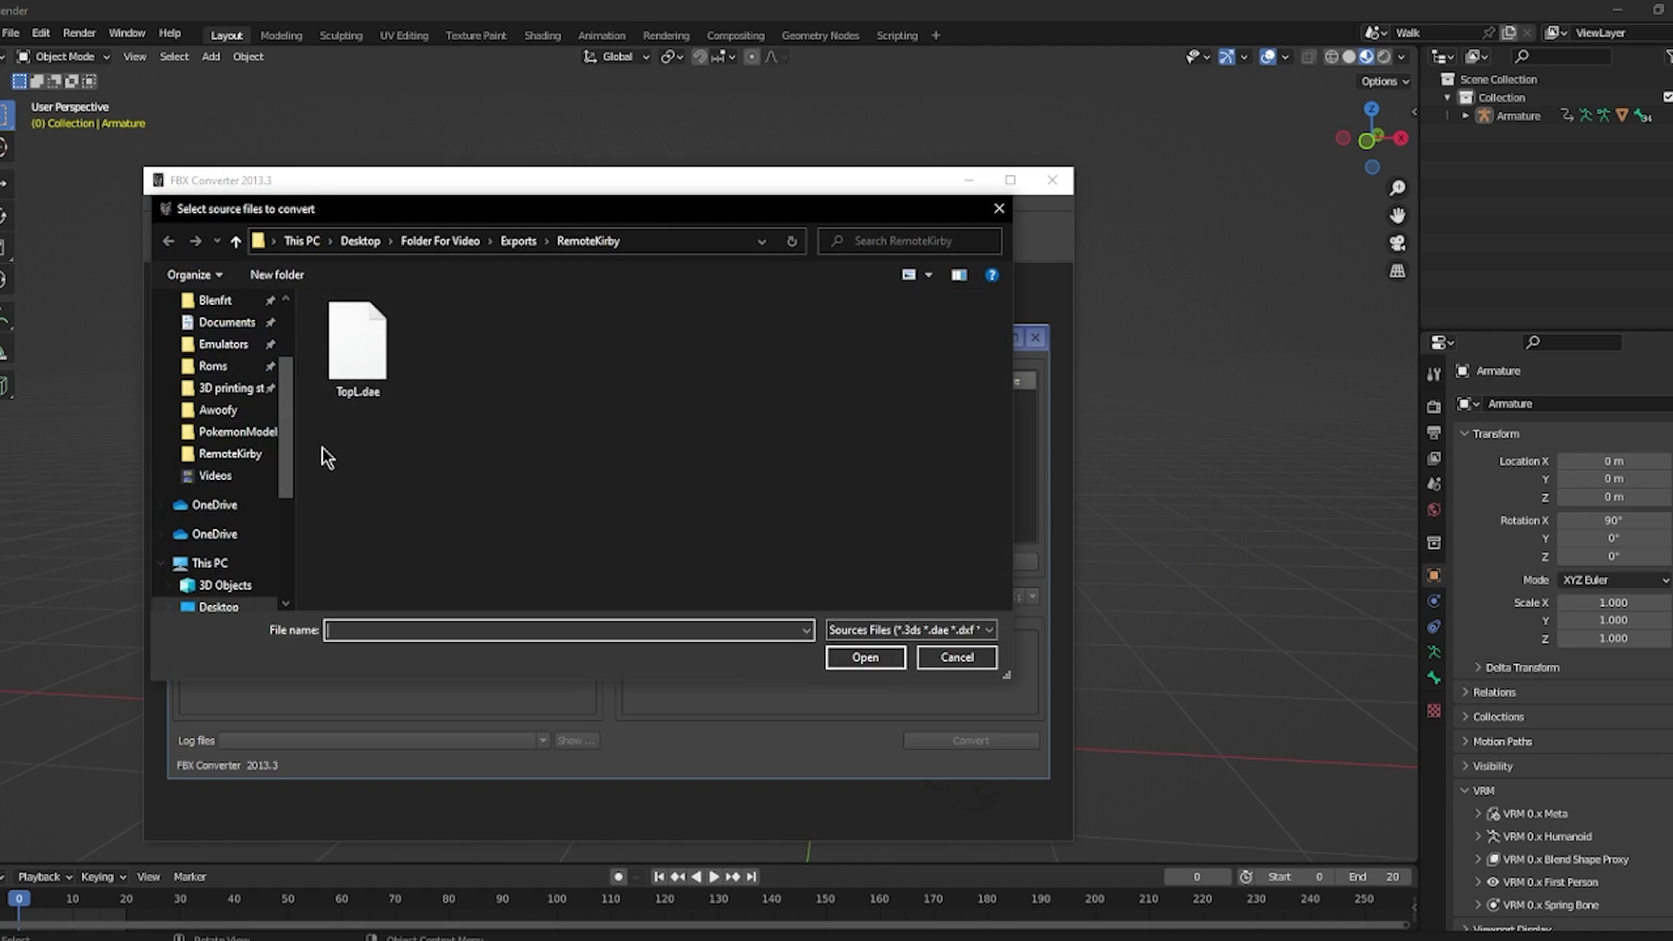
{"action": "left_click", "coordinate": [516, 241]}
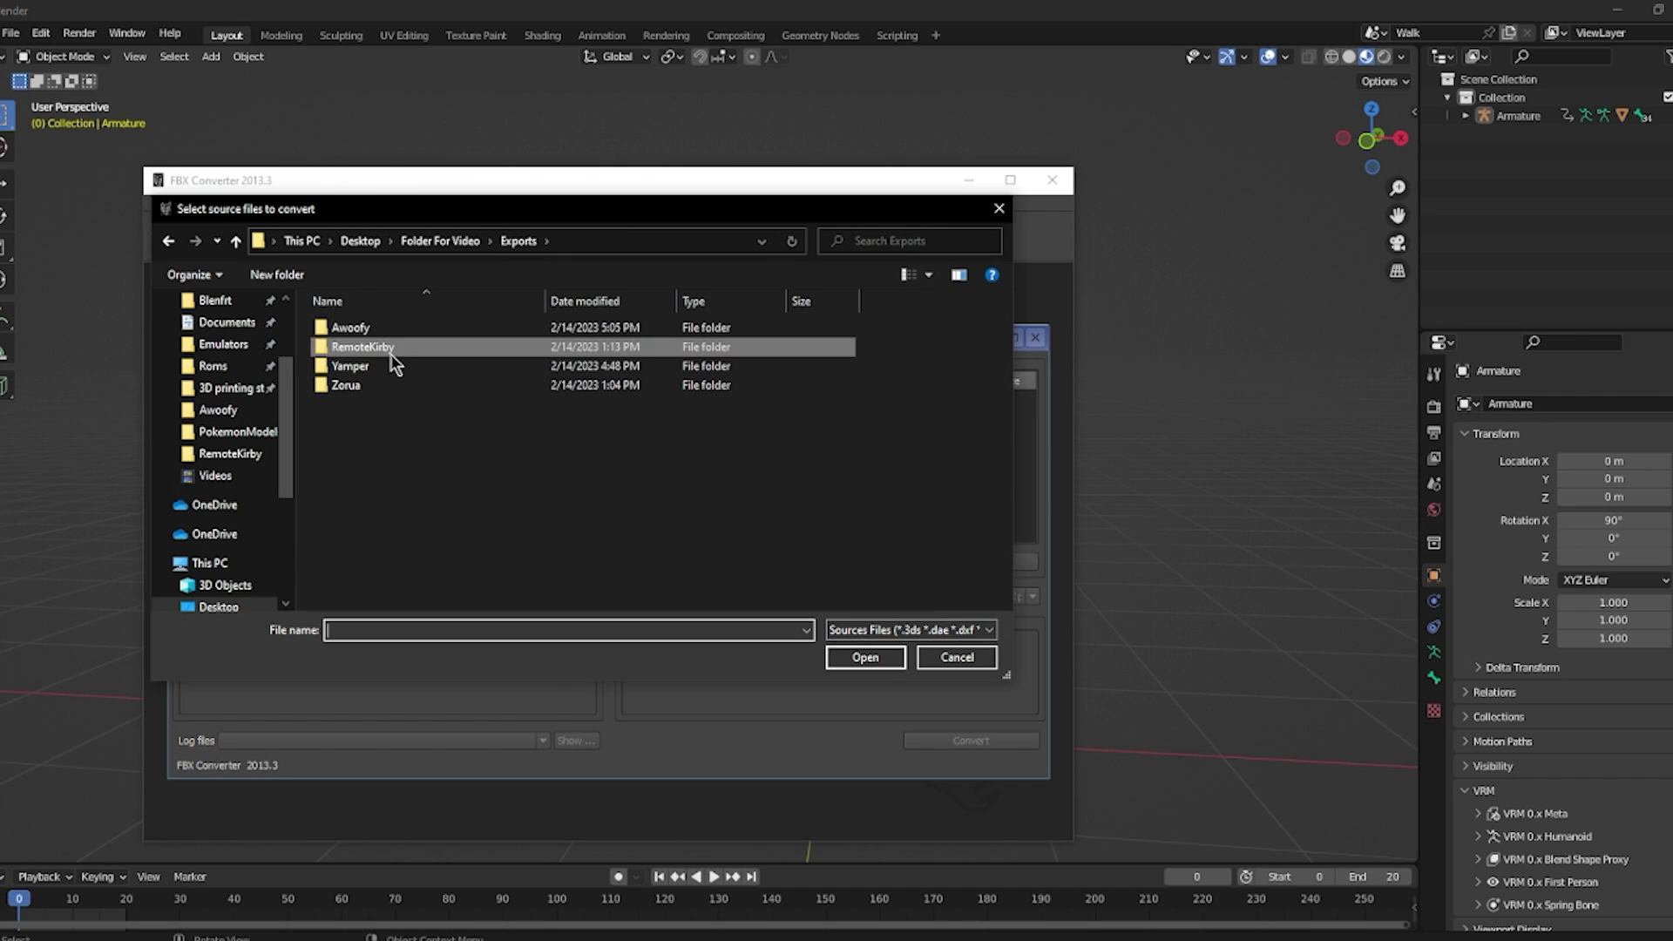
{"action": "double_click", "coordinate": [400, 333]}
{"action": "left_click", "coordinate": [392, 331]}
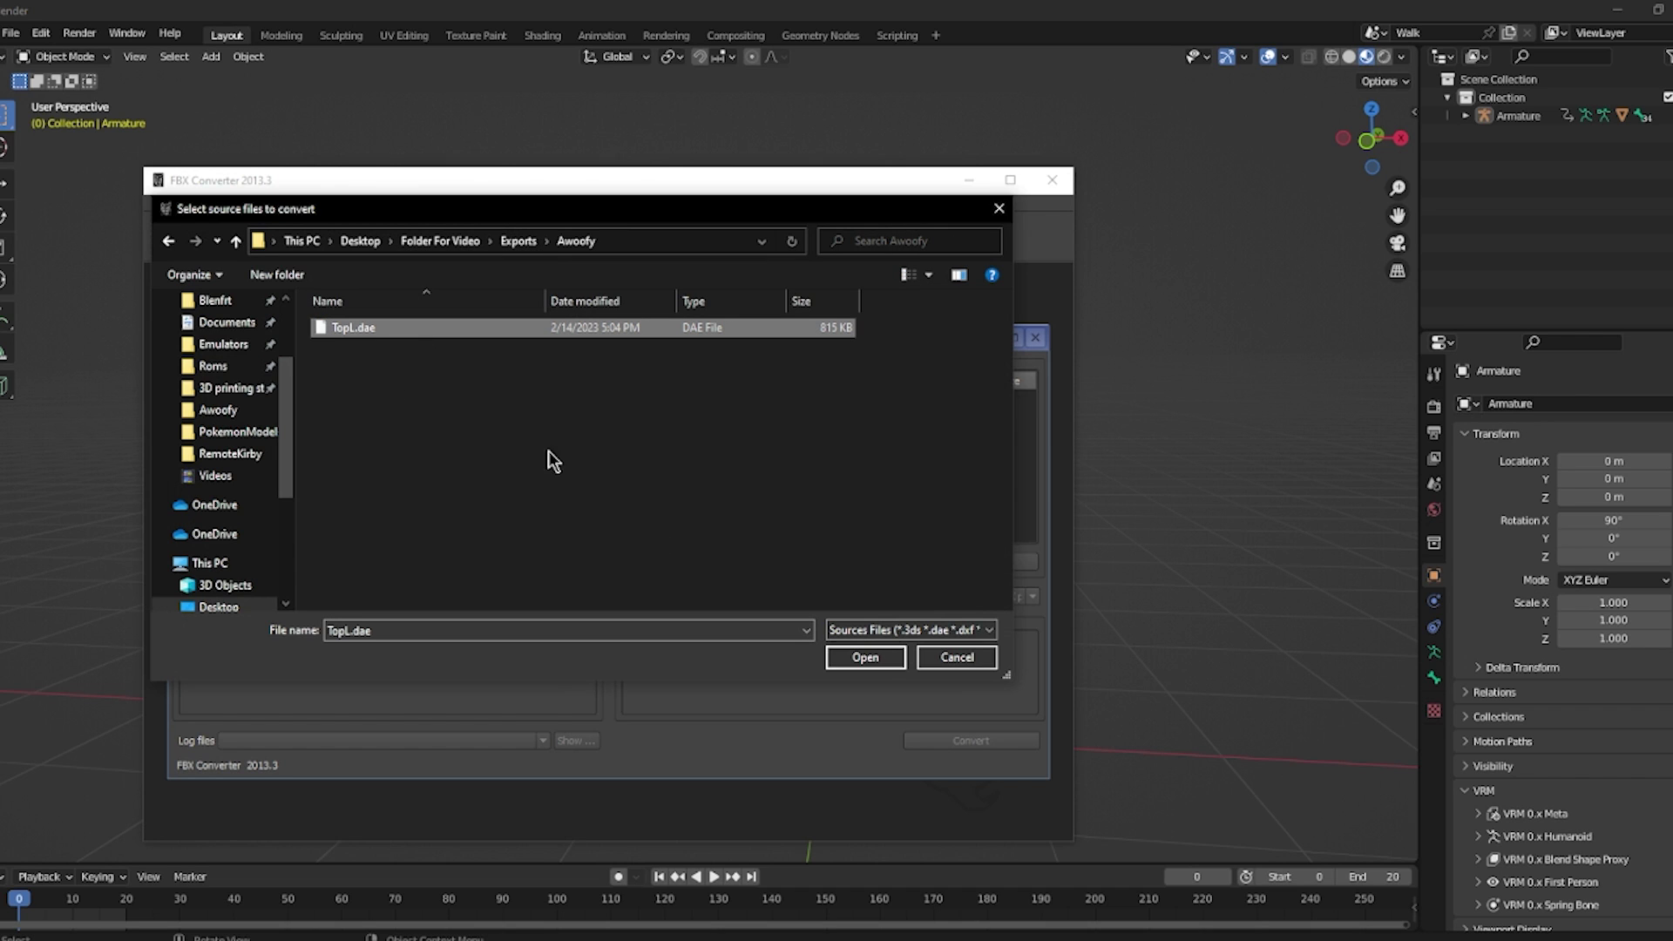
{"action": "left_click", "coordinate": [864, 657]}
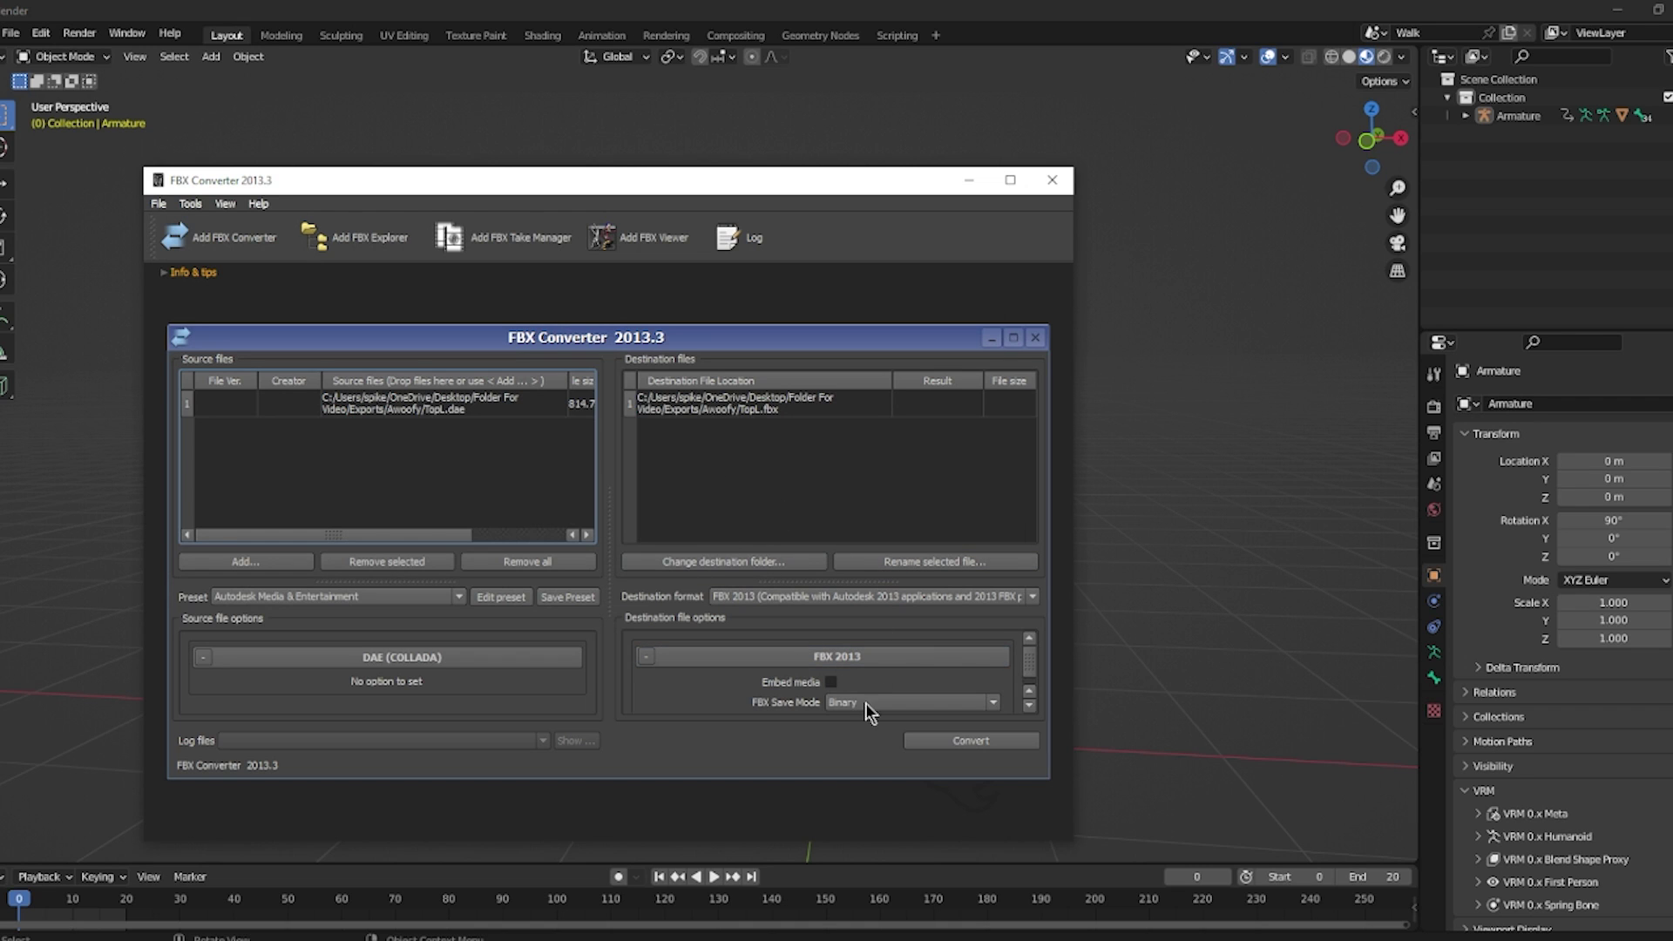
{"action": "left_click", "coordinate": [985, 743]}
{"action": "left_click", "coordinate": [1052, 179]}
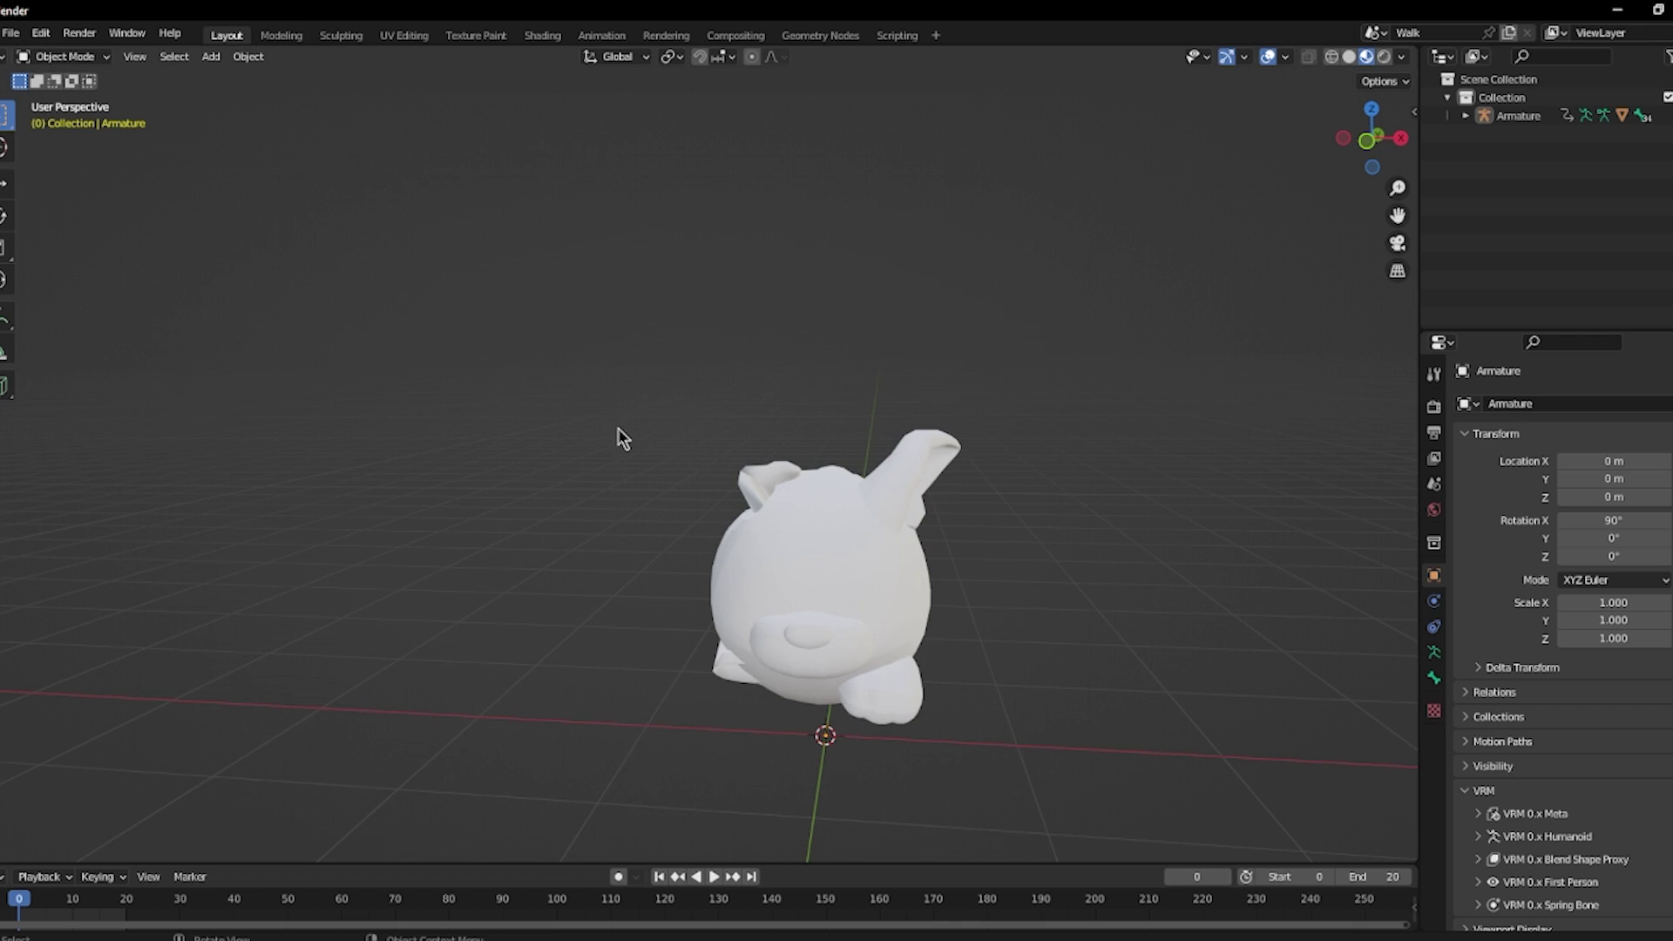
Delete the whole imported model with its armature from the Blender scene.
{"action": "key", "text": "a"}
{"action": "key", "text": "x"}
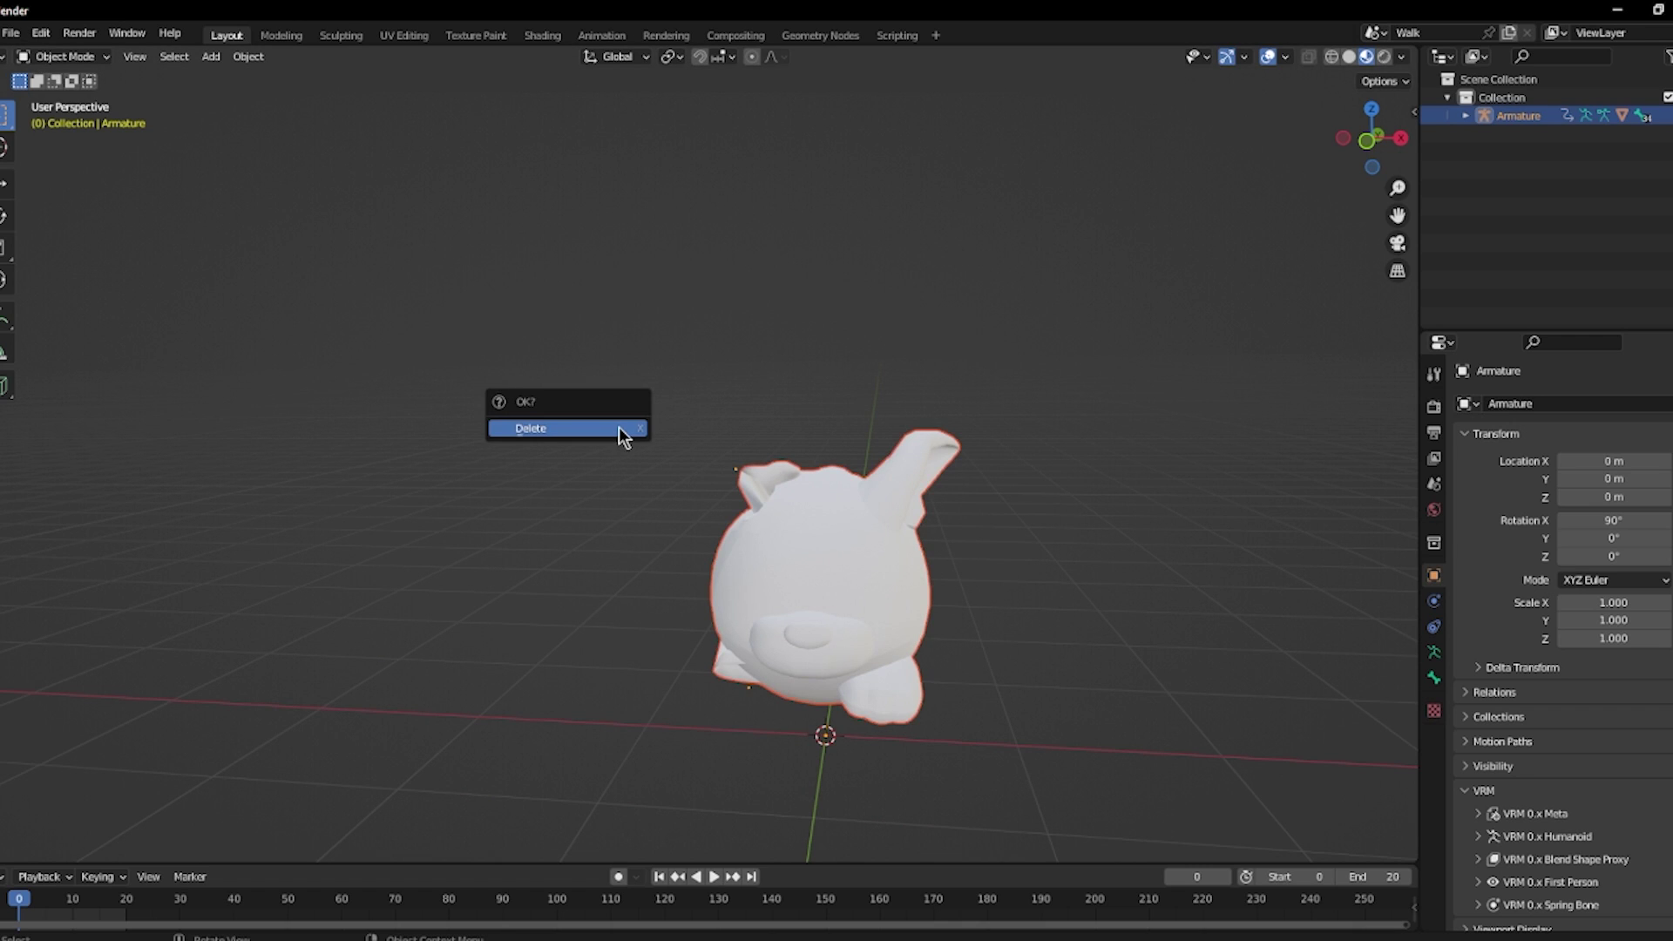
{"action": "left_click", "coordinate": [620, 428]}
Import TopL.fbx from the Awoofy exports folder as an FBX model with the default import options.
{"action": "left_click", "coordinate": [12, 34]}
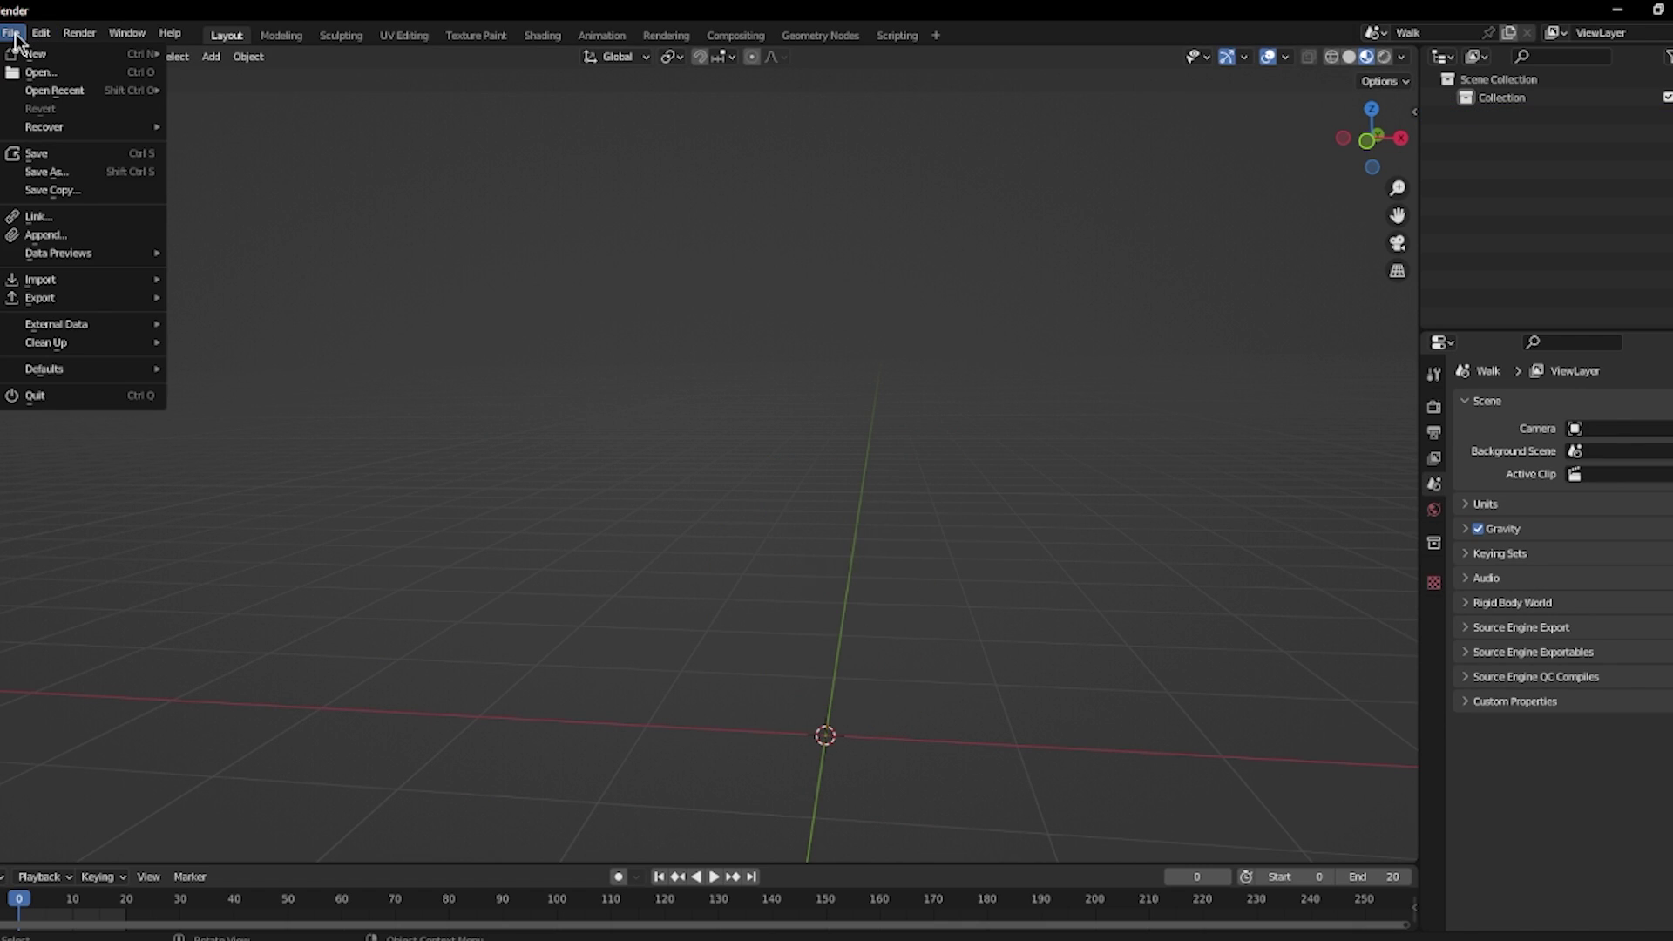
{"action": "mouse_move", "coordinate": [87, 283]}
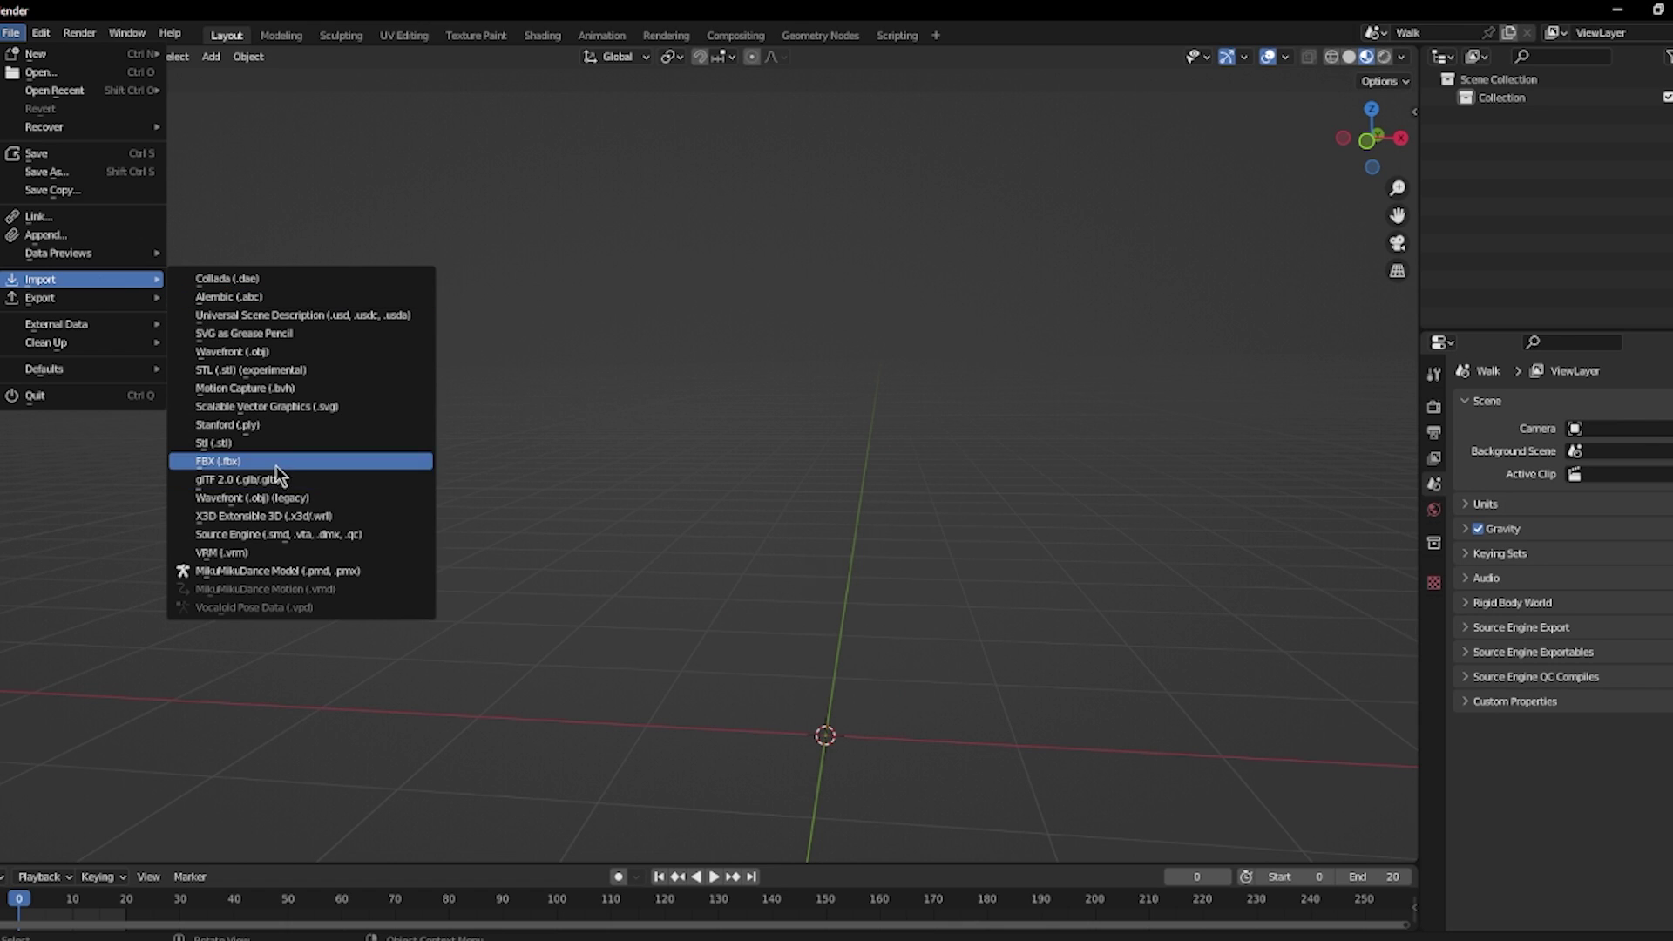
{"action": "left_click", "coordinate": [262, 462]}
{"action": "left_click", "coordinate": [434, 681]}
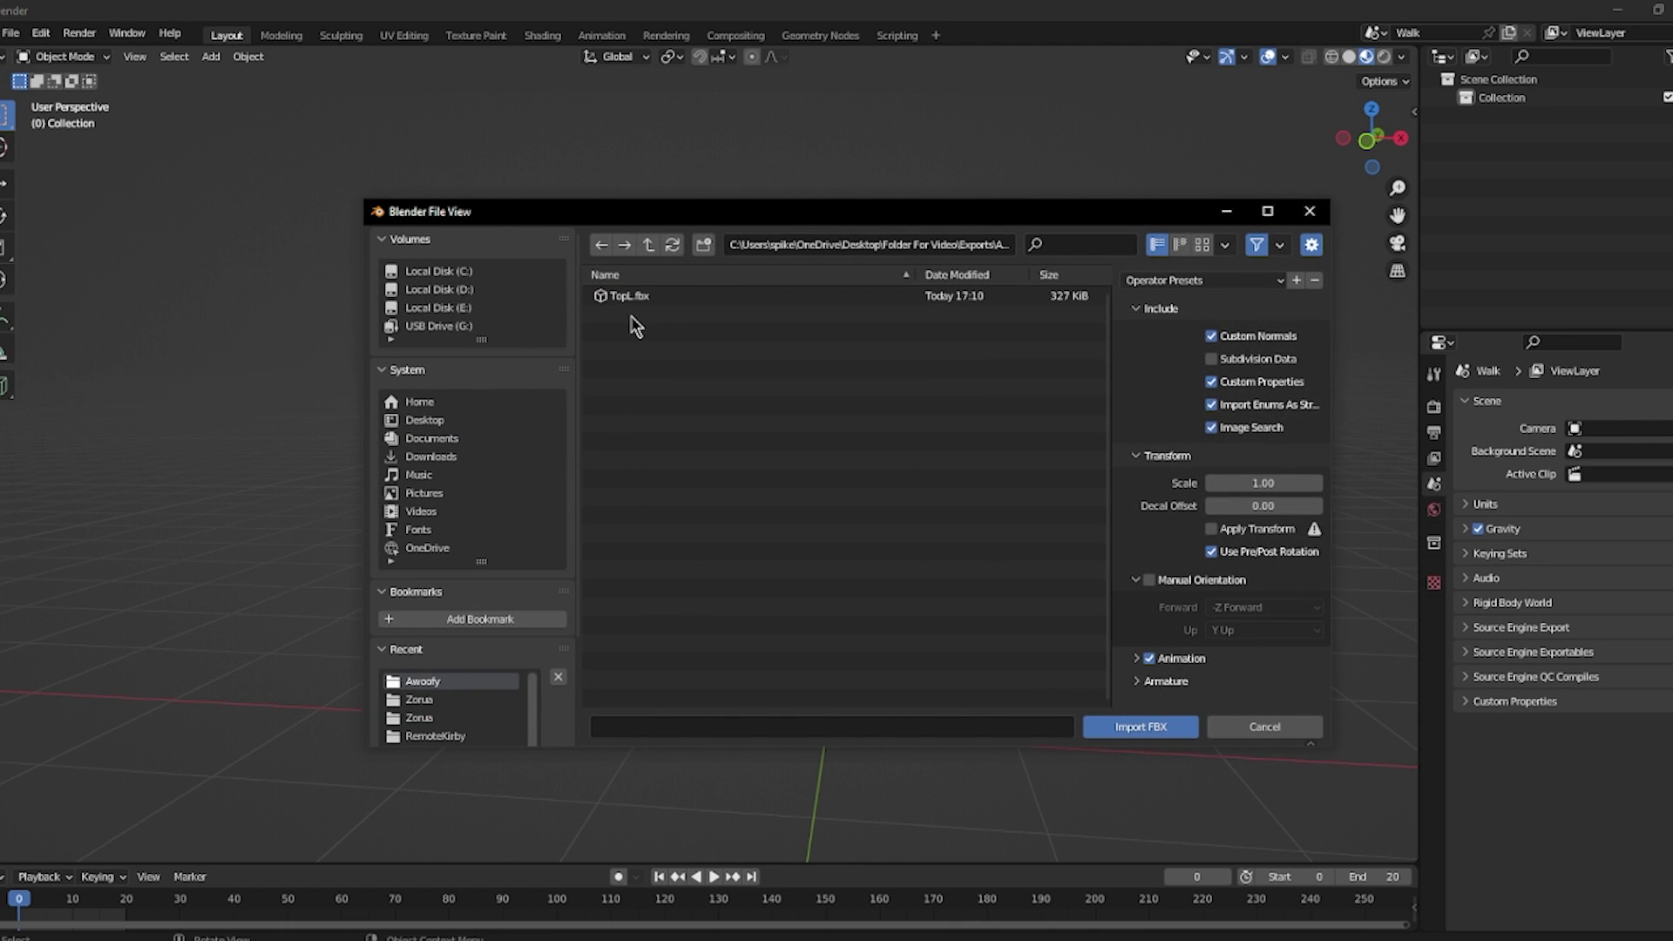
{"action": "left_click", "coordinate": [641, 294]}
{"action": "left_click", "coordinate": [1117, 727]}
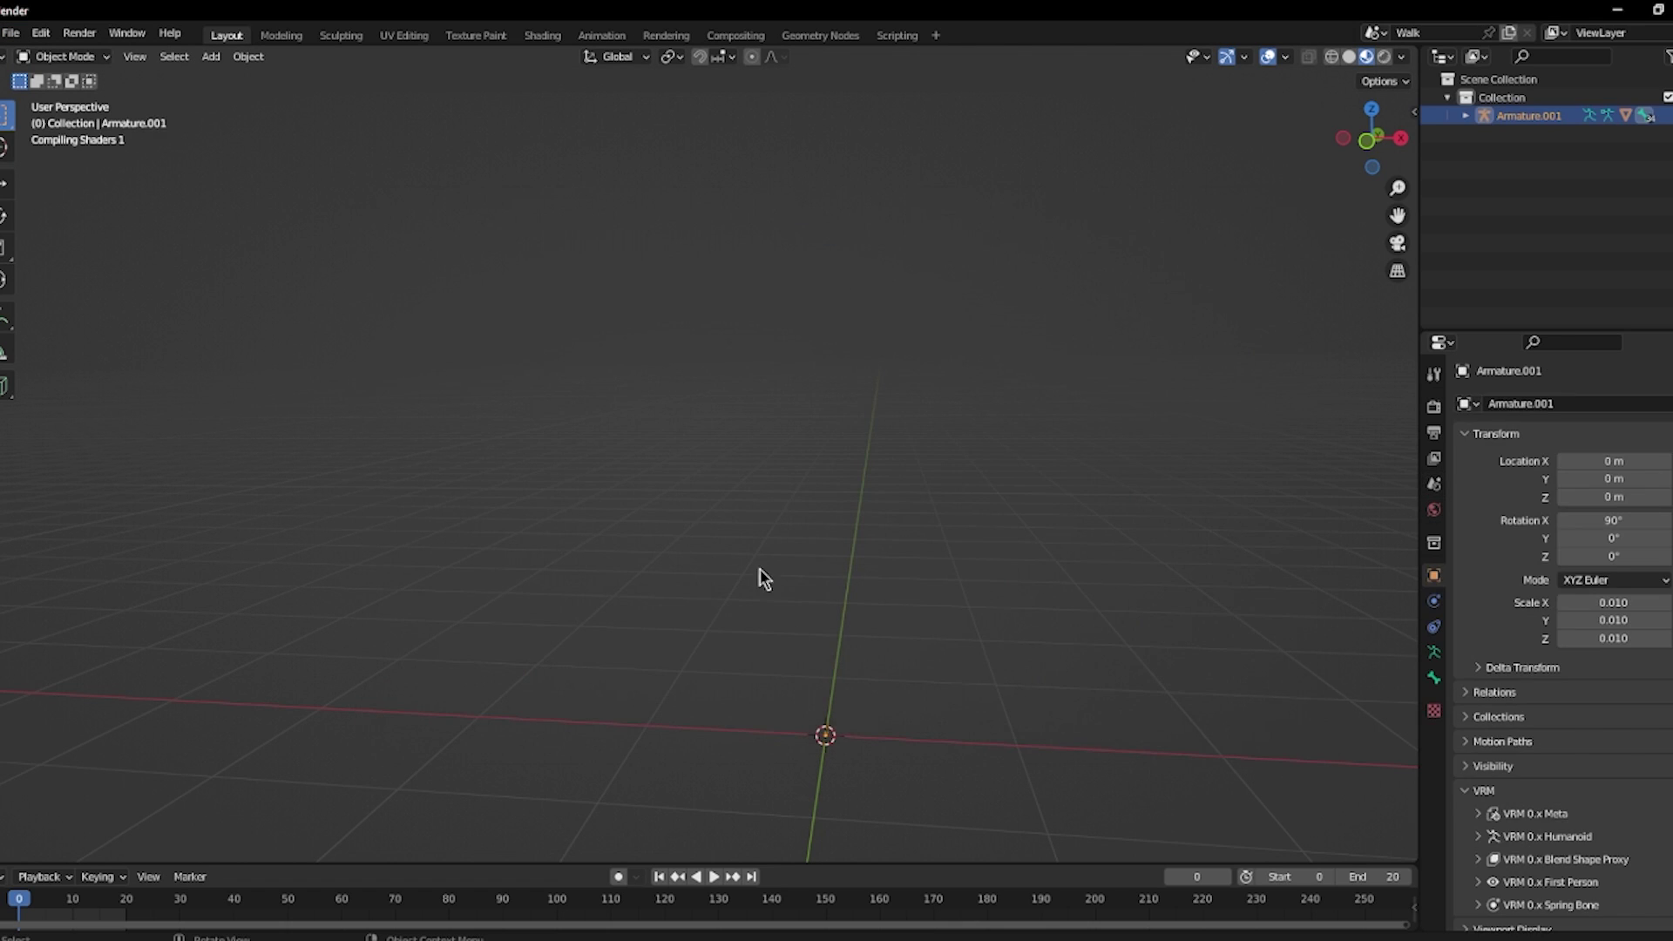
Scale the imported armature and model up by a factor of 100.
{"action": "middle_click_drag", "start_coordinate": [762, 578], "coordinate": [776, 344], "text": "shift"}
{"action": "type", "text": "s100"}
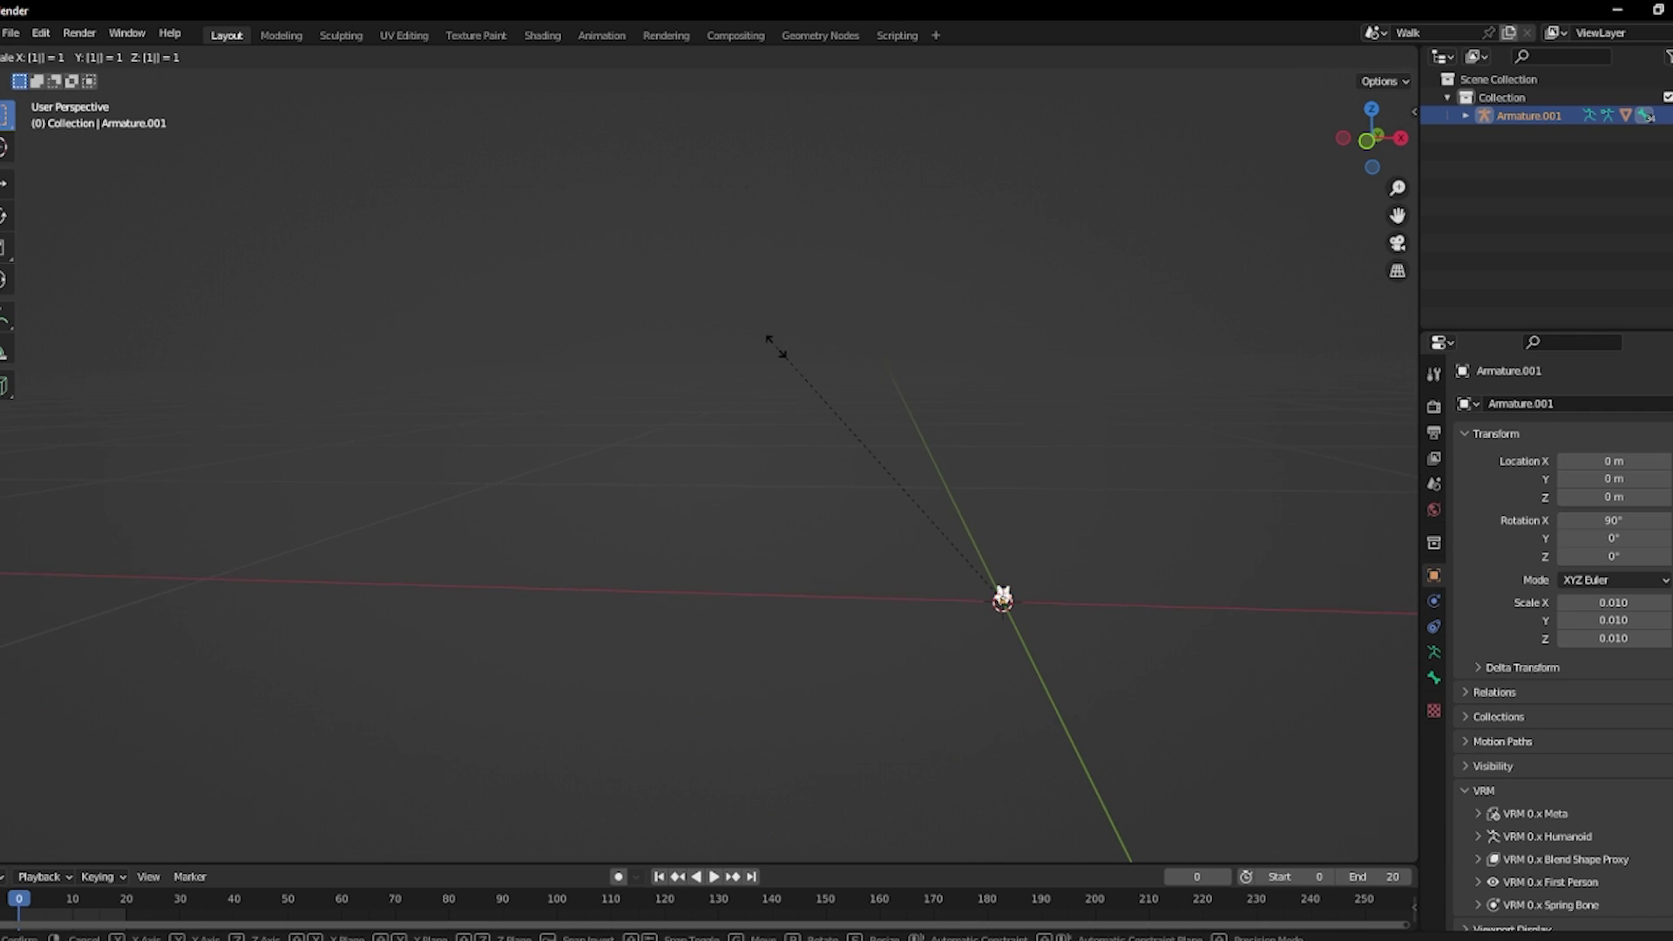
{"action": "key", "text": "Return"}
{"action": "scroll", "coordinate": [817, 547], "scroll_direction": "down", "scroll_amount": 20}
{"action": "scroll", "coordinate": [747, 485], "scroll_direction": "up", "scroll_amount": 12}
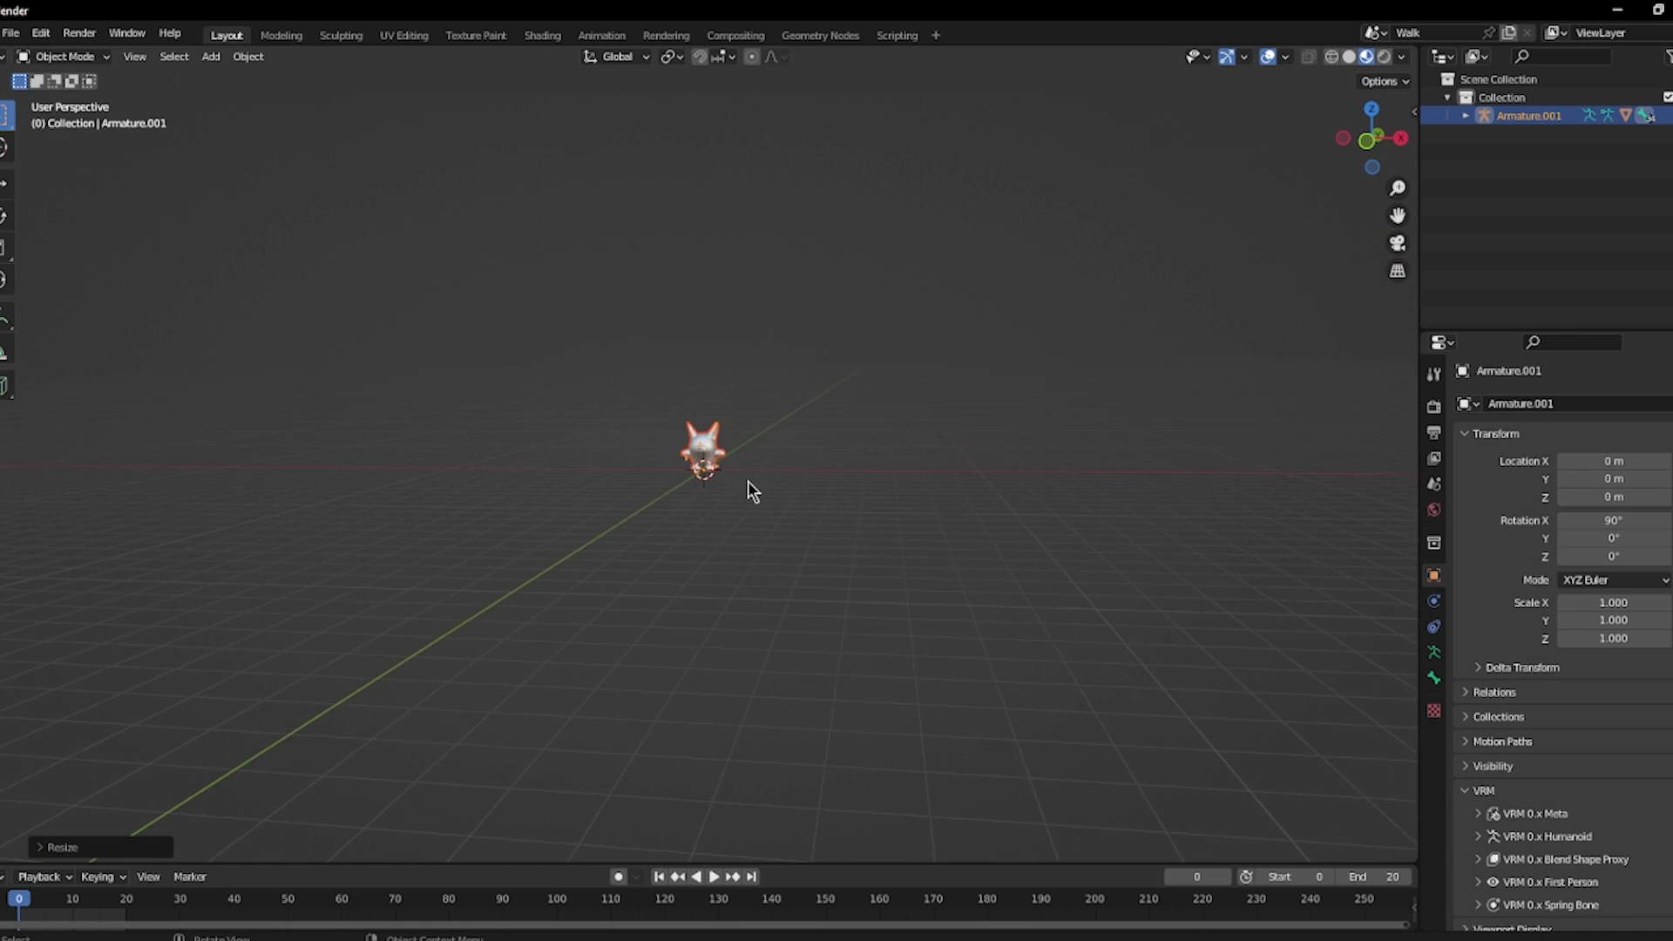
{"action": "middle_click_drag", "start_coordinate": [764, 548], "coordinate": [787, 542]}
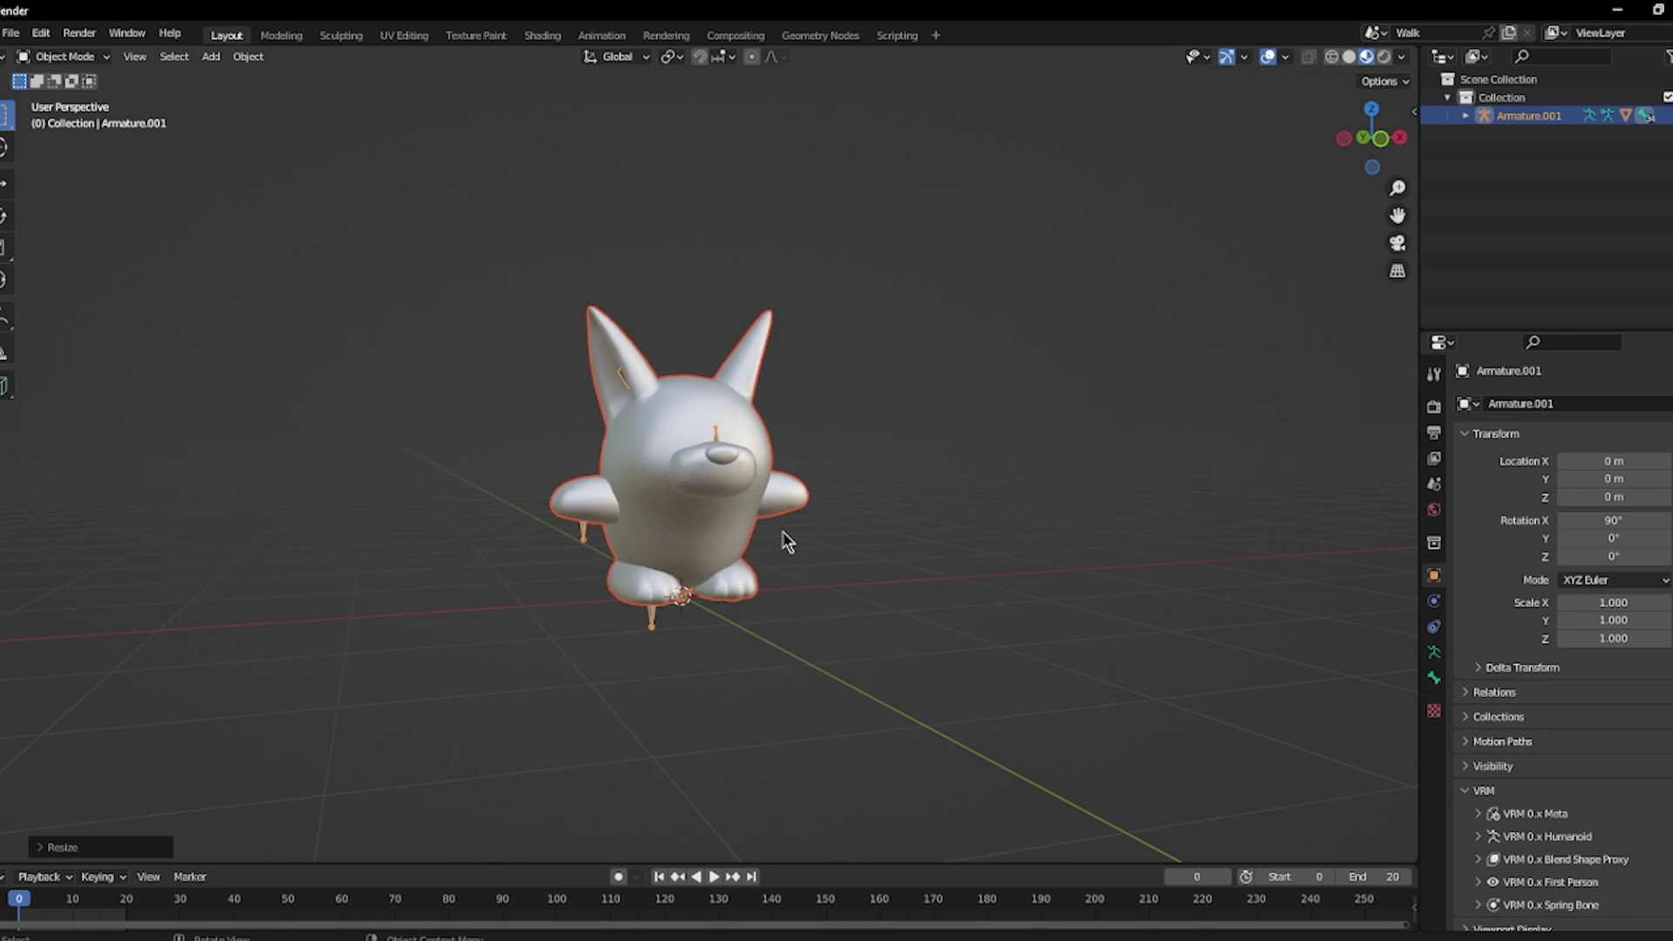
Import Walk.smd, Wait.smd and Run.smd as Source Engine animations onto the FBX armature.
{"action": "left_click", "coordinate": [10, 33]}
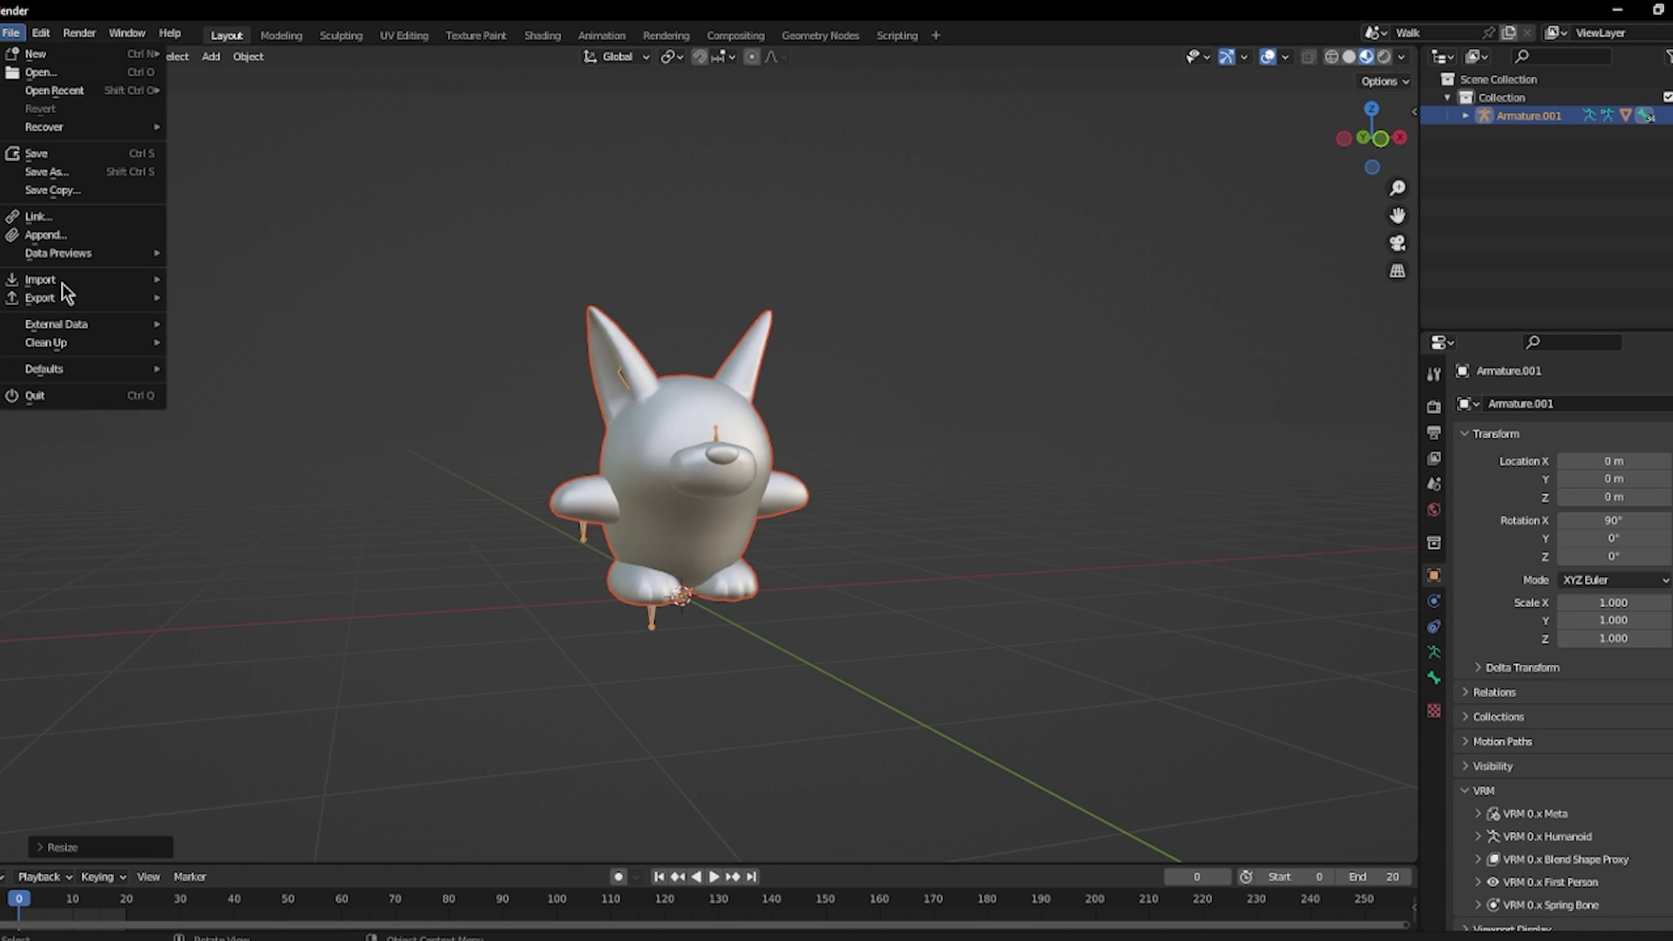
{"action": "mouse_move", "coordinate": [63, 280]}
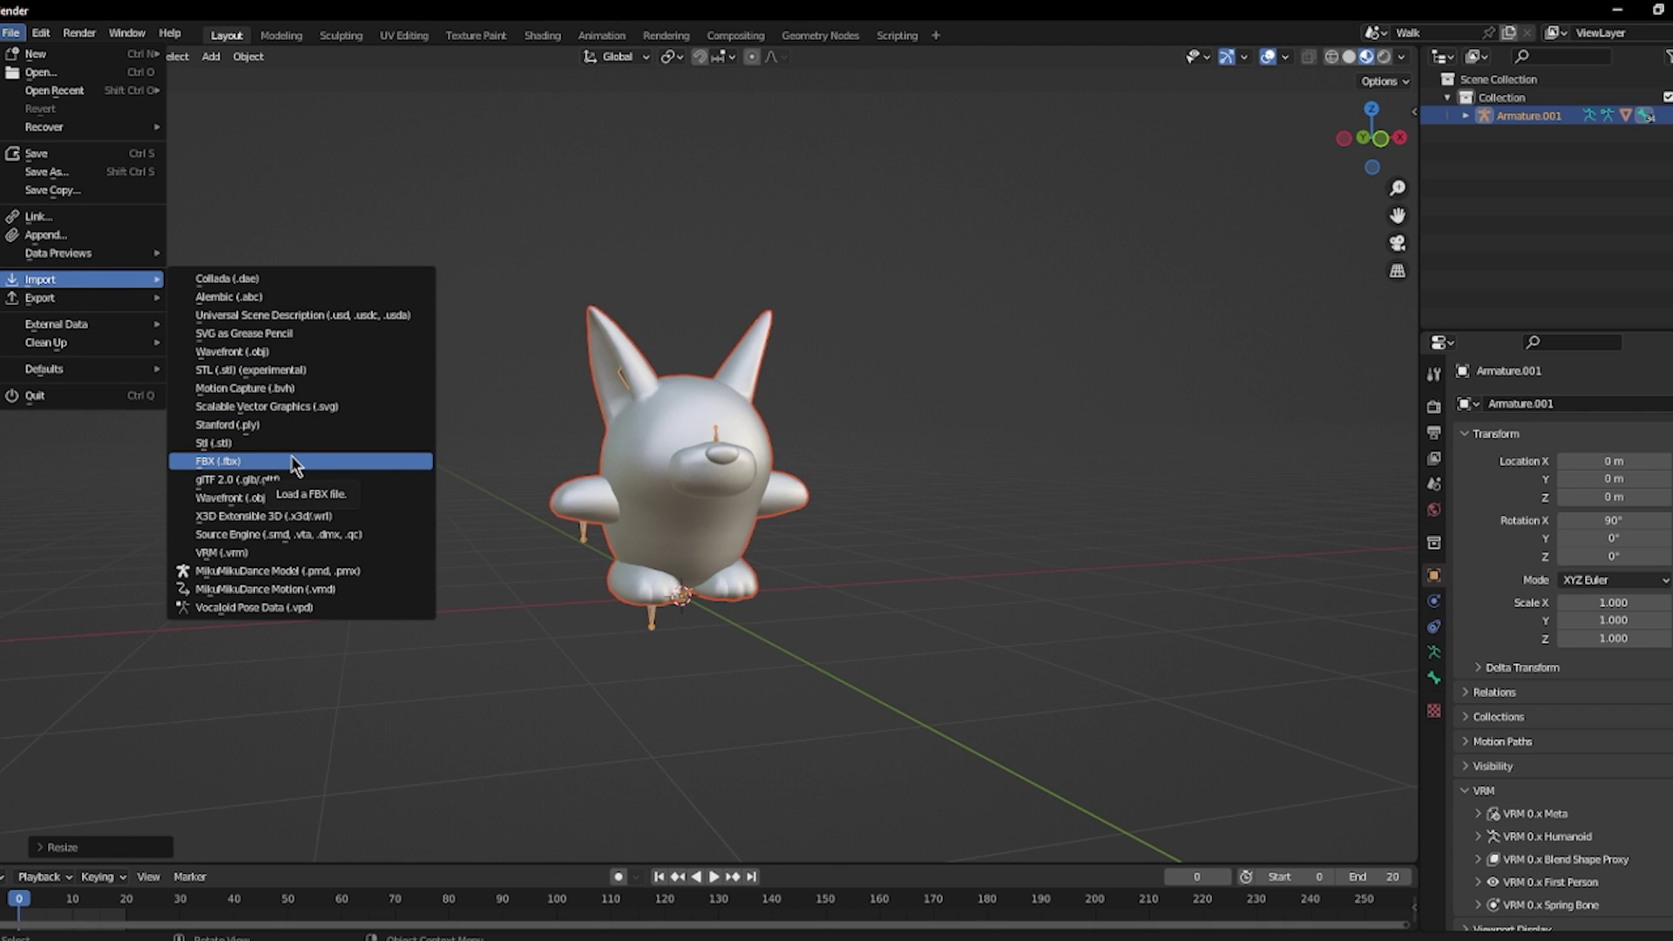
{"action": "left_click", "coordinate": [305, 534]}
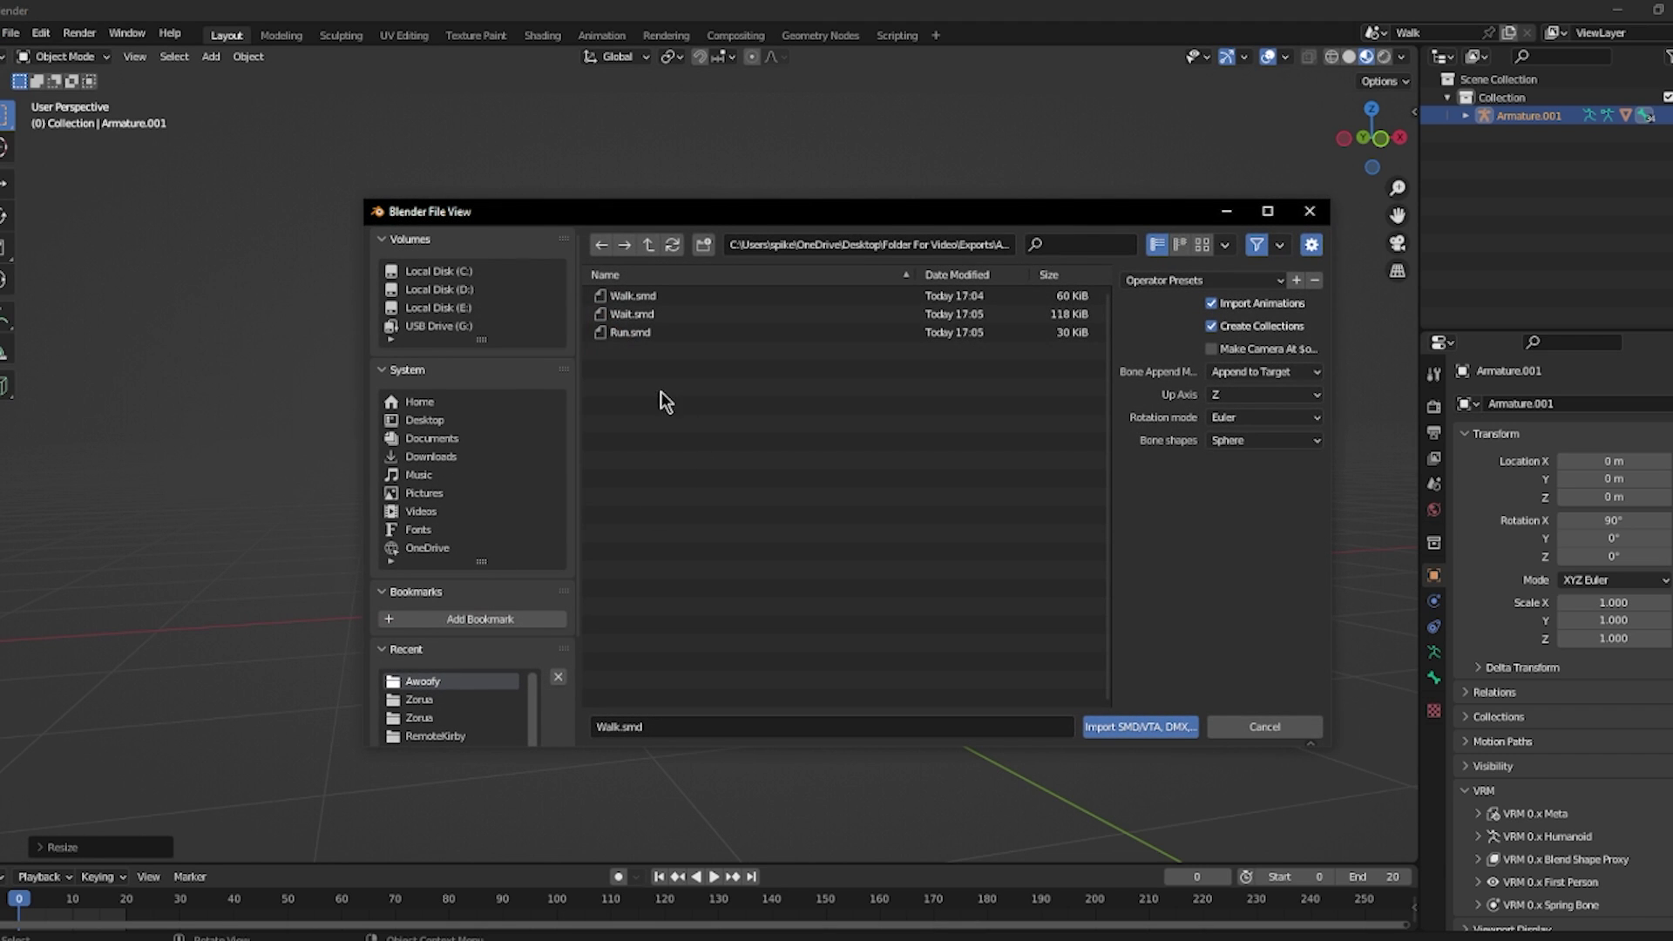
{"action": "left_click_drag", "start_coordinate": [660, 391], "coordinate": [615, 292]}
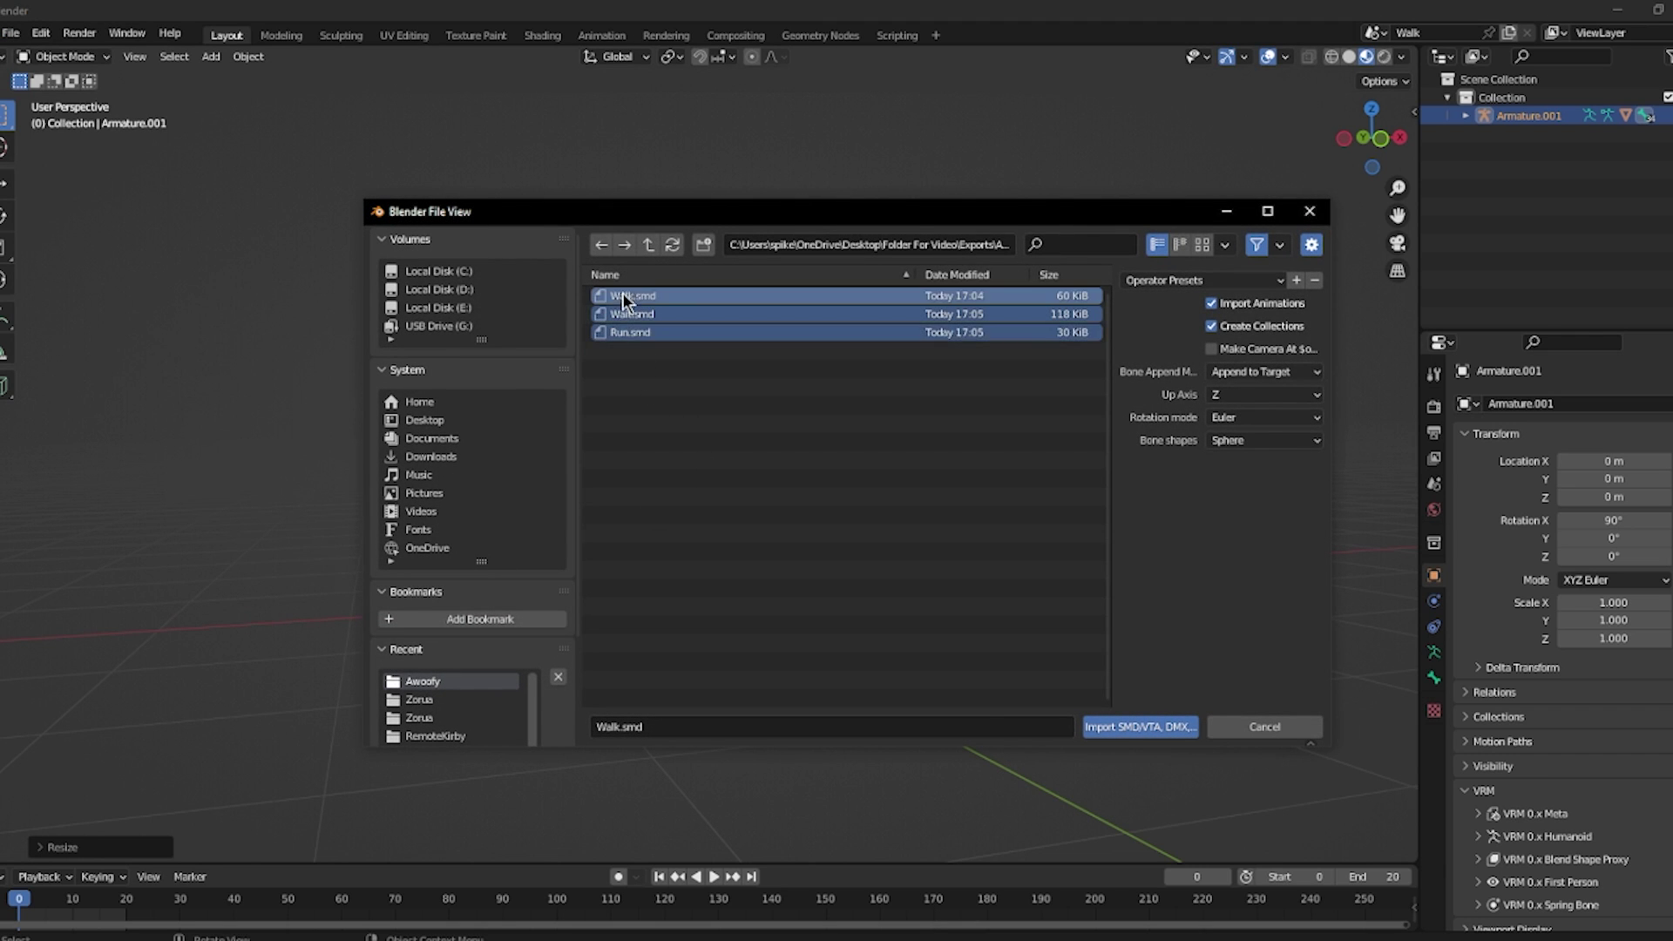
{"action": "left_click", "coordinate": [1147, 733]}
{"action": "middle_click_drag", "start_coordinate": [923, 531], "coordinate": [453, 749]}
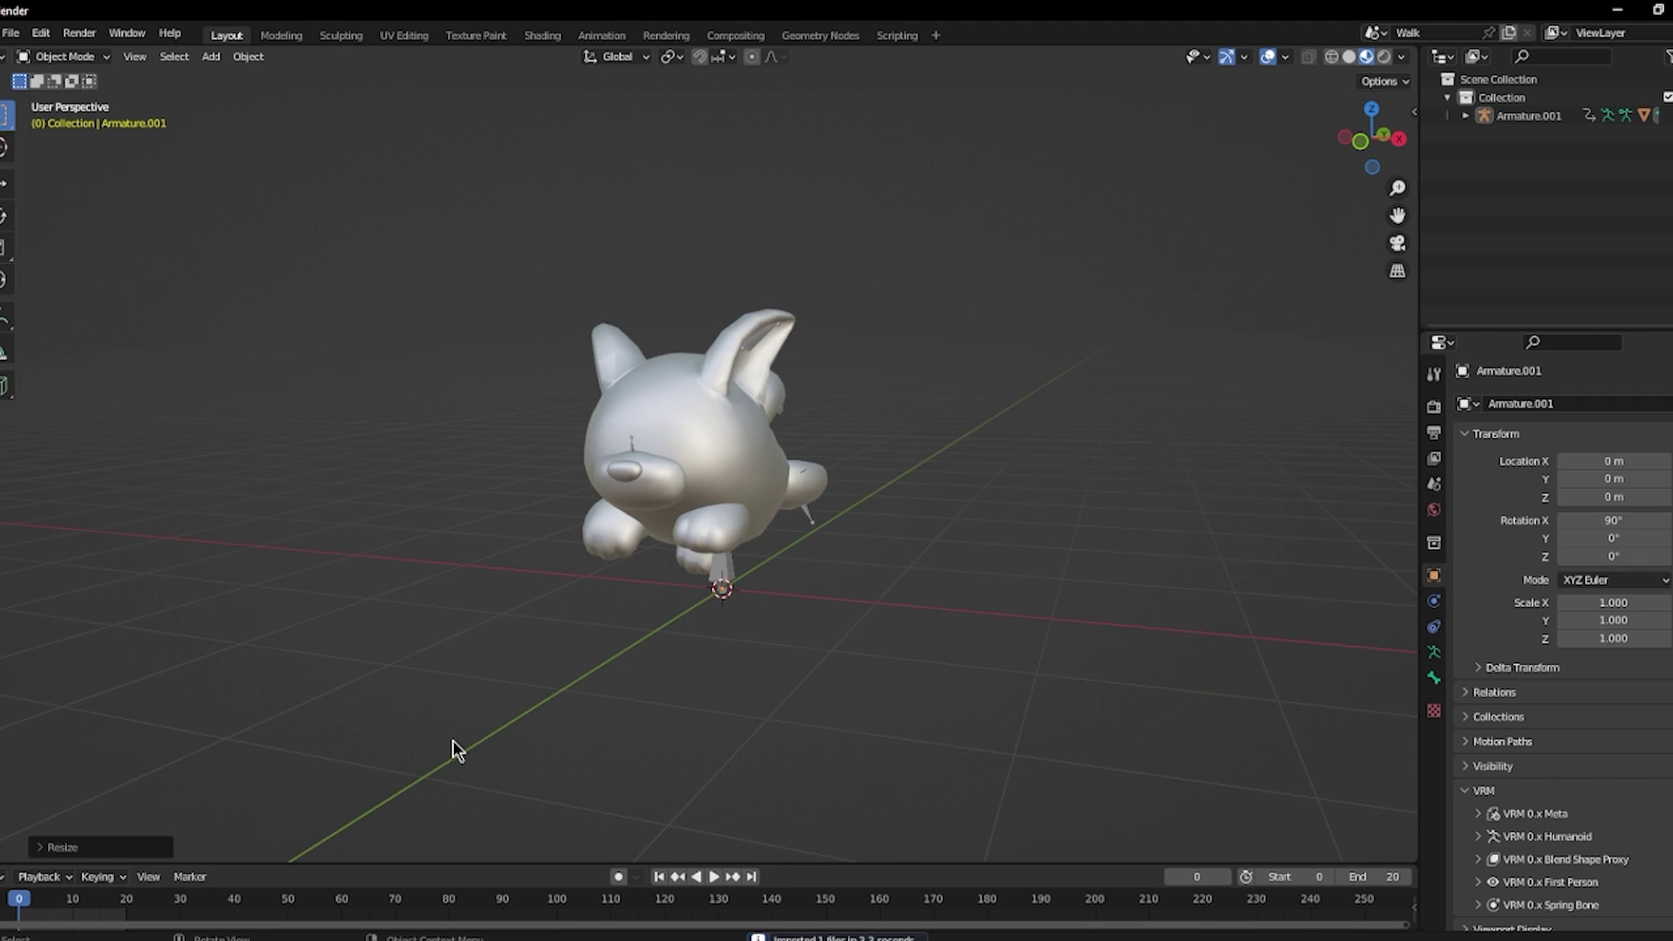
Change the timeline area to a Dope Sheet in Action Editor mode and enlarge it.
{"action": "left_click", "coordinate": [3, 880]}
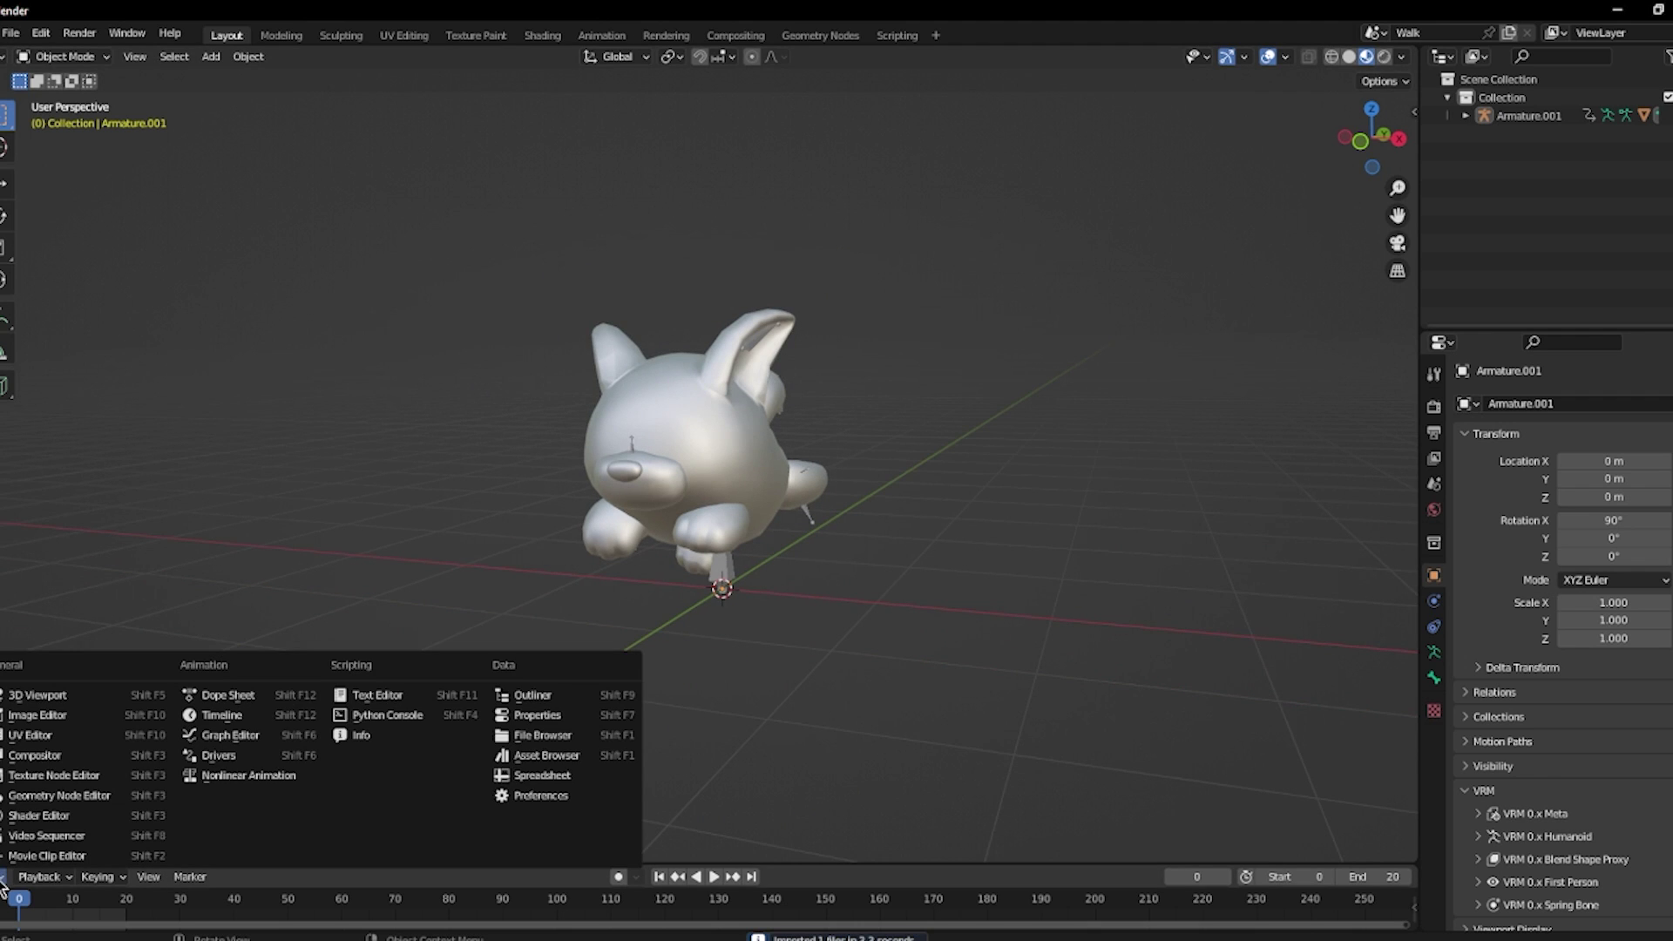
{"action": "left_click", "coordinate": [214, 694]}
{"action": "left_click_drag", "start_coordinate": [206, 867], "coordinate": [235, 715]}
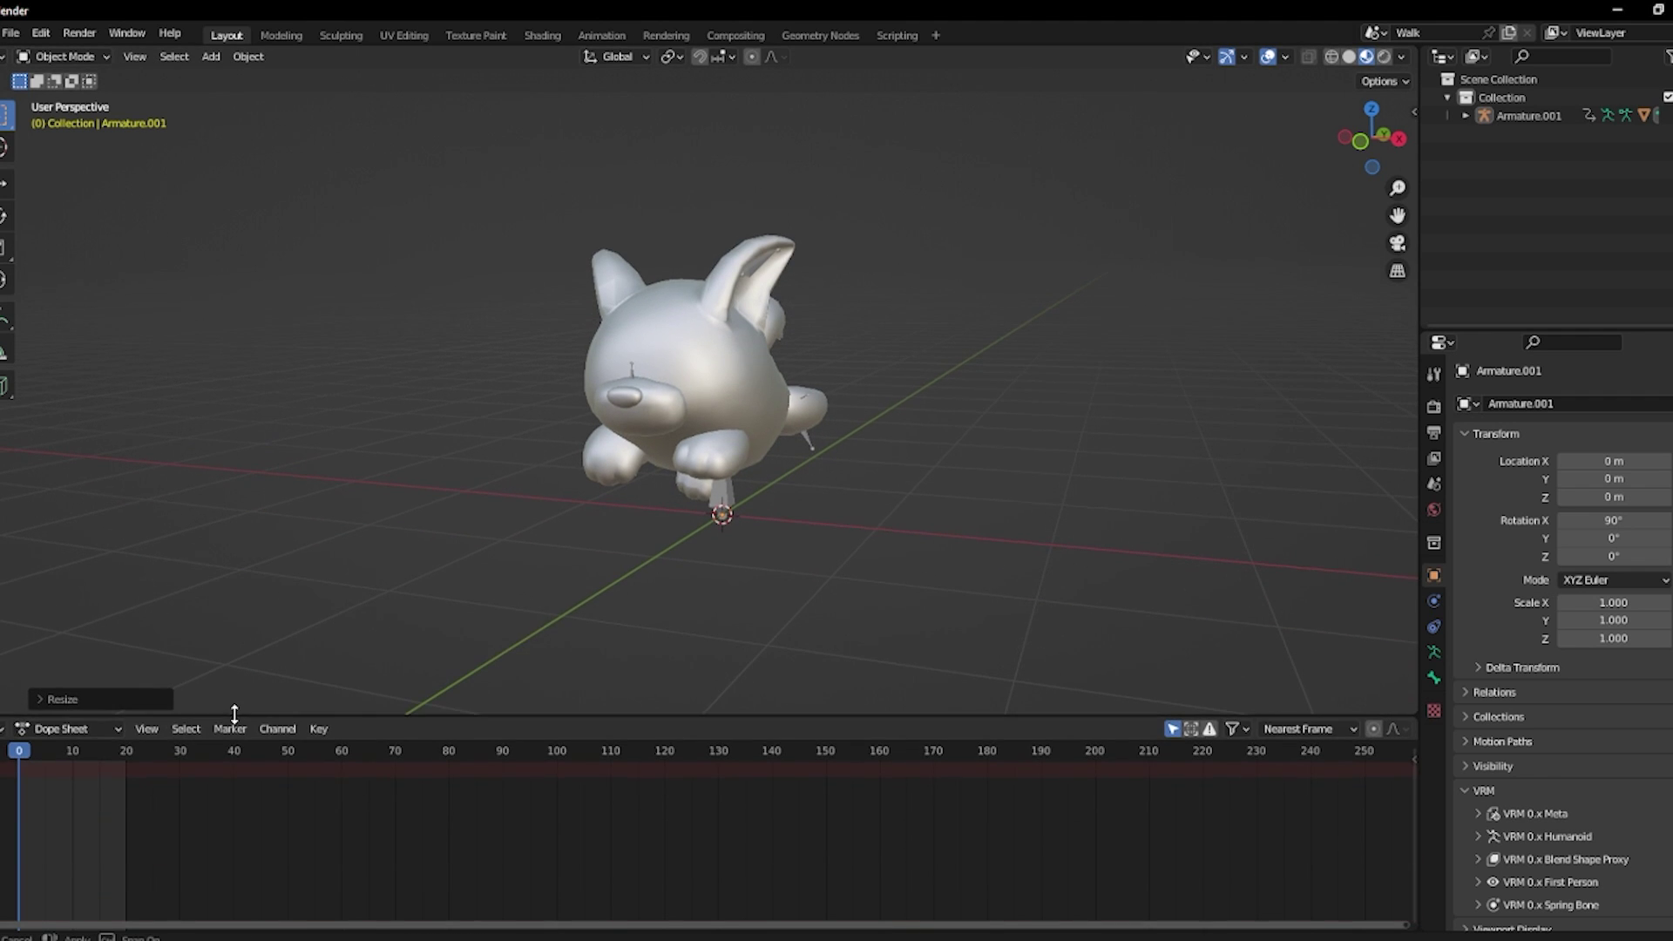
{"action": "left_click", "coordinate": [63, 730]}
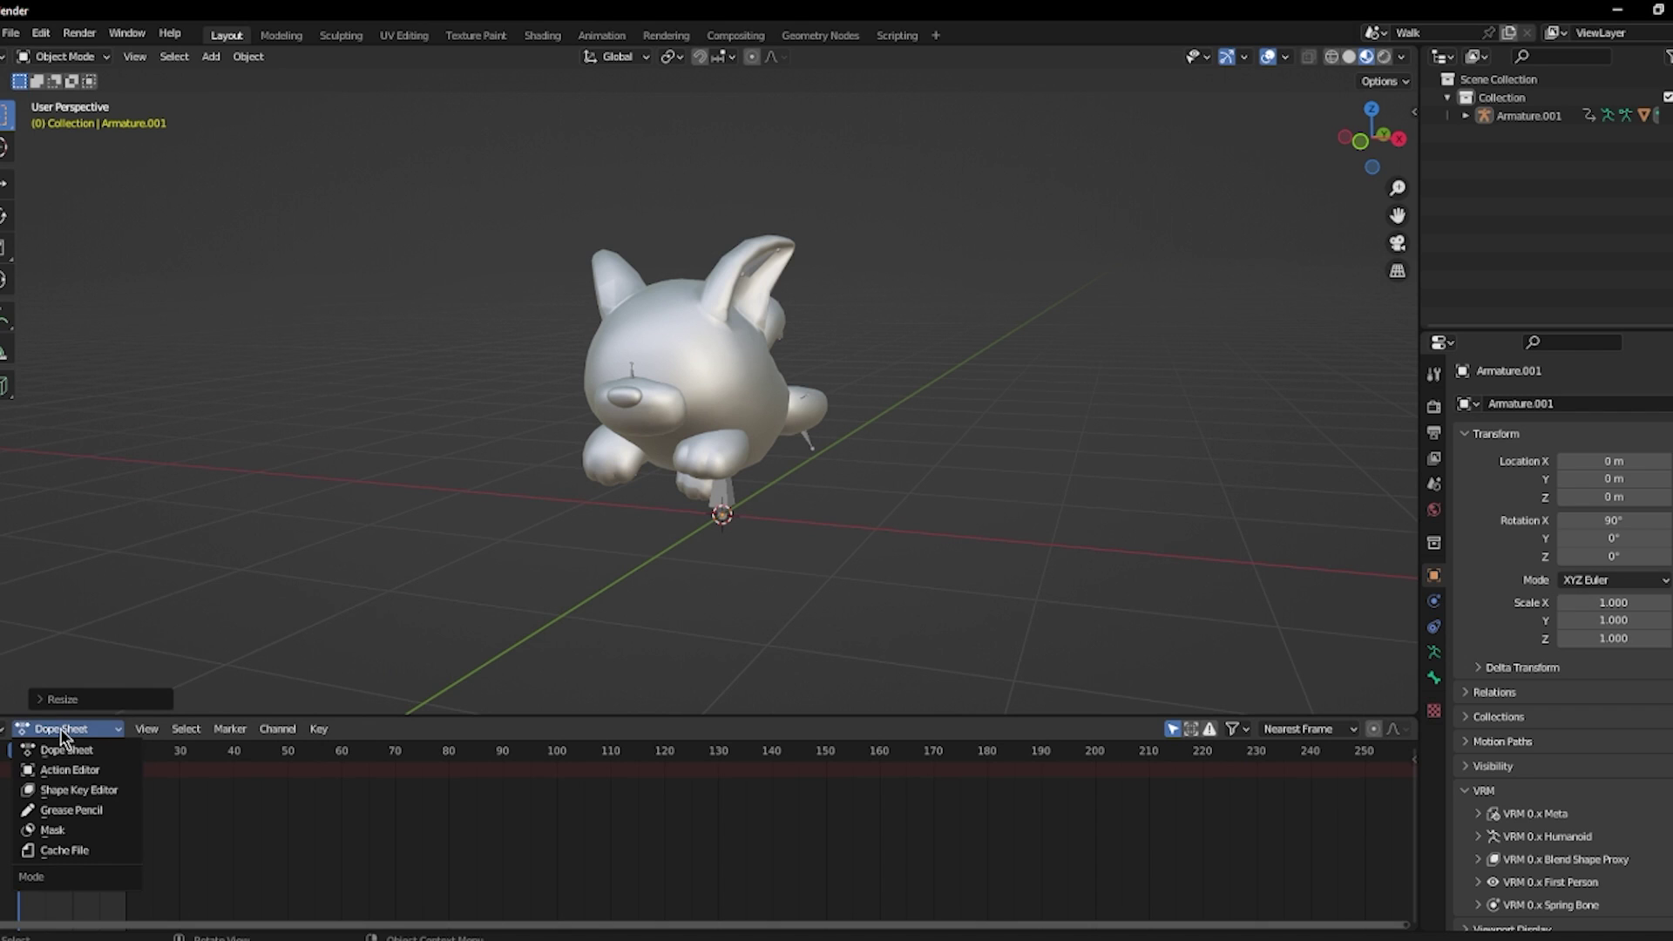
{"action": "left_click", "coordinate": [73, 769]}
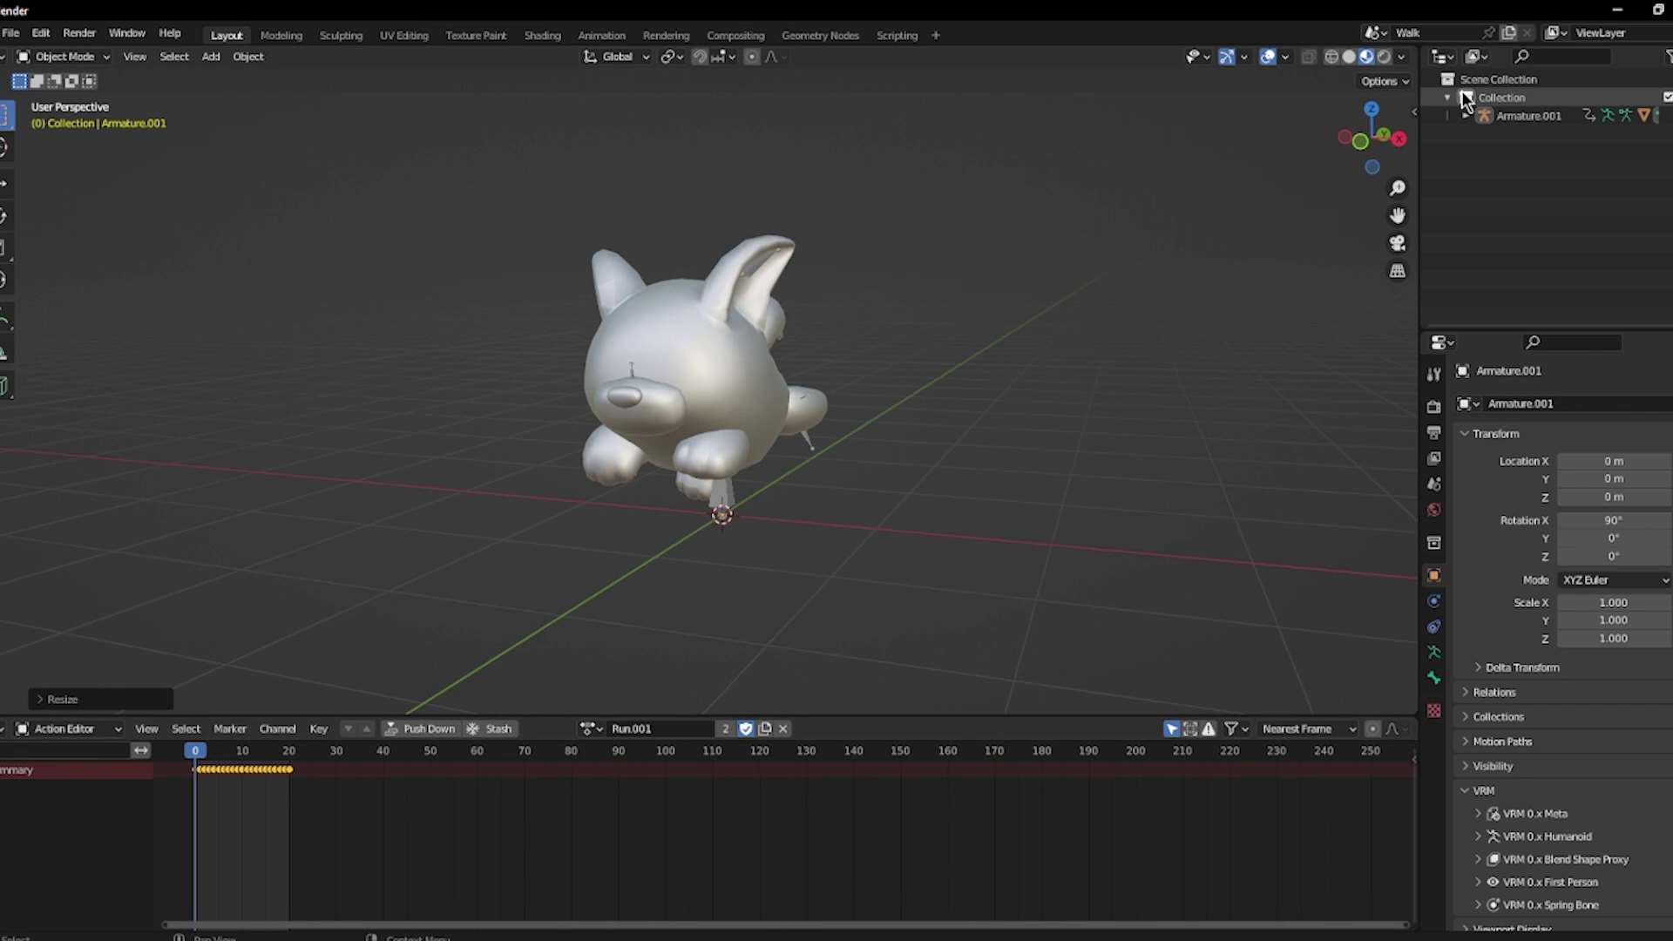
Expand the armature's animation data in the outliner and select its Run.001 action.
{"action": "left_click", "coordinate": [1466, 116]}
{"action": "left_click", "coordinate": [1509, 136]}
{"action": "left_click", "coordinate": [1484, 134]}
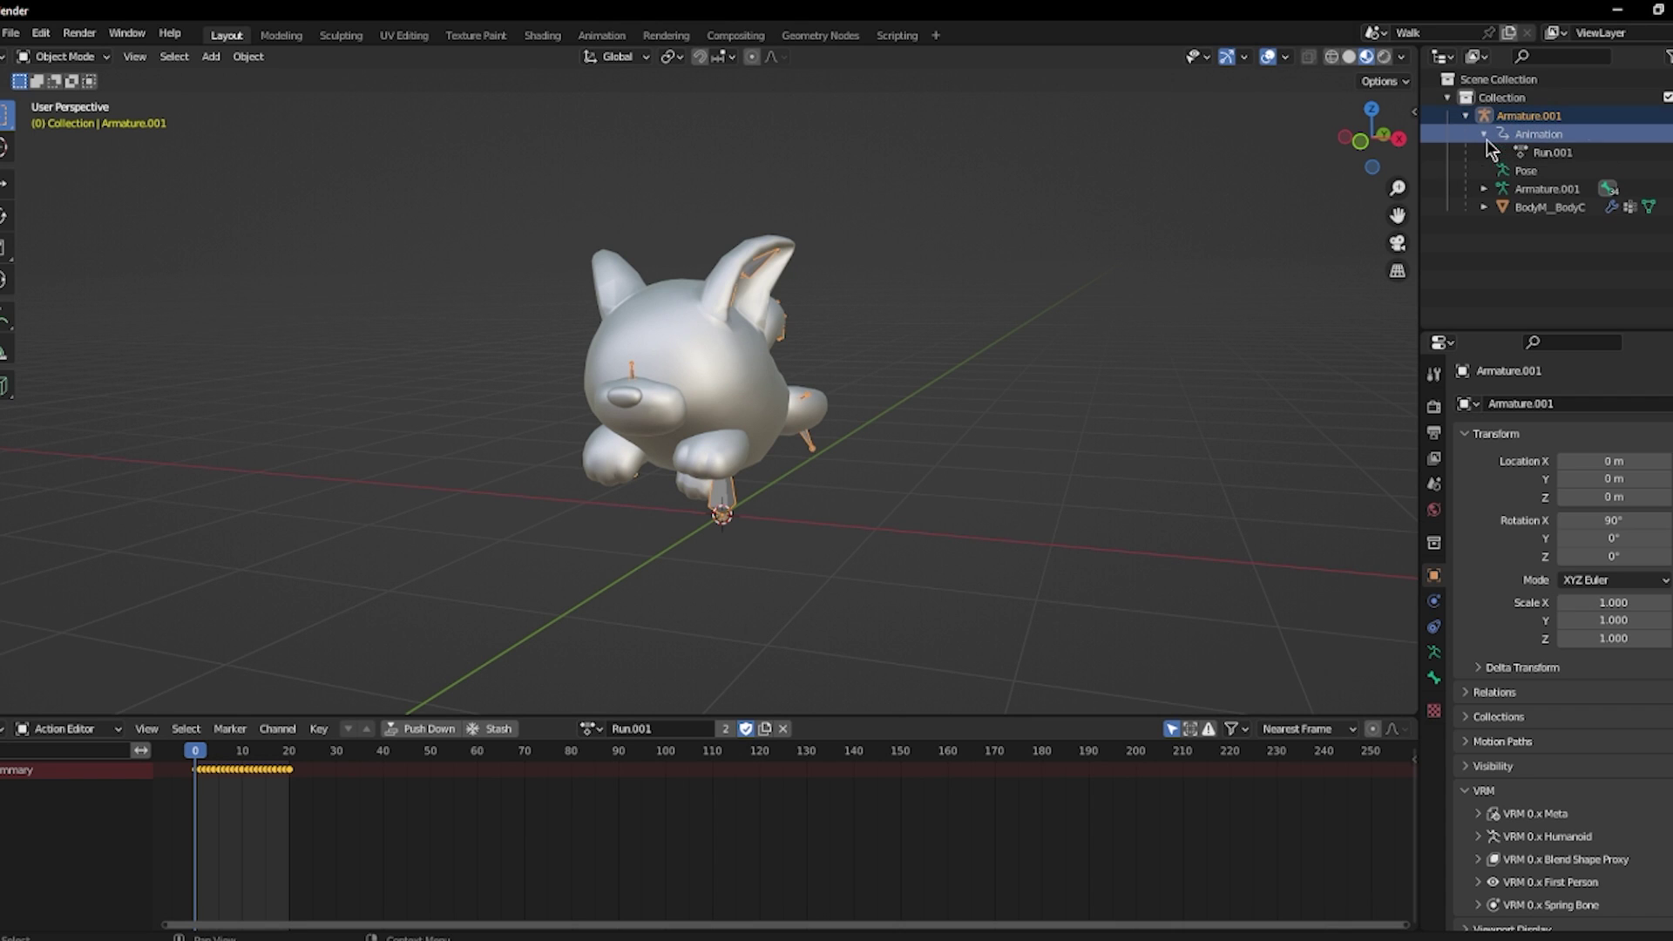
{"action": "left_click", "coordinate": [1523, 152]}
Assign the Run action to the armature for comparison and return to Run.001.
{"action": "left_click", "coordinate": [591, 729]}
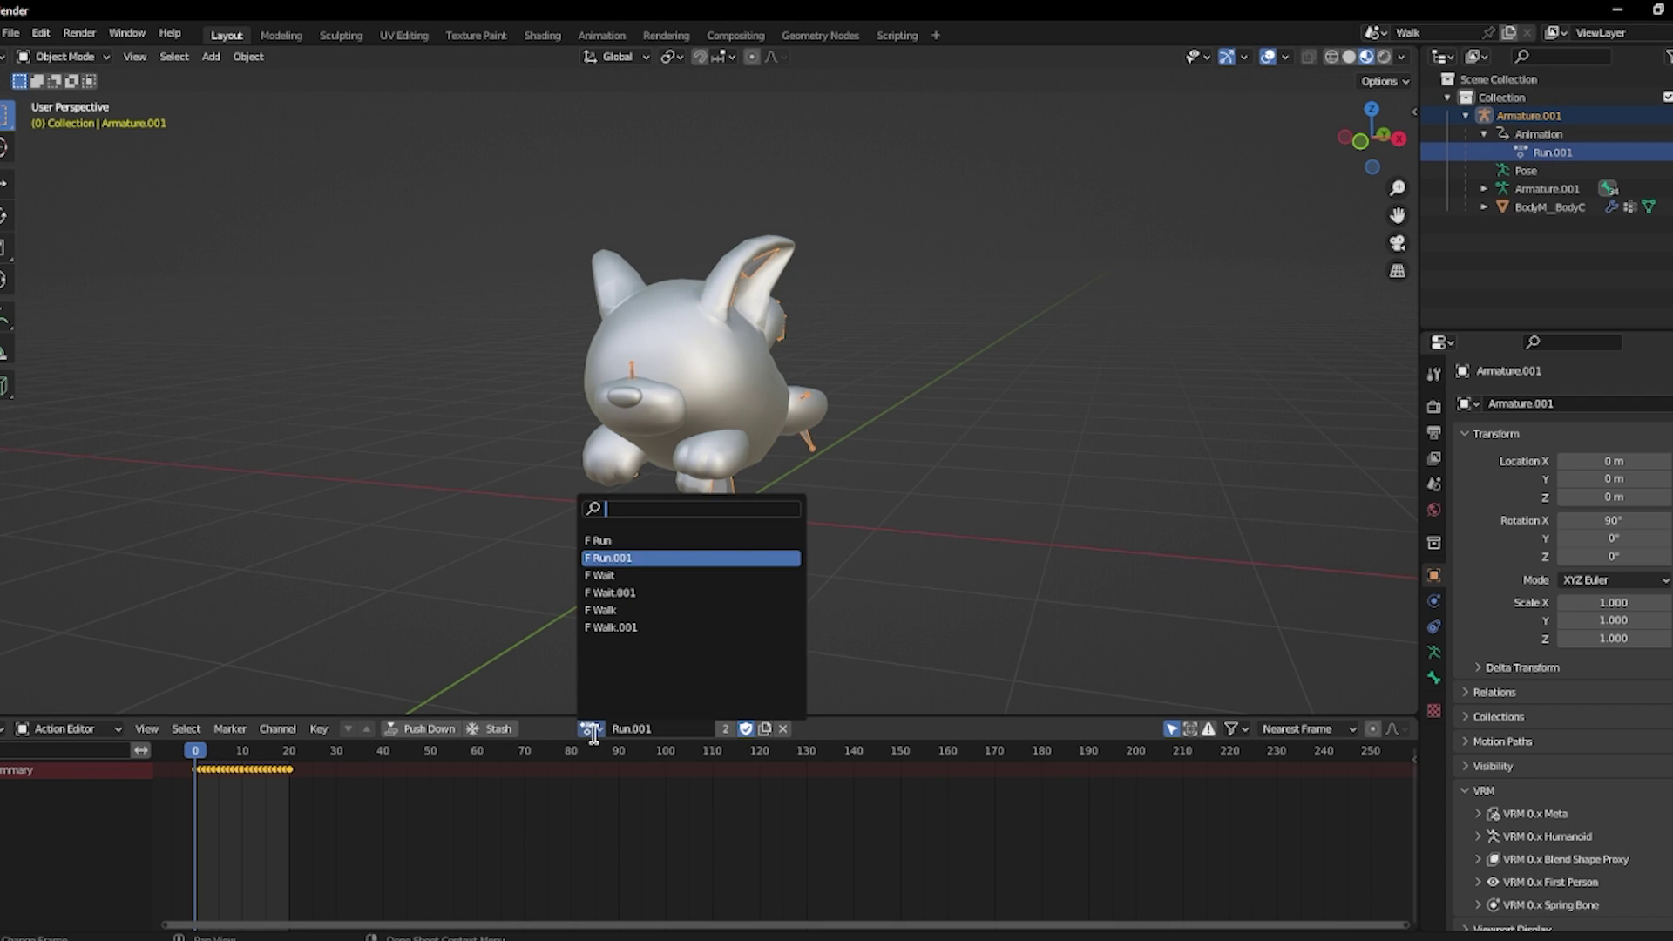
{"action": "left_click", "coordinate": [620, 542]}
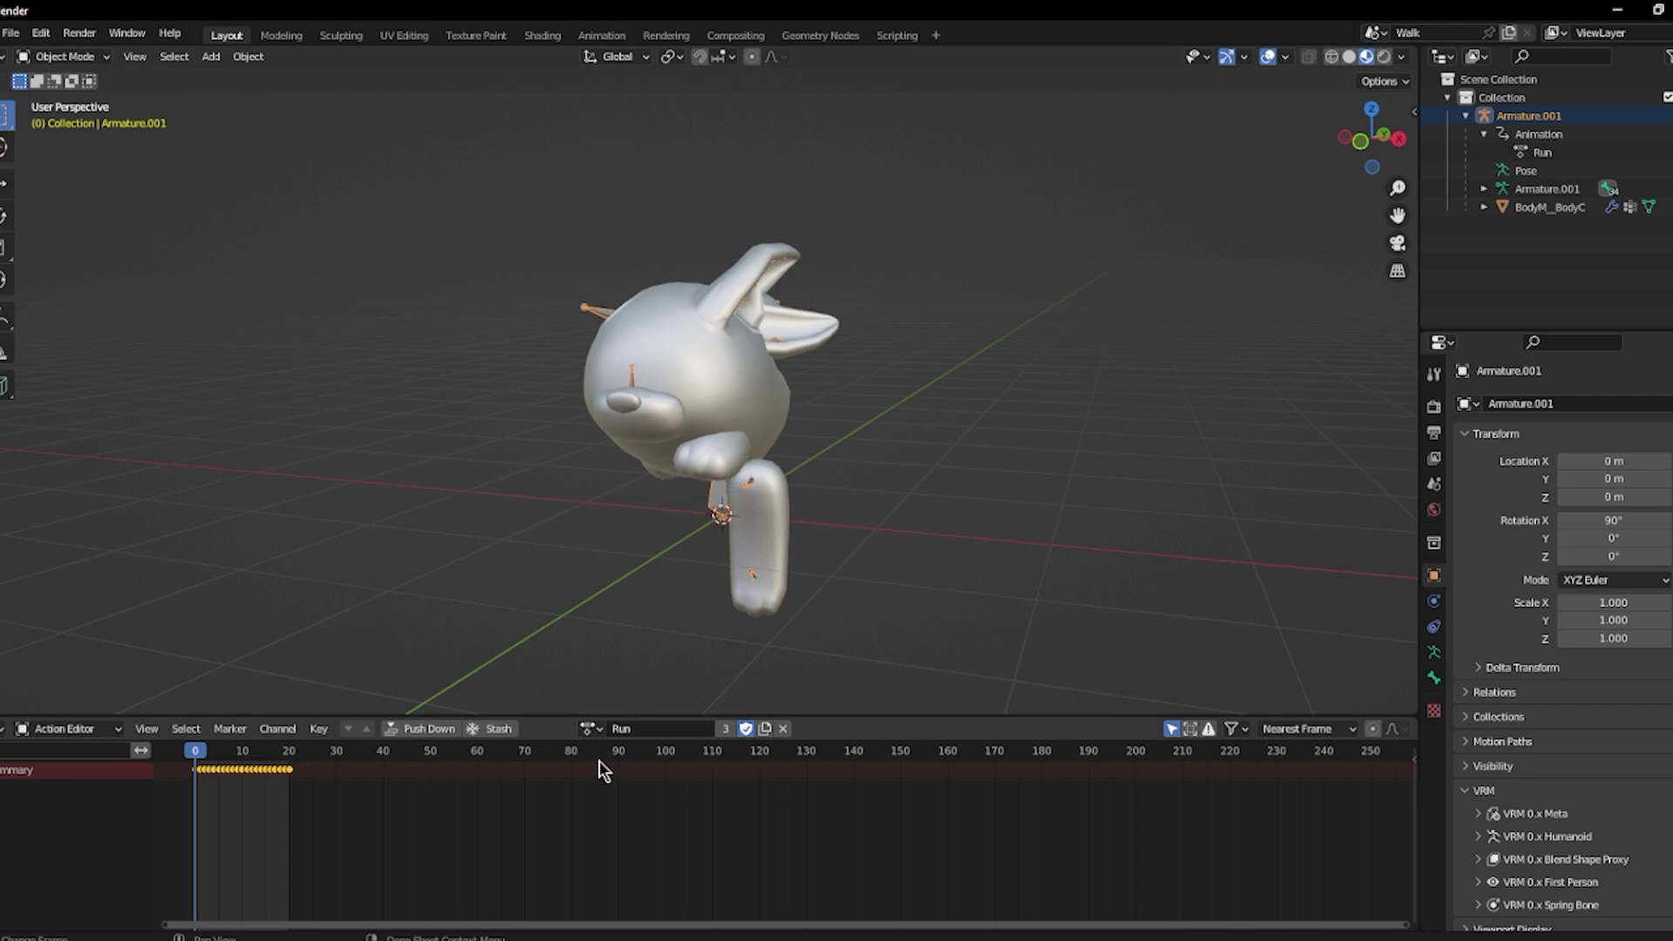
{"action": "left_click", "coordinate": [591, 729]}
{"action": "left_click", "coordinate": [621, 558]}
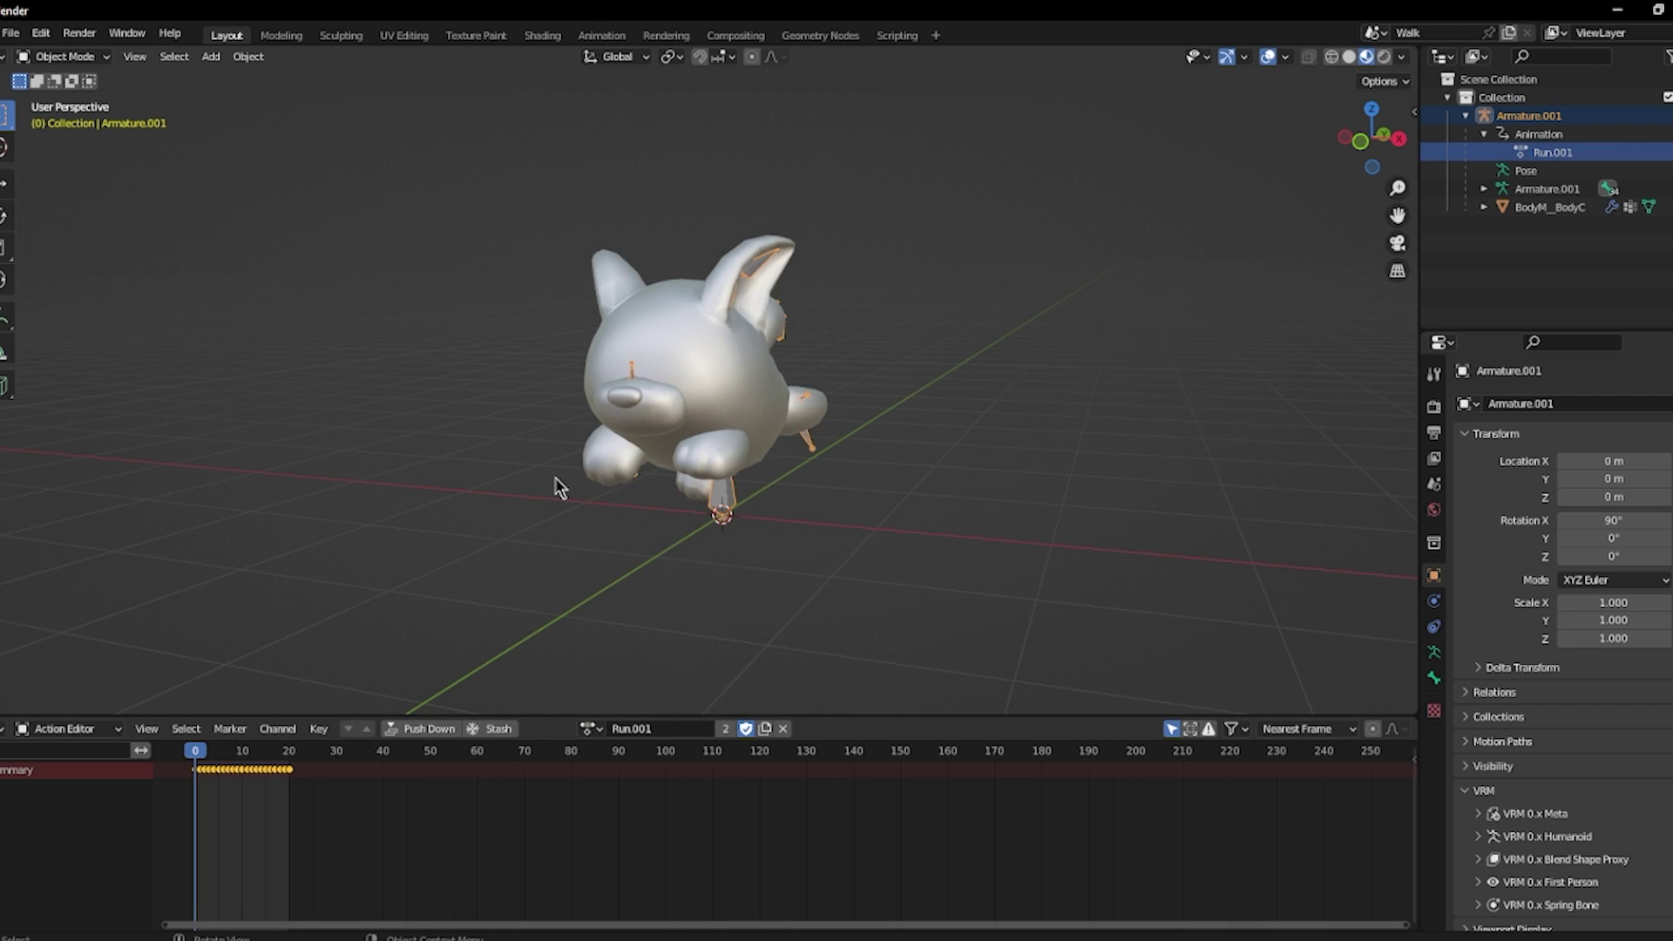
Play the Run.001 animation and examine the model's motion from several angles.
{"action": "scroll", "coordinate": [740, 483], "scroll_direction": "up", "scroll_amount": 1}
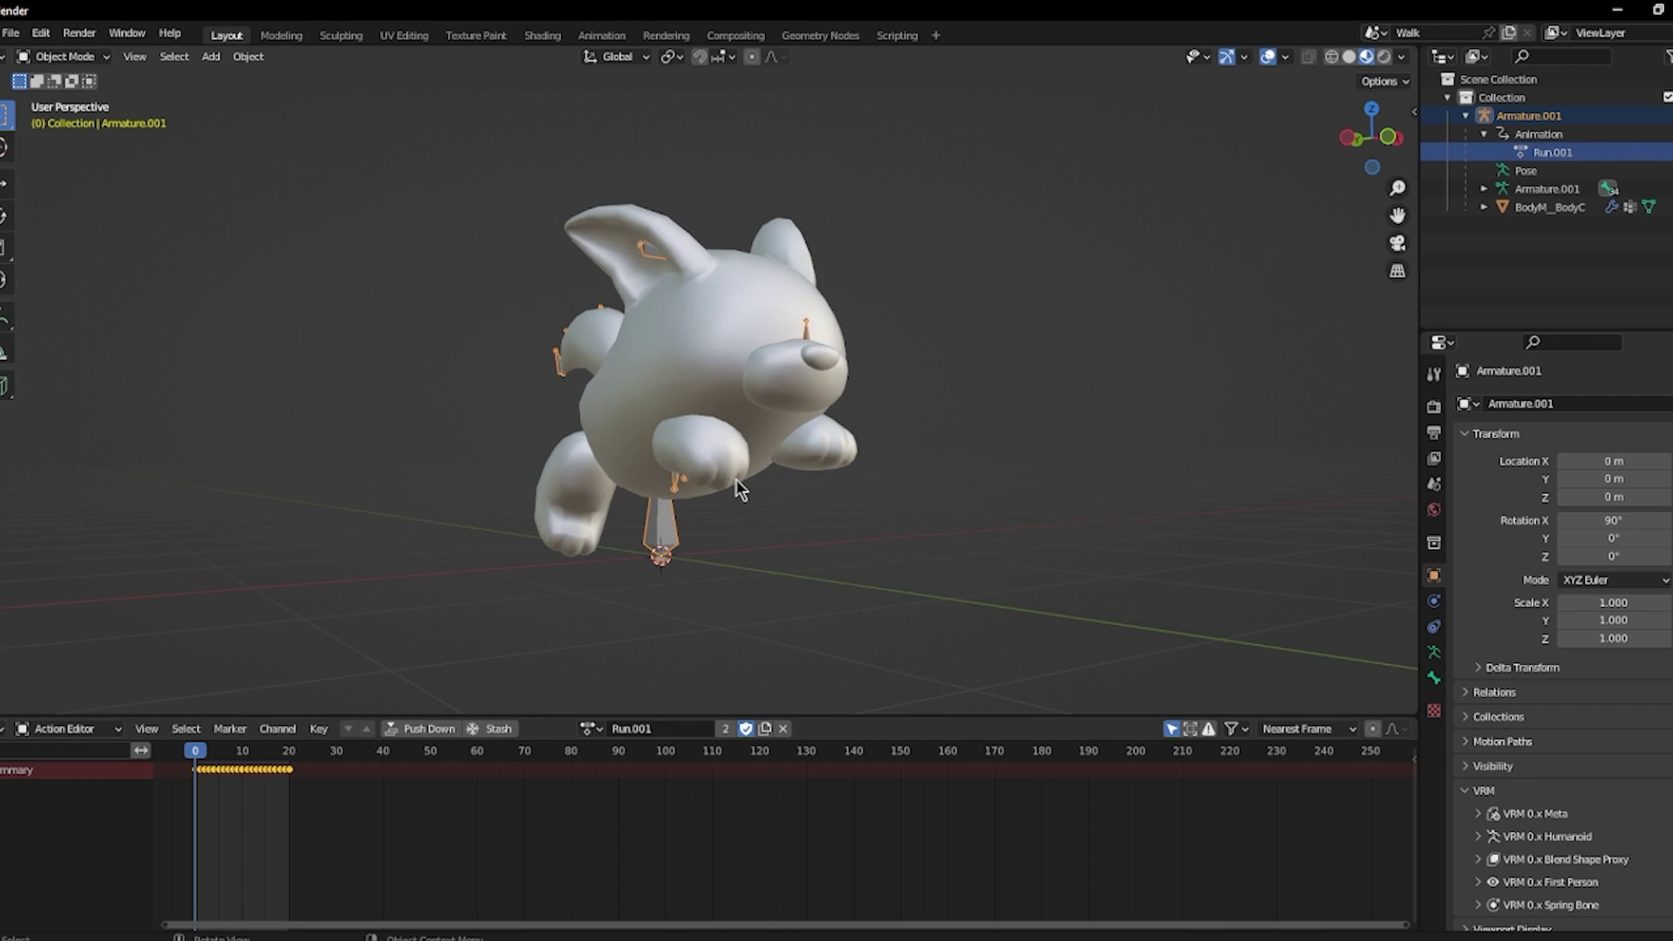
{"action": "scroll", "coordinate": [750, 486], "scroll_direction": "down", "scroll_amount": 1}
{"action": "middle_click_drag", "start_coordinate": [753, 492], "coordinate": [619, 490]}
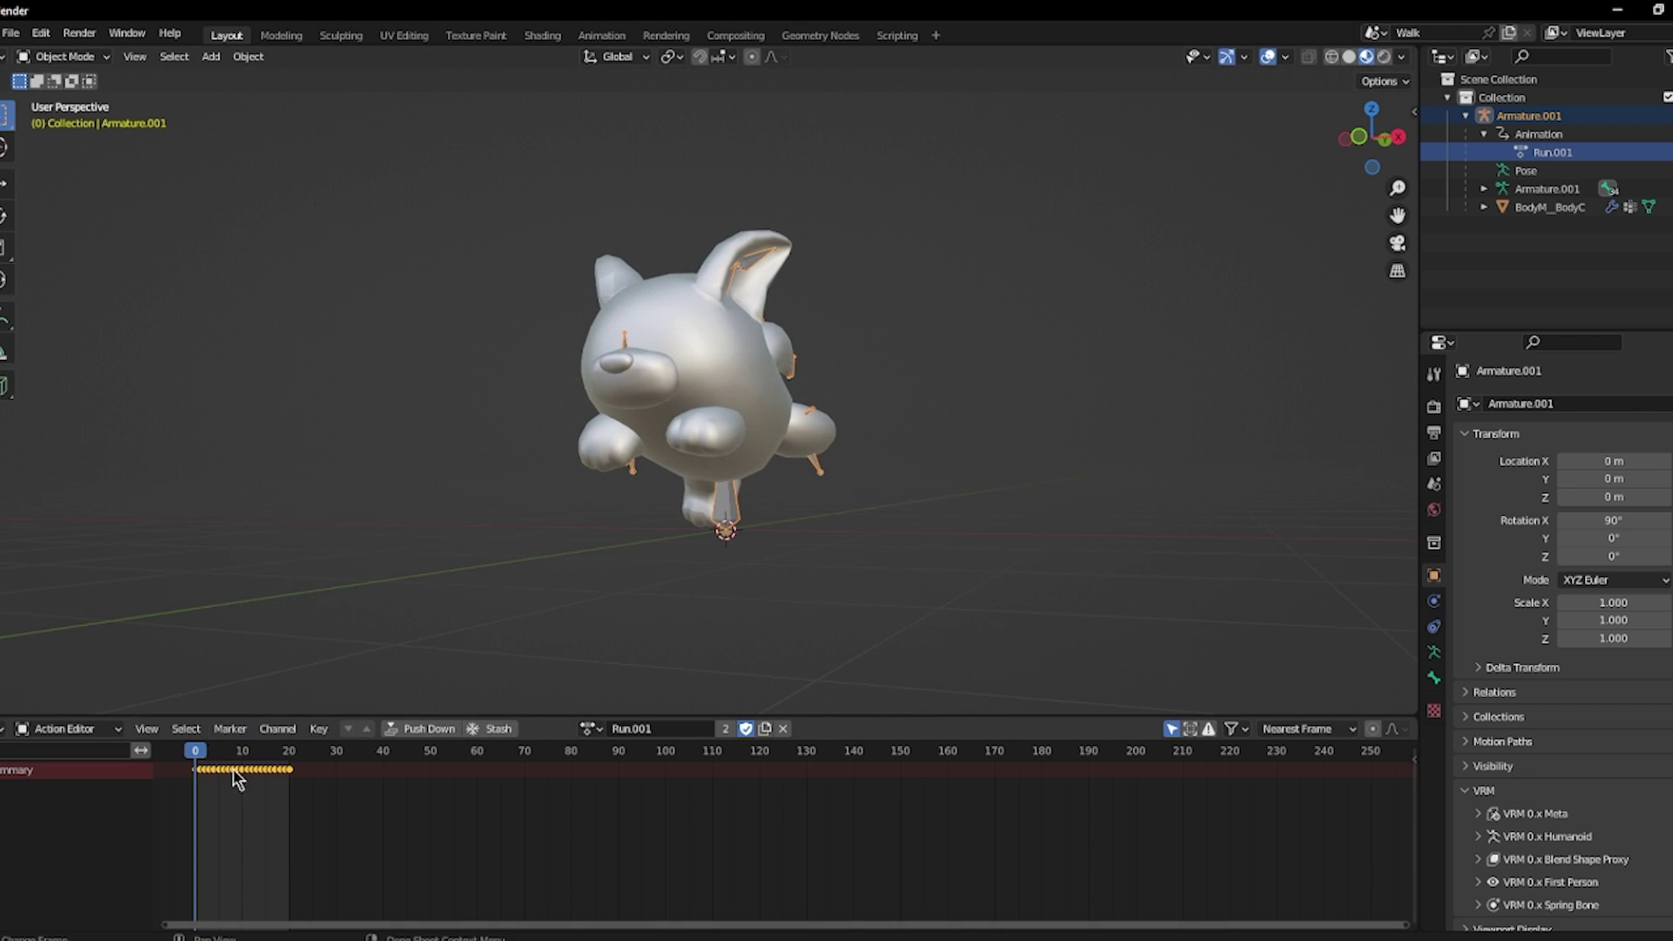
{"action": "key", "text": "space"}
{"action": "mouse_move", "coordinate": [747, 482]}
{"action": "middle_mouse_down"}
{"action": "mouse_move", "coordinate": [881, 473]}
{"action": "mouse_move", "coordinate": [886, 505]}
{"action": "mouse_move", "coordinate": [720, 479]}
{"action": "middle_mouse_up"}
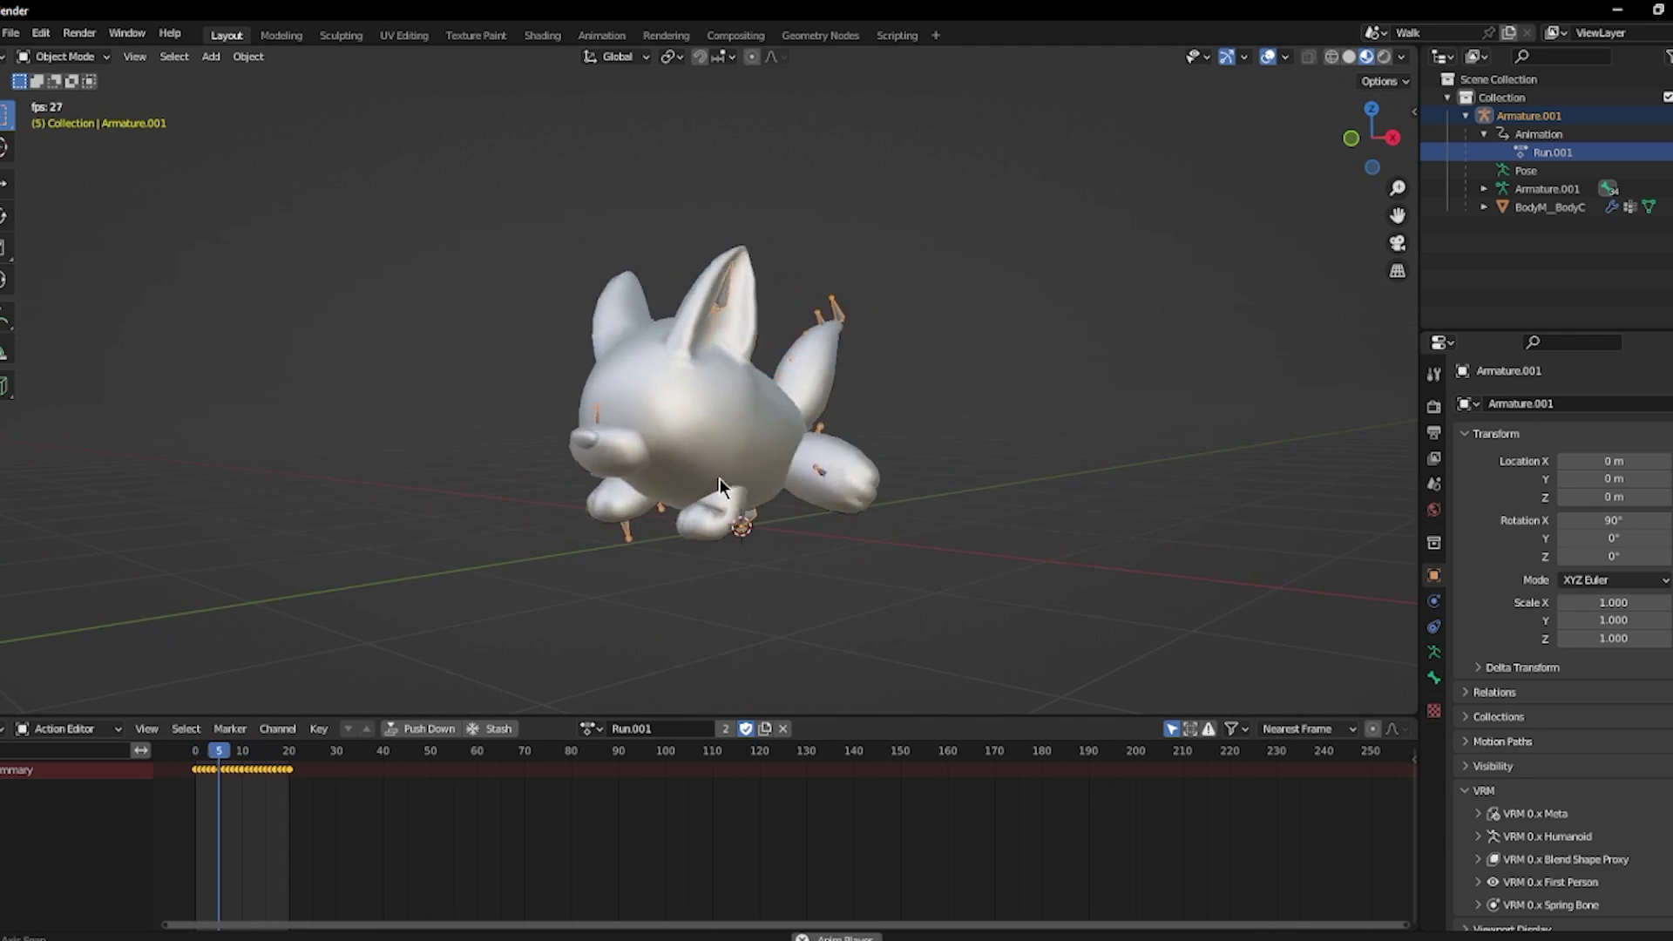
Try the Wait action on the armature during playback and stop the animation.
{"action": "left_click", "coordinate": [591, 730]}
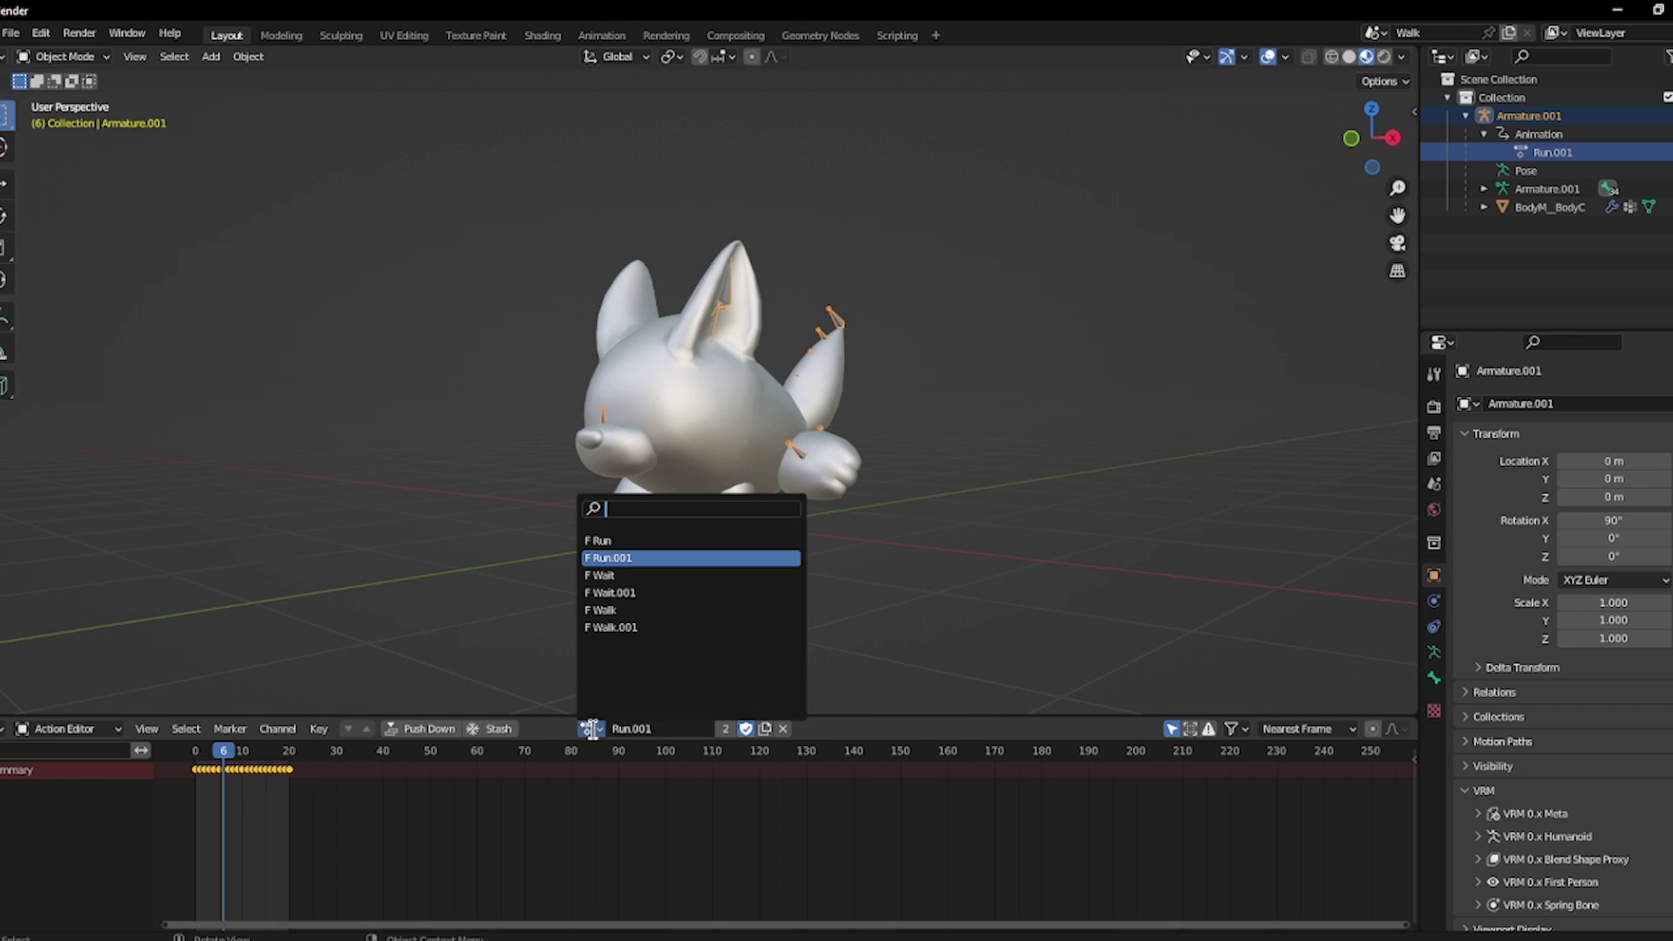
{"action": "left_click", "coordinate": [630, 575]}
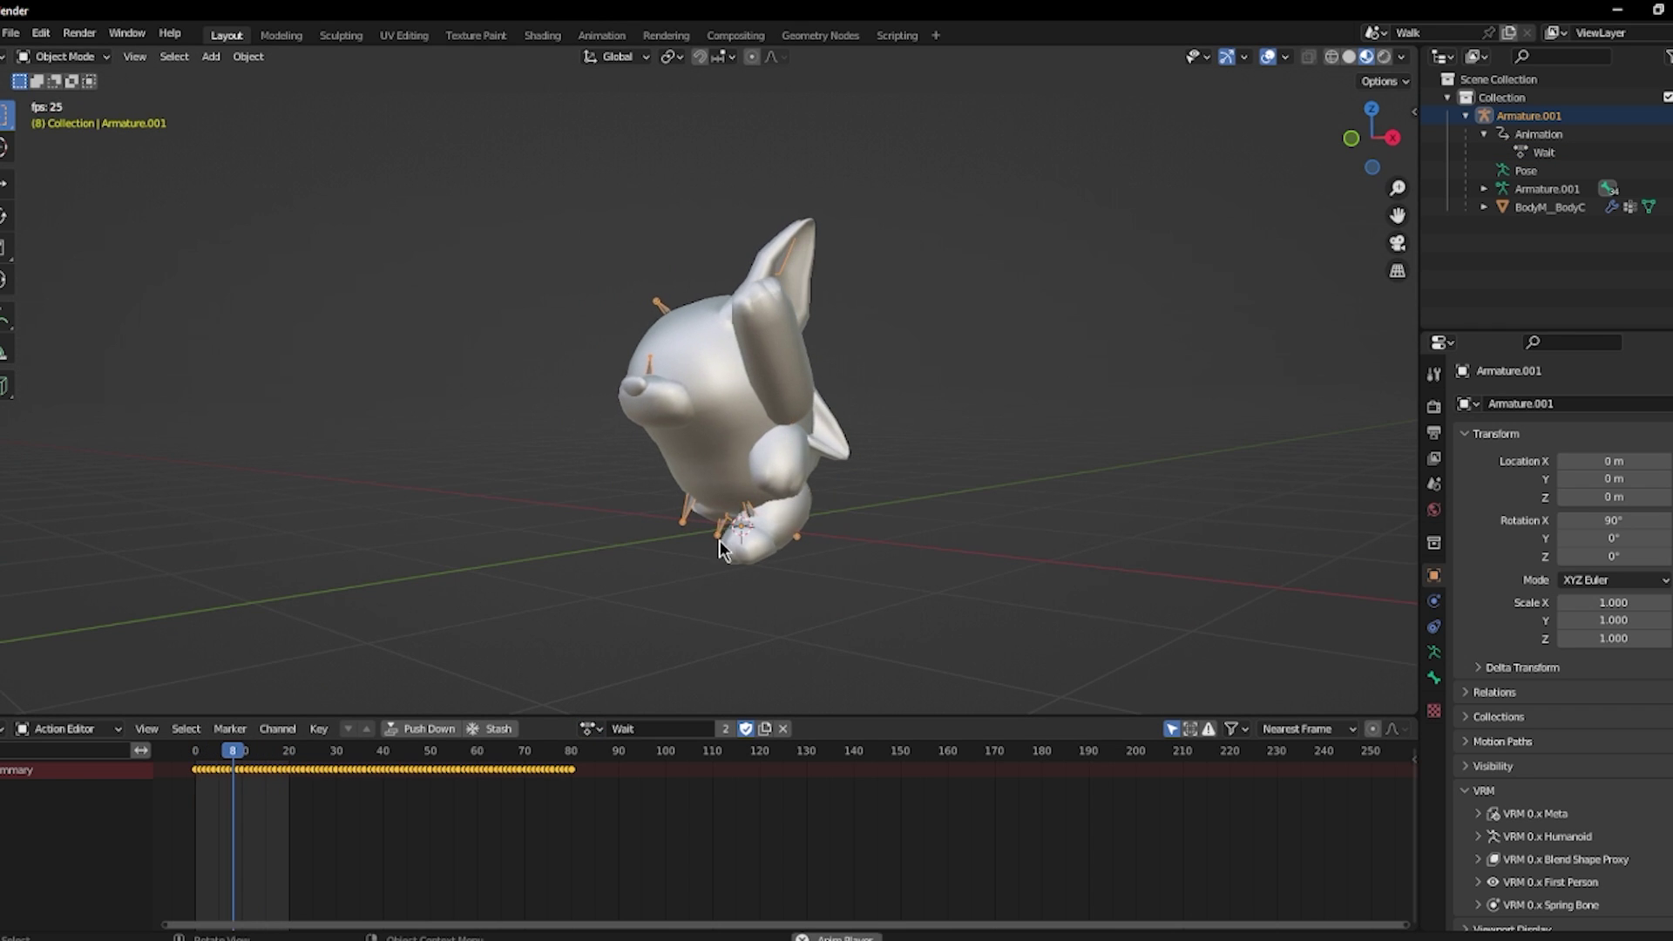
{"action": "key", "text": "space"}
Assign the Wait.001 action to the armature and preview its playback from the front.
{"action": "left_click", "coordinate": [590, 730]}
{"action": "left_click", "coordinate": [636, 590]}
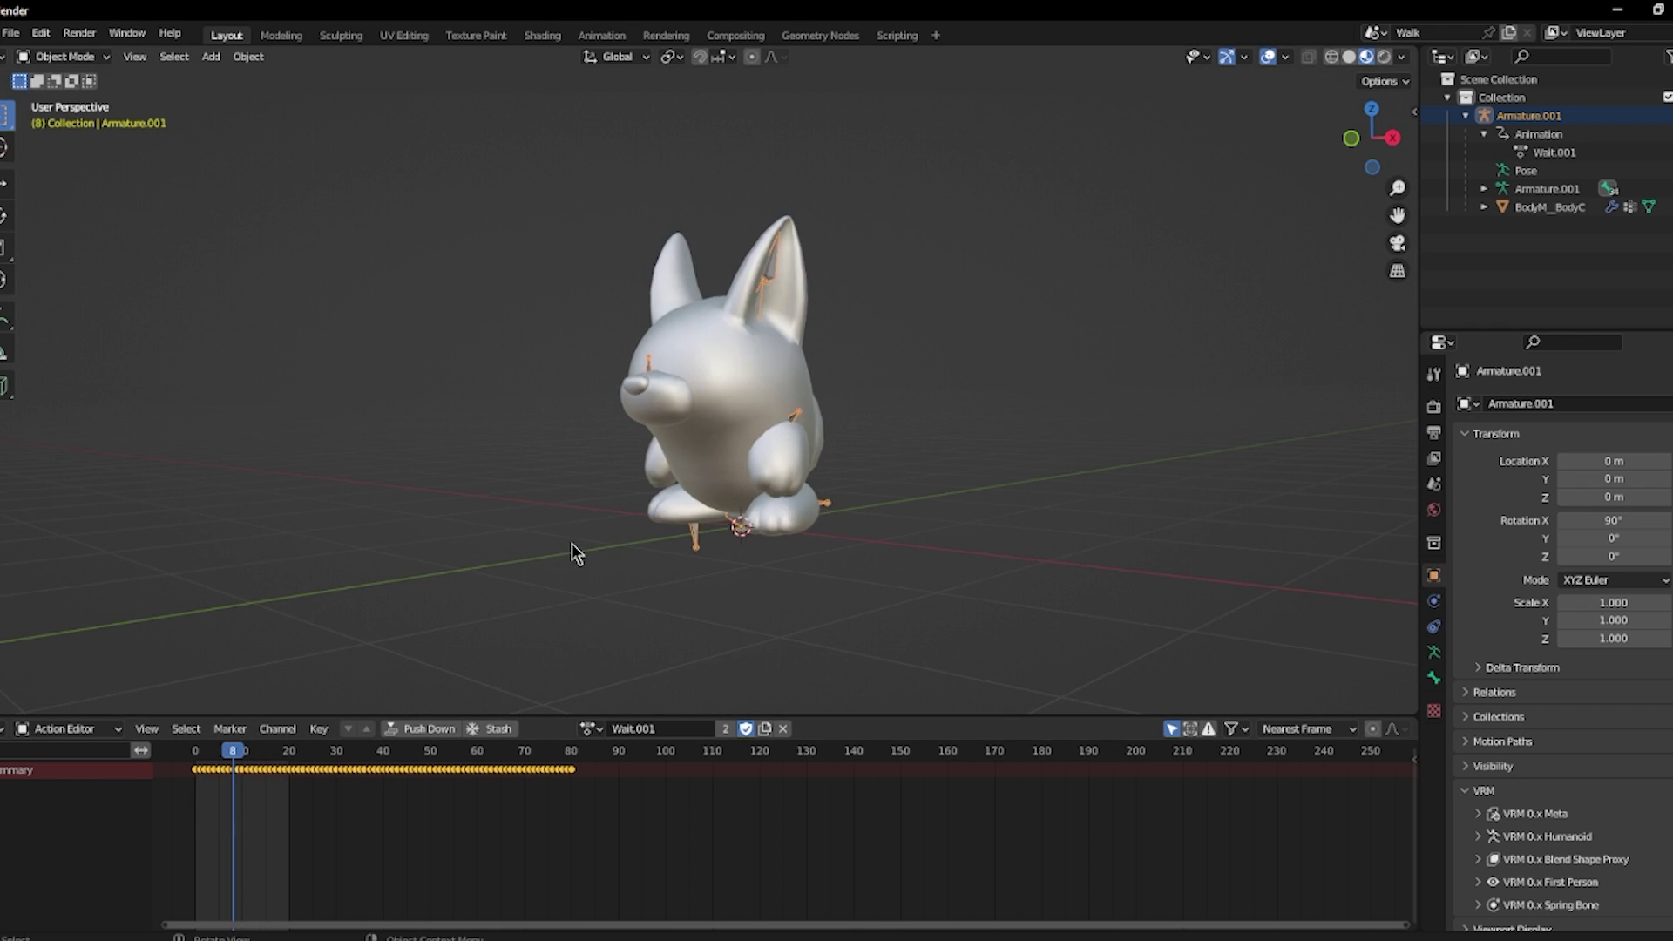
{"action": "middle_click_drag", "start_coordinate": [571, 542], "coordinate": [736, 542]}
{"action": "key", "text": "space"}
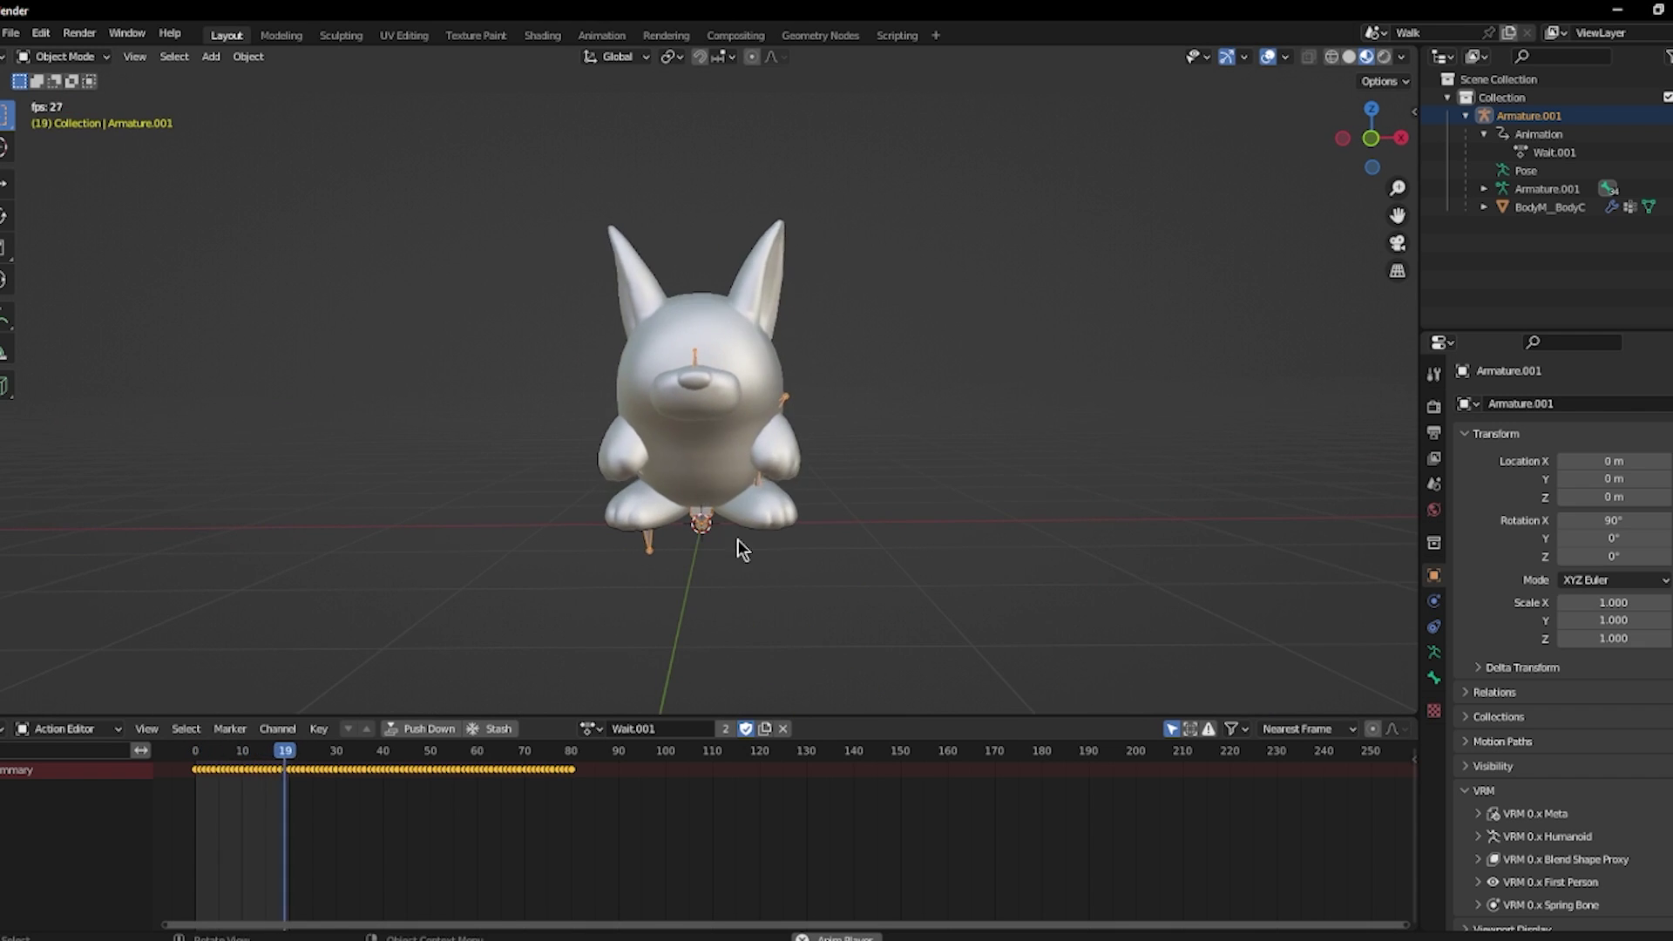
{"action": "key", "text": "space"}
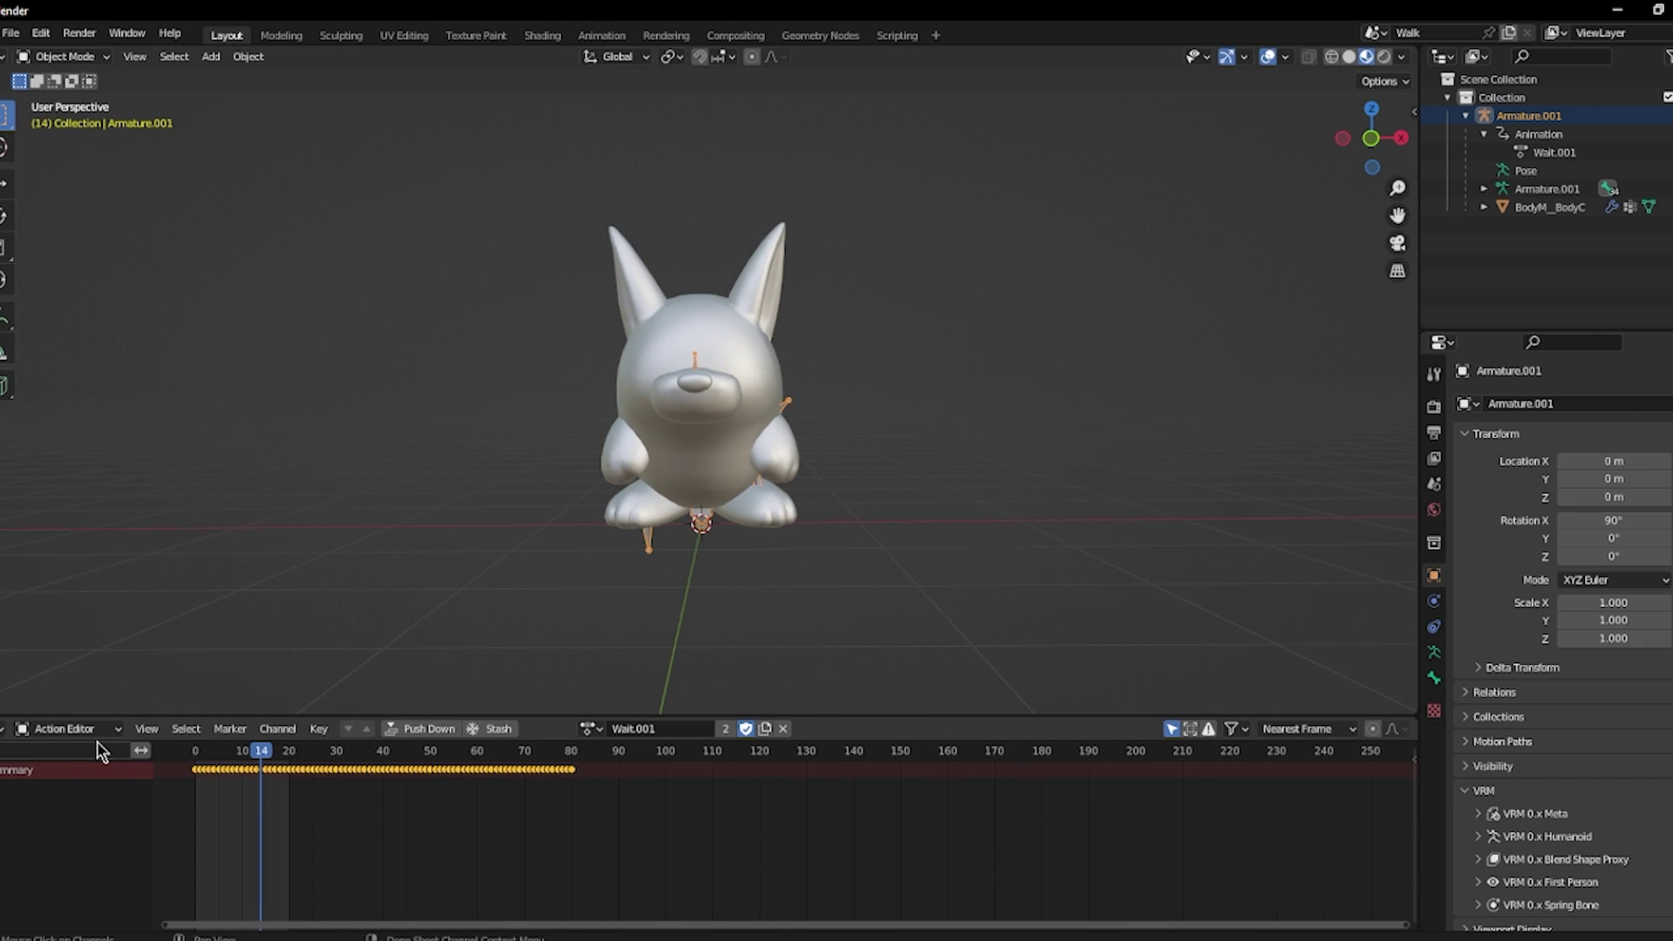
Change the Action Editor area back to the Timeline and set the scene's end frame to 94.
{"action": "left_click", "coordinate": [23, 728]}
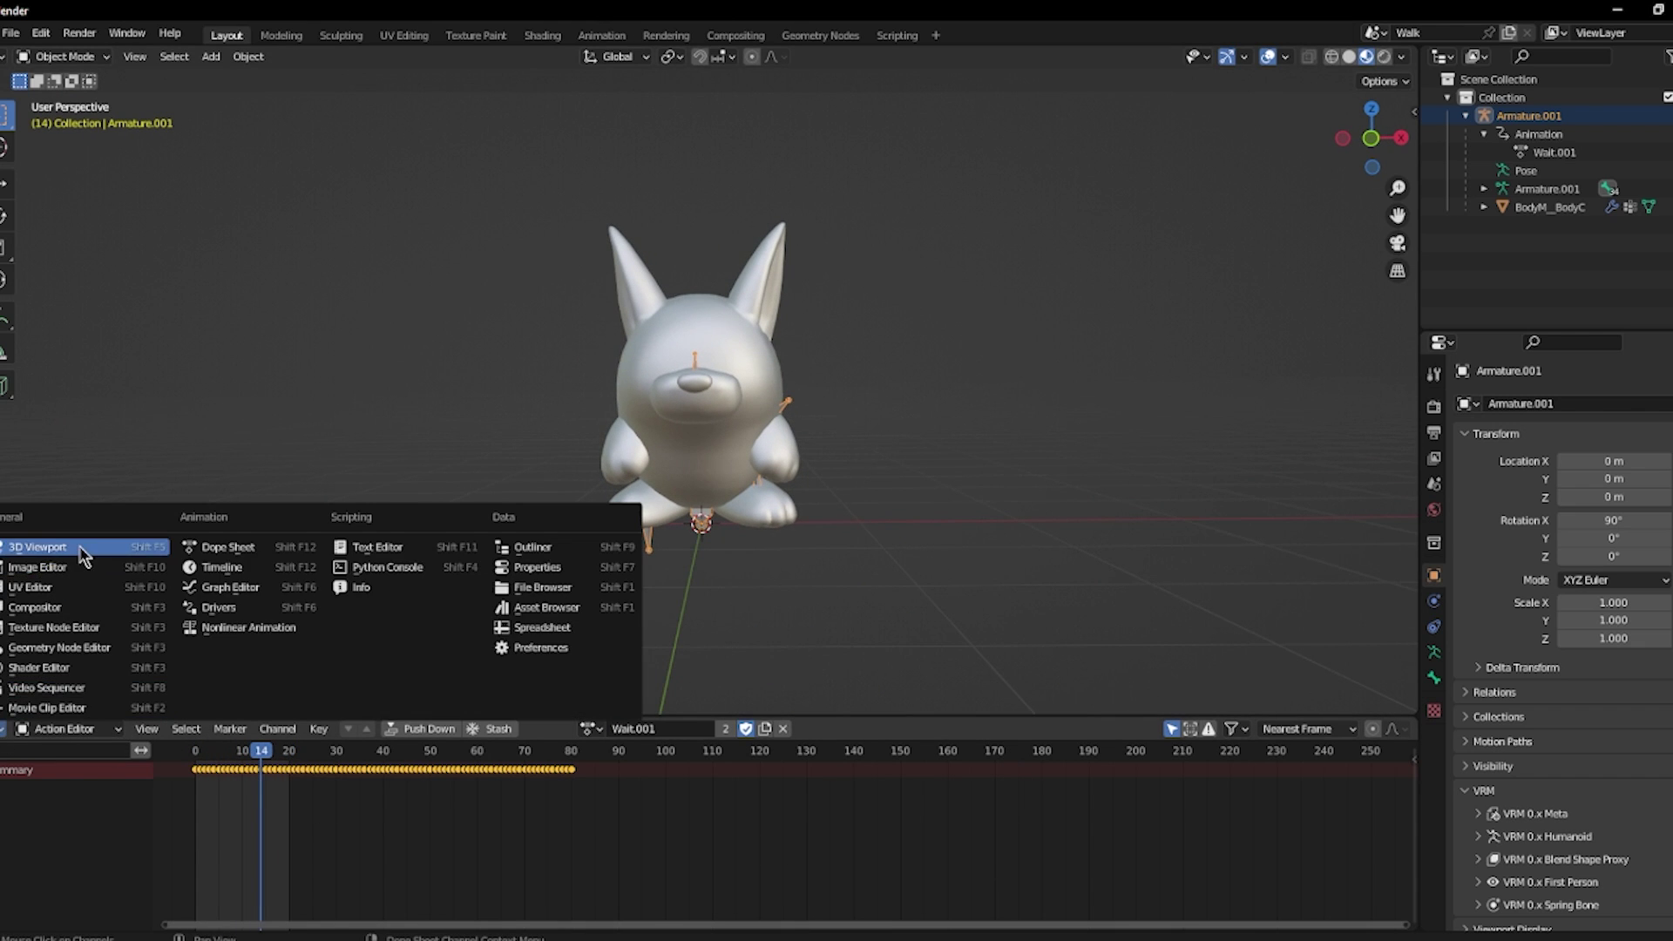
{"action": "left_click", "coordinate": [218, 569]}
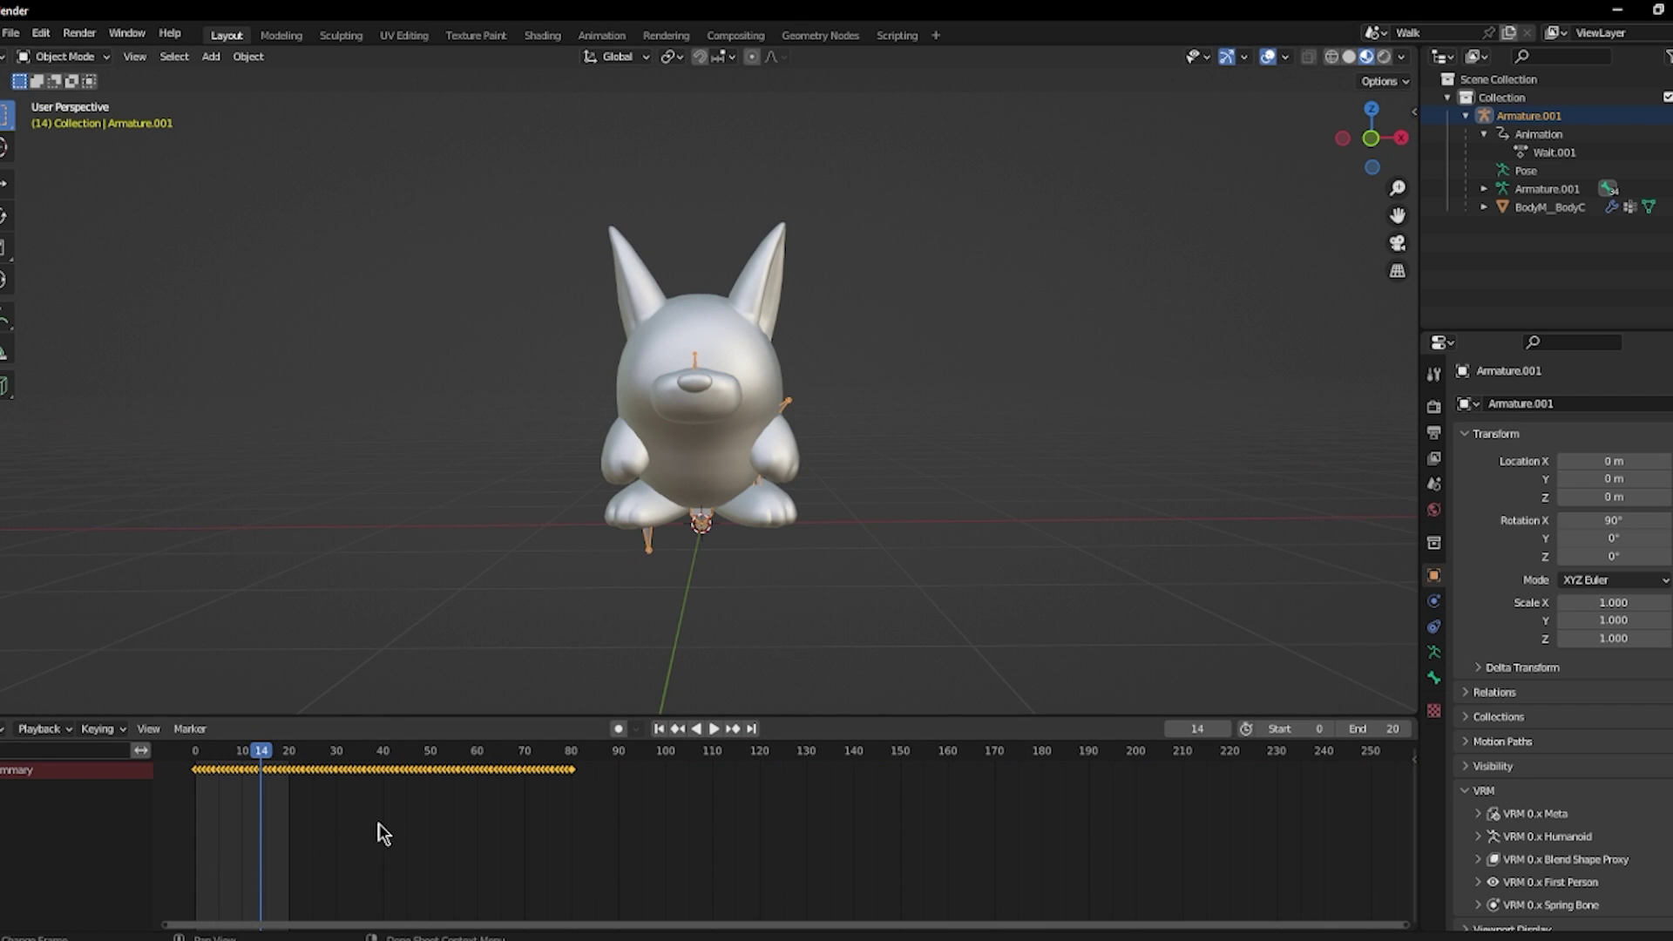
{"action": "left_click_drag", "start_coordinate": [1370, 729], "coordinate": [1487, 730]}
Play the Wait.001 animation over the extended frame range and examine the model from several angles.
{"action": "scroll", "coordinate": [838, 376], "scroll_direction": "up", "scroll_amount": 1}
{"action": "scroll", "coordinate": [839, 384], "scroll_direction": "down", "scroll_amount": 1}
{"action": "key", "text": "space"}
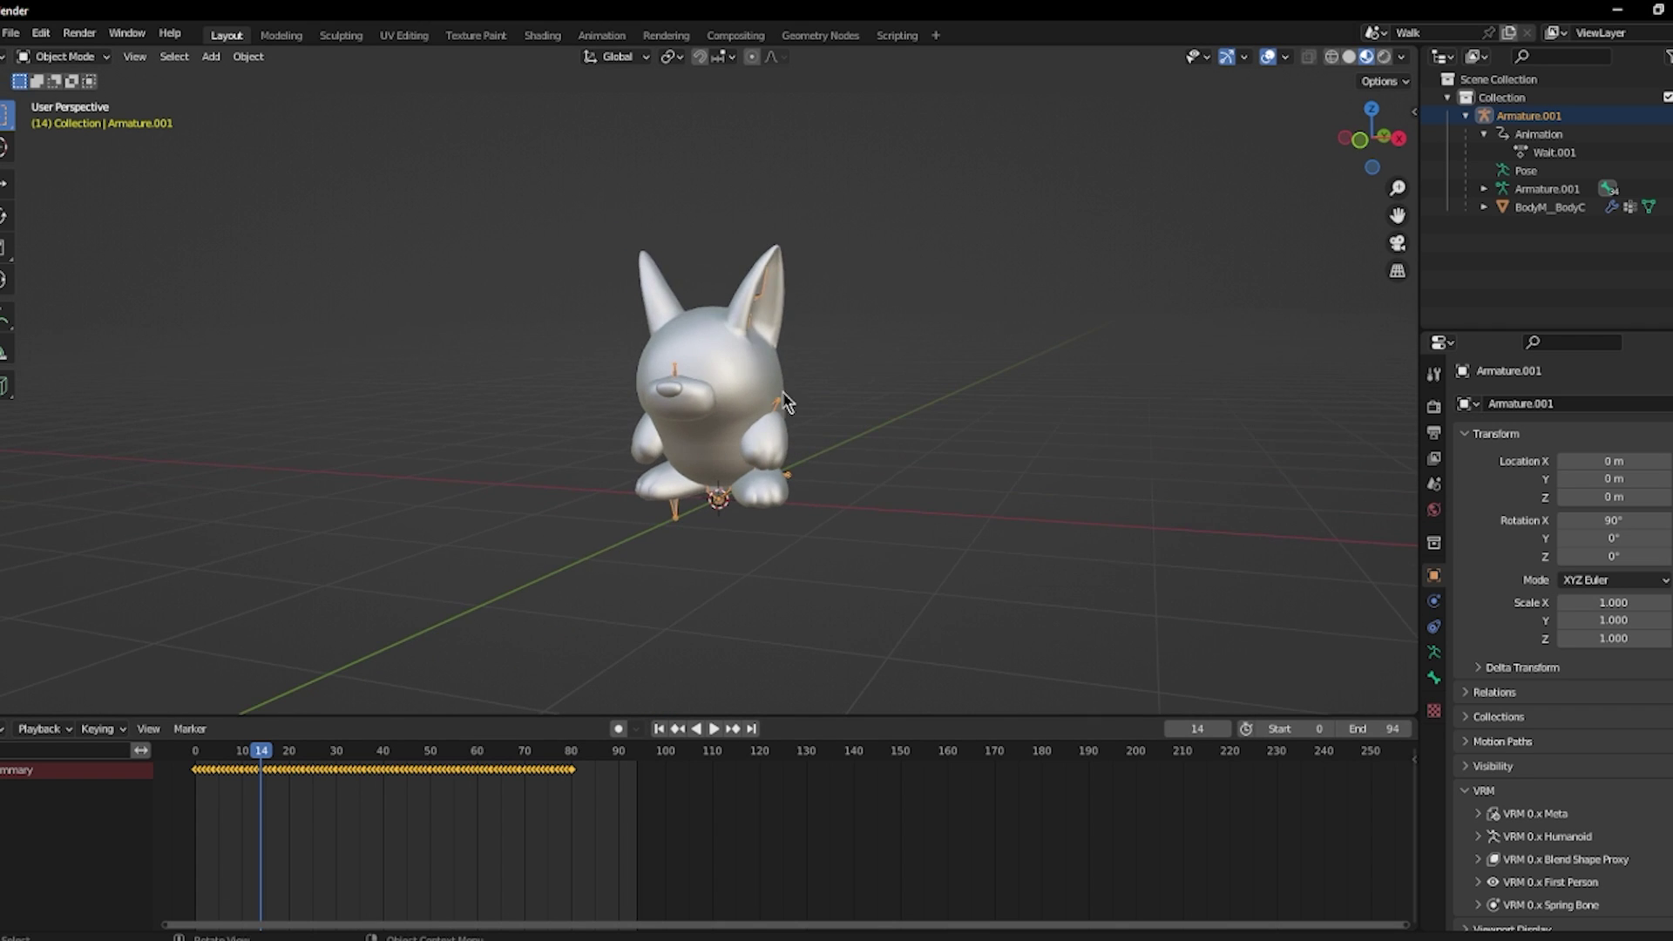
{"action": "middle_click_drag", "start_coordinate": [937, 393], "coordinate": [923, 368]}
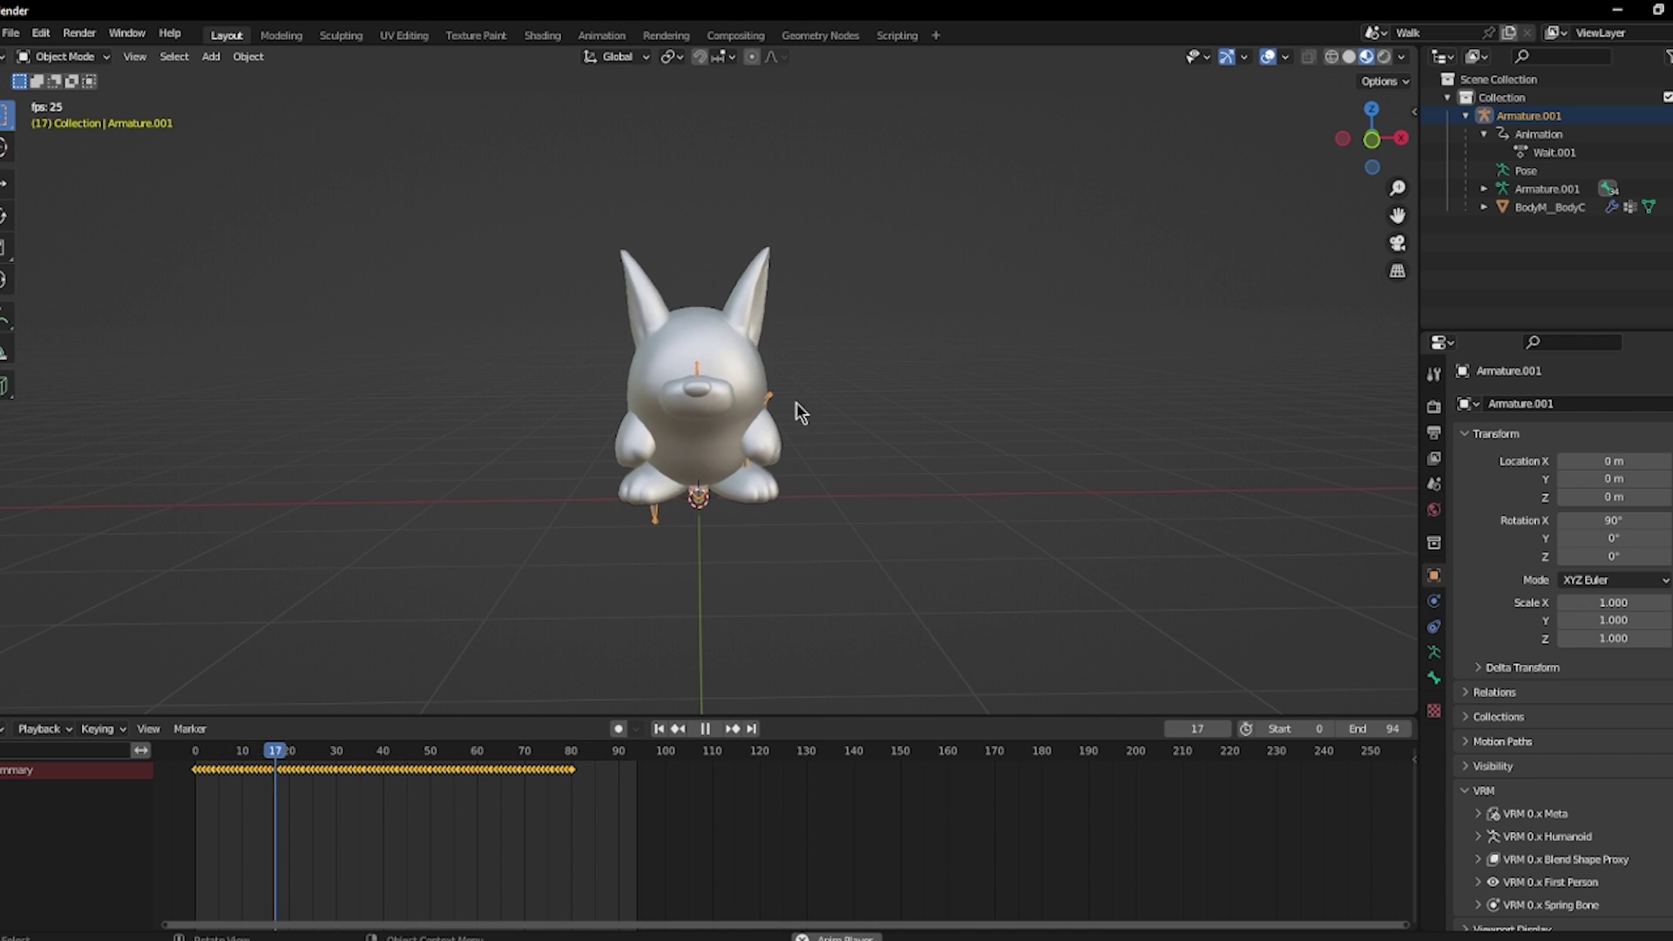
{"action": "middle_click_drag", "start_coordinate": [818, 346], "coordinate": [755, 436]}
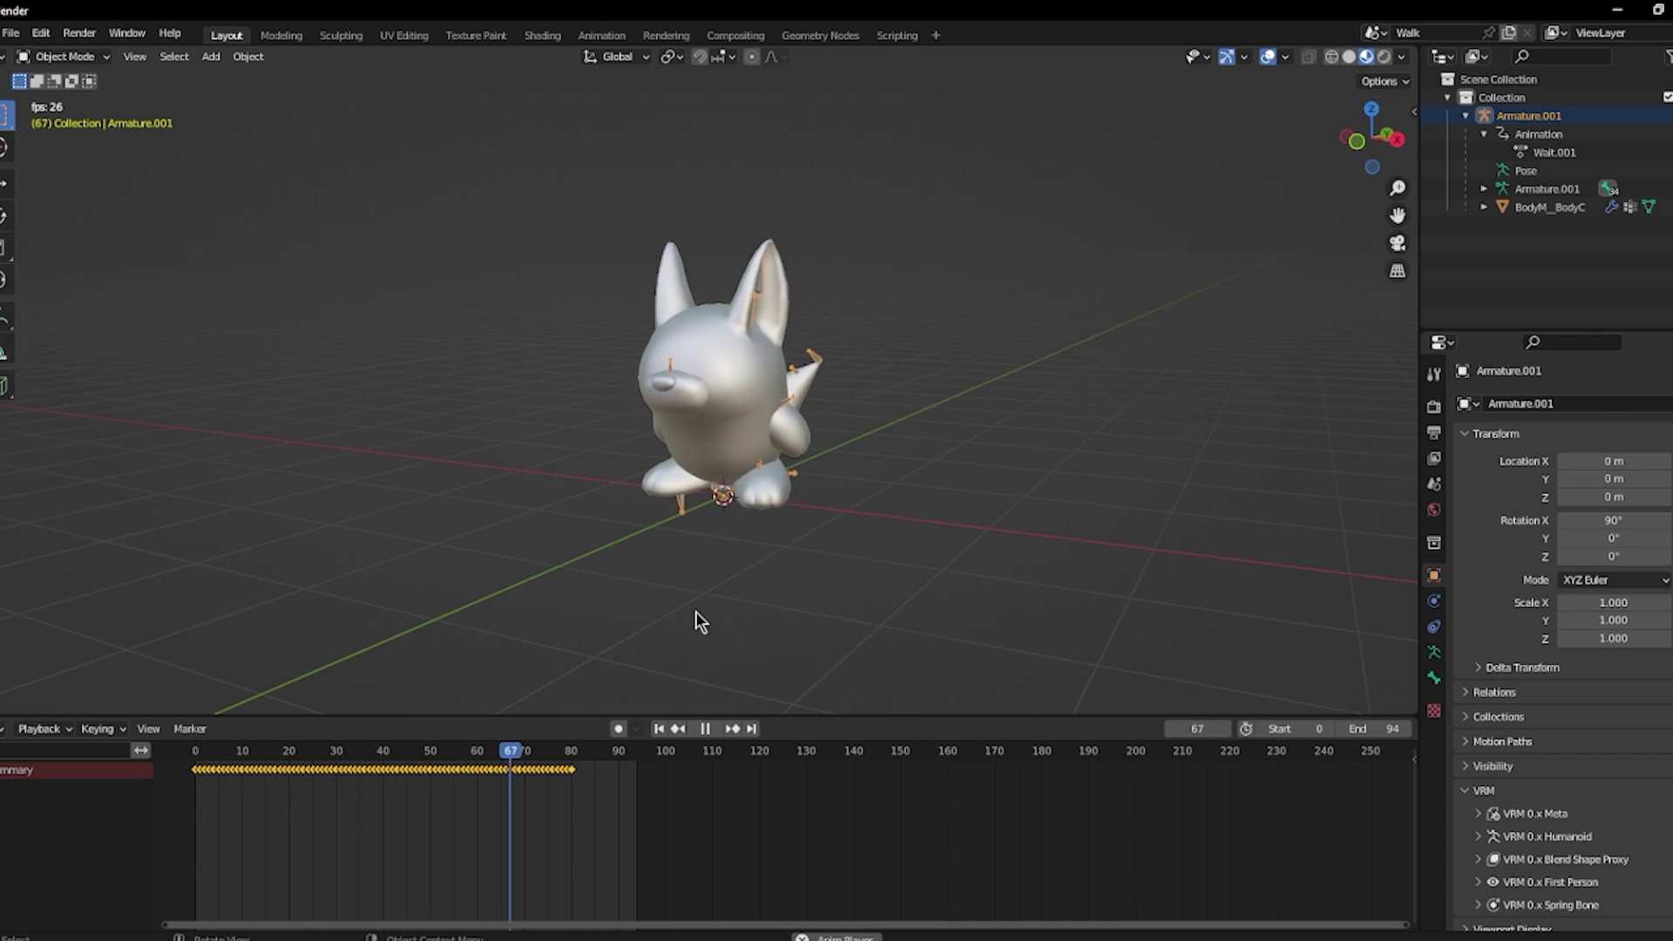
{"action": "key", "text": "space"}
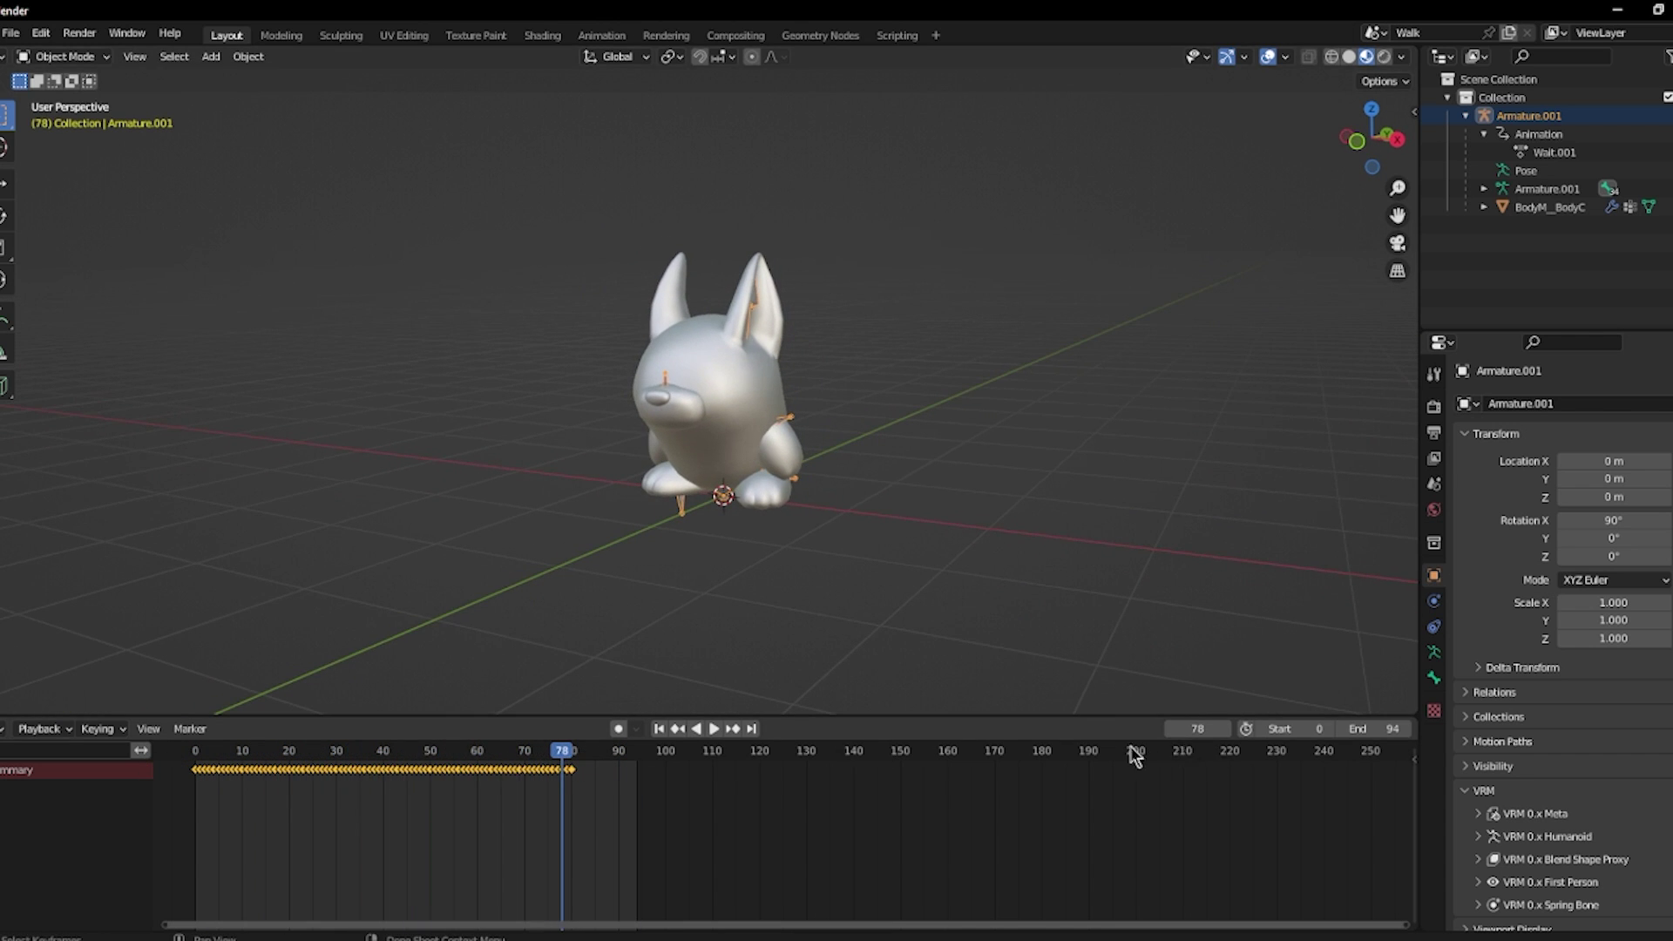
Assign the Walk.001 action to the armature in the Action Editor and preview its playback.
{"action": "left_click", "coordinate": [5, 728]}
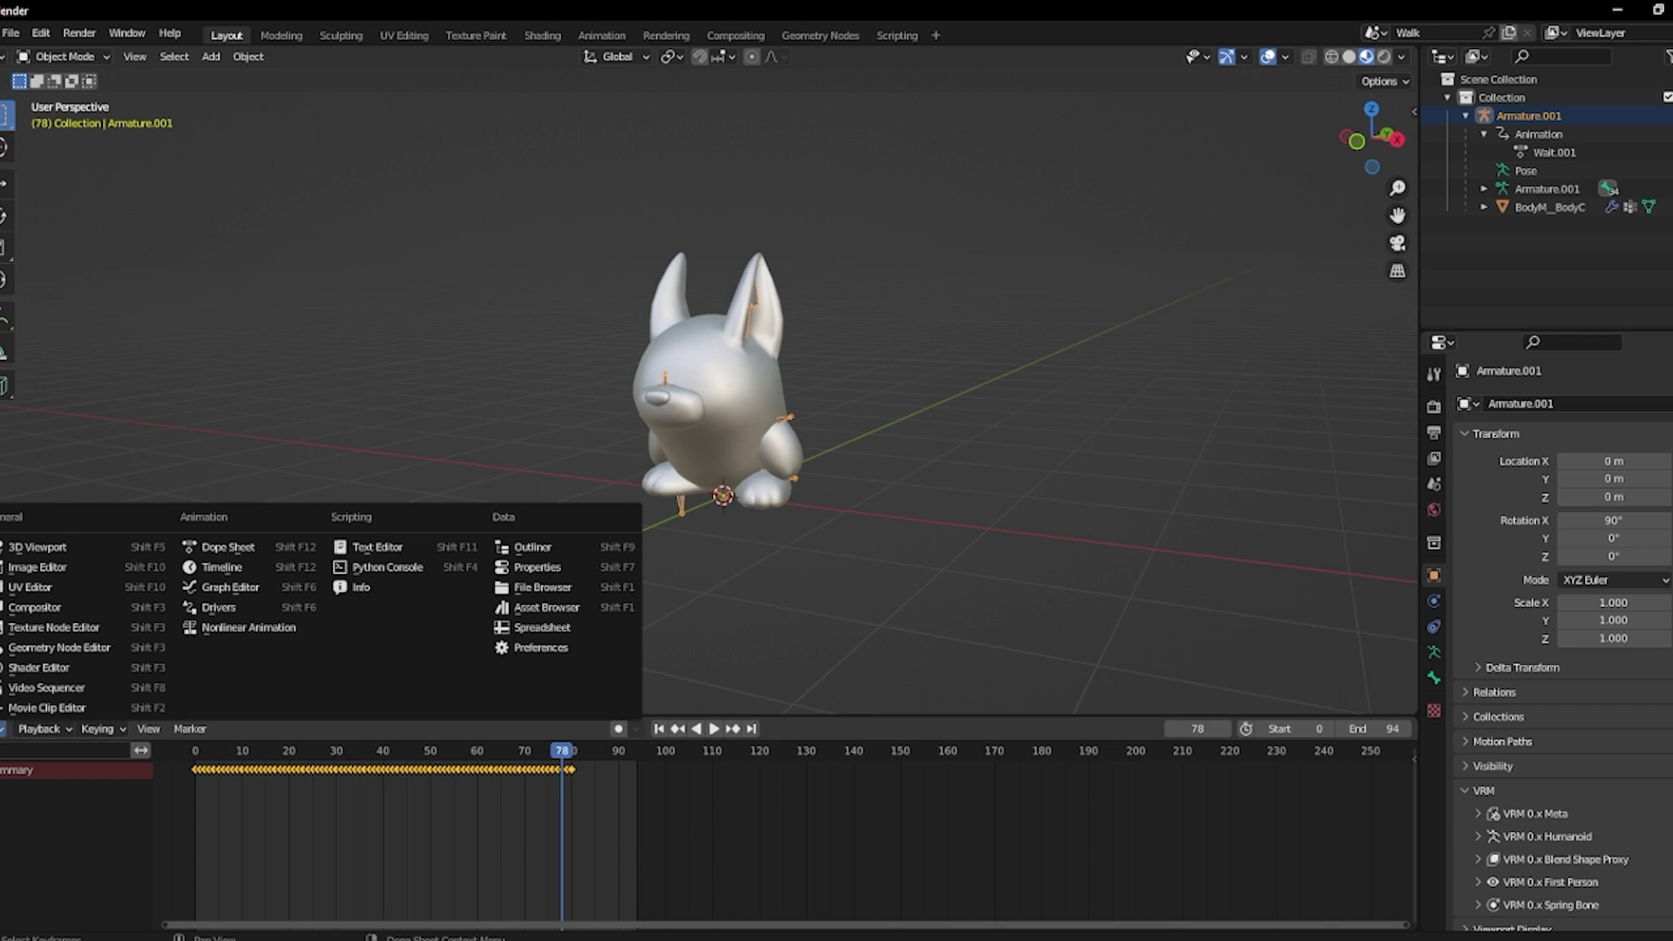
{"action": "left_click", "coordinate": [231, 545]}
{"action": "left_click", "coordinate": [591, 729]}
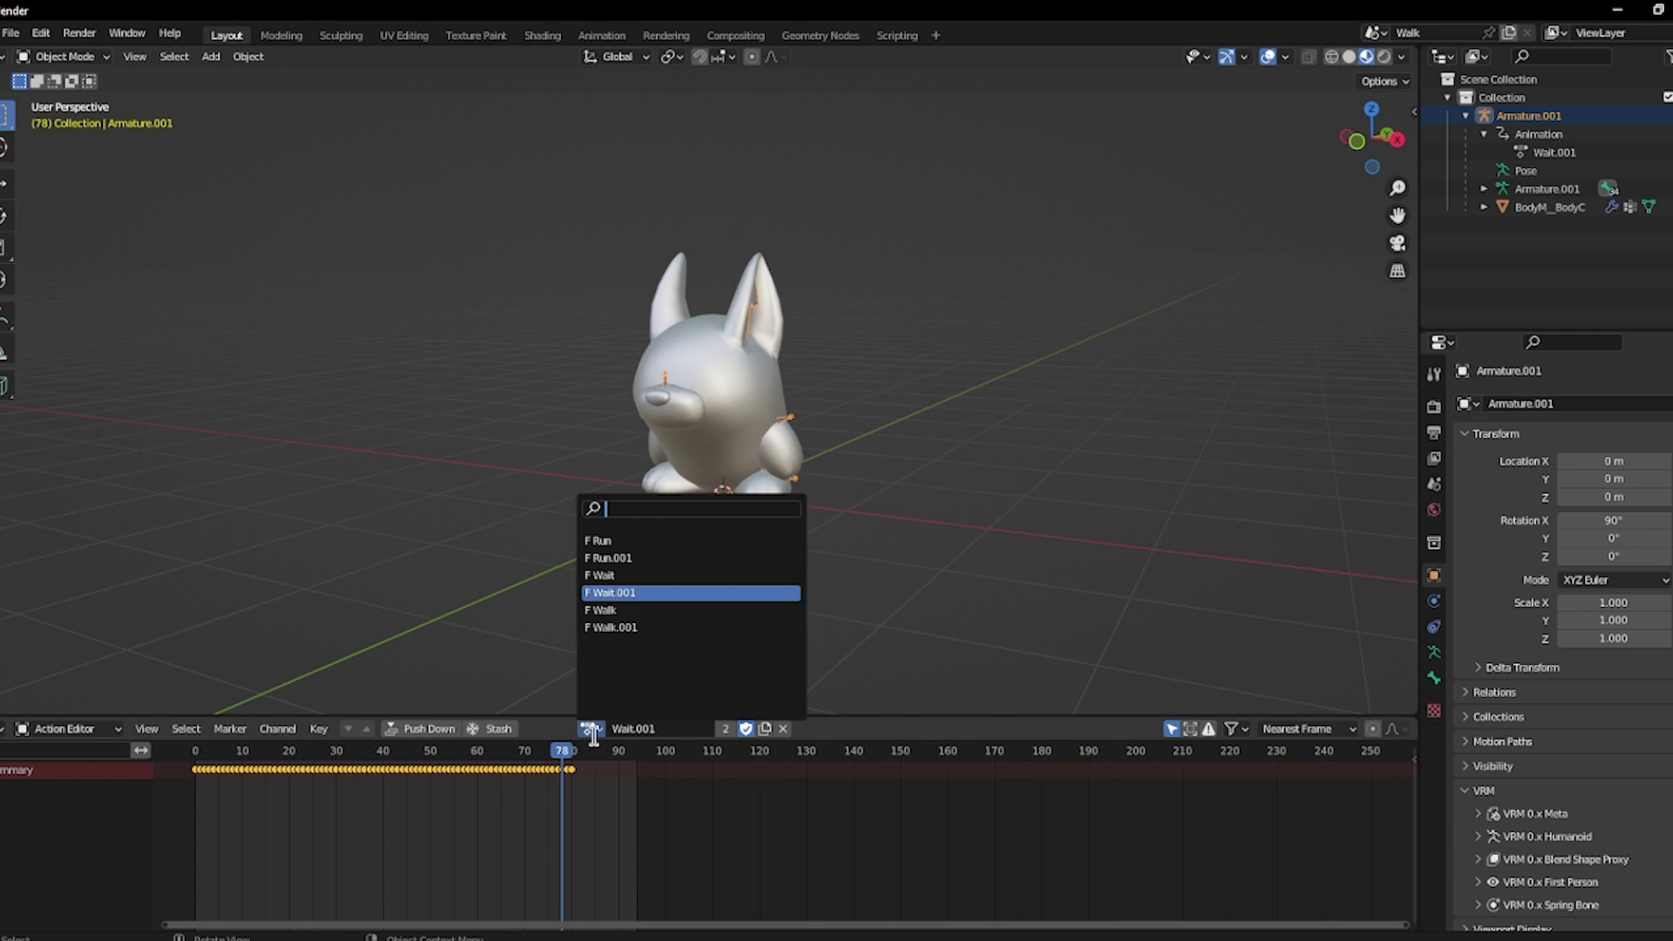
{"action": "left_click", "coordinate": [614, 627]}
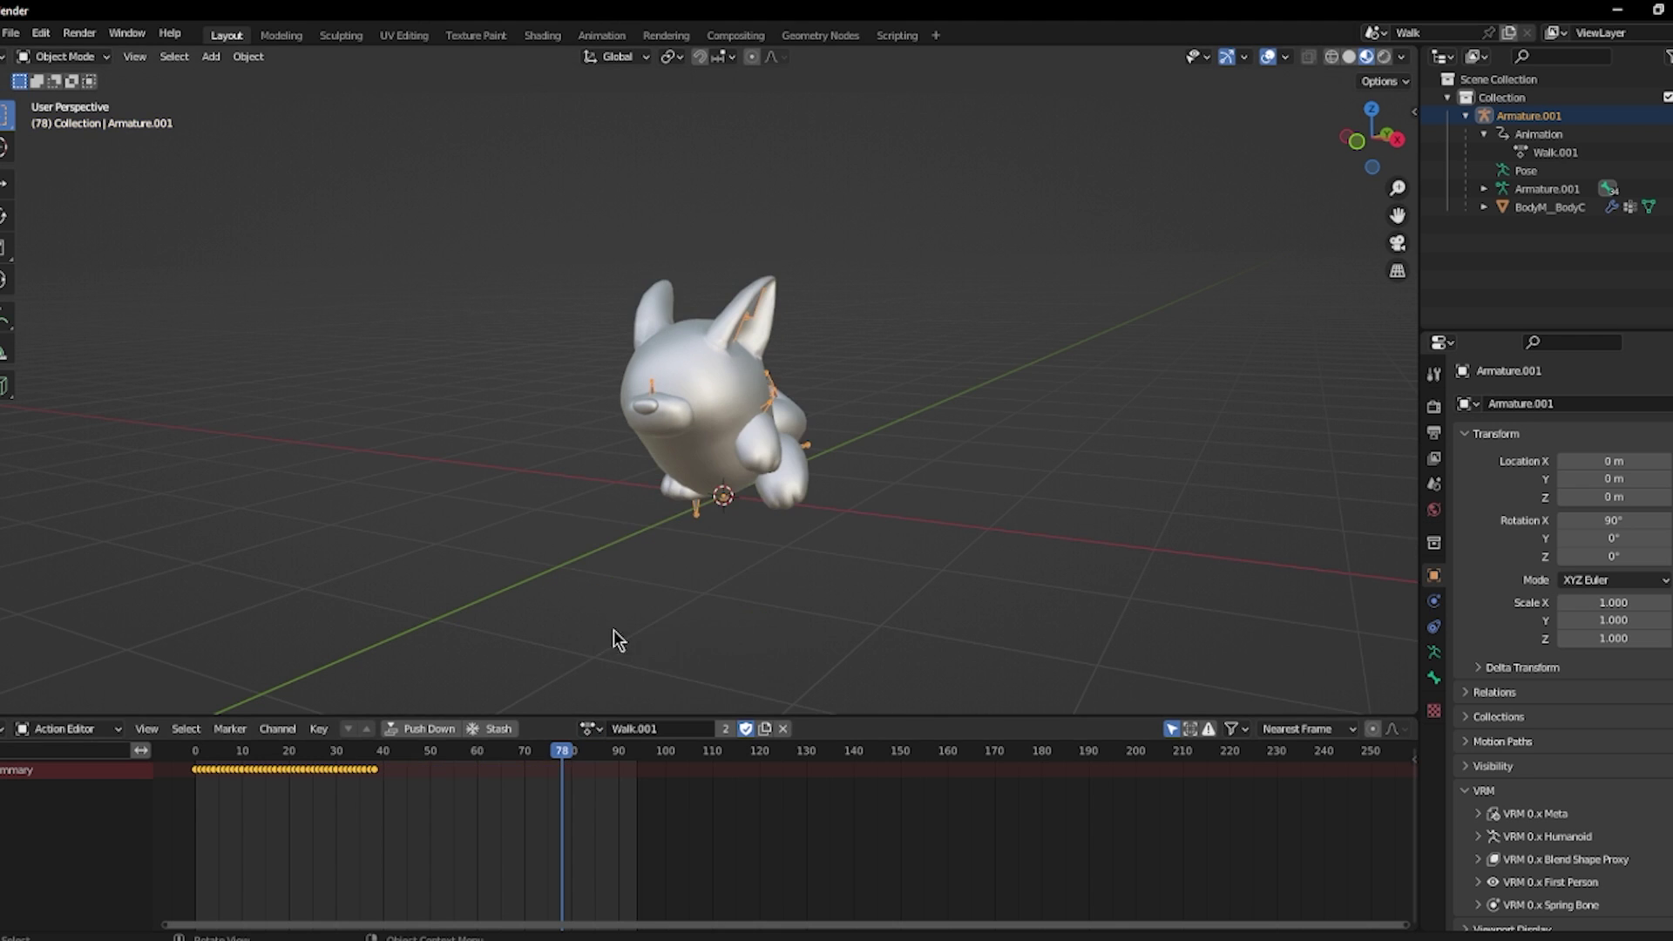
{"action": "key", "text": "space"}
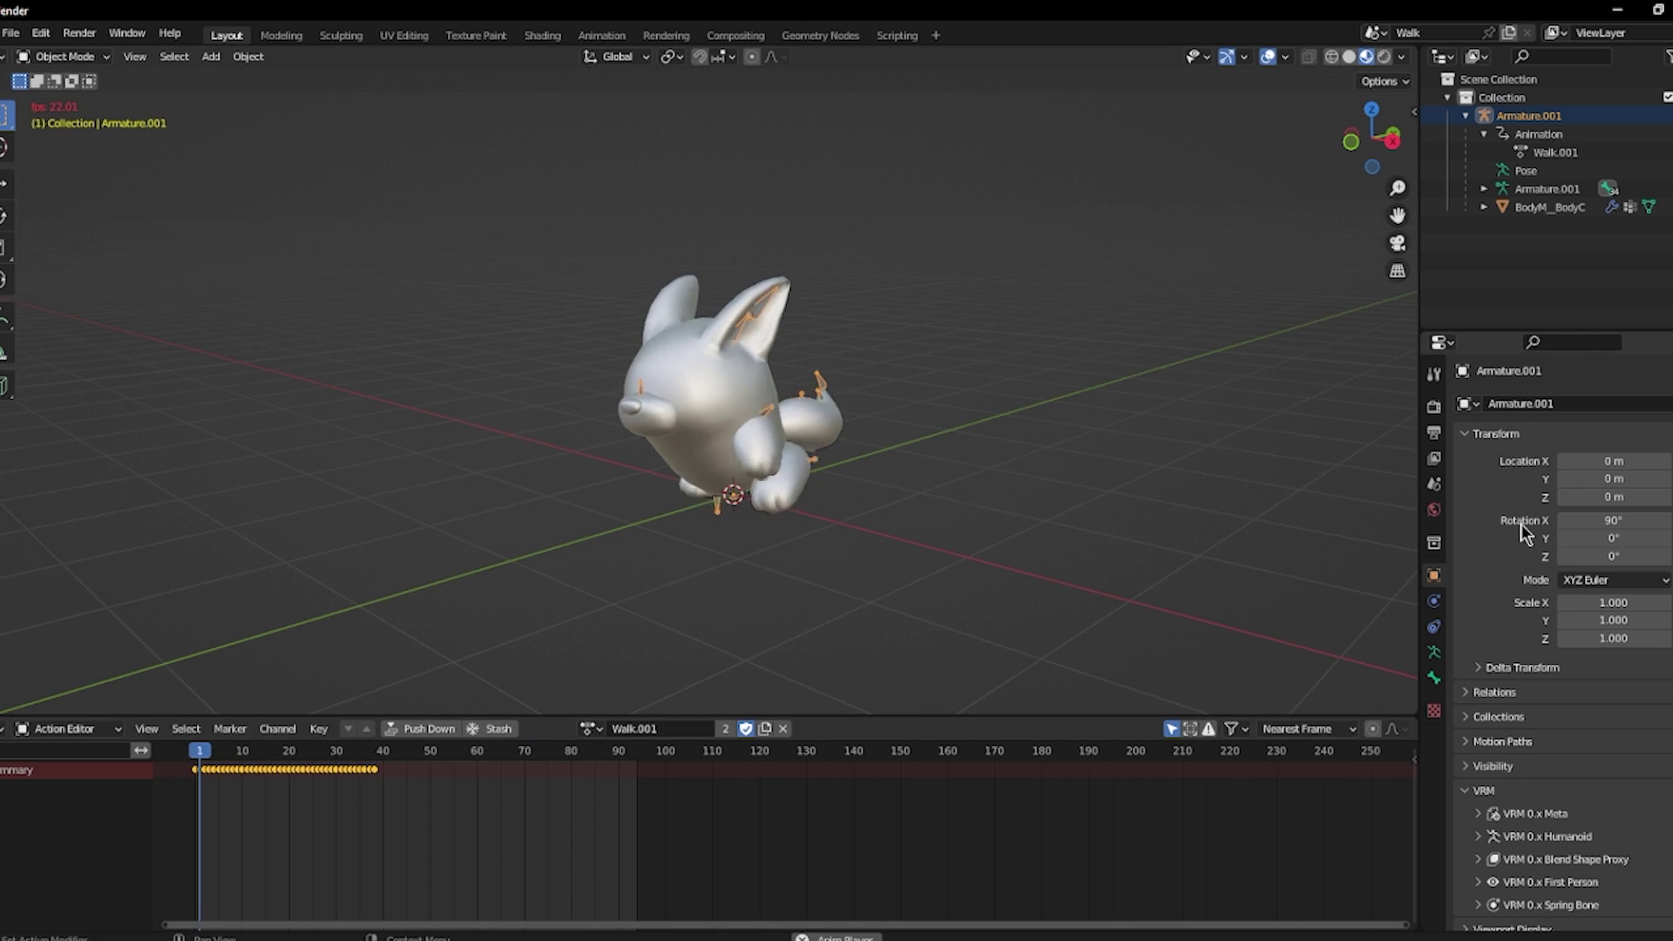
{"action": "key", "text": "space"}
{"action": "mouse_move", "coordinate": [866, 436]}
{"action": "middle_mouse_down"}
{"action": "mouse_move", "coordinate": [993, 436]}
{"action": "mouse_move", "coordinate": [983, 418]}
{"action": "mouse_move", "coordinate": [882, 410]}
{"action": "middle_mouse_up"}
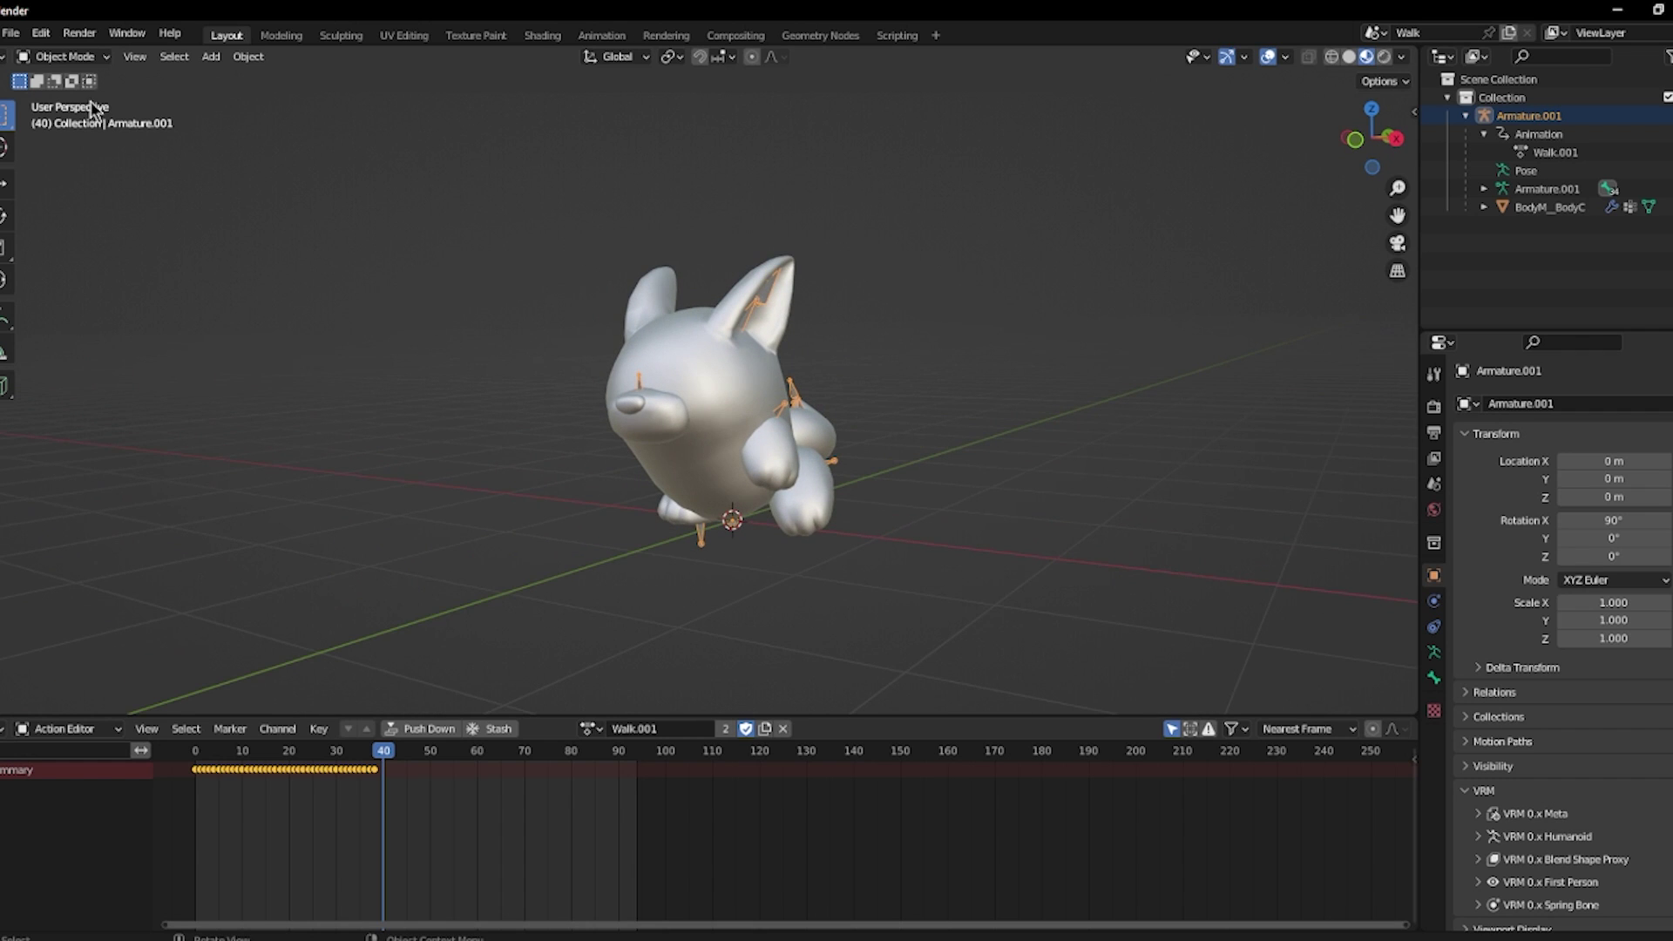
Export the scene as an FBX file named AWoofyAnim in the recent Awoofy folder.
{"action": "left_click", "coordinate": [10, 32]}
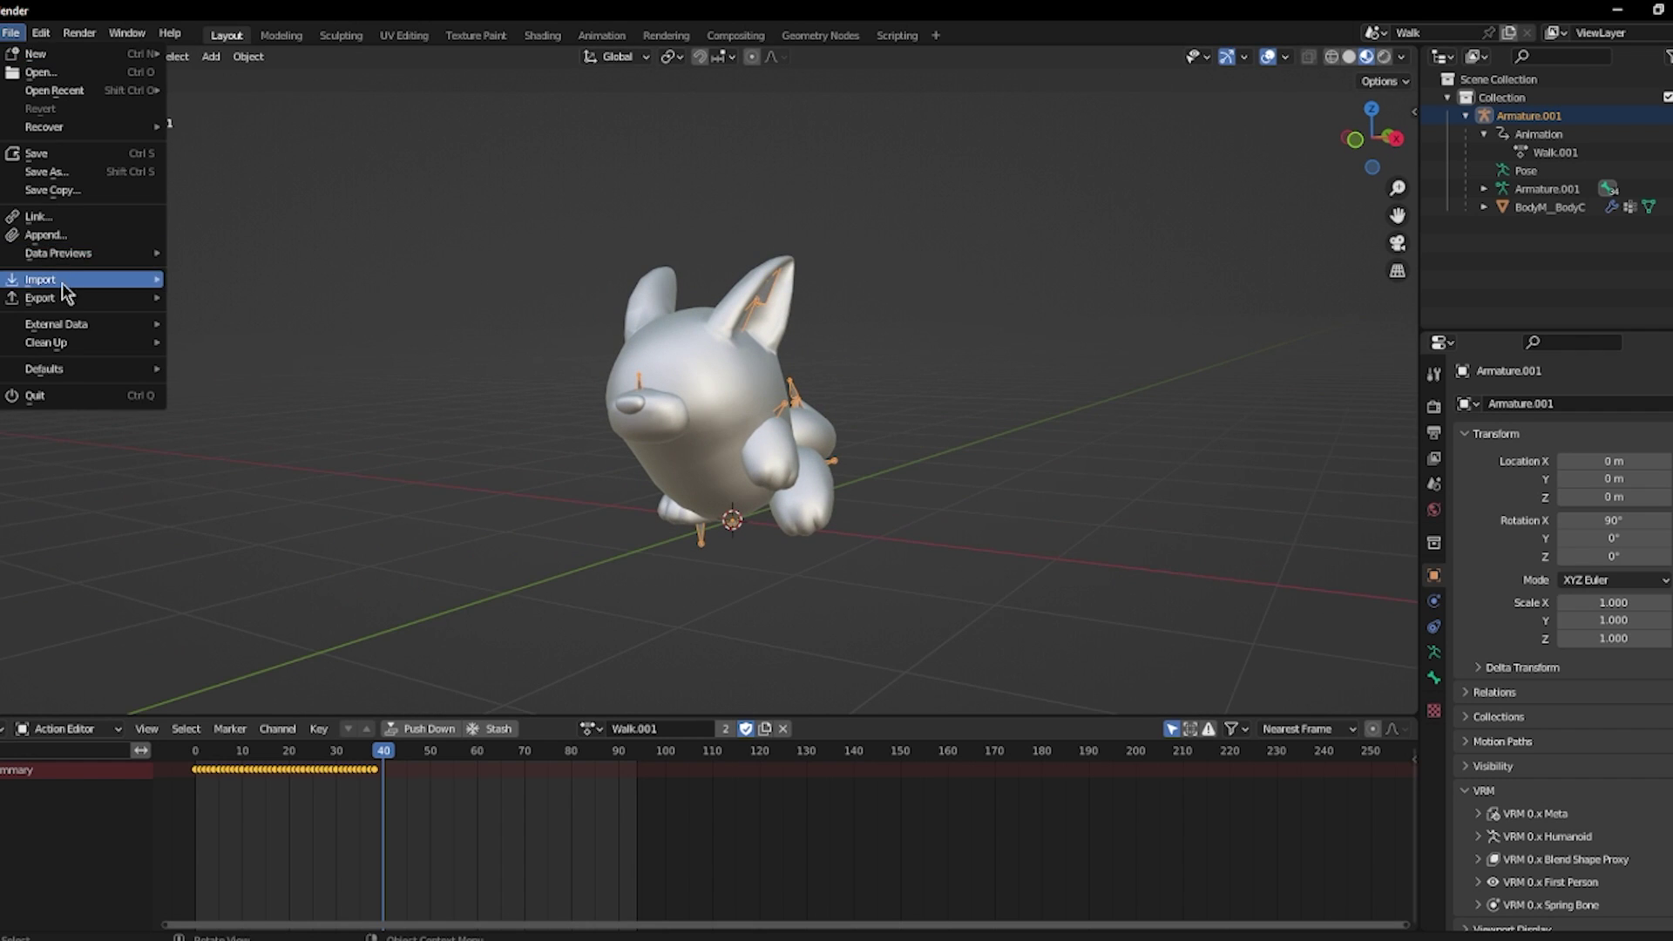
{"action": "mouse_move", "coordinate": [61, 301]}
{"action": "left_click", "coordinate": [259, 460]}
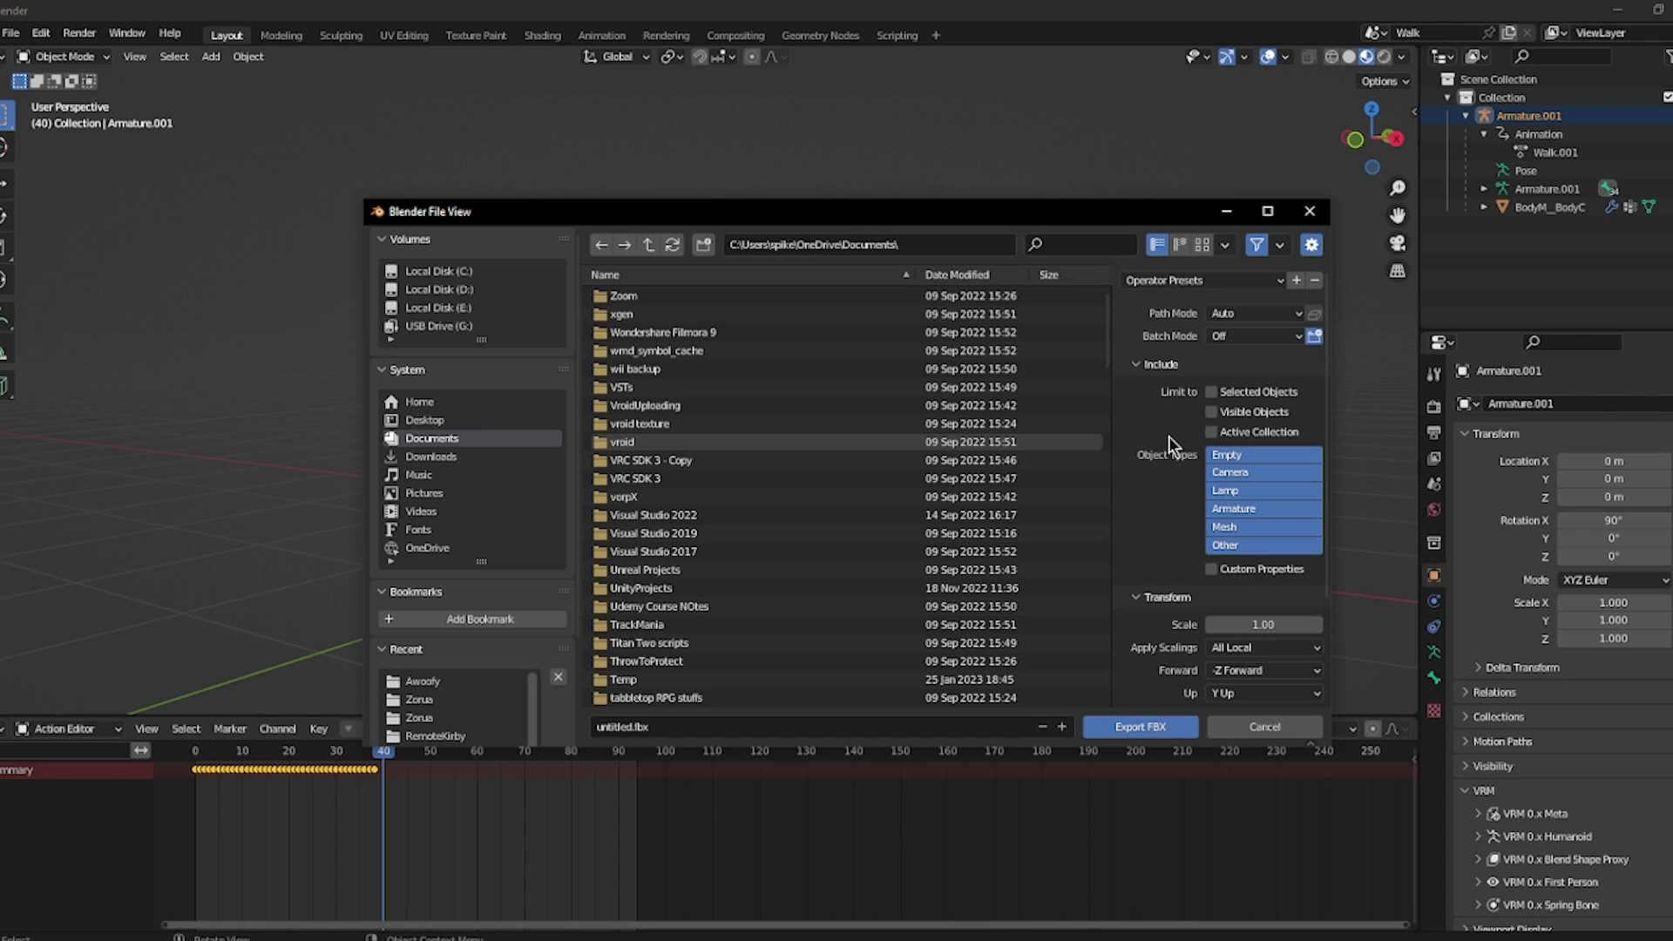
{"action": "scroll", "coordinate": [1192, 467], "scroll_direction": "down", "scroll_amount": 4}
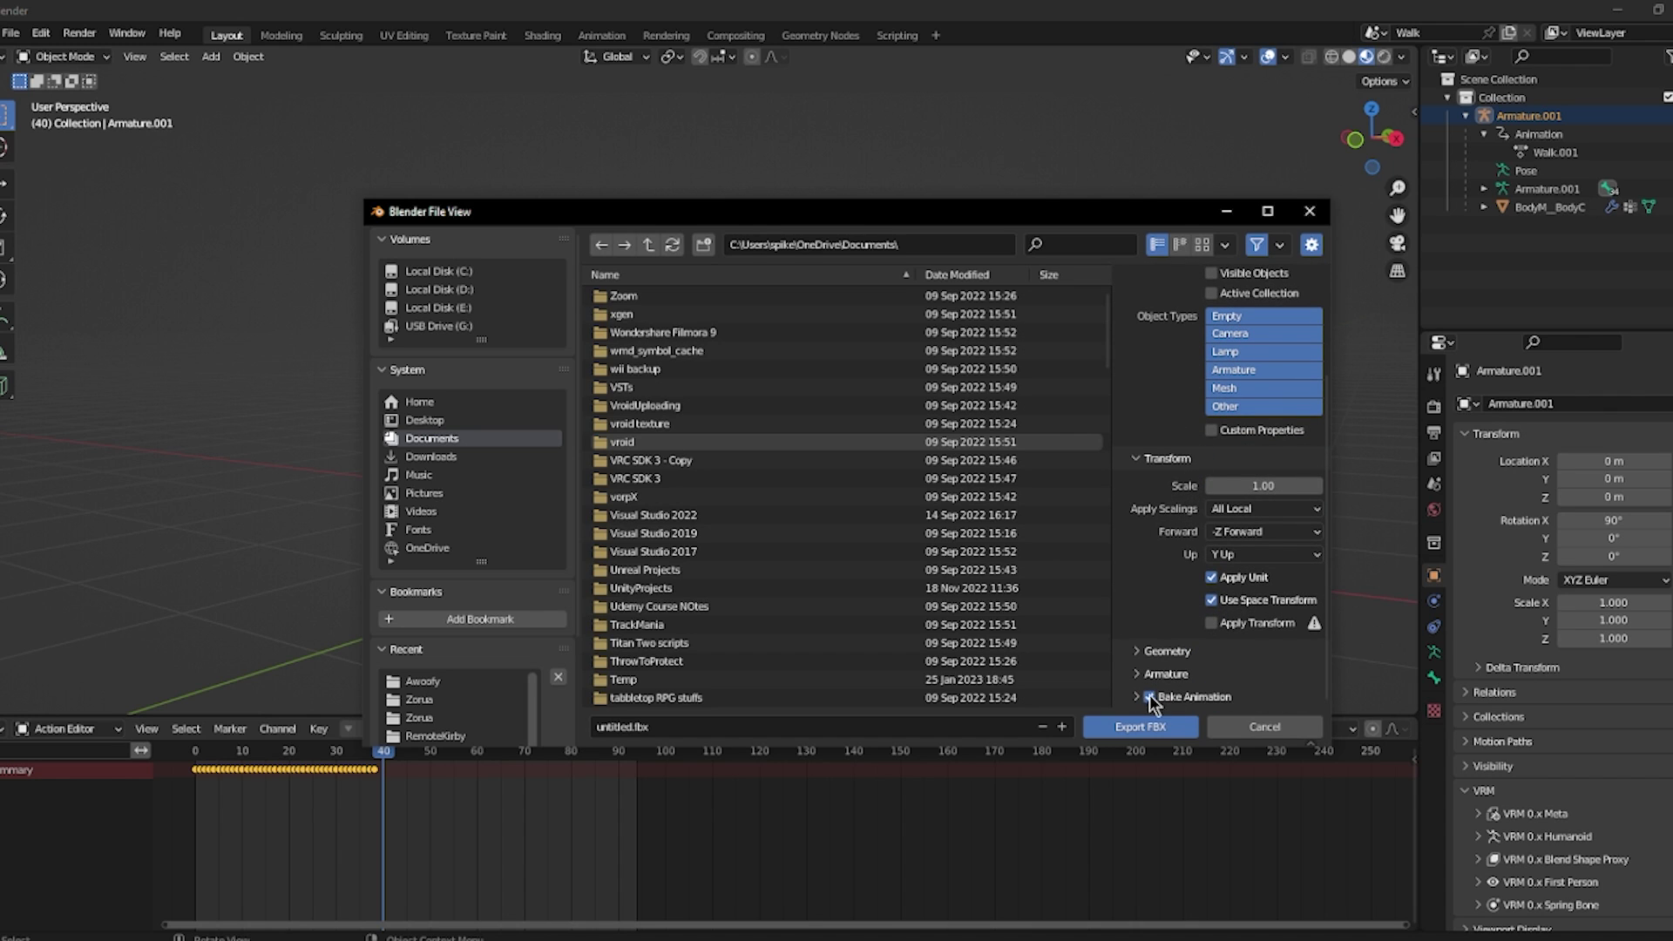
{"action": "left_click", "coordinate": [423, 680]}
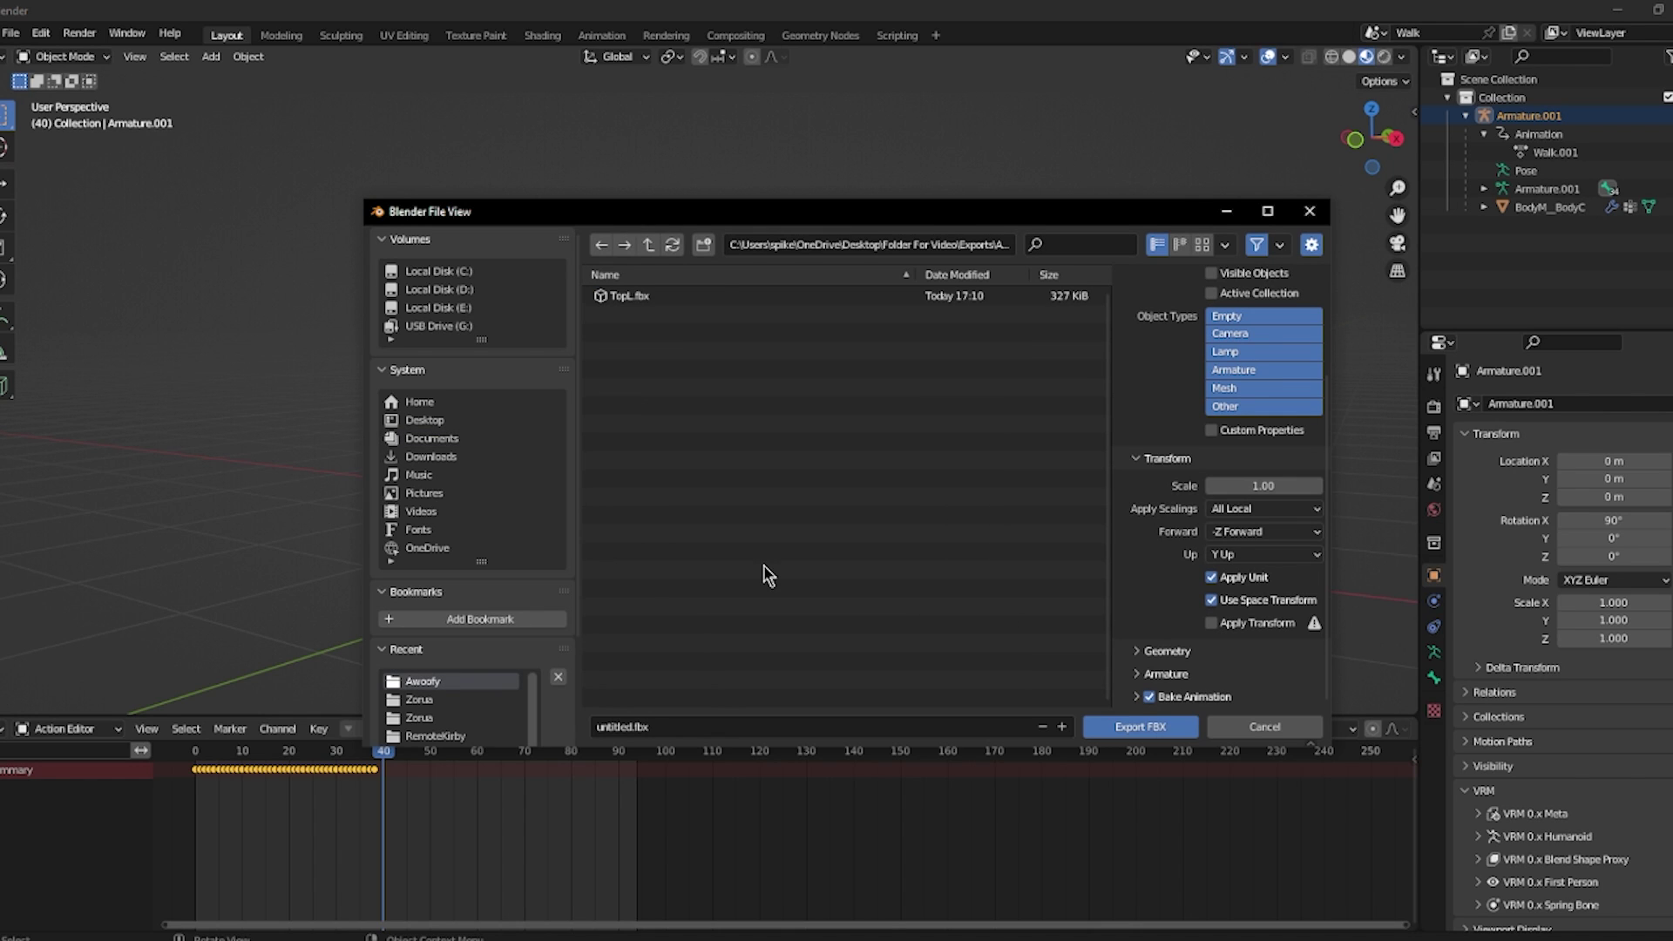
{"action": "left_click", "coordinate": [781, 725]}
{"action": "type", "text": "AWoofyAnim"}
{"action": "key", "text": "Return"}
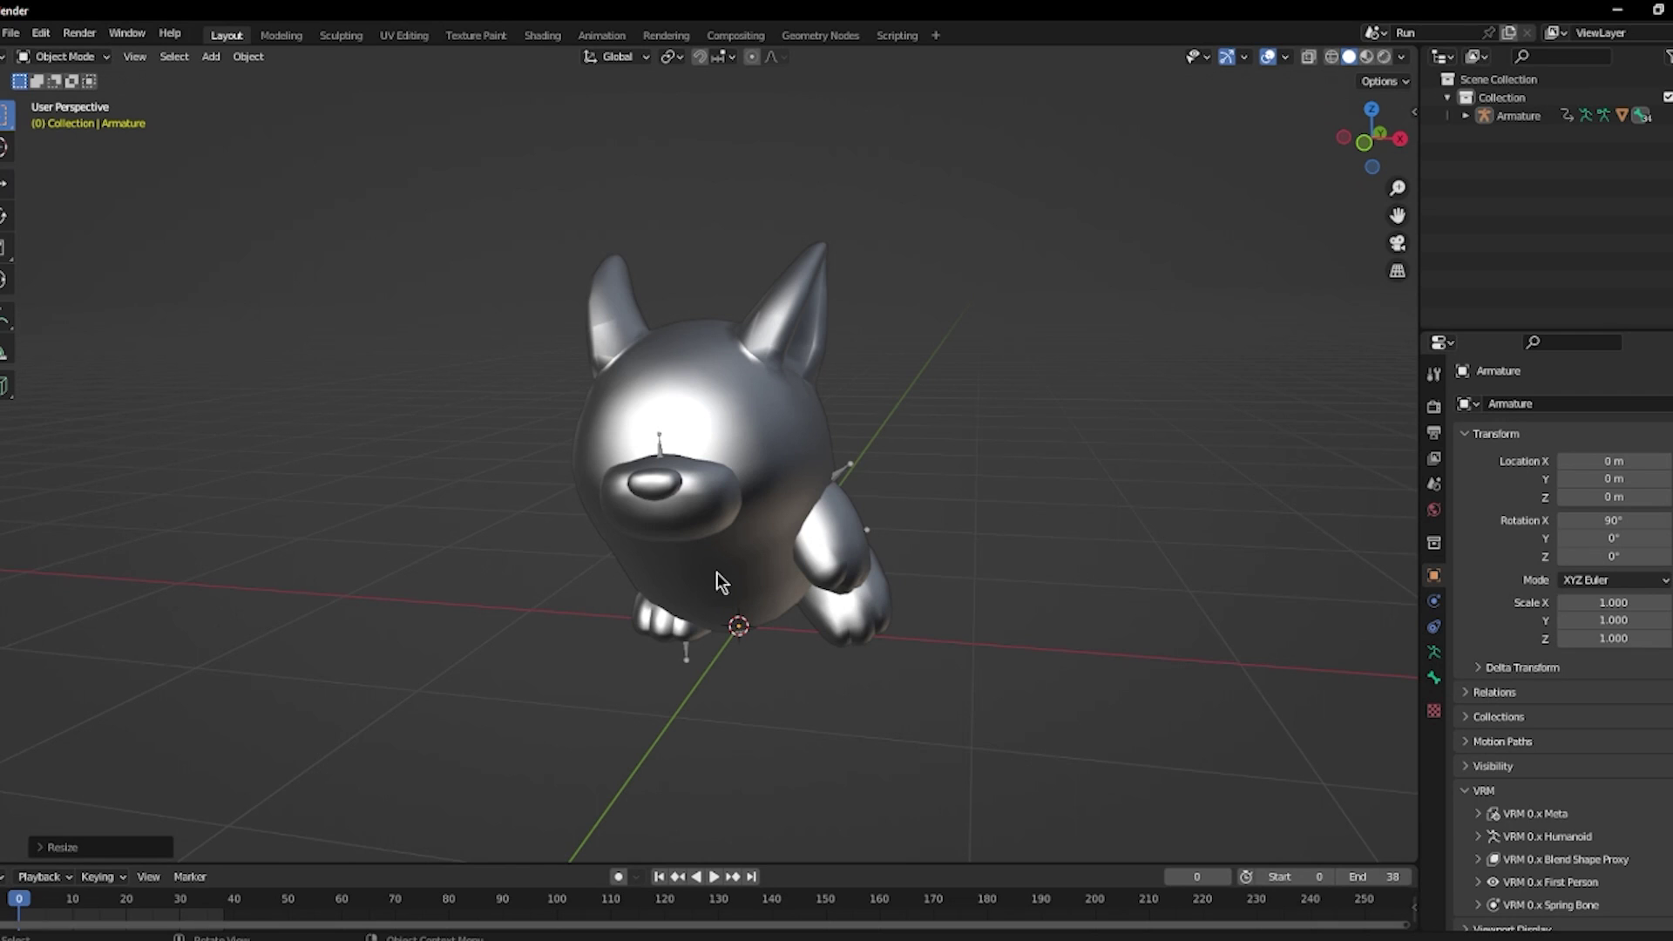
Select the character's body mesh and show the list of its UV maps.
{"action": "left_click", "coordinate": [736, 385]}
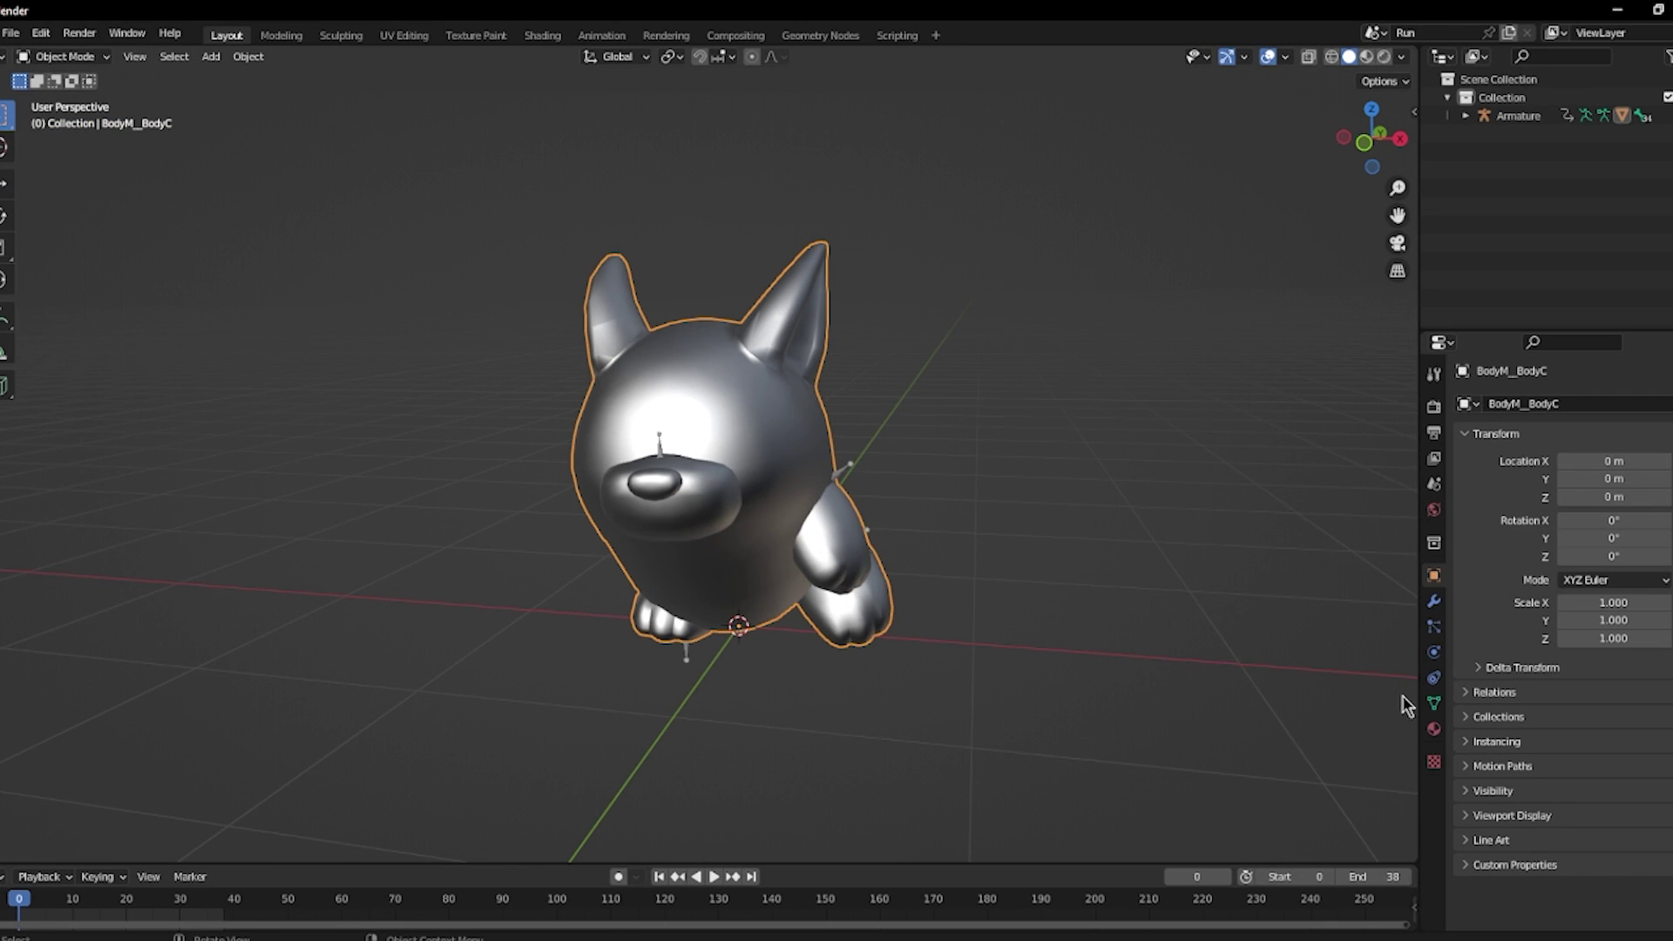
{"action": "left_click", "coordinate": [1433, 703]}
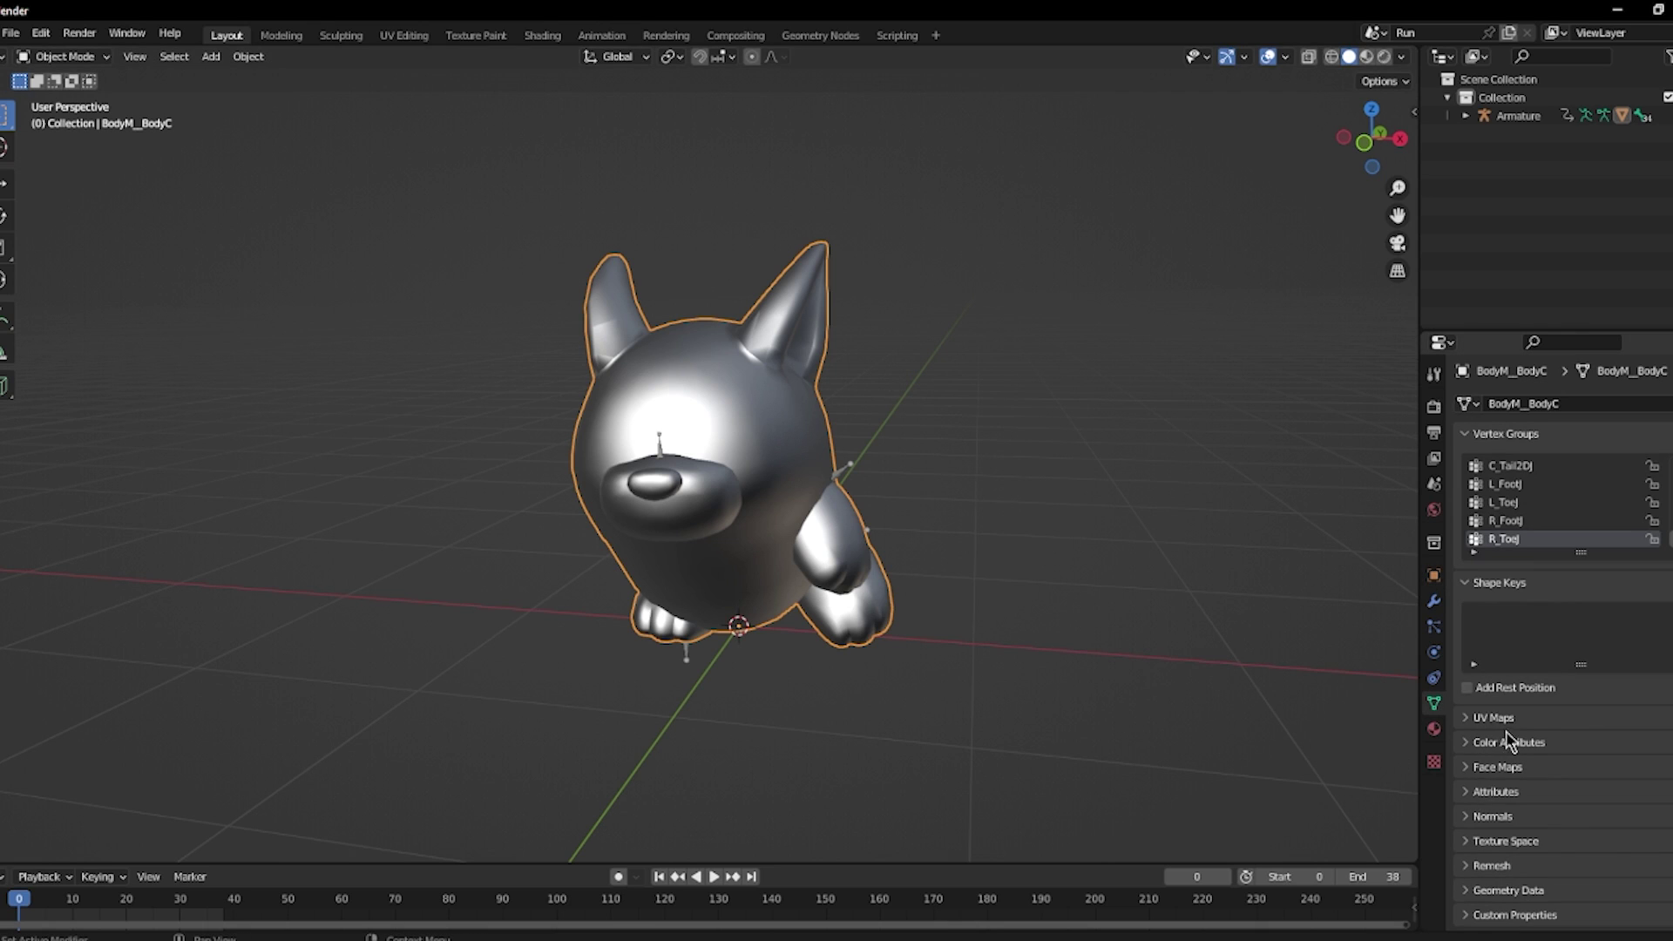
{"action": "left_click", "coordinate": [1467, 720]}
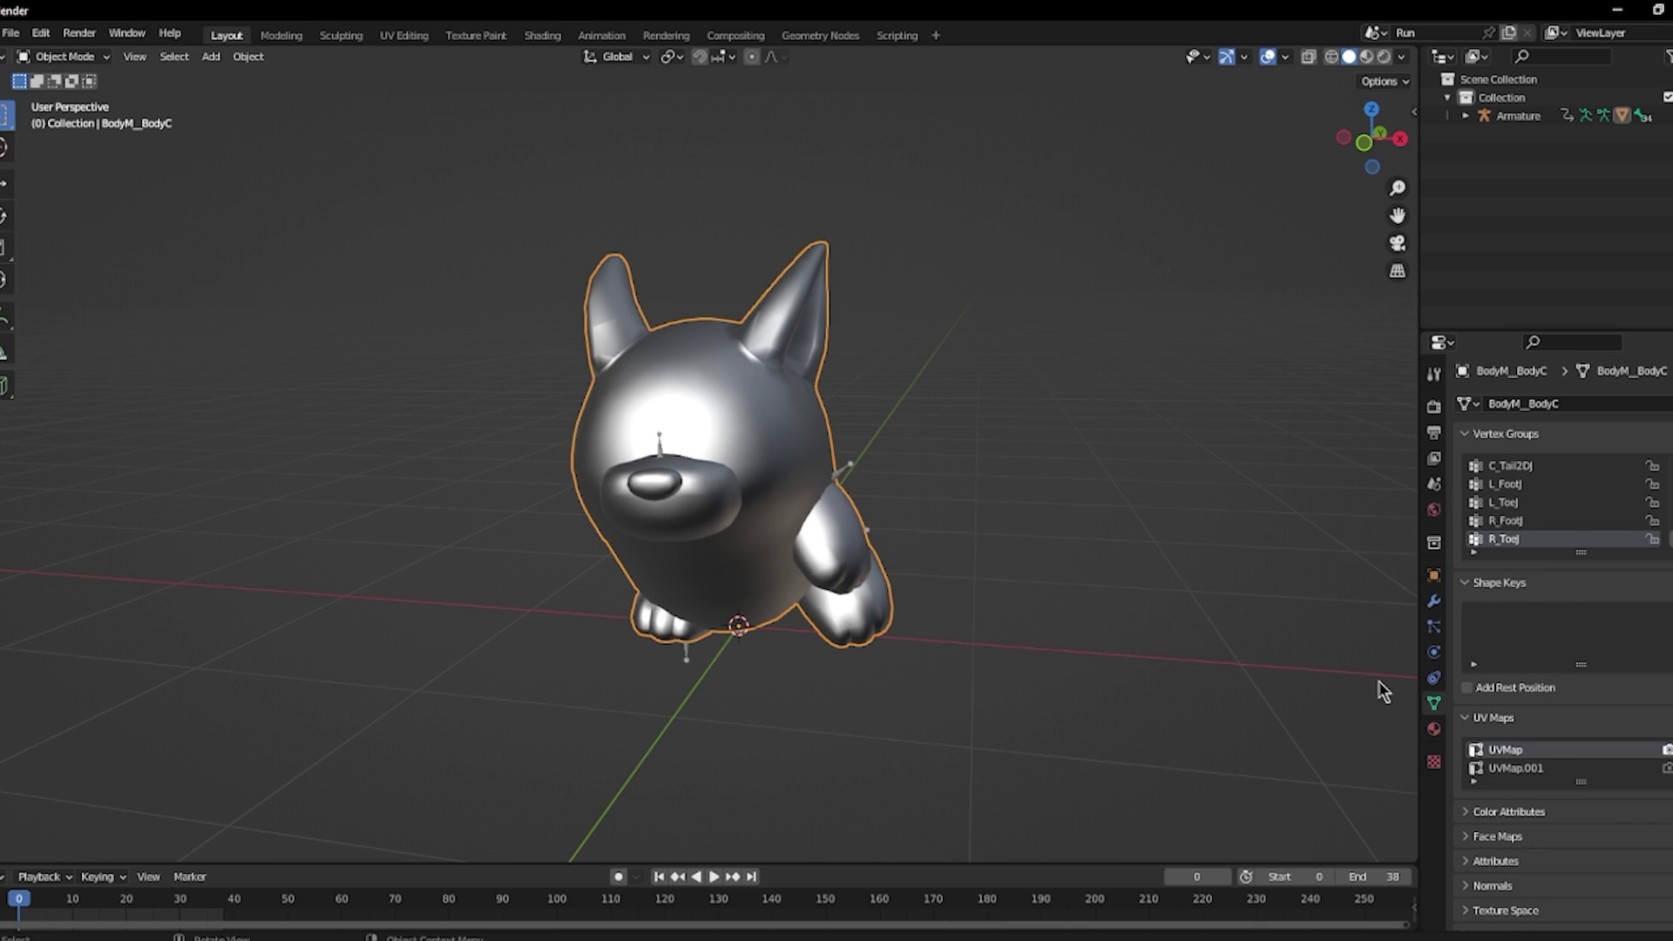
{"action": "scroll", "coordinate": [1534, 741], "scroll_direction": "down", "scroll_amount": 1}
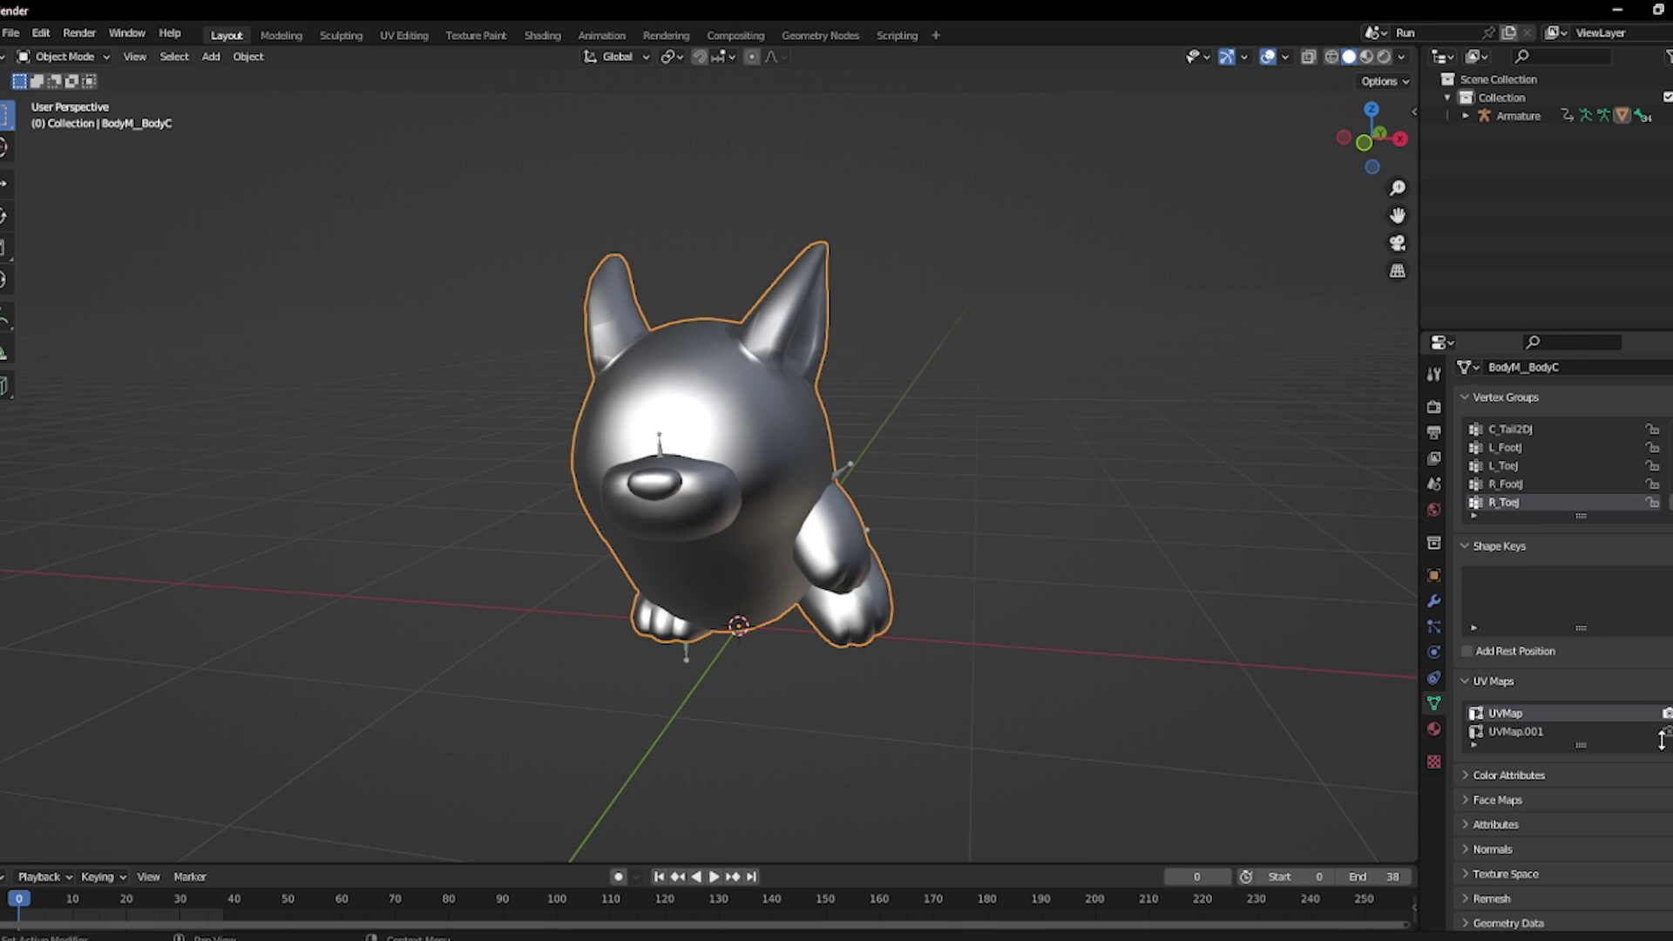
Use BodyC_BaseColor._919281726.png as the BodyC material's base color texture and show the model in Material Preview shading.
{"action": "left_click", "coordinate": [1433, 729]}
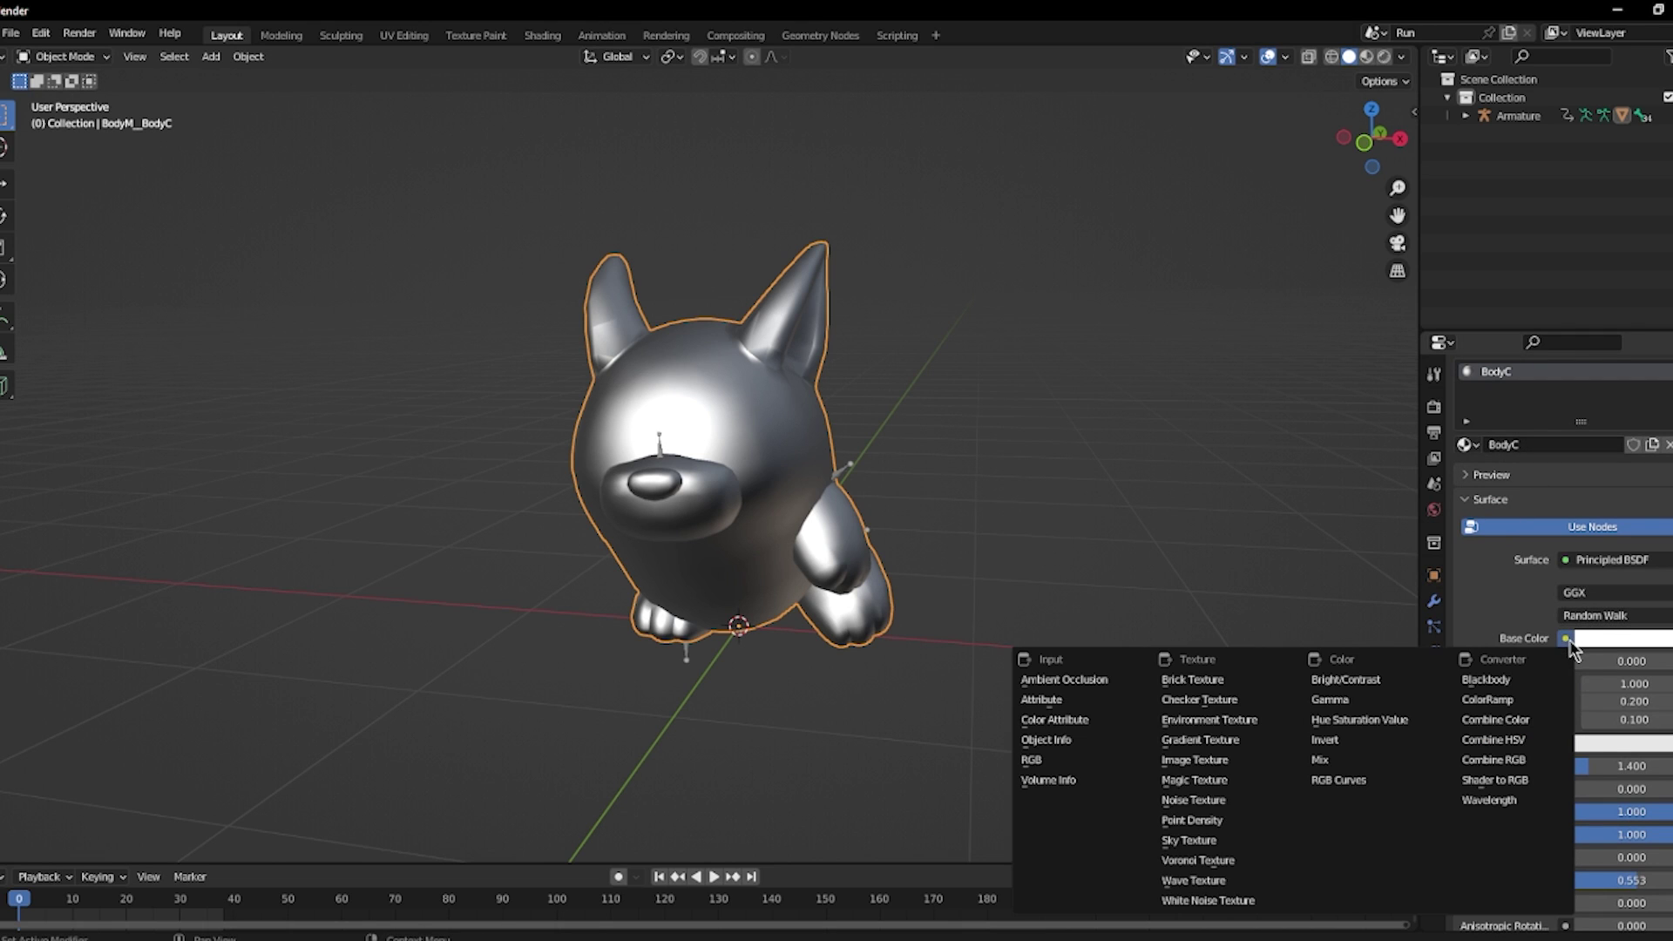
{"action": "left_click", "coordinate": [1566, 638]}
{"action": "left_click", "coordinate": [1195, 760]}
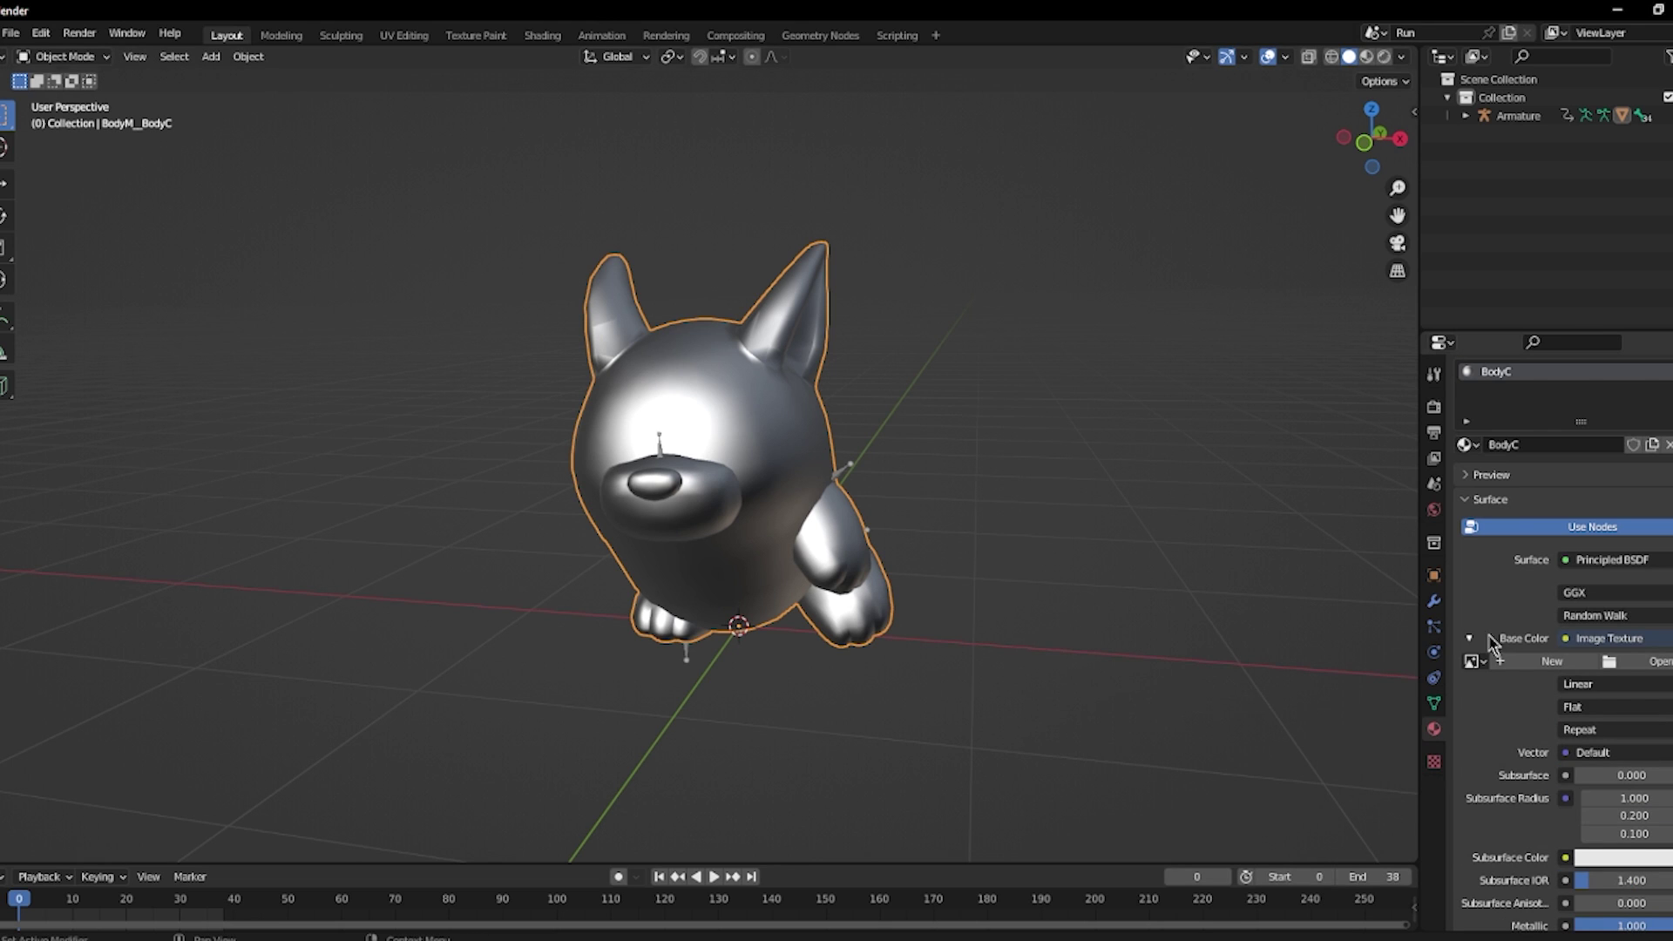
{"action": "left_click", "coordinate": [1623, 663]}
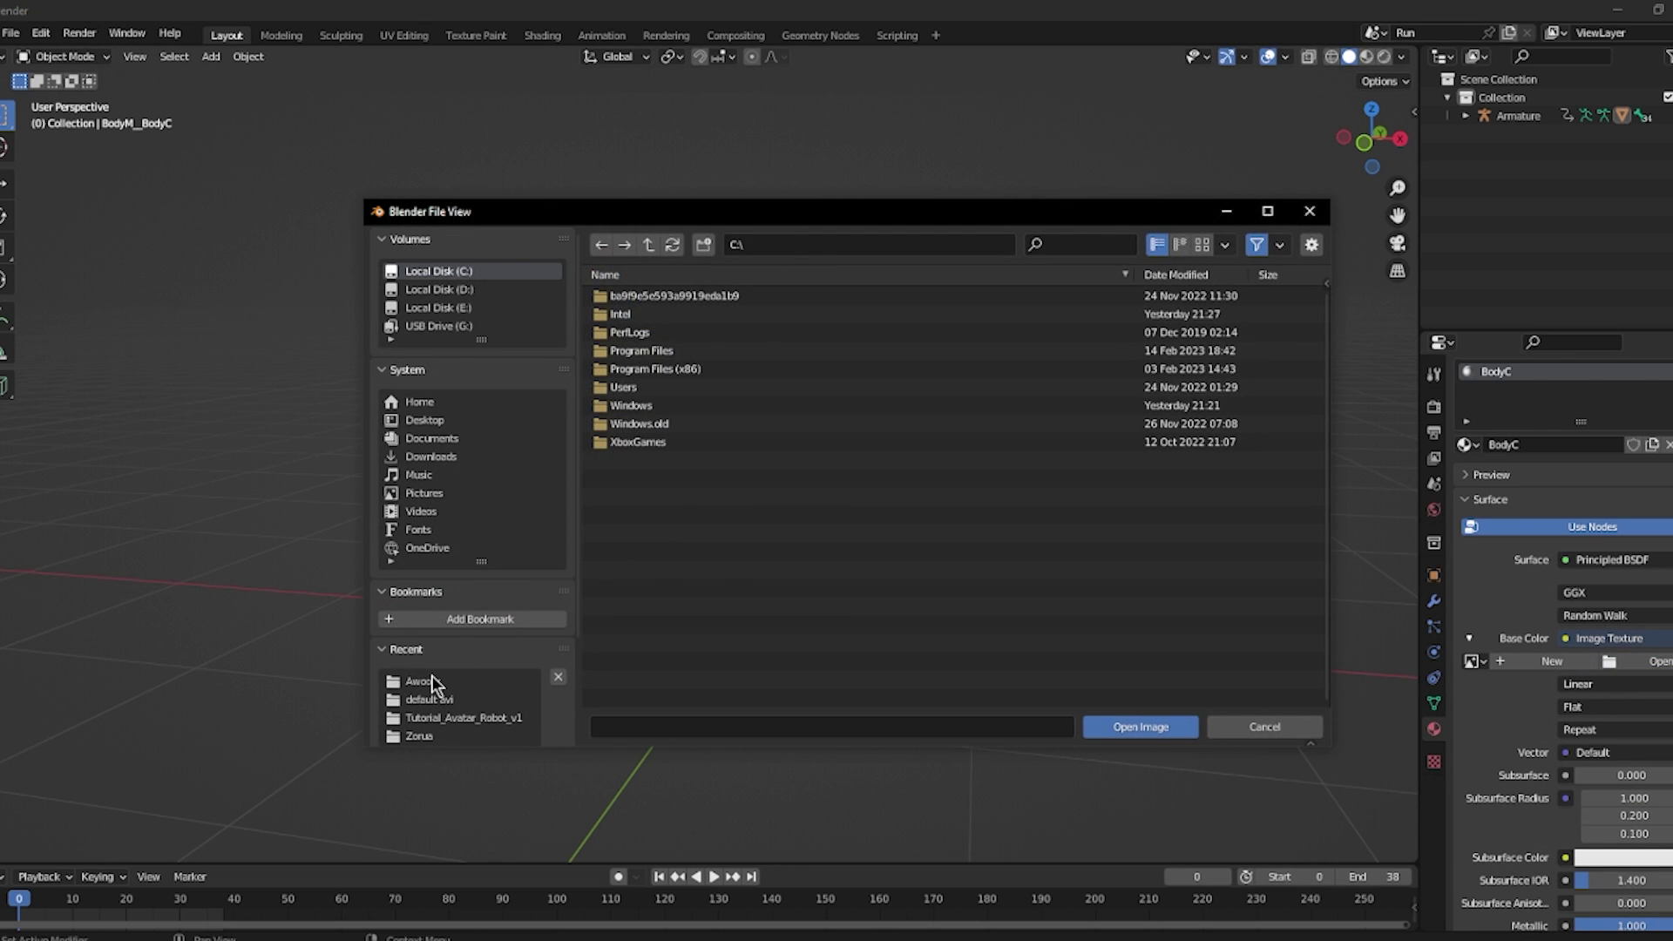
{"action": "left_click", "coordinate": [430, 679]}
{"action": "double_click", "coordinate": [713, 296]}
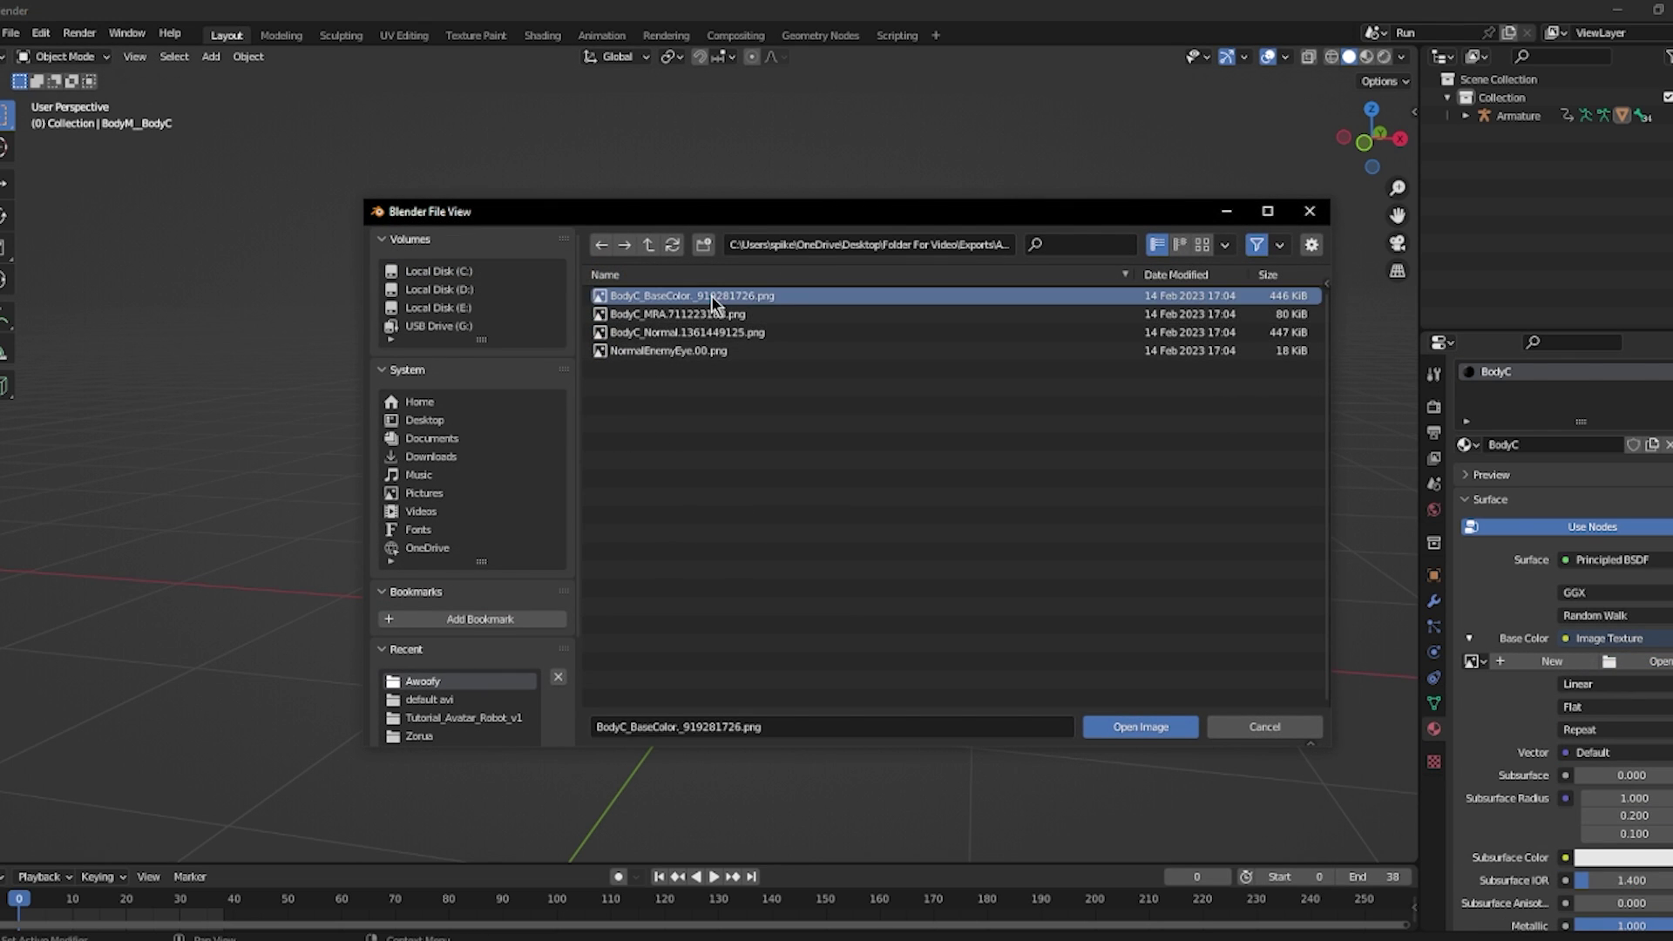
{"action": "scroll", "coordinate": [939, 475], "scroll_direction": "up", "scroll_amount": 1}
{"action": "middle_click_drag", "start_coordinate": [964, 501], "coordinate": [916, 509]}
{"action": "left_click", "coordinate": [1365, 59]}
{"action": "scroll", "coordinate": [897, 434], "scroll_direction": "down", "scroll_amount": 1}
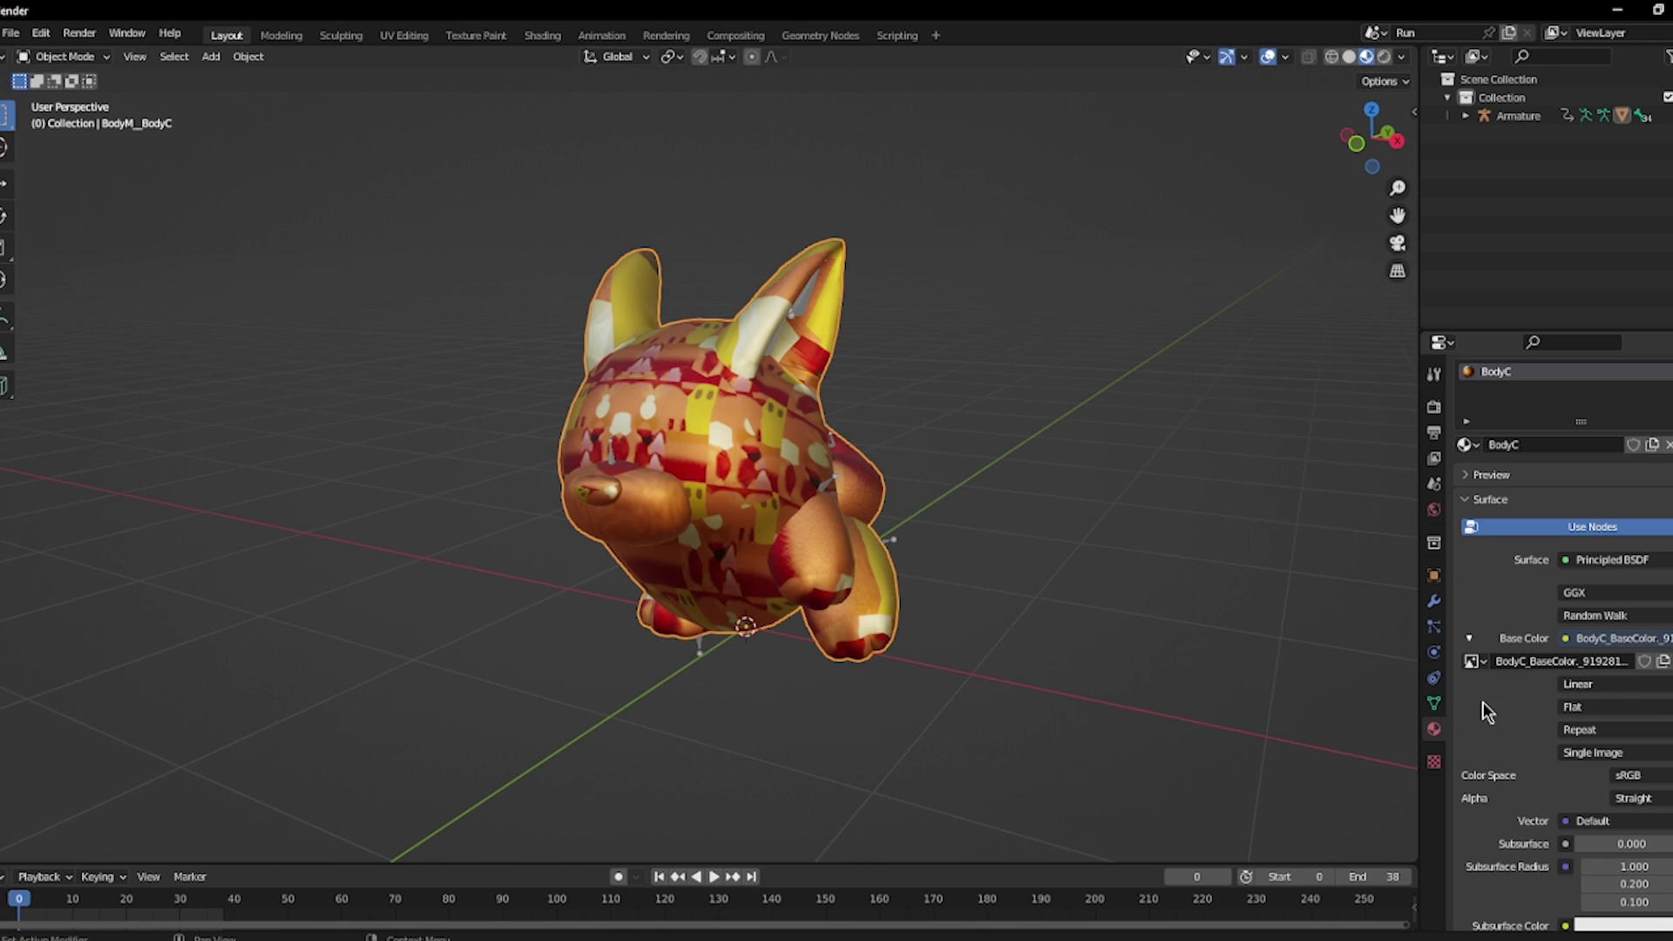
Make UVMap.001 the active and rendered UV map of the body mesh and check the texture from the front.
{"action": "left_click", "coordinate": [1435, 704]}
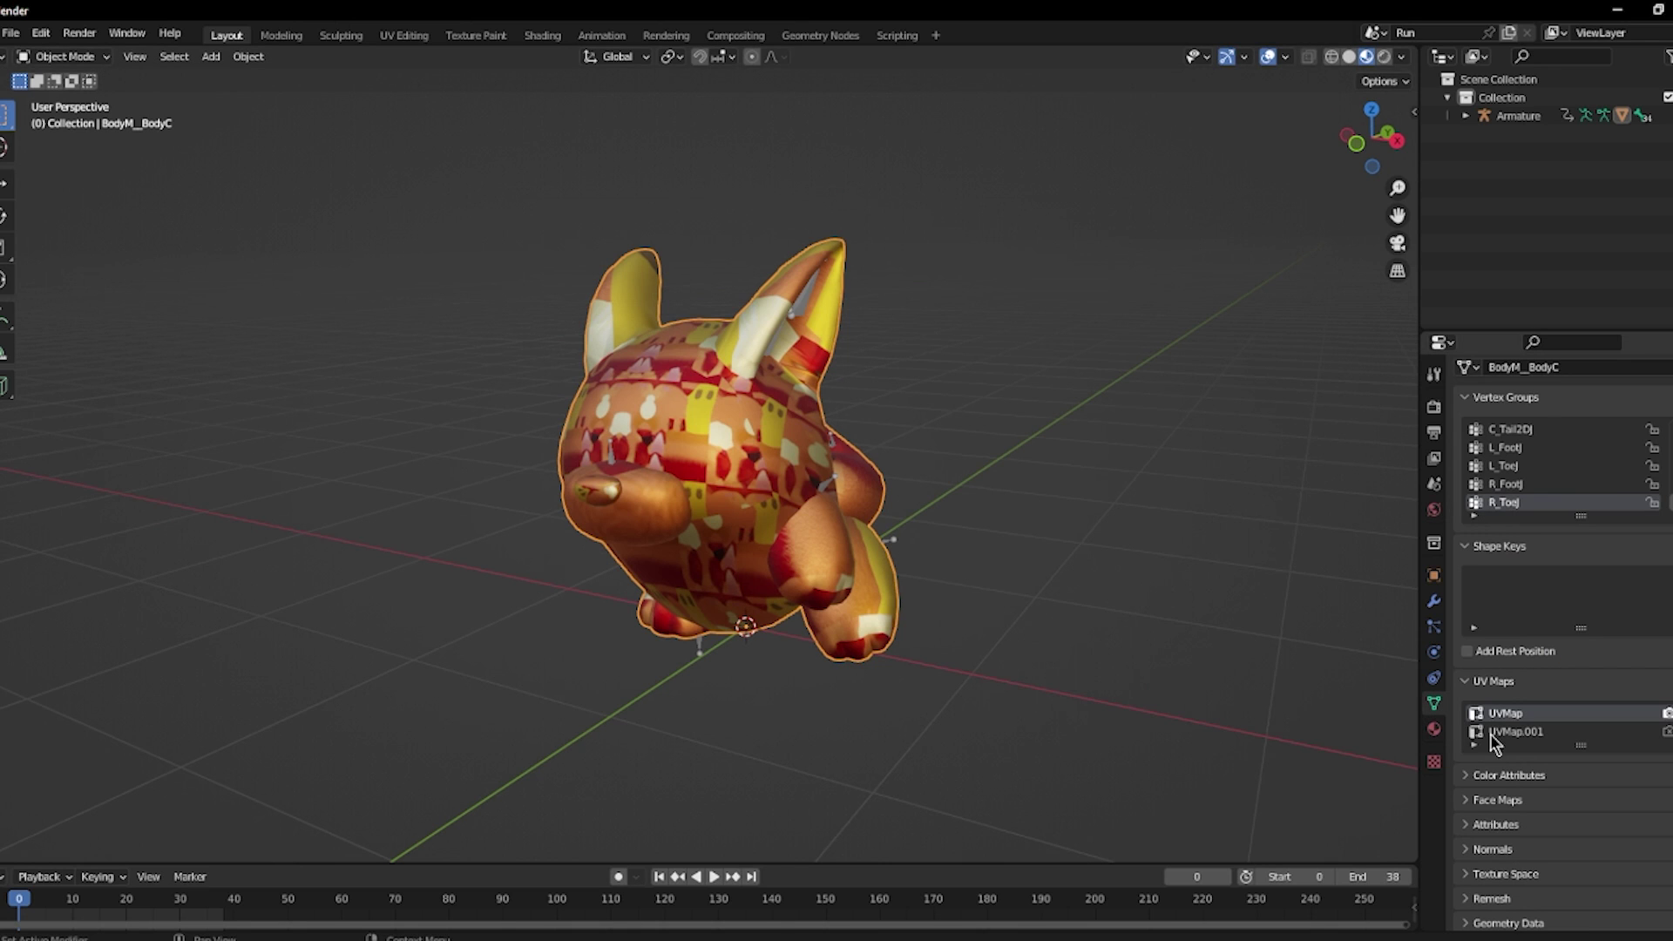
{"action": "left_click", "coordinate": [1519, 733]}
{"action": "left_click", "coordinate": [1666, 731]}
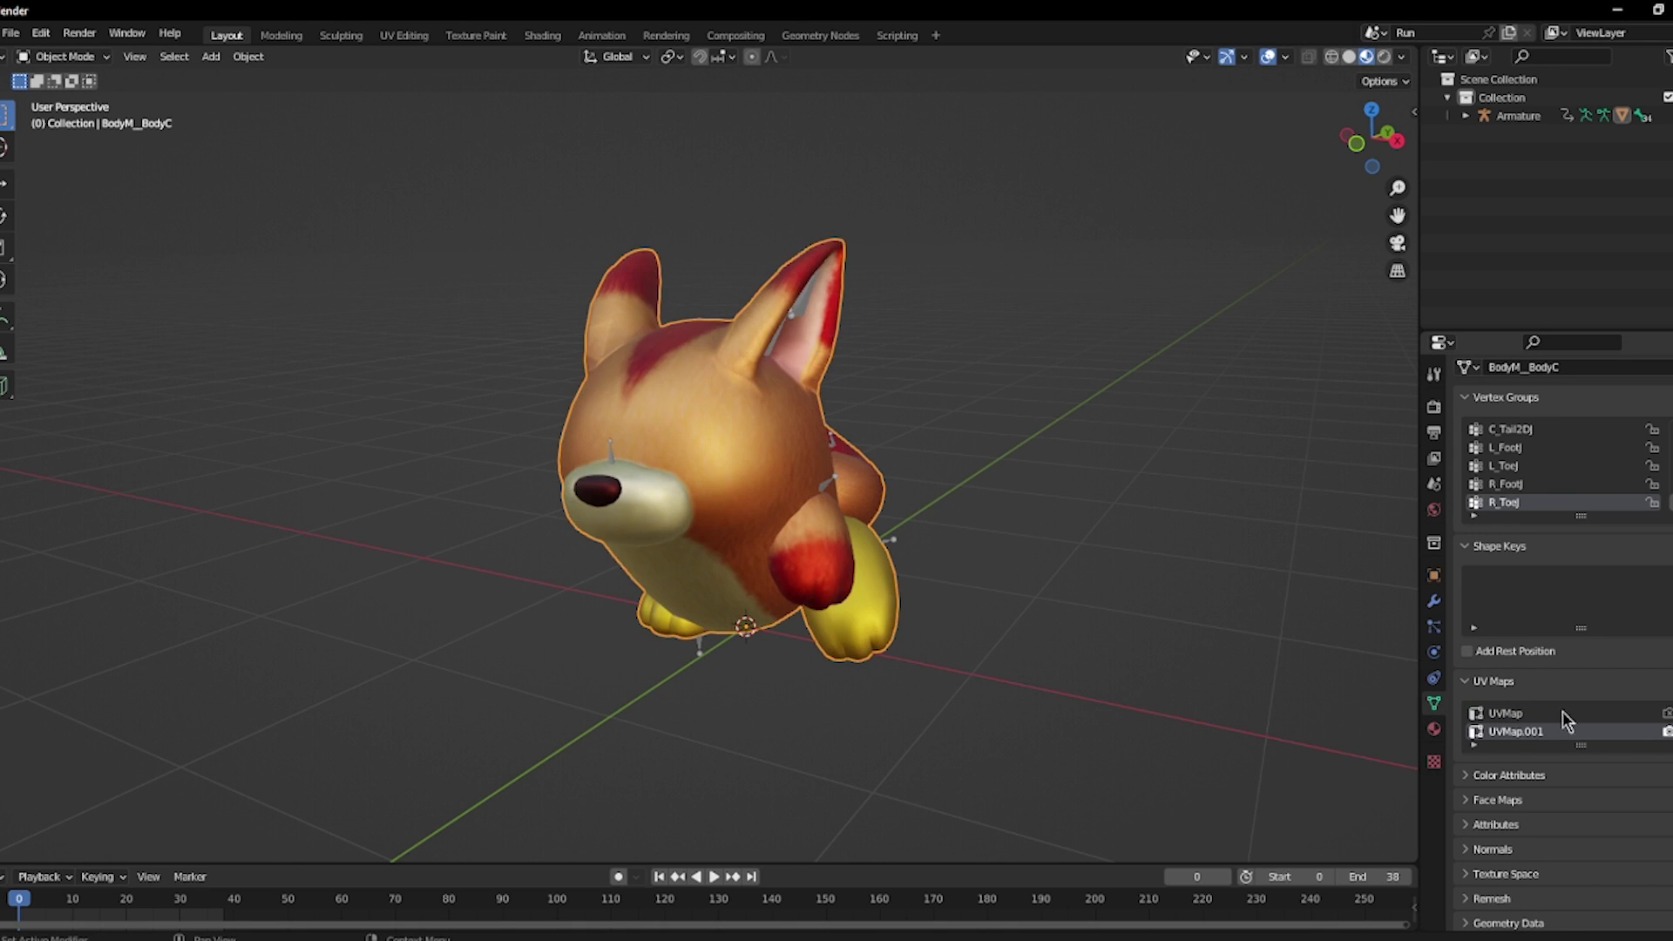
{"action": "middle_click_drag", "start_coordinate": [808, 466], "coordinate": [877, 442]}
{"action": "scroll", "coordinate": [839, 374], "scroll_direction": "up", "scroll_amount": 3}
{"action": "scroll", "coordinate": [833, 385], "scroll_direction": "down", "scroll_amount": 3}
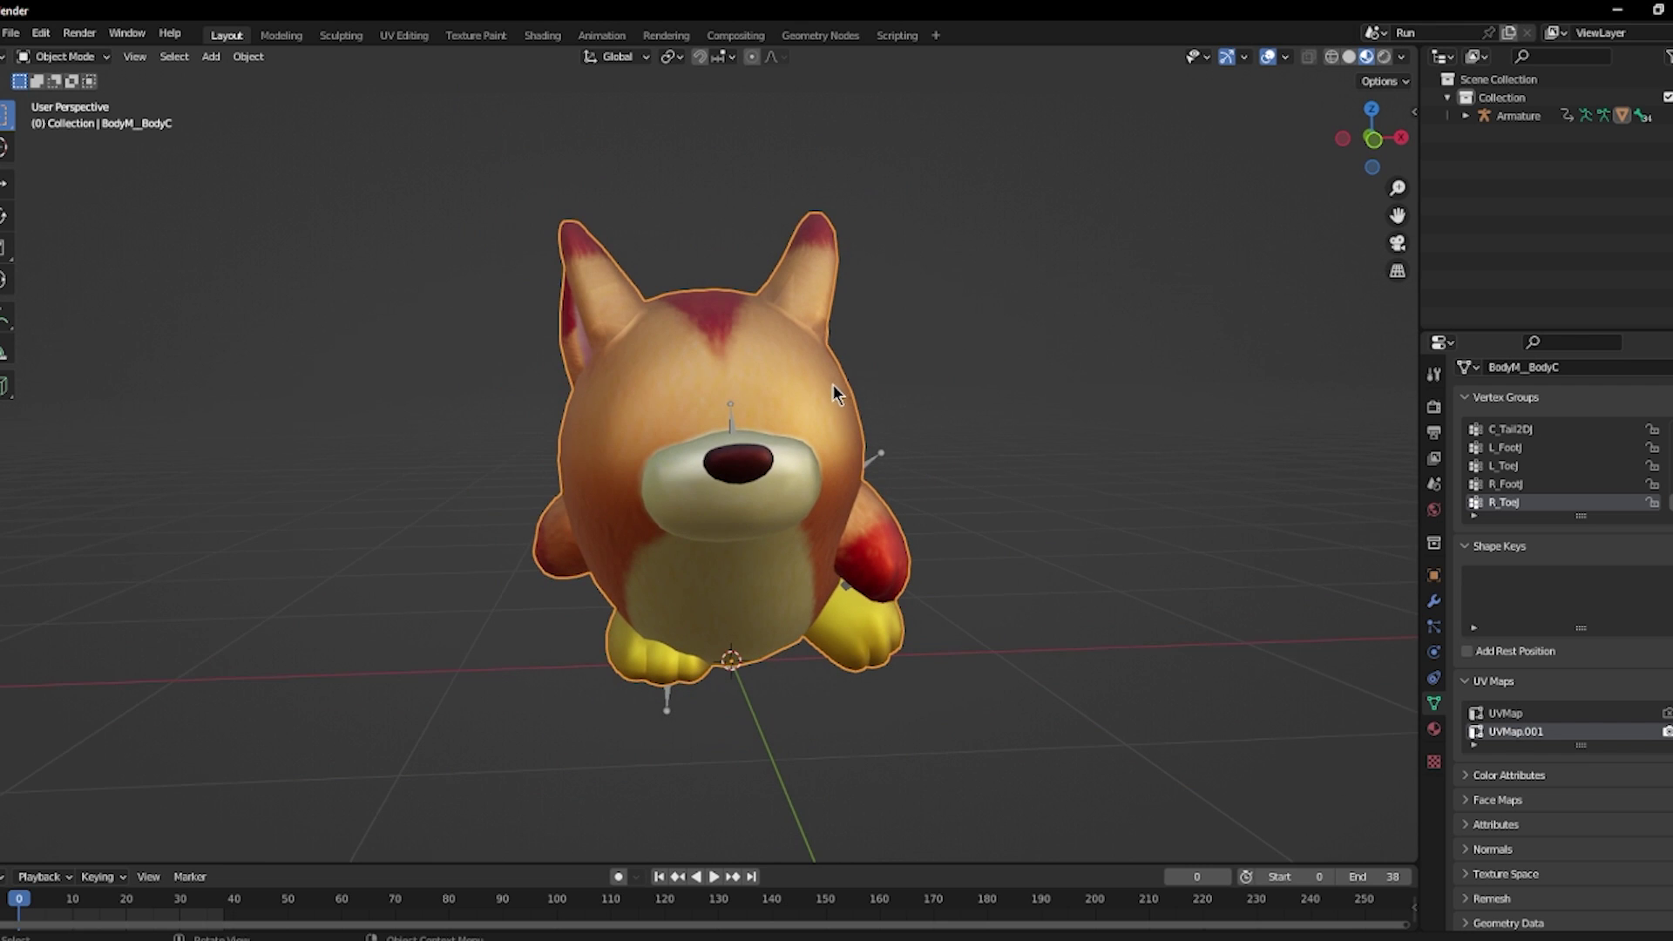
{"action": "scroll", "coordinate": [831, 388], "scroll_direction": "down", "scroll_amount": 2}
{"action": "scroll", "coordinate": [817, 384], "scroll_direction": "up", "scroll_amount": 2}
Enter Edit Mode on the body mesh, try circle-selecting vertices above the muzzle, and switch to face selection.
{"action": "middle_click_drag", "start_coordinate": [817, 383], "coordinate": [771, 344]}
{"action": "scroll", "coordinate": [739, 386], "scroll_direction": "up", "scroll_amount": 3}
{"action": "key", "text": "Tab"}
{"action": "scroll", "coordinate": [771, 344], "scroll_direction": "up", "scroll_amount": 4}
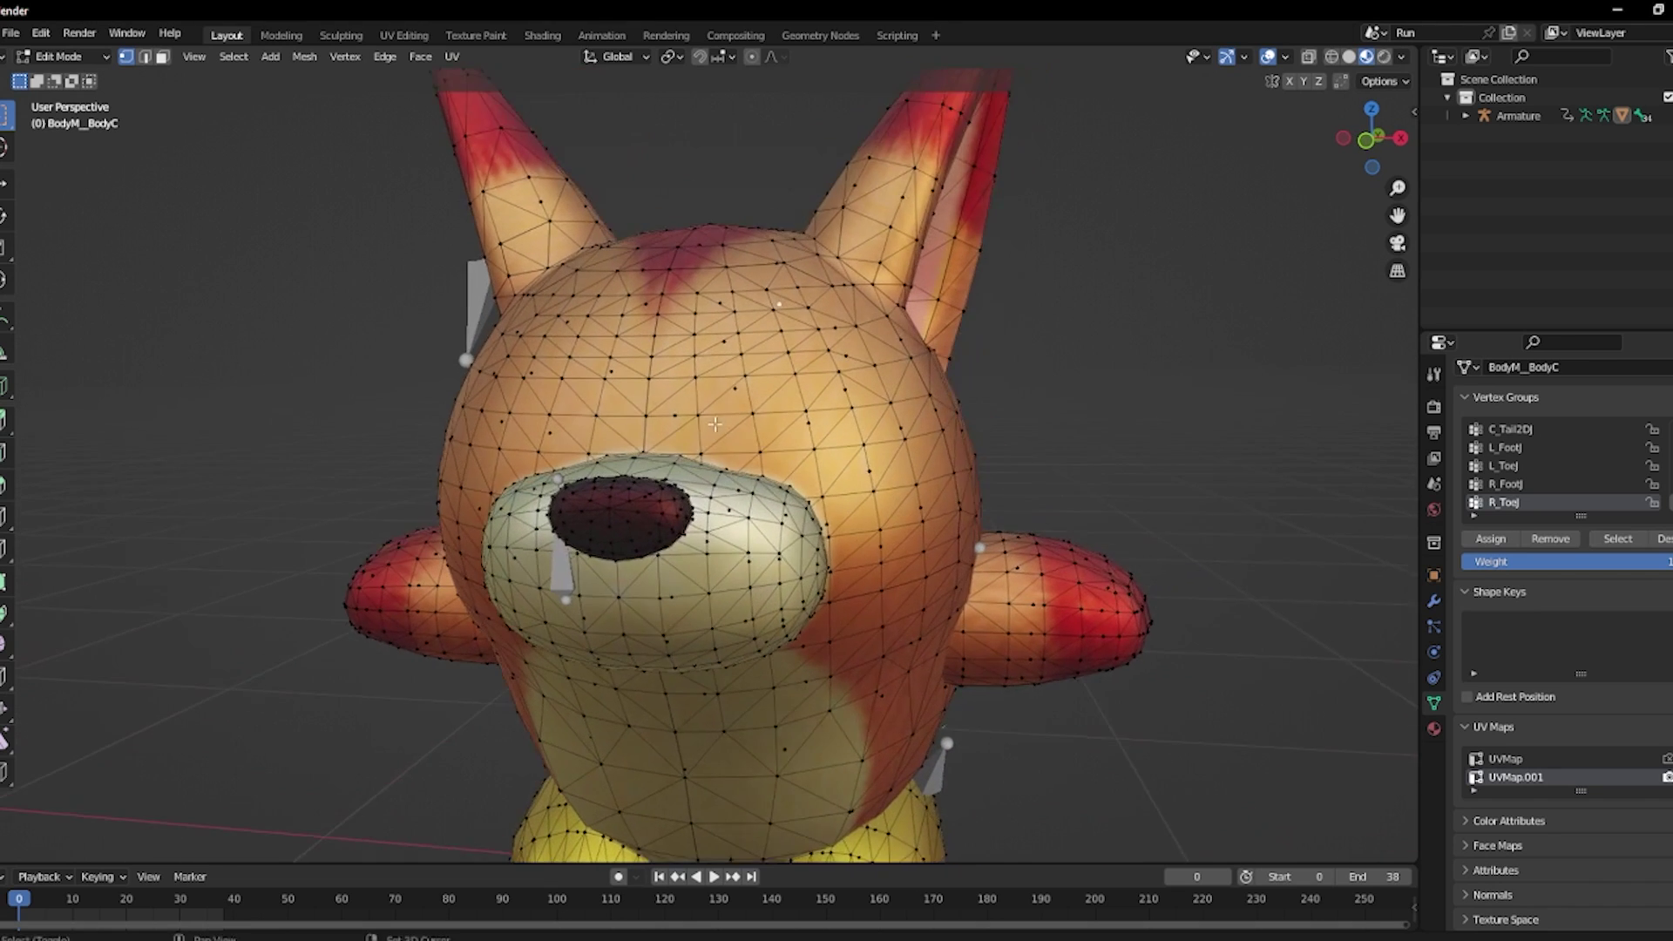
{"action": "scroll", "coordinate": [776, 430], "scroll_direction": "down", "scroll_amount": 2}
{"action": "scroll", "coordinate": [732, 429], "scroll_direction": "up", "scroll_amount": 2}
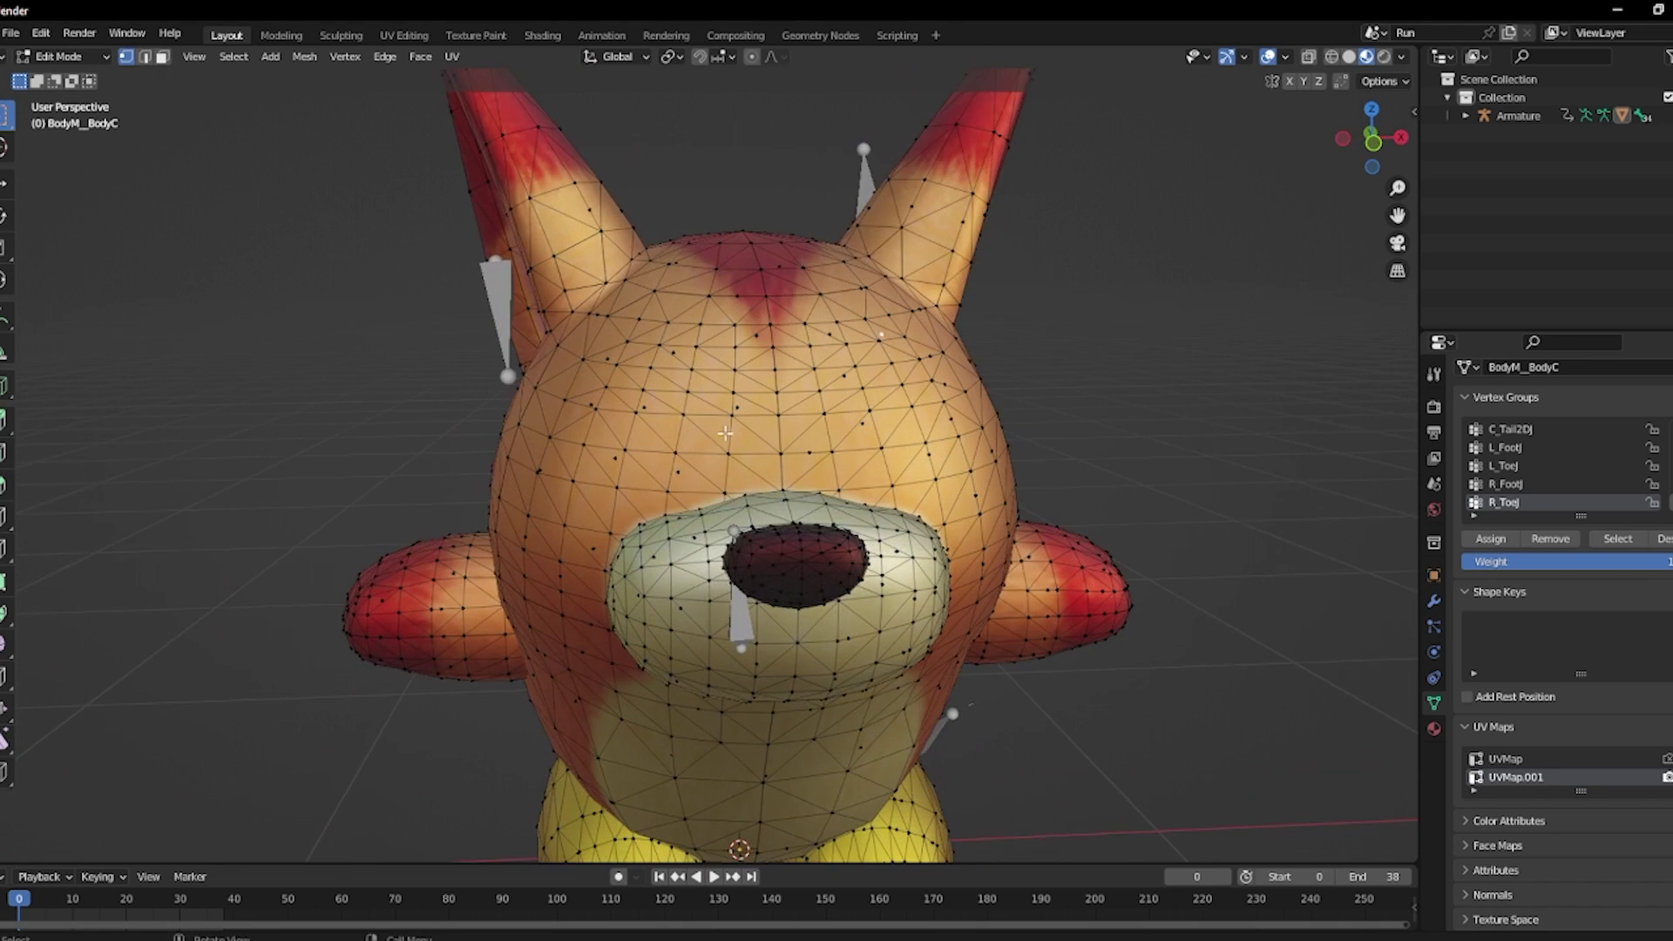
{"action": "key", "text": "c"}
{"action": "left_click_drag", "start_coordinate": [724, 455], "coordinate": [714, 406]}
{"action": "key", "text": "Escape"}
{"action": "left_click", "coordinate": [162, 56]}
Circle-select the eye-area faces above the muzzle with mirroring on X only, and turn mirroring off again.
{"action": "key", "text": "c"}
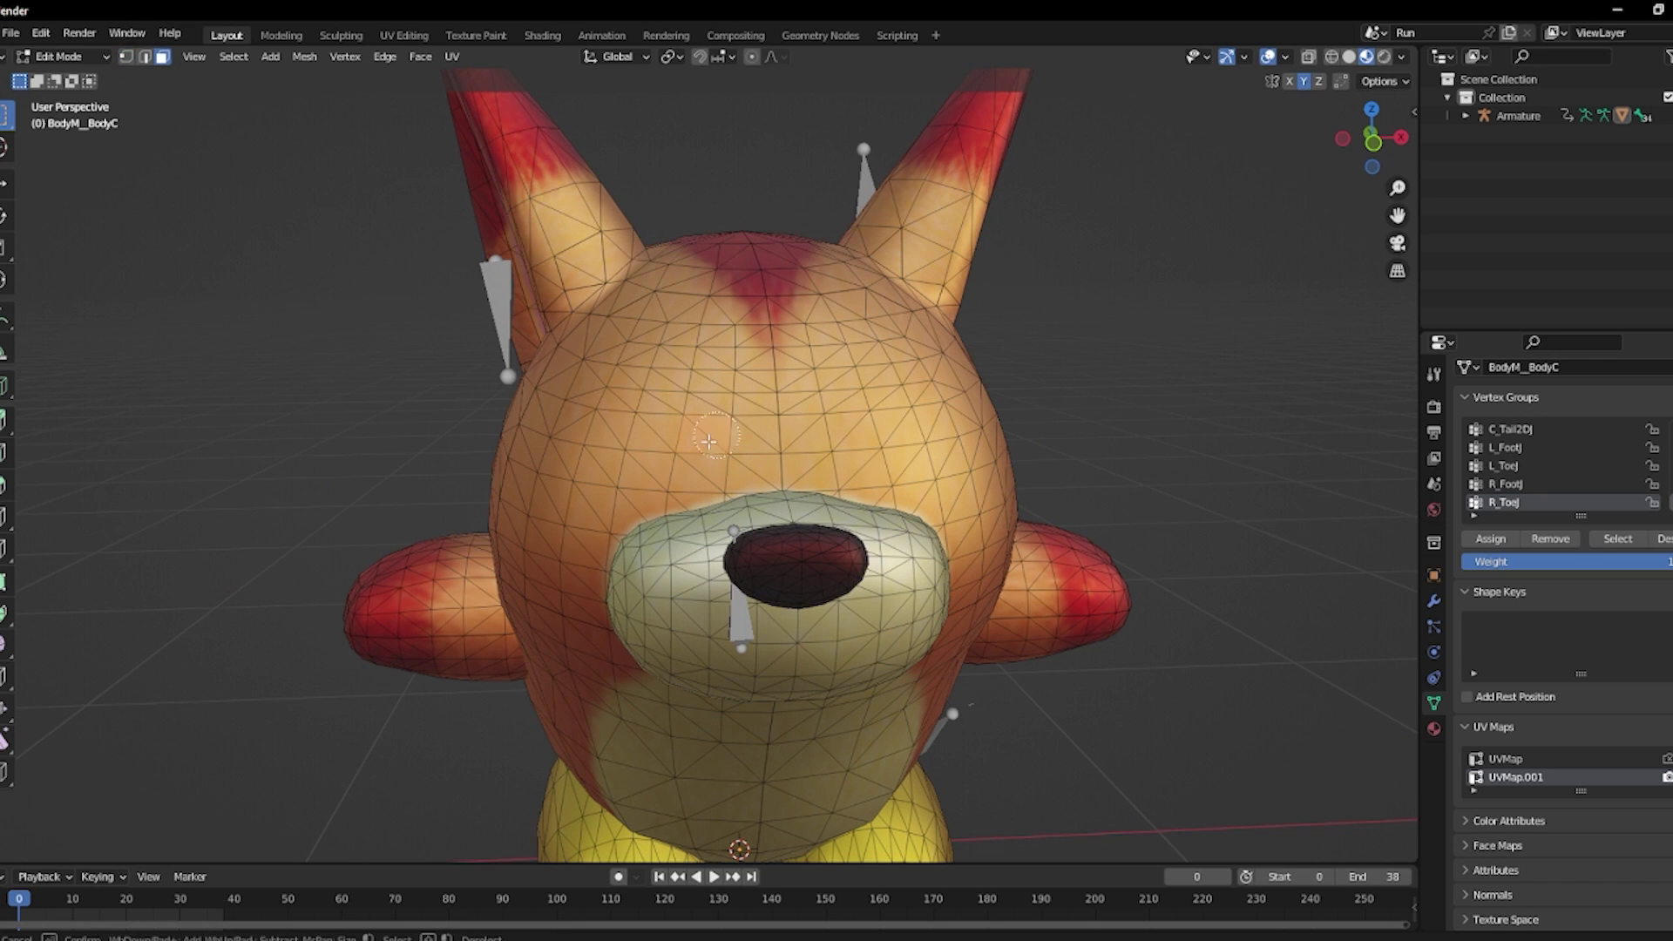
{"action": "left_click", "coordinate": [1305, 81]}
{"action": "left_click", "coordinate": [1290, 81]}
{"action": "key", "text": "c"}
{"action": "right_click", "coordinate": [683, 431]}
{"action": "left_click", "coordinate": [1290, 82]}
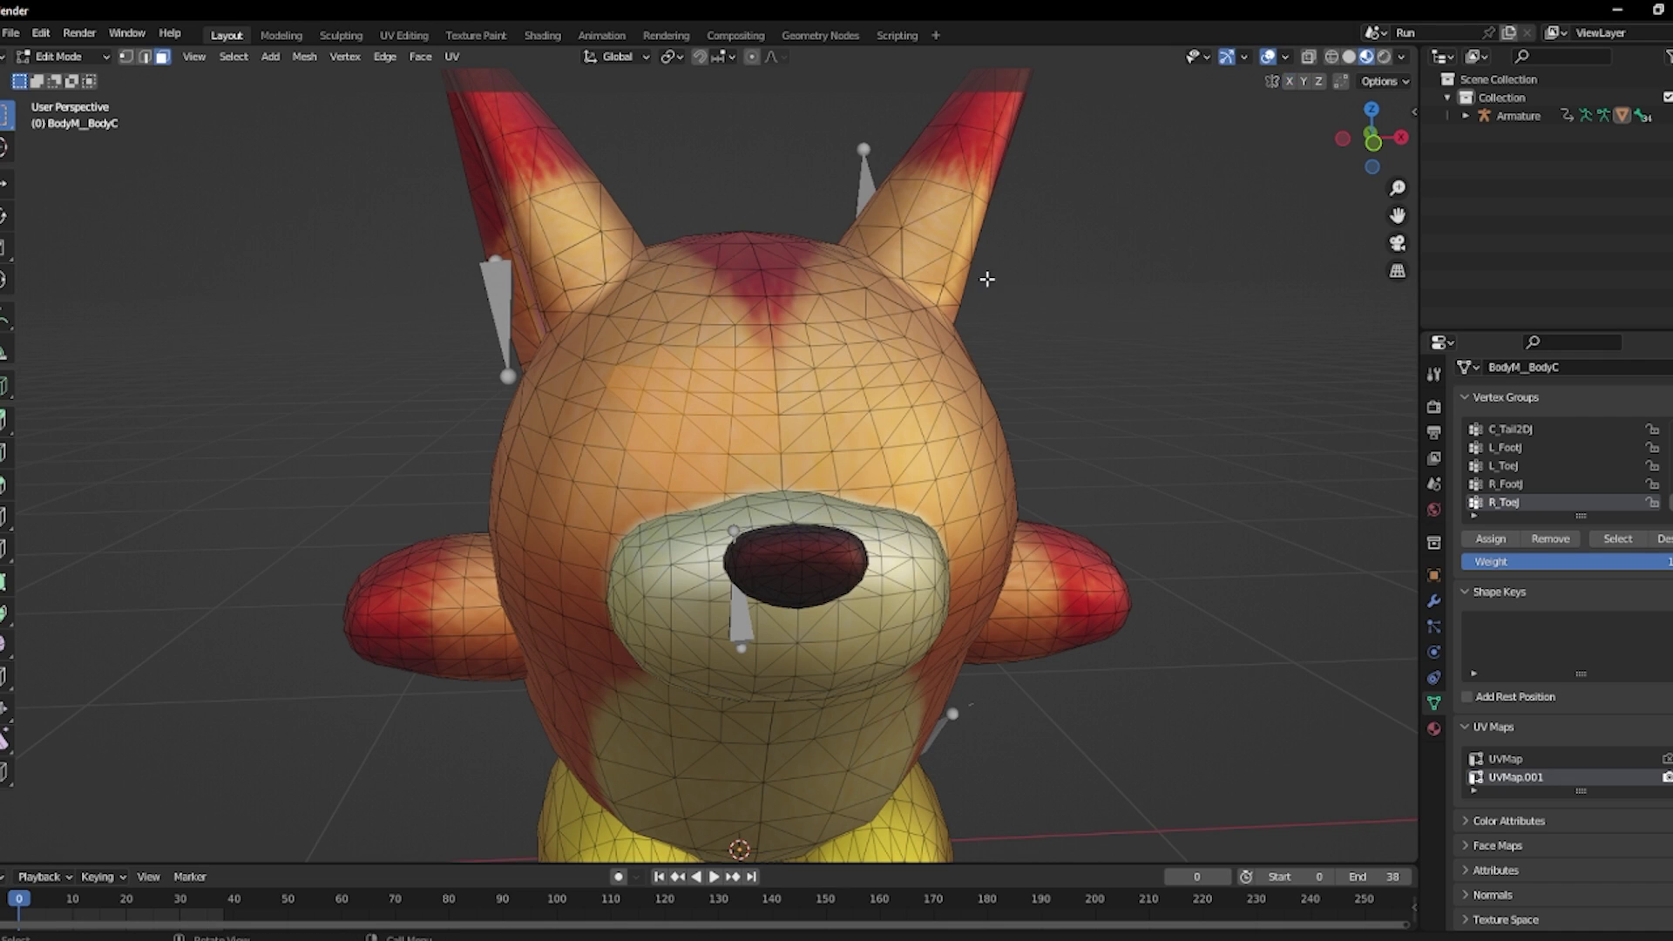
Extend the face selection along the edges of the eye area above the muzzle with Circle Select.
{"action": "scroll", "coordinate": [828, 427], "scroll_direction": "up", "scroll_amount": 5}
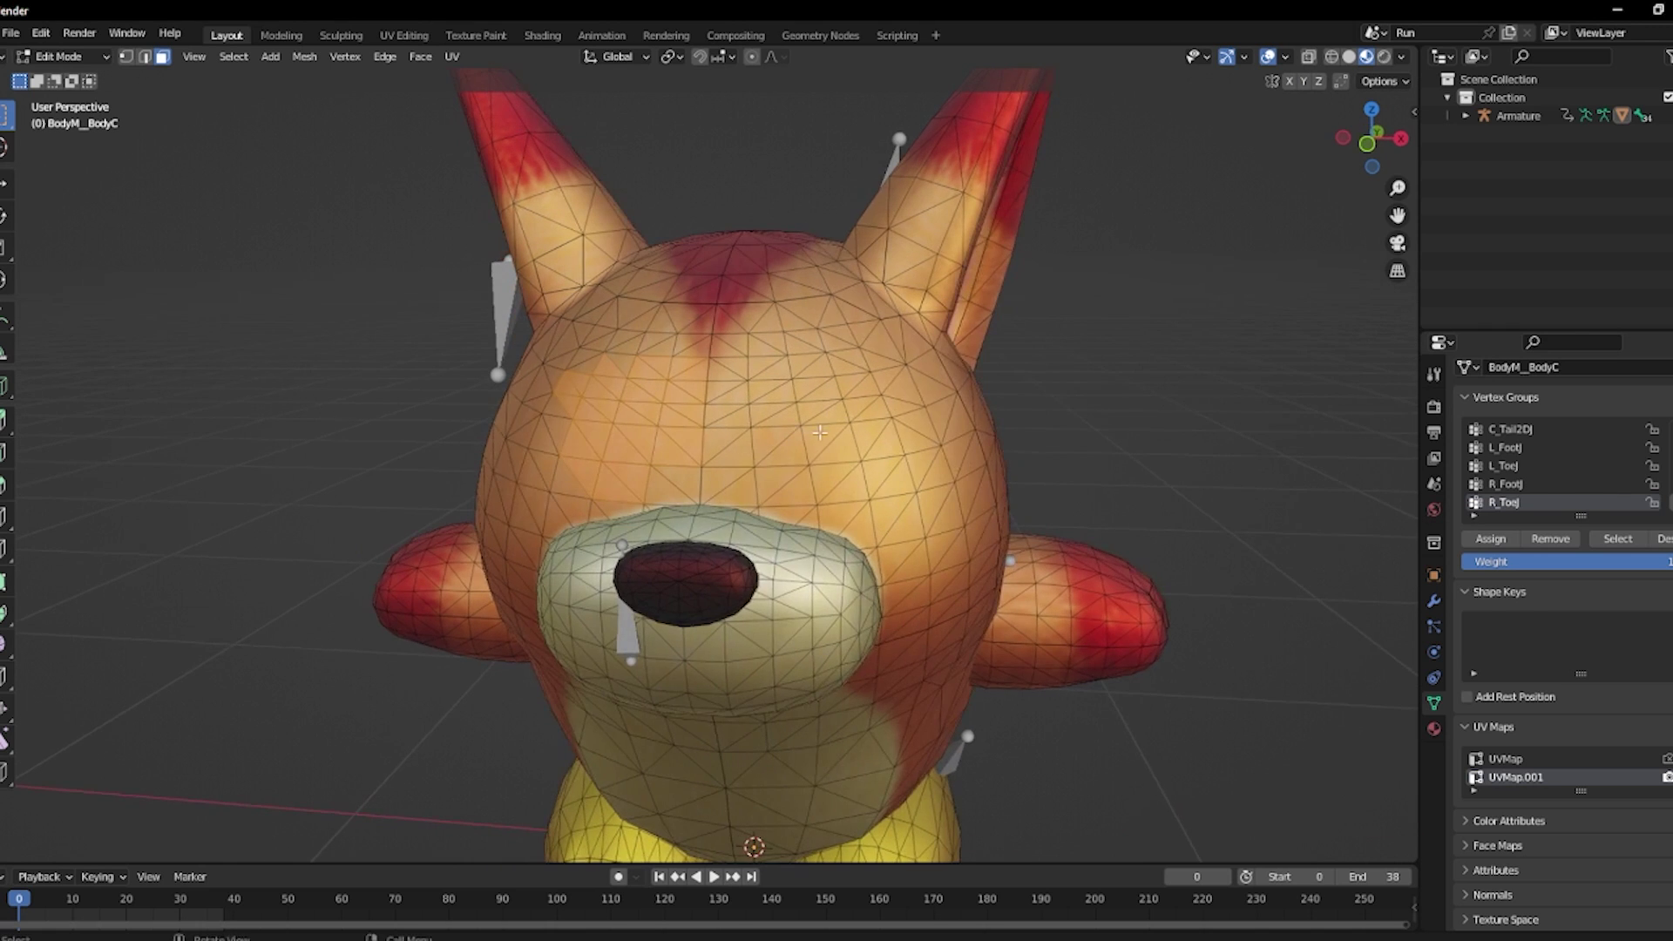
{"action": "key", "text": "c"}
{"action": "mouse_move", "coordinate": [625, 393]}
{"action": "left_mouse_down"}
{"action": "mouse_move", "coordinate": [587, 429]}
{"action": "mouse_move", "coordinate": [582, 477]}
{"action": "left_mouse_up"}
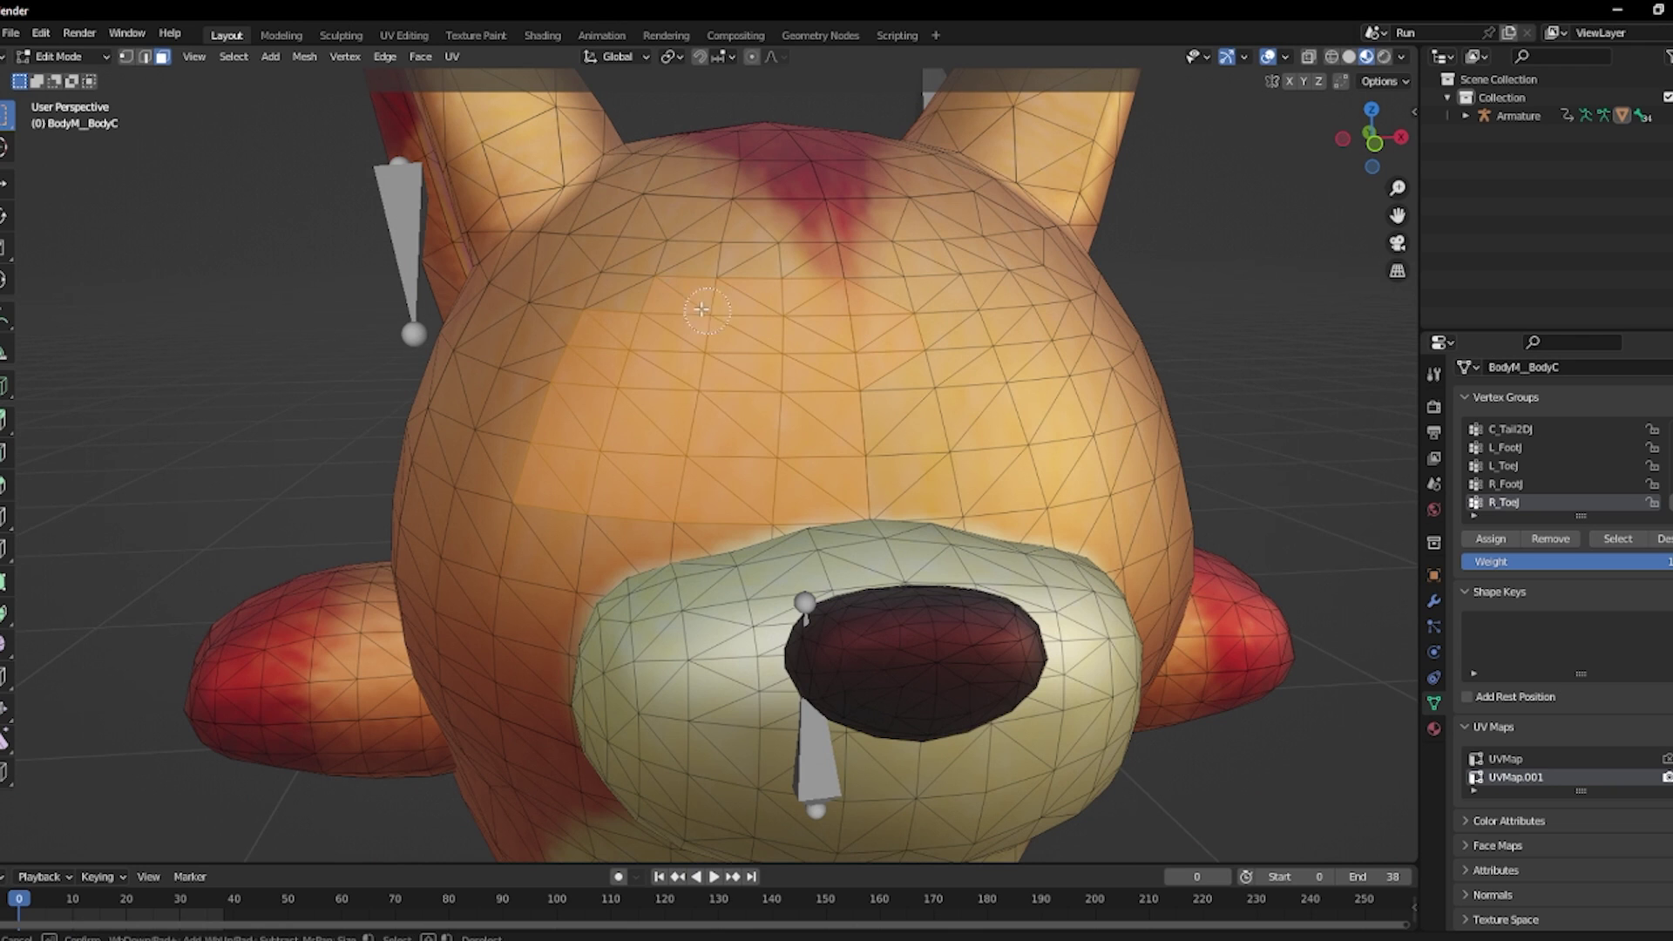
{"action": "left_click_drag", "start_coordinate": [703, 309], "coordinate": [640, 302]}
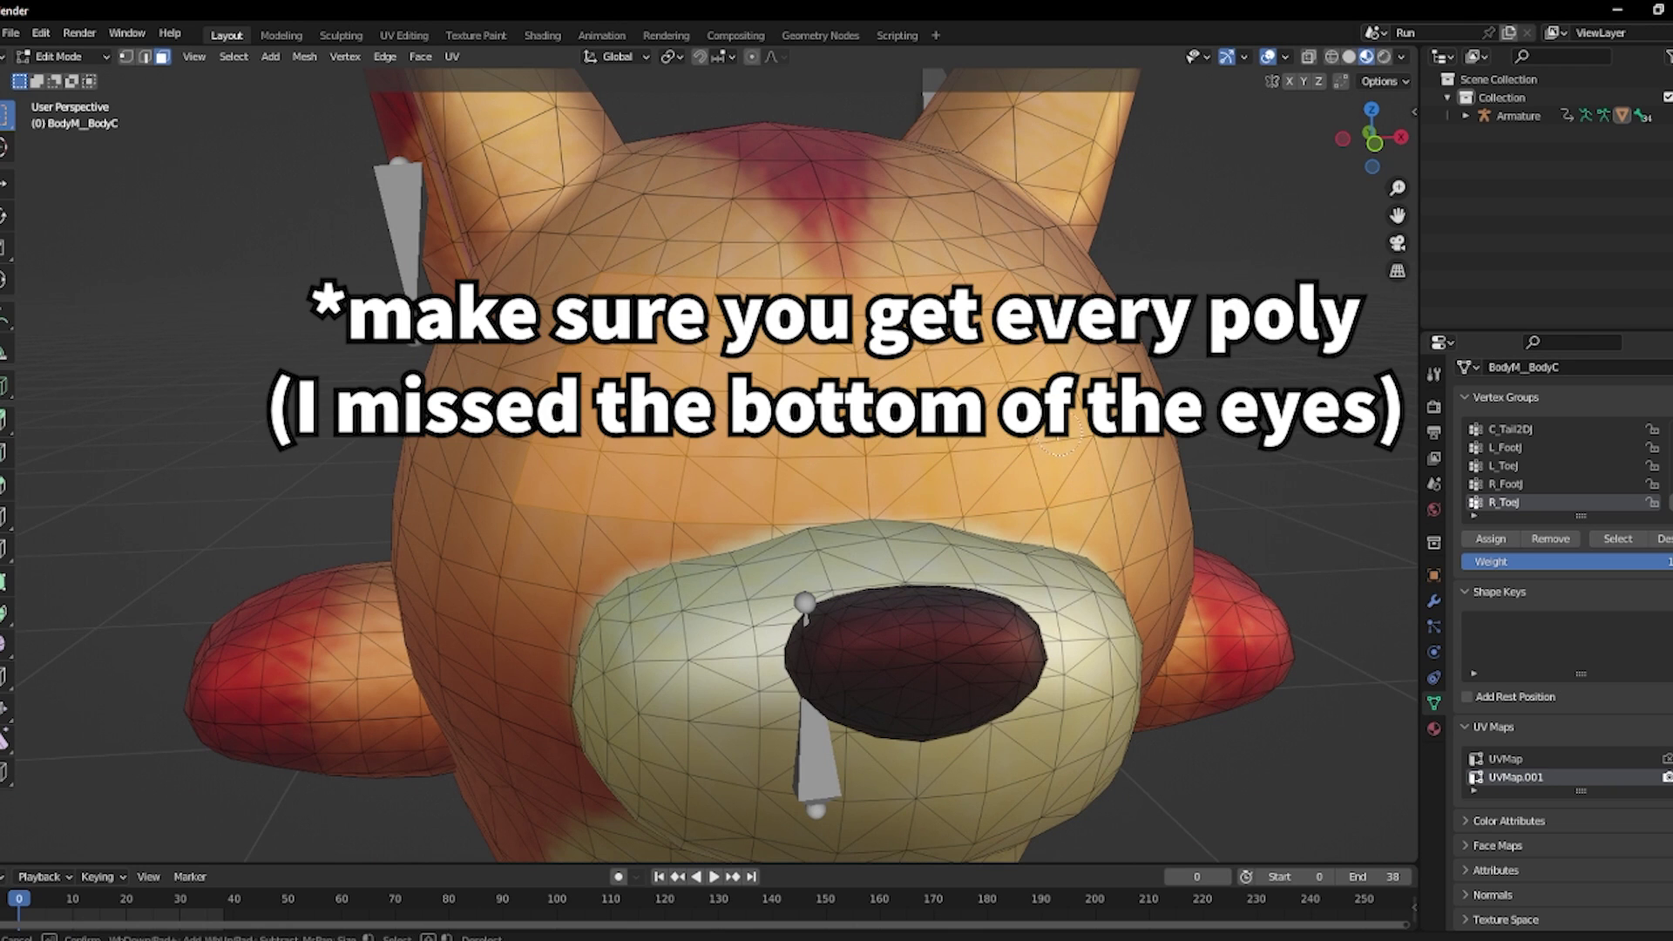
Make UVMap the rendered UV map and replace the BodyC base color image with NormalEnemyEye.00.png.
{"action": "scroll", "coordinate": [1530, 601], "scroll_direction": "up", "scroll_amount": 1}
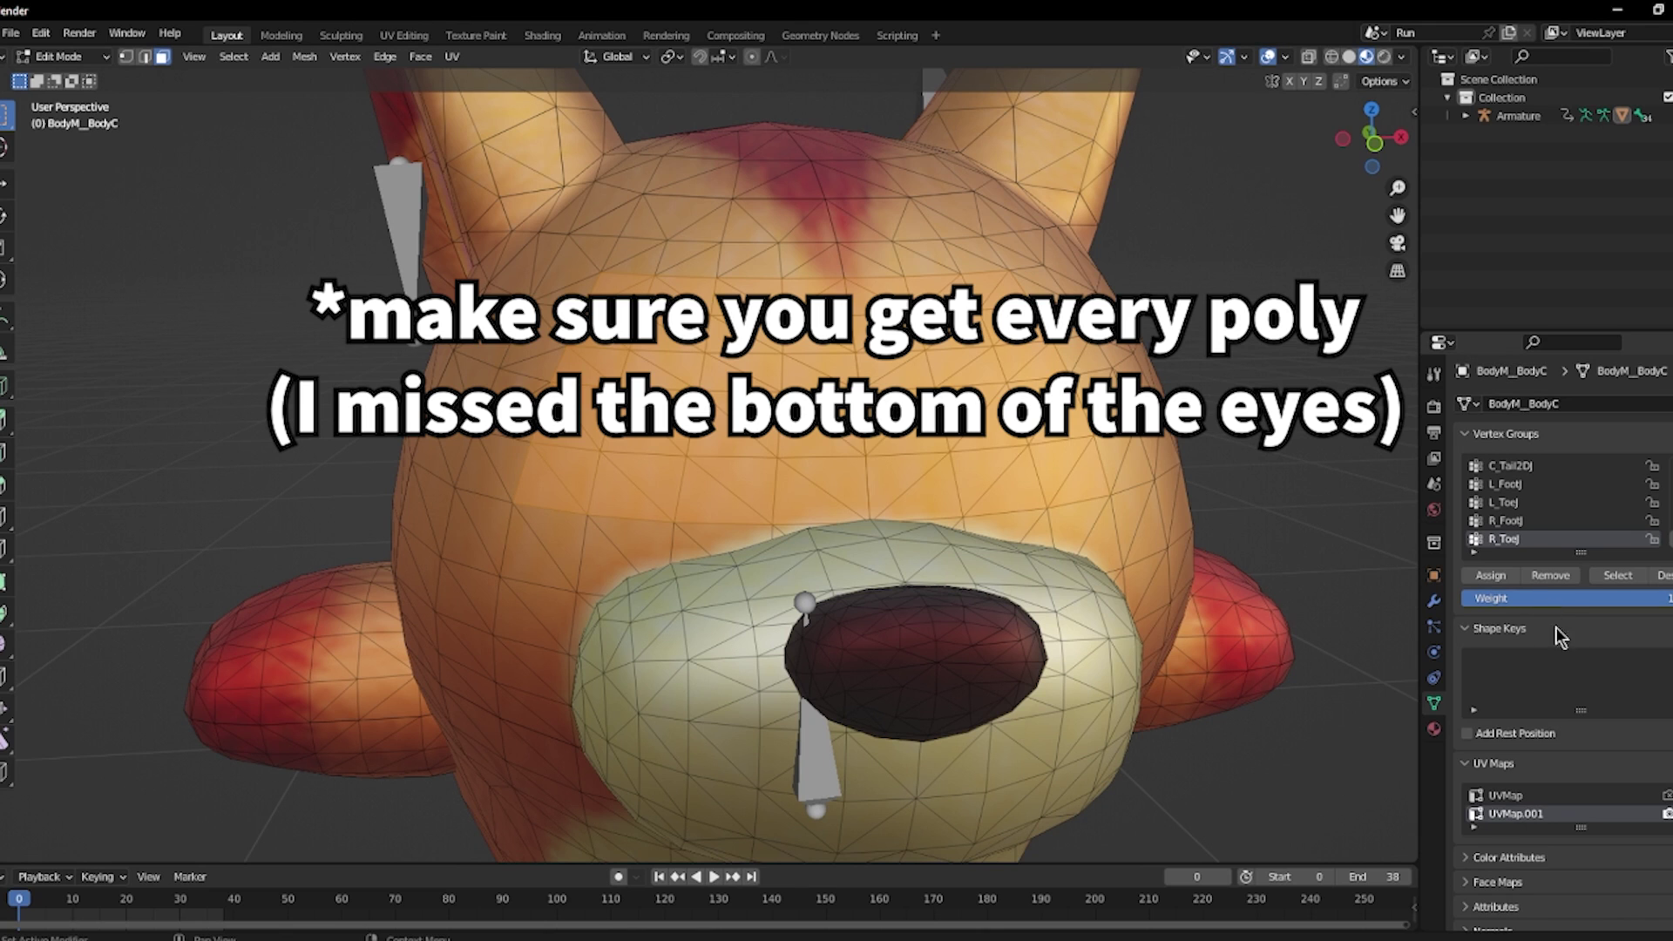
{"action": "left_click", "coordinate": [1666, 794]}
{"action": "scroll", "coordinate": [1534, 536], "scroll_direction": "up", "scroll_amount": 4}
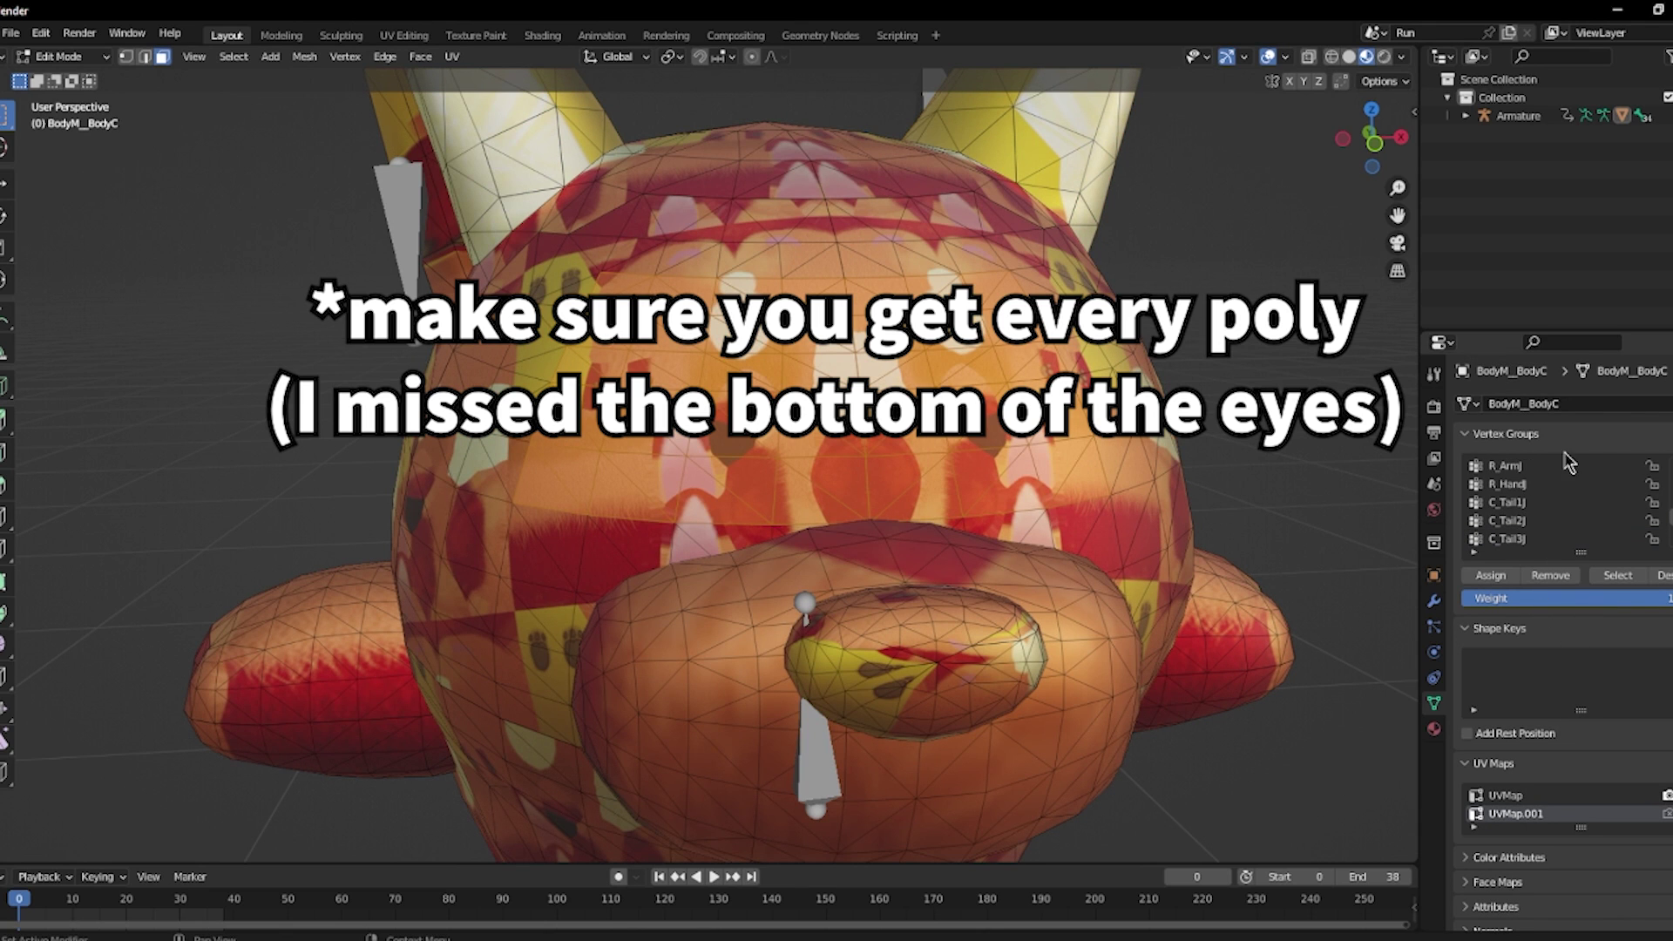
{"action": "left_click", "coordinate": [1433, 728]}
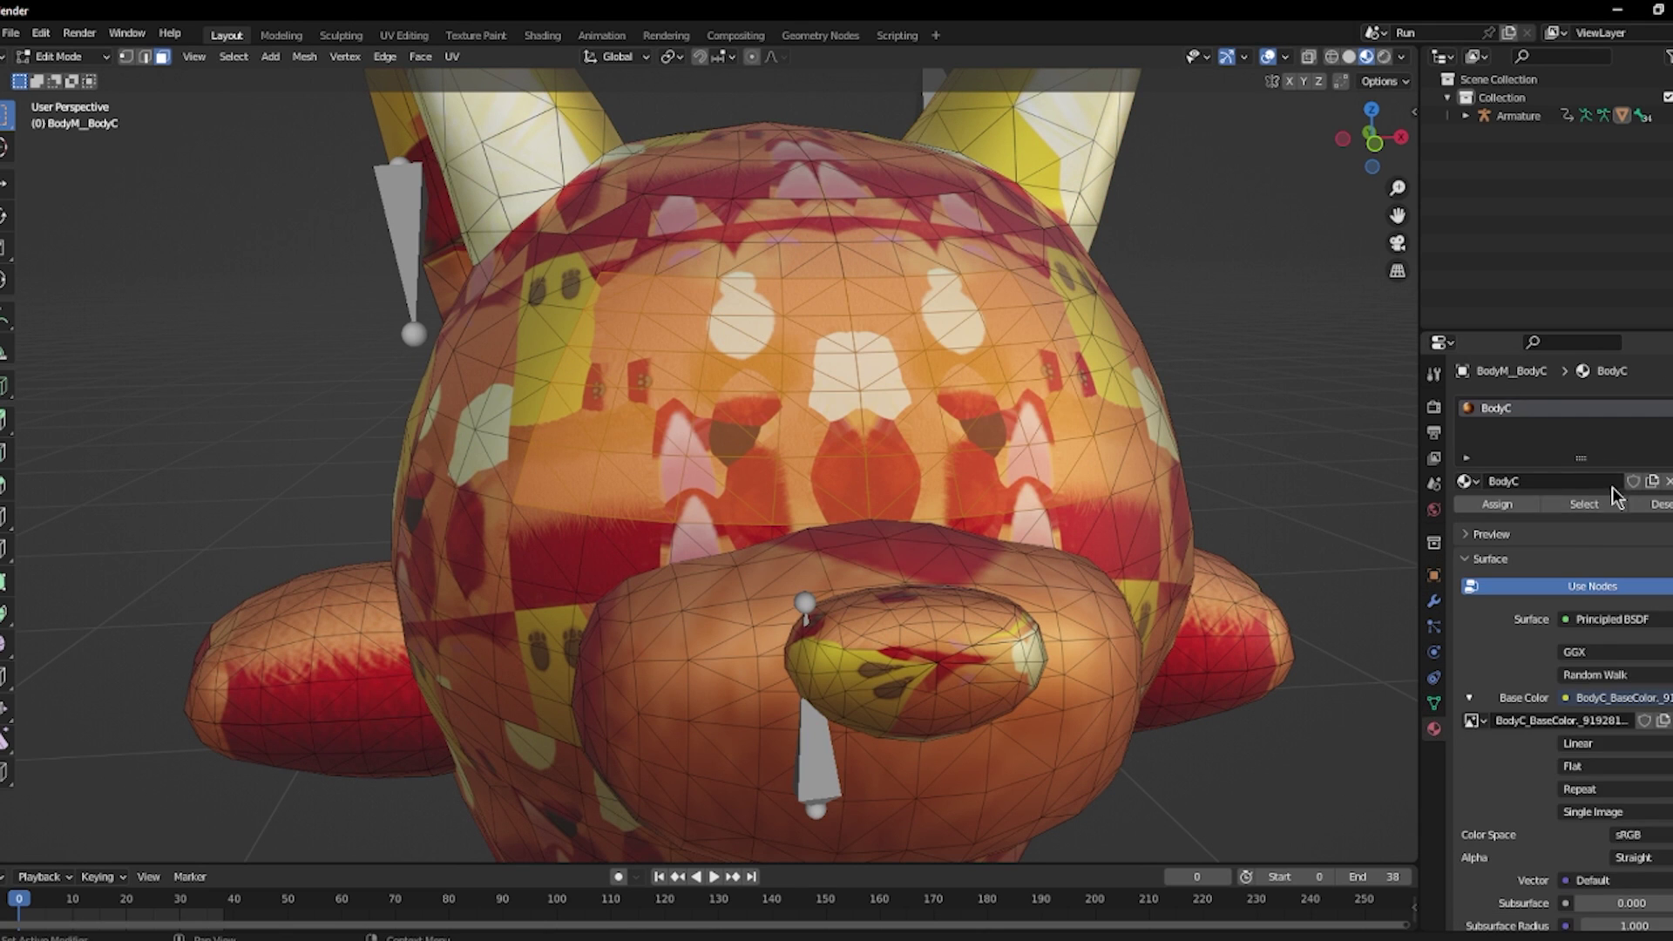
{"action": "left_click", "coordinate": [1661, 721]}
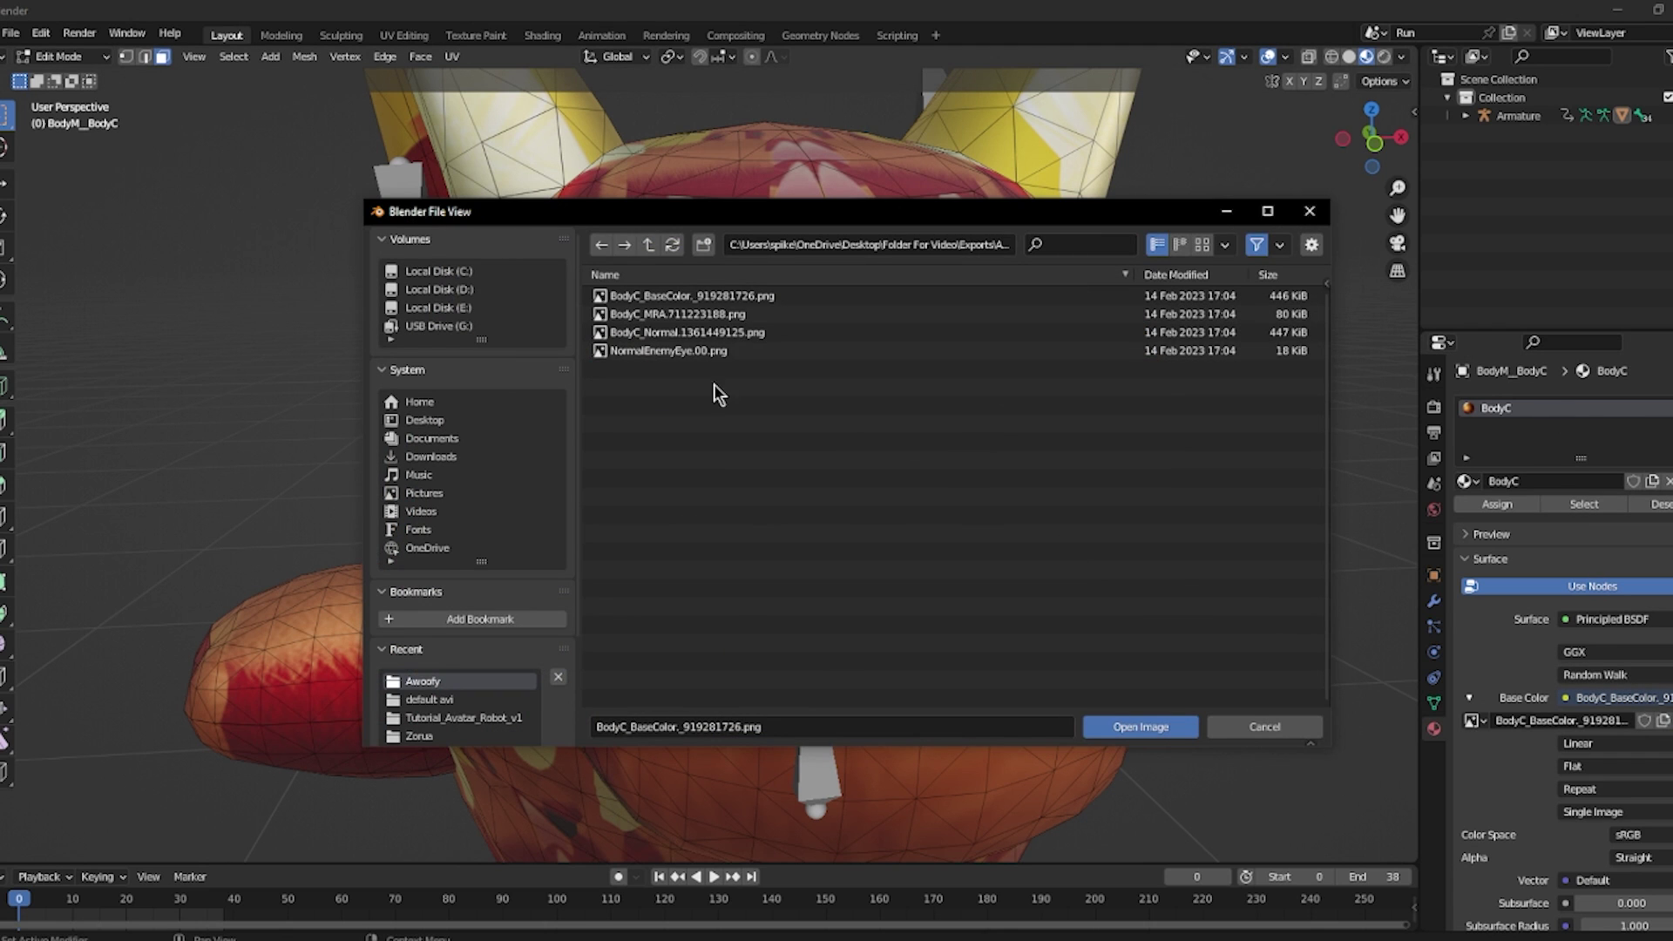
{"action": "double_click", "coordinate": [710, 352]}
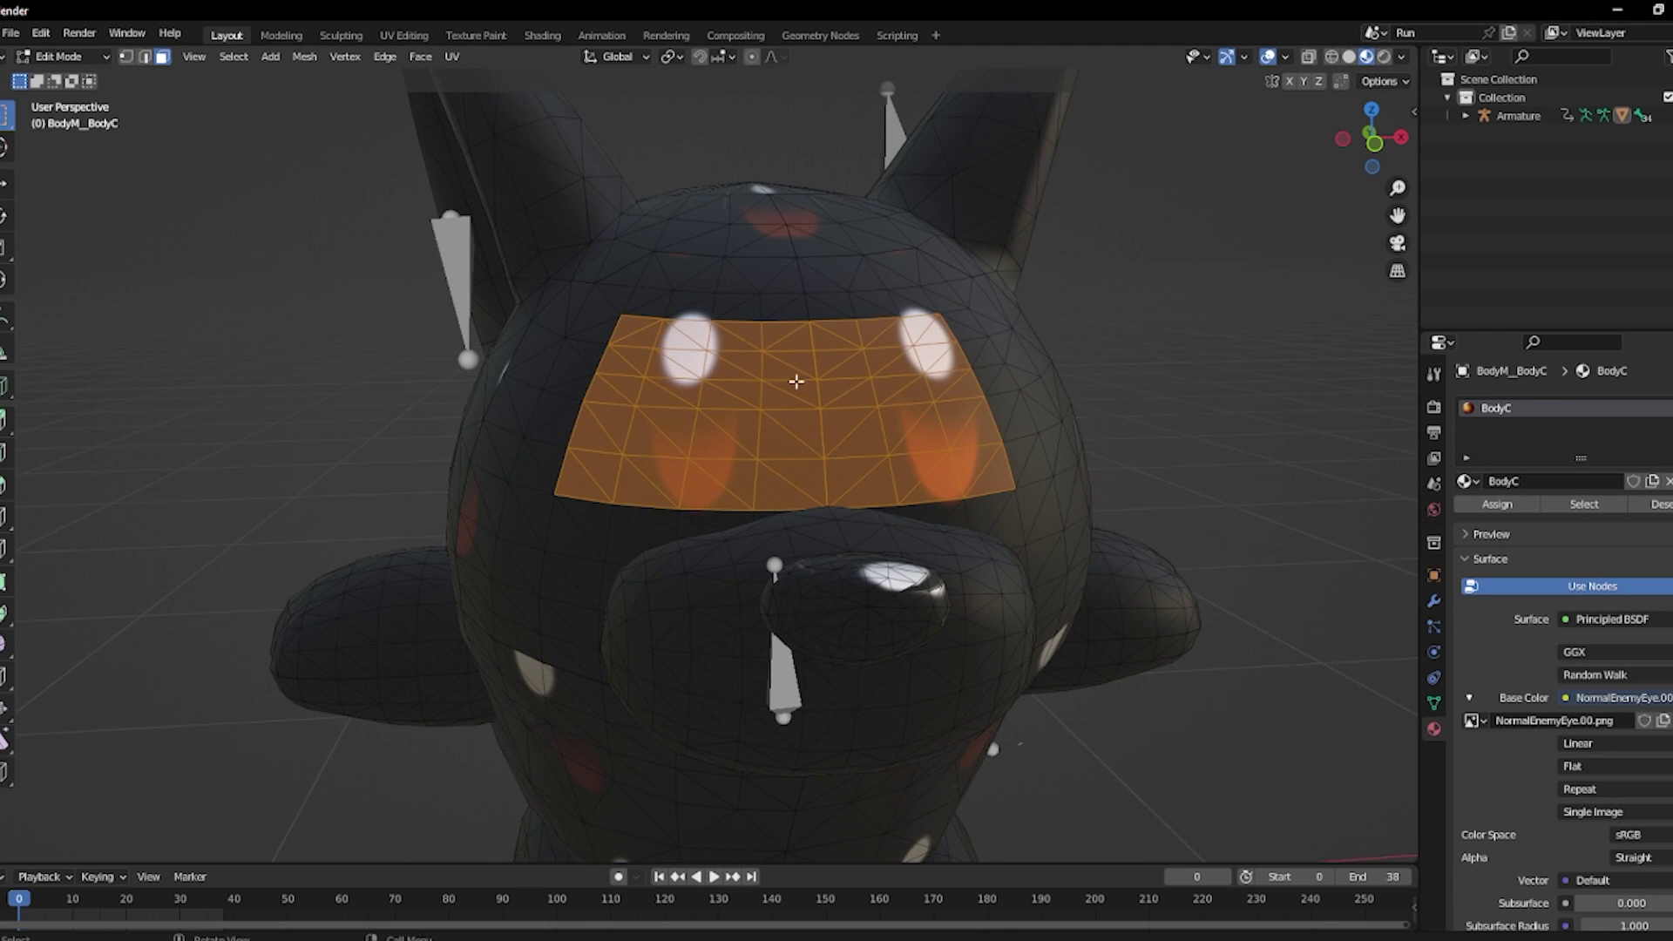
Extend the eye-area face selection by one row along its upper edge with Circle Select.
{"action": "middle_click_drag", "start_coordinate": [863, 399], "coordinate": [843, 403]}
{"action": "key", "text": "c"}
{"action": "left_click_drag", "start_coordinate": [953, 470], "coordinate": [915, 343]}
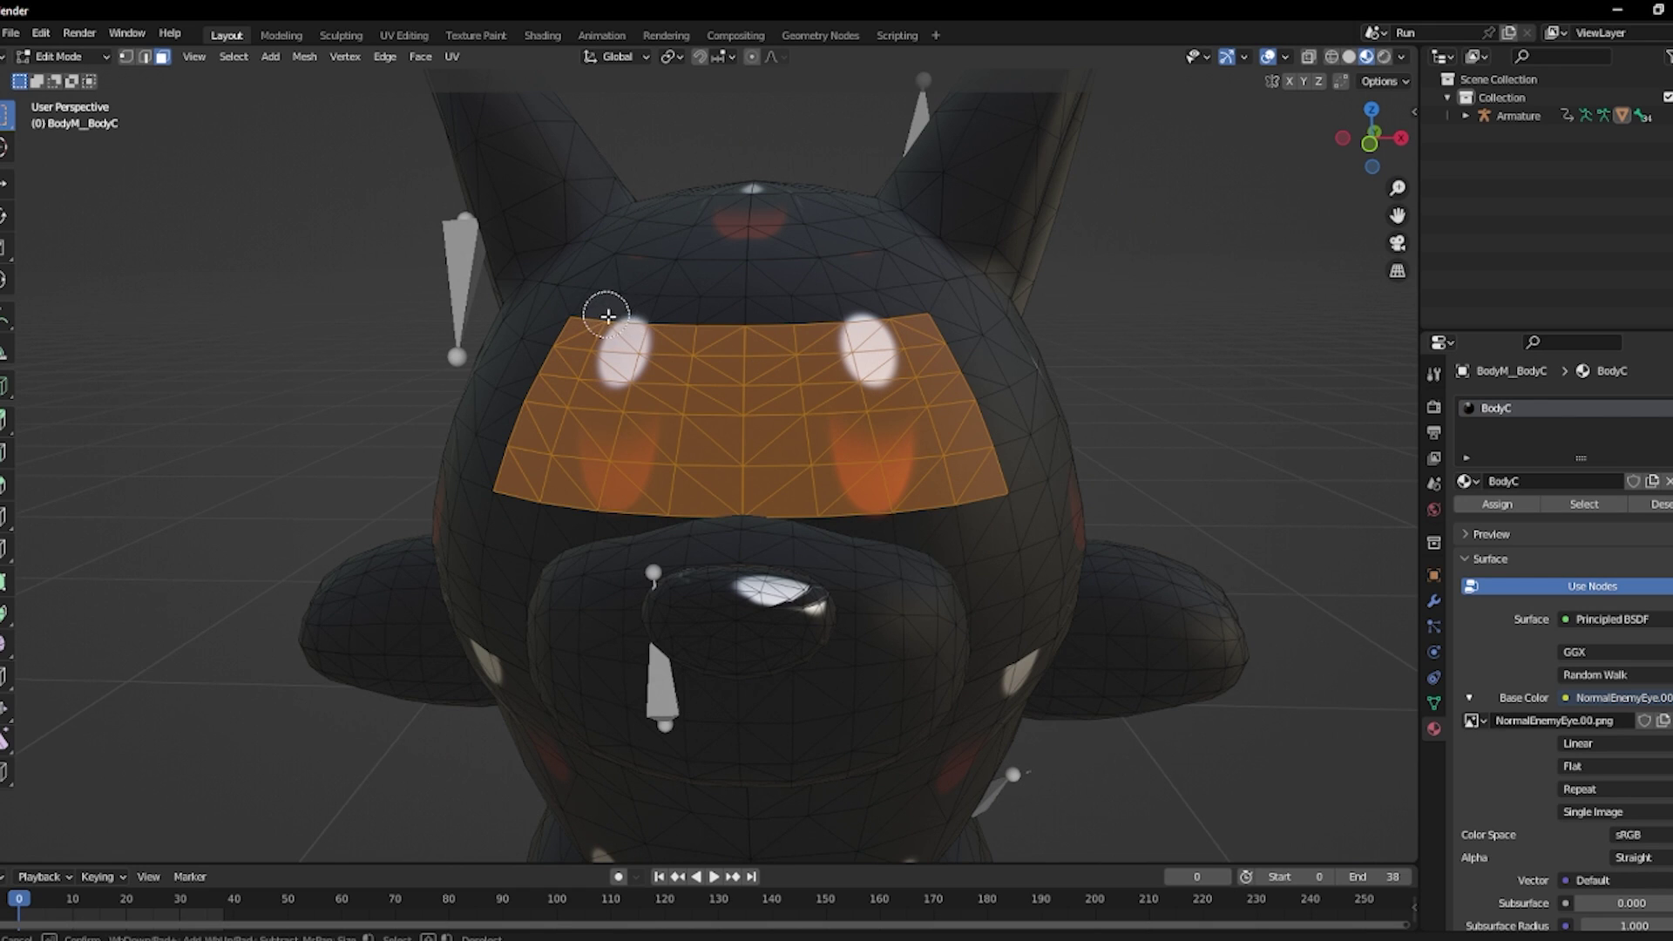
{"action": "left_click_drag", "start_coordinate": [607, 315], "coordinate": [897, 314]}
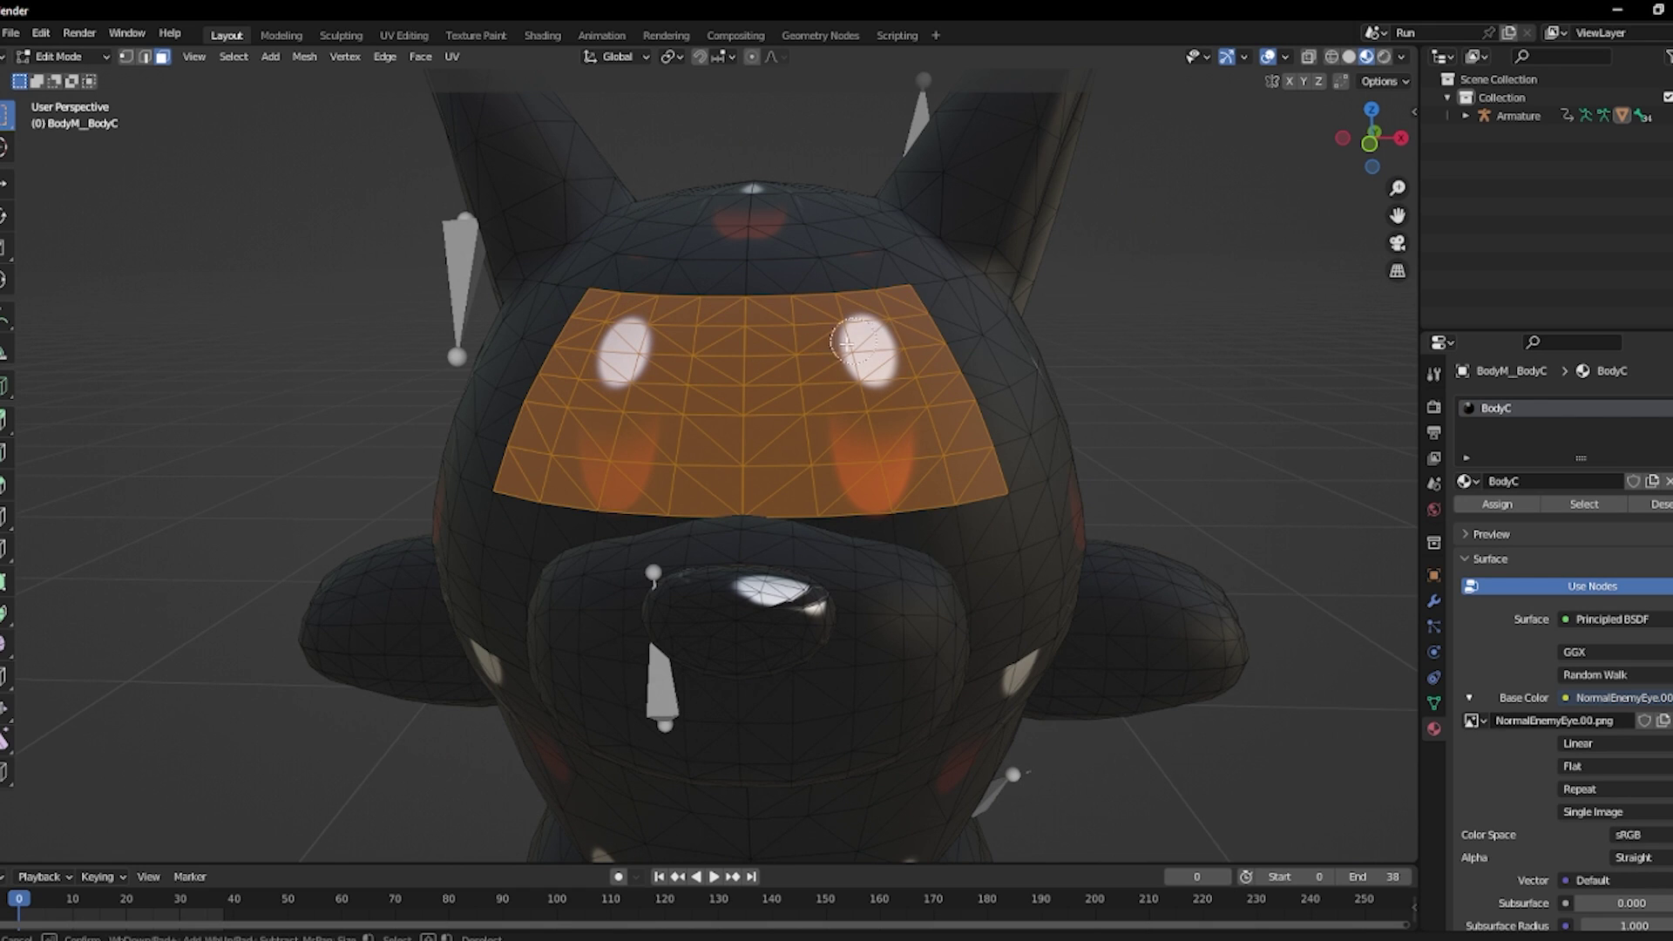
{"action": "key", "text": "Escape"}
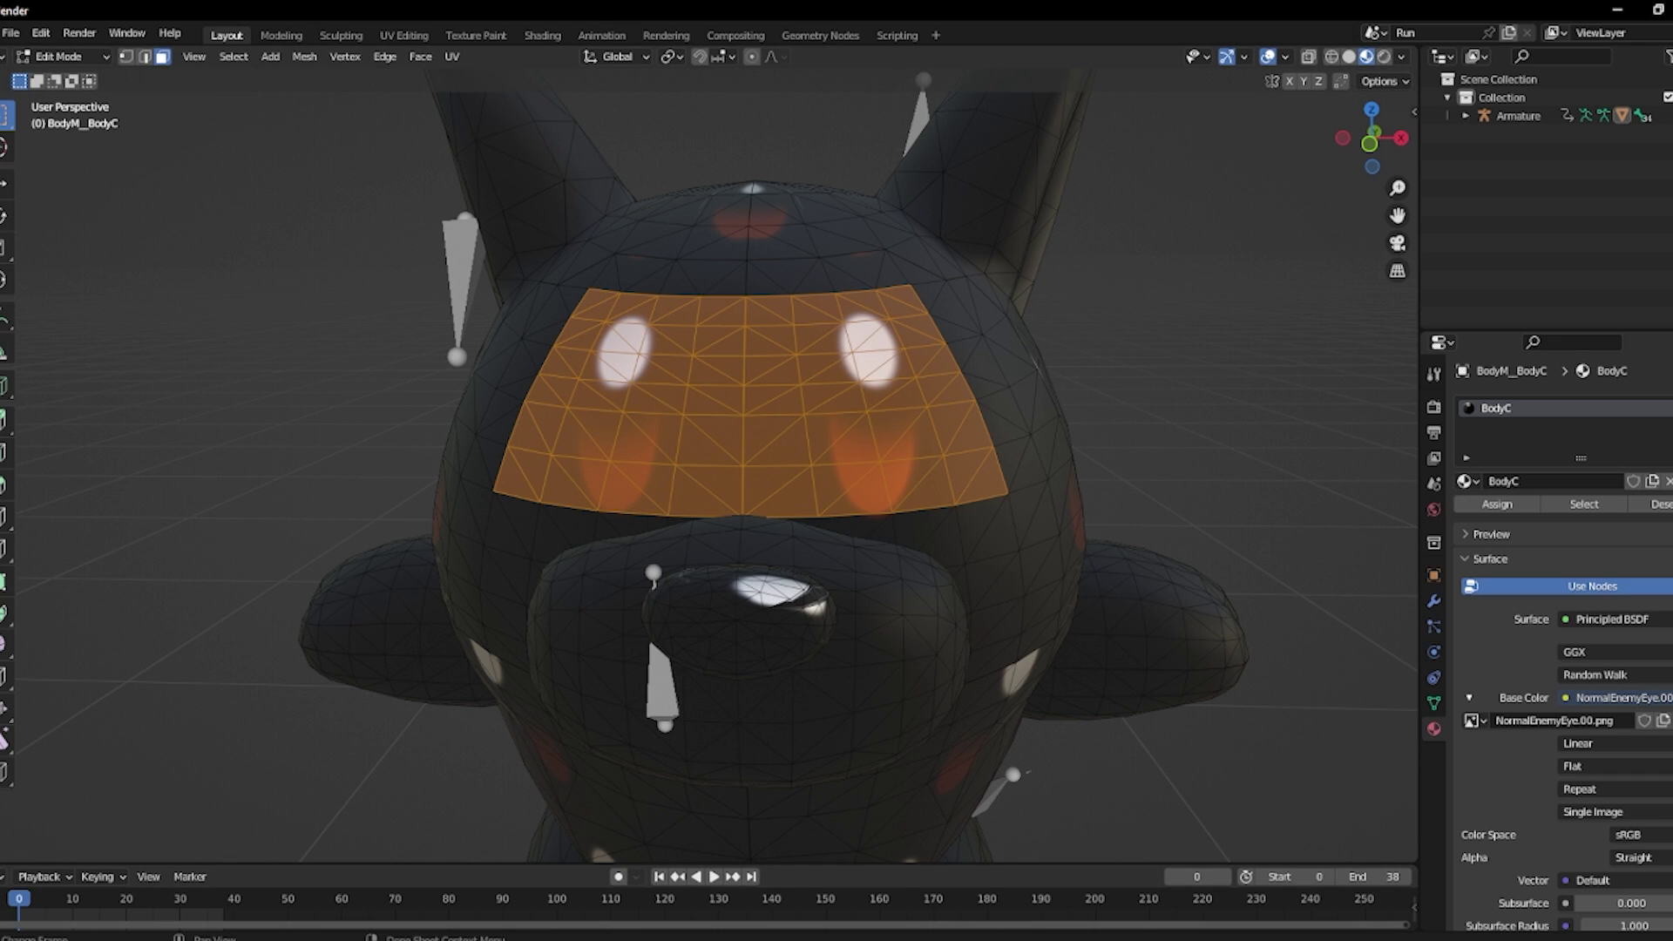
Switch to Toolbox and start exporting all textures from the NormalEnemy model's Textures folder.
{"action": "mouse_move", "coordinate": [882, 938]}
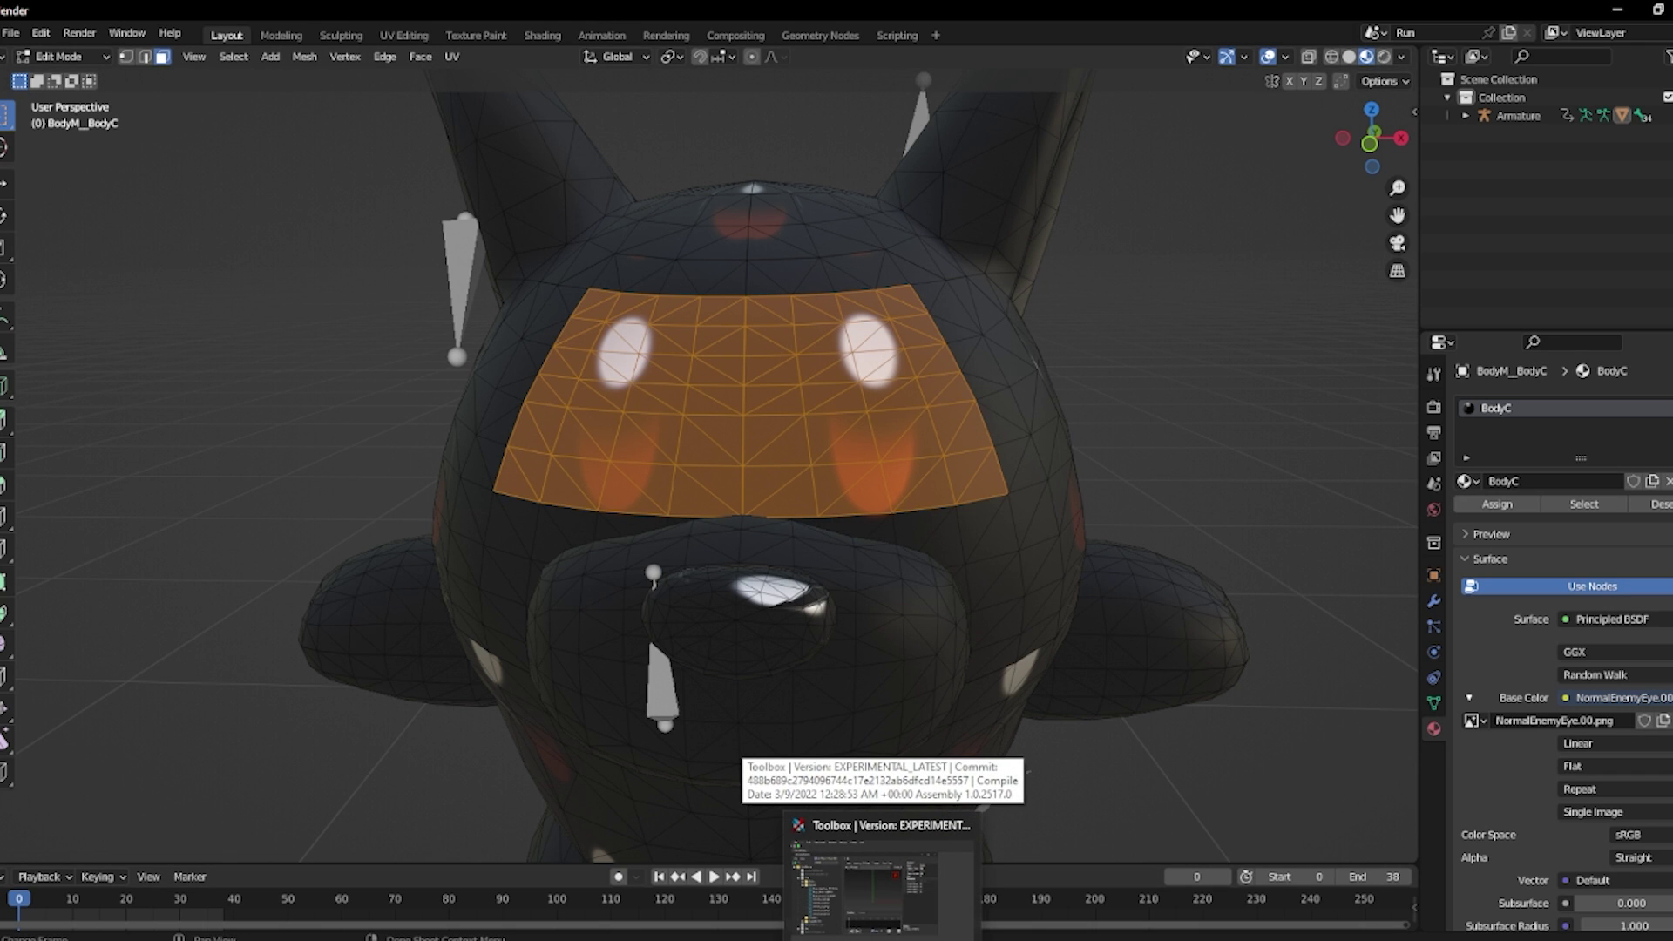
{"action": "left_click", "coordinate": [882, 889]}
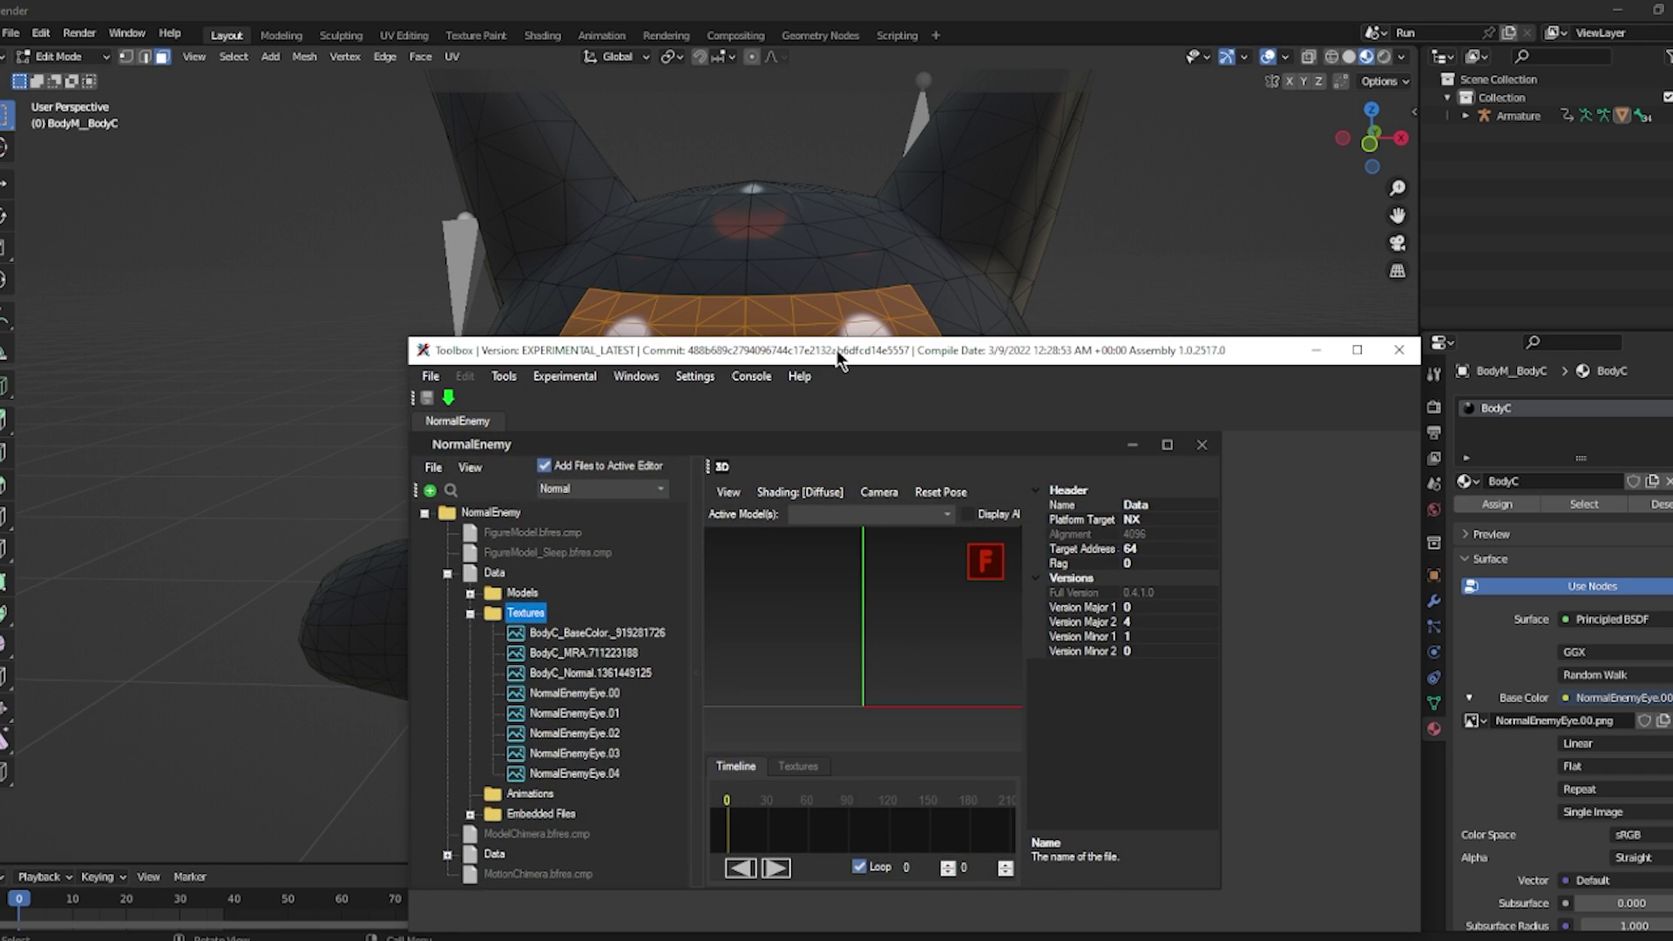
{"action": "left_click_drag", "start_coordinate": [841, 363], "coordinate": [827, 264]}
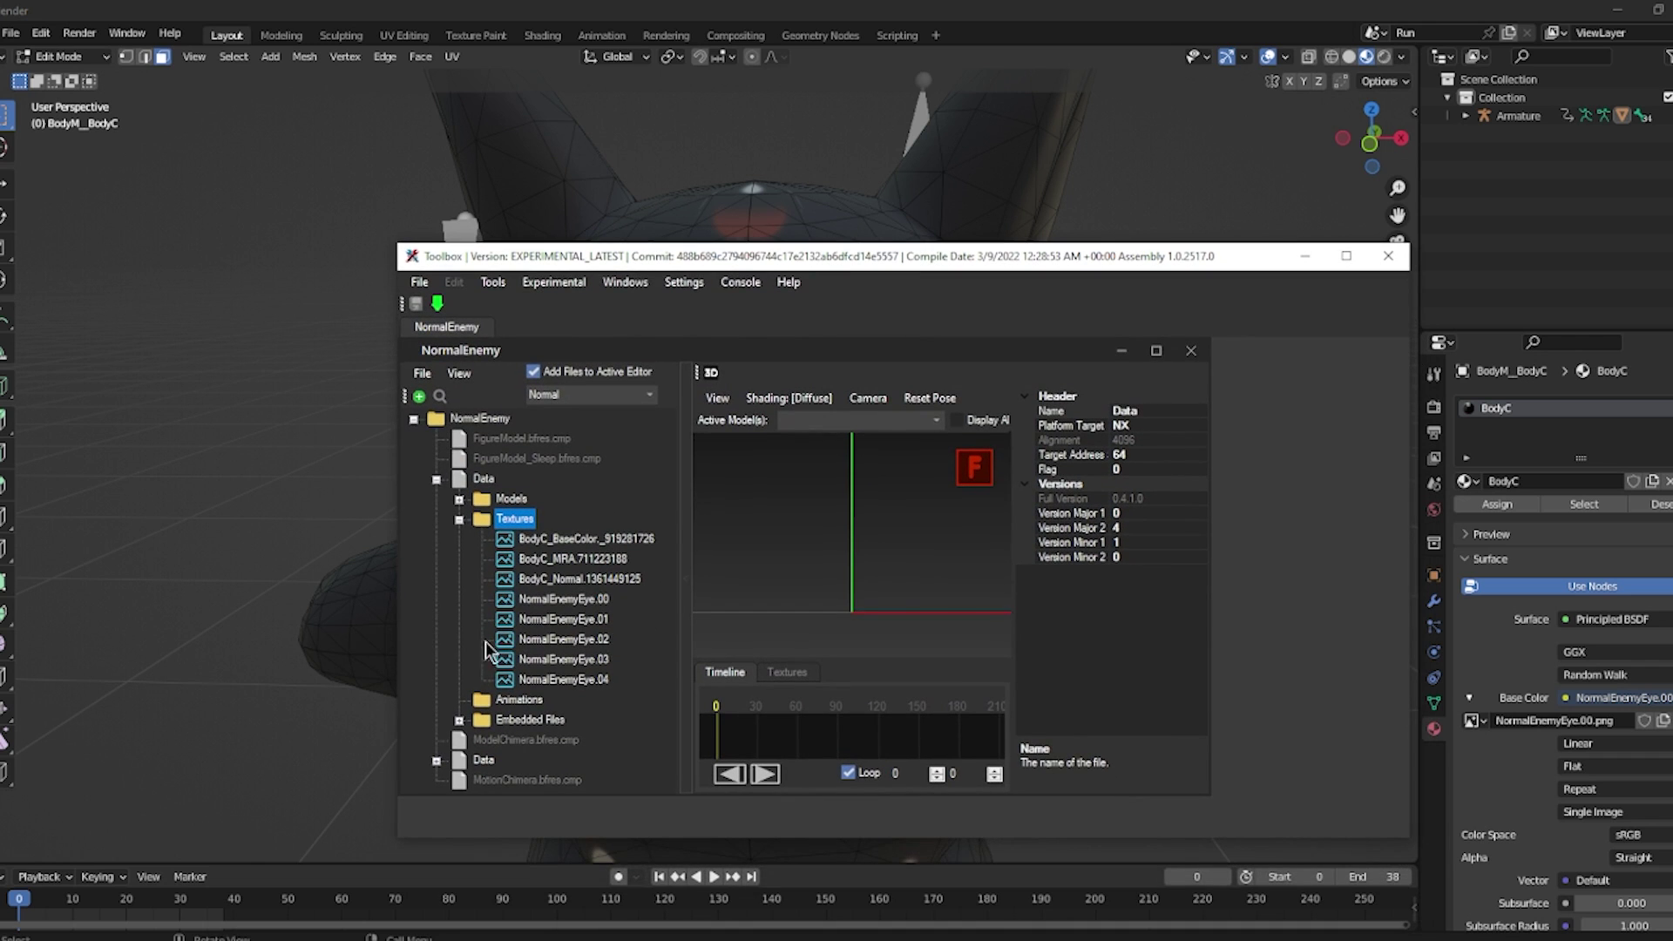
{"action": "right_click", "coordinate": [516, 522]}
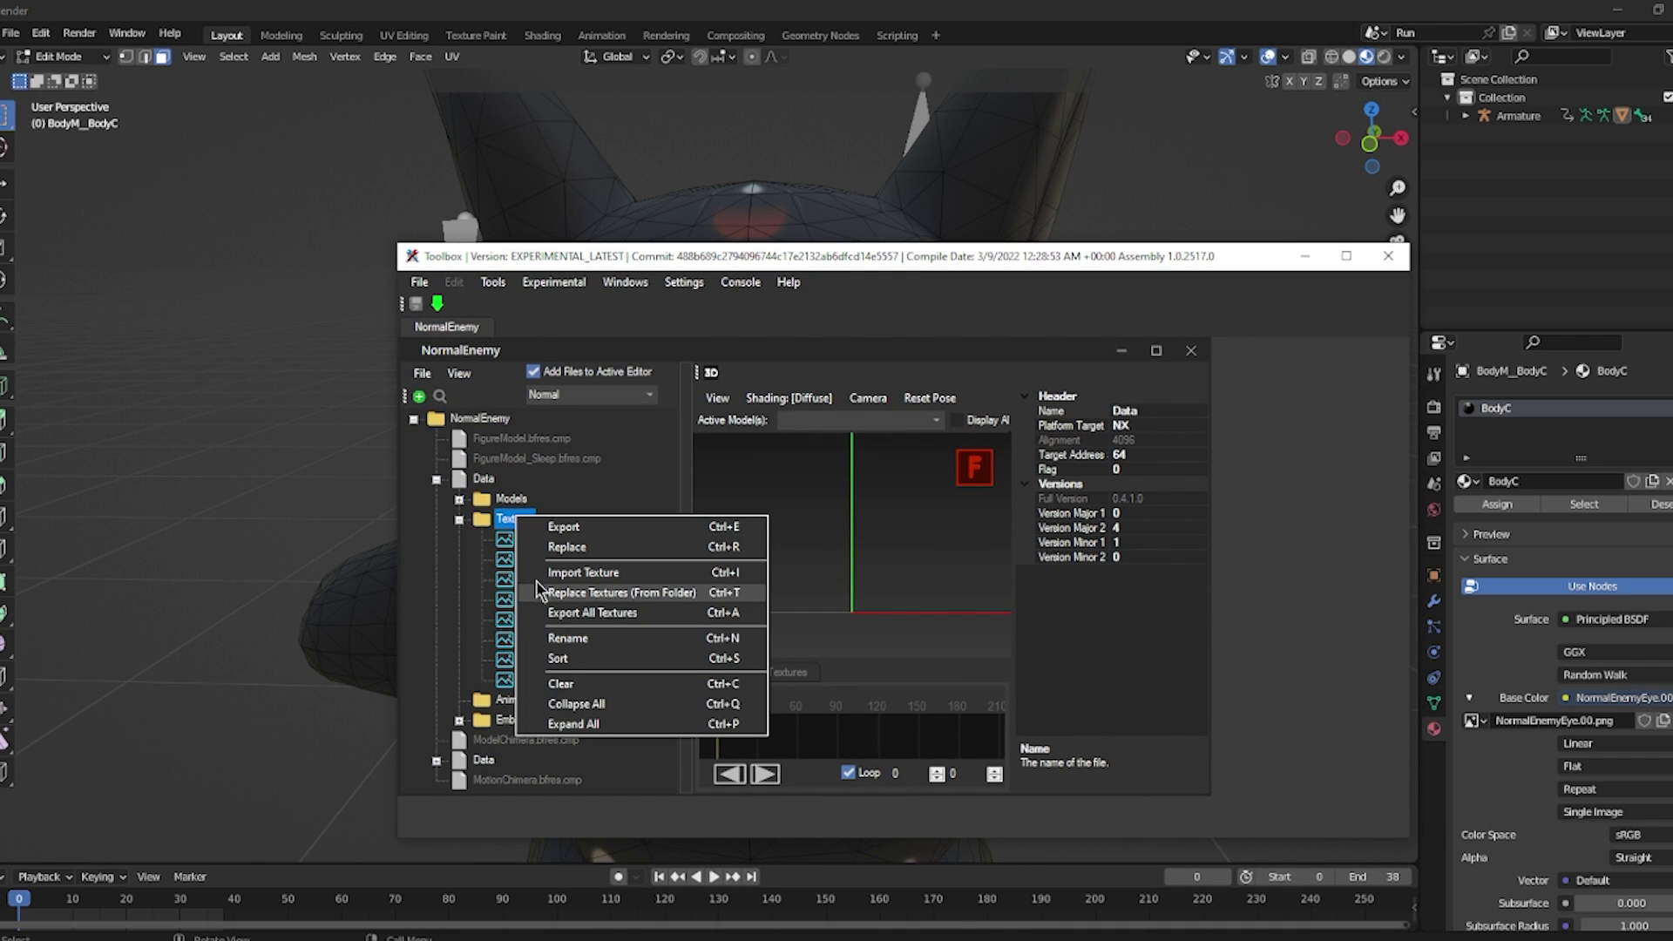
{"action": "left_click", "coordinate": [473, 522]}
{"action": "right_click", "coordinate": [519, 527]}
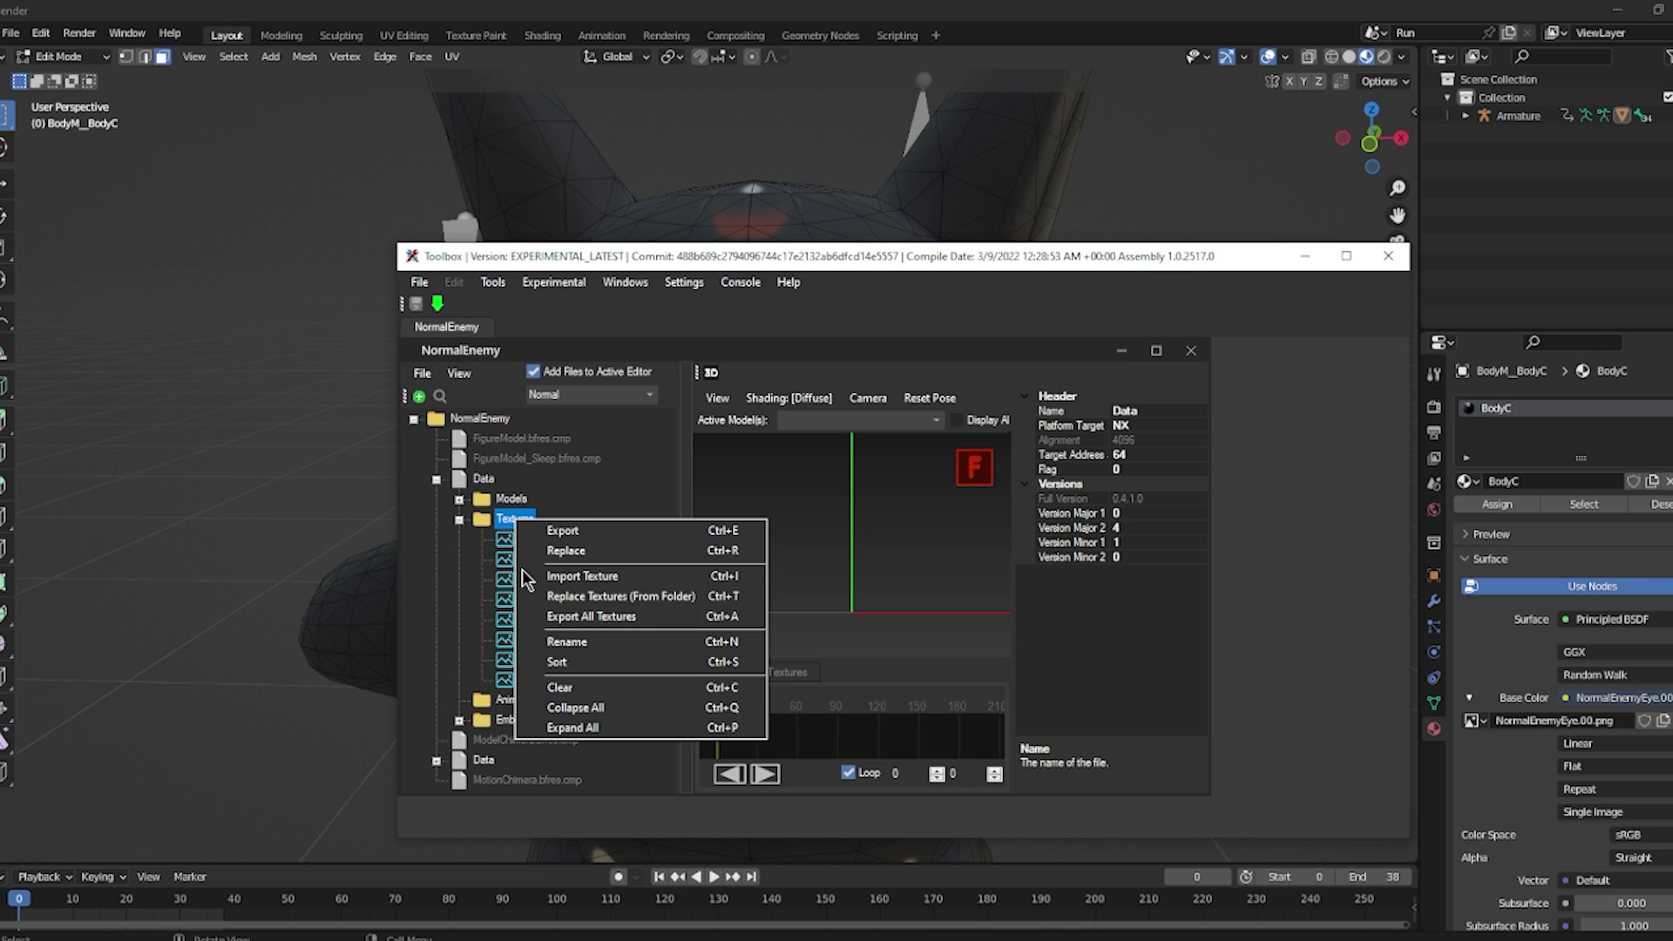
{"action": "left_click", "coordinate": [577, 620]}
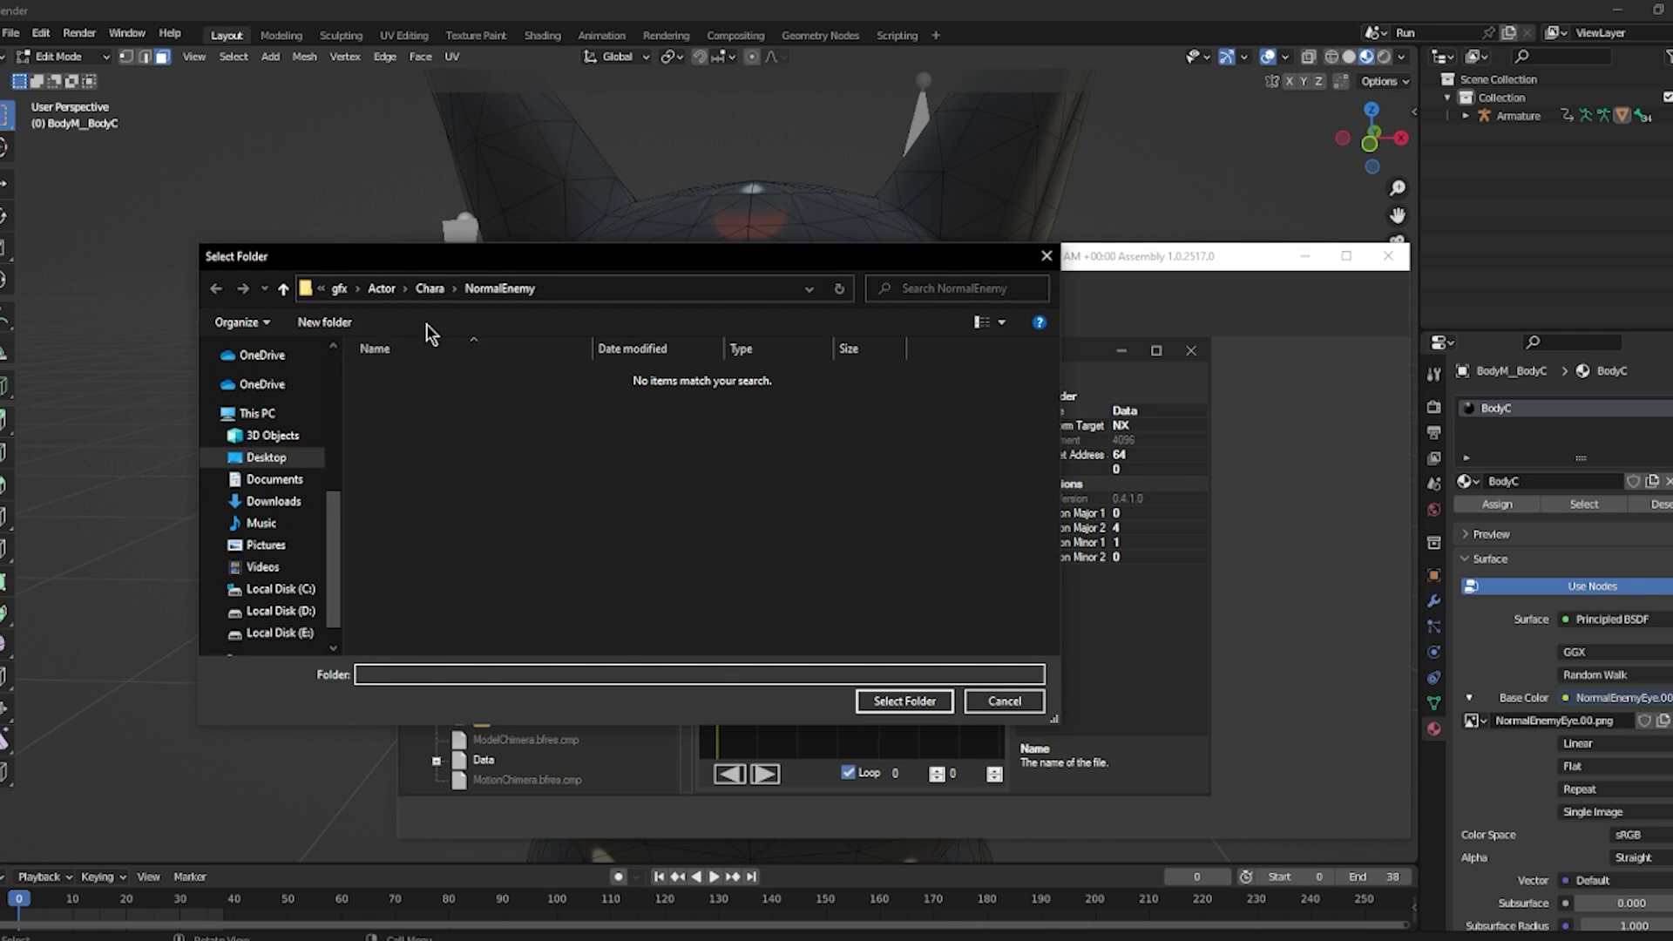
Choose the Awoofy folder inside Folder For Video > Exports as the texture export destination.
{"action": "left_click", "coordinate": [380, 289]}
{"action": "left_click", "coordinate": [462, 288]}
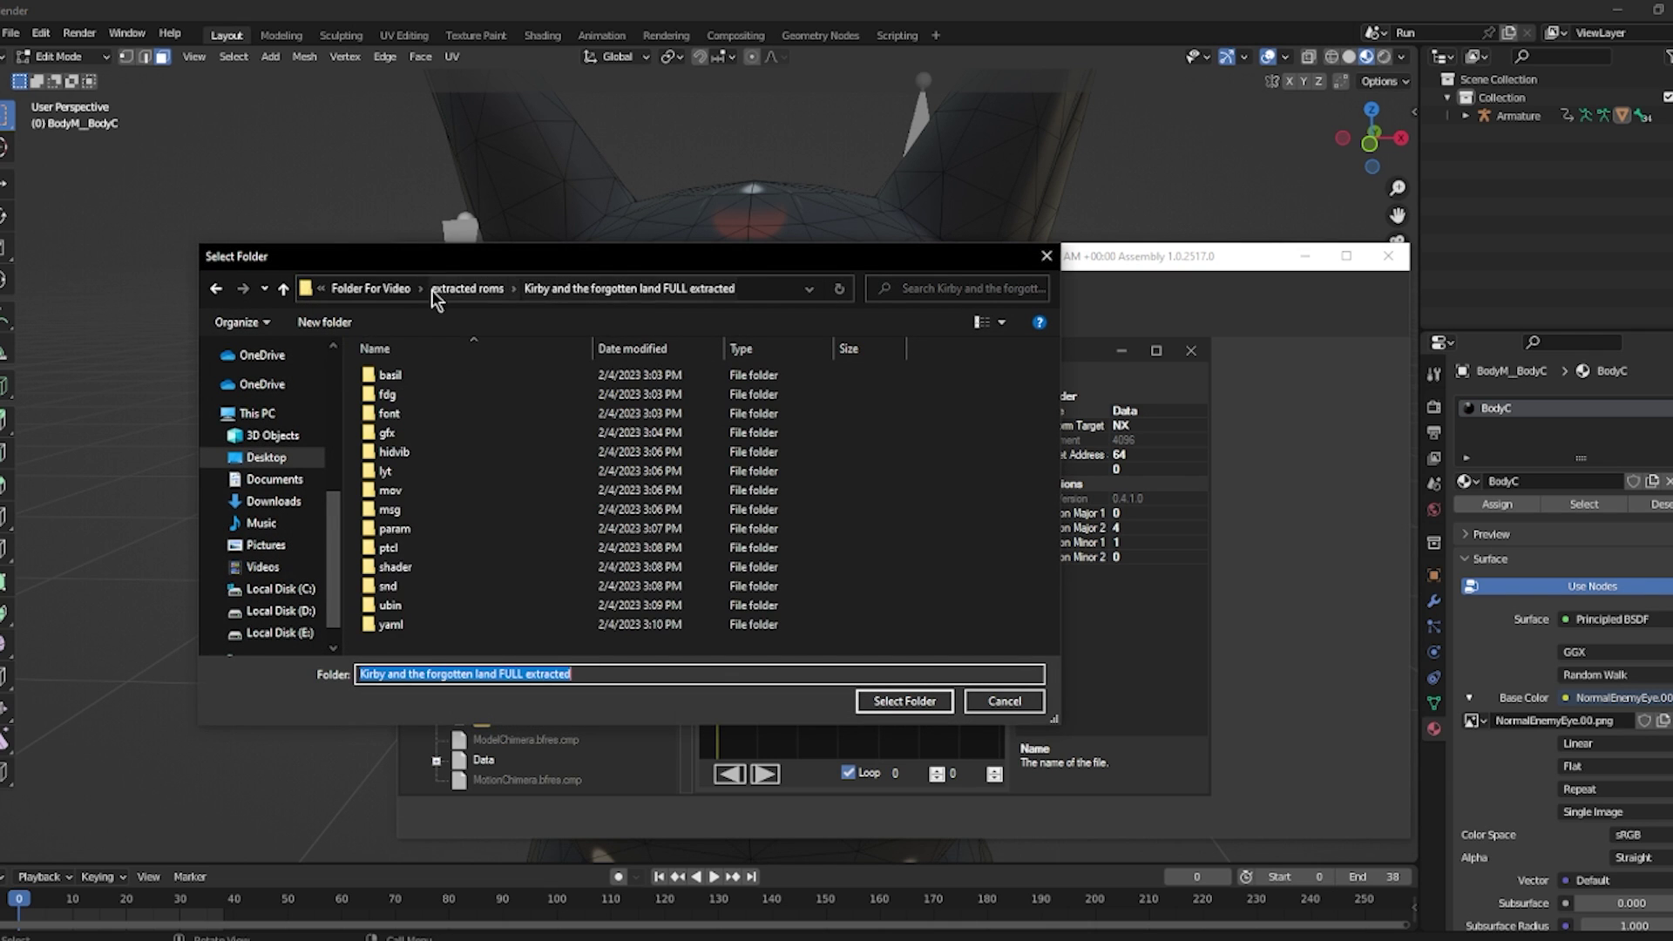
{"action": "left_click", "coordinate": [453, 289]}
{"action": "left_click", "coordinate": [488, 289]}
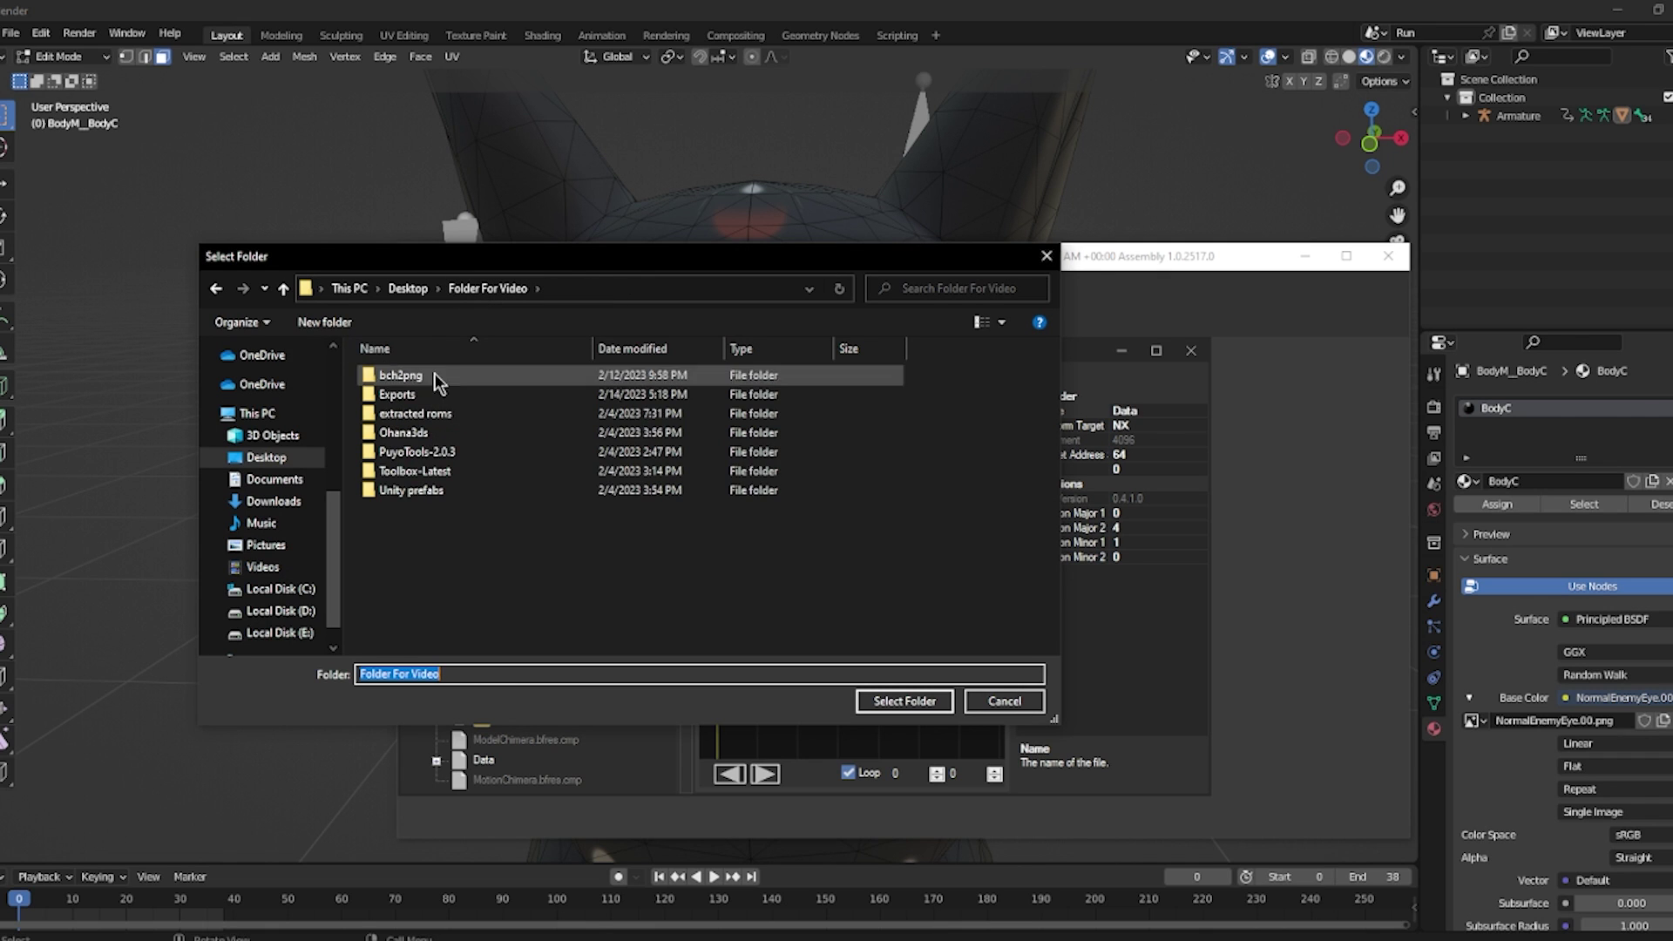
{"action": "double_click", "coordinate": [450, 399]}
{"action": "double_click", "coordinate": [459, 389]}
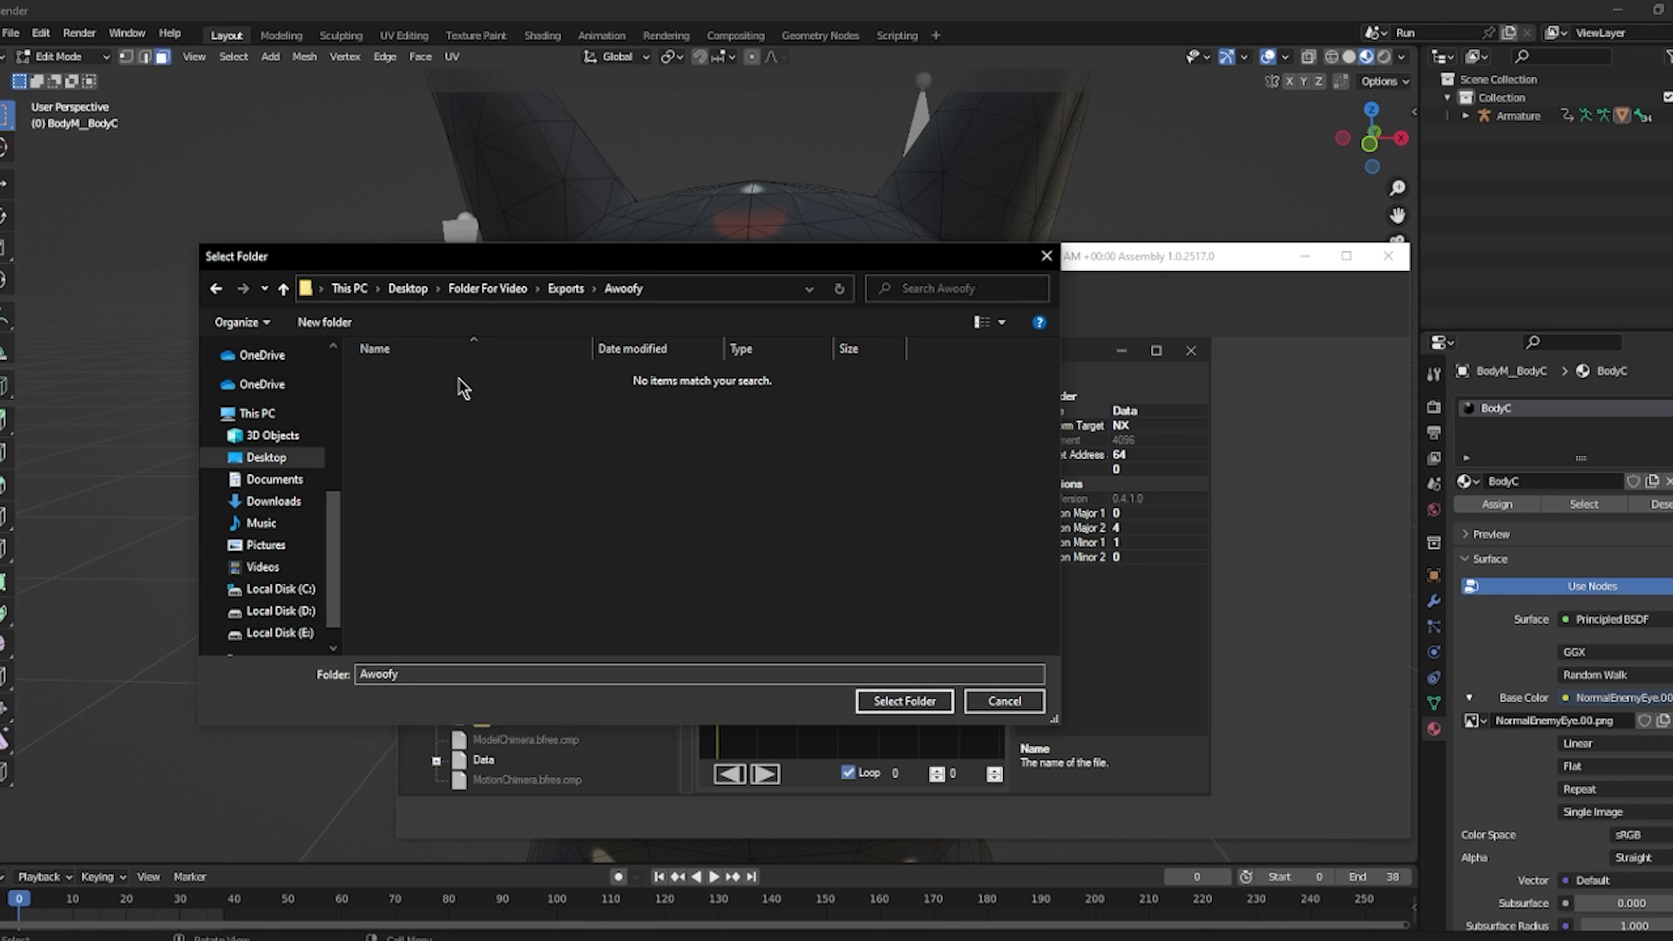
{"action": "left_click", "coordinate": [903, 703]}
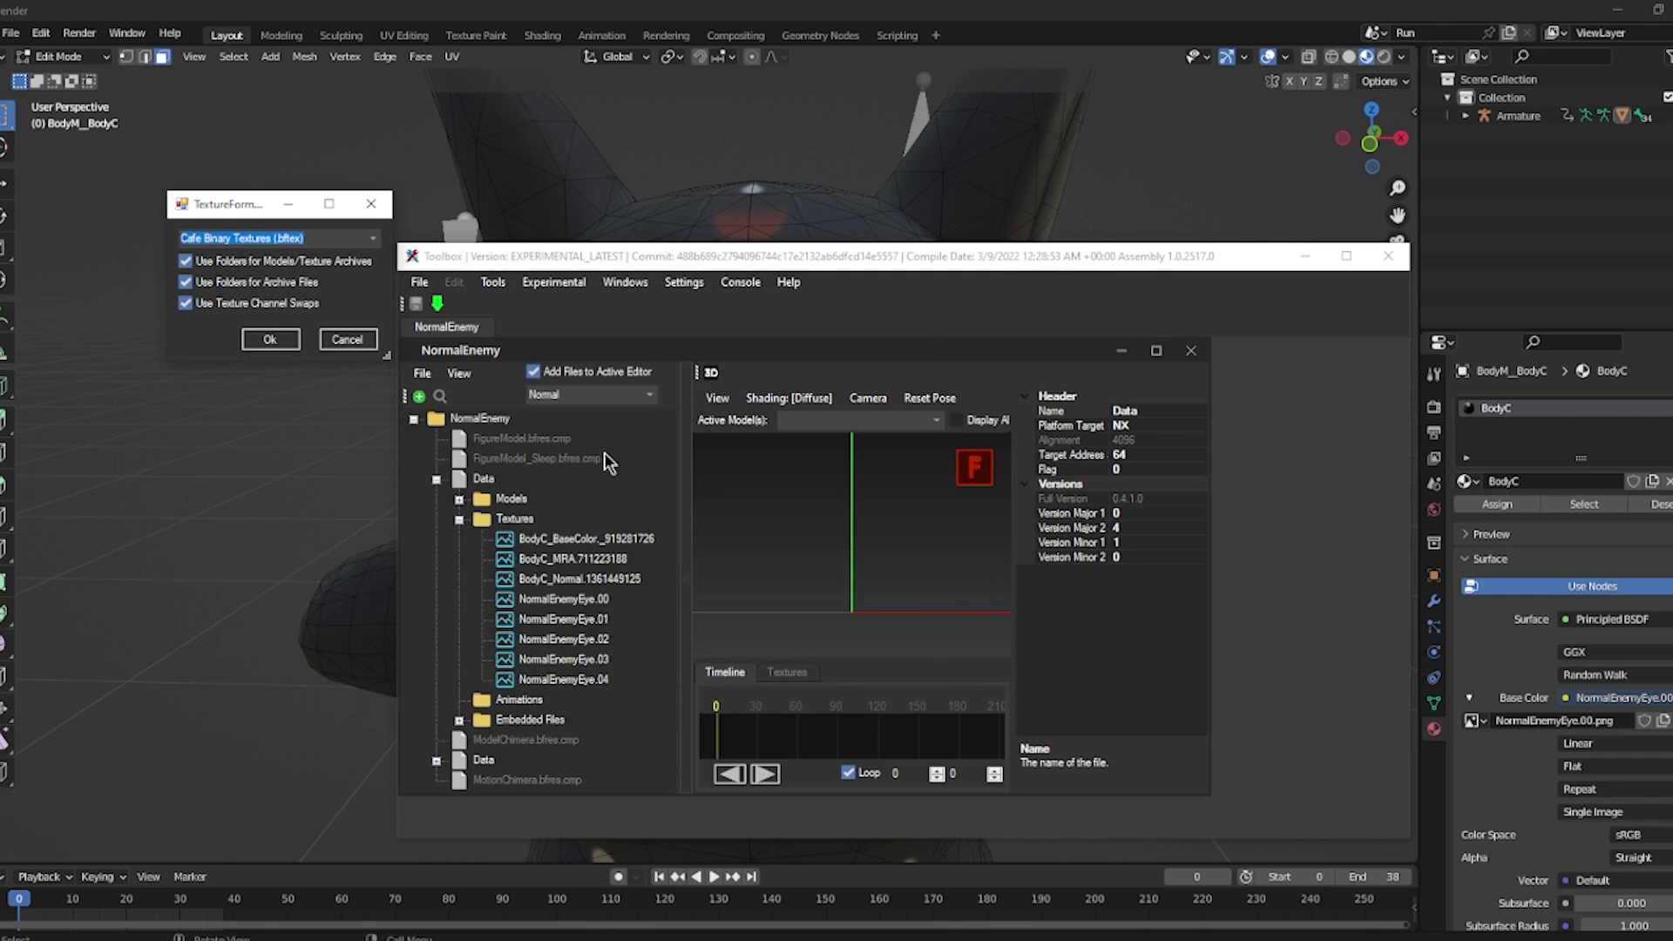
Export the textures as Portable Graphics Network (.png) and return to Blender.
{"action": "left_click", "coordinate": [370, 240]}
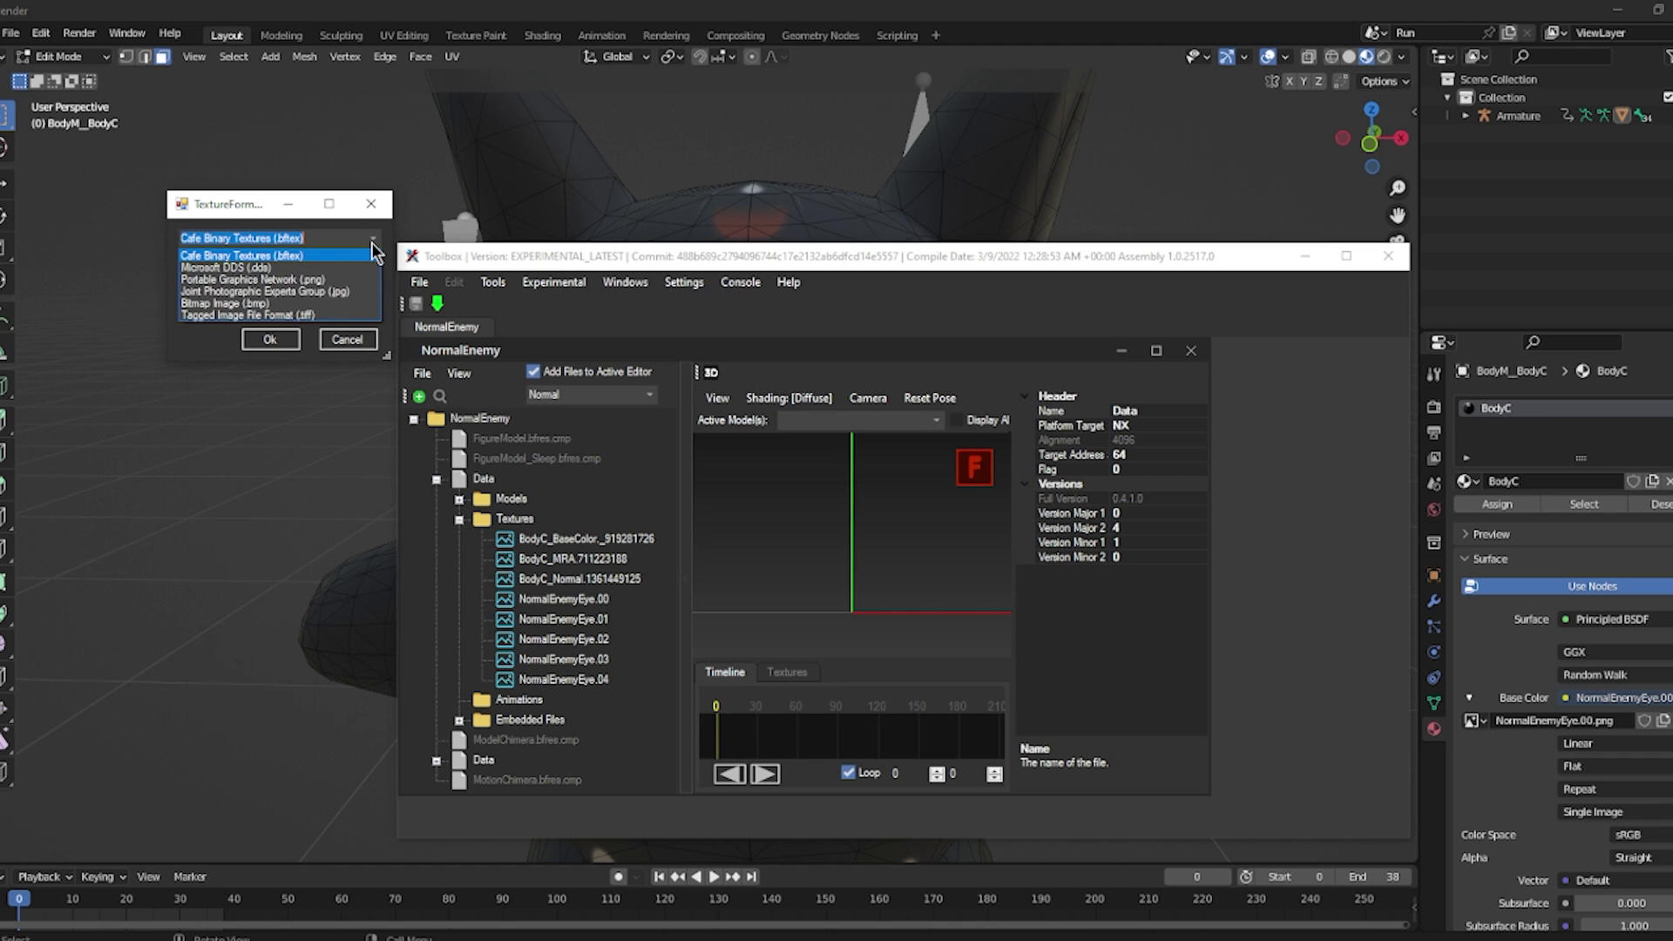
{"action": "left_click", "coordinate": [351, 288]}
{"action": "left_click", "coordinate": [270, 339]}
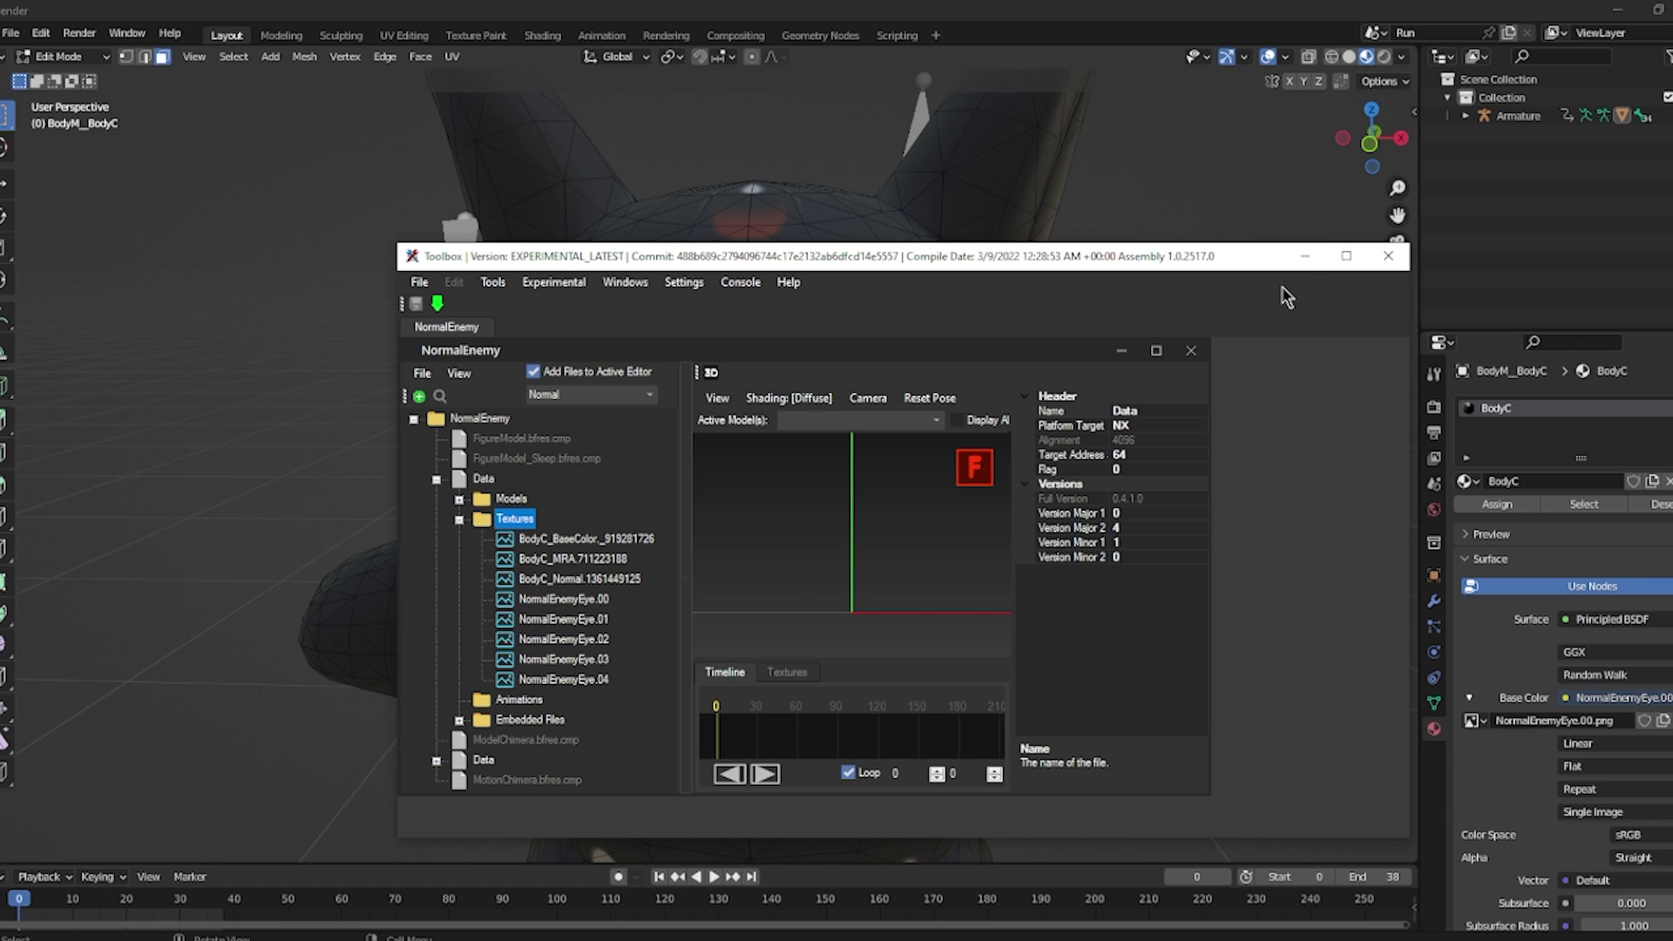
{"action": "left_click", "coordinate": [1305, 255]}
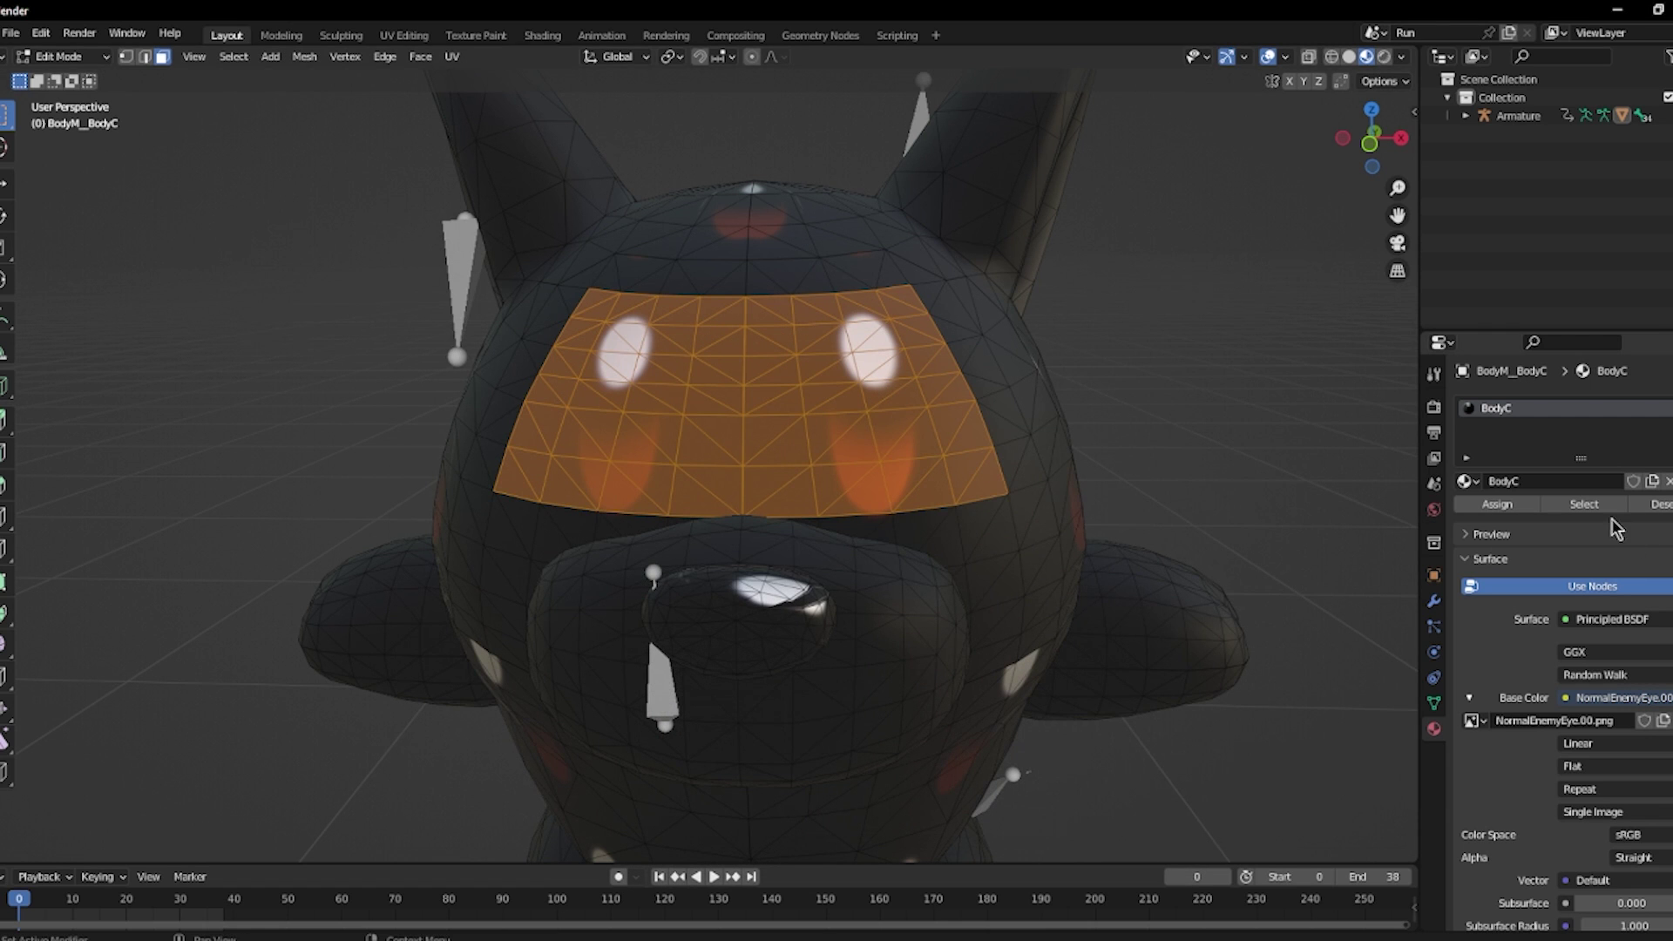
Replace the BodyC base color image with NormalEnemyEye.02.png and set its color space to Raw.
{"action": "left_click", "coordinate": [1672, 722]}
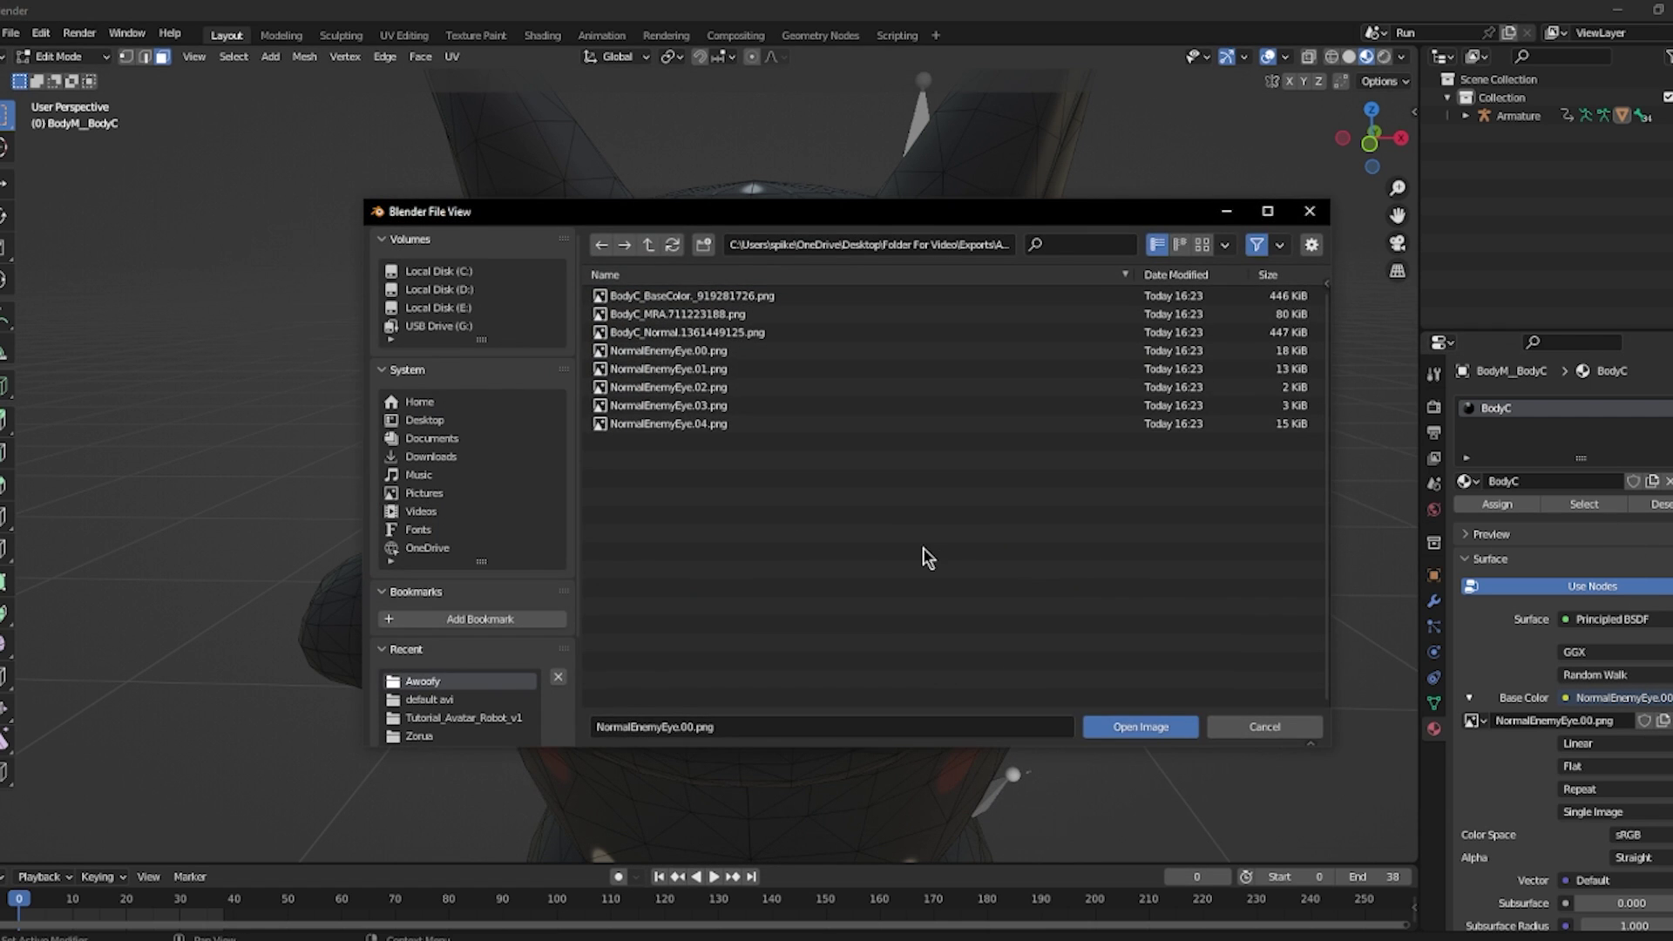
{"action": "double_click", "coordinate": [738, 391]}
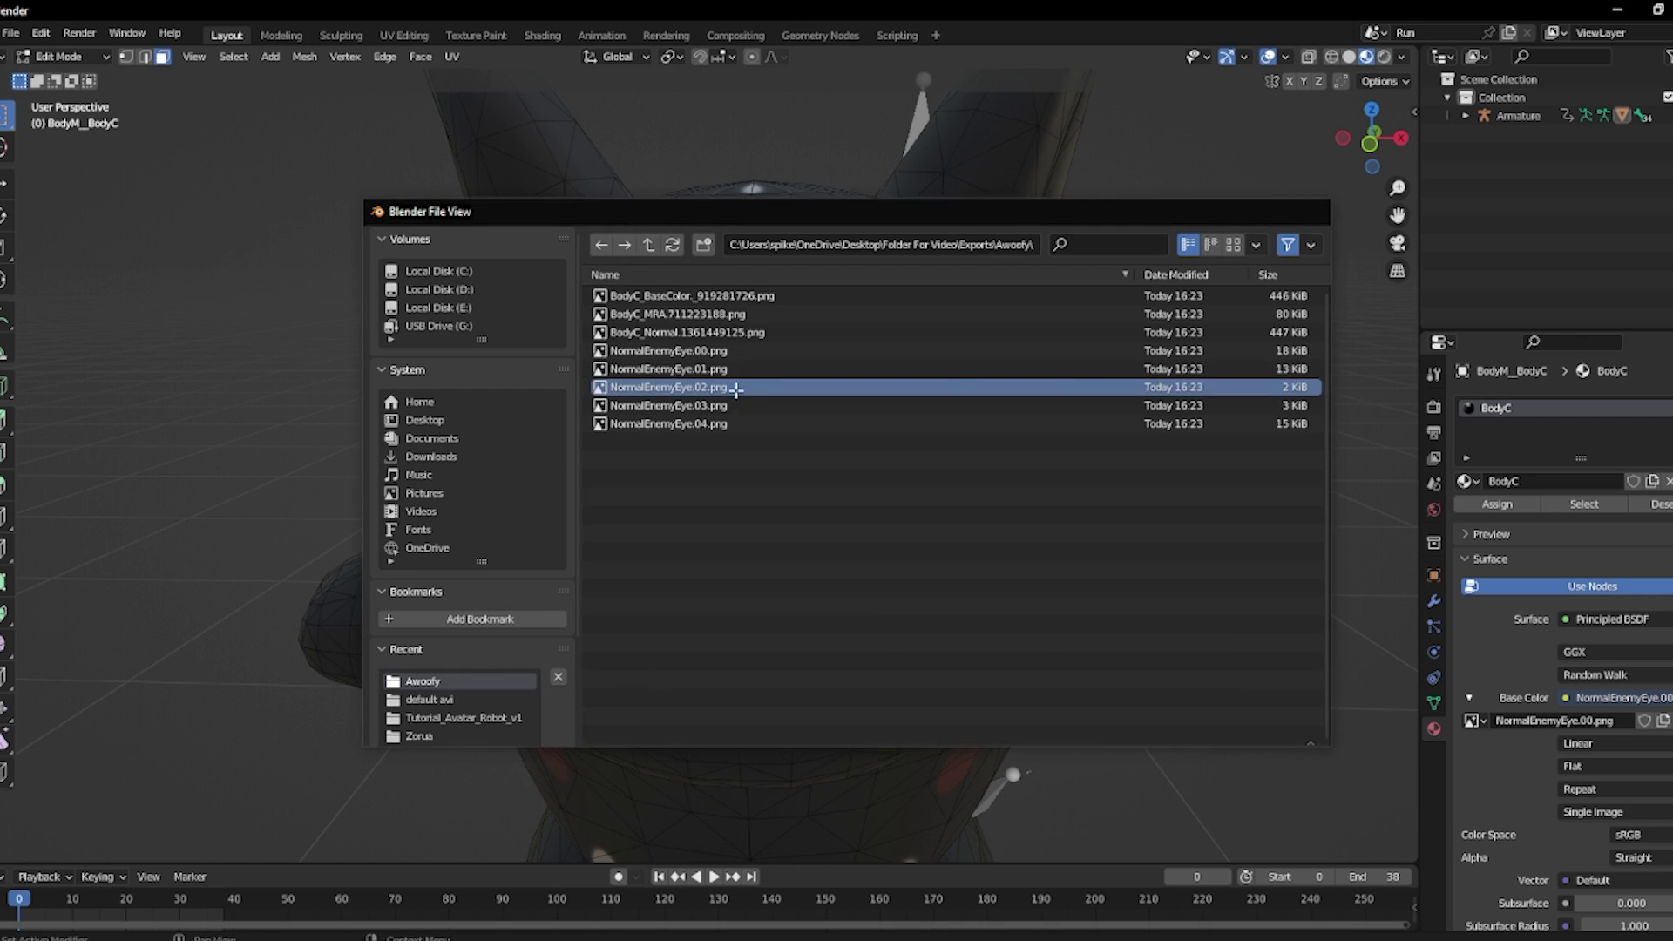
{"action": "middle_click_drag", "start_coordinate": [814, 443], "coordinate": [747, 448]}
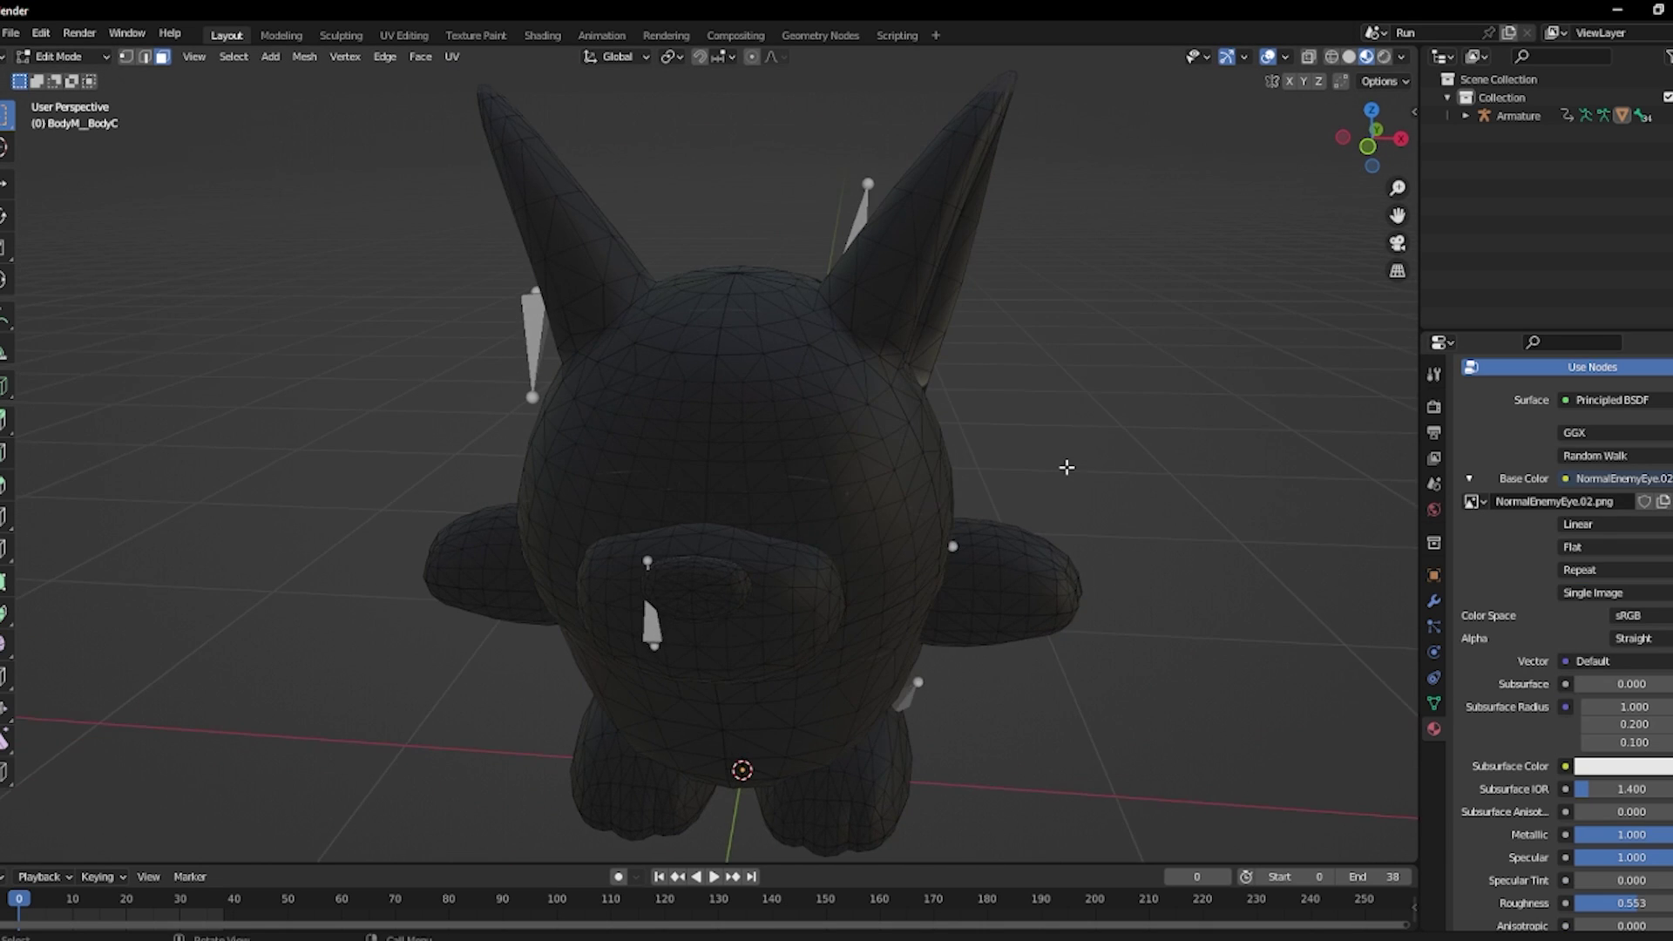
{"action": "scroll", "coordinate": [1058, 442], "scroll_direction": "up", "scroll_amount": 5}
{"action": "mouse_move", "coordinate": [1058, 442]}
{"action": "middle_mouse_down"}
{"action": "mouse_move", "coordinate": [942, 435]}
{"action": "mouse_move", "coordinate": [1037, 440]}
{"action": "middle_mouse_up"}
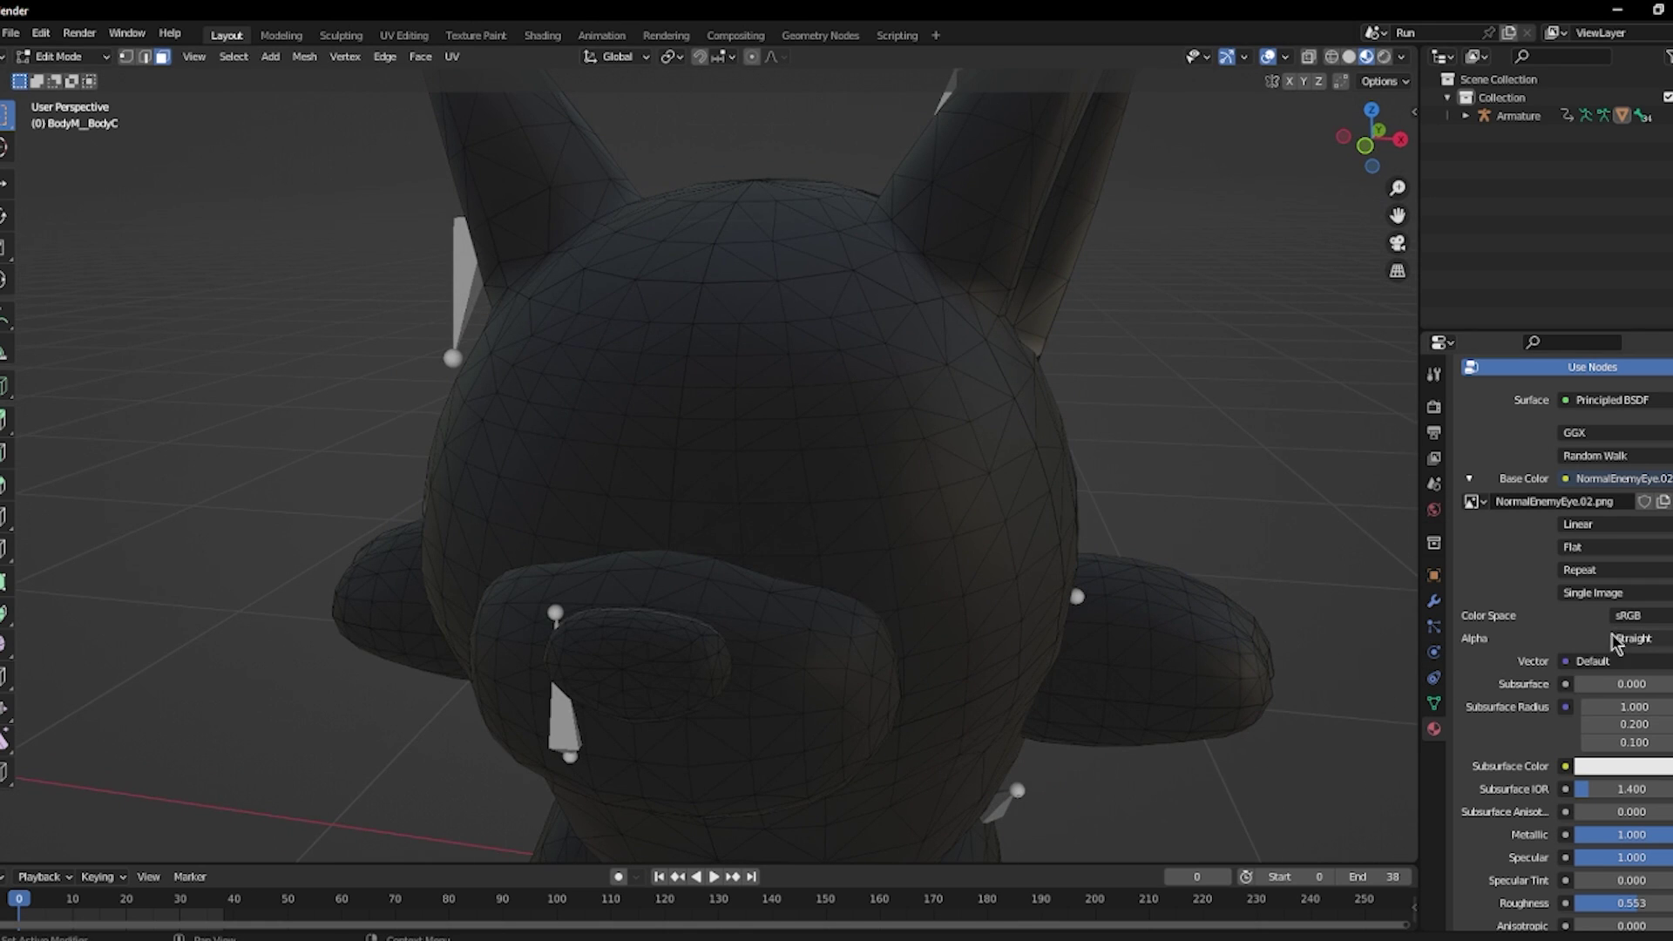
{"action": "left_click", "coordinate": [1638, 619]}
{"action": "left_click", "coordinate": [1626, 621]}
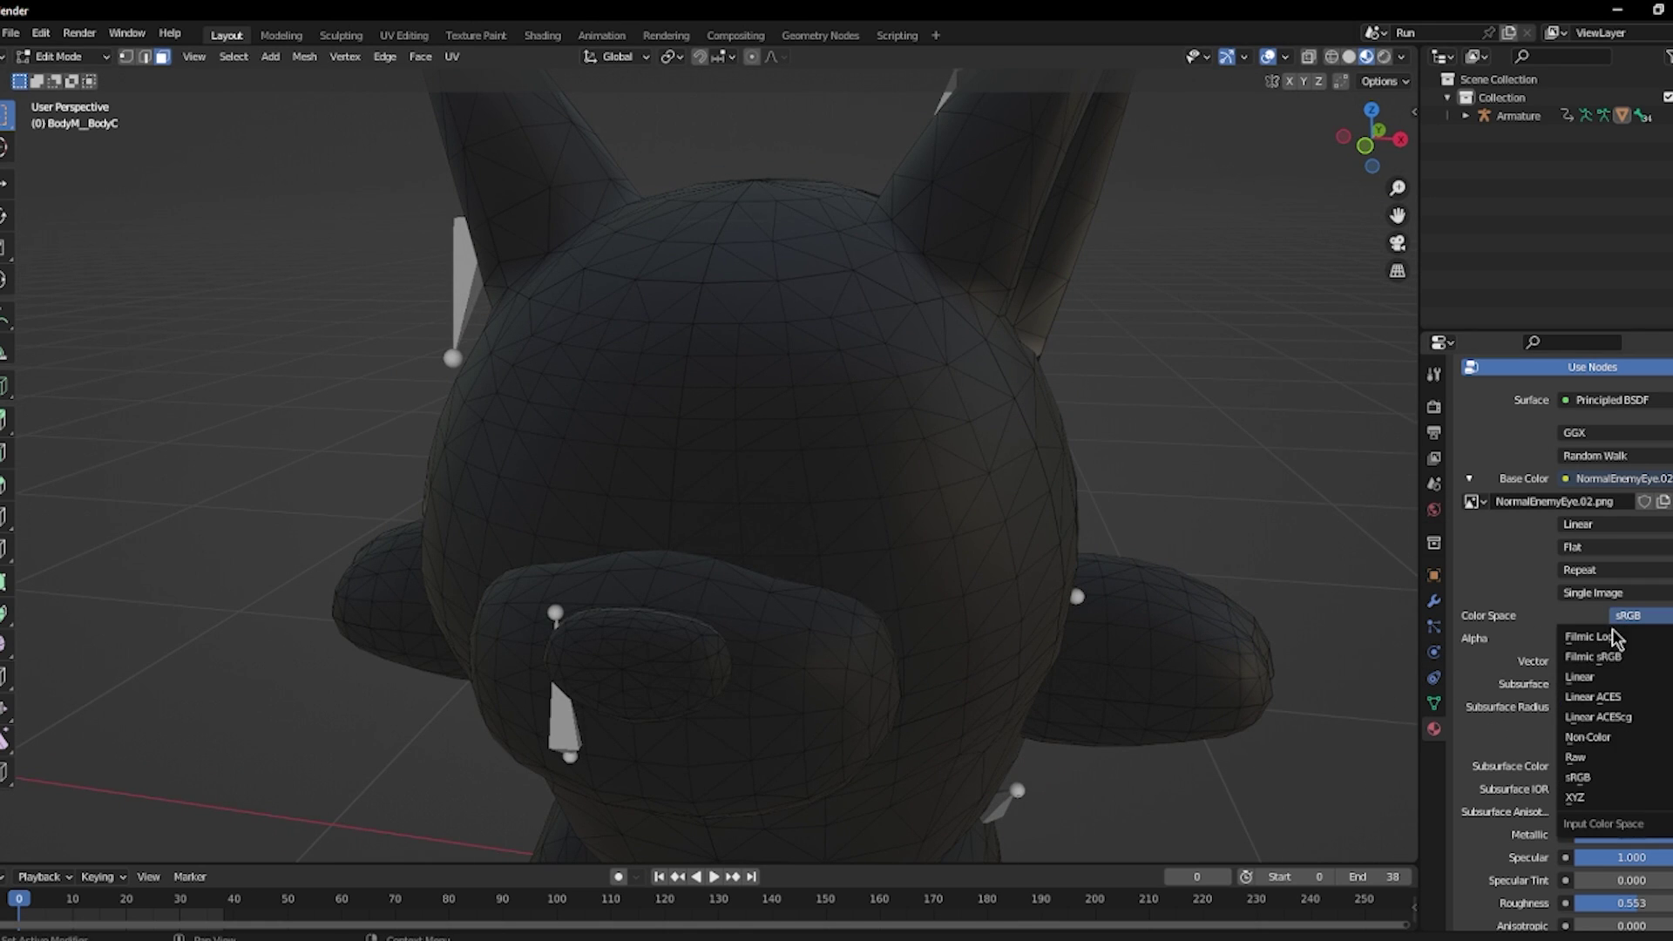
{"action": "left_click", "coordinate": [1581, 758]}
Circle-select the faces around both closed eyes above the muzzle, trim the selection's upper corner, and undo the stray click.
{"action": "scroll", "coordinate": [1034, 448], "scroll_direction": "down", "scroll_amount": 3}
{"action": "middle_click_drag", "start_coordinate": [1035, 448], "coordinate": [760, 427]}
{"action": "scroll", "coordinate": [1007, 459], "scroll_direction": "up", "scroll_amount": 5}
{"action": "scroll", "coordinate": [894, 476], "scroll_direction": "down", "scroll_amount": 3}
{"action": "scroll", "coordinate": [894, 476], "scroll_direction": "up", "scroll_amount": 2}
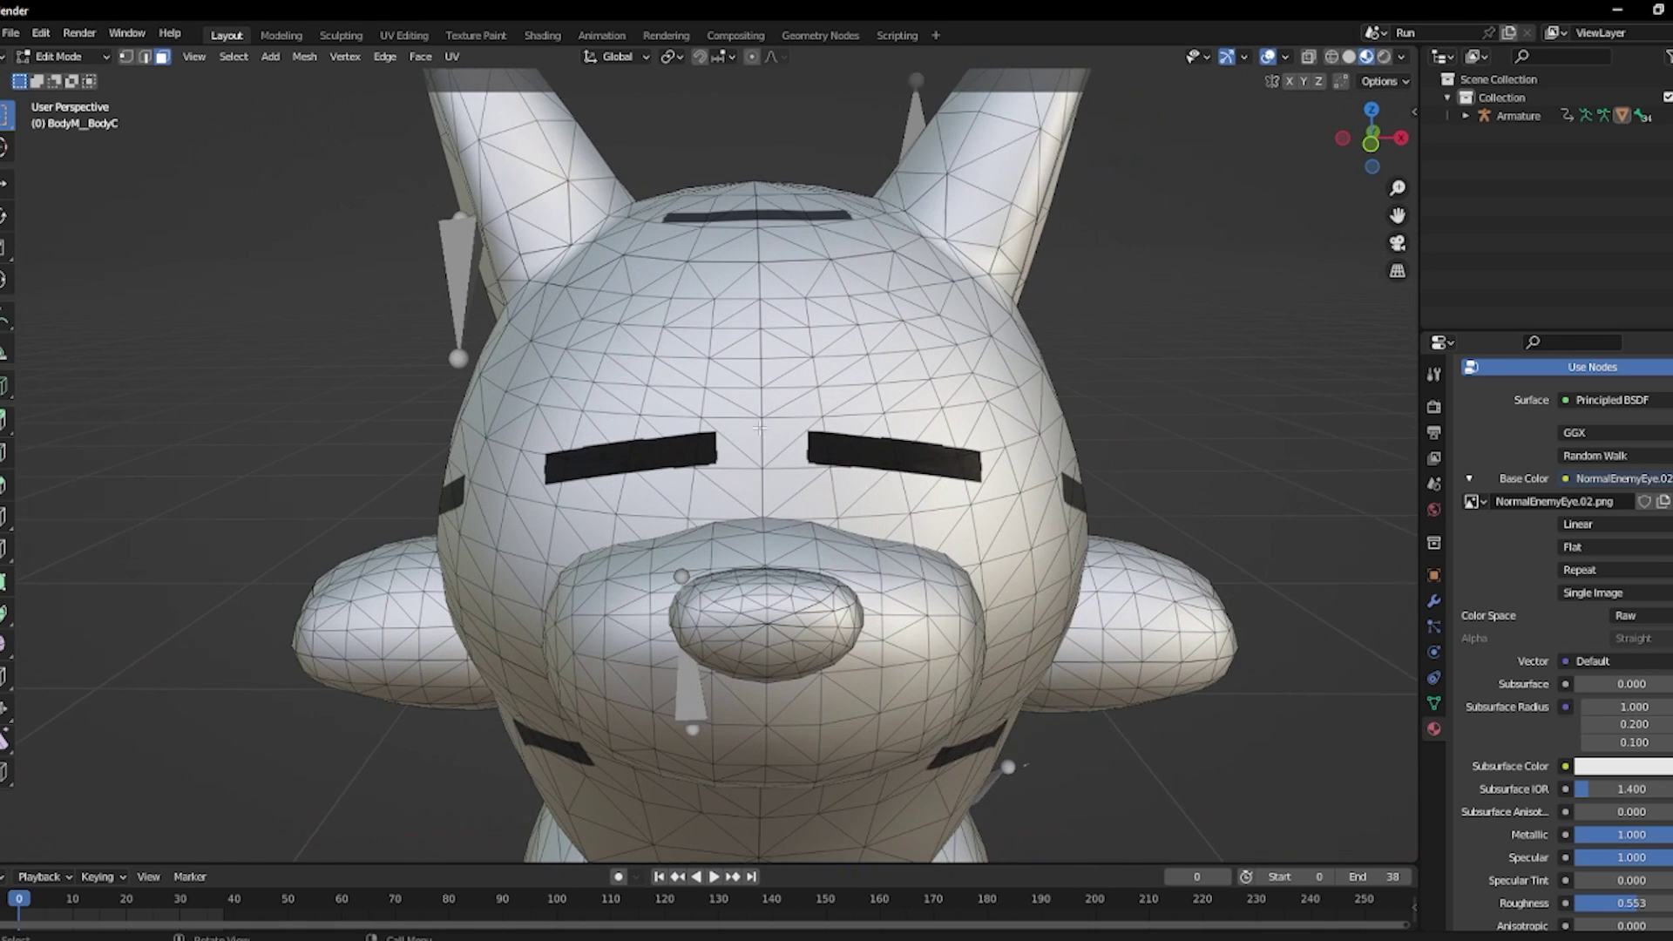
{"action": "key", "text": "c"}
{"action": "left_click_drag", "start_coordinate": [697, 434], "coordinate": [581, 452]}
{"action": "mouse_move", "coordinate": [789, 380]}
{"action": "left_mouse_down"}
{"action": "mouse_move", "coordinate": [872, 449]}
{"action": "mouse_move", "coordinate": [732, 460]}
{"action": "mouse_move", "coordinate": [893, 448]}
{"action": "mouse_move", "coordinate": [940, 467]}
{"action": "left_mouse_up"}
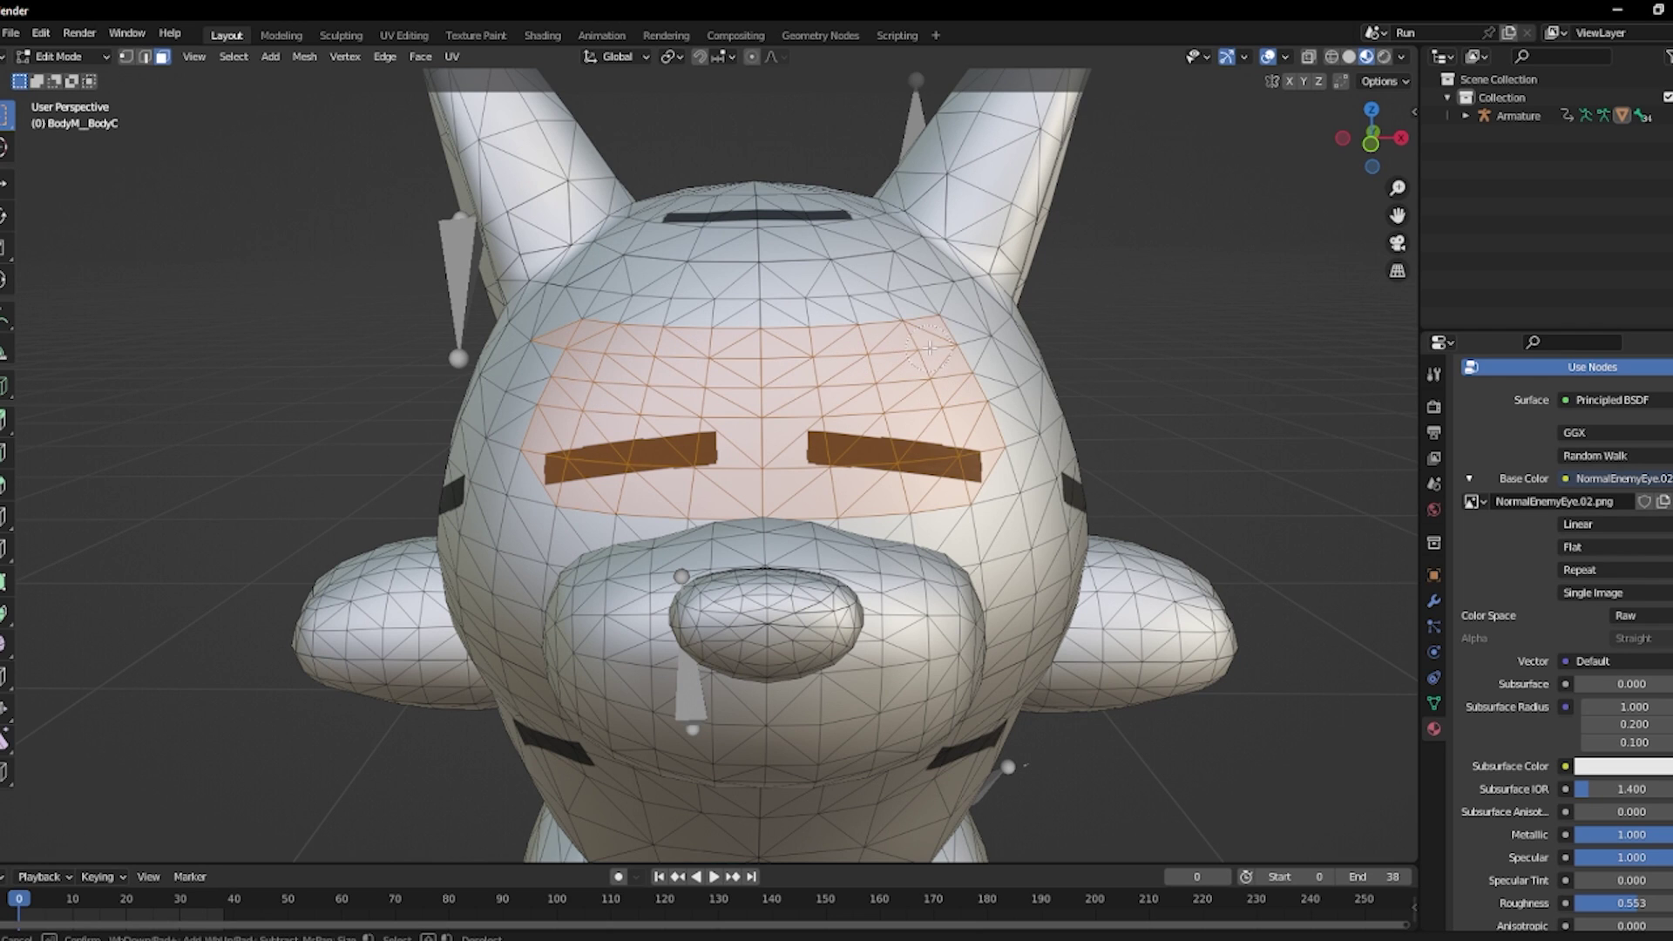
{"action": "middle_click_drag", "start_coordinate": [575, 348], "coordinate": [545, 340]}
{"action": "key", "text": "Escape"}
{"action": "left_click", "coordinate": [975, 464]}
{"action": "key", "text": "ctrl+z"}
Switch the BodyC base color image to NormalEnemyEye.00.png and circle-select another row of faces above the eyes.
{"action": "left_click", "coordinate": [1671, 502]}
{"action": "double_click", "coordinate": [718, 354]}
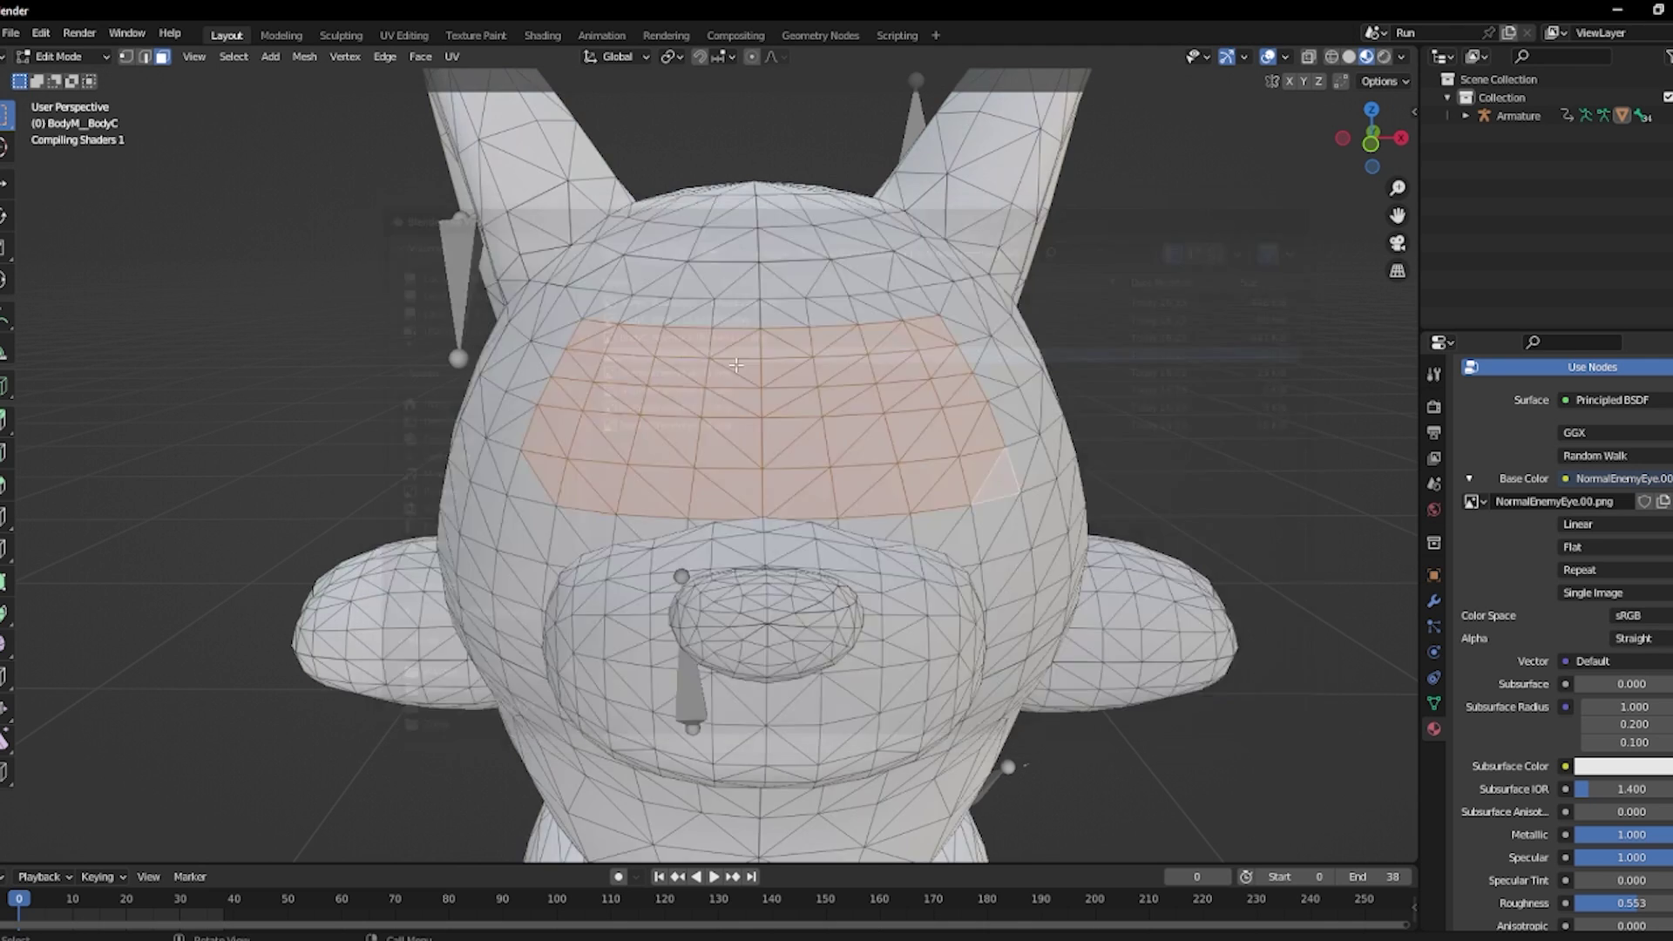
{"action": "scroll", "coordinate": [828, 402], "scroll_direction": "up", "scroll_amount": 3}
{"action": "key", "text": "c"}
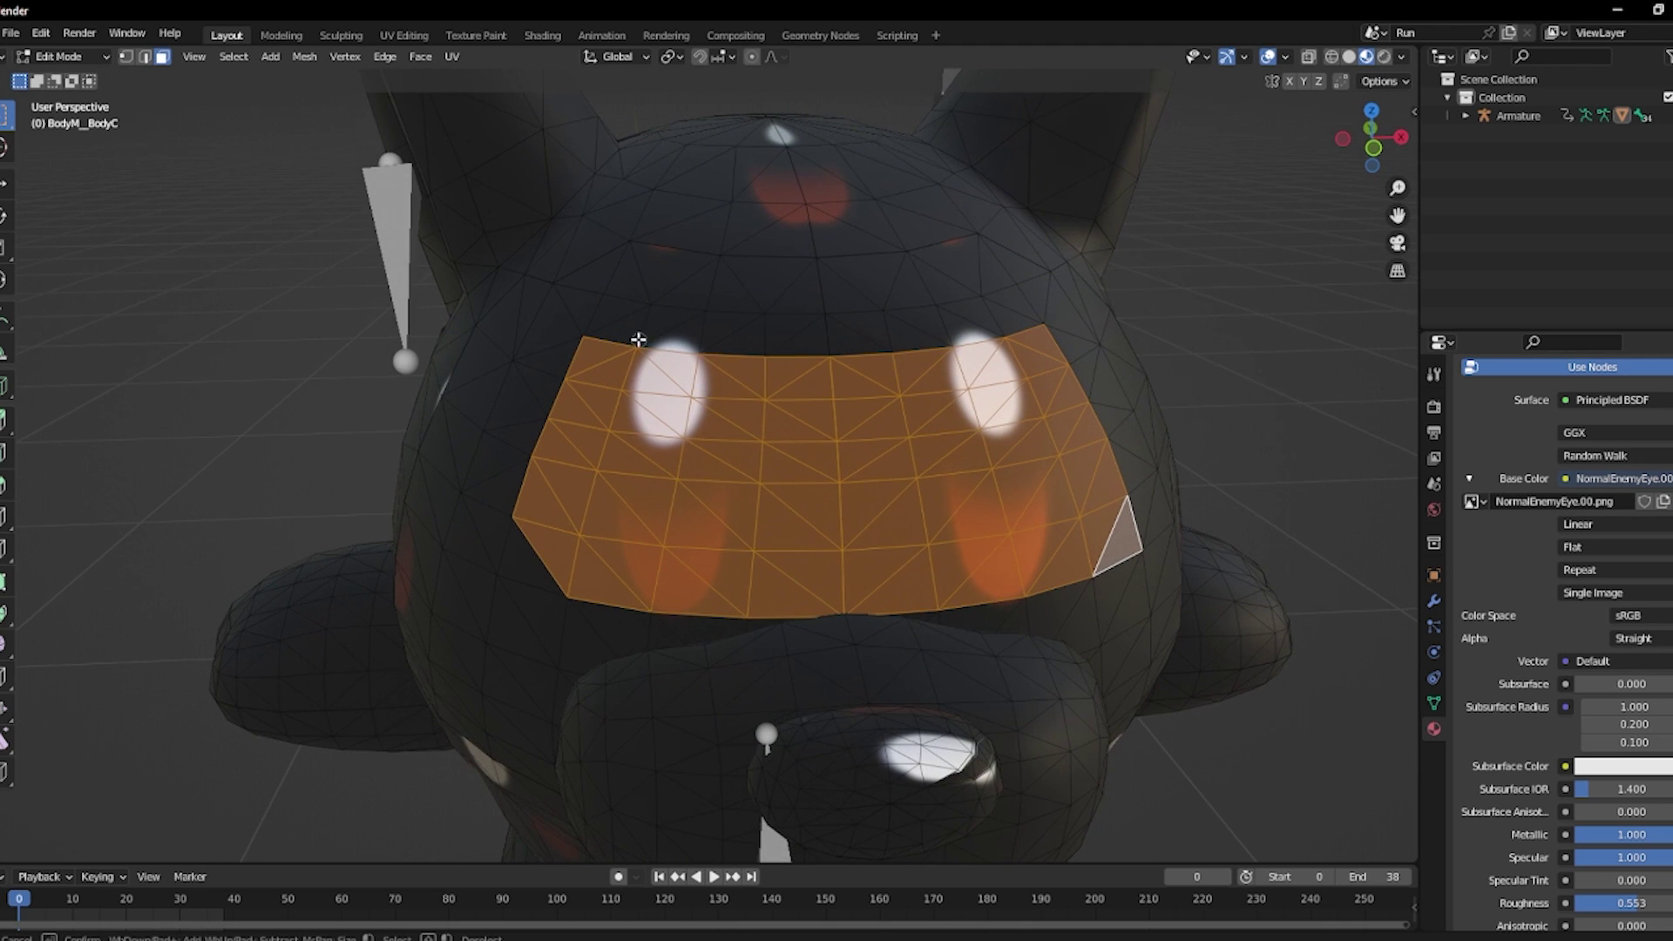
{"action": "mouse_move", "coordinate": [624, 327]}
{"action": "left_mouse_down"}
{"action": "mouse_move", "coordinate": [888, 342]}
{"action": "mouse_move", "coordinate": [996, 322]}
{"action": "left_mouse_up"}
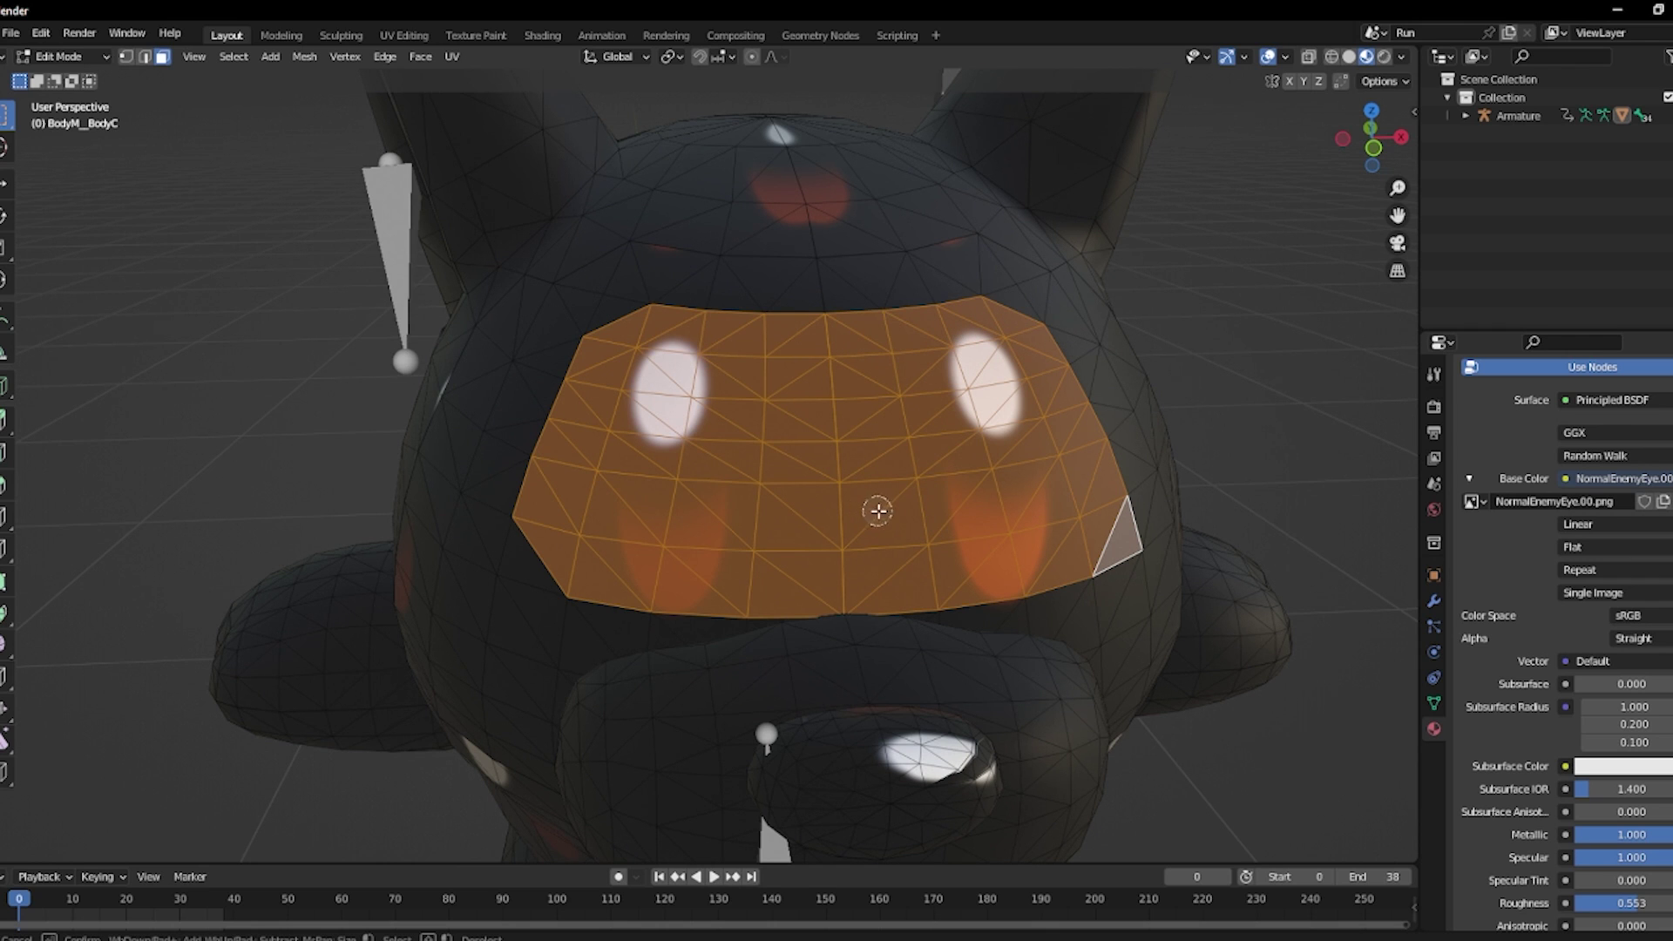
{"action": "key", "text": "Escape"}
Duplicate the selected eye-area faces in place.
{"action": "scroll", "coordinate": [1142, 445], "scroll_direction": "down", "scroll_amount": 5}
{"action": "scroll", "coordinate": [1002, 459], "scroll_direction": "up", "scroll_amount": 4}
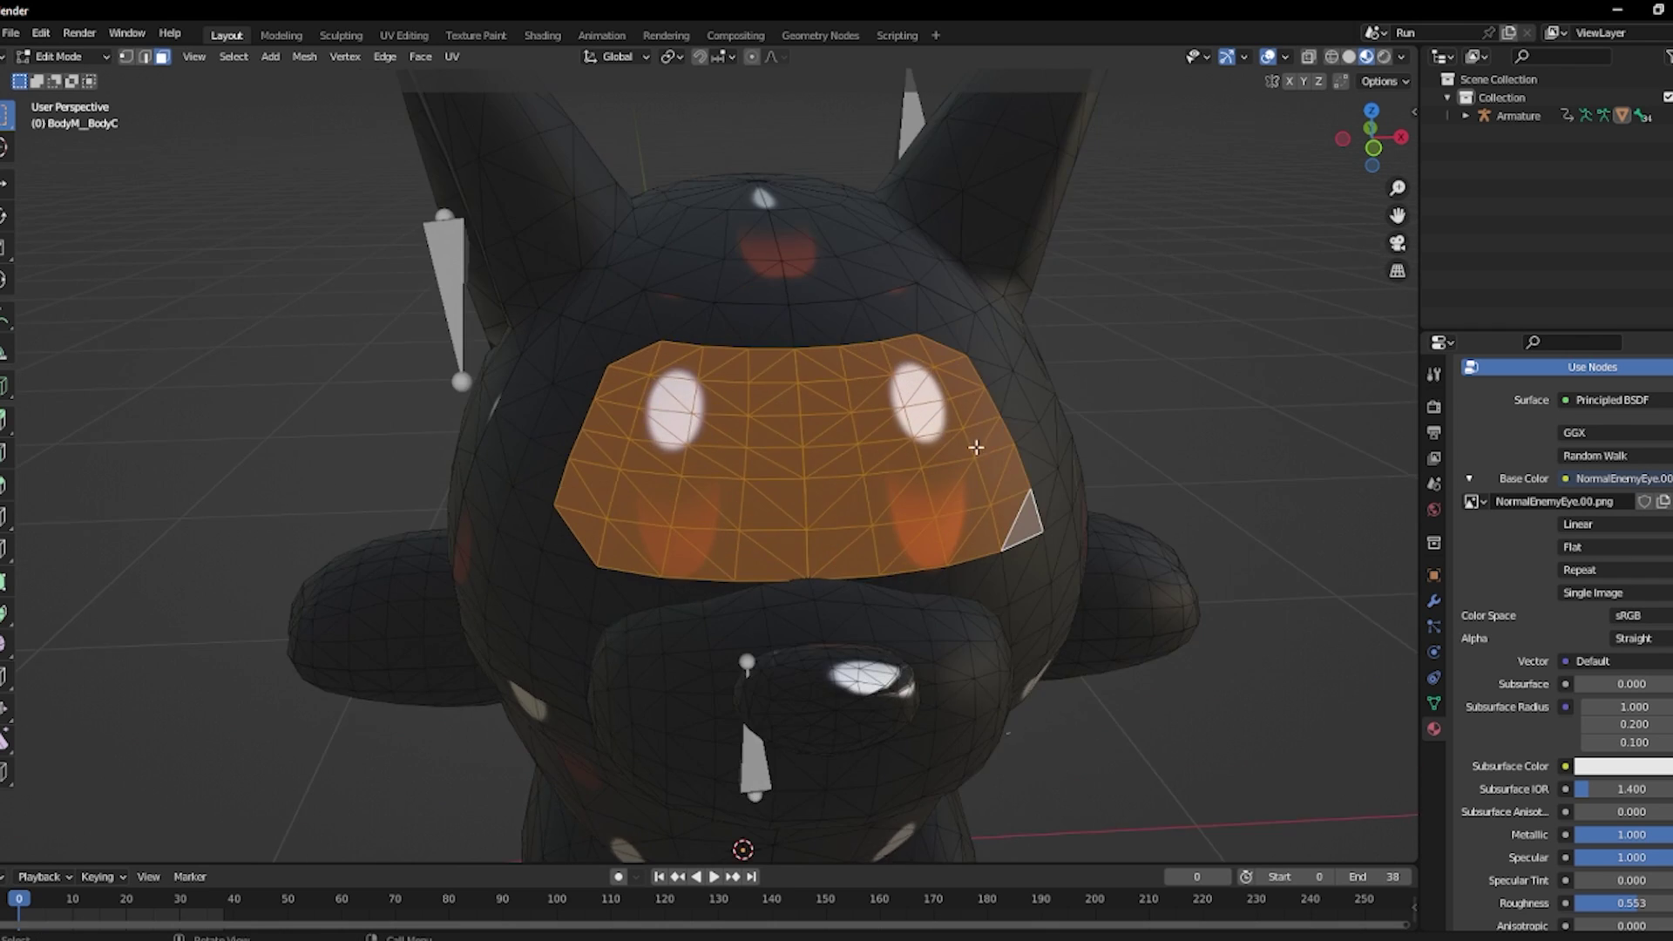
{"action": "middle_click_drag", "start_coordinate": [975, 448], "coordinate": [863, 452]}
{"action": "scroll", "coordinate": [837, 441], "scroll_direction": "down", "scroll_amount": 3}
{"action": "mouse_move", "coordinate": [789, 409]}
{"action": "middle_mouse_down"}
{"action": "mouse_move", "coordinate": [758, 392]}
{"action": "mouse_move", "coordinate": [773, 391]}
{"action": "middle_mouse_up"}
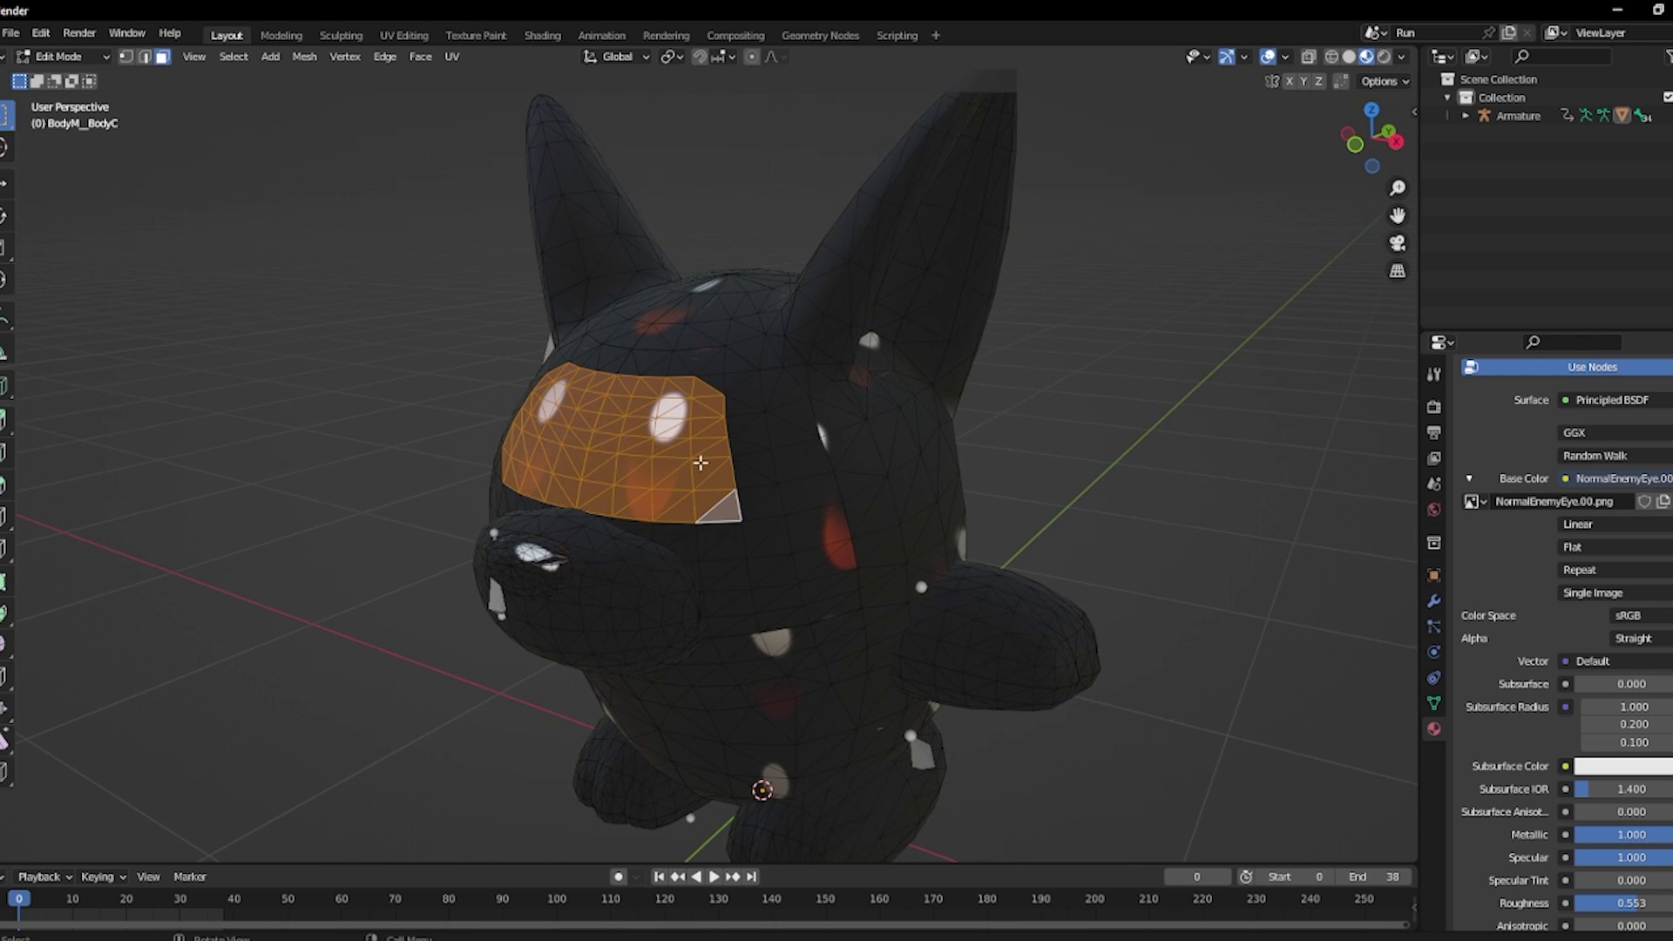
{"action": "key", "text": "shift+d"}
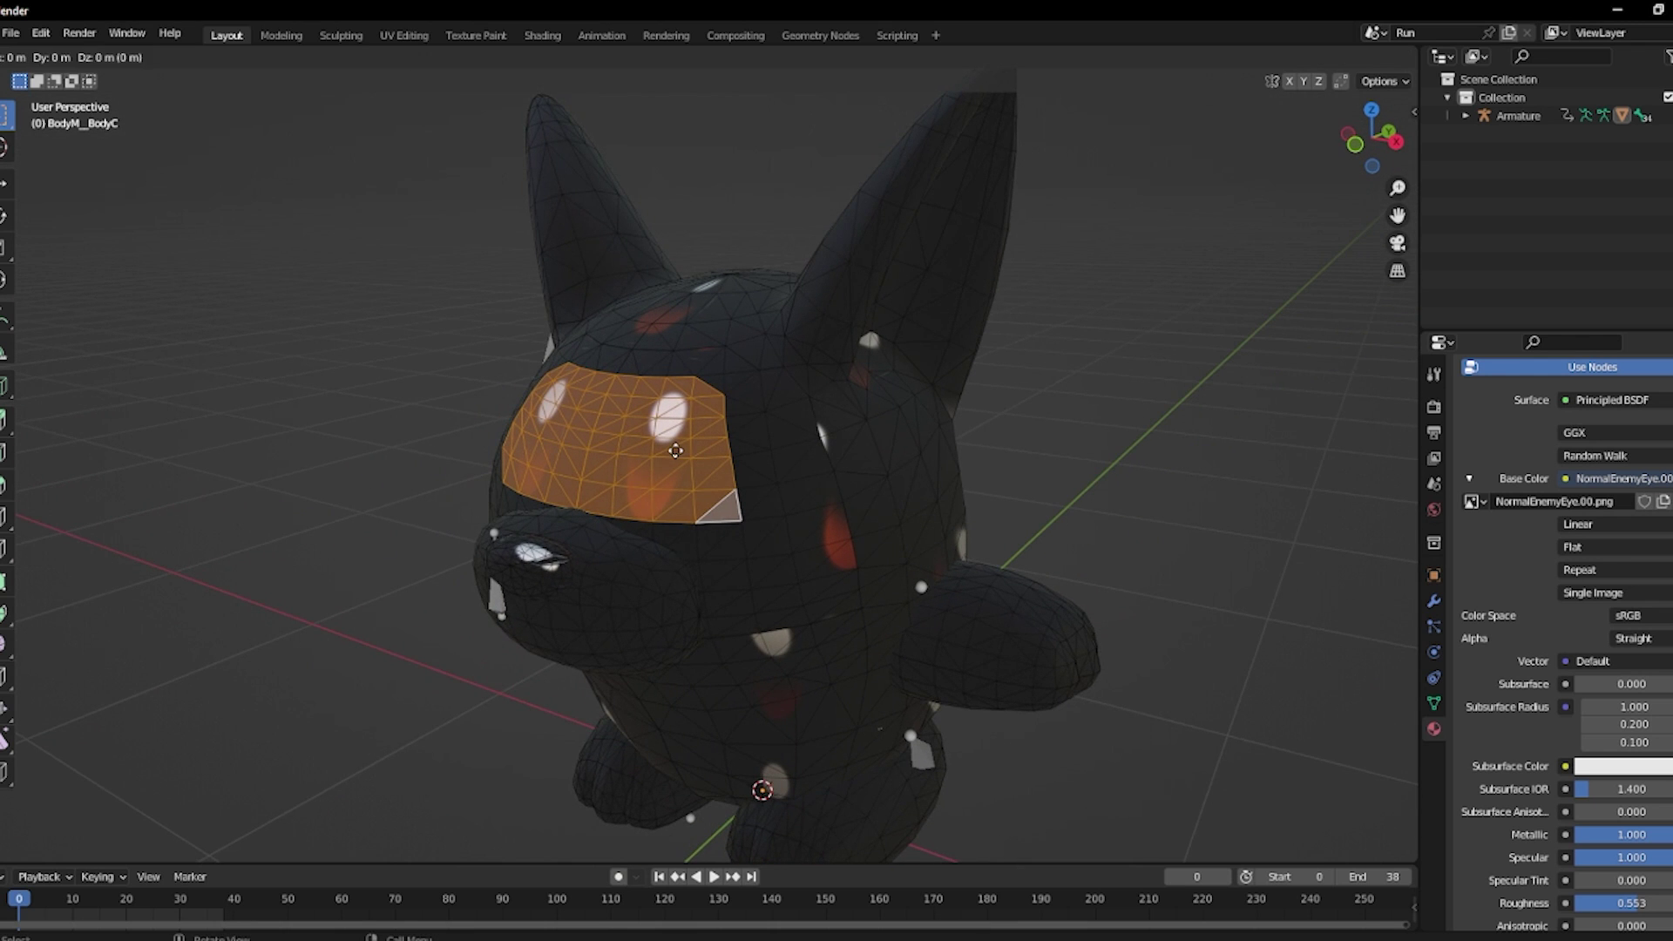
{"action": "right_click", "coordinate": [656, 463]}
Shift the duplicated eye faces slightly forward off the head along the Y axis with the Move tool.
{"action": "middle_click_drag", "start_coordinate": [656, 463], "coordinate": [568, 445]}
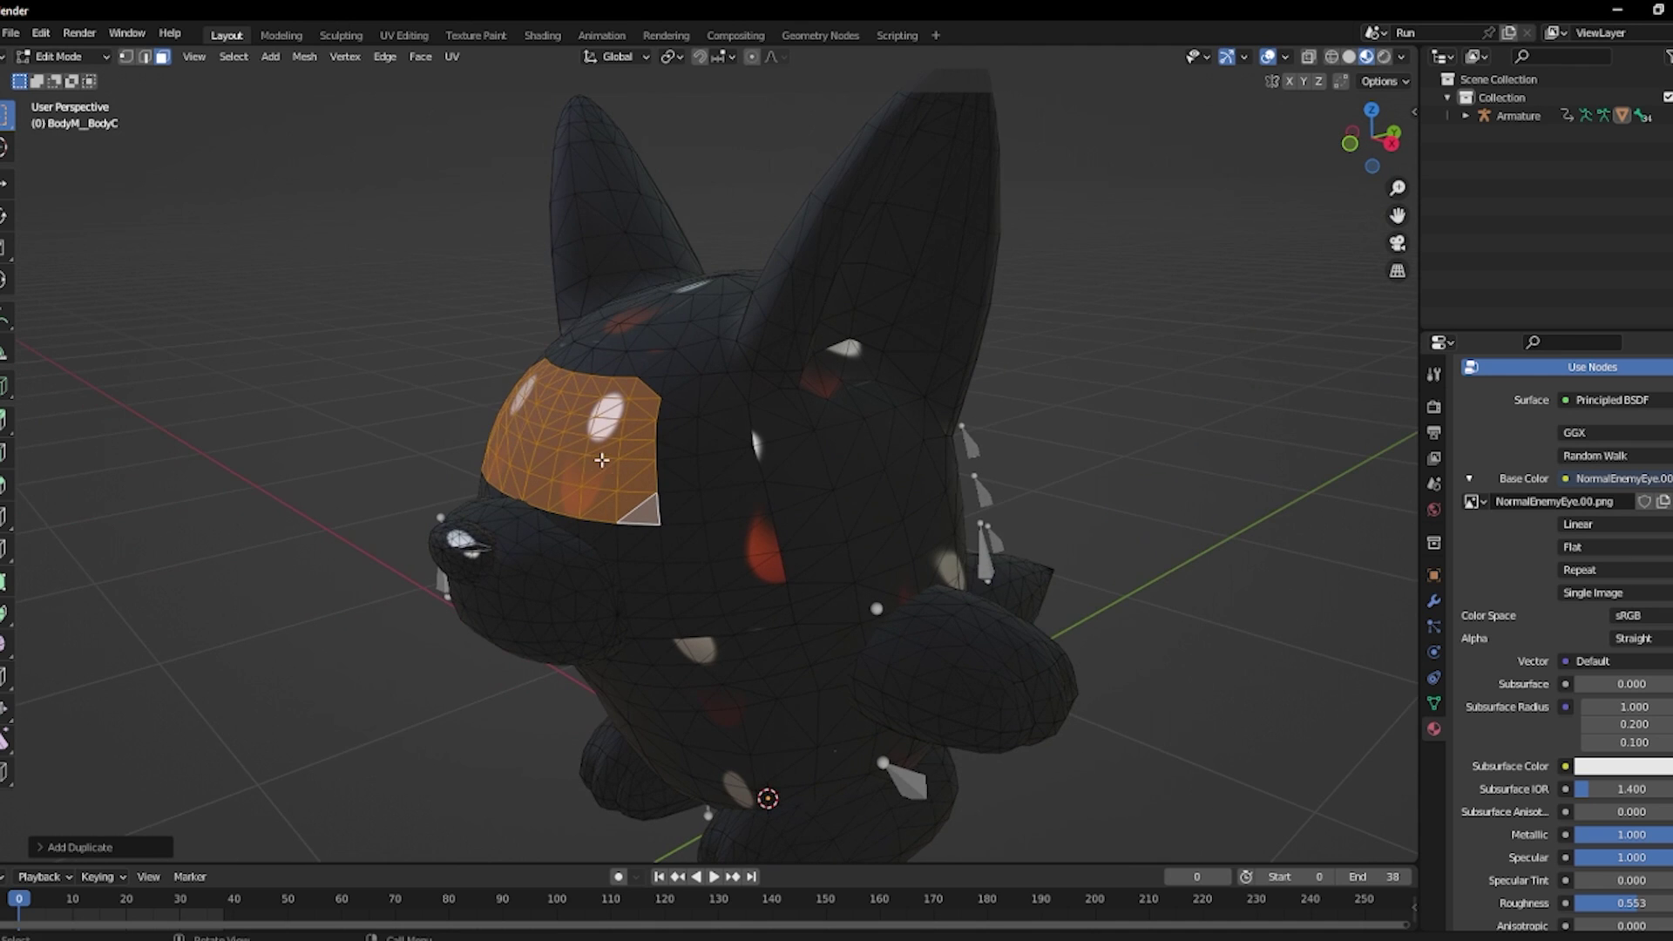
{"action": "key", "text": "c"}
{"action": "left_click", "coordinate": [5, 183]}
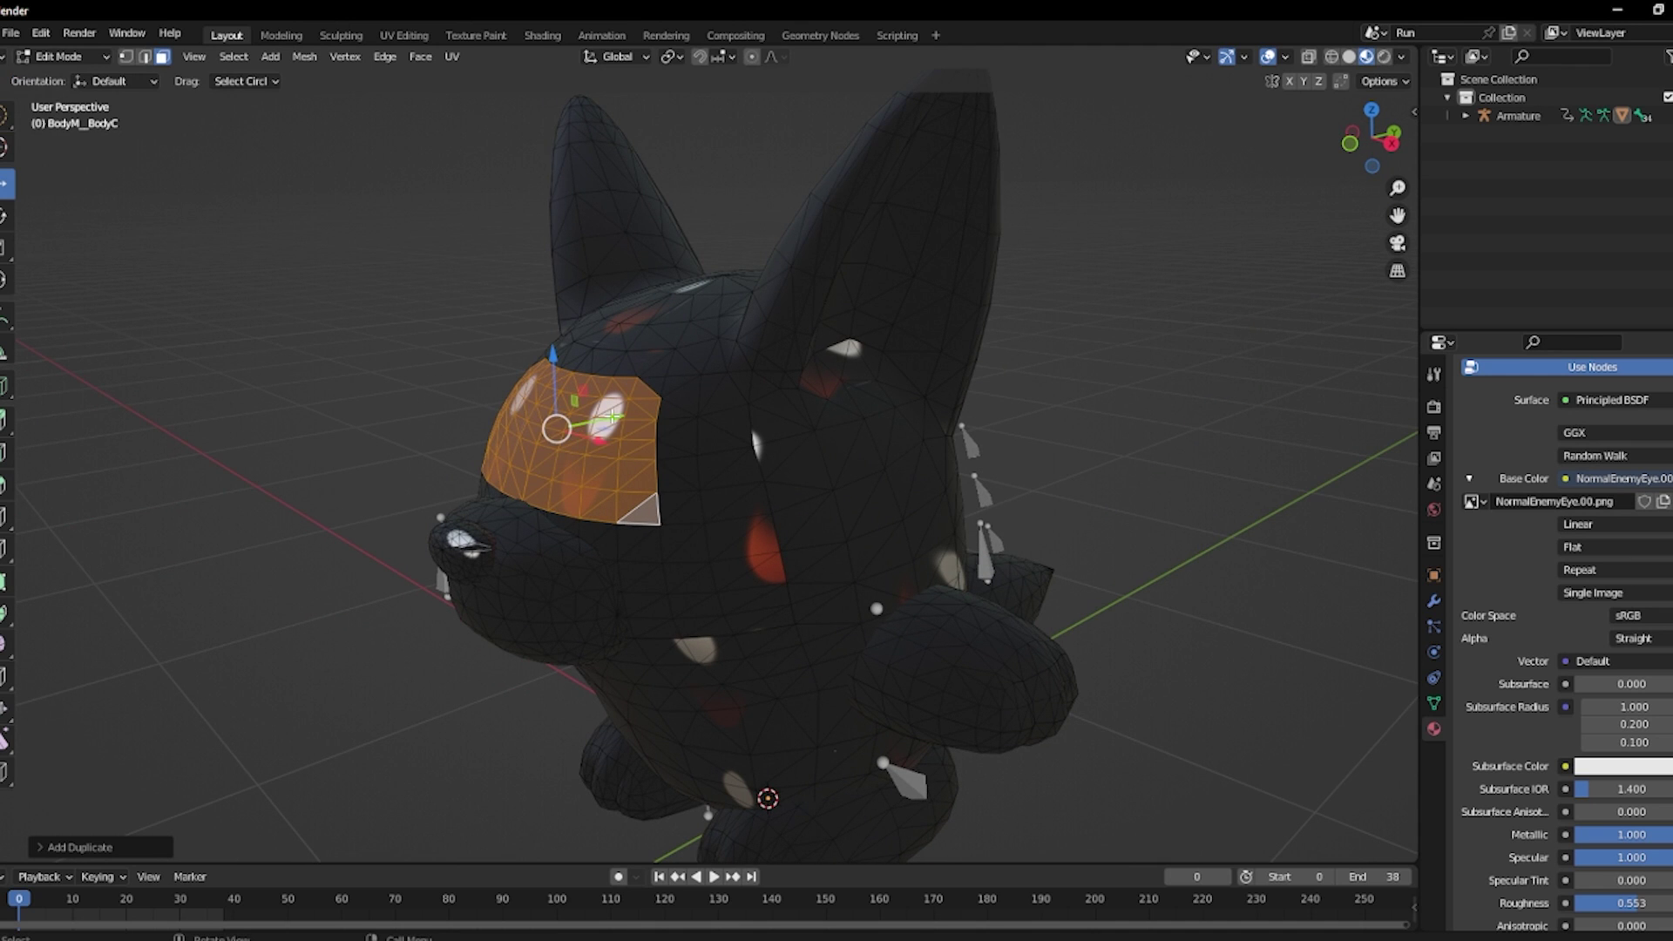
{"action": "left_click_drag", "start_coordinate": [613, 419], "coordinate": [608, 419]}
{"action": "middle_click_drag", "start_coordinate": [705, 450], "coordinate": [914, 483]}
{"action": "scroll", "coordinate": [914, 484], "scroll_direction": "up", "scroll_amount": 3}
{"action": "middle_click_drag", "start_coordinate": [852, 492], "coordinate": [712, 490]}
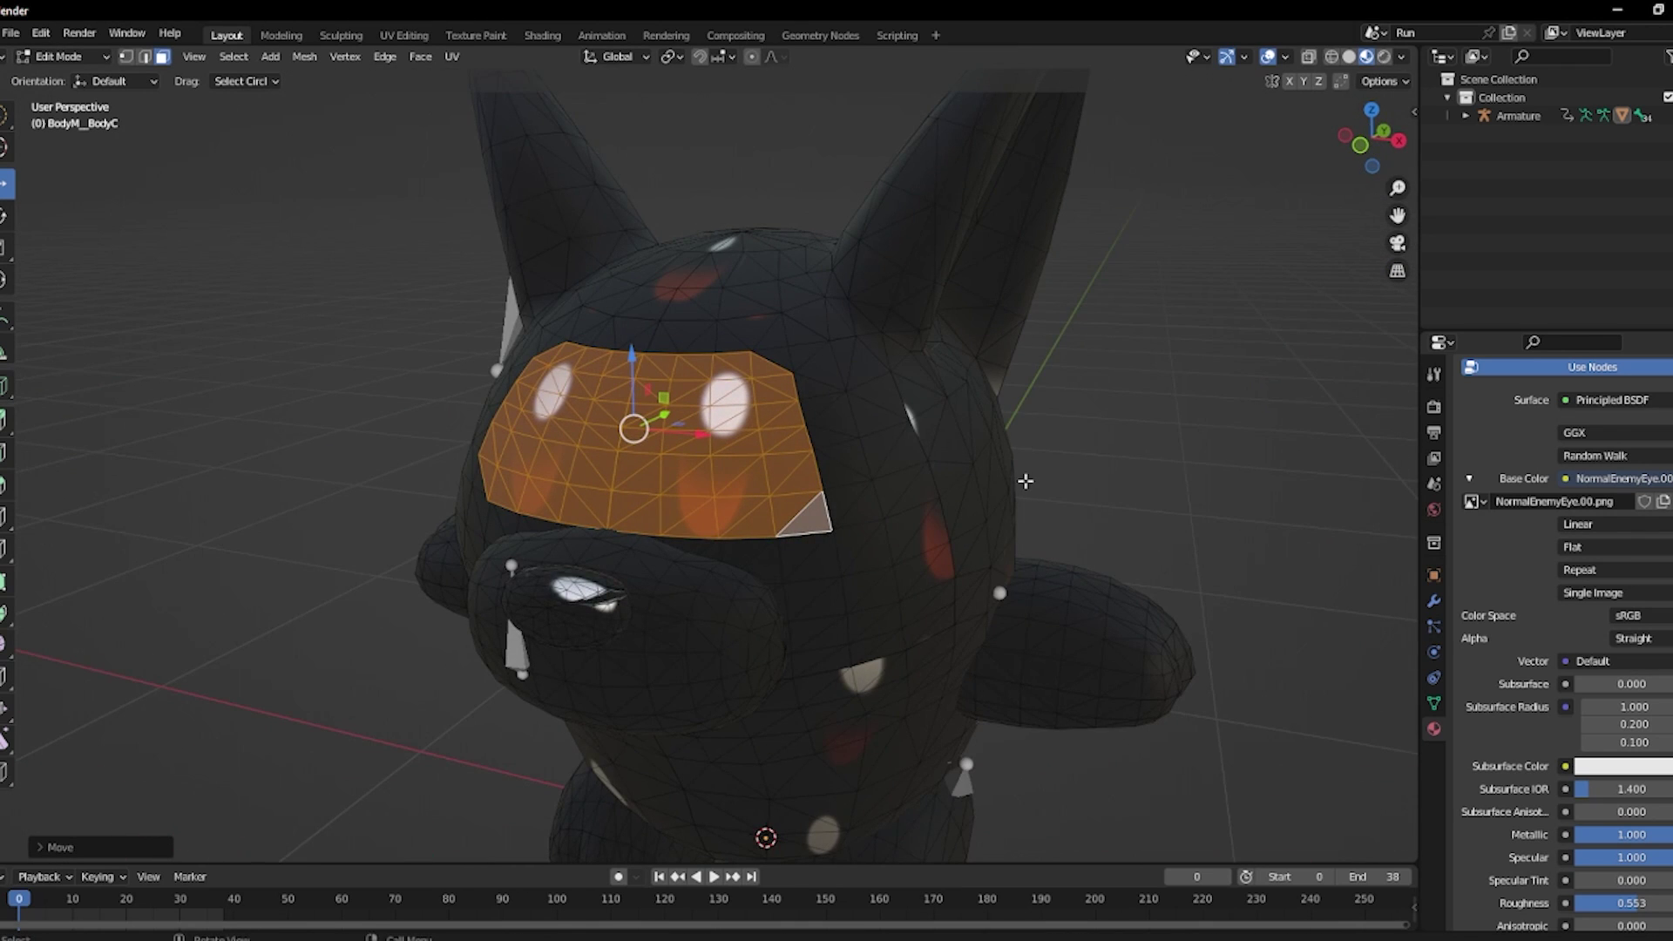
{"action": "middle_click_drag", "start_coordinate": [1025, 481], "coordinate": [917, 474]}
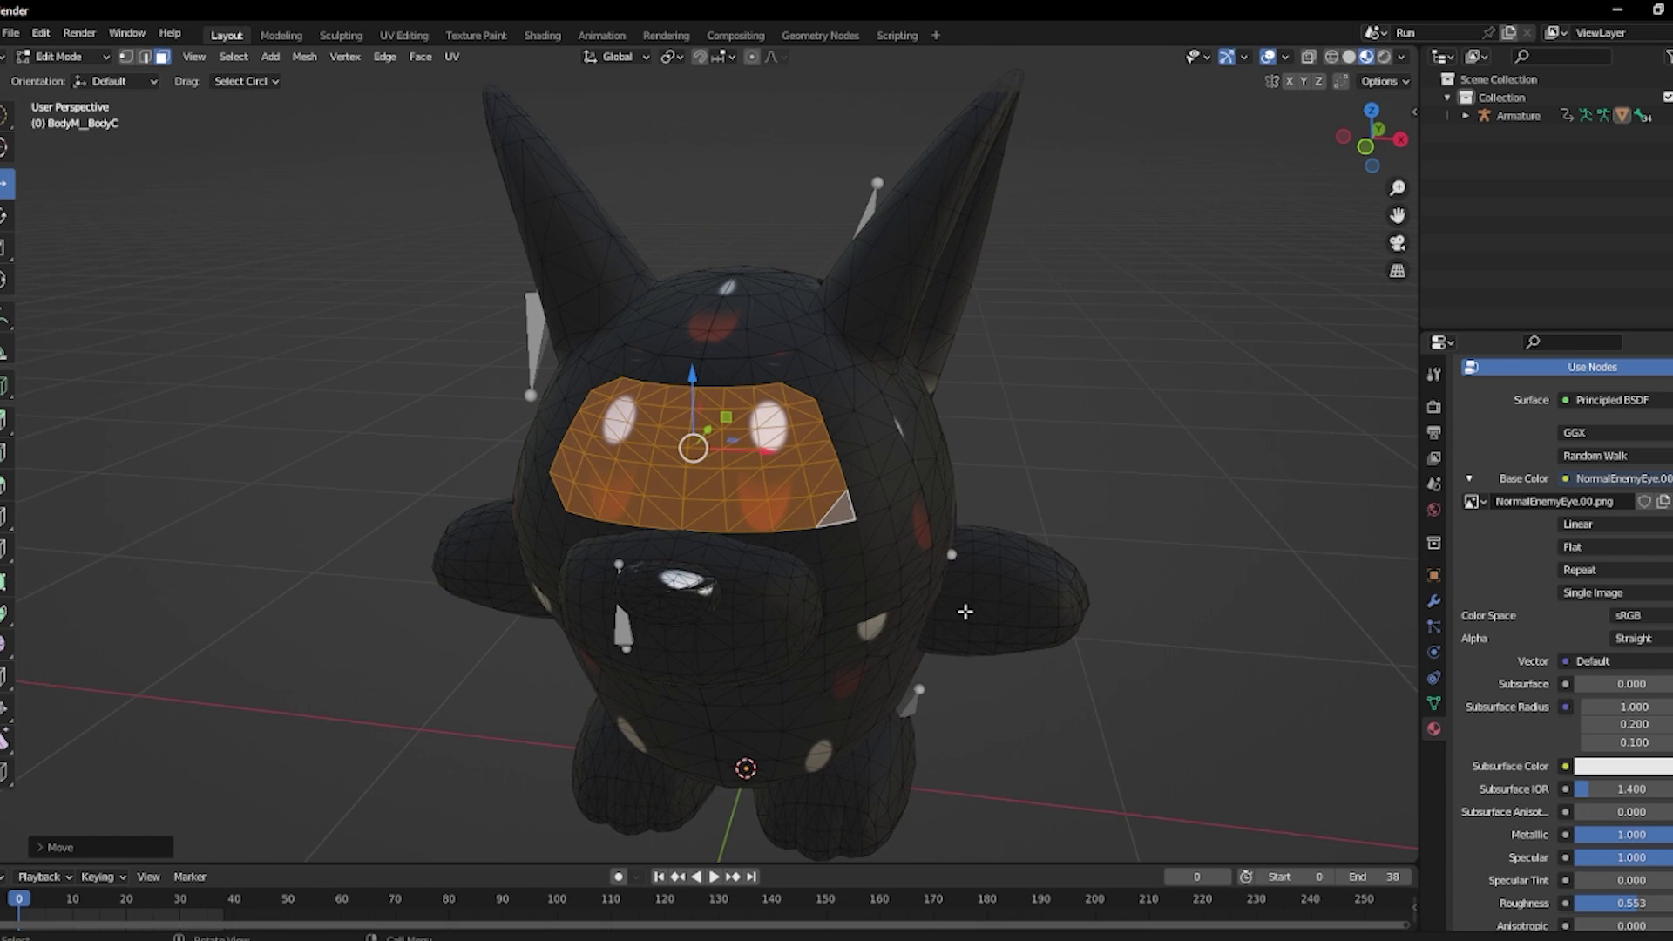
Replace the BodyC base color image with BodyC_BaseColor._919281726.png.
{"action": "scroll", "coordinate": [1593, 642], "scroll_direction": "up", "scroll_amount": 5}
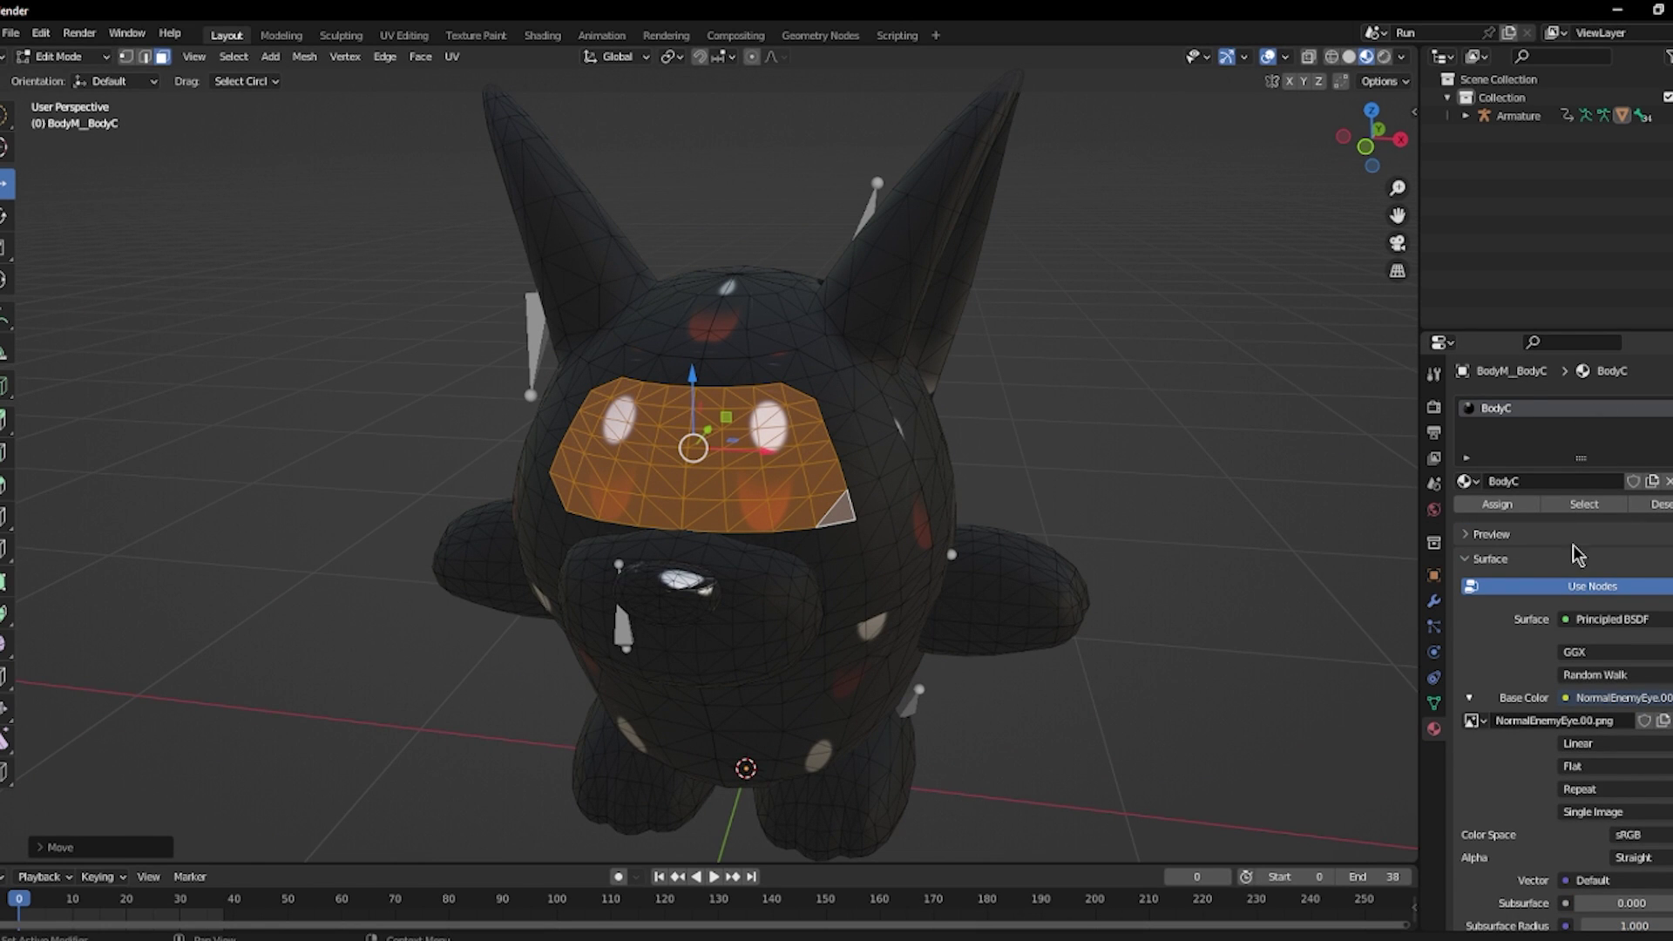
{"action": "left_click", "coordinate": [1671, 721]}
{"action": "double_click", "coordinate": [724, 296]}
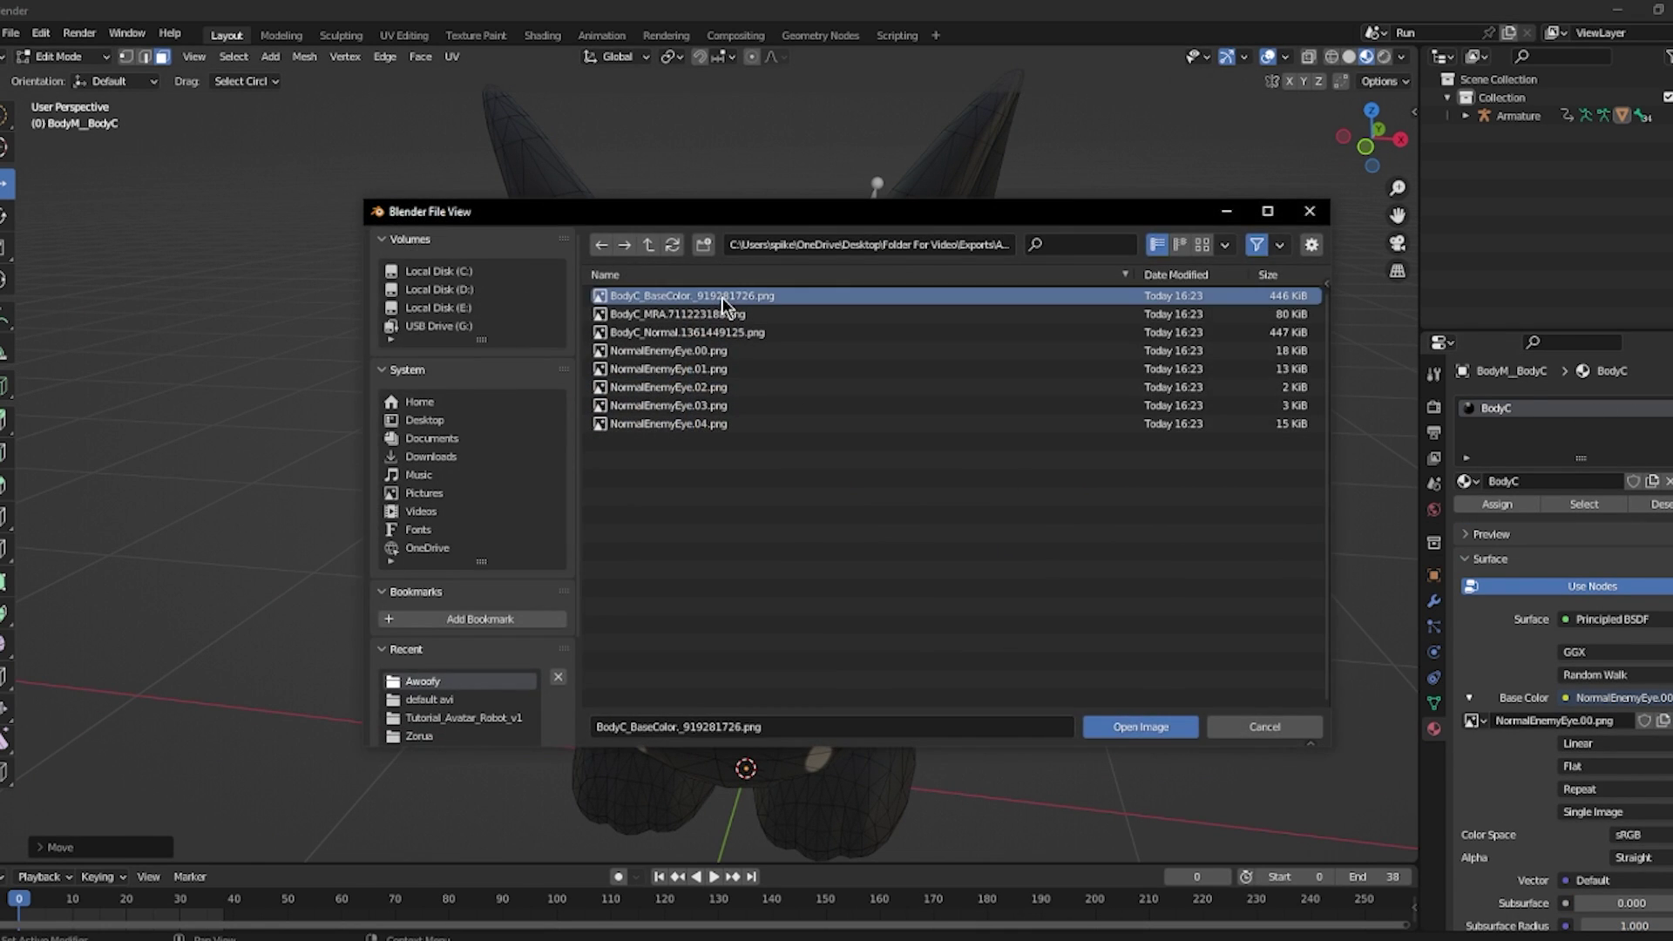
Make UVMap.001 the render UV map of the body mesh.
{"action": "scroll", "coordinate": [1061, 522], "scroll_direction": "down", "scroll_amount": 1}
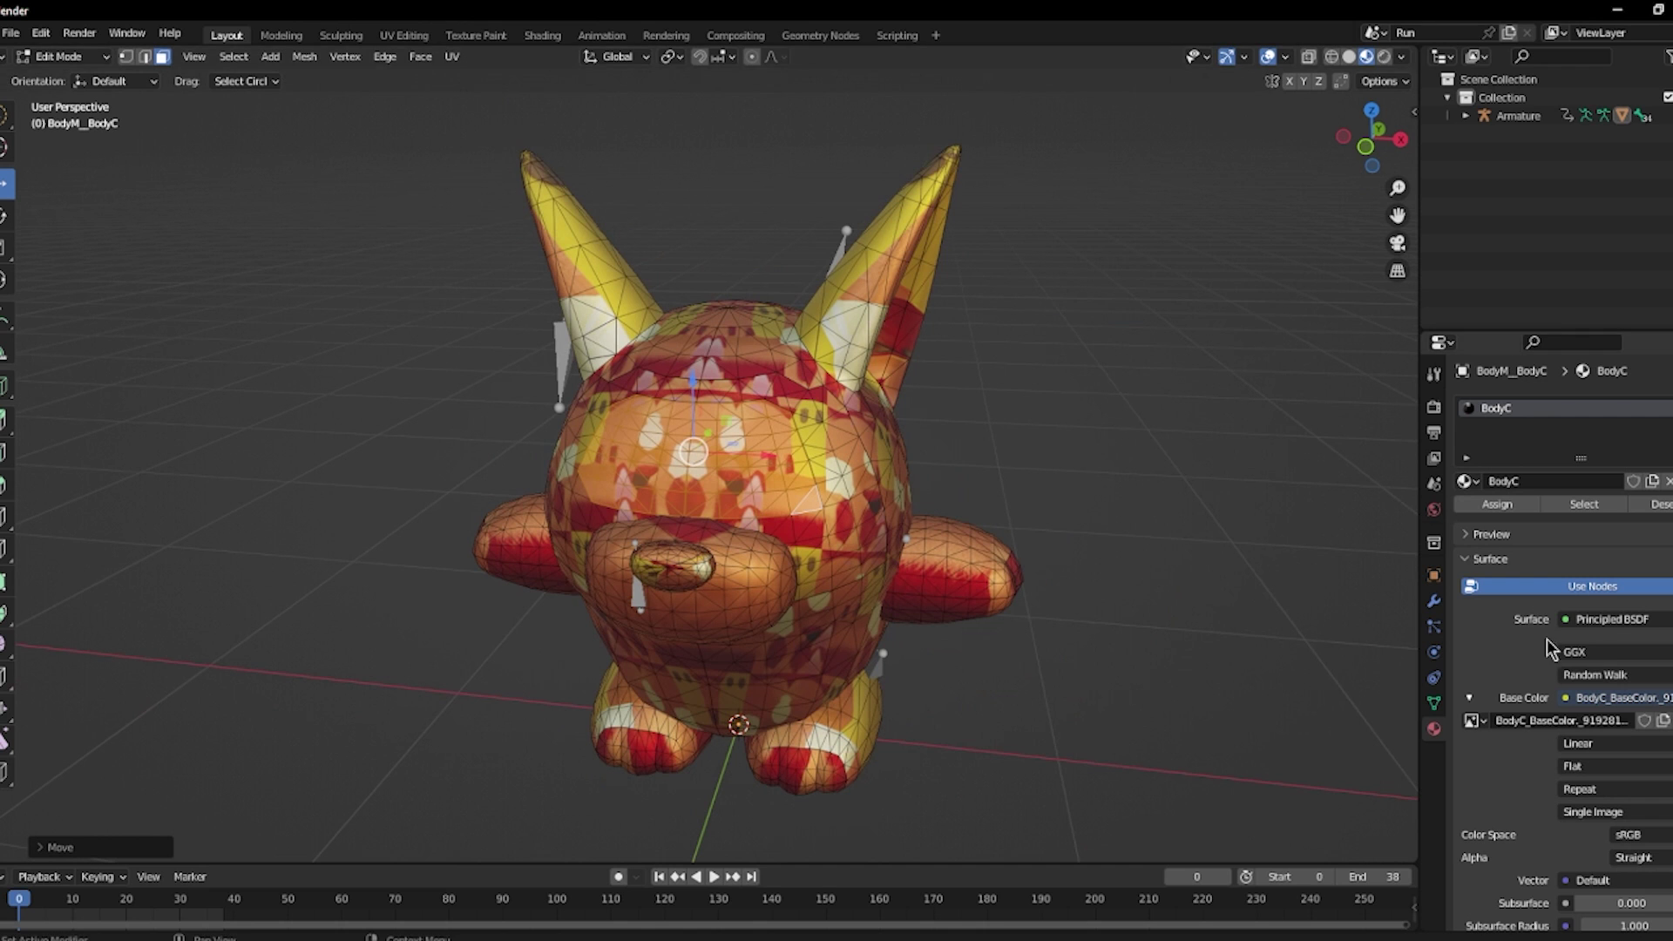
{"action": "left_click", "coordinate": [1434, 705]}
{"action": "left_click", "coordinate": [1532, 797]}
{"action": "left_click", "coordinate": [1668, 814]}
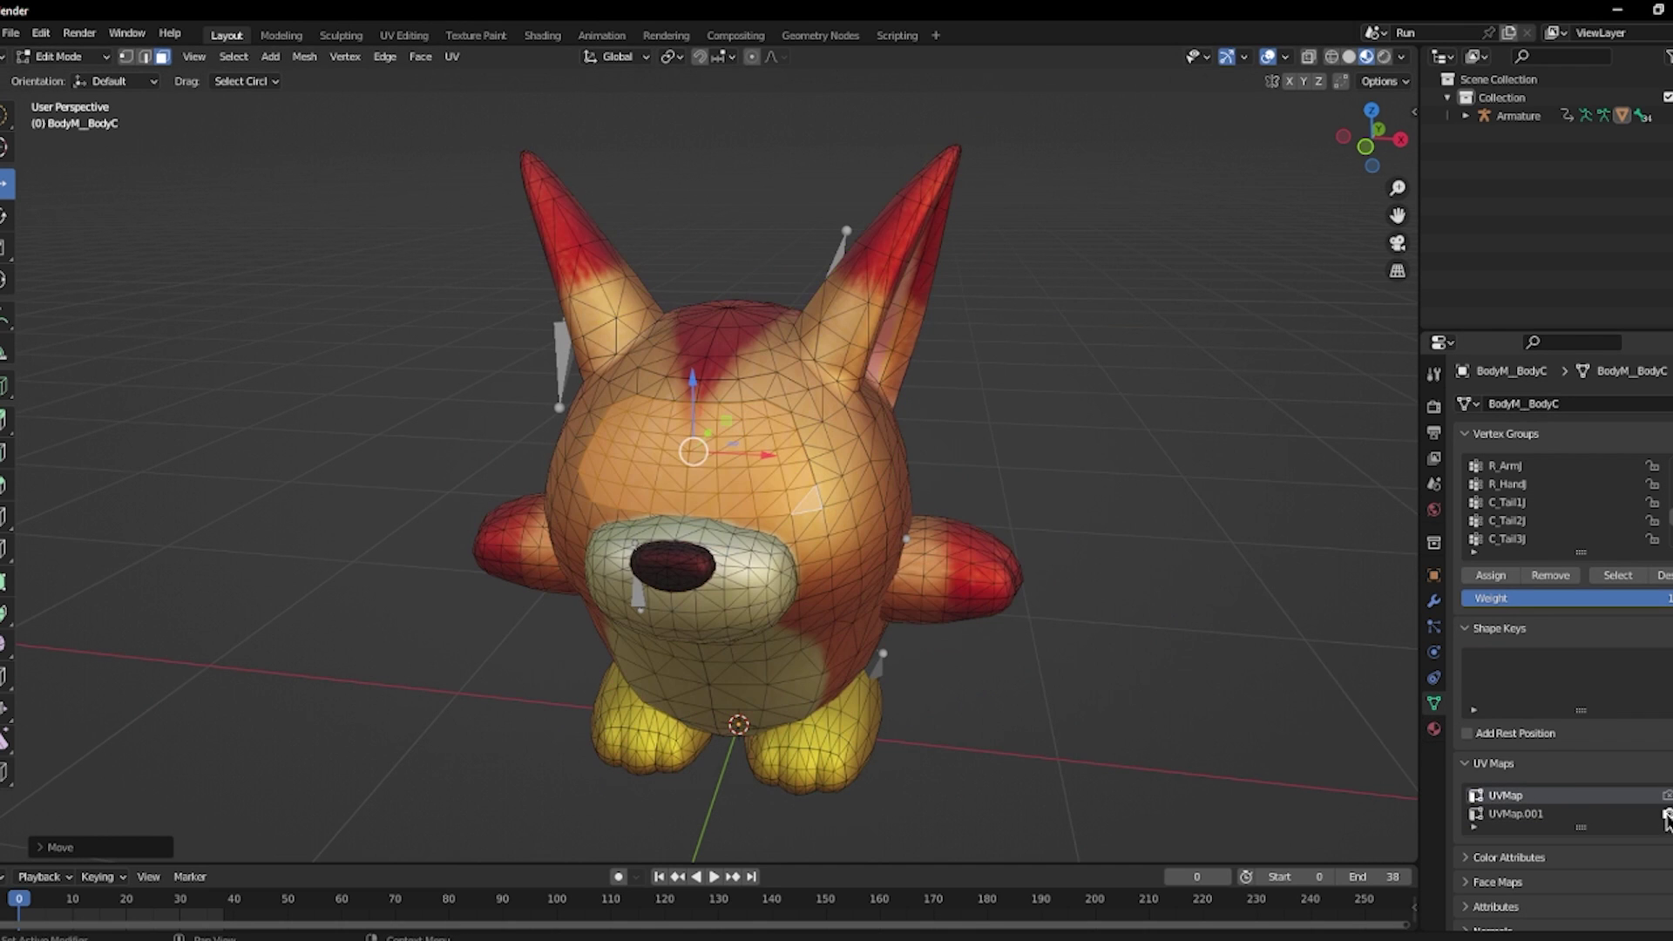
Separate the selected duplicate eye faces from the body into their own object.
{"action": "scroll", "coordinate": [968, 480], "scroll_direction": "up", "scroll_amount": 1}
{"action": "middle_click_drag", "start_coordinate": [954, 462], "coordinate": [884, 410]}
{"action": "scroll", "coordinate": [884, 410], "scroll_direction": "up", "scroll_amount": 2}
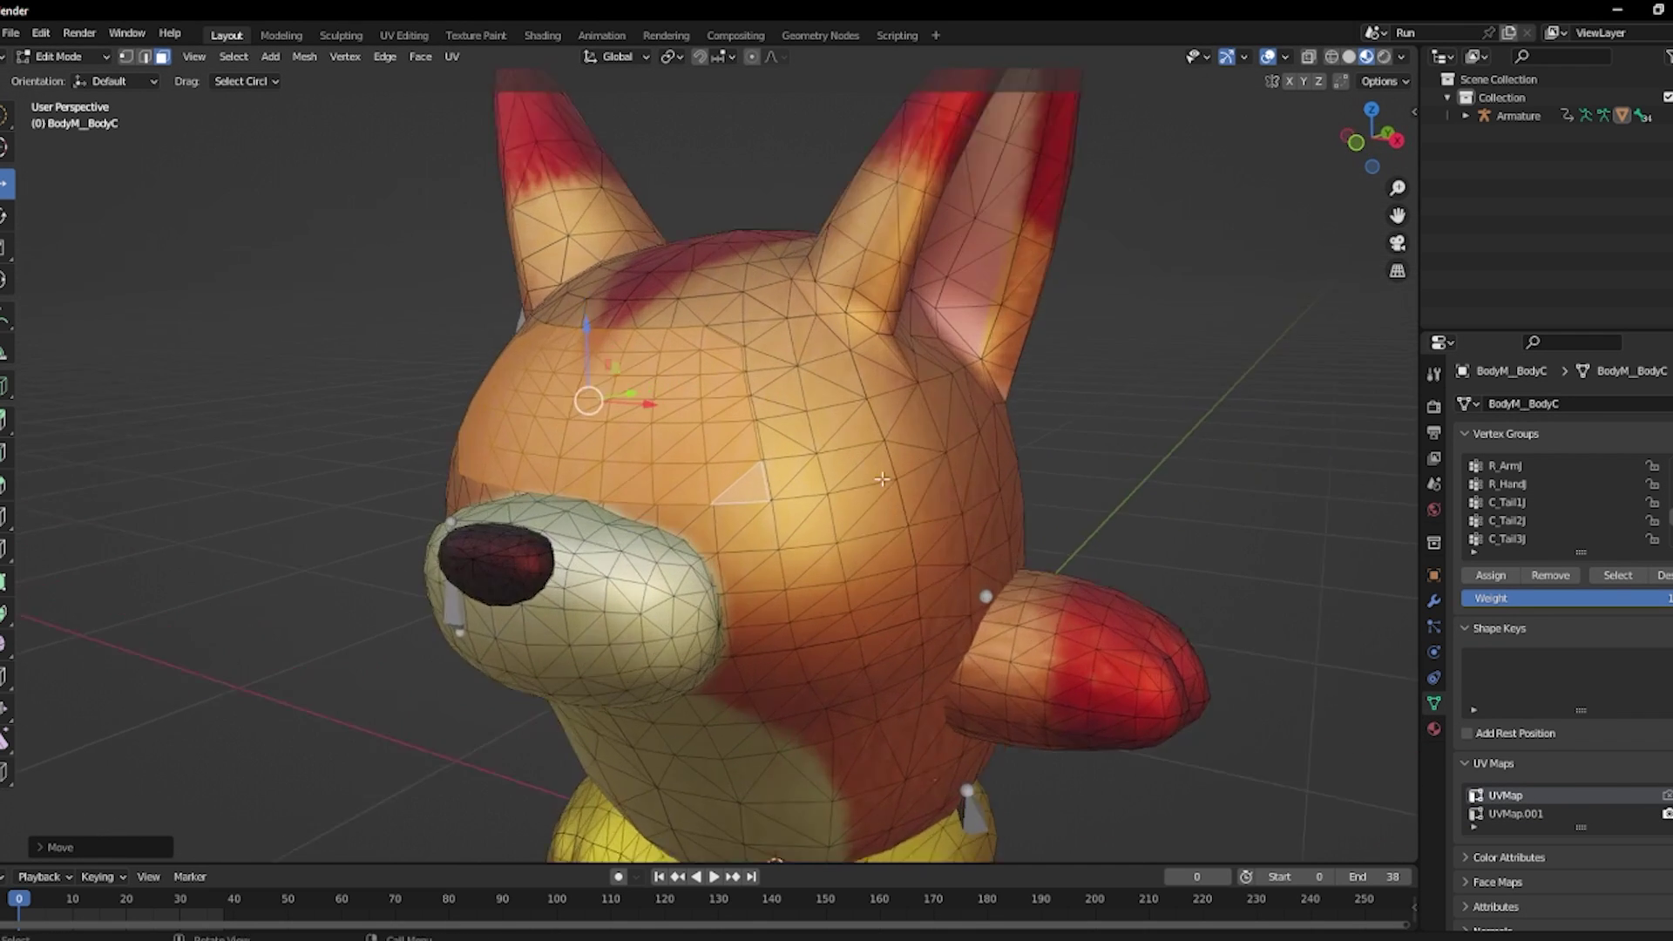
{"action": "scroll", "coordinate": [883, 410], "scroll_direction": "down", "scroll_amount": 1}
{"action": "key", "text": "p"}
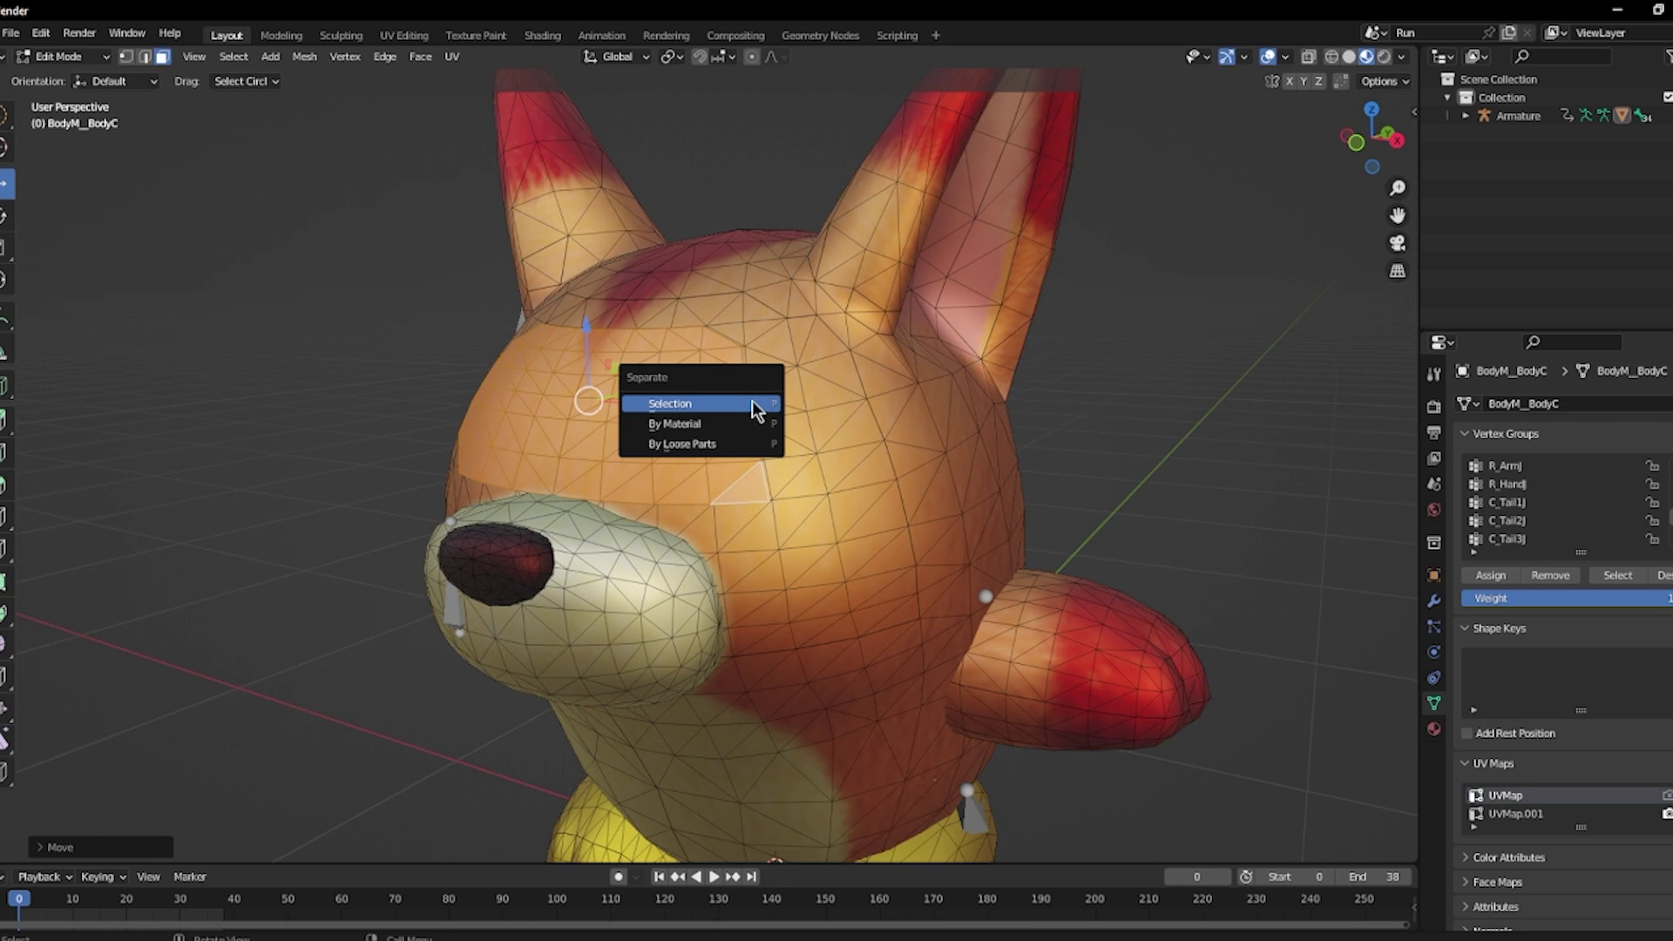
{"action": "left_click", "coordinate": [751, 401]}
{"action": "scroll", "coordinate": [751, 401], "scroll_direction": "down", "scroll_amount": 4}
{"action": "middle_click_drag", "start_coordinate": [751, 401], "coordinate": [763, 451]}
{"action": "scroll", "coordinate": [764, 451], "scroll_direction": "up", "scroll_amount": 3}
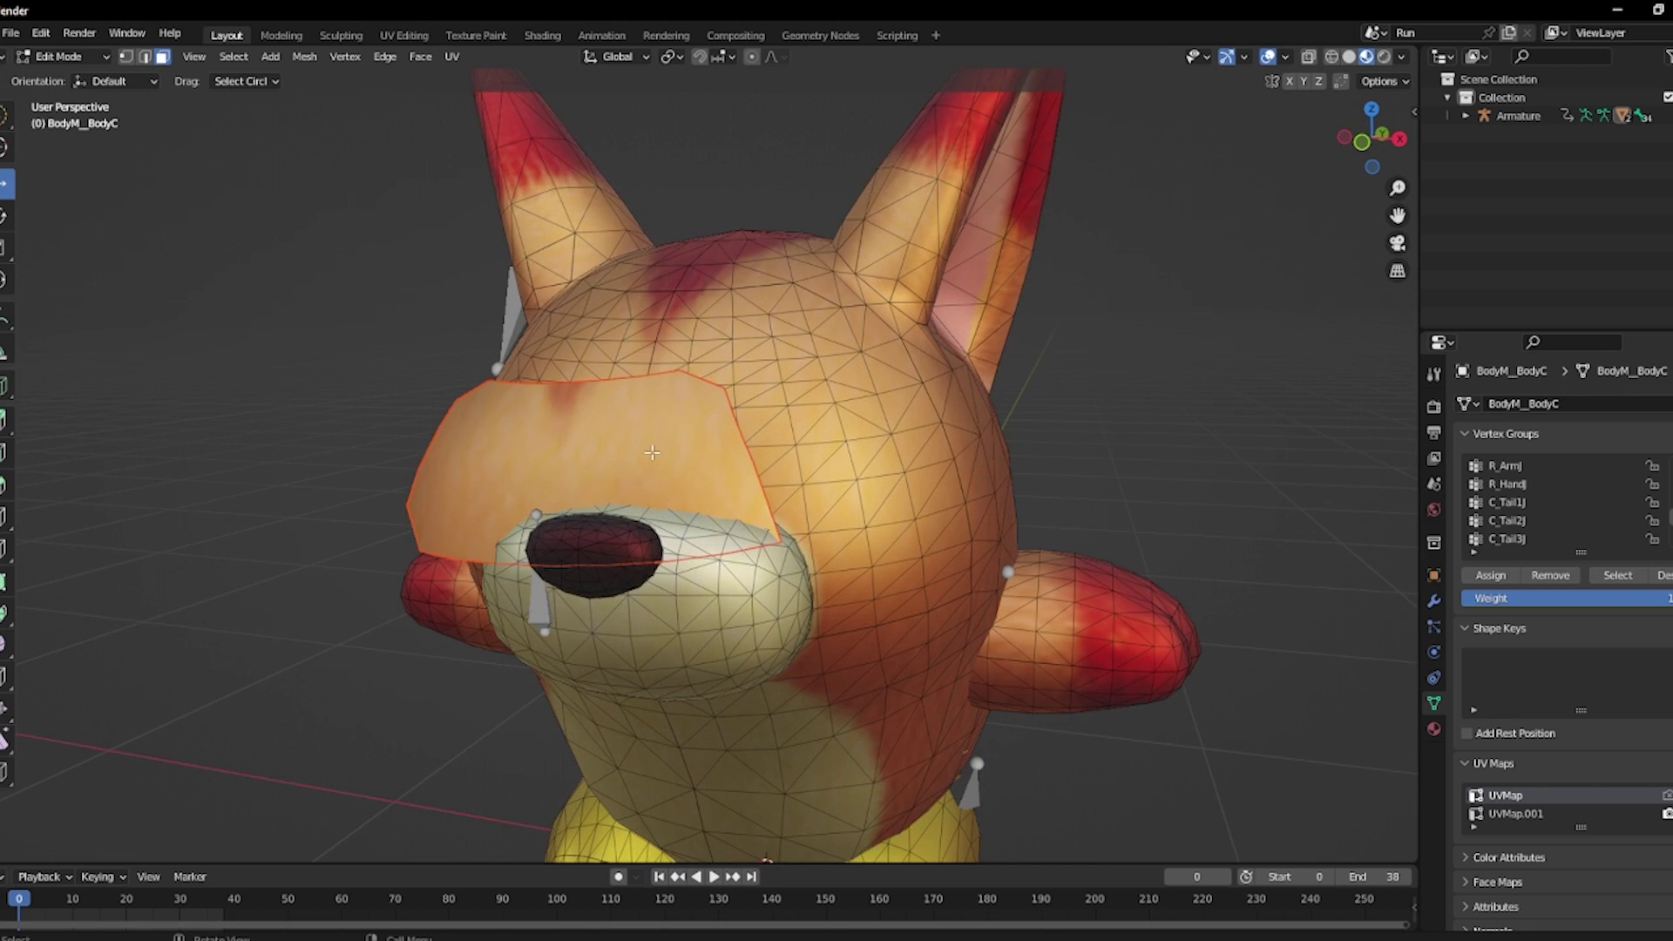
Select the separated eye object in Object Mode and make UVMap its render UV map.
{"action": "key", "text": "Tab"}
{"action": "left_click", "coordinate": [663, 441]}
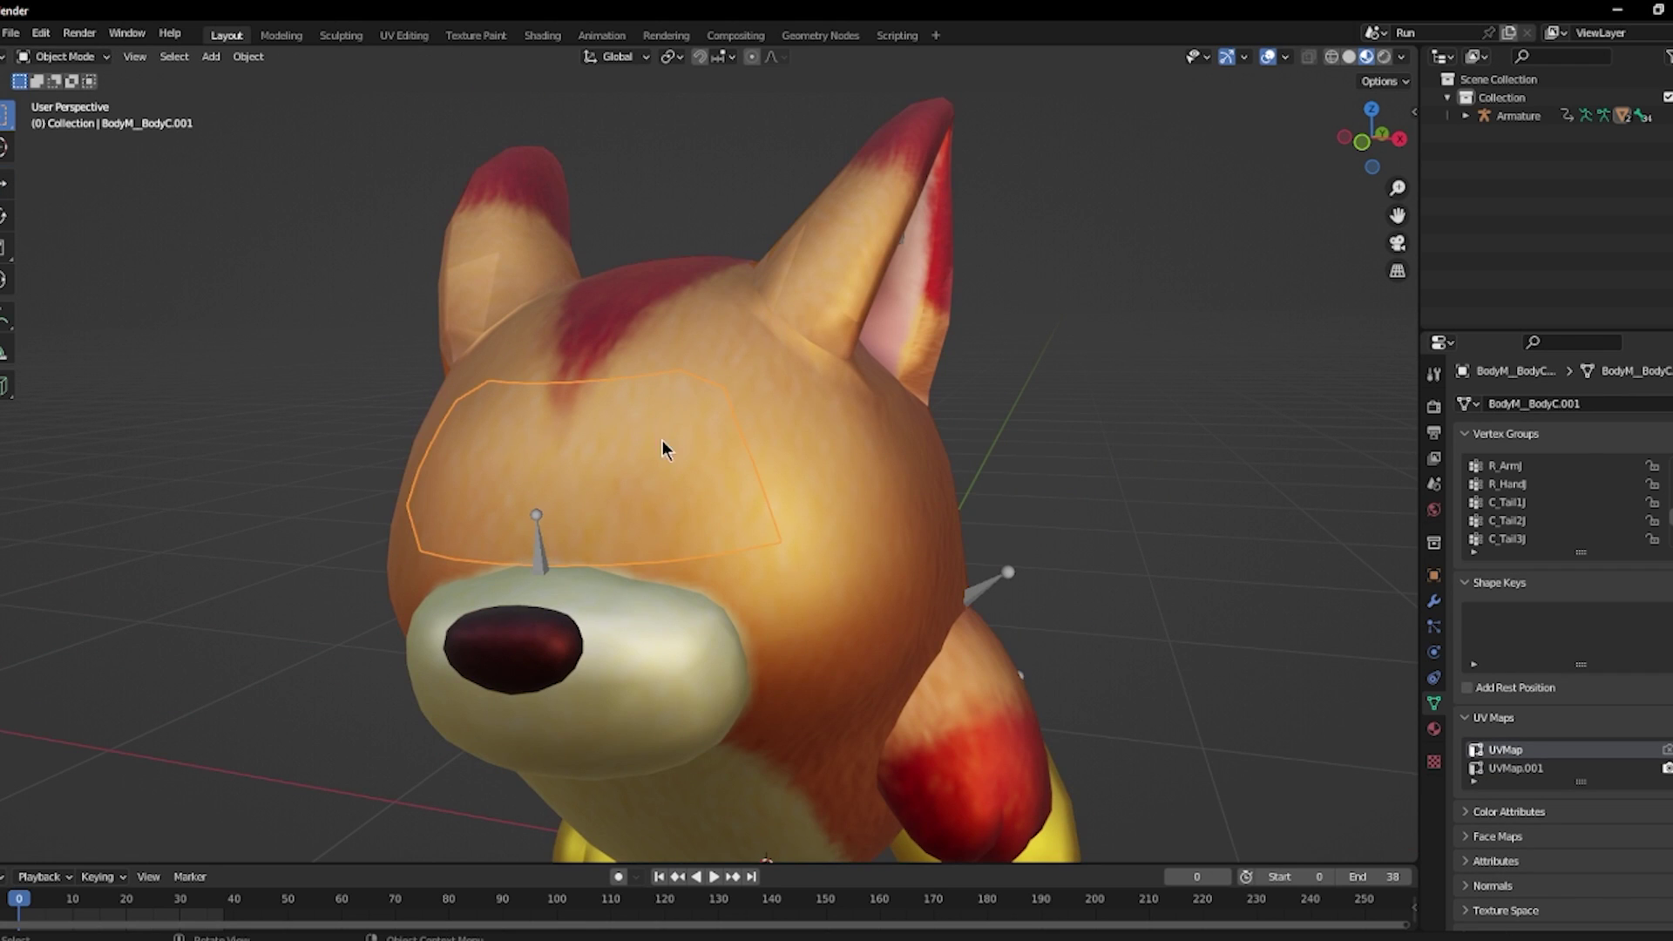
{"action": "left_click", "coordinate": [1666, 750]}
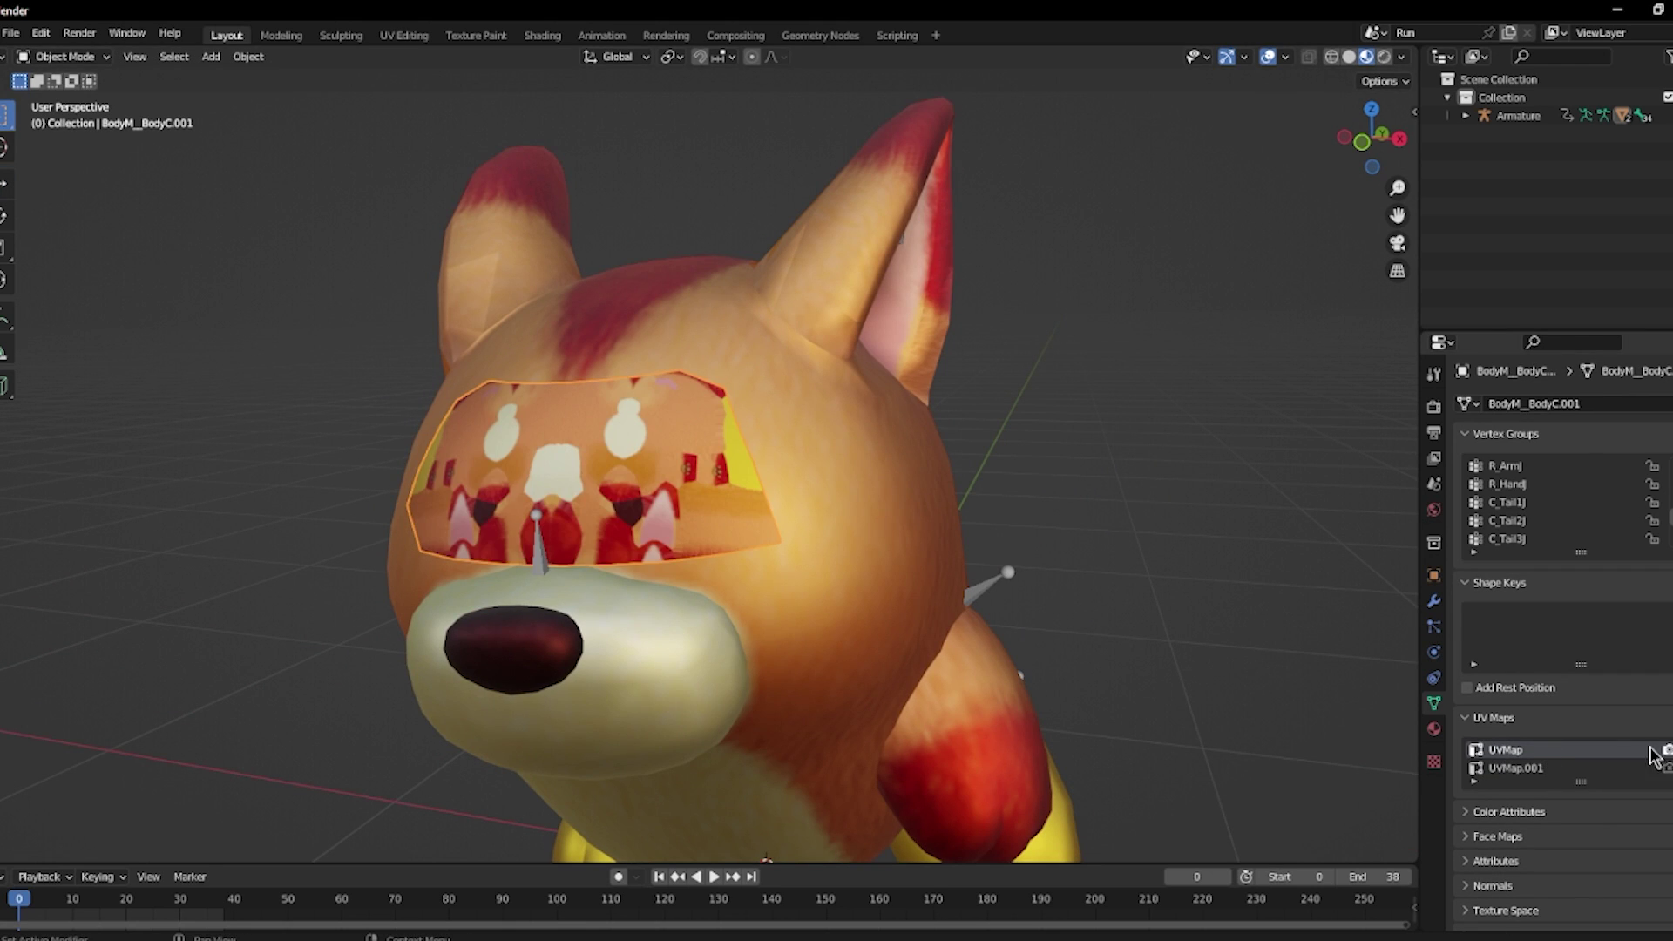
{"action": "scroll", "coordinate": [874, 463], "scroll_direction": "up", "scroll_amount": 1}
{"action": "scroll", "coordinate": [874, 463], "scroll_direction": "down", "scroll_amount": 3}
{"action": "scroll", "coordinate": [874, 463], "scroll_direction": "up", "scroll_amount": 1}
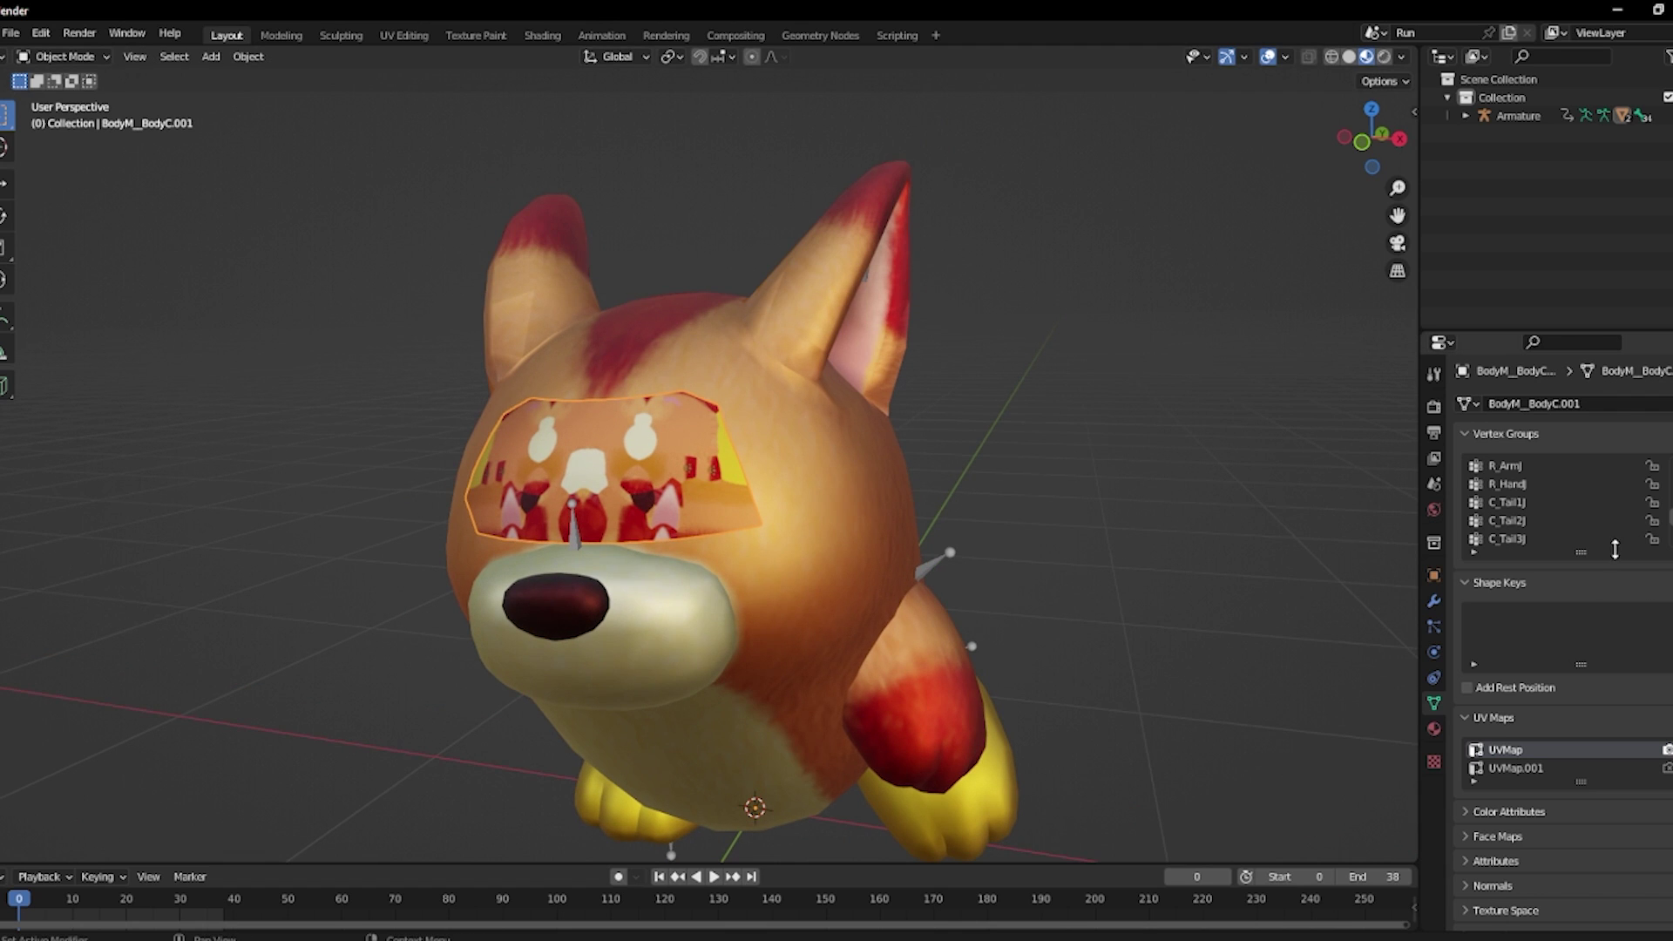
Add a second material slot with a new material to the eye object.
{"action": "left_click", "coordinate": [1434, 729]}
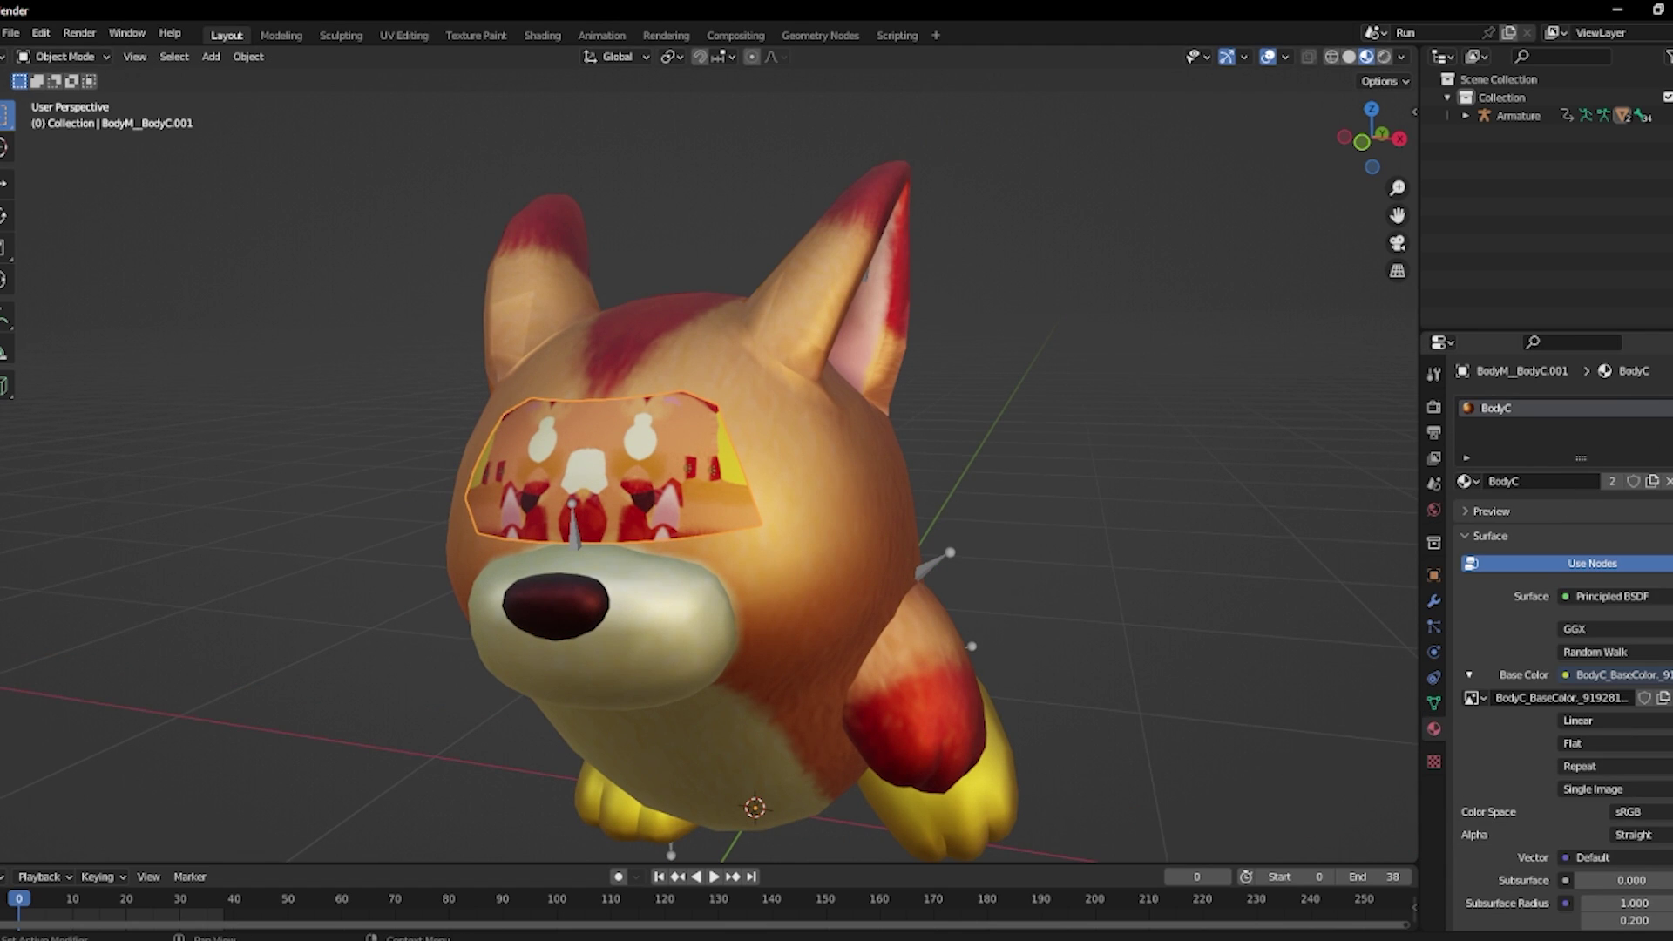
{"action": "left_click", "coordinate": [1669, 408]}
{"action": "left_click", "coordinate": [1542, 517]}
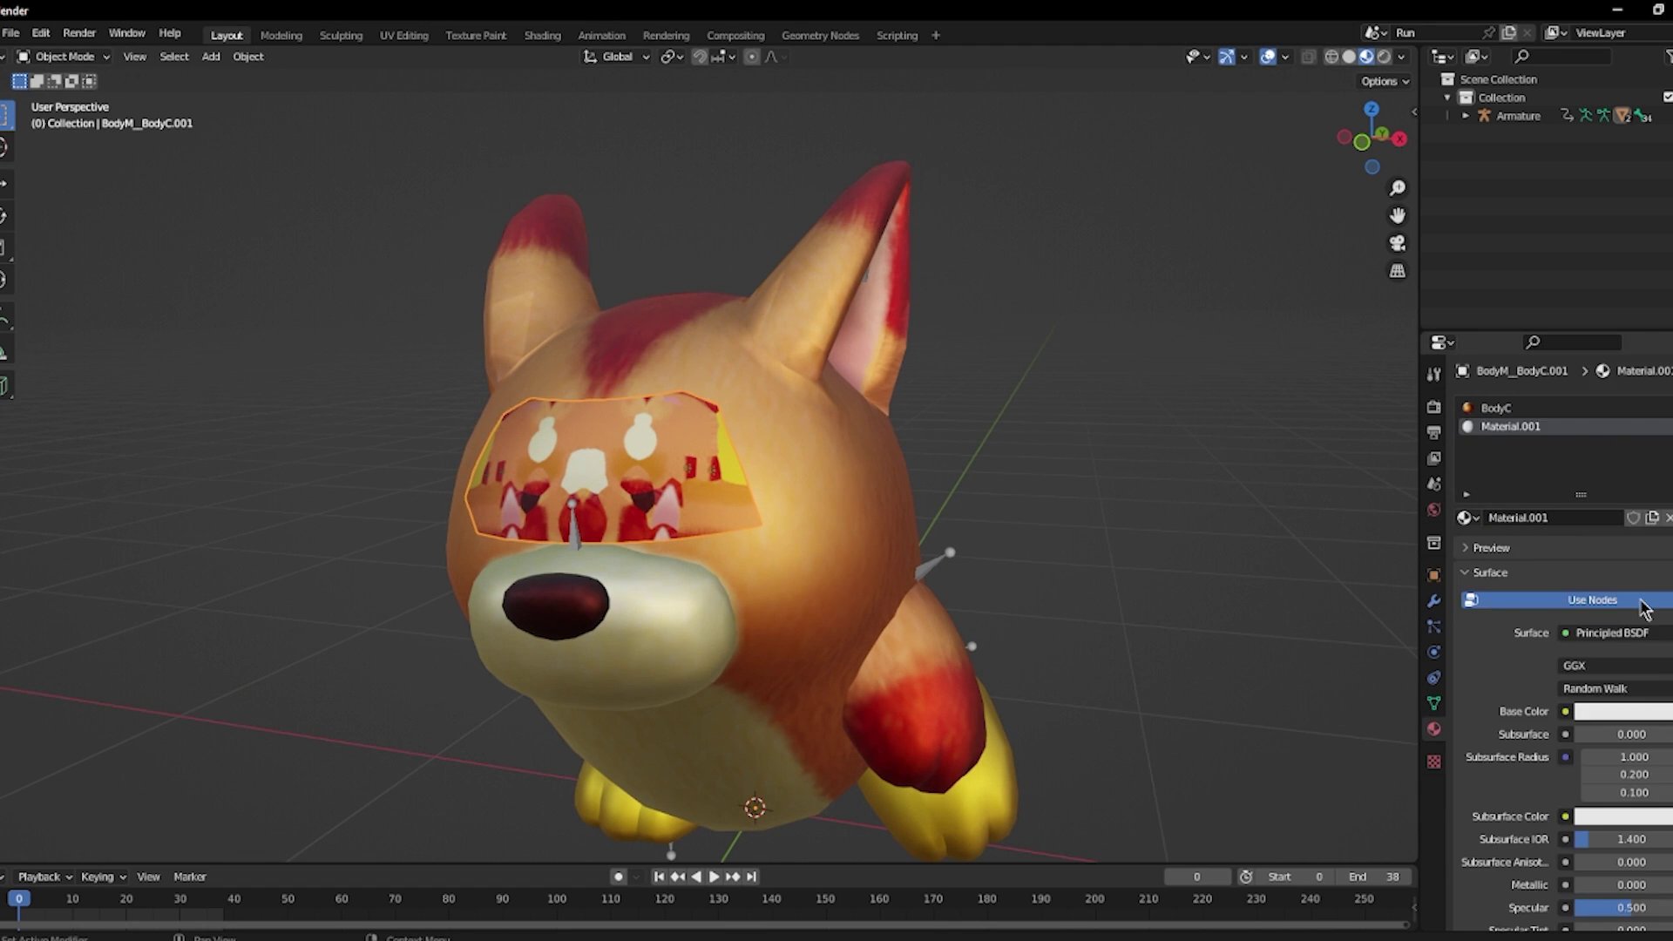
Use an Image Texture with NormalEnemyEye.00.png from the Awoofy folder as the new material's base color.
{"action": "left_click", "coordinate": [1566, 711]}
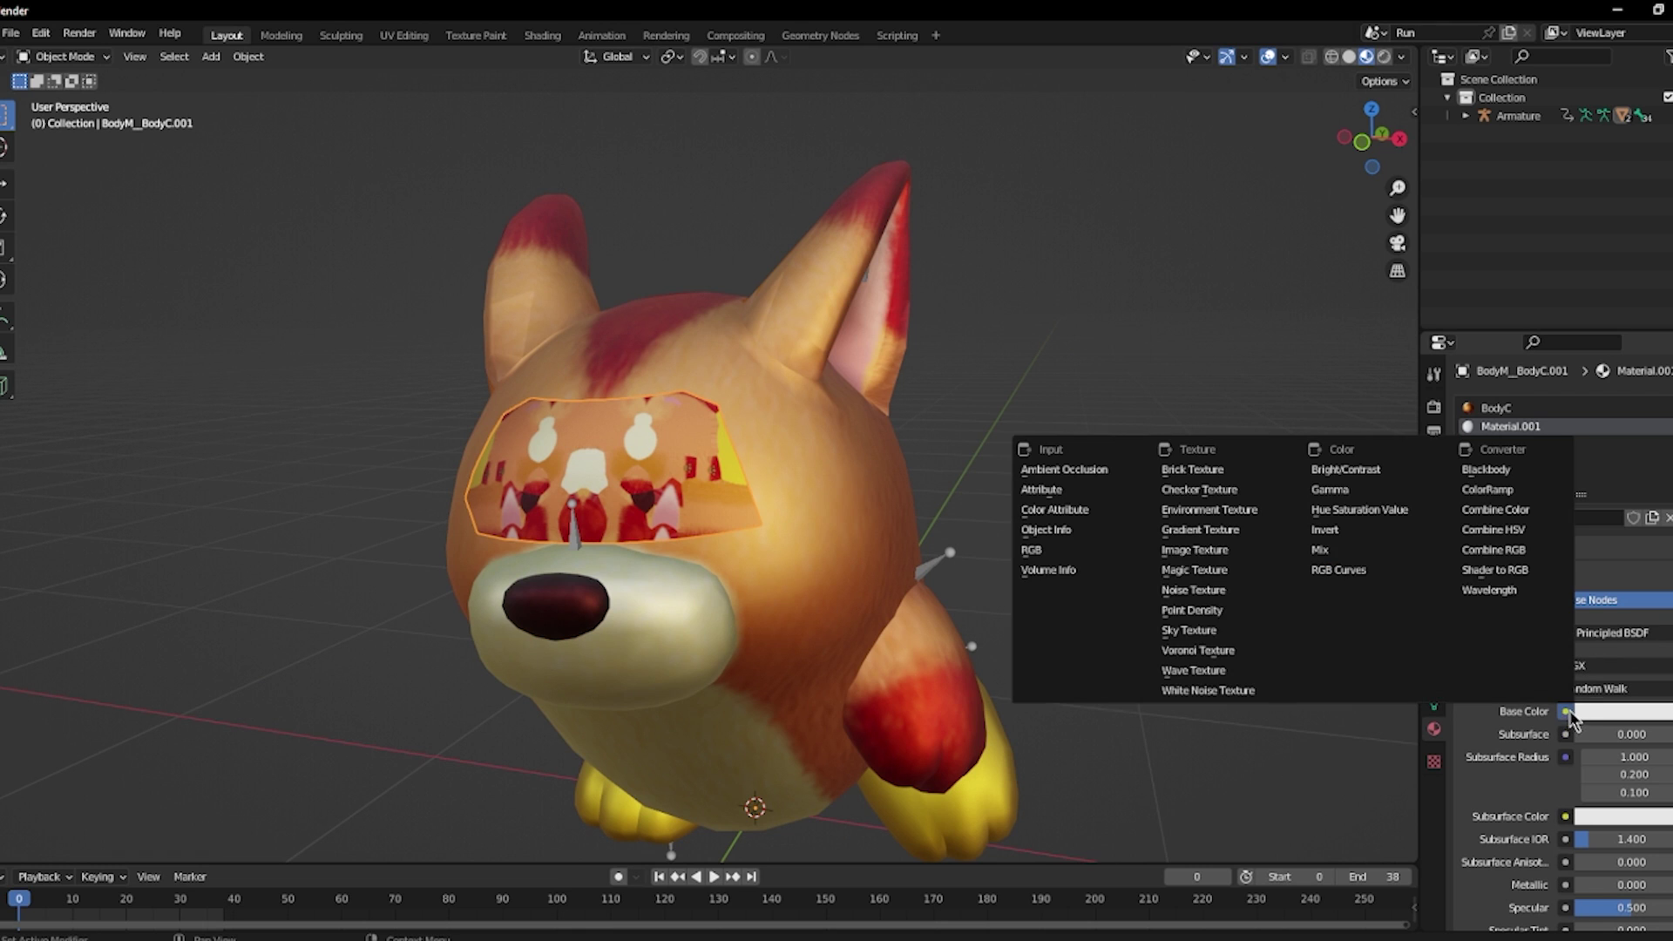
{"action": "left_click", "coordinate": [1234, 569]}
{"action": "left_click", "coordinate": [1654, 735]}
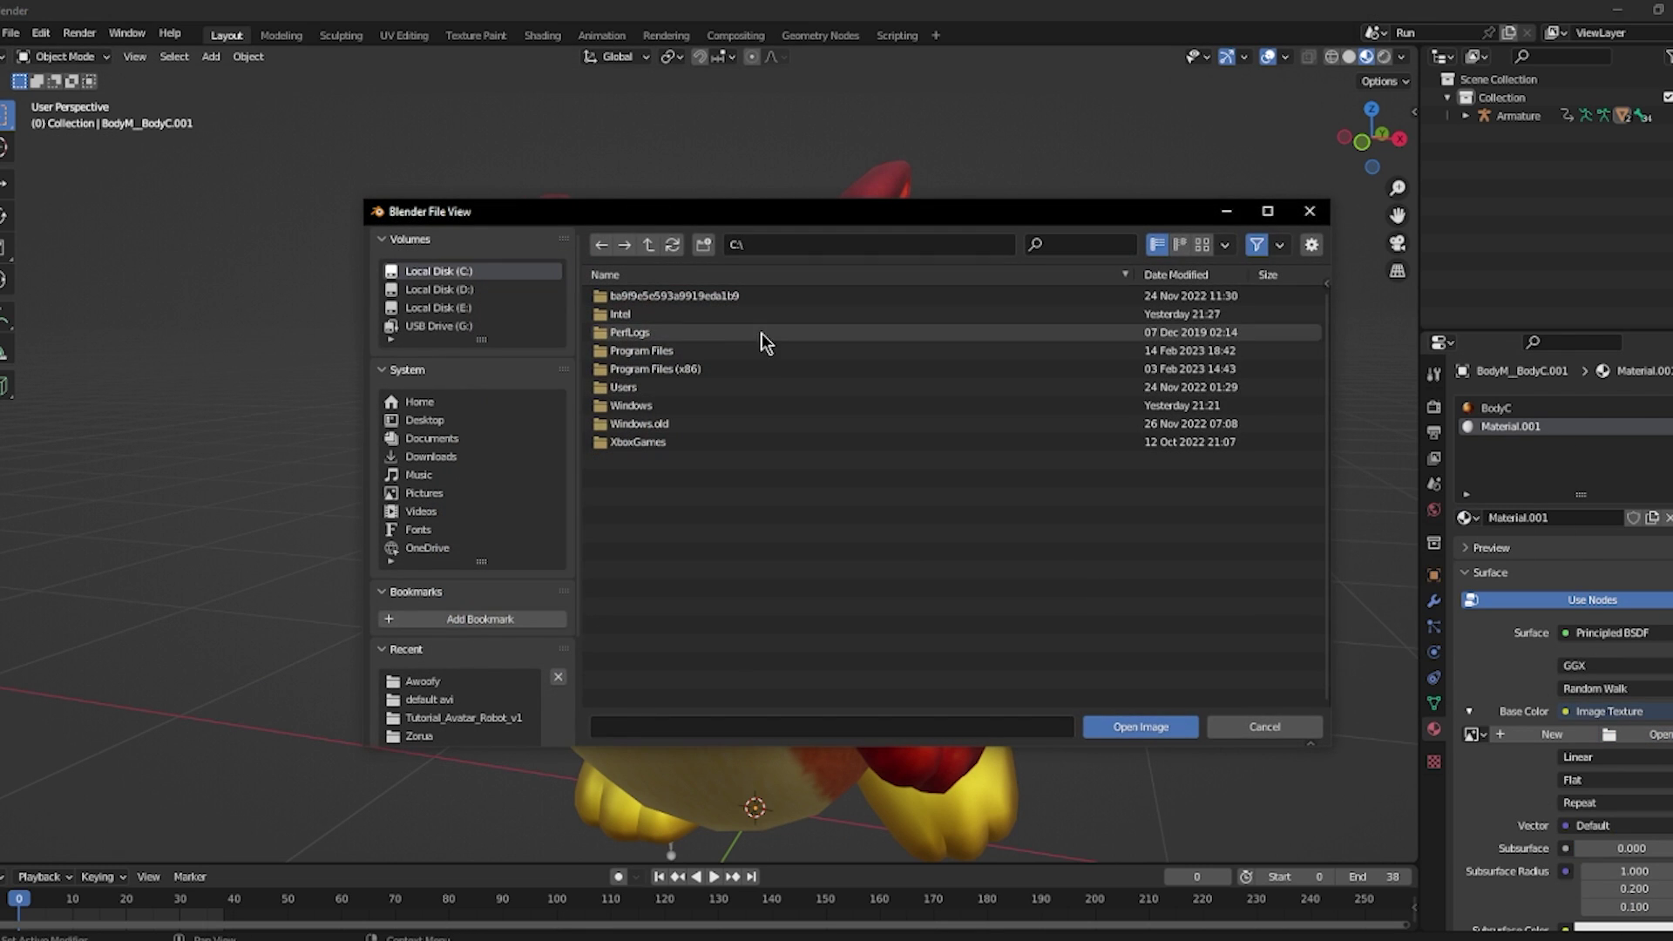
{"action": "left_click", "coordinate": [445, 680]}
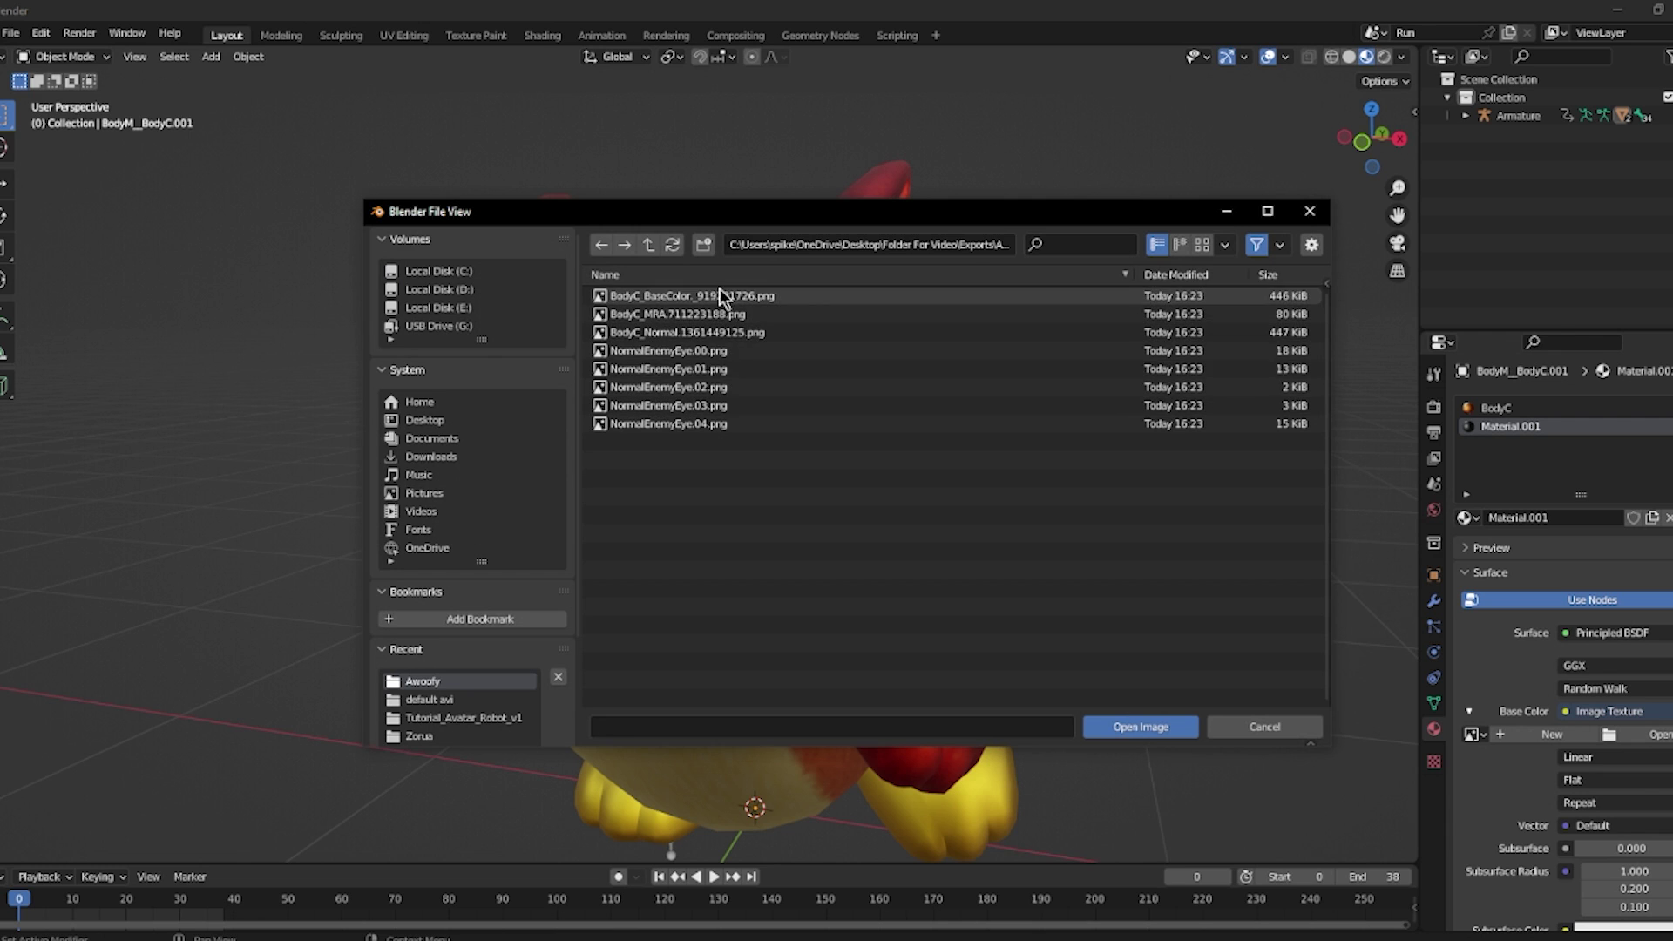
{"action": "double_click", "coordinate": [736, 350]}
{"action": "scroll", "coordinate": [862, 478], "scroll_direction": "down", "scroll_amount": 2}
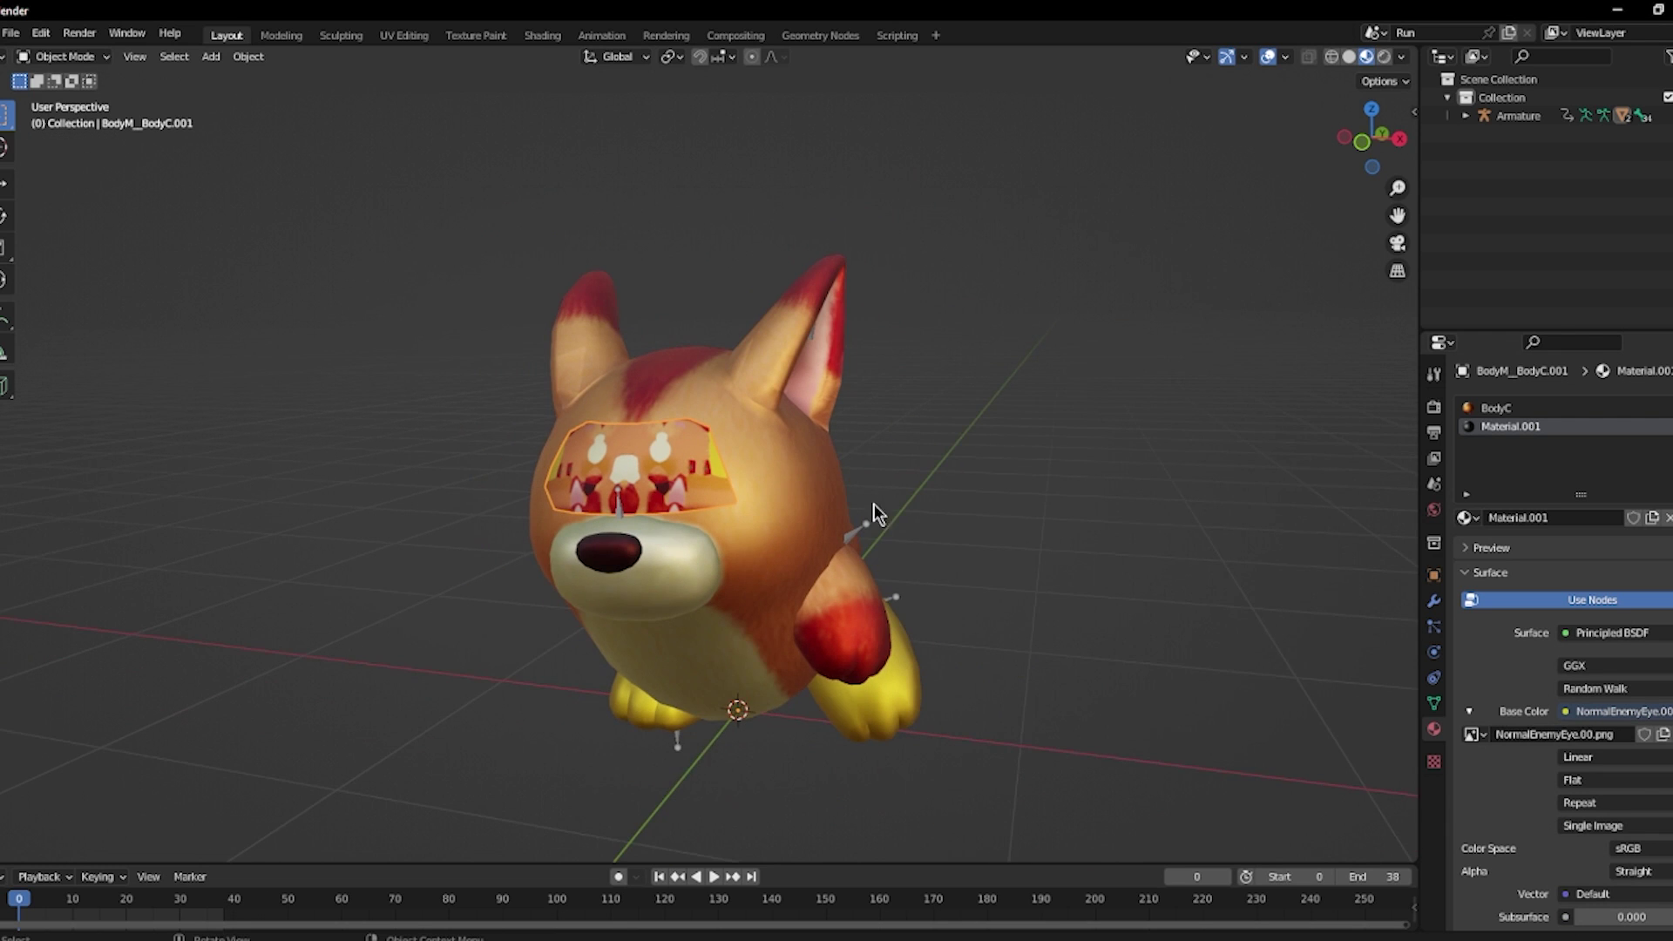
Assign the new eye material to all faces of the eye object and return to Object Mode.
{"action": "scroll", "coordinate": [875, 503], "scroll_direction": "up", "scroll_amount": 2}
{"action": "key", "text": "Tab"}
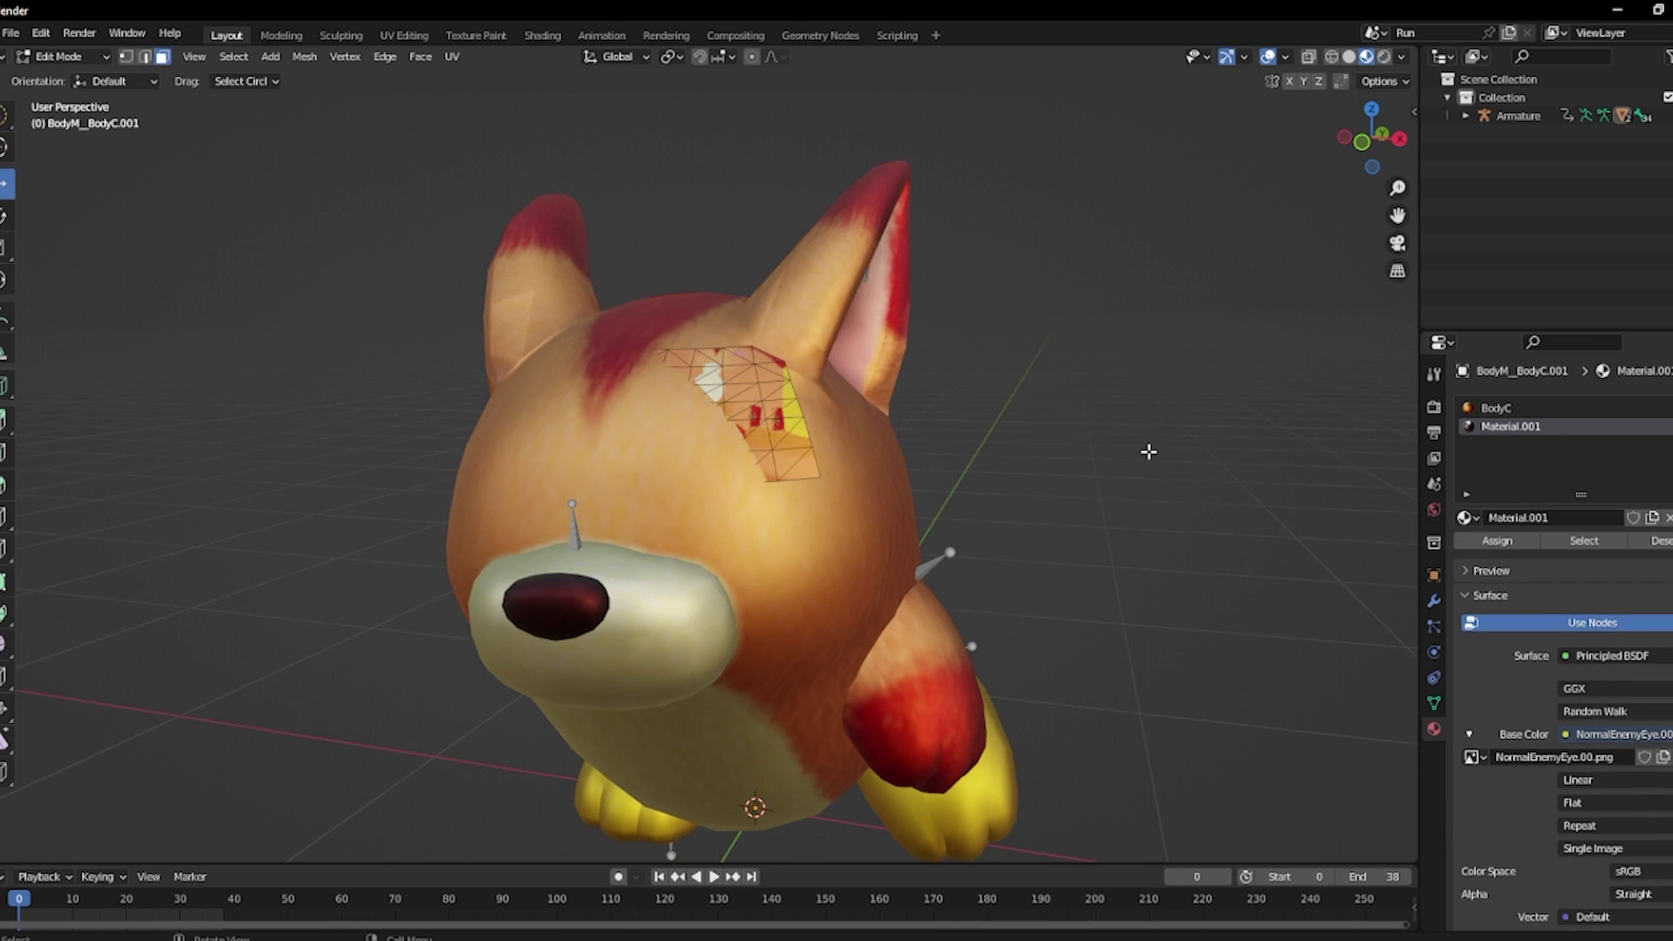
{"action": "key", "text": "a"}
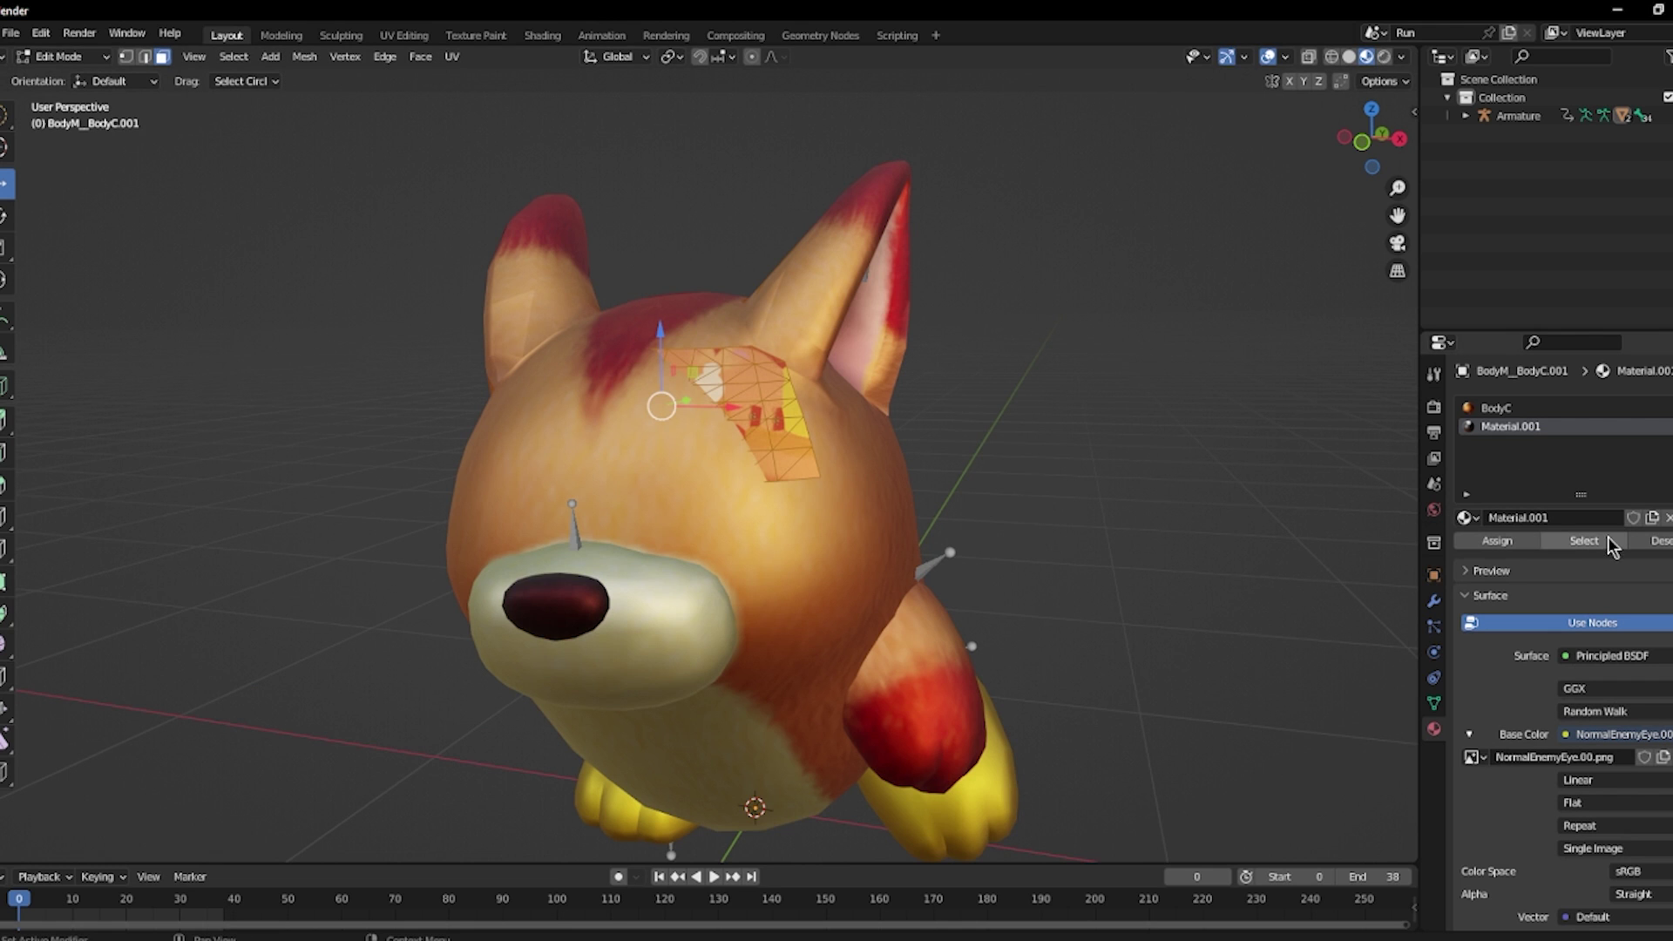
{"action": "left_click", "coordinate": [1509, 546]}
{"action": "key", "text": "Tab"}
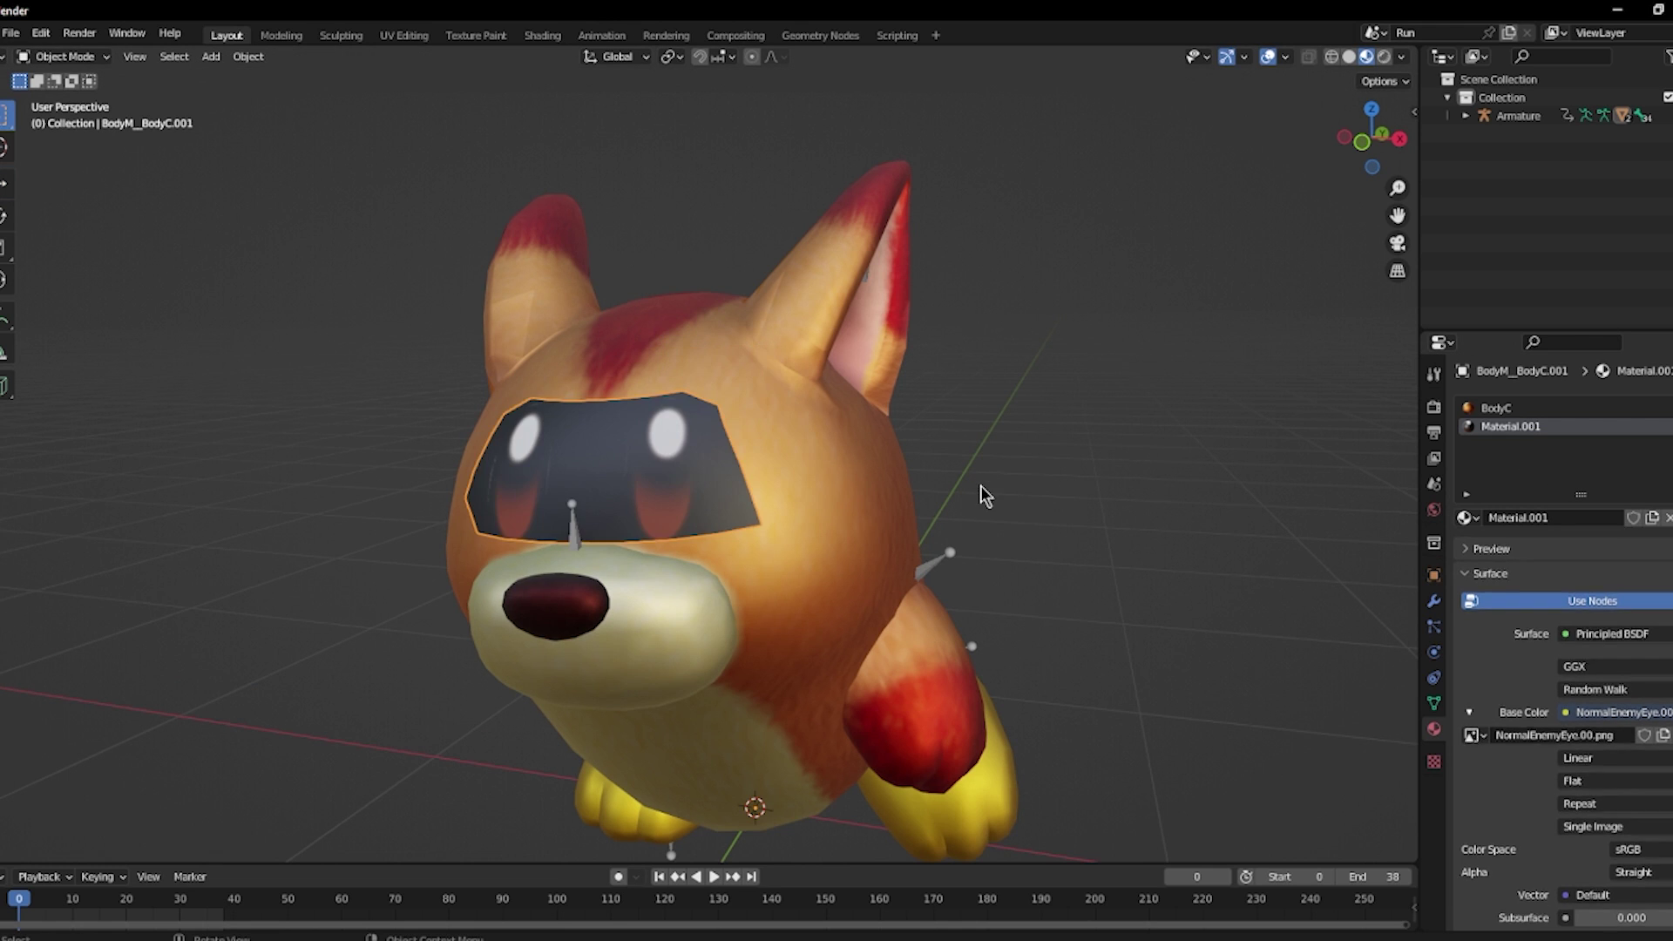
{"action": "scroll", "coordinate": [924, 488], "scroll_direction": "down", "scroll_amount": 2}
{"action": "middle_click_drag", "start_coordinate": [896, 489], "coordinate": [901, 491]}
{"action": "scroll", "coordinate": [902, 489], "scroll_direction": "up", "scroll_amount": 2}
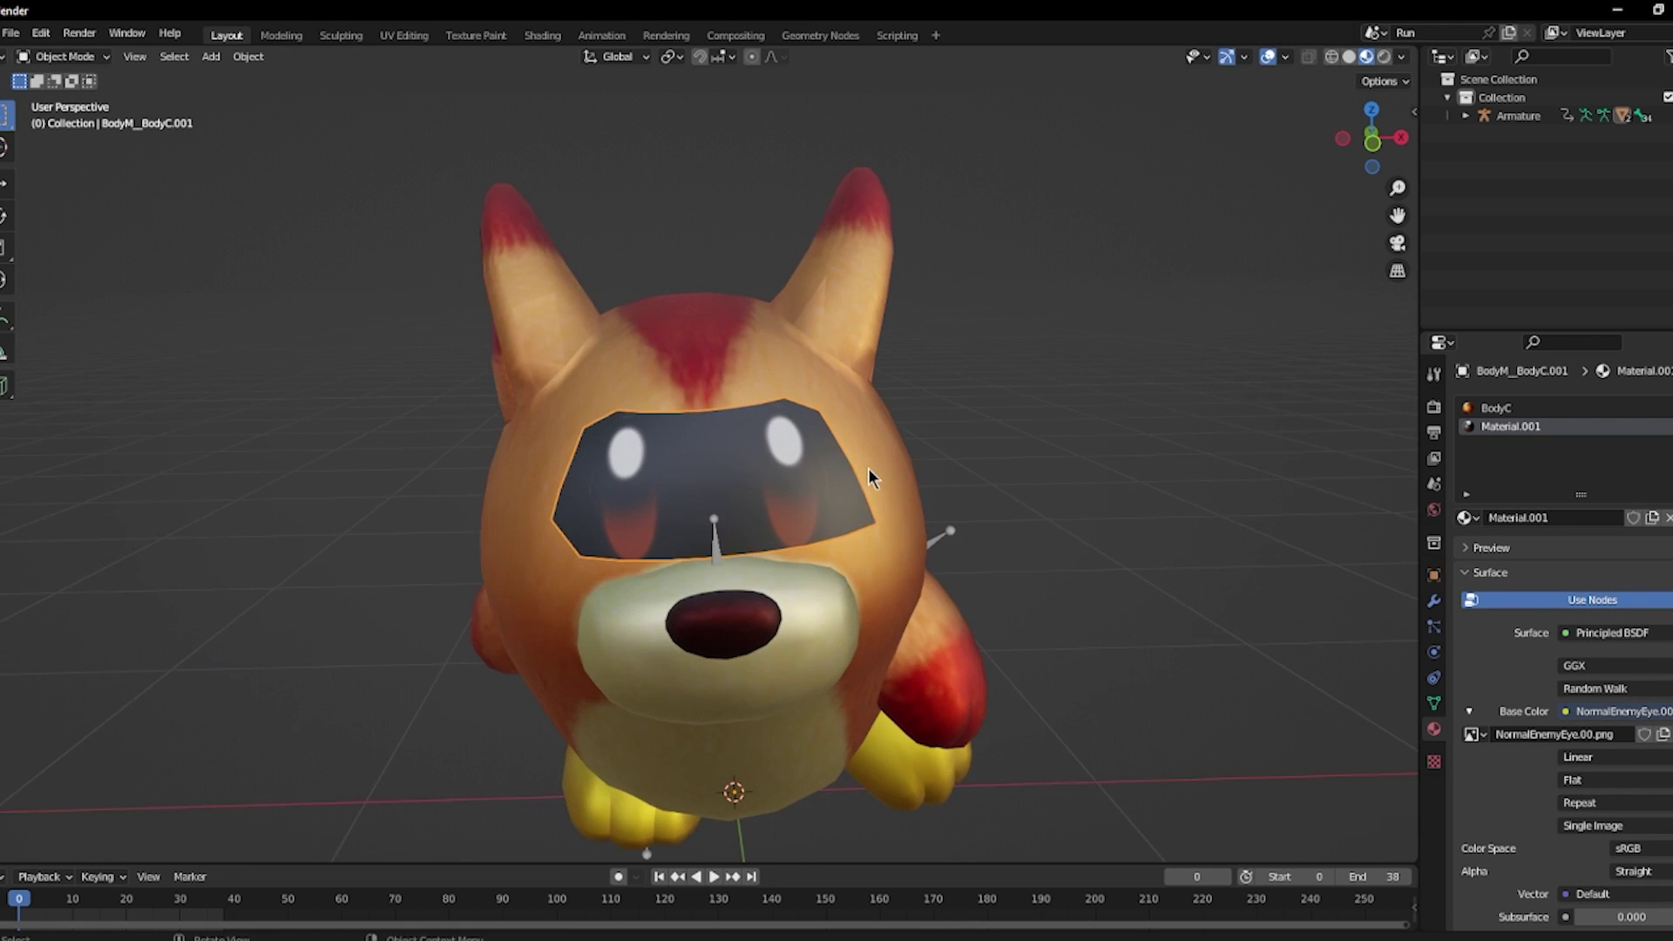
Remove UVMap.001 from the eye object, keeping only UVMap.
{"action": "left_click", "coordinate": [1434, 704]}
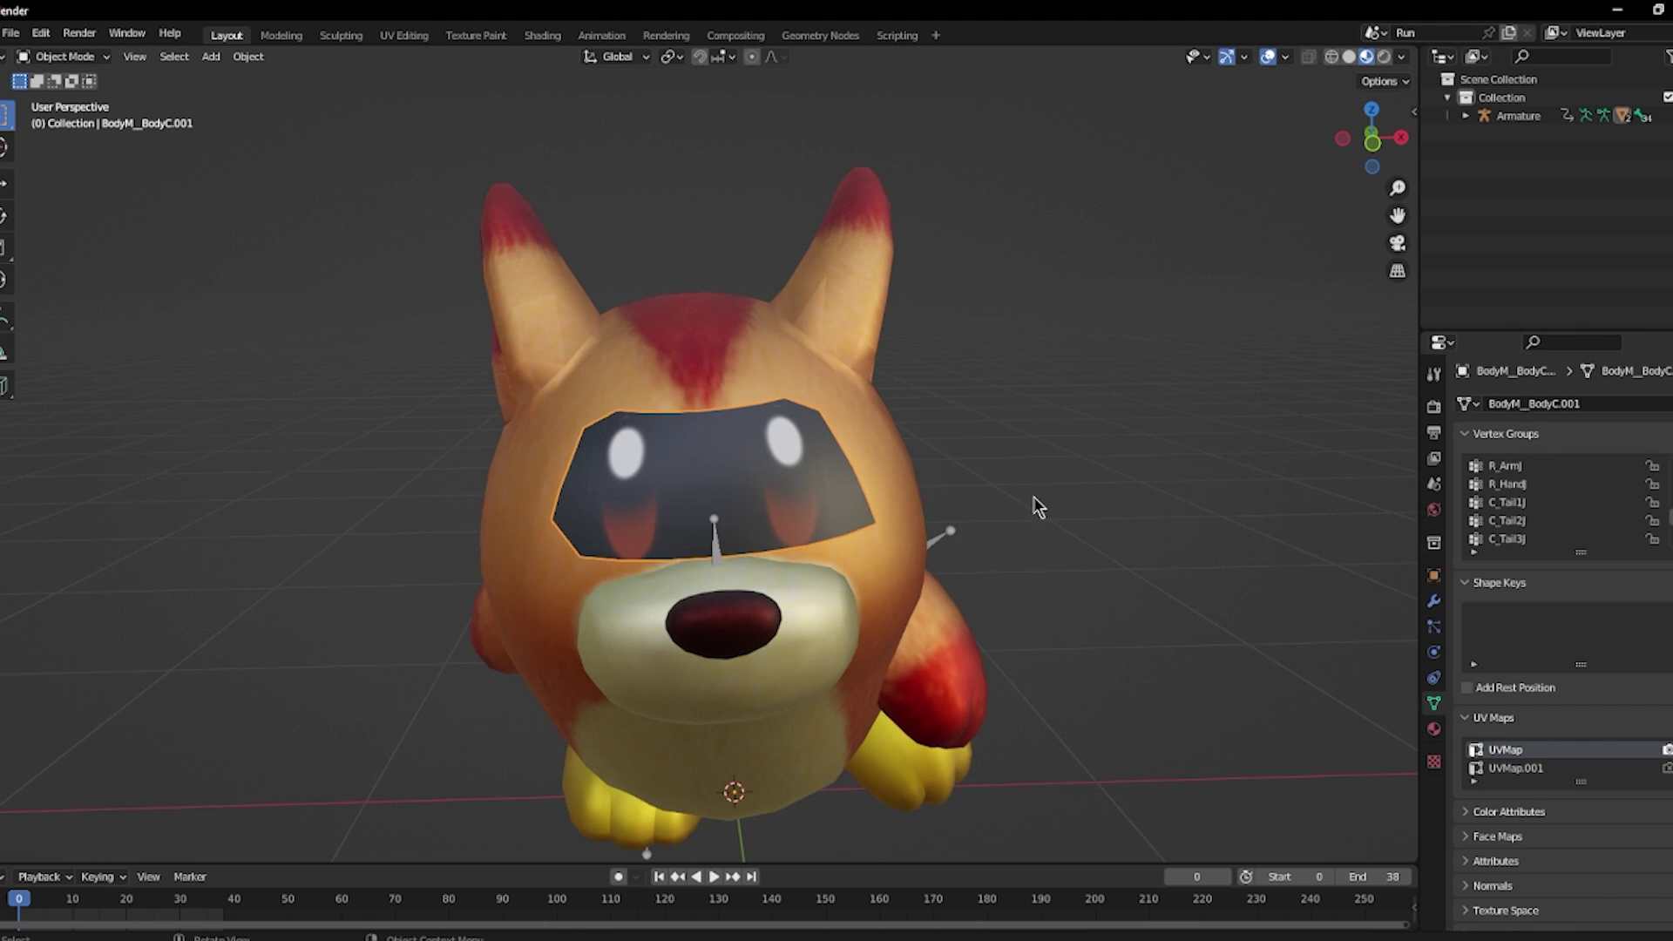
{"action": "middle_click_drag", "start_coordinate": [1037, 508], "coordinate": [778, 436]}
{"action": "scroll", "coordinate": [777, 435], "scroll_direction": "up", "scroll_amount": 2}
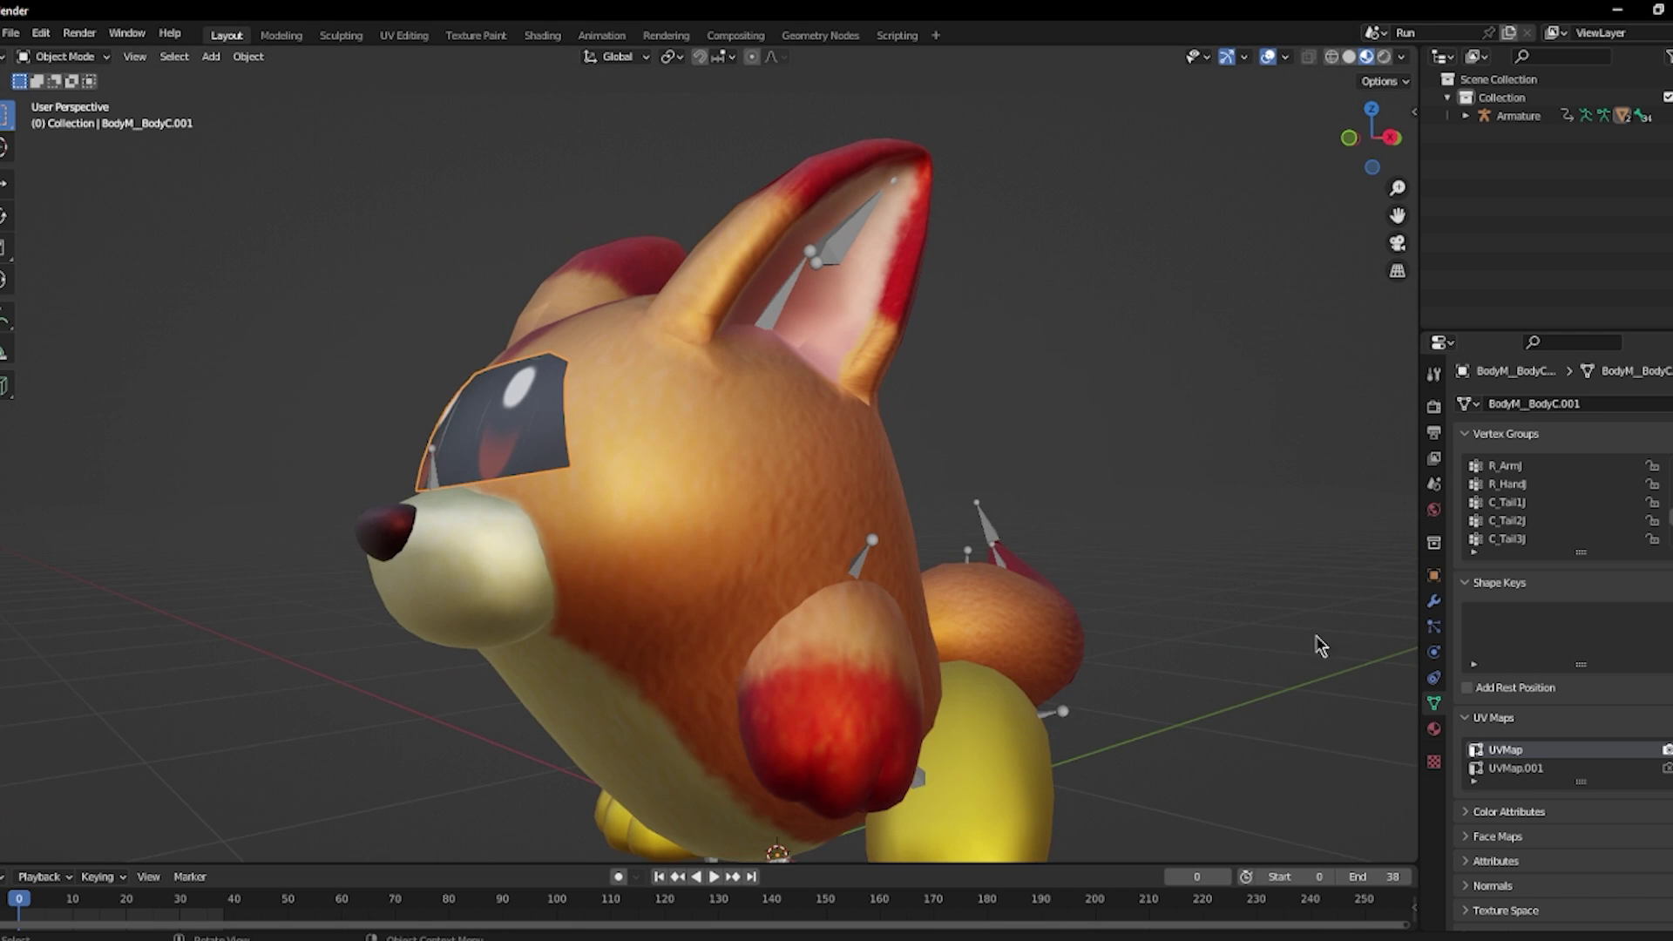
{"action": "left_click", "coordinate": [1548, 769]}
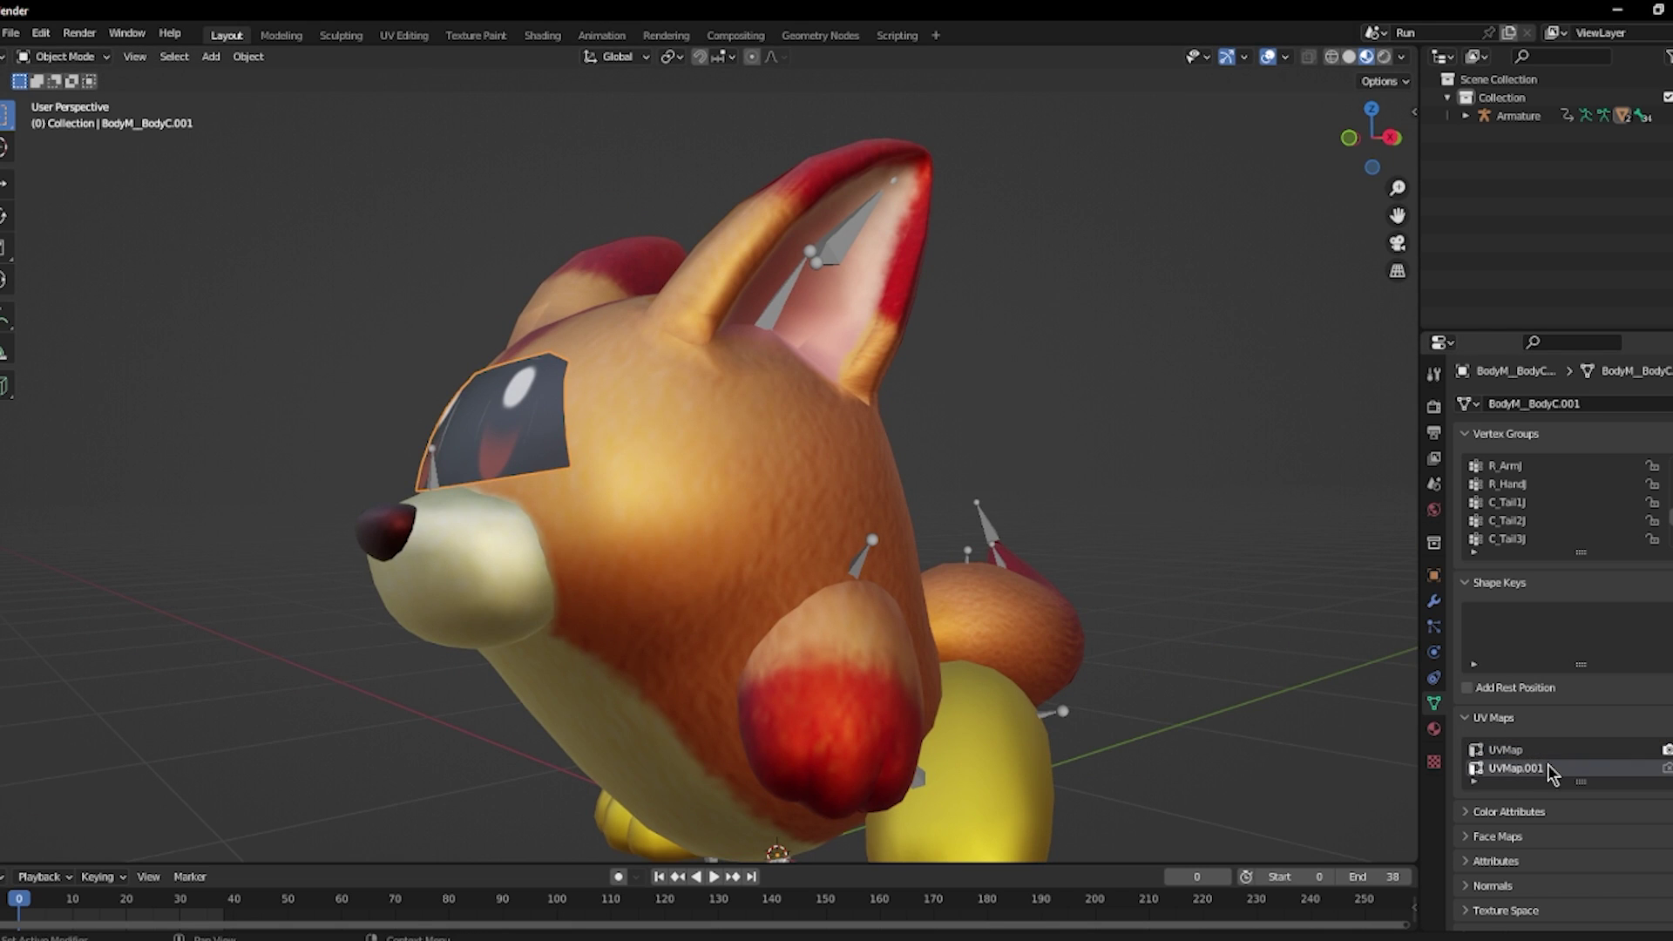
{"action": "key", "text": "Delete"}
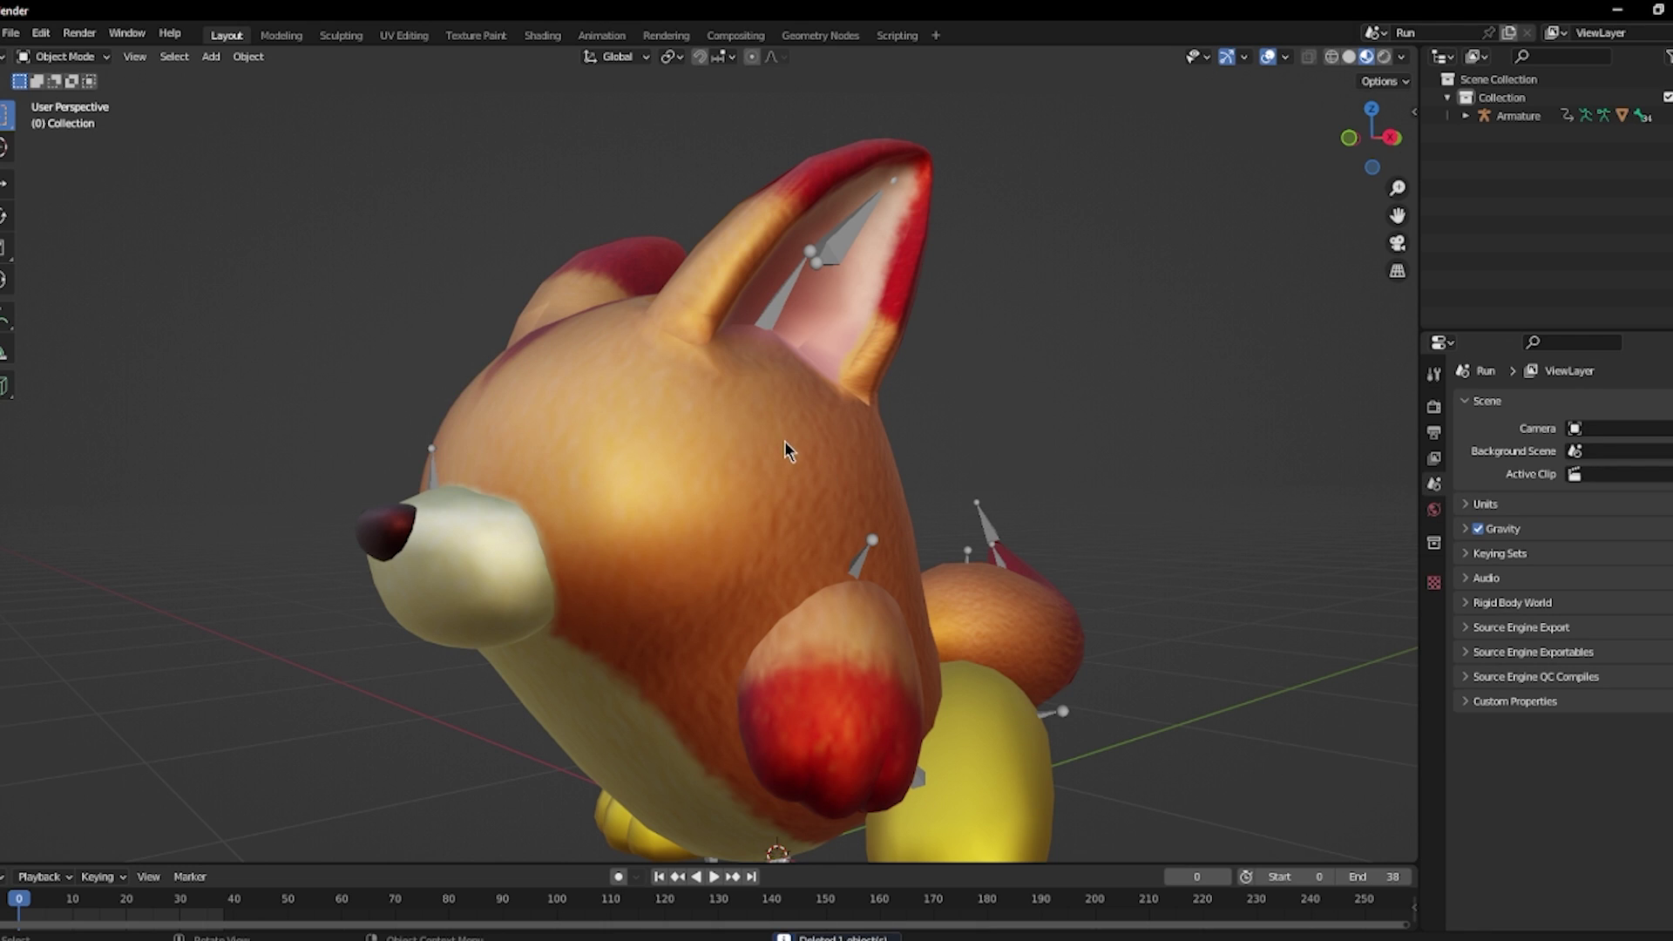
{"action": "key", "text": "ctrl+z"}
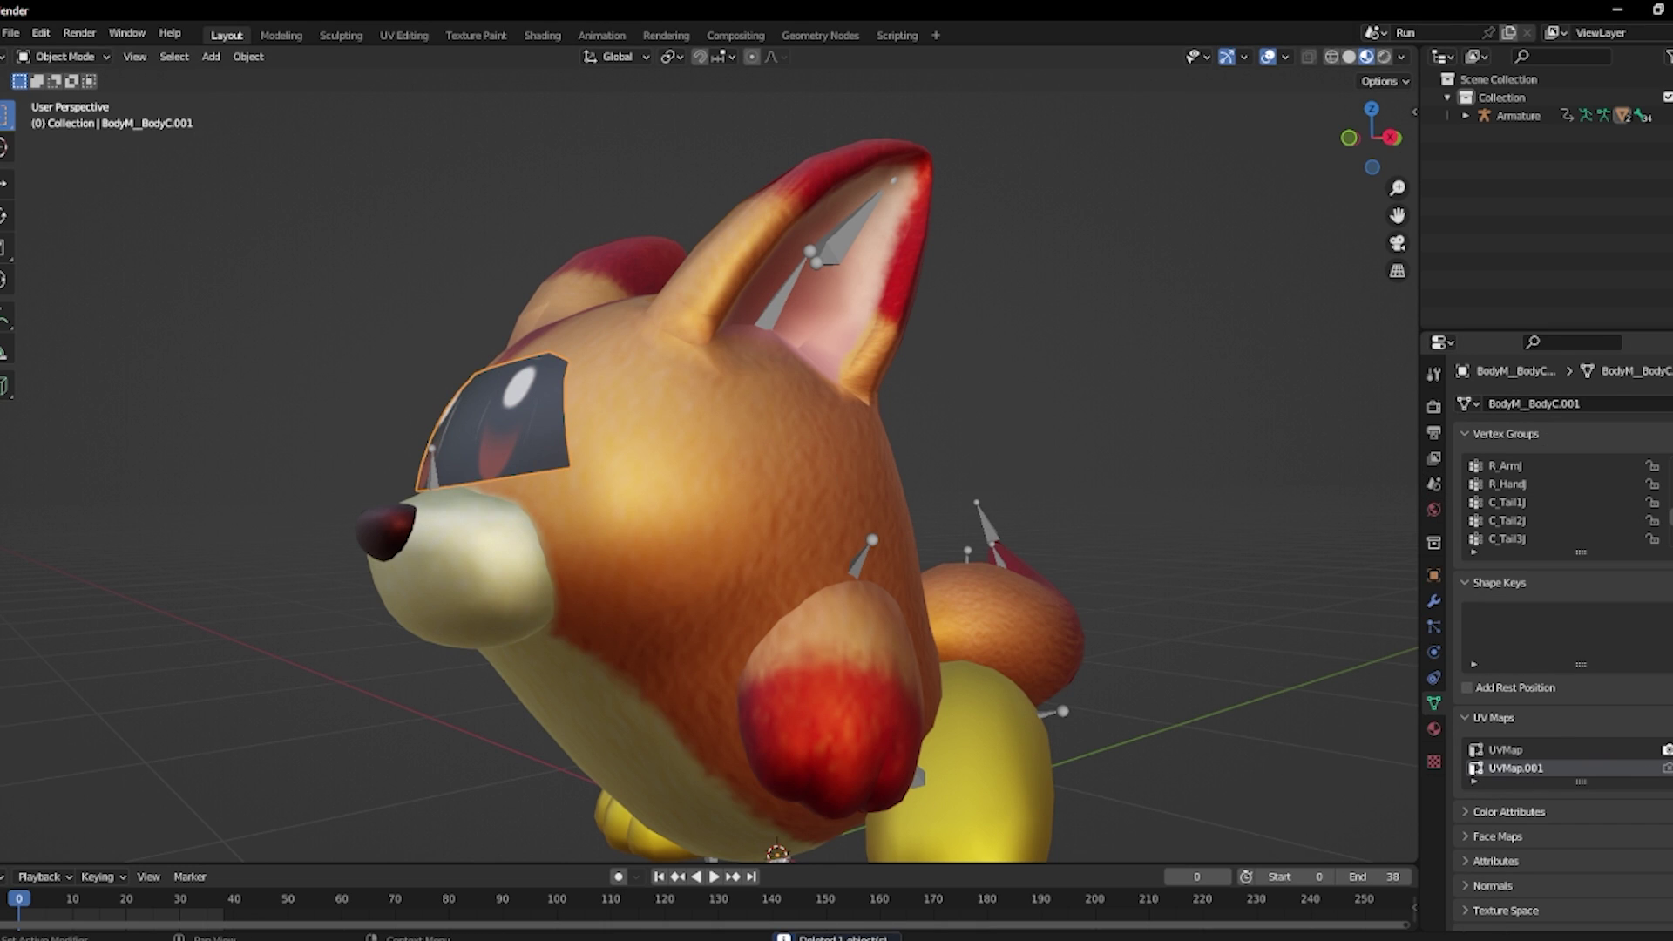
{"action": "left_click", "coordinate": [1672, 768]}
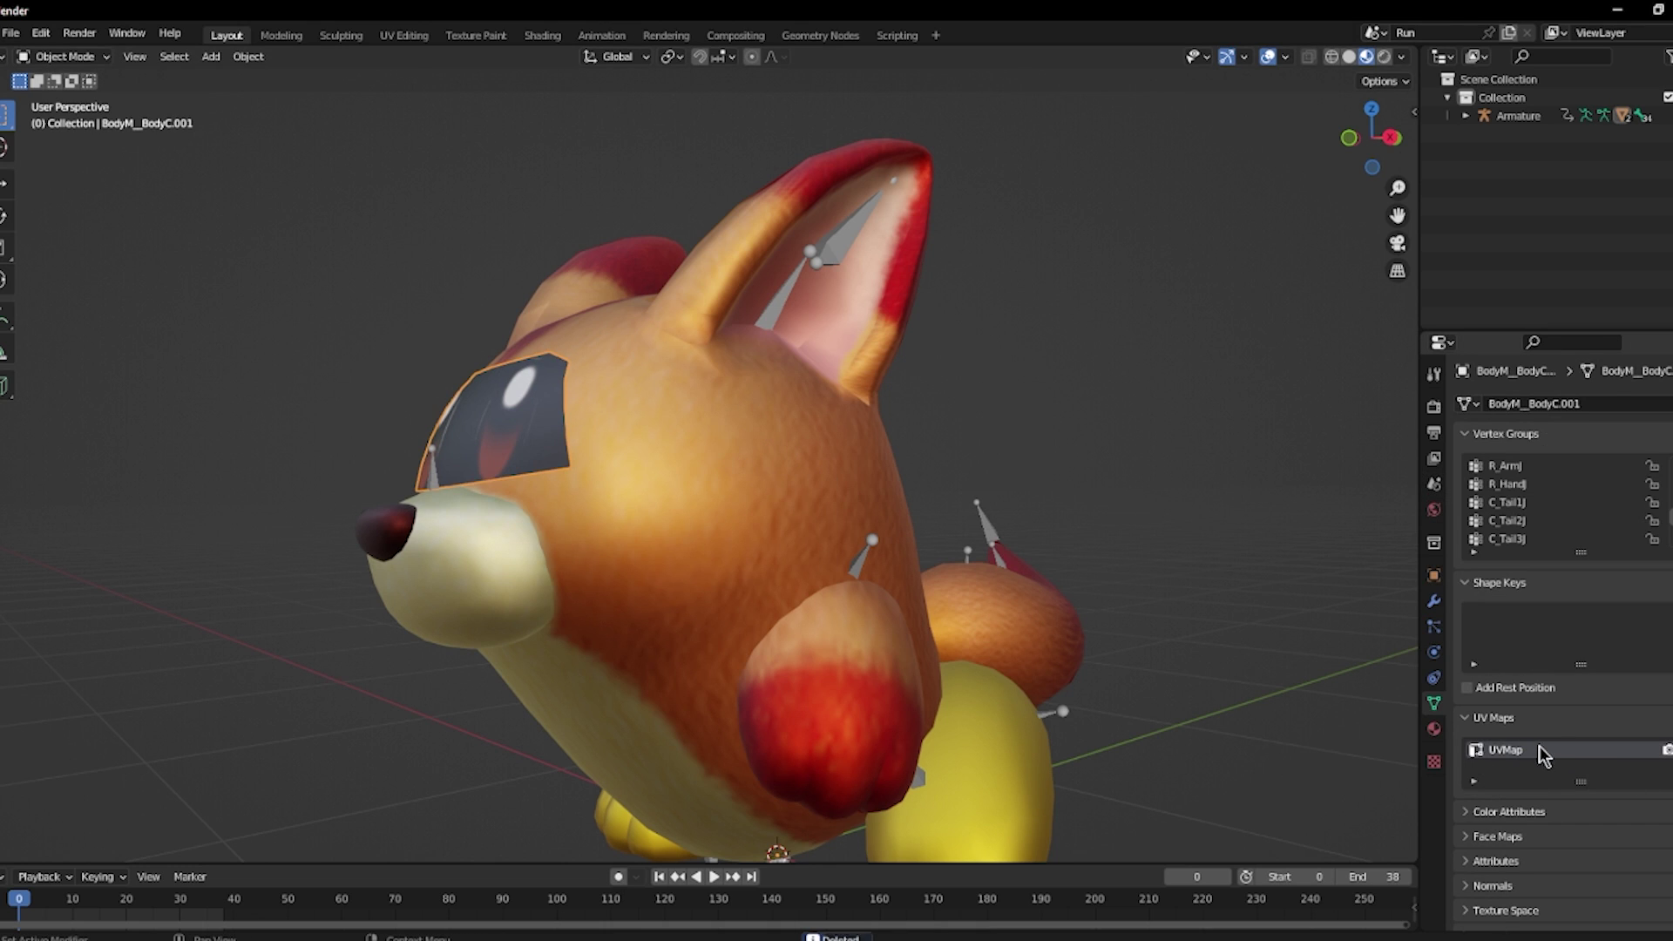
Delete the body's original UVMap and rename its UVMap.001 to UVMap.
{"action": "left_click", "coordinate": [704, 462]}
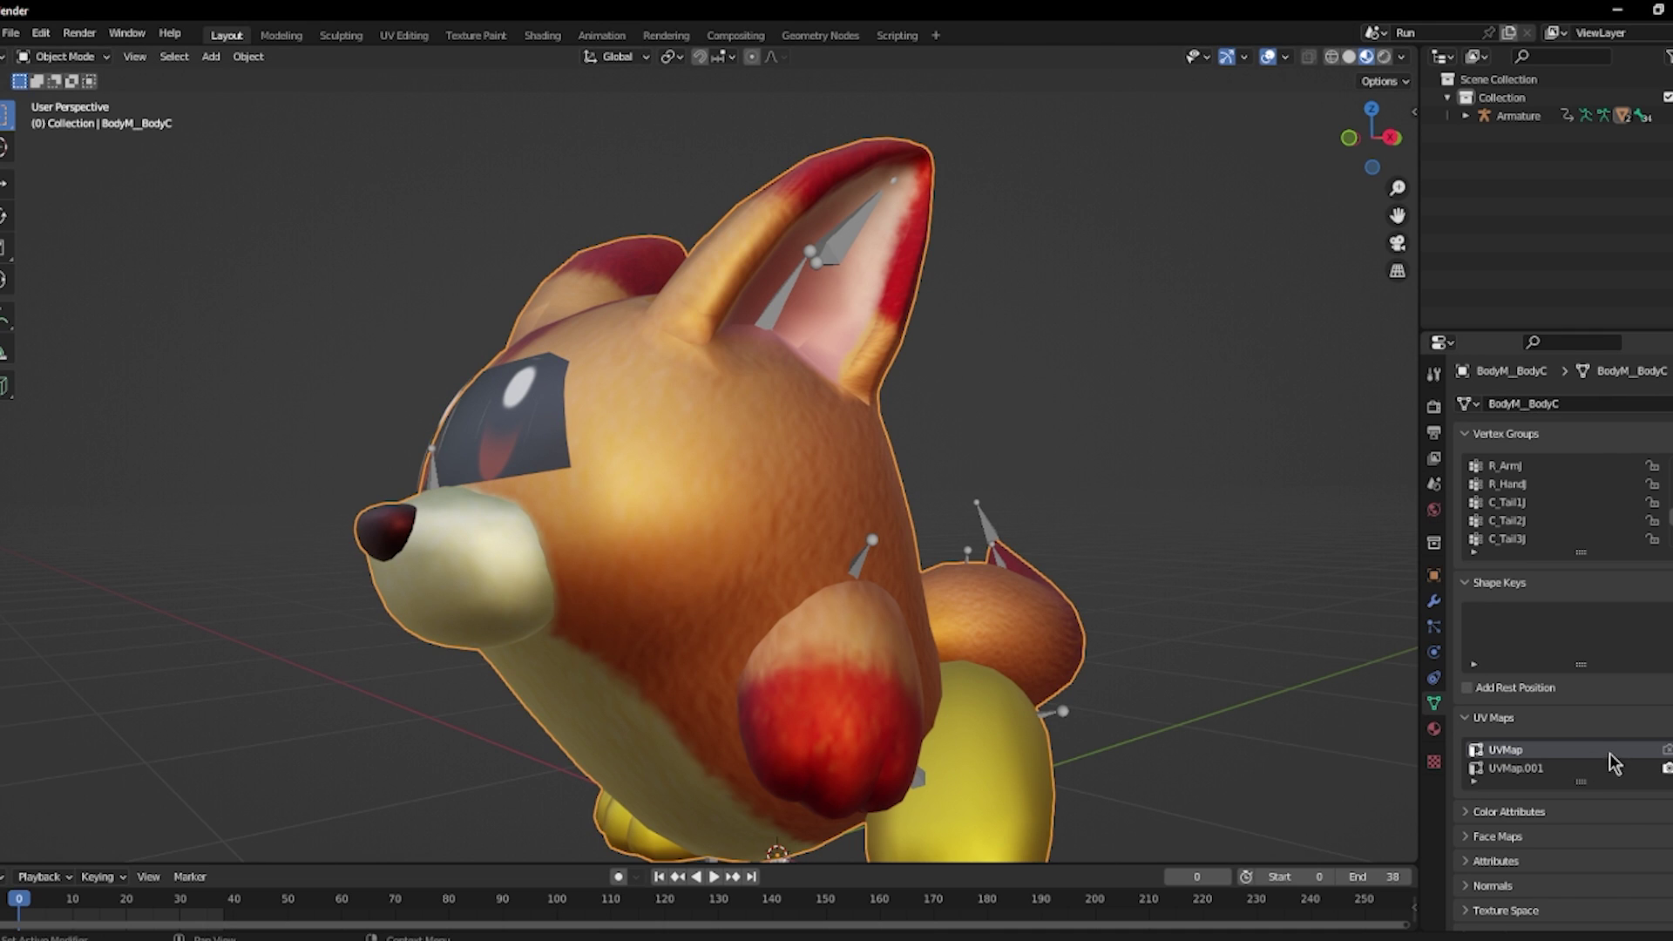
{"action": "left_click", "coordinate": [1669, 767]}
{"action": "key", "text": "F2"}
{"action": "left_click", "coordinate": [1576, 750]}
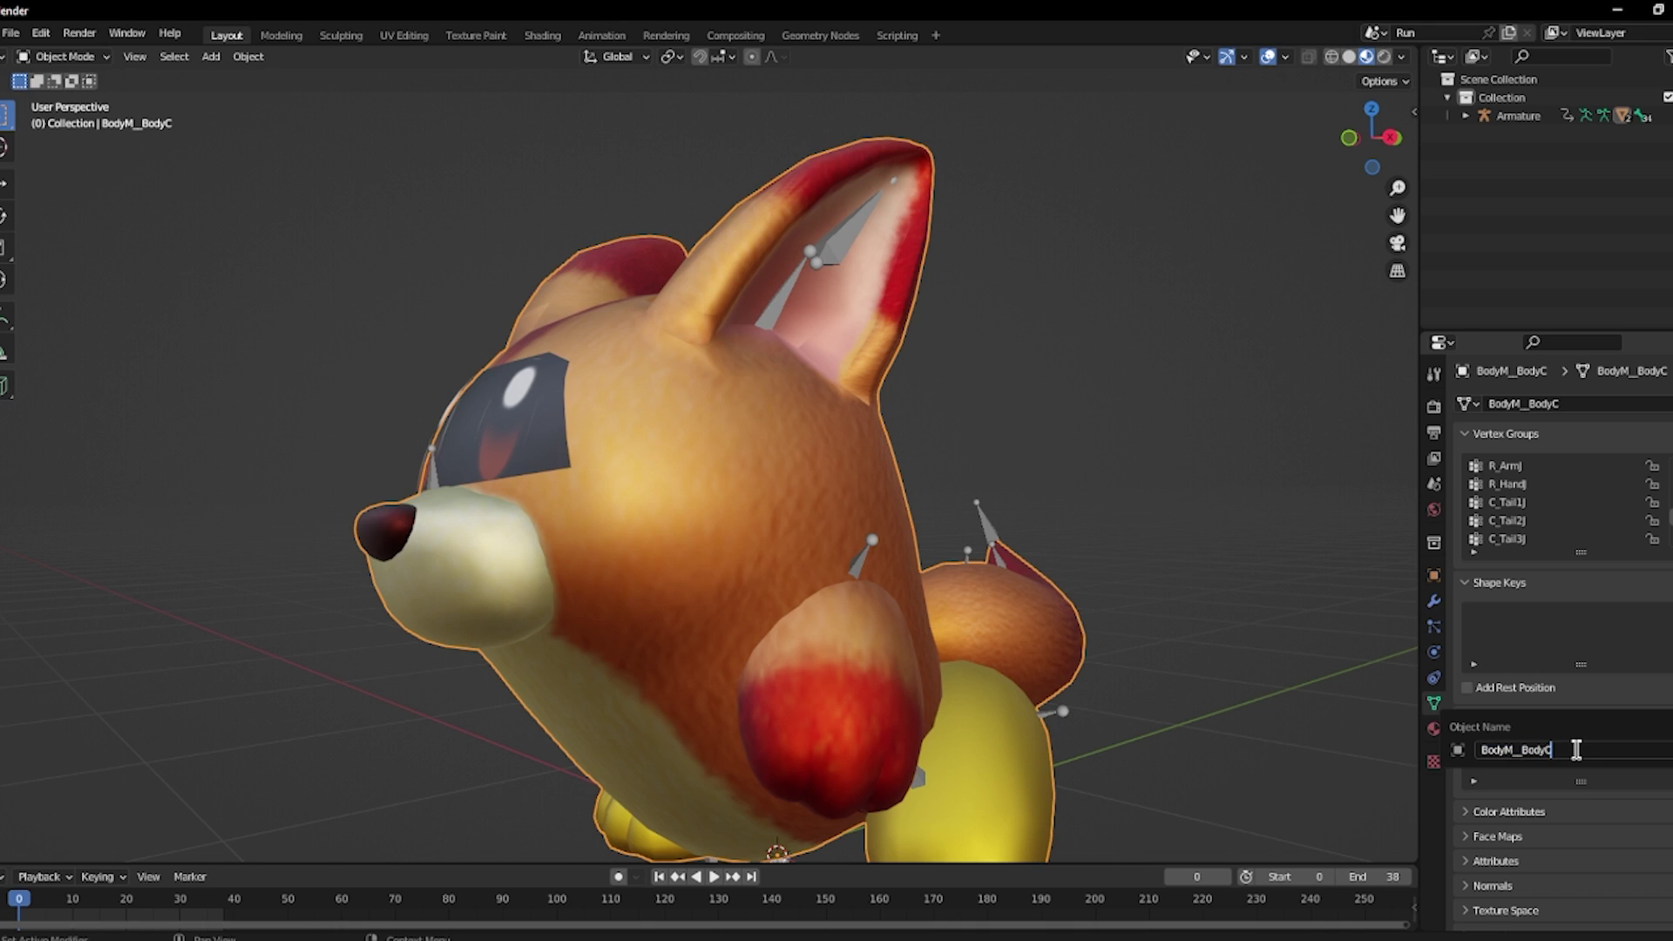
{"action": "left_click", "coordinate": [1341, 732]}
{"action": "double_click", "coordinate": [1510, 750]}
{"action": "left_click", "coordinate": [1548, 747]}
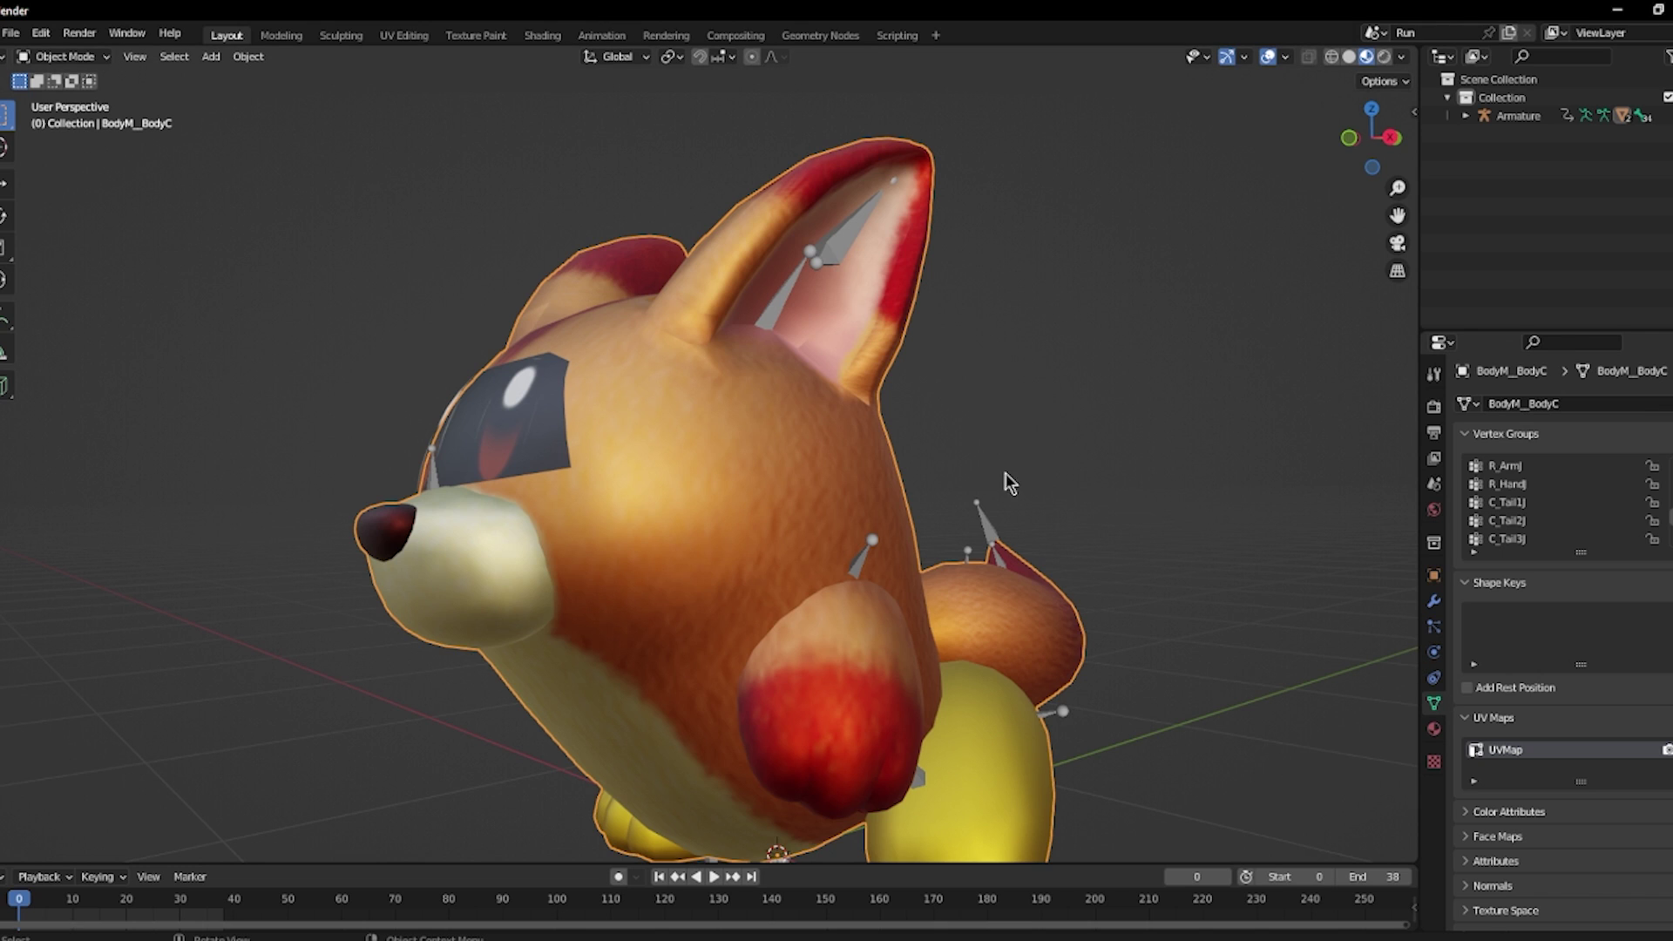
Join the eye object into the body mesh, with the body as the active object.
{"action": "left_click", "coordinate": [558, 415]}
{"action": "left_click", "coordinate": [655, 438], "text": "shift"}
{"action": "middle_click_drag", "start_coordinate": [663, 441], "coordinate": [768, 483]}
{"action": "scroll", "coordinate": [764, 477], "scroll_direction": "down", "scroll_amount": 5}
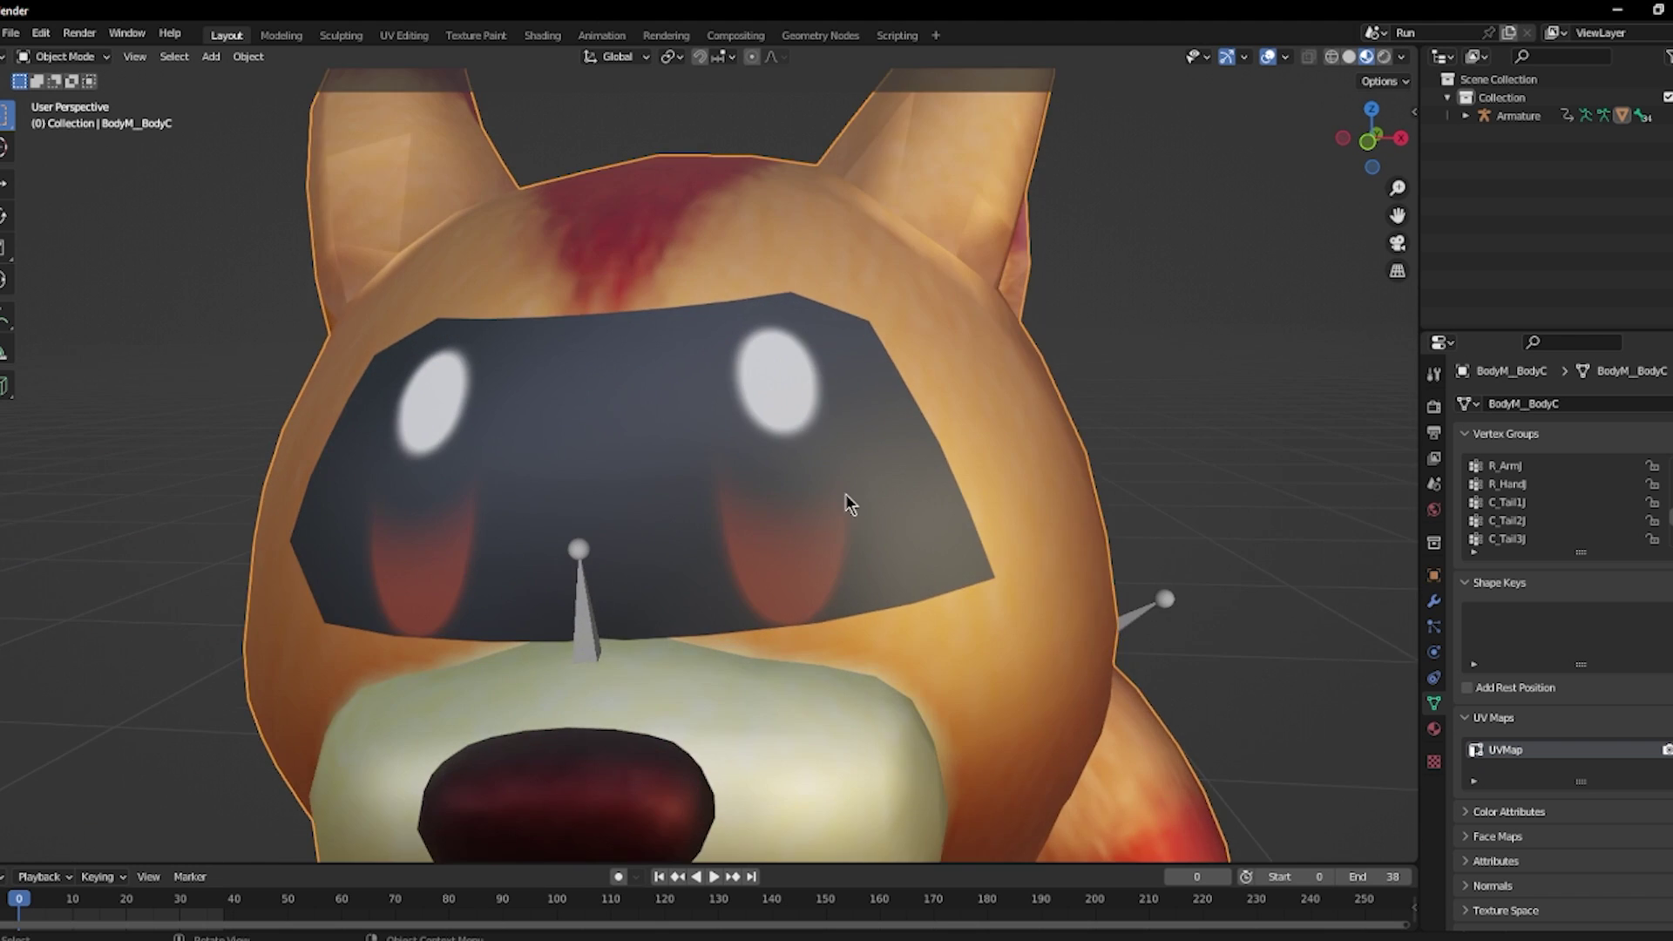
Check in Edit Mode that the eye faces belong to the joined body mesh by selecting individual eye faces.
{"action": "key", "text": "Tab"}
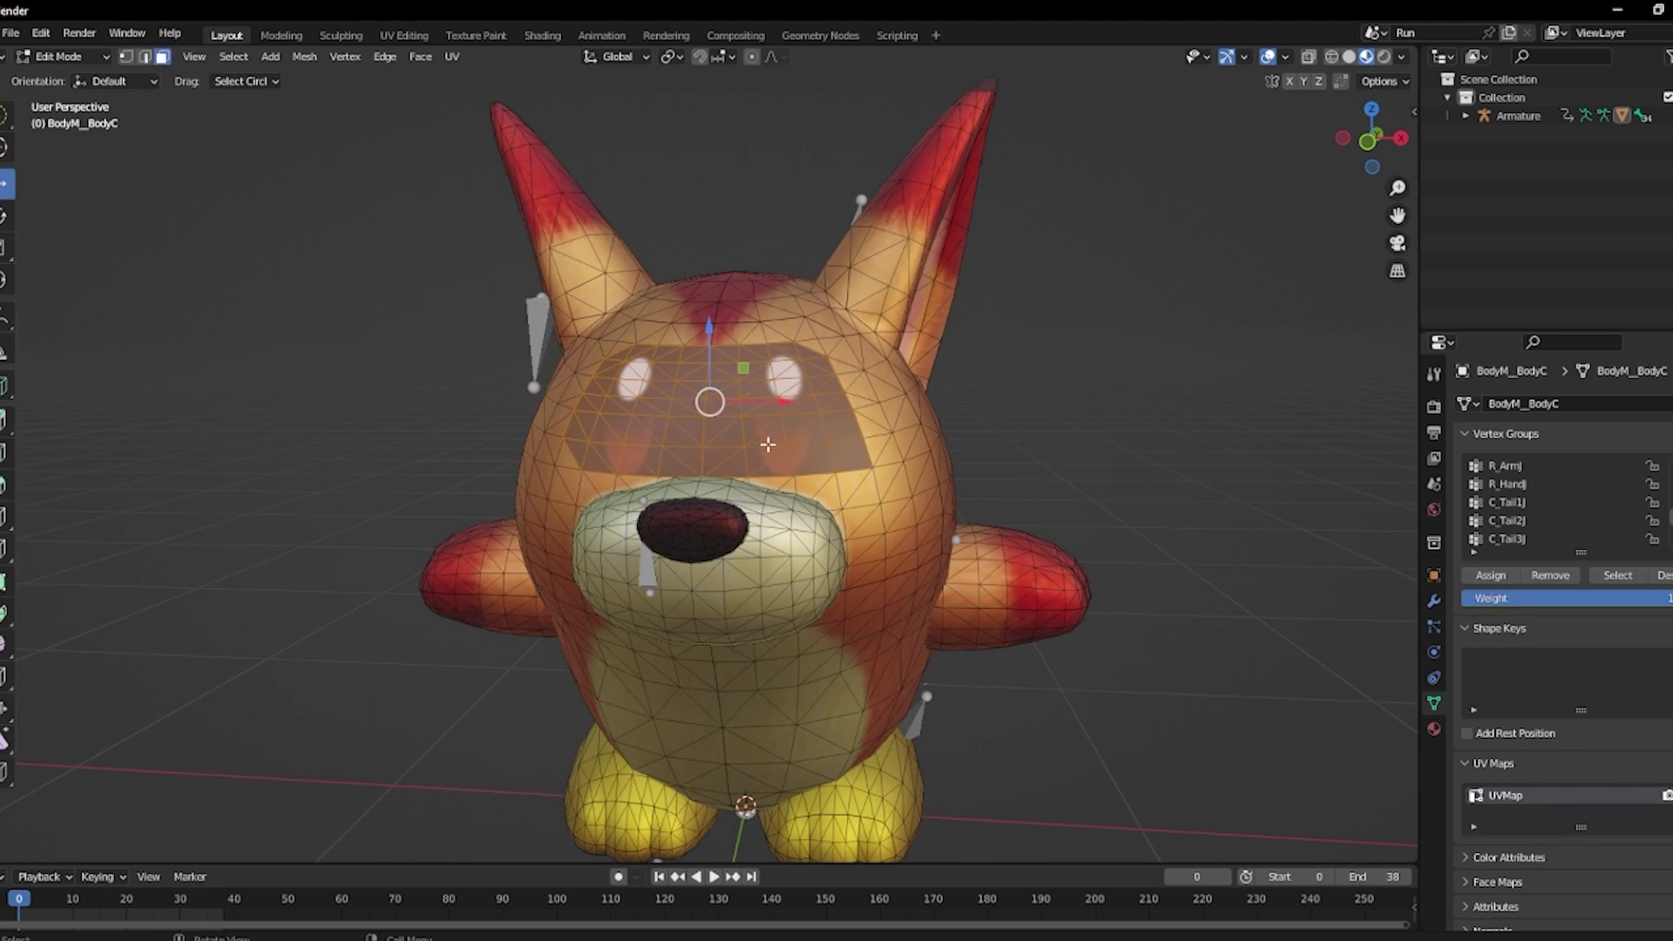
{"action": "scroll", "coordinate": [698, 427], "scroll_direction": "up", "scroll_amount": 2}
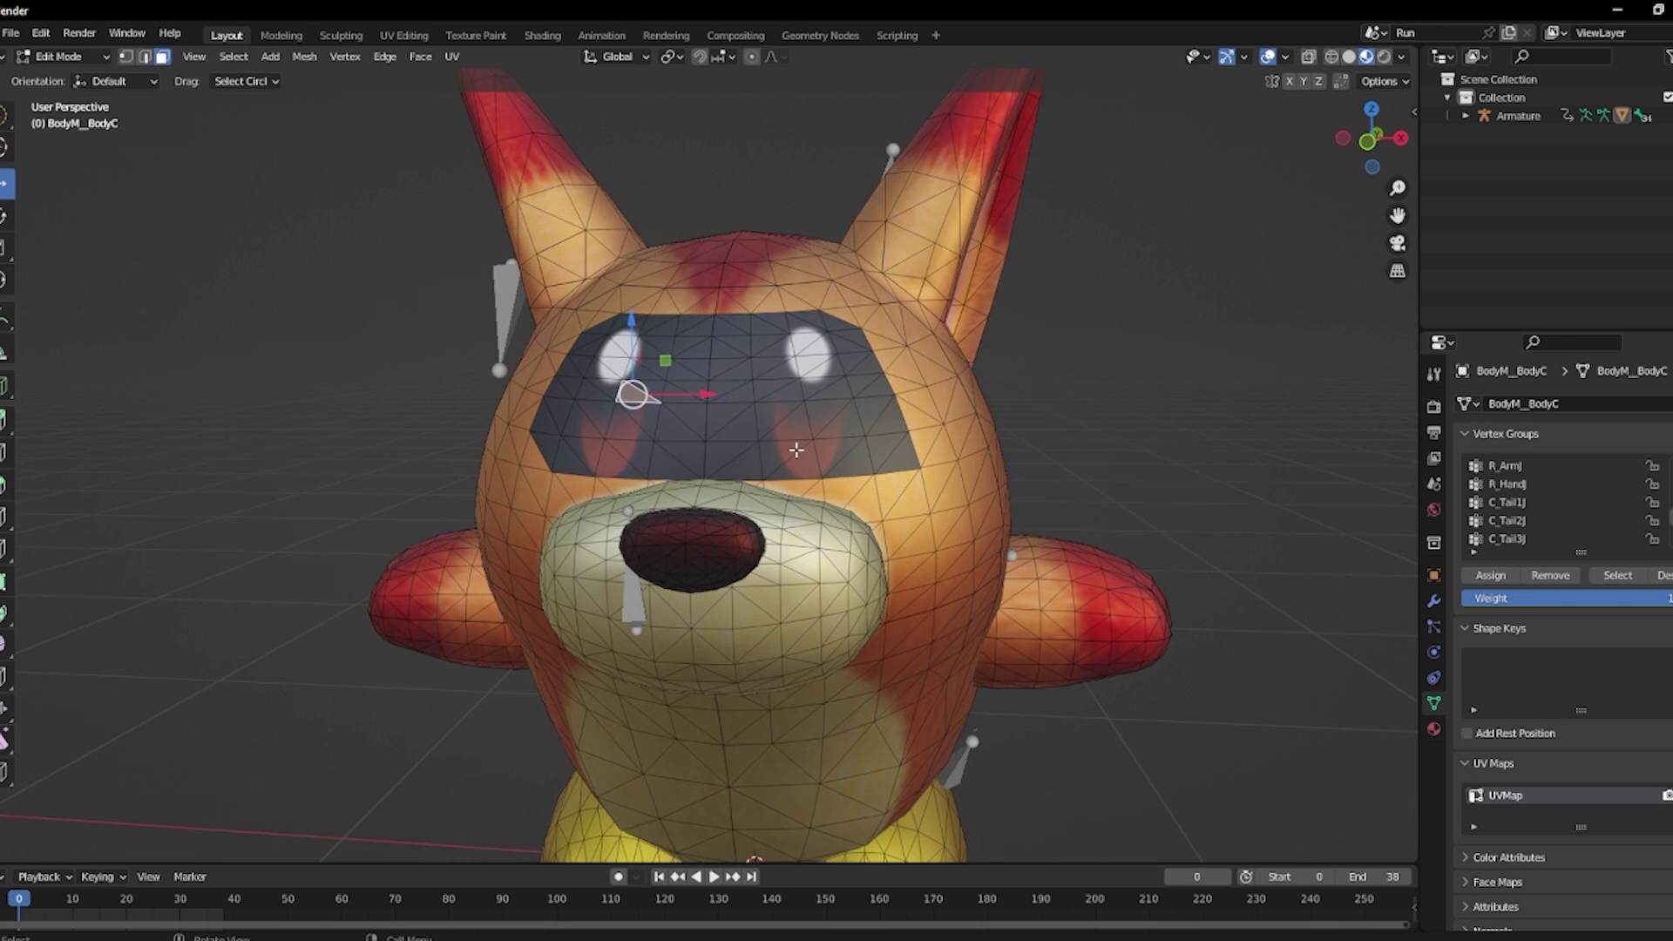
{"action": "key", "text": "ctrl+l"}
{"action": "left_click", "coordinate": [782, 419]}
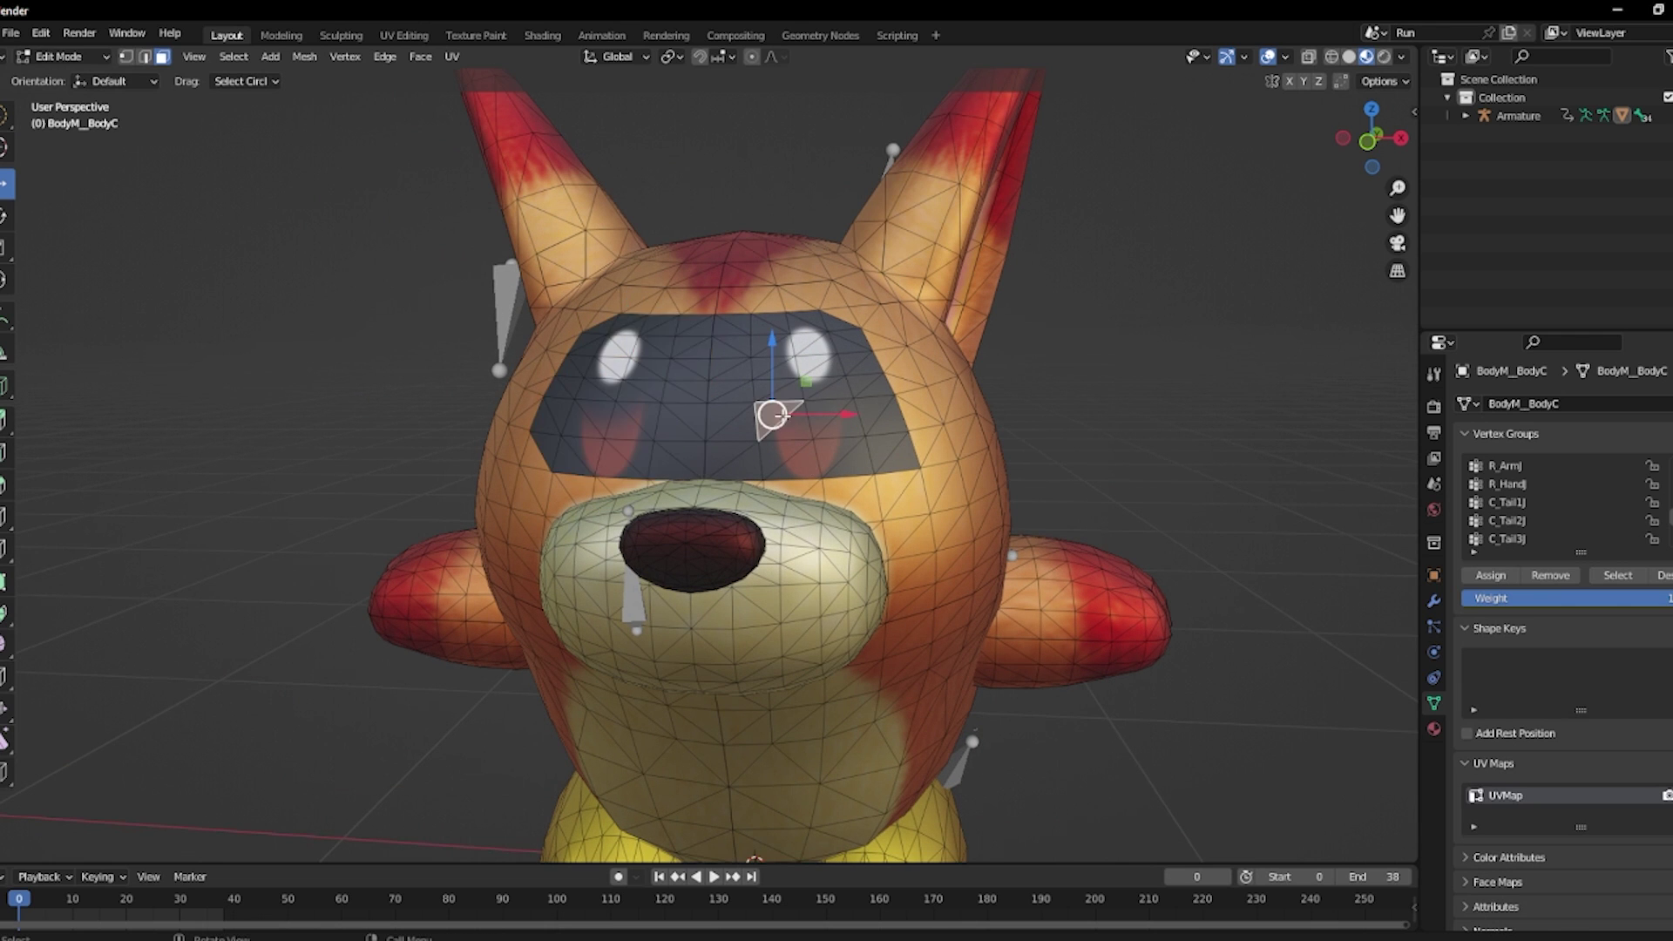
{"action": "scroll", "coordinate": [783, 418], "scroll_direction": "down", "scroll_amount": 3}
{"action": "key", "text": "Tab"}
{"action": "scroll", "coordinate": [807, 441], "scroll_direction": "up", "scroll_amount": 3}
{"action": "middle_click_drag", "start_coordinate": [768, 459], "coordinate": [704, 469]}
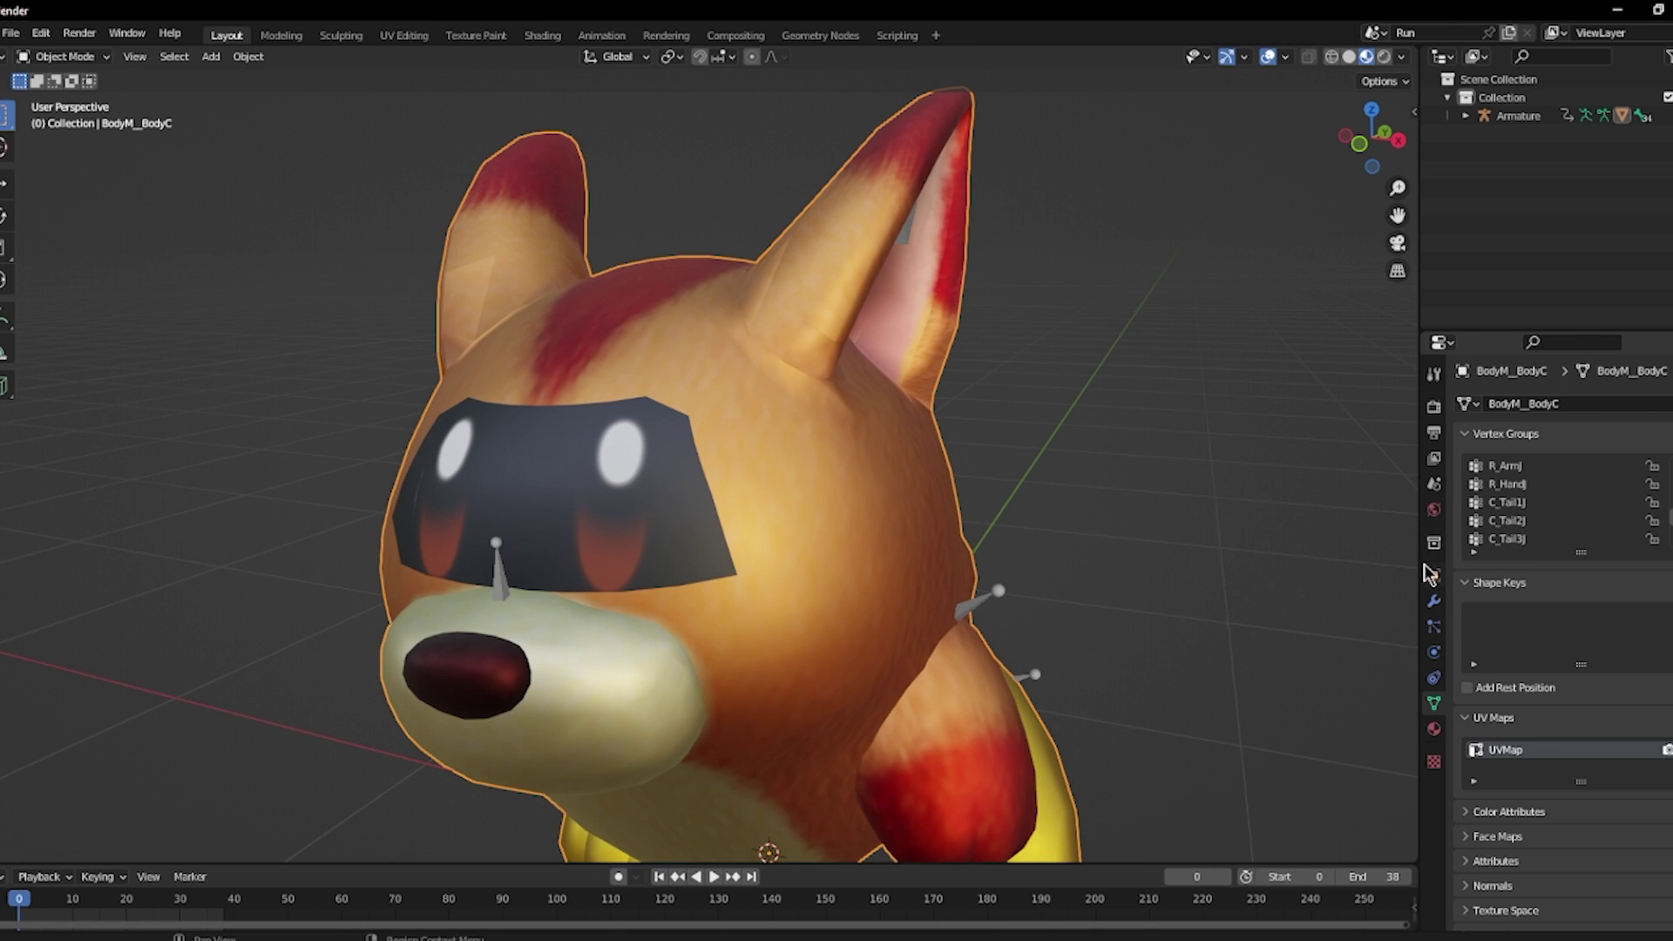
Set the color space of the NormalEnemyEye.00.png texture in Material.001 to Raw and check the eyes on the model.
{"action": "left_click", "coordinate": [1434, 729]}
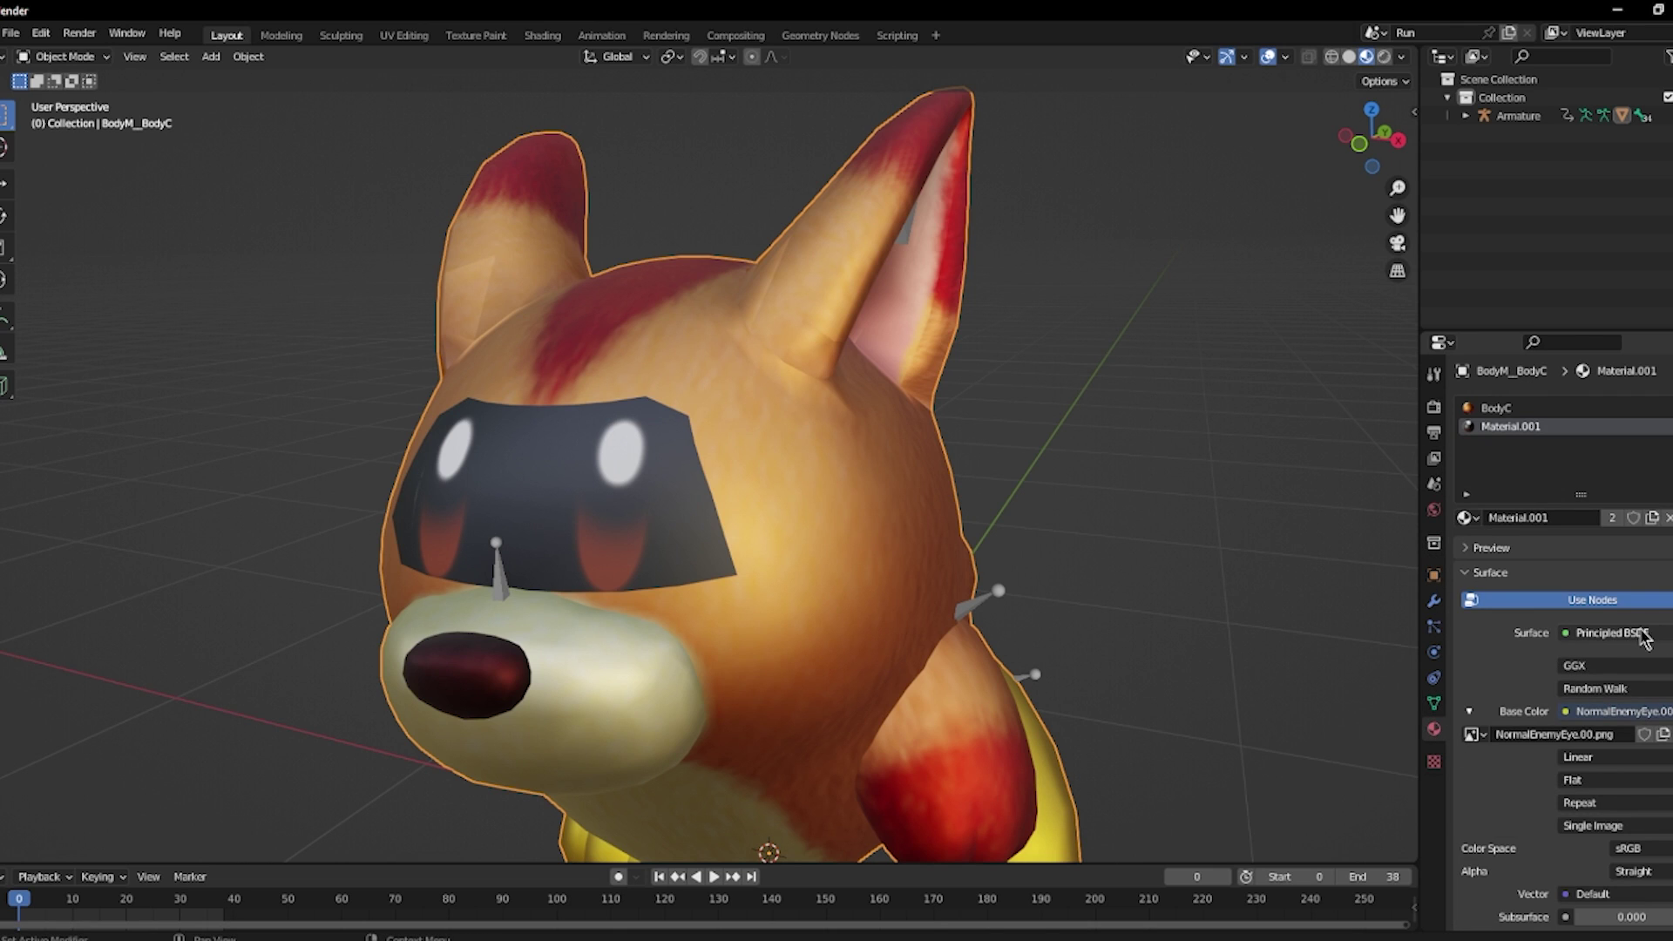
{"action": "scroll", "coordinate": [1666, 669], "scroll_direction": "down", "scroll_amount": 3}
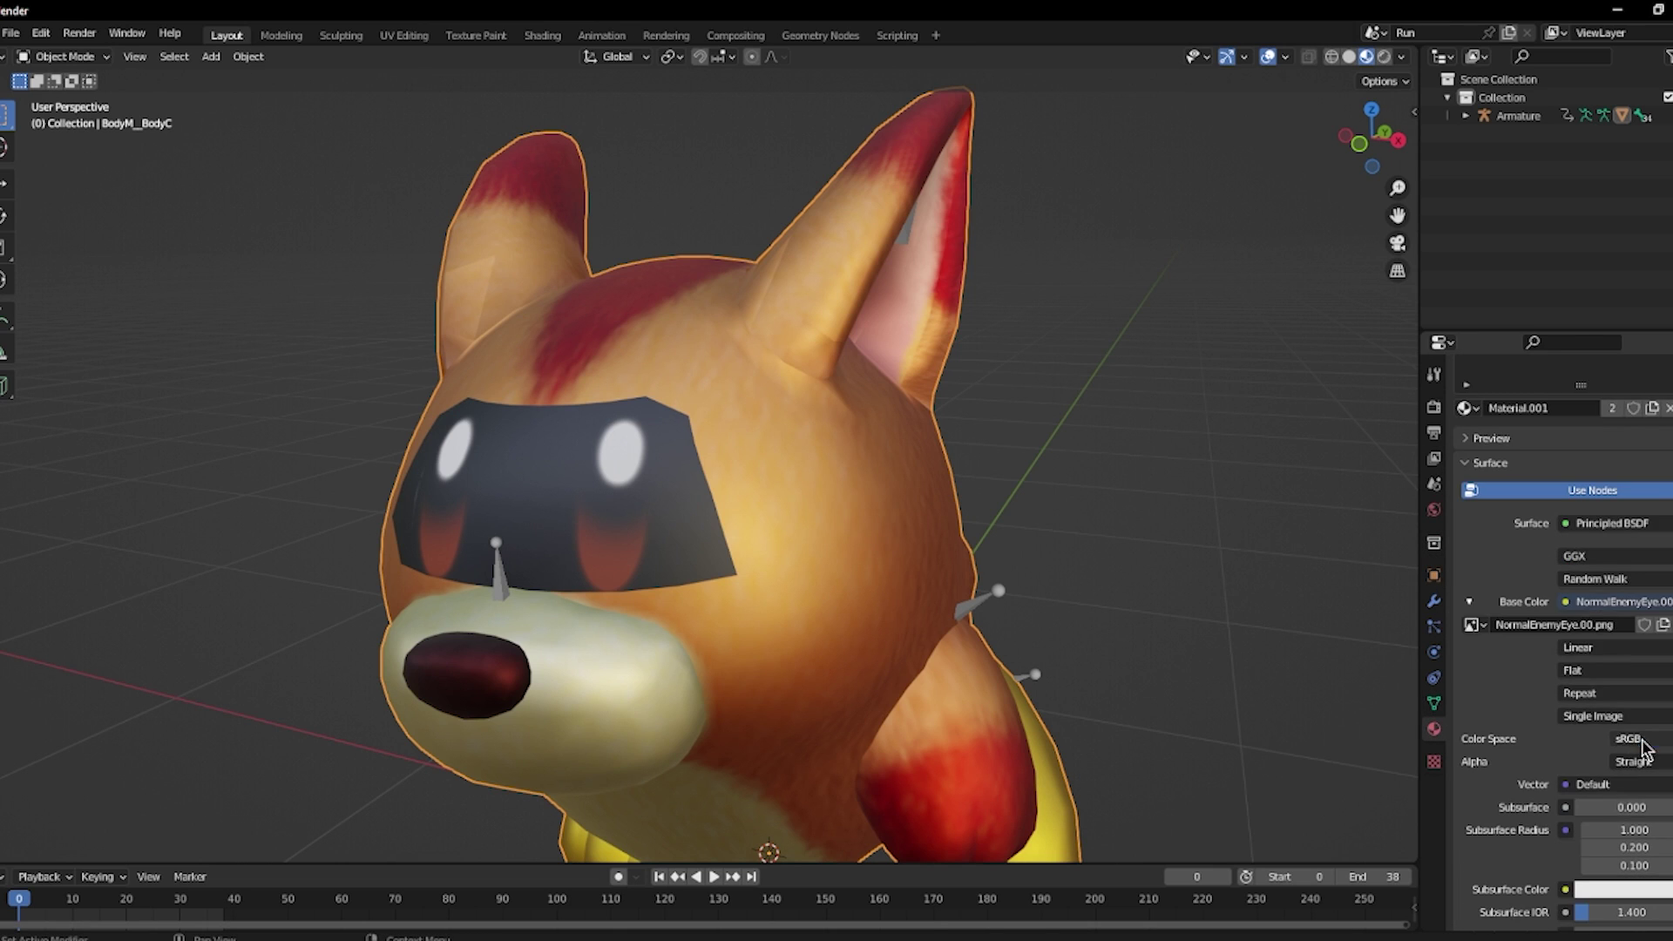
{"action": "left_click", "coordinate": [1642, 739]}
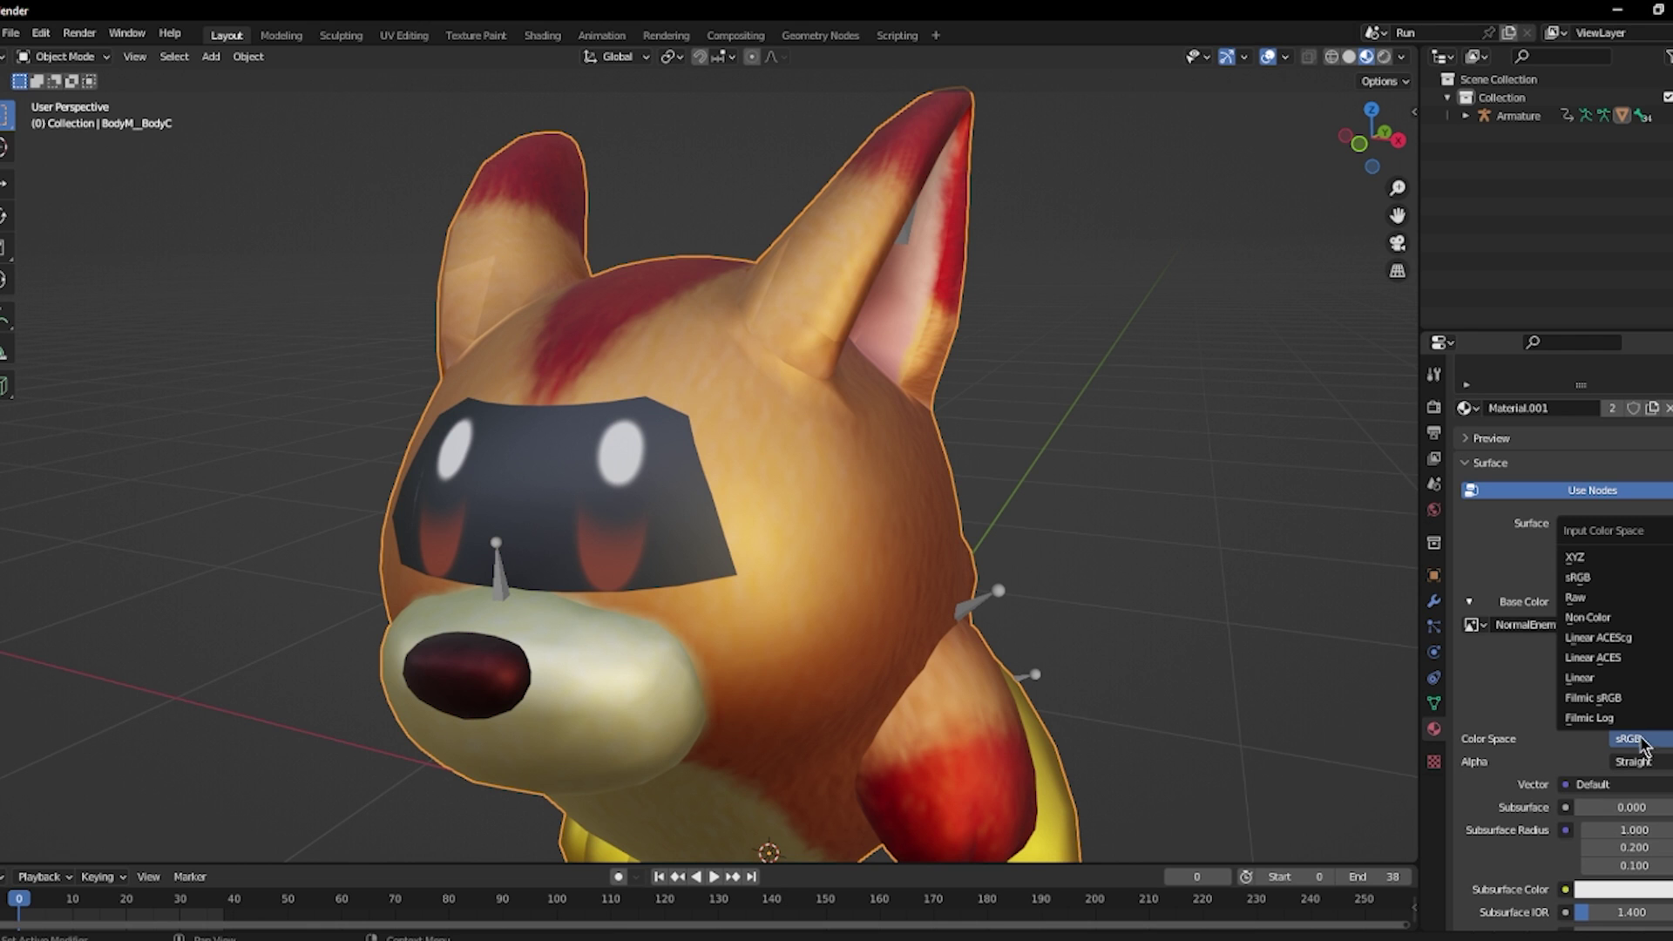
{"action": "left_click", "coordinate": [1621, 597]}
{"action": "middle_click_drag", "start_coordinate": [1064, 586], "coordinate": [917, 560]}
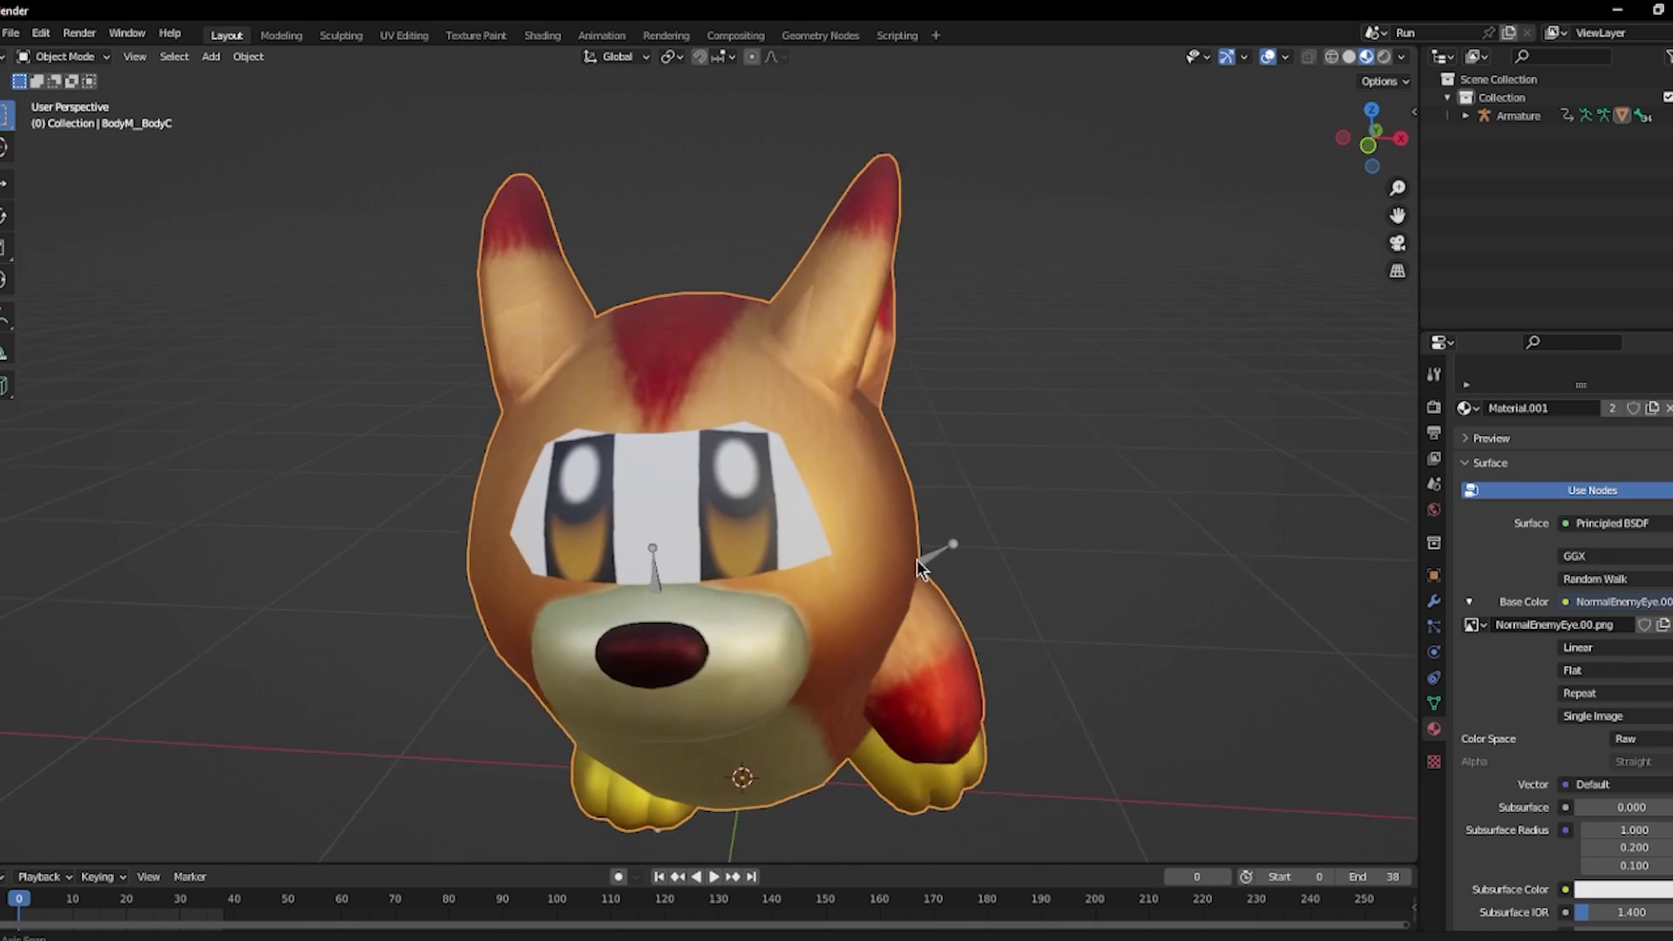
{"action": "scroll", "coordinate": [917, 561], "scroll_direction": "up", "scroll_amount": 3}
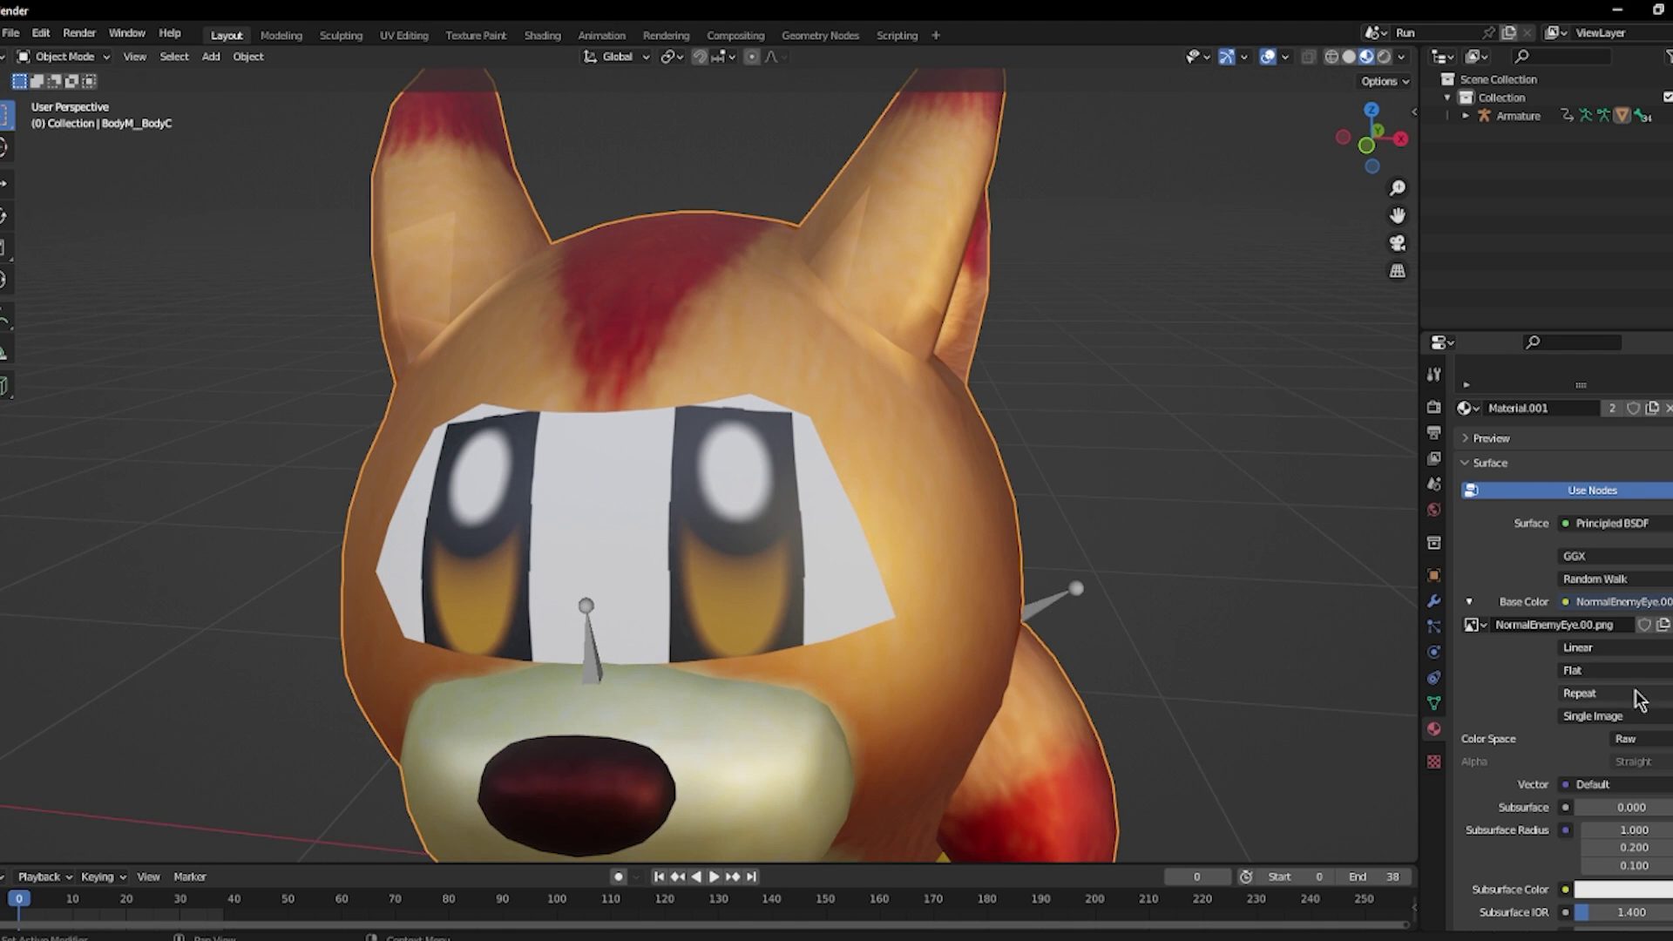
{"action": "scroll", "coordinate": [1255, 582], "scroll_direction": "down", "scroll_amount": 3}
{"action": "scroll", "coordinate": [967, 518], "scroll_direction": "up", "scroll_amount": 1}
{"action": "middle_click_drag", "start_coordinate": [967, 519], "coordinate": [1044, 506]}
{"action": "scroll", "coordinate": [939, 504], "scroll_direction": "up", "scroll_amount": 2}
{"action": "scroll", "coordinate": [938, 504], "scroll_direction": "down", "scroll_amount": 4}
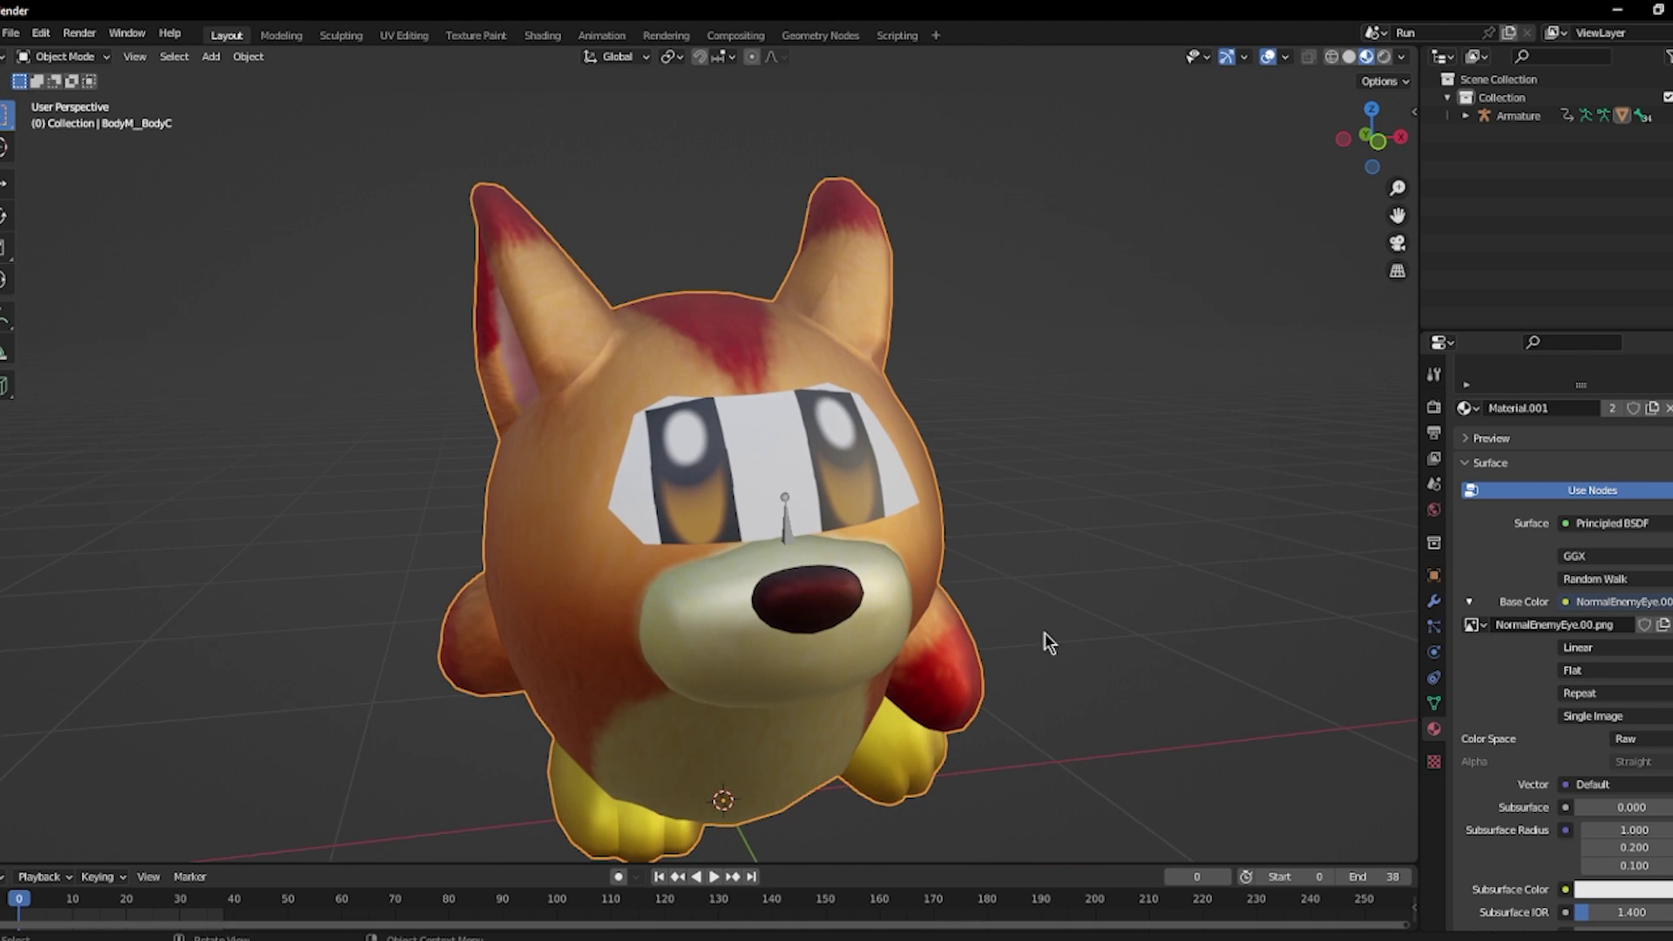
Switch to Mixamo in the browser and try to upload the TutorialRobot file from the default avi folder as a character.
{"action": "key", "text": "alt+Tab"}
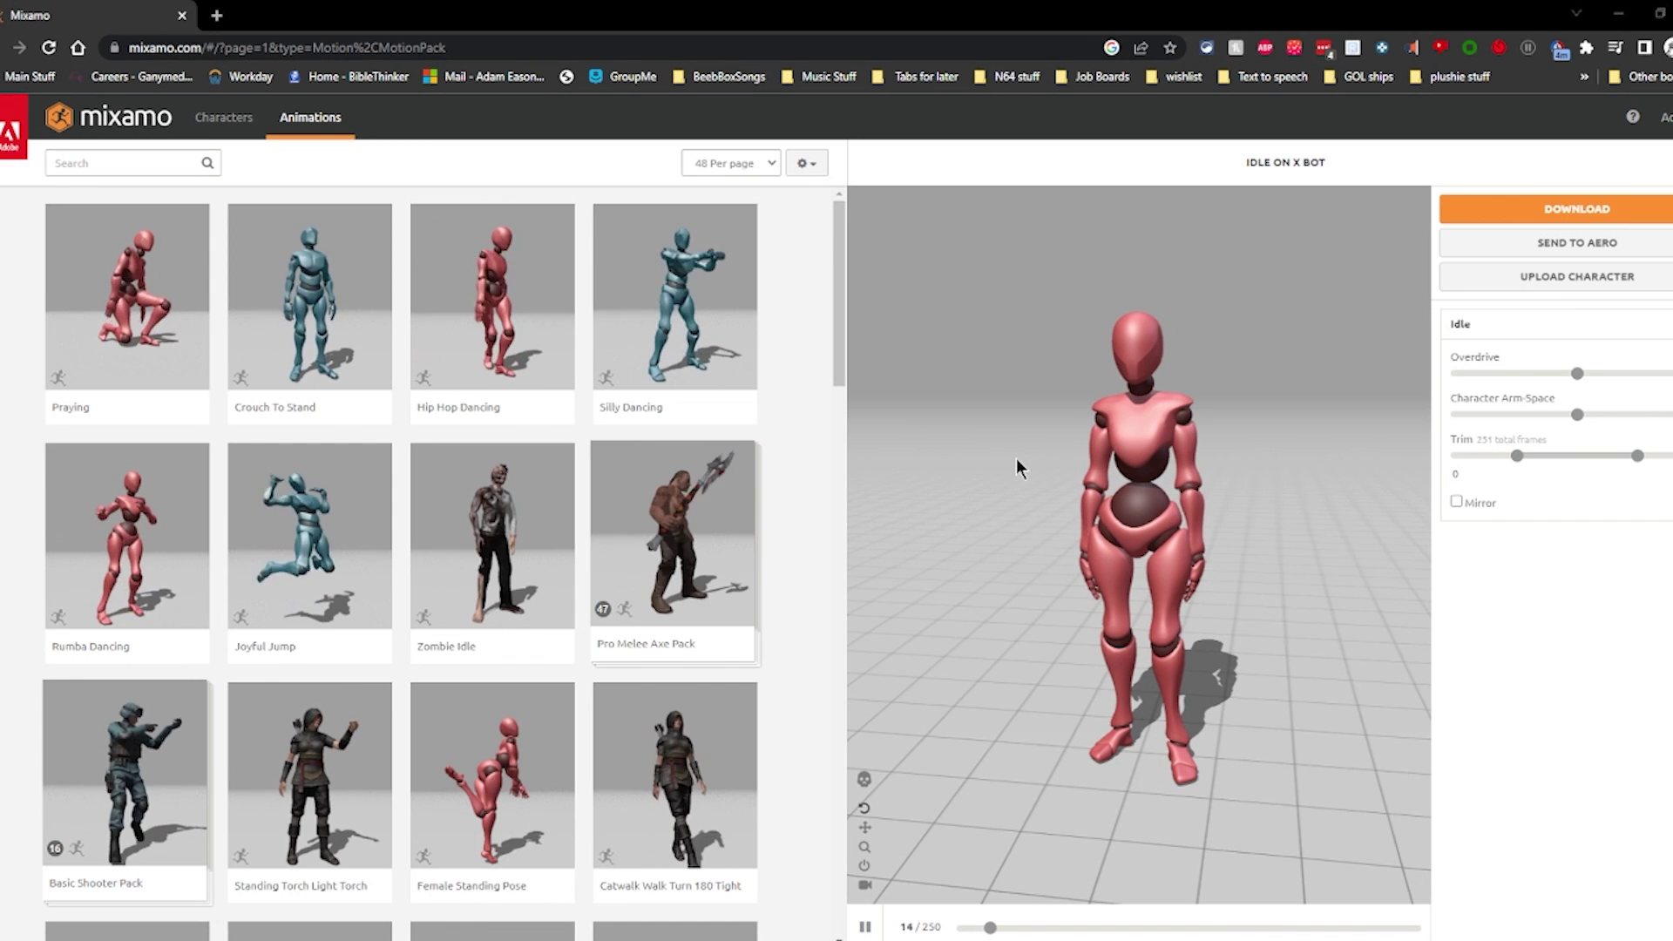
{"action": "mouse_move", "coordinate": [390, 940]}
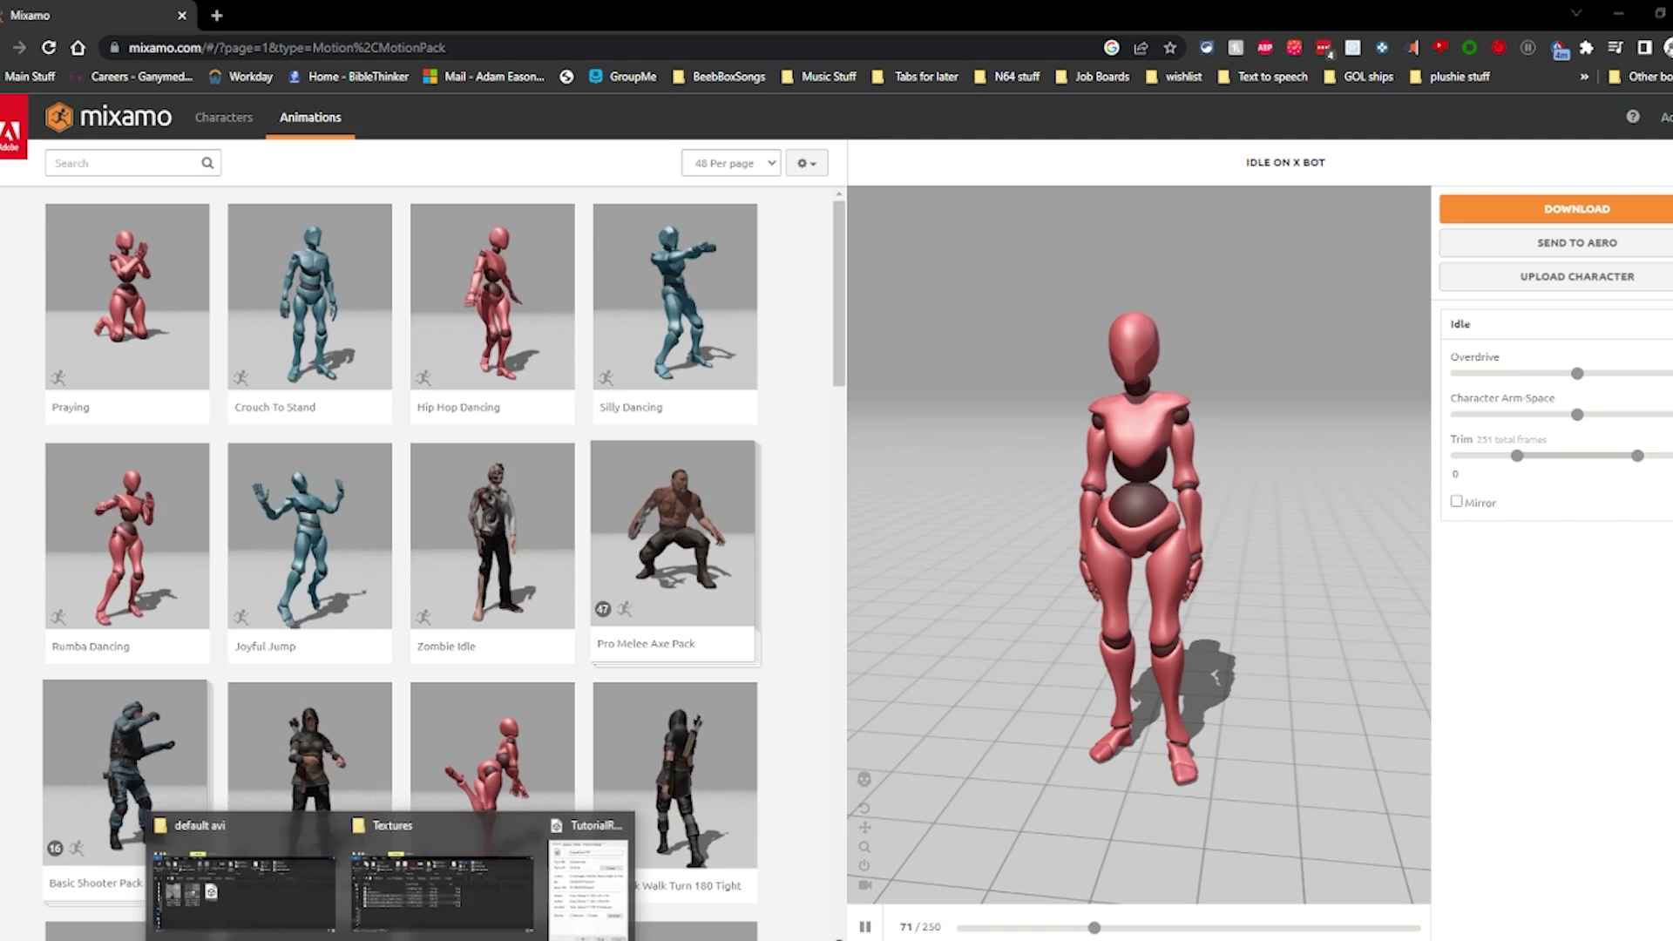
{"action": "left_click", "coordinate": [244, 876]}
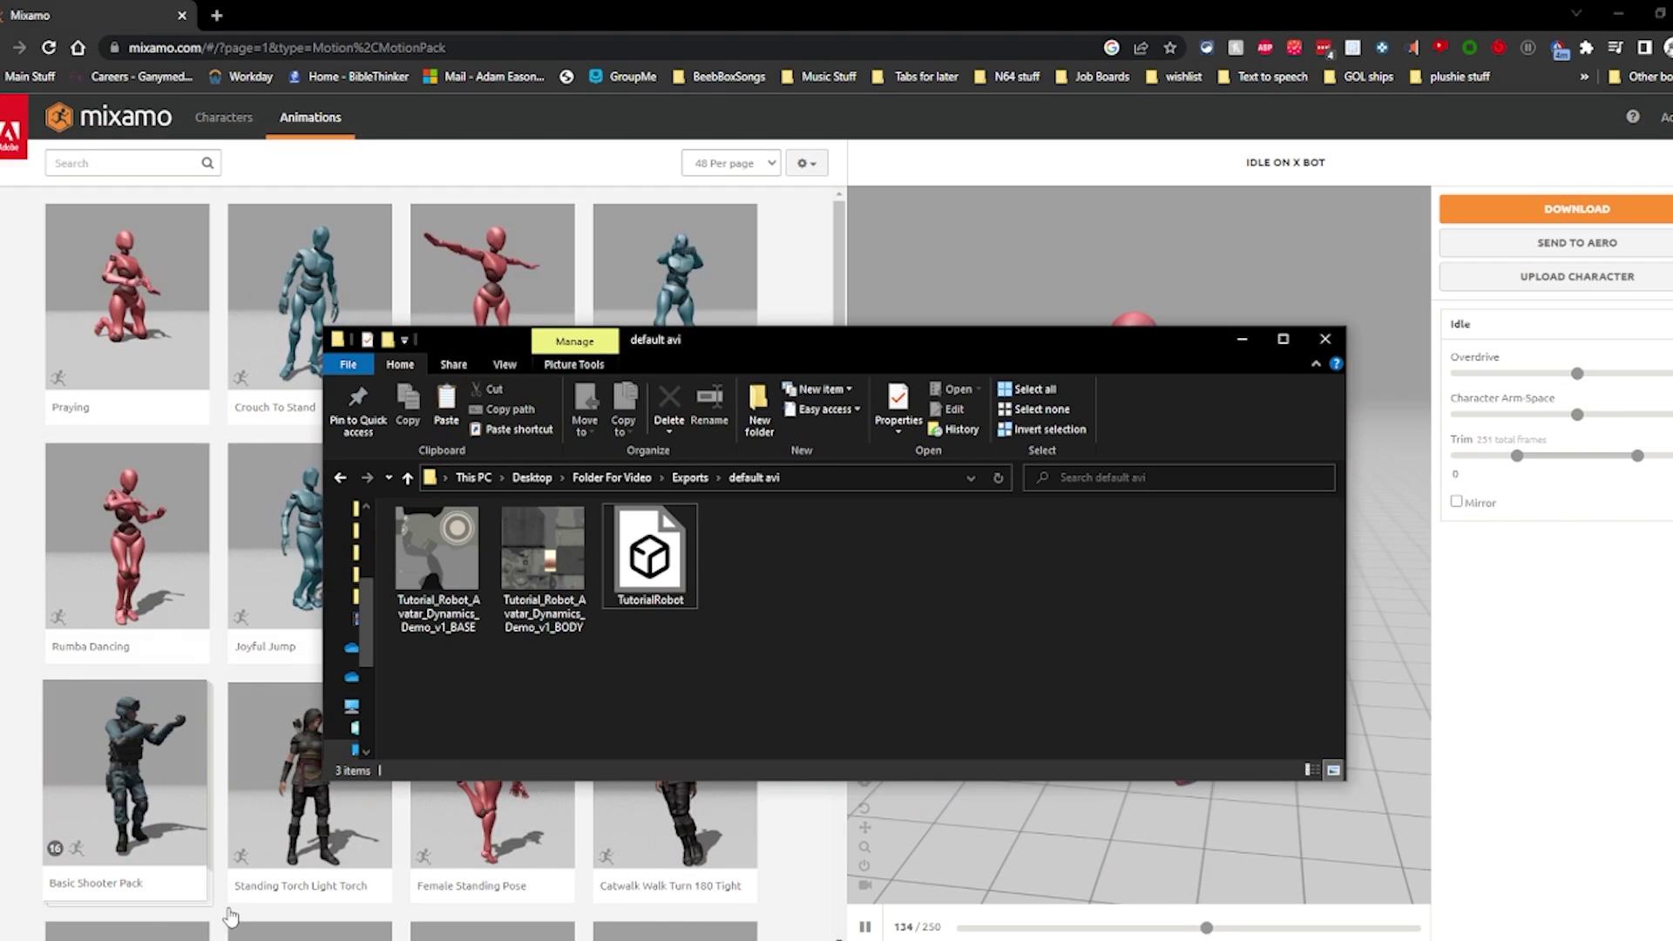
{"action": "left_click", "coordinate": [1476, 279]}
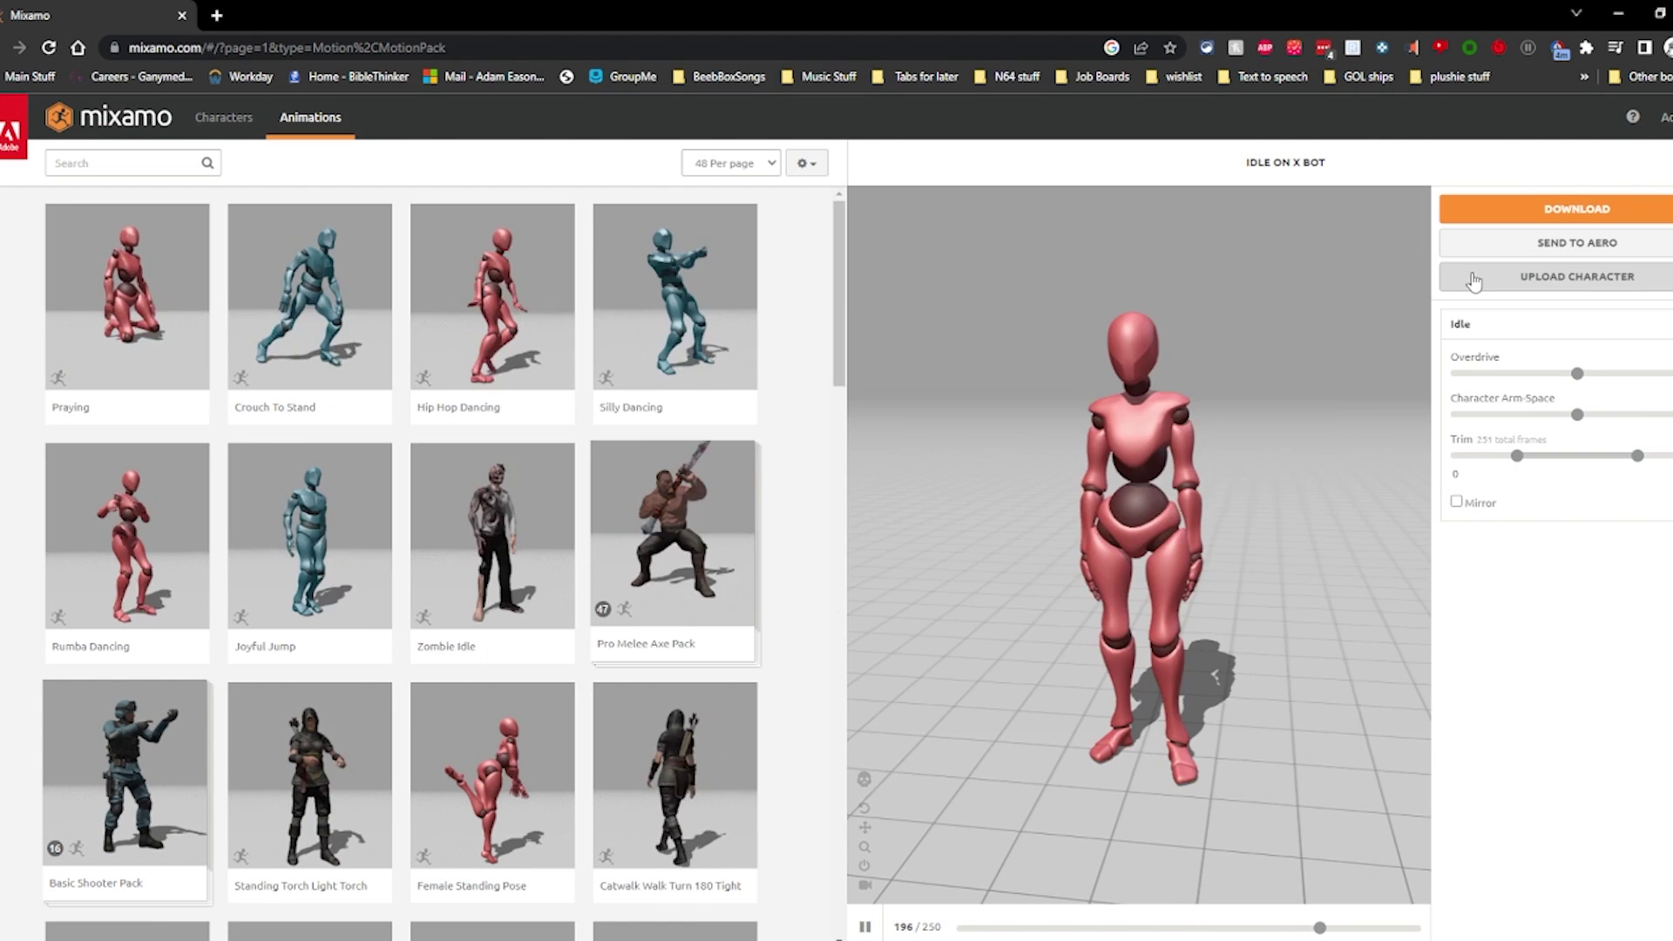
{"action": "mouse_move", "coordinate": [390, 940]}
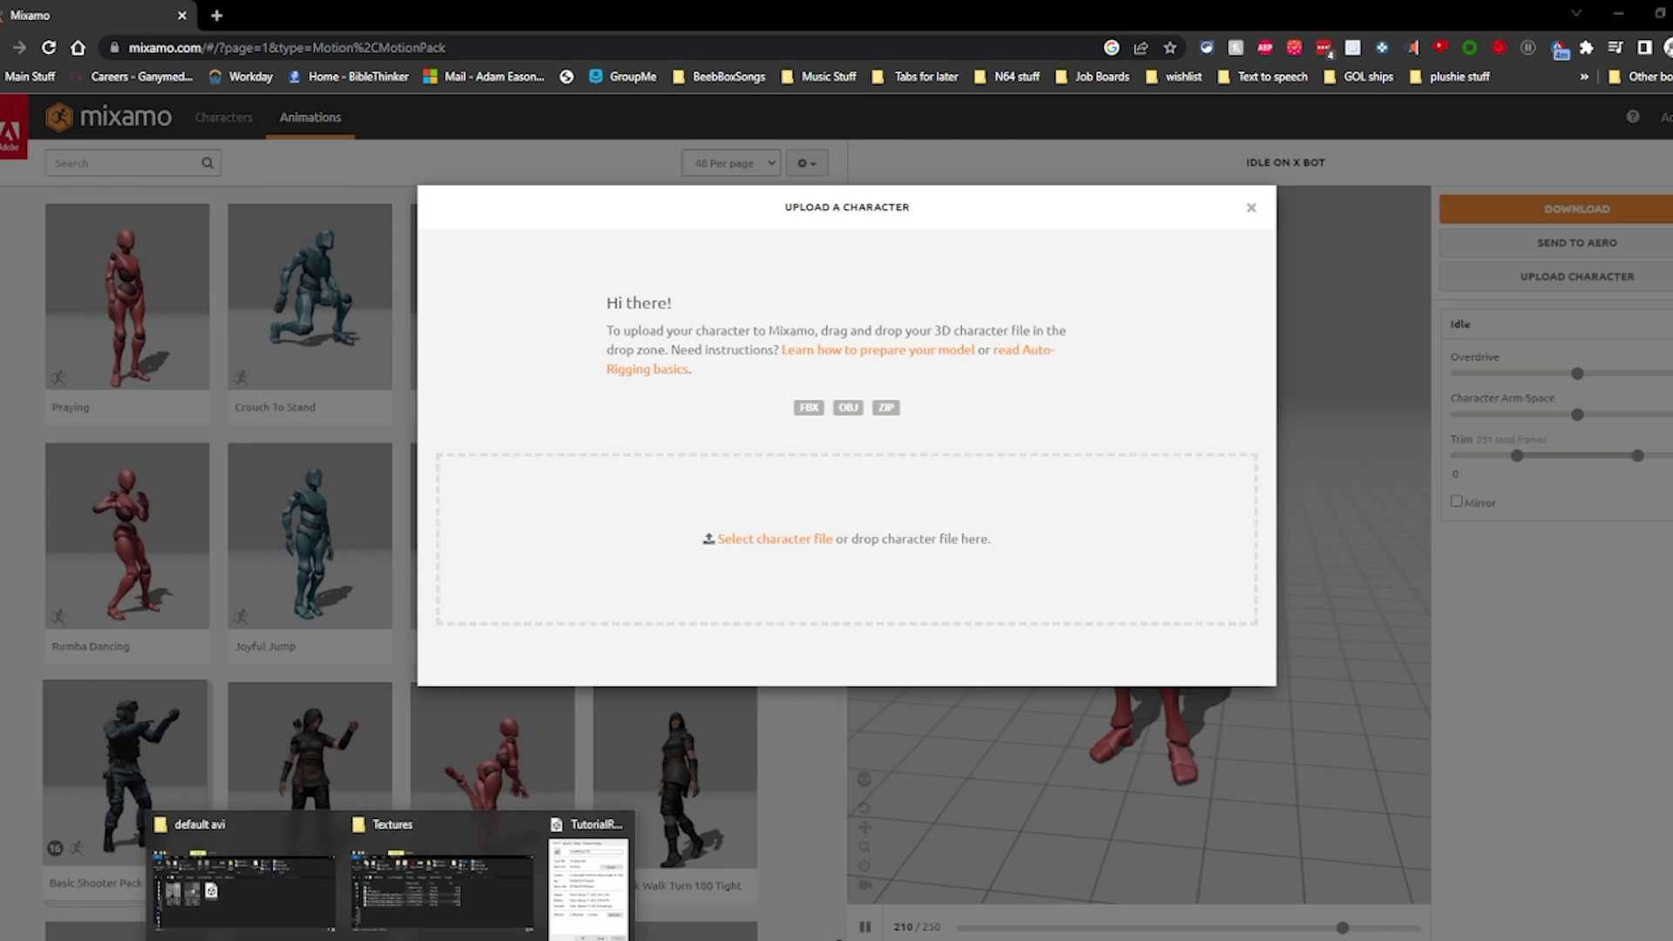
{"action": "left_click", "coordinate": [291, 904]}
{"action": "left_click_drag", "start_coordinate": [761, 361], "coordinate": [1092, 563]}
{"action": "left_click_drag", "start_coordinate": [981, 754], "coordinate": [598, 526]}
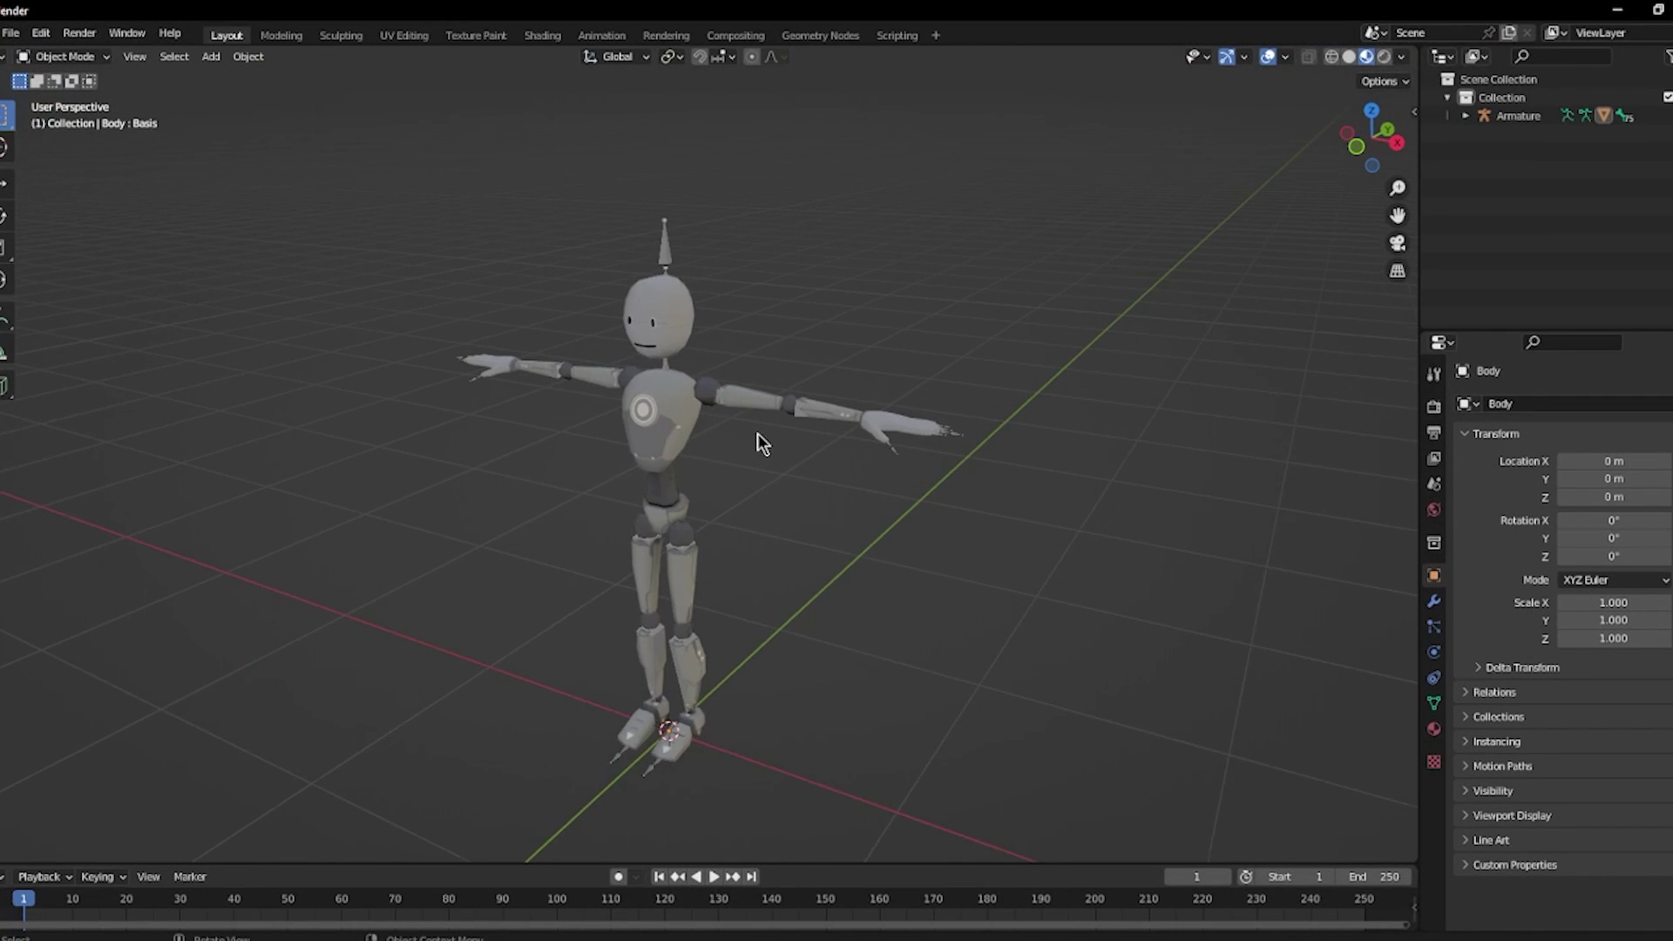
Launch a second Blender instance and delete the default camera, cube and light.
{"action": "middle_click_drag", "start_coordinate": [294, 732], "coordinate": [910, 479]}
{"action": "key", "text": "super"}
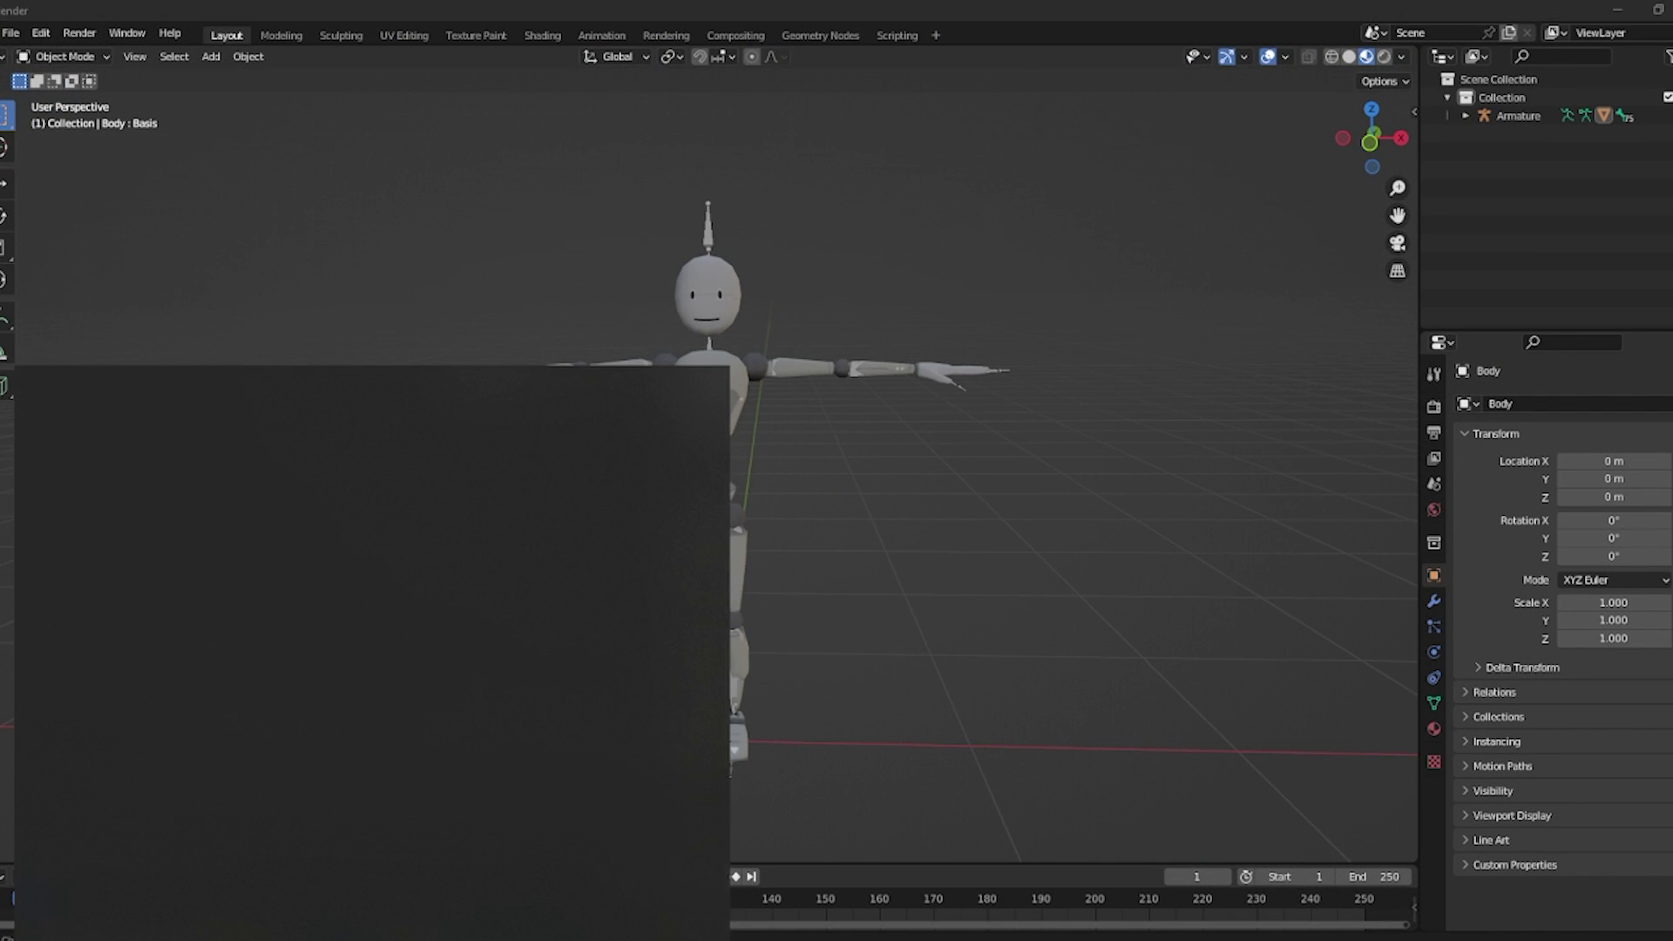
{"action": "type", "text": "ble"}
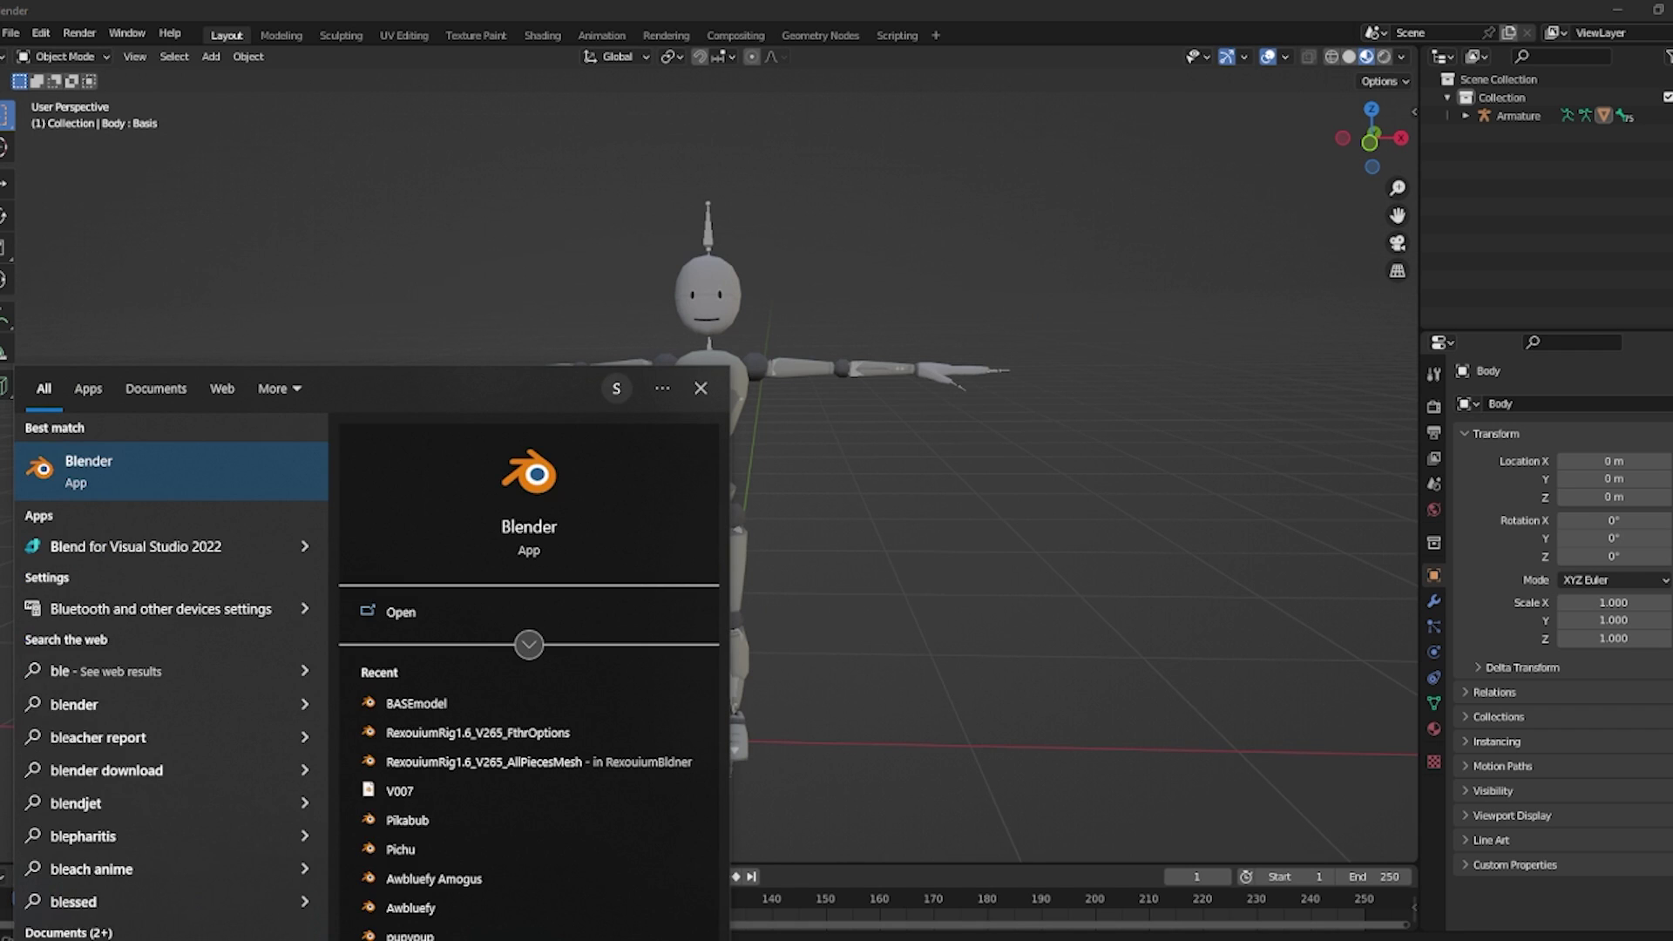
{"action": "key", "text": "Return"}
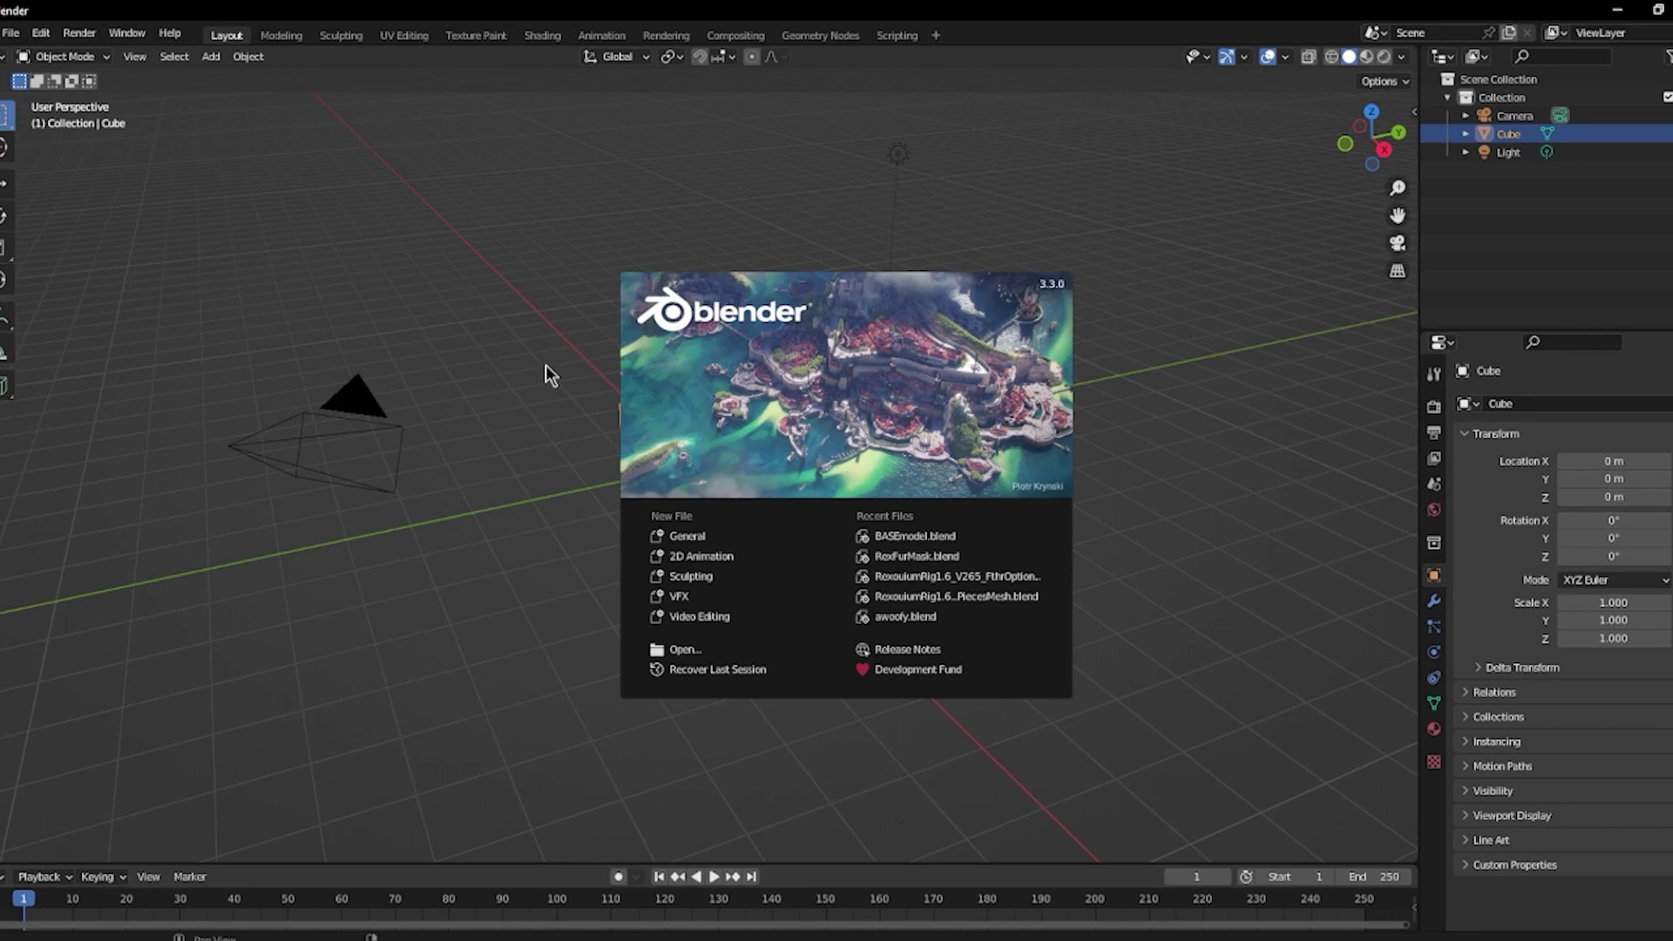
{"action": "left_click", "coordinate": [541, 348]}
{"action": "key", "text": "a"}
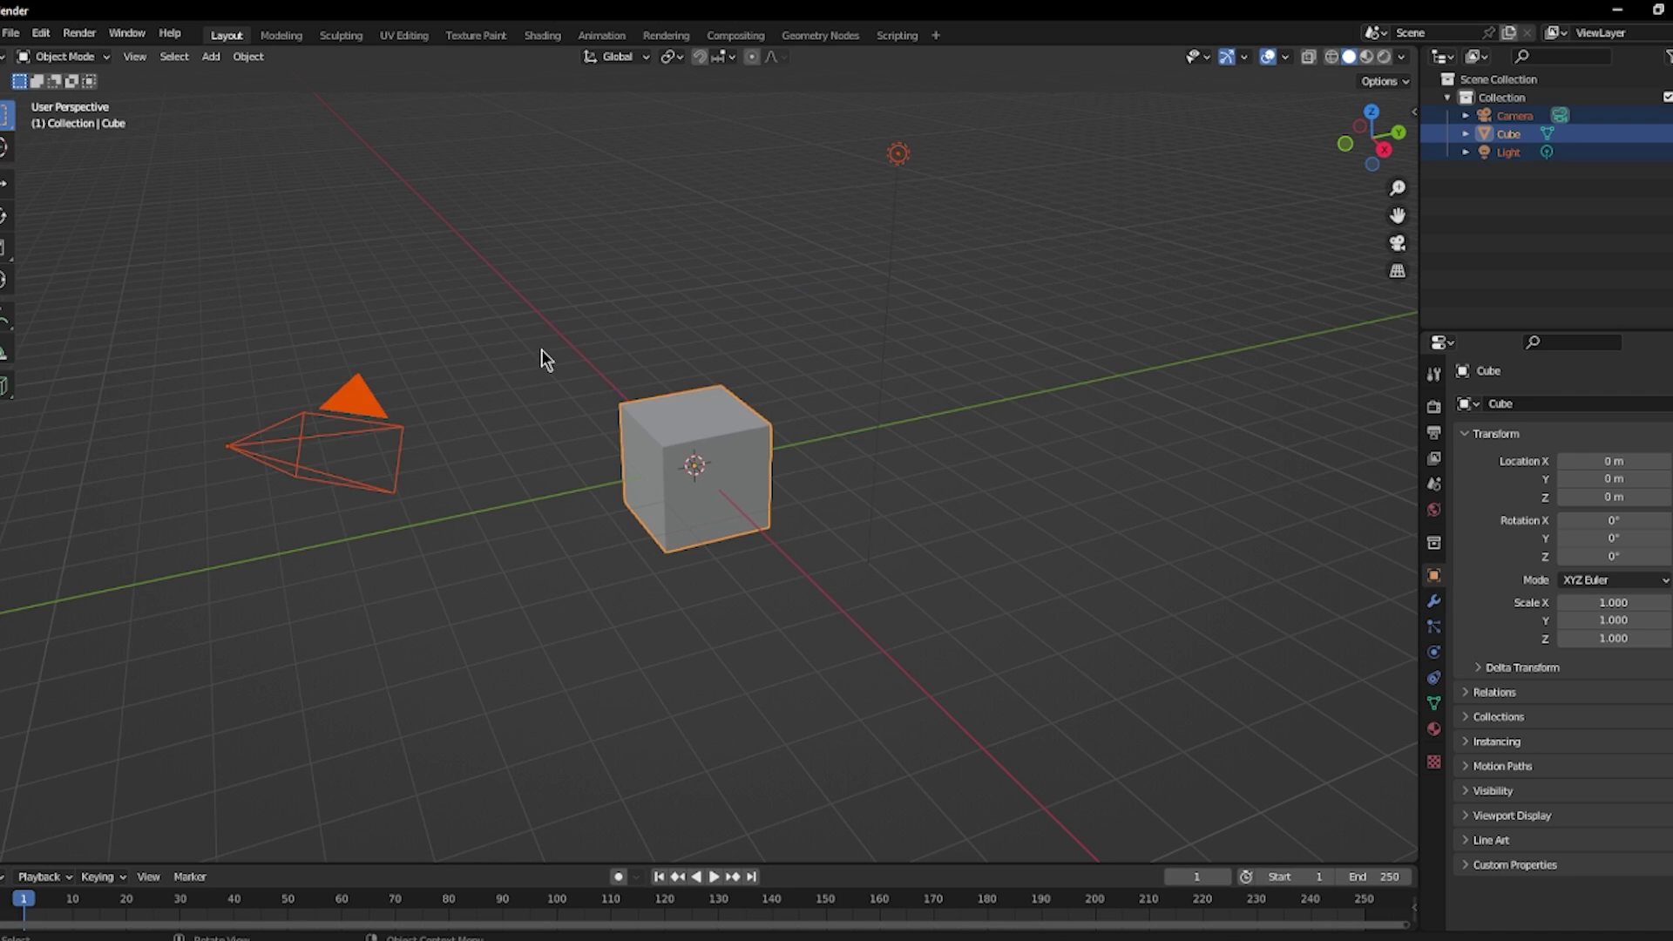
{"action": "key", "text": "Delete"}
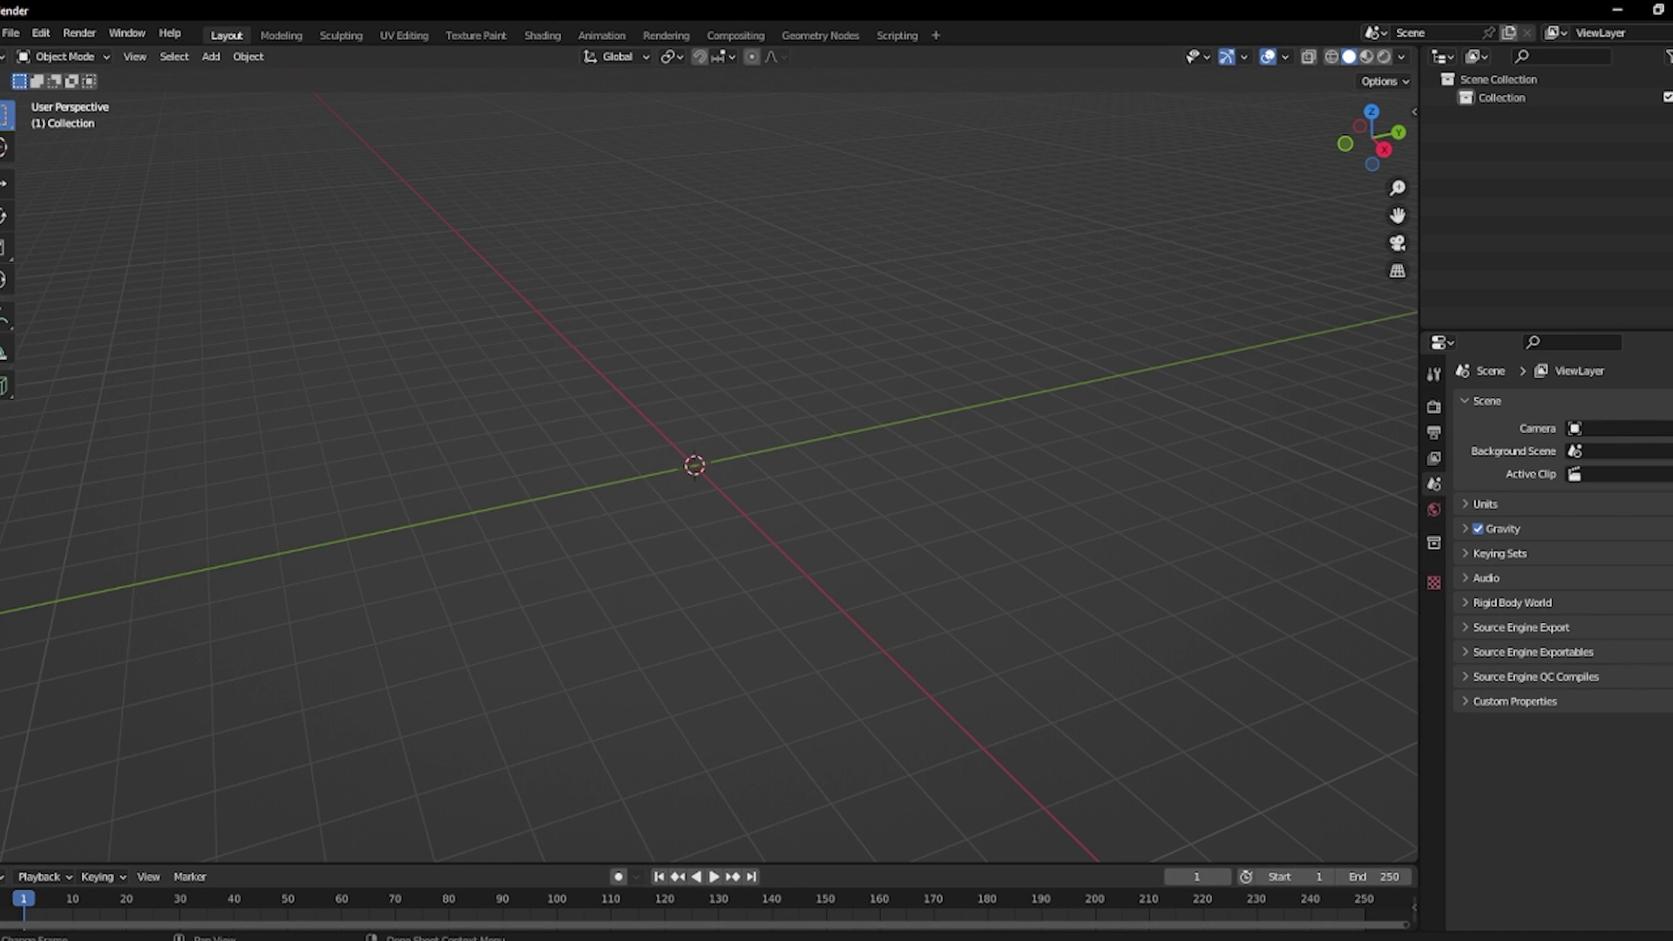
Copy the robot's body and armature from the first Blender instance and paste them into the empty scene.
{"action": "left_click", "coordinate": [964, 870]}
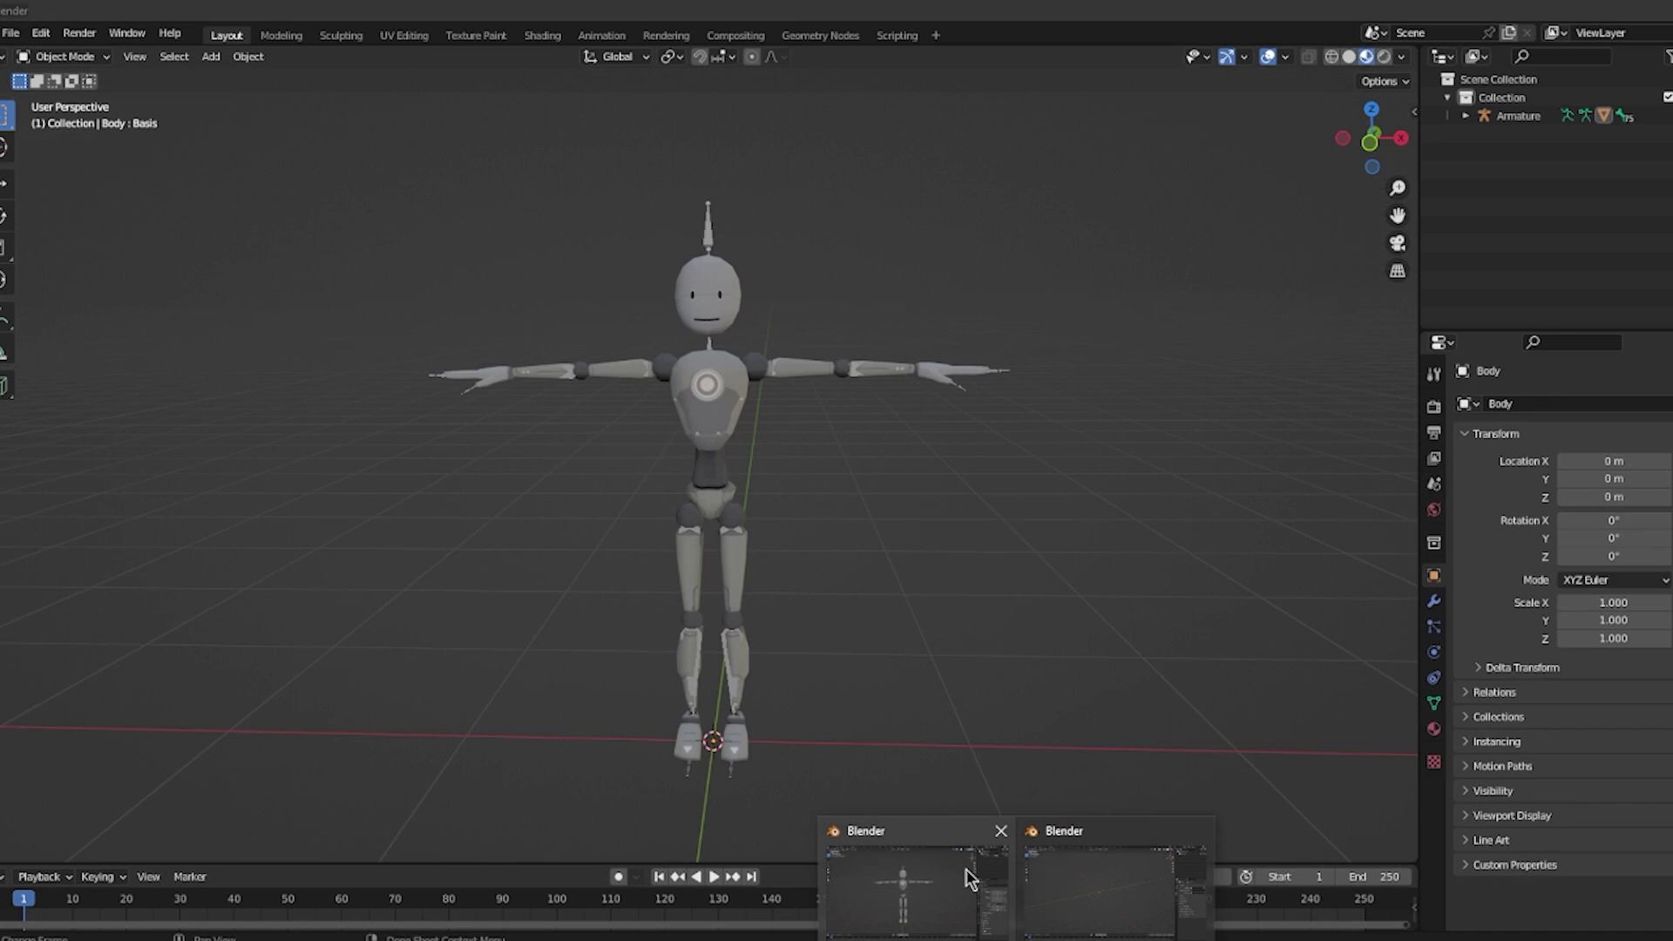
{"action": "left_click", "coordinate": [718, 394]}
{"action": "left_click", "coordinate": [705, 228]}
{"action": "middle_click_drag", "start_coordinate": [809, 425], "coordinate": [745, 453]}
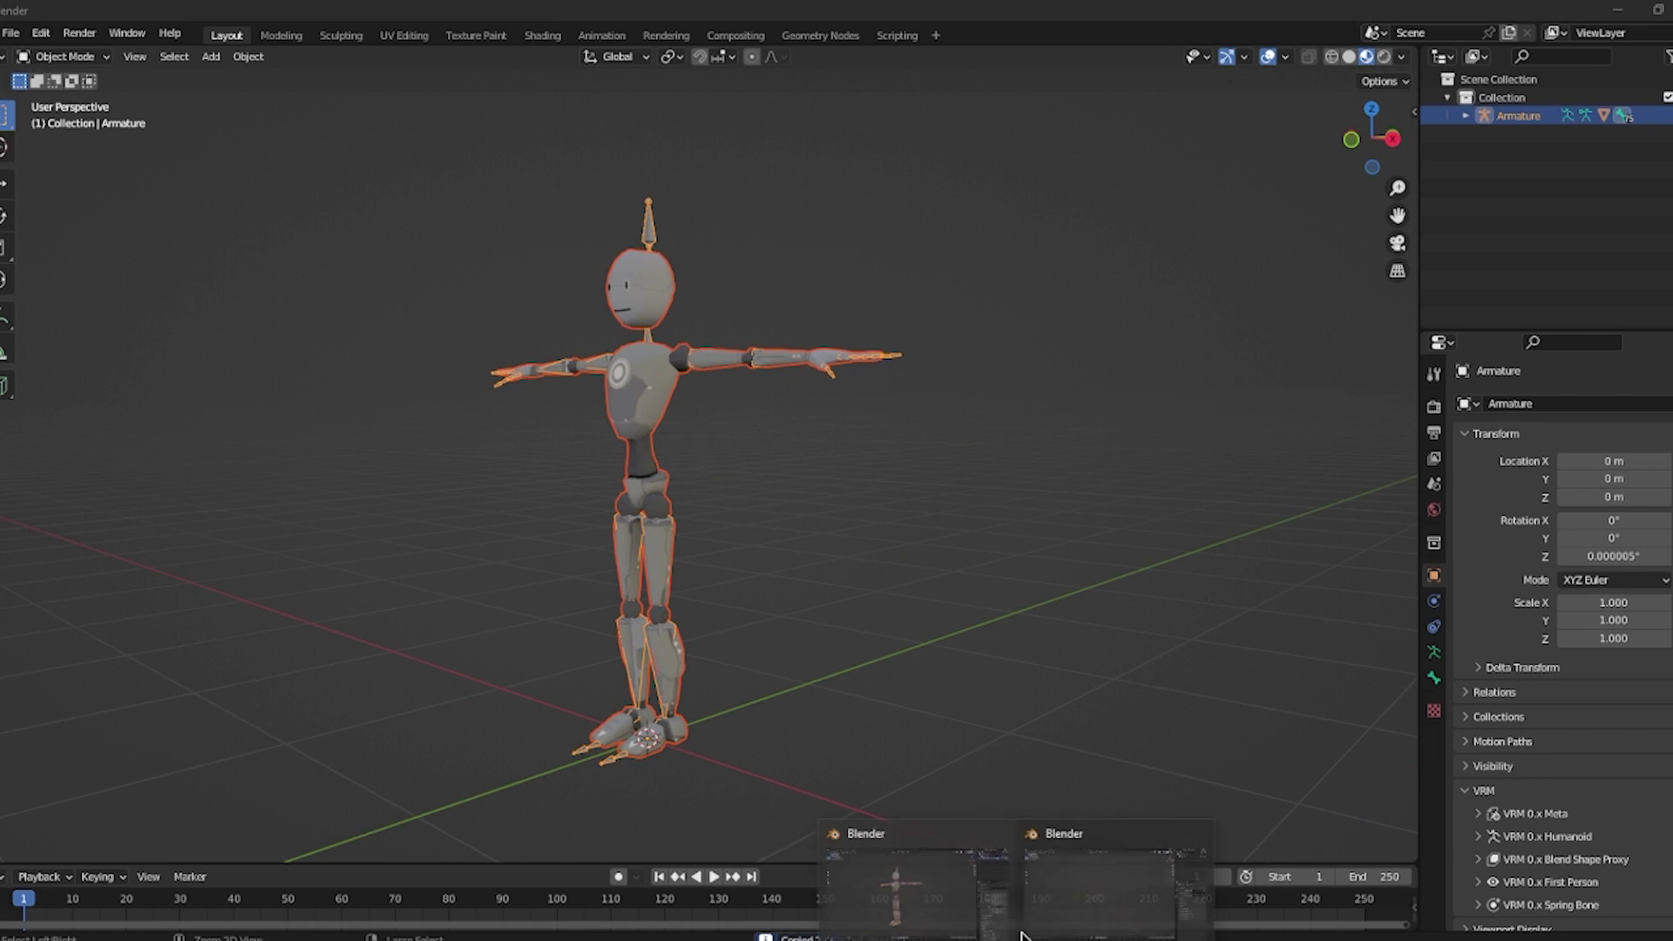
{"action": "left_click", "coordinate": [1080, 882]}
{"action": "key", "text": "ctrl+v"}
{"action": "scroll", "coordinate": [807, 422], "scroll_direction": "up", "scroll_amount": 6}
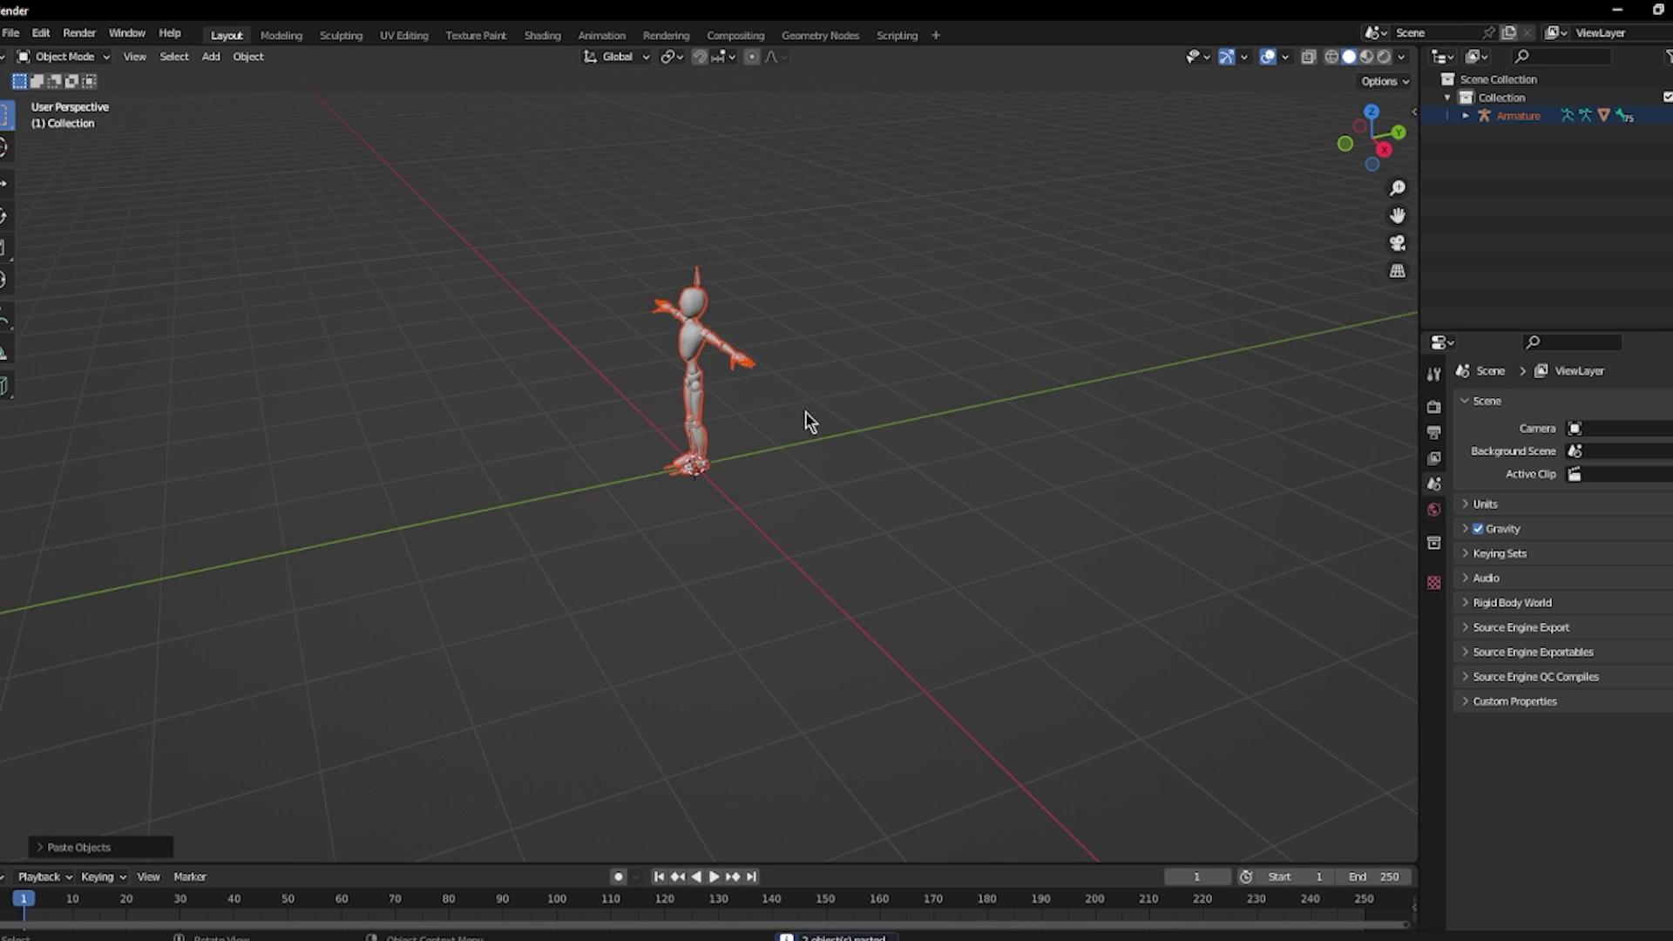
{"action": "mouse_move", "coordinate": [778, 377]}
{"action": "middle_mouse_down", "text": "shift"}
{"action": "mouse_move", "coordinate": [815, 626]}
{"action": "mouse_move", "coordinate": [911, 594]}
{"action": "middle_mouse_up", "text": "shift"}
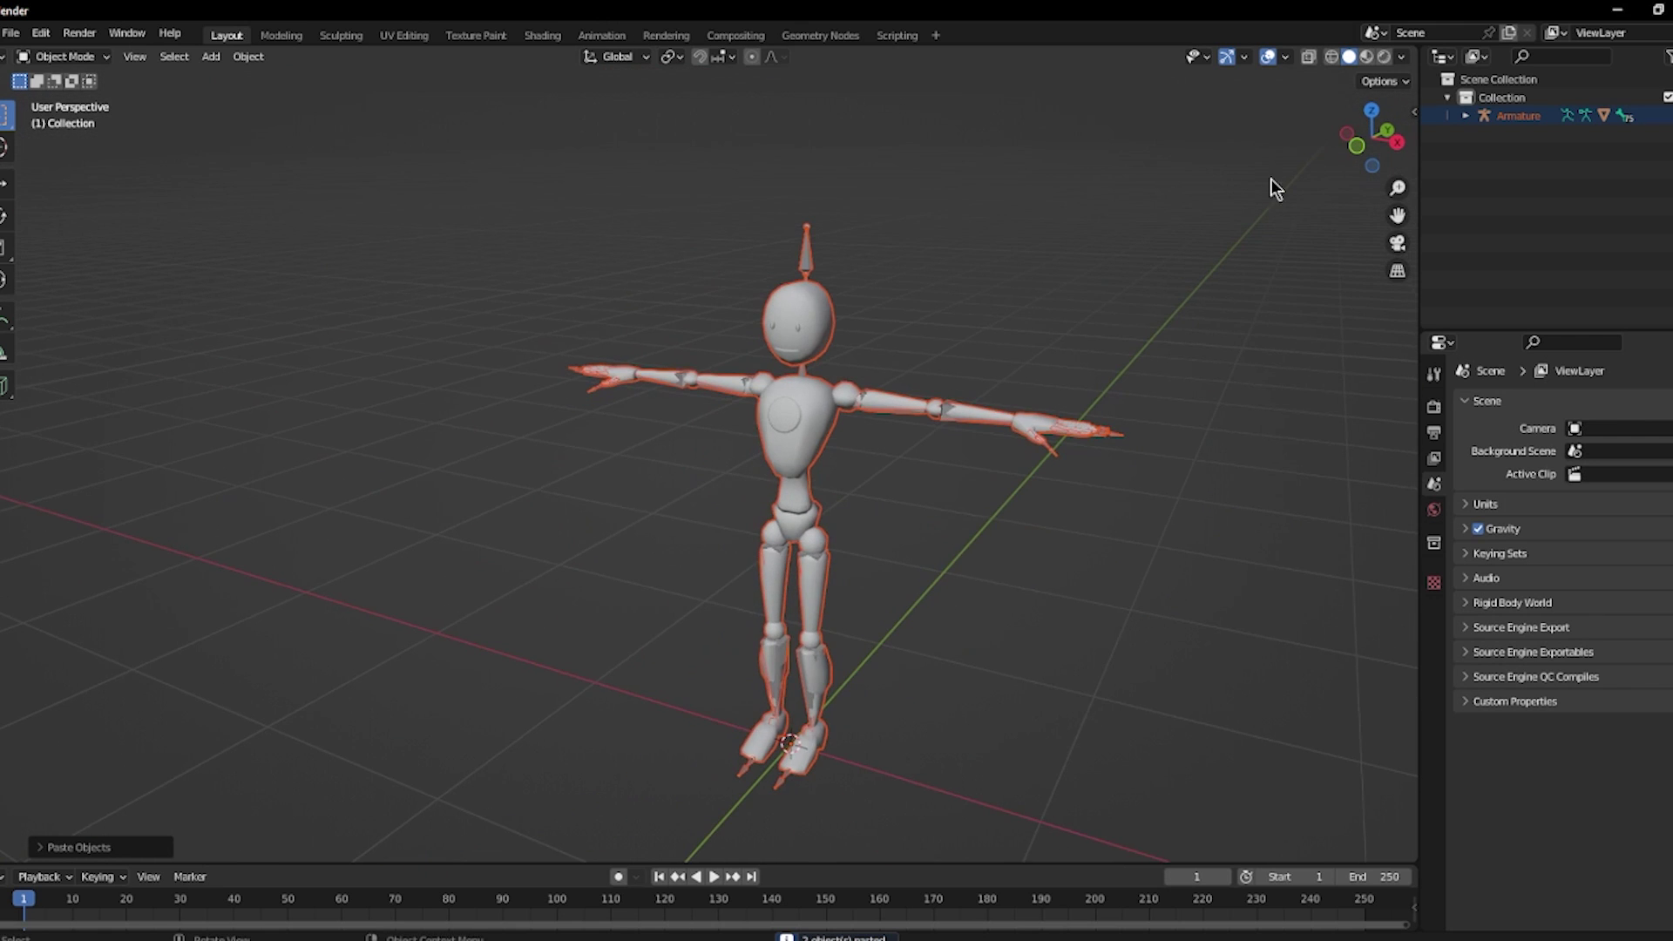
Display the pasted robot in Material Preview shading and deselect it.
{"action": "left_click", "coordinate": [1366, 58]}
{"action": "scroll", "coordinate": [971, 497], "scroll_direction": "up", "scroll_amount": 1}
{"action": "scroll", "coordinate": [971, 497], "scroll_direction": "up", "scroll_amount": 1}
{"action": "left_click", "coordinate": [1035, 472]}
{"action": "middle_click_drag", "start_coordinate": [1035, 471], "coordinate": [924, 464]}
{"action": "scroll", "coordinate": [1016, 422], "scroll_direction": "down", "scroll_amount": 2}
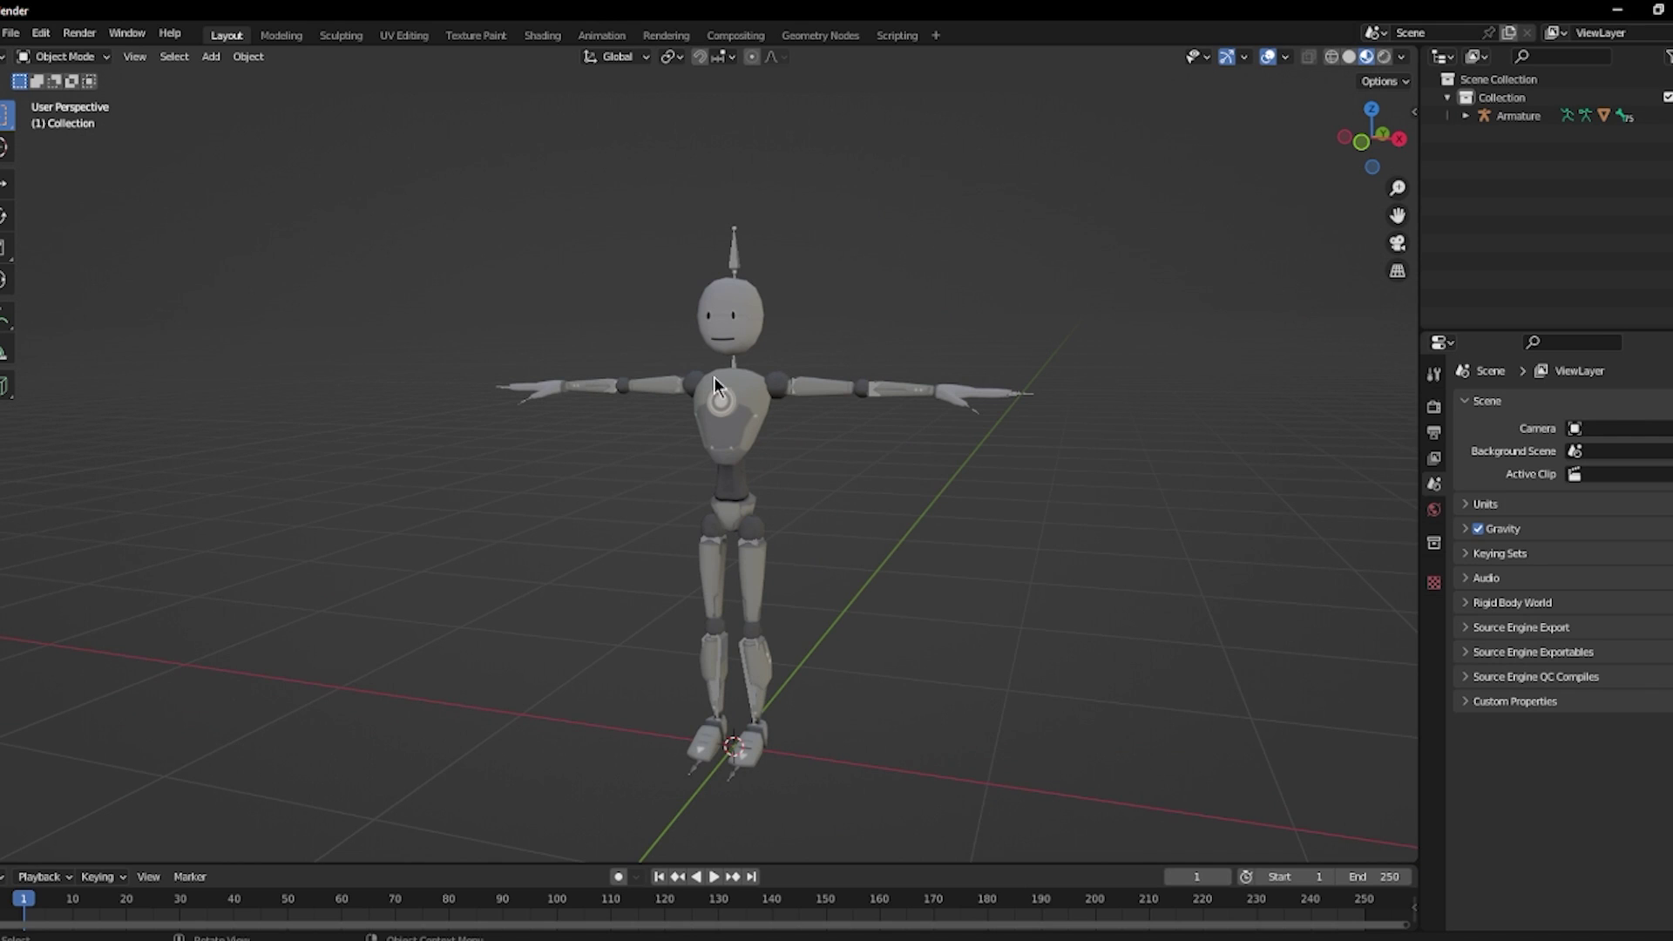
Examine the Avatar_Body_MAT shader nodes of the robot's body in the Shading workspace, and return to the Layout workspace.
{"action": "left_click", "coordinate": [539, 37]}
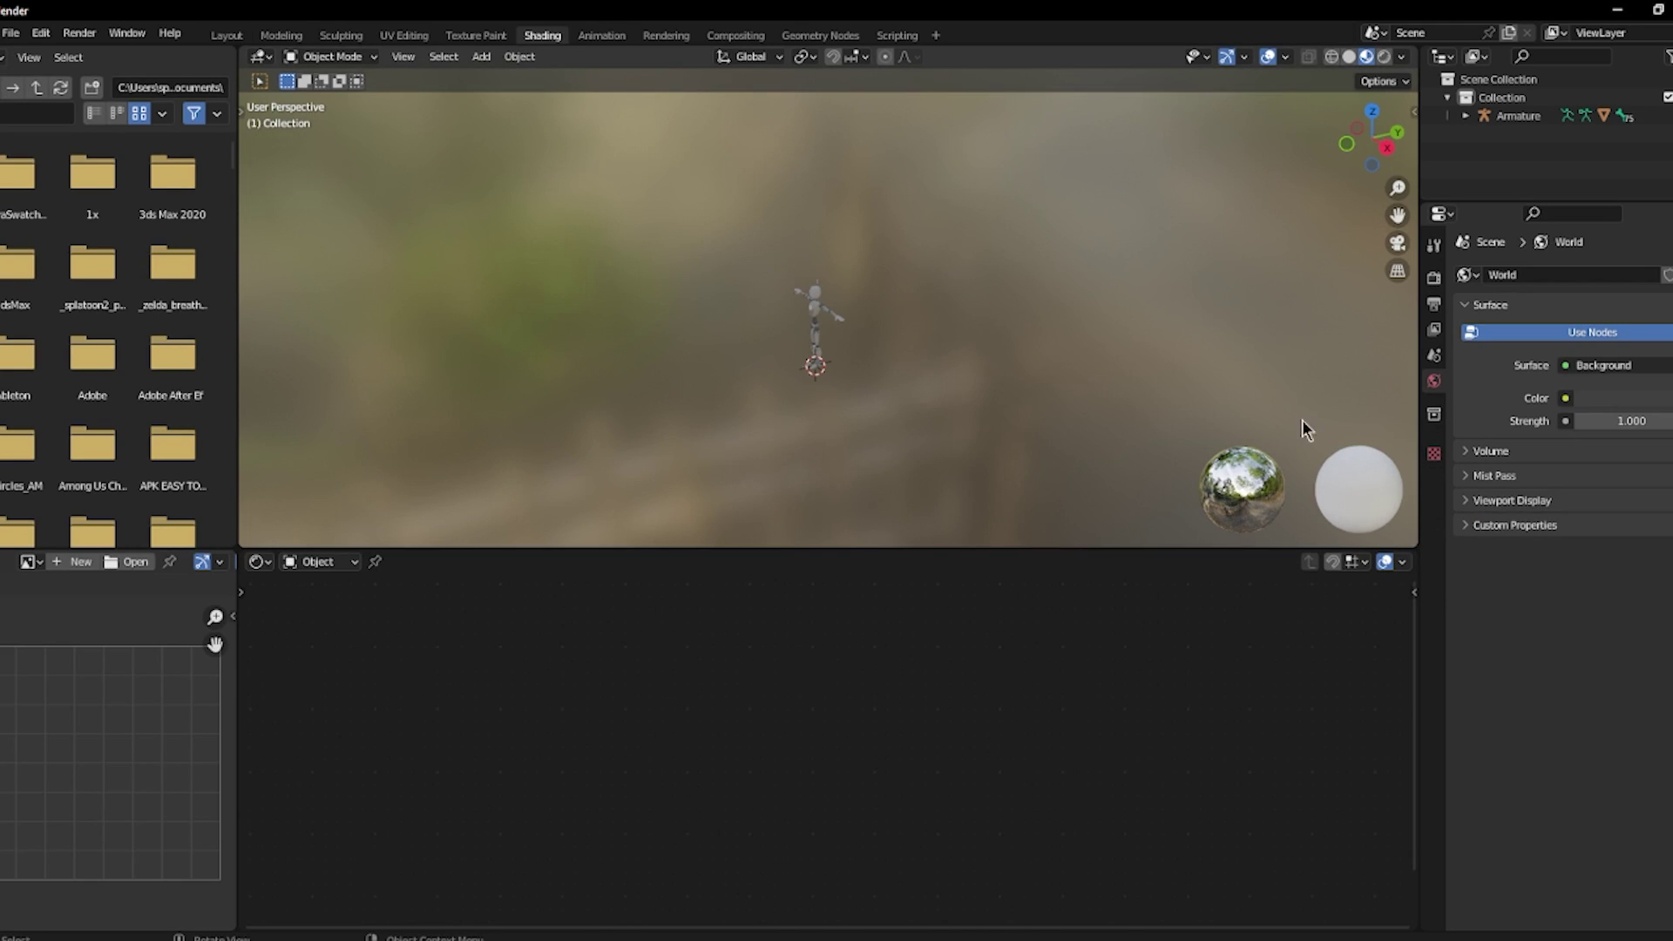
{"action": "left_click", "coordinate": [817, 299]}
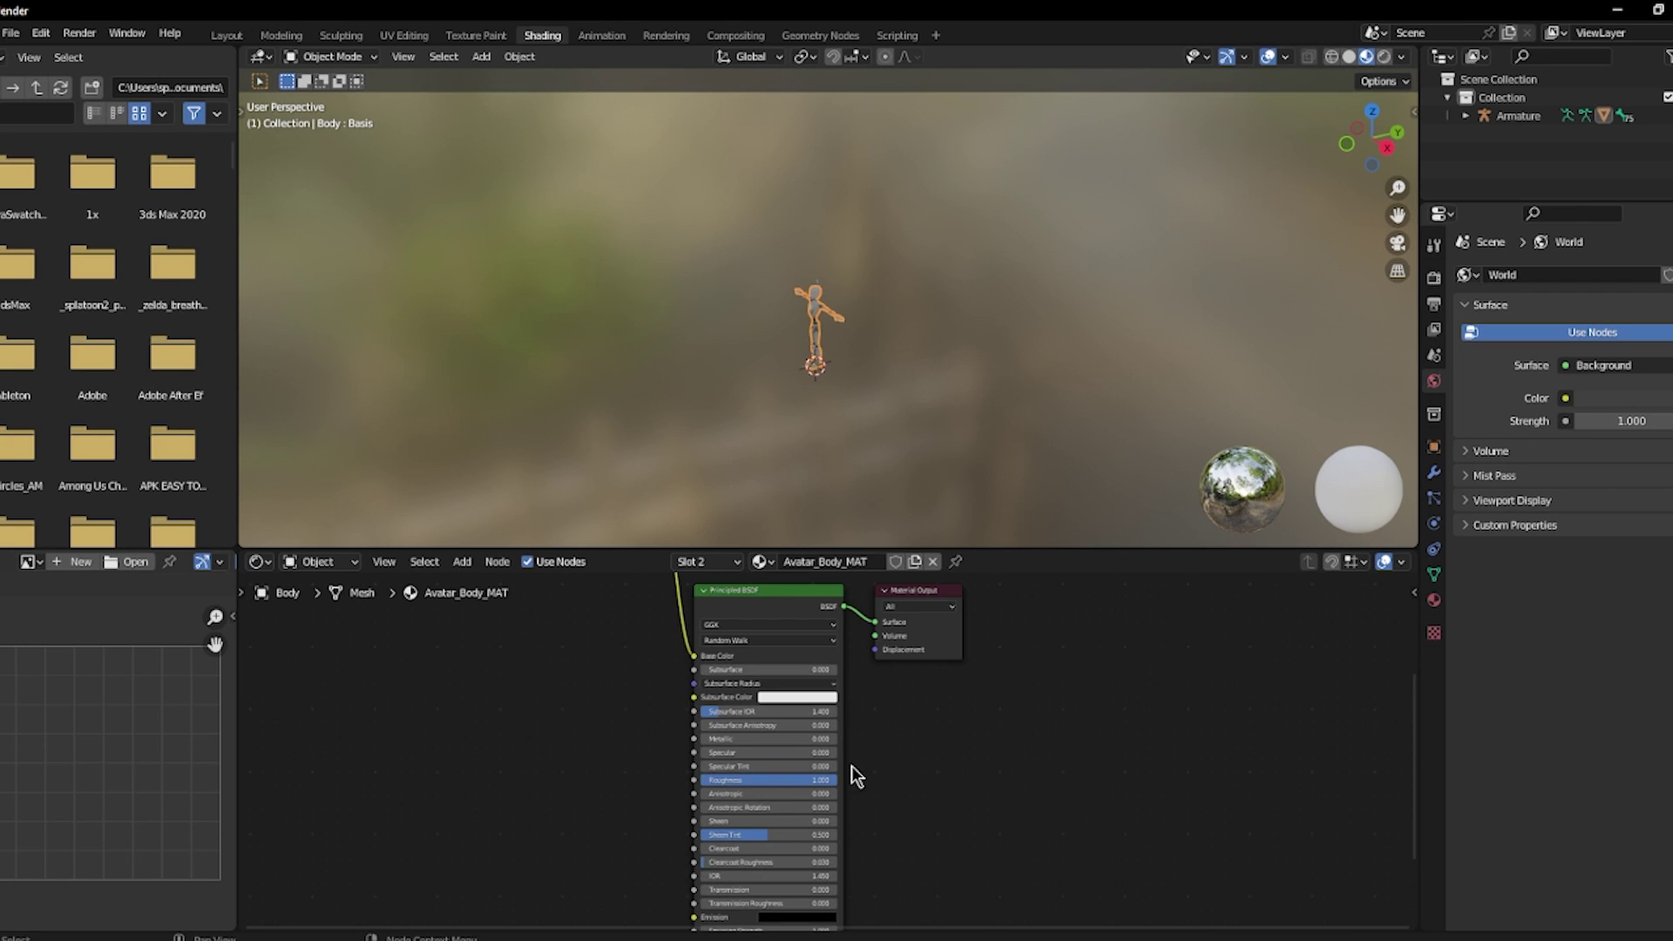
{"action": "middle_click_drag", "start_coordinate": [912, 754], "coordinate": [958, 624]}
{"action": "scroll", "coordinate": [777, 706], "scroll_direction": "up", "scroll_amount": 5}
{"action": "middle_click_drag", "start_coordinate": [669, 624], "coordinate": [668, 691]}
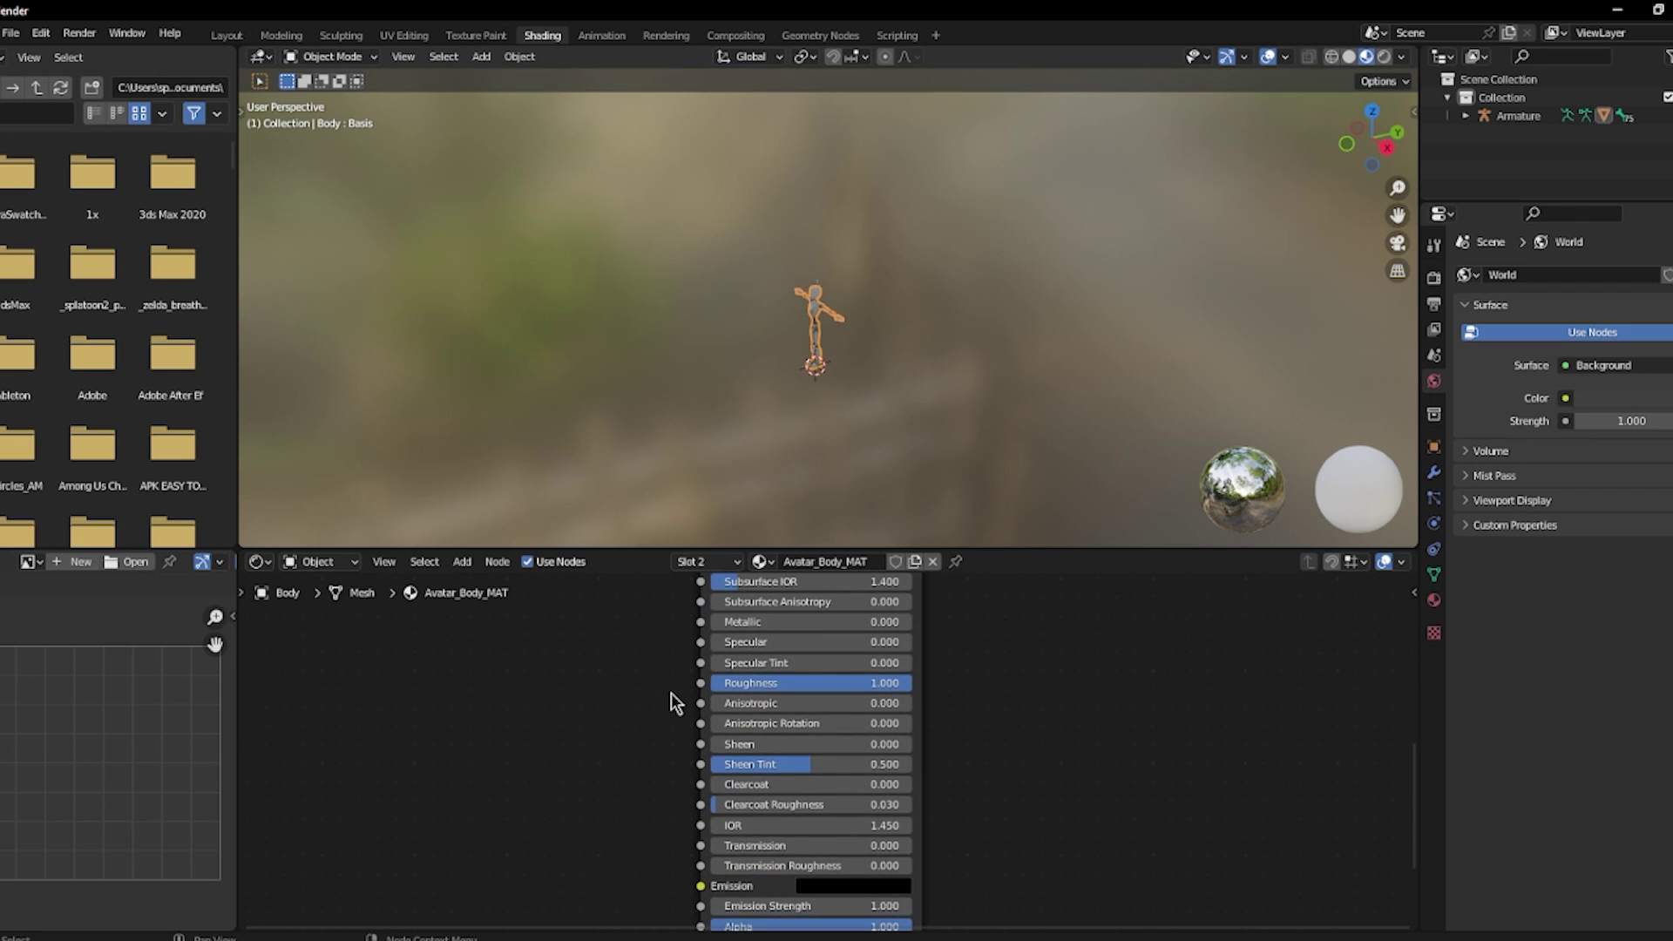
{"action": "scroll", "coordinate": [672, 703], "scroll_direction": "up", "scroll_amount": 1}
{"action": "scroll", "coordinate": [633, 726], "scroll_direction": "down", "scroll_amount": 9}
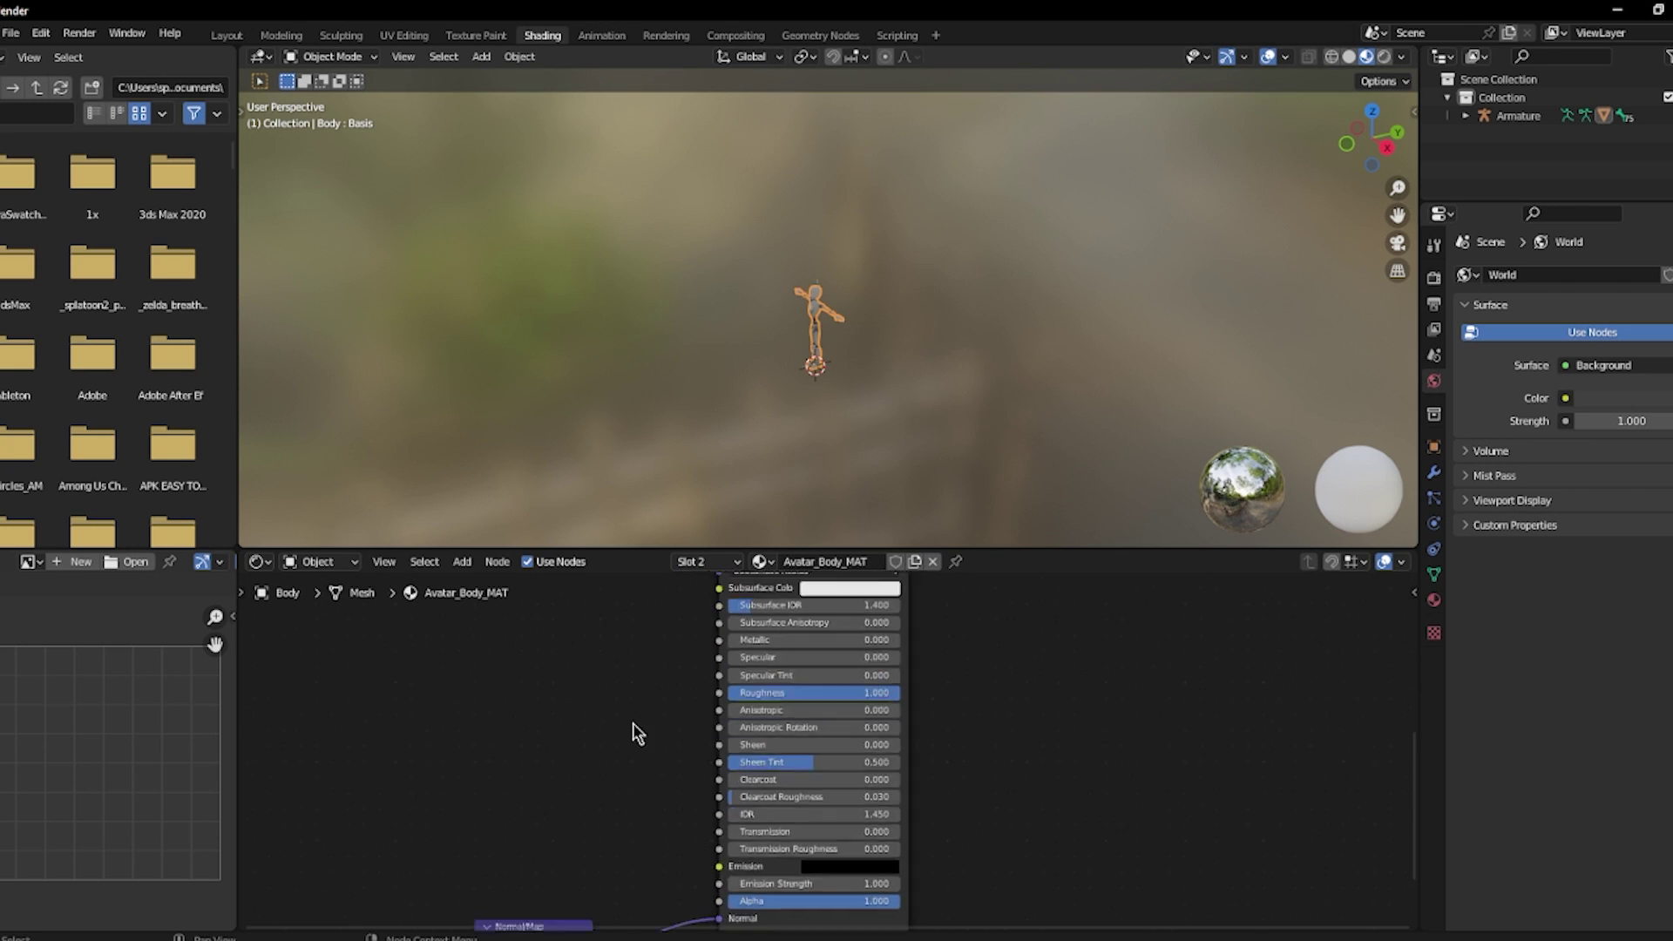
{"action": "middle_click_drag", "start_coordinate": [630, 753], "coordinate": [685, 798]}
{"action": "scroll", "coordinate": [699, 640], "scroll_direction": "up", "scroll_amount": 4}
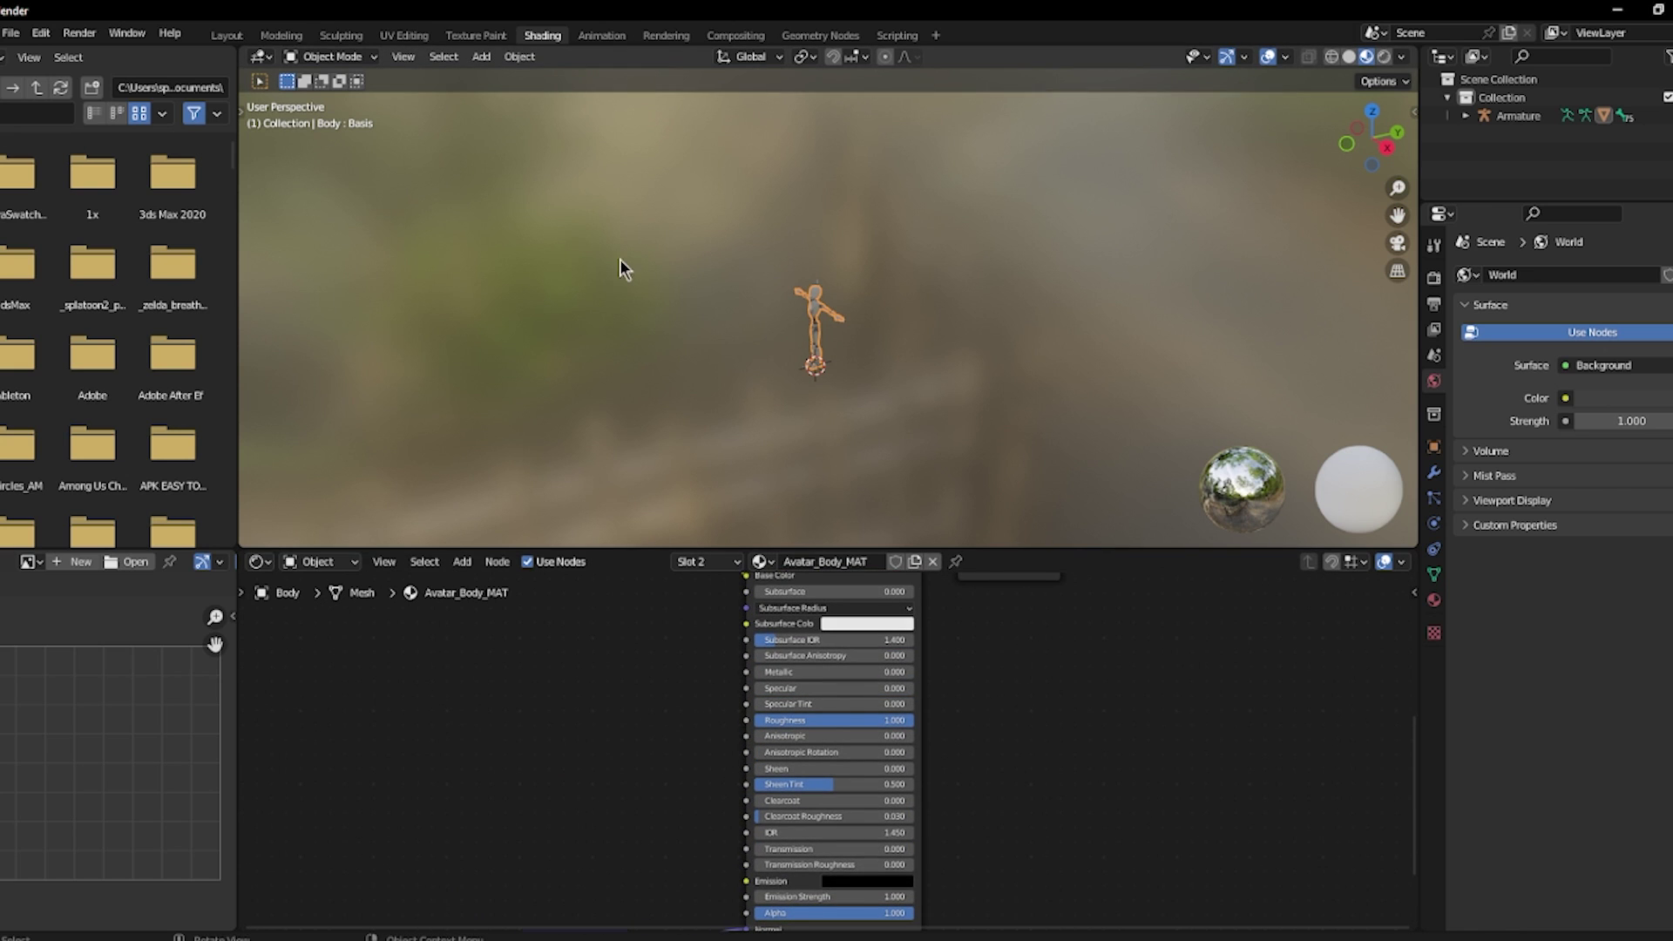
{"action": "left_click", "coordinate": [237, 37]}
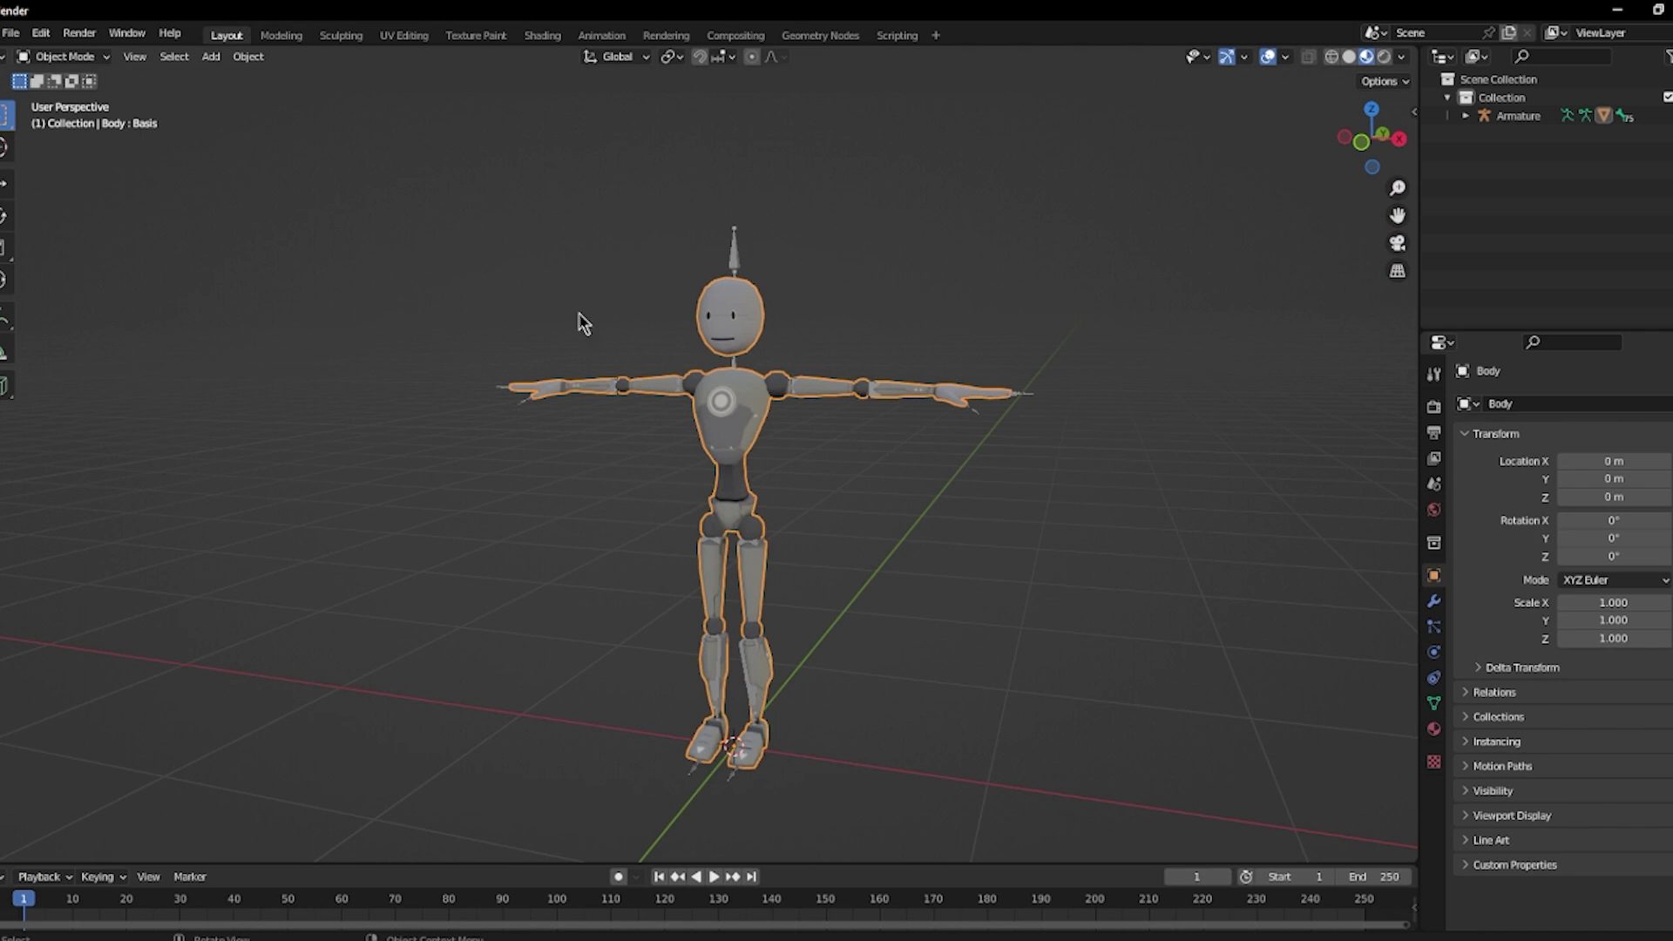
Export the robot as an FBX named TutorialRobotMaximo into the default avi folder.
{"action": "left_click", "coordinate": [11, 33]}
{"action": "mouse_move", "coordinate": [102, 305]}
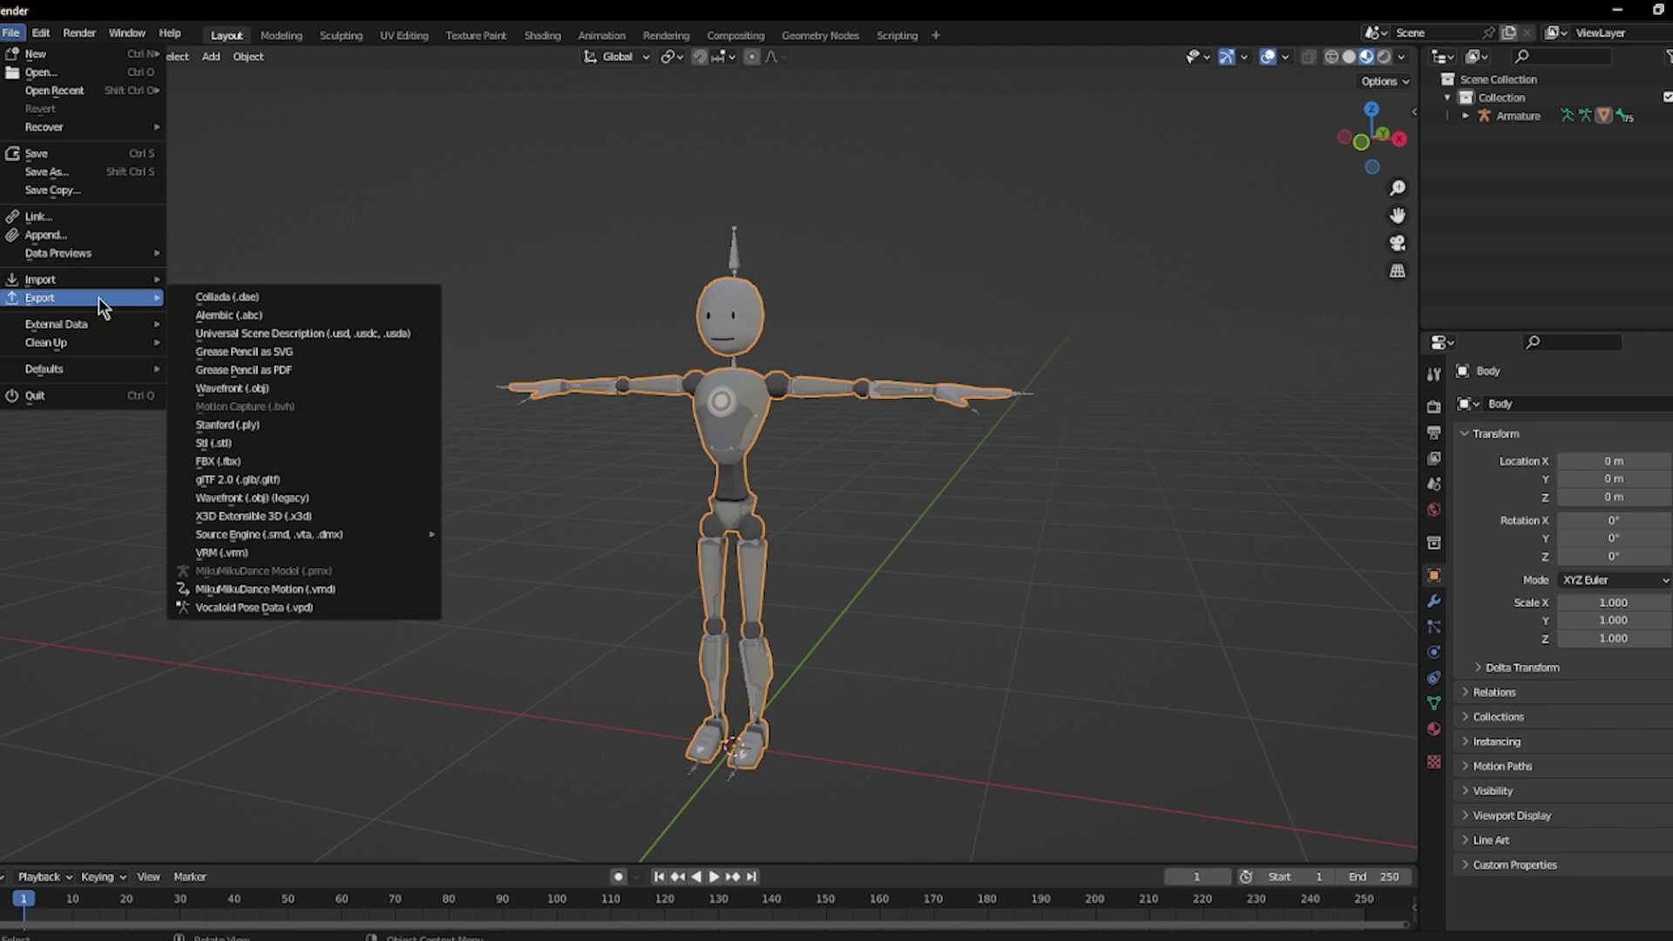
{"action": "left_click", "coordinate": [248, 459]}
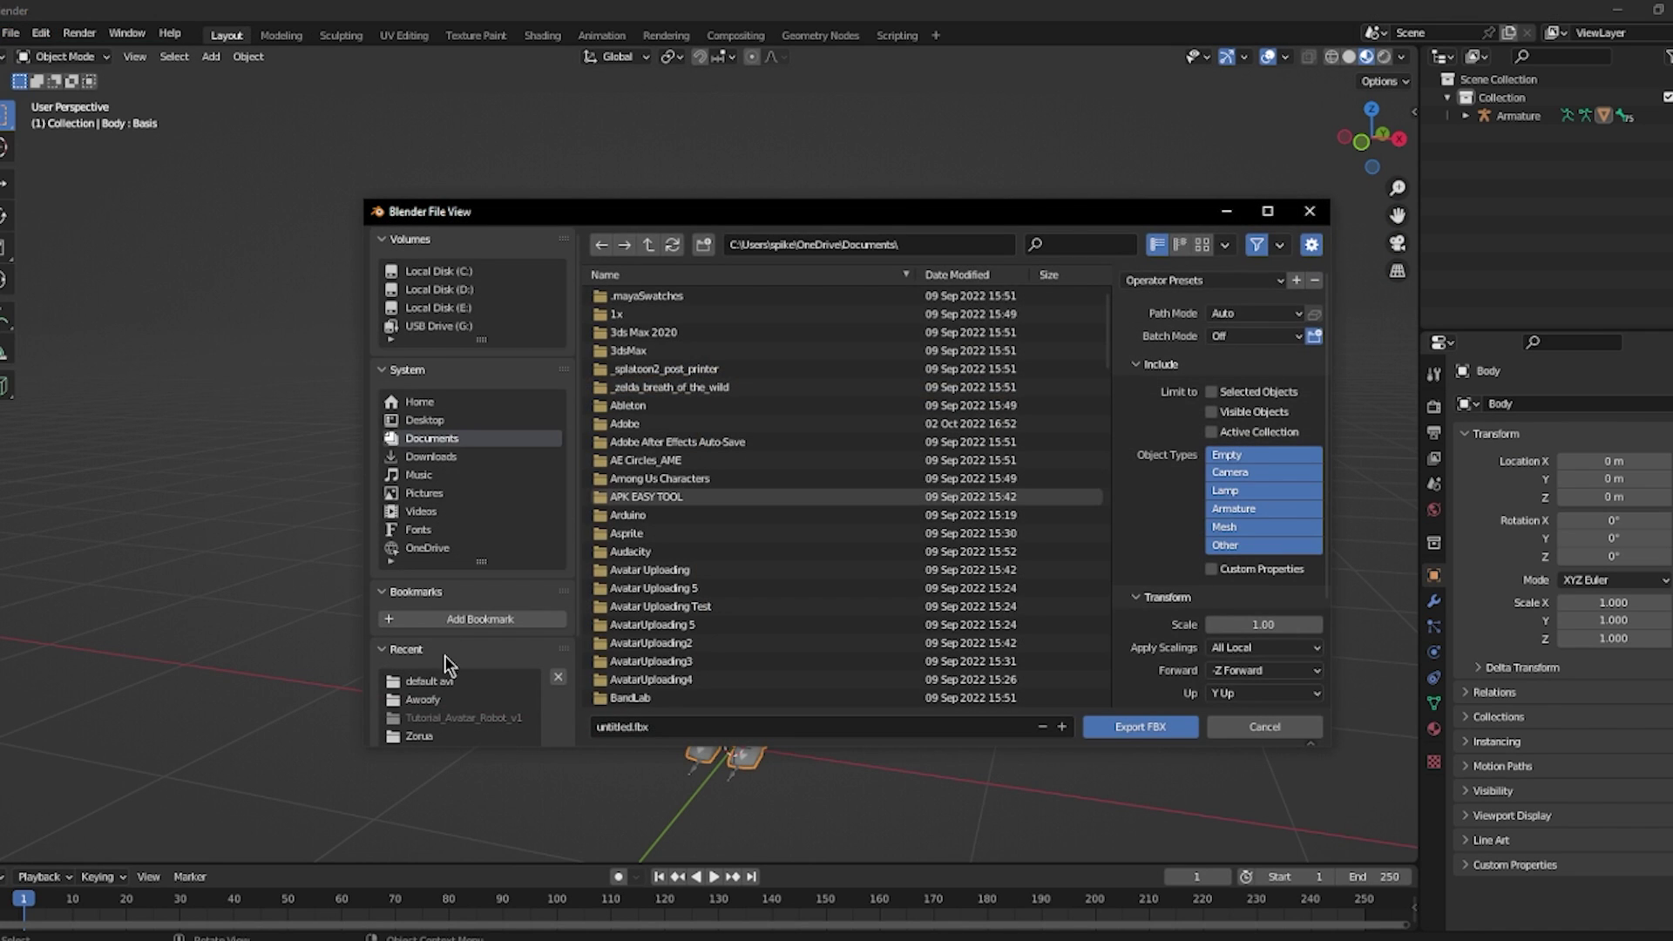
{"action": "left_click", "coordinate": [429, 682]}
{"action": "left_click", "coordinate": [710, 727]}
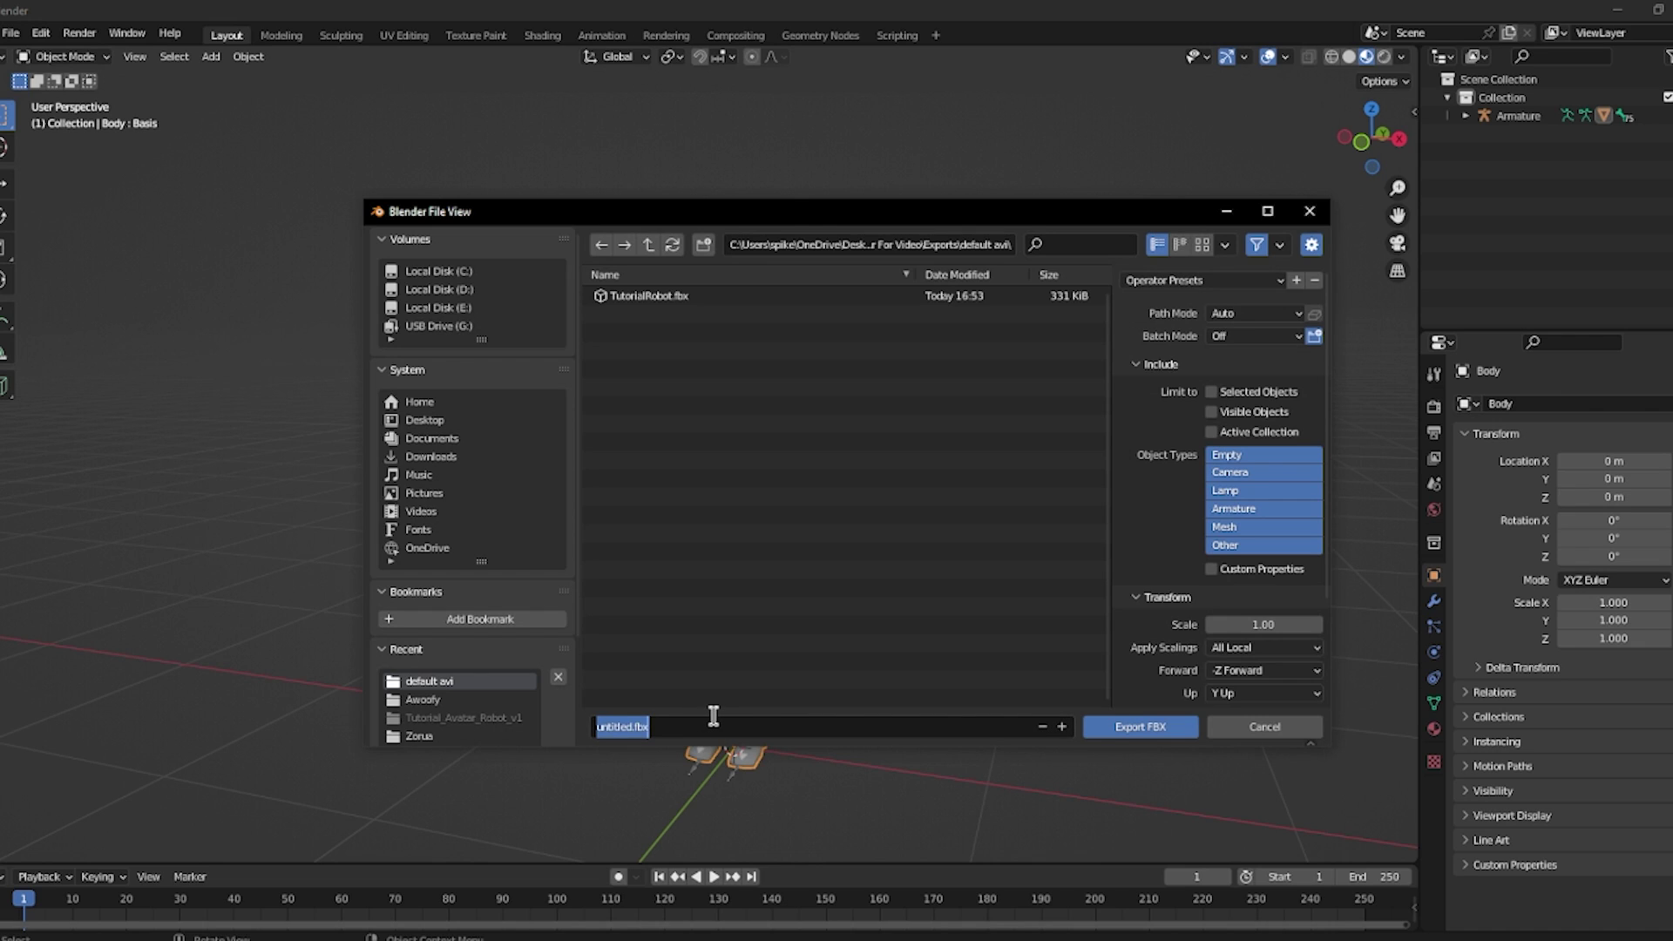
{"action": "type", "text": "TutorialRobotMaximo"}
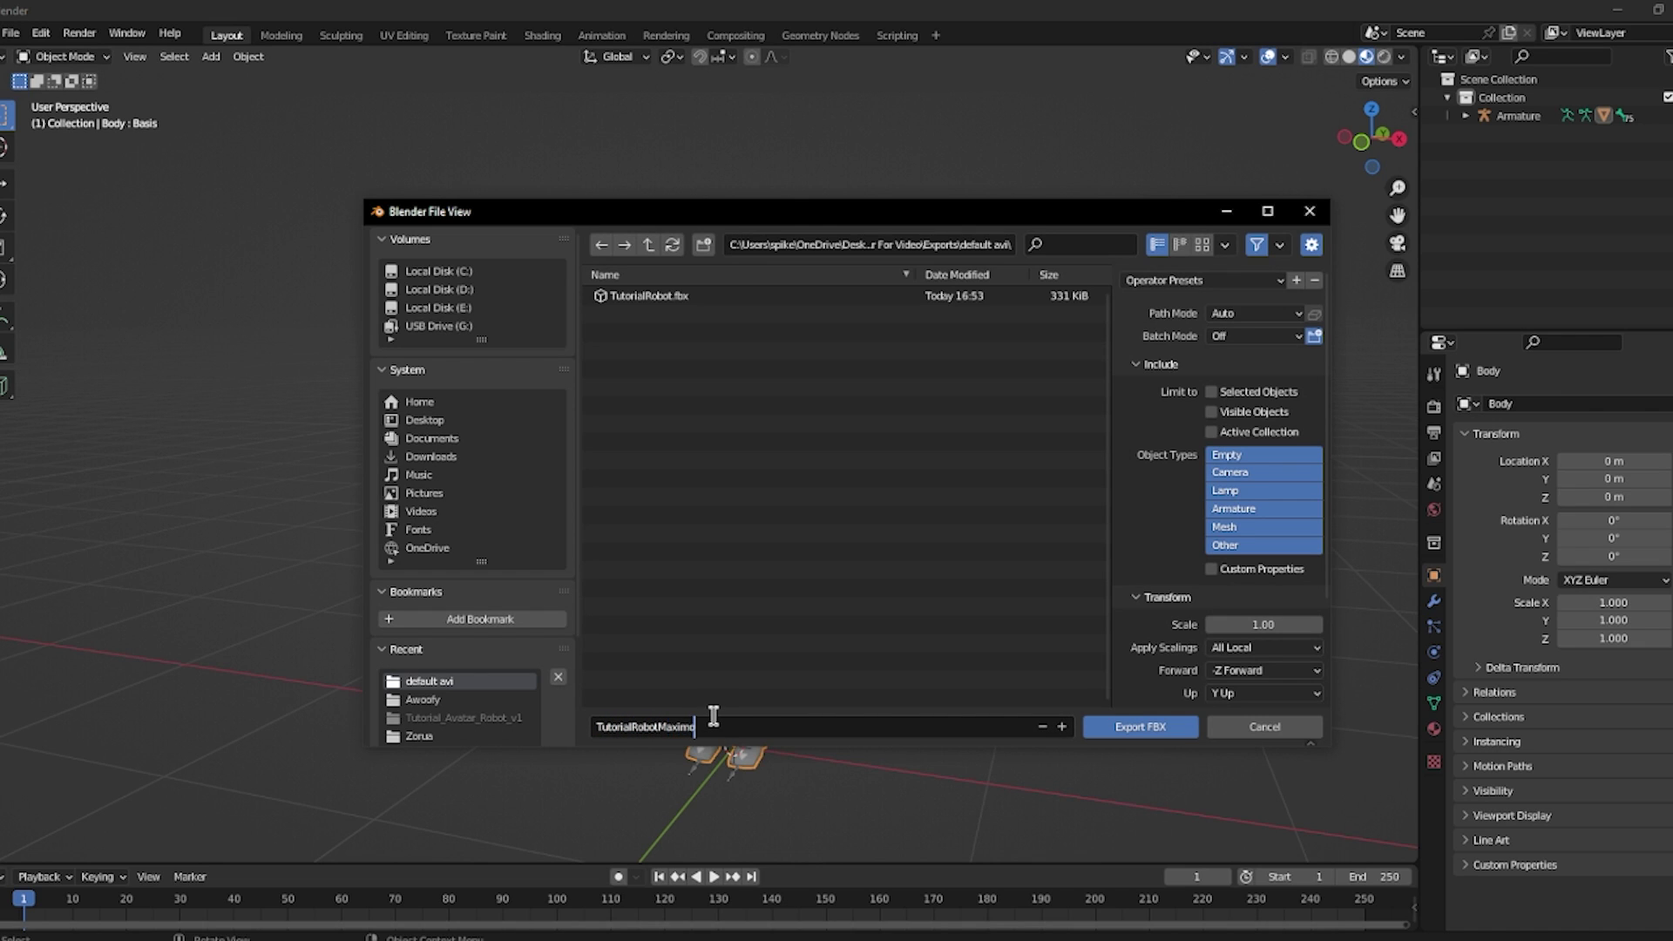
{"action": "key", "text": "Return"}
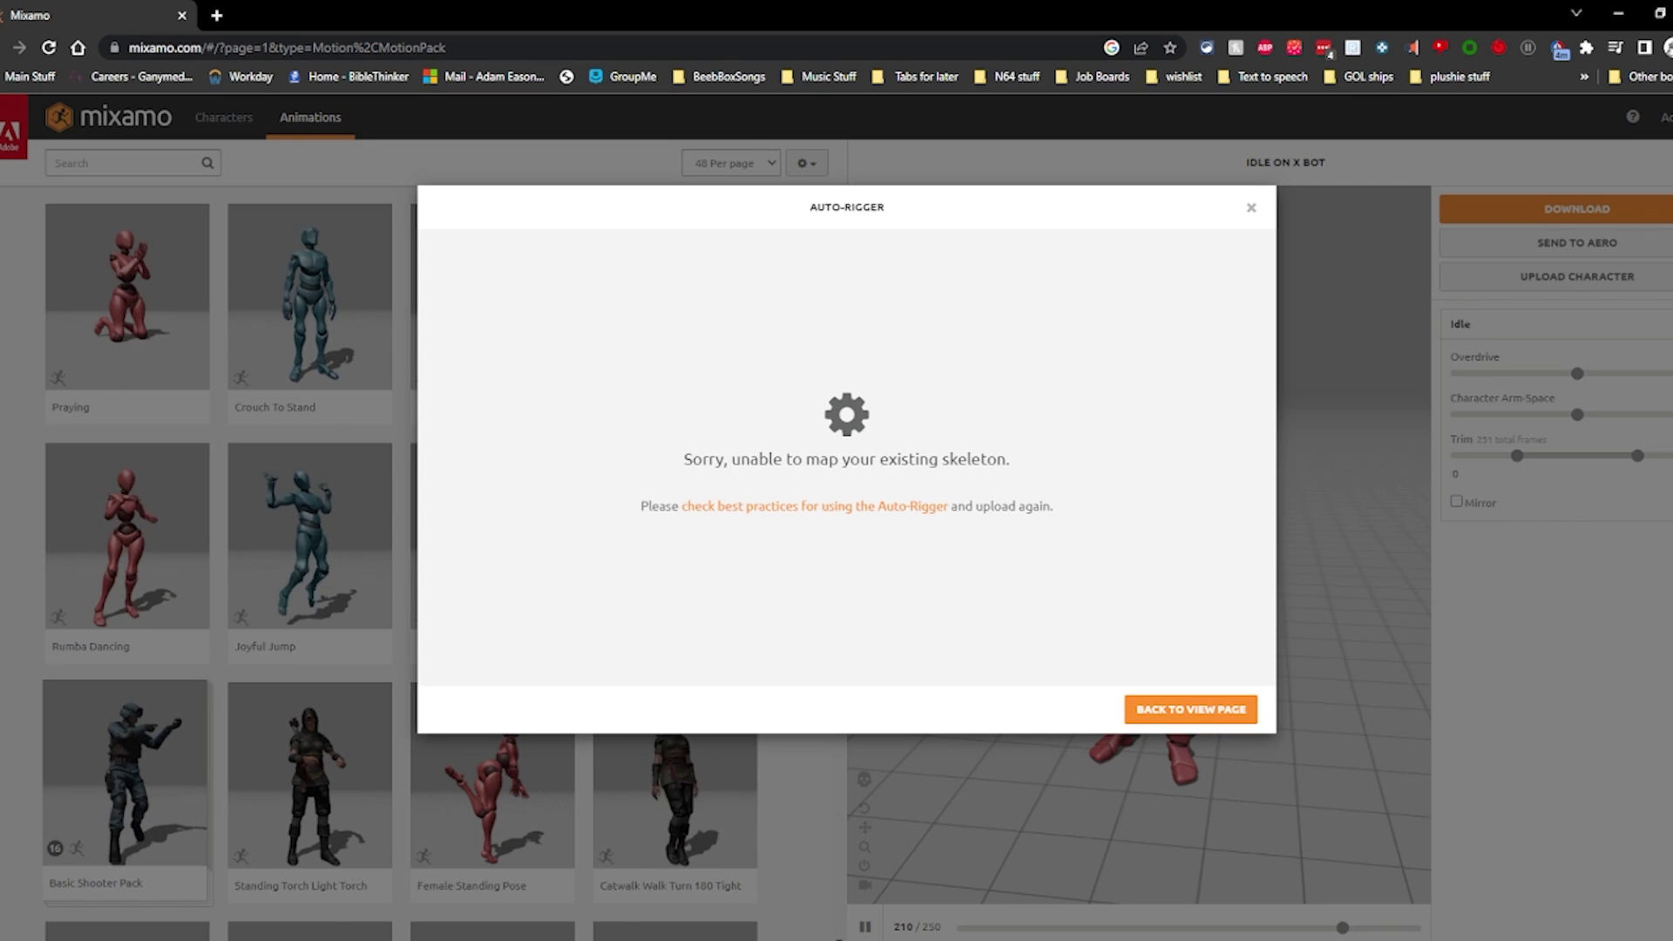
Close the Auto-Rigger dialog in Mixamo and start a new character upload.
{"action": "mouse_move", "coordinate": [433, 922]}
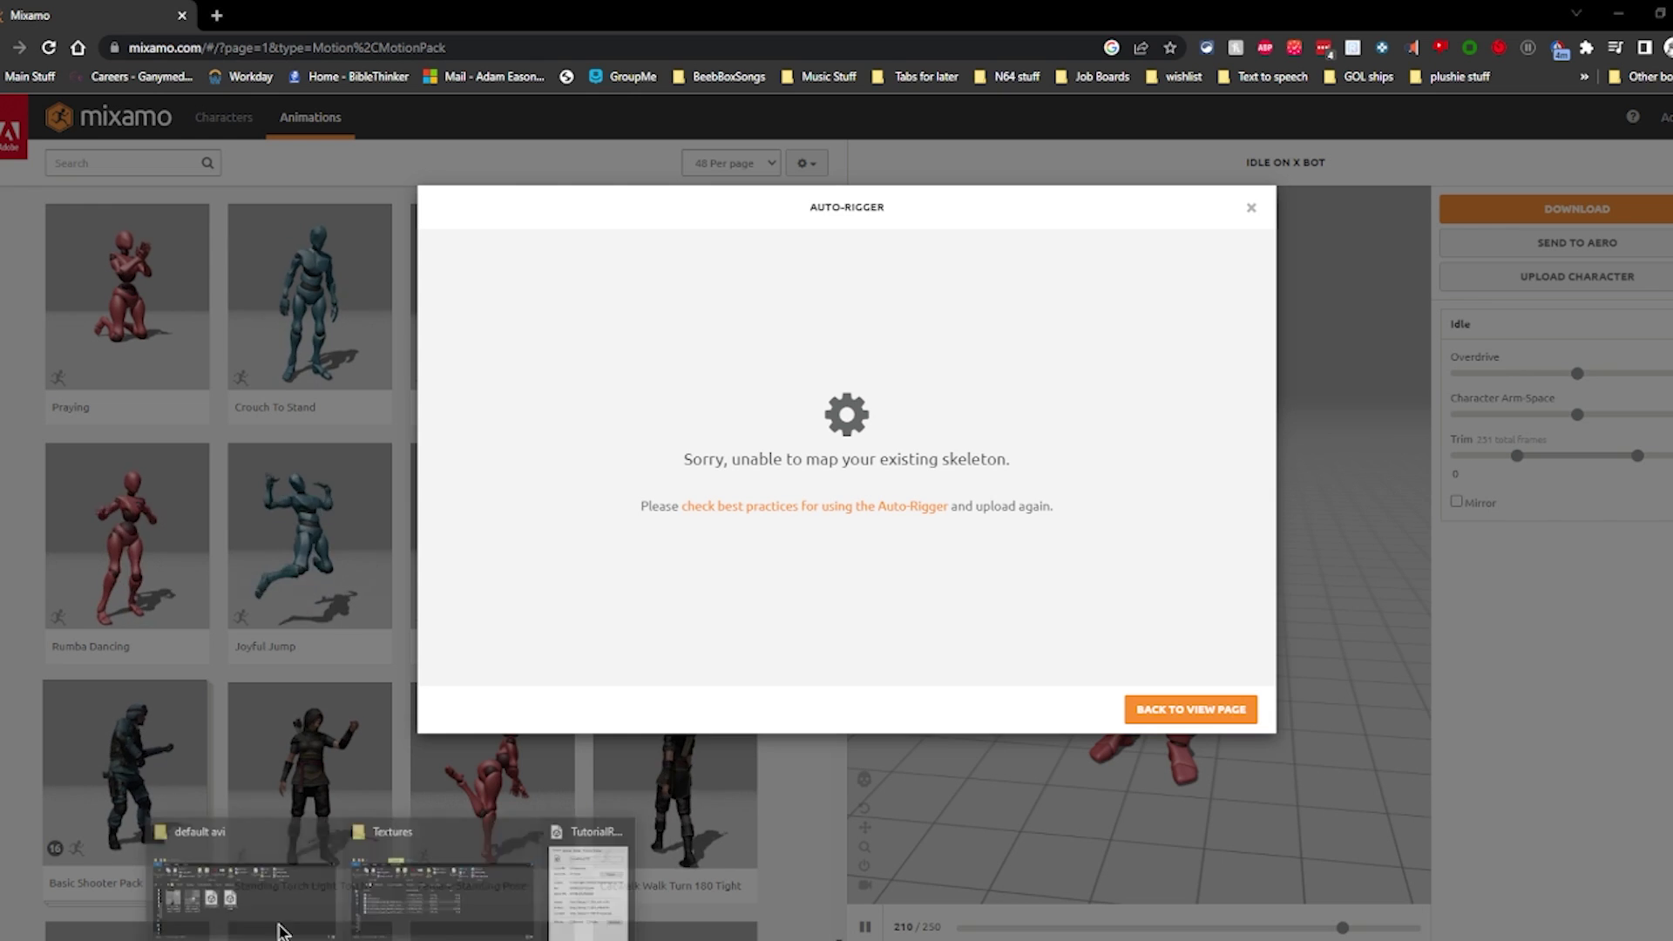
{"action": "left_click", "coordinate": [223, 909]}
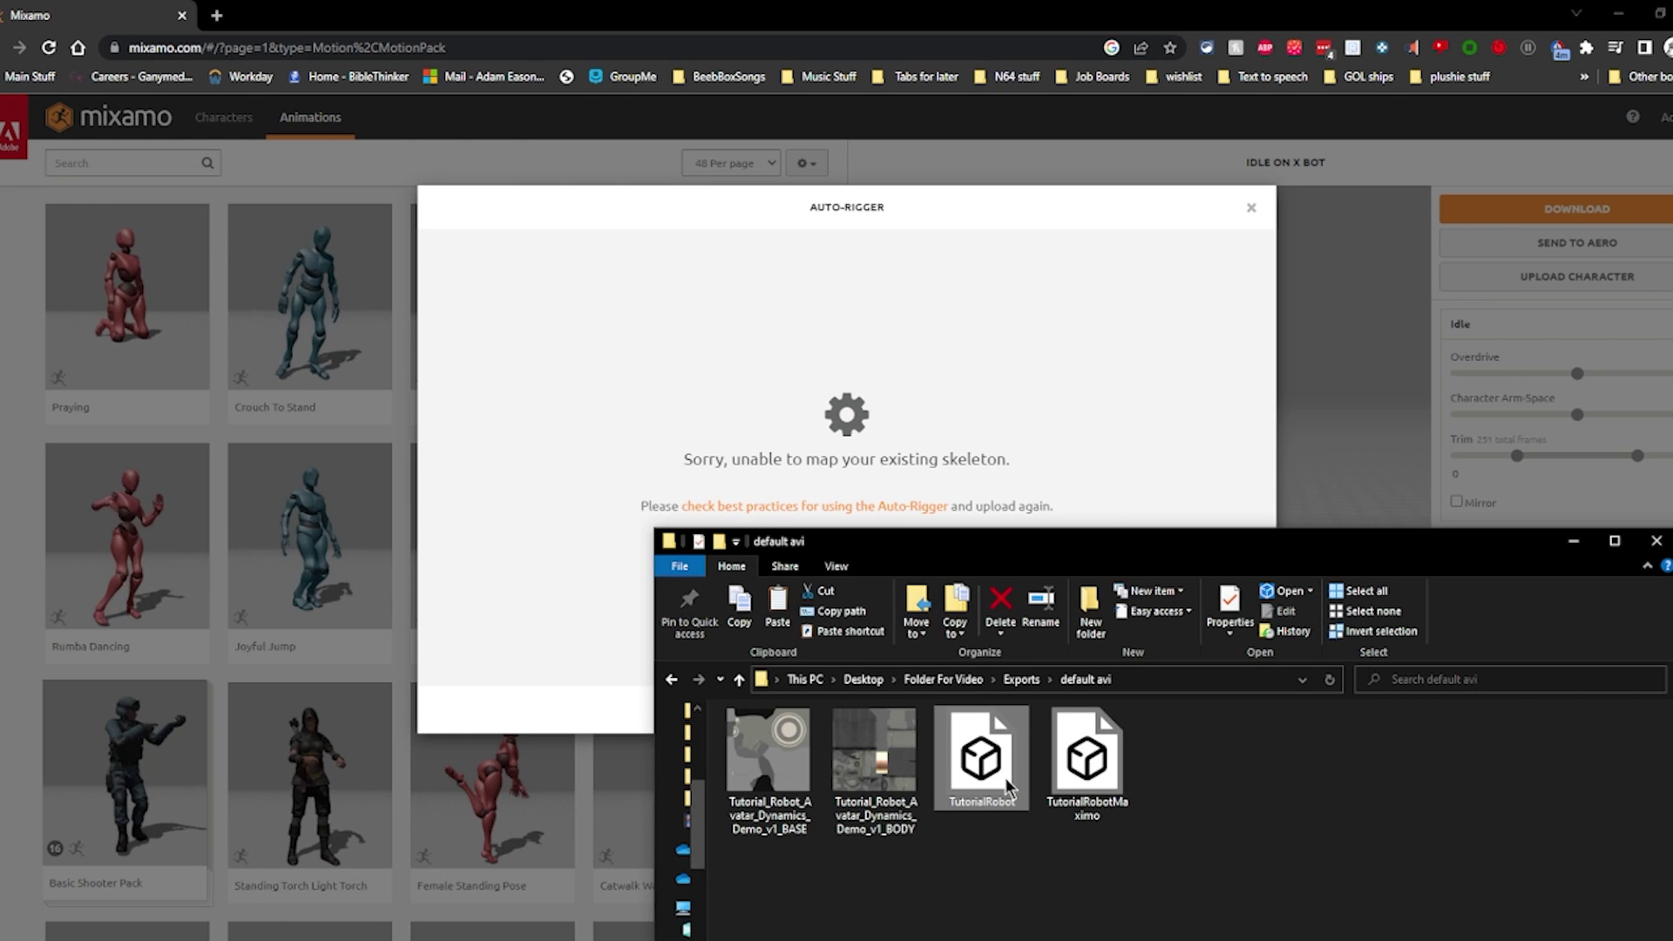
{"action": "left_click_drag", "start_coordinate": [1079, 774], "coordinate": [1088, 737]}
{"action": "left_click", "coordinate": [1262, 216]}
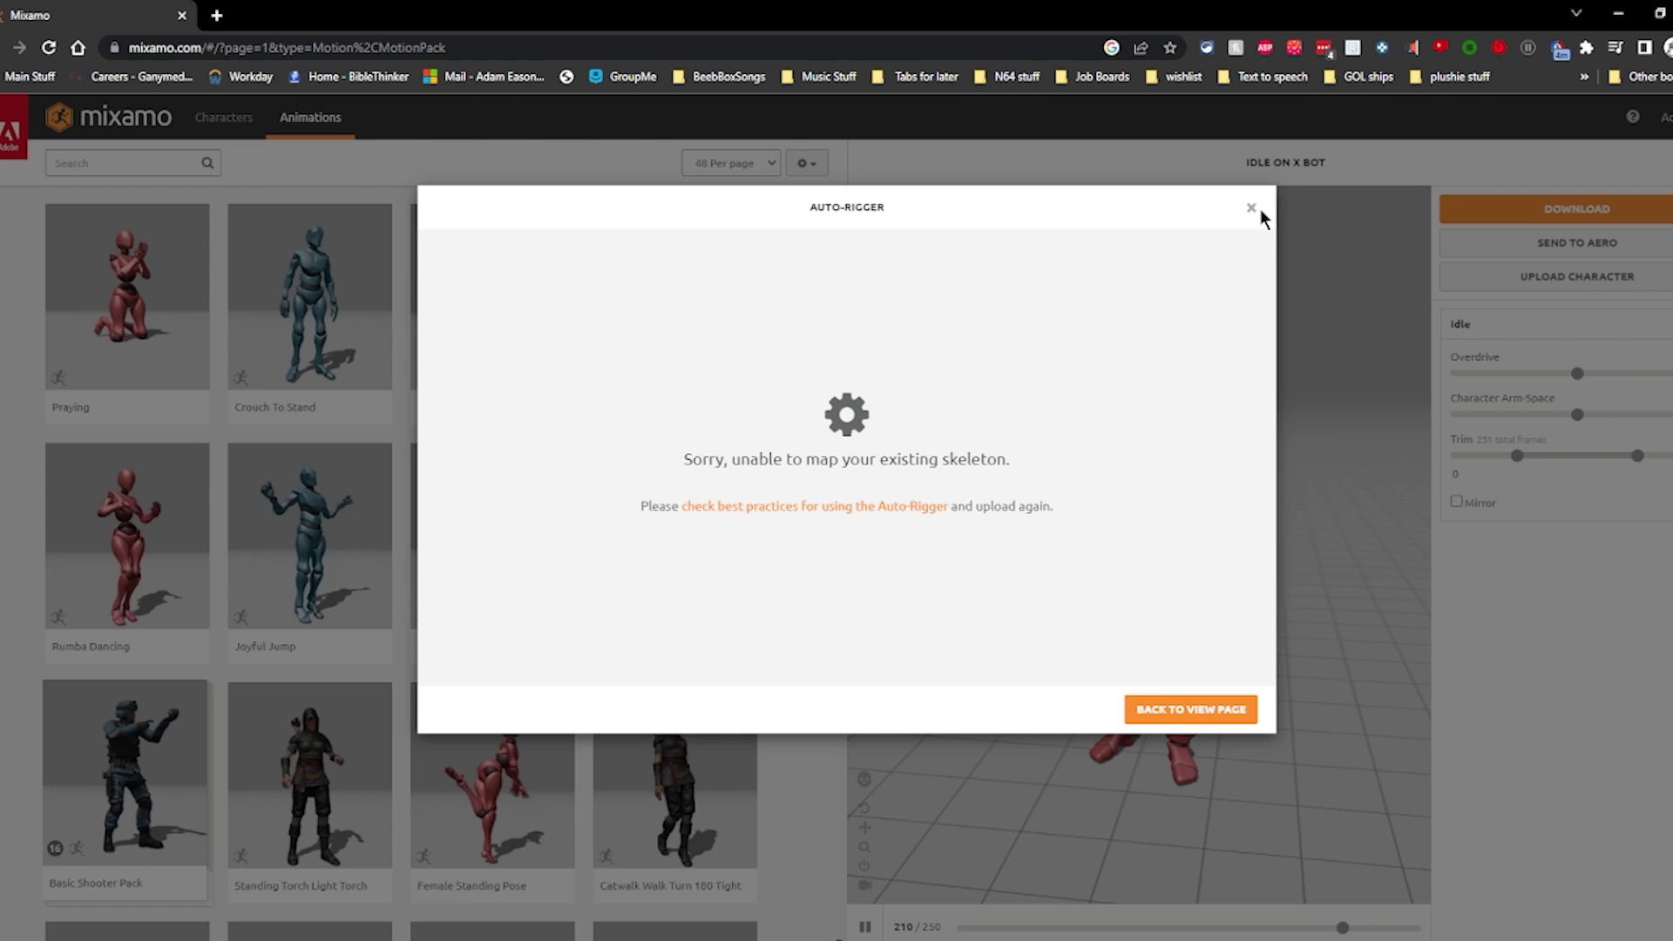
{"action": "left_click", "coordinate": [1587, 277]}
{"action": "left_click", "coordinate": [1581, 278]}
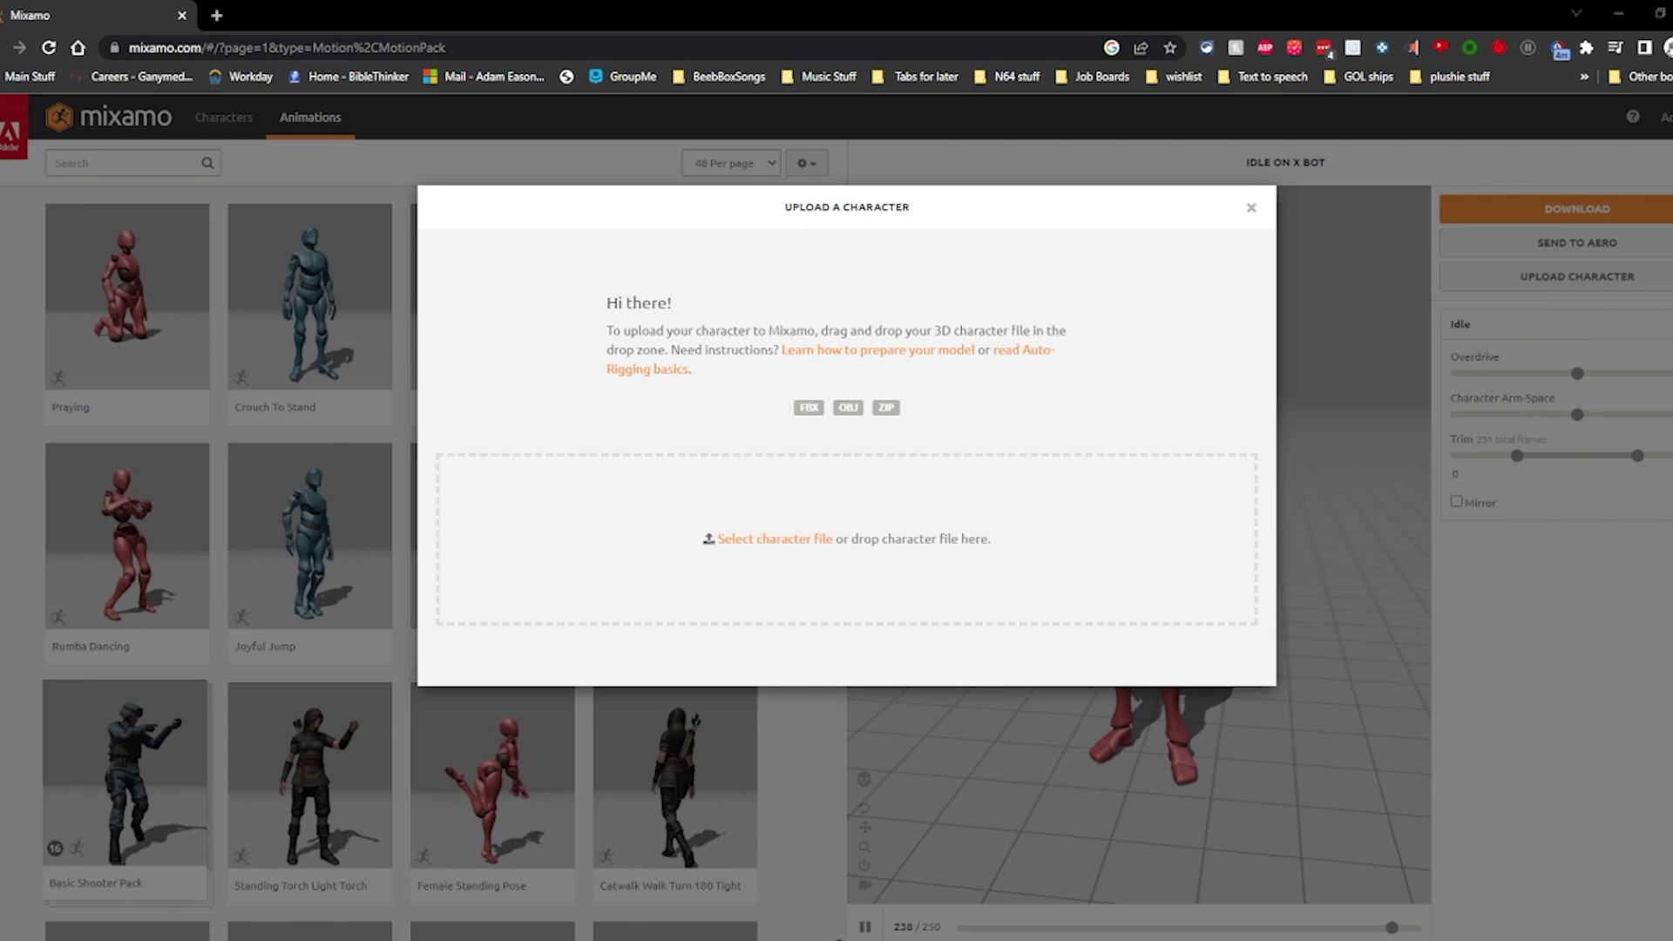
Upload TutorialRobotMaximo from the default avi folder, review the character from several angles, and accept it.
{"action": "mouse_move", "coordinate": [390, 940]}
{"action": "left_click", "coordinate": [482, 897]}
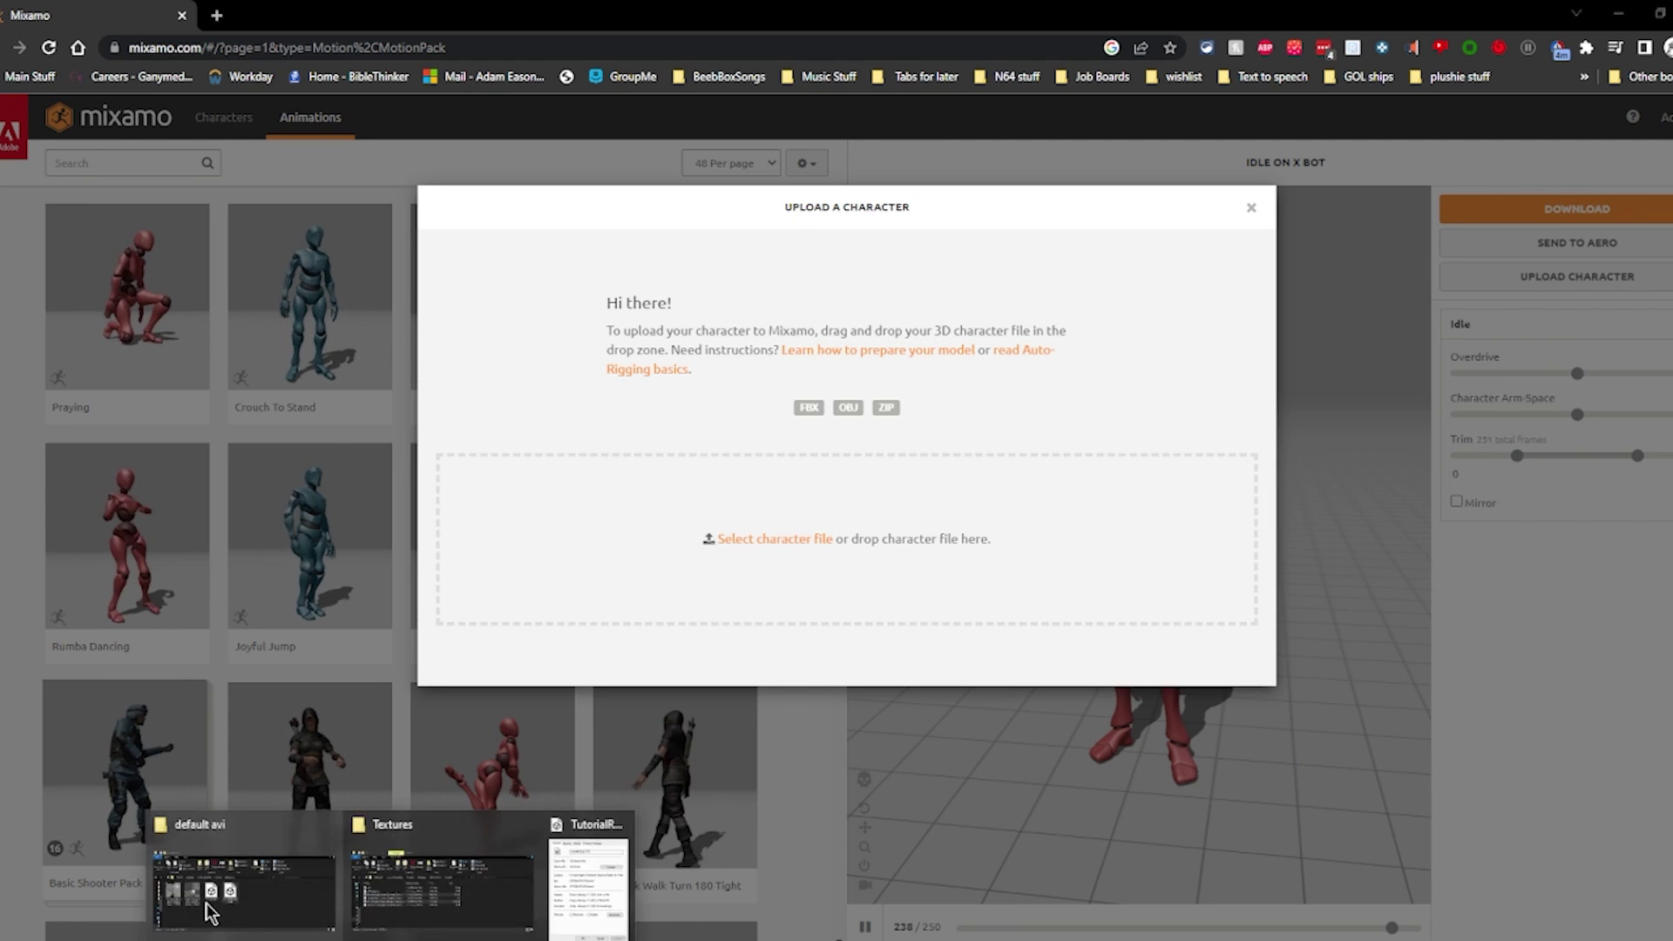
{"action": "left_click", "coordinate": [212, 906]}
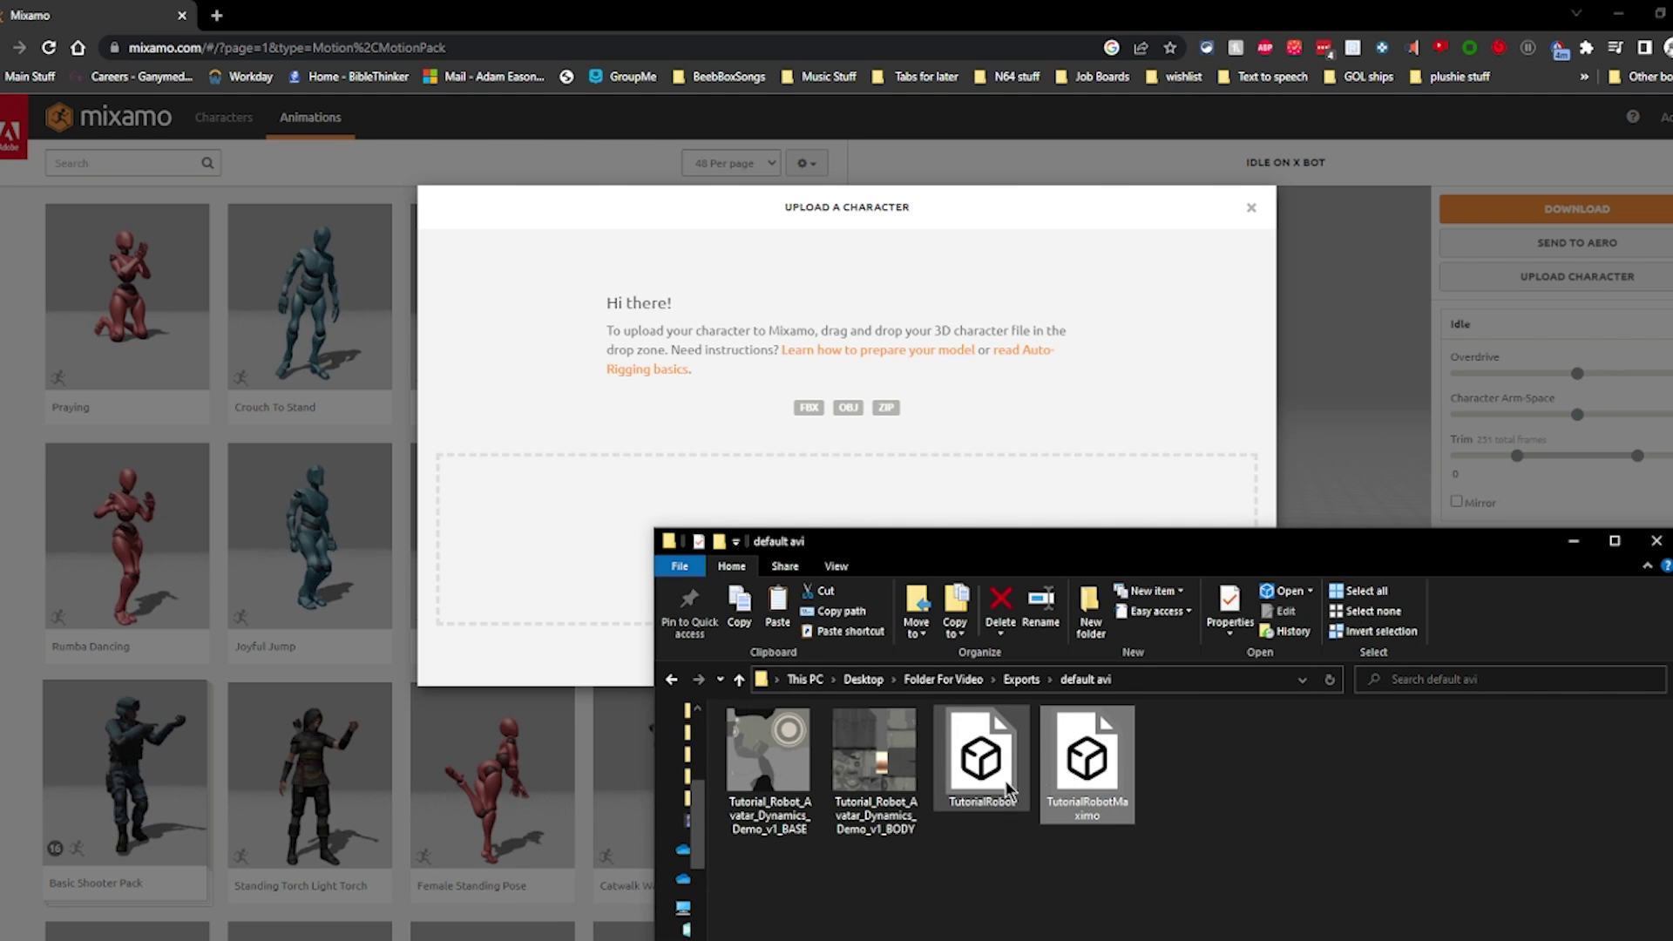
{"action": "left_click_drag", "start_coordinate": [1059, 724], "coordinate": [843, 484]}
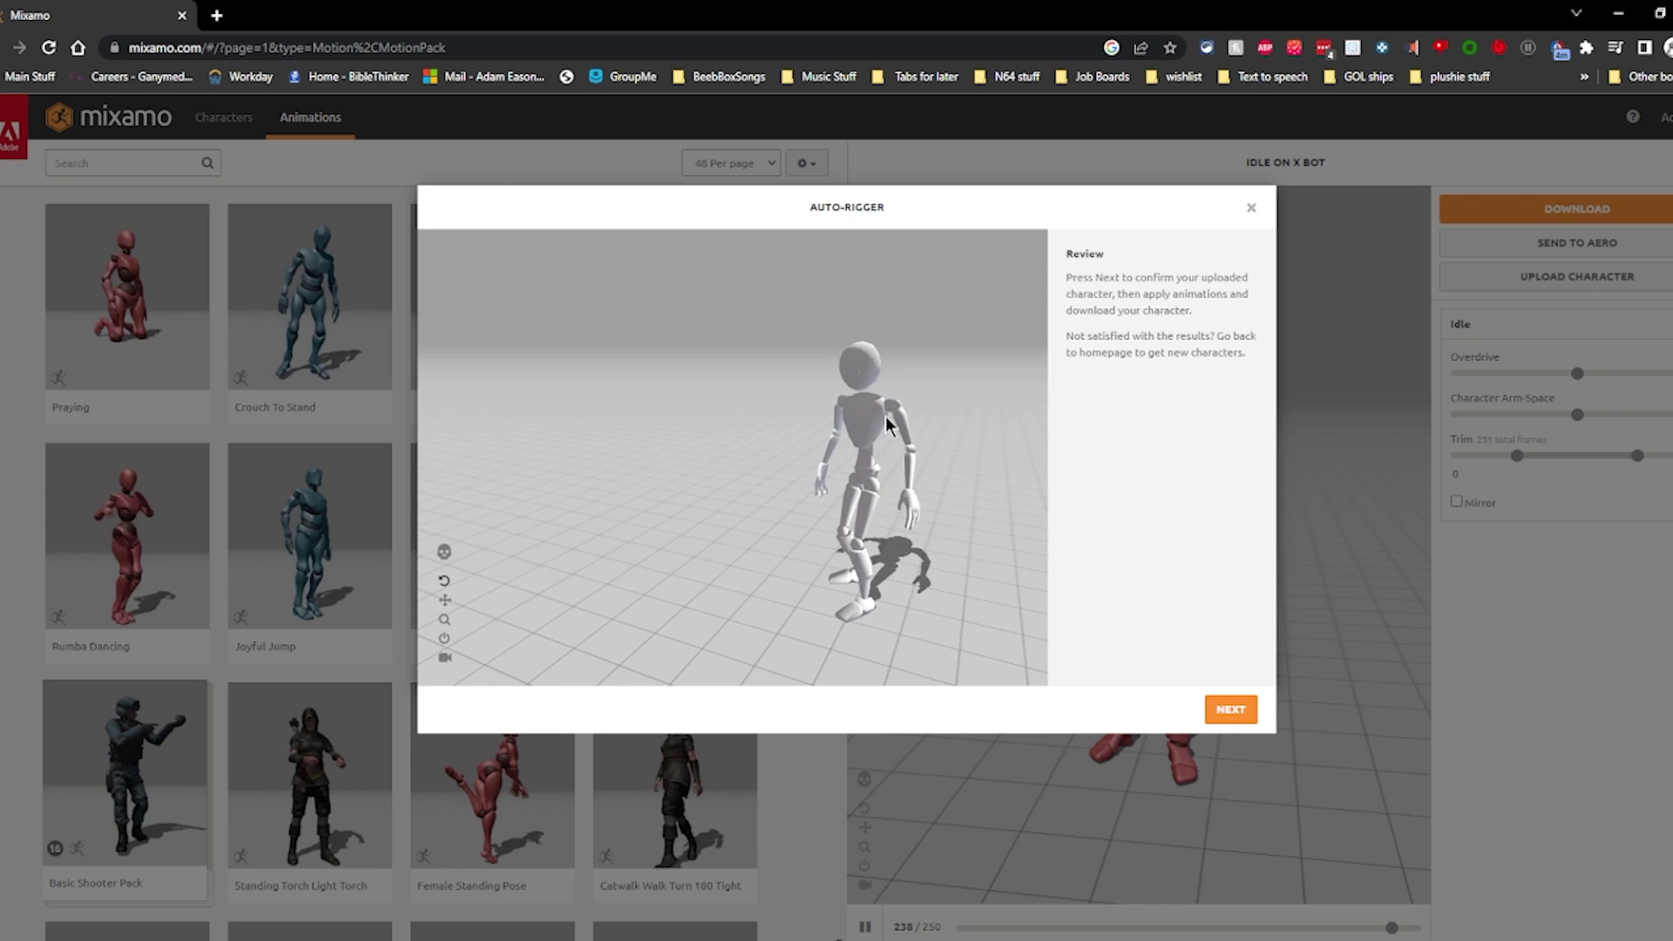
{"action": "left_click_drag", "start_coordinate": [782, 409], "coordinate": [584, 405]}
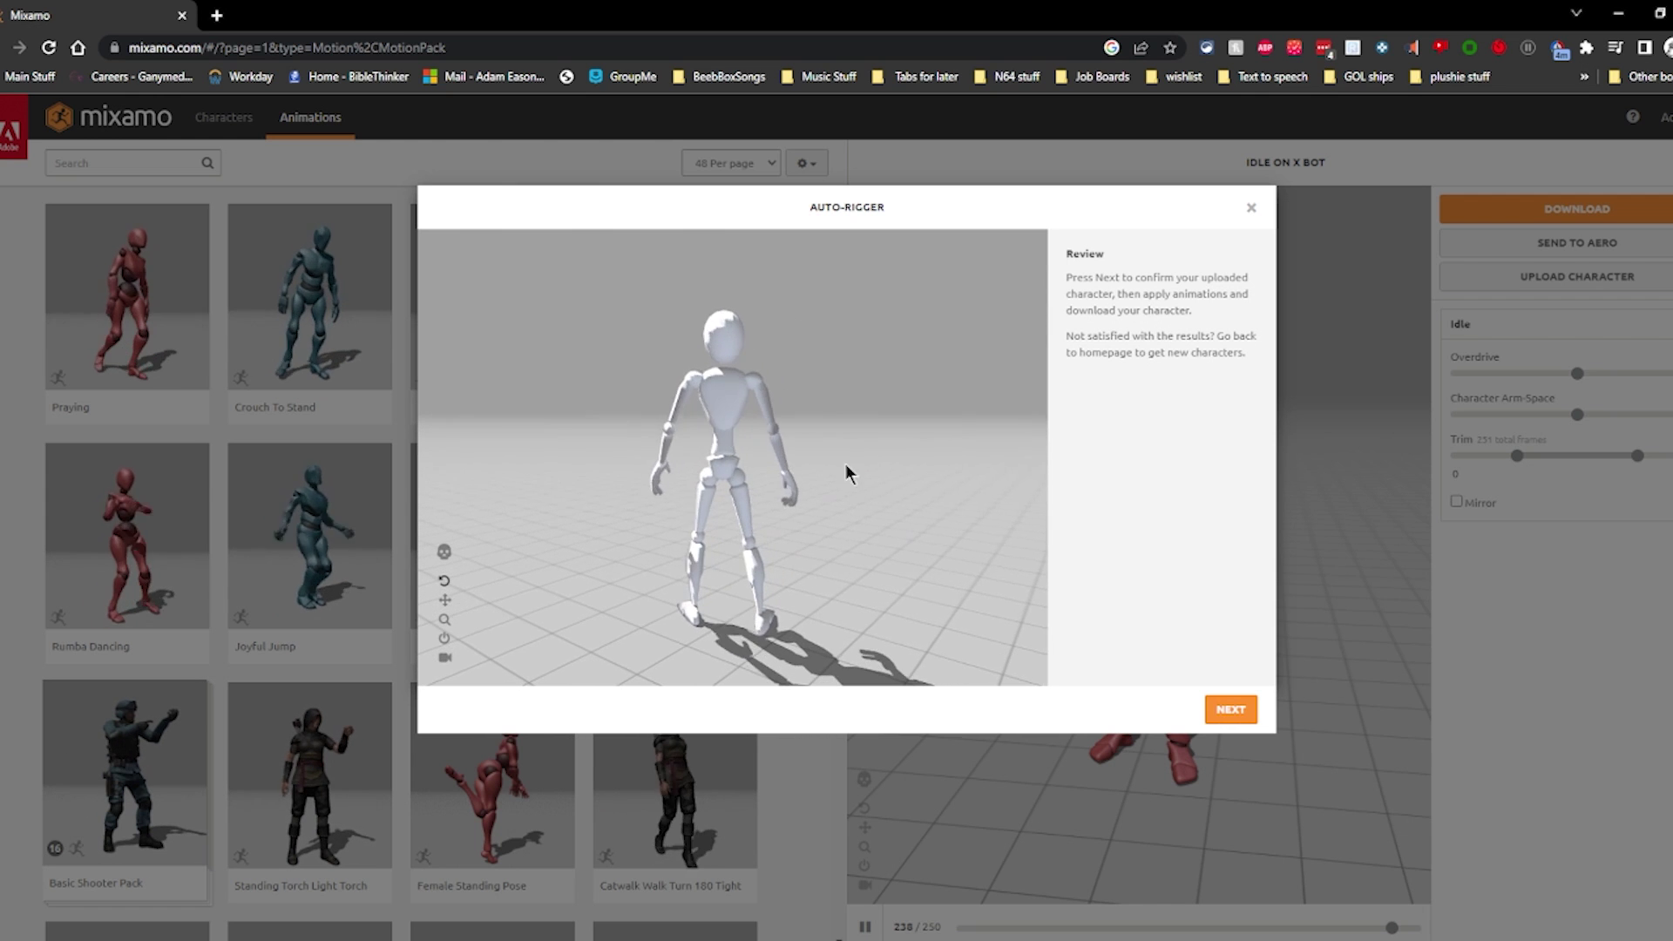
{"action": "left_click", "coordinate": [1229, 709]}
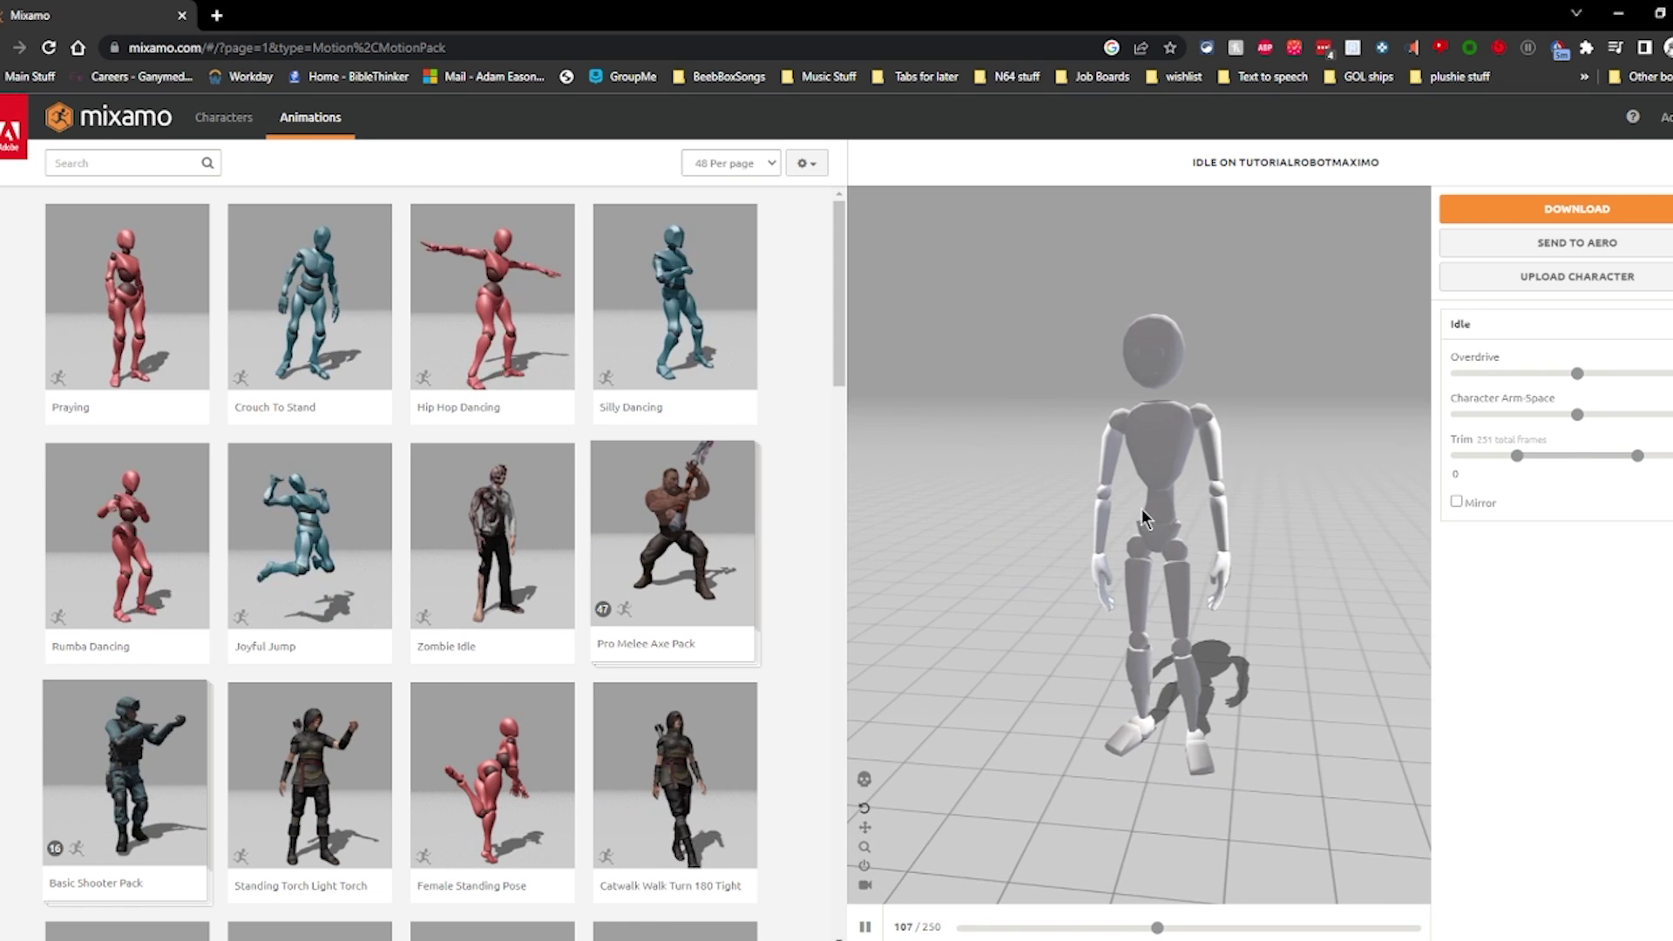
Search the Mixamo animations for idle and choose the Idle animation for the robot.
{"action": "left_click", "coordinate": [115, 162]}
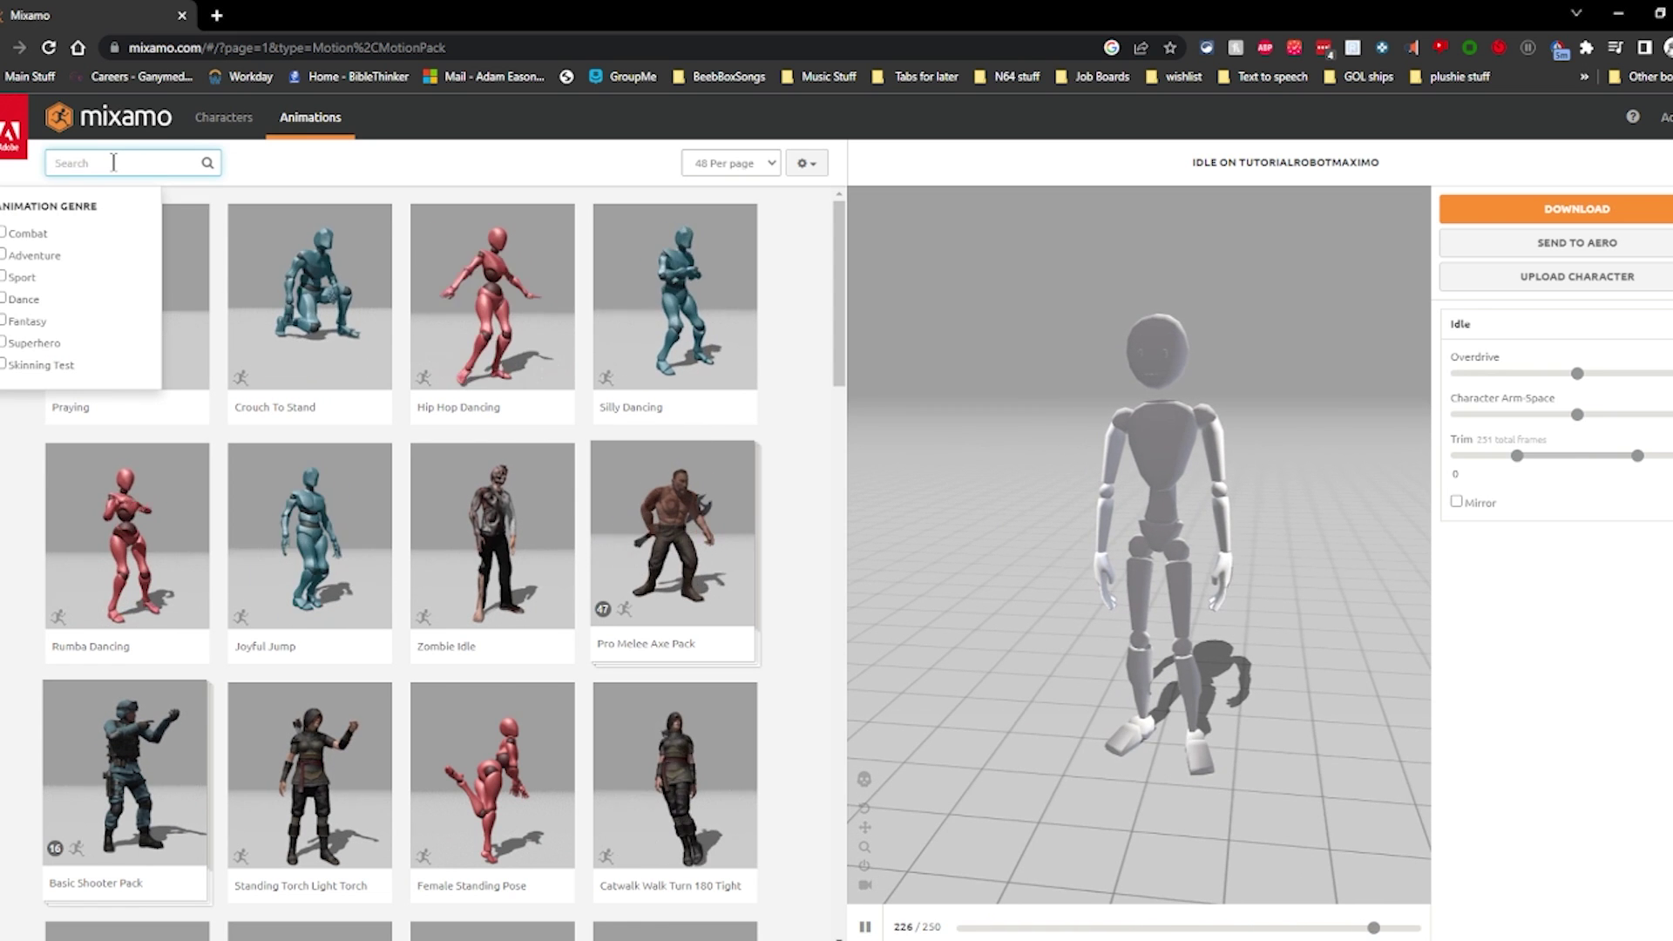
{"action": "type", "text": "idle"}
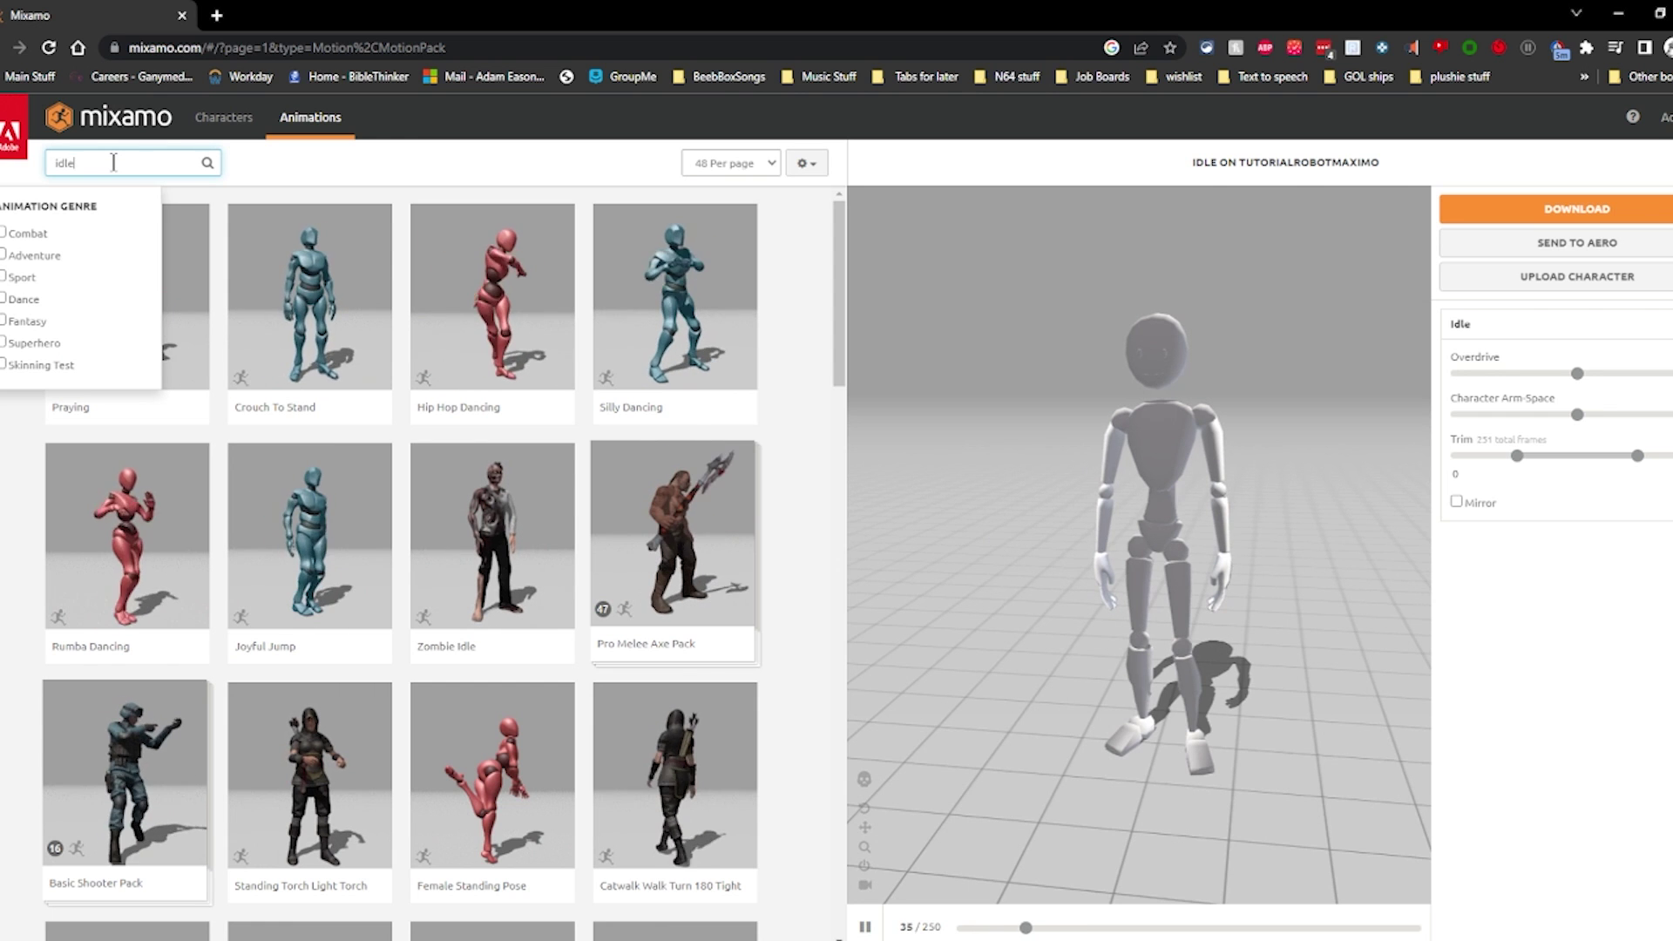
{"action": "key", "text": "Return"}
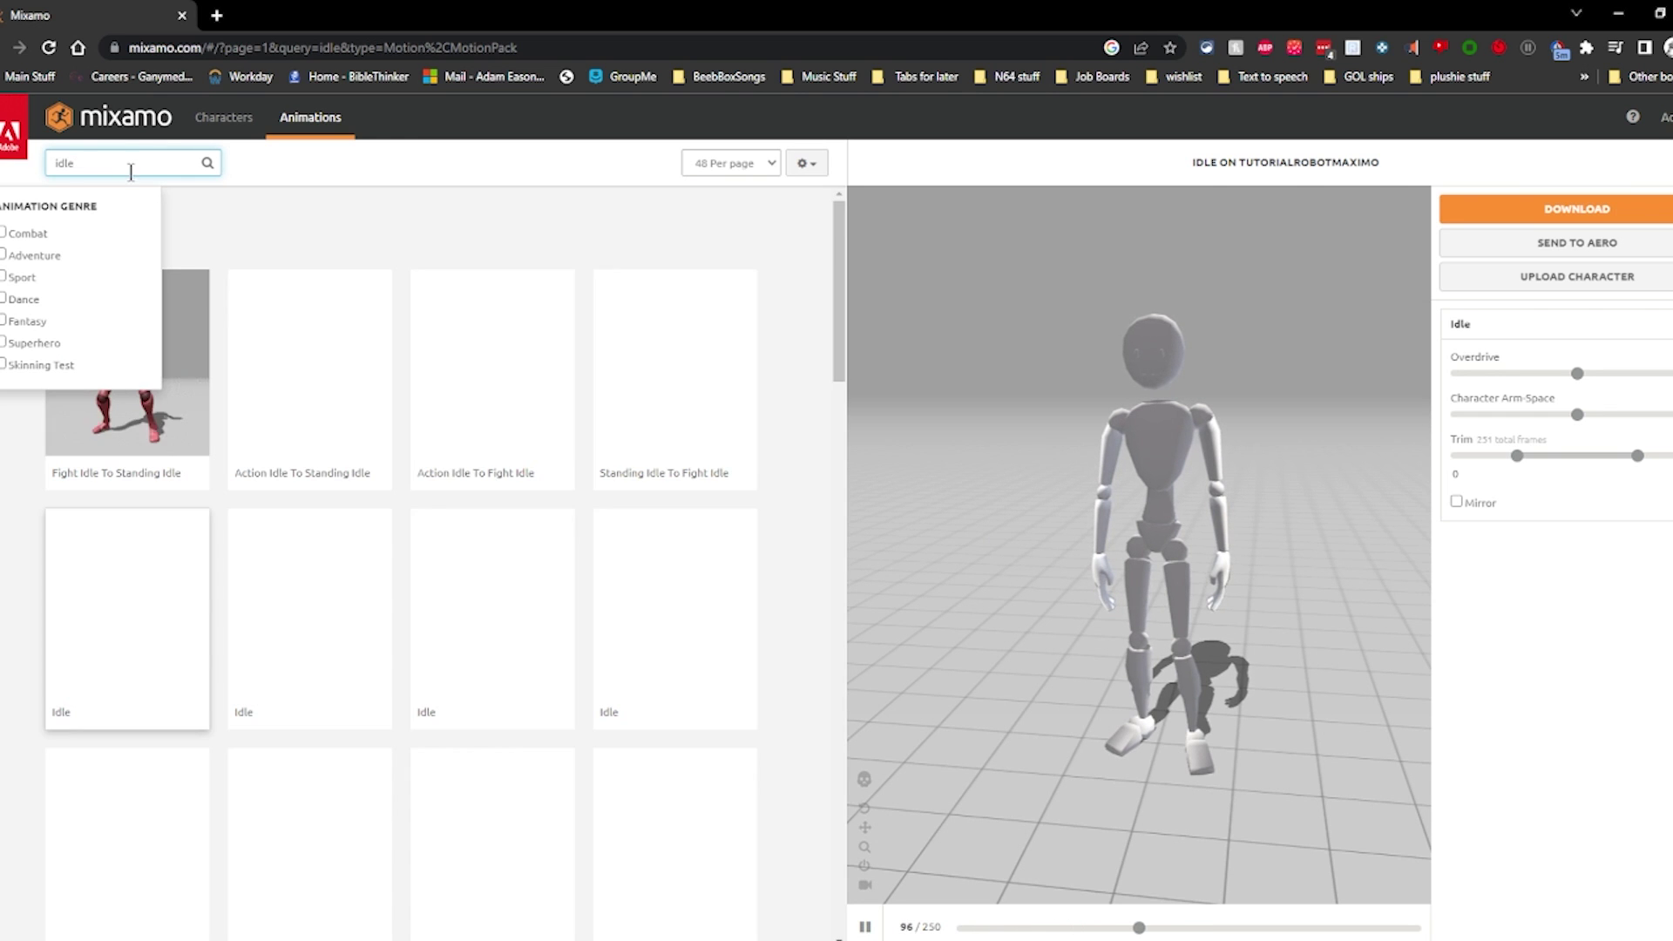
{"action": "left_click", "coordinate": [140, 621]}
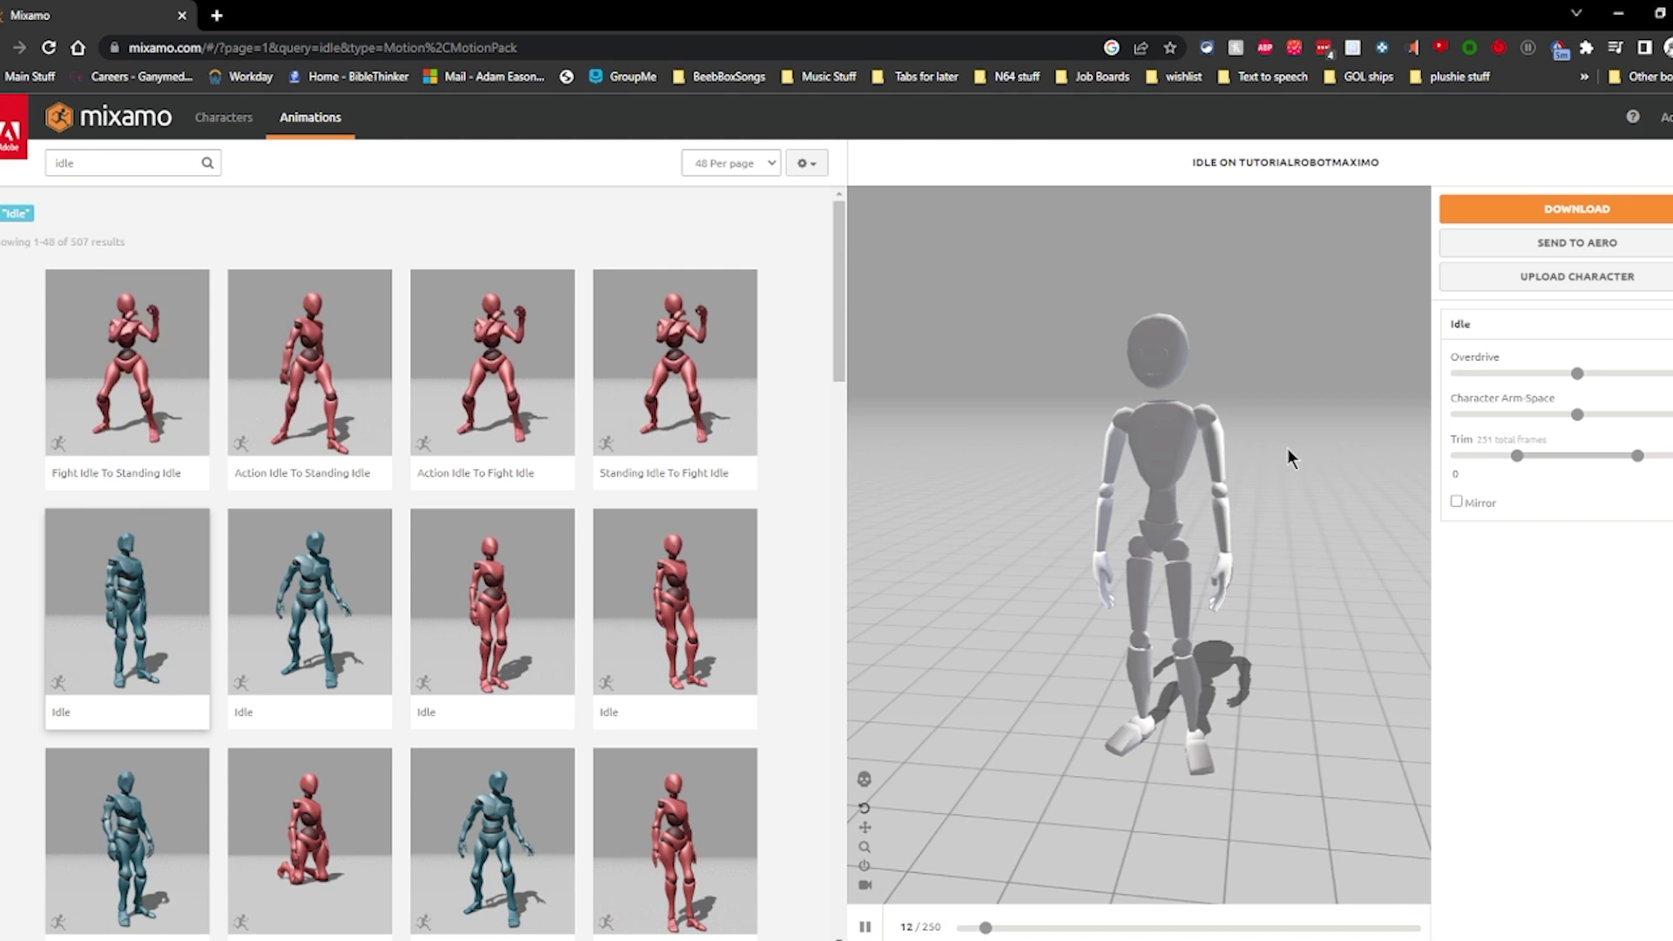
Download the Idle animation as FBX Binary without skin at 30 frames per second into the default avi folder.
{"action": "left_click", "coordinate": [1481, 210]}
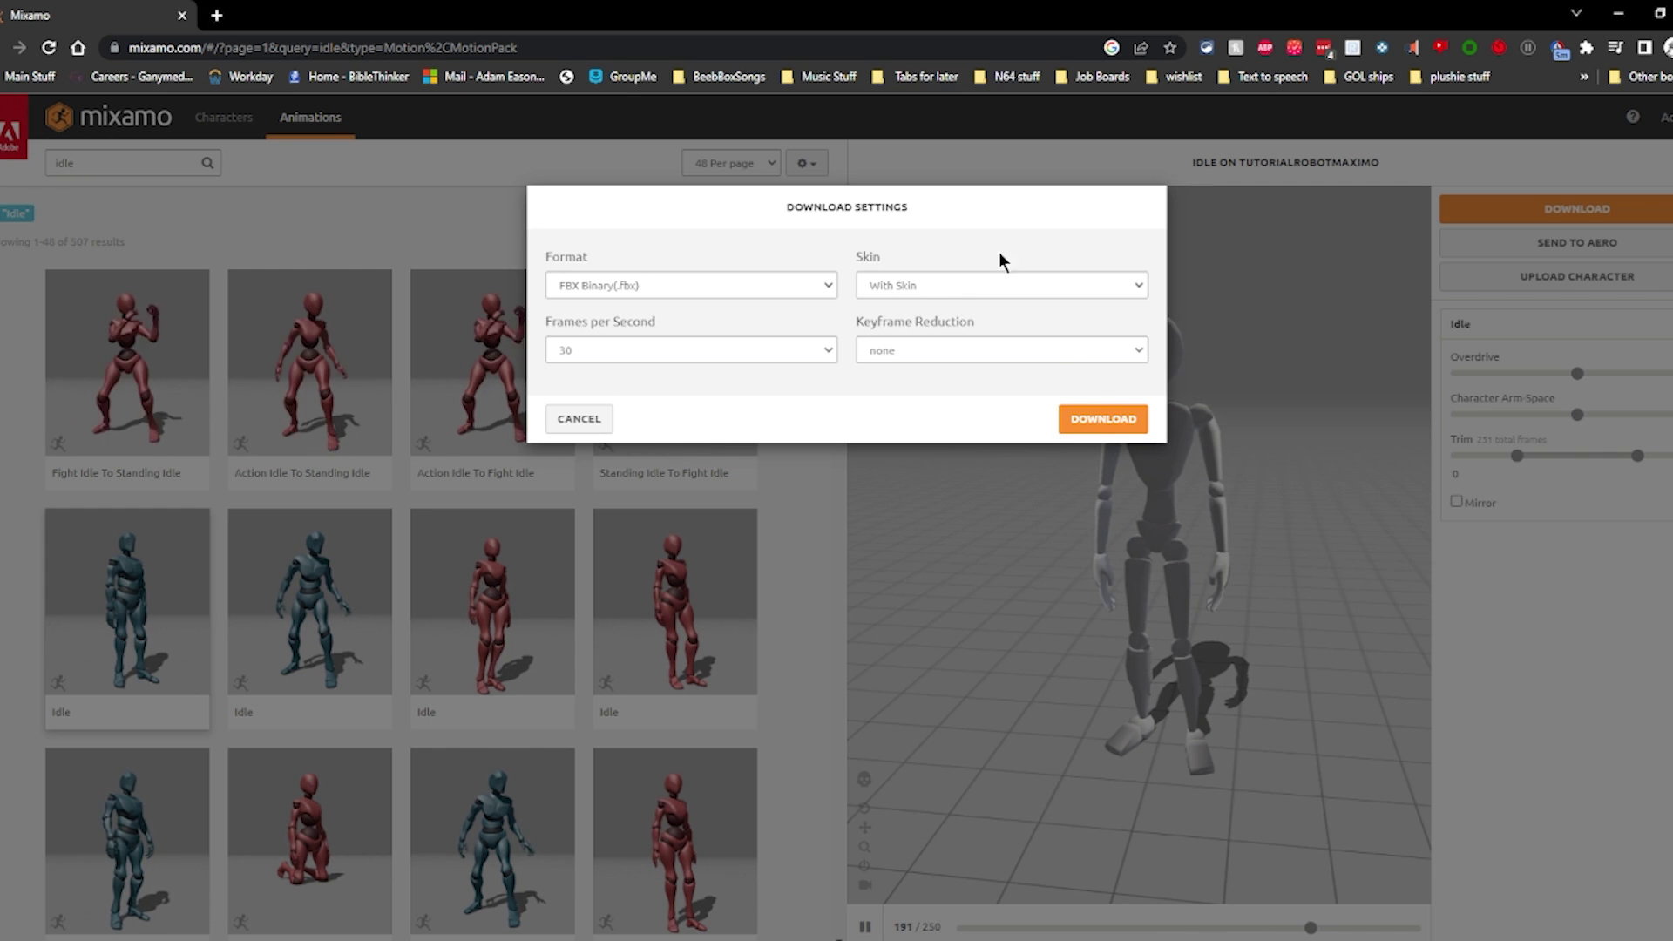
{"action": "left_click", "coordinate": [981, 284]}
{"action": "left_click", "coordinate": [927, 322]}
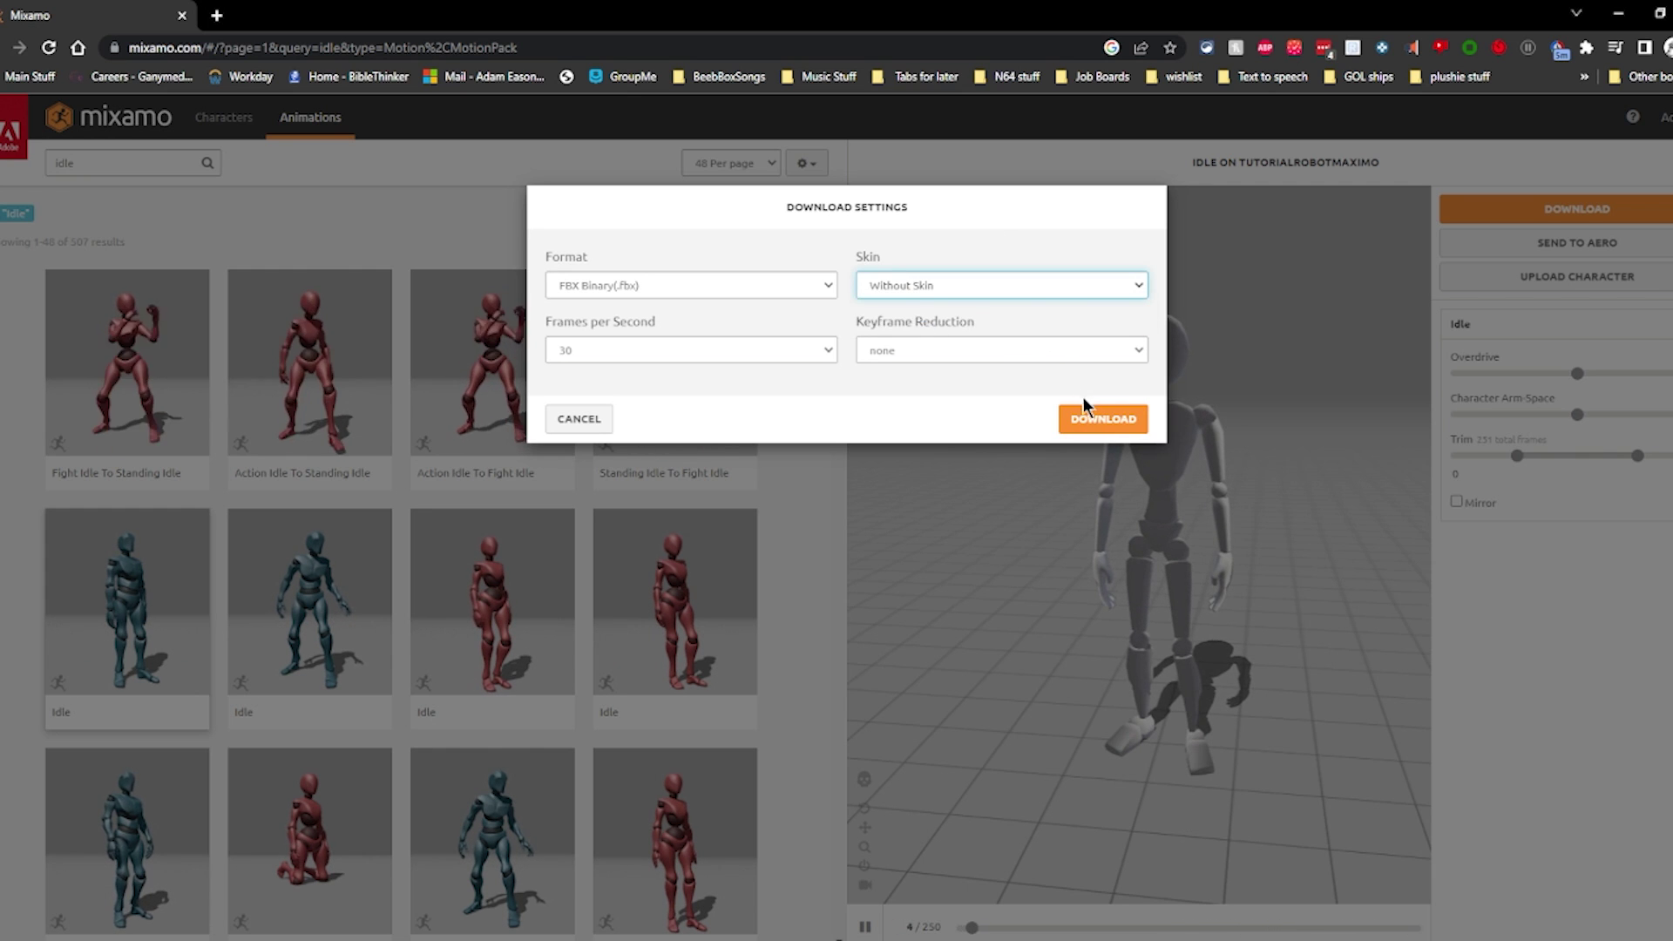
{"action": "left_click", "coordinate": [1093, 425]}
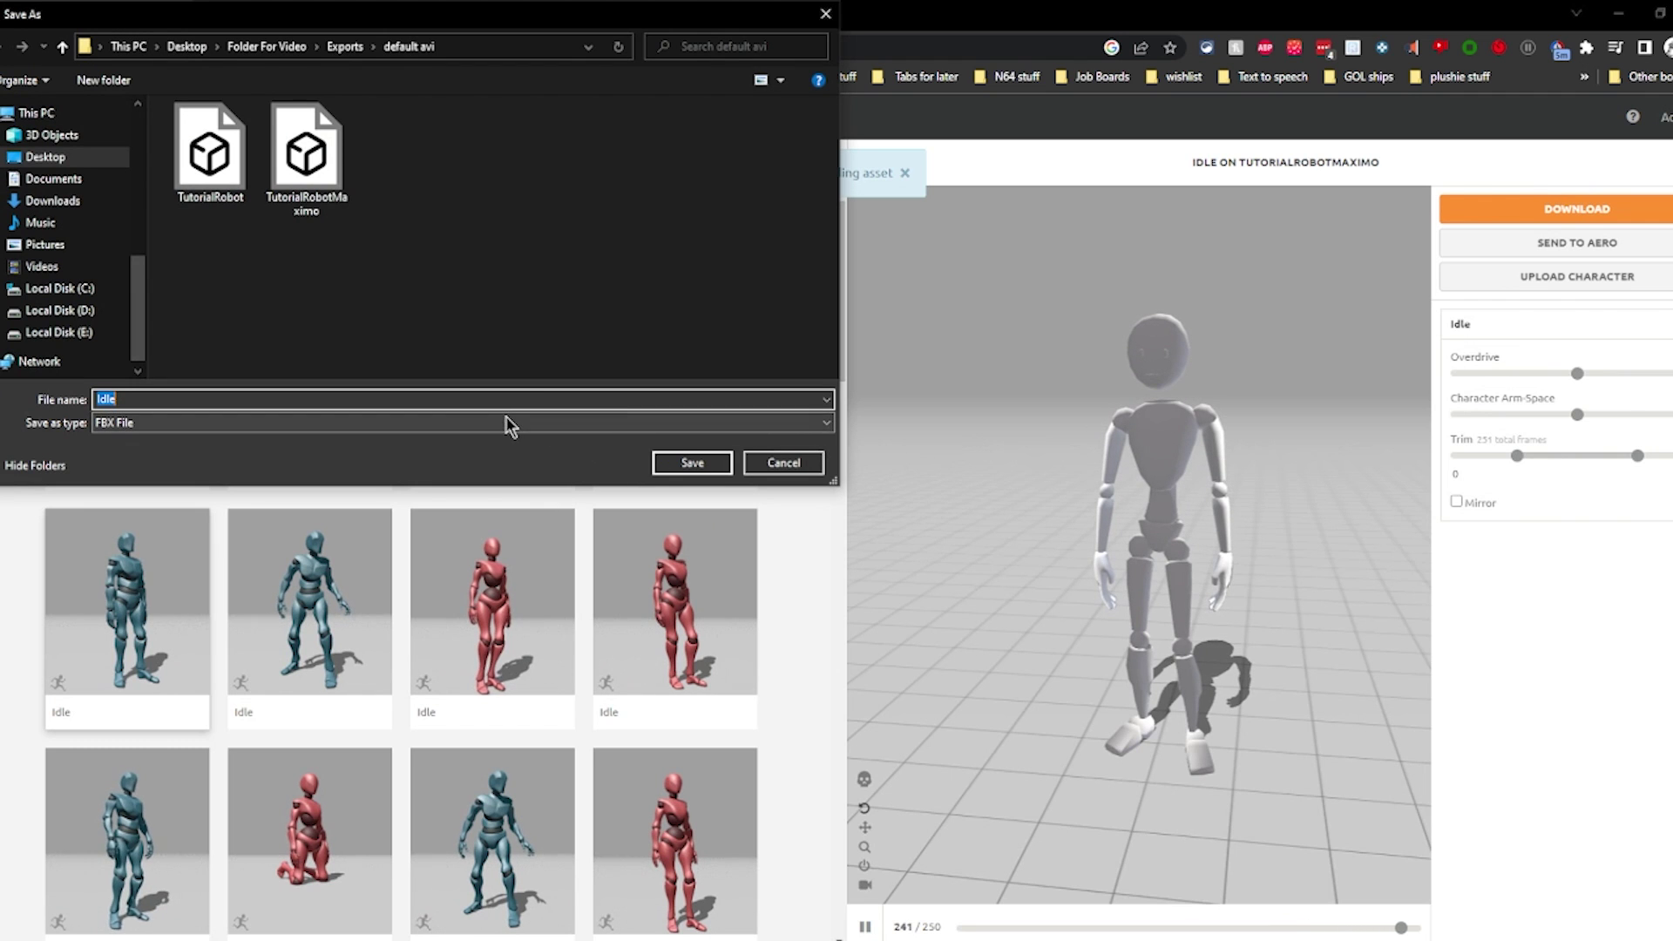
{"action": "left_click", "coordinate": [690, 463]}
Search the animations for jogging, apply the Jogging animation to the robot and make it play in place.
{"action": "left_click", "coordinate": [123, 163]}
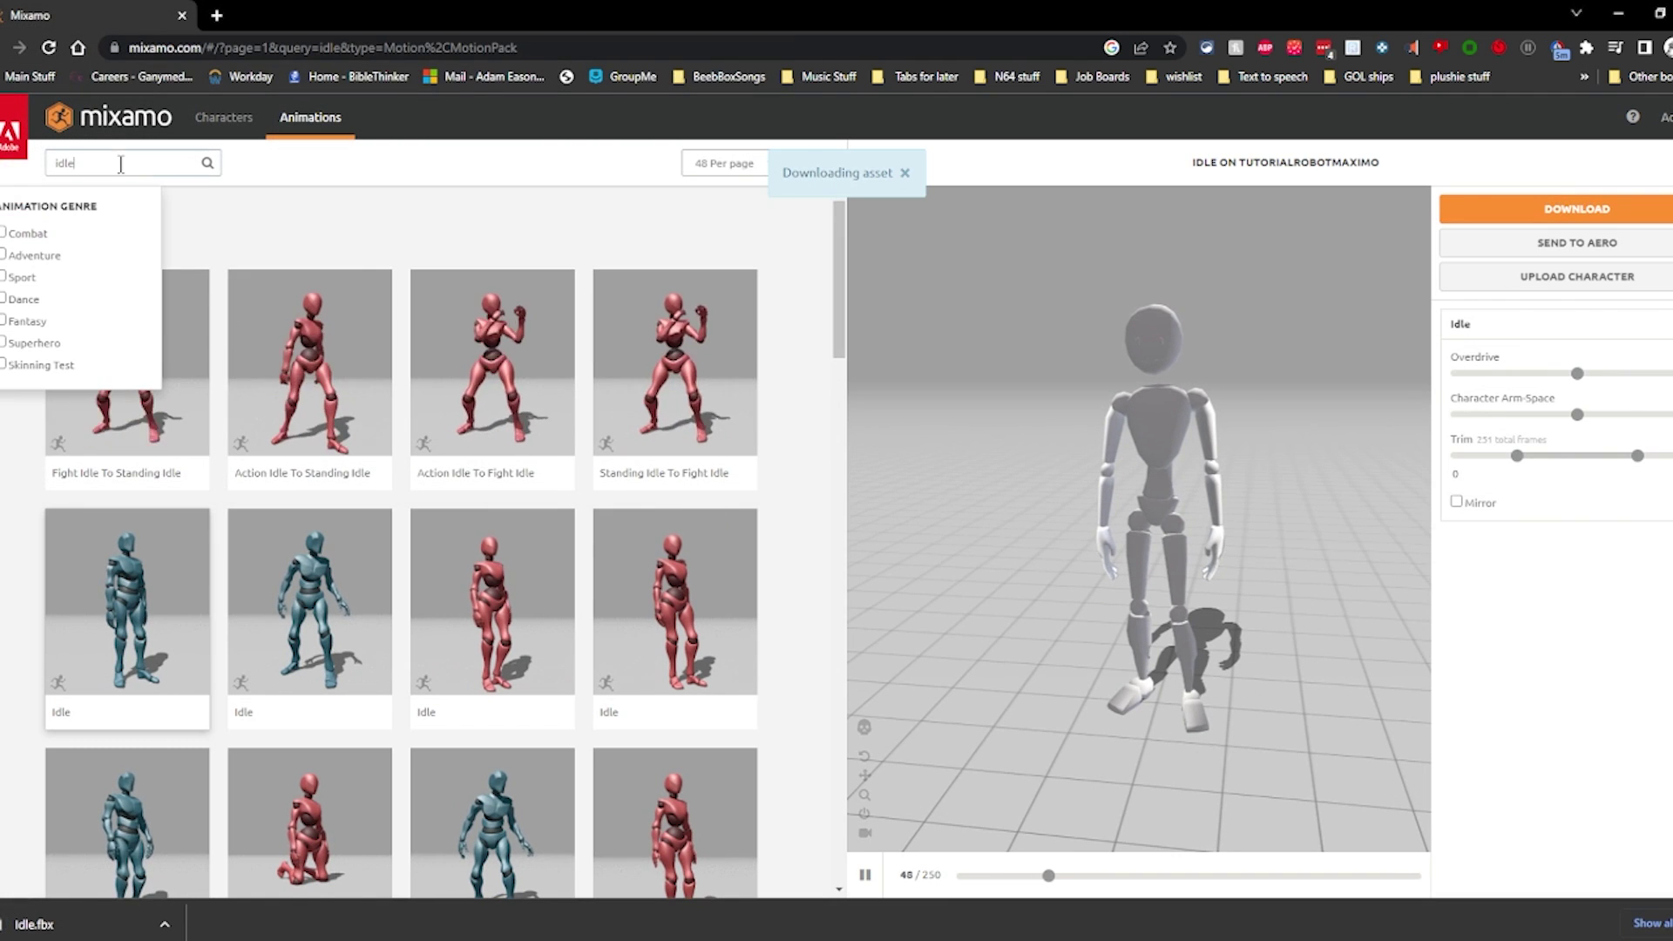
{"action": "type", "text": "jogging"}
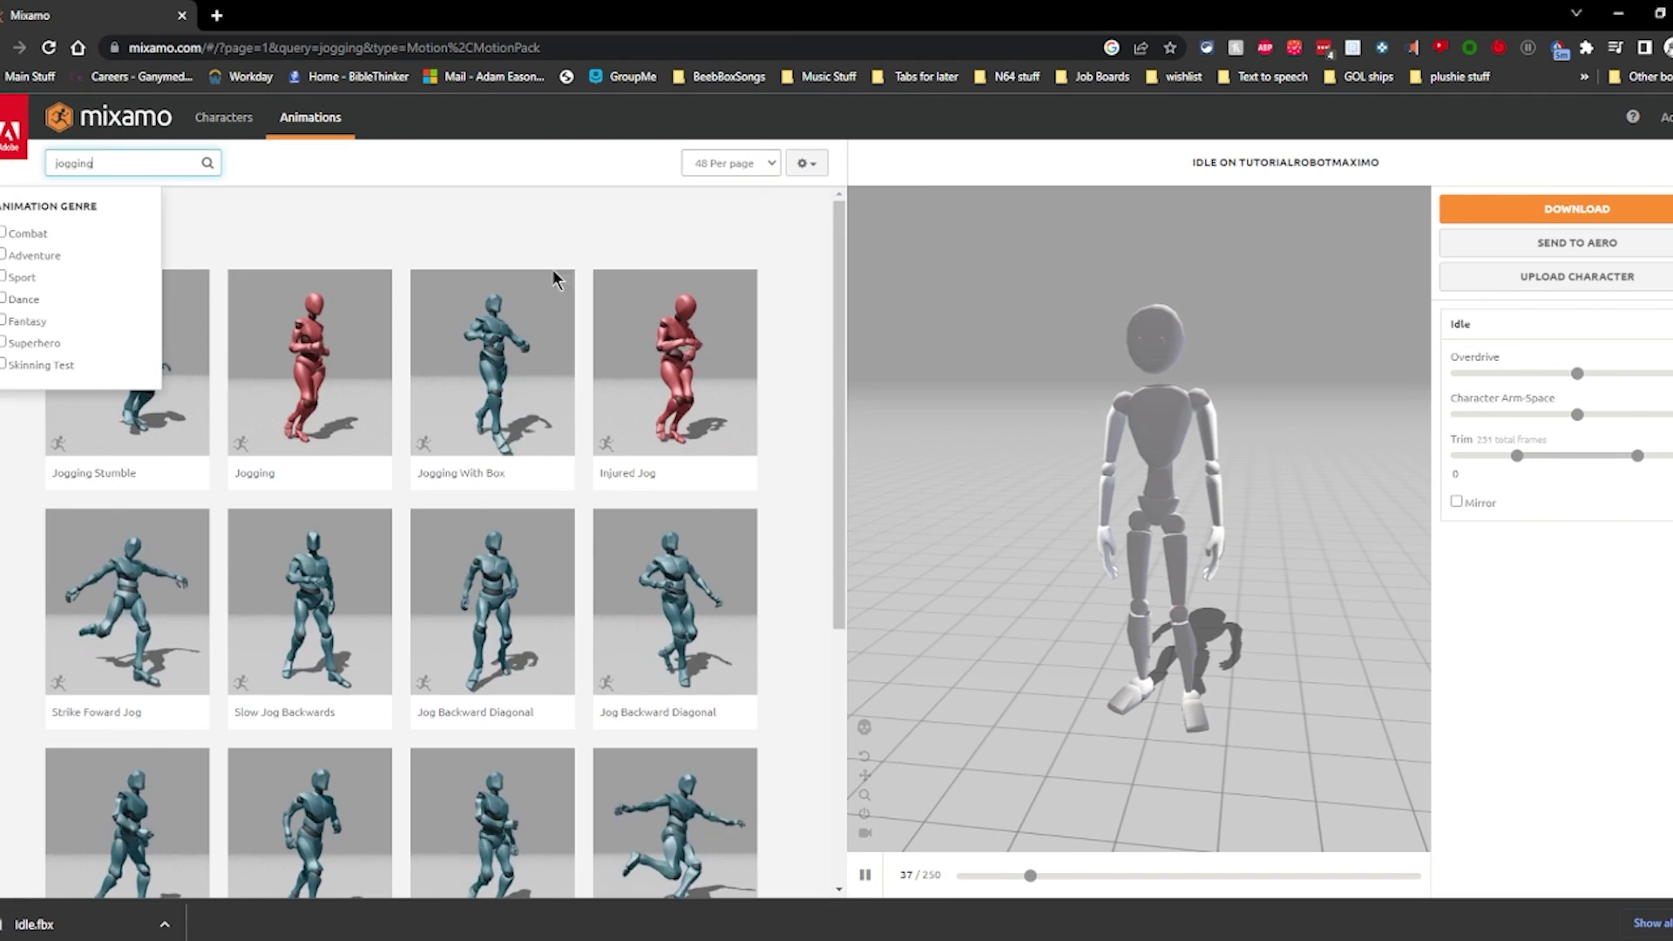
{"action": "left_click", "coordinate": [303, 413]}
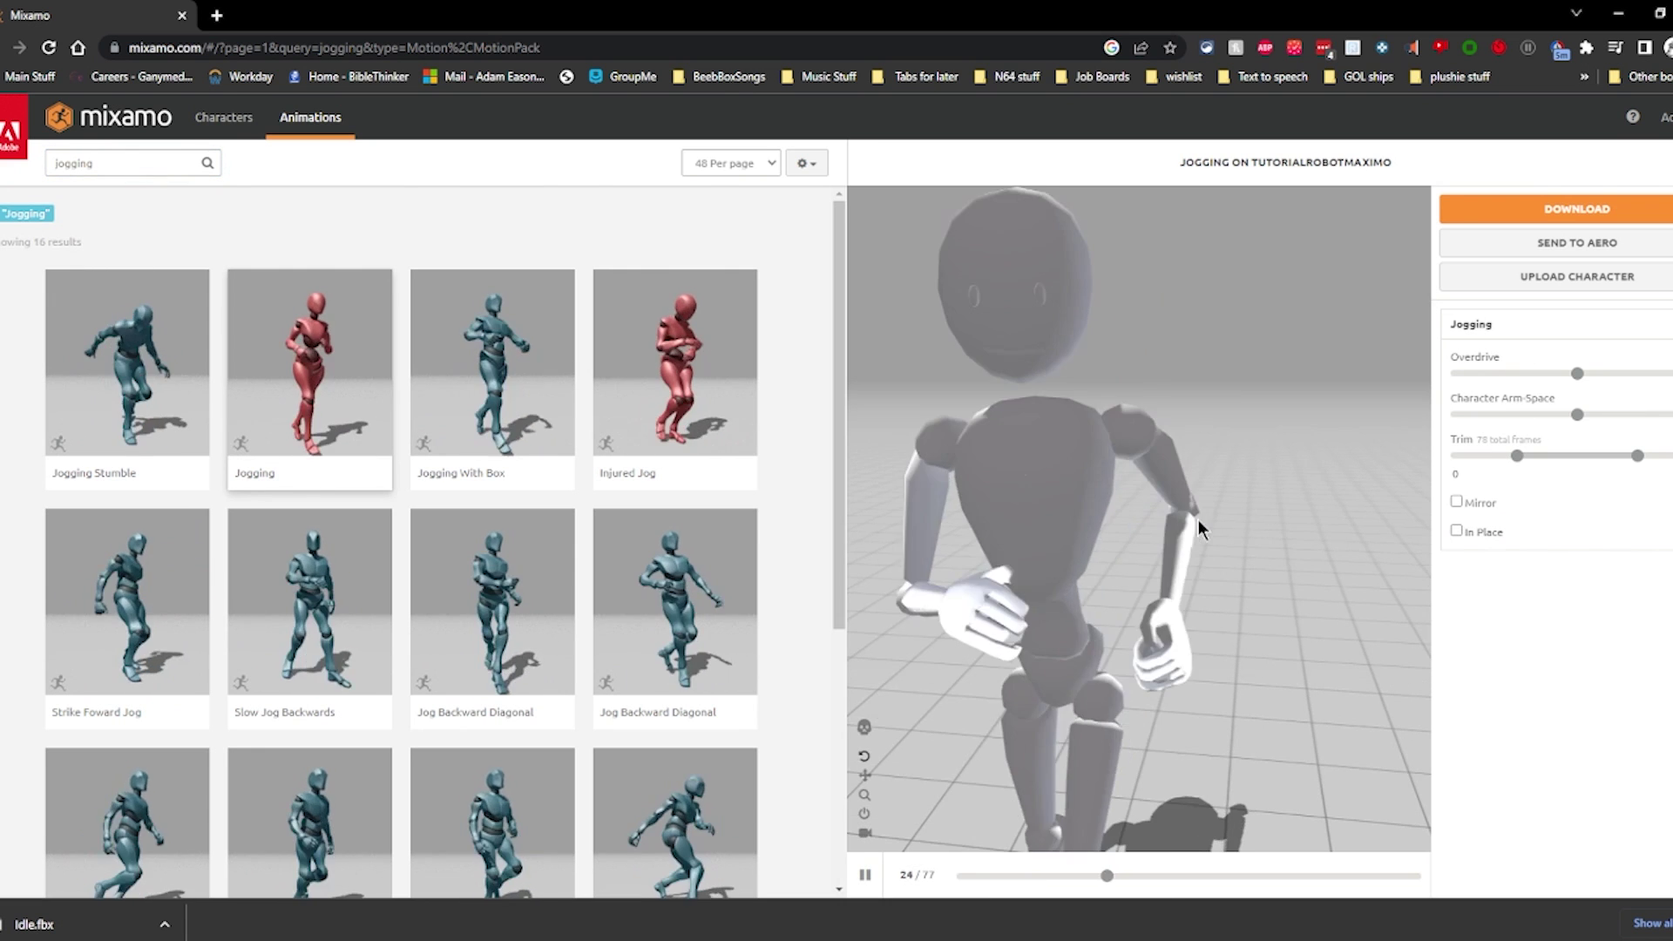
{"action": "left_click", "coordinate": [1456, 531]}
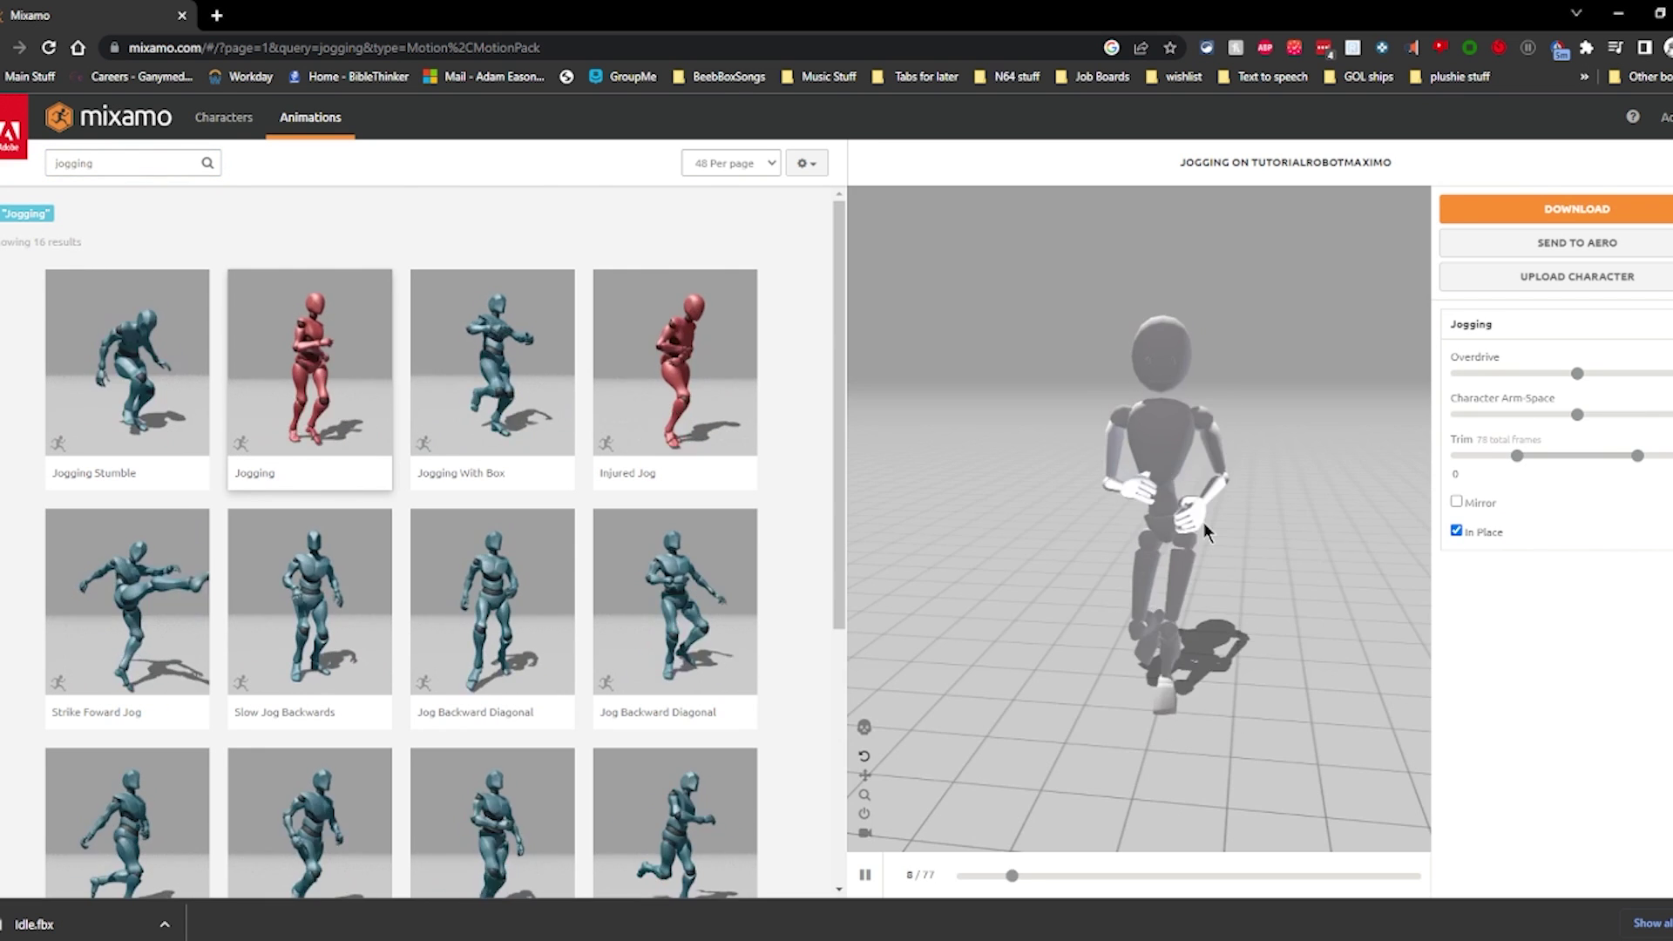
{"action": "scroll", "coordinate": [478, 550], "scroll_direction": "down", "scroll_amount": 2}
{"action": "scroll", "coordinate": [479, 552], "scroll_direction": "up", "scroll_amount": 2}
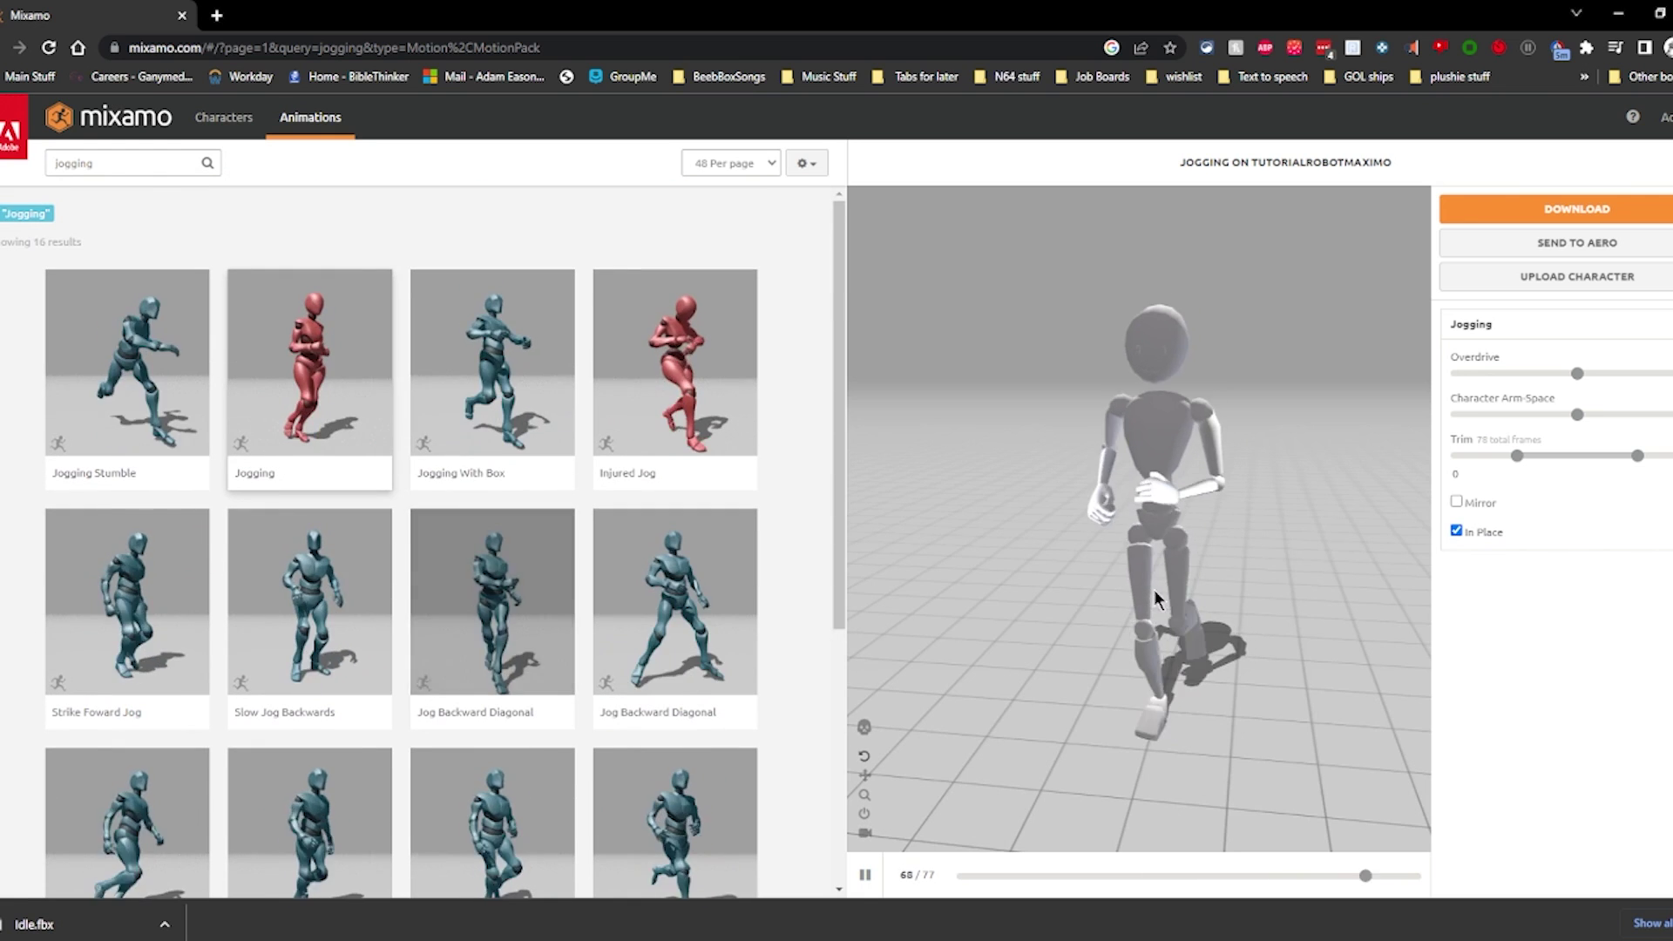
{"action": "left_click_drag", "start_coordinate": [1094, 572], "coordinate": [1305, 289]}
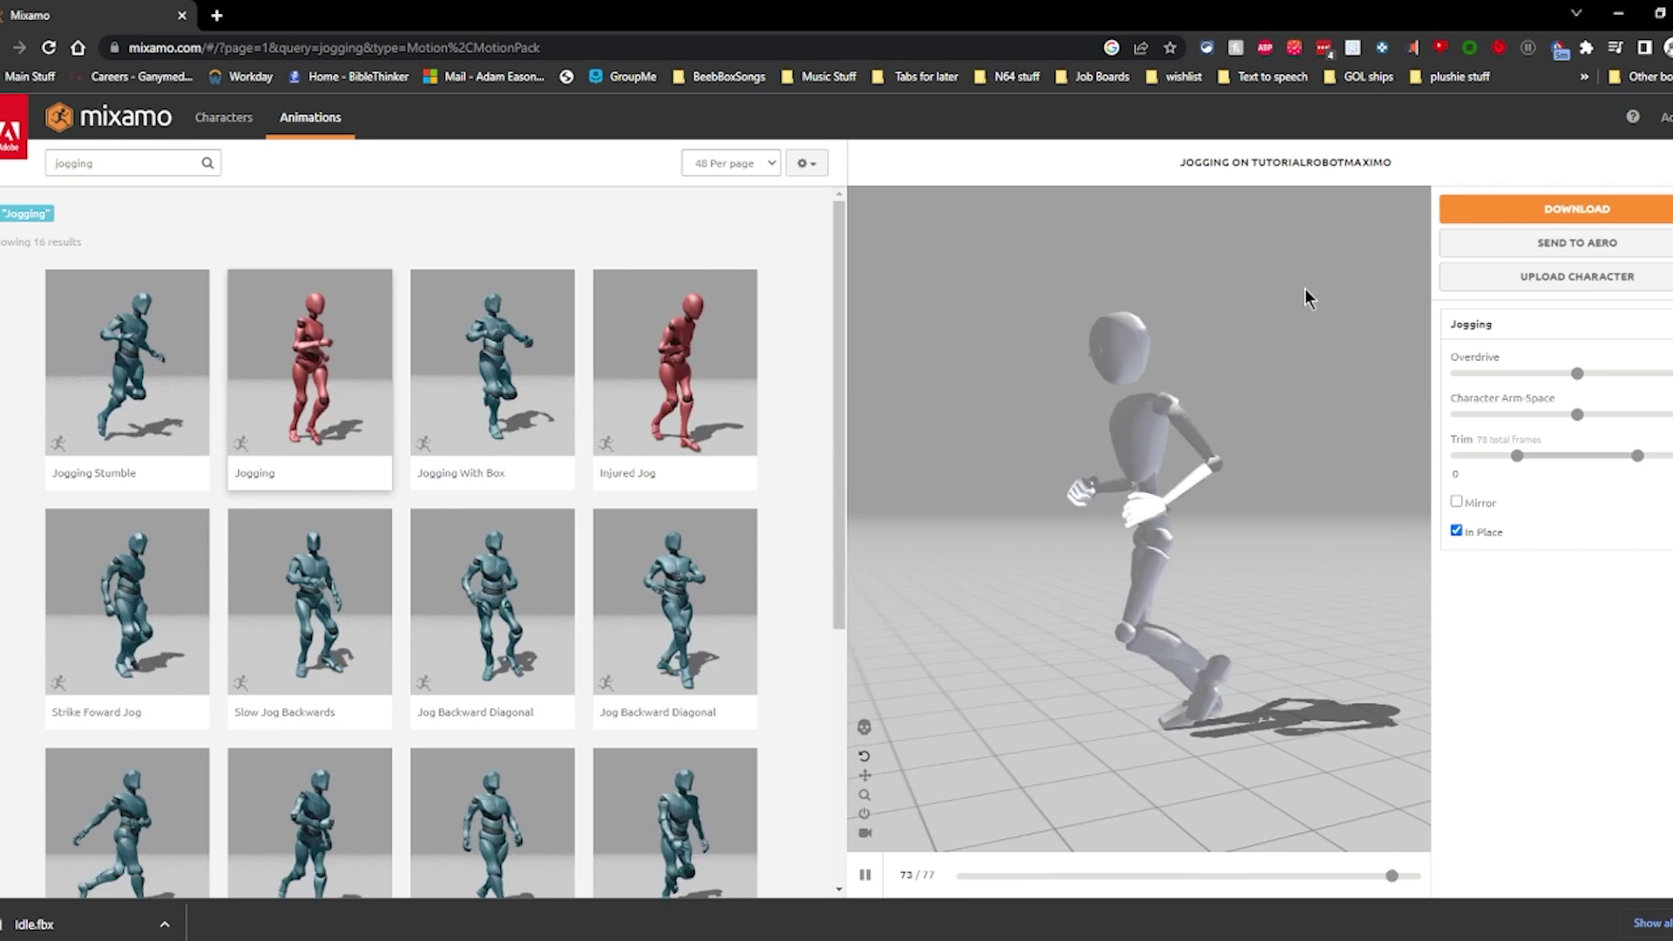
Download the in-place Jogging animation as FBX Binary without skin into the default avi folder.
{"action": "left_click", "coordinate": [1471, 218]}
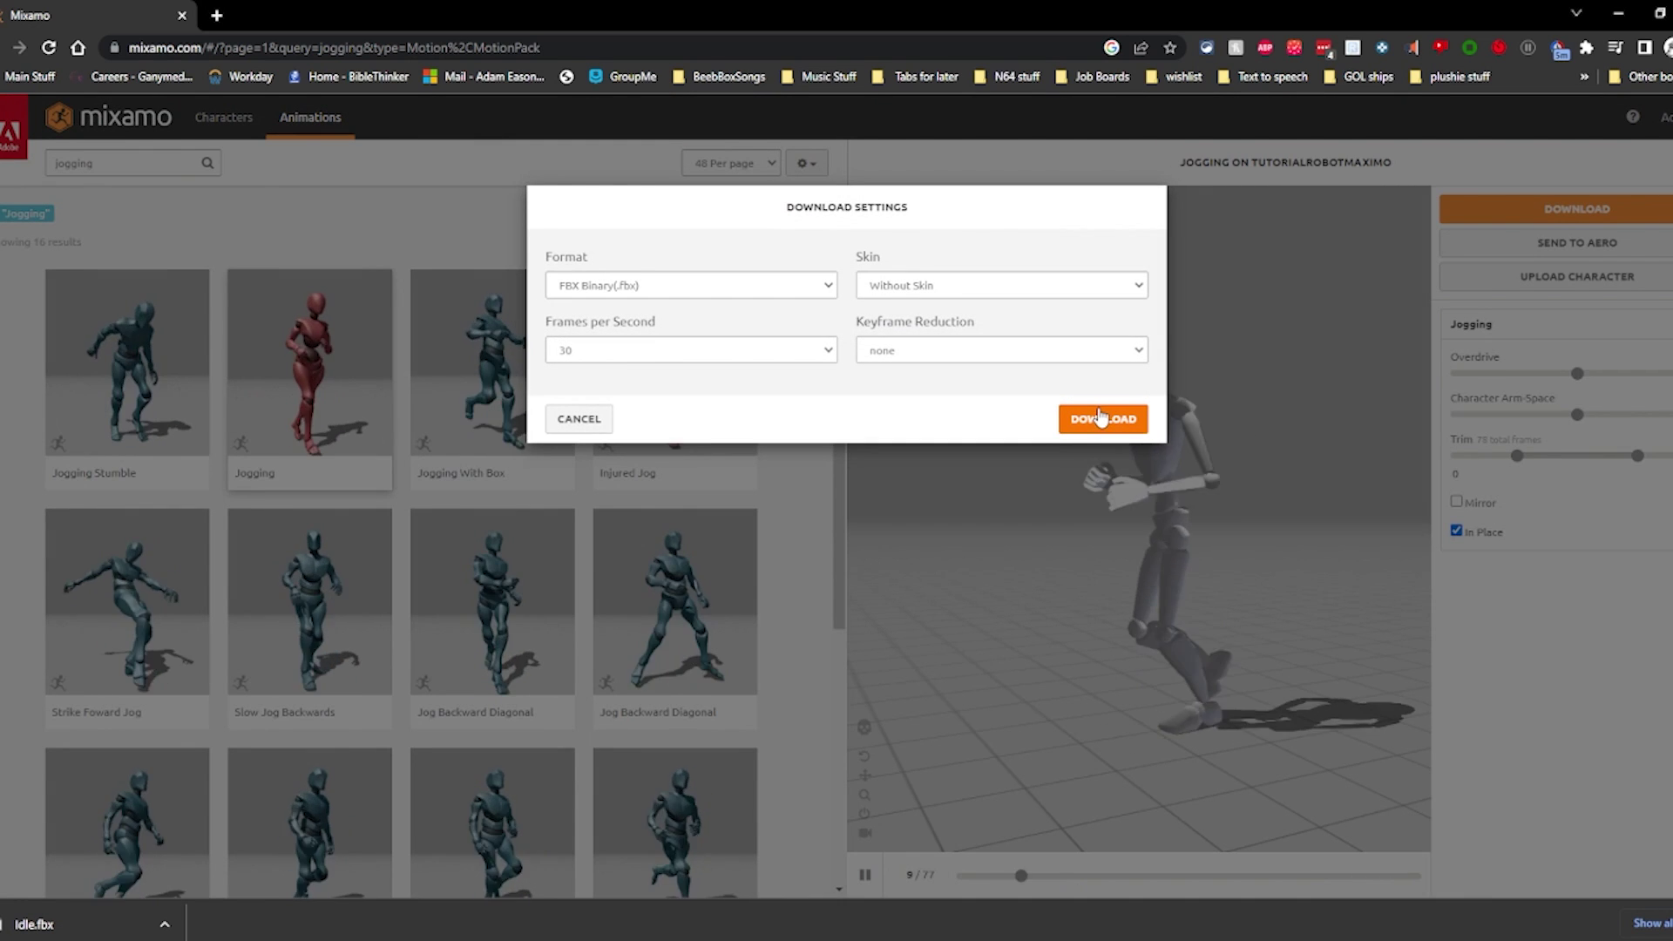
{"action": "left_click", "coordinate": [1101, 420]}
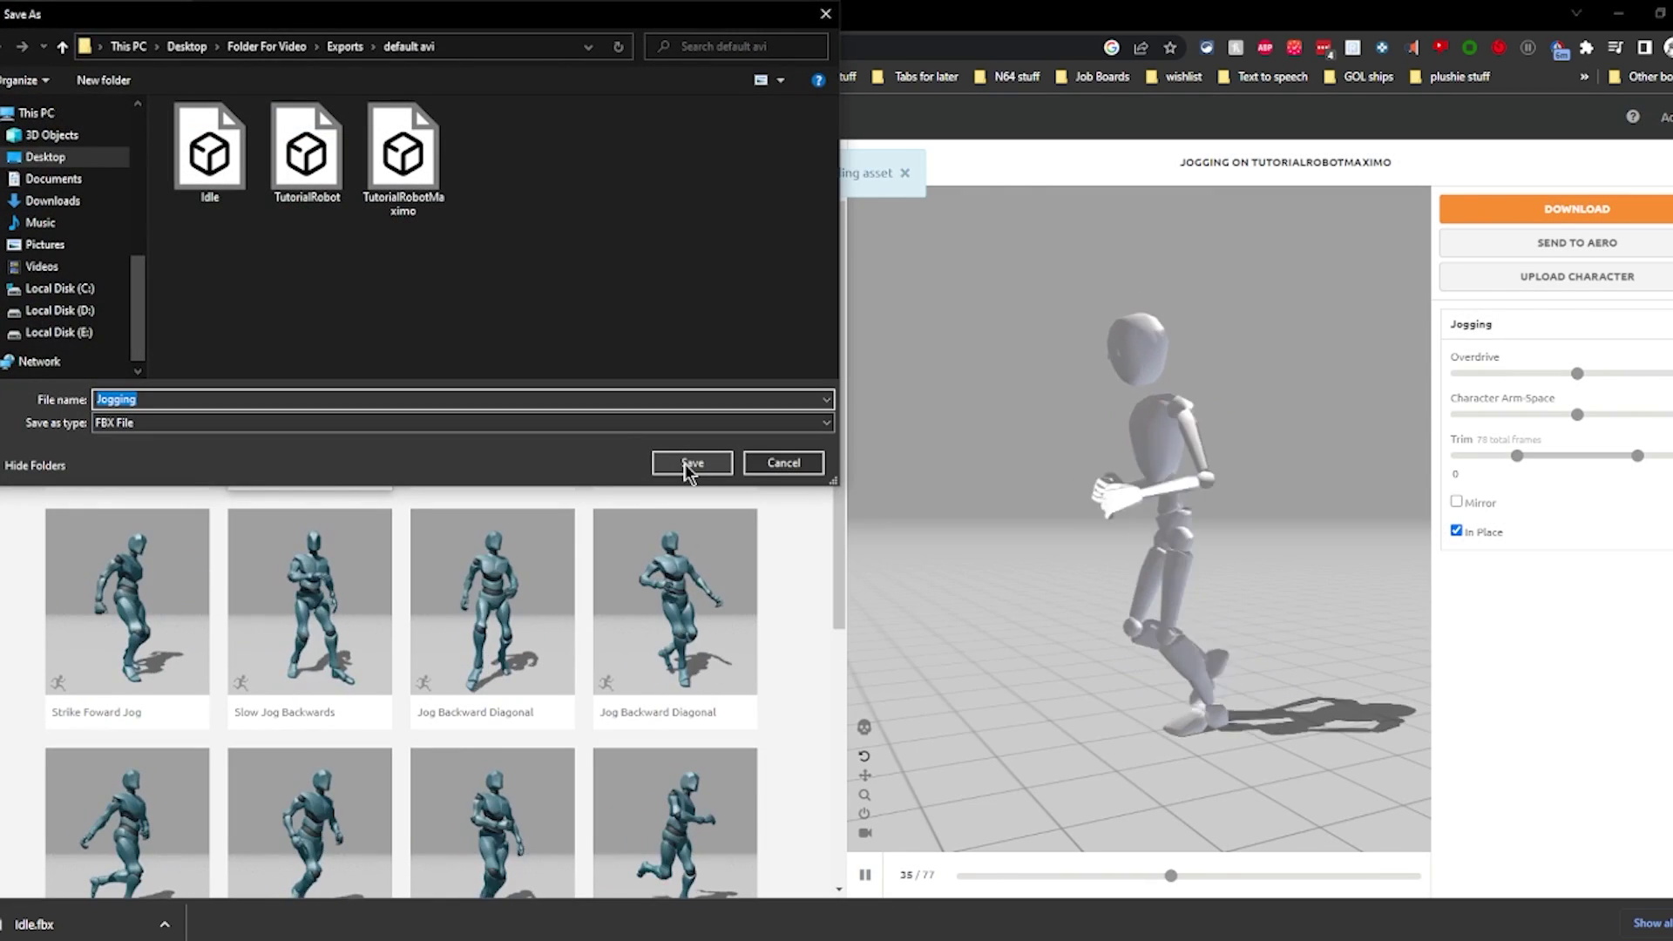
{"action": "left_click", "coordinate": [688, 459]}
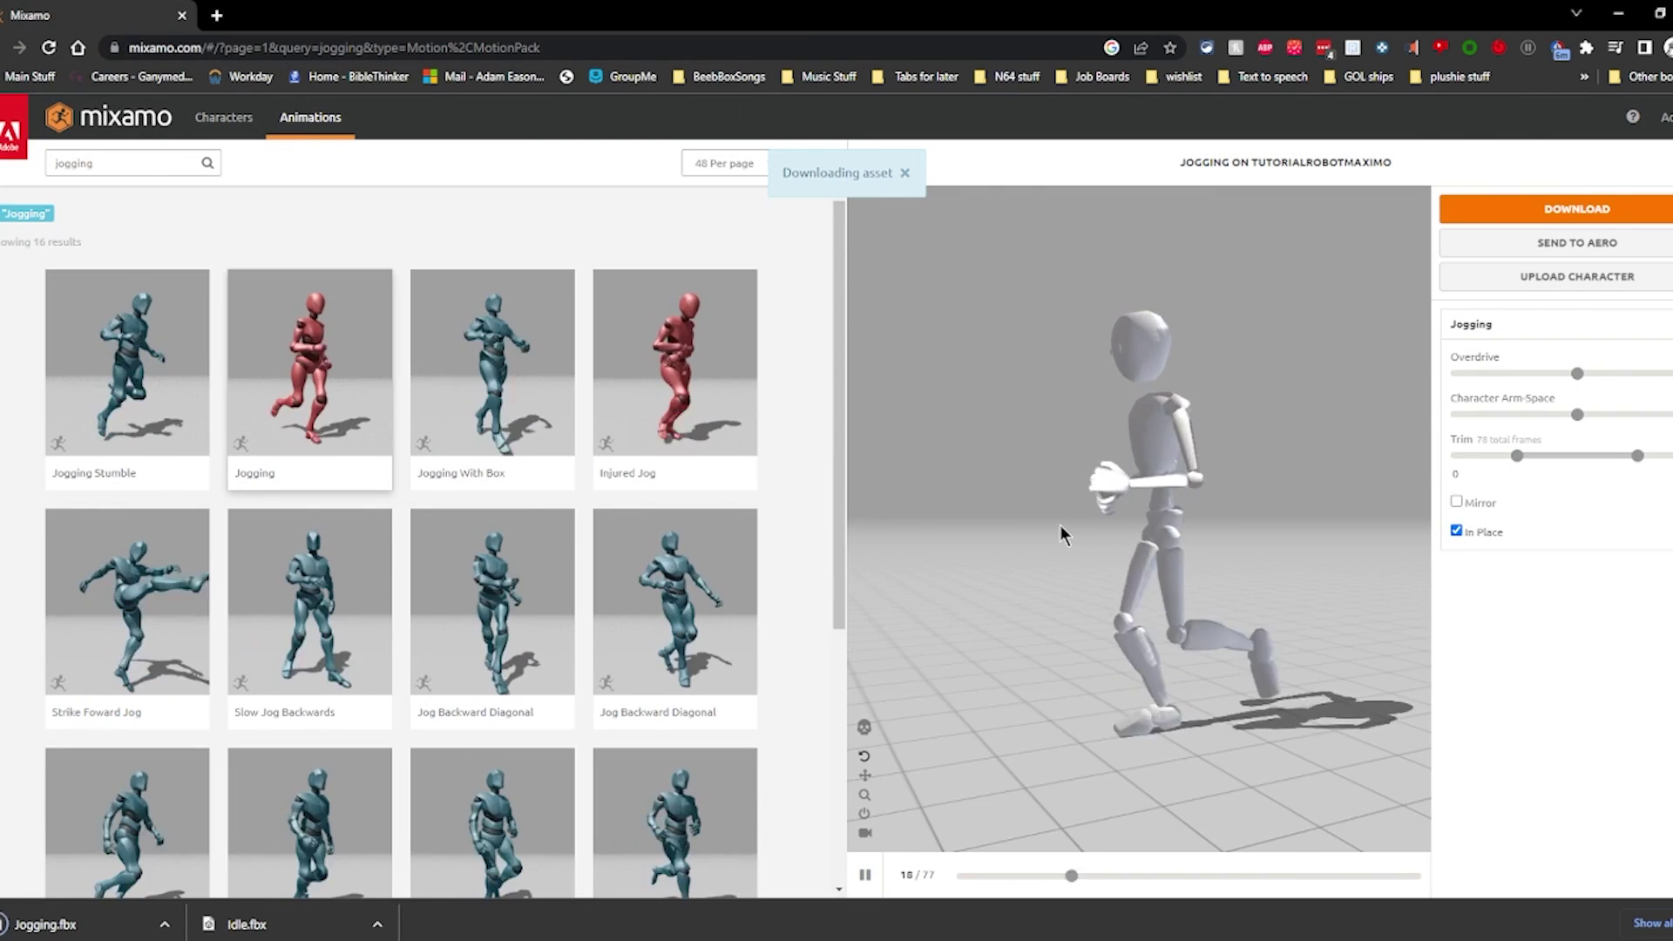
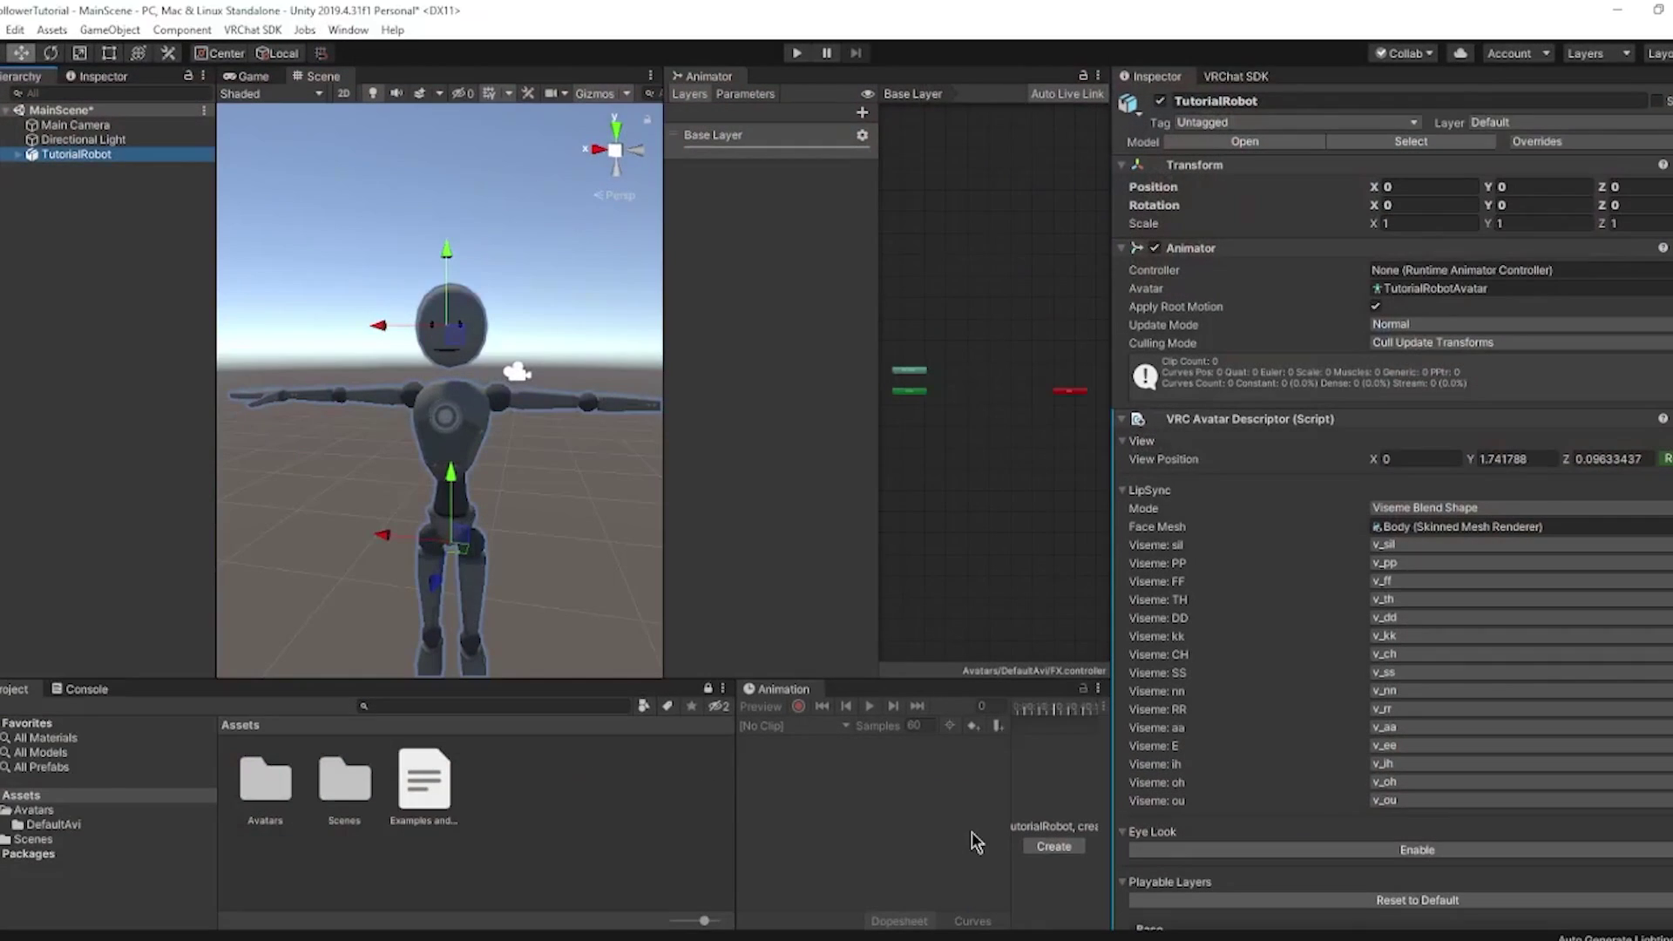
Switch to the Unity project, deselect TutorialRobot, and create and open a folder named Pet in Assets.
{"action": "scroll", "coordinate": [378, 407], "scroll_direction": "down", "scroll_amount": 5}
{"action": "left_click", "coordinate": [476, 439]}
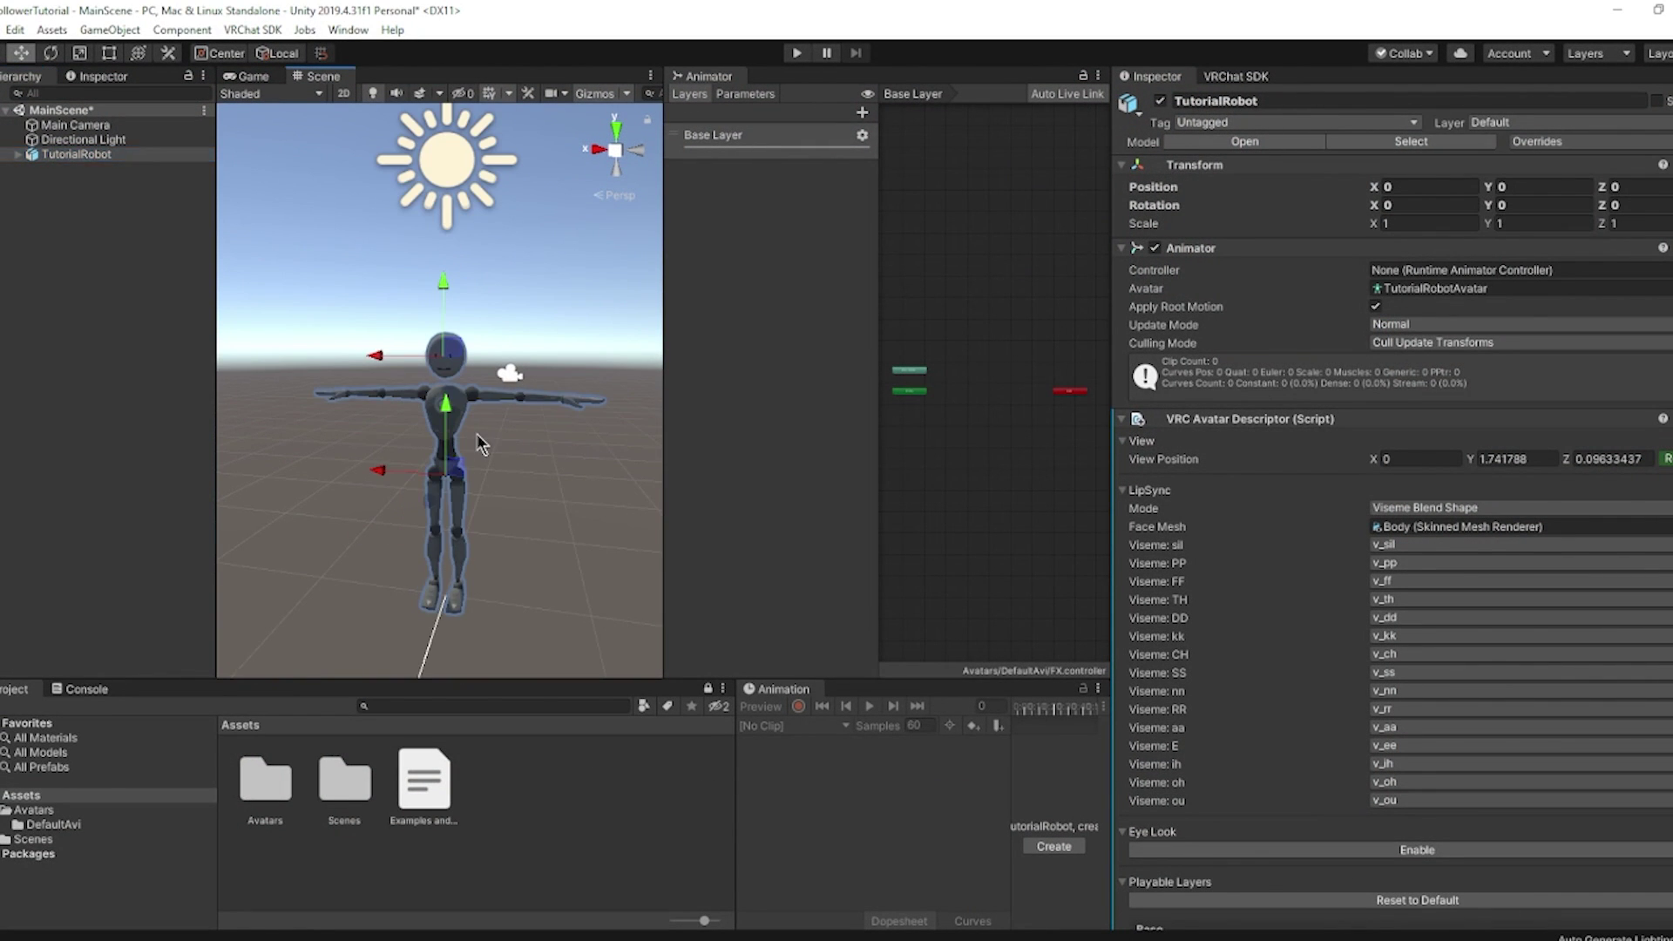
{"action": "scroll", "coordinate": [589, 453], "scroll_direction": "up", "scroll_amount": 3}
{"action": "middle_click_drag", "start_coordinate": [589, 453], "coordinate": [583, 437]}
{"action": "right_click_drag", "start_coordinate": [583, 437], "coordinate": [489, 471]}
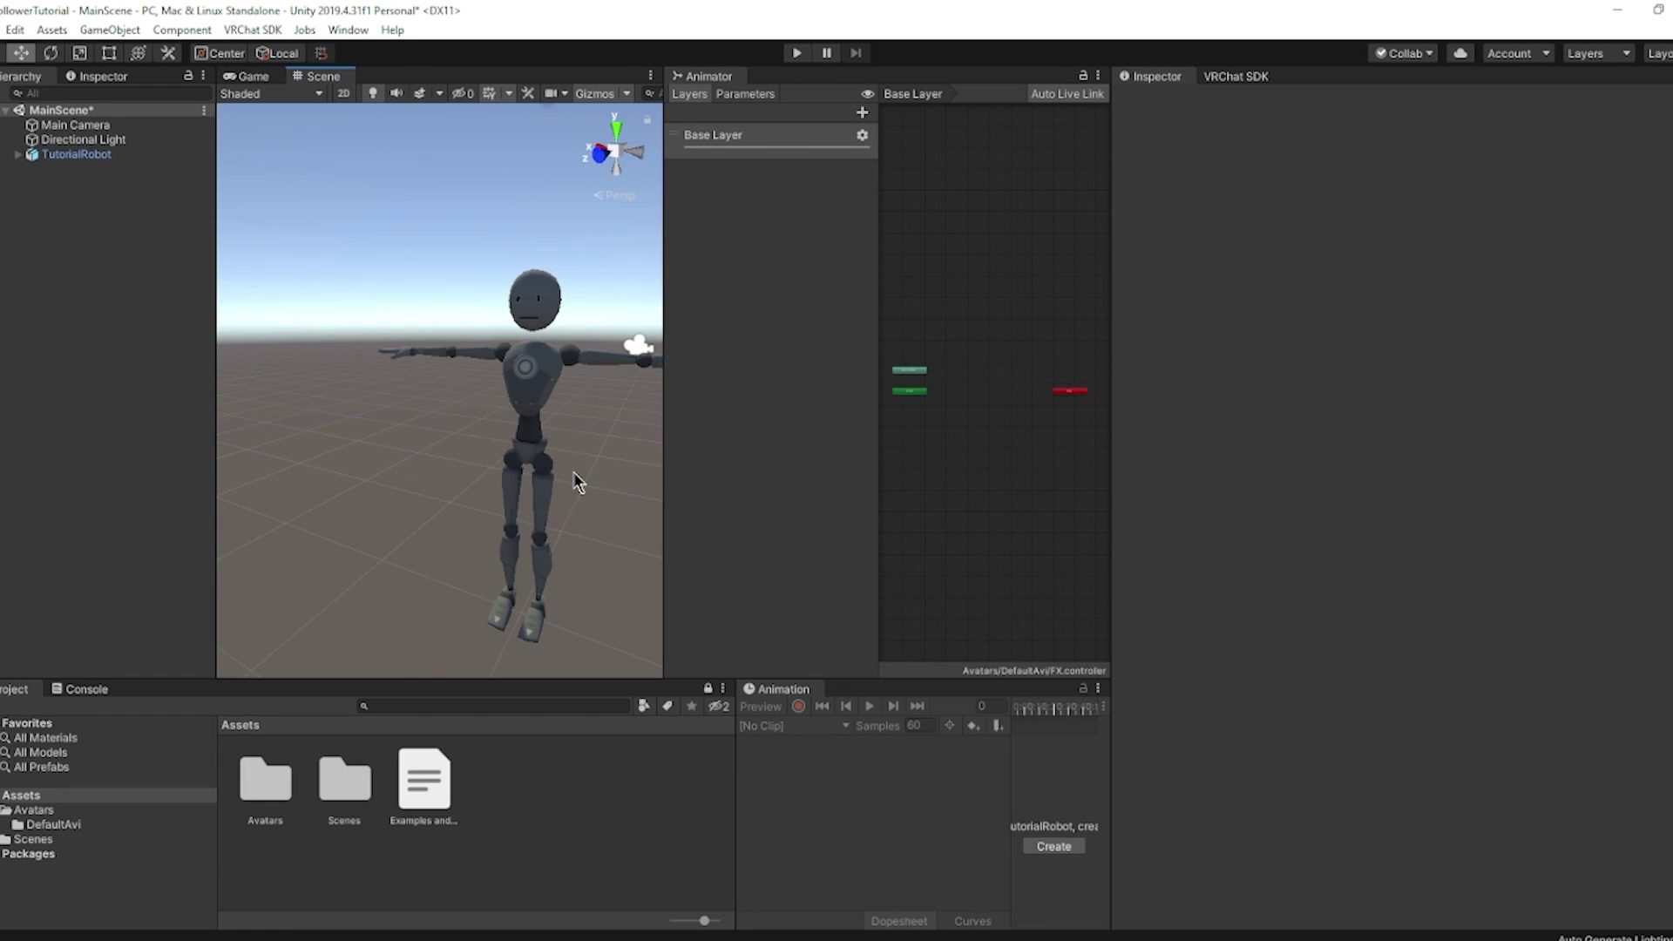
{"action": "right_click", "coordinate": [539, 800]}
{"action": "mouse_move", "coordinate": [608, 326]}
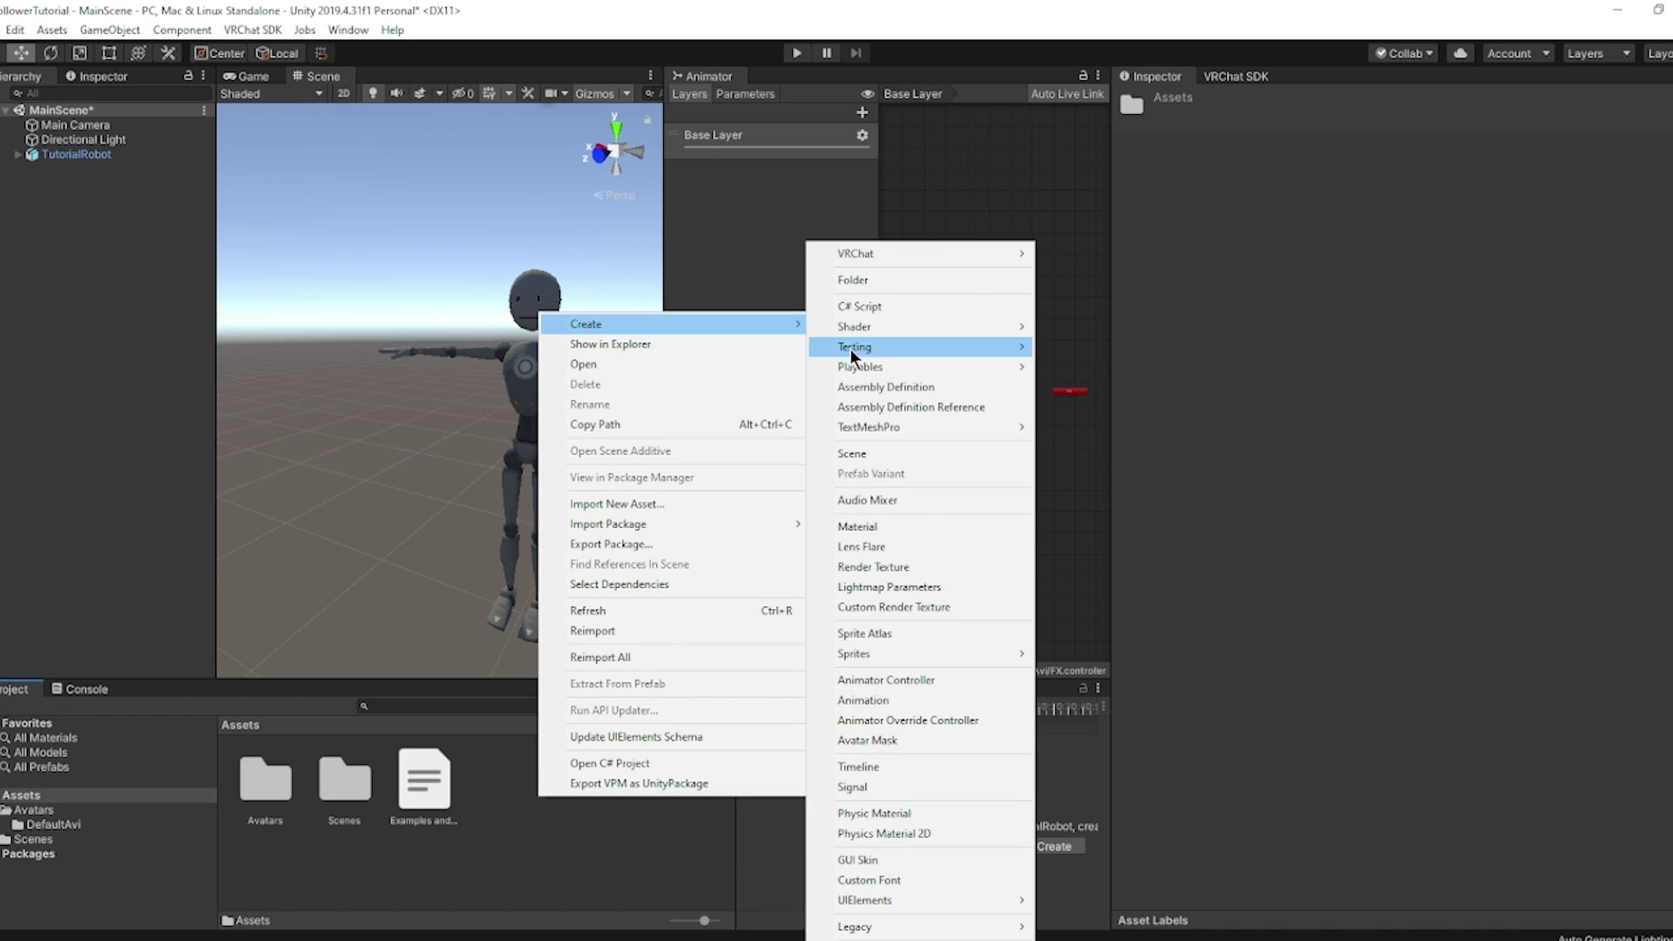
{"action": "left_click", "coordinate": [893, 280]}
{"action": "type", "text": "Pet"}
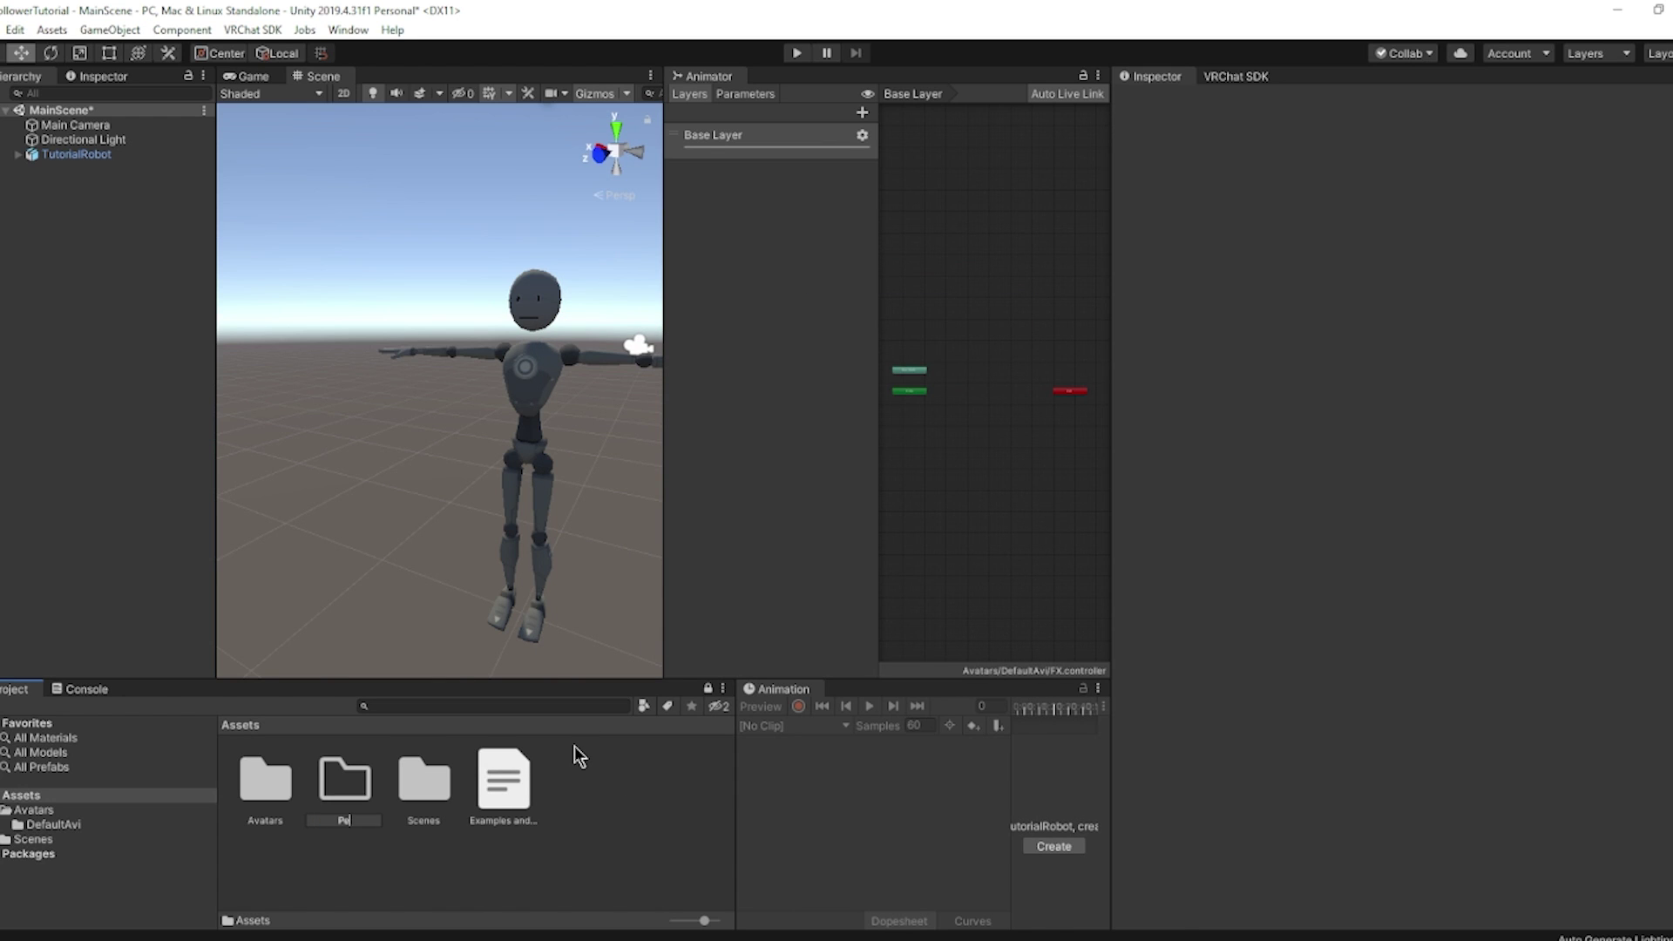
{"action": "key", "text": "Return"}
{"action": "double_click", "coordinate": [360, 782]}
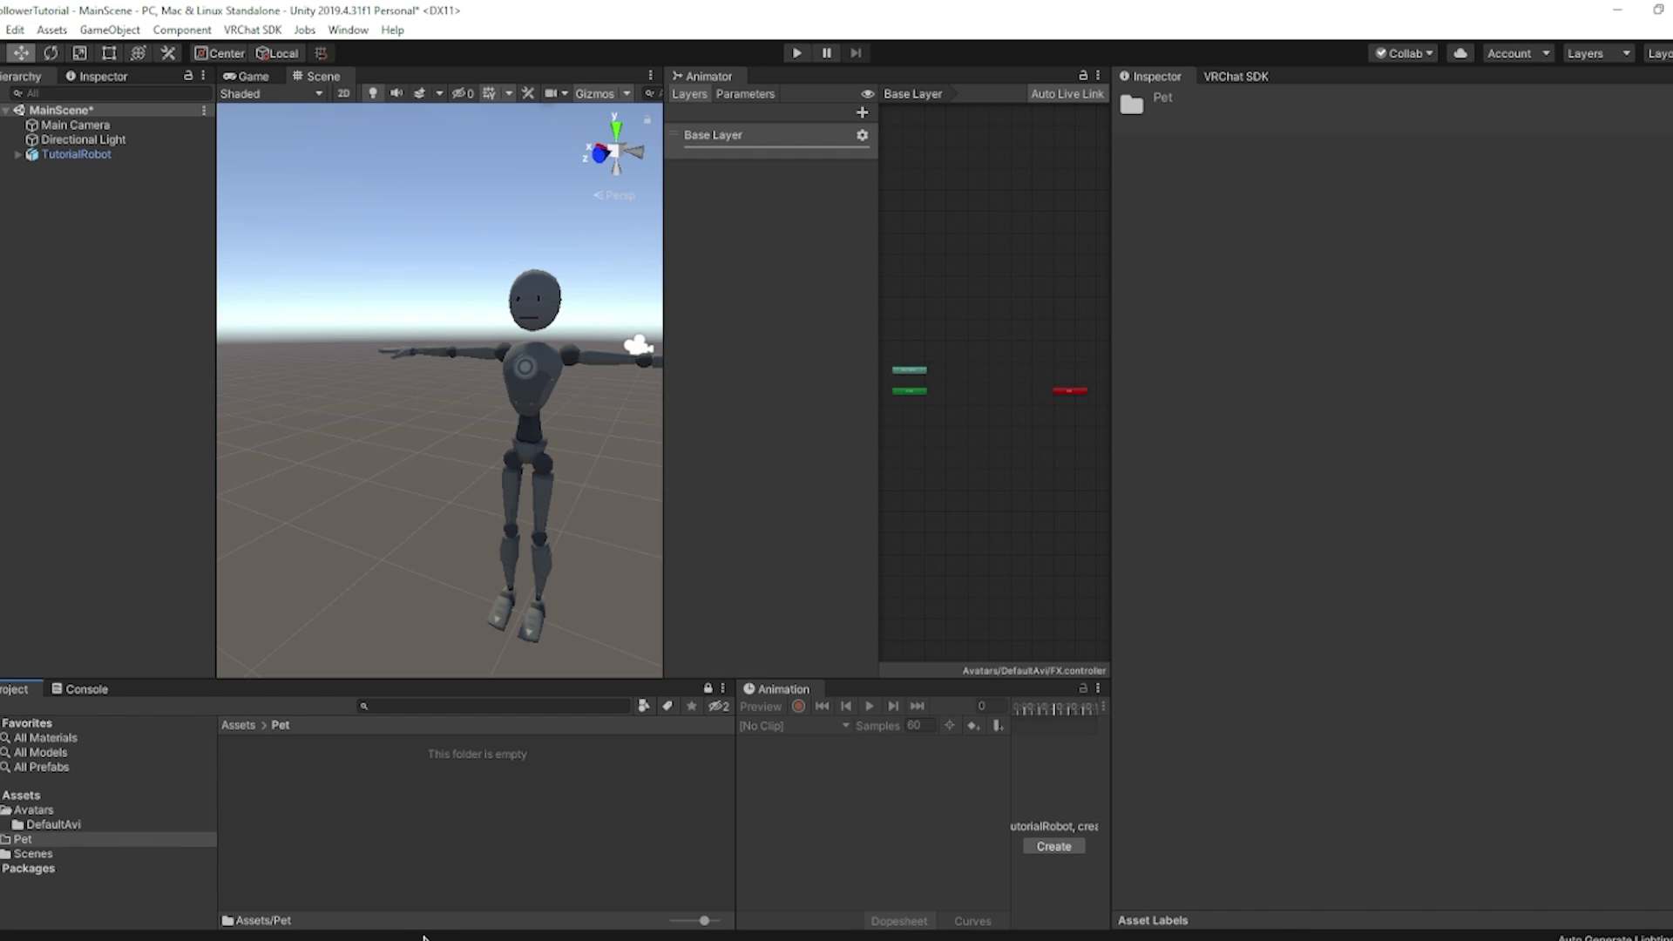
Import the ZoruaAnim model from the Zorua exports folder into the Pet folder and check the import messages in the console.
{"action": "left_click", "coordinate": [471, 939]}
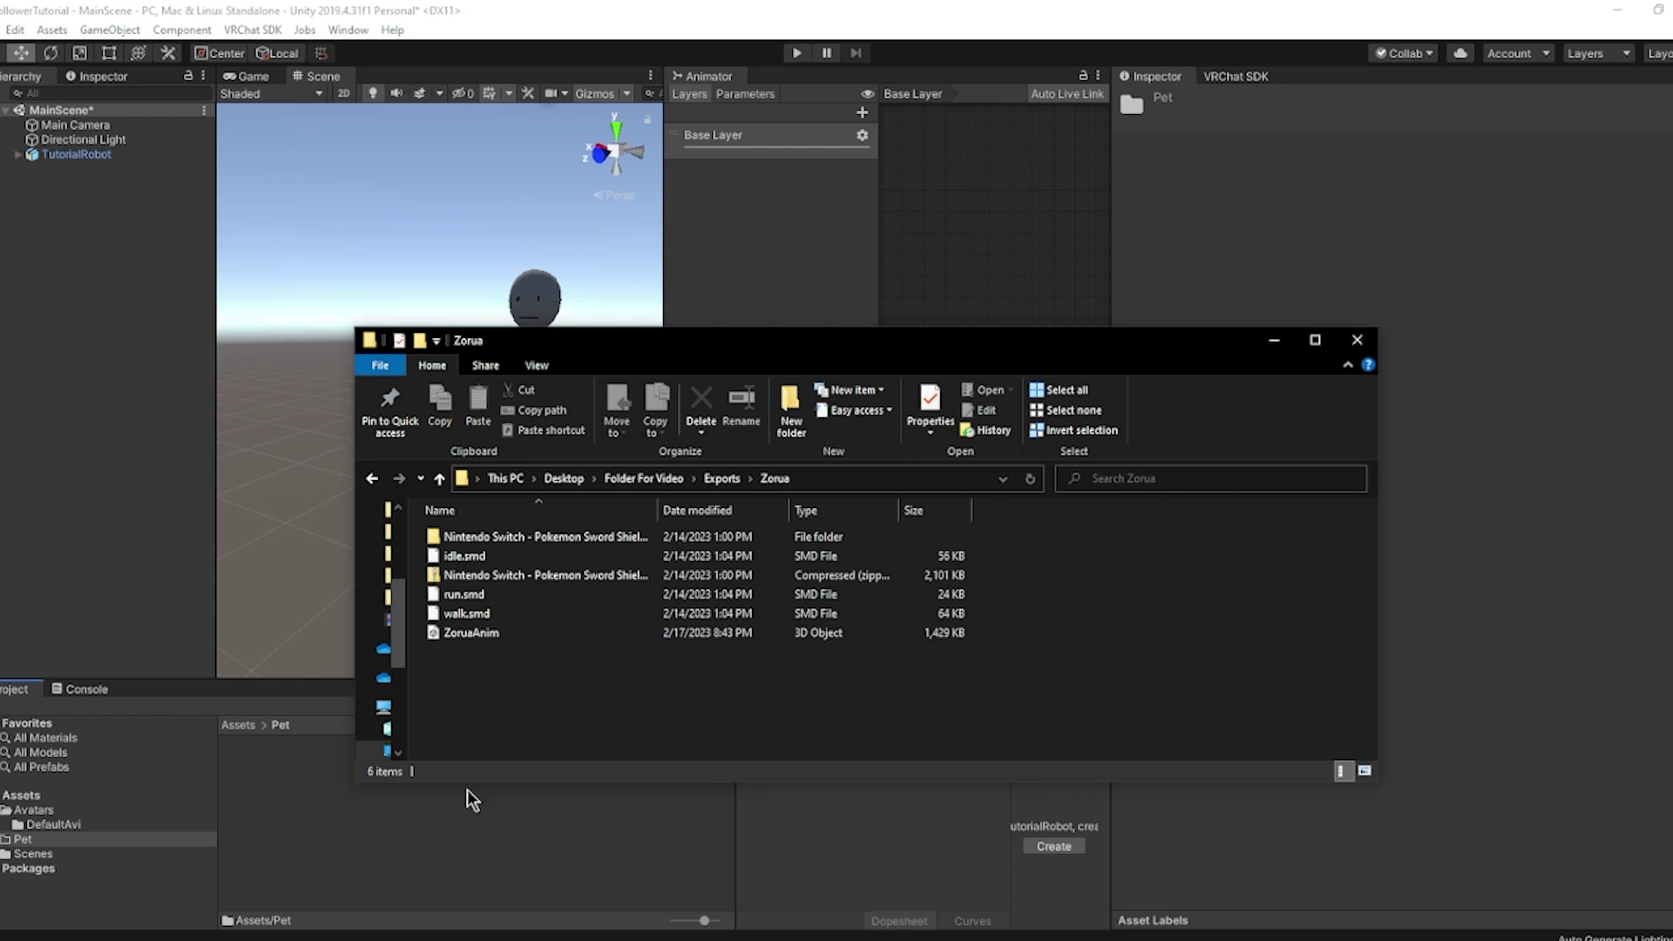
{"action": "left_click", "coordinate": [464, 634]}
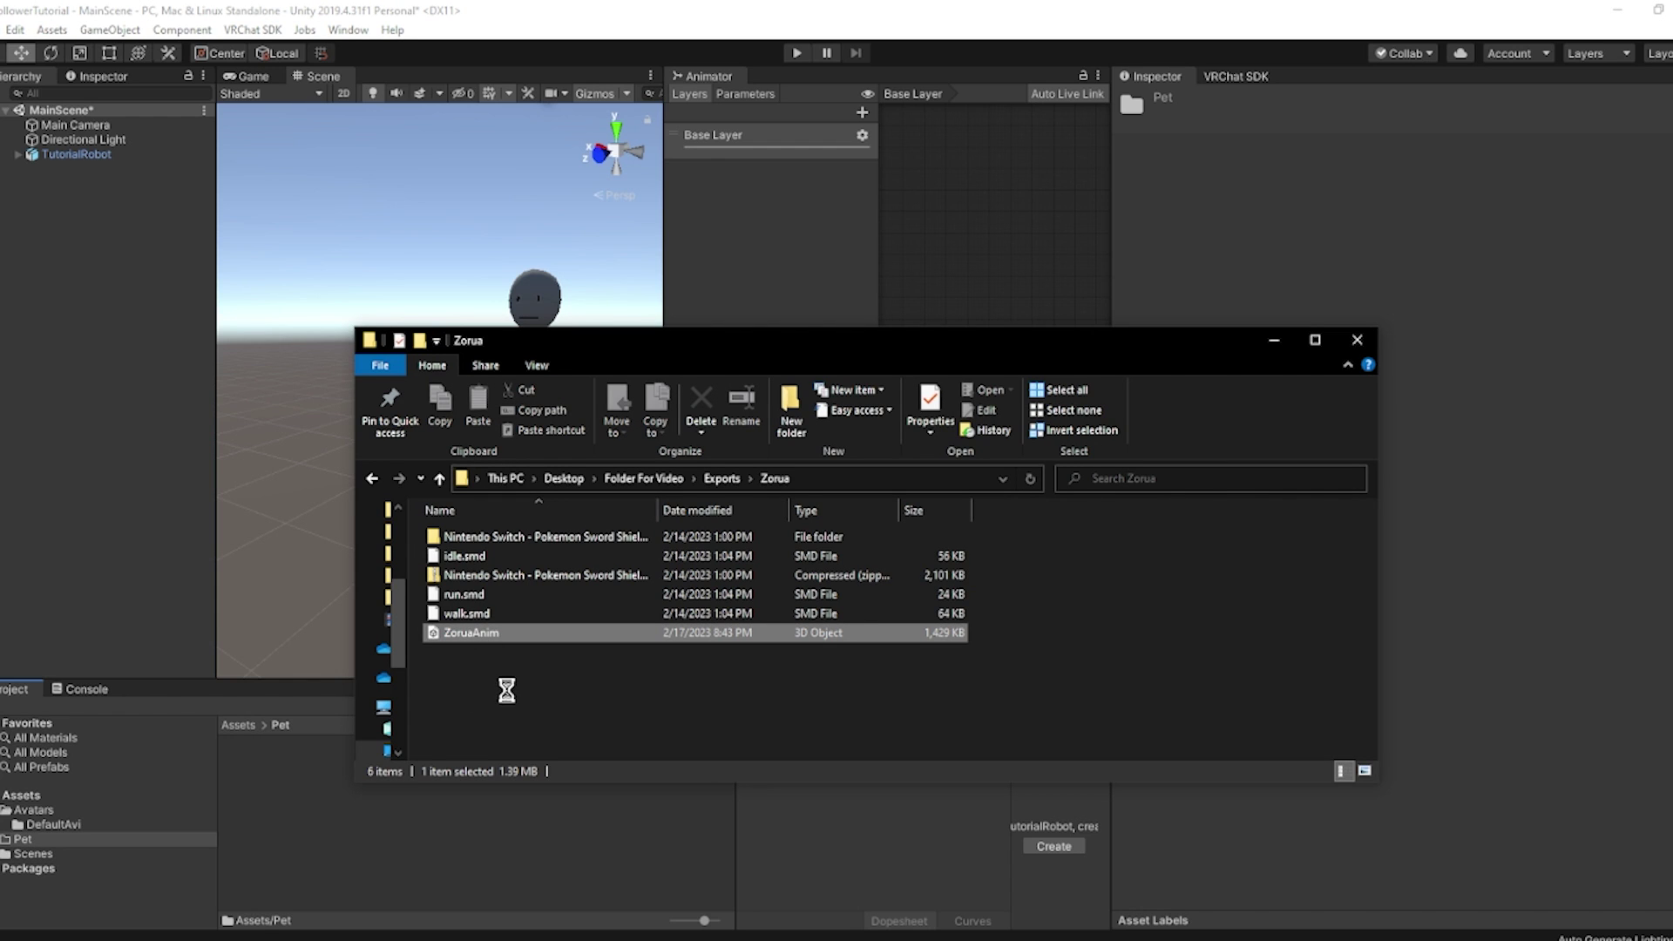
{"action": "left_click_drag", "start_coordinate": [338, 841], "coordinate": [349, 837]}
{"action": "left_click", "coordinate": [352, 835]}
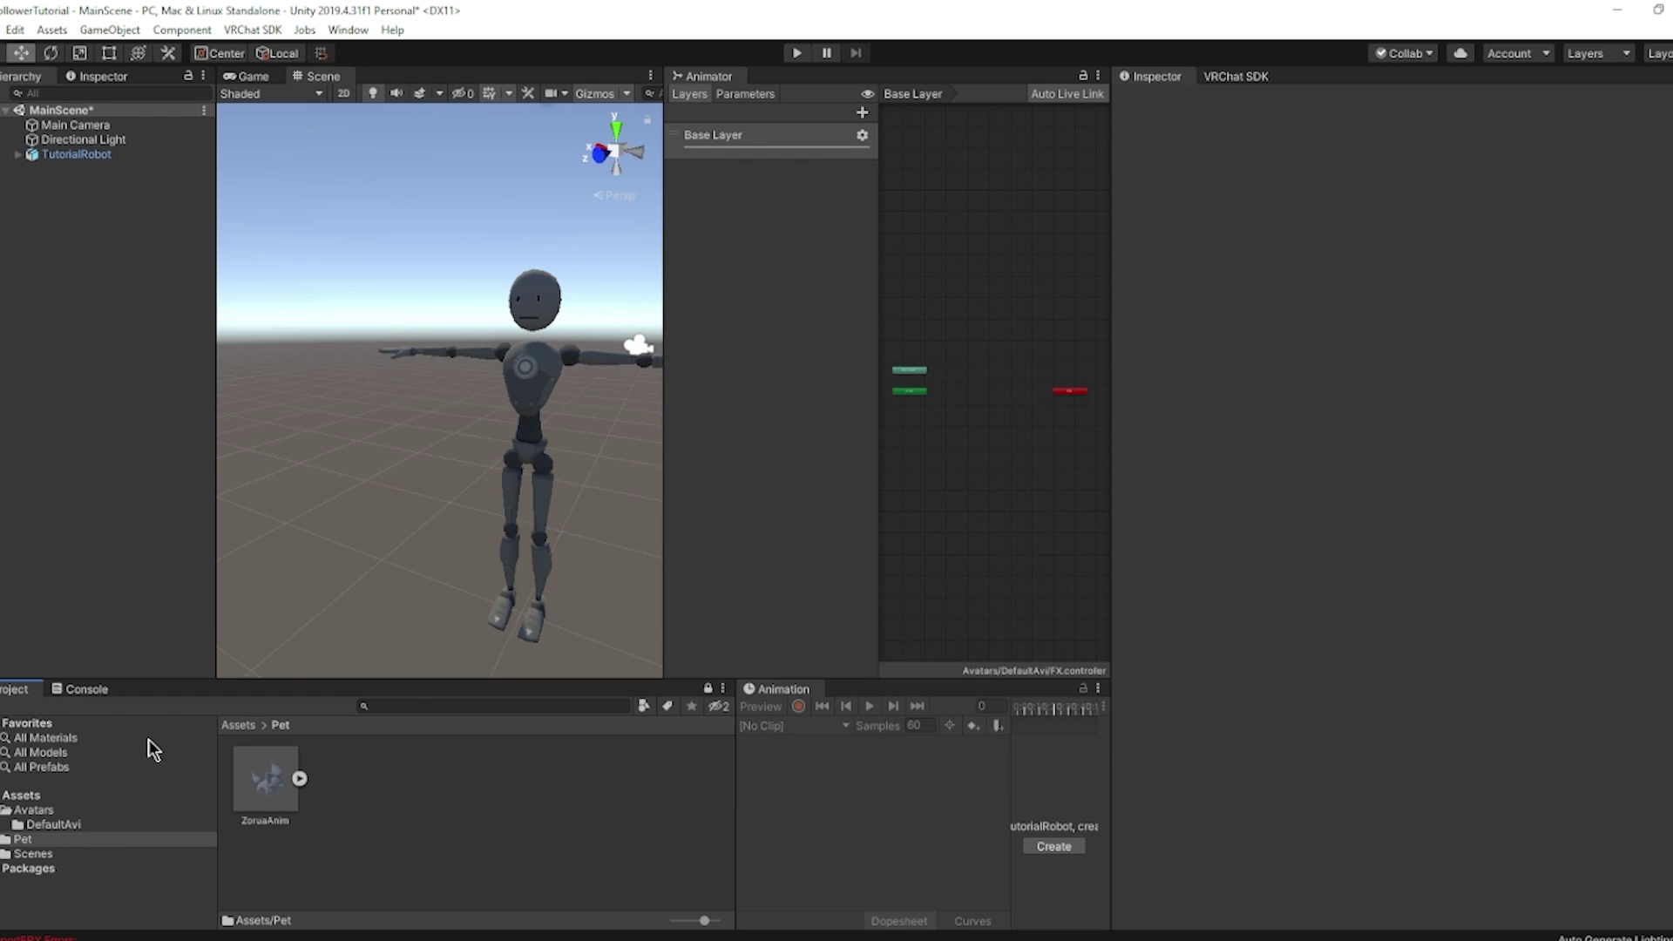
{"action": "left_click", "coordinate": [9, 939]}
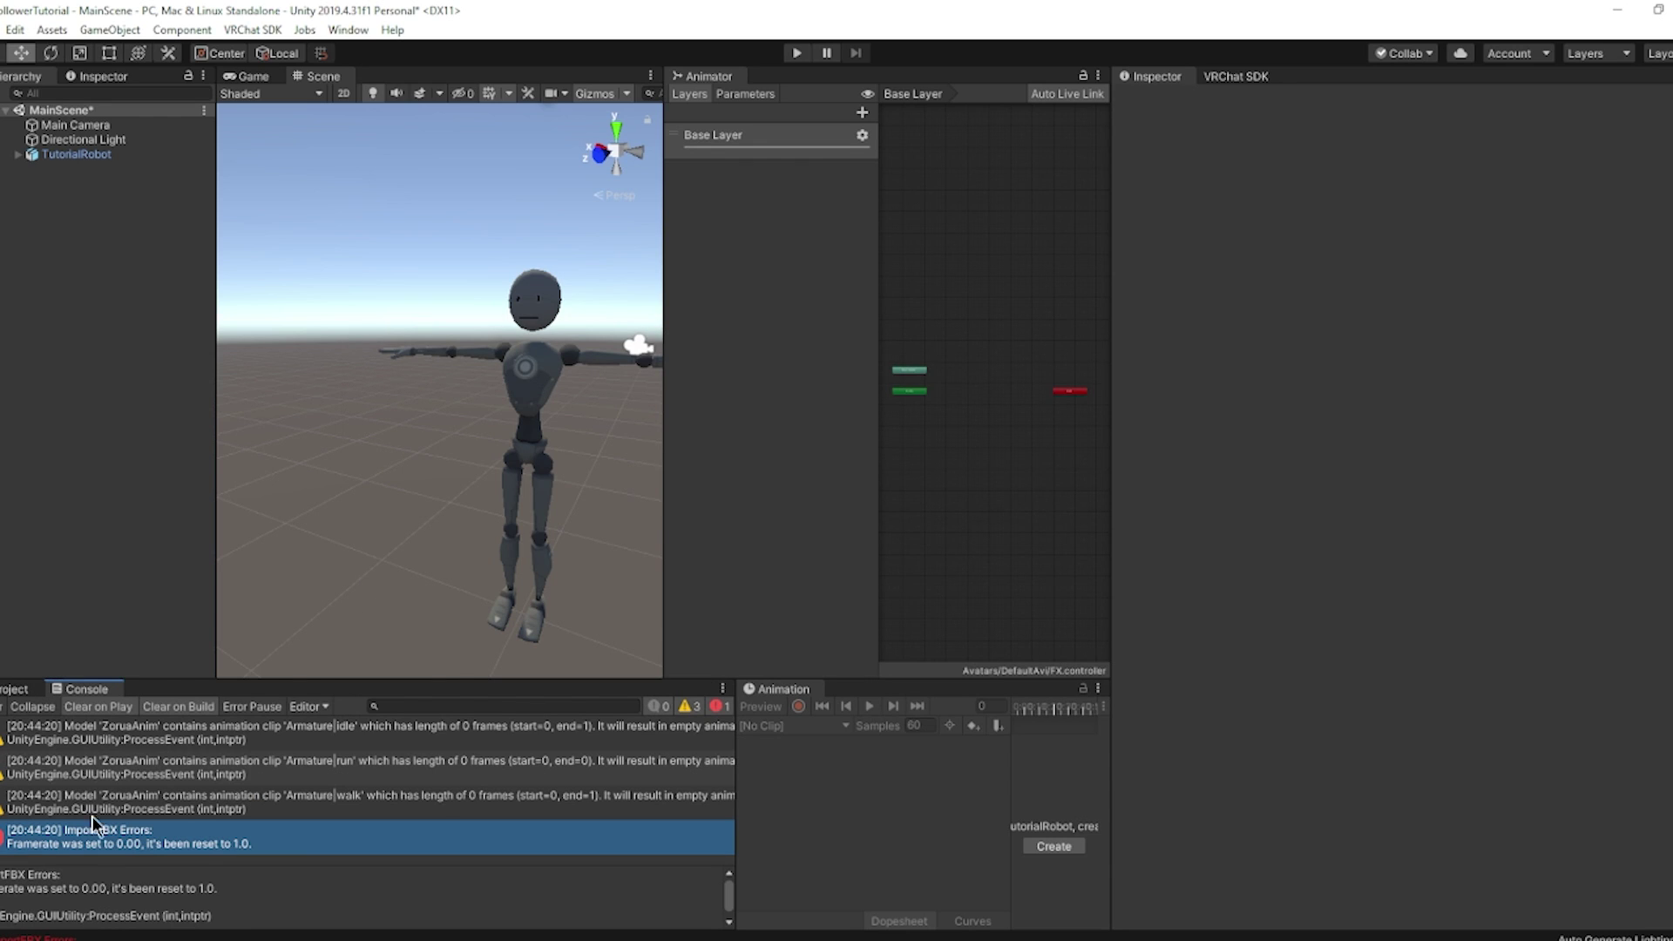
Return to the Pet folder and examine the ZoruaAnim model's contents and its idle and run animation clips.
{"action": "left_click", "coordinate": [16, 689]}
{"action": "left_click", "coordinate": [299, 779]}
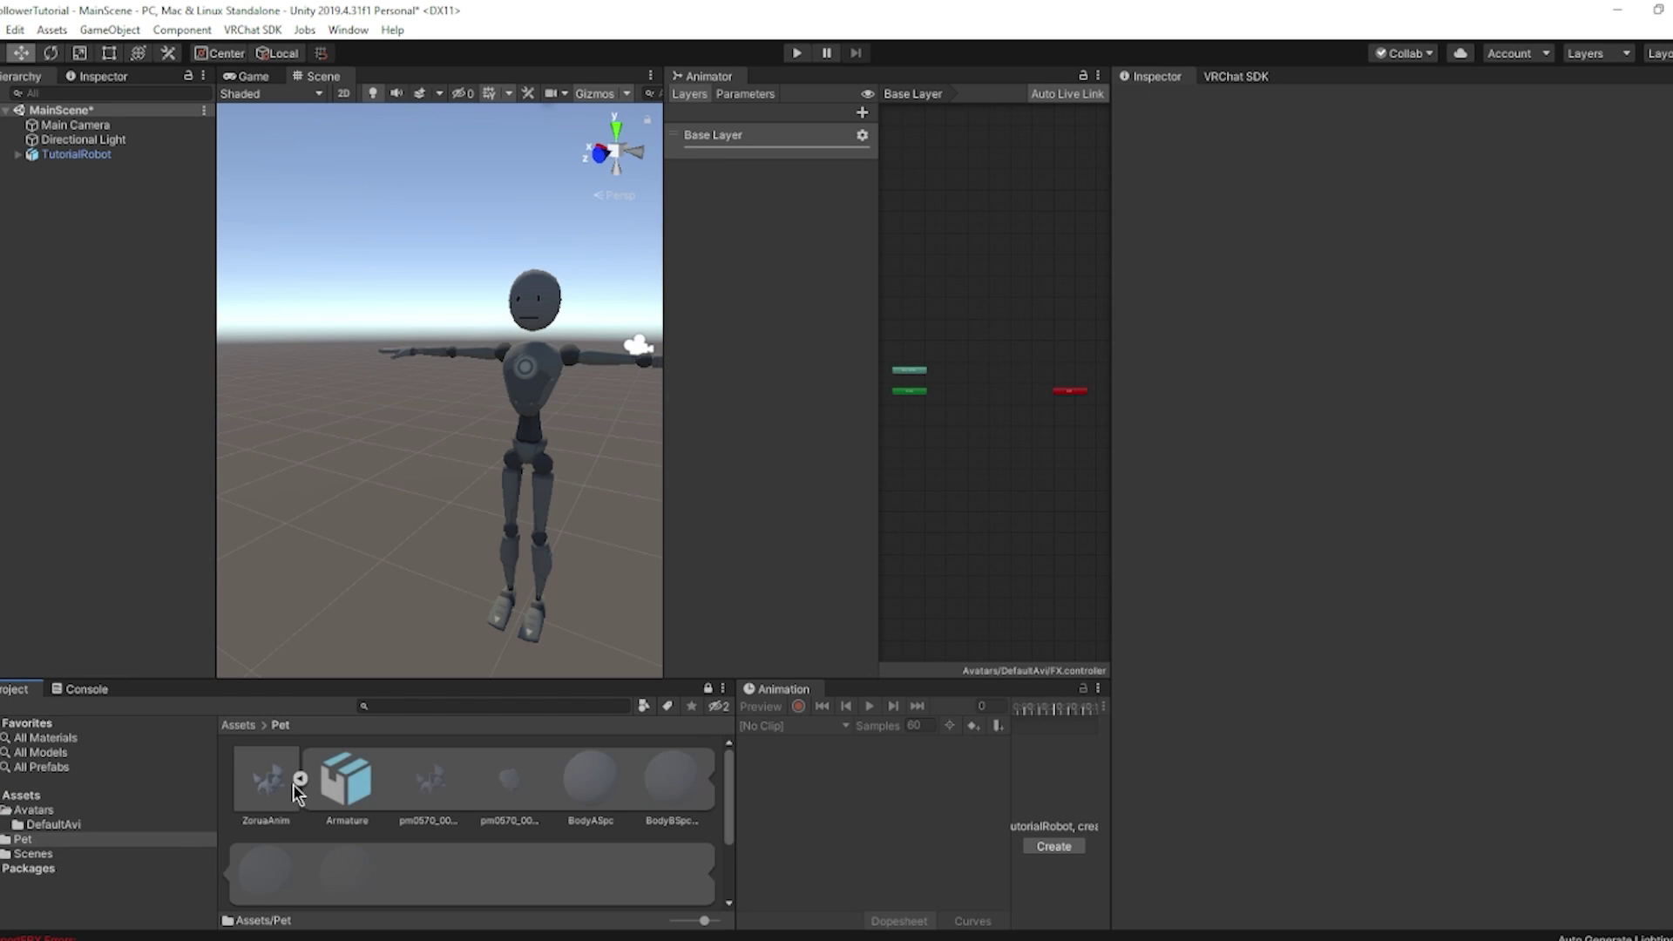
{"action": "left_click", "coordinate": [270, 790]}
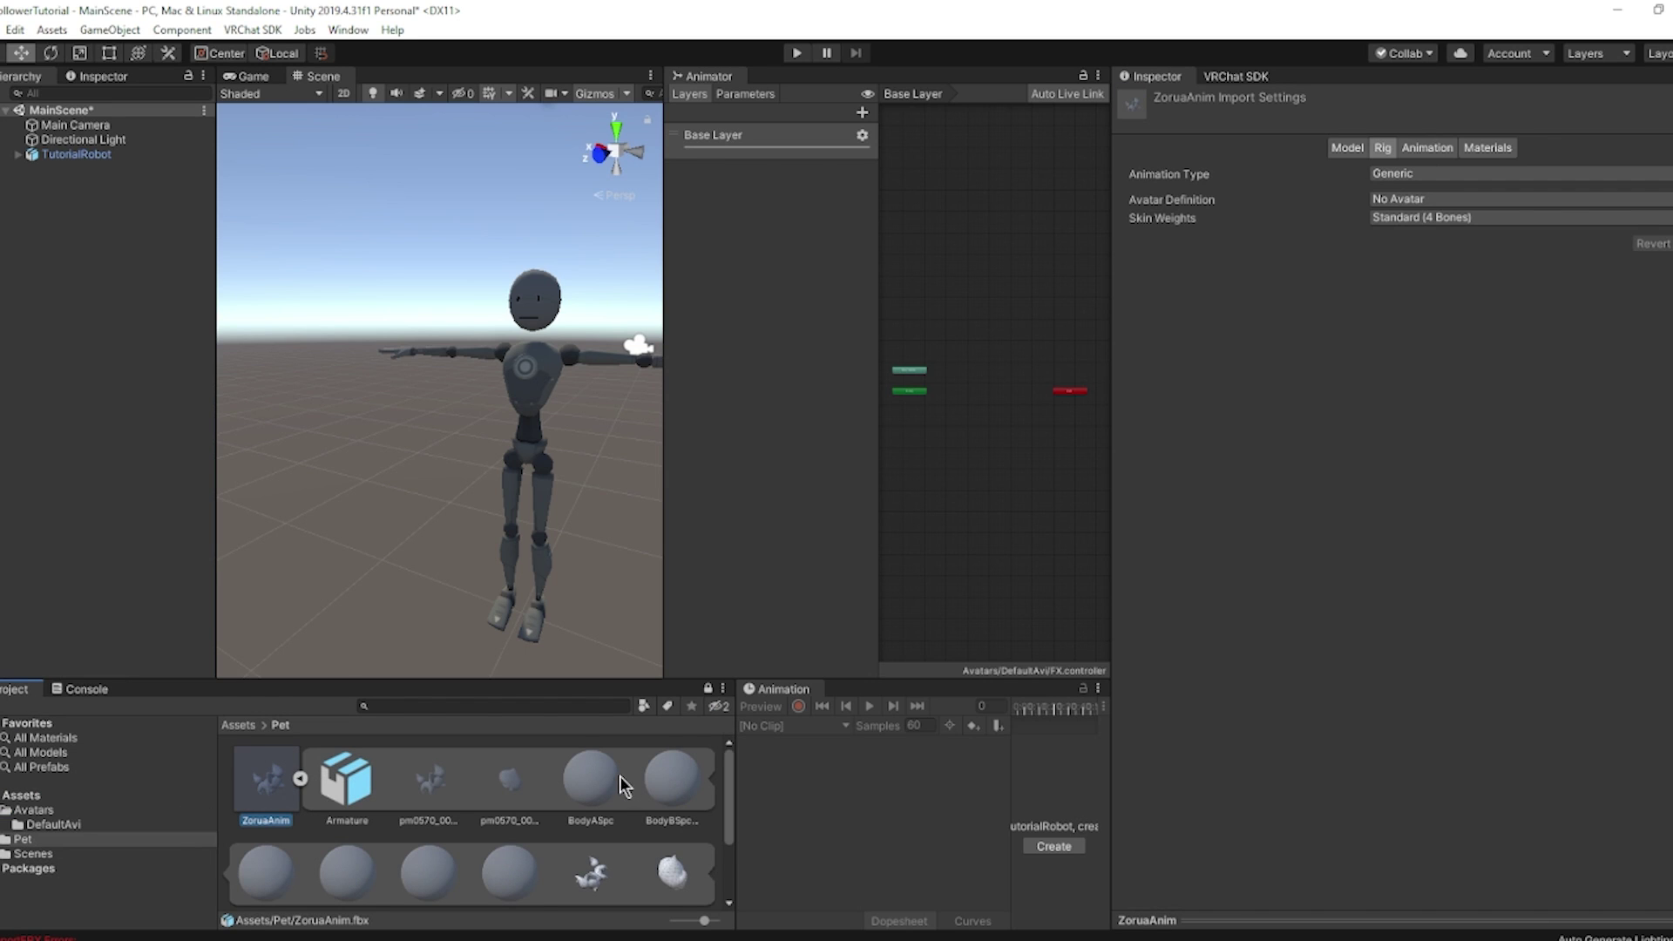
{"action": "left_click", "coordinate": [300, 779]}
{"action": "left_click", "coordinate": [301, 779]}
{"action": "scroll", "coordinate": [460, 841], "scroll_direction": "down", "scroll_amount": 5}
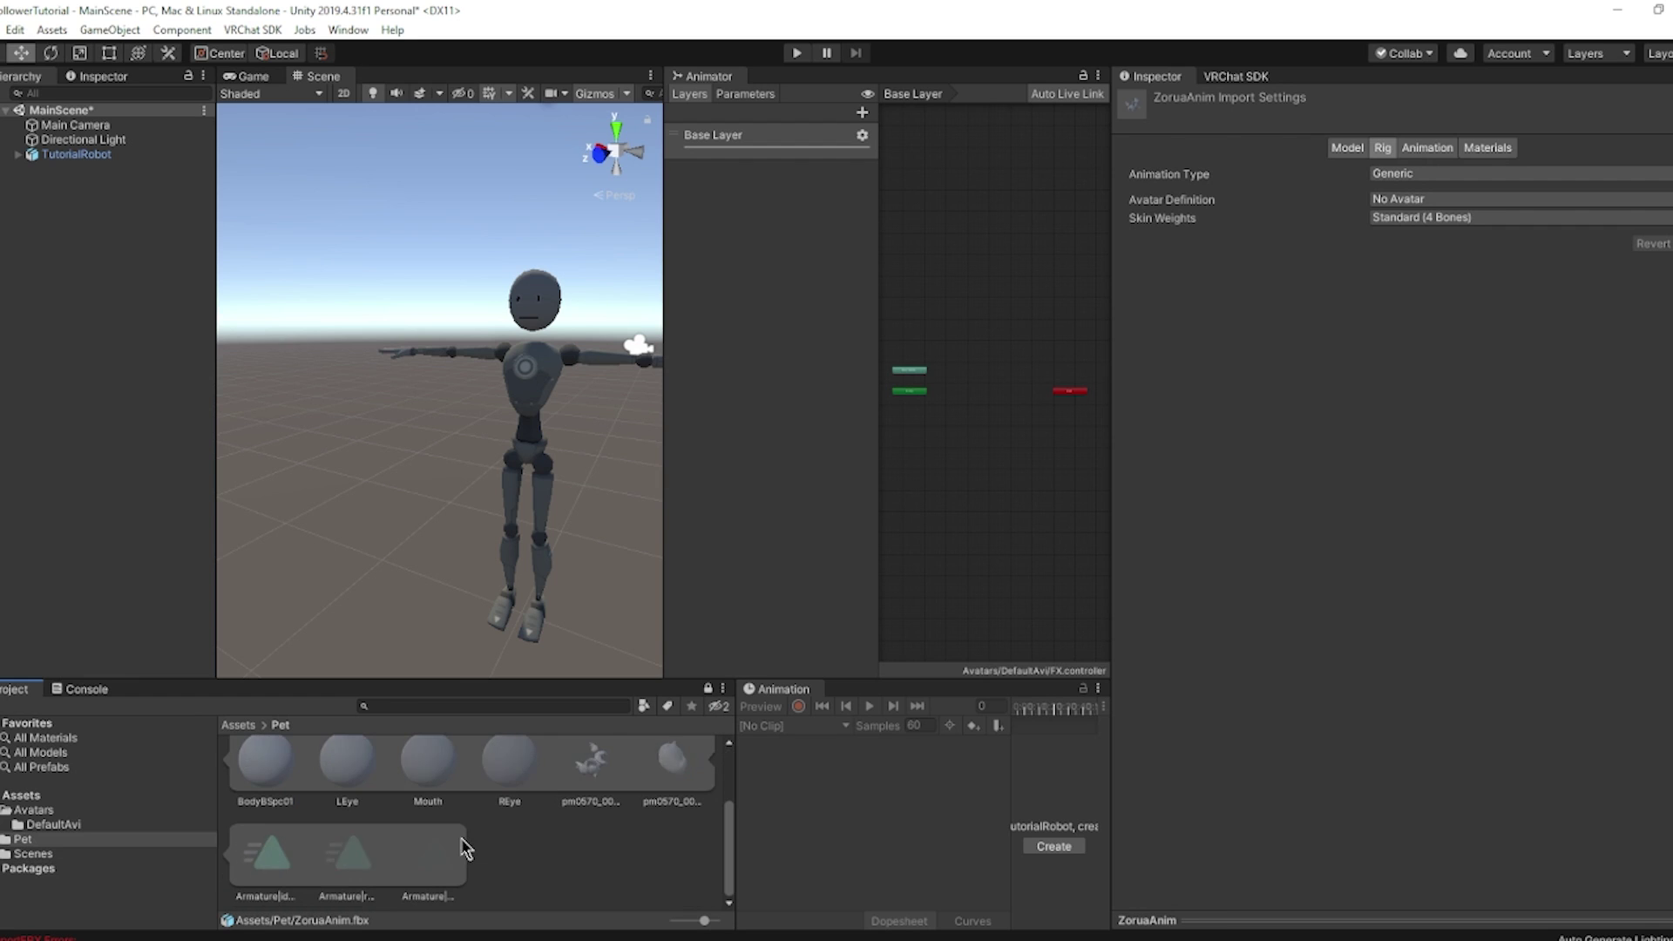
{"action": "left_click", "coordinate": [367, 850]}
{"action": "left_click", "coordinate": [274, 854]}
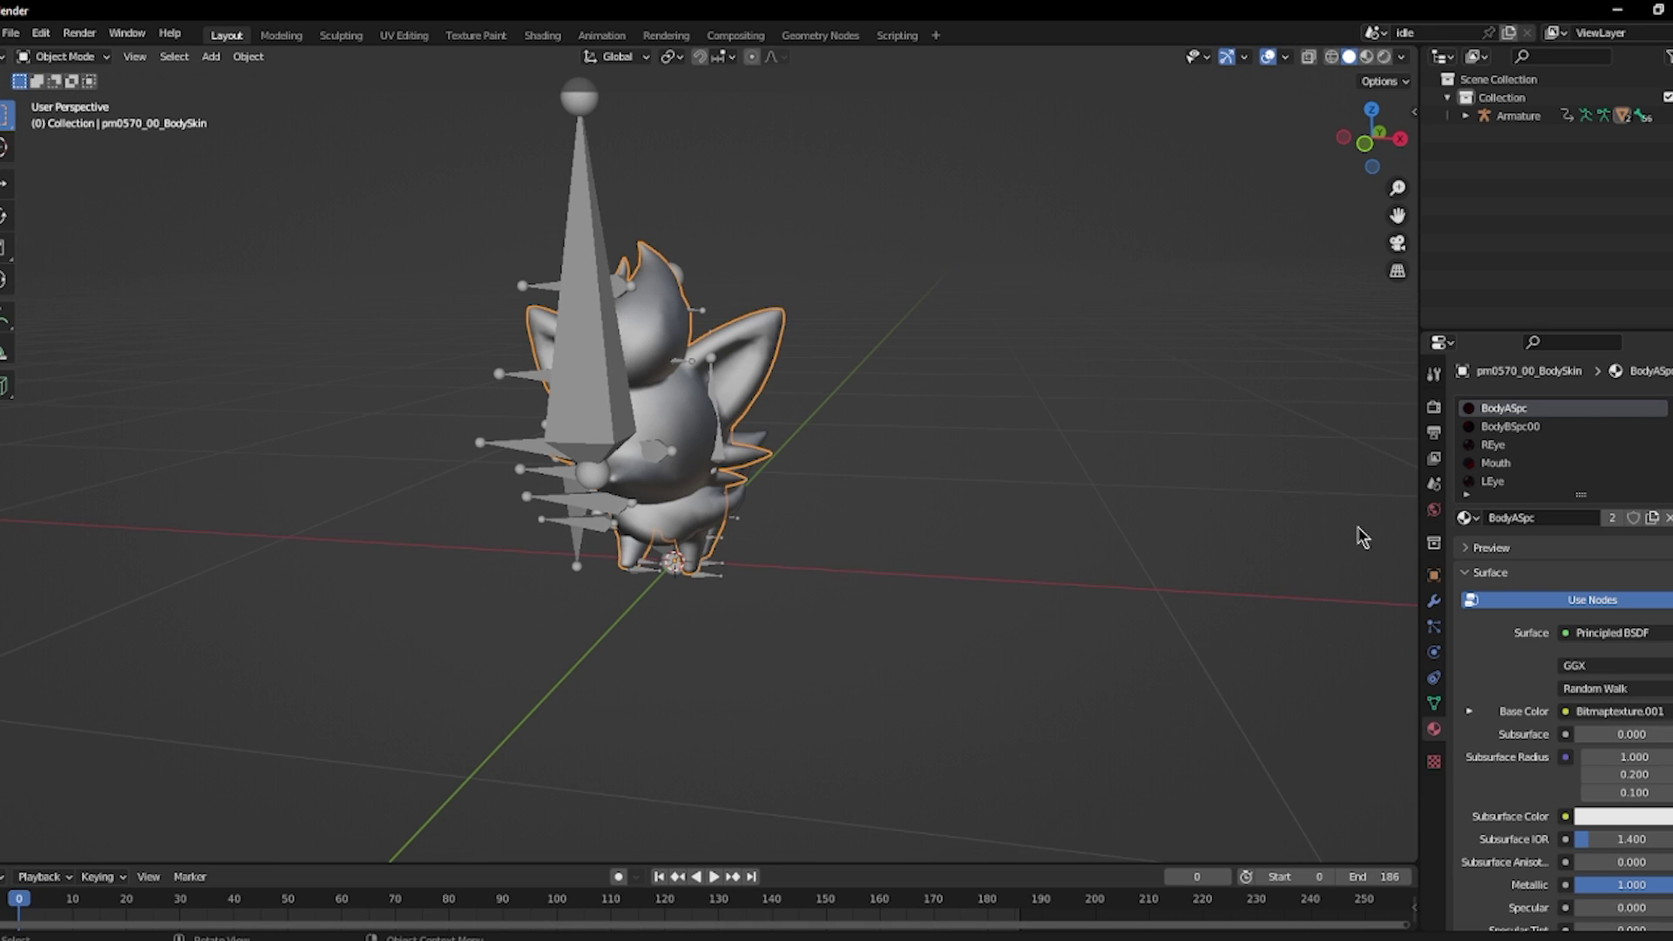
Switch to Blender and set the idle scene's output frame rate to 60 fps.
{"action": "left_click", "coordinate": [1434, 436]}
{"action": "left_click", "coordinate": [1612, 570]}
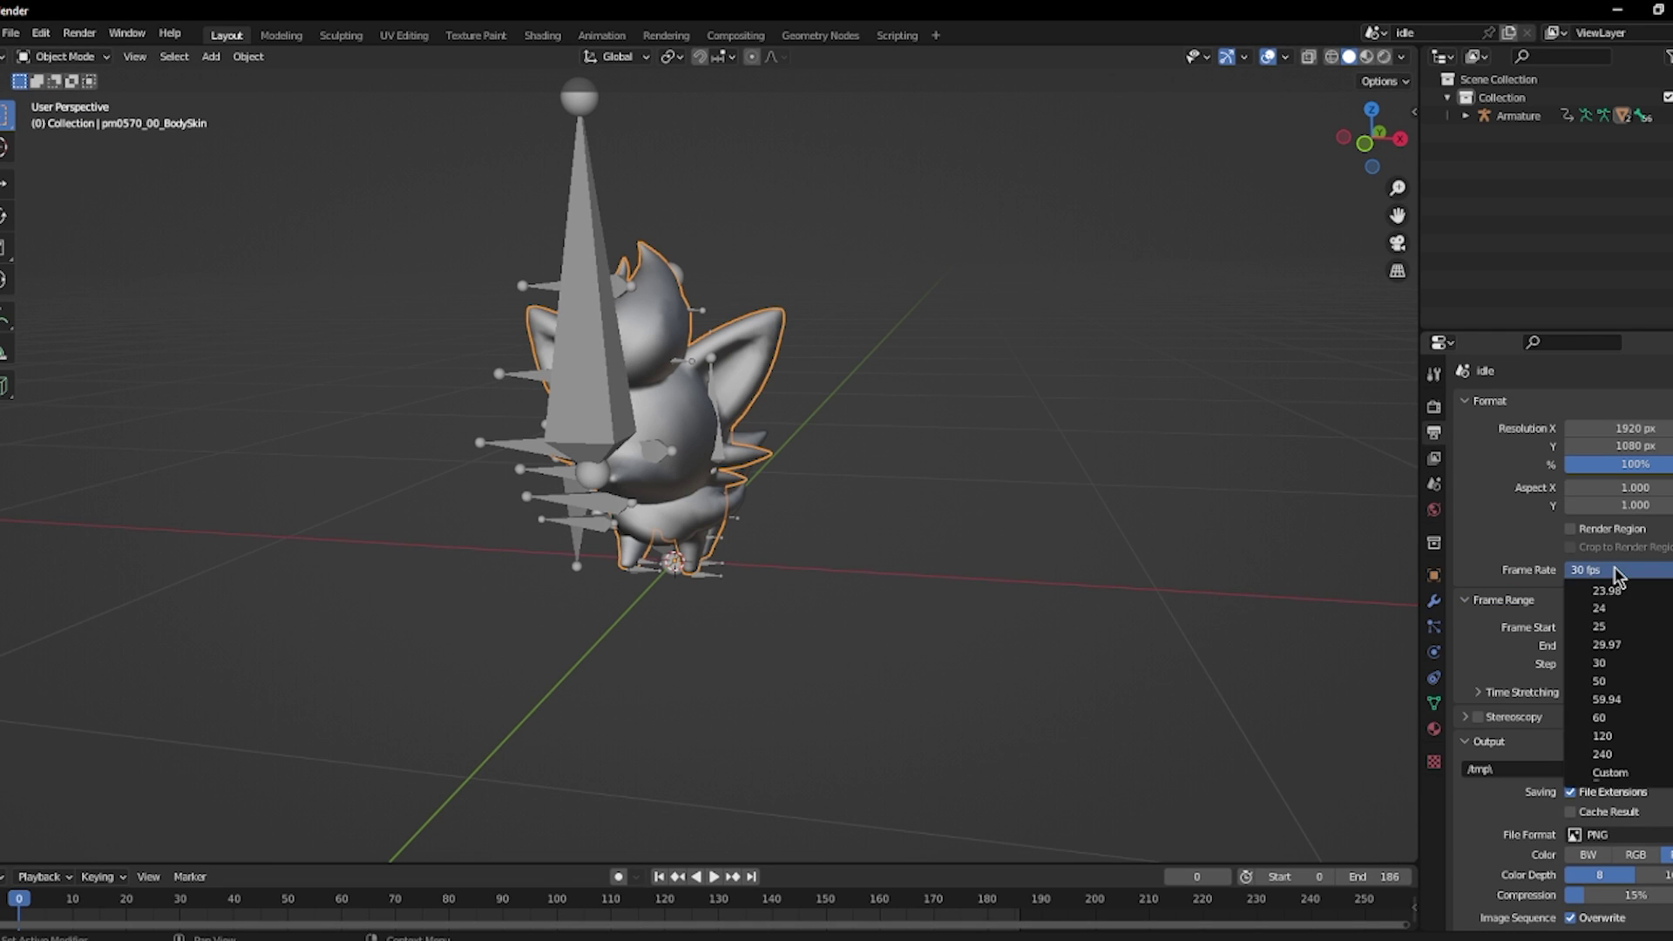
{"action": "left_click", "coordinate": [1613, 569]}
{"action": "left_click", "coordinate": [1613, 569]}
{"action": "left_click", "coordinate": [1606, 719]}
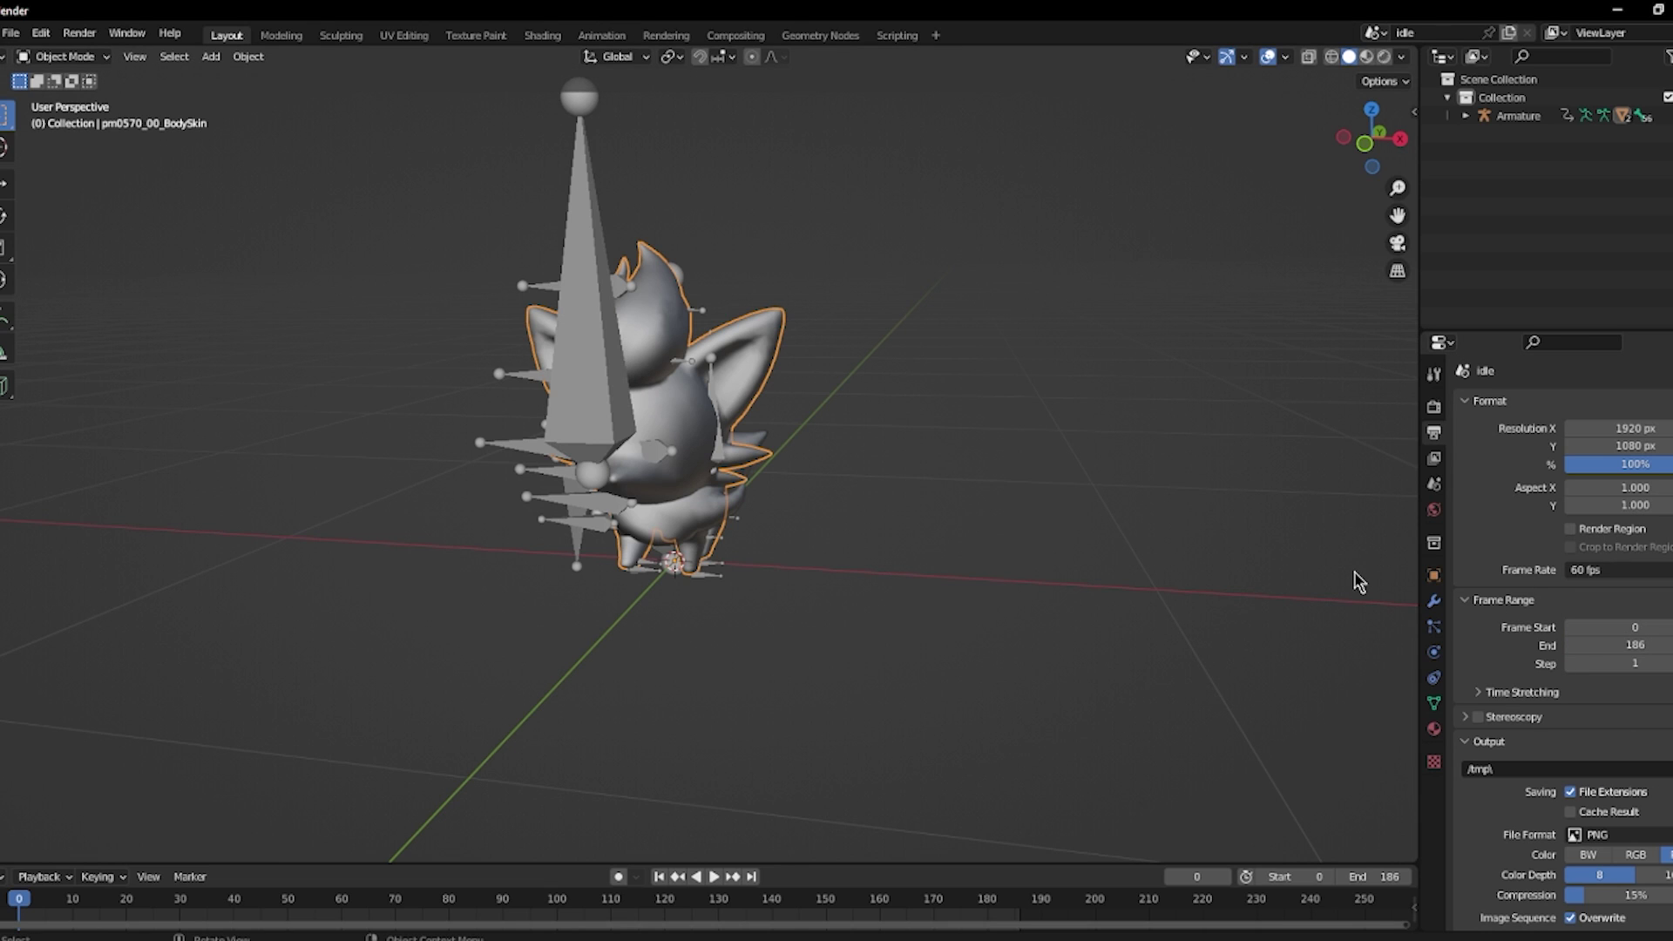
Export the animated Zorua model as an FBX named ZoruaAnim into the inner Zorua folder.
{"action": "left_click", "coordinate": [11, 35]}
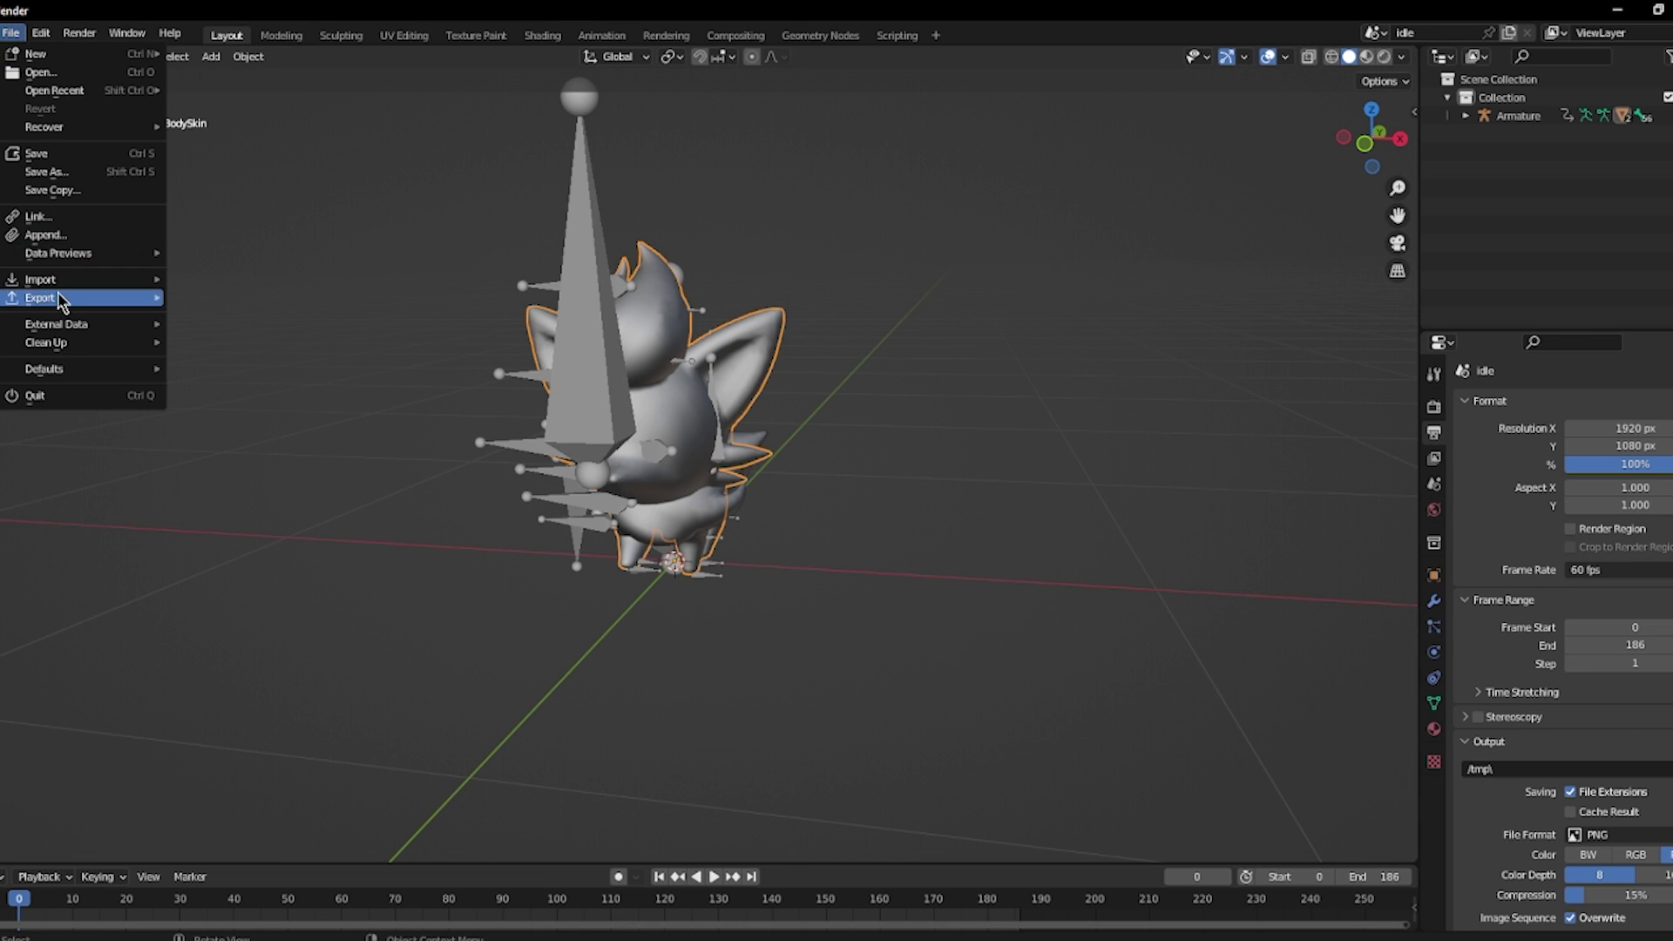
{"action": "mouse_move", "coordinate": [61, 300]}
{"action": "left_click", "coordinate": [260, 462]}
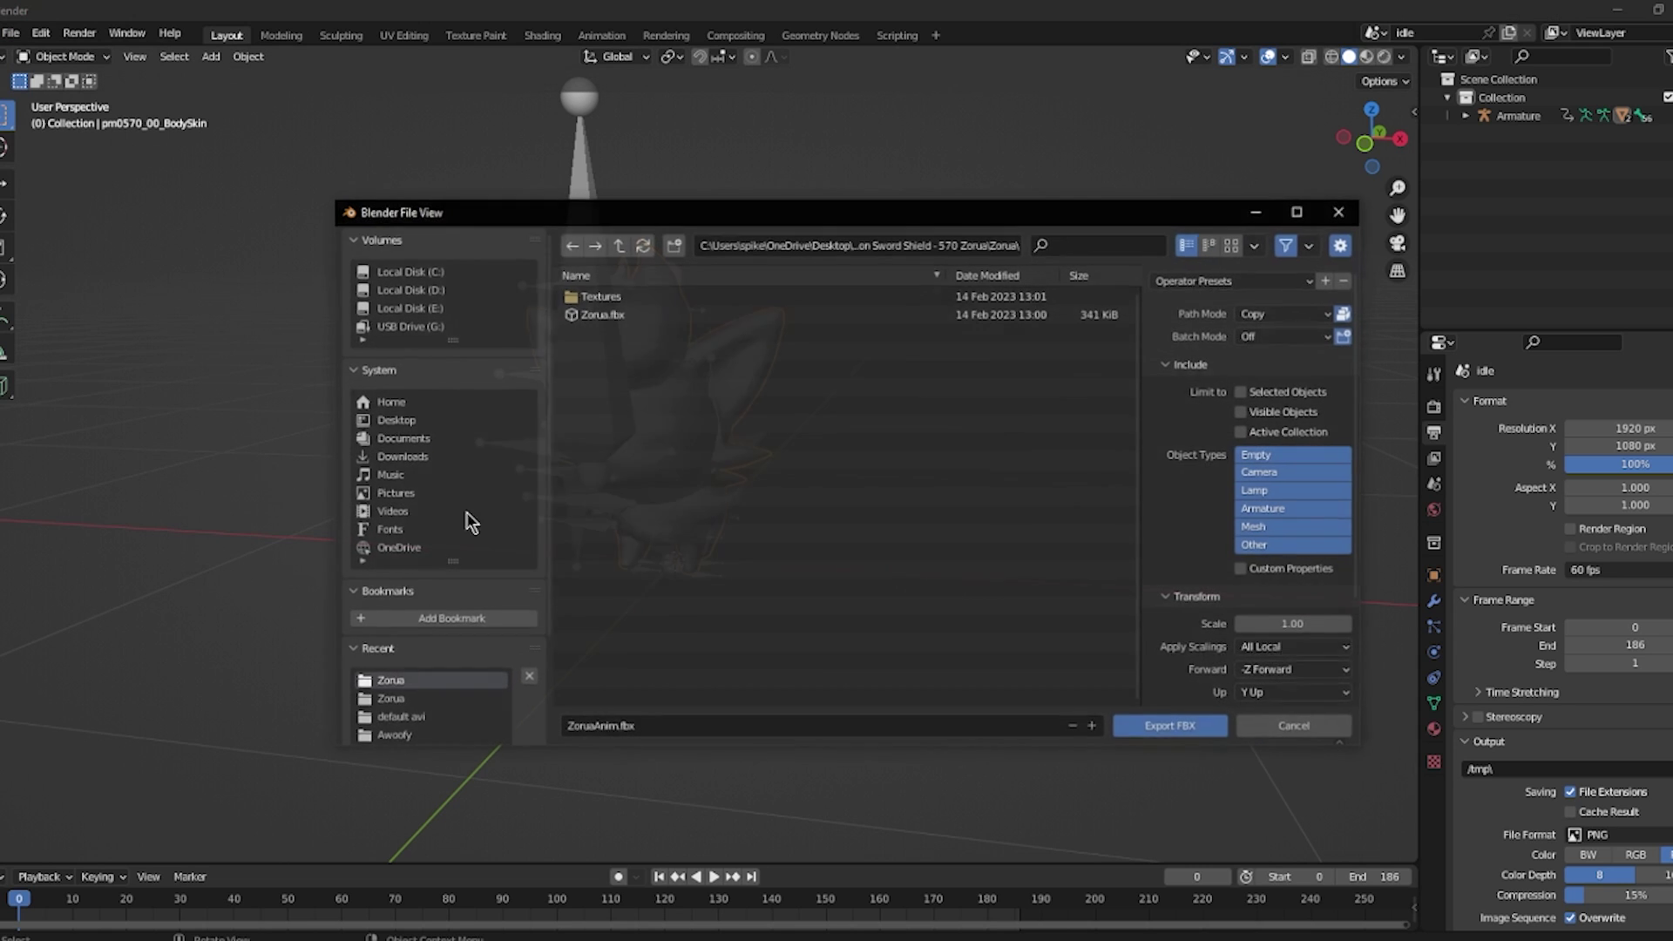
{"action": "left_click", "coordinate": [623, 316]}
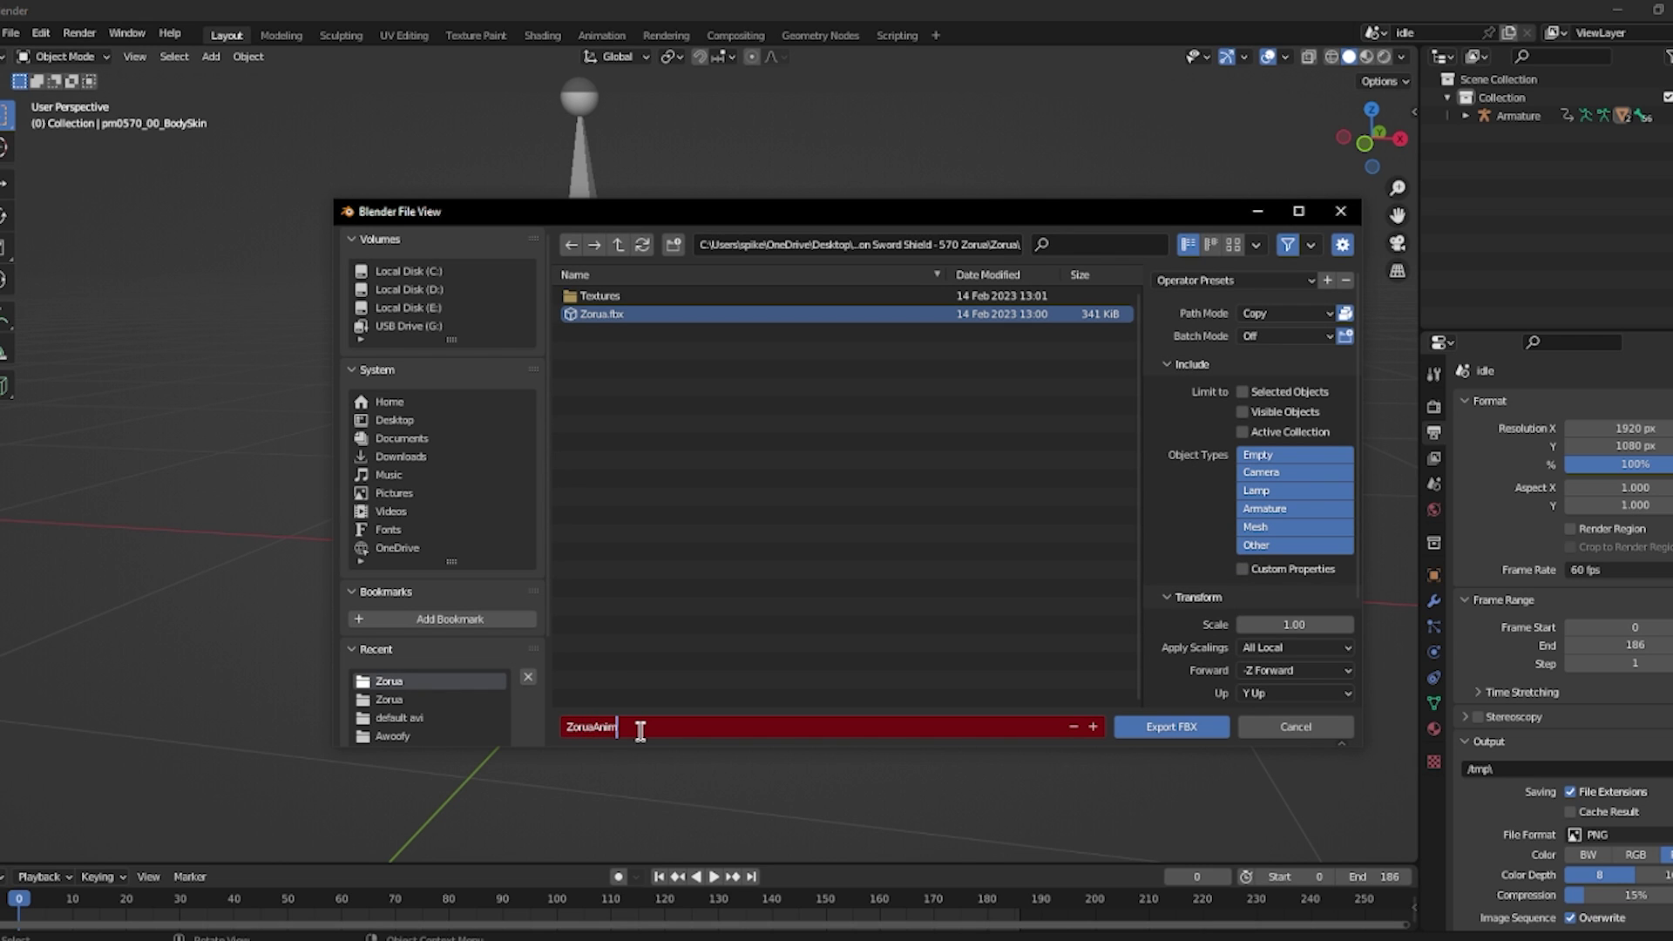
{"action": "key", "text": "Return"}
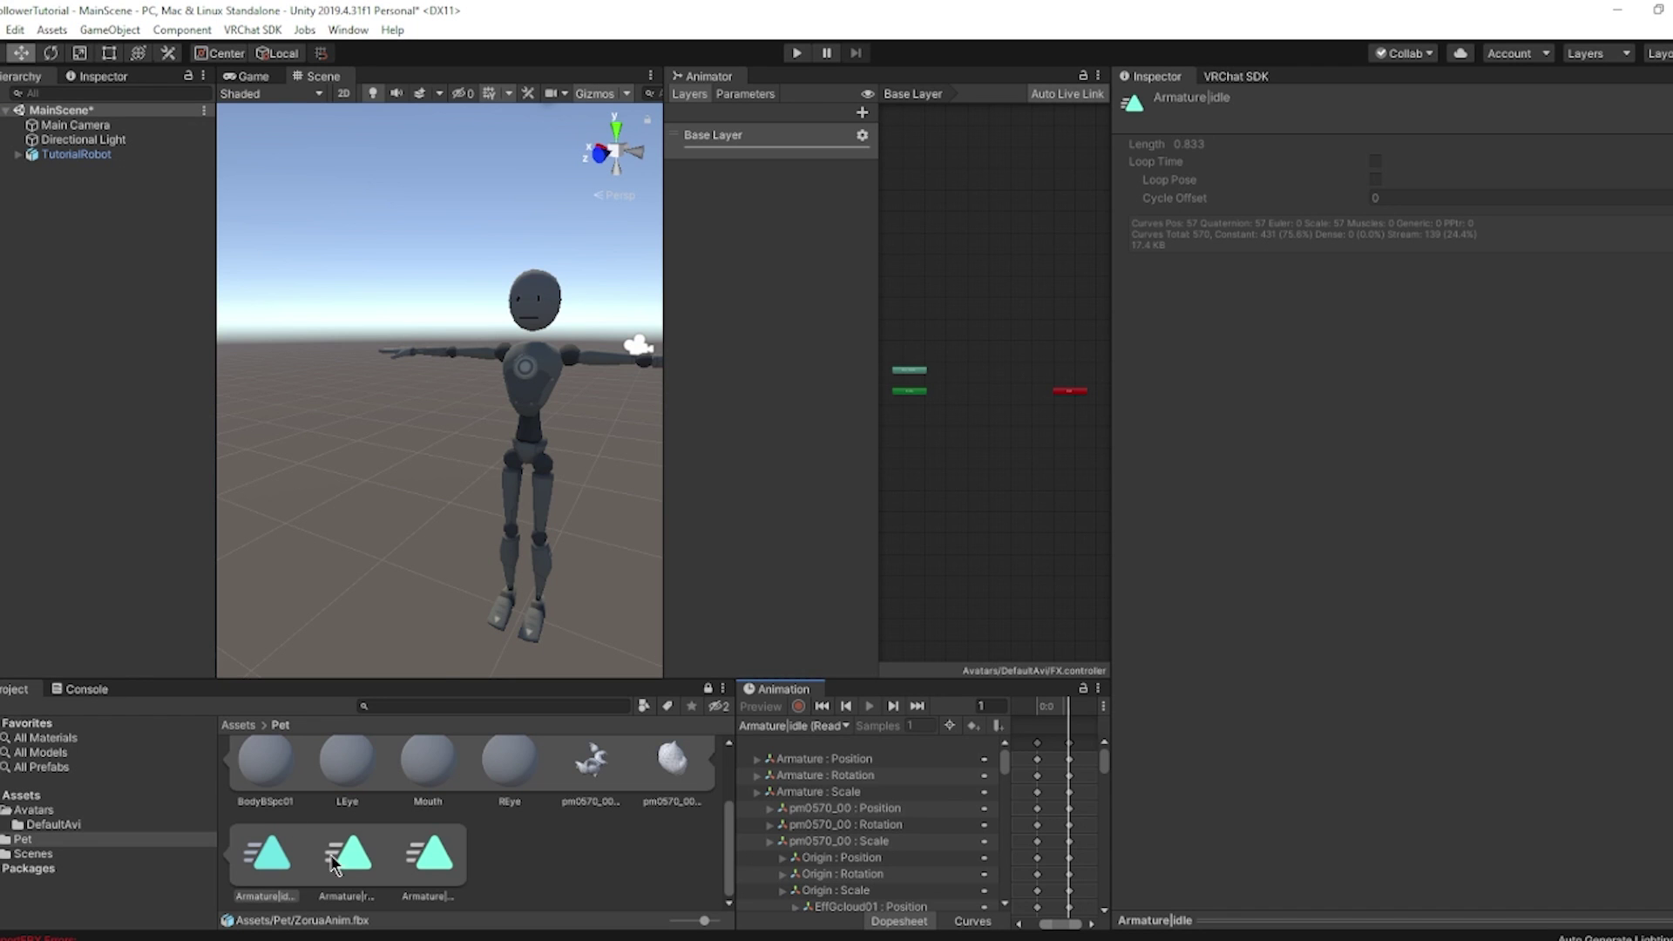
Switch to Unity and delete the old ZoruaAnim model from the Pet folder.
{"action": "scroll", "coordinate": [375, 819], "scroll_direction": "up", "scroll_amount": 2}
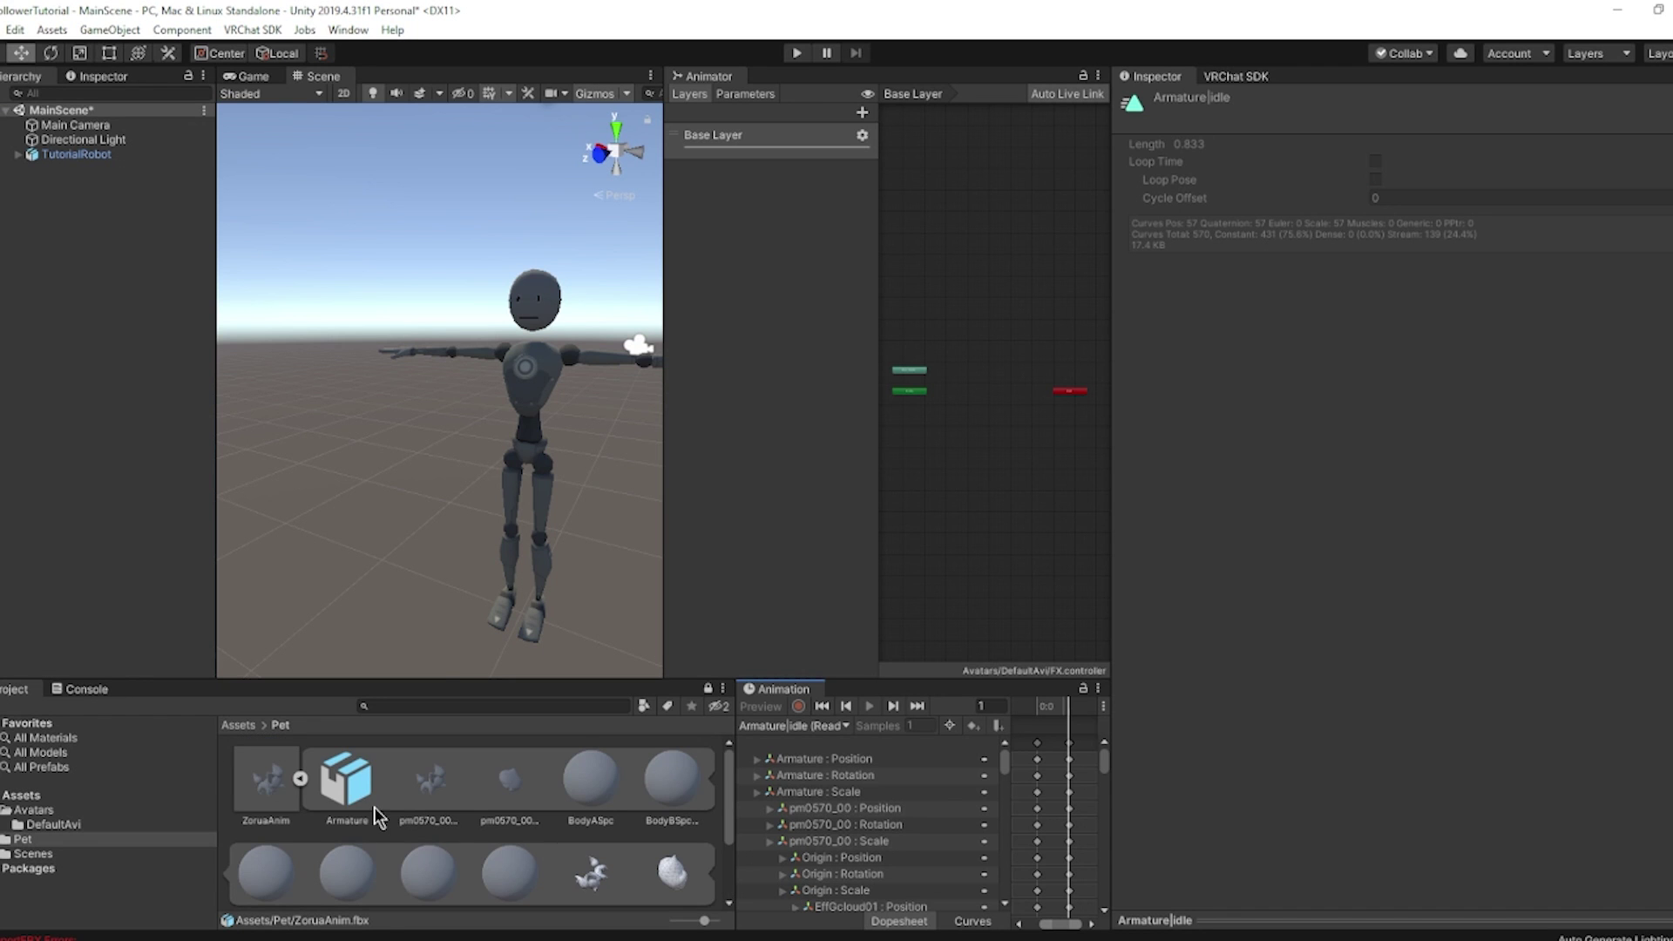
{"action": "left_click", "coordinate": [281, 795]}
{"action": "key", "text": "Delete"}
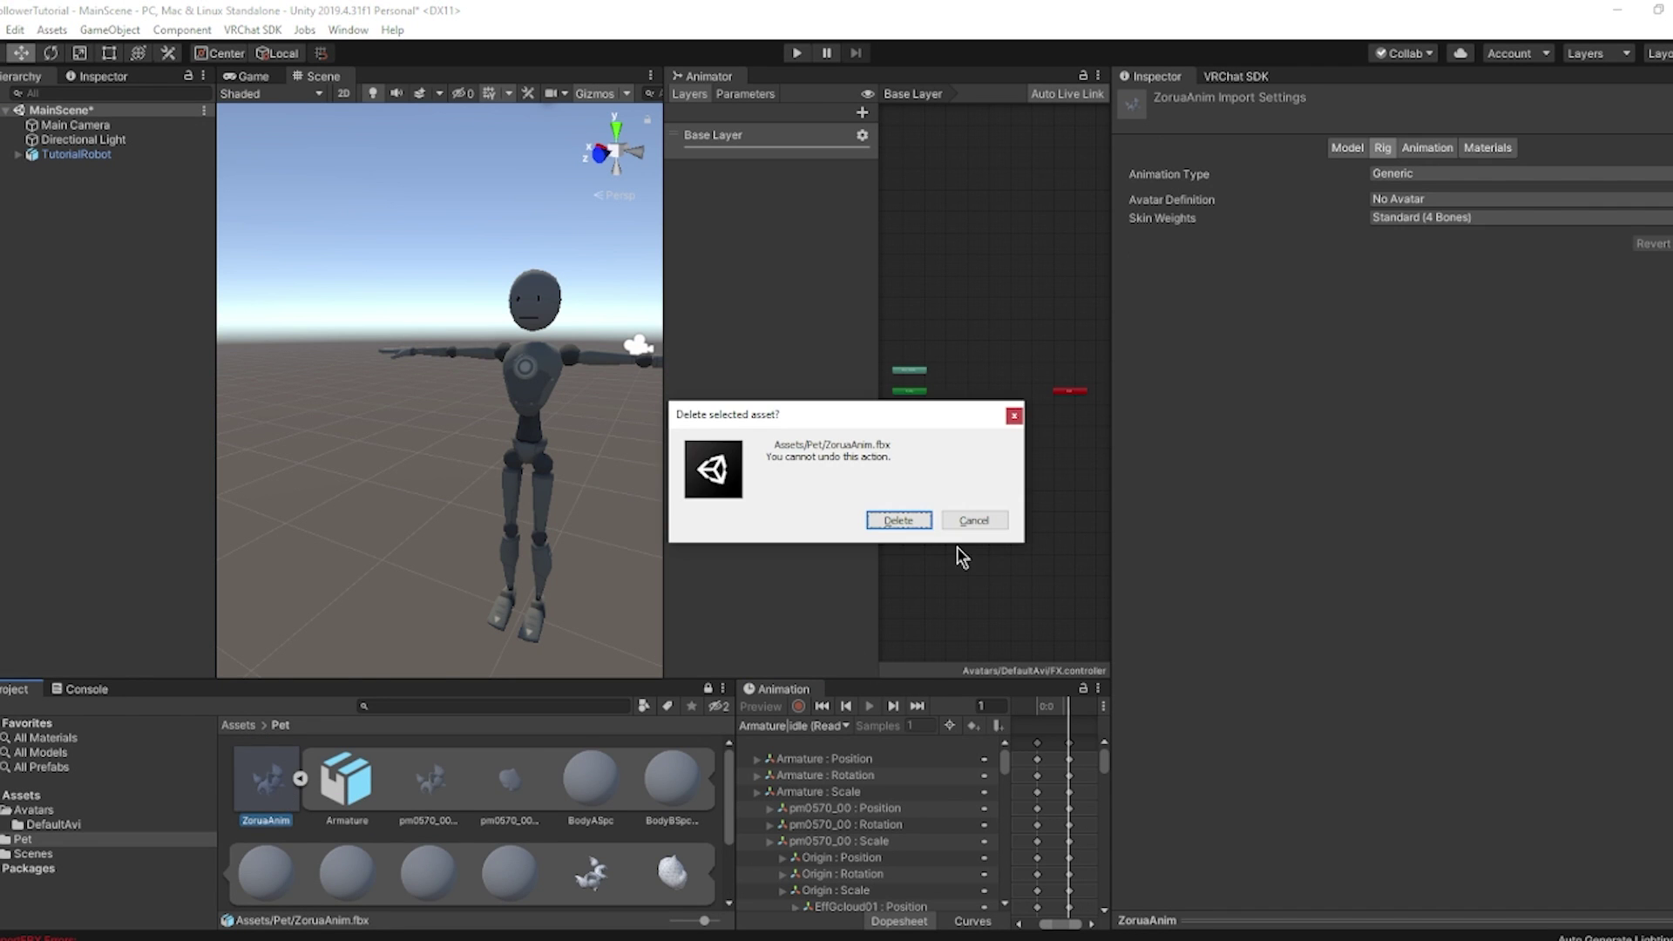
{"action": "left_click", "coordinate": [898, 521]}
Import the re-exported ZoruaAnim from the inner Zorua folder of the Zorua exports into the Pet folder, and collapse its contents.
{"action": "left_click", "coordinate": [475, 939]}
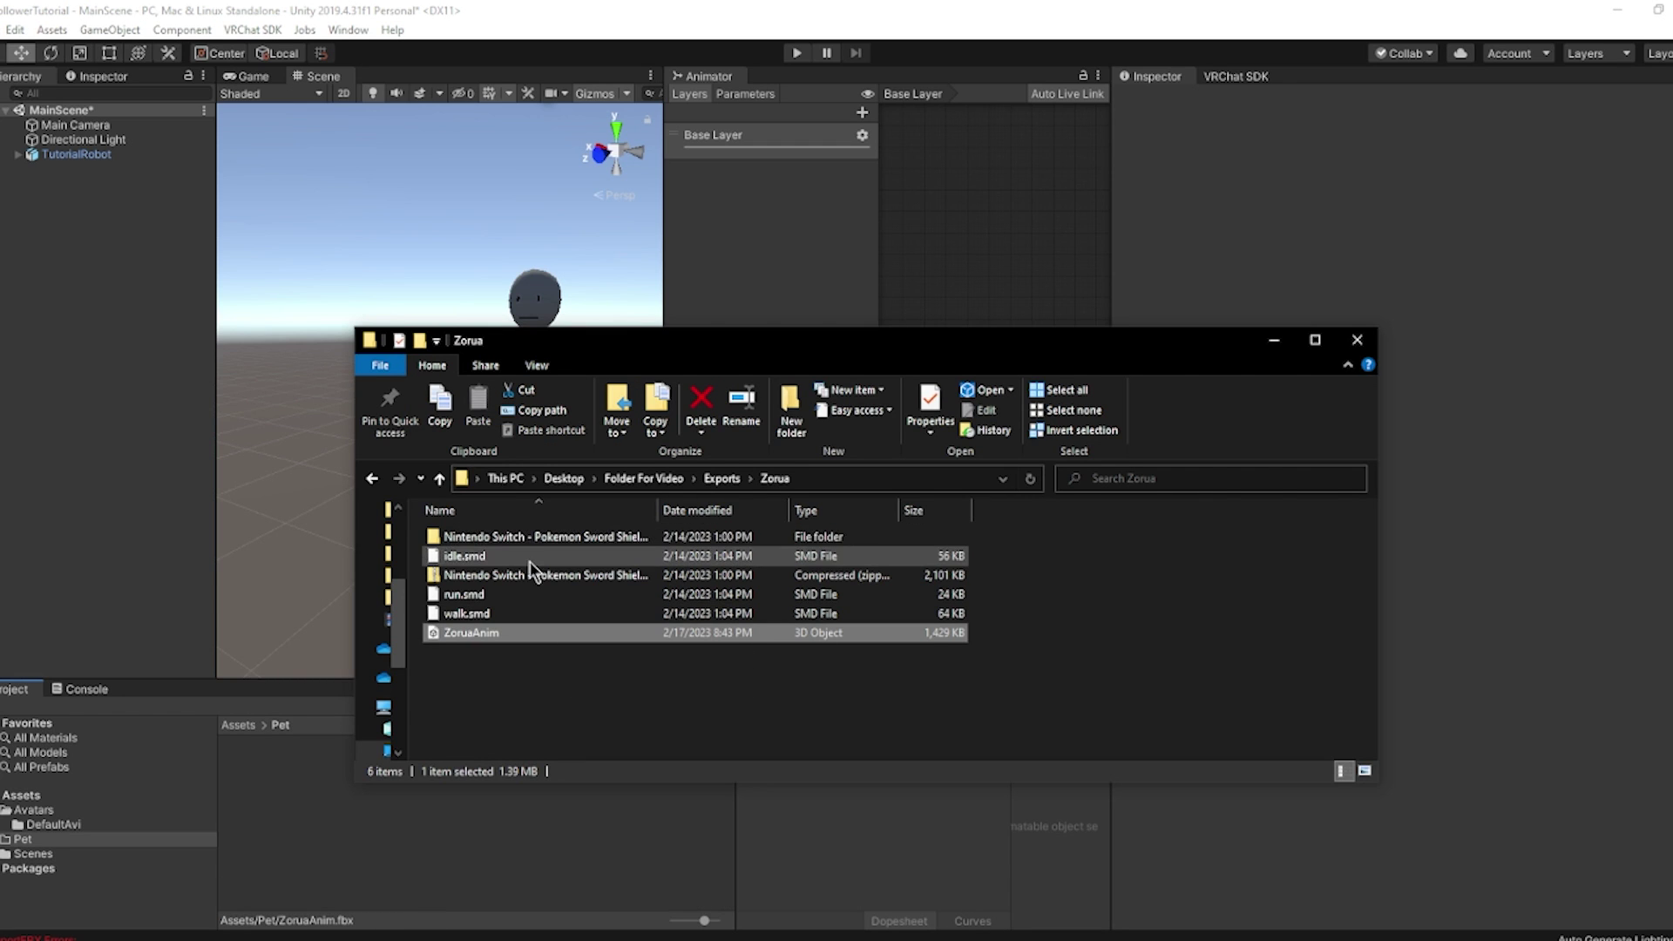
{"action": "double_click", "coordinate": [516, 538]}
{"action": "double_click", "coordinate": [514, 540]}
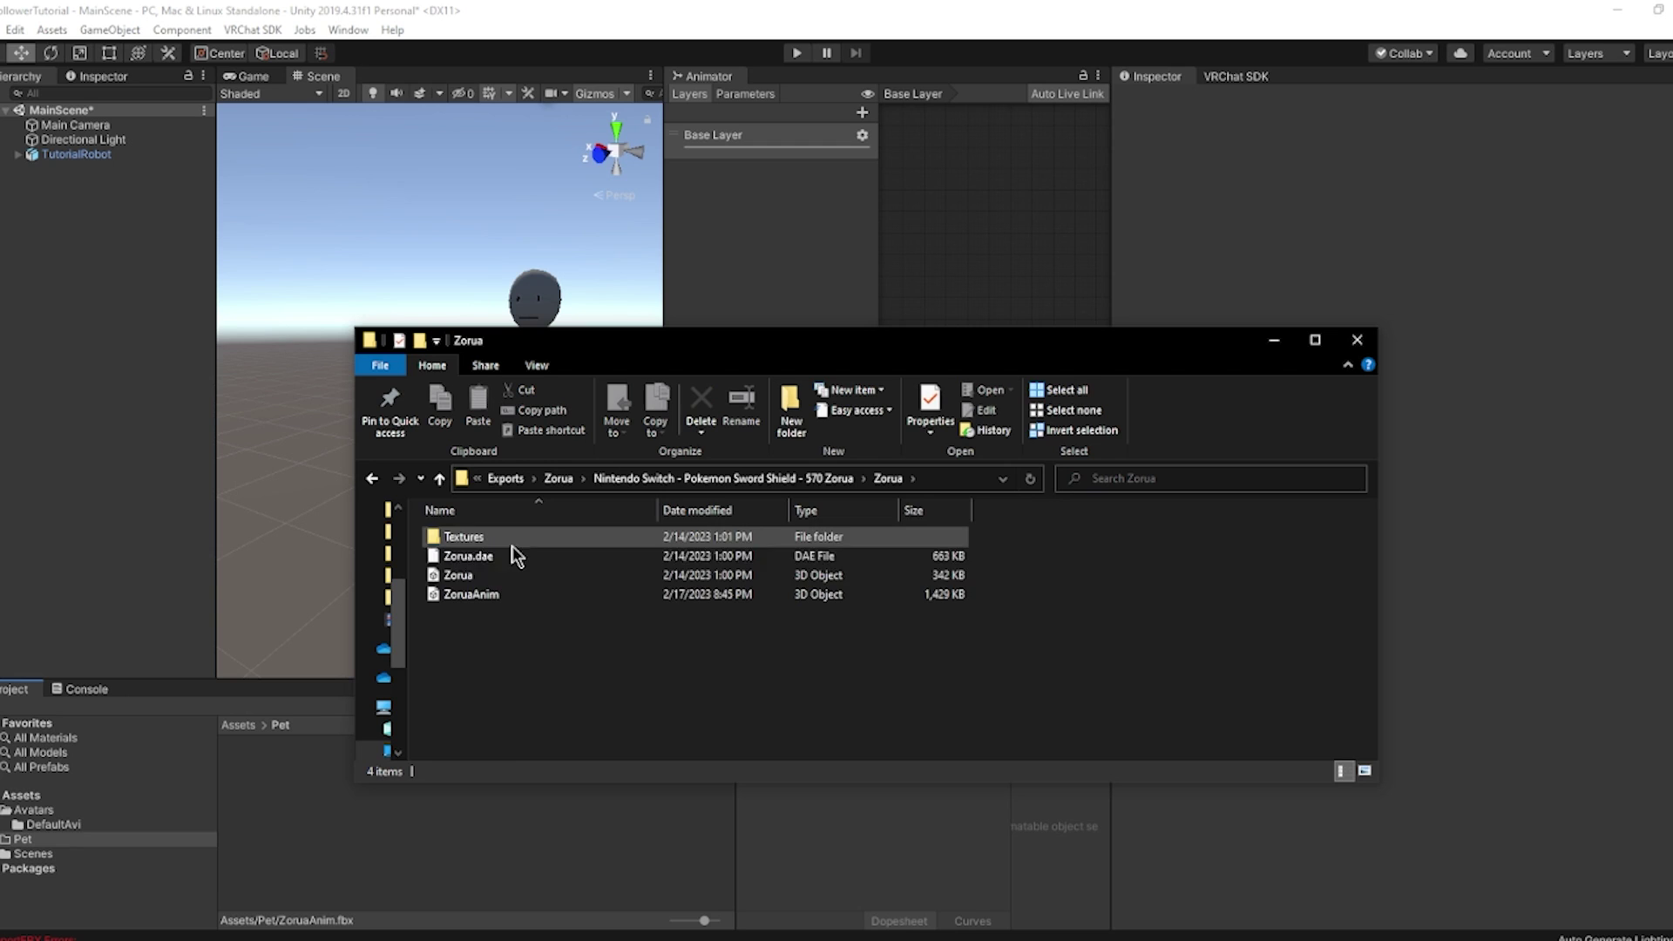
{"action": "left_click", "coordinate": [471, 595]}
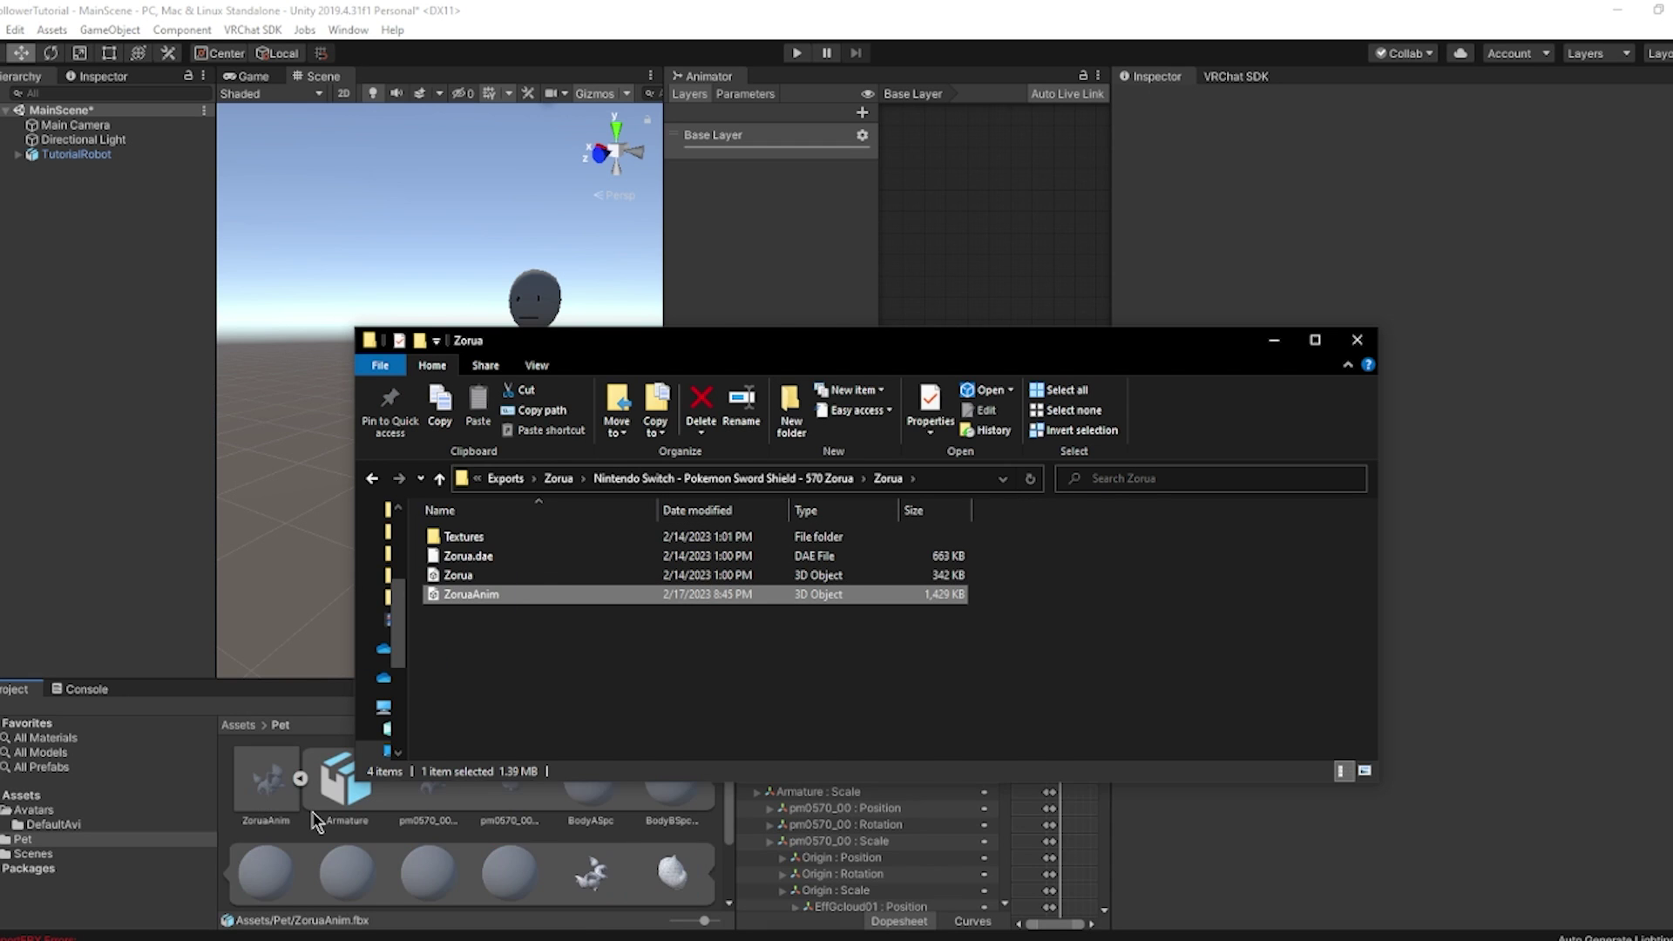
{"action": "left_click", "coordinate": [311, 810]}
{"action": "left_click", "coordinate": [299, 779]}
{"action": "left_click", "coordinate": [278, 774]}
{"action": "left_click", "coordinate": [300, 779]}
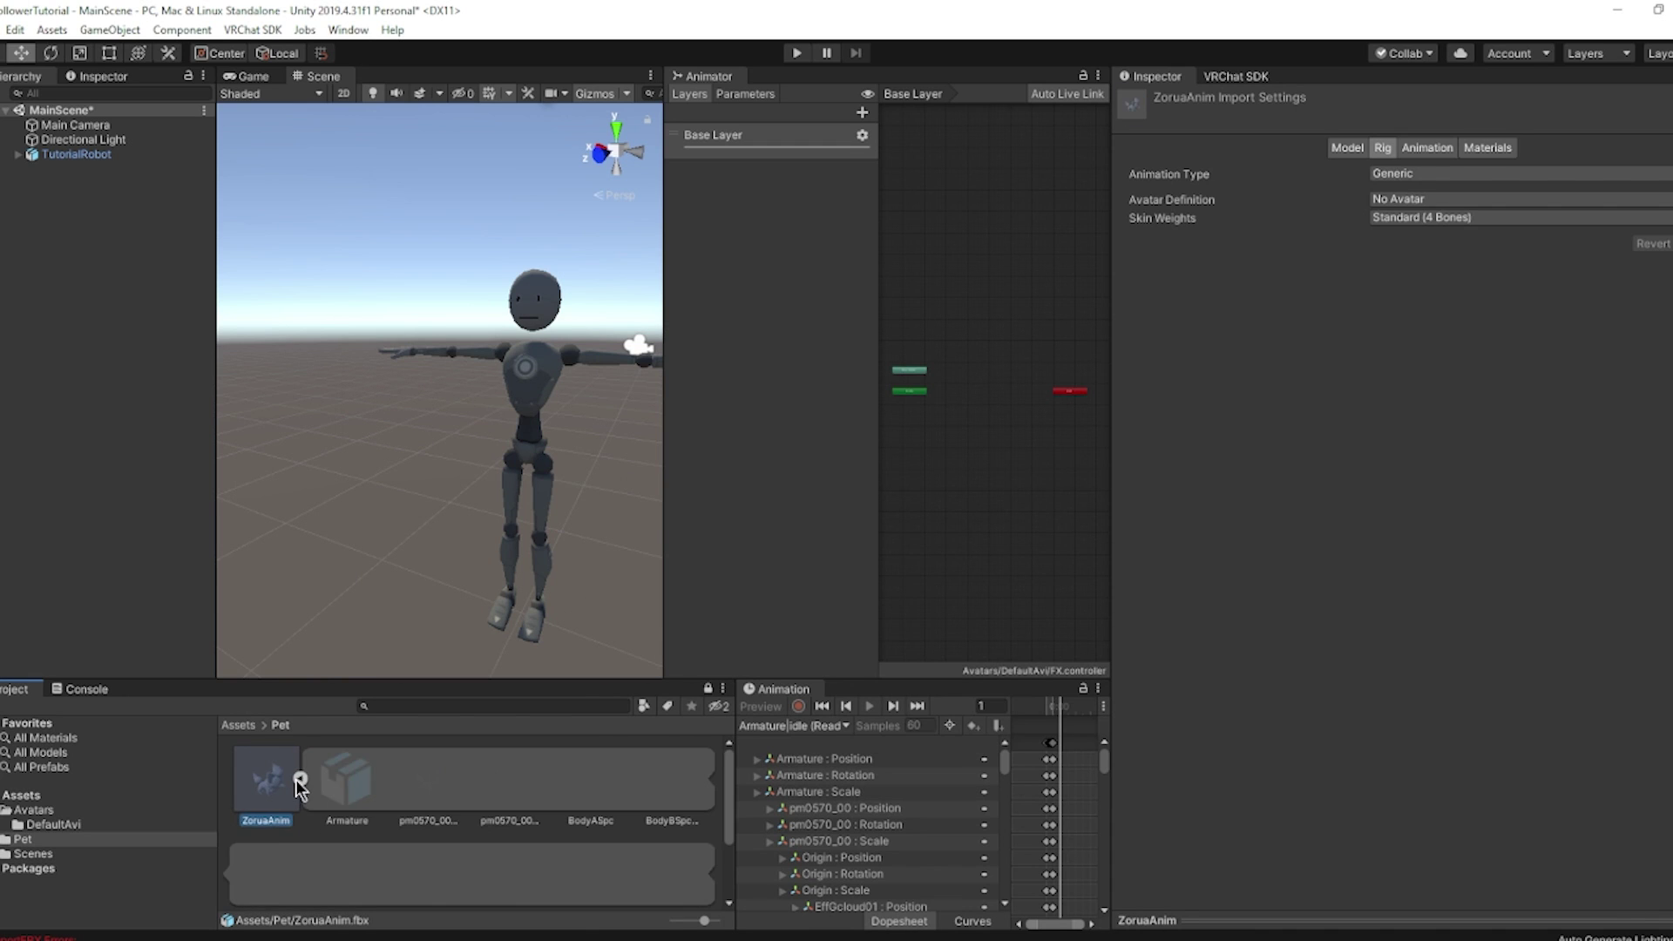
{"action": "left_click", "coordinate": [299, 779]}
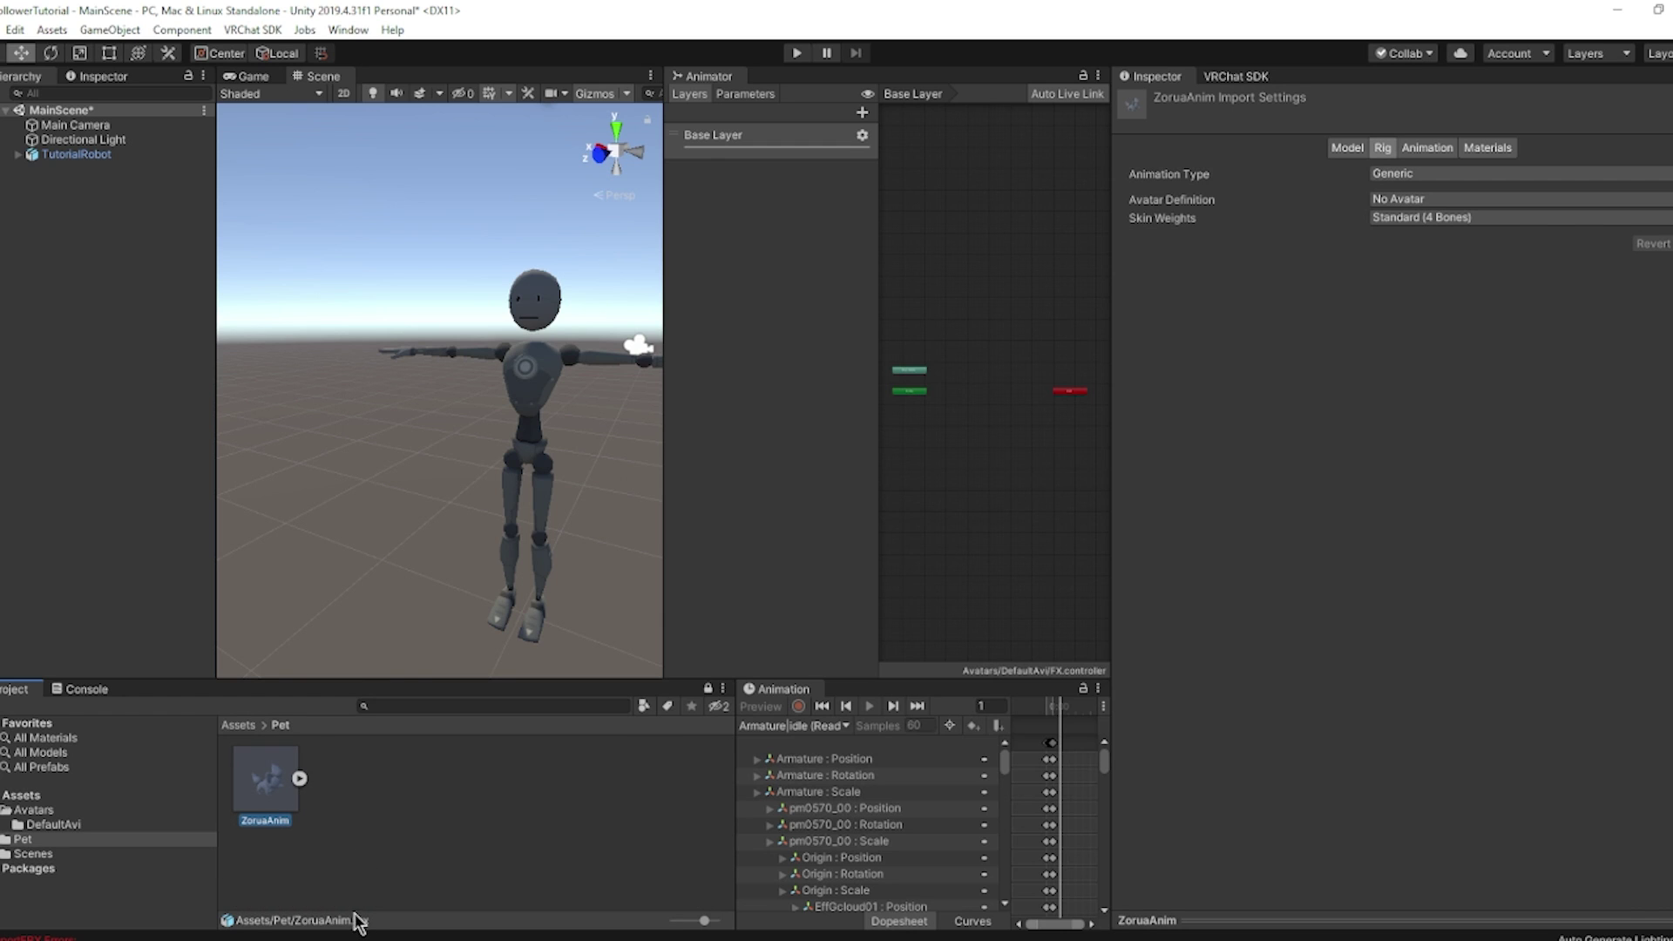
Import all images from the Zorua model's Textures folder into the Pet folder.
{"action": "left_click", "coordinate": [392, 940]}
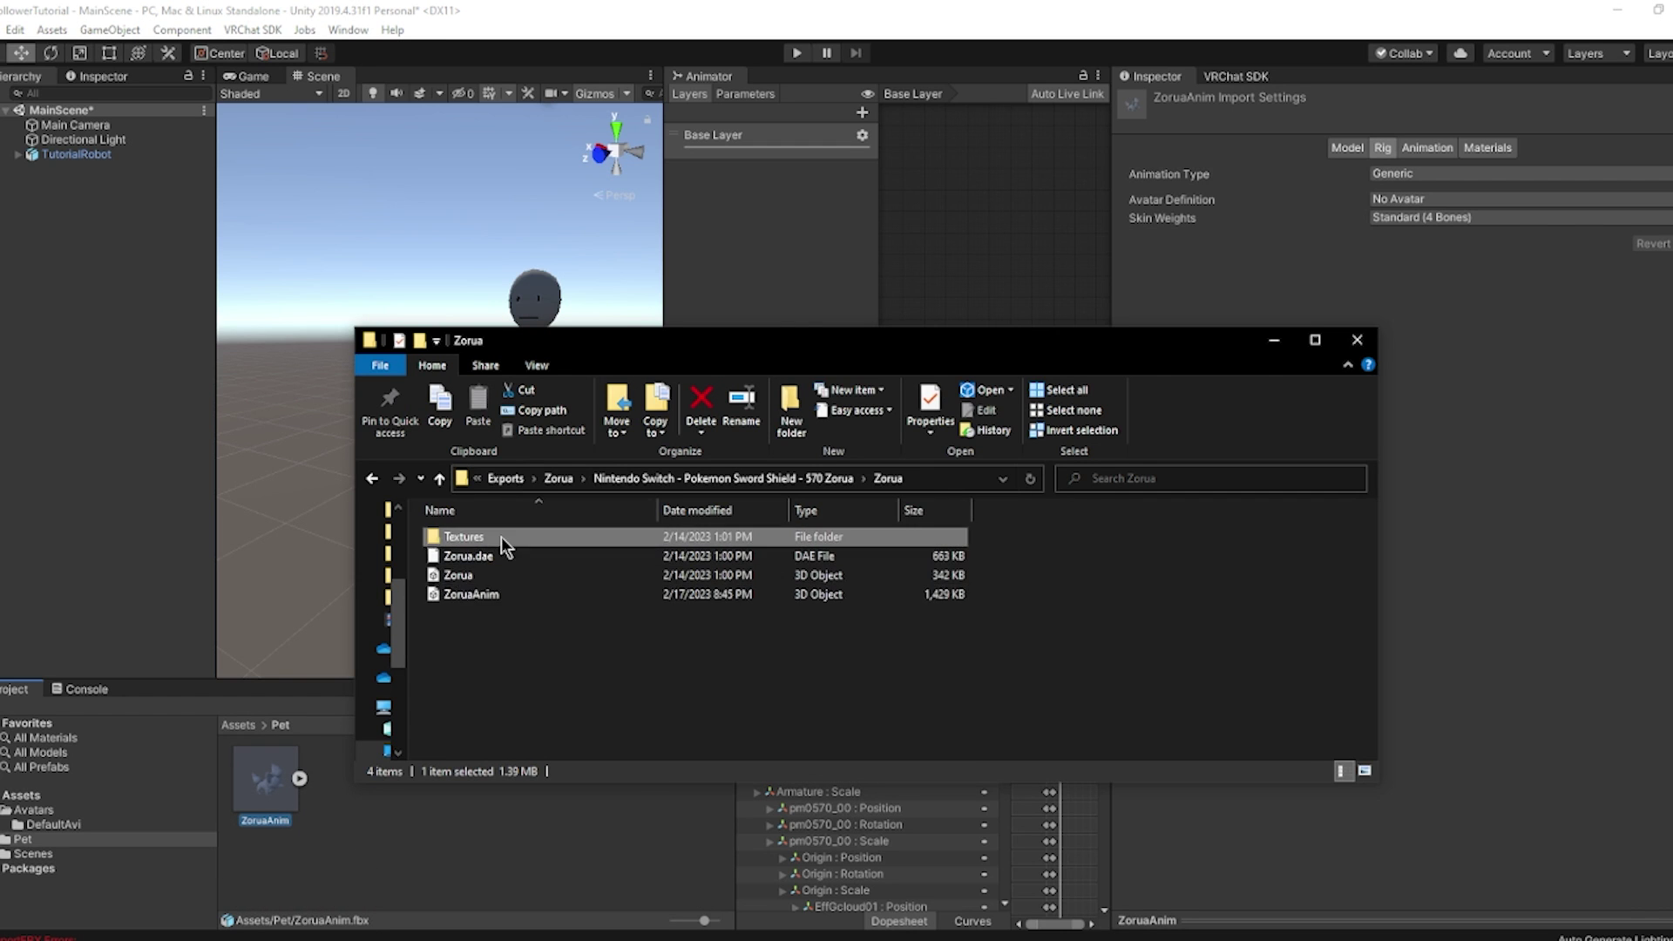
{"action": "double_click", "coordinate": [501, 537]}
{"action": "scroll", "coordinate": [1076, 712], "scroll_direction": "down", "scroll_amount": 2}
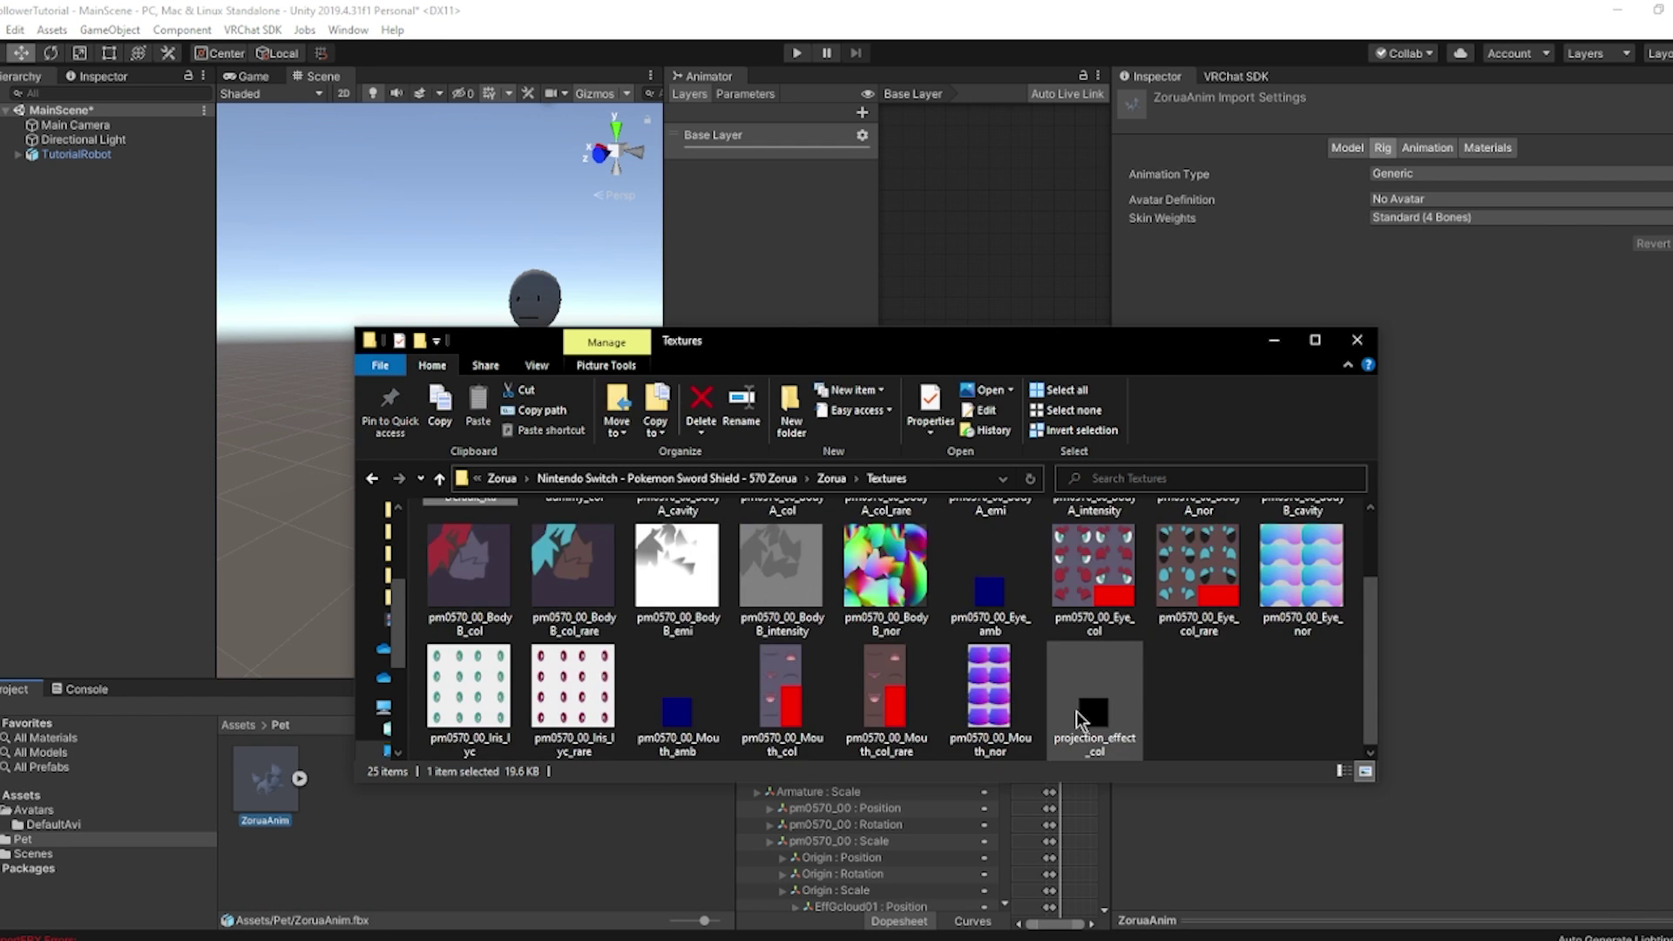
{"action": "key", "text": "ctrl+a"}
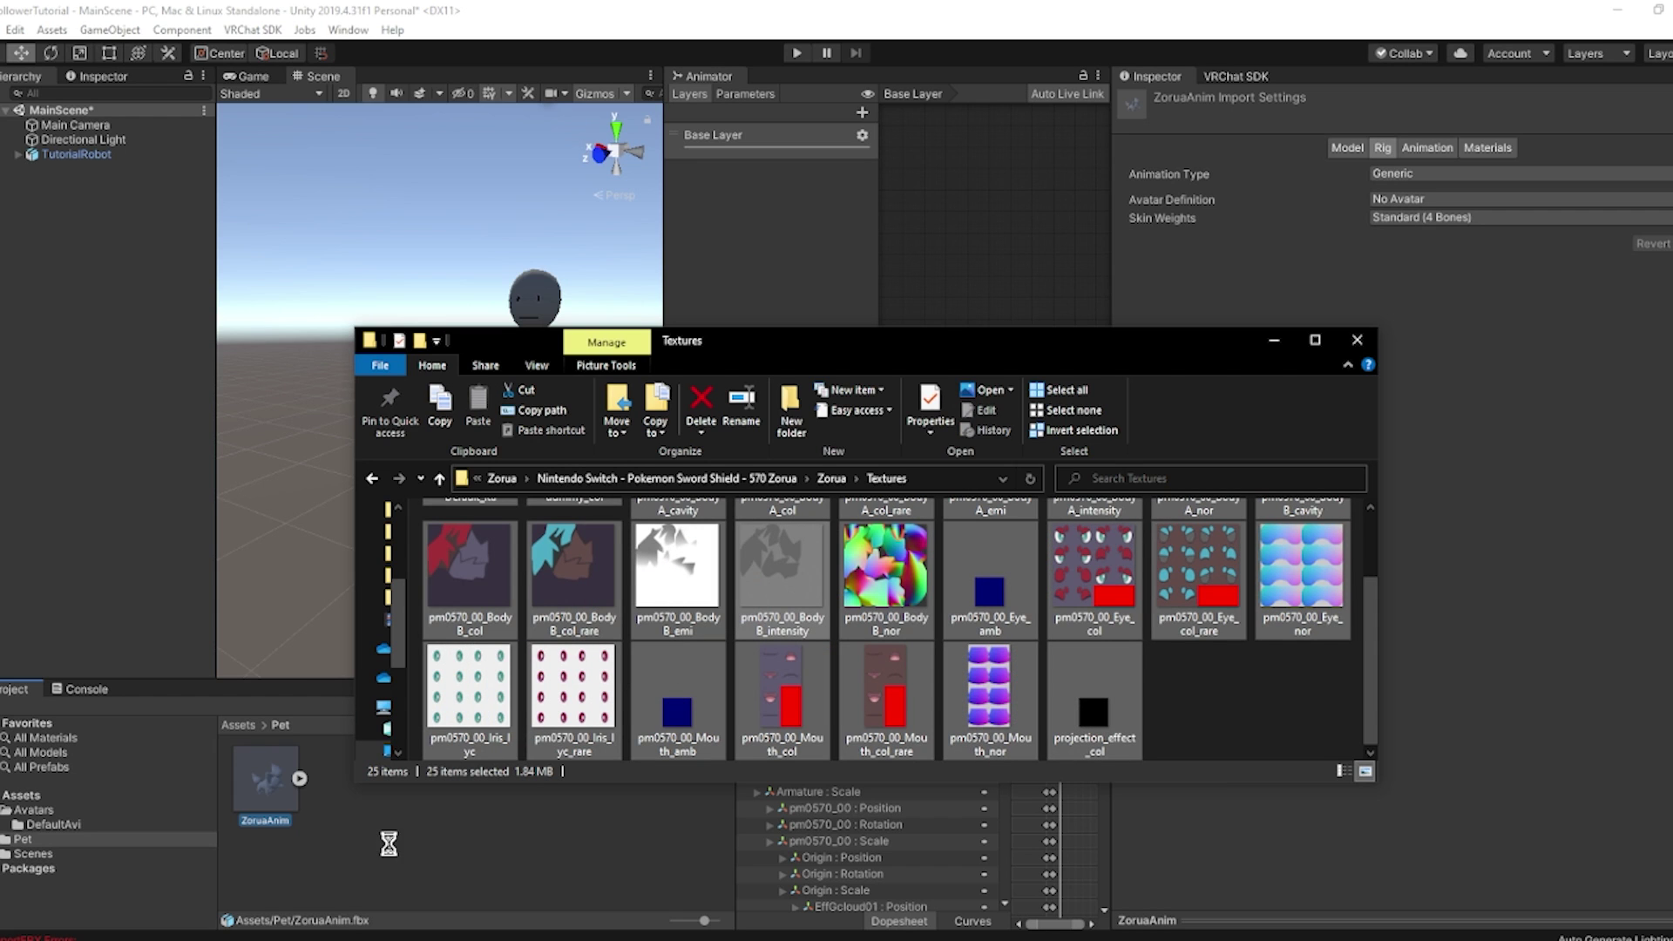
{"action": "scroll", "coordinate": [388, 843], "scroll_direction": "up", "scroll_amount": 3}
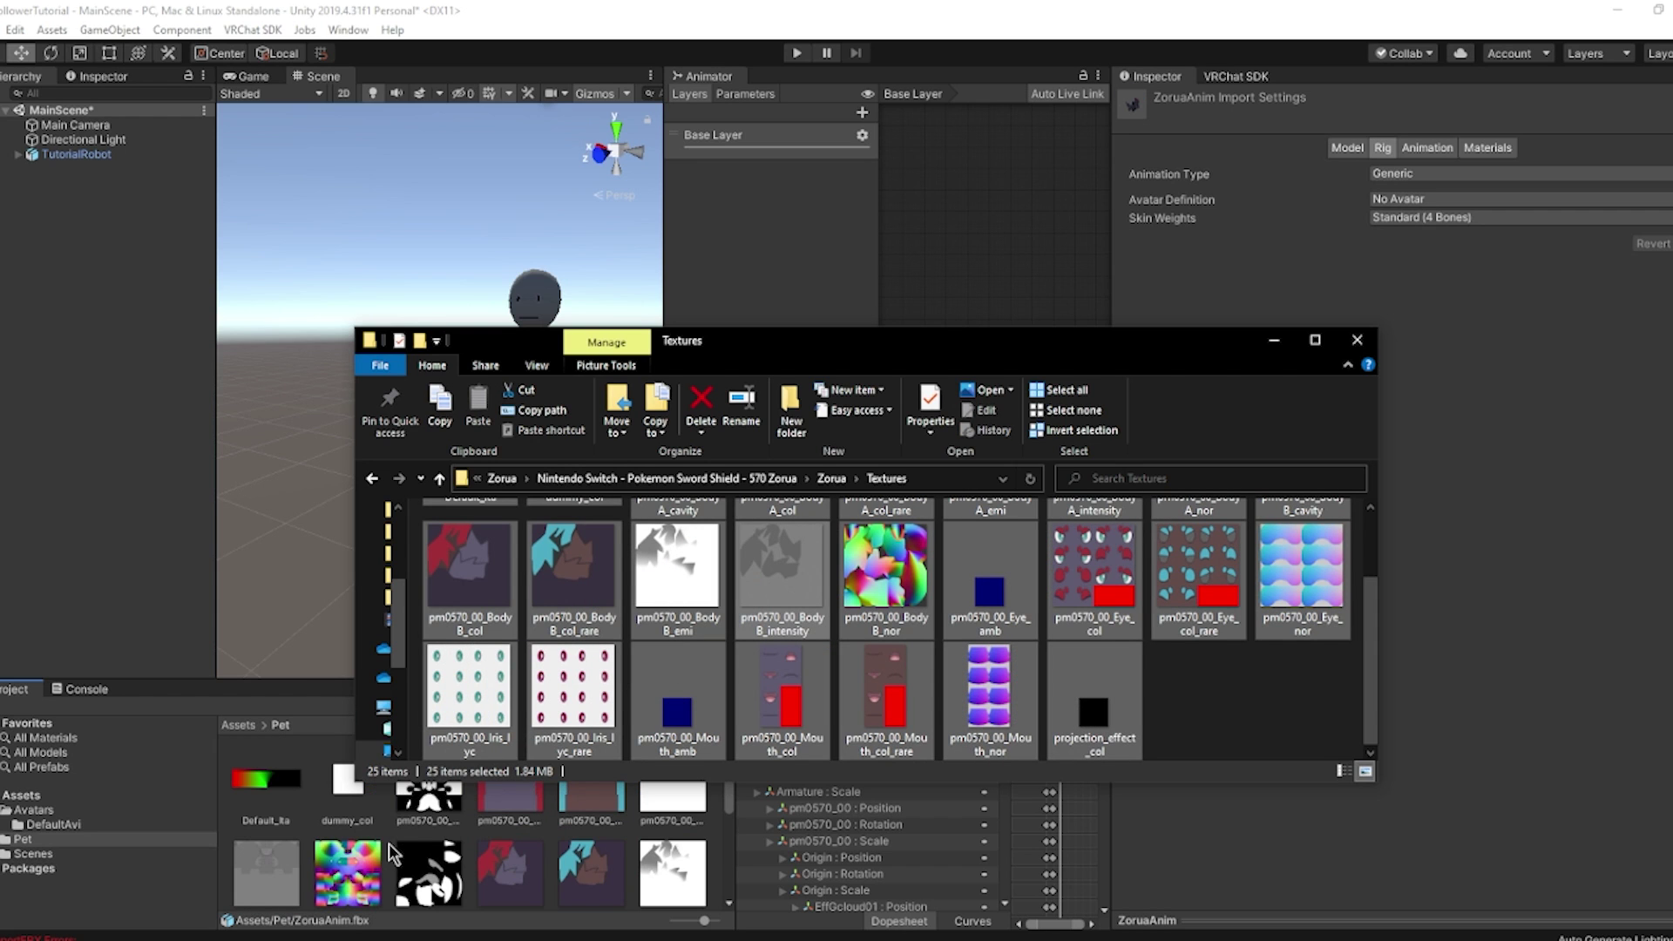
Examine the imported textures, the BodyASpc material and the material import settings of ZoruaAnim.
{"action": "left_click", "coordinate": [405, 822]}
{"action": "scroll", "coordinate": [447, 834], "scroll_direction": "down", "scroll_amount": 5}
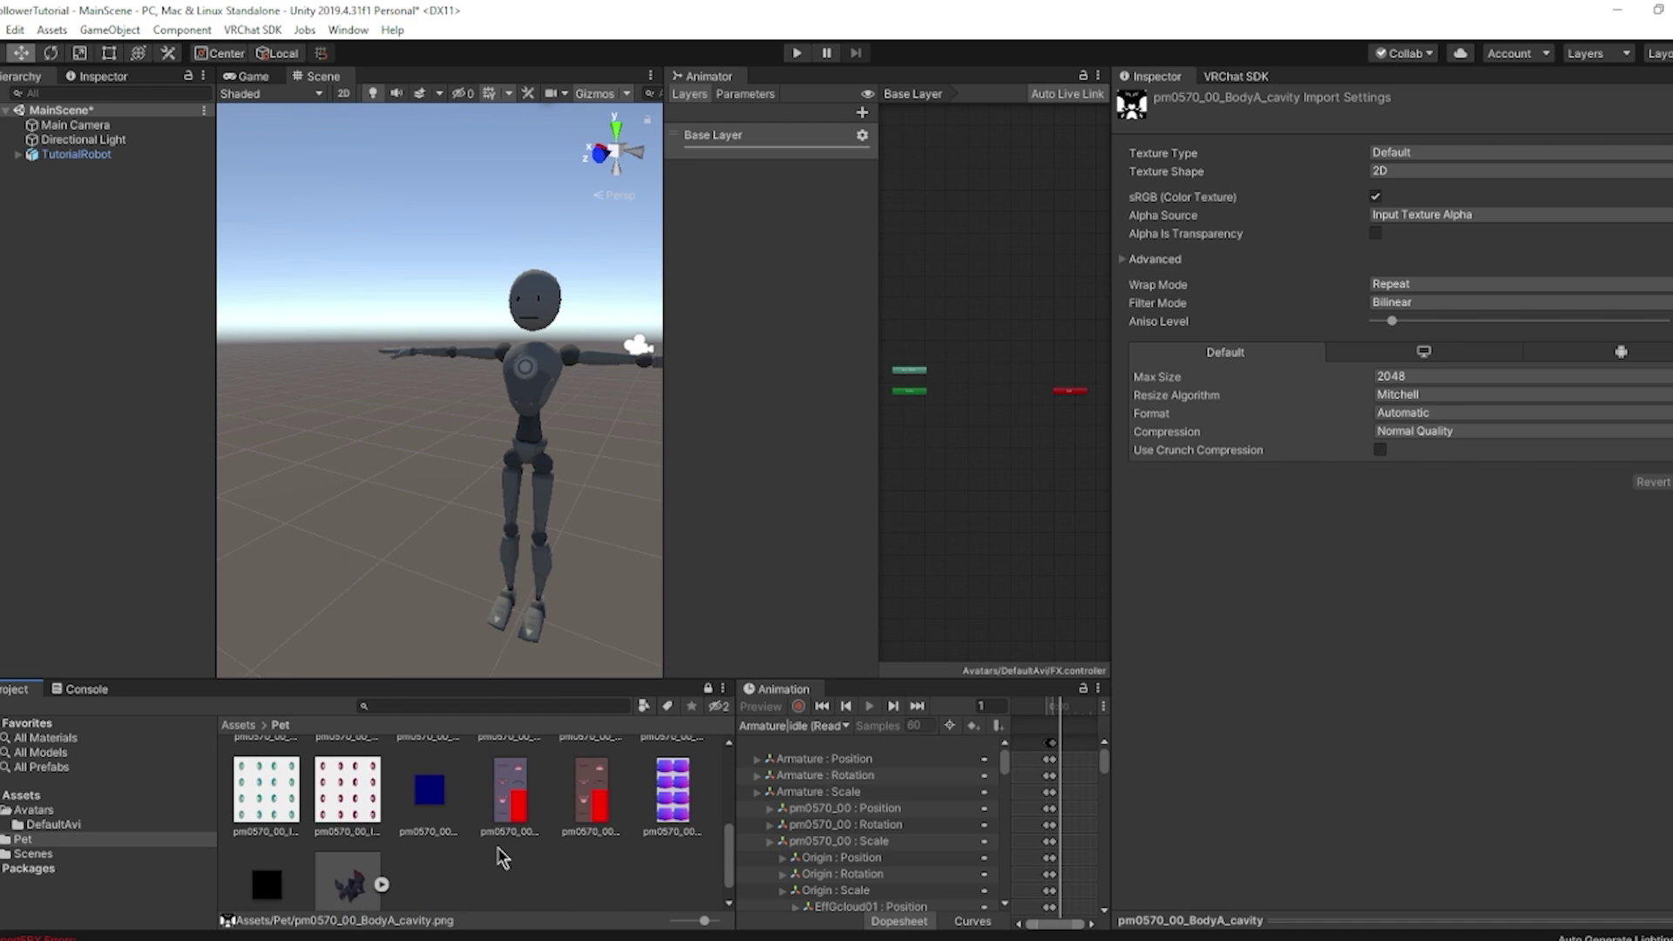
{"action": "scroll", "coordinate": [392, 862], "scroll_direction": "down", "scroll_amount": 1}
{"action": "left_click", "coordinate": [347, 861]}
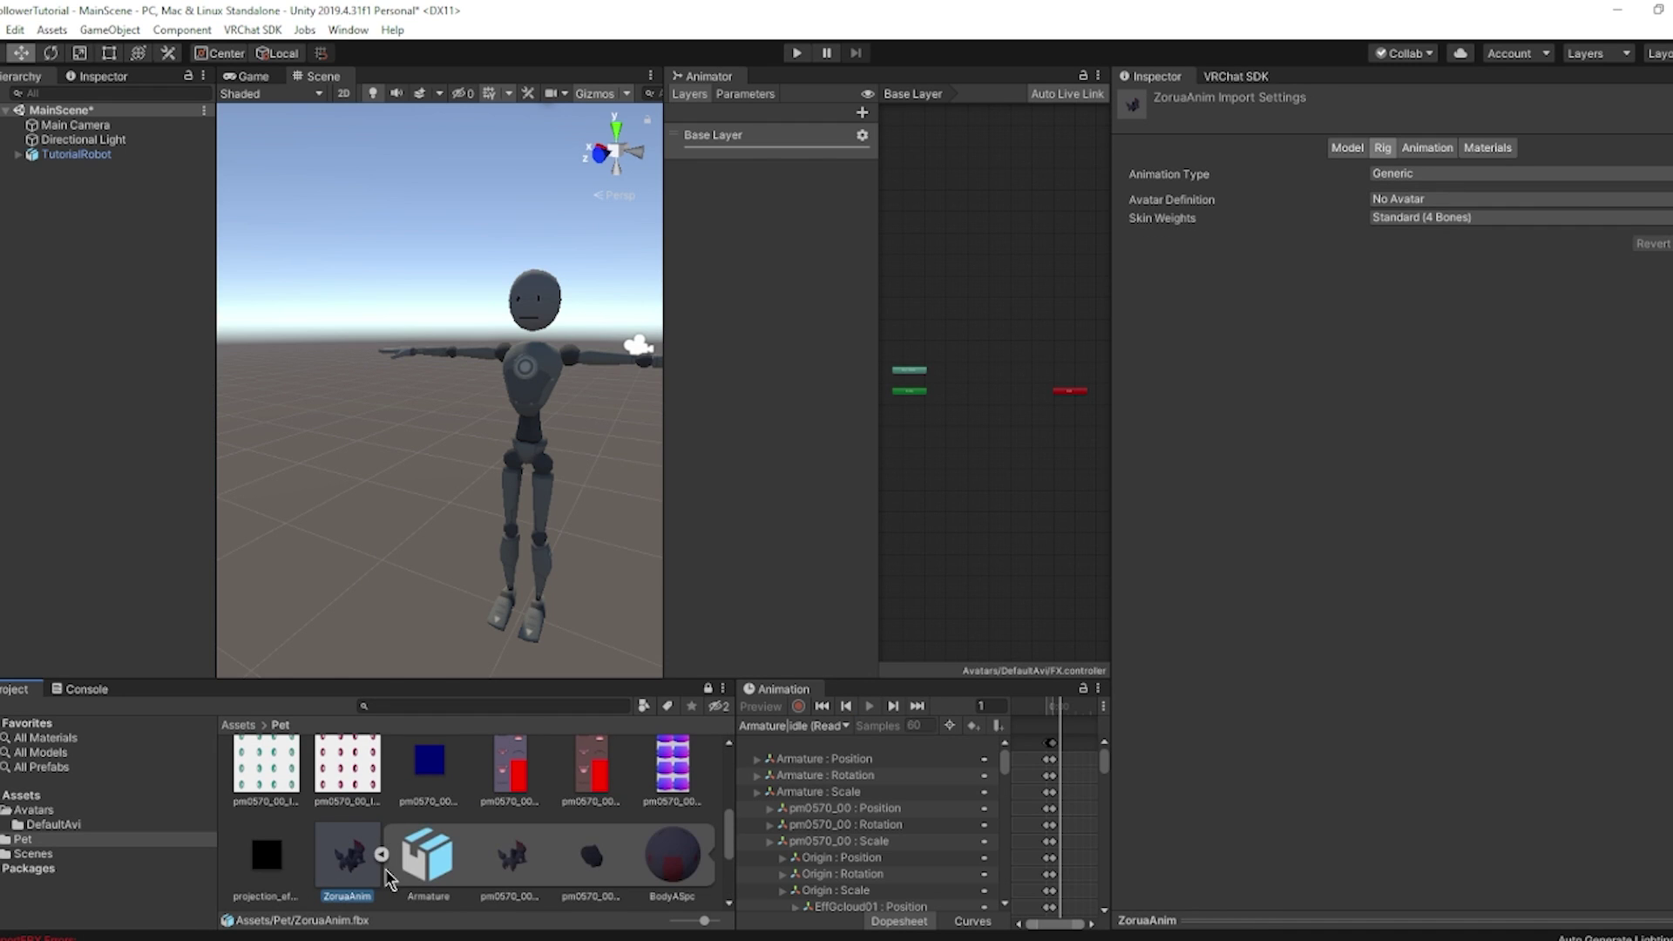
{"action": "scroll", "coordinate": [375, 836], "scroll_direction": "down", "scroll_amount": 2}
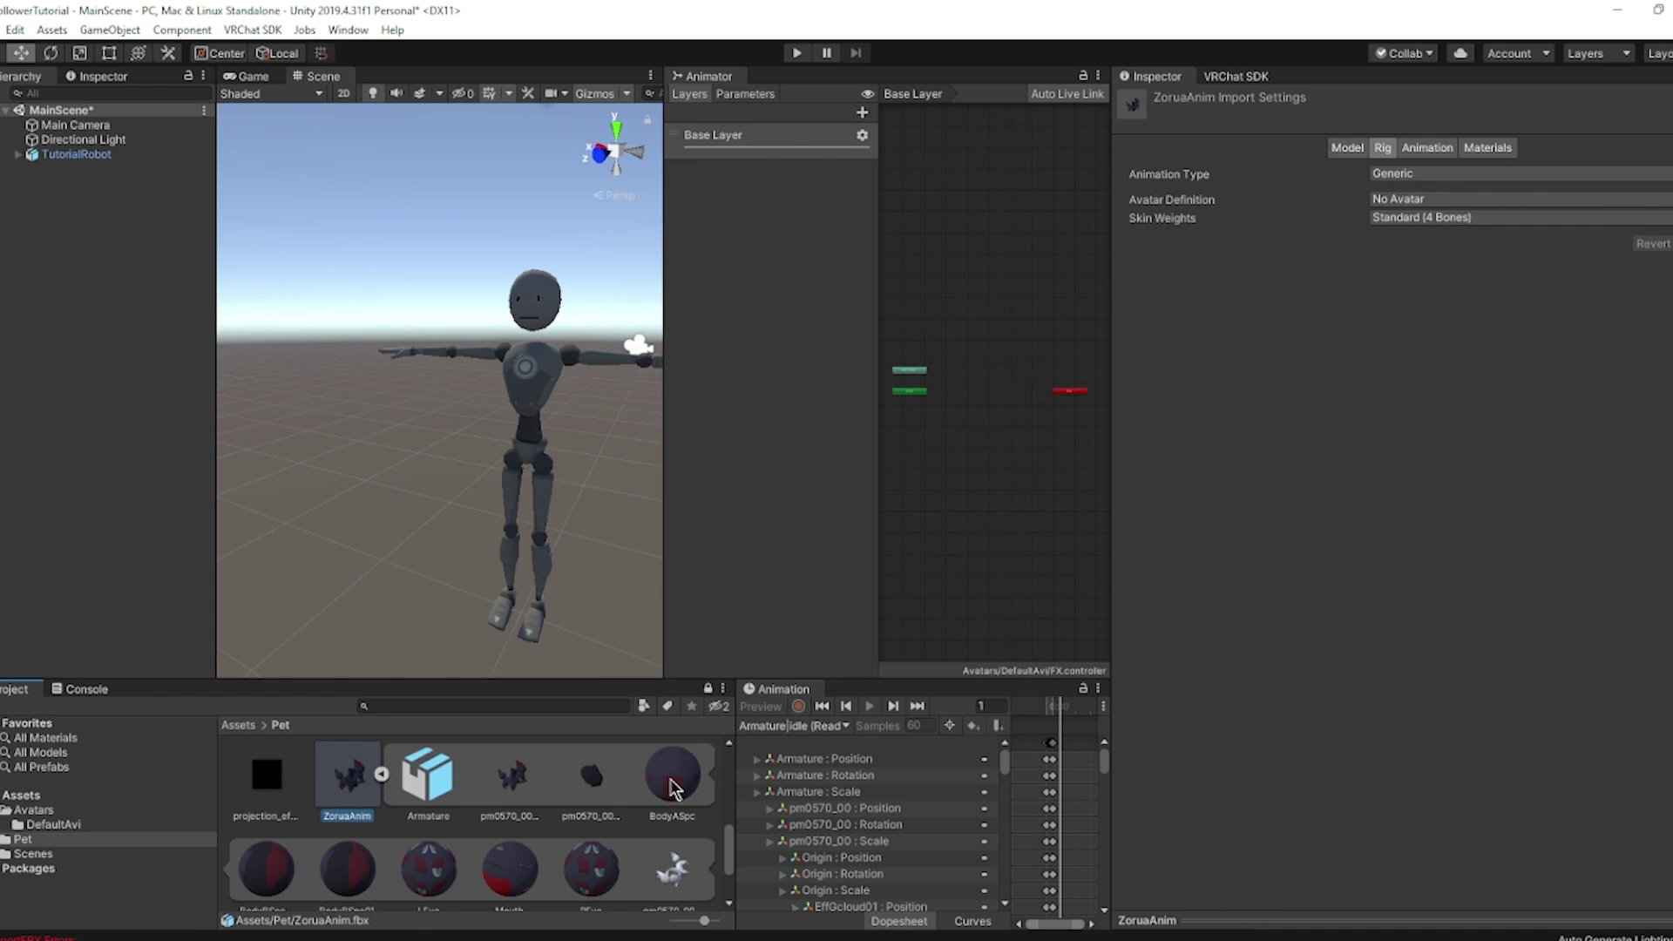
{"action": "left_click", "coordinate": [668, 780]}
{"action": "left_click", "coordinate": [375, 776]}
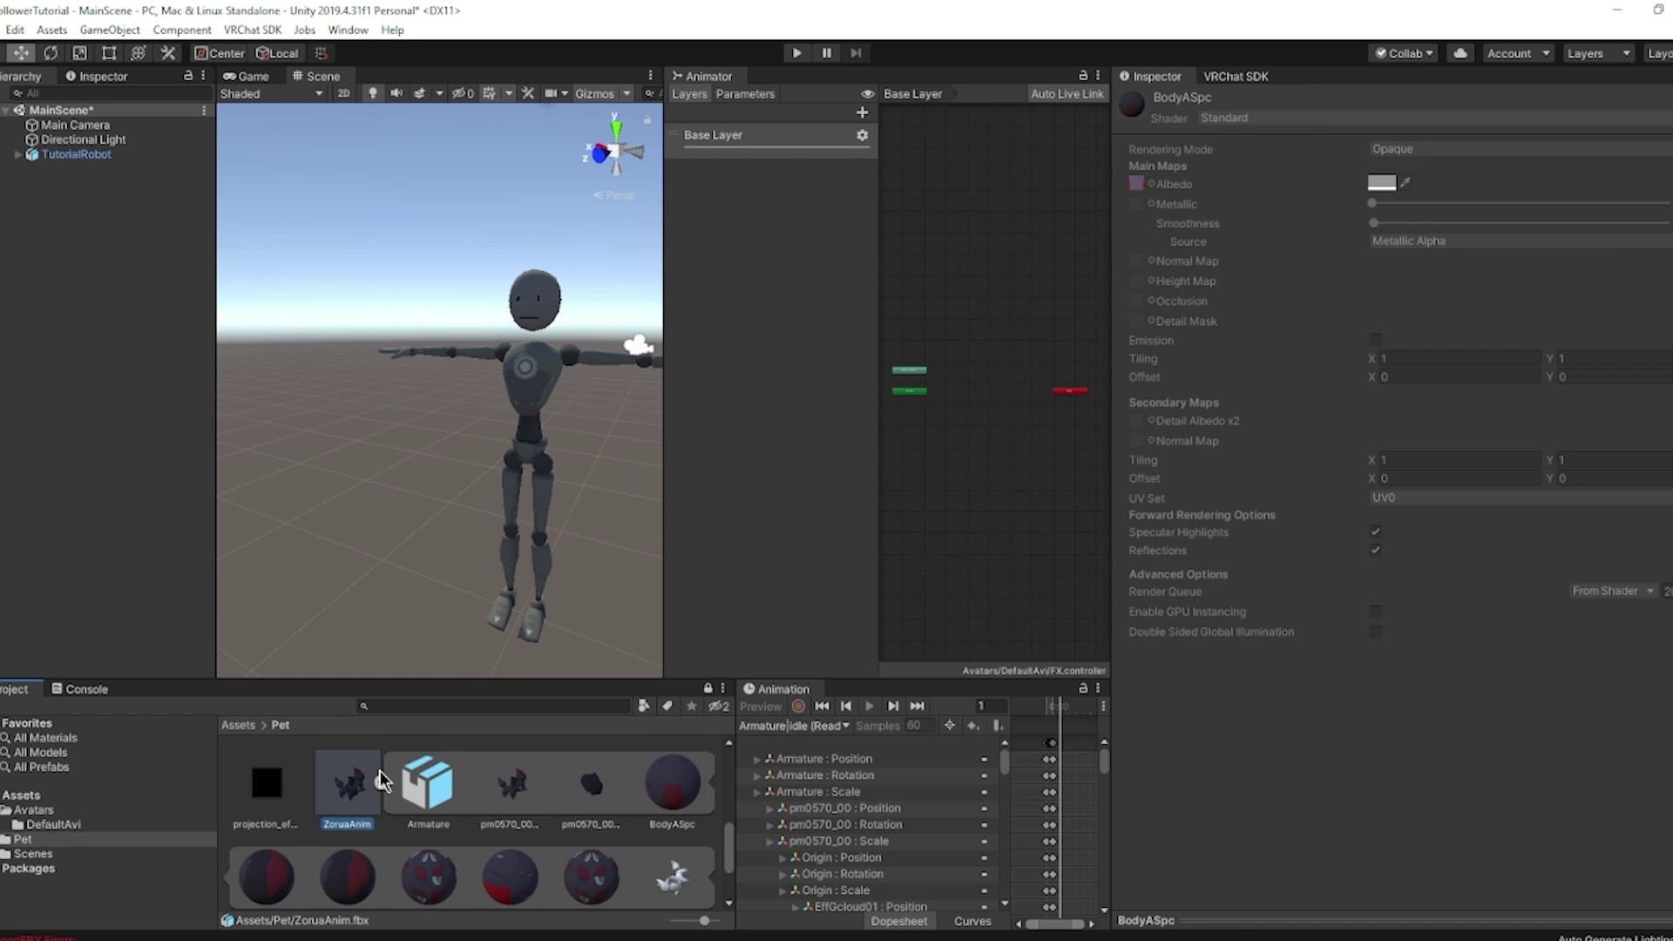
{"action": "left_click", "coordinate": [647, 779]}
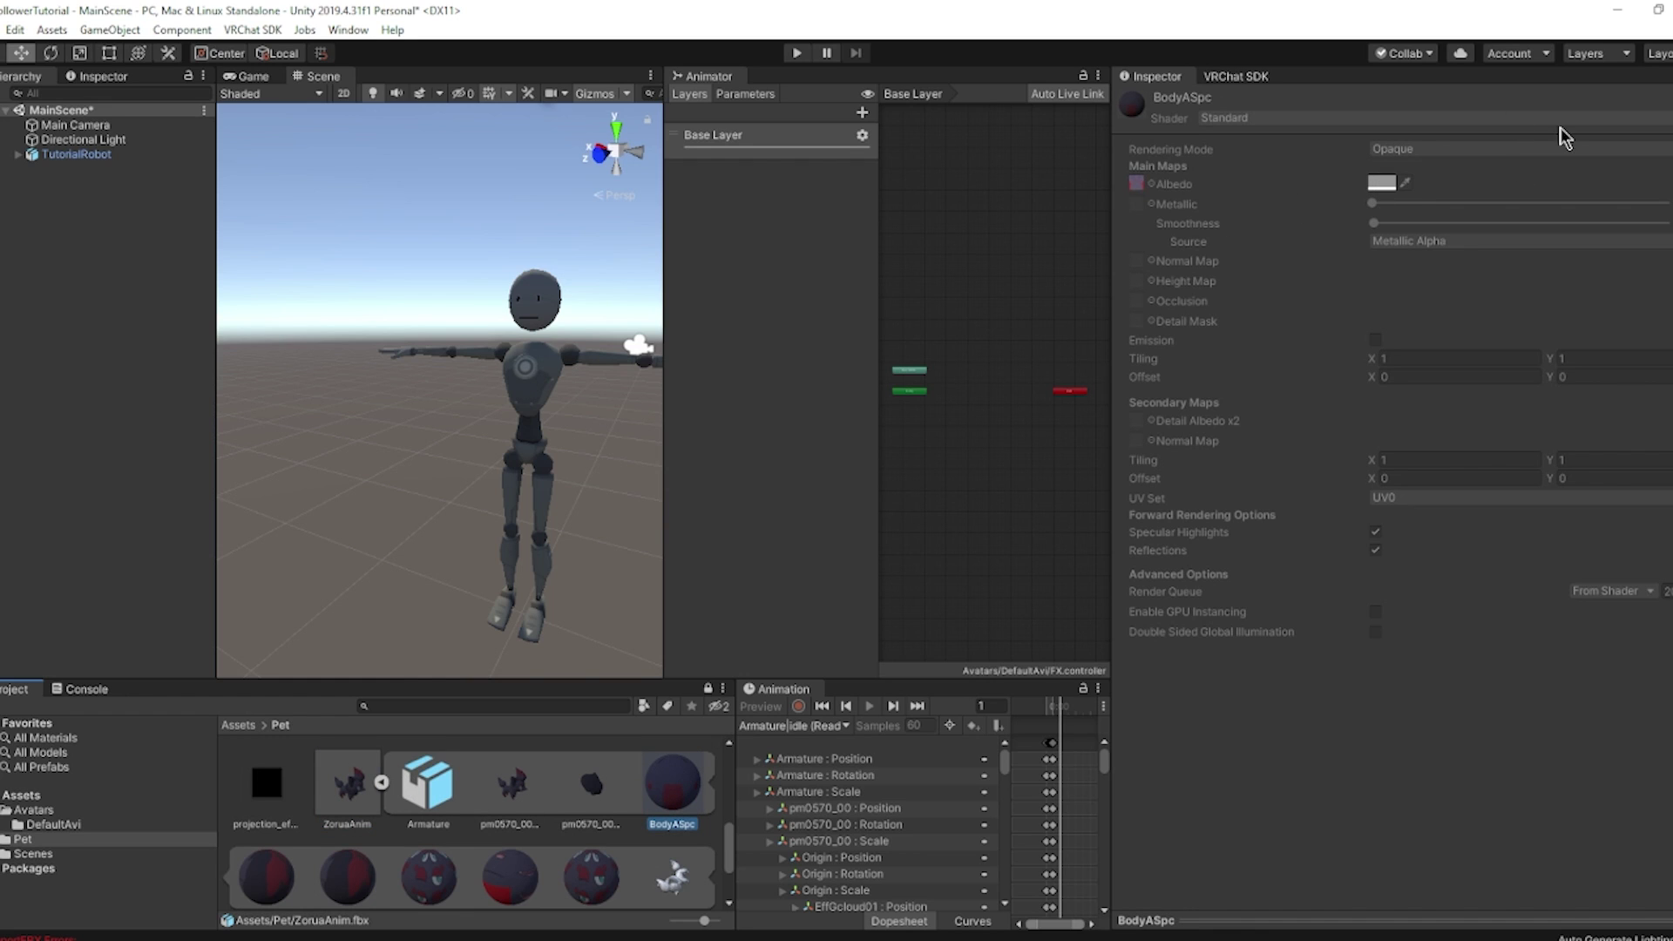
{"action": "left_click", "coordinate": [377, 781]}
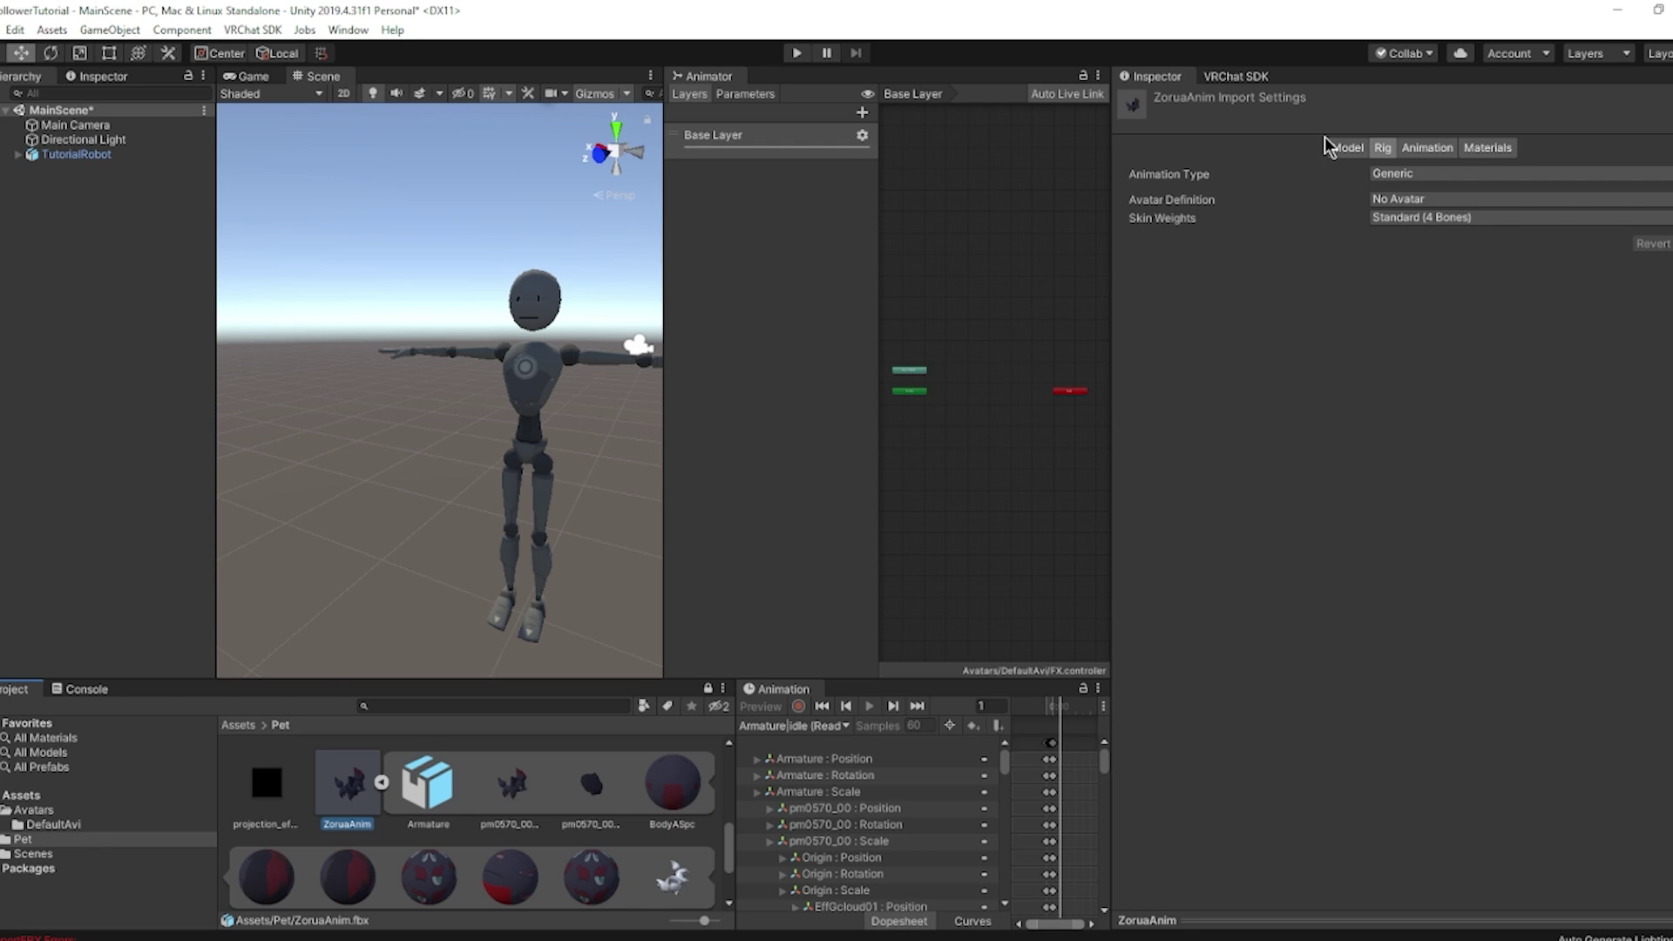
{"action": "left_click", "coordinate": [1486, 149]}
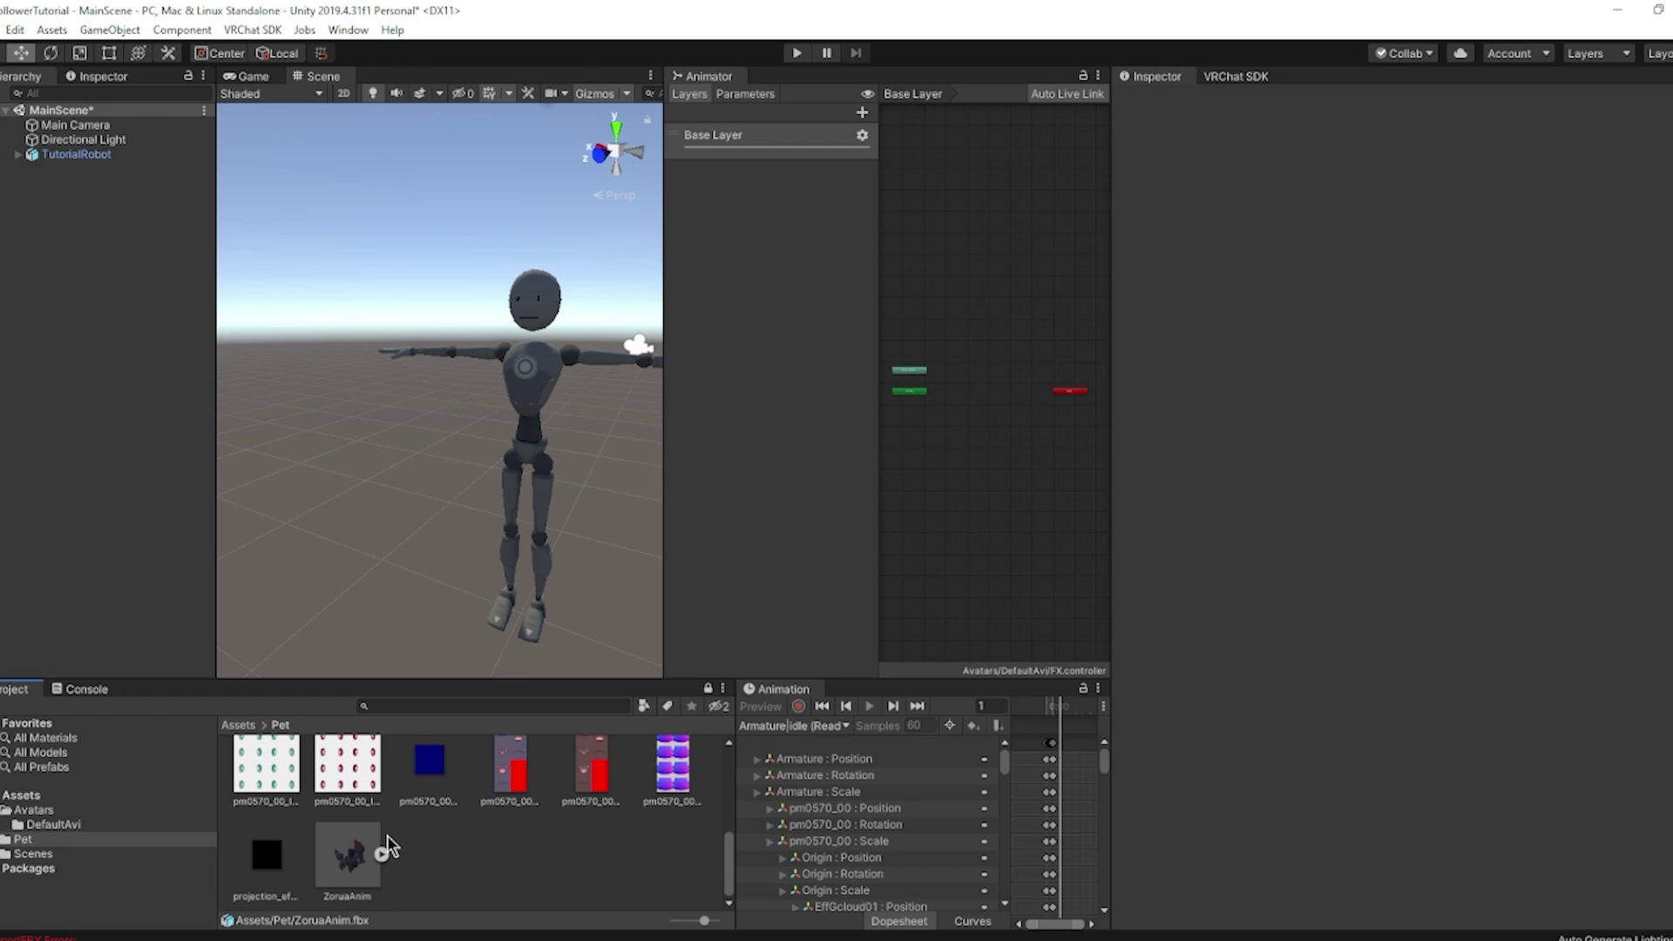
Check the idle, run and walk animation clips inside ZoruaAnim and duplicate all three.
{"action": "left_click", "coordinate": [383, 854]}
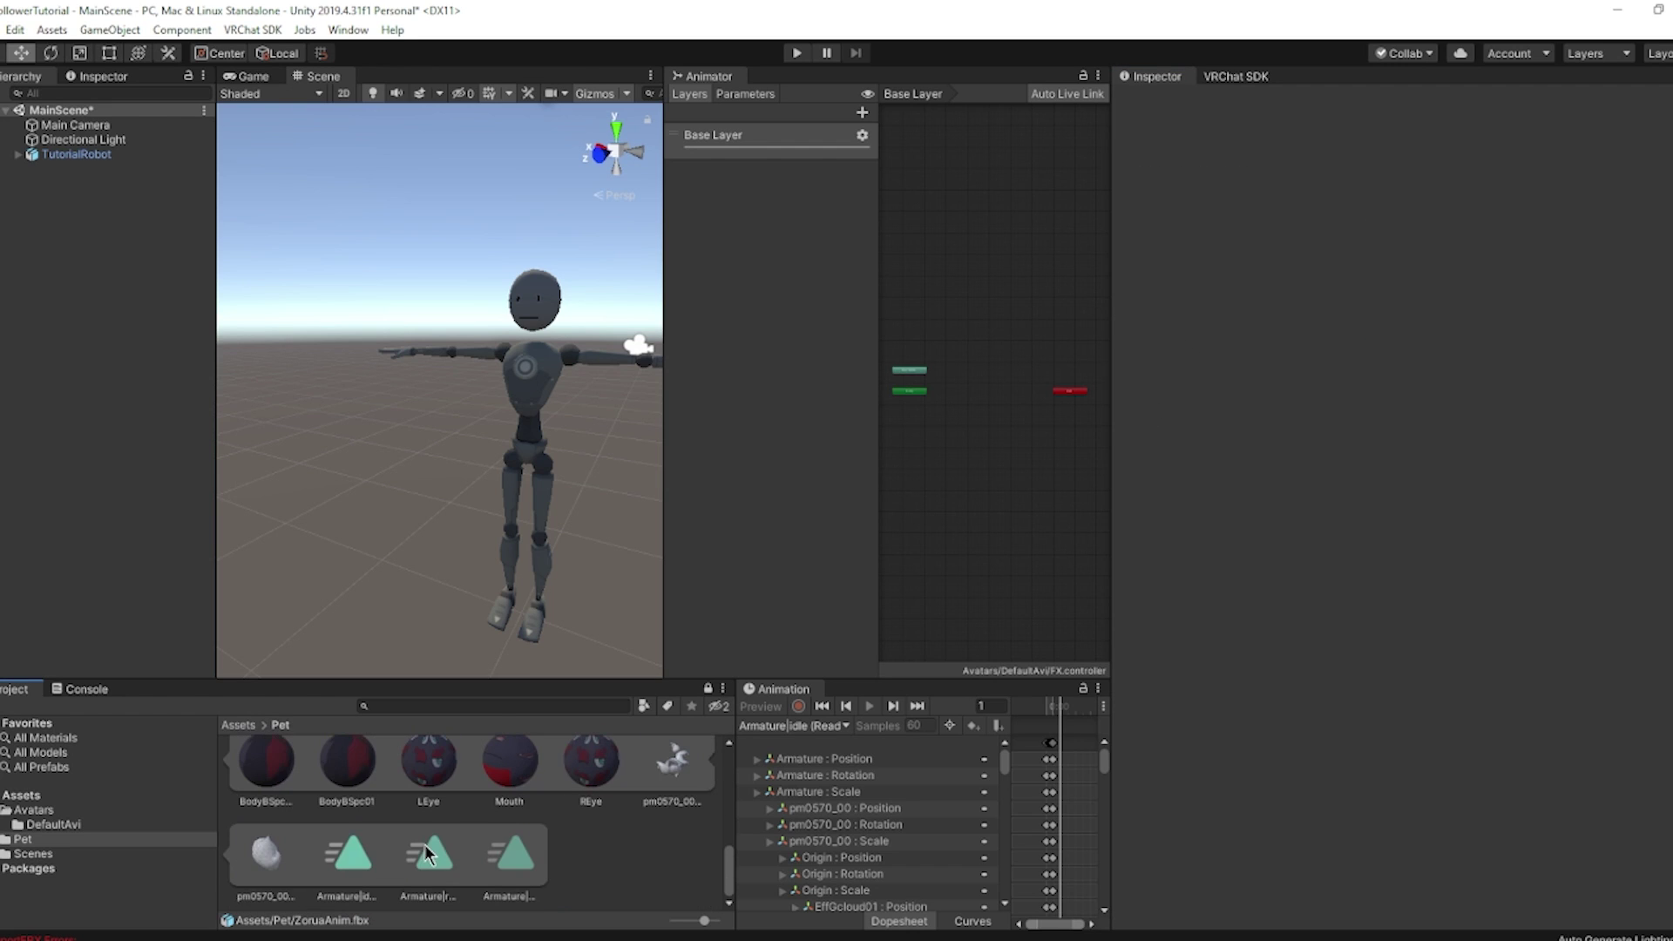
{"action": "left_click", "coordinate": [352, 854]}
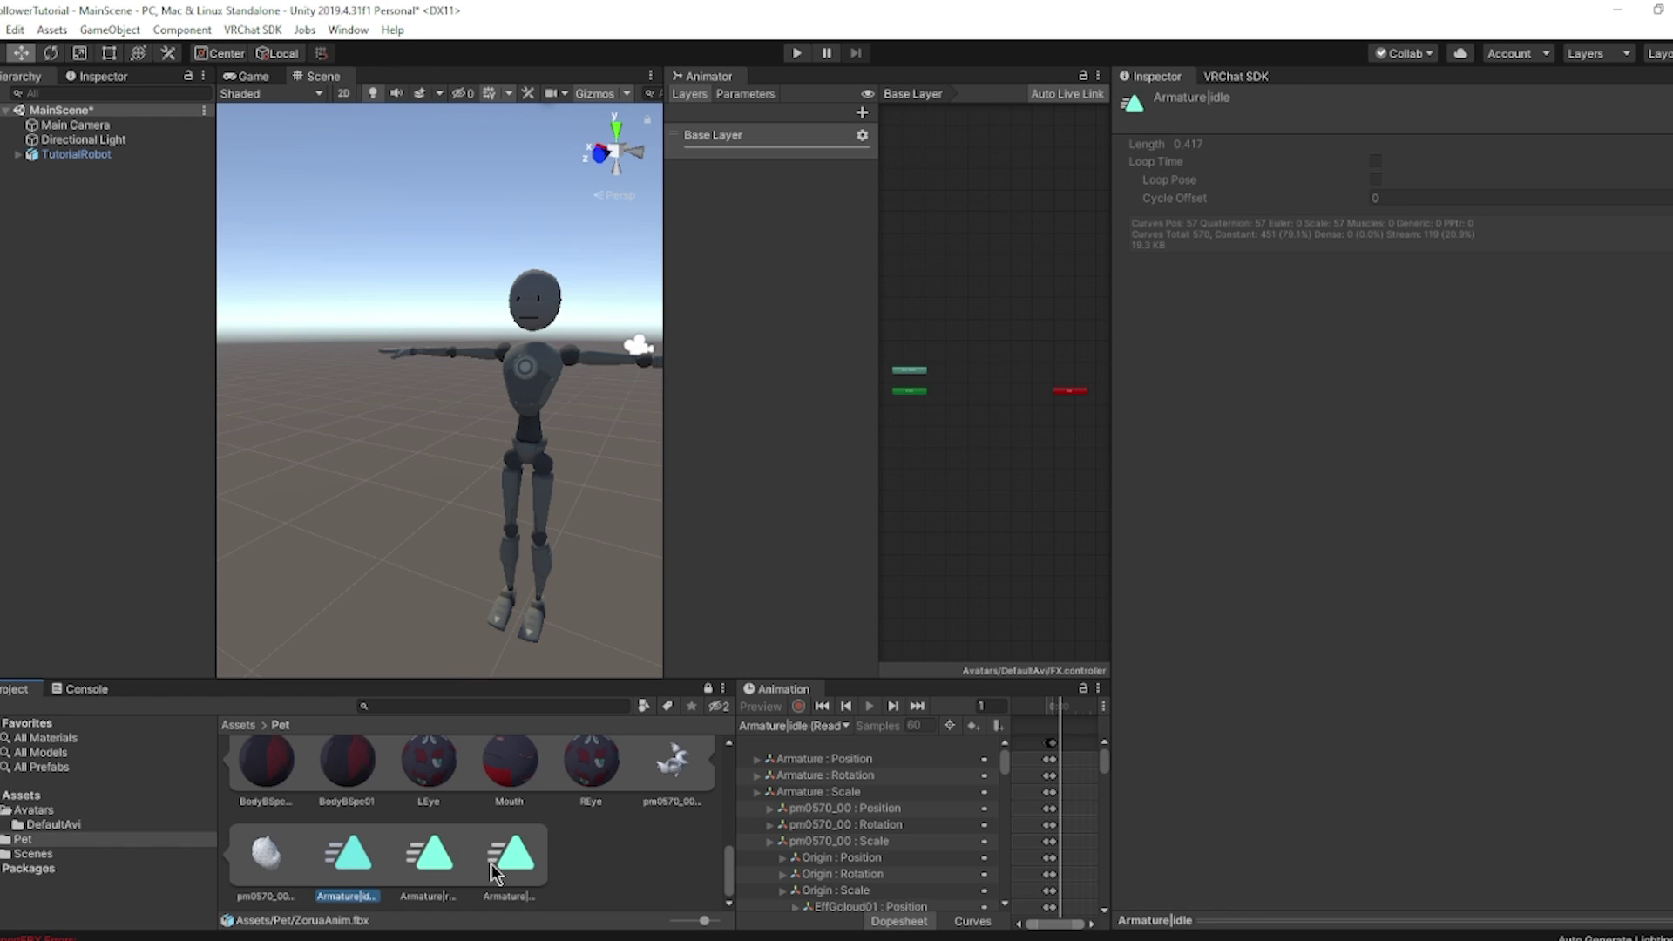
{"action": "left_click", "coordinate": [418, 855]}
{"action": "left_click", "coordinate": [358, 859]}
{"action": "left_click", "coordinate": [427, 857]}
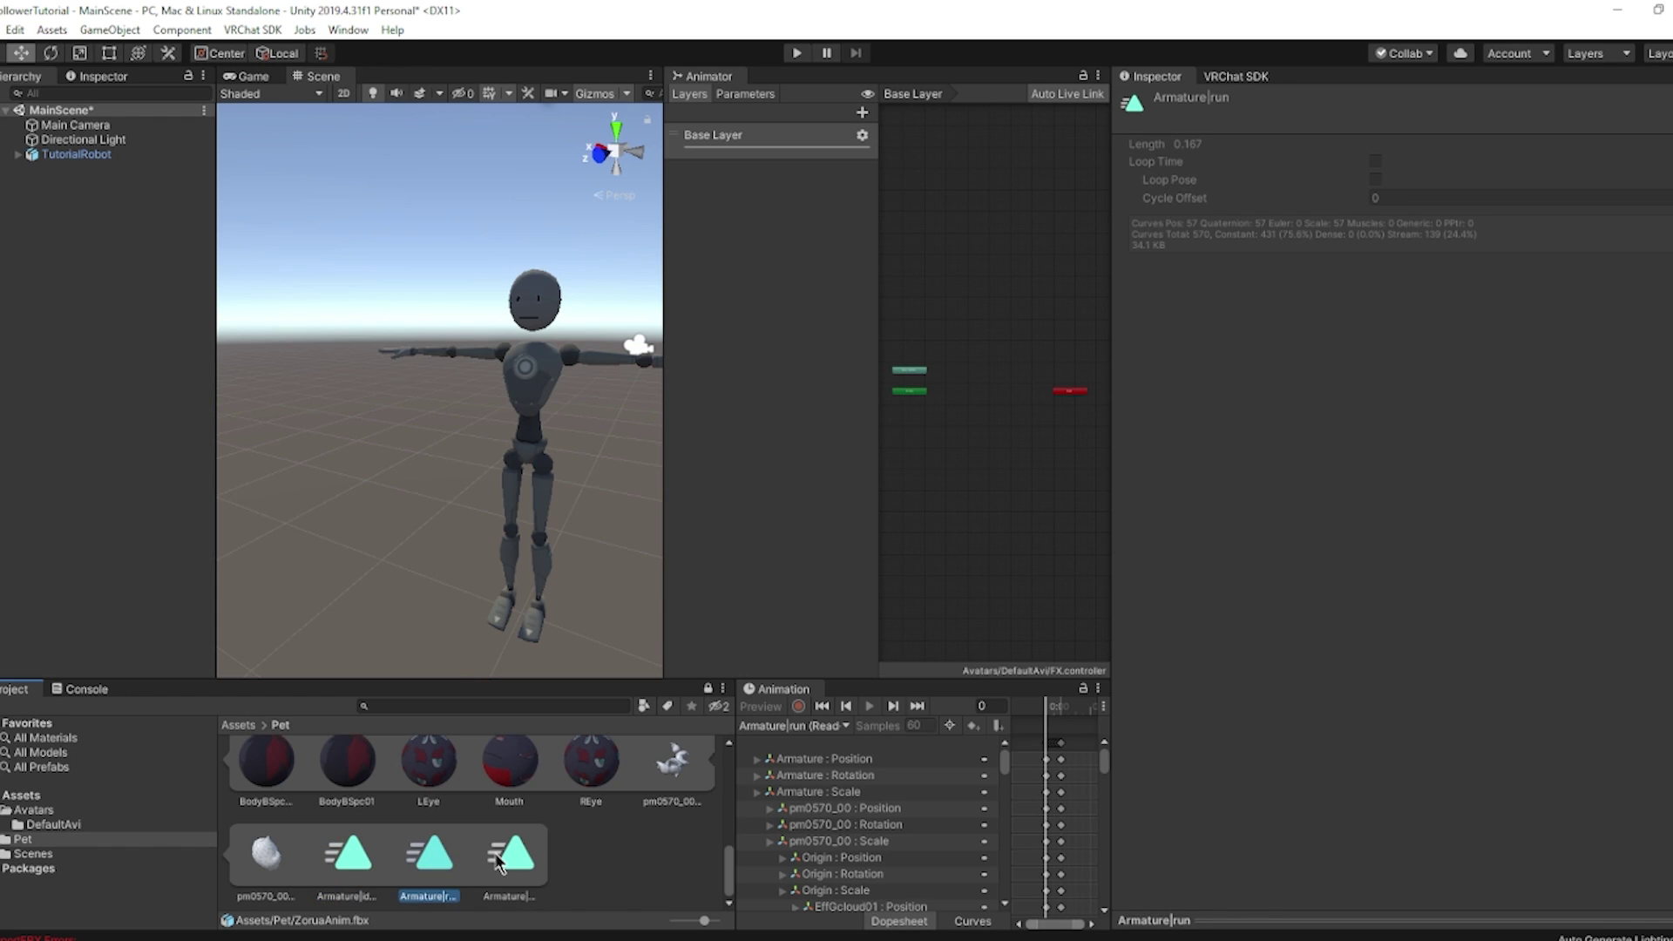
{"action": "left_click", "coordinate": [508, 858]}
{"action": "left_click", "coordinate": [357, 865]}
{"action": "left_click", "coordinate": [514, 856], "text": "shift"}
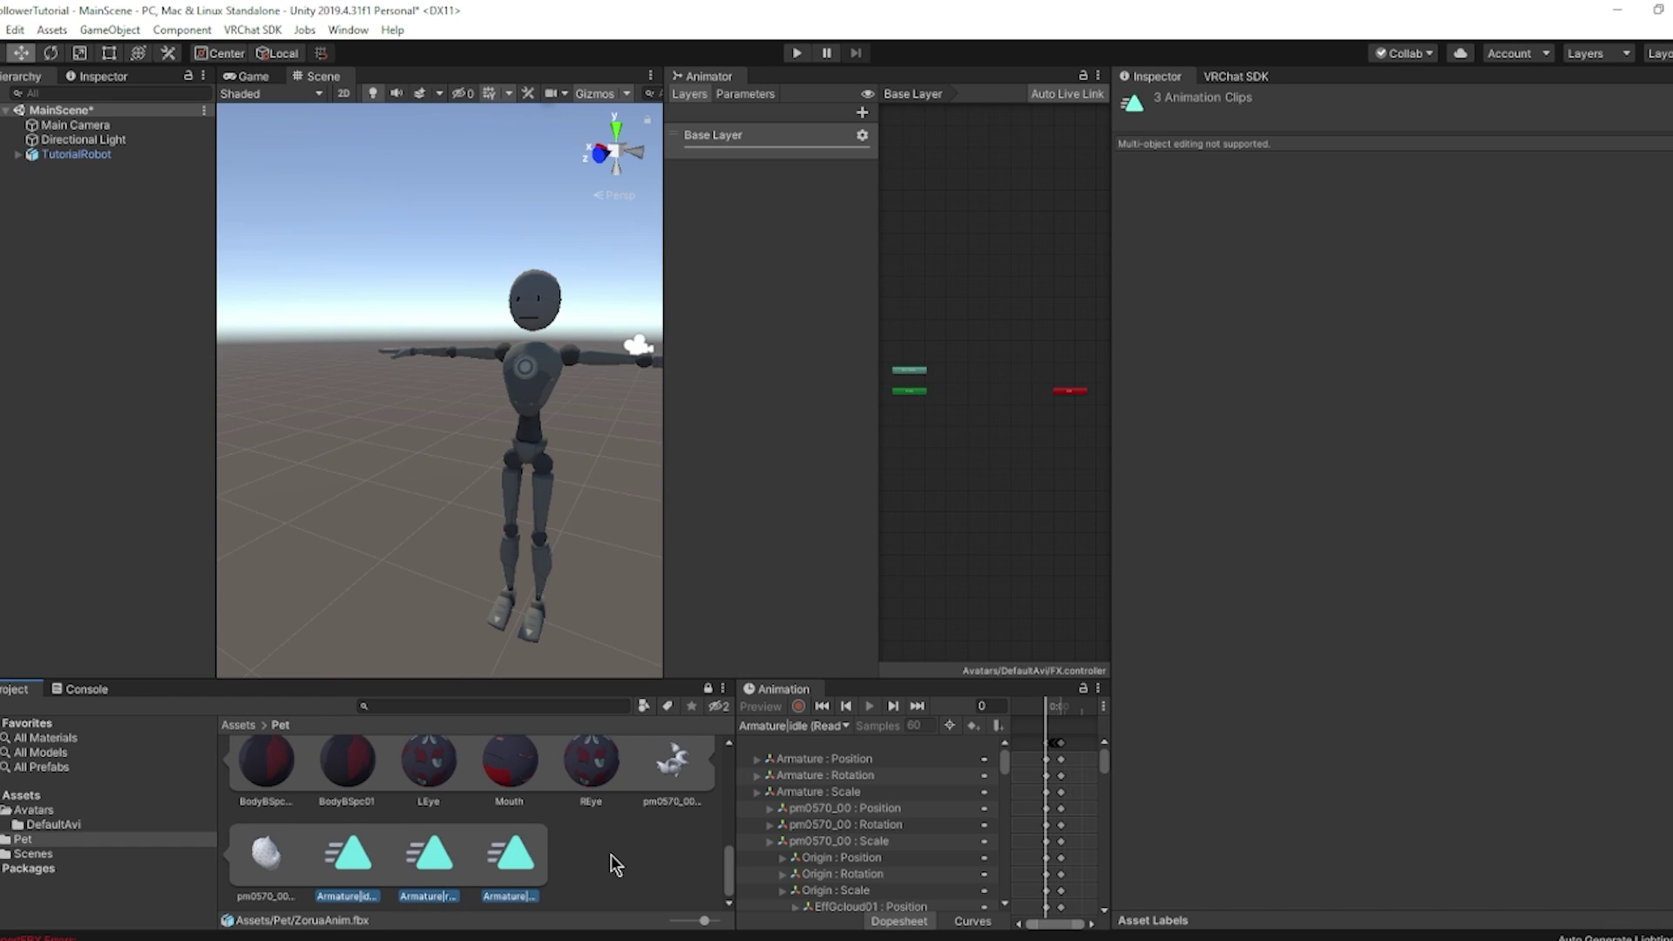
{"action": "key", "text": "ctrl+d"}
Check the console messages about the duplication and select the Armature_idle clip in the Pet folder.
{"action": "left_click", "coordinate": [85, 689]}
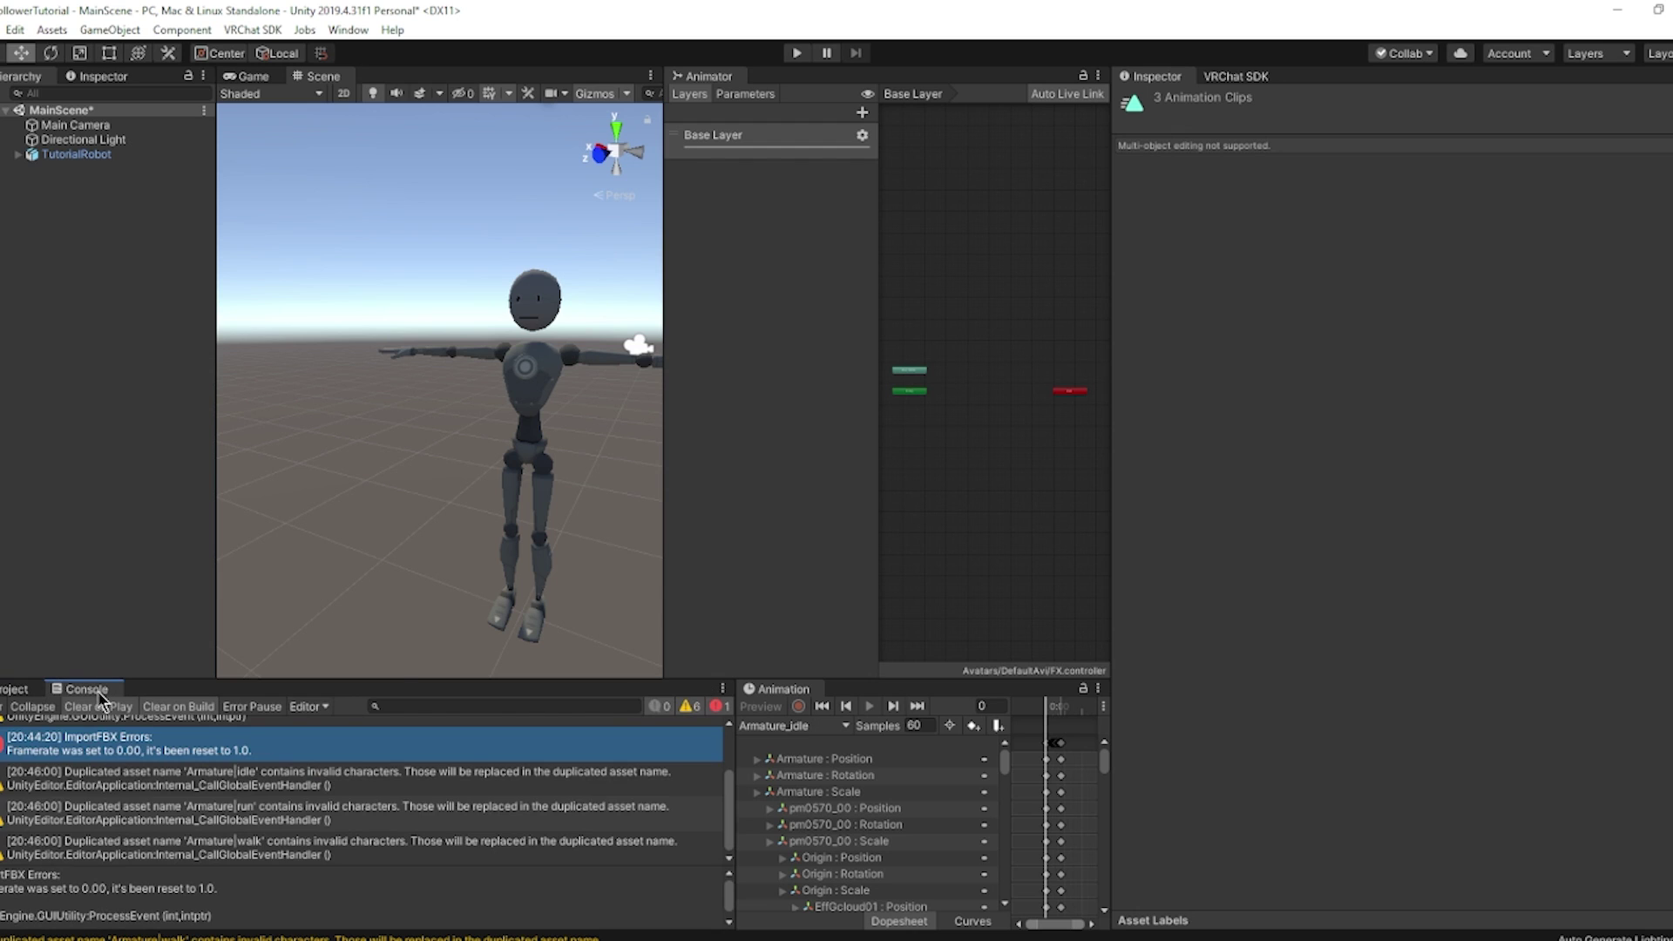
{"action": "left_click", "coordinate": [14, 689]}
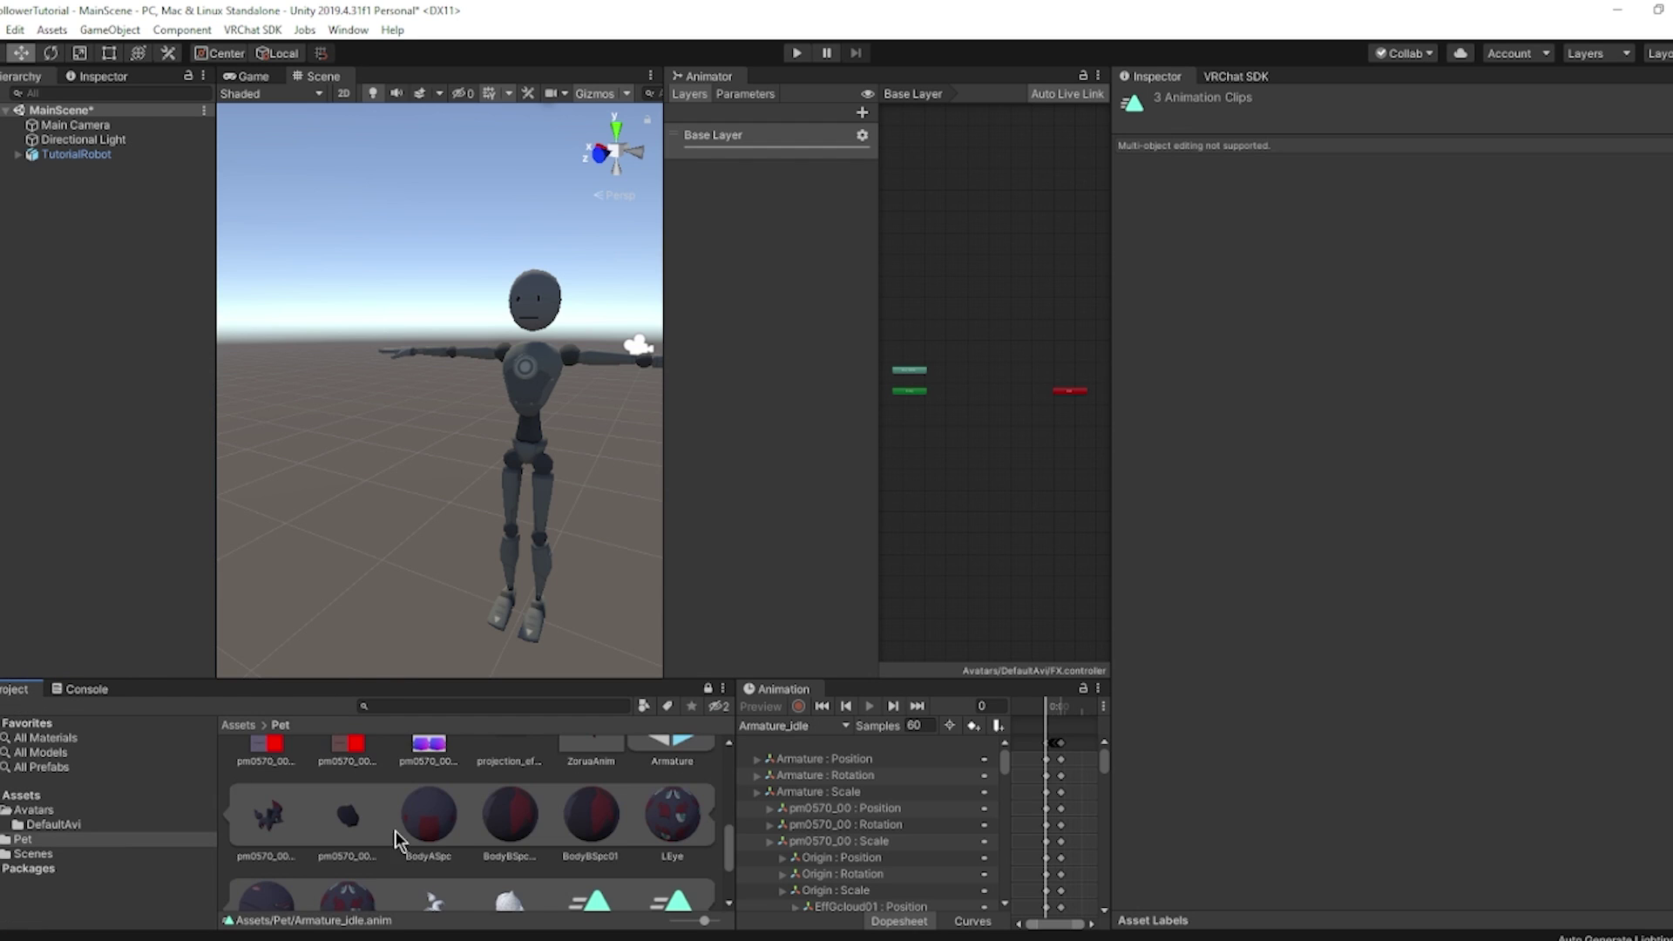
{"action": "left_click", "coordinate": [272, 795]}
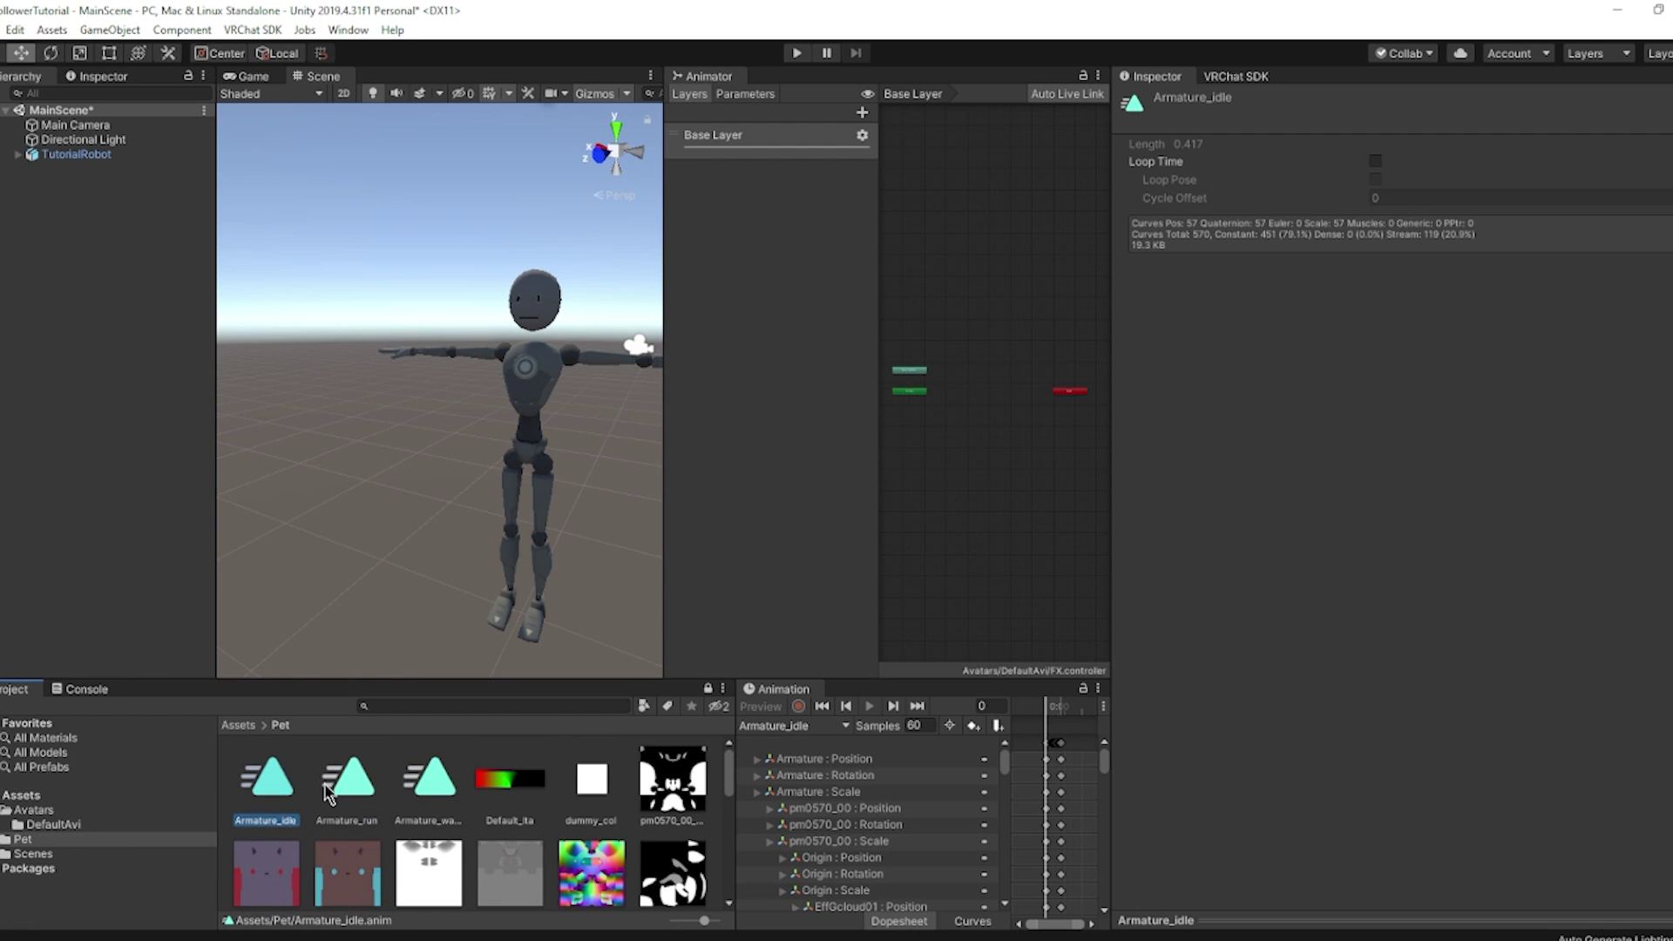
Check the duplicated run and walk clips, then place the ZoruaAnim model from the Pet folder in the scene.
{"action": "left_click", "coordinate": [348, 785]}
{"action": "left_click", "coordinate": [410, 789]}
{"action": "scroll", "coordinate": [501, 793], "scroll_direction": "down", "scroll_amount": 3}
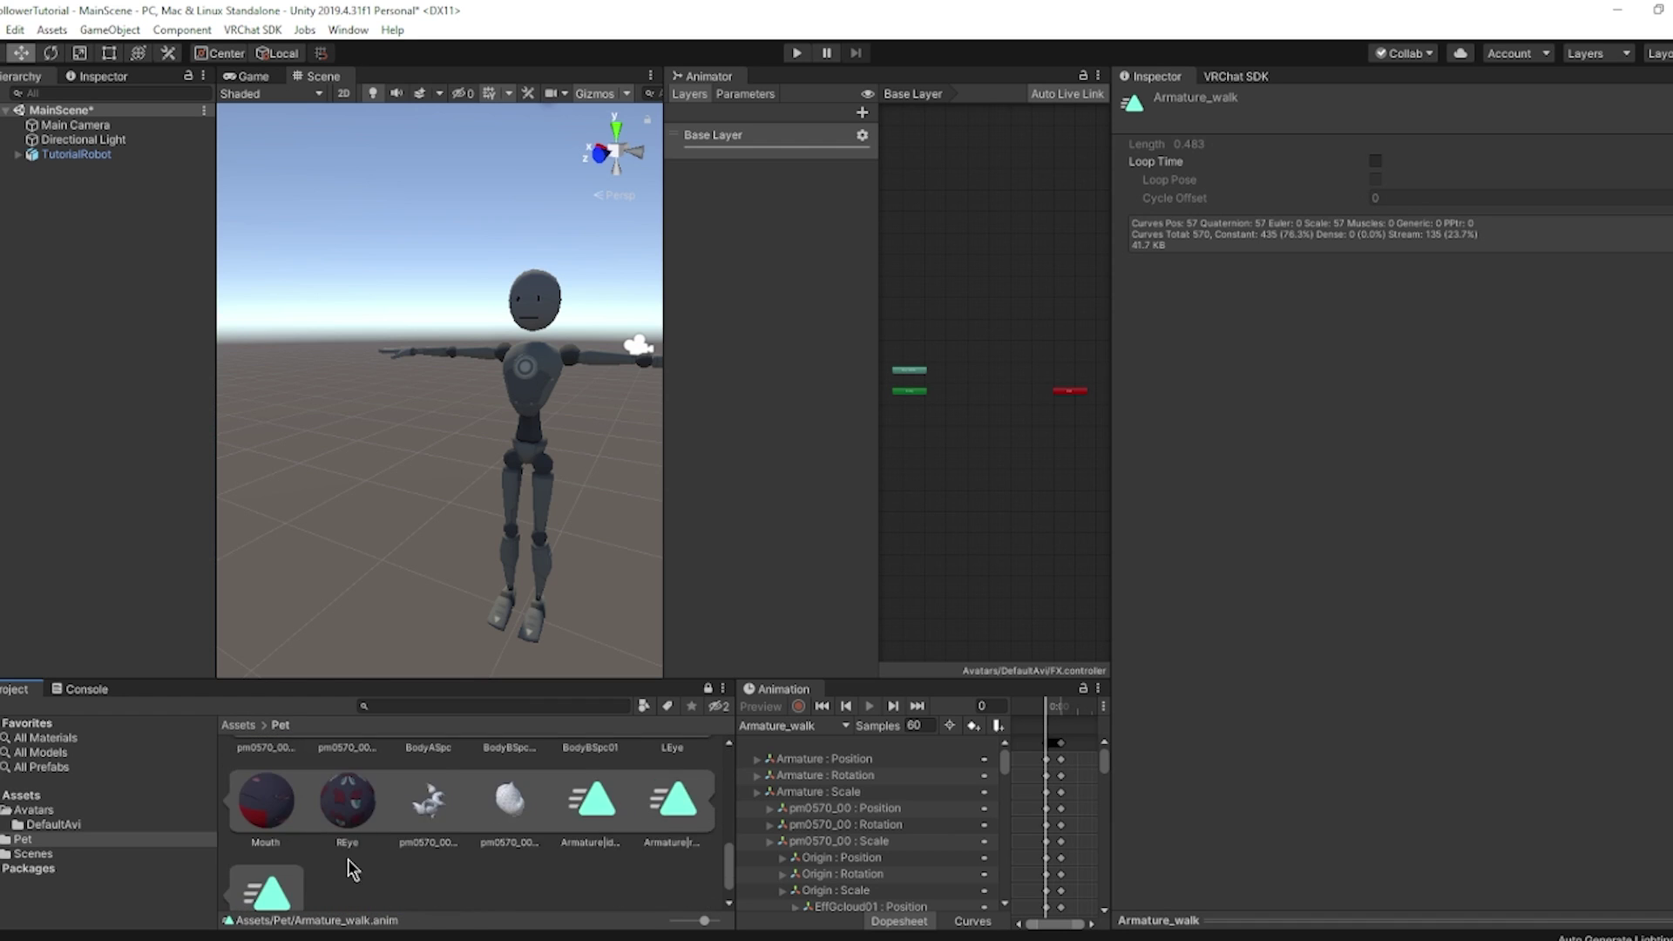
{"action": "scroll", "coordinate": [415, 867], "scroll_direction": "up", "scroll_amount": 3}
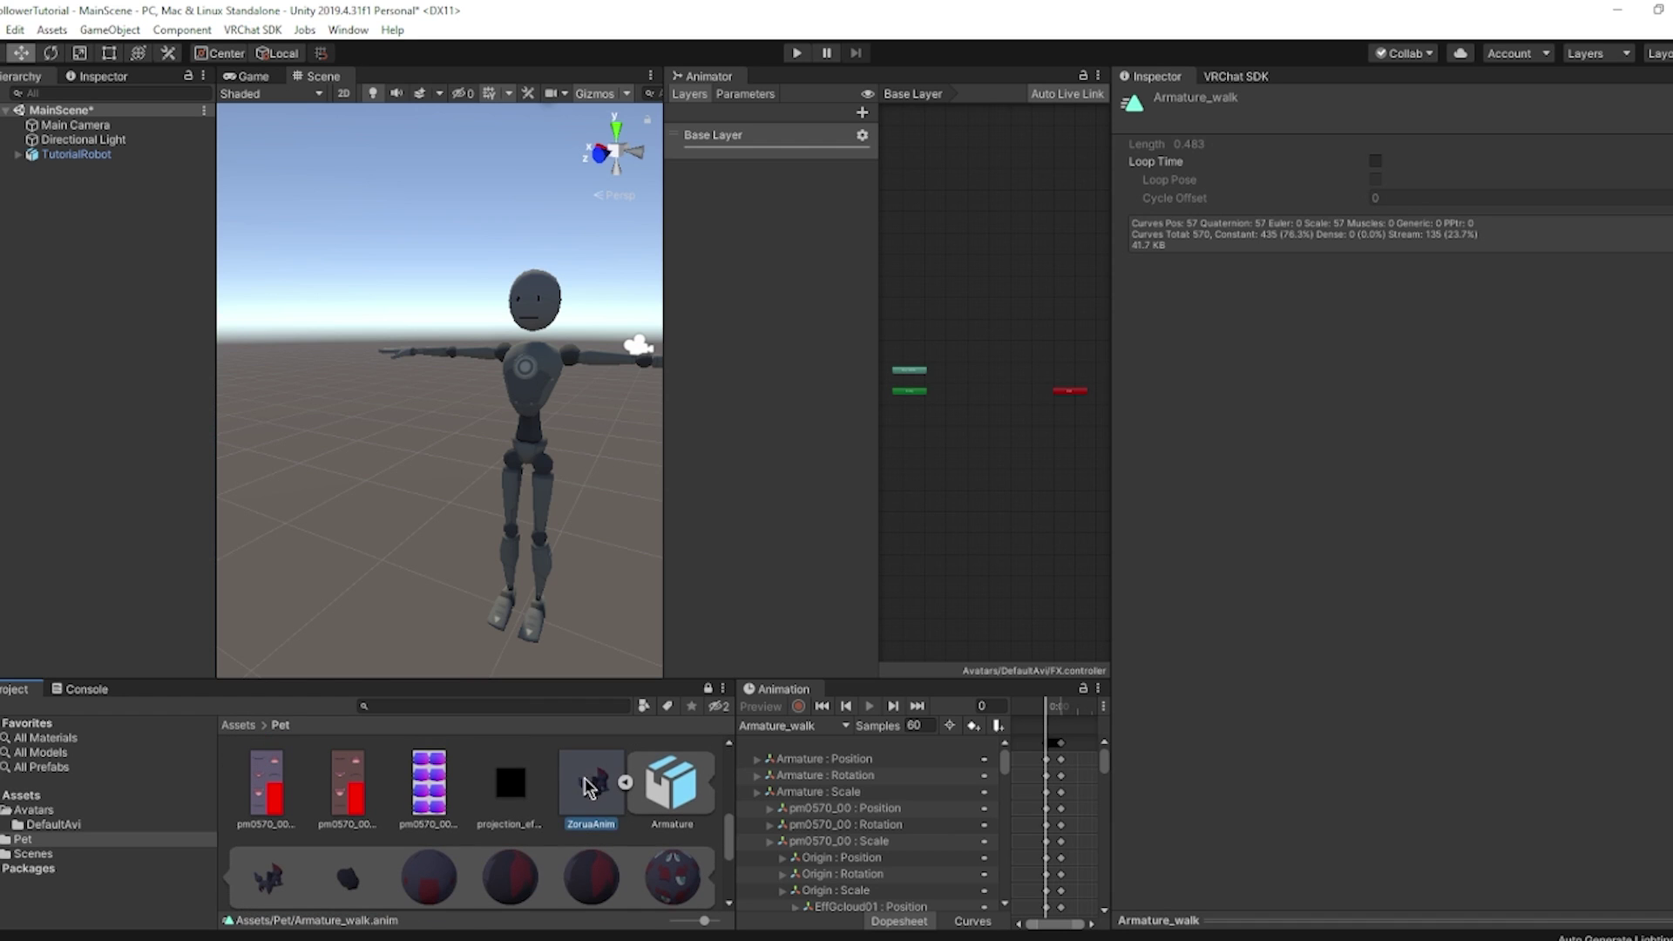
{"action": "left_click_drag", "start_coordinate": [589, 778], "coordinate": [105, 277]}
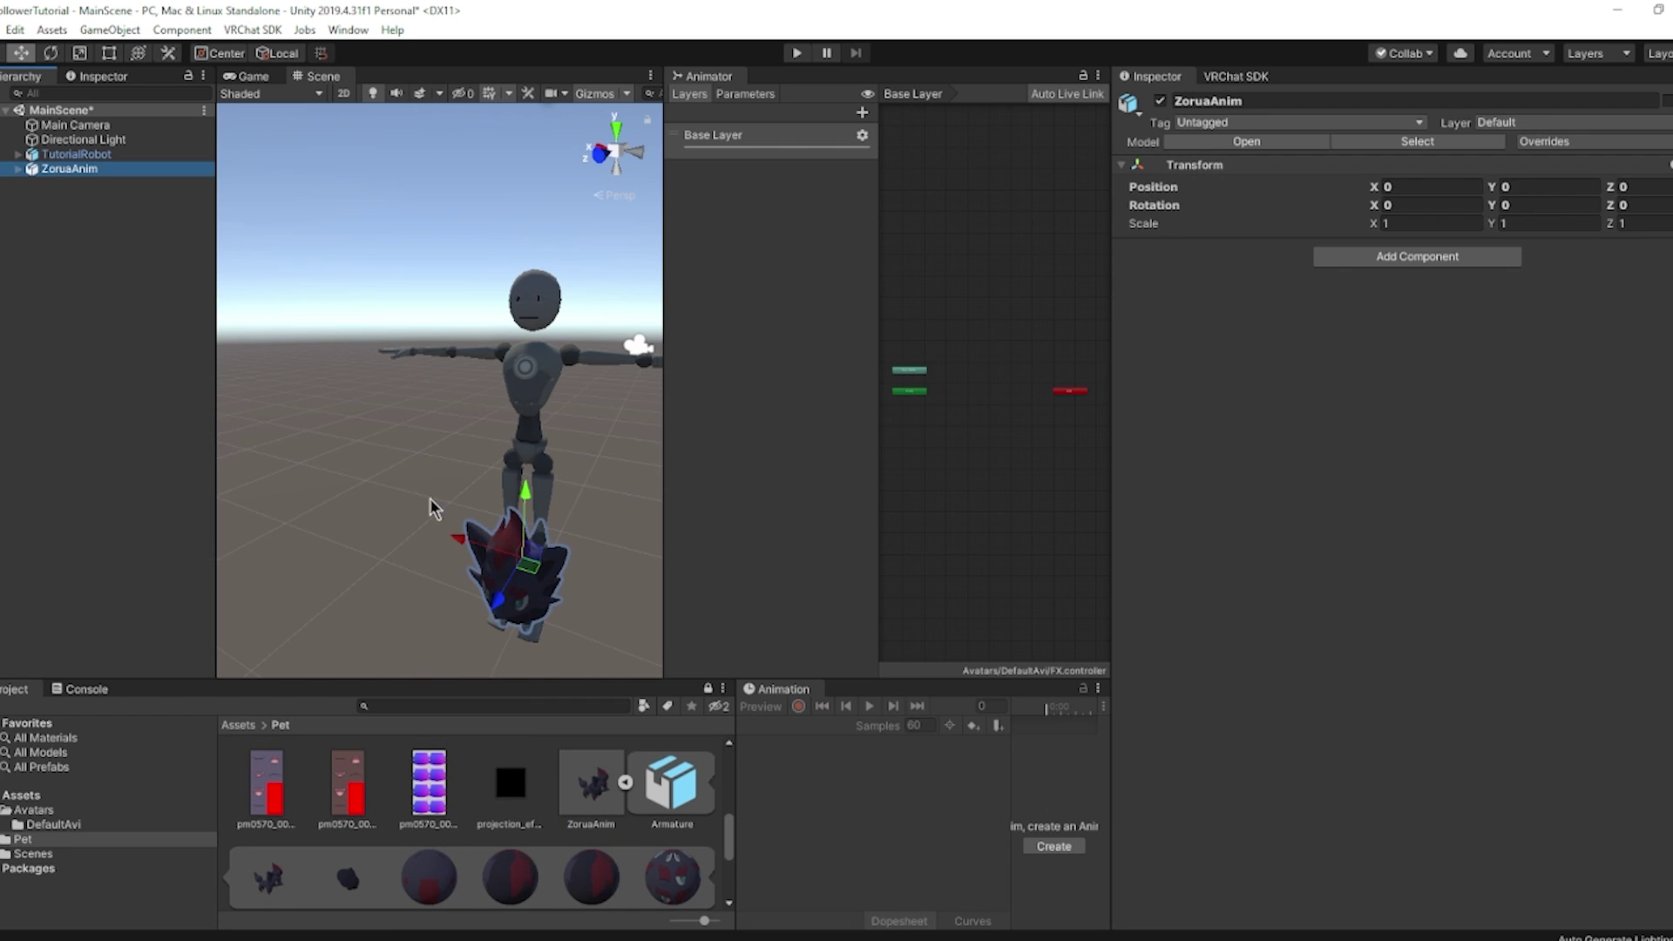
{"action": "scroll", "coordinate": [433, 501], "scroll_direction": "up", "scroll_amount": 5}
{"action": "middle_click_drag", "start_coordinate": [471, 489], "coordinate": [446, 367]}
{"action": "right_click_drag", "start_coordinate": [519, 305], "coordinate": [606, 269]}
{"action": "middle_click_drag", "start_coordinate": [609, 265], "coordinate": [619, 212]}
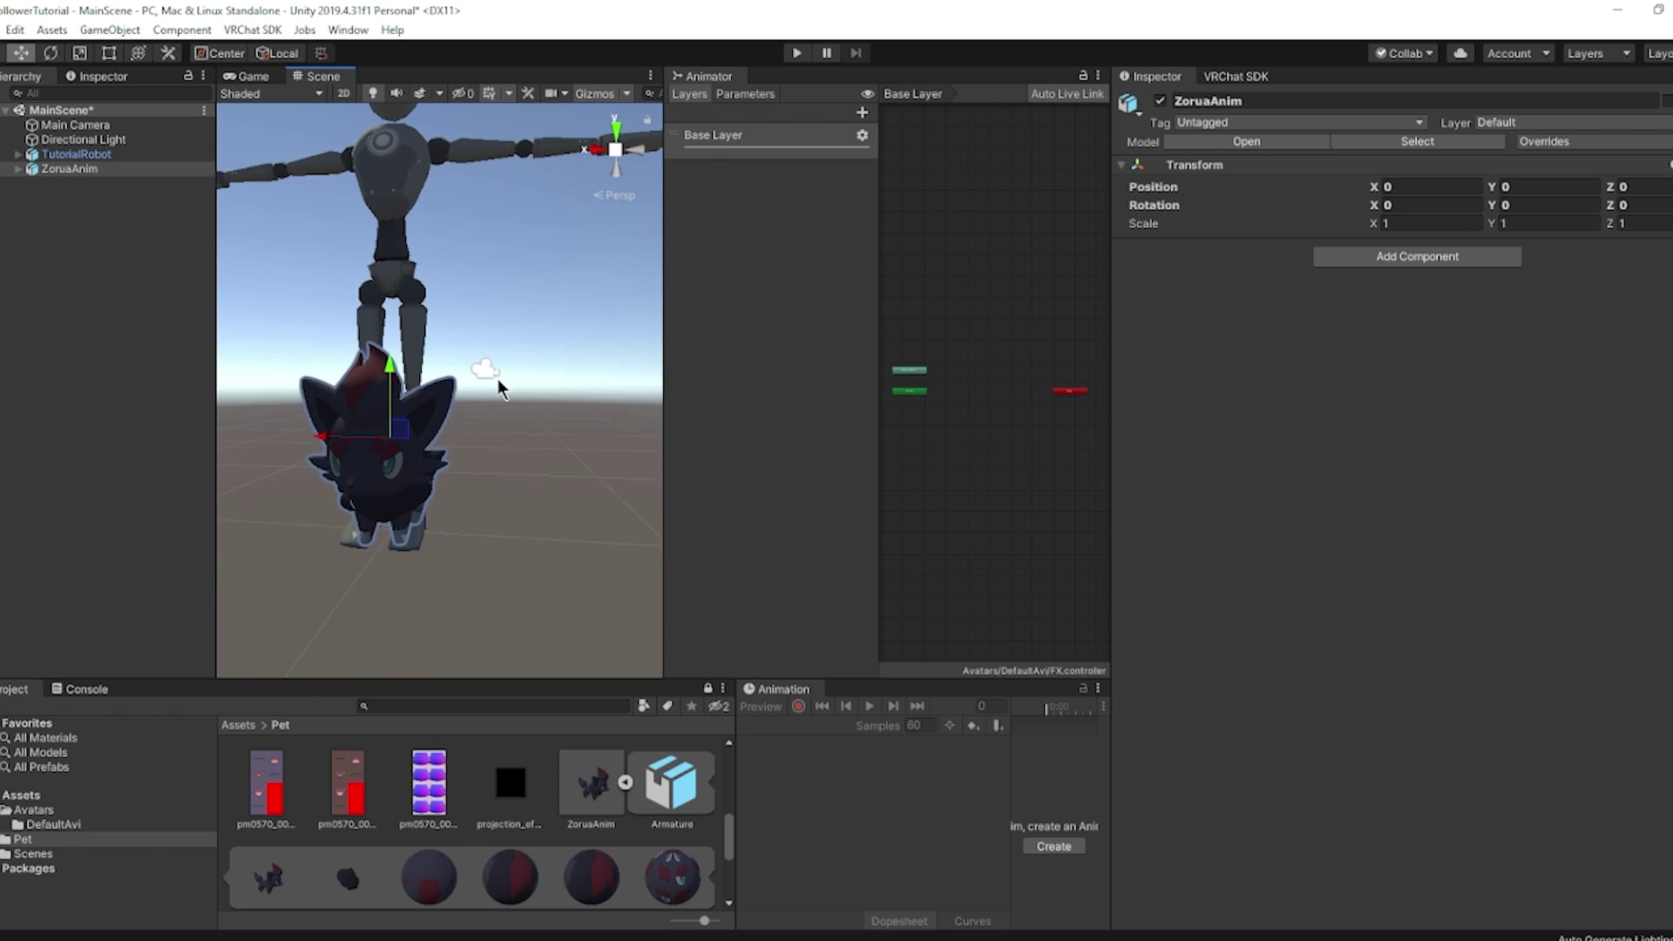
{"action": "scroll", "coordinate": [499, 388], "scroll_direction": "up", "scroll_amount": 3}
Assign the Armature_idle, Armature_run and Armature_walk clips from the Pet folder to the ZoruaAnim object in the scene.
{"action": "scroll", "coordinate": [410, 833], "scroll_direction": "down", "scroll_amount": 4}
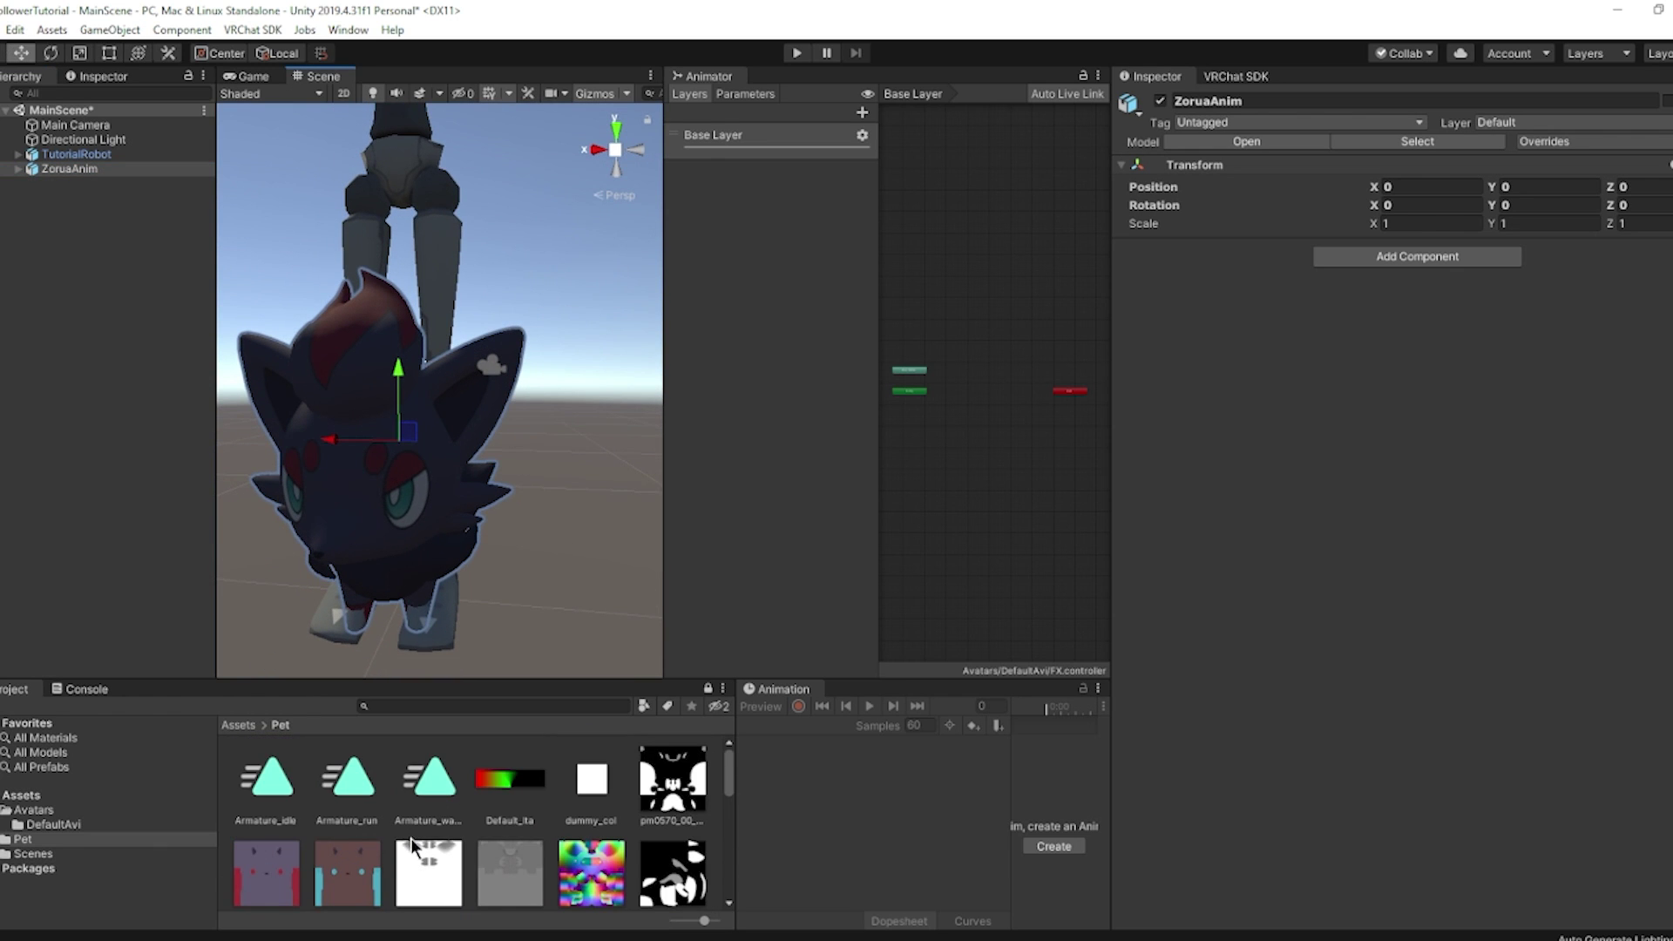
{"action": "left_click", "coordinate": [265, 778]}
{"action": "left_click", "coordinate": [430, 777], "text": "shift"}
{"action": "left_click_drag", "start_coordinate": [410, 804], "coordinate": [76, 177]}
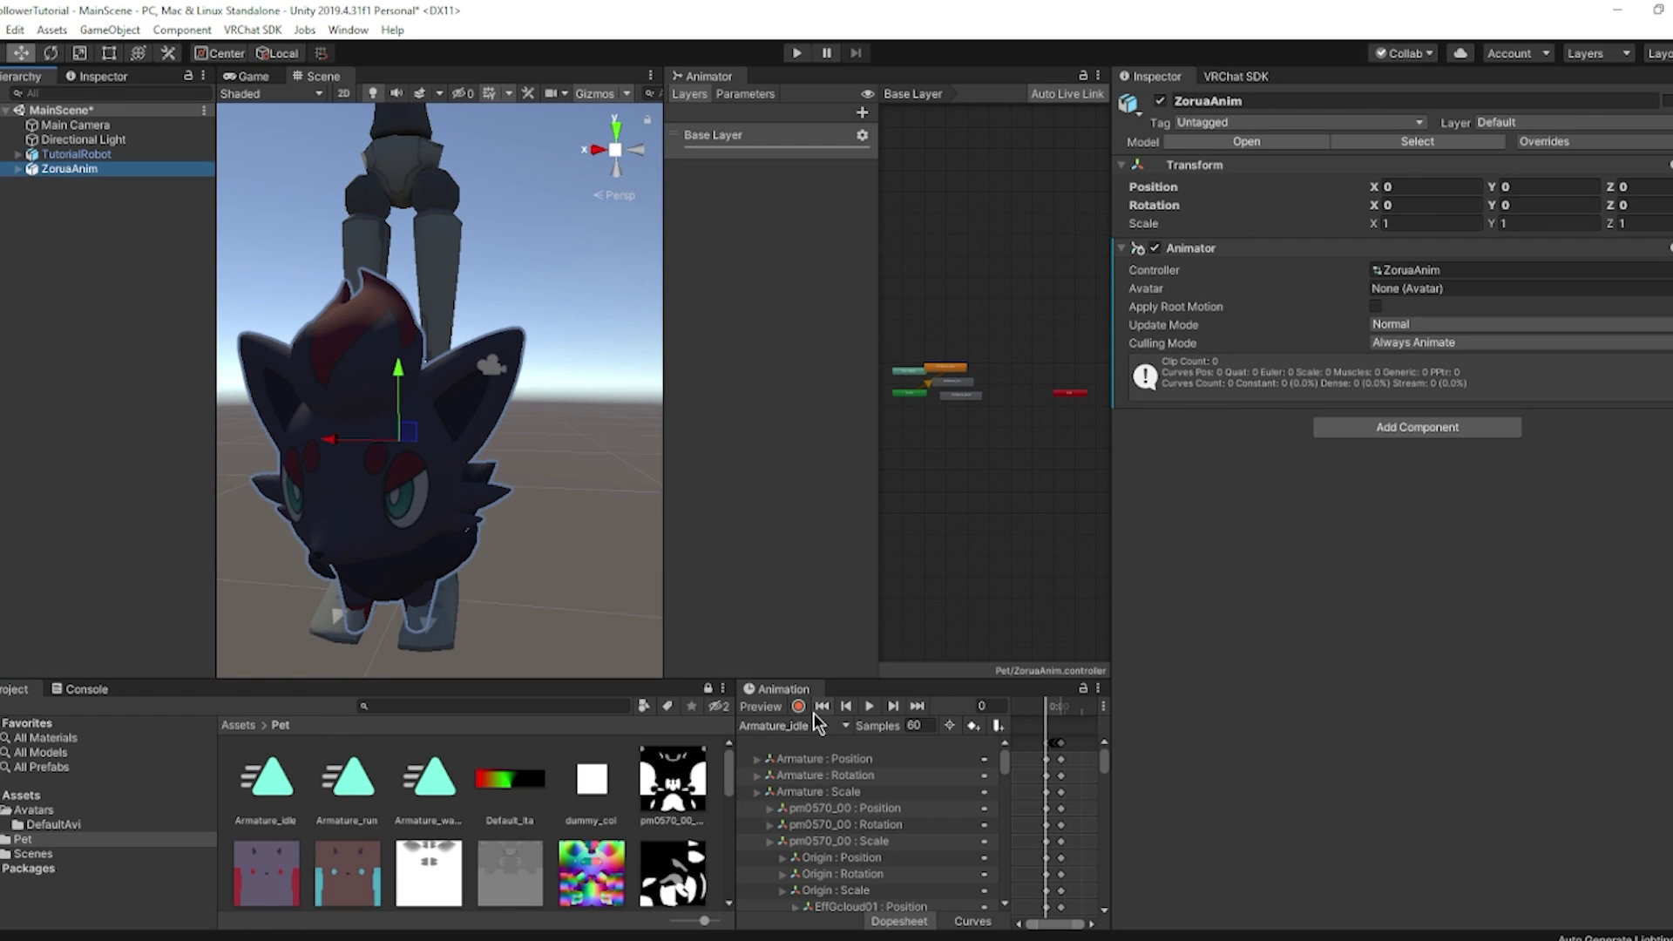
Preview the Armature_idle and Armature_run animations on the ZoruaAnim object.
{"action": "left_click", "coordinate": [760, 706]}
{"action": "left_click", "coordinate": [869, 706]}
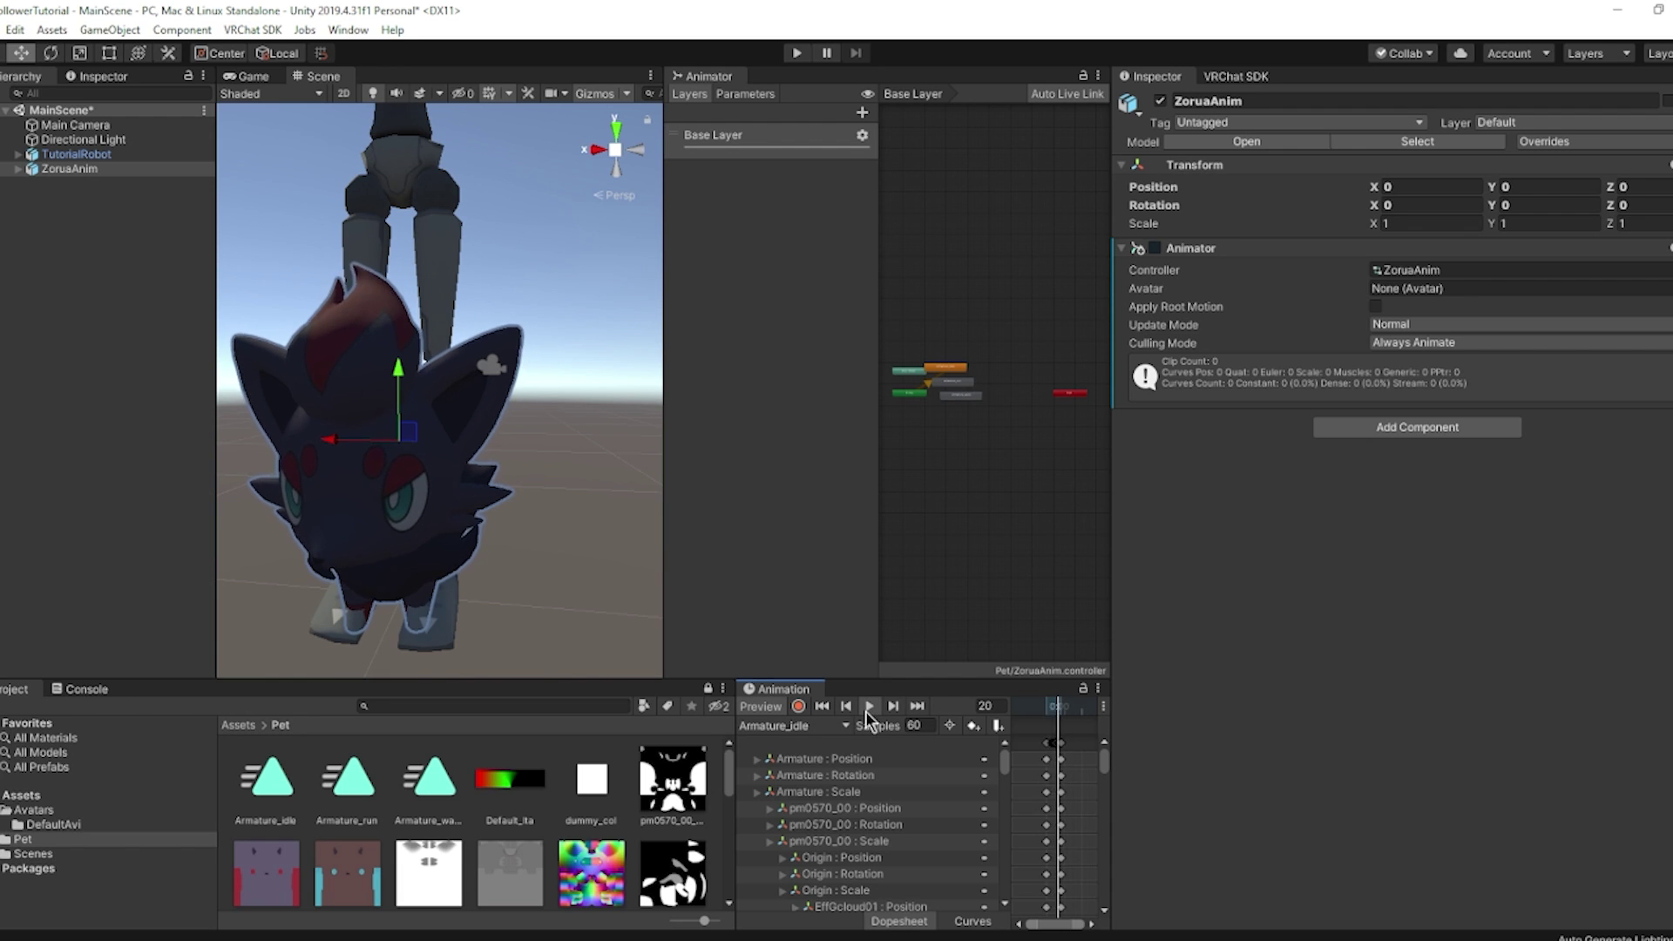
{"action": "left_click", "coordinate": [793, 726]}
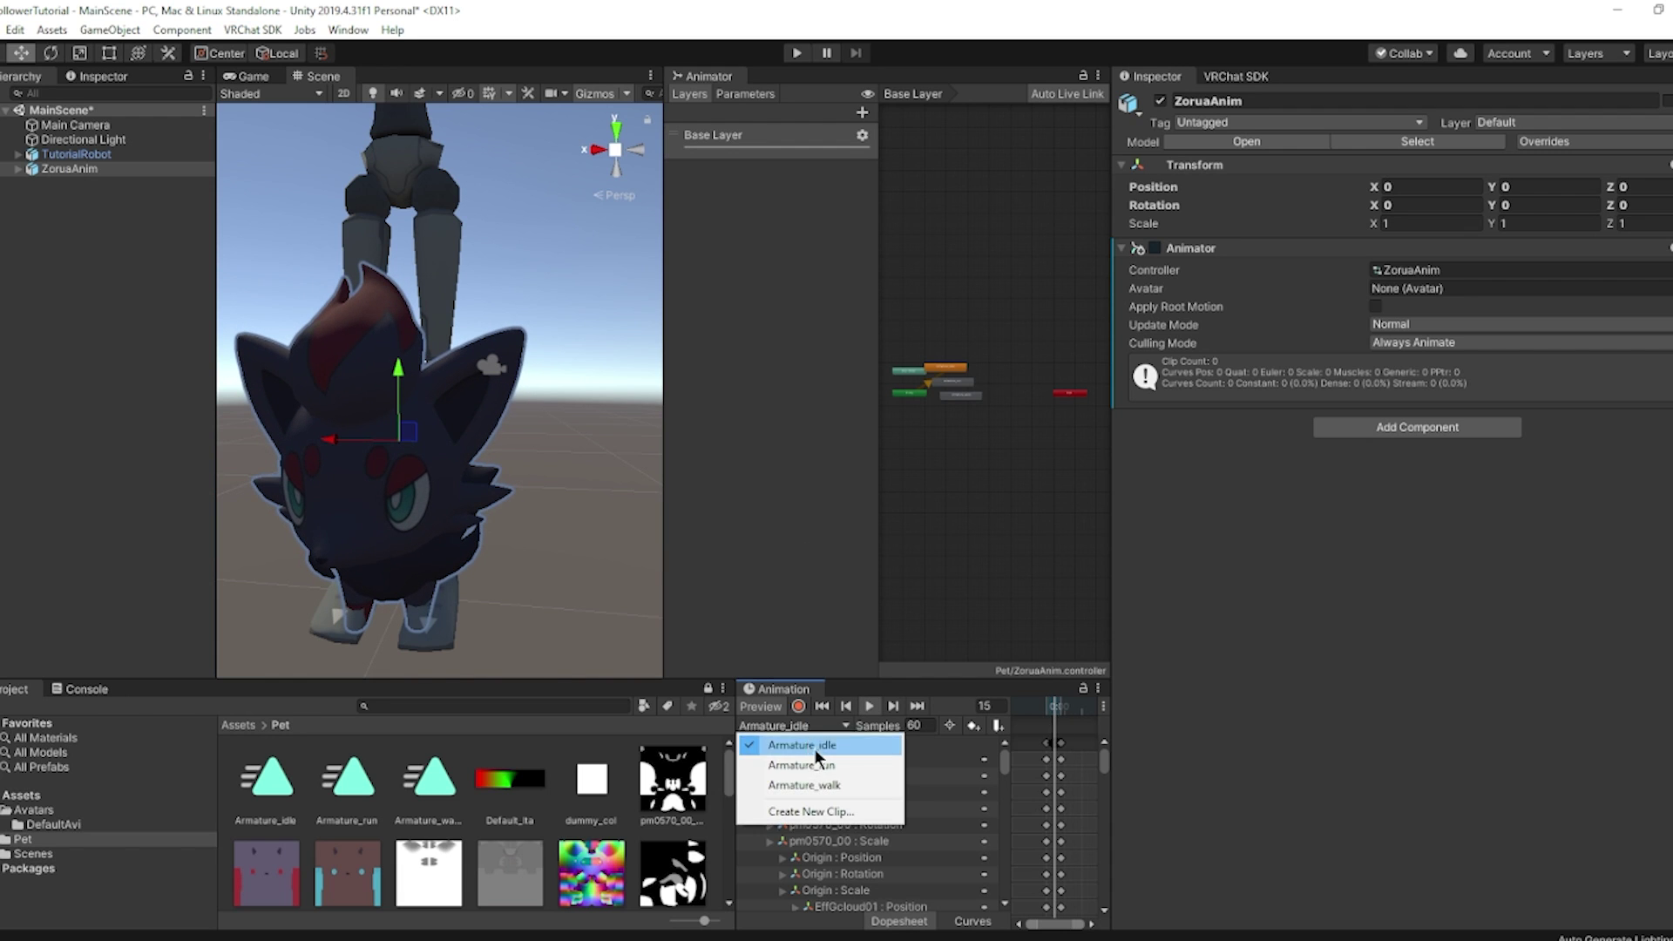
{"action": "left_click", "coordinate": [807, 764]}
{"action": "left_click", "coordinate": [869, 708]}
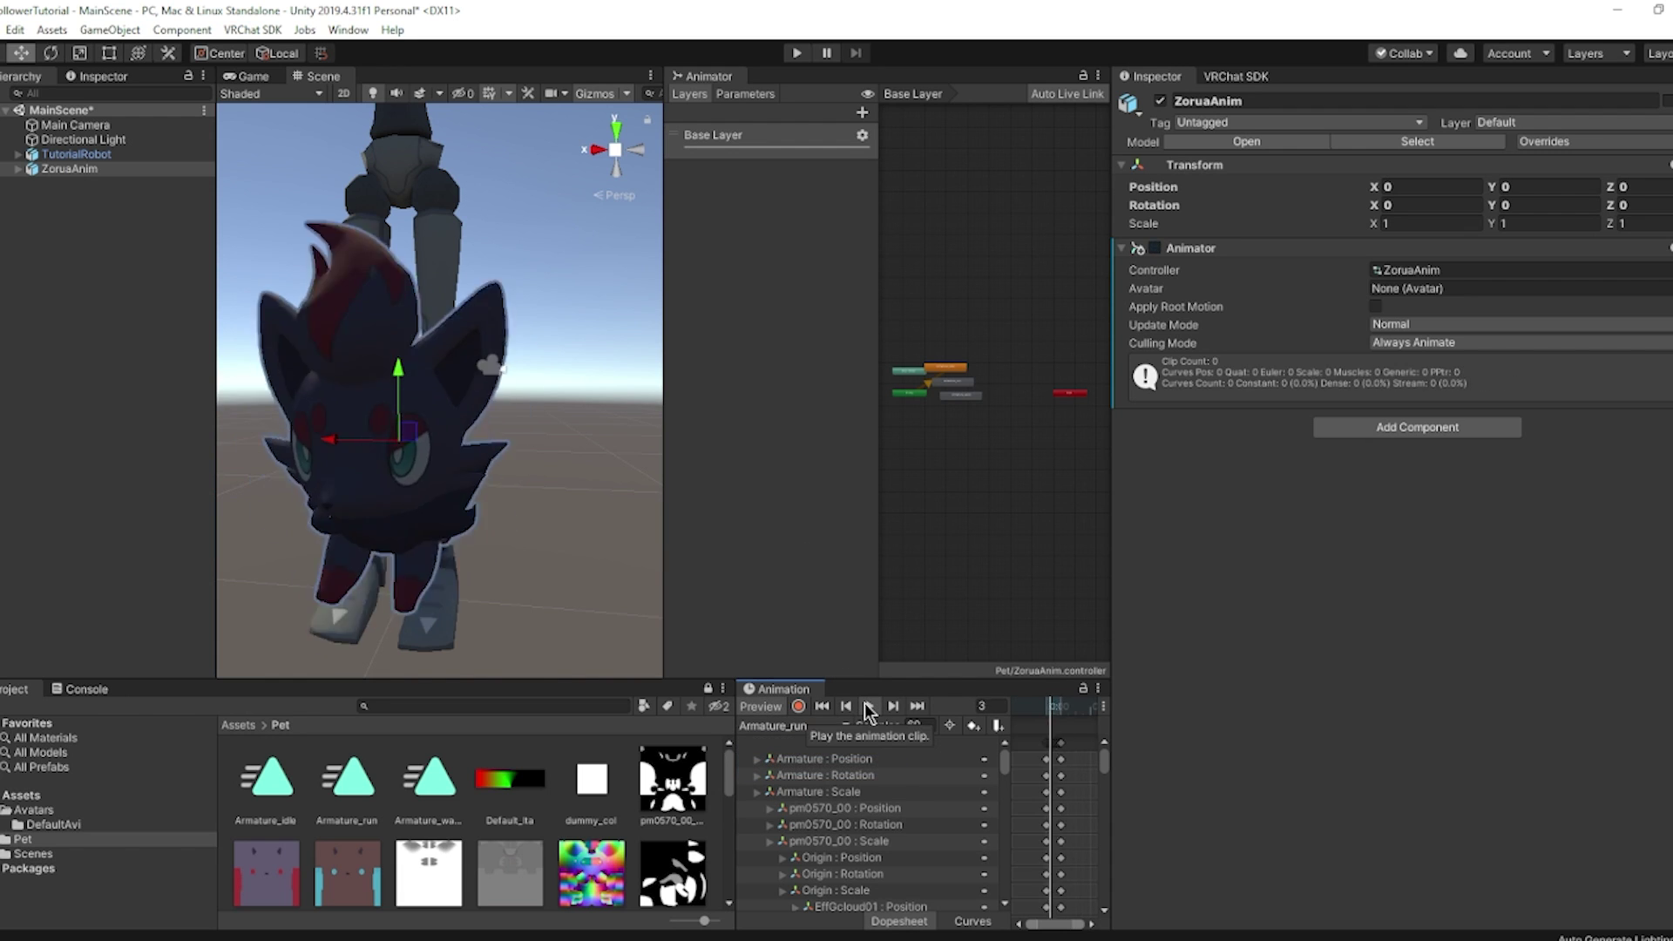
{"action": "left_click", "coordinate": [869, 707]}
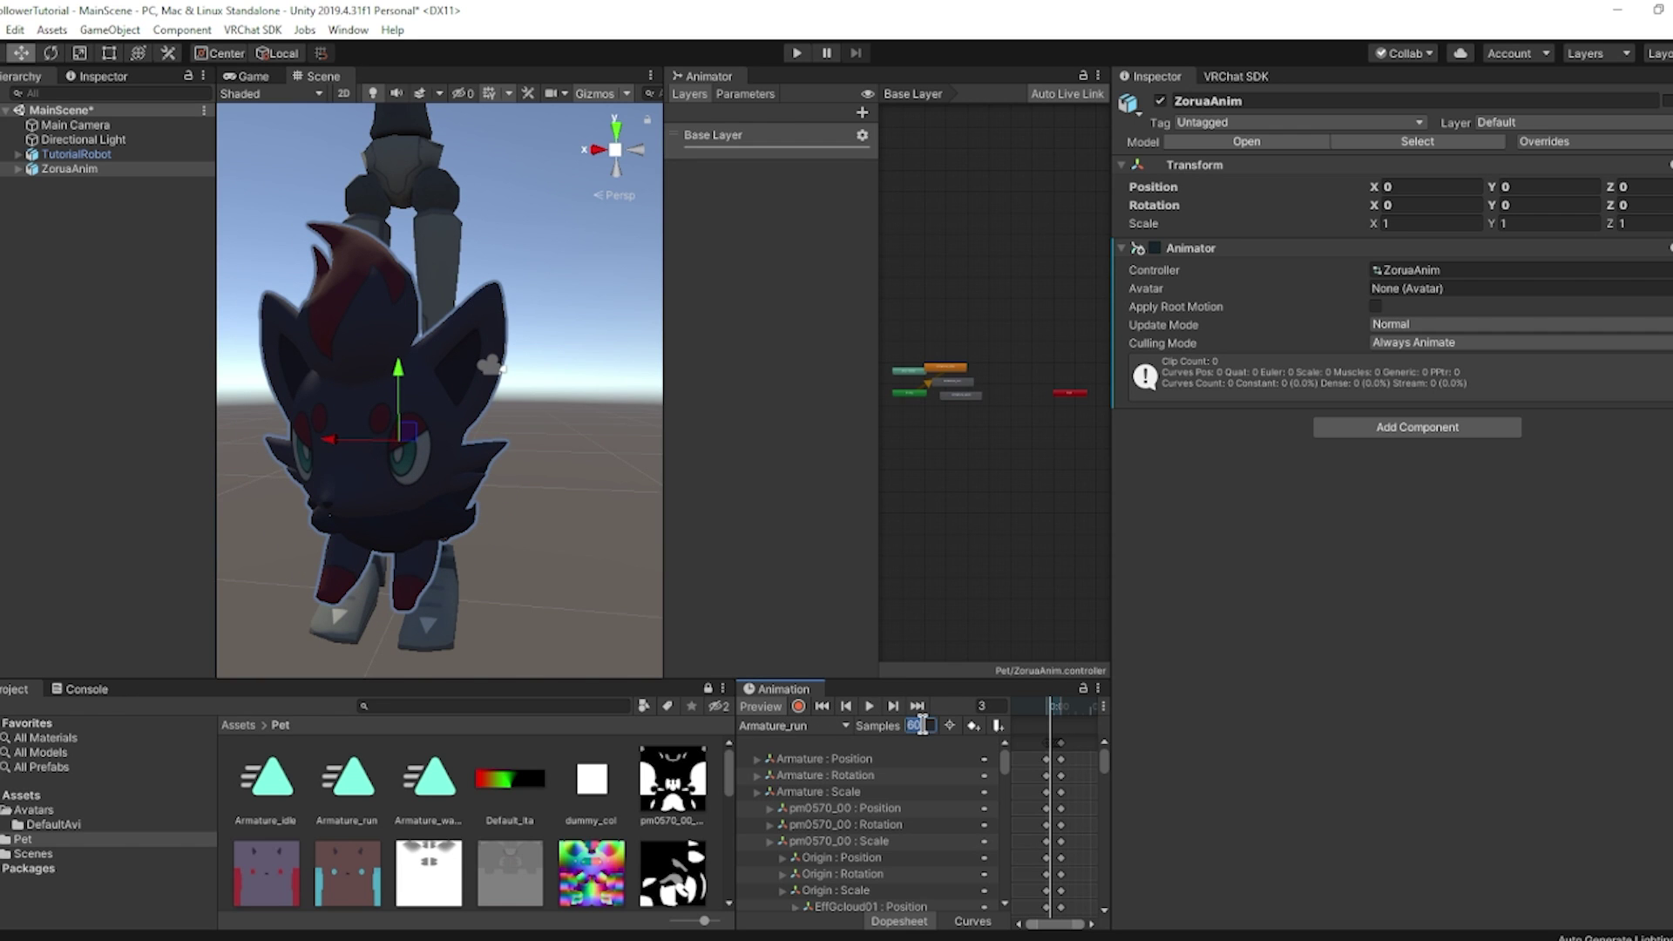
Set the sample rate of the Armature_run, Armature_idle and Armature_walk clips to 30.
{"action": "key", "text": "Return"}
{"action": "left_click", "coordinate": [771, 727]}
{"action": "left_click", "coordinate": [788, 748]}
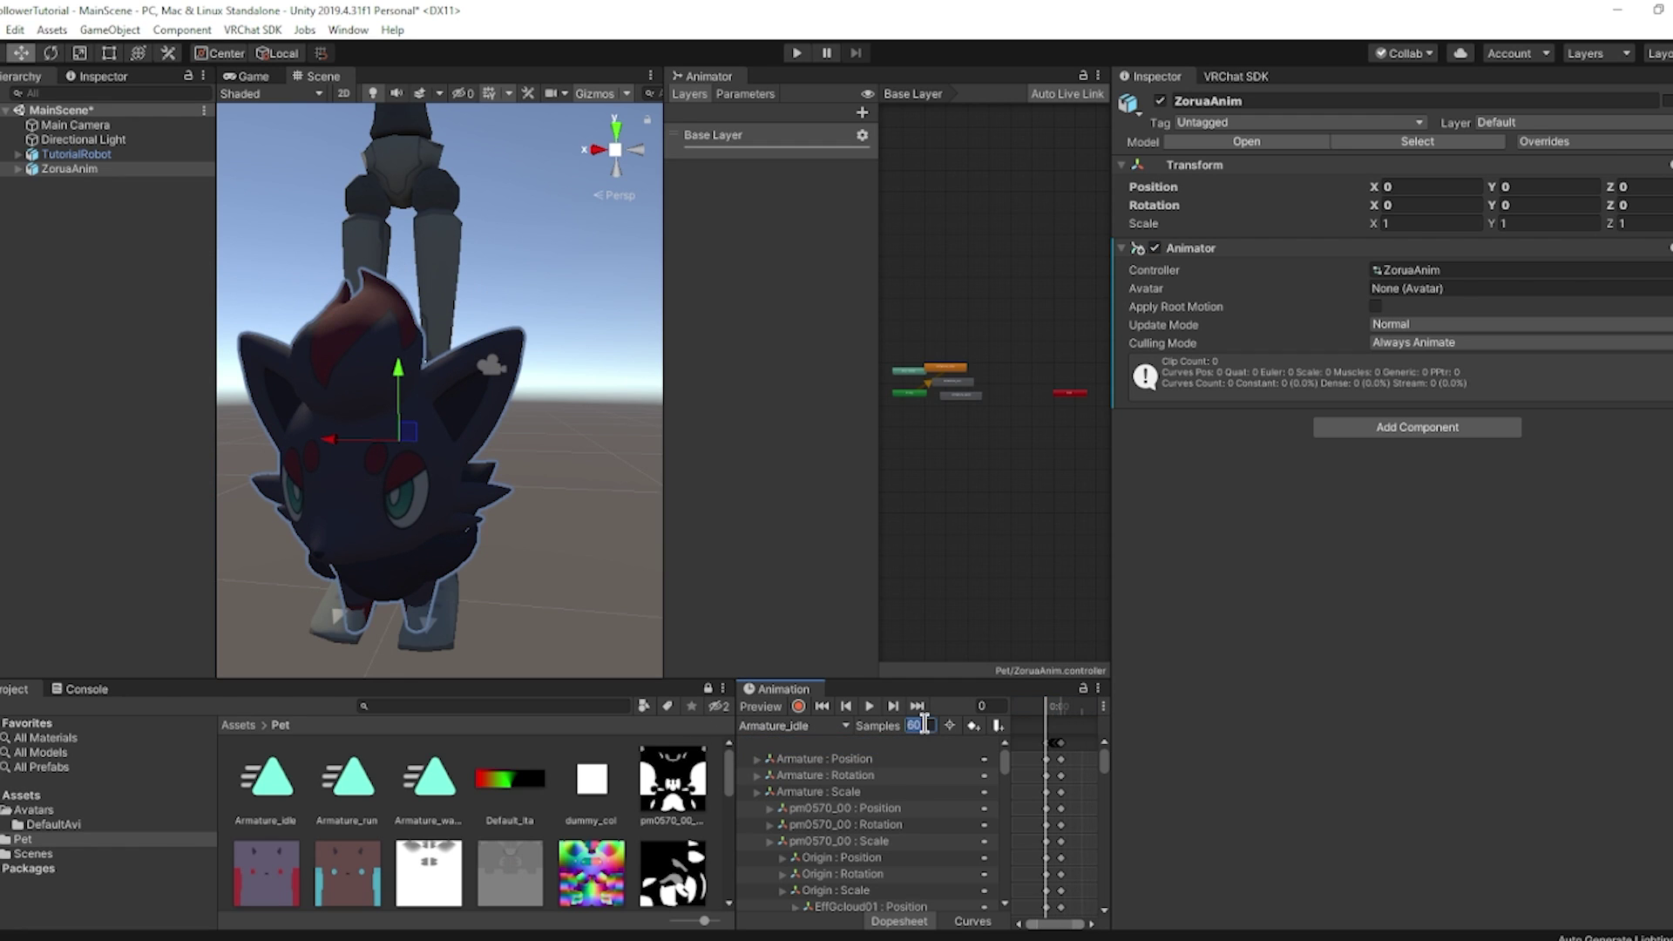
{"action": "left_click", "coordinate": [795, 727]}
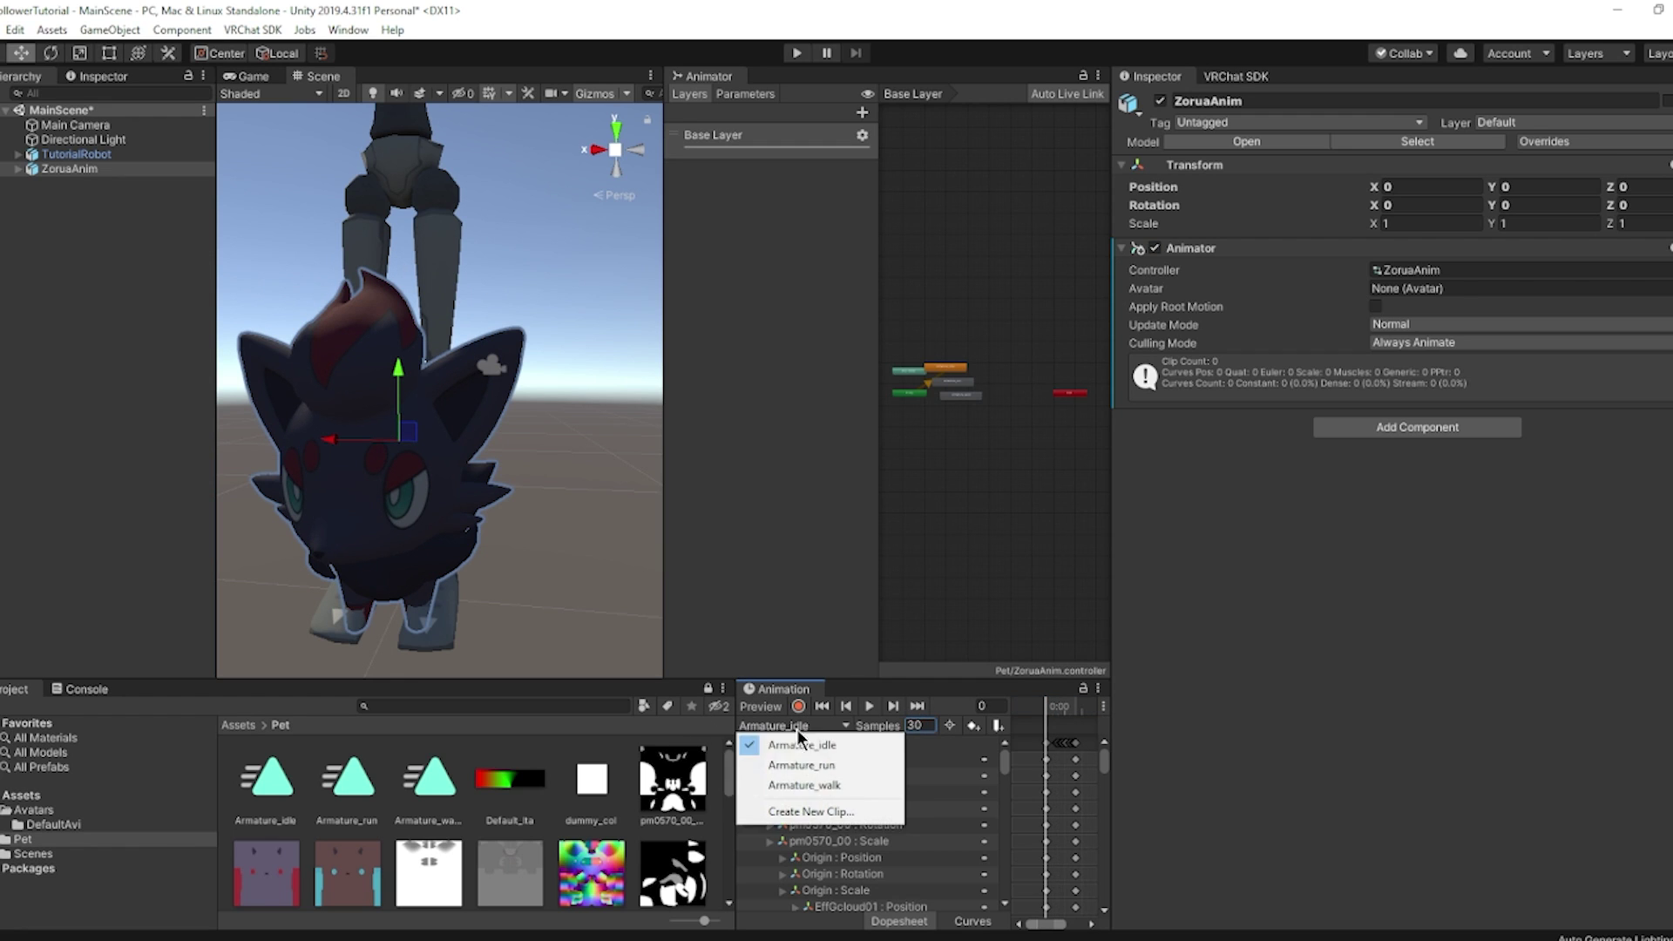
{"action": "left_click", "coordinate": [812, 784]}
{"action": "left_click", "coordinate": [925, 725]}
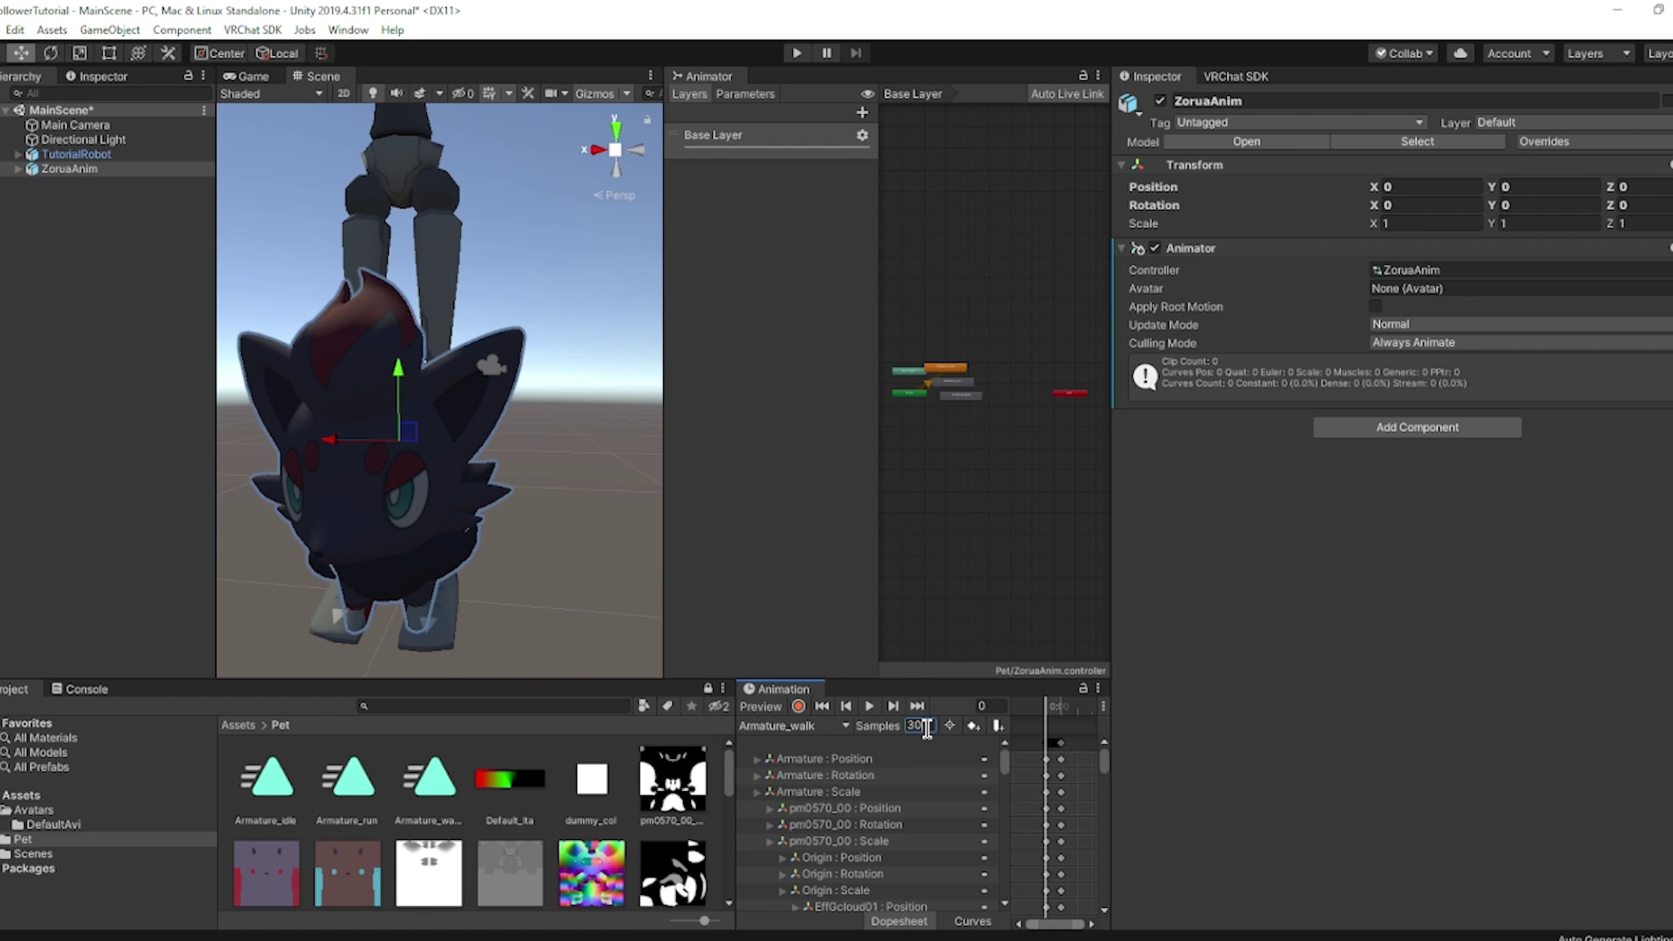
{"action": "key", "text": "Return"}
Play back the Armature_walk and Armature_run clips at the new sample rate.
{"action": "left_click", "coordinate": [869, 706]}
{"action": "left_click", "coordinate": [812, 729]}
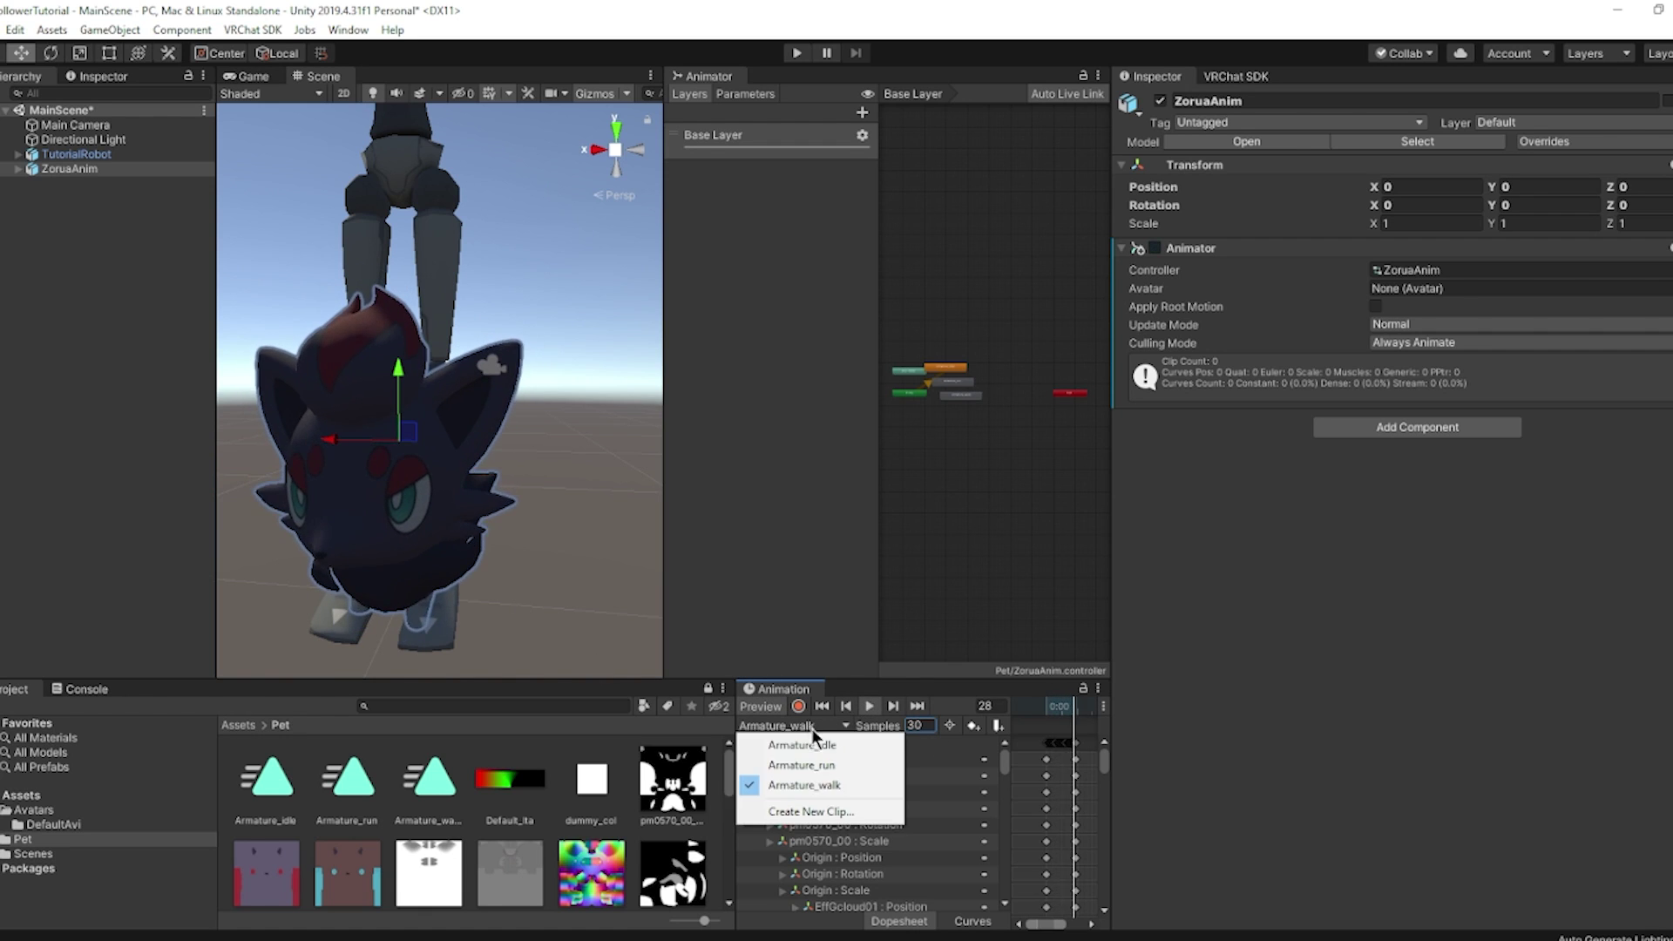
{"action": "left_click", "coordinate": [831, 760]}
{"action": "left_click", "coordinate": [872, 708]}
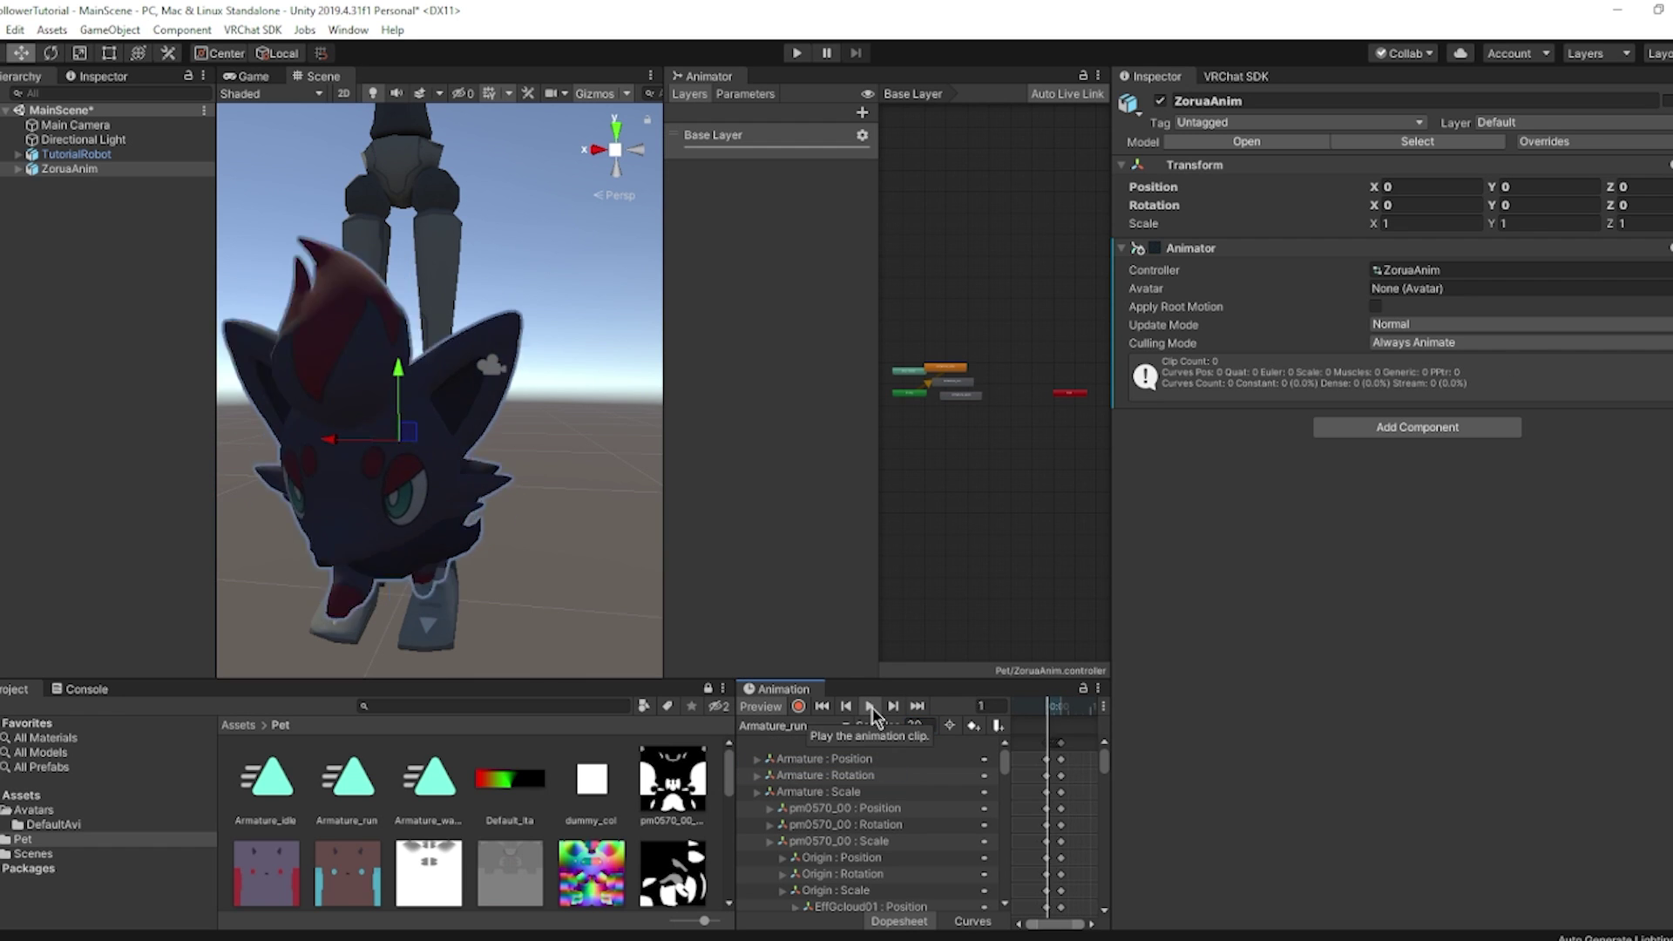
{"action": "left_click", "coordinate": [871, 708]}
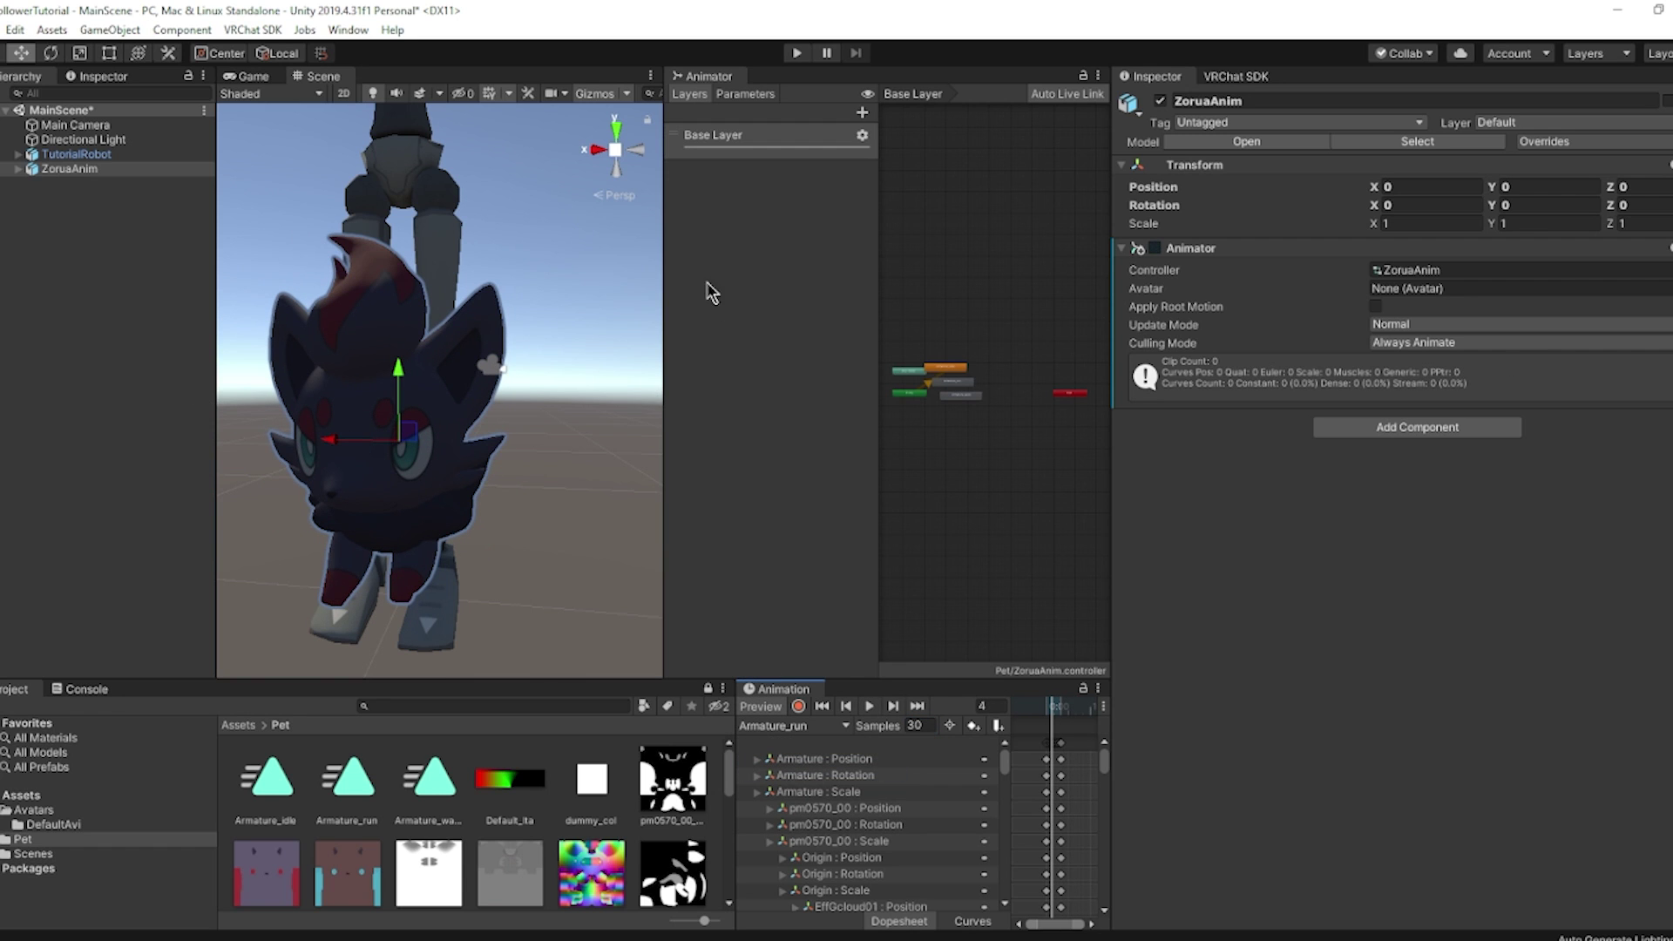
Delete the ZoruaAnim object from the scene and select the TutorialRobot avatar.
{"action": "left_click", "coordinate": [1160, 101]}
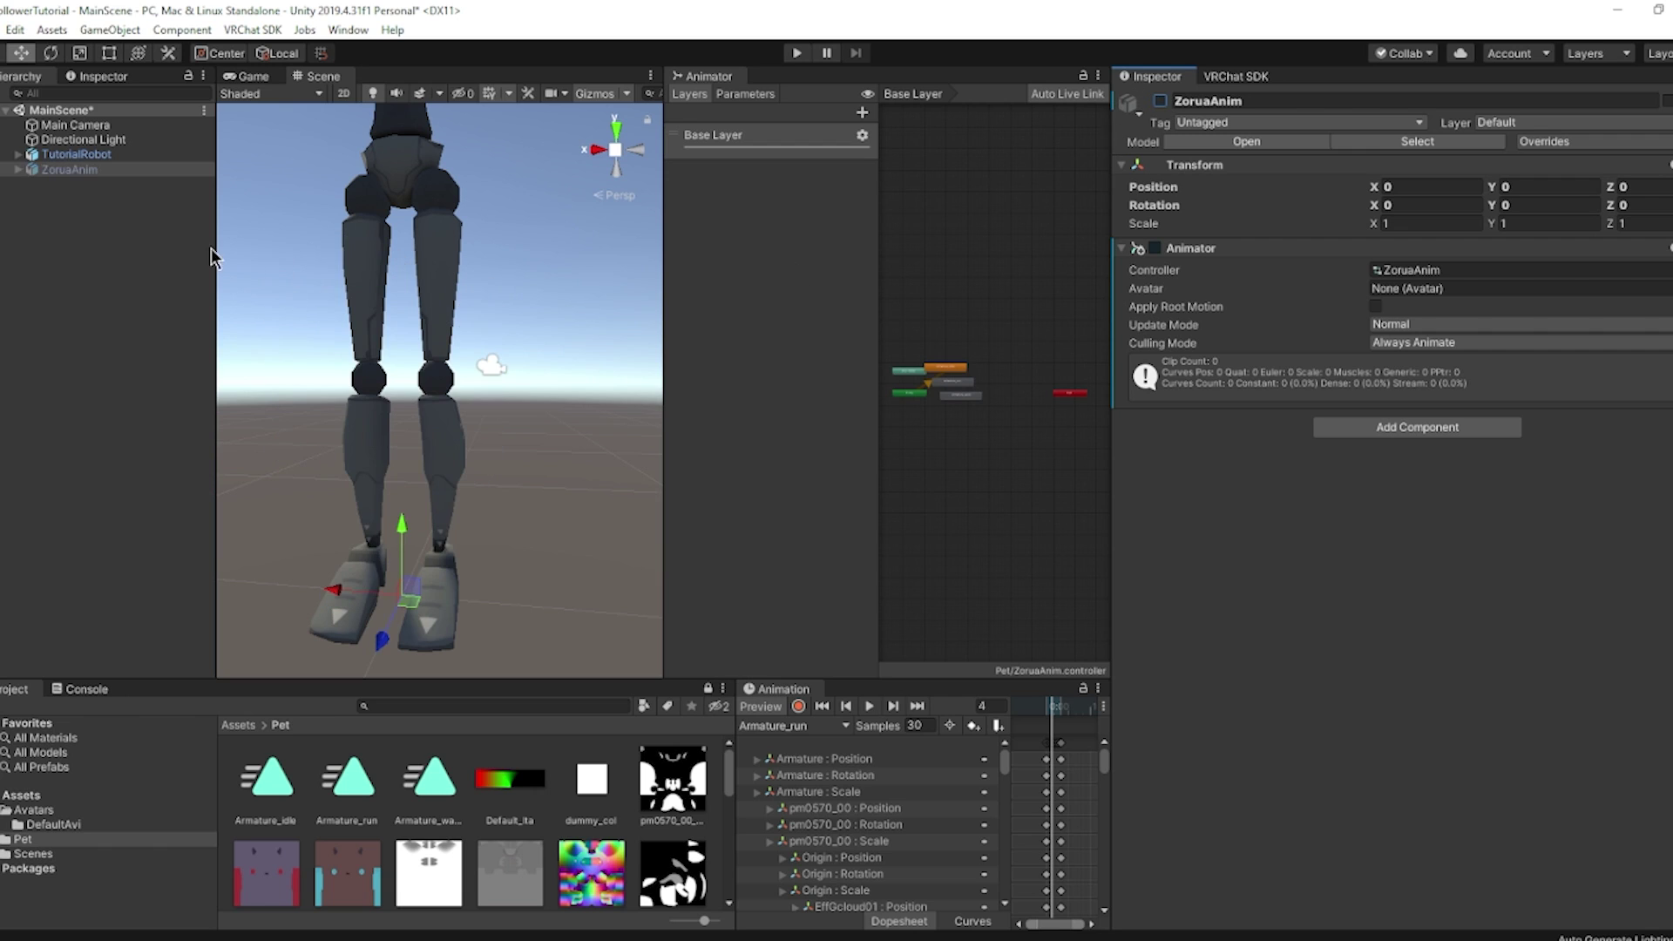
{"action": "left_click", "coordinate": [77, 155]}
{"action": "left_click", "coordinate": [144, 170]}
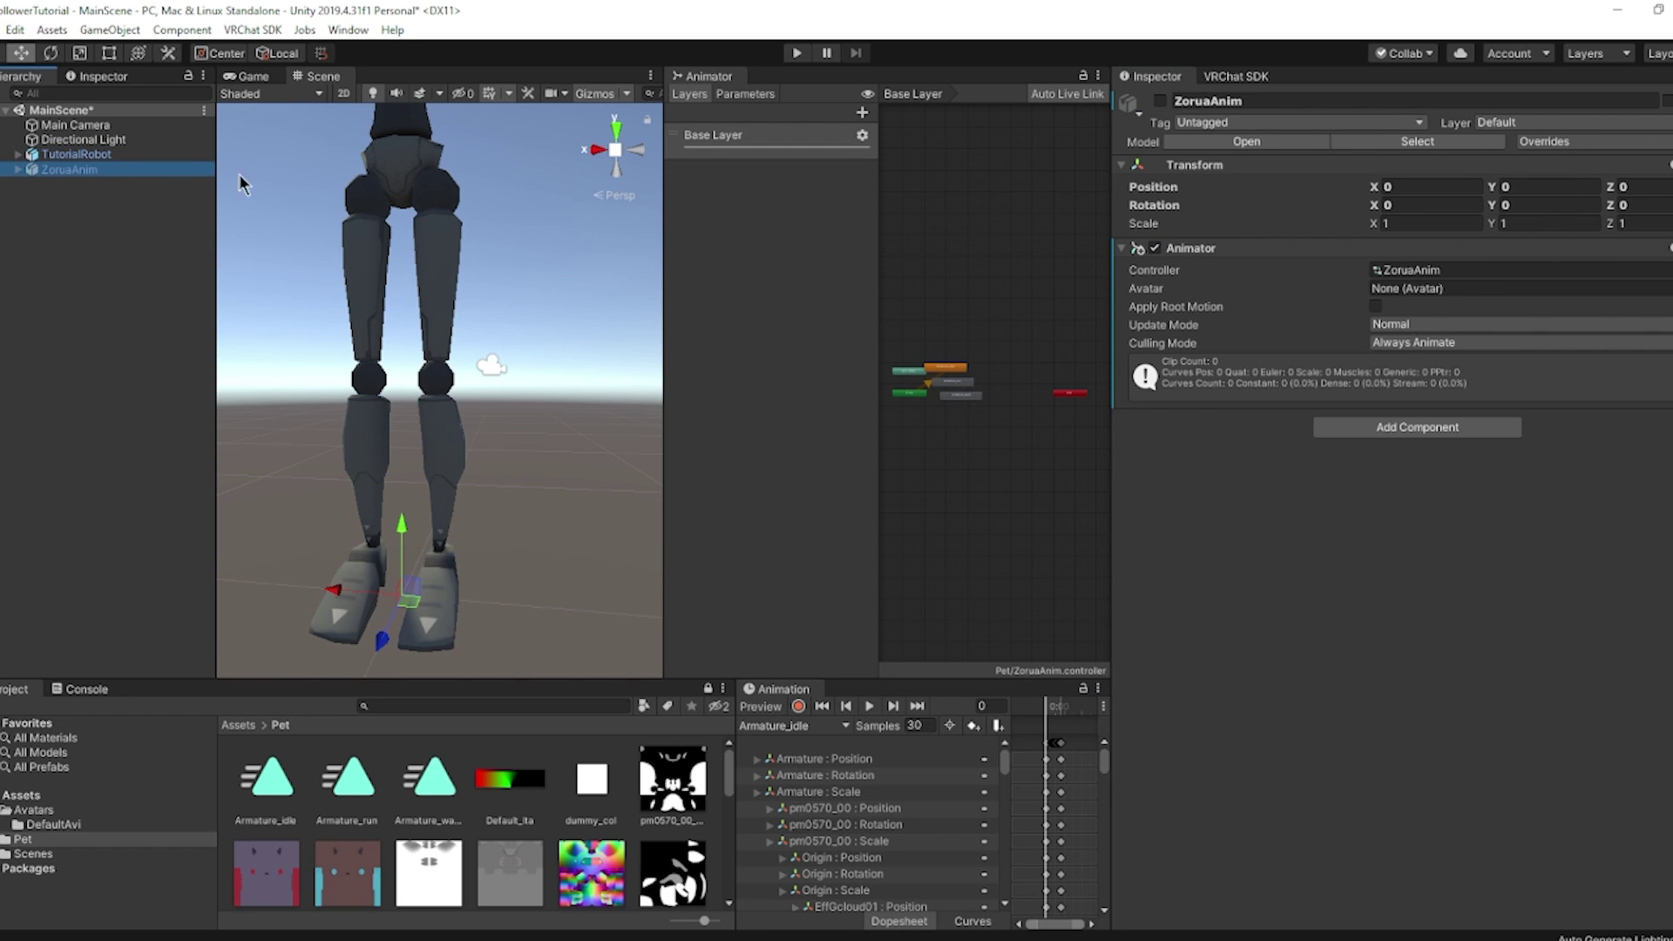
{"action": "right_click", "coordinate": [145, 169]}
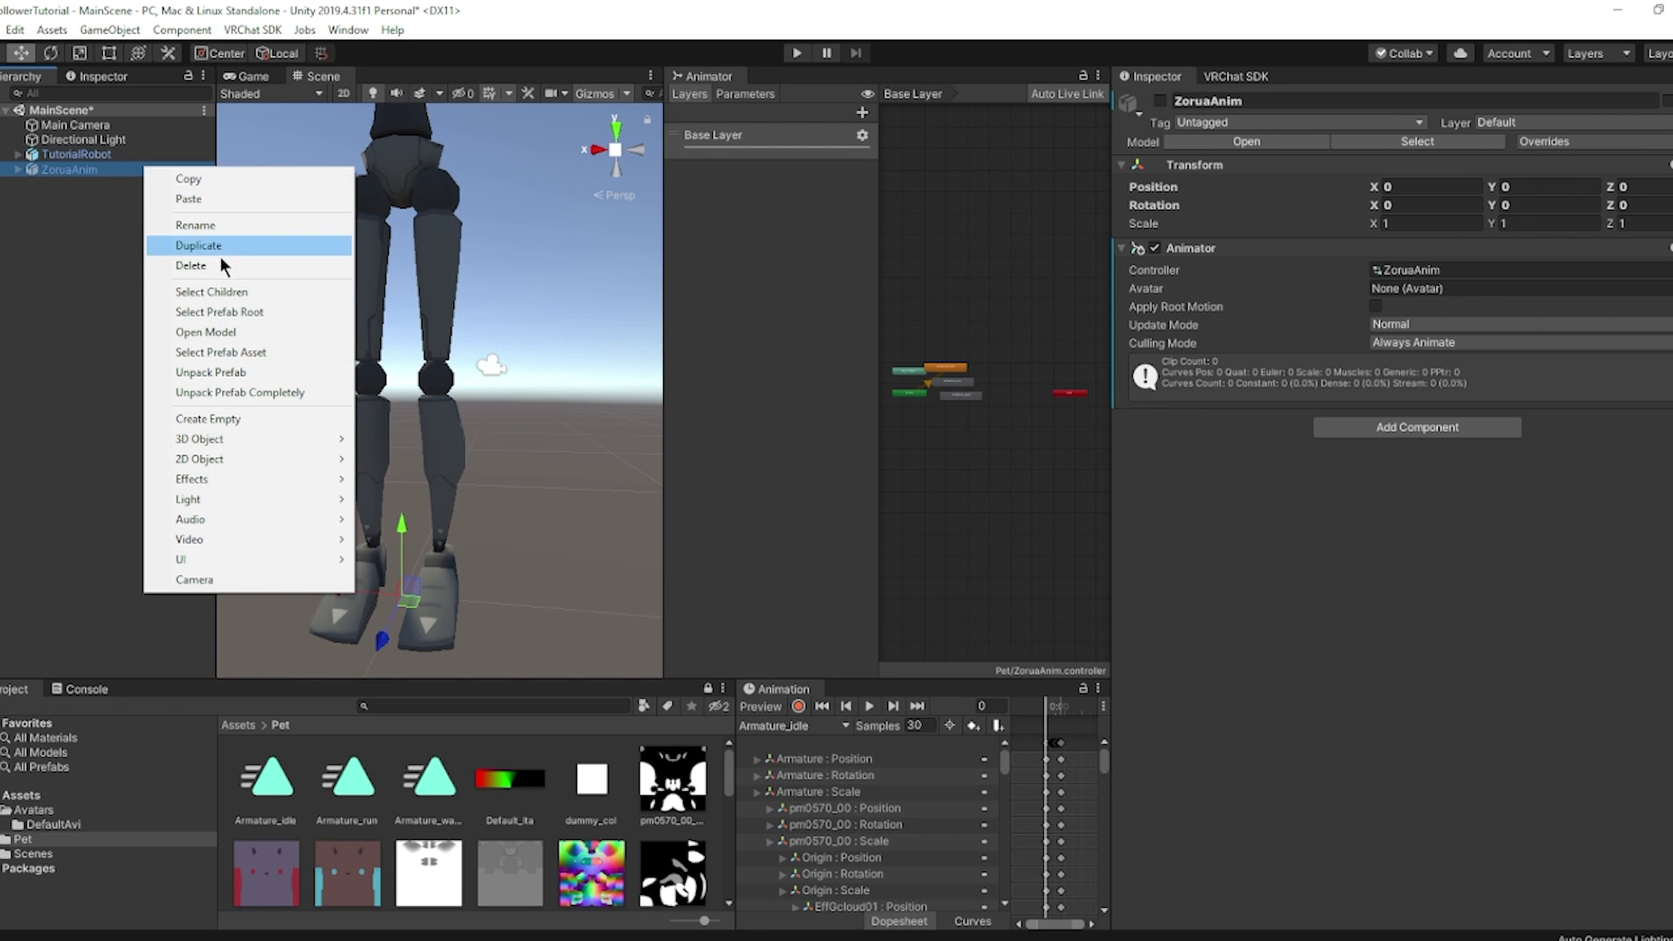
{"action": "left_click", "coordinate": [187, 265]}
{"action": "left_click", "coordinate": [76, 154]}
{"action": "scroll", "coordinate": [420, 376], "scroll_direction": "down", "scroll_amount": 8}
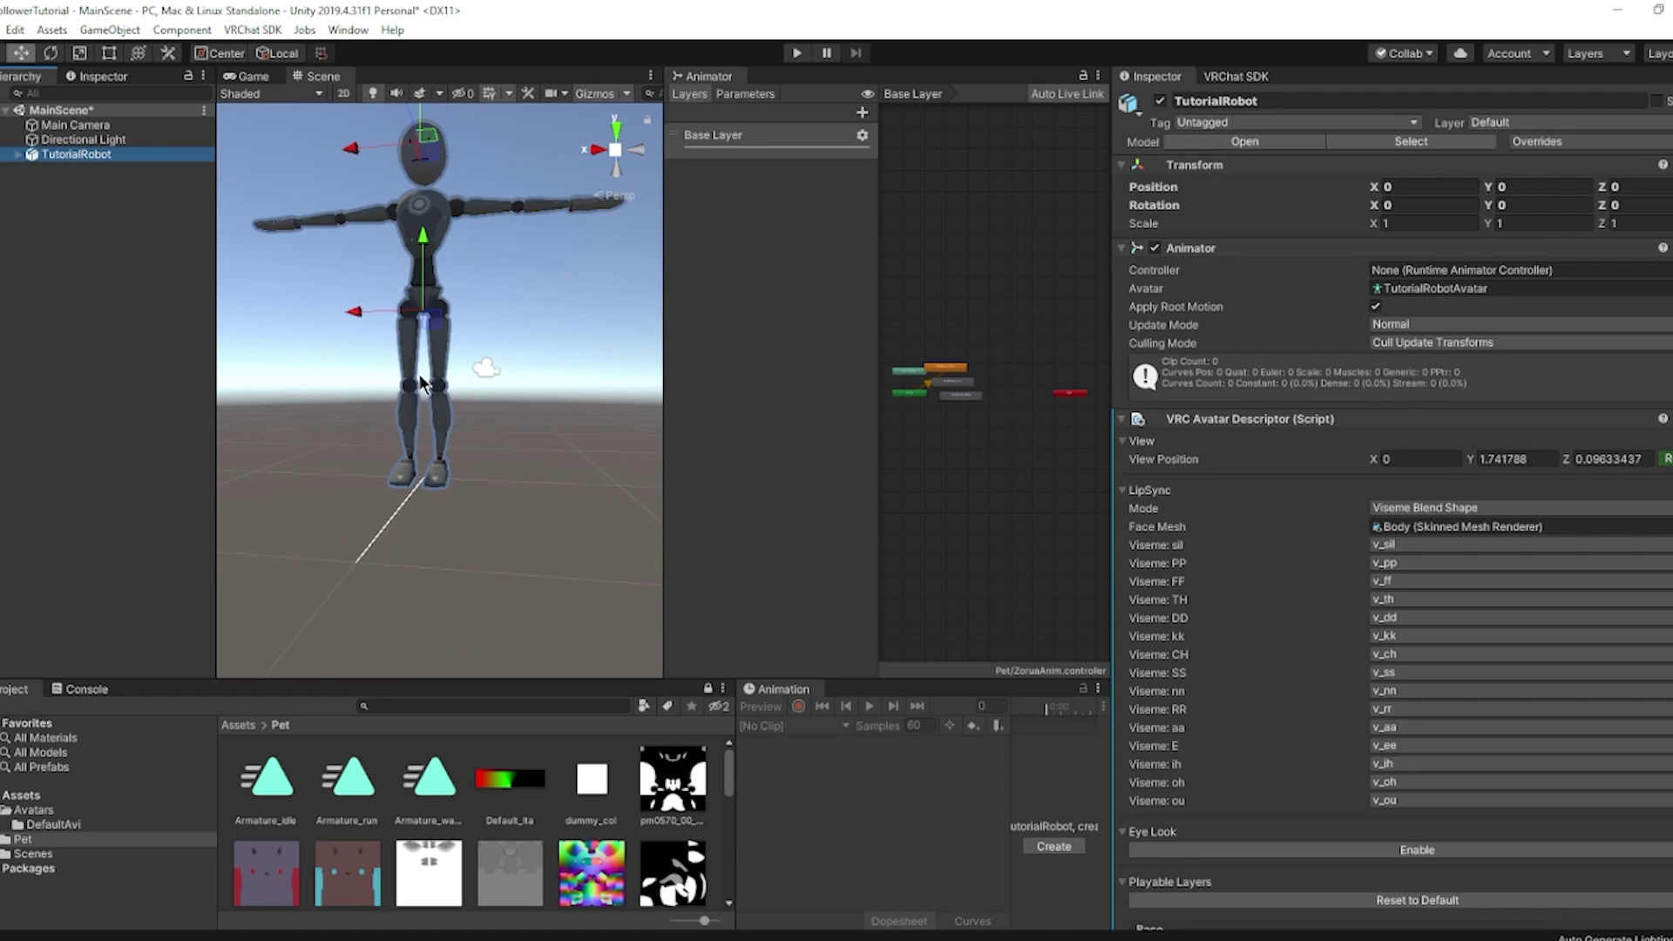
{"action": "middle_click_drag", "start_coordinate": [420, 377], "coordinate": [441, 448]}
{"action": "right_click_drag", "start_coordinate": [442, 448], "coordinate": [457, 366]}
{"action": "middle_click_drag", "start_coordinate": [456, 364], "coordinate": [504, 391]}
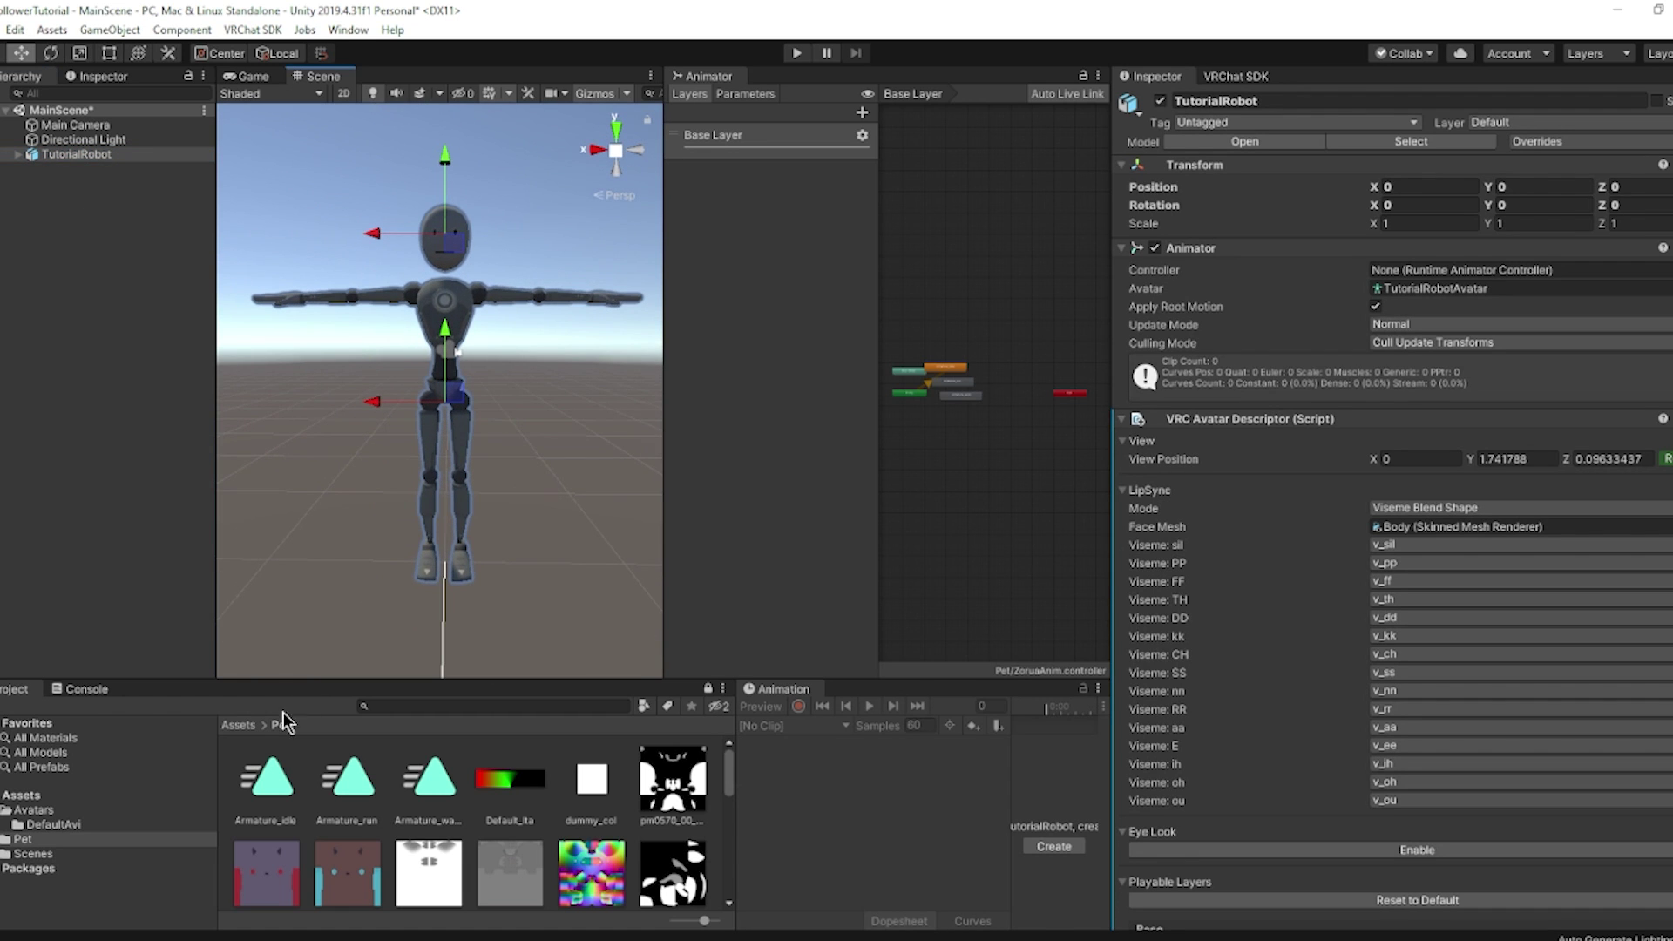
Import the Avatars 3.0 Manager, Final IK, Follower and Lyuma Av3 Emulator packages from the desktop's Unity prefabs folder.
{"action": "left_click", "coordinate": [238, 725]}
{"action": "key", "text": "alt+Tab"}
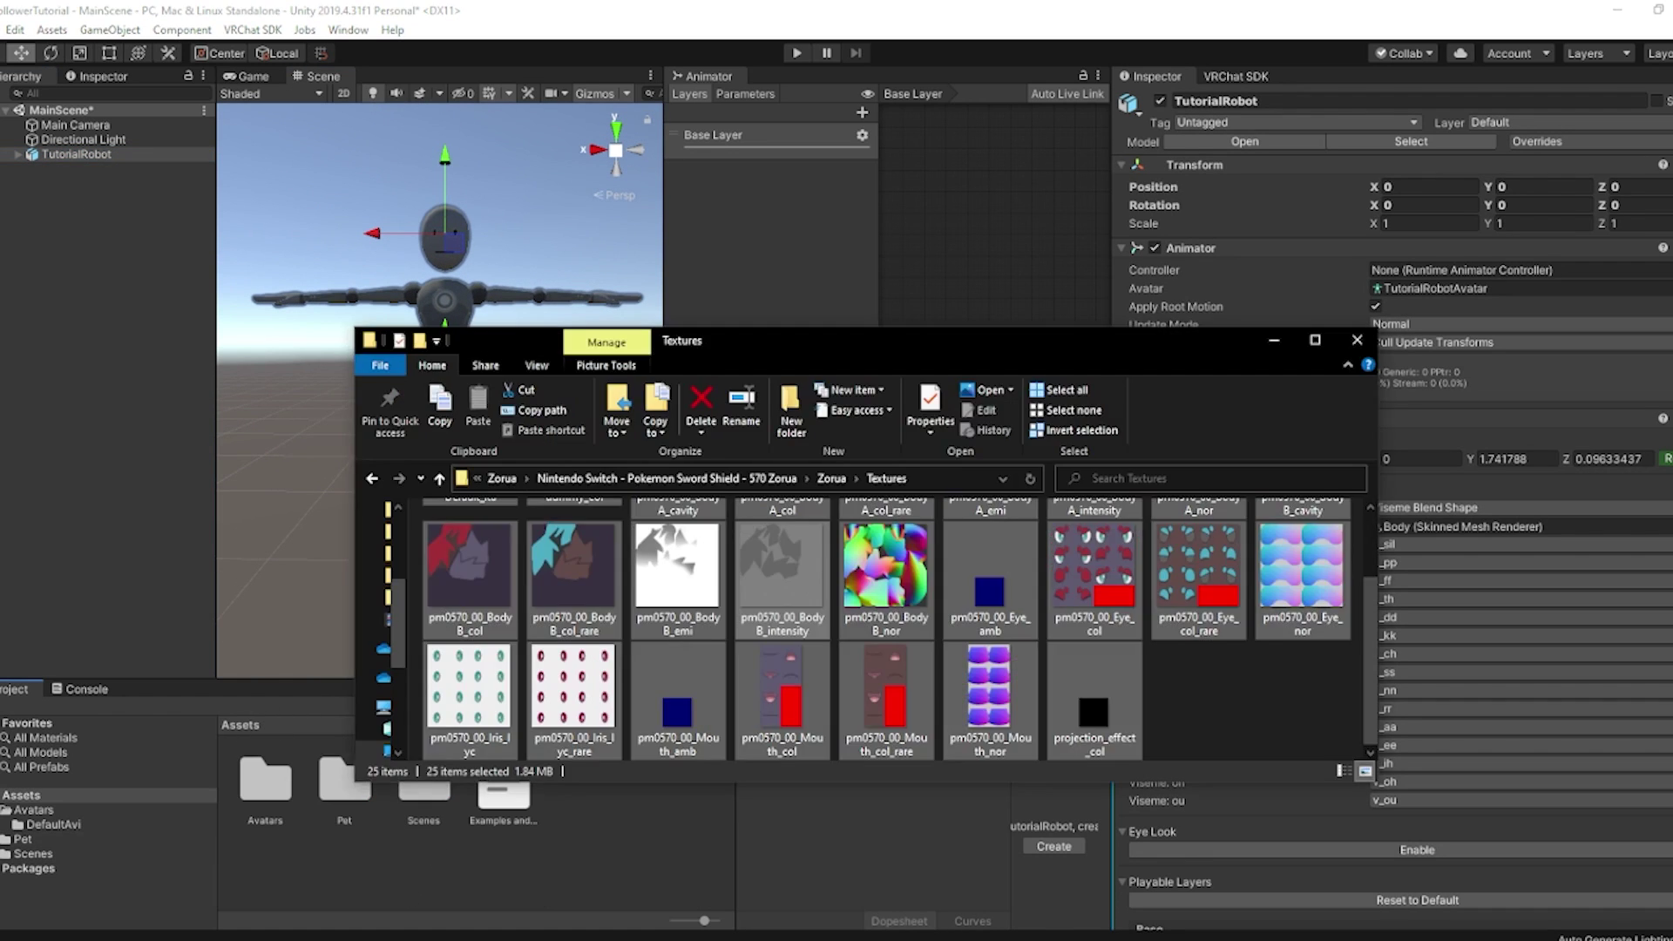
{"action": "left_click", "coordinate": [697, 478]}
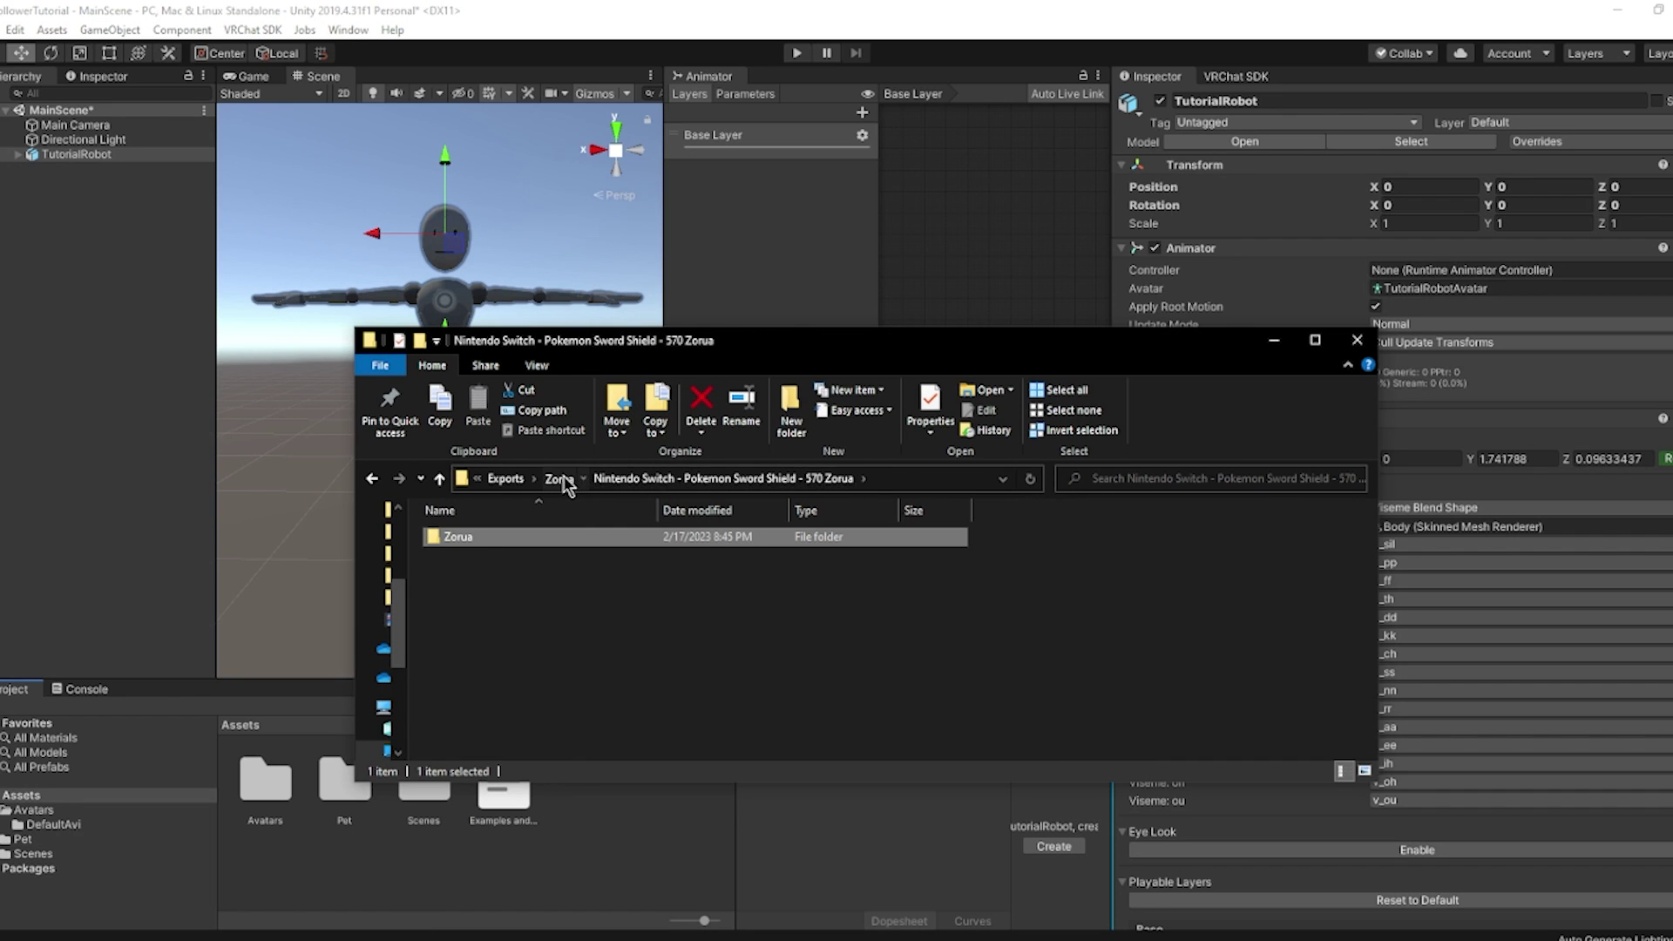
{"action": "left_click", "coordinate": [562, 479]}
{"action": "left_click", "coordinate": [679, 480]}
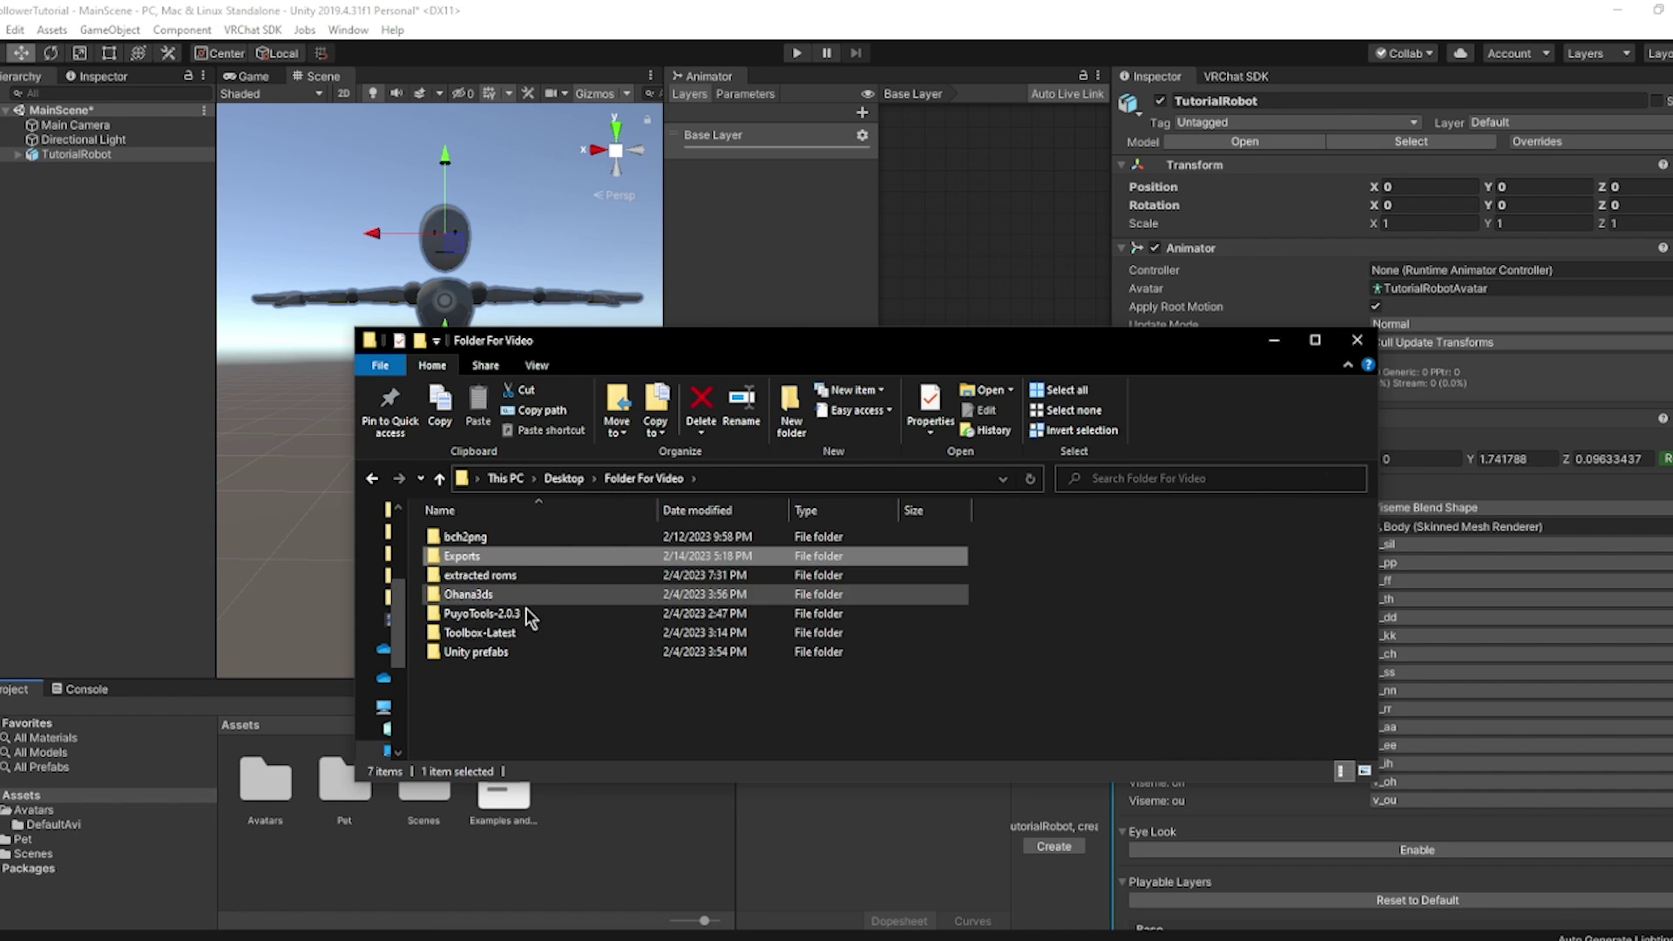
{"action": "double_click", "coordinate": [519, 654]}
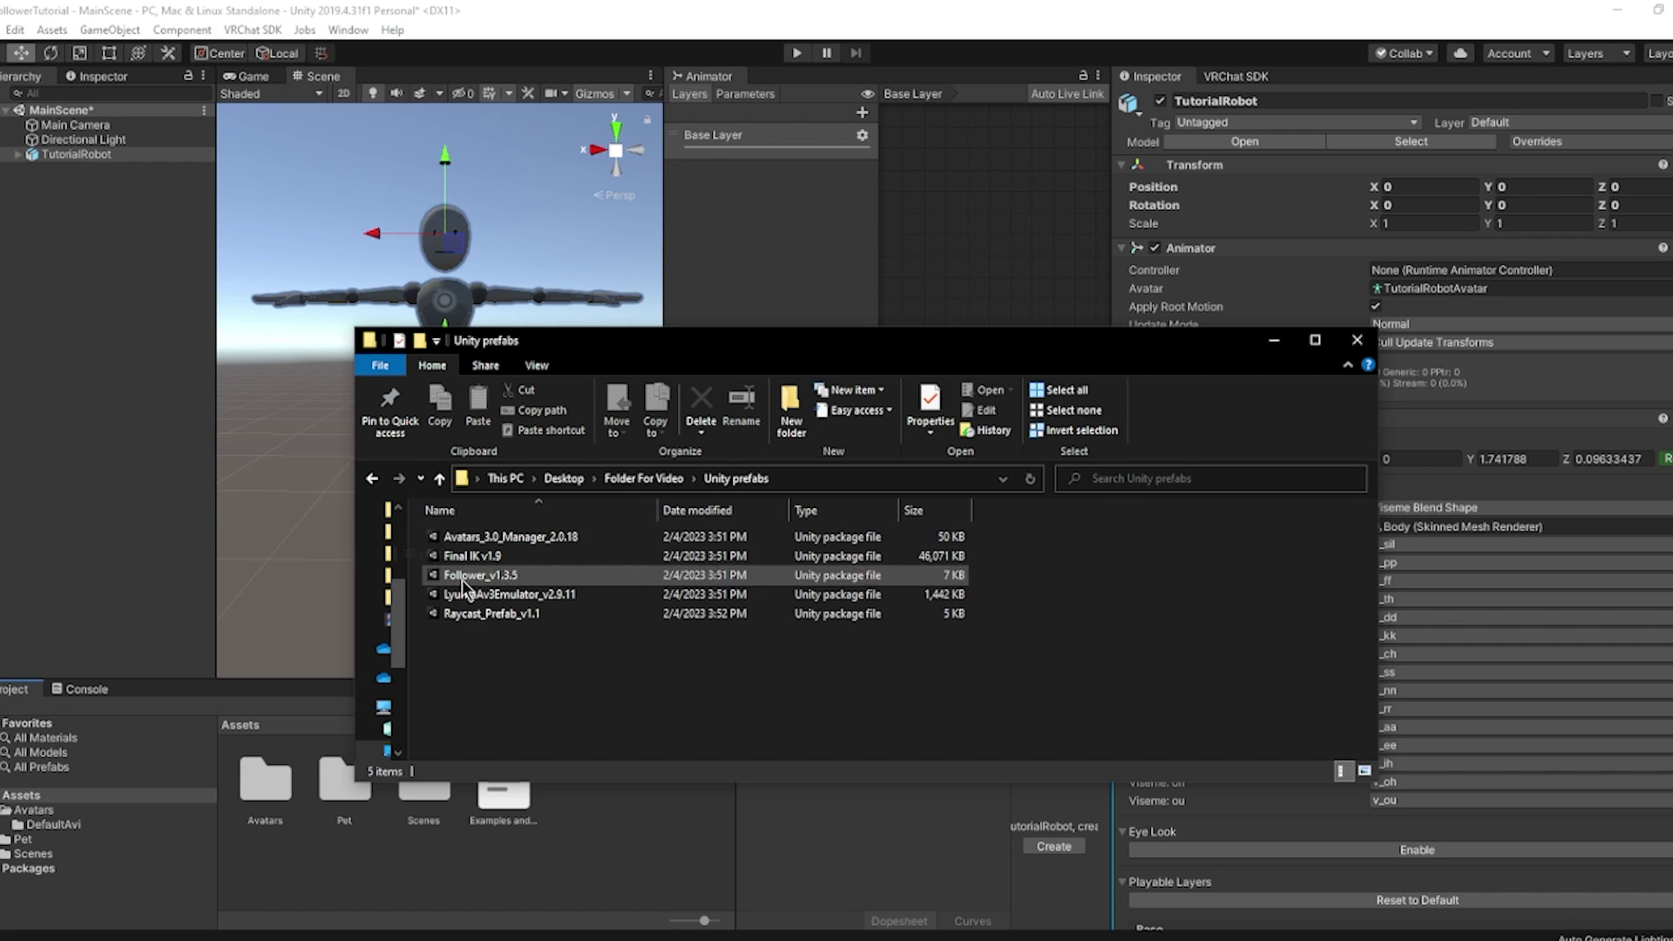
{"action": "left_click_drag", "start_coordinate": [529, 621], "coordinate": [534, 547]}
{"action": "left_click", "coordinate": [288, 516]}
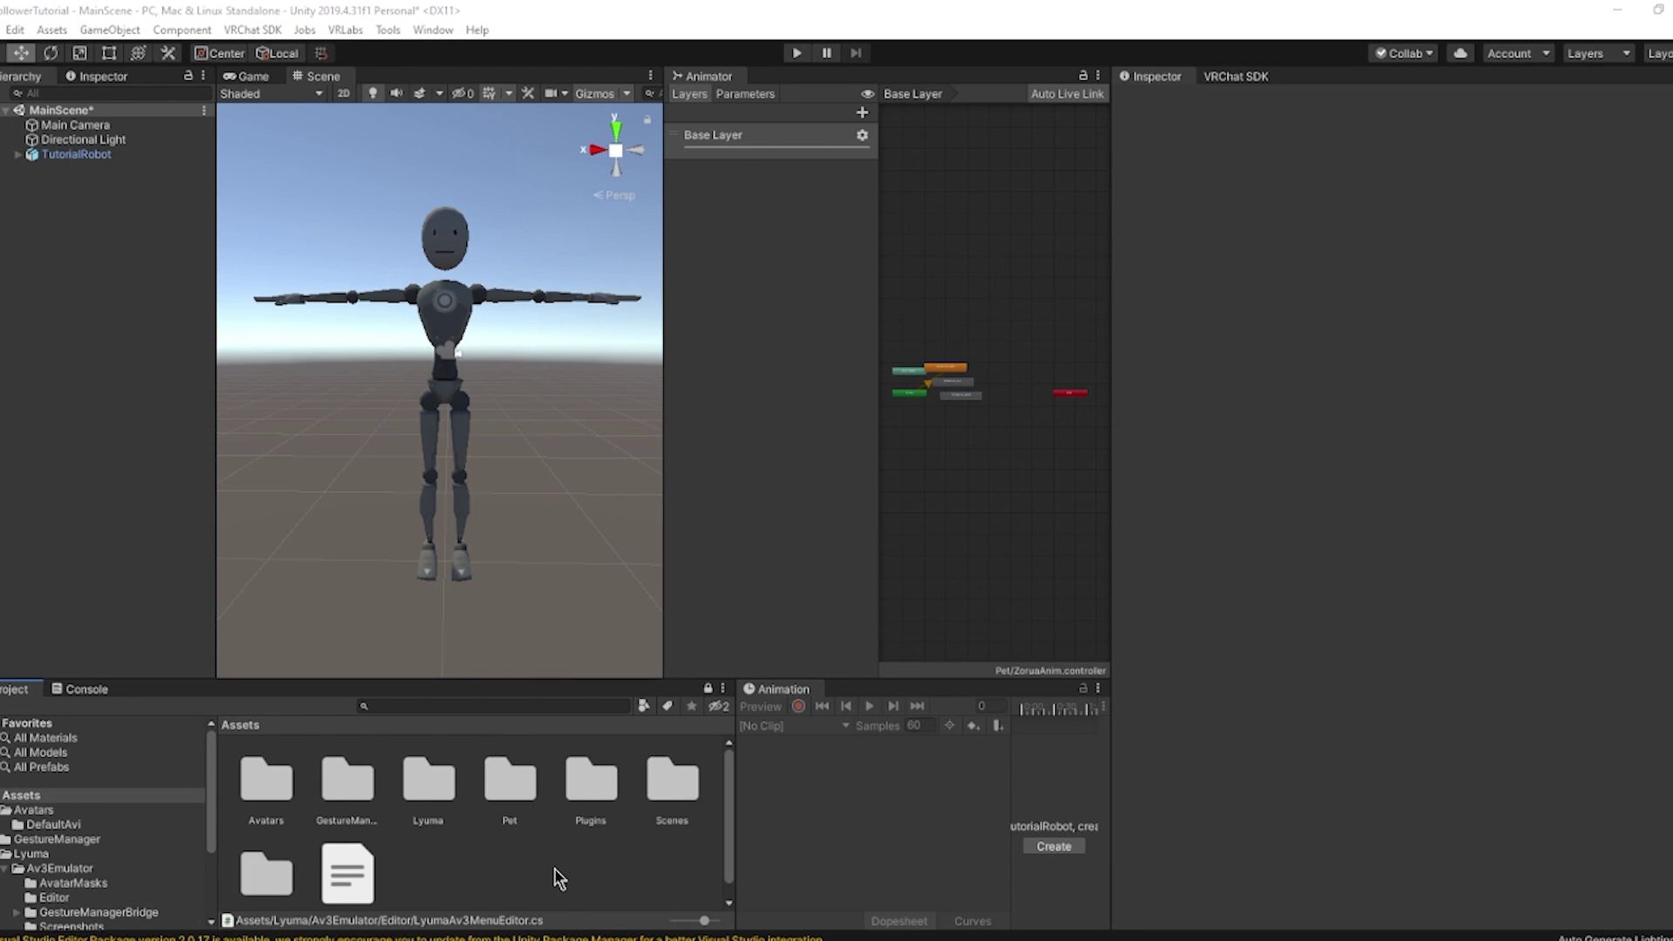
Open the VRLabs Avatars 3.0 Manager with TutorialRobot as its avatar and expand the FX layer.
{"action": "scroll", "coordinate": [549, 871], "scroll_direction": "down", "scroll_amount": 1}
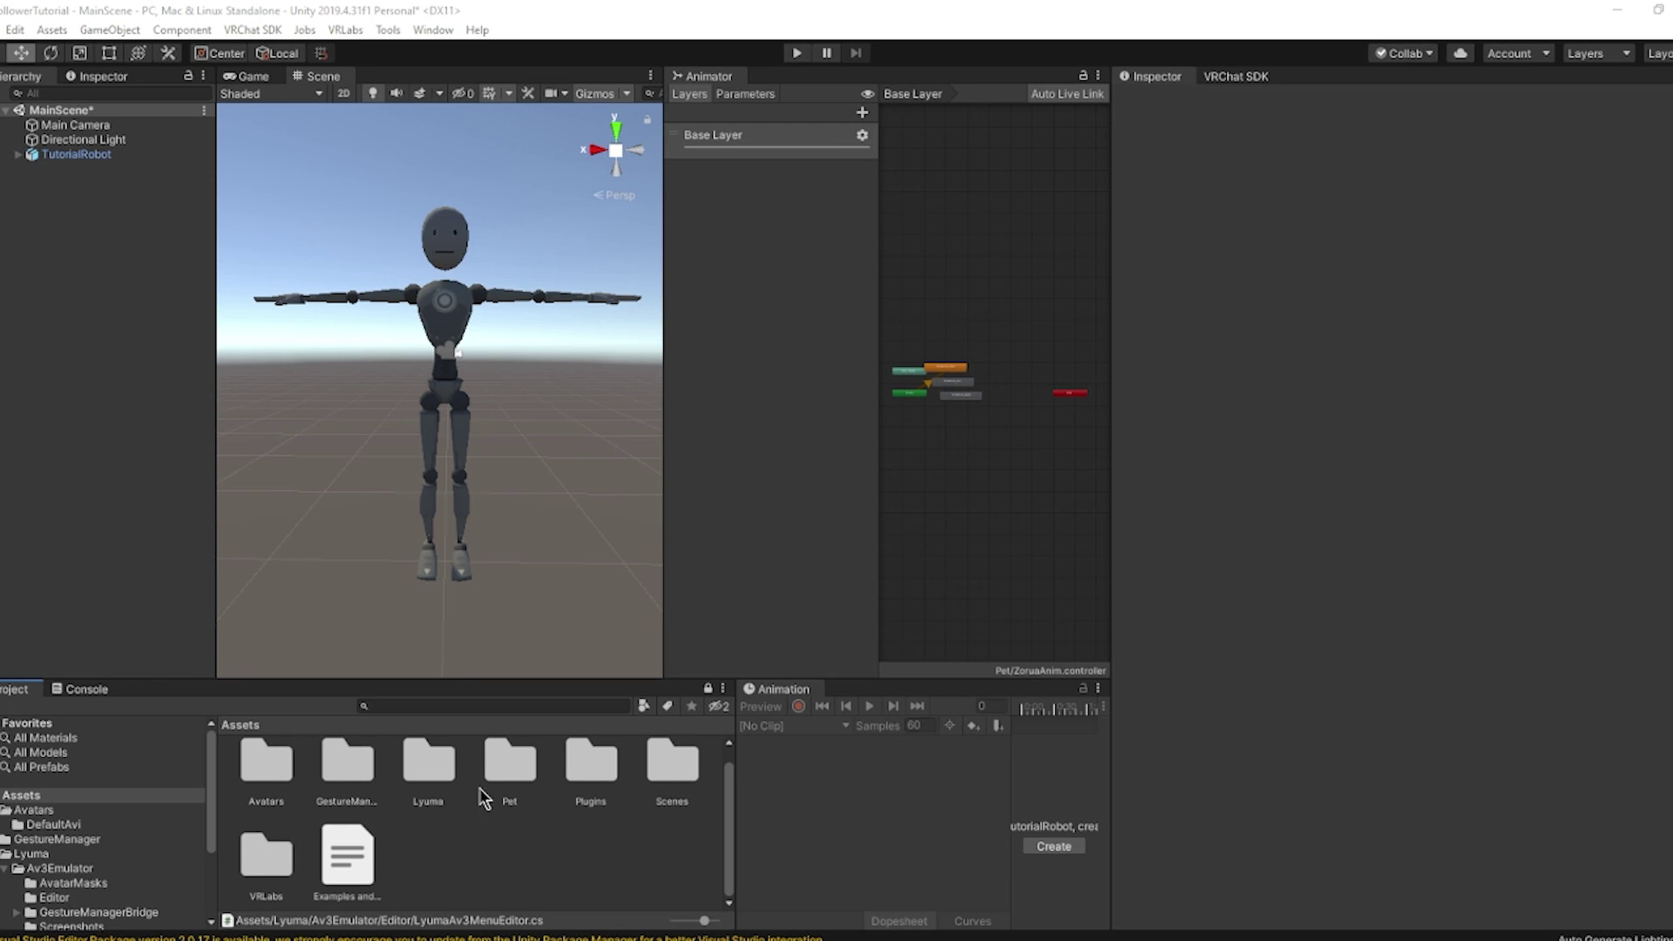
{"action": "left_click", "coordinate": [344, 32]}
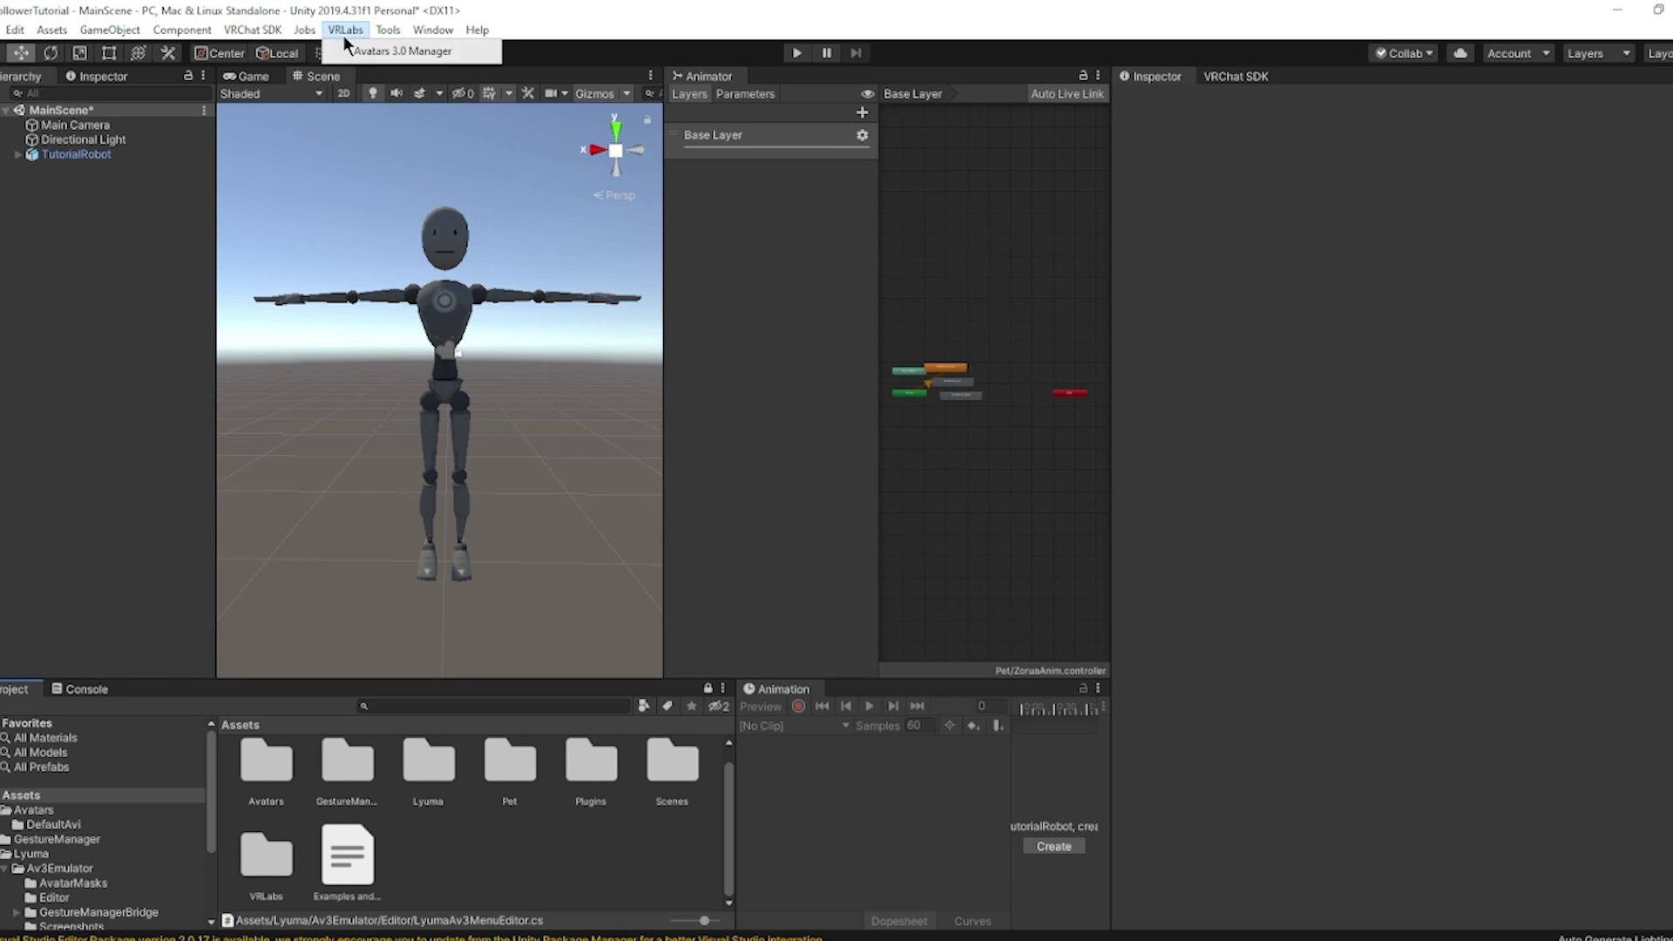
{"action": "left_click", "coordinate": [402, 50]}
{"action": "left_click_drag", "start_coordinate": [76, 154], "coordinate": [899, 147]}
{"action": "left_click", "coordinate": [762, 388]}
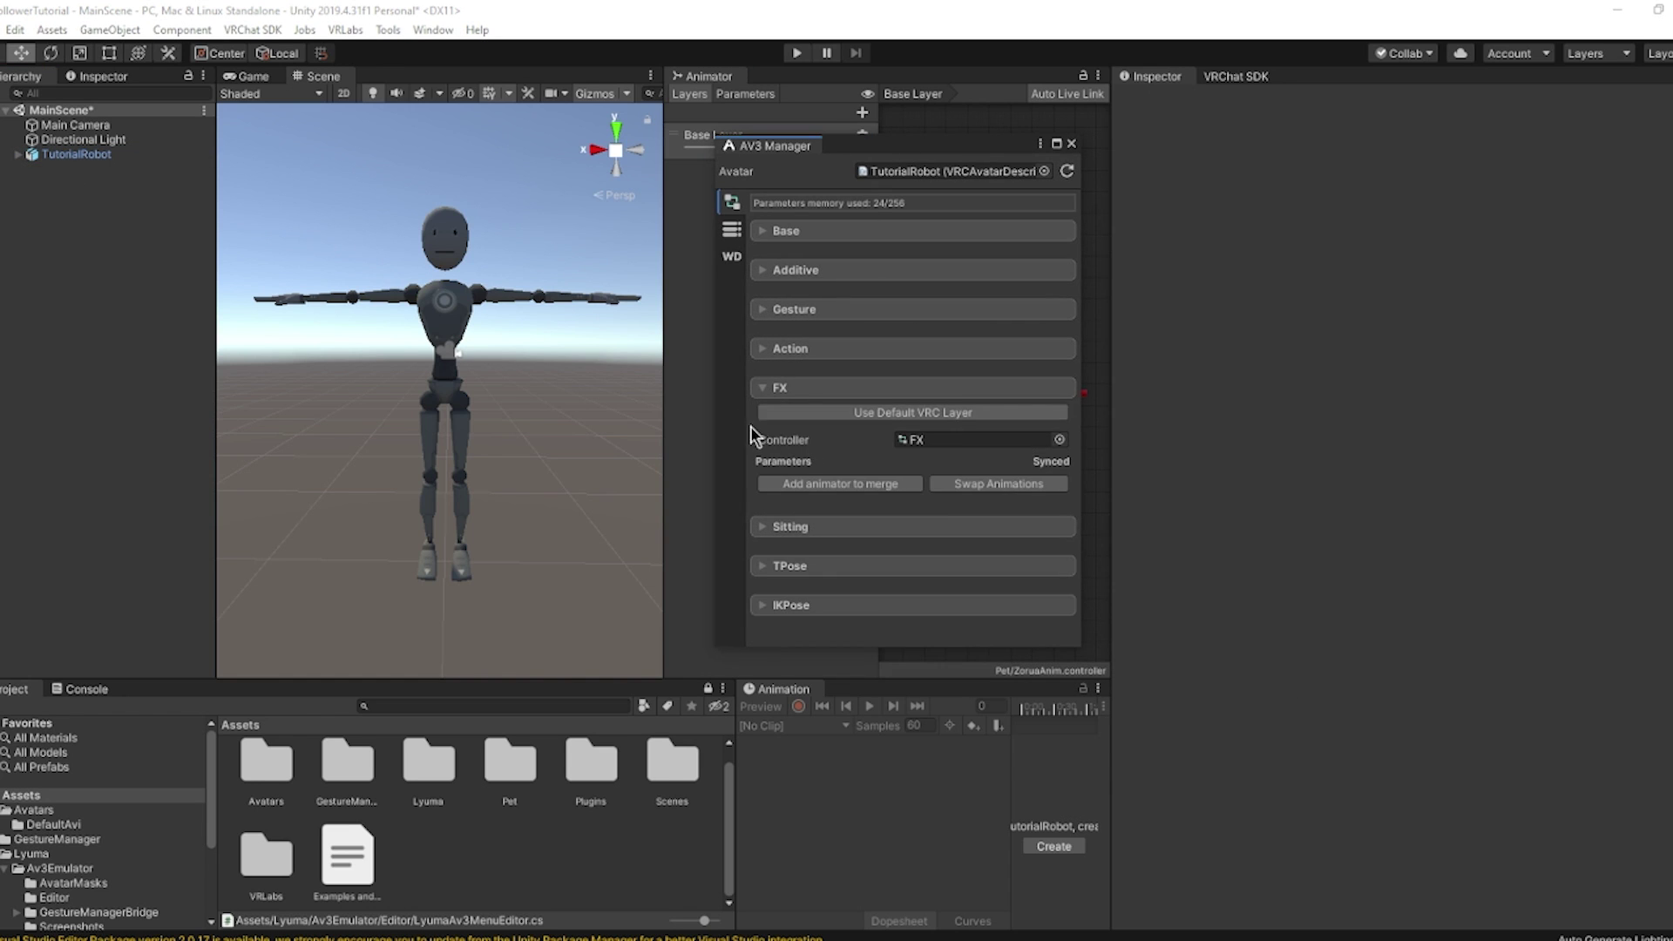
Merge the VRLabs Follower FX animator into the avatar's current FX controller and check the Write Defaults list.
{"action": "left_click", "coordinate": [784, 482]}
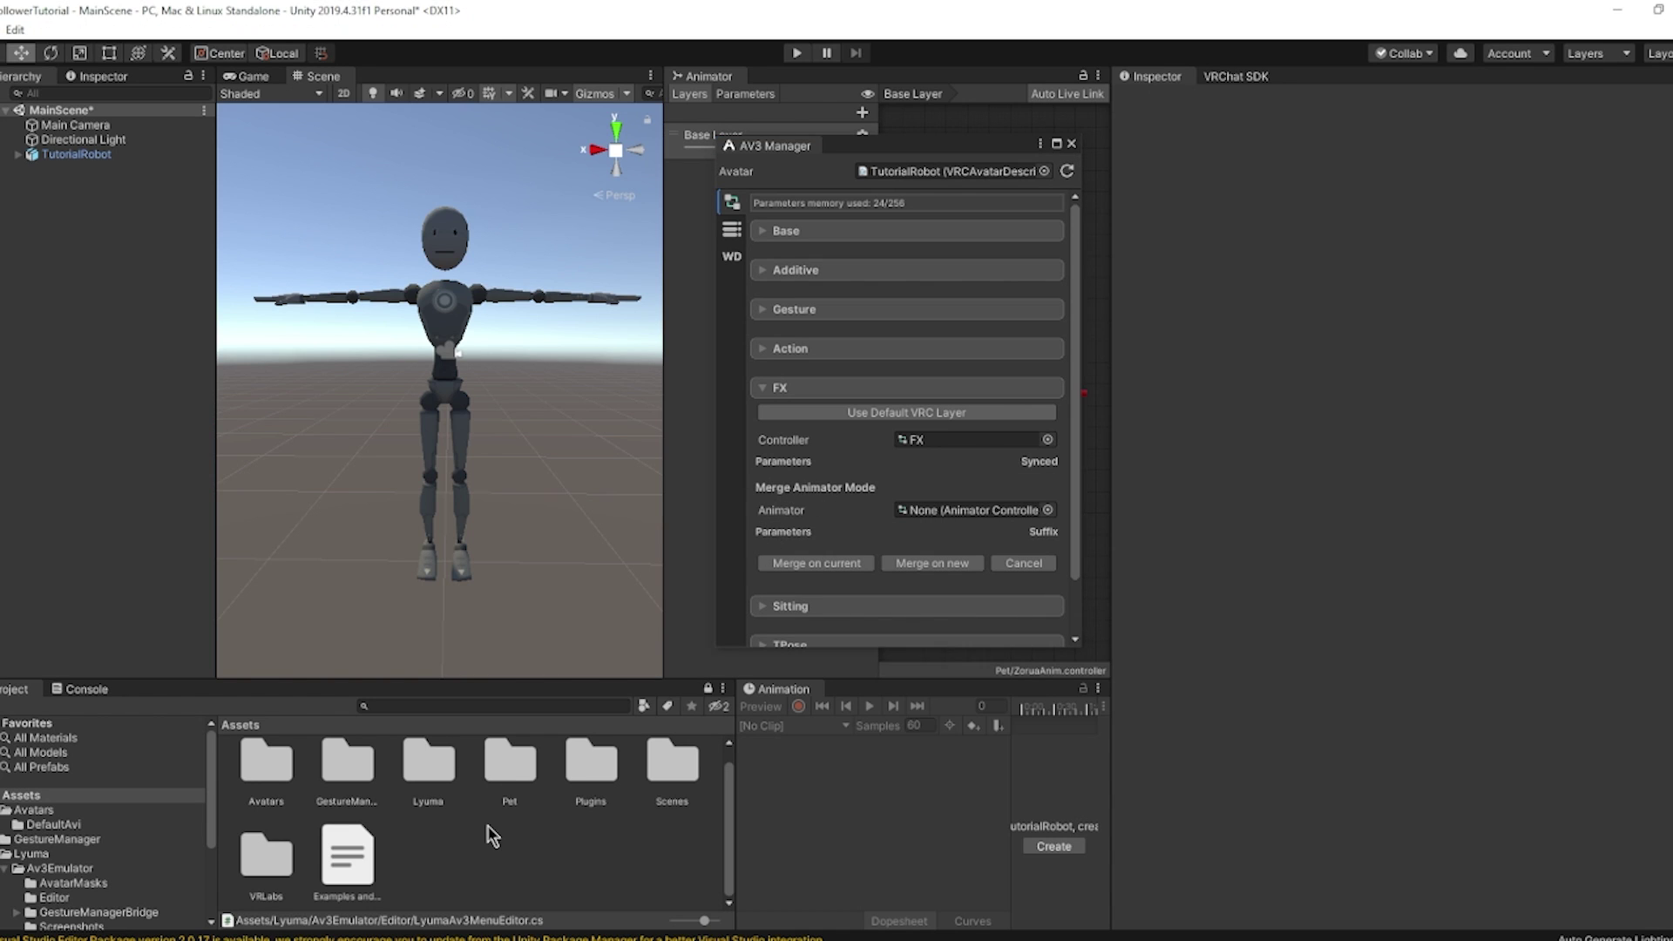
{"action": "double_click", "coordinate": [264, 857]}
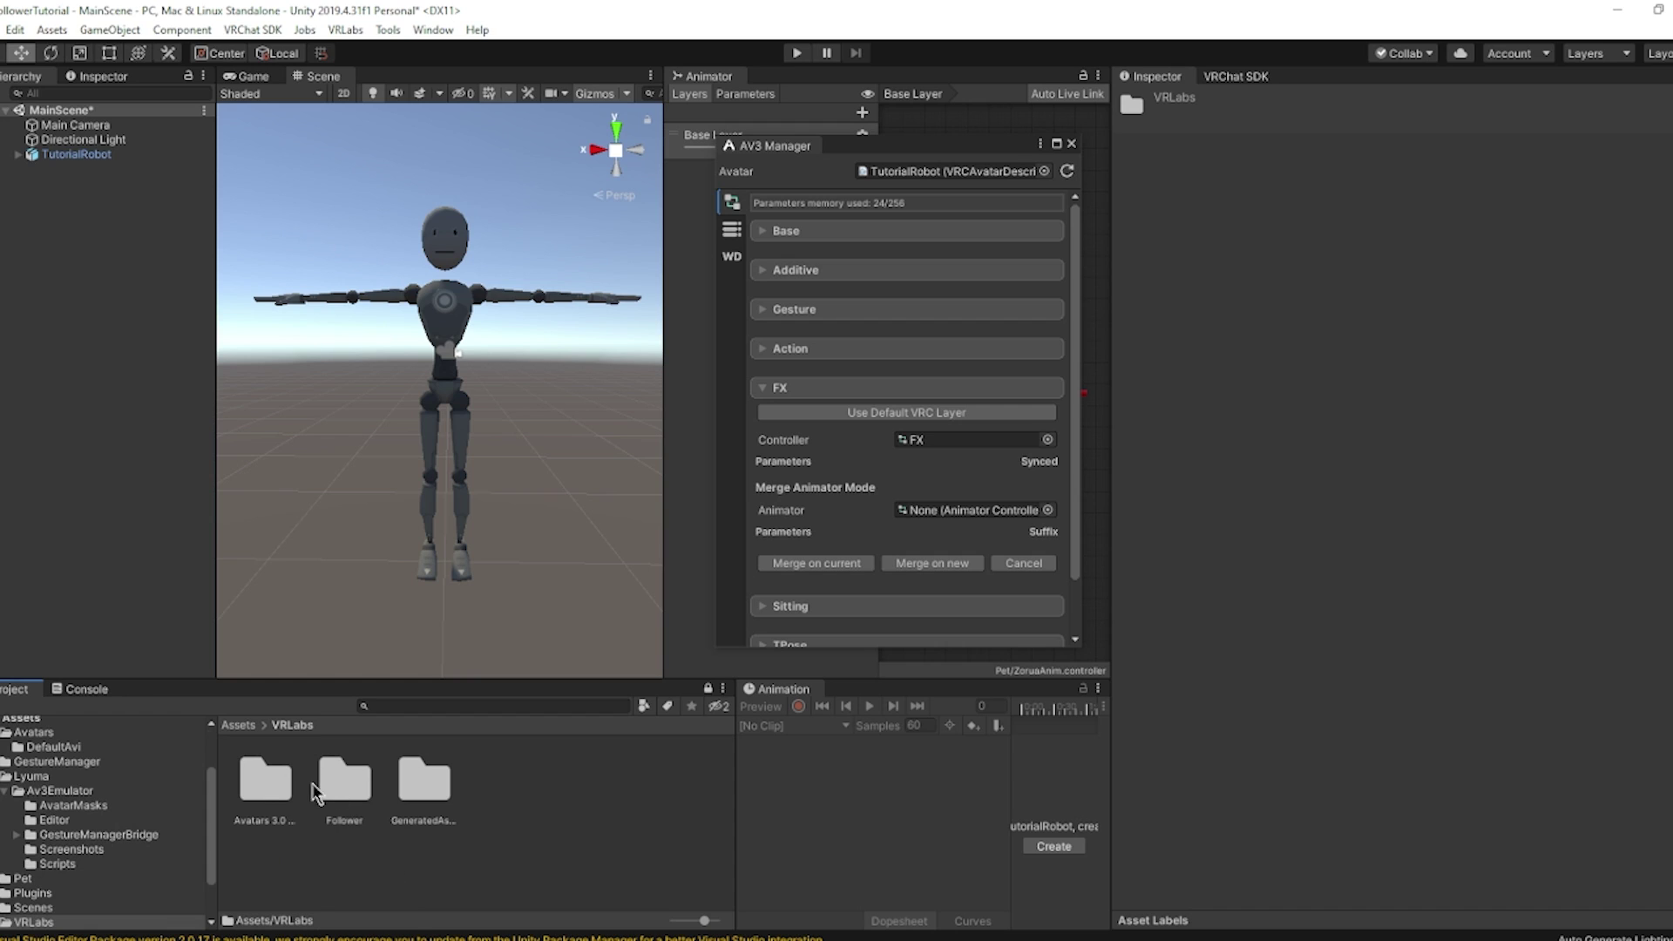
{"action": "double_click", "coordinate": [262, 784]}
{"action": "left_click", "coordinate": [305, 726]}
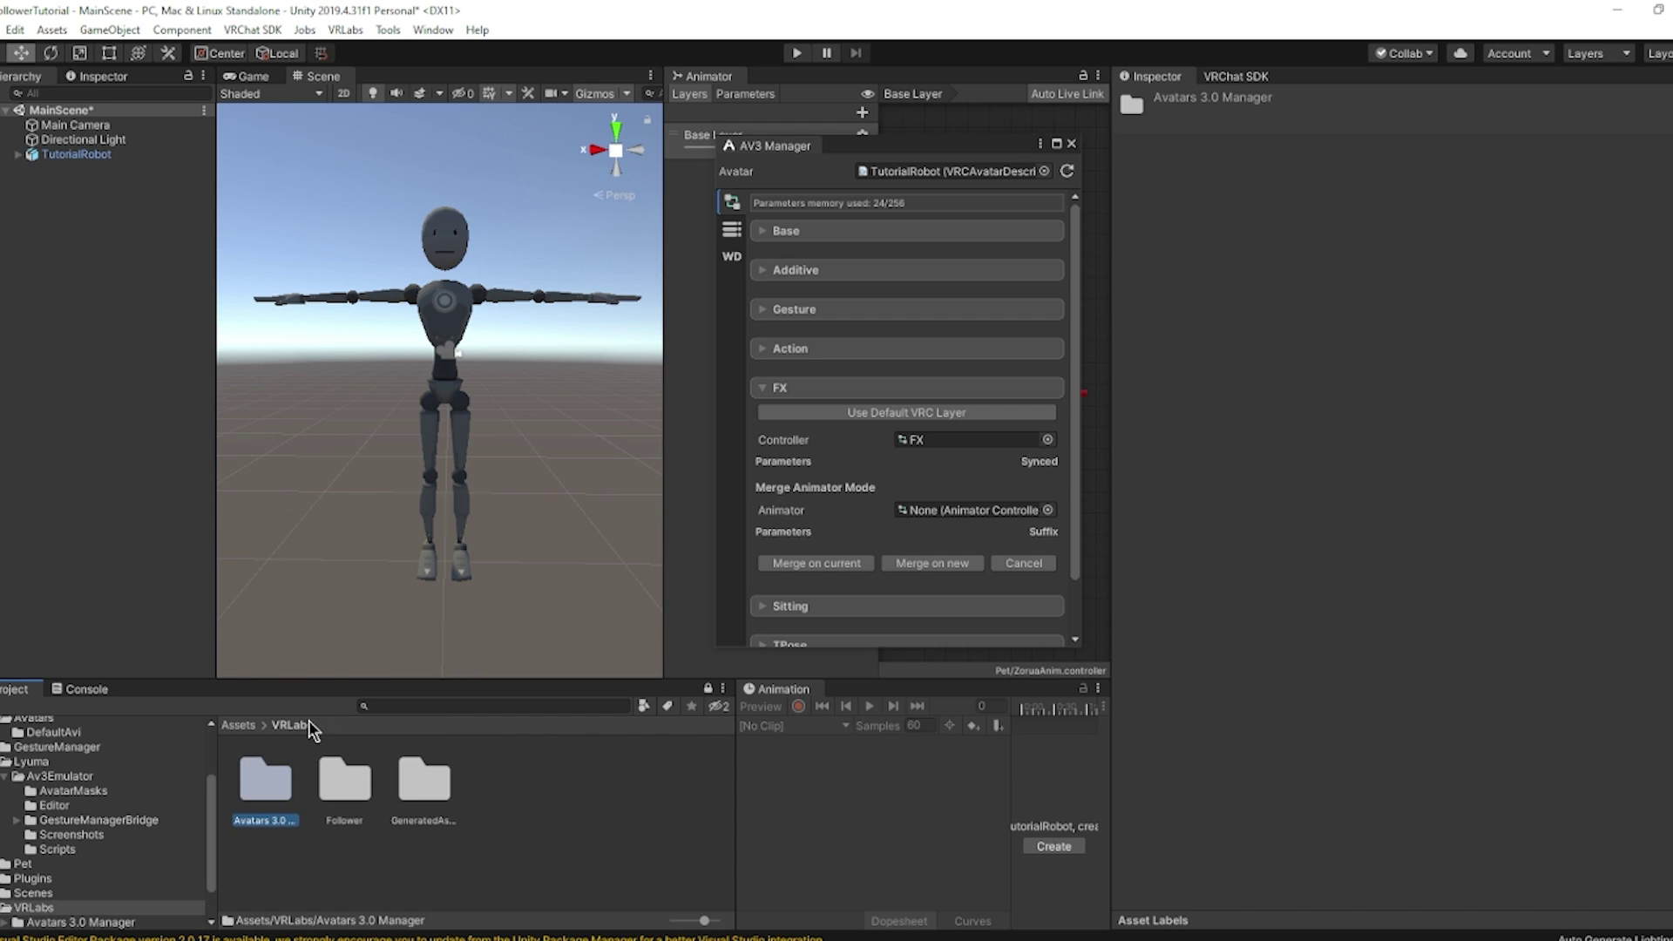
{"action": "left_click", "coordinate": [349, 784]}
{"action": "double_click", "coordinate": [349, 784]}
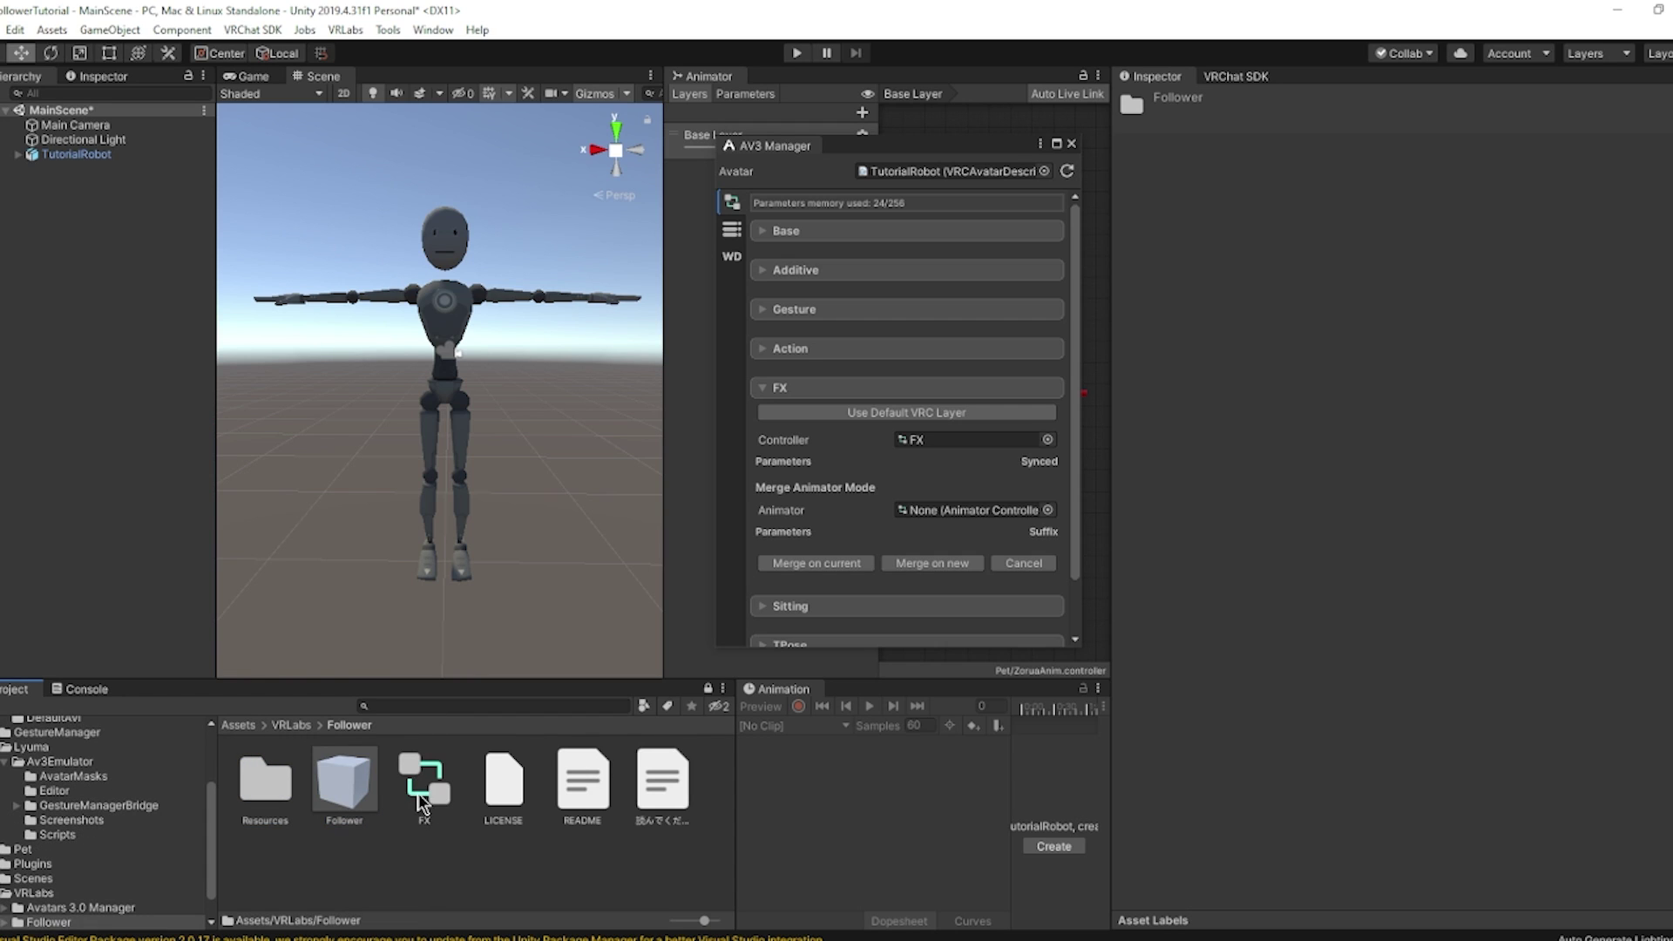
{"action": "left_click_drag", "start_coordinate": [446, 800], "coordinate": [937, 513]}
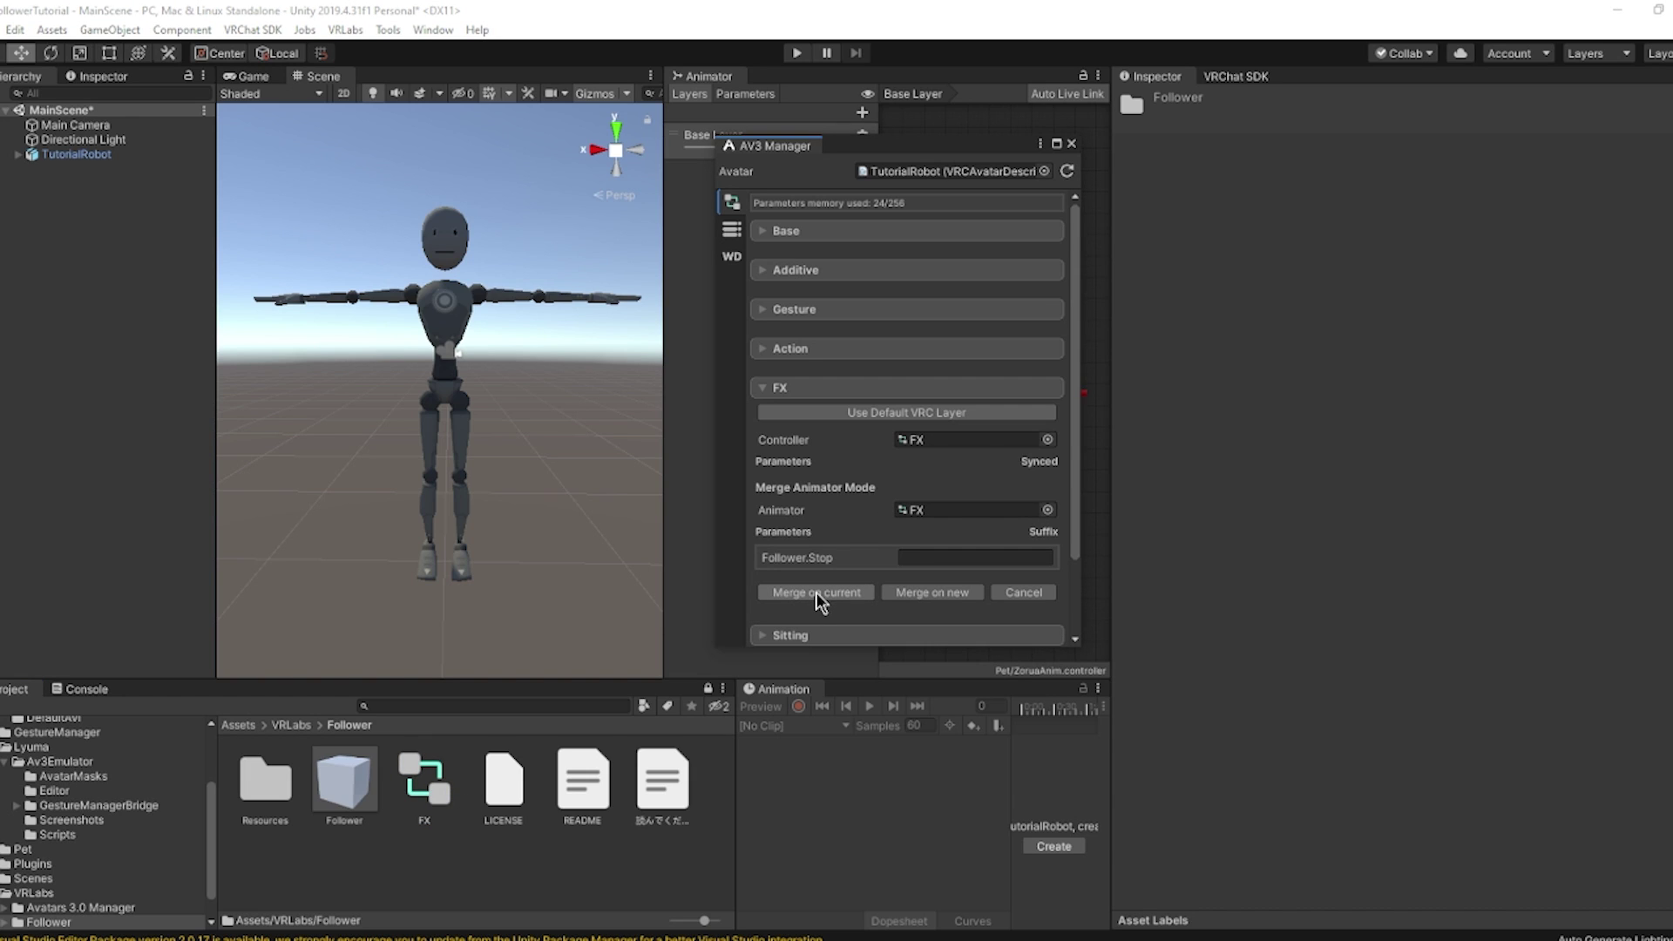
{"action": "left_click", "coordinate": [816, 592]}
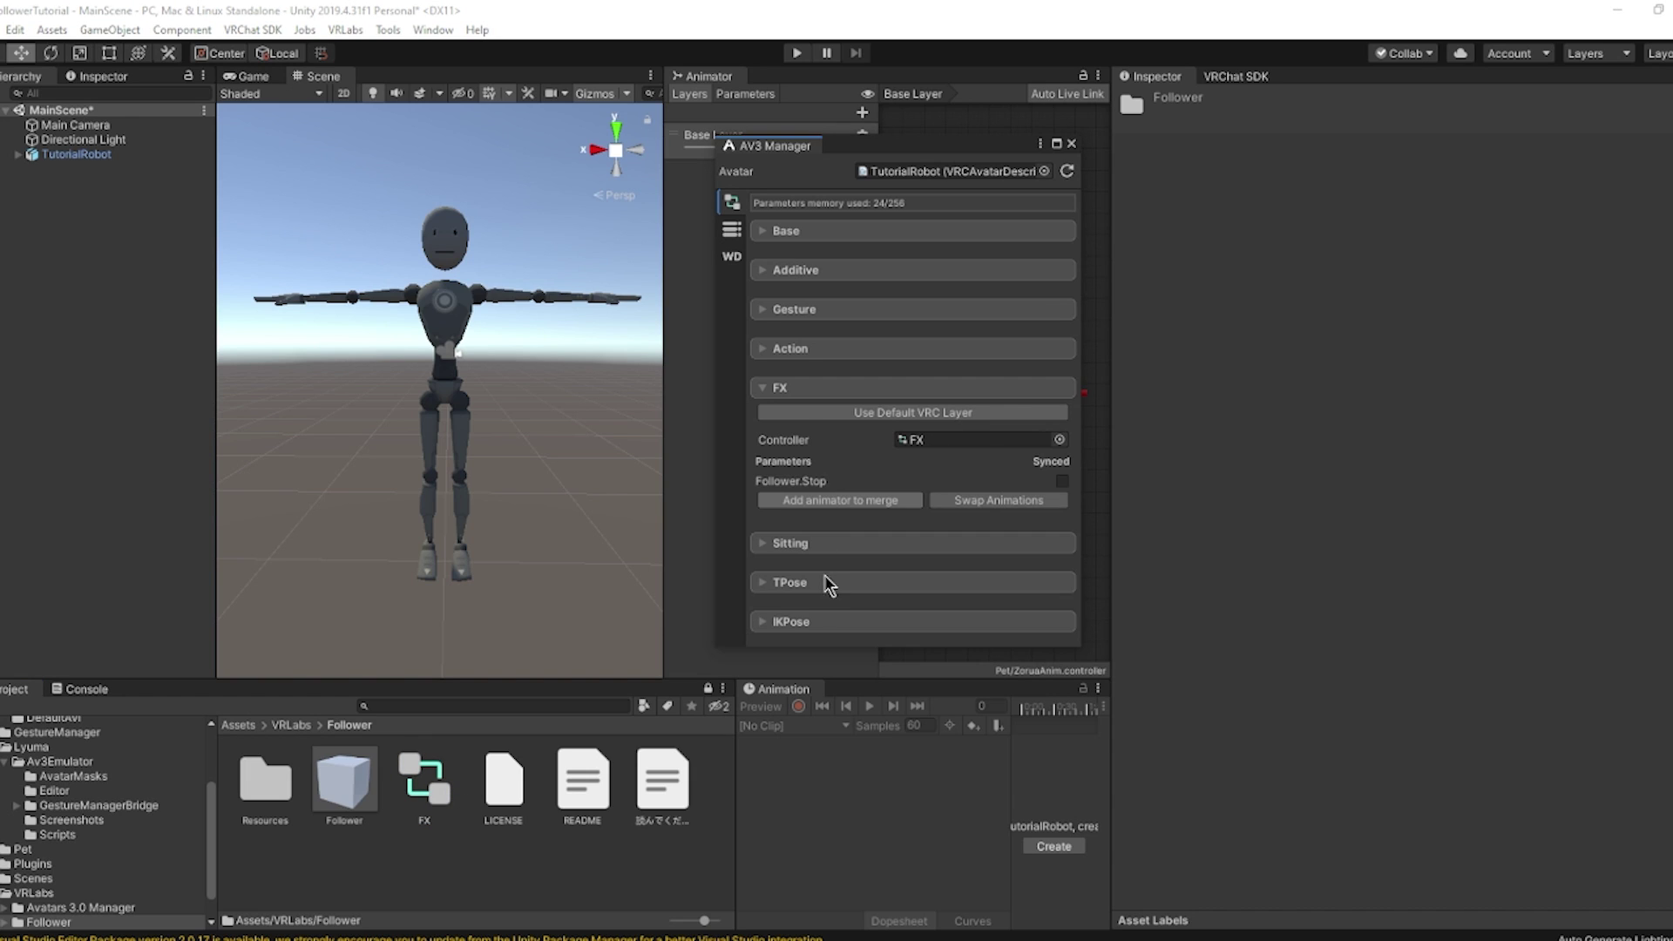
{"action": "left_click", "coordinate": [732, 256]}
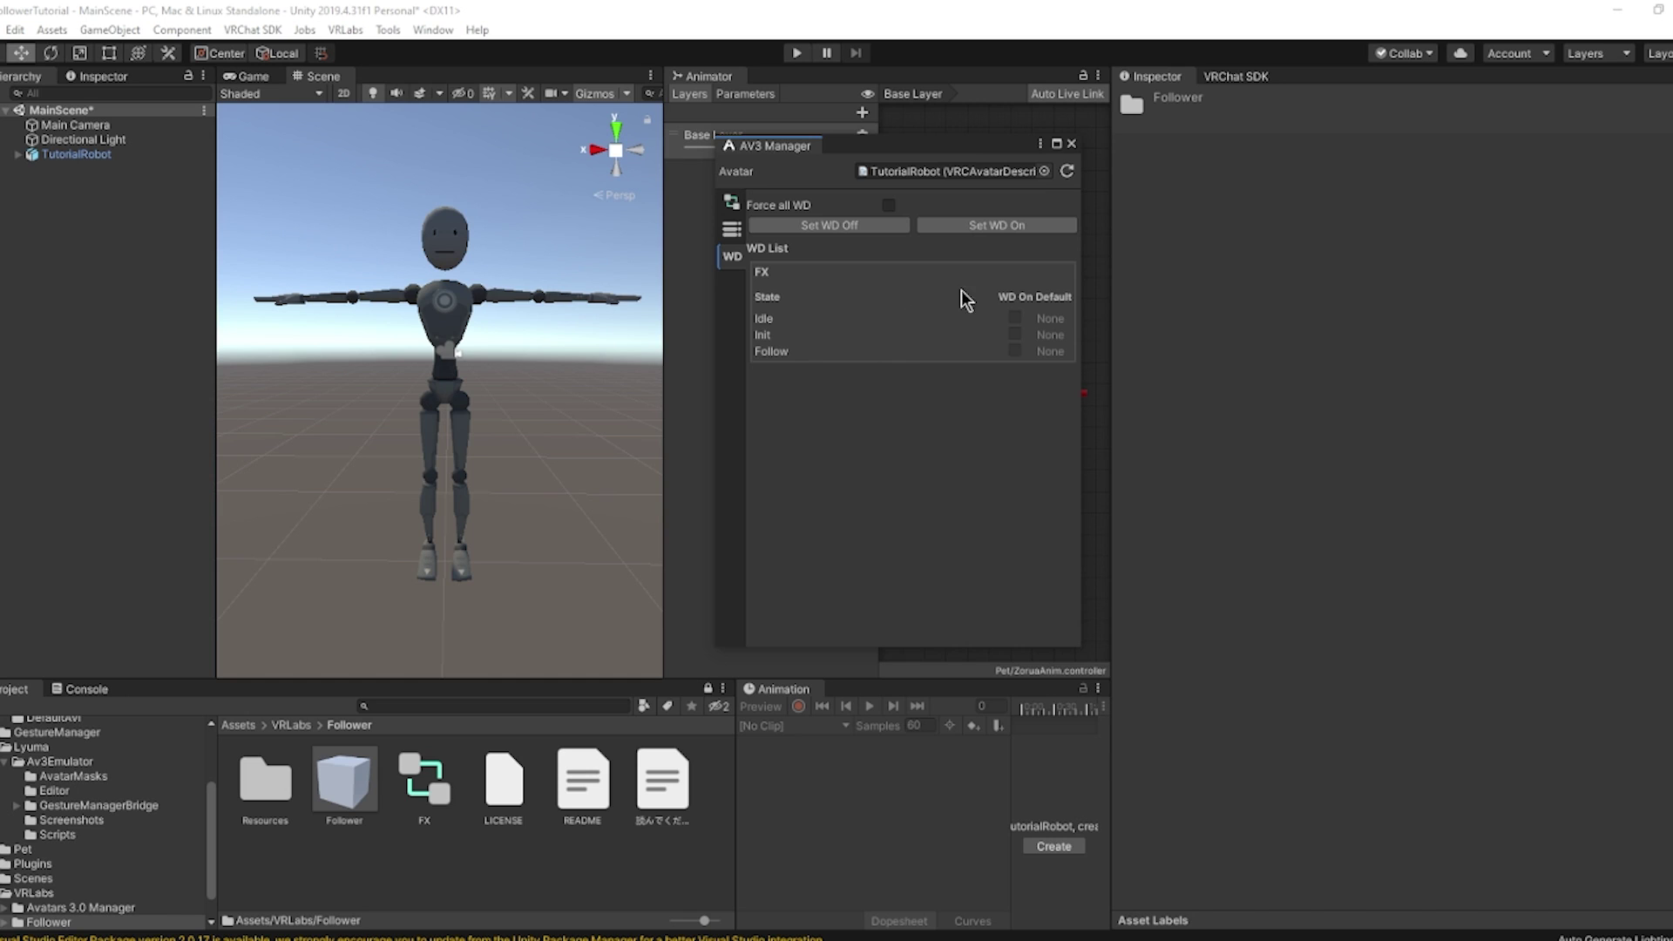
{"action": "left_click", "coordinate": [1071, 145]}
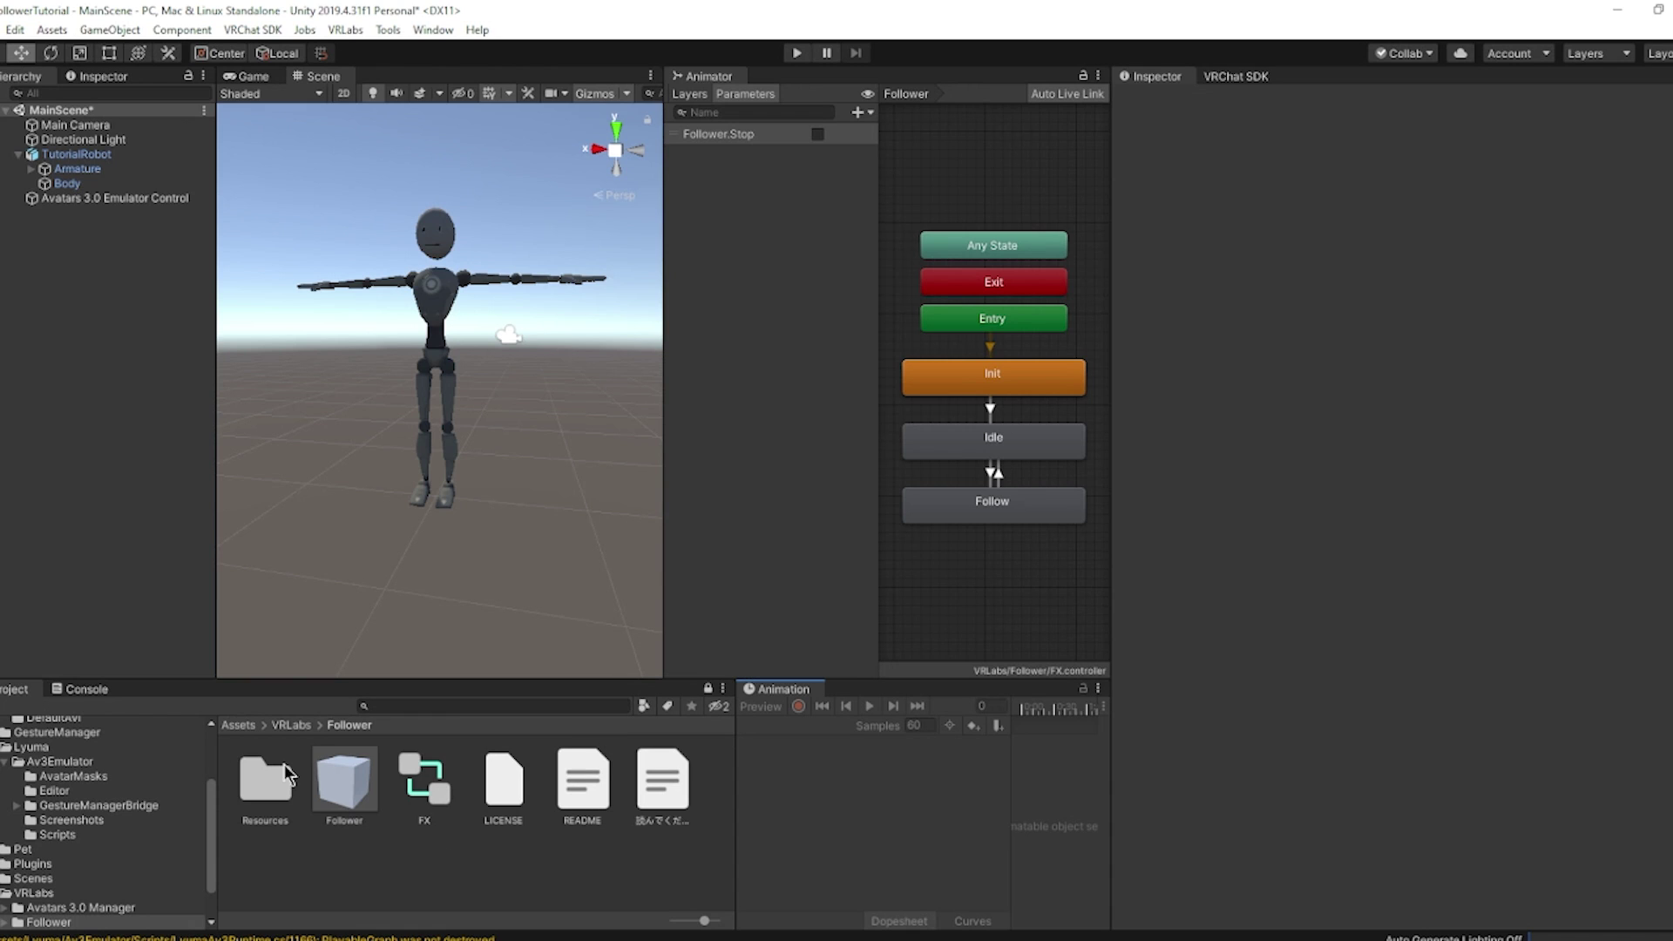
Place the Follower prefab inside TutorialRobot in the scene hierarchy and expand its child objects.
{"action": "left_click_drag", "start_coordinate": [347, 784], "coordinate": [76, 157]}
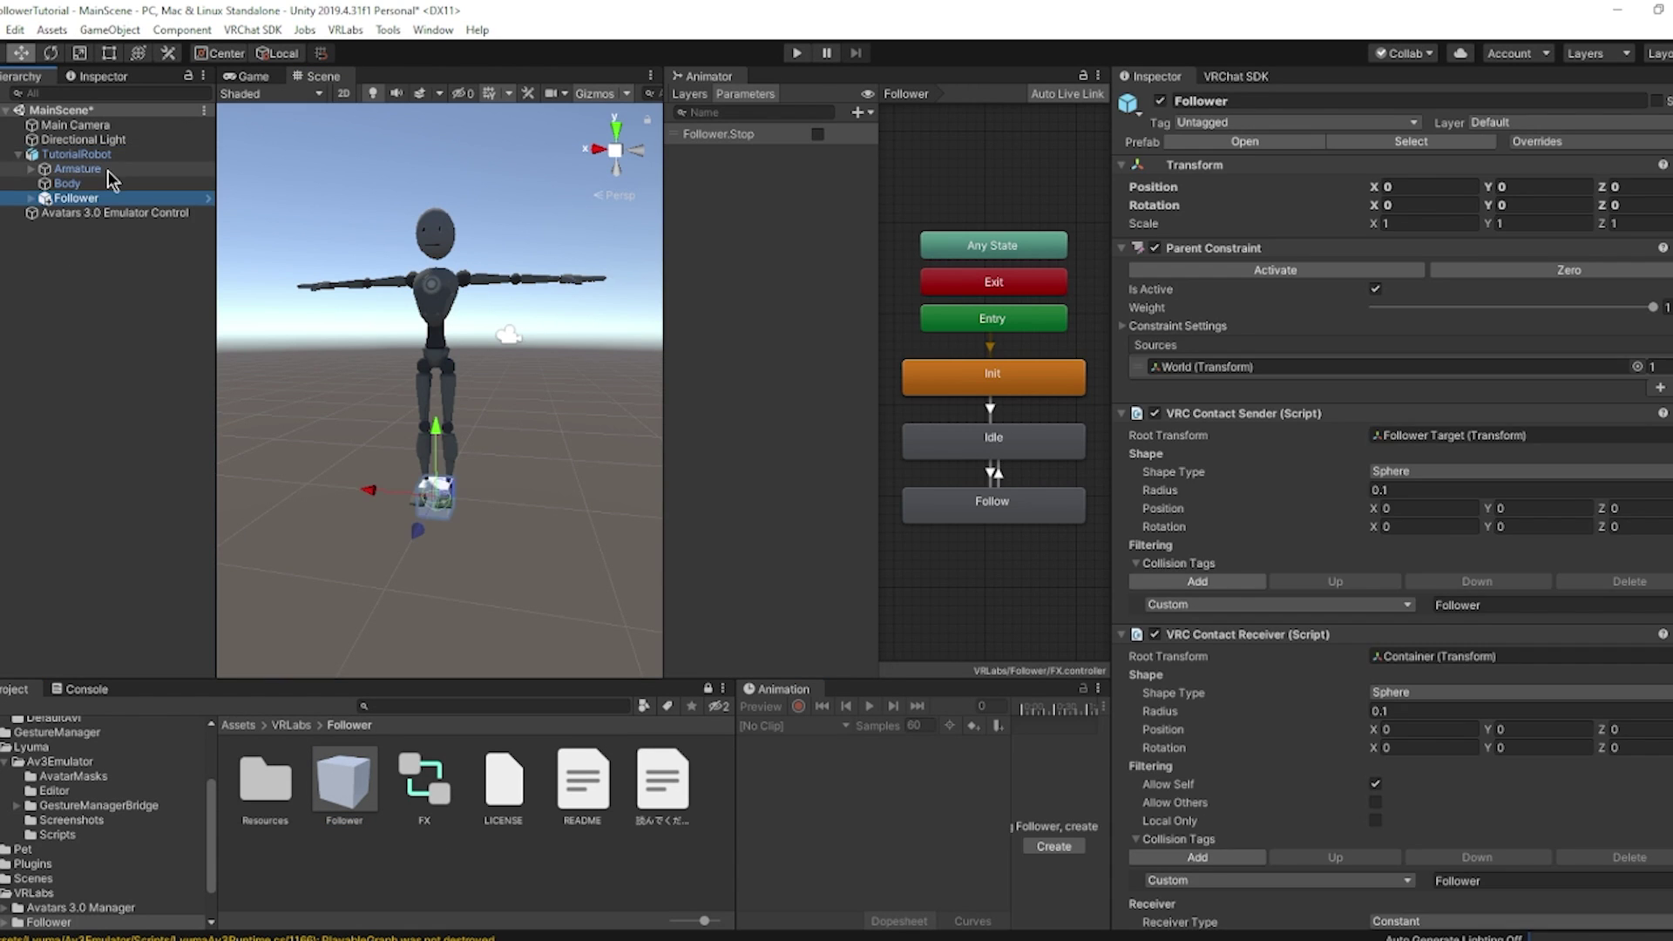
{"action": "left_click", "coordinate": [41, 199]}
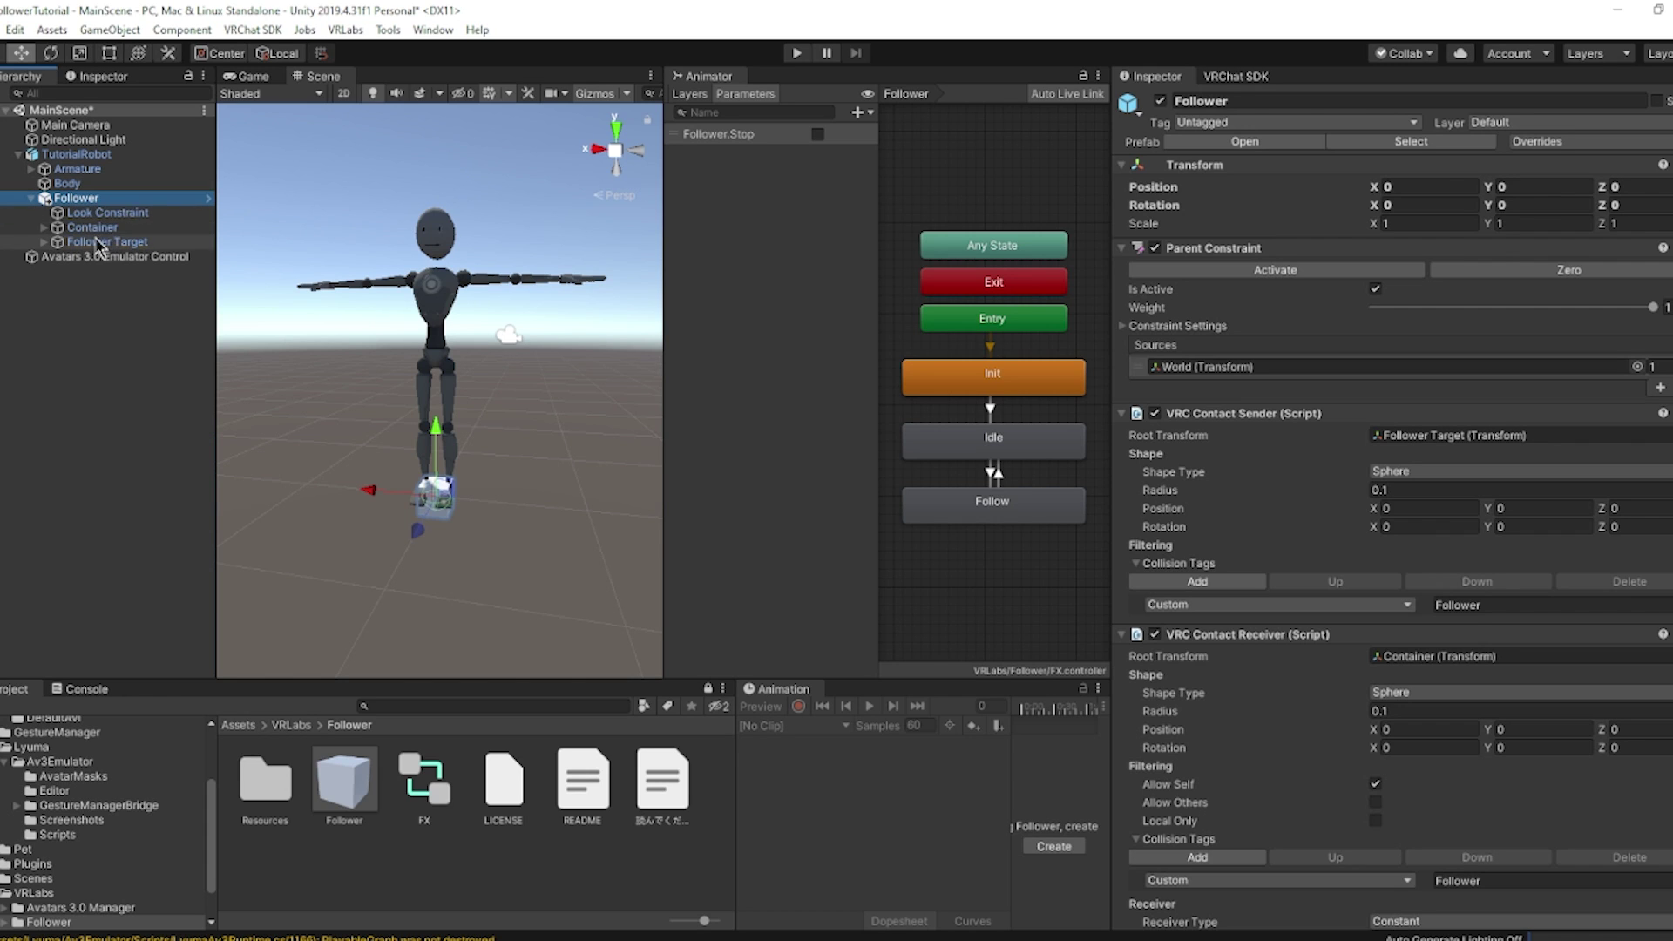
Unpack the Follower prefab and move its Follower Target object directly under TutorialRobot.
{"action": "right_click", "coordinate": [96, 199]}
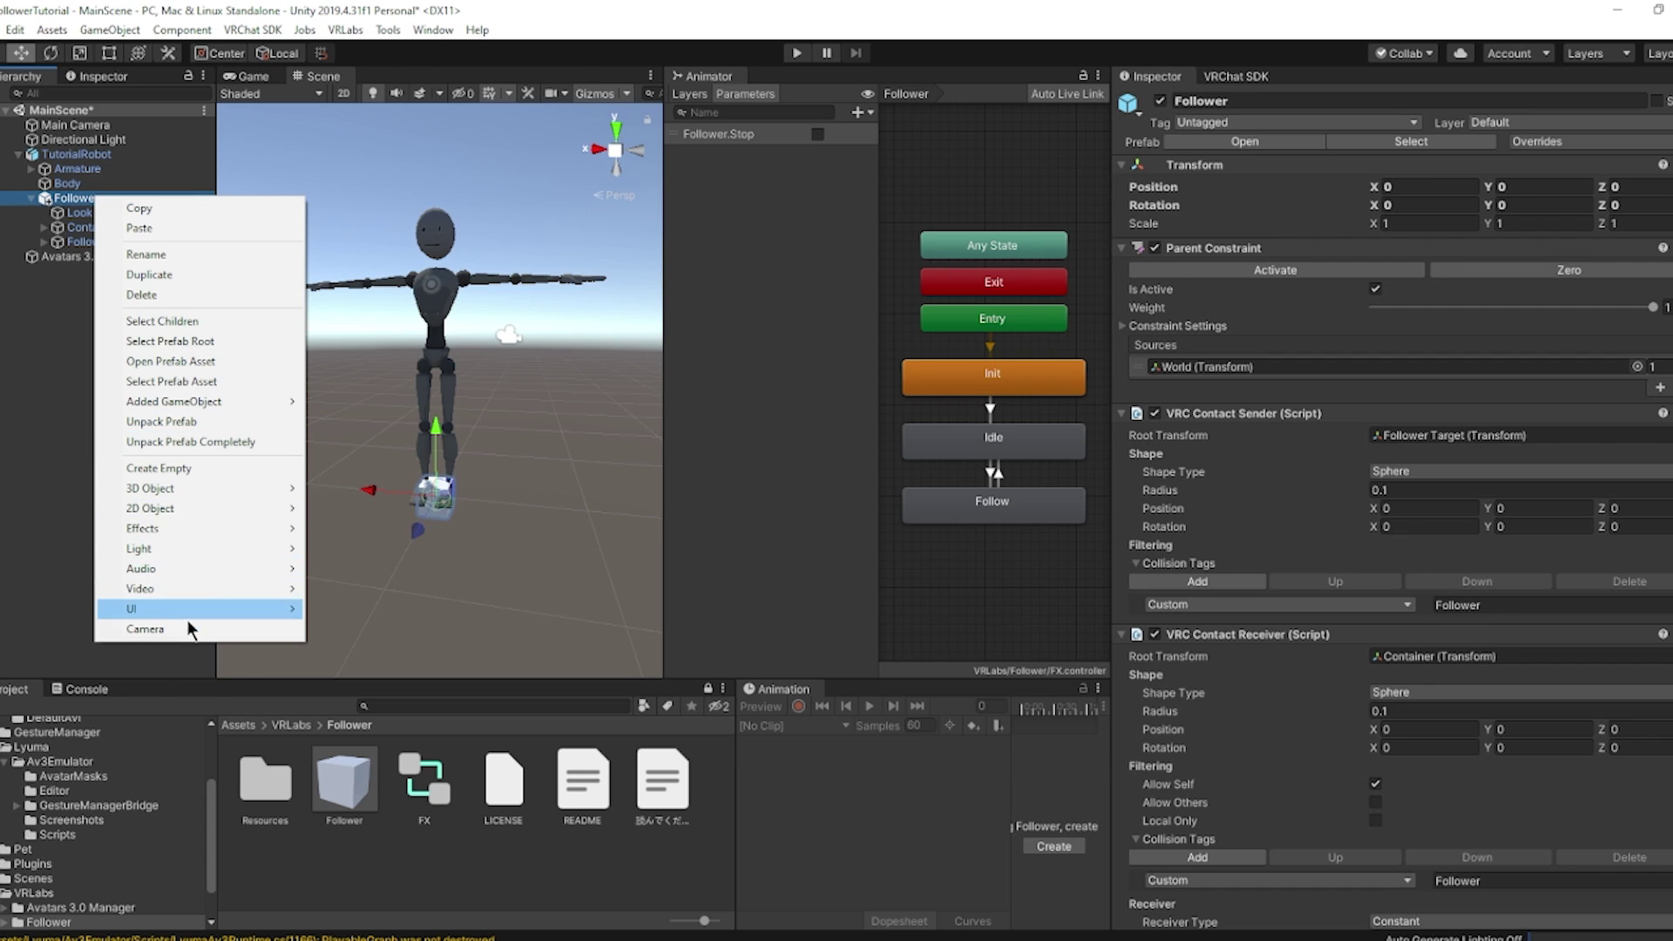
{"action": "left_click", "coordinate": [165, 422]}
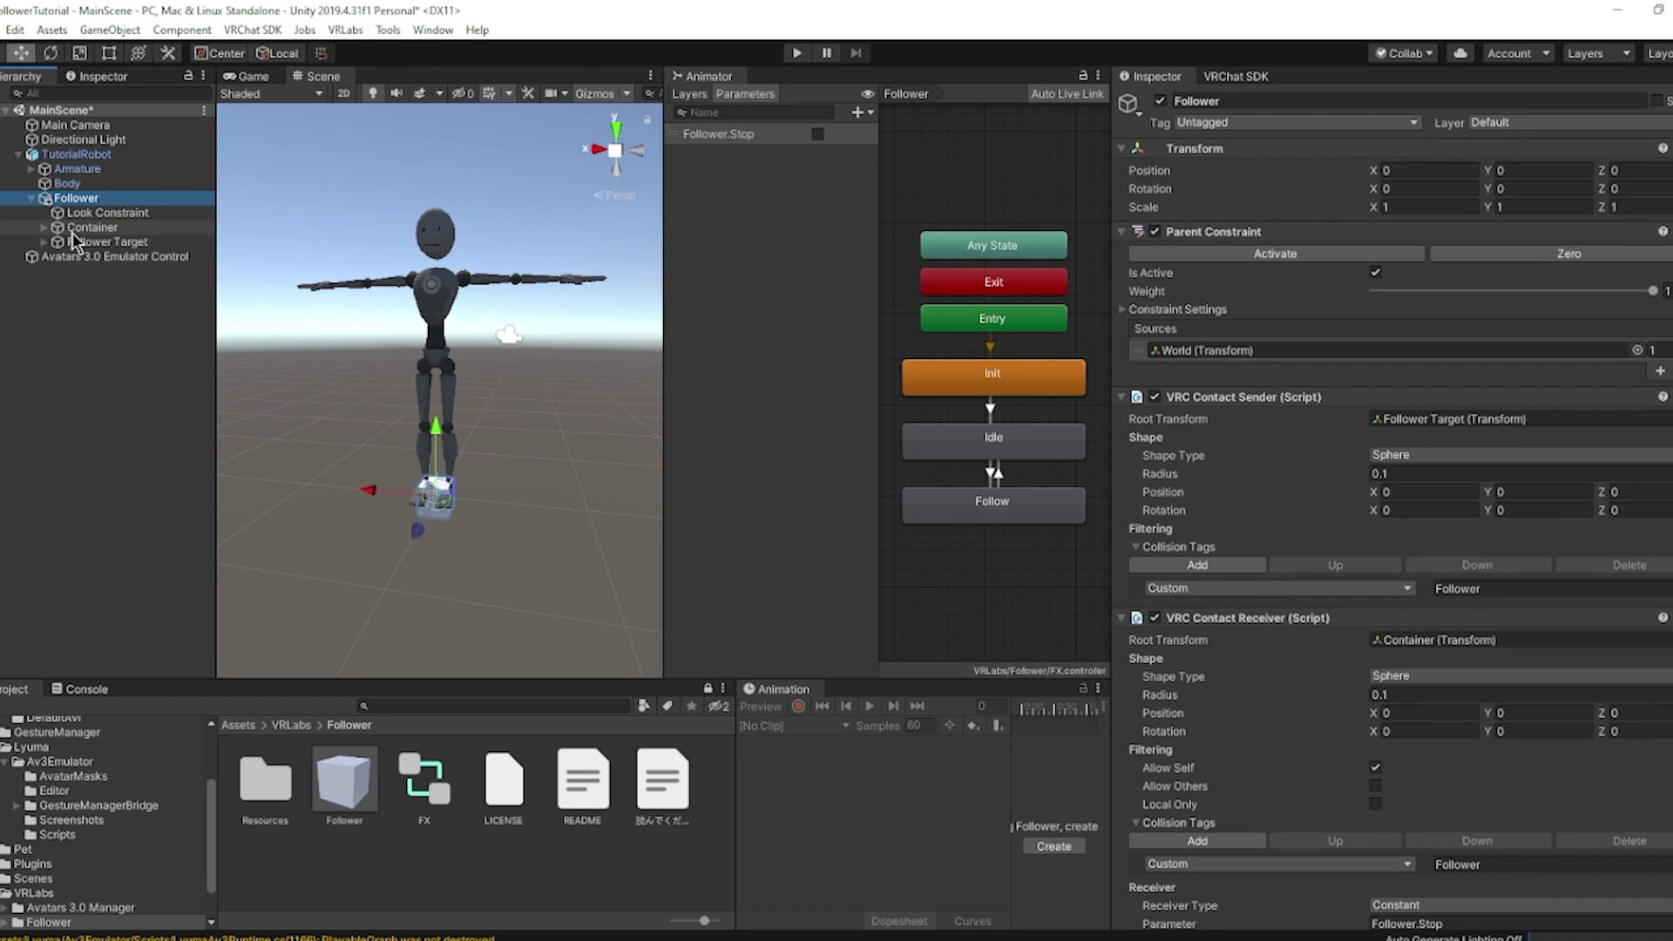
{"action": "left_click_drag", "start_coordinate": [77, 243], "coordinate": [106, 164]}
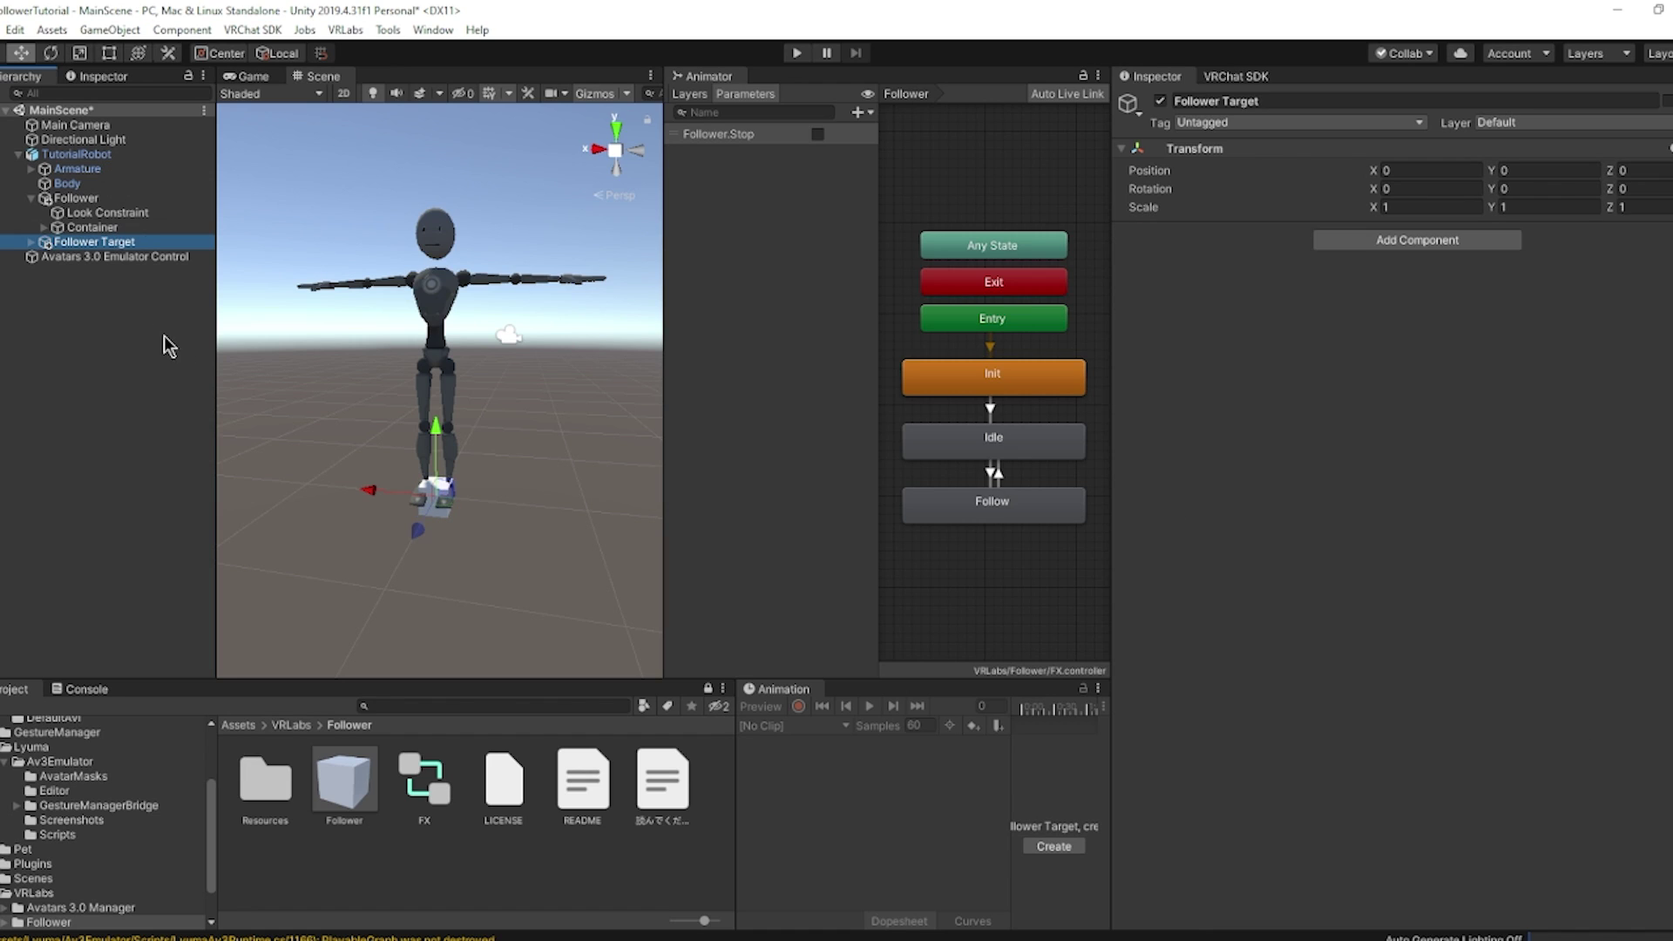
{"action": "left_click", "coordinate": [143, 314]}
Create an empty object named Pet inside the Follower's Container.
{"action": "left_click", "coordinate": [44, 227]}
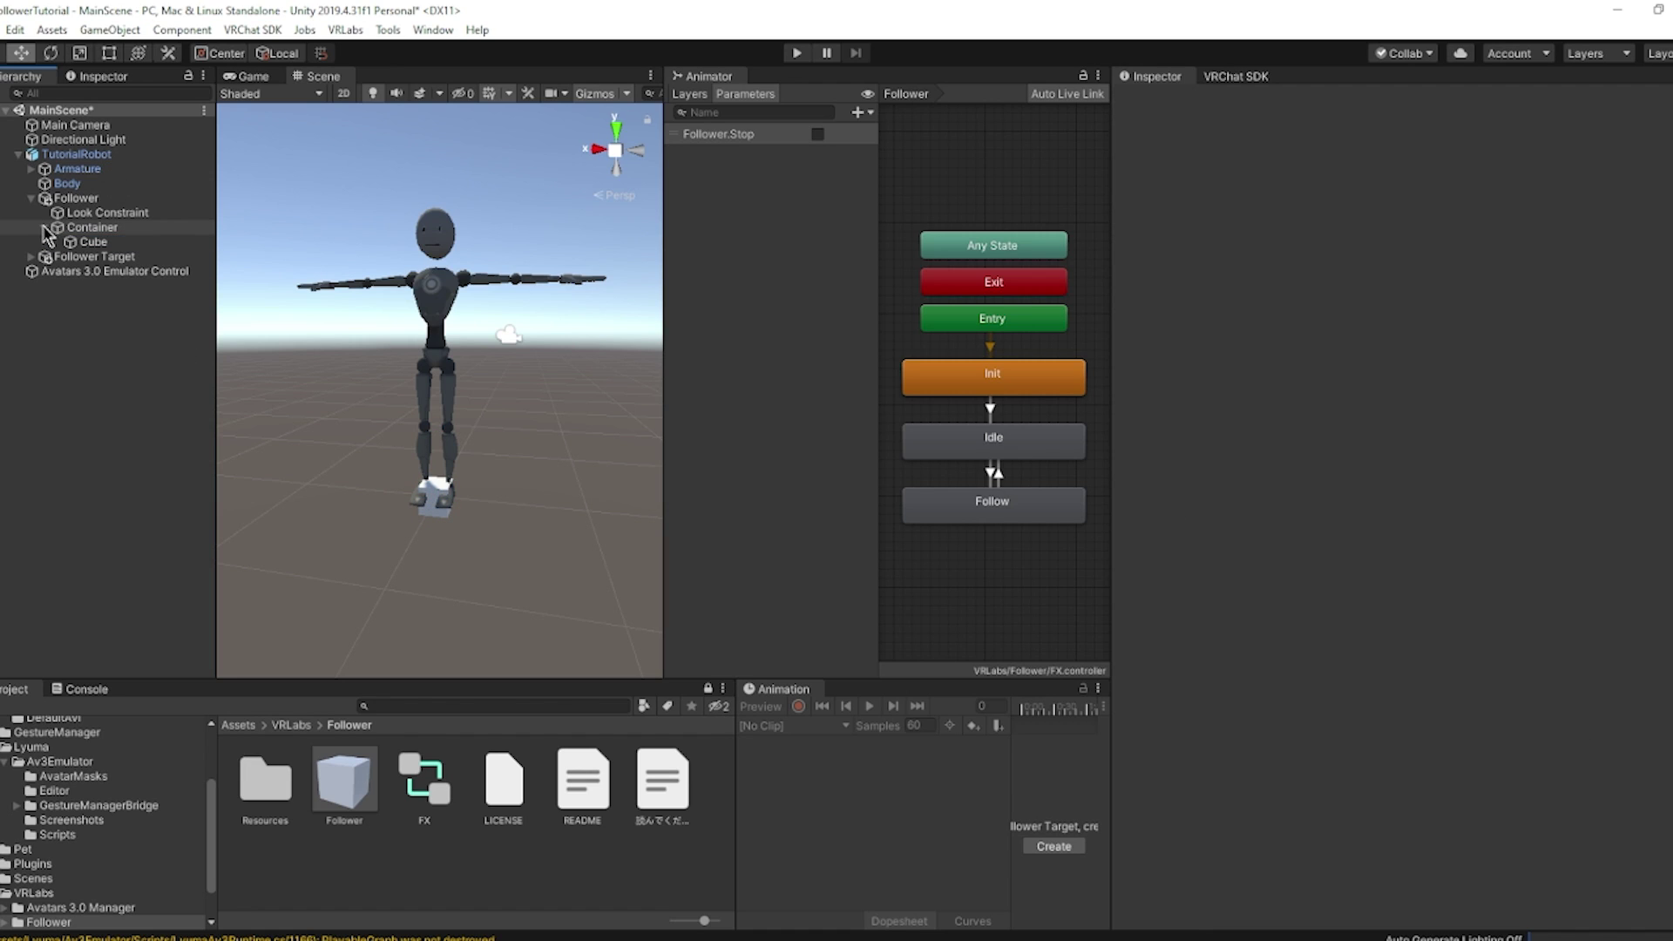
{"action": "left_click", "coordinate": [296, 728]}
{"action": "left_click", "coordinate": [246, 726]}
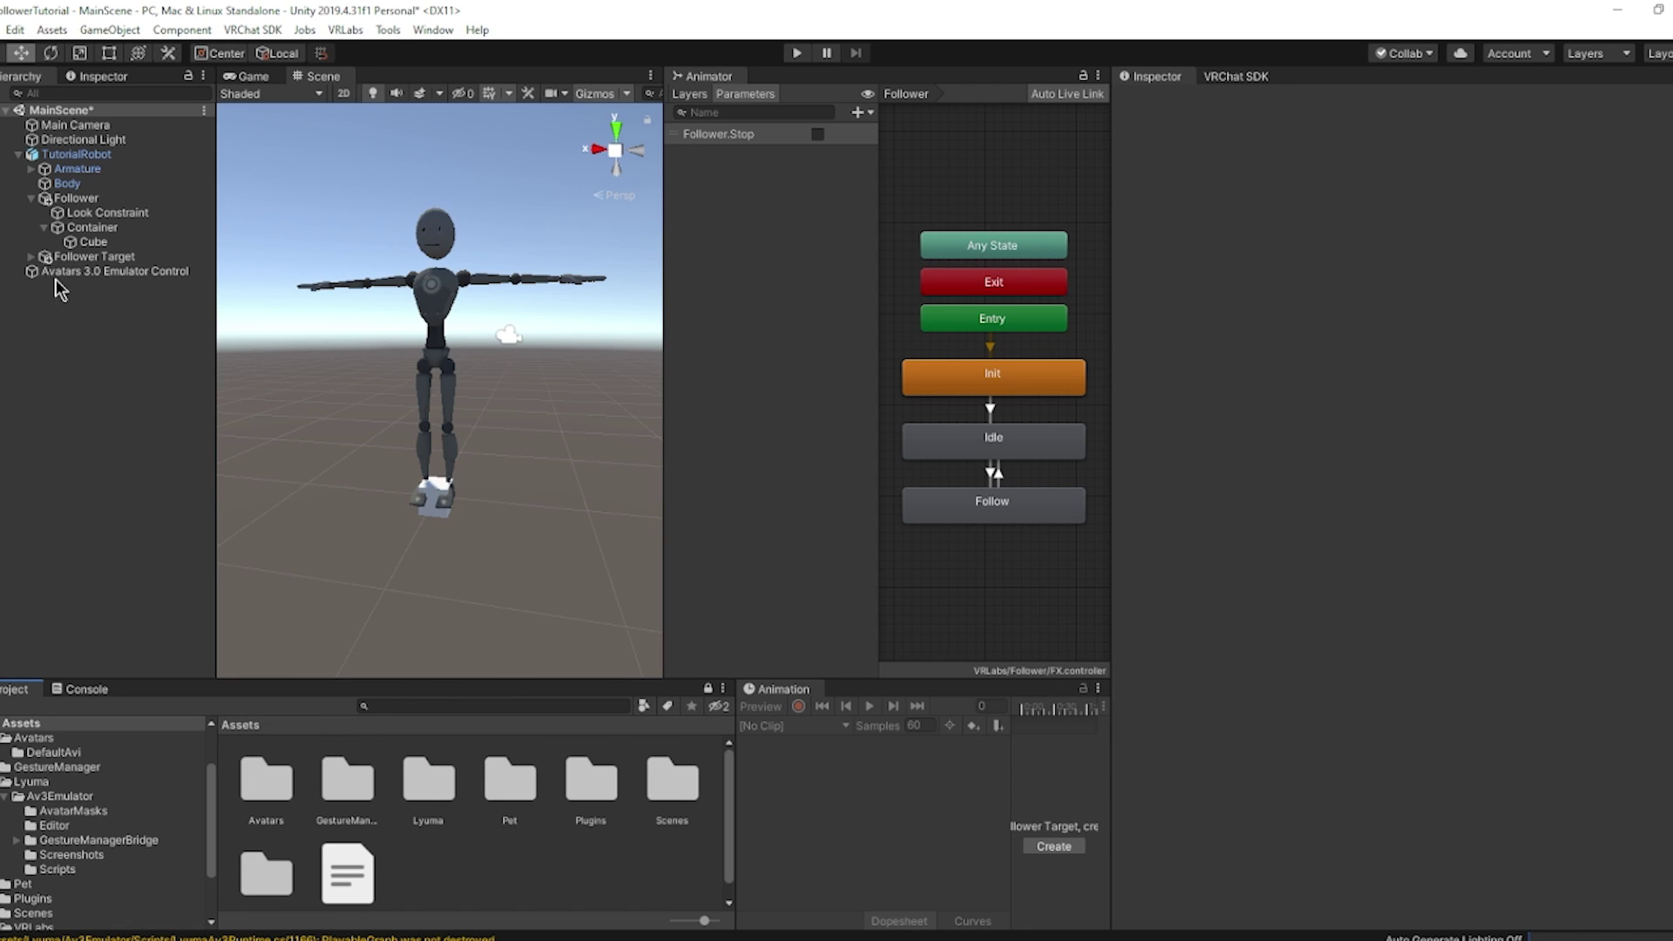
{"action": "right_click", "coordinate": [80, 227]}
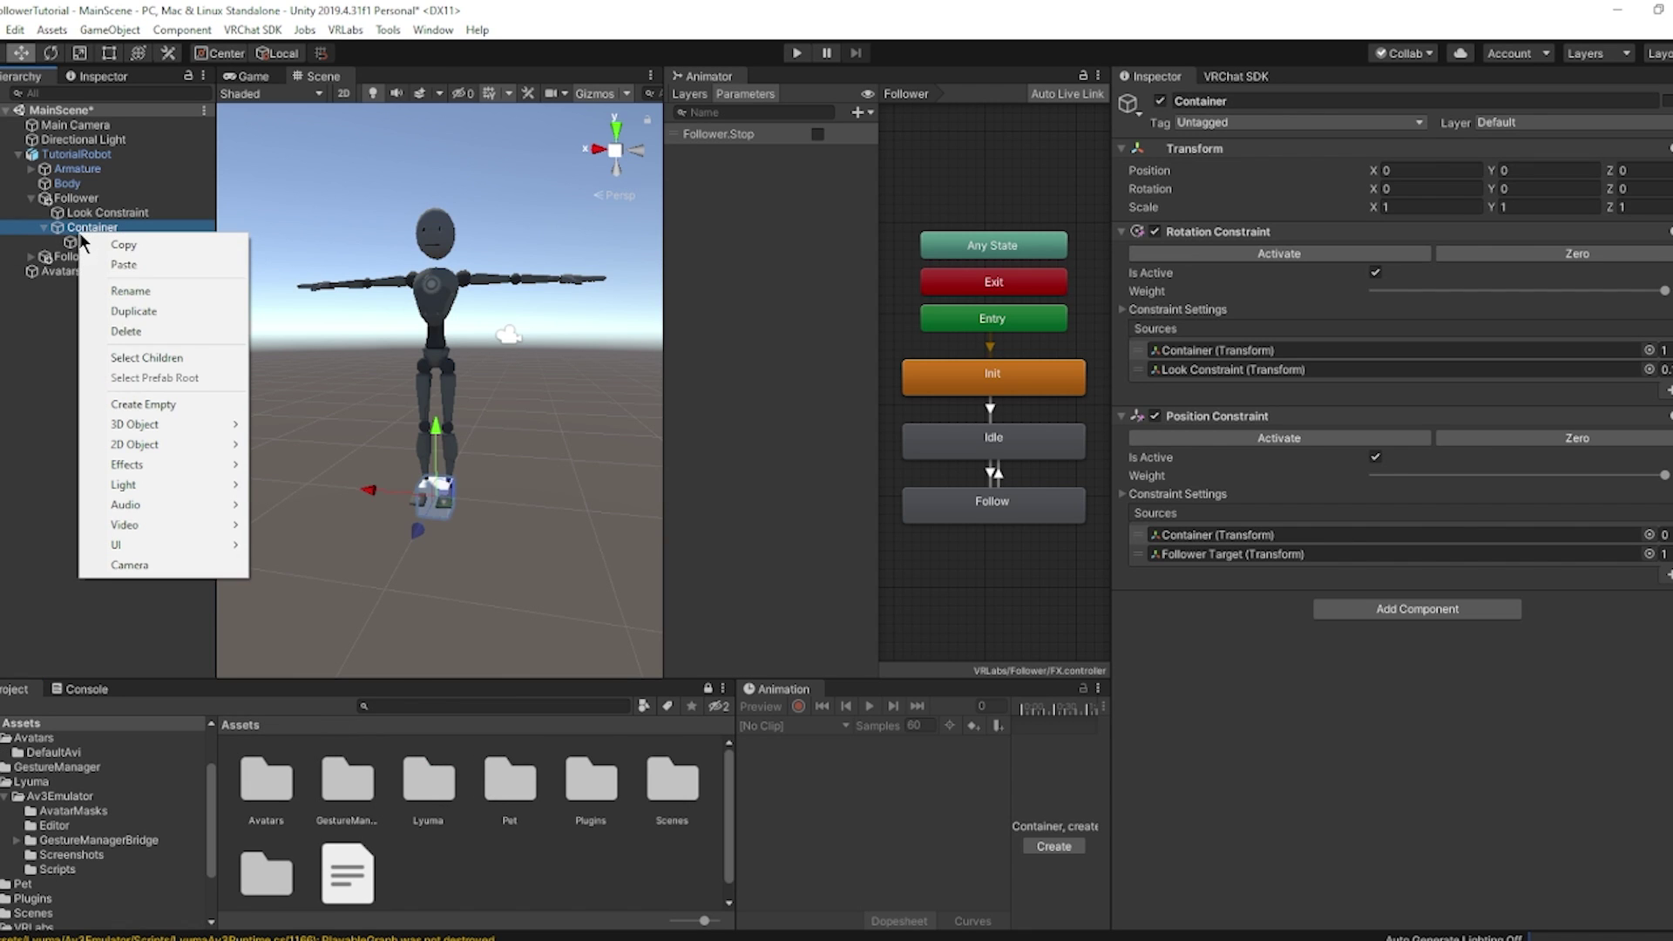
{"action": "left_click", "coordinate": [169, 406]}
{"action": "type", "text": "Pet"}
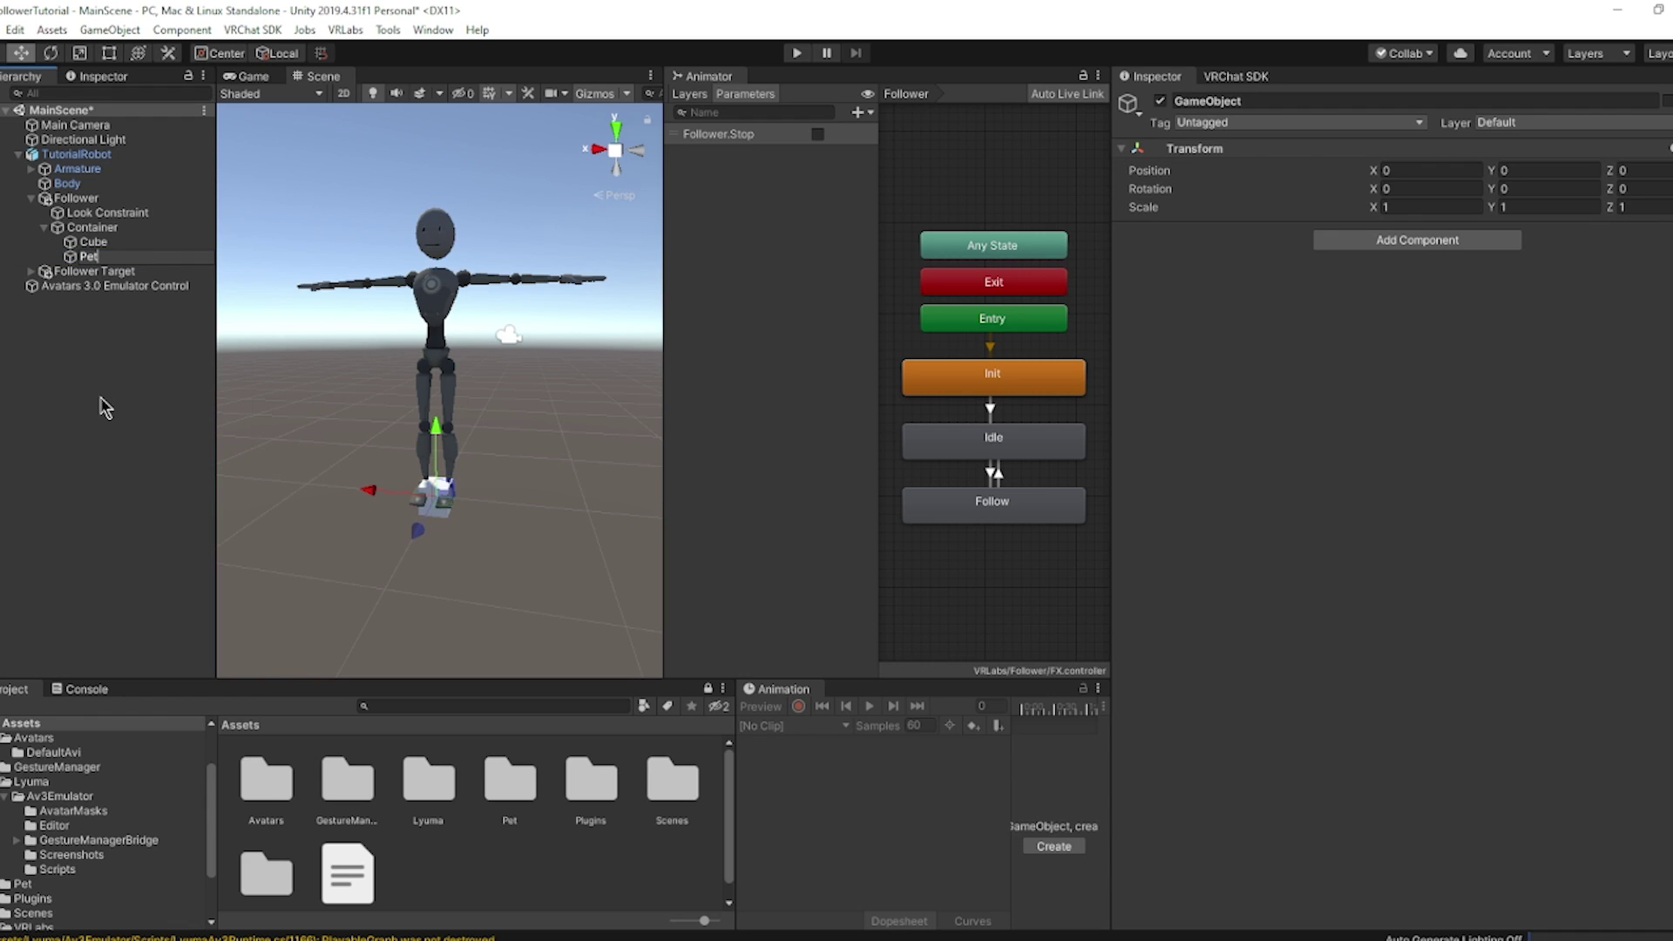
{"action": "key", "text": "Return"}
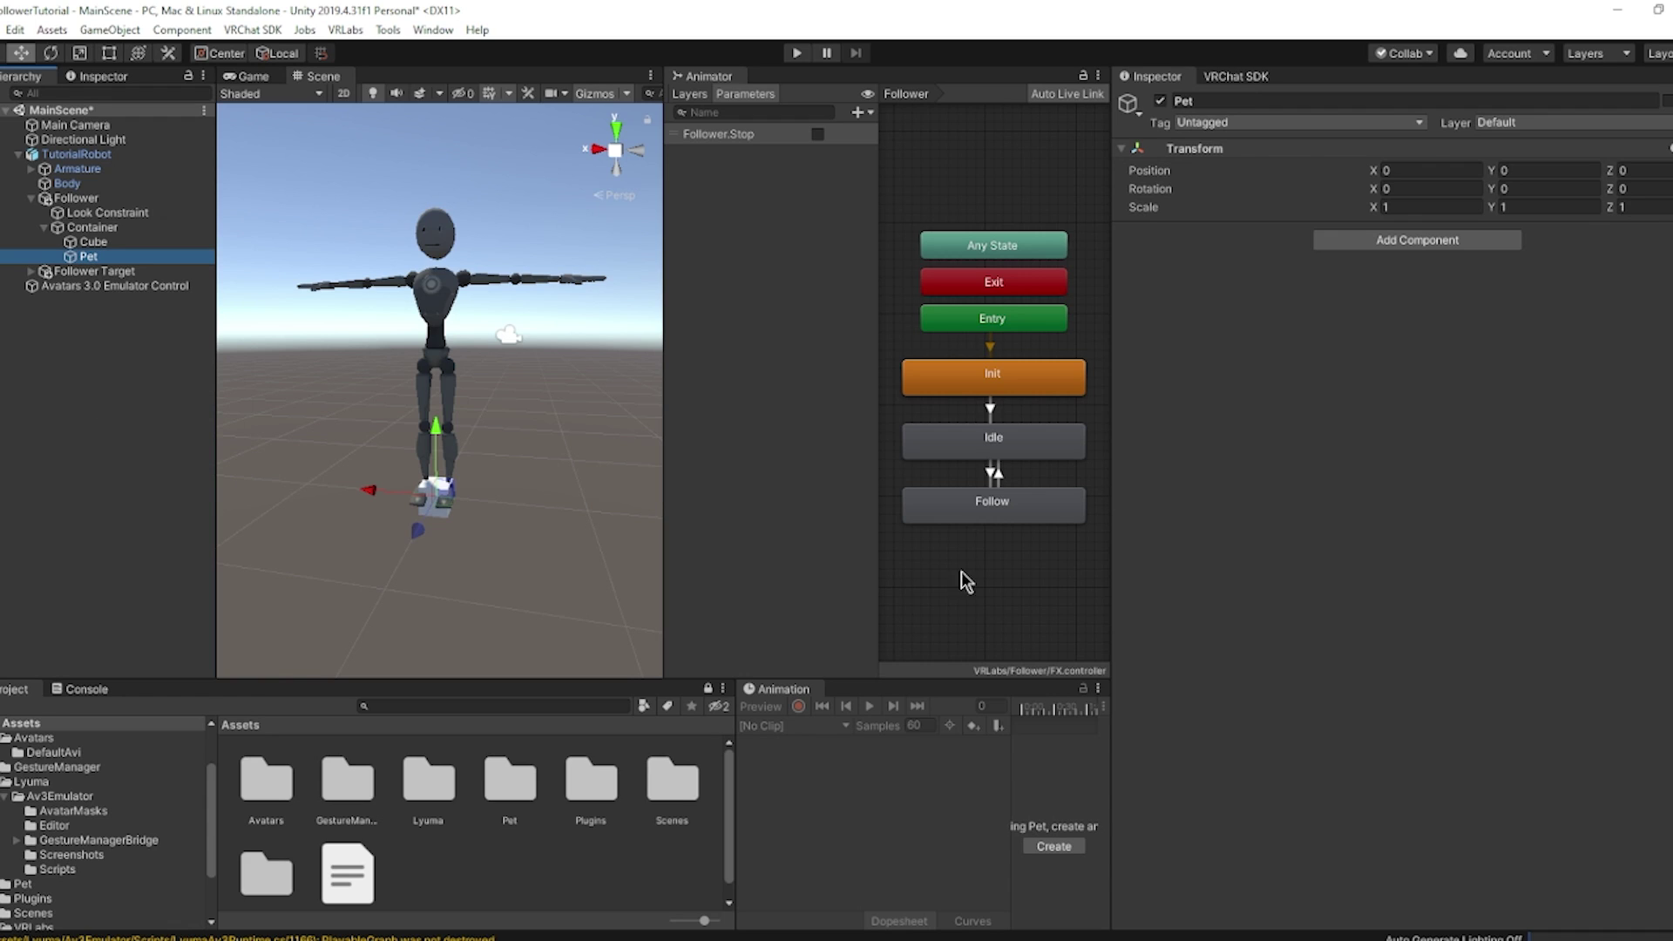
Add the ZoruaAnim model from the Assets/Pet folder as a child of the Pet object.
{"action": "left_click", "coordinate": [455, 872]}
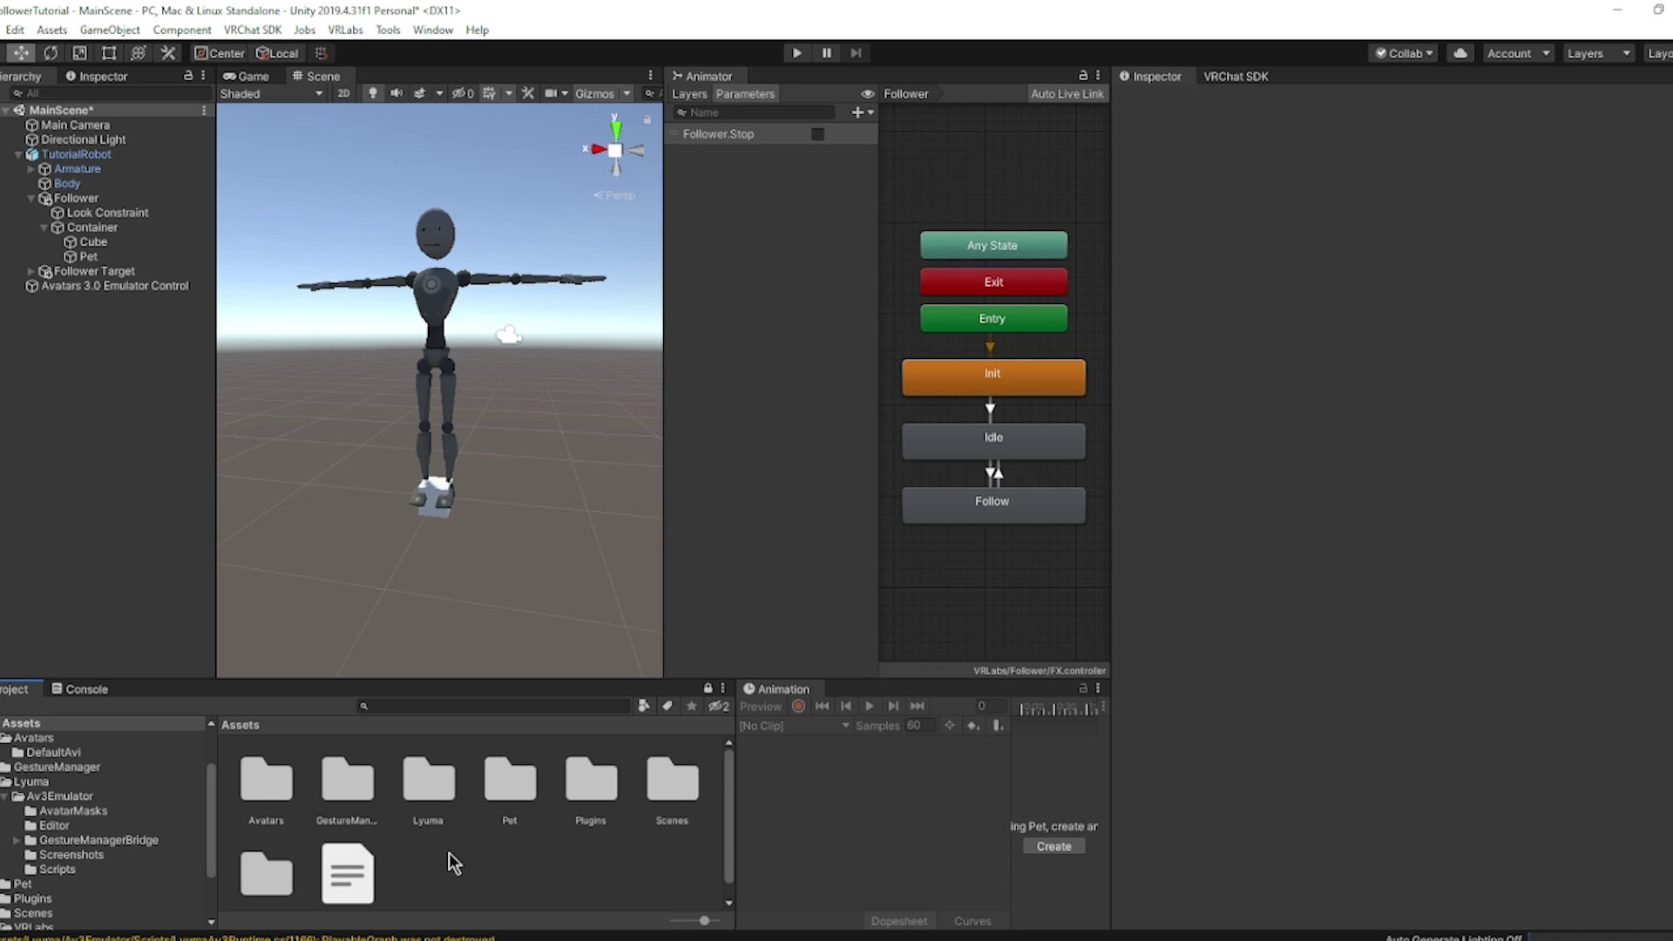
{"action": "double_click", "coordinate": [514, 786]}
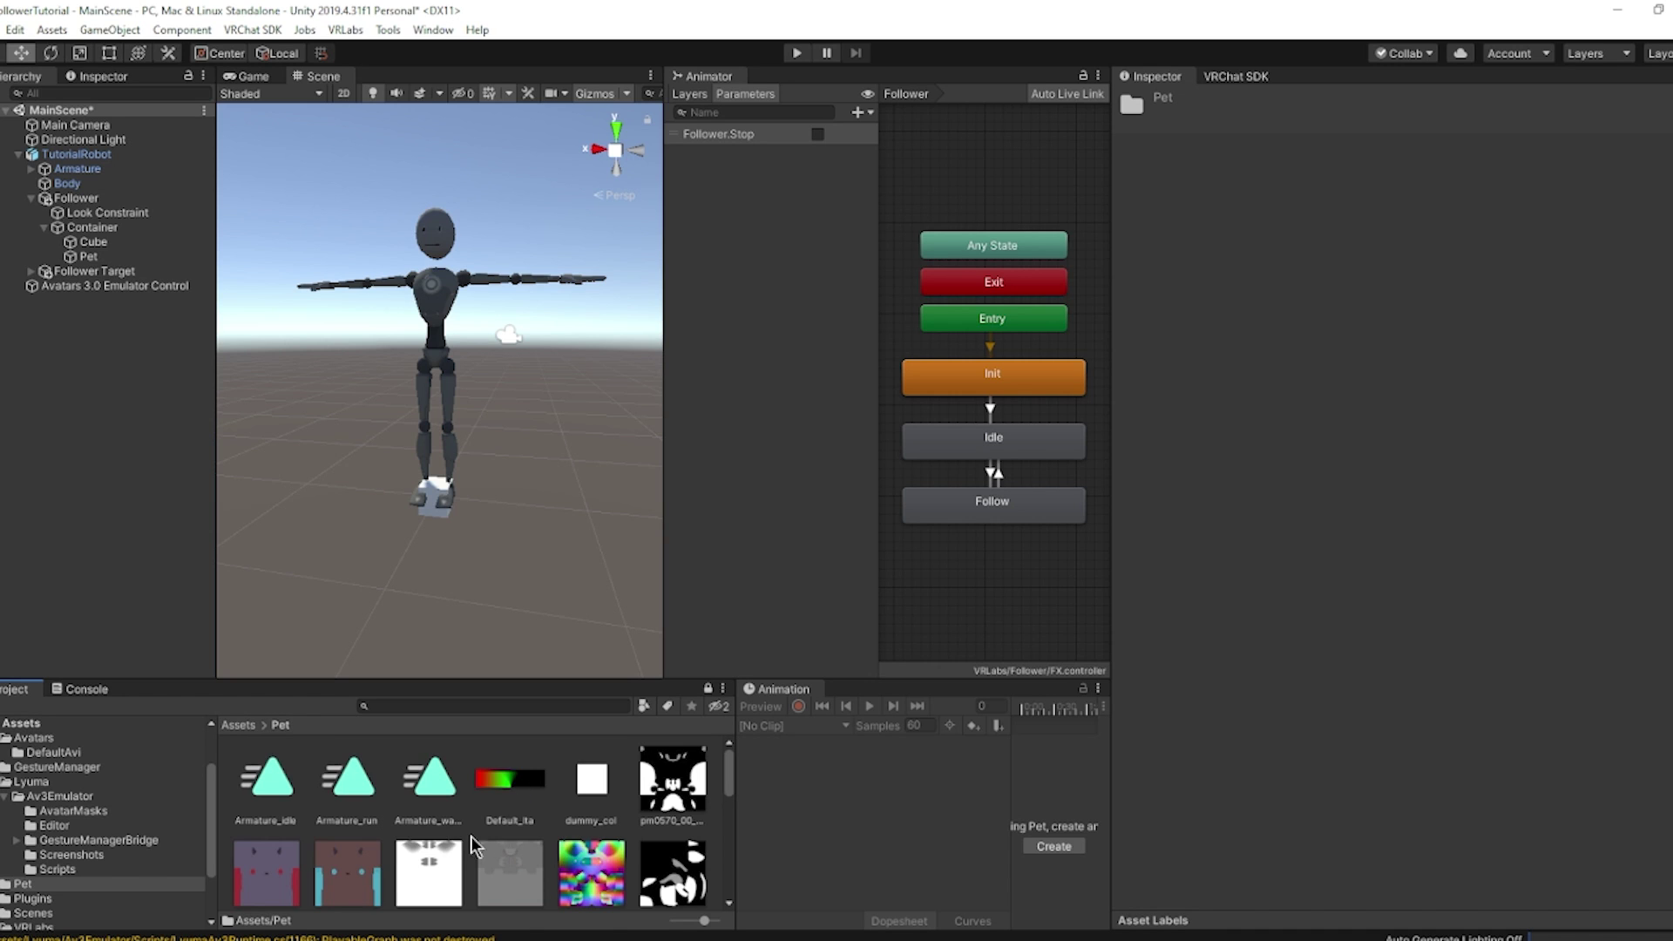
{"action": "scroll", "coordinate": [473, 837], "scroll_direction": "down", "scroll_amount": 5}
{"action": "left_click_drag", "start_coordinate": [655, 805], "coordinate": [112, 263]}
Delete the placeholder Cube from the Follower's Container.
{"action": "left_click", "coordinate": [110, 245]}
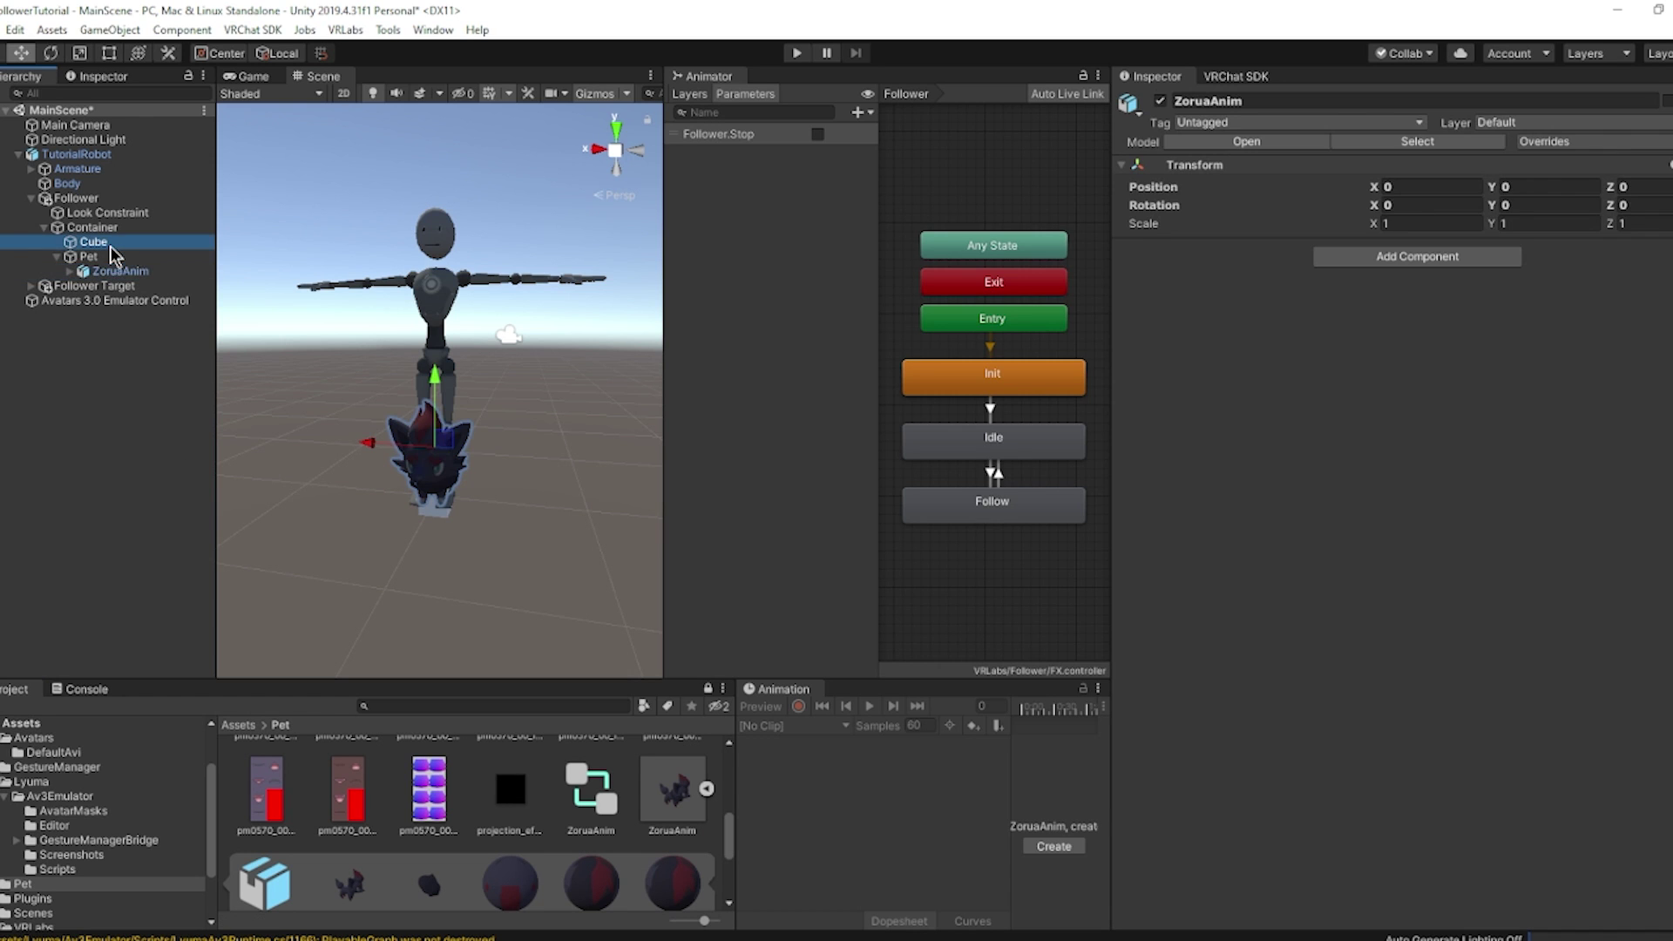
{"action": "key", "text": "Delete"}
{"action": "scroll", "coordinate": [510, 418], "scroll_direction": "up", "scroll_amount": 5}
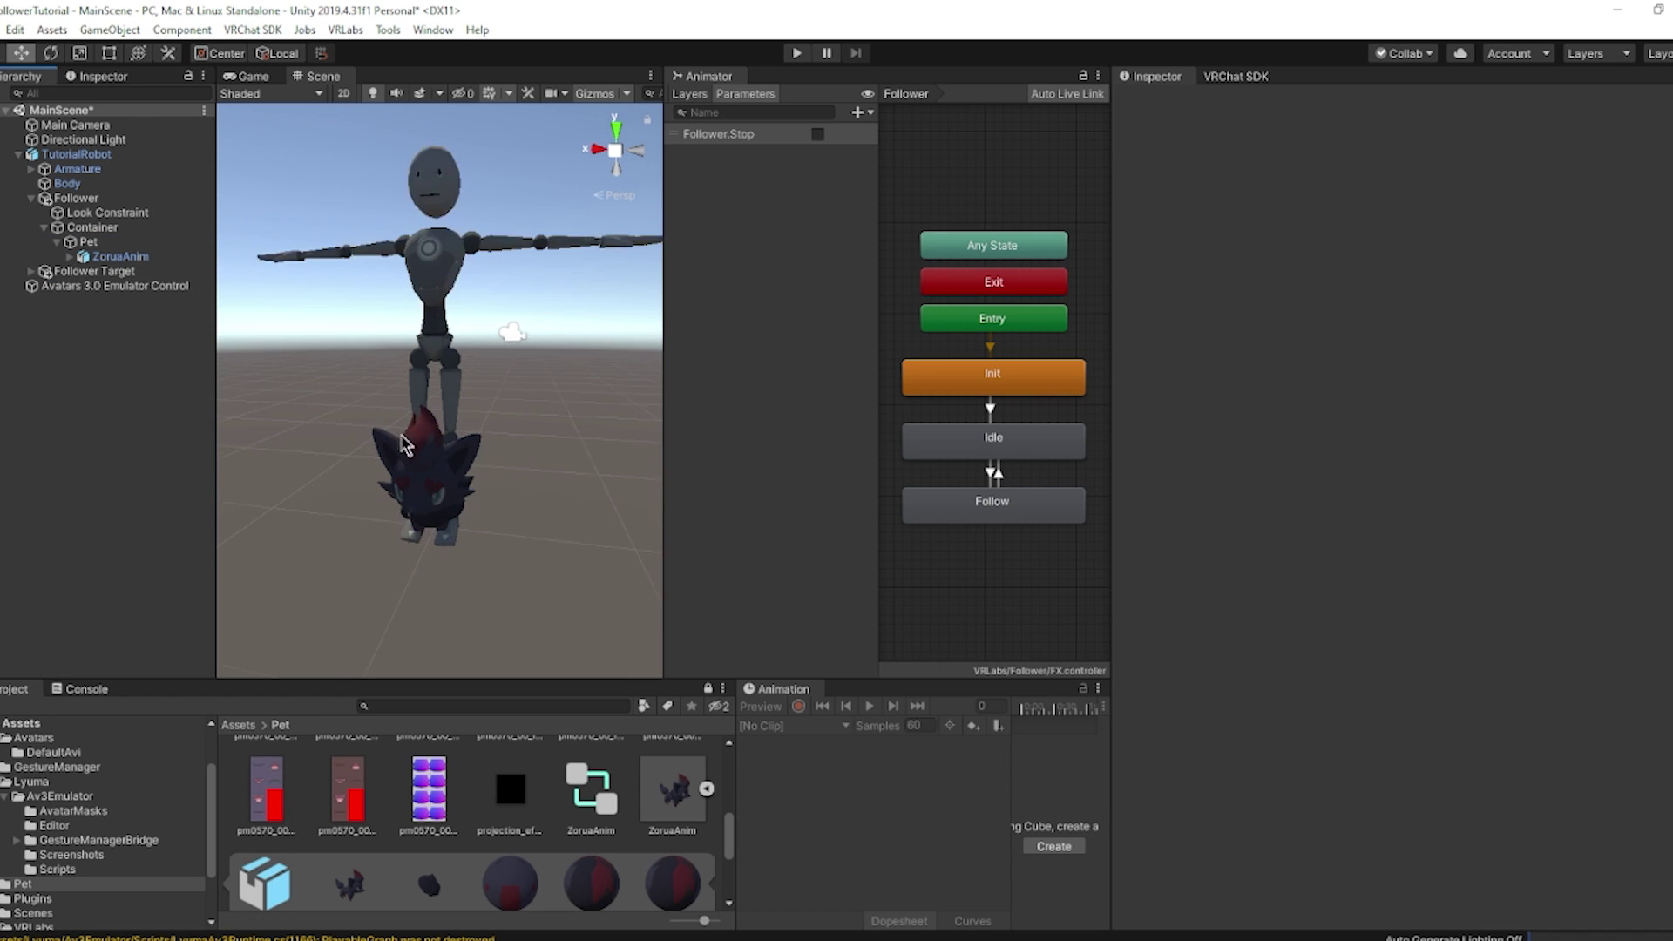
{"action": "left_click_drag", "start_coordinate": [510, 375], "coordinate": [427, 336], "text": "alt"}
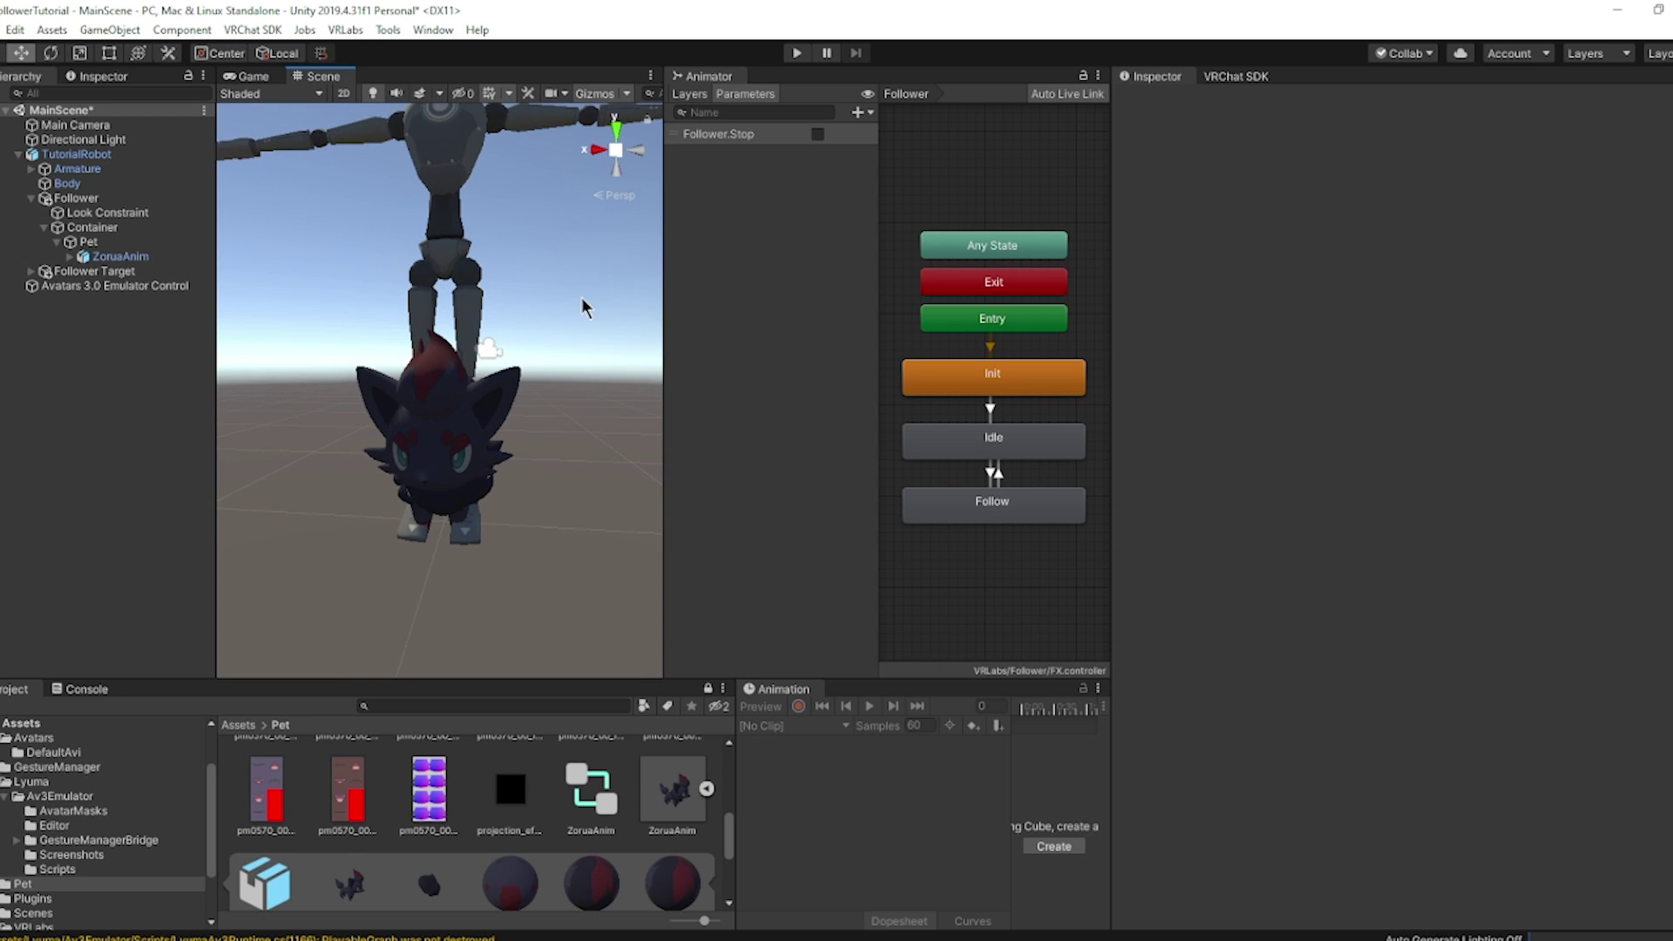
{"action": "left_click", "coordinate": [77, 155]}
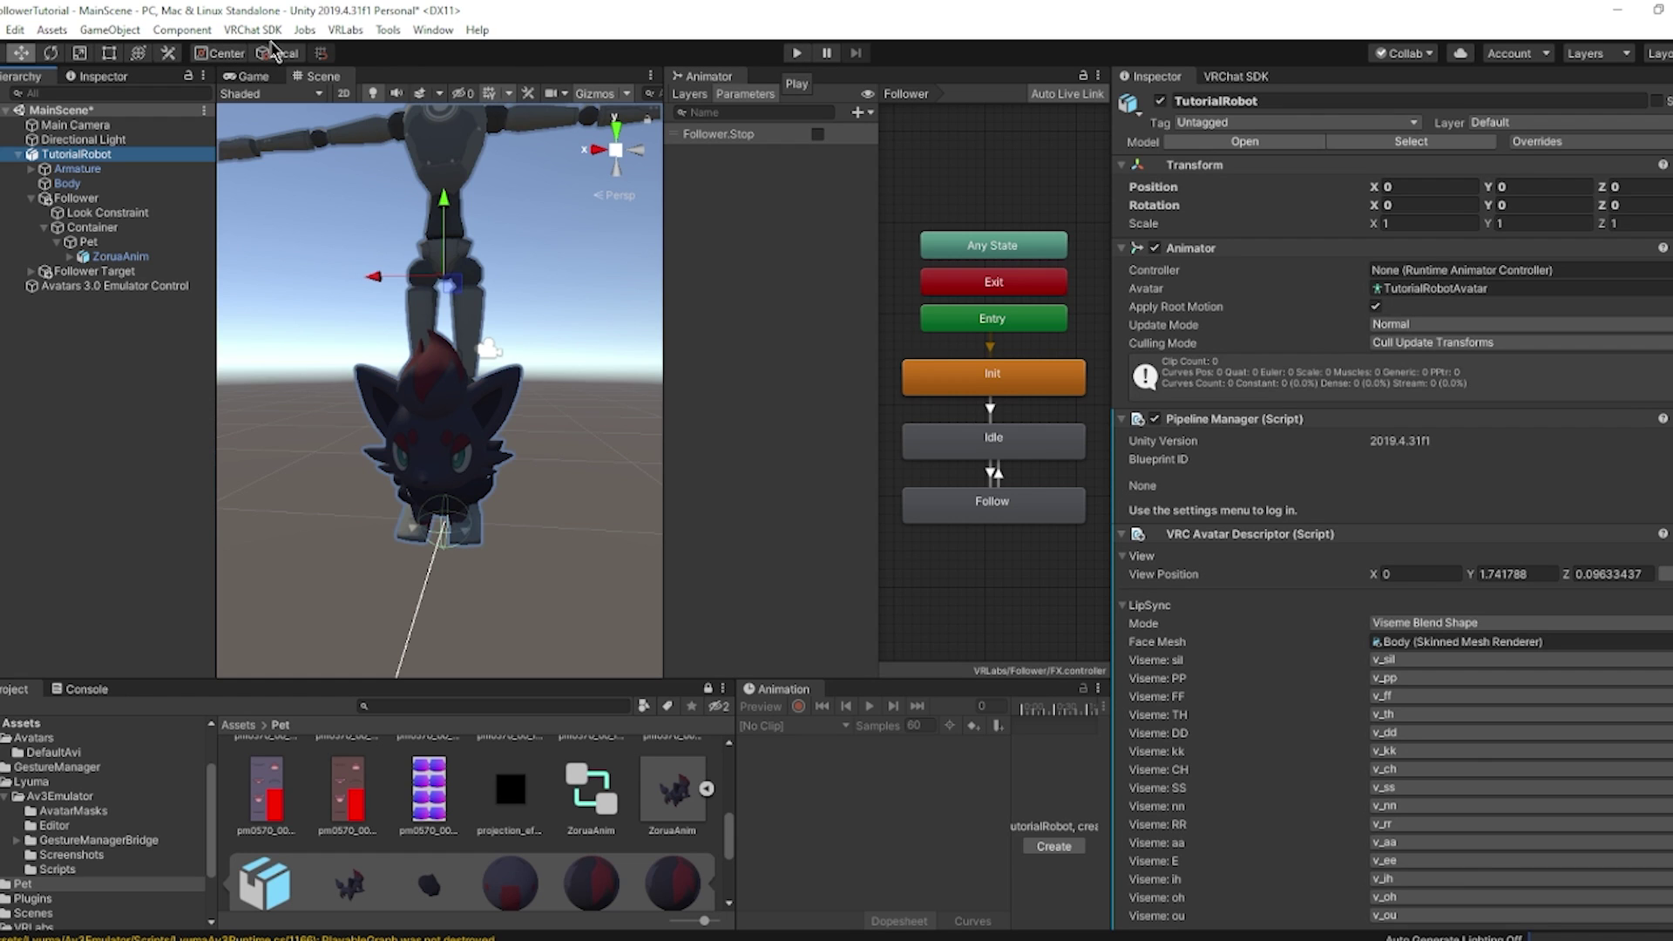
{"action": "left_click", "coordinate": [340, 32]}
{"action": "mouse_move", "coordinate": [380, 27]}
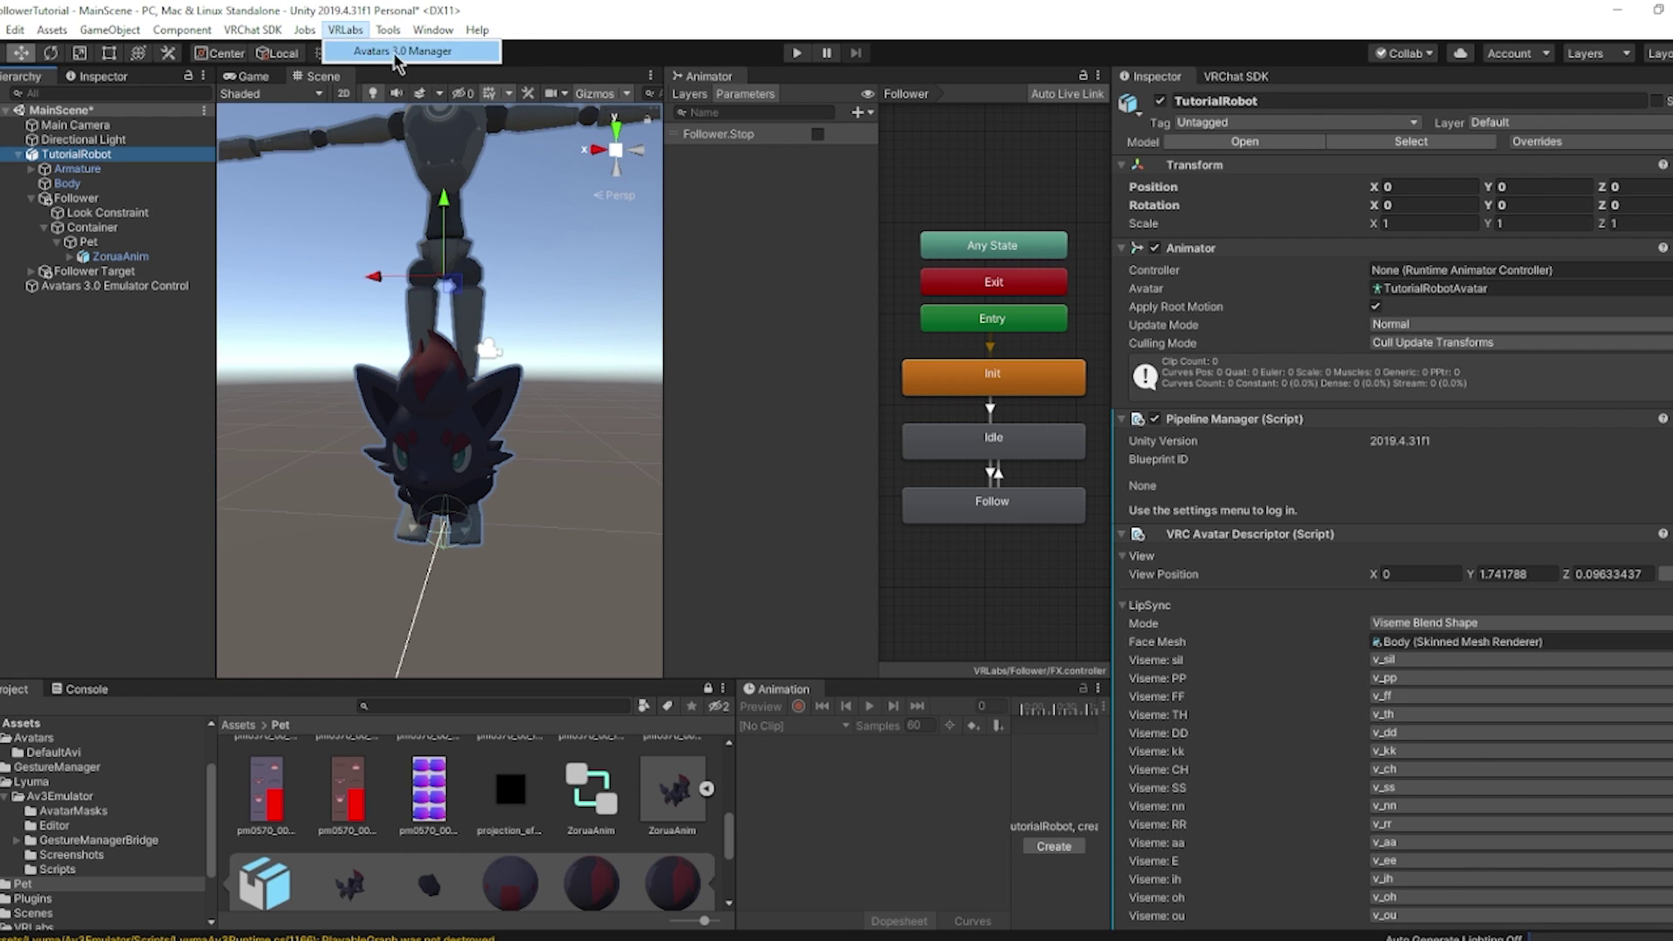
{"action": "left_click", "coordinate": [422, 78]}
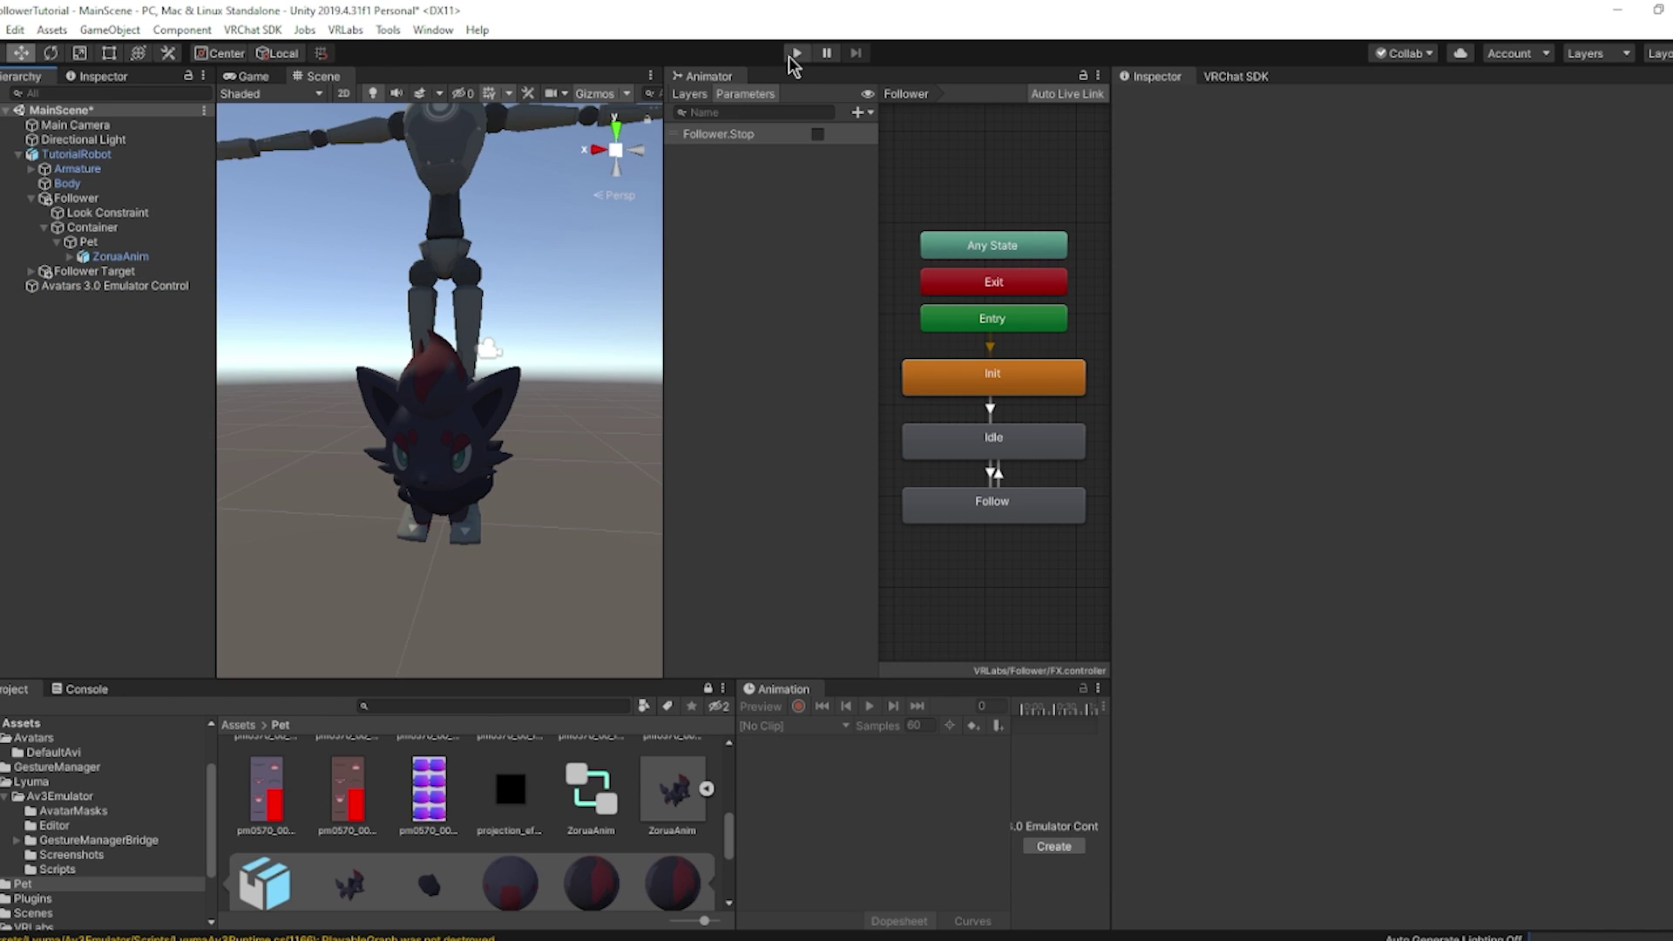
Run the scene, move TutorialRobot to about X 0.308 to test the pet's following, and stop play mode.
{"action": "left_click", "coordinate": [796, 54]}
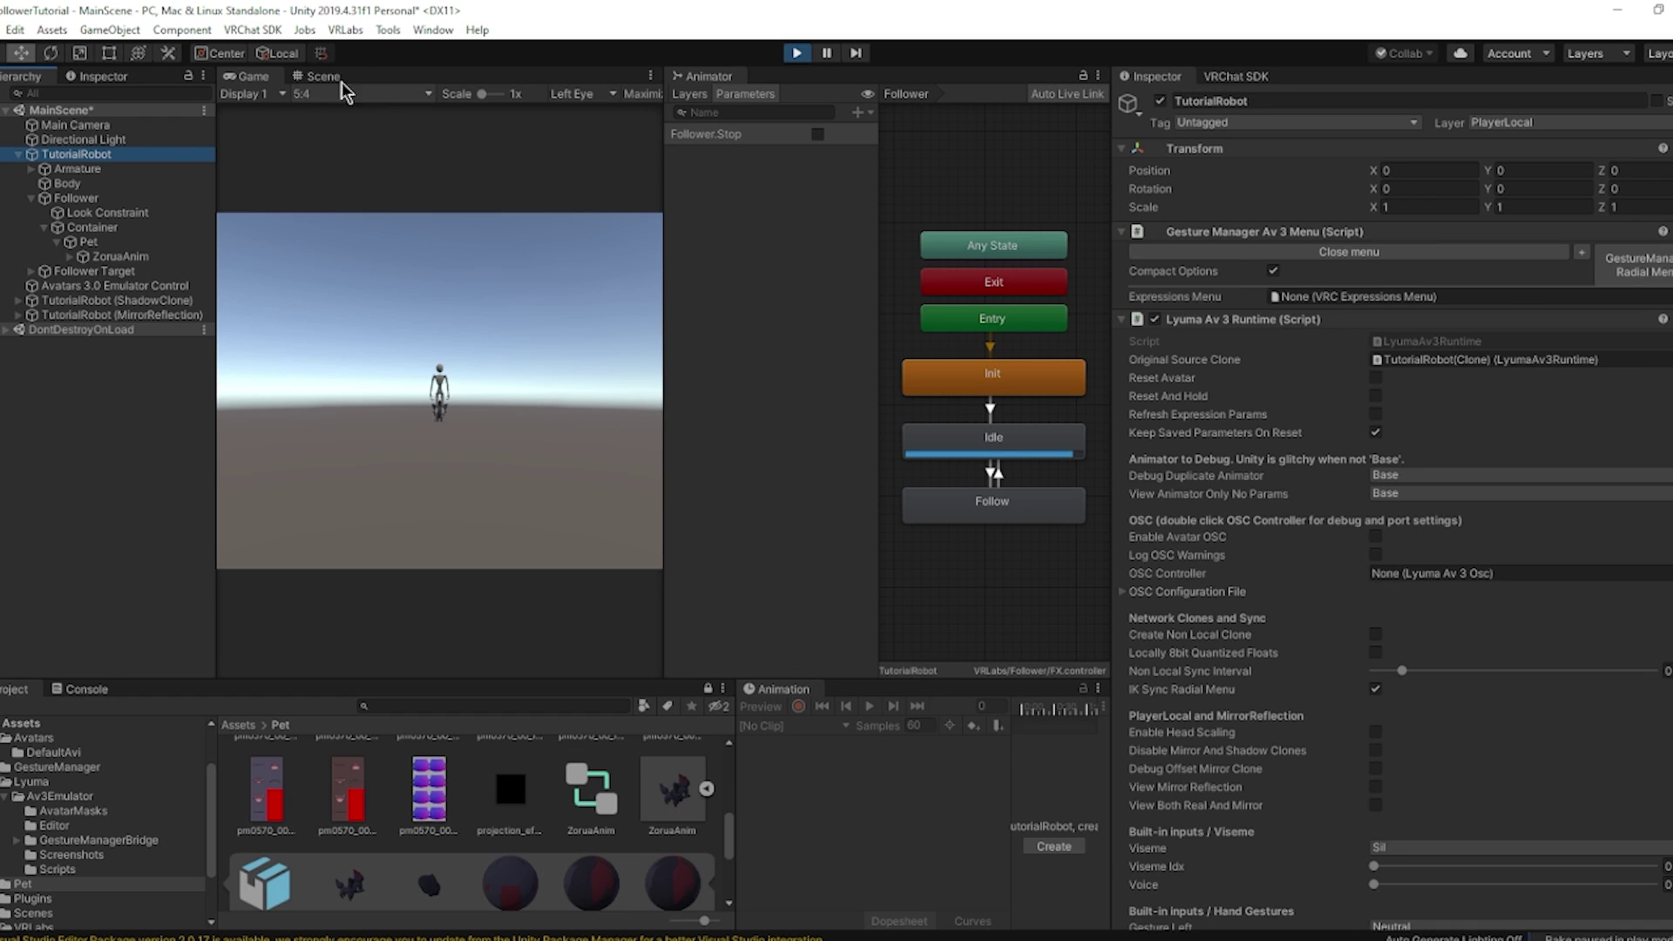
{"action": "scroll", "coordinate": [421, 340], "scroll_direction": "down", "scroll_amount": 5}
{"action": "mouse_move", "coordinate": [367, 339]}
{"action": "left_mouse_down"}
{"action": "mouse_move", "coordinate": [608, 344]}
{"action": "mouse_move", "coordinate": [262, 338]}
{"action": "mouse_move", "coordinate": [338, 335]}
{"action": "left_mouse_up"}
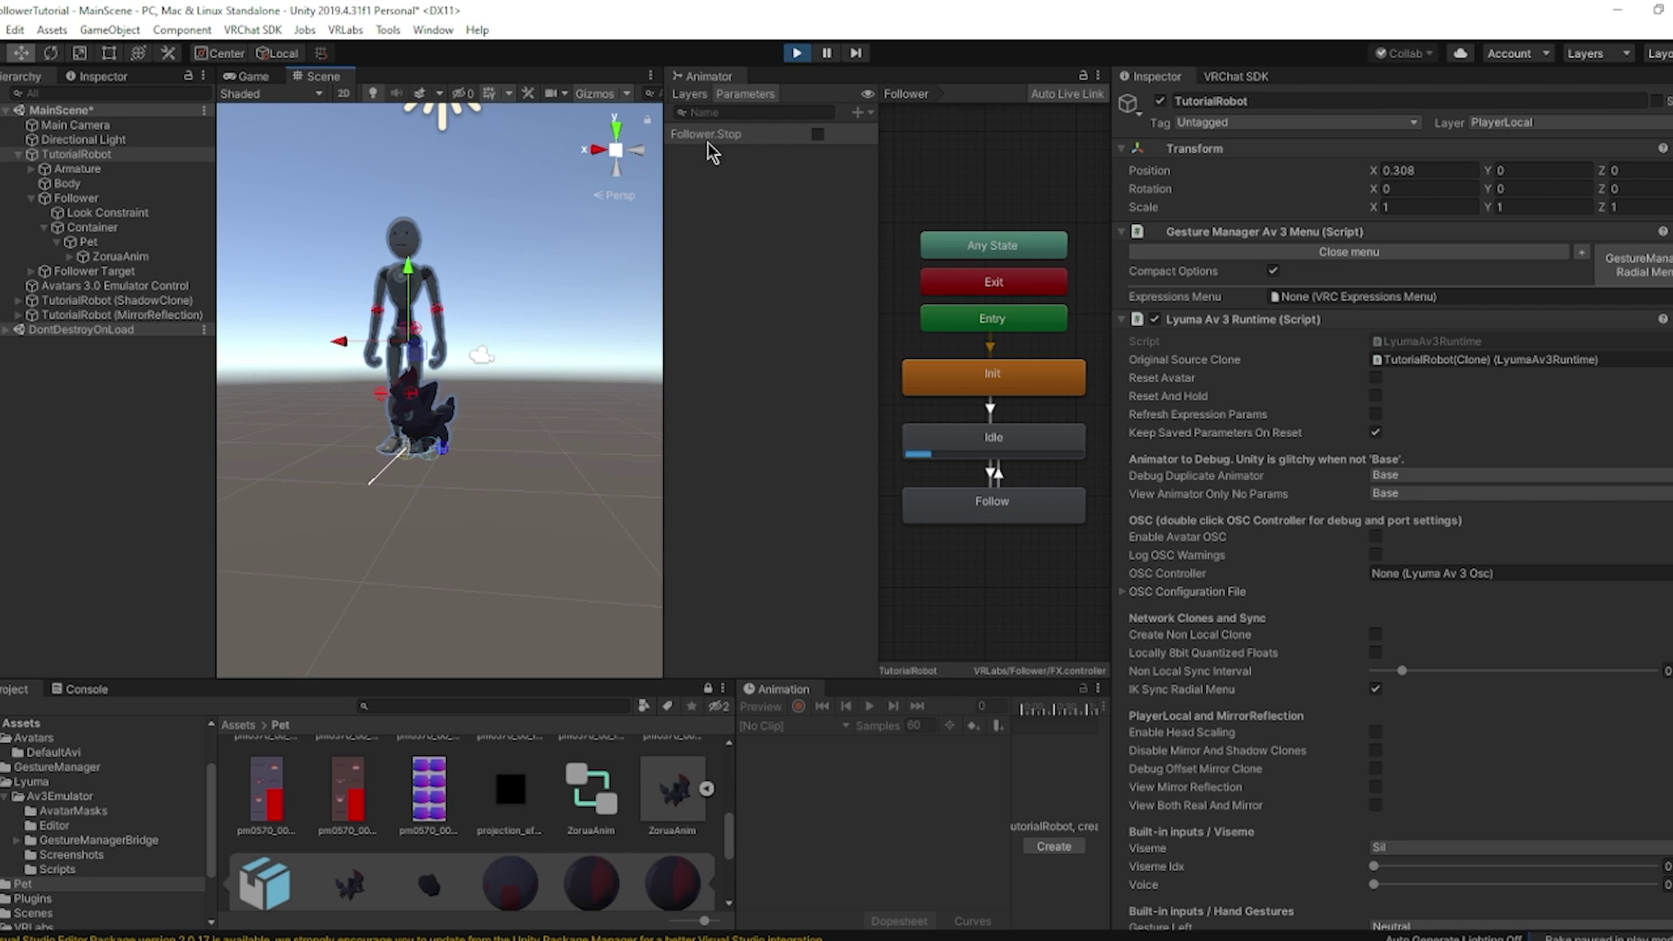
{"action": "key", "text": "ctrl+p"}
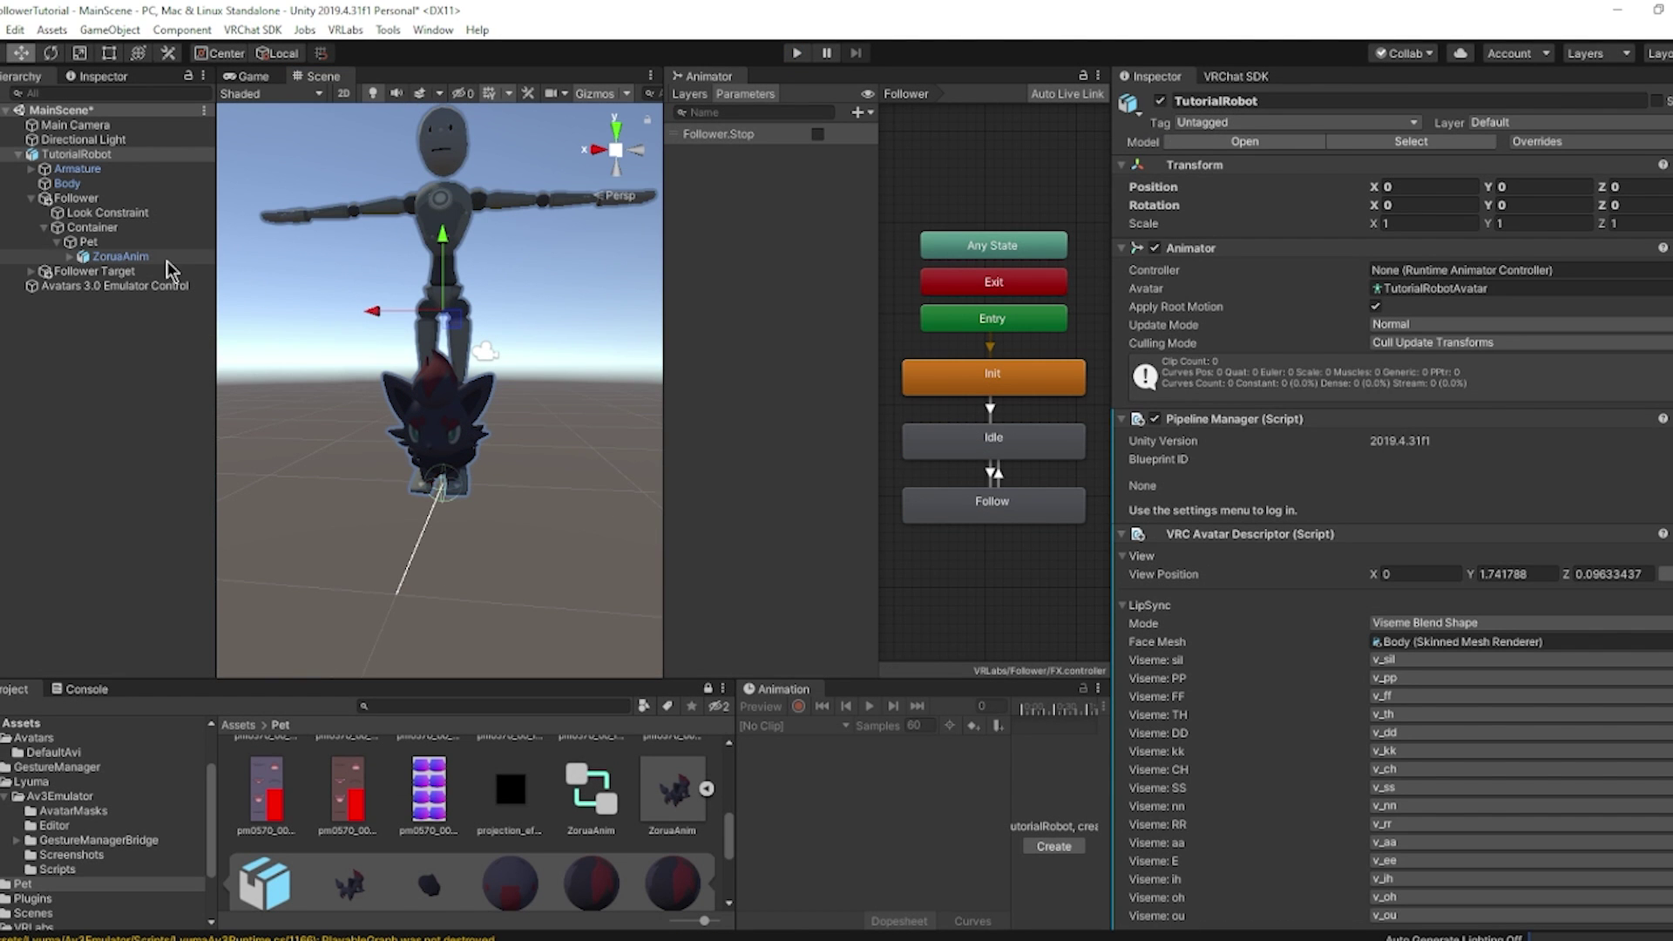
Try moving Follower Target up beside the robot, to about X 0.577, Y 0.745.
{"action": "left_click", "coordinate": [101, 200]}
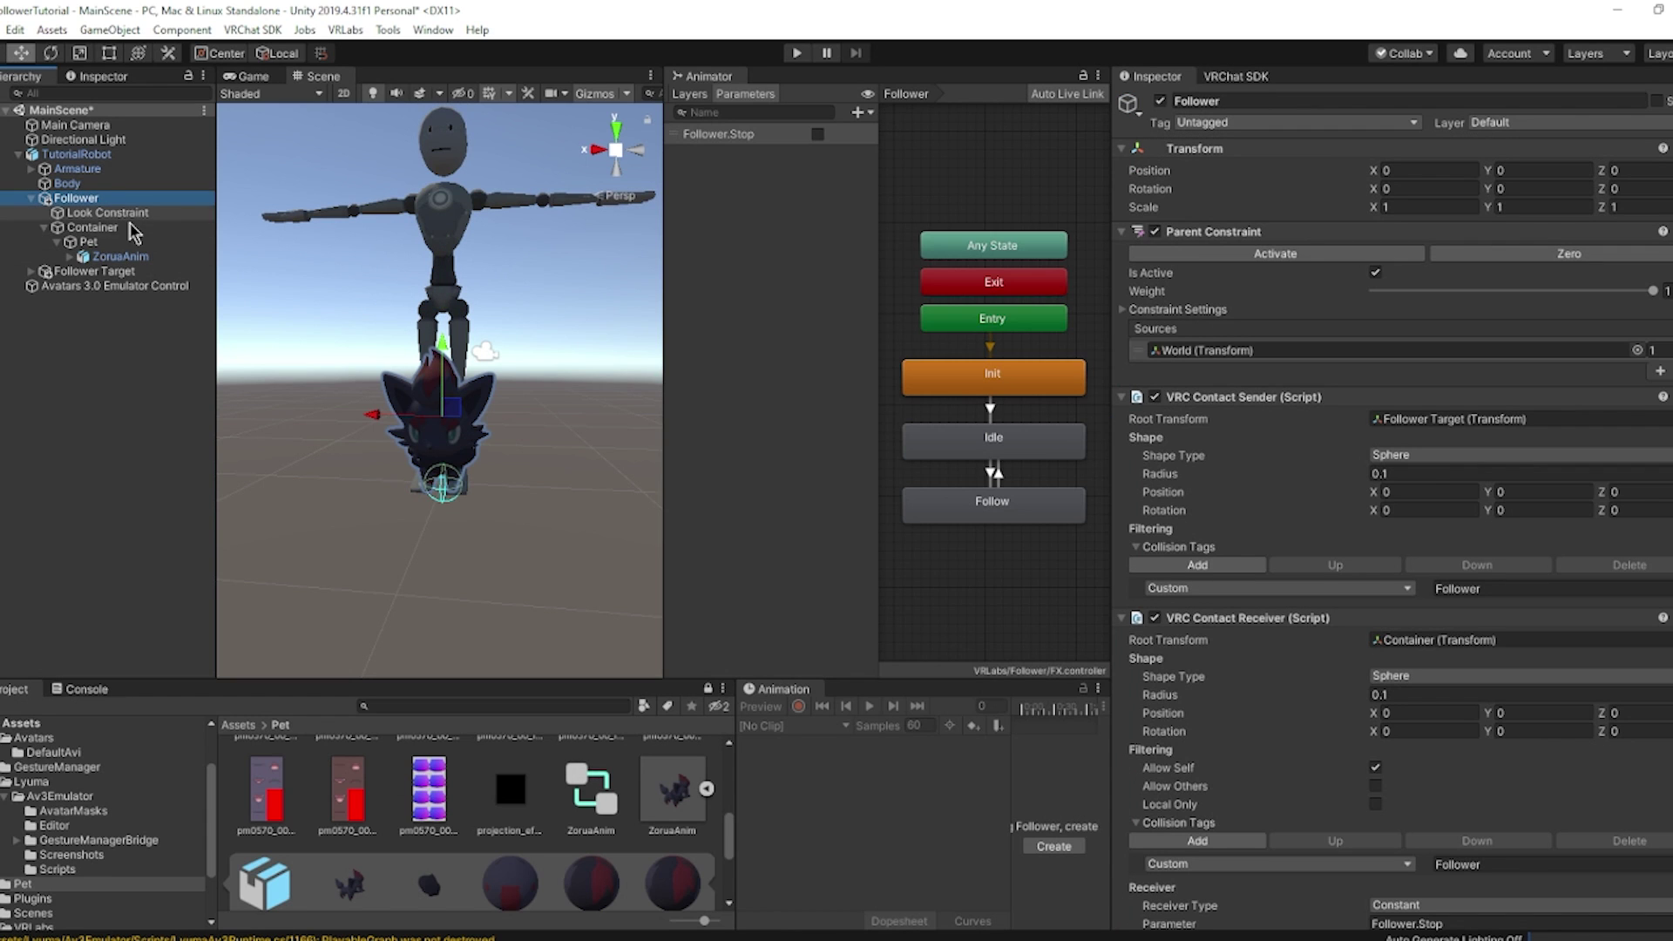
{"action": "left_click", "coordinate": [94, 271]}
{"action": "left_click_drag", "start_coordinate": [446, 485], "coordinate": [364, 342]}
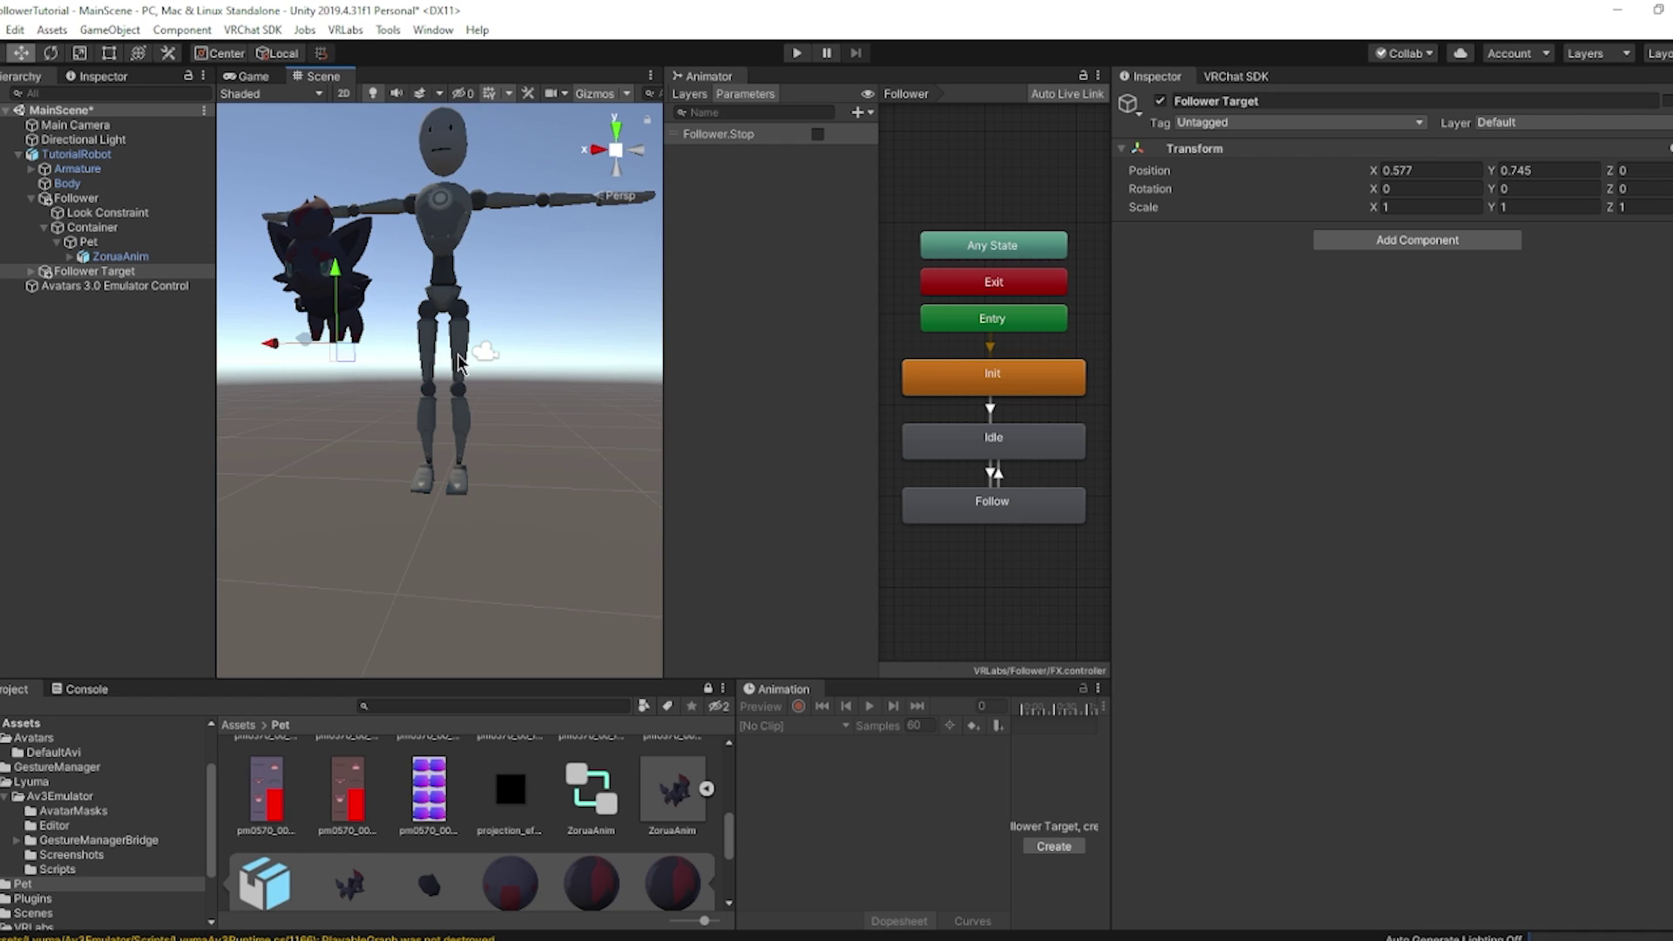
{"action": "left_click", "coordinate": [120, 256]}
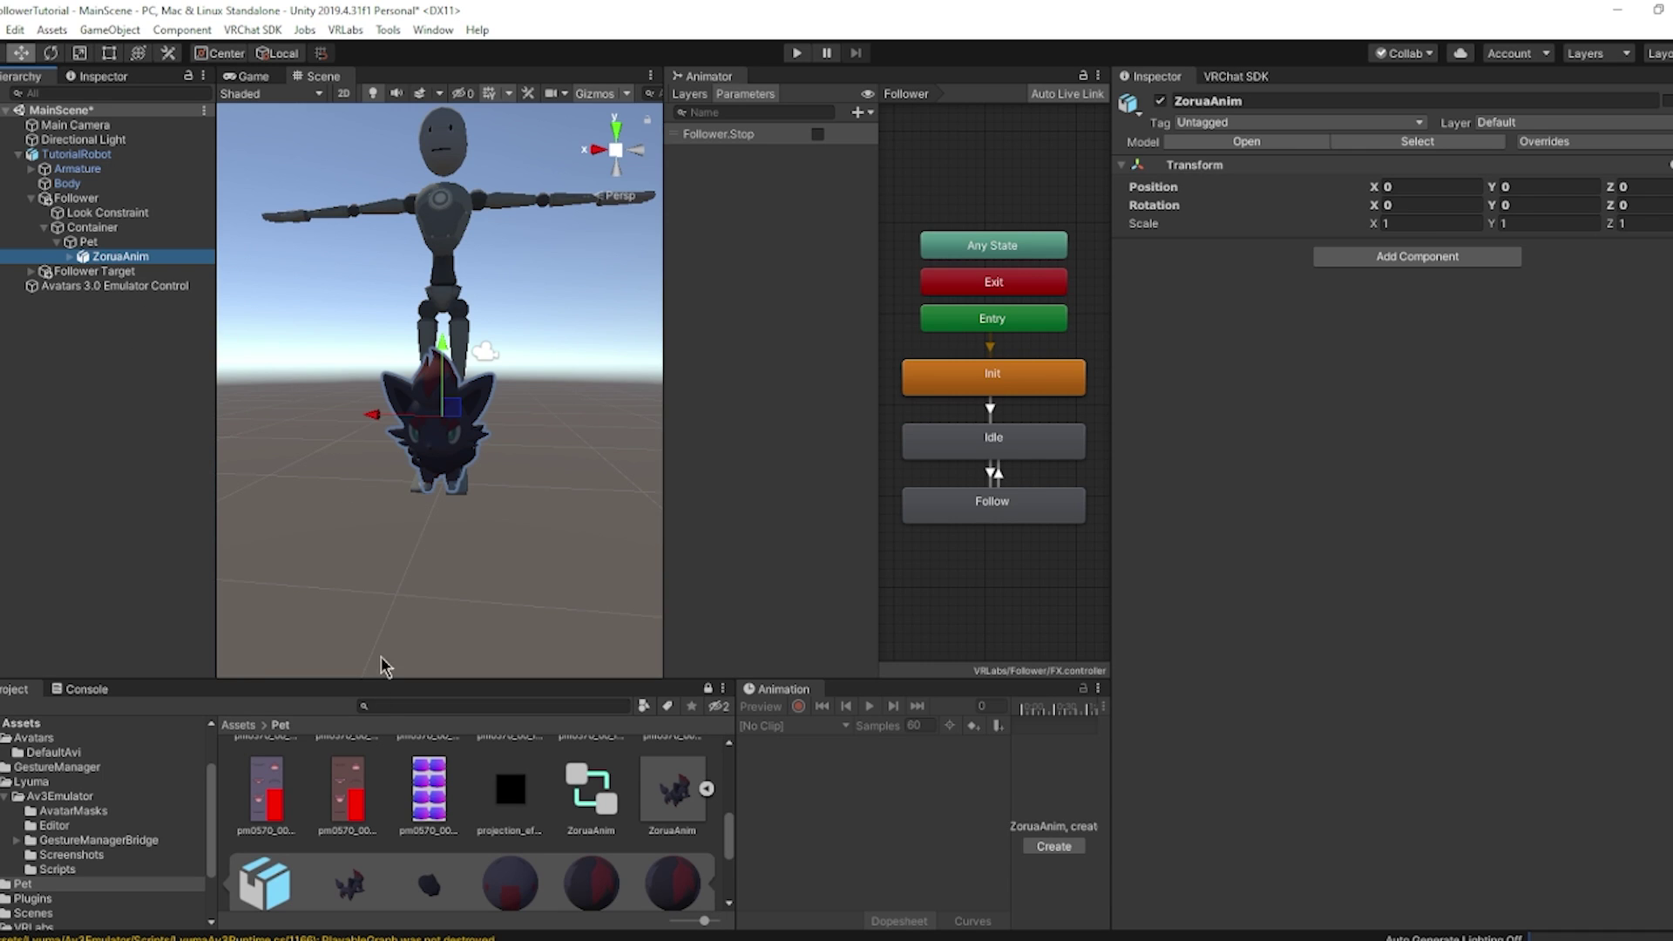
Add the Raycast prefab from the VRLabs/Raycast Prefab folder as a child of TutorialRobot.
{"action": "left_click", "coordinate": [243, 727]}
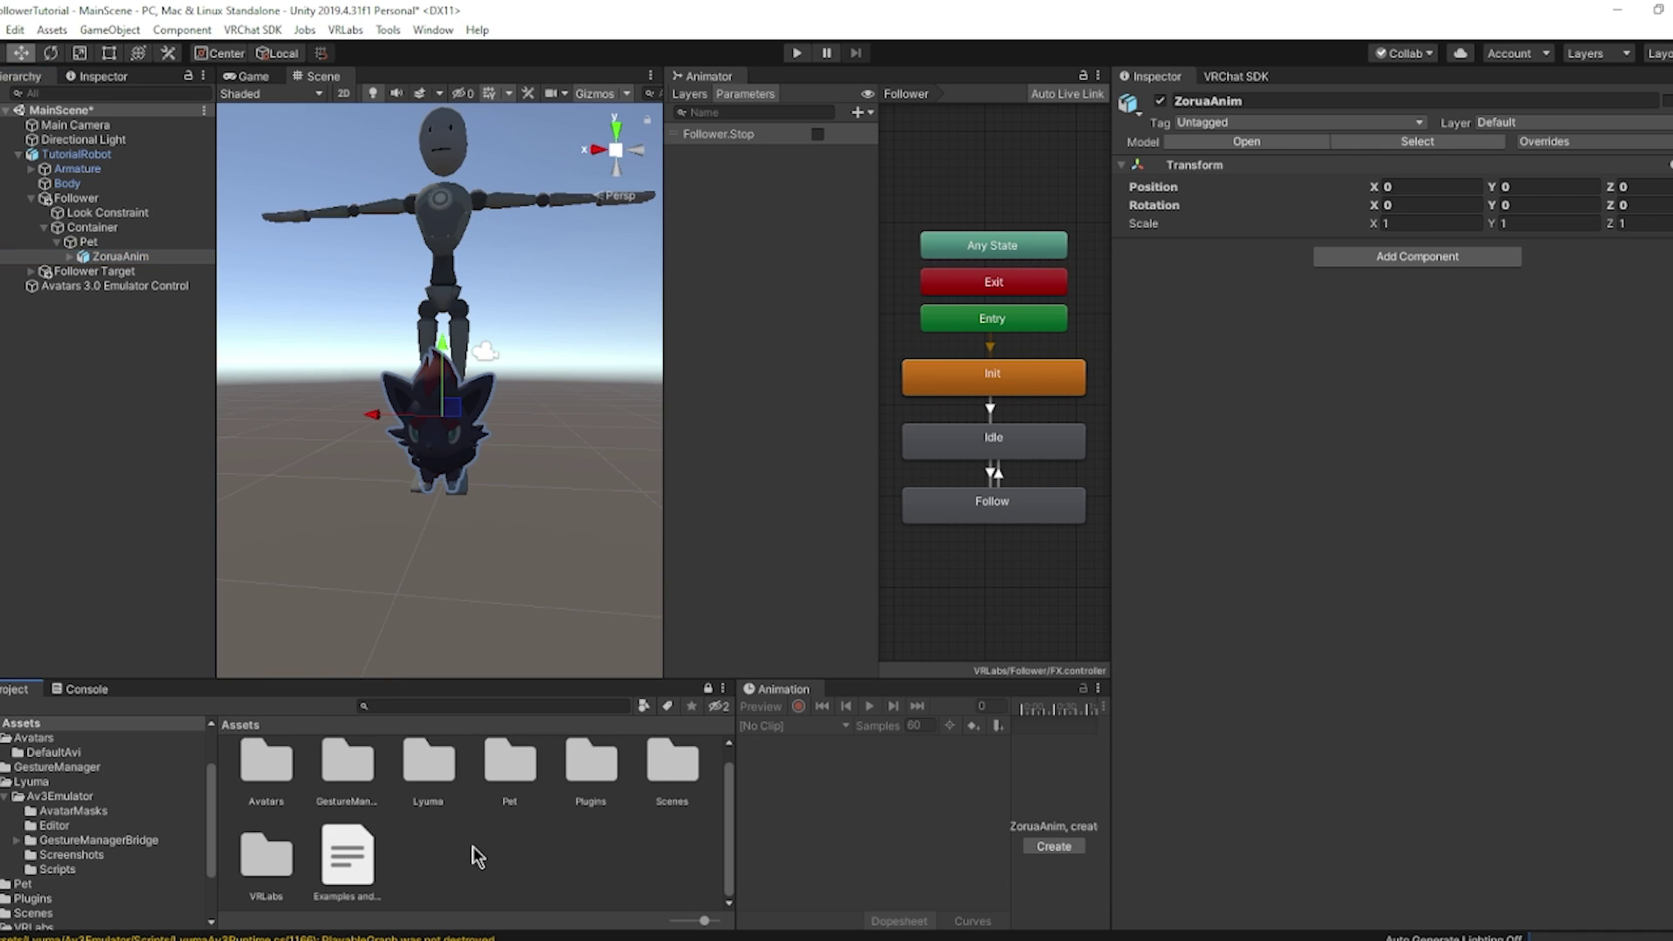
{"action": "double_click", "coordinate": [272, 859]}
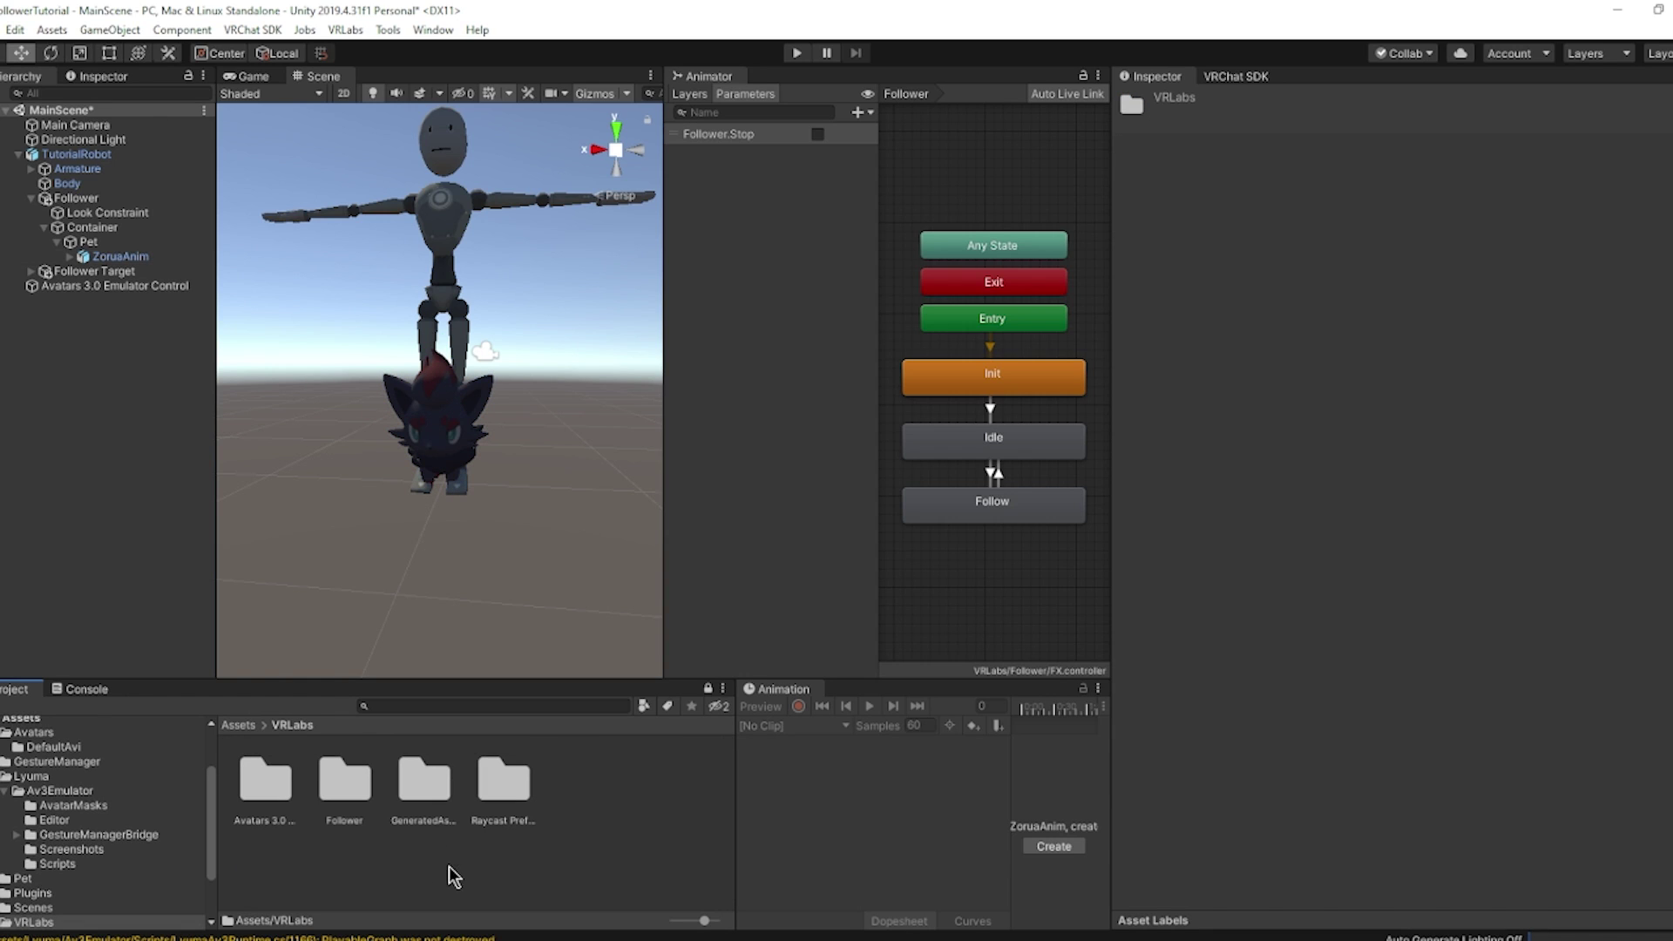
{"action": "double_click", "coordinate": [502, 785]}
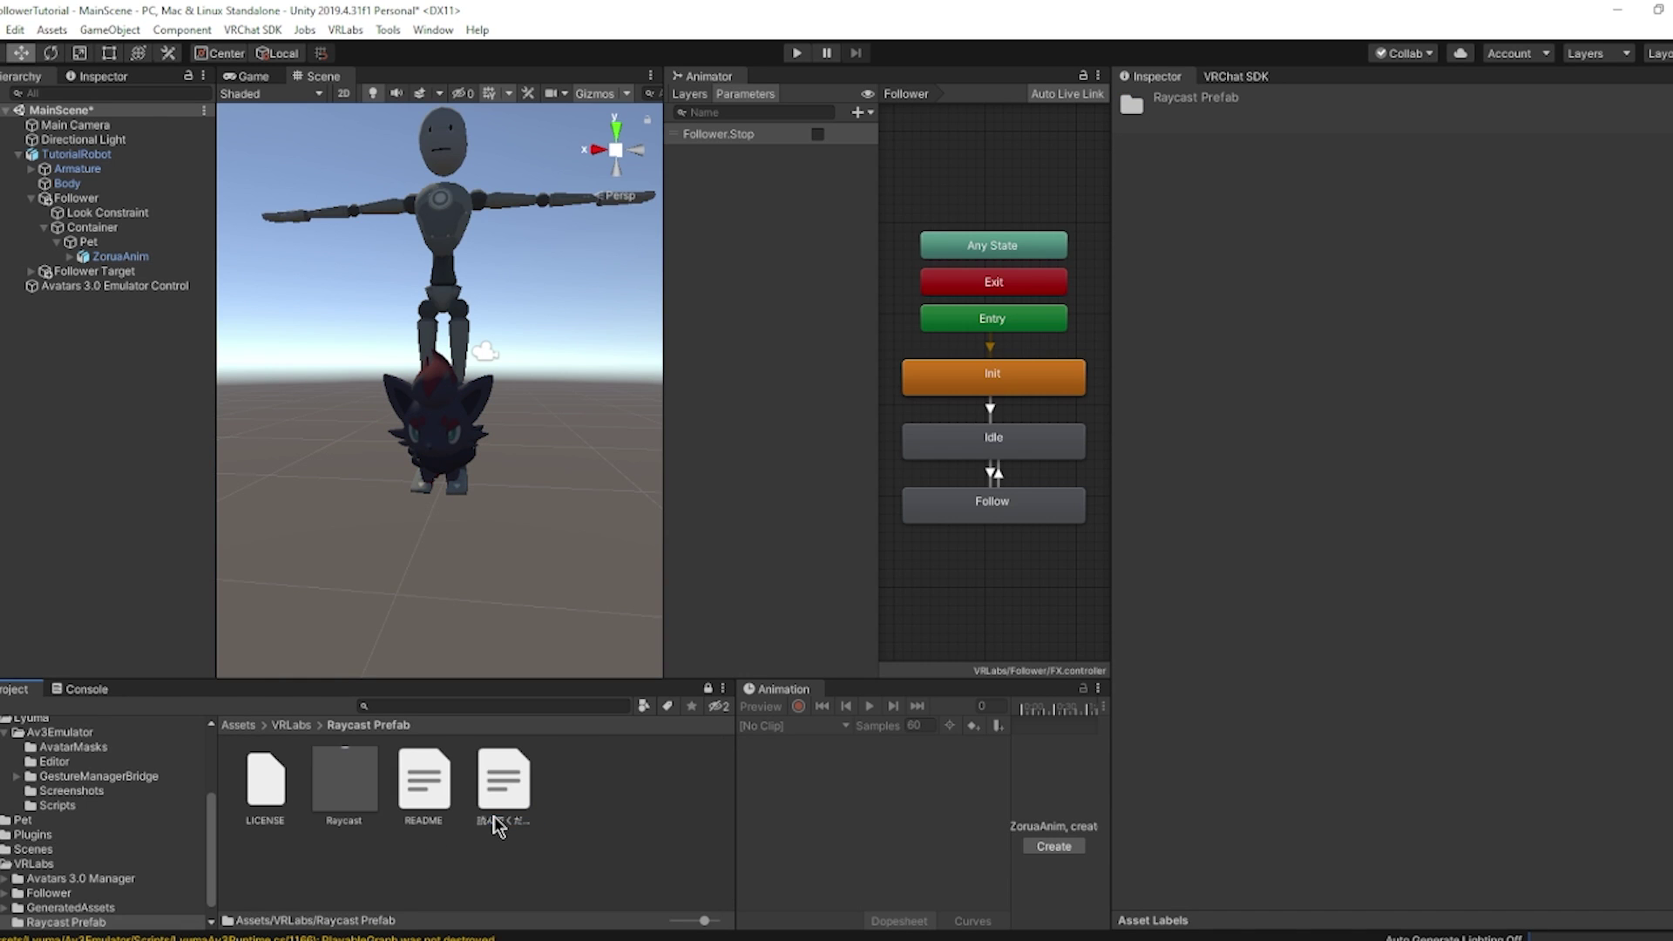
{"action": "left_click", "coordinate": [366, 795]}
{"action": "left_click_drag", "start_coordinate": [292, 700], "coordinate": [110, 291]}
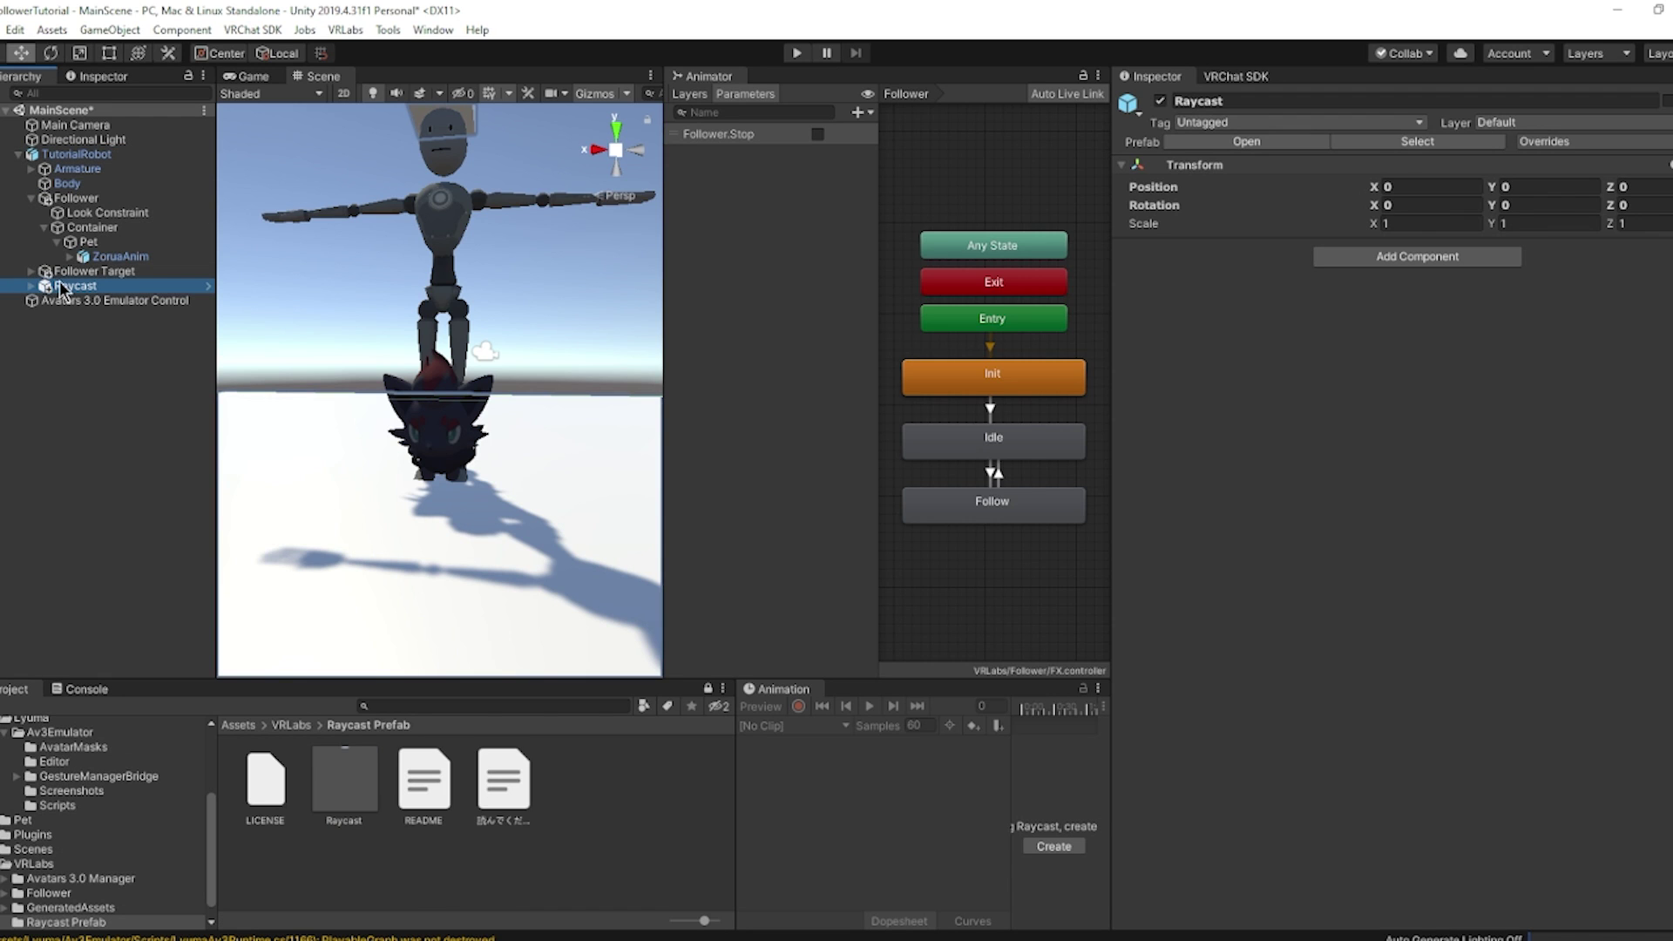
Unpack the Raycast prefab and move its Floor object out to the scene root.
{"action": "right_click", "coordinate": [68, 292]}
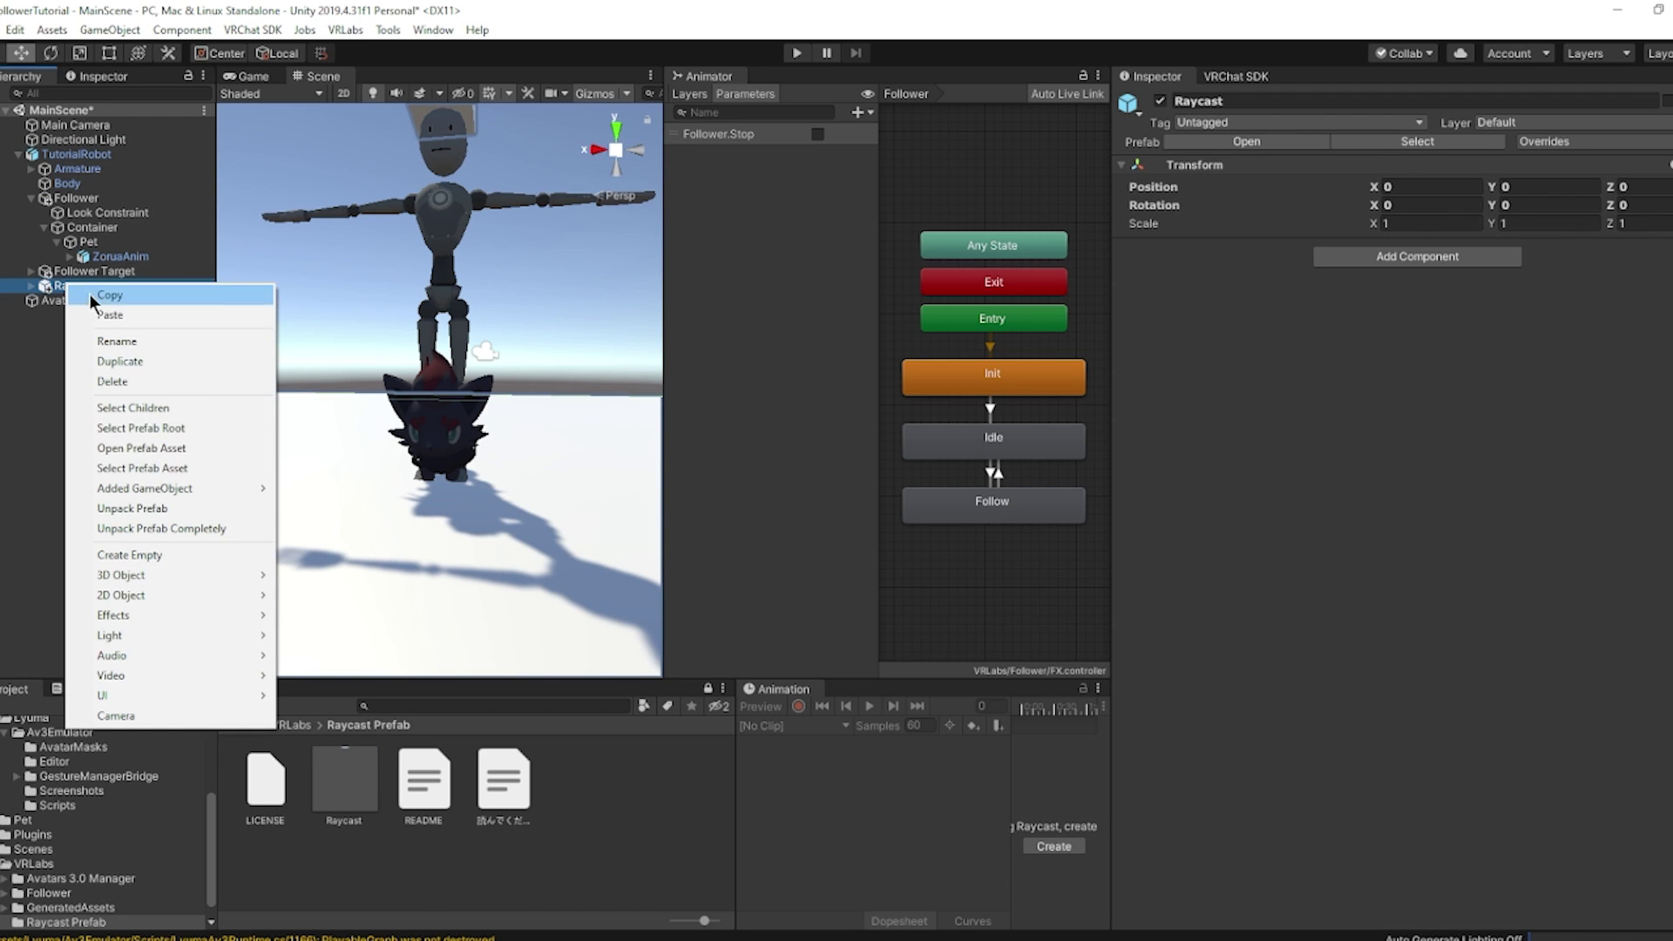
{"action": "left_click", "coordinate": [174, 509]}
{"action": "left_click", "coordinate": [31, 285]}
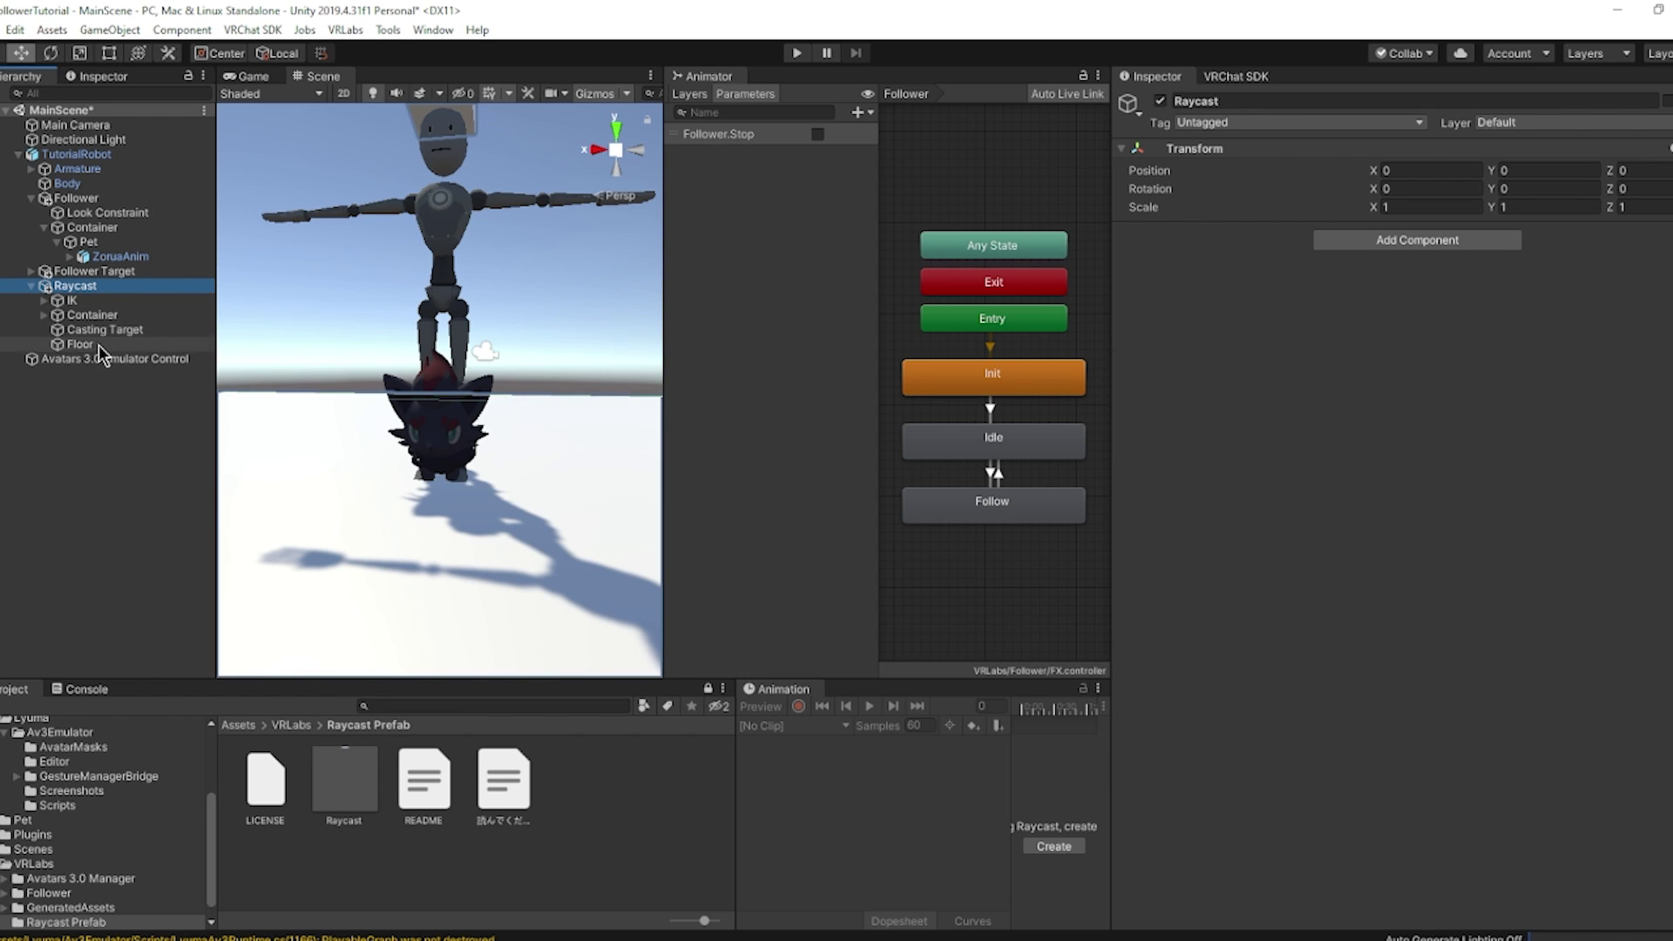
{"action": "left_click_drag", "start_coordinate": [96, 347], "coordinate": [124, 111]}
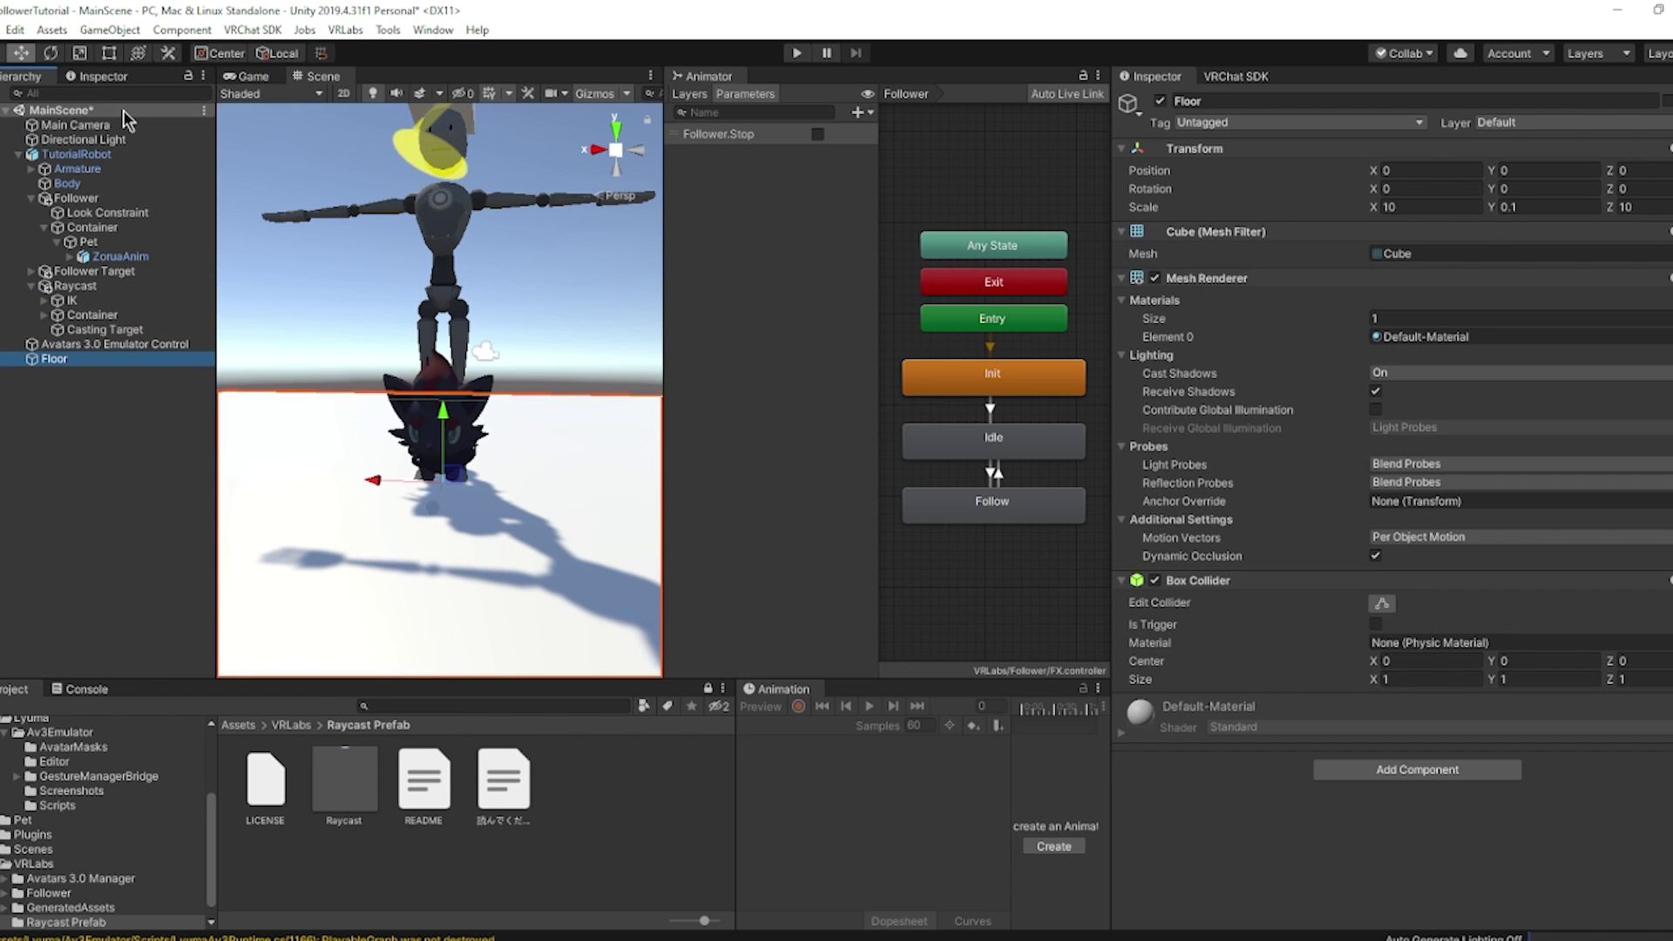
{"action": "left_click", "coordinate": [143, 411]}
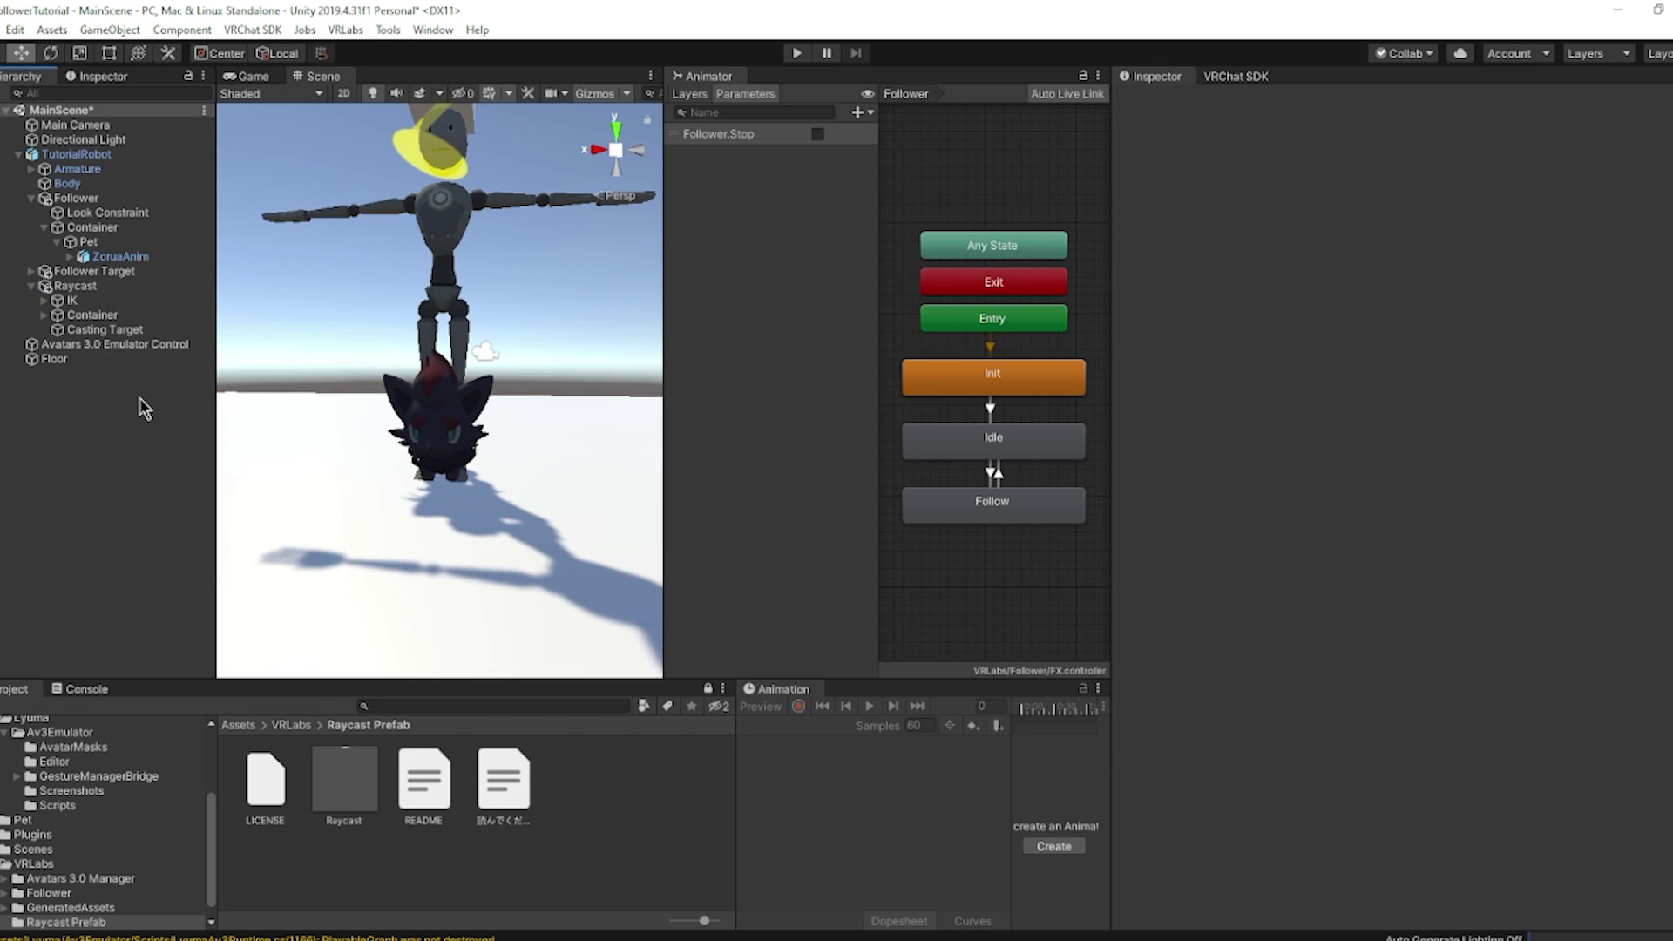
Move the Raycast's IK, Container and Casting Target objects directly under TutorialRobot.
{"action": "left_click", "coordinate": [77, 301]}
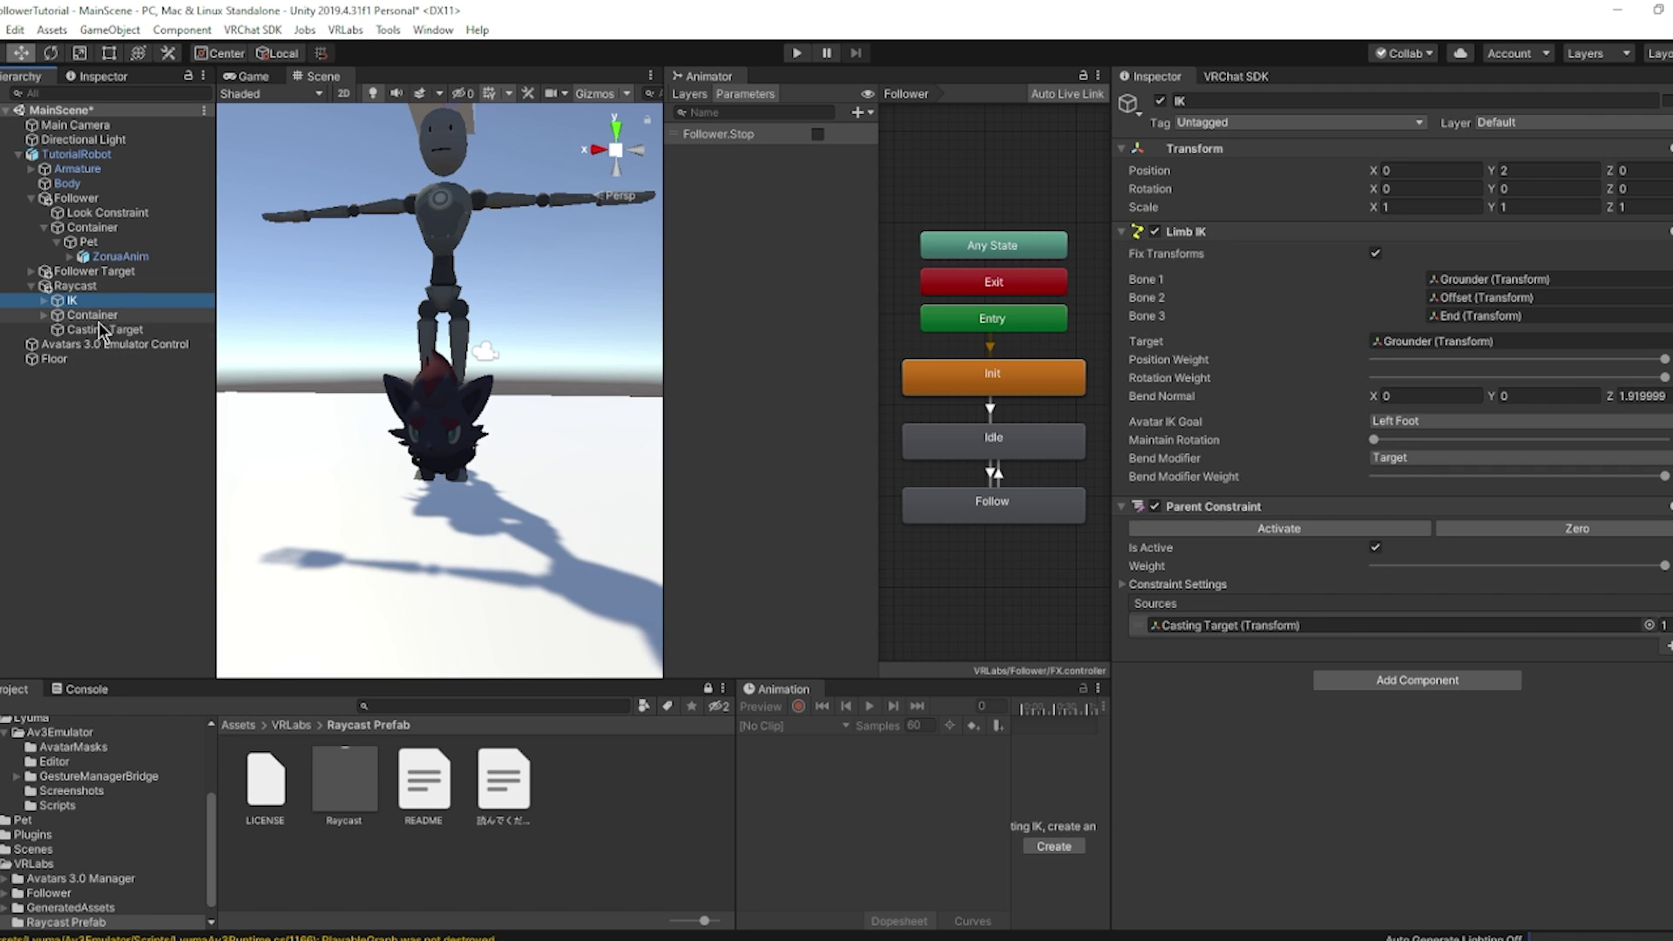
{"action": "left_click", "coordinate": [97, 328], "text": "shift"}
{"action": "left_click_drag", "start_coordinate": [85, 307], "coordinate": [104, 157]}
{"action": "left_click", "coordinate": [114, 399]}
{"action": "scroll", "coordinate": [438, 353], "scroll_direction": "down", "scroll_amount": 4}
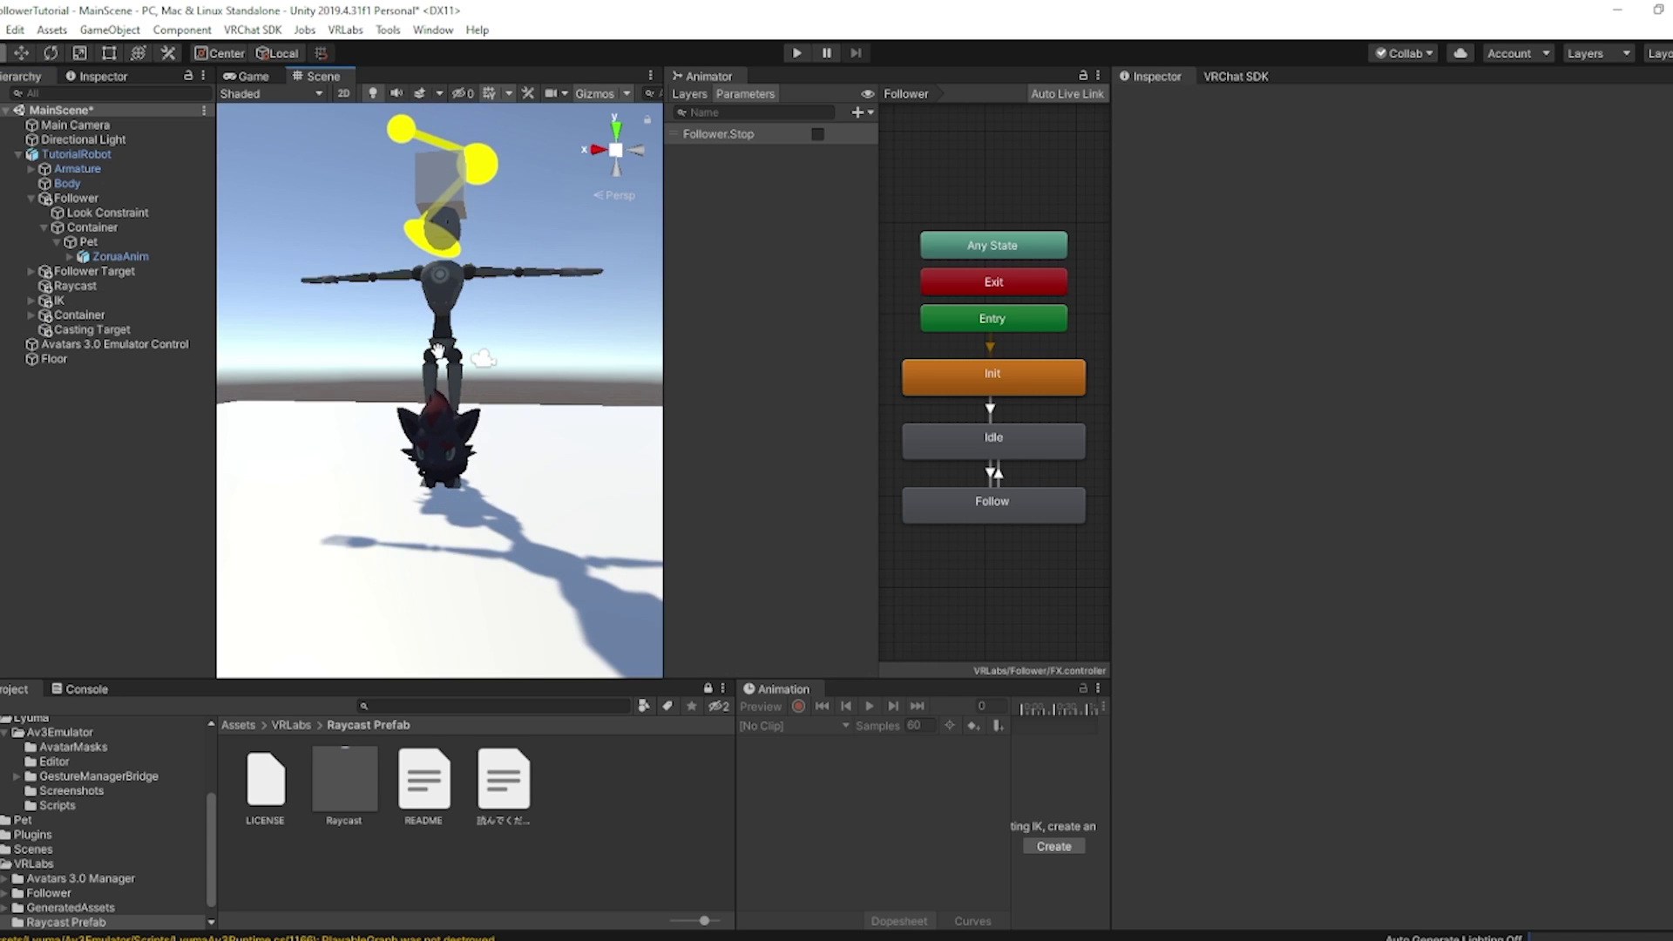
Set Casting Target's Y position to 0 and turn off its Mesh Renderer.
{"action": "left_click", "coordinate": [91, 330]}
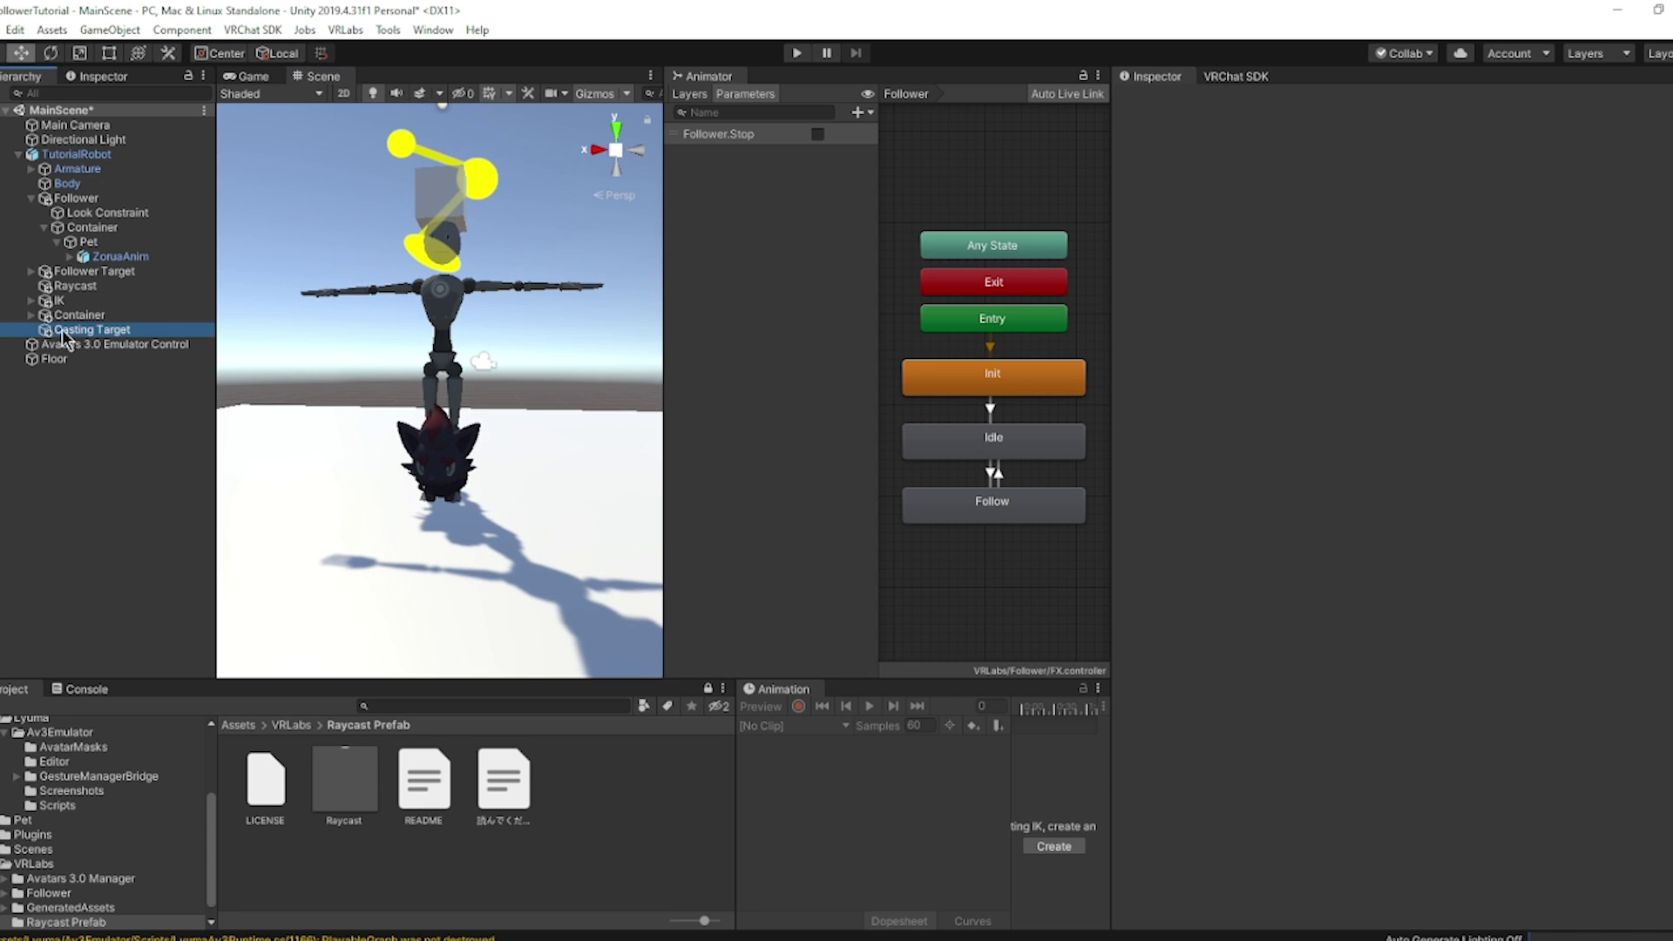
{"action": "left_click", "coordinate": [1525, 170]}
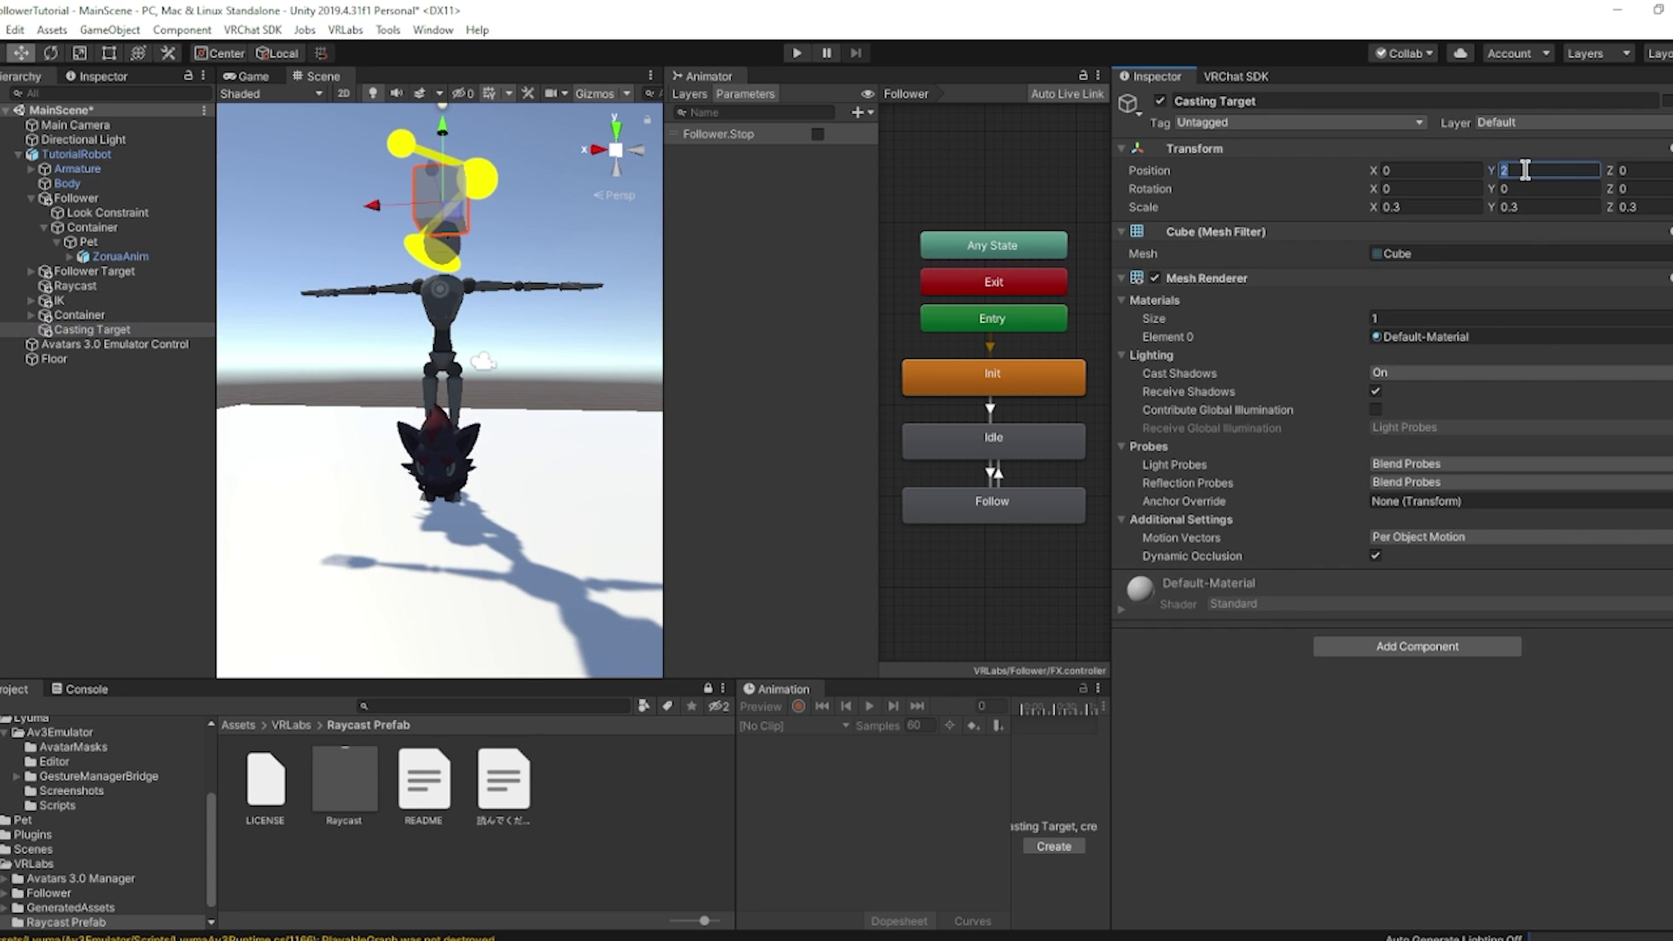
{"action": "type", "text": "90"}
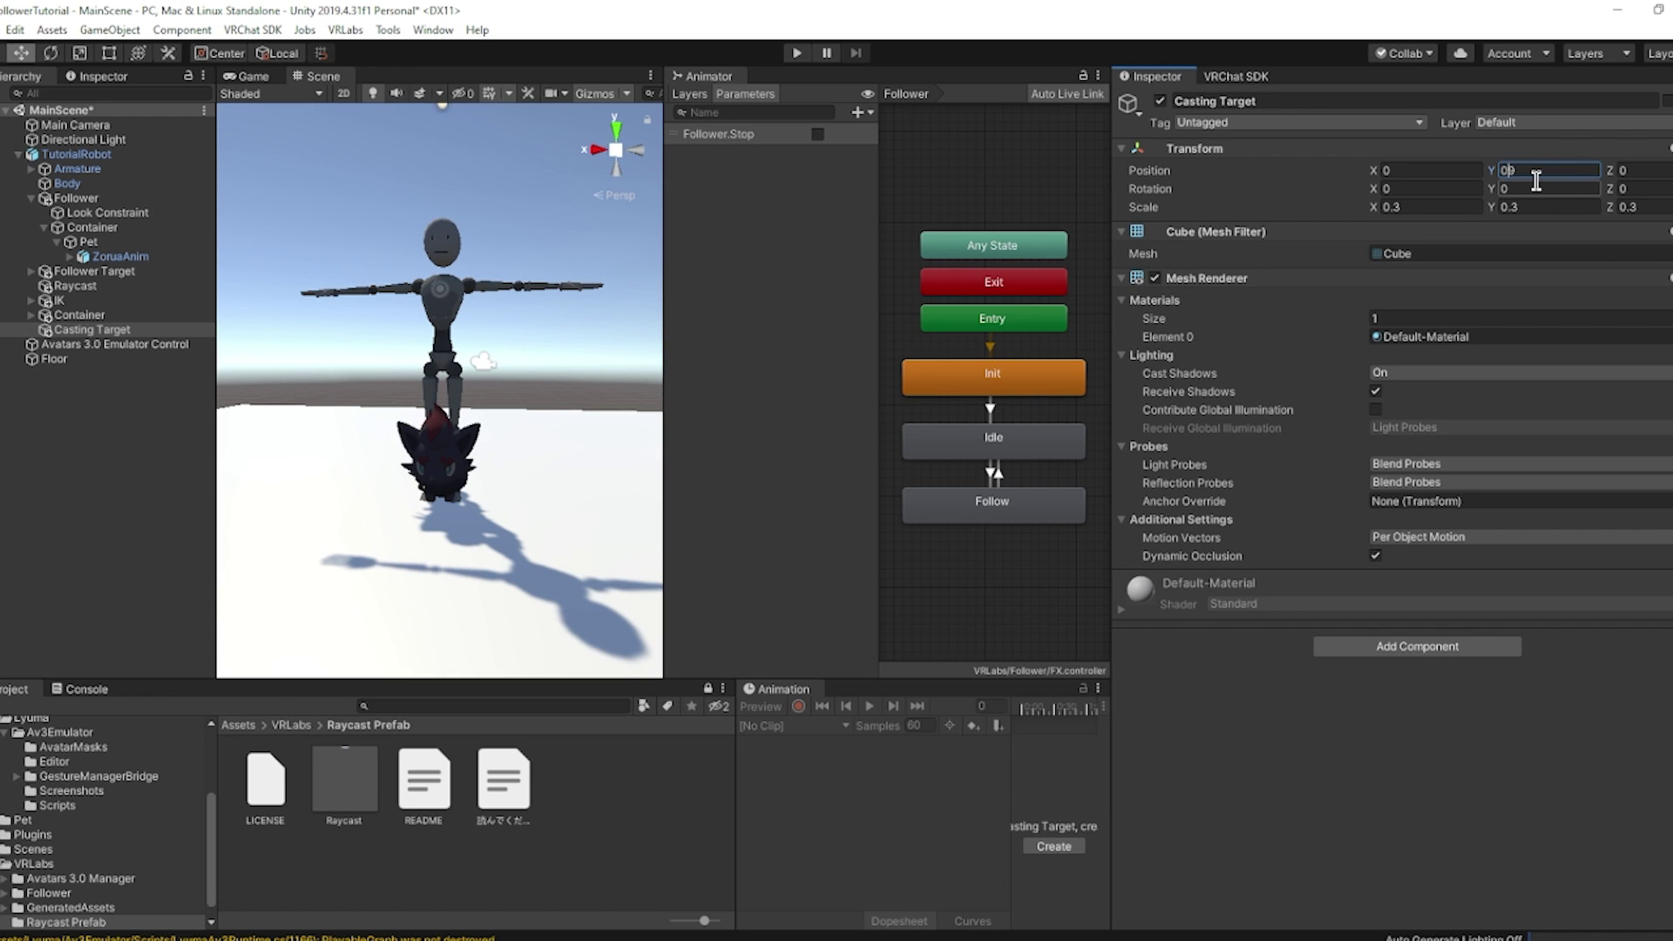
{"action": "key", "text": "Delete"}
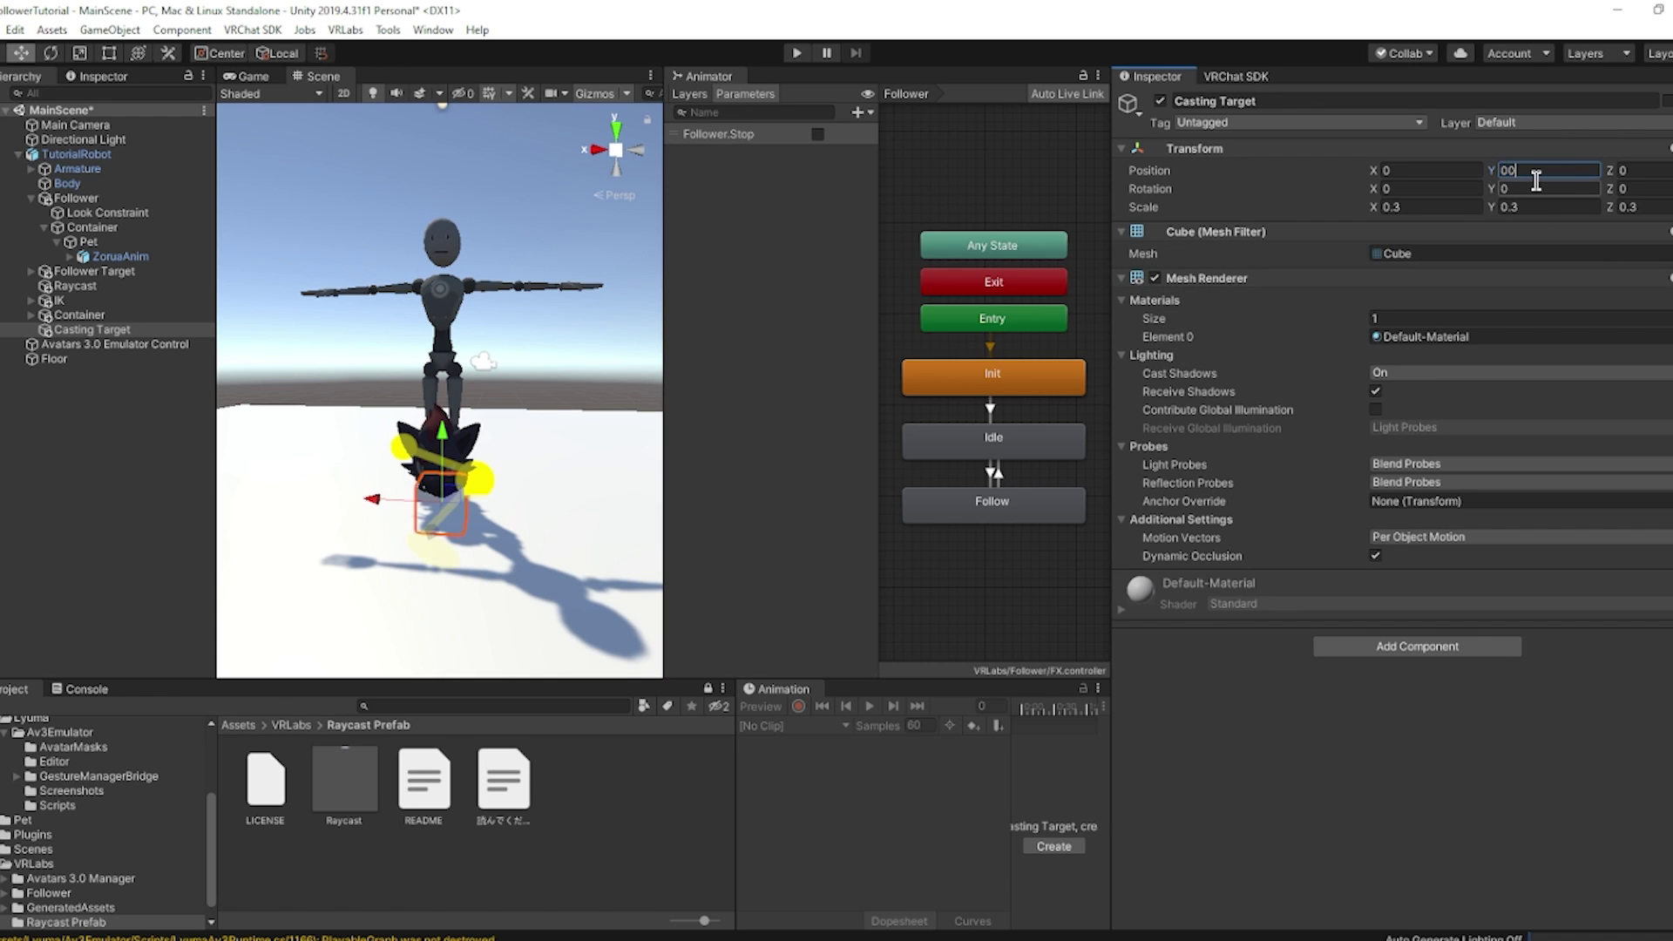
{"action": "type", "text": "0"}
{"action": "key", "text": "Return"}
{"action": "left_click", "coordinate": [1154, 278]}
{"action": "scroll", "coordinate": [598, 476], "scroll_direction": "up", "scroll_amount": 6}
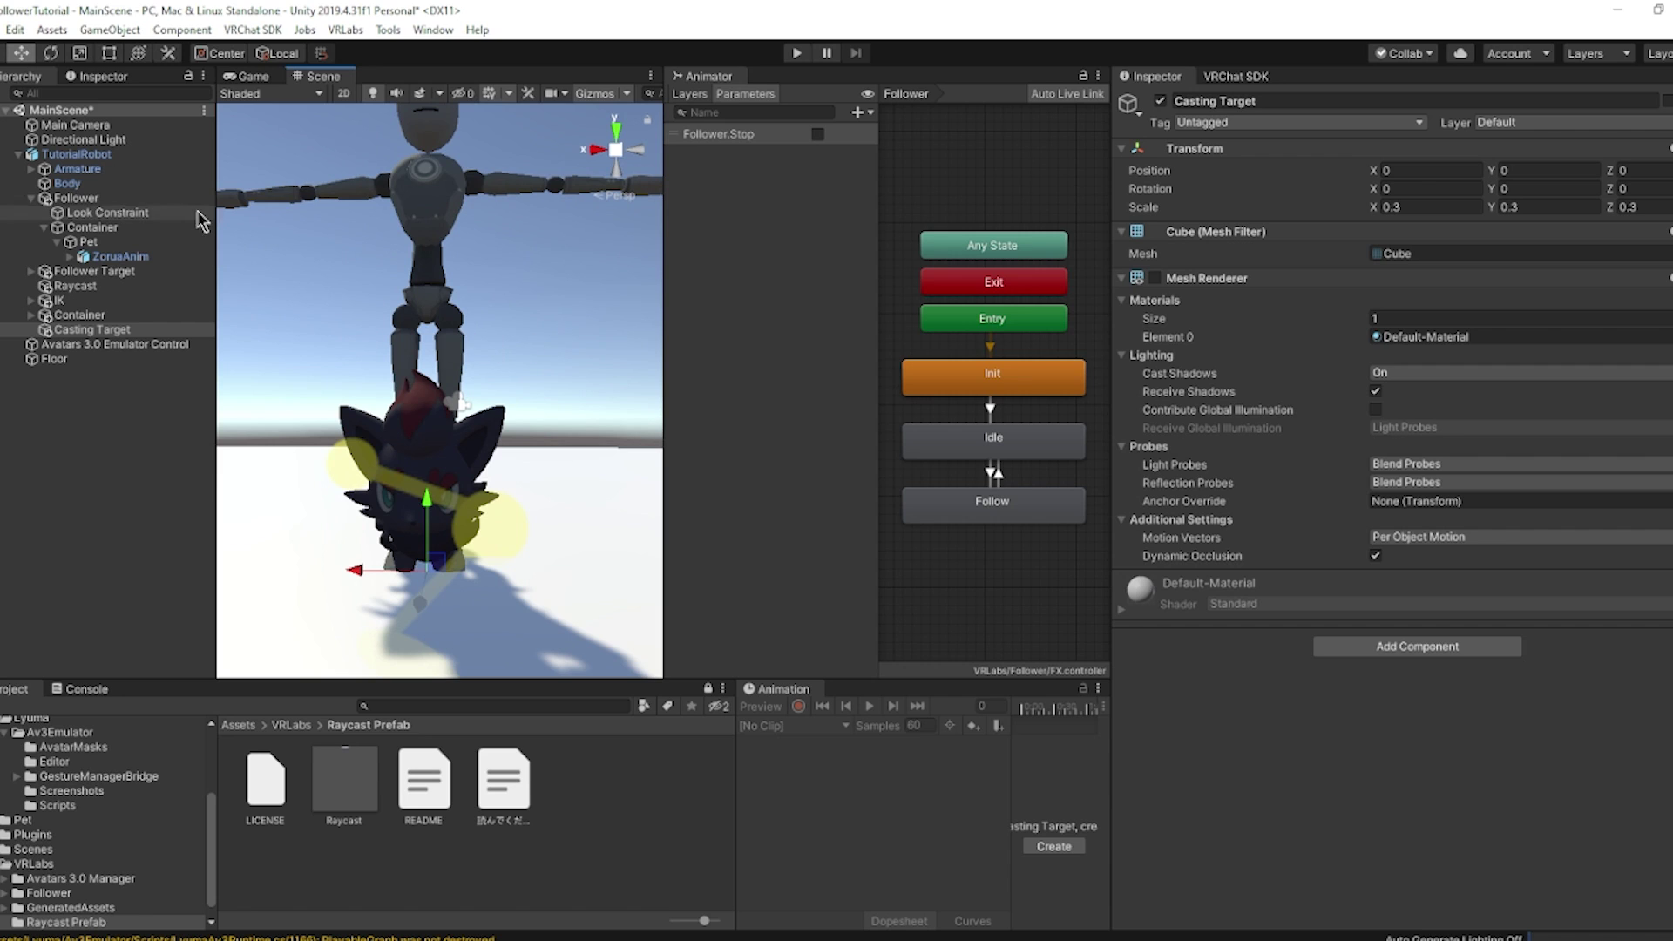
Add a Parent Constraint to Pet with the Raycast's Container, directly under TutorialRobot, as its source.
{"action": "left_click", "coordinate": [114, 157]}
{"action": "left_click", "coordinate": [109, 199]}
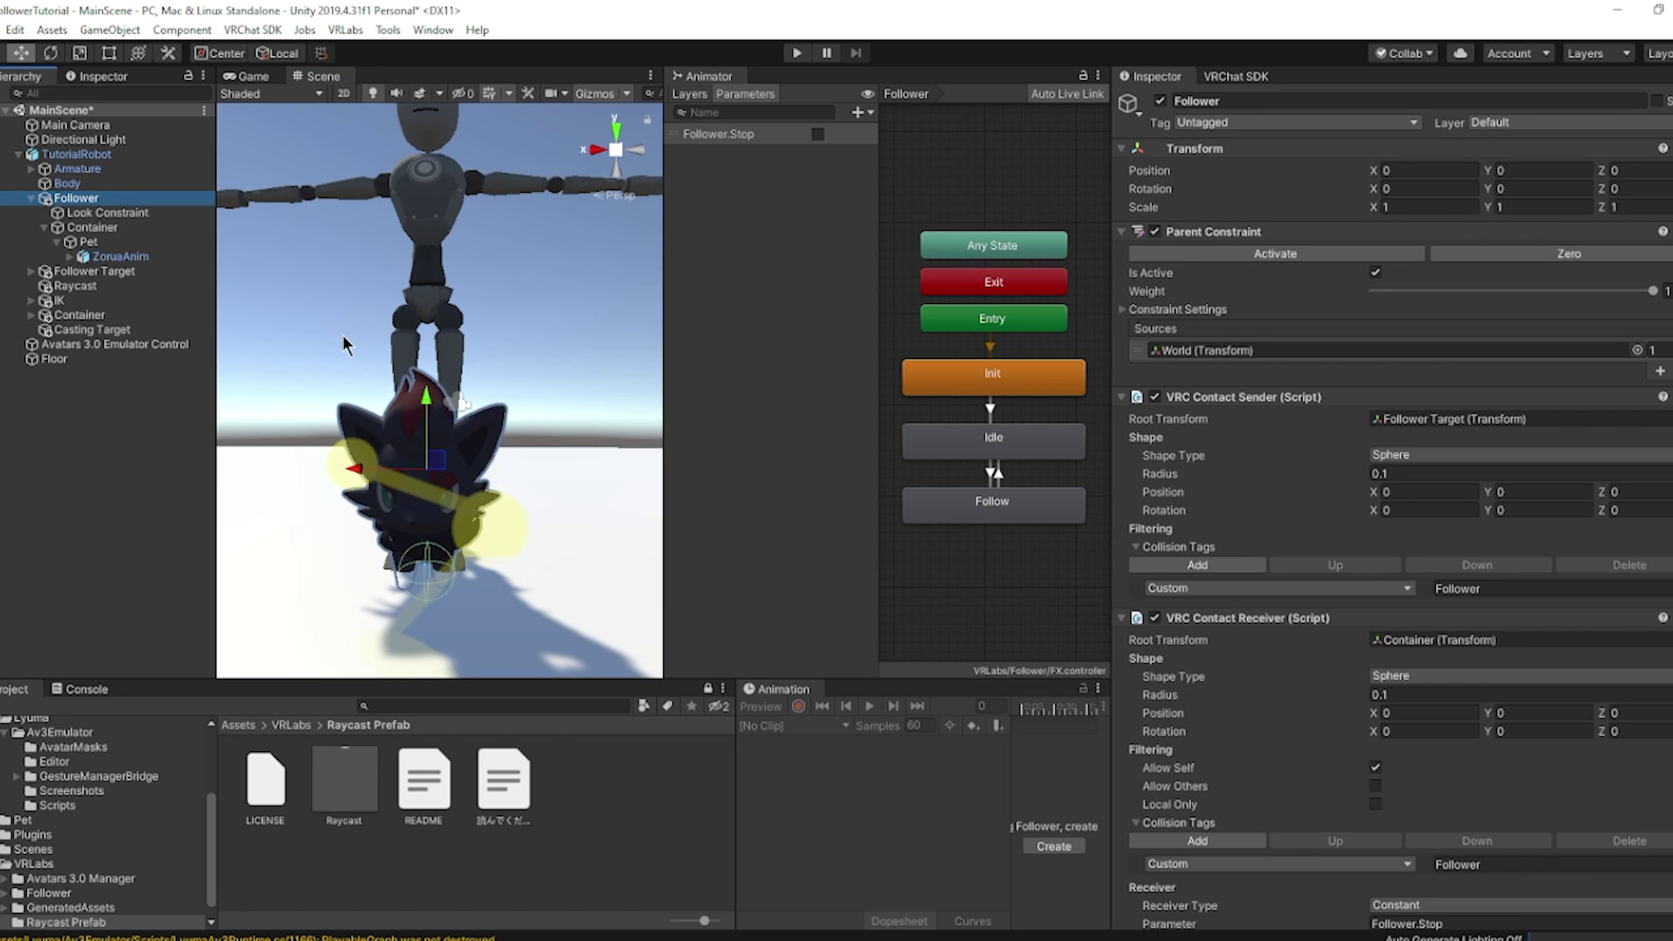
{"action": "left_click", "coordinate": [88, 241]}
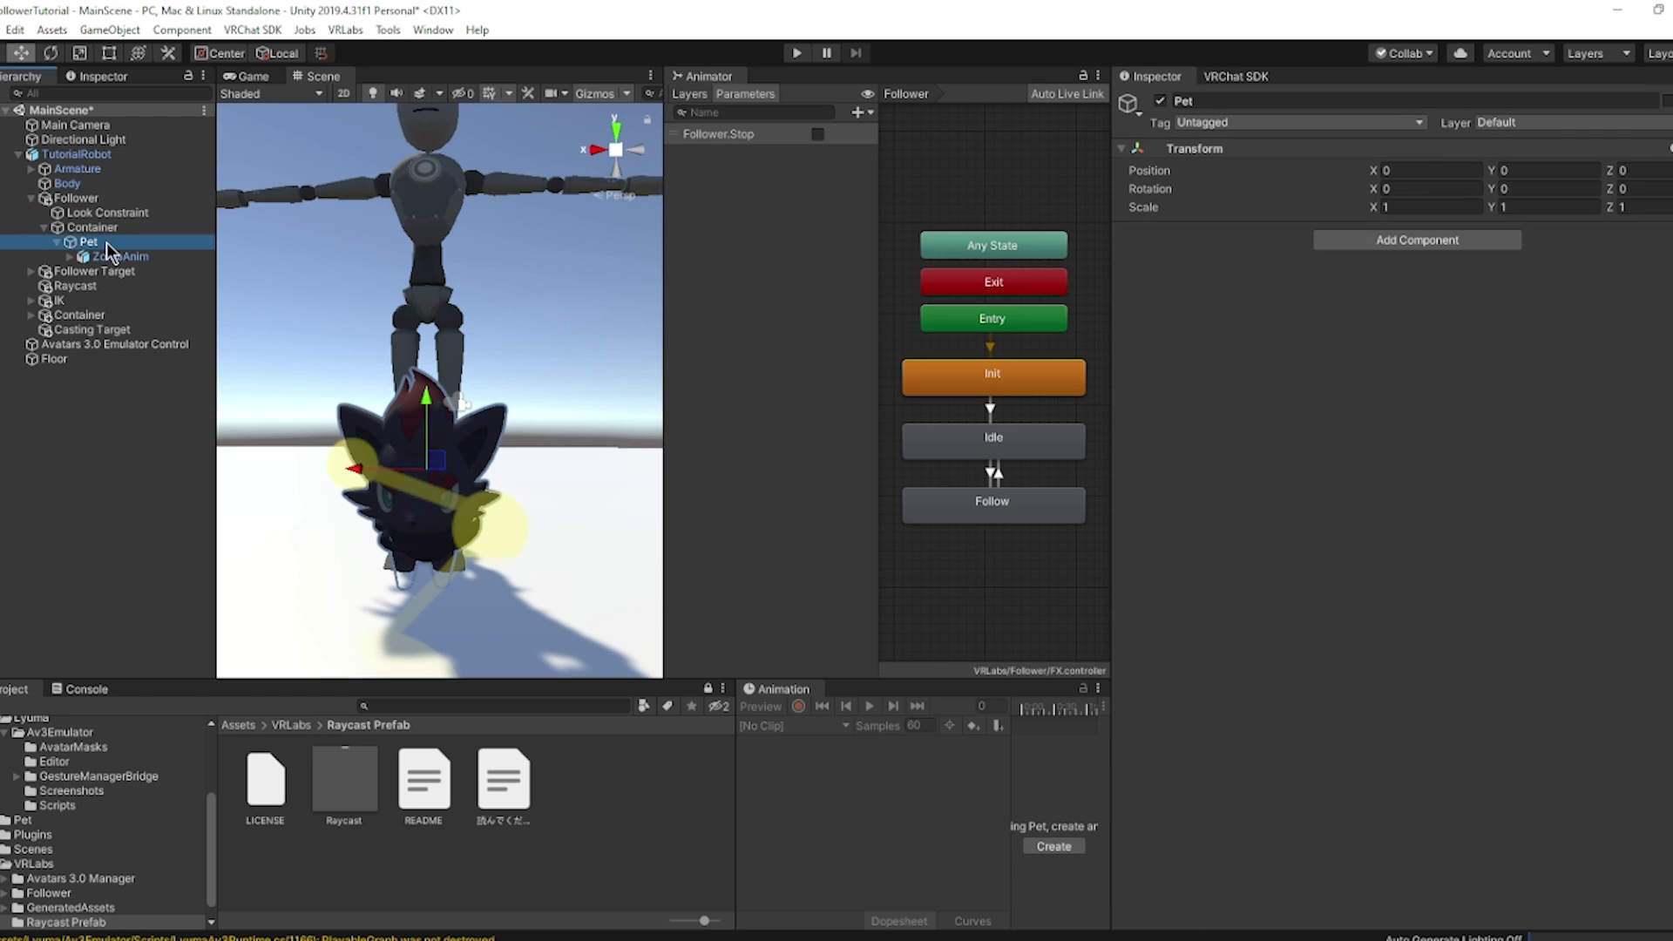
{"action": "left_click", "coordinate": [1416, 241]}
{"action": "left_click", "coordinate": [1376, 305]}
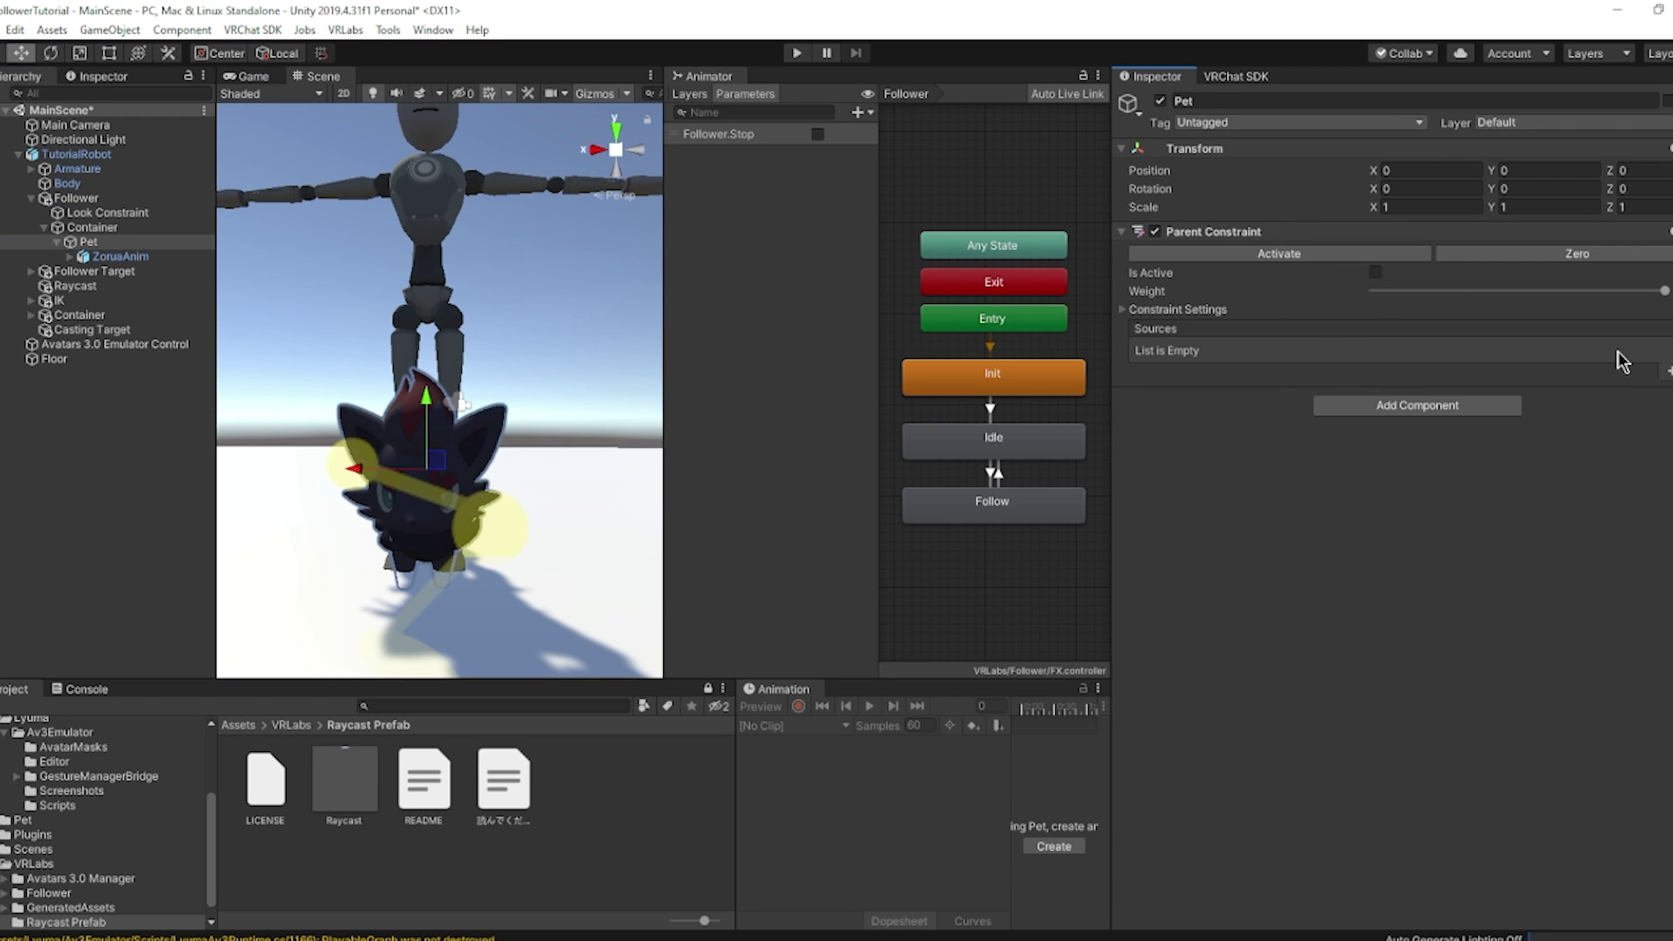
{"action": "left_click", "coordinate": [1667, 375]}
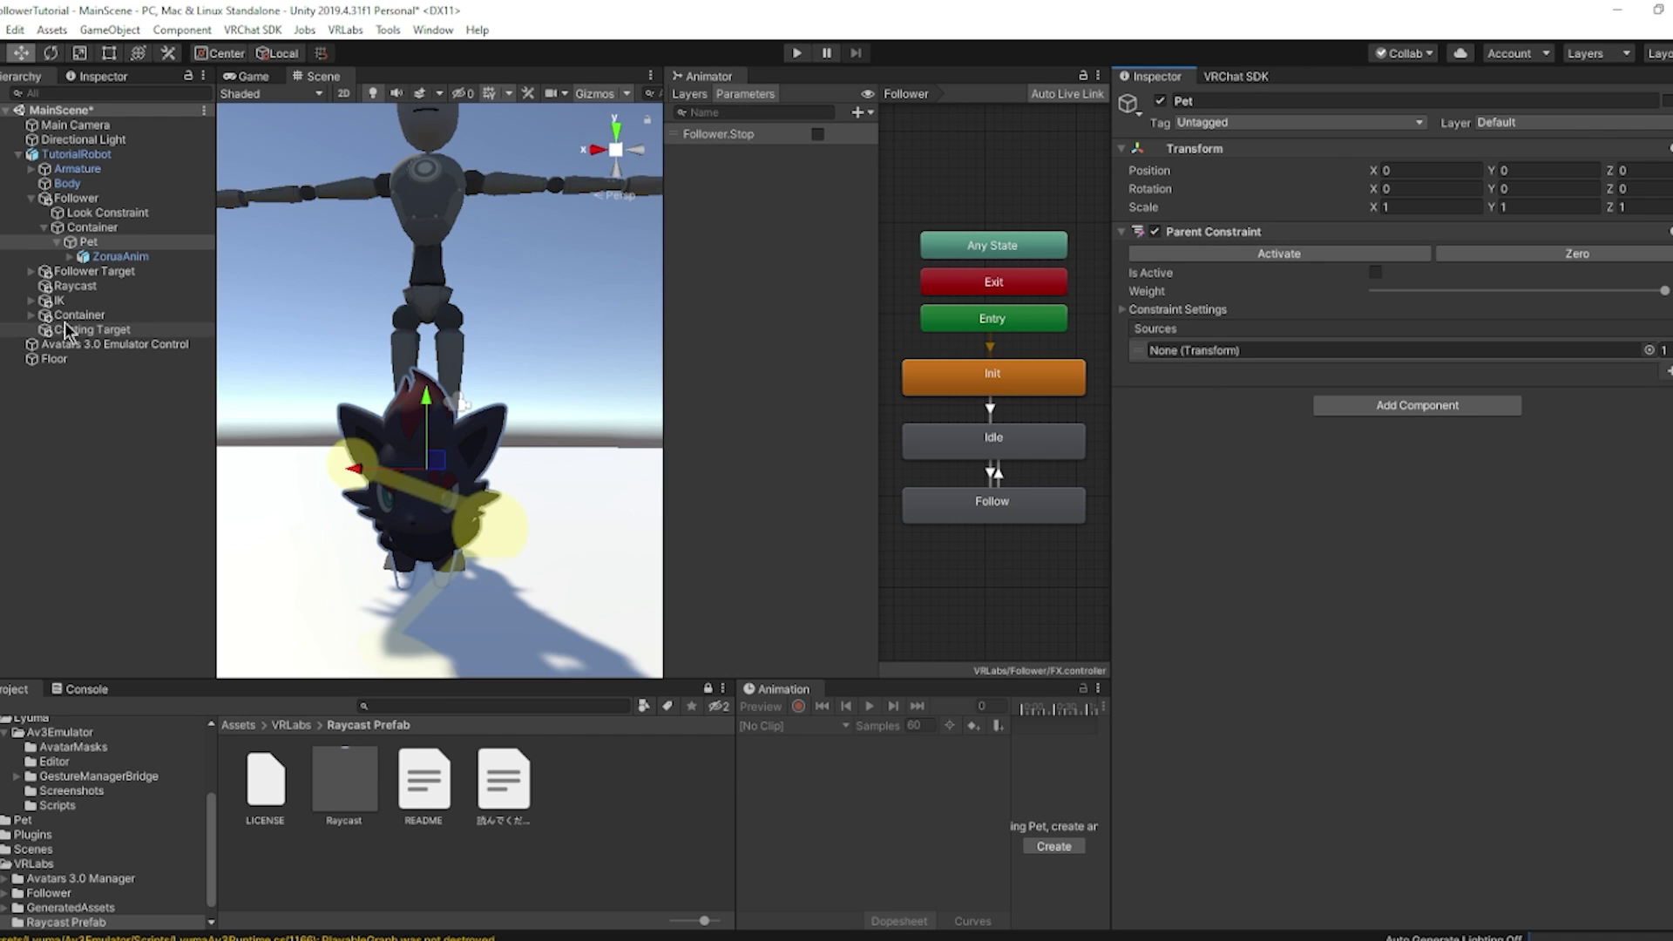
{"action": "left_click", "coordinate": [32, 314]}
{"action": "left_click", "coordinate": [65, 318]}
{"action": "left_click_drag", "start_coordinate": [66, 318], "coordinate": [1192, 353]}
Delete the Cube and Sphere objects from the Raycast's Container.
{"action": "left_click", "coordinate": [99, 332]}
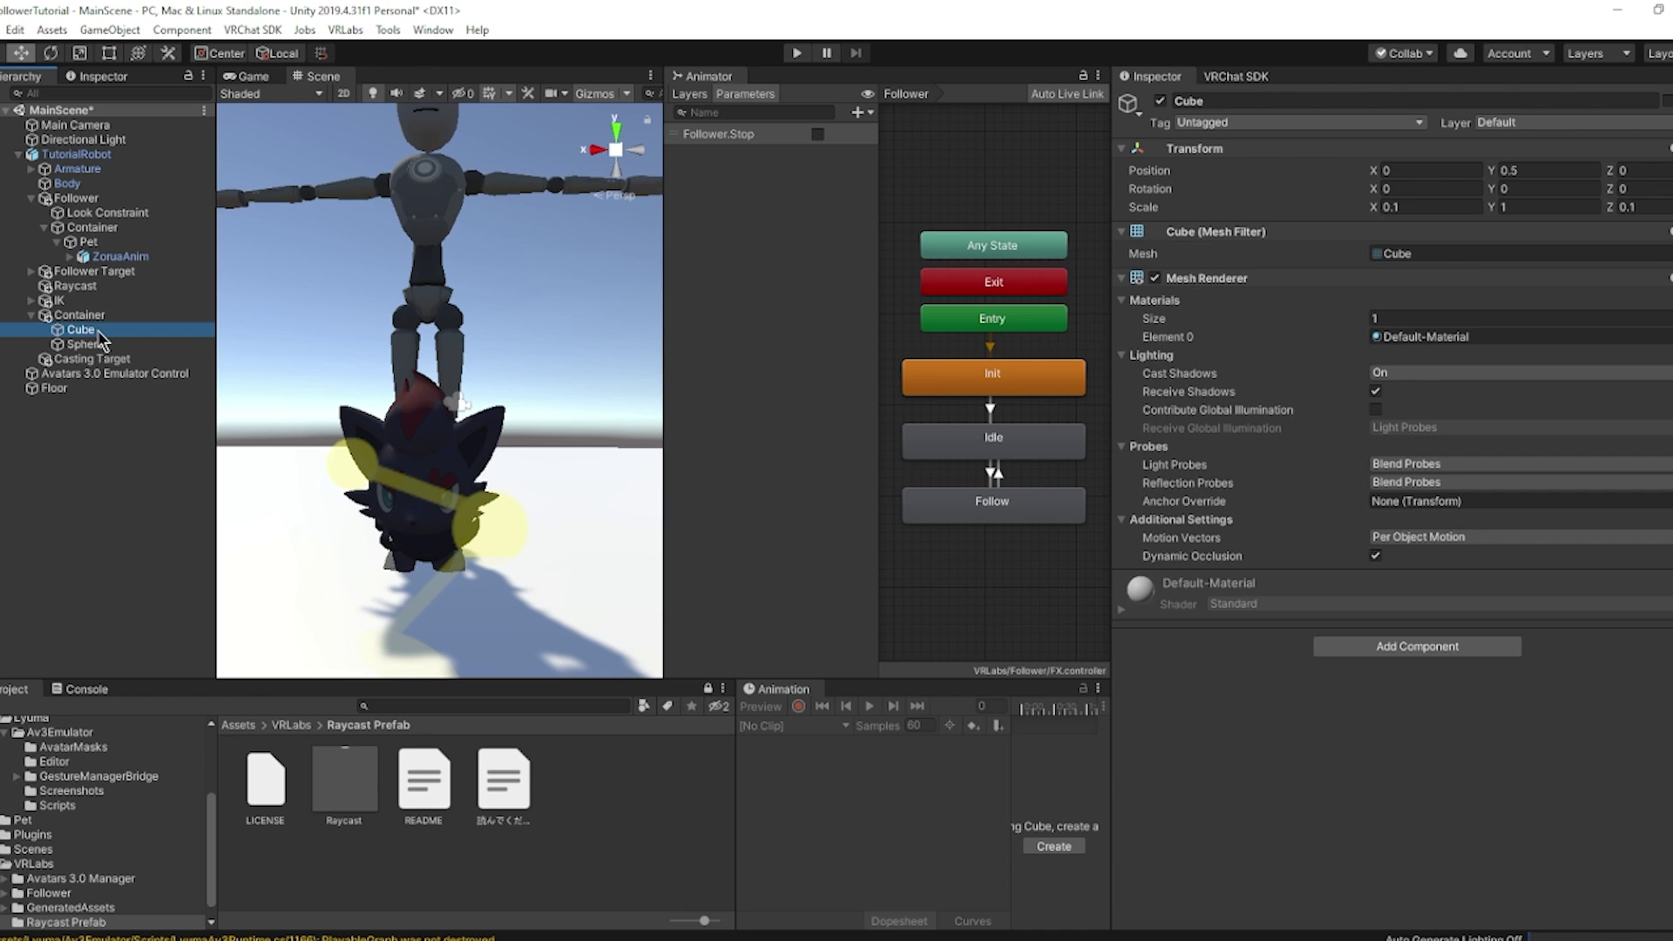
{"action": "key", "text": "Delete"}
{"action": "left_click", "coordinate": [98, 332]}
{"action": "key", "text": "Delete"}
{"action": "left_click", "coordinate": [99, 319]}
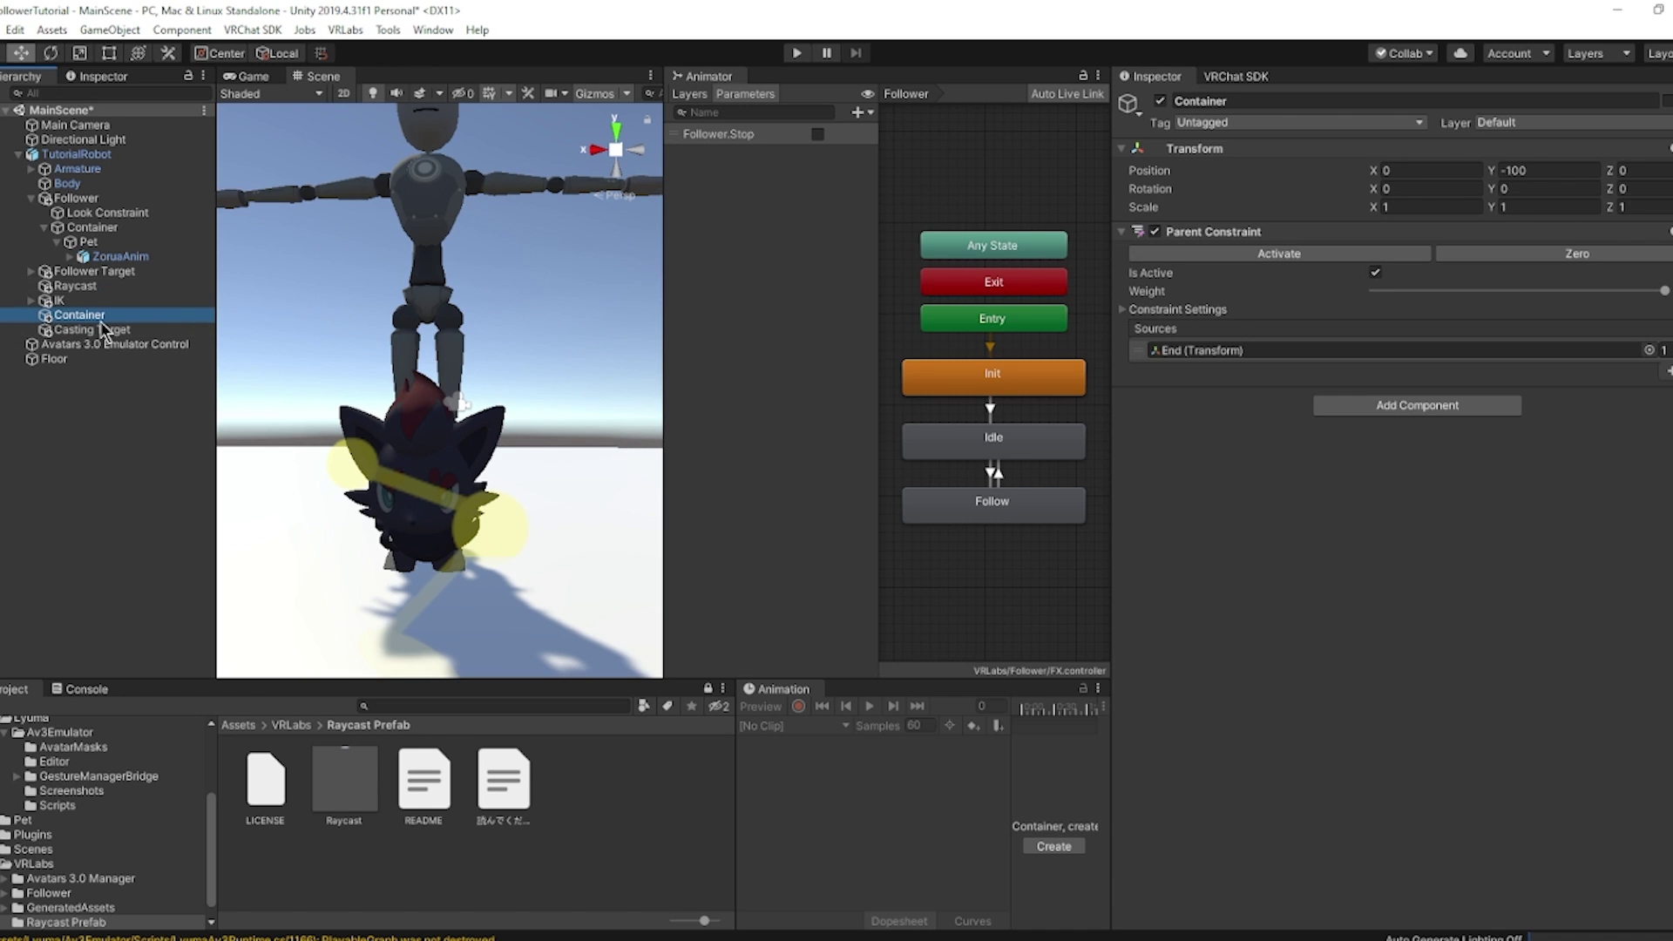
Activate the Parent Constraint on Pet.
{"action": "left_click", "coordinate": [120, 256]}
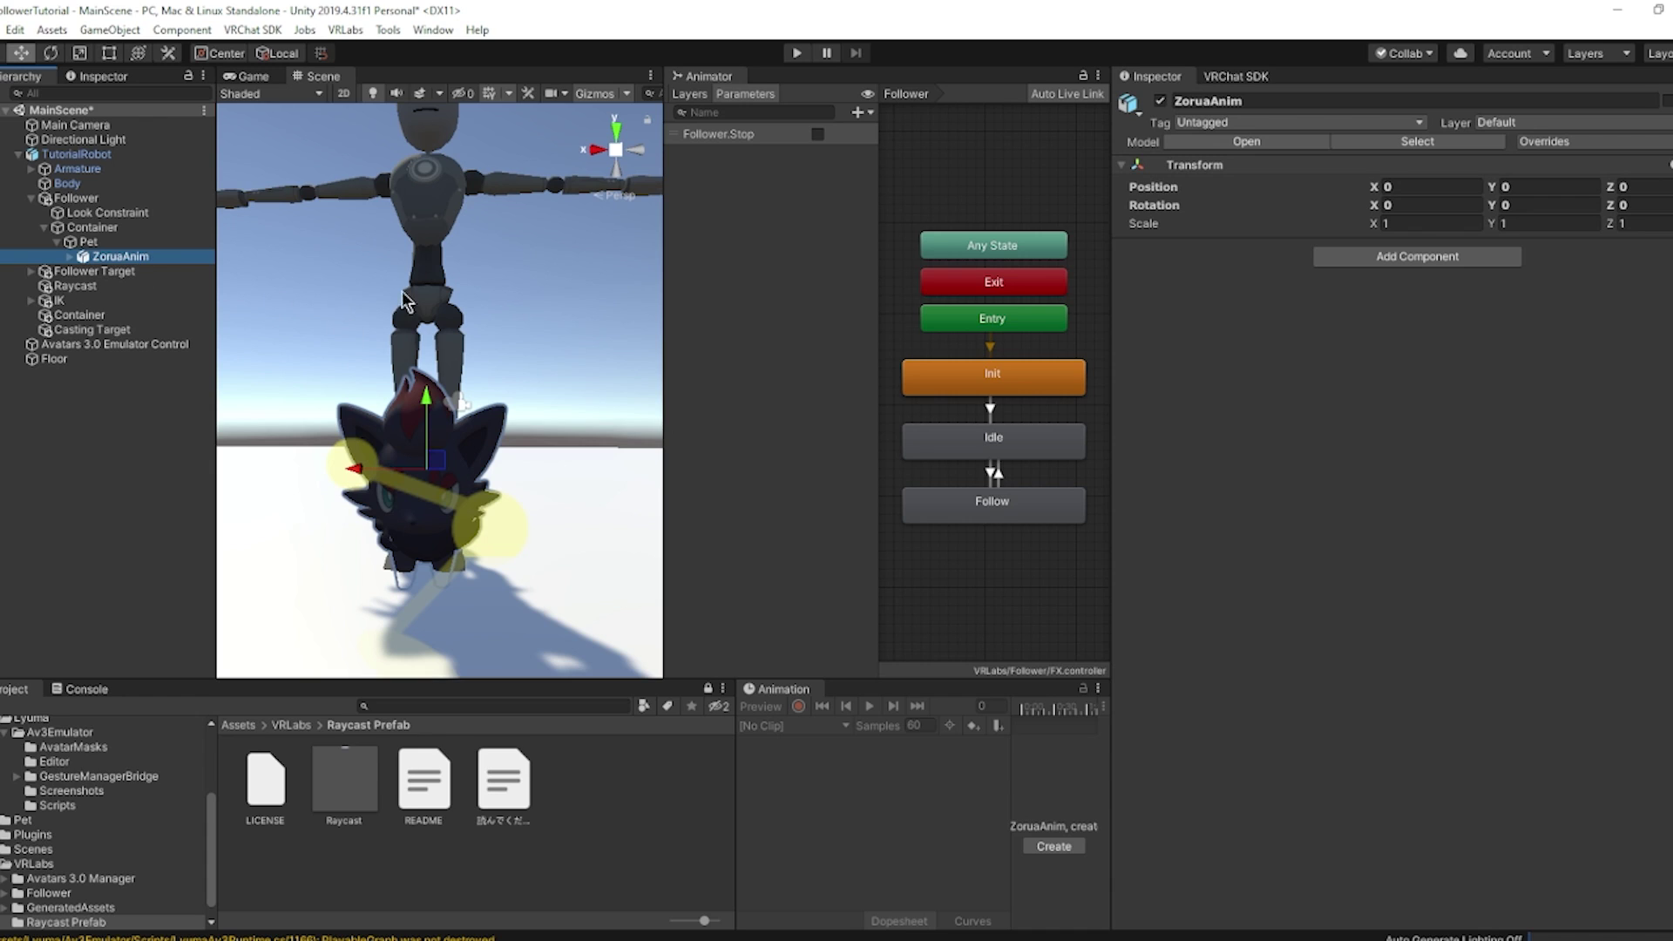
{"action": "left_click", "coordinate": [88, 242]}
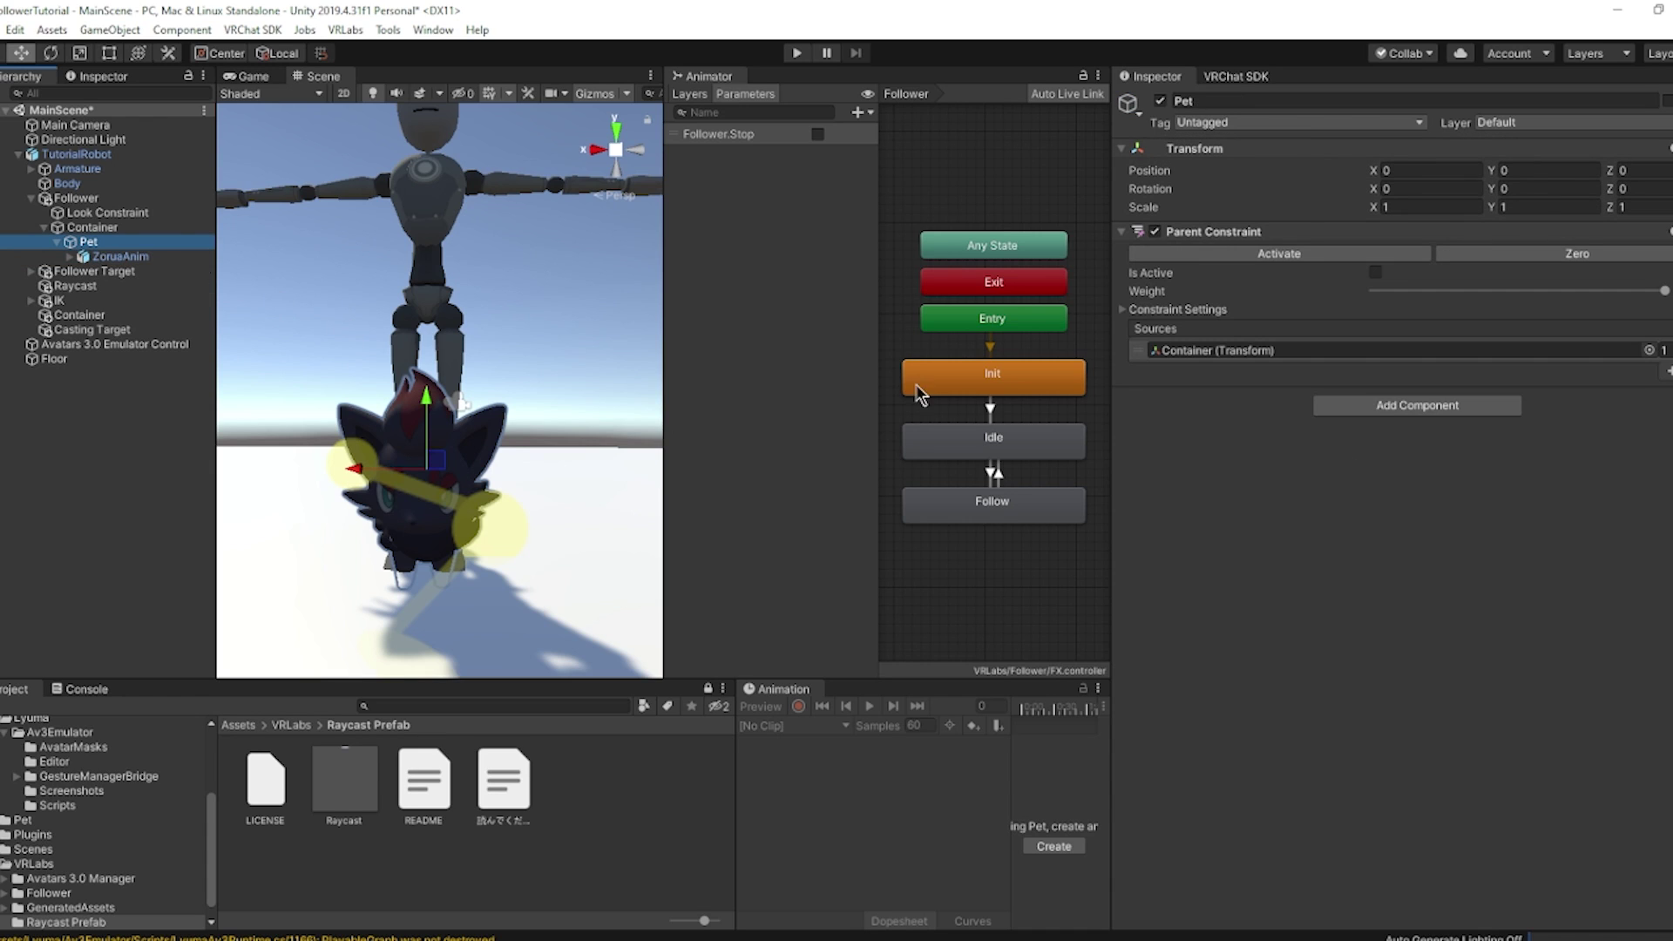
{"action": "left_click", "coordinate": [1325, 254]}
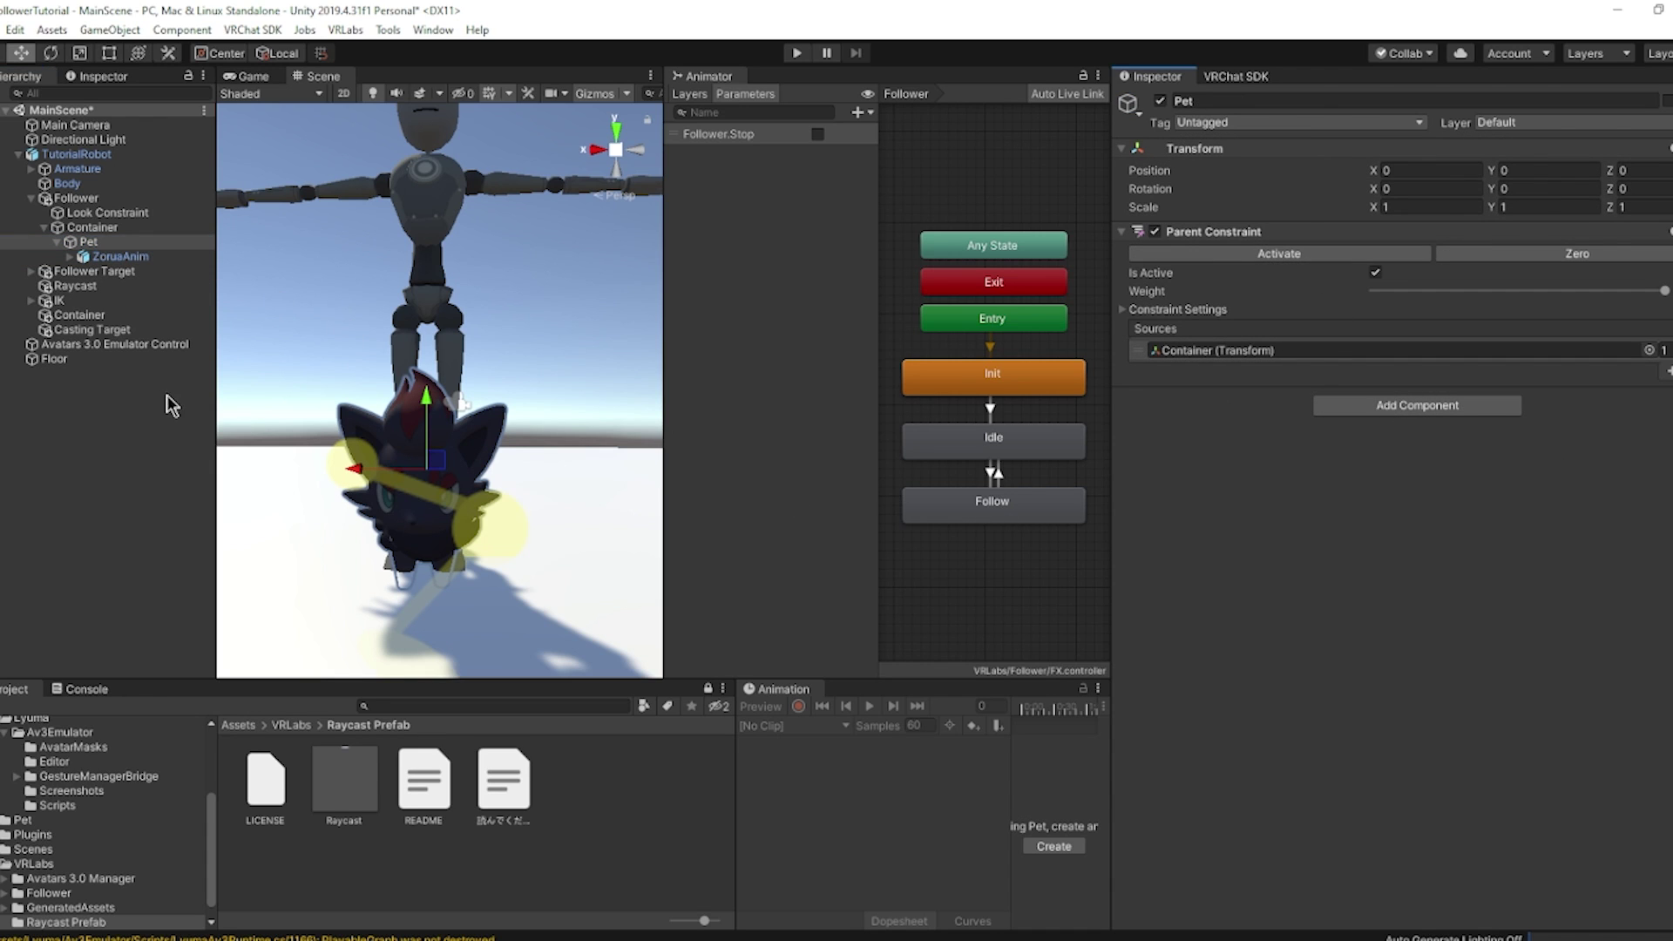
Add a Parent Constraint to Casting Target with the Follower's Container as its source, and activate it.
{"action": "left_click", "coordinate": [105, 331]}
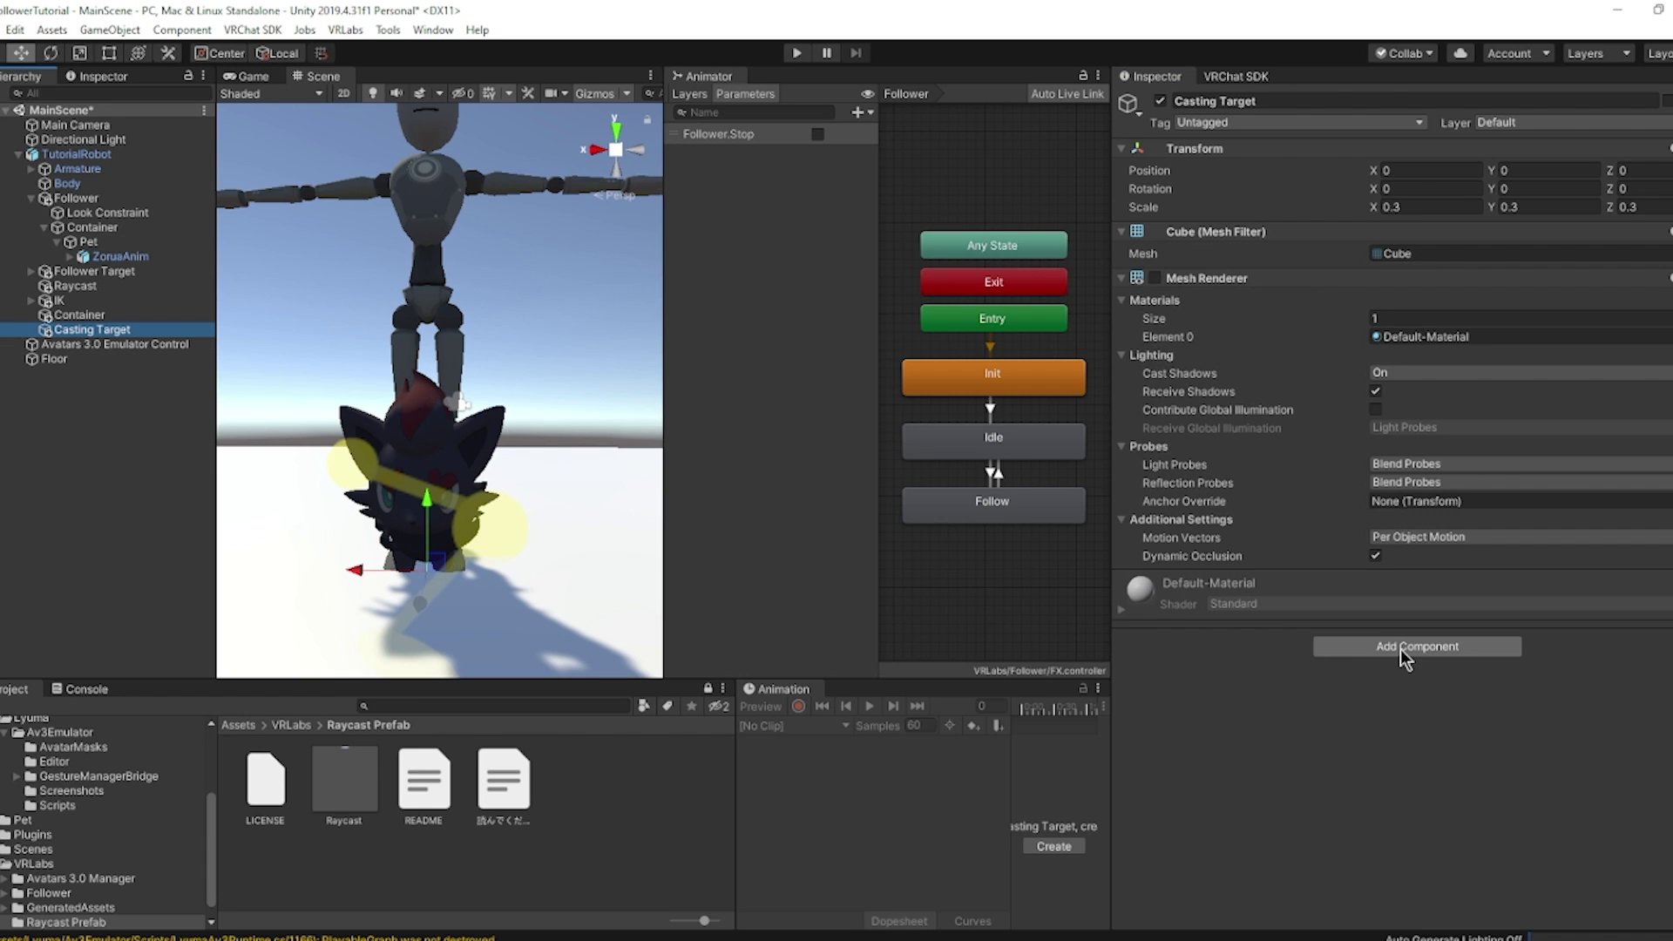
{"action": "left_click", "coordinate": [1368, 647]}
{"action": "left_click", "coordinate": [1361, 711]}
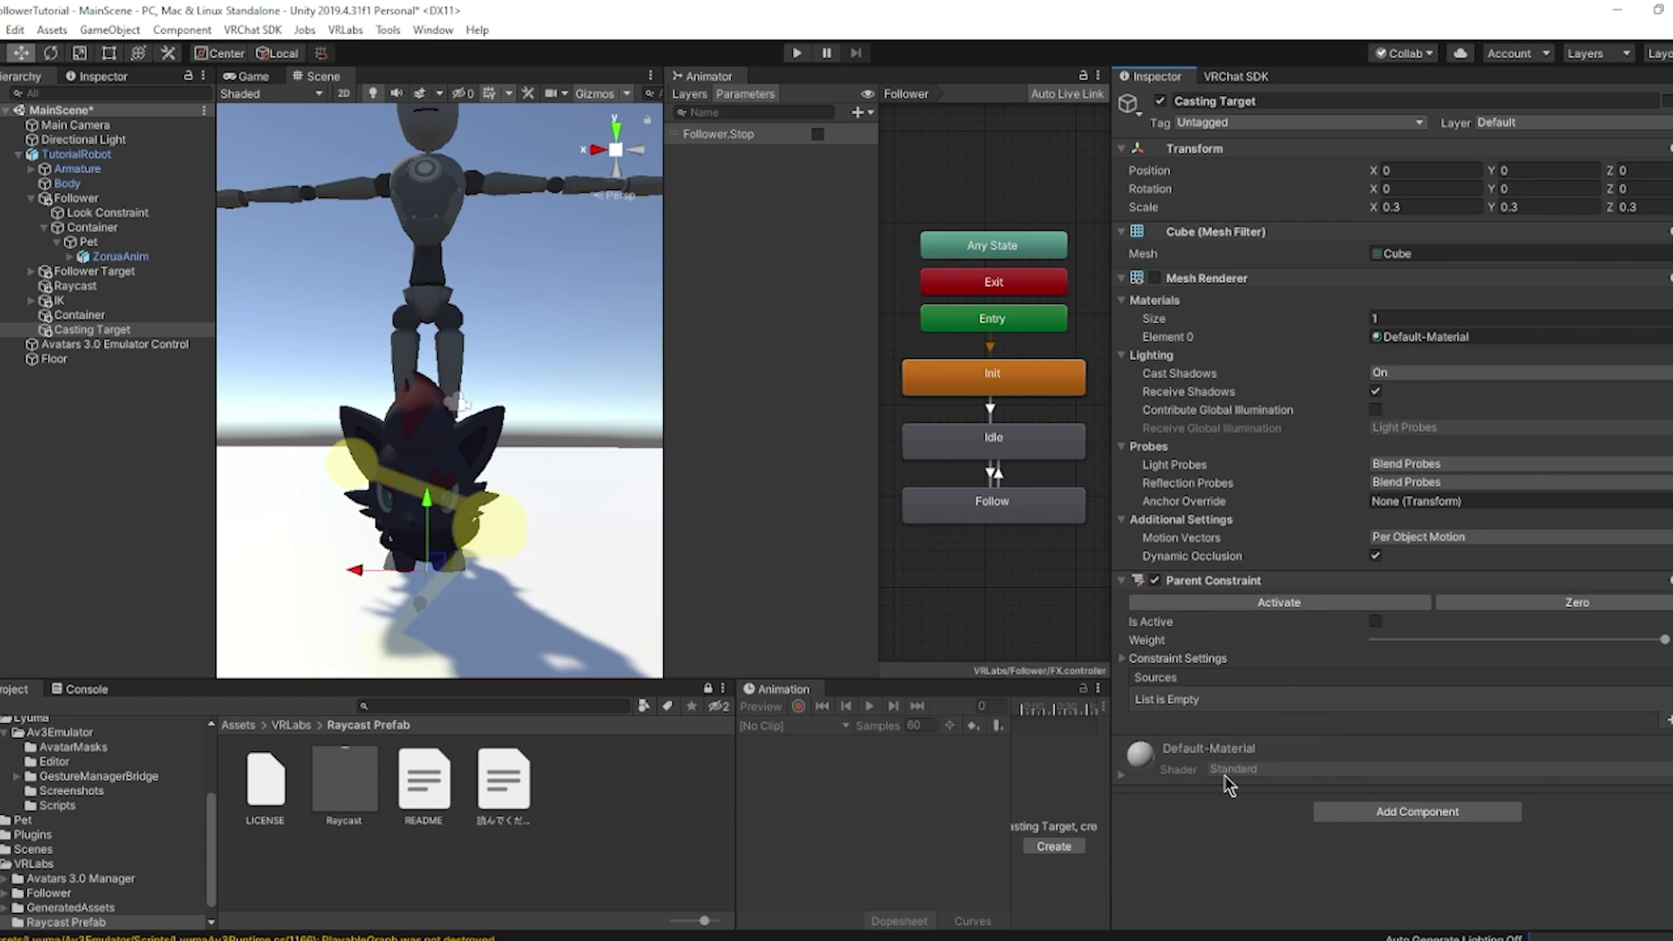
{"action": "left_click", "coordinate": [1668, 722]}
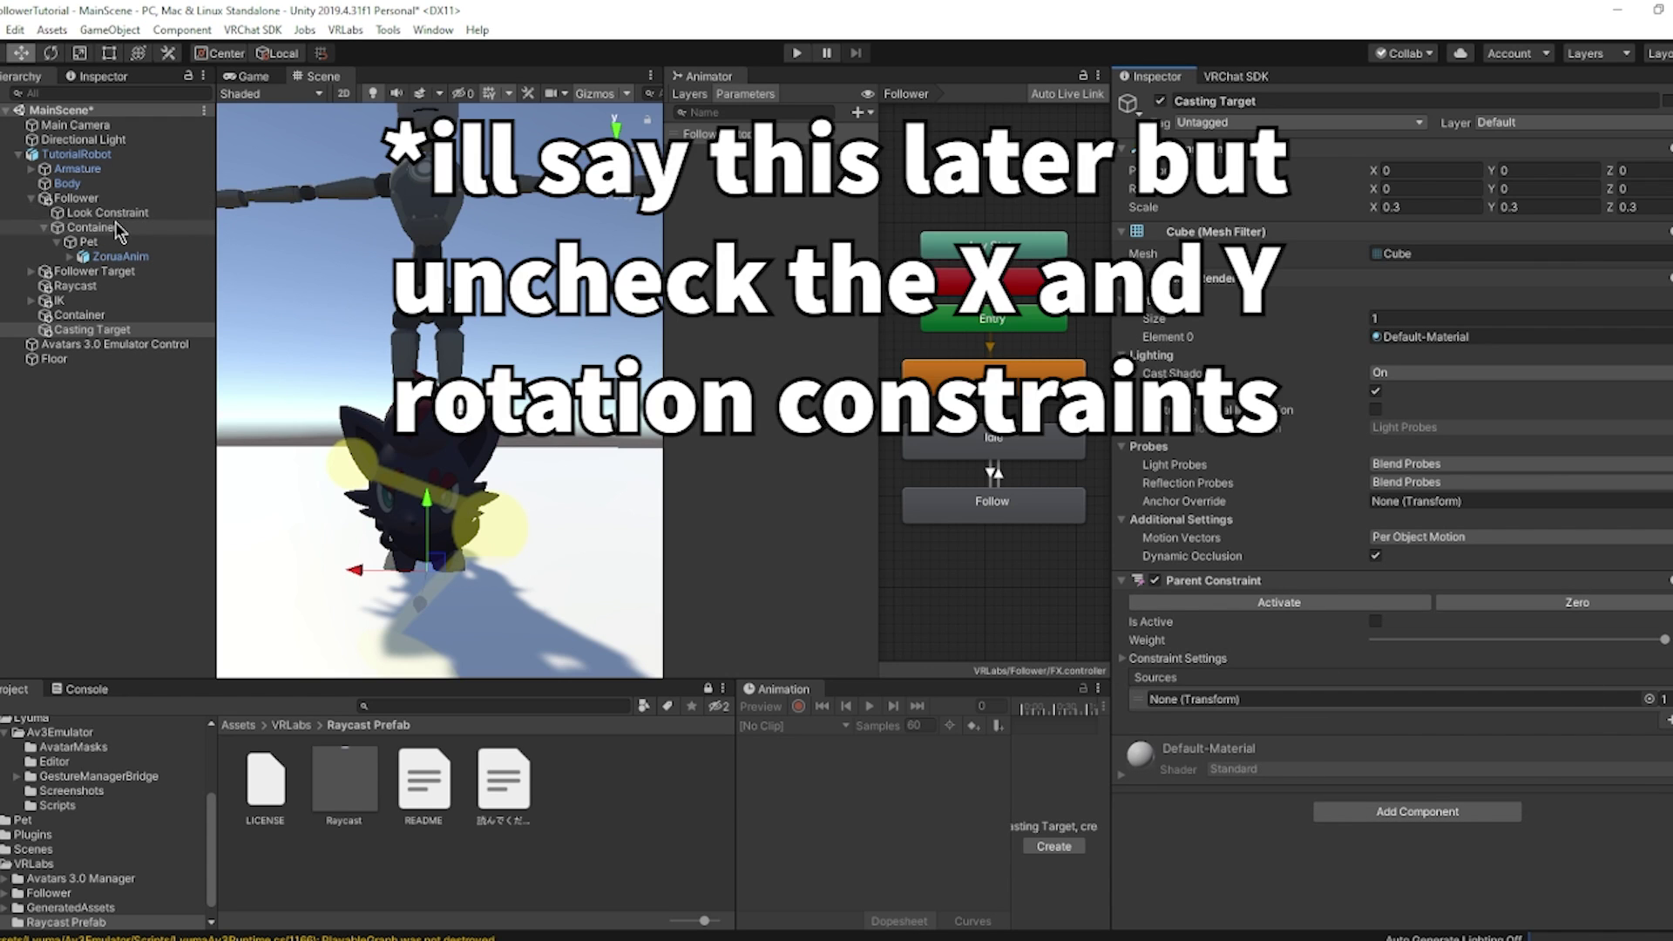
{"action": "left_click_drag", "start_coordinate": [109, 227], "coordinate": [1303, 707]}
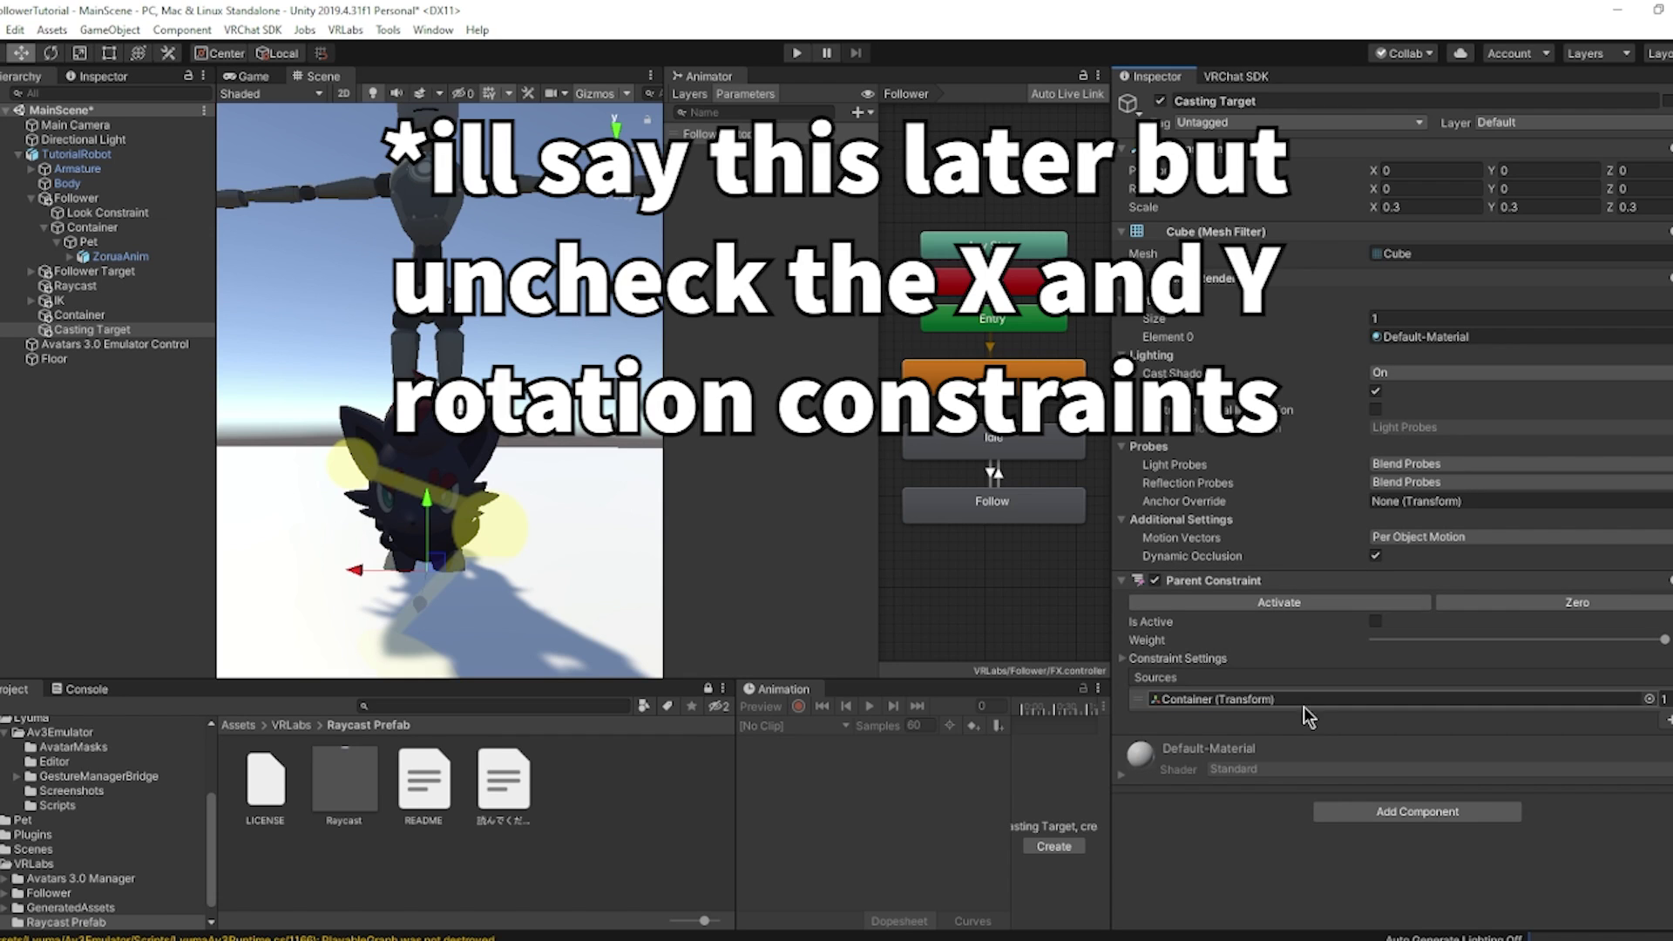
{"action": "left_click", "coordinate": [1320, 603]}
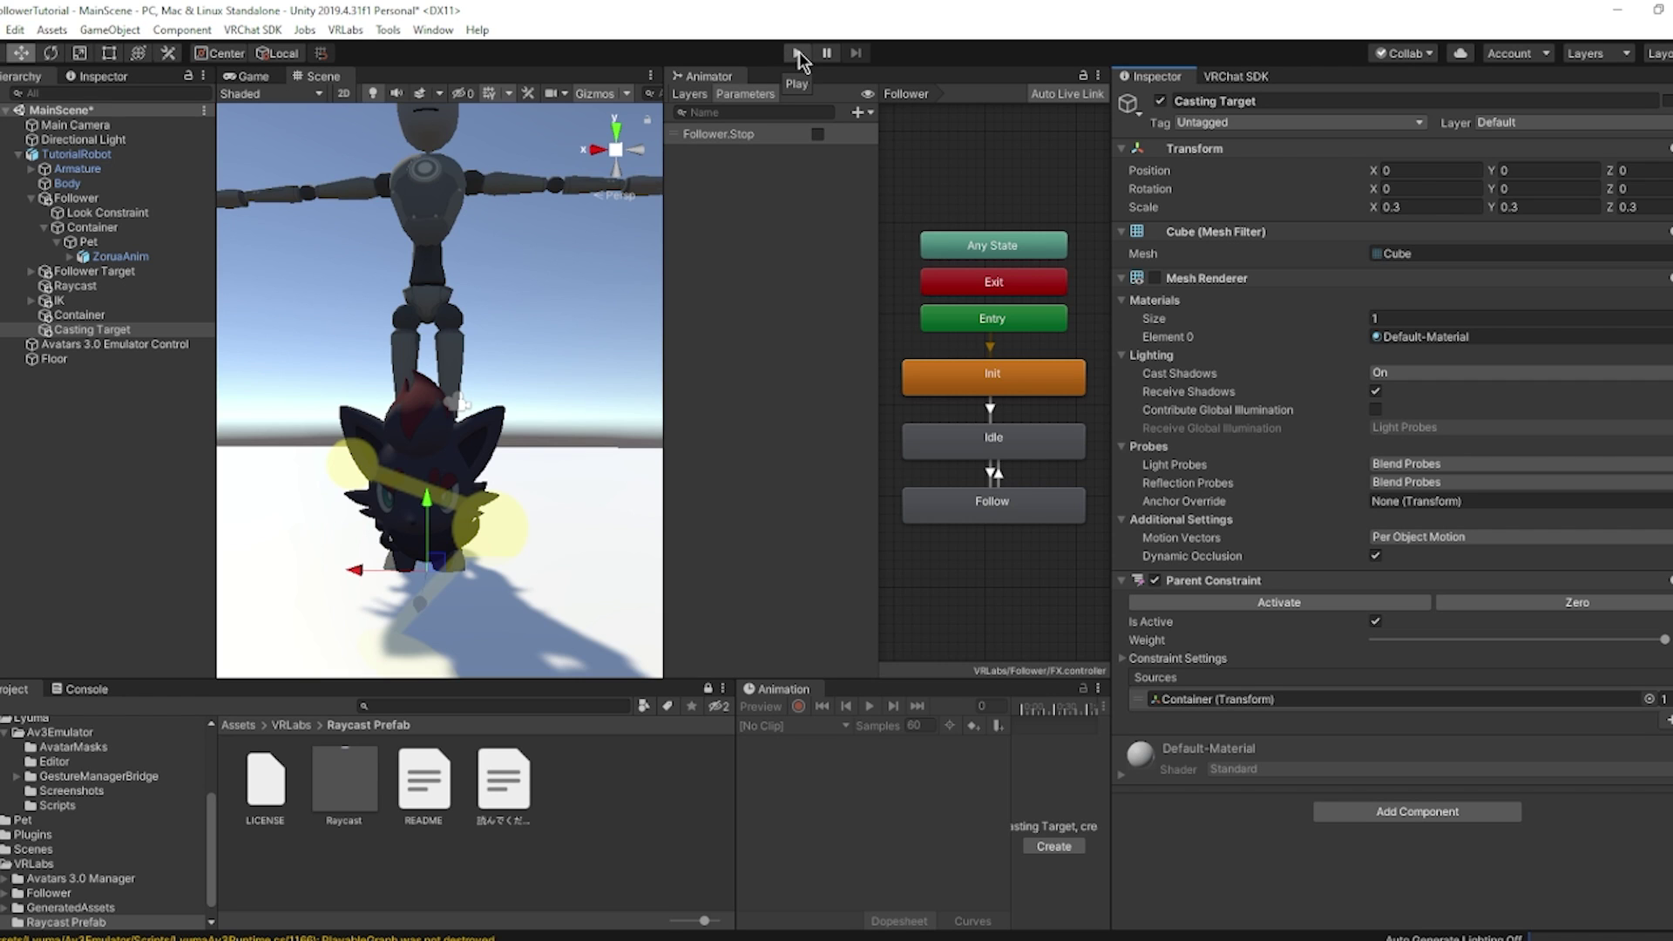
Test ground placement in play mode by moving Floor vertically in the scene view, and end the test.
{"action": "scroll", "coordinate": [523, 392], "scroll_direction": "down", "scroll_amount": 5}
{"action": "left_click", "coordinate": [447, 449]}
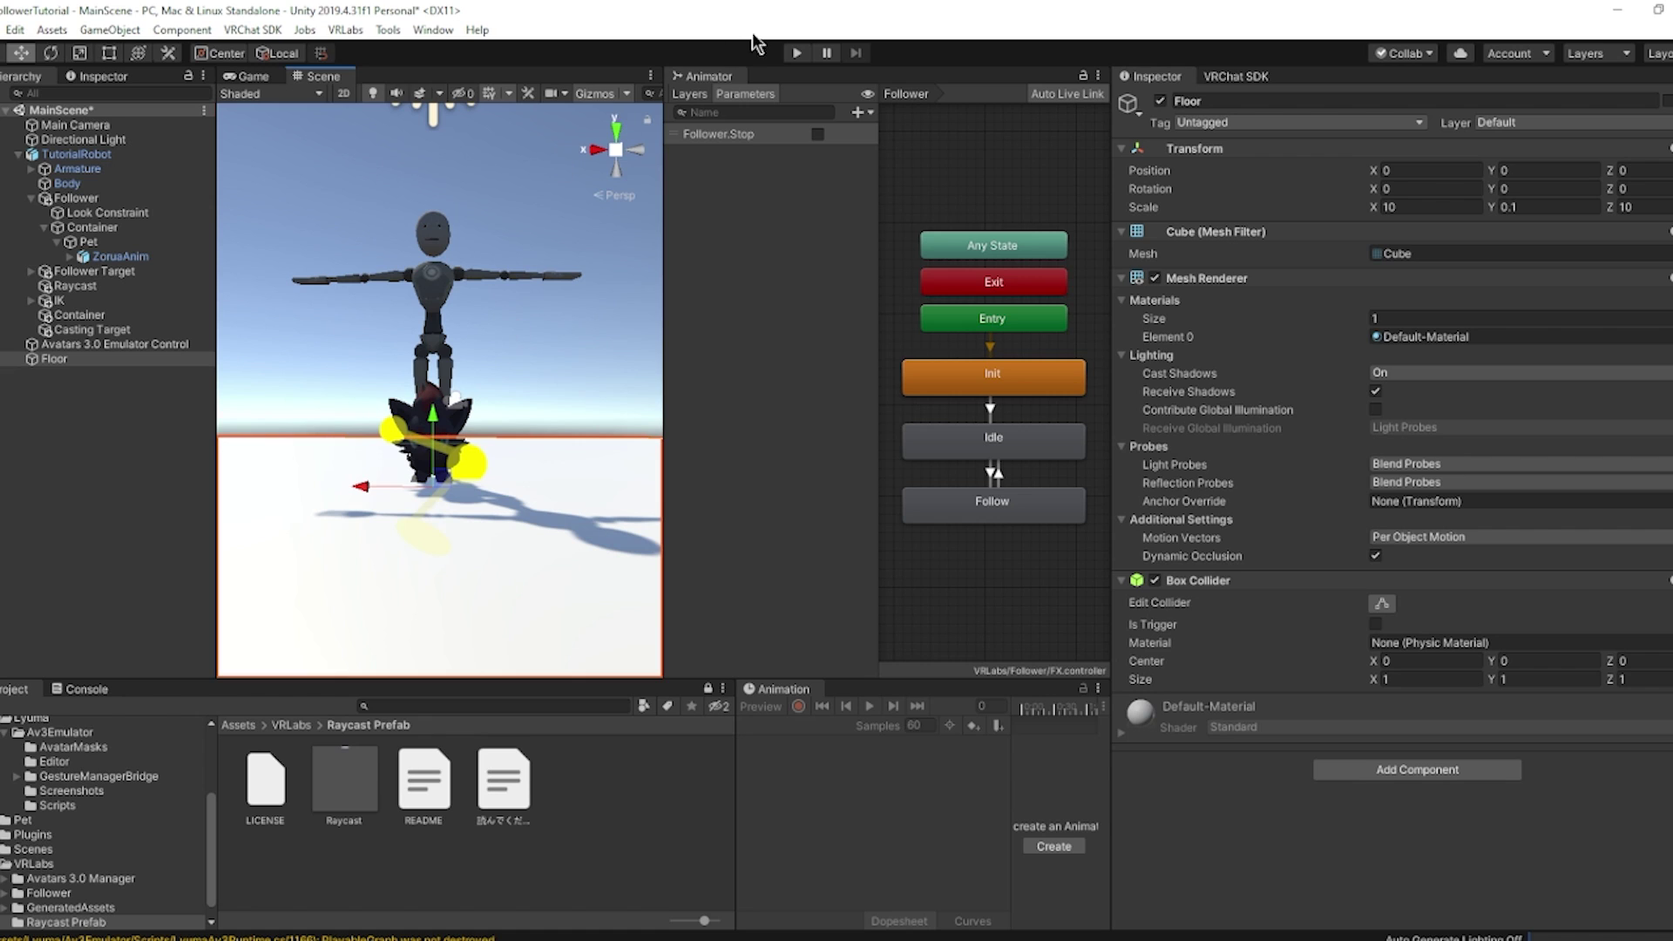
{"action": "left_click", "coordinate": [797, 53]}
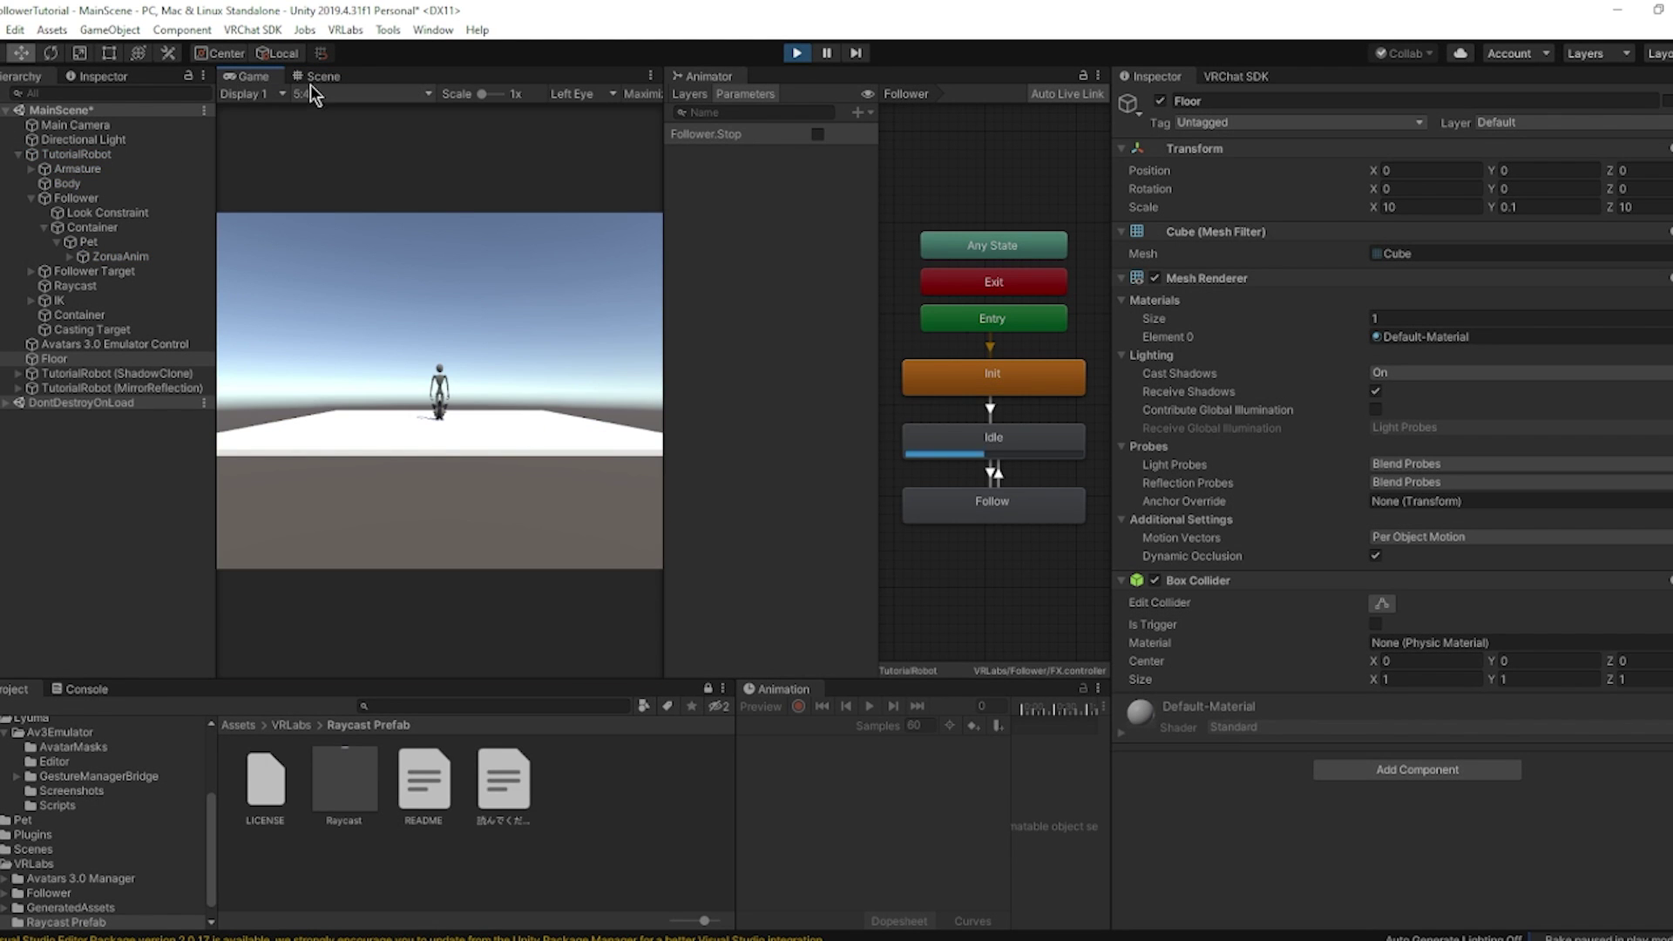
{"action": "left_click", "coordinate": [317, 78]}
{"action": "left_click_drag", "start_coordinate": [427, 425], "coordinate": [435, 480]}
{"action": "mouse_move", "coordinate": [441, 489]}
{"action": "middle_mouse_down"}
{"action": "mouse_move", "coordinate": [438, 324]}
{"action": "mouse_move", "coordinate": [441, 475]}
{"action": "middle_mouse_up"}
{"action": "scroll", "coordinate": [444, 426], "scroll_direction": "down", "scroll_amount": 6}
{"action": "right_click_drag", "start_coordinate": [444, 426], "coordinate": [443, 475]}
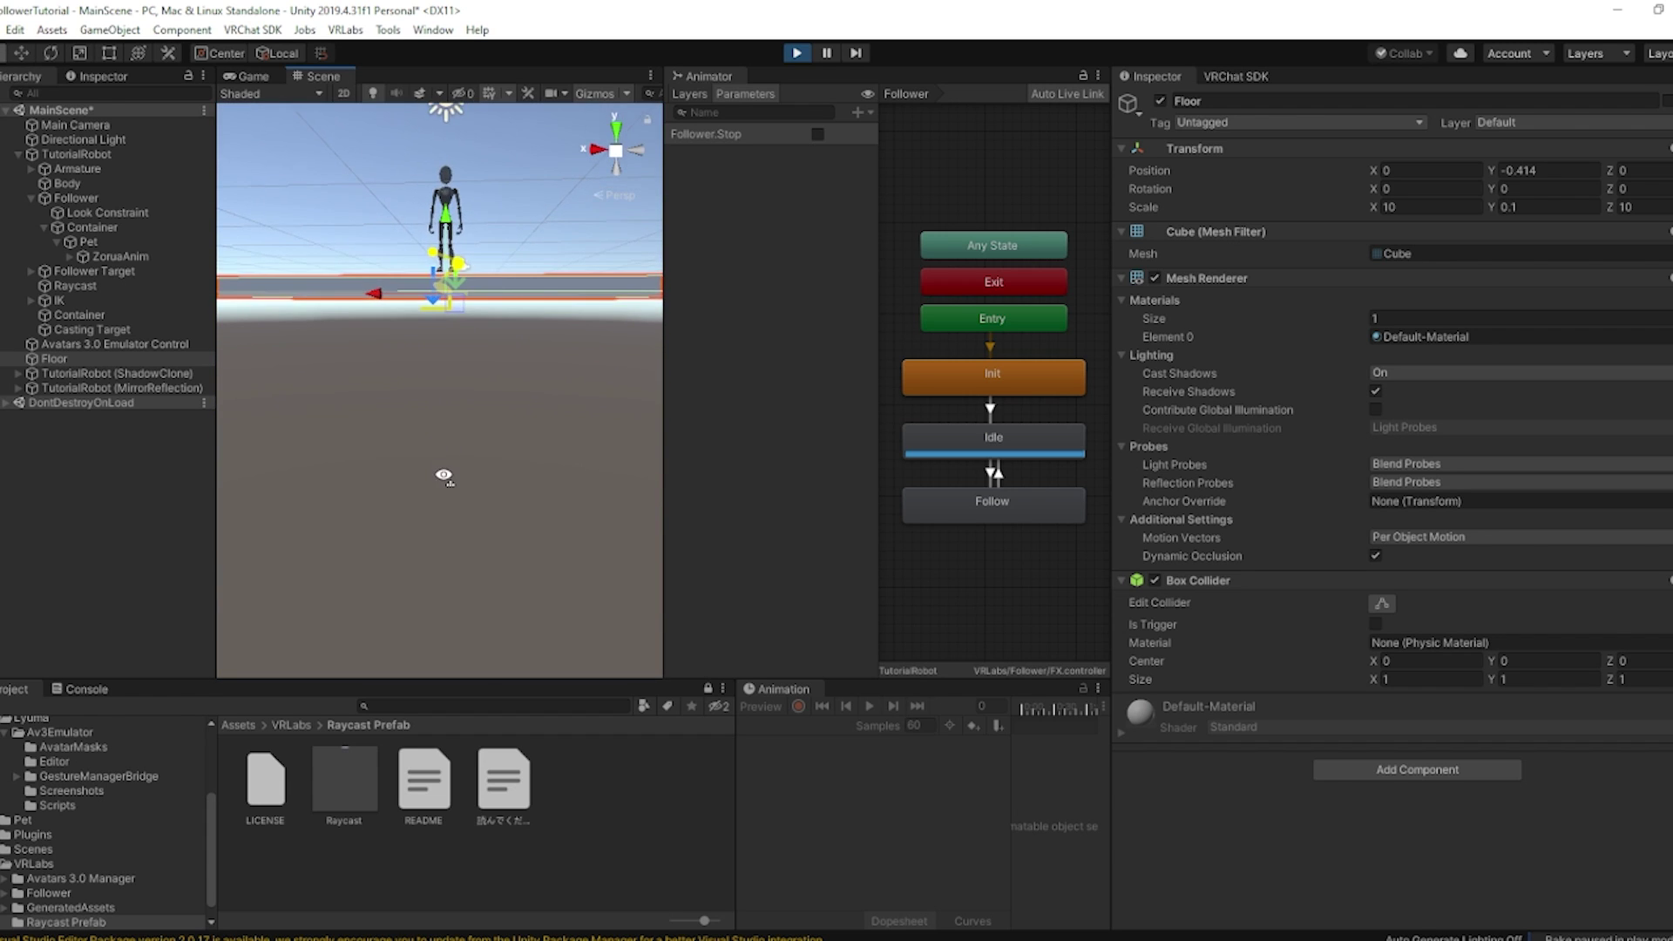
{"action": "scroll", "coordinate": [450, 397], "scroll_direction": "up", "scroll_amount": 5}
{"action": "middle_click_drag", "start_coordinate": [451, 394], "coordinate": [440, 496]}
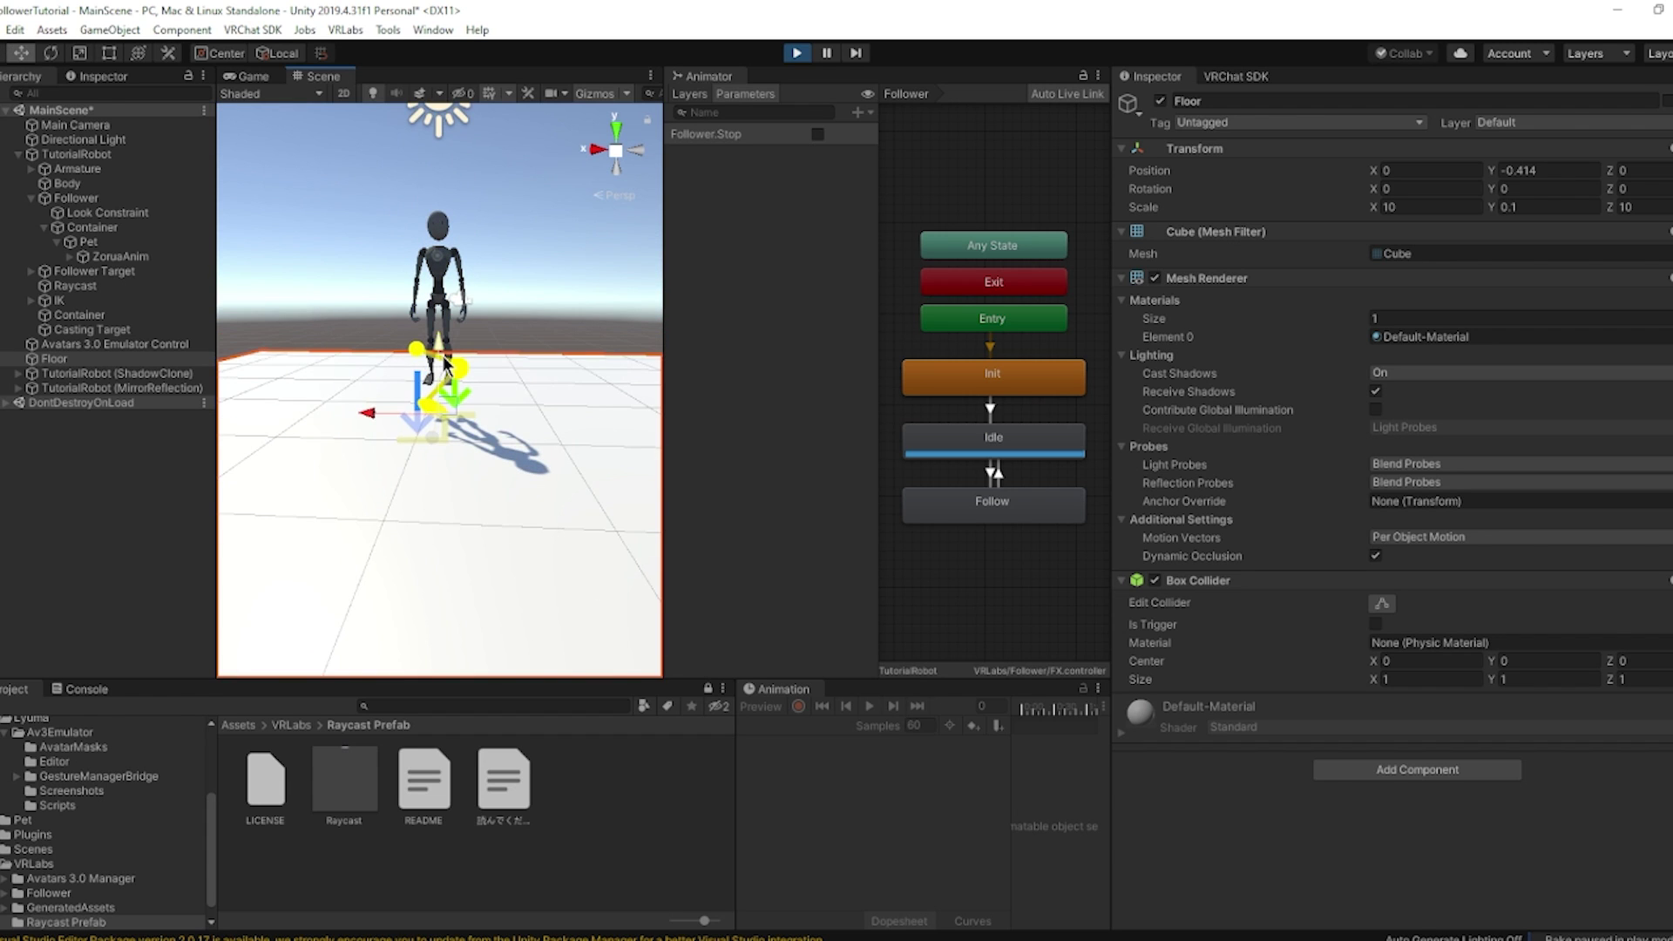
{"action": "left_click_drag", "start_coordinate": [448, 366], "coordinate": [434, 323]}
{"action": "left_click", "coordinate": [795, 52]}
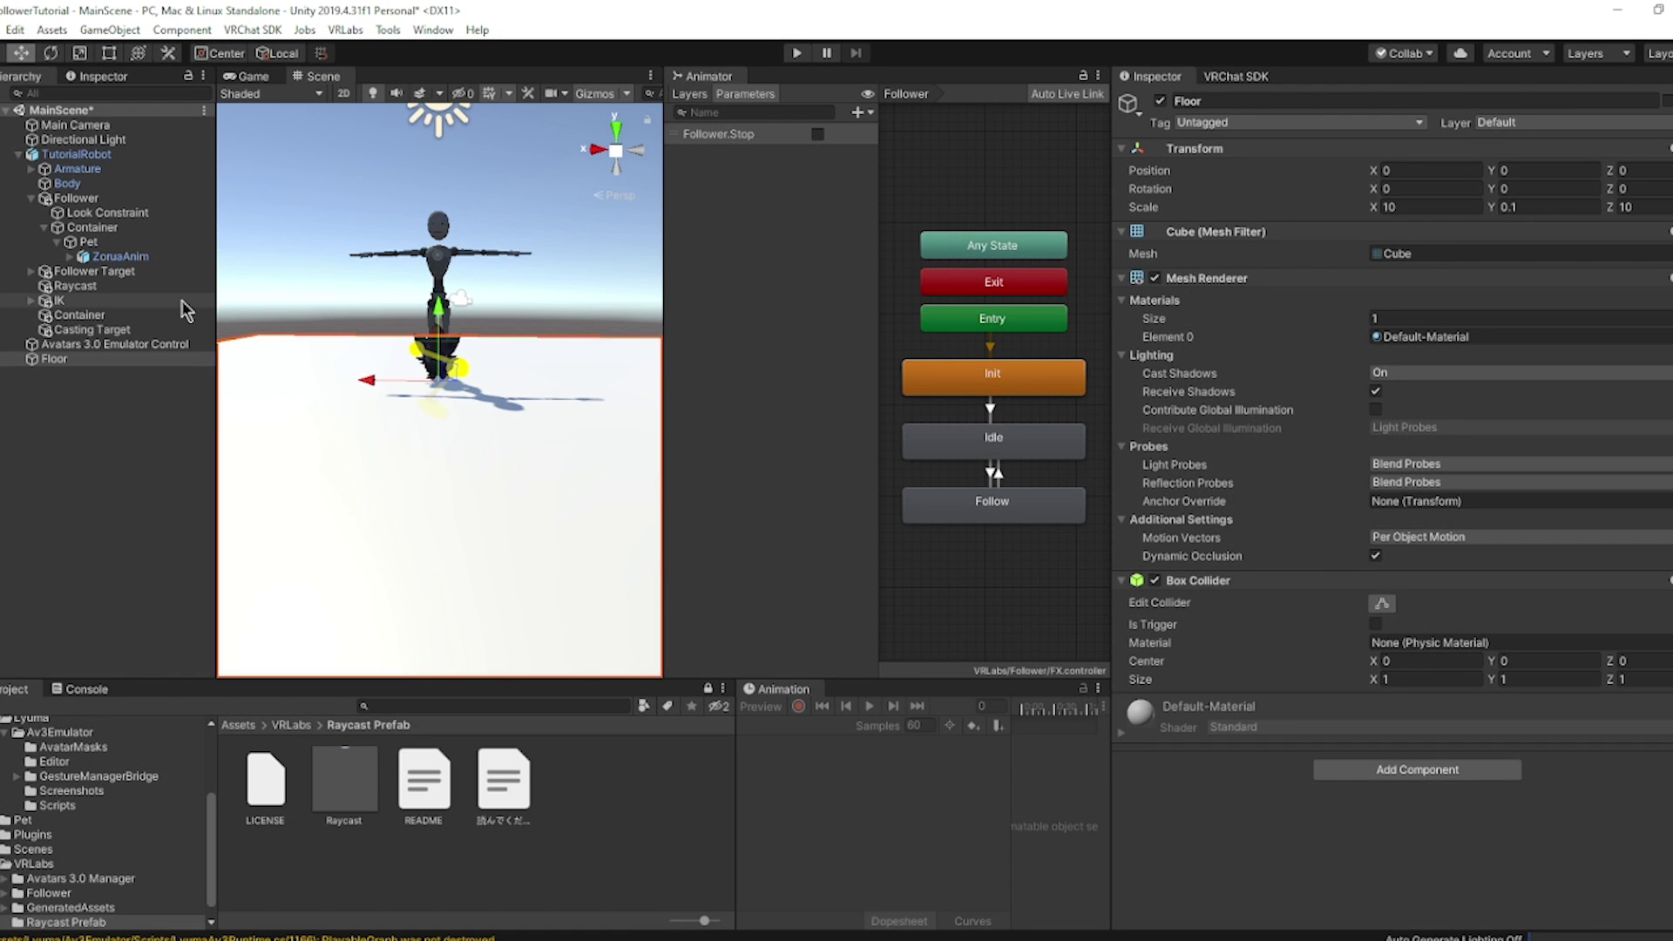
Set Max Step to 1 in the Grounder IK component of the Grounder object under IK.
{"action": "left_click", "coordinate": [33, 300]}
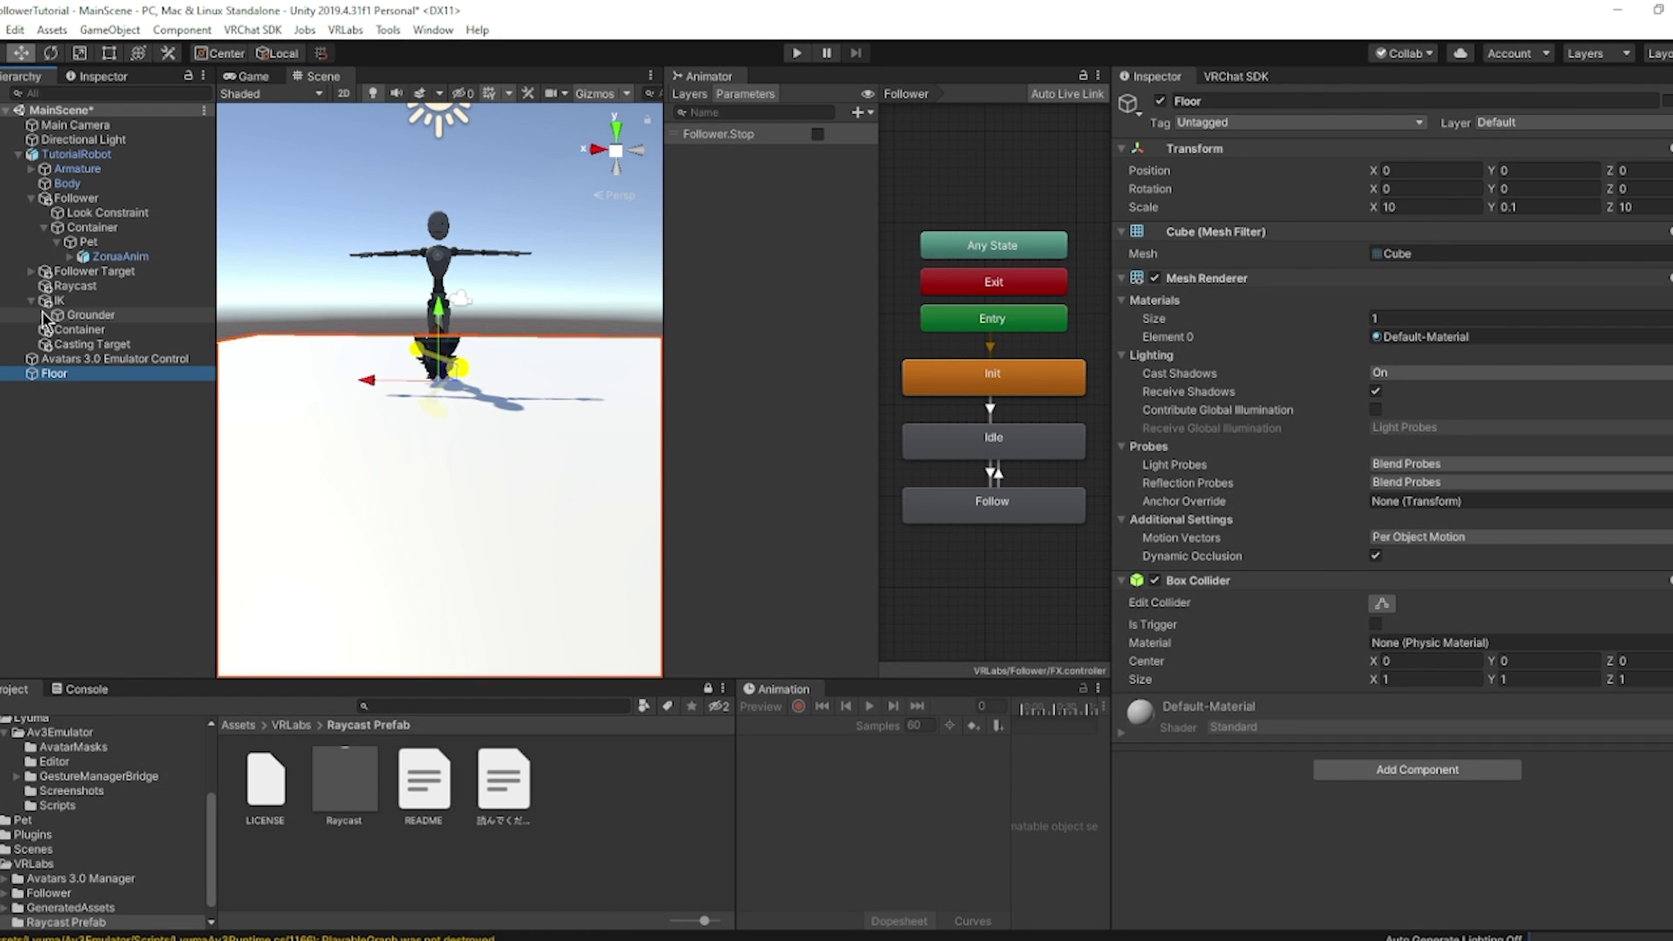
{"action": "left_click", "coordinate": [58, 315]}
{"action": "left_click", "coordinate": [90, 314]}
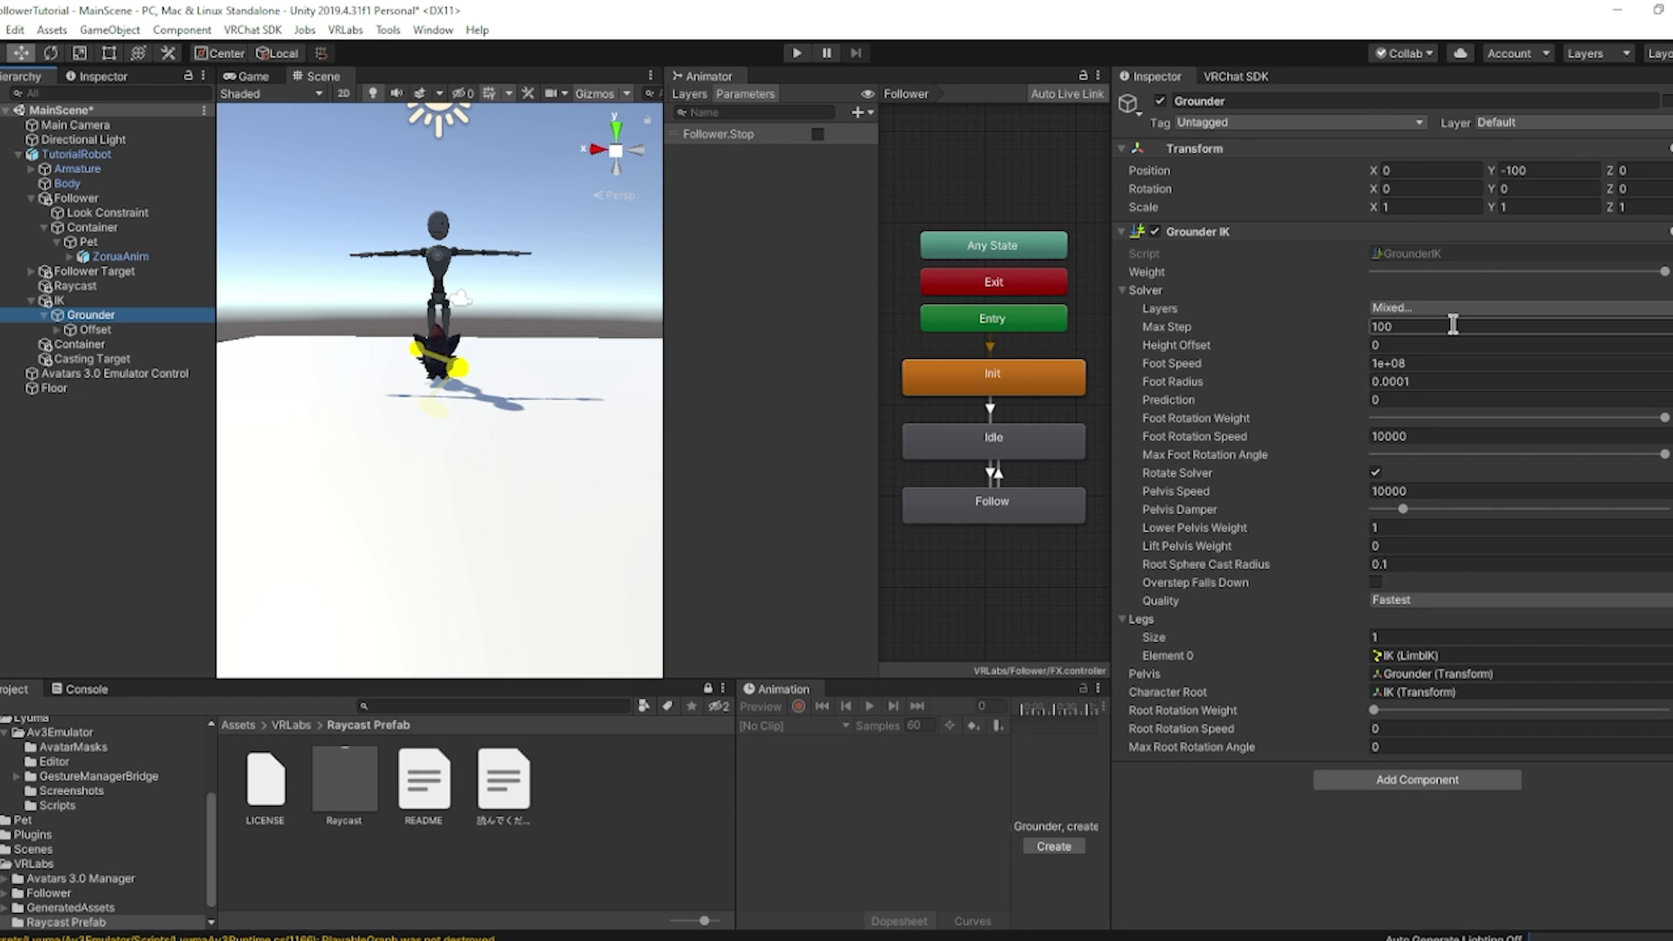
{"action": "left_click", "coordinate": [1422, 329]}
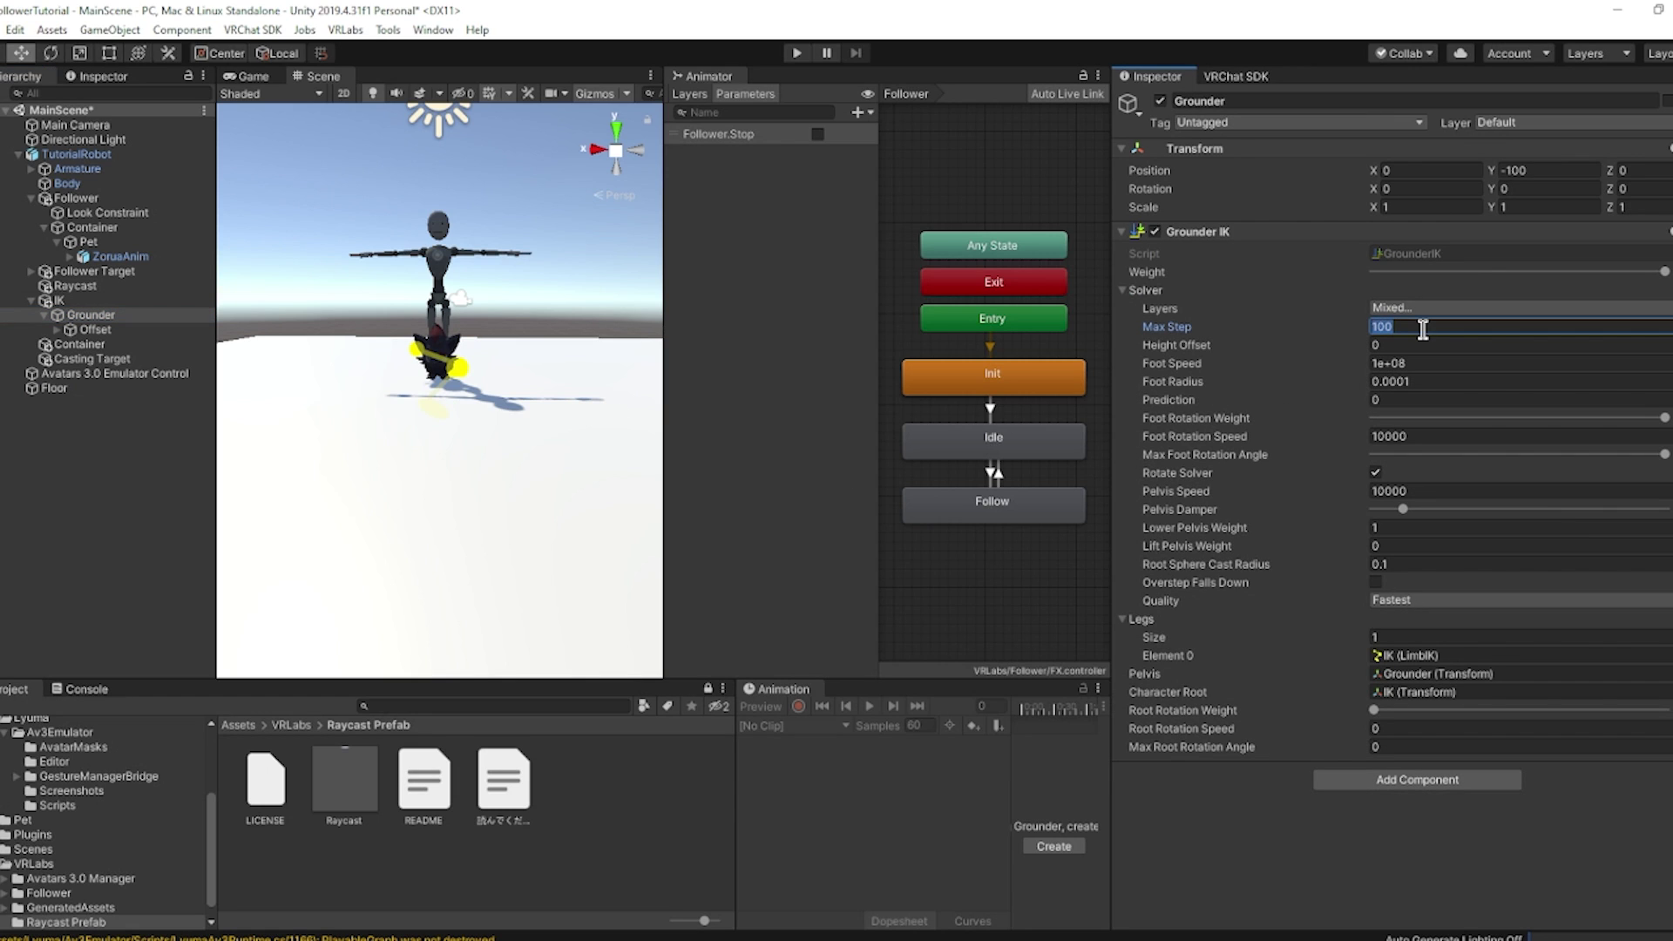
{"action": "key", "text": "Return"}
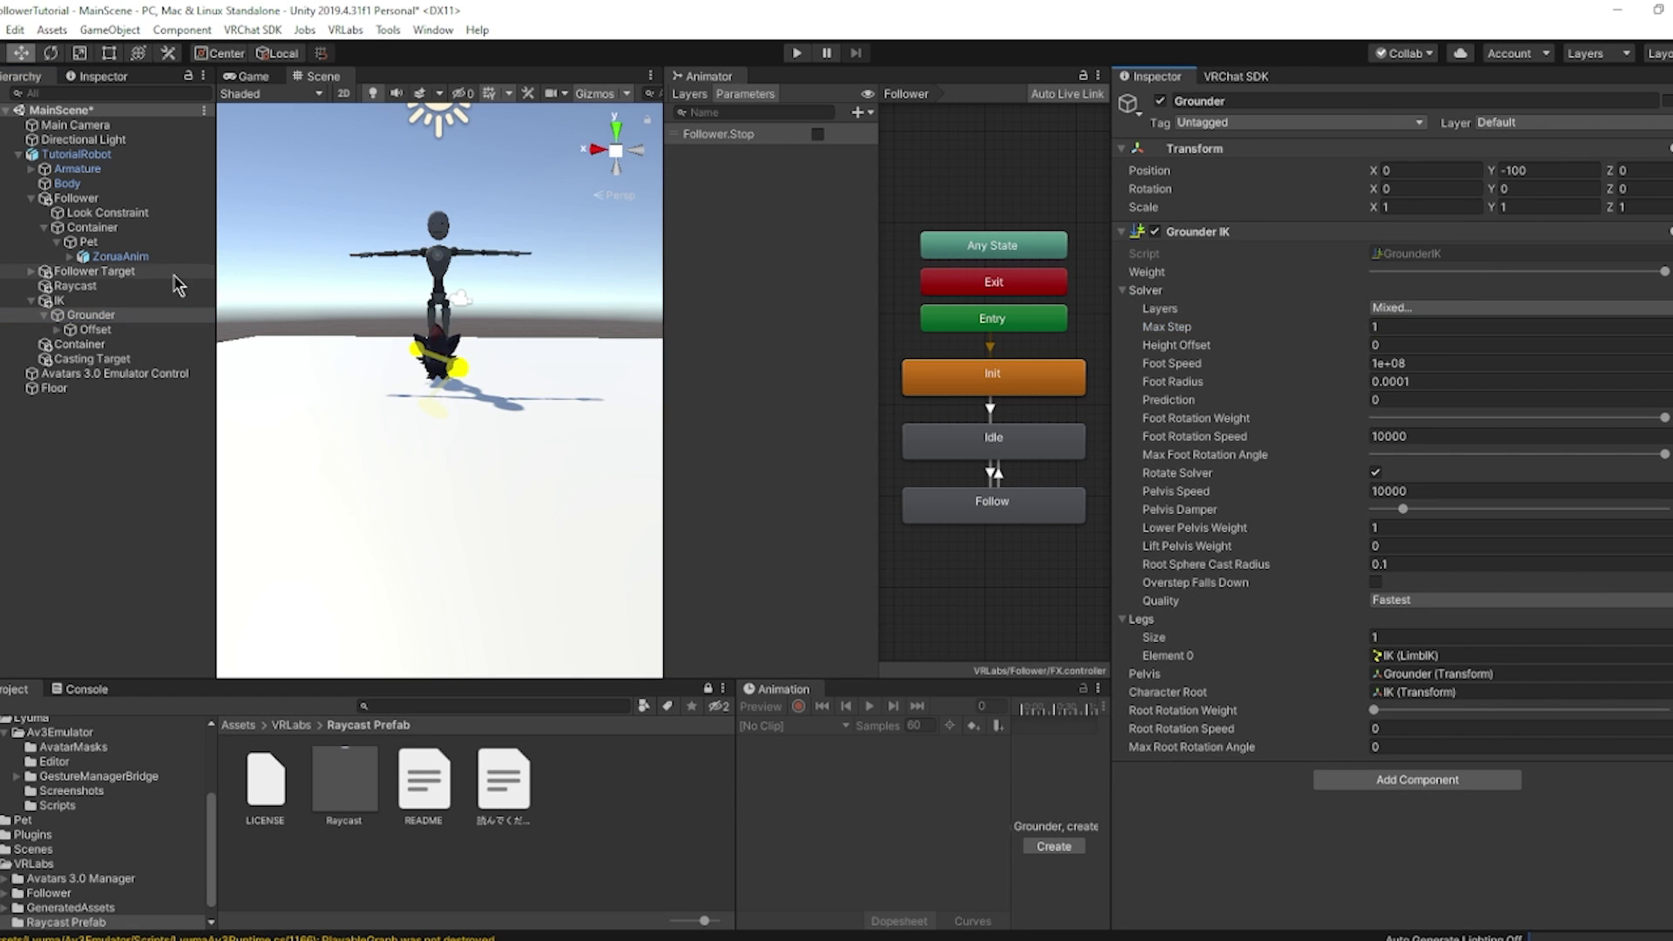
Set Grounder's Y position to 0 and its Foot Rotation Speed to 15.
{"action": "left_click", "coordinate": [157, 330]}
{"action": "left_click", "coordinate": [94, 314]}
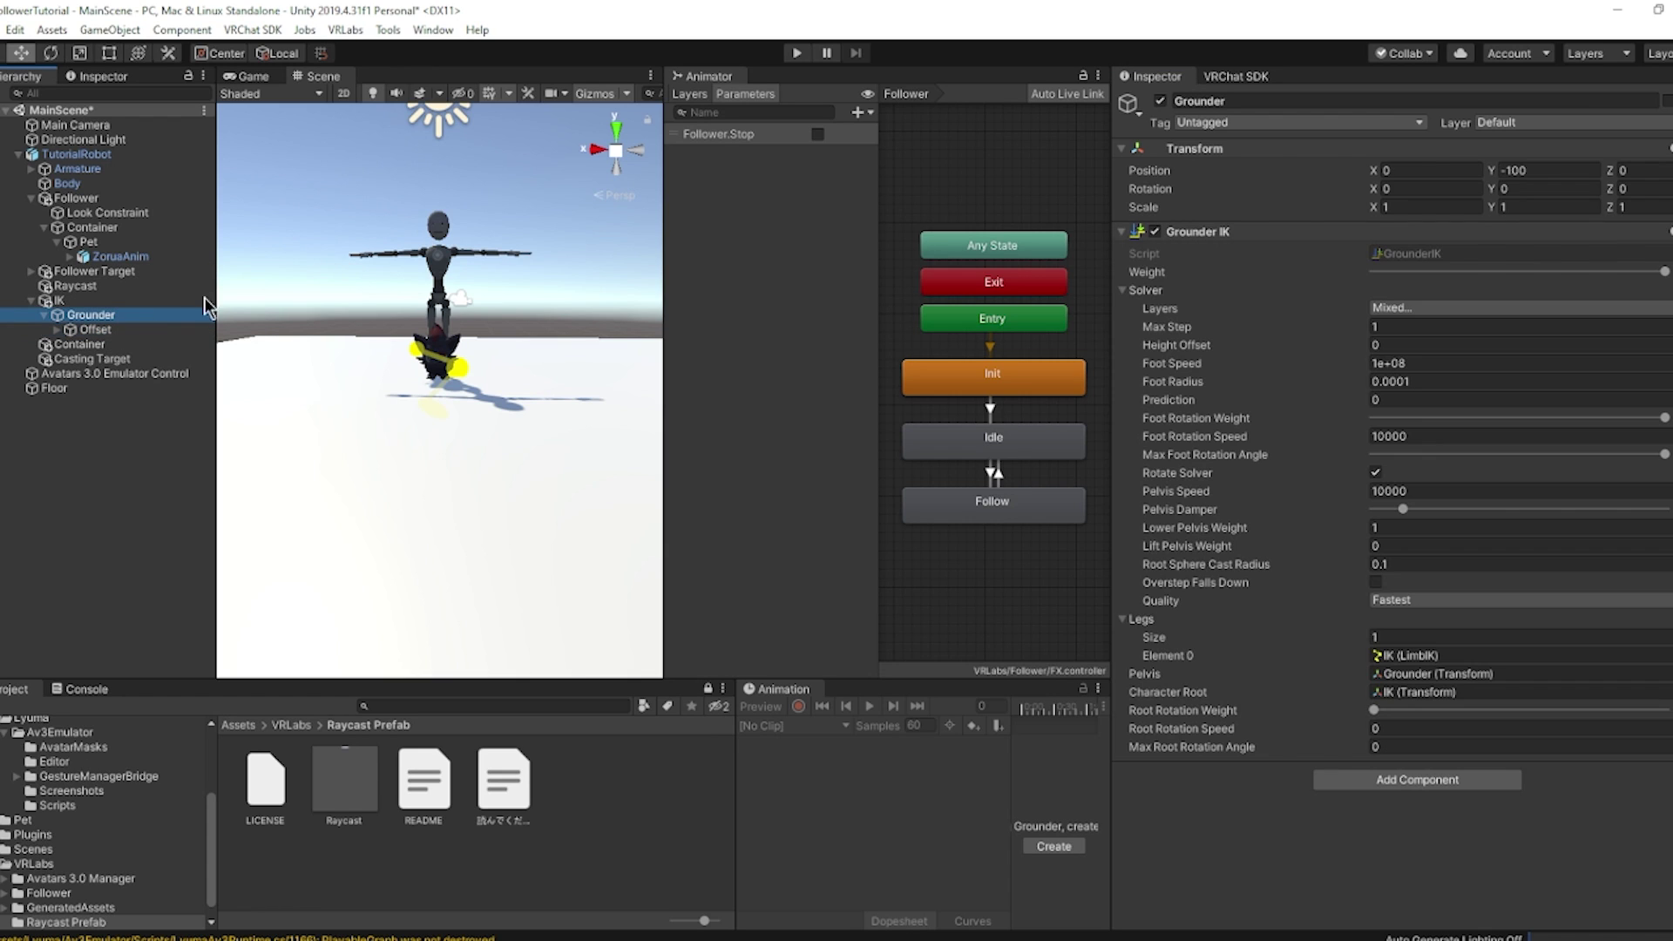
{"action": "left_click", "coordinate": [1529, 170]}
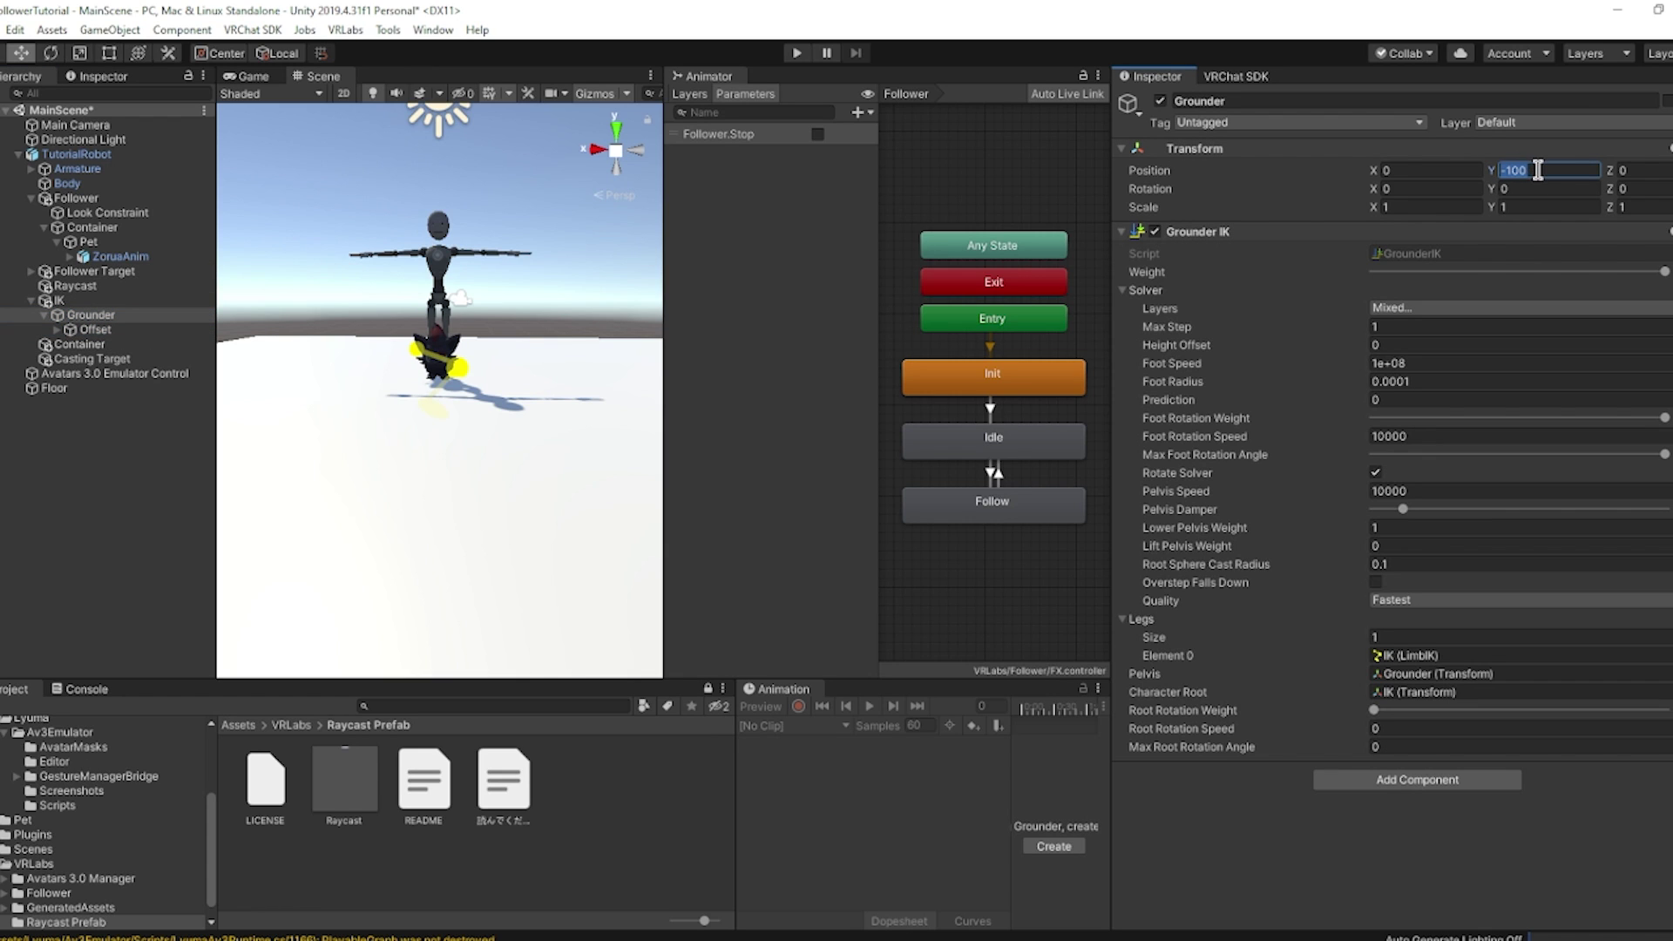
{"action": "type", "text": "0"}
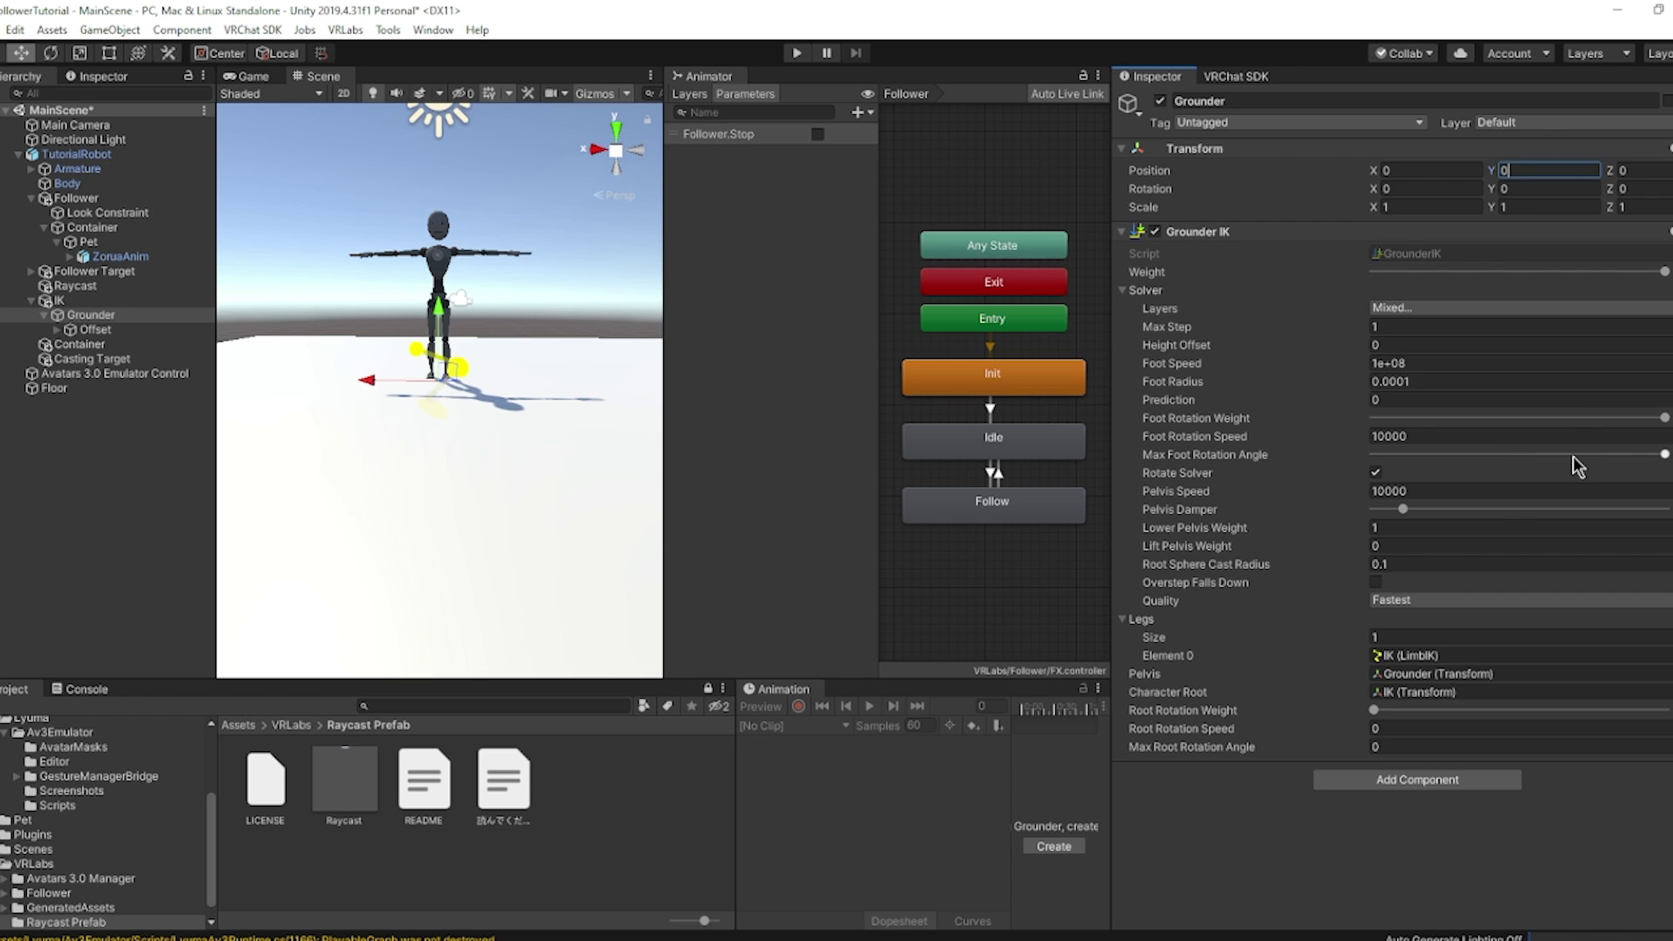
{"action": "left_click", "coordinate": [1432, 436]}
{"action": "type", "text": "15"}
{"action": "scroll", "coordinate": [528, 336], "scroll_direction": "up", "scroll_amount": 5}
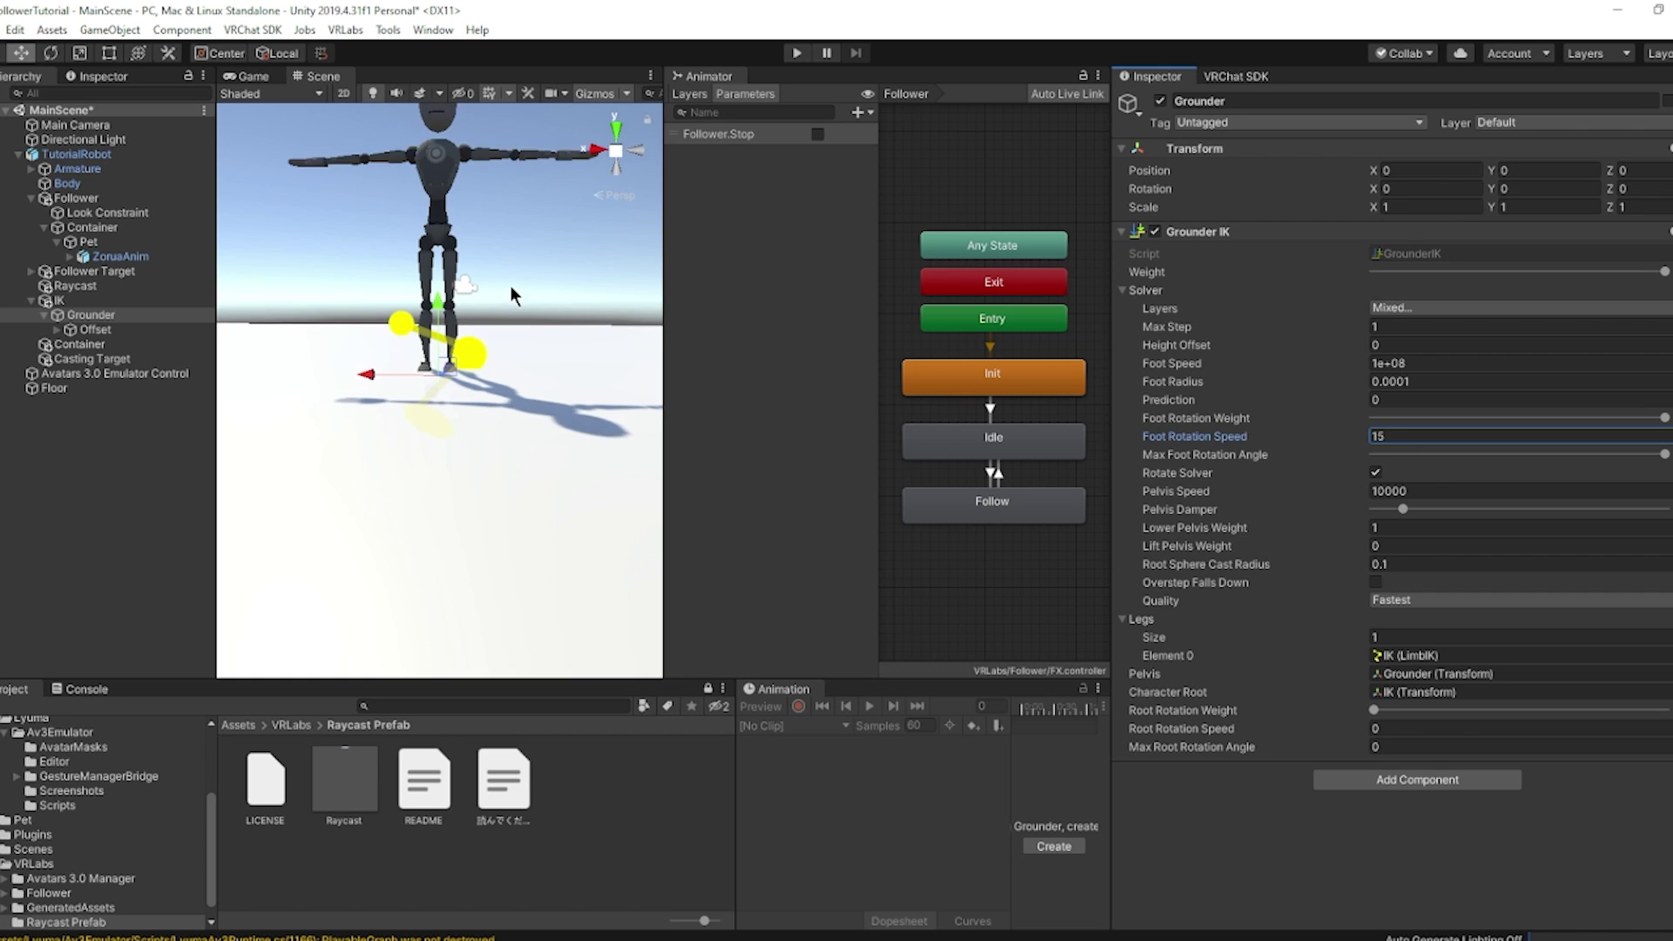
Examine the transforms of ZoruaAnim and Pet and where the pet sits in the scene relative to the robot.
{"action": "left_click", "coordinate": [122, 257]}
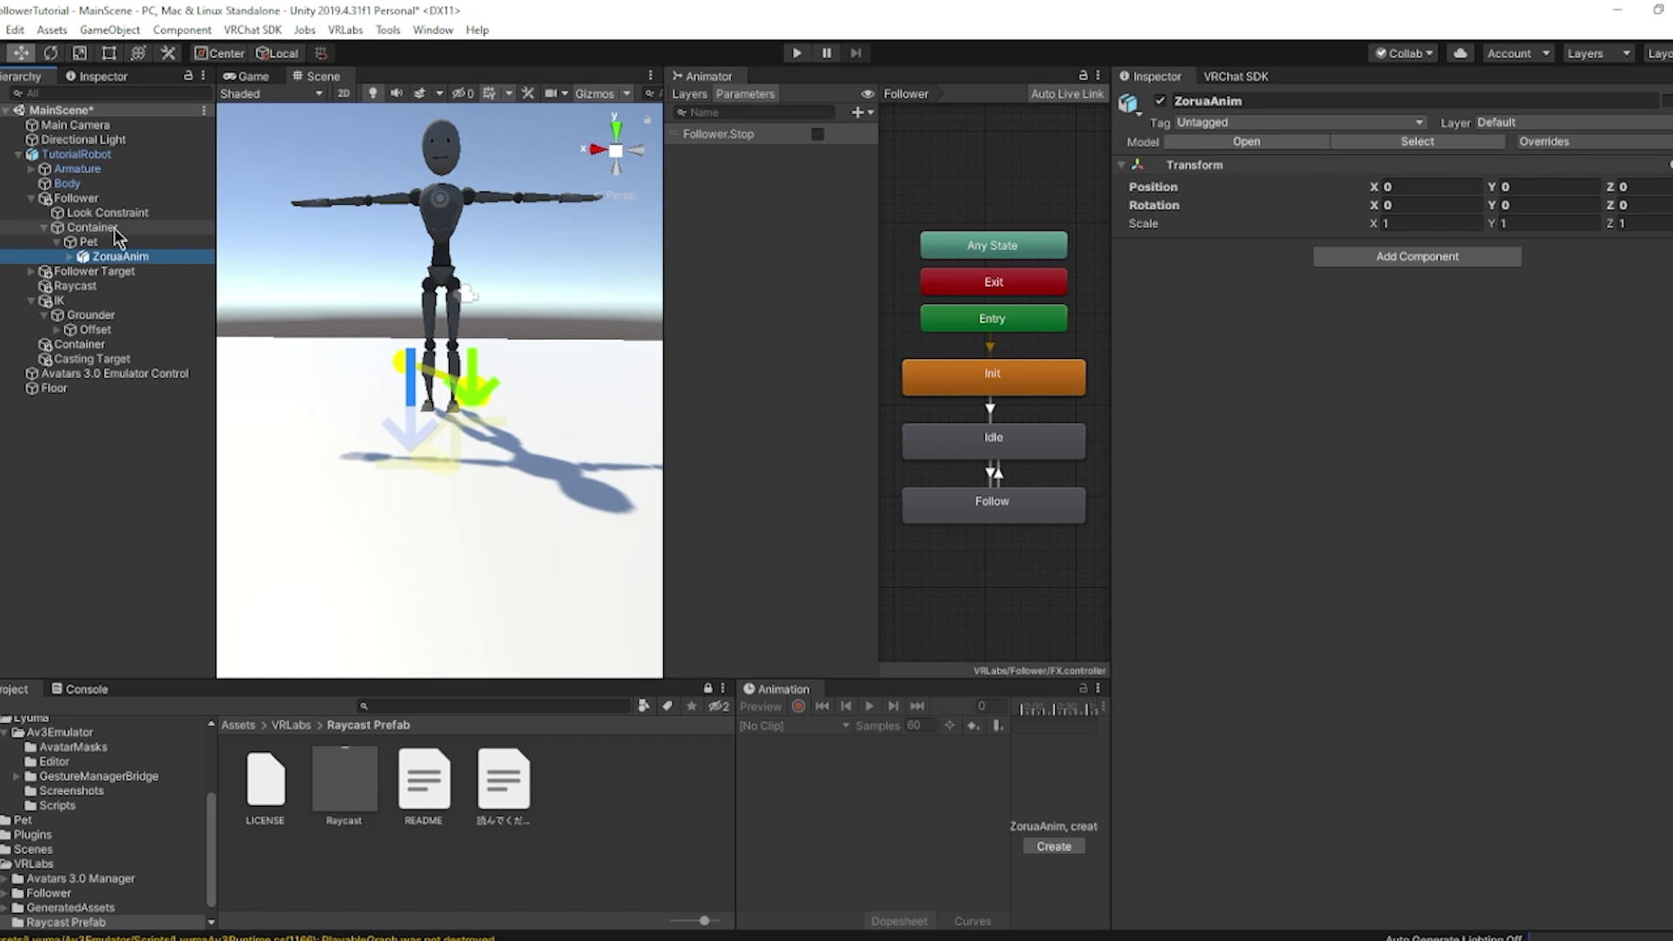
{"action": "left_click", "coordinate": [88, 241]}
{"action": "scroll", "coordinate": [566, 384], "scroll_direction": "down", "scroll_amount": 3}
{"action": "scroll", "coordinate": [586, 378], "scroll_direction": "up", "scroll_amount": 2}
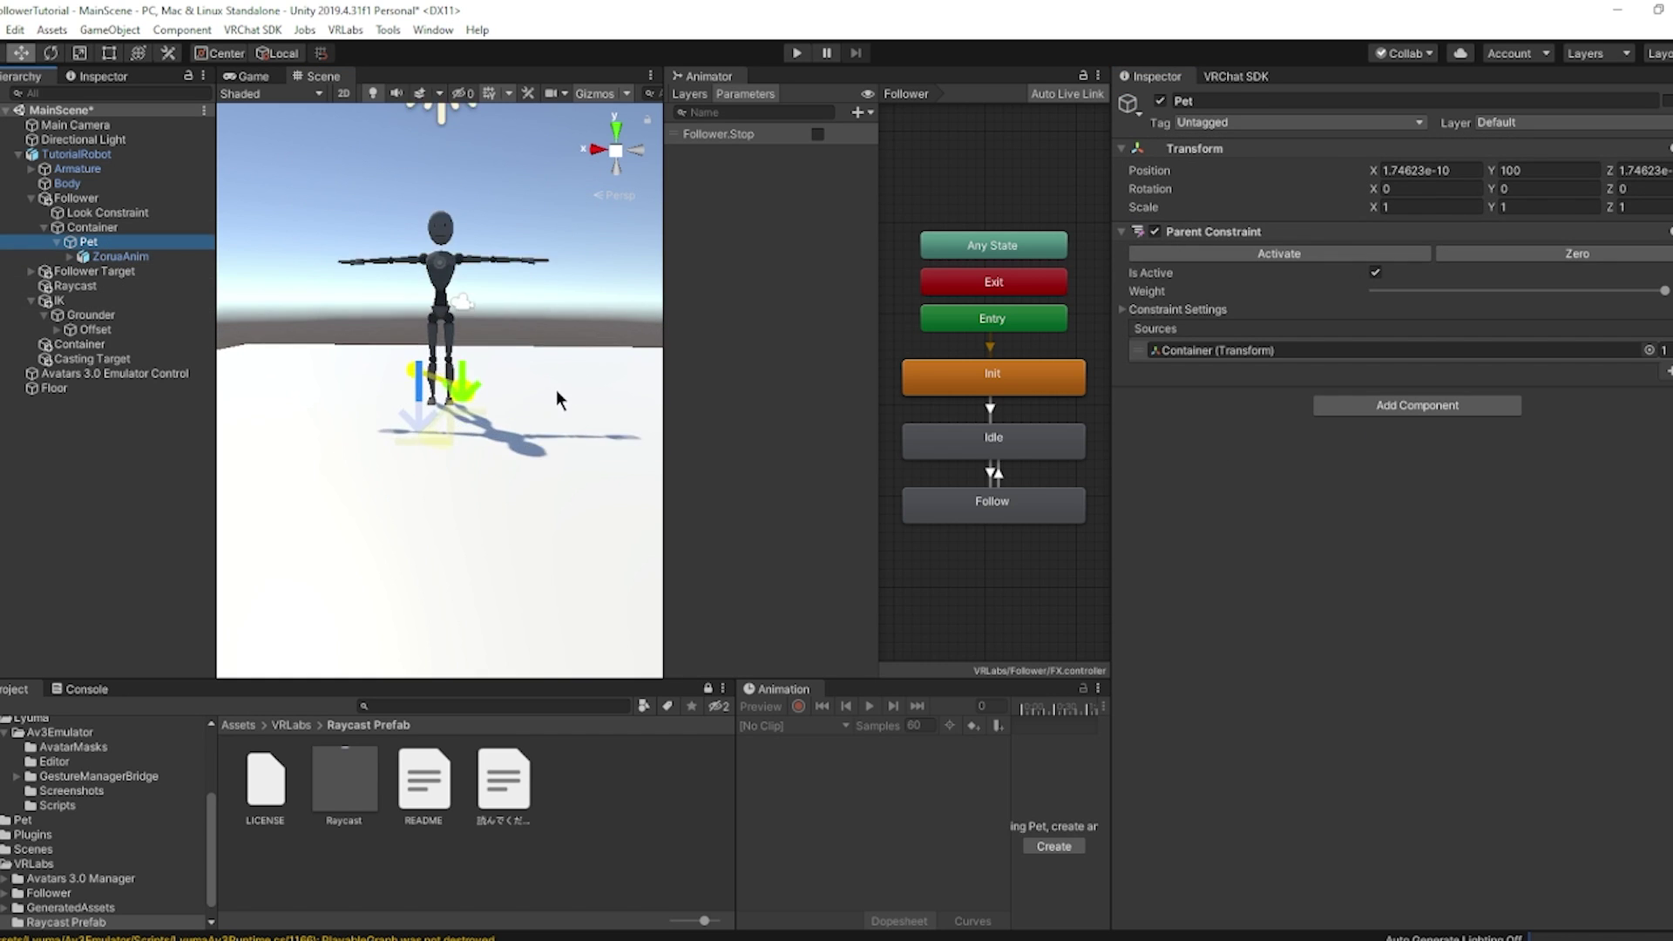
{"action": "middle_click_drag", "start_coordinate": [556, 390], "coordinate": [555, 339]}
{"action": "scroll", "coordinate": [558, 355], "scroll_direction": "down", "scroll_amount": 3}
{"action": "middle_click_drag", "start_coordinate": [524, 278], "coordinate": [541, 429]}
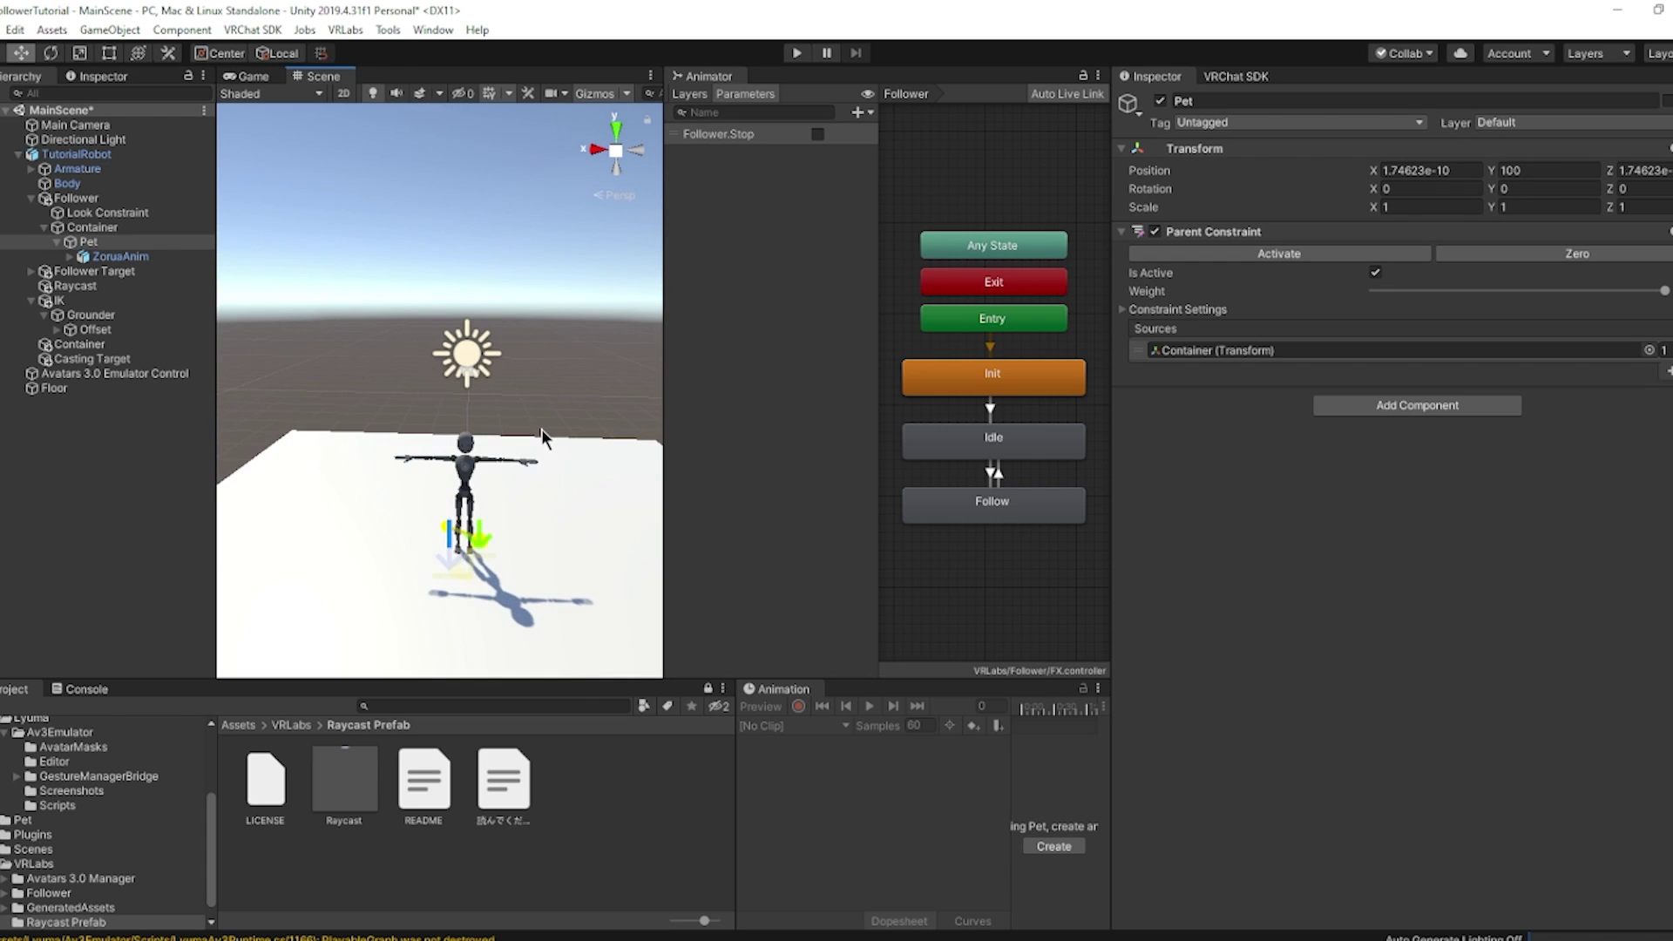
Check the transform positions of Pet, Grounder and ZoruaAnim.
{"action": "scroll", "coordinate": [537, 430], "scroll_direction": "up", "scroll_amount": 2}
{"action": "left_click", "coordinate": [1538, 170]}
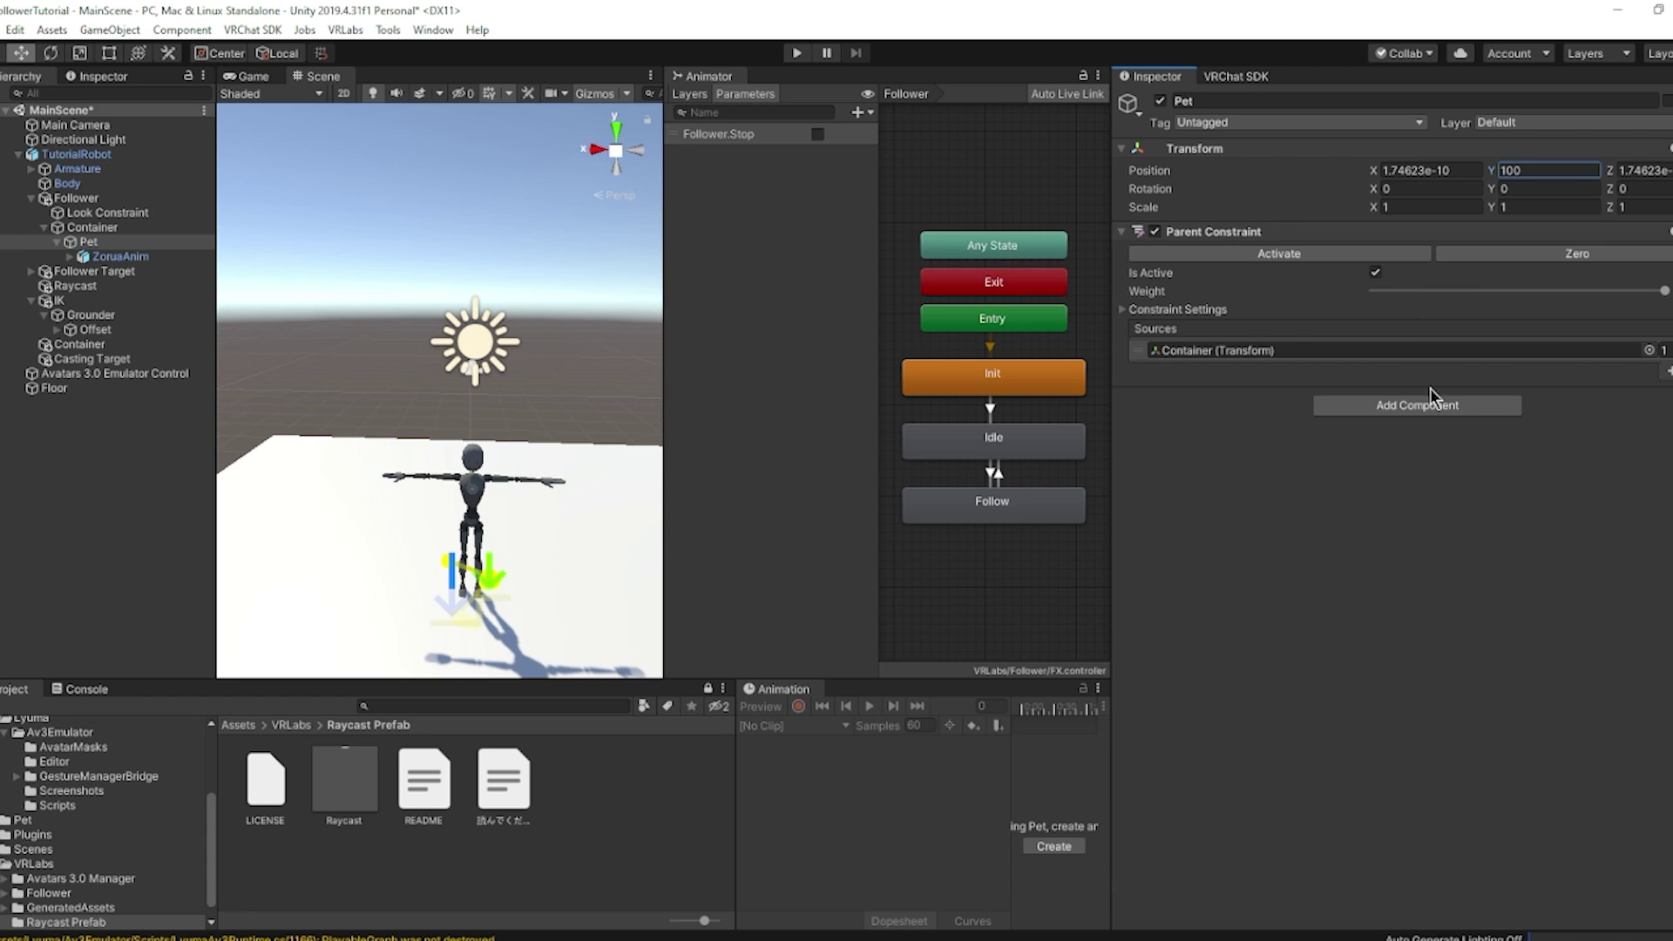
{"action": "left_click", "coordinate": [132, 315]}
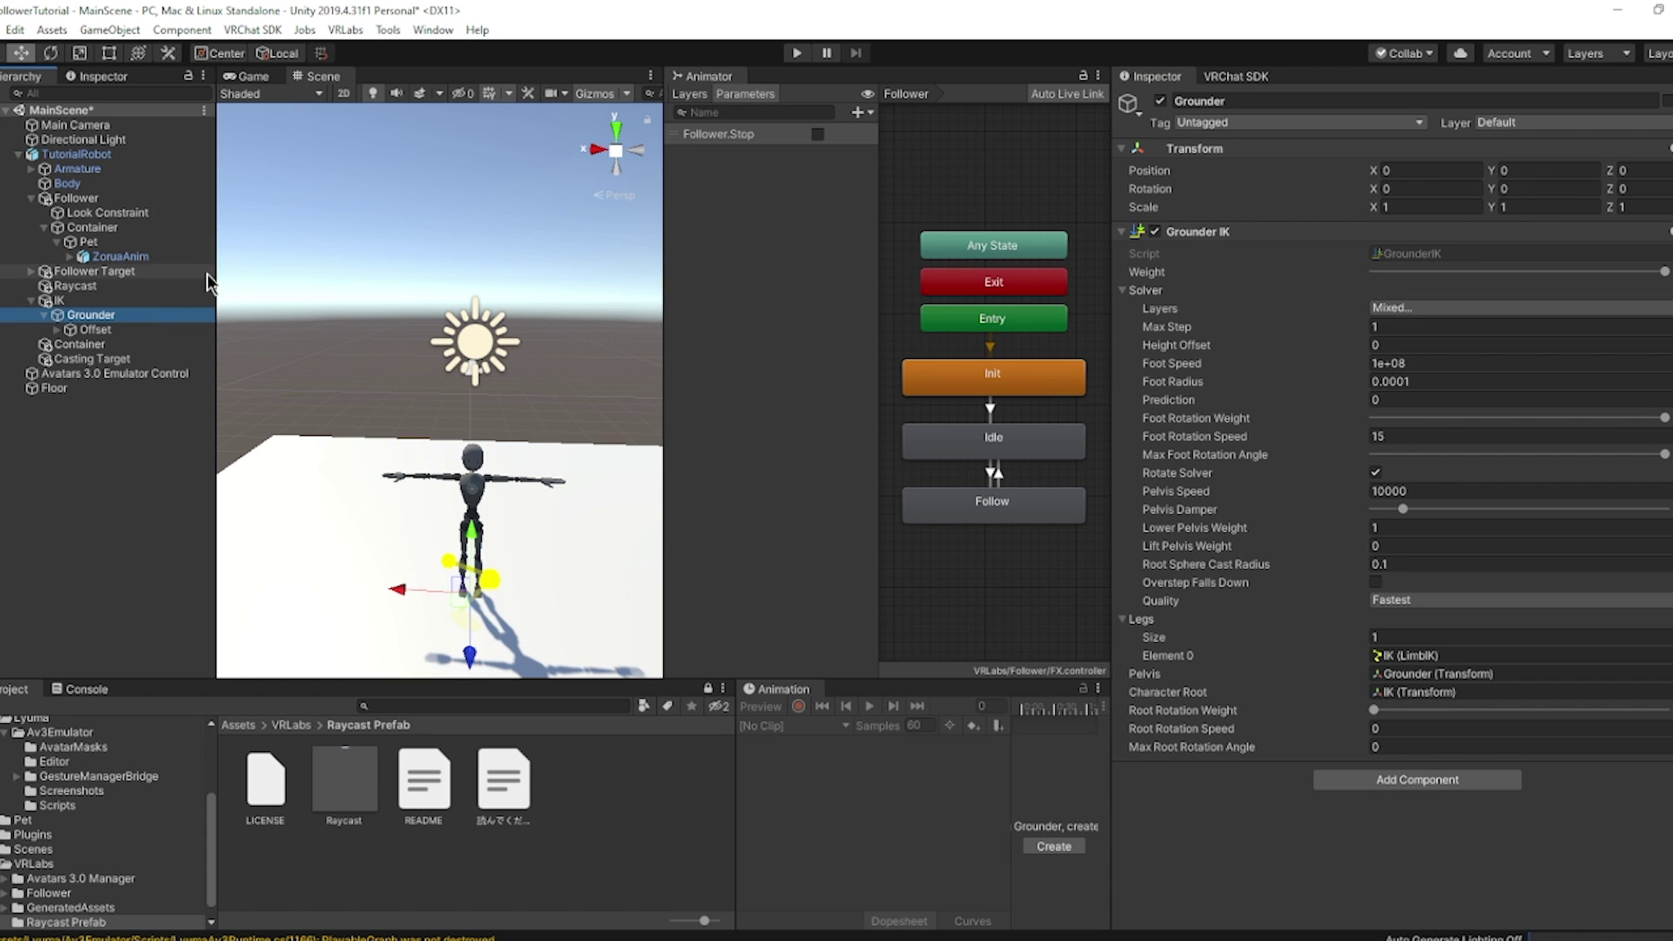
{"action": "left_click", "coordinate": [173, 258]}
{"action": "left_click", "coordinate": [1528, 187]}
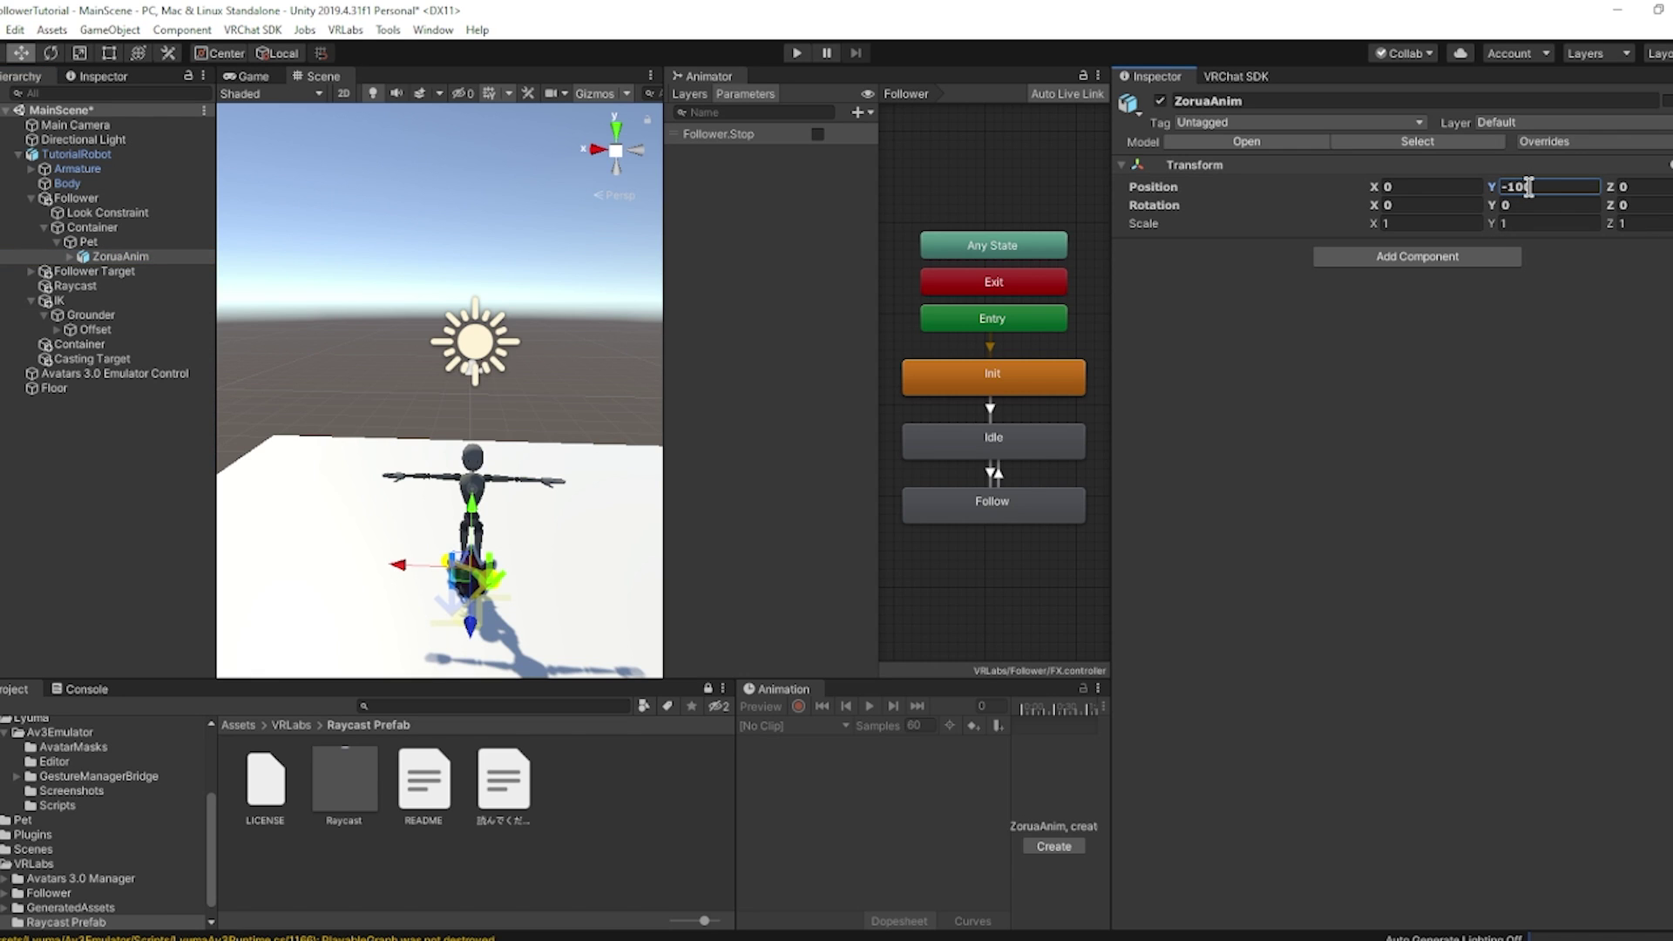
Raise ZoruaAnim in the scene view to a Y position of about -99.955.
{"action": "scroll", "coordinate": [87, 871], "scroll_direction": "up", "scroll_amount": 1}
{"action": "scroll", "coordinate": [453, 558], "scroll_direction": "up", "scroll_amount": 4}
{"action": "middle_click_drag", "start_coordinate": [508, 547], "coordinate": [480, 405]}
{"action": "right_click_drag", "start_coordinate": [479, 405], "coordinate": [490, 353]}
{"action": "middle_click_drag", "start_coordinate": [490, 353], "coordinate": [476, 225]}
{"action": "scroll", "coordinate": [468, 441], "scroll_direction": "up", "scroll_amount": 4}
{"action": "middle_click_drag", "start_coordinate": [470, 471], "coordinate": [485, 417]}
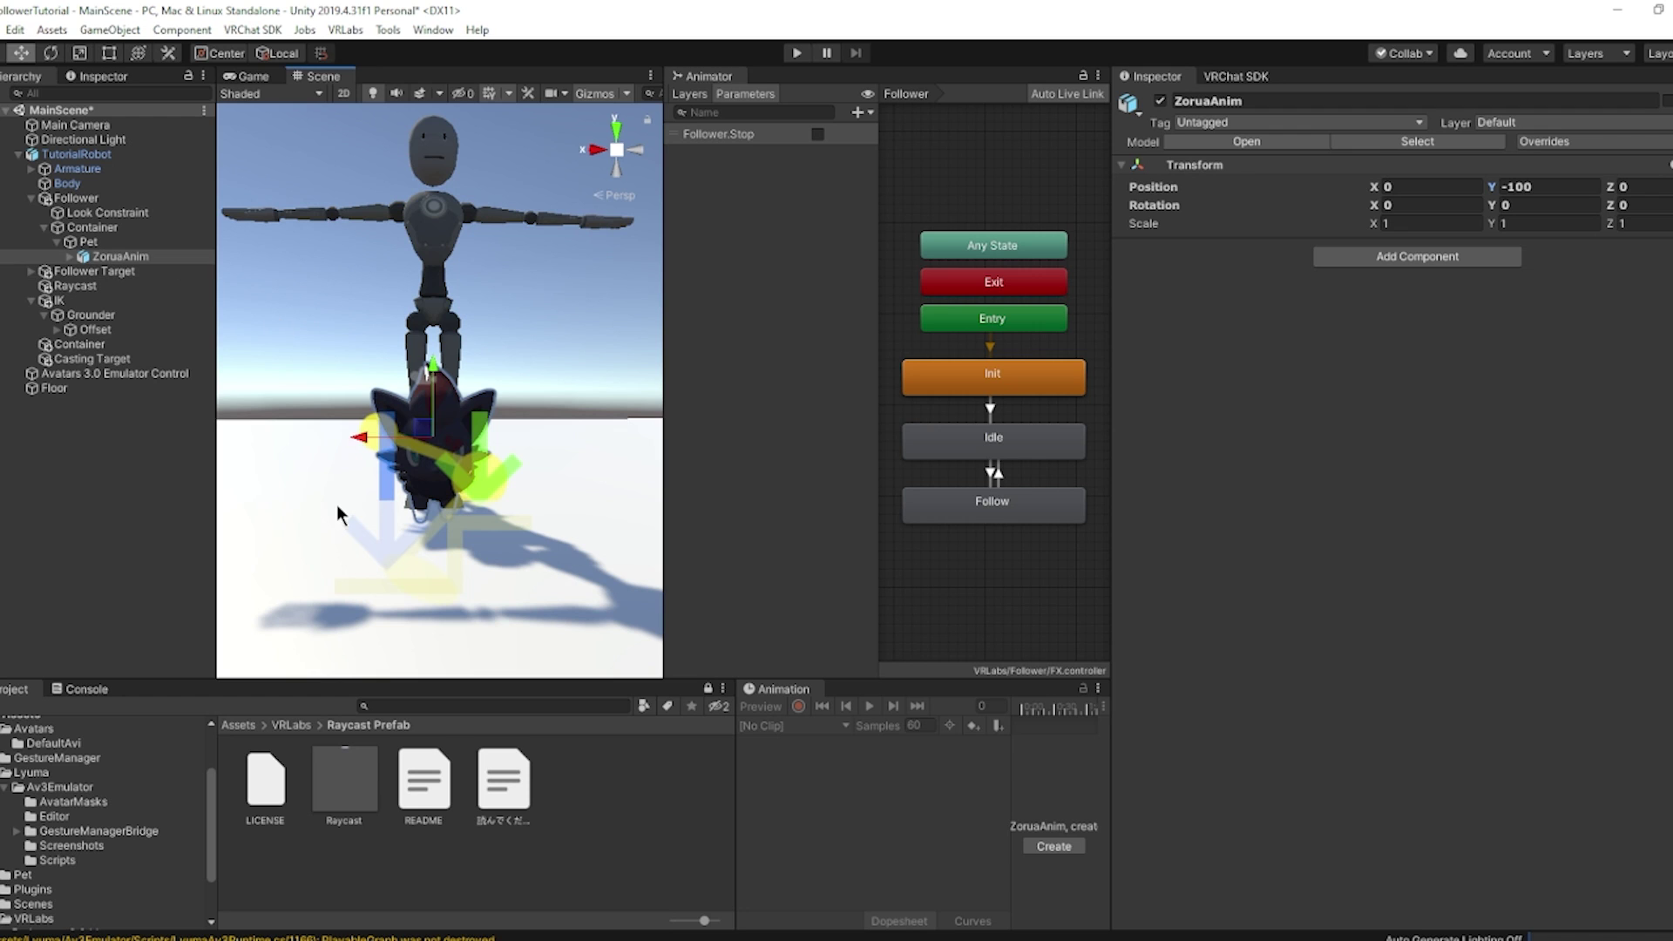
{"action": "scroll", "coordinate": [417, 494], "scroll_direction": "down", "scroll_amount": 3}
{"action": "scroll", "coordinate": [475, 449], "scroll_direction": "up", "scroll_amount": 8}
{"action": "middle_click_drag", "start_coordinate": [479, 442], "coordinate": [483, 375]}
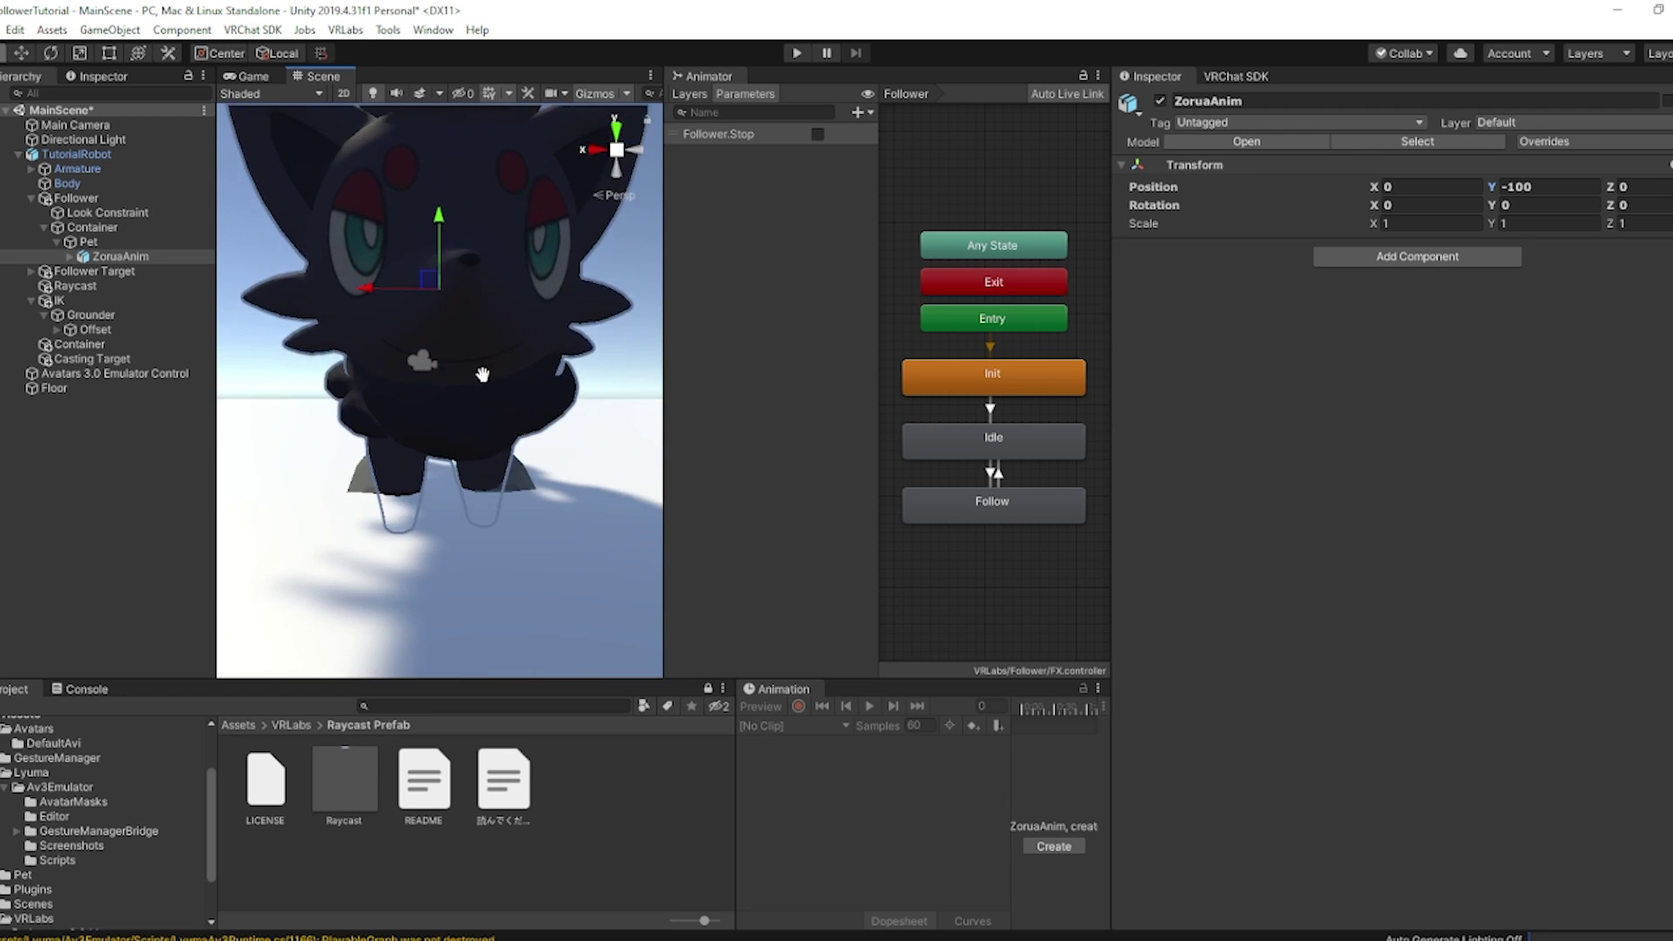
{"action": "scroll", "coordinate": [483, 374], "scroll_direction": "up", "scroll_amount": 3}
{"action": "left_click_drag", "start_coordinate": [456, 248], "coordinate": [456, 223]}
{"action": "scroll", "coordinate": [474, 423], "scroll_direction": "down", "scroll_amount": 5}
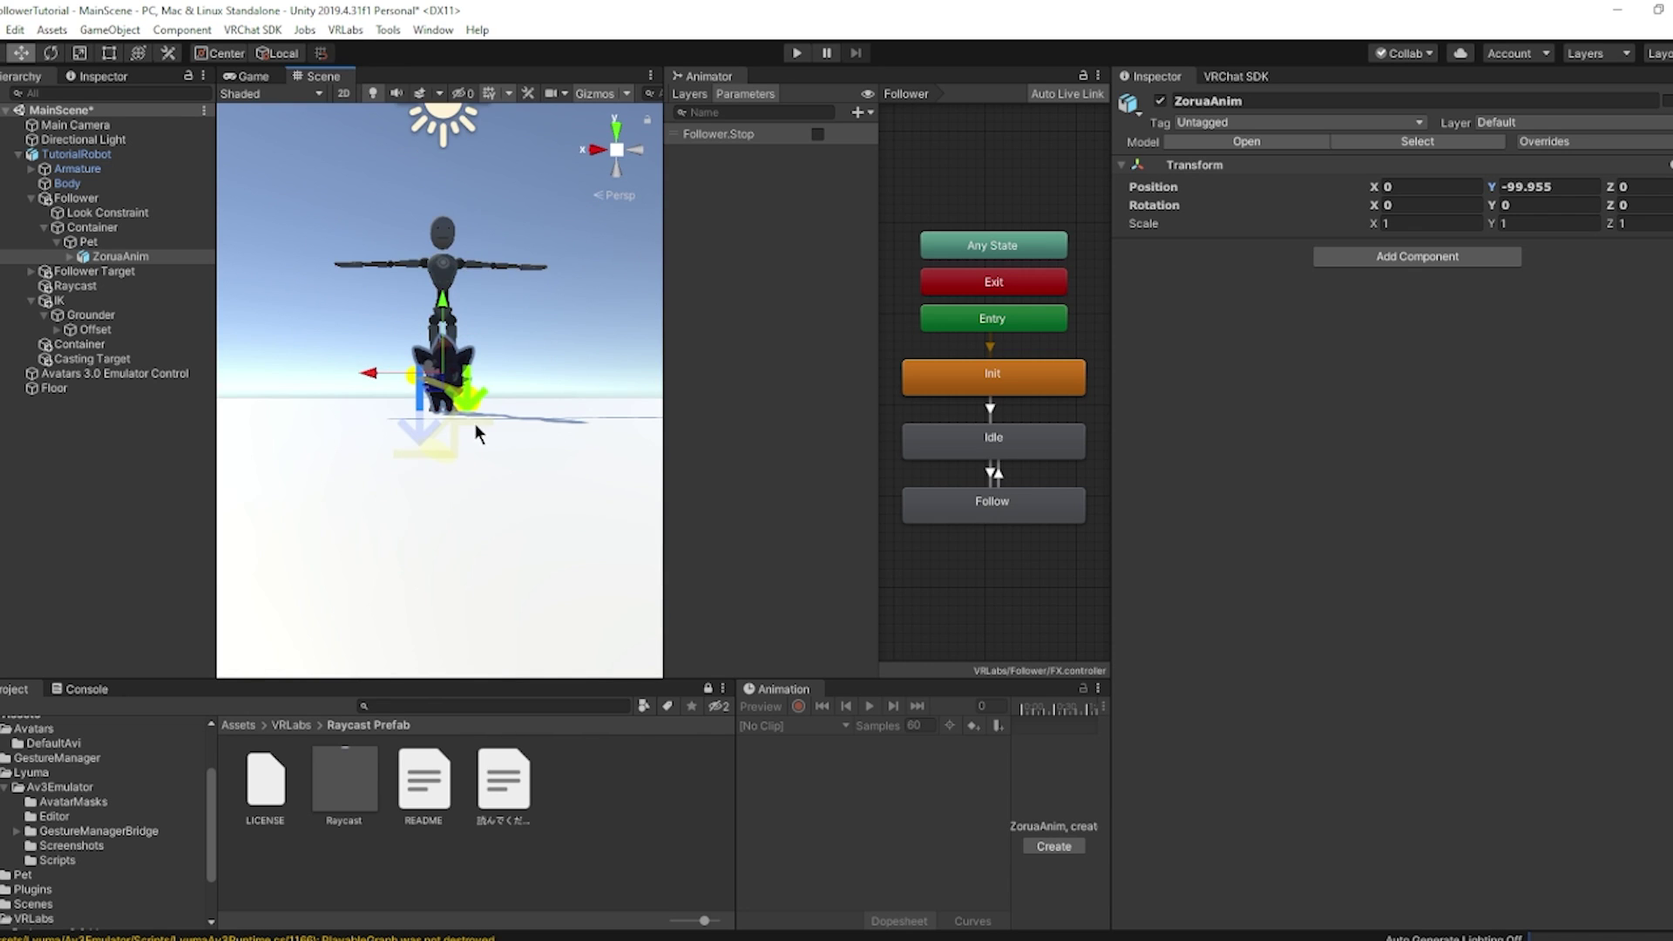
Enter play mode and lower ZoruaAnim in the scene view to a Y position of about -100.
{"action": "right_click_drag", "start_coordinate": [493, 442], "coordinate": [442, 443]}
{"action": "key", "text": "ctrl+p"}
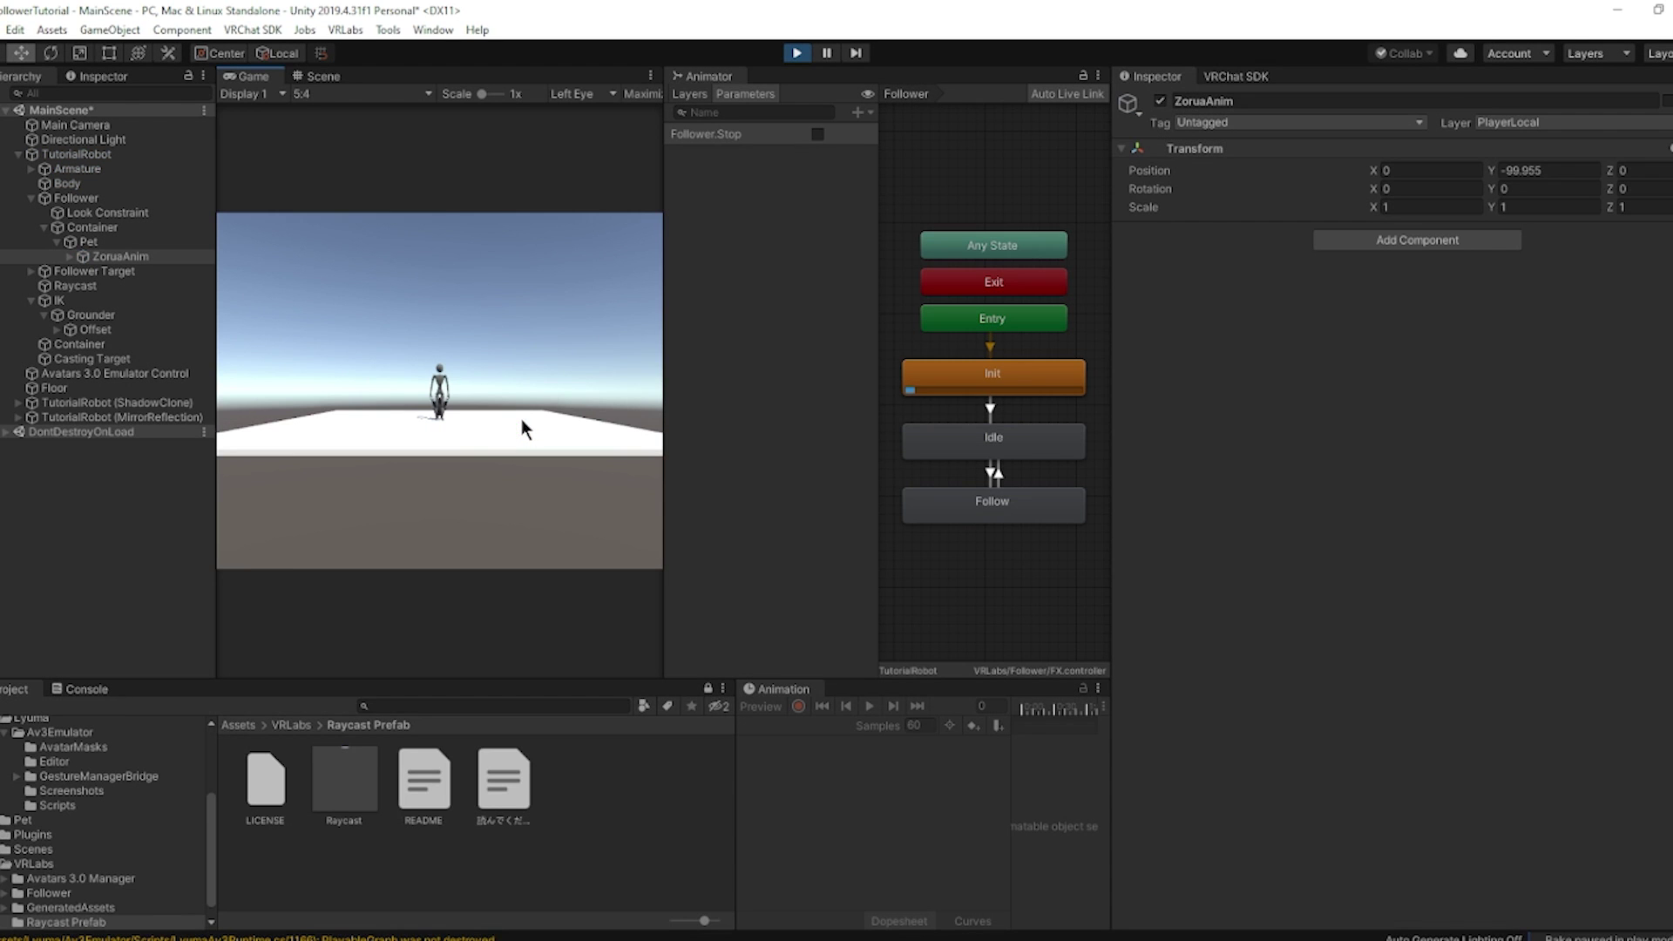
{"action": "left_click", "coordinate": [323, 76]}
{"action": "scroll", "coordinate": [423, 356], "scroll_direction": "up", "scroll_amount": 5}
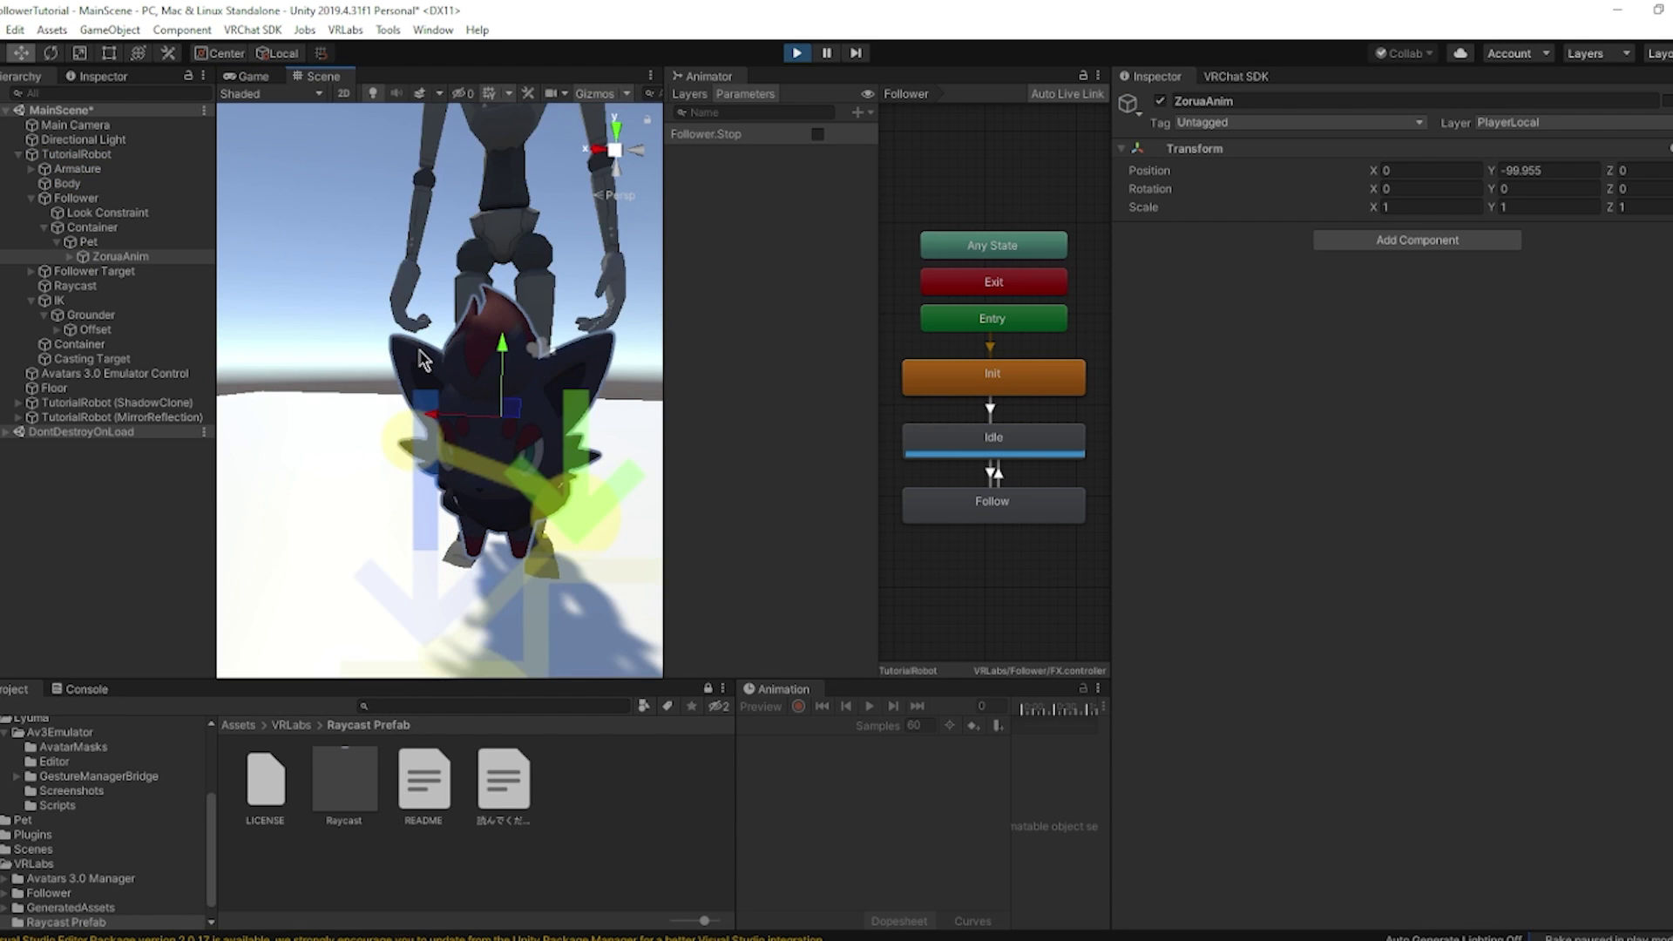
{"action": "middle_click_drag", "start_coordinate": [423, 357], "coordinate": [408, 248]}
{"action": "left_click_drag", "start_coordinate": [486, 218], "coordinate": [484, 224]}
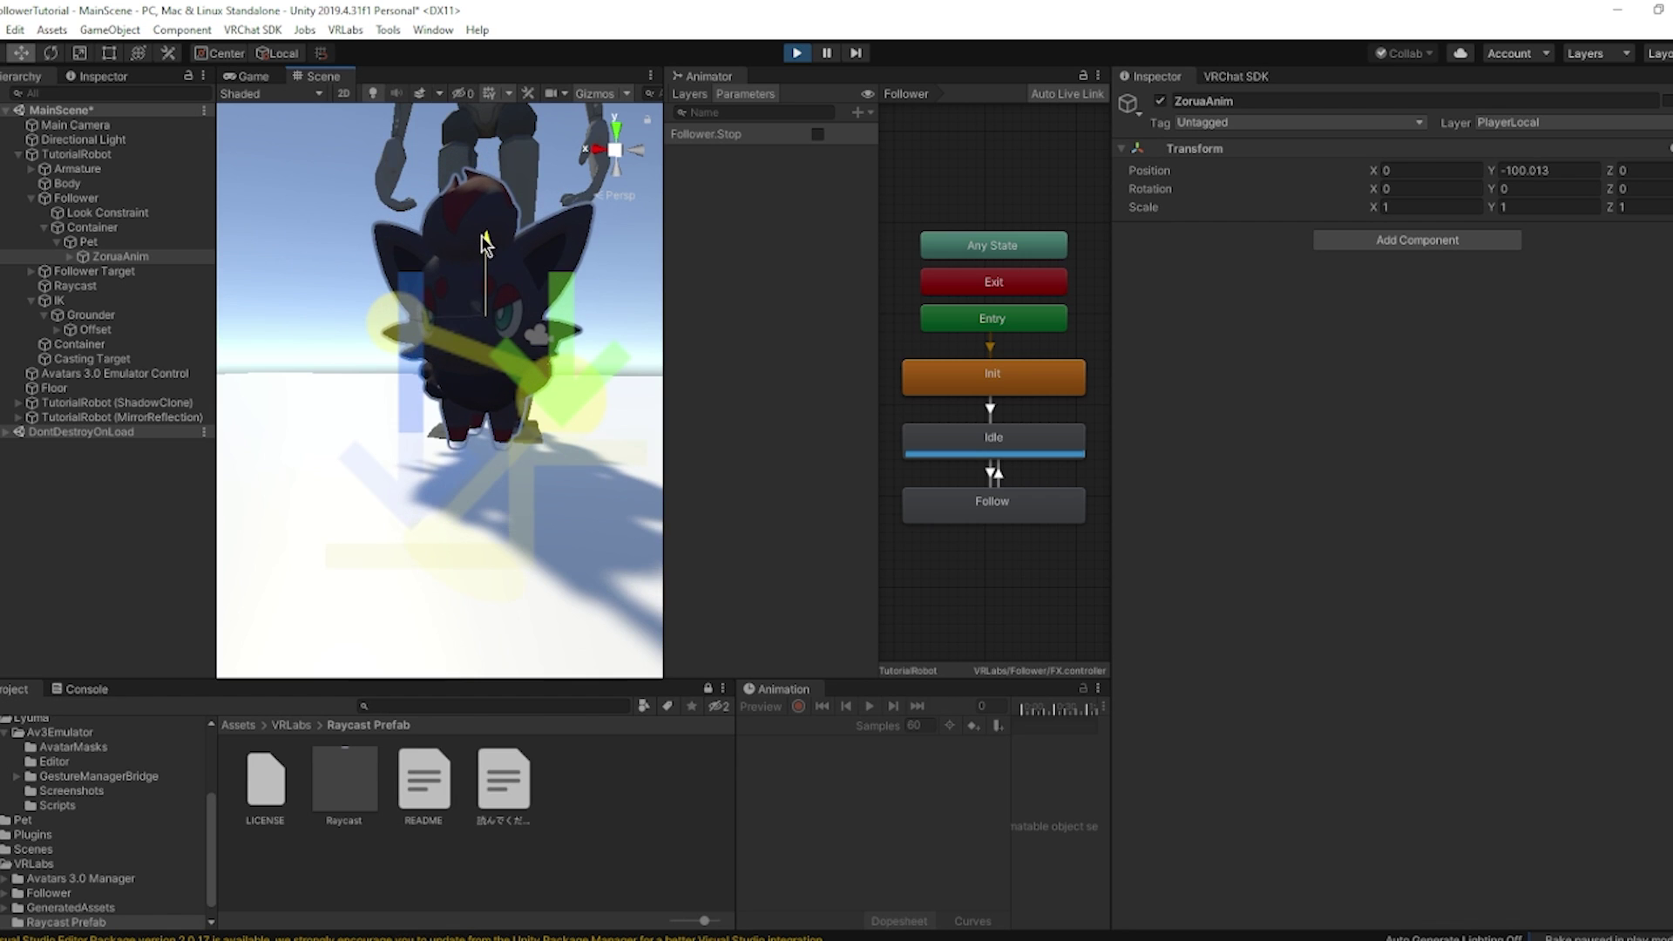
Lower Floor to a Y position of about -0.027 and set ZoruaAnim's Y position to -100 during play mode.
{"action": "left_click", "coordinate": [332, 449]}
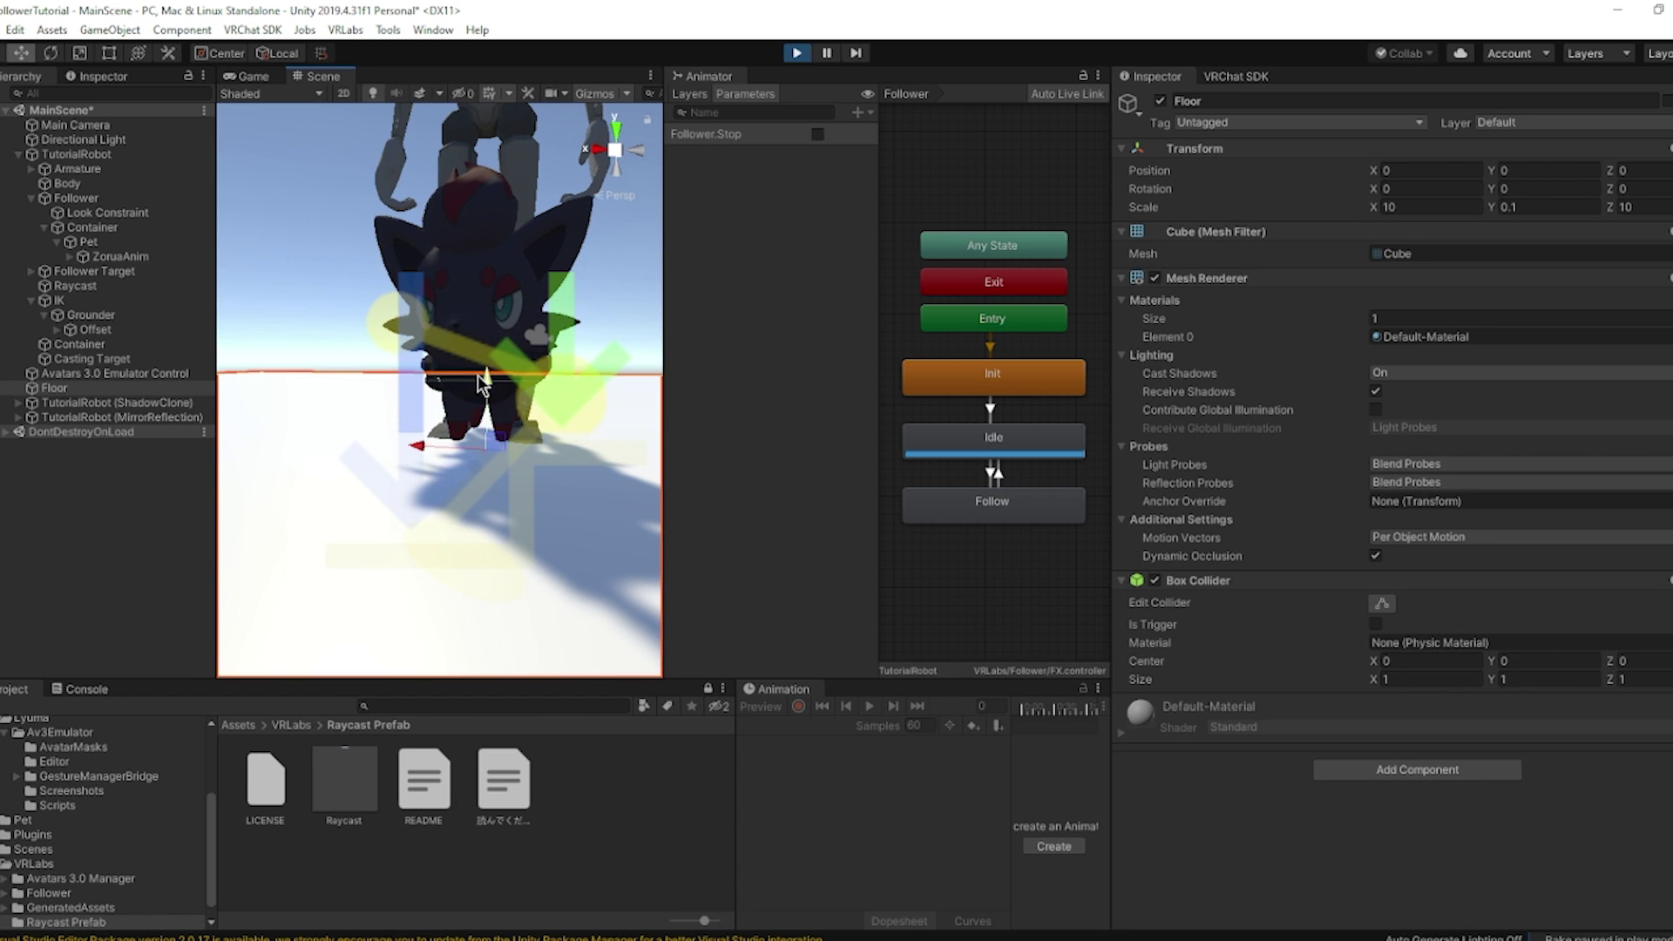
{"action": "left_click_drag", "start_coordinate": [485, 381], "coordinate": [491, 375]}
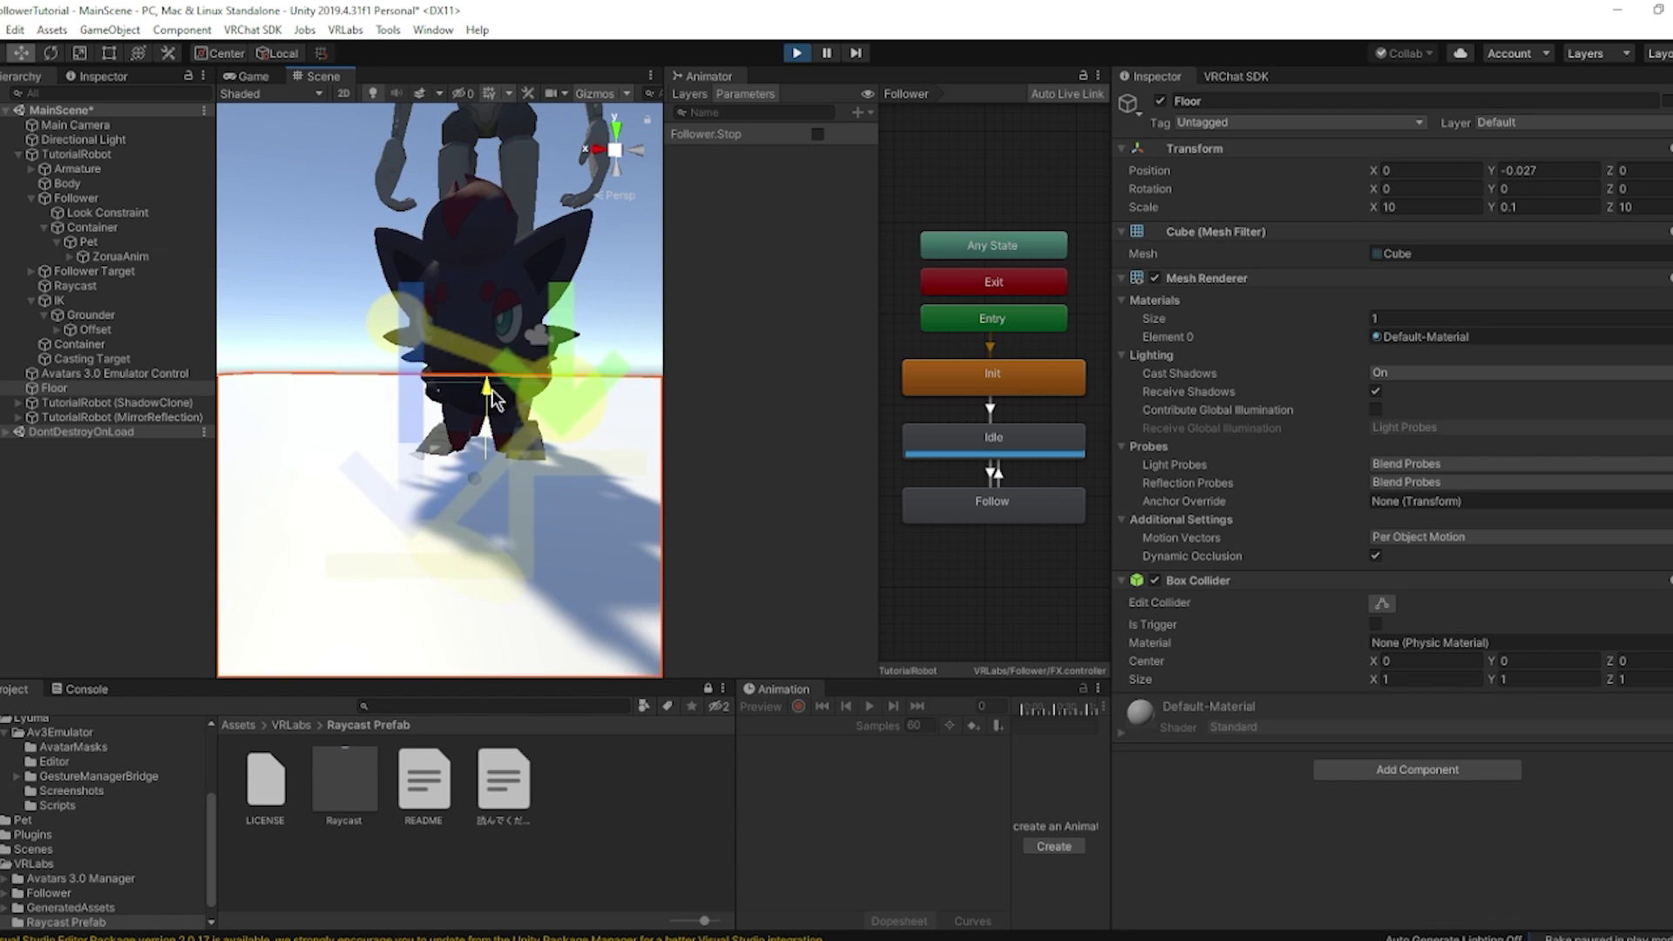
{"action": "left_click", "coordinate": [120, 257]}
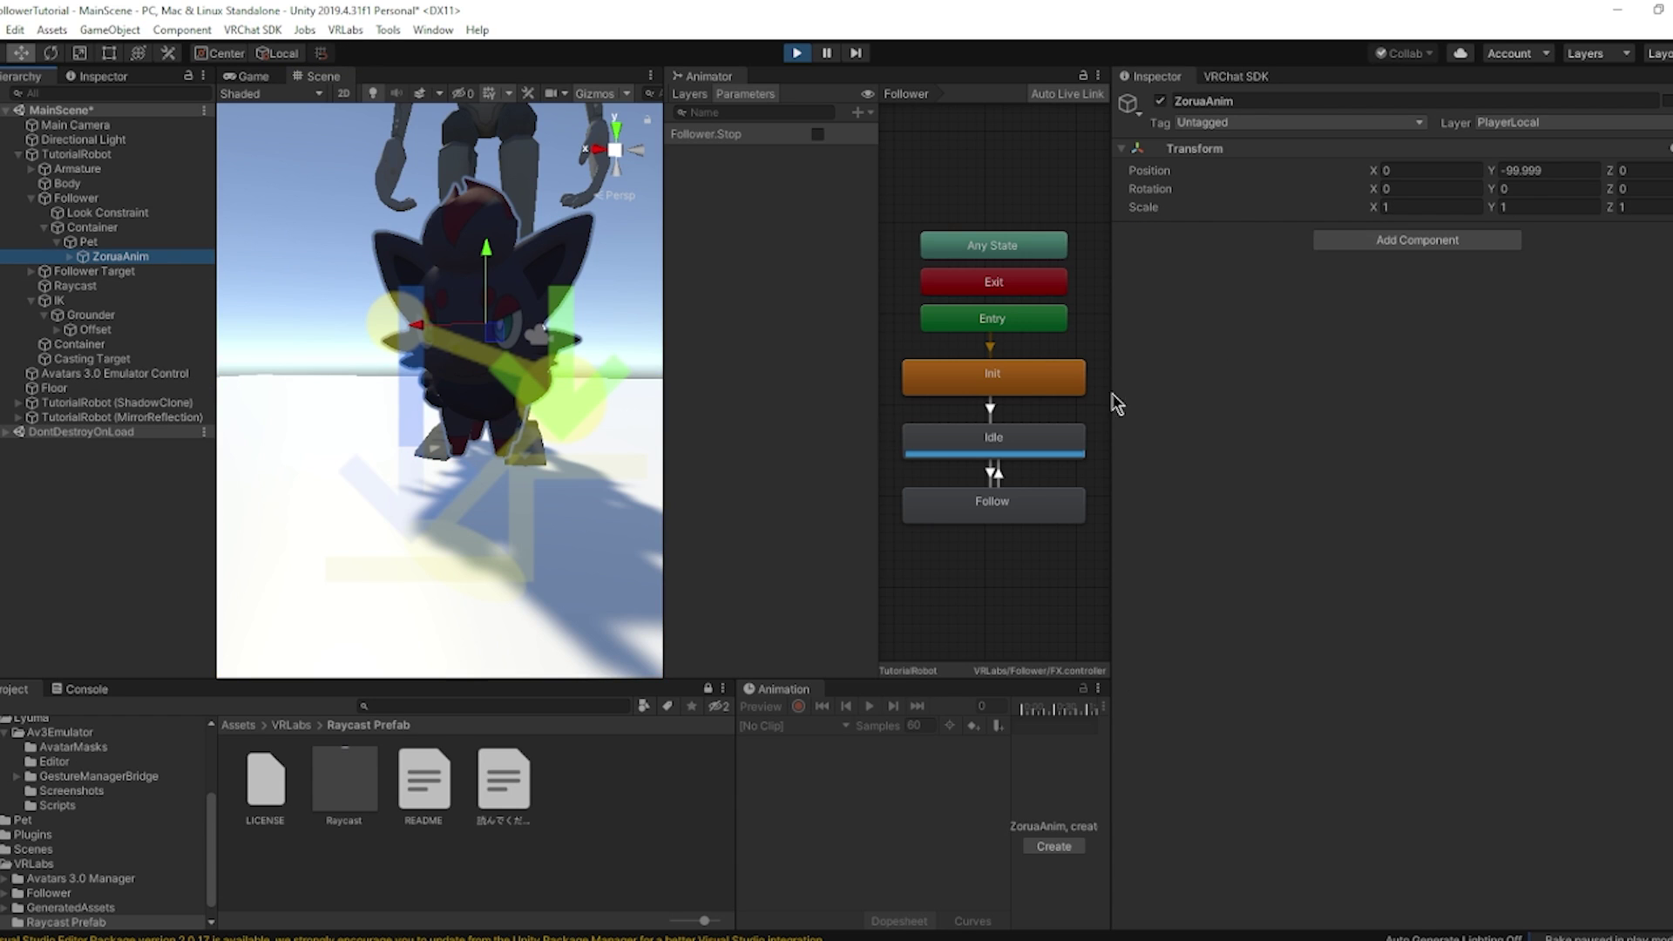
{"action": "left_click", "coordinate": [1556, 170]}
{"action": "type", "text": "-100"}
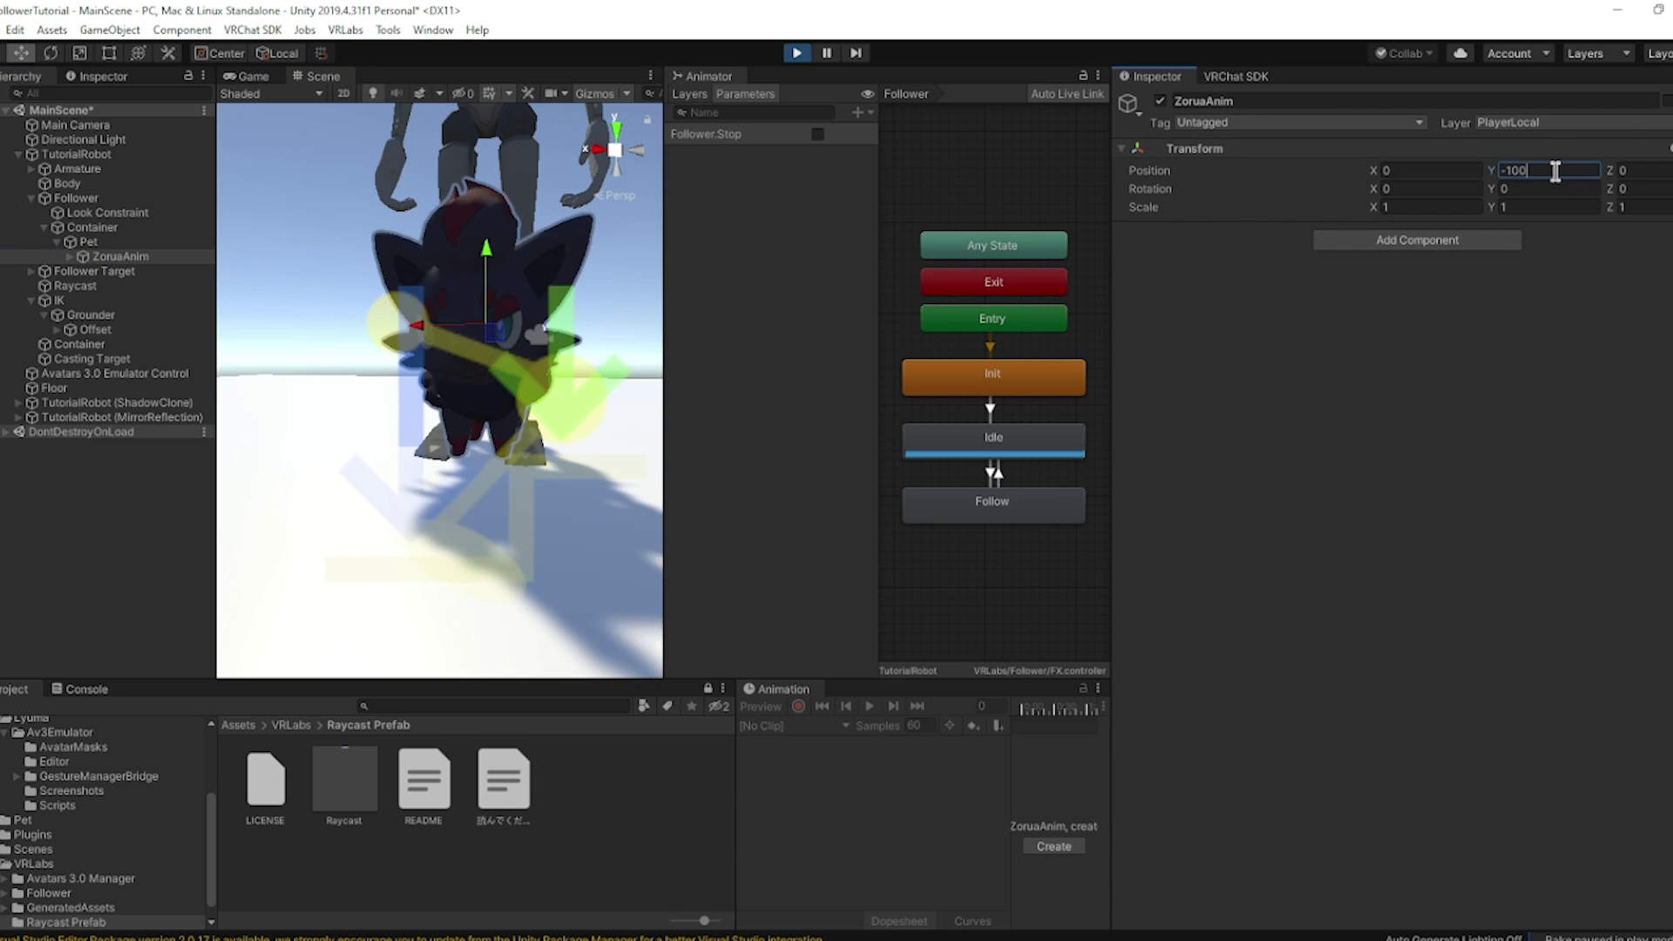
Examine how the pet's feet sit on the floor from near and far, and end play mode.
{"action": "scroll", "coordinate": [455, 433], "scroll_direction": "up", "scroll_amount": 5}
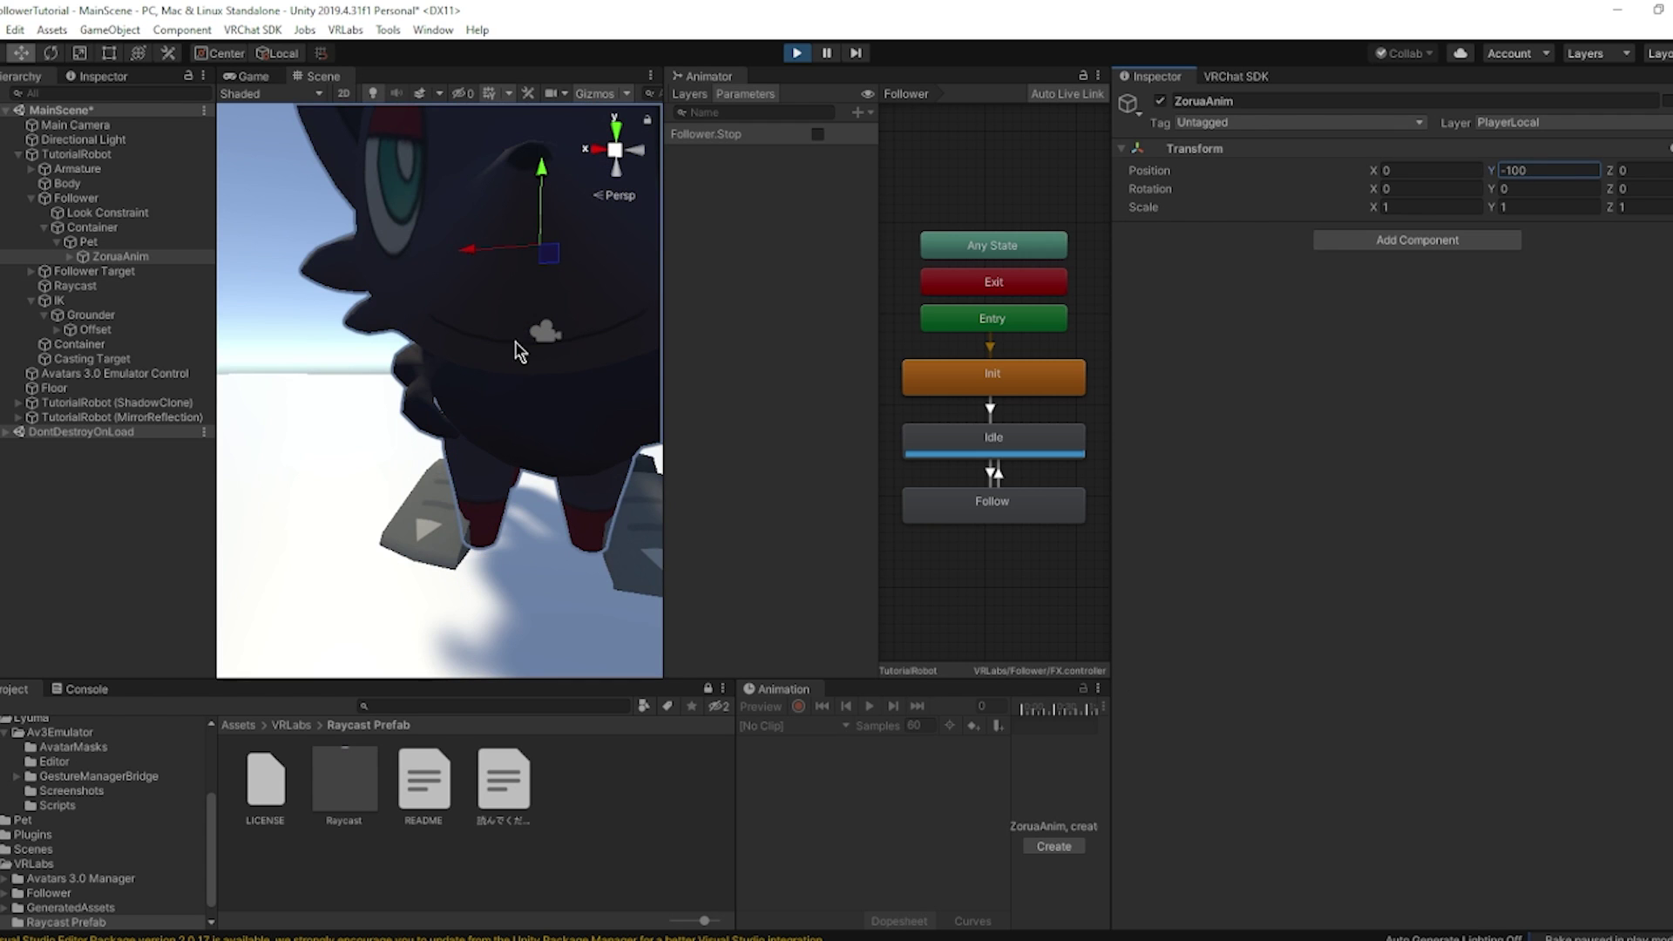
{"action": "mouse_move", "coordinate": [498, 375]}
{"action": "middle_mouse_down"}
{"action": "mouse_move", "coordinate": [490, 296]}
{"action": "mouse_move", "coordinate": [493, 372]}
{"action": "middle_mouse_up"}
{"action": "scroll", "coordinate": [499, 374], "scroll_direction": "down", "scroll_amount": 9}
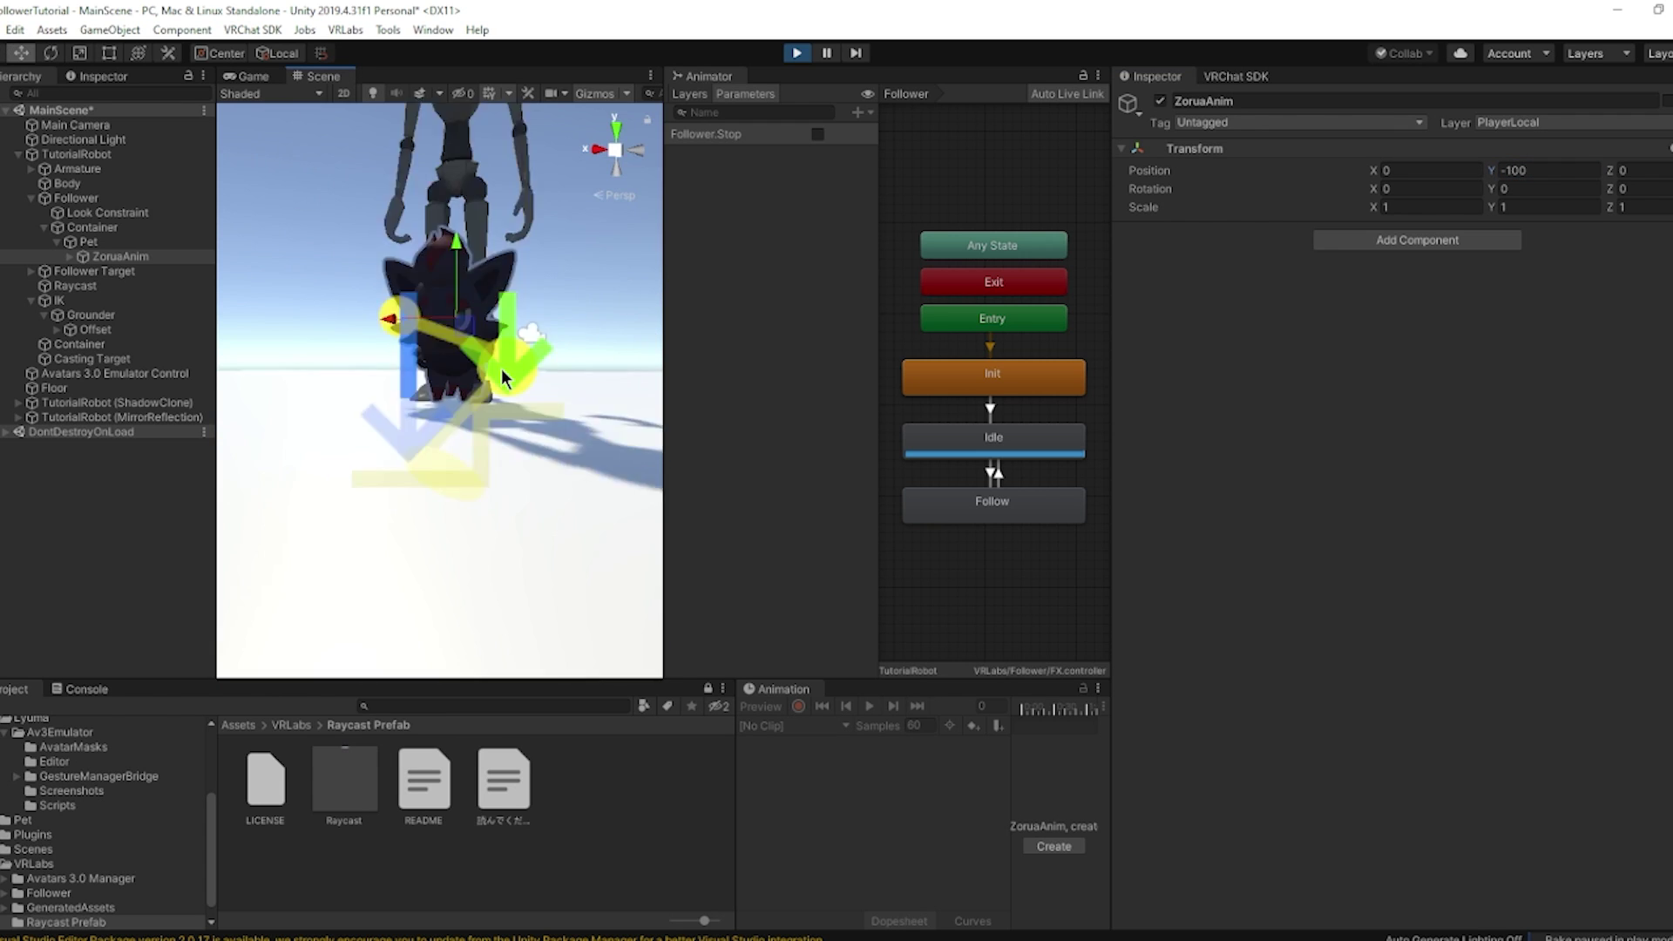
{"action": "right_click_drag", "start_coordinate": [502, 374], "coordinate": [544, 362]}
{"action": "middle_click_drag", "start_coordinate": [512, 343], "coordinate": [556, 373]}
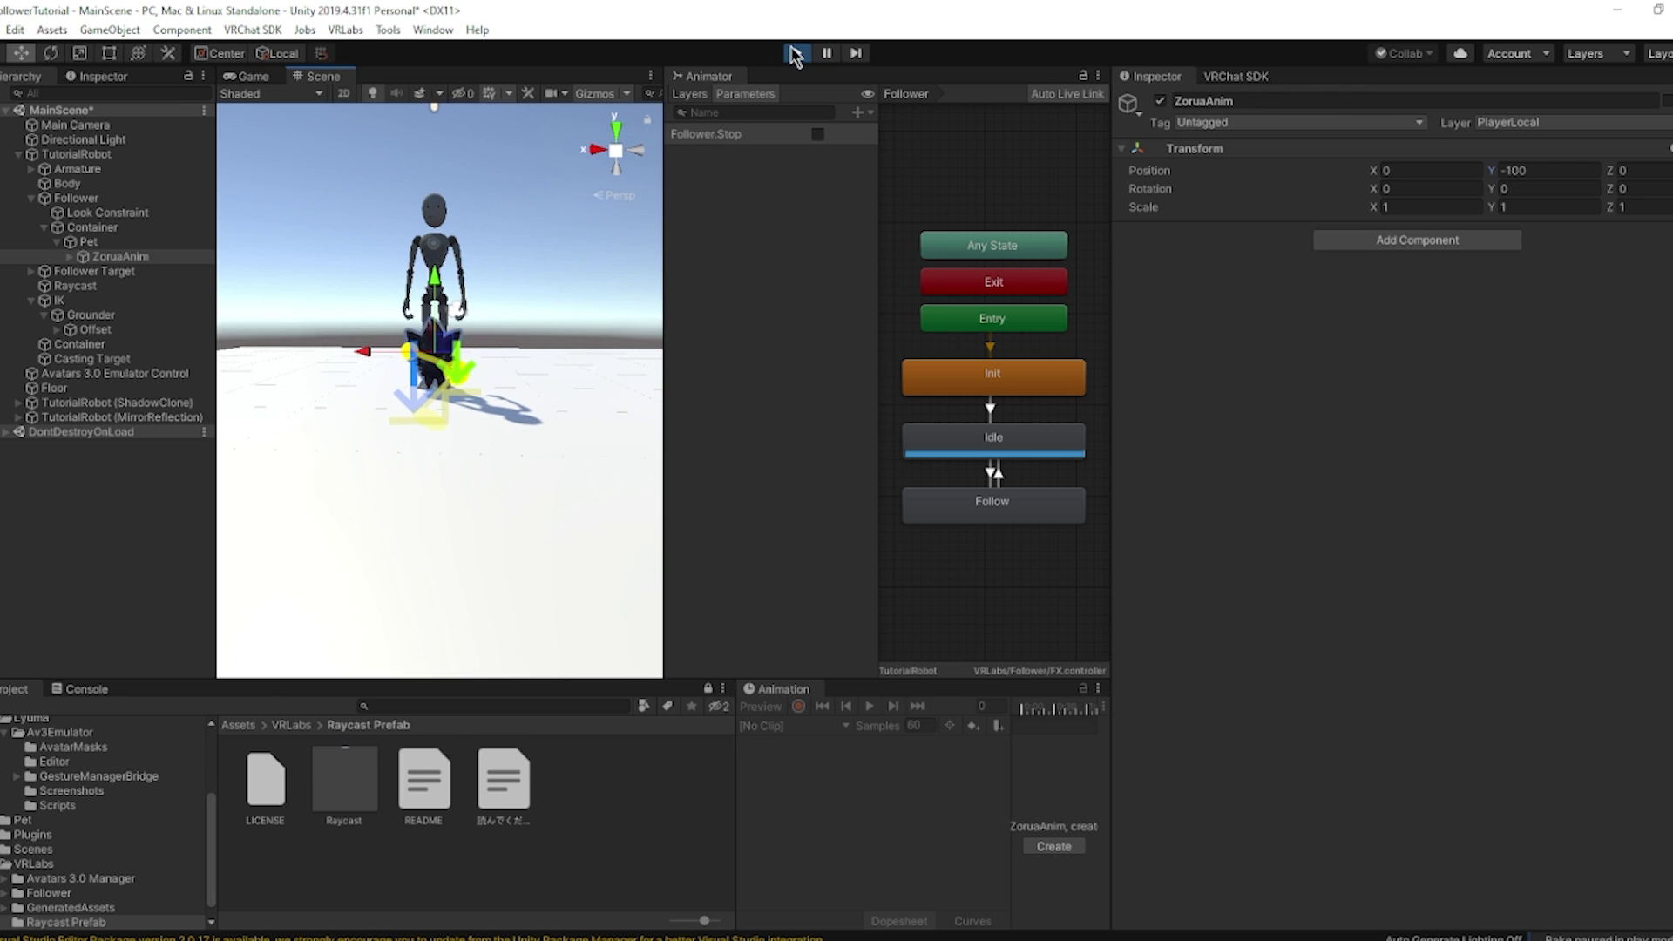
{"action": "left_click", "coordinate": [792, 53]}
Set ZoruaAnim's Y position to -100 in edit mode.
{"action": "left_click", "coordinate": [1672, 165]}
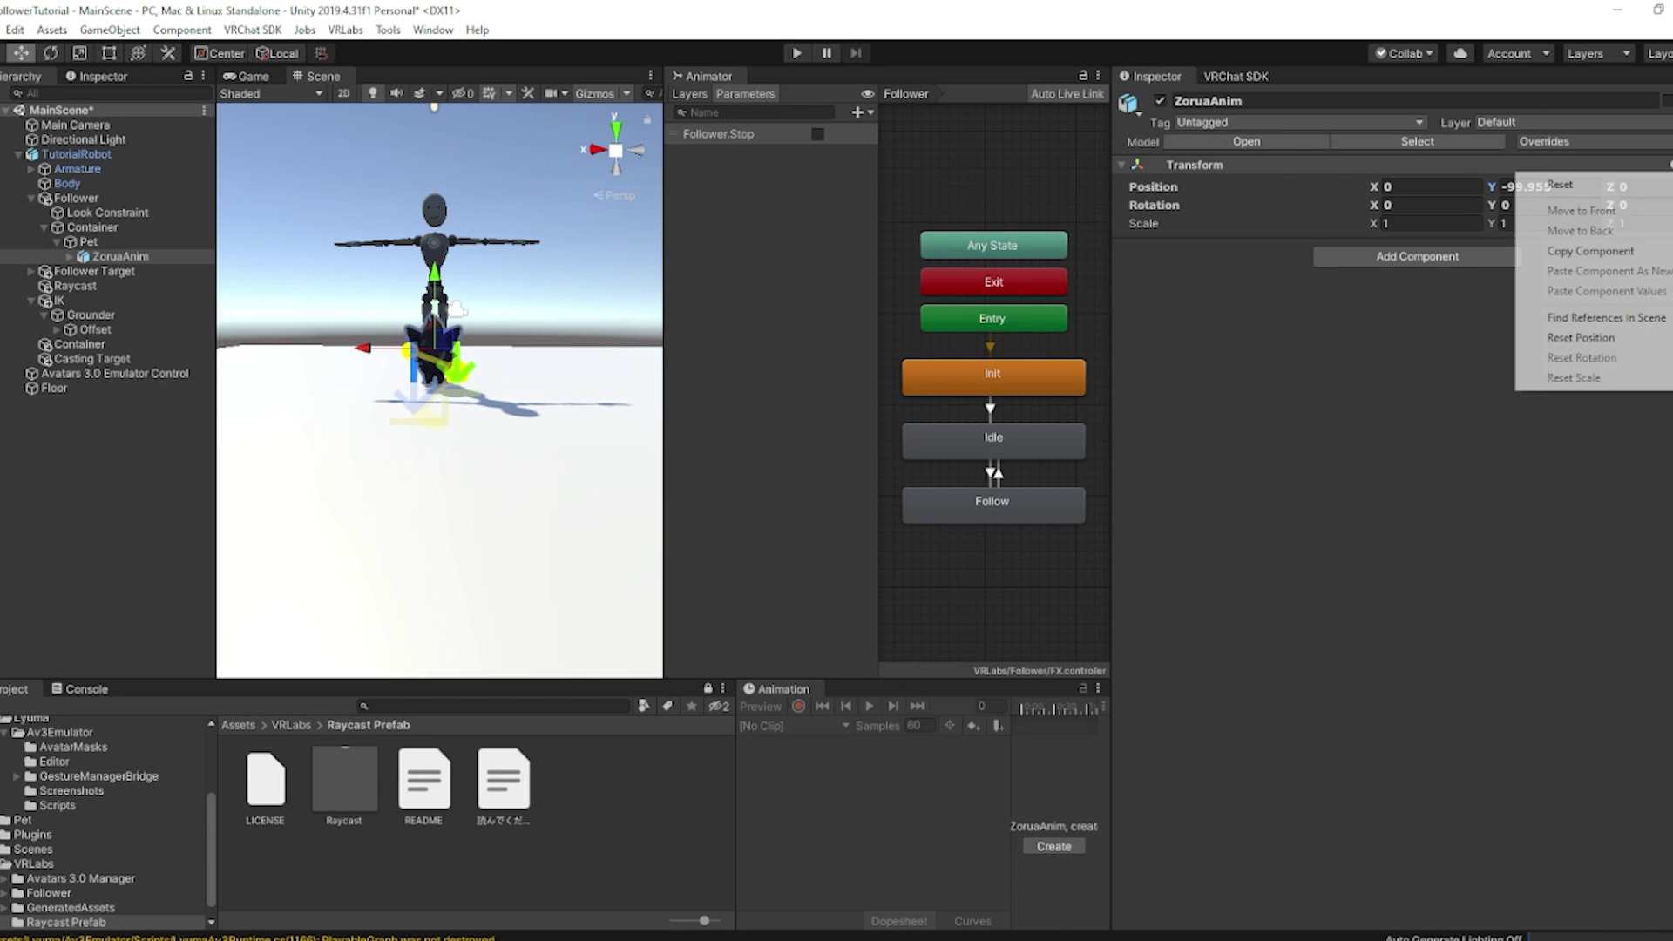
{"action": "left_click", "coordinate": [1600, 250]}
{"action": "left_click", "coordinate": [1525, 186]}
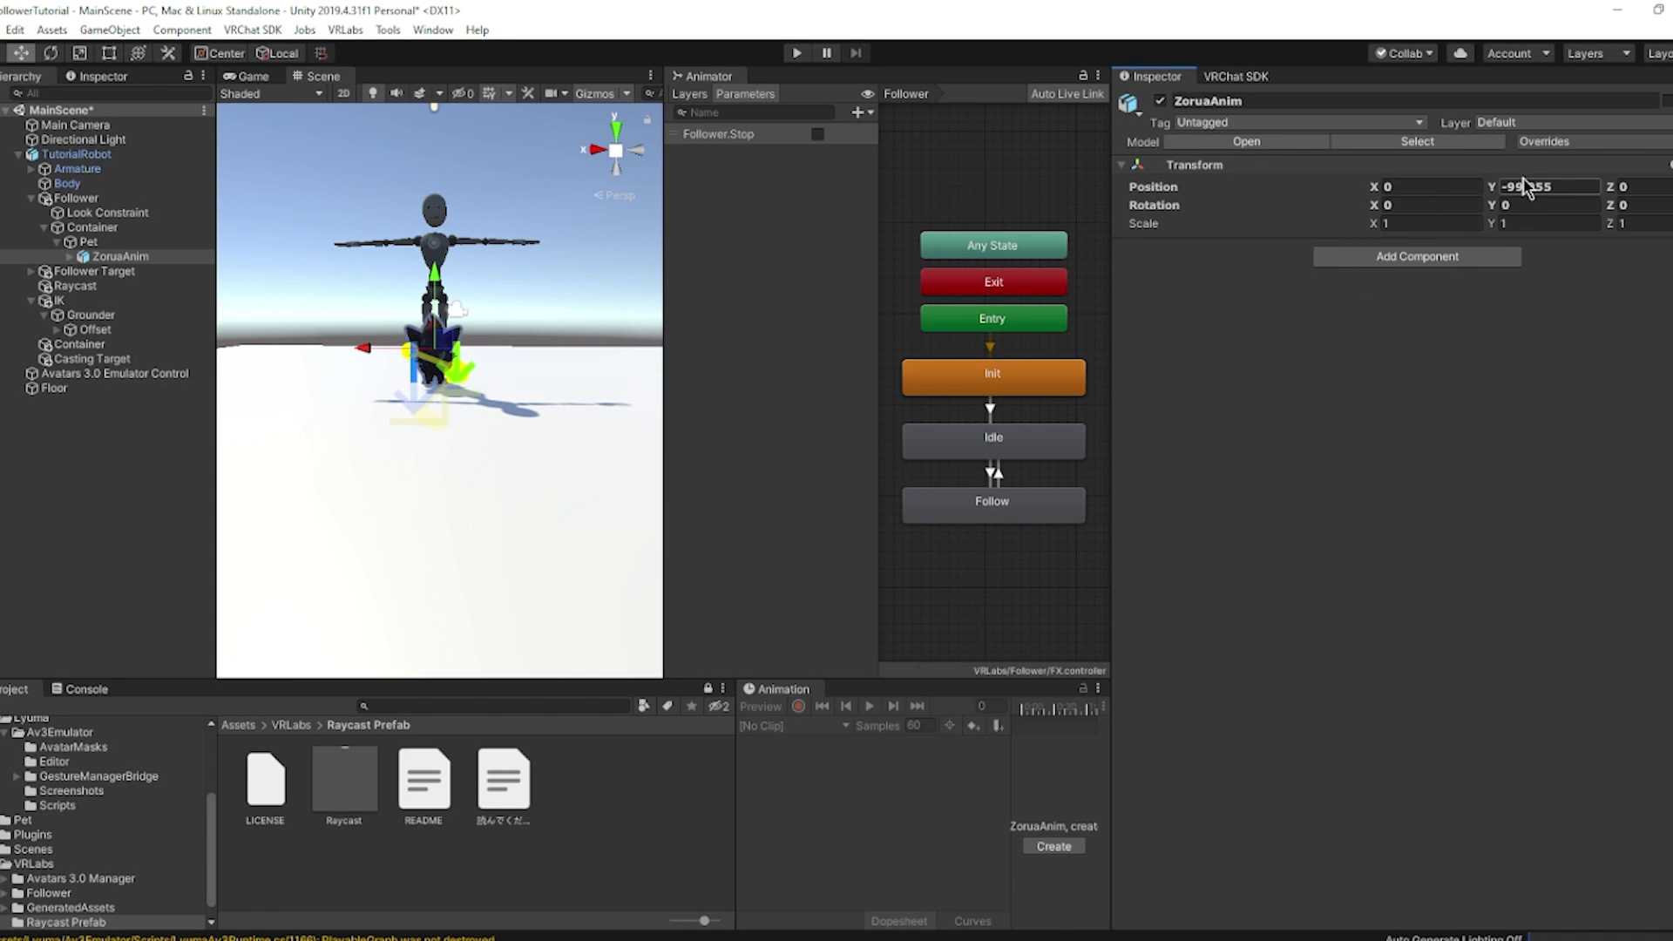
{"action": "type", "text": "-100"}
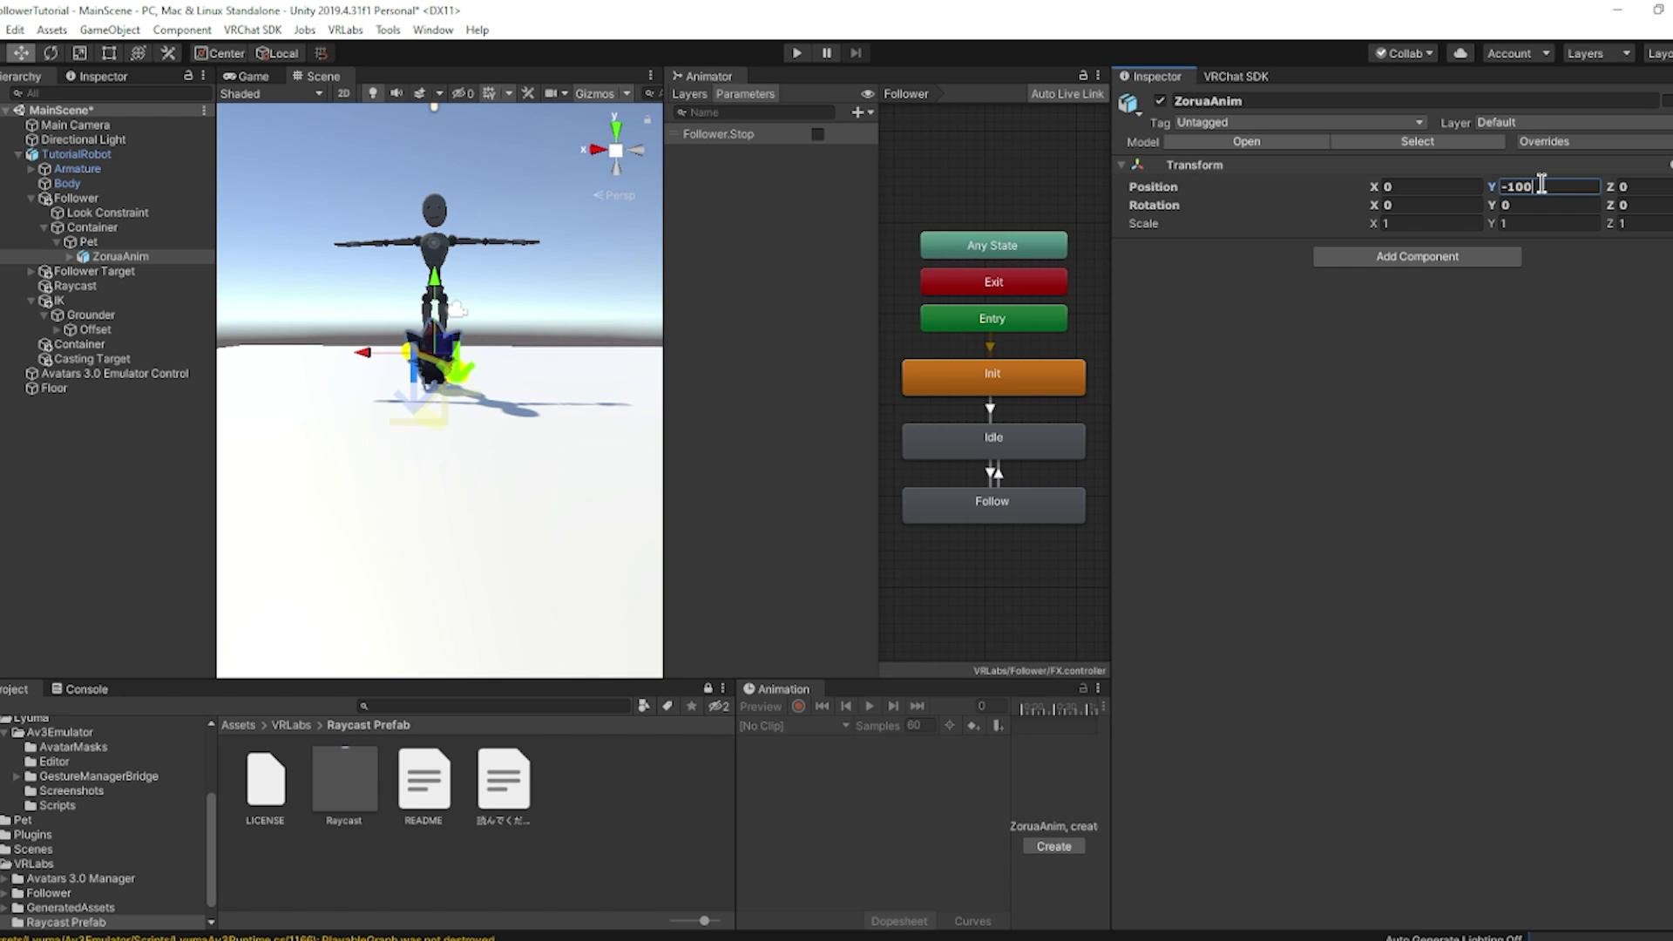
Lower Floor in the scene view to a Y position of about -0.088.
{"action": "scroll", "coordinate": [467, 257], "scroll_direction": "up", "scroll_amount": 5}
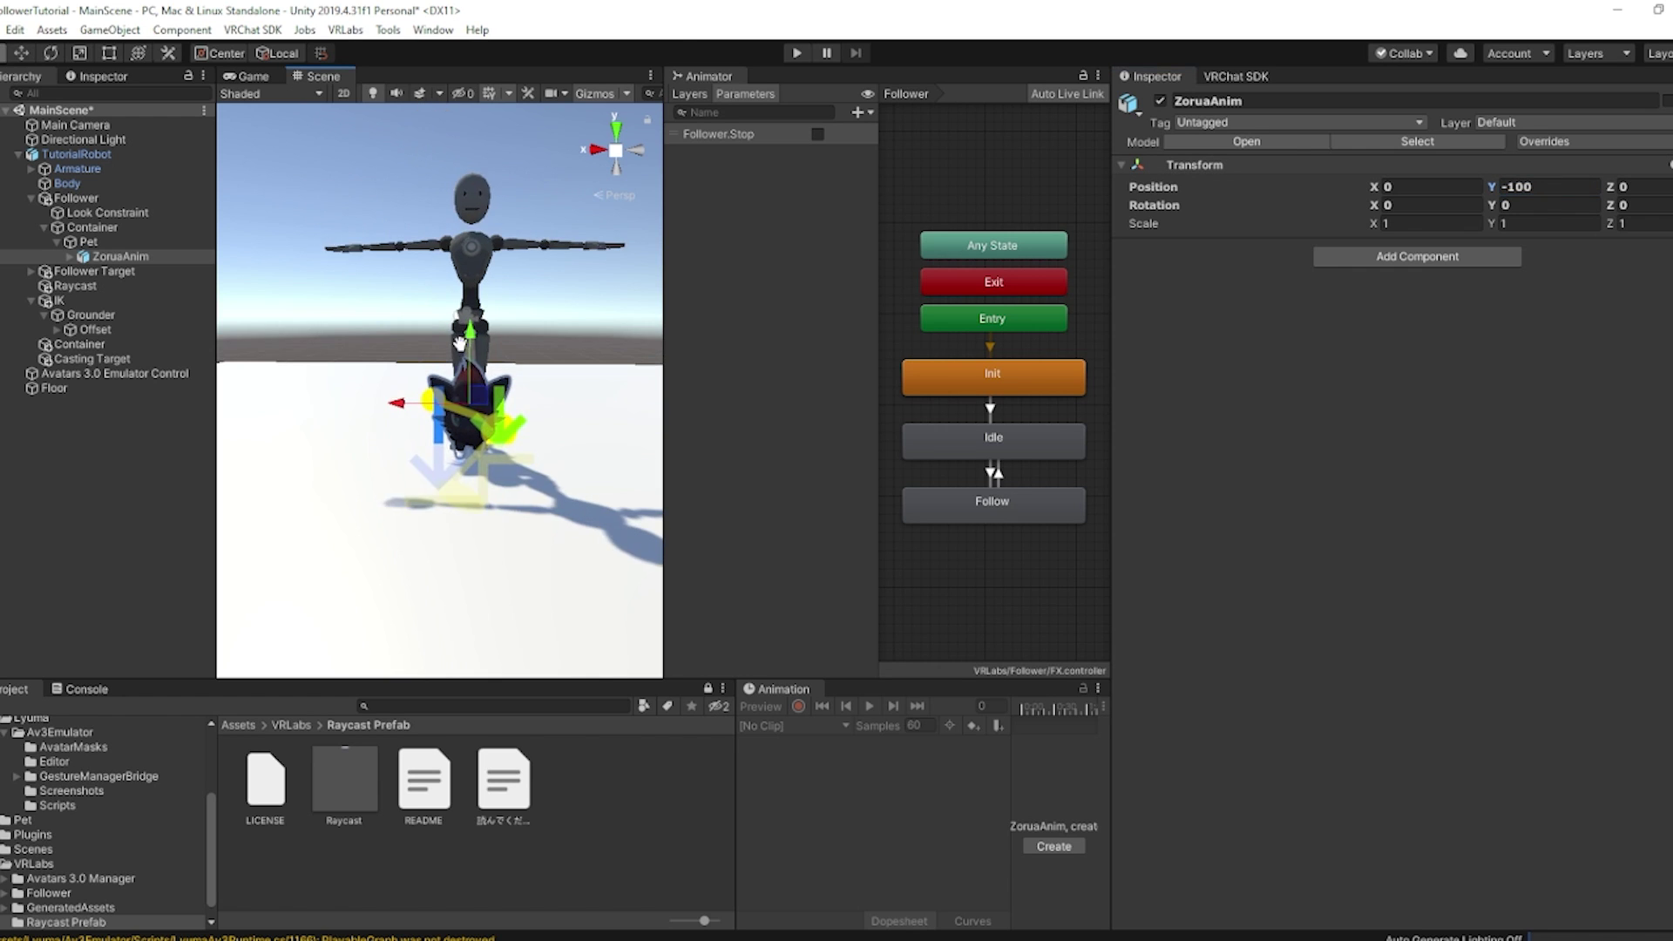
{"action": "scroll", "coordinate": [467, 257], "scroll_direction": "down", "scroll_amount": 5}
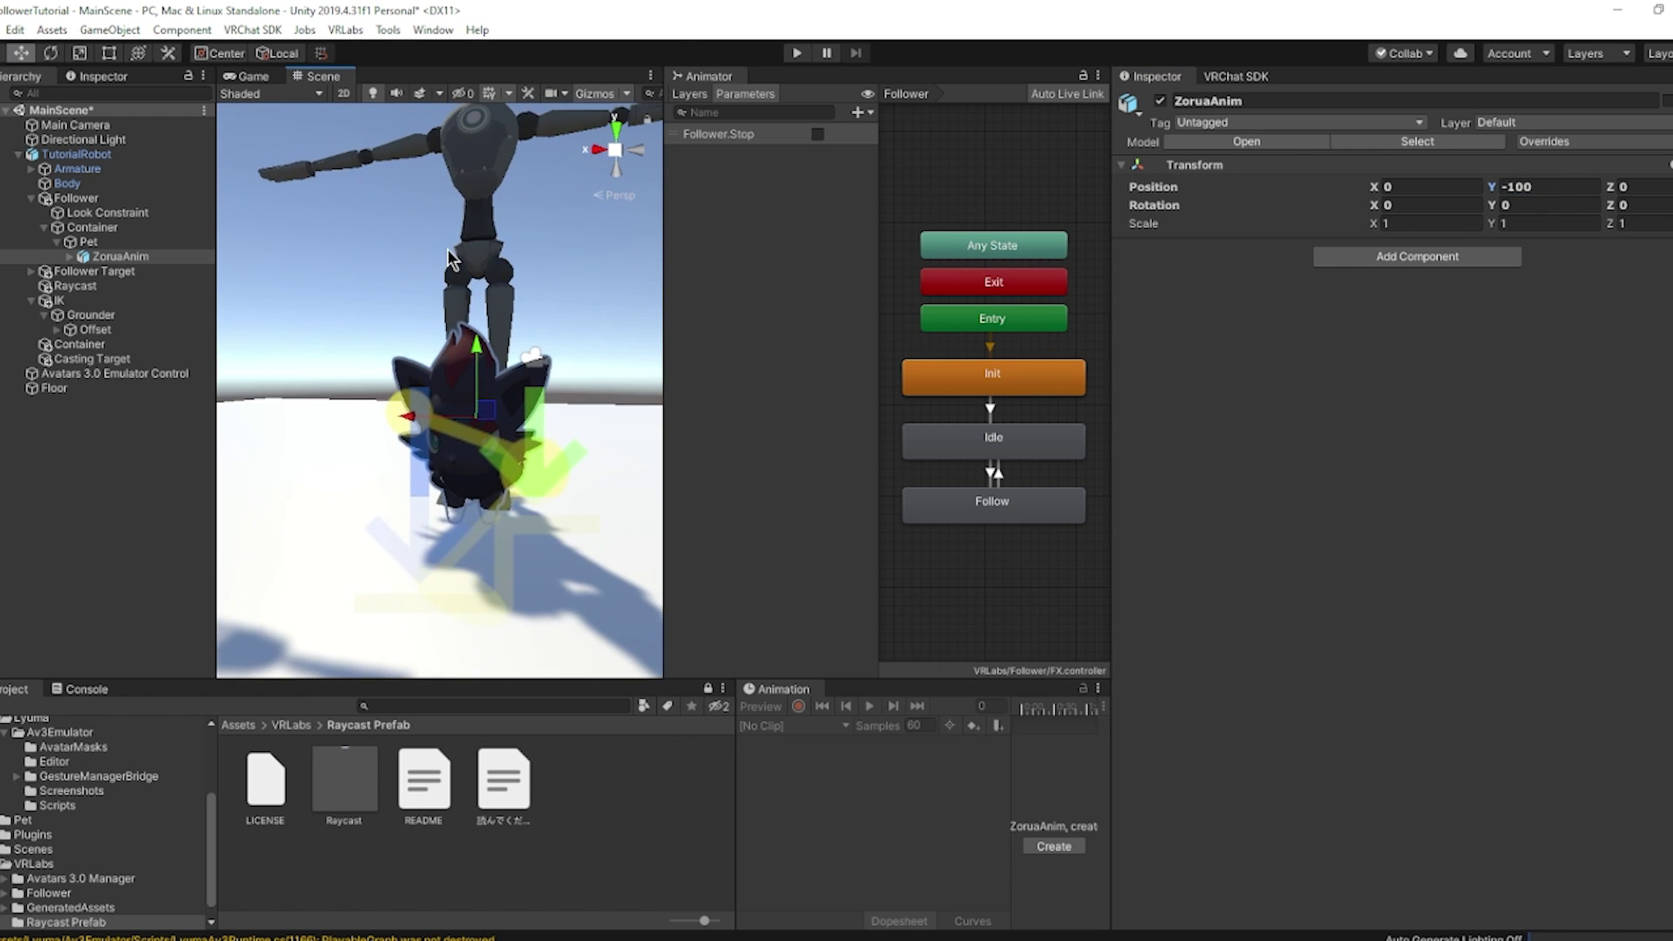
{"action": "left_click", "coordinate": [420, 405]}
{"action": "left_click_drag", "start_coordinate": [420, 405], "coordinate": [359, 345]}
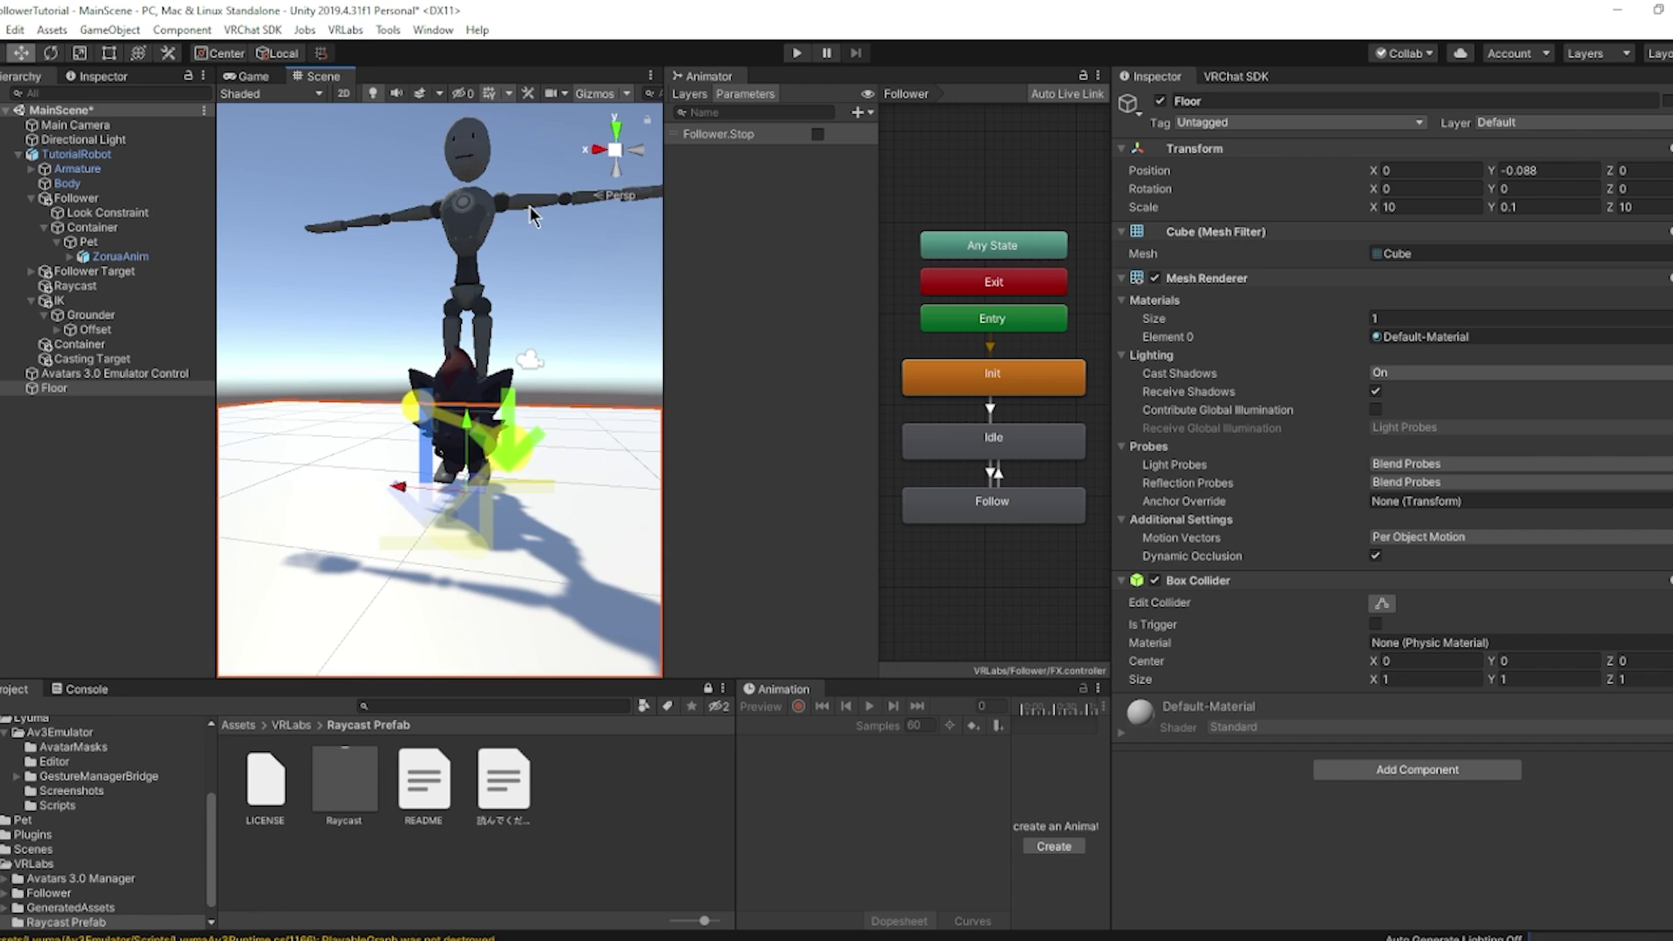
Test the pet's grounding in play mode by raising Floor to about Y 0.84 and lowering it back to about -0.02.
{"action": "left_click", "coordinate": [797, 53]}
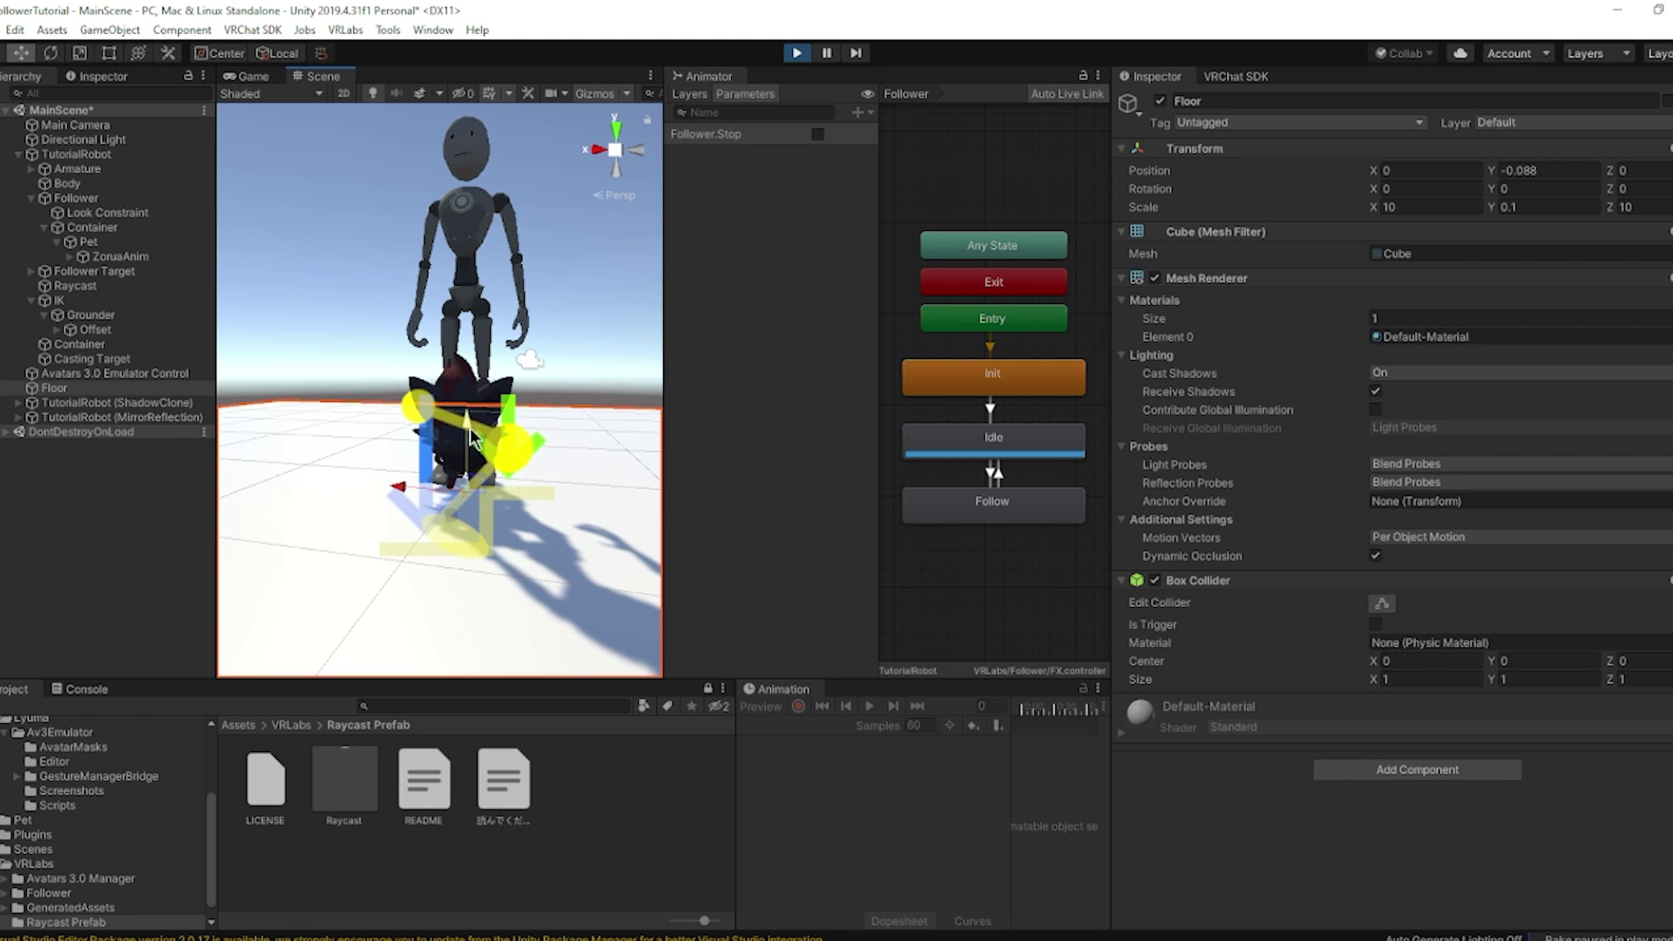
{"action": "left_click_drag", "start_coordinate": [470, 435], "coordinate": [447, 341]}
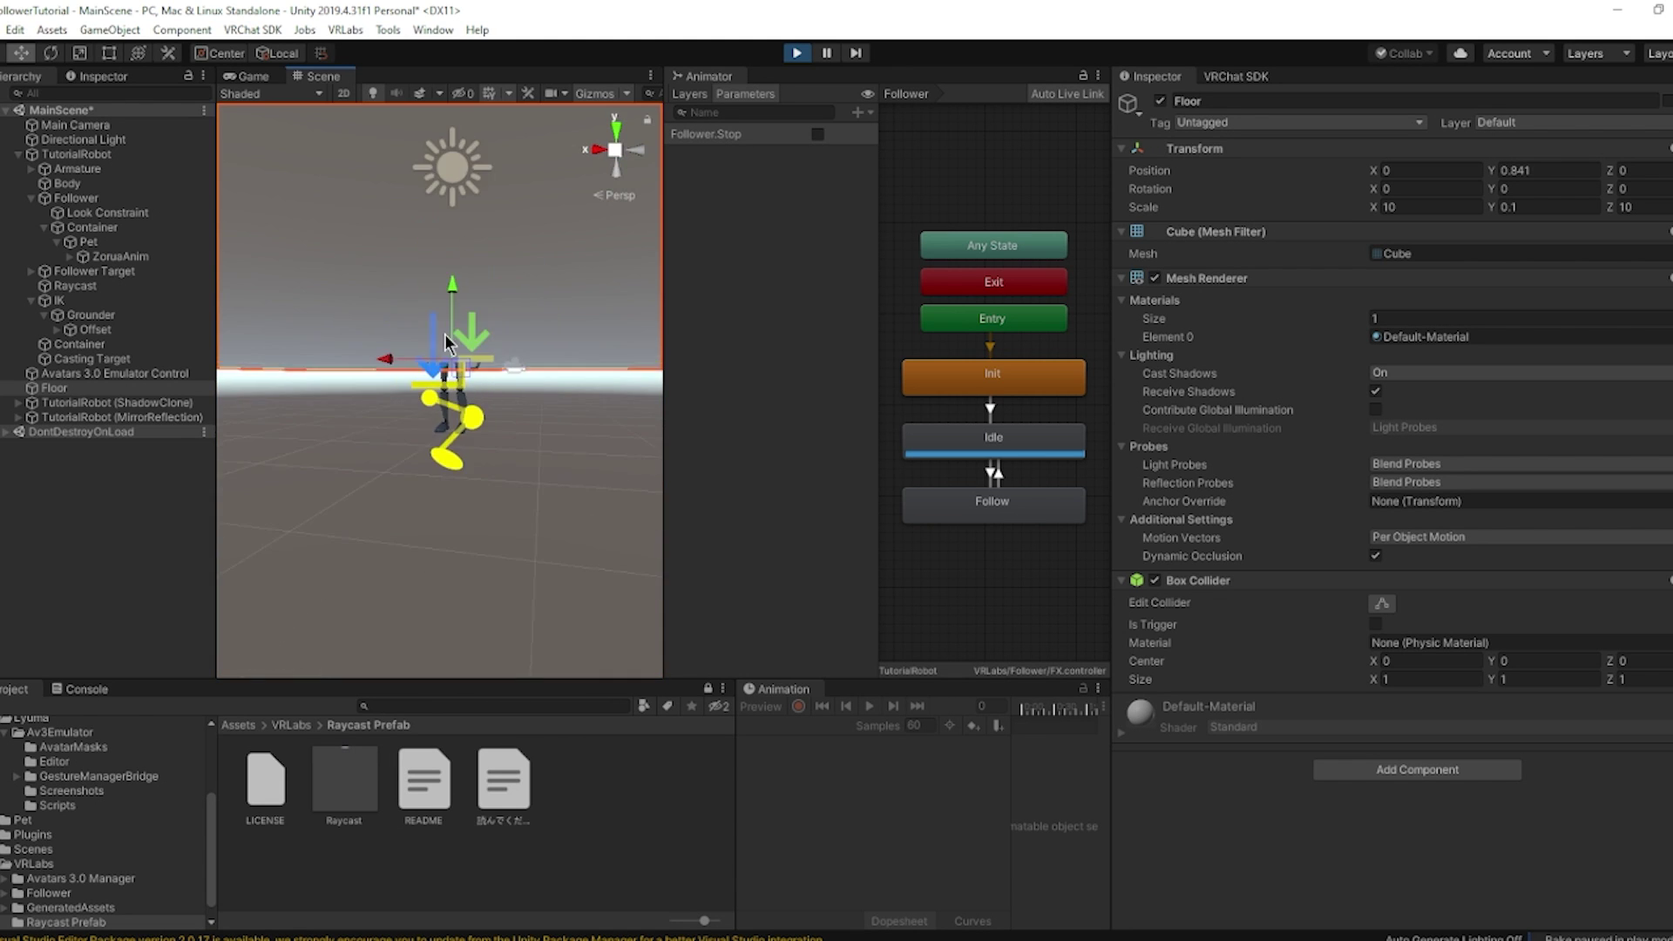
{"action": "middle_click_drag", "start_coordinate": [425, 328], "coordinate": [444, 440]}
{"action": "left_click_drag", "start_coordinate": [475, 407], "coordinate": [467, 478]}
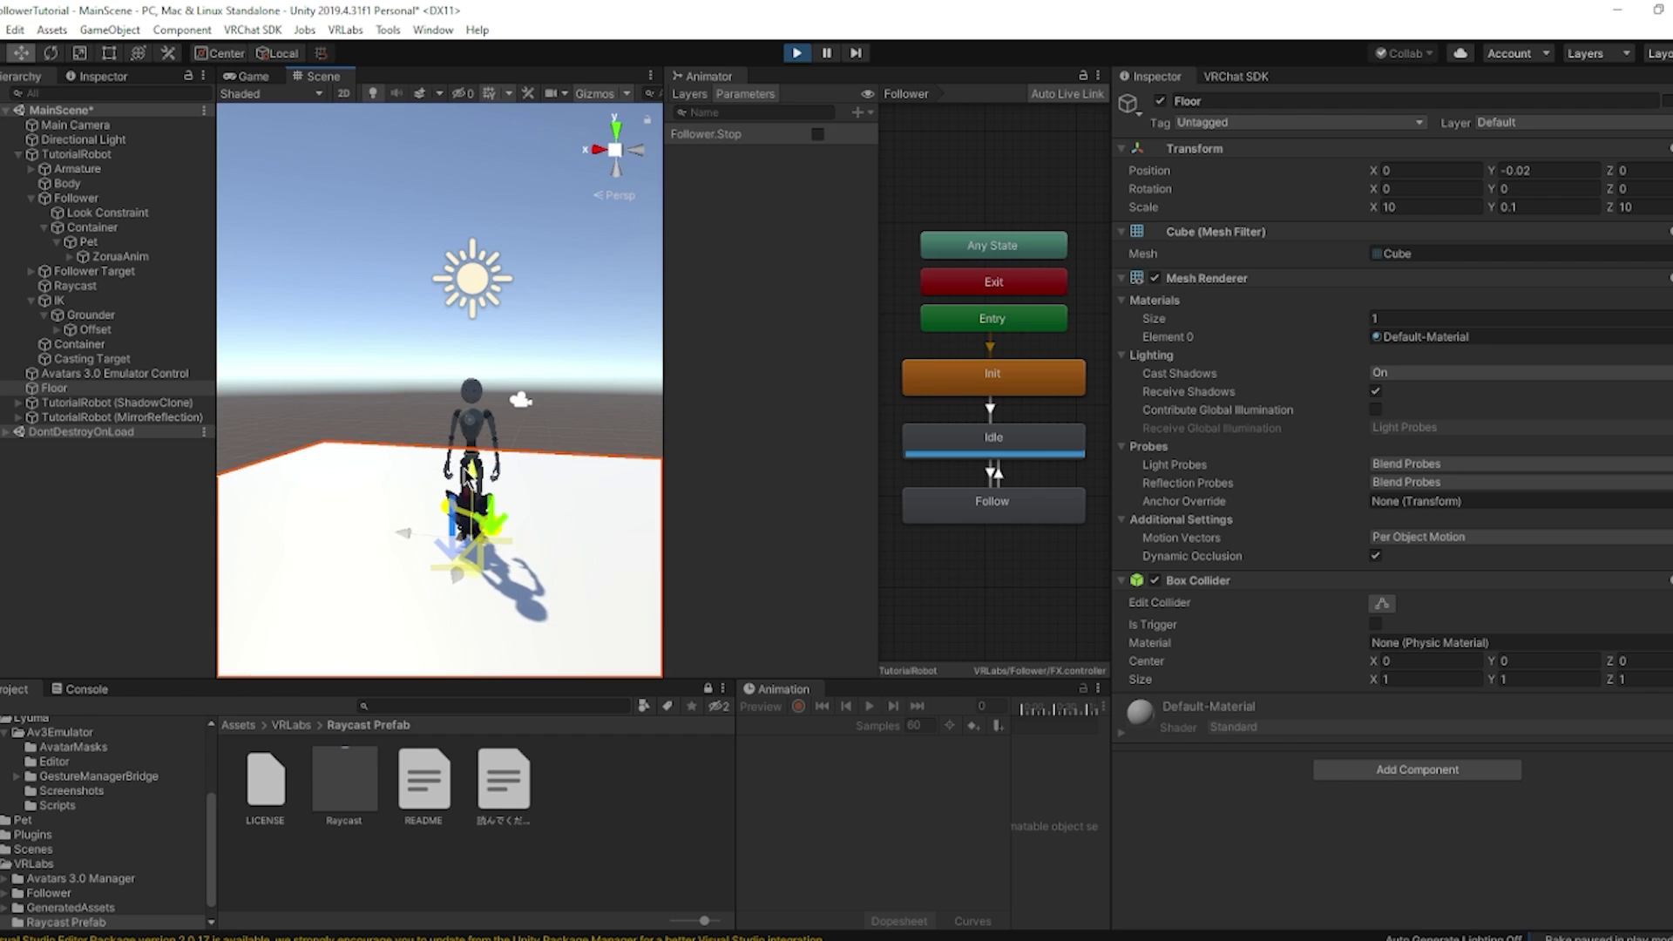
{"action": "scroll", "coordinate": [471, 388], "scroll_direction": "up", "scroll_amount": 5}
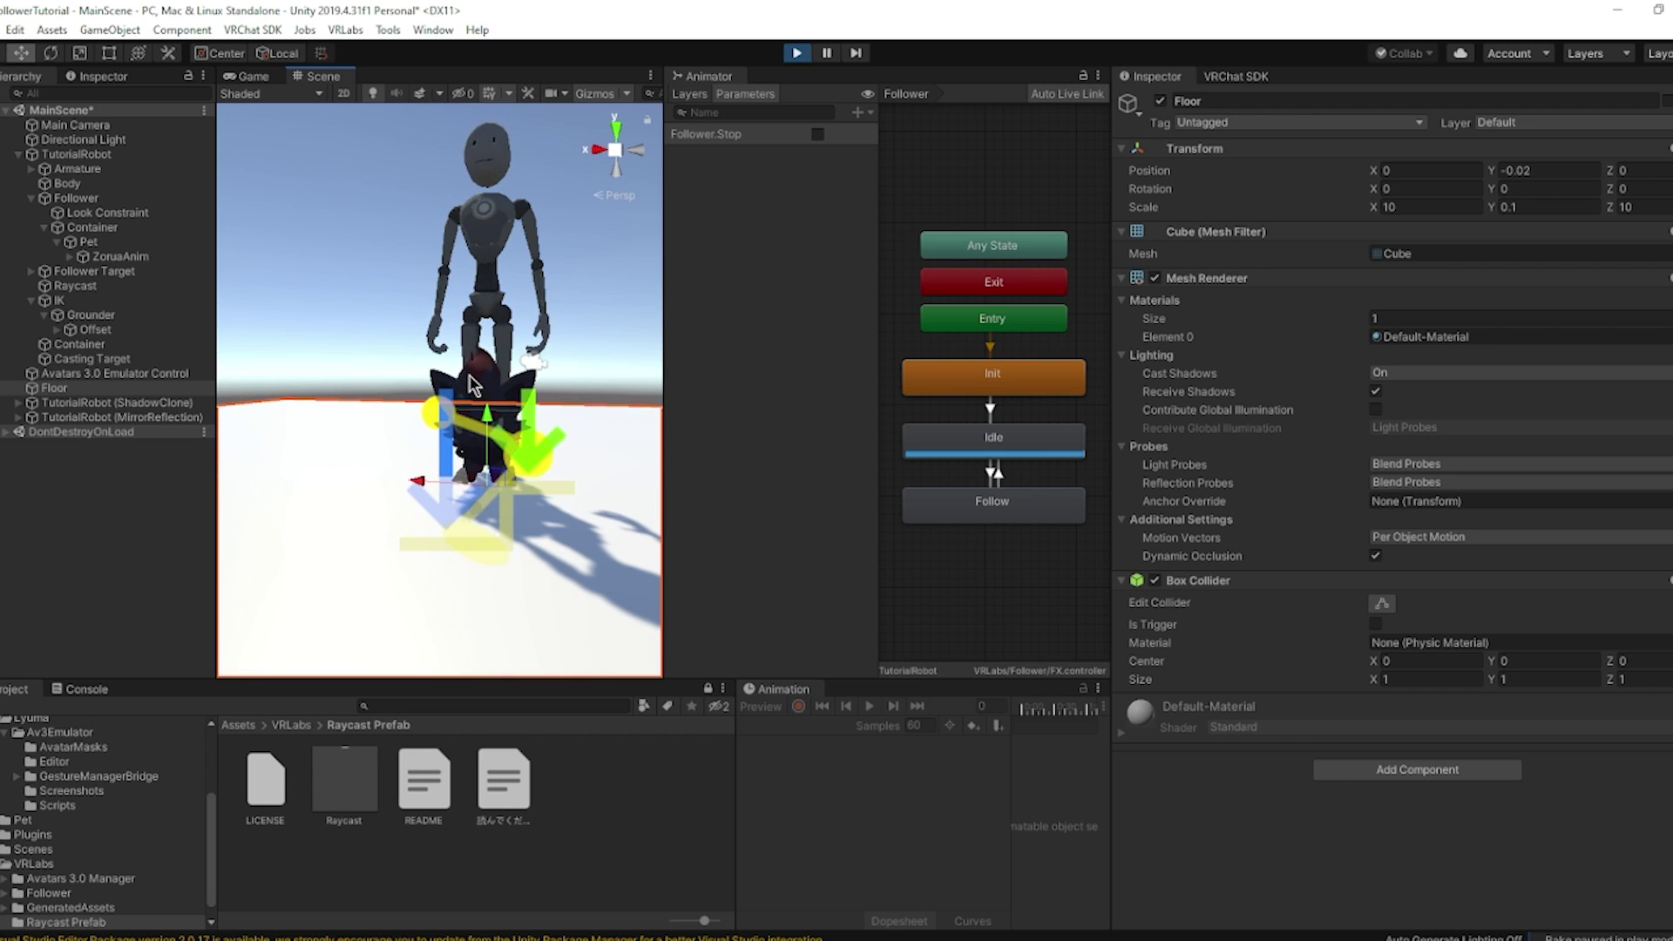
{"action": "scroll", "coordinate": [484, 402], "scroll_direction": "down", "scroll_amount": 5}
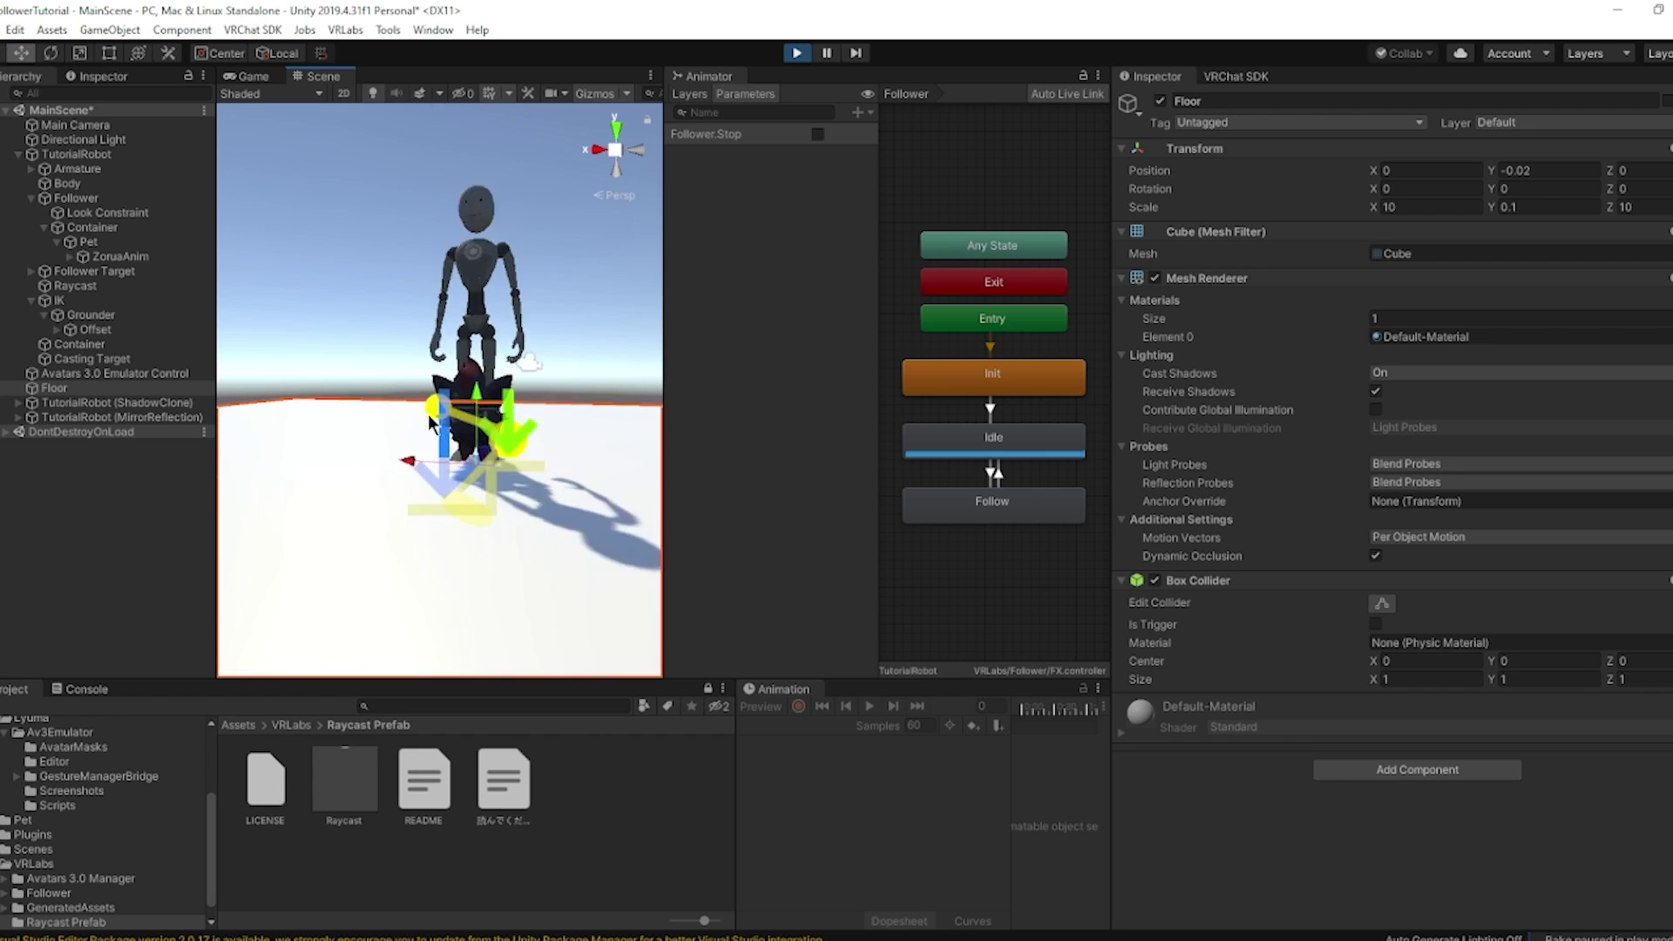
Raise Floor again and lower it to about Y -0.52 to check the pet's grounding, and end play mode.
{"action": "left_click_drag", "start_coordinate": [469, 396], "coordinate": [466, 312]}
{"action": "middle_click_drag", "start_coordinate": [455, 323], "coordinate": [455, 351]}
{"action": "left_click_drag", "start_coordinate": [466, 349], "coordinate": [481, 461]}
{"action": "scroll", "coordinate": [475, 455], "scroll_direction": "up", "scroll_amount": 8}
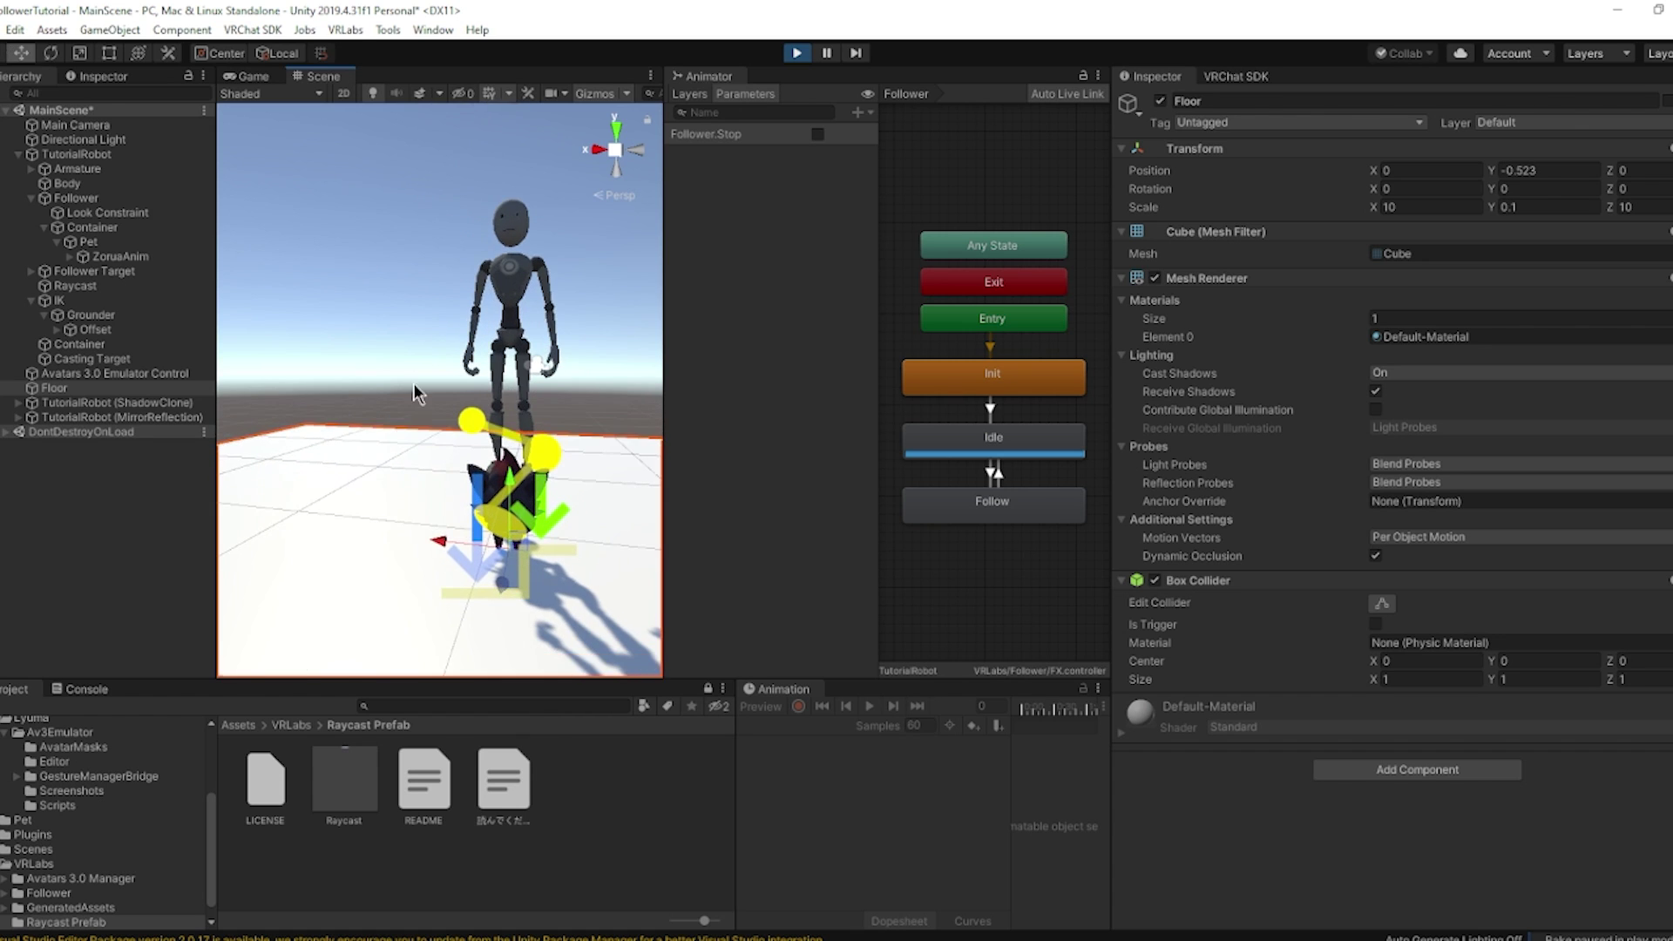
{"action": "right_click_drag", "start_coordinate": [415, 390], "coordinate": [518, 399]}
{"action": "scroll", "coordinate": [518, 399], "scroll_direction": "up", "scroll_amount": 3}
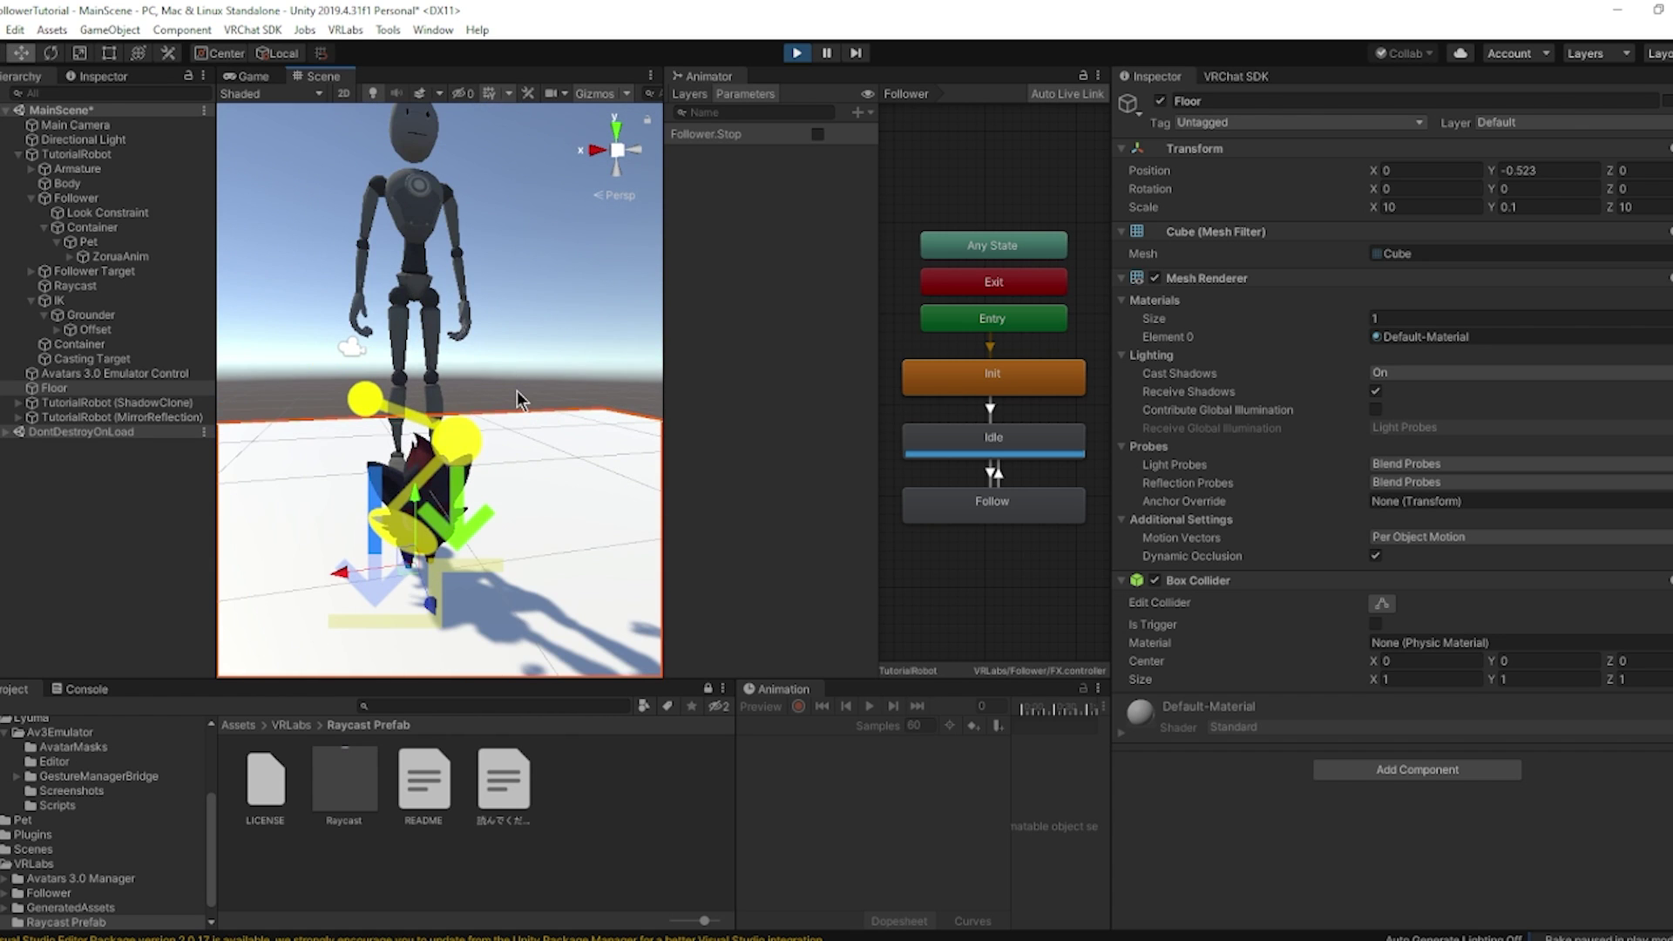
{"action": "left_click", "coordinate": [797, 53]}
Set the Follower's VRC Contact Sender radius to 1 and its Y position to 0.5.
{"action": "right_click_drag", "start_coordinate": [503, 383], "coordinate": [404, 362]}
{"action": "scroll", "coordinate": [445, 353], "scroll_direction": "down", "scroll_amount": 5}
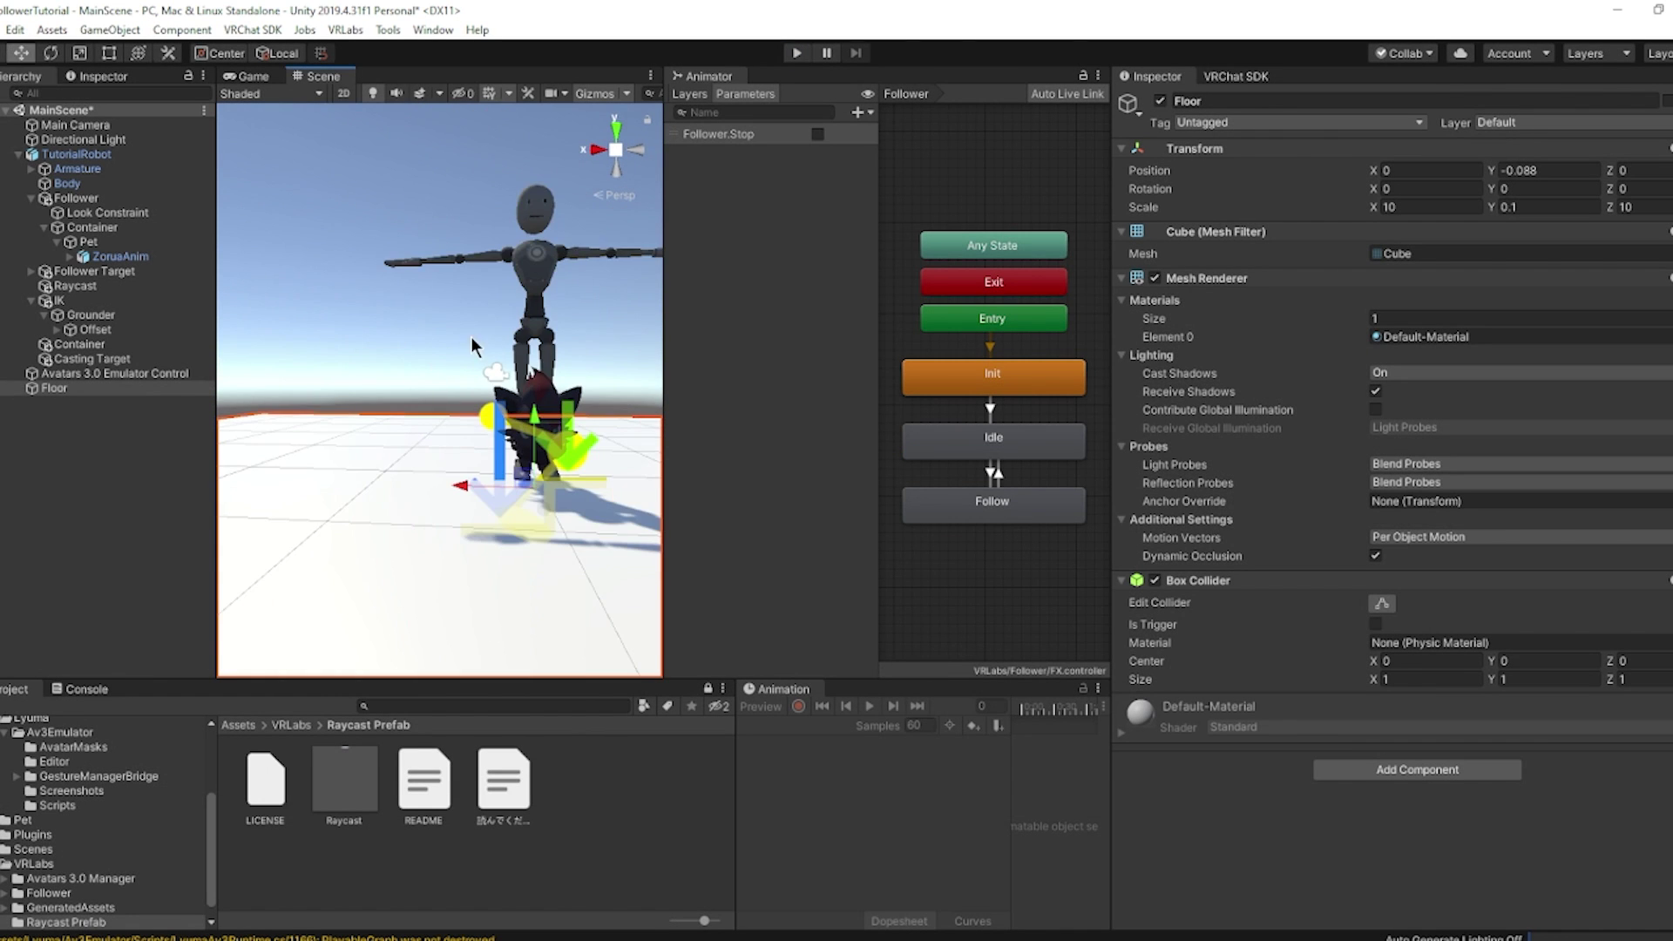
{"action": "middle_click_drag", "start_coordinate": [471, 341], "coordinate": [418, 387]}
{"action": "left_click", "coordinate": [109, 199]}
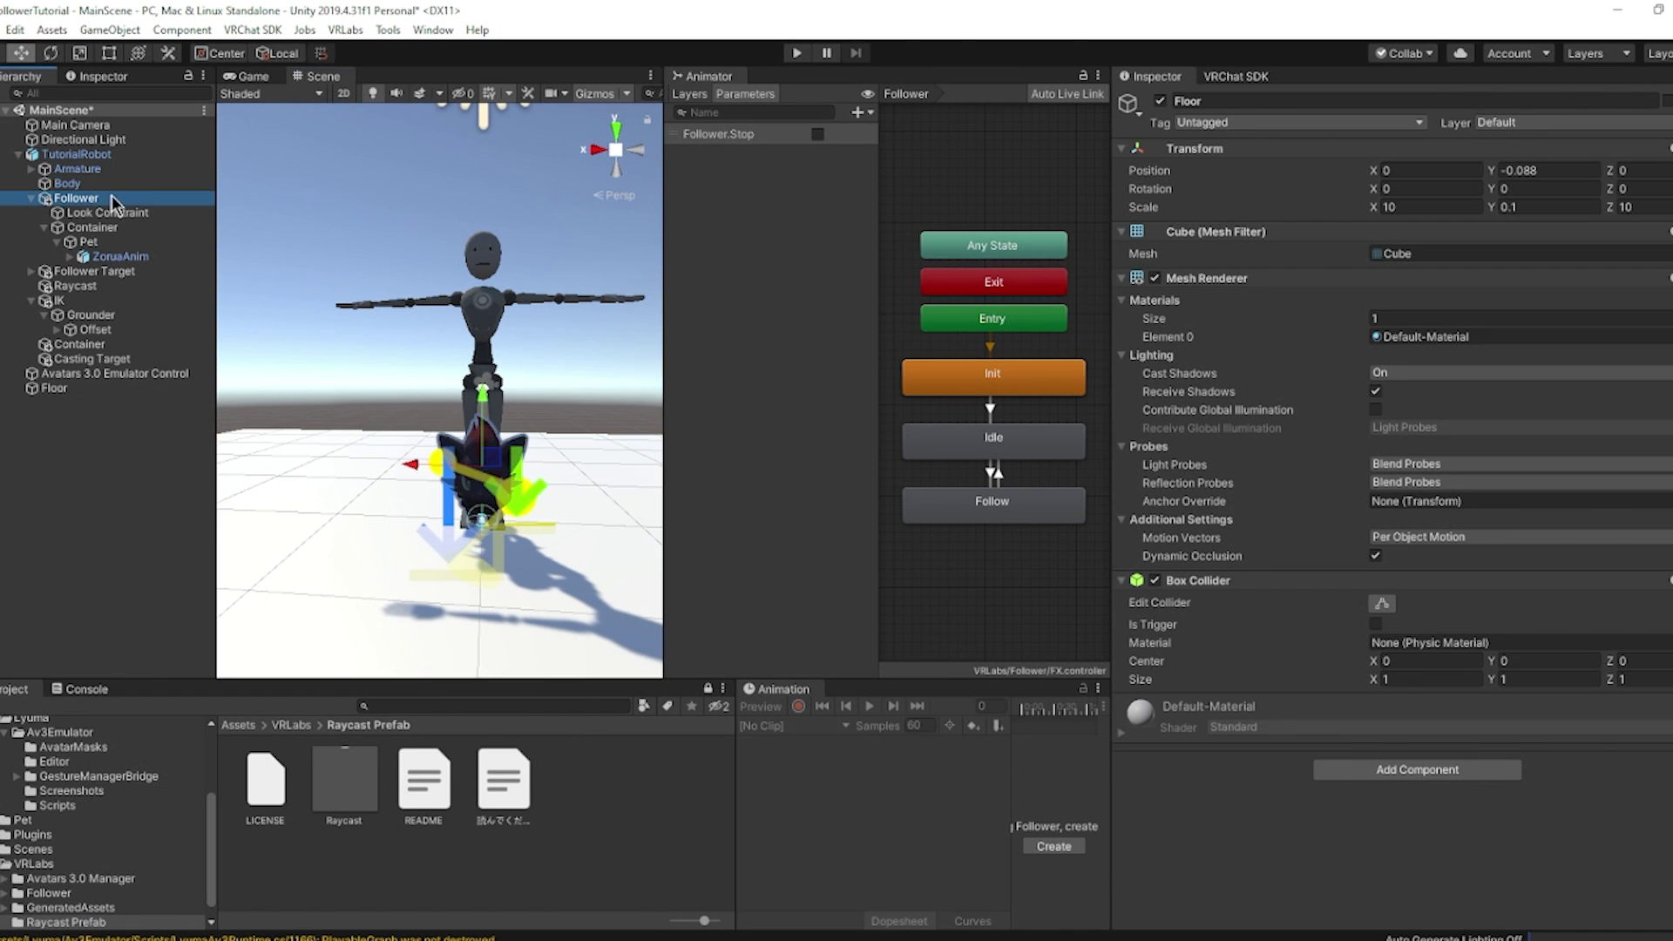
{"action": "scroll", "coordinate": [1451, 384], "scroll_direction": "down", "scroll_amount": 3}
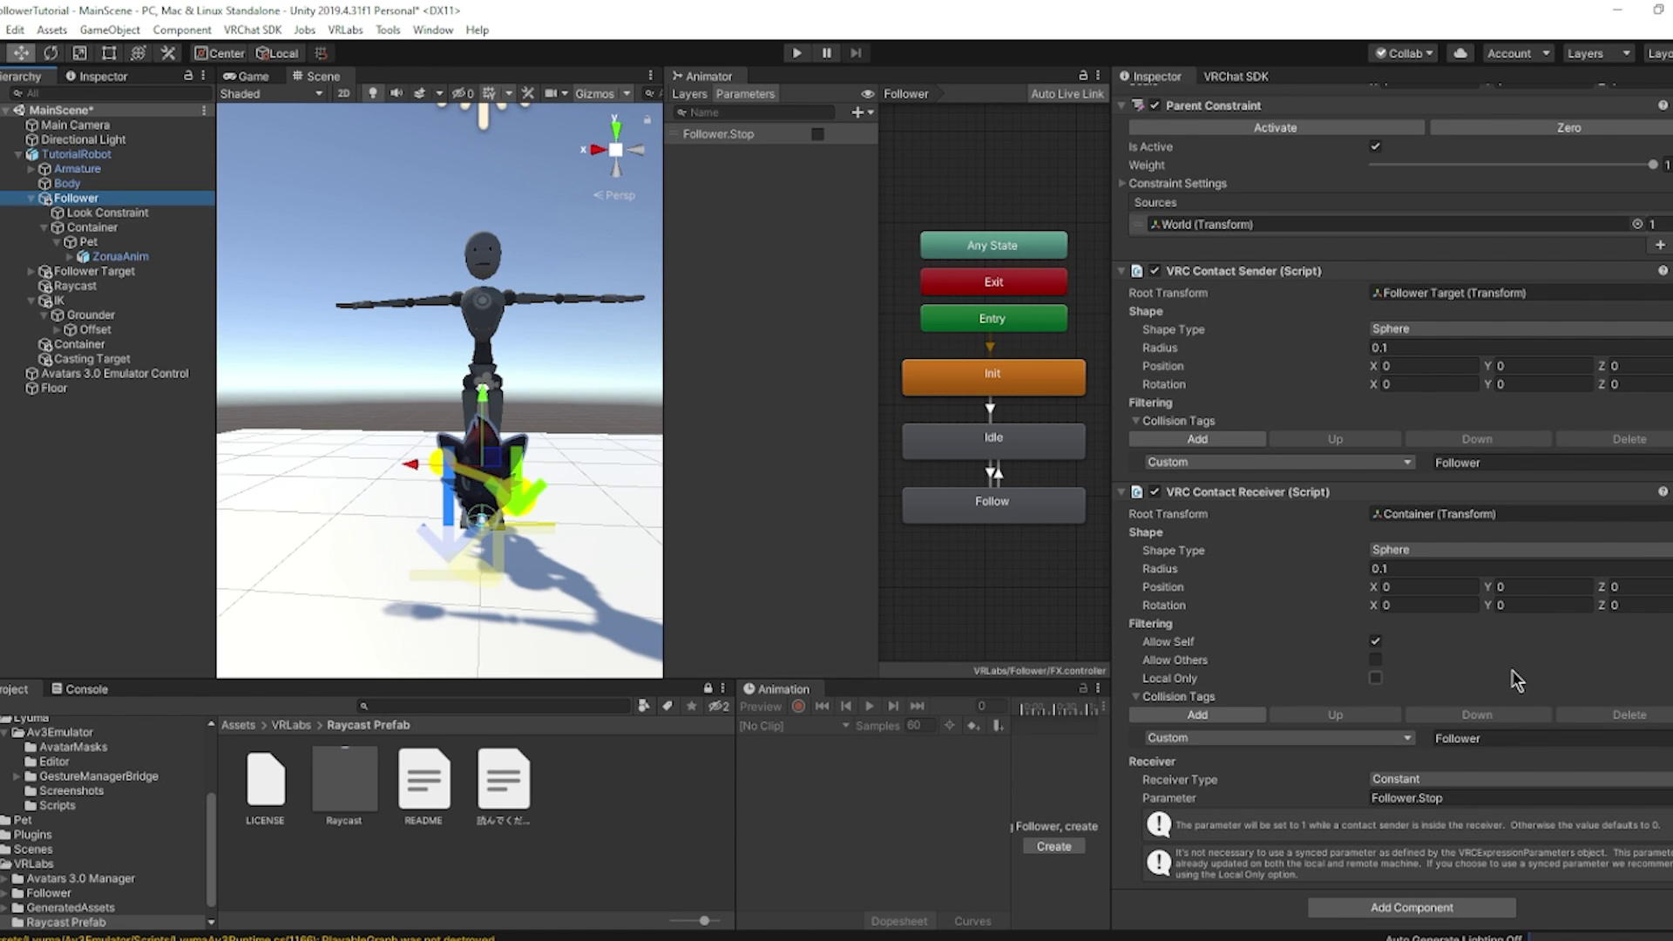
{"action": "scroll", "coordinate": [1516, 671], "scroll_direction": "up", "scroll_amount": 3}
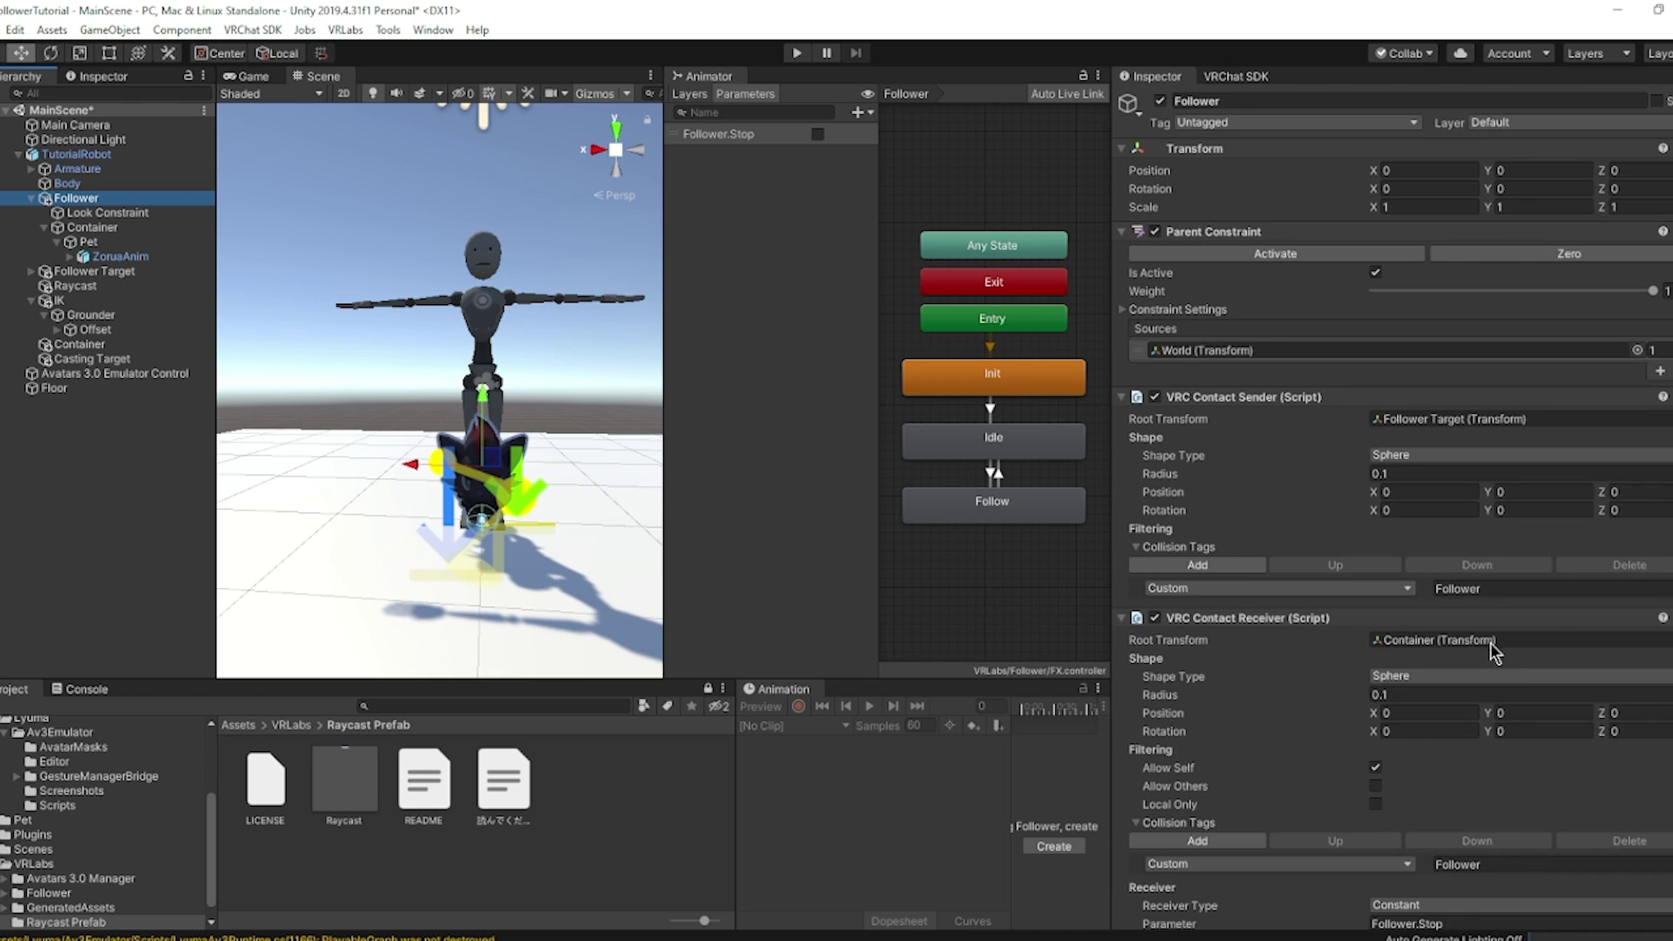
{"action": "left_click", "coordinate": [1404, 475]}
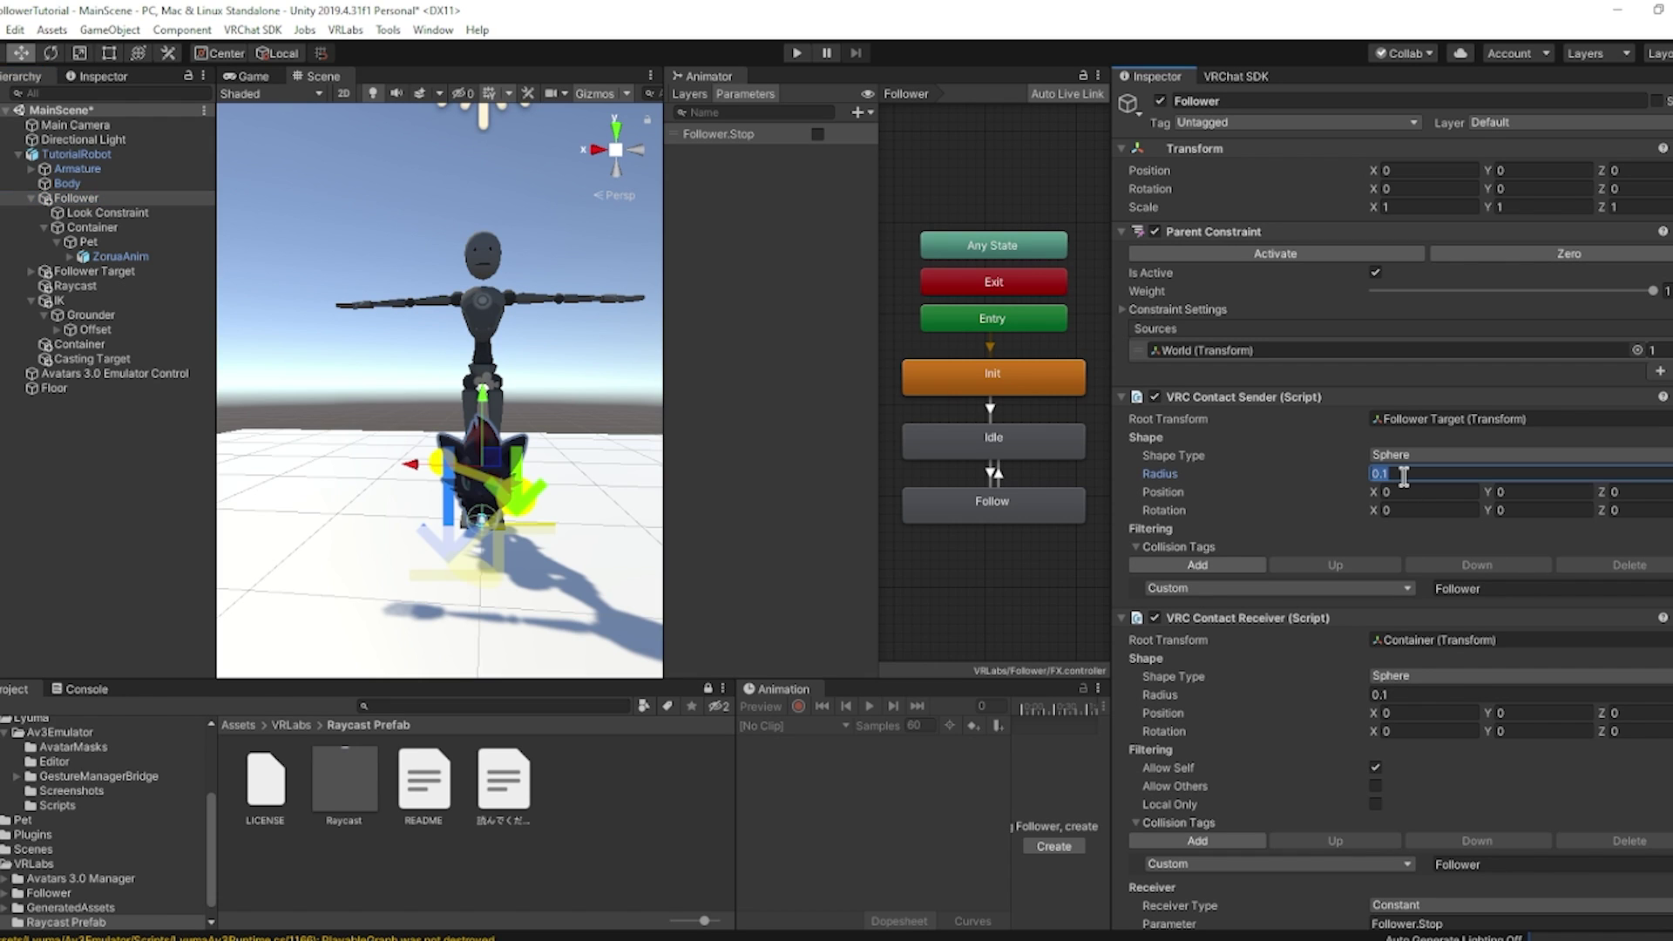
{"action": "type", "text": "1"}
{"action": "left_click", "coordinate": [1534, 494]}
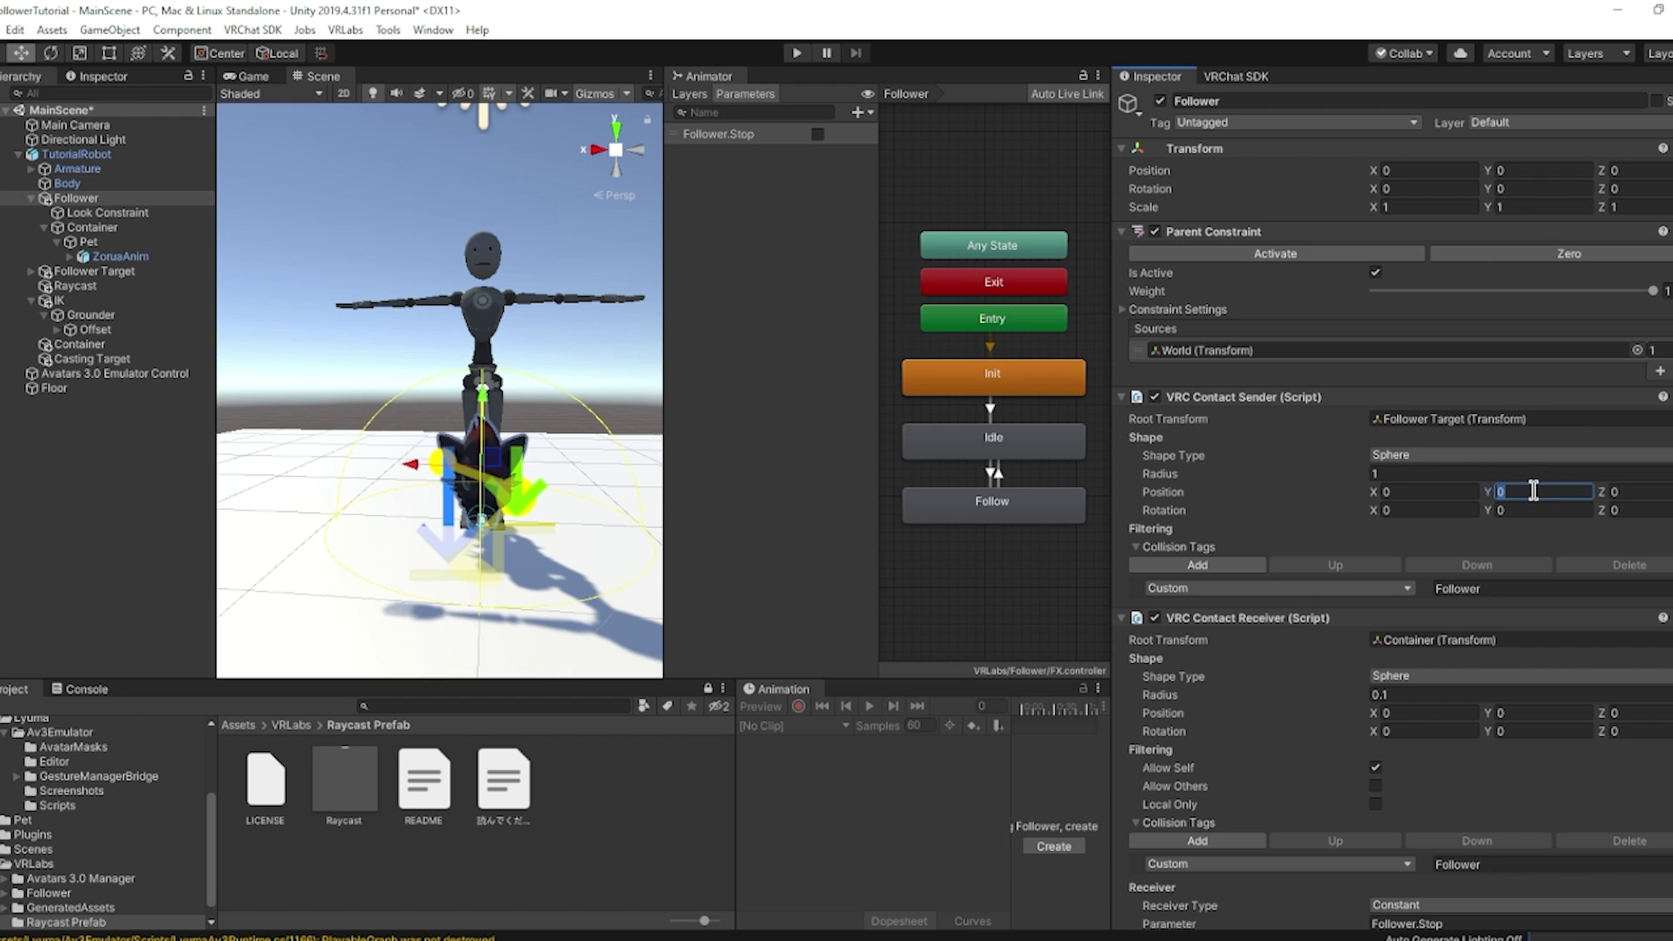
{"action": "type", "text": ".5"}
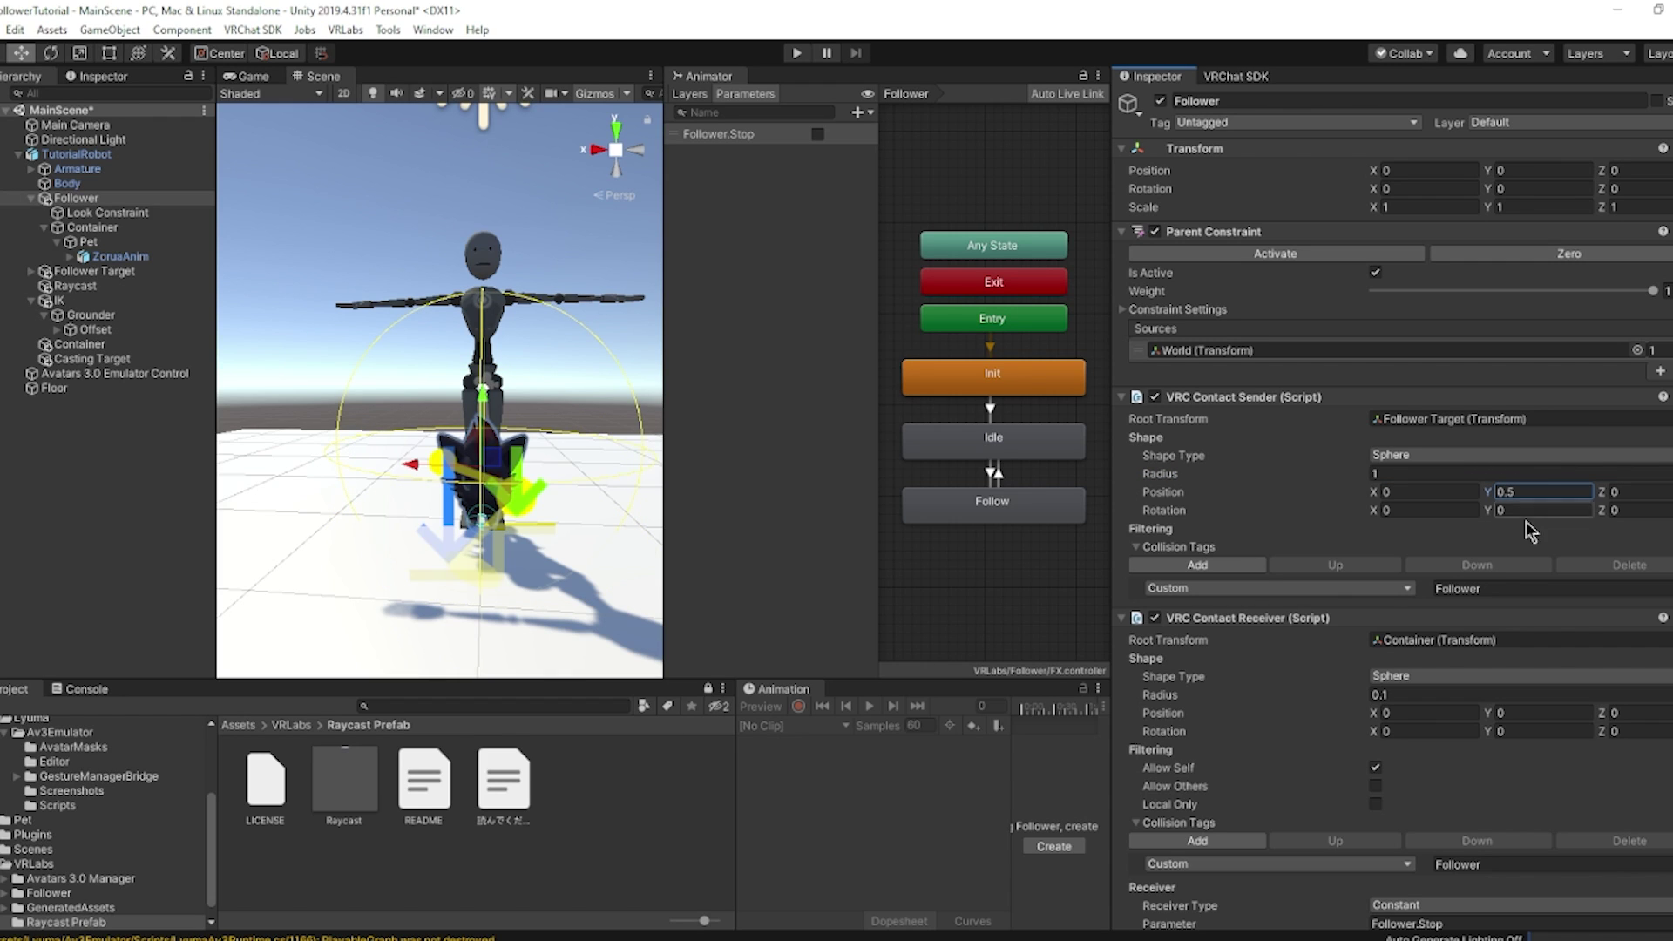
Set the radius of the Follower's VRC Contact Receiver to 0.5.
{"action": "left_click", "coordinate": [1437, 698]}
{"action": "key", "text": "BackSpace"}
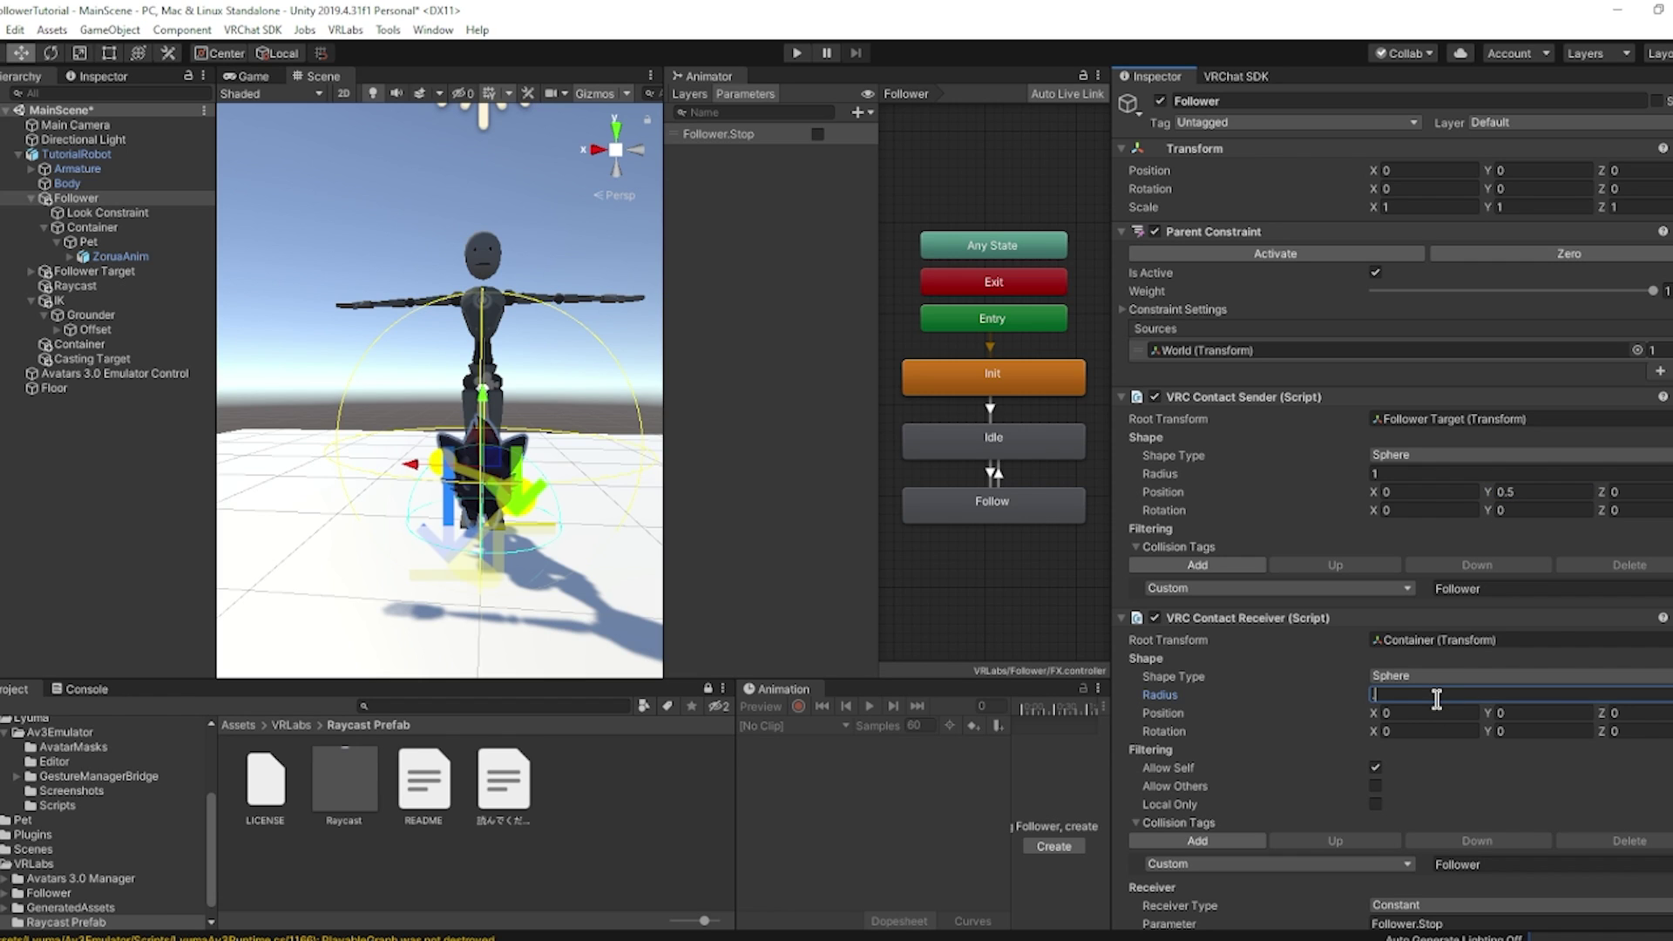
{"action": "scroll", "coordinate": [488, 391], "scroll_direction": "down", "scroll_amount": 2}
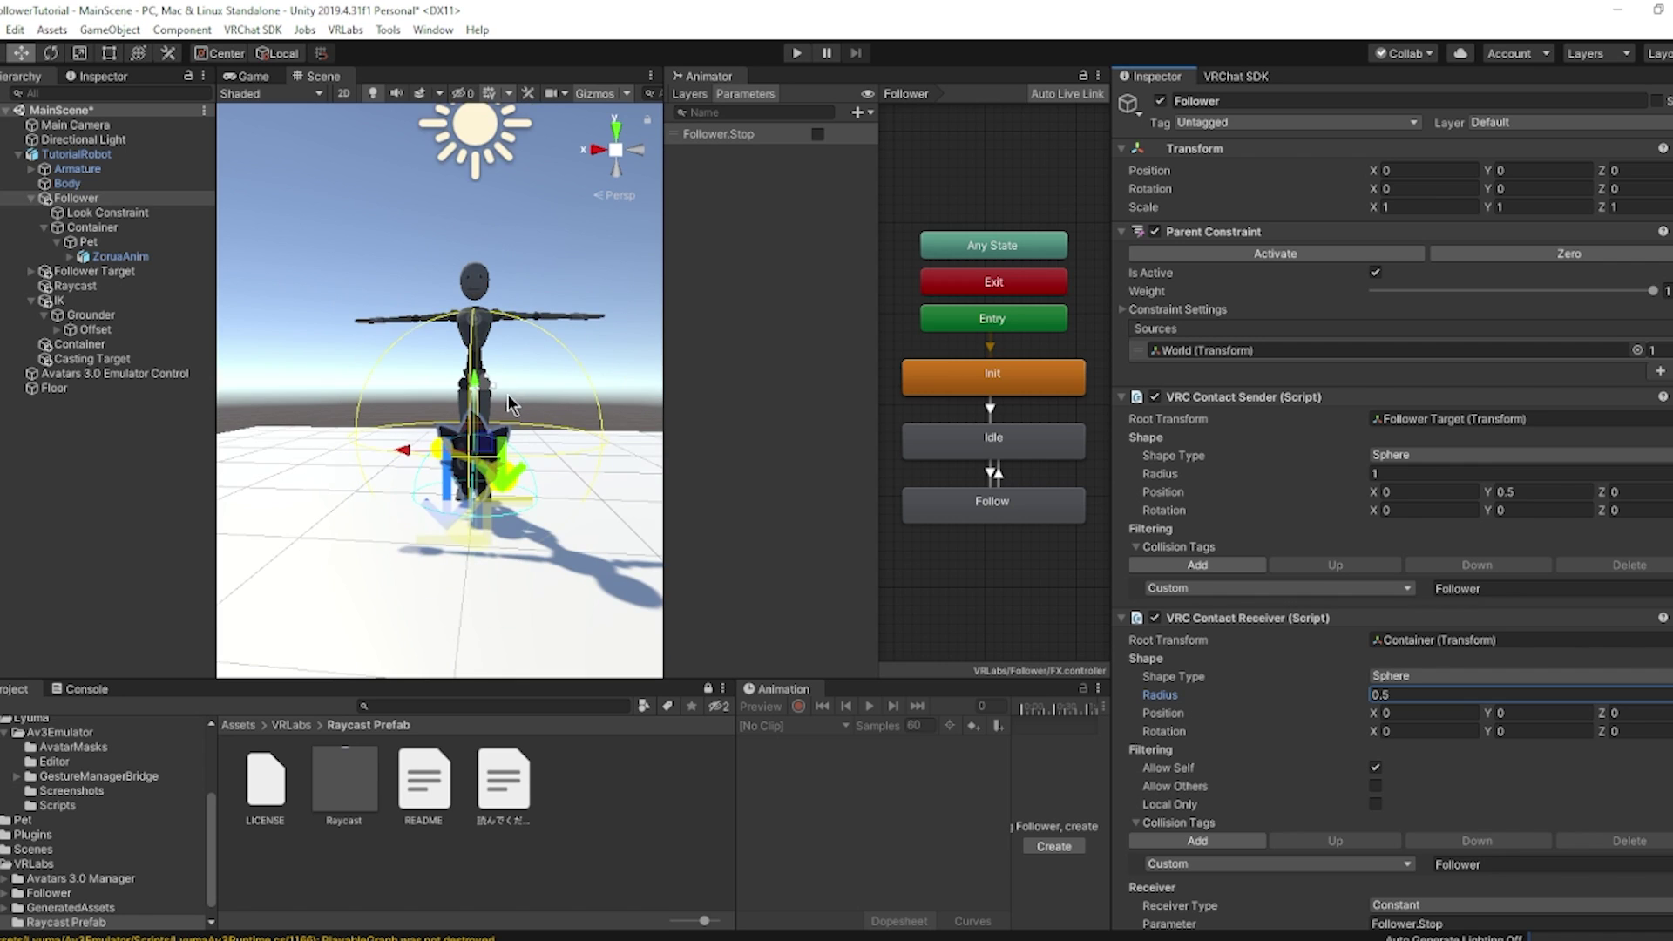
Test the follow distance in play mode by moving TutorialRobot to about X -1.617, and end play mode.
{"action": "left_click", "coordinate": [791, 53]}
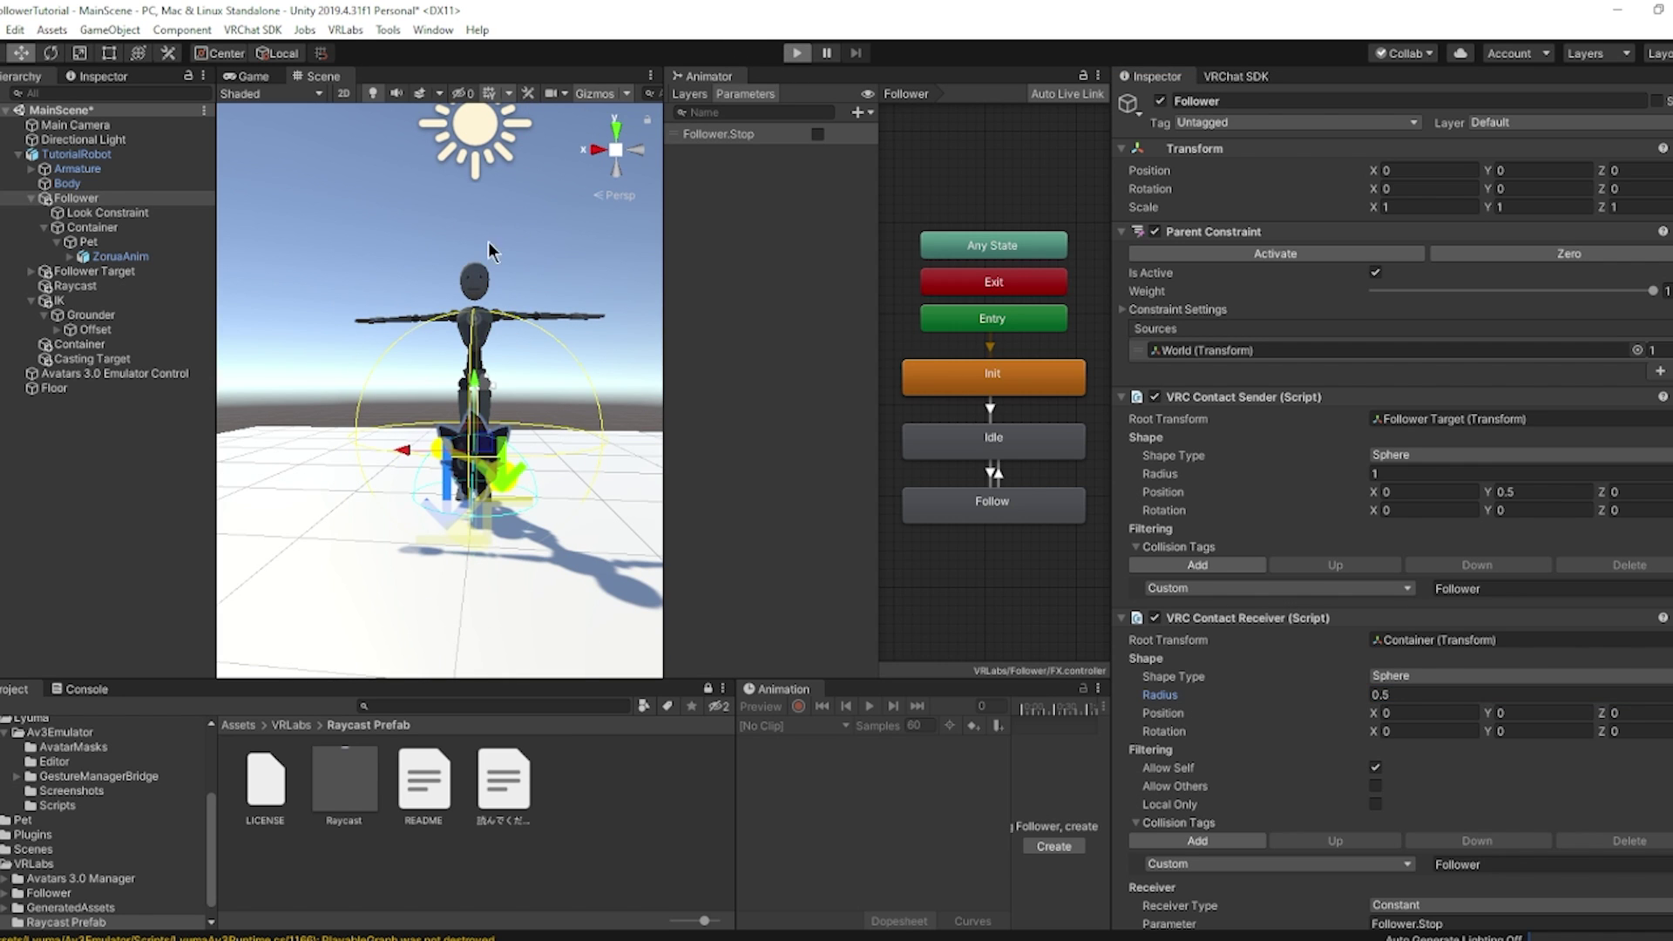
{"action": "left_click", "coordinate": [86, 157]}
{"action": "left_click", "coordinate": [321, 76]}
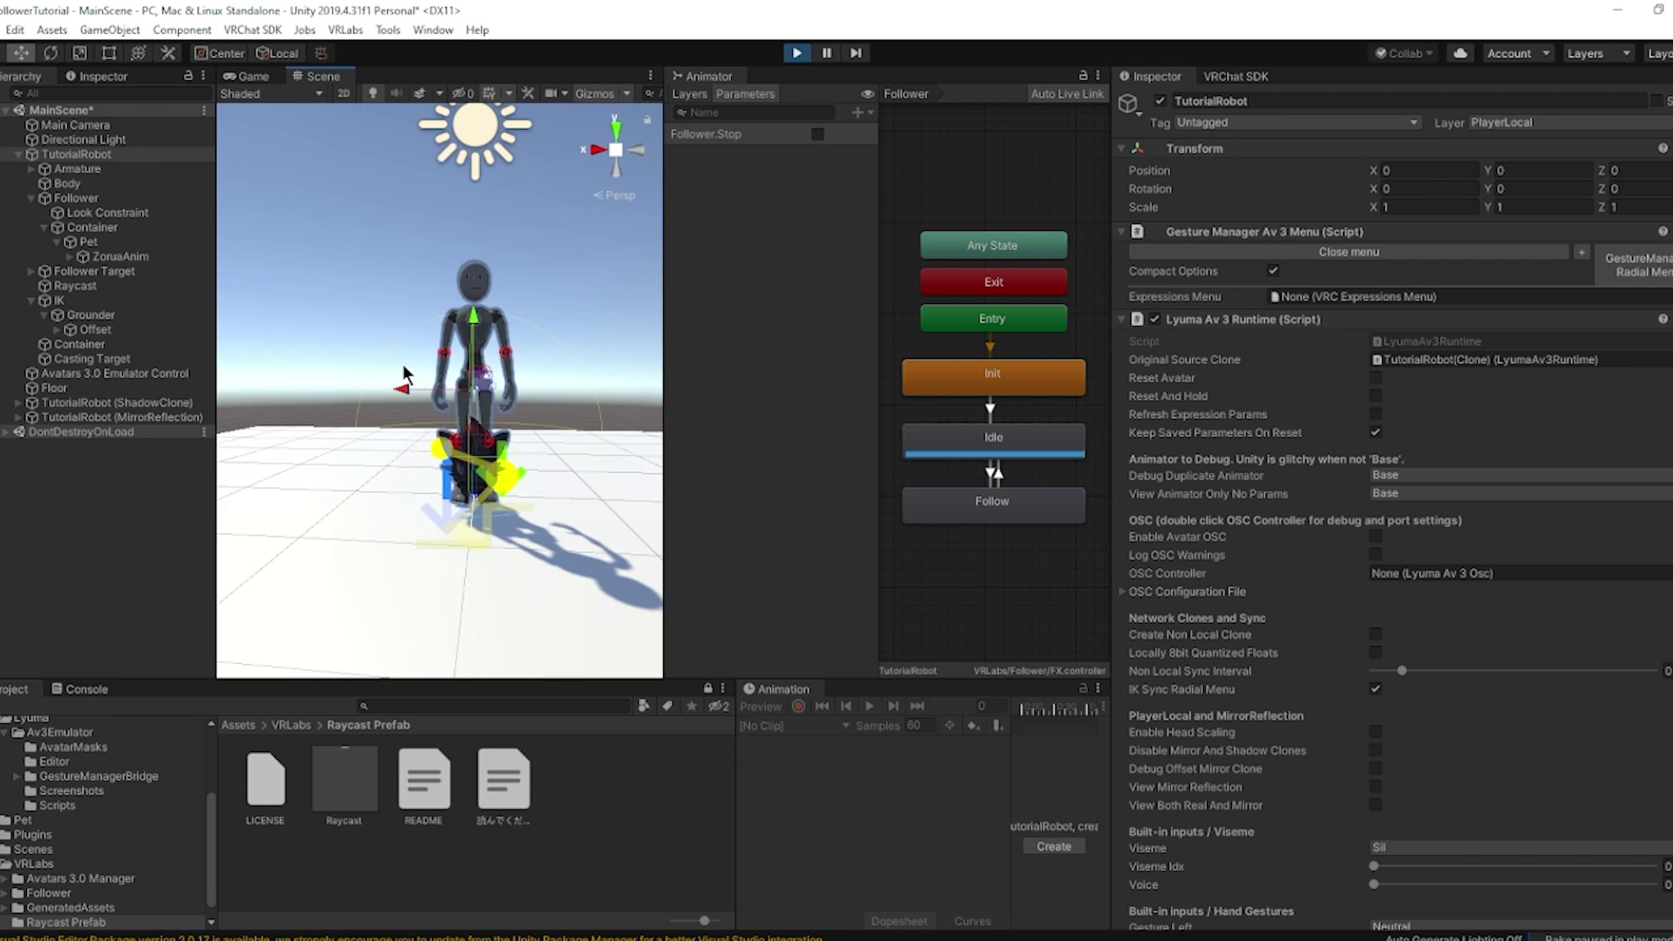
{"action": "left_click_drag", "start_coordinate": [559, 381], "coordinate": [600, 376]}
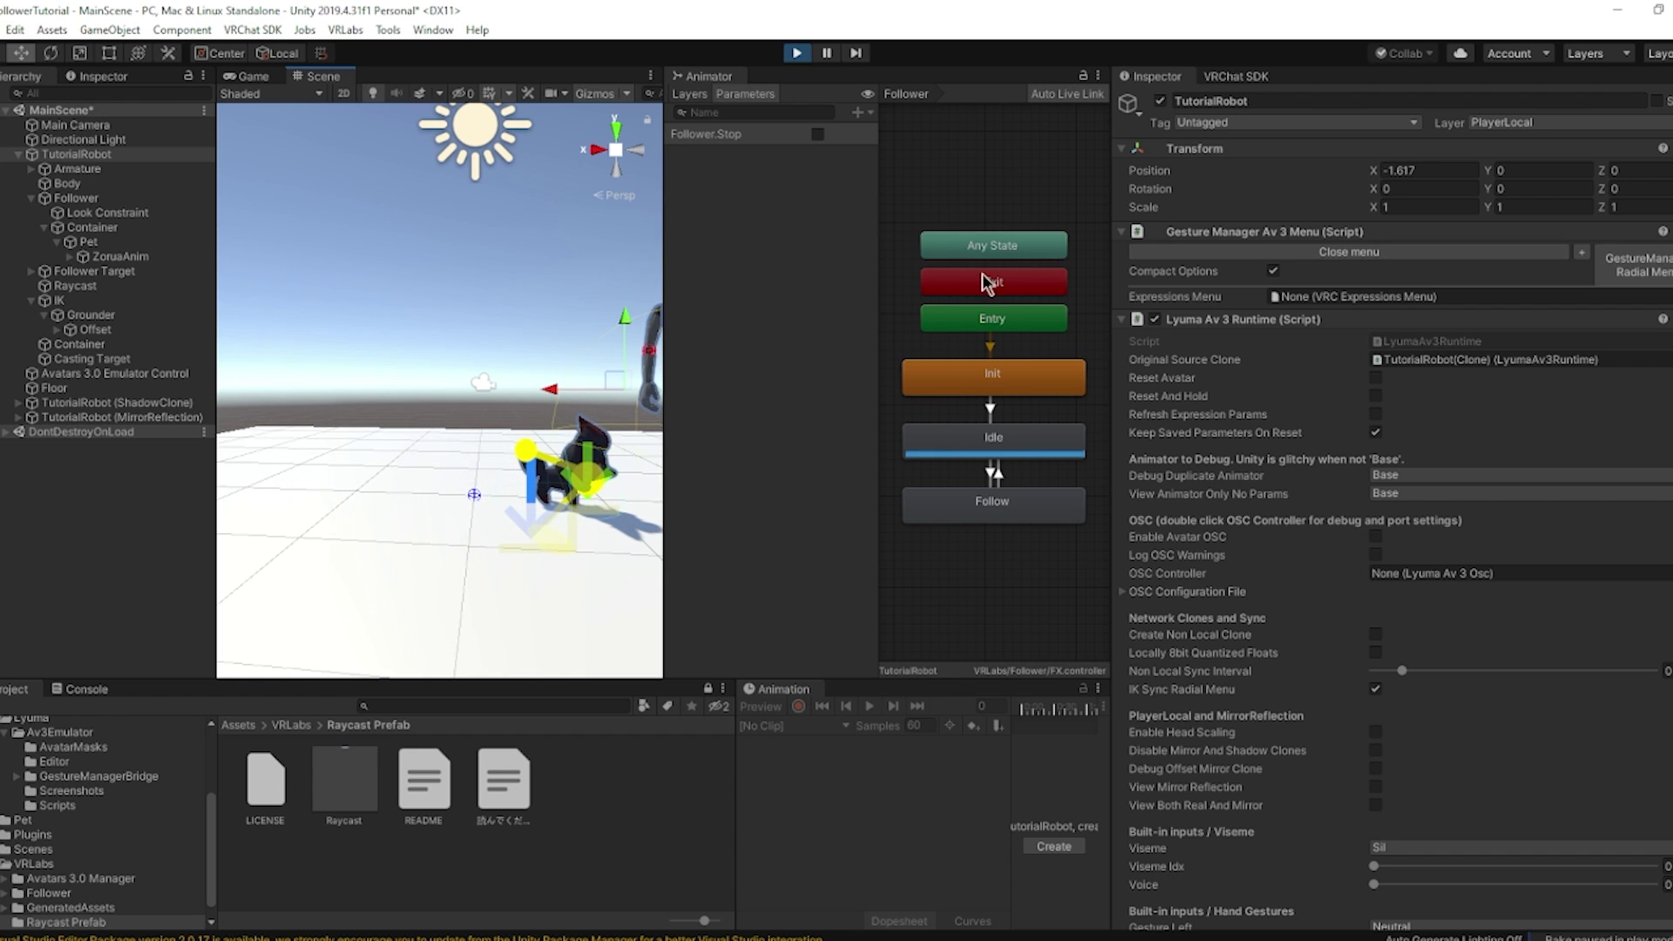
{"action": "left_click", "coordinate": [796, 53]}
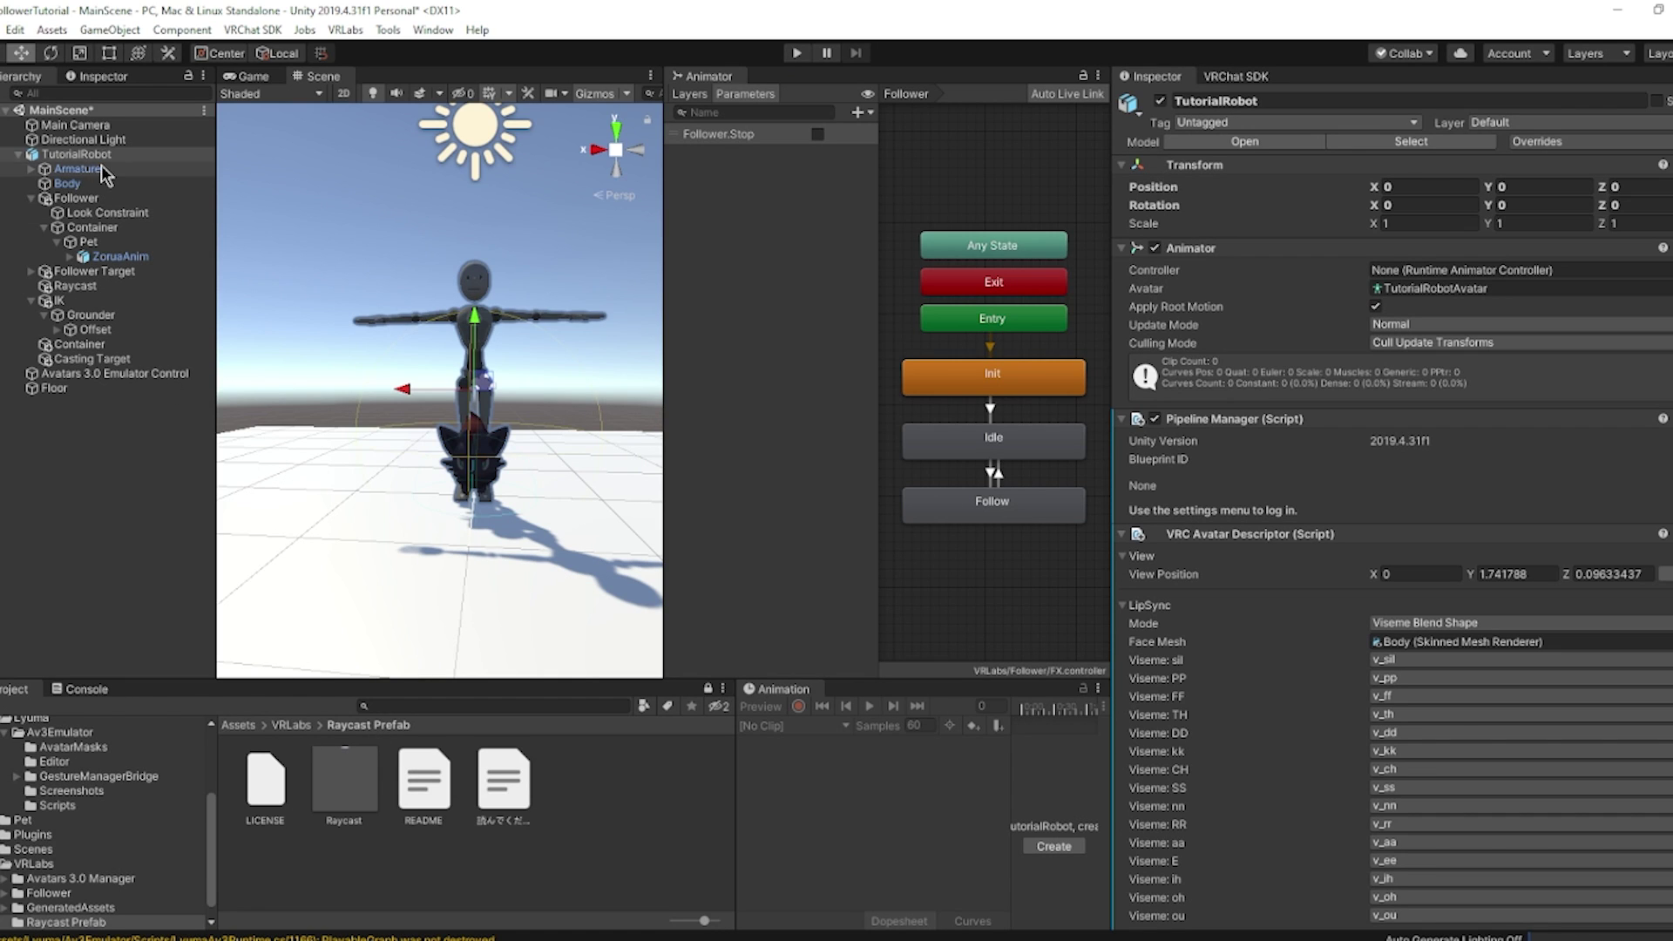
Add an animator layer named PetAnim to the FX controller and set its weight to 1.
{"action": "left_click", "coordinate": [689, 94]}
{"action": "scroll", "coordinate": [470, 389], "scroll_direction": "up", "scroll_amount": 2}
{"action": "scroll", "coordinate": [470, 389], "scroll_direction": "down", "scroll_amount": 2}
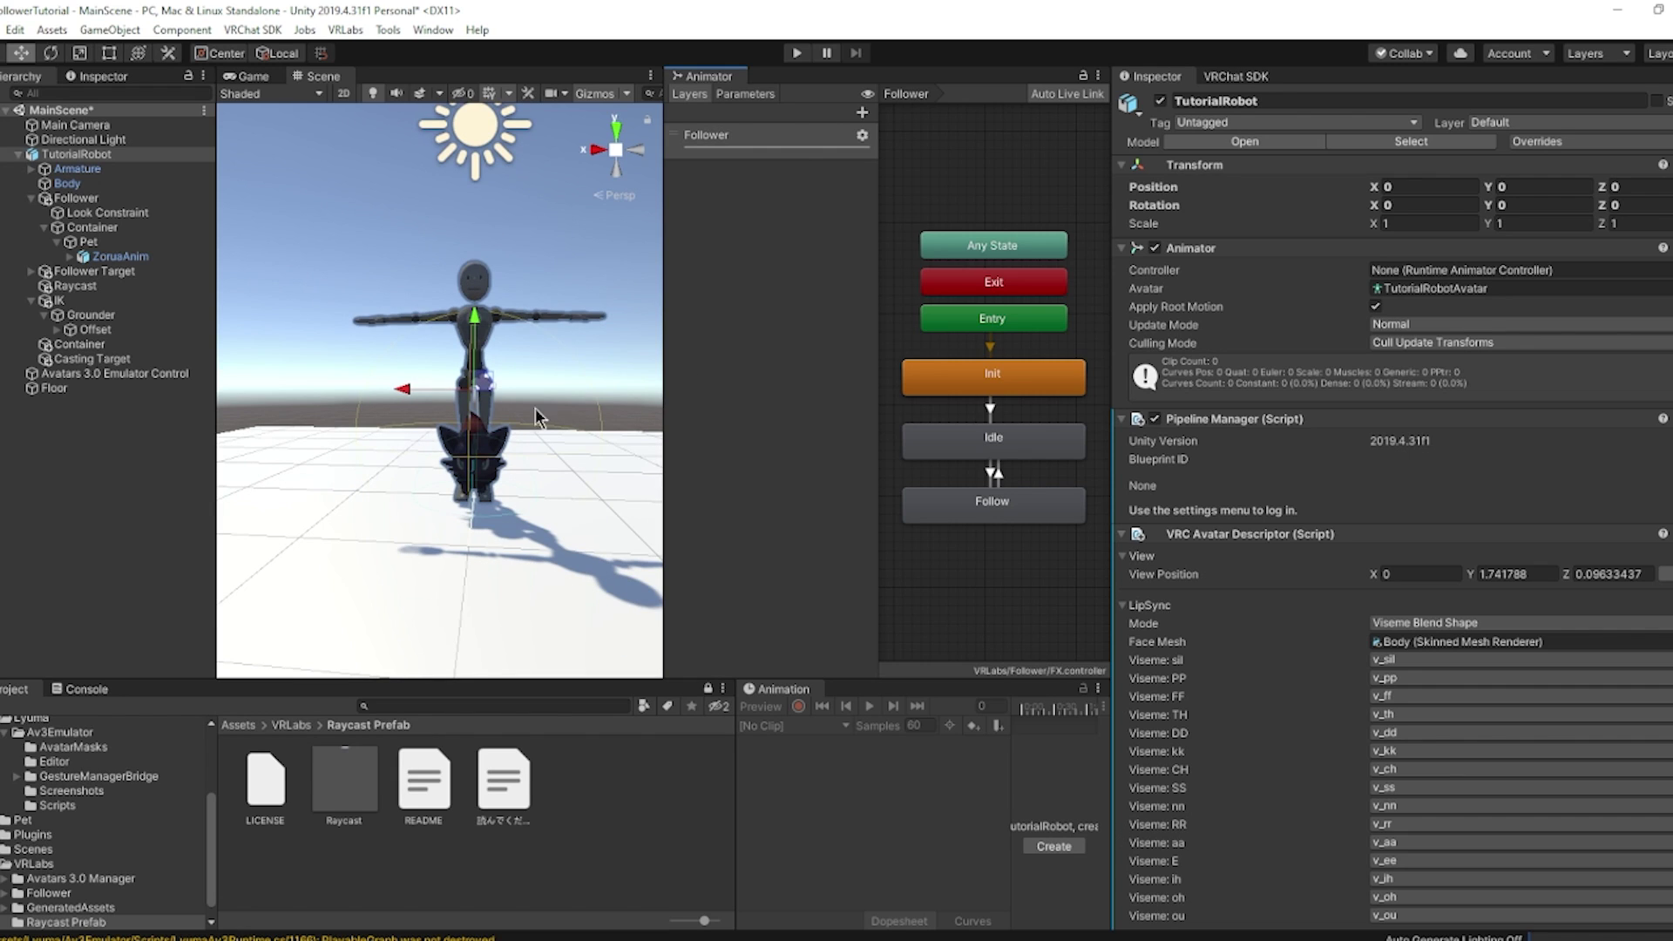
{"action": "left_click", "coordinate": [862, 113]}
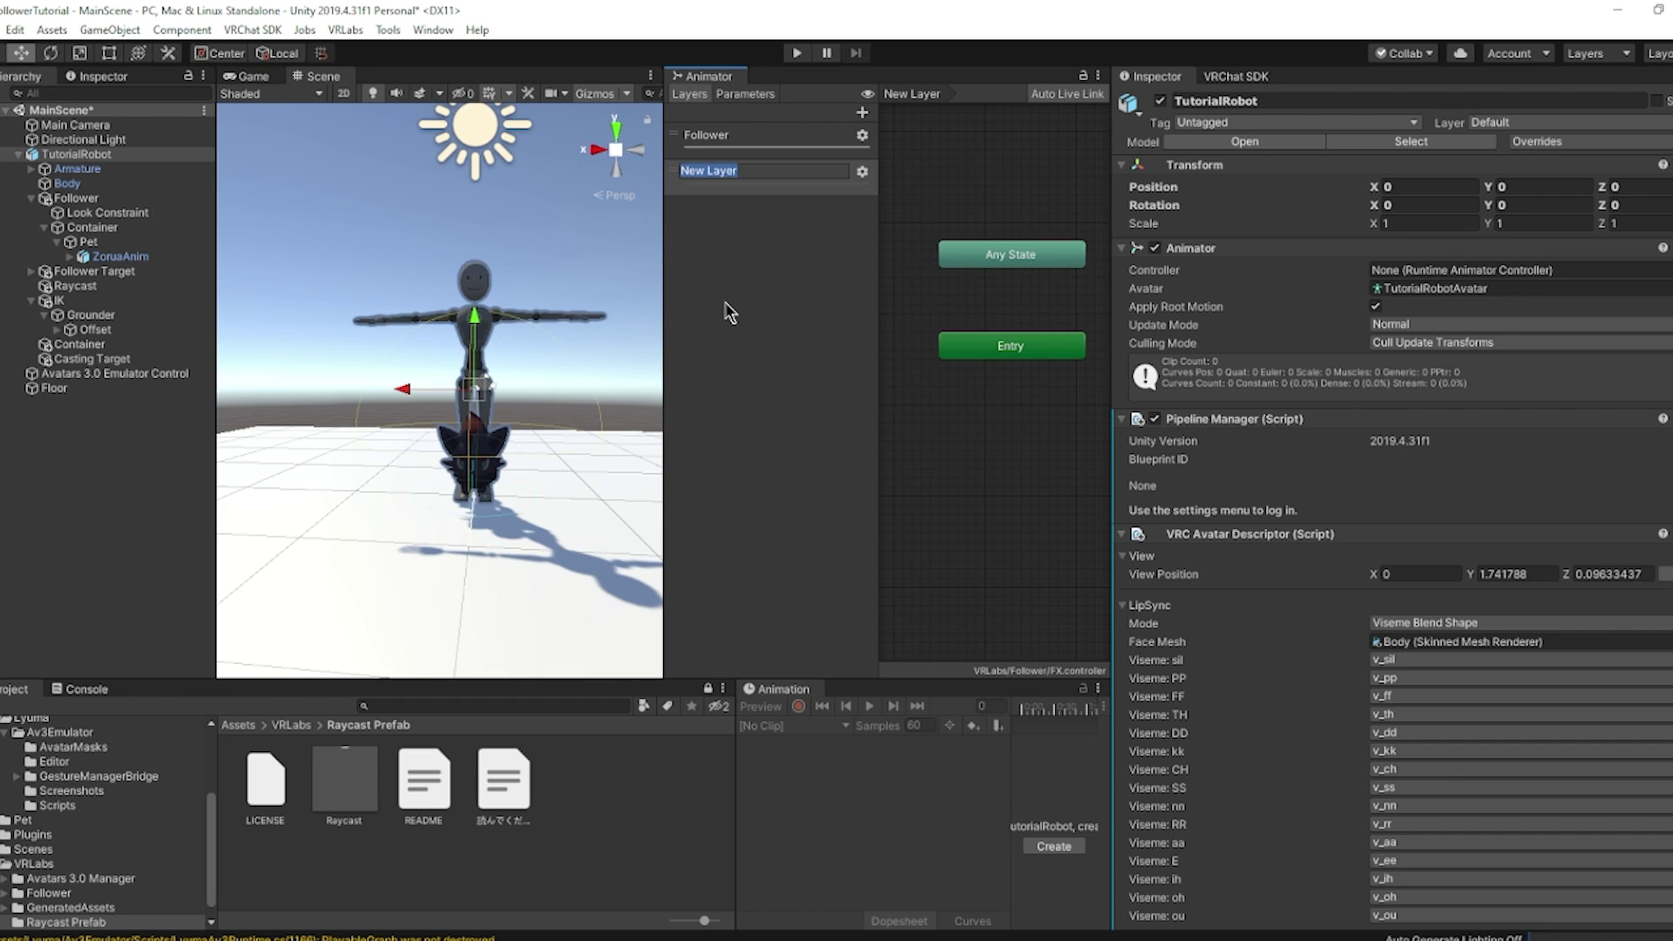
{"action": "type", "text": "F"}
{"action": "type", "text": "etAnim"}
{"action": "key", "text": "Return"}
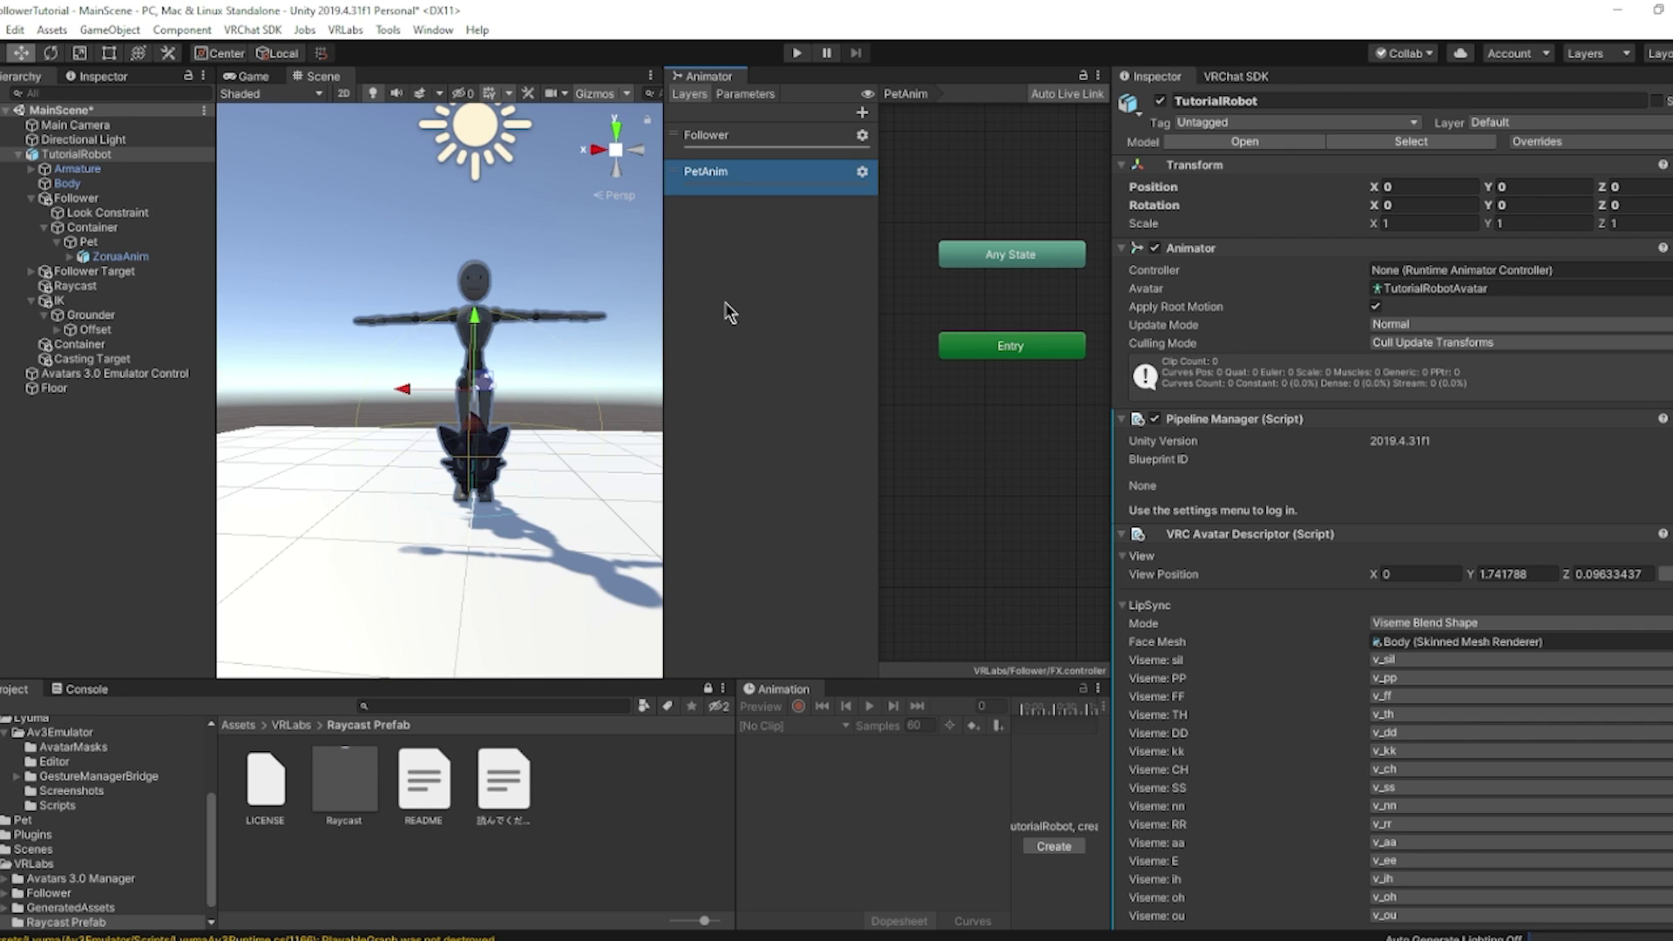
{"action": "left_click", "coordinate": [862, 172]}
{"action": "left_click_drag", "start_coordinate": [983, 175], "coordinate": [1079, 175]}
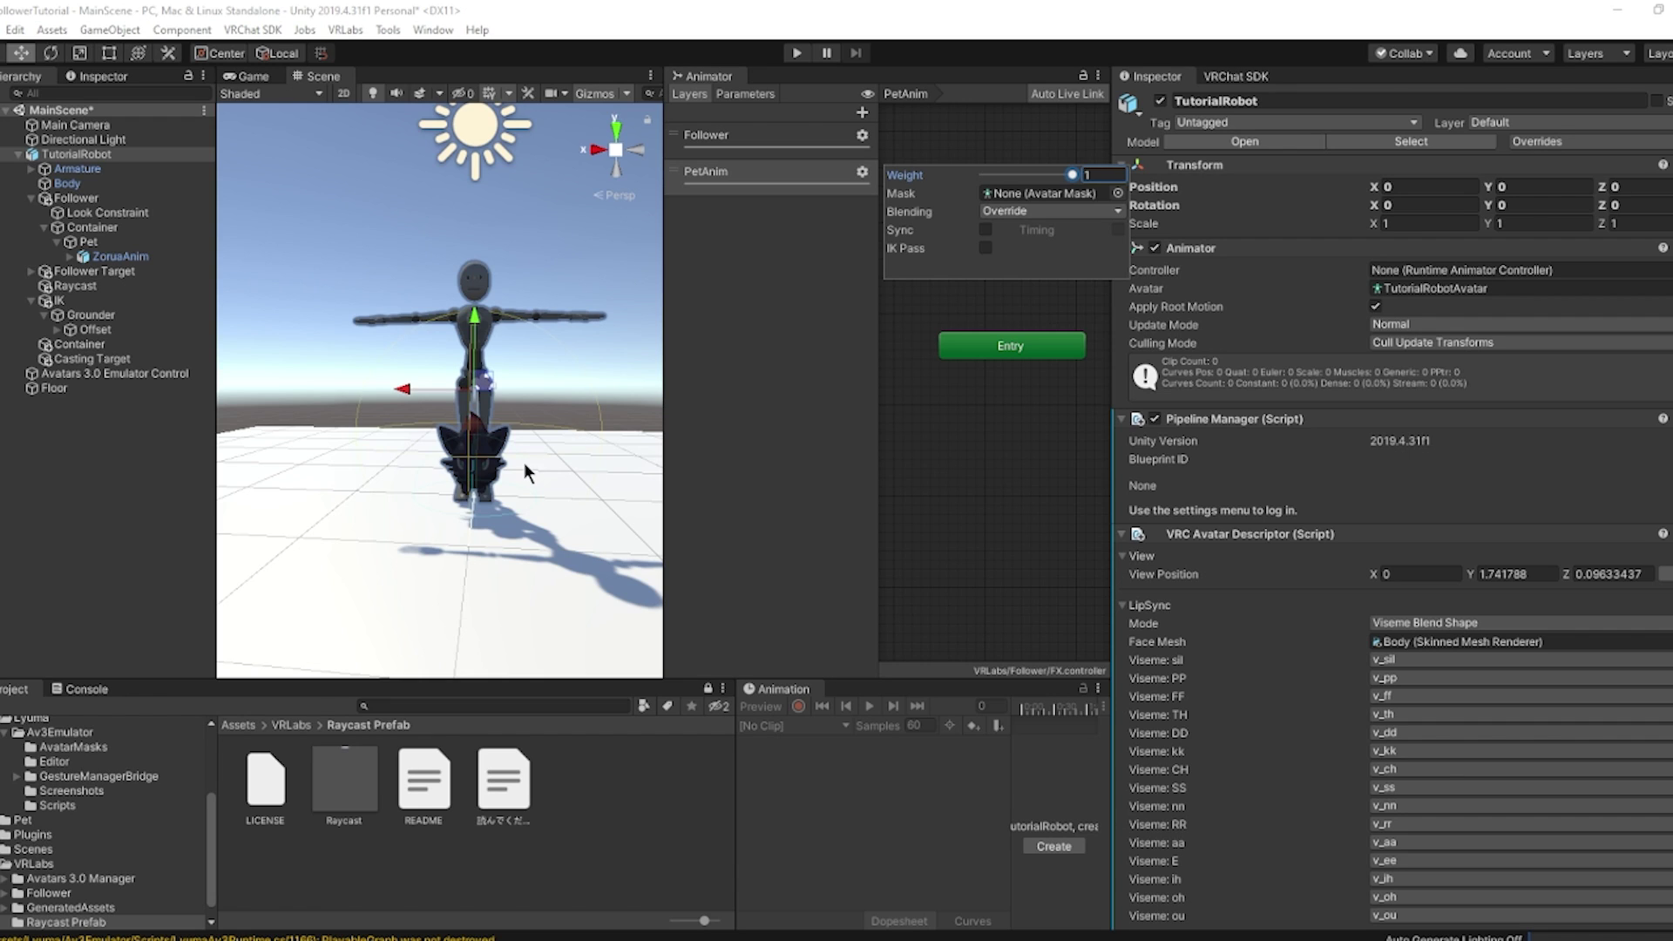
Open the Pet asset folder and load the Armature_idle clip for editing in the Animation window.
{"action": "scroll", "coordinate": [480, 373], "scroll_direction": "up", "scroll_amount": 2}
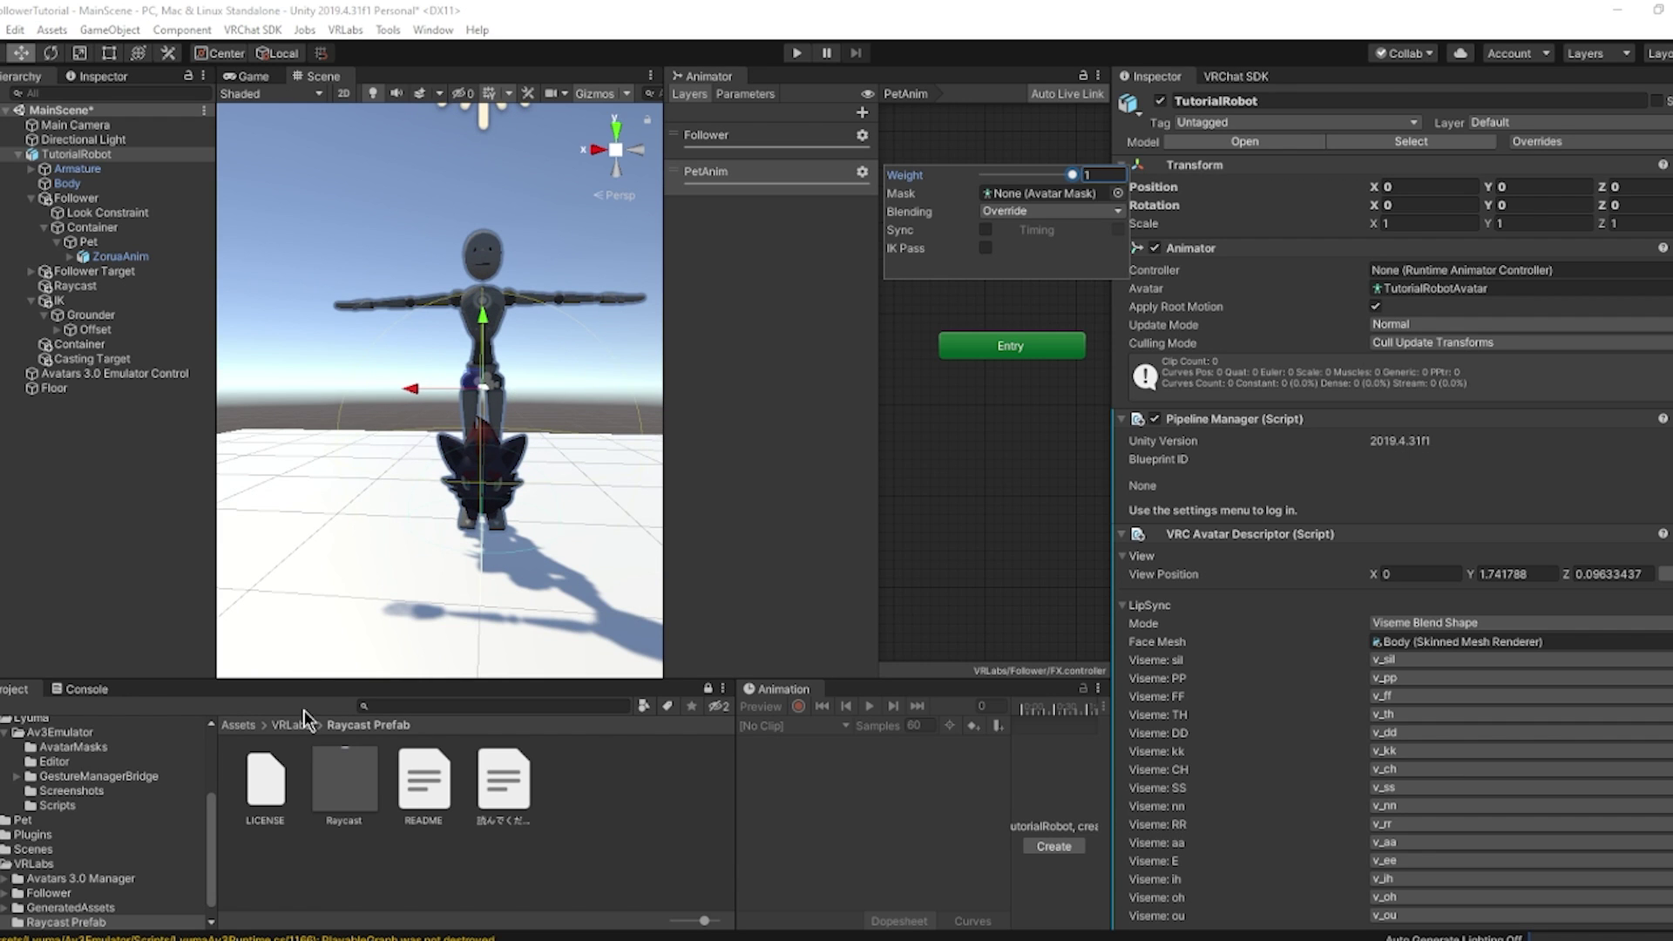
{"action": "left_click", "coordinate": [237, 724]}
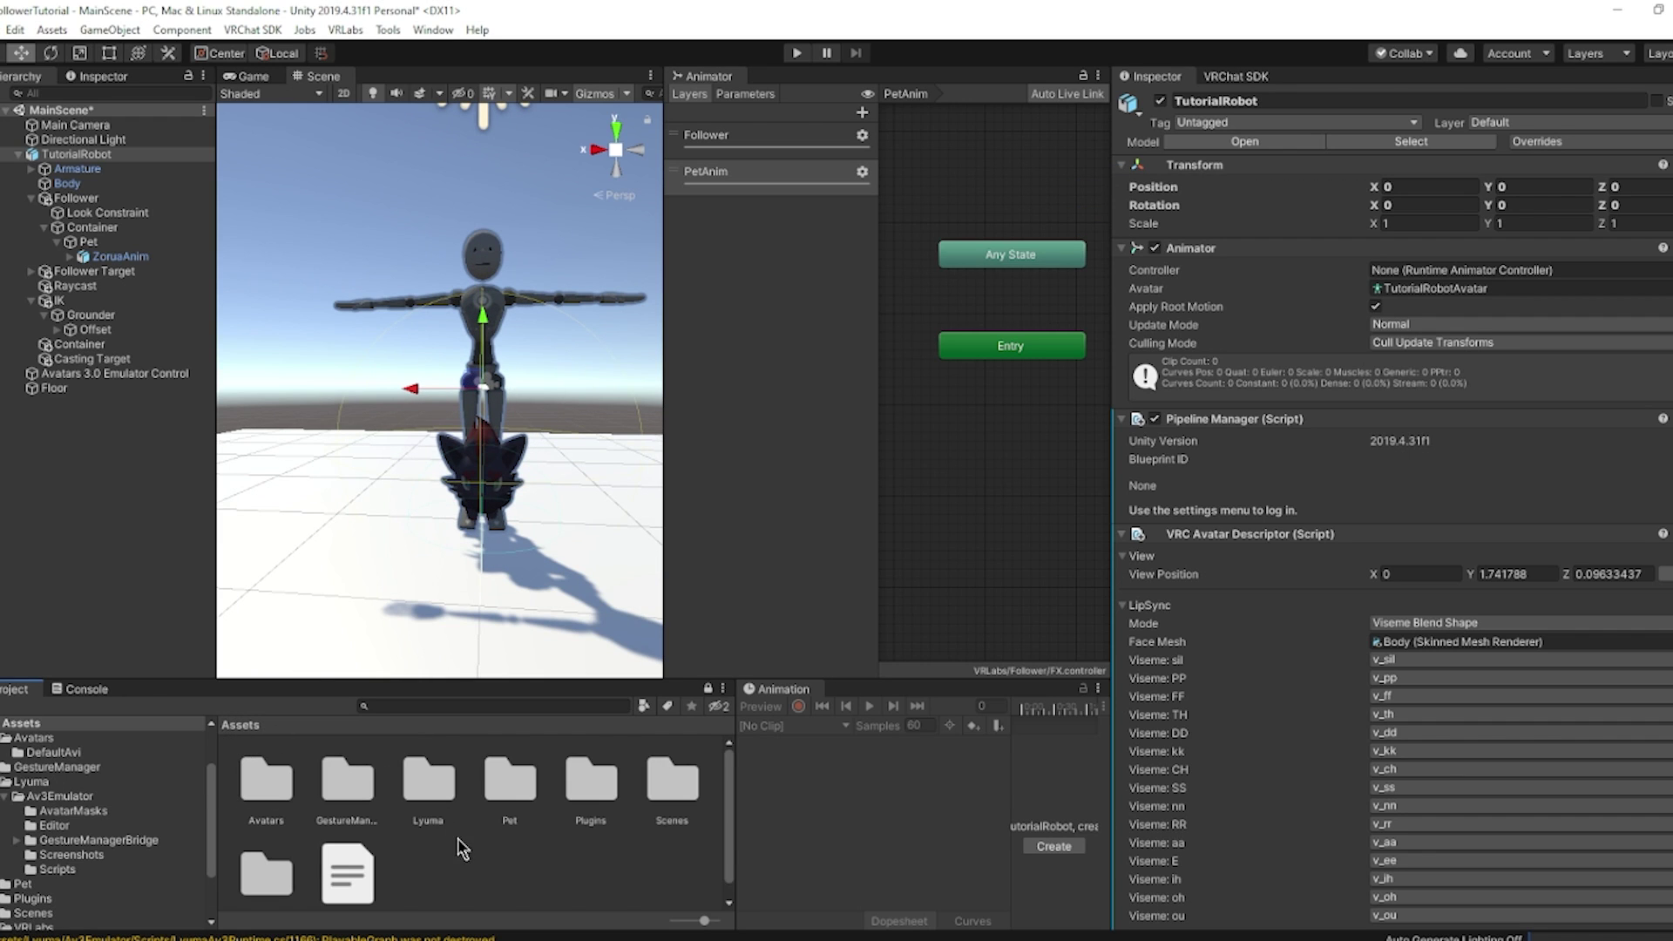
{"action": "left_click", "coordinate": [459, 841]}
{"action": "double_click", "coordinate": [509, 785]}
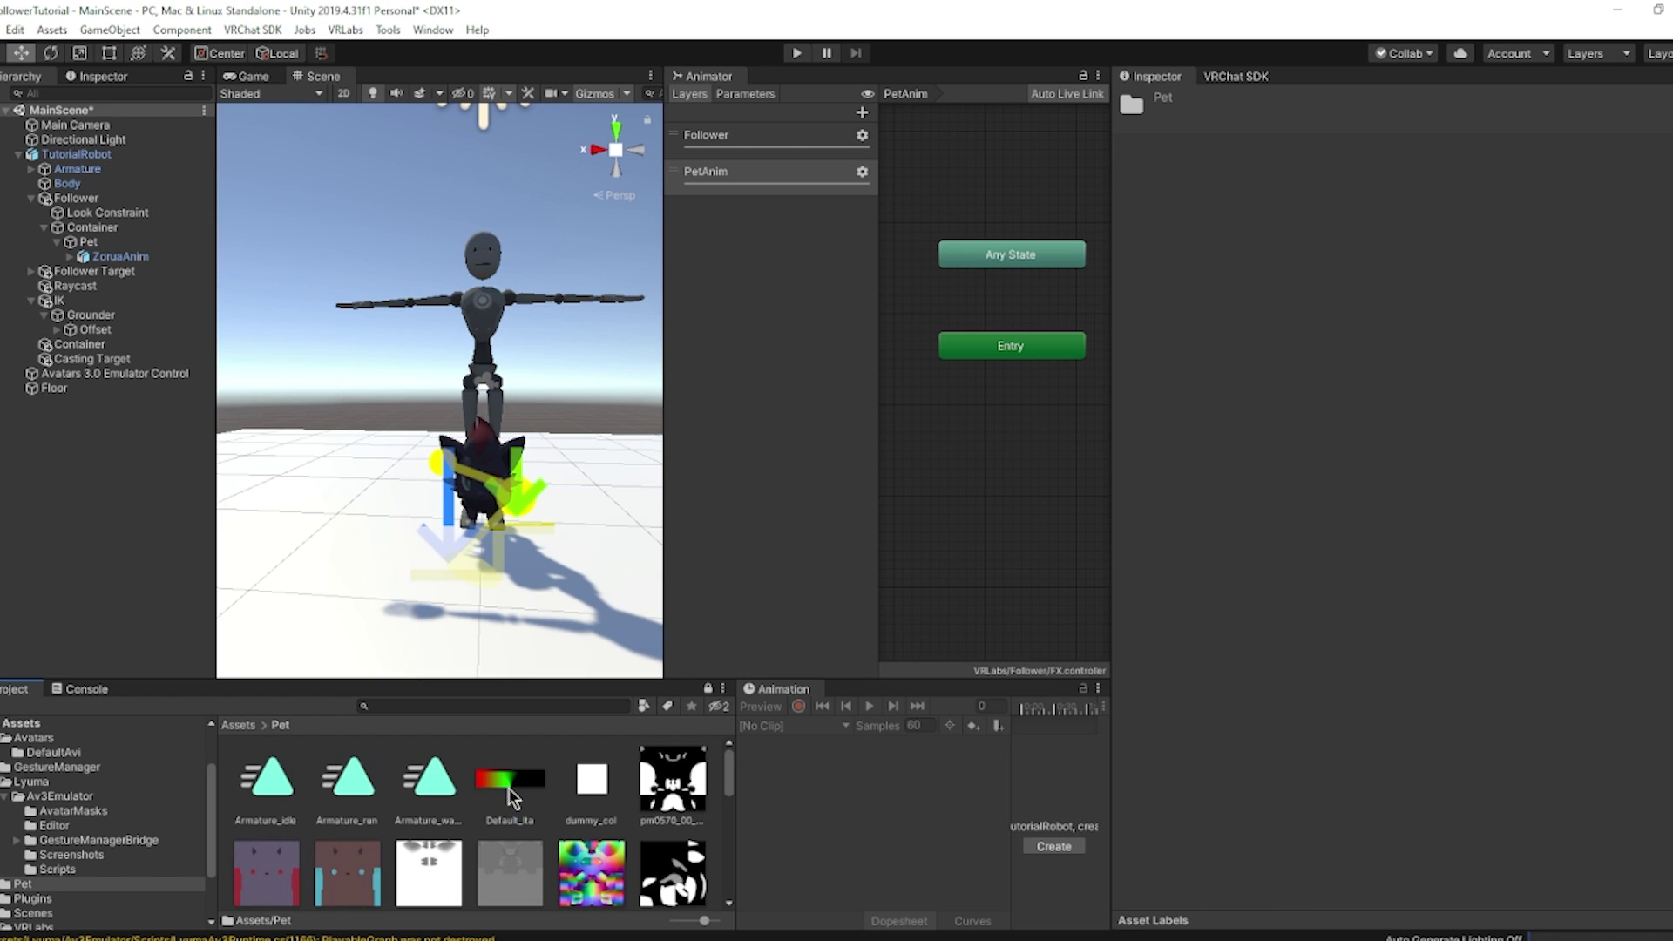
{"action": "left_click", "coordinate": [274, 785]}
{"action": "left_click", "coordinate": [342, 787]}
{"action": "left_click", "coordinate": [415, 787]}
{"action": "left_click", "coordinate": [305, 792]}
{"action": "left_click", "coordinate": [274, 781]}
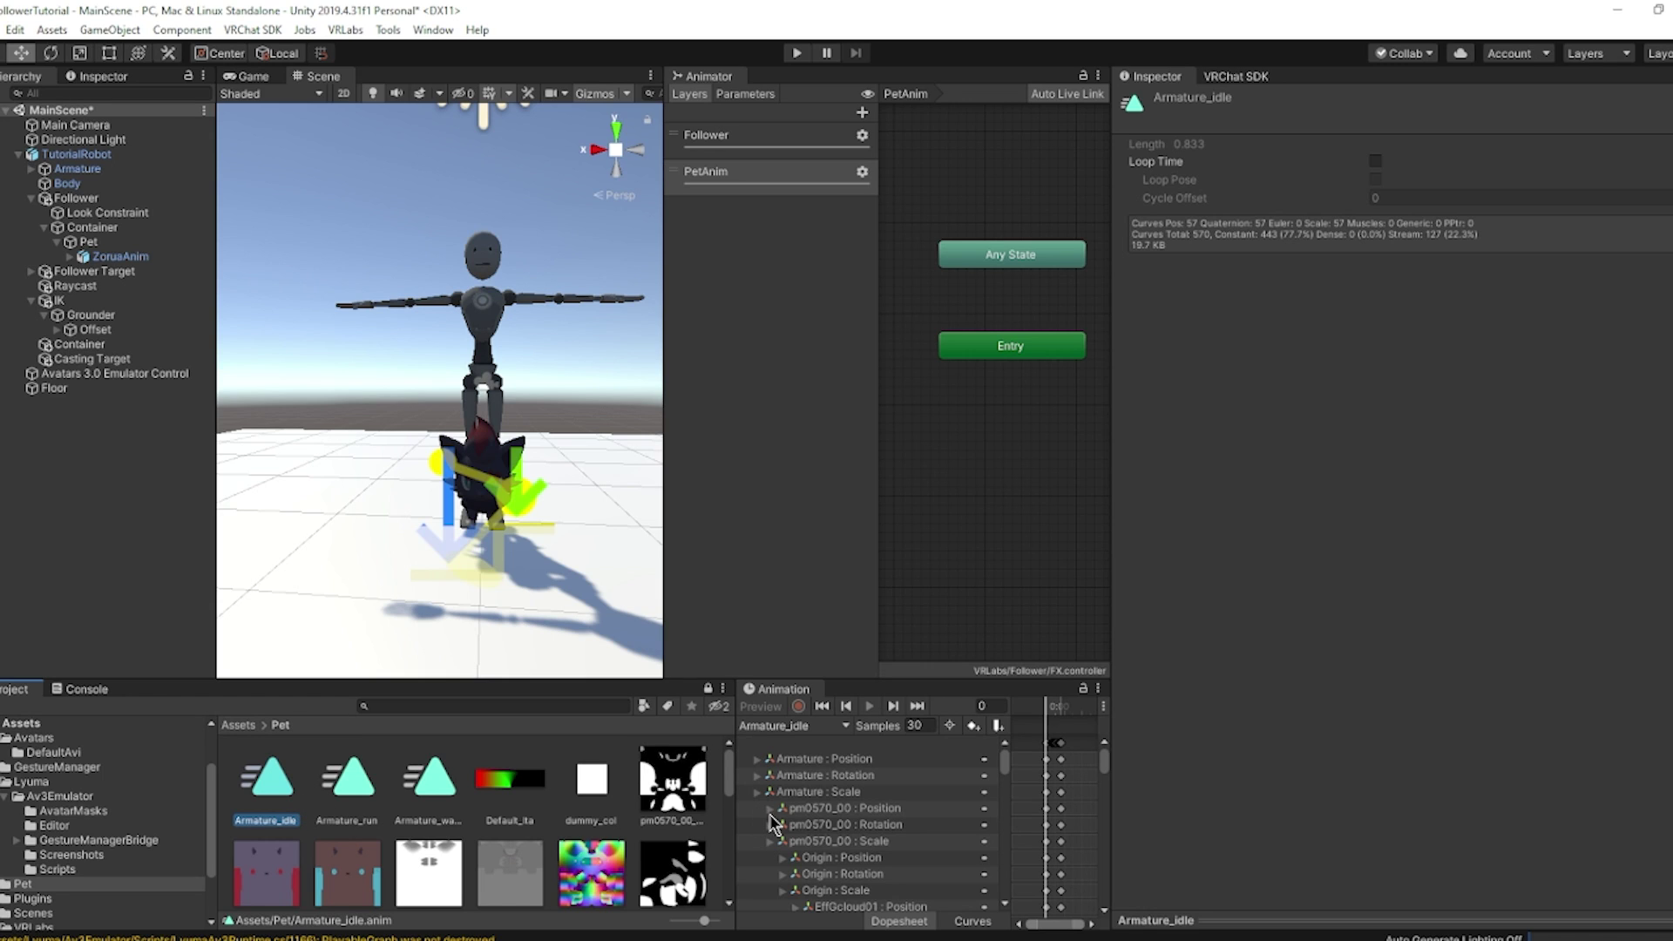
Prefix the path of Armature_idle's Armature position property with Follower/Container/Pet/ZoruaAnim/, matching the pet's place in the hierarchy.
{"action": "left_click", "coordinate": [848, 761]}
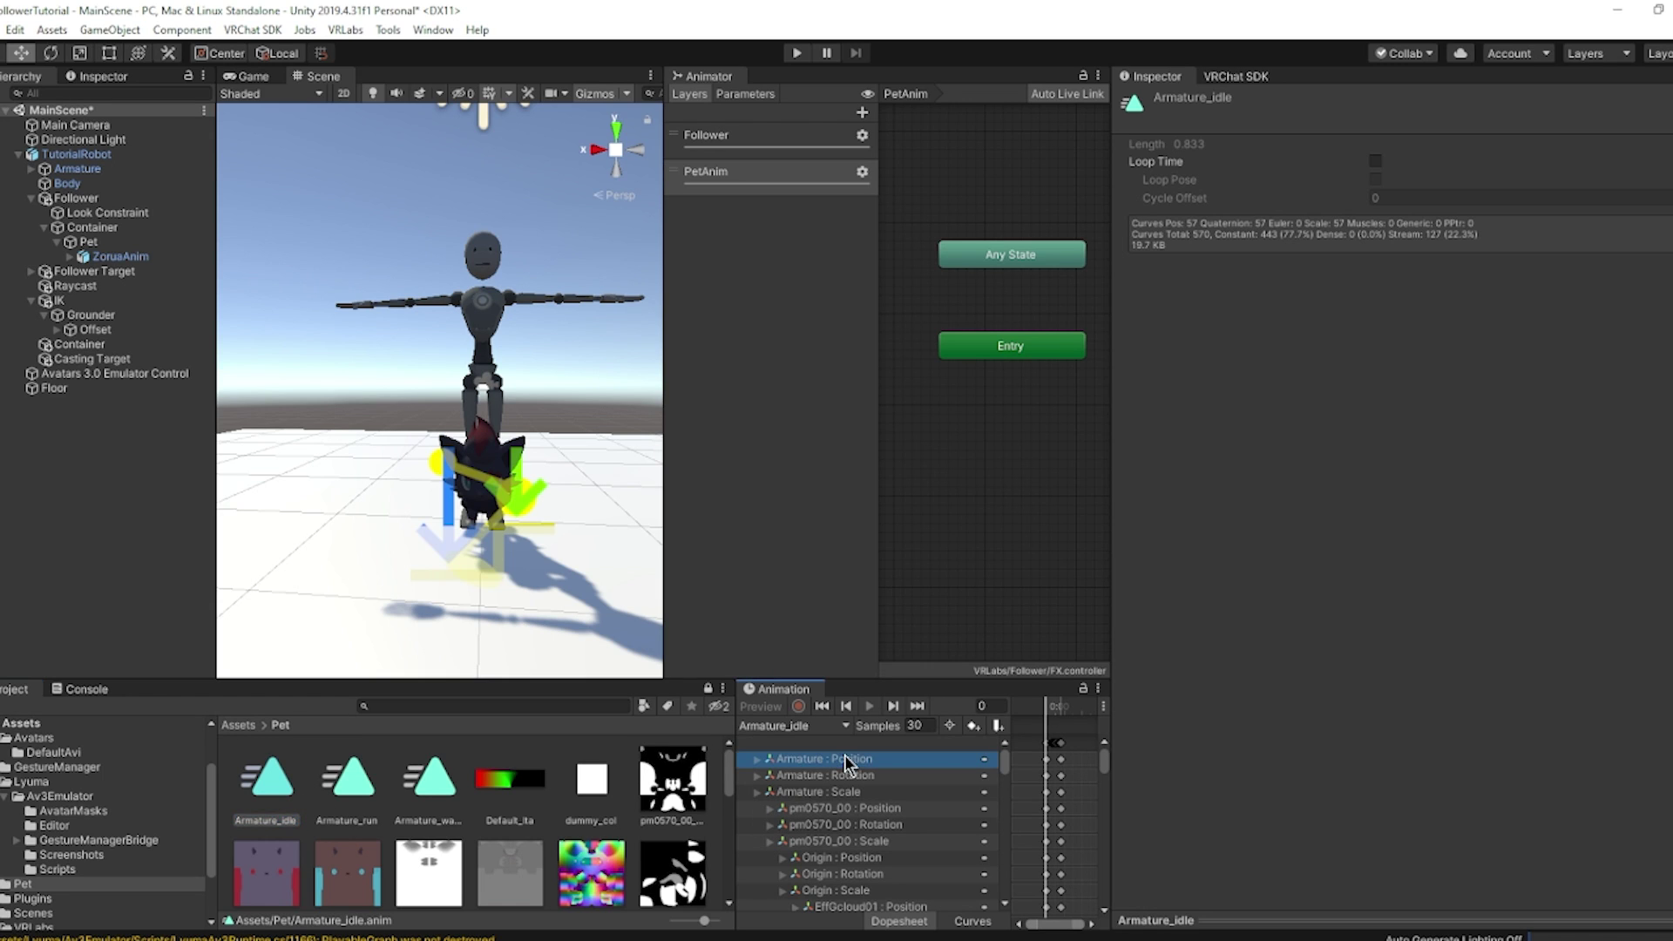
{"action": "left_click", "coordinate": [850, 763]}
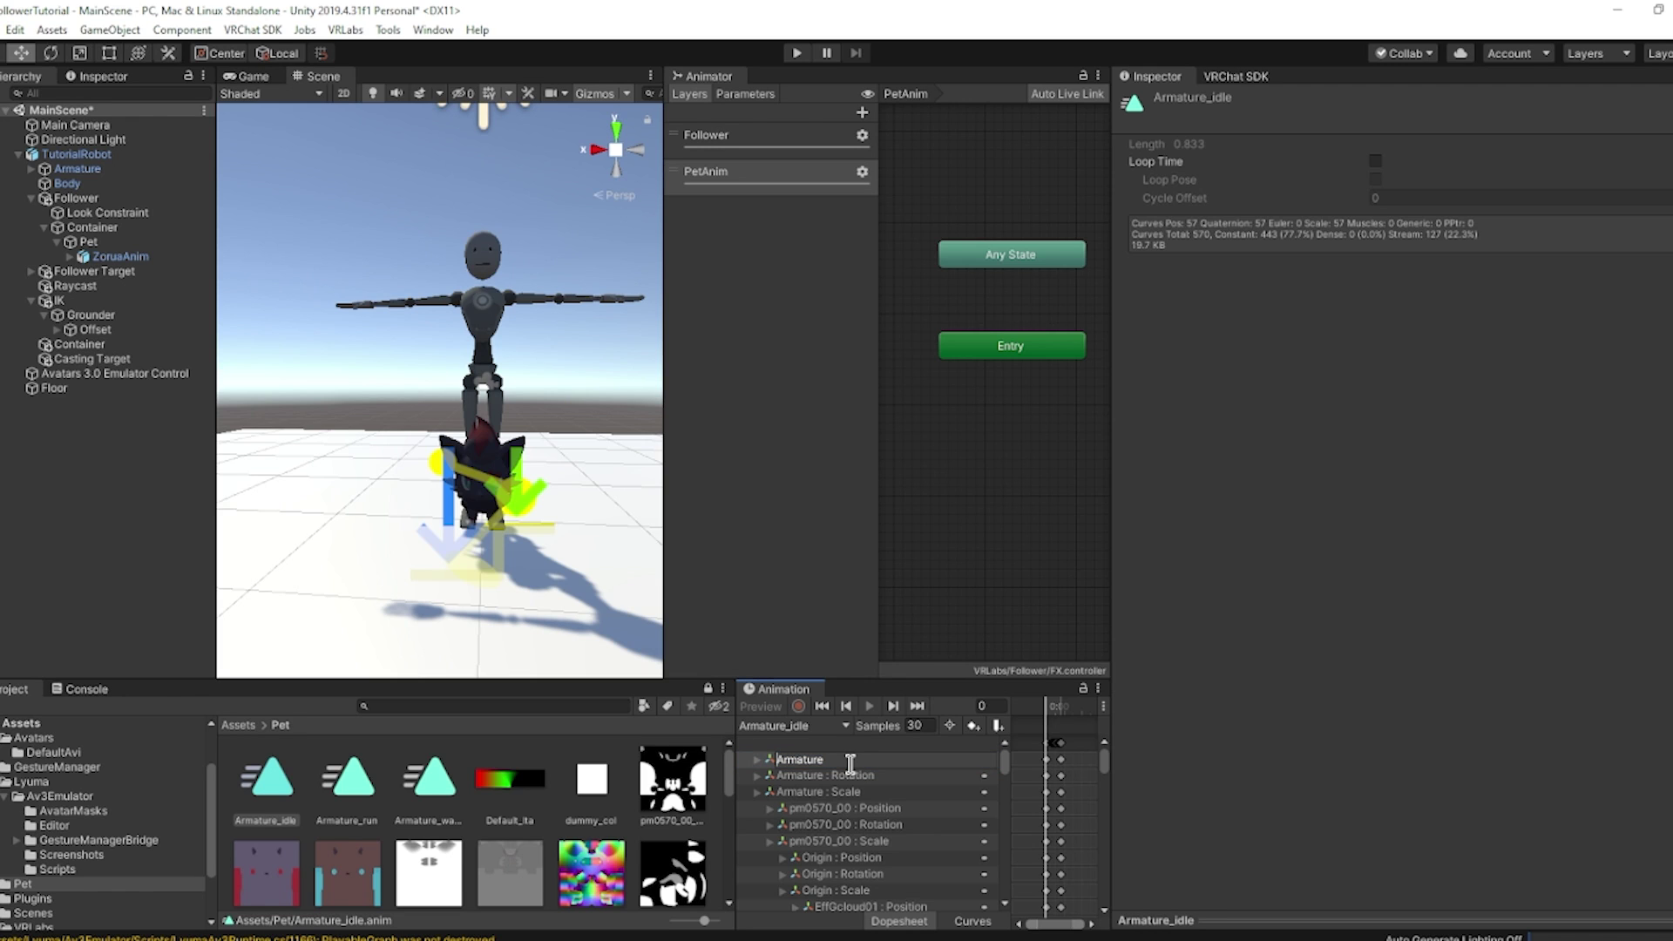
{"action": "left_click", "coordinate": [68, 257]}
{"action": "left_click", "coordinate": [127, 273]}
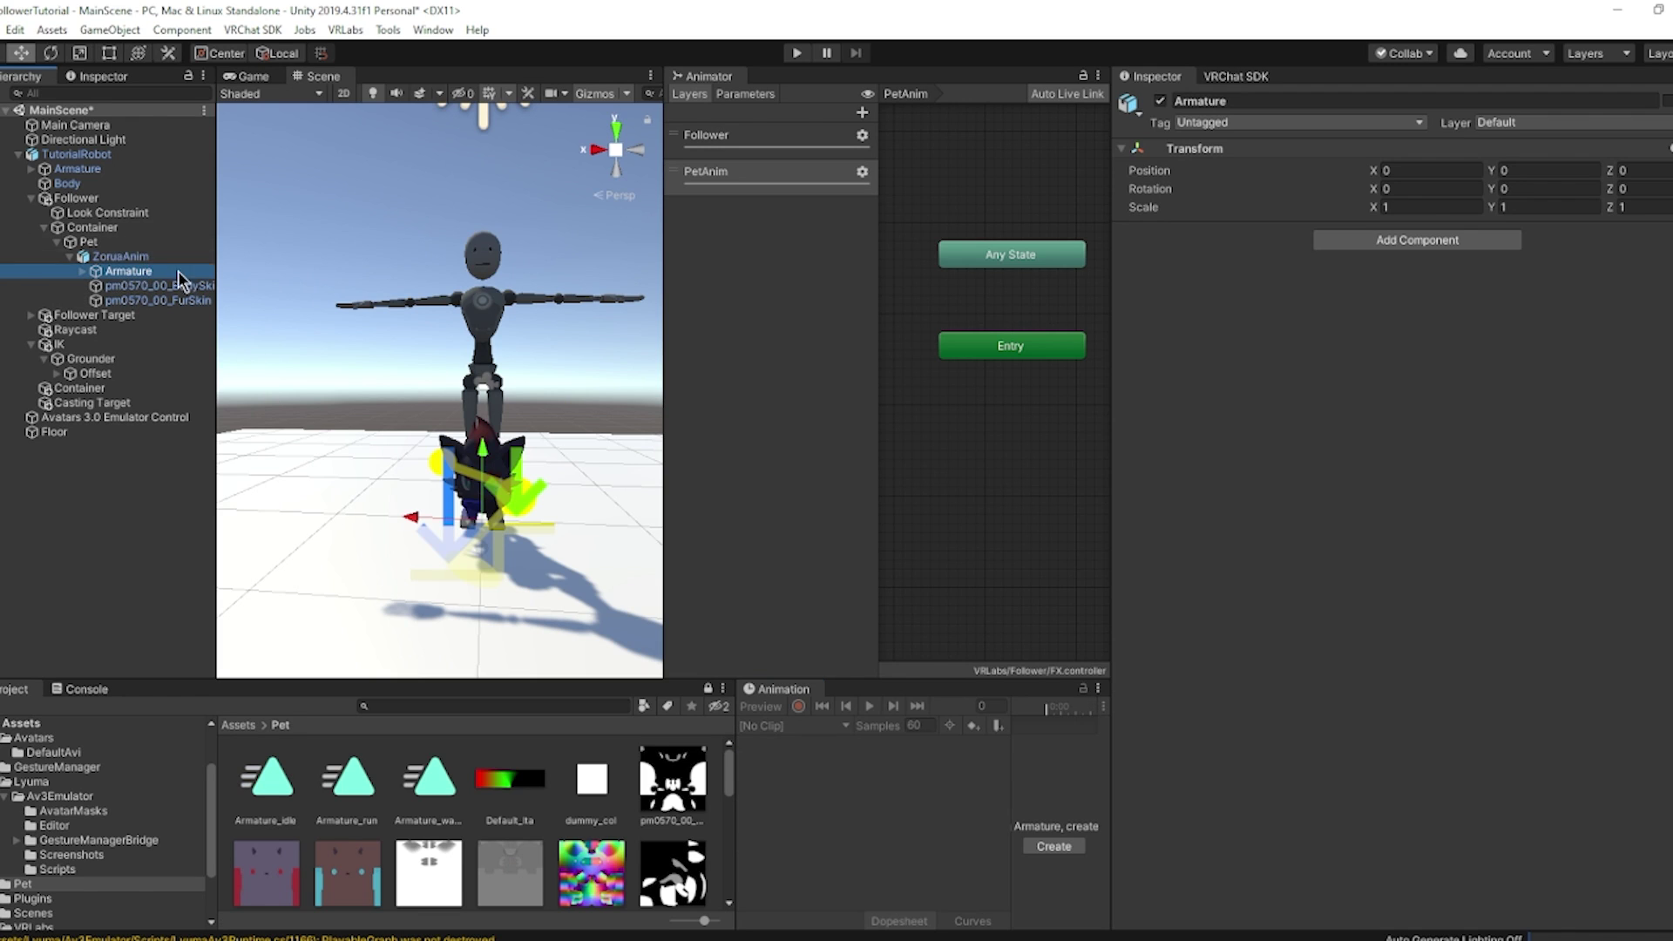
{"action": "left_click", "coordinate": [269, 778]}
{"action": "left_click", "coordinate": [812, 762]}
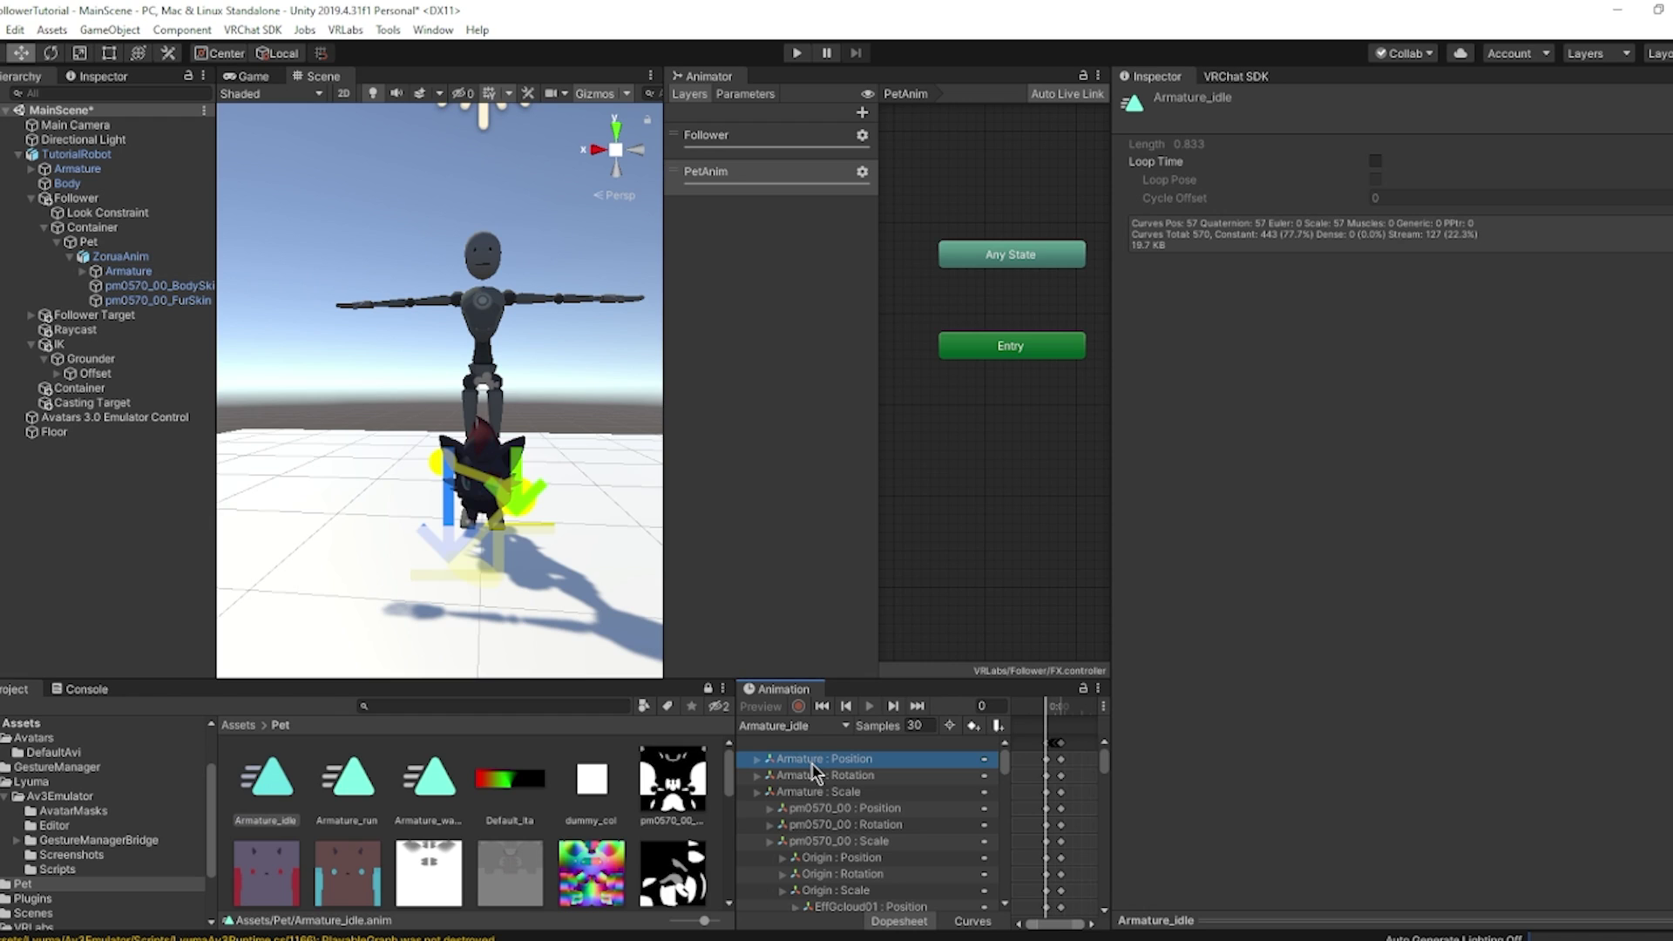
{"action": "left_click", "coordinate": [811, 764]}
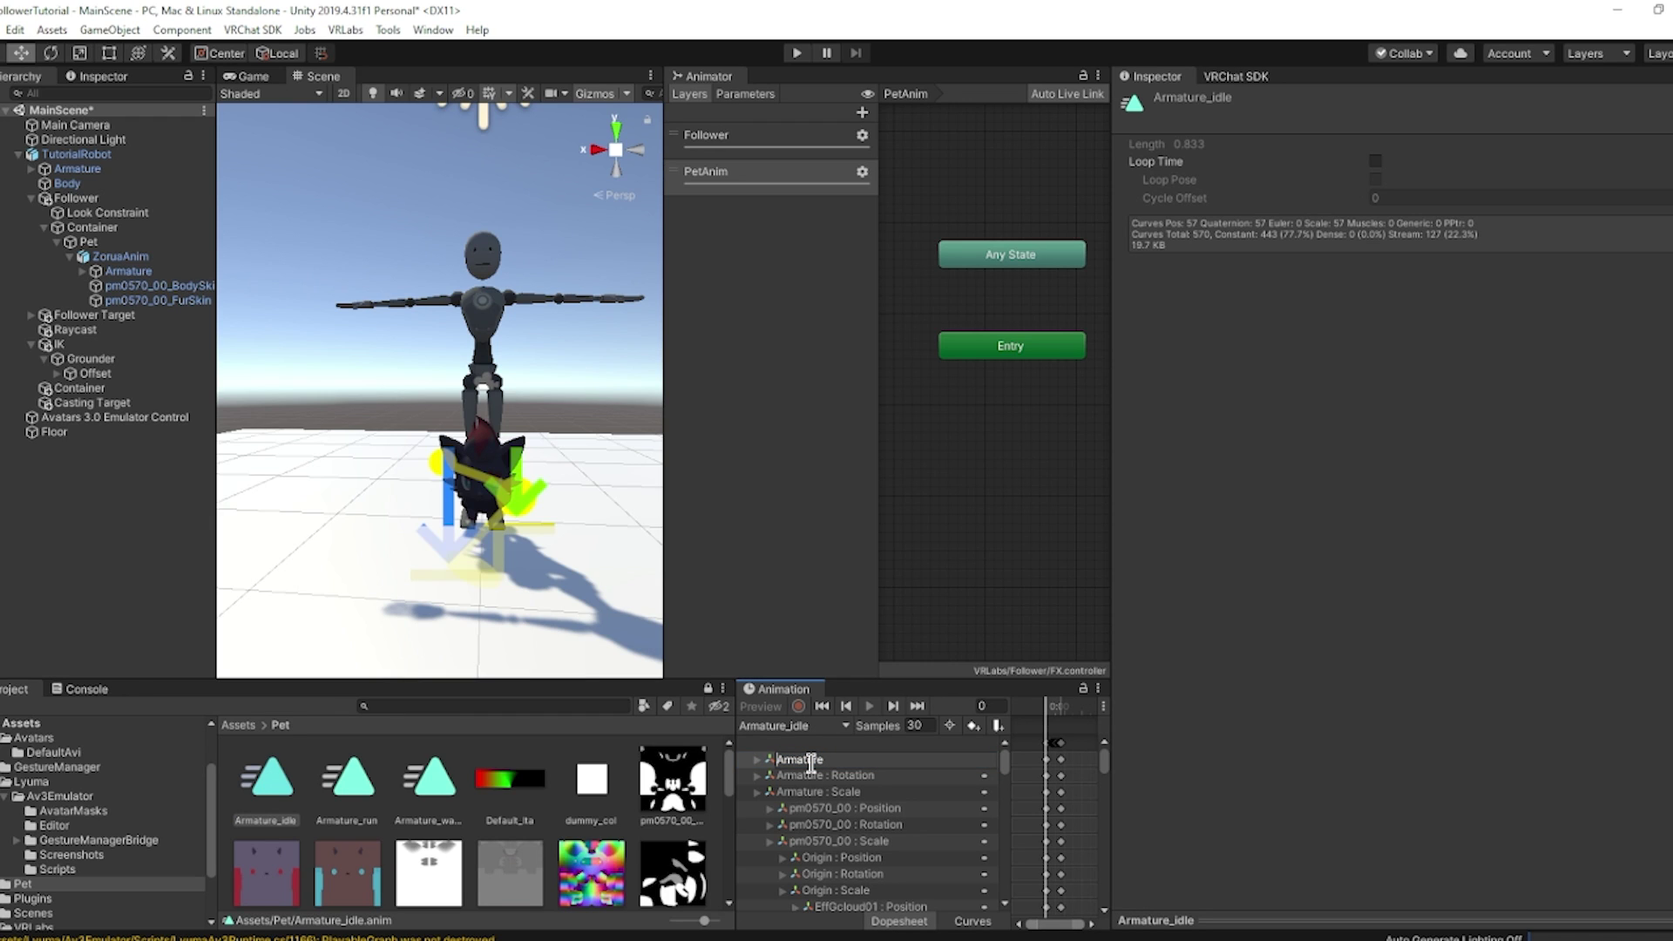
{"action": "type", "text": "Follower/Container/Pet/ZoruaAnim/"}
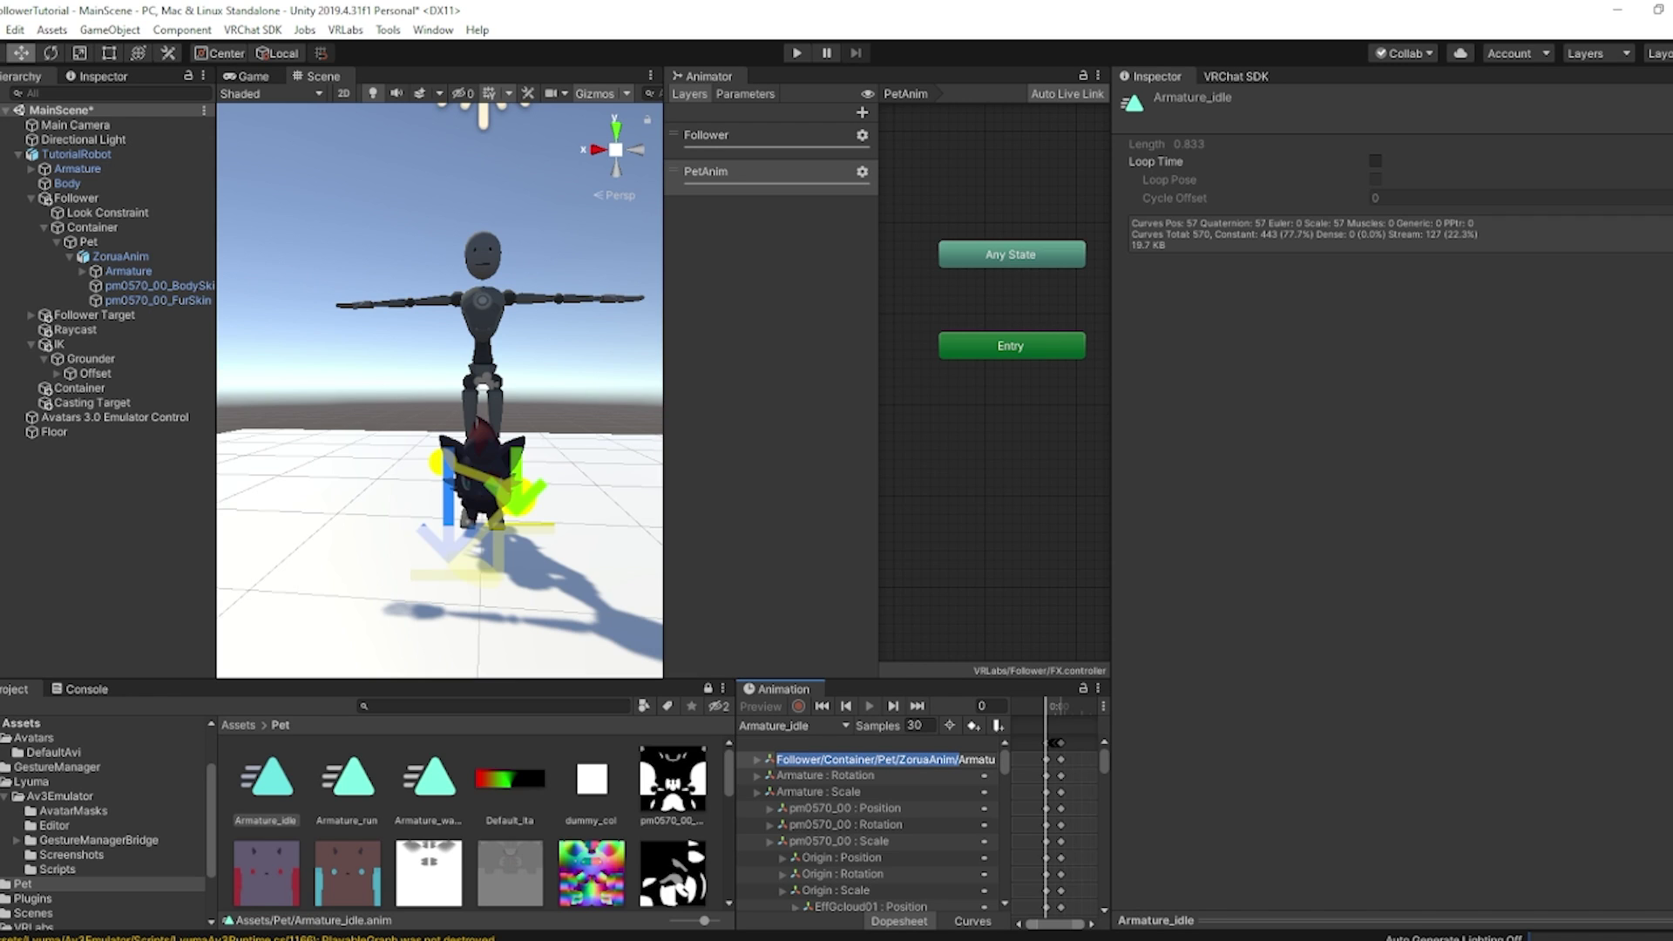
Add the same Follower/Container/Pet/ZoruaAnim/ prefix to the path of Armature_idle's Armature rotation property.
{"action": "left_click", "coordinate": [912, 783]}
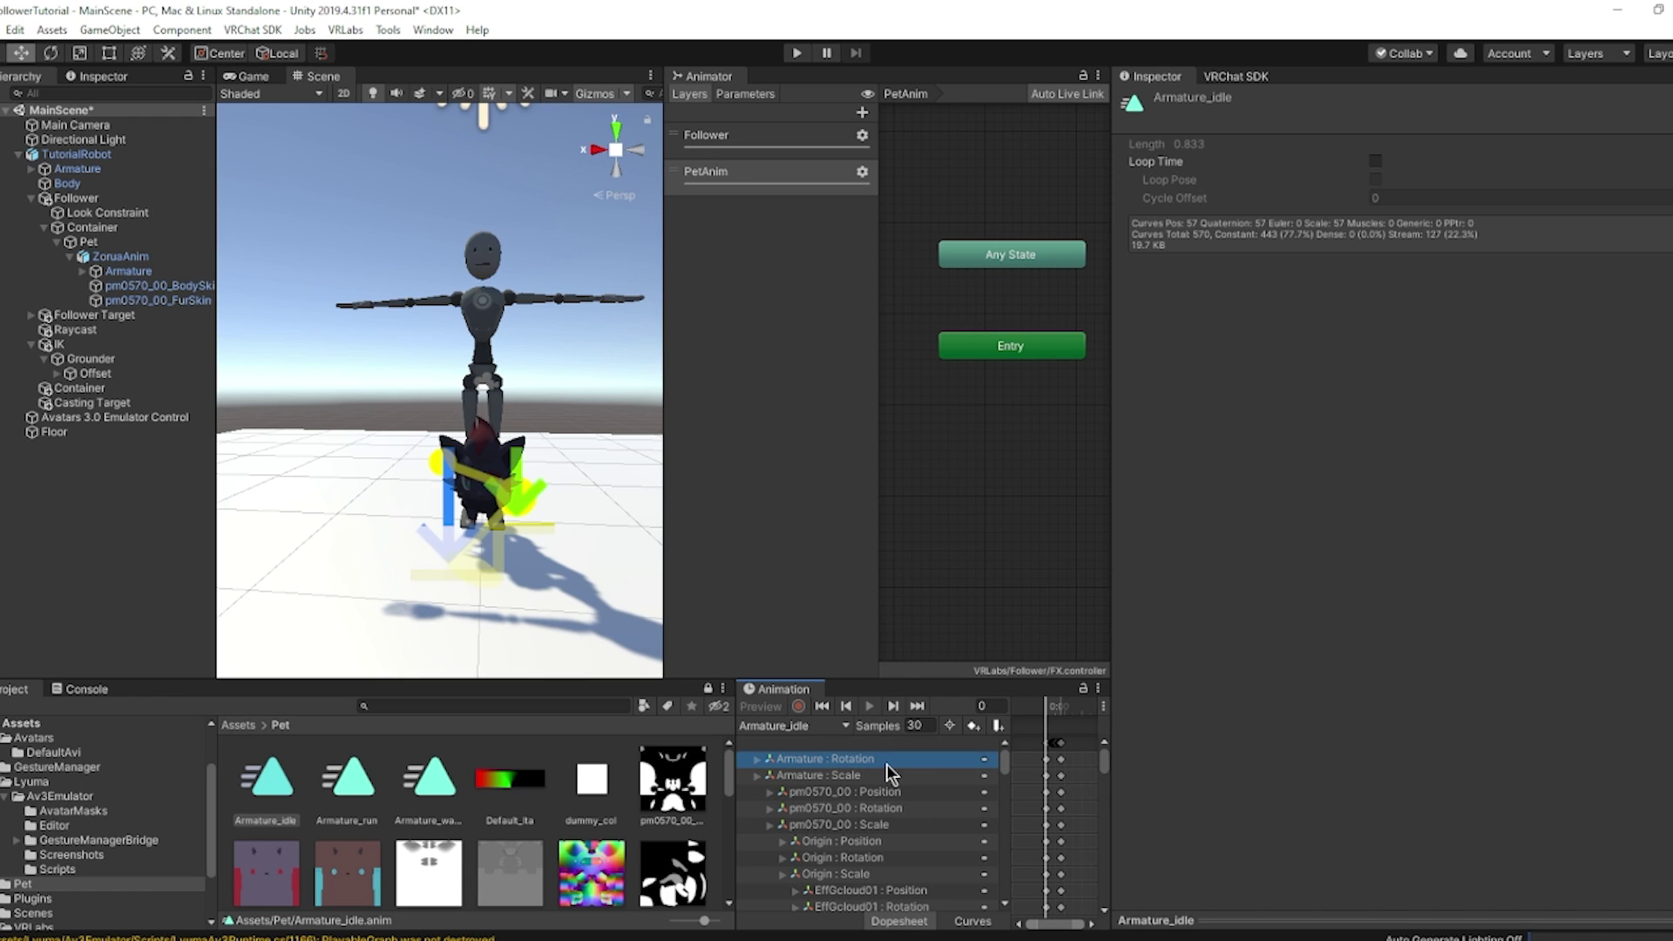
{"action": "key", "text": "F2"}
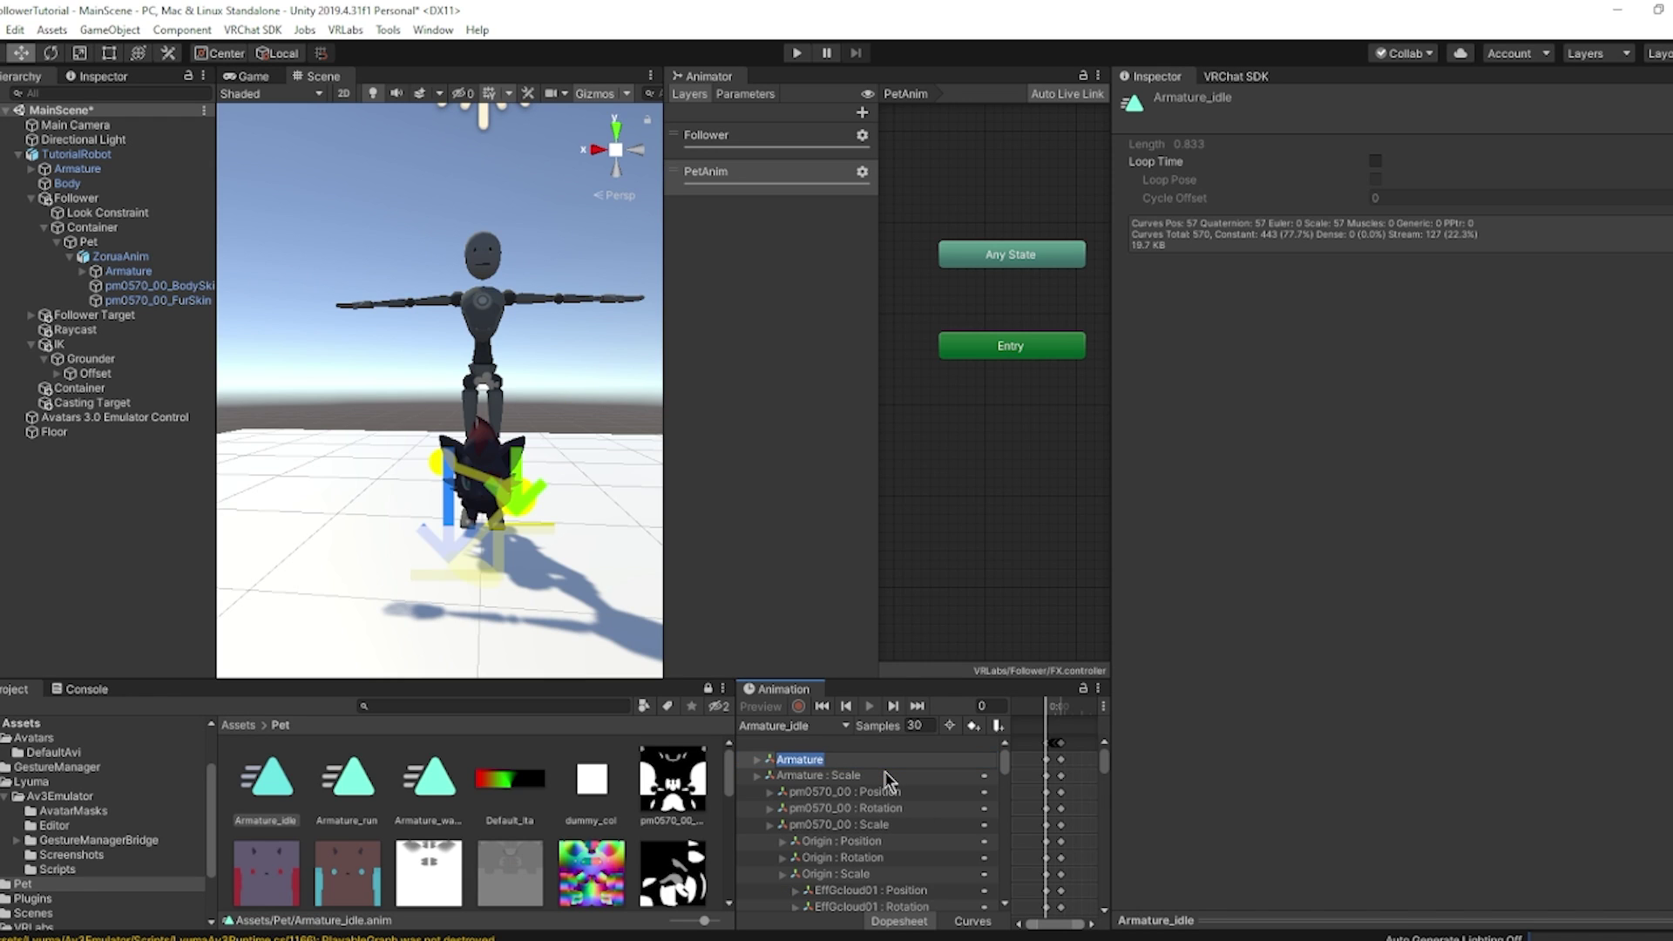
{"action": "key", "text": "Return"}
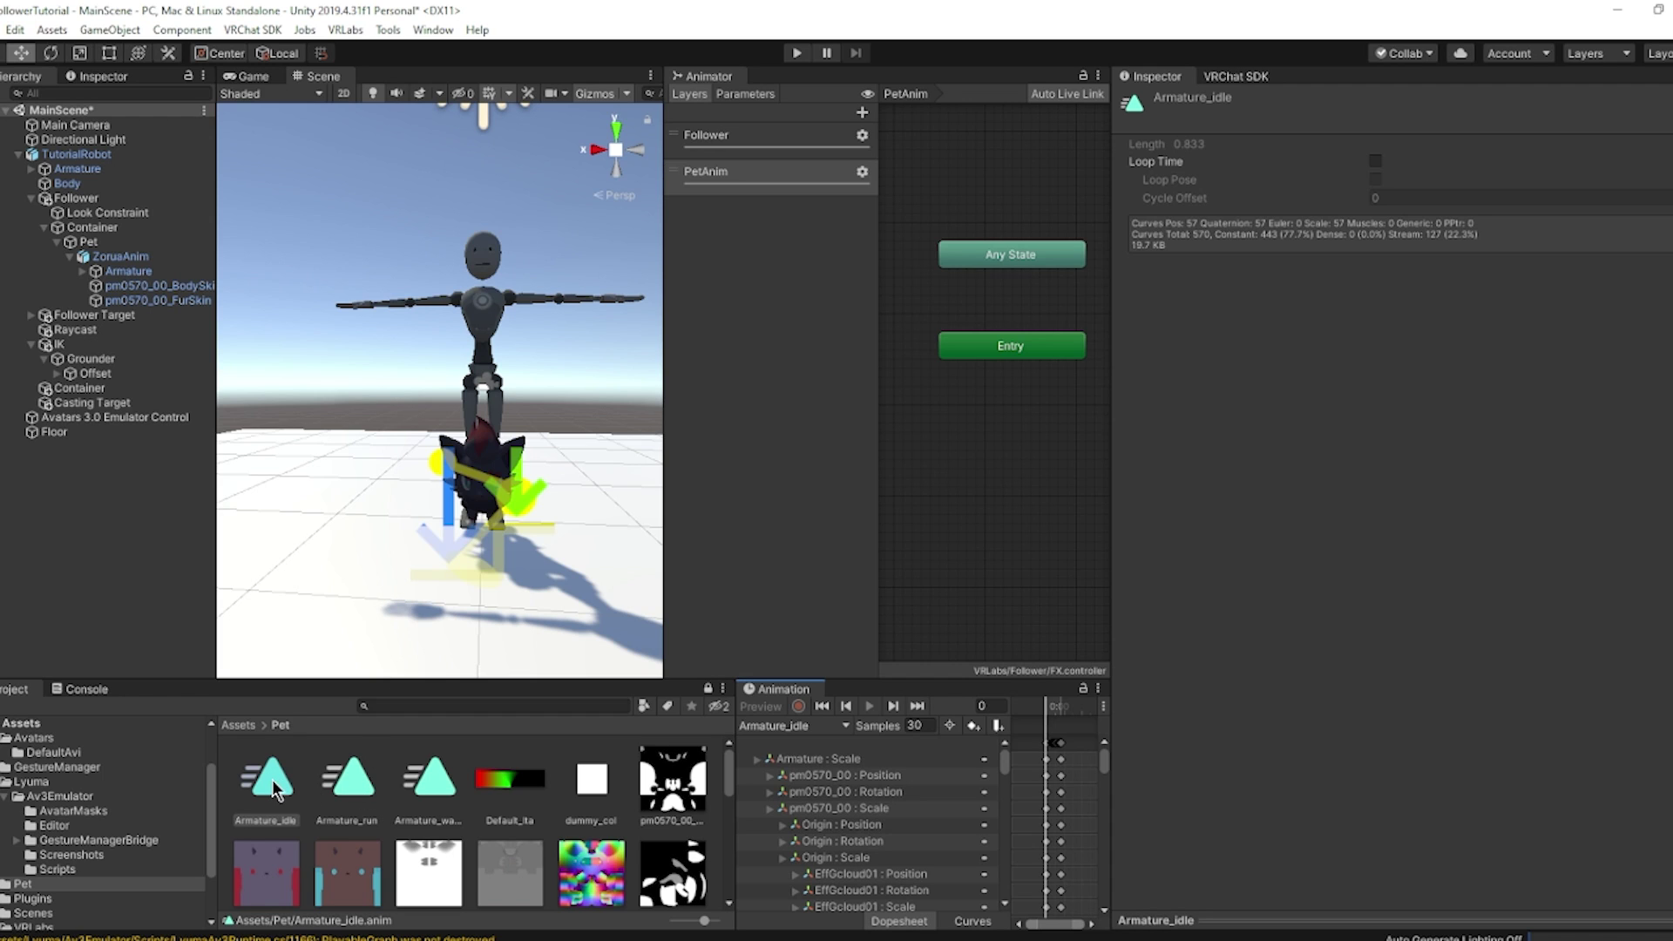
Attach the Armature_idle and Armature_run clips to TutorialRobot and select Armature_idle's Armature scale property to examine its binding.
{"action": "left_click_drag", "start_coordinate": [272, 777], "coordinate": [81, 163]}
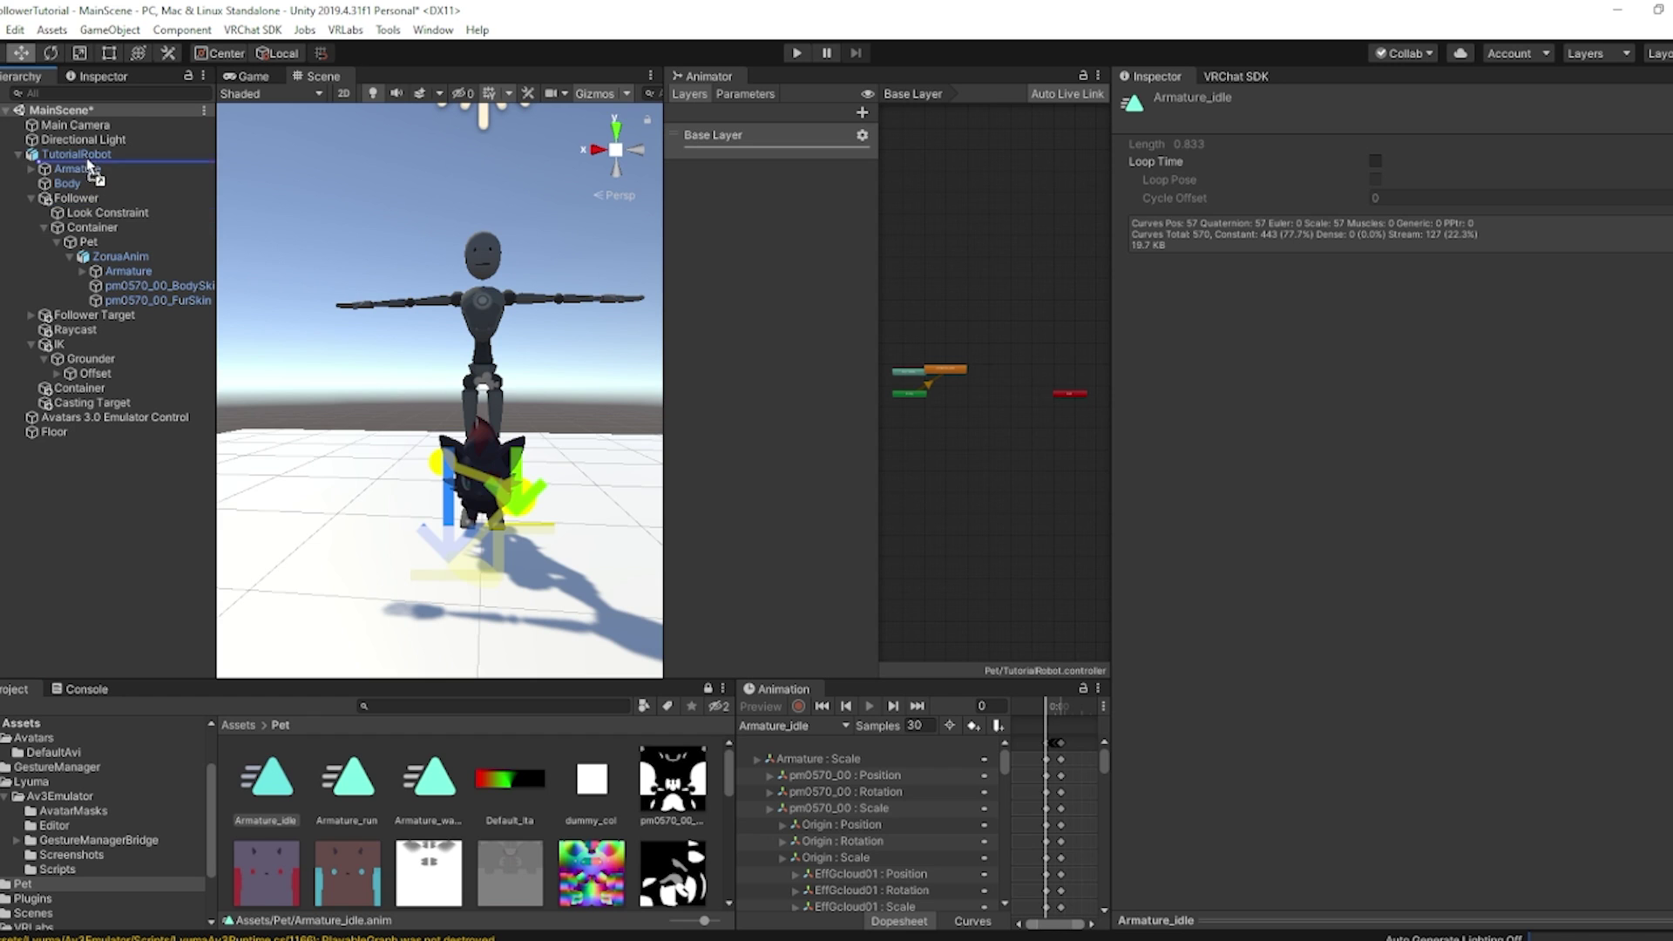
{"action": "left_click", "coordinate": [91, 157]}
{"action": "left_click", "coordinate": [787, 727]}
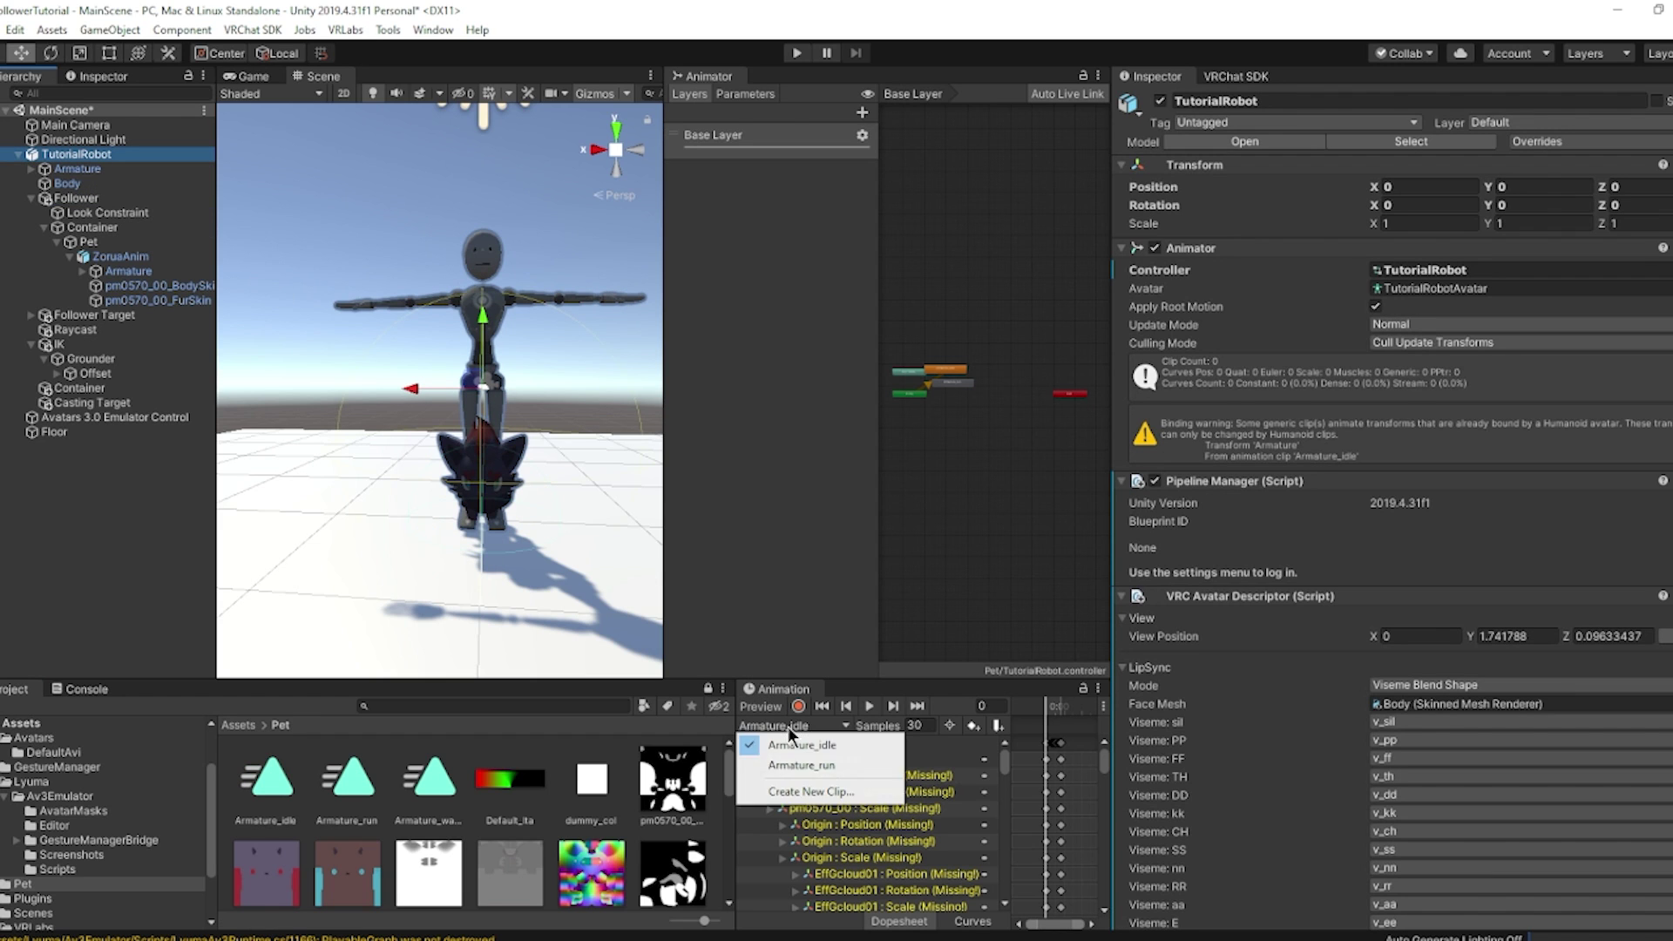
{"action": "left_click", "coordinate": [792, 728]}
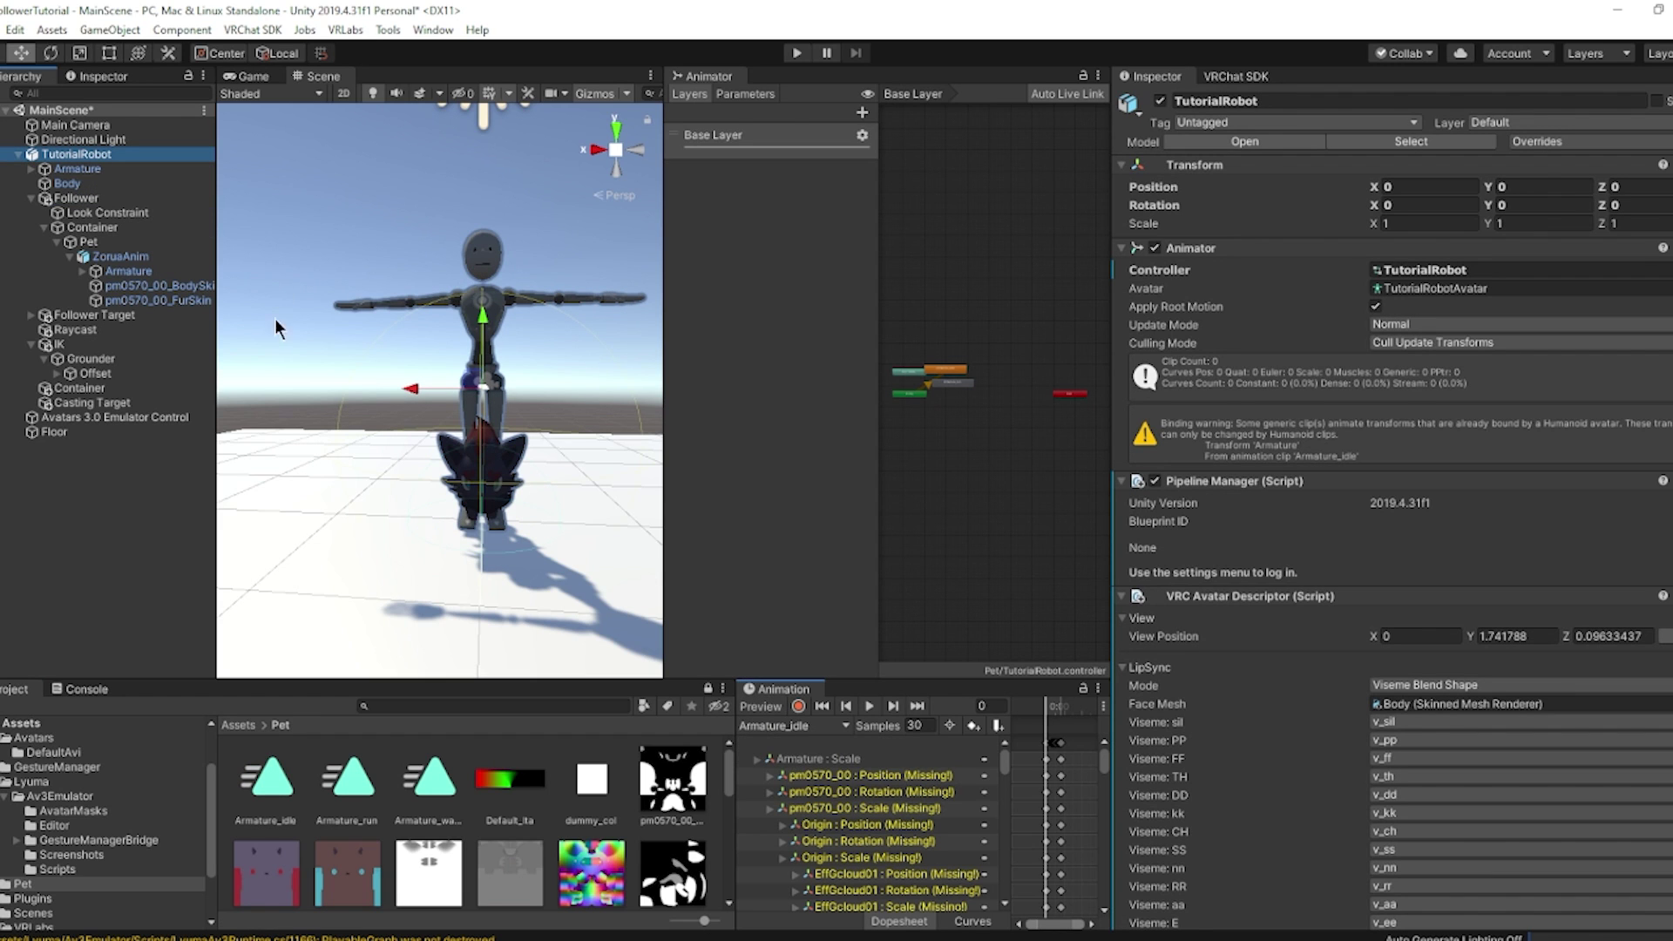
{"action": "scroll", "coordinate": [924, 425], "scroll_direction": "up", "scroll_amount": 5}
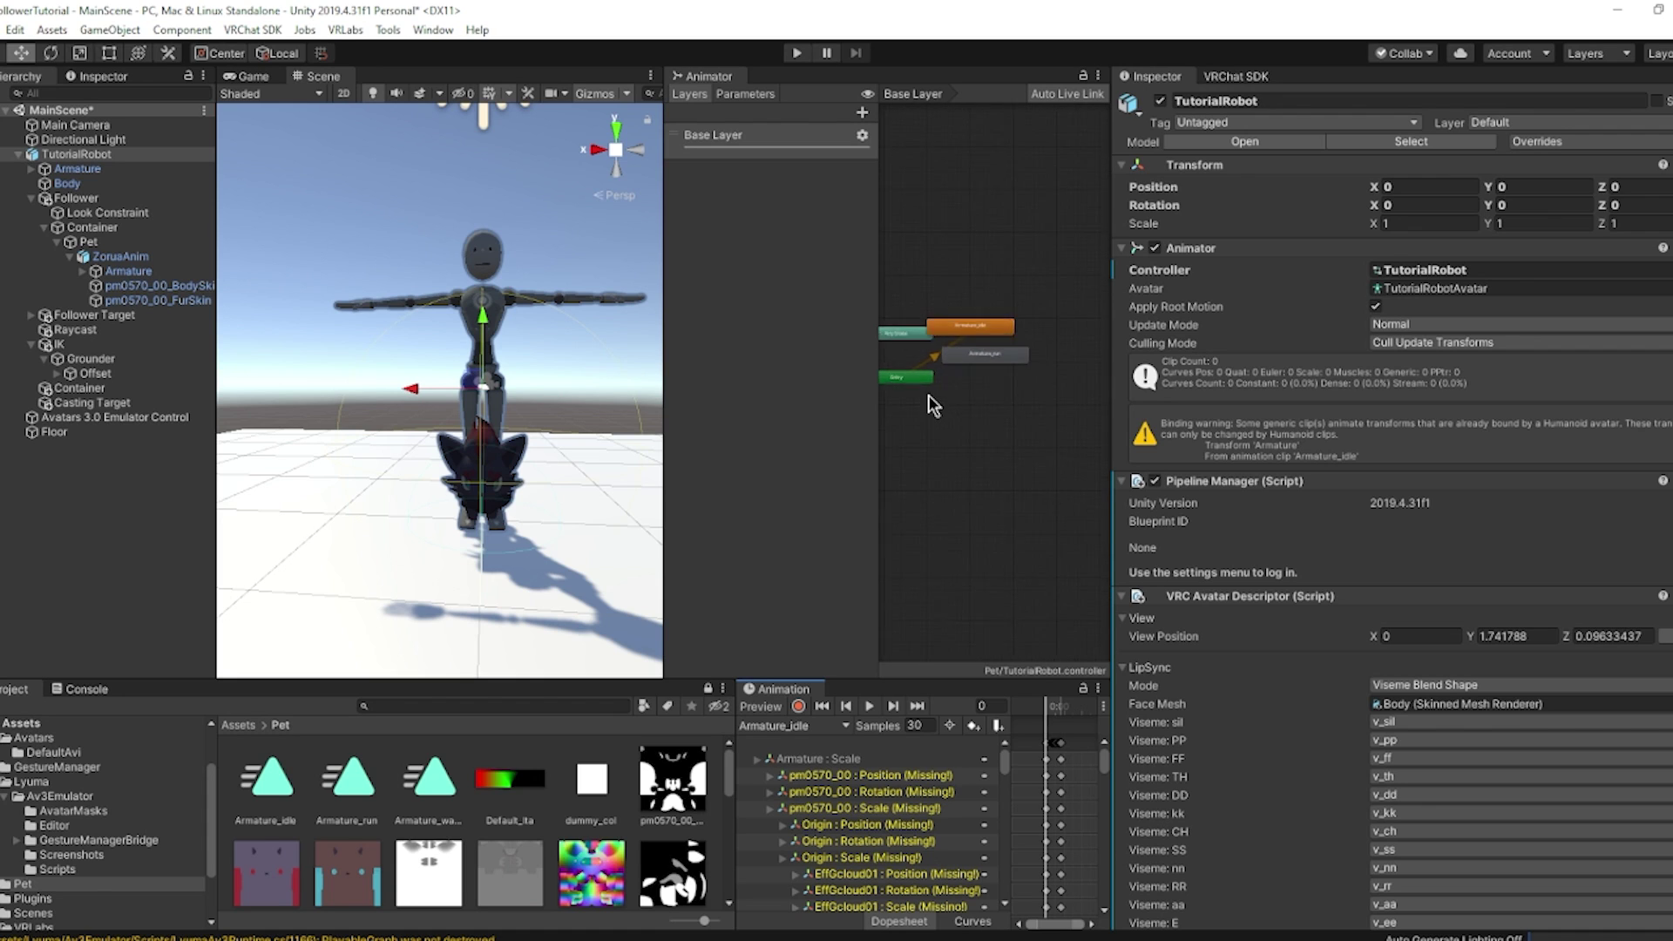
{"action": "left_click", "coordinate": [809, 760]}
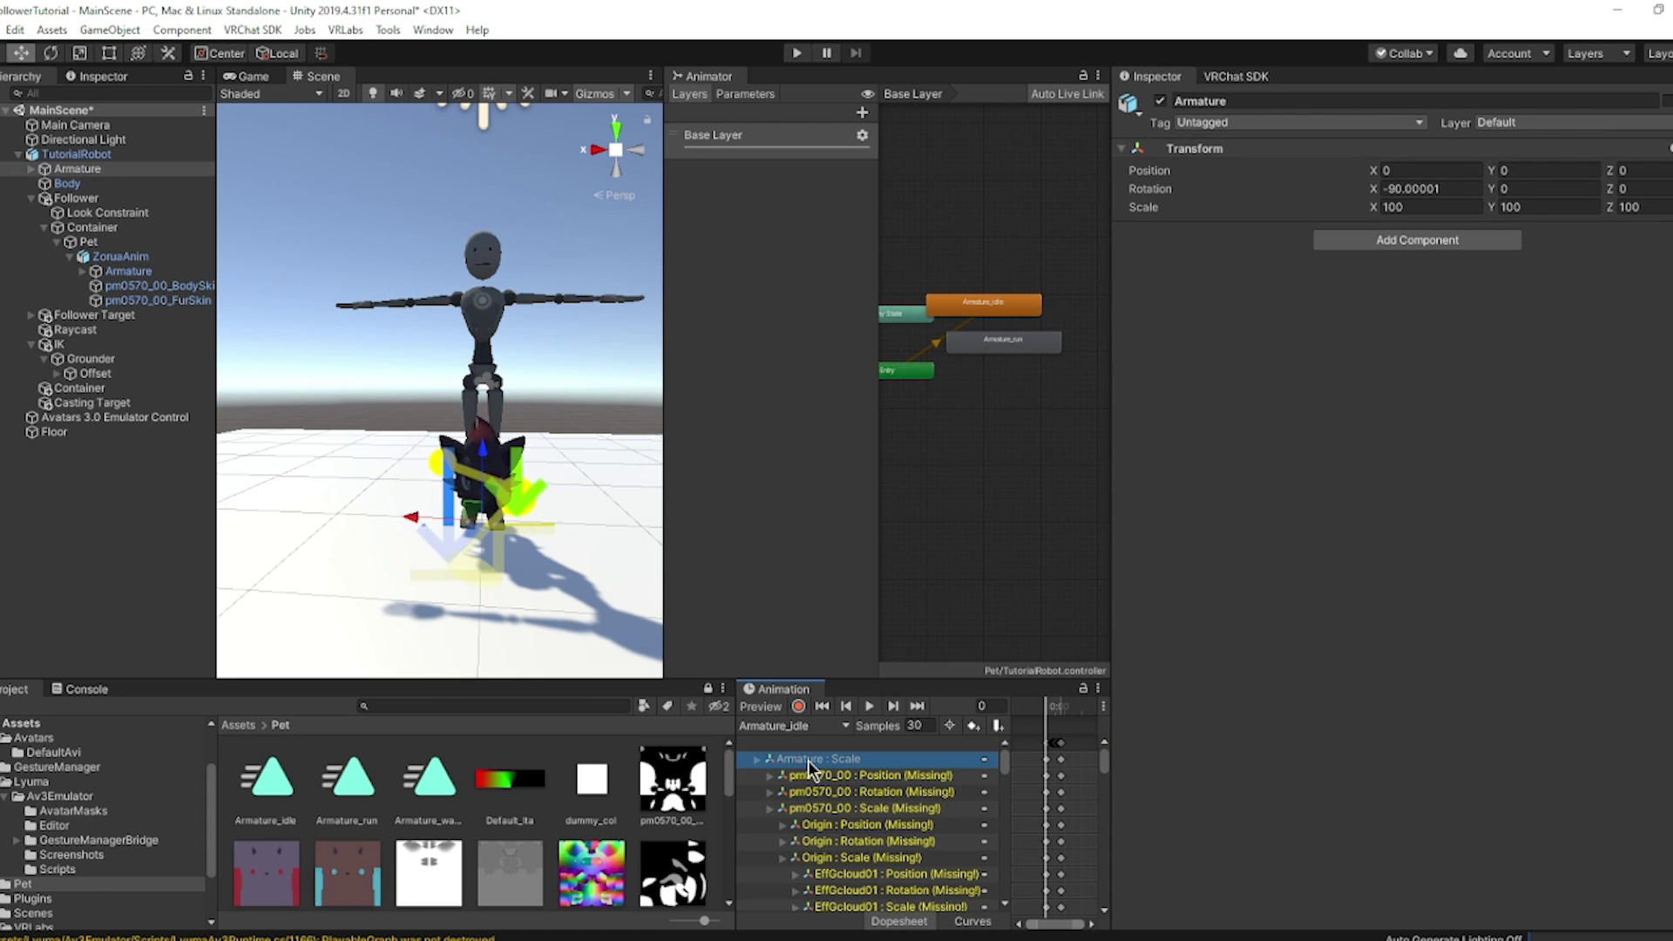
Clear the TutorialRobot controller from the avatar's Animator component.
{"action": "scroll", "coordinate": [958, 270], "scroll_direction": "up", "scroll_amount": 2}
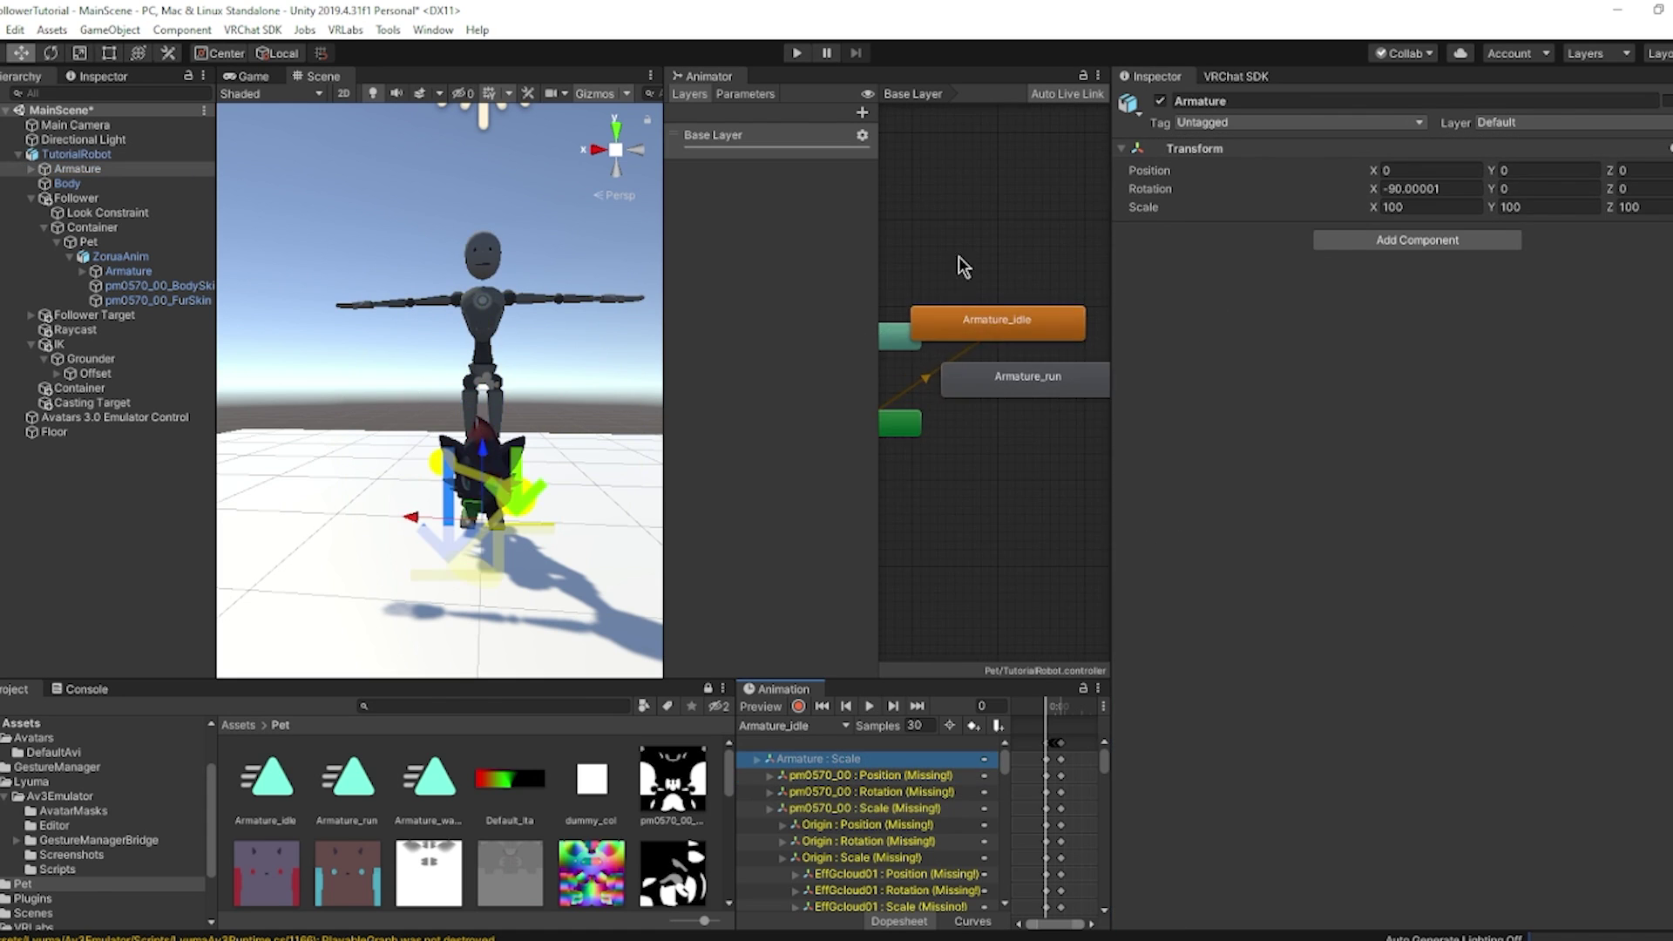
{"action": "middle_click_drag", "start_coordinate": [966, 397], "coordinate": [1028, 394]}
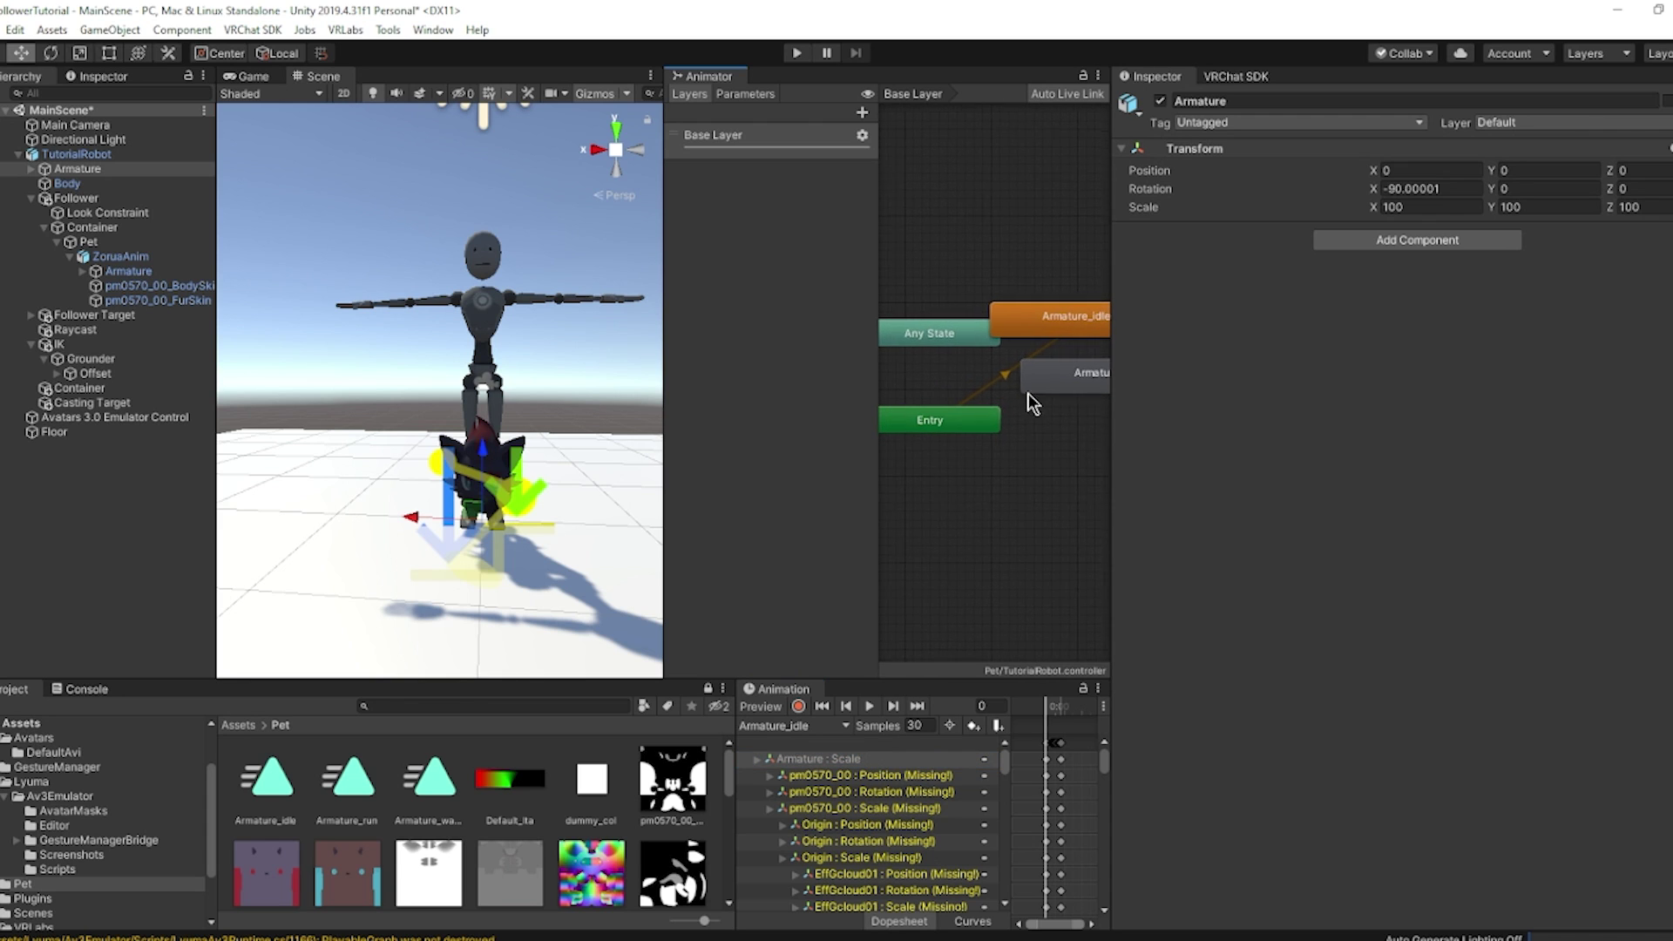
{"action": "left_click", "coordinate": [77, 154]}
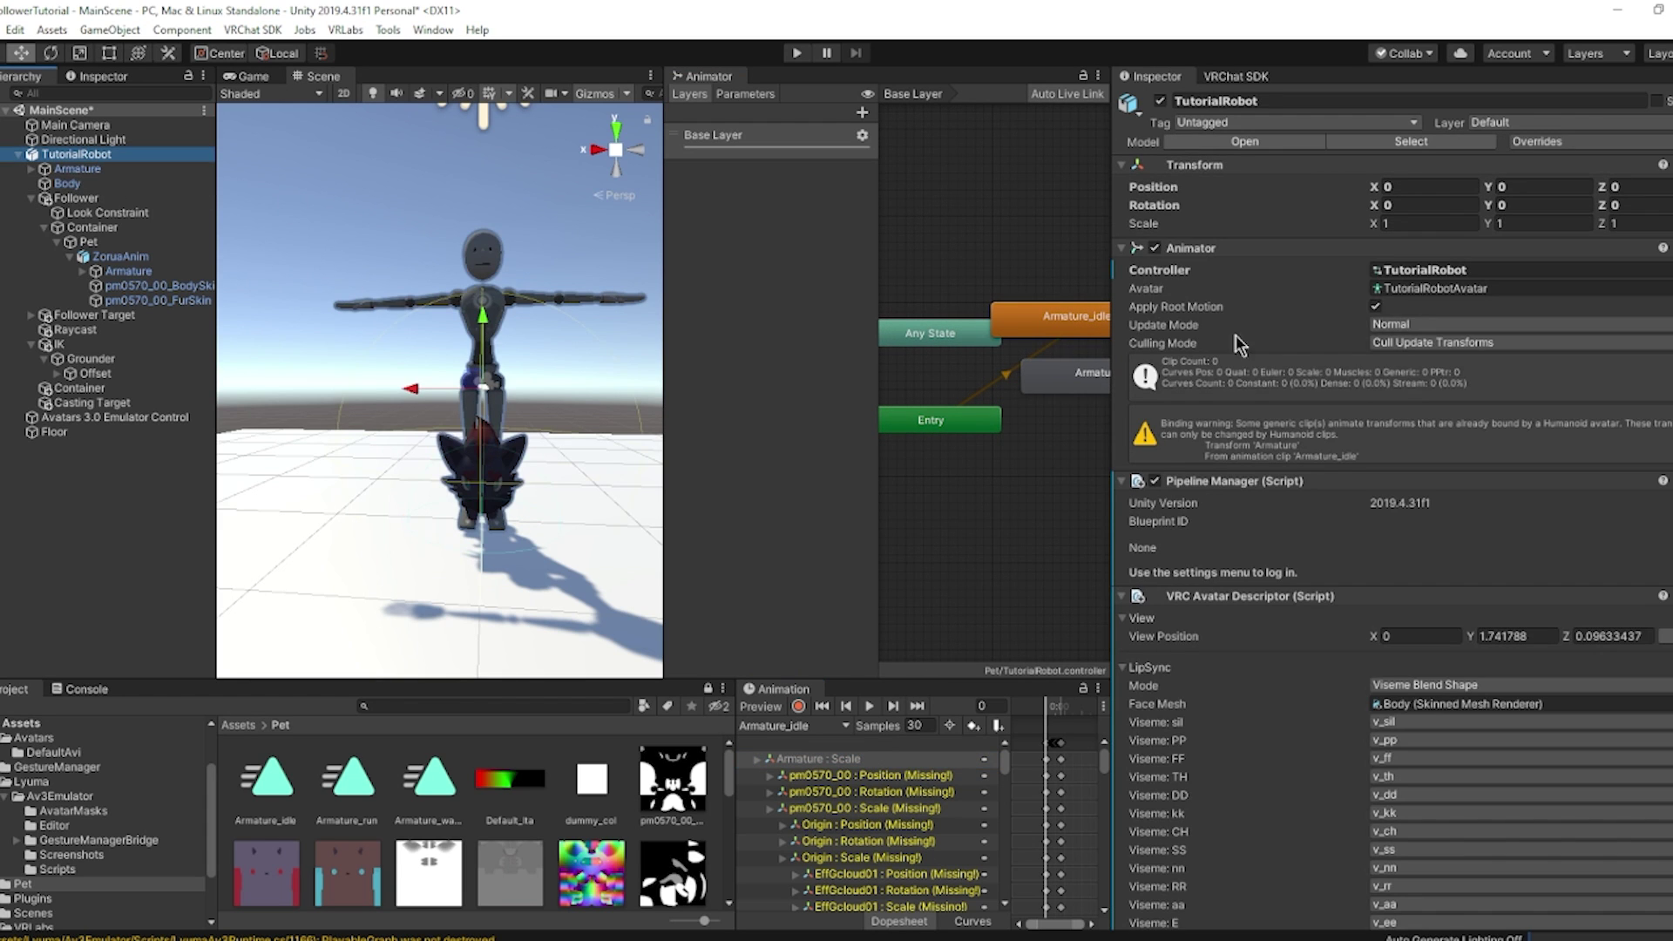
{"action": "left_click", "coordinate": [1424, 270]}
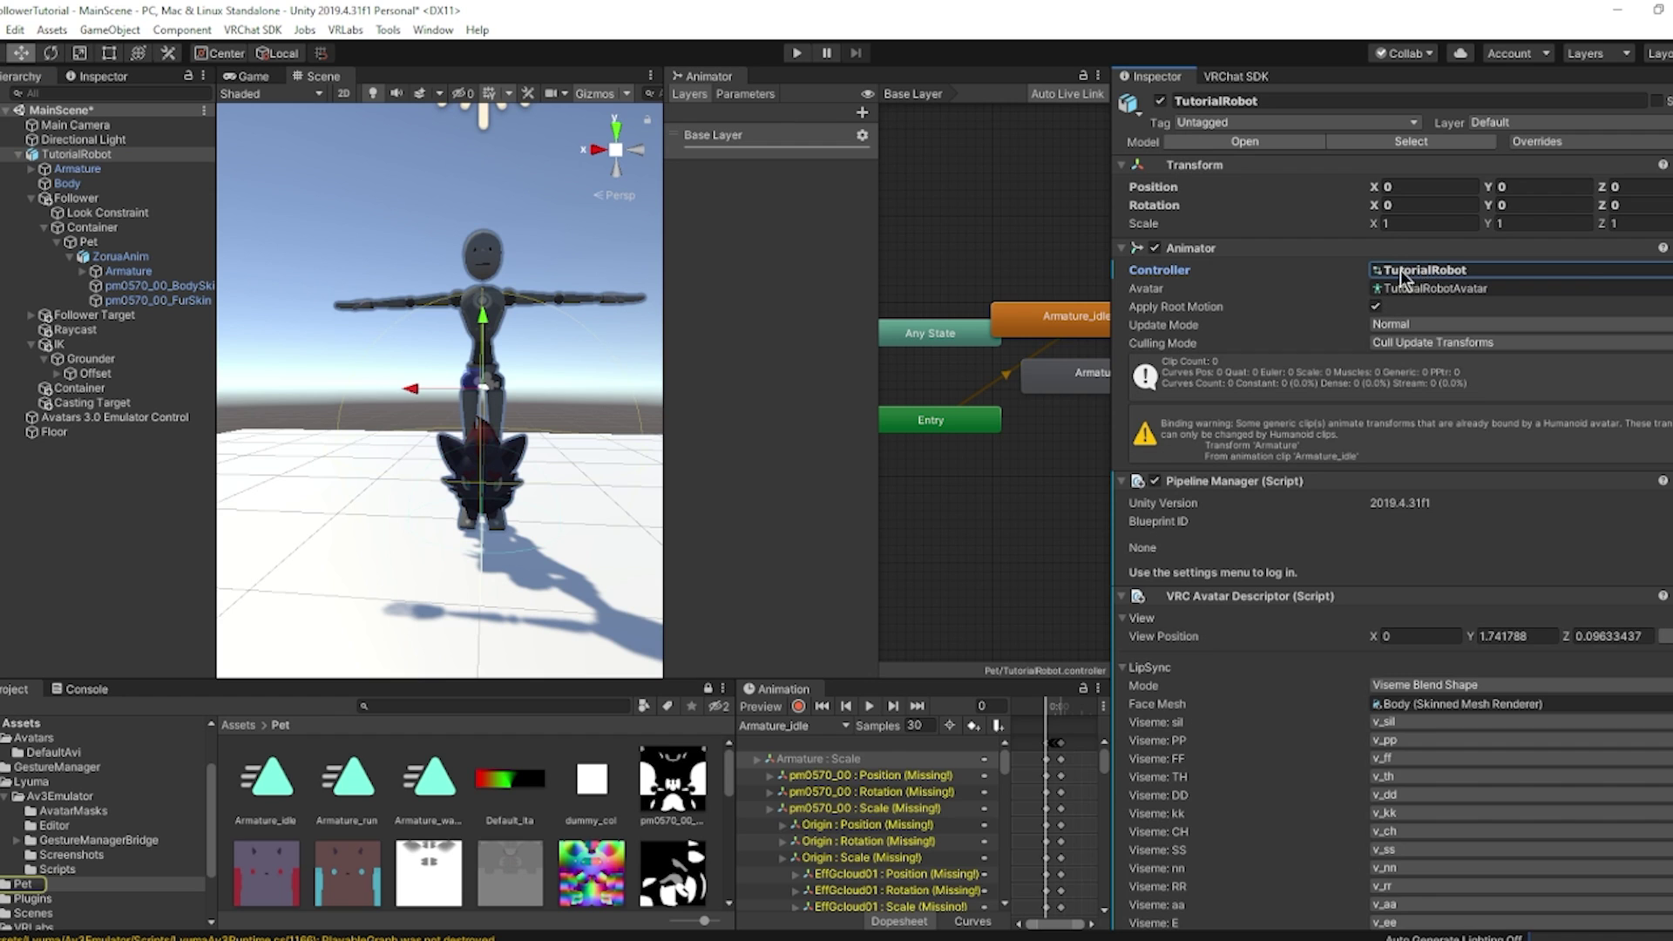
{"action": "key", "text": "Delete"}
{"action": "left_click", "coordinate": [920, 291]}
{"action": "left_click", "coordinate": [948, 417]}
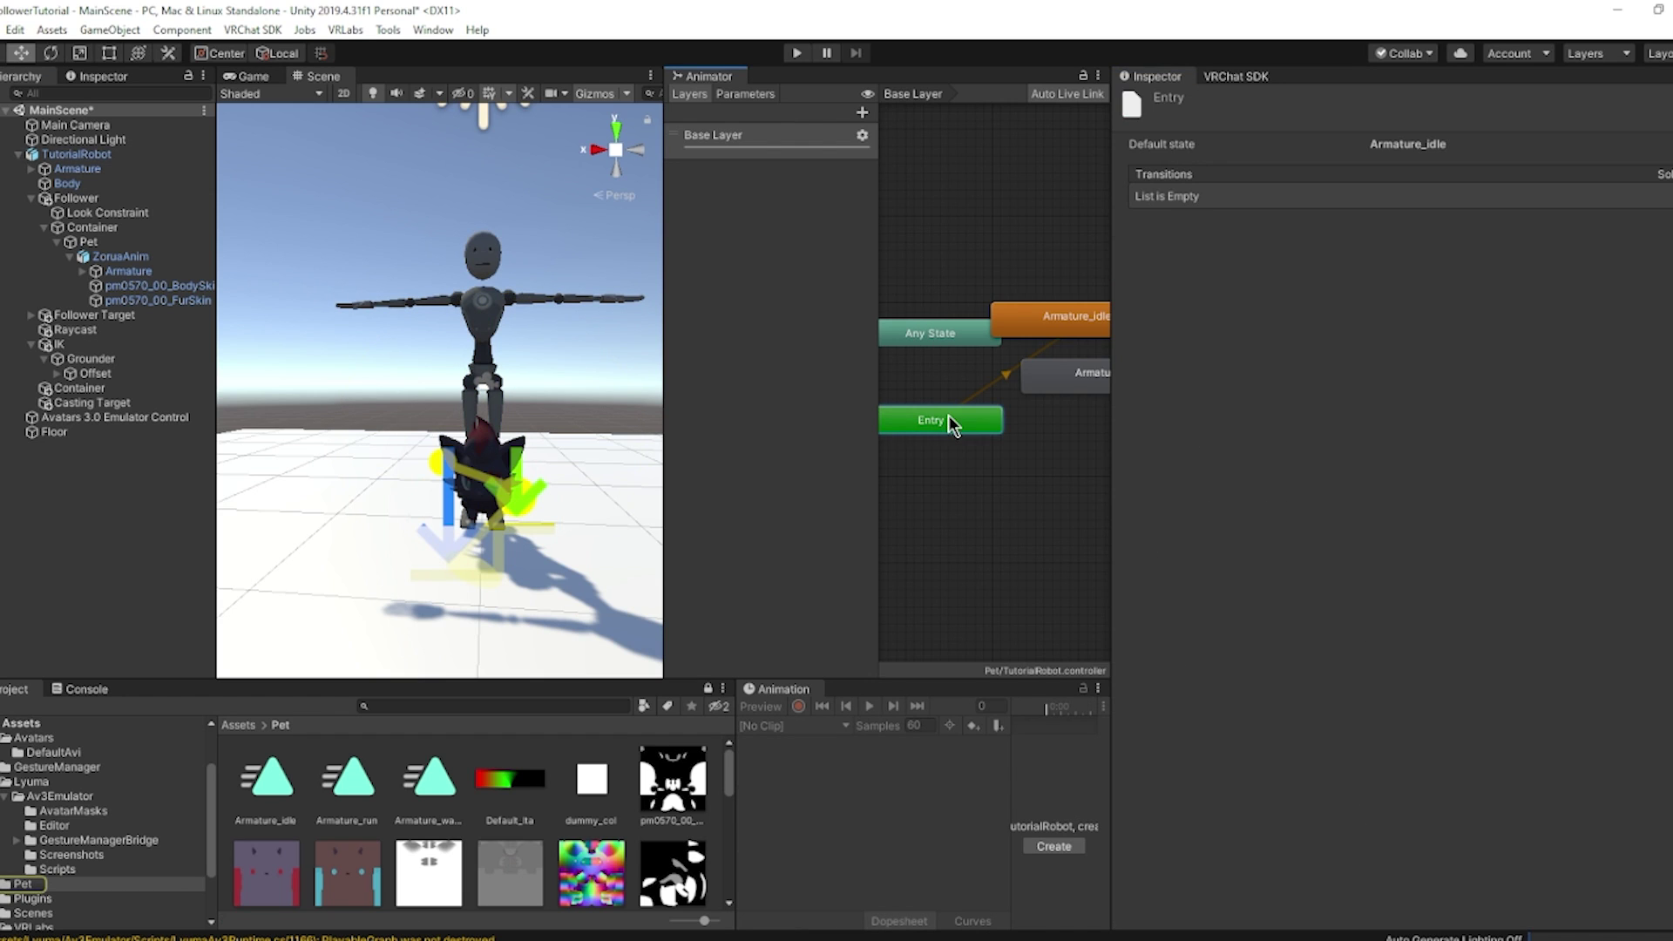
Assign the FX controller from the Avatars/DefaultAvi folder to TutorialRobot's Animator component.
{"action": "middle_click_drag", "start_coordinate": [980, 358], "coordinate": [941, 353]}
{"action": "left_click", "coordinate": [993, 318]}
{"action": "left_click", "coordinate": [104, 155]}
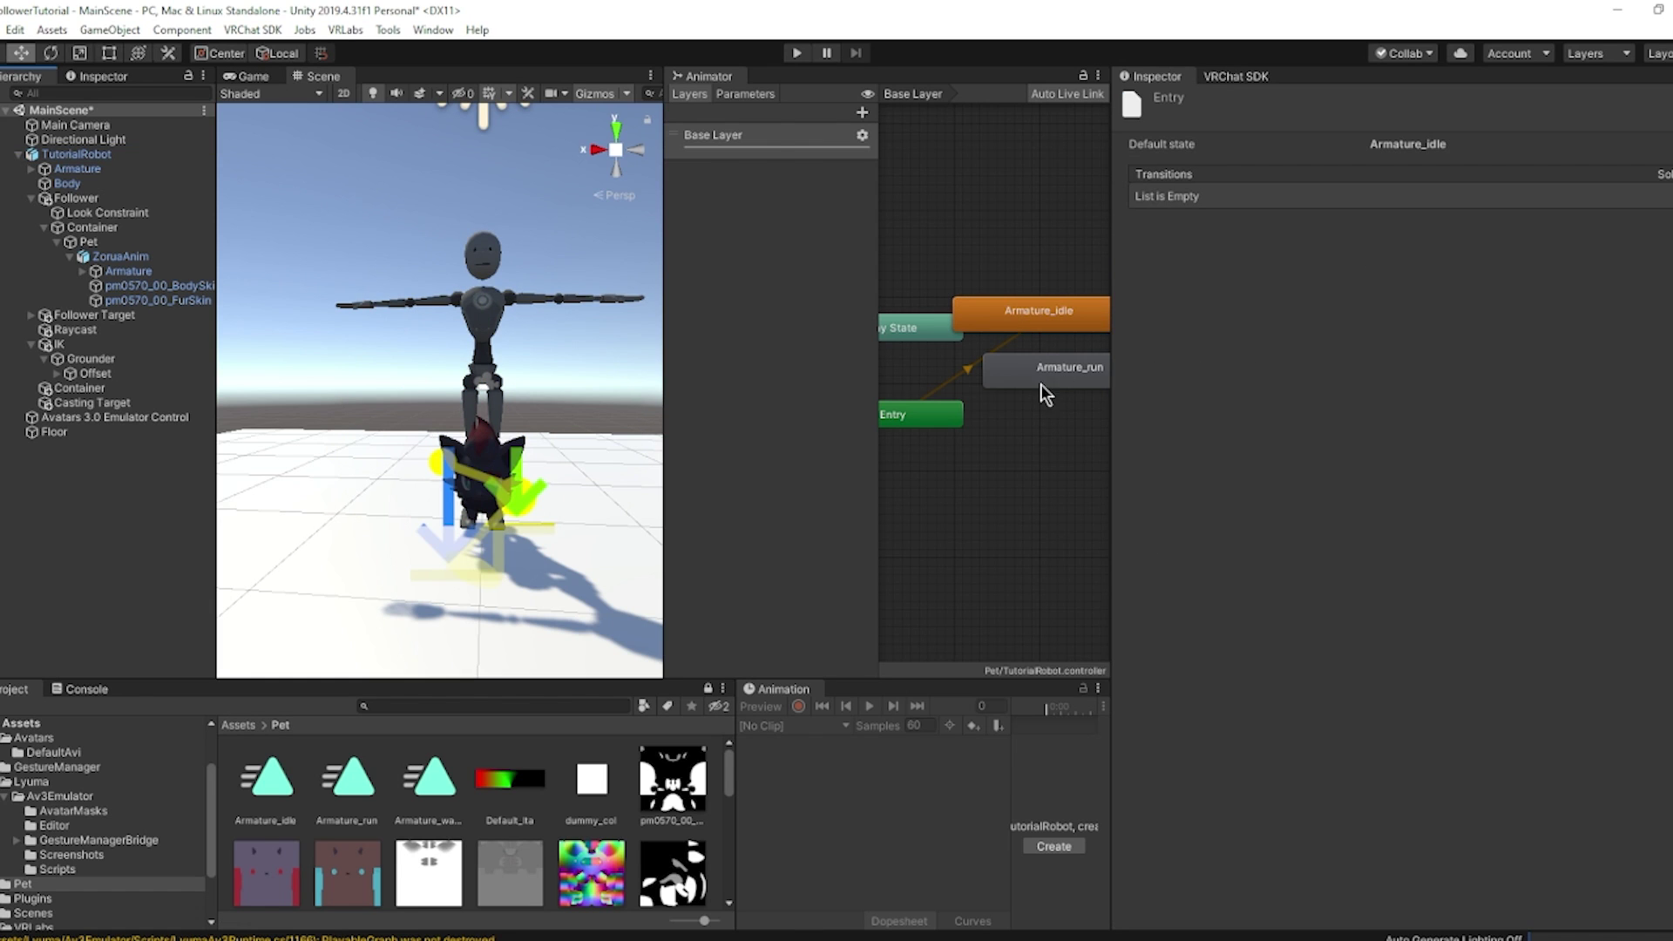
{"action": "left_click", "coordinate": [119, 157]}
{"action": "left_click", "coordinate": [1405, 272]}
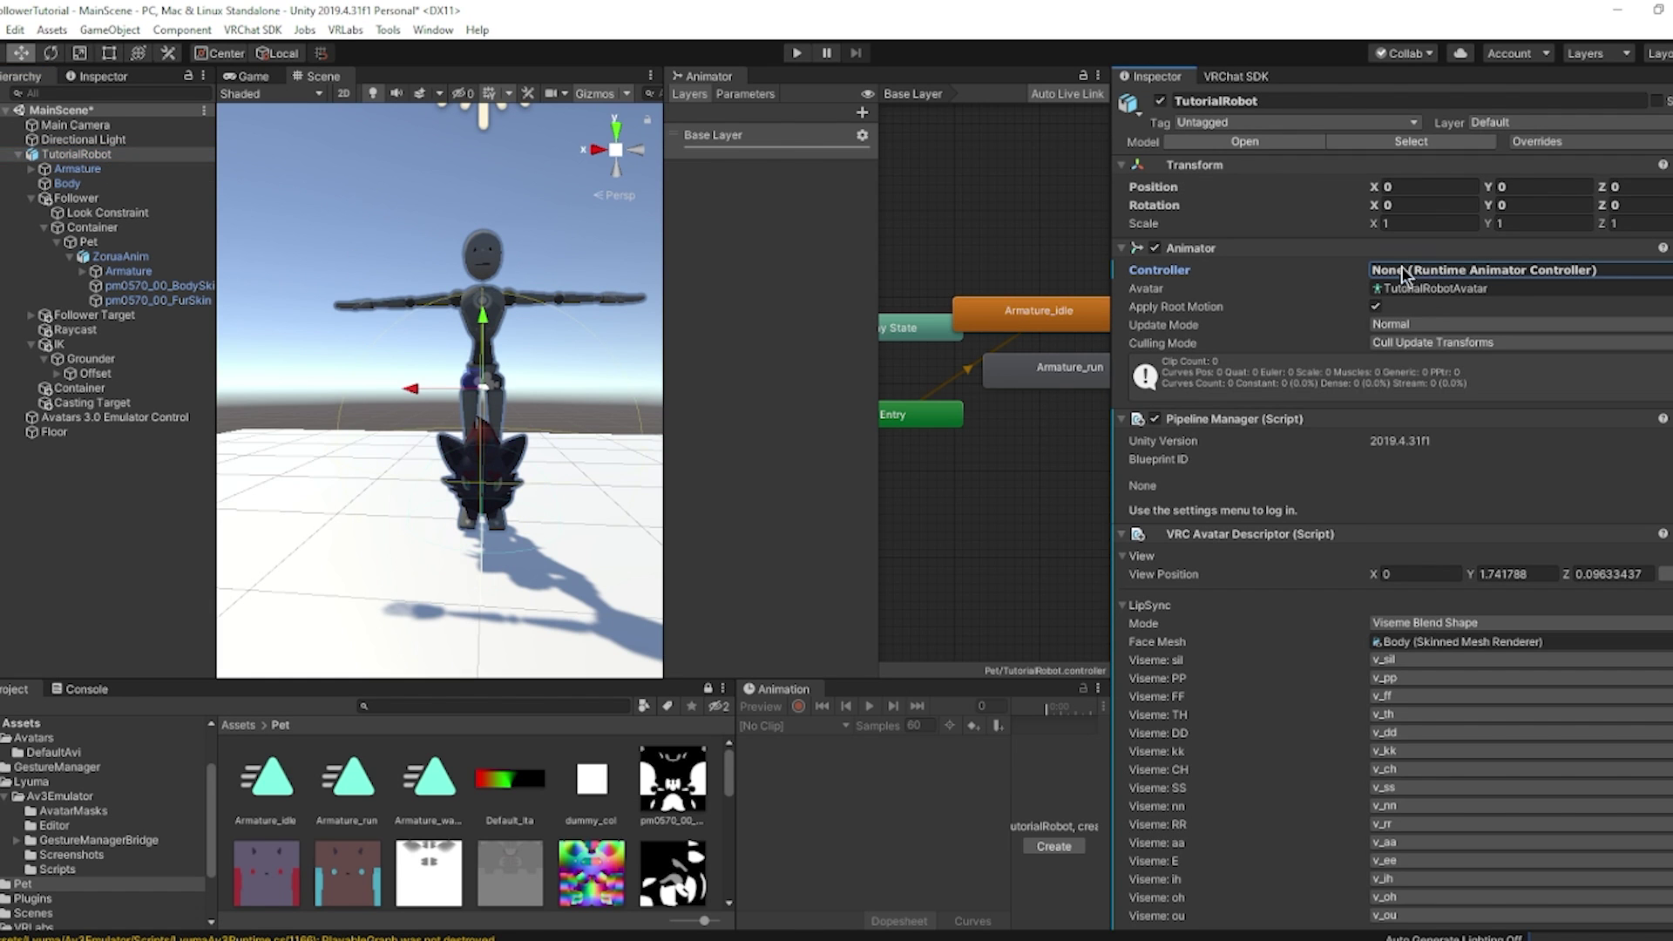
{"action": "left_click", "coordinate": [237, 725]}
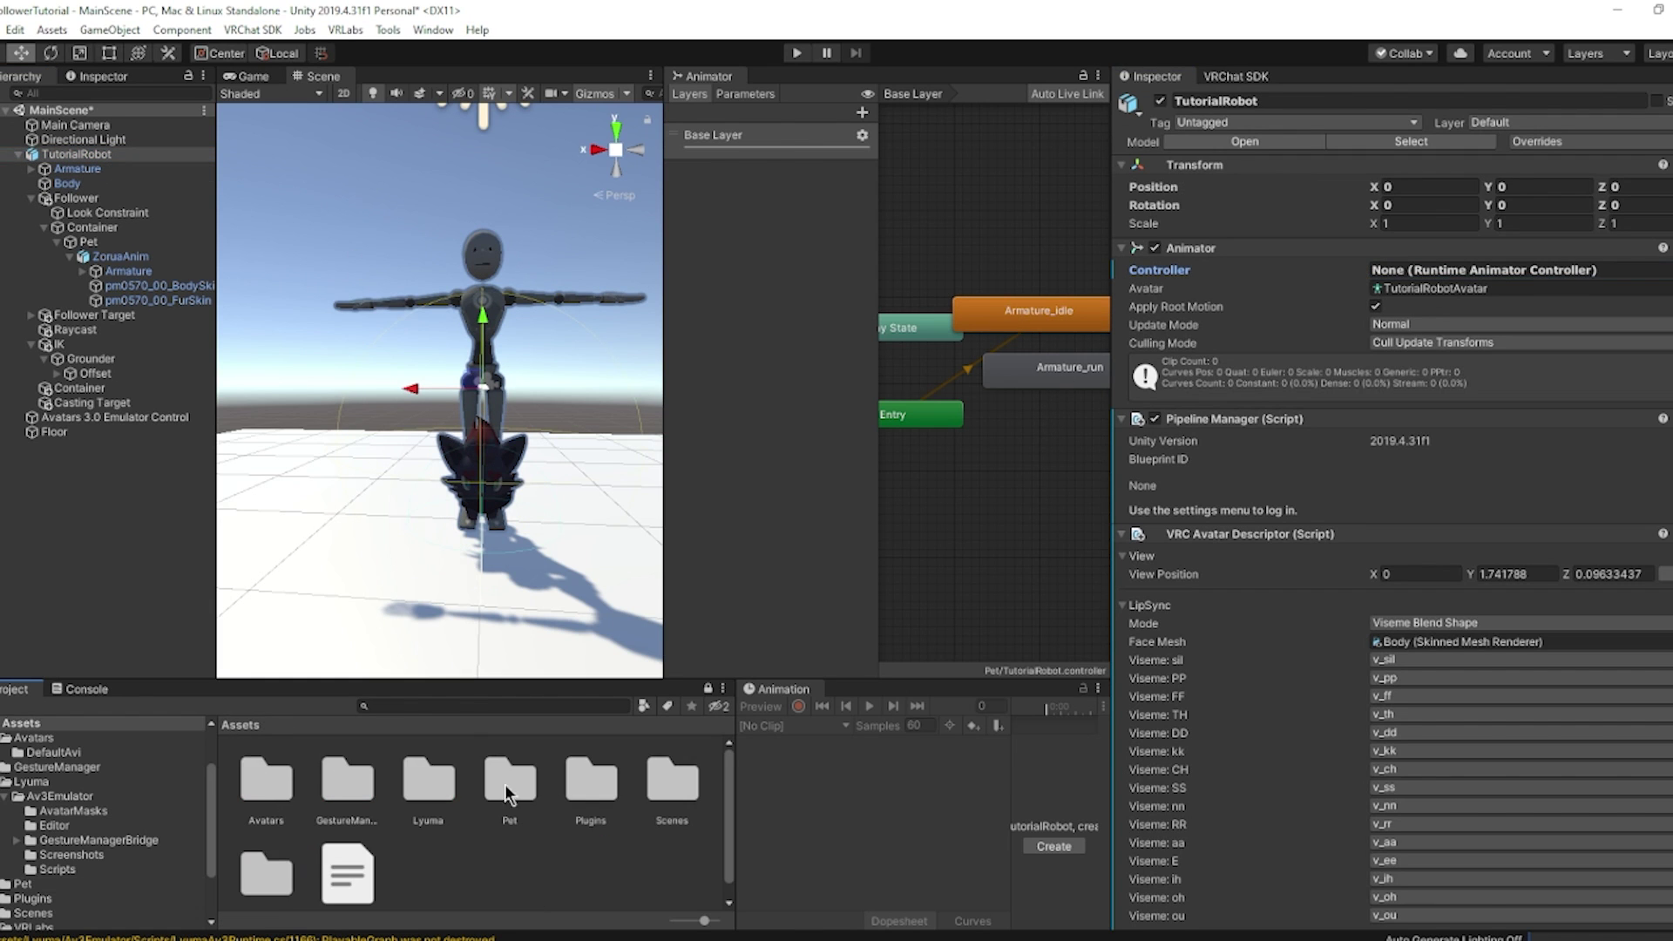
{"action": "double_click", "coordinate": [279, 789]}
{"action": "double_click", "coordinate": [258, 786]}
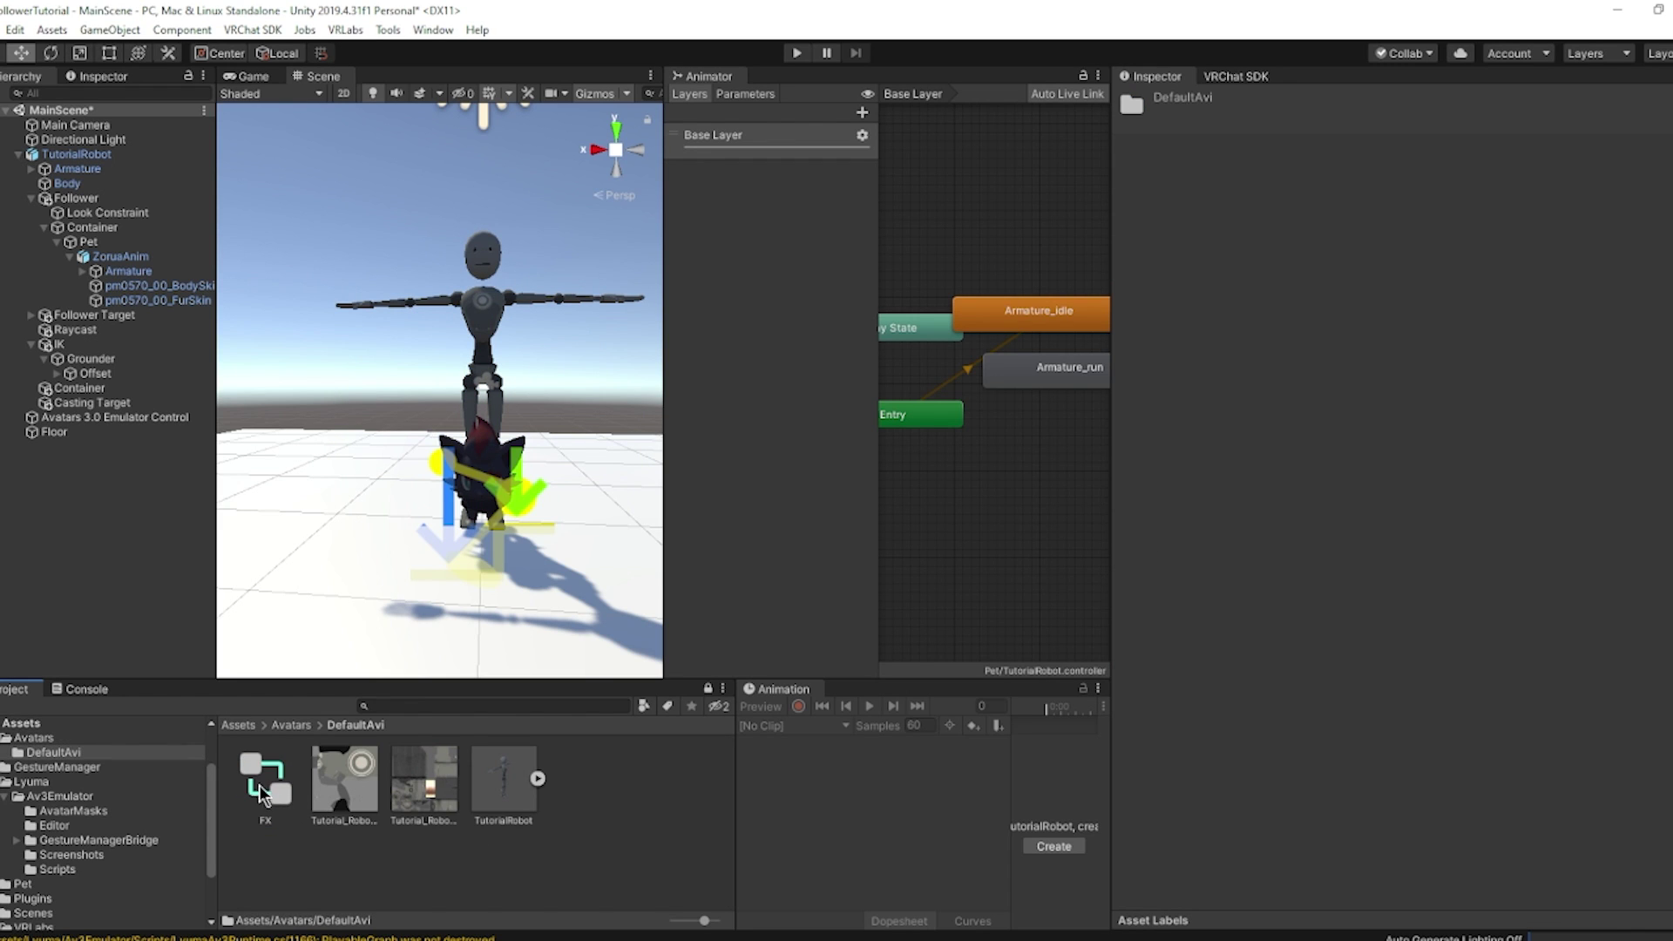
{"action": "left_click", "coordinate": [79, 154]}
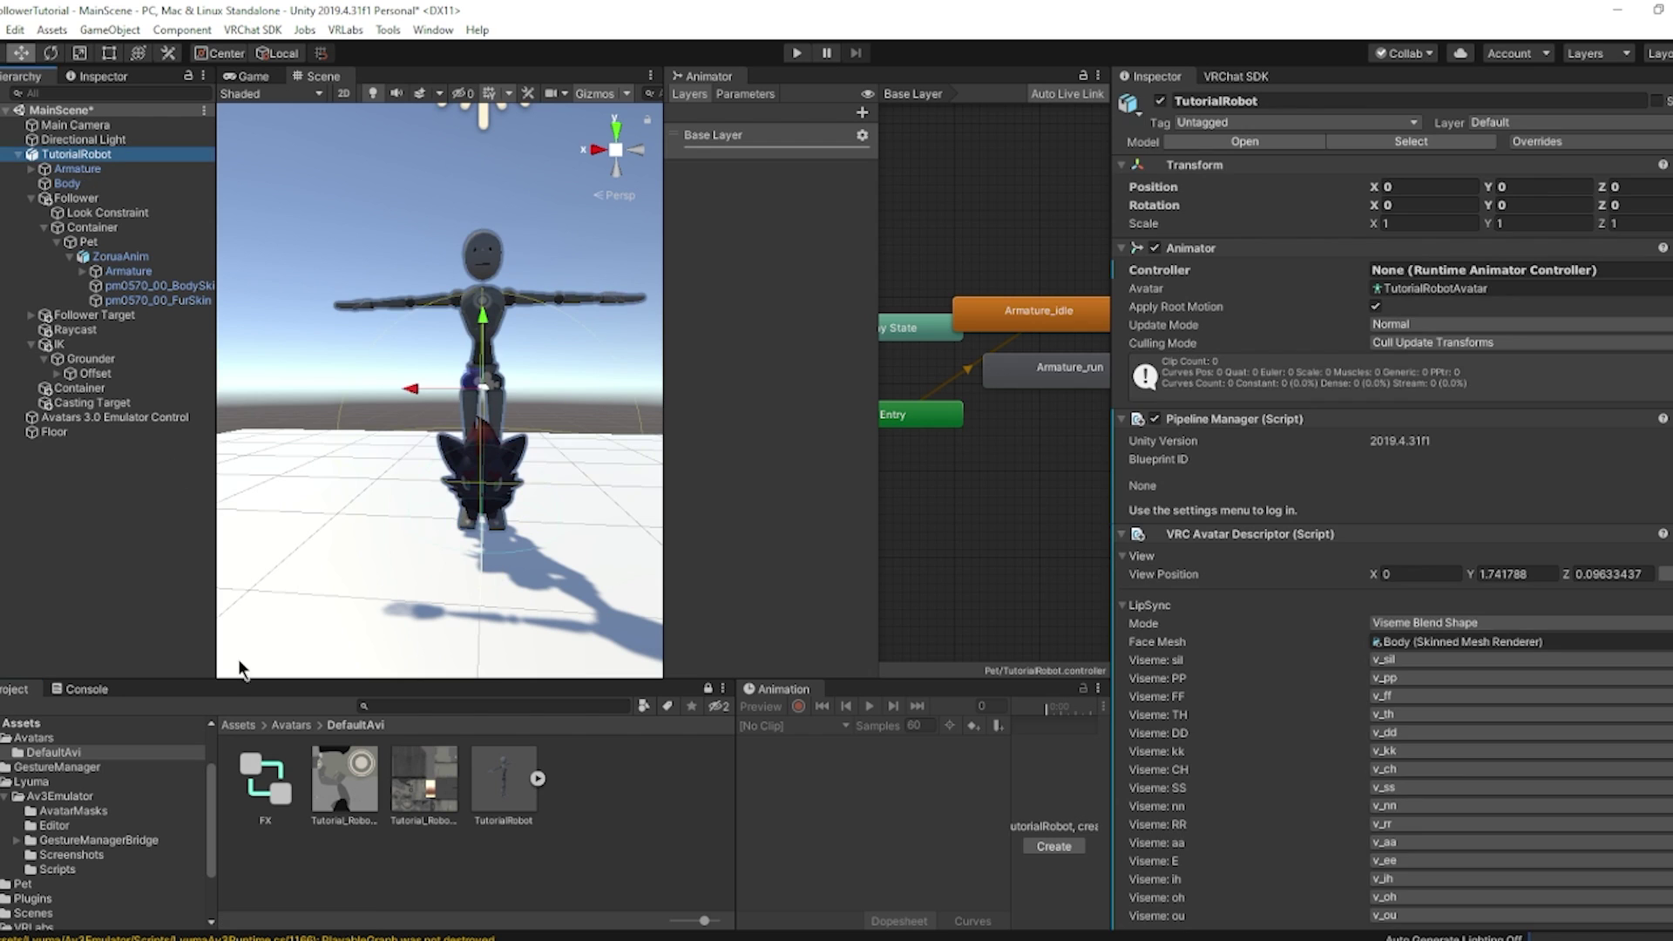
{"action": "left_click_drag", "start_coordinate": [265, 779], "coordinate": [1412, 270]}
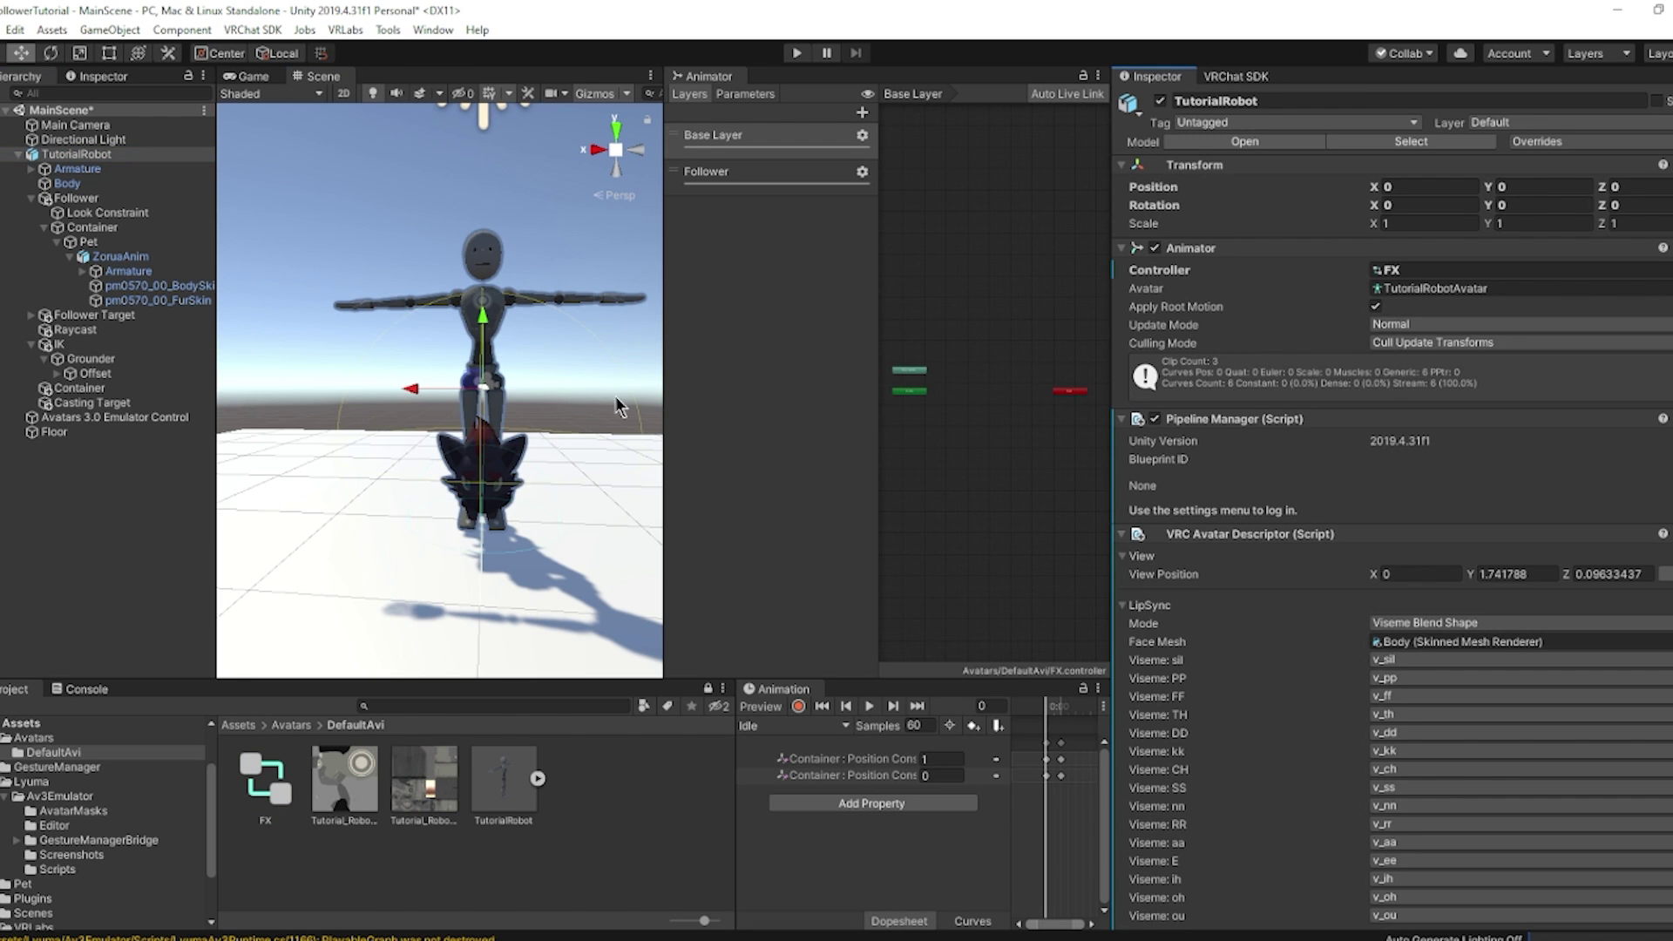
{"action": "scroll", "coordinate": [945, 371], "scroll_direction": "up", "scroll_amount": 10}
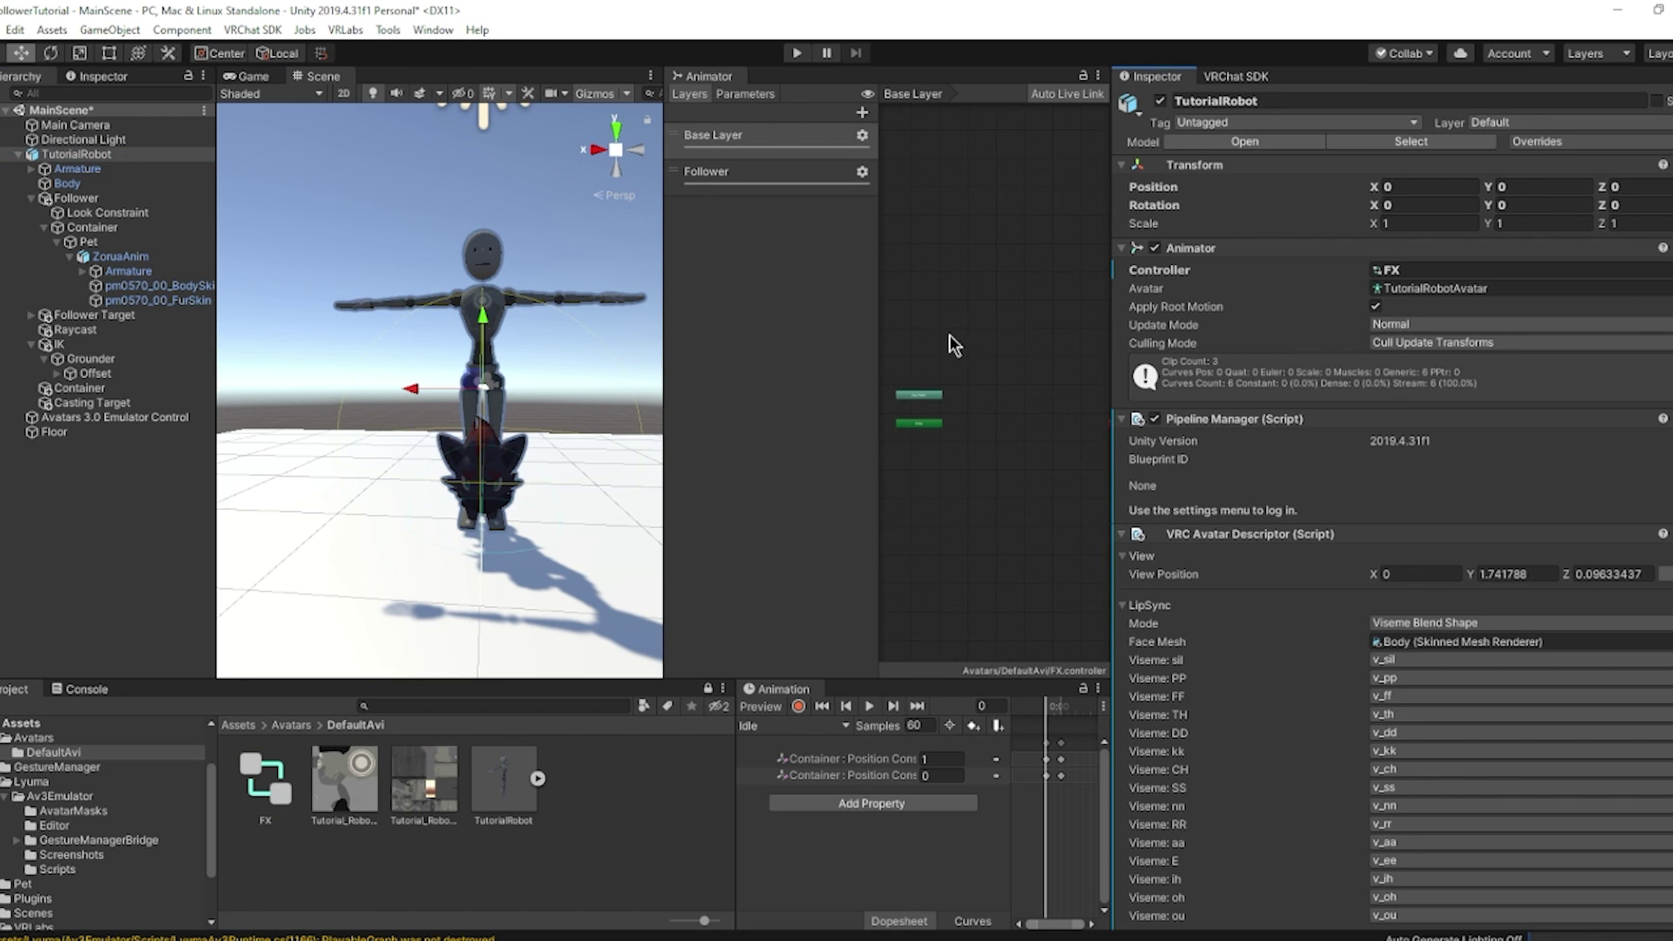
{"action": "middle_click_drag", "start_coordinate": [959, 384], "coordinate": [922, 335]}
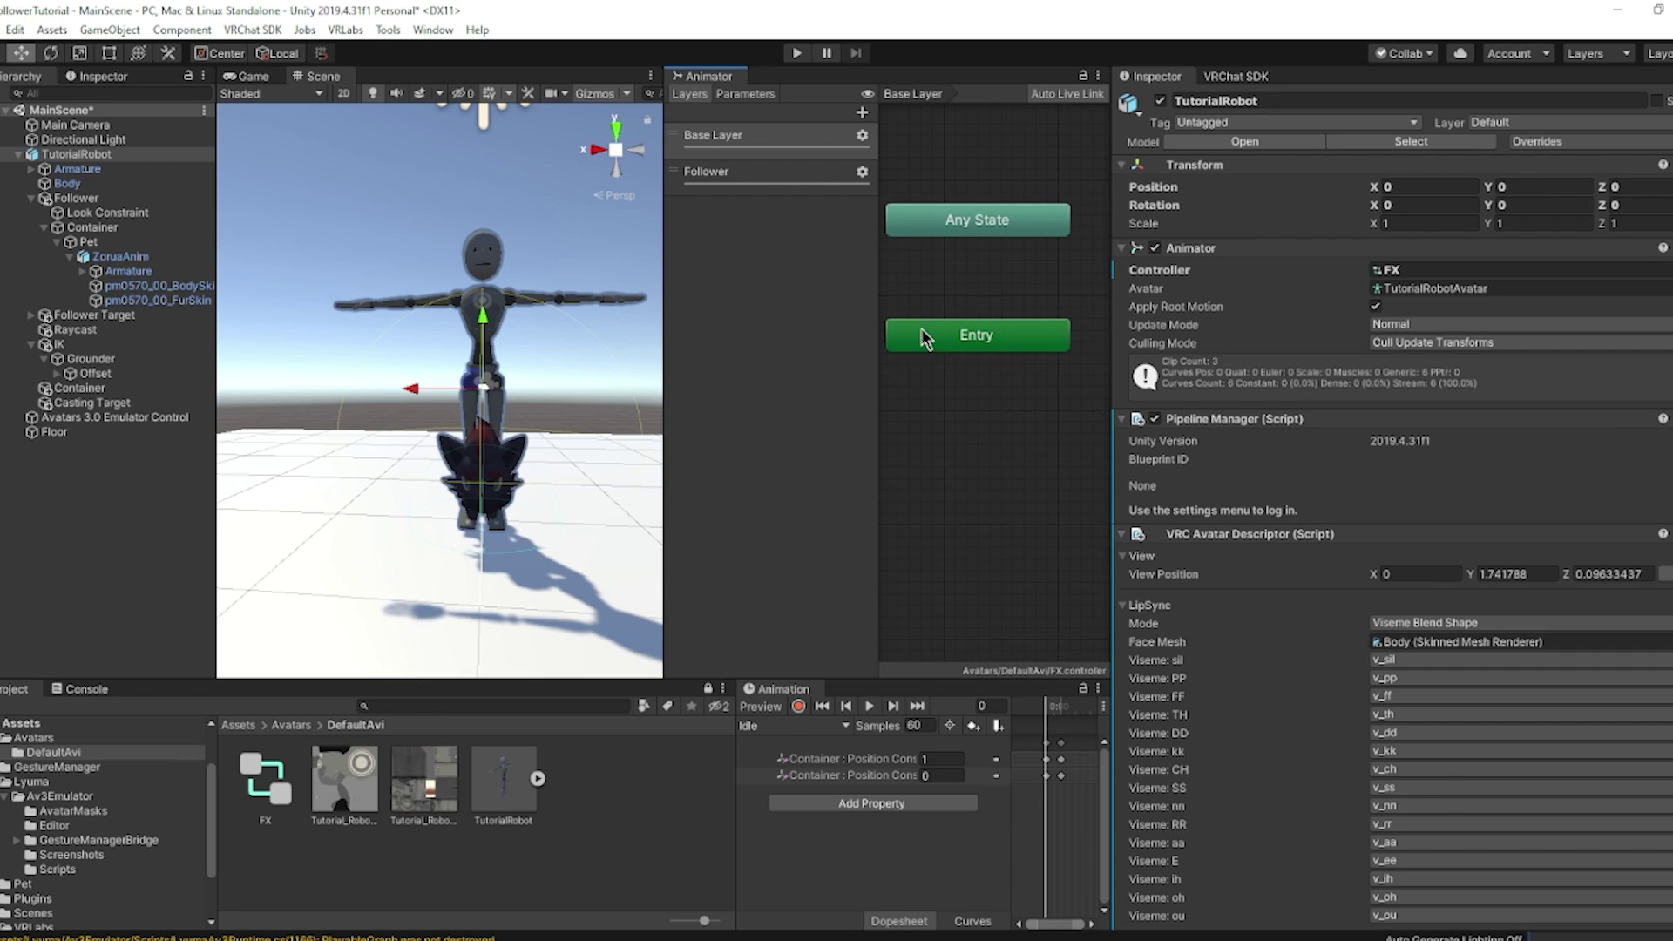
Add the Armature_idle and Armature_run clips from the Pet folder to TutorialRobot so they enter its FX controller.
{"action": "left_click", "coordinate": [103, 159]}
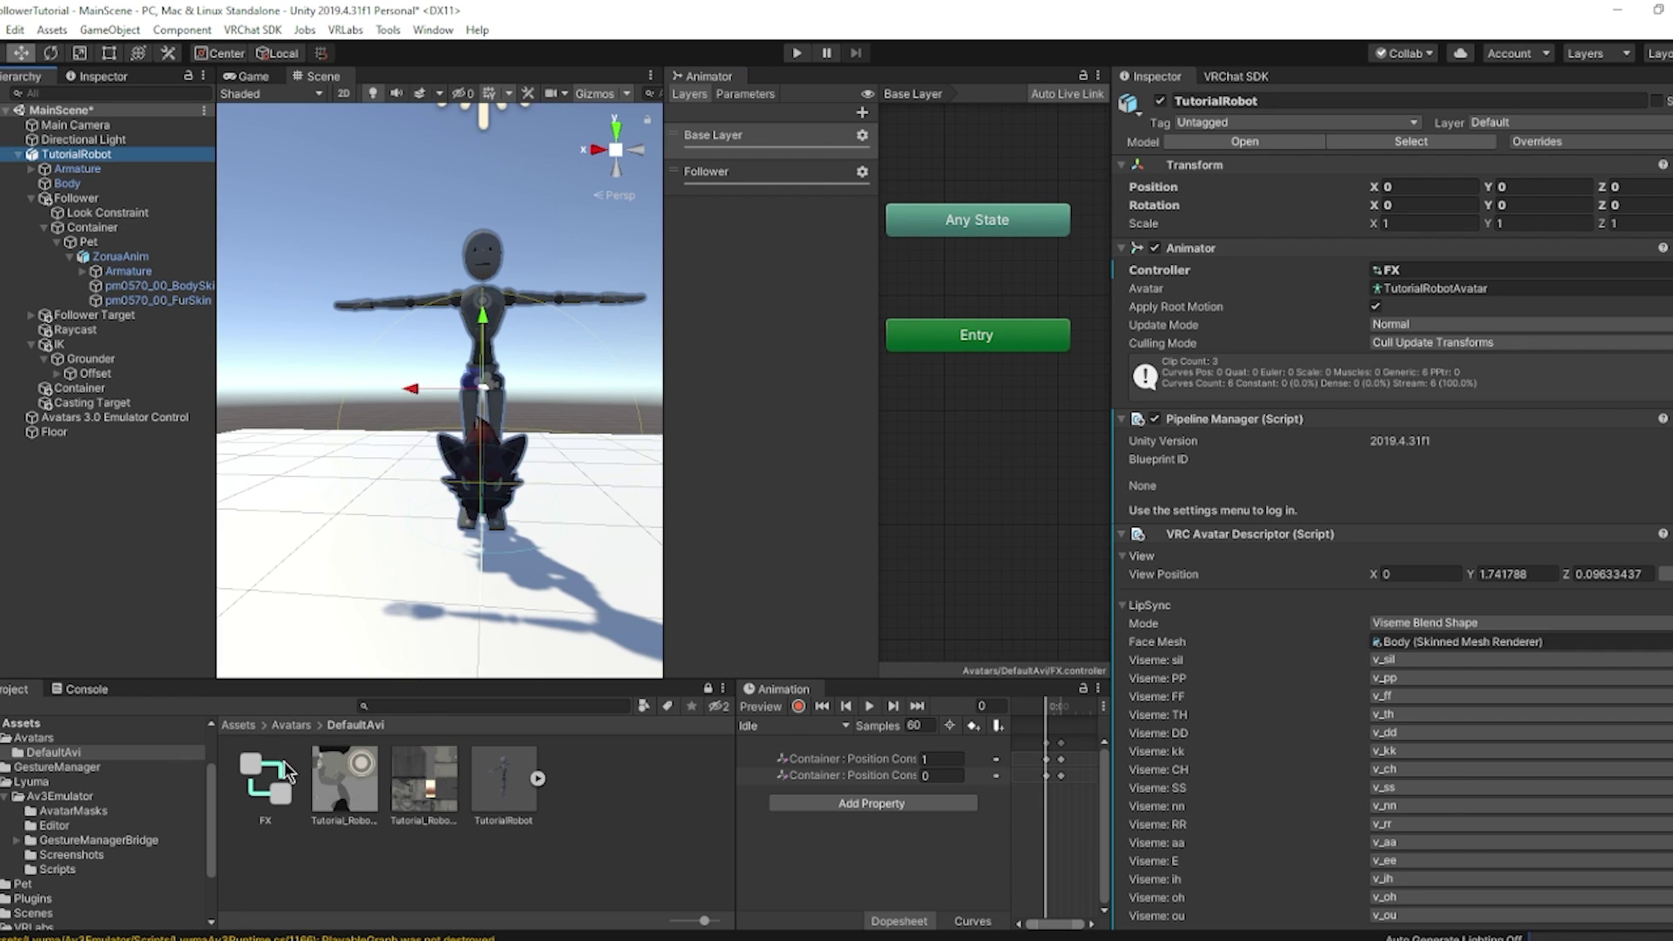
{"action": "left_click", "coordinate": [243, 728]}
{"action": "double_click", "coordinate": [515, 777]}
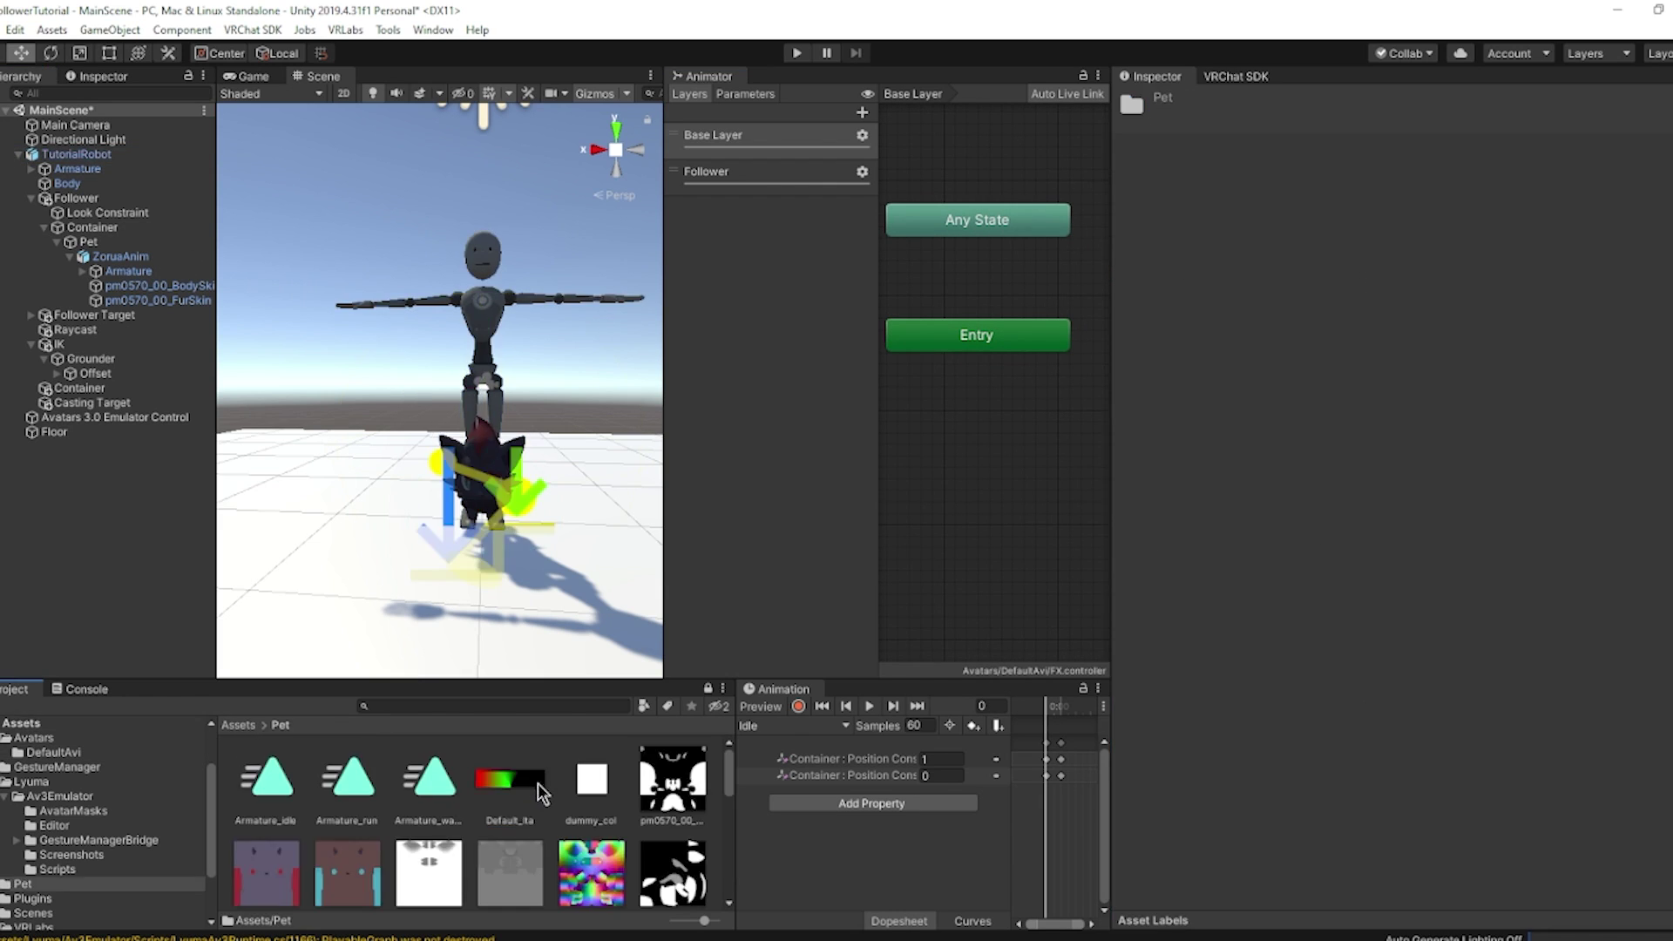
{"action": "left_click", "coordinate": [270, 778]}
{"action": "left_click", "coordinate": [347, 778]}
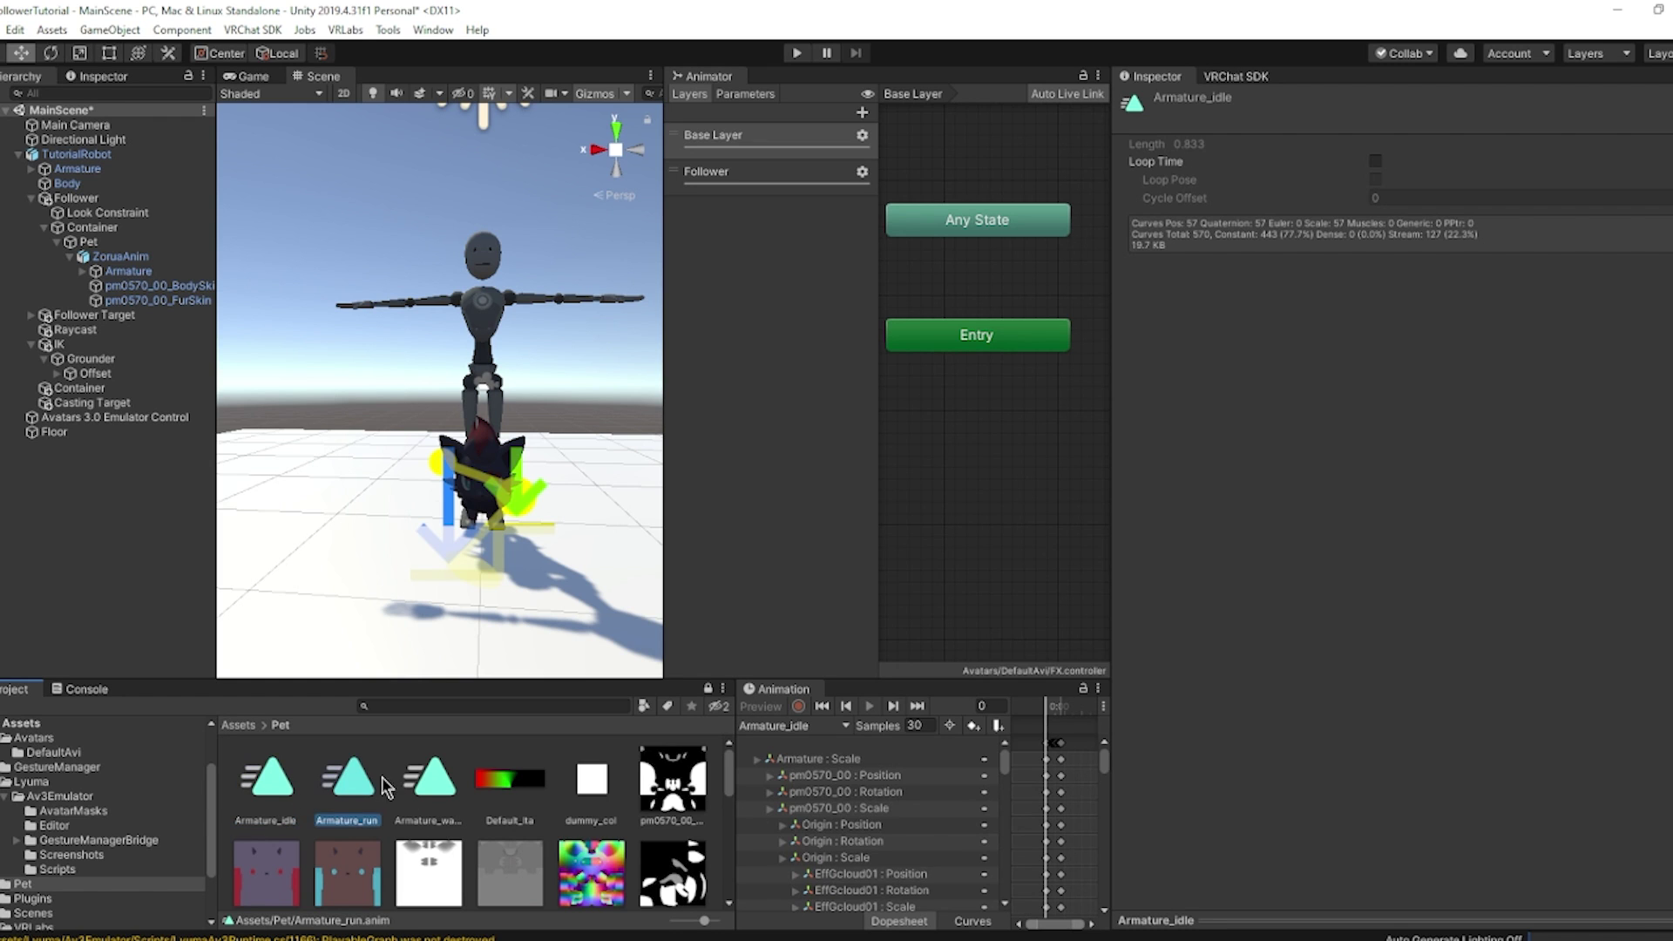
{"action": "left_click", "coordinate": [430, 778]}
{"action": "left_click", "coordinate": [373, 786], "text": "ctrl"}
{"action": "left_click_drag", "start_coordinate": [363, 786], "coordinate": [76, 154]}
{"action": "left_click", "coordinate": [266, 777]}
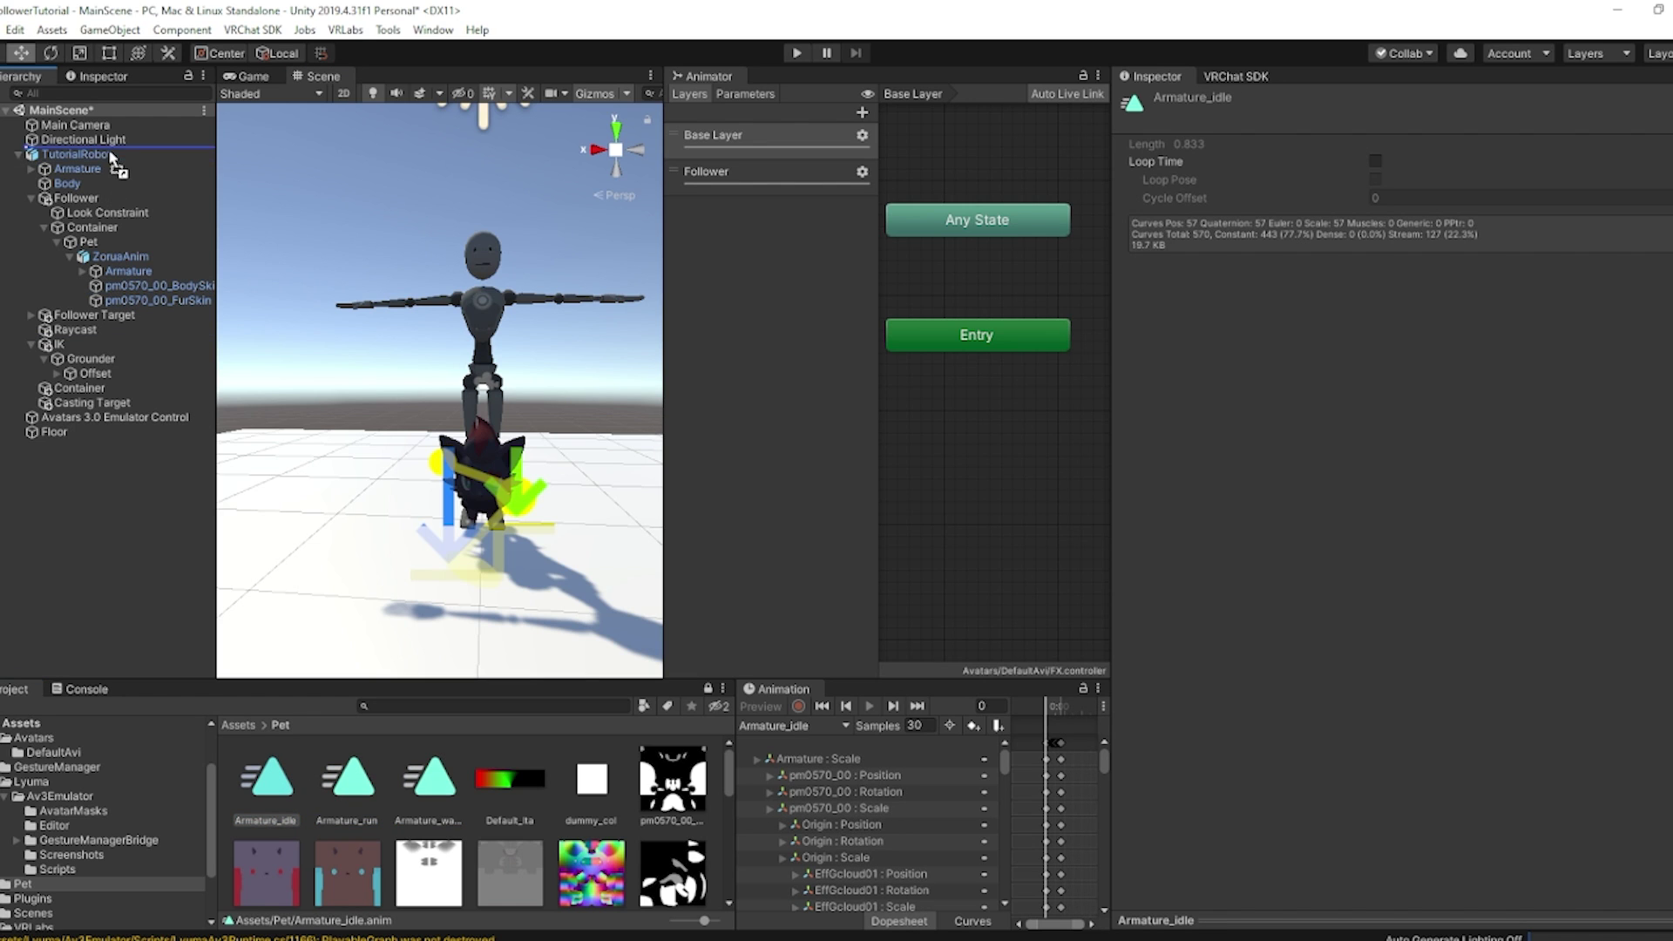
{"action": "left_click_drag", "start_coordinate": [352, 786], "coordinate": [84, 156]}
Prefix the path of Armature_idle's Armature scale property with Follower/Container/Pet/ZoruaAnim/.
{"action": "left_click", "coordinate": [87, 169]}
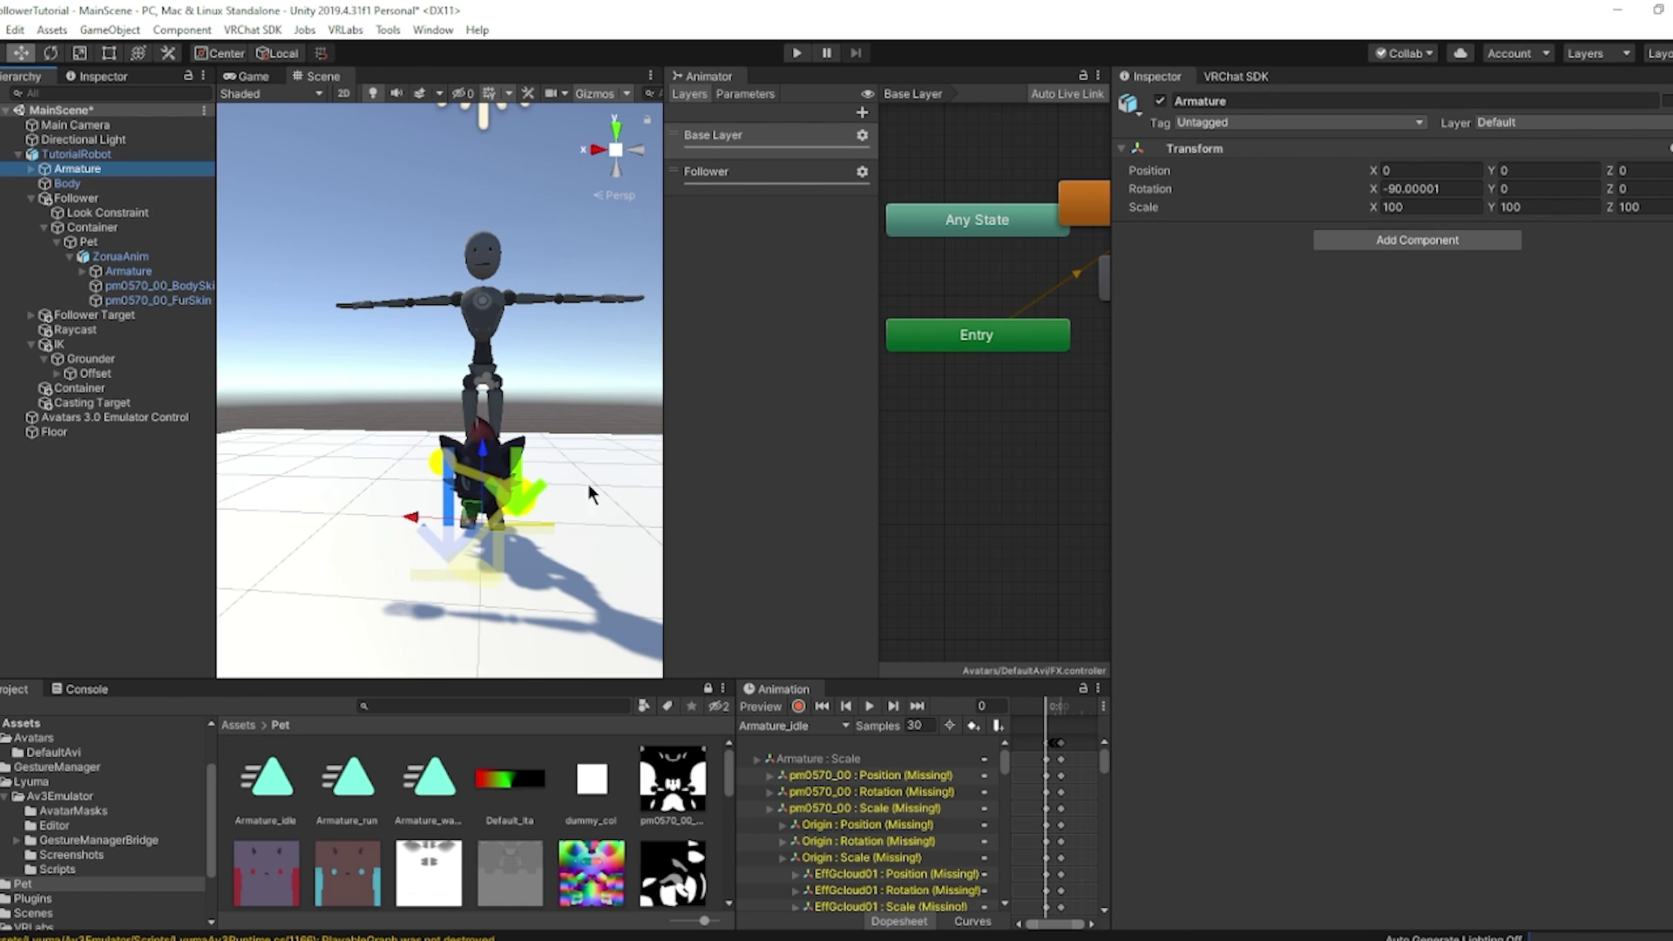
{"action": "left_click", "coordinate": [793, 726]}
{"action": "left_click", "coordinate": [803, 745]}
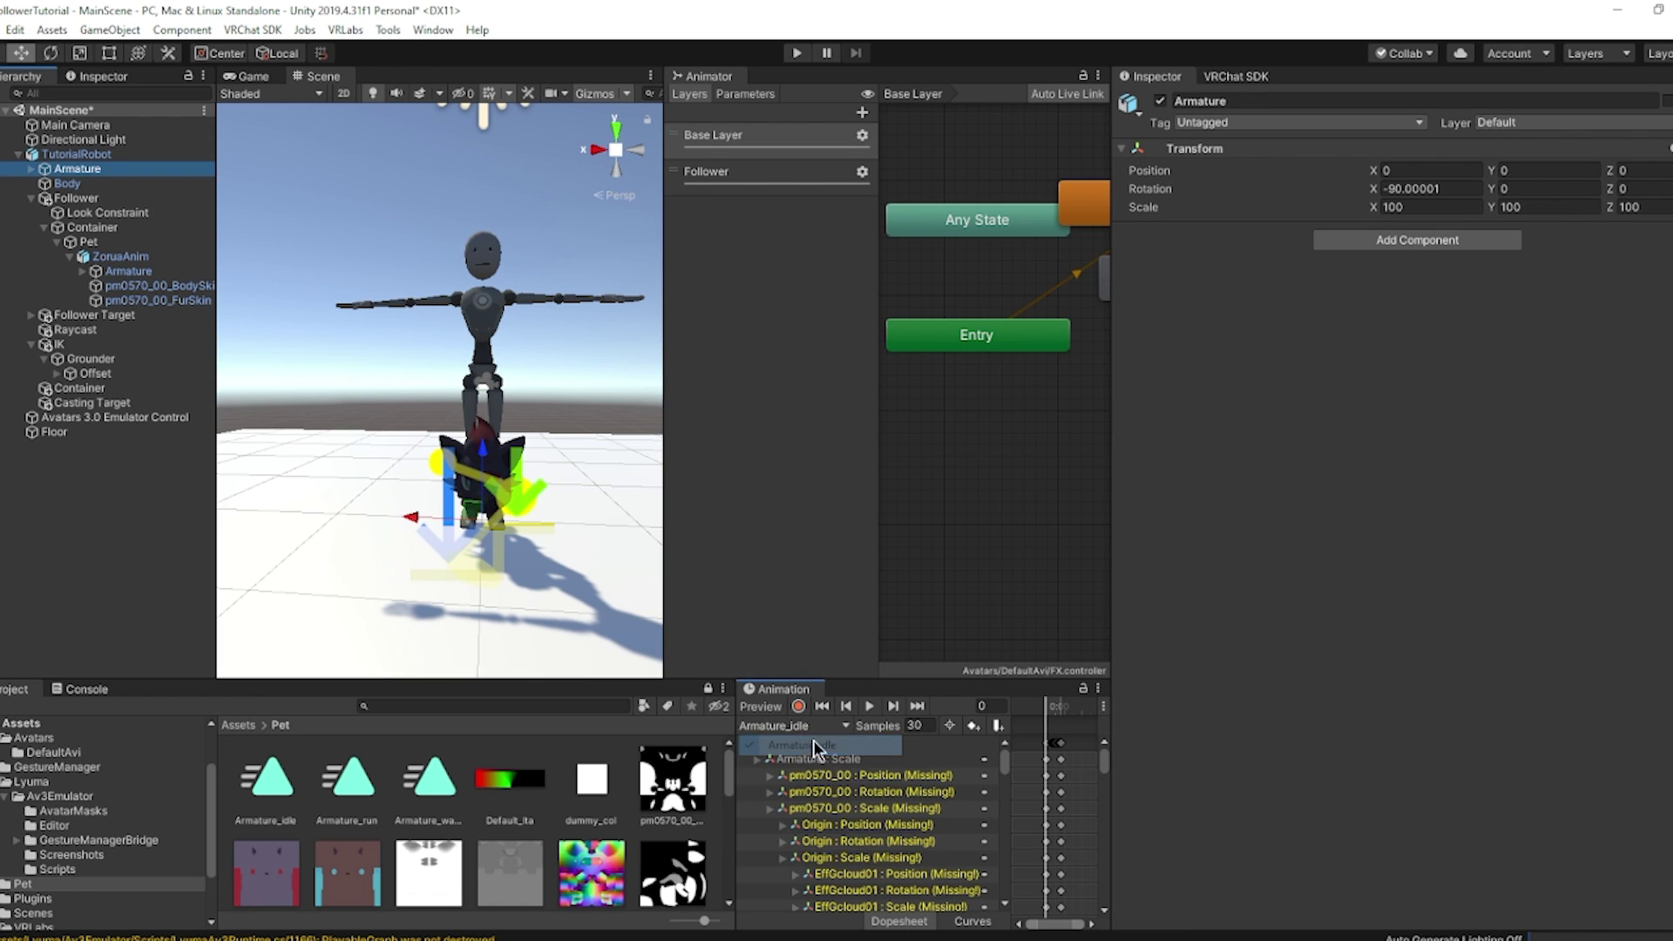
{"action": "left_click", "coordinate": [874, 775]}
{"action": "left_click", "coordinate": [867, 760]}
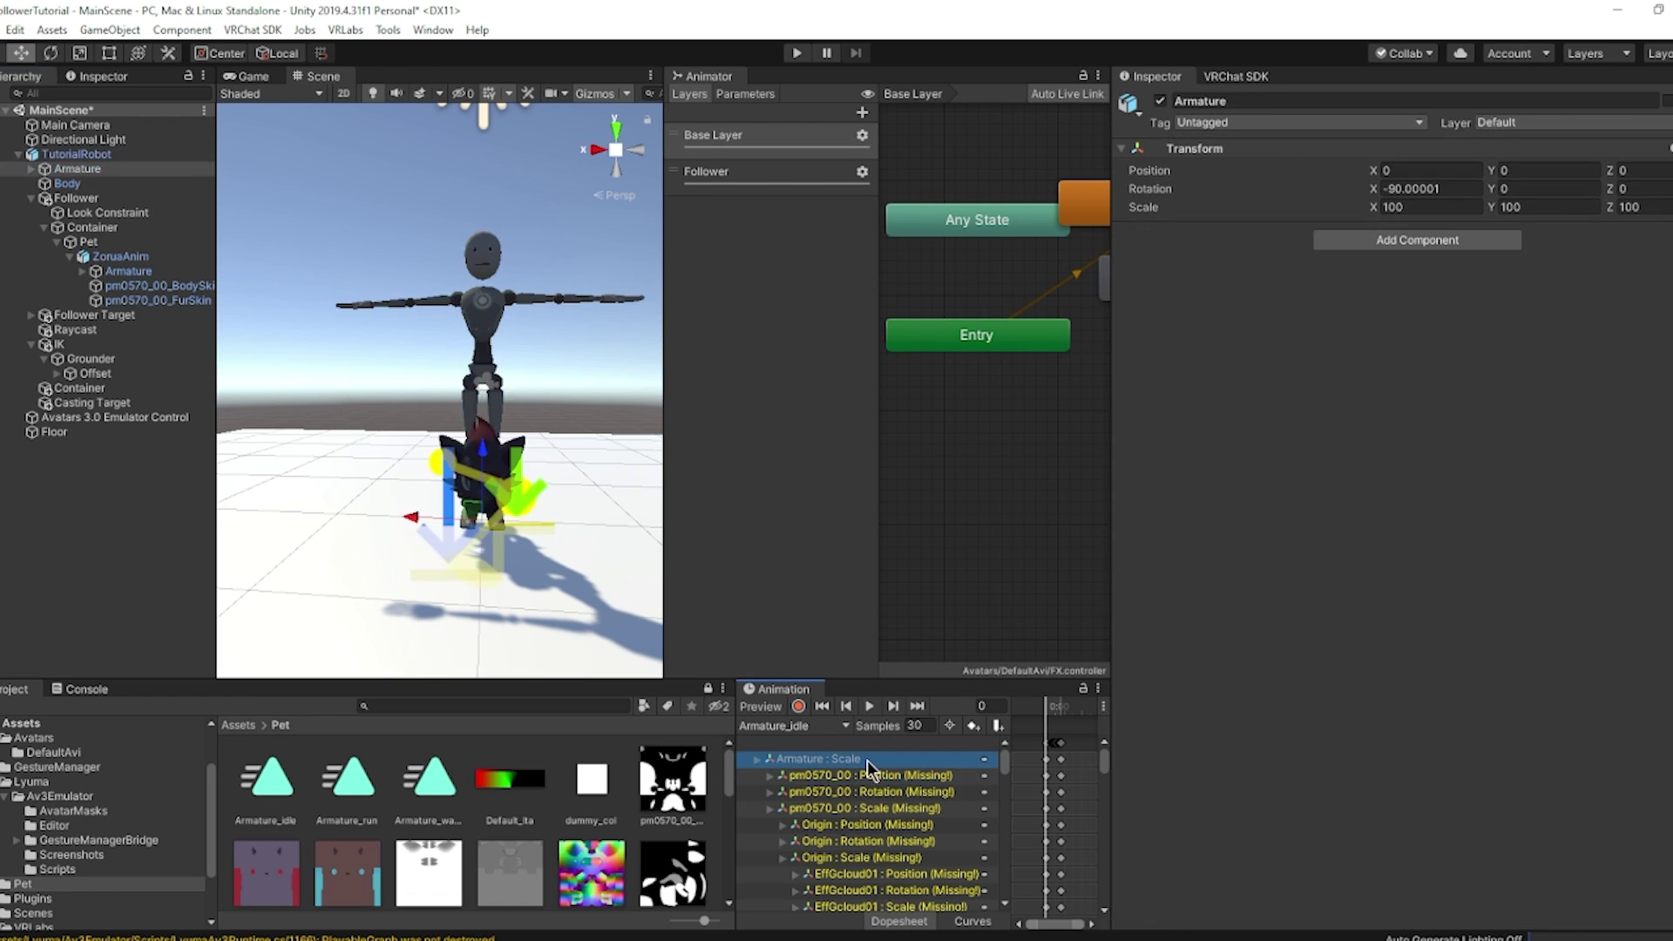
{"action": "left_click", "coordinate": [866, 760]}
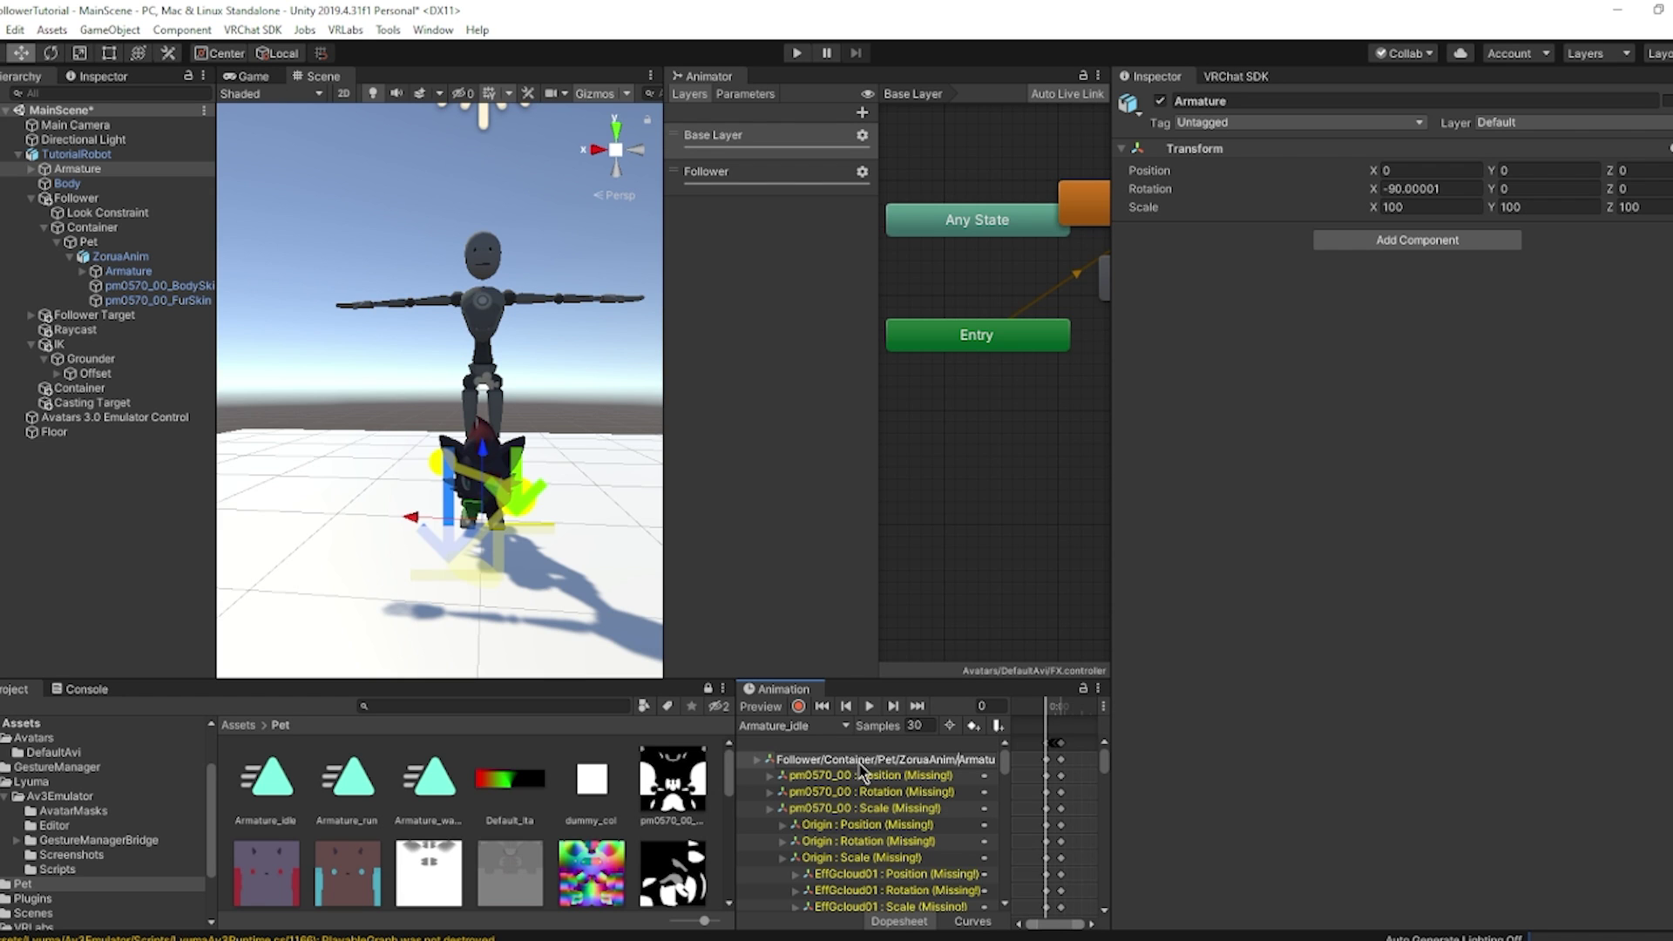
{"action": "key", "text": "Return"}
Prefix the path of Armature_idle's pm0570_00 position property with Follower/Container/Pet/ZoruaAnim/.
{"action": "left_click", "coordinate": [861, 750]}
{"action": "left_click", "coordinate": [859, 762]}
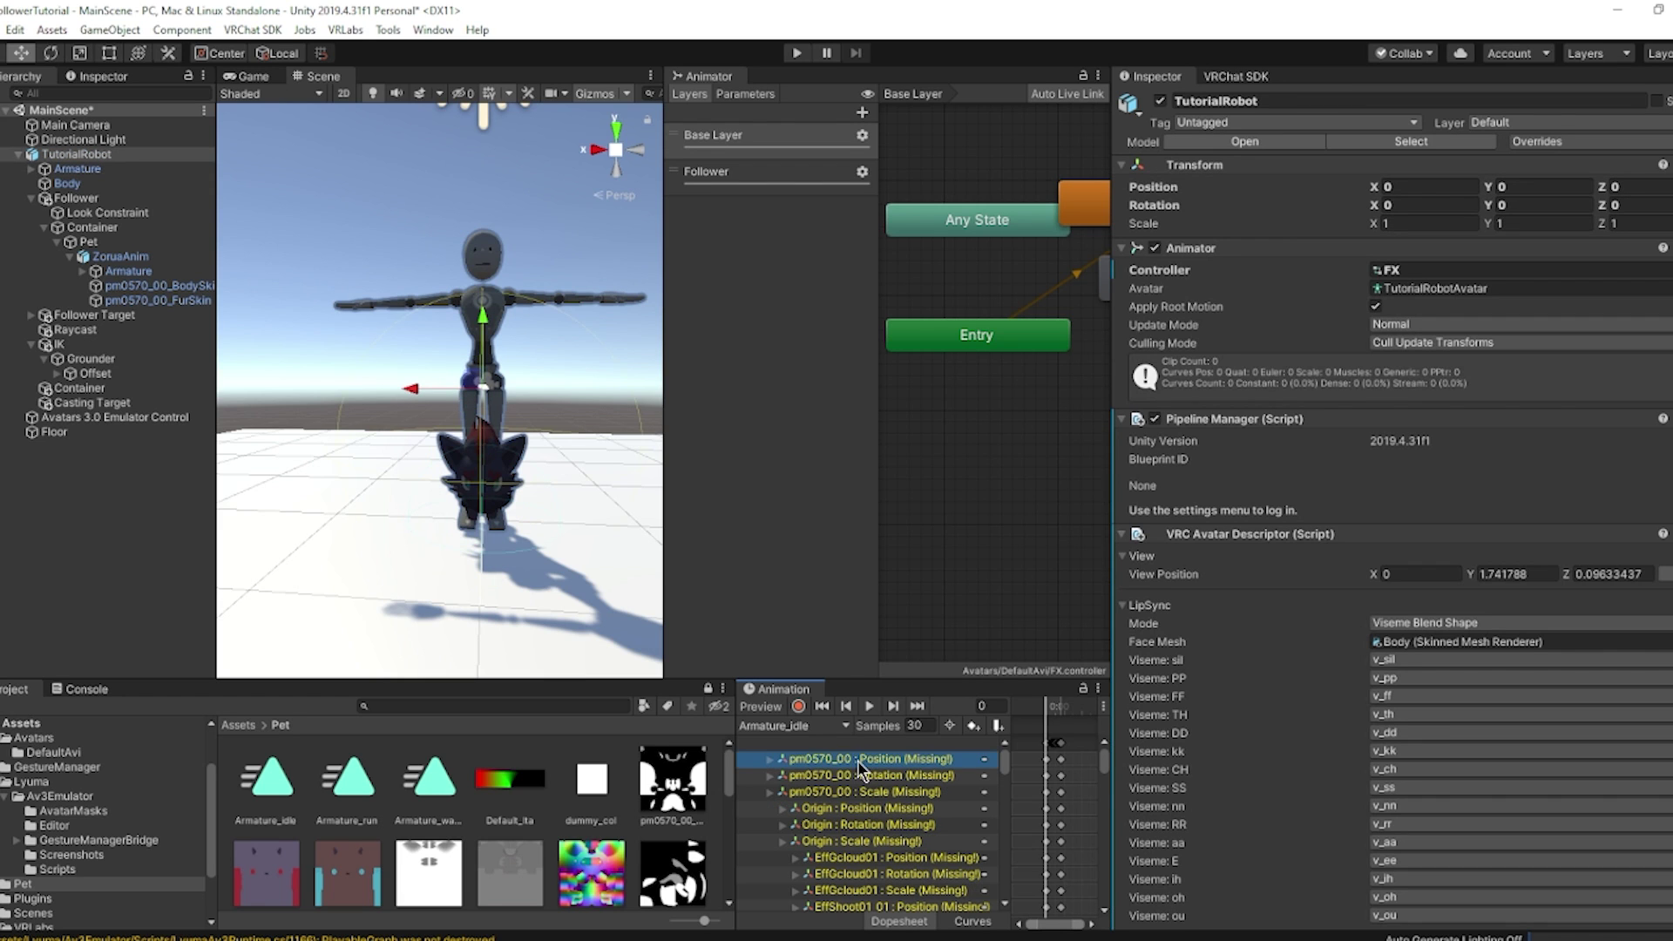
{"action": "scroll", "coordinate": [863, 789], "scroll_direction": "down", "scroll_amount": 18}
{"action": "scroll", "coordinate": [861, 800], "scroll_direction": "up", "scroll_amount": 15}
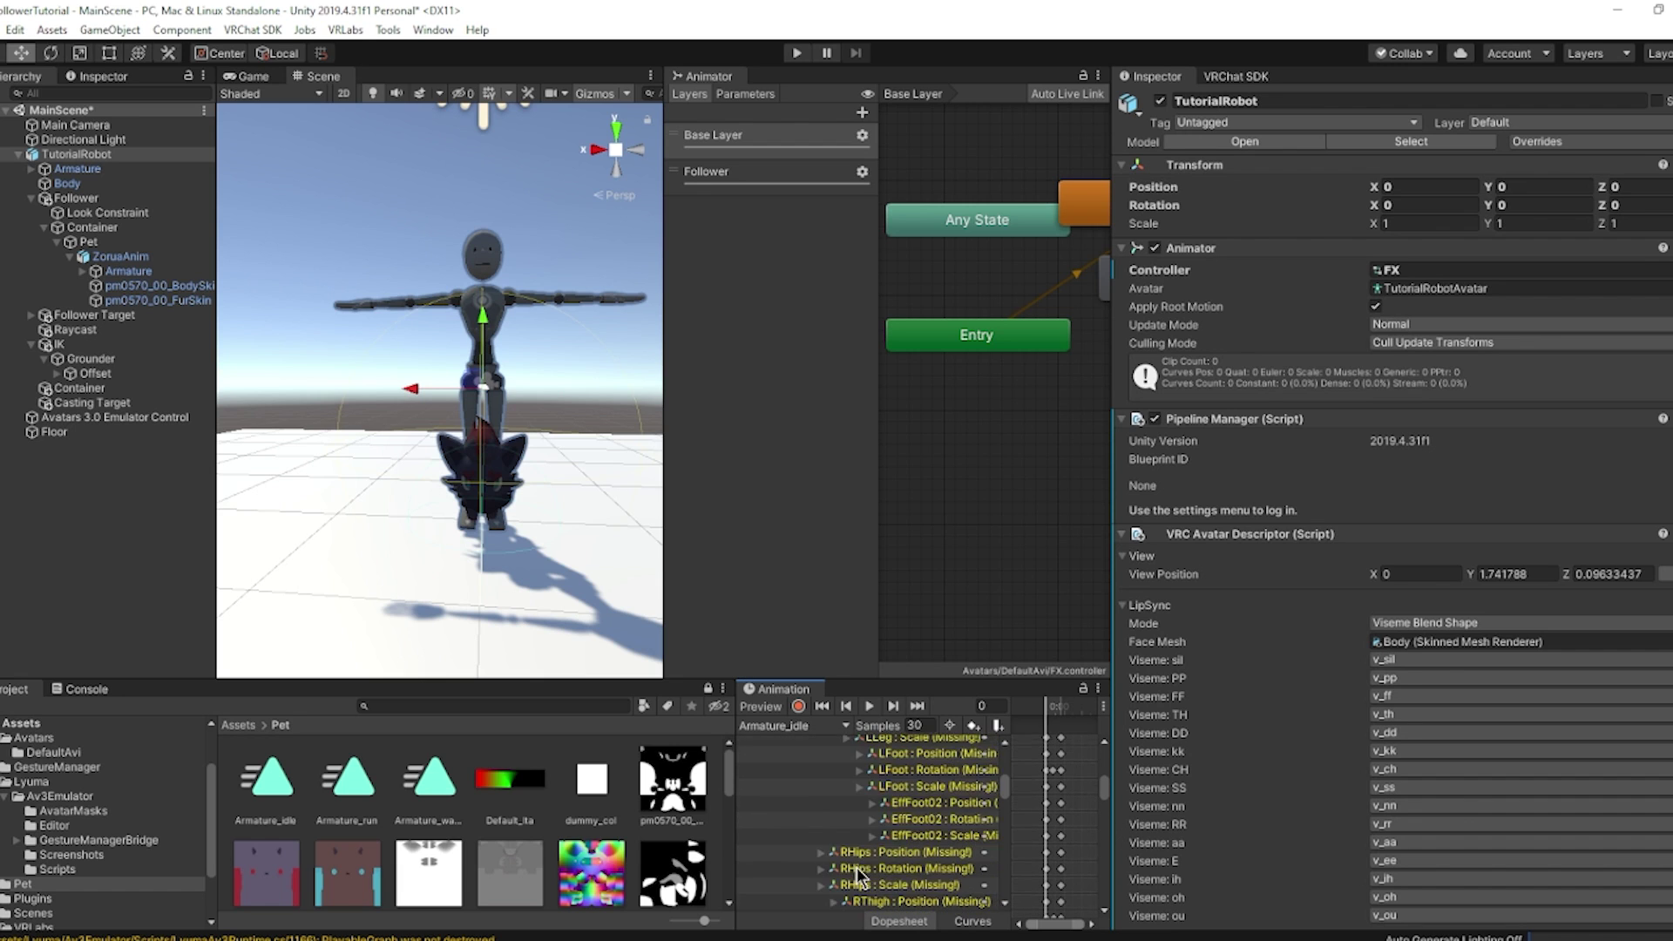
{"action": "key", "text": "F2"}
{"action": "key", "text": "Home"}
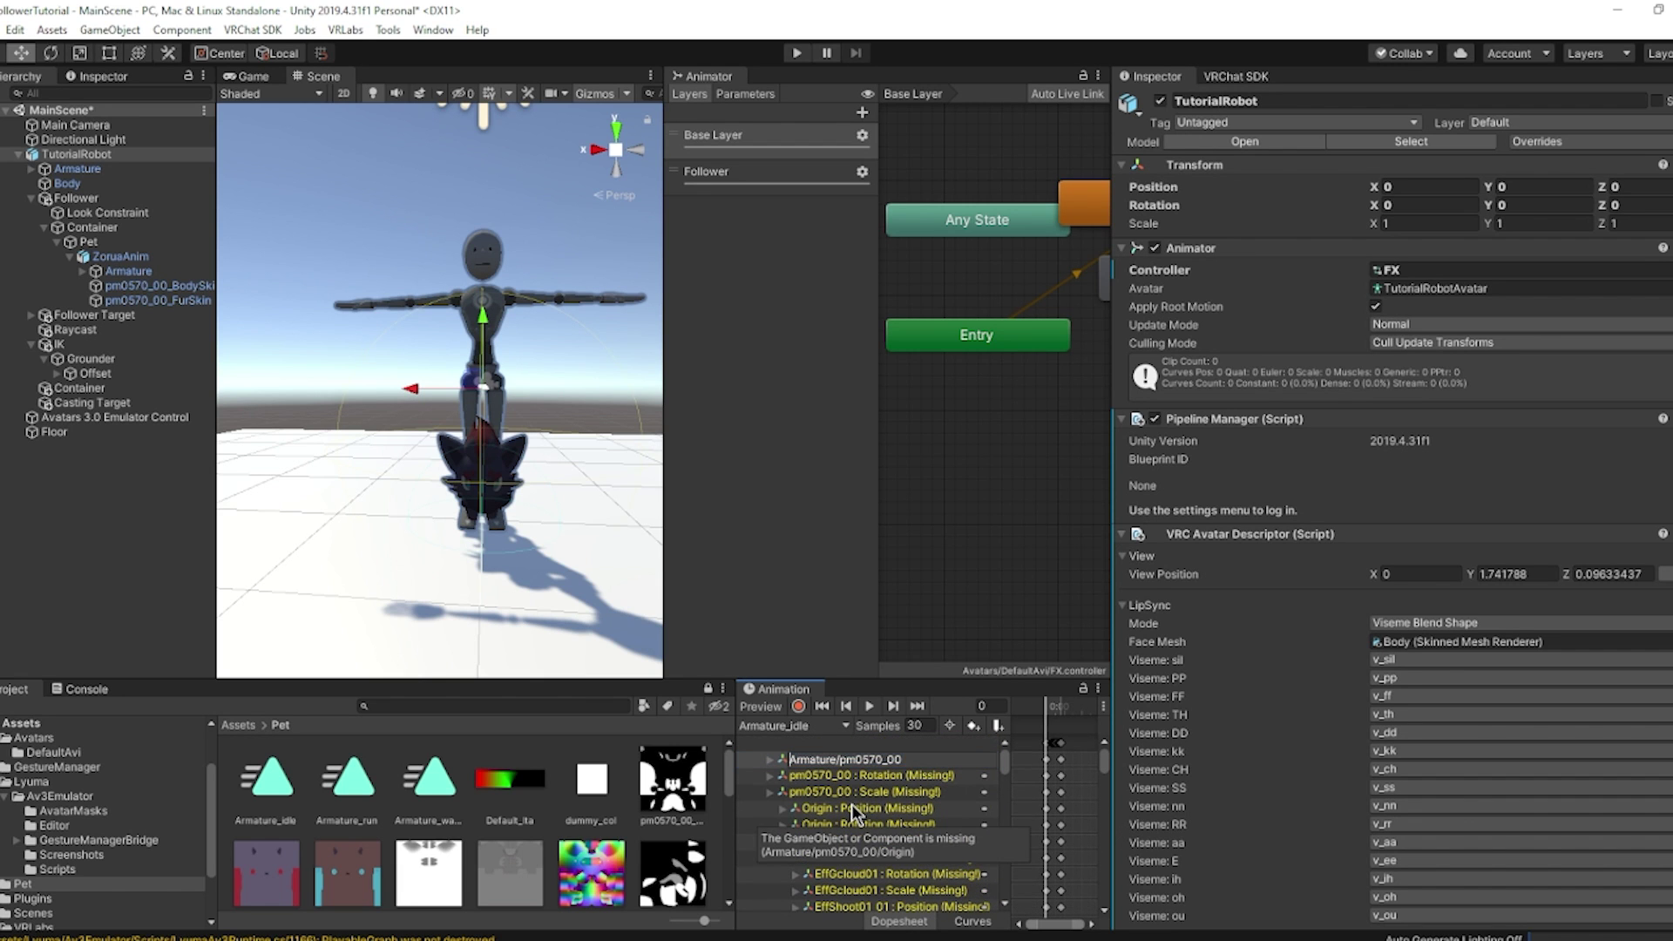
{"action": "type", "text": "Follower/Container/Pet/ZoruaAnim/"}
{"action": "key", "text": "Return"}
Add the same Follower/Container/Pet/ZoruaAnim/ prefix to the path of Armature_idle's pm0570_00 rotation property.
{"action": "left_click", "coordinate": [858, 756]}
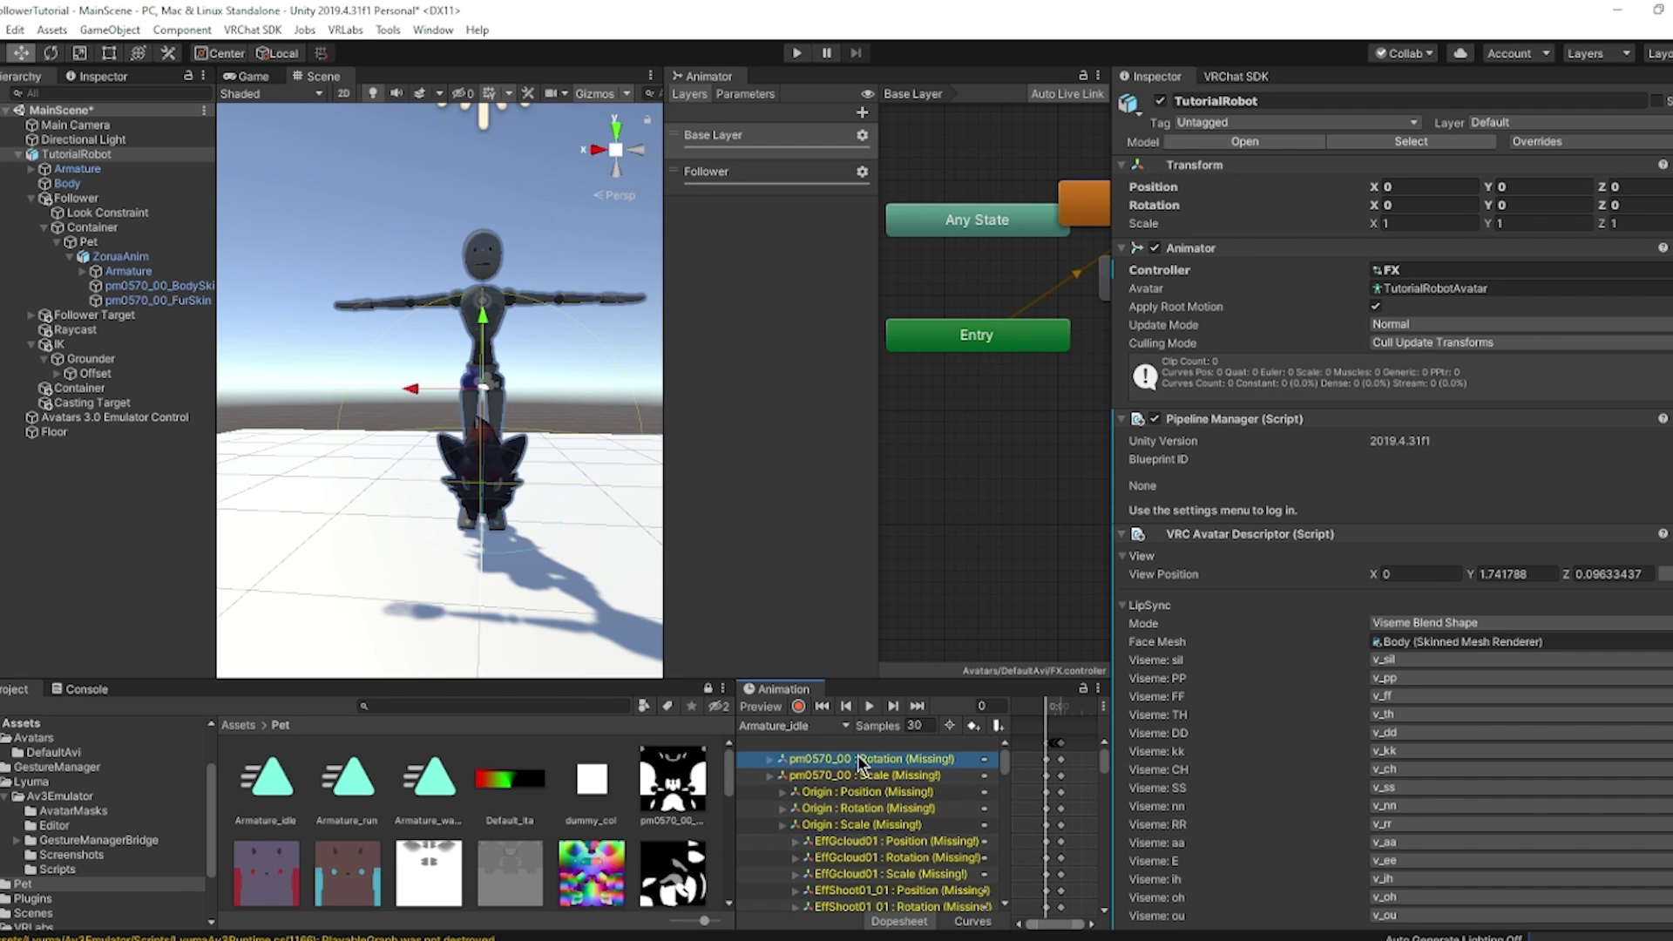
{"action": "key", "text": "F2"}
{"action": "key", "text": "Home"}
{"action": "key", "text": "ctrl+v"}
{"action": "key", "text": "Return"}
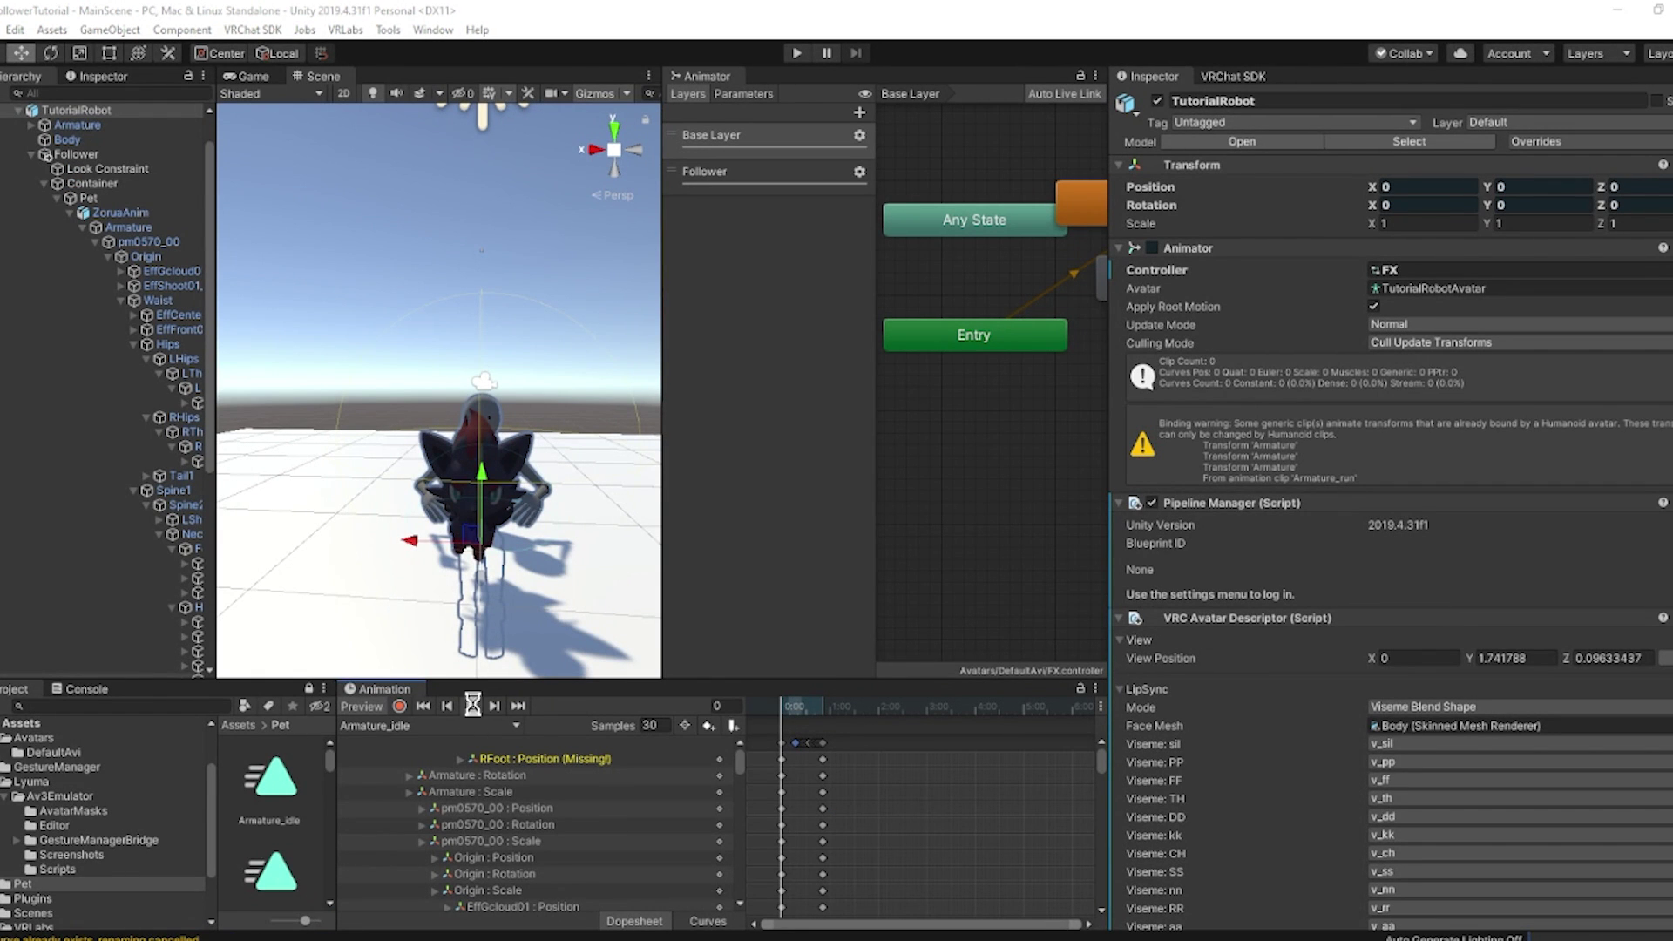
Play the retargeted pet animation in preview and examine Zorua's motion from the side and up close.
{"action": "left_click", "coordinate": [472, 706]}
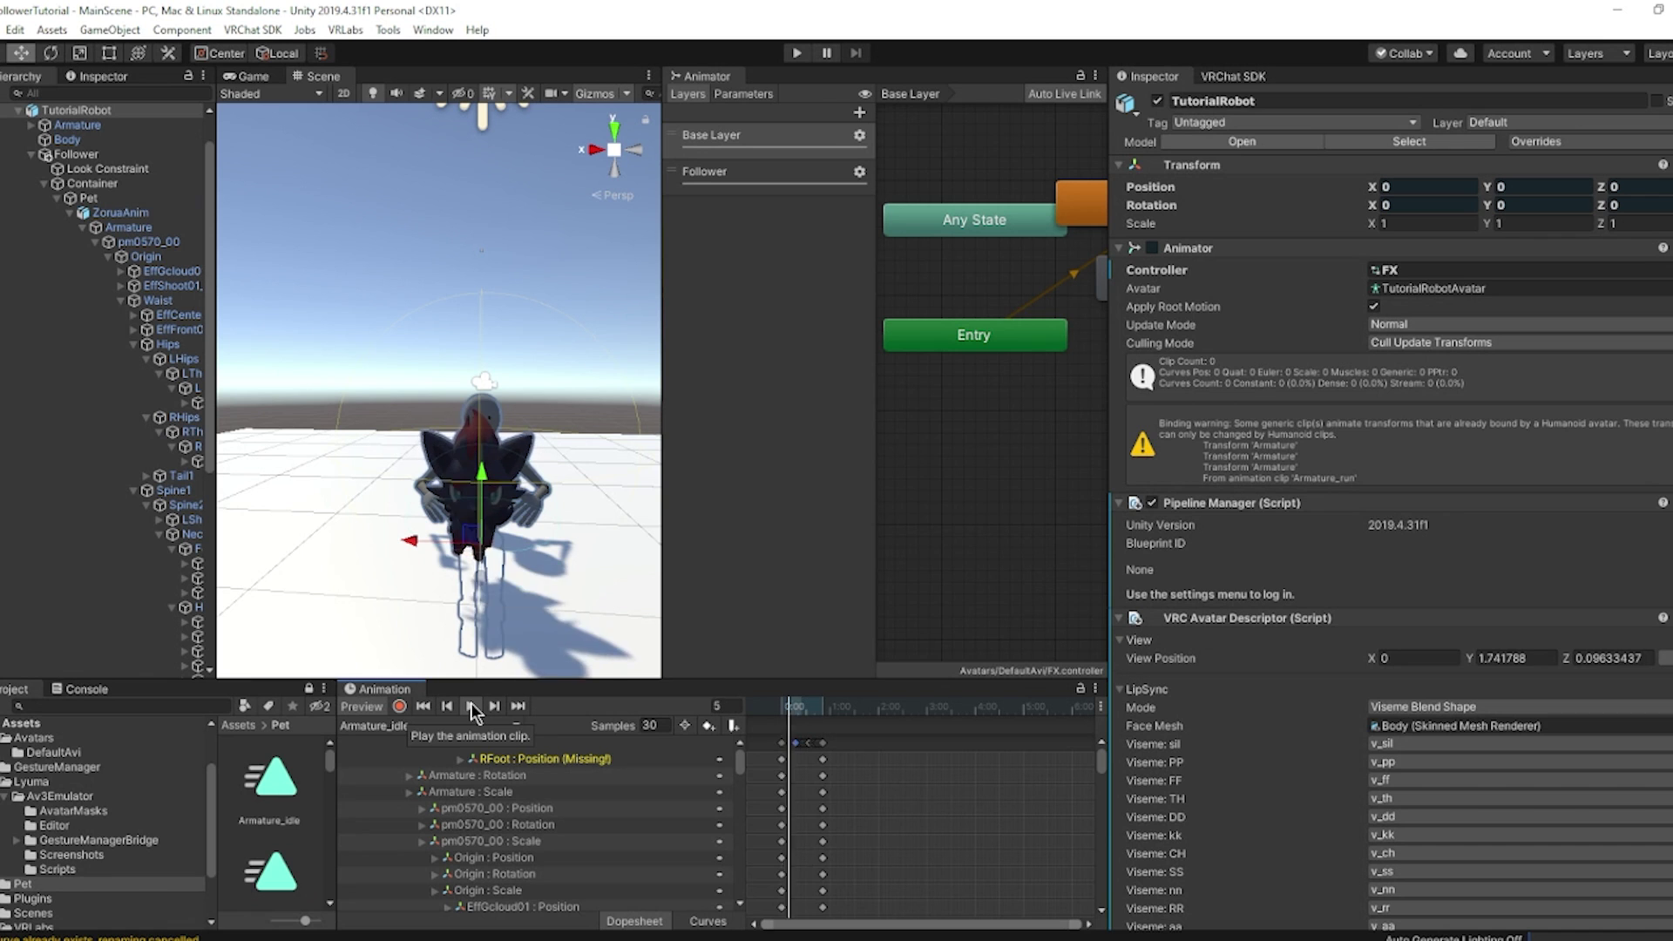
{"action": "right_click_drag", "start_coordinate": [488, 523], "coordinate": [442, 479]}
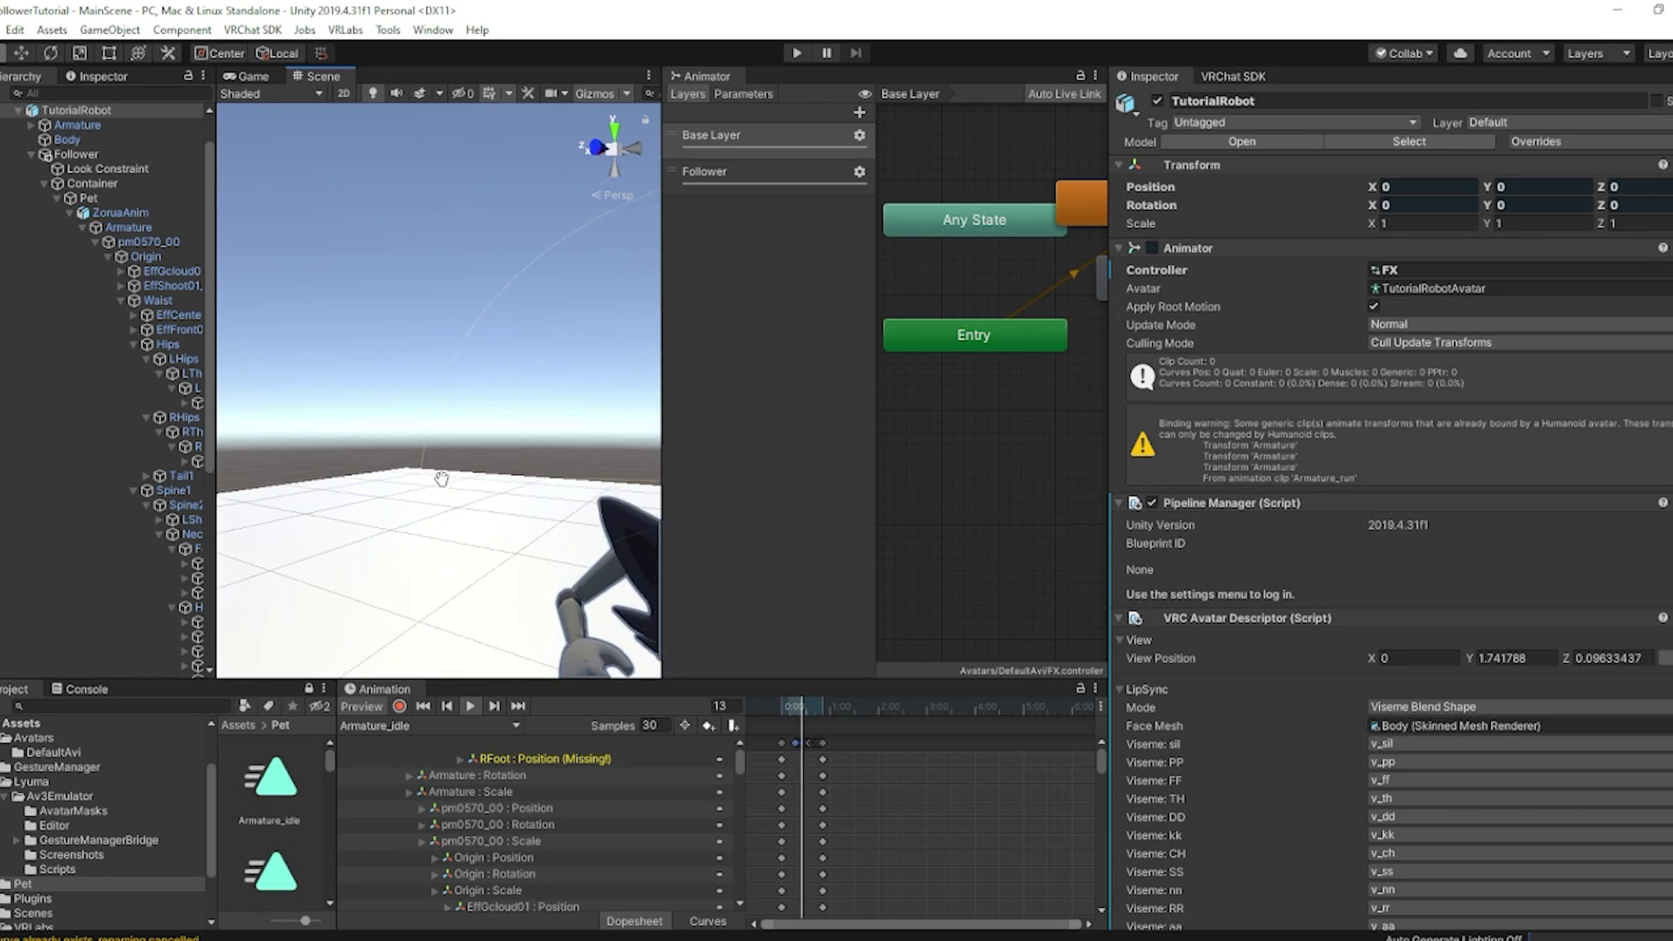
{"action": "middle_click_drag", "start_coordinate": [442, 479], "coordinate": [348, 323]}
{"action": "scroll", "coordinate": [366, 349], "scroll_direction": "down", "scroll_amount": 5}
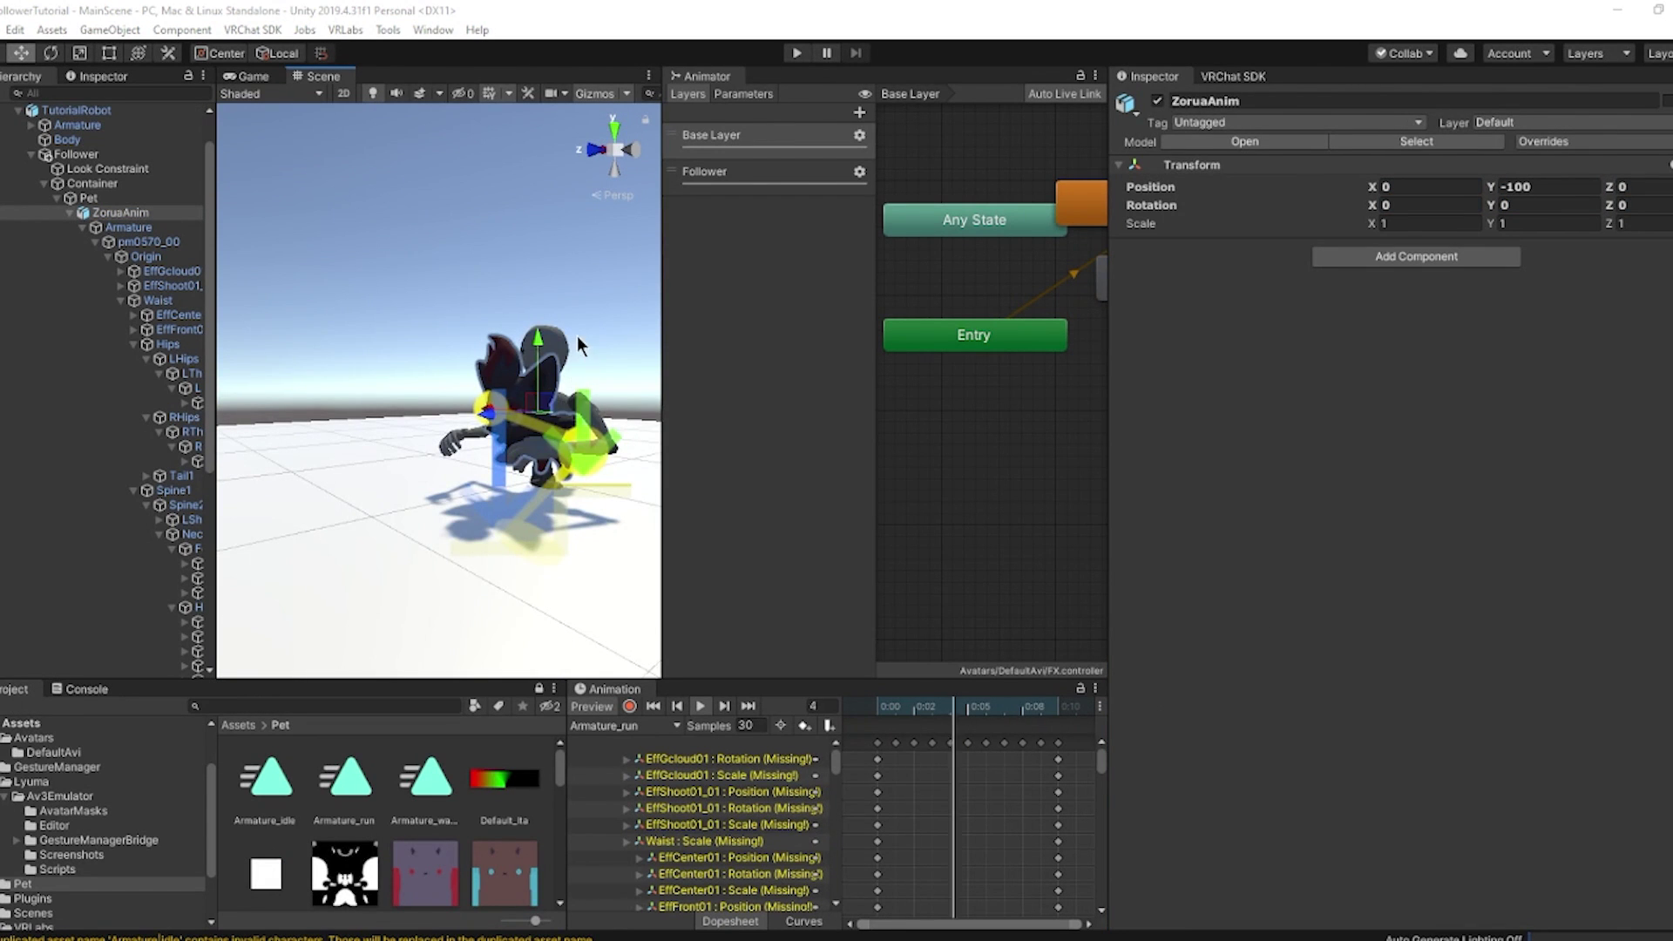
{"action": "scroll", "coordinate": [577, 336], "scroll_direction": "up", "scroll_amount": 3}
{"action": "left_click", "coordinate": [520, 254]}
{"action": "mouse_move", "coordinate": [538, 328]}
{"action": "right_mouse_down"}
{"action": "mouse_move", "coordinate": [558, 327]}
{"action": "mouse_move", "coordinate": [529, 333]}
{"action": "right_mouse_up"}
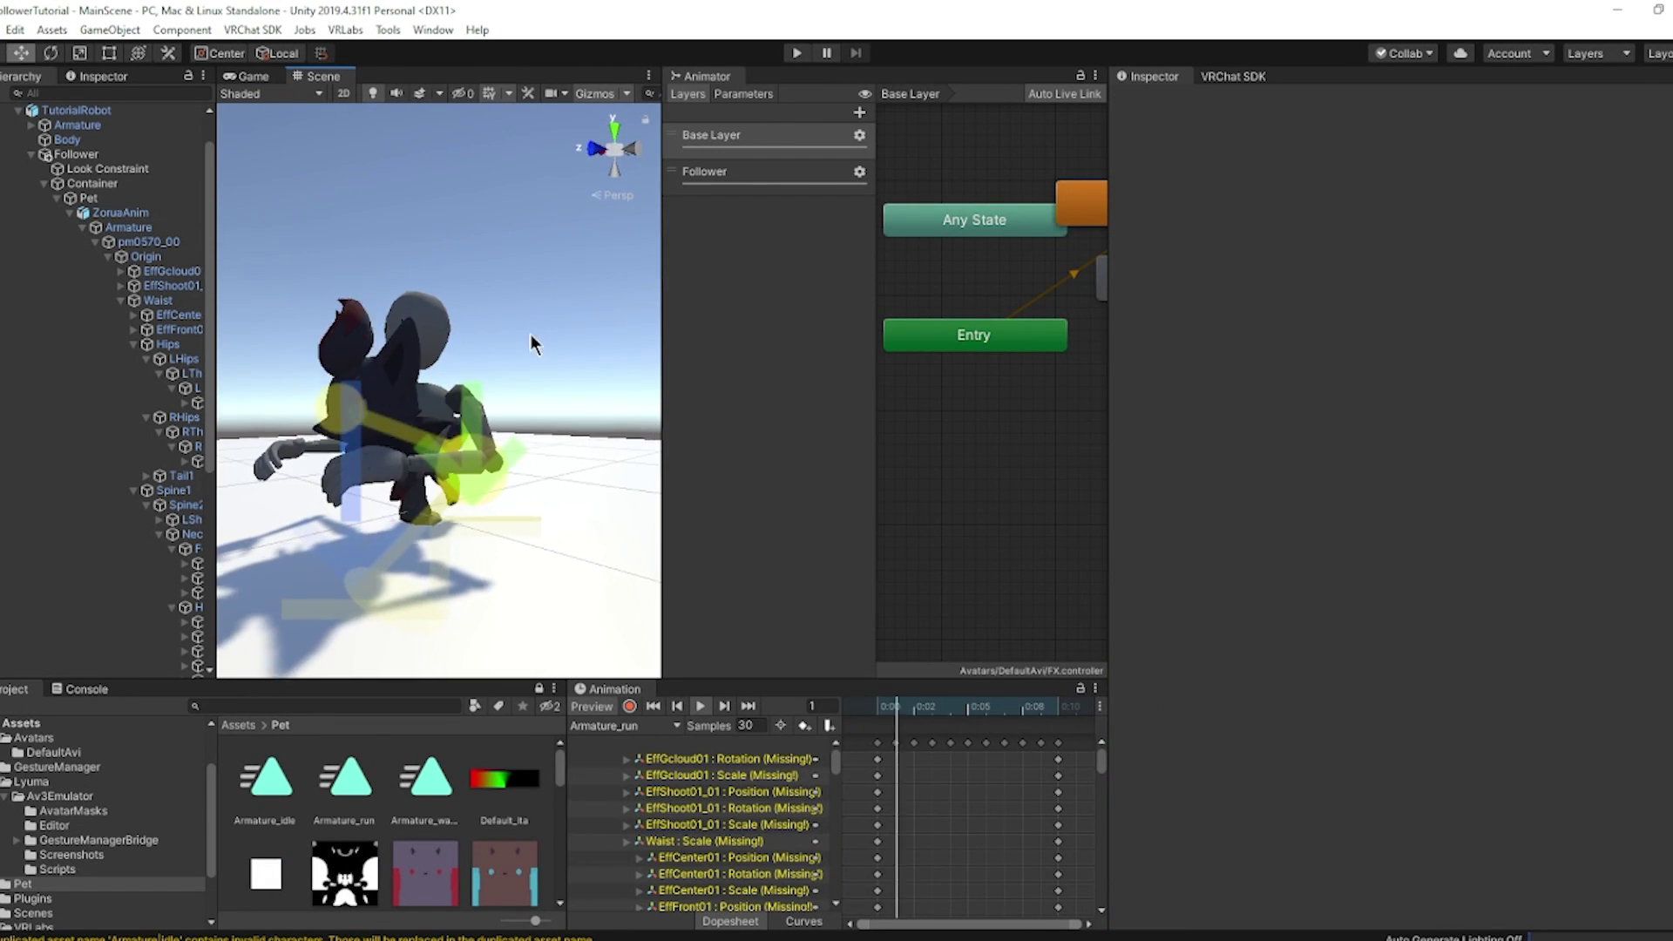
{"action": "scroll", "coordinate": [535, 345], "scroll_direction": "up", "scroll_amount": 5}
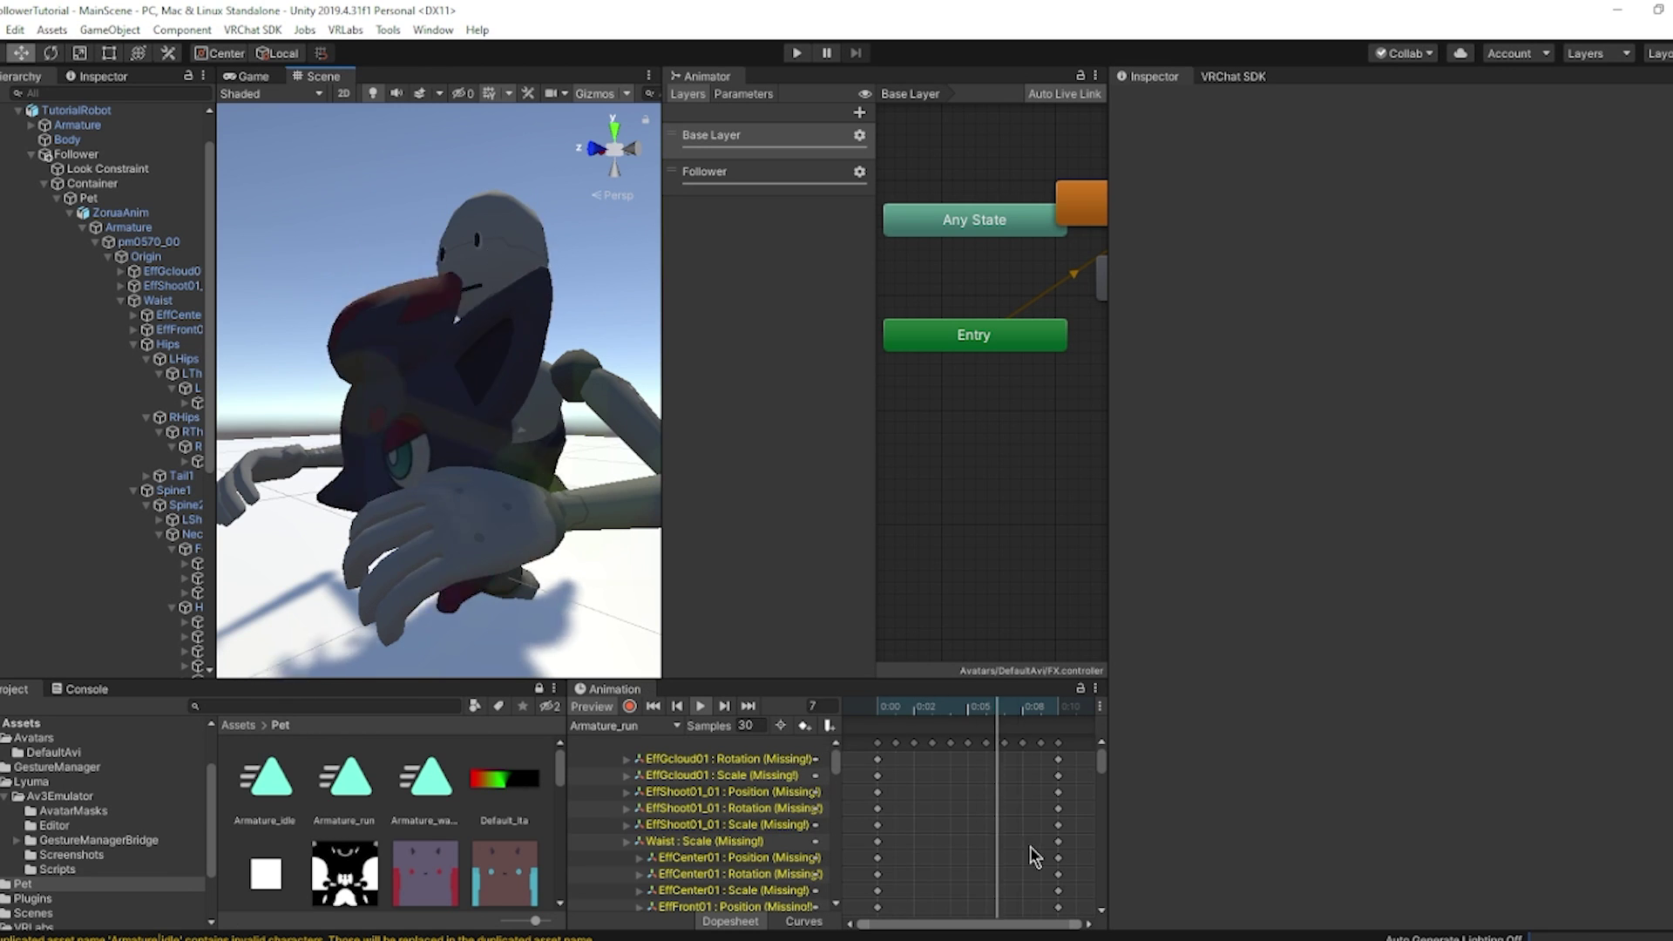
Delete all the missing-path properties from Armature_run, from EffGcloud01 rotation through pm0570_00_FurSkin1 scale.
{"action": "scroll", "coordinate": [897, 795], "scroll_direction": "down", "scroll_amount": 1}
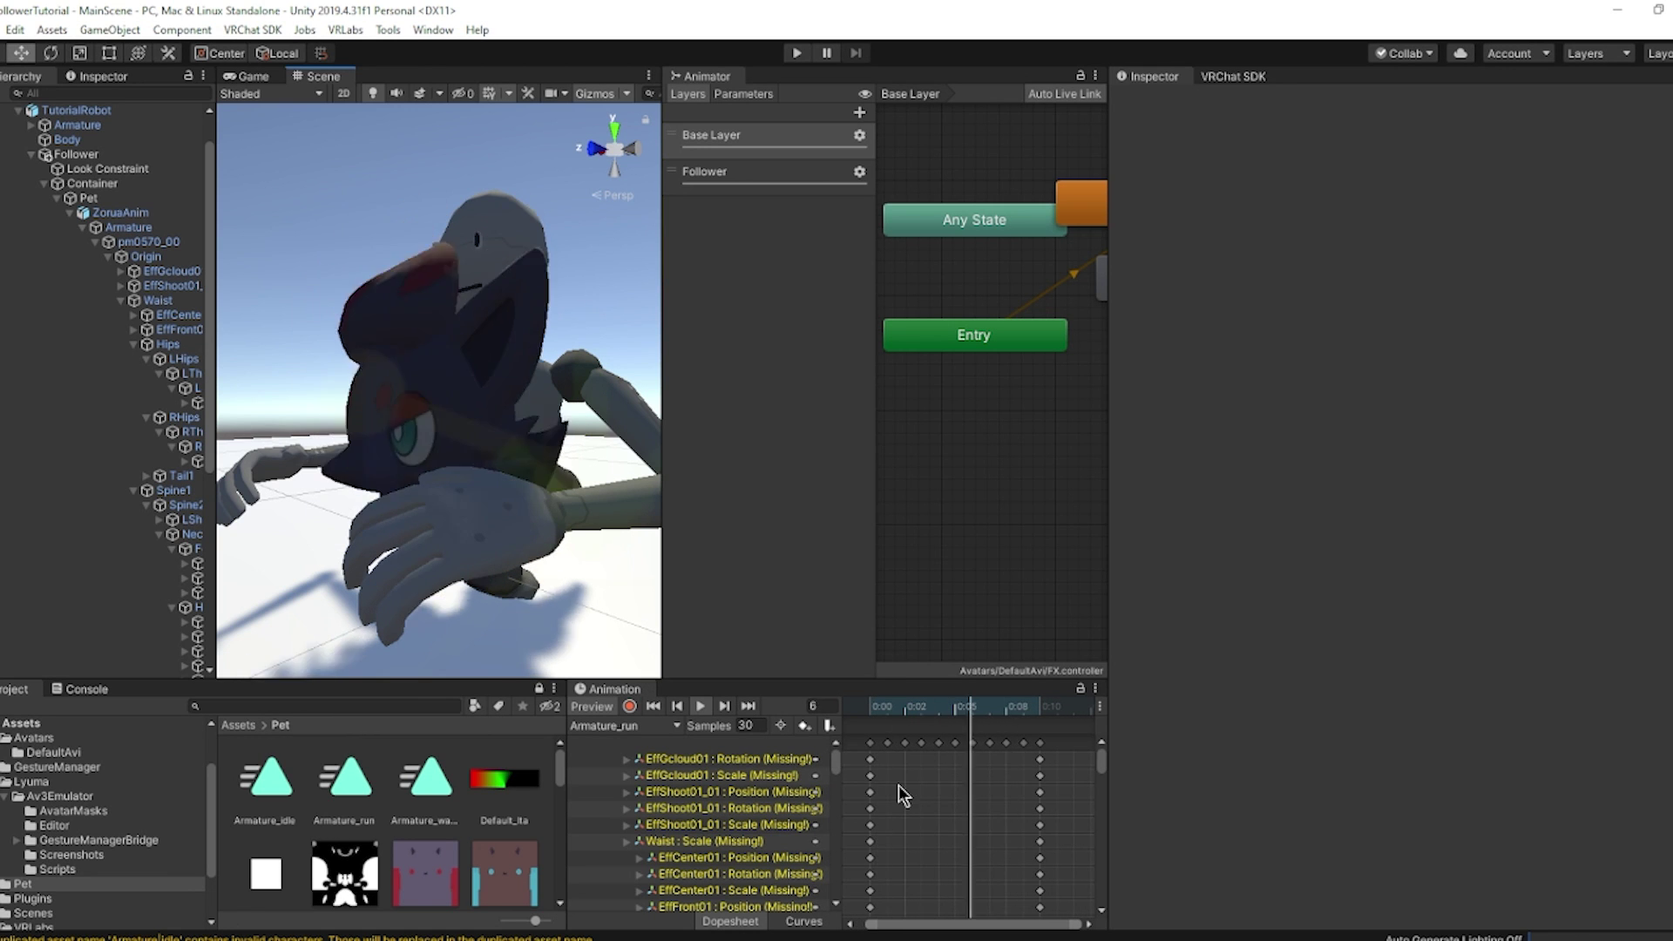
{"action": "left_click_drag", "start_coordinate": [1100, 760], "coordinate": [1086, 856]}
{"action": "left_click", "coordinate": [790, 882]}
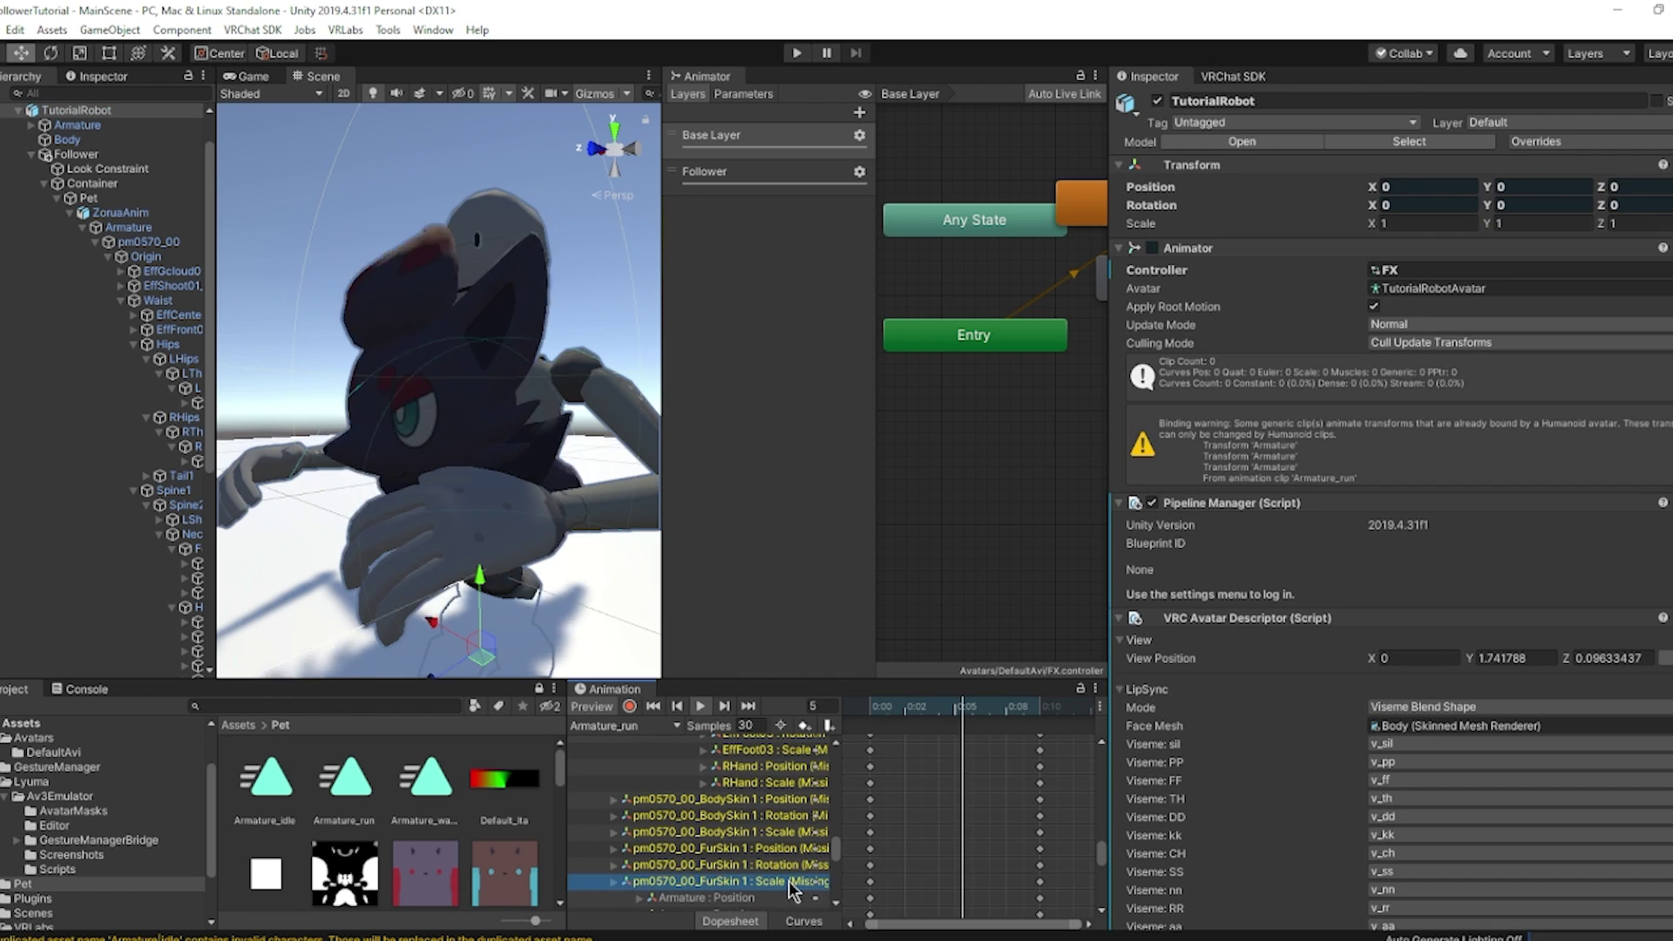
{"action": "scroll", "coordinate": [791, 872], "scroll_direction": "up", "scroll_amount": 10}
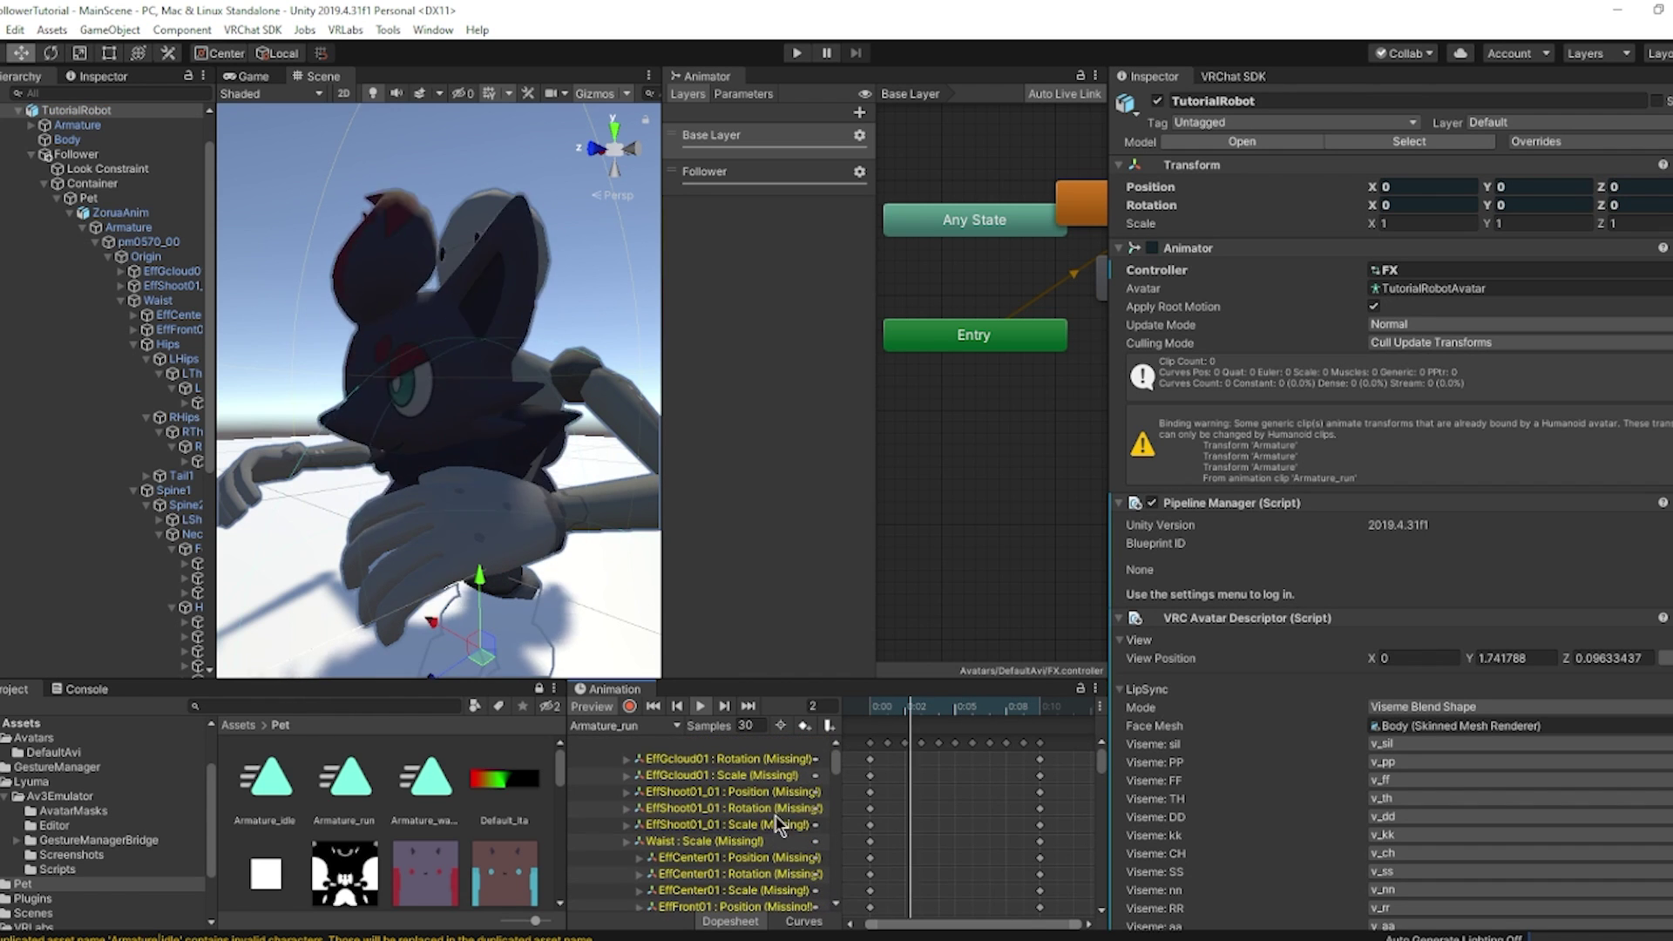
{"action": "left_click", "coordinate": [741, 762], "text": "shift"}
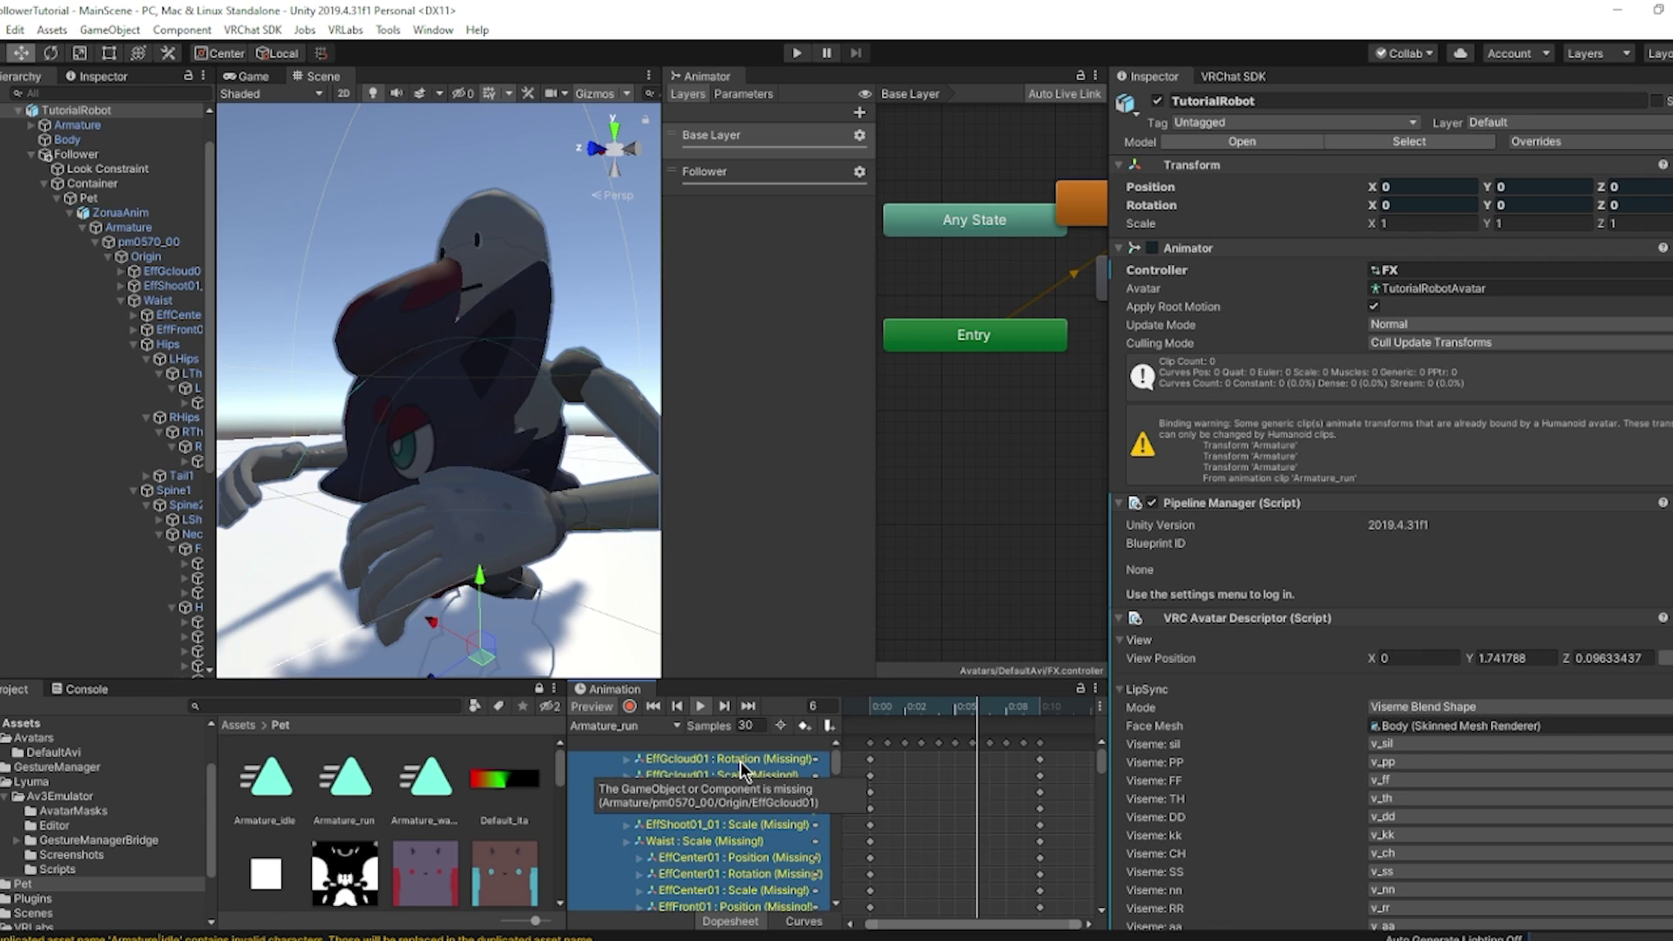
{"action": "key", "text": "Delete"}
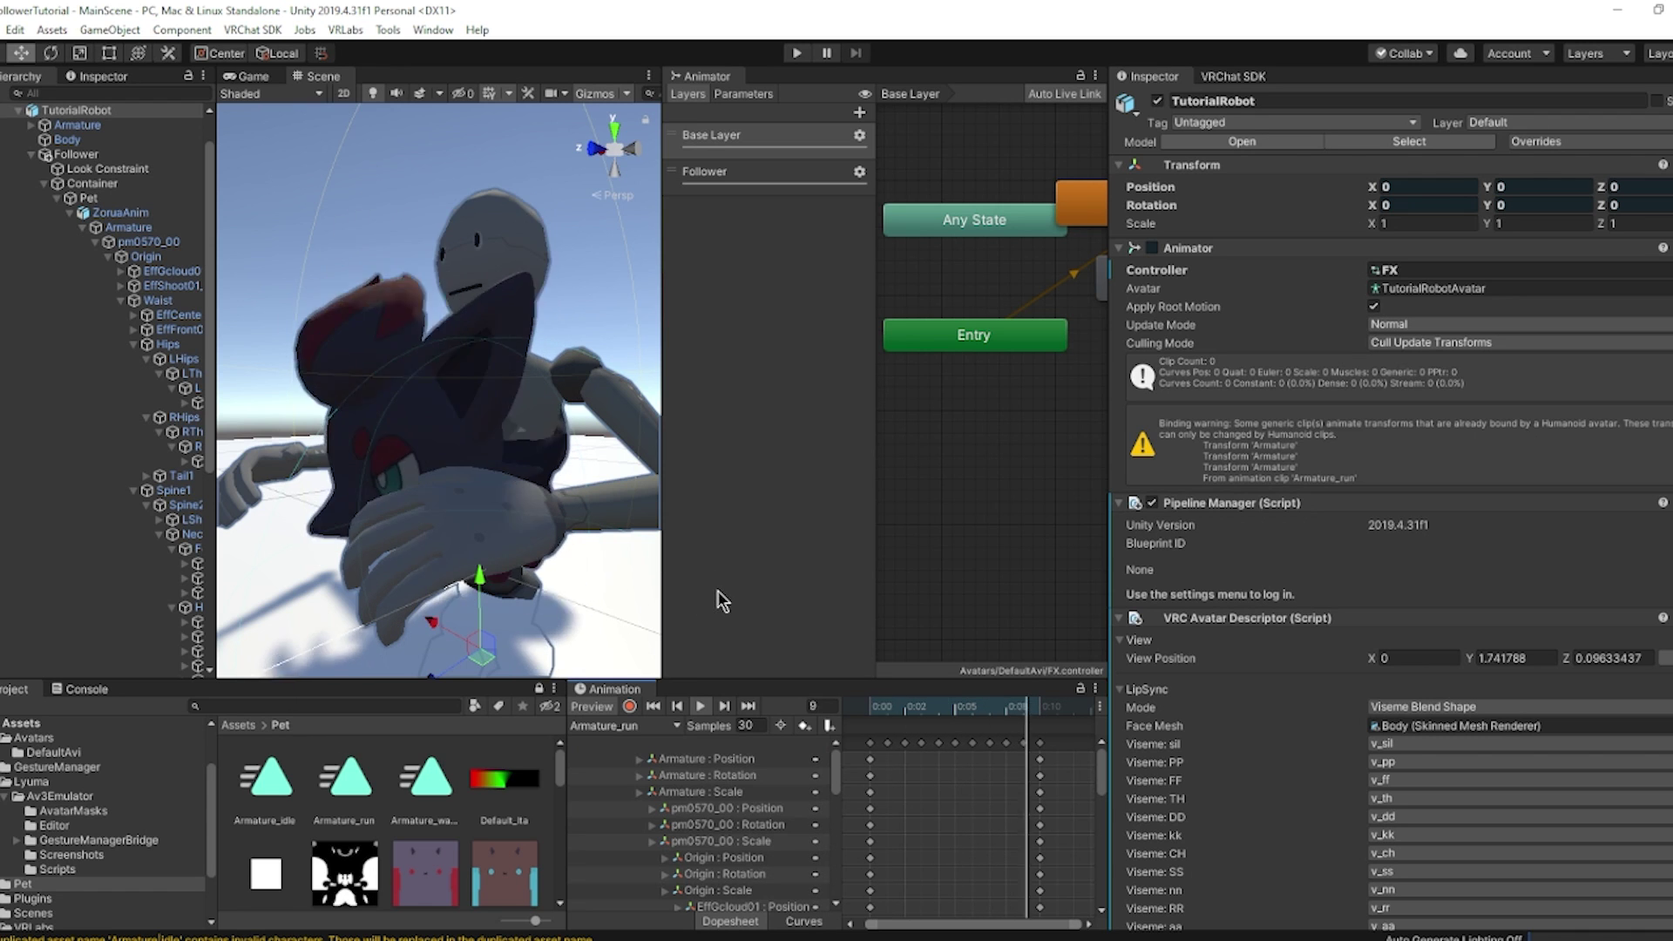
Delete the Armature_idle and Armature_run states from the FX controller's Base Layer.
{"action": "scroll", "coordinate": [981, 426], "scroll_direction": "down", "scroll_amount": 5}
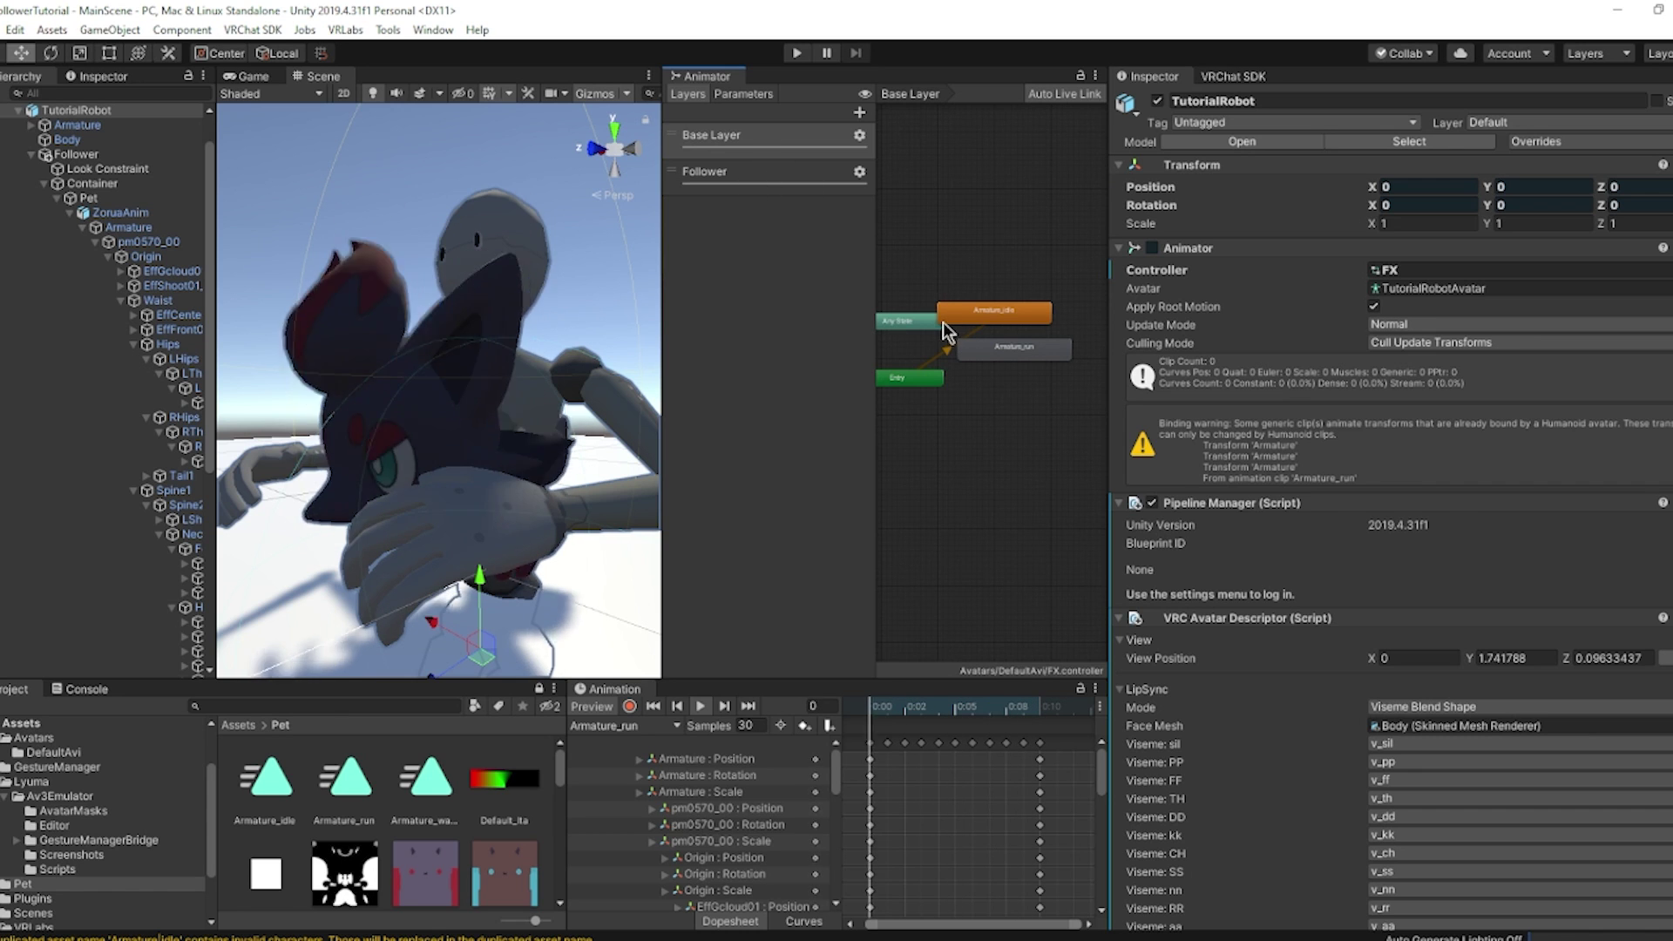
{"action": "left_click_drag", "start_coordinate": [1005, 398], "coordinate": [1001, 293]}
{"action": "key", "text": "Delete"}
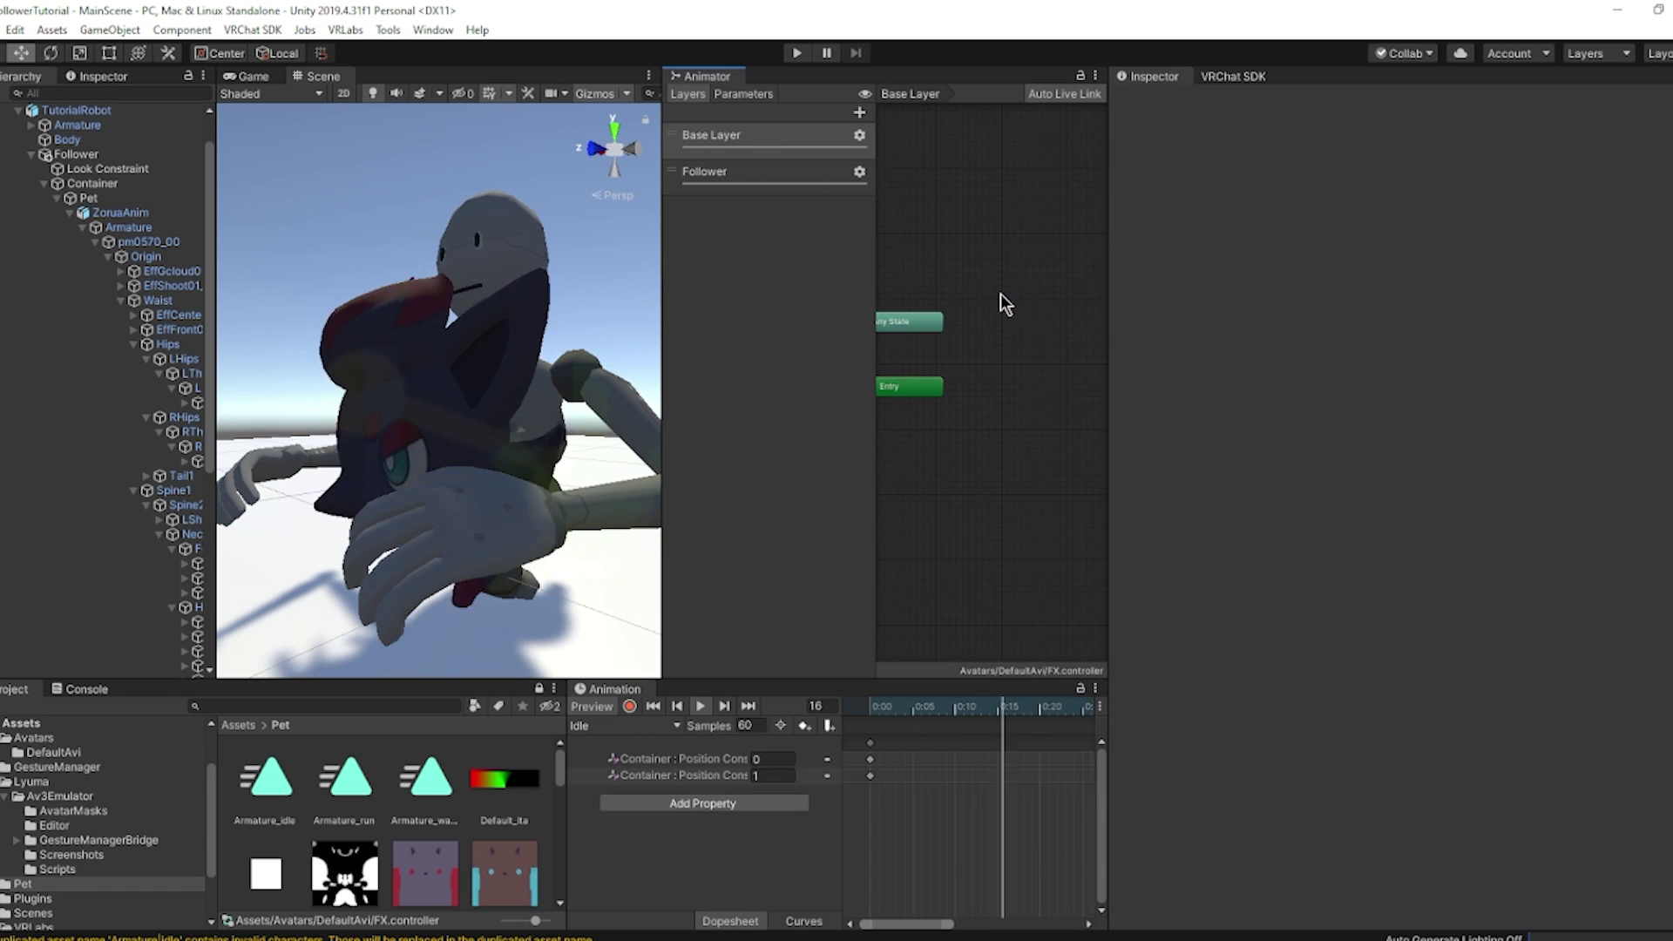
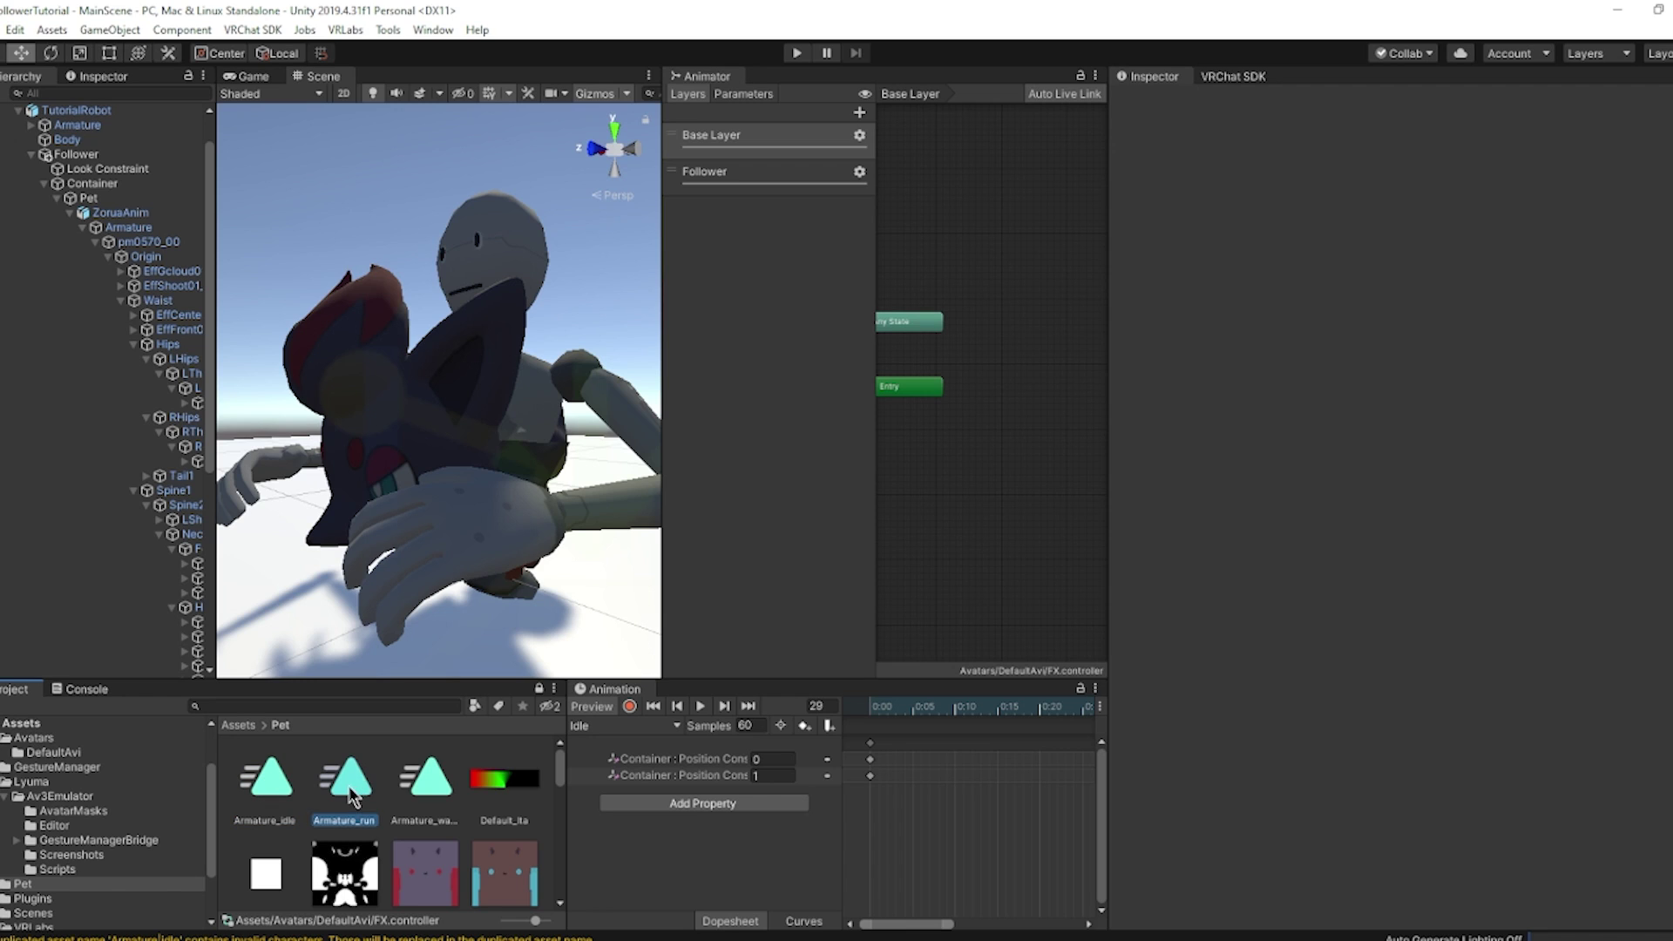
Add the Armature_run clip from the Pet folder to the Base Layer as a state, and create an empty state above it.
{"action": "left_click_drag", "start_coordinate": [351, 793], "coordinate": [967, 446]}
{"action": "right_click", "coordinate": [998, 375]}
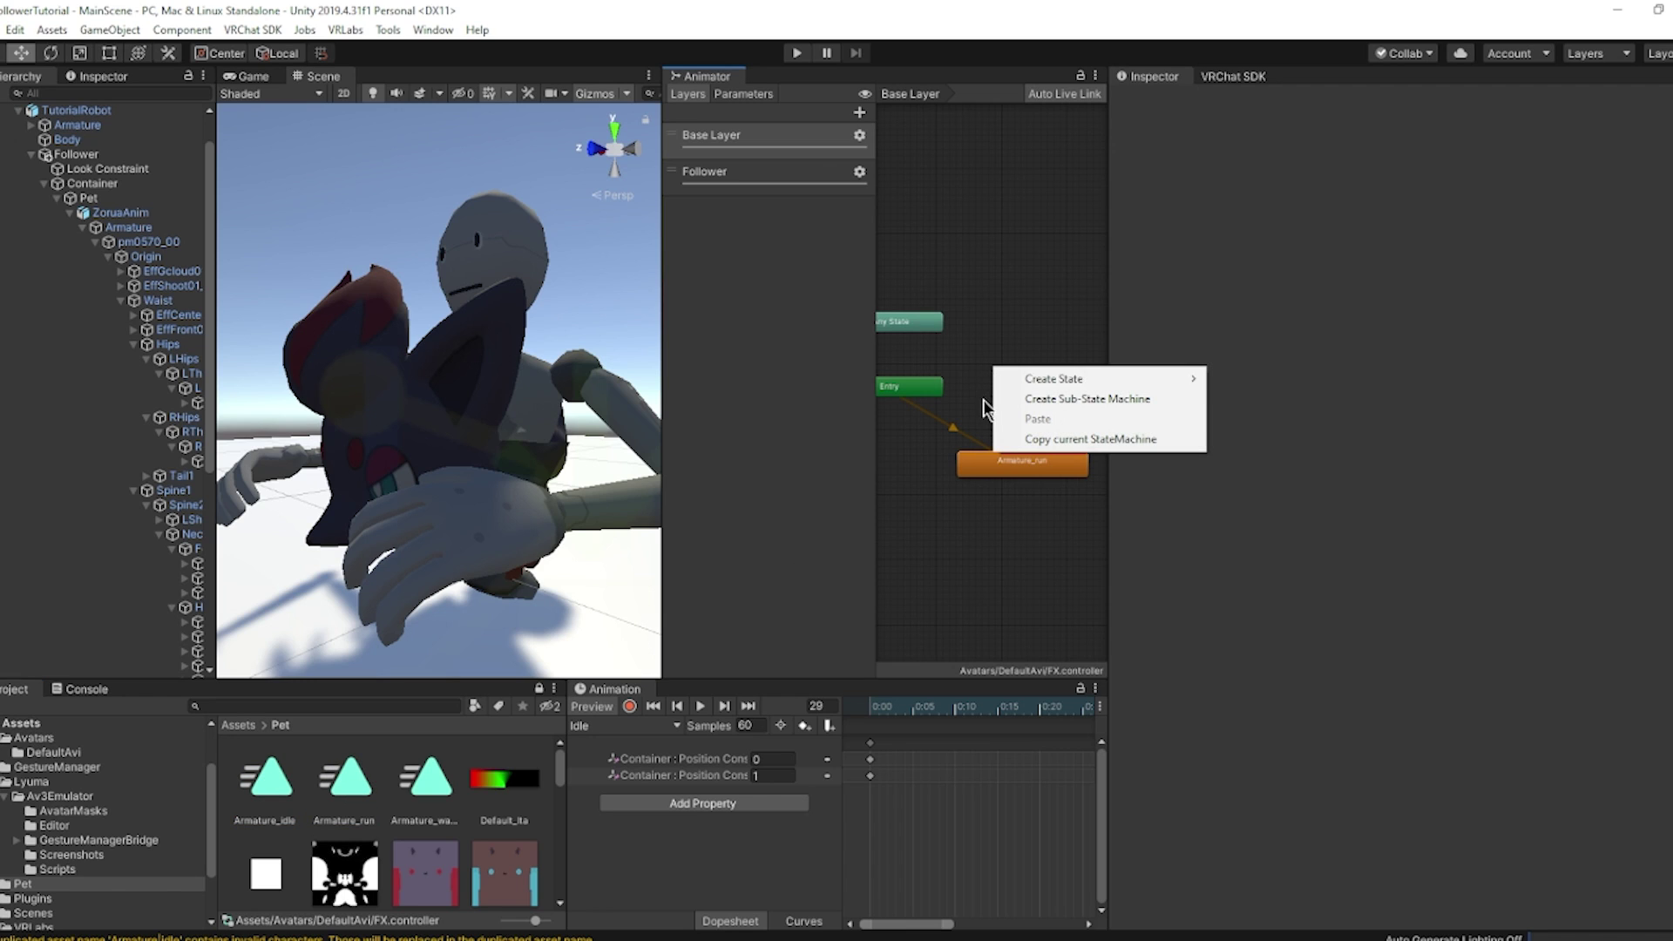
{"action": "mouse_move", "coordinate": [1186, 375]}
{"action": "left_click", "coordinate": [1238, 379]}
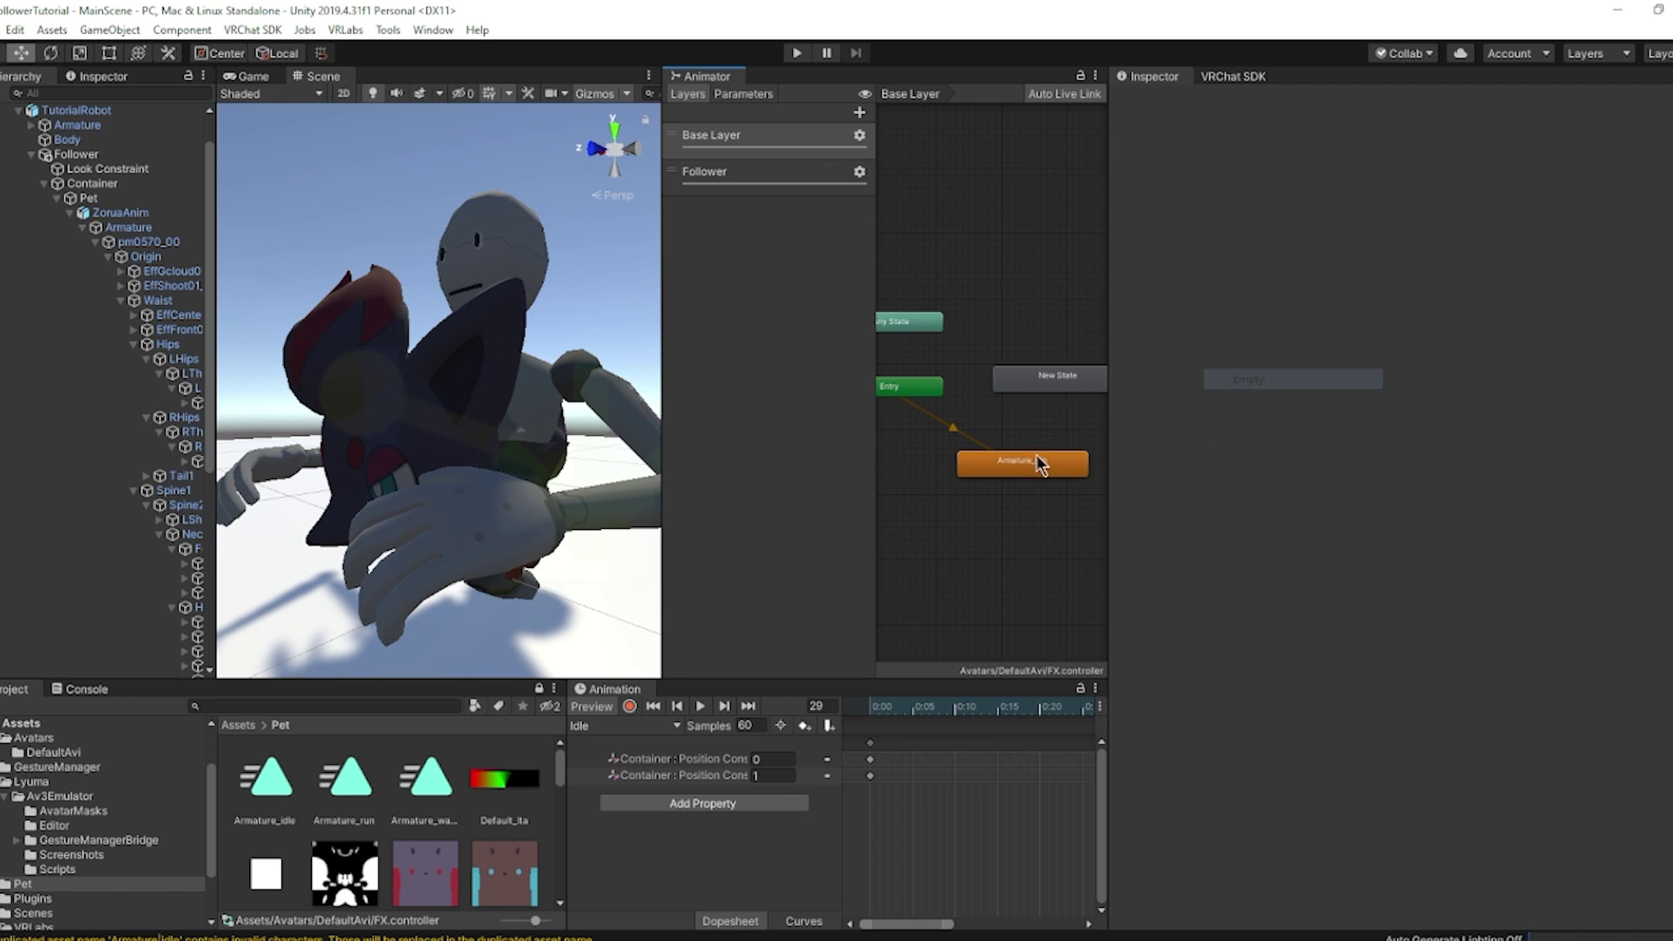
Set the empty New State as the Base Layer's default state.
{"action": "left_click", "coordinate": [1058, 379]}
{"action": "scroll", "coordinate": [981, 435], "scroll_direction": "up", "scroll_amount": 2}
{"action": "scroll", "coordinate": [986, 441], "scroll_direction": "up", "scroll_amount": 1}
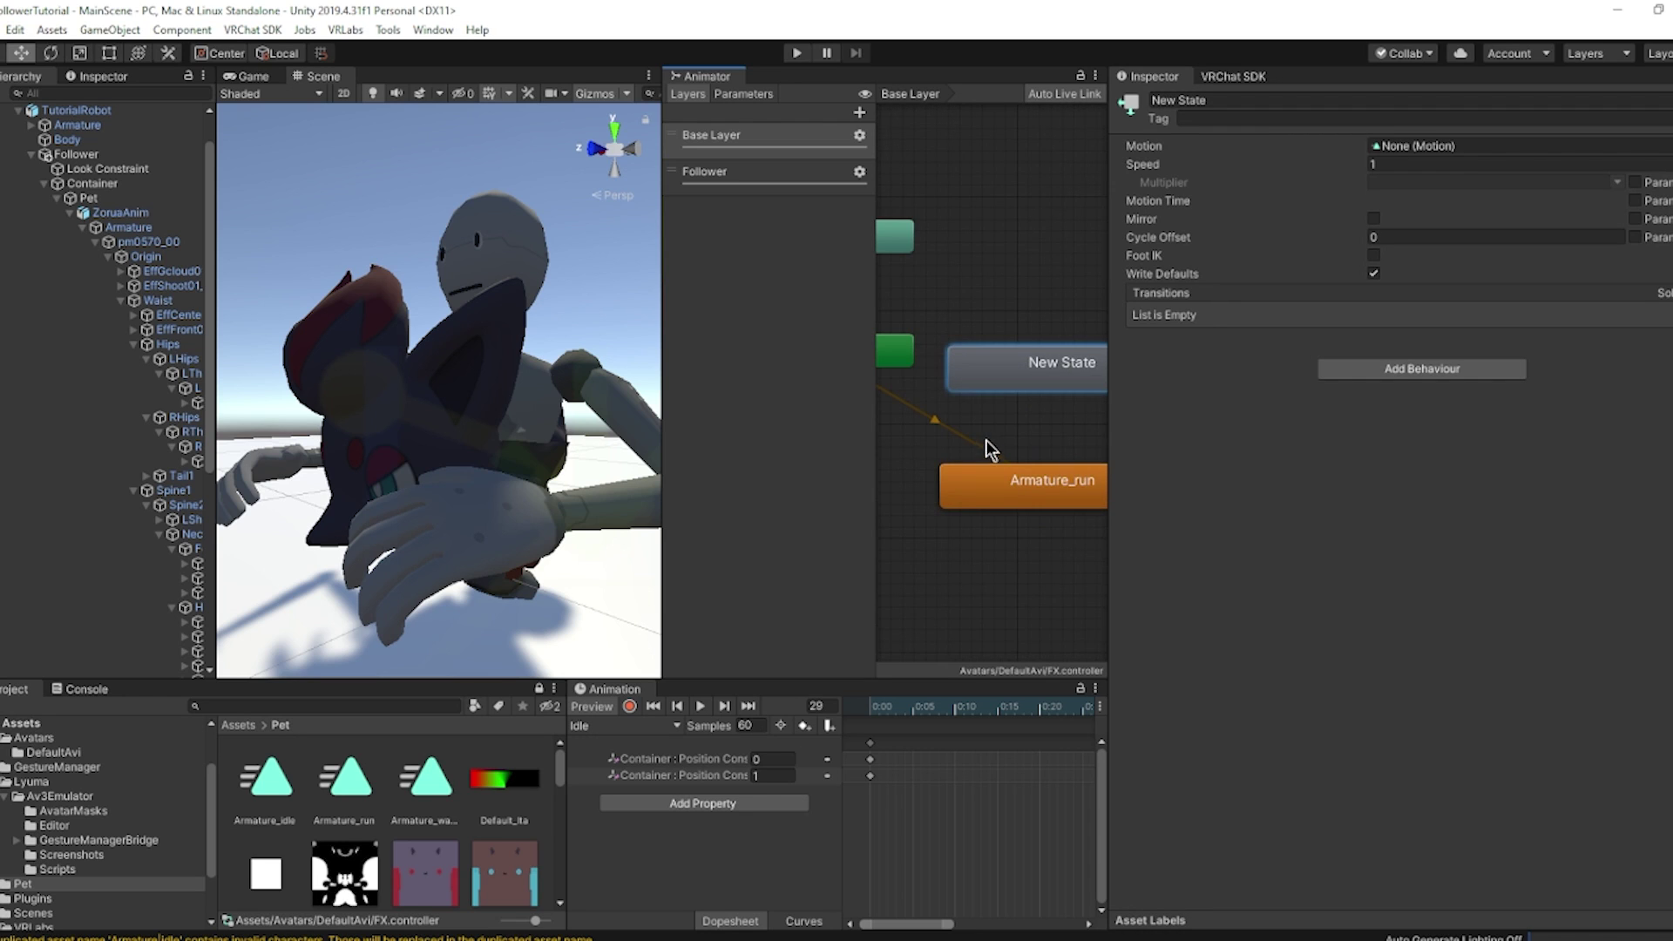
{"action": "scroll", "coordinate": [990, 453], "scroll_direction": "up", "scroll_amount": 1}
{"action": "right_click", "coordinate": [959, 374]}
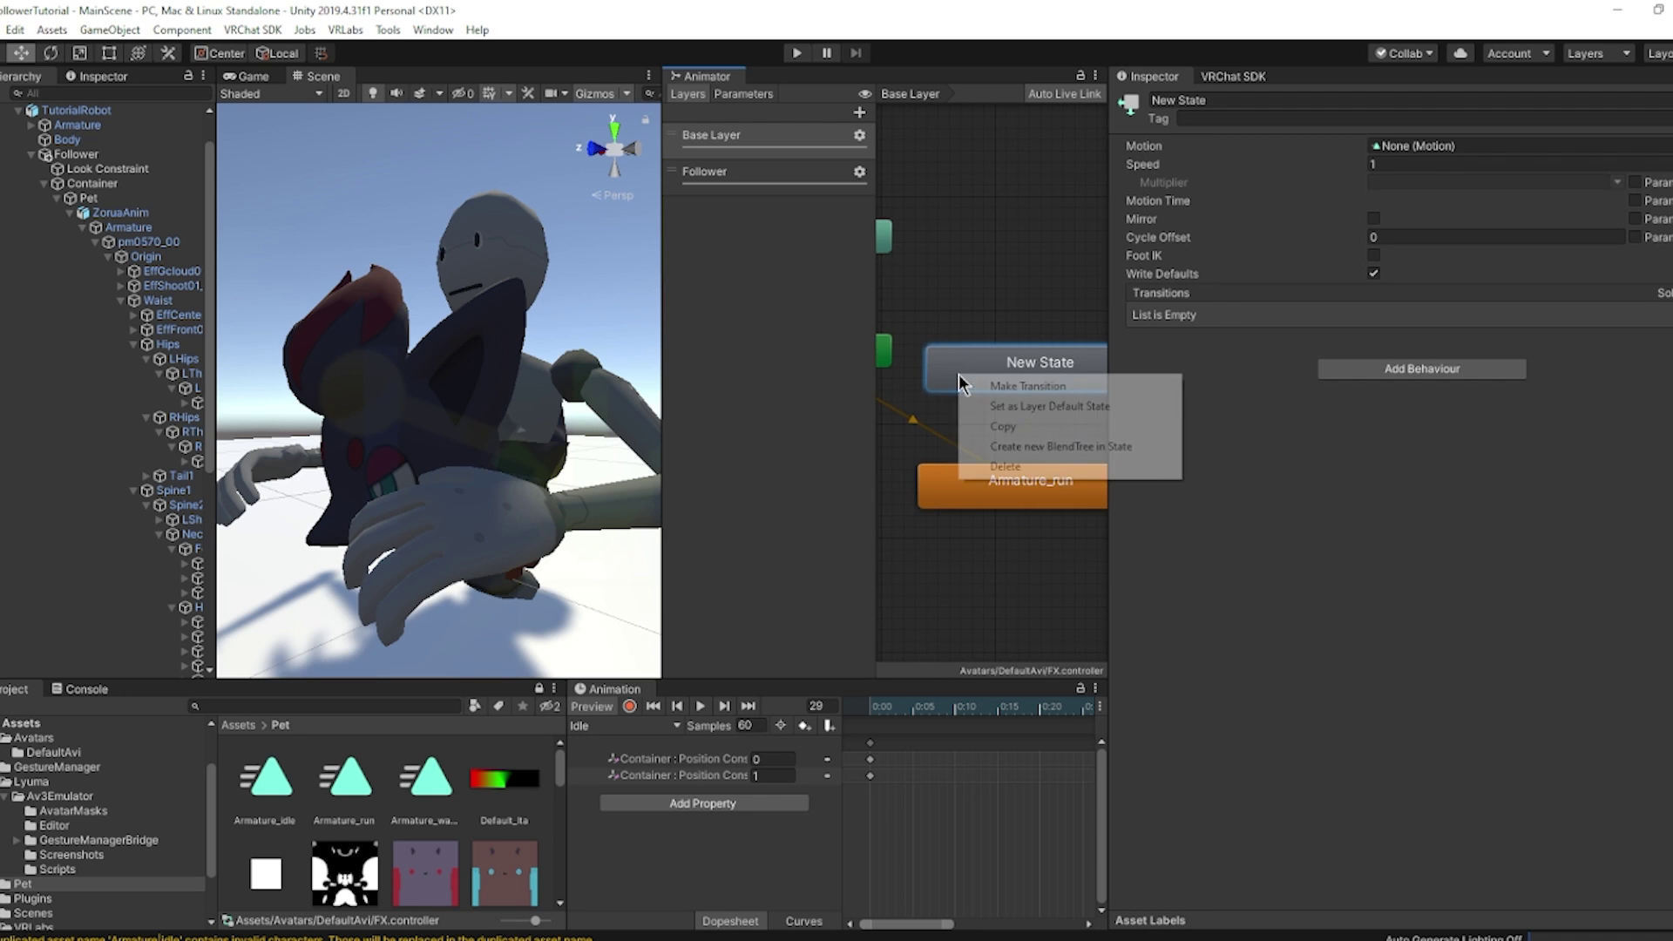
{"action": "left_click", "coordinate": [980, 403]}
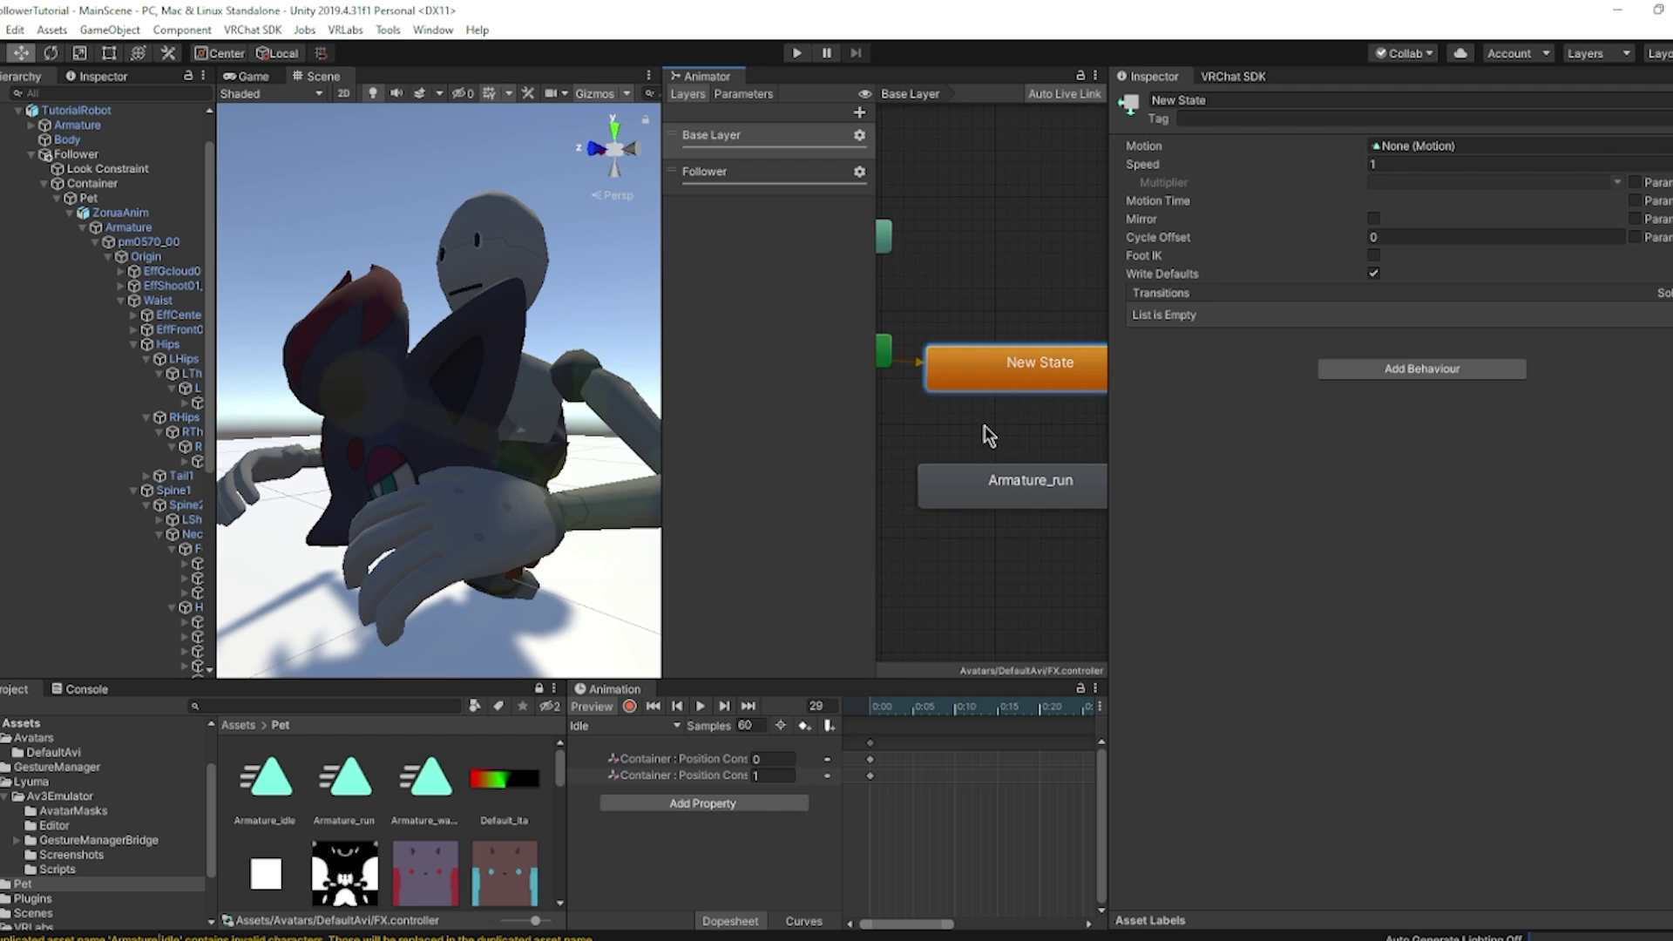
Make transitions in both directions between New State and Armature_run.
{"action": "right_click", "coordinate": [1016, 380]}
{"action": "left_click", "coordinate": [1027, 394]}
{"action": "left_click", "coordinate": [1026, 484]}
{"action": "right_click", "coordinate": [1027, 484]}
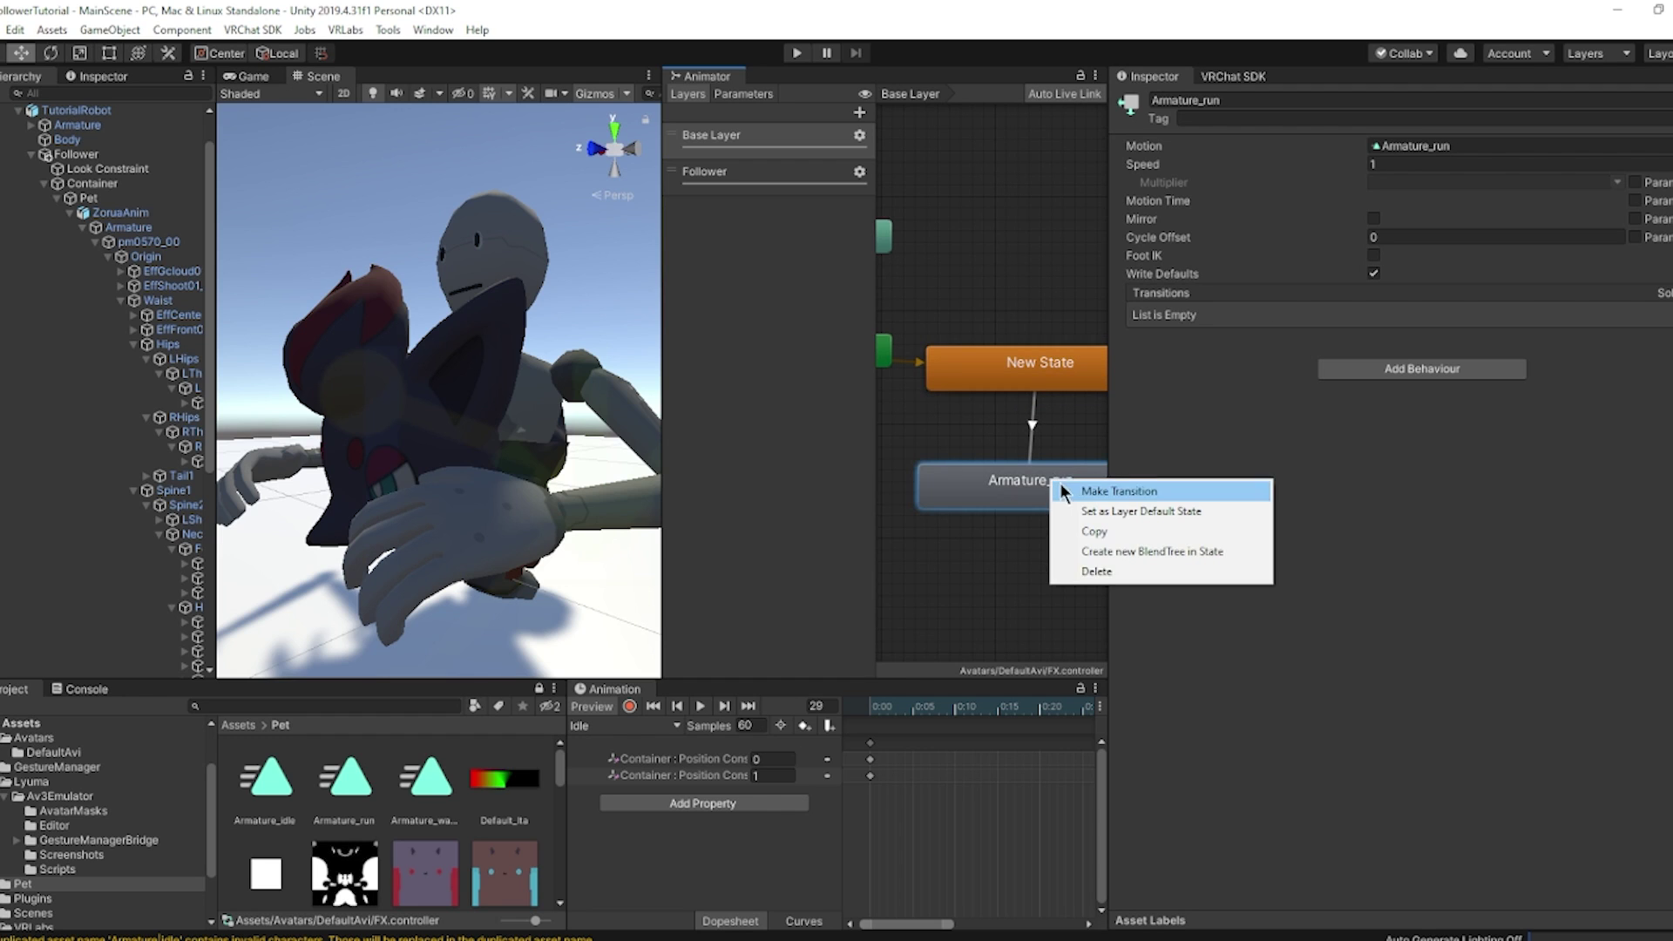
{"action": "left_click", "coordinate": [1112, 489]}
{"action": "left_click", "coordinate": [1039, 375]}
Add a Follower.Stop false condition to the transition from New State to Armature_run.
{"action": "left_click", "coordinate": [1035, 417]}
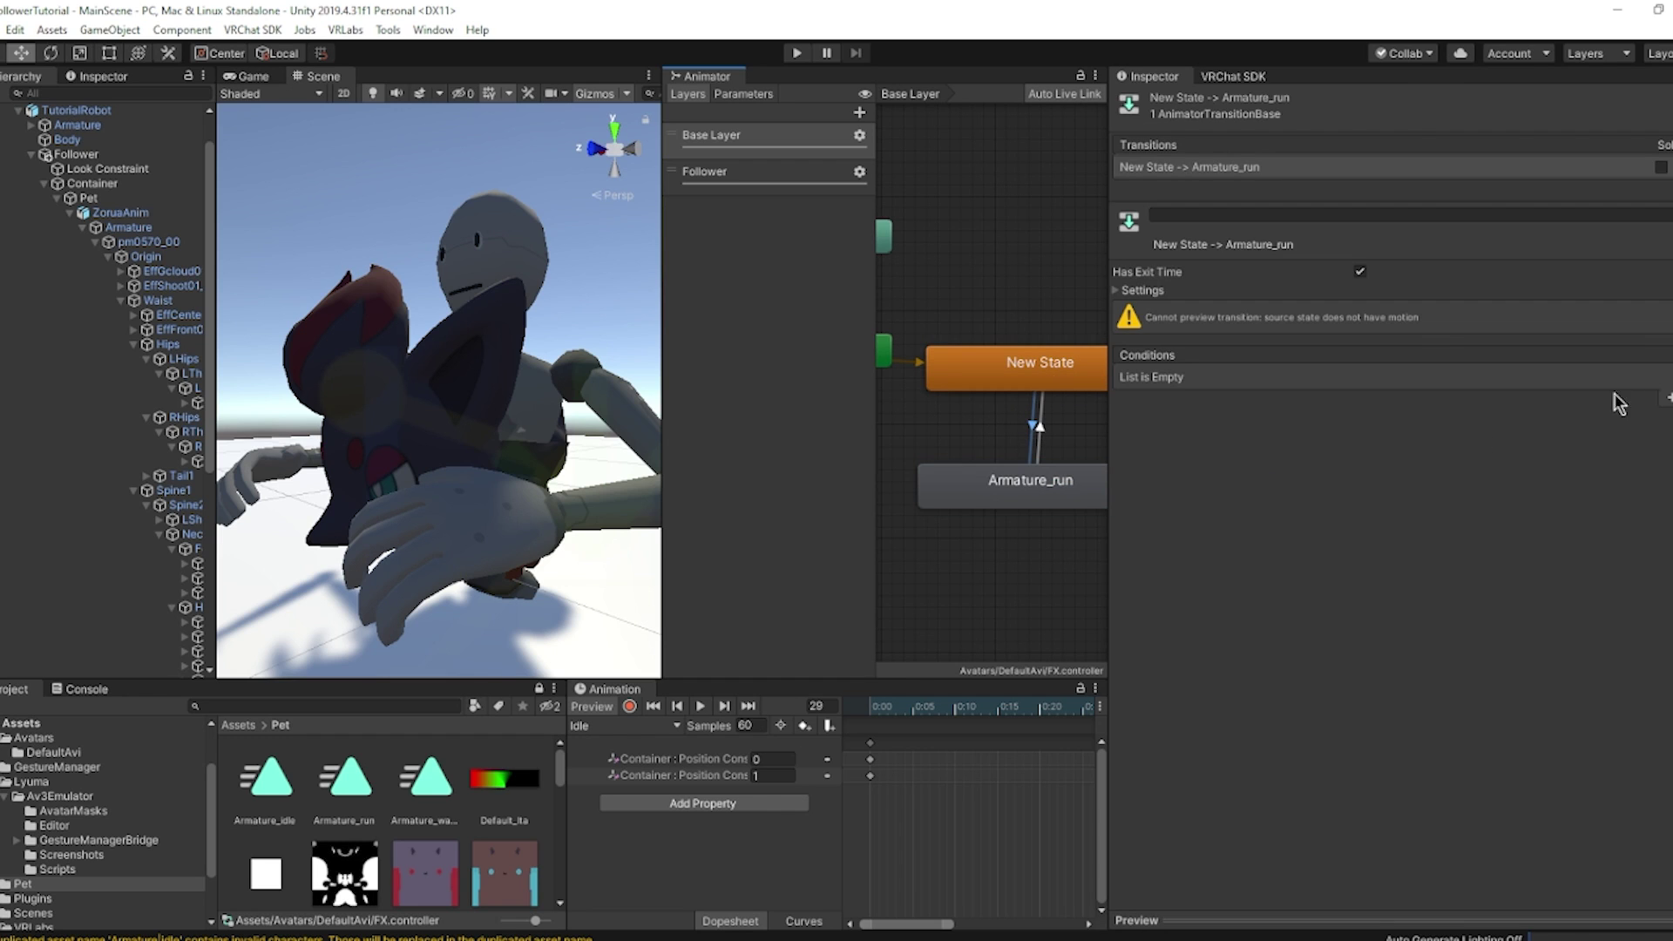
{"action": "left_click", "coordinate": [1668, 399]}
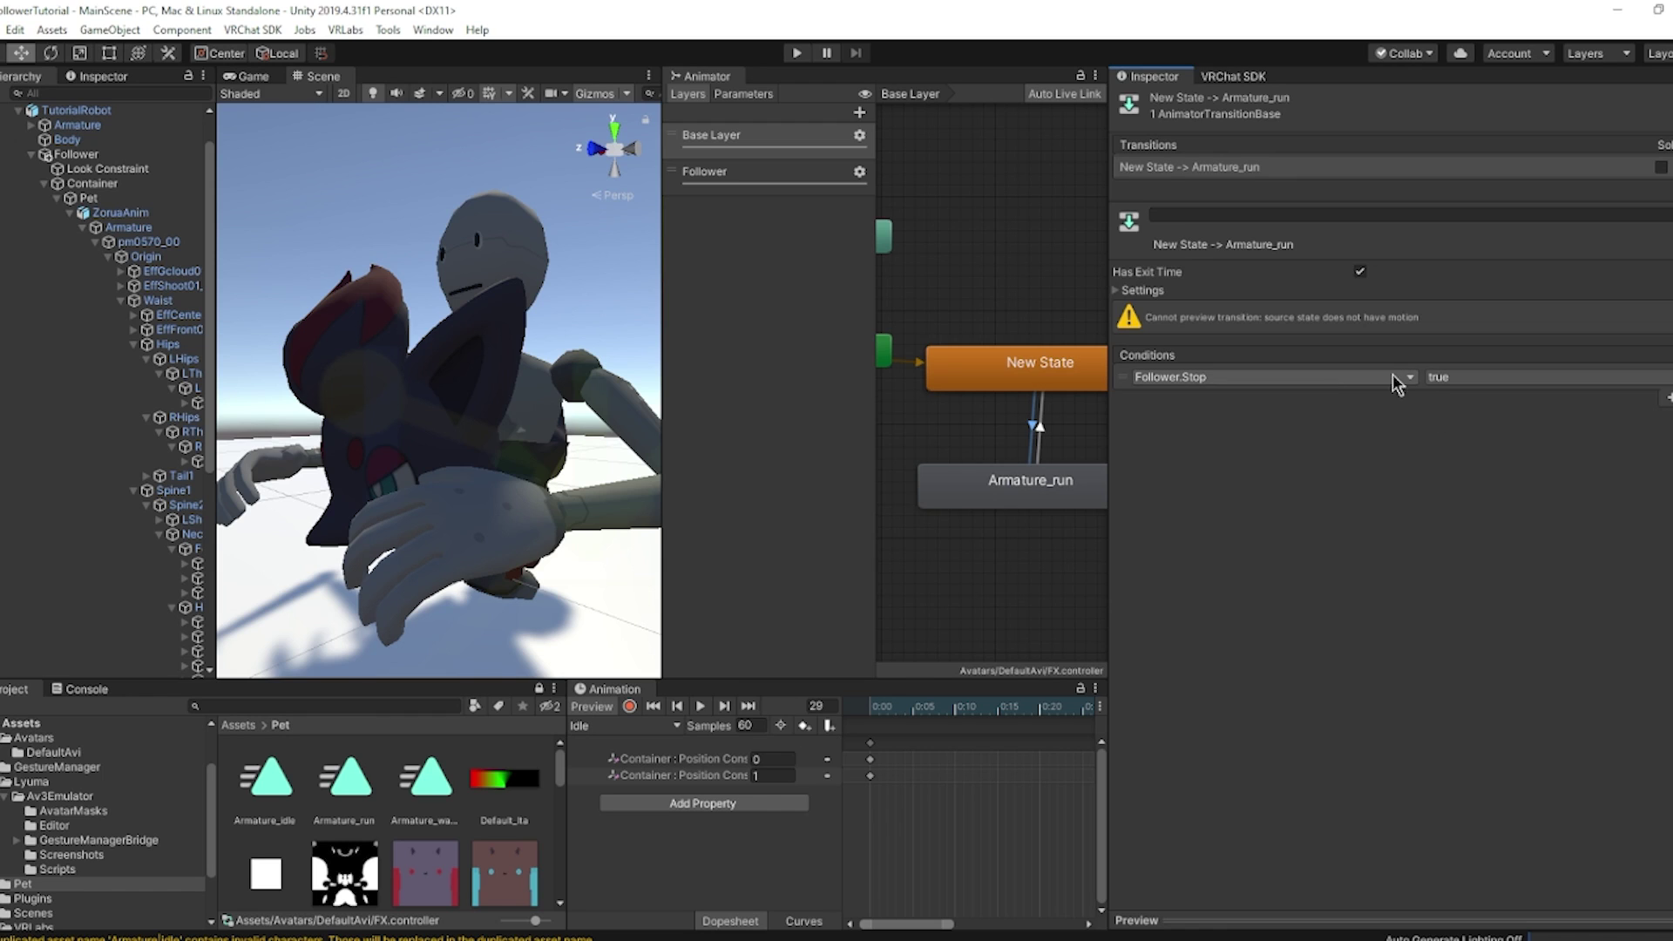
{"action": "left_click", "coordinate": [1450, 384]}
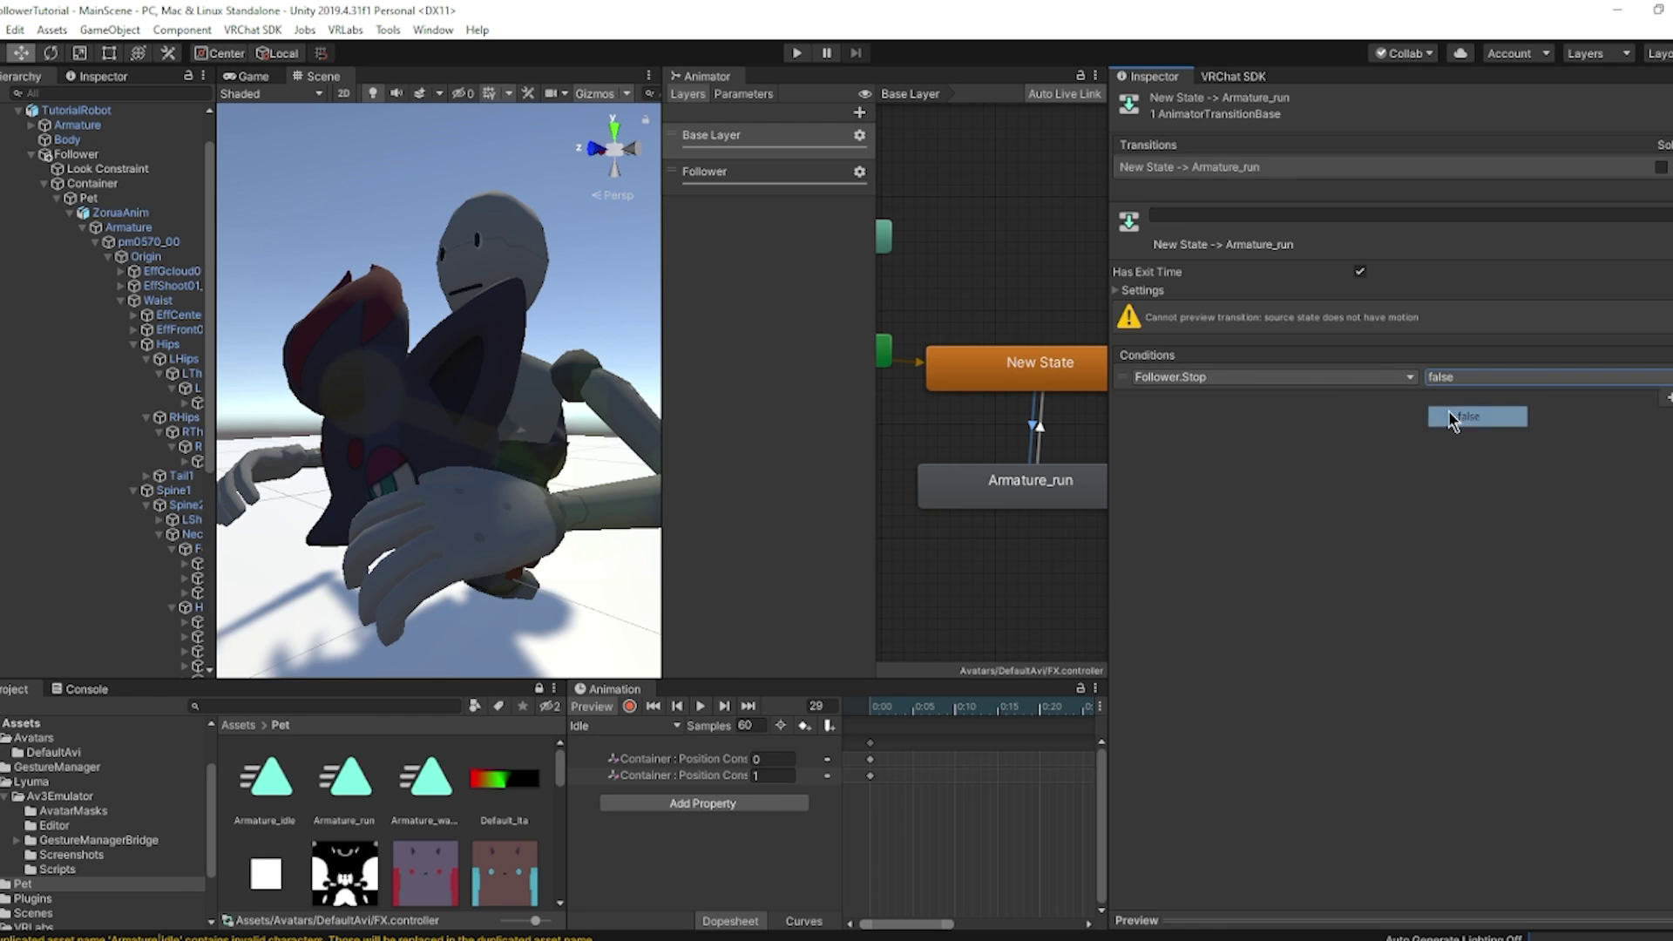
{"action": "left_click", "coordinate": [1448, 411]}
Add a Follower.Stop true condition to the transition from Armature_run back to New State.
{"action": "left_click", "coordinate": [1039, 445]}
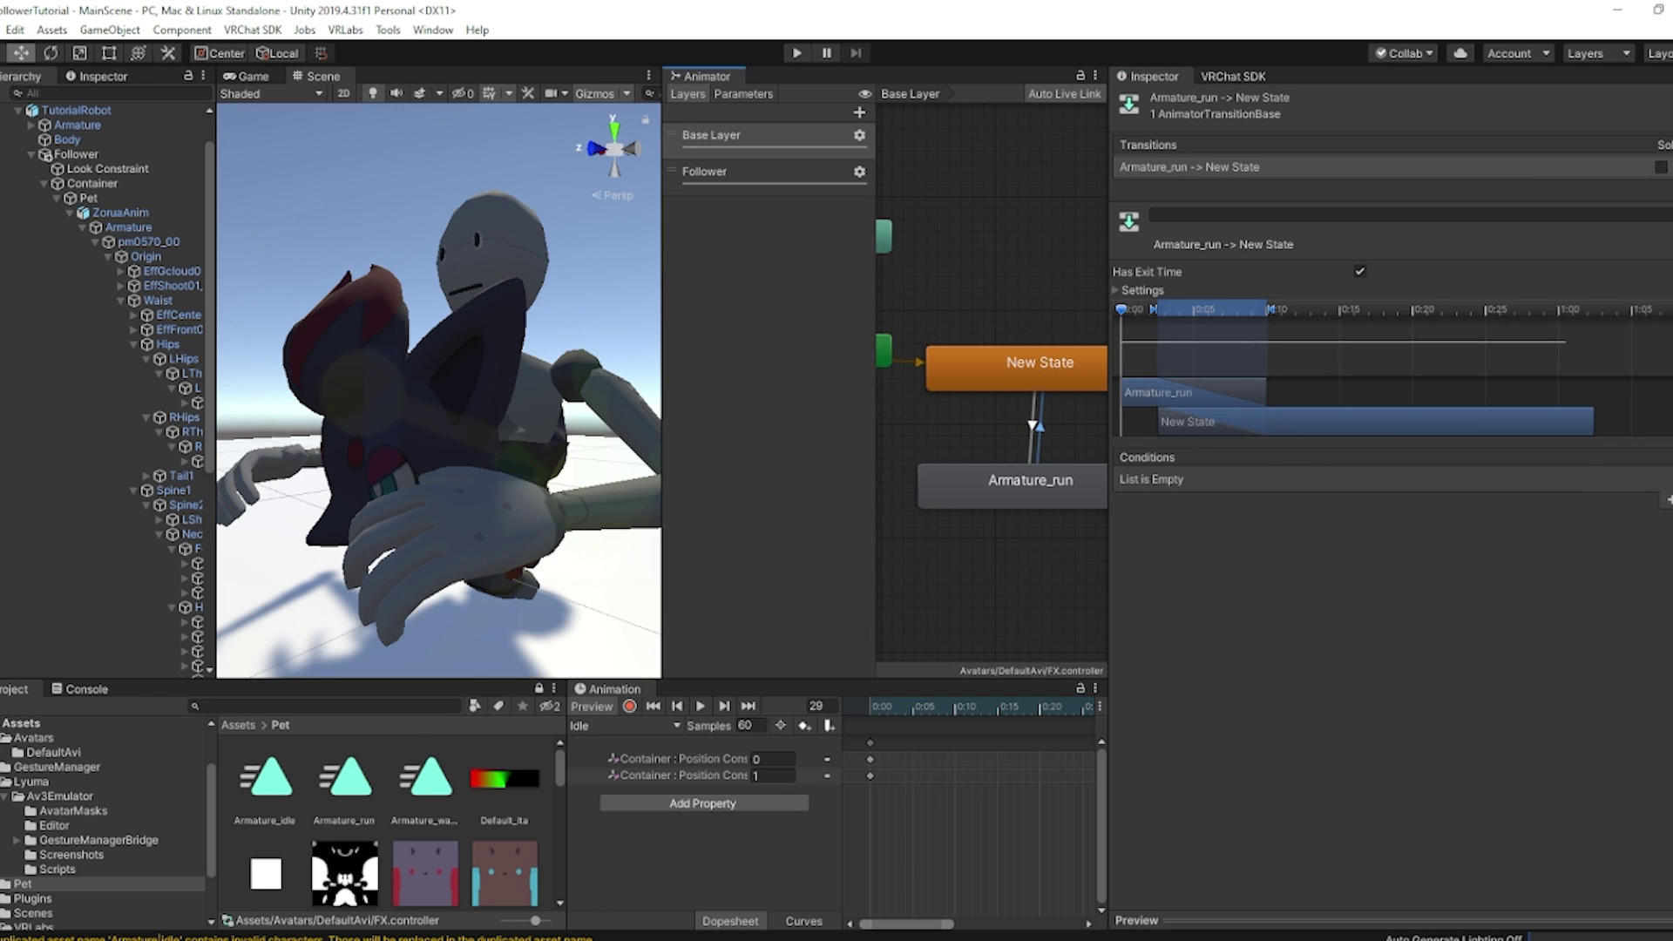
{"action": "left_click", "coordinate": [1667, 499]}
{"action": "left_click", "coordinate": [1309, 481]}
{"action": "left_click", "coordinate": [1516, 559]}
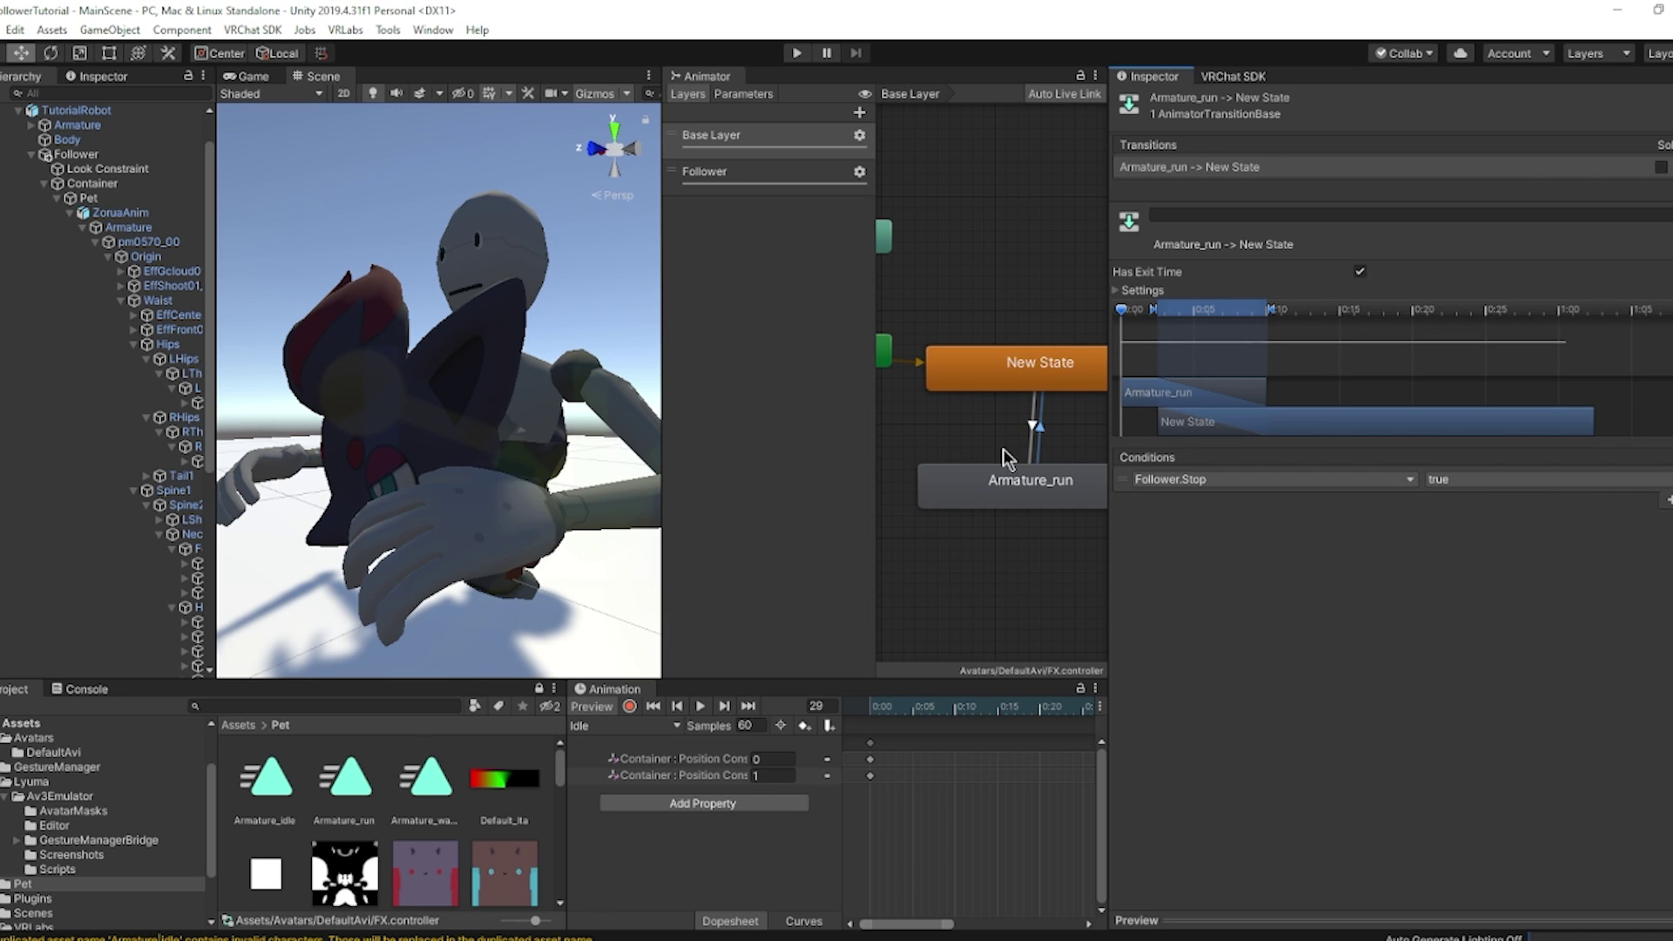
Turn off the animation preview and run the scene to test the pet's run transitions.
{"action": "scroll", "coordinate": [963, 417], "scroll_direction": "down", "scroll_amount": 2}
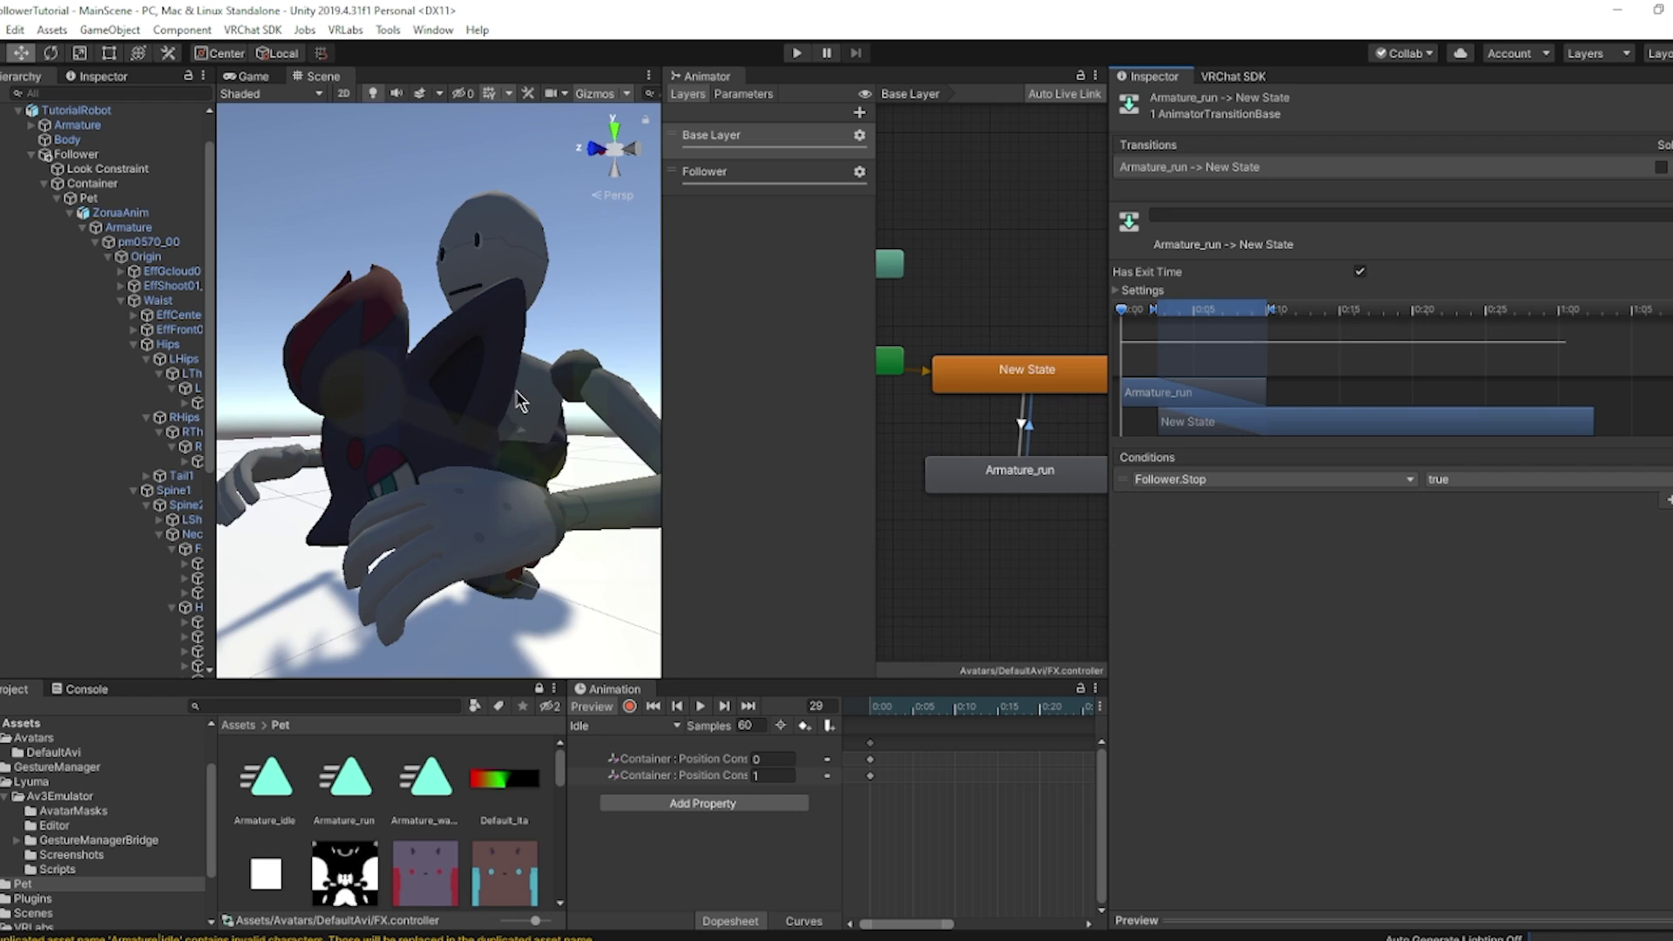
{"action": "scroll", "coordinate": [520, 401], "scroll_direction": "down", "scroll_amount": 4}
{"action": "left_click", "coordinate": [978, 394]}
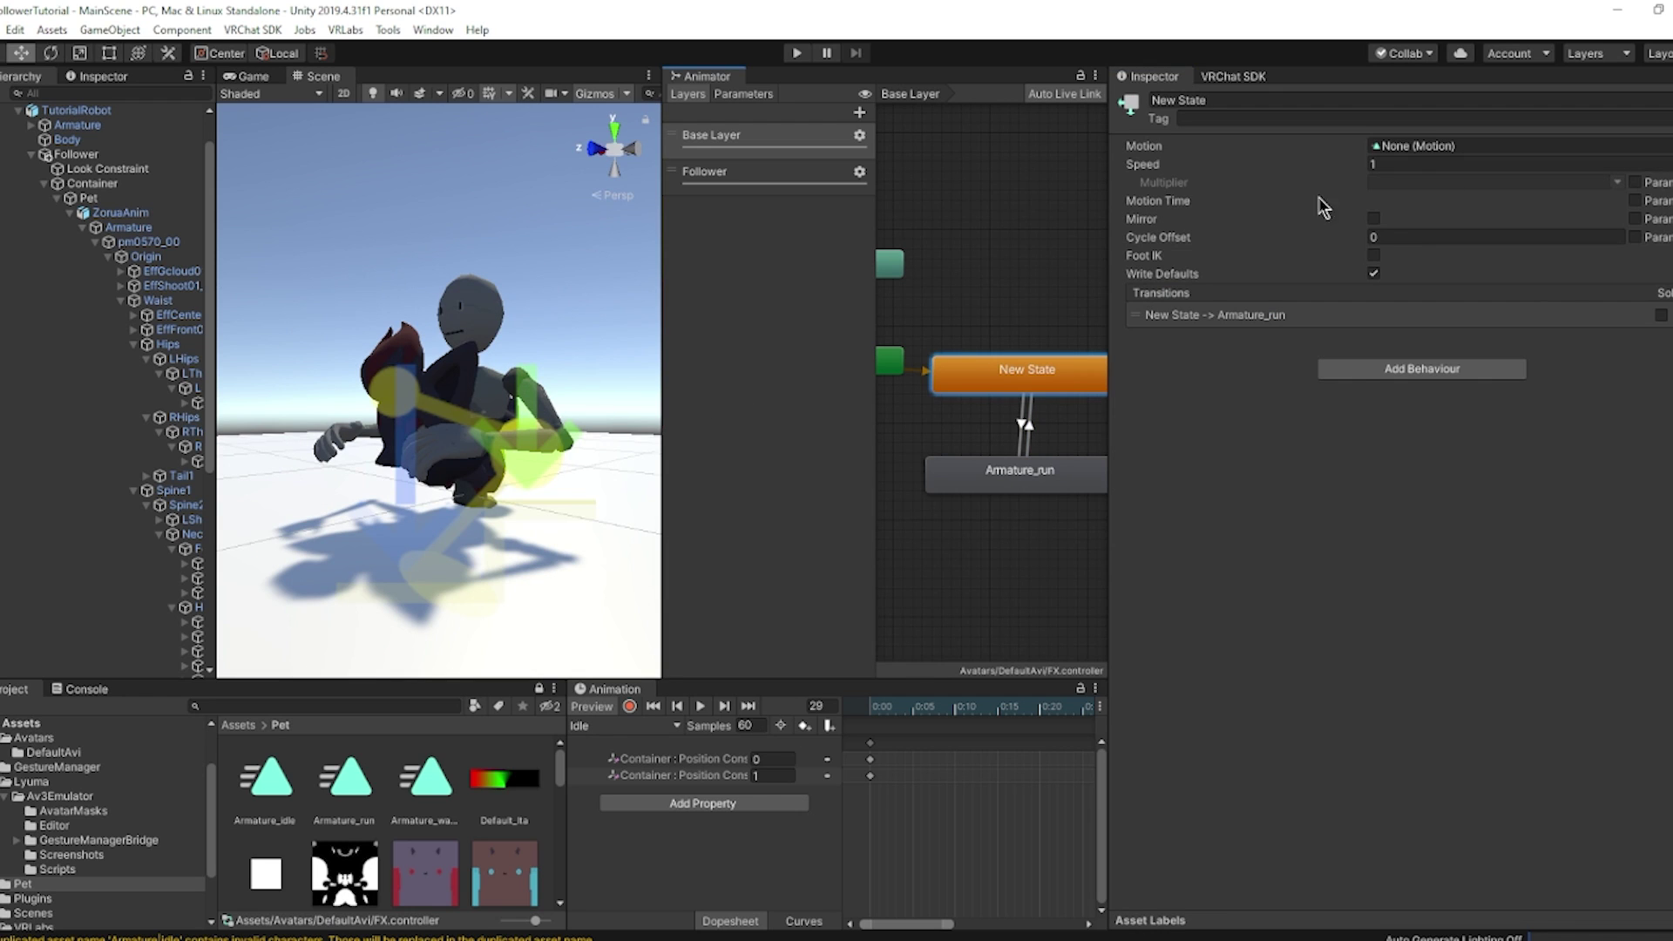
{"action": "scroll", "coordinate": [514, 377], "scroll_direction": "up", "scroll_amount": 4}
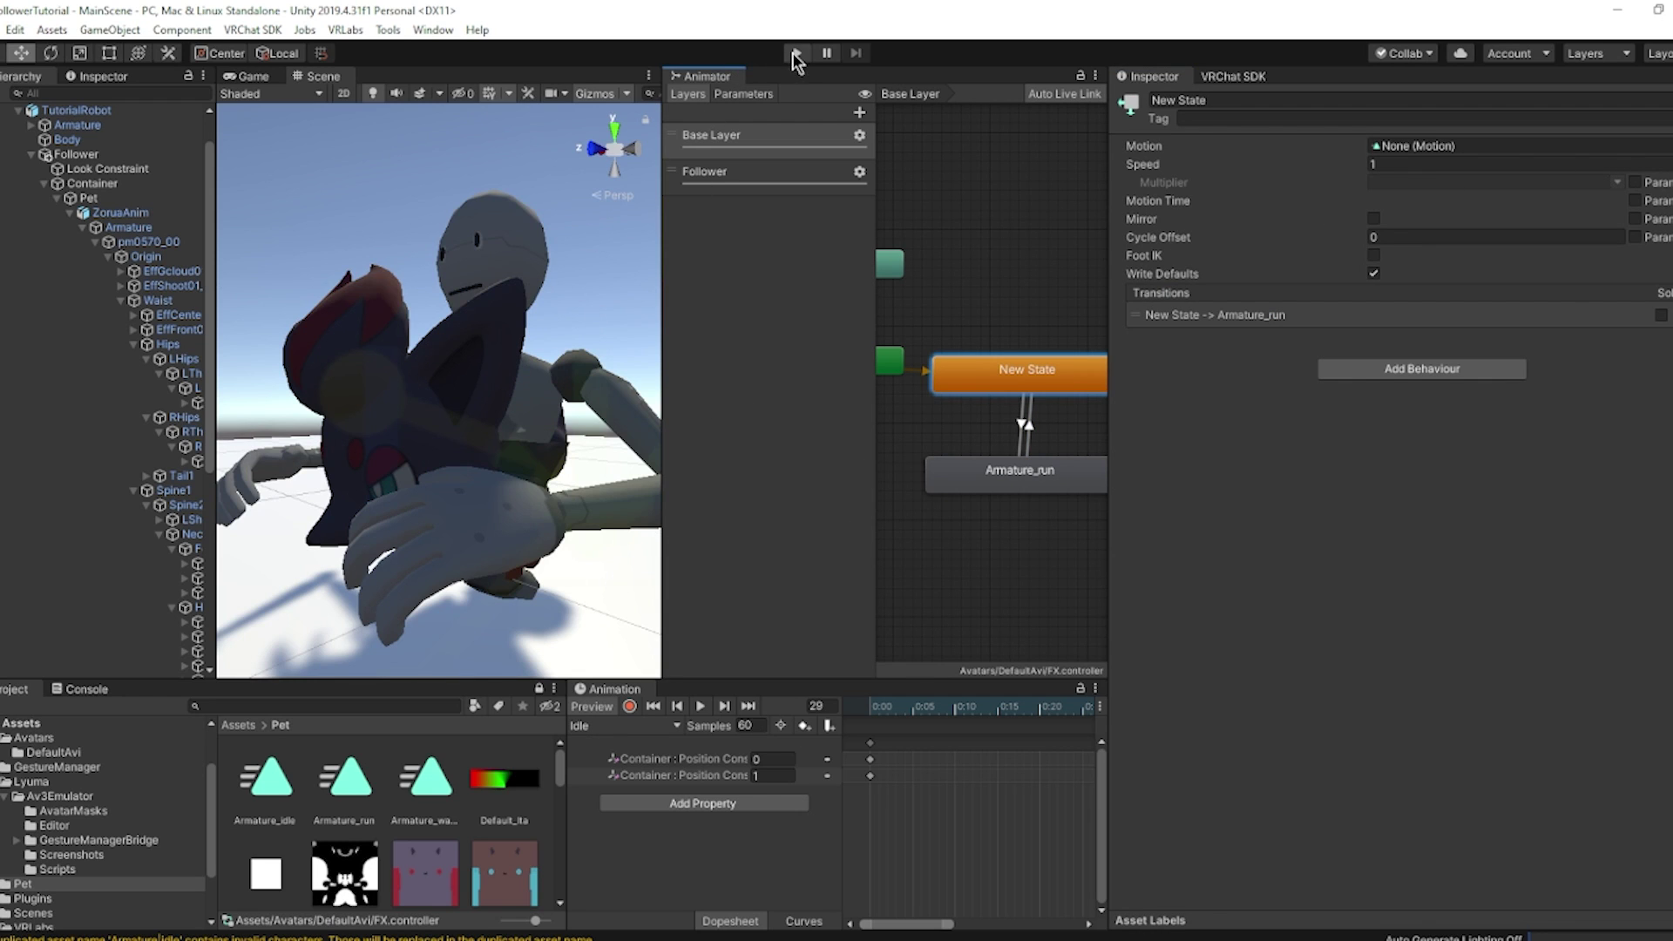
{"action": "left_click", "coordinate": [607, 710]}
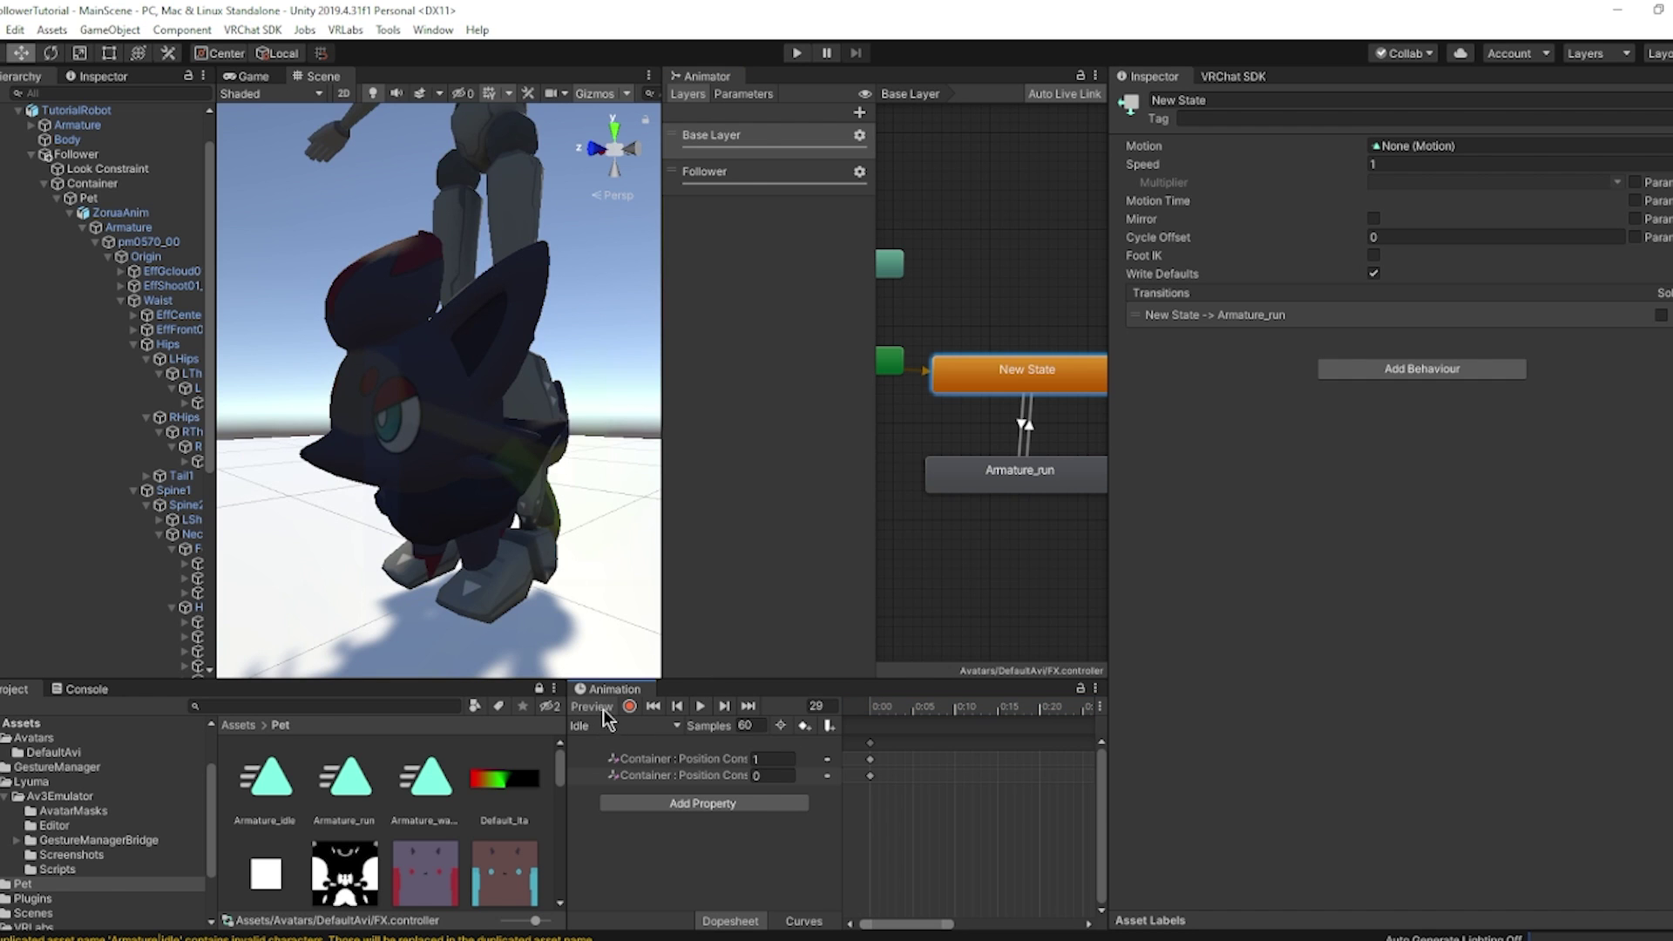
{"action": "left_click", "coordinate": [797, 54]}
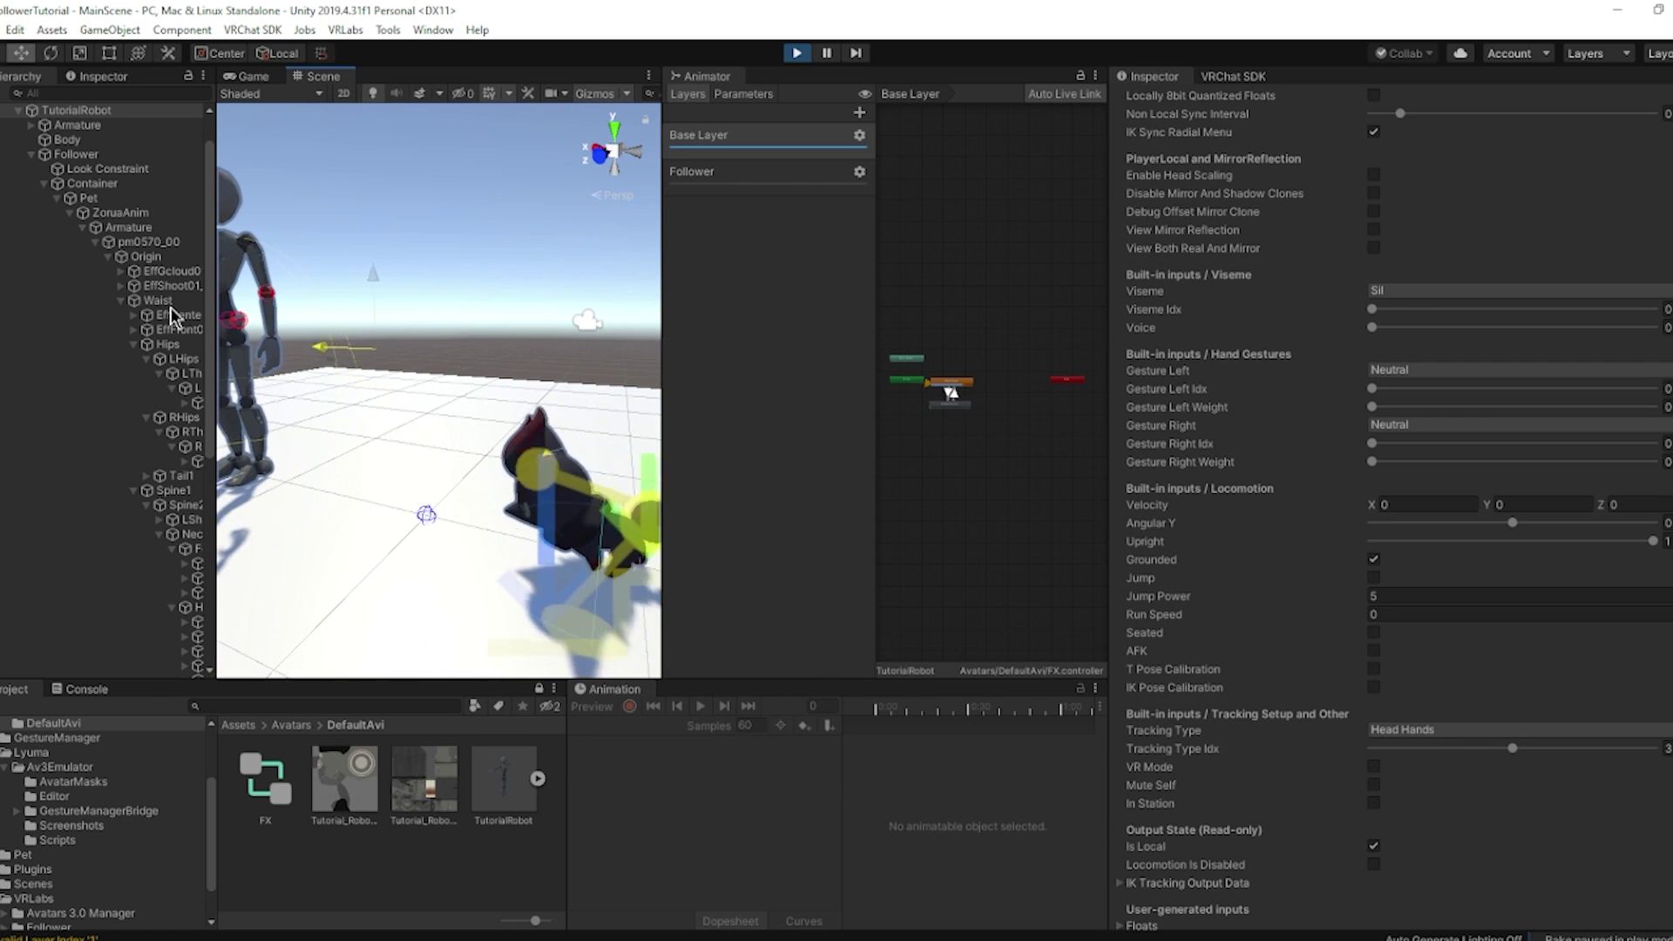
Enable Loop Time and Loop Pose on the Armature_run clip in the Assets/Pet folder.
{"action": "left_click", "coordinate": [290, 725]}
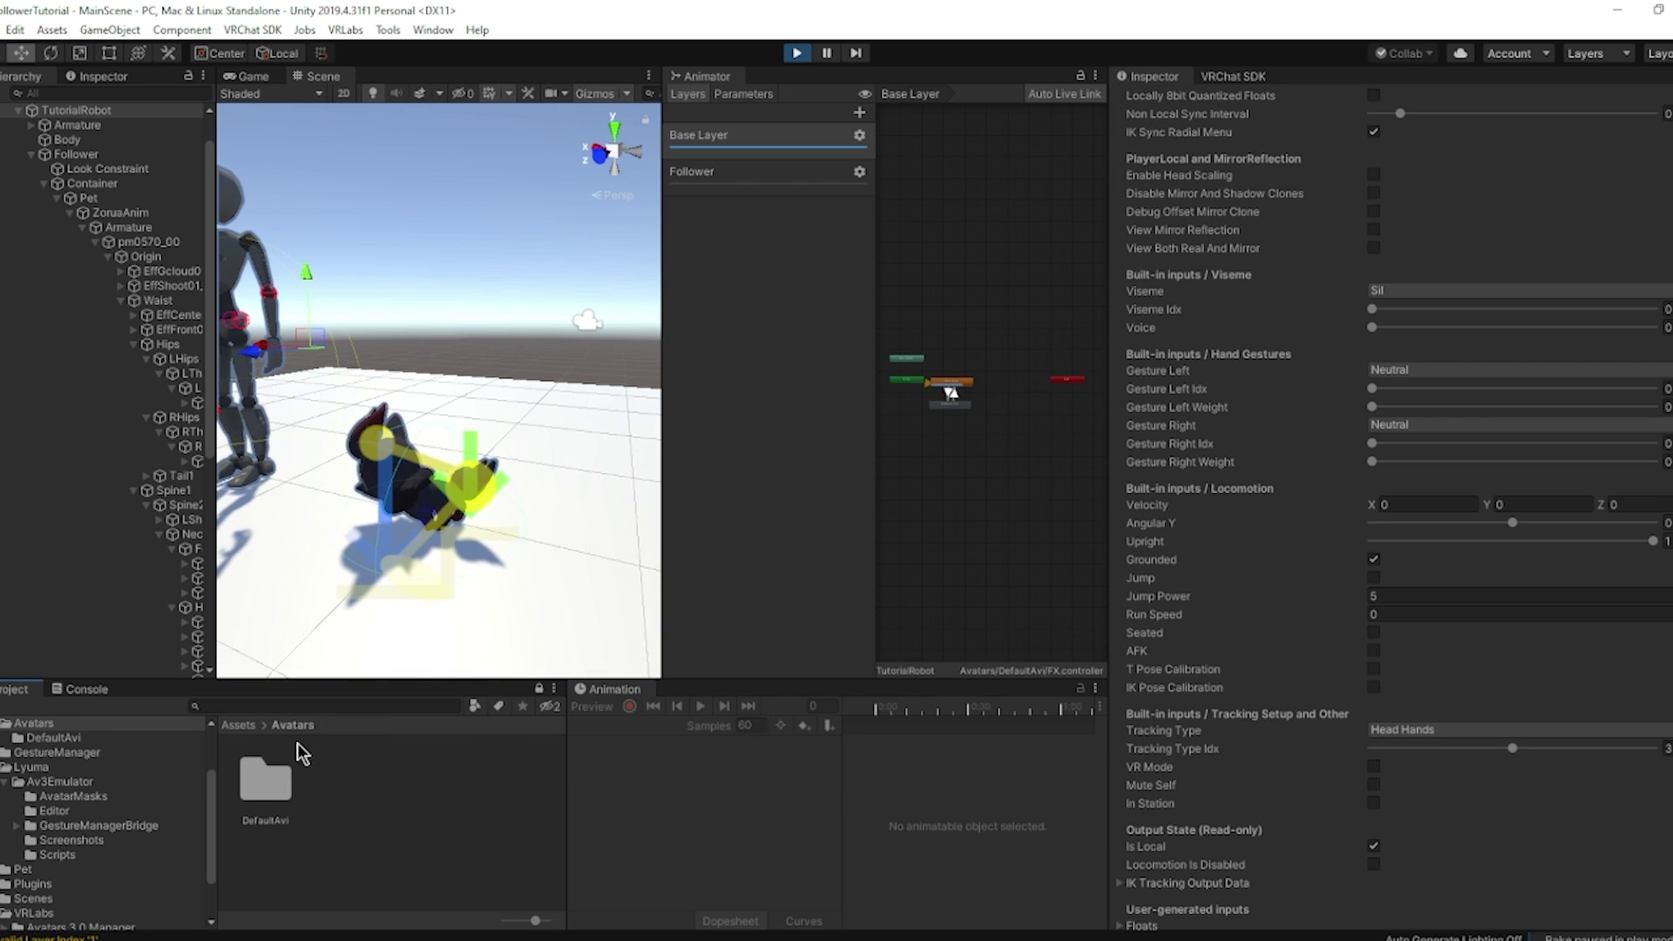
{"action": "left_click", "coordinate": [241, 726]}
{"action": "left_click", "coordinate": [282, 785]}
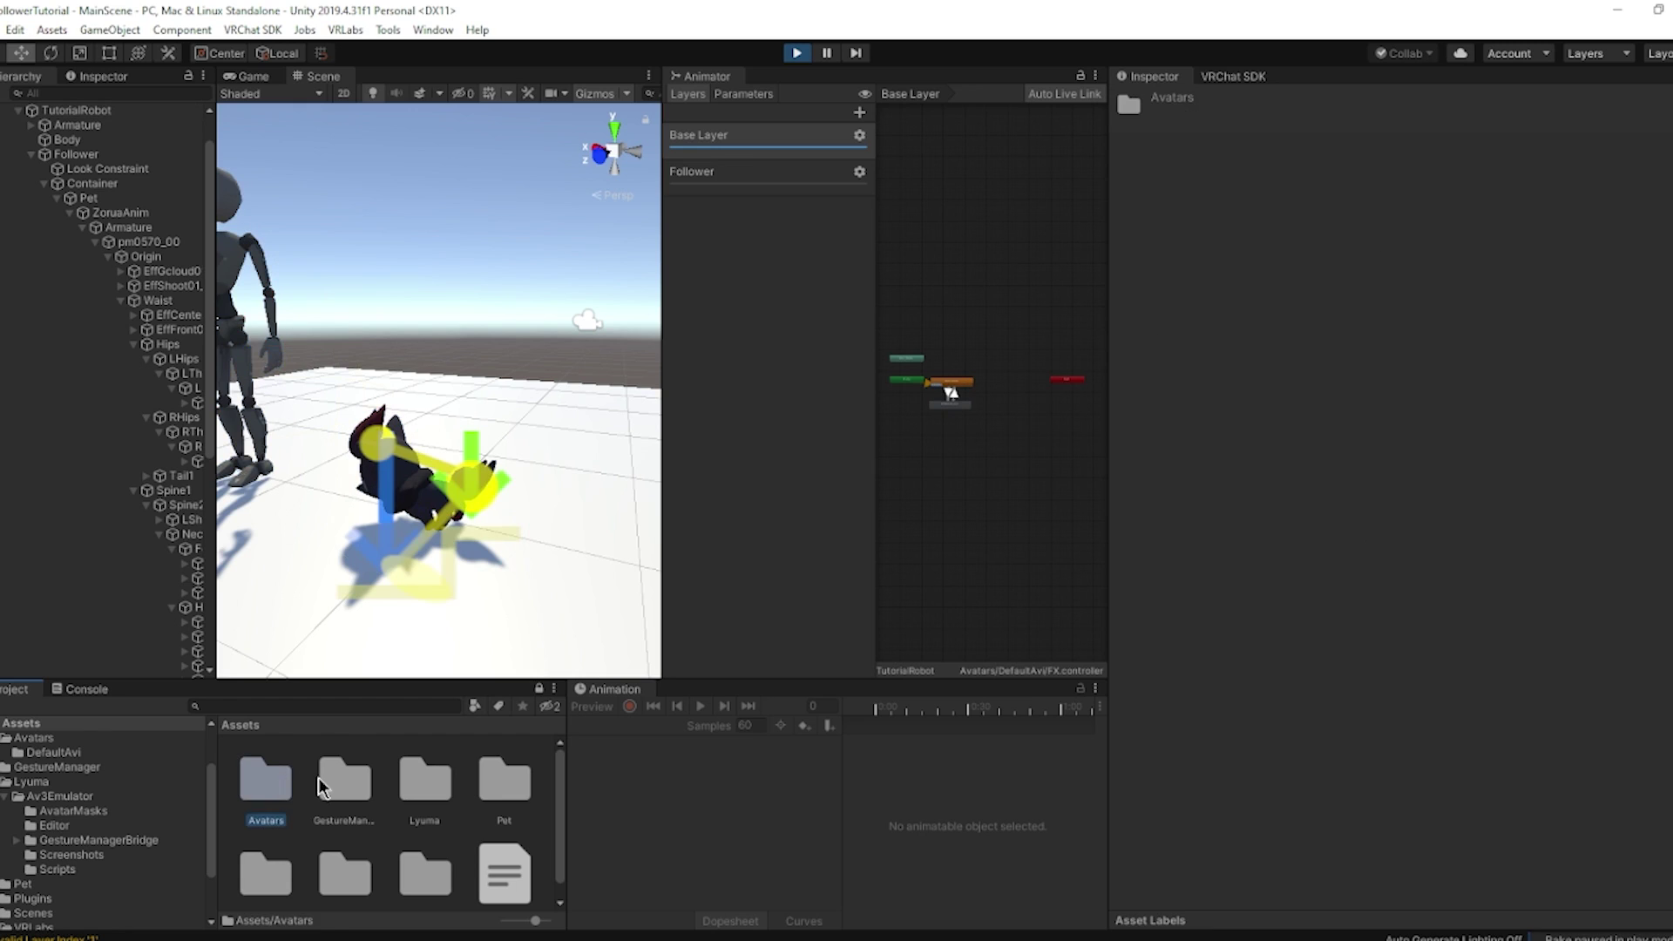
{"action": "left_click", "coordinate": [345, 780]}
{"action": "left_click", "coordinate": [424, 780]}
{"action": "scroll", "coordinate": [399, 811], "scroll_direction": "down", "scroll_amount": 1}
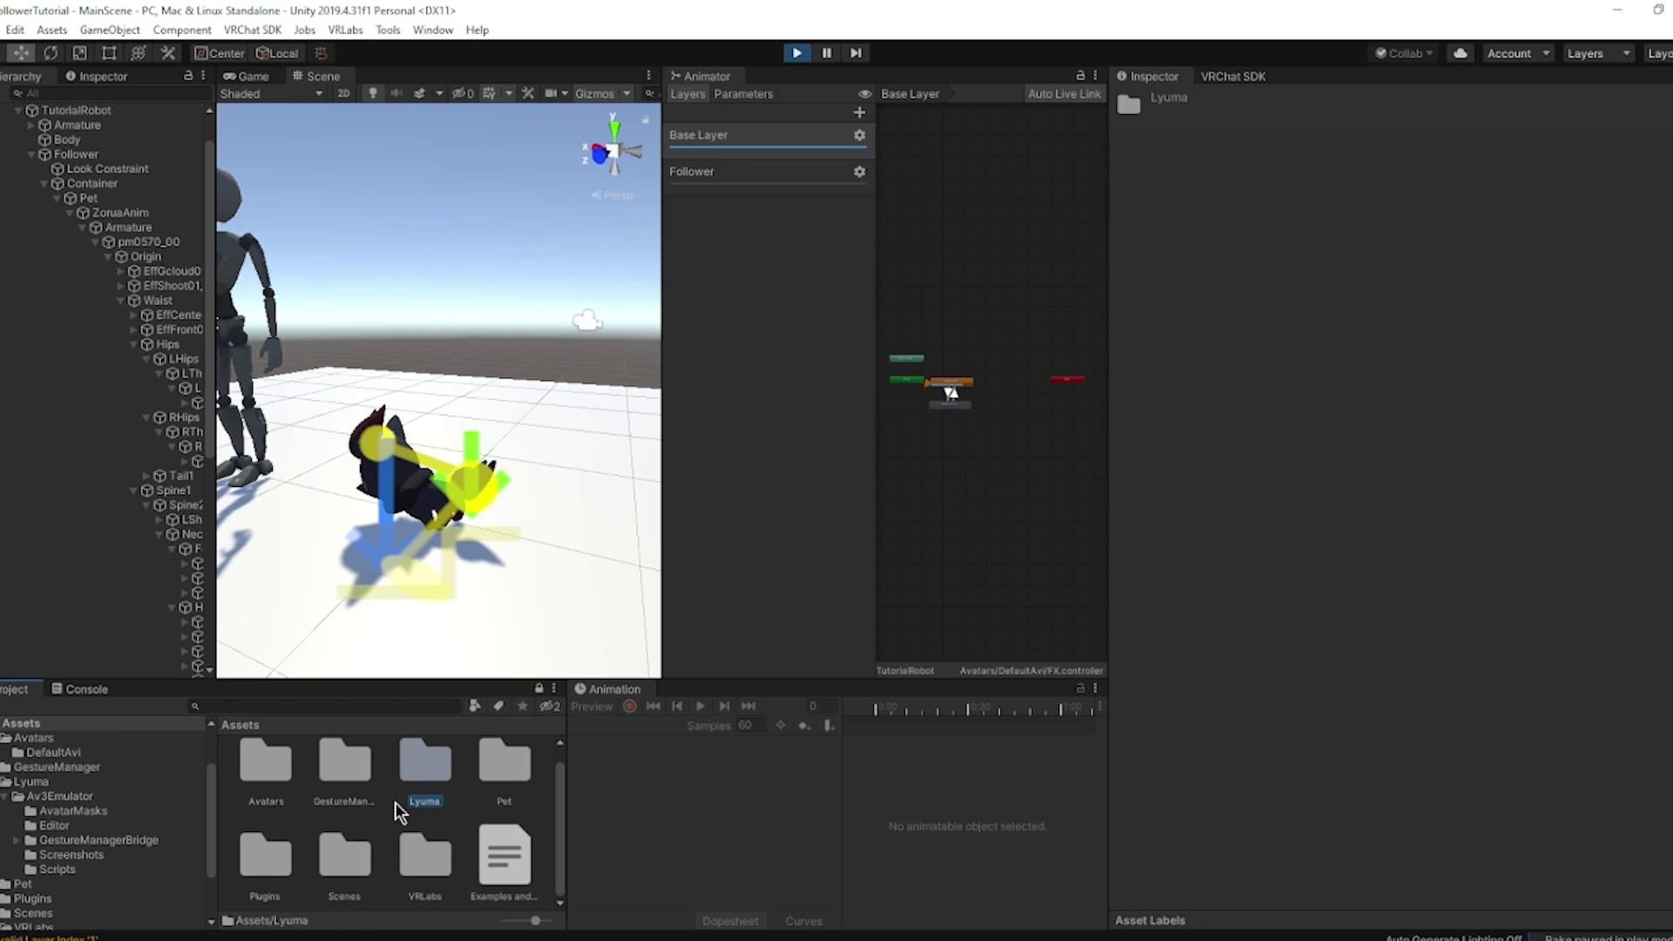
{"action": "double_click", "coordinate": [503, 766]}
{"action": "left_click", "coordinate": [289, 789]}
{"action": "left_click", "coordinate": [349, 791]}
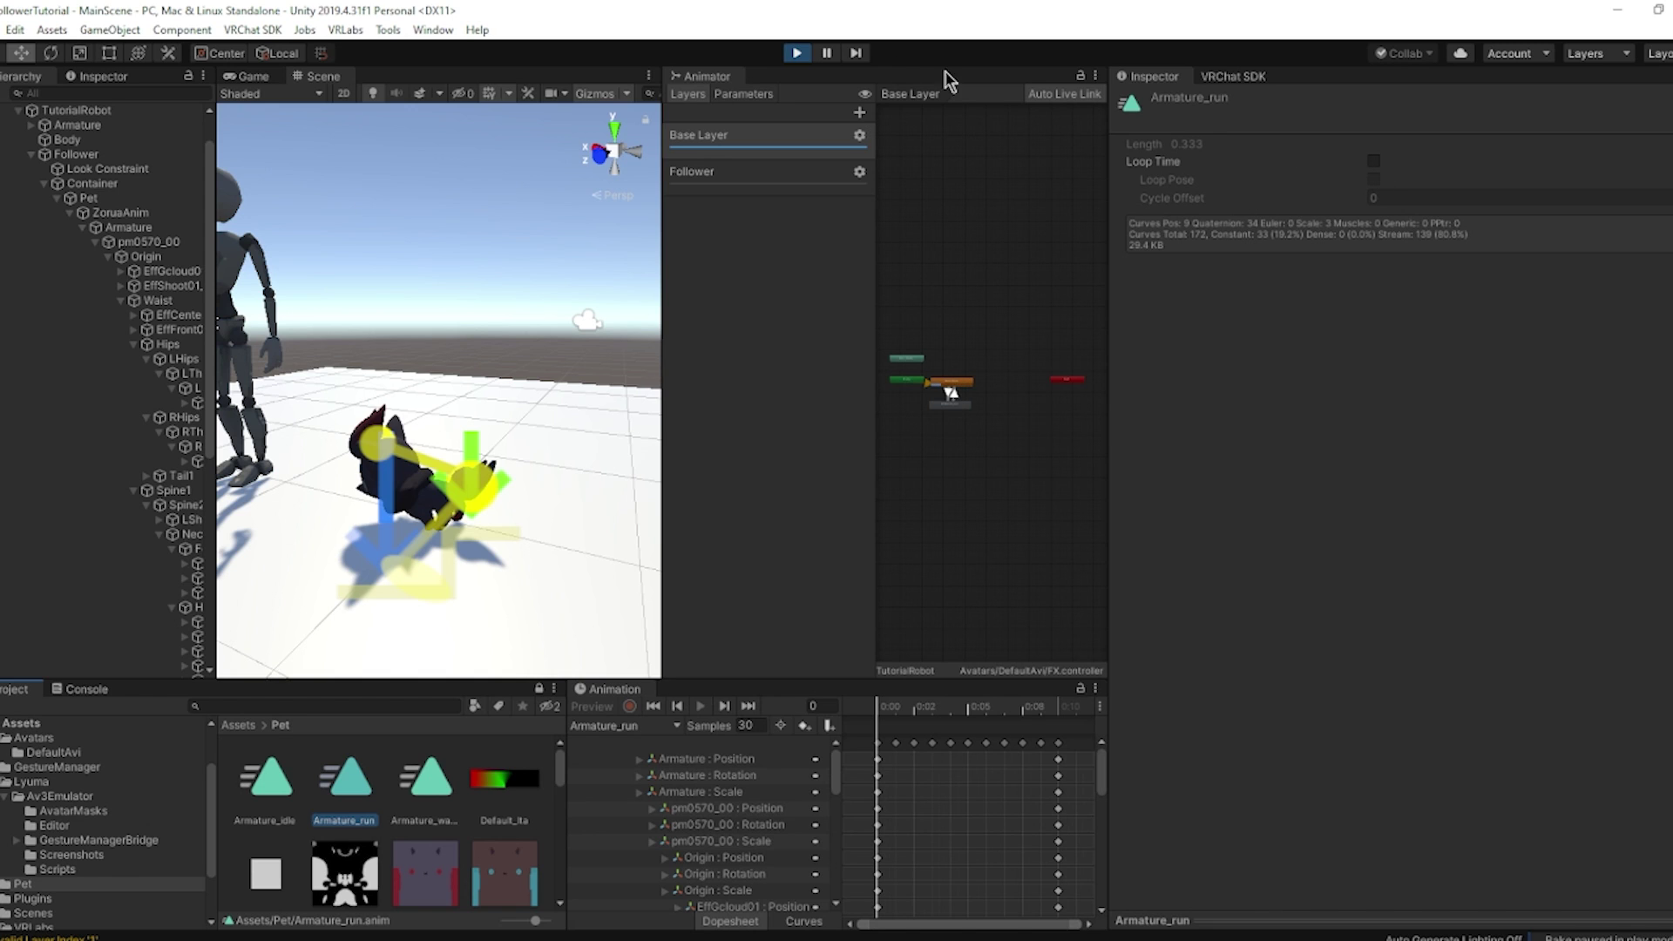
{"action": "left_click", "coordinate": [1374, 162]}
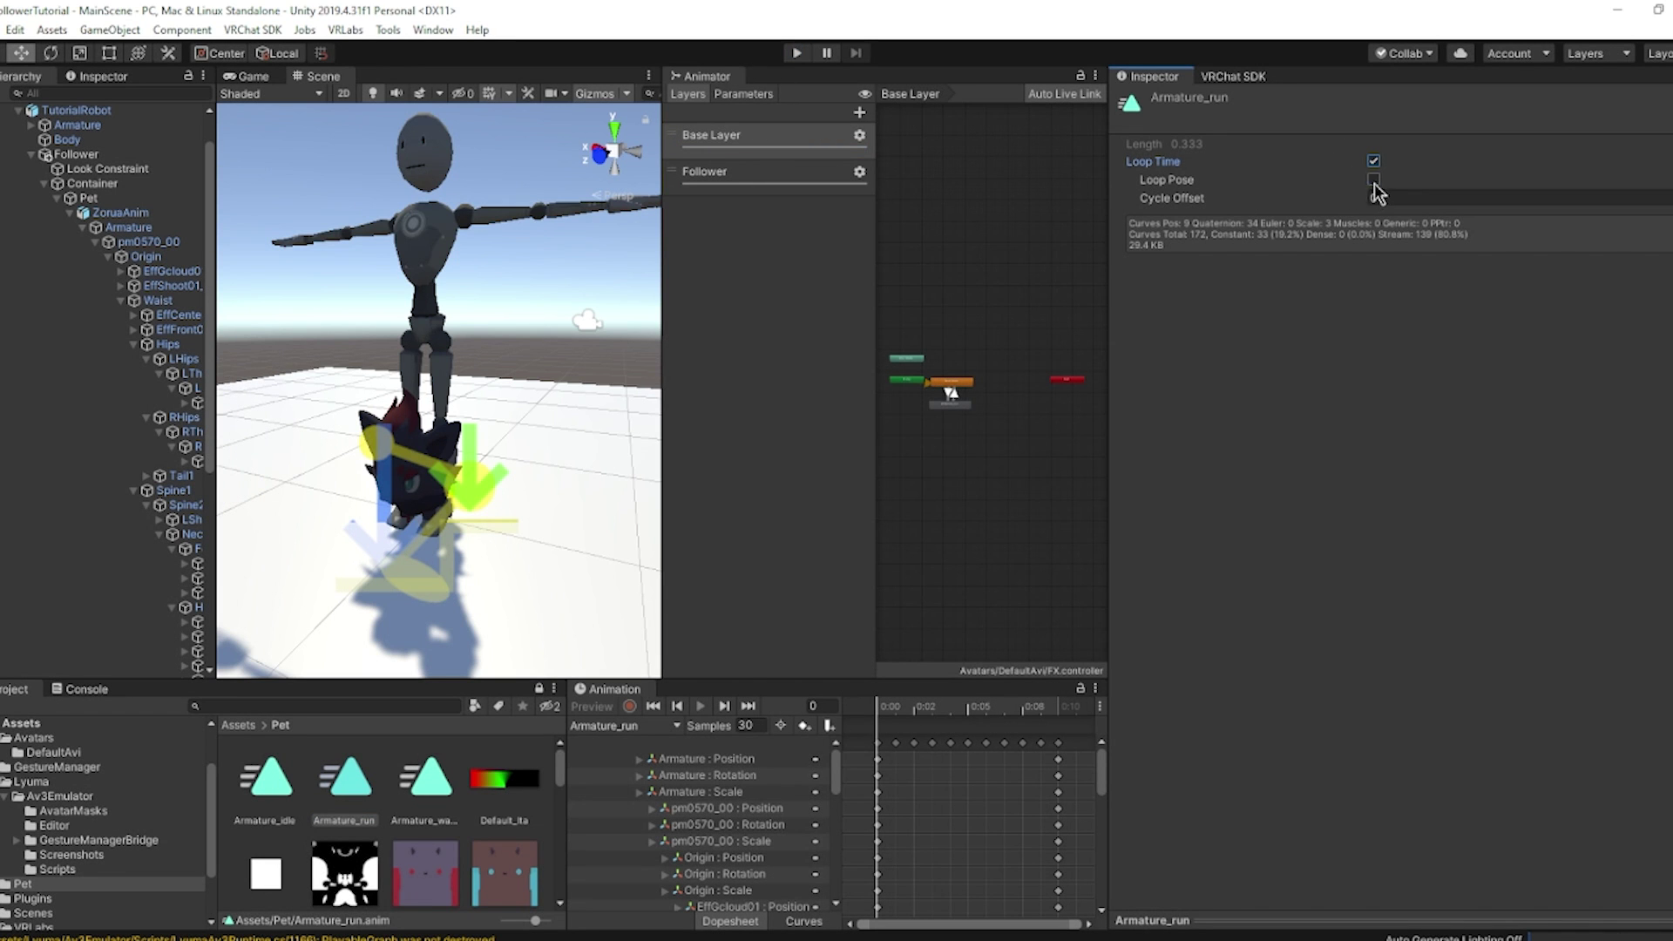
{"action": "left_click", "coordinate": [1374, 179]}
Run the scene, move TutorialRobot back and forth along Z, and examine Zorua's run animation up close in the Scene view.
{"action": "left_click", "coordinate": [797, 53]}
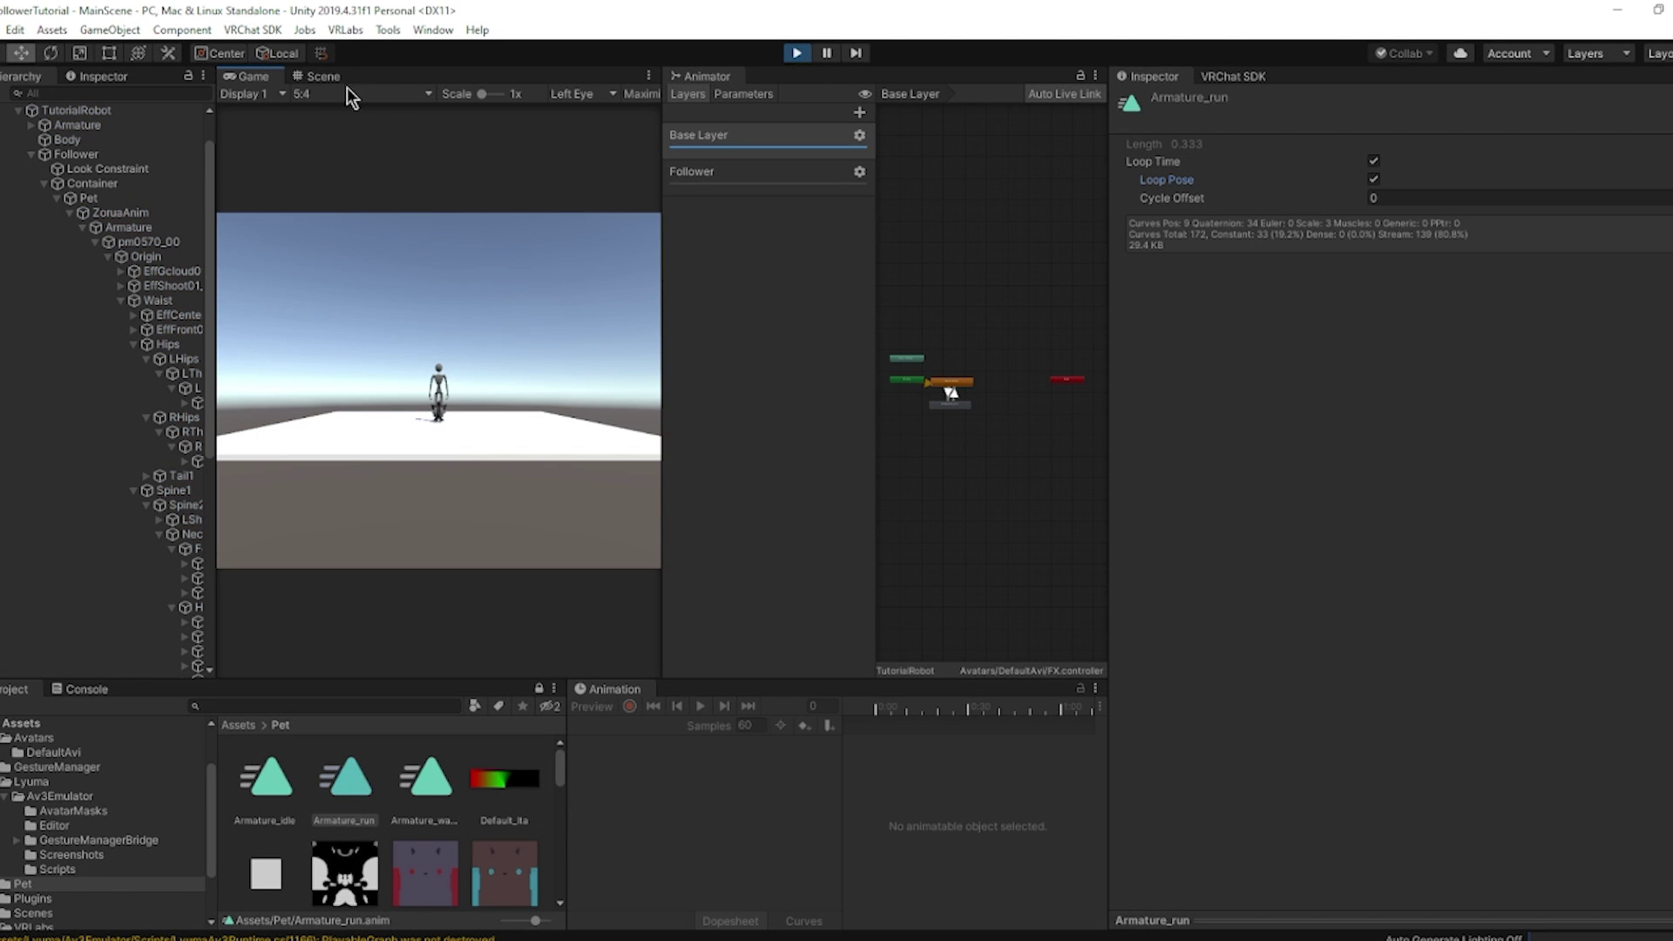
{"action": "left_click", "coordinate": [321, 78]}
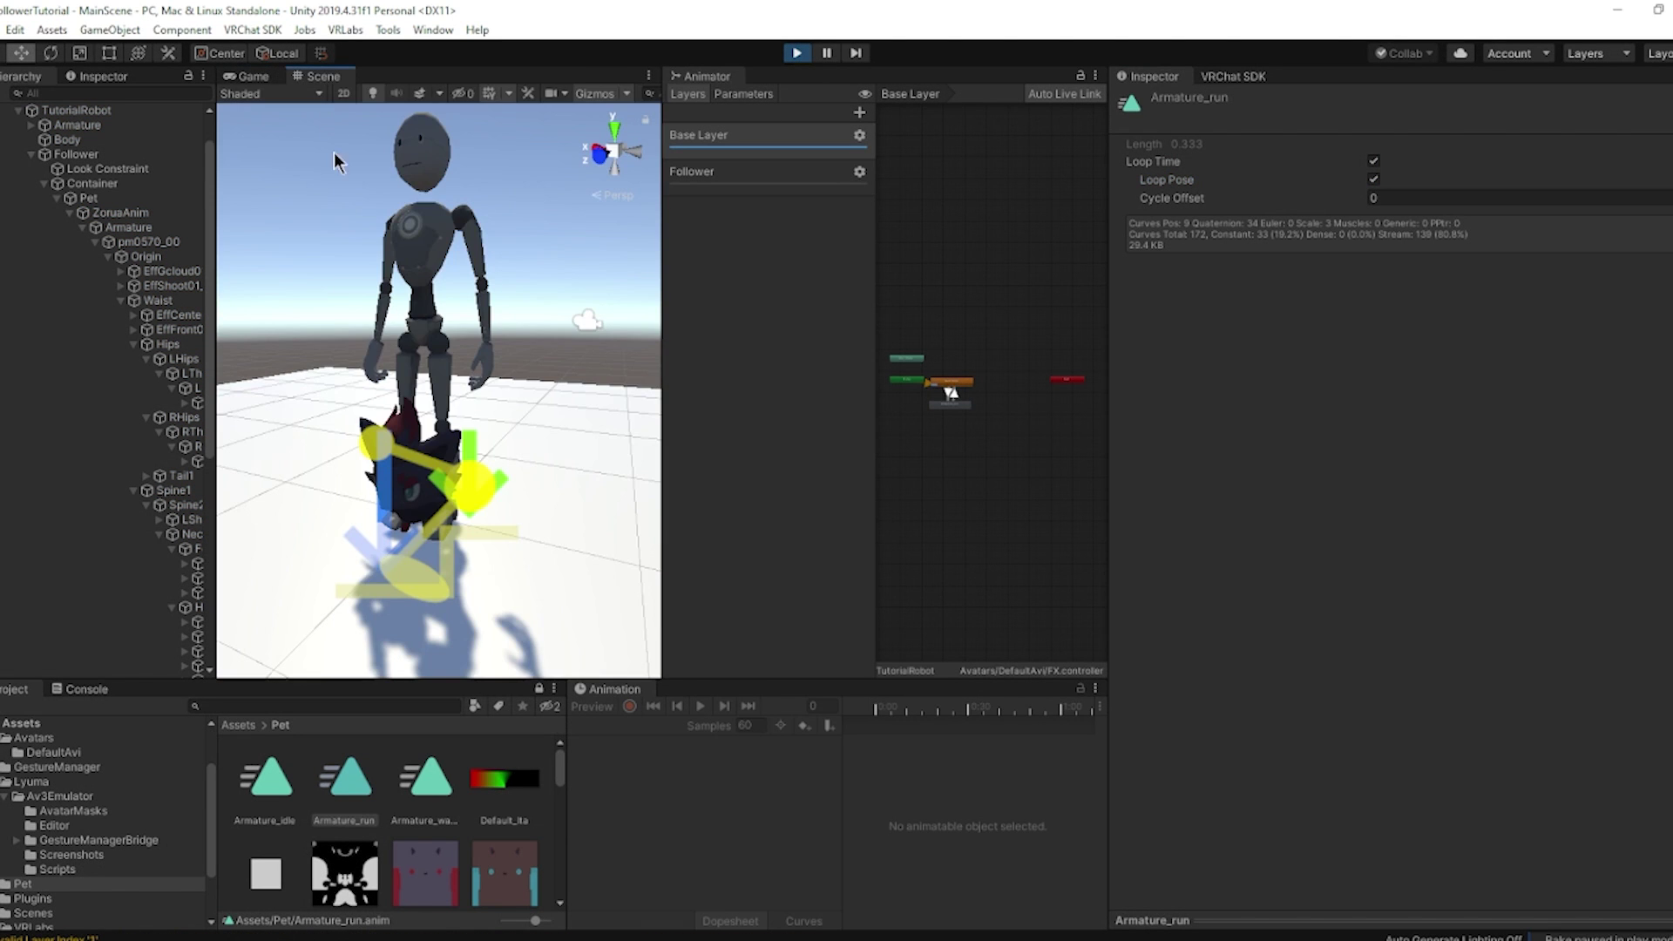
{"action": "left_click", "coordinate": [115, 111]}
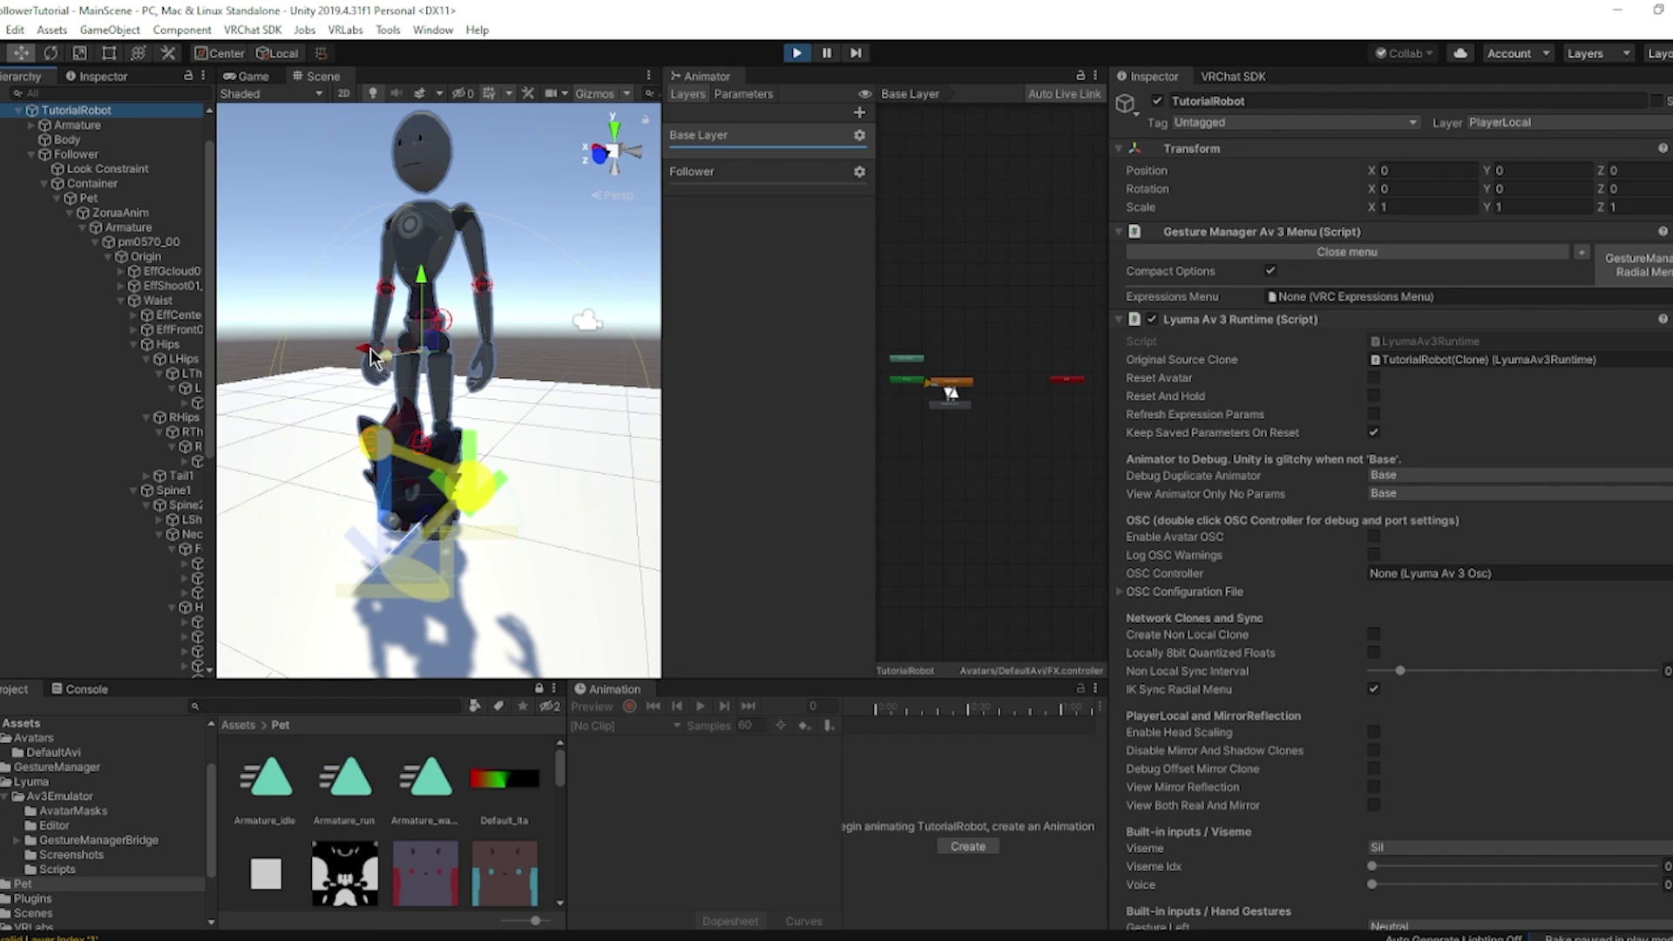
{"action": "left_click_drag", "start_coordinate": [371, 357], "coordinate": [645, 374]}
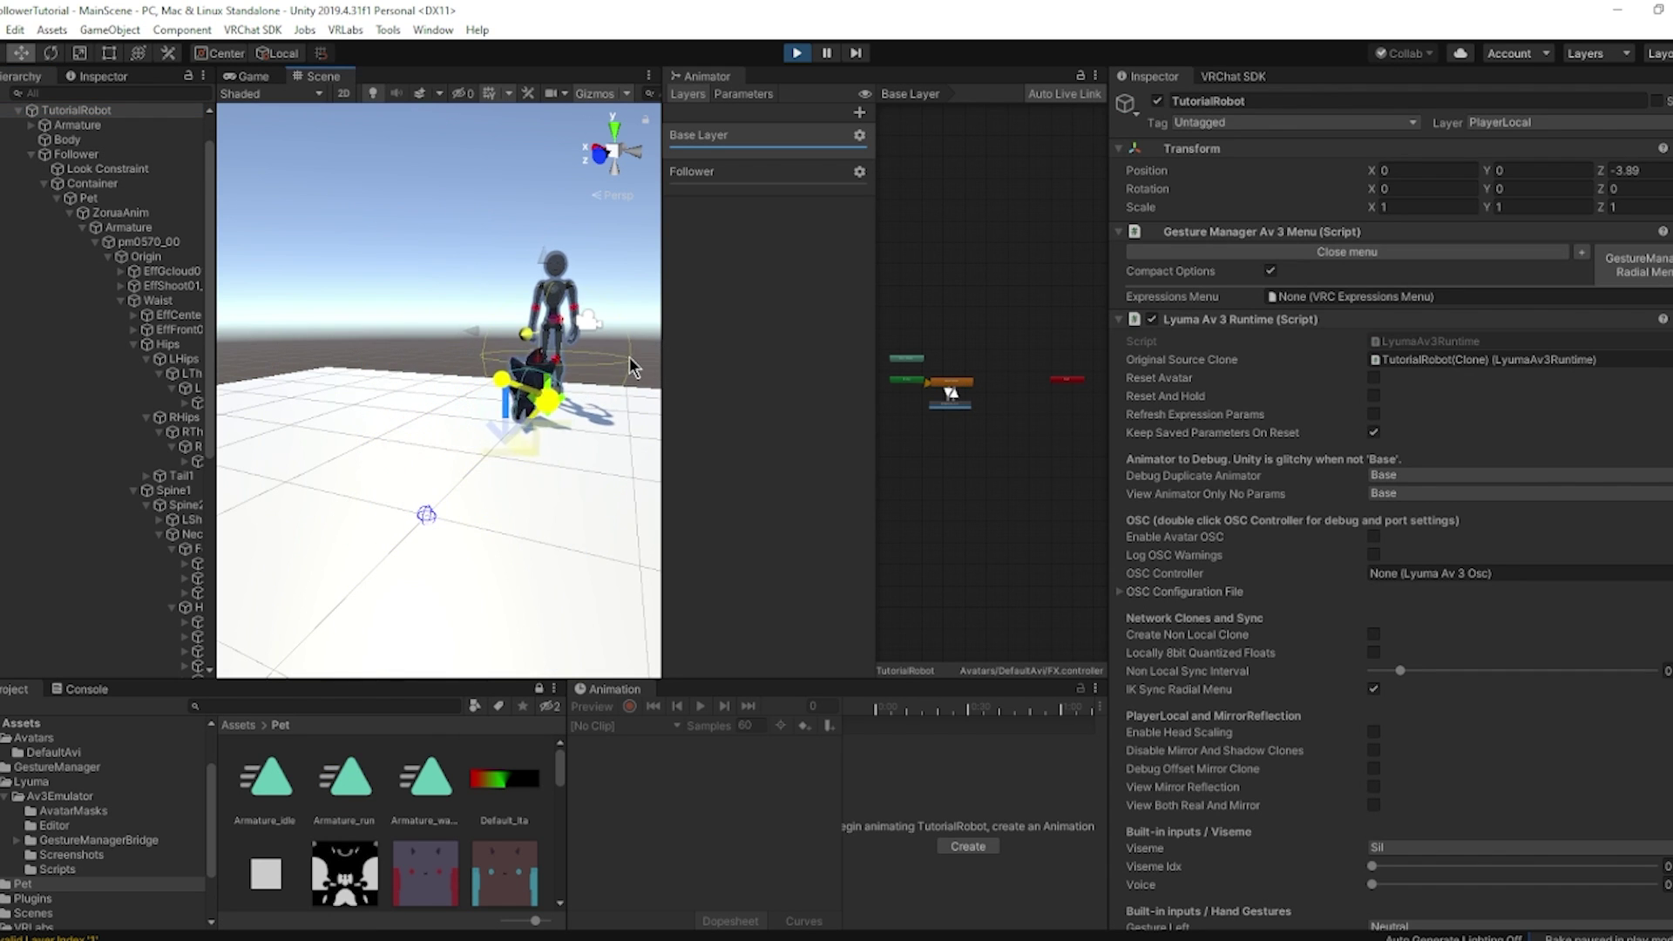
{"action": "left_click_drag", "start_coordinate": [619, 359], "coordinate": [304, 440]}
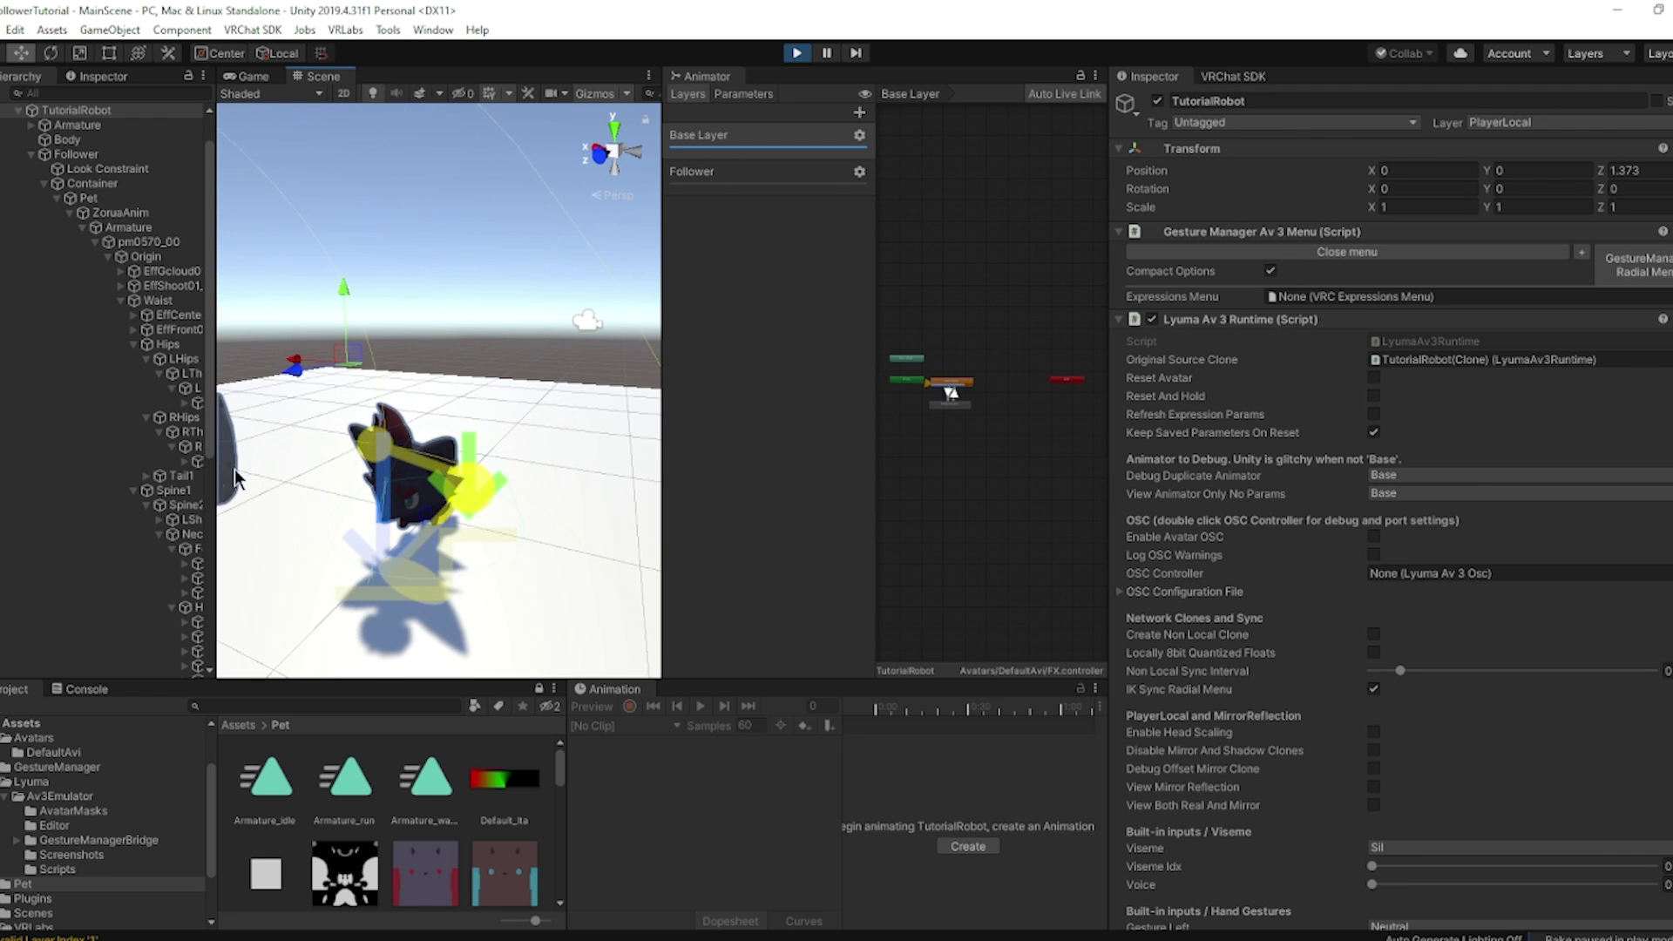
{"action": "left_click_drag", "start_coordinate": [457, 448], "coordinate": [443, 380], "text": "alt"}
{"action": "scroll", "coordinate": [448, 375], "scroll_direction": "up", "scroll_amount": 3}
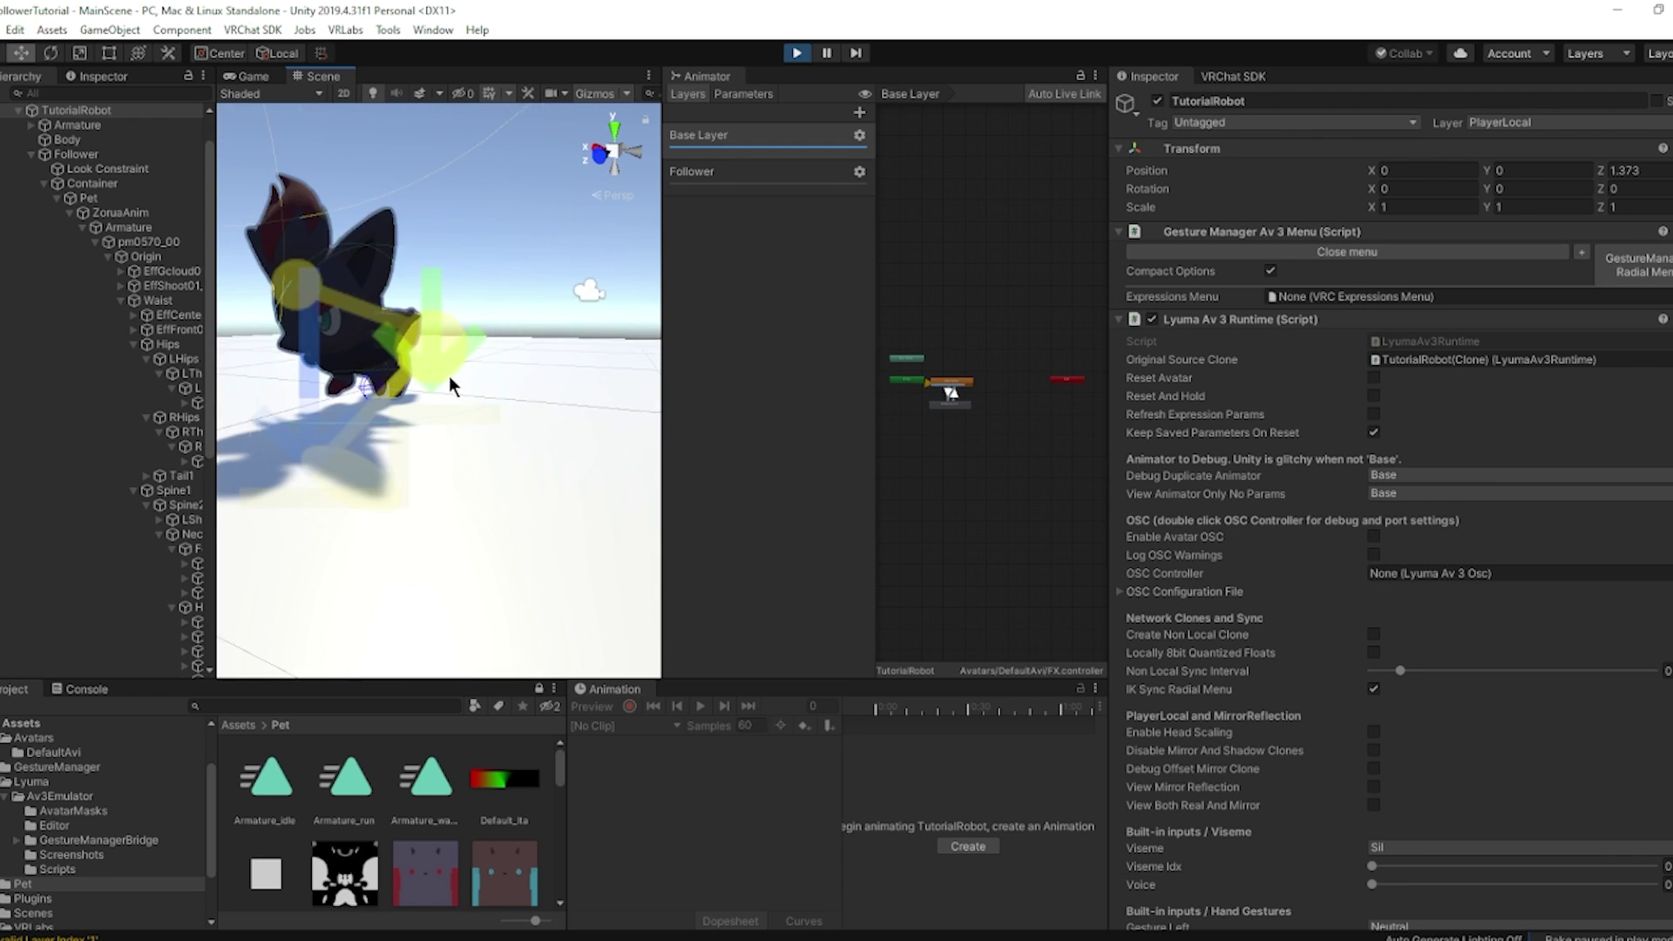
Run the scene and raise TutorialRobot about 0.54 units along Y to test how the pet follows vertical movement.
{"action": "middle_click_drag", "start_coordinate": [248, 300], "coordinate": [319, 371]}
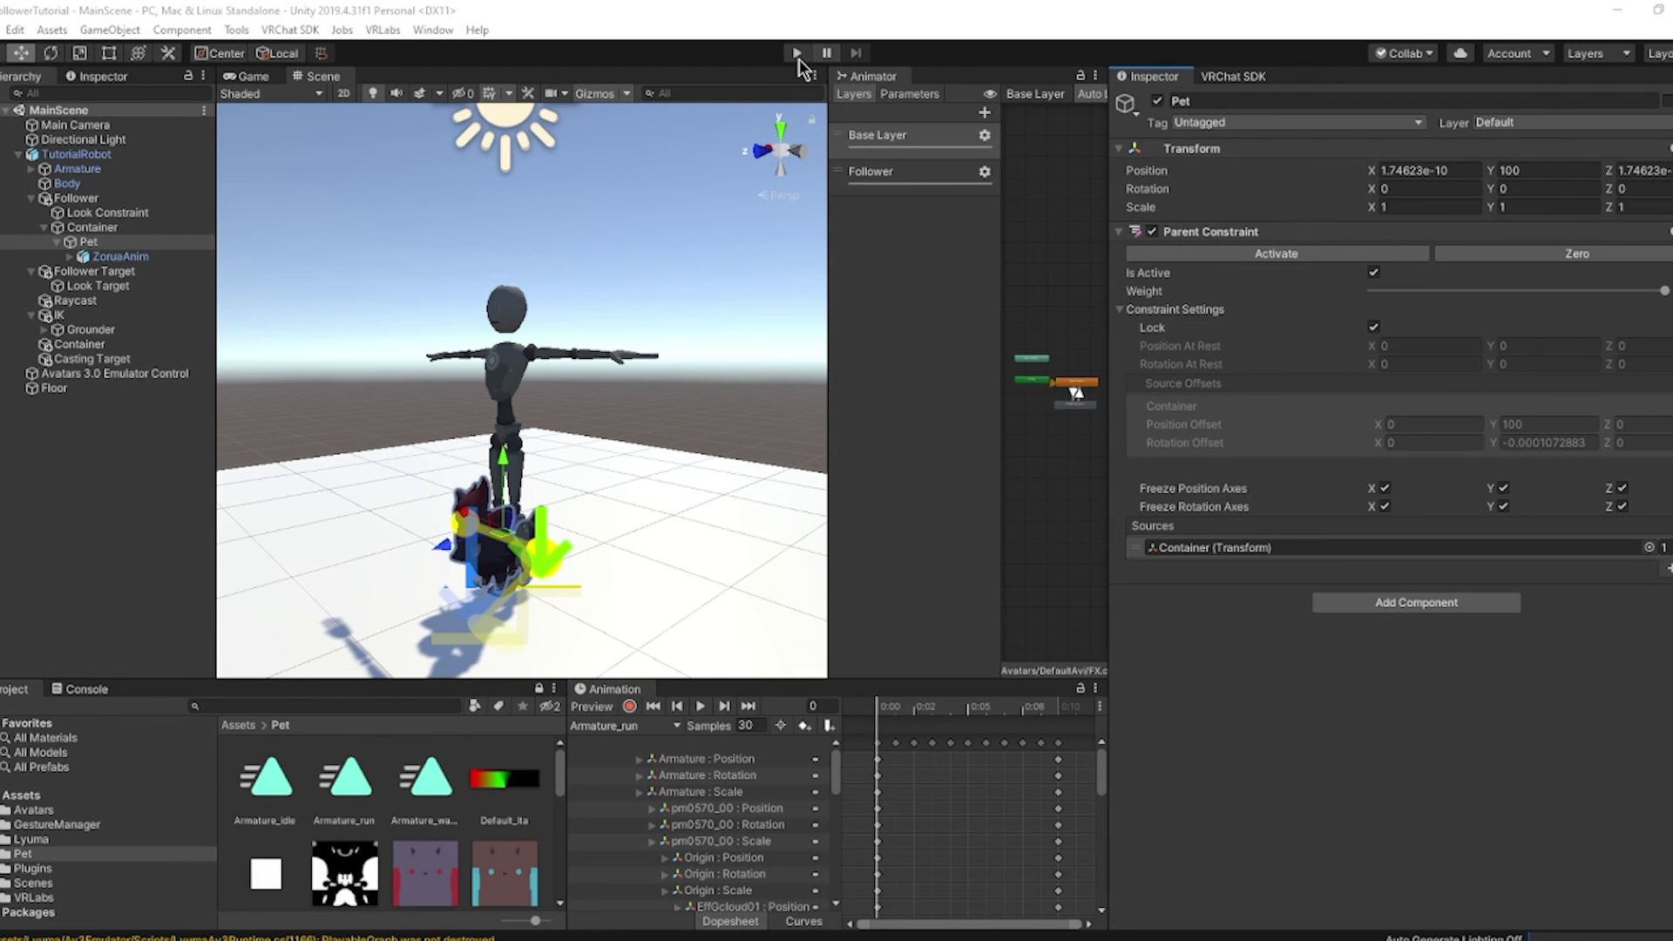
{"action": "left_click", "coordinate": [796, 53]}
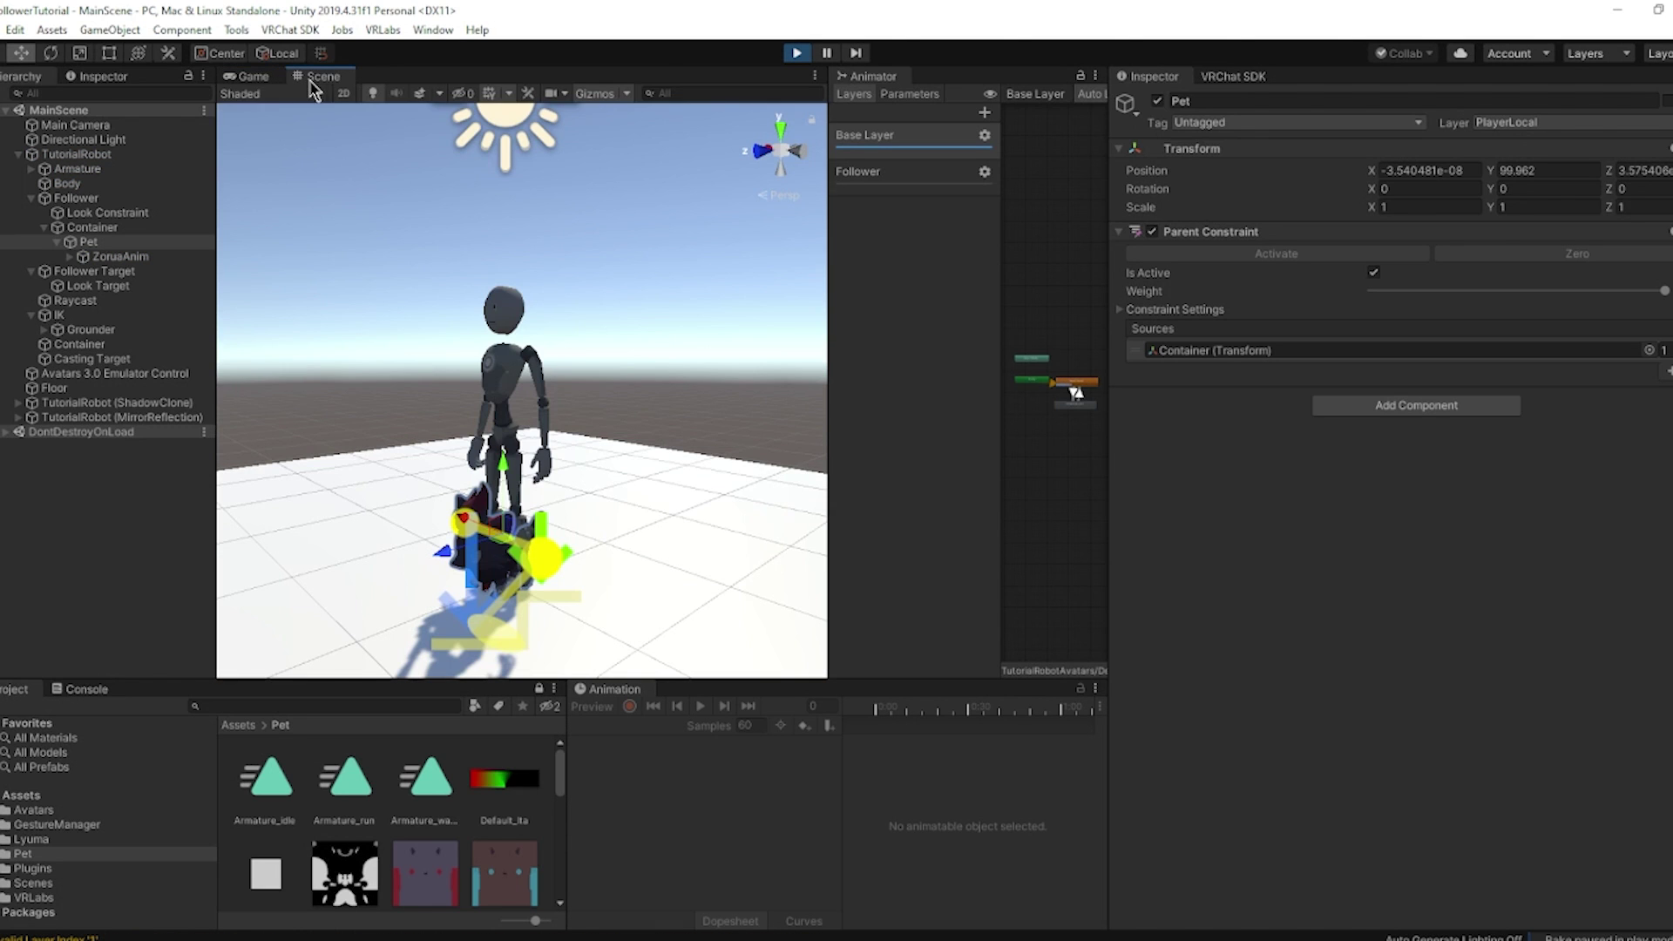
{"action": "left_click", "coordinate": [117, 154]}
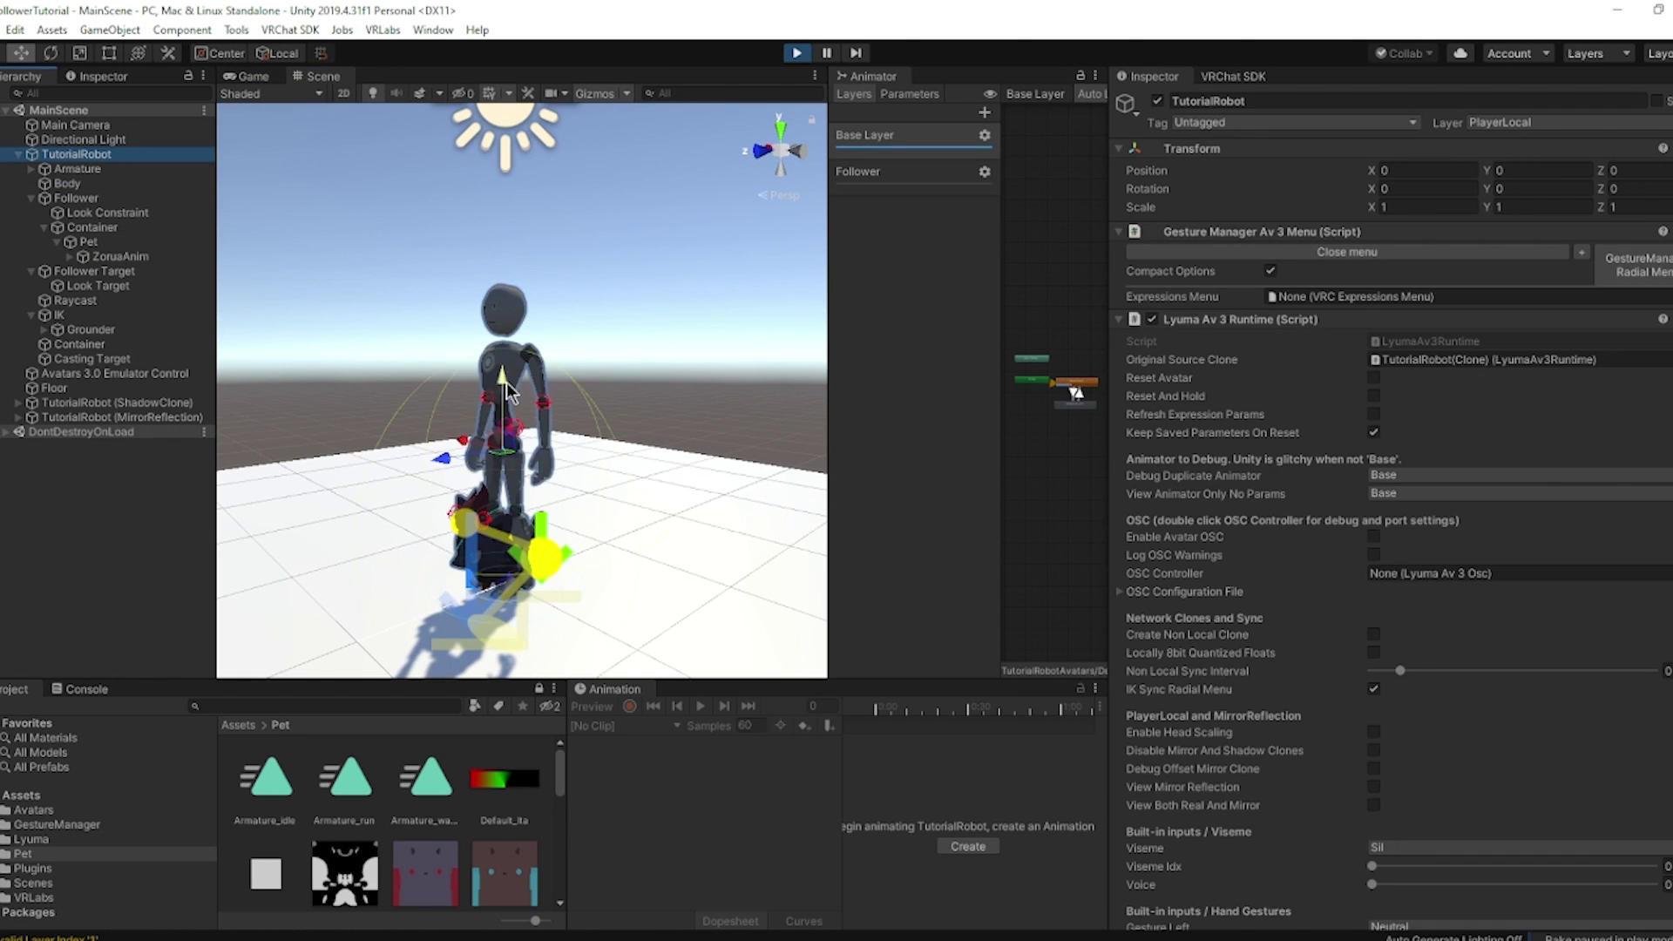
{"action": "mouse_move", "coordinate": [507, 320]}
{"action": "left_mouse_down"}
{"action": "mouse_move", "coordinate": [518, 85]}
{"action": "mouse_move", "coordinate": [531, 301]}
{"action": "left_mouse_up"}
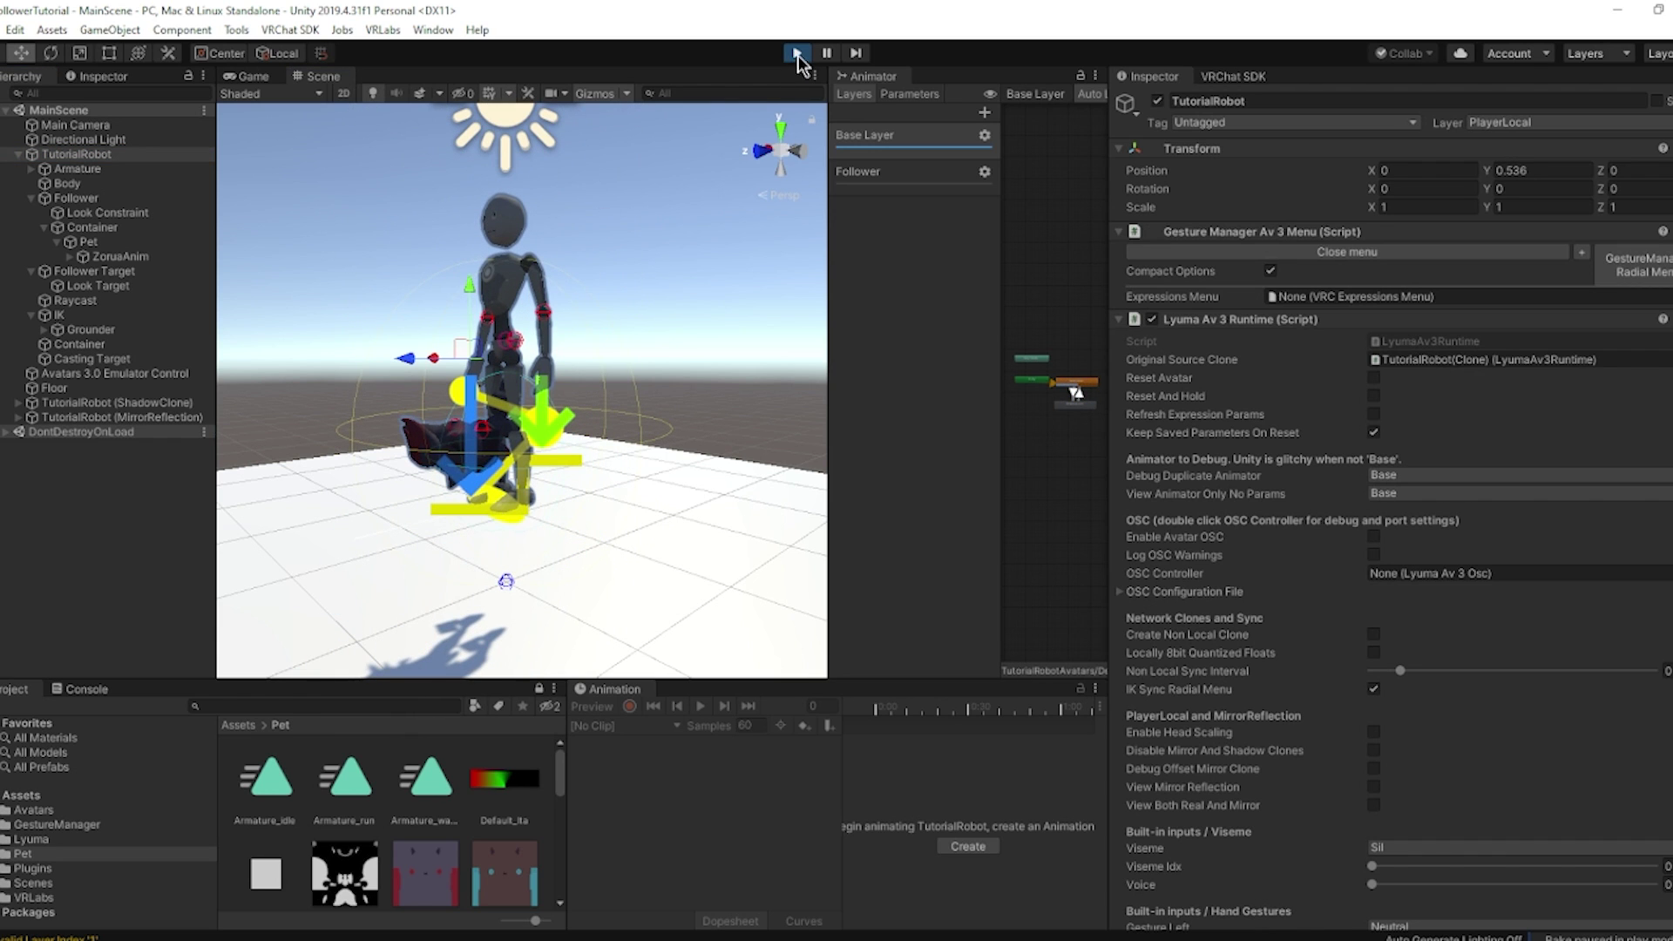
{"action": "left_click", "coordinate": [797, 54]}
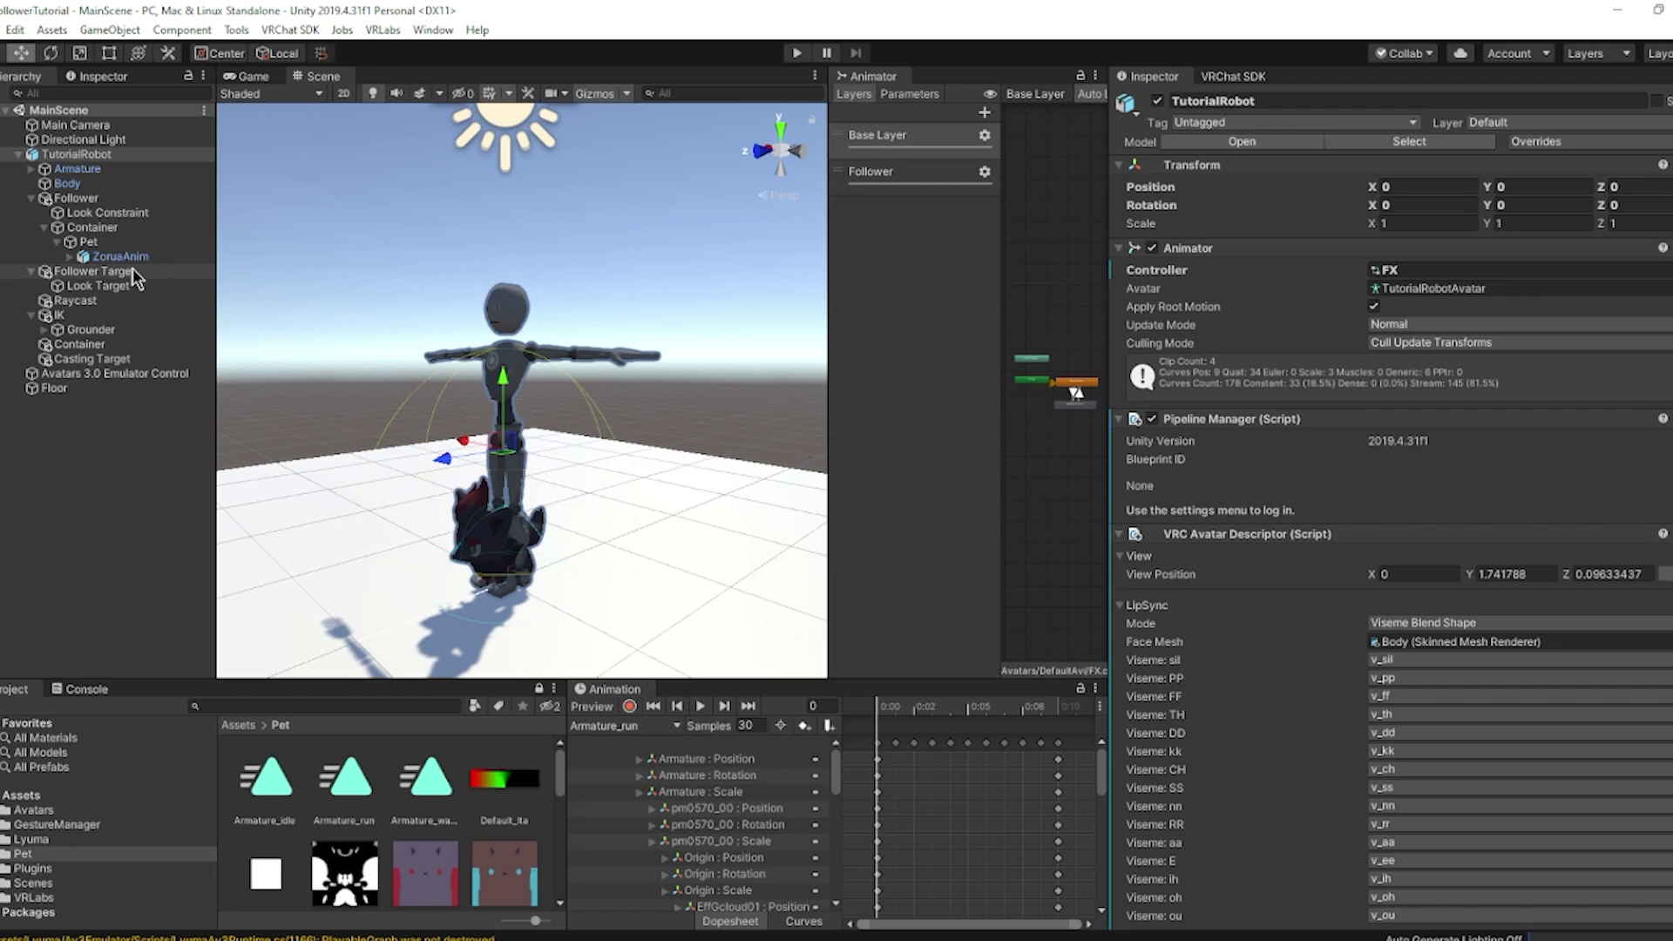
Turn off Cast Shadows in the Casting Target's Mesh Renderer and look over its Parent Constraint settings.
{"action": "left_click", "coordinate": [96, 359]}
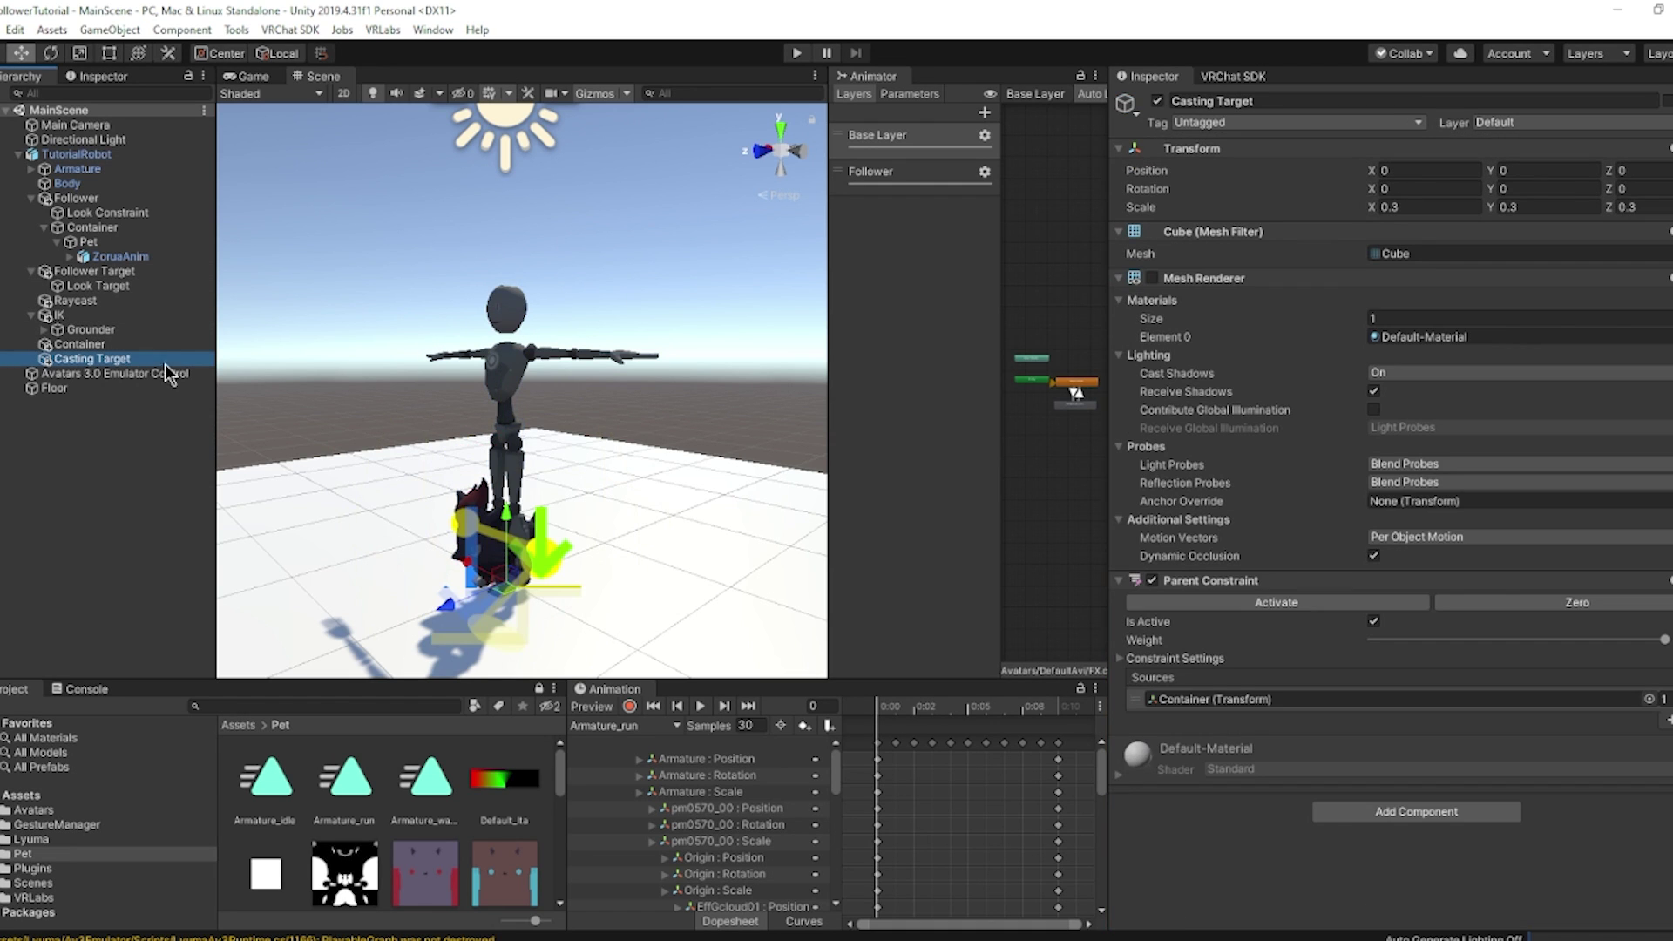
{"action": "left_click", "coordinate": [1126, 659]}
{"action": "scroll", "coordinate": [1210, 656], "scroll_direction": "down", "scroll_amount": 3}
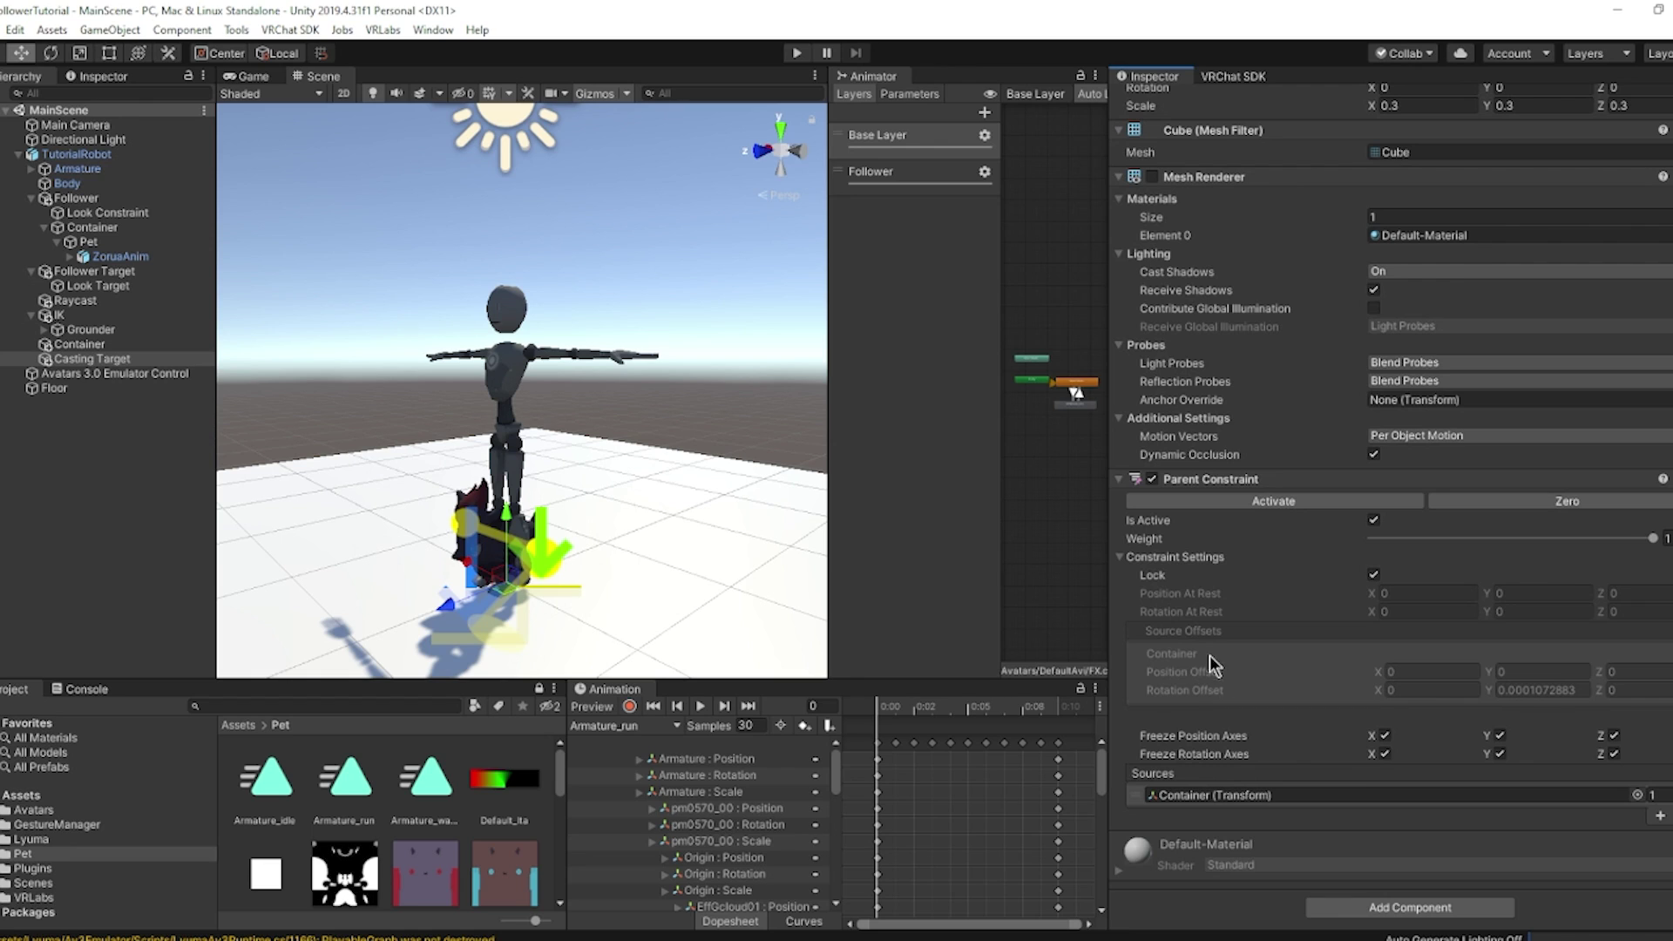
{"action": "left_click", "coordinate": [1385, 755]}
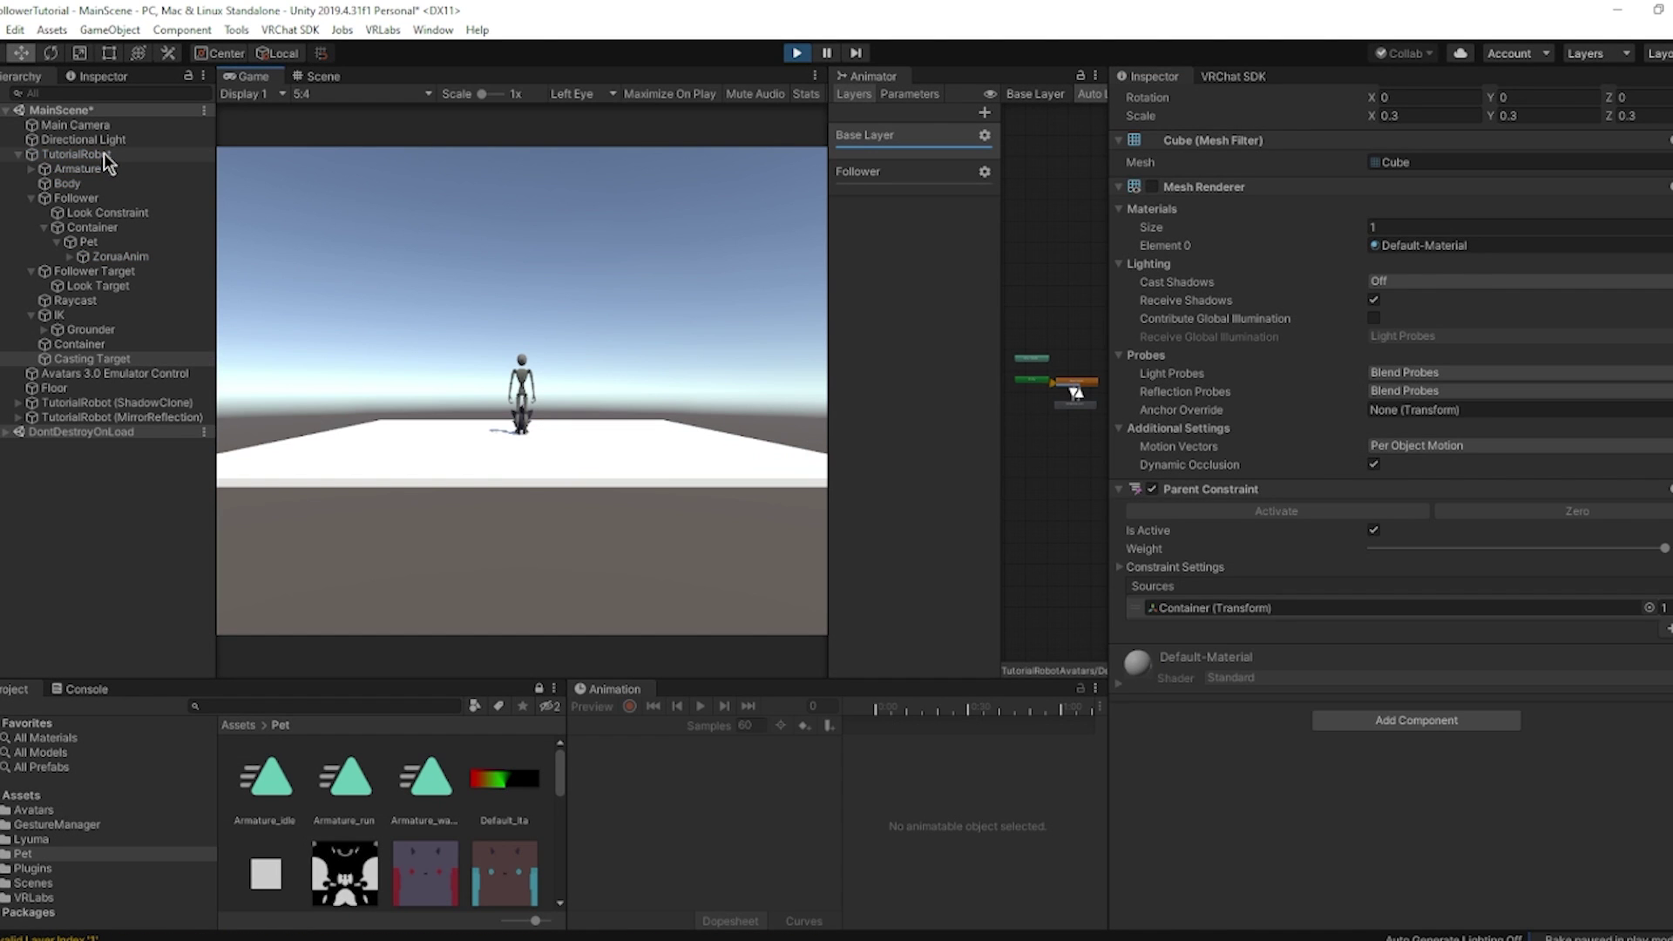
Run the scene, lift TutorialRobot high above the floor and move it sideways to check the pet's following, and stop the scene.
{"action": "left_click", "coordinate": [324, 77]}
{"action": "left_click_drag", "start_coordinate": [504, 401], "coordinate": [583, 10]}
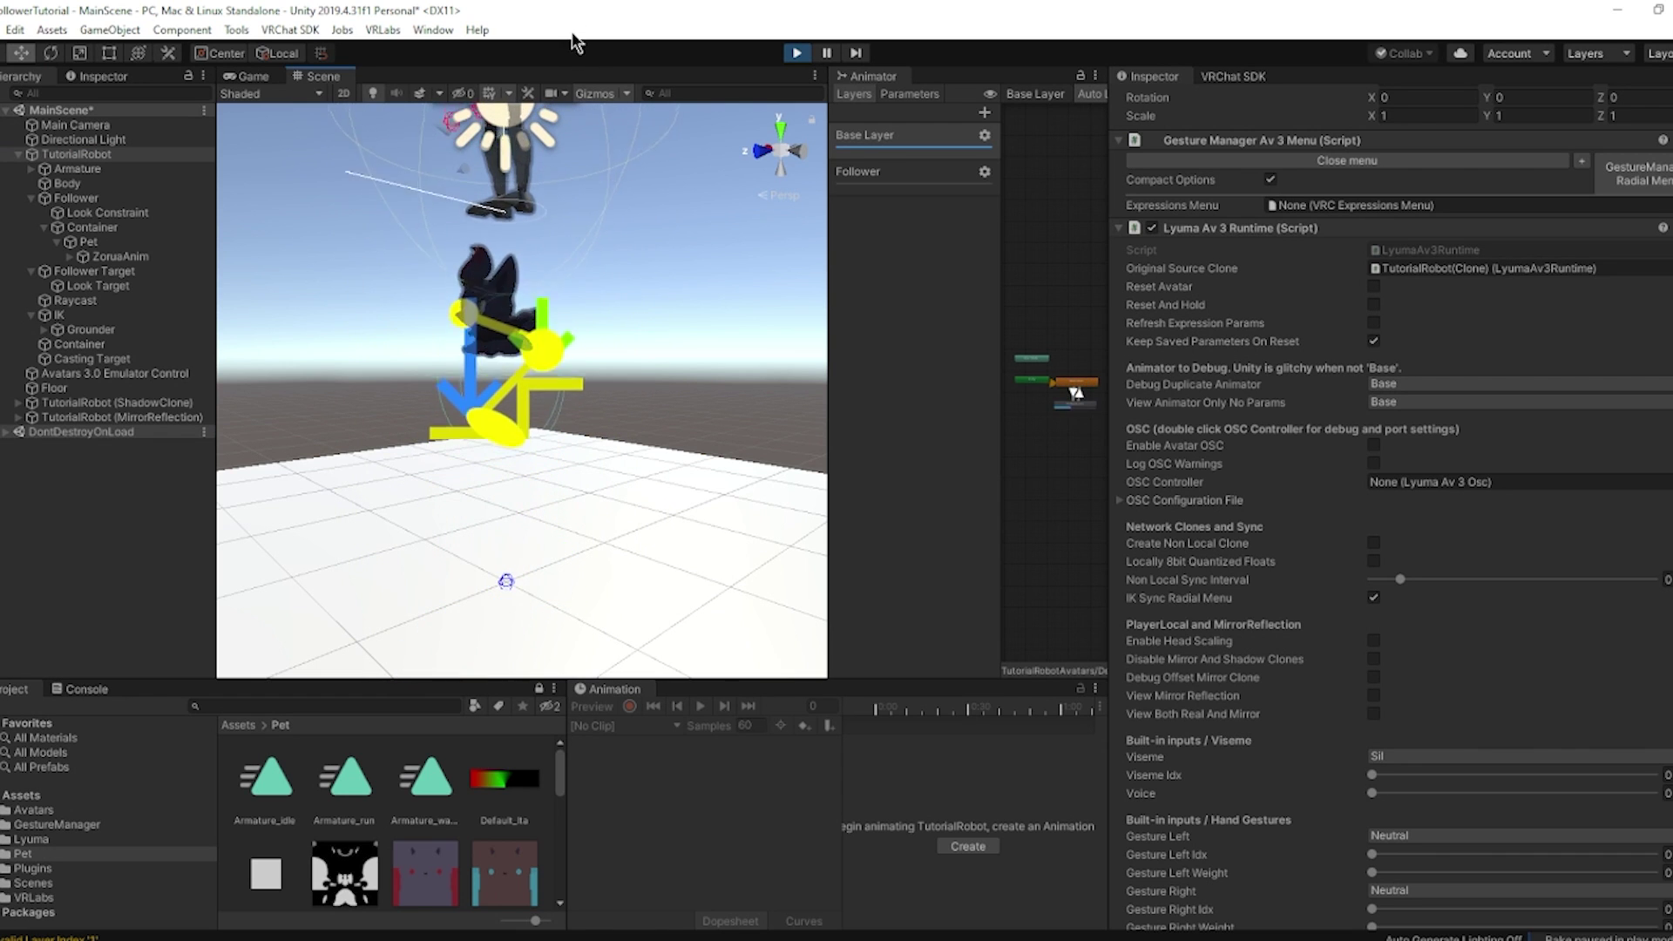
{"action": "left_click_drag", "start_coordinate": [508, 163], "coordinate": [673, 201]}
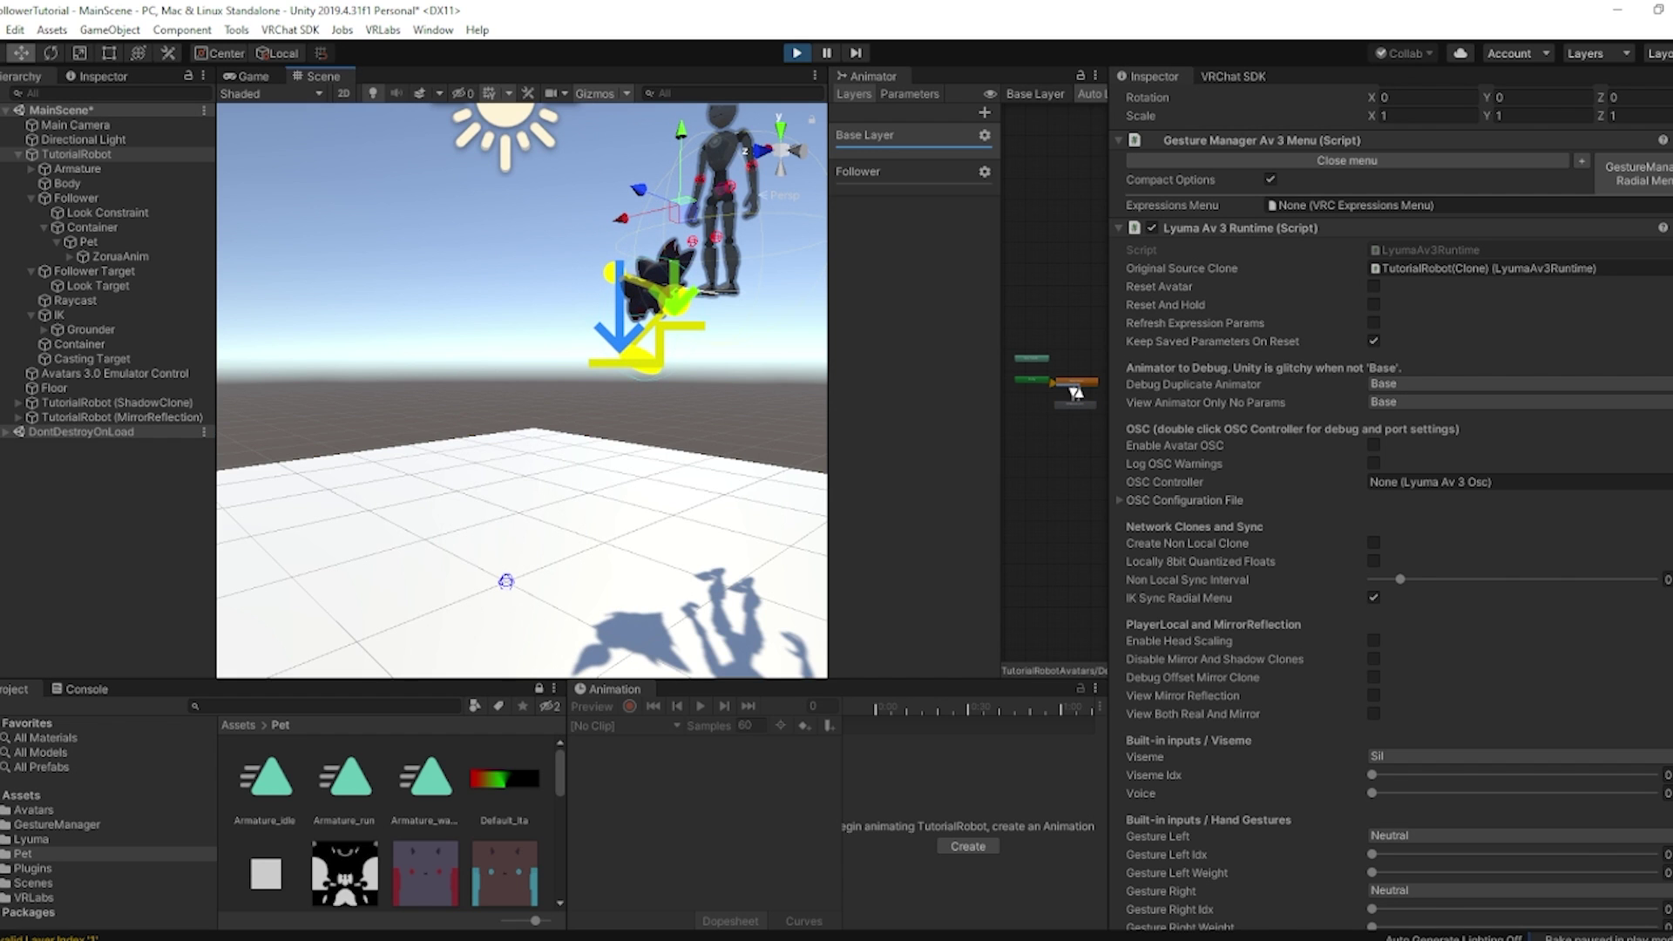
{"action": "key", "text": "ctrl+p"}
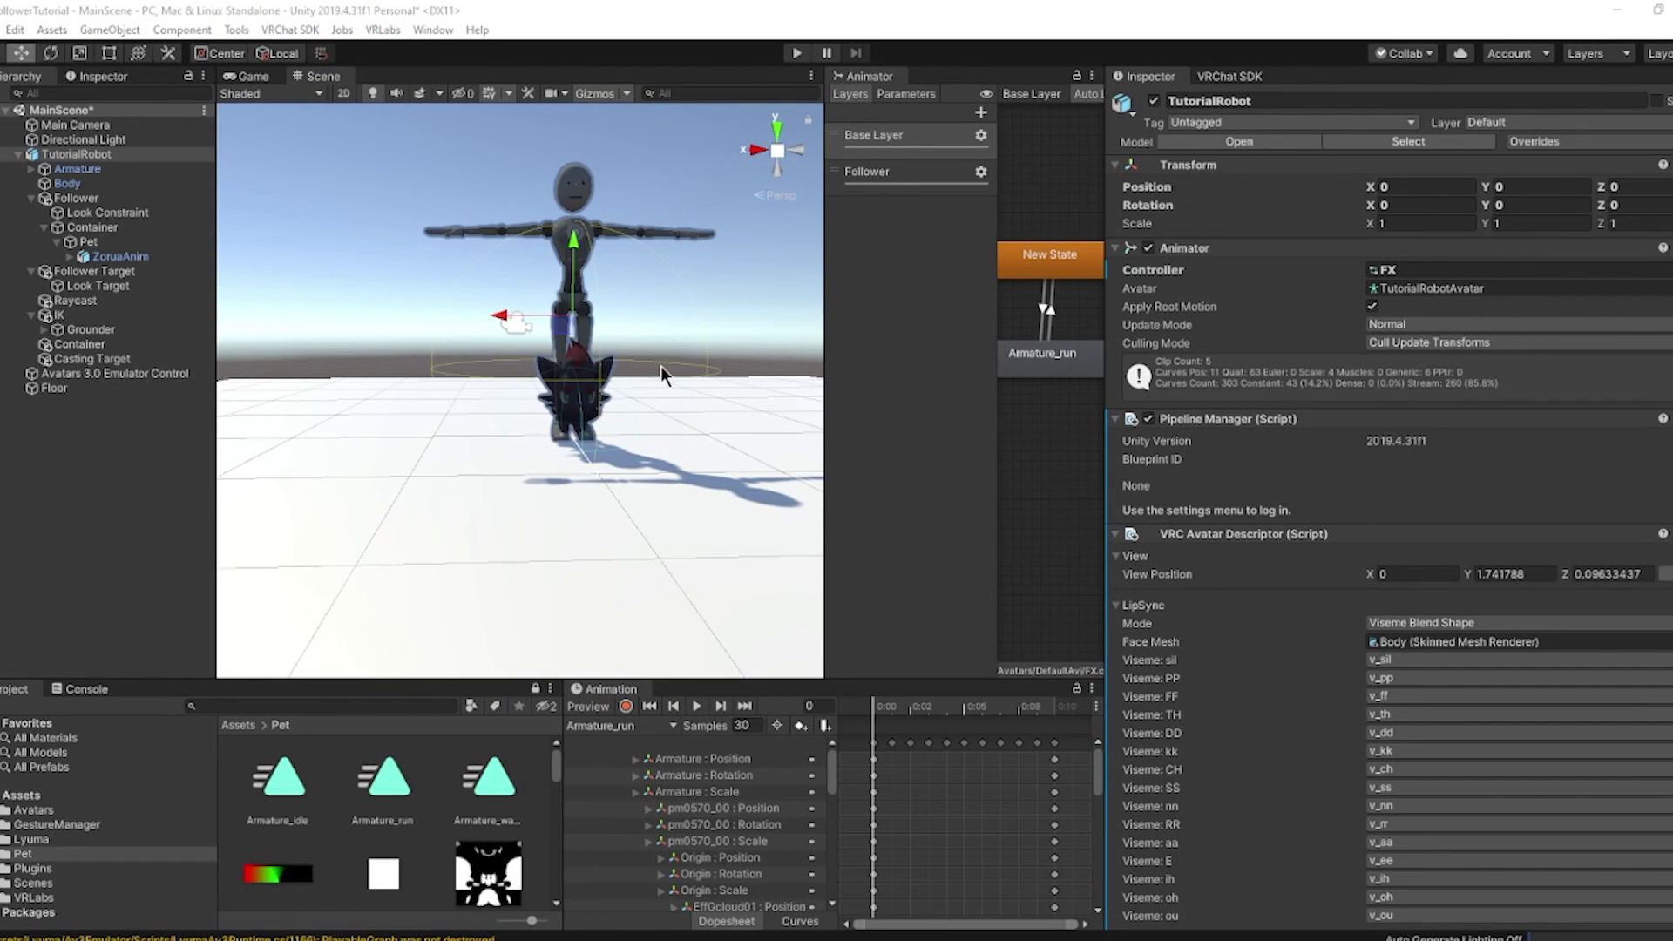
Run the scene and move TutorialRobot back and forth along X to examine the timing of Zorua's run animation.
{"action": "scroll", "coordinate": [580, 331], "scroll_direction": "up", "scroll_amount": 3}
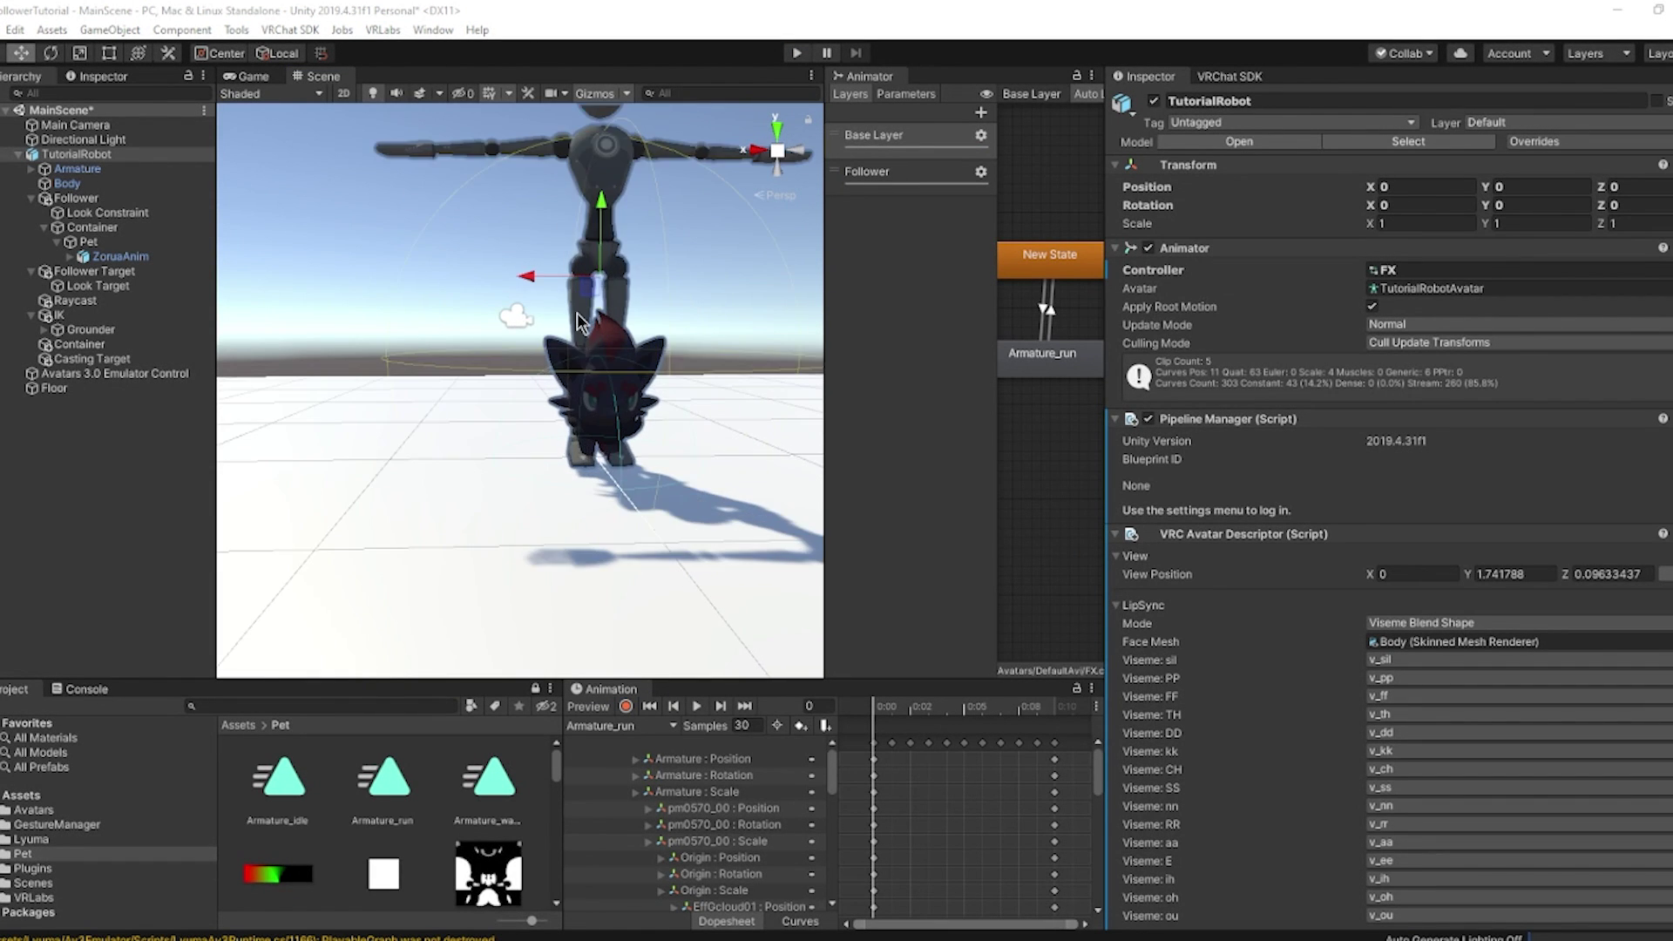
{"action": "middle_click_drag", "start_coordinate": [550, 330], "coordinate": [512, 364]}
{"action": "scroll", "coordinate": [512, 364], "scroll_direction": "down", "scroll_amount": 2}
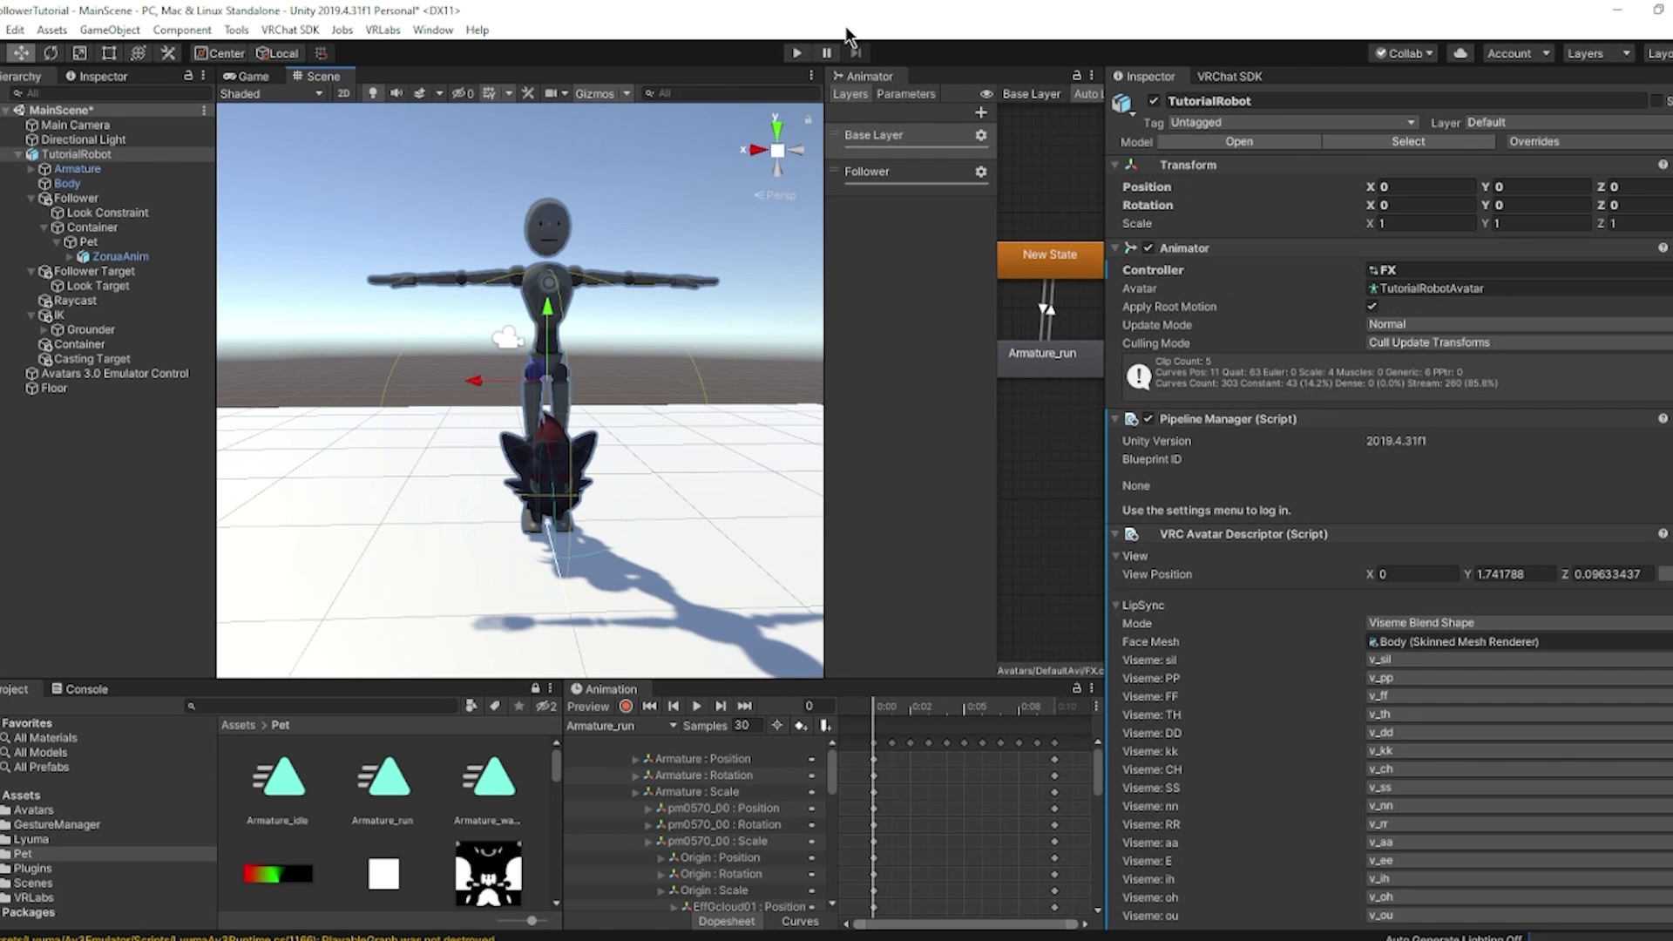
{"action": "left_click", "coordinate": [797, 53]}
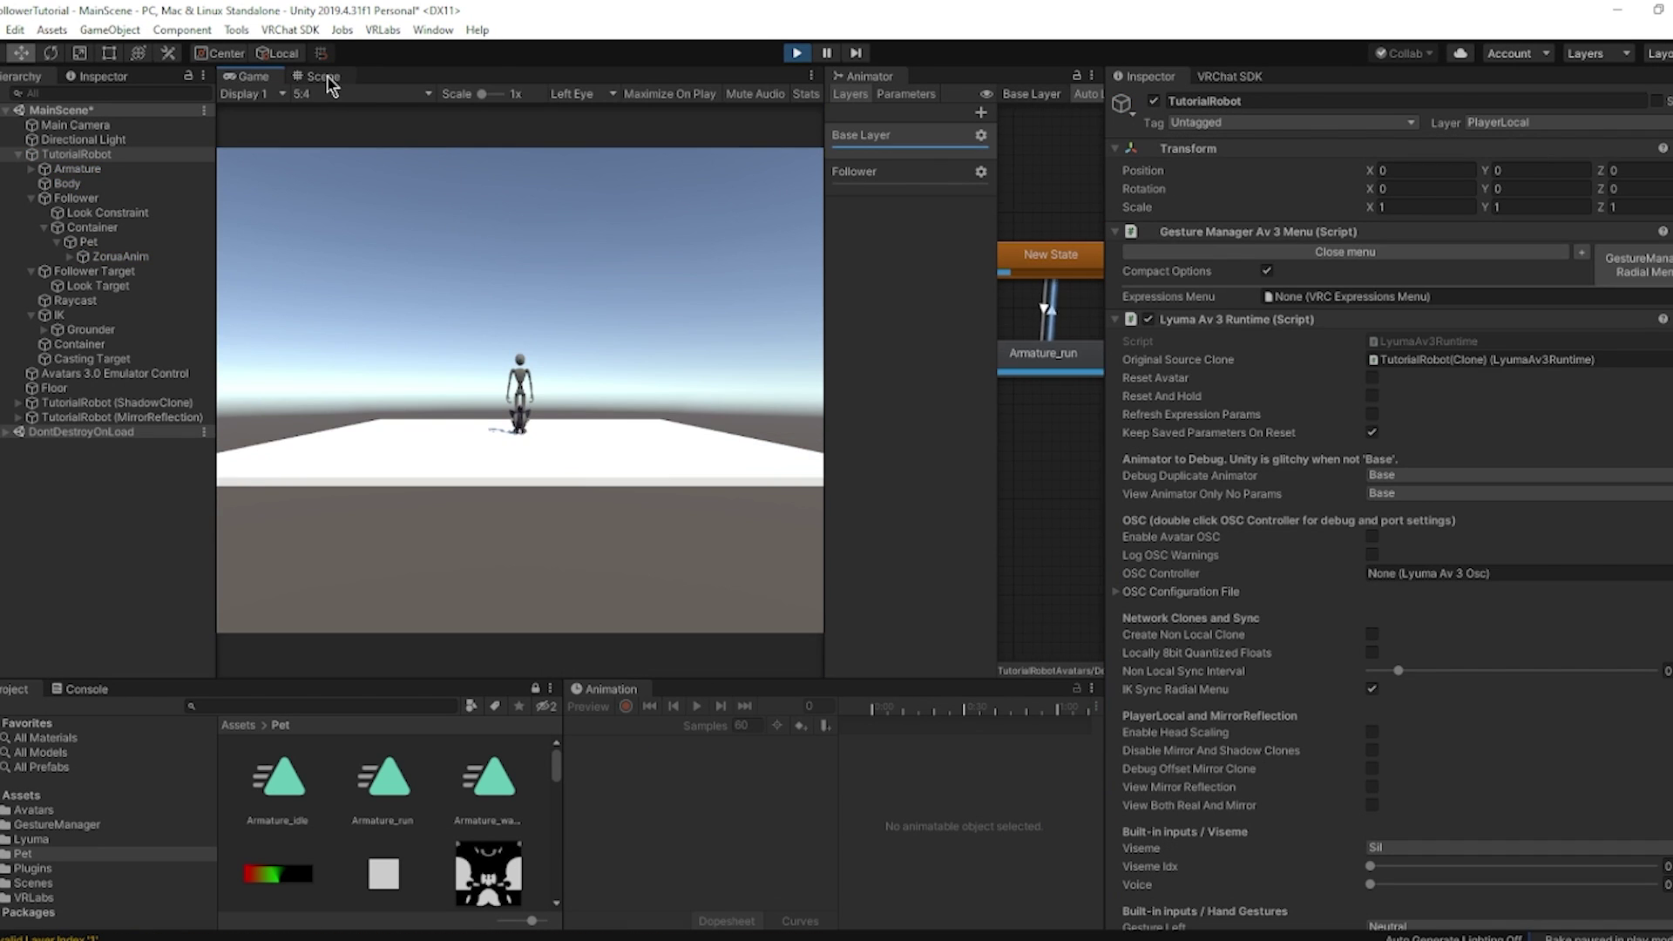
{"action": "scroll", "coordinate": [569, 331], "scroll_direction": "up", "scroll_amount": 3}
{"action": "middle_click_drag", "start_coordinate": [539, 356], "coordinate": [443, 386]}
{"action": "right_click_drag", "start_coordinate": [443, 386], "coordinate": [430, 421]}
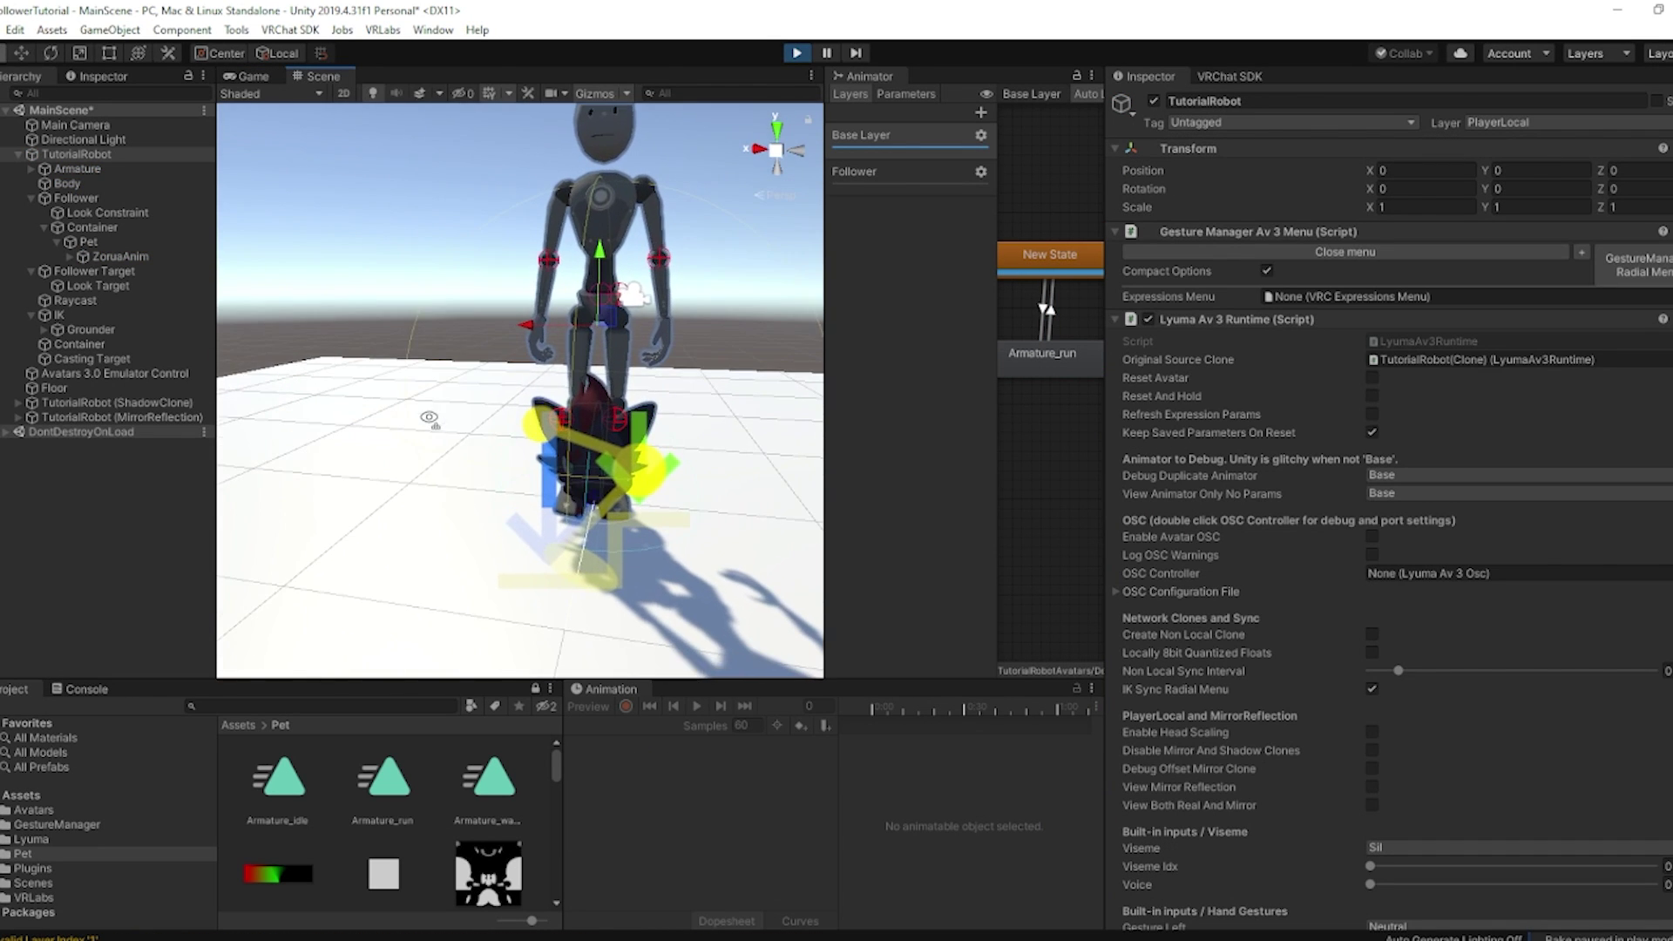
{"action": "middle_click_drag", "start_coordinate": [470, 408], "coordinate": [444, 420]}
{"action": "left_click_drag", "start_coordinate": [481, 342], "coordinate": [844, 392]}
{"action": "middle_click_drag", "start_coordinate": [706, 328], "coordinate": [590, 314]}
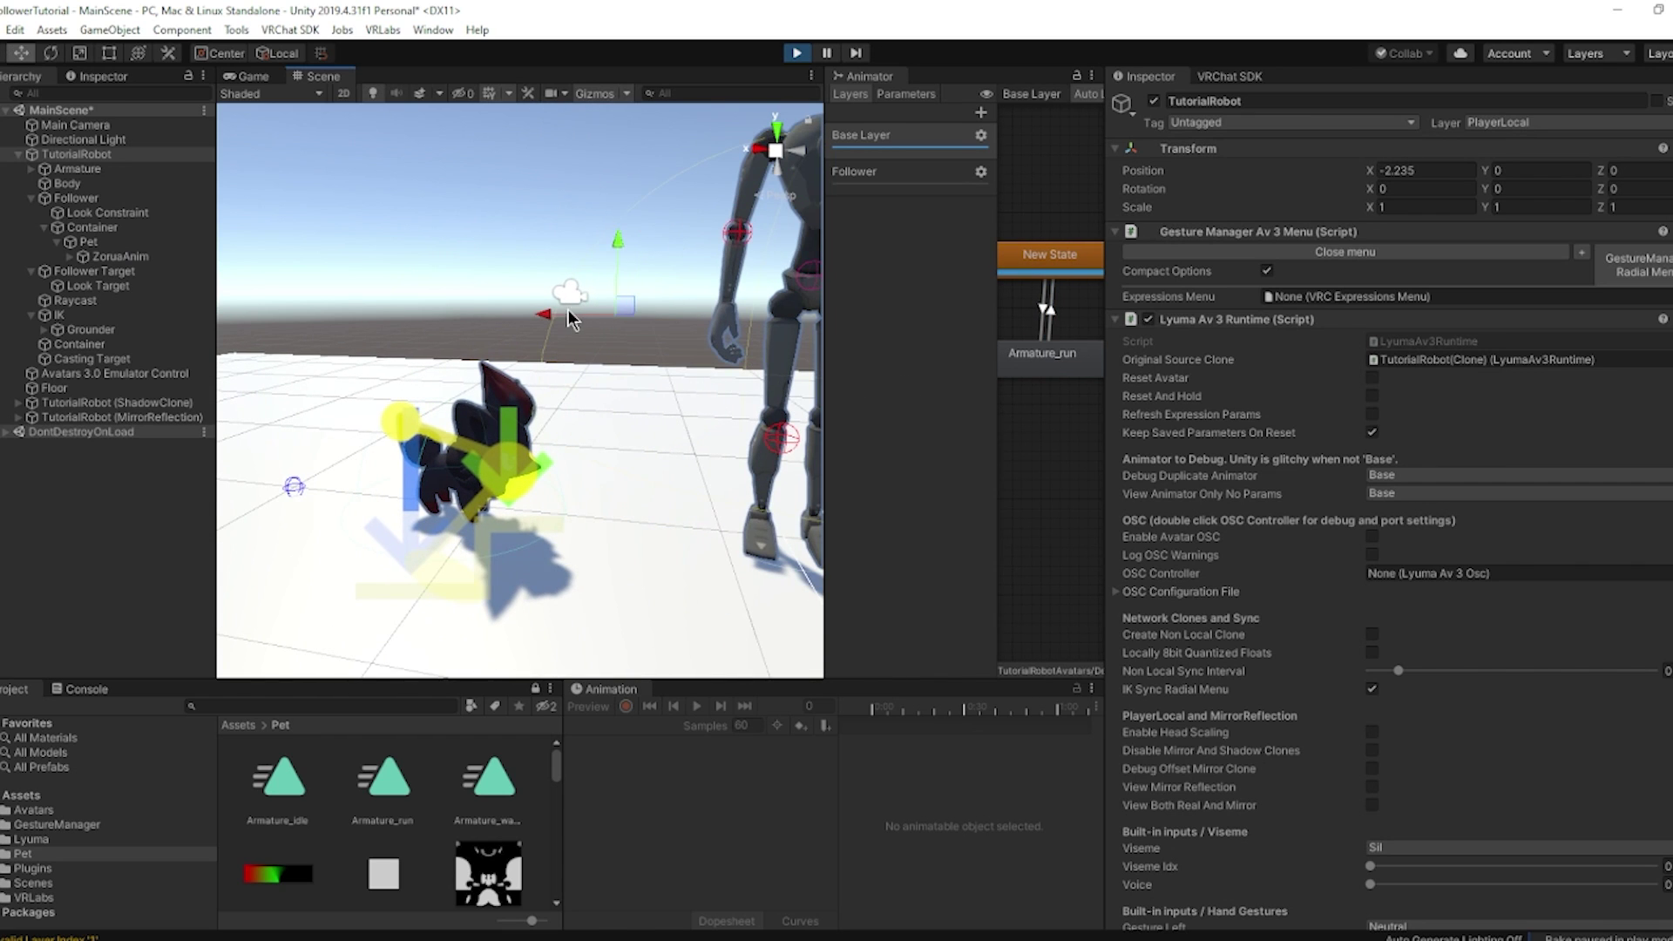
{"action": "left_click", "coordinate": [727, 324]}
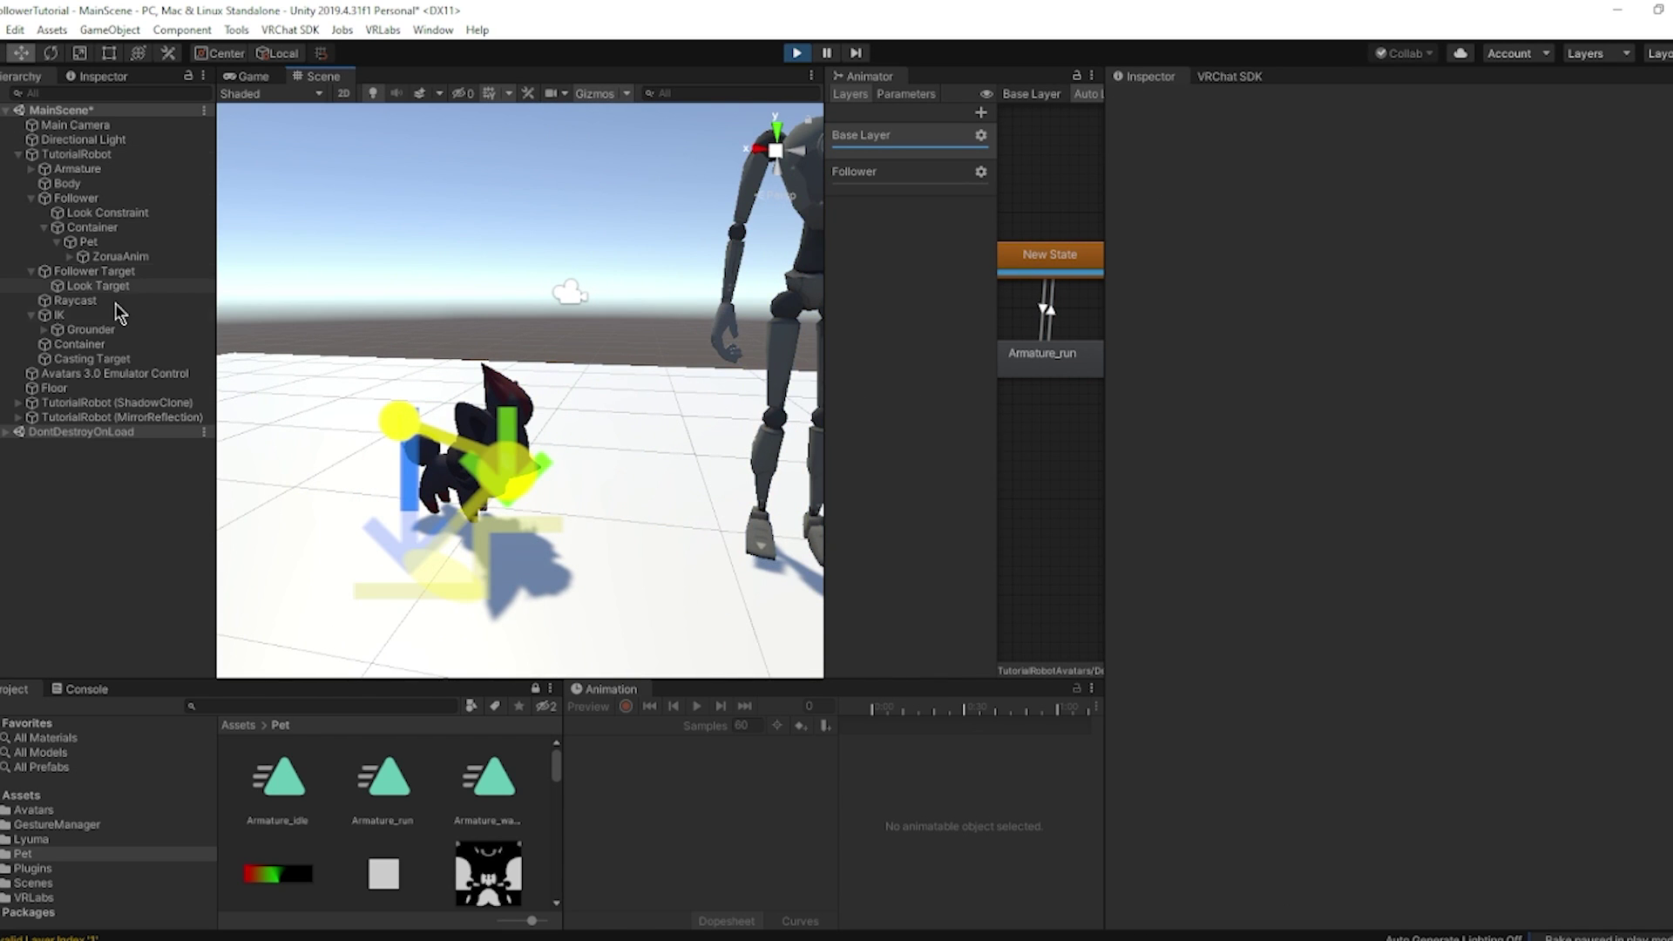
{"action": "left_click", "coordinate": [87, 154]}
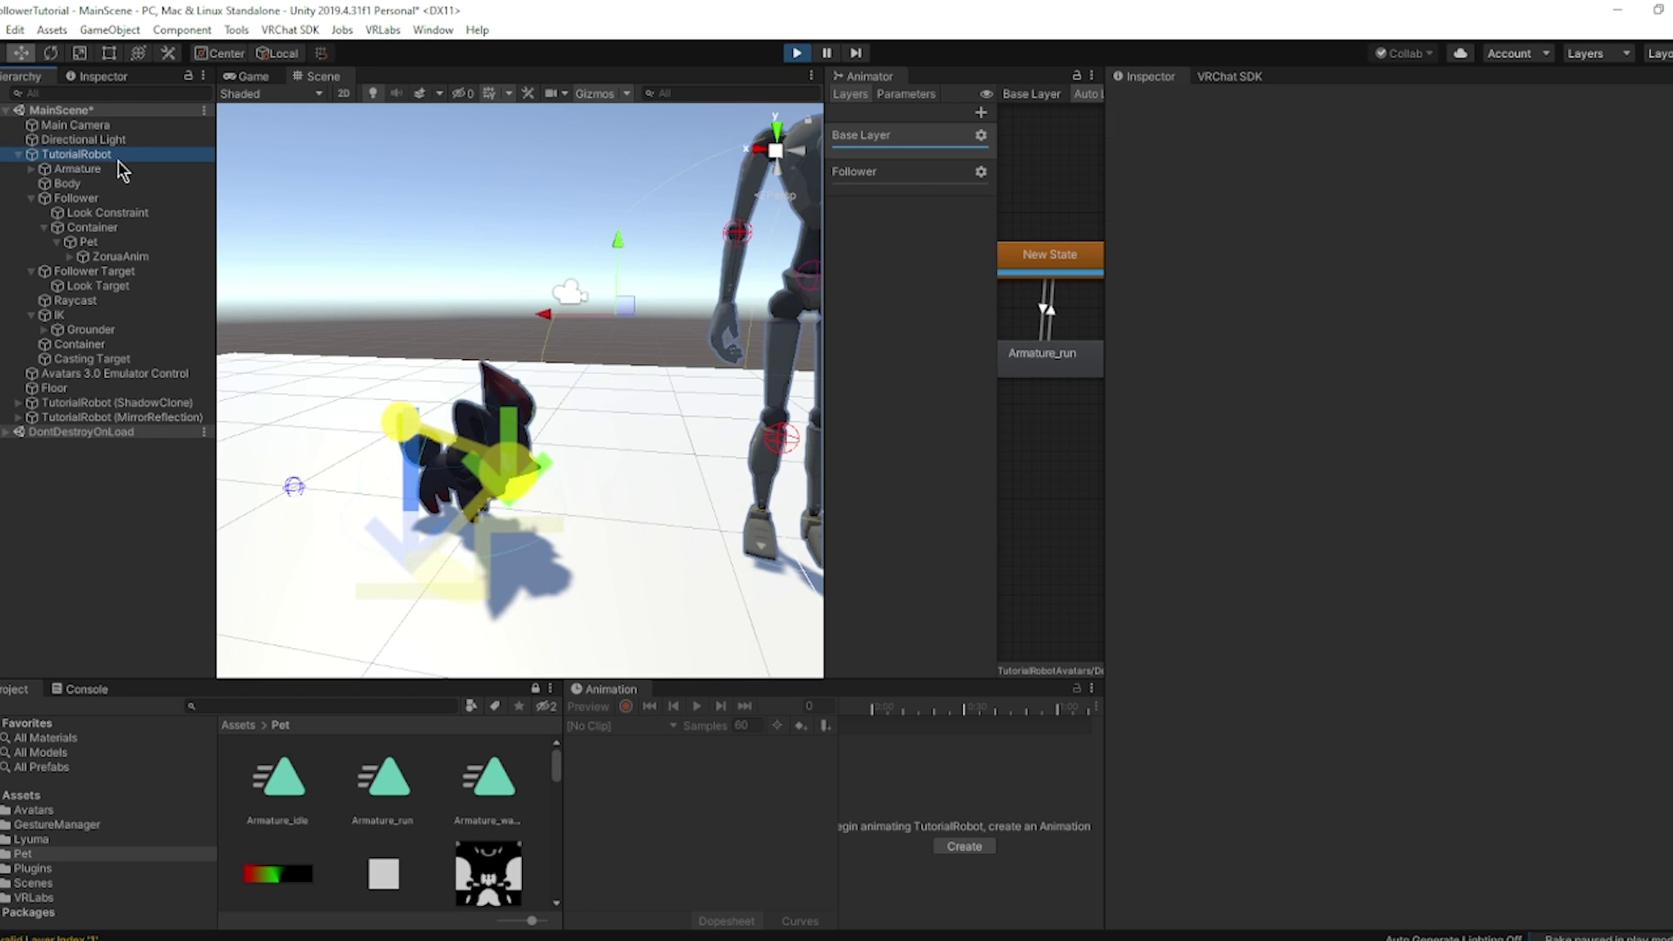
{"action": "left_click_drag", "start_coordinate": [563, 315], "coordinate": [276, 381]}
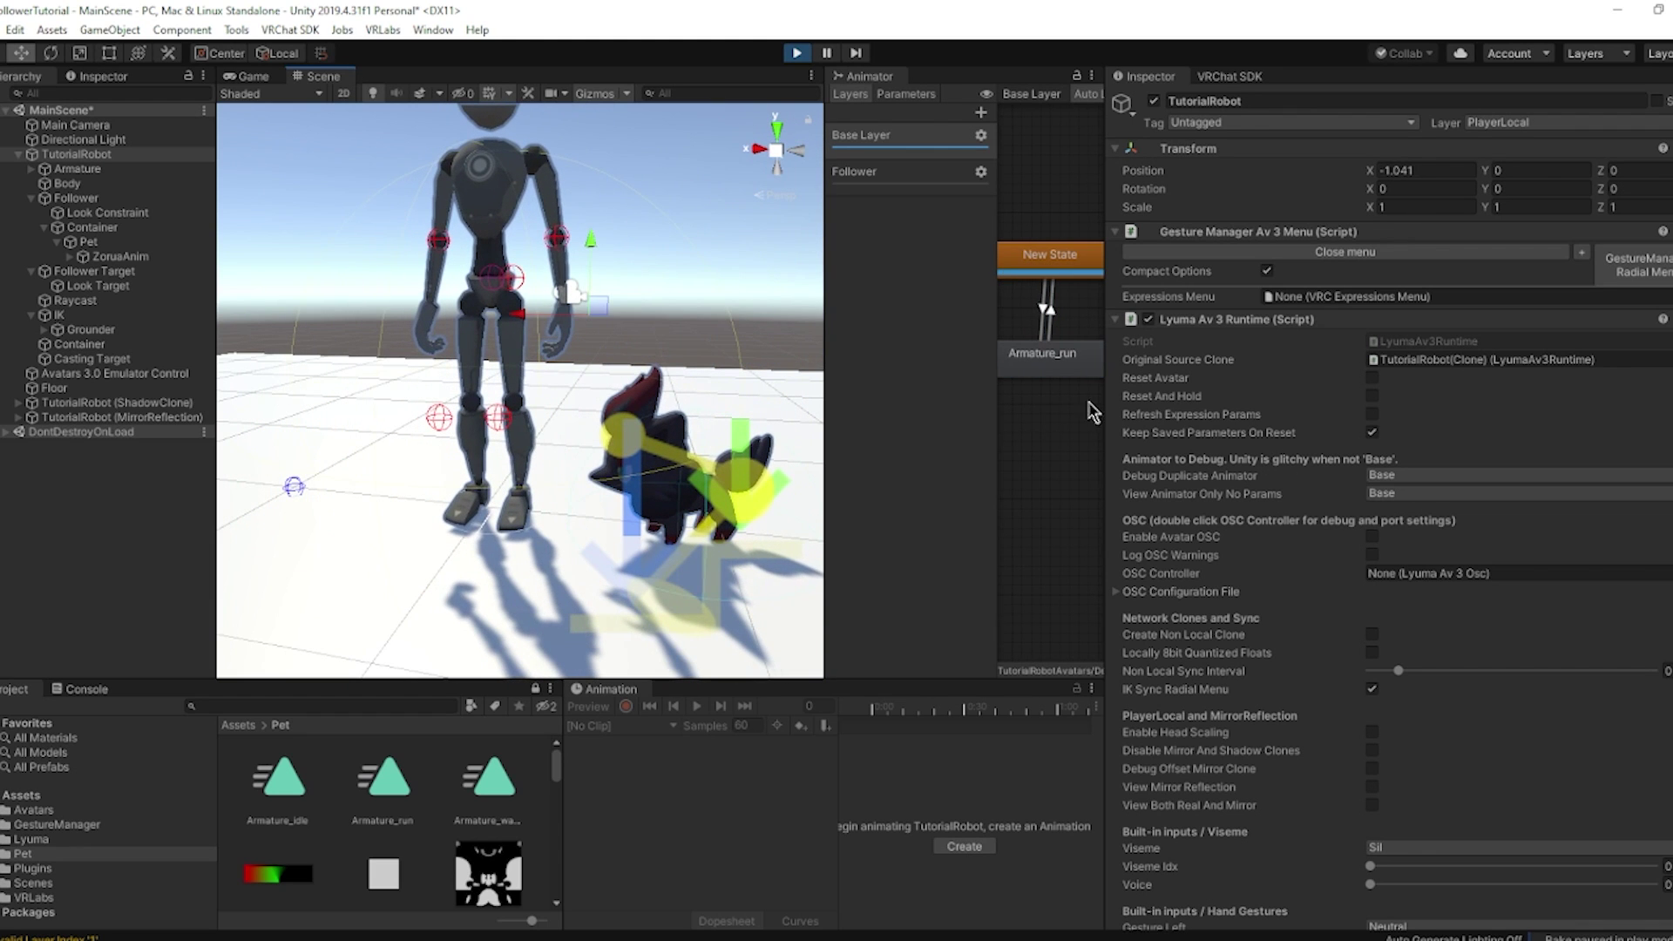
Disable Has Exit Time on the Armature_run to New State transition, stop the scene and recheck both run transitions.
{"action": "scroll", "coordinate": [1046, 309], "scroll_direction": "up", "scroll_amount": 2}
{"action": "left_click", "coordinate": [1044, 305]}
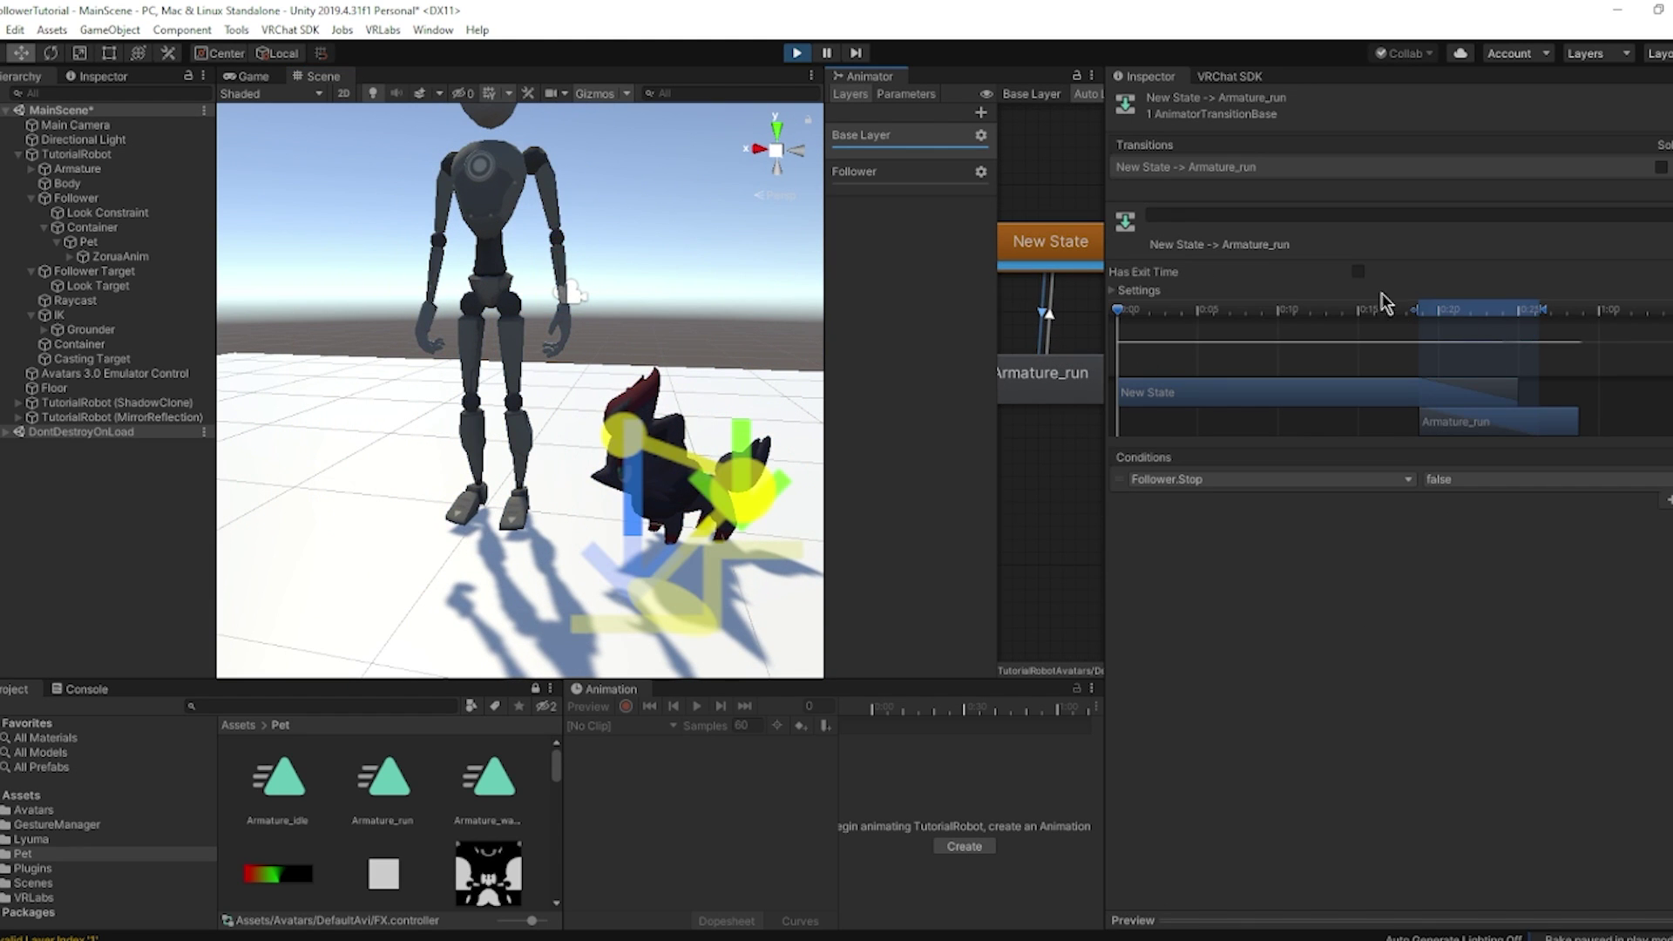
{"action": "left_click", "coordinate": [1050, 318]}
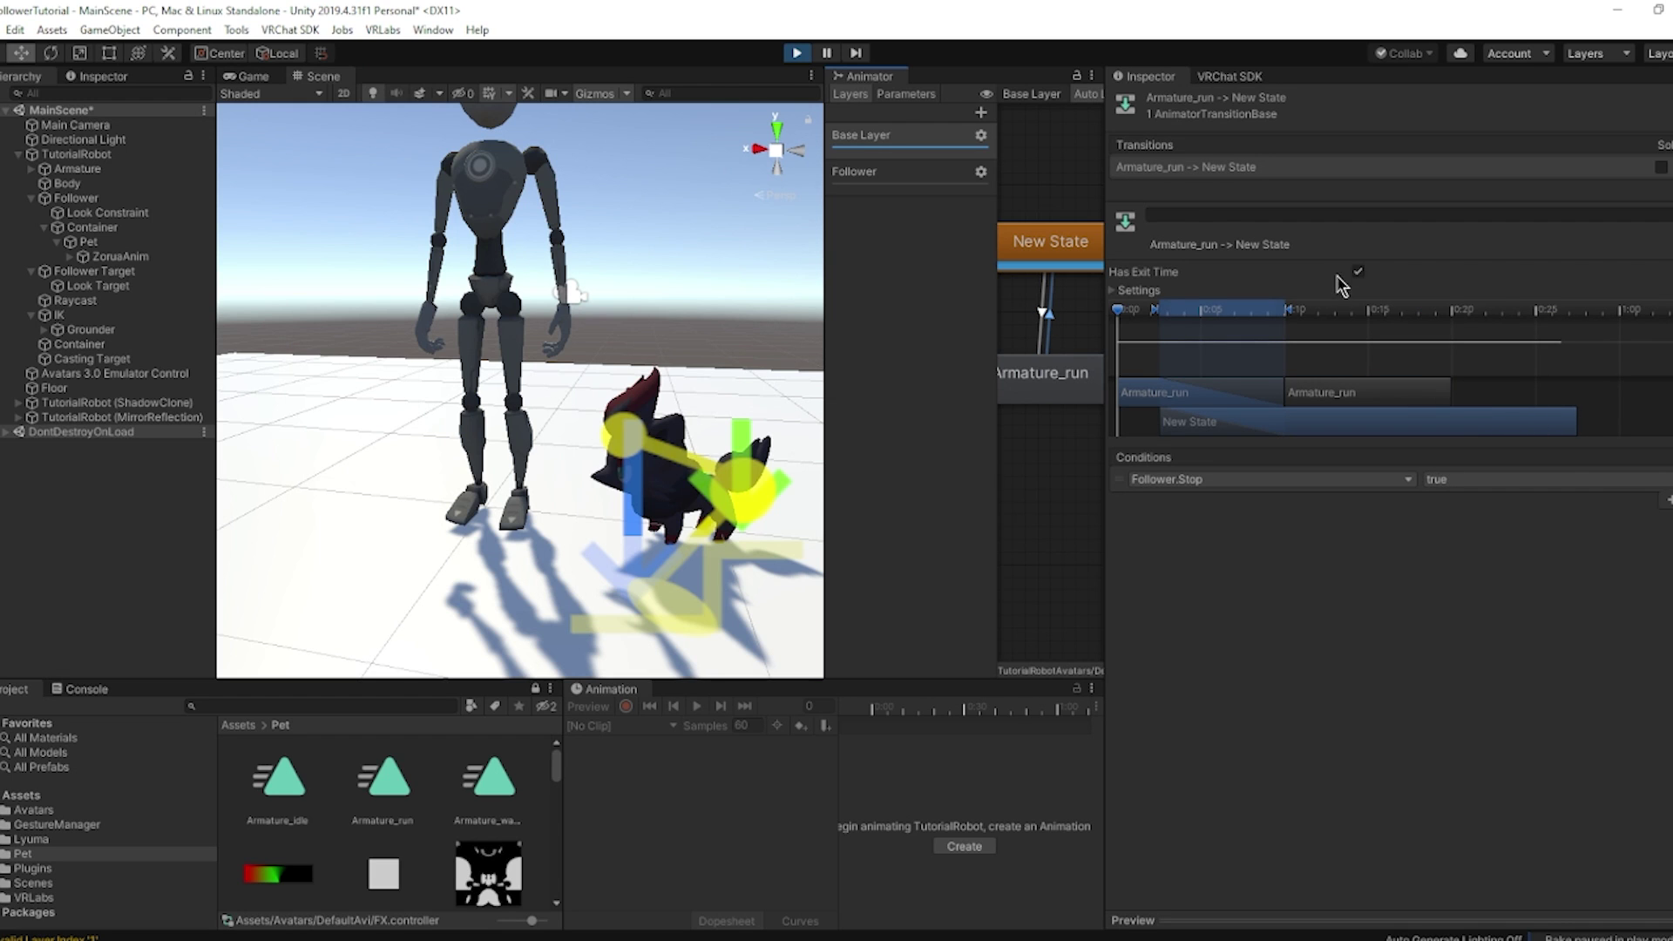
{"action": "left_click", "coordinate": [1357, 271]}
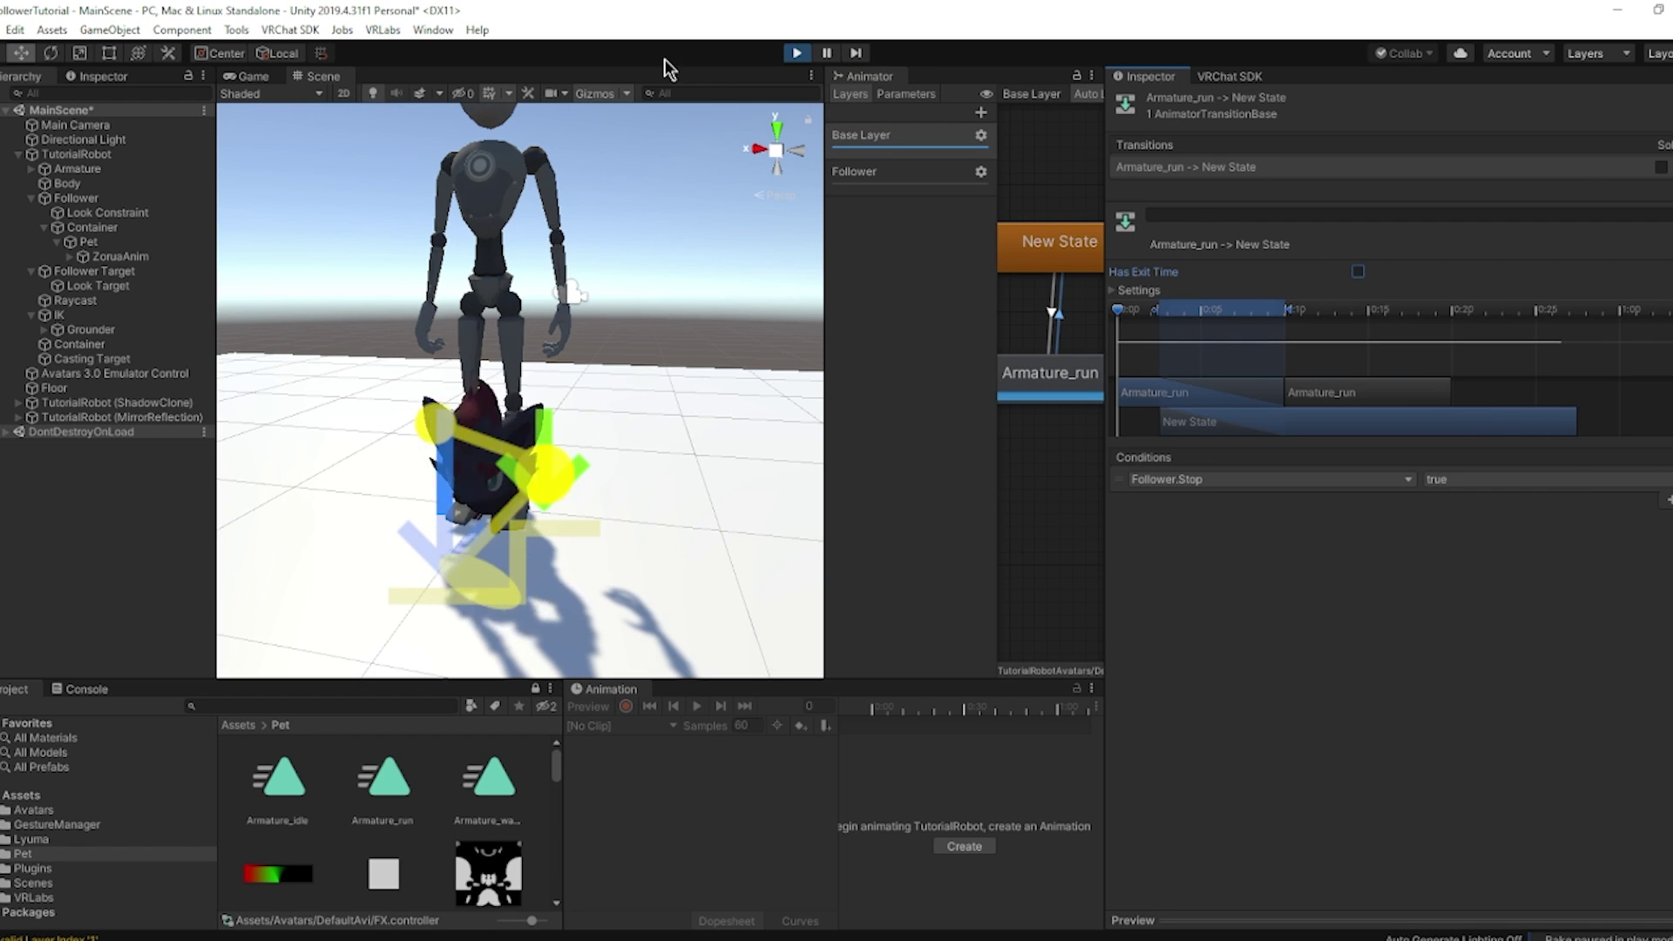
{"action": "left_click", "coordinate": [796, 53]}
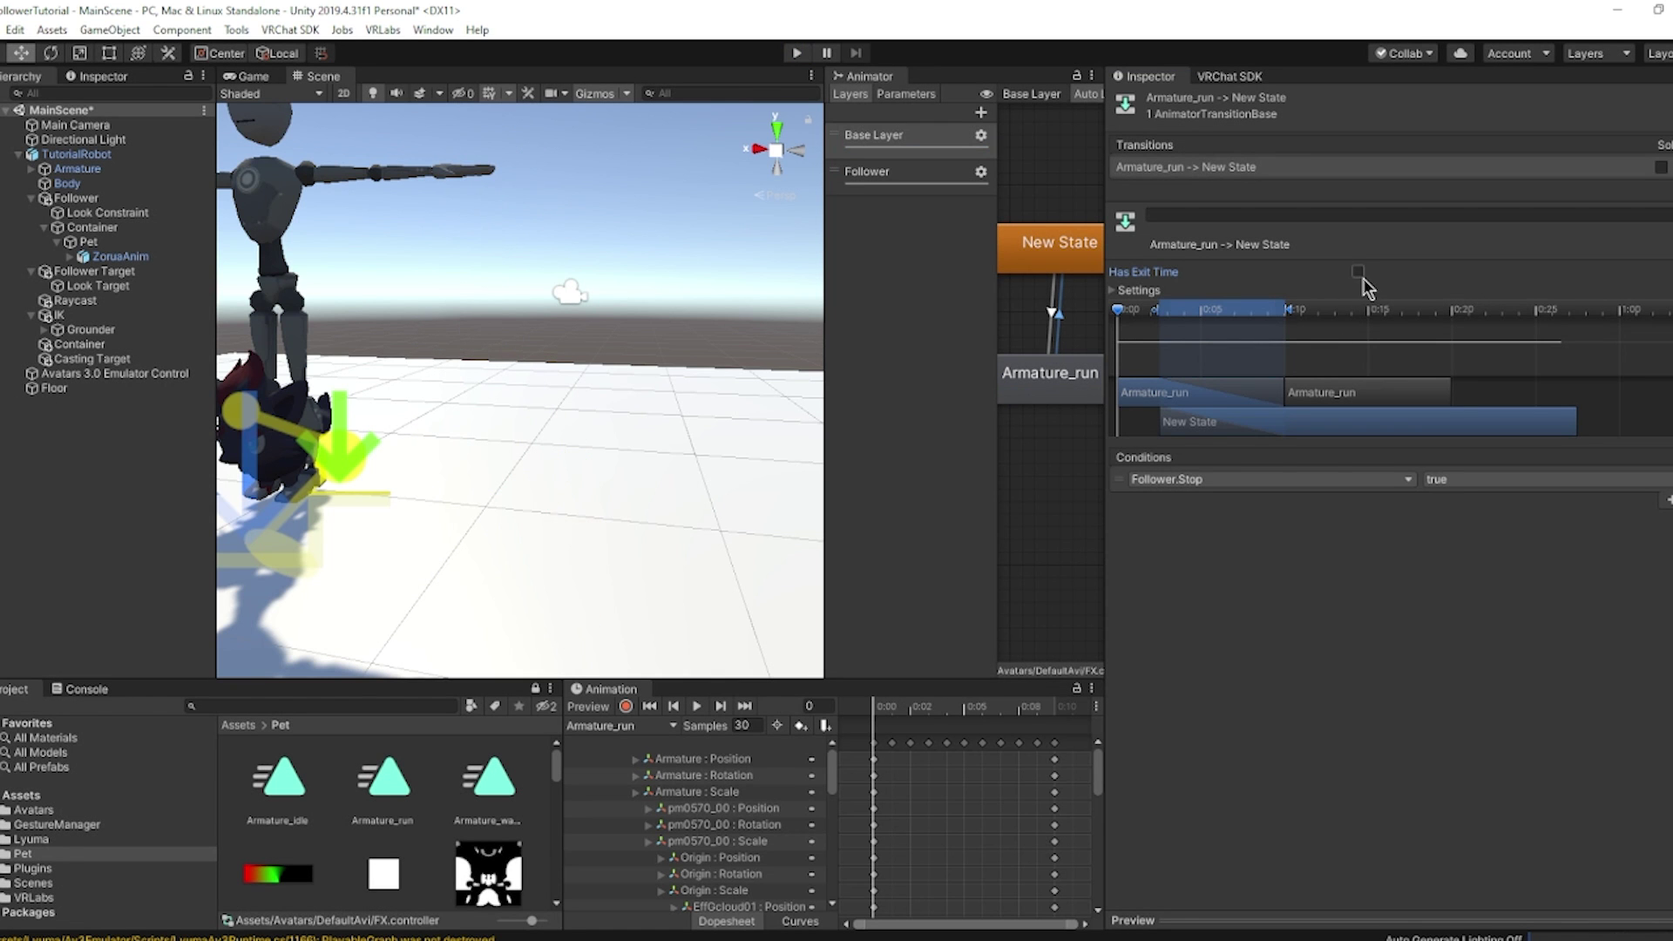
{"action": "left_click", "coordinate": [1043, 313]}
{"action": "left_click", "coordinate": [1056, 315]}
Run the scene again and move TutorialRobot sideways to test the transitions without exit time.
{"action": "left_click", "coordinate": [795, 52]}
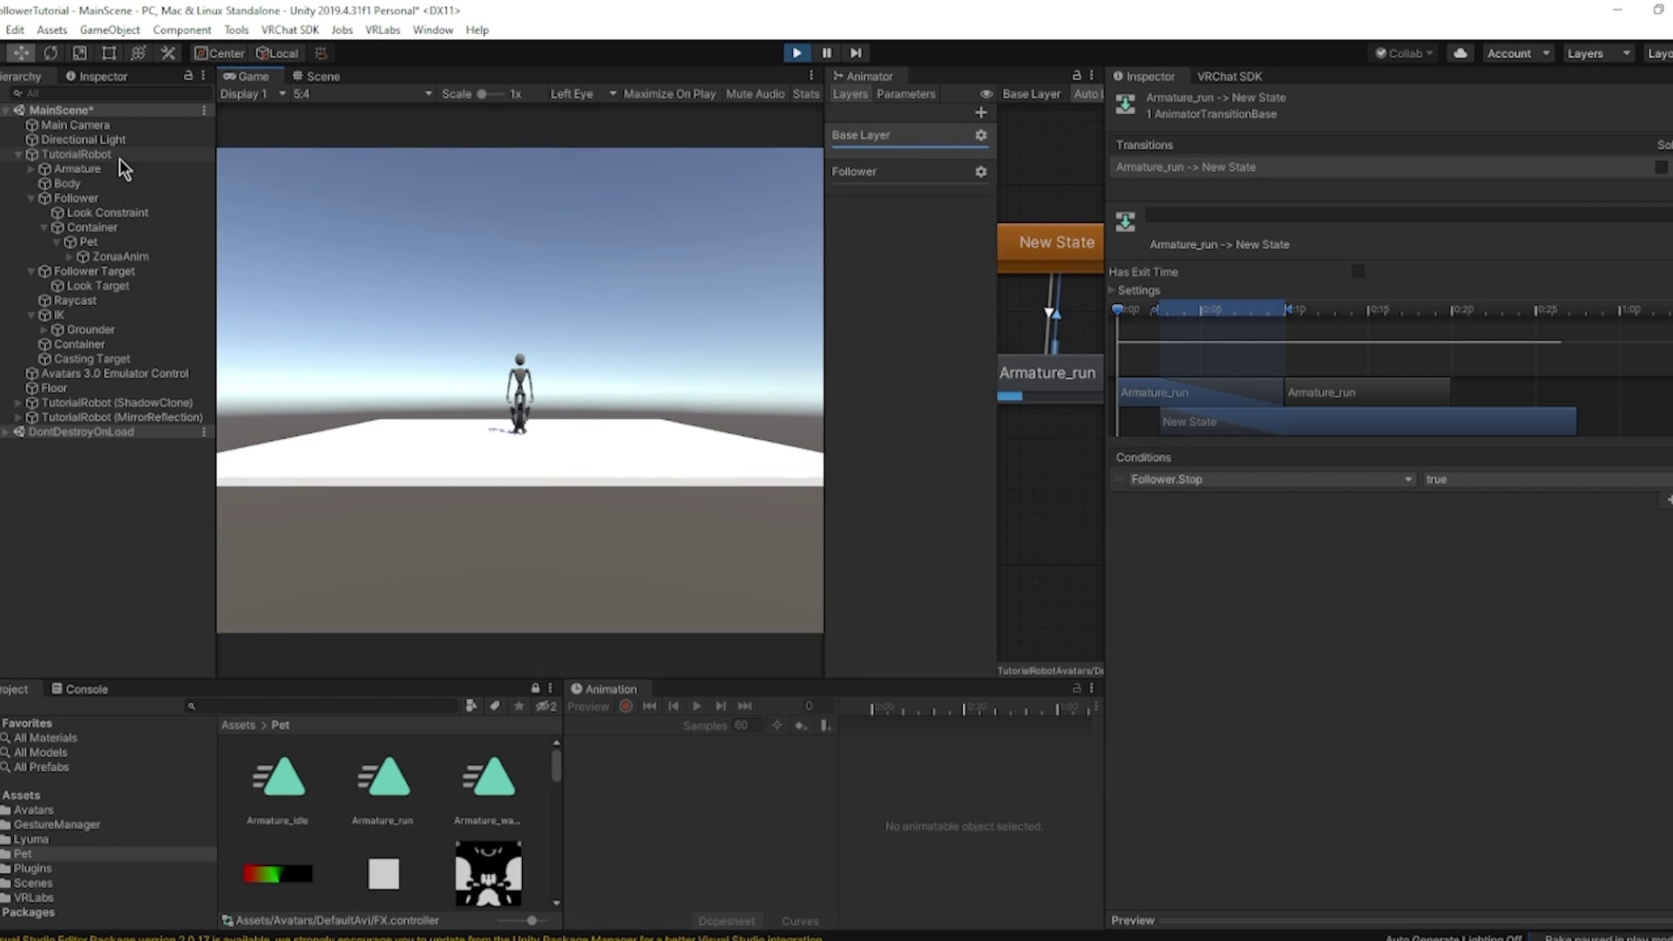
{"action": "left_click", "coordinate": [323, 76]}
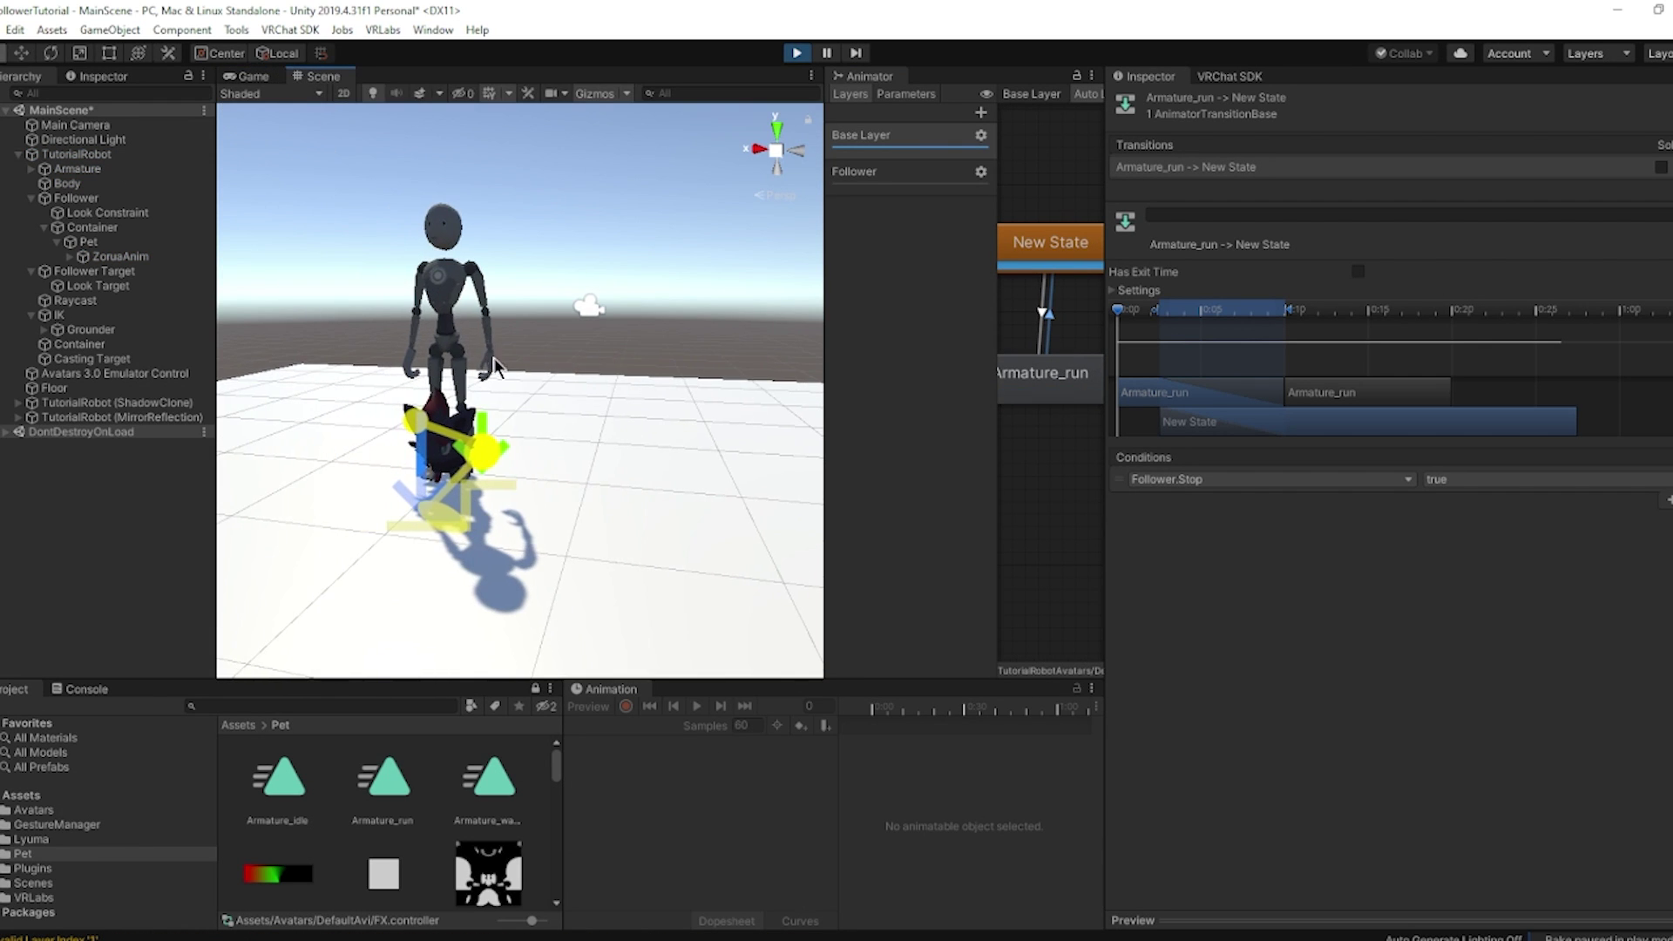
{"action": "left_click", "coordinate": [129, 154]}
{"action": "left_click_drag", "start_coordinate": [381, 353], "coordinate": [433, 354]}
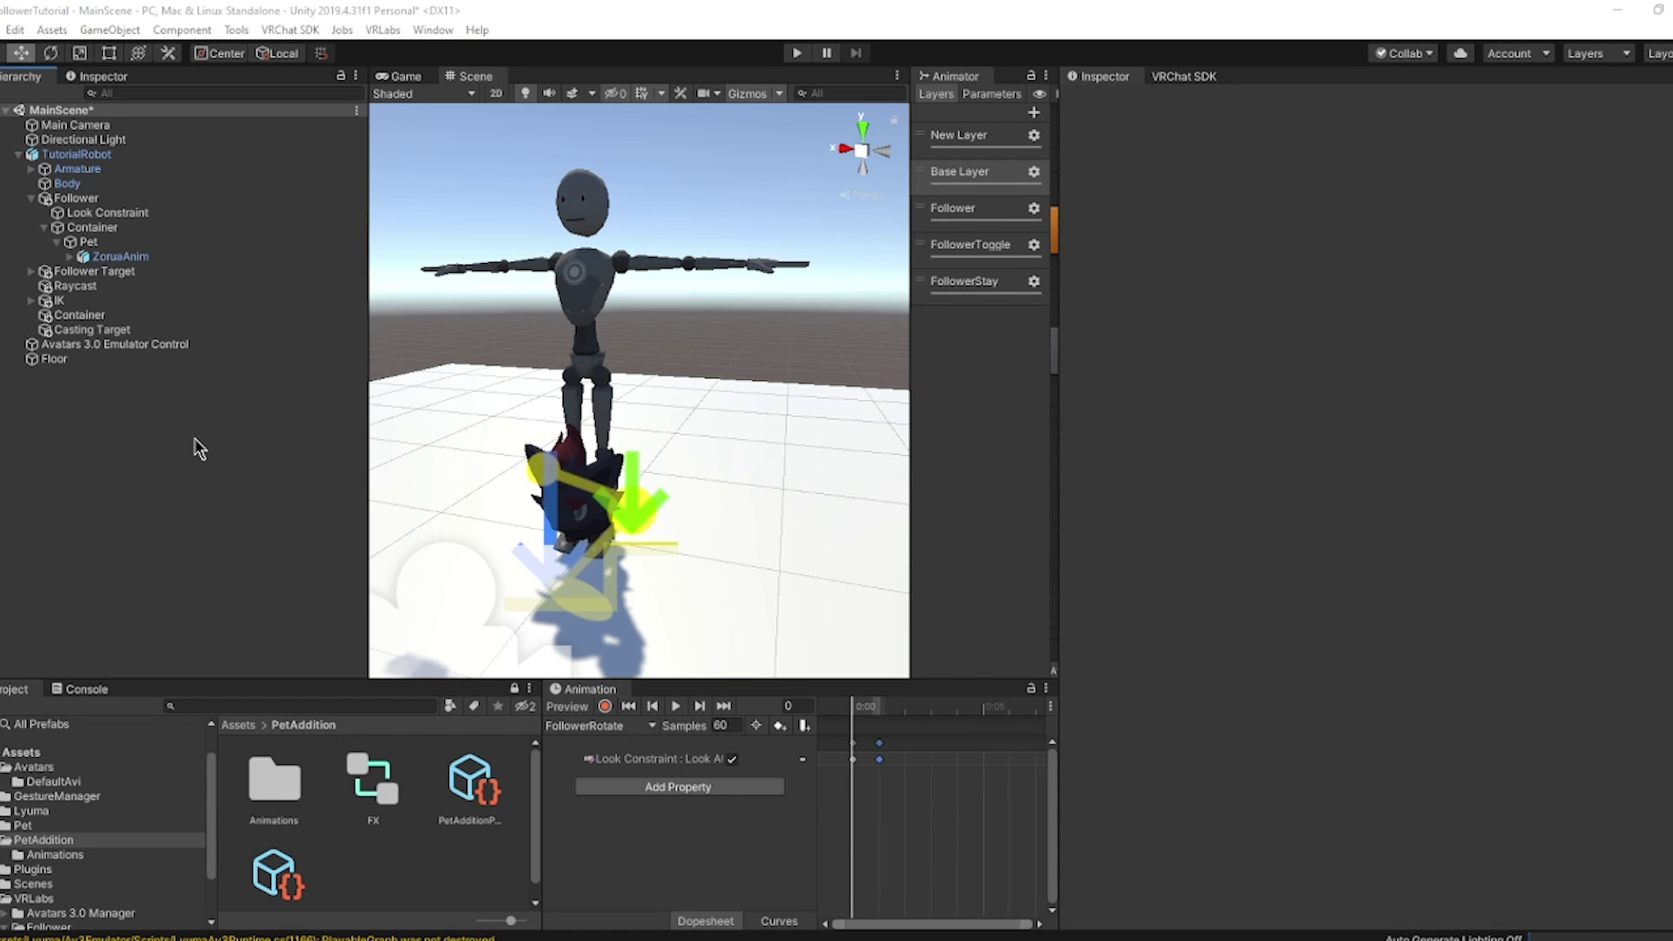
Create an empty object named Dynamics under ZoruaAnim and reparent it directly under Pet.
{"action": "left_click", "coordinate": [131, 257]}
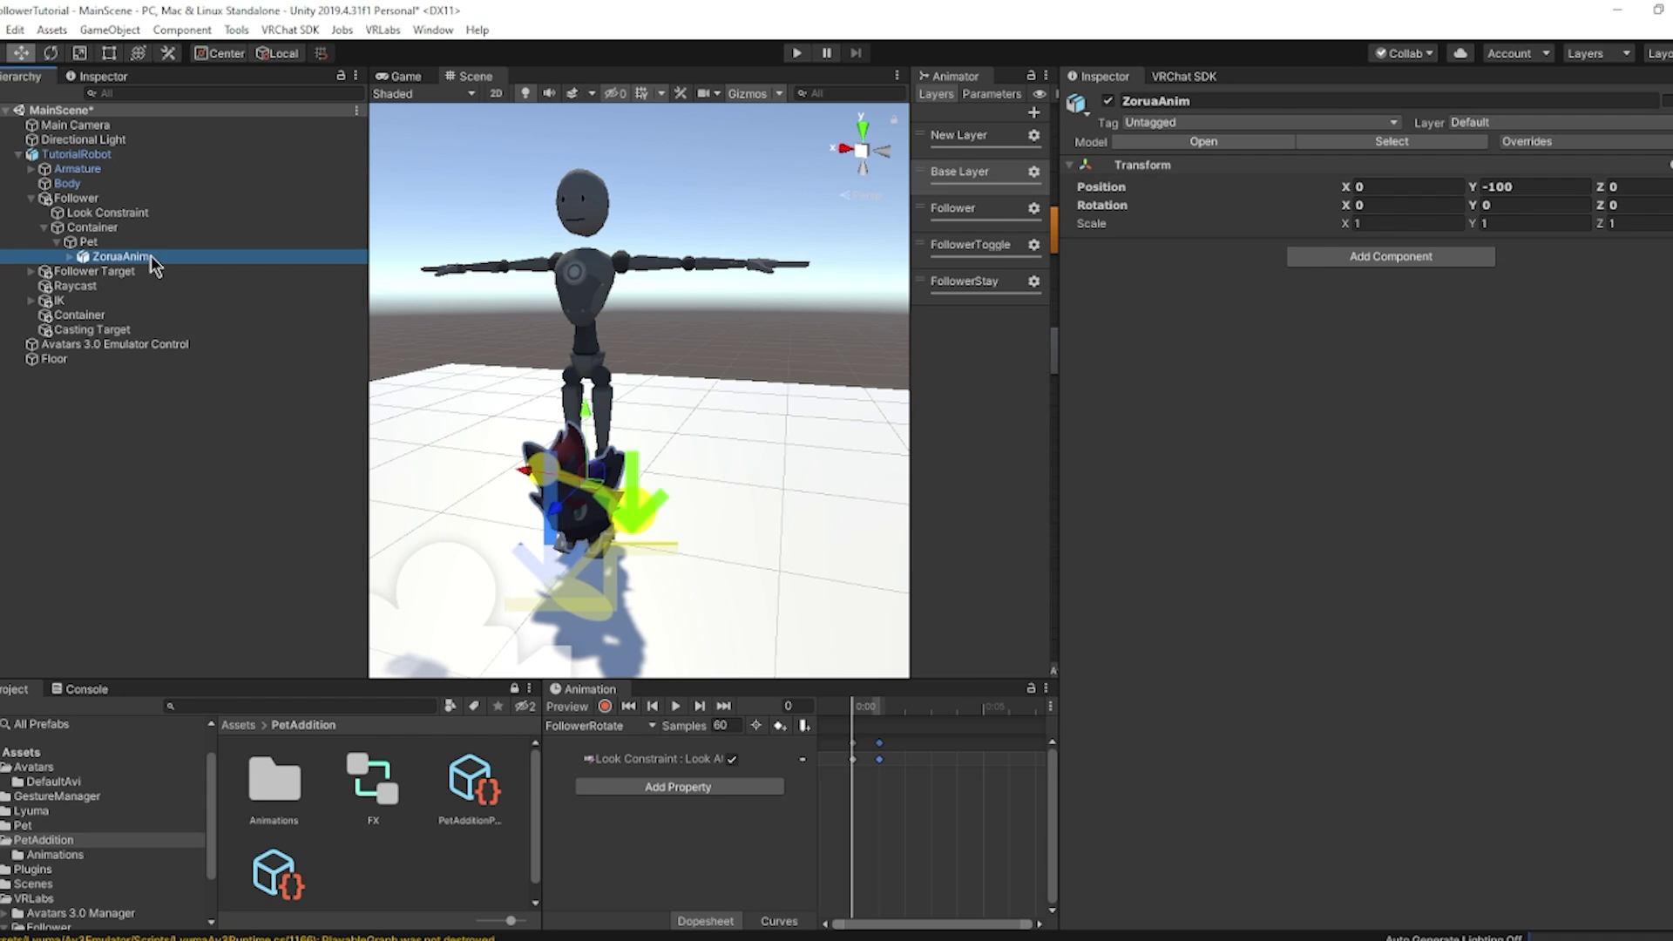
{"action": "right_click", "coordinate": [152, 259]}
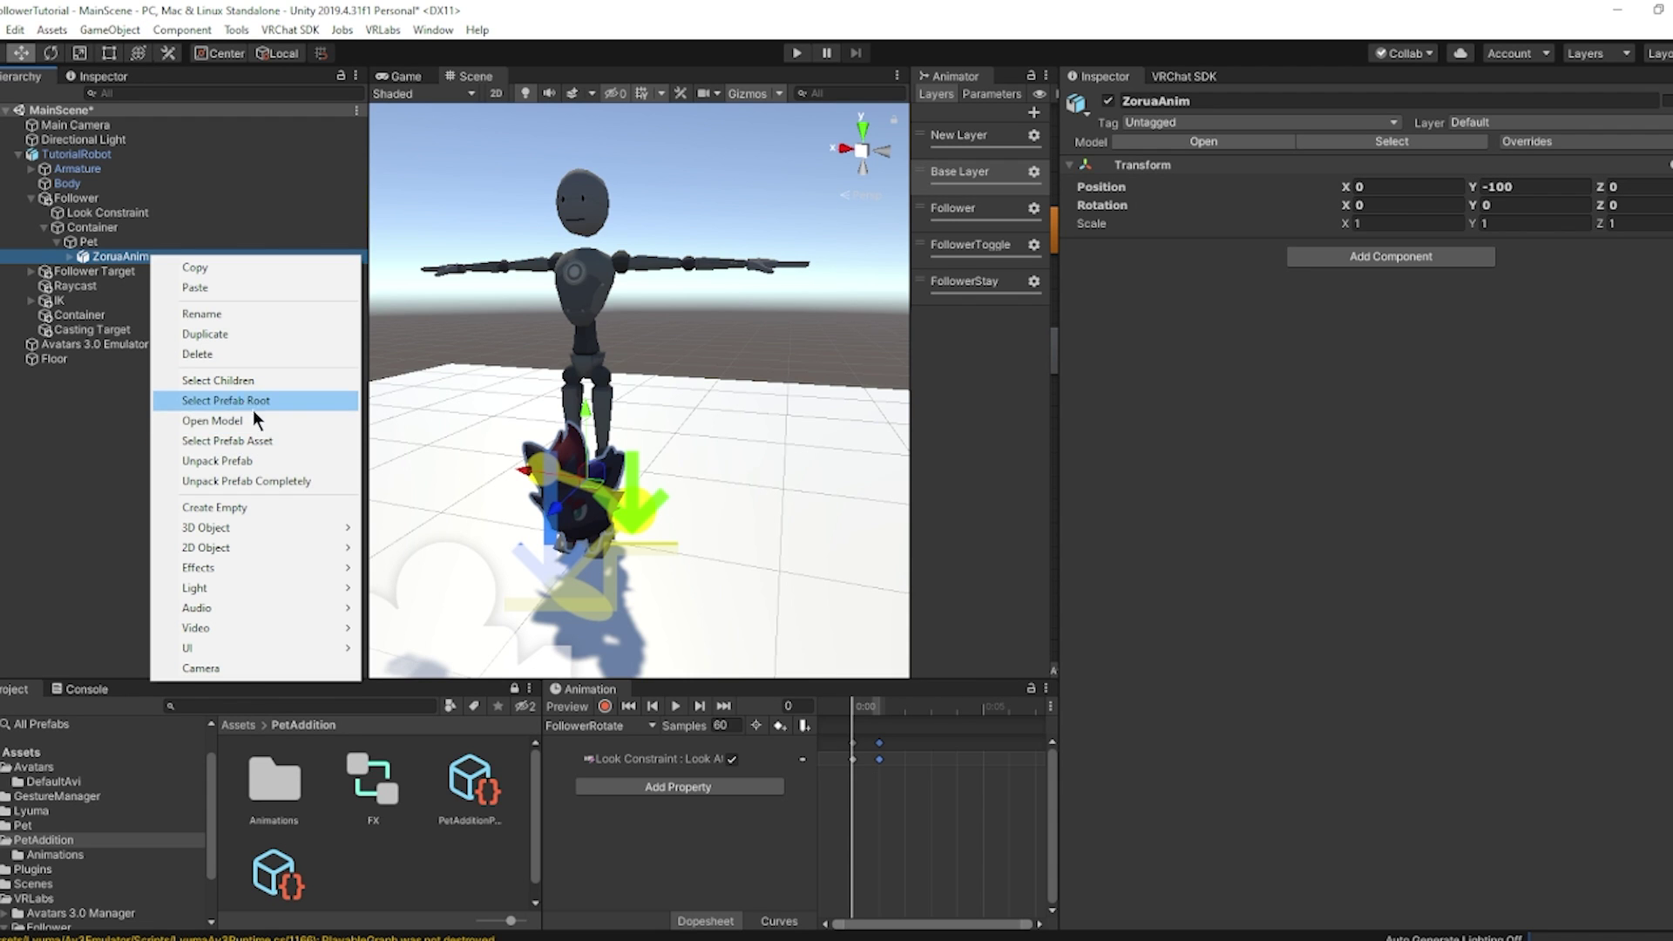
{"action": "left_click", "coordinate": [235, 508]}
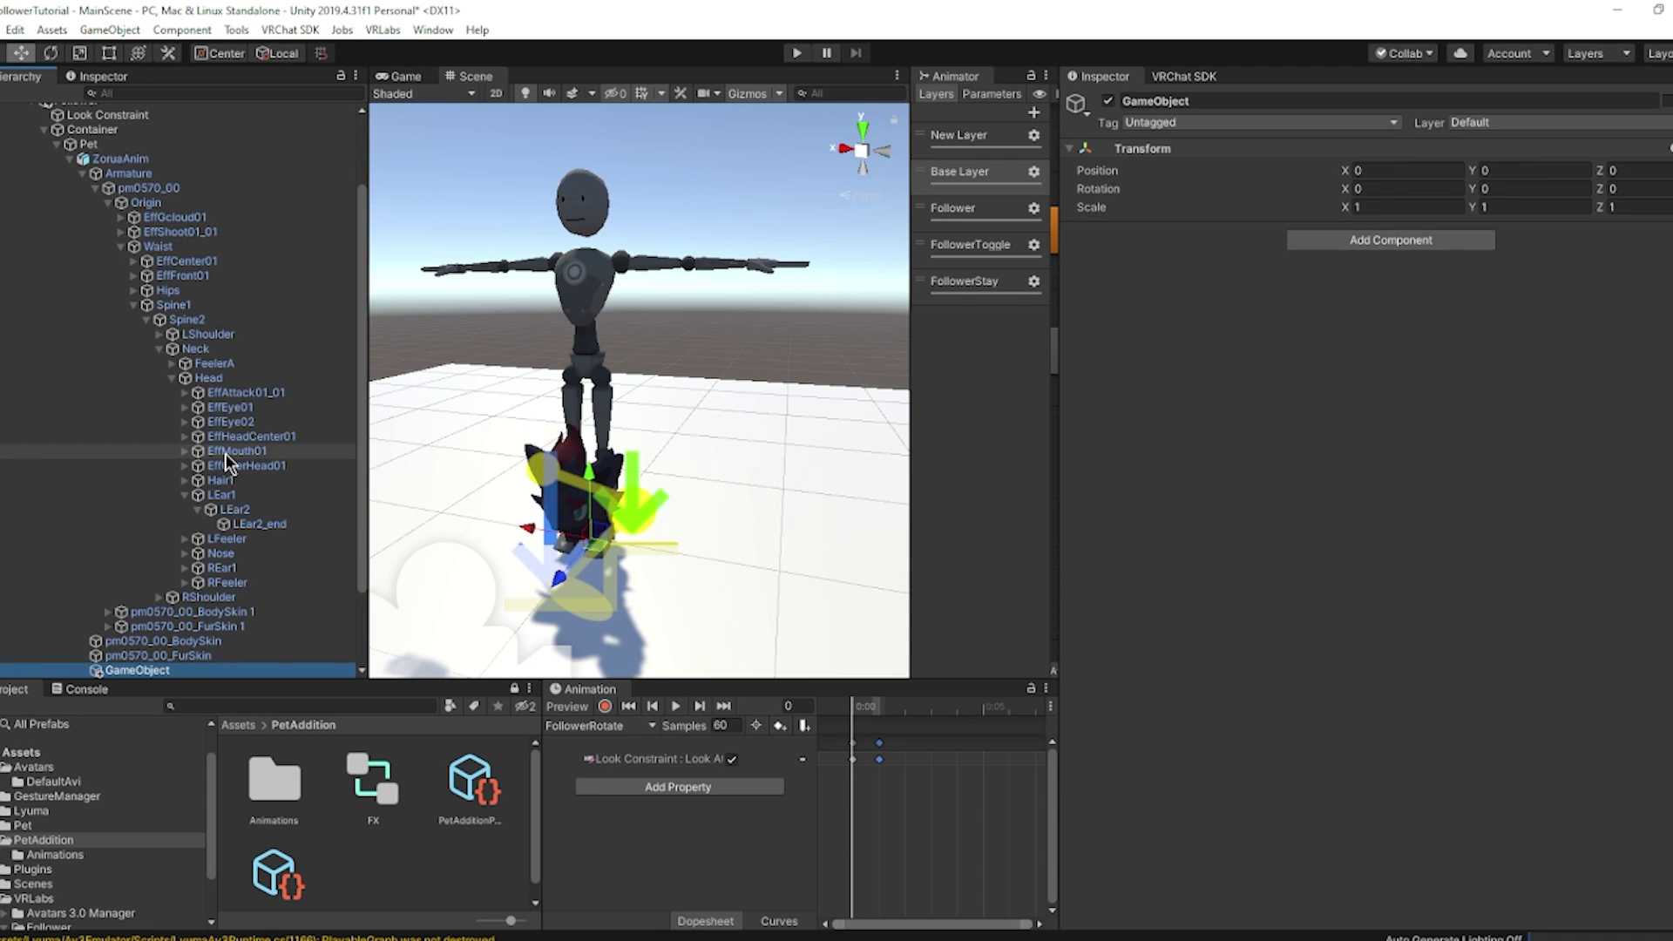
{"action": "scroll", "coordinate": [204, 549], "scroll_direction": "down", "scroll_amount": 3}
{"action": "left_click", "coordinate": [192, 564]}
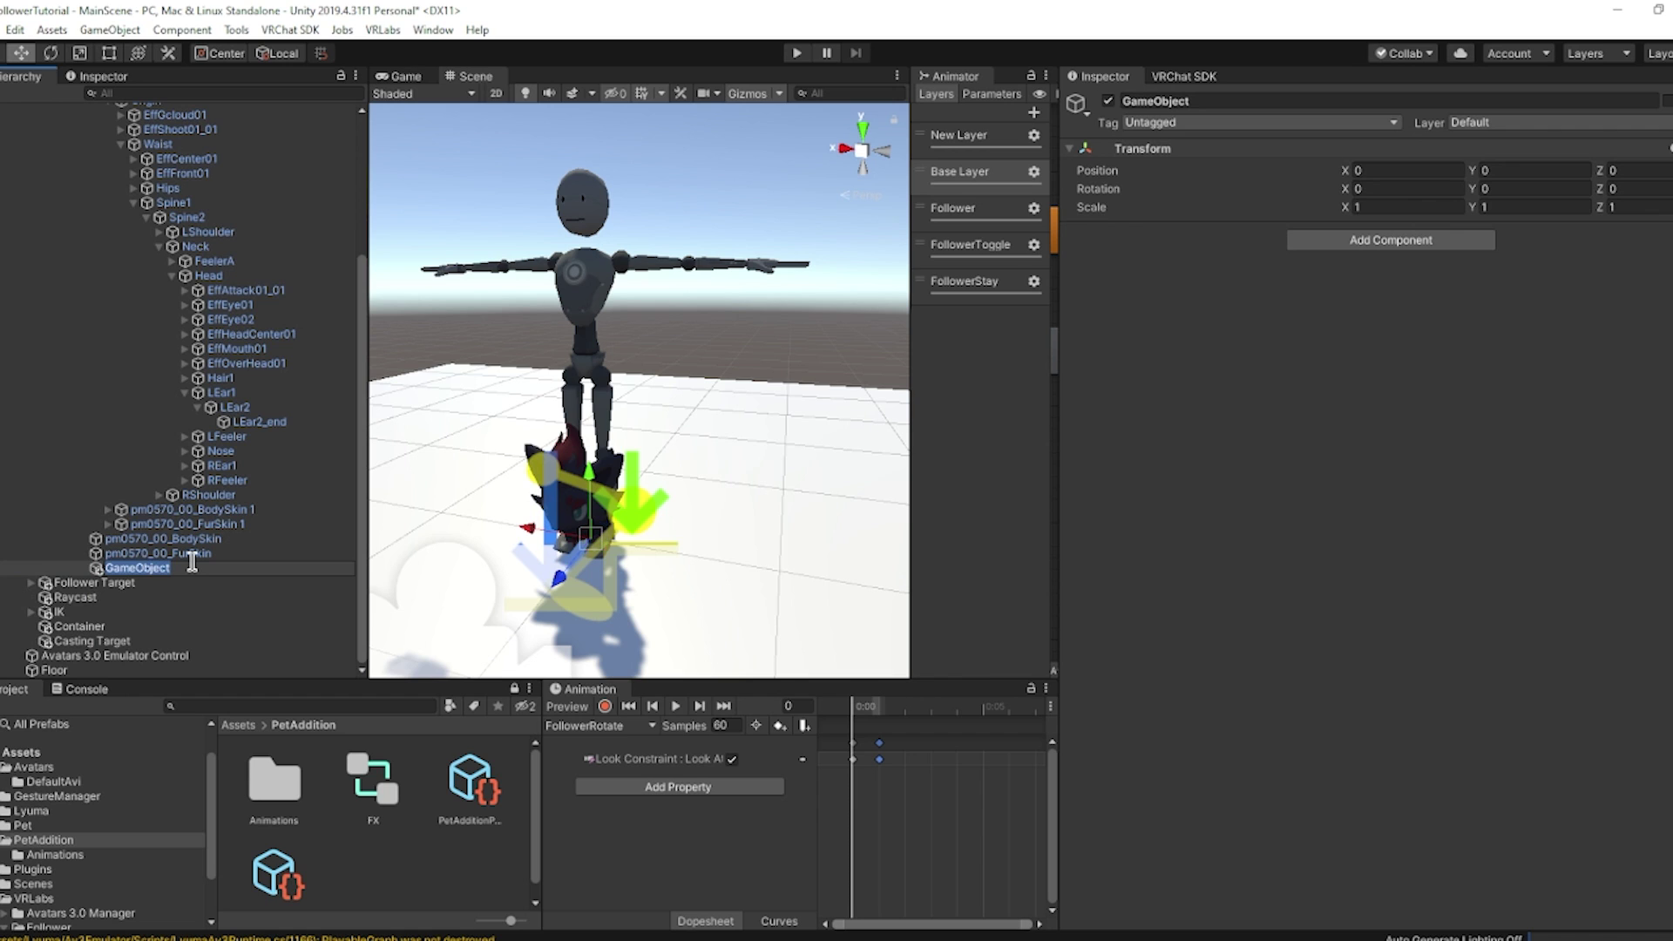
{"action": "type", "text": "Dynamics"}
{"action": "key", "text": "Return"}
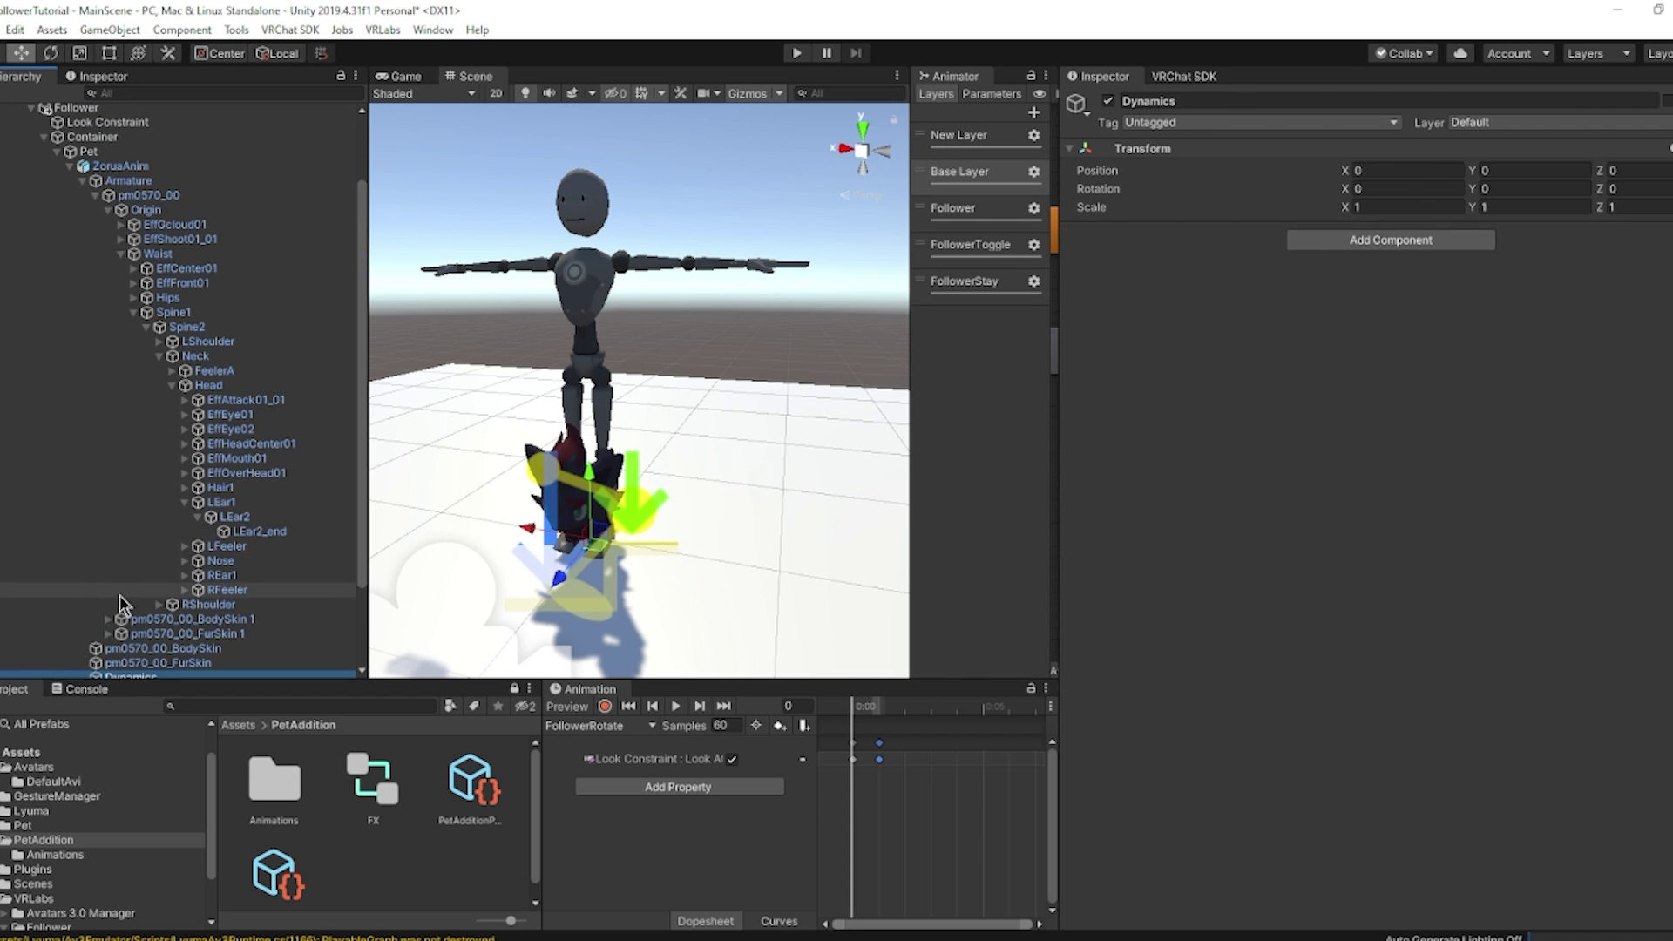
{"action": "left_click_drag", "start_coordinate": [127, 624], "coordinate": [122, 168]}
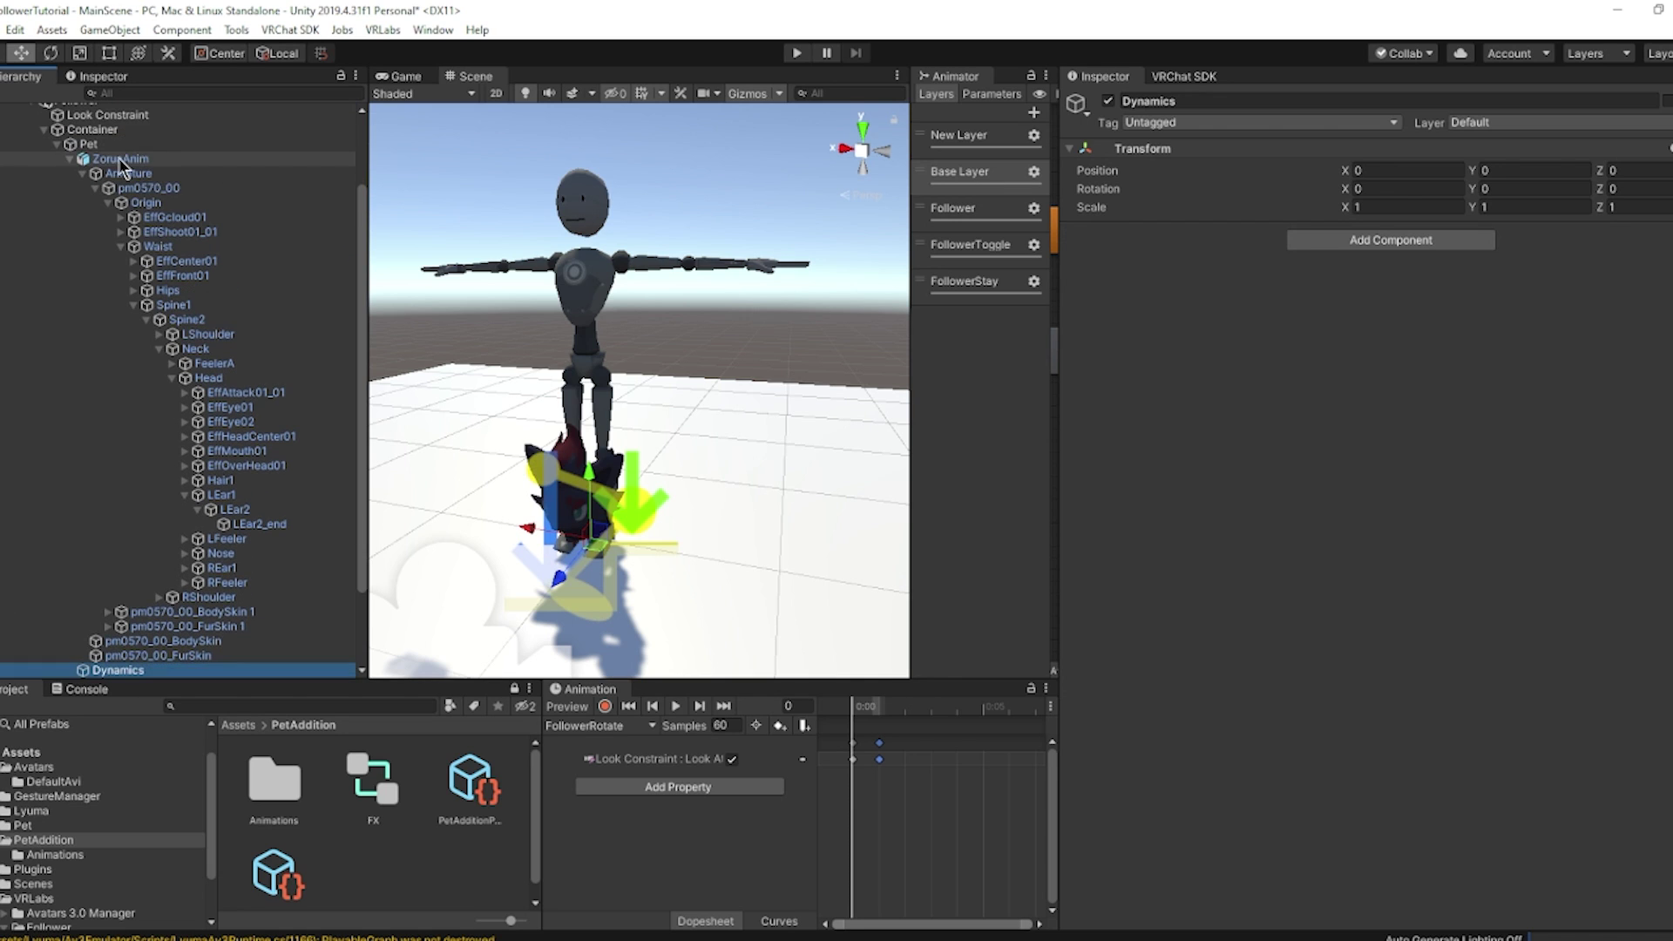
Add a VRC Phys Bone component to the Dynamics object and assign LEar1 as its root transform.
{"action": "scroll", "coordinate": [149, 384], "scroll_direction": "down", "scroll_amount": 2}
{"action": "left_click", "coordinate": [1412, 242]}
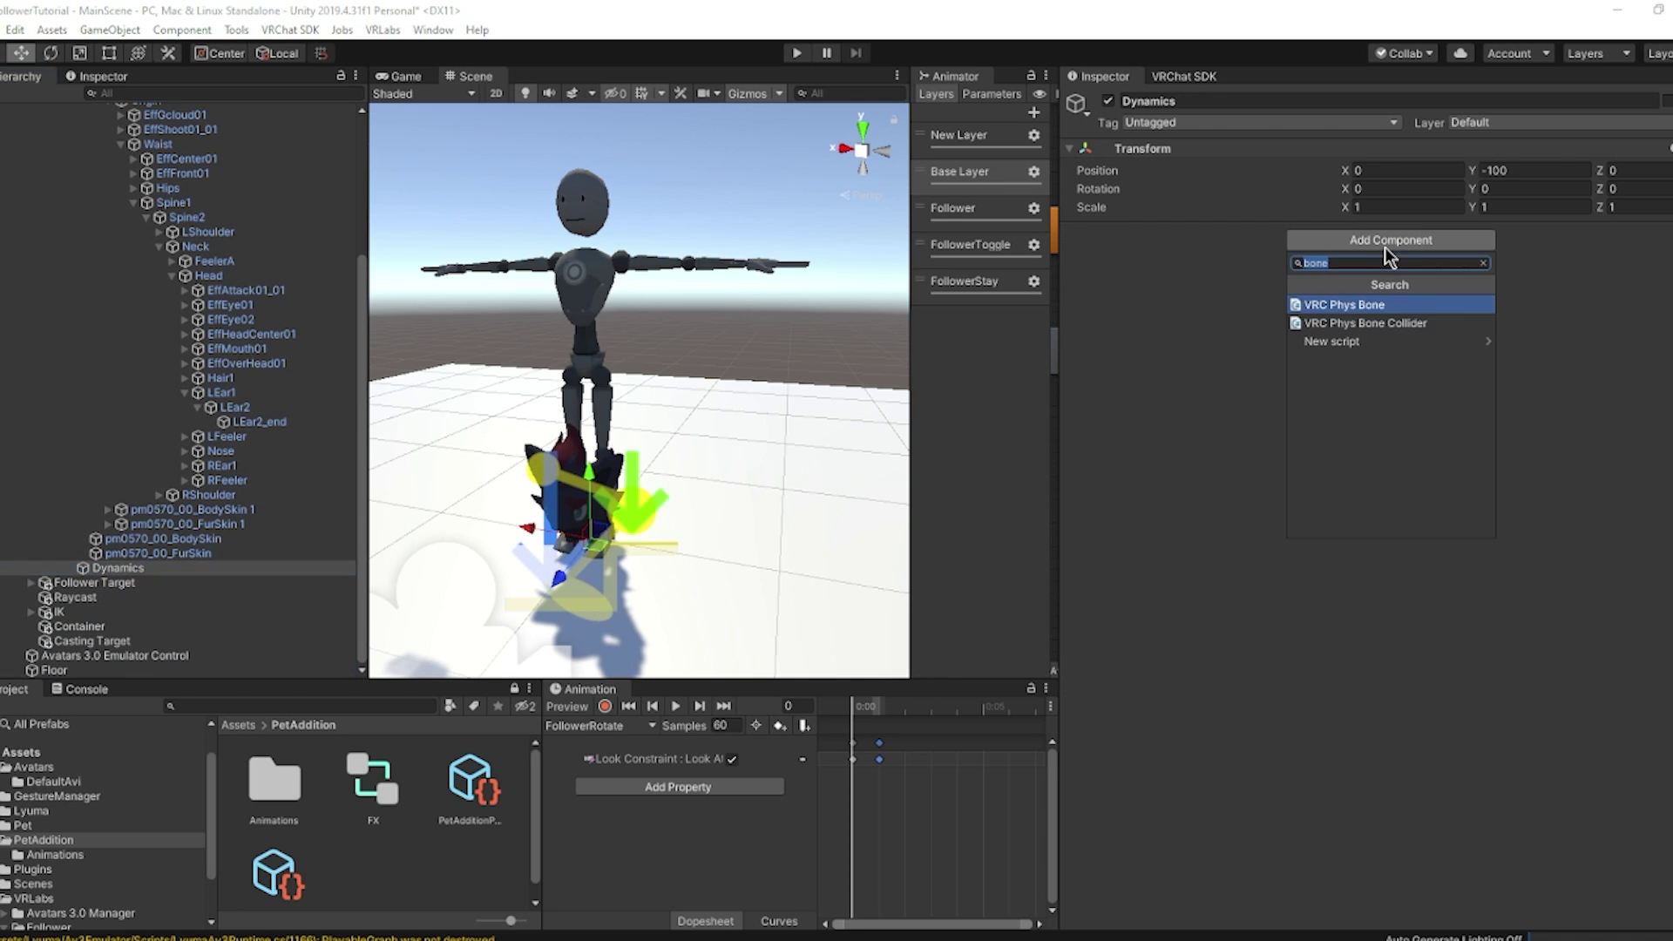
{"action": "left_click", "coordinate": [1384, 306]}
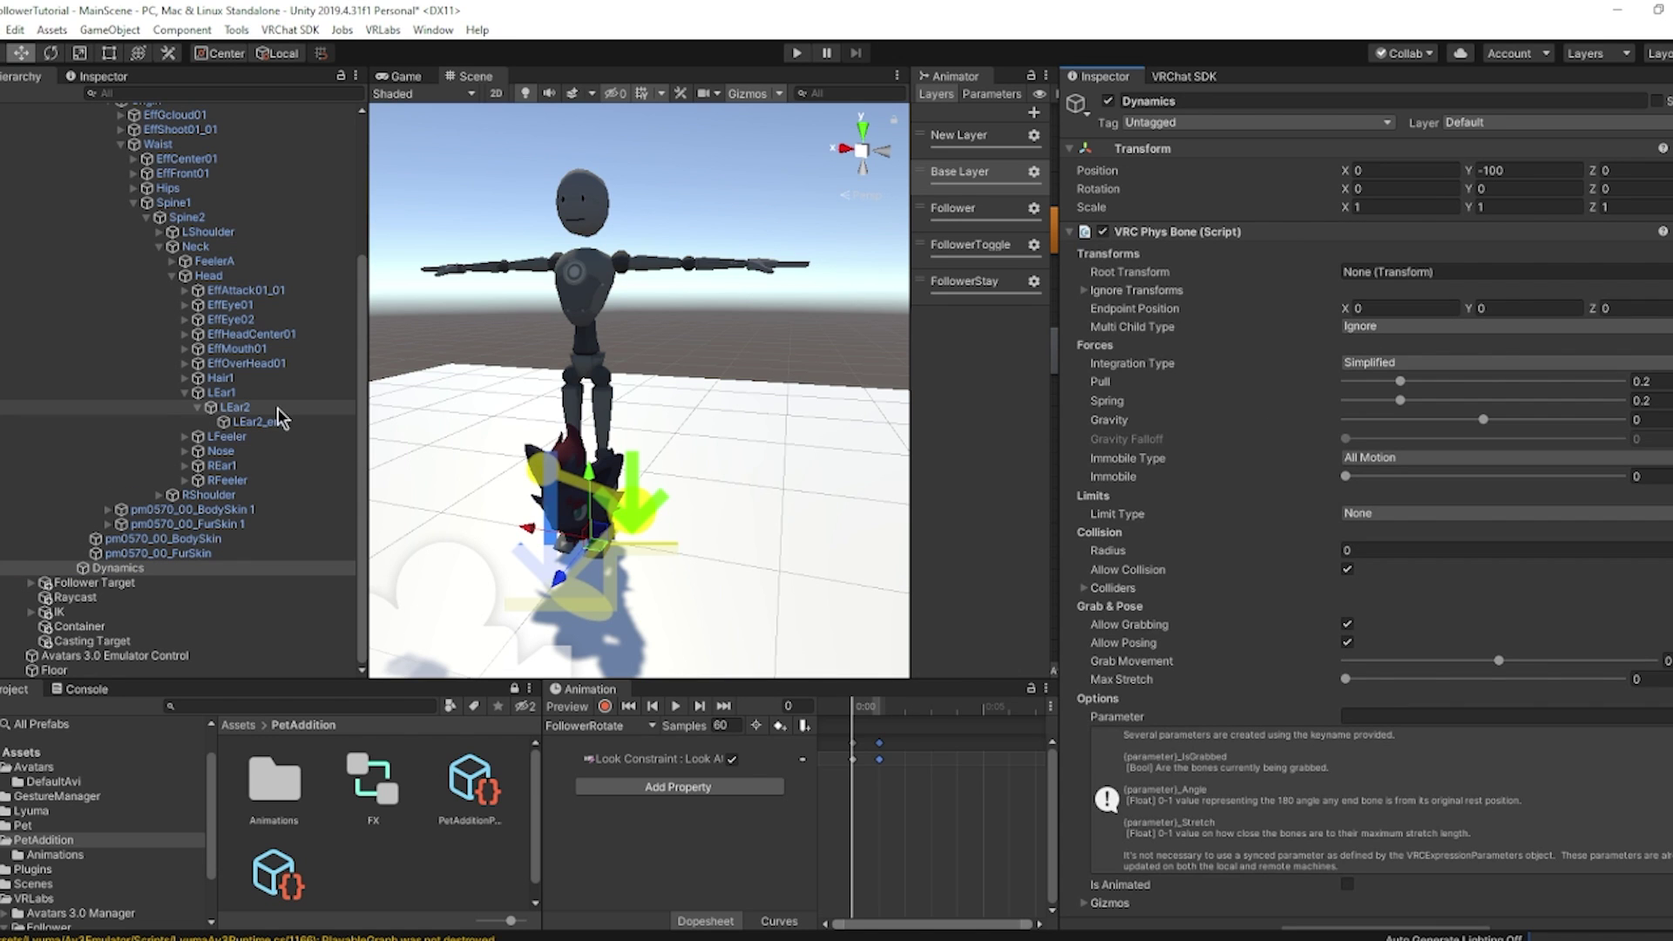
{"action": "left_click", "coordinate": [221, 394]}
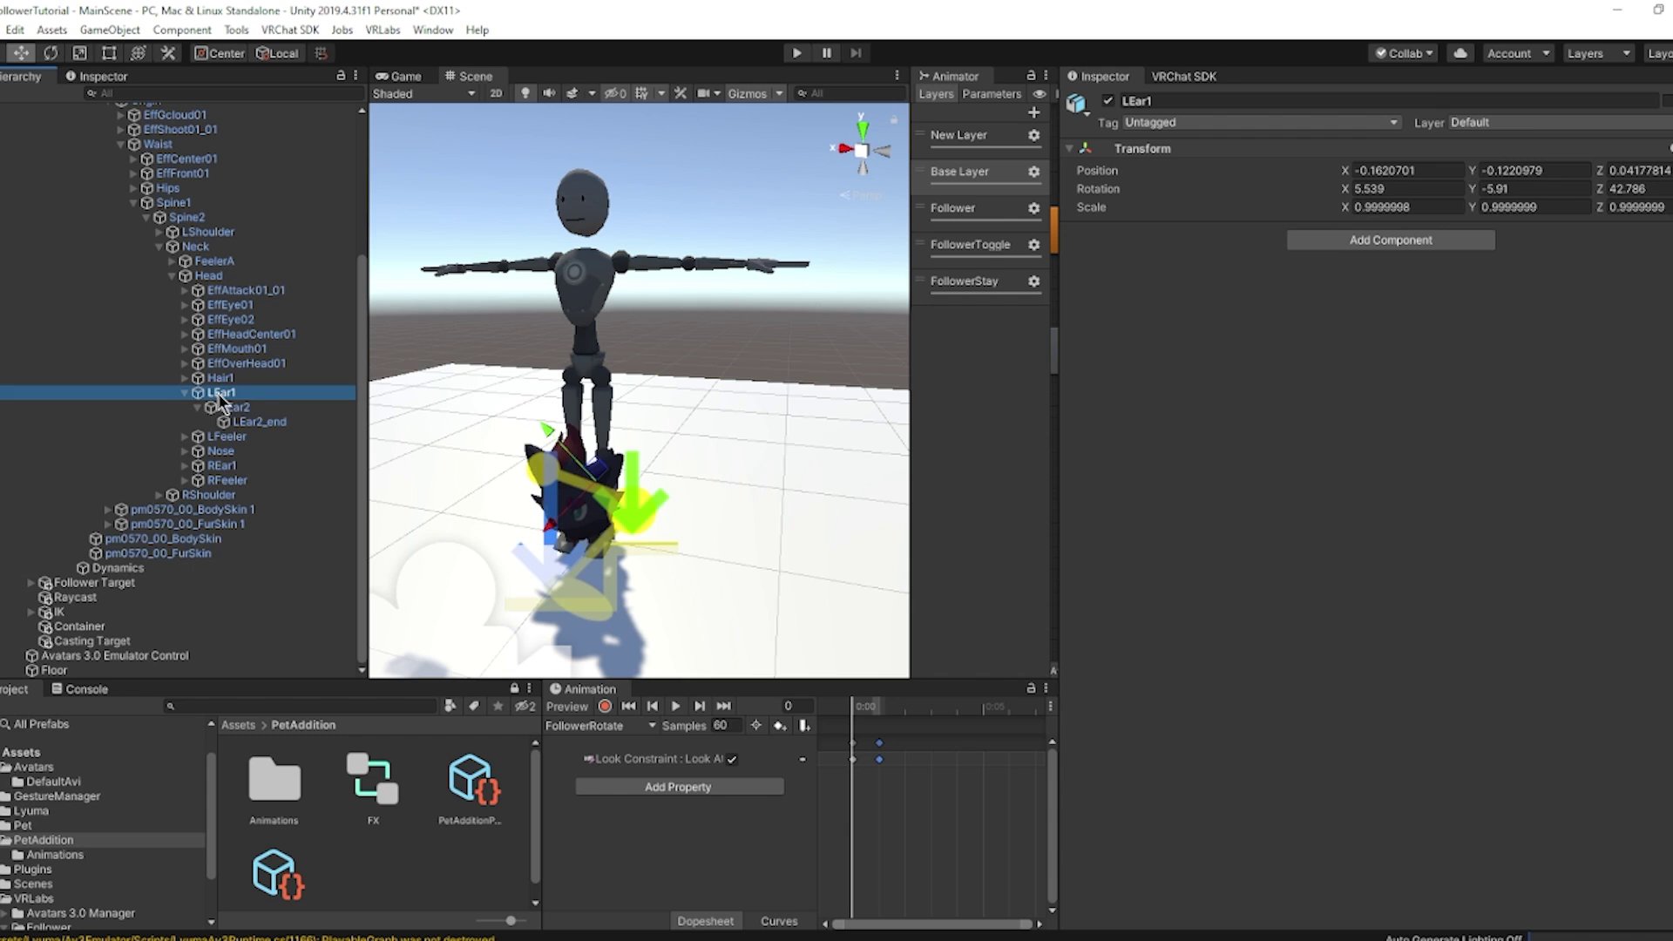
{"action": "left_click", "coordinate": [117, 568]}
{"action": "left_click", "coordinate": [244, 401]}
{"action": "left_click_drag", "start_coordinate": [240, 401], "coordinate": [1392, 277]}
Set the left ear phys bone's Pull to 1 and Spring to 0, and enable Is Animated.
{"action": "left_click_drag", "start_coordinate": [1413, 384], "coordinate": [1635, 378]}
{"action": "left_click_drag", "start_coordinate": [1402, 401], "coordinate": [1312, 406]}
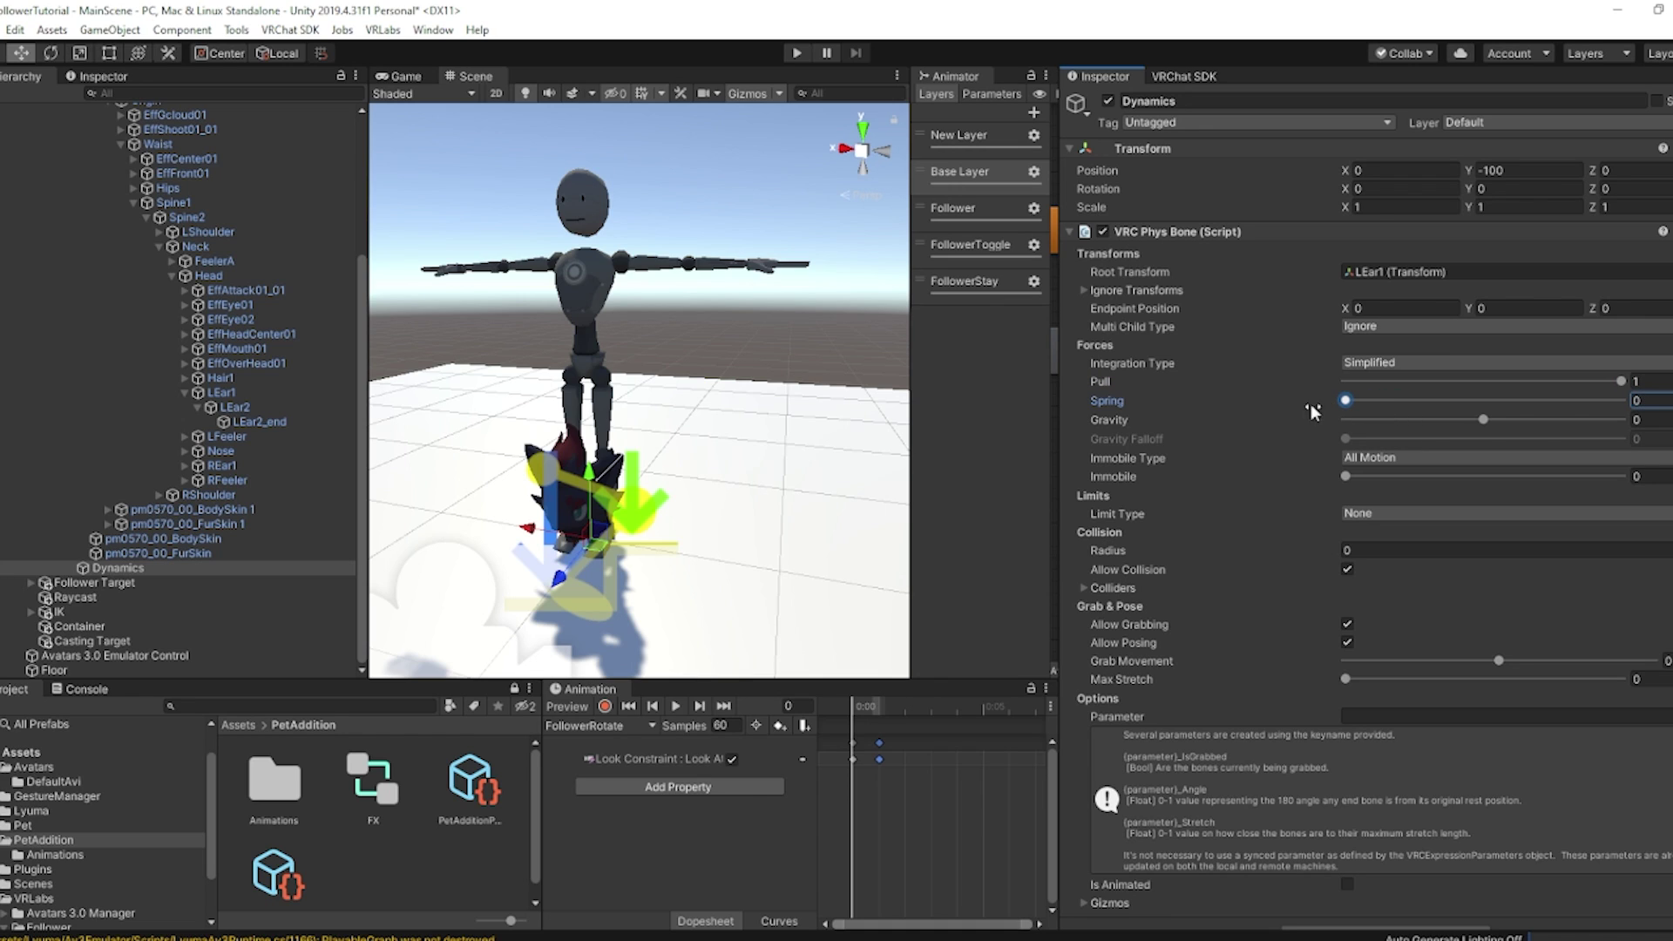
{"action": "left_click", "coordinate": [1346, 886]}
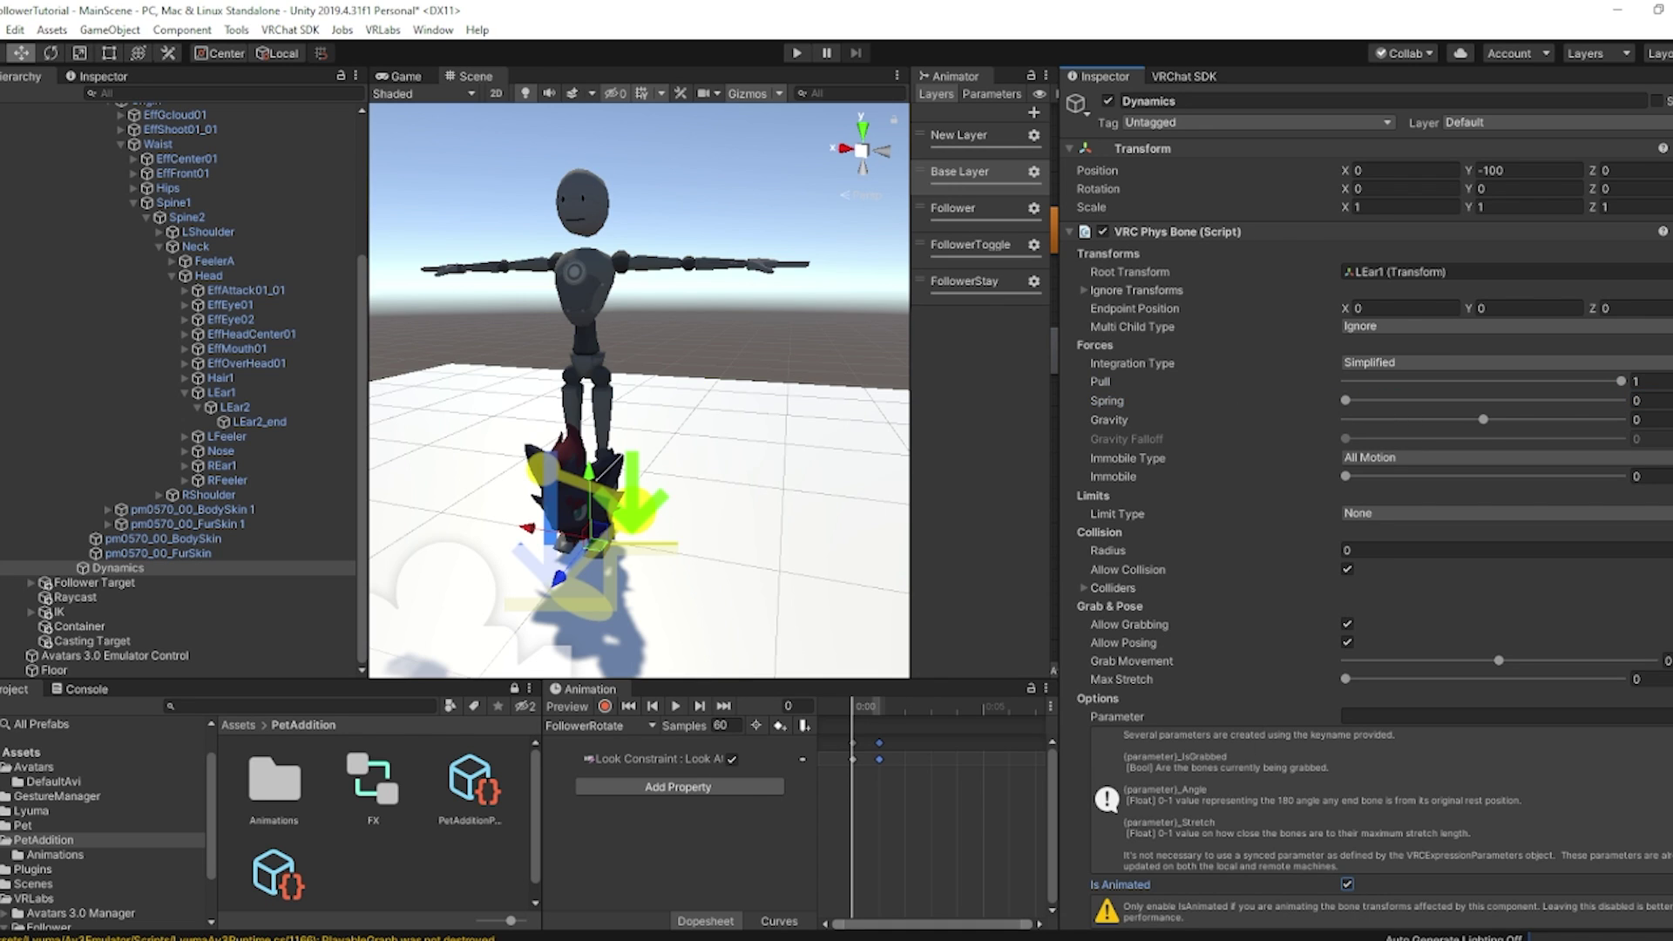
Set the left ear phys bone's collision radius to 0.1 and lower the end of its radius curve so it tapers toward the tip.
{"action": "left_click", "coordinate": [1672, 550]}
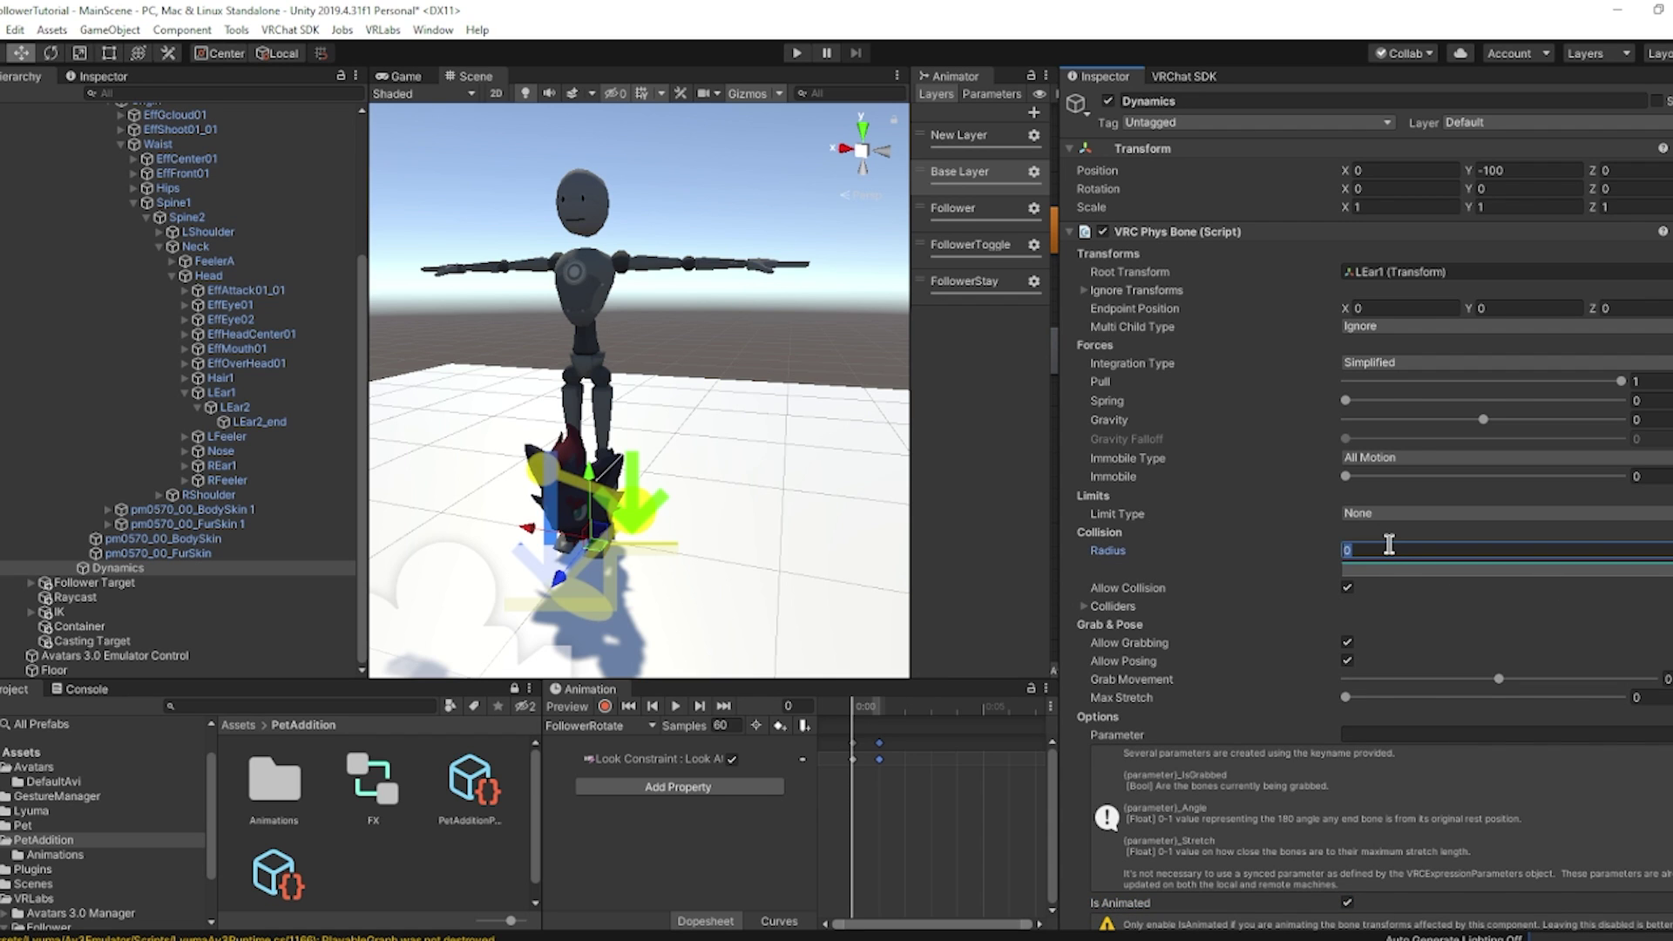
{"action": "type", "text": ".1"}
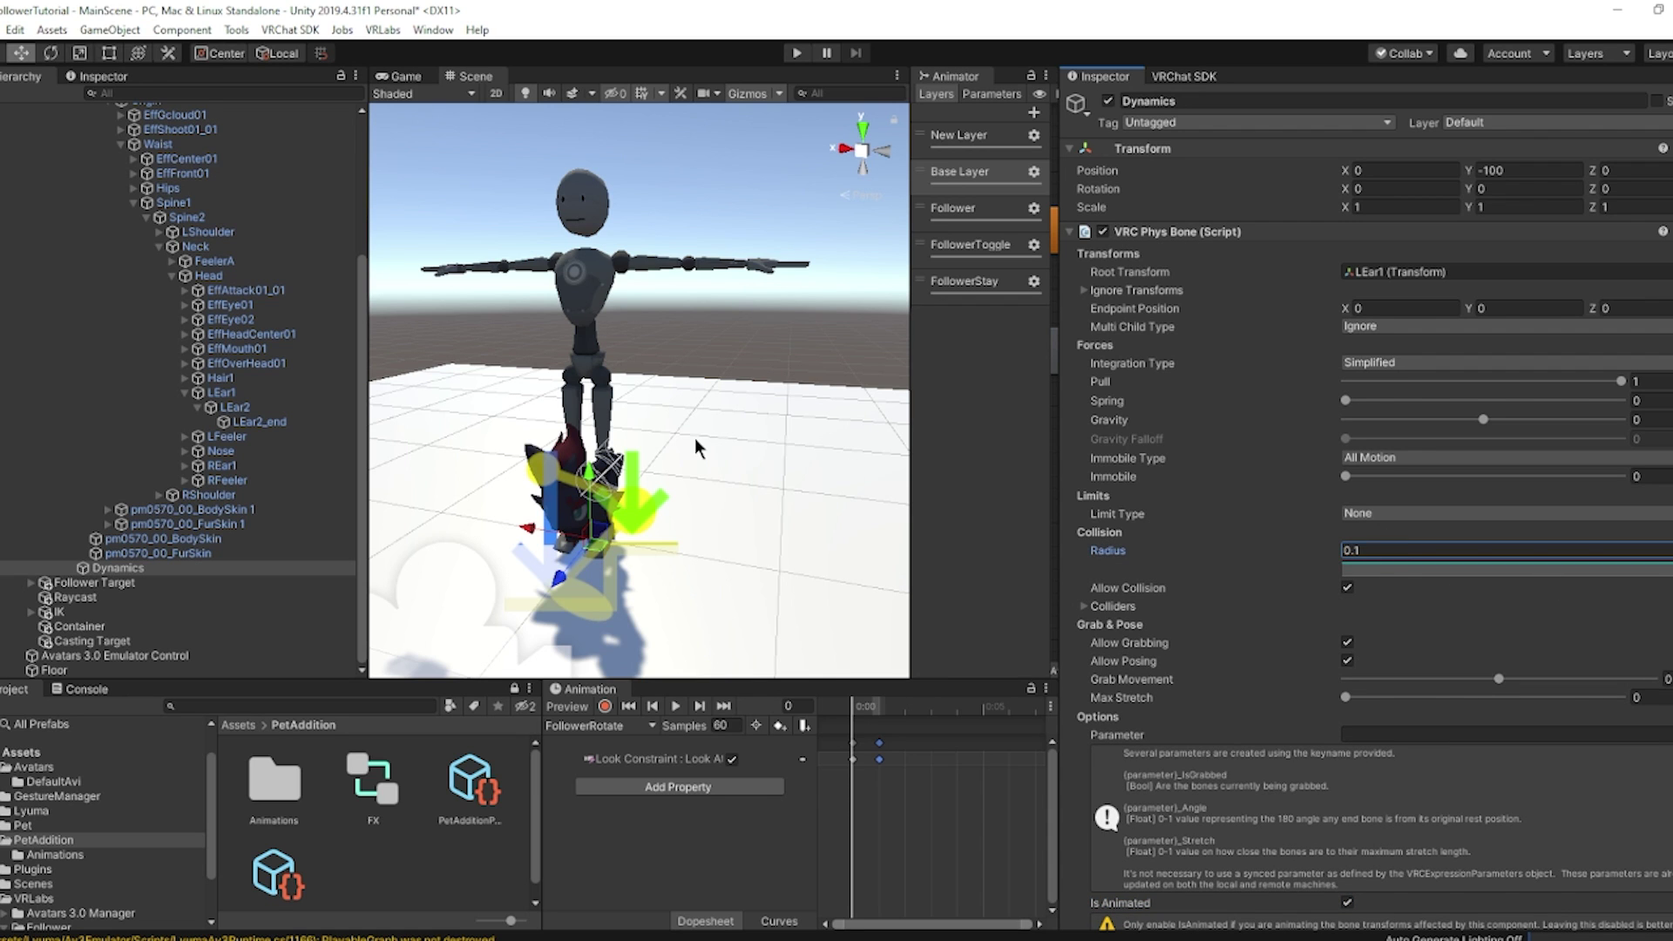
{"action": "scroll", "coordinate": [698, 449], "scroll_direction": "up", "scroll_amount": 5}
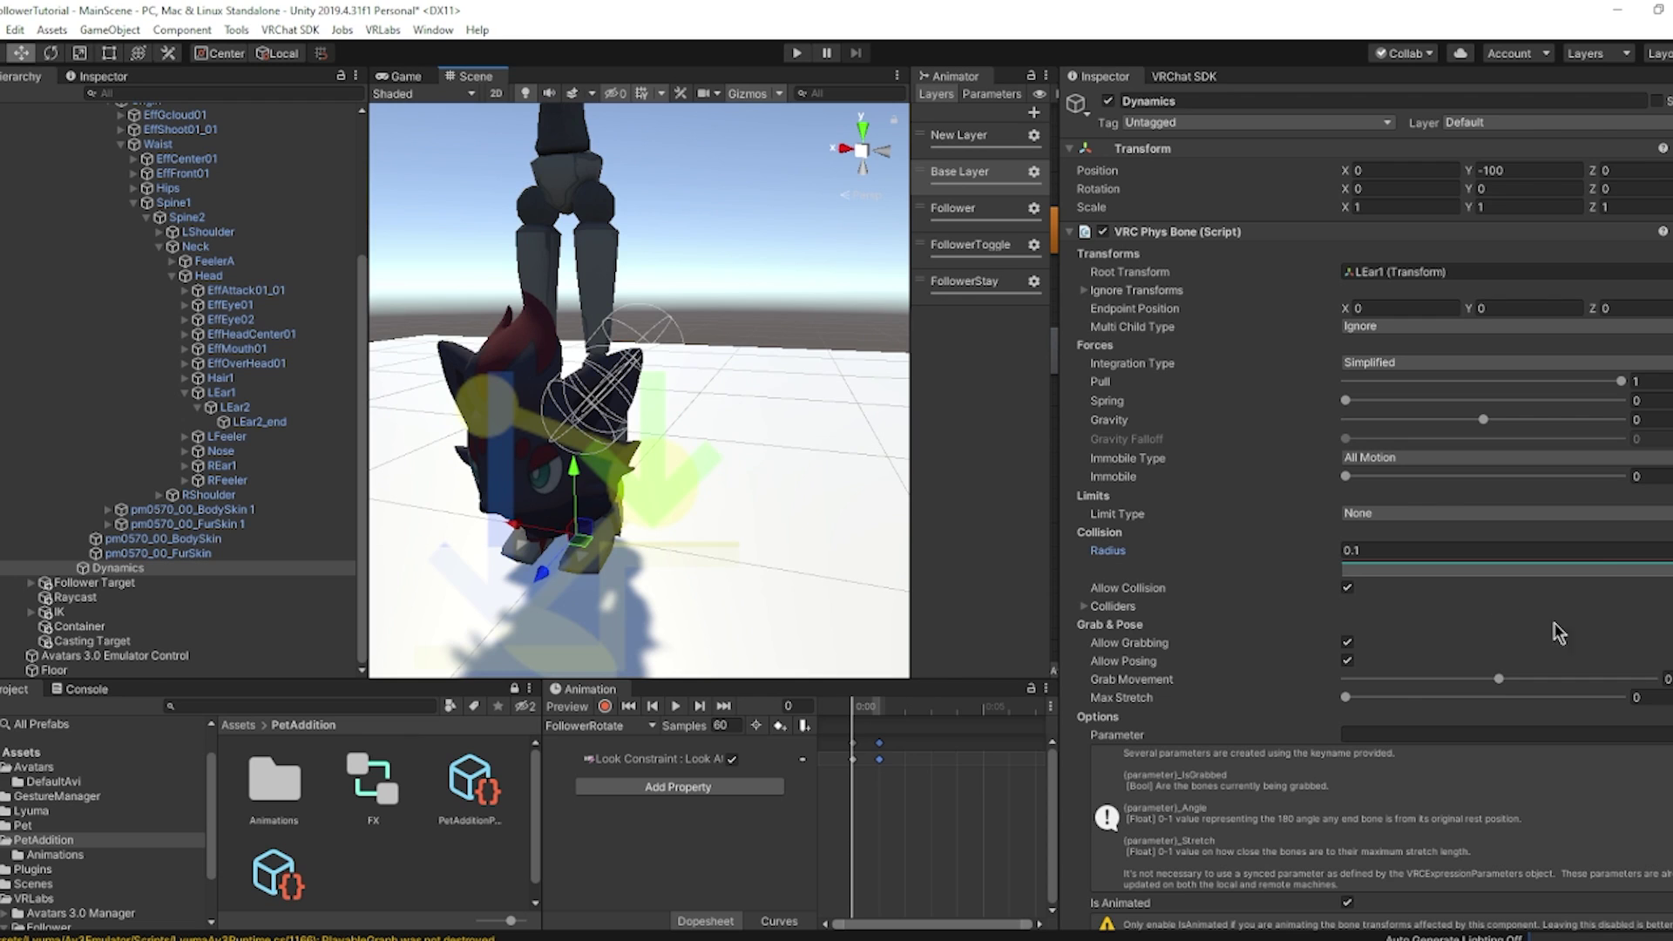
{"action": "left_click", "coordinate": [1597, 567]}
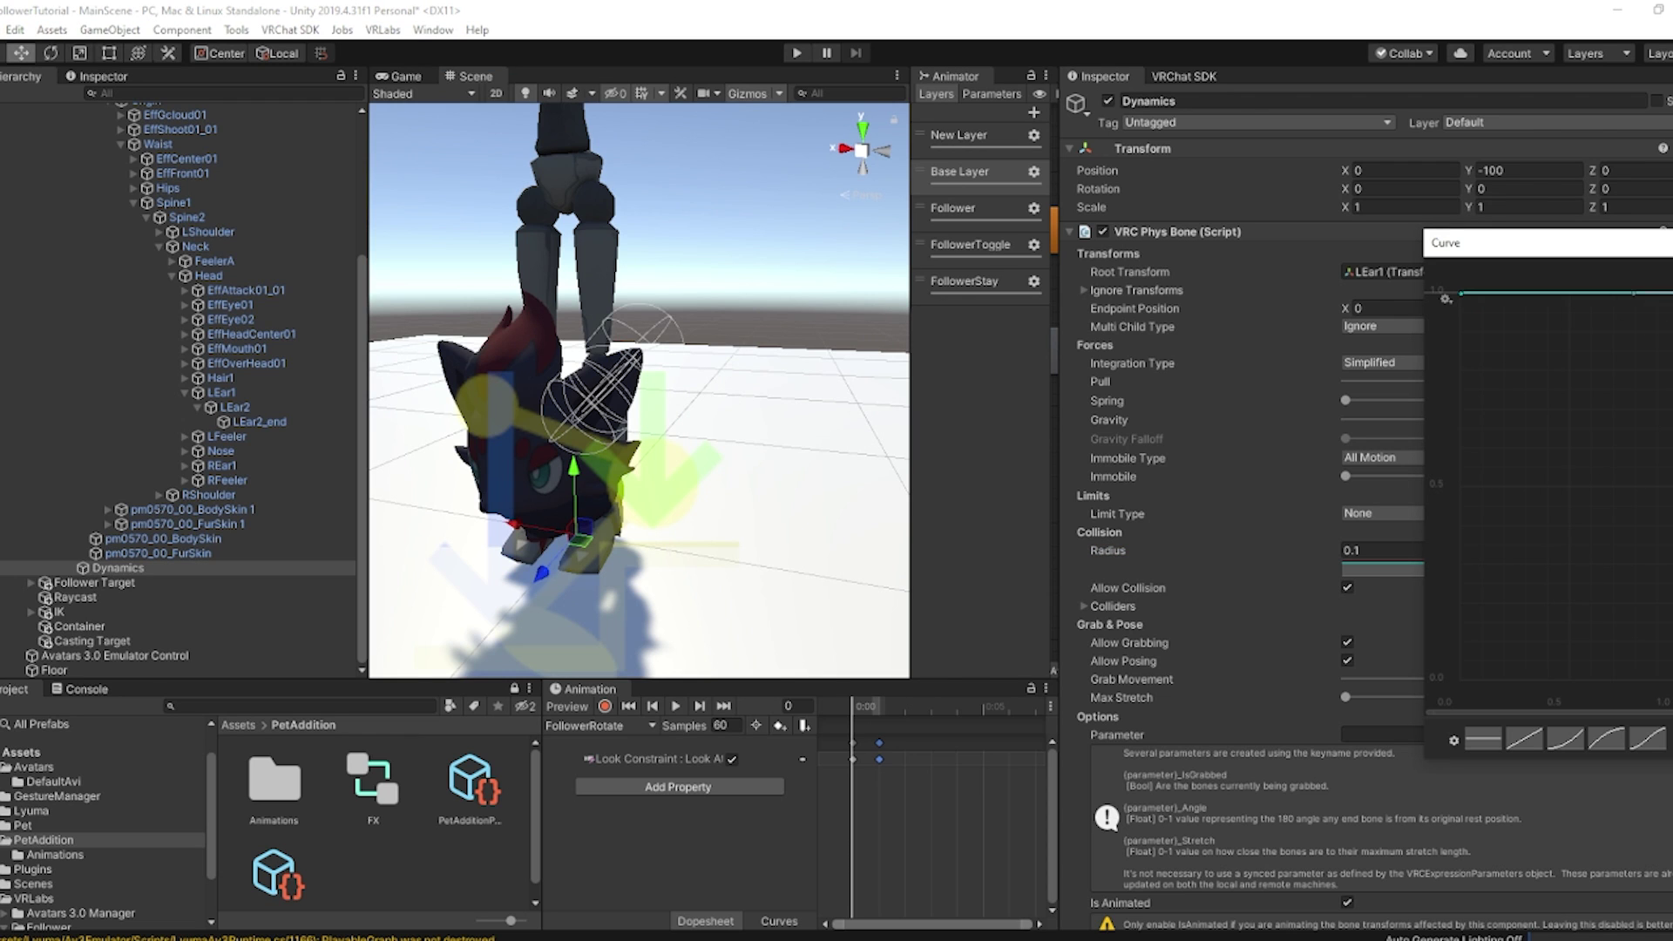
{"action": "left_click_drag", "start_coordinate": [1672, 294], "coordinate": [1672, 584]}
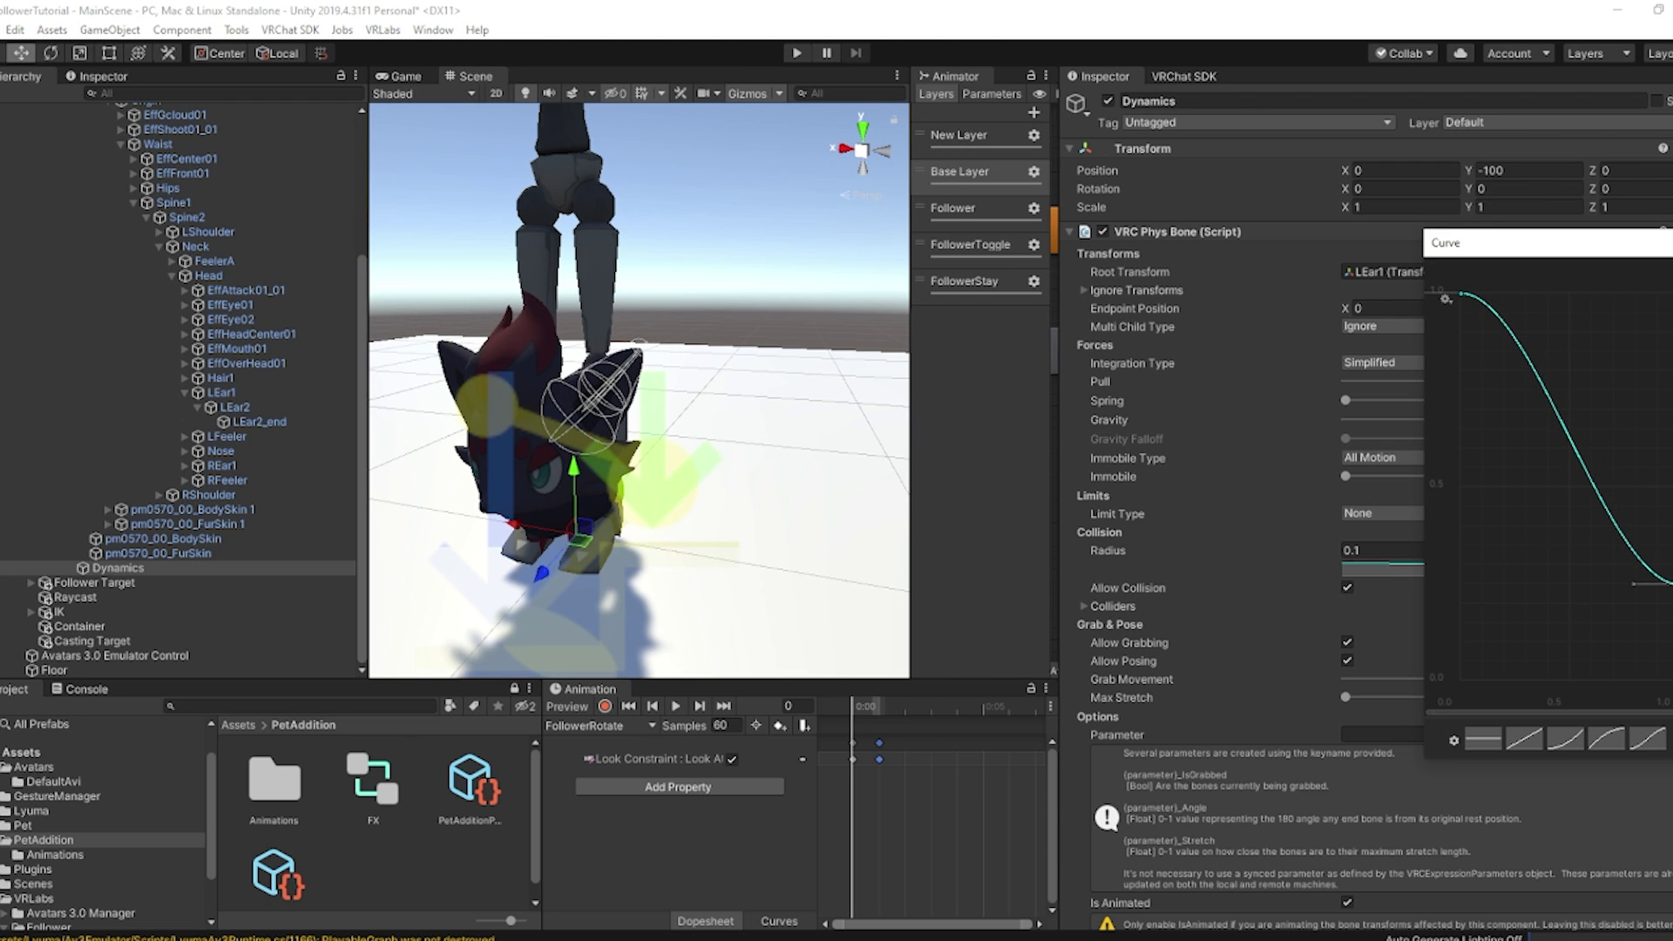
{"action": "left_click", "coordinate": [1133, 516]}
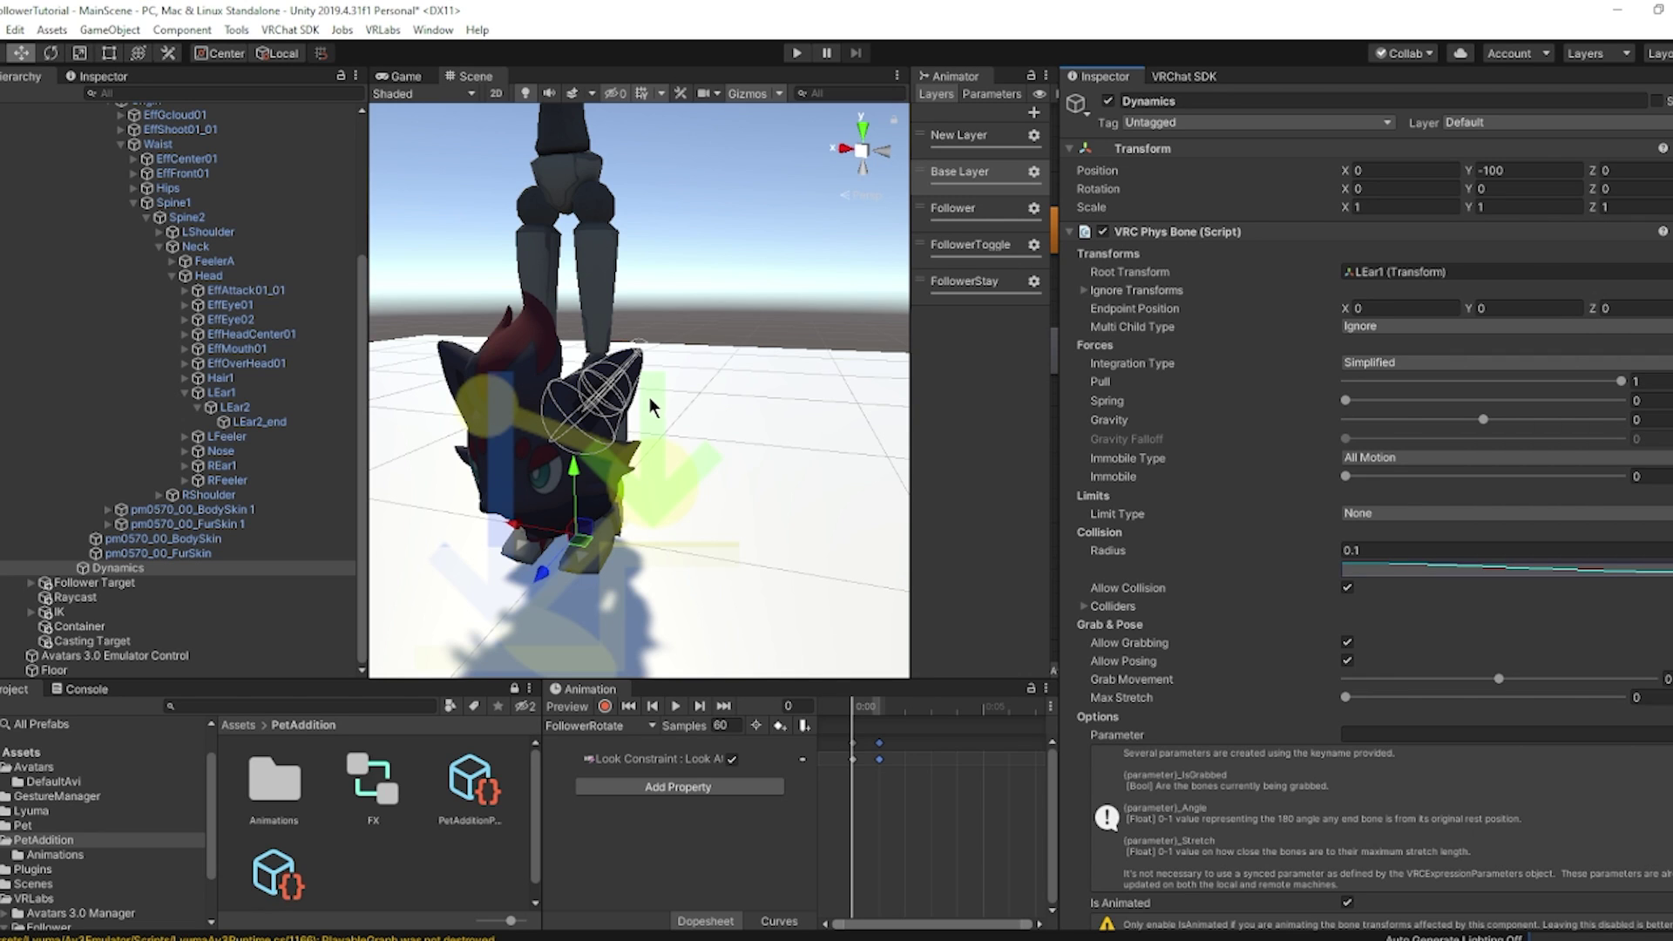
Copy the VRC Phys Bone component on Dynamics and paste it there as a new component.
{"action": "left_click", "coordinate": [259, 421]}
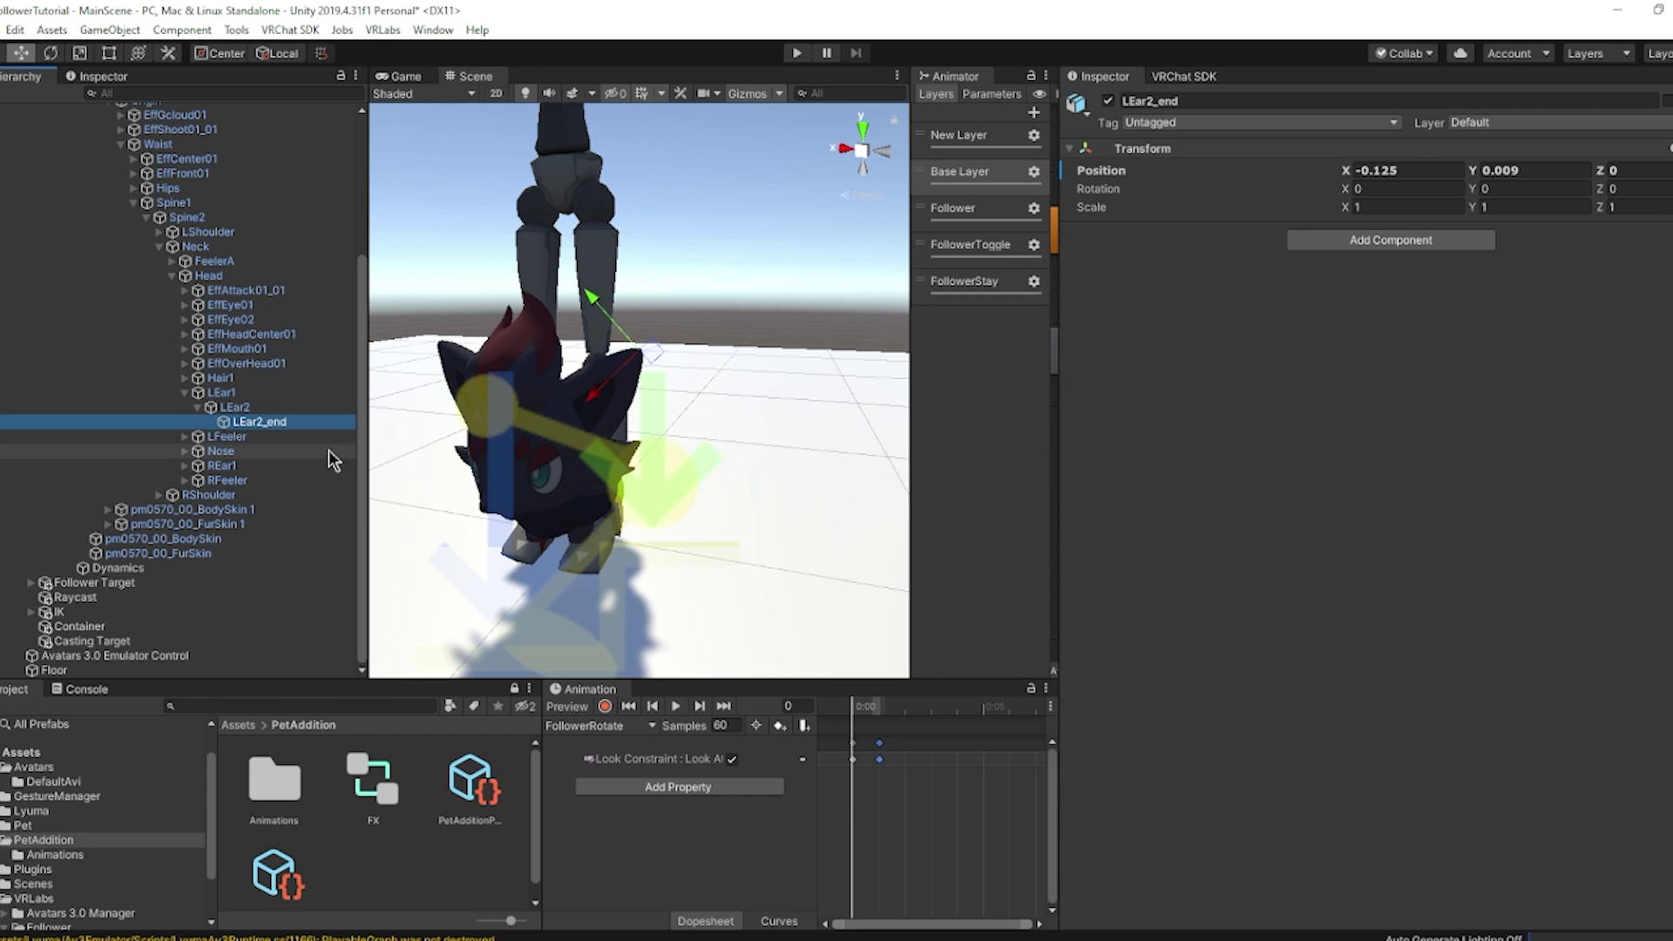
{"action": "left_click", "coordinate": [169, 571]}
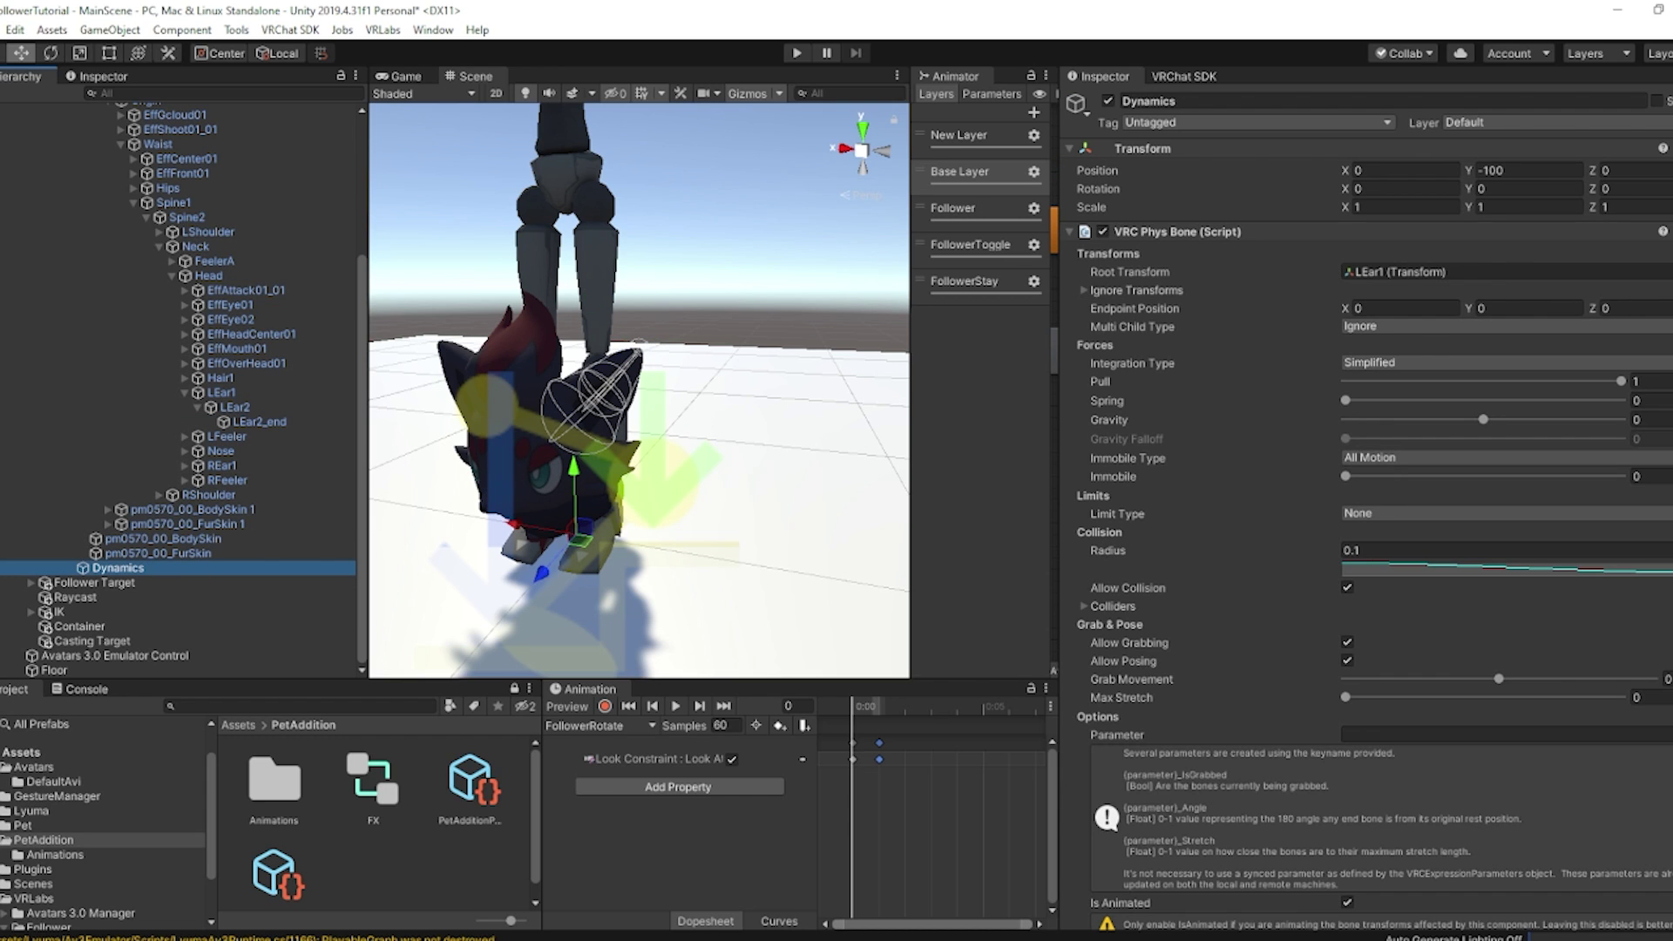
{"action": "right_click", "coordinate": [1612, 232]}
{"action": "left_click", "coordinate": [1606, 337]}
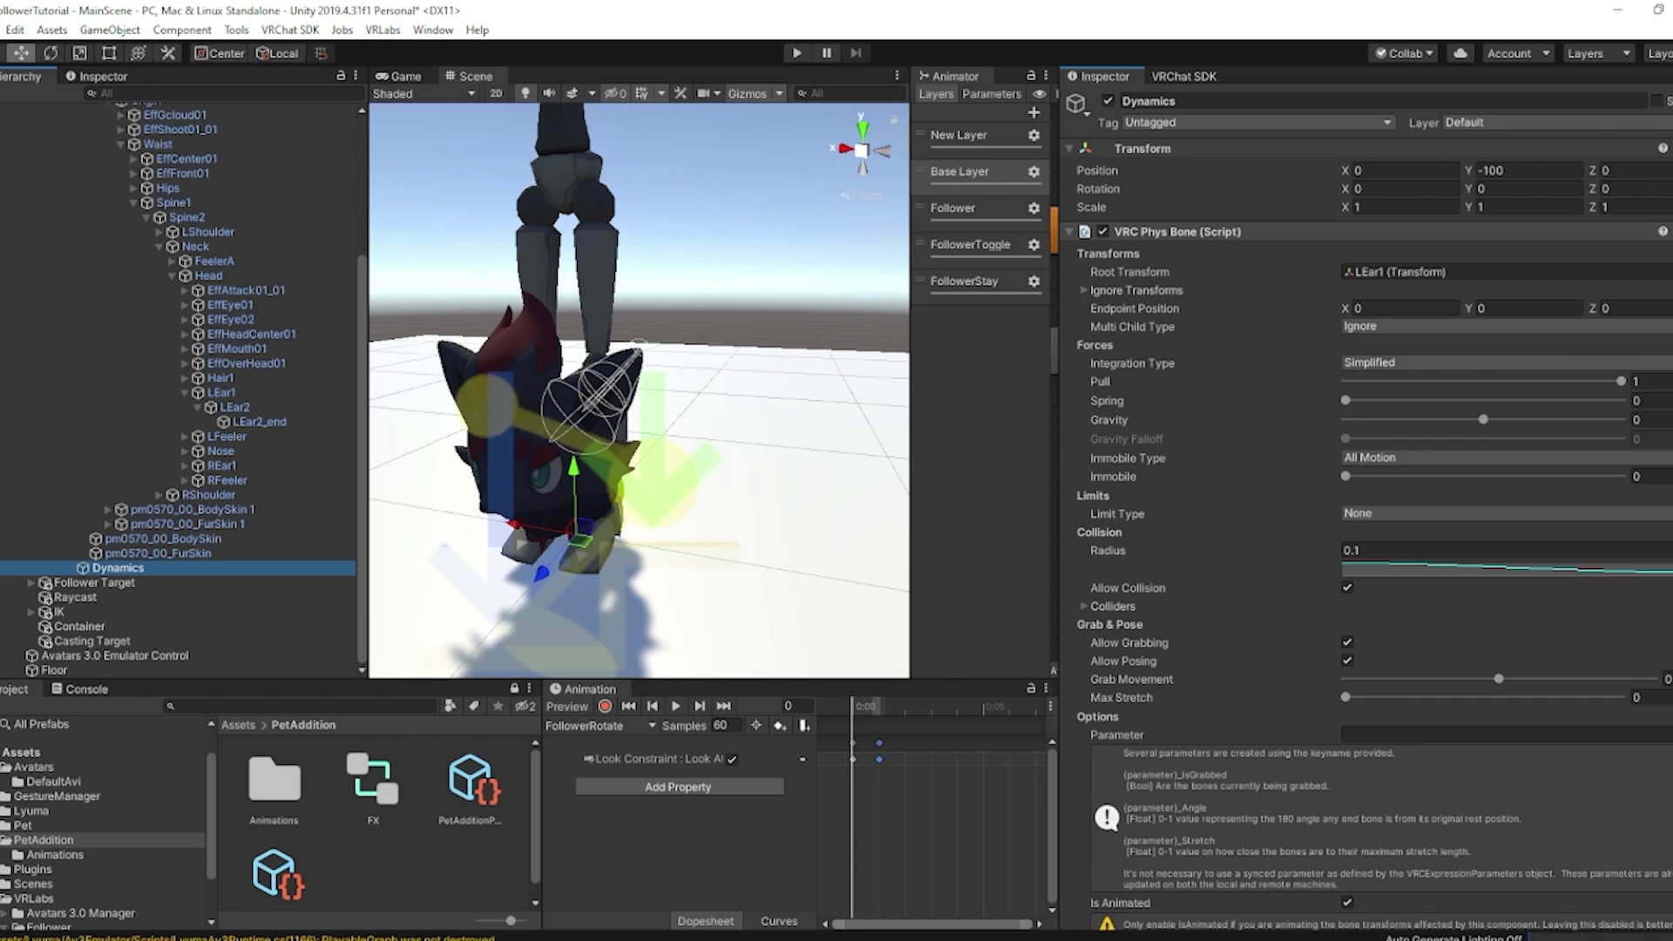
{"action": "right_click", "coordinate": [1612, 232]}
{"action": "left_click", "coordinate": [1597, 358]}
{"action": "scroll", "coordinate": [1471, 514], "scroll_direction": "down", "scroll_amount": 10}
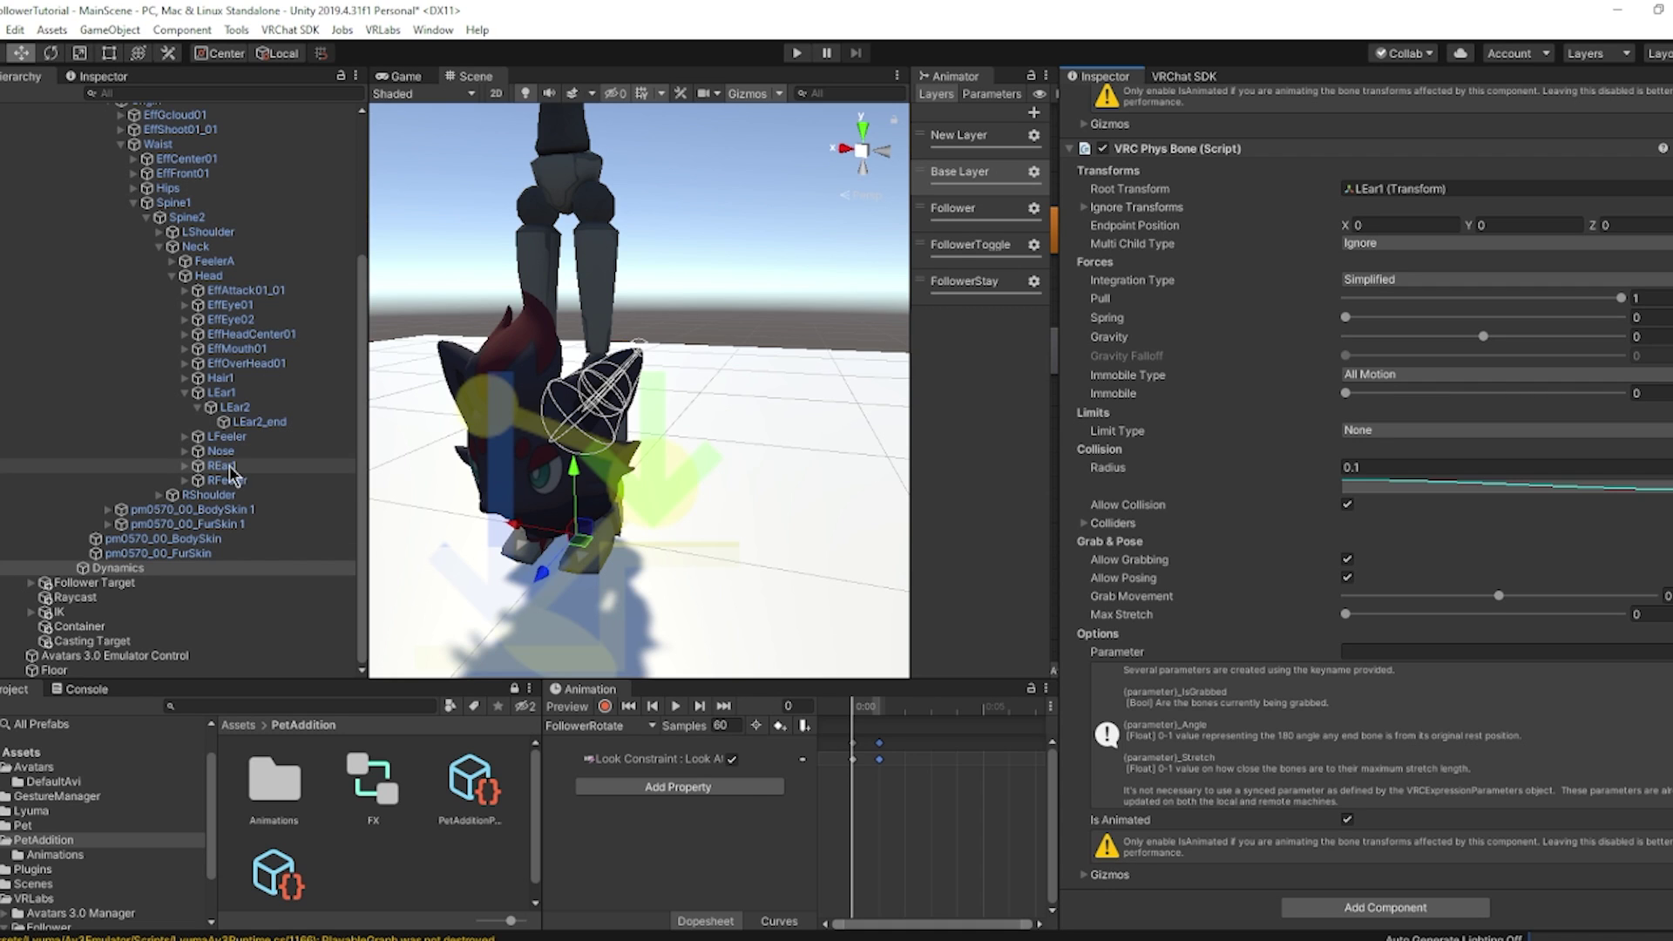
Assign REar1 as the root transform of the second VRC Phys Bone and check both ears in the scene.
{"action": "left_click_drag", "start_coordinate": [244, 475], "coordinate": [1396, 187]}
{"action": "scroll", "coordinate": [576, 409], "scroll_direction": "up", "scroll_amount": 5}
{"action": "middle_click_drag", "start_coordinate": [575, 410], "coordinate": [709, 355]}
{"action": "scroll", "coordinate": [727, 358], "scroll_direction": "down", "scroll_amount": 8}
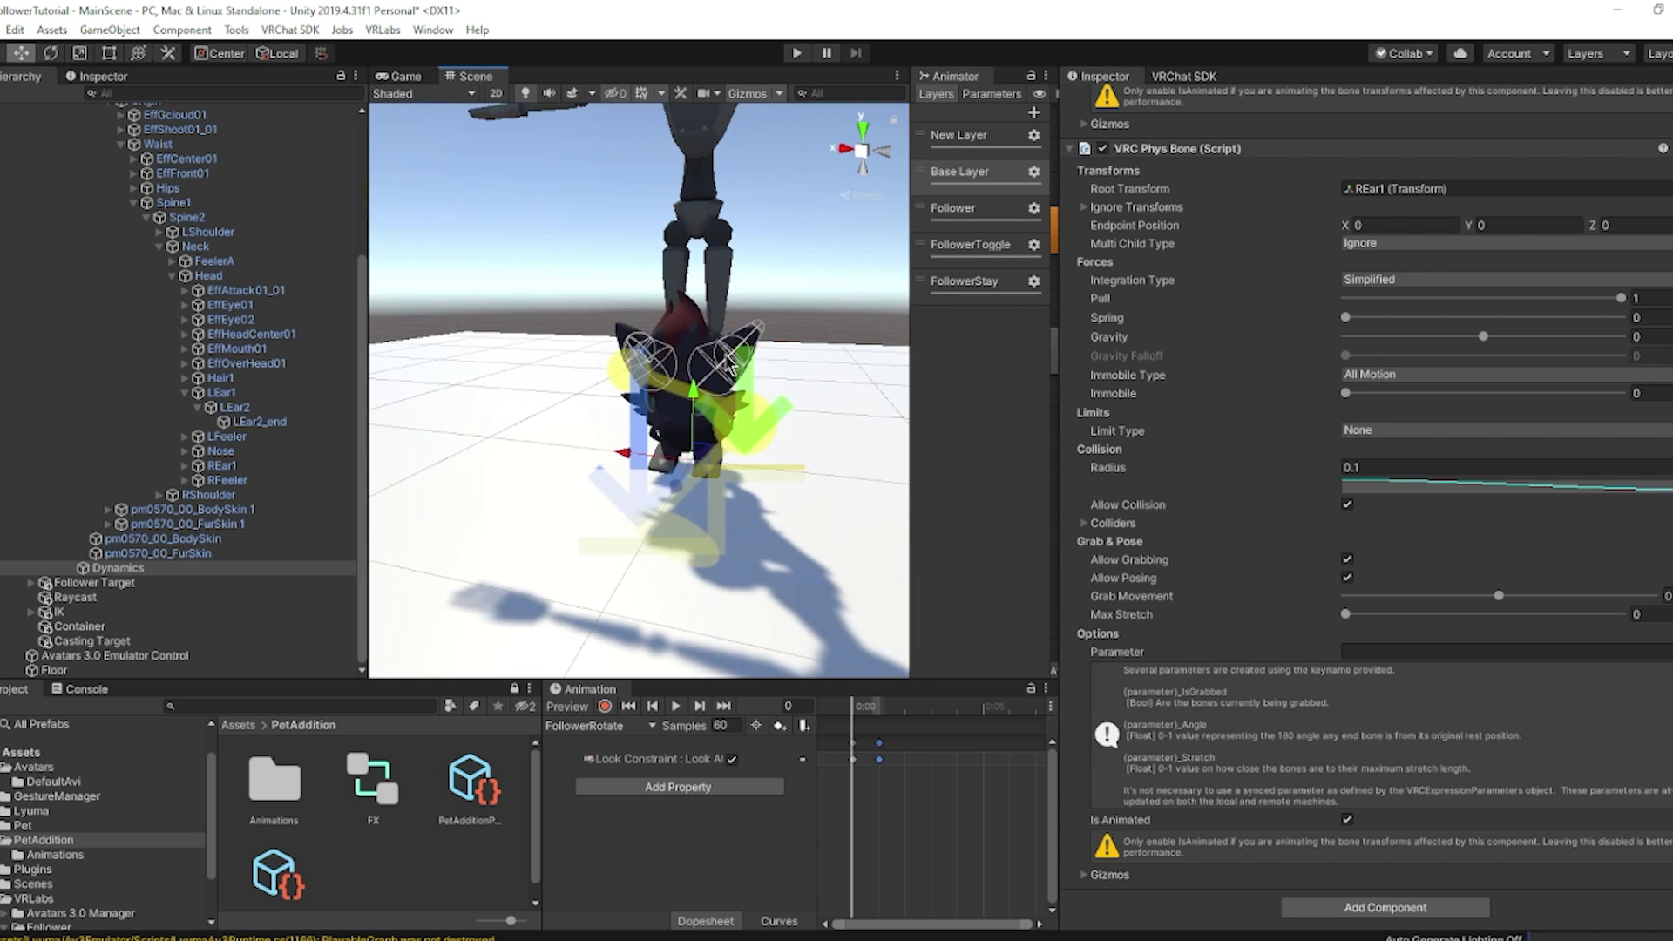
Run the scene and pull on both of Zorua's ears to test the phys bones.
{"action": "left_click", "coordinate": [796, 54]}
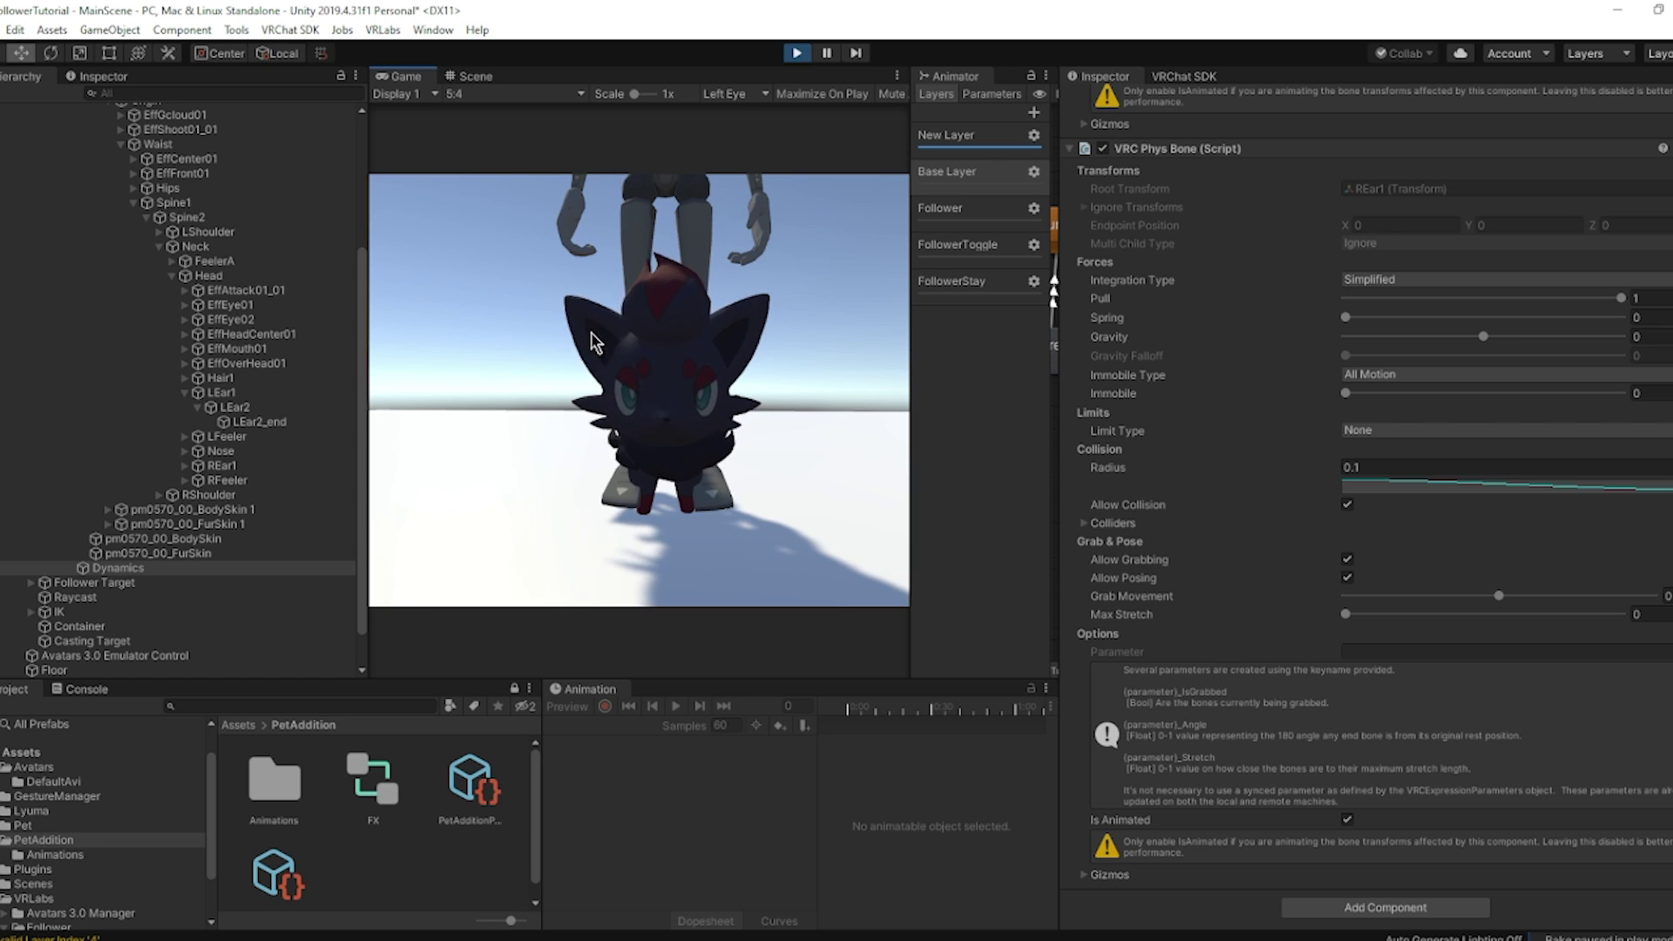
{"action": "left_click_drag", "start_coordinate": [554, 375], "coordinate": [558, 373]}
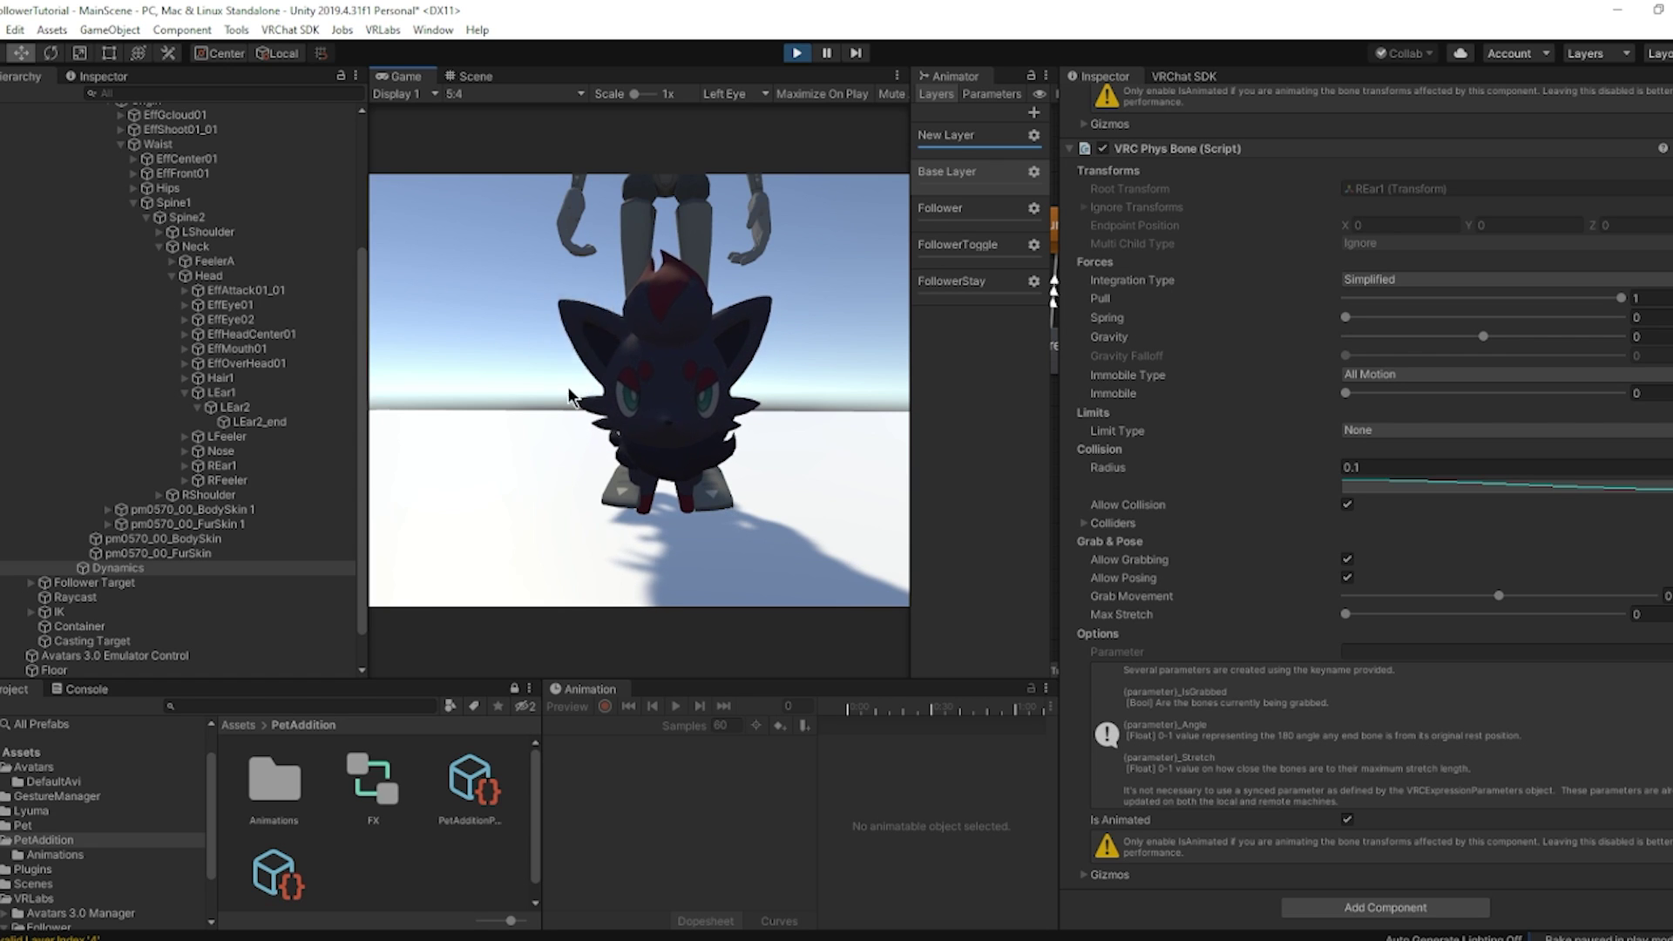
{"action": "left_click_drag", "start_coordinate": [747, 327], "coordinate": [789, 410]}
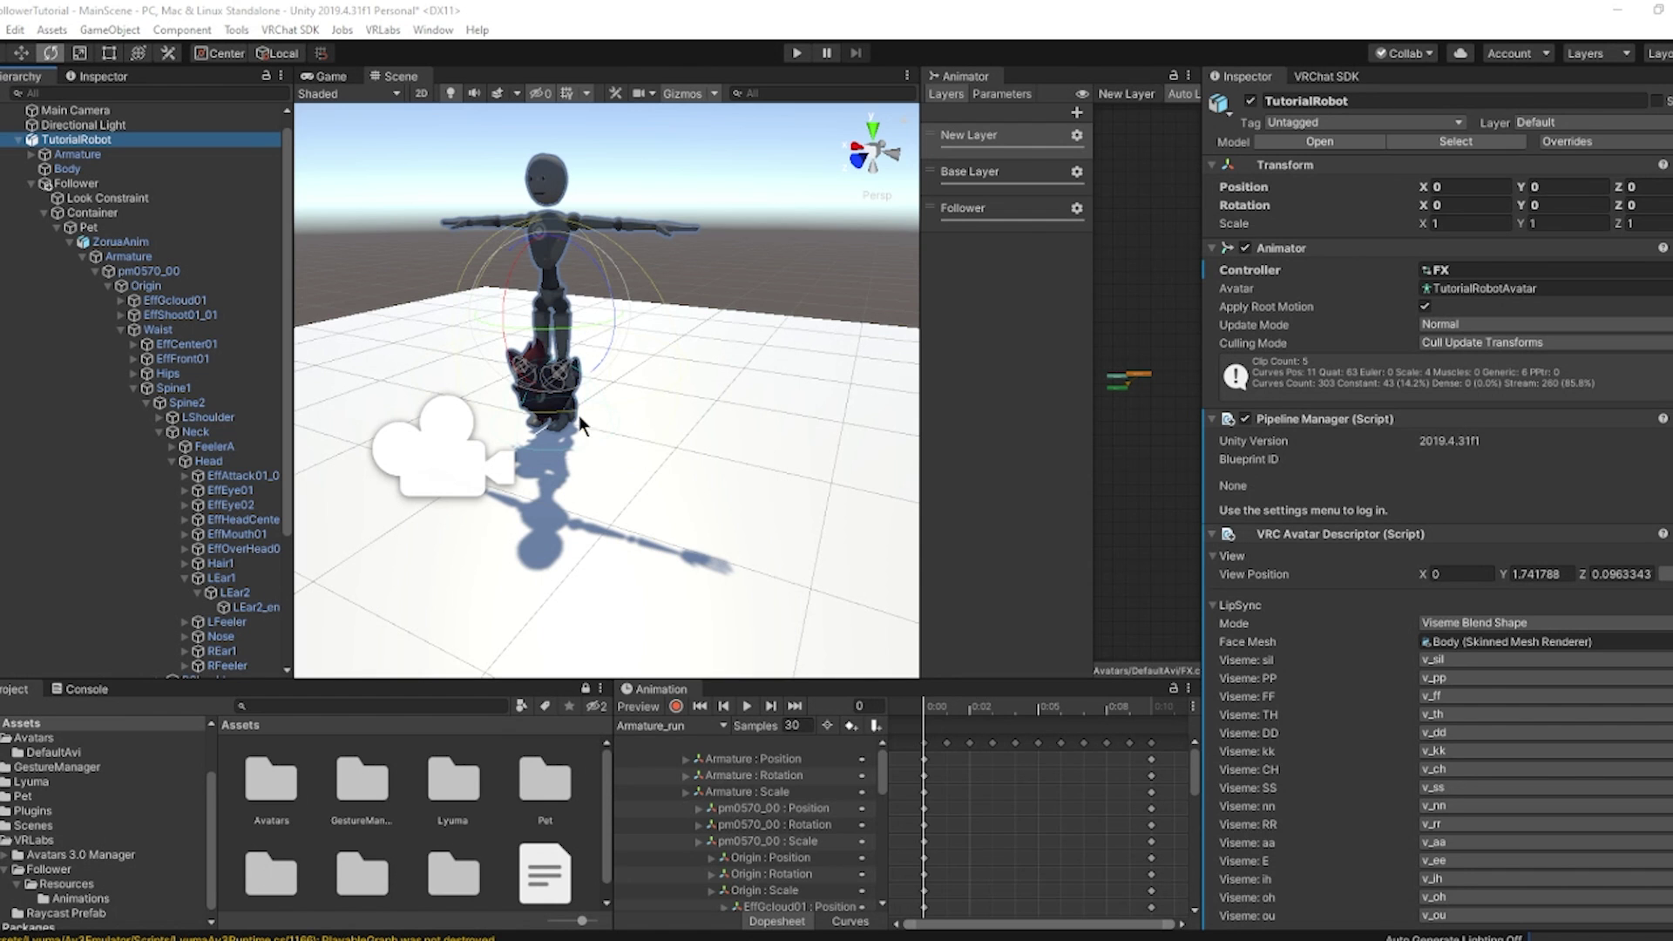
Import the PetAddition package with all its assets and open the PetAddition folder.
{"action": "left_click", "coordinate": [751, 240]}
{"action": "key", "text": "a"}
{"action": "mouse_move", "coordinate": [751, 240]}
{"action": "right_mouse_down"}
{"action": "mouse_move", "coordinate": [754, 253]}
{"action": "mouse_move", "coordinate": [766, 241]}
{"action": "right_mouse_up"}
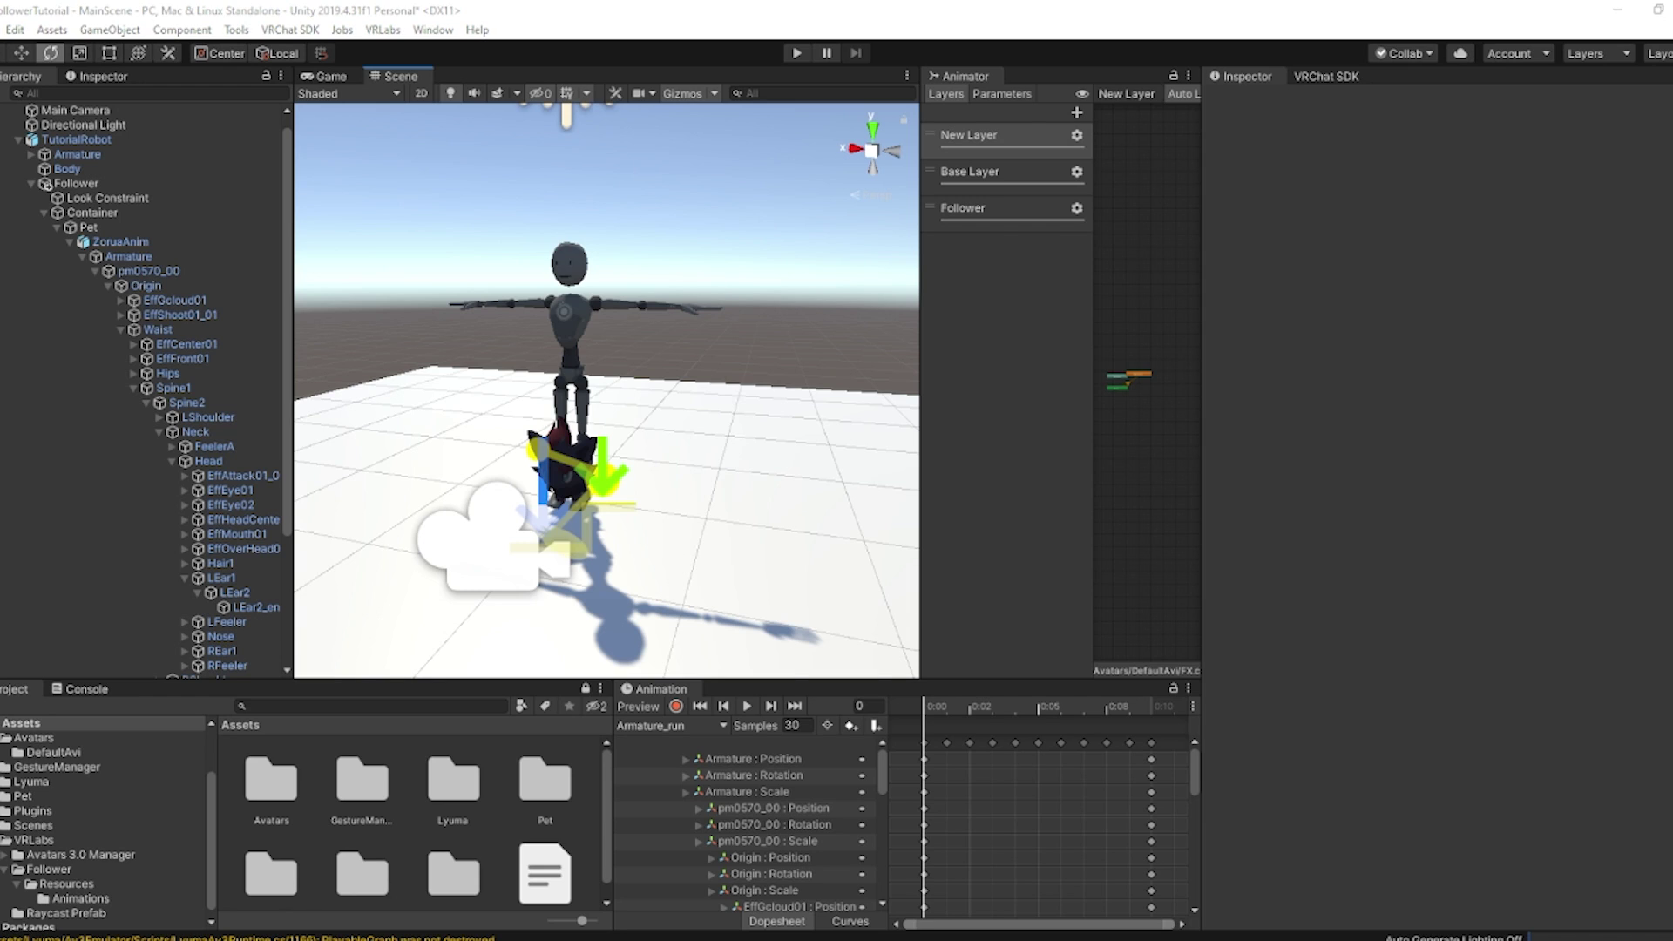
{"action": "left_click_drag", "start_coordinate": [1, 730], "coordinate": [413, 833]}
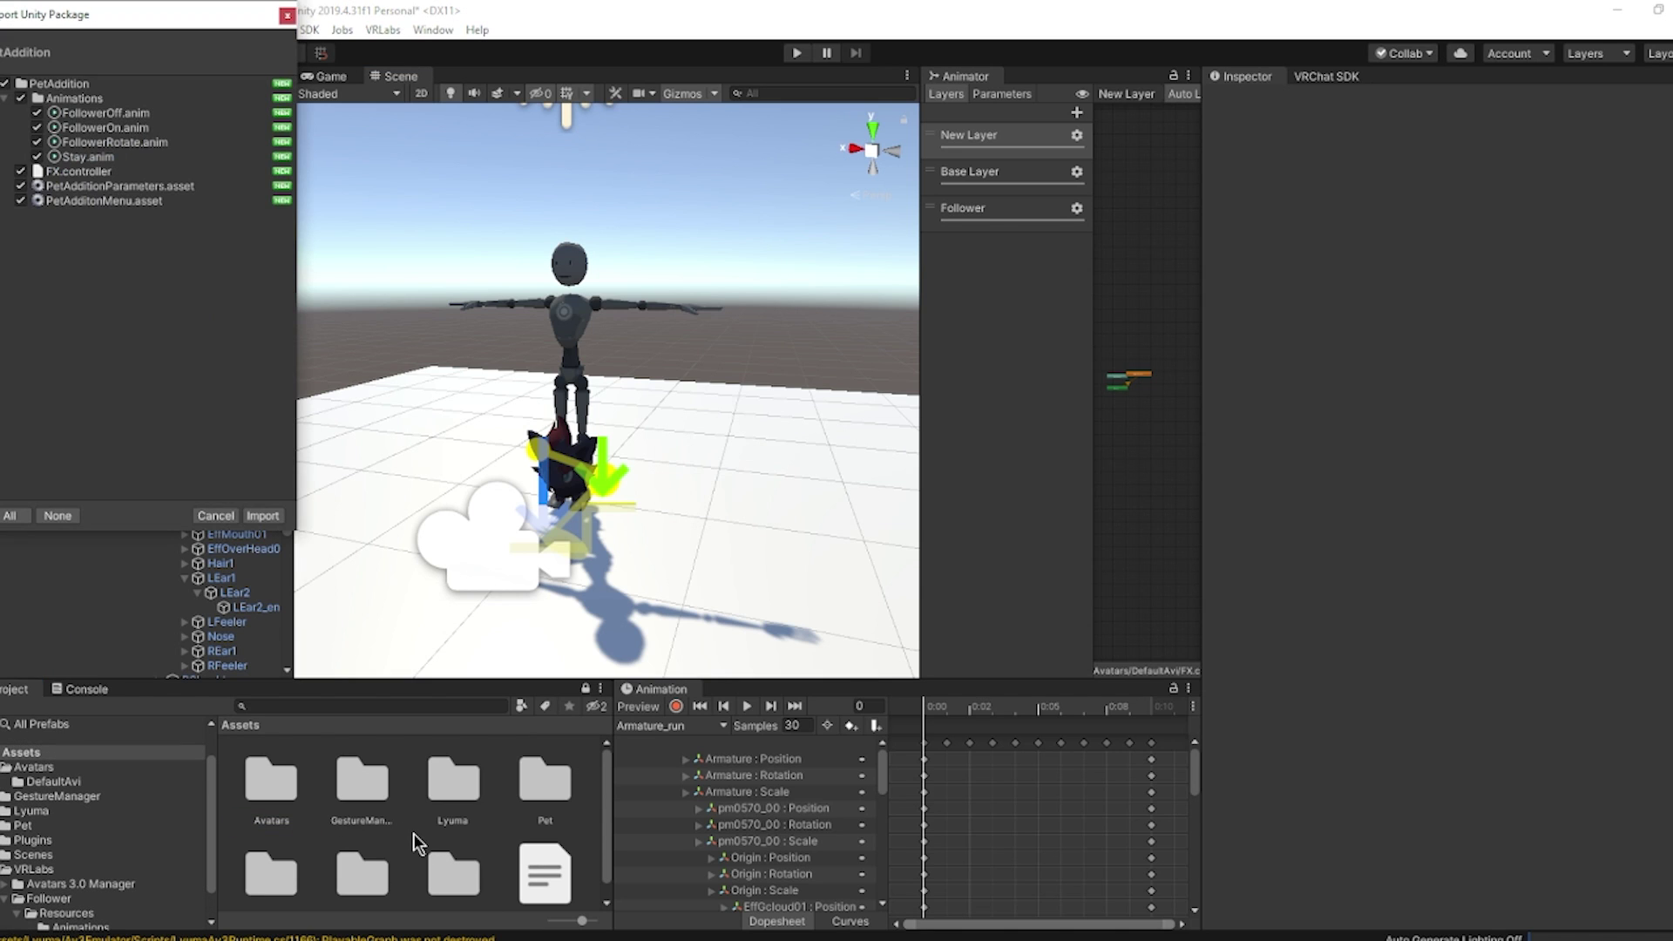
{"action": "left_click", "coordinate": [263, 516]}
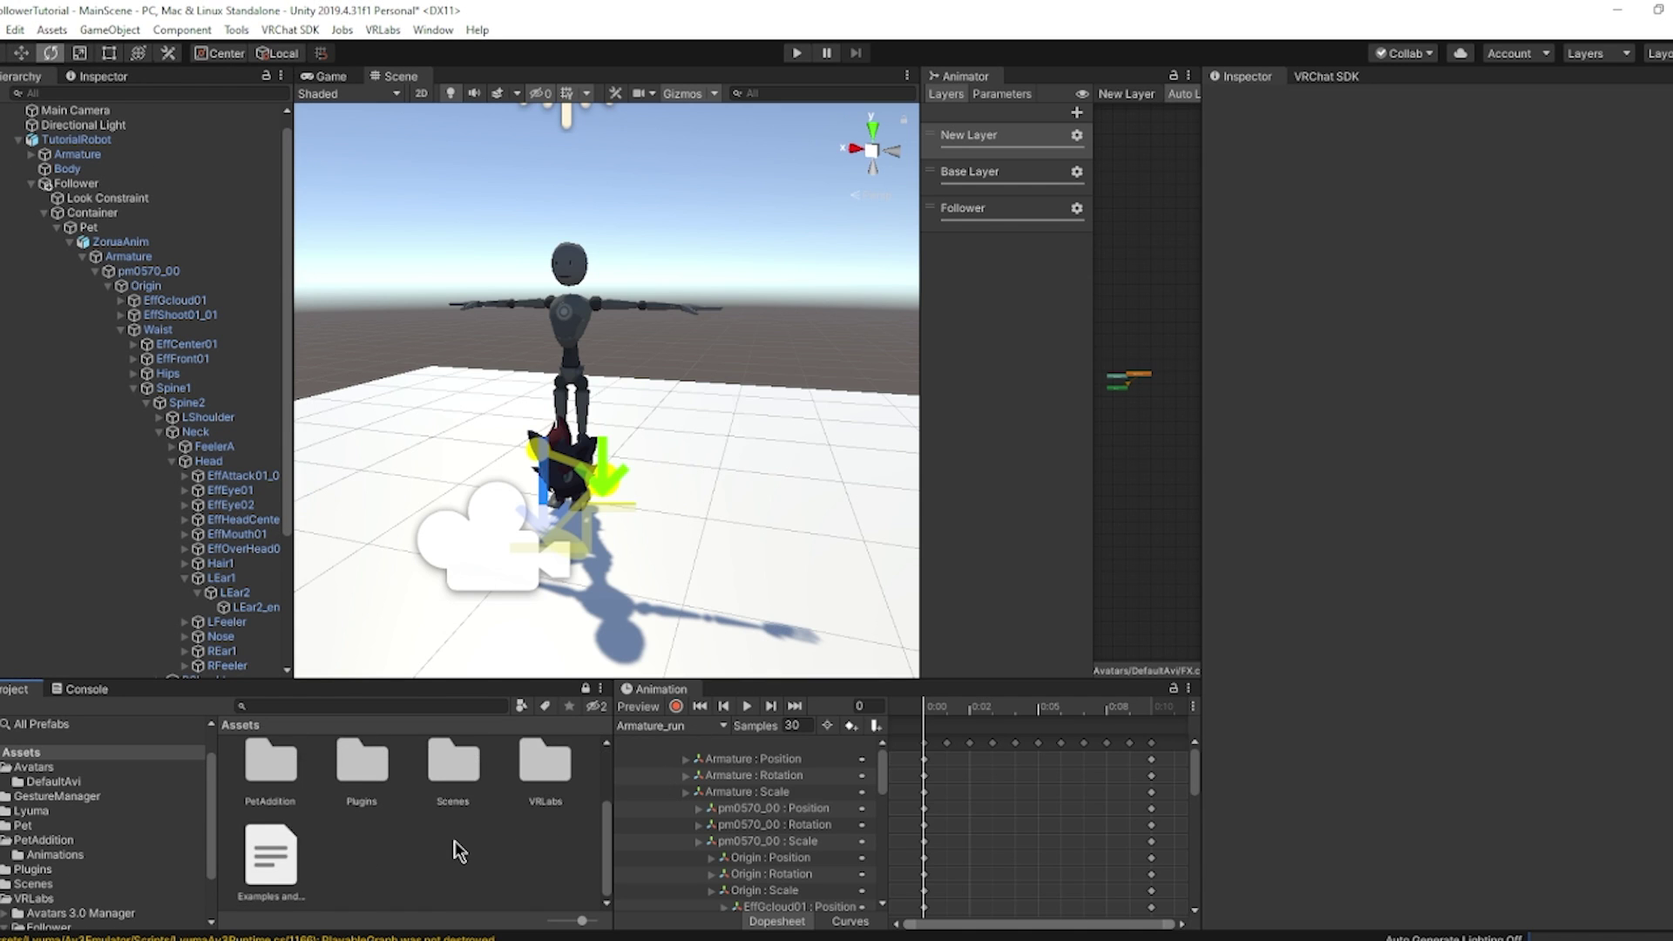
{"action": "scroll", "coordinate": [453, 833], "scroll_direction": "down", "scroll_amount": 1}
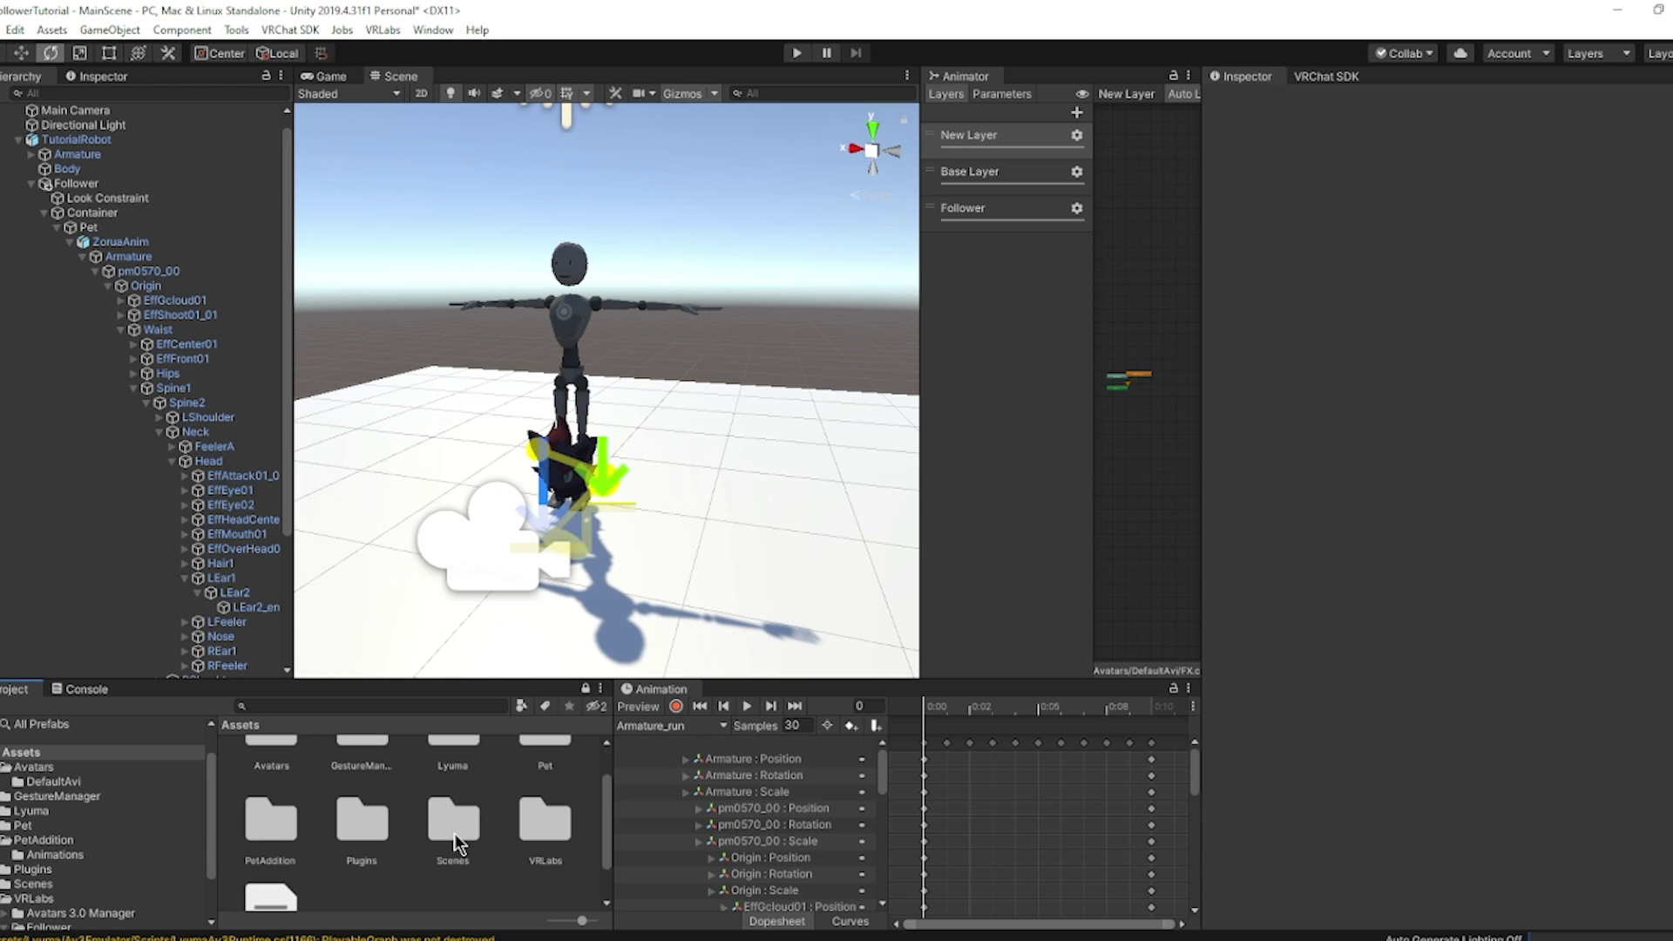
{"action": "double_click", "coordinate": [278, 823]}
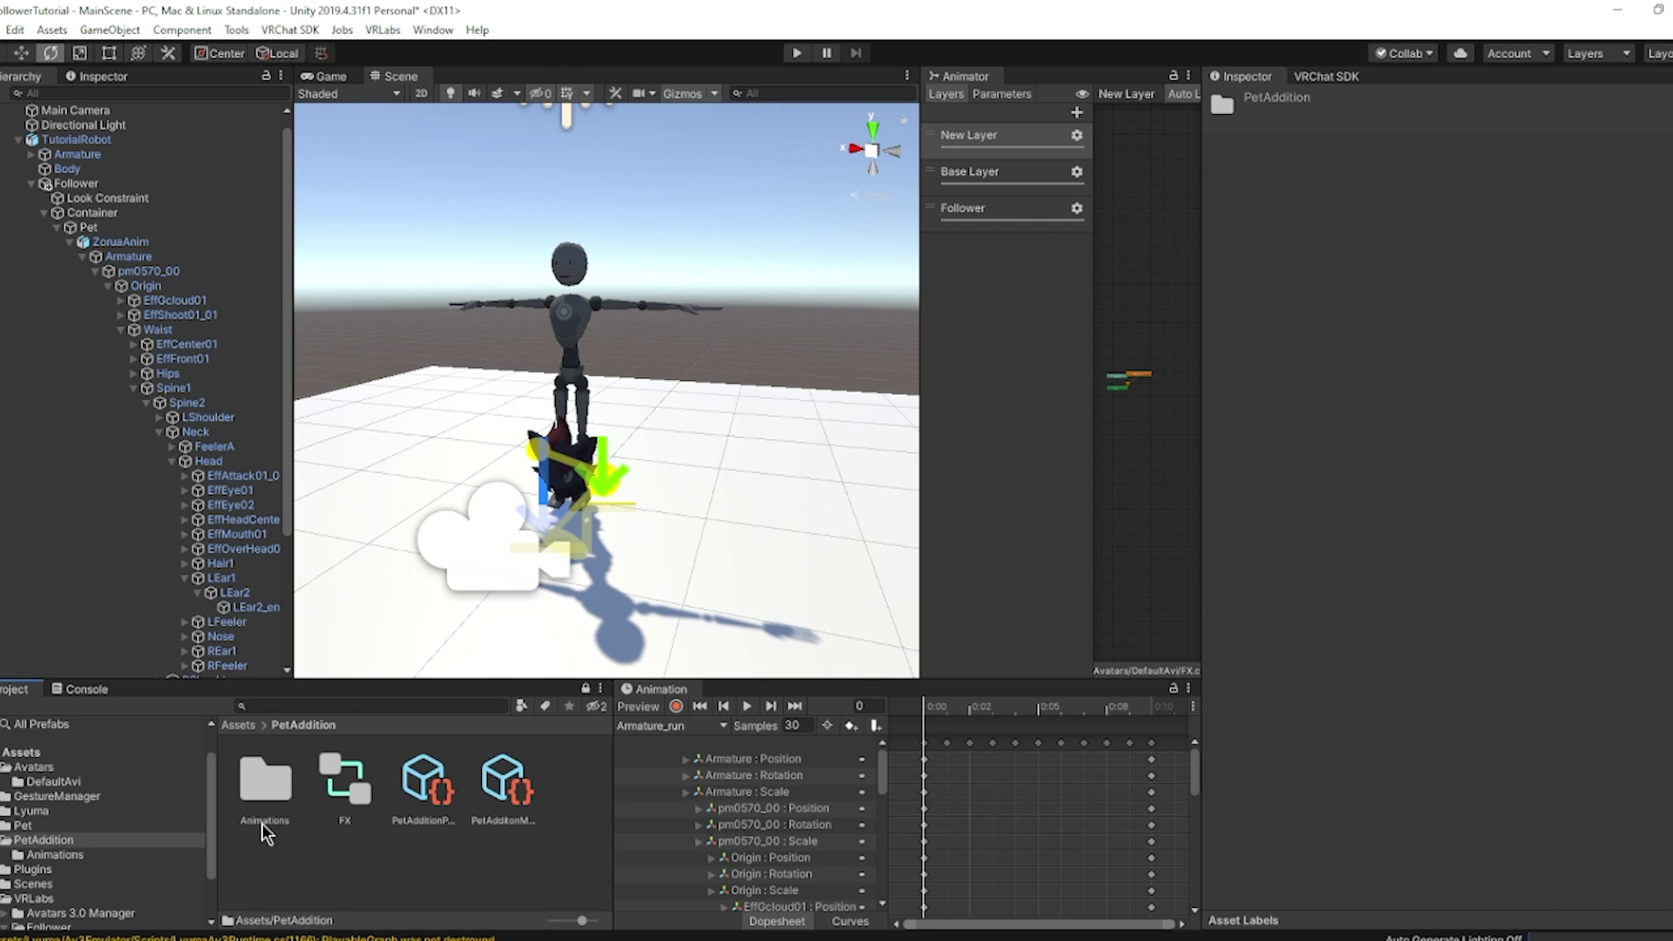
Open the VRLabs AV3 Manager and assign TutorialRobot as its avatar.
{"action": "left_click", "coordinate": [103, 140]}
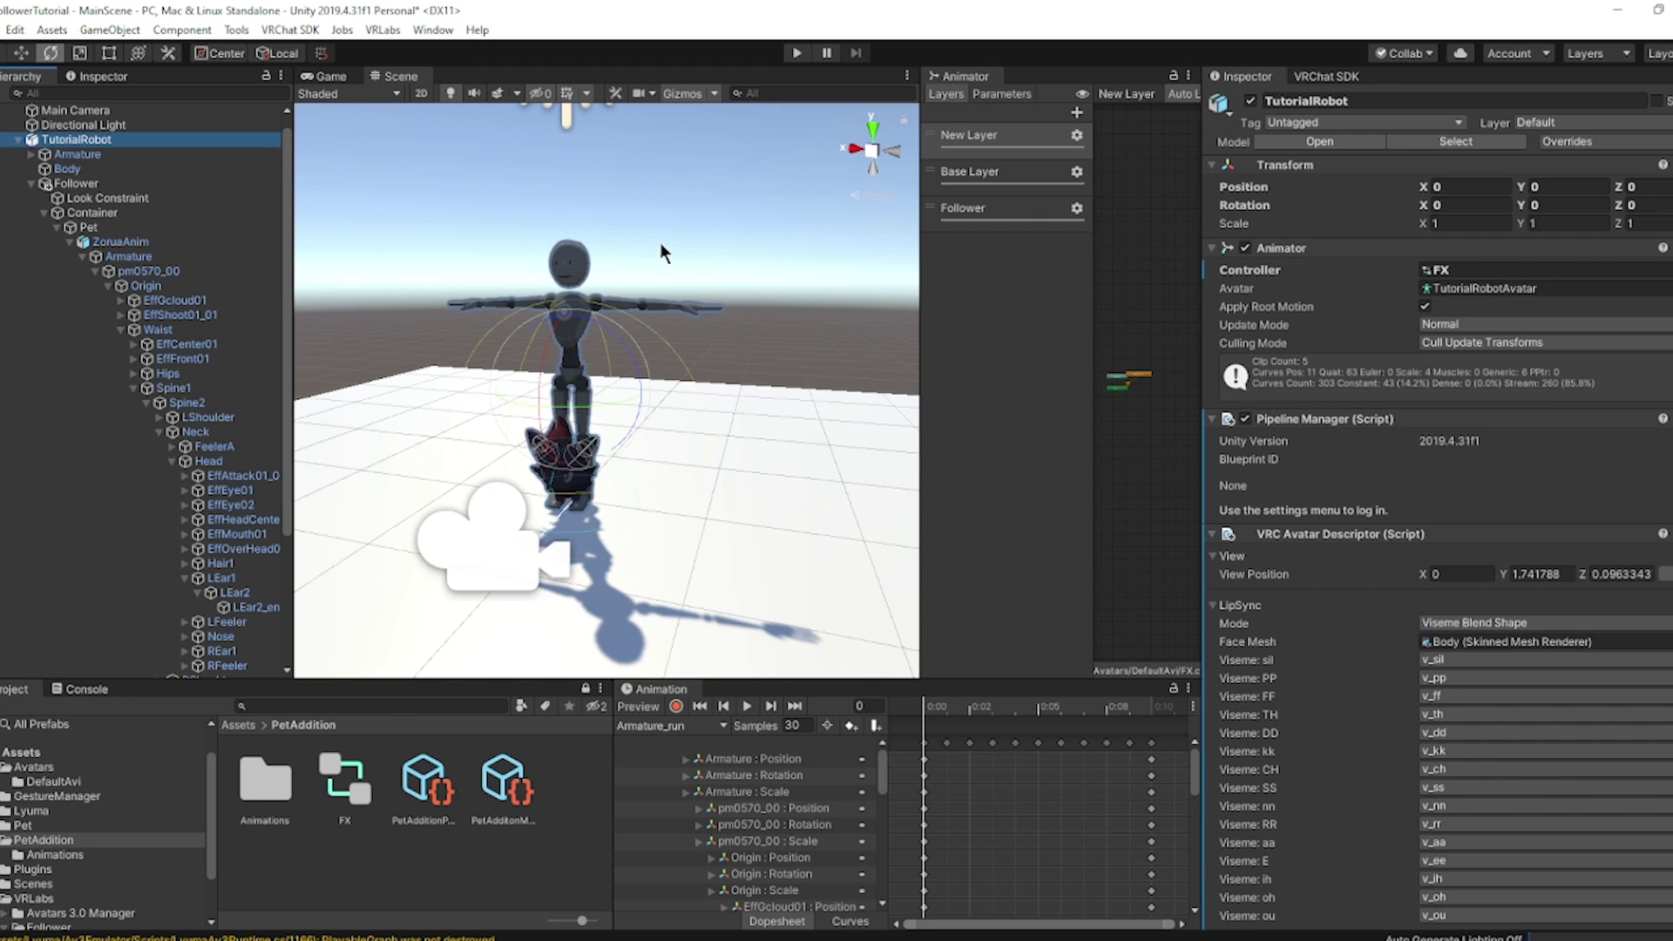
{"action": "left_click", "coordinate": [383, 30]}
{"action": "left_click", "coordinate": [410, 53]}
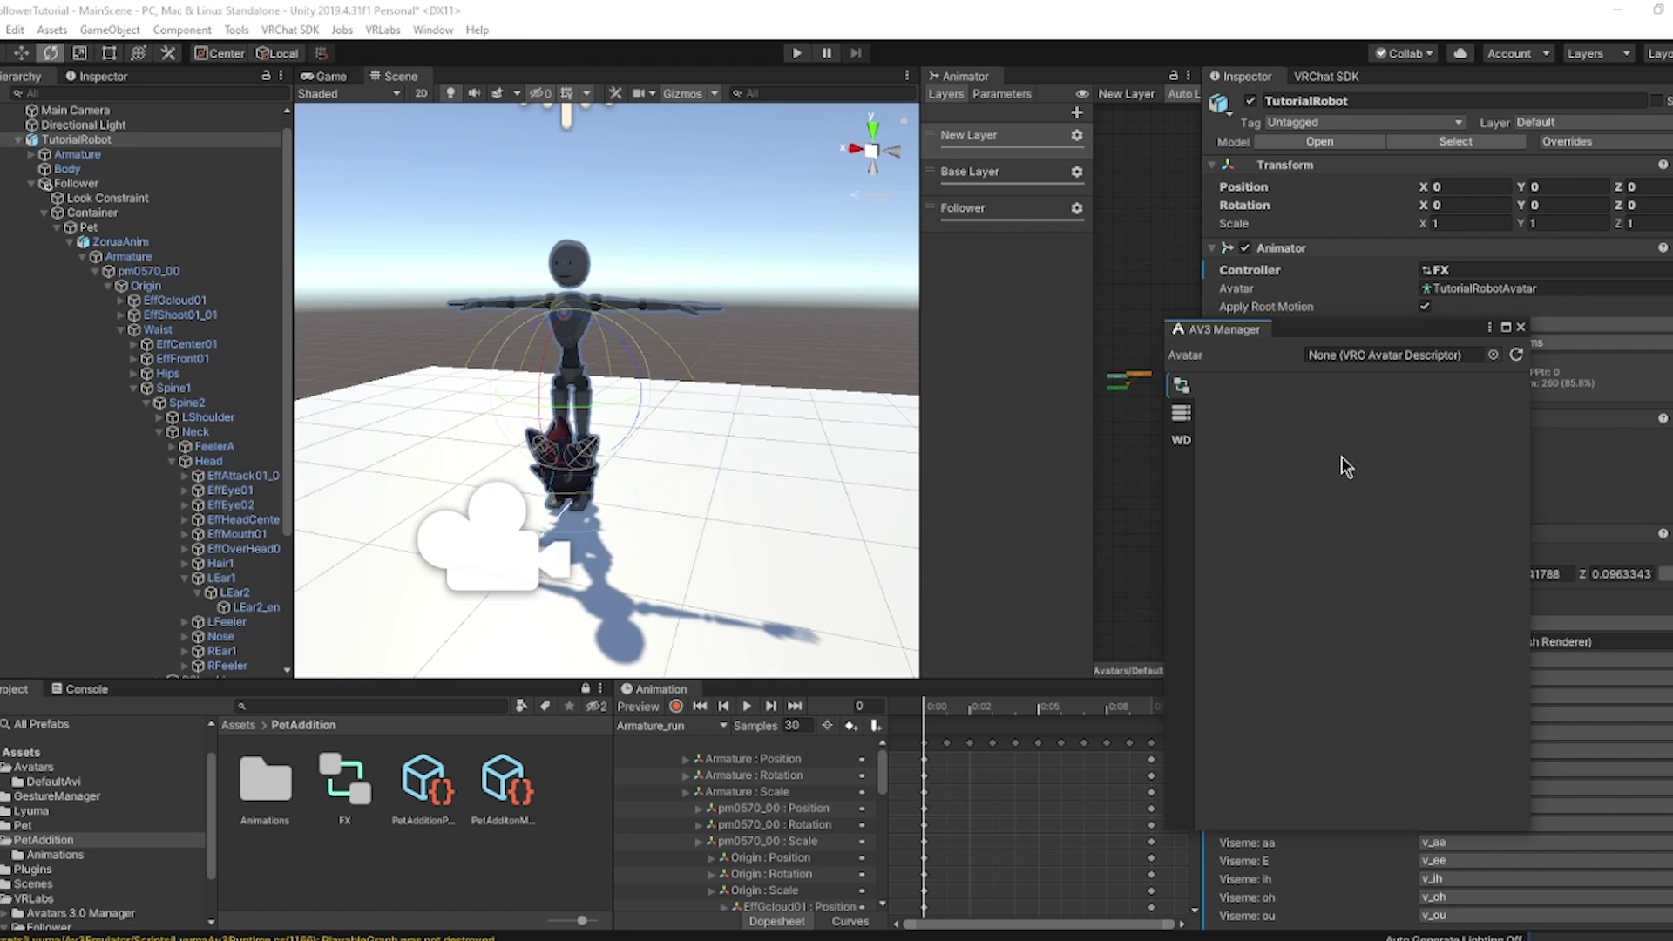
{"action": "left_click_drag", "start_coordinate": [1316, 333], "coordinate": [753, 261]}
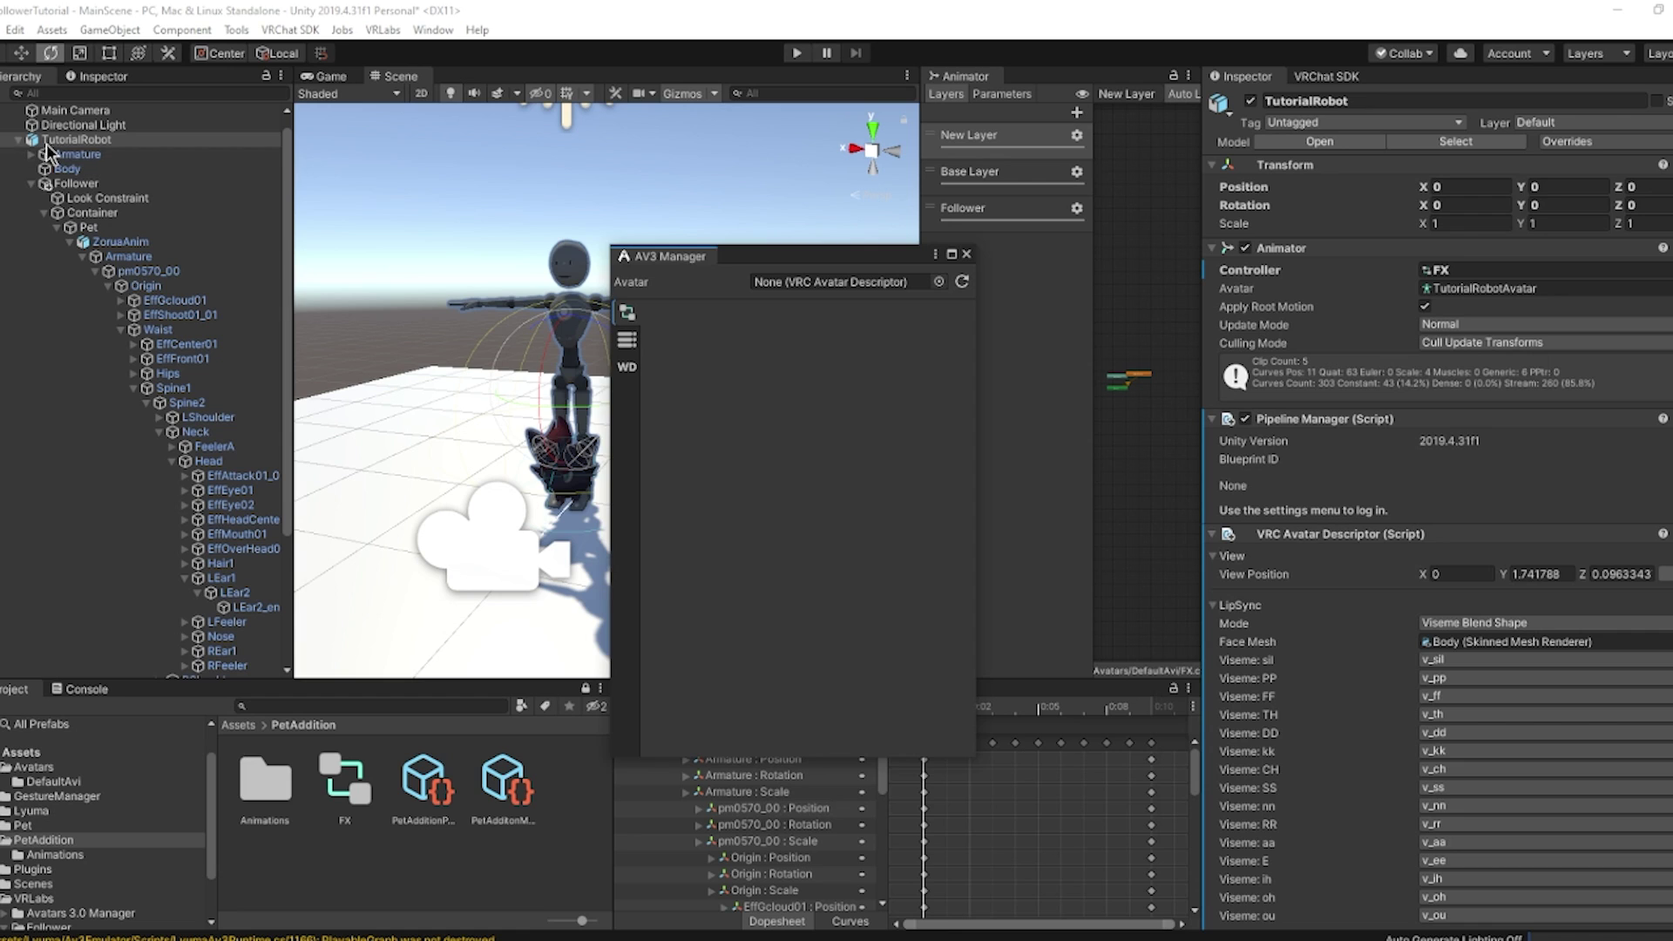
{"action": "left_click_drag", "start_coordinate": [46, 143], "coordinate": [826, 290]}
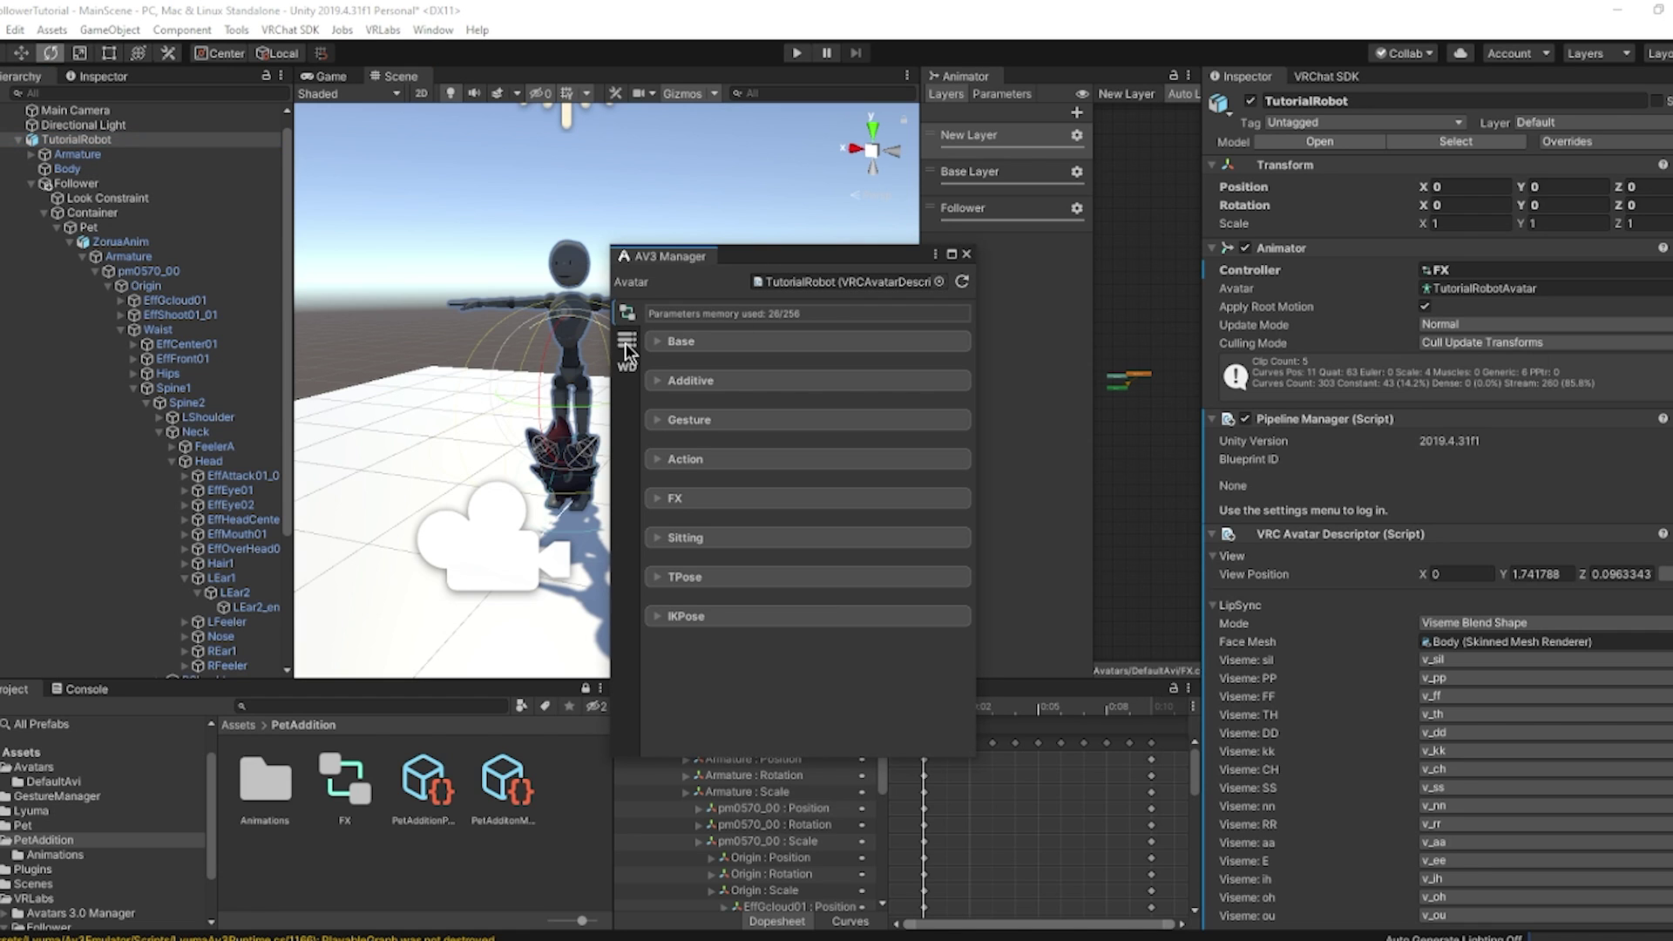
Merge the PetAddition FX animator into the avatar's current FX controller, leaving the Follower.Hide and Follower.Stay suffixes empty.
{"action": "left_click", "coordinate": [627, 314]}
{"action": "left_click", "coordinate": [627, 339]}
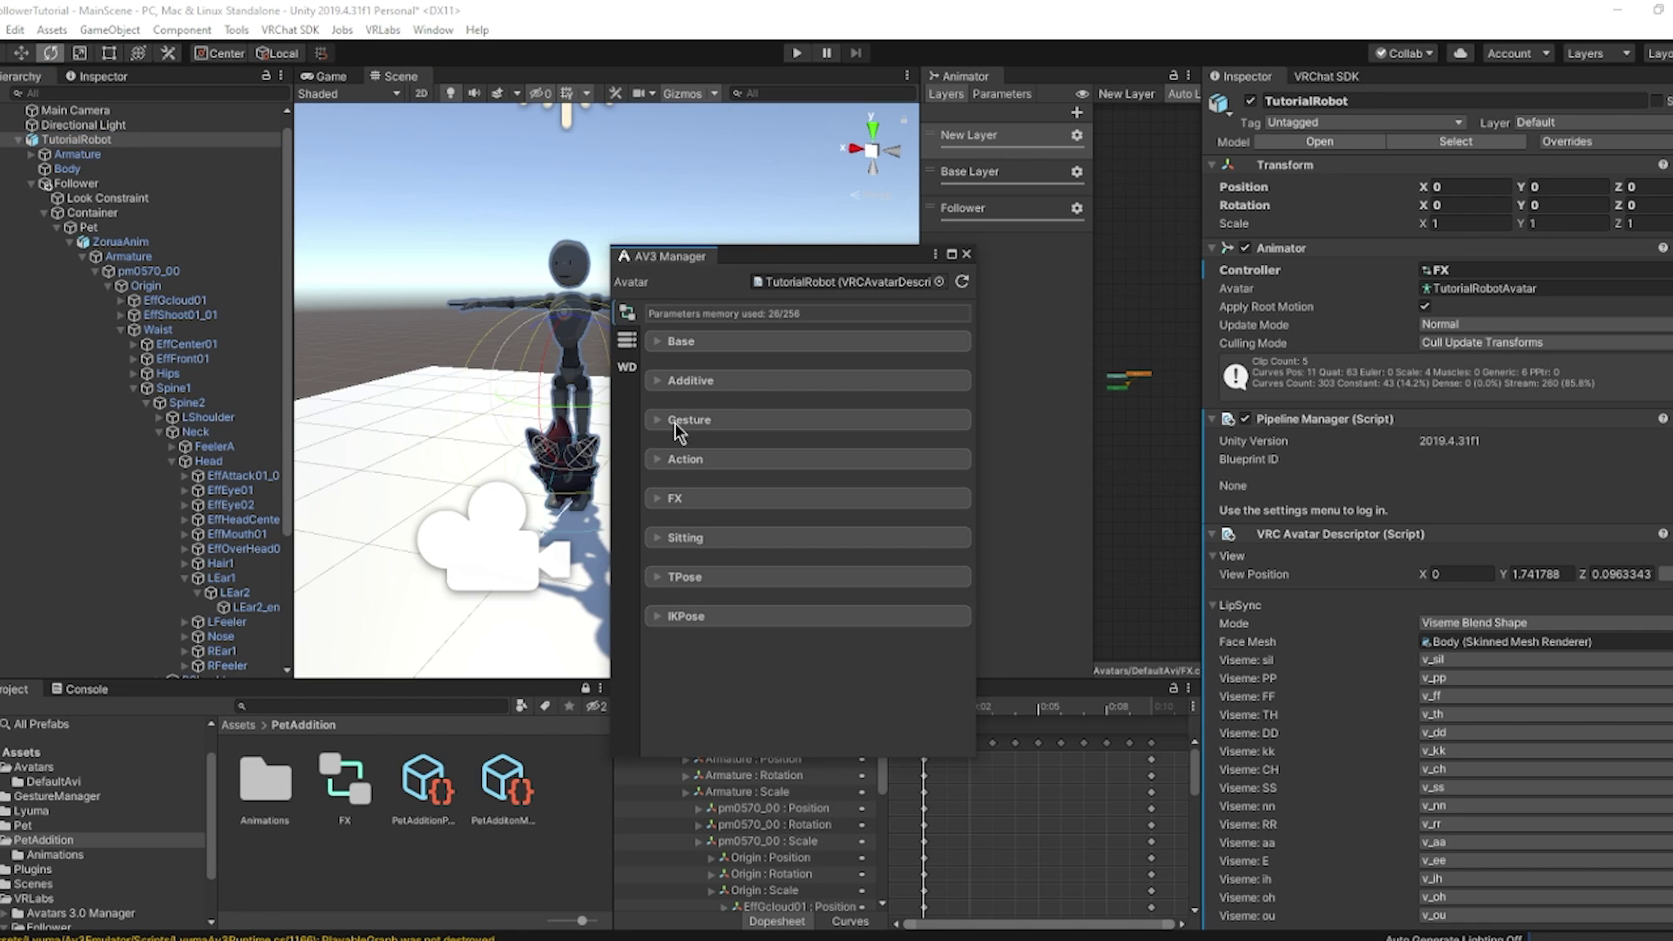
{"action": "left_click", "coordinate": [667, 498]}
{"action": "left_click", "coordinate": [735, 610]}
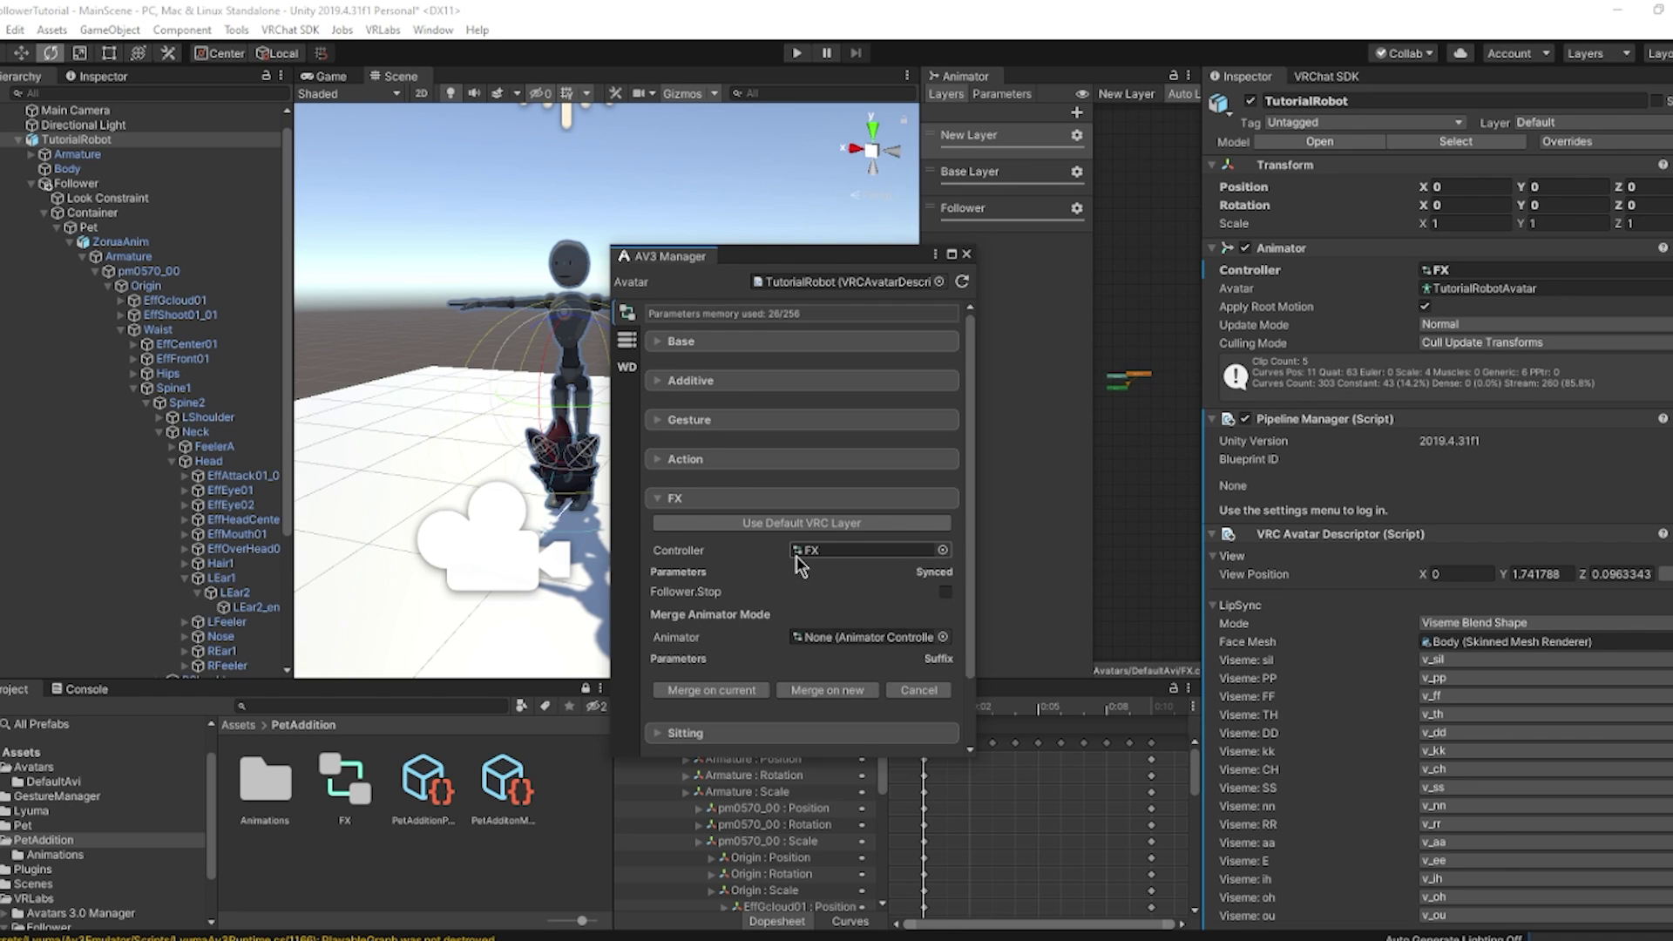
{"action": "scroll", "coordinate": [770, 583], "scroll_direction": "down", "scroll_amount": 1}
{"action": "left_click_drag", "start_coordinate": [332, 815], "coordinate": [863, 583]}
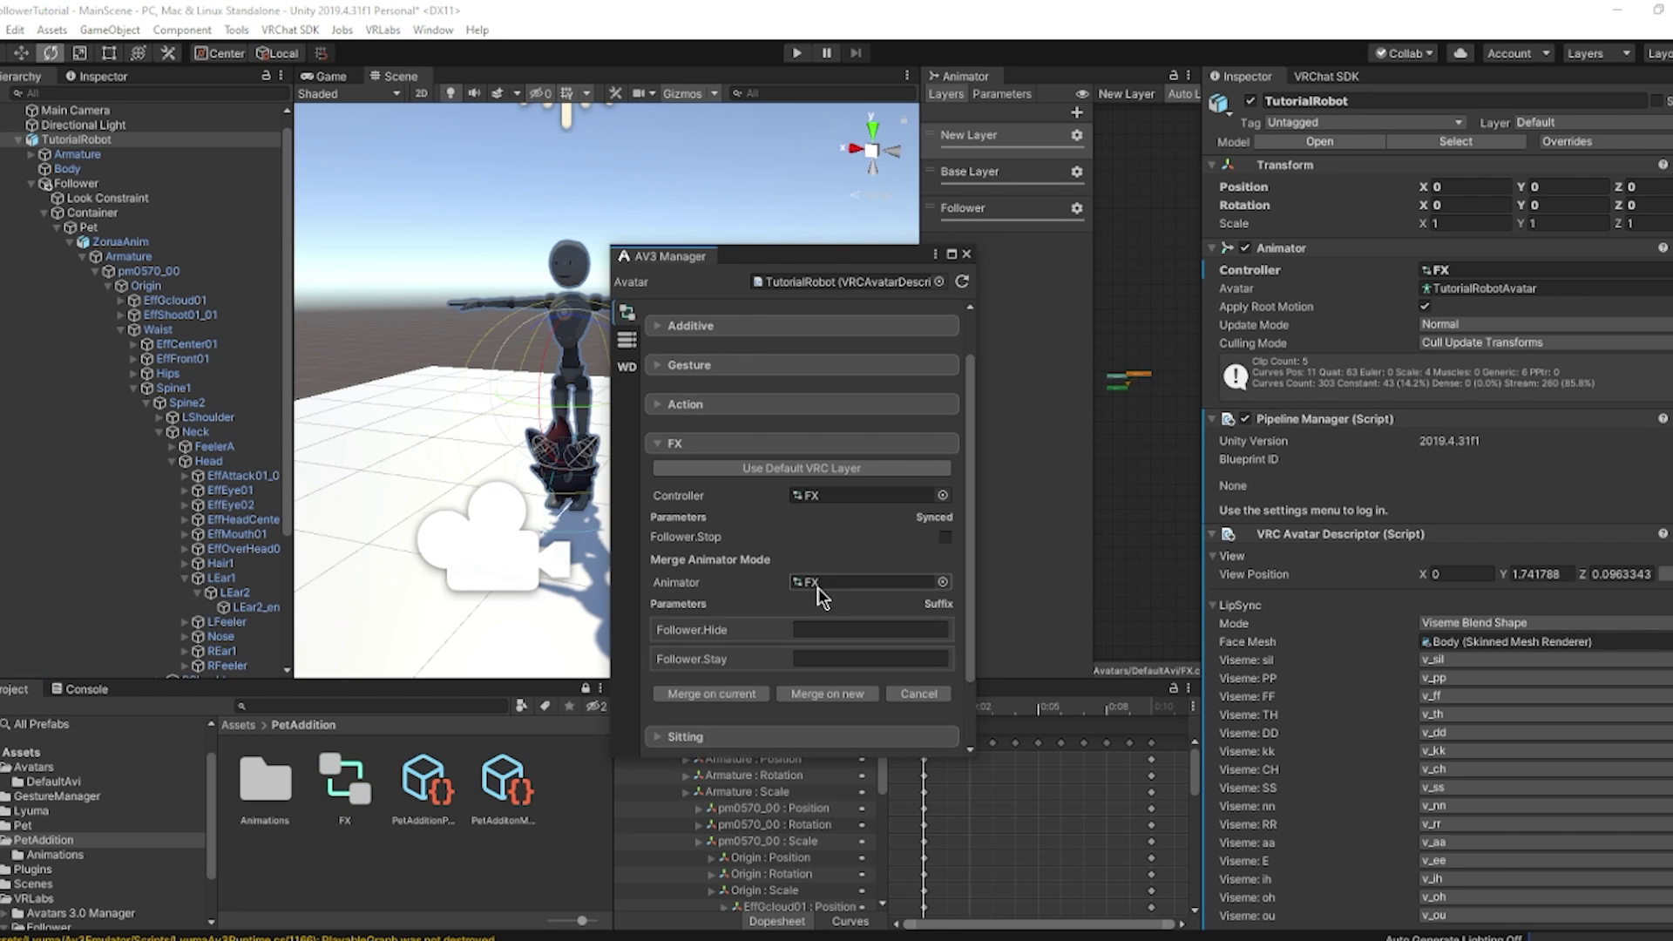
{"action": "left_click", "coordinate": [701, 701]}
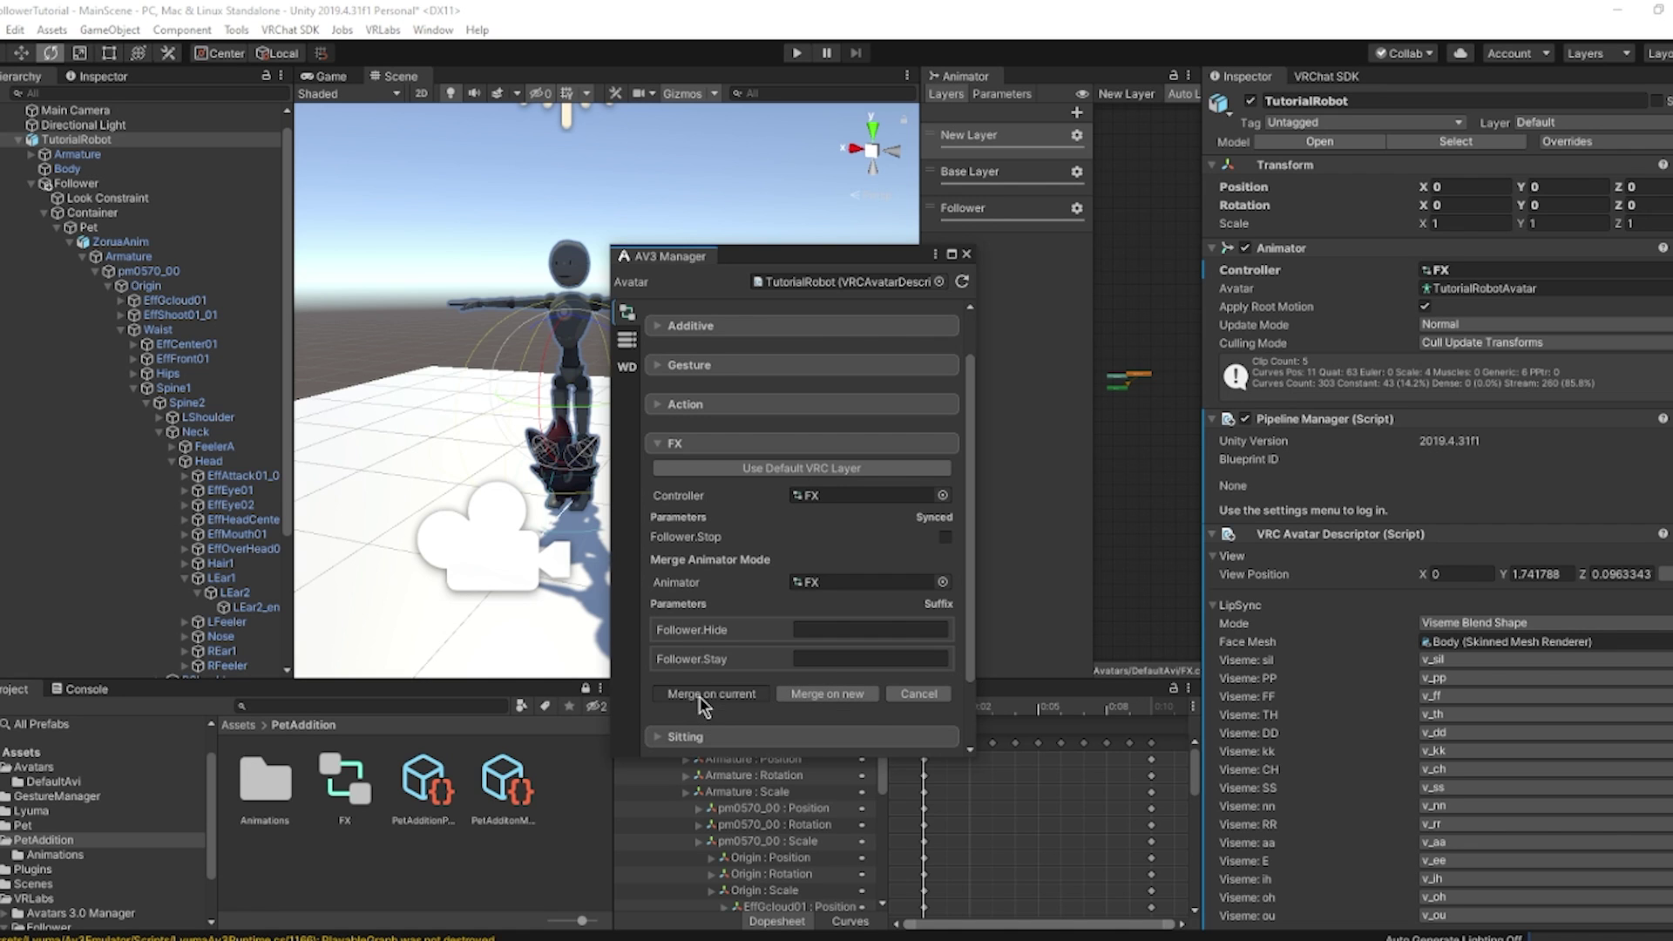
Review the avatar's expression parameters in AV3 Manager and set Write Defaults on for all FX states.
{"action": "left_click_drag", "start_coordinate": [842, 262], "coordinate": [625, 251]}
{"action": "left_click", "coordinate": [407, 334]}
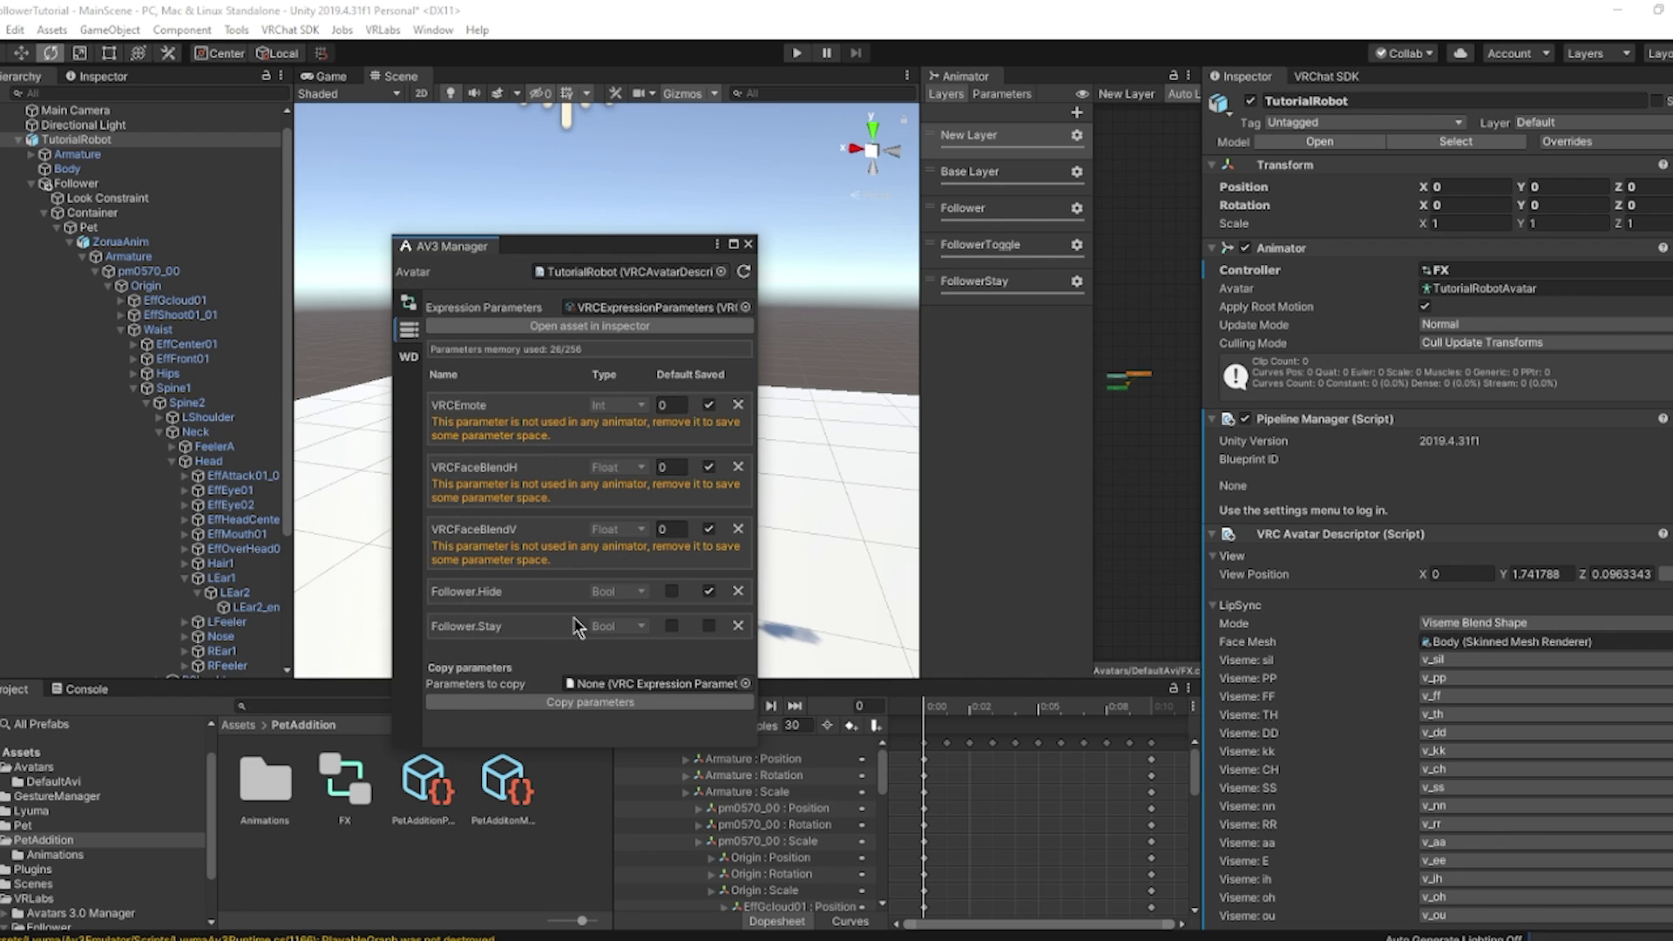
{"action": "left_click", "coordinate": [407, 357]}
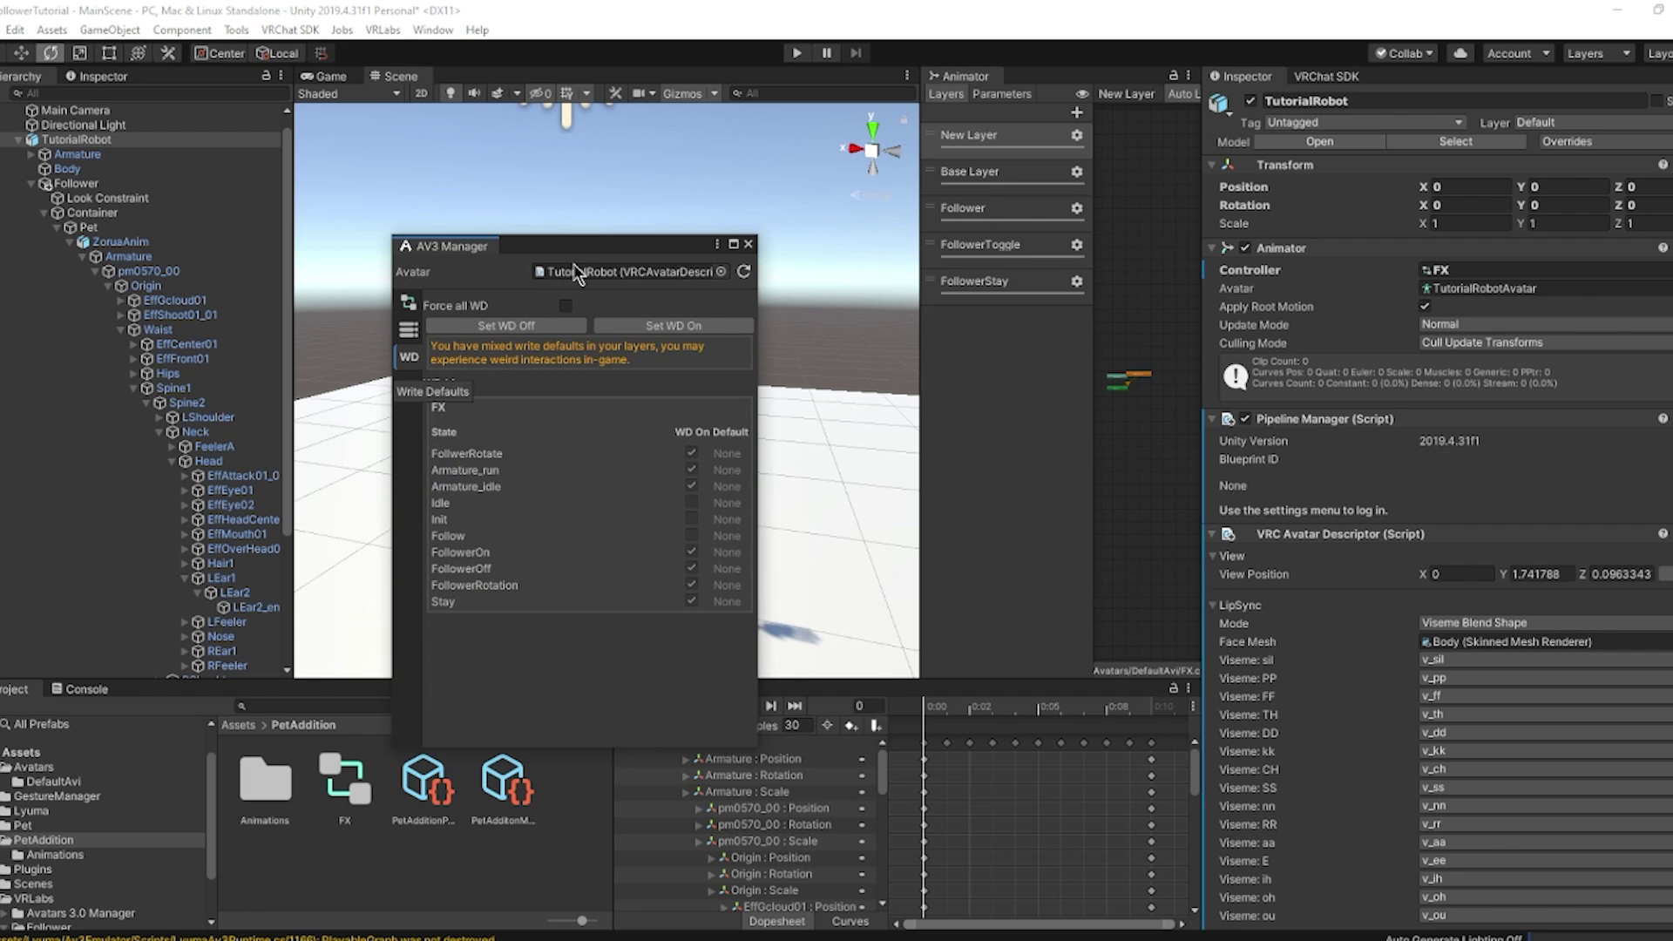
{"action": "left_click", "coordinate": [658, 330]}
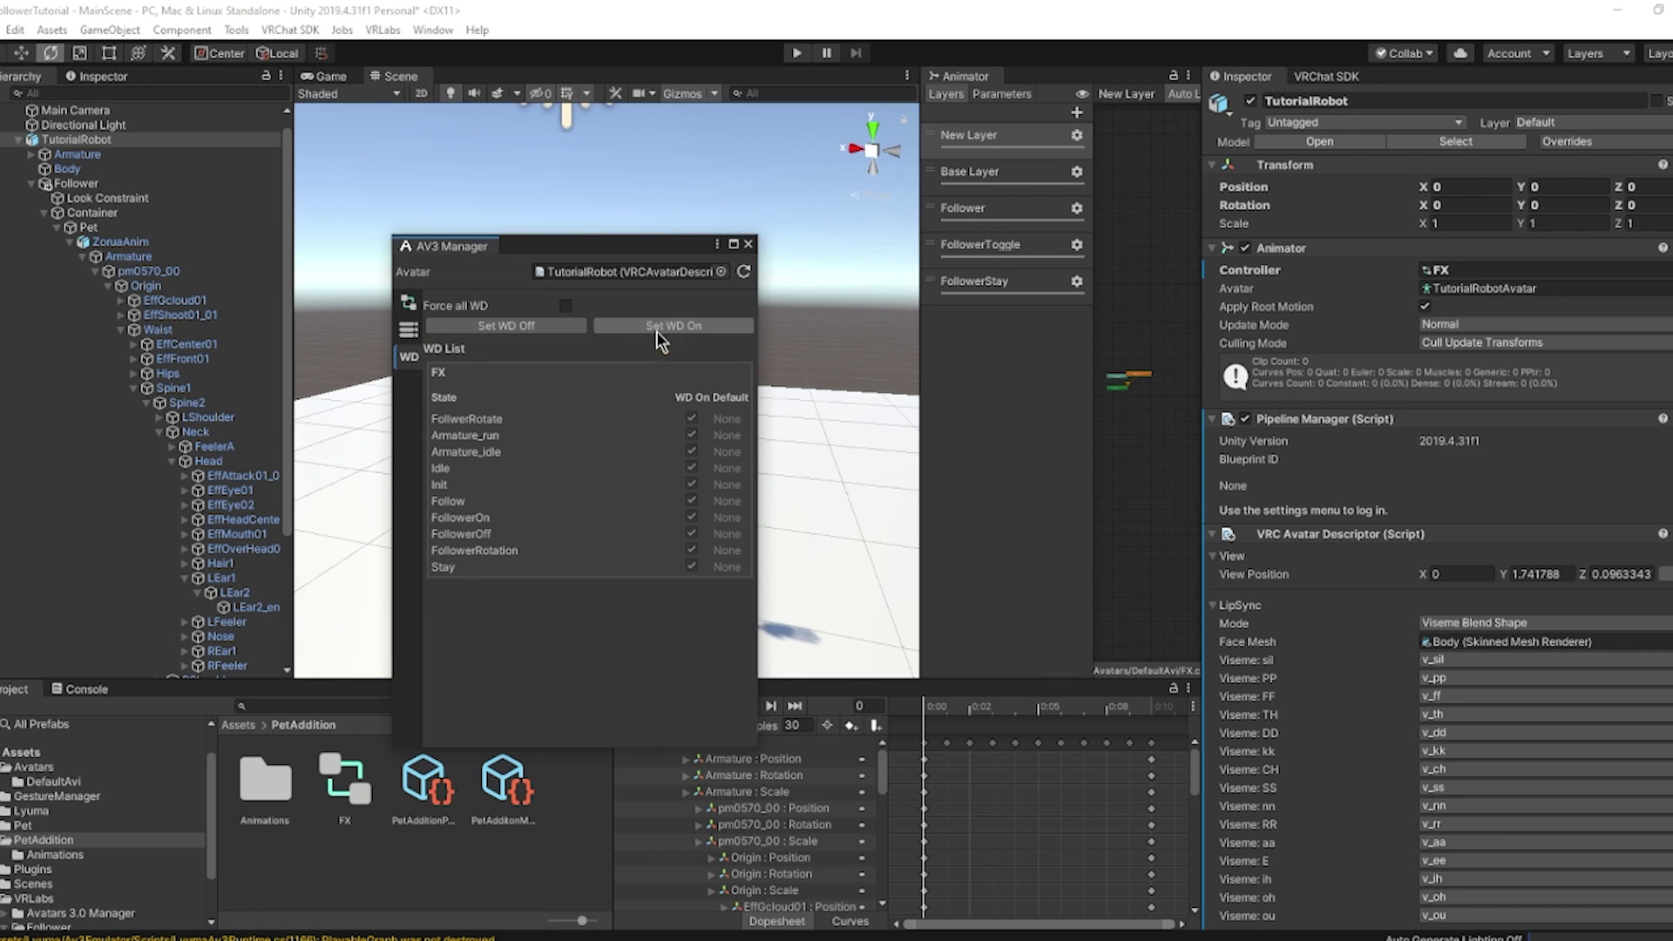
Close AV3 Manager, open TutorialRobot's expressions menu asset and add a control named Pet Submenu.
{"action": "left_click", "coordinate": [748, 245]}
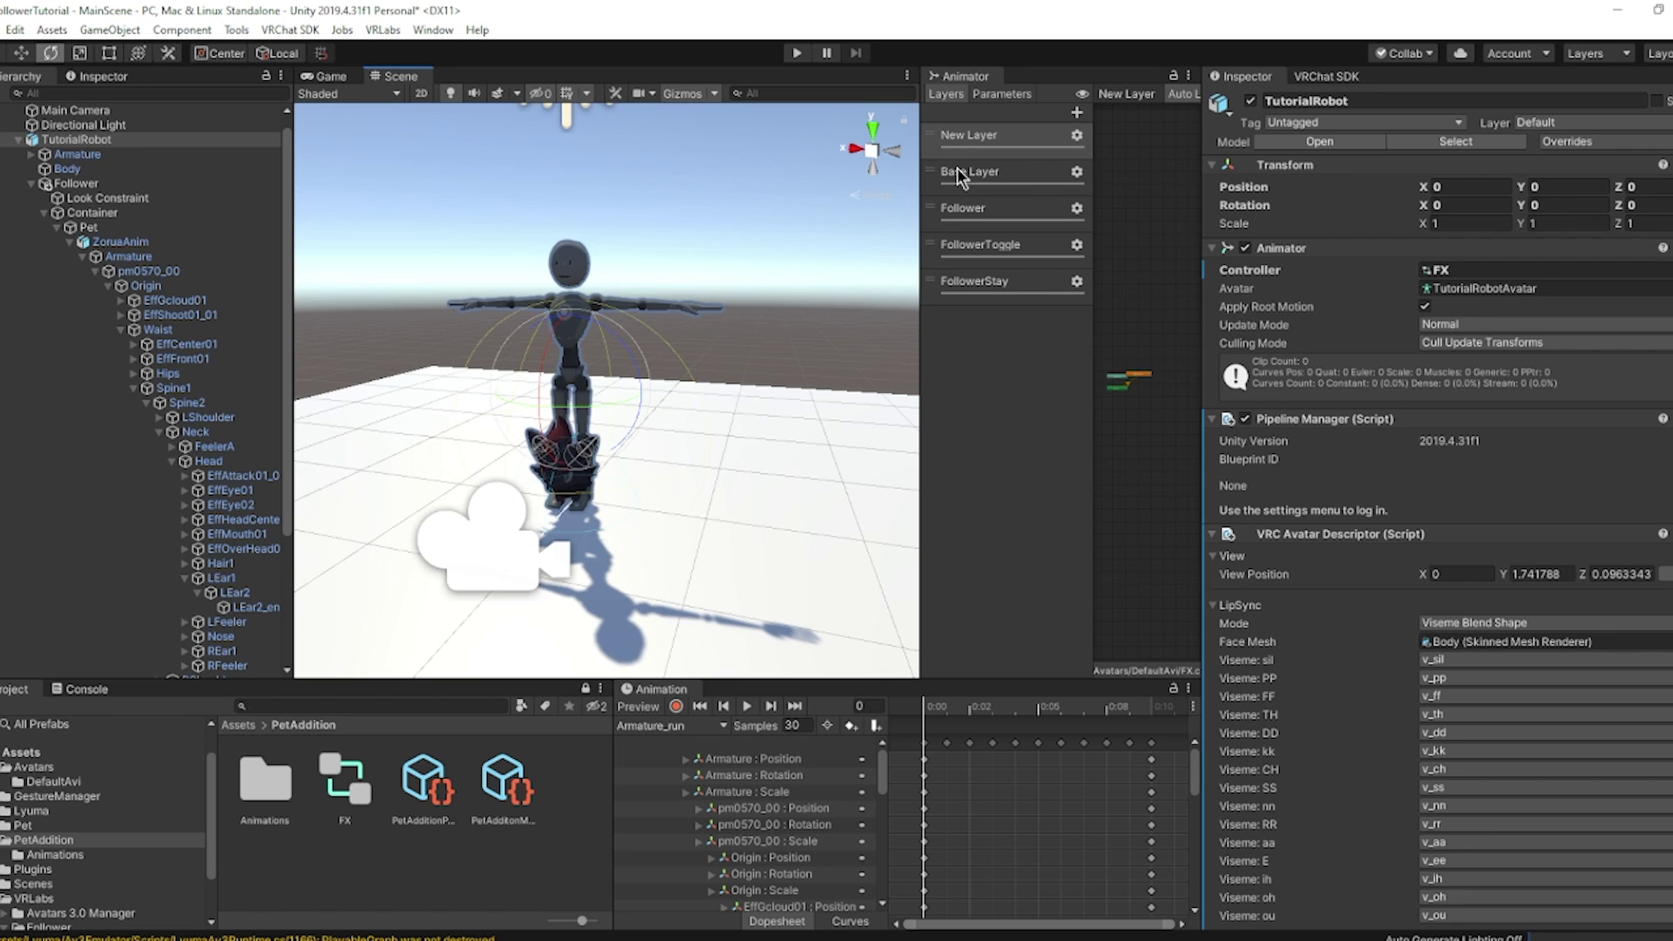
{"action": "left_click", "coordinate": [140, 139]}
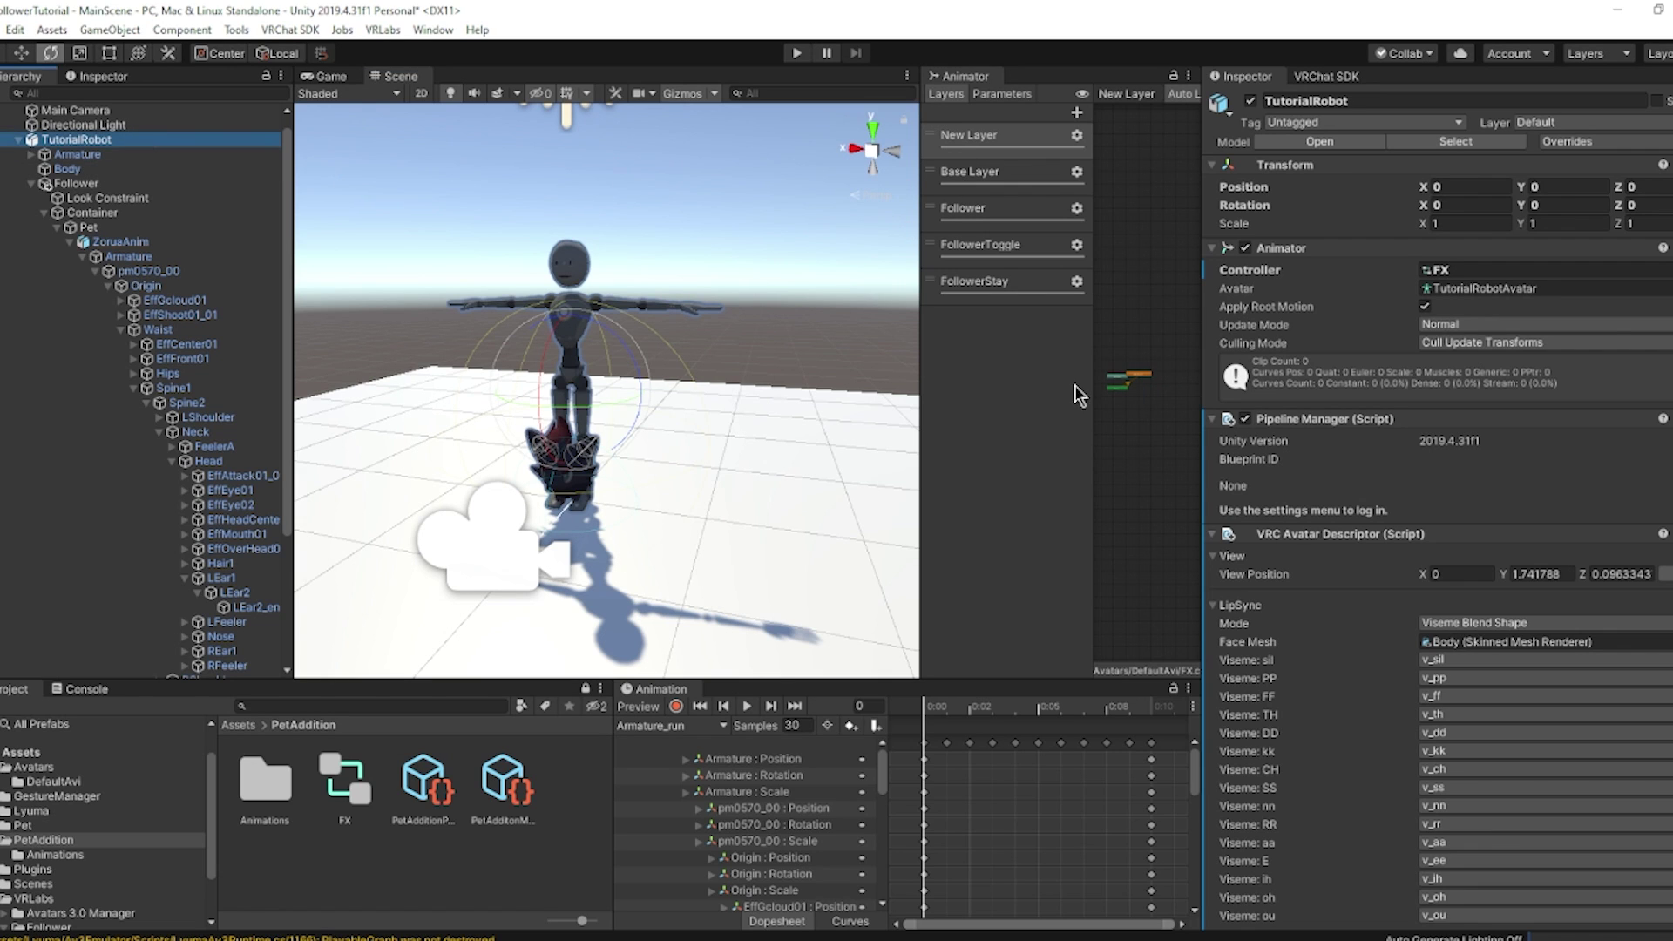
{"action": "scroll", "coordinate": [1524, 550], "scroll_direction": "down", "scroll_amount": 10}
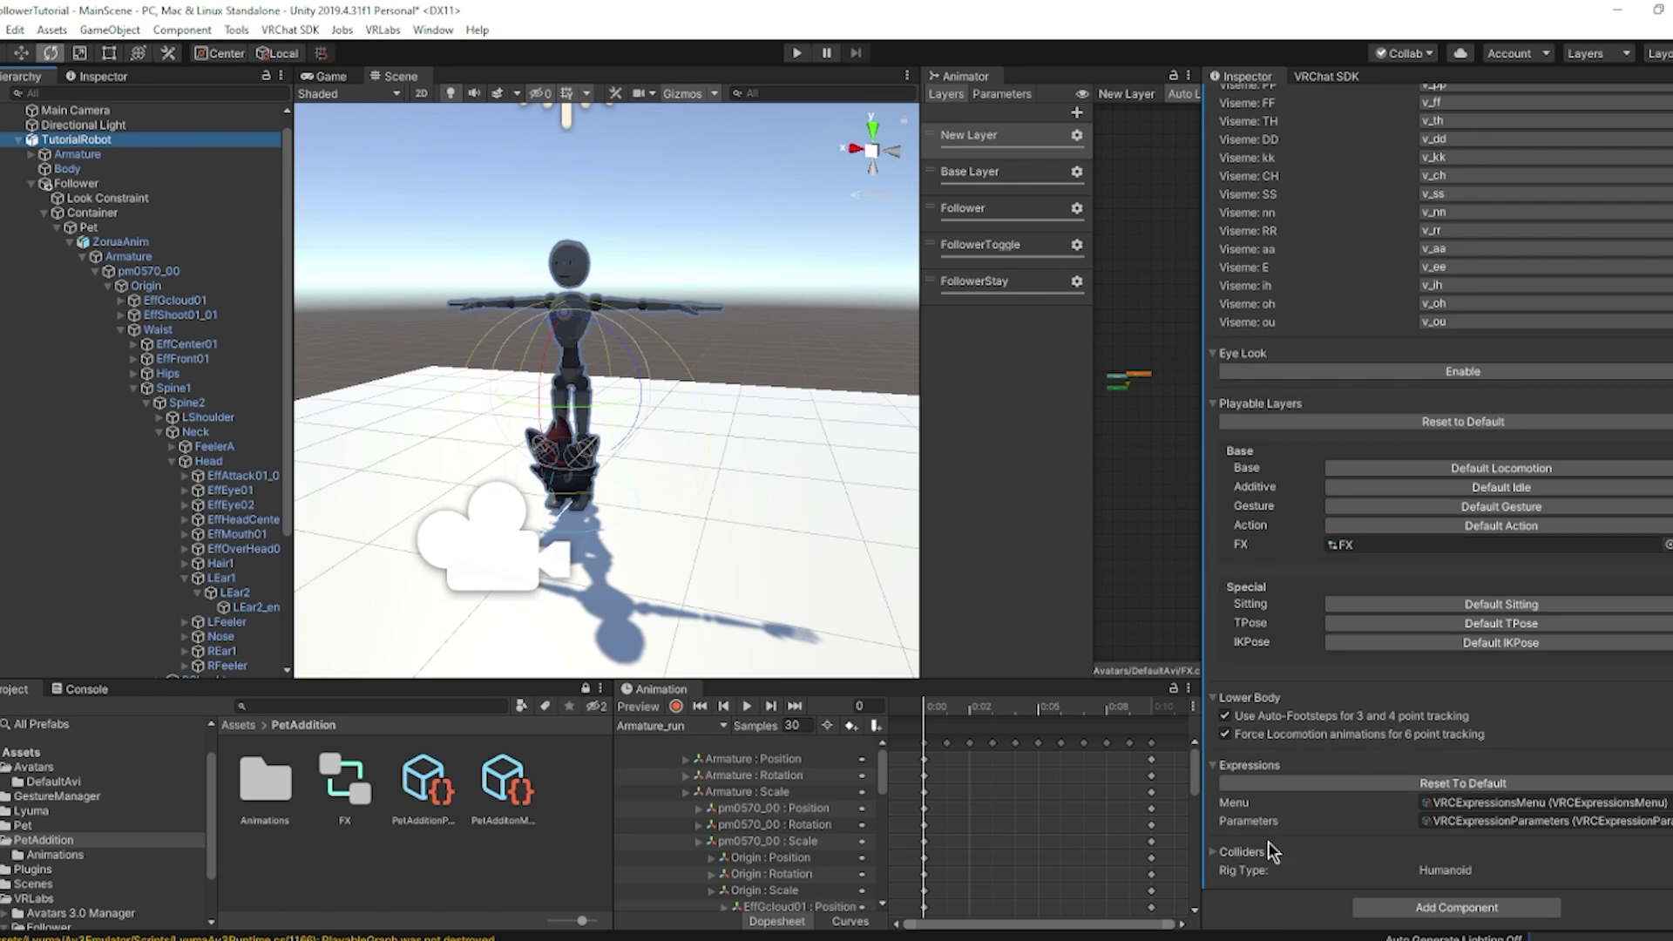
{"action": "double_click", "coordinate": [1513, 802]}
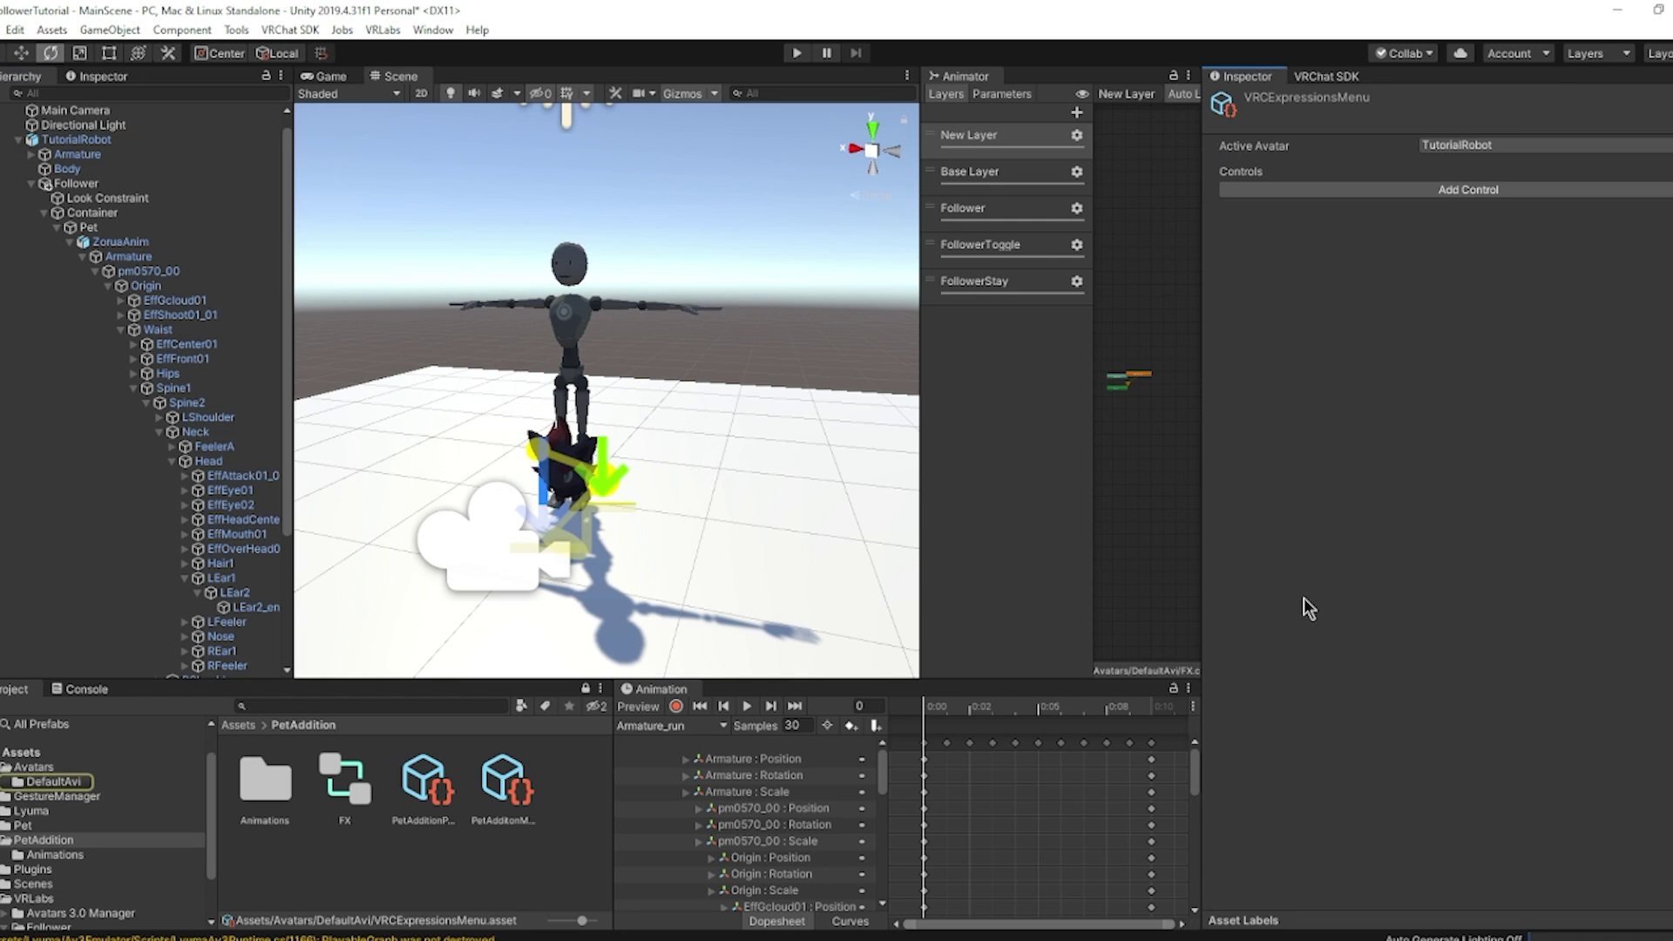
{"action": "left_click", "coordinate": [1414, 190]}
{"action": "left_click", "coordinate": [1471, 232]}
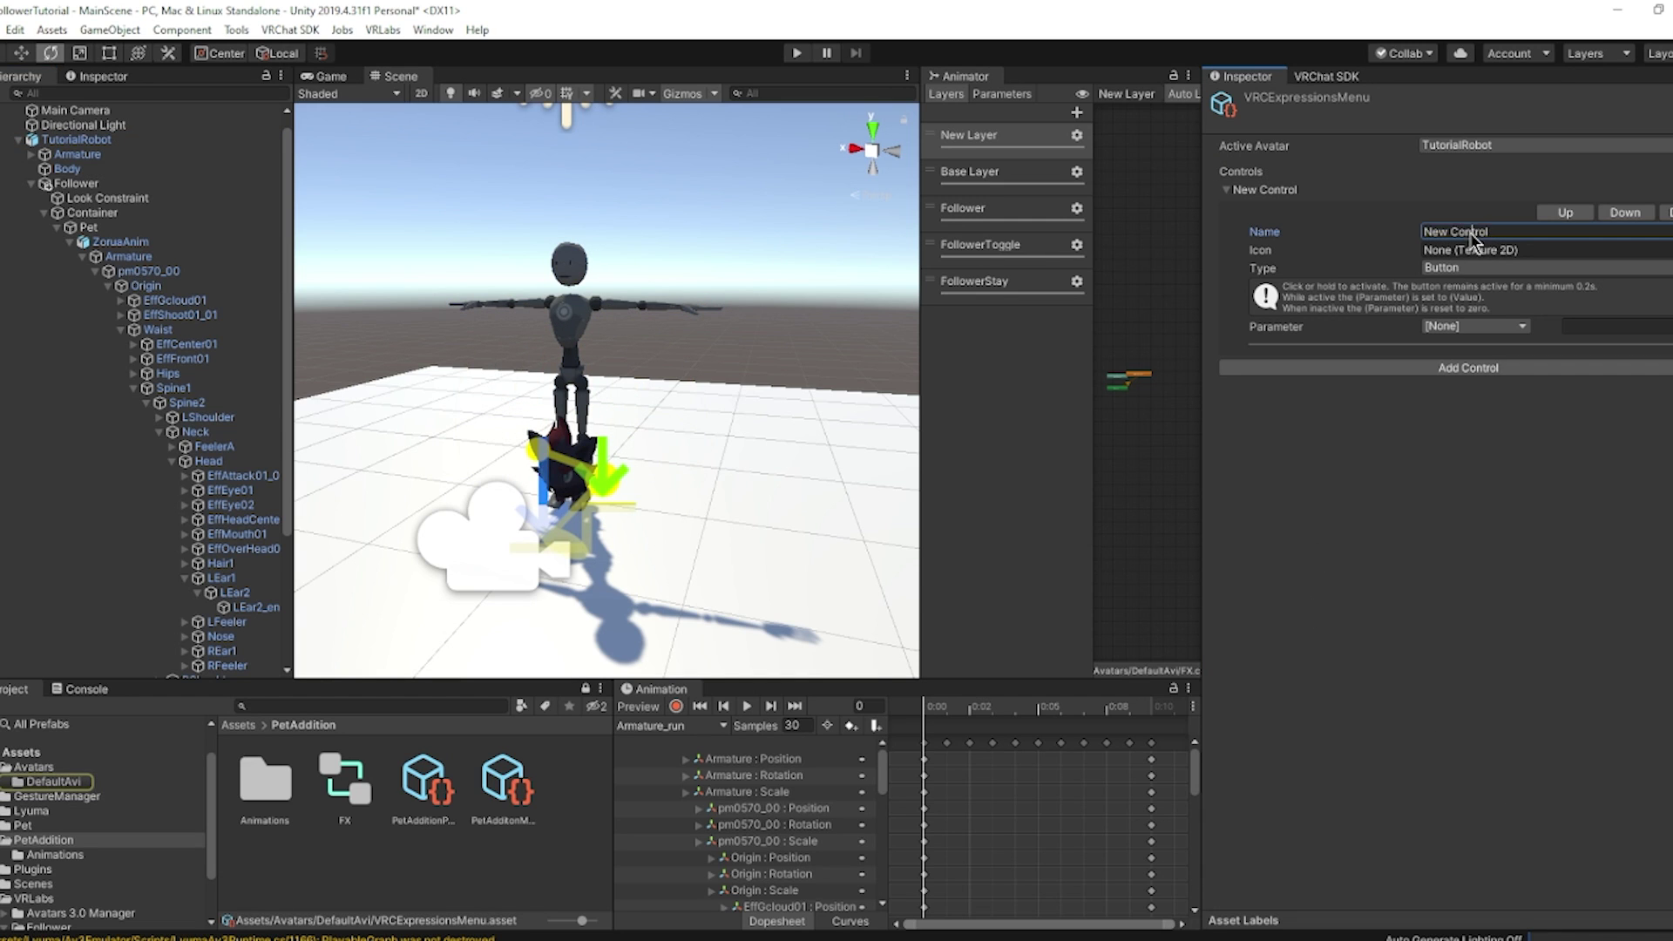
{"action": "type", "text": "Pet Submenu"}
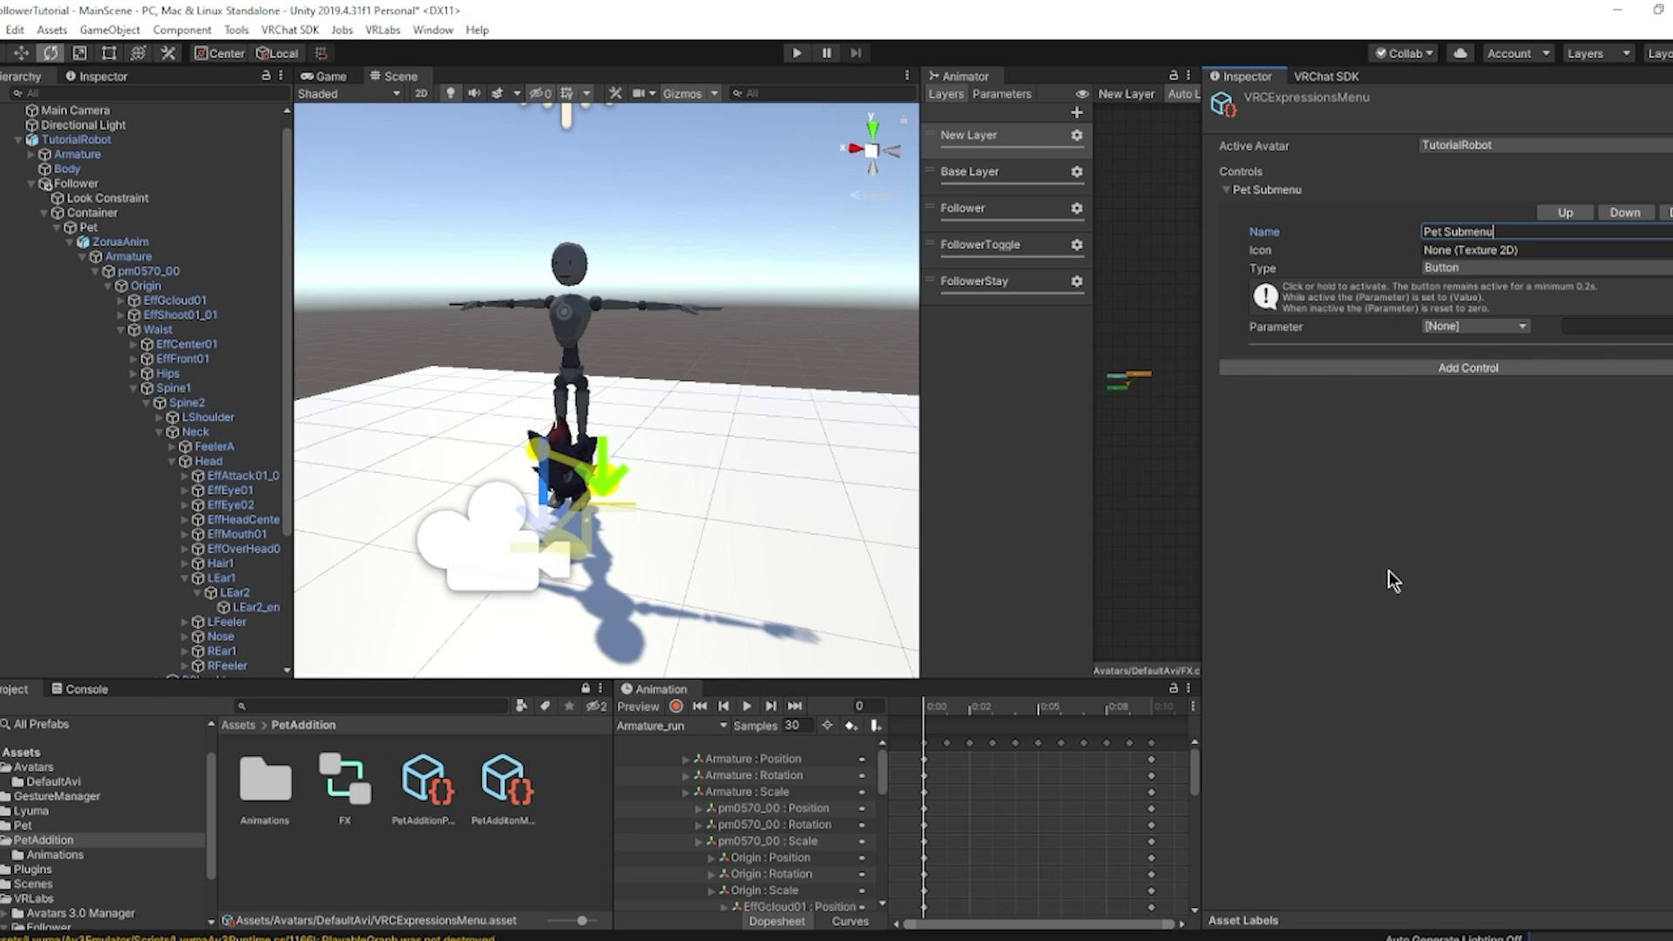
Change the Pet Submenu control's type to Sub Menu and assign PetAdditonMenu as its submenu.
{"action": "left_click", "coordinate": [1429, 327]}
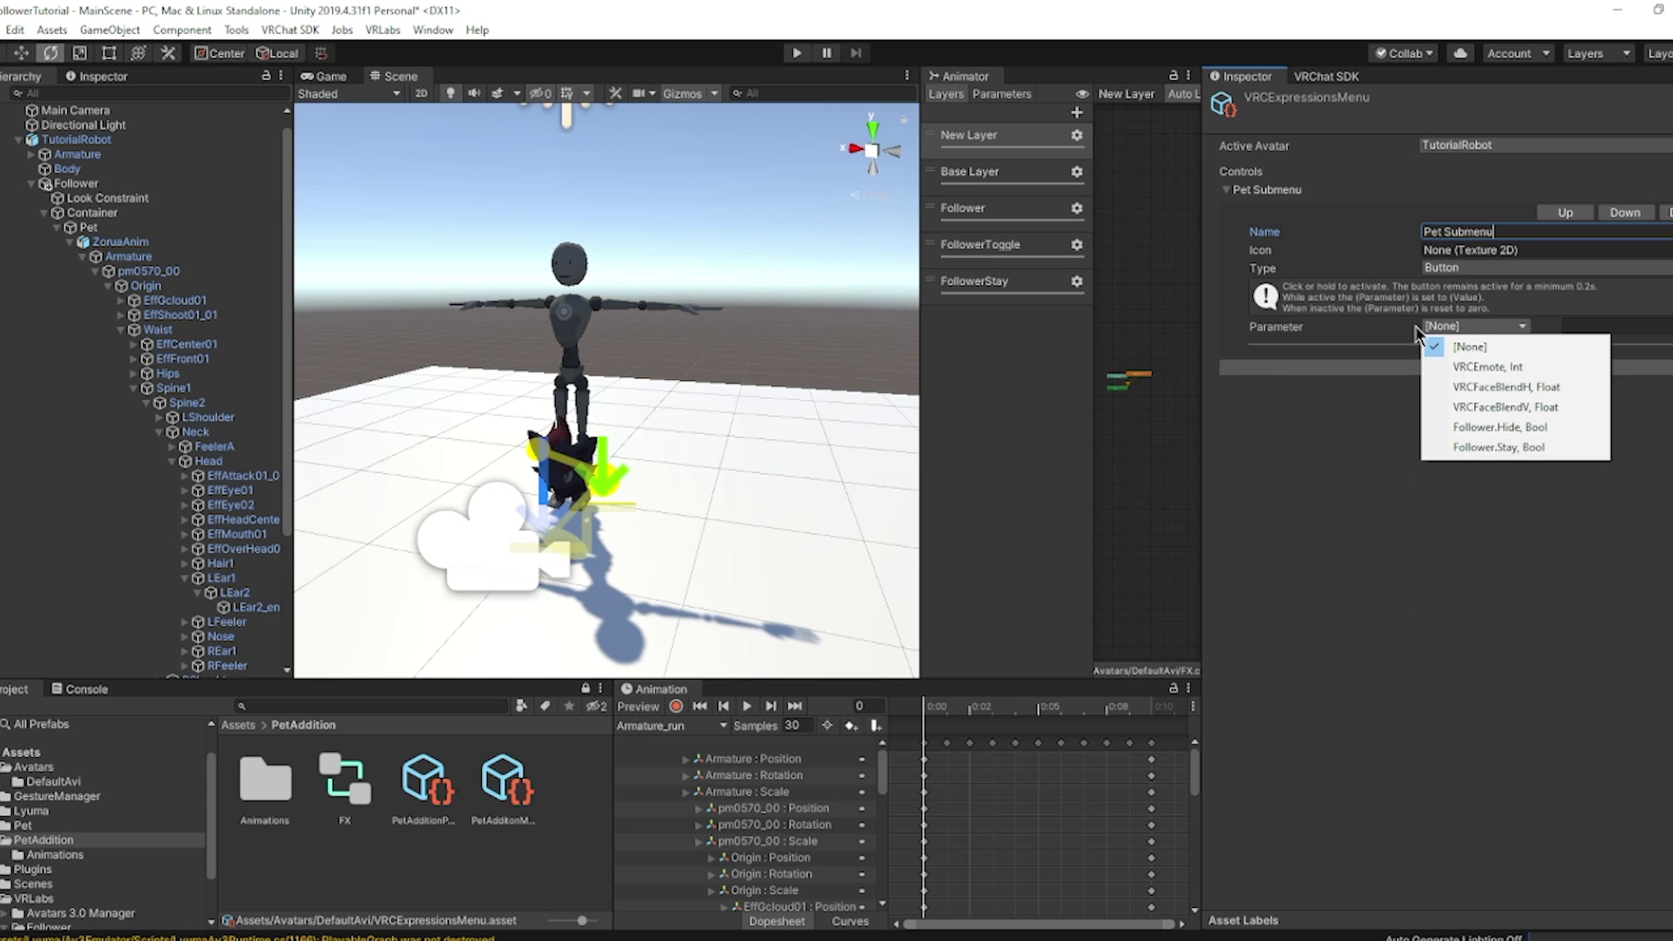
{"action": "left_click", "coordinate": [1395, 413]}
{"action": "left_click", "coordinate": [1476, 270]}
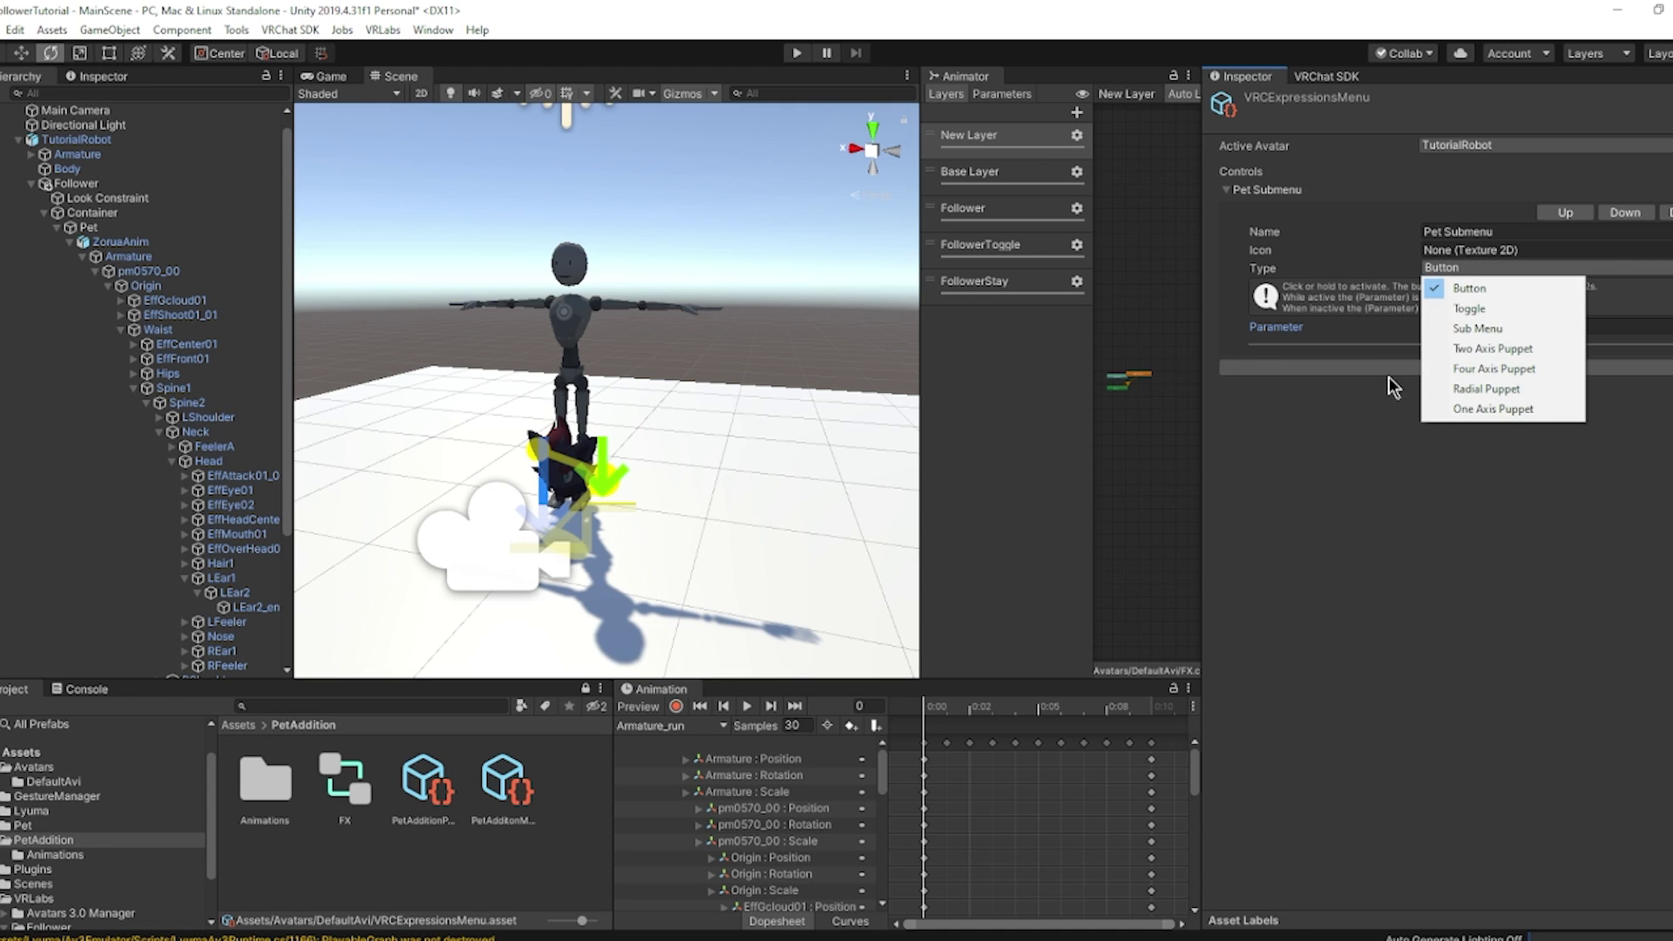
{"action": "left_click", "coordinate": [1478, 329]}
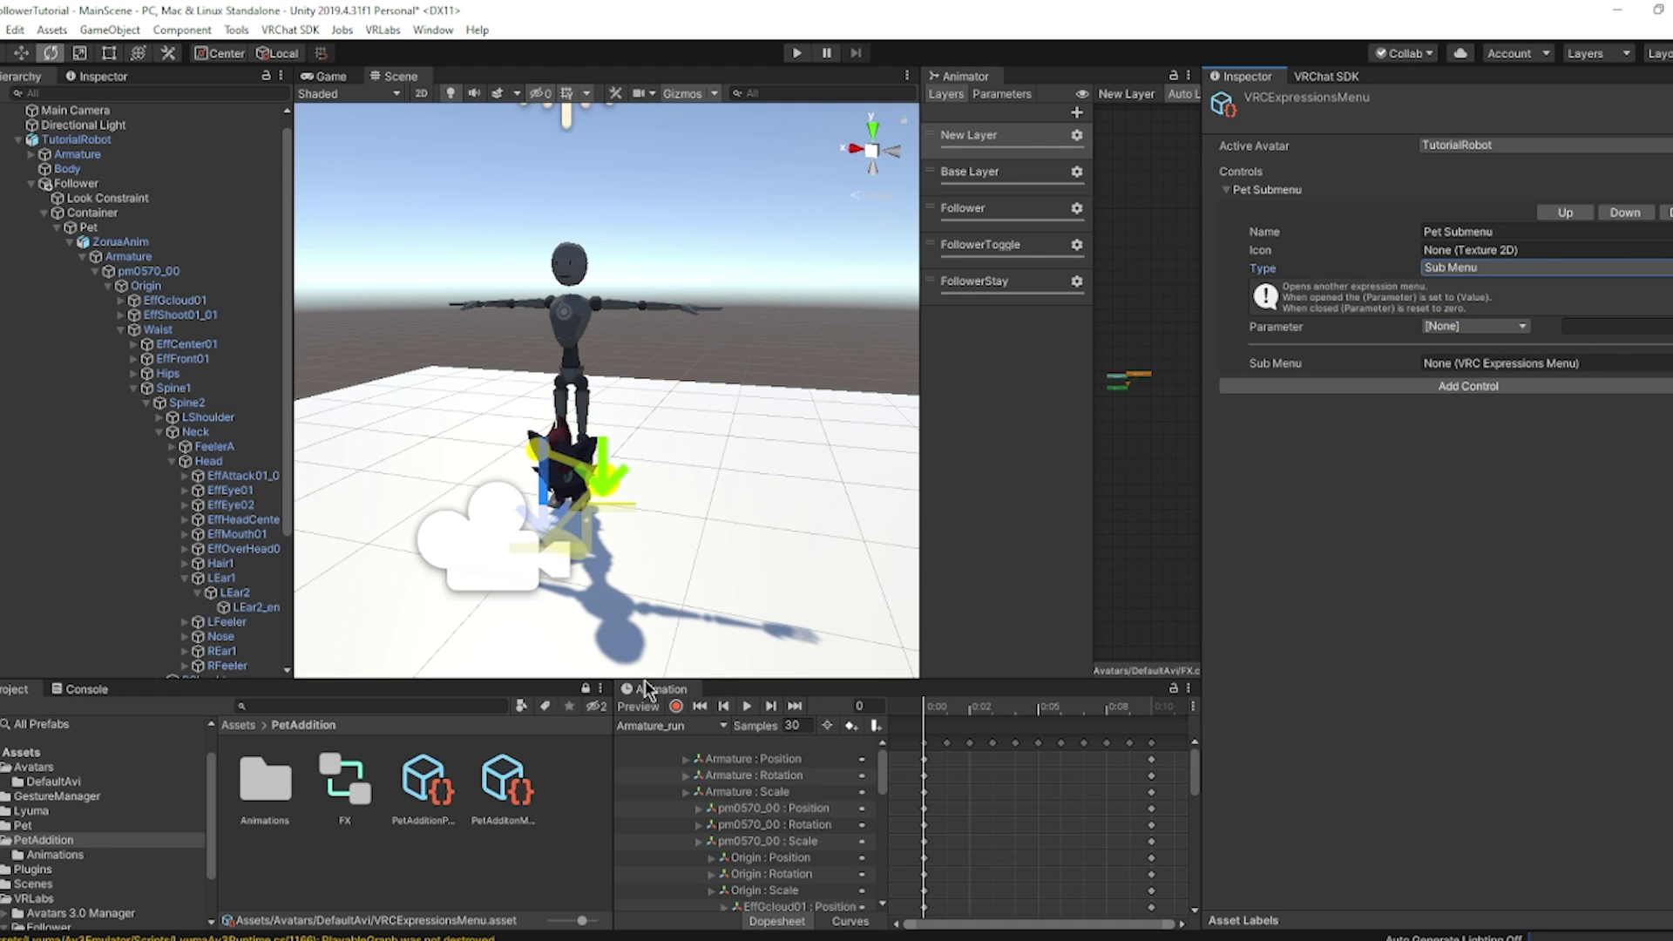
{"action": "left_click_drag", "start_coordinate": [504, 788], "coordinate": [1439, 370]}
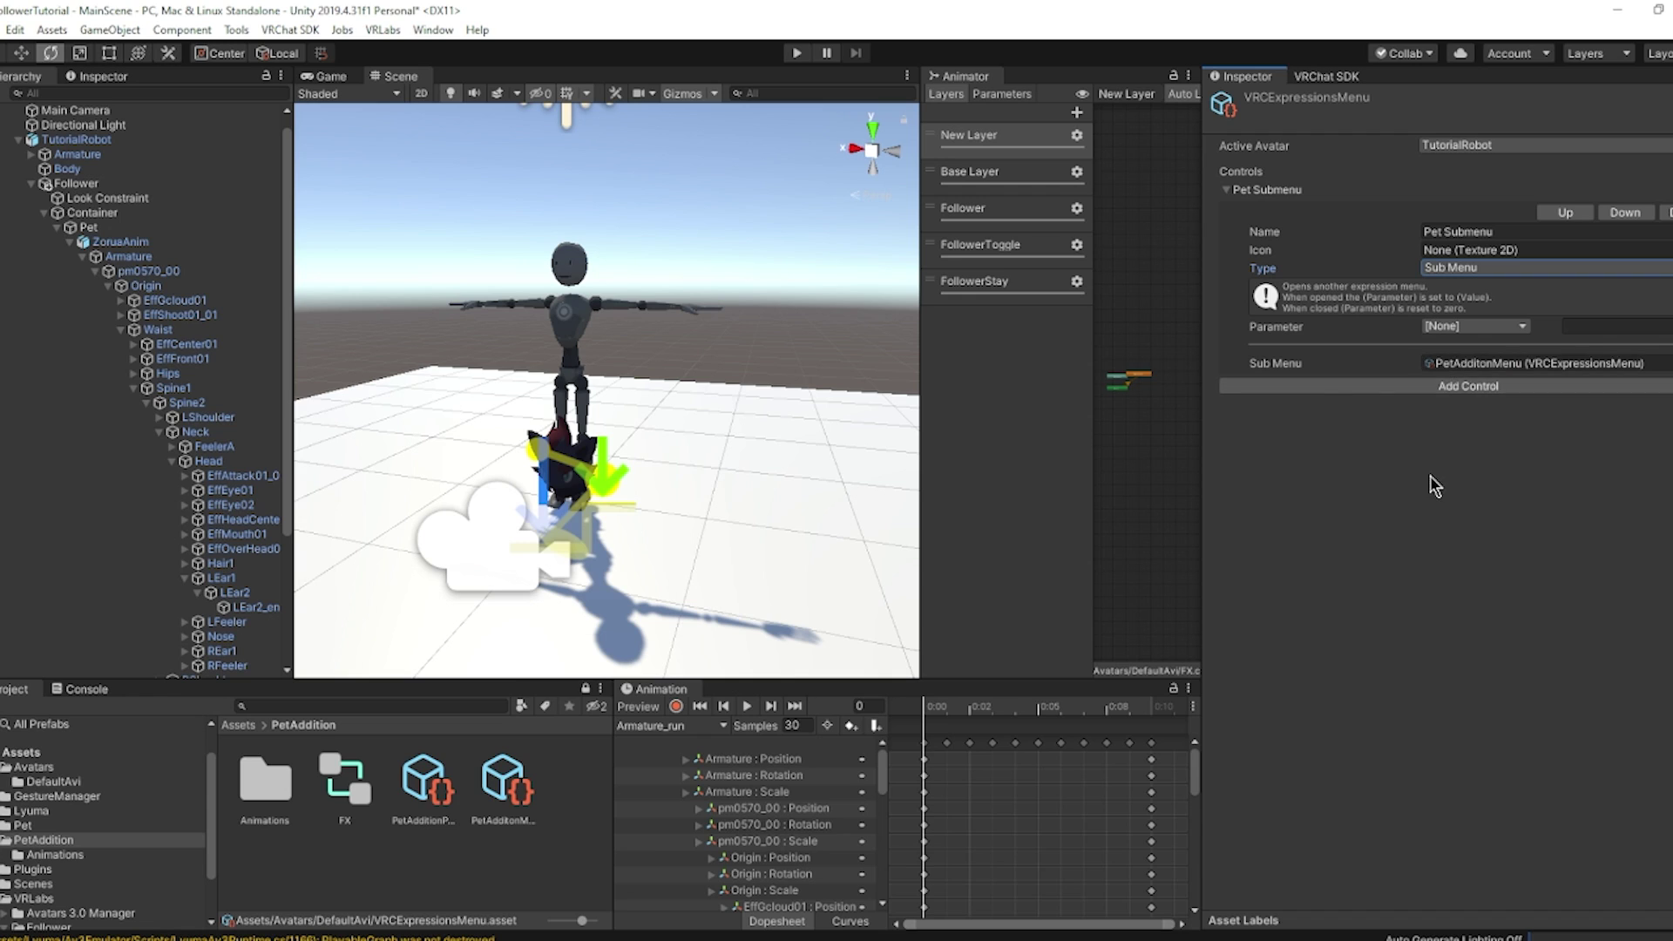
Run the scene and test Toggle Pet from the avatar's Pet Submenu by switching it on and off.
{"action": "left_click", "coordinate": [797, 53]}
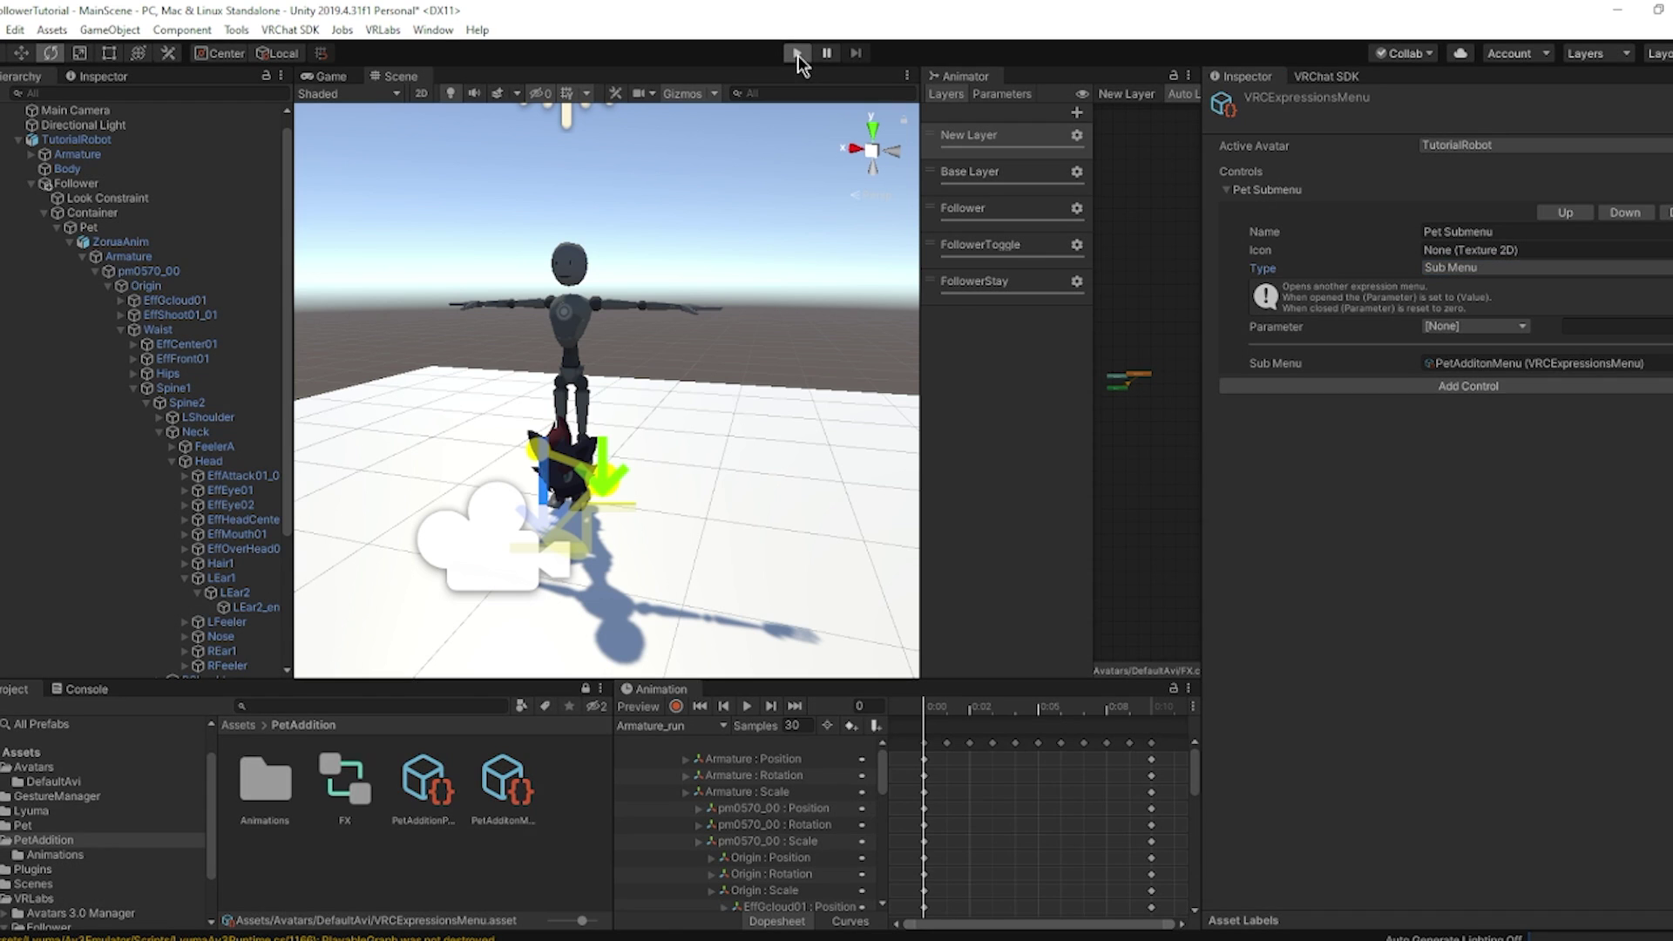
{"action": "left_click", "coordinate": [91, 139]}
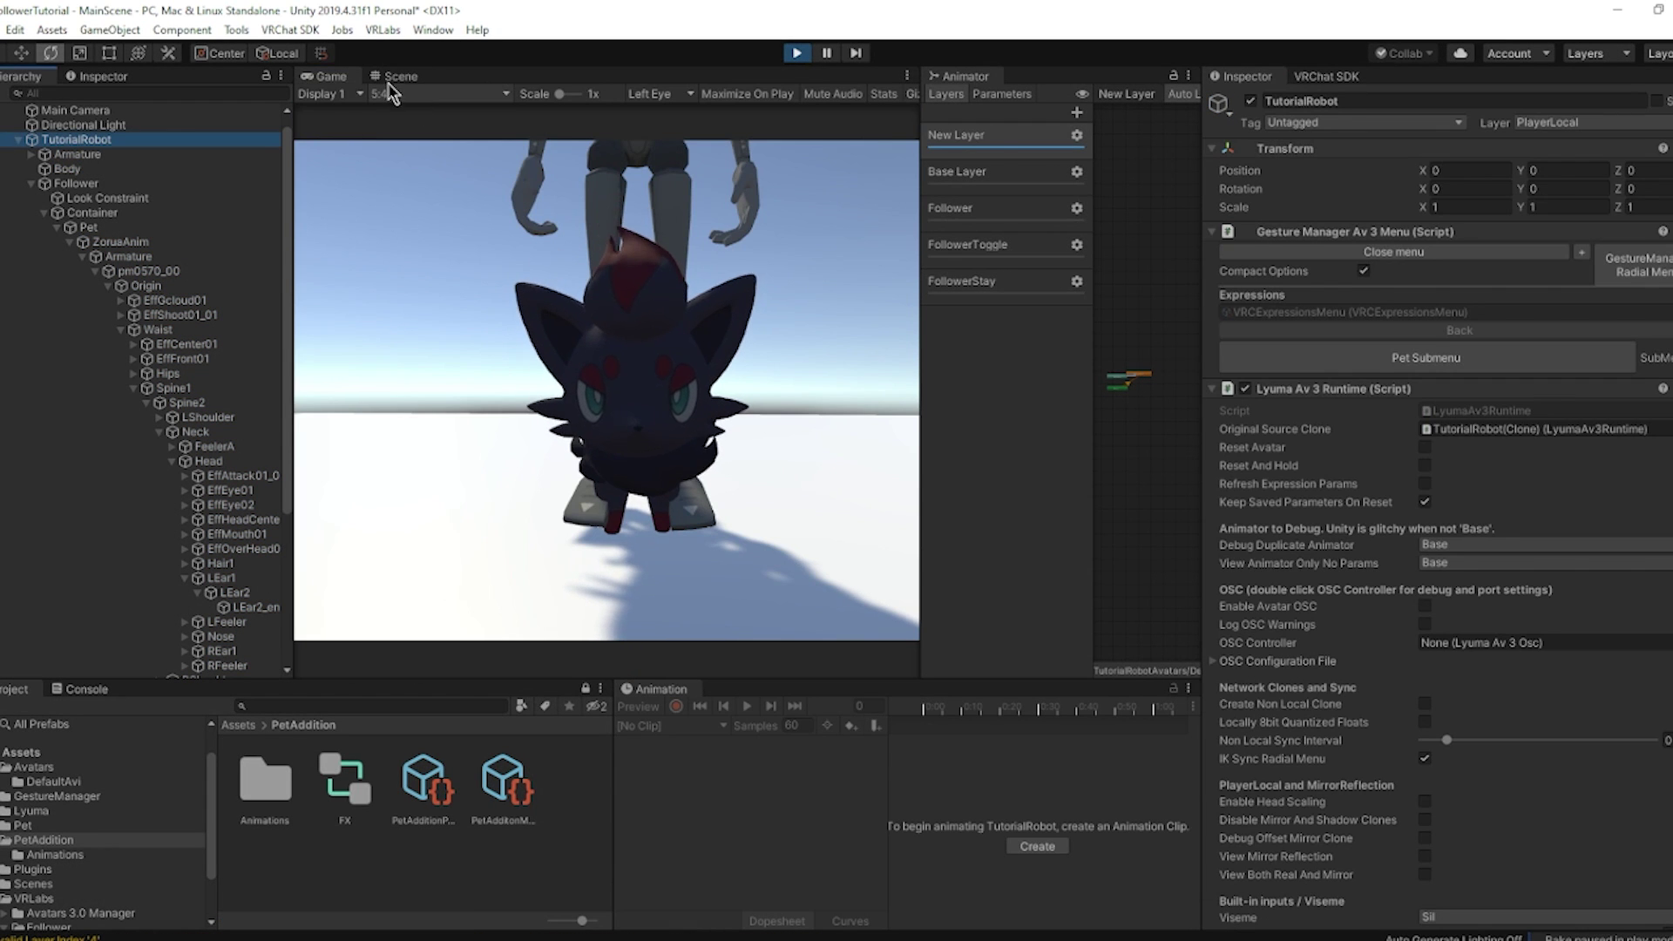
{"action": "left_click", "coordinate": [394, 78]}
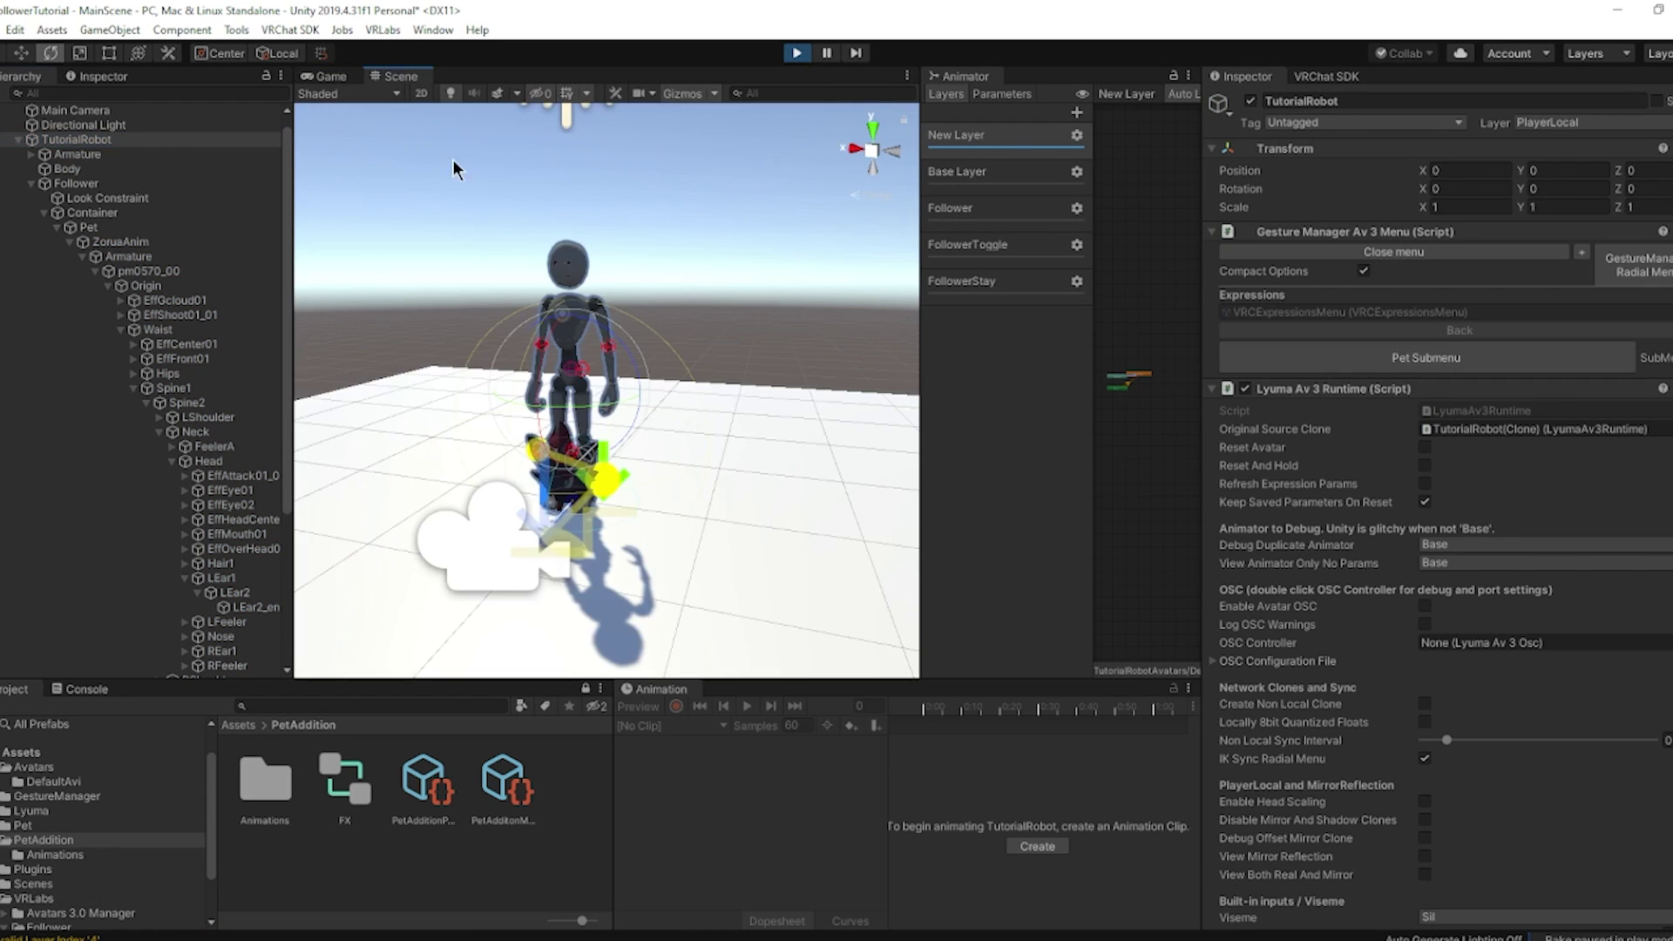
{"action": "left_click", "coordinate": [1386, 356]}
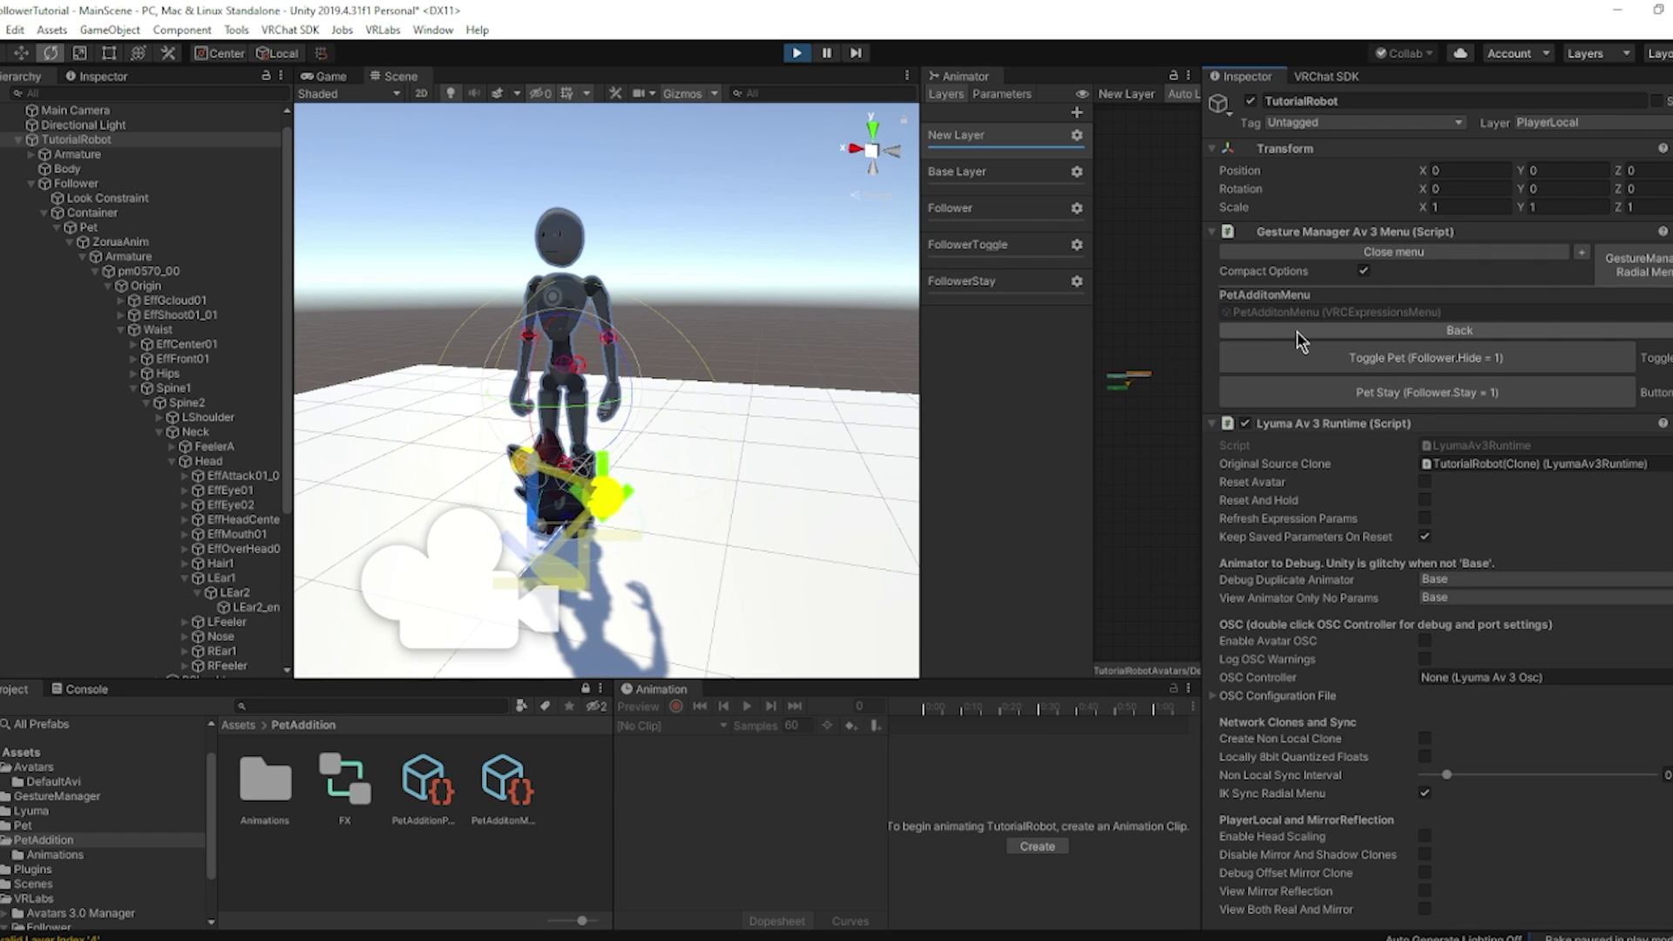
{"action": "left_click", "coordinate": [1314, 357]}
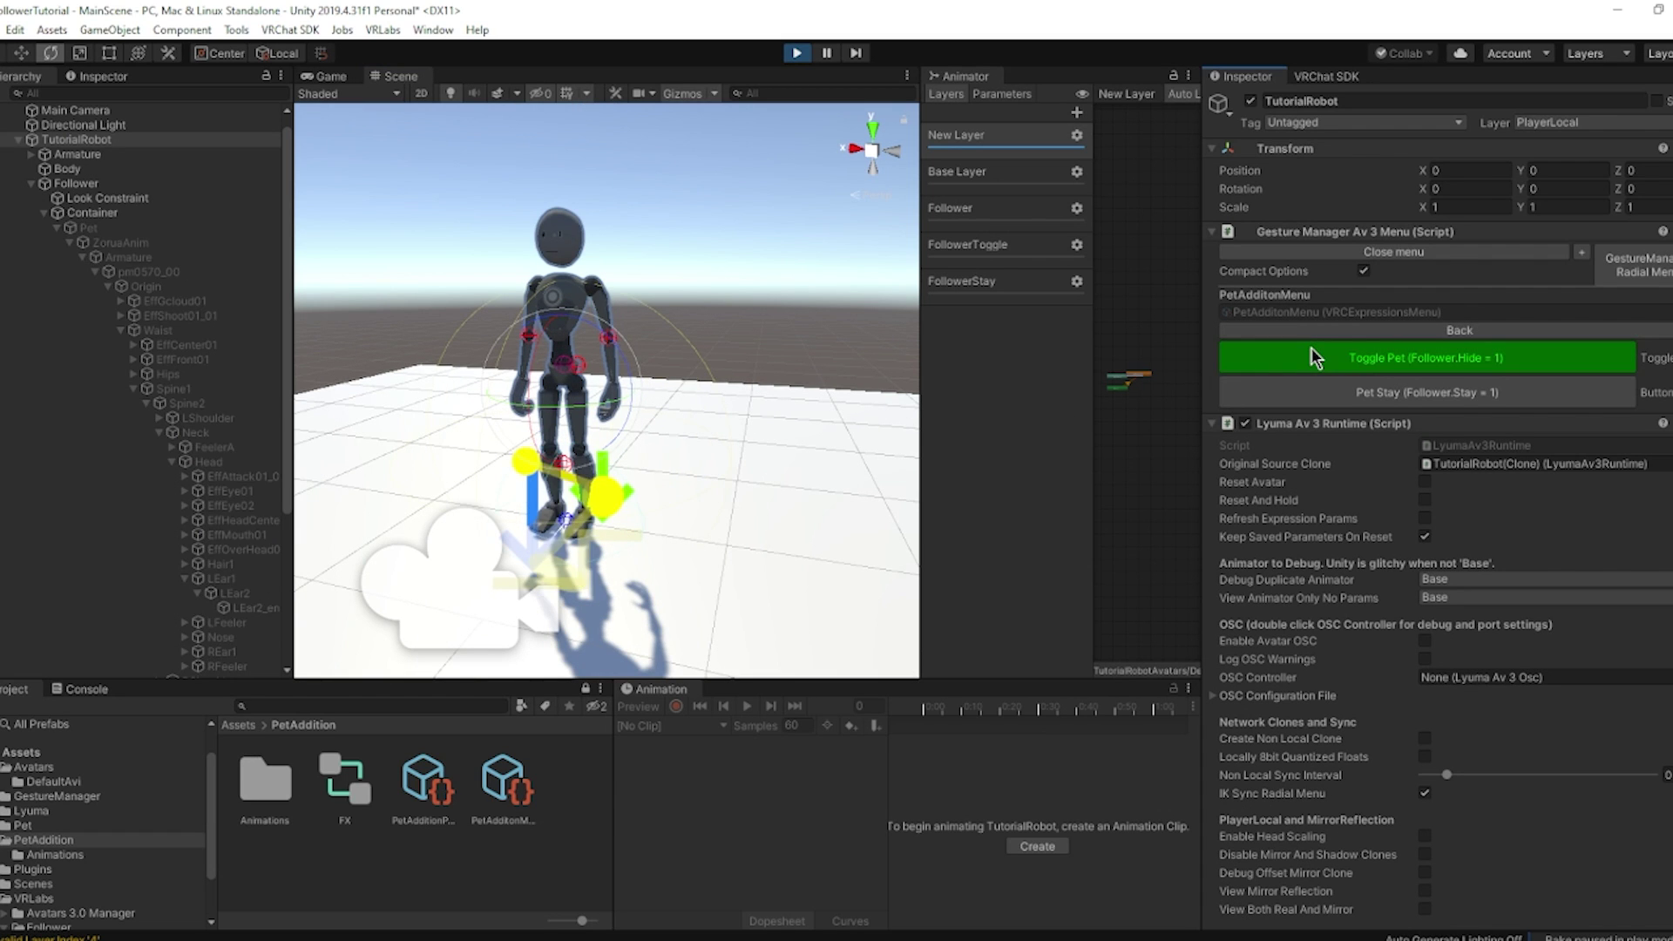
{"action": "left_click", "coordinate": [1315, 357]}
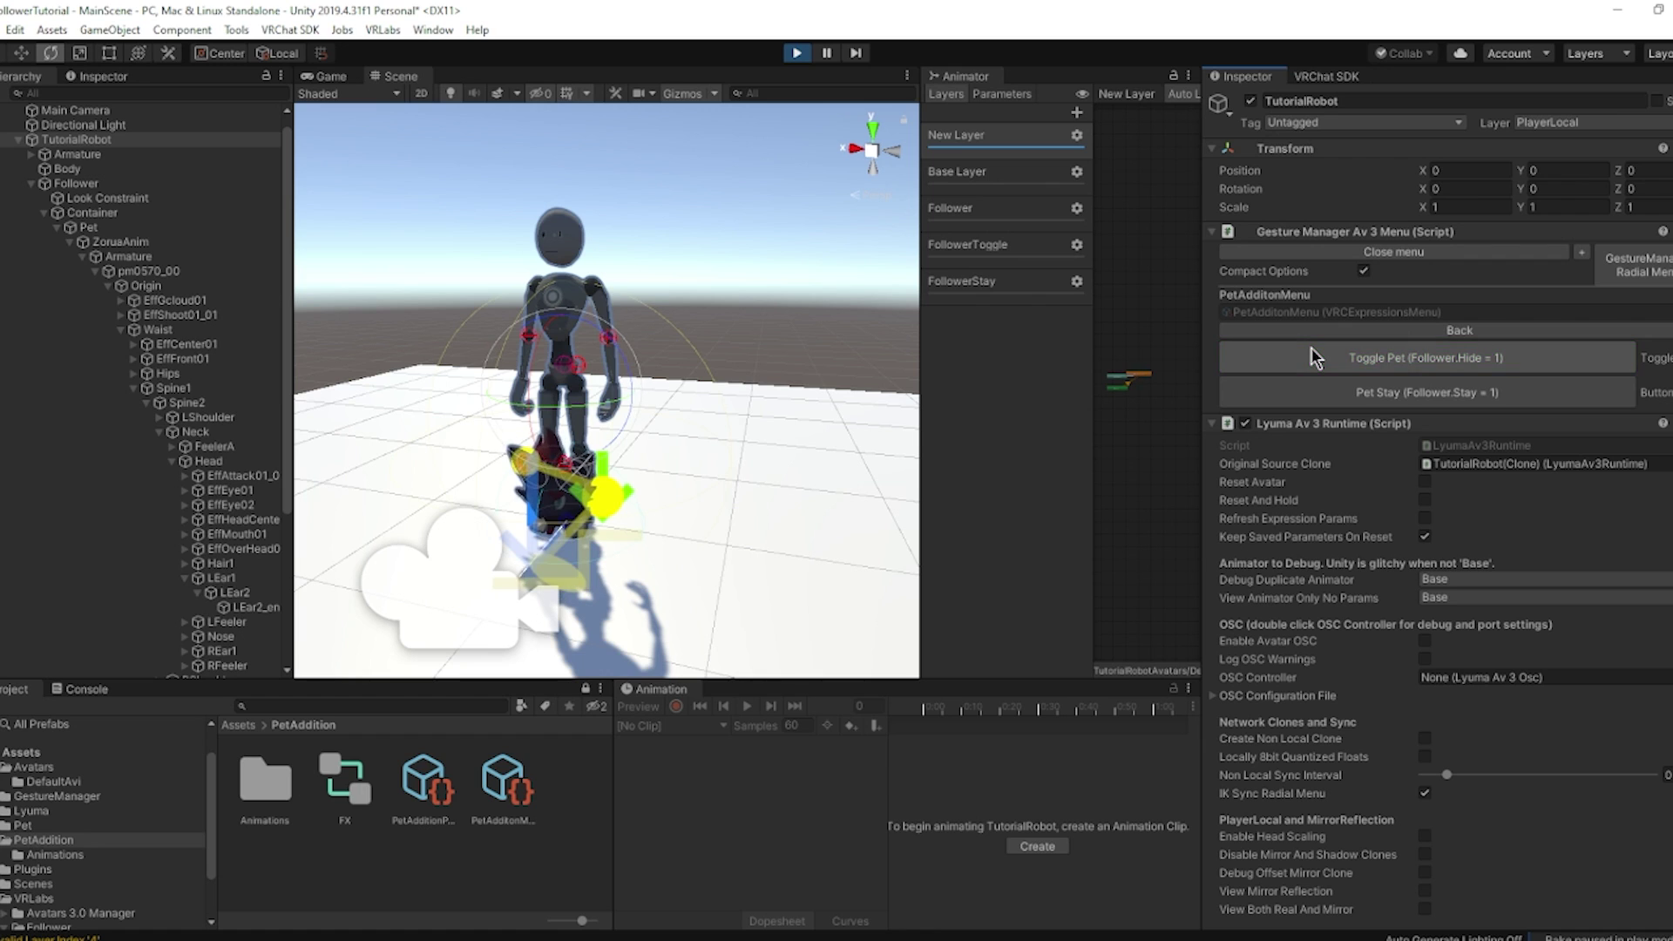
Test Pet Stay by enabling it and moving TutorialRobot sideways to about -2.1 on X, and end play mode.
{"action": "left_click", "coordinate": [1320, 392]}
{"action": "key", "text": "w"}
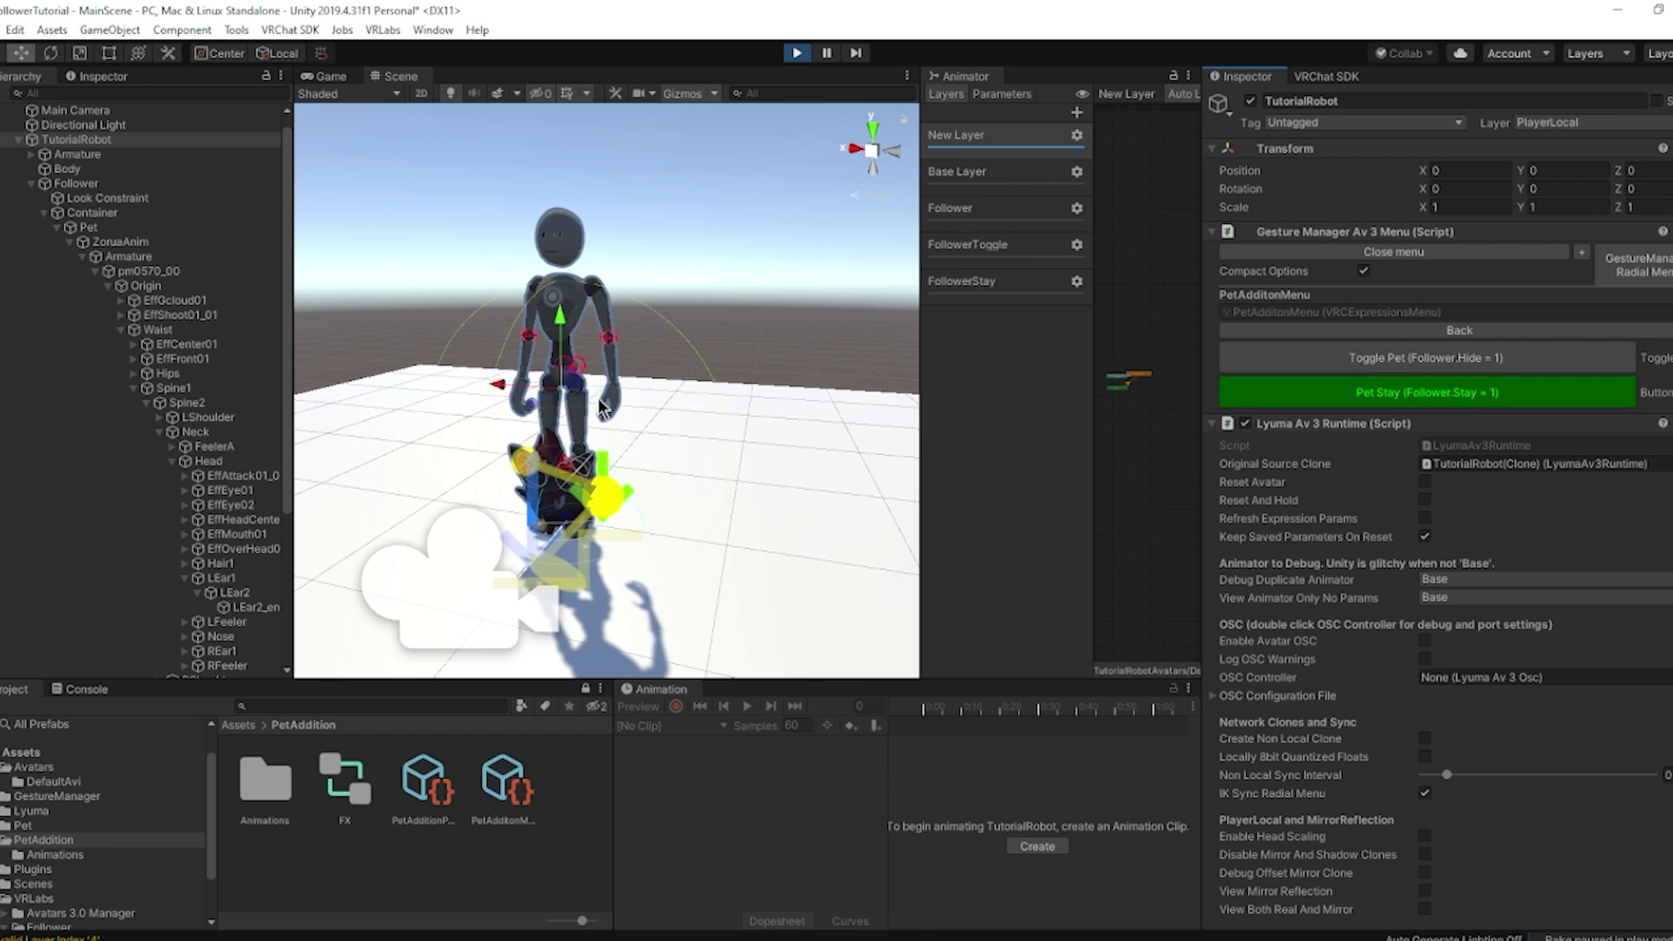
{"action": "left_click_drag", "start_coordinate": [514, 386], "coordinate": [774, 400]}
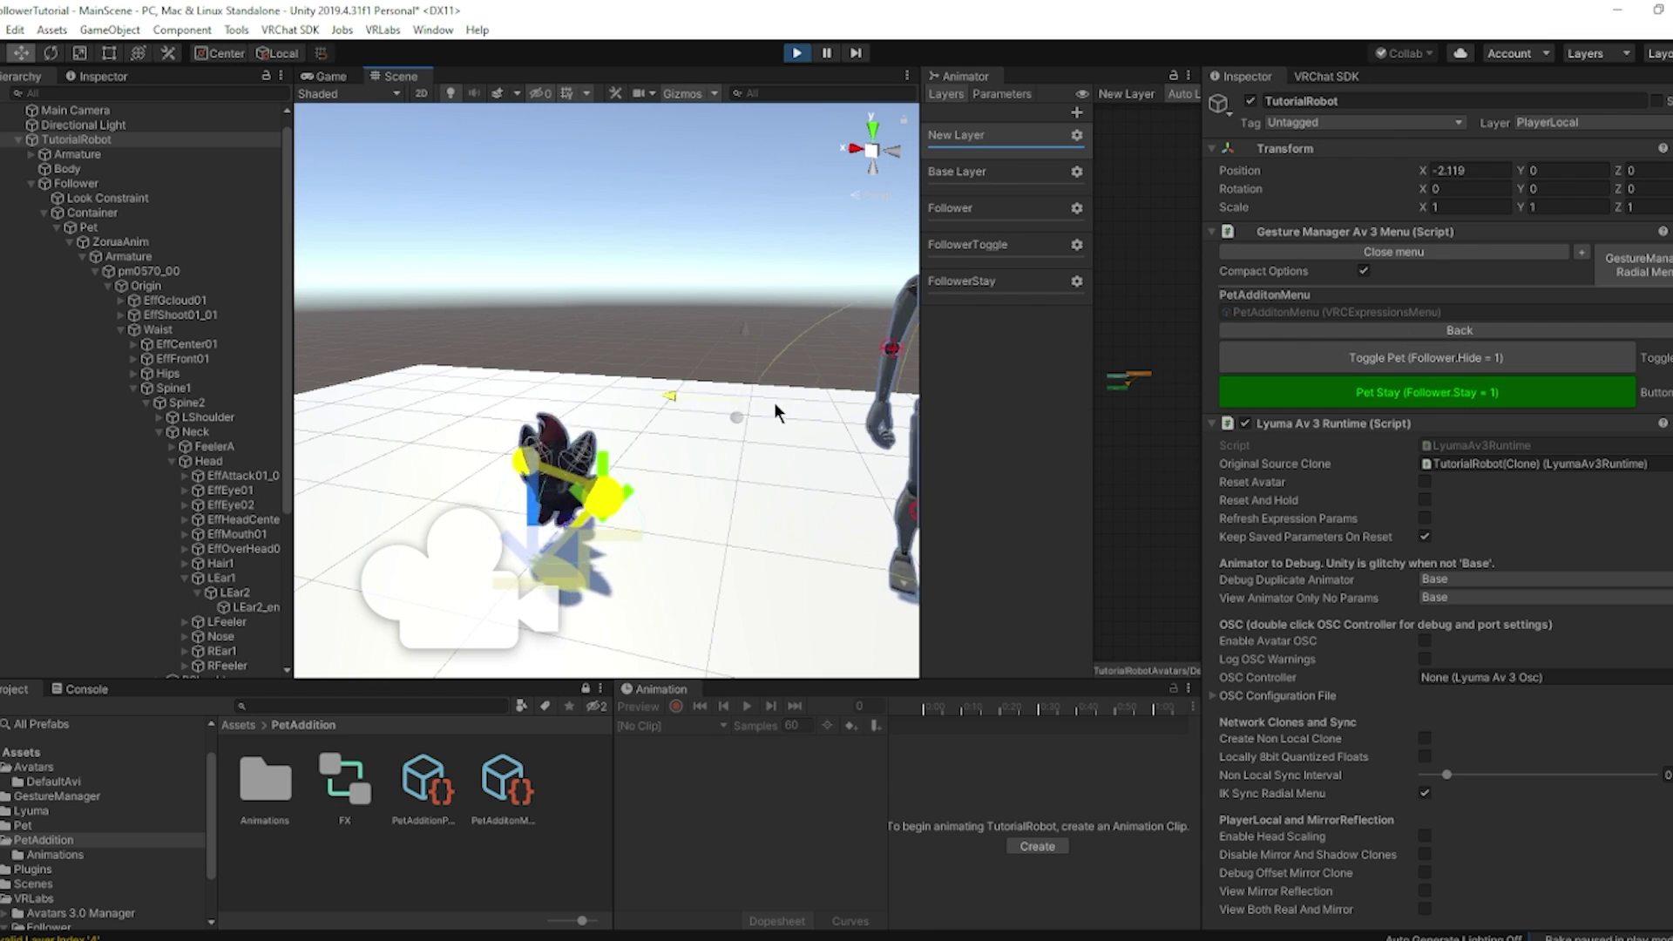
{"action": "left_click", "coordinate": [797, 53]}
In the FX Base Layer, add a Follower.Stay false condition to the transition from Armature_idle to Armature_run.
{"action": "left_click", "coordinate": [954, 174]}
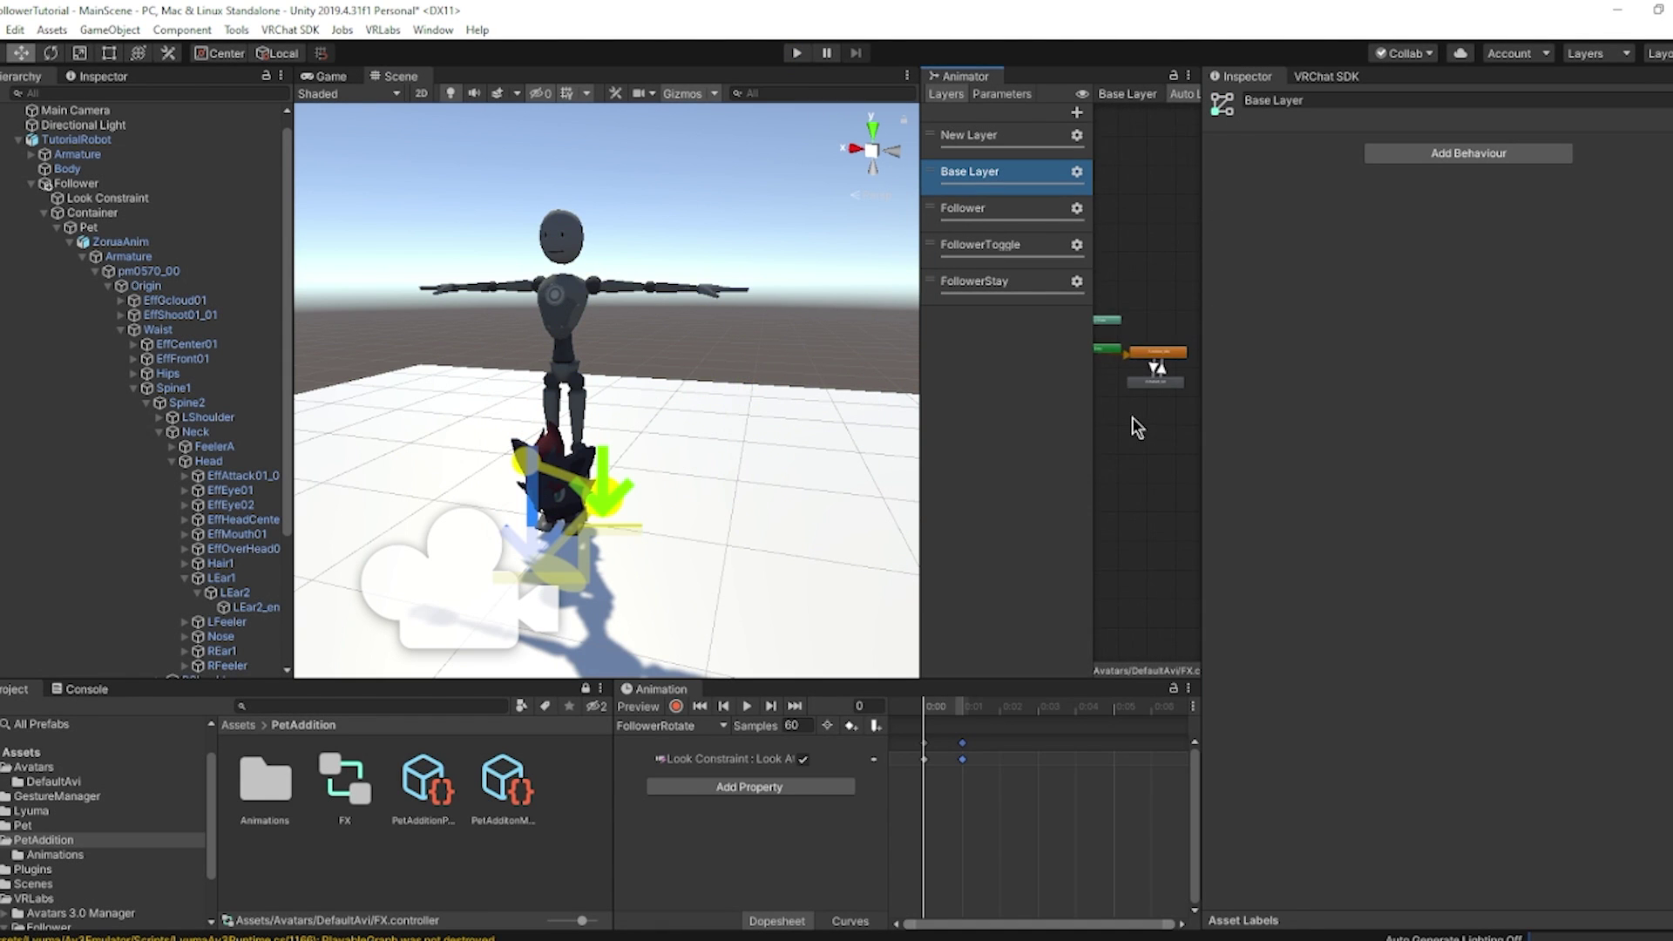
{"action": "scroll", "coordinate": [1142, 374], "scroll_direction": "up", "scroll_amount": 6}
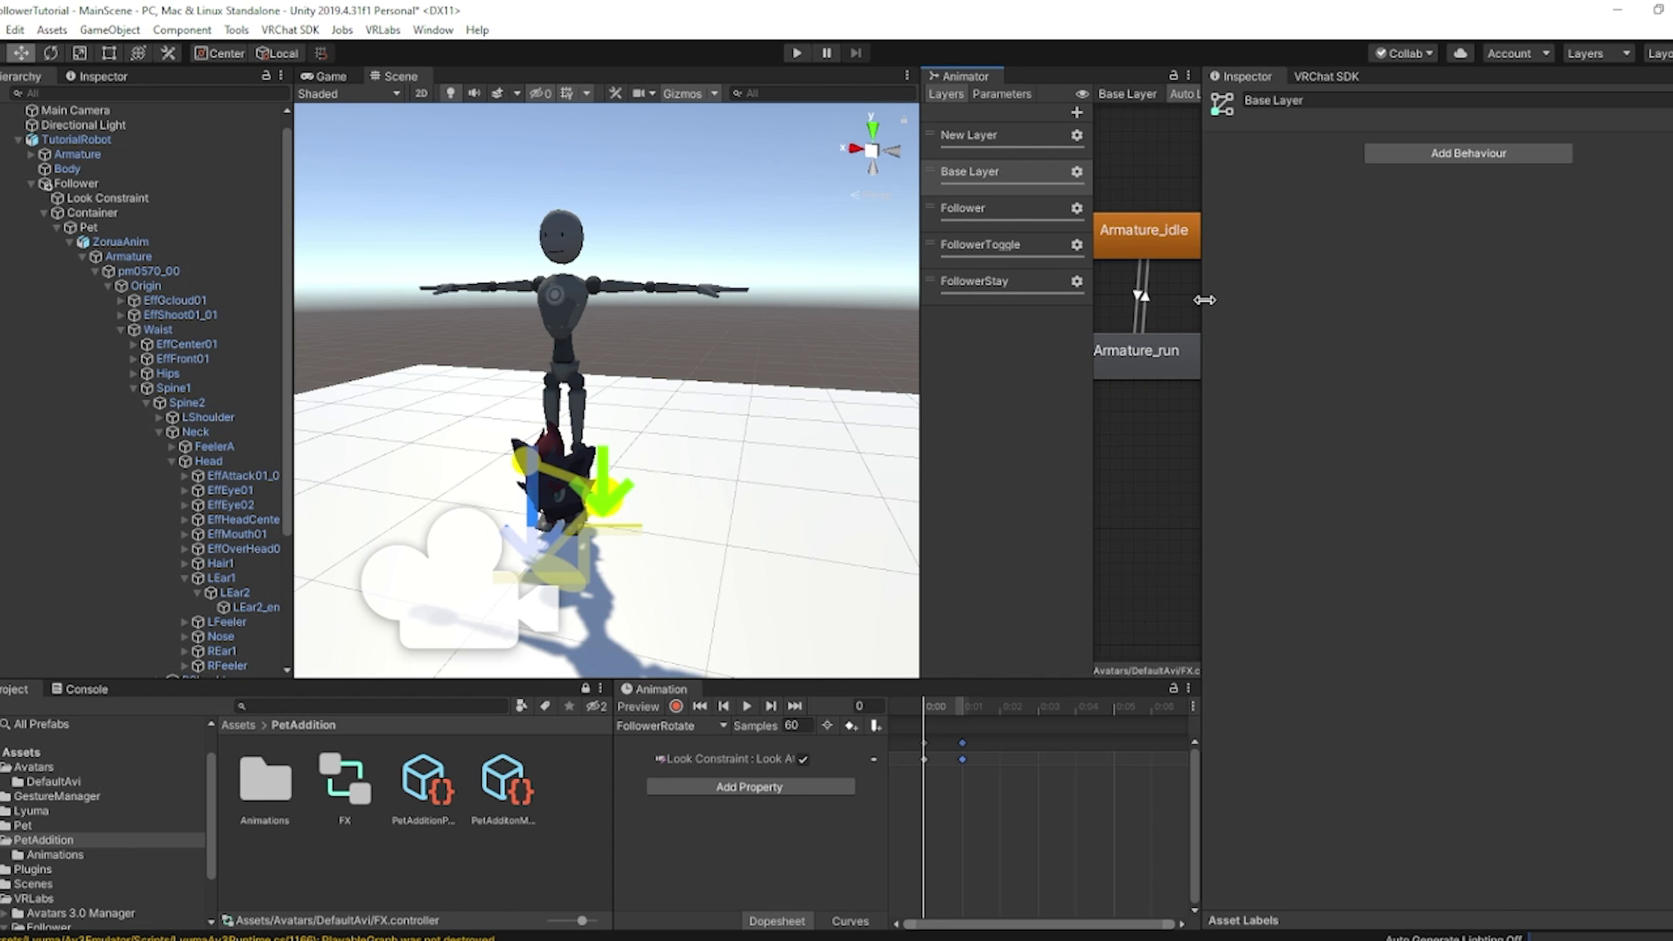
{"action": "left_click_drag", "start_coordinate": [1205, 300], "coordinate": [1433, 305]}
{"action": "left_click_drag", "start_coordinate": [1282, 315], "coordinate": [862, 324]}
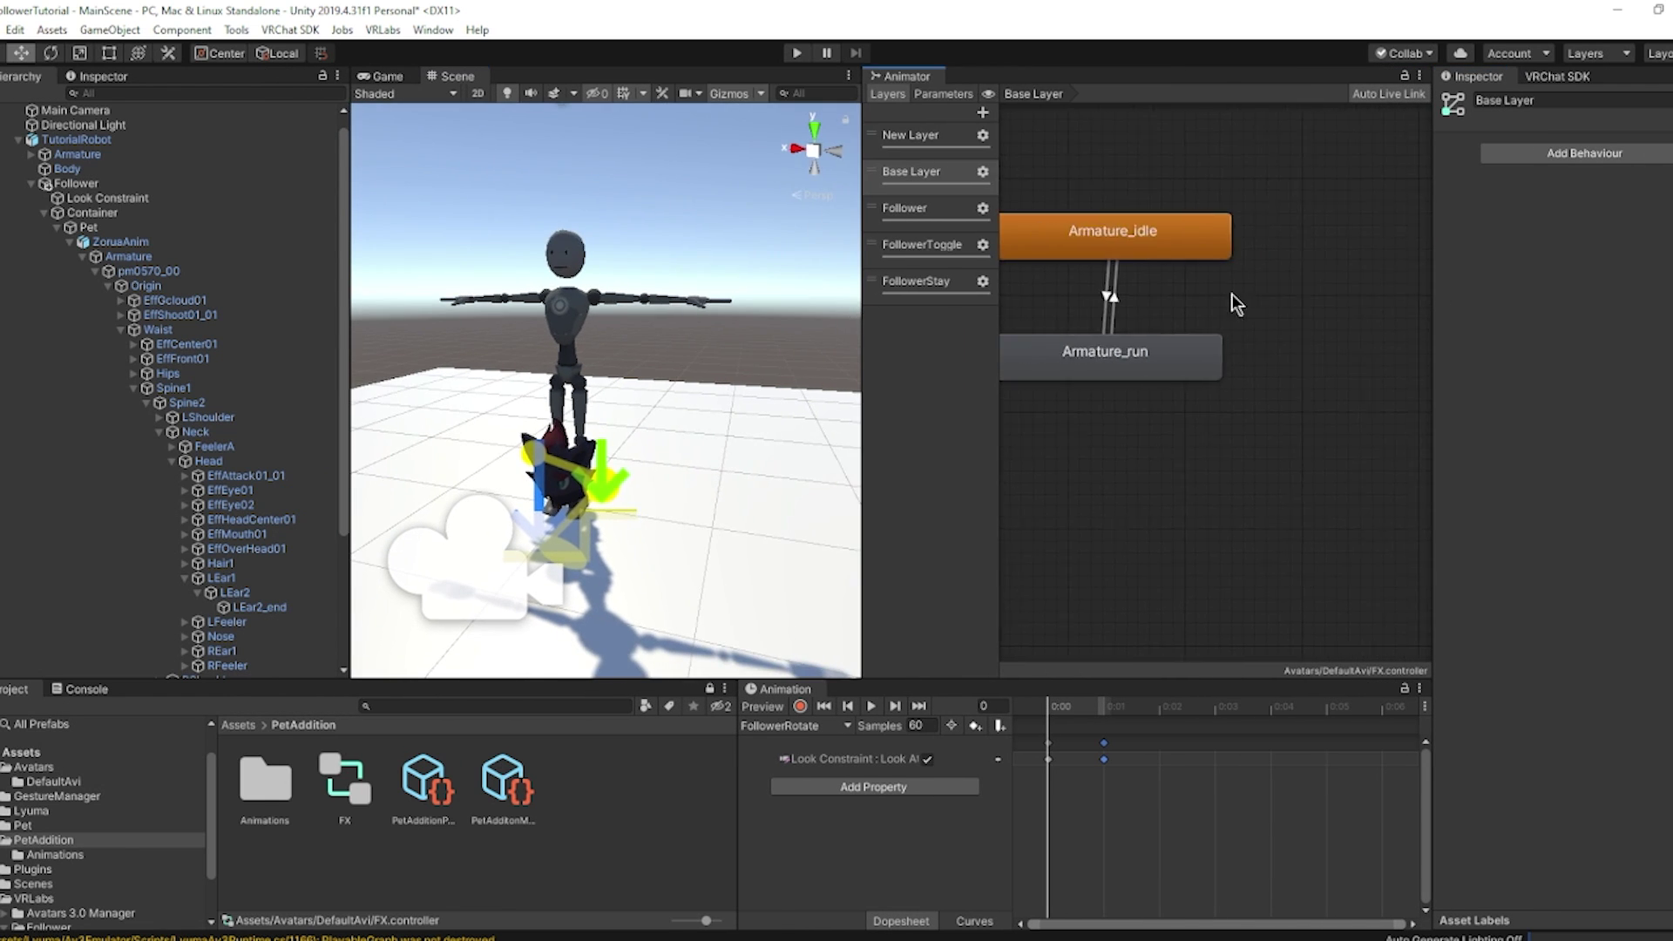
{"action": "left_click", "coordinate": [1166, 278]}
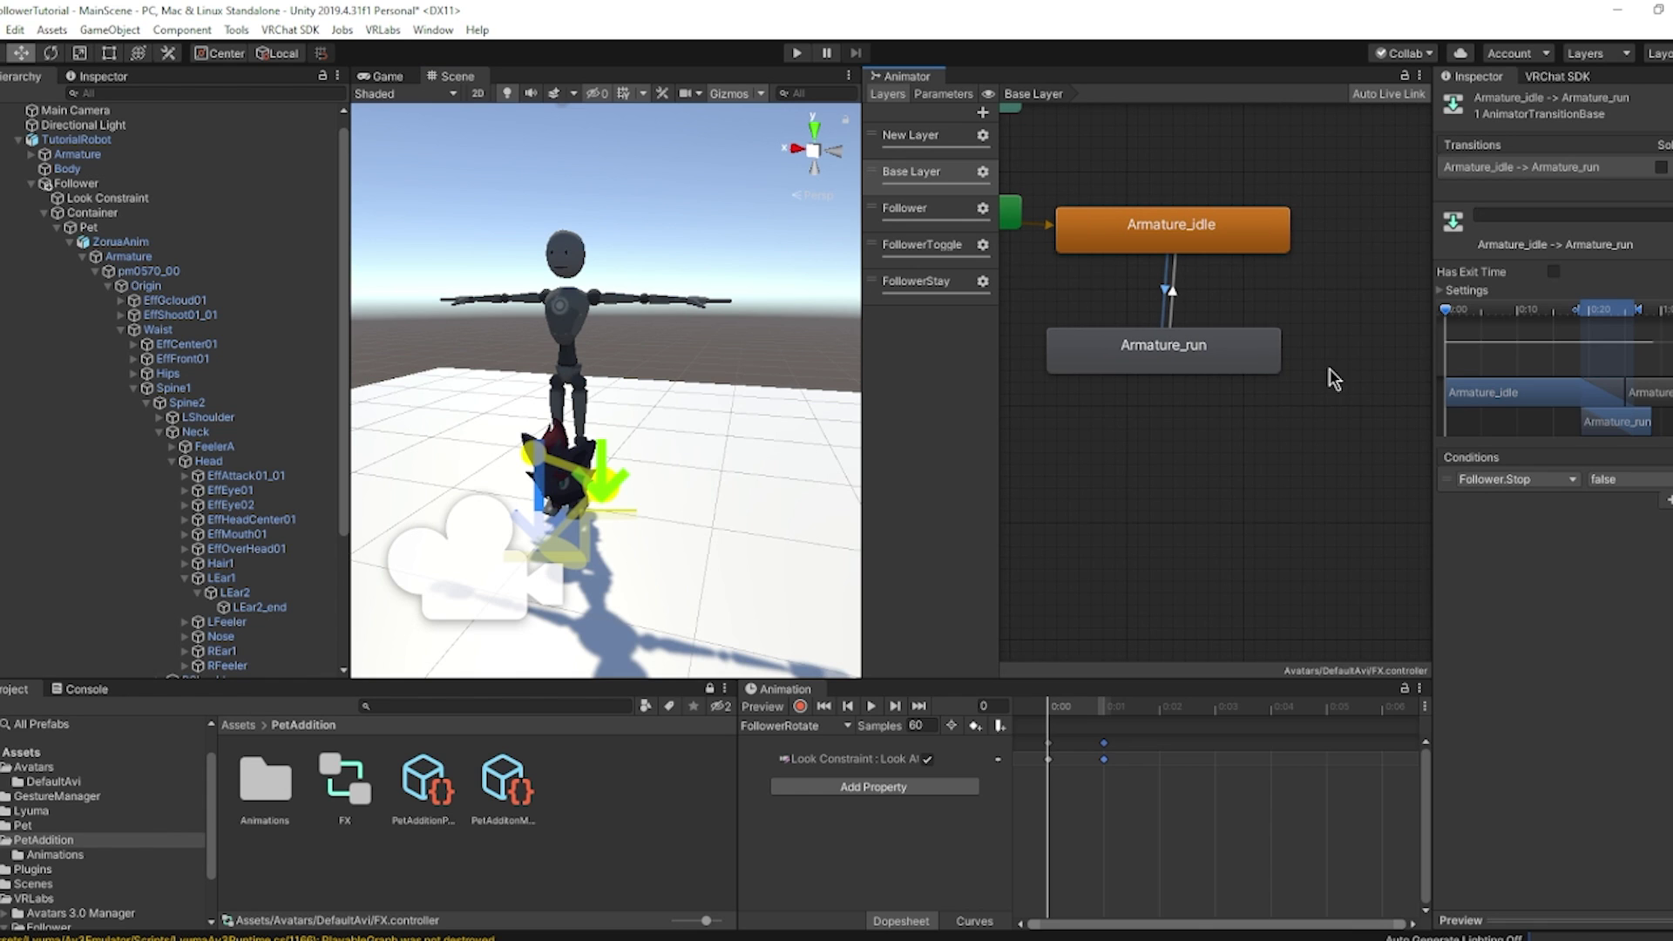
{"action": "left_click", "coordinate": [1167, 254]}
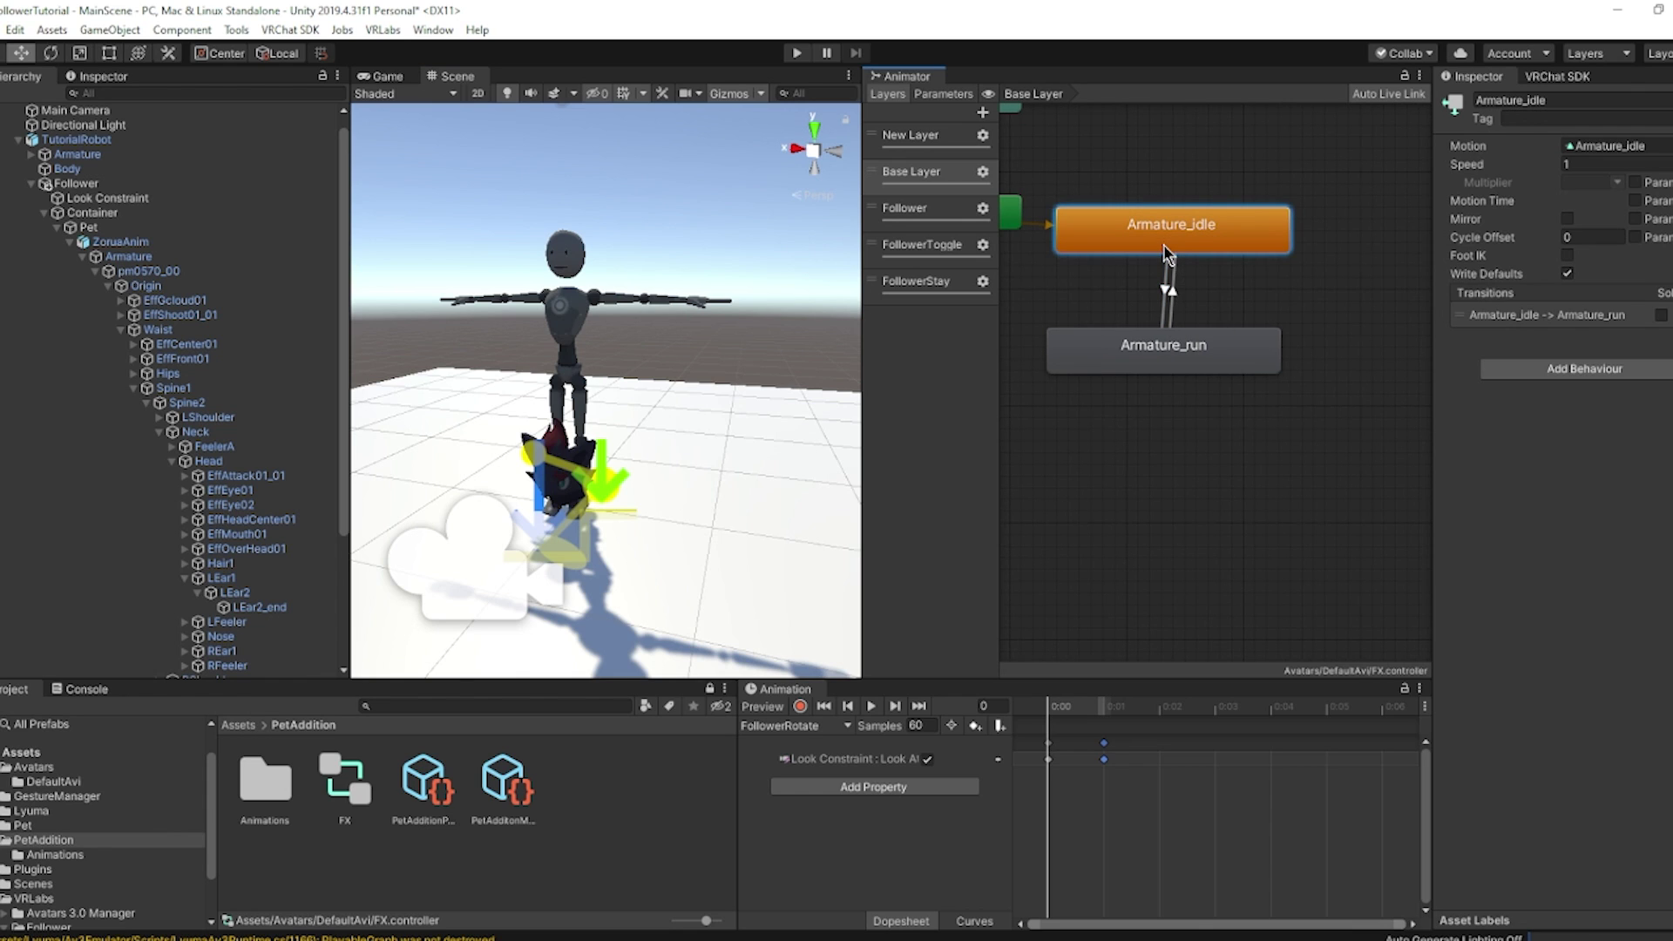
{"action": "left_click", "coordinate": [1165, 278]}
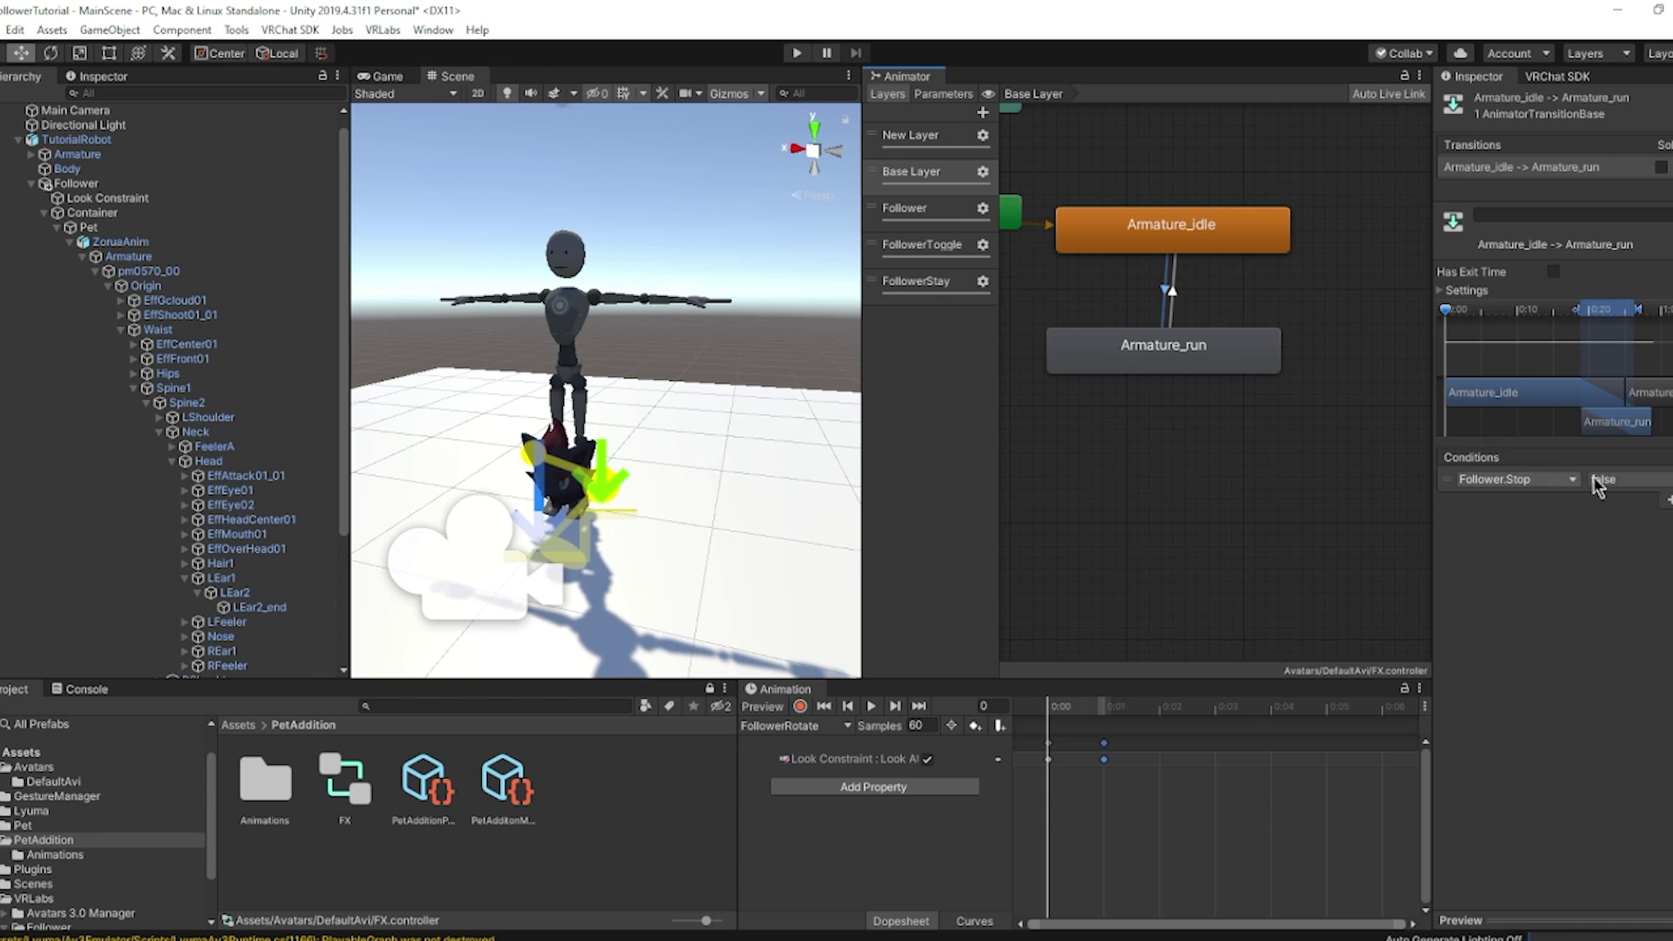
{"action": "left_click", "coordinate": [1668, 500]}
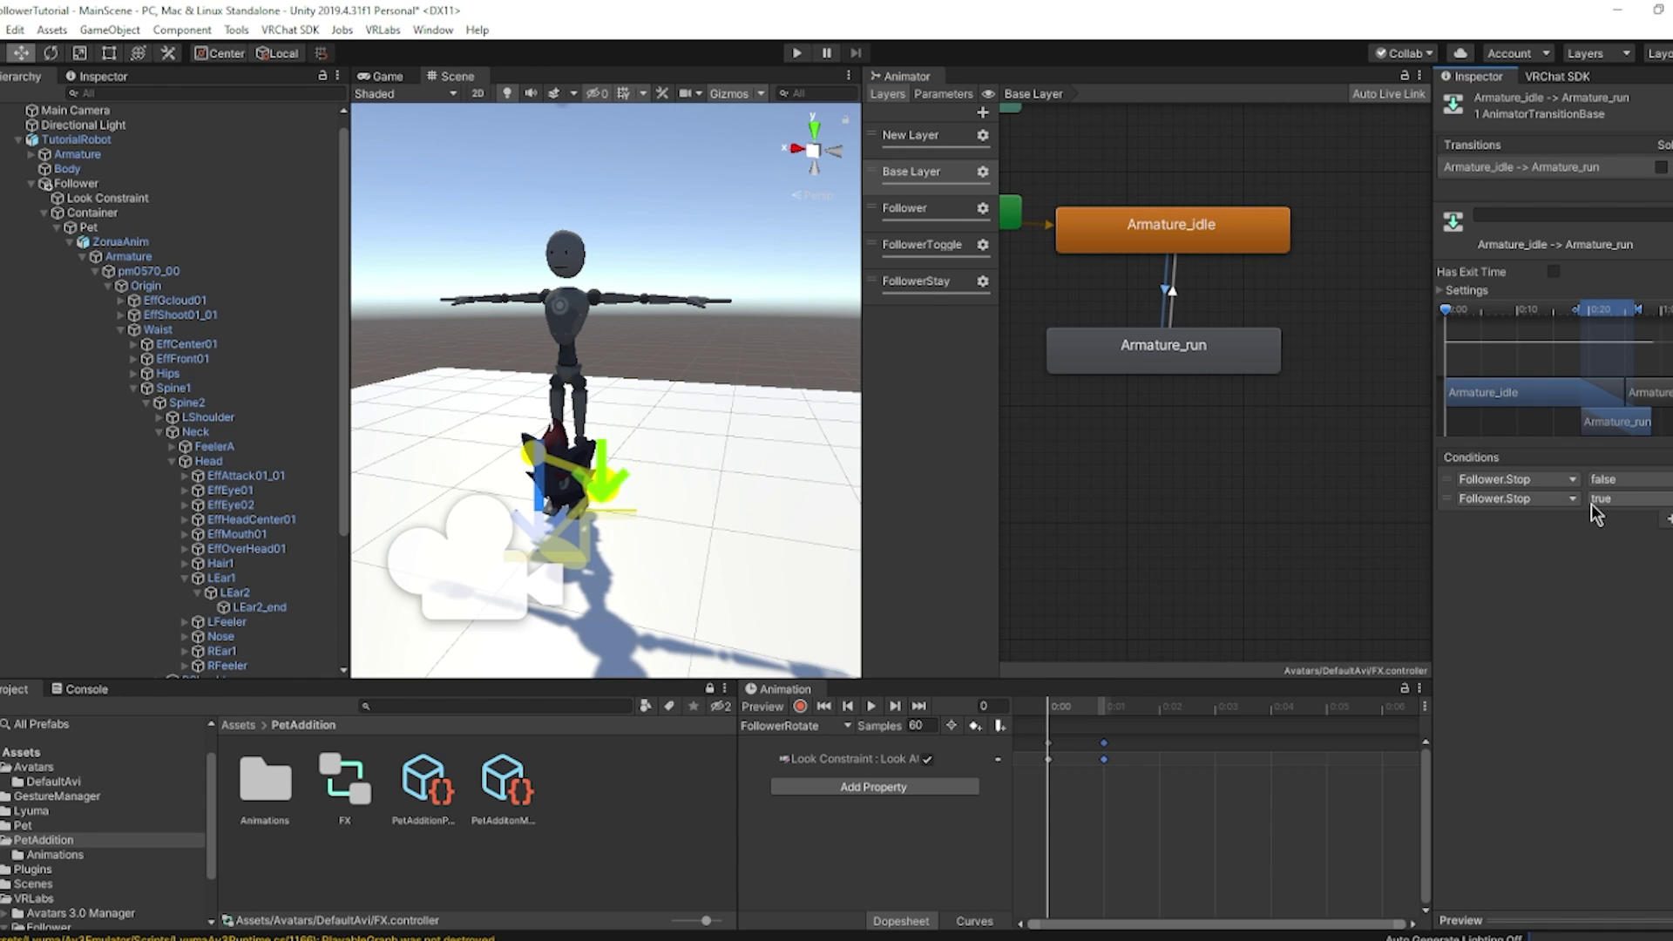
{"action": "left_click", "coordinate": [1534, 498]}
{"action": "left_click", "coordinate": [1516, 590]}
{"action": "left_click", "coordinate": [1624, 502]}
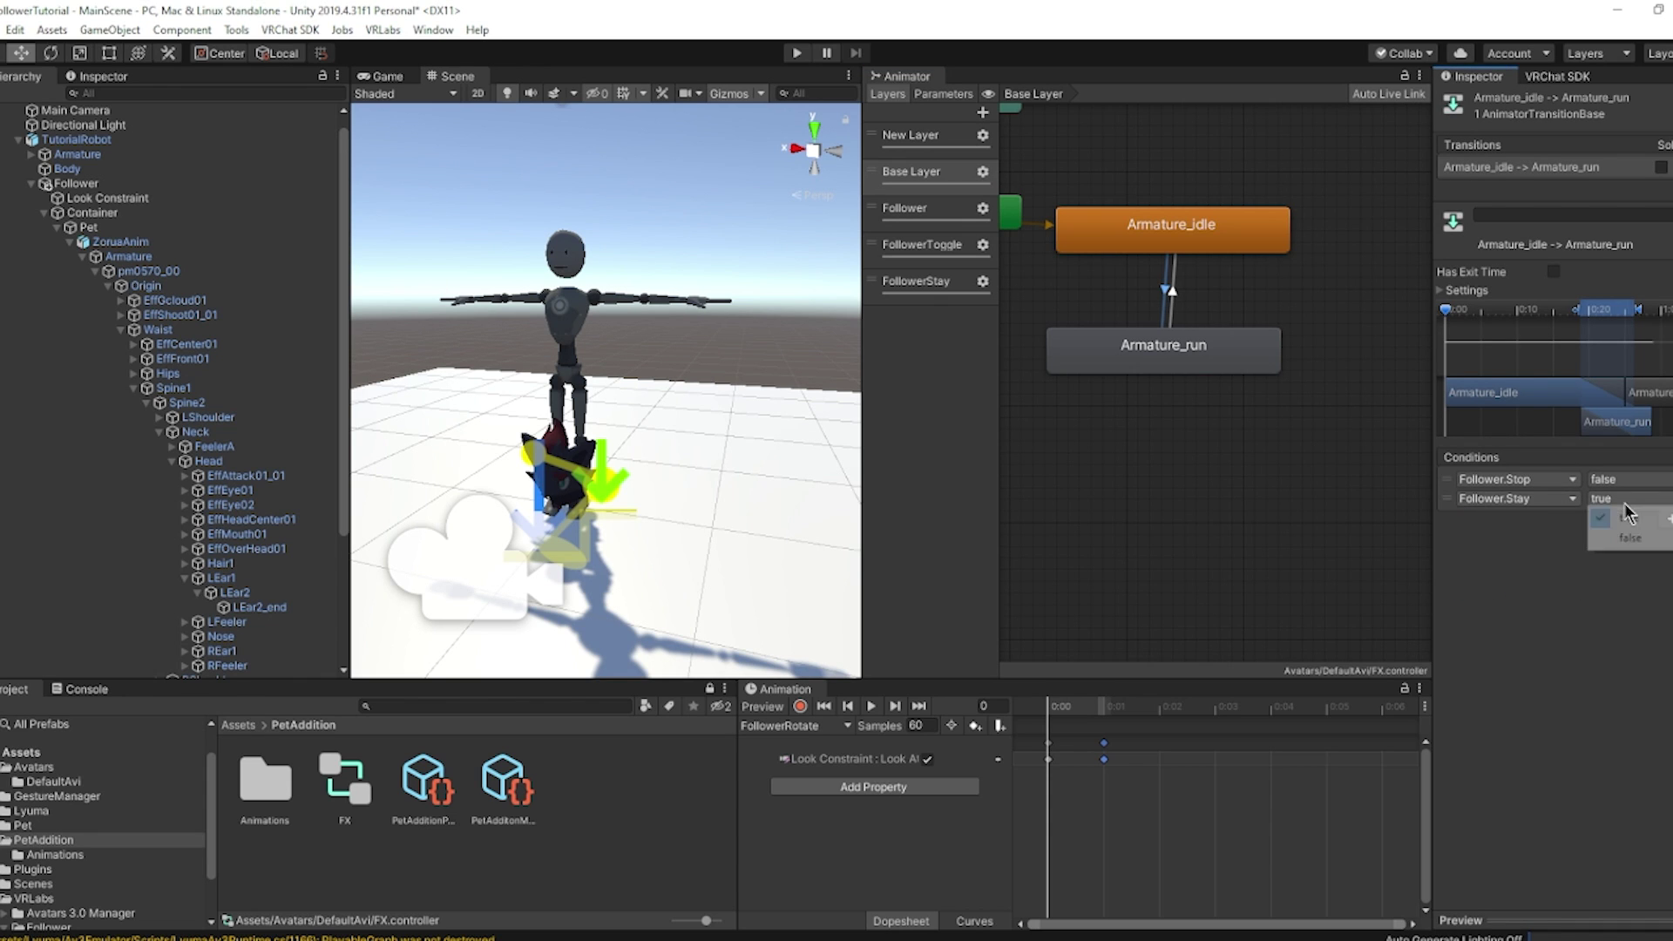
{"action": "left_click", "coordinate": [1620, 538]}
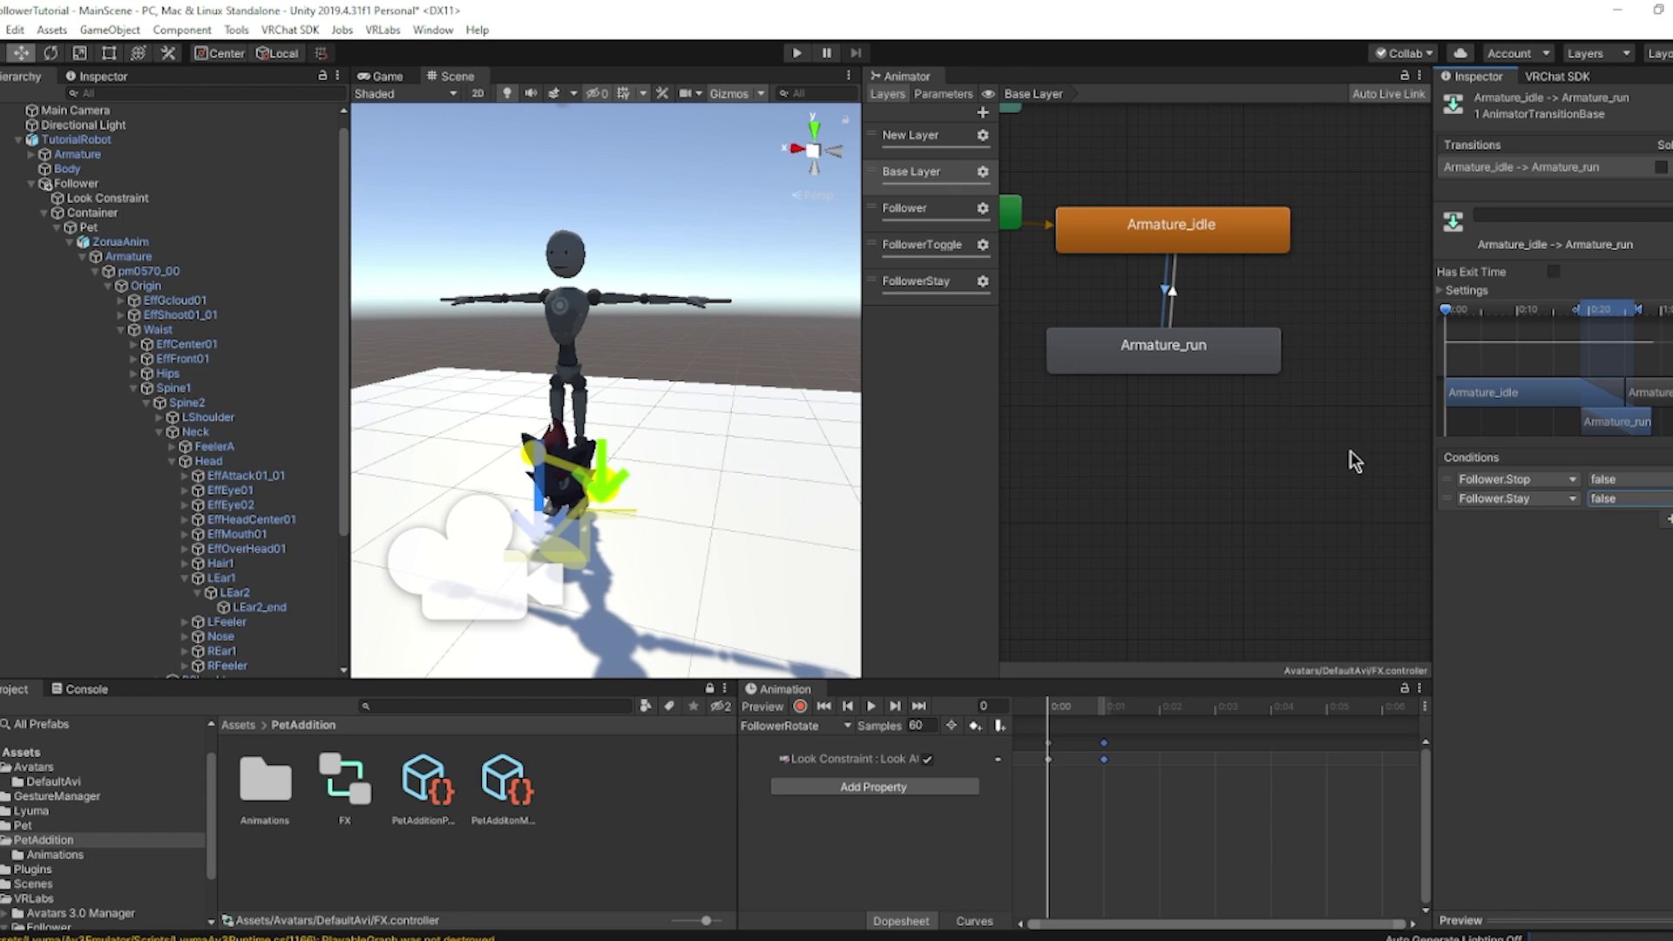
Create a second transition from Armature_run to Armature_idle.
{"action": "left_click", "coordinate": [1185, 337]}
{"action": "right_click", "coordinate": [1187, 340]}
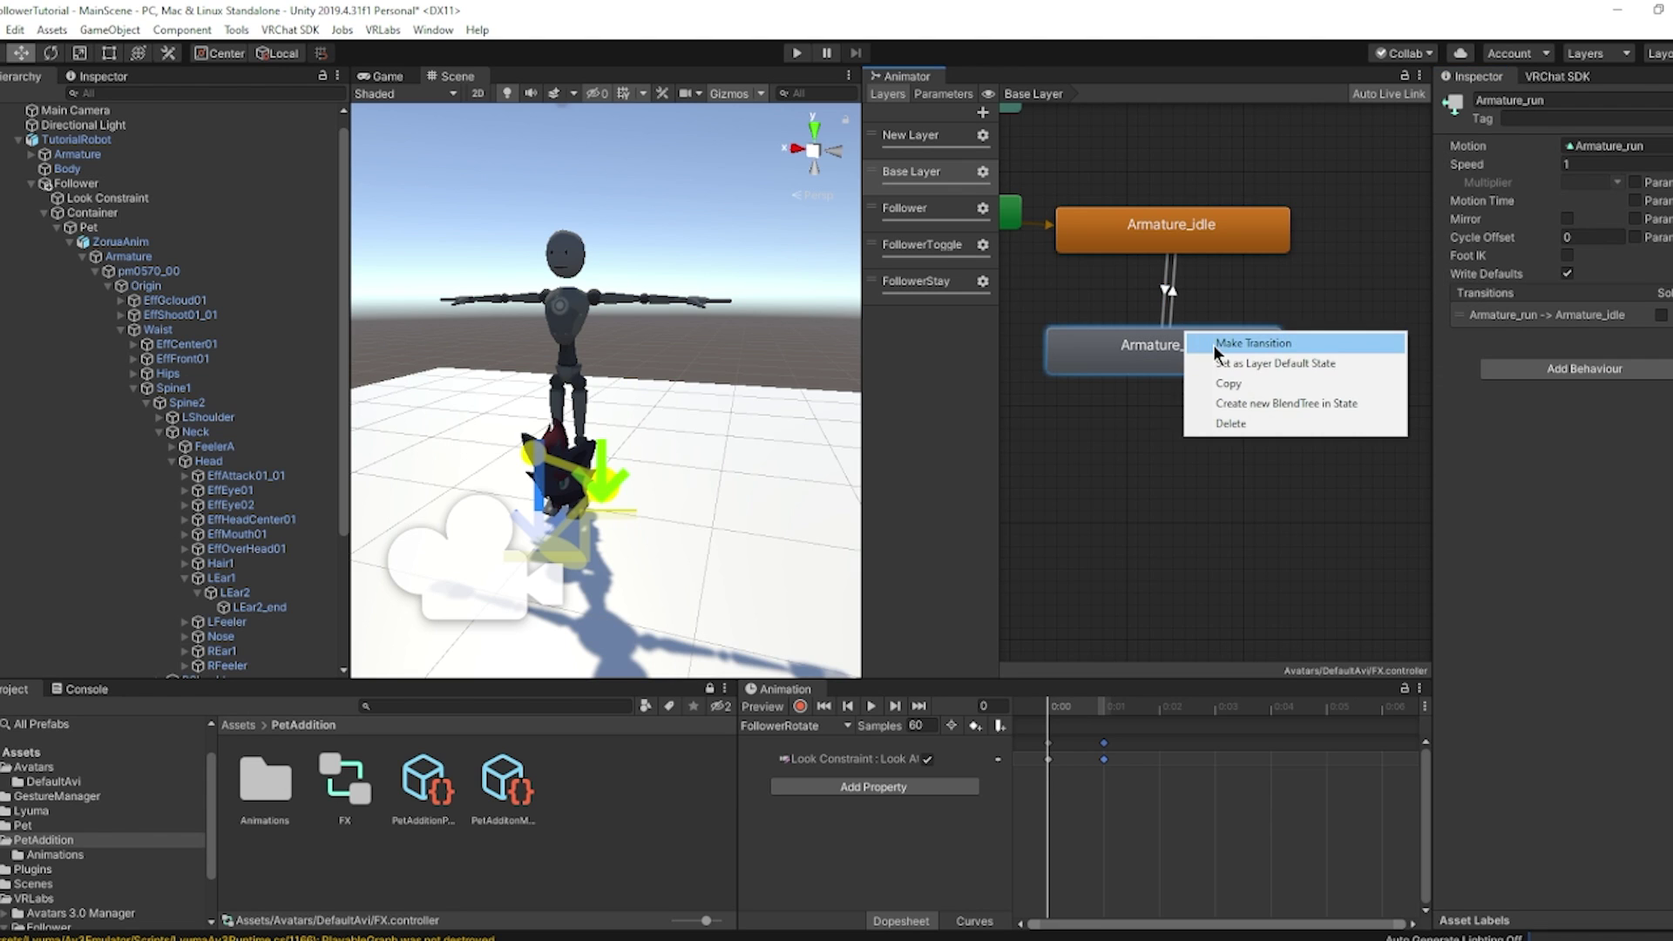
{"action": "left_click", "coordinate": [1216, 343]}
{"action": "left_click", "coordinate": [1200, 209]}
{"action": "left_click", "coordinate": [1192, 349]}
{"action": "right_click", "coordinate": [1192, 349]}
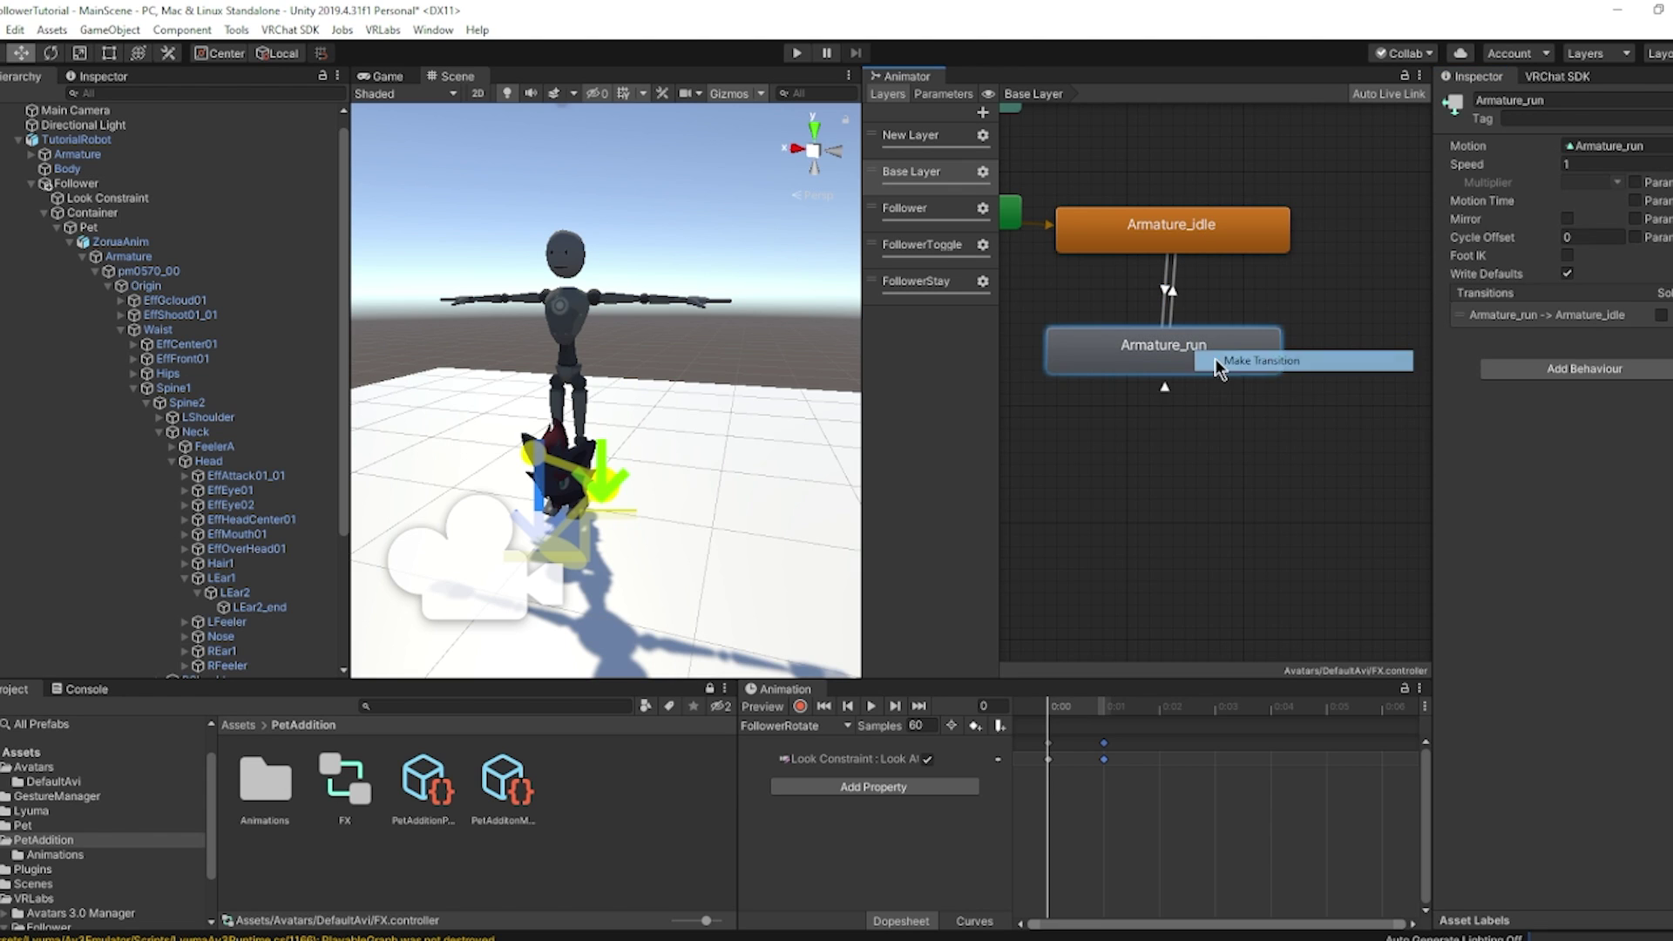
{"action": "left_click", "coordinate": [1214, 359]}
{"action": "left_click", "coordinate": [1206, 226]}
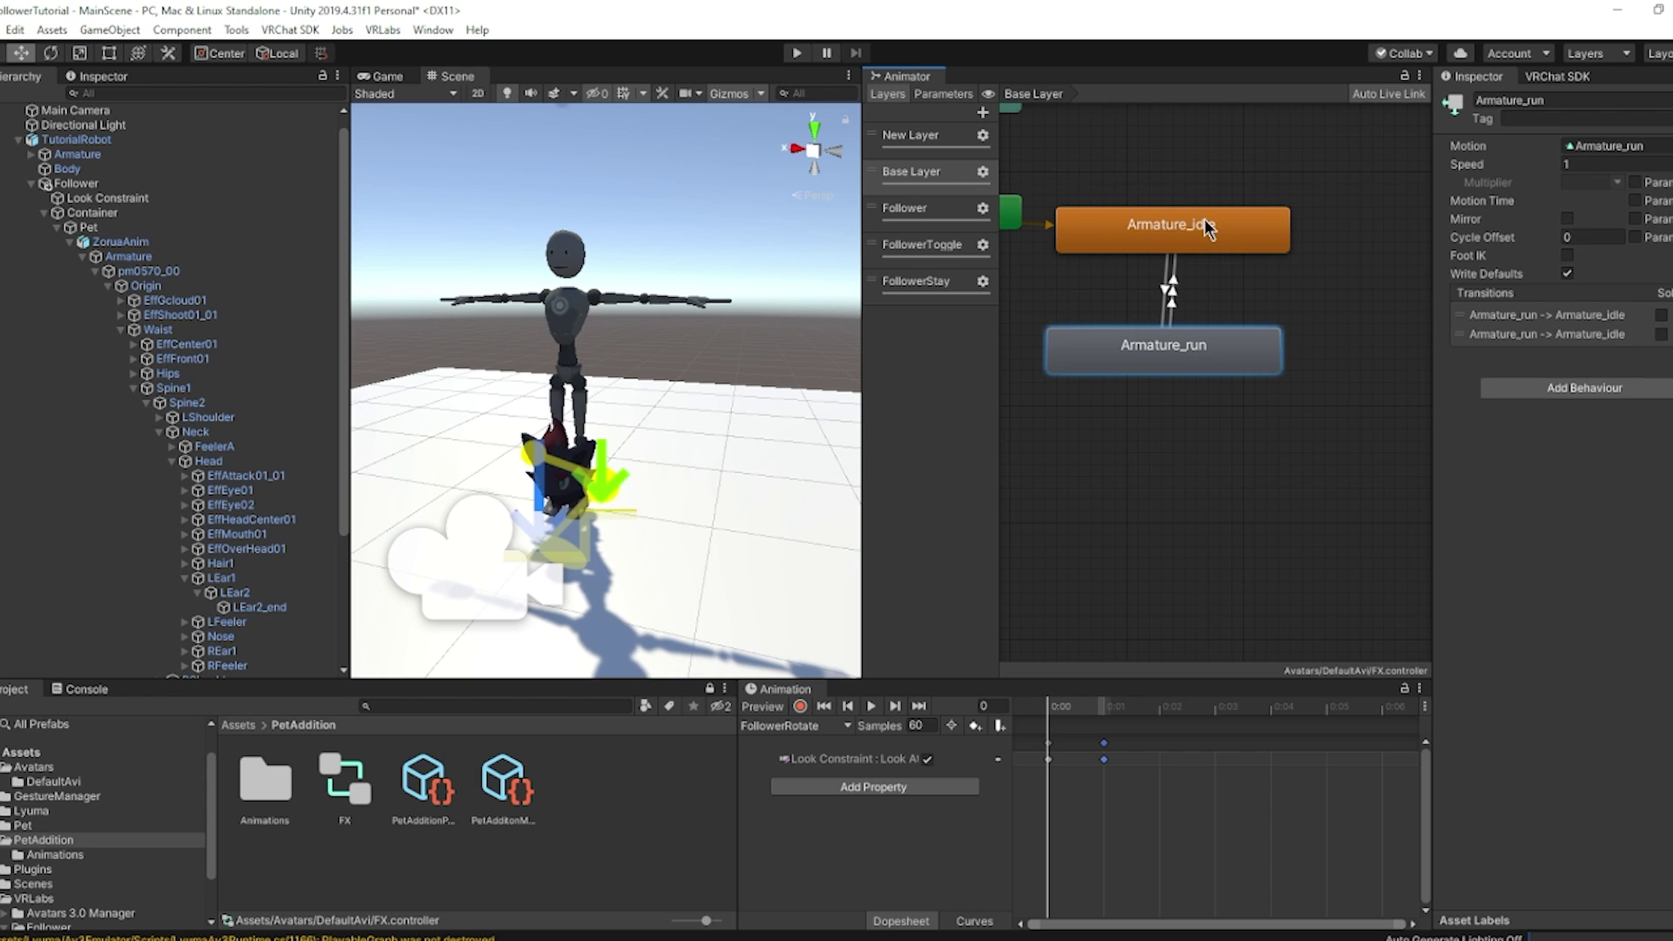
Give the second Armature_run to Armature_idle transition a Follower.Stay true condition and disable its exit time.
{"action": "left_click", "coordinate": [1549, 334]}
{"action": "left_click", "coordinate": [1666, 668]}
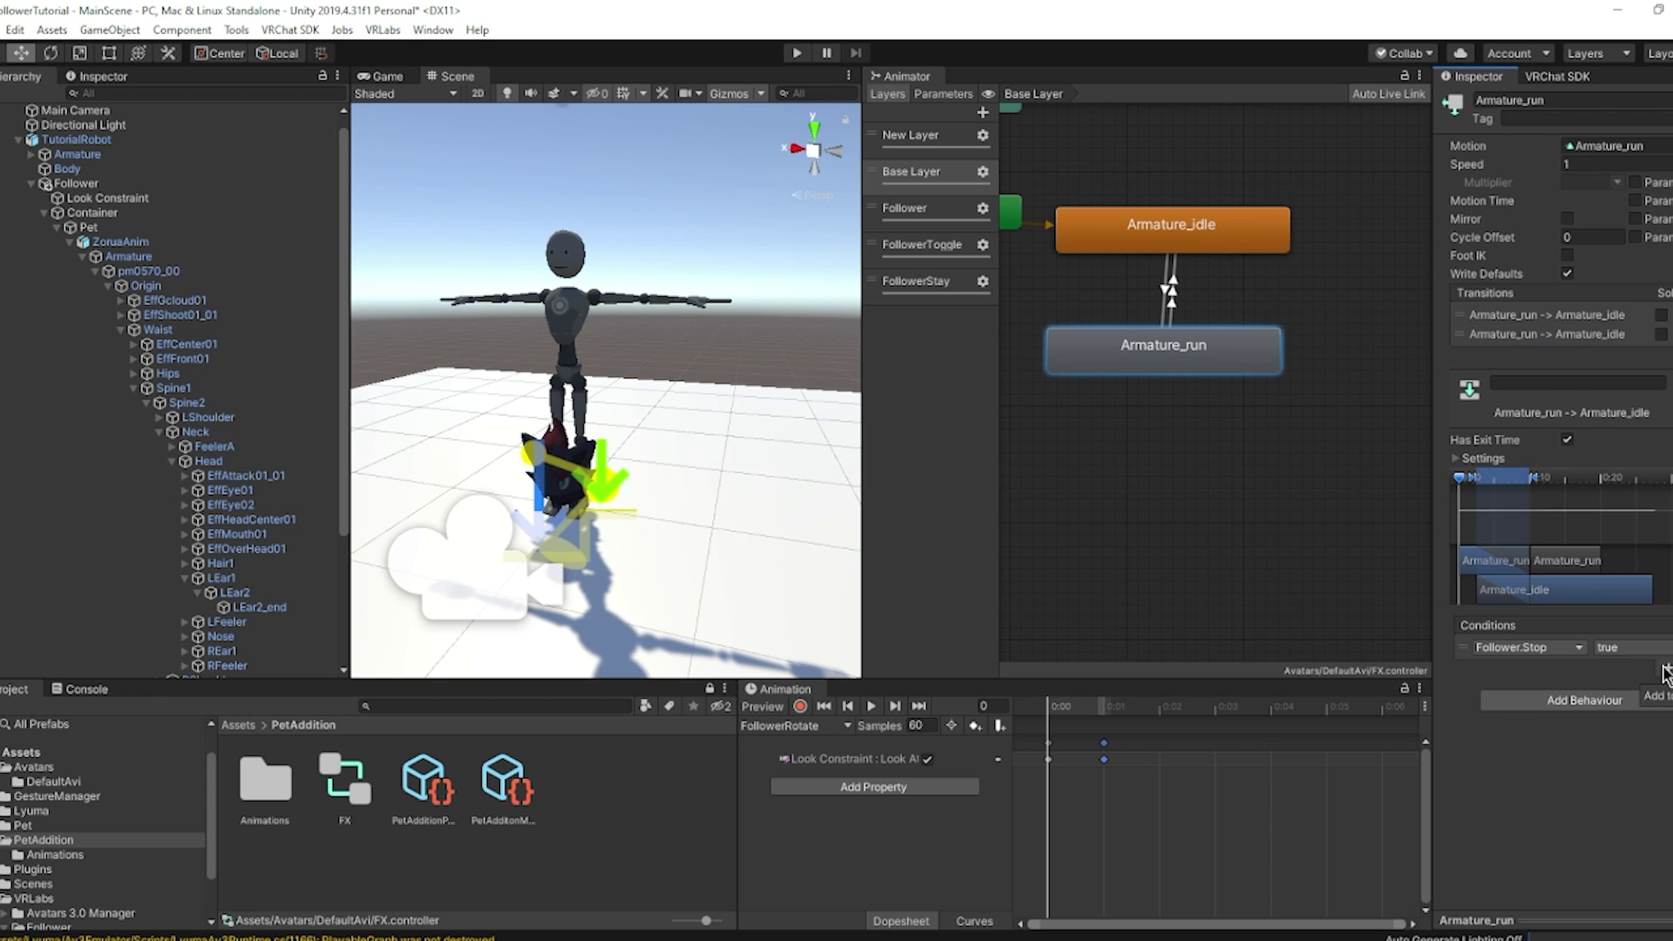
{"action": "left_click", "coordinate": [1569, 649]}
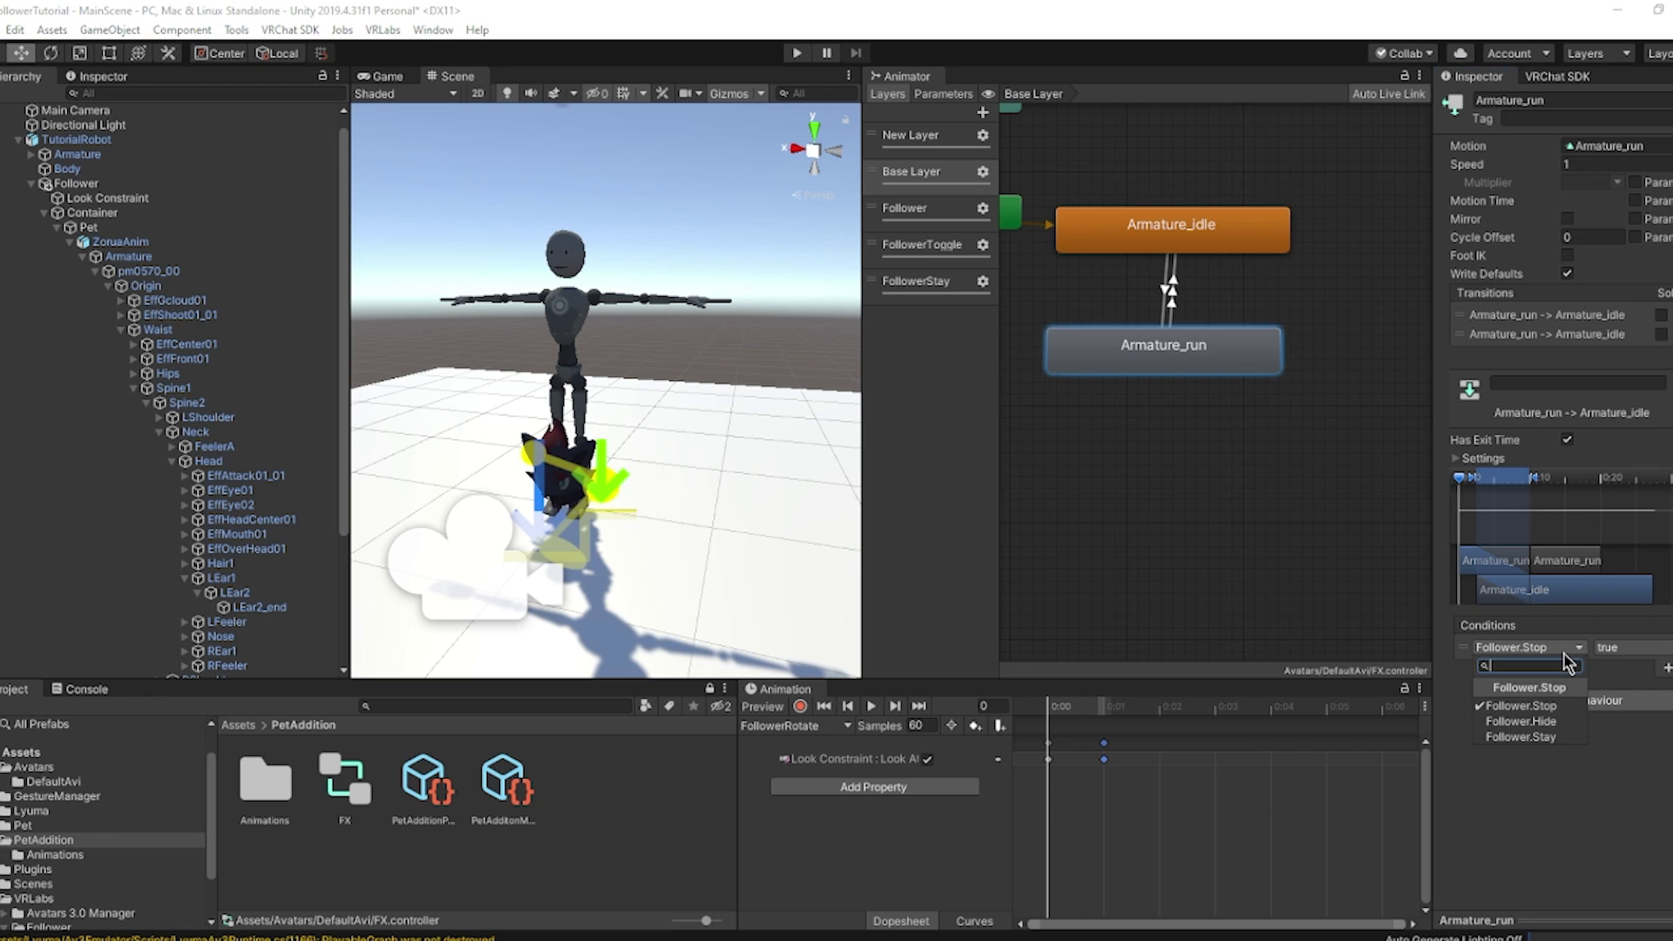
{"action": "left_click", "coordinate": [1534, 739]}
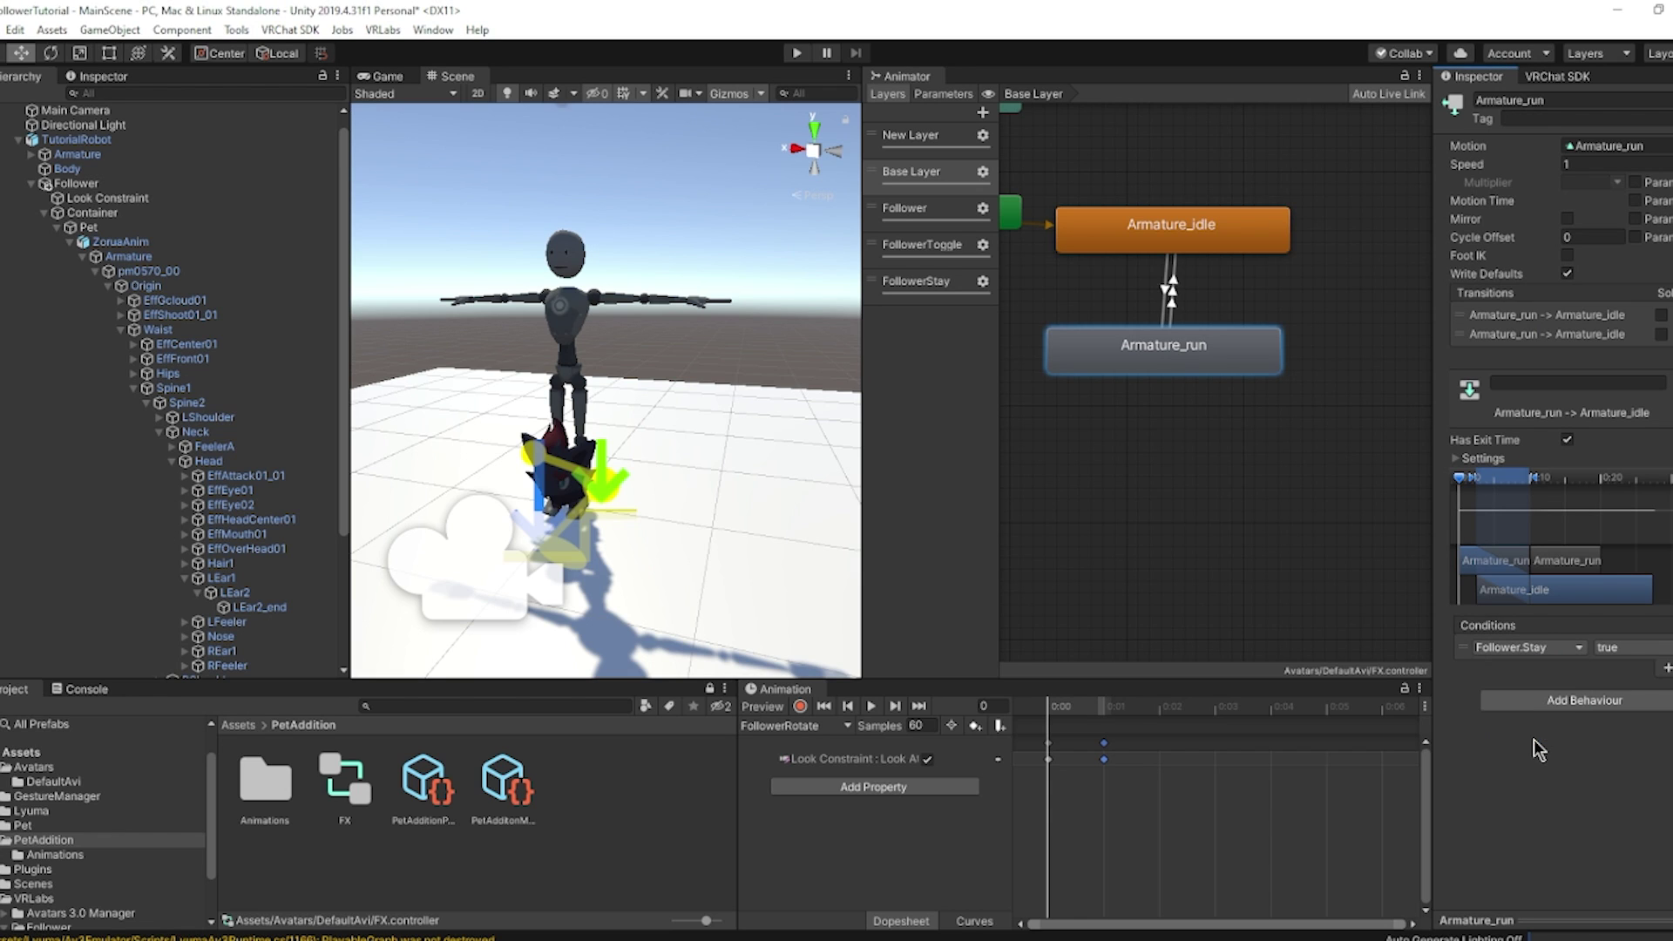
{"action": "left_click", "coordinate": [1567, 440]}
{"action": "left_click", "coordinate": [1169, 297]}
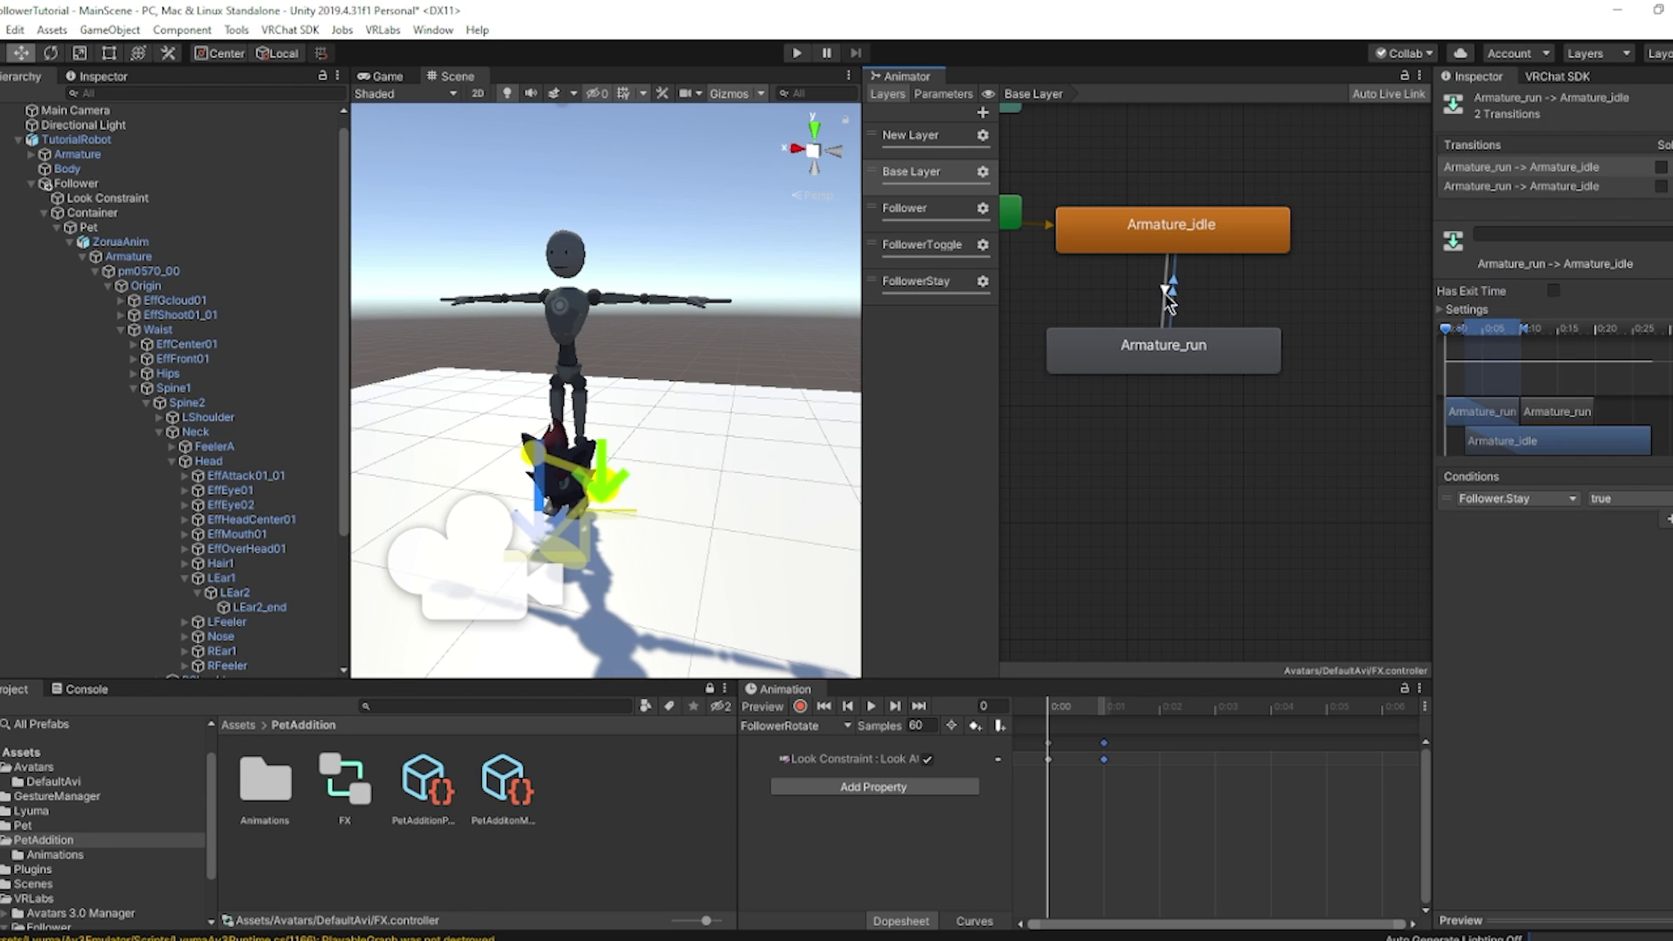
{"action": "left_click", "coordinate": [1191, 504]}
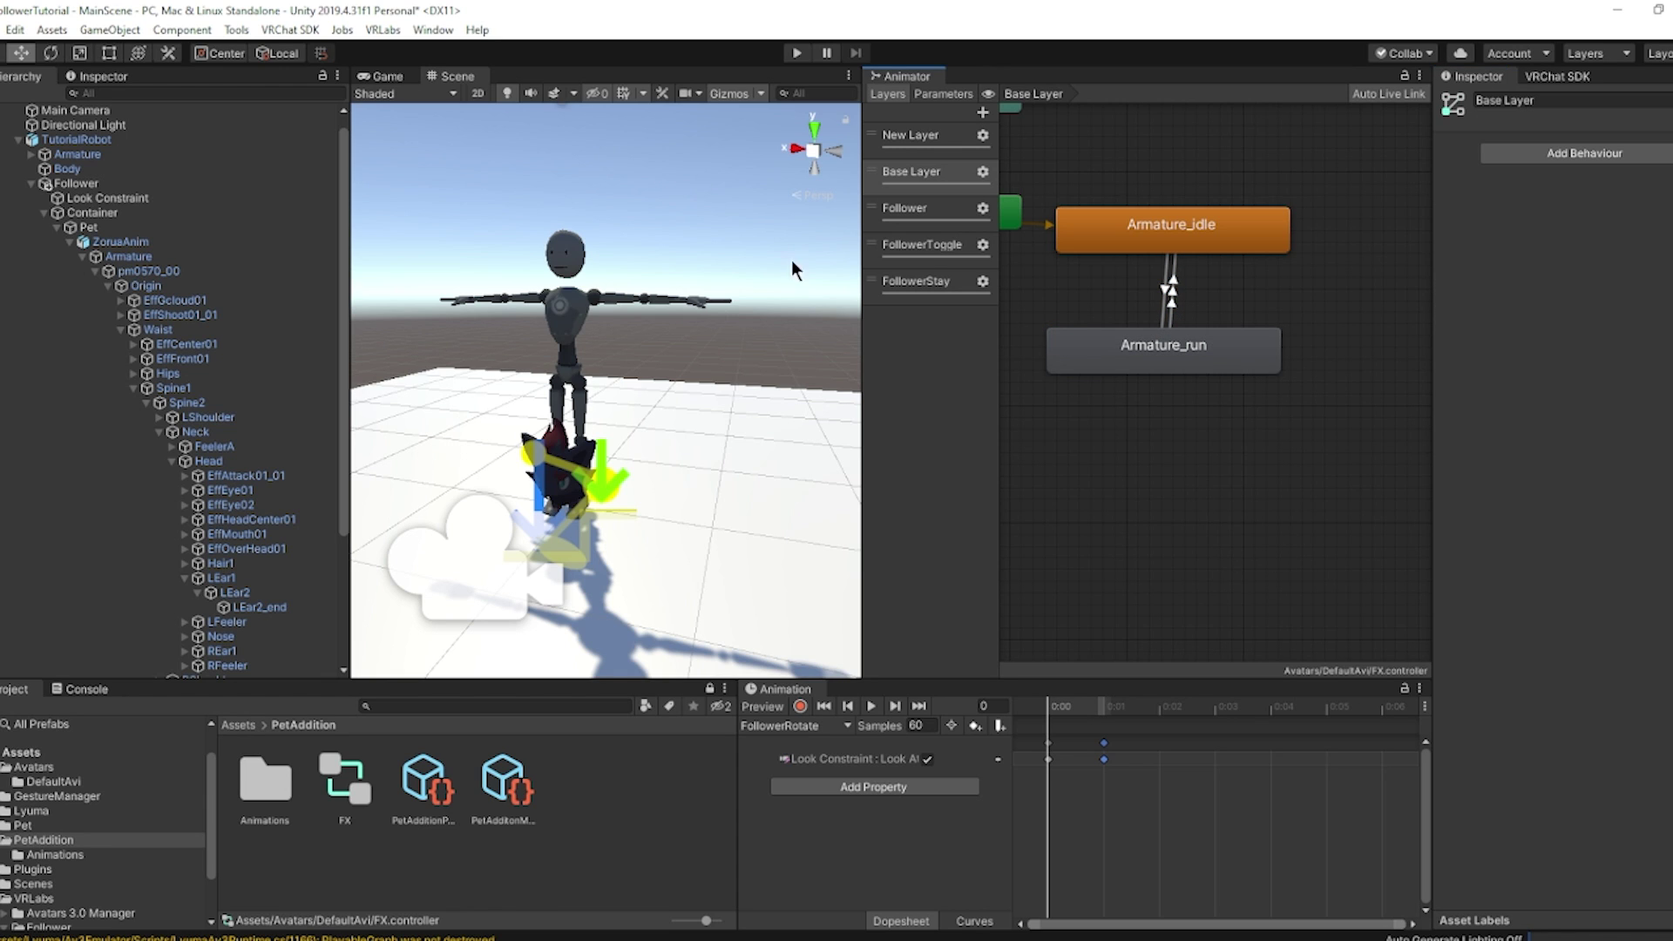
Start play mode and test the pet's following by moving TutorialRobot around the floor to about X 1.16, Z 0.5.
{"action": "left_click", "coordinate": [797, 53]}
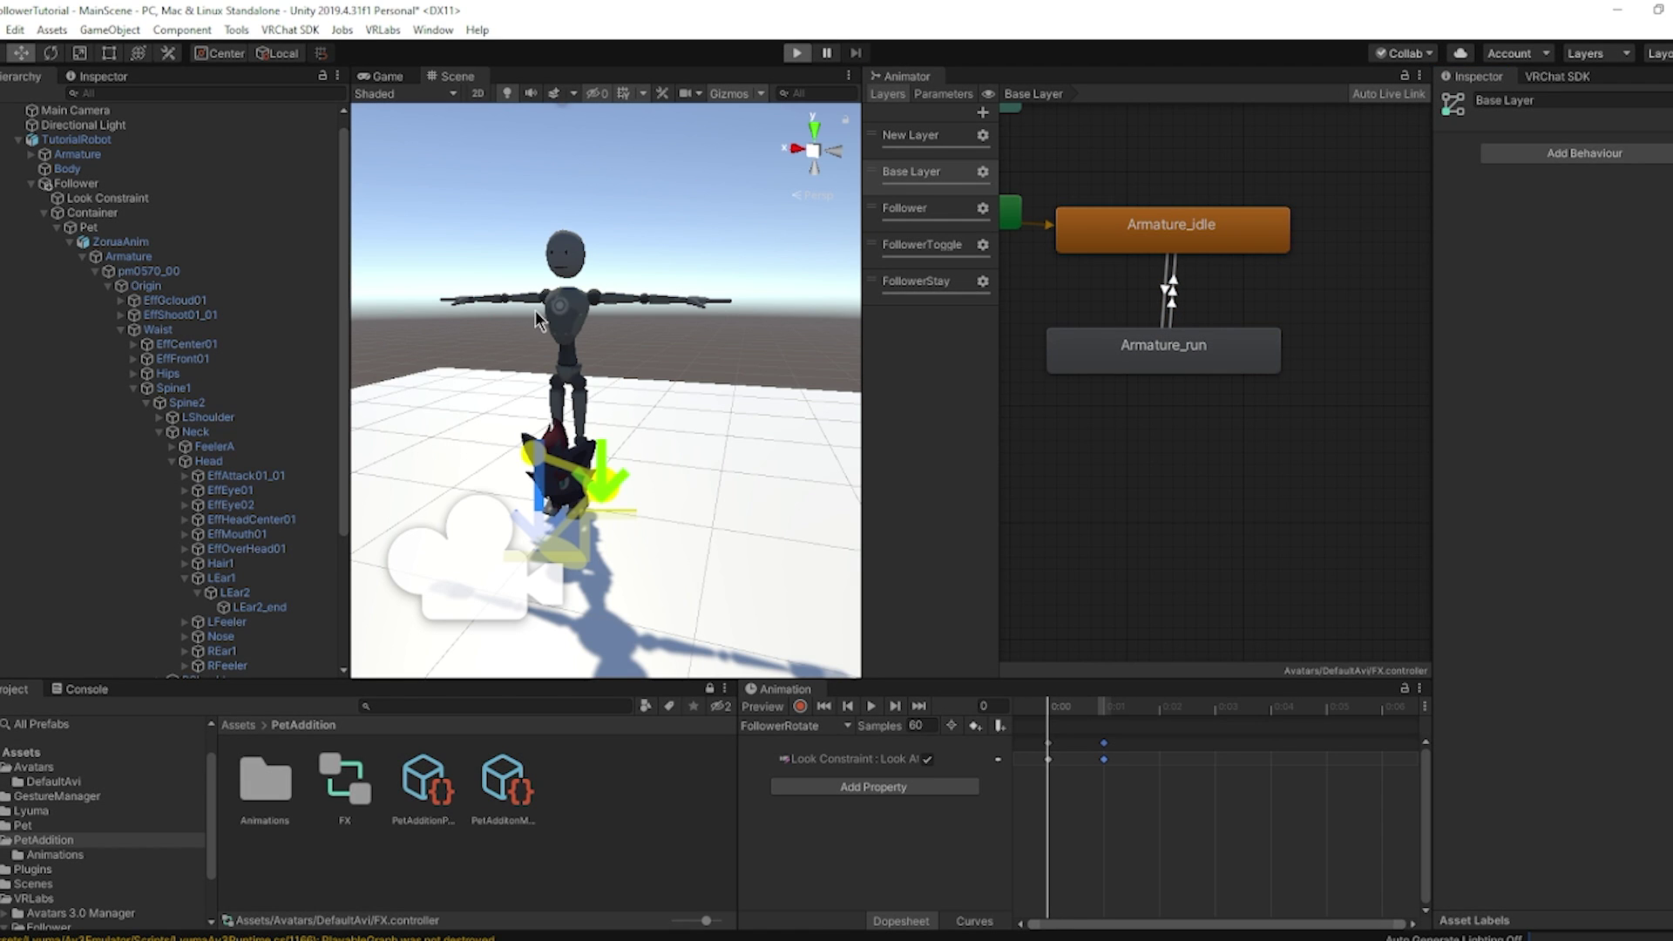
{"action": "left_click", "coordinate": [153, 141]}
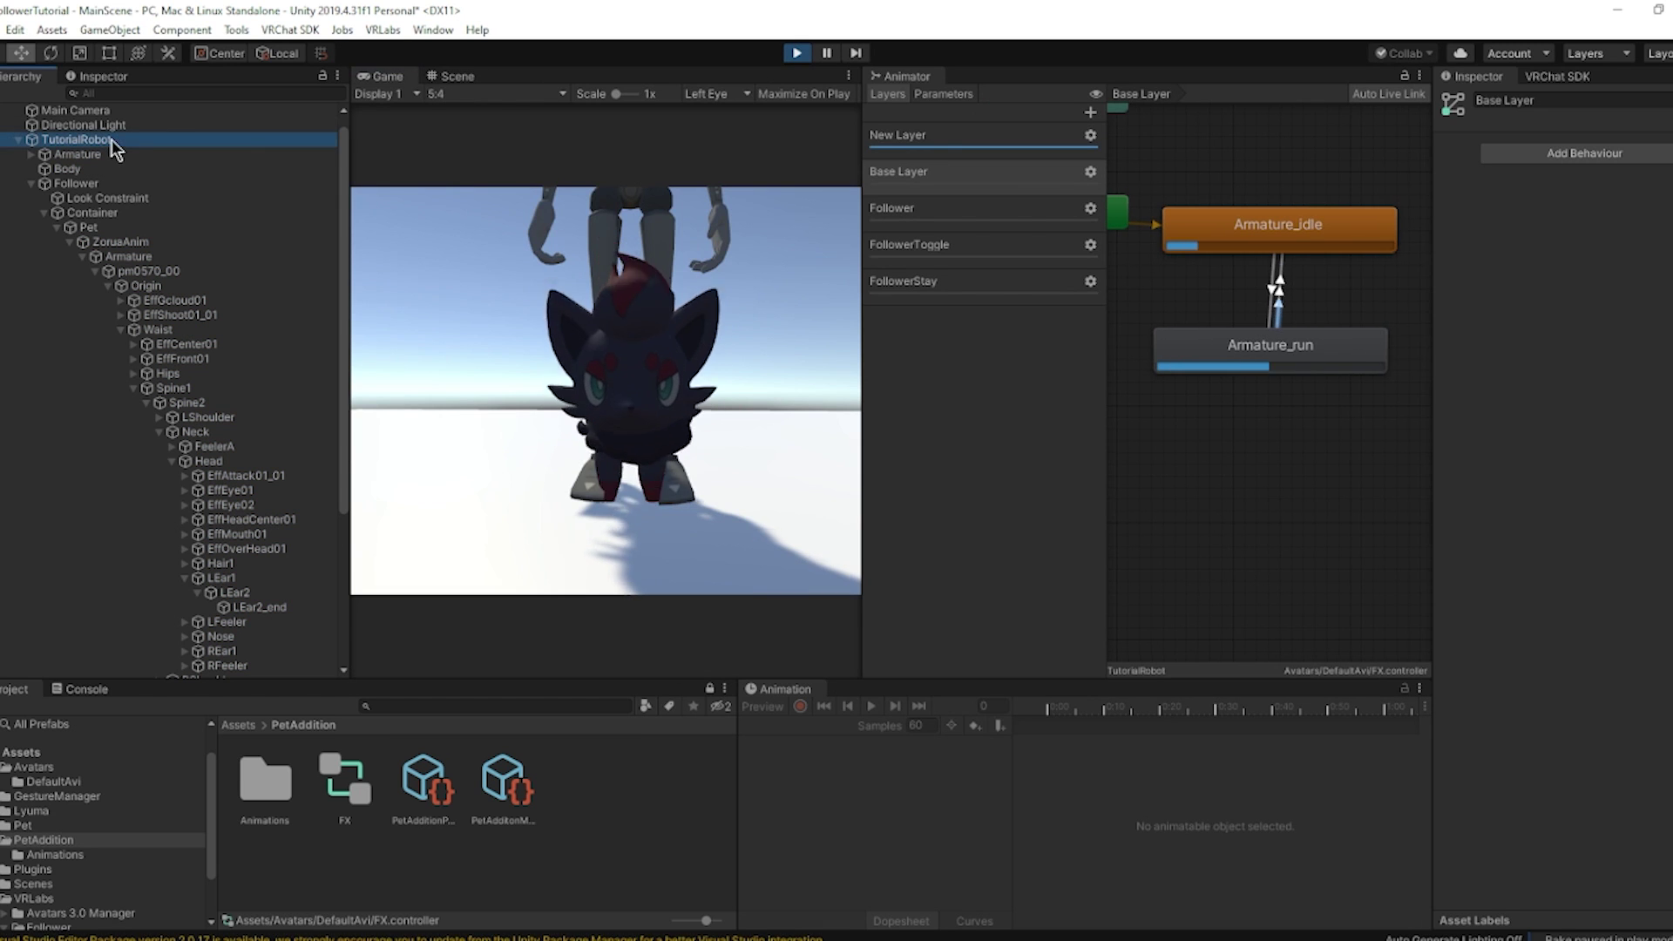
{"action": "left_click", "coordinate": [453, 75]}
{"action": "scroll", "coordinate": [470, 130], "scroll_direction": "down", "scroll_amount": 3}
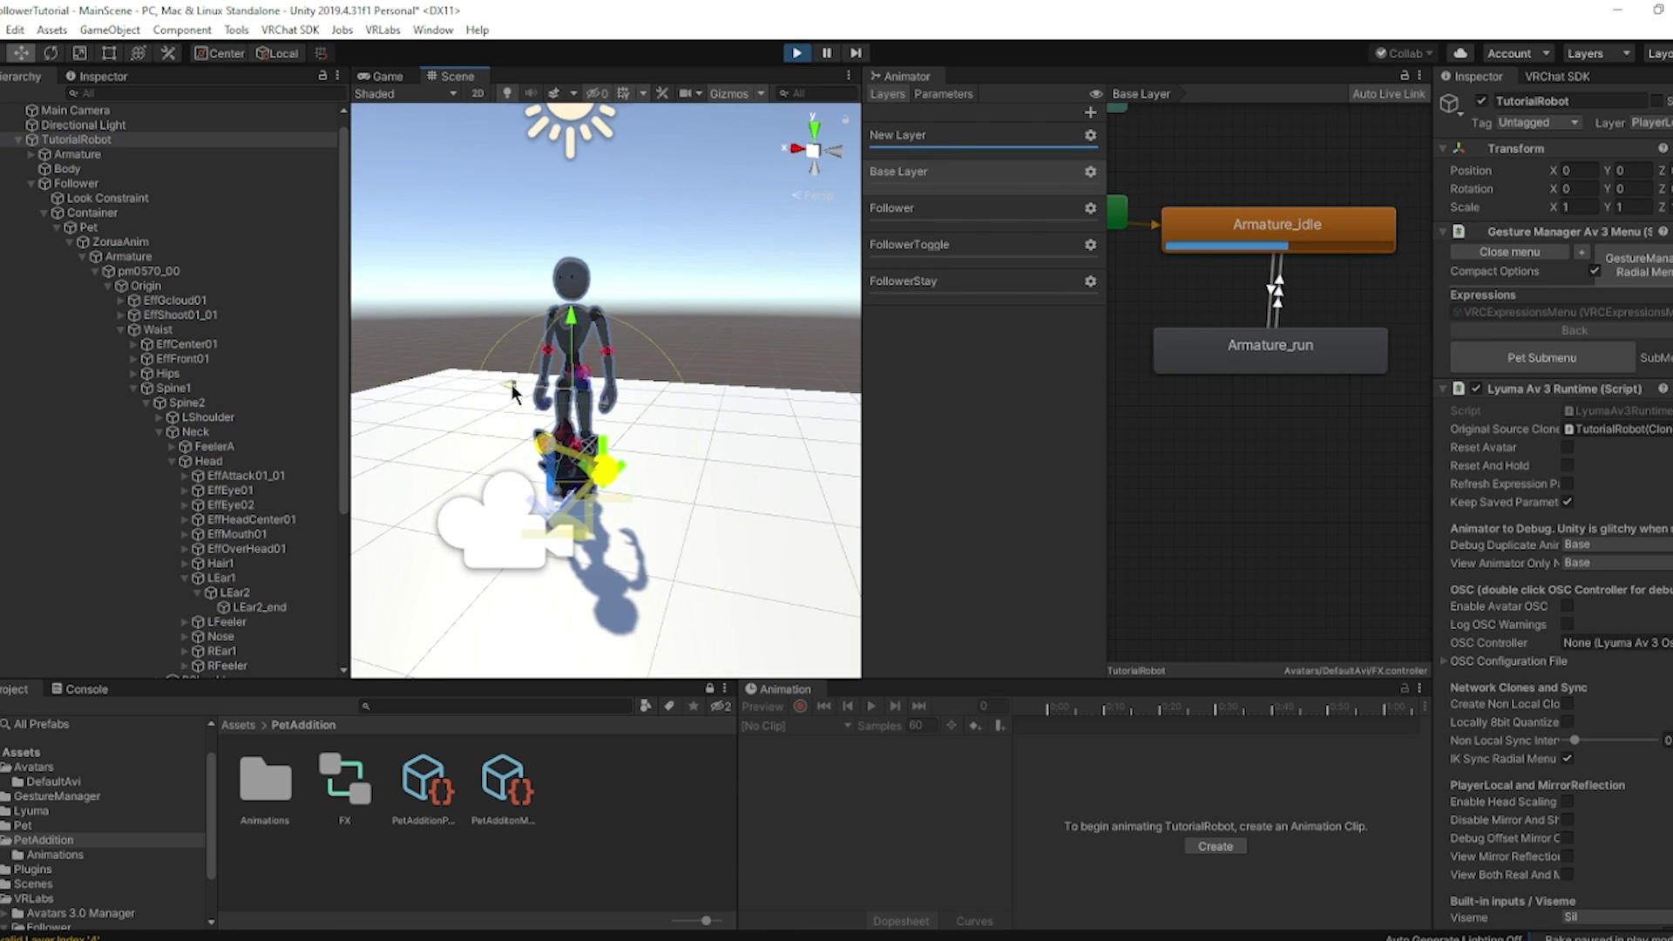
{"action": "left_click_drag", "start_coordinate": [515, 390], "coordinate": [809, 422]}
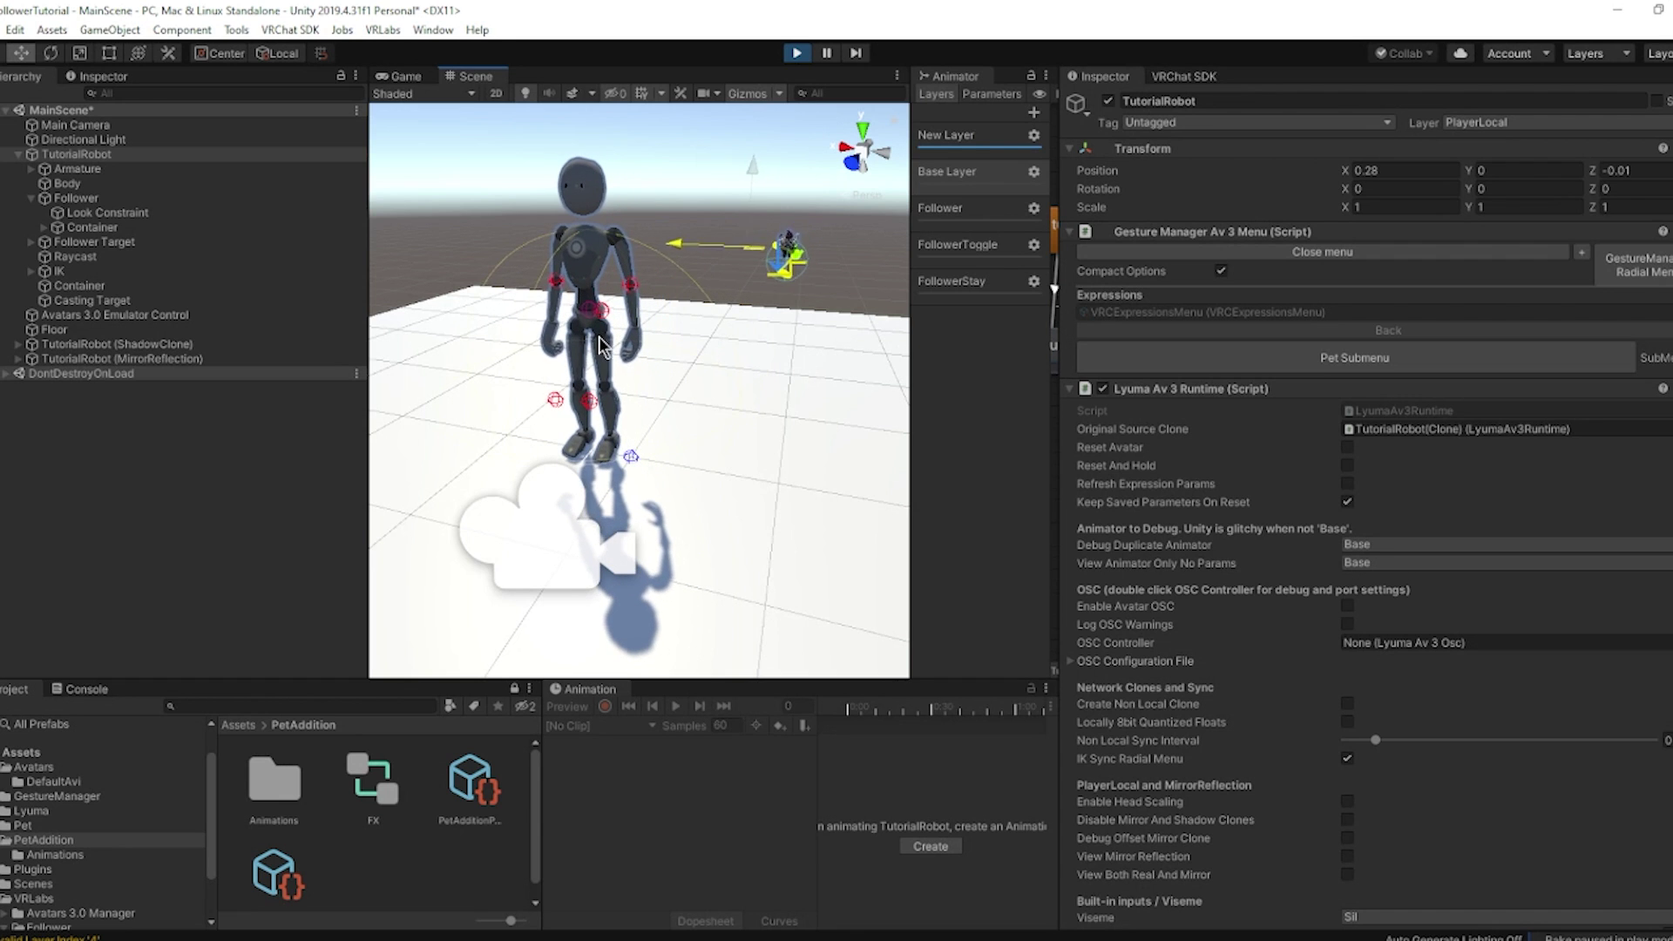
{"action": "scroll", "coordinate": [701, 417], "scroll_direction": "up", "scroll_amount": 2}
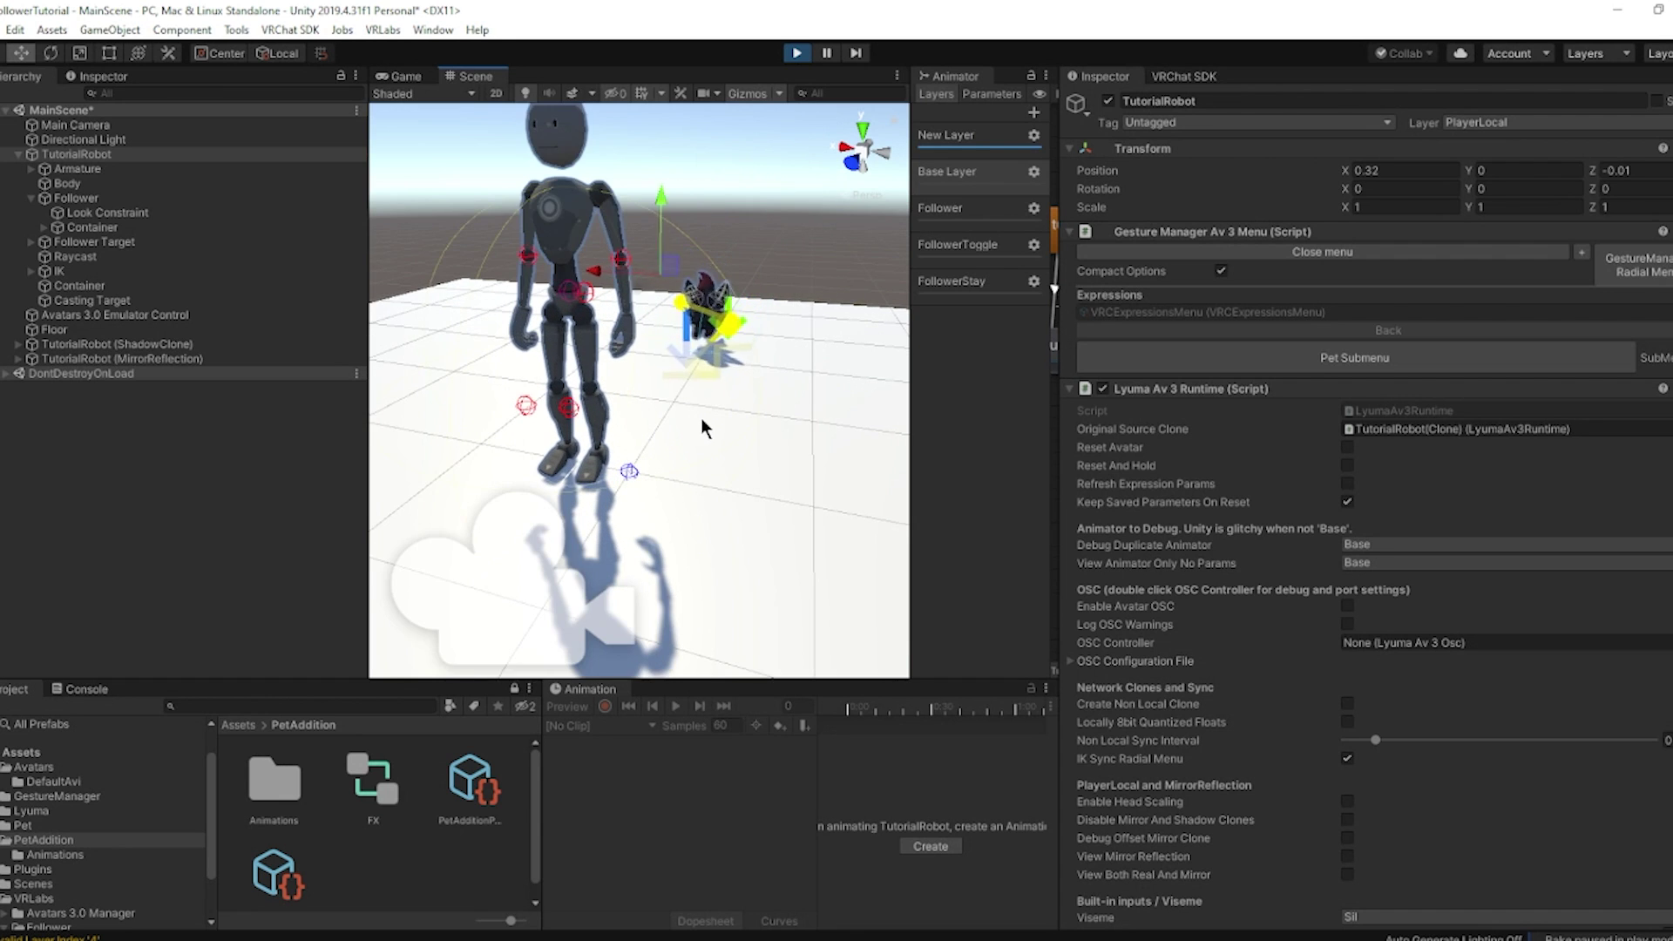
{"action": "scroll", "coordinate": [701, 416], "scroll_direction": "down", "scroll_amount": 2}
{"action": "left_click_drag", "start_coordinate": [747, 418], "coordinate": [684, 406], "text": "alt"}
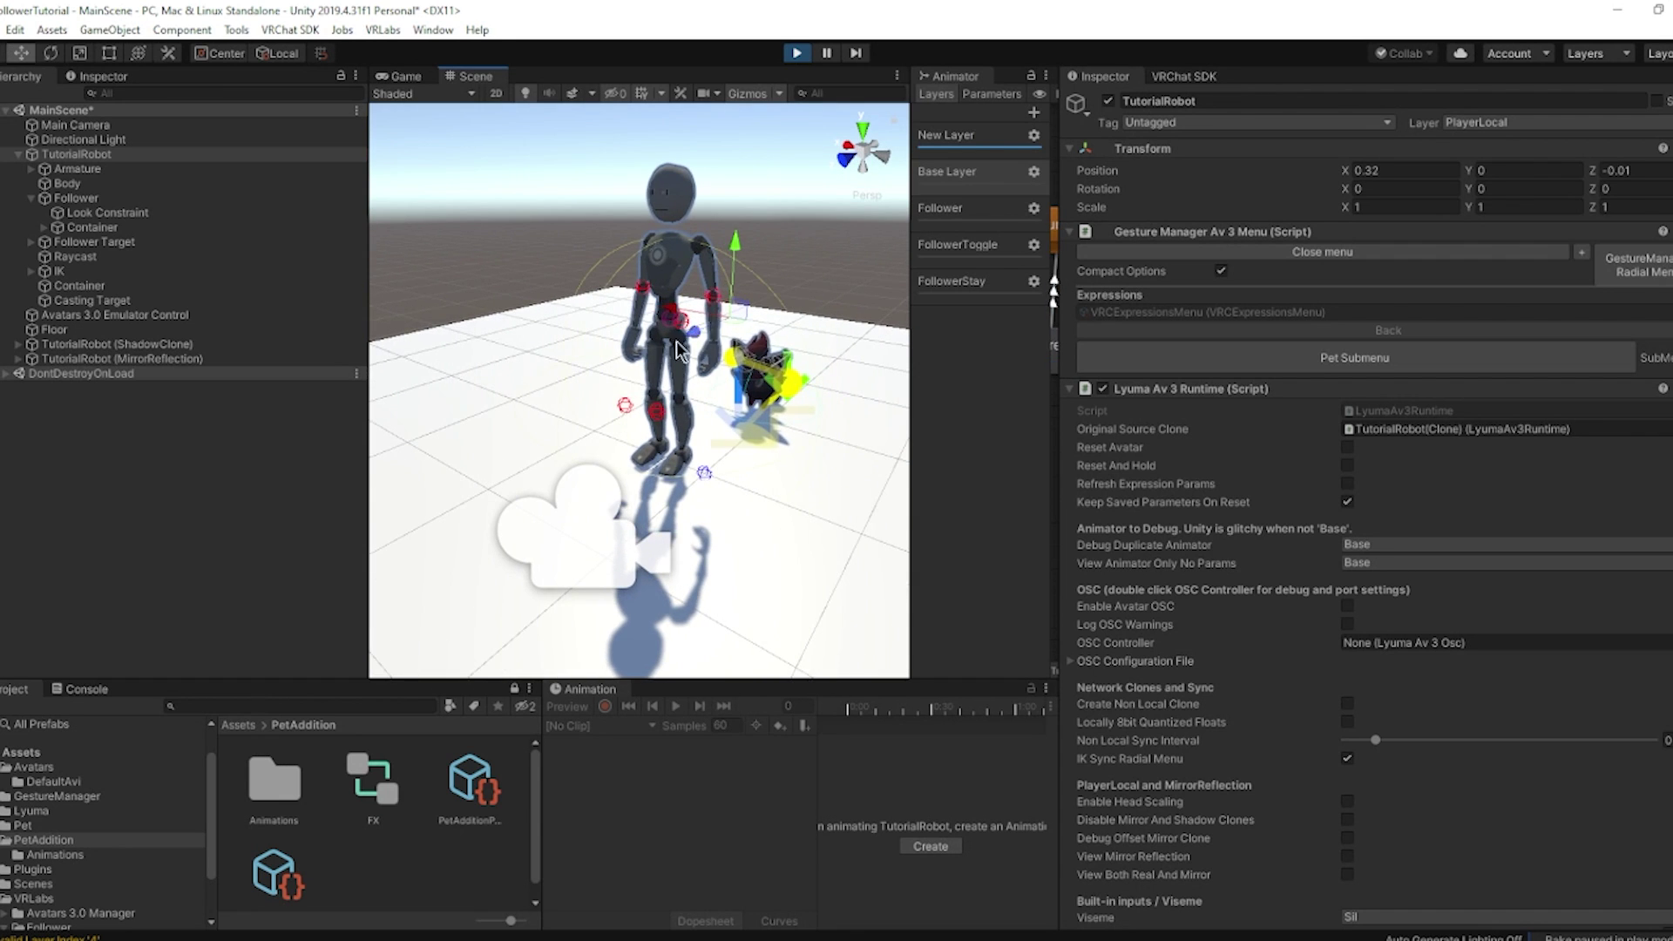
{"action": "left_click_drag", "start_coordinate": [732, 326], "coordinate": [610, 325]}
Test Toggle Pet in the Pet Submenu by turning Follower.Hide on and back off.
{"action": "left_click", "coordinate": [1243, 357]}
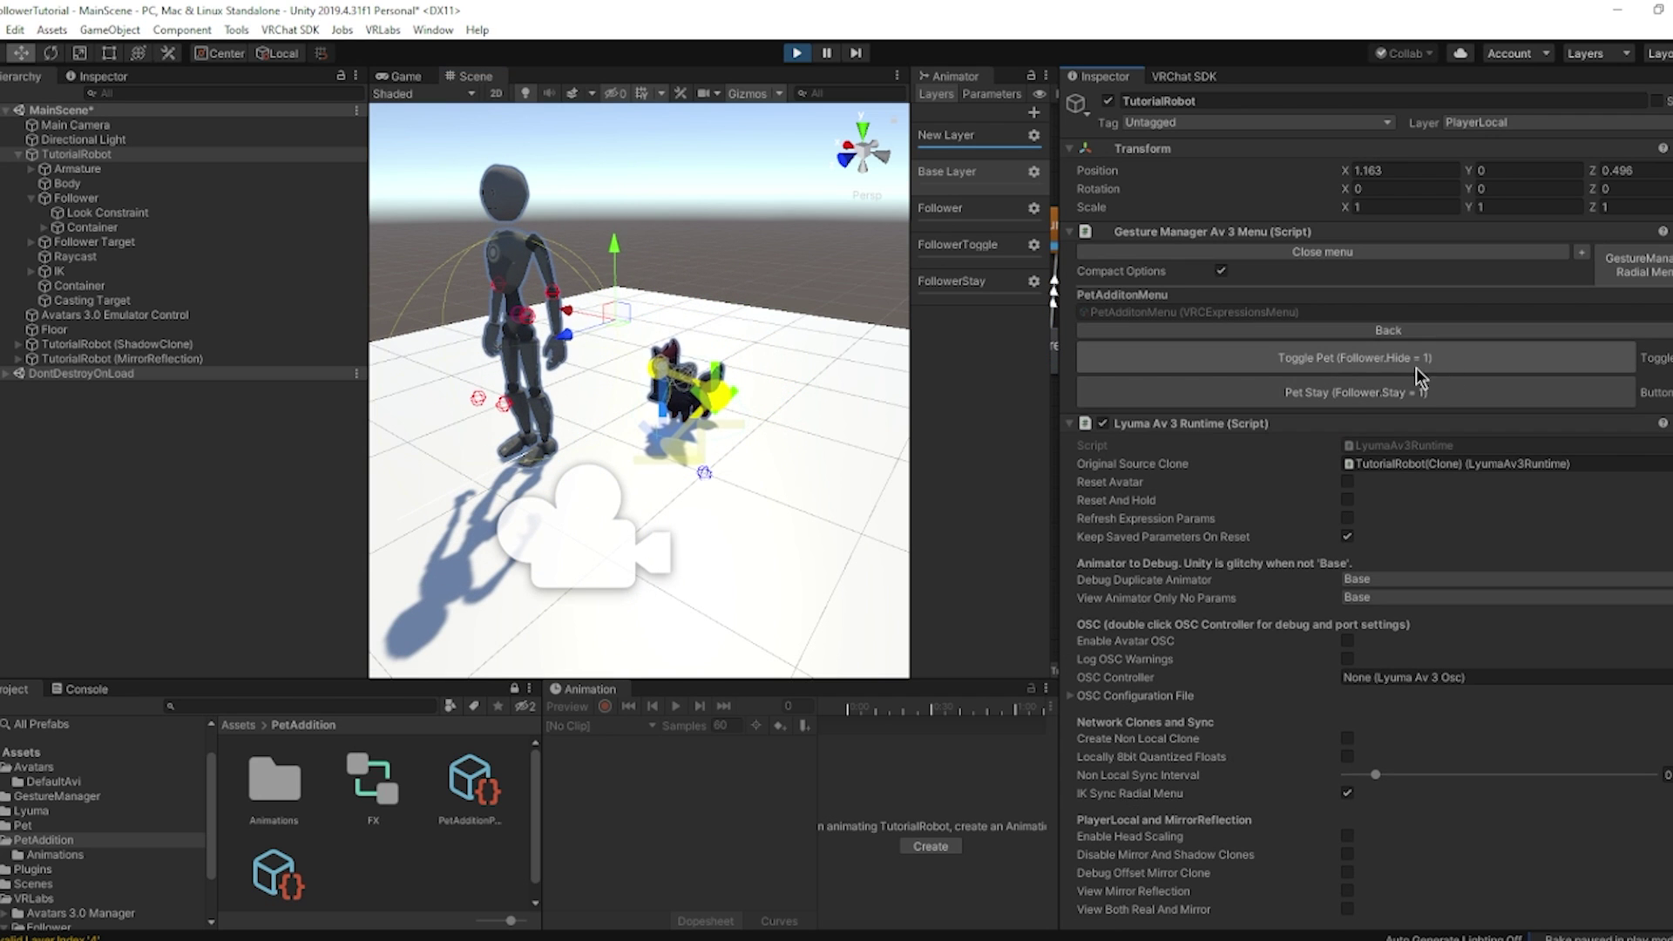
{"action": "left_click", "coordinate": [1330, 364]}
{"action": "left_click", "coordinate": [1330, 364]}
Test Pet Stay by enabling it, moving TutorialRobot around and releasing the pet, and end play mode.
{"action": "left_click", "coordinate": [1290, 389]}
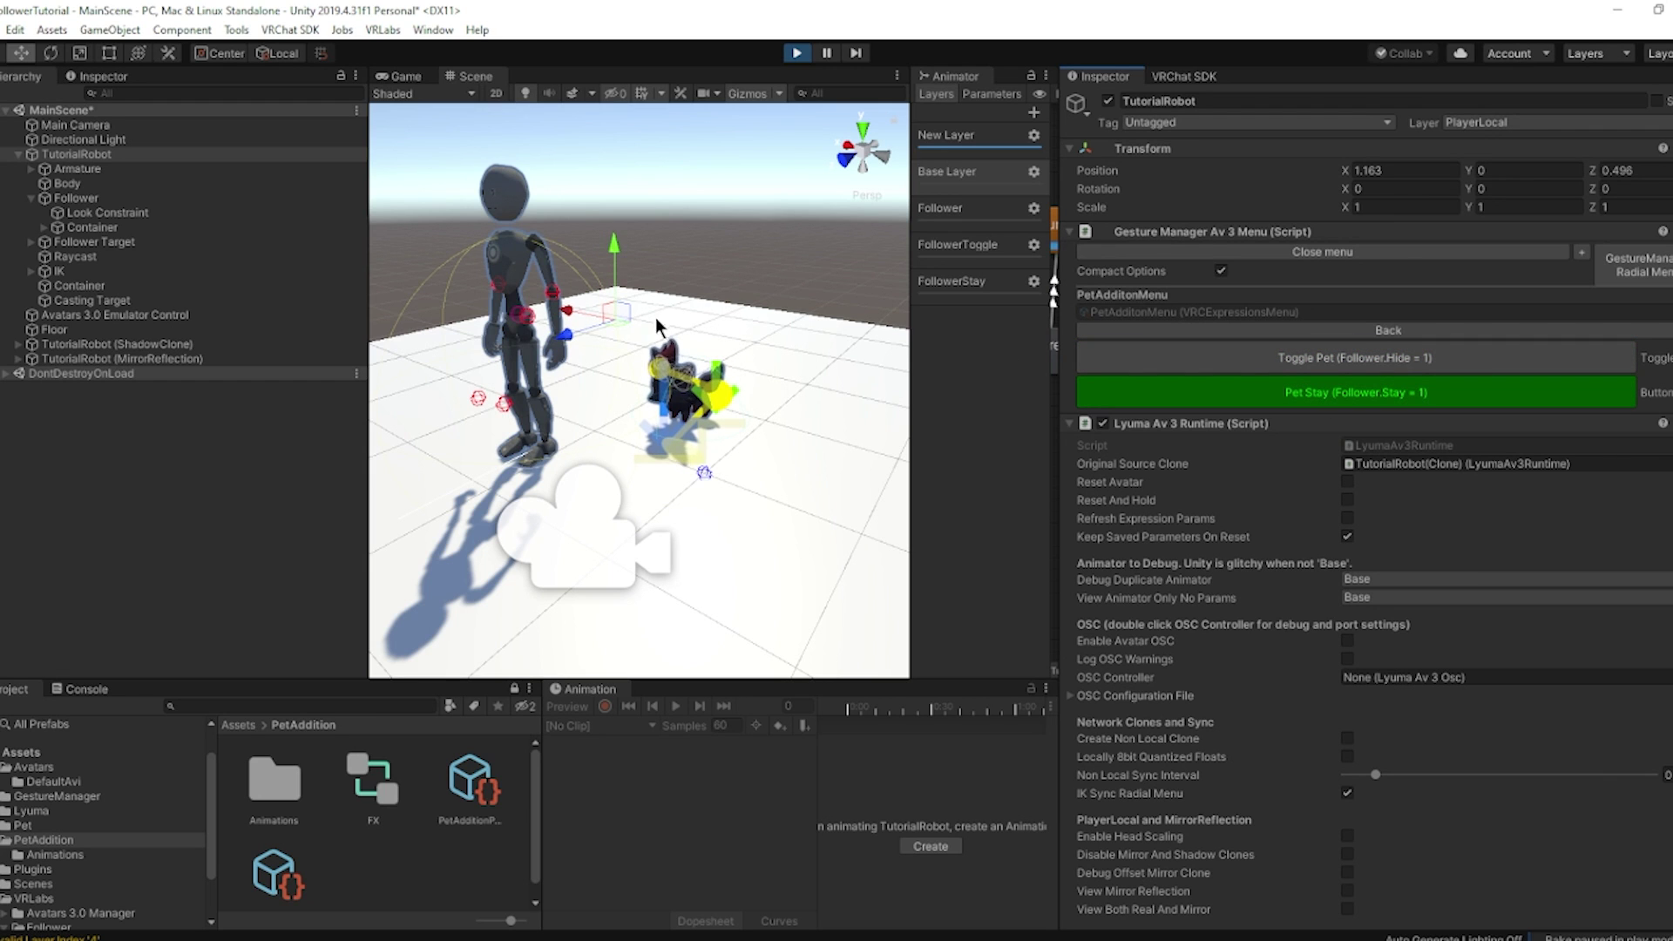
{"action": "left_click_drag", "start_coordinate": [616, 327], "coordinate": [688, 317]}
{"action": "left_click", "coordinate": [1168, 392]}
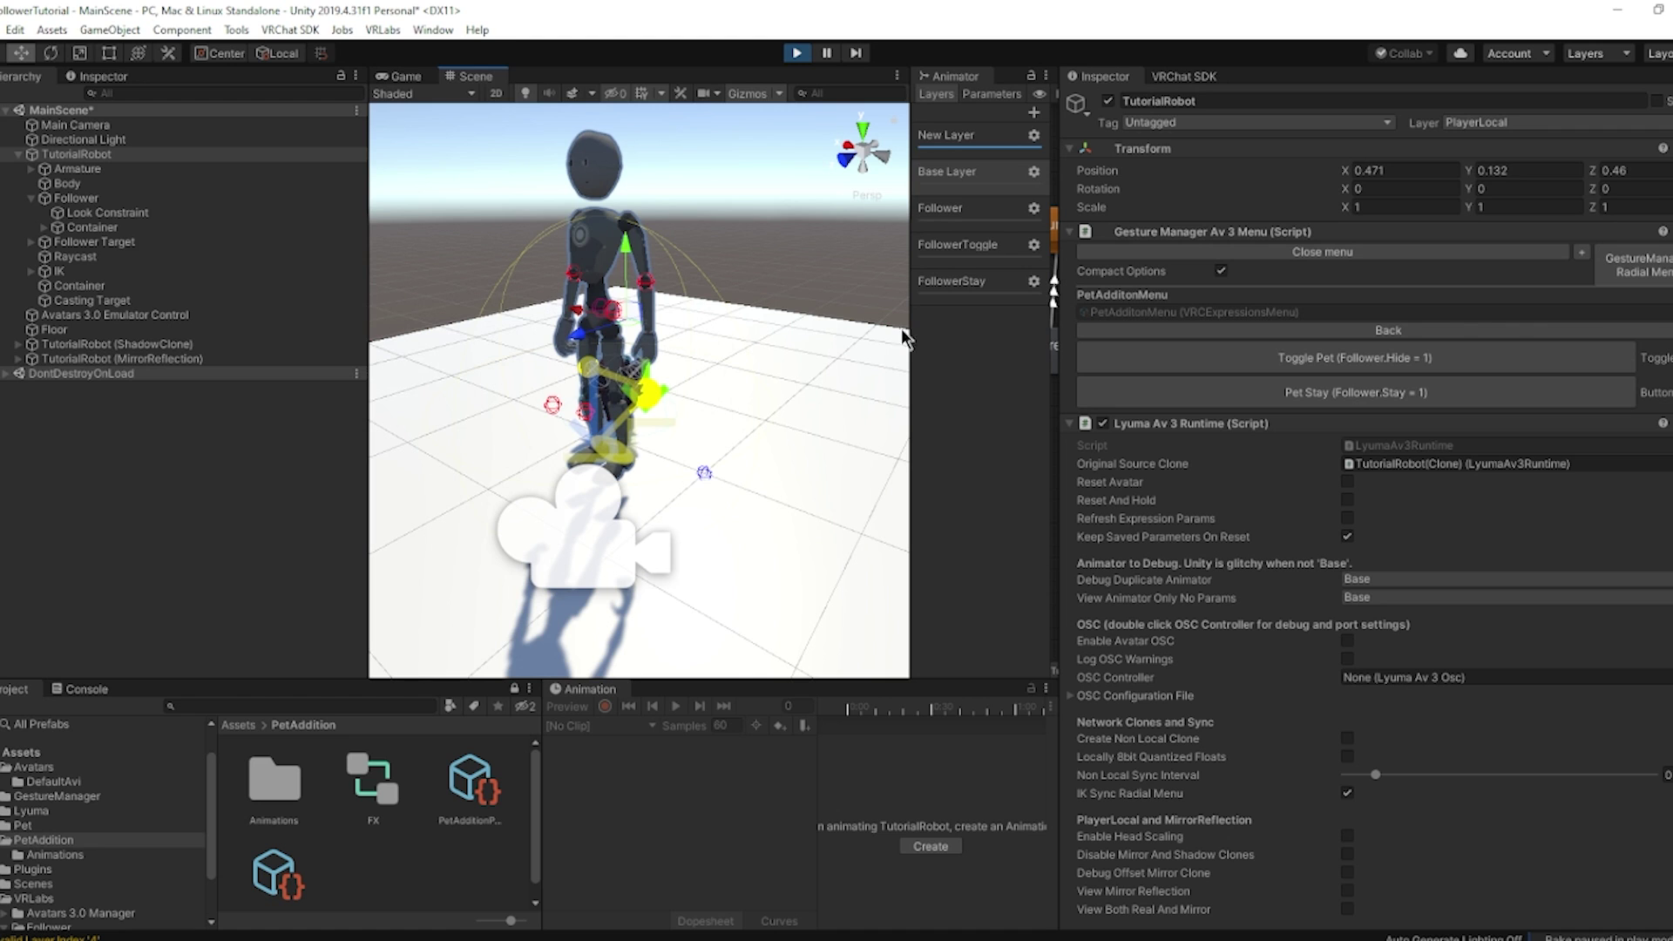
{"action": "left_click", "coordinate": [794, 54]}
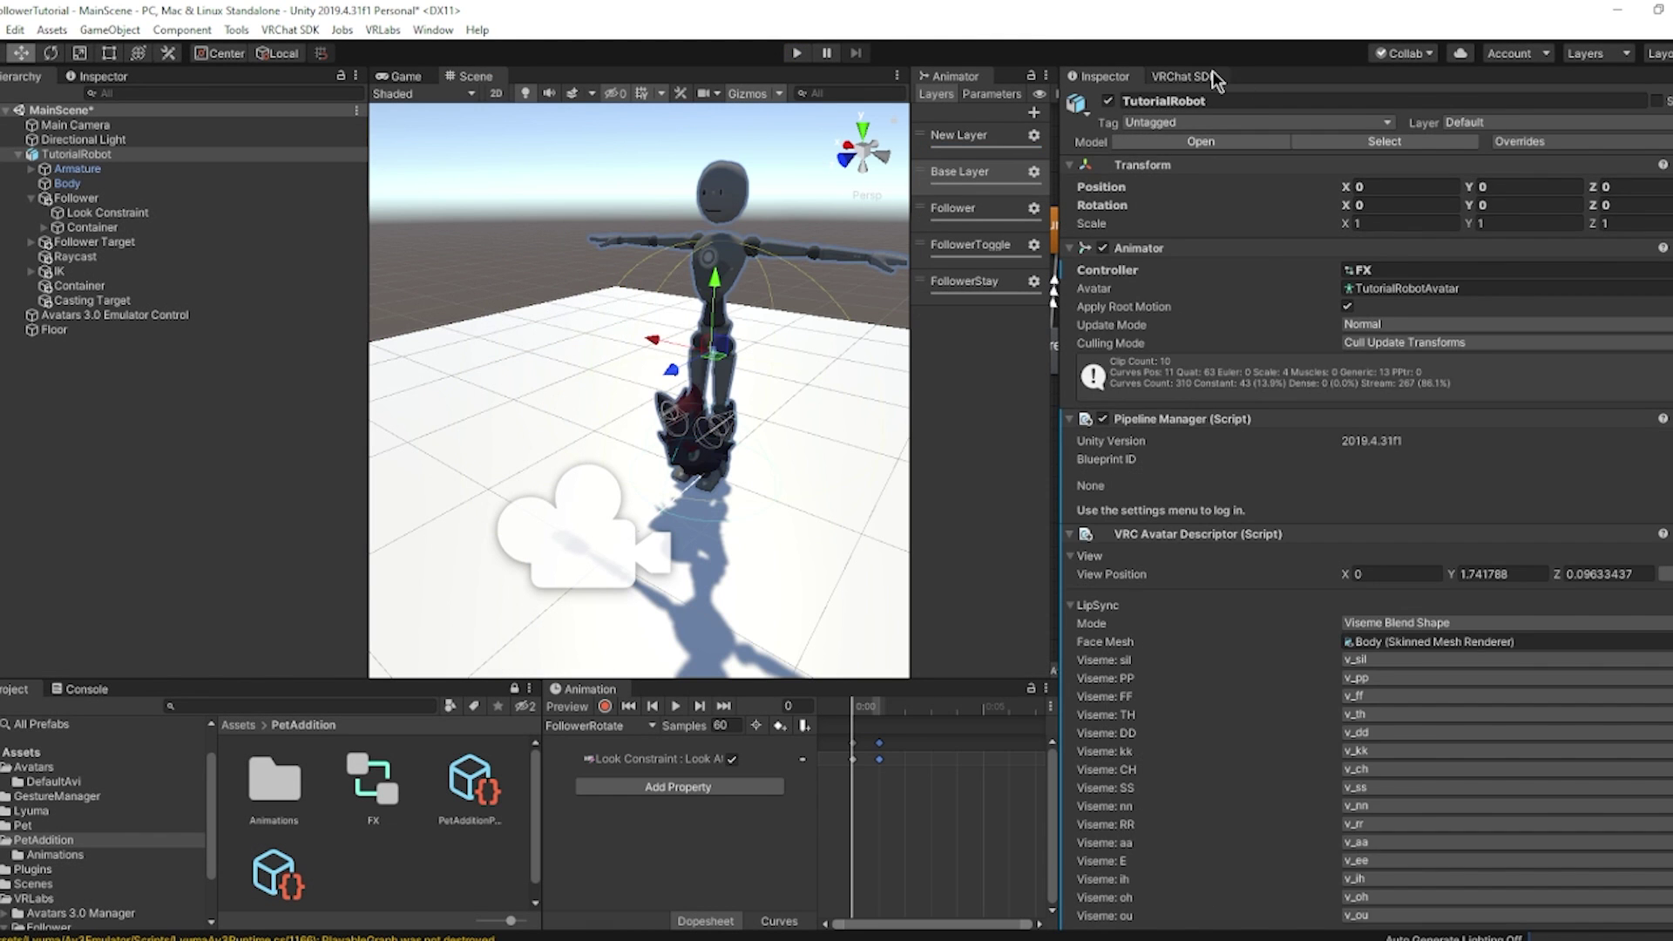
{"action": "left_click", "coordinate": [1211, 76]}
{"action": "left_click", "coordinate": [1102, 76]}
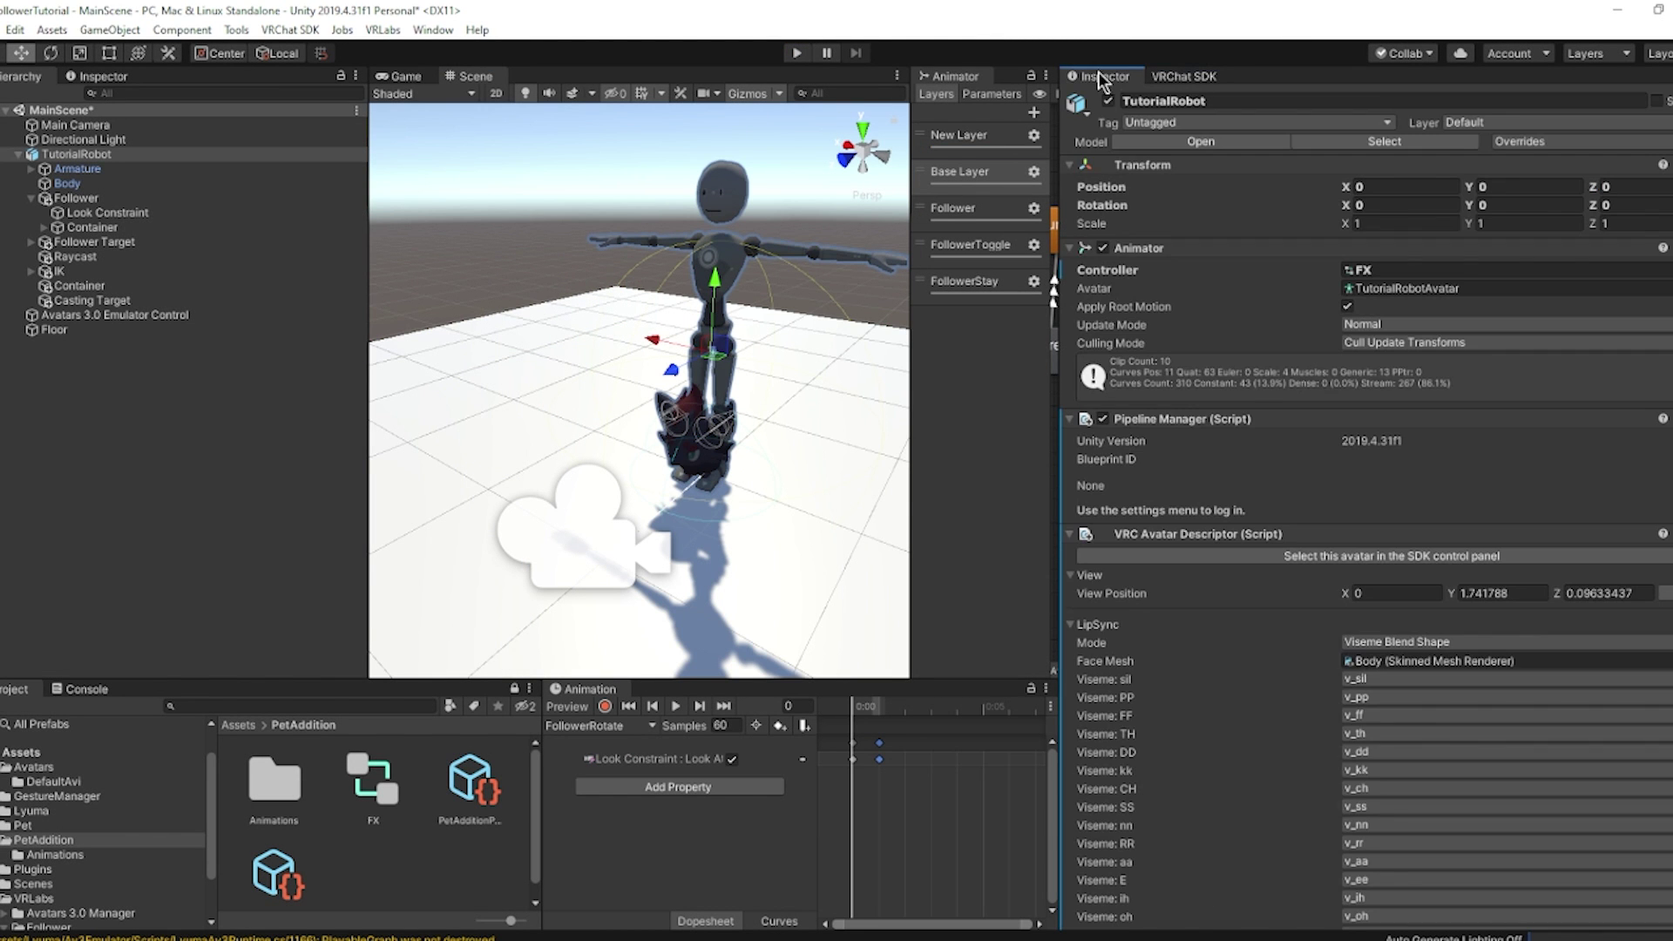